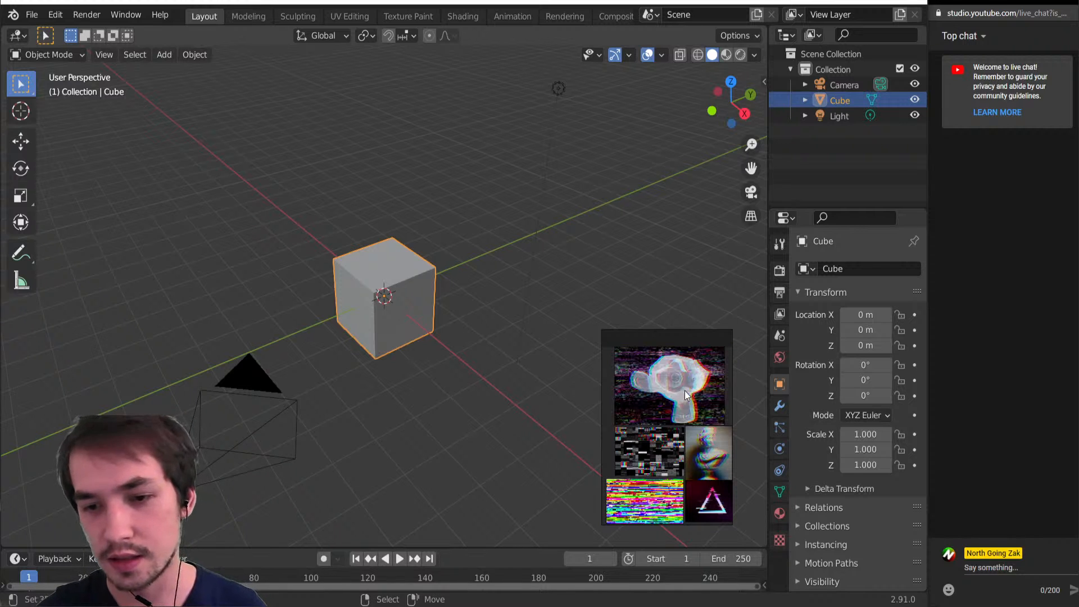
# Enable the Screencast Keys display for the 3D viewport
pyautogui.keyDown('shift'); pyautogui.rightClick(410, 375); pyautogui.keyUp('shift')
pyautogui.moveTo(410, 375); pyautogui.dragTo(437, 359, button='middle')
pyautogui.press('a')
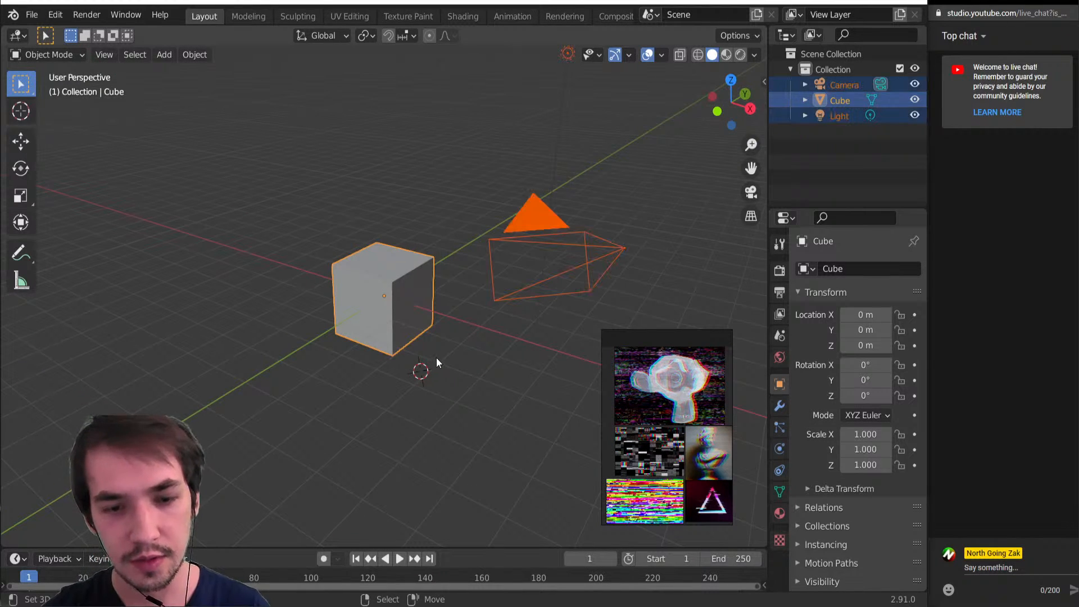
pyautogui.press('n')
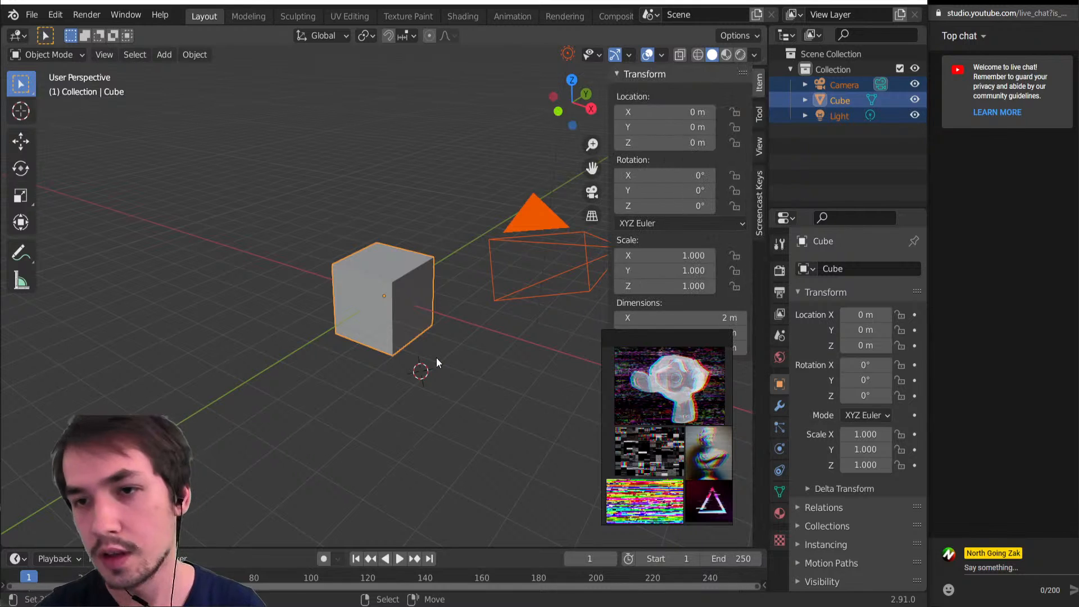
pyautogui.click(762, 211)
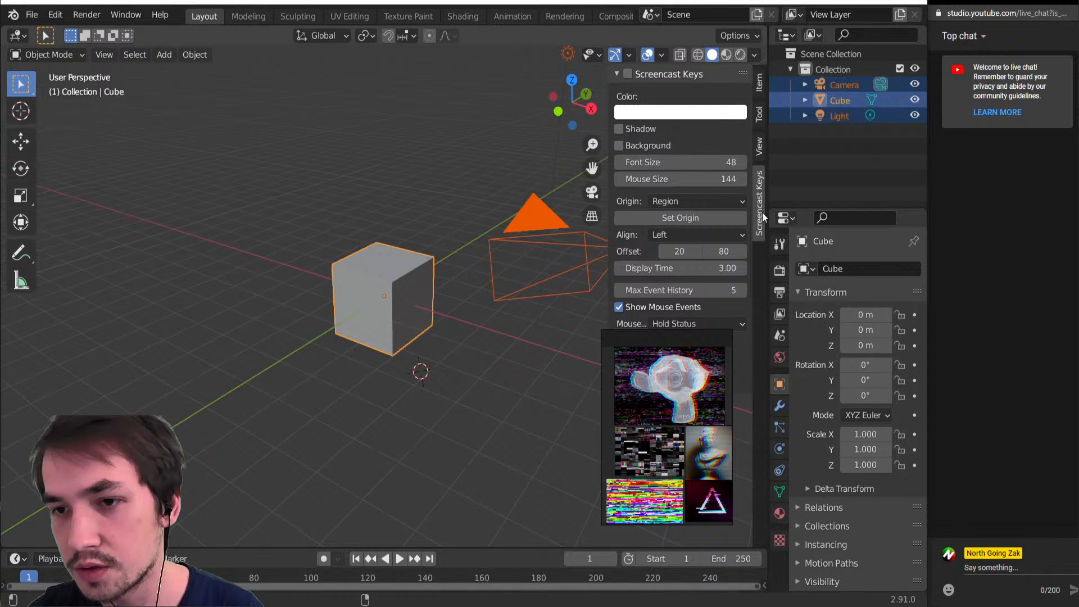
pyautogui.click(628, 74)
pyautogui.press('n')
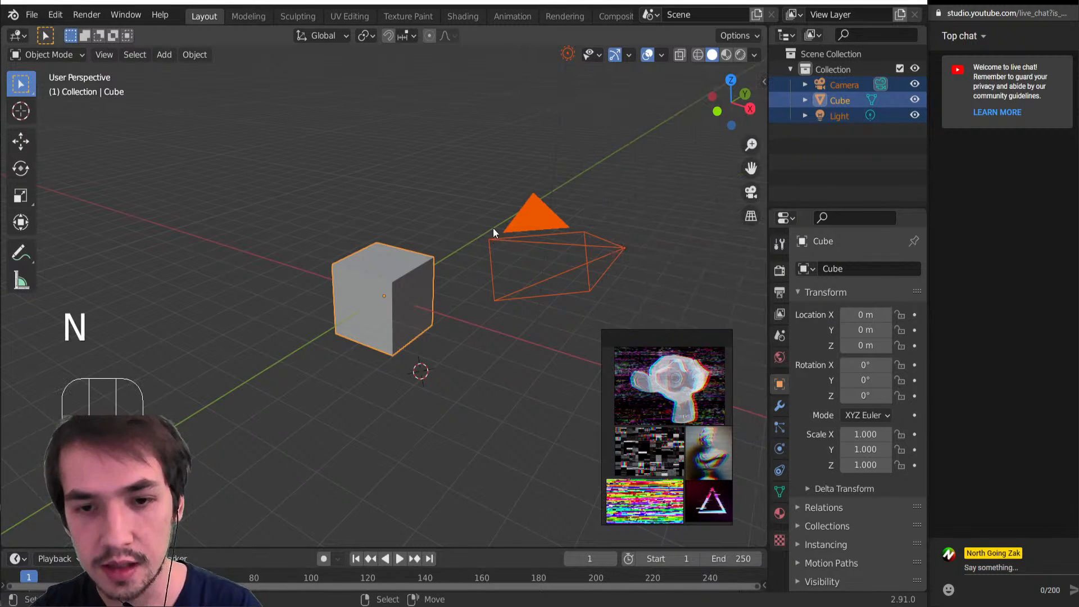
# Delete all the default objects: the camera, the cube and the light
pyautogui.moveTo(493, 228); pyautogui.dragTo(474, 235, button='middle')
pyautogui.hotkey('alt', 'a')
pyautogui.press('a')
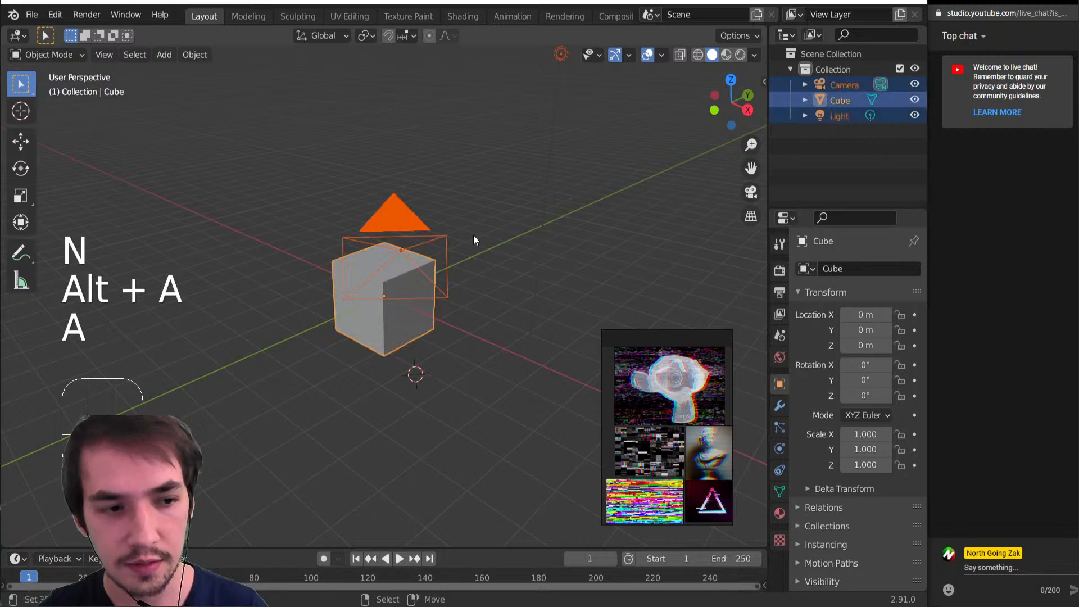
pyautogui.press('Delete')
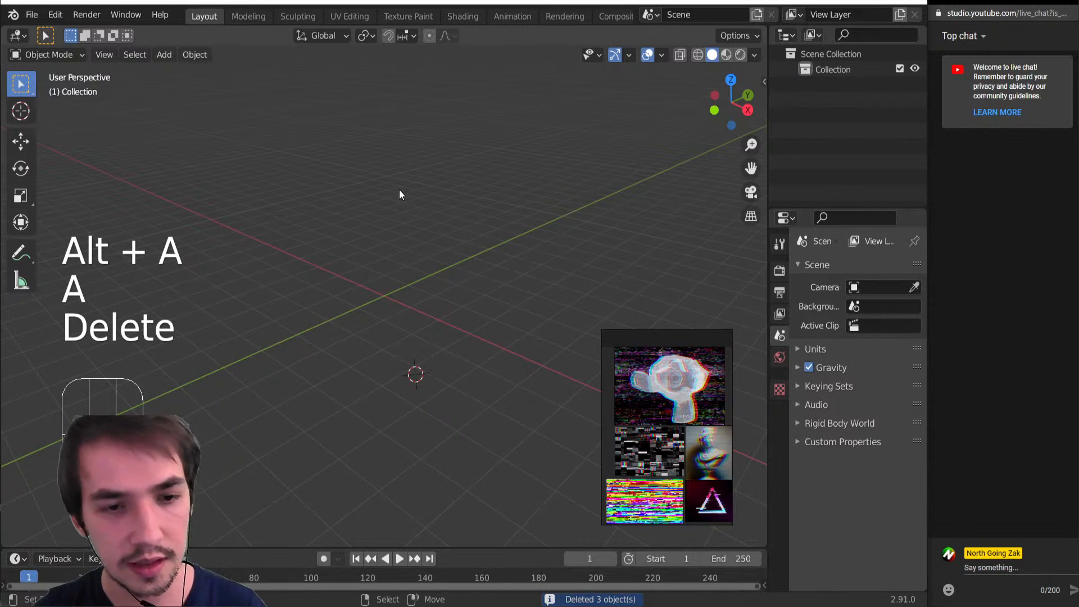
# Add a monkey mesh and clear its location so it sits at the world origin
pyautogui.moveTo(400, 193); pyautogui.dragTo(388, 240, button='middle')
pyautogui.hotkey('shift', 'a')
pyautogui.moveTo(386, 257)
pyautogui.press('m')
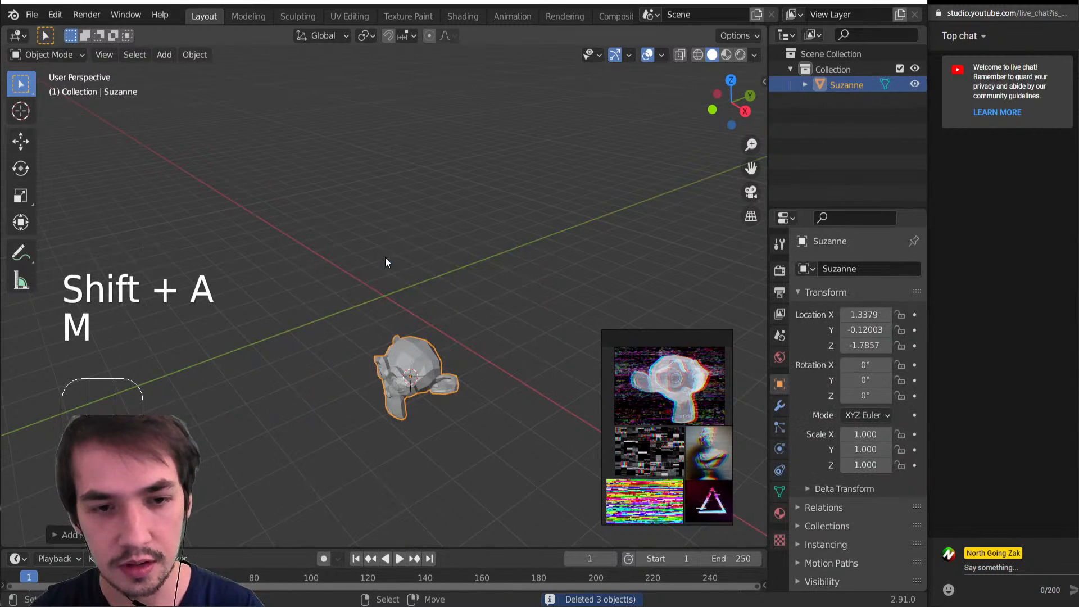
pyautogui.hotkey('alt', 'g')
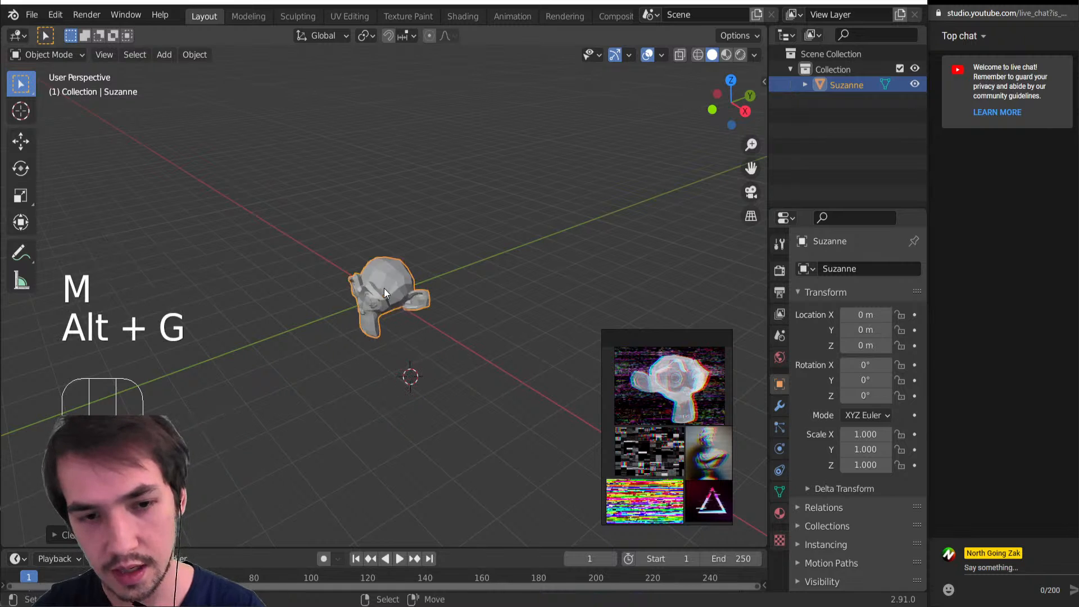
pyautogui.scroll(5, 425, 299)
pyautogui.scroll(1, 408, 294)
pyautogui.hotkey('shift', 'a')
pyautogui.moveTo(403, 295)
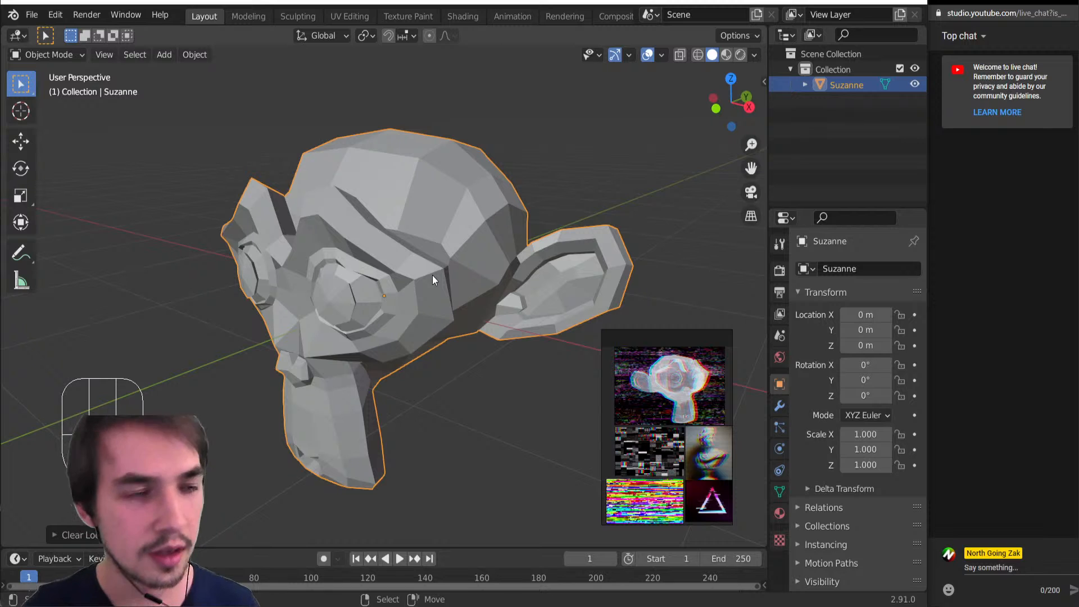
# Check the Node Wrangler add-on in the preferences by filtering the add-ons for "node", and clear the filter again
pyautogui.moveTo(55, 14); pyautogui.dragTo(87, 234)
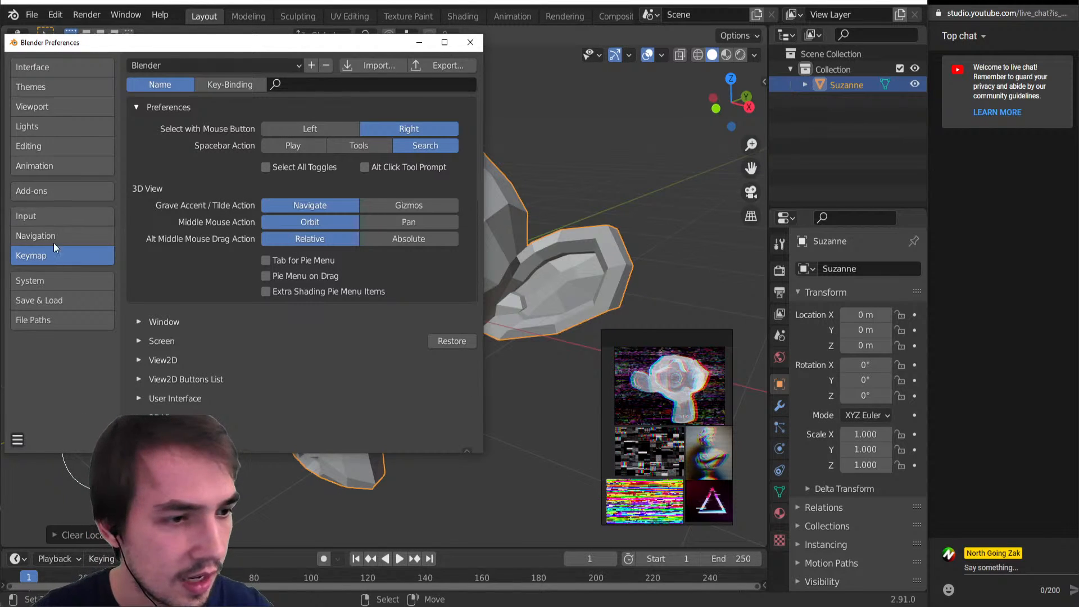
pyautogui.click(53, 189)
pyautogui.click(386, 86)
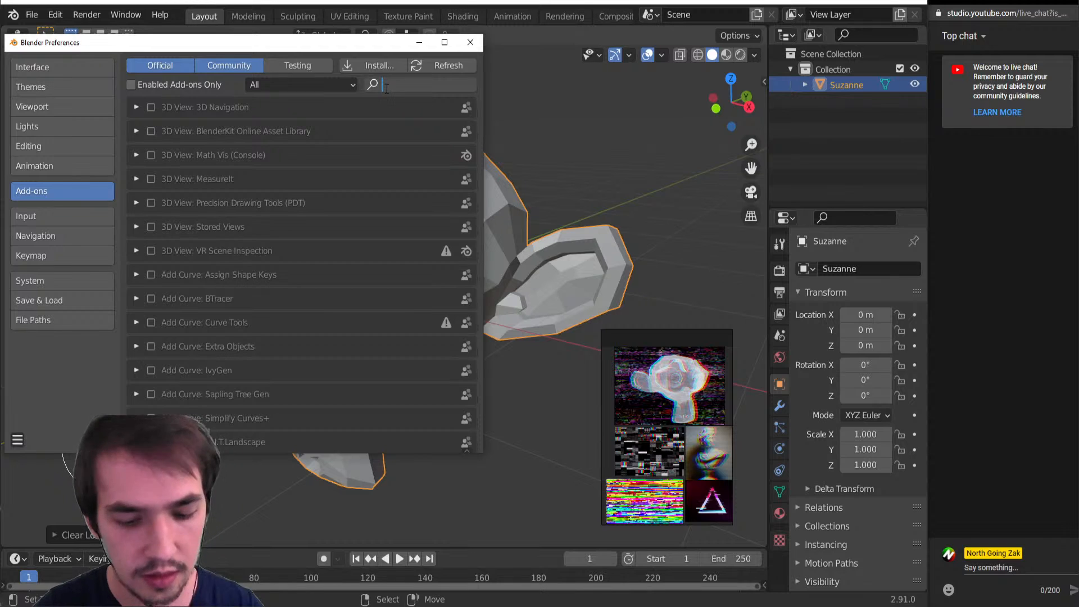
pyautogui.write('node')
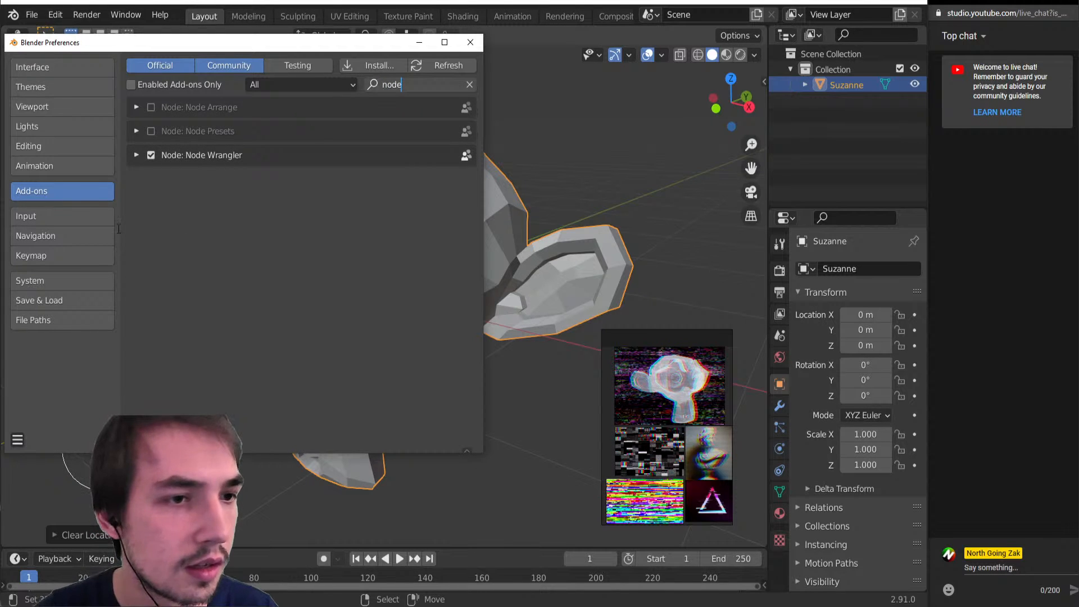
pyautogui.press('Return')
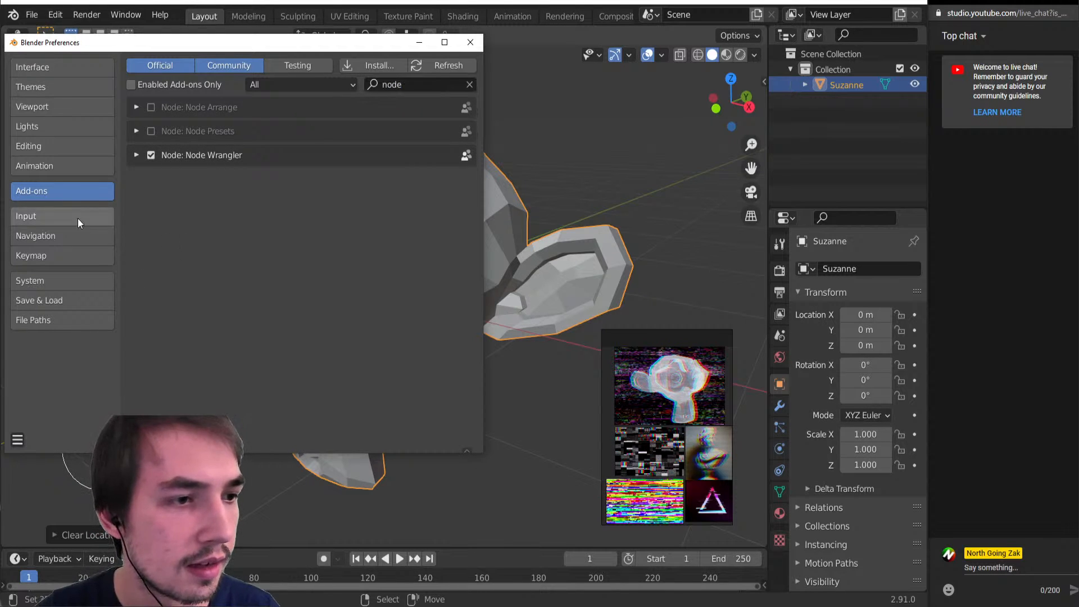
pyautogui.click(469, 84)
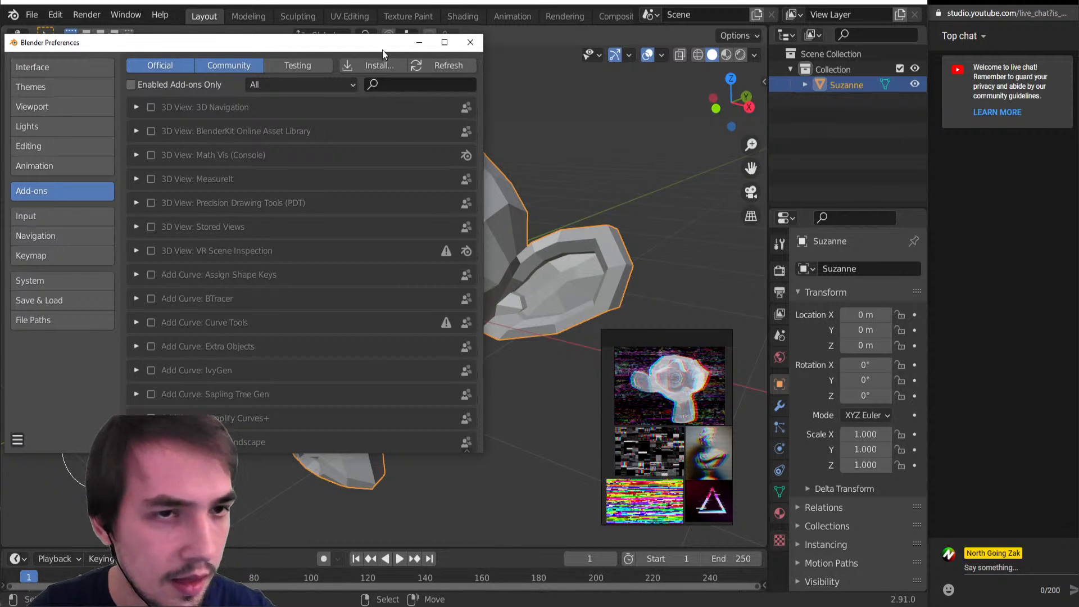
pyautogui.click(66, 71)
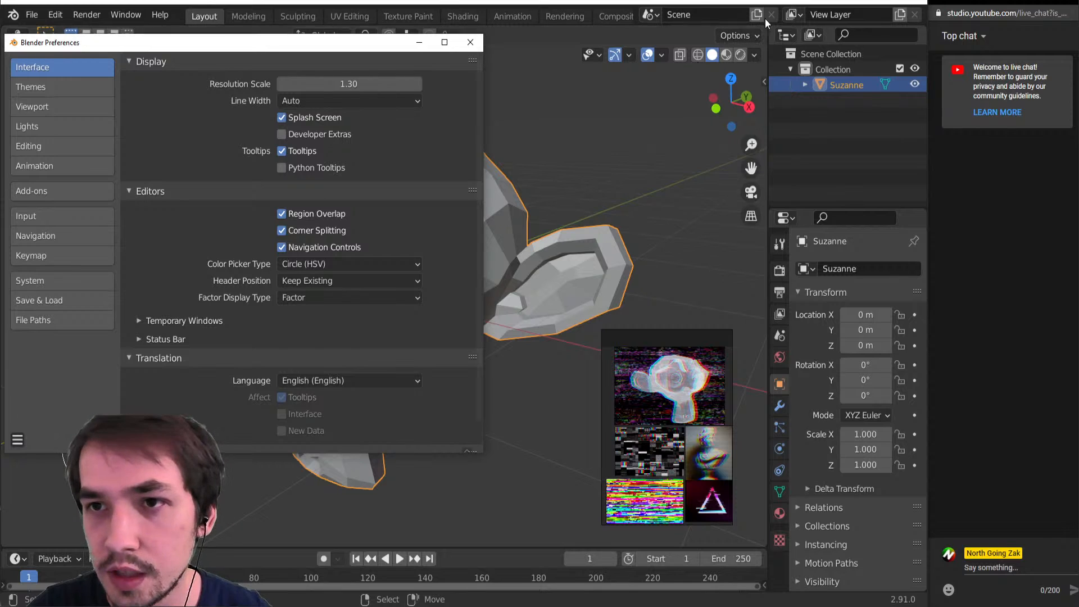
# Split the 3D viewport vertically, making the new area a Shader Editor, and create a new material for the monkey
pyautogui.moveTo(765, 27); pyautogui.dragTo(345, 34)
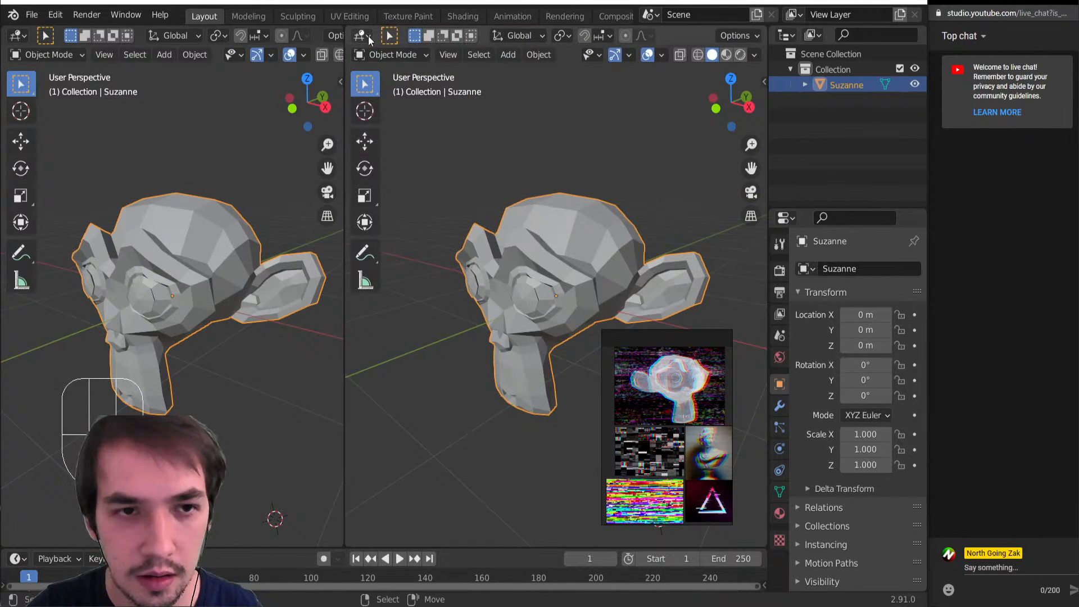
pyautogui.hotkey('shift', 'F3')
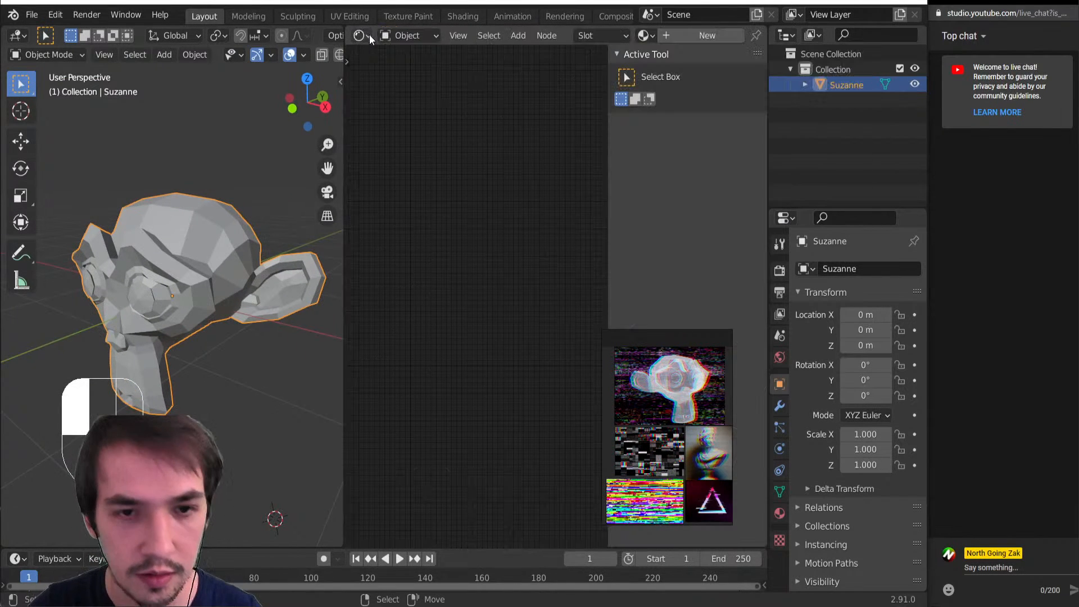
pyautogui.click(701, 35)
pyautogui.scroll(5, 476, 303)
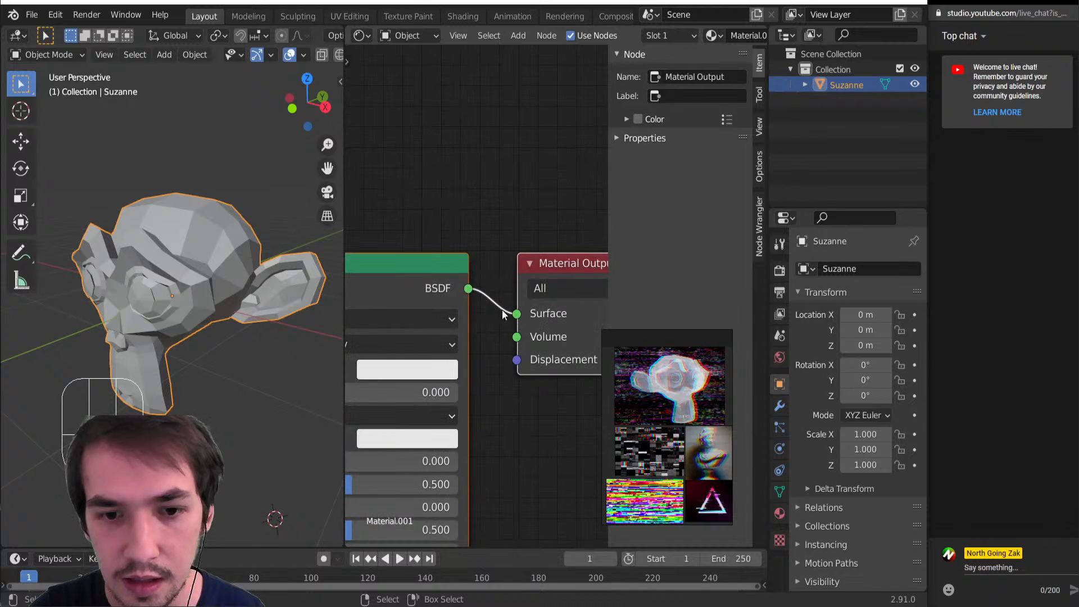
# Try a Noodle Curving value of 0 in the Node Editor theme preferences
pyautogui.click(55, 15)
pyautogui.click(96, 240)
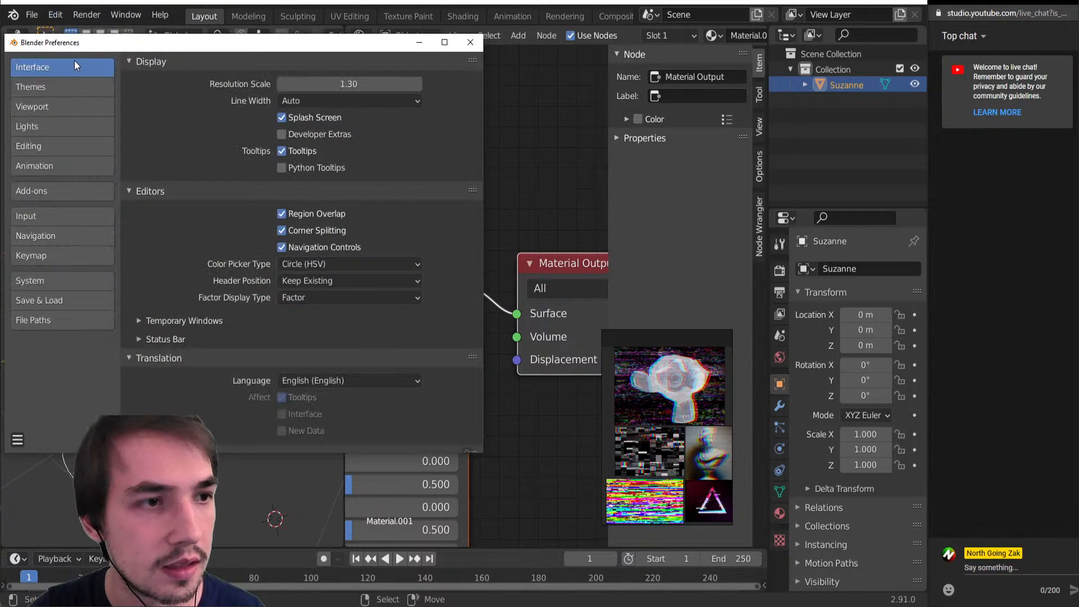
pyautogui.click(59, 124)
pyautogui.click(65, 87)
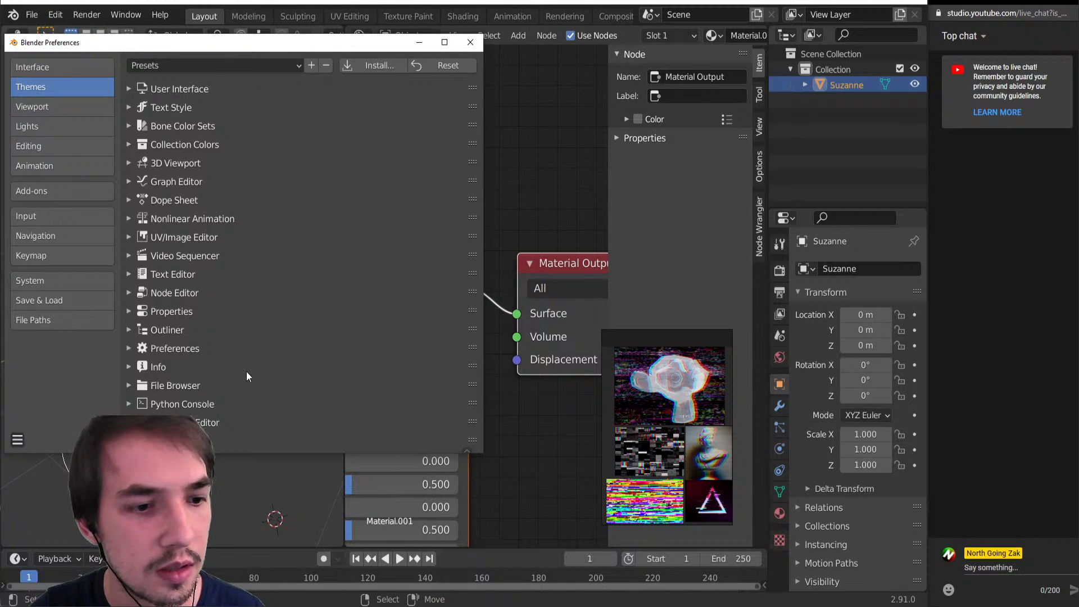
pyautogui.scroll(-1, 230, 373)
pyautogui.click(163, 276)
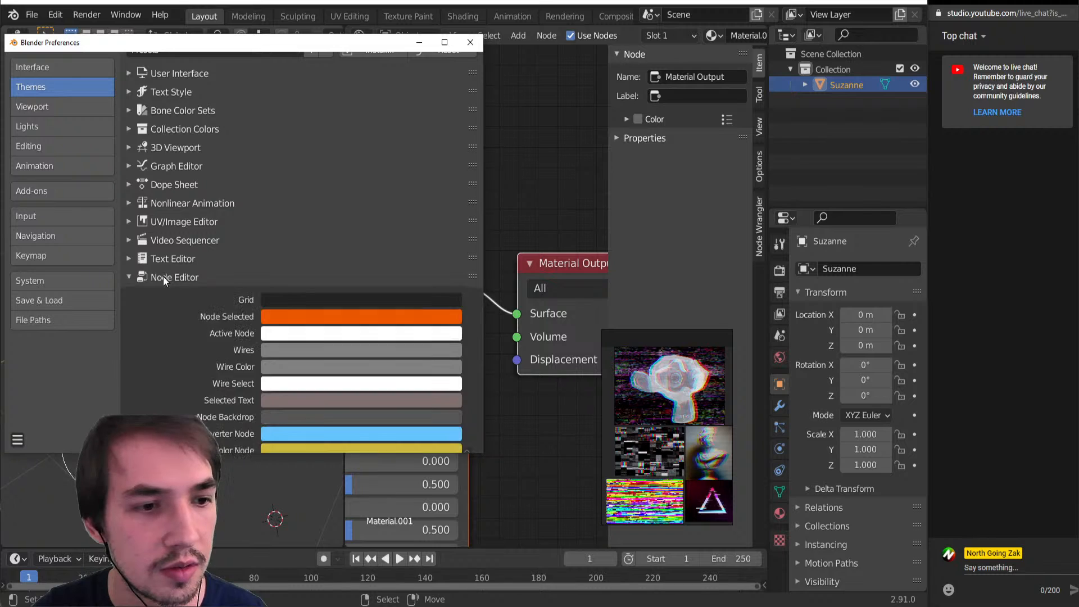
pyautogui.scroll(-15, 289, 329)
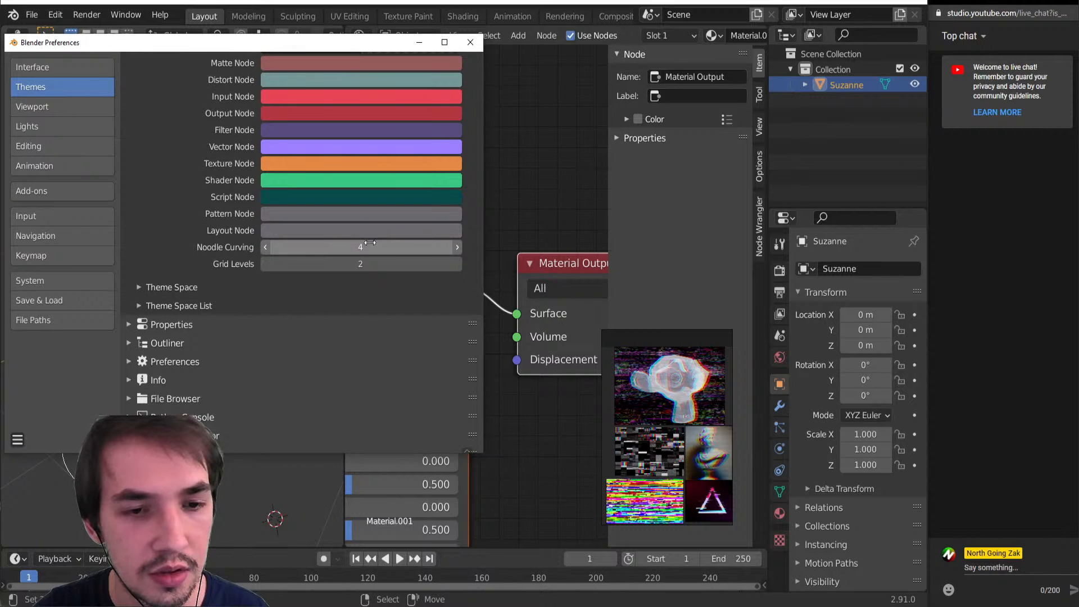
pyautogui.moveTo(349, 253); pyautogui.dragTo(315, 253)
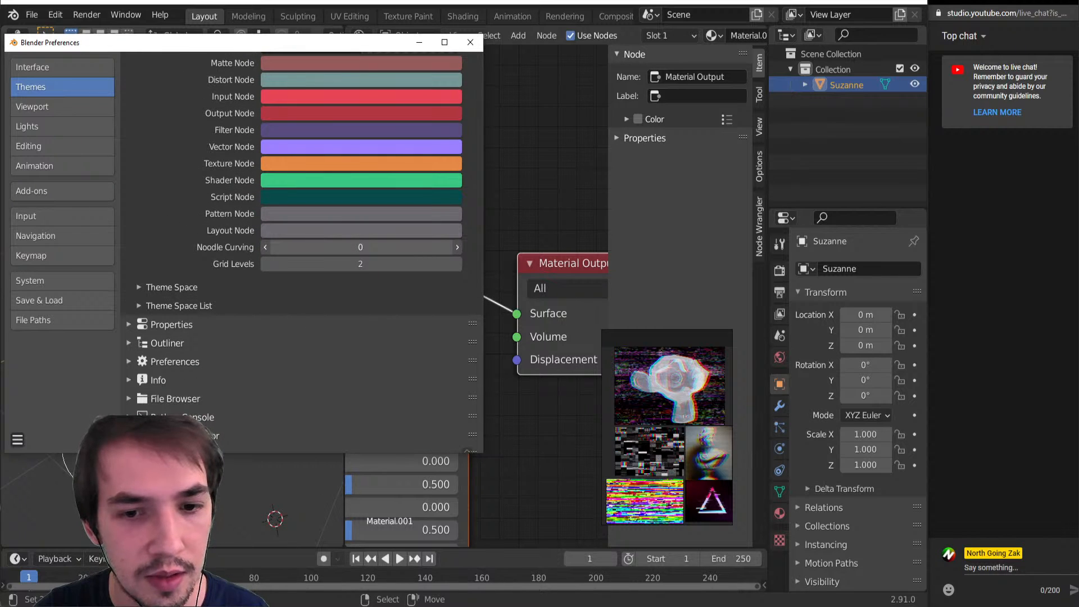
pyautogui.click(471, 43)
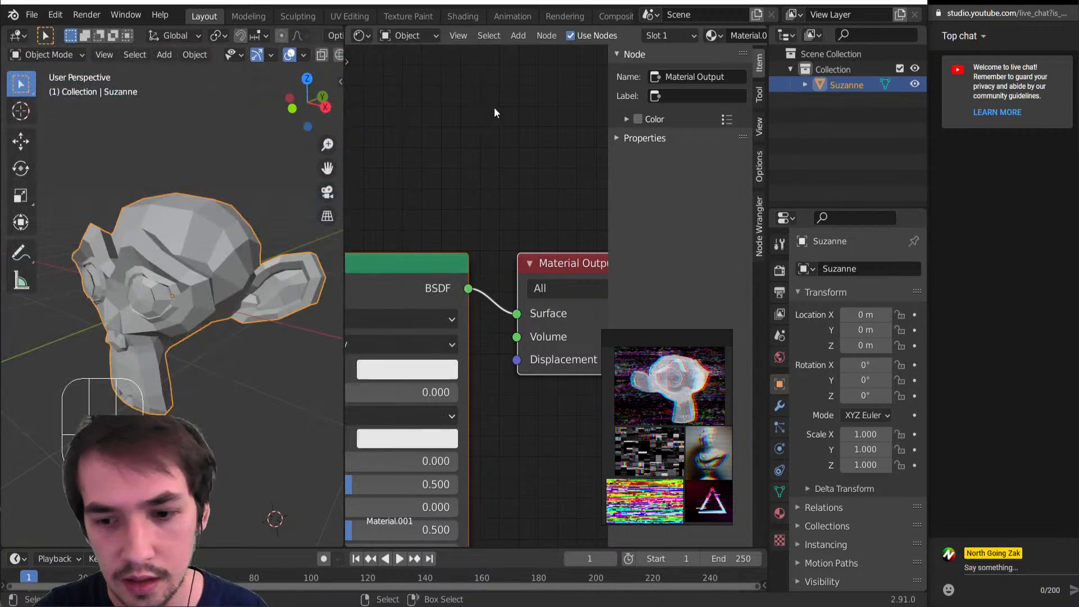
# Switch the 3D viewport to rendered shading and set the render engine to Cycles
pyautogui.moveTo(275, 399)
pyautogui.mouseDown(button='middle')
pyautogui.moveTo(146, 315)
pyautogui.moveTo(247, 379)
pyautogui.mouseUp(button='middle')
pyautogui.press('z')
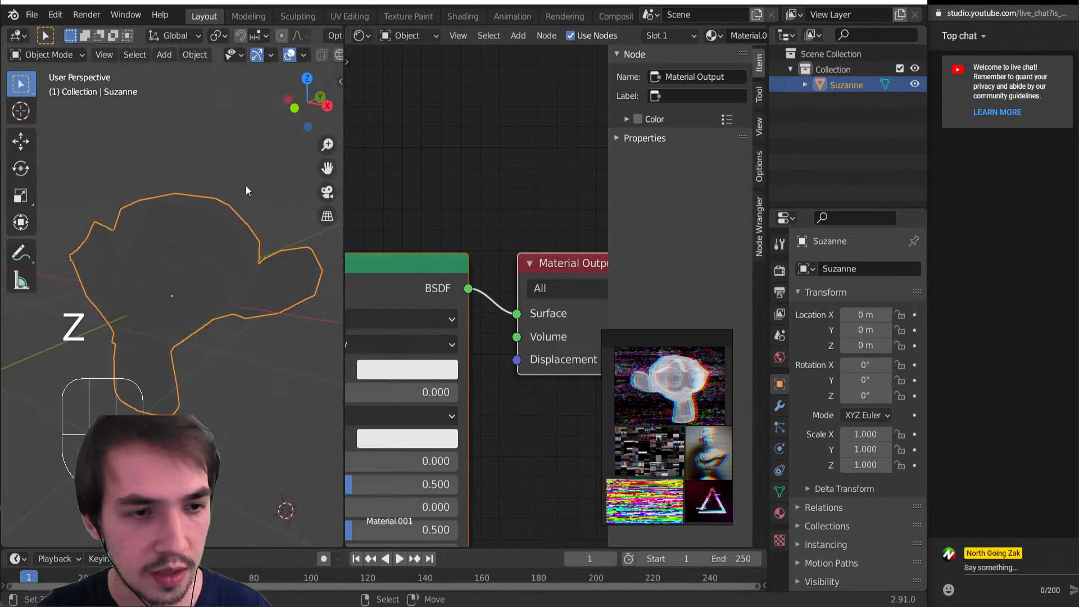
pyautogui.moveTo(245, 187); pyautogui.dragTo(210, 241, button='middle')
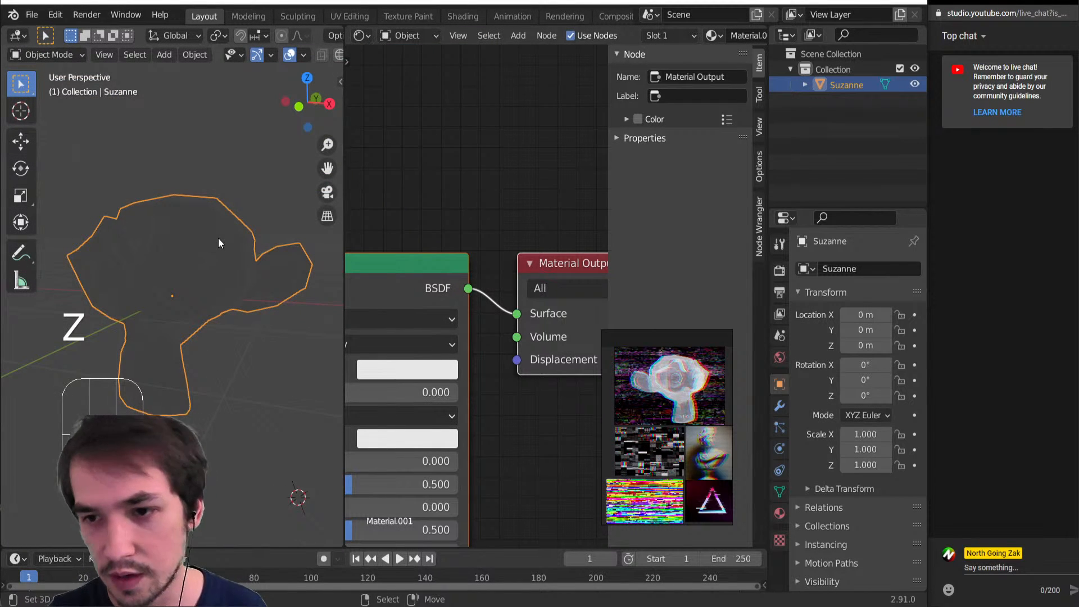
pyautogui.click(780, 270)
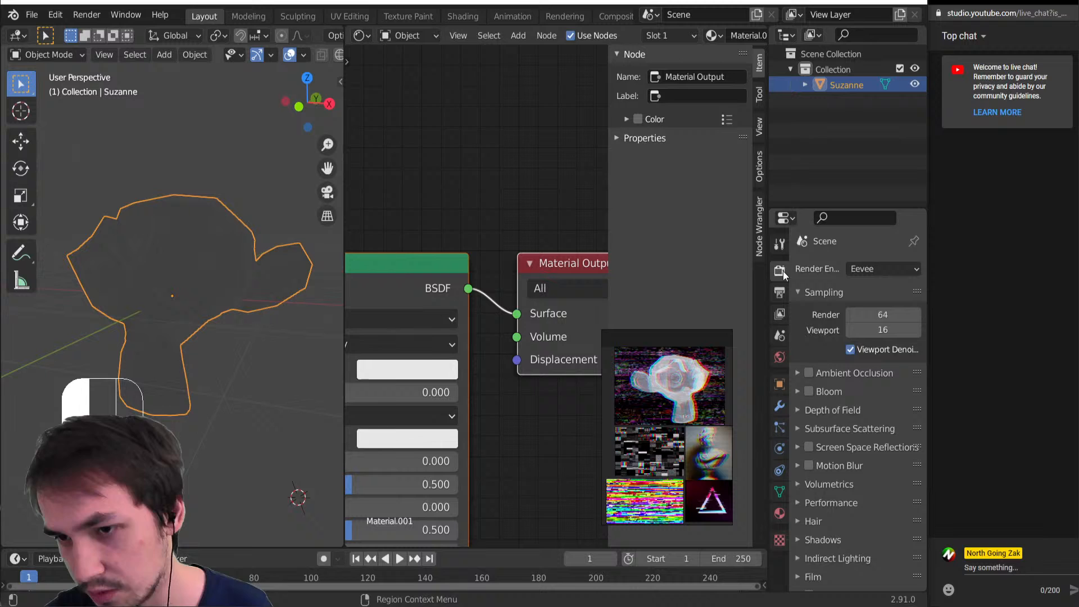
pyautogui.click(874, 269)
pyautogui.press('c')
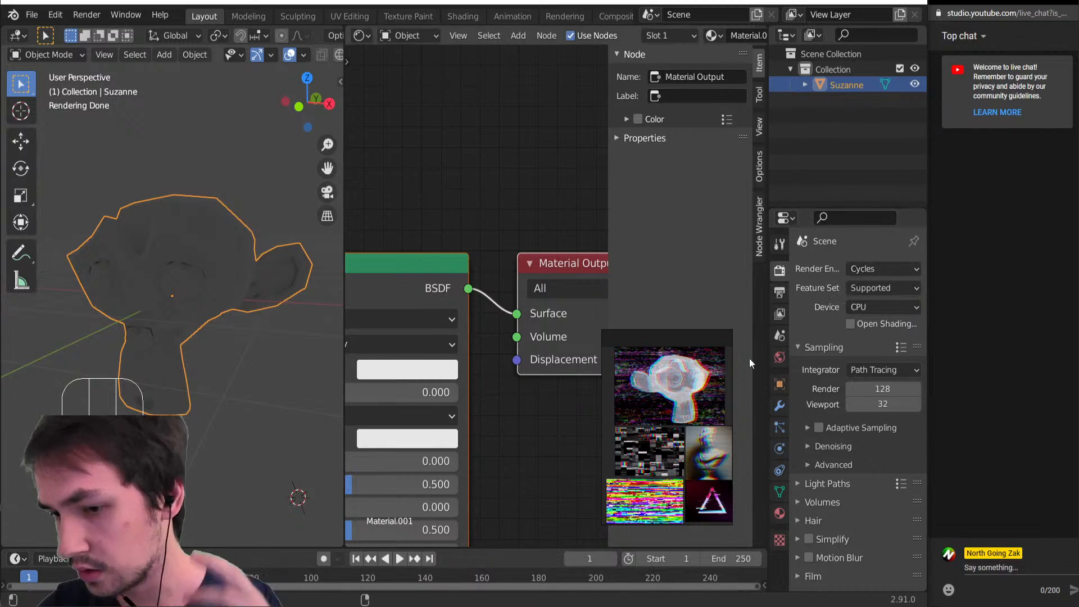
# Set the monkey material's surface displacement method to Displacement and Bump
pyautogui.click(779, 514)
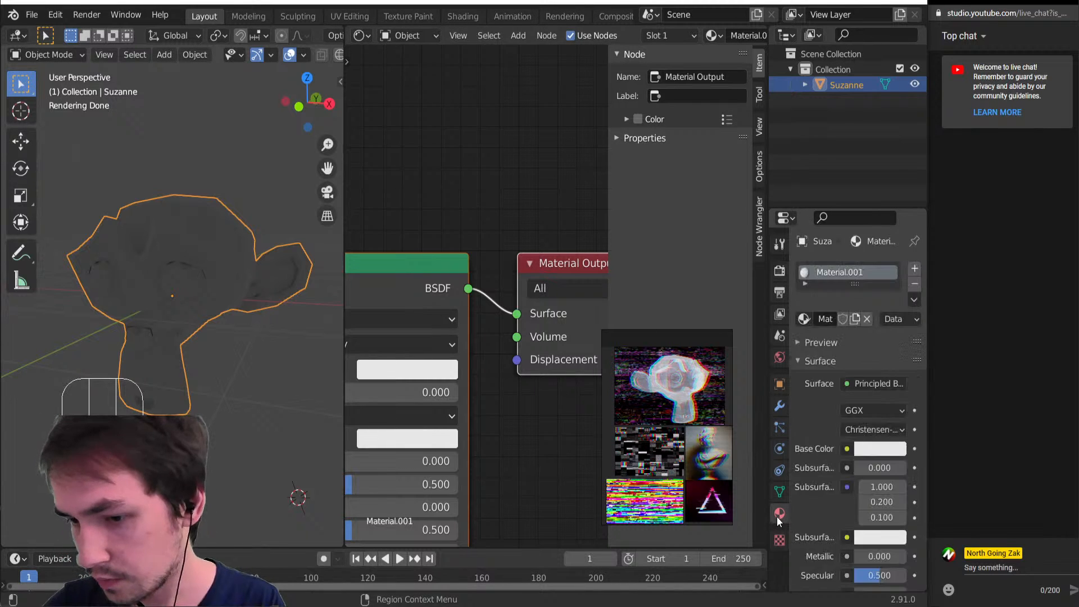
pyautogui.scroll(-10, 832, 488)
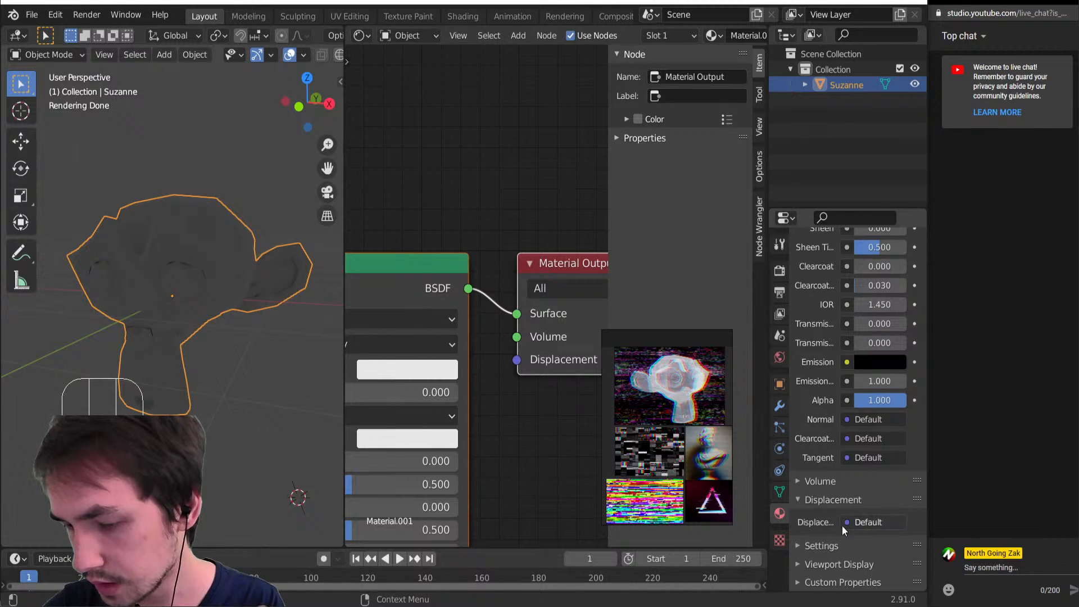
pyautogui.scroll(10, 810, 444)
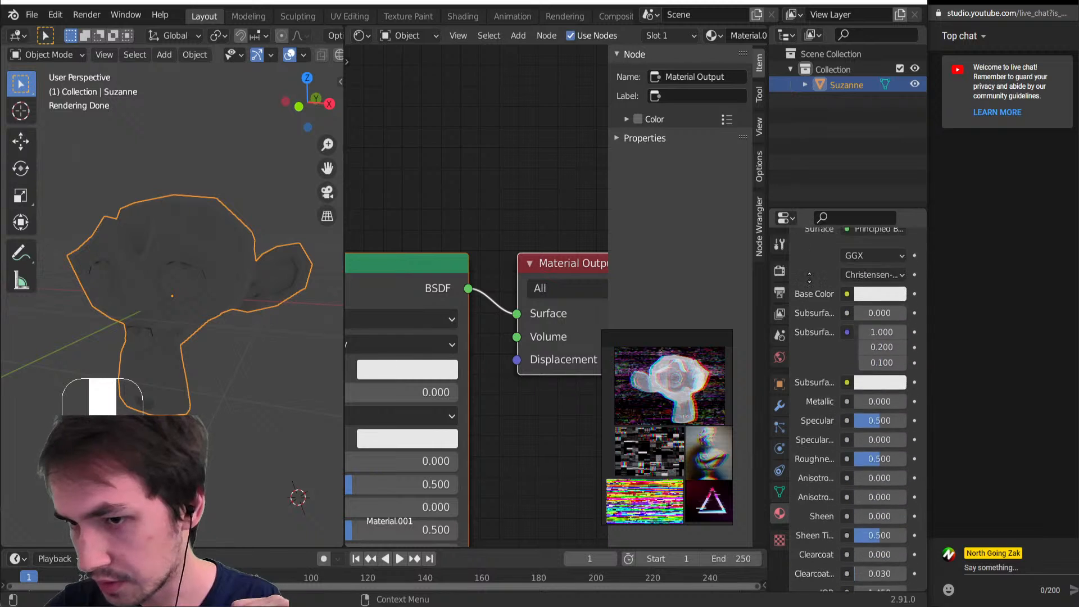
pyautogui.scroll(-10, 809, 450)
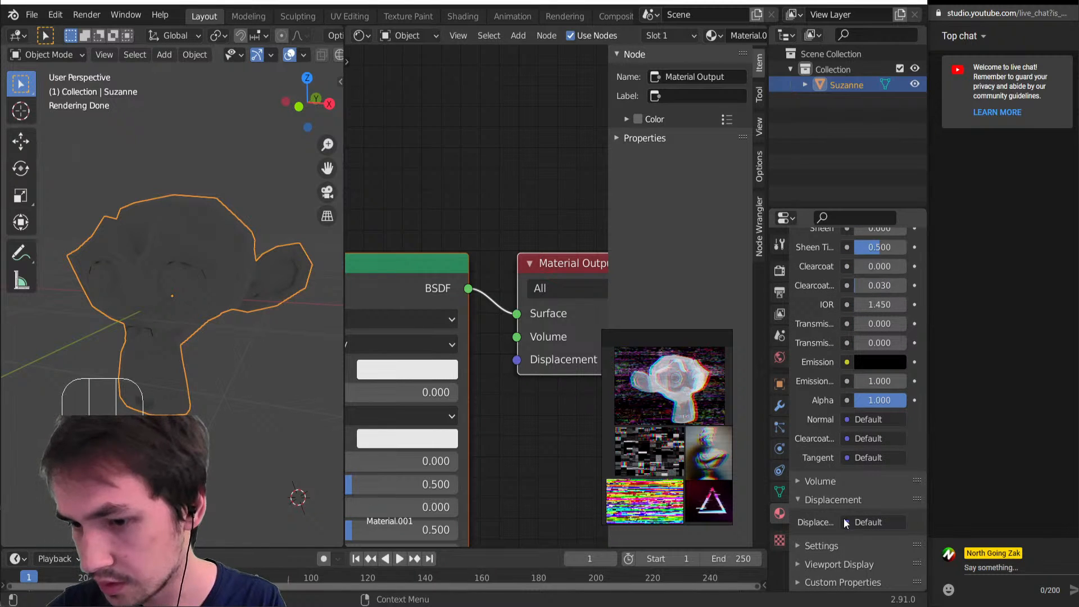
pyautogui.click(816, 548)
pyautogui.scroll(-5, 822, 546)
pyautogui.click(872, 539)
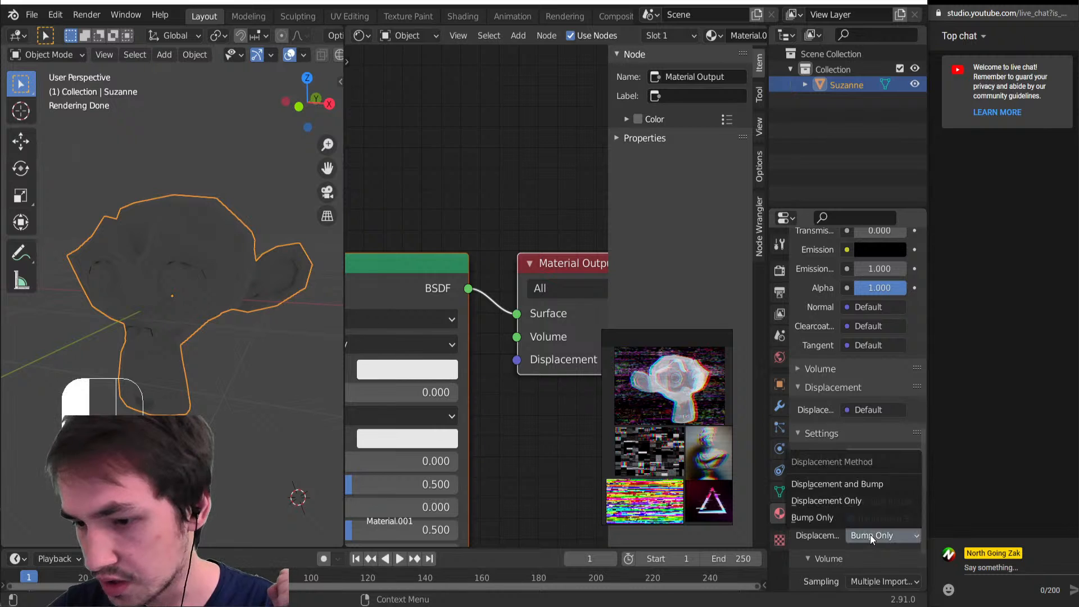
pyautogui.click(839, 488)
# Add a Combine XYZ node above the Principled BSDF in the monkey's material
pyautogui.scroll(-4, 368, 324)
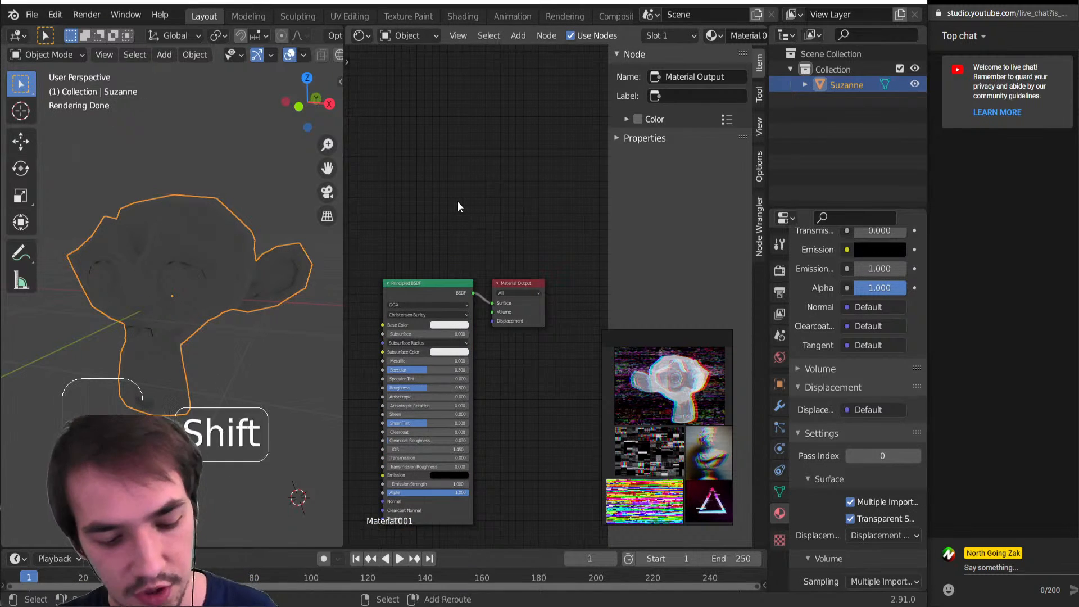
pyautogui.hotkey('shift', 'a')
pyautogui.click(530, 401)
pyautogui.click(422, 214)
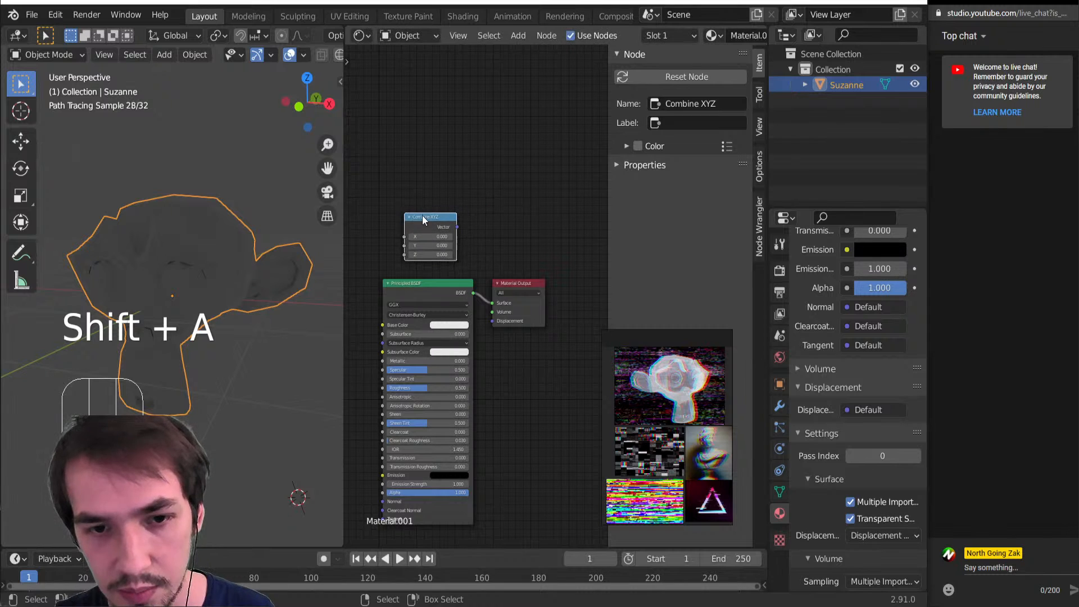
# Connect the Combine XYZ vector to the Material Output's Displacement input and try a Z value of -0.570
pyautogui.moveTo(457, 227); pyautogui.dragTo(492, 321)
pyautogui.scroll(2, 515, 347)
pyautogui.scroll(2, 508, 319)
pyautogui.moveTo(500, 318); pyautogui.dragTo(479, 290, button='middle')
pyautogui.moveTo(225, 276); pyautogui.dragTo(220, 290, button='middle')
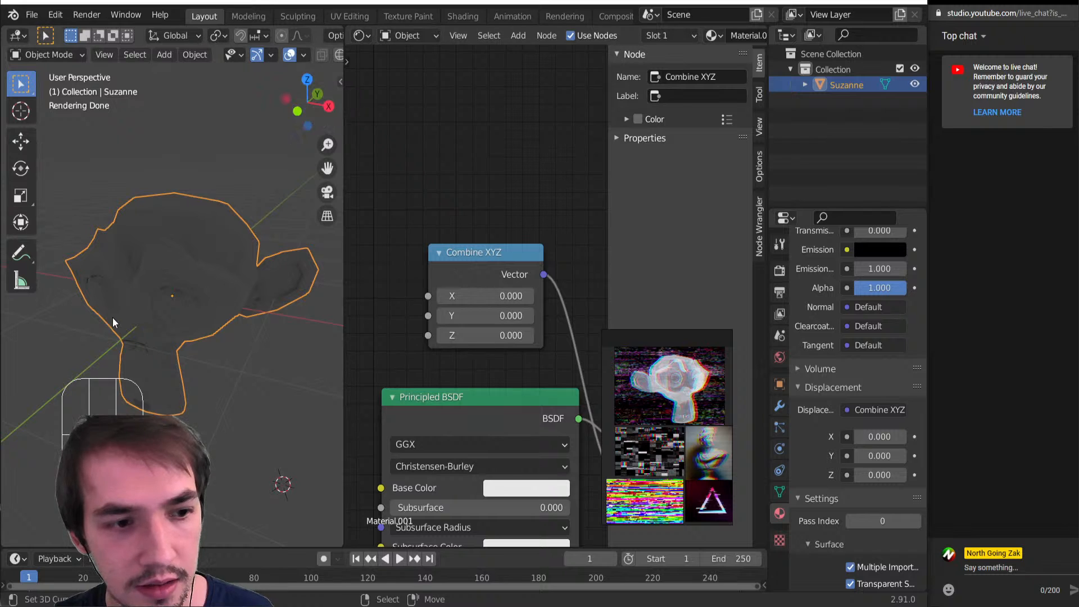
pyautogui.moveTo(113, 319); pyautogui.dragTo(117, 315, button='middle')
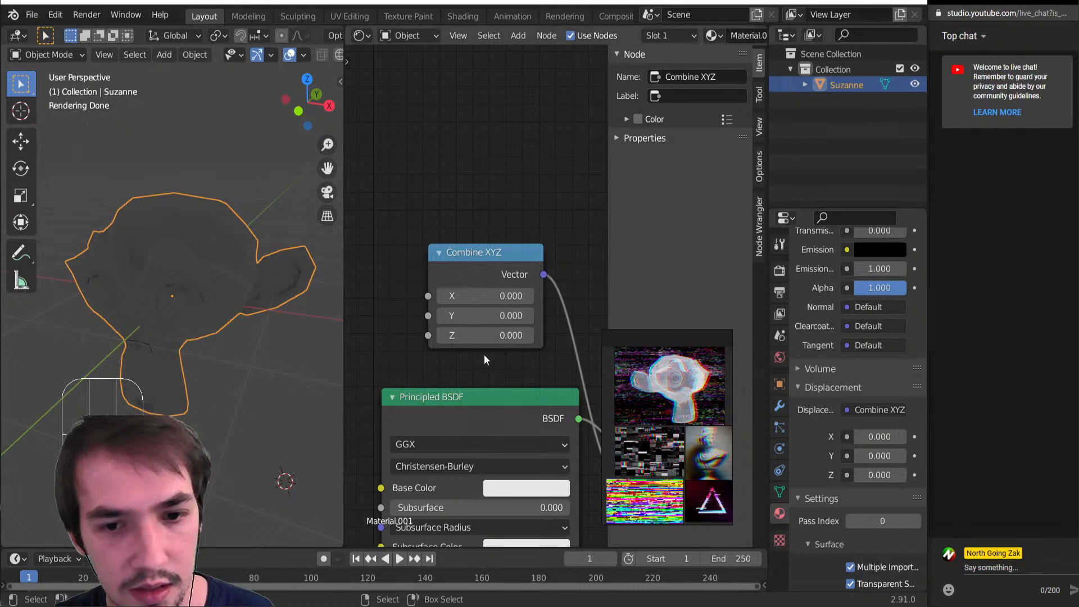
pyautogui.moveTo(485, 336)
pyautogui.mouseDown()
pyautogui.moveTo(503, 336)
pyautogui.moveTo(467, 336)
pyautogui.mouseUp()
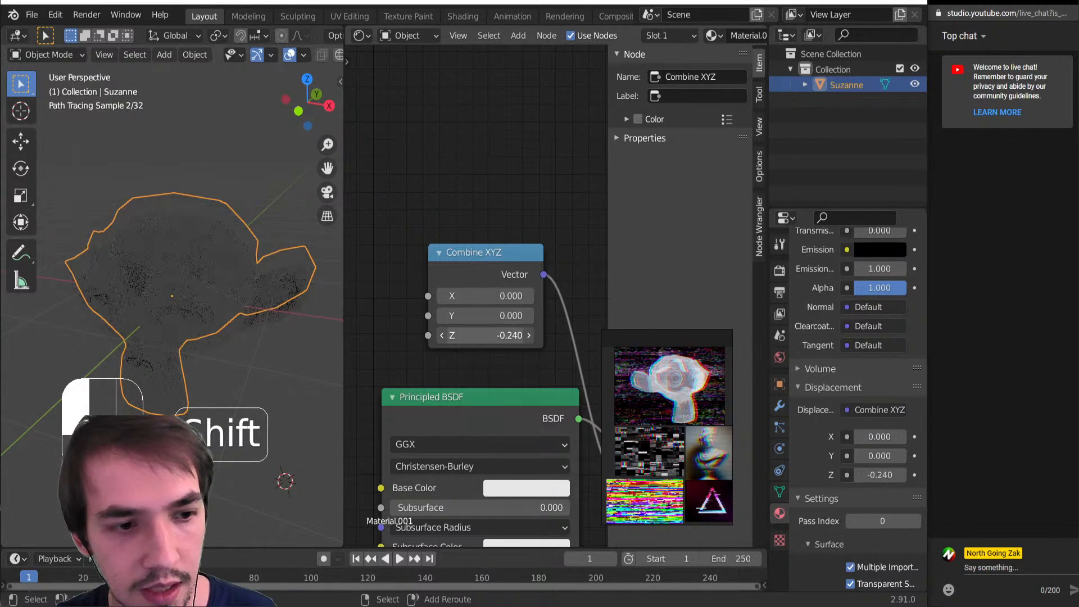
# Try a point light beside the monkey, delete it and reselect the monkey
pyautogui.keyDown('shift'); pyautogui.rightClick(140, 316); pyautogui.keyUp('shift')
pyautogui.hotkey('shift', 'a')
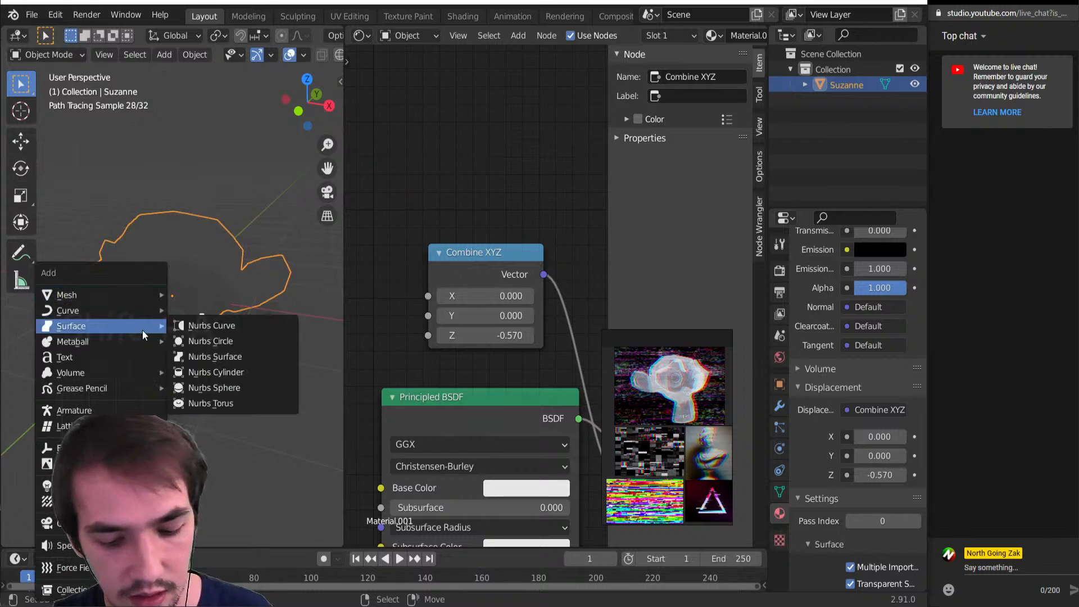
pyautogui.click(266, 368)
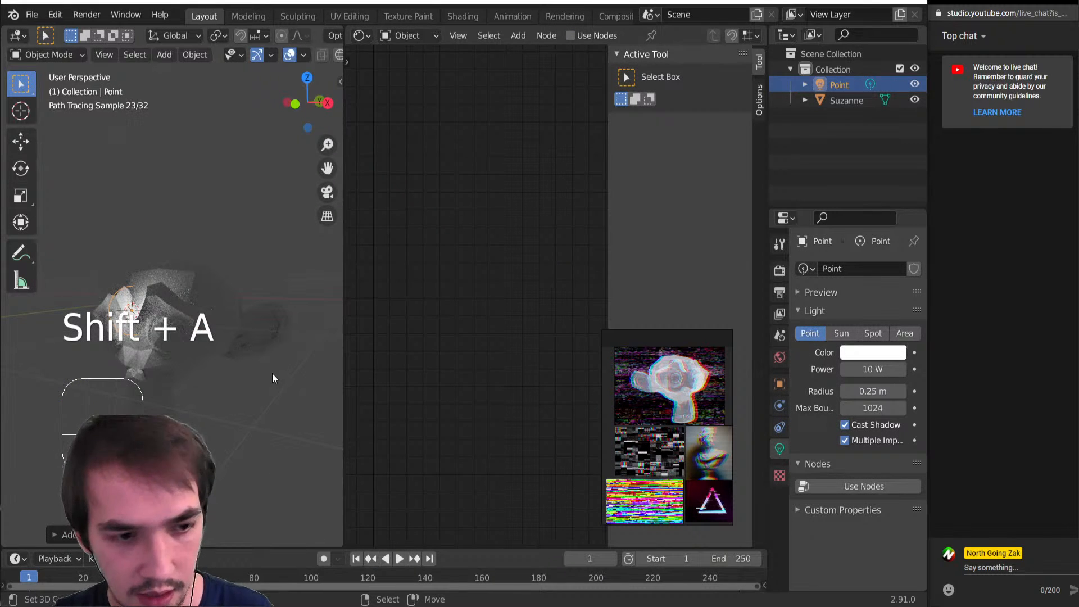
pyautogui.press('Delete')
pyautogui.click(147, 284)
# Replace the Principled BSDF with an Emission shader connected to the Material Output's Surface input
pyautogui.scroll(-5, 495, 337)
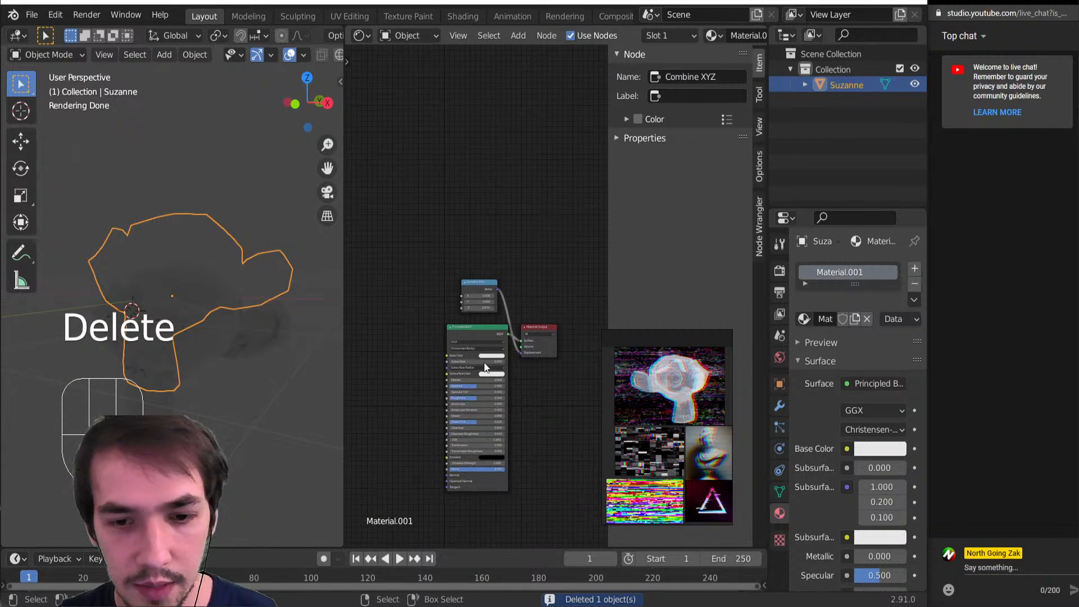
pyautogui.click(500, 343)
pyautogui.press('Delete')
pyautogui.hotkey('shift', 'a')
pyautogui.click(568, 142)
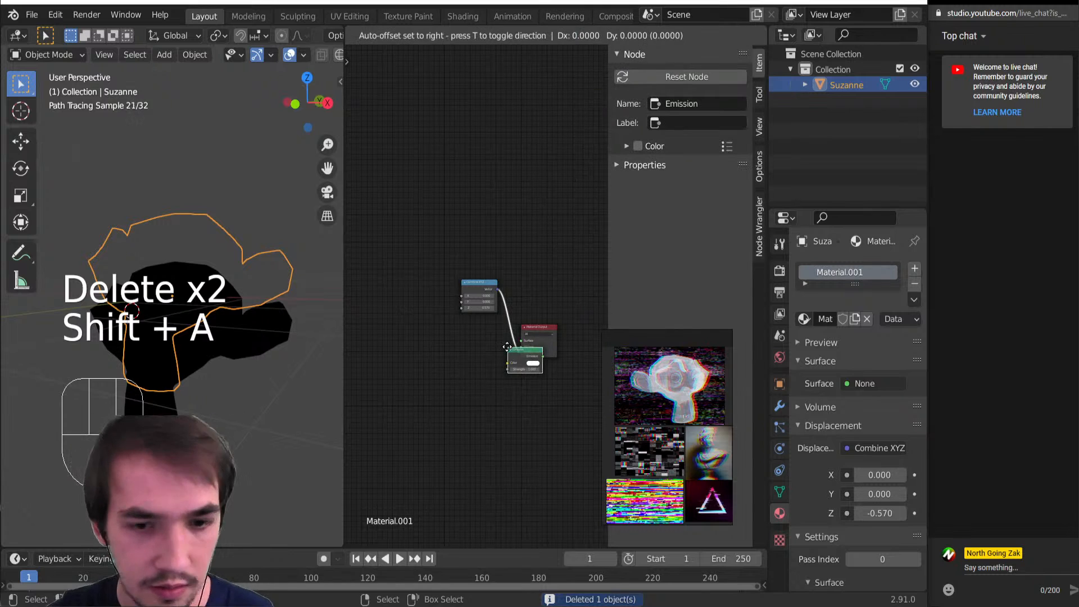
pyautogui.click(456, 347)
pyautogui.keyDown('ctrl'); pyautogui.keyDown('shift'); pyautogui.click(455, 347); pyautogui.keyUp('shift'); pyautogui.keyUp('ctrl')
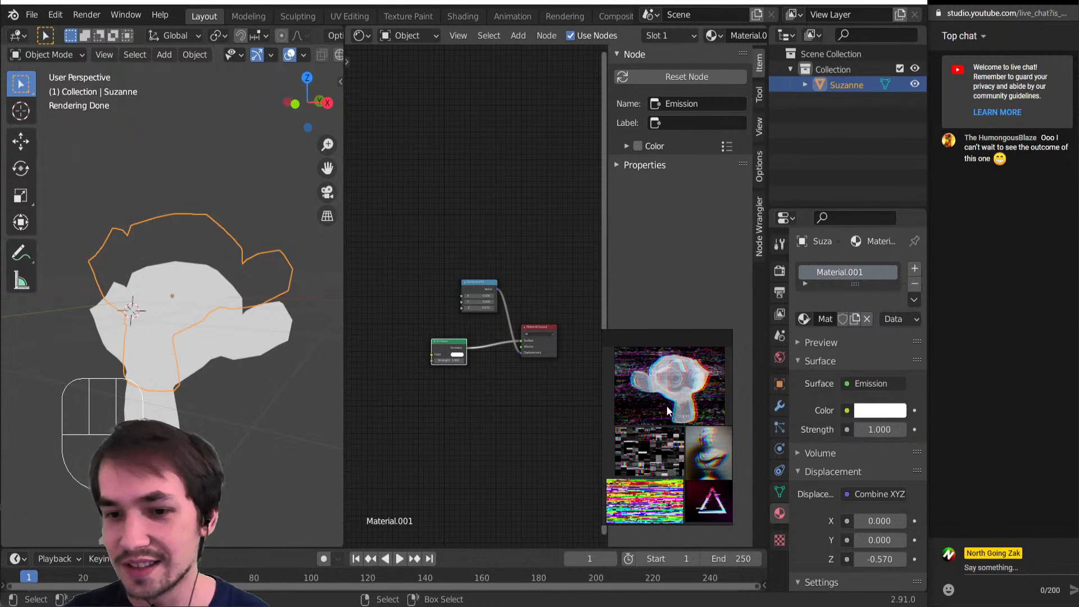
# Move the reference image clear of the nodes and reset the Combine XYZ node's Z value to 0
pyautogui.moveTo(668, 411); pyautogui.dragTo(679, 416)
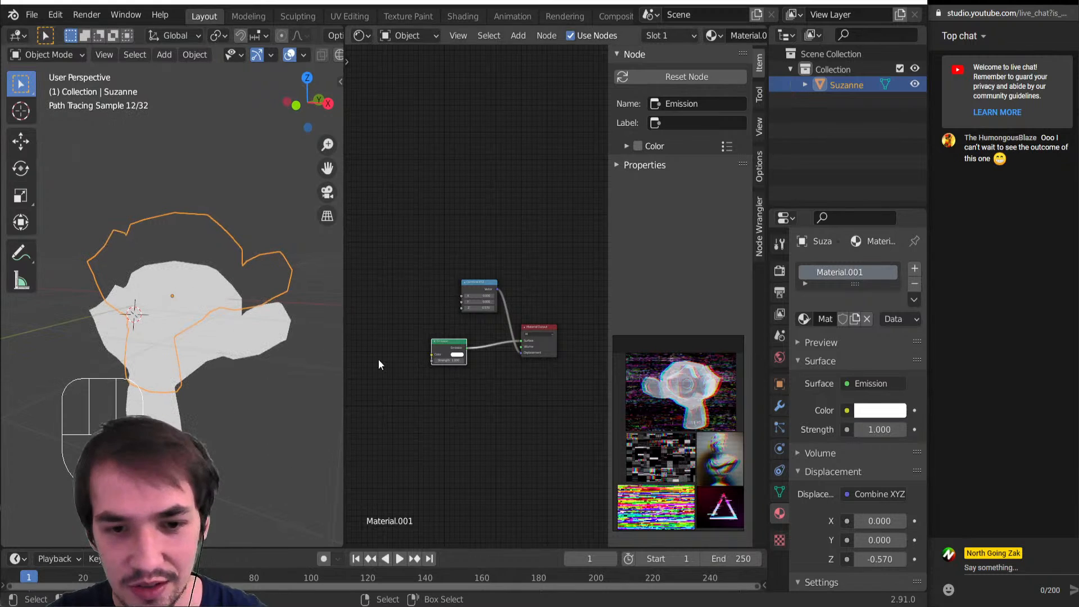
pyautogui.scroll(5, 495, 327)
pyautogui.keyDown('shift'); pyautogui.moveTo(489, 335); pyautogui.dragTo(518, 335); pyautogui.keyUp('shift')
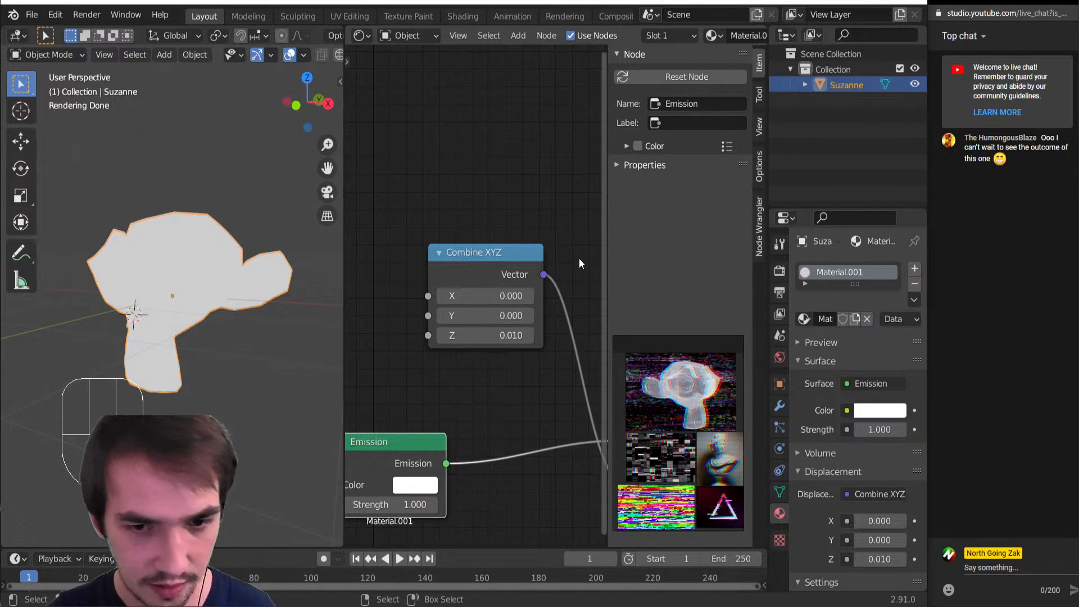
pyautogui.moveTo(136, 330); pyautogui.dragTo(154, 337, button='middle')
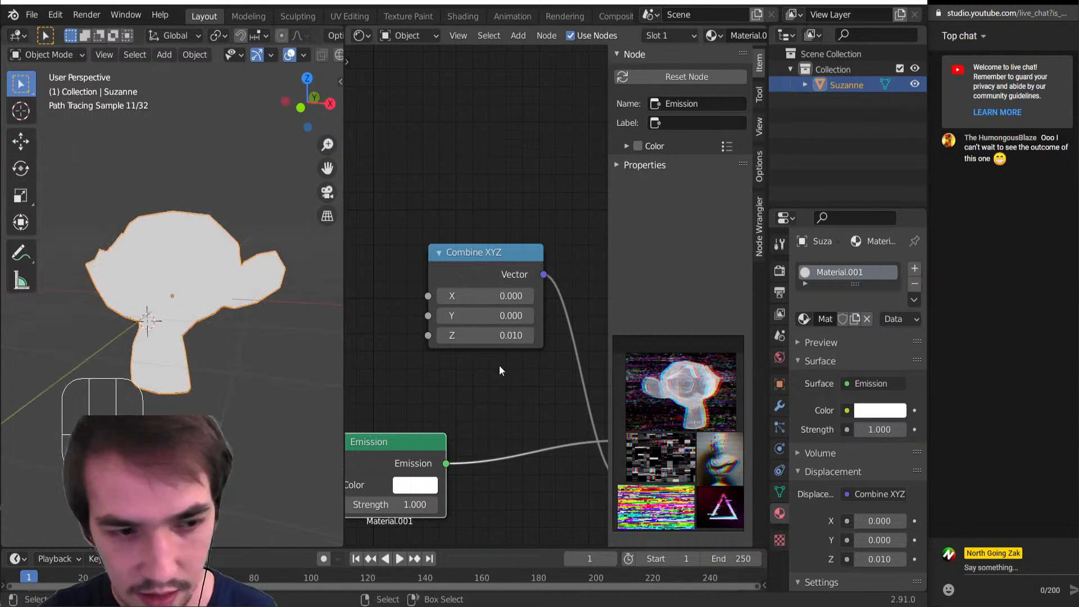
pyautogui.moveTo(506, 336)
pyautogui.keyDown('shift'); pyautogui.mouseDown()
pyautogui.moveTo(486, 336)
pyautogui.moveTo(505, 336)
pyautogui.mouseUp(); pyautogui.keyUp('shift')
pyautogui.click(505, 337)
pyautogui.click(461, 360)
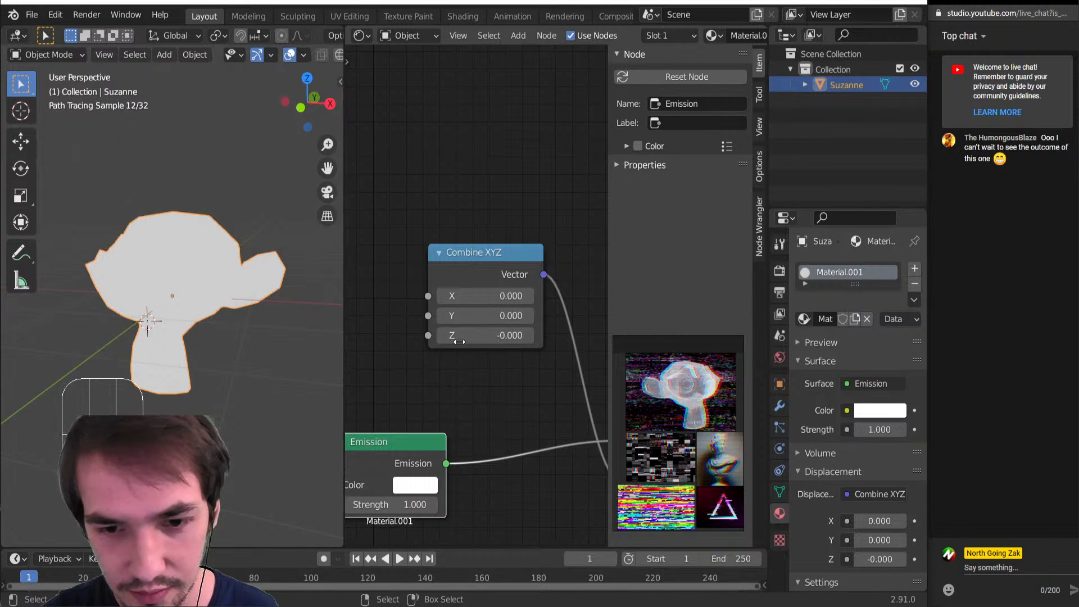
pyautogui.click(483, 337)
pyautogui.write('0')
pyautogui.press('Return')
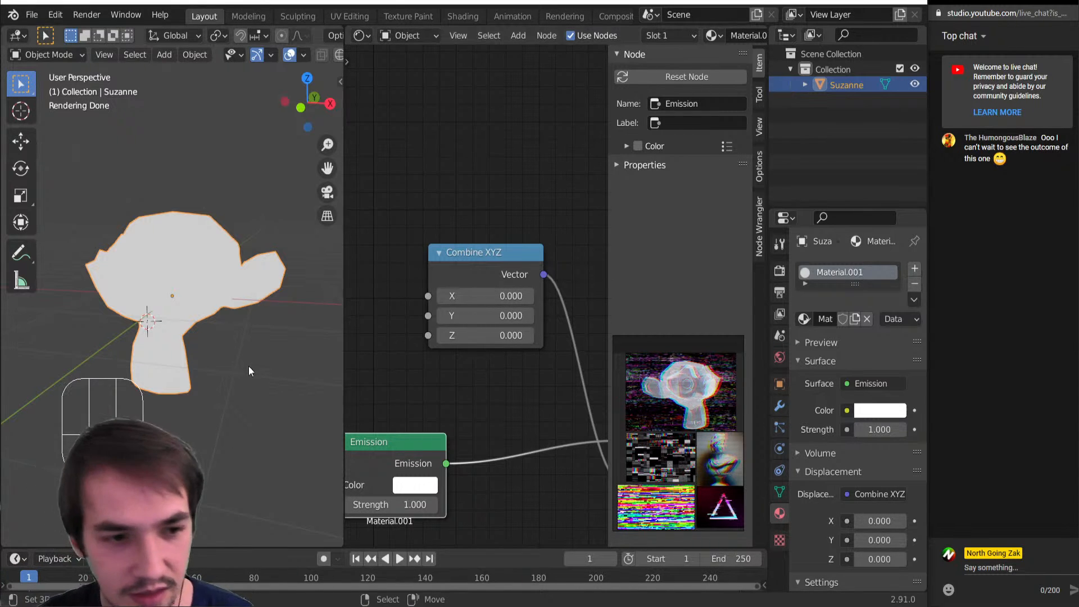
# Try a Combine XYZ Z value of about -0.030 to shift the monkey vertically, and undo it
pyautogui.scroll(-5, 489, 393)
pyautogui.scroll(3, 506, 397)
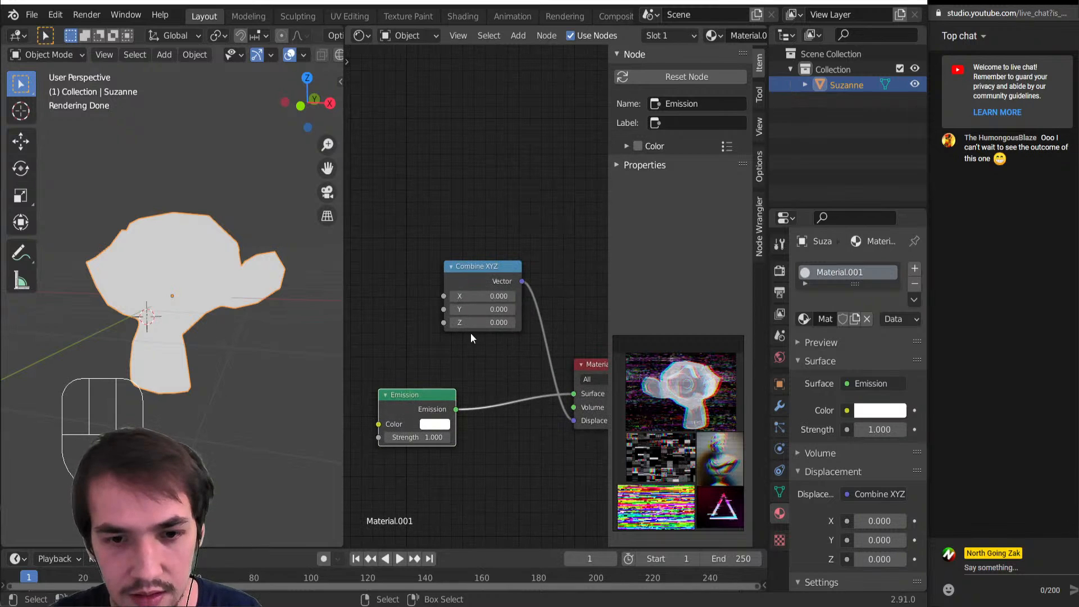
pyautogui.moveTo(38, 294); pyautogui.dragTo(58, 332, button='middle')
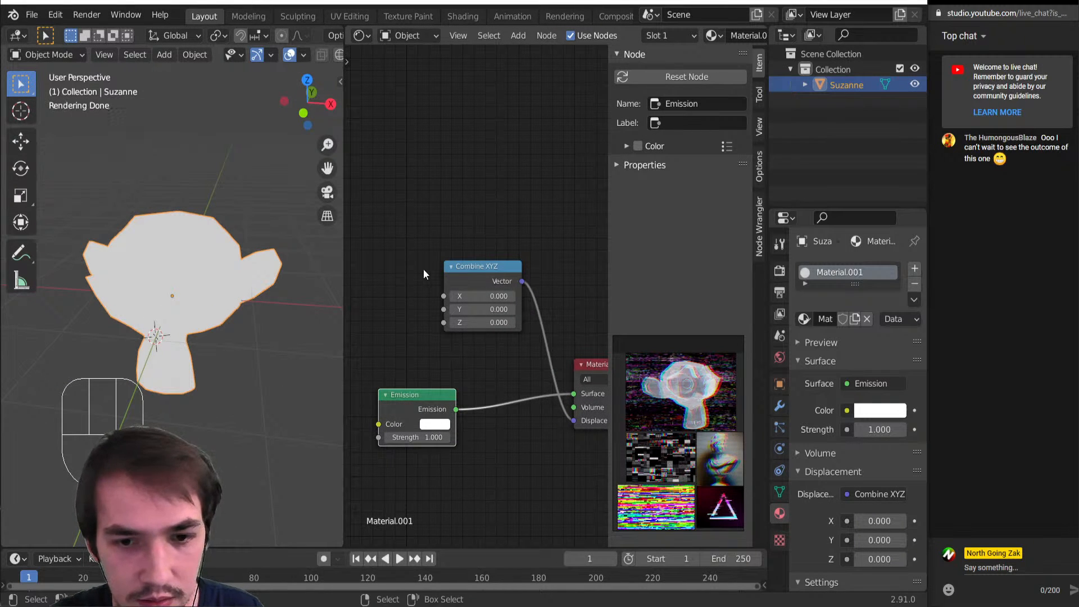
pyautogui.scroll(-2, 410, 266)
pyautogui.scroll(2, 430, 335)
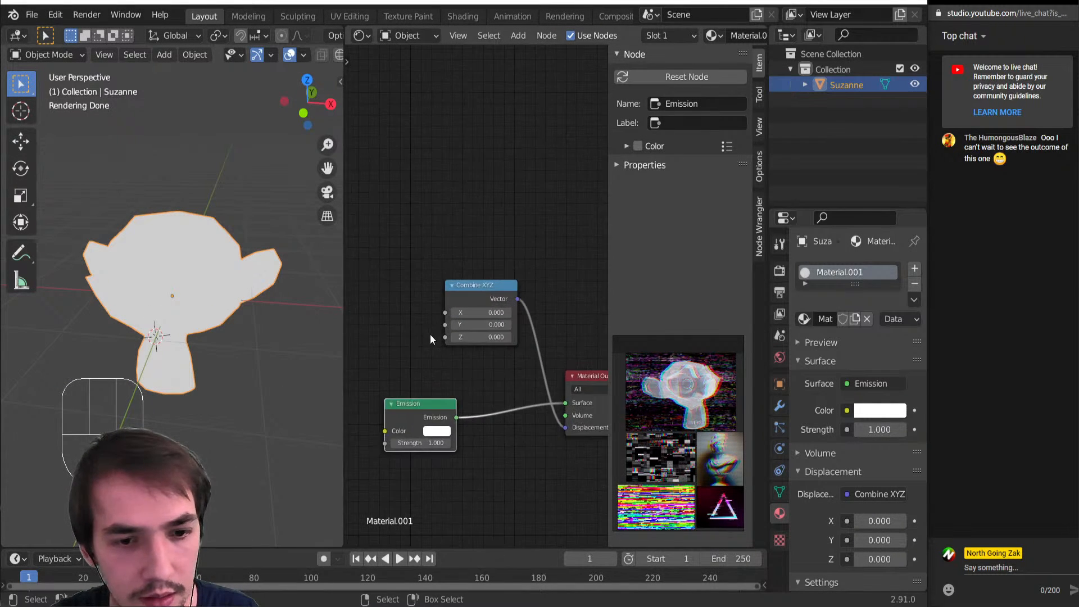
pyautogui.scroll(-3, 462, 339)
pyautogui.scroll(2, 459, 341)
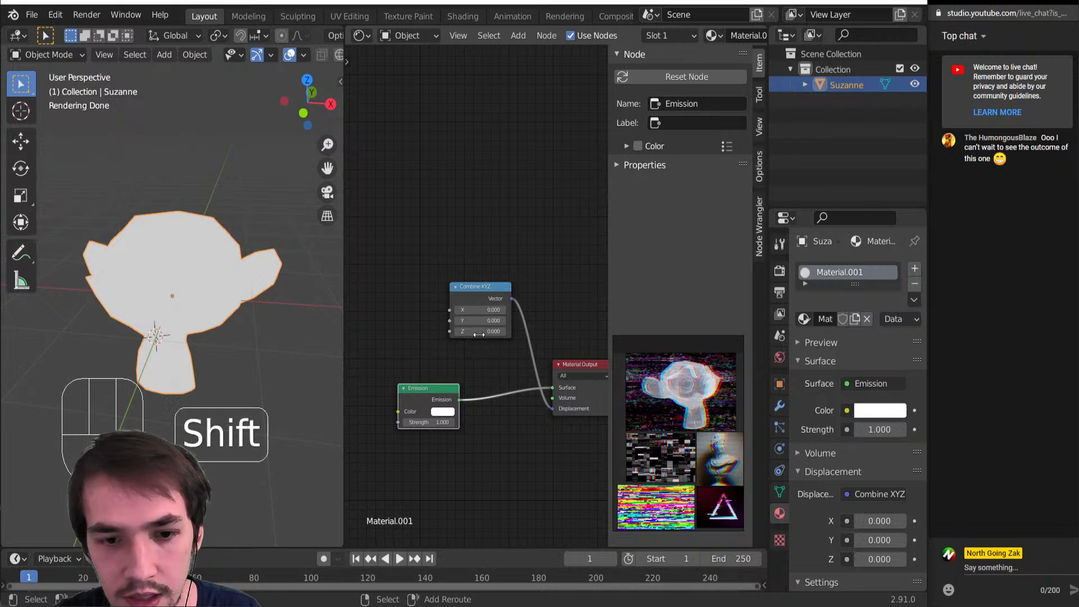
pyautogui.moveTo(475, 332)
pyautogui.keyDown('shift'); pyautogui.mouseDown()
pyautogui.moveTo(458, 332)
pyautogui.moveTo(475, 332)
pyautogui.mouseUp(); pyautogui.keyUp('shift')
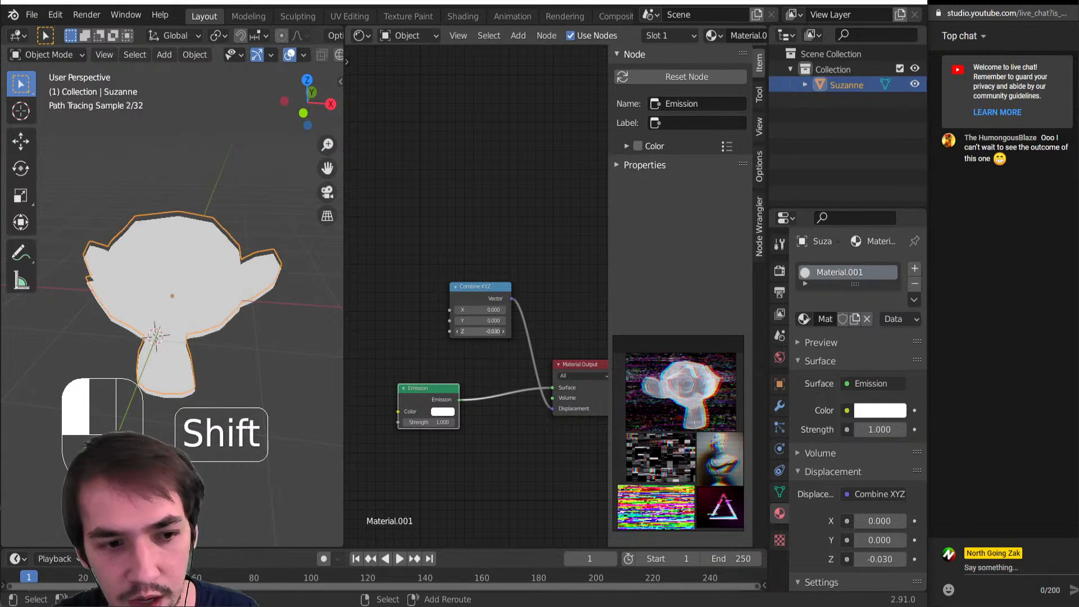
pyautogui.hotkey('ctrl', 'z')
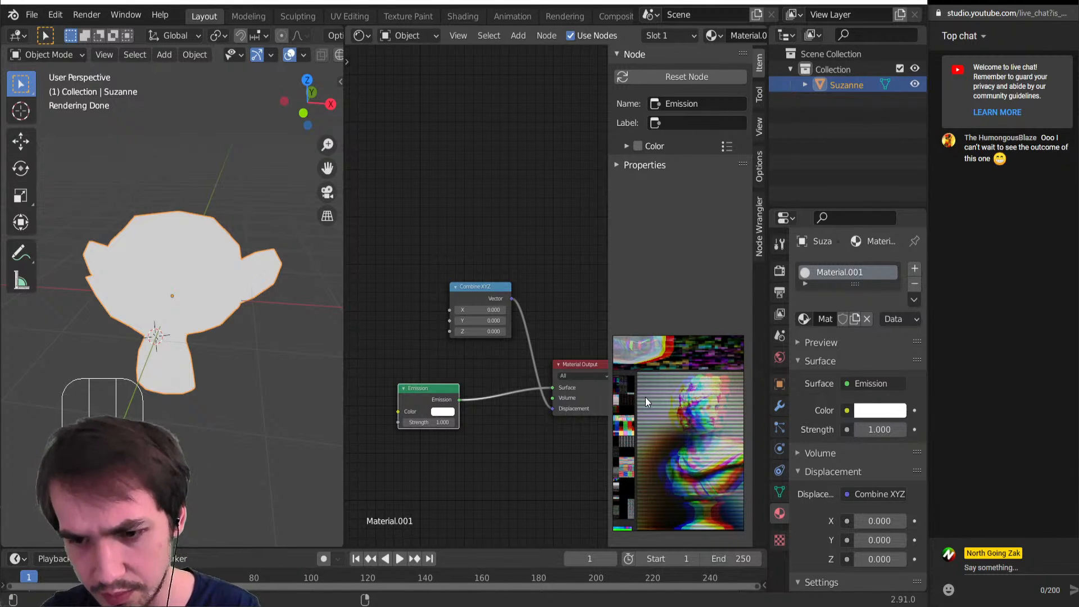
# Examine the glitch reference images, focusing on the coloured edge fringing around the monkey
pyautogui.scroll(-2, 683, 427)
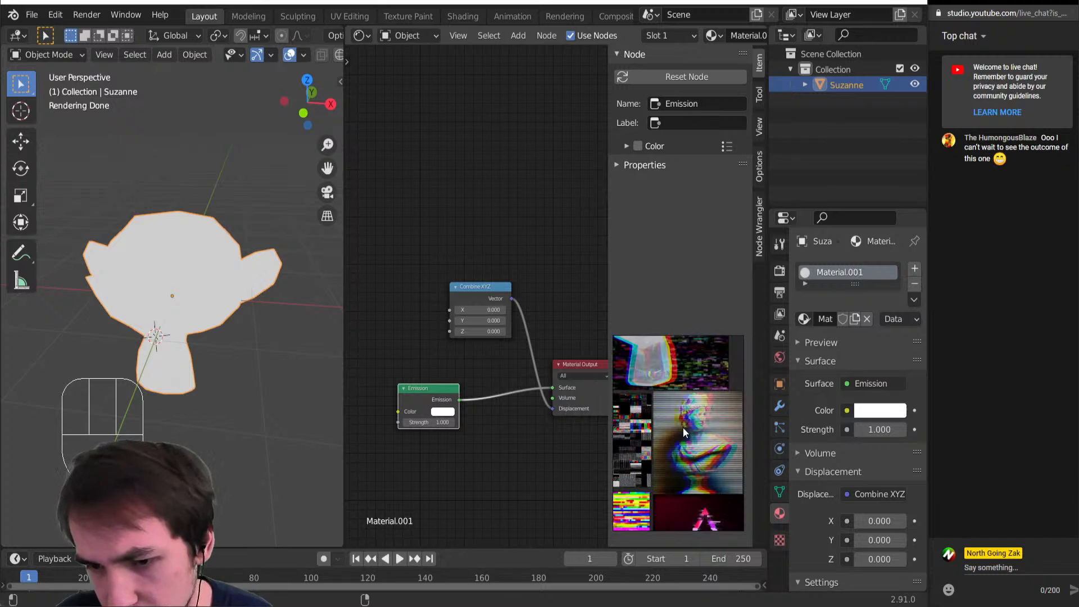
pyautogui.moveTo(683, 428); pyautogui.dragTo(713, 508, button='middle')
pyautogui.scroll(3, 695, 436)
pyautogui.scroll(-2, 671, 420)
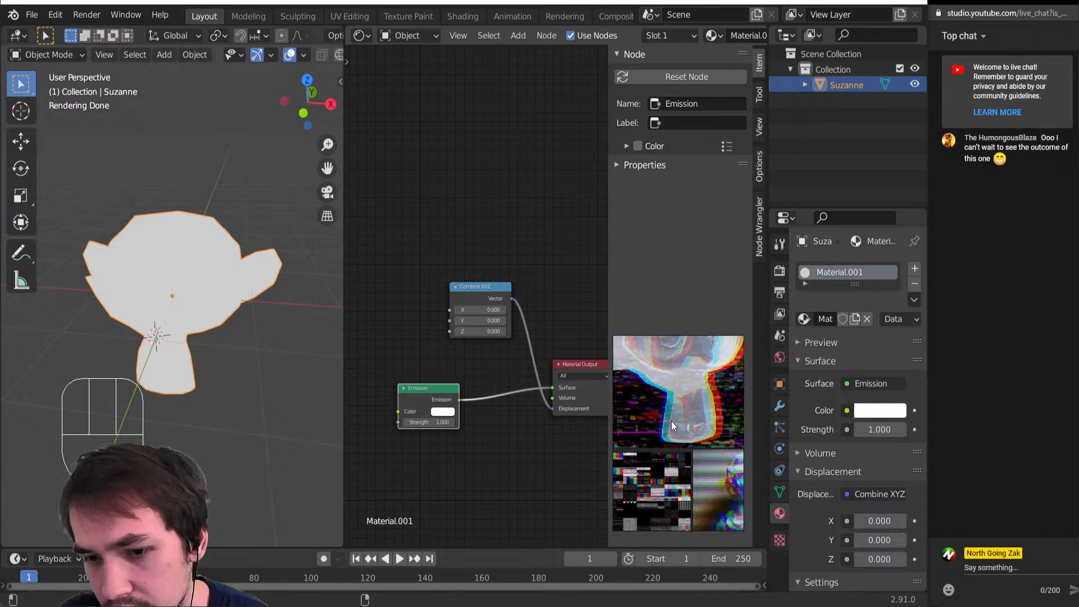
pyautogui.scroll(-1, 671, 420)
pyautogui.moveTo(672, 421); pyautogui.dragTo(665, 464, button='middle')
pyautogui.scroll(4, 666, 440)
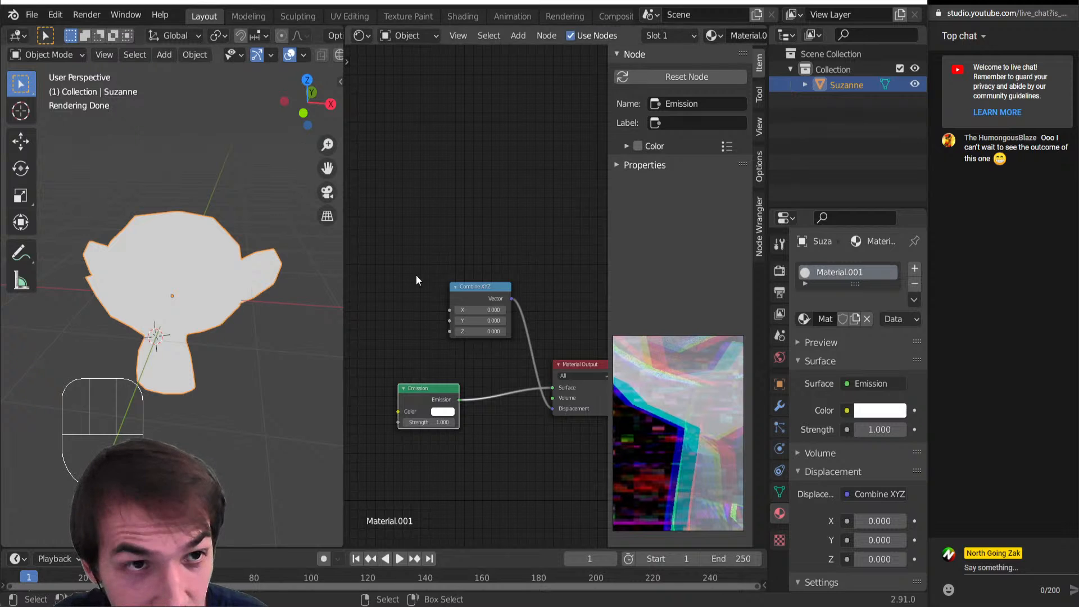
# Add a Texture Coordinate node above and to the left of the Combine XYZ node in the monkey's material
pyautogui.click(451, 146)
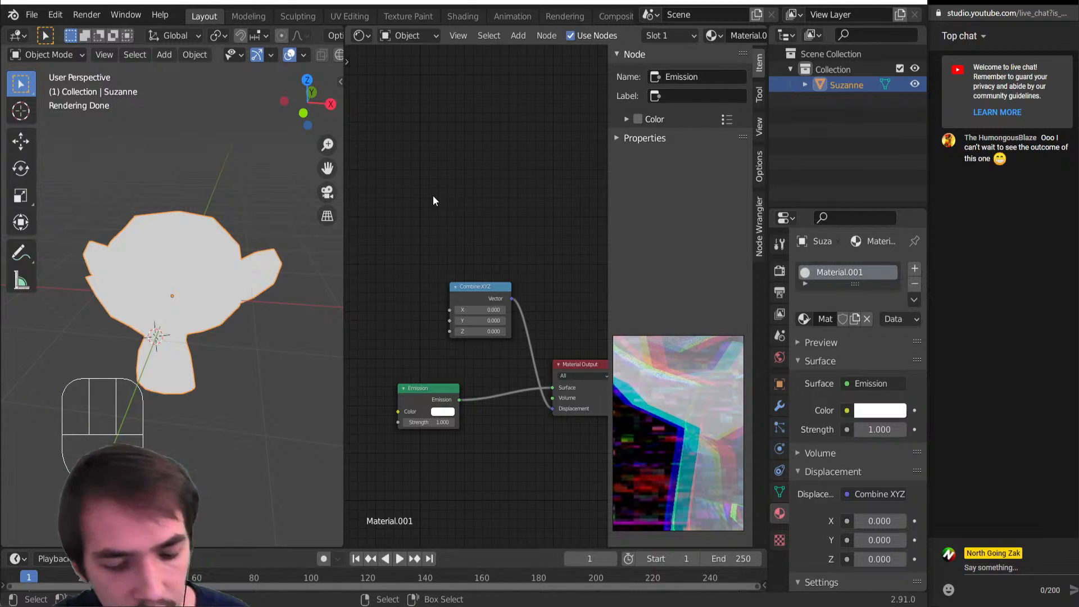
pyautogui.press('a')
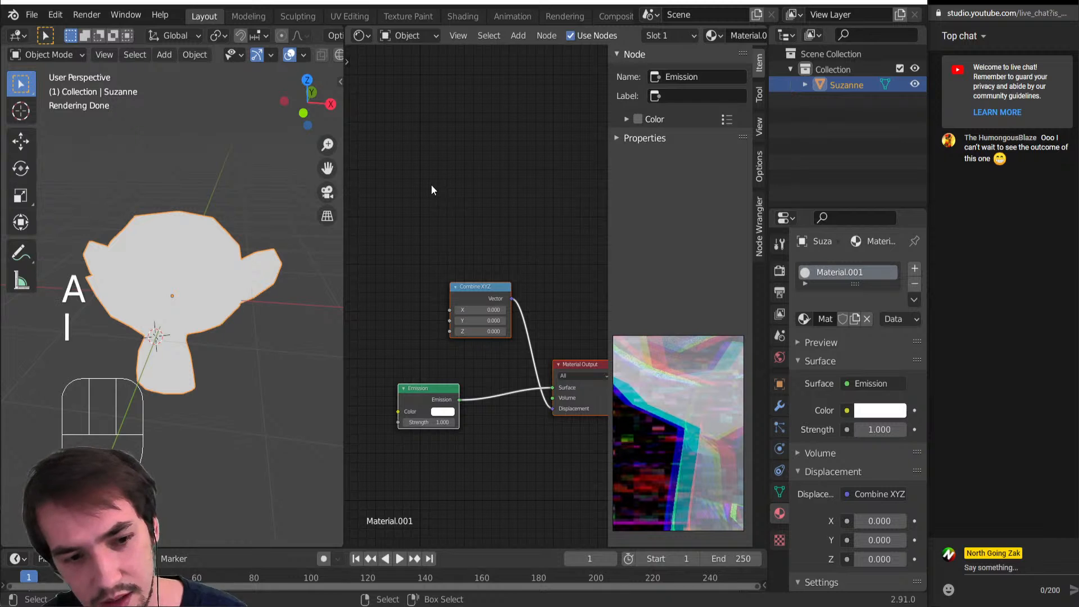
pyautogui.click(466, 224)
pyautogui.hotkey('shift', 'a')
pyautogui.press('i')
pyautogui.press('x')
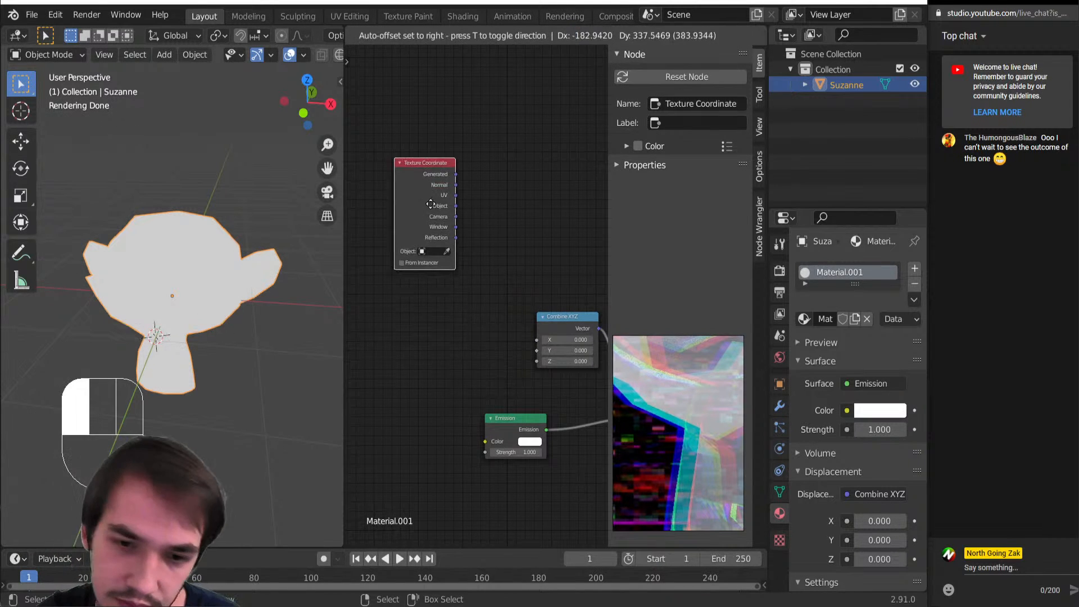
pyautogui.click(431, 190)
pyautogui.moveTo(477, 361); pyautogui.dragTo(435, 341, button='middle')
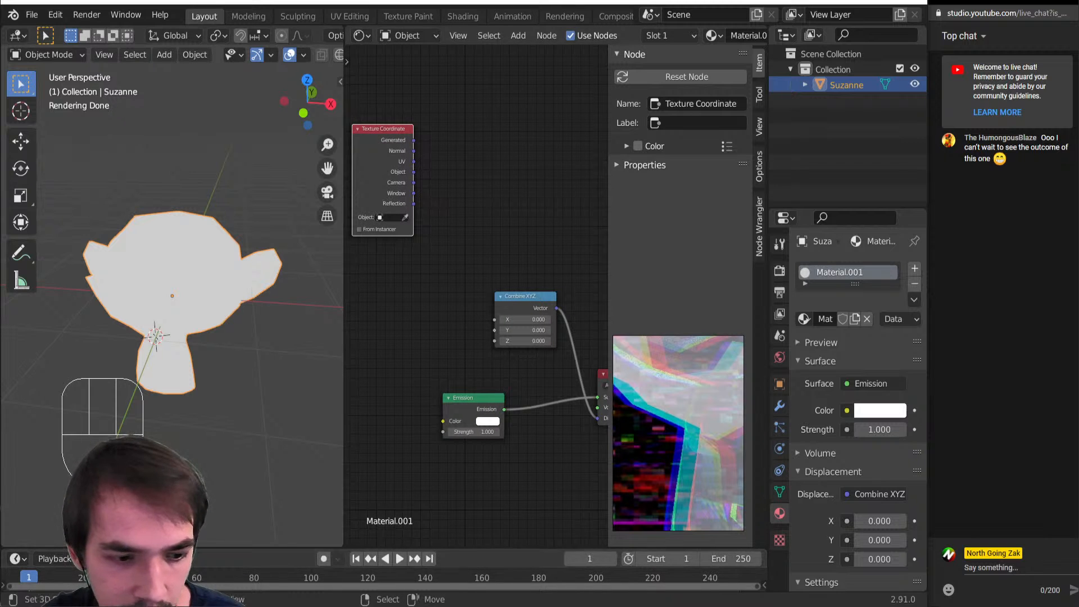
# Enlarge the timeline area, move the reference image off it, and set the animation's end frame to 90
pyautogui.moveTo(289, 548); pyautogui.dragTo(236, 504)
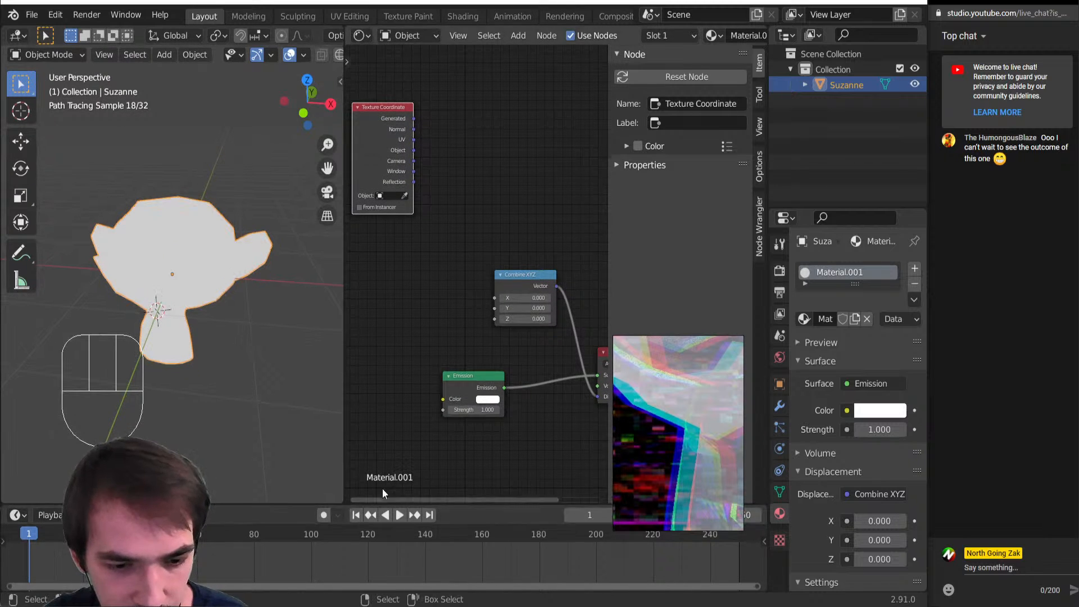
pyautogui.moveTo(698, 477); pyautogui.dragTo(699, 401)
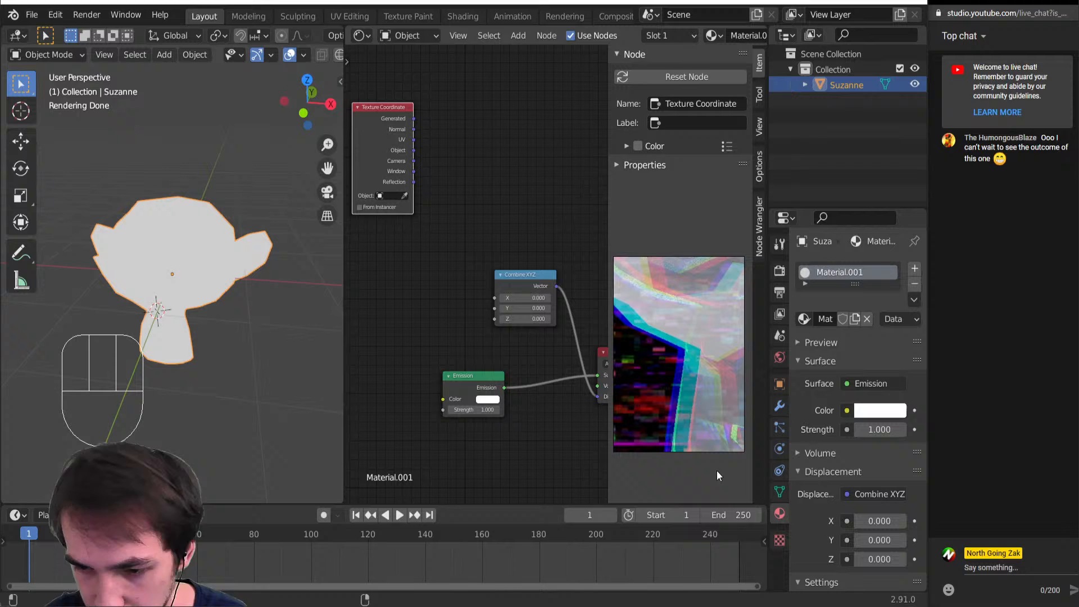
pyautogui.click(727, 513)
pyautogui.write('10')
pyautogui.press('Return')
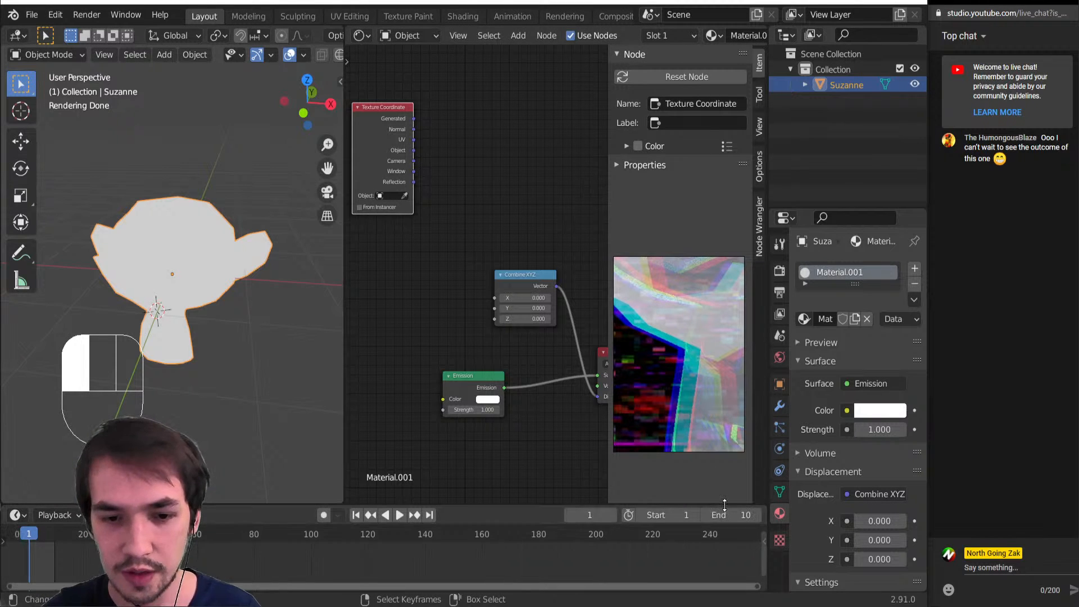
pyautogui.click(723, 515)
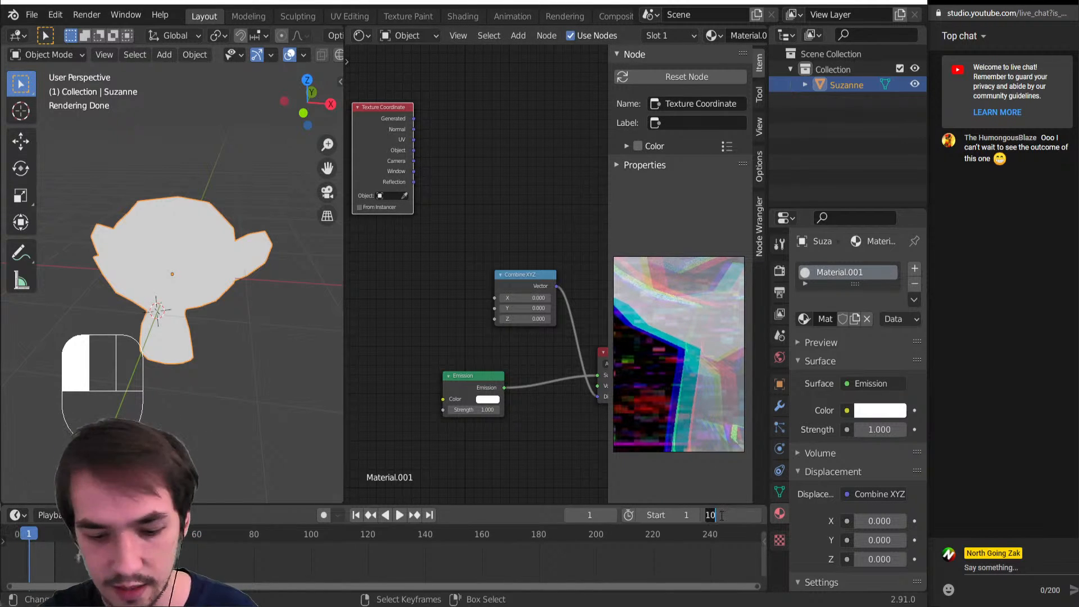
pyautogui.write('1')
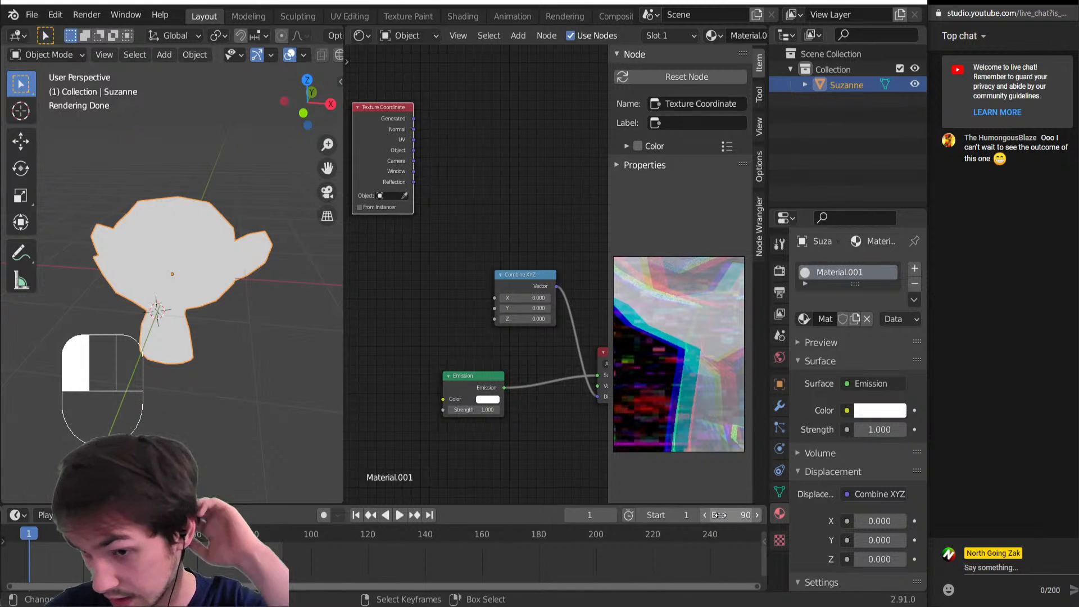
pyautogui.press('Return')
# Set the scene's output frame rate to 29.97 fps
pyautogui.click(780, 271)
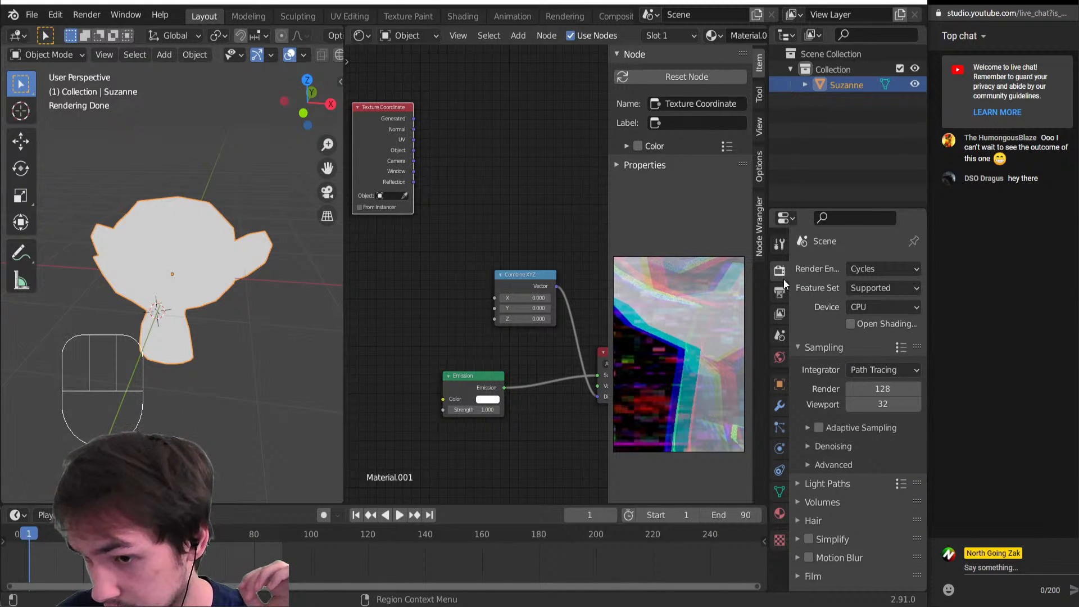
pyautogui.click(780, 288)
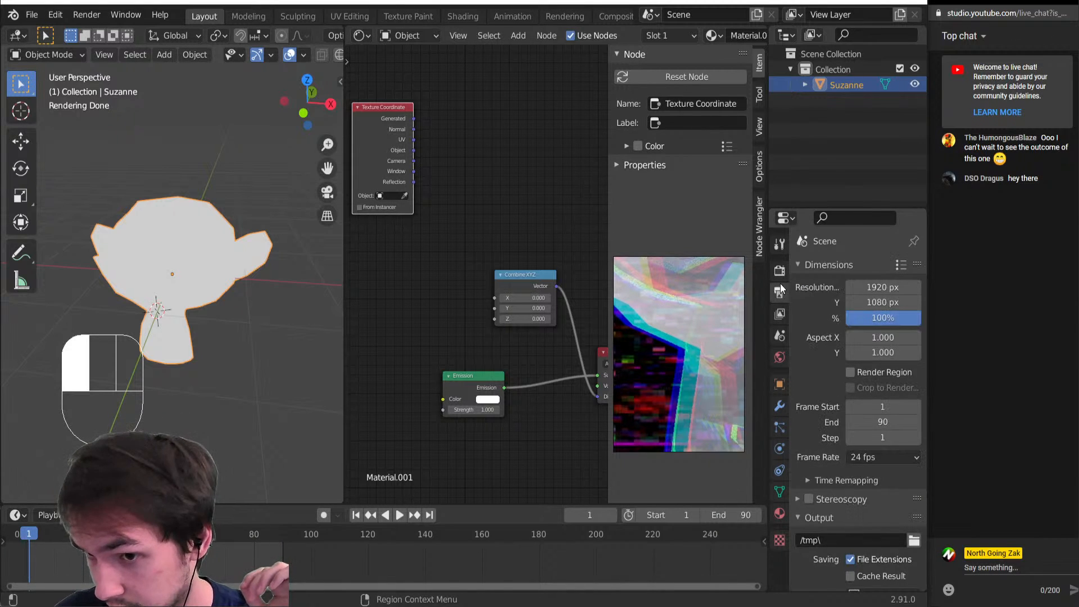
pyautogui.click(868, 458)
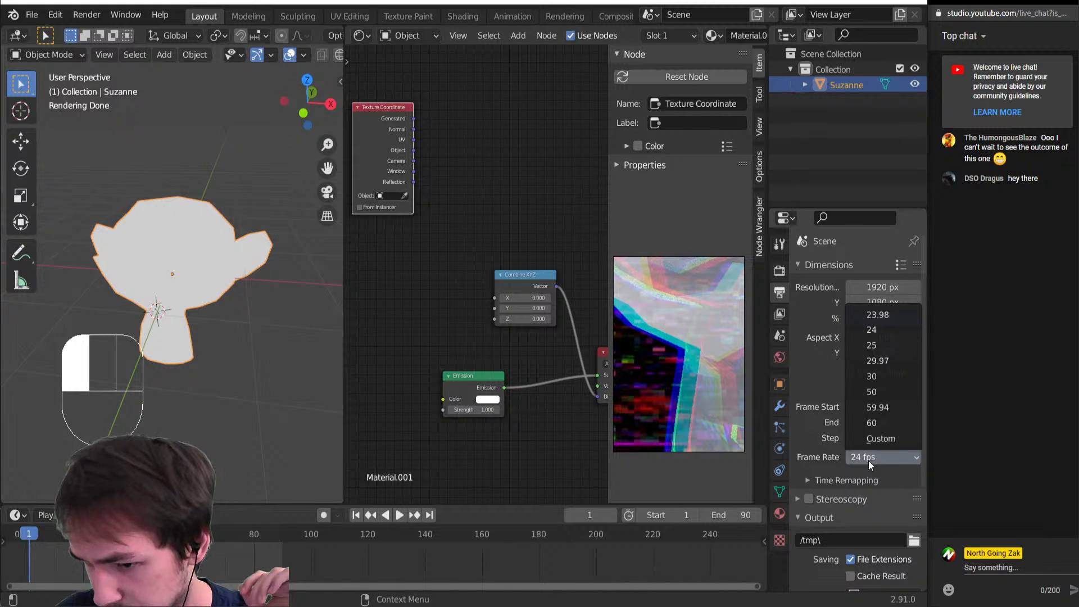
pyautogui.click(874, 363)
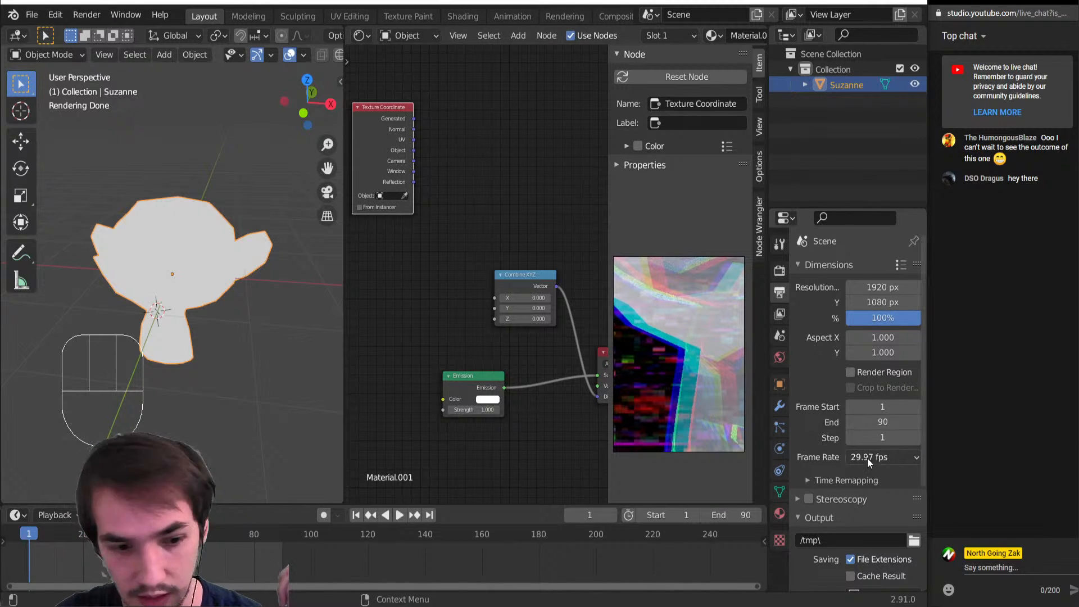
# Play the animation briefly, stop it at frame 30, and examine the full set of glitch reference images
pyautogui.press('space')
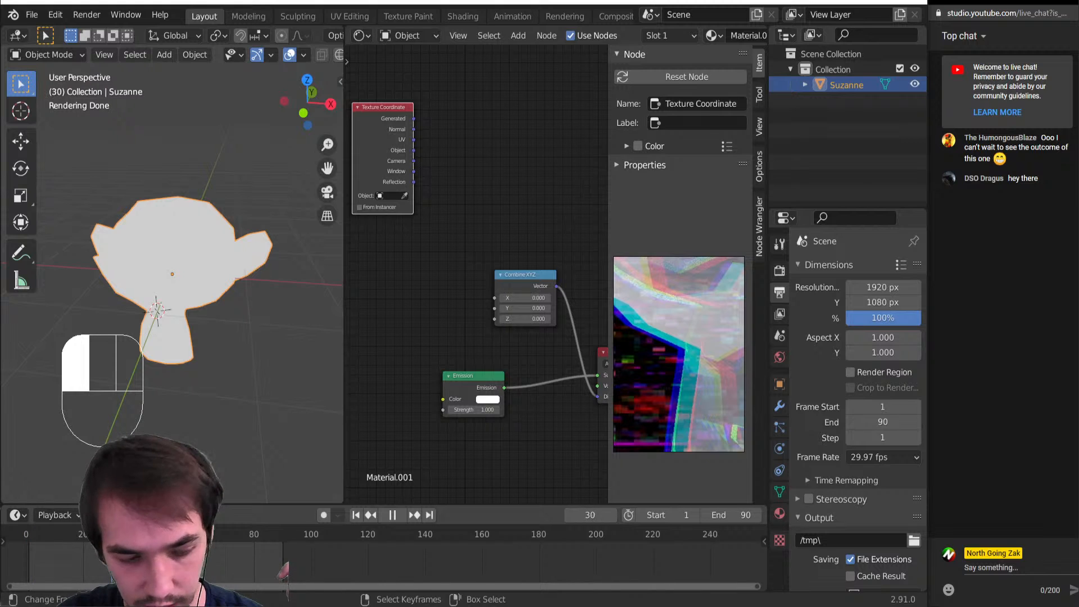
pyautogui.click(393, 515)
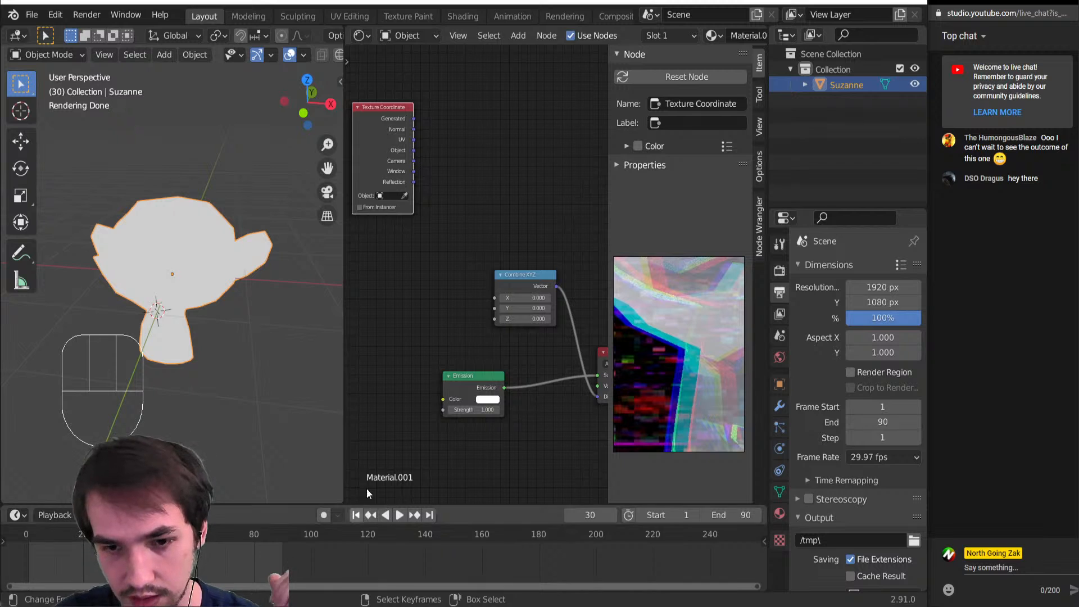
pyautogui.click(451, 295)
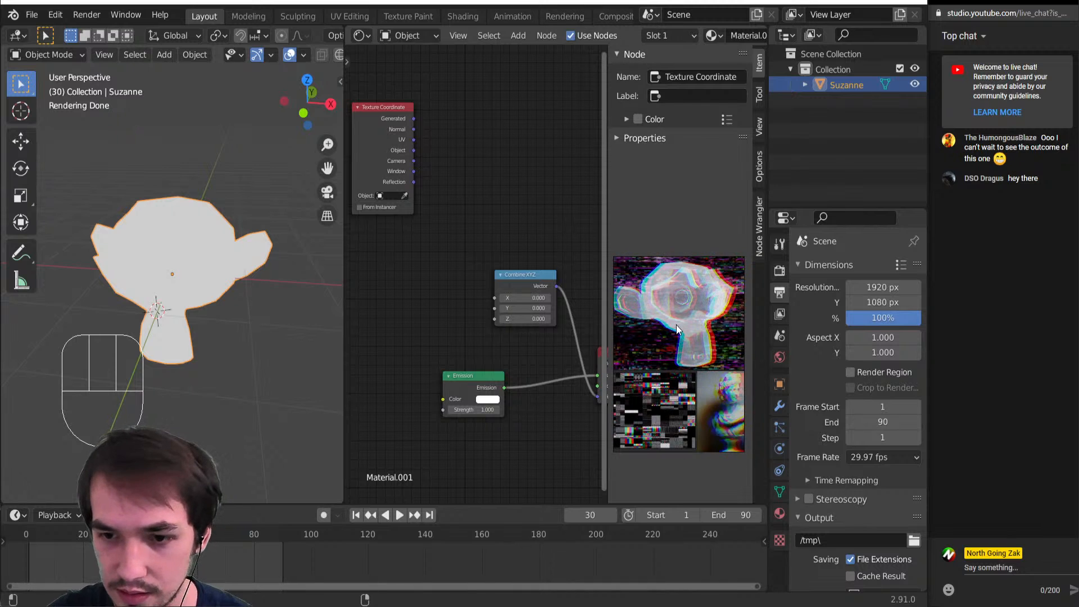
pyautogui.scroll(-2, 677, 323)
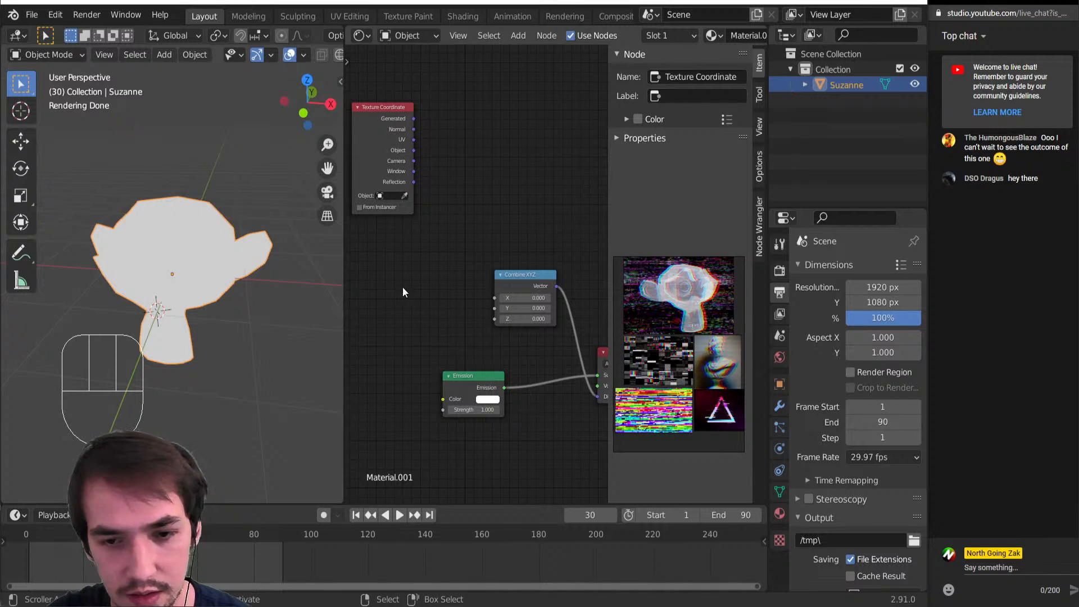
pyautogui.scroll(1, 402, 291)
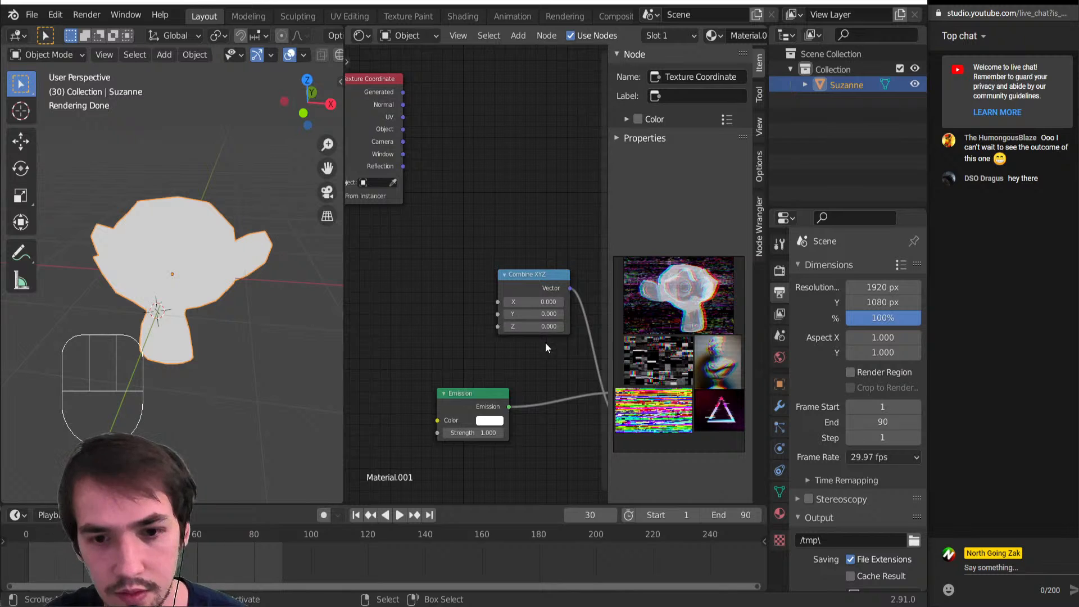
# Try a Z value of 0.190 on the Combine XYZ node to shift the monkey, and undo it
pyautogui.keyDown('shift'); pyautogui.moveTo(534, 326); pyautogui.dragTo(527, 325); pyautogui.keyUp('shift')
pyautogui.hotkey('ctrl', 'z')
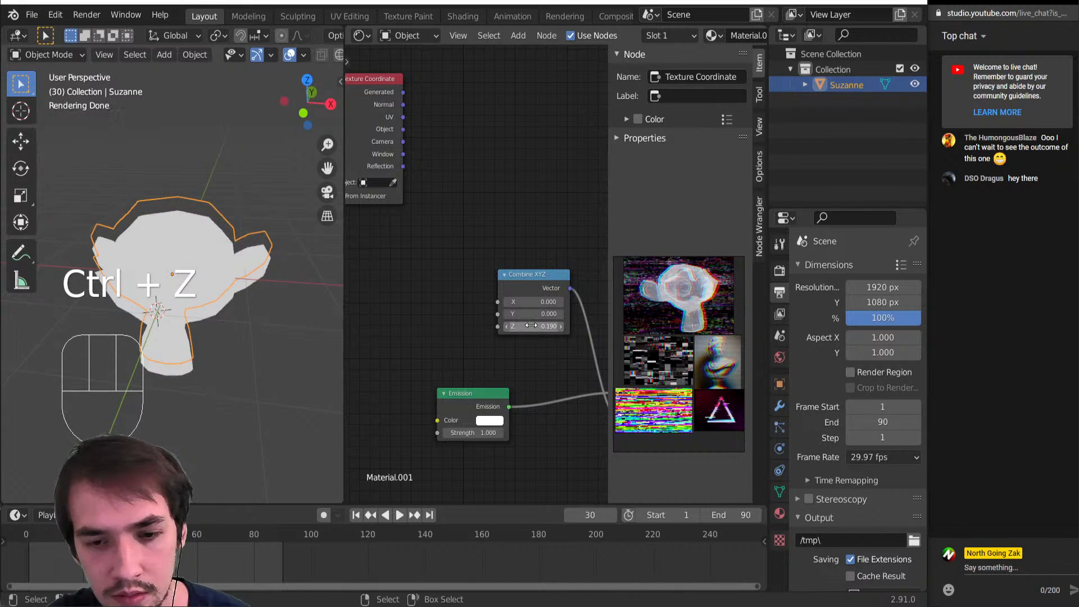
pyautogui.hotkey('ctrl', 'z')
# Add a Wave Texture node beside the Combine XYZ node and connect its Color output to the Z input
pyautogui.scroll(-2, 406, 342)
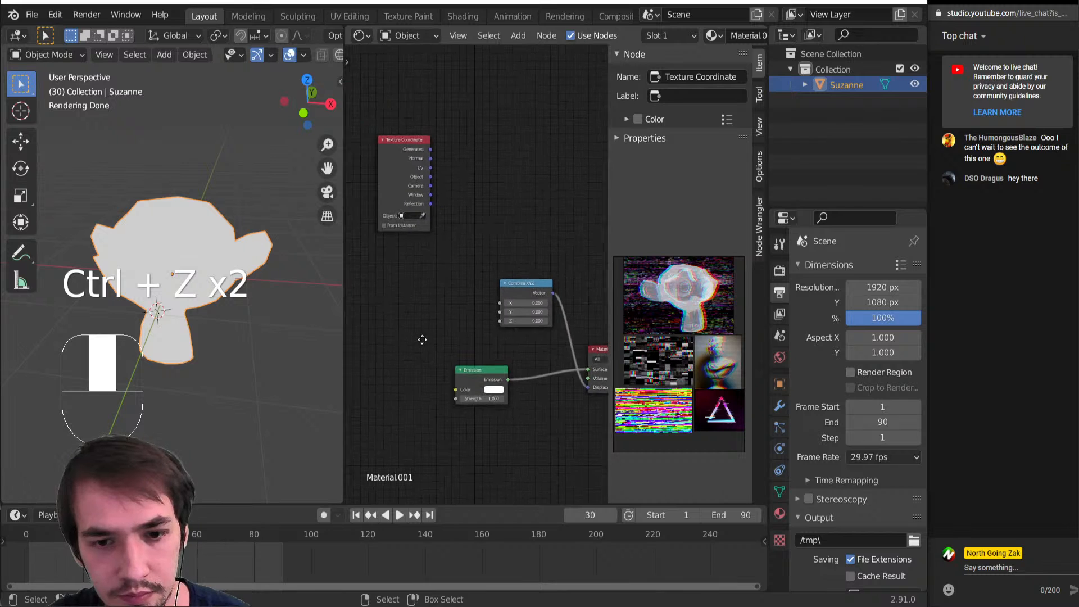
pyautogui.scroll(3, 434, 330)
pyautogui.hotkey('shift', 'a')
pyautogui.moveTo(389, 356)
pyautogui.moveTo(338, 403)
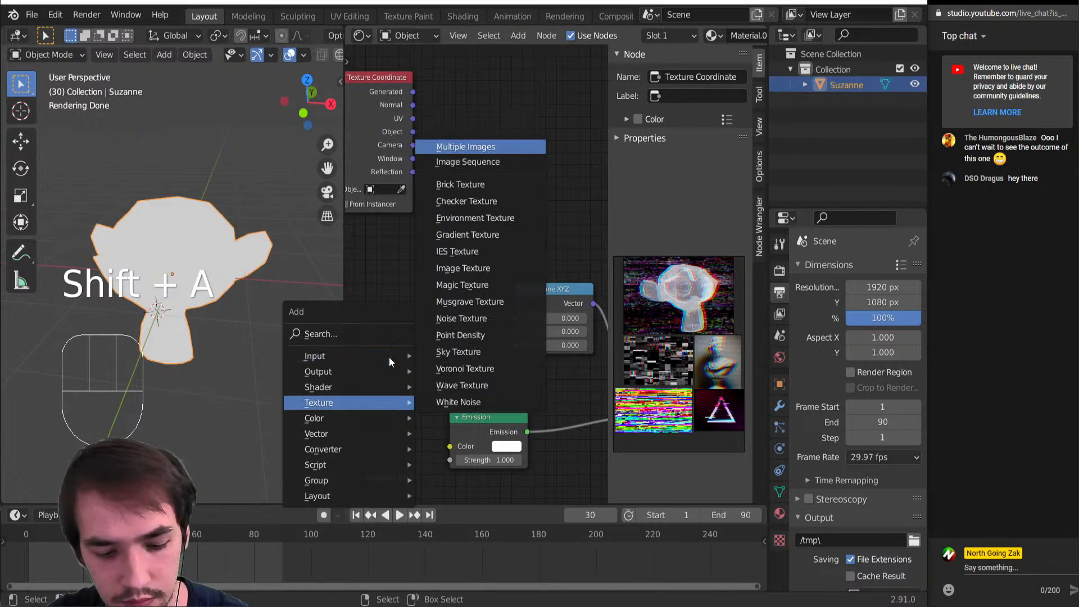
pyautogui.click(478, 378)
pyautogui.click(393, 299)
pyautogui.moveTo(393, 299); pyautogui.dragTo(455, 296, button='middle')
pyautogui.scroll(-2, 478, 275)
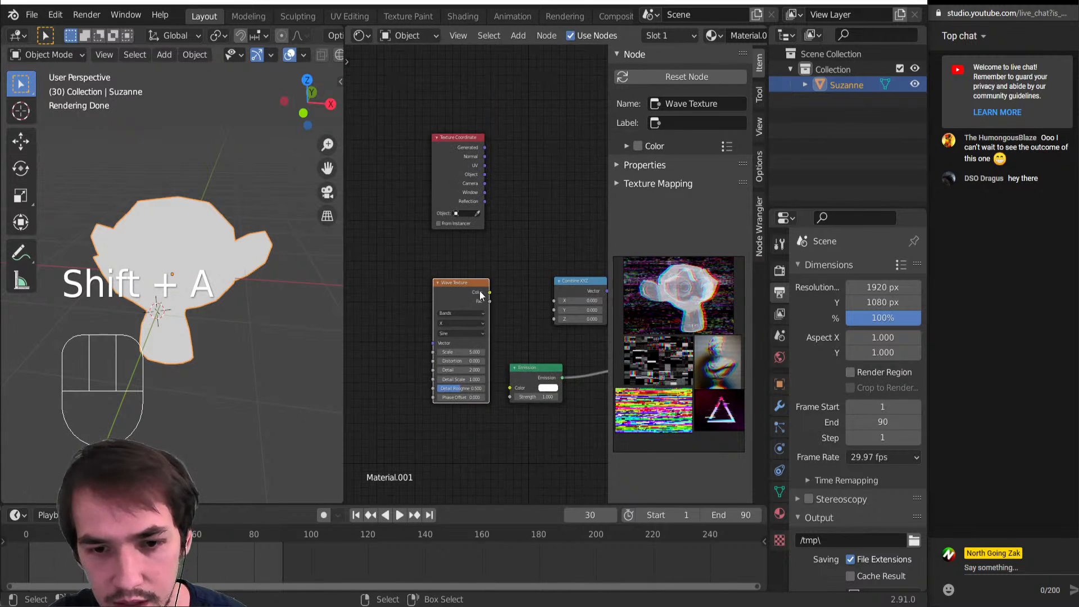
pyautogui.moveTo(490, 293); pyautogui.dragTo(554, 320)
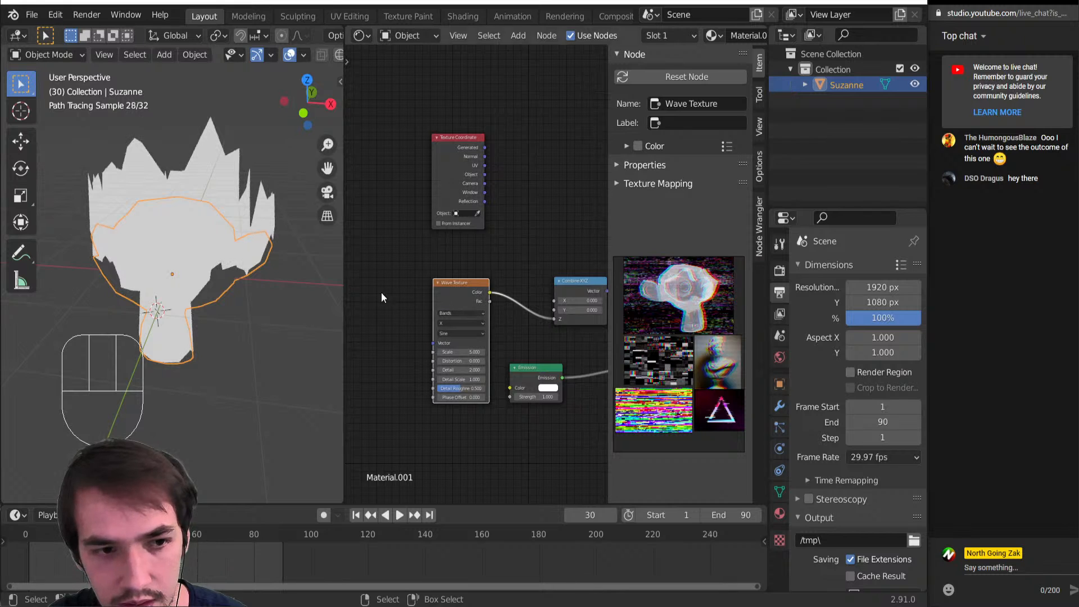
# Reroute the Wave Texture's Color link to the X input of Combine XYZ and move the Wave Texture further away
pyautogui.moveTo(169, 268); pyautogui.dragTo(227, 235, button='middle')
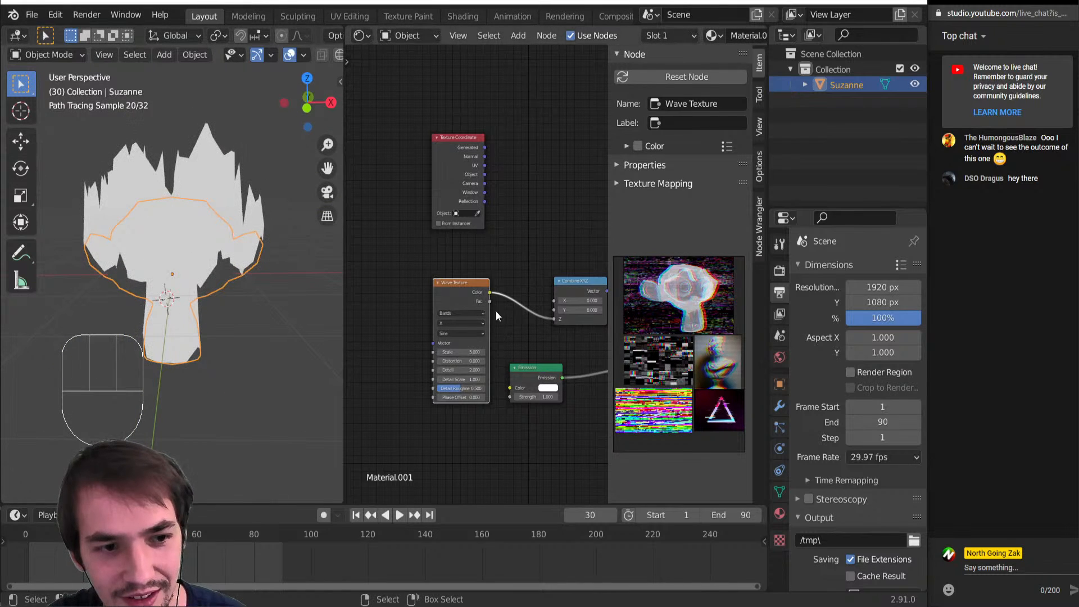
pyautogui.moveTo(554, 319)
pyautogui.mouseDown()
pyautogui.moveTo(555, 301)
pyautogui.moveTo(505, 306)
pyautogui.moveTo(555, 301)
pyautogui.mouseUp()
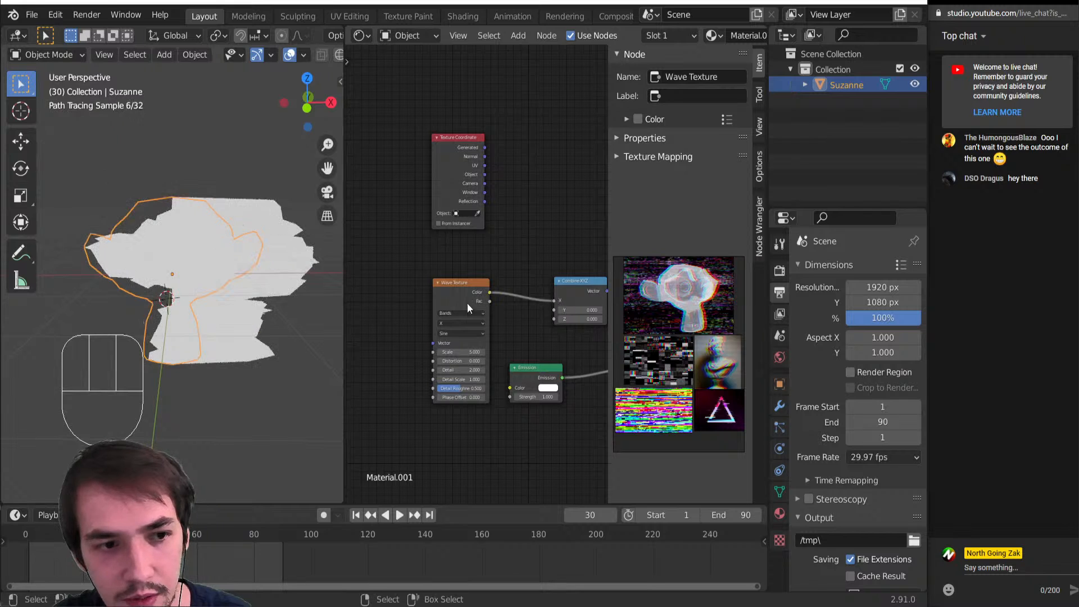
pyautogui.scroll(1, 436, 333)
pyautogui.scroll(-2, 436, 333)
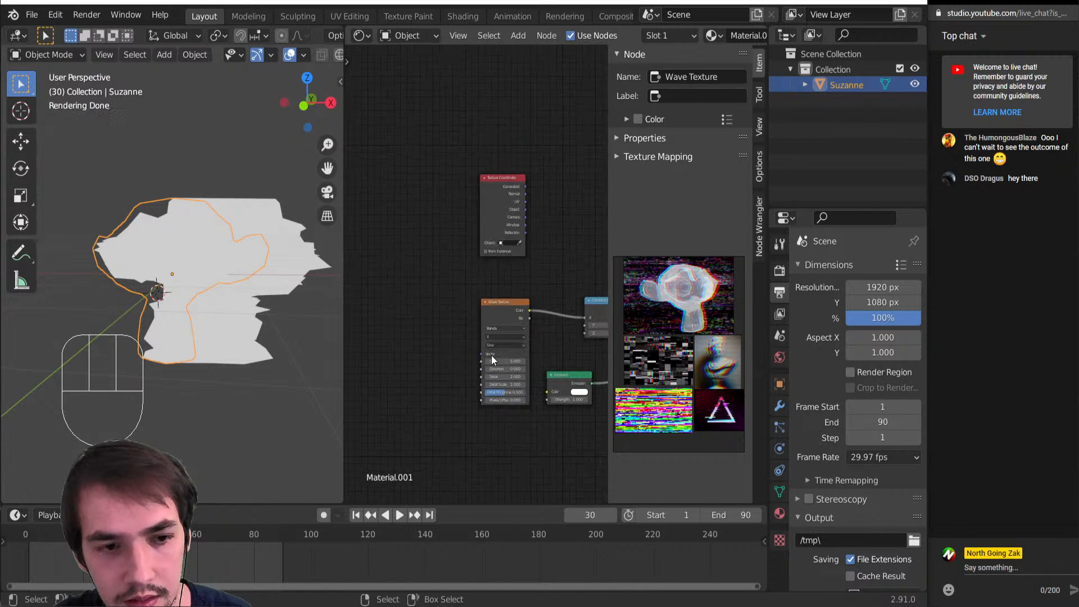
pyautogui.moveTo(497, 307); pyautogui.dragTo(486, 310)
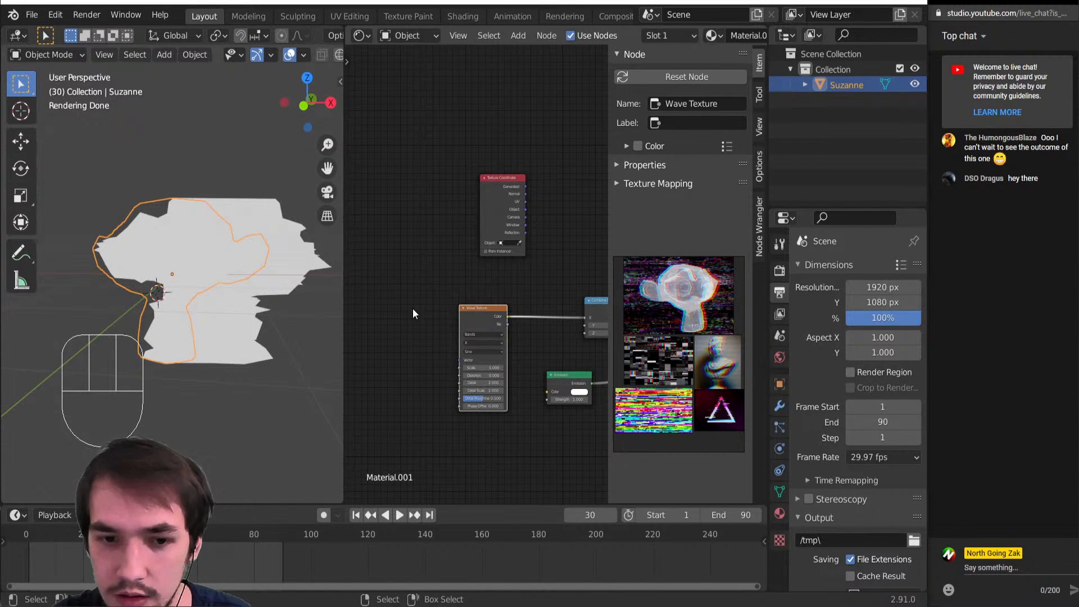
# Set the Wave Texture's scale to 0.890 and its bands direction to Y, and preview the texture on the monkey
pyautogui.scroll(2, 463, 322)
pyautogui.moveTo(487, 412)
pyautogui.keyDown('shift'); pyautogui.mouseDown()
pyautogui.moveTo(444, 412)
pyautogui.moveTo(491, 412)
pyautogui.mouseUp(); pyautogui.keyUp('shift')
pyautogui.click(496, 376)
pyautogui.click(496, 400)
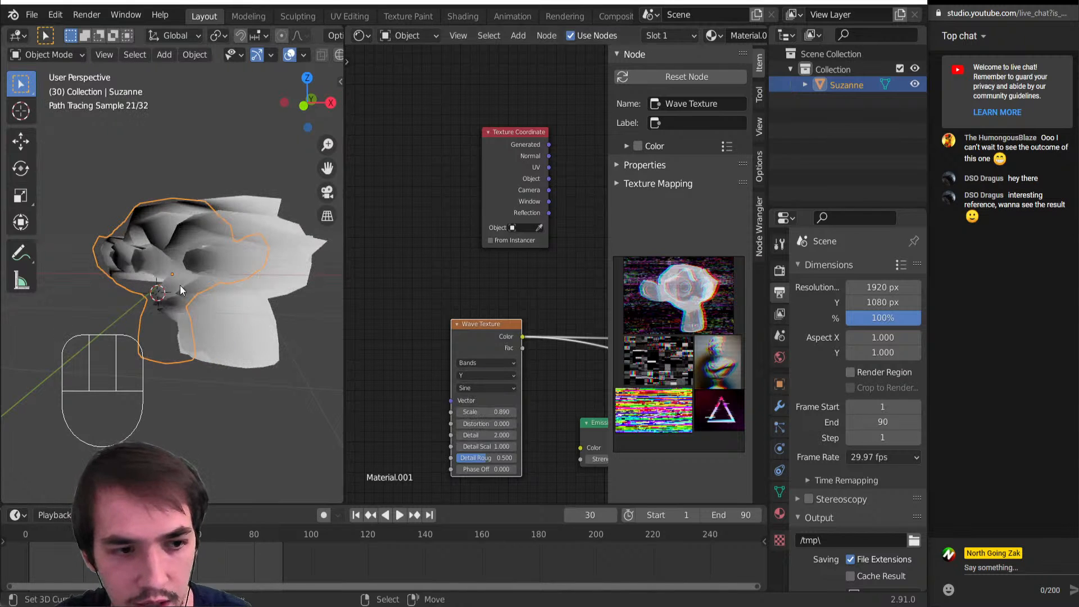
pyautogui.moveTo(180, 285); pyautogui.dragTo(16, 293, button='middle')
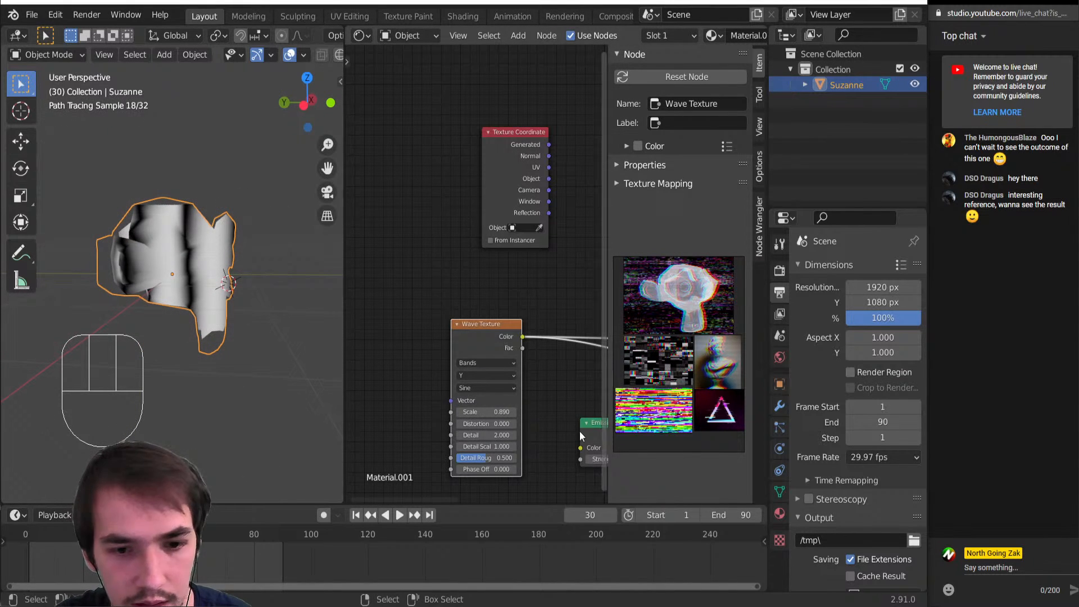
# Set the Wave Texture's bands direction back to X and check the bands from another side of the monkey
pyautogui.click(473, 377)
pyautogui.click(474, 386)
pyautogui.moveTo(168, 292); pyautogui.dragTo(62, 303, button='middle')
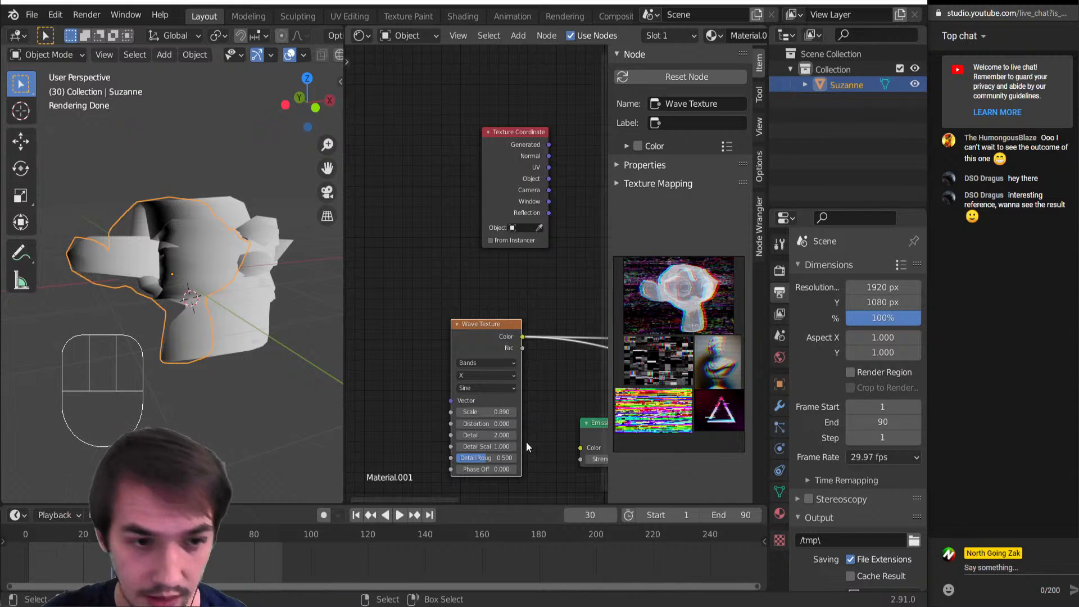
# Move the reference image board slightly lower and hide the node editor's sidebar
pyautogui.moveTo(685, 373); pyautogui.dragTo(685, 382, button='middle')
pyautogui.moveTo(676, 311); pyautogui.dragTo(683, 363, button='right')
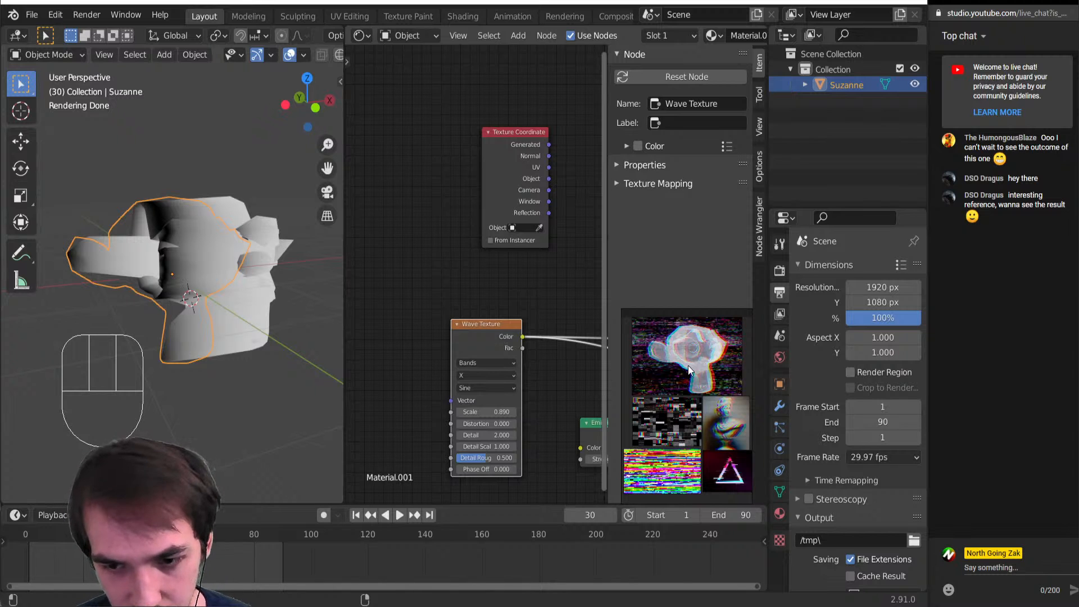
pyautogui.moveTo(688, 365)
pyautogui.mouseDown()
pyautogui.moveTo(664, 377)
pyautogui.moveTo(664, 349)
pyautogui.moveTo(680, 356)
pyautogui.mouseUp()
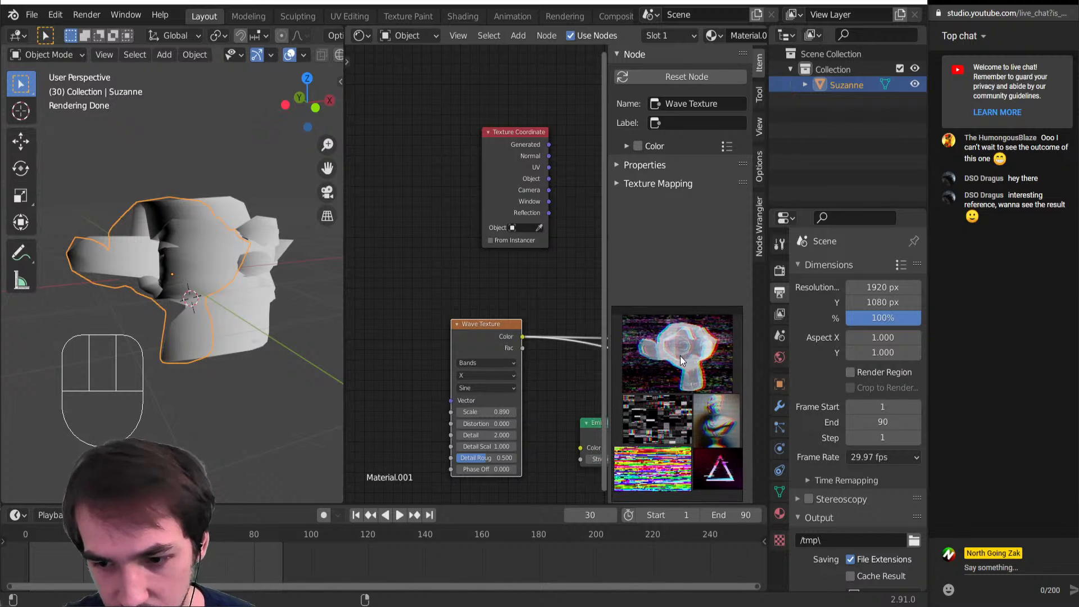
pyautogui.moveTo(478, 339); pyautogui.dragTo(480, 342, button='middle')
pyautogui.press('n')
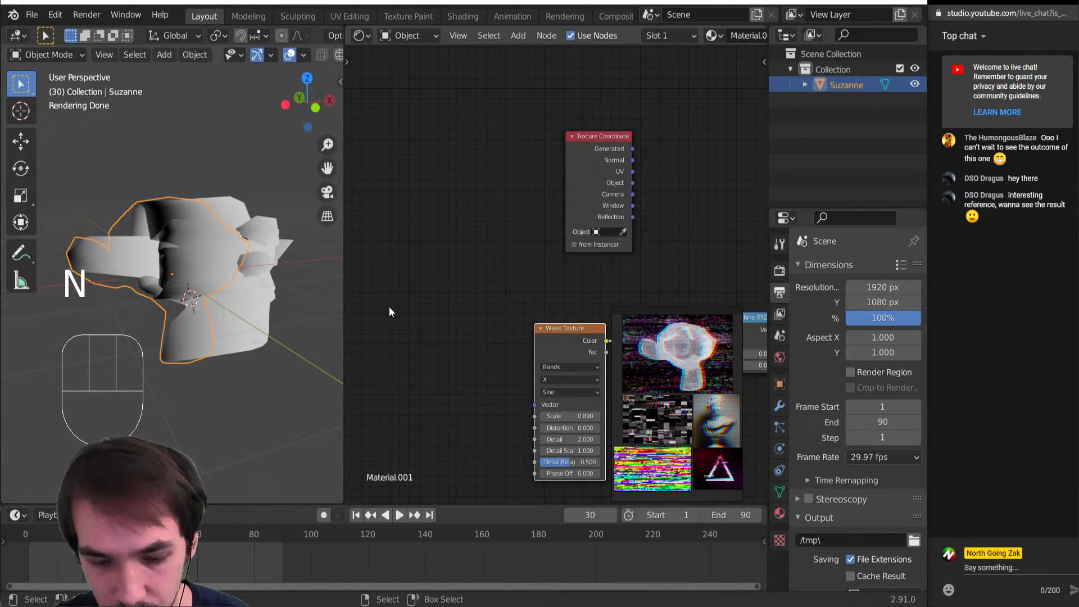
pyautogui.scroll(-3, 392, 312)
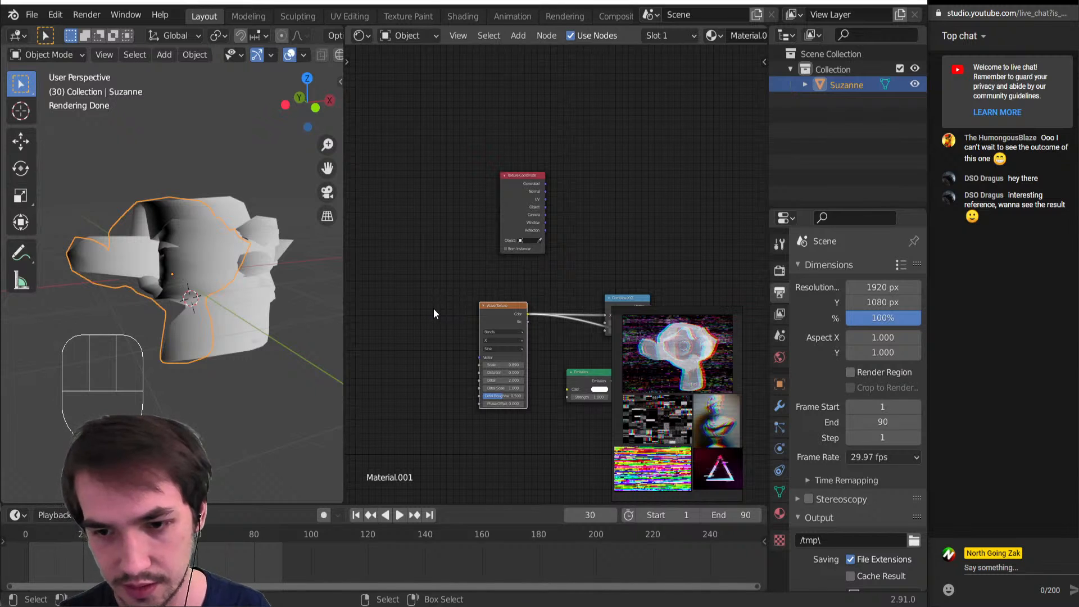
# Examine the displaced monkey from several sides together with the Wave Texture, Combine XYZ and Viewer connections
pyautogui.moveTo(66, 276); pyautogui.dragTo(340, 329, button='middle')
pyautogui.scroll(6, 522, 409)
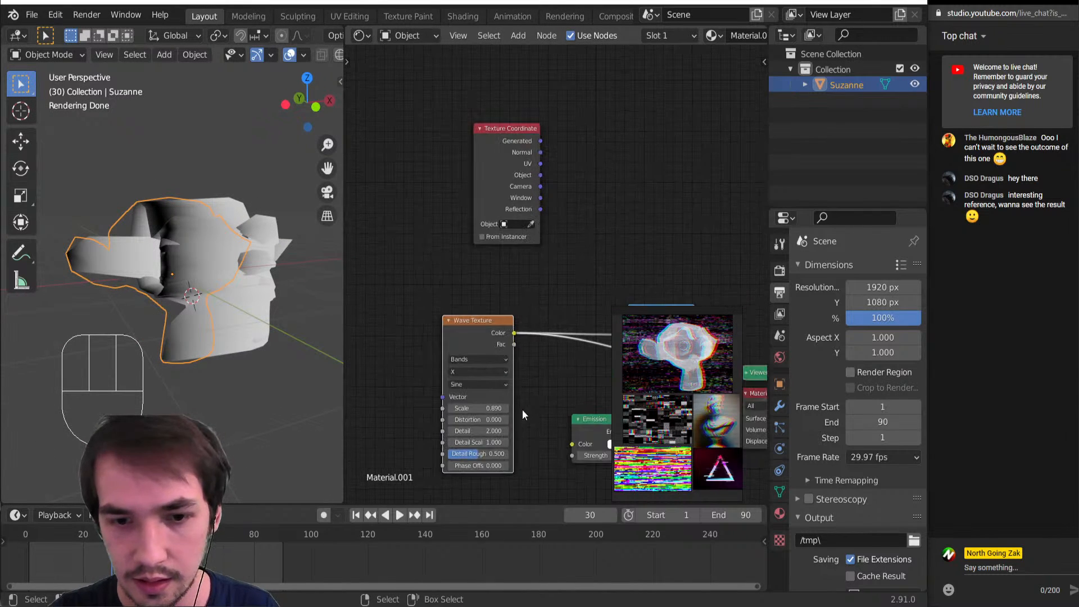
pyautogui.scroll(-6, 508, 424)
pyautogui.moveTo(551, 330); pyautogui.dragTo(498, 276, button='middle')
pyautogui.scroll(2, 497, 279)
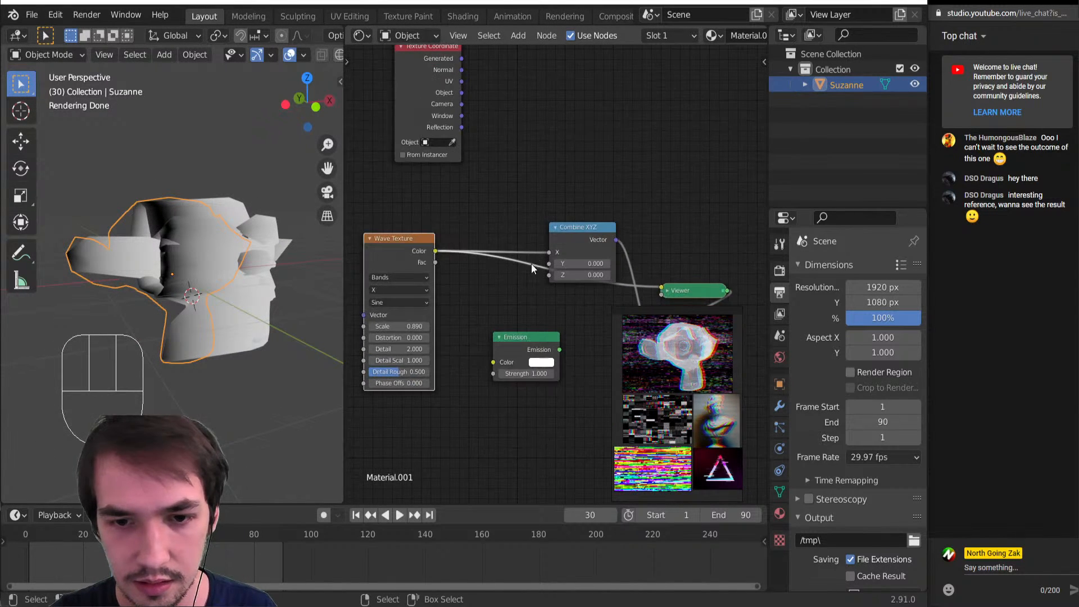
pyautogui.moveTo(203, 292)
pyautogui.mouseDown(button='middle')
pyautogui.moveTo(173, 294)
pyautogui.moveTo(339, 292)
pyautogui.moveTo(241, 185)
pyautogui.moveTo(260, 244)
pyautogui.moveTo(238, 235)
pyautogui.mouseUp(button='middle')
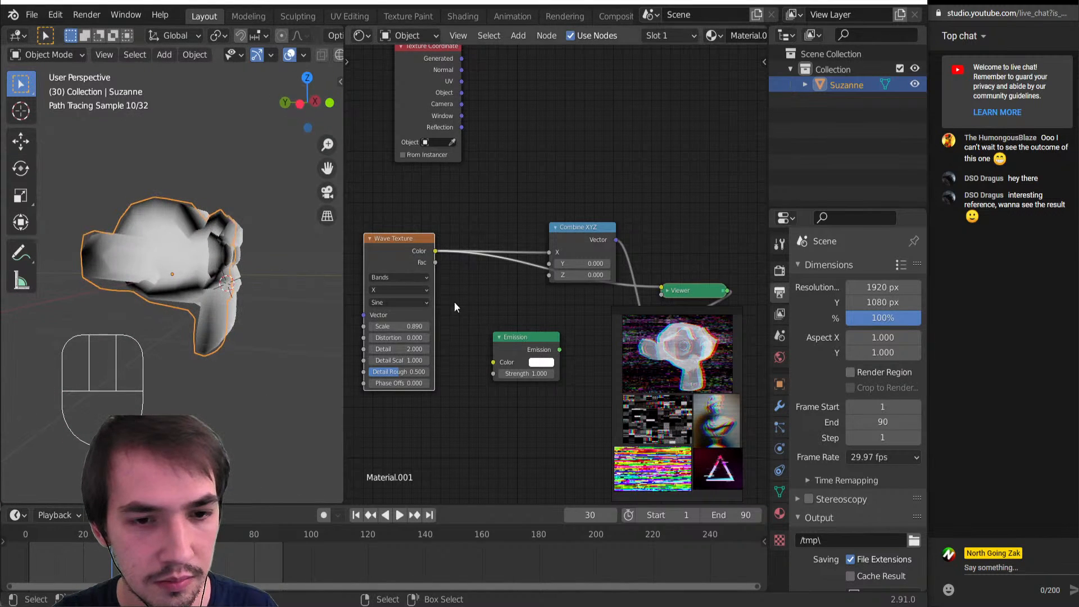
pyautogui.scroll(2, 454, 302)
pyautogui.moveTo(225, 301)
pyautogui.mouseDown(button='middle')
pyautogui.moveTo(204, 329)
pyautogui.moveTo(143, 353)
pyautogui.moveTo(209, 308)
pyautogui.moveTo(337, 298)
pyautogui.mouseUp(button='middle')
pyautogui.scroll(-3, 497, 289)
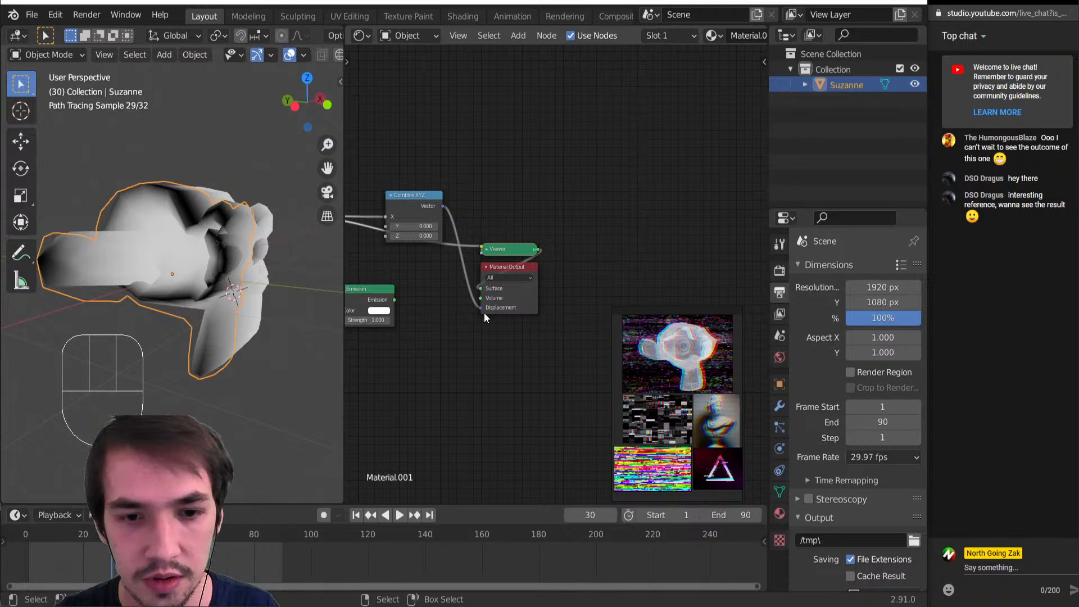
# Disconnect the Combine XYZ vector from the Material Output's Displacement input
pyautogui.moveTo(481, 308); pyautogui.dragTo(453, 303)
pyautogui.moveTo(92, 298); pyautogui.dragTo(30, 305, button='middle')
pyautogui.moveTo(419, 266); pyautogui.dragTo(582, 264, button='middle')
pyautogui.scroll(1, 449, 254)
pyautogui.scroll(1, 436, 252)
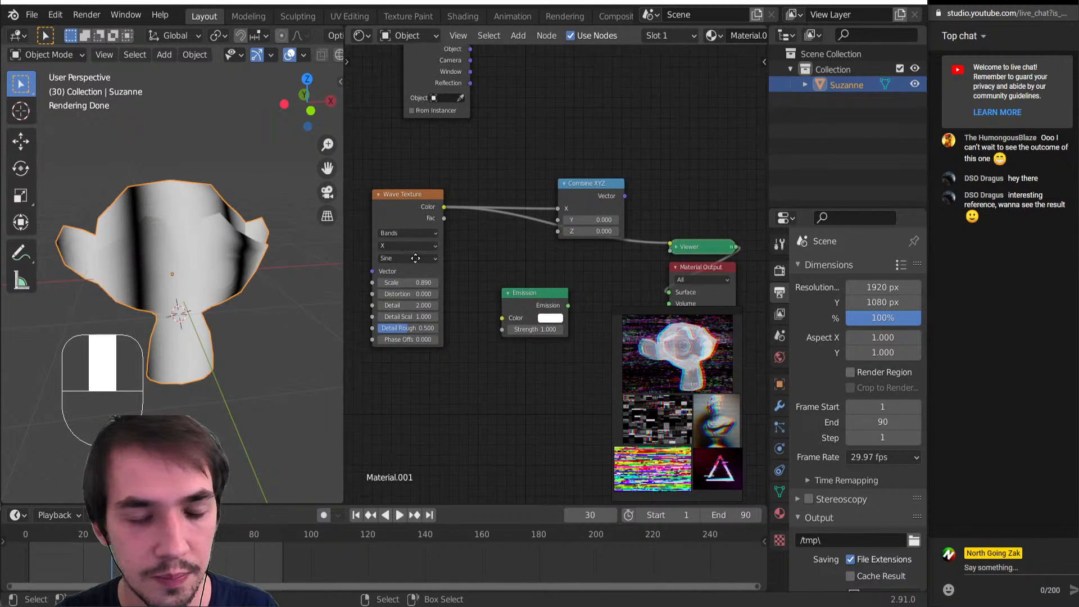
# Set the Wave Texture's bands direction to Y, inspect the monkey from the side, and move the node slightly lower
pyautogui.moveTo(413, 256); pyautogui.dragTo(484, 289, button='middle')
pyautogui.click(470, 279)
pyautogui.click(470, 291)
pyautogui.moveTo(171, 345); pyautogui.dragTo(253, 301, button='middle')
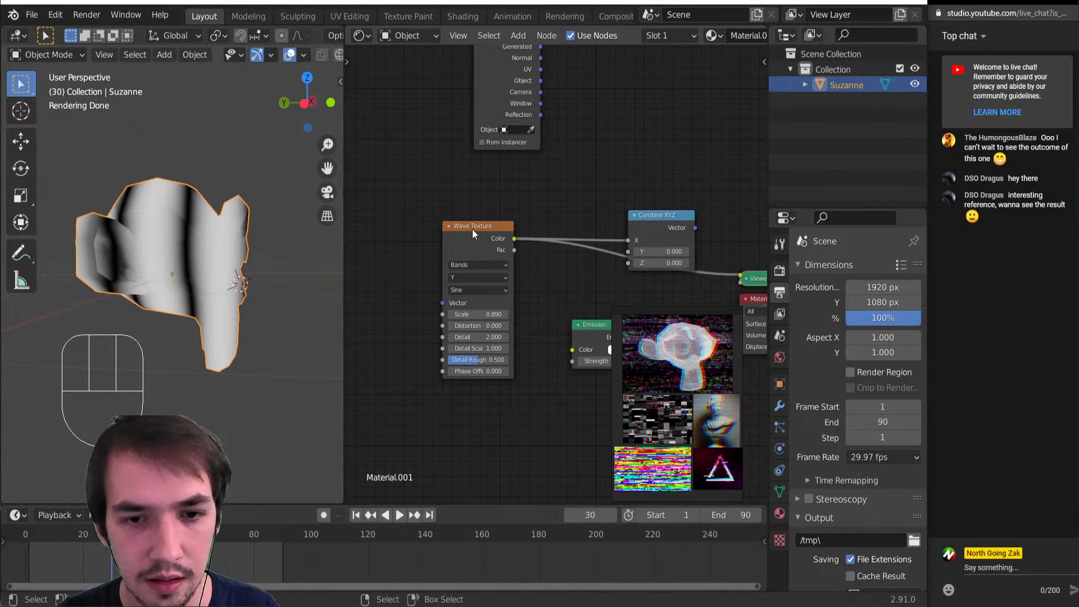
pyautogui.moveTo(471, 236); pyautogui.dragTo(468, 254)
# Add a second Texture Coordinate node in front of the Wave Texture node
pyautogui.scroll(-3, 423, 278)
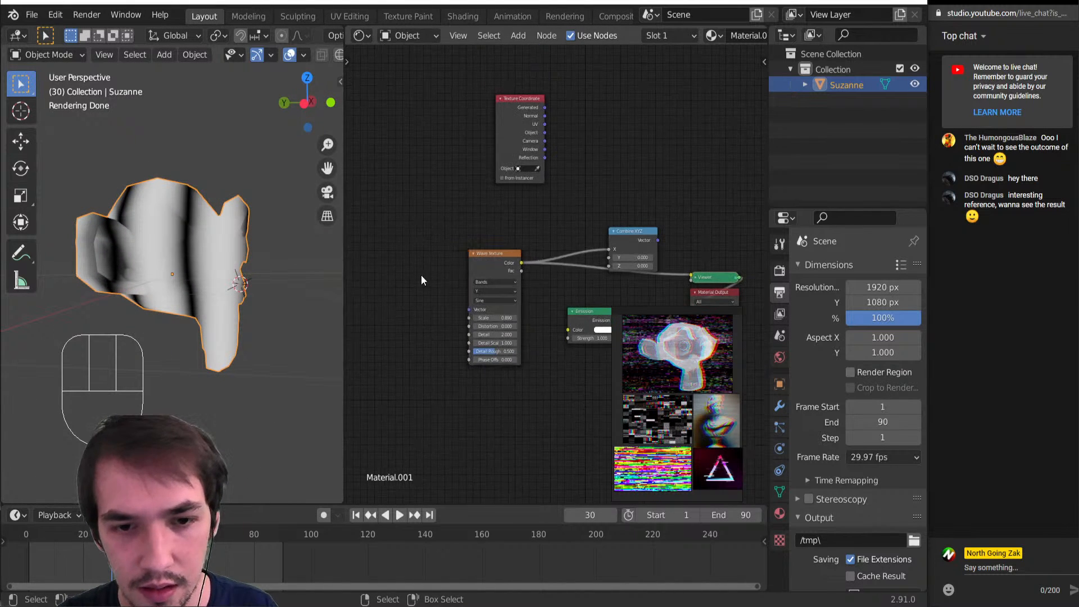
pyautogui.hotkey('shift', 'a')
pyautogui.moveTo(361, 229)
pyautogui.click(495, 456)
pyautogui.click(423, 273)
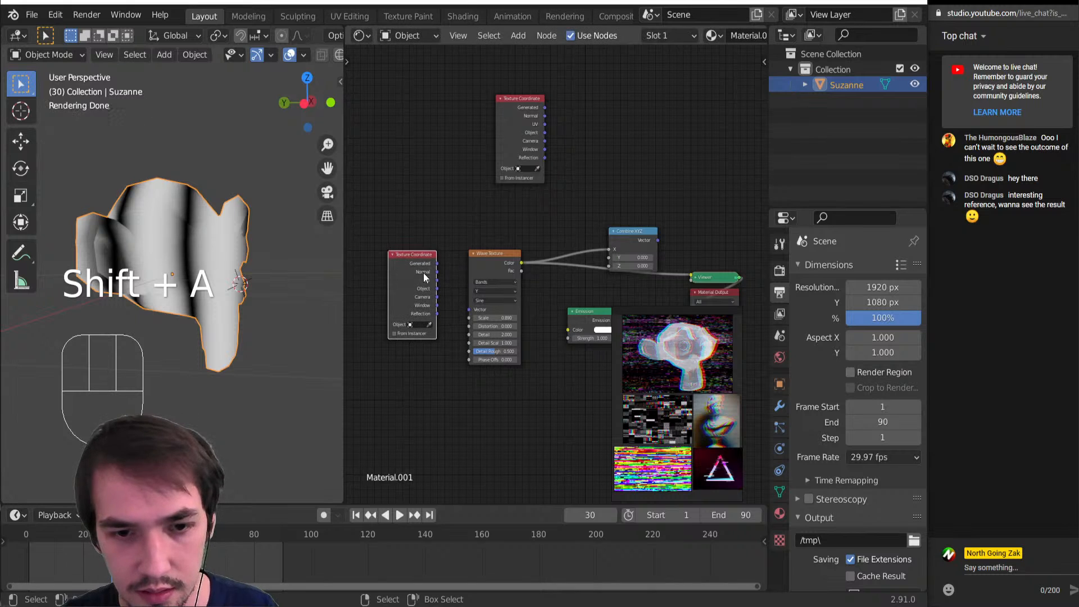
# Delete the Wave Texture node and preview the new Texture Coordinate node's Generated output on the monkey
pyautogui.click(495, 268)
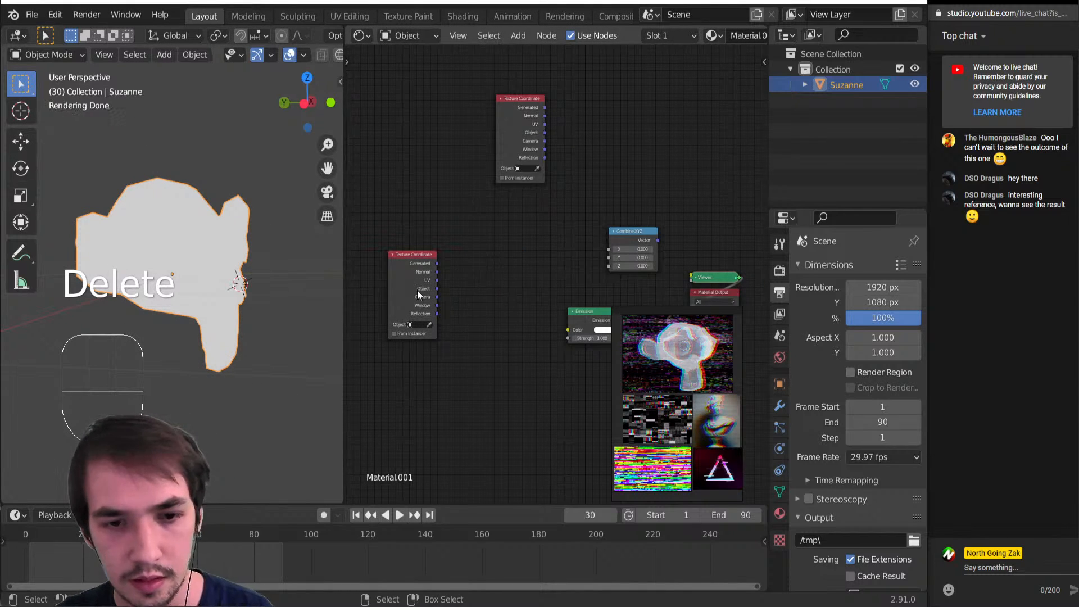
pyautogui.scroll(2, 450, 315)
pyautogui.keyDown('ctrl'); pyautogui.keyDown('shift'); pyautogui.click(399, 300); pyautogui.keyUp('shift'); pyautogui.keyUp('ctrl')
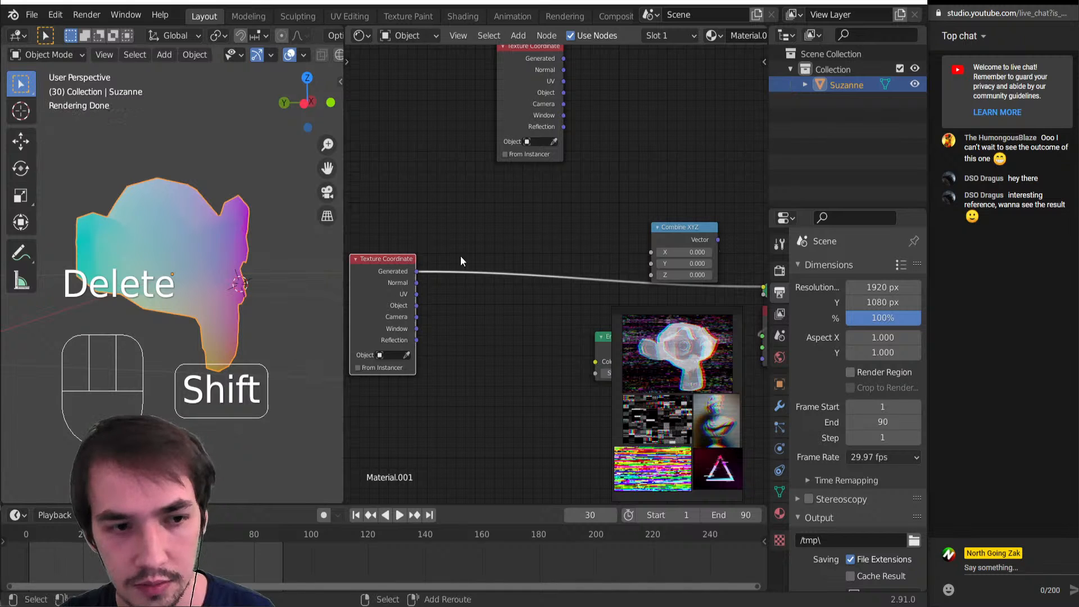
# Add a new Wave Texture with bands direction Z and insert it between the Texture Coordinate's Generated output and the Viewer
pyautogui.hotkey('shift', 'a')
pyautogui.click(567, 358)
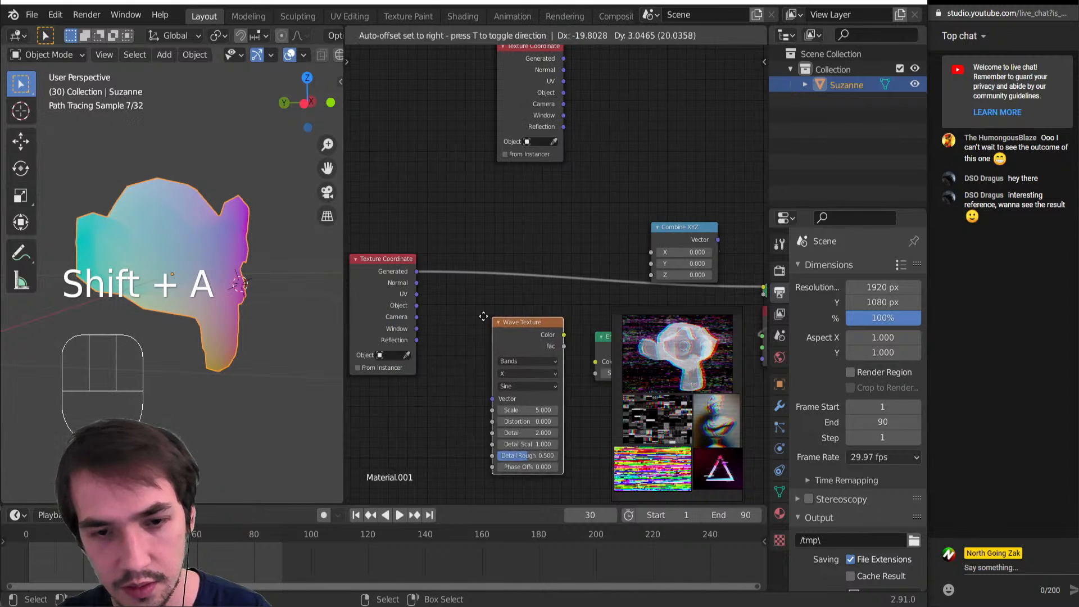
pyautogui.click(477, 349)
pyautogui.click(483, 351)
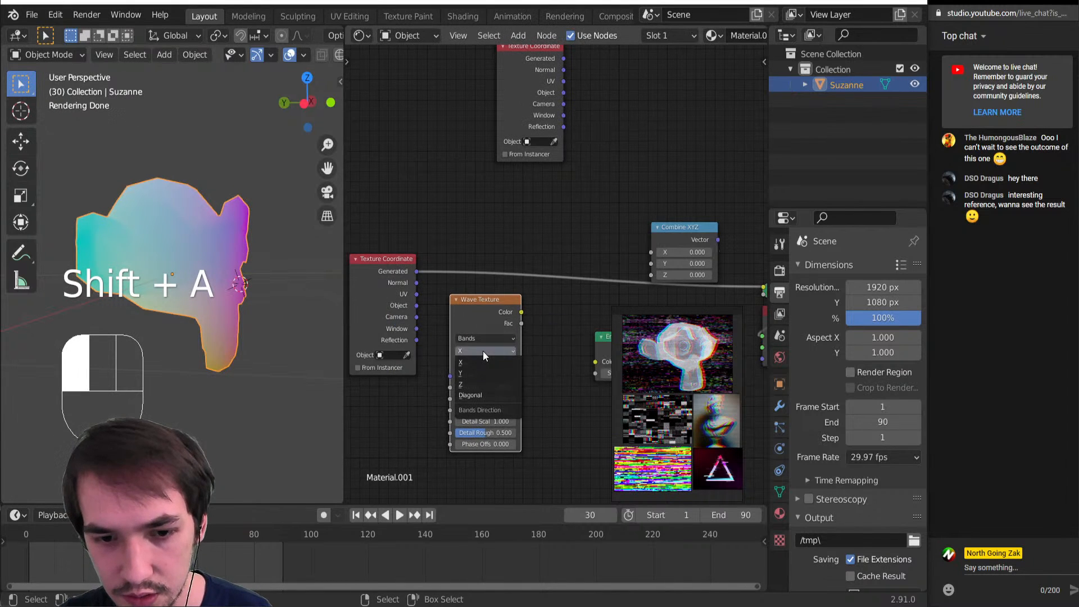
pyautogui.click(472, 383)
pyautogui.moveTo(474, 319); pyautogui.dragTo(482, 235)
# Move the Combine XYZ node up clear of the Viewer link and check the horizontal bands around the monkey
pyautogui.moveTo(691, 223); pyautogui.dragTo(559, 220, button='middle')
pyautogui.keyDown('alt'); pyautogui.moveTo(559, 220); pyautogui.dragTo(576, 195); pyautogui.keyUp('alt')
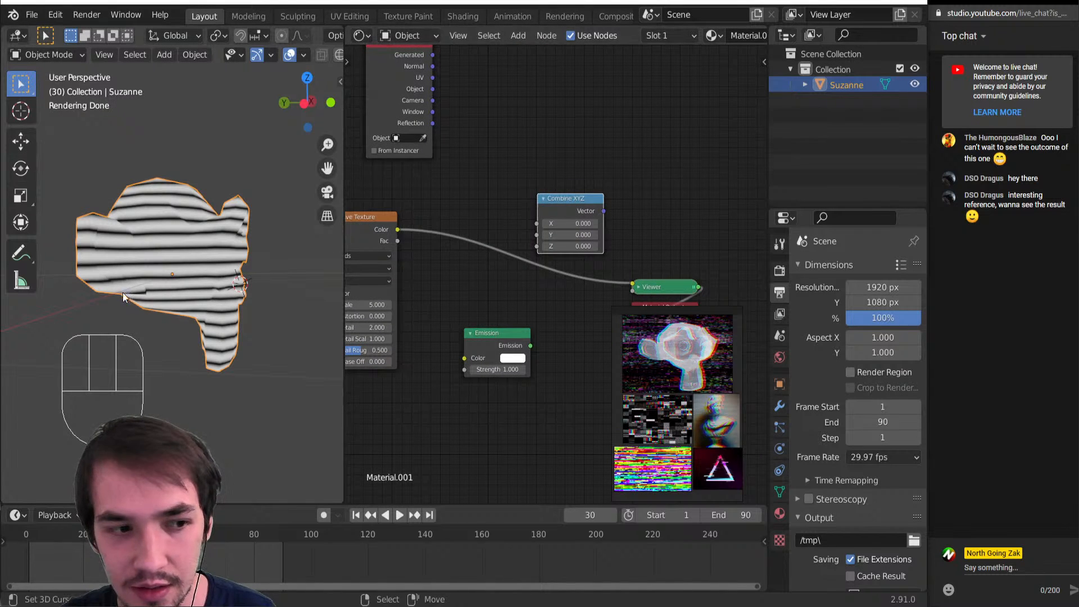
pyautogui.moveTo(214, 247); pyautogui.dragTo(269, 248, button='middle')
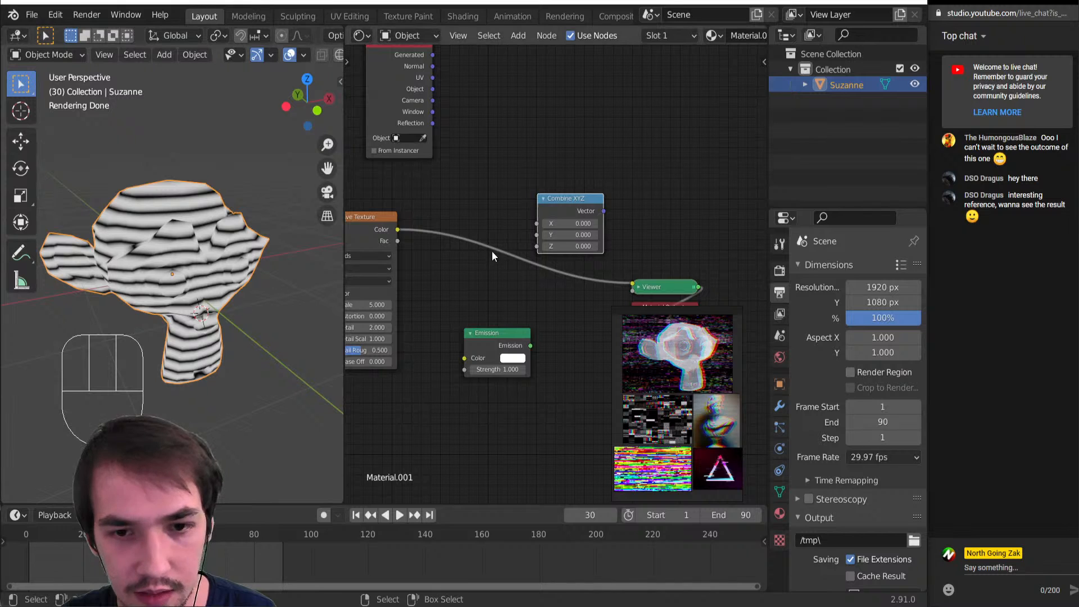
# Feed the Wave Texture's Color into Combine XYZ's X and route its Vector to the Viewer and the Material Output's Displacement
pyautogui.moveTo(397, 229); pyautogui.dragTo(534, 223)
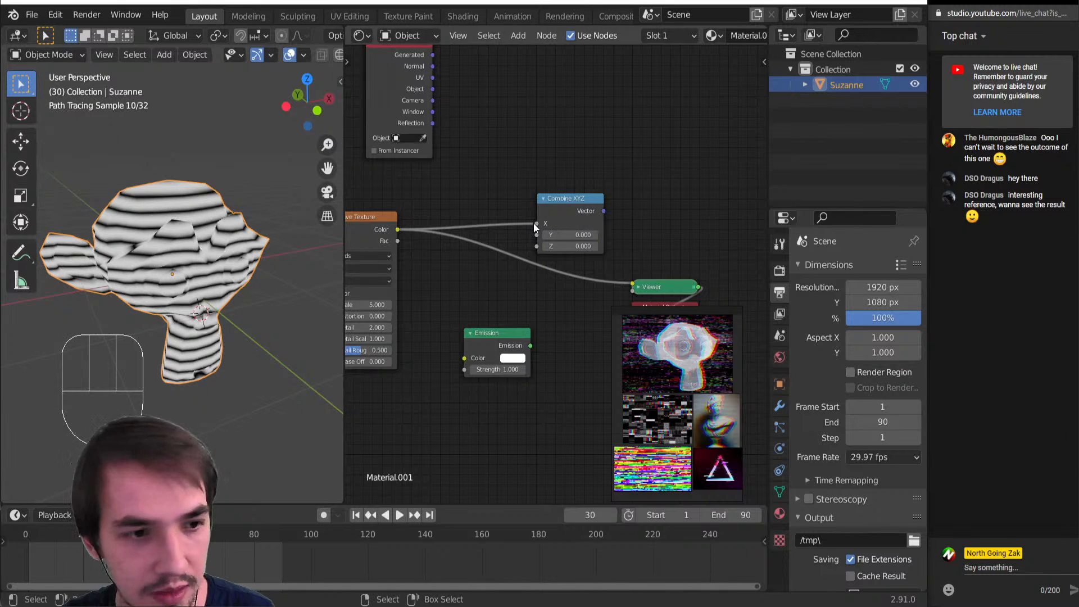
pyautogui.keyDown('ctrl'); pyautogui.keyDown('shift'); pyautogui.click(585, 211); pyautogui.keyUp('shift'); pyautogui.keyUp('ctrl')
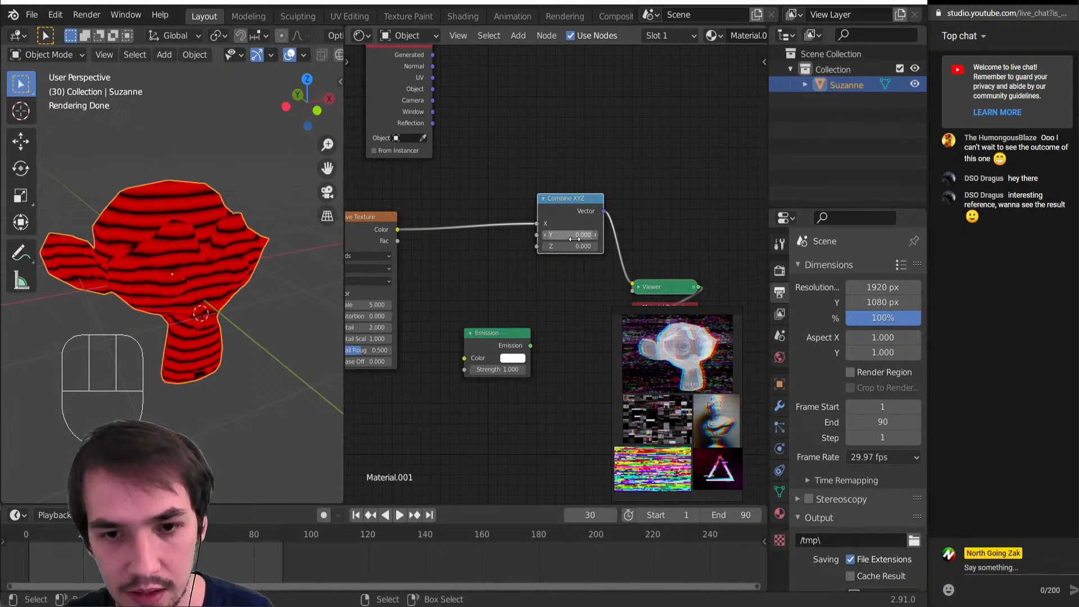
pyautogui.moveTo(554, 293); pyautogui.dragTo(490, 276, button='middle')
pyautogui.moveTo(539, 199); pyautogui.dragTo(567, 338)
pyautogui.click(541, 202)
pyautogui.moveTo(38, 301); pyautogui.dragTo(101, 304, button='middle')
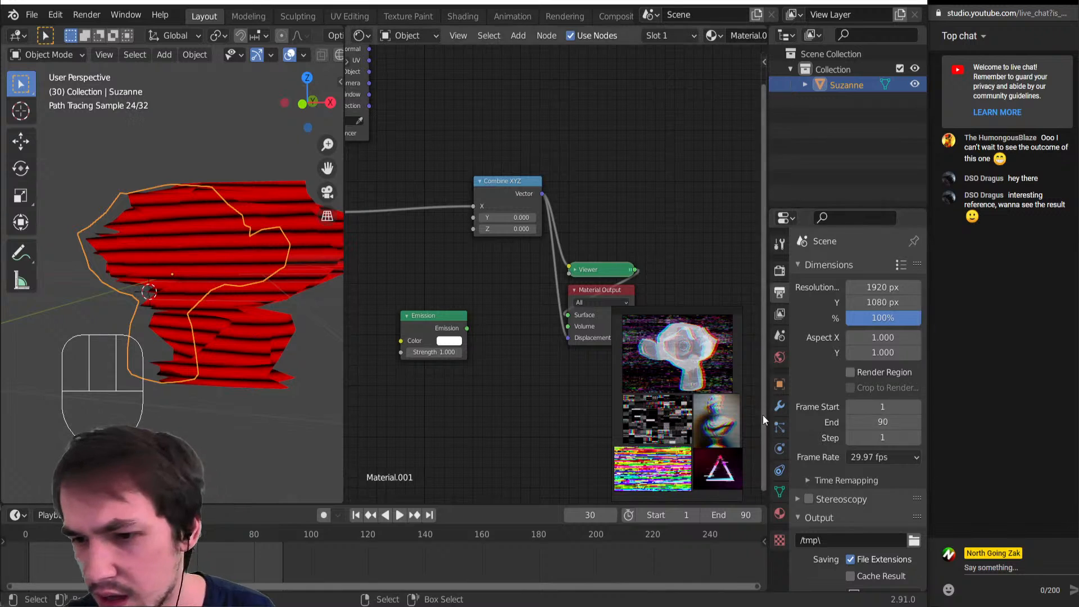
# Show the viewport in solid shading and add a Subdivision Surface modifier to the monkey
pyautogui.click(780, 406)
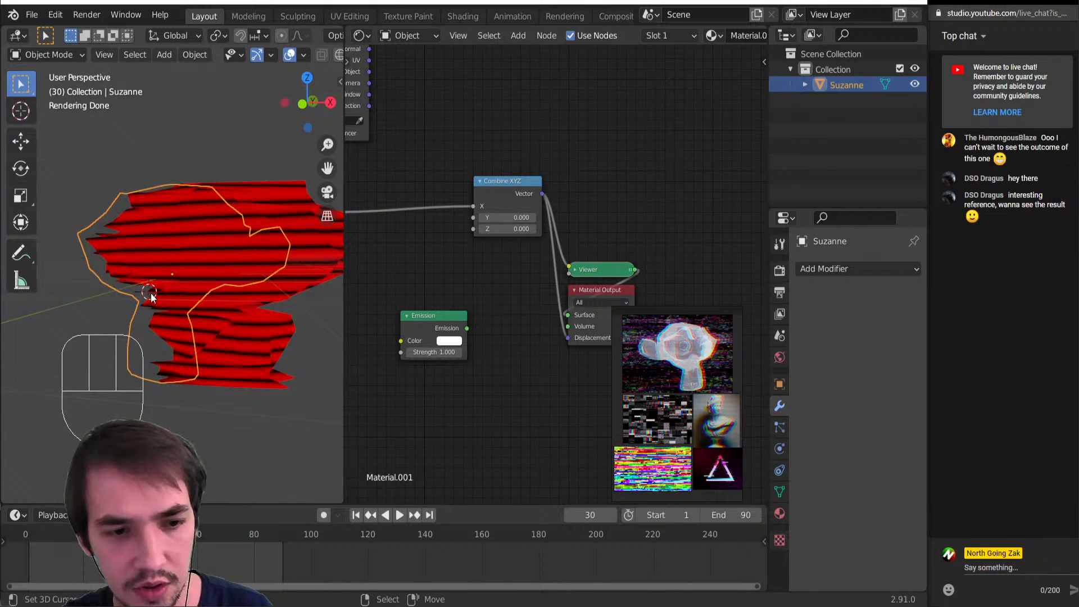
pyautogui.click(808, 268)
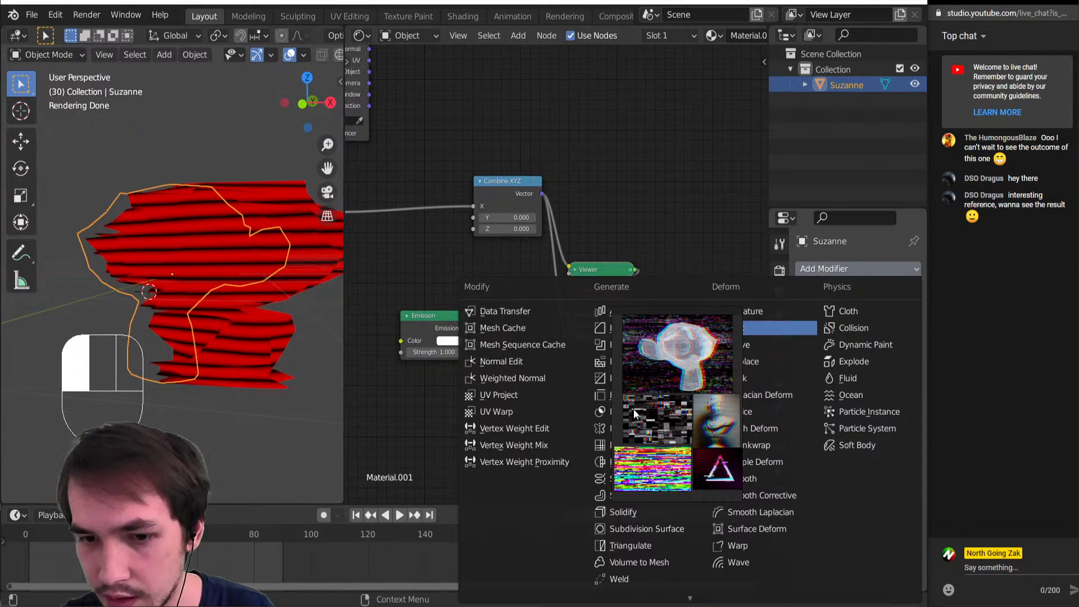
pyautogui.press('z')
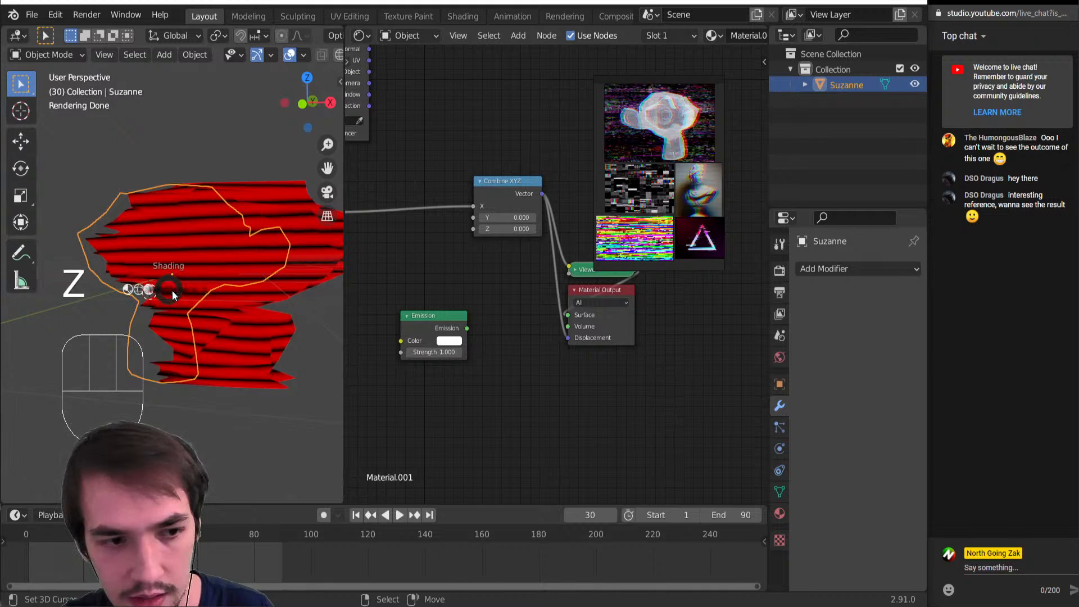
pyautogui.click(352, 298)
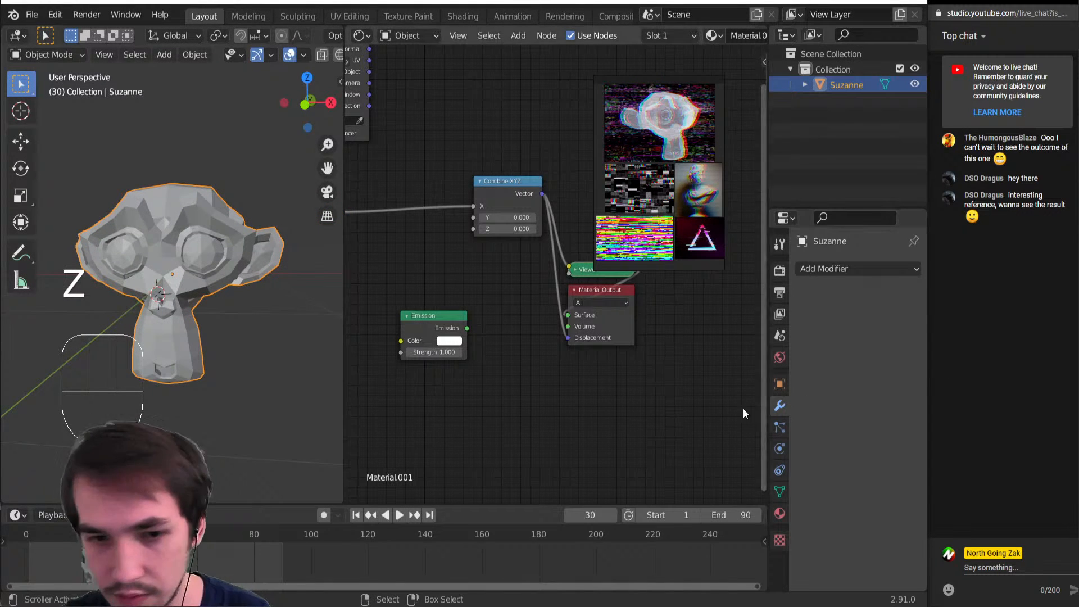
pyautogui.click(911, 272)
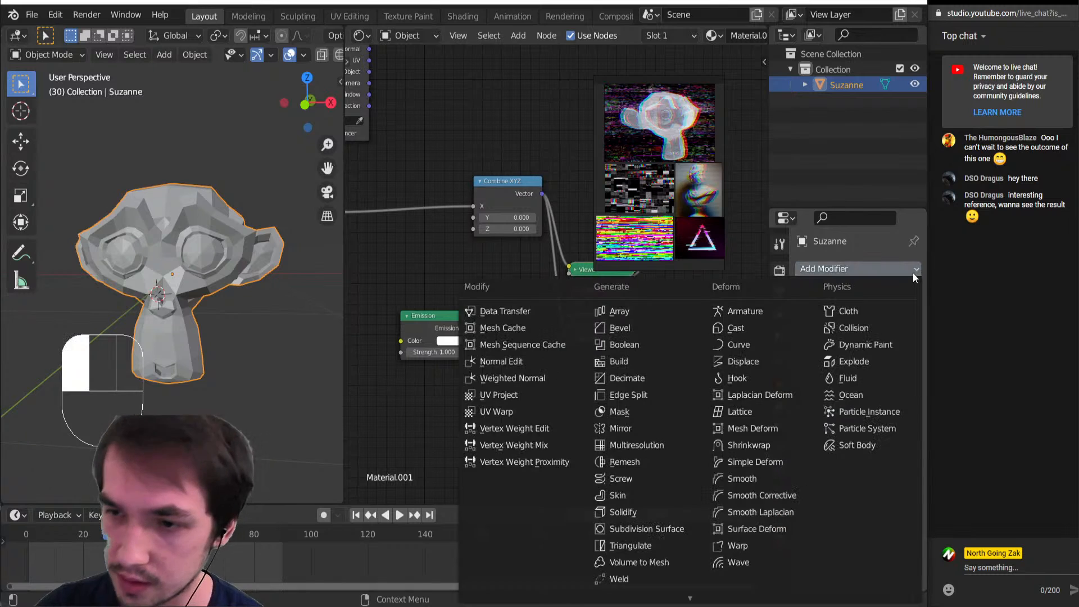
pyautogui.click(646, 531)
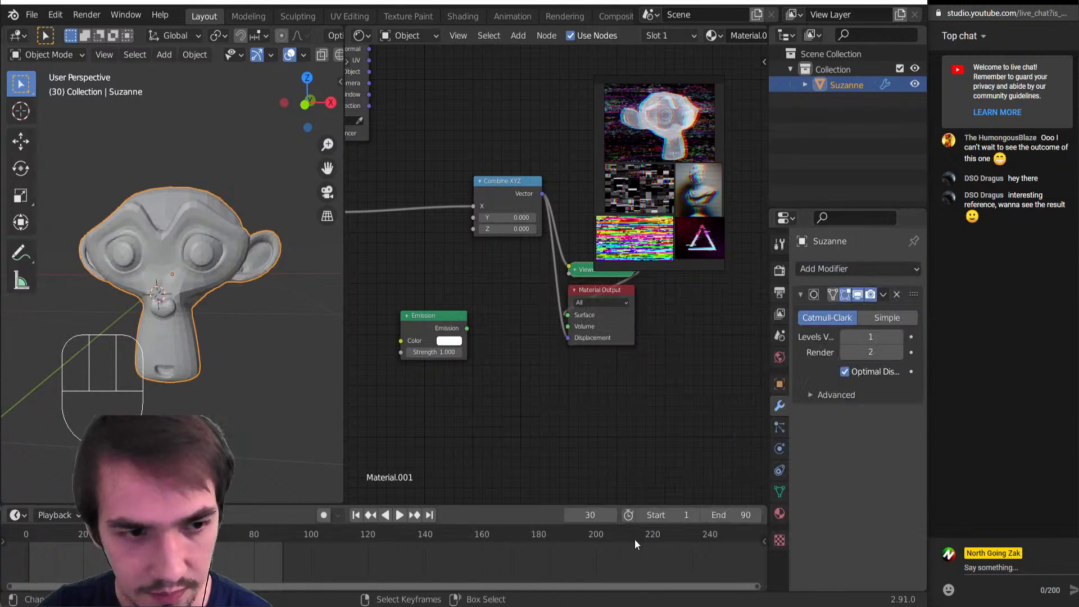
pyautogui.scroll(2, 265, 325)
pyautogui.moveTo(264, 325); pyautogui.dragTo(317, 334, button='middle')
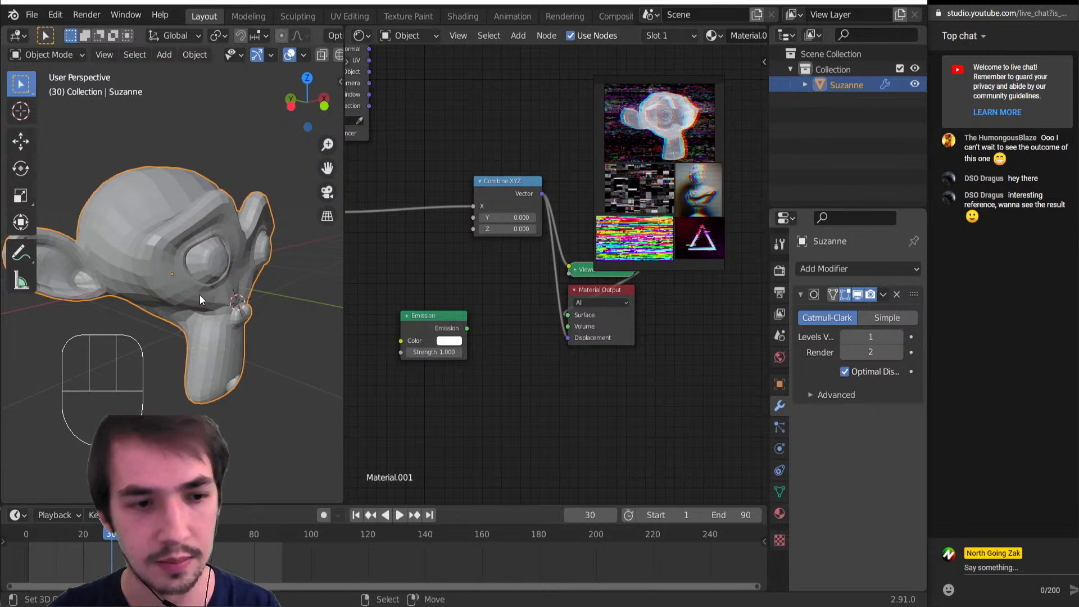
pyautogui.moveTo(201, 294); pyautogui.dragTo(230, 274, button='middle')
pyautogui.scroll(2, 186, 284)
pyautogui.scroll(-4, 231, 274)
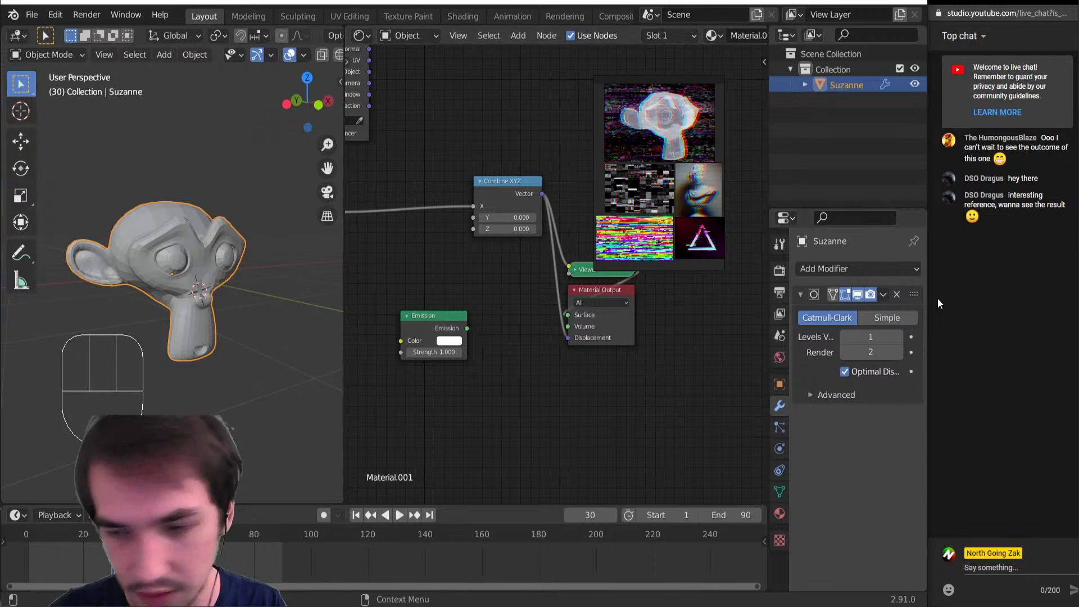
# Set the monkey's Subdivision modifier to Simple with a render level of 4
pyautogui.click(885, 319)
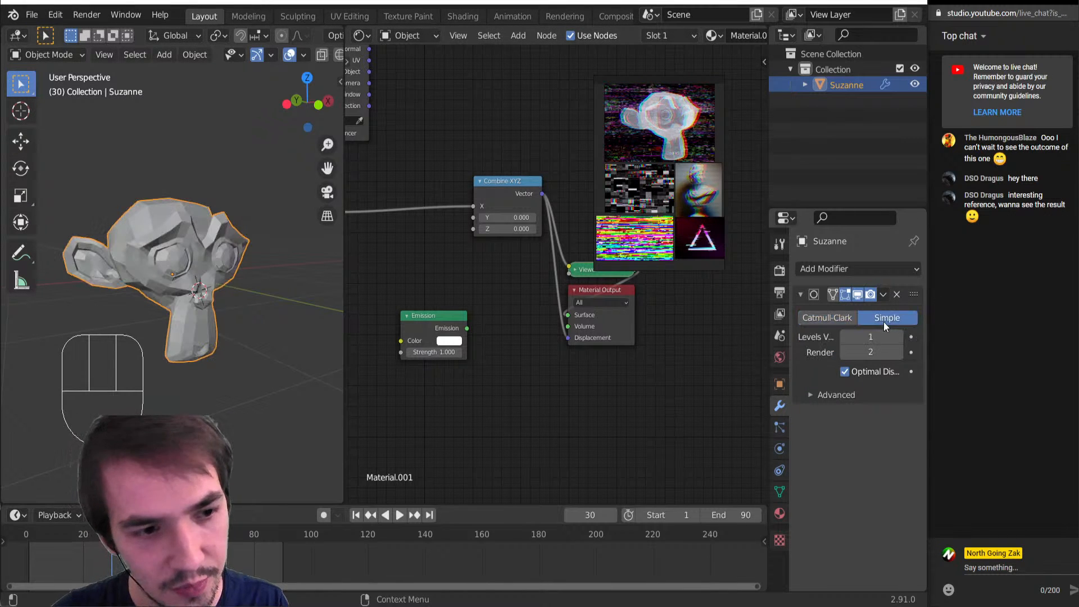
pyautogui.click(870, 352)
pyautogui.write('4')
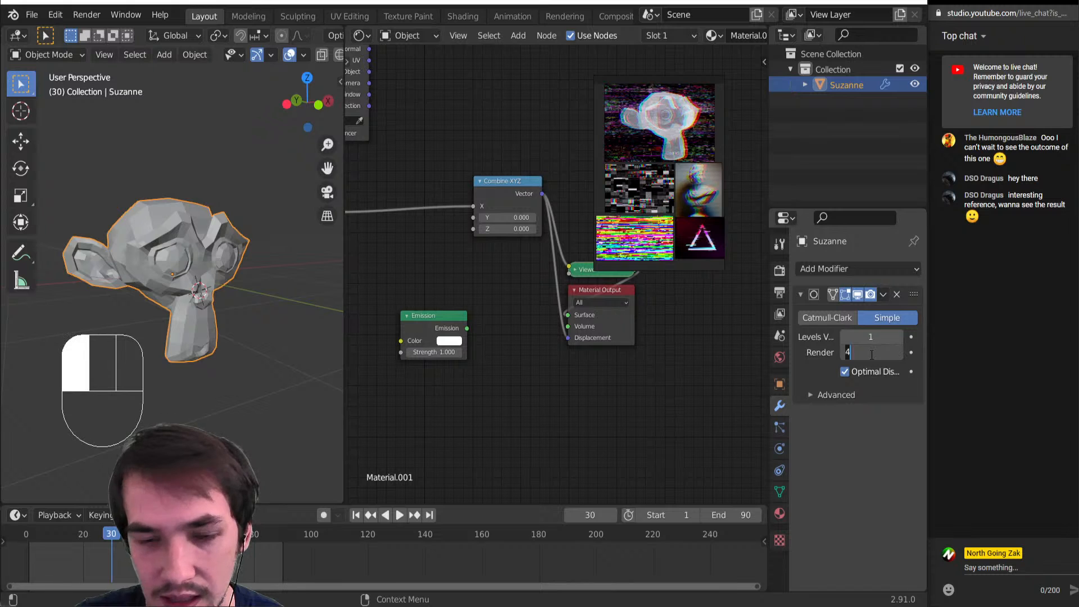
pyautogui.click(433, 299)
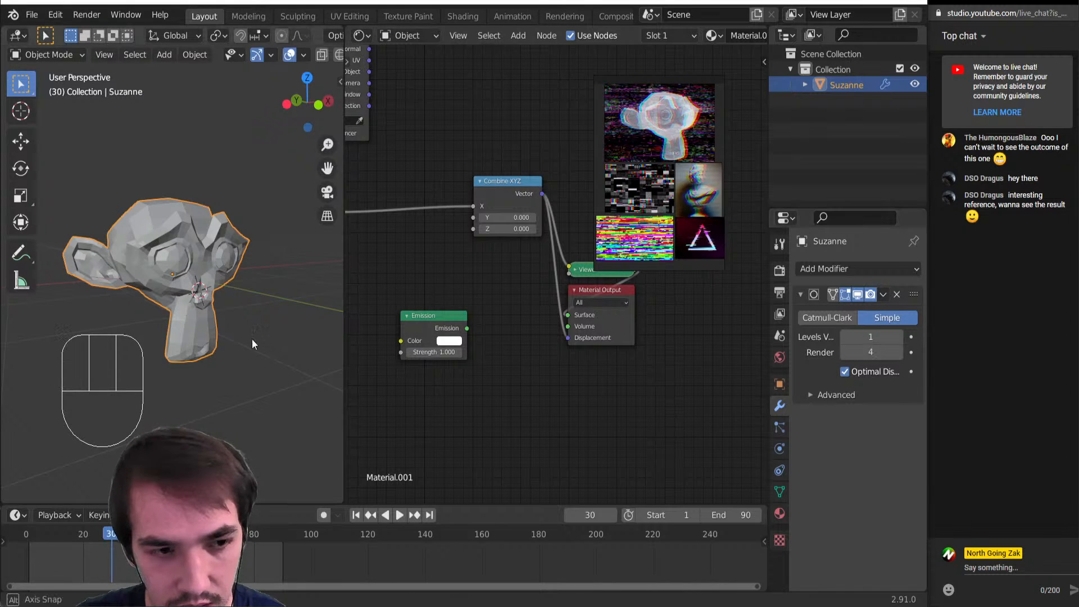
pyautogui.moveTo(252, 338)
pyautogui.mouseDown(button='middle')
pyautogui.moveTo(171, 355)
pyautogui.moveTo(254, 344)
pyautogui.mouseUp(button='middle')
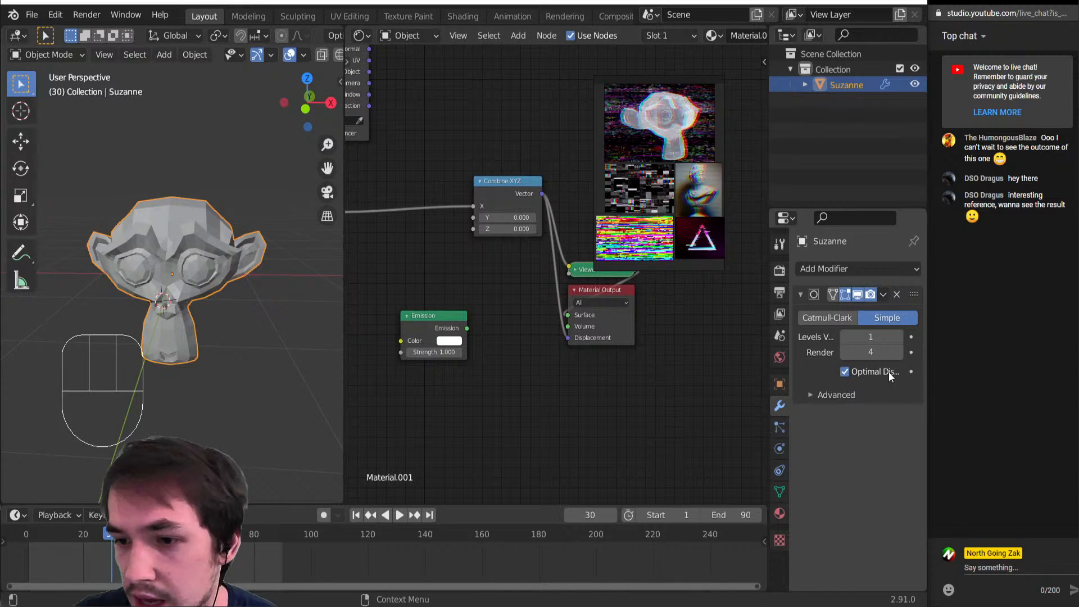
# Widen the modifier settings area and turn on Scene Statistics in the status bar
pyautogui.moveTo(769, 361); pyautogui.dragTo(696, 363)
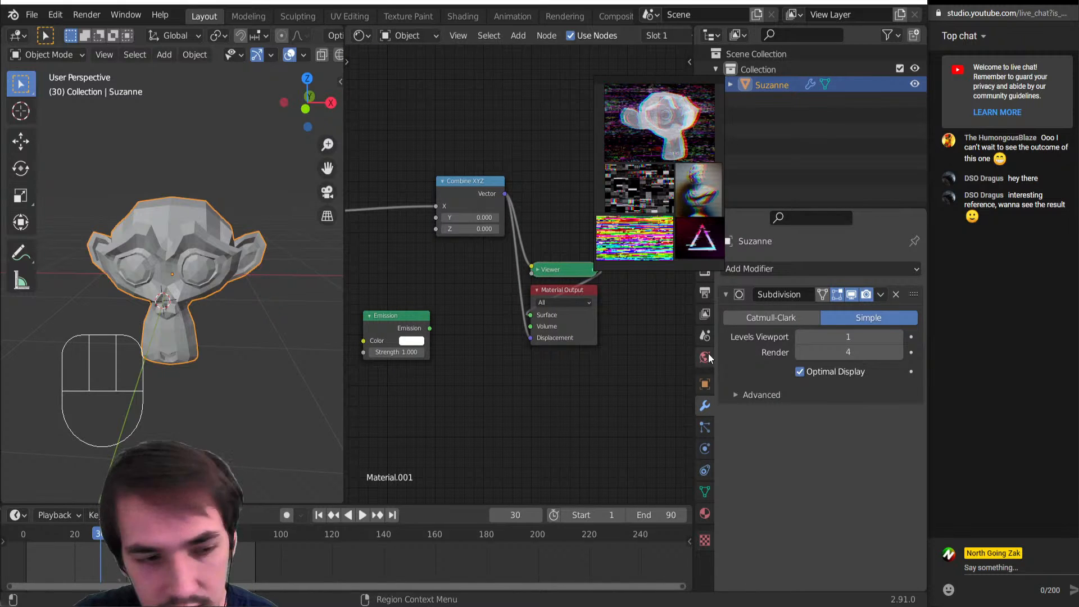
pyautogui.scroll(-6, 152, 318)
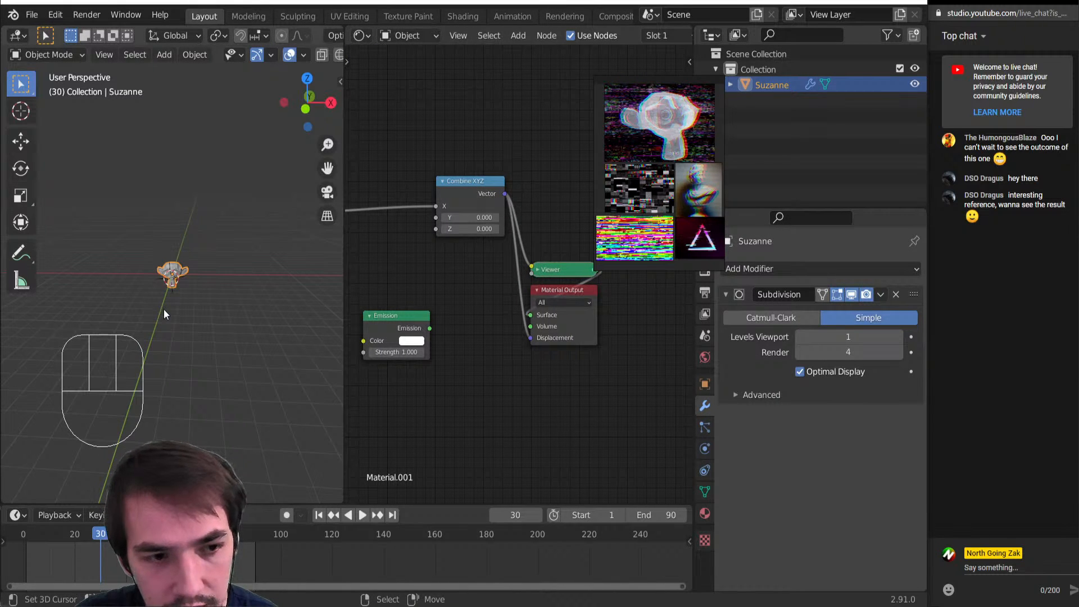
pyautogui.moveTo(164, 309); pyautogui.dragTo(208, 302, button='middle')
pyautogui.scroll(10, 191, 312)
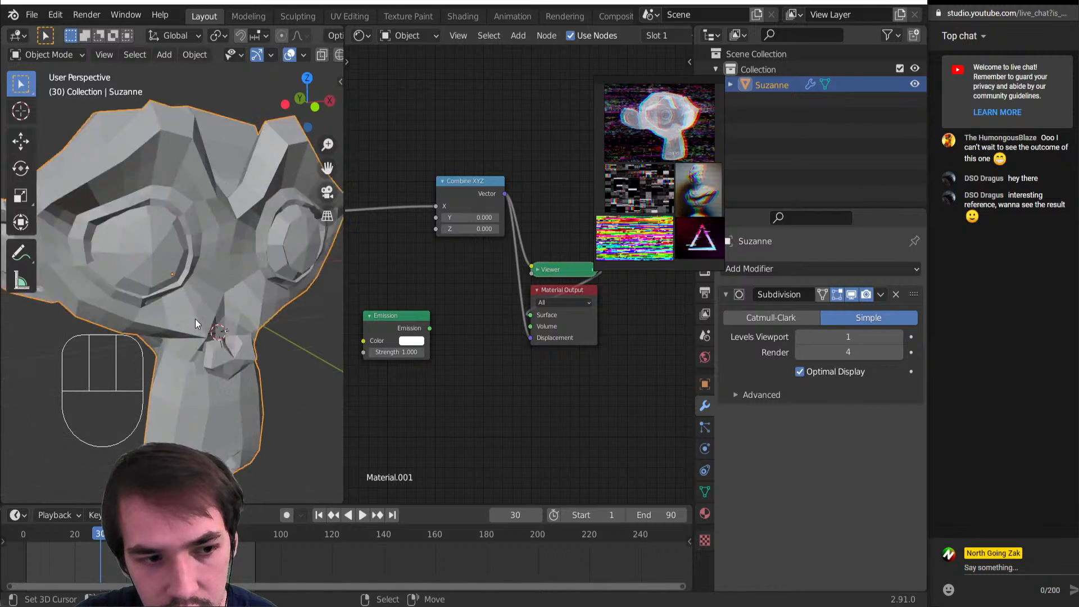
pyautogui.scroll(-10, 195, 318)
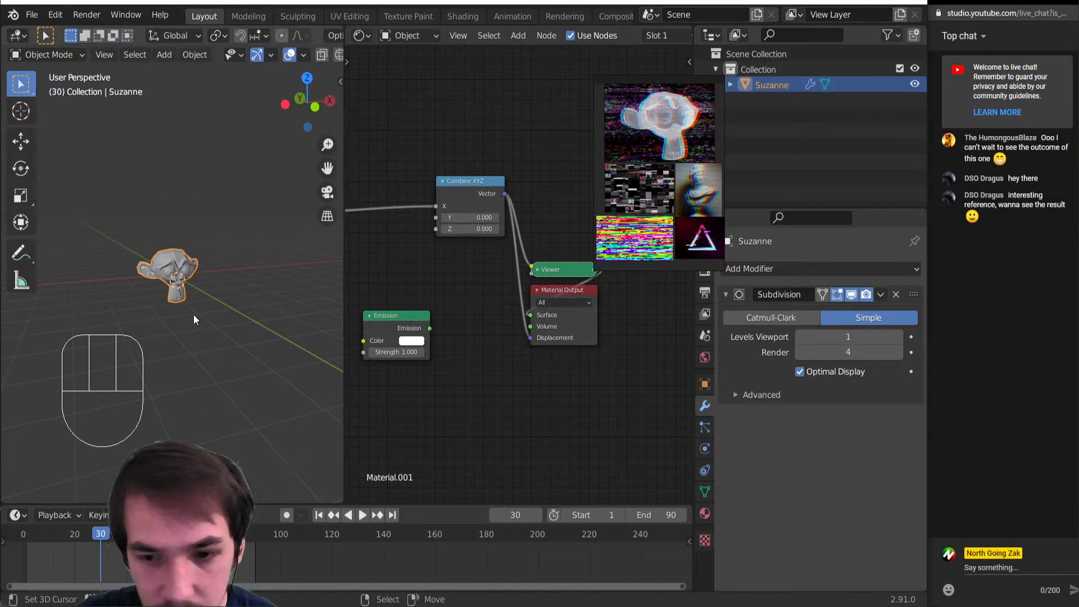
pyautogui.rightClick(892, 601)
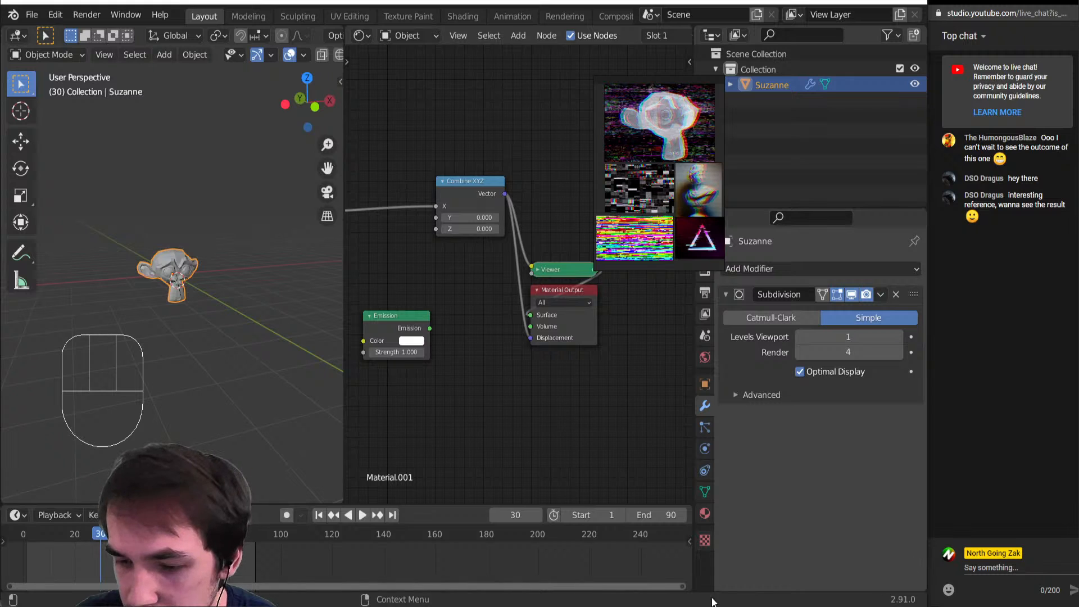
pyautogui.rightClick(891, 597)
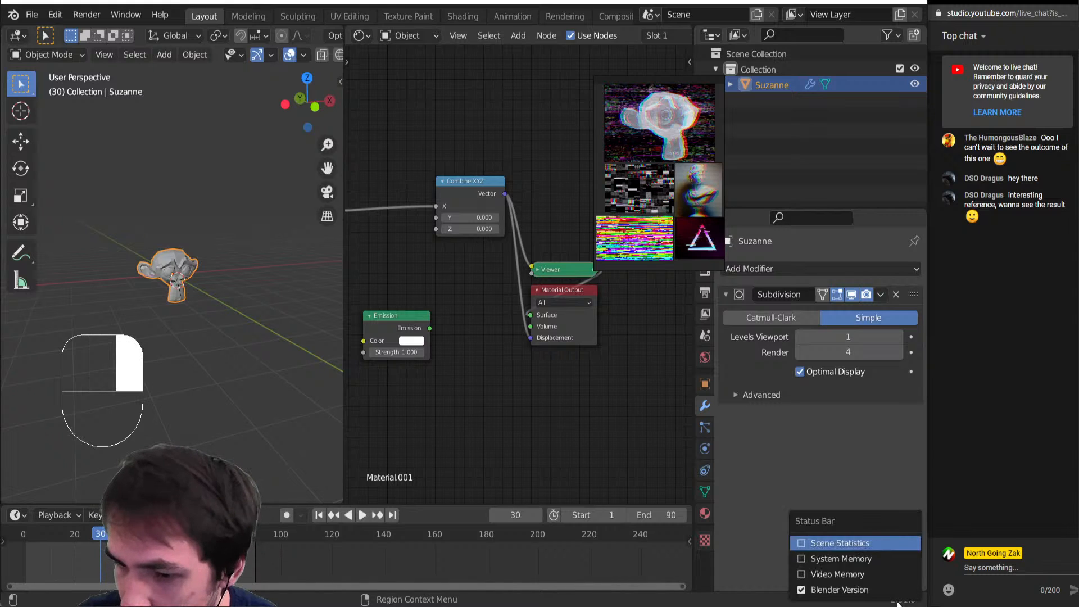
pyautogui.click(852, 544)
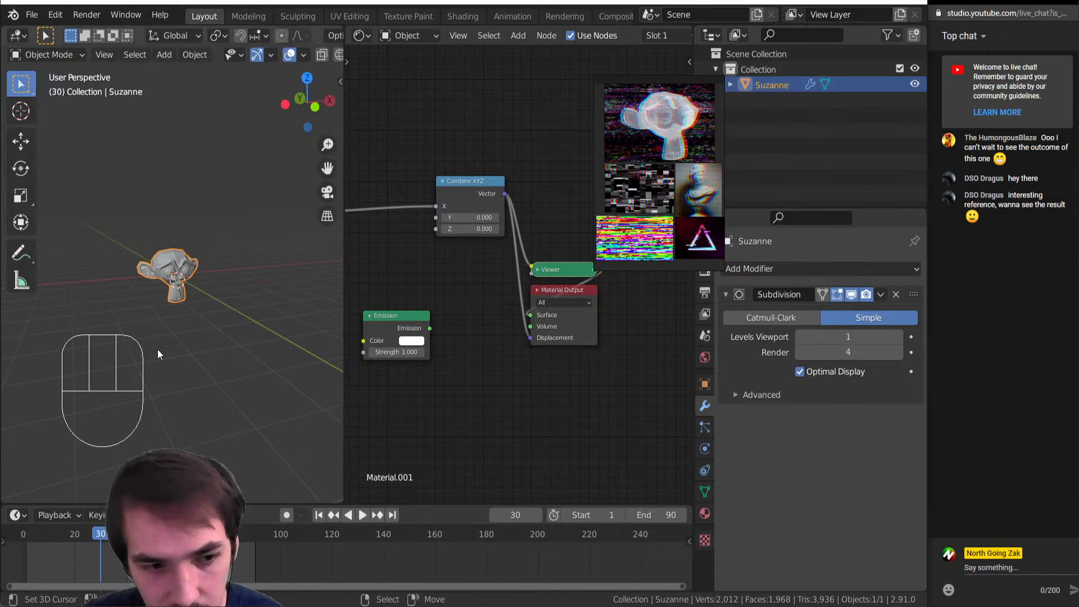
pyautogui.scroll(5, 157, 349)
pyautogui.scroll(2, 144, 347)
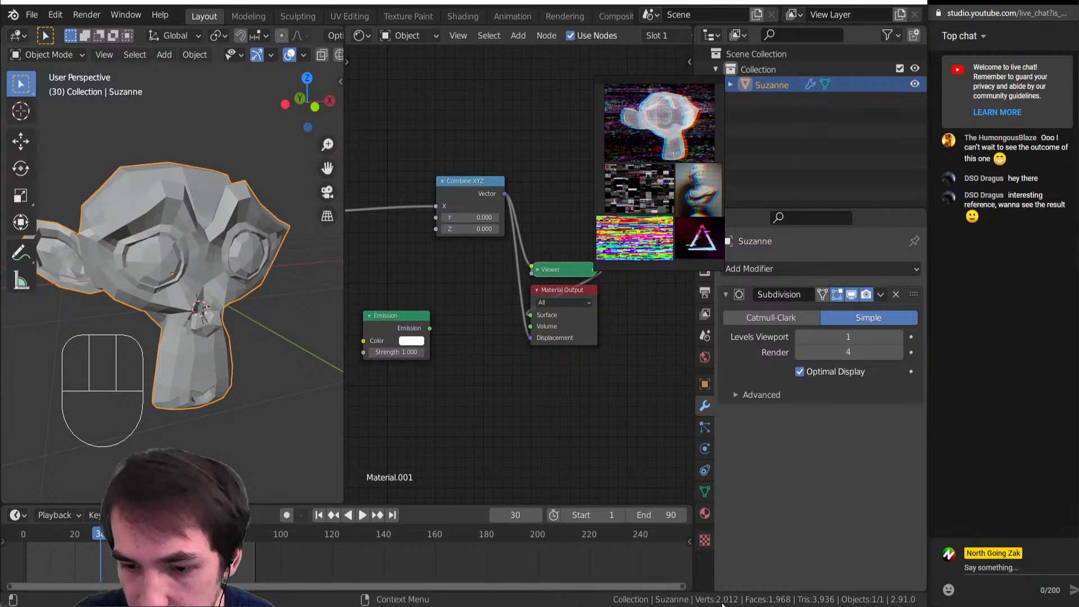
# Set the Subdivision modifier's render level to 6
pyautogui.click(800, 351)
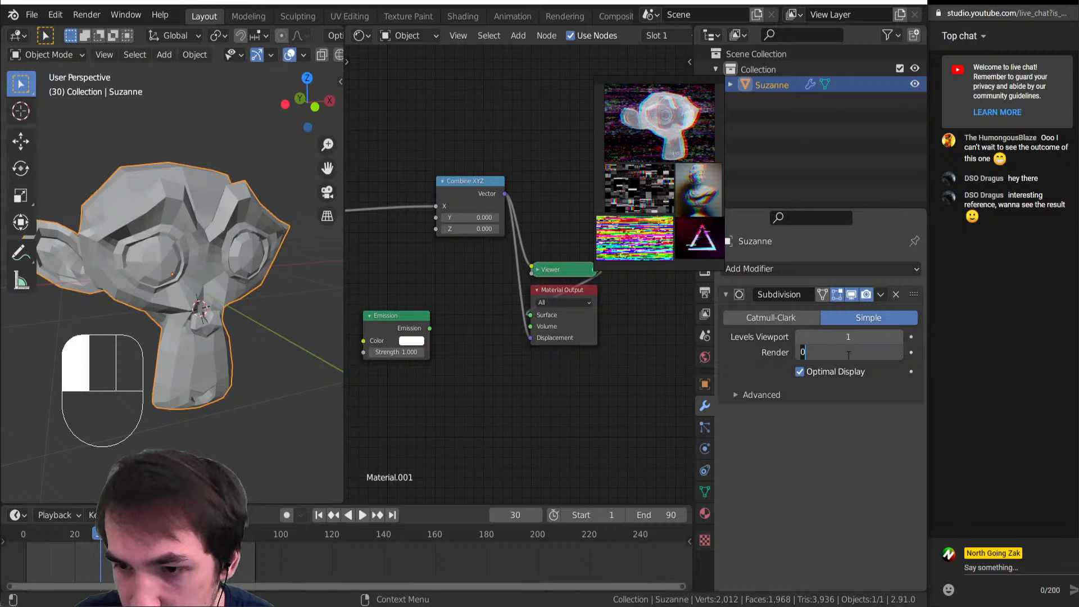
pyautogui.click(856, 498)
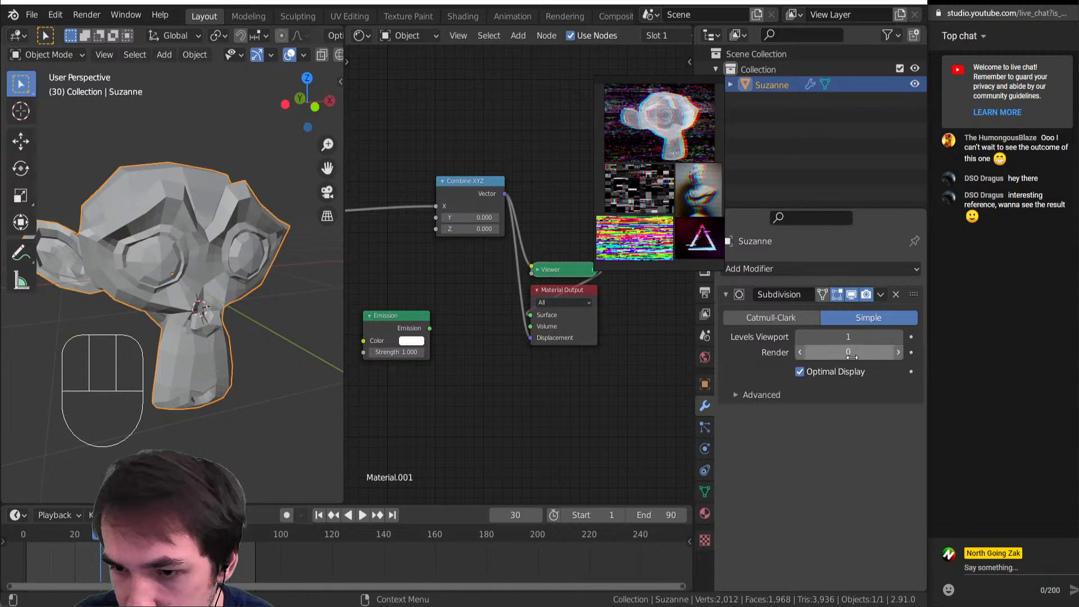
pyautogui.moveTo(850, 353); pyautogui.dragTo(917, 353)
pyautogui.moveTo(79, 441); pyautogui.dragTo(141, 358, button='middle')
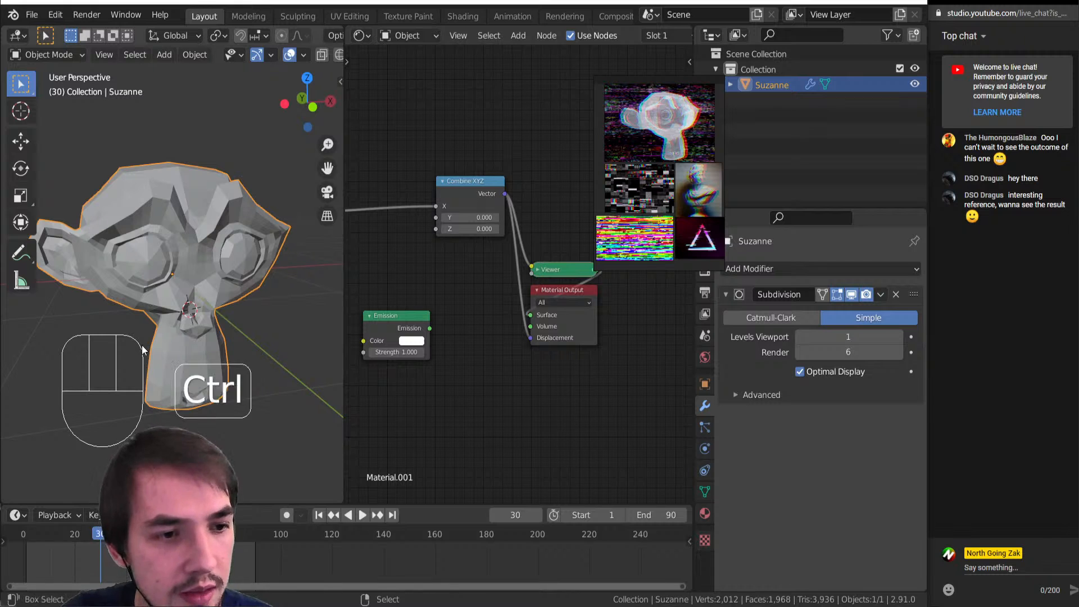
# Save the file and switch the viewport back to rendered shading to view the displaced monkey from the front
pyautogui.hotkey('ctrl', 's')
pyautogui.press('z')
pyautogui.click(194, 245)
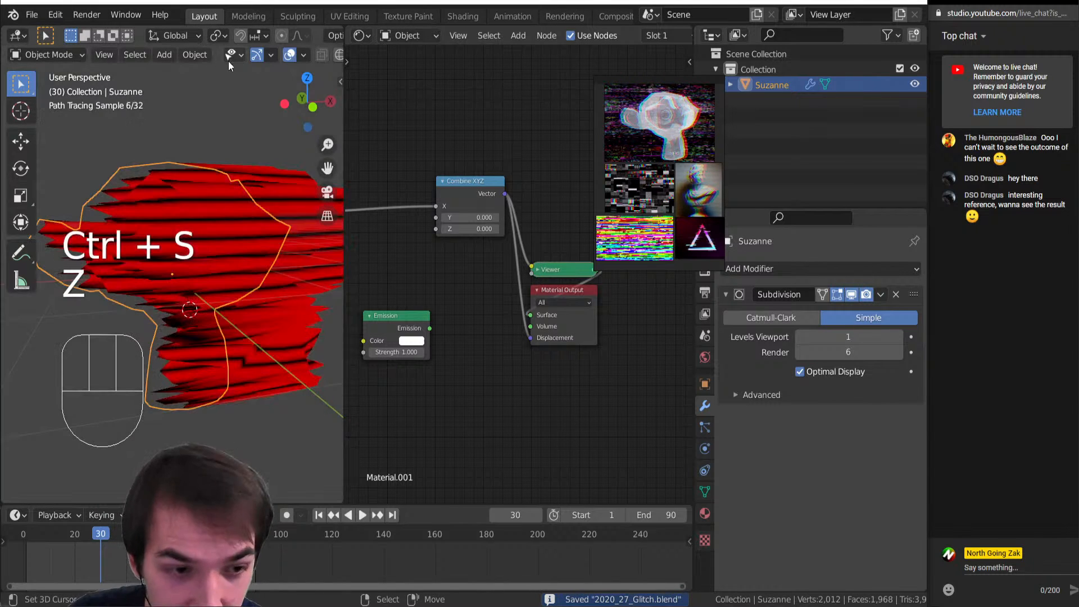
pyautogui.moveTo(169, 337)
pyautogui.mouseDown(button='middle')
pyautogui.moveTo(149, 347)
pyautogui.moveTo(157, 325)
pyautogui.mouseUp(button='middle')
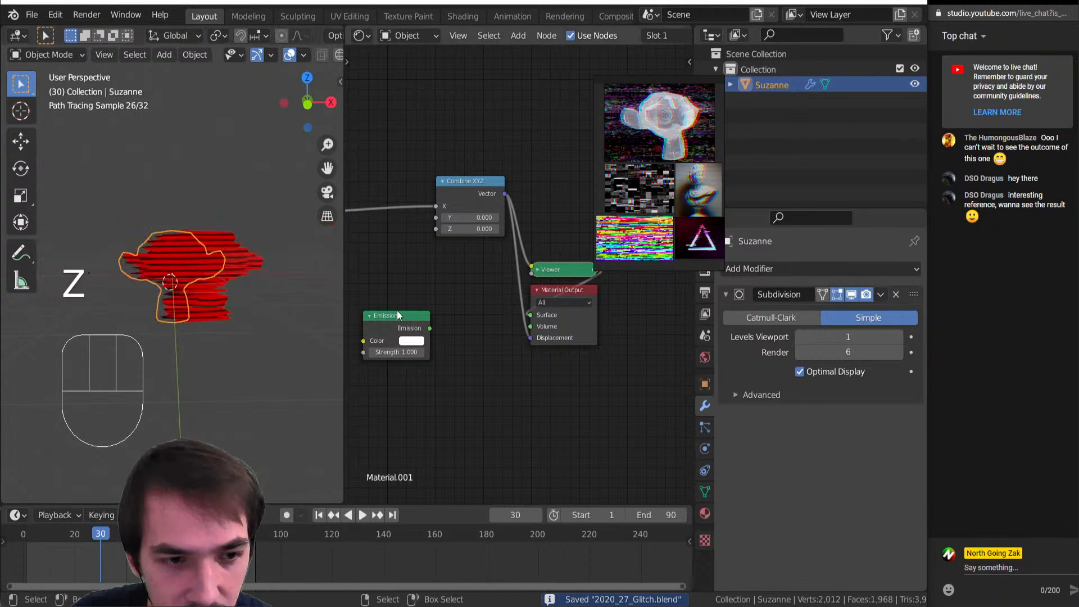
# Add a MixRGB node on the link between the Wave Texture's Color and Combine XYZ's X
pyautogui.moveTo(388, 340); pyautogui.dragTo(583, 437, button='middle')
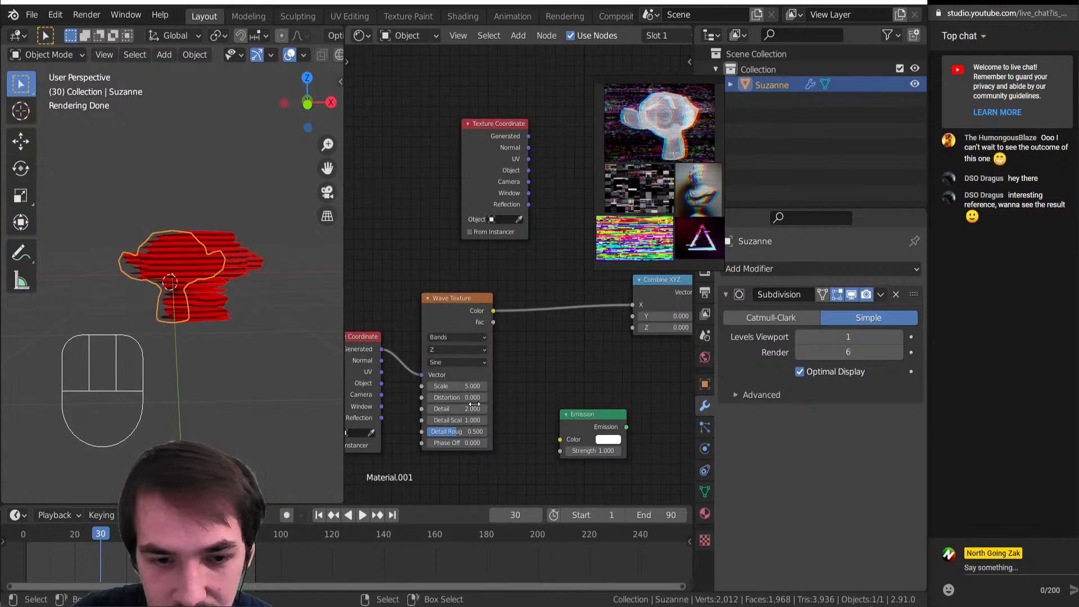
pyautogui.scroll(-4, 405, 451)
pyautogui.moveTo(405, 451); pyautogui.dragTo(467, 393, button='middle')
pyautogui.scroll(4, 533, 297)
pyautogui.moveTo(533, 297); pyautogui.dragTo(352, 302, button='middle')
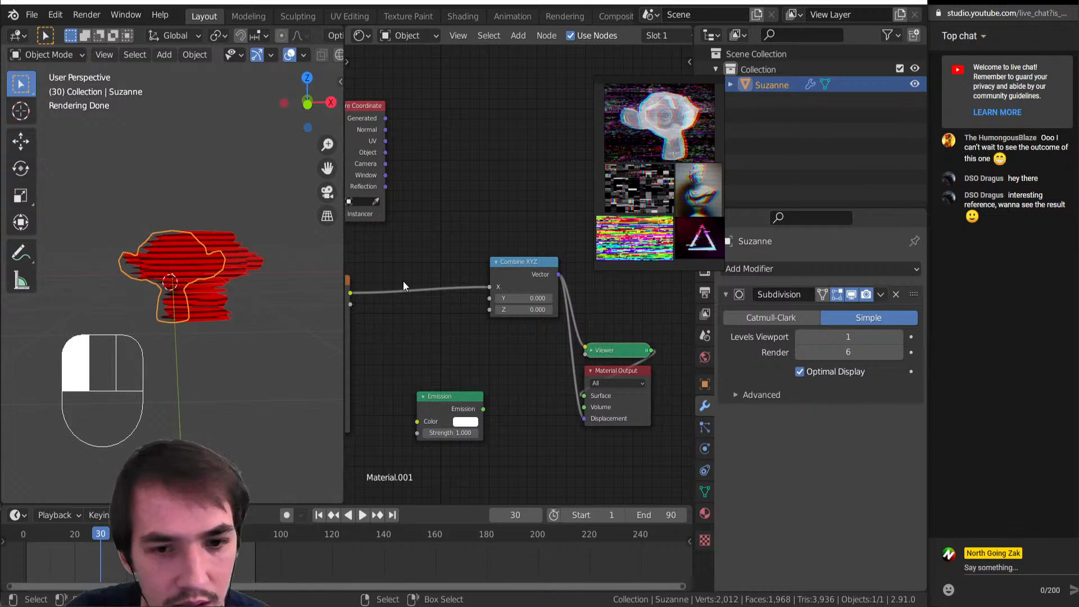
pyautogui.hotkey('shift', 'a')
pyautogui.click(472, 412)
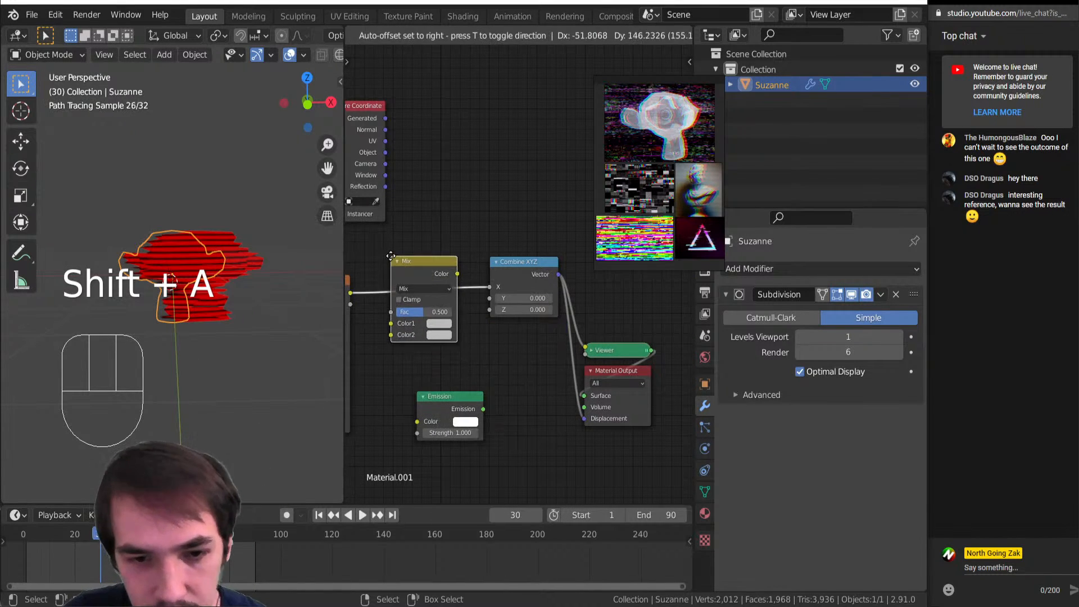
pyautogui.click(415, 300)
# Set the Mix node's factor to 1.000 and its Color2 to black
pyautogui.moveTo(422, 311); pyautogui.dragTo(409, 311)
pyautogui.click(447, 336)
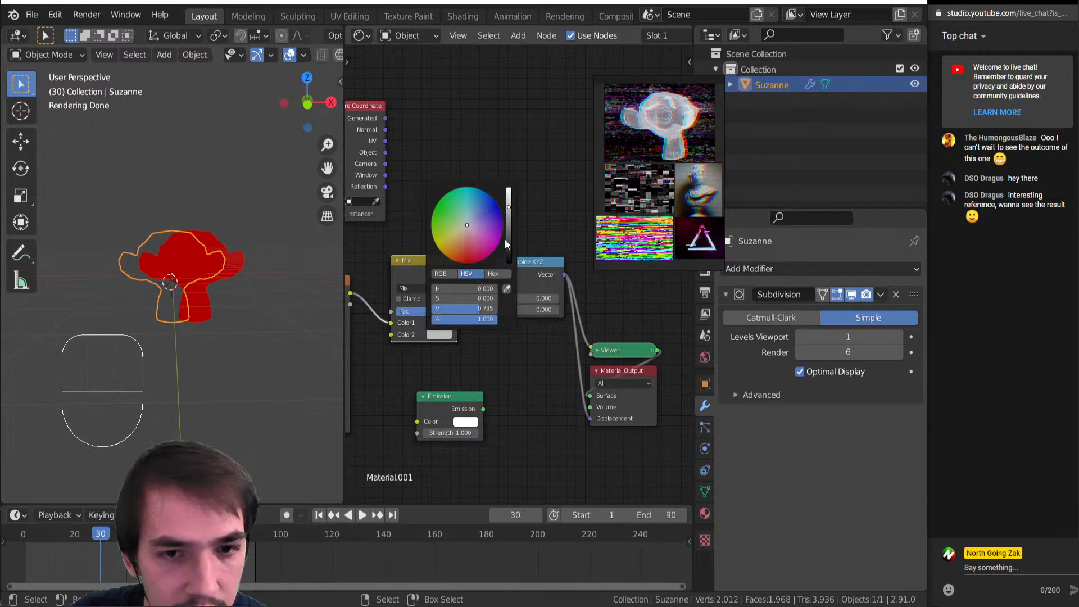
pyautogui.moveTo(504, 238); pyautogui.dragTo(508, 261)
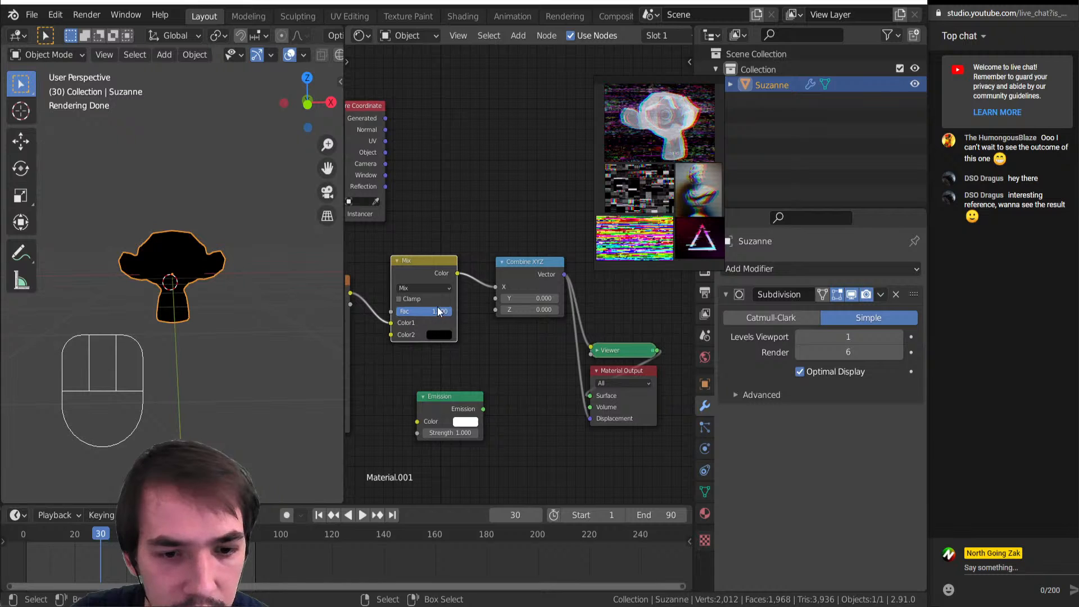
# Move the wave link to the Mix node's Color2 input and set the node to Linear Light with a black Color1
pyautogui.moveTo(438, 313); pyautogui.dragTo(391, 334)
pyautogui.click(416, 289)
pyautogui.click(415, 409)
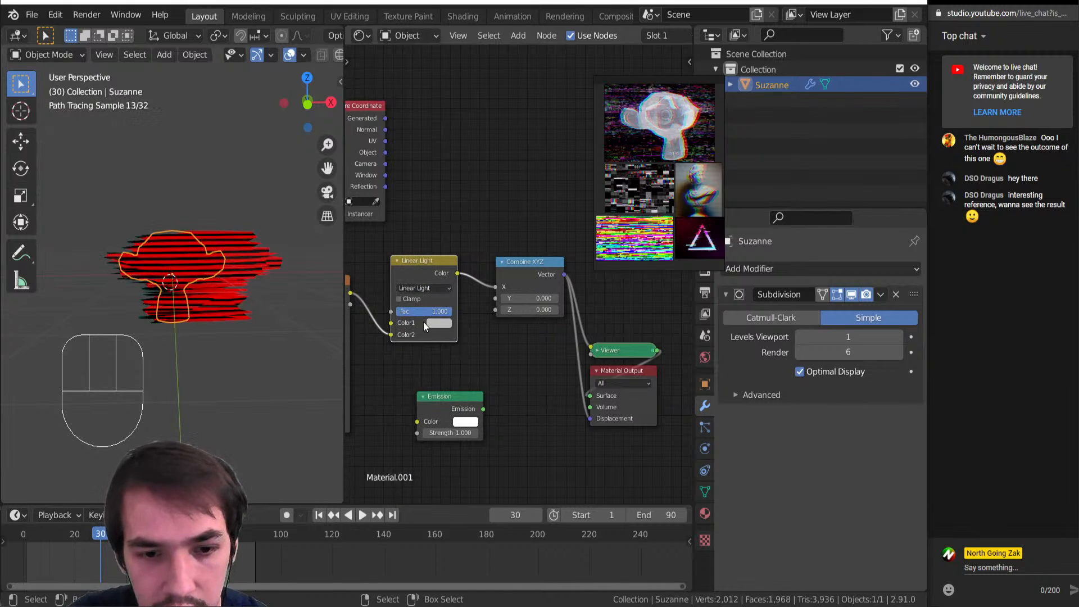
pyautogui.click(440, 322)
pyautogui.moveTo(506, 197); pyautogui.dragTo(508, 251)
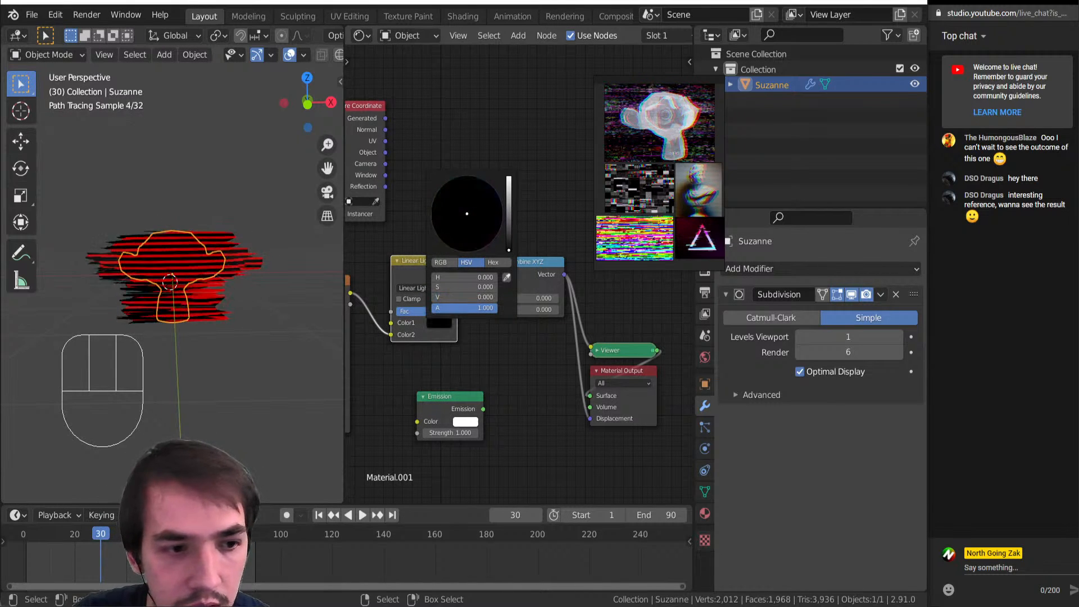
# Set the Linear Light mix node's factor to 0.000
pyautogui.moveTo(418, 311); pyautogui.dragTo(261, 312)
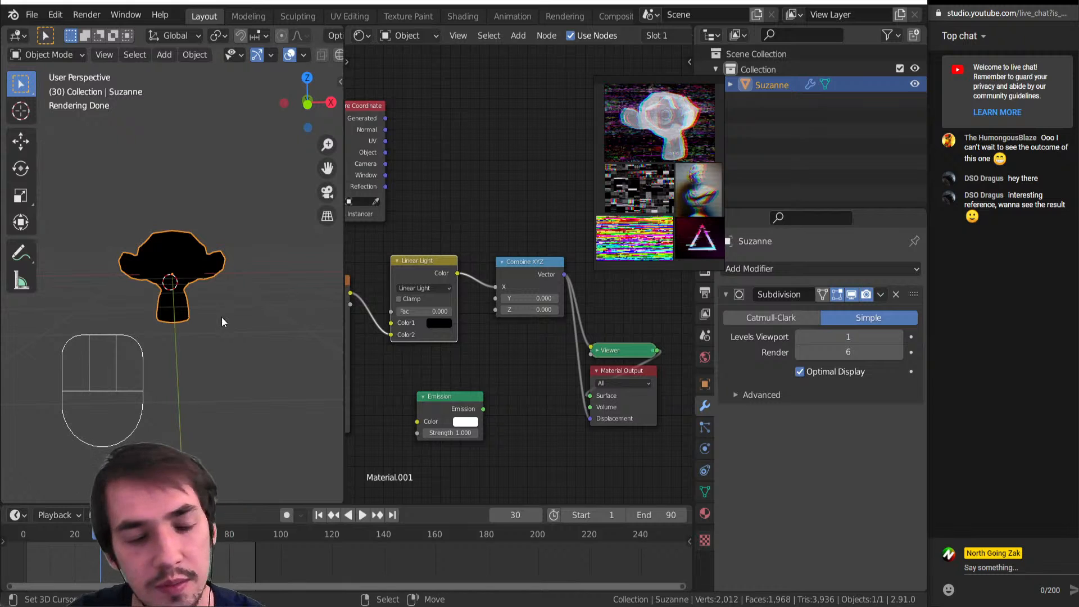
pyautogui.scroll(-5, 450, 324)
pyautogui.moveTo(475, 334); pyautogui.dragTo(568, 371, button='middle')
pyautogui.scroll(5, 434, 336)
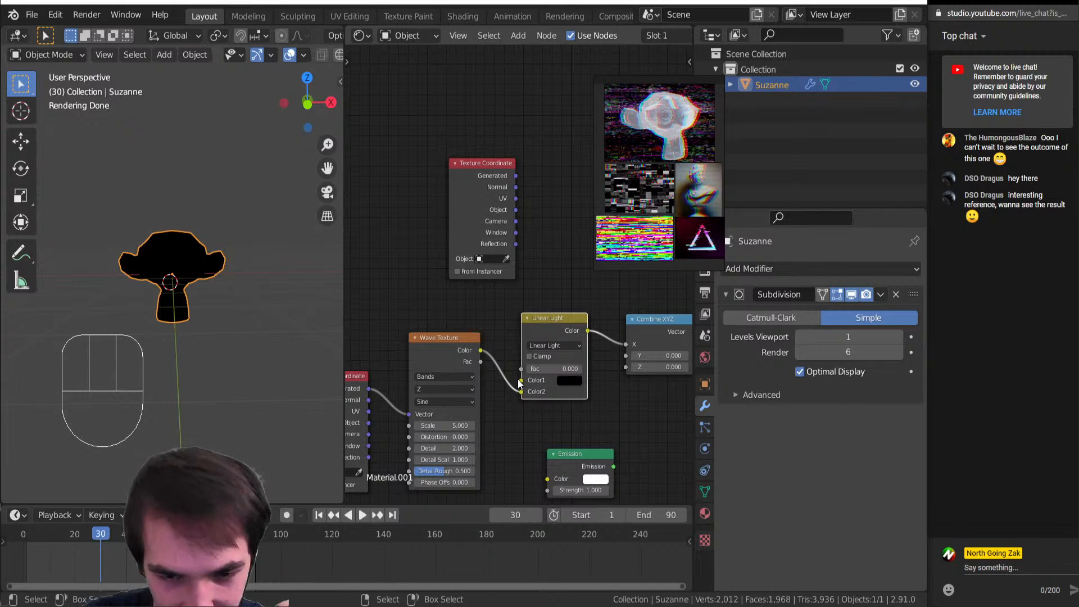
pyautogui.scroll(-2, 482, 357)
pyautogui.scroll(3, 478, 360)
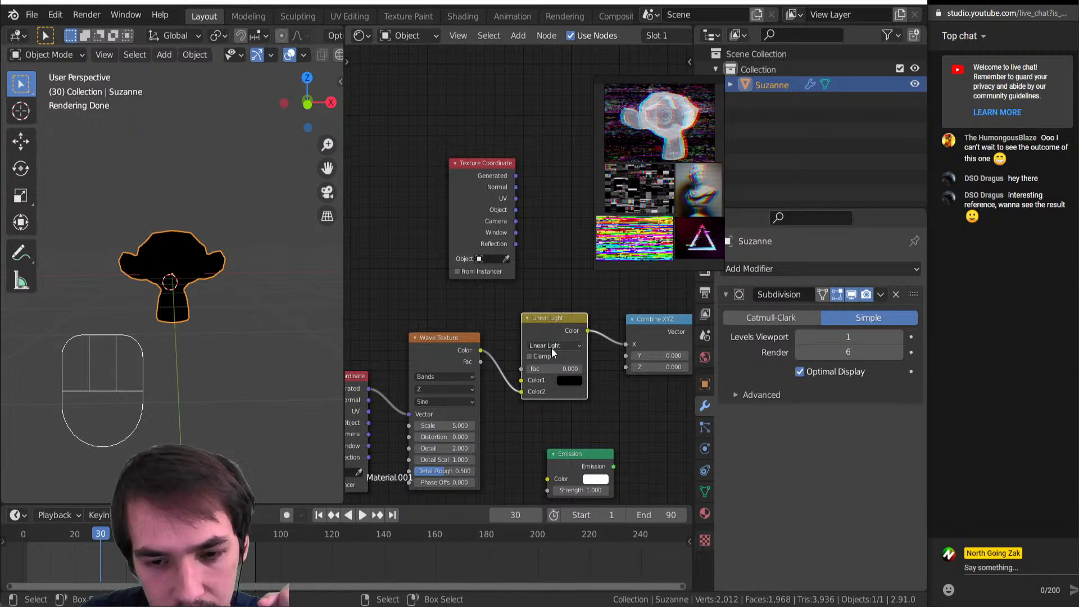
# Add a Math node above the Wave Texture and set its operation to Sine
pyautogui.moveTo(535, 327); pyautogui.dragTo(544, 322)
pyautogui.scroll(-1, 493, 337)
pyautogui.hotkey('shift', 'a')
pyautogui.click(445, 406)
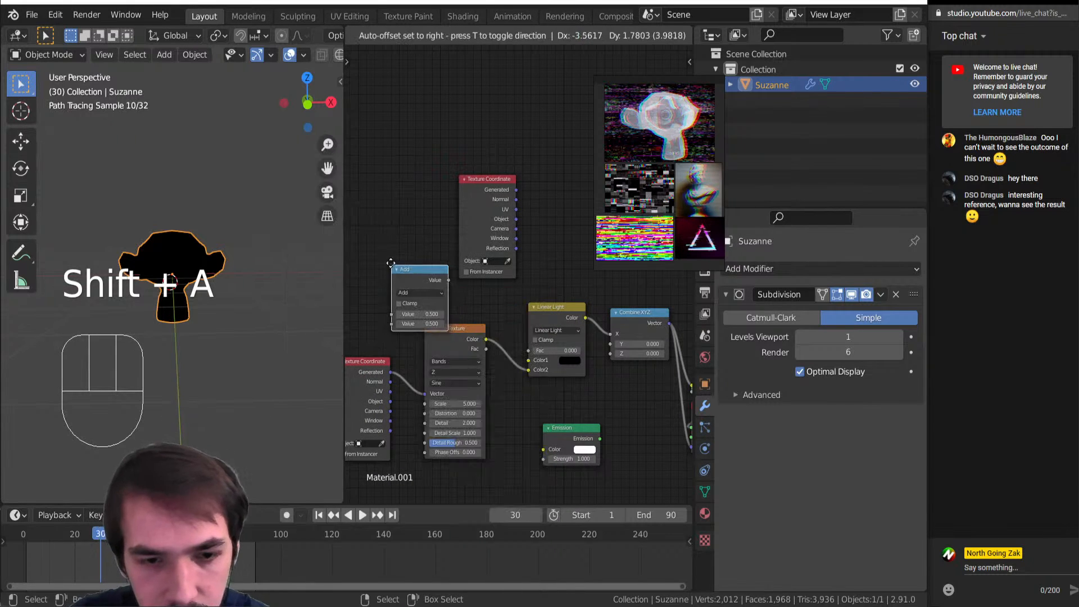
pyautogui.click(391, 237)
pyautogui.click(416, 264)
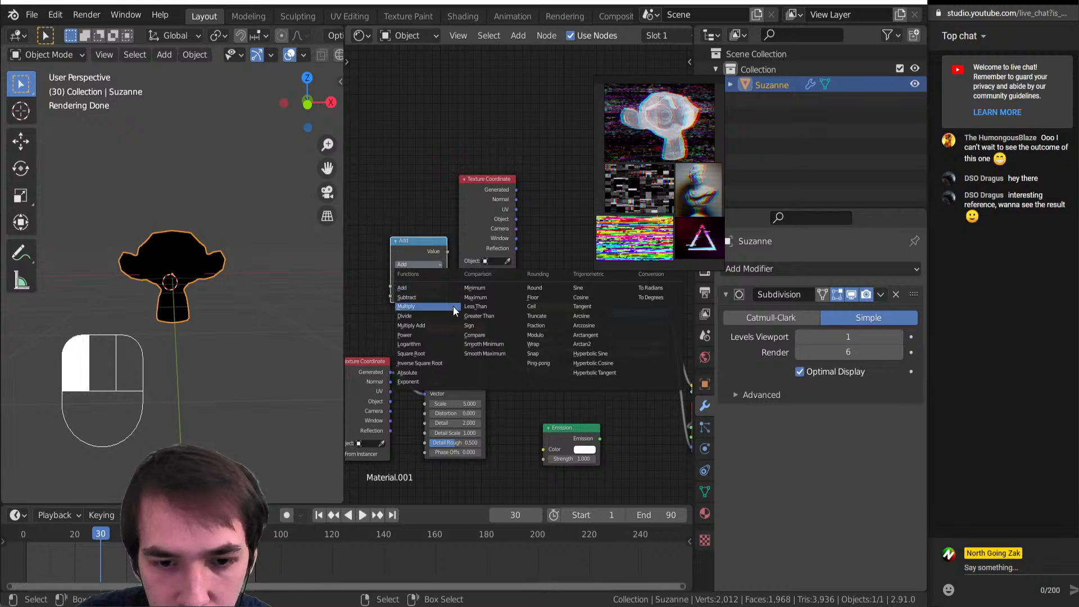
pyautogui.click(589, 287)
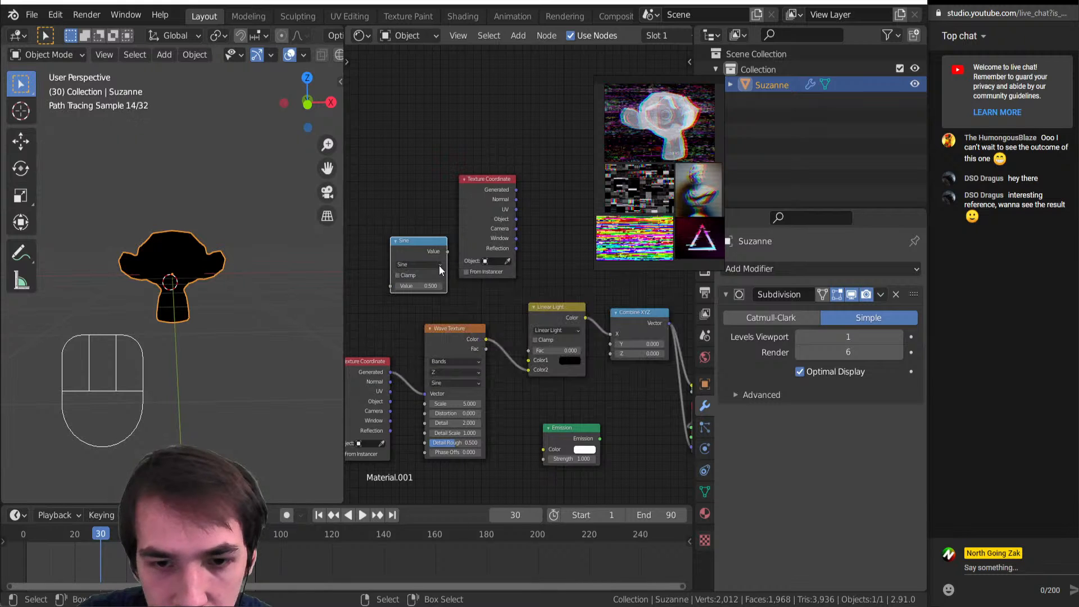
# Preview the Sine node's output on the monkey, try another input value and undo that change
pyautogui.keyDown('ctrl'); pyautogui.keyDown('shift'); pyautogui.click(420, 254); pyautogui.keyUp('shift'); pyautogui.keyUp('ctrl')
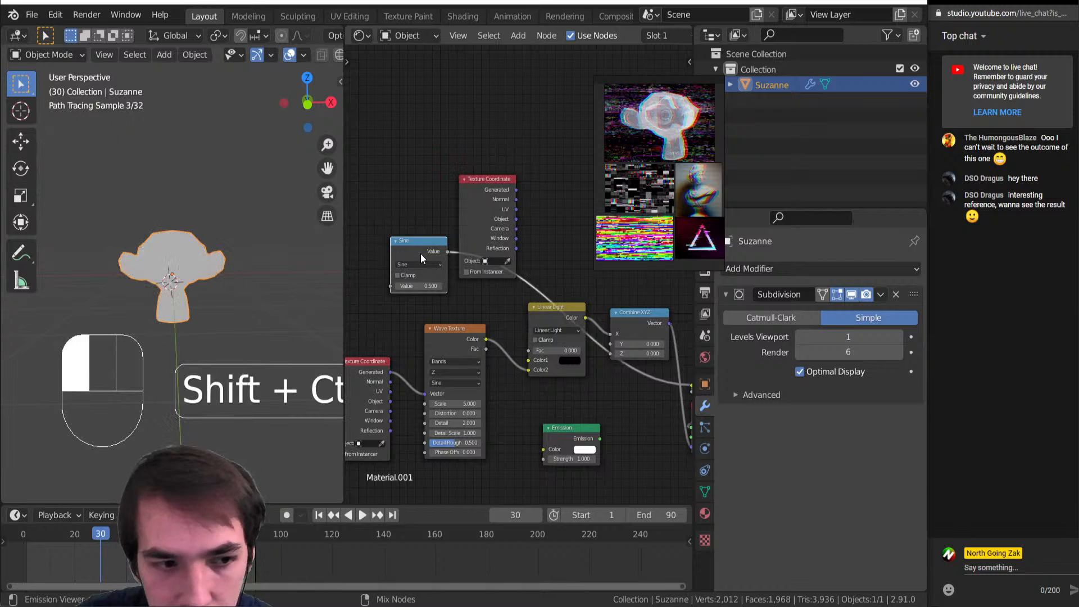
pyautogui.moveTo(419, 285); pyautogui.dragTo(574, 286)
pyautogui.hotkey('ctrl', 'z')
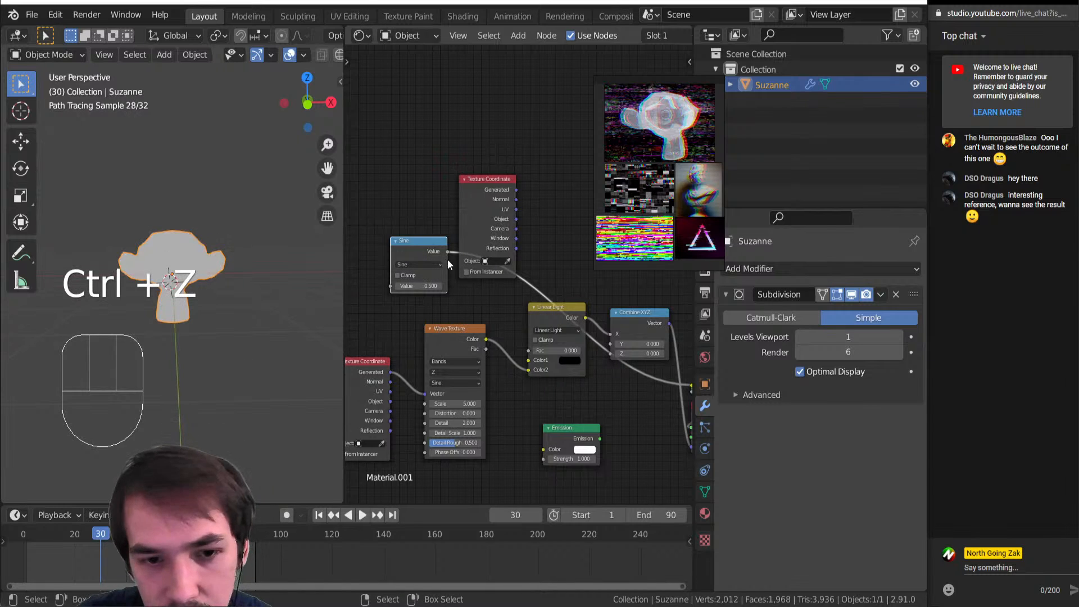
pyautogui.moveTo(438, 249); pyautogui.dragTo(451, 276, button='middle')
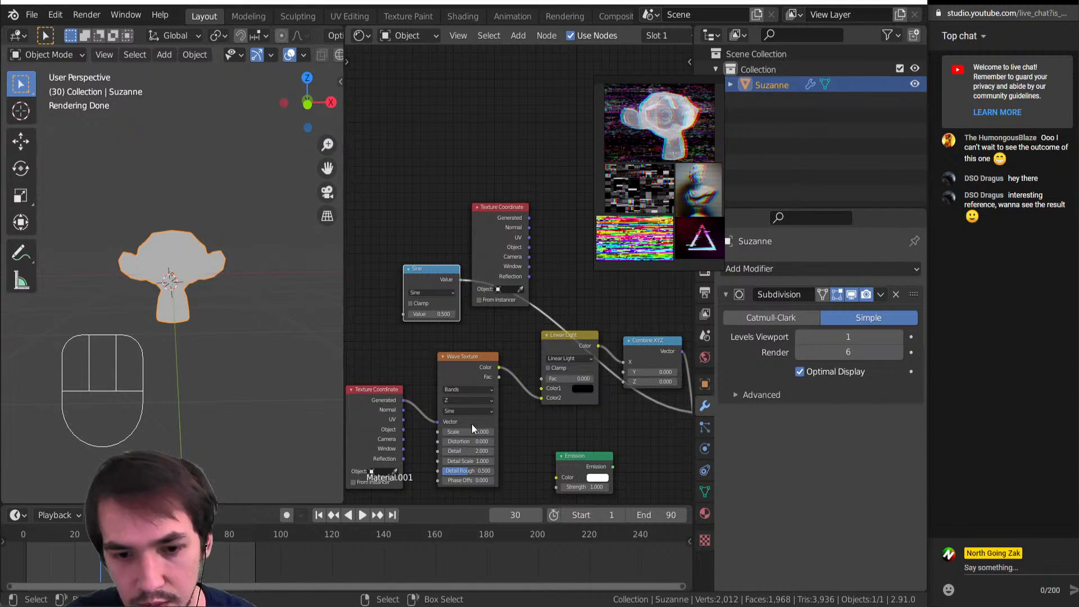
# Preview the Wave Texture on the monkey from the front and set its scale to pi
pyautogui.keyDown('ctrl'); pyautogui.keyDown('shift'); pyautogui.click(465, 375); pyautogui.keyUp('shift'); pyautogui.keyUp('ctrl')
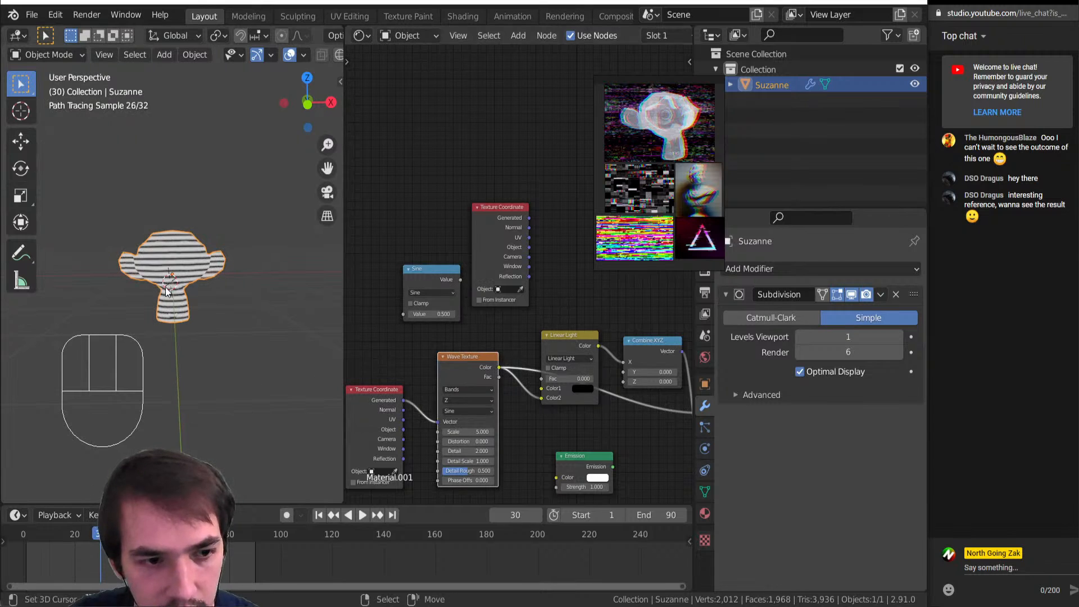
pyautogui.moveTo(165, 288); pyautogui.dragTo(167, 285, button='middle')
pyautogui.press('KP_1')
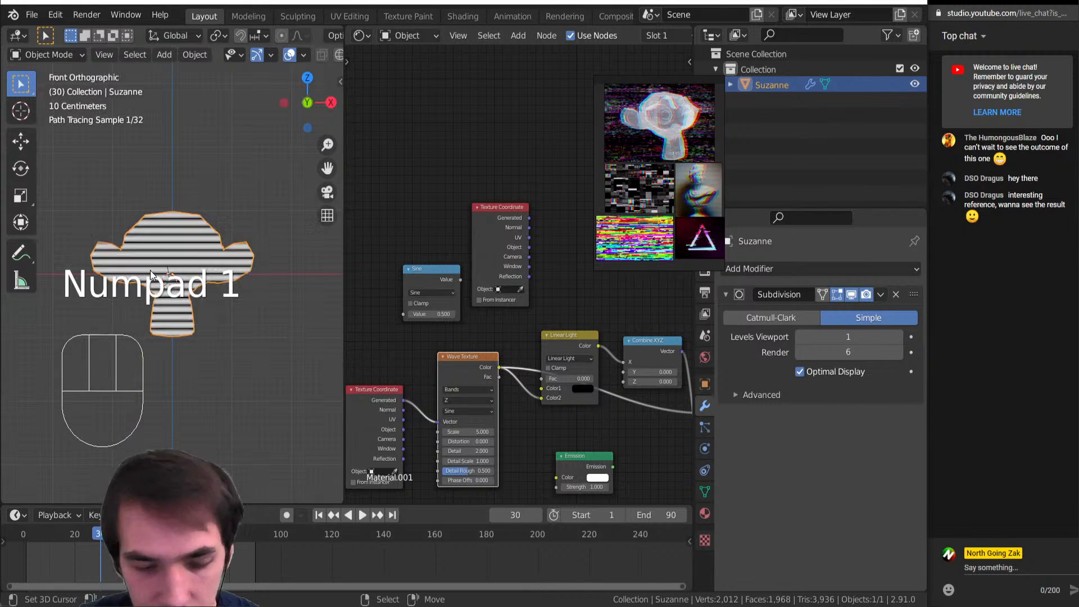
pyautogui.scroll(4, 167, 230)
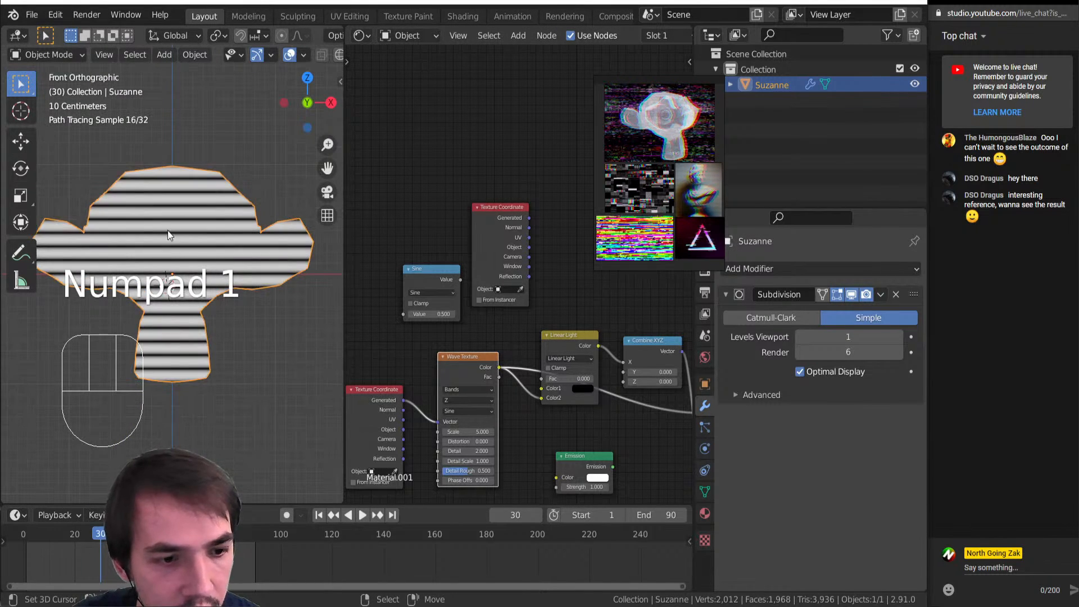
pyautogui.click(469, 432)
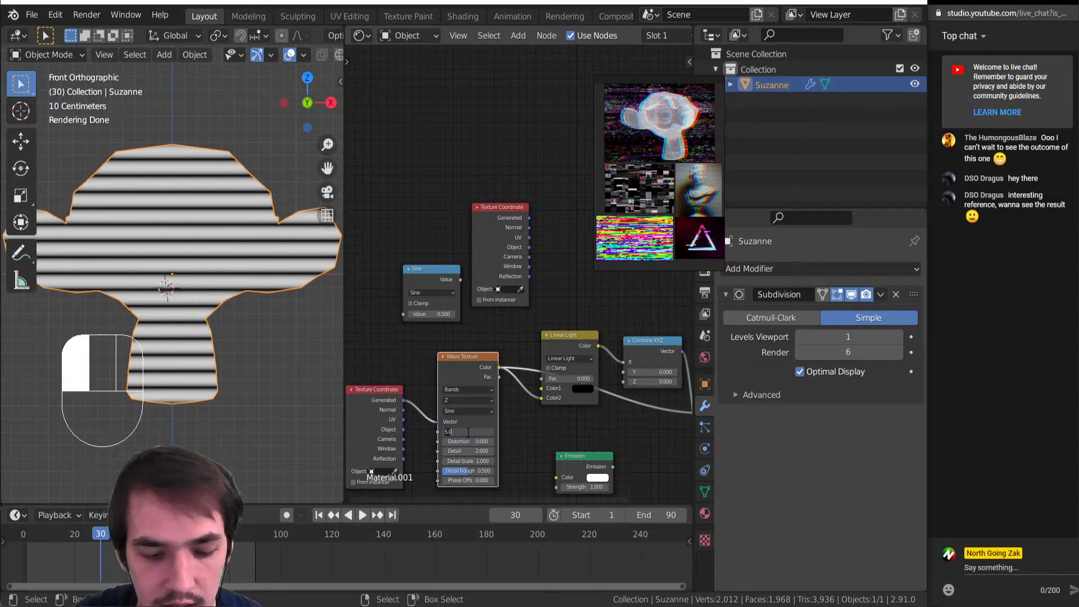
pyautogui.write('pi')
pyautogui.press('Return')
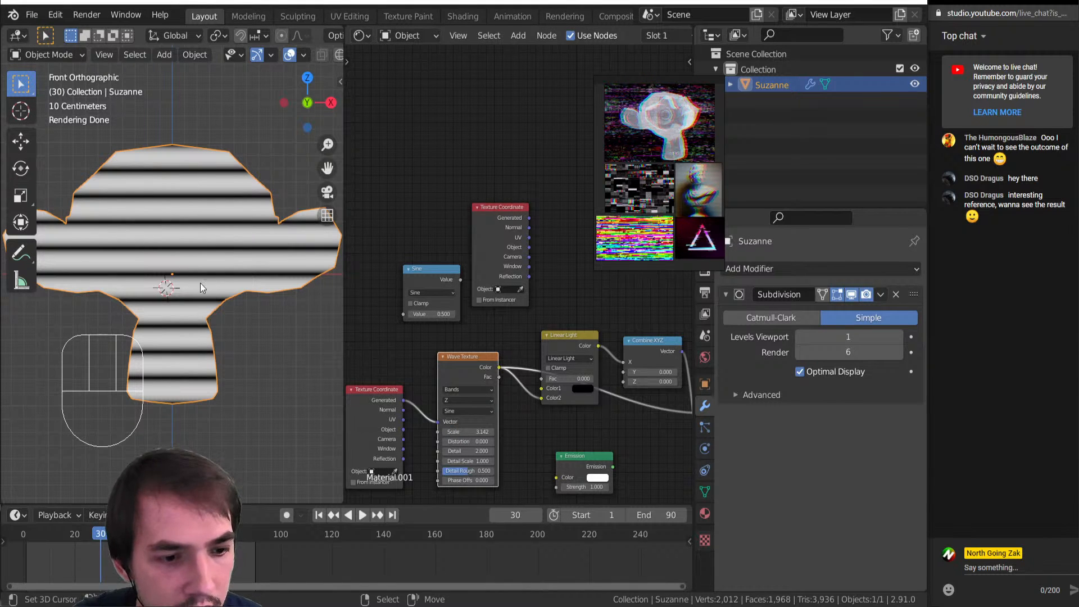
# Add a plane in front of the monkey and link the monkey's material to it
pyautogui.moveTo(203, 315); pyautogui.dragTo(201, 393, button='middle')
pyautogui.scroll(-4, 201, 412)
pyautogui.hotkey('shift', 'a')
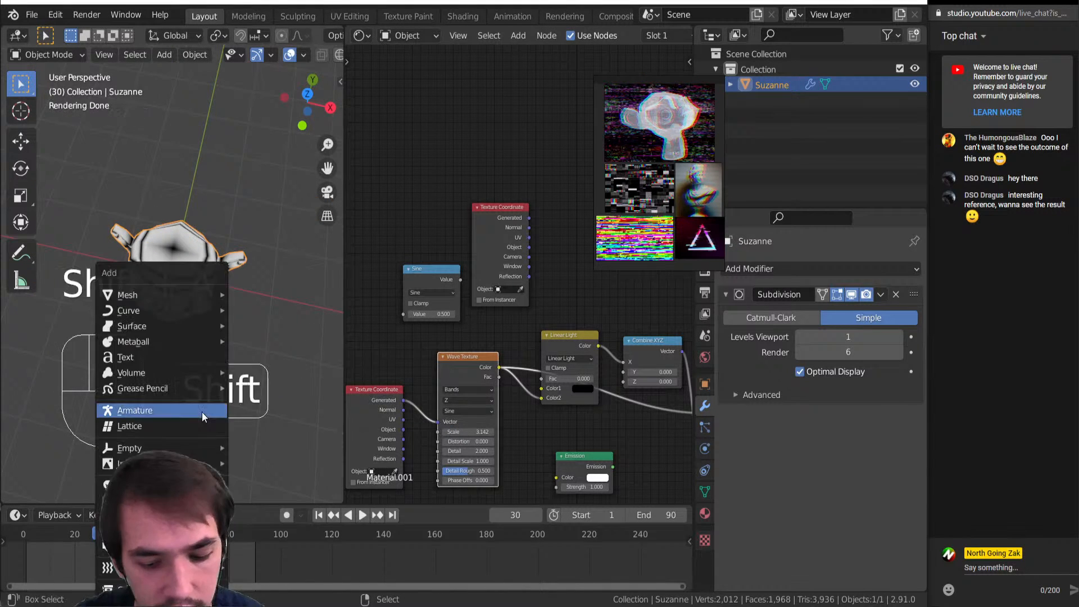
pyautogui.moveTo(127, 295)
pyautogui.click(265, 294)
pyautogui.keyDown('shift'); pyautogui.click(206, 225); pyautogui.keyUp('shift')
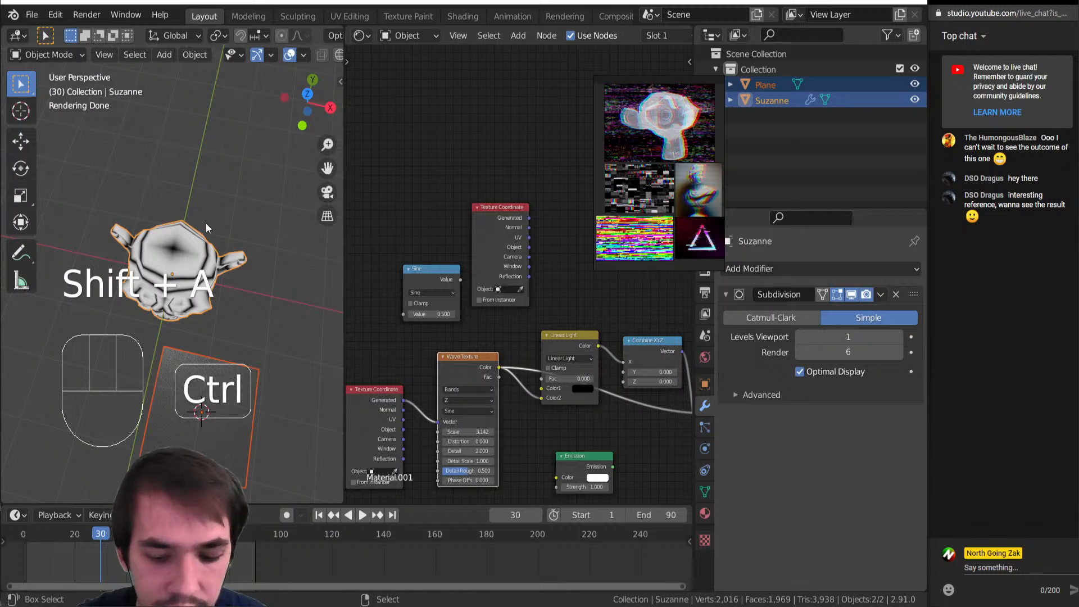
pyautogui.hotkey('ctrl', 'l')
pyautogui.click(205, 222)
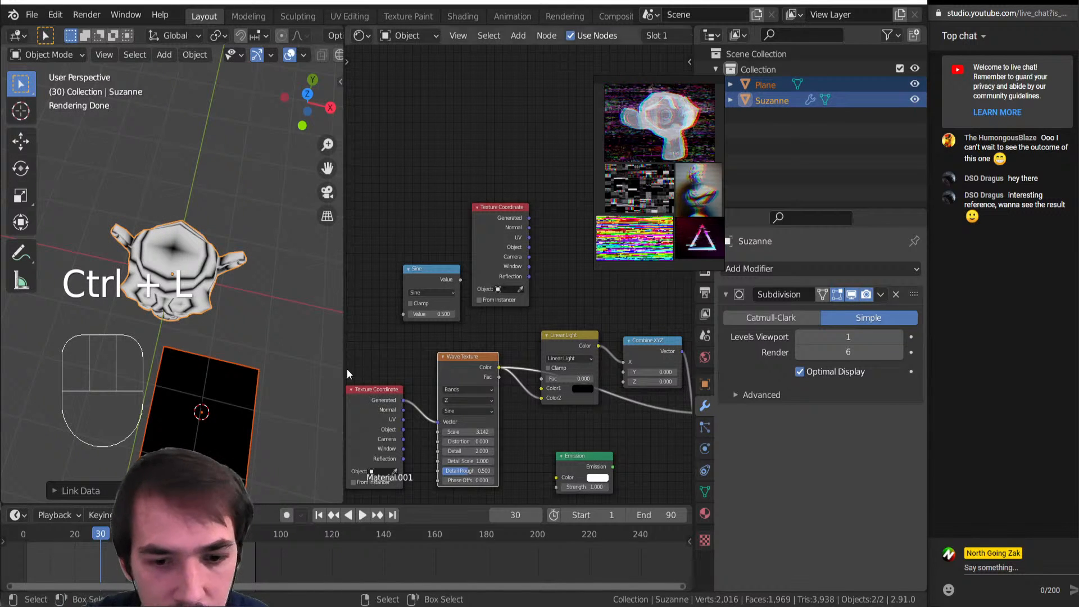
pyautogui.moveTo(195, 347); pyautogui.dragTo(279, 306, button='middle')
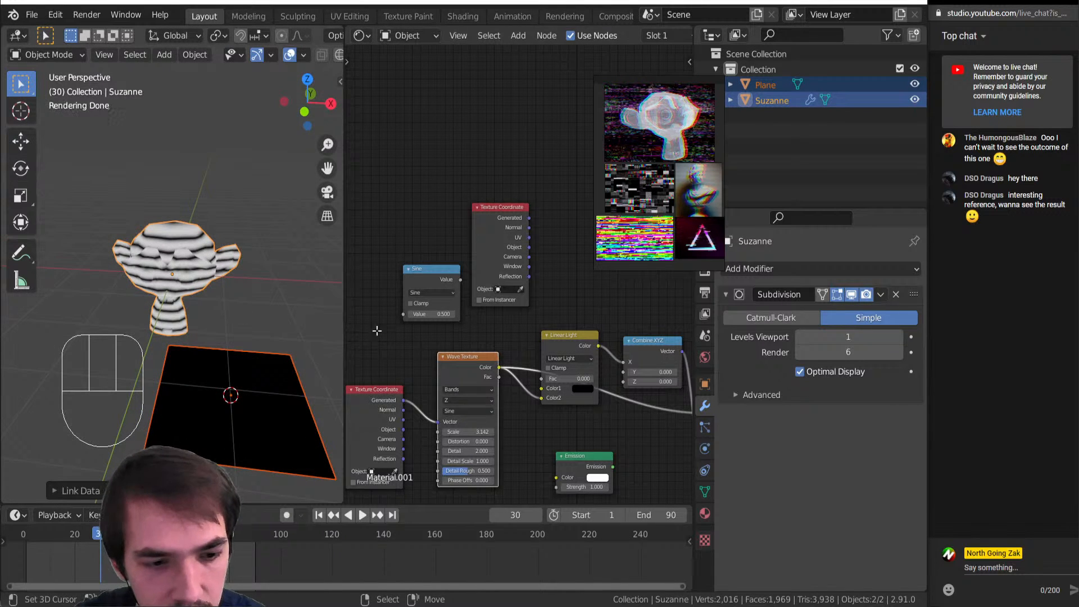
pyautogui.press('Tab')
pyautogui.write('x90')
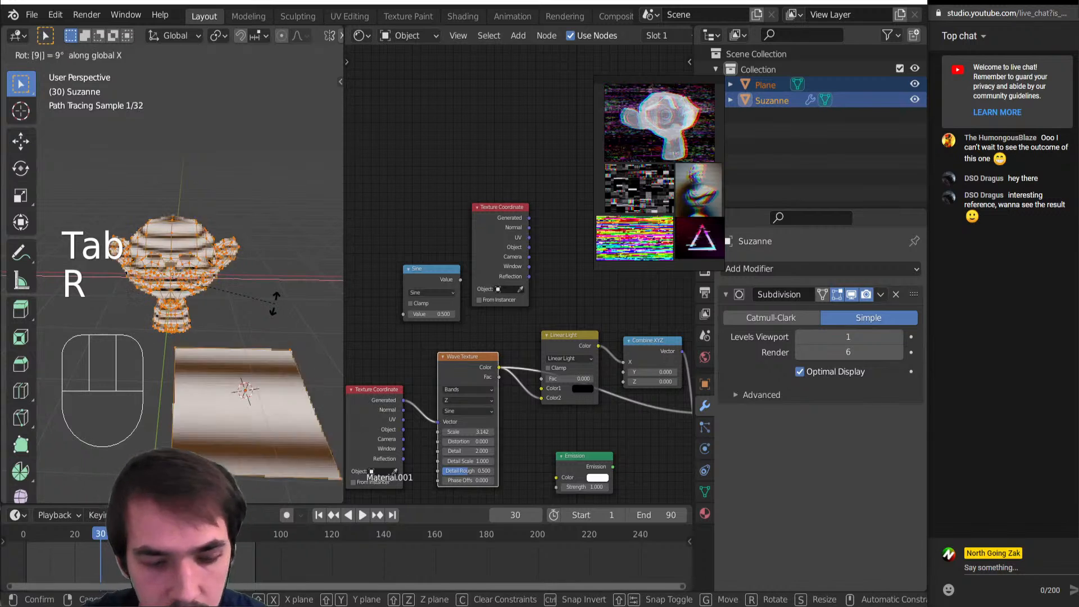
pyautogui.press('Escape')
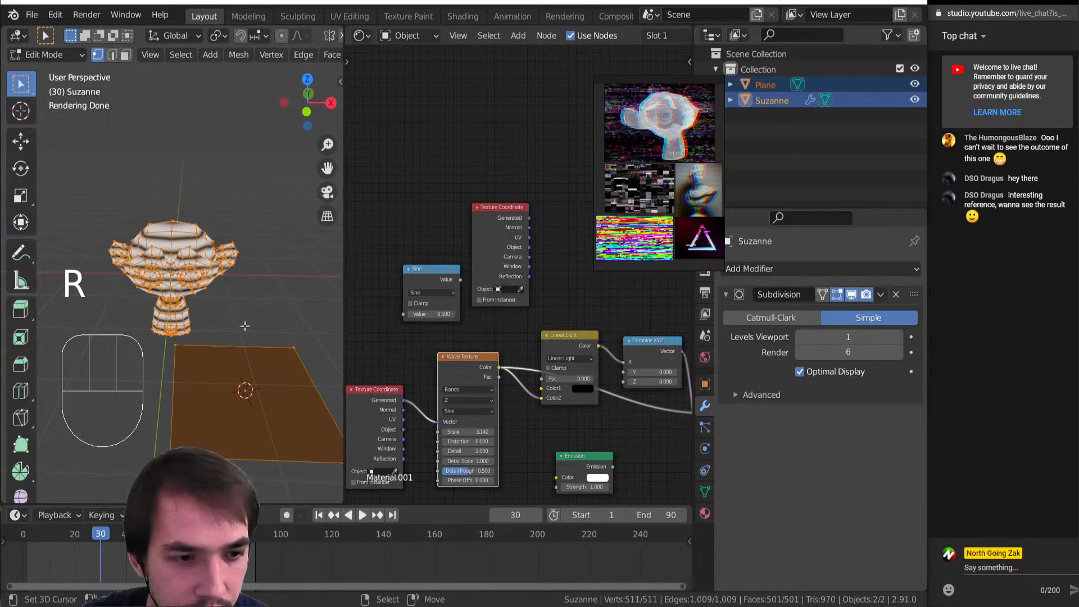
# Select only the plane's geometry in Edit Mode and rotate it 90° around the global X axis
pyautogui.press('Tab')
pyautogui.press('Tab')
pyautogui.hotkey('alt', 'a')
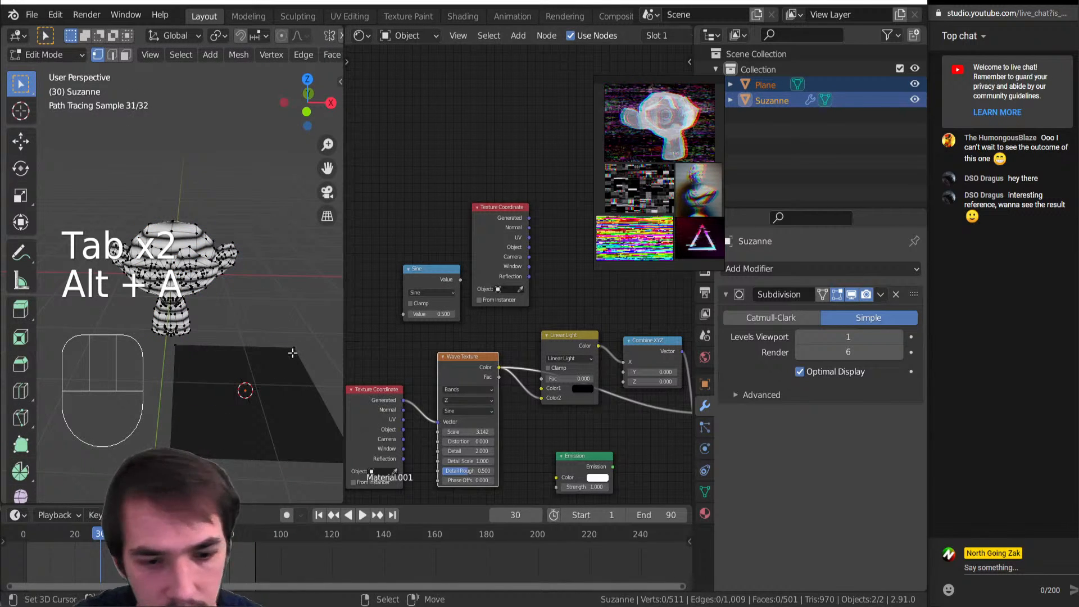
pyautogui.press('l')
pyautogui.write('rx')
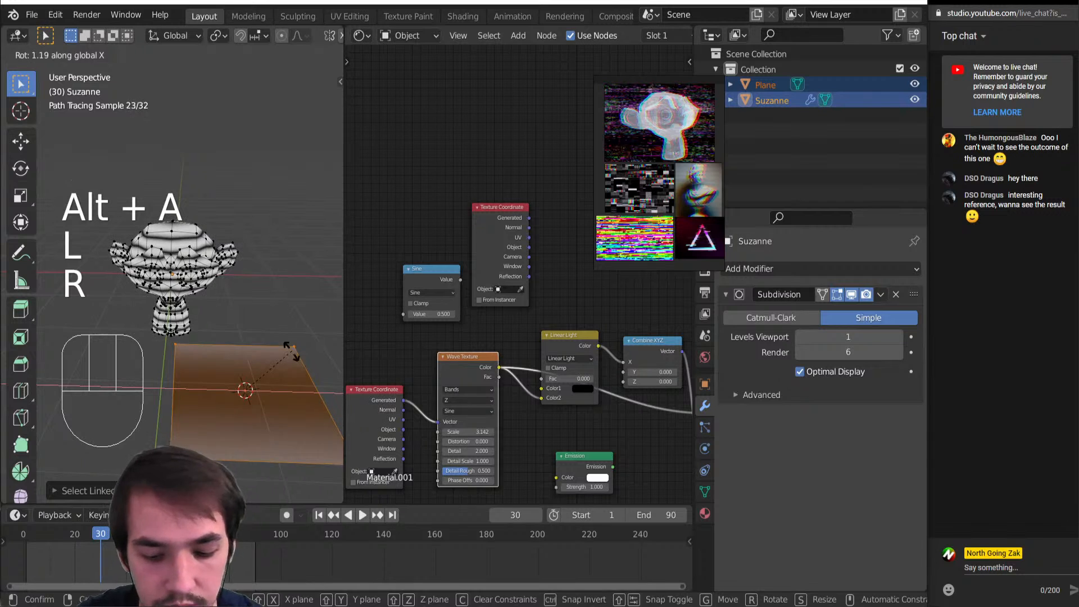
pyautogui.write('90')
pyautogui.press('Return')
pyautogui.moveTo(245, 387); pyautogui.dragTo(247, 363, button='middle')
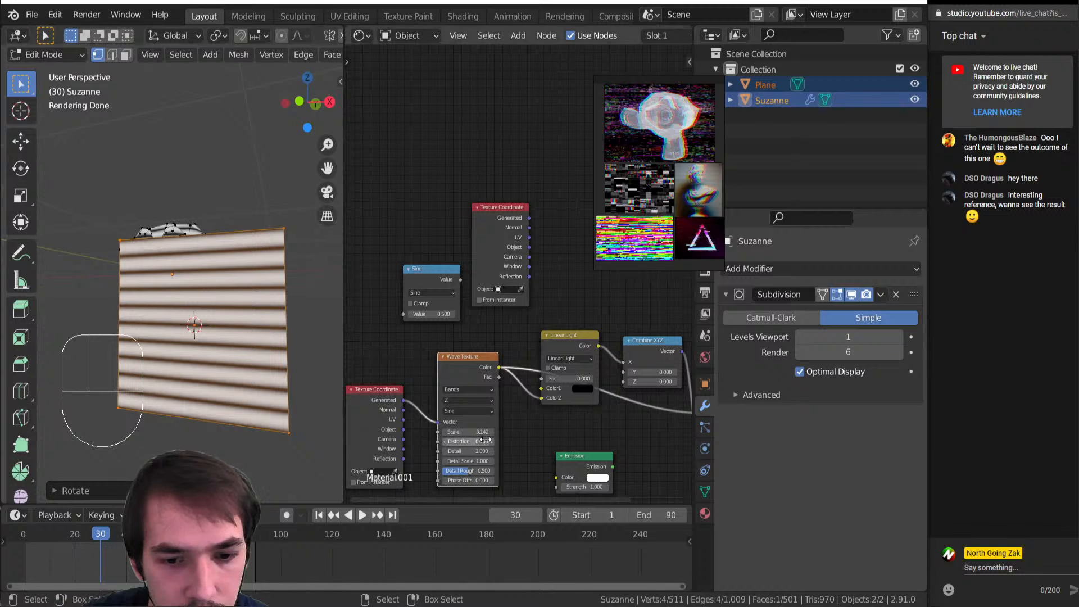
# Re-enter pi as the Wave Texture's scale and return to Object Mode to check the bands
pyautogui.click(458, 432)
pyautogui.write('pi')
pyautogui.press('Return')
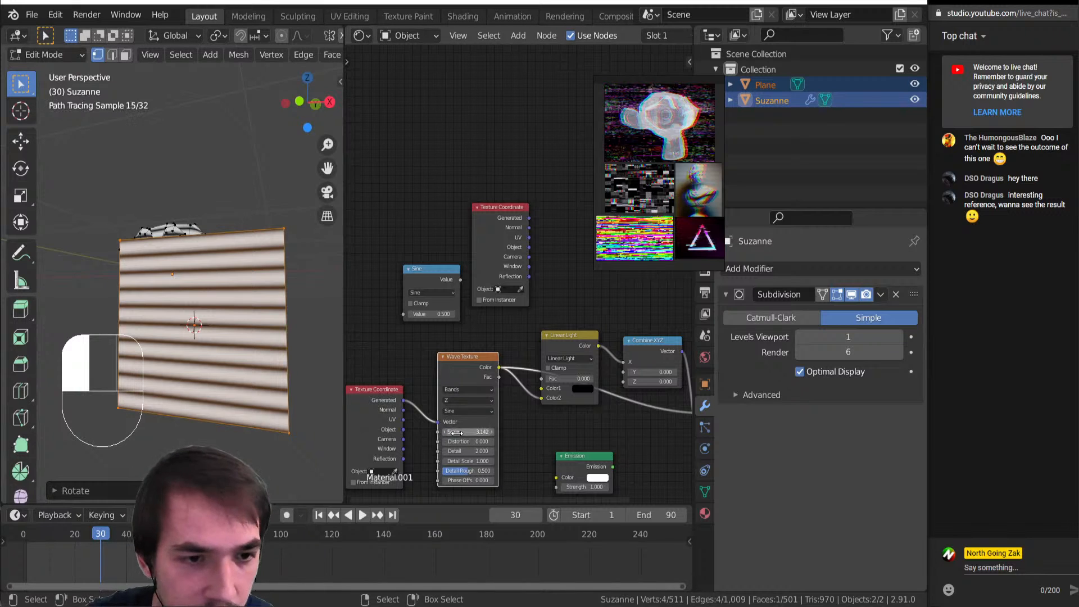
pyautogui.click(457, 433)
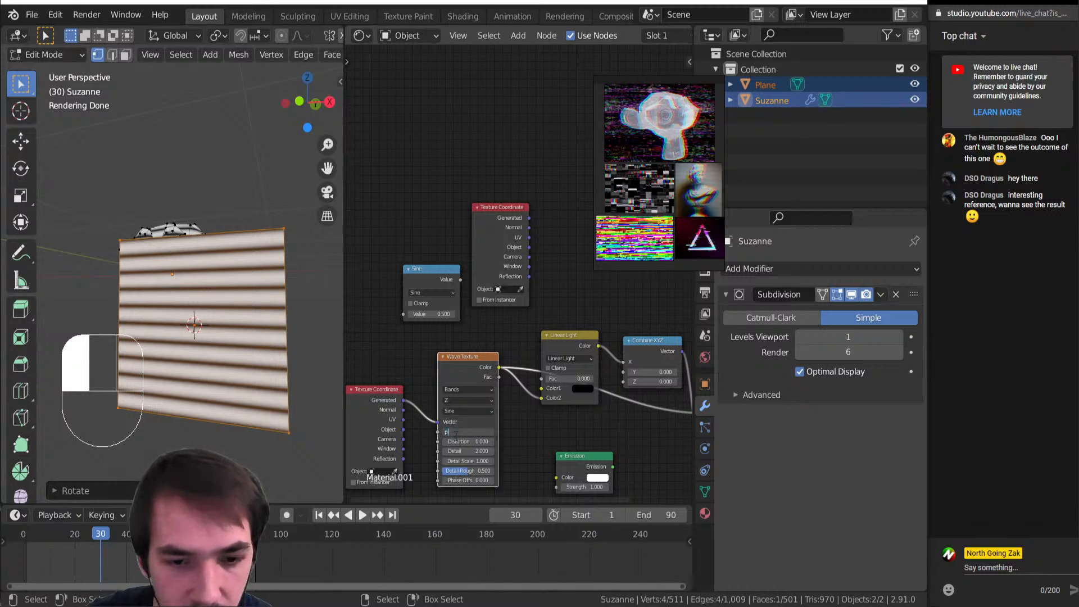
pyautogui.press('Return')
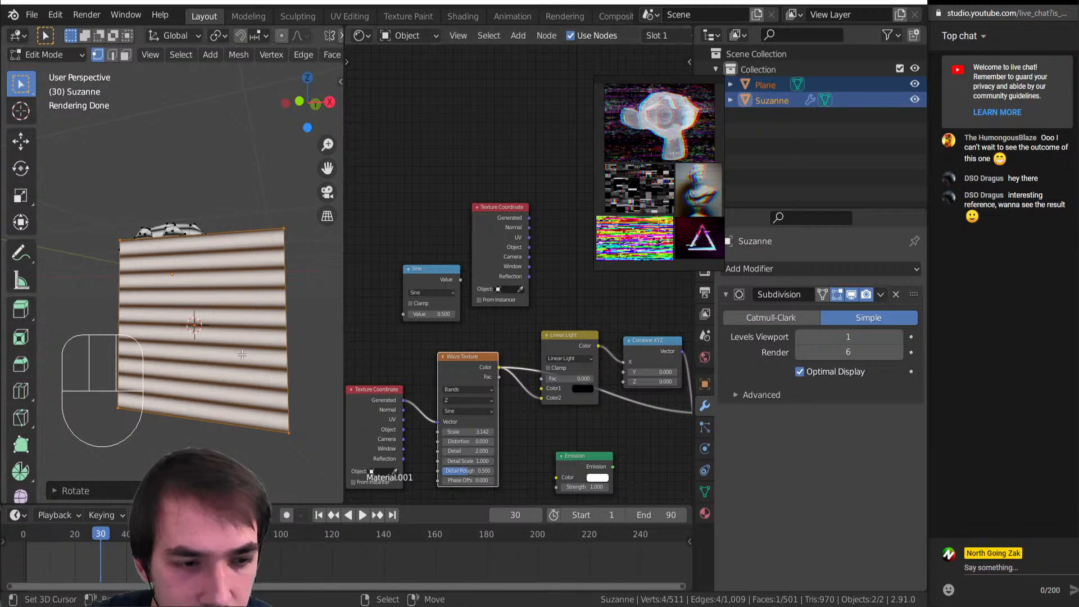
pyautogui.press('Tab')
pyautogui.click(477, 432)
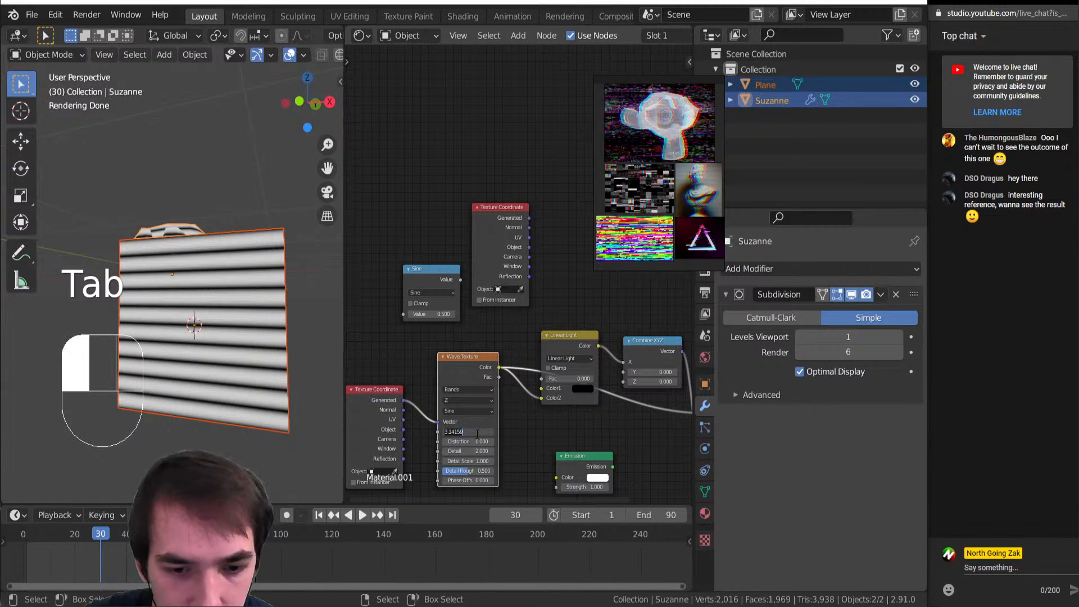
pyautogui.press('Return')
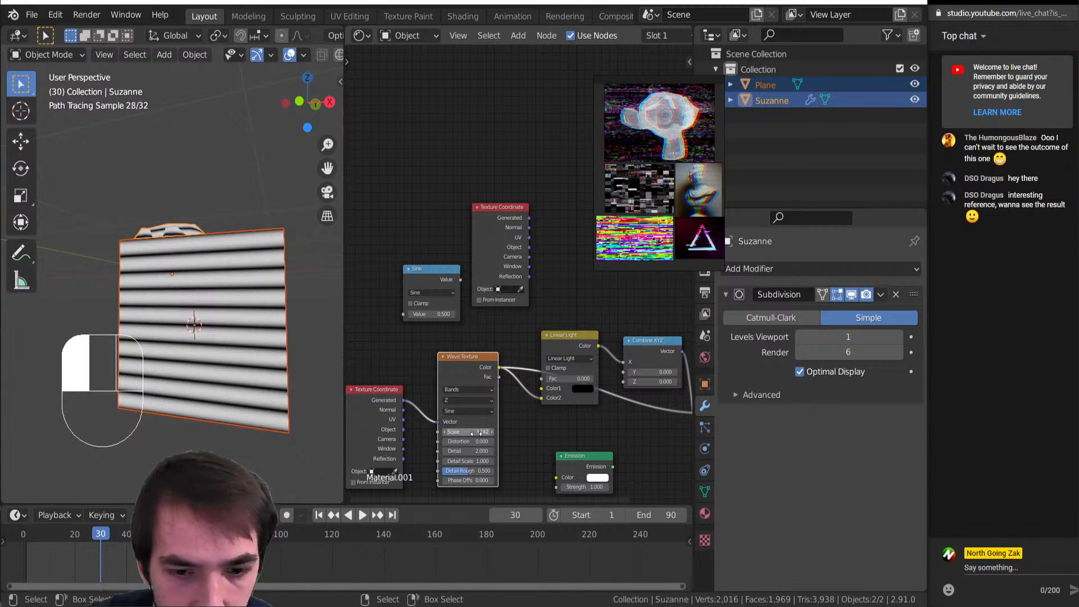
# Set the Wave Texture's scale to 5 and deselect both objects to compare the bands on the plane
pyautogui.click(477, 432)
pyautogui.write('5')
pyautogui.press('Return')
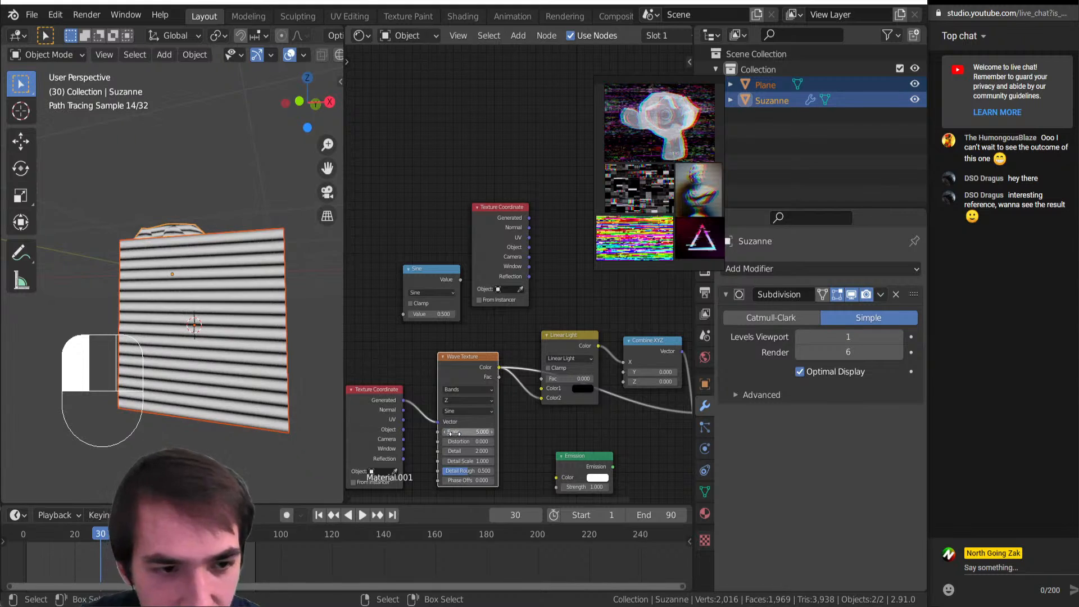
pyautogui.moveTo(243, 322); pyautogui.dragTo(252, 326, button='middle')
pyautogui.hotkey('alt', 'a')
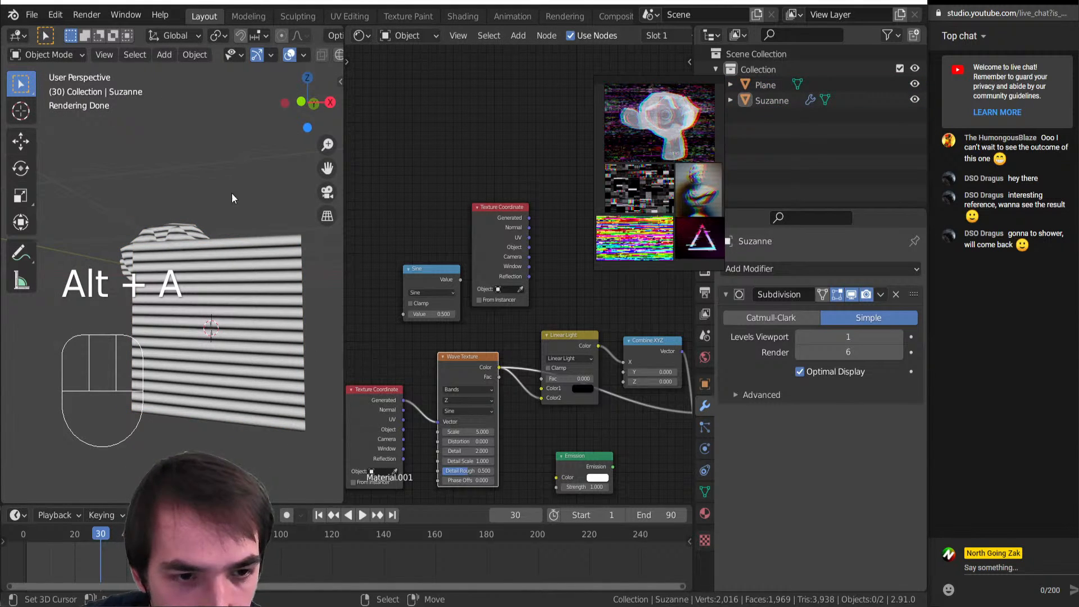
# Set the Wave Texture's scale back to pi
pyautogui.click(471, 432)
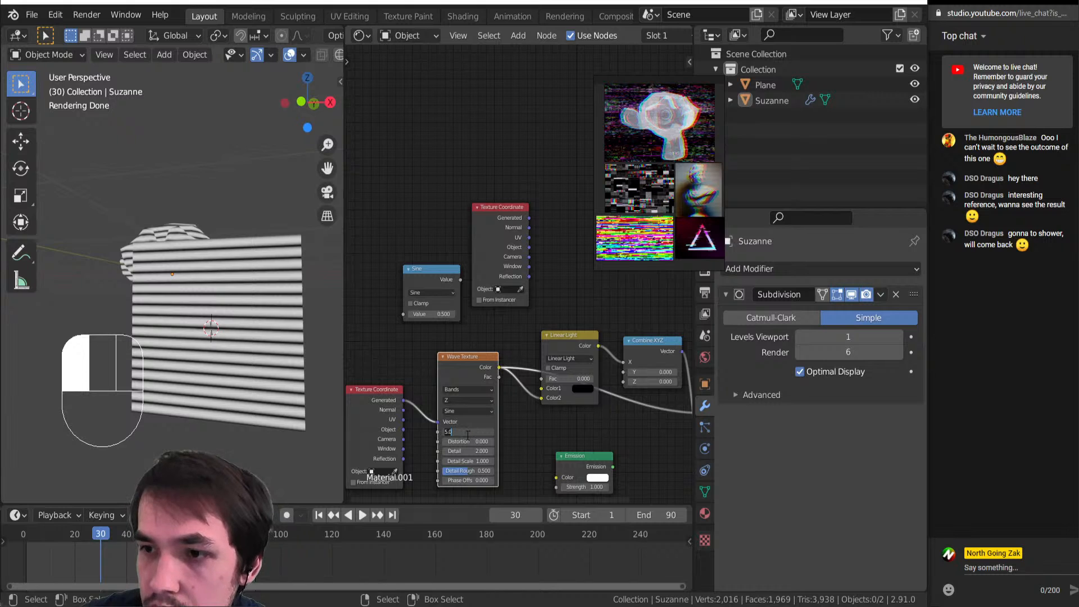
pyautogui.write('pi')
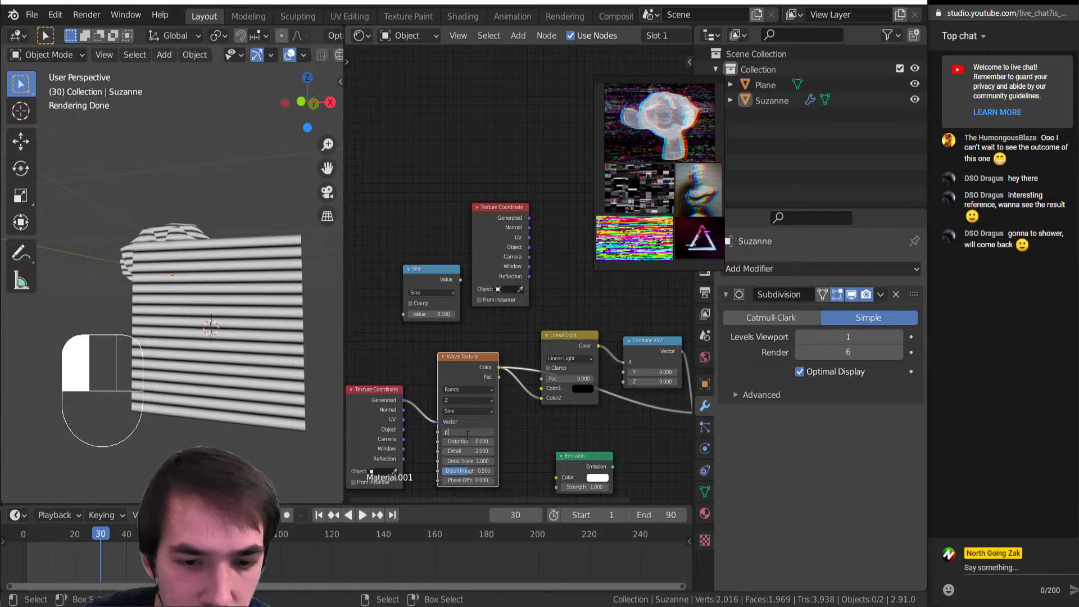
pyautogui.press('Return')
# Delete the test plane, leaving only the monkey in the scene
pyautogui.moveTo(281, 337); pyautogui.dragTo(238, 306, button='middle')
pyautogui.rightClick(244, 303)
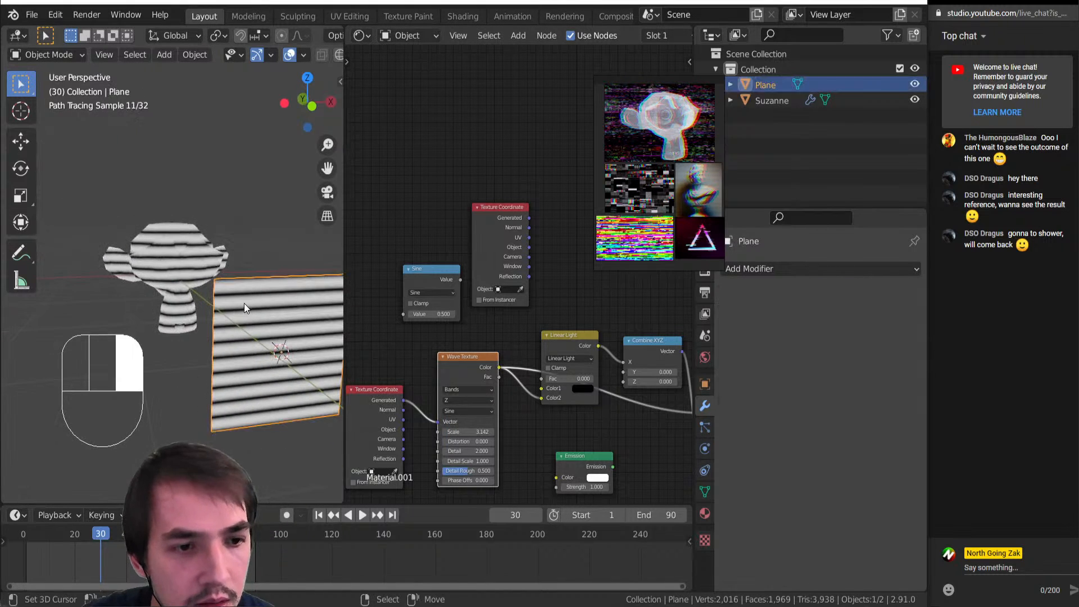
pyautogui.press('Delete')
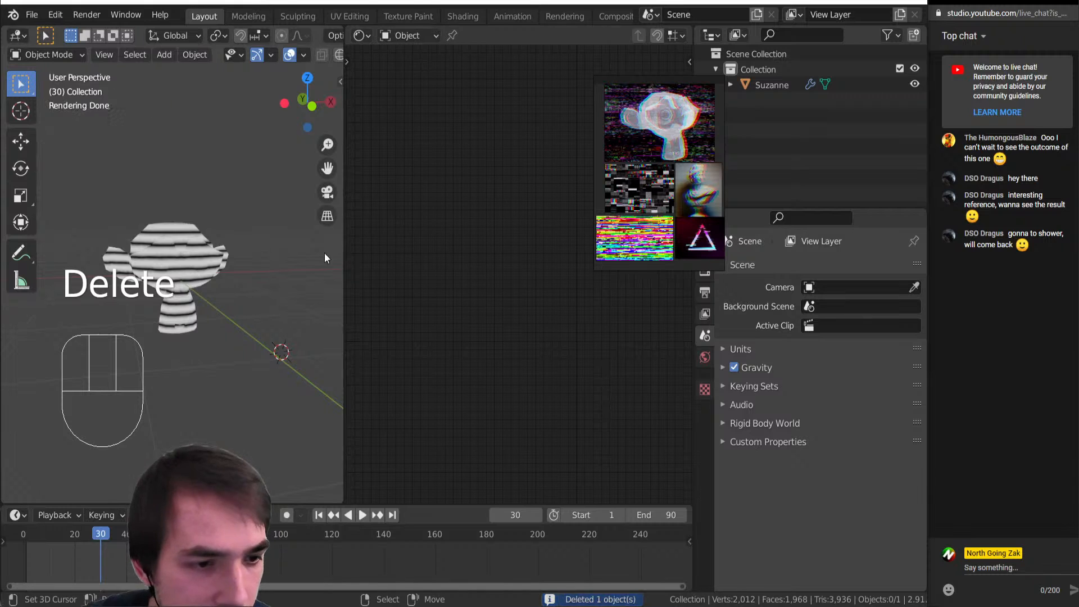
pyautogui.scroll(2, 176, 308)
pyautogui.scroll(1, 167, 347)
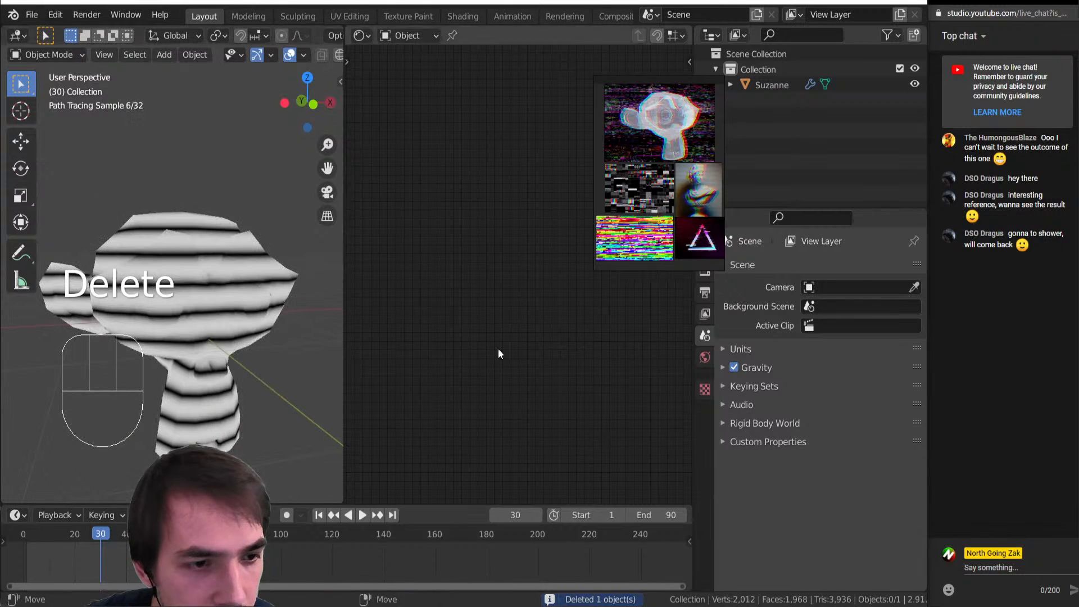
# Select the monkey and double its Wave Texture scale to pi times 2
pyautogui.rightClick(181, 300)
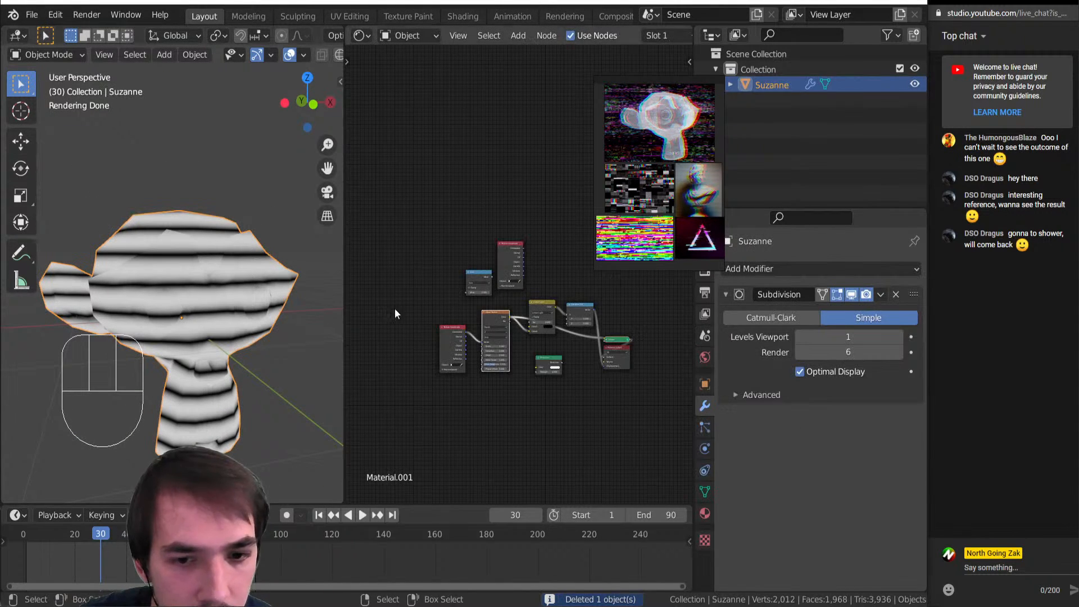
pyautogui.scroll(2, 482, 363)
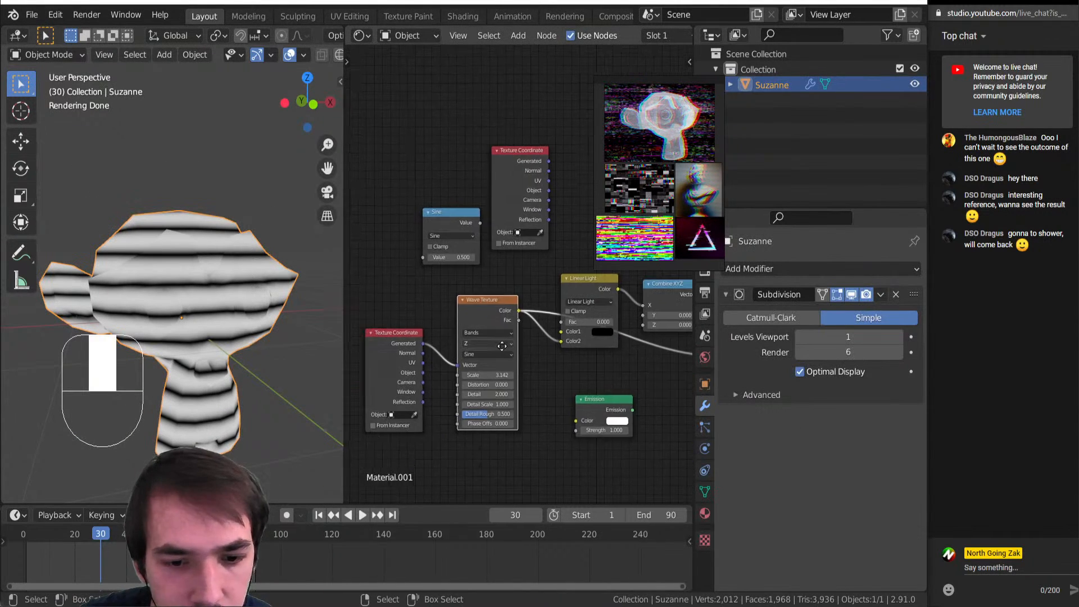
pyautogui.click(490, 378)
pyautogui.press('End')
pyautogui.write('*2')
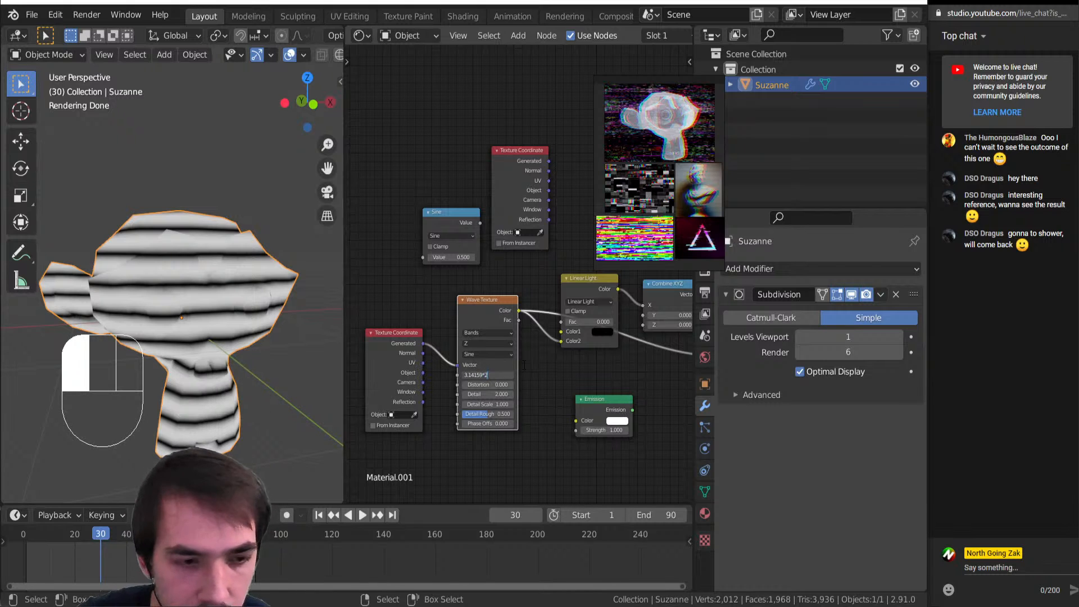
pyautogui.press('Return')
# Move the Linear Light mix node slightly higher in the node tree and change its blend mode to Add
pyautogui.scroll(-1, 510, 326)
pyautogui.moveTo(558, 340); pyautogui.dragTo(518, 349, button='middle')
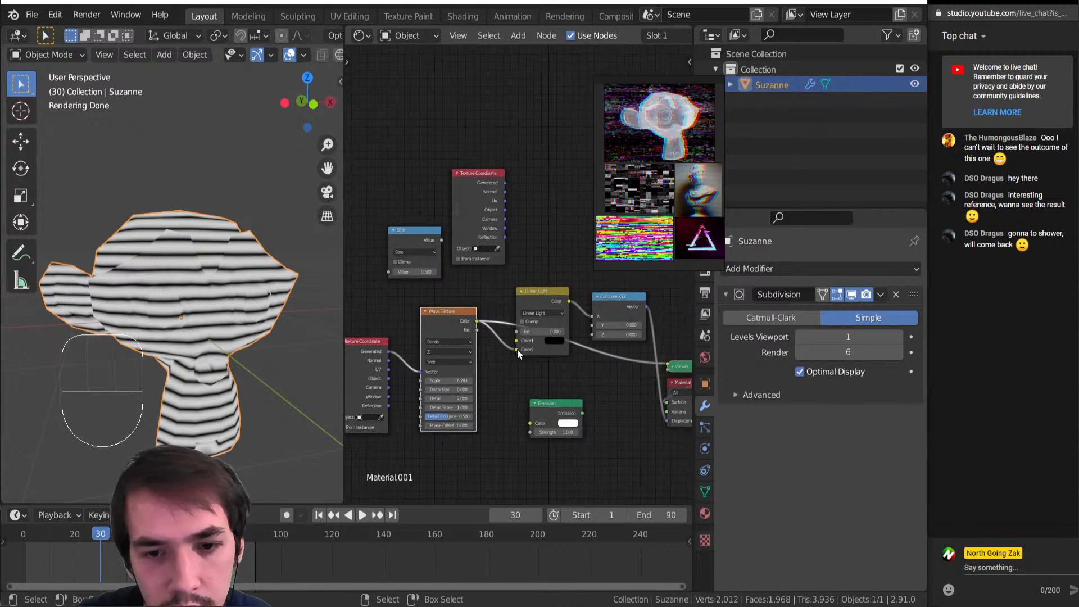
pyautogui.moveTo(562, 305); pyautogui.dragTo(565, 277)
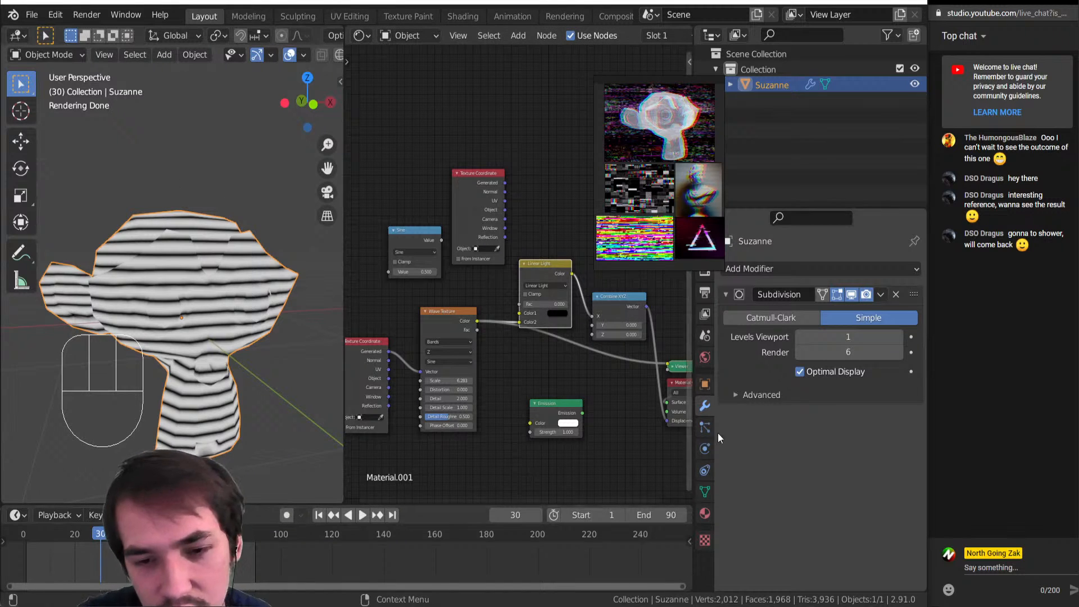
pyautogui.moveTo(568, 356); pyautogui.dragTo(564, 414, button='middle')
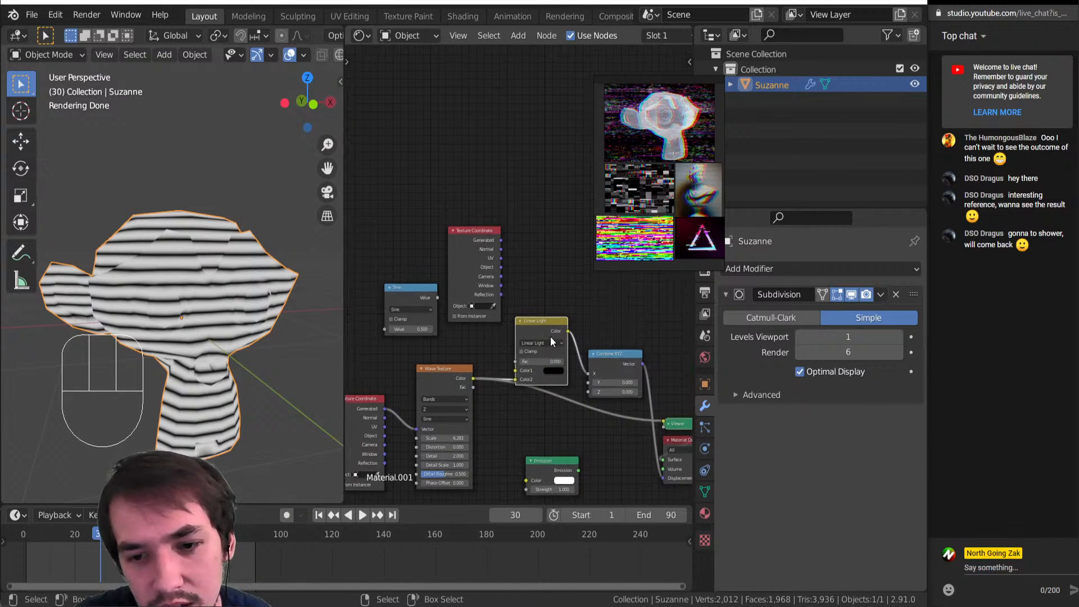
pyautogui.moveTo(548, 335); pyautogui.dragTo(550, 315)
pyautogui.keyDown('ctrl'); pyautogui.scroll(3, 543, 322); pyautogui.keyUp('ctrl')
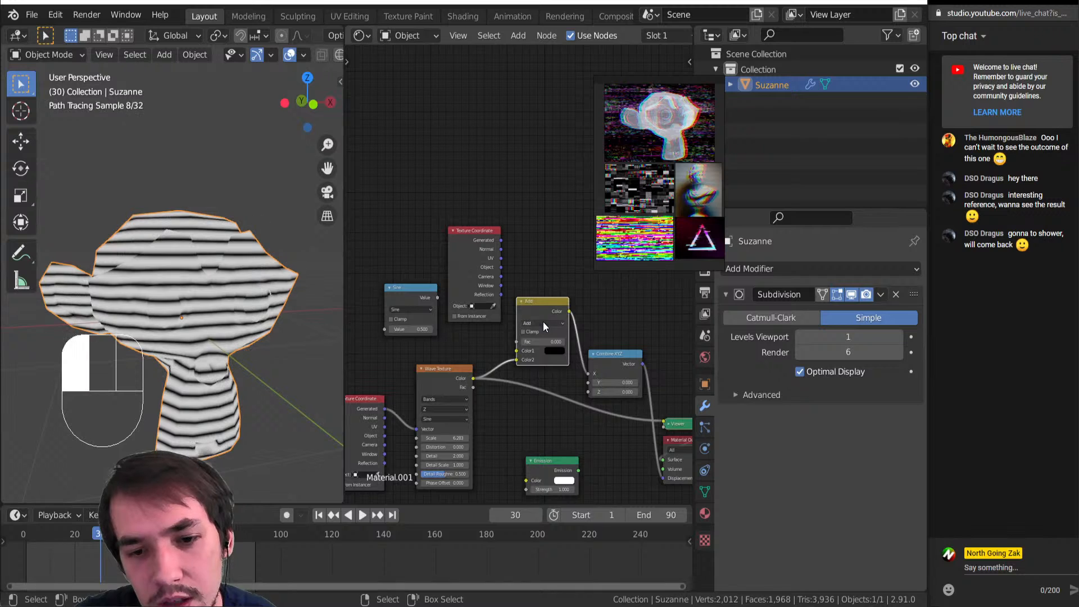
# Connect the Sine node's value to the Add mix node's Color1 input and try a different Sine value
pyautogui.moveTo(438, 298); pyautogui.dragTo(517, 351)
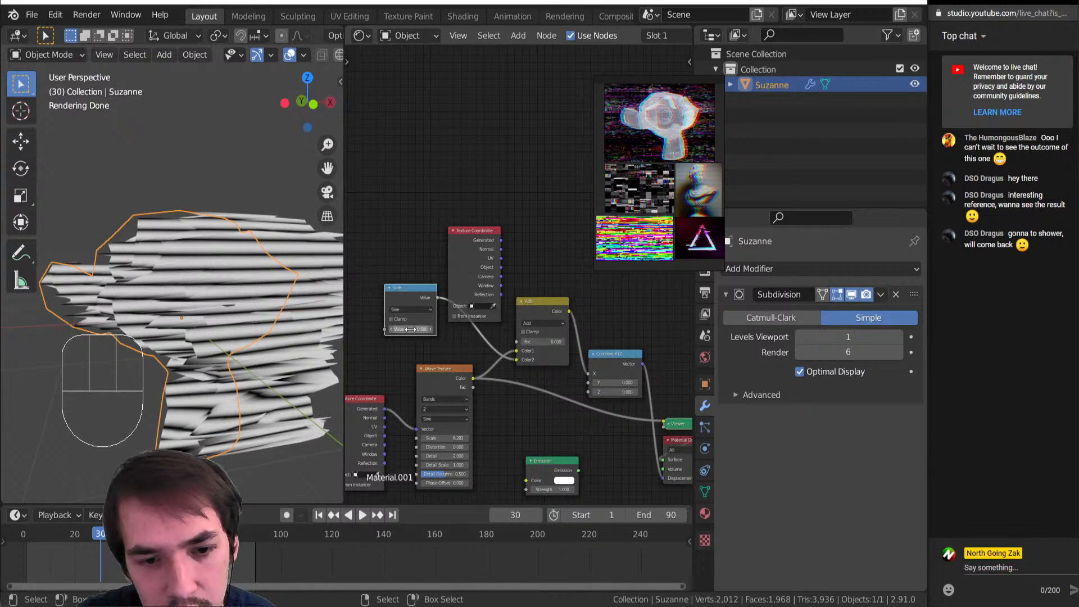
pyautogui.moveTo(411, 329); pyautogui.dragTo(430, 329)
pyautogui.hotkey('ctrl', 'z')
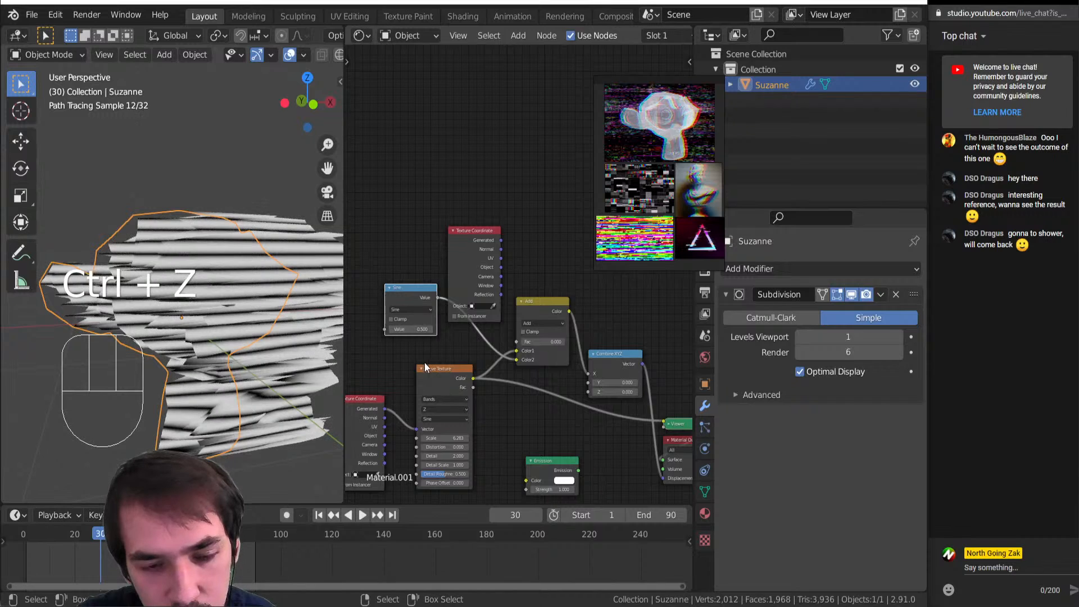
# Raise the Add mix node's factor to 1, test another Sine value, and disconnect the Sine node from Color1
pyautogui.moveTo(424, 363); pyautogui.dragTo(464, 378, button='middle')
pyautogui.moveTo(570, 356); pyautogui.dragTo(604, 356)
pyautogui.moveTo(139, 338); pyautogui.dragTo(124, 318, button='middle')
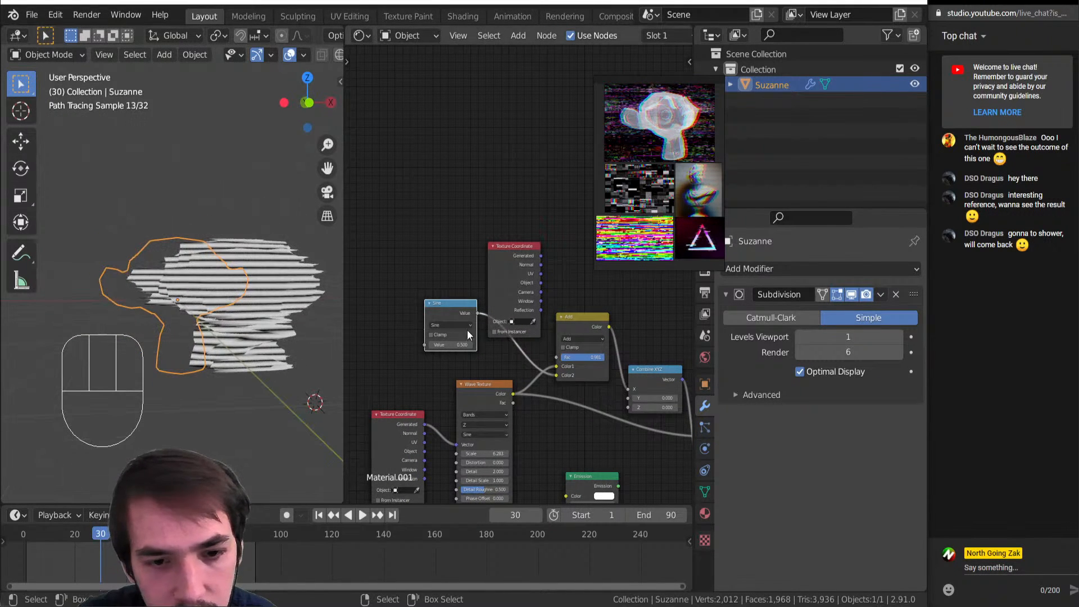
pyautogui.moveTo(452, 345); pyautogui.dragTo(619, 345)
pyautogui.hotkey('ctrl', 'z')
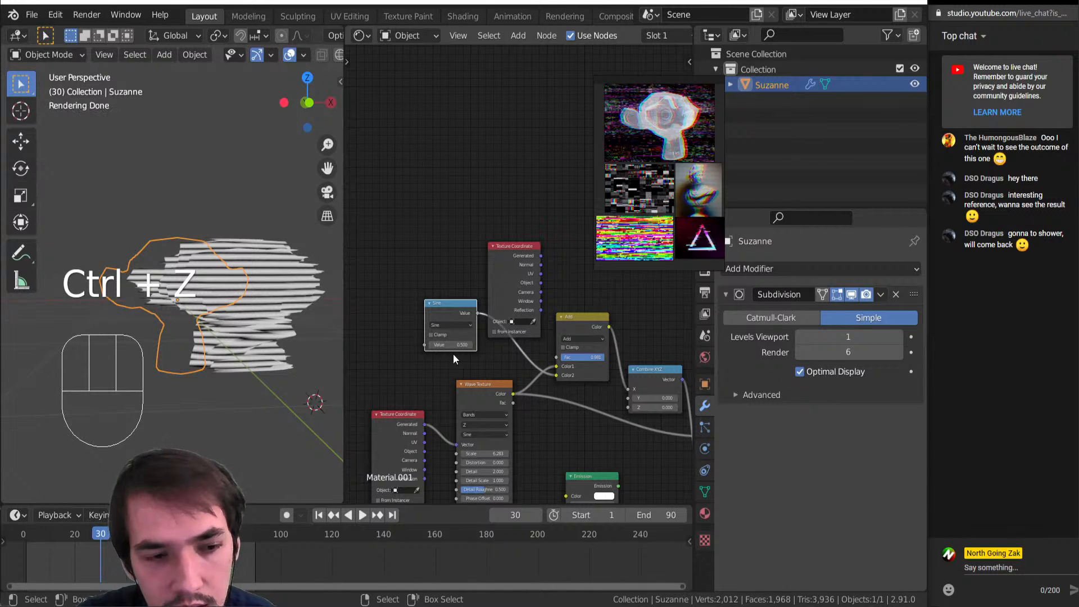
pyautogui.click(575, 328)
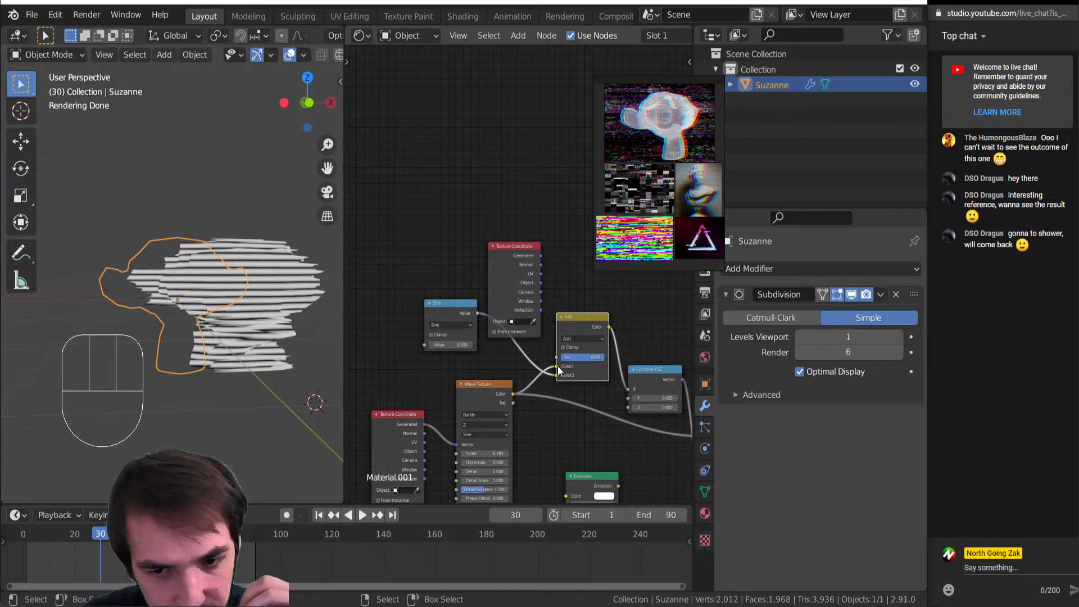
pyautogui.moveTo(558, 366); pyautogui.dragTo(610, 360)
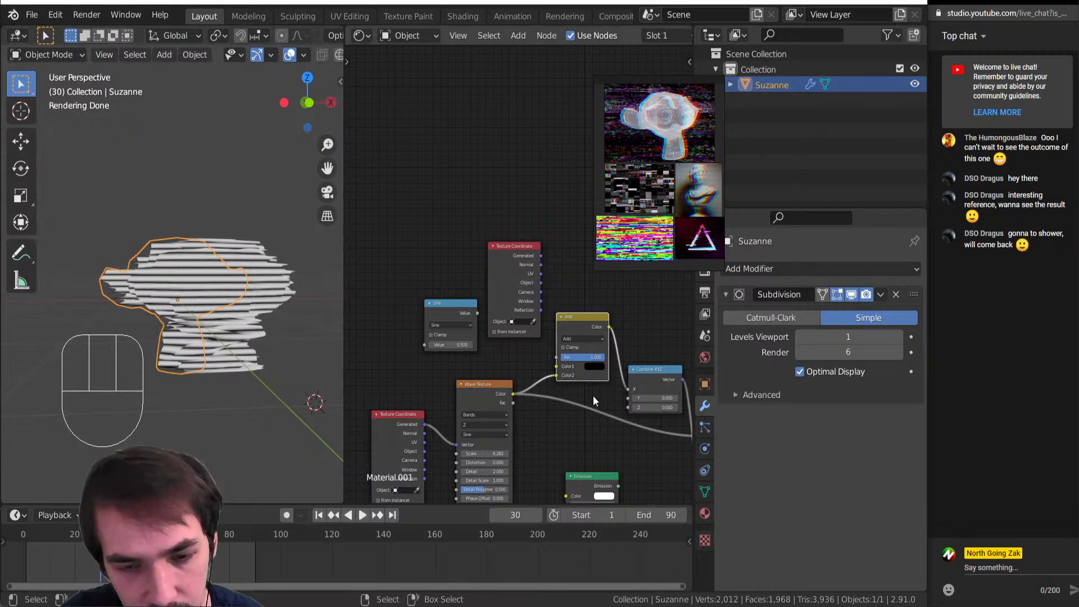
# Insert a Multiply Math node between the Wave Texture and the Add mix node, with the Sine node feeding its second value
pyautogui.hotkey('shift', 'a')
pyautogui.click(596, 506)
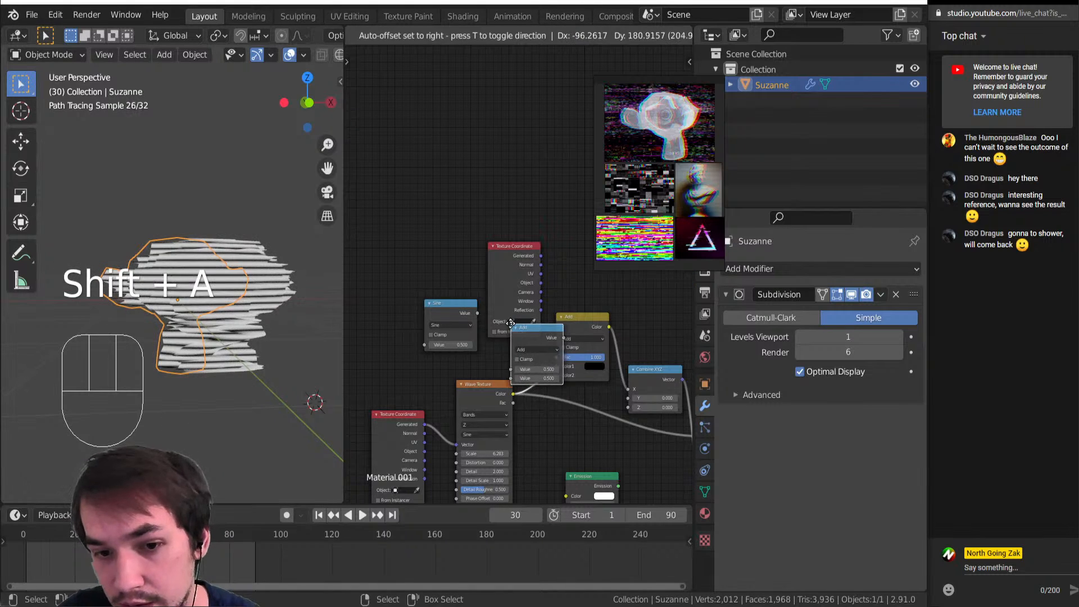
pyautogui.click(549, 339)
pyautogui.click(560, 350)
pyautogui.click(561, 372)
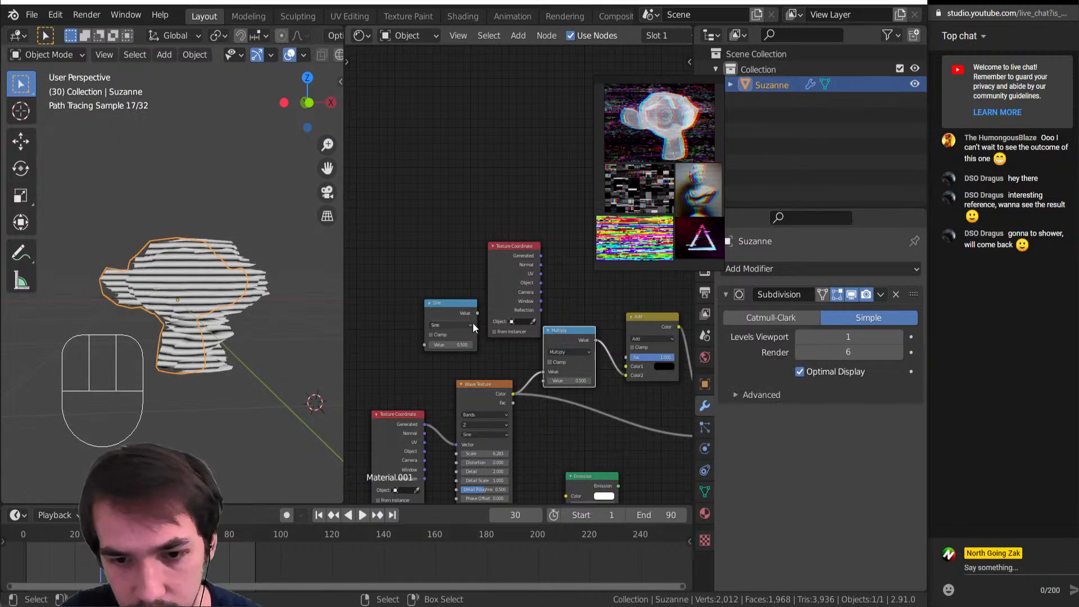
pyautogui.moveTo(477, 314); pyautogui.dragTo(542, 379)
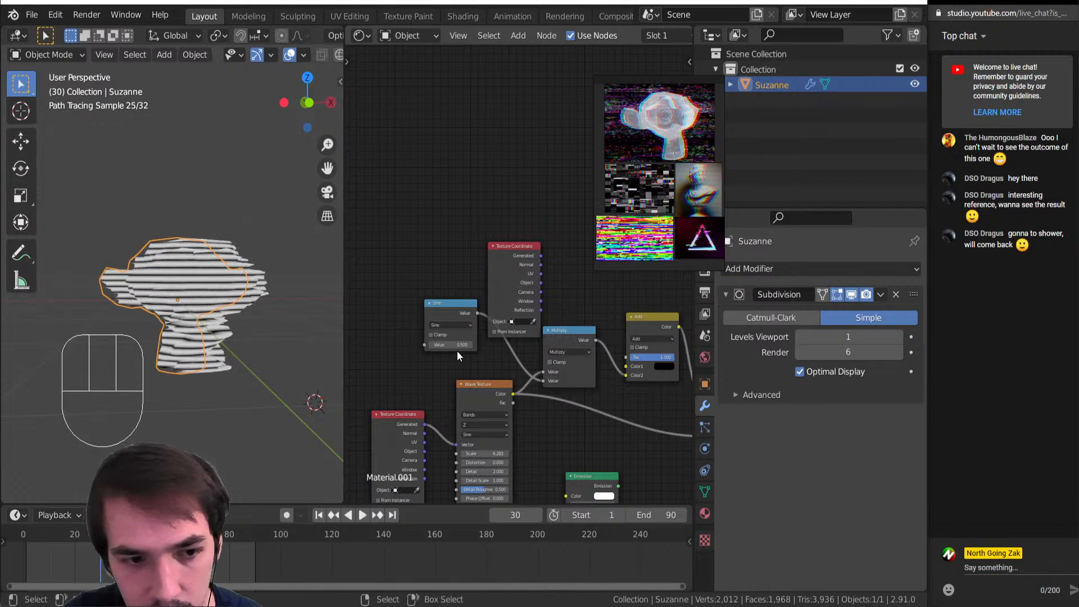
pyautogui.moveTo(449, 344); pyautogui.dragTo(529, 345)
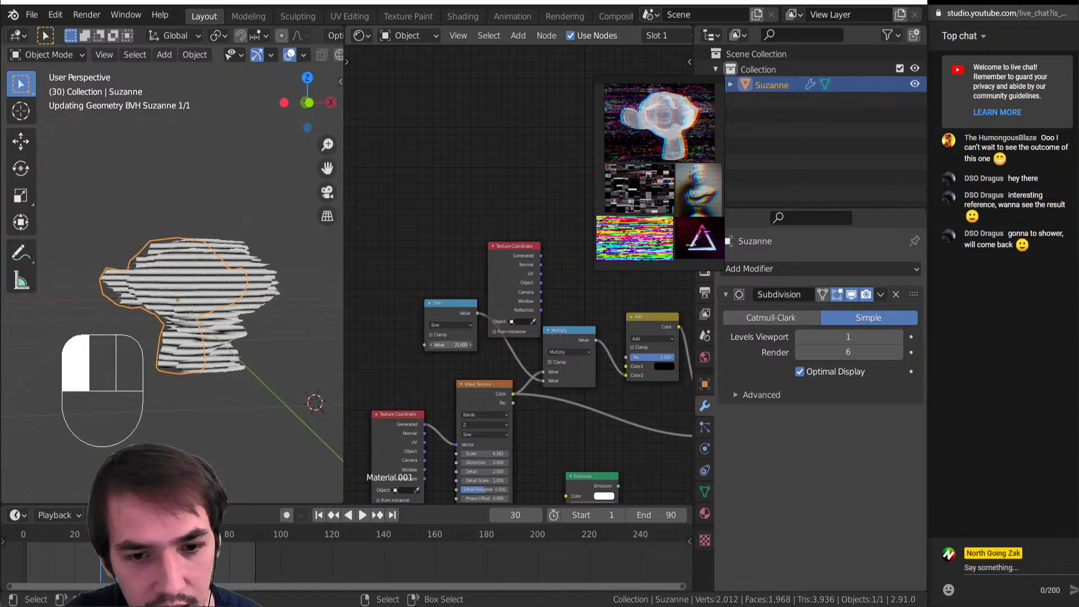
pyautogui.hotkey('ctrl', 'z')
# Insert a second Multiply Math node after the first one and set its value to 0
pyautogui.hotkey('shift', 'a')
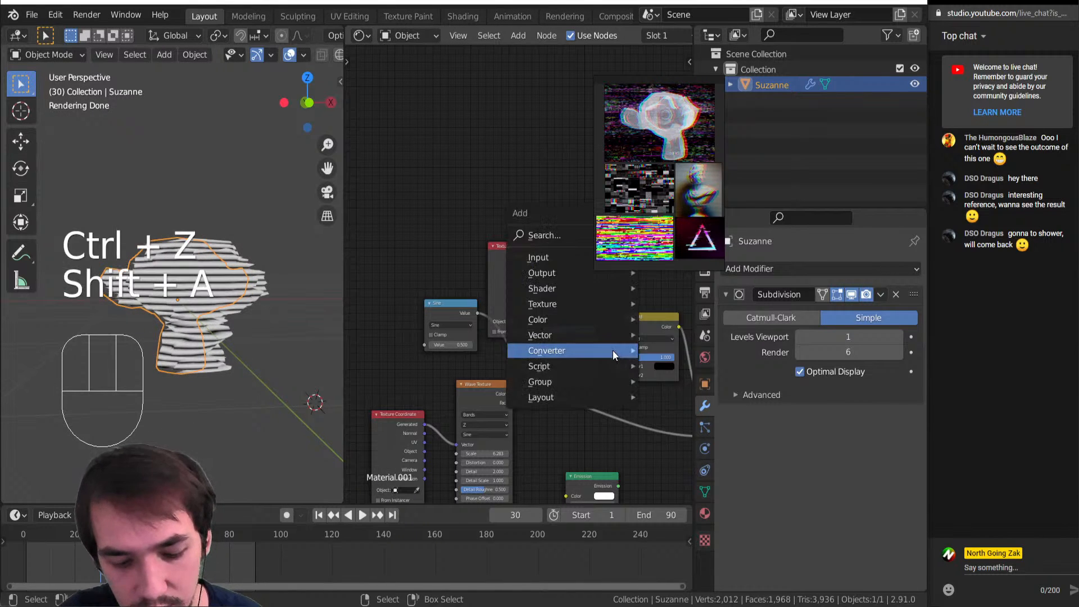
pyautogui.click(621, 353)
pyautogui.click(602, 343)
pyautogui.click(641, 356)
pyautogui.click(644, 371)
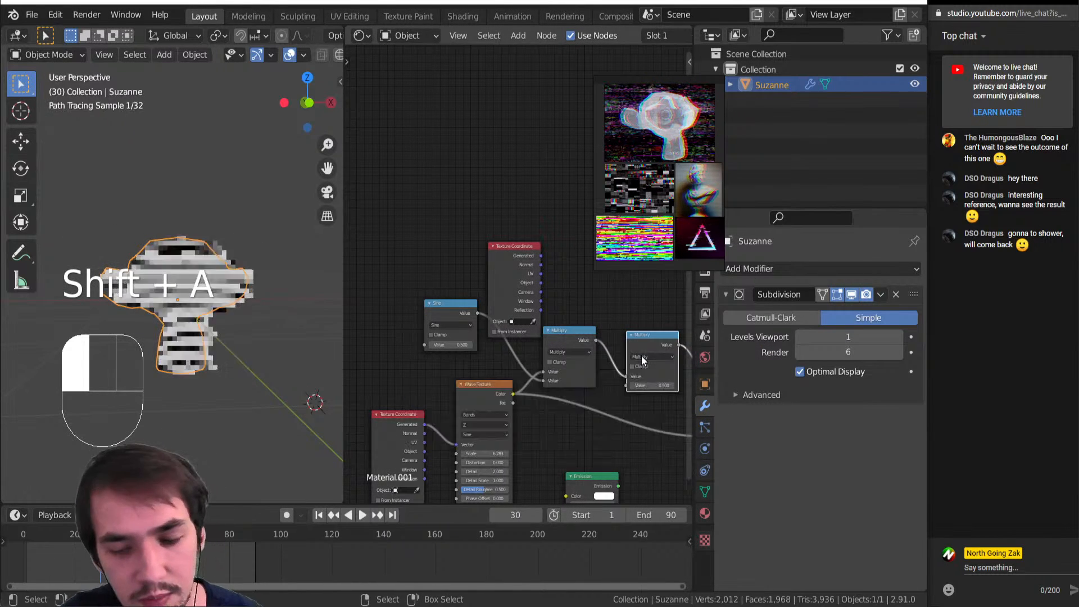
pyautogui.moveTo(647, 385); pyautogui.dragTo(618, 380)
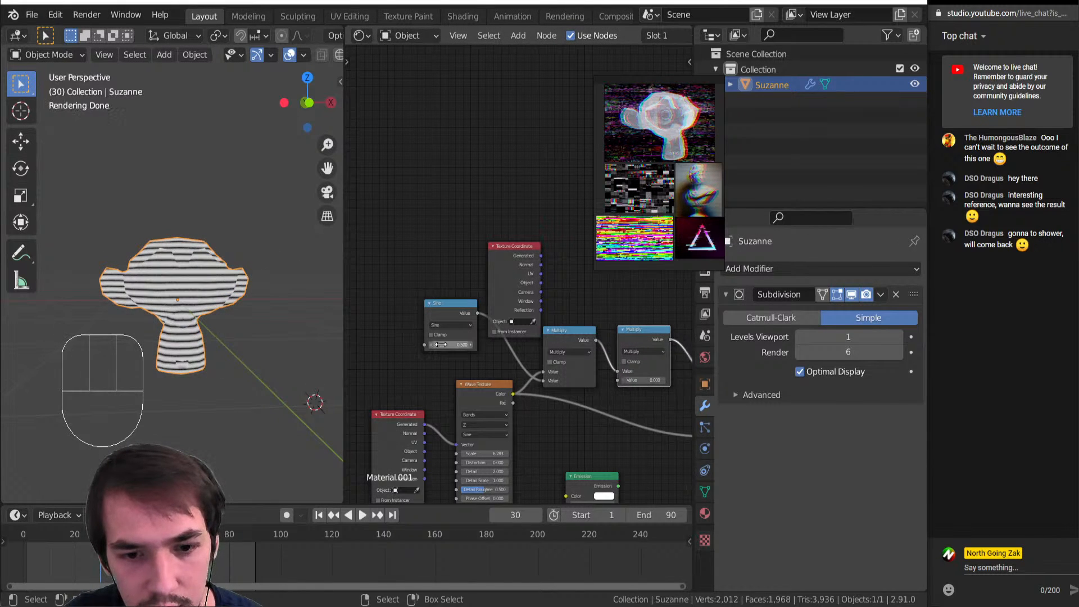
# Raise the second Multiply node's value to 2.7 and vary the Sine node's value to test the displacement in both directions
pyautogui.moveTo(451, 345)
pyautogui.keyDown('shift'); pyautogui.mouseDown()
pyautogui.moveTo(466, 345)
pyautogui.moveTo(452, 344)
pyautogui.mouseUp(); pyautogui.keyUp('shift')
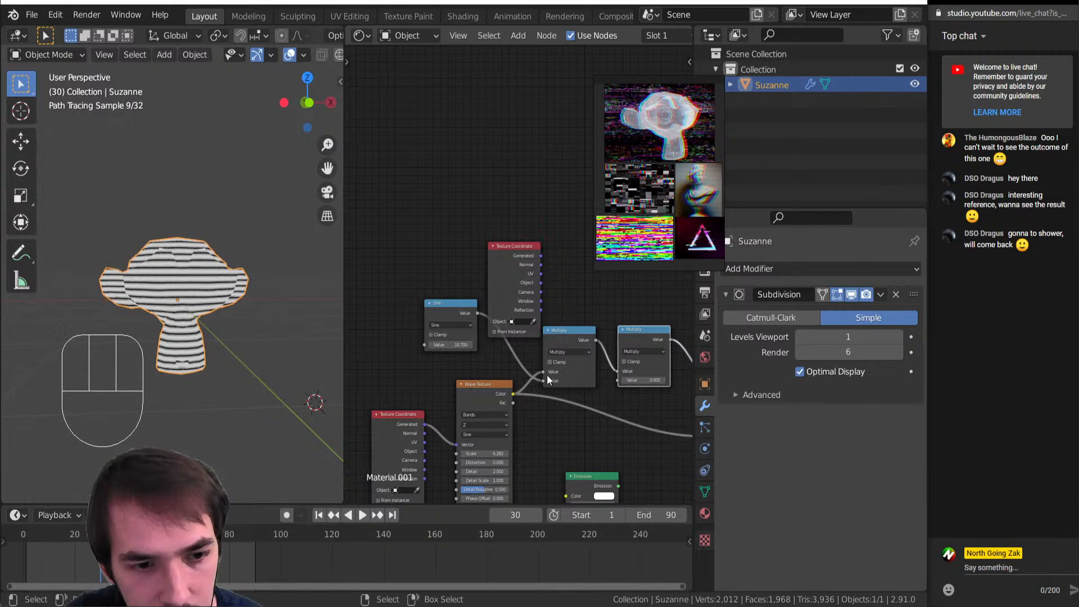
pyautogui.hotkey('ctrl', 'z')
pyautogui.moveTo(624, 380); pyautogui.dragTo(632, 380)
pyautogui.moveTo(452, 344)
pyautogui.mouseDown()
pyautogui.moveTo(495, 344)
pyautogui.moveTo(449, 345)
pyautogui.mouseUp()
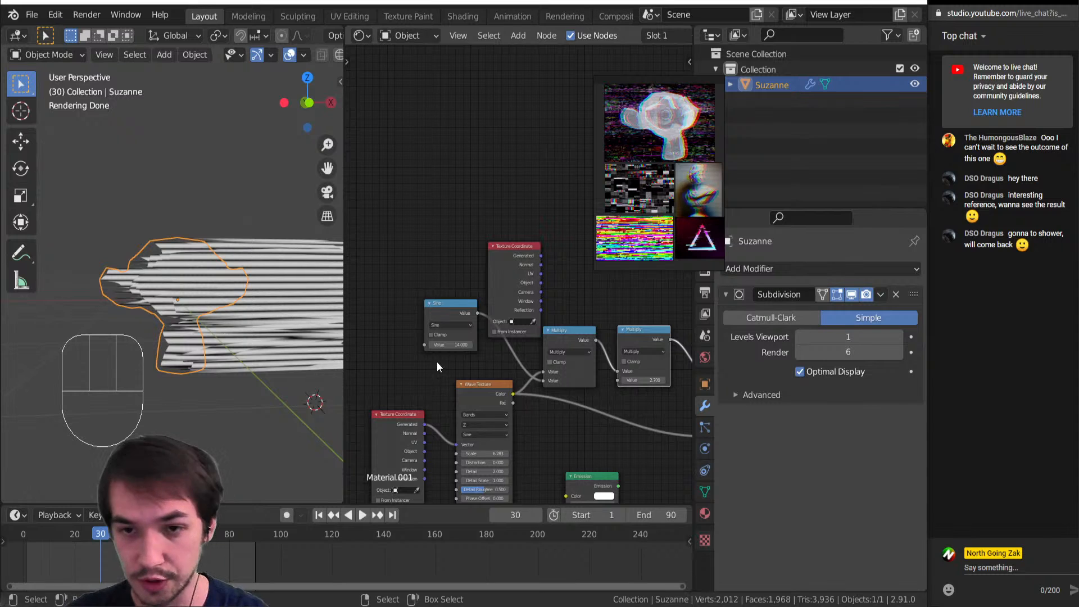
pyautogui.moveTo(450, 344); pyautogui.dragTo(517, 346)
# Set the Sine node's value to pi and try doubling it to pi times 2
pyautogui.click(447, 345)
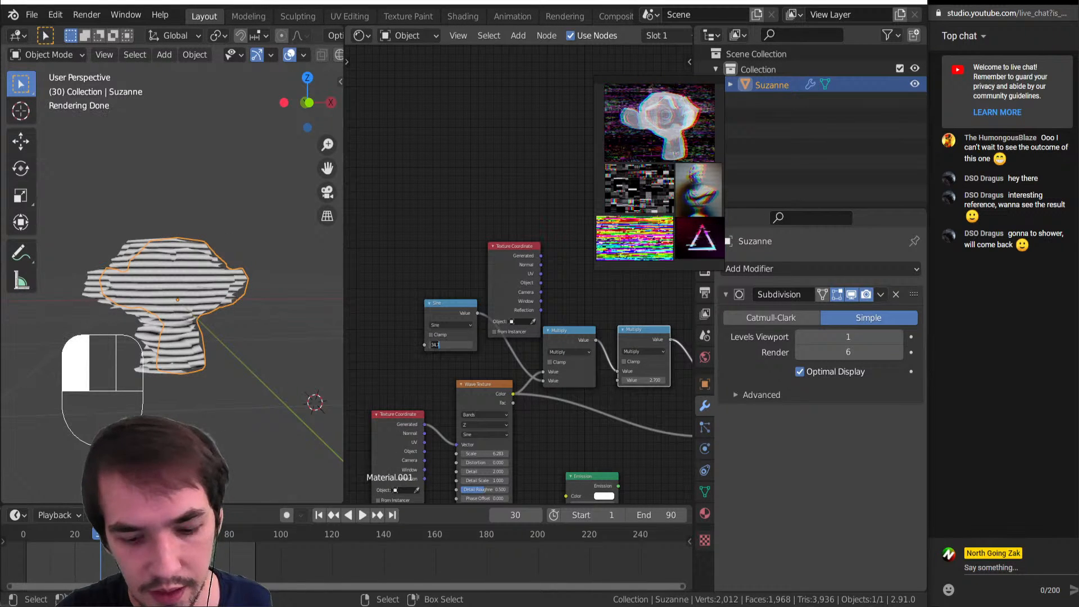
pyautogui.write('p')
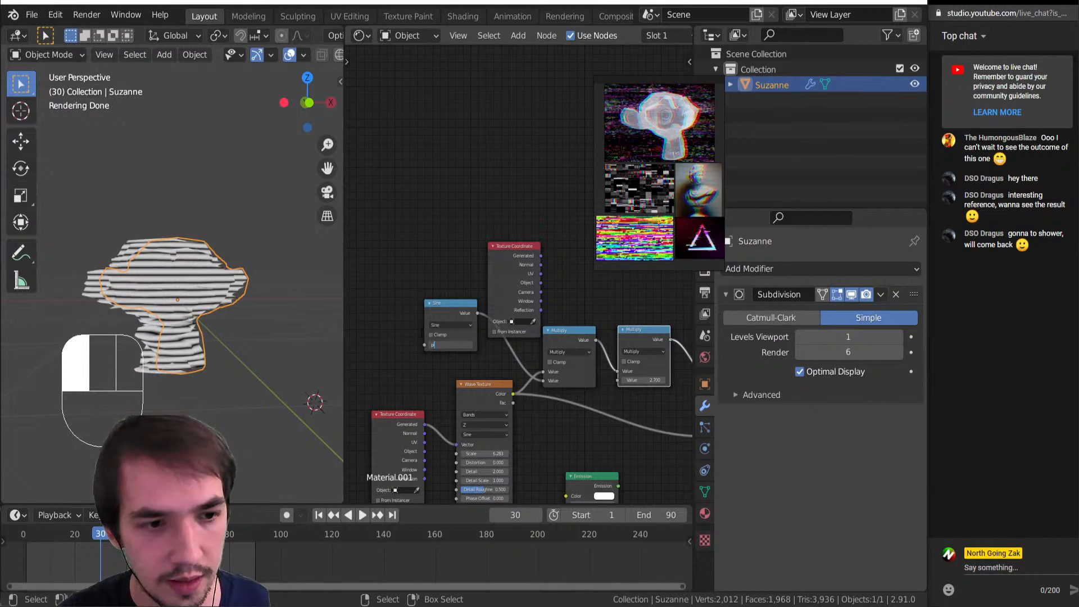
pyautogui.write('i')
pyautogui.press('Return')
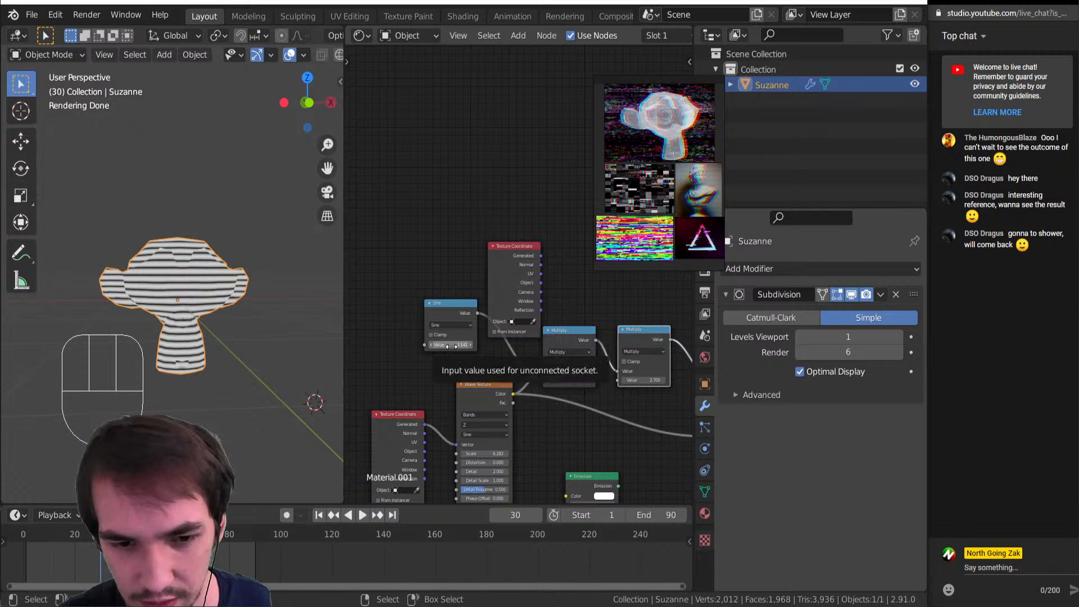
pyautogui.click(456, 345)
pyautogui.write('*2')
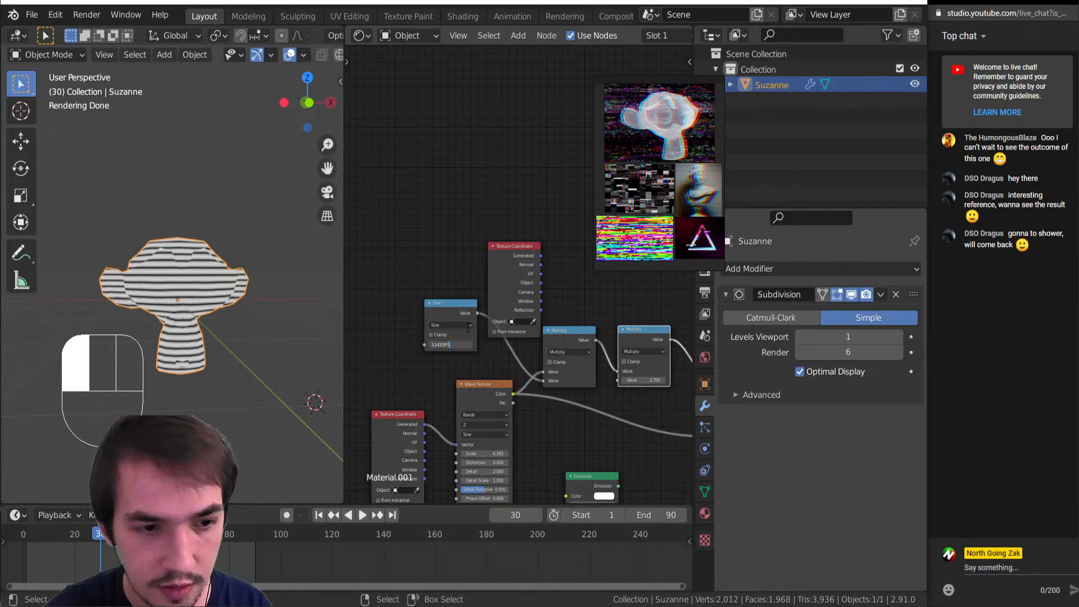
pyautogui.press('Return')
pyautogui.hotkey('ctrl', 'z')
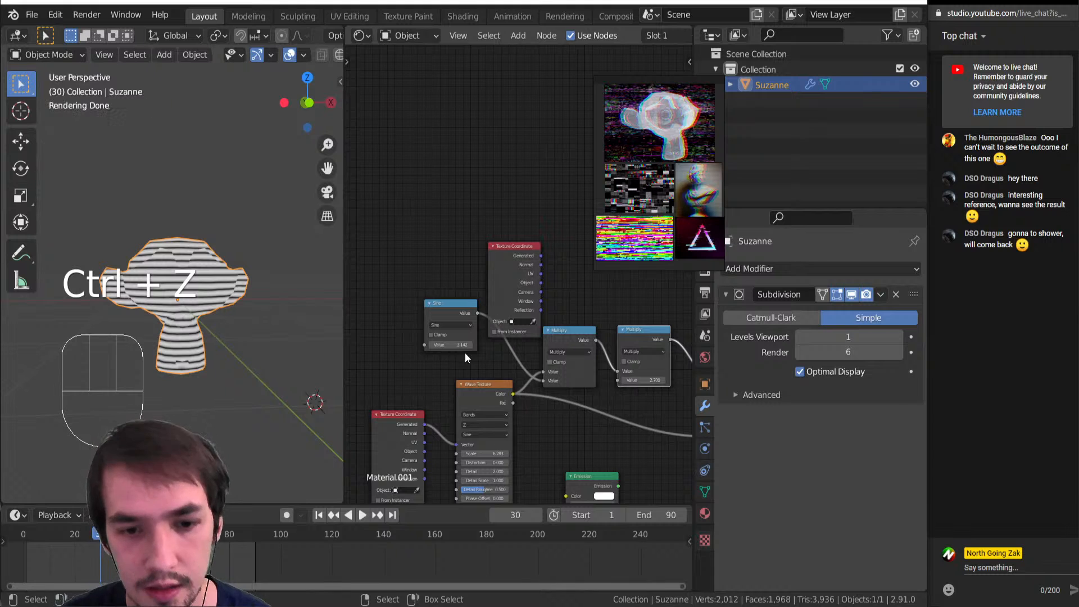
# Set the Sine node's value to pi/2
pyautogui.moveTo(457, 346)
pyautogui.mouseDown()
pyautogui.moveTo(482, 345)
pyautogui.moveTo(441, 346)
pyautogui.moveTo(475, 345)
pyautogui.mouseUp()
pyautogui.click(441, 344)
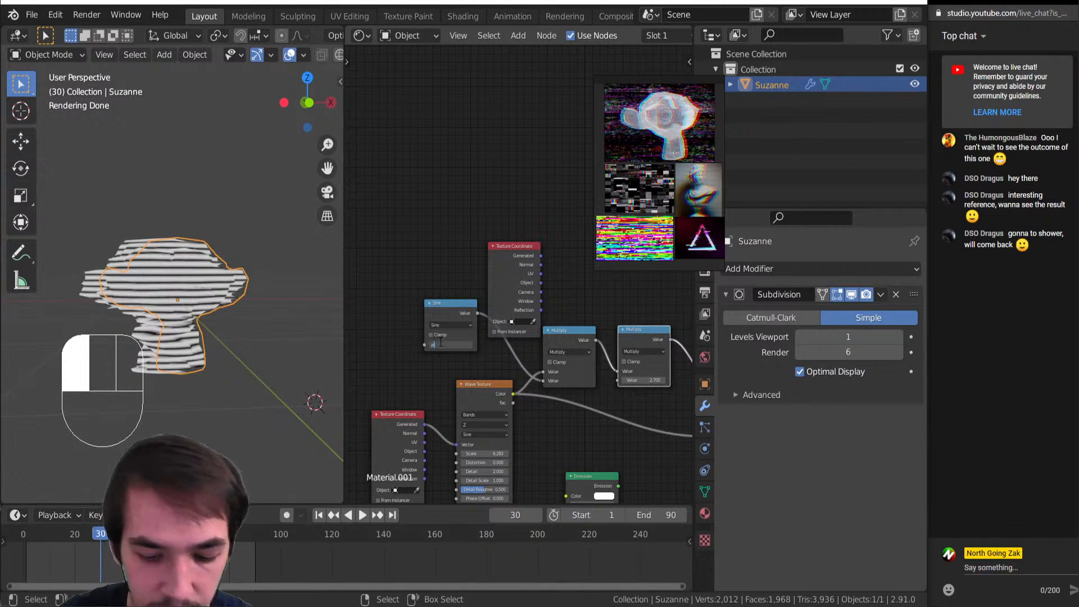
pyautogui.write('pi/2')
pyautogui.press('Return')
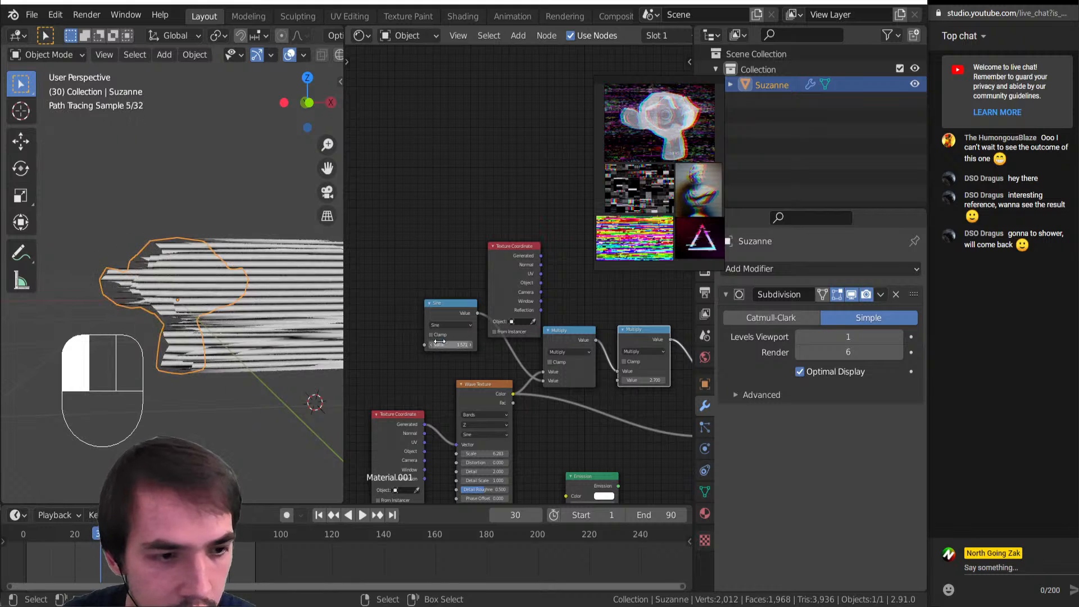
# Reduce the second Multiply node's value to 0.17 for a subtler displacement of the monkey
pyautogui.scroll(-3, 130, 323)
pyautogui.keyDown('shift'); pyautogui.moveTo(157, 316); pyautogui.dragTo(136, 325, button='middle'); pyautogui.keyUp('shift')
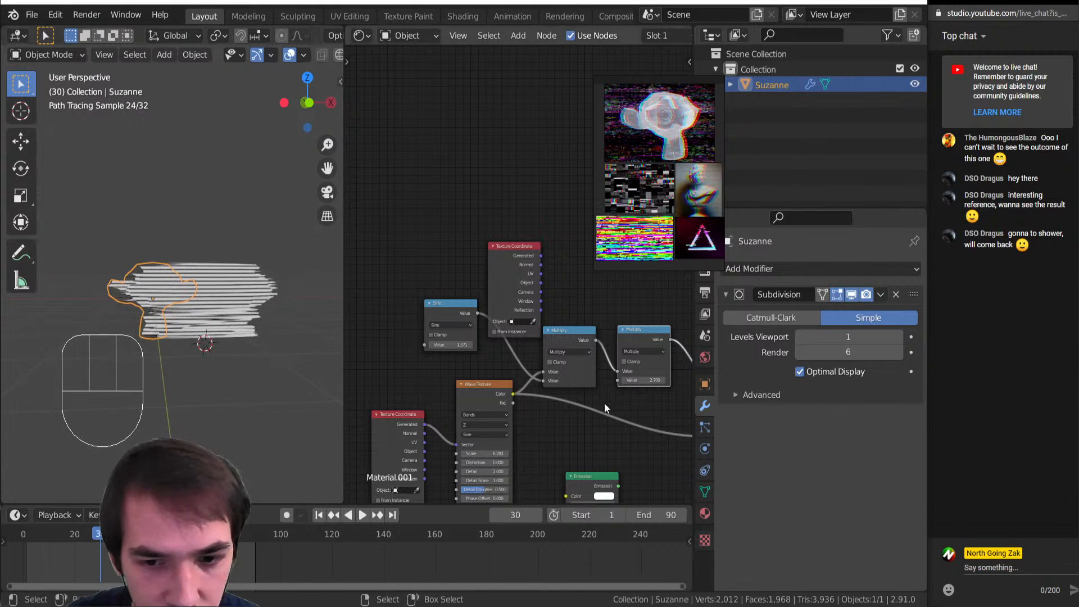
pyautogui.keyDown('shift'); pyautogui.moveTo(646, 380); pyautogui.dragTo(562, 379); pyautogui.keyUp('shift')
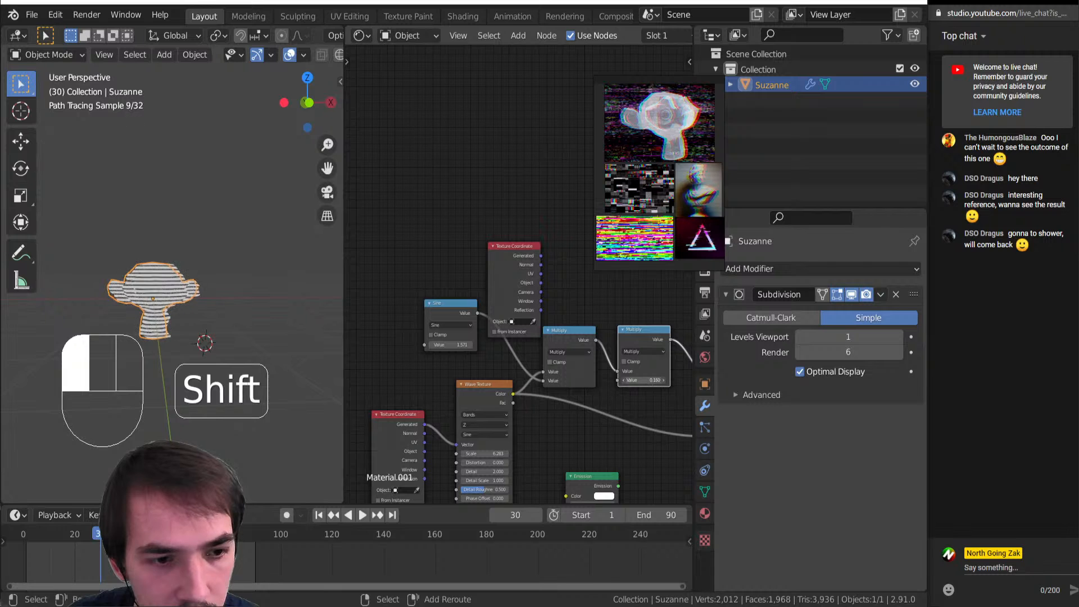
pyautogui.scroll(5, 96, 352)
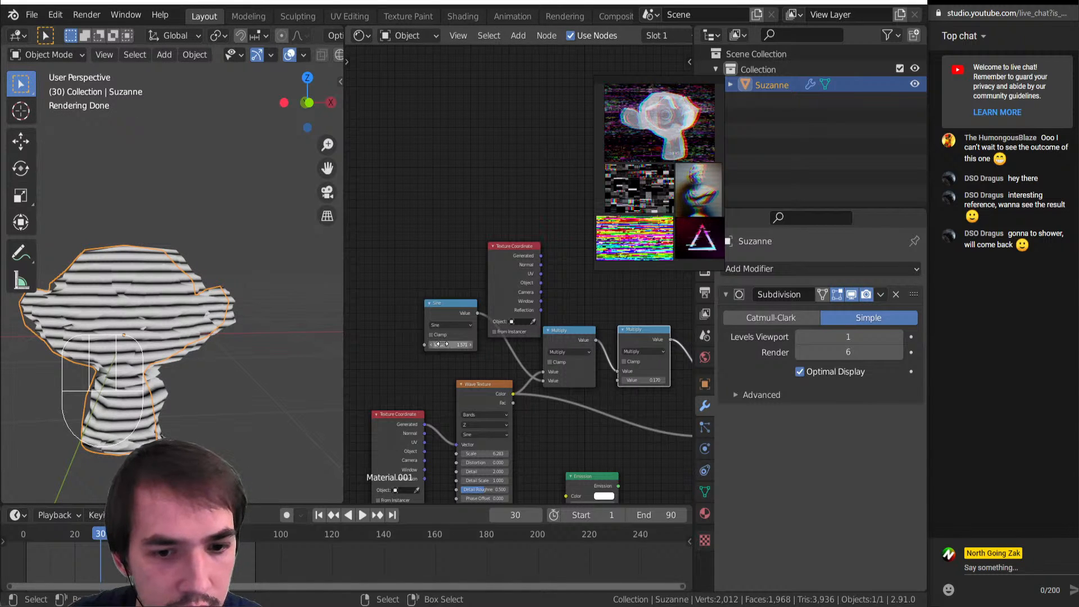
# Add a Math node set to Multiply ahead of the Sine node
pyautogui.moveTo(410, 342); pyautogui.dragTo(457, 356, button='middle')
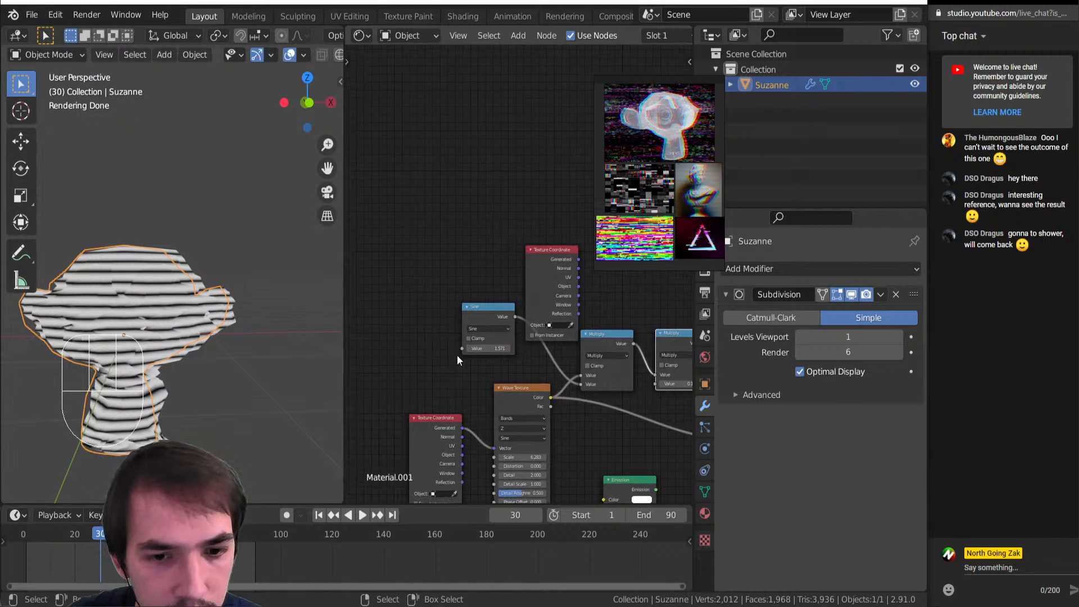
pyautogui.hotkey('shift', 'a')
pyautogui.moveTo(394, 352)
pyautogui.click(444, 427)
pyautogui.click(382, 364)
pyautogui.click(382, 360)
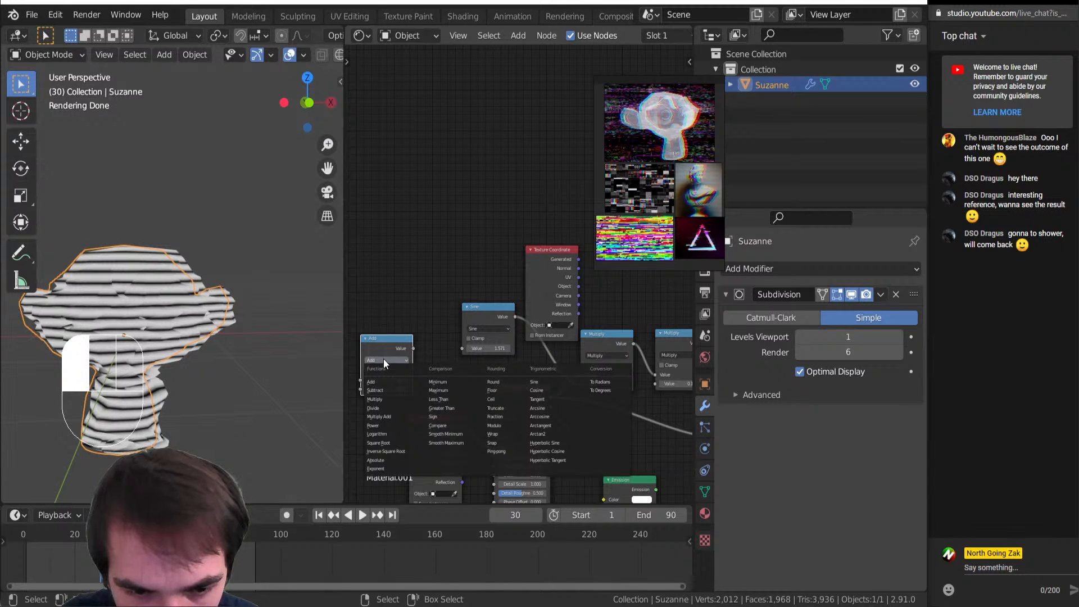
pyautogui.click(382, 399)
pyautogui.scroll(2, 402, 395)
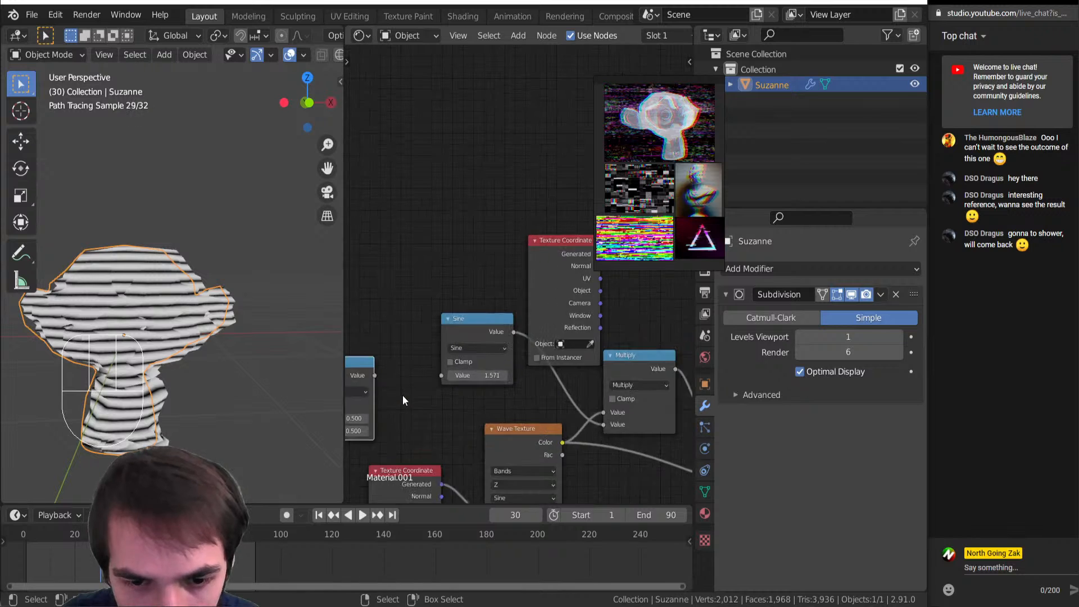
# Set the unconnected Multiply node's first value to pi and link its output to the Sine node's value input
pyautogui.moveTo(402, 396); pyautogui.dragTo(514, 351, button='middle')
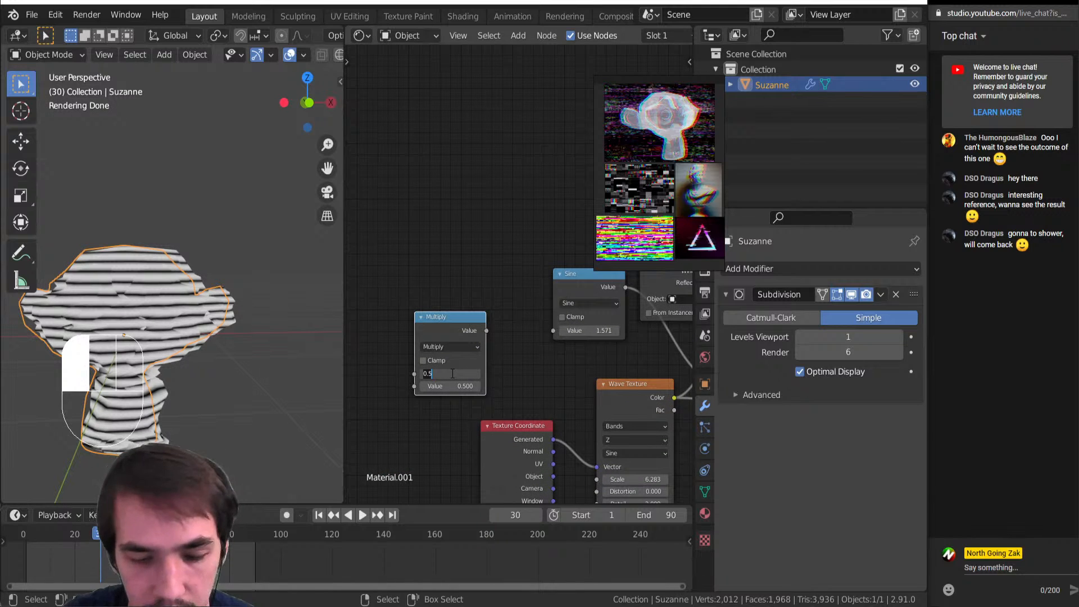
pyautogui.write('i')
pyautogui.press('Return')
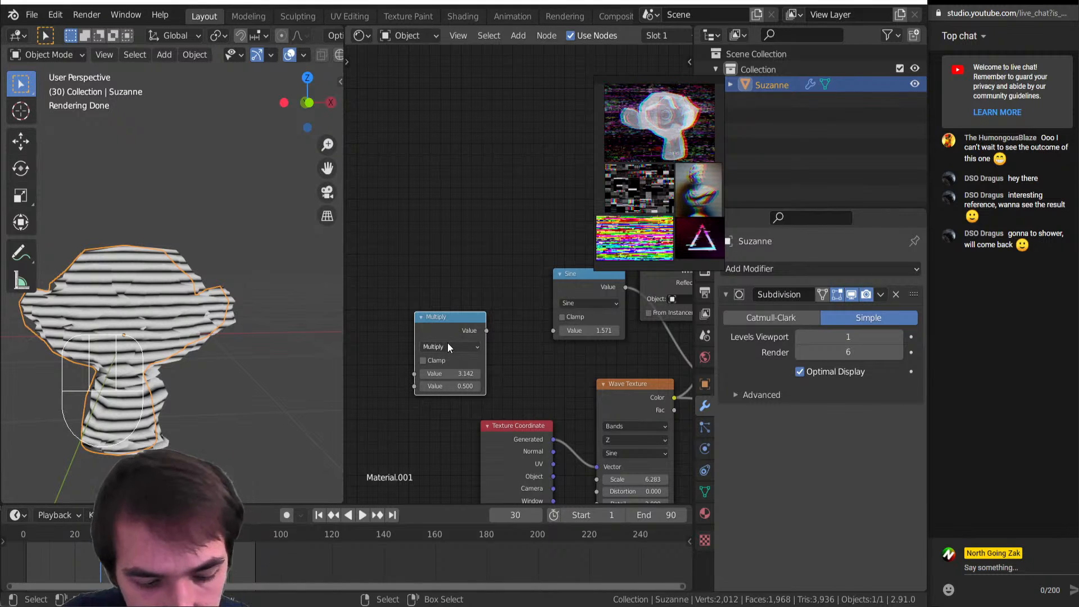
pyautogui.moveTo(486, 331); pyautogui.dragTo(551, 336)
pyautogui.scroll(-5, 483, 346)
pyautogui.moveTo(461, 352); pyautogui.dragTo(503, 326, button='middle')
pyautogui.scroll(4, 498, 321)
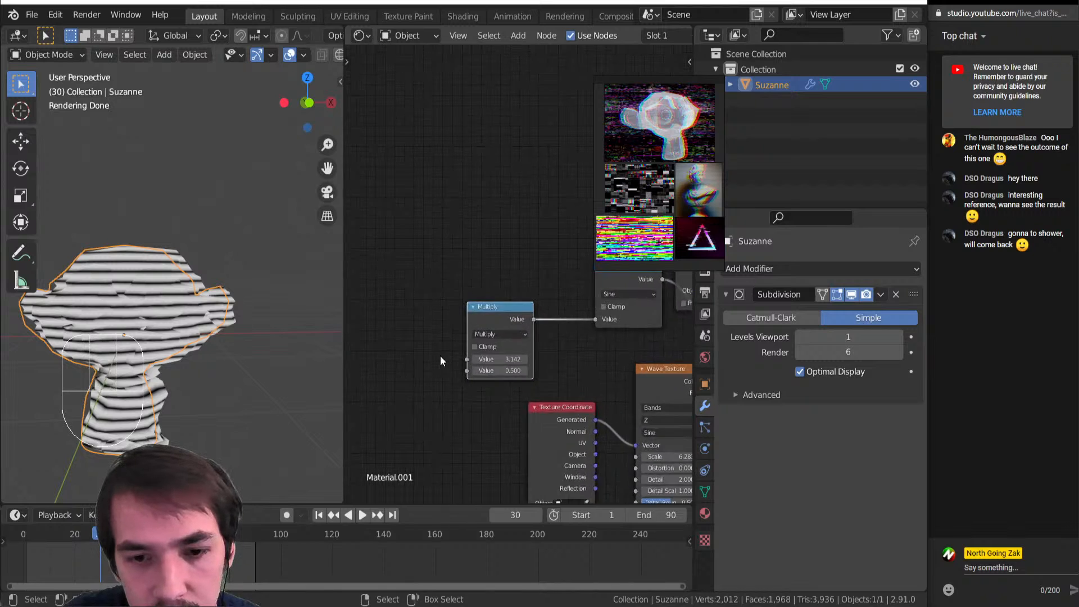
# Add a Value input node in front of the pi Multiply node
pyautogui.moveTo(387, 377); pyautogui.dragTo(475, 348, button='middle')
pyautogui.scroll(-2, 461, 355)
pyautogui.hotkey('shift', 'a')
pyautogui.moveTo(440, 369)
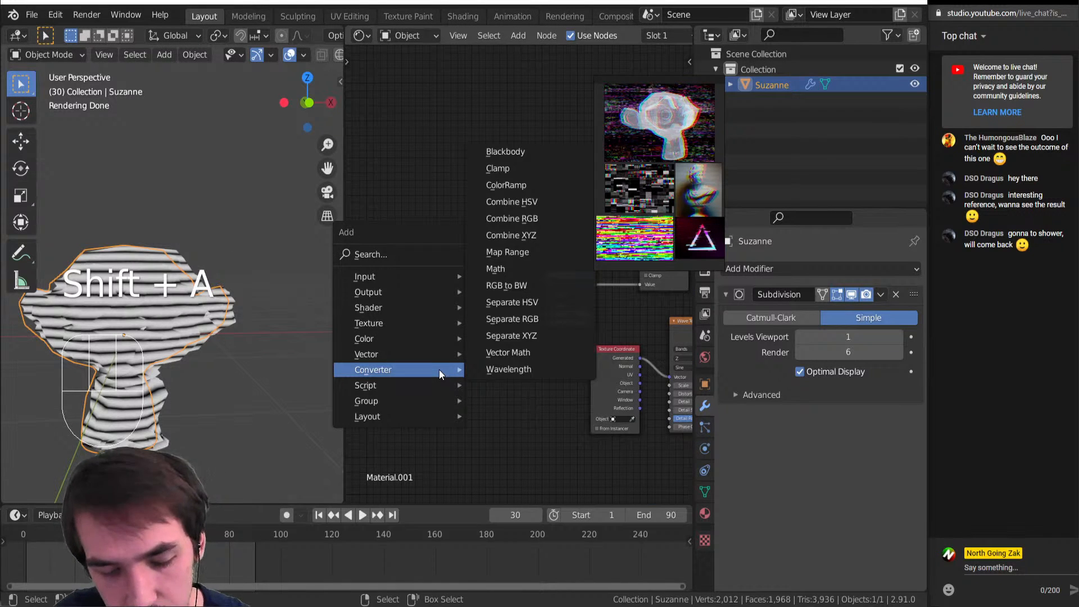
pyautogui.moveTo(433, 278)
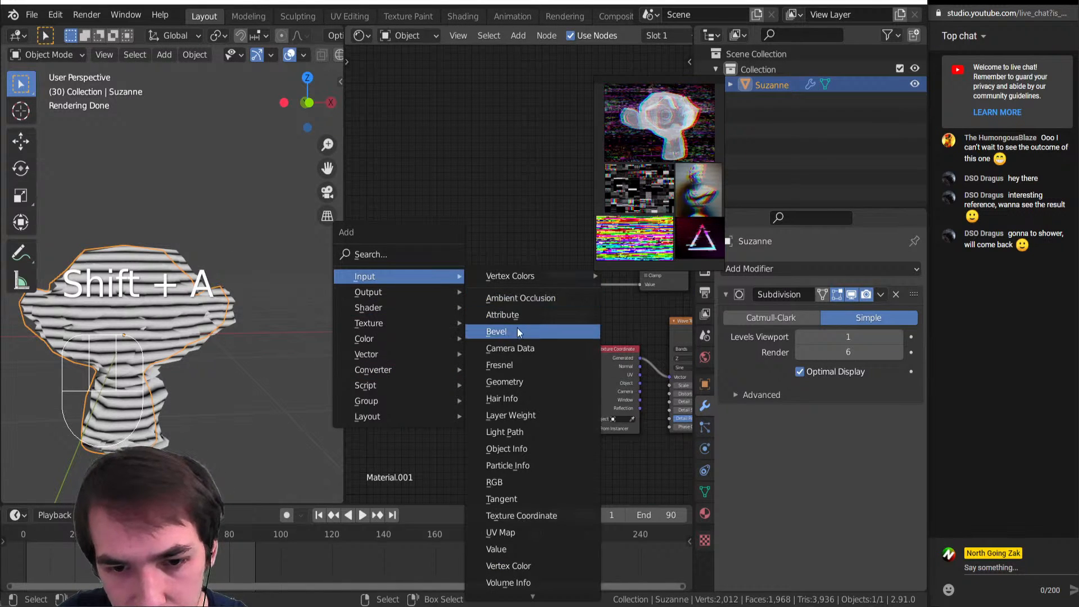
pyautogui.click(501, 549)
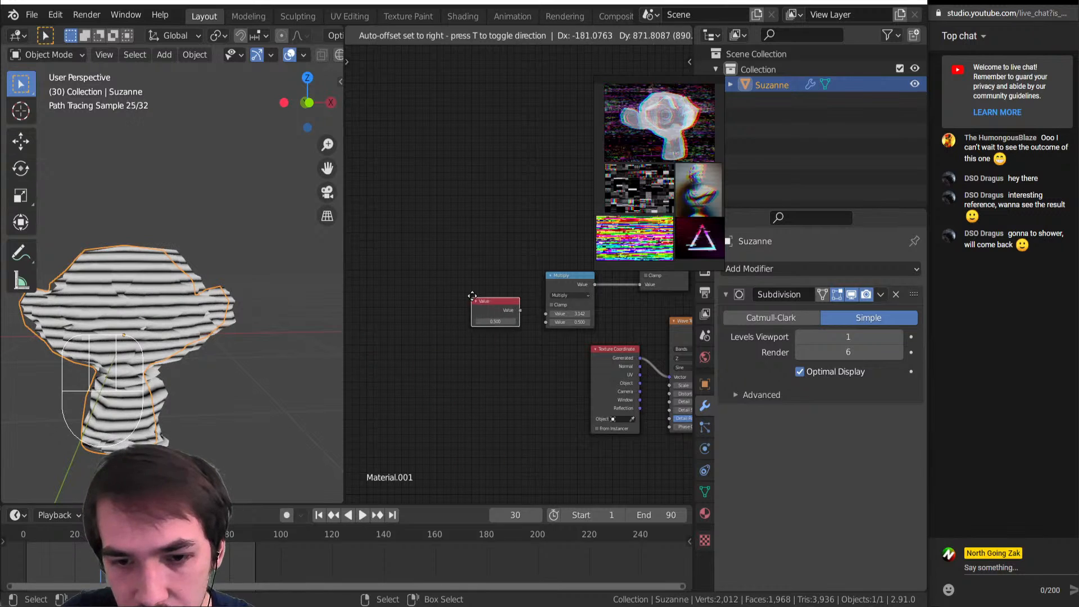
pyautogui.click(472, 296)
pyautogui.scroll(3, 455, 390)
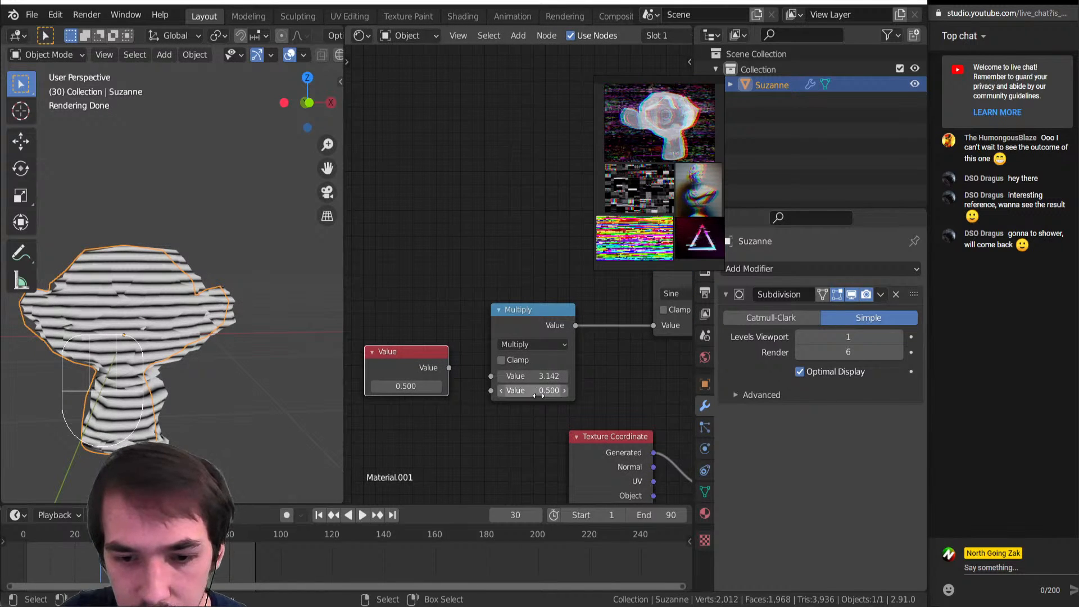
# Try setting the new Value node to pi multiplied by 2
pyautogui.click(400, 387)
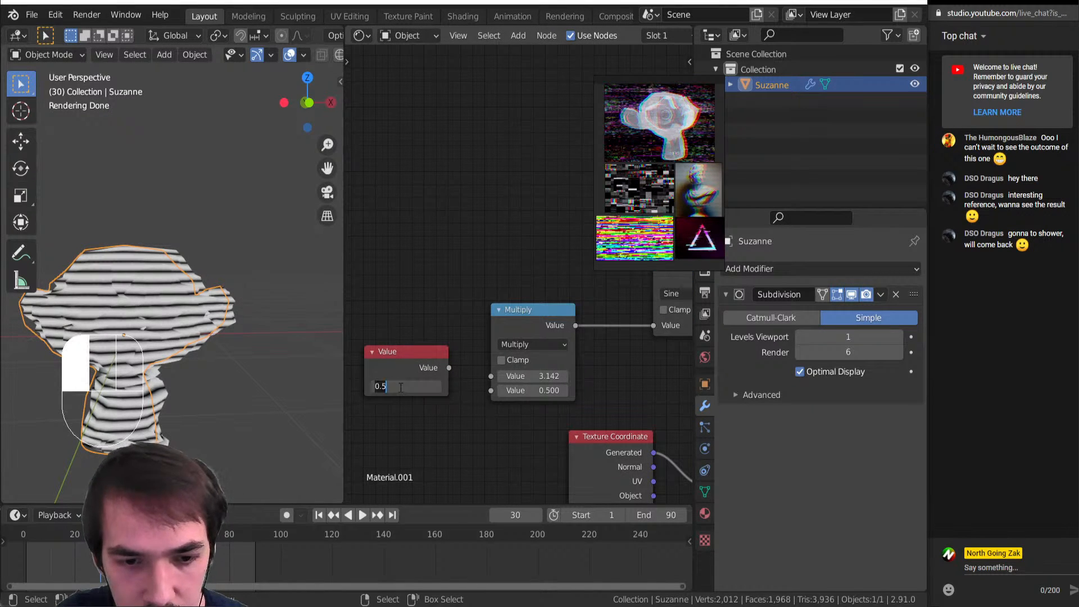
pyautogui.write('pi')
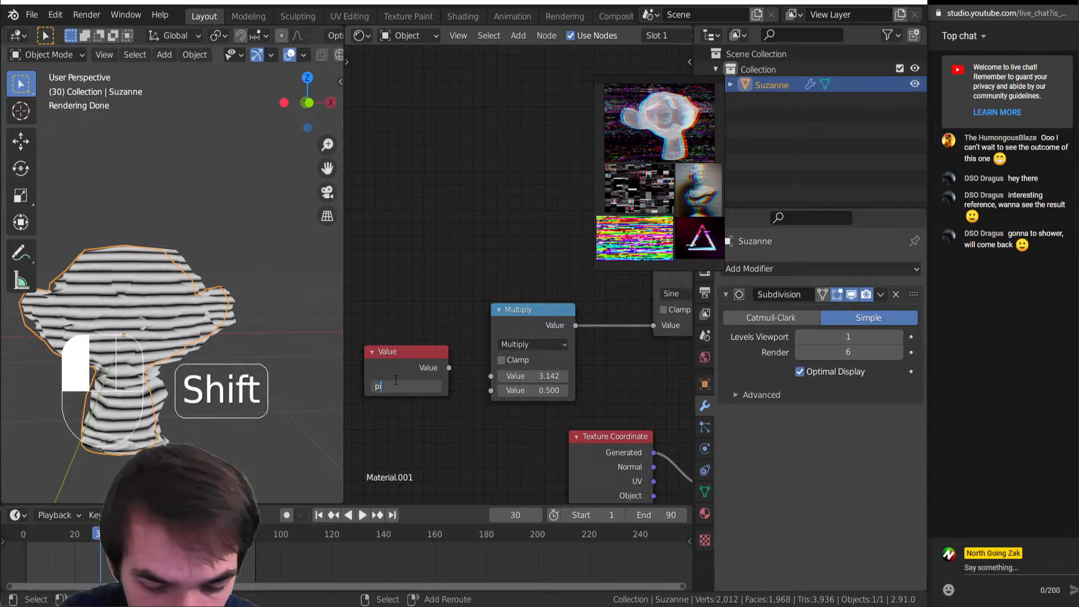
pyautogui.write('*')
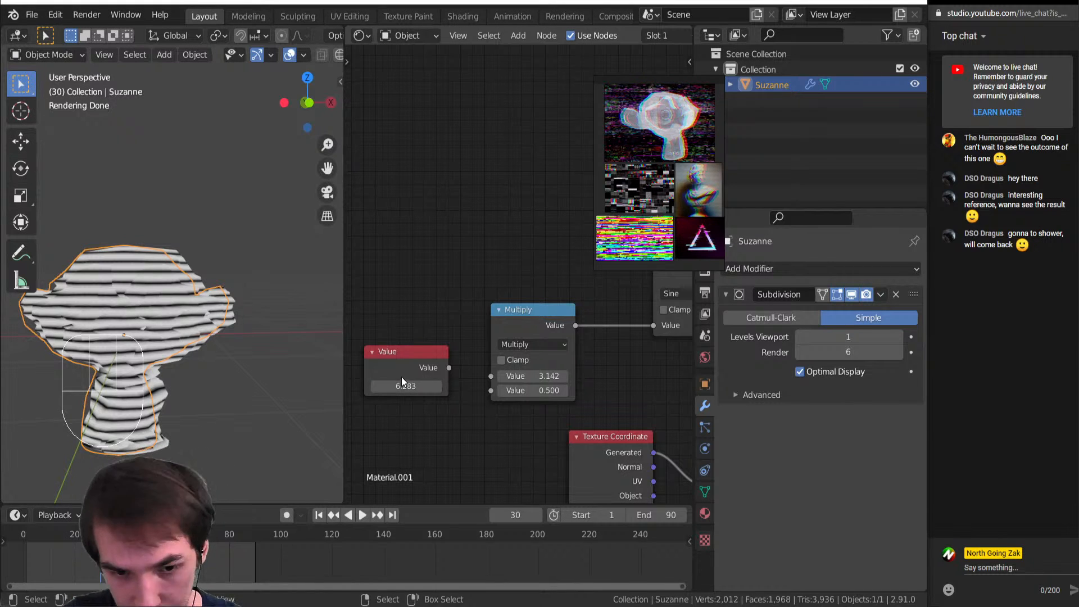
pyautogui.click(410, 385)
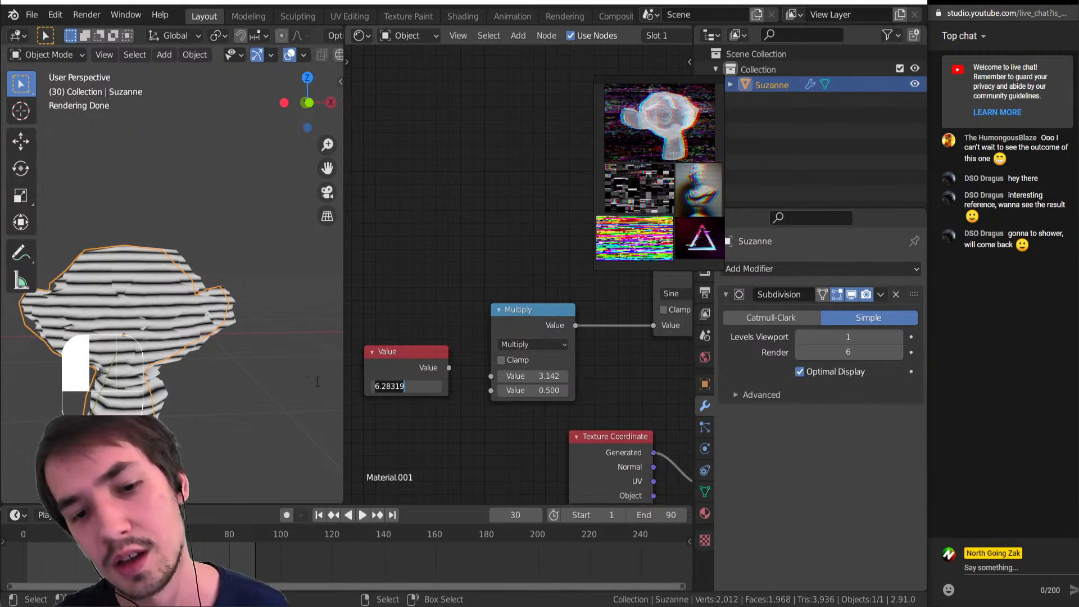
pyautogui.click(415, 415)
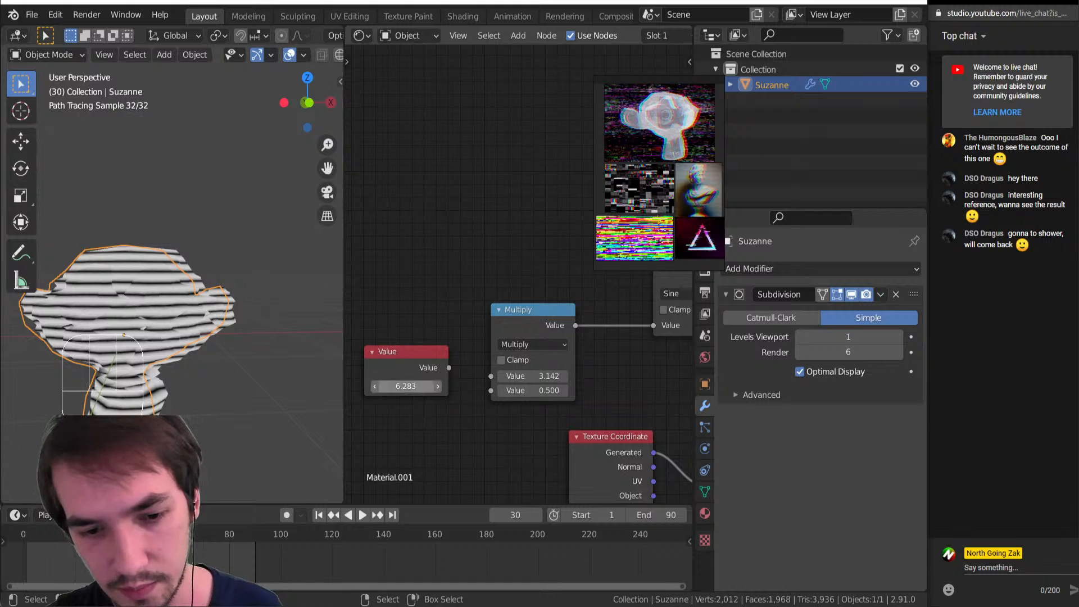
# Drive the Value node with the expression #frame and scrub the timeline to check that it follows the current frame
pyautogui.click(407, 386)
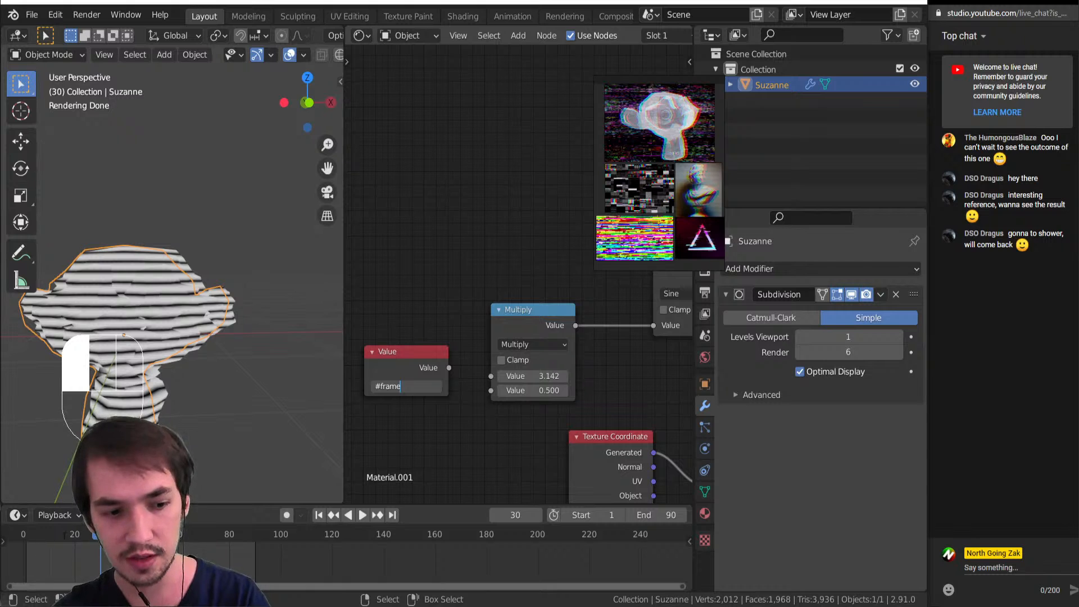
pyautogui.press('Return')
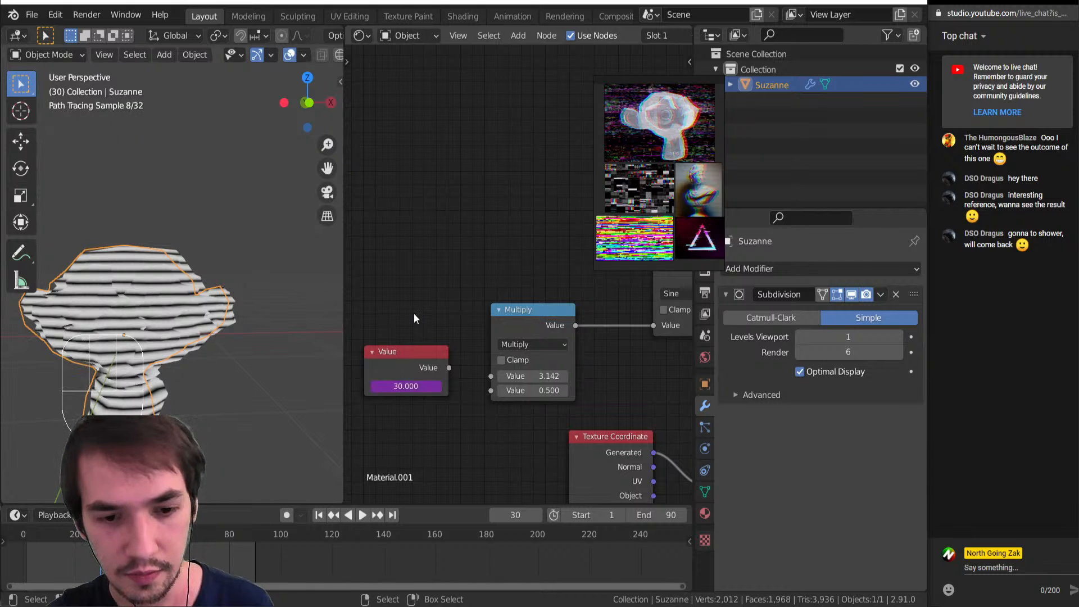
pyautogui.click(26, 538)
pyautogui.moveTo(26, 538); pyautogui.dragTo(79, 545)
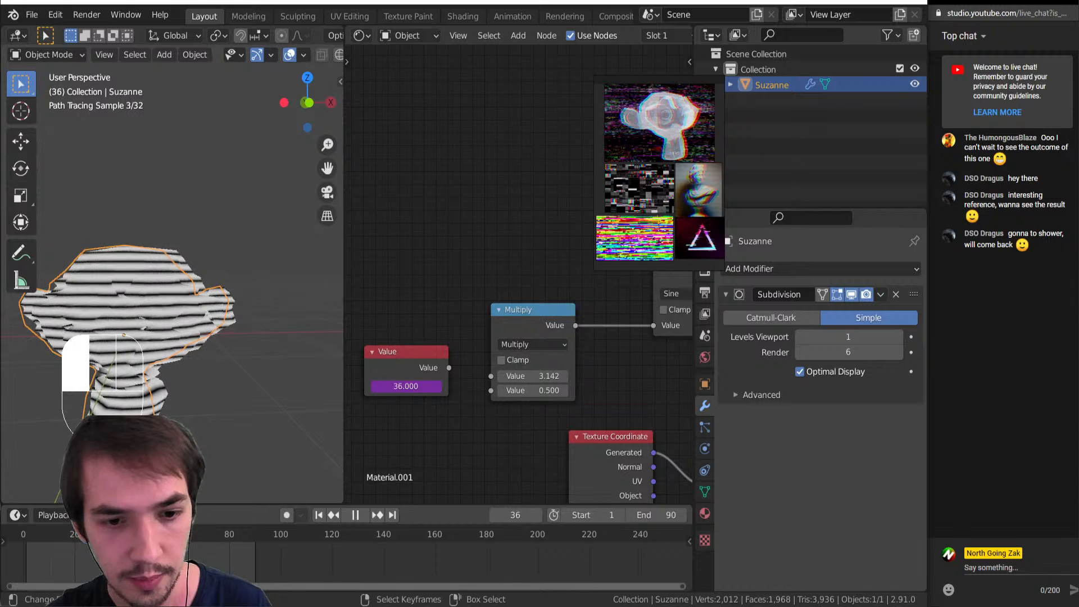
pyautogui.press('Escape')
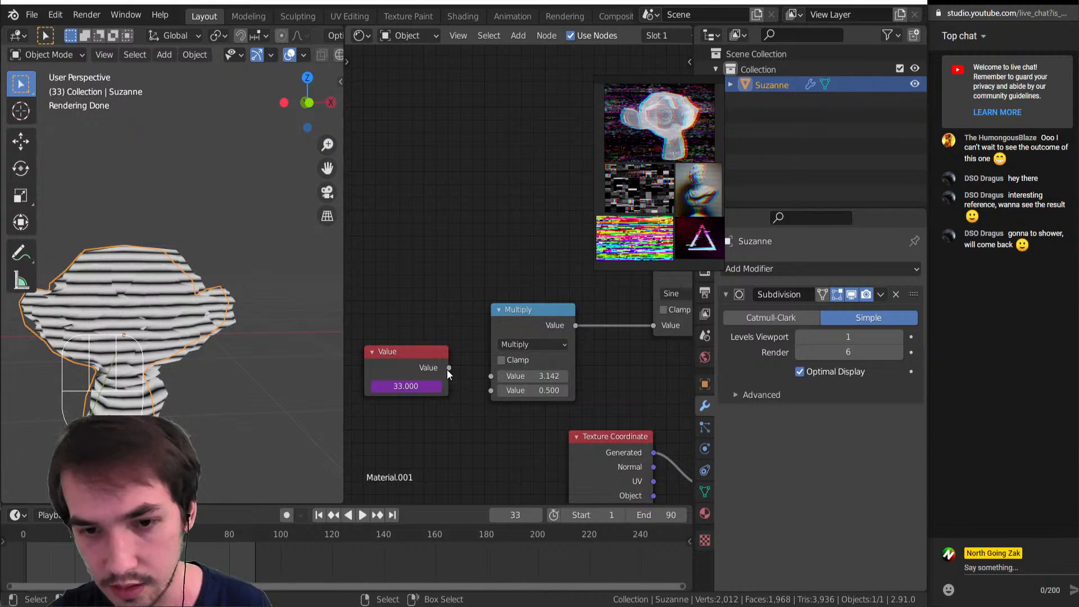
# Link the frame-driven Value node to the pi Multiply node's second value and move it farther away to make room between them
pyautogui.click(447, 369)
pyautogui.moveTo(491, 396)
pyautogui.mouseDown()
pyautogui.moveTo(471, 389)
pyautogui.moveTo(490, 391)
pyautogui.mouseUp()
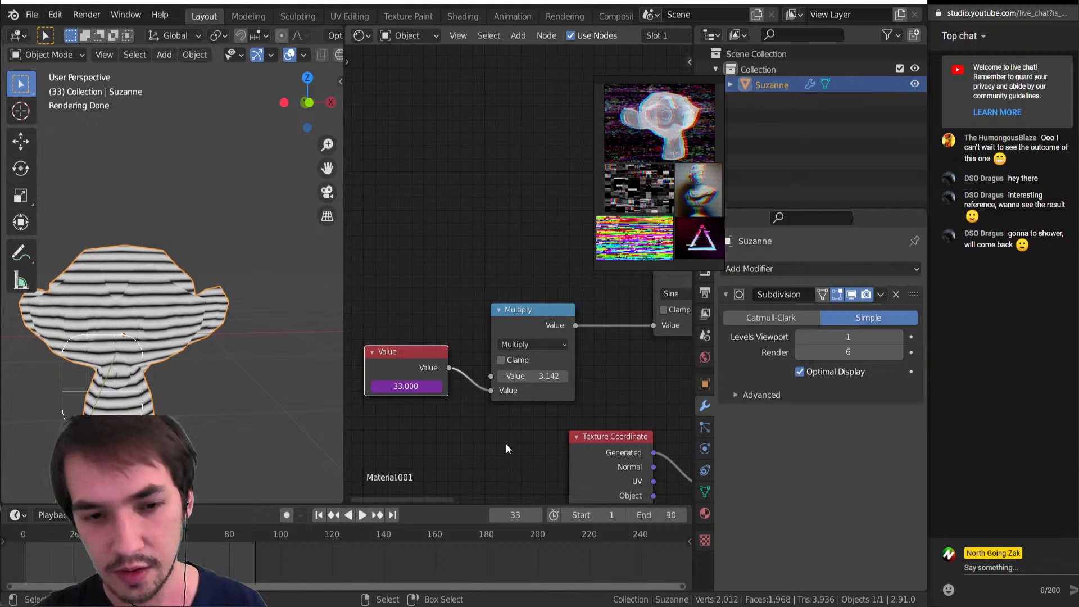
pyautogui.scroll(-3, 516, 306)
pyautogui.scroll(2, 516, 304)
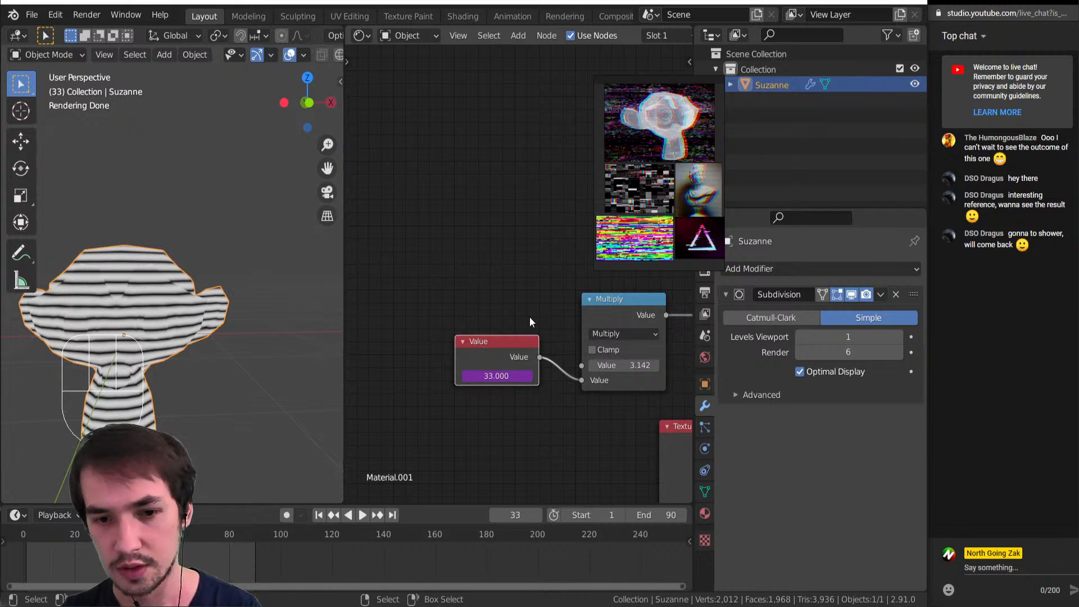
pyautogui.moveTo(498, 353); pyautogui.dragTo(410, 341)
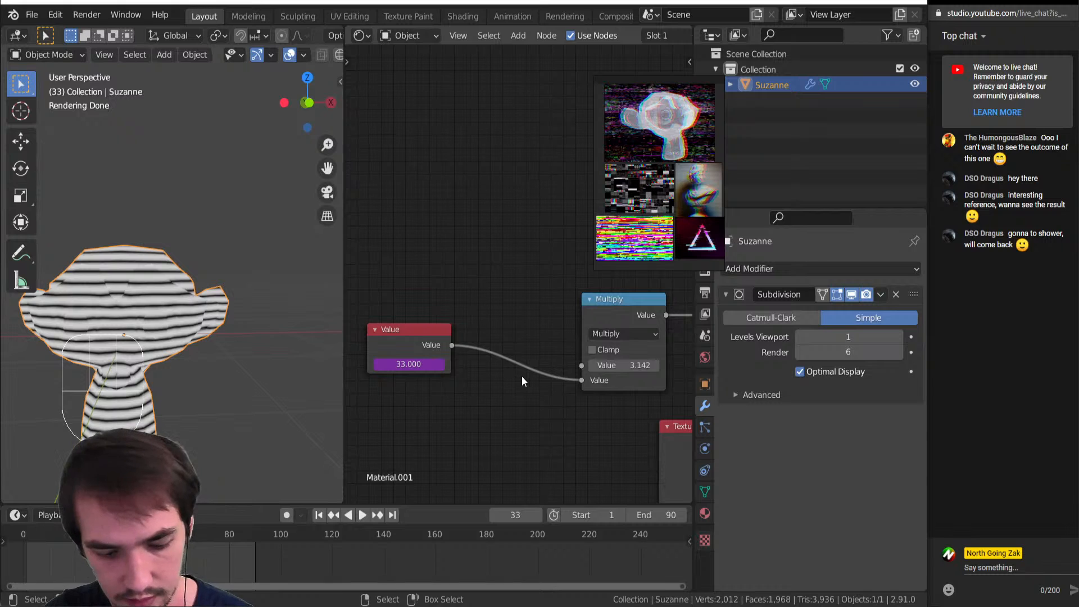
# Insert a Math node set to Multiply between the frame-driven Value node and the pi Multiply node, with its value at 8.6
pyautogui.hotkey('shift', 'a')
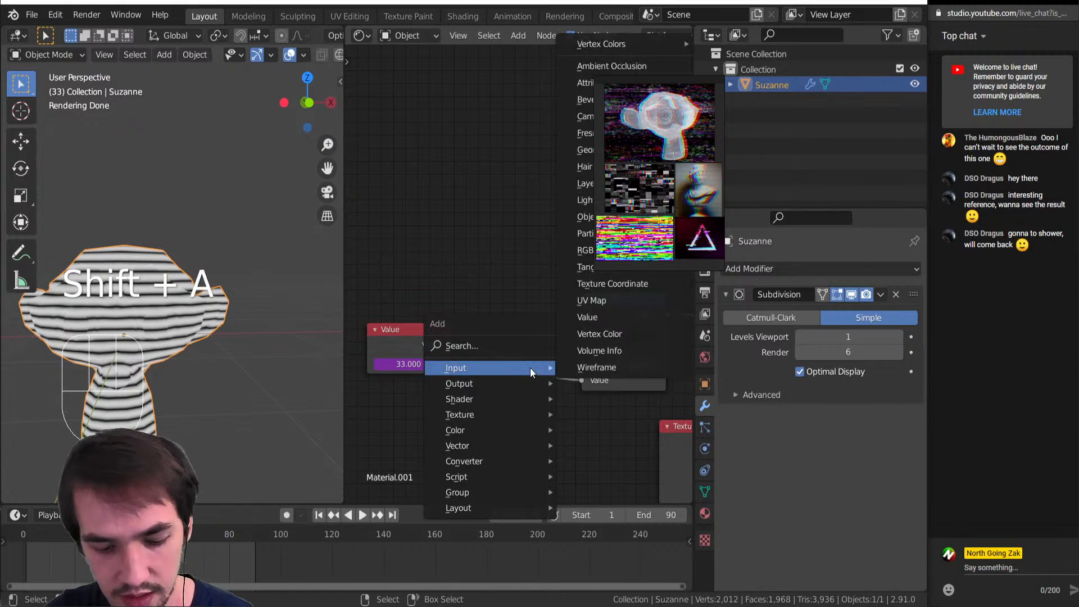
pyautogui.press('n')
pyautogui.press('a')
pyautogui.click(484, 313)
pyautogui.moveTo(679, 373); pyautogui.dragTo(626, 364, button='middle')
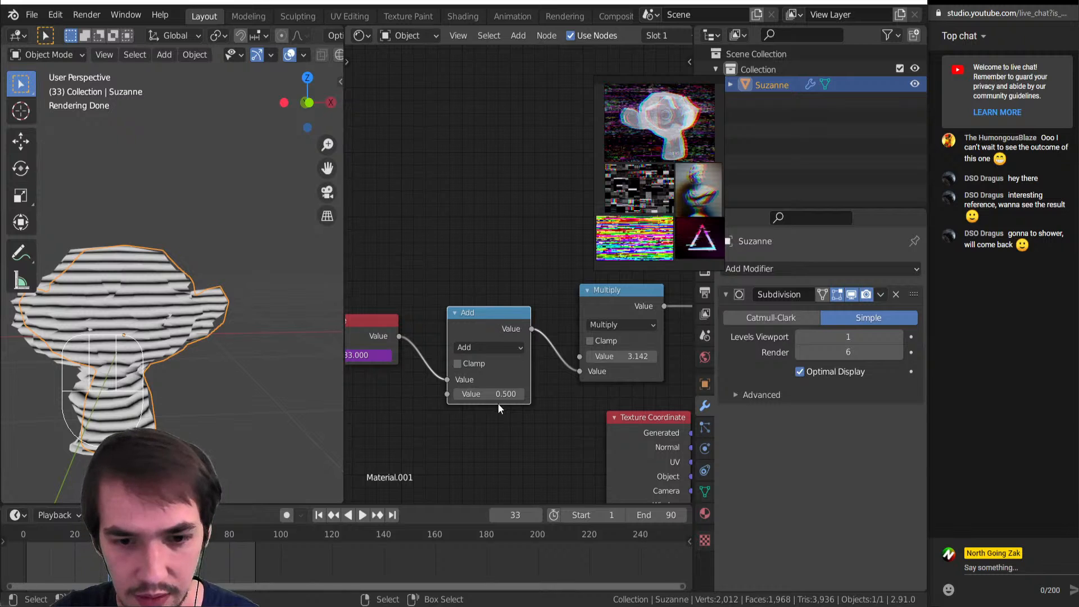
pyautogui.moveTo(498, 394)
pyautogui.mouseDown()
pyautogui.moveTo(590, 394)
pyautogui.moveTo(495, 394)
pyautogui.mouseUp()
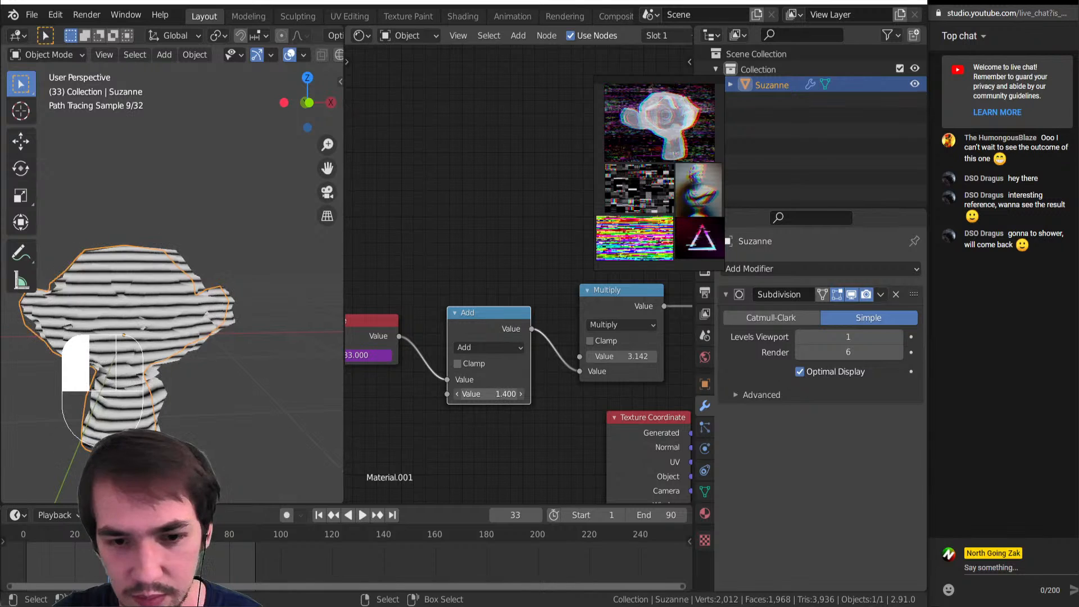
pyautogui.click(488, 347)
pyautogui.click(488, 386)
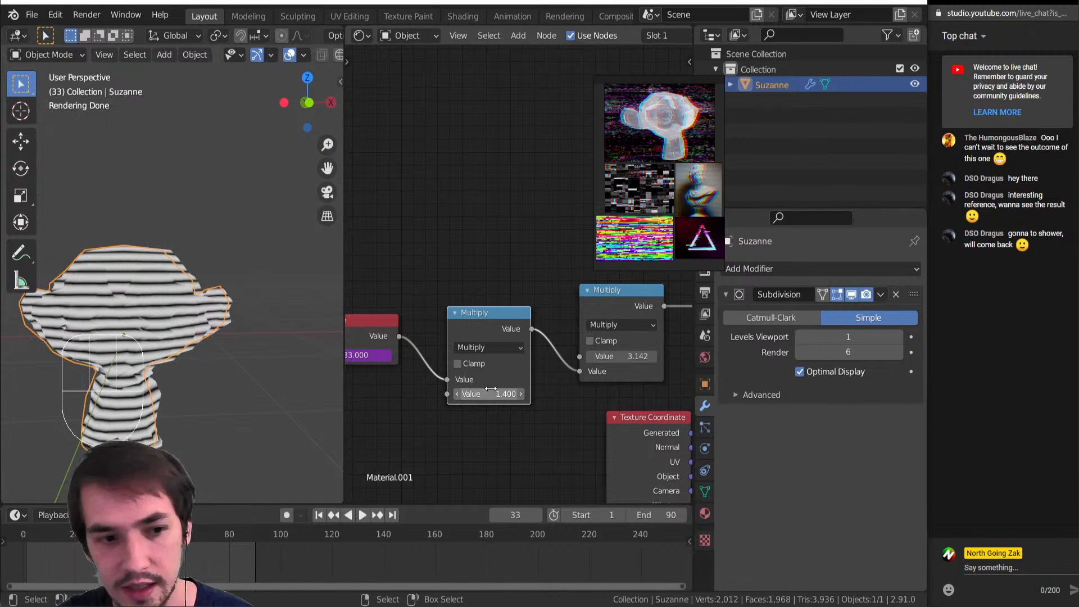
pyautogui.moveTo(487, 392); pyautogui.dragTo(545, 392)
# Move the Sine node closer to the pi Multiply node and review the node chain
pyautogui.keyDown('ctrl'); pyautogui.hscroll(-2, 397, 373); pyautogui.keyUp('ctrl')
pyautogui.scroll(-3, 399, 371)
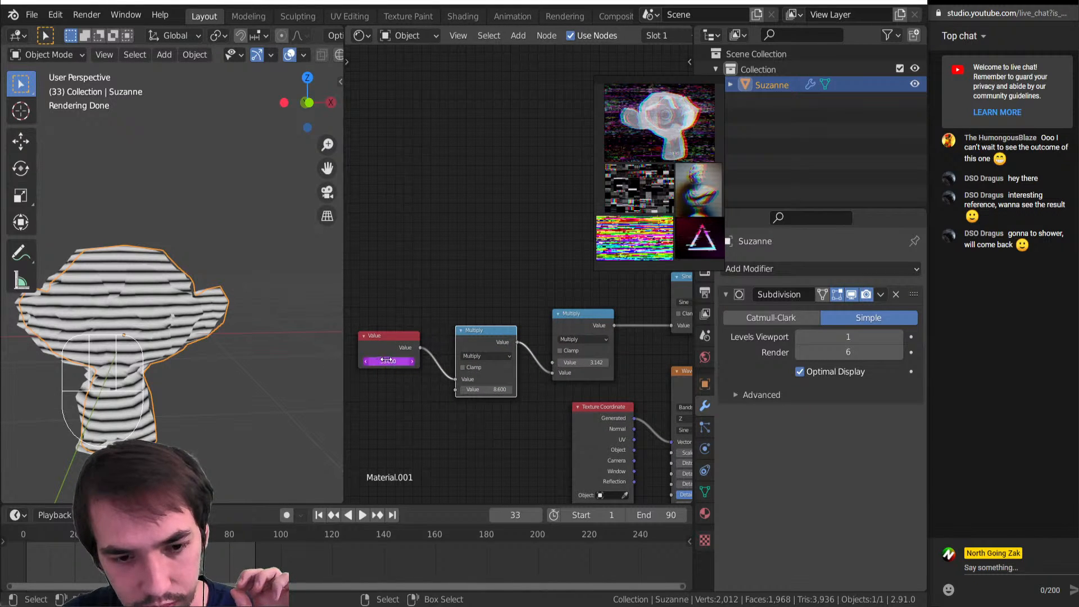
pyautogui.keyDown('ctrl'); pyautogui.hscroll(2, 453, 371); pyautogui.keyUp('ctrl')
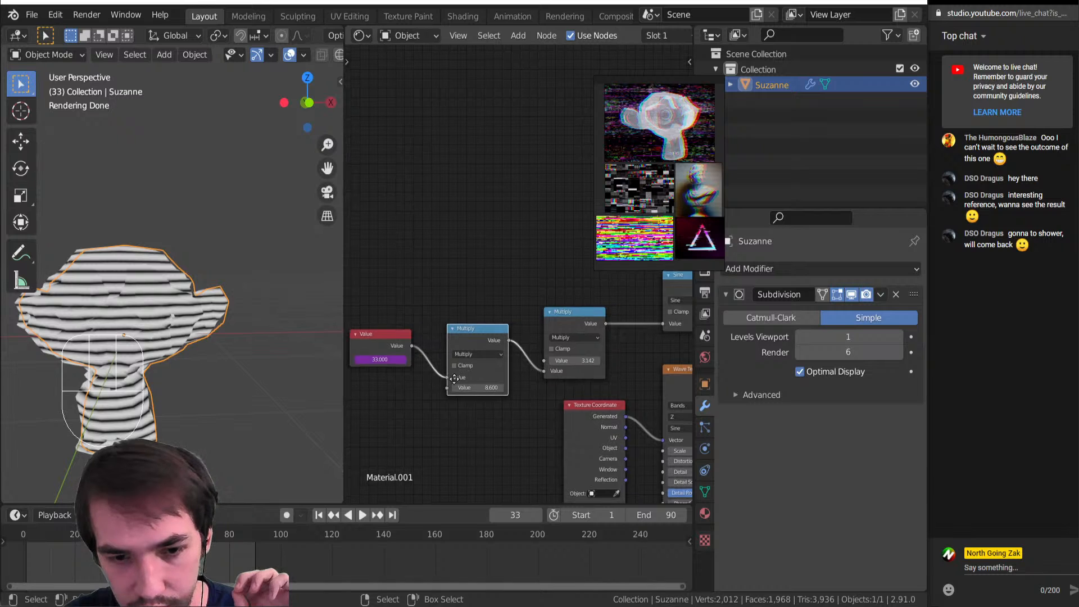
pyautogui.hscroll(1, 477, 372)
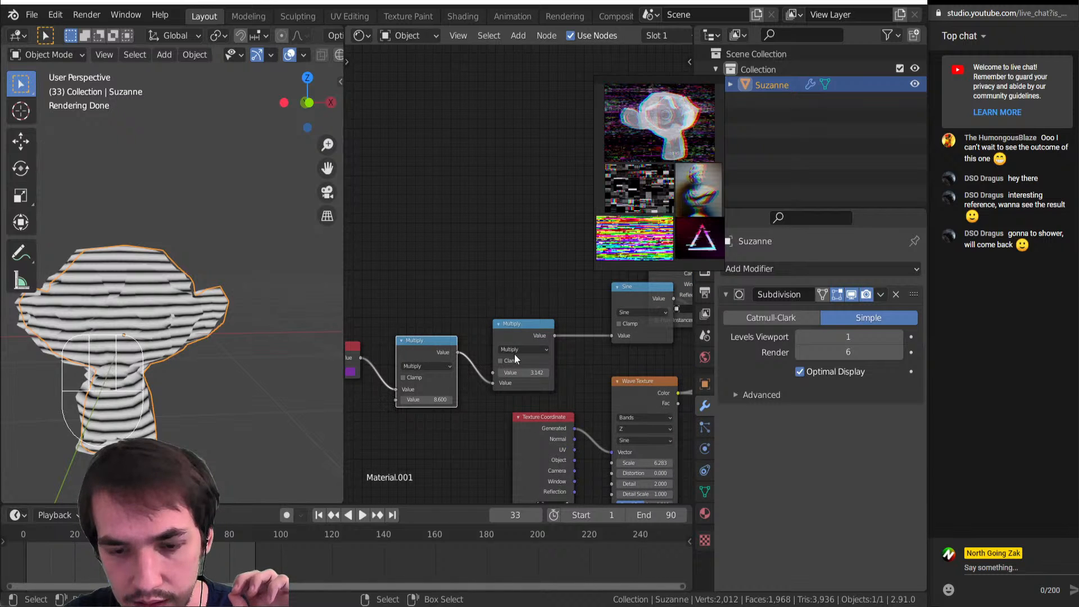
pyautogui.moveTo(623, 297); pyautogui.dragTo(596, 310)
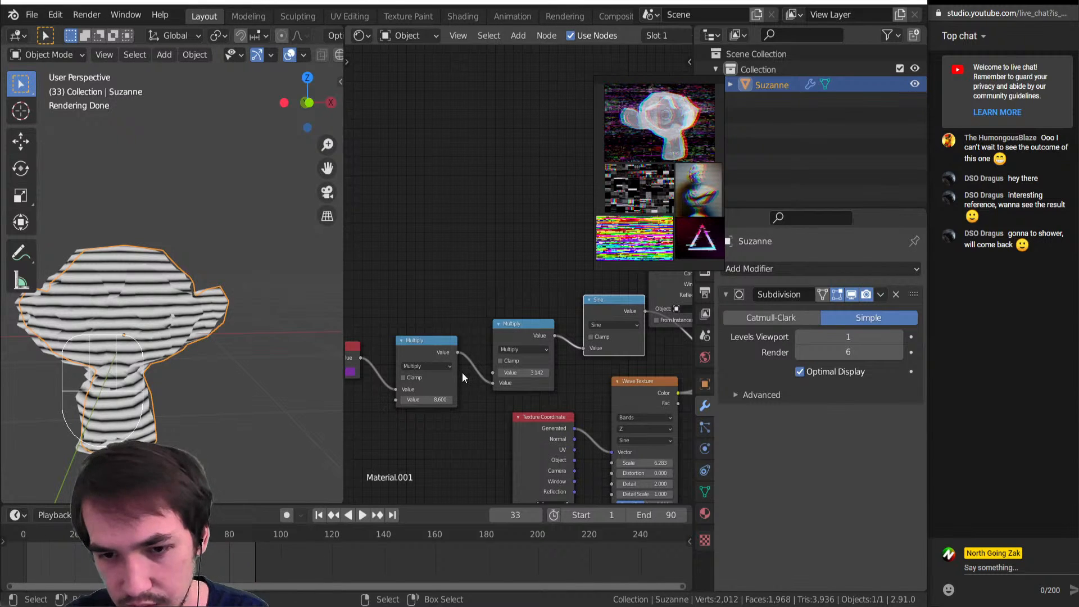
pyautogui.scroll(2, 463, 372)
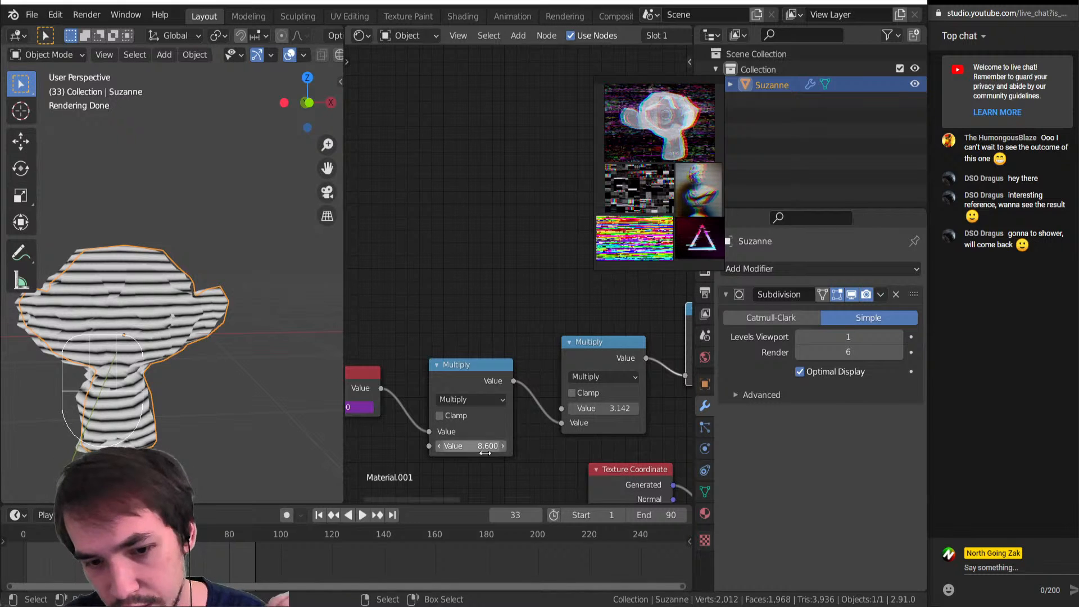
pyautogui.scroll(-2, 576, 388)
pyautogui.scroll(4, 416, 457)
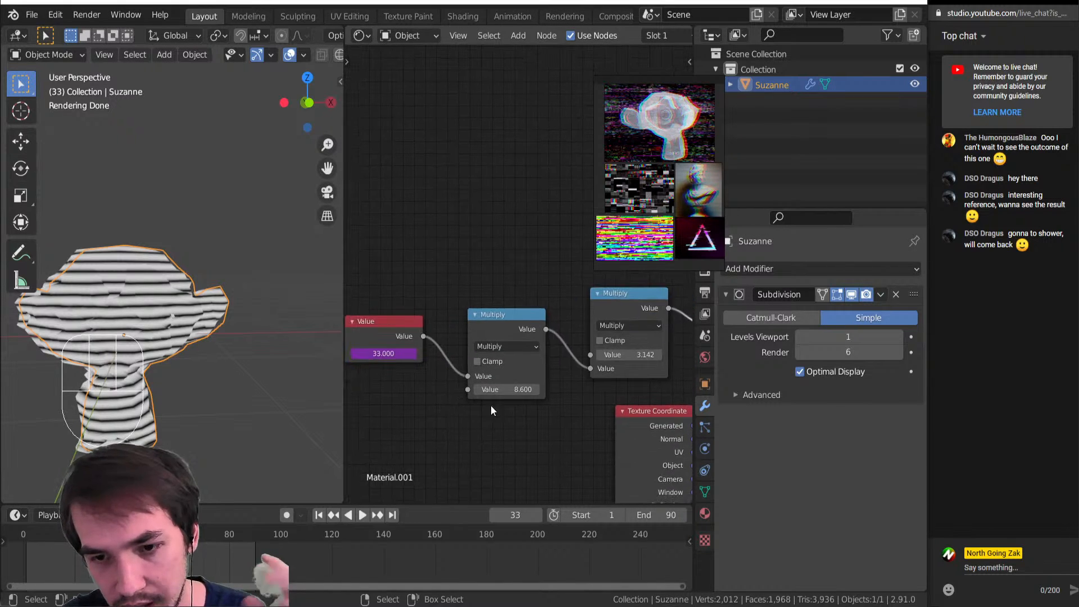
pyautogui.scroll(-2, 516, 399)
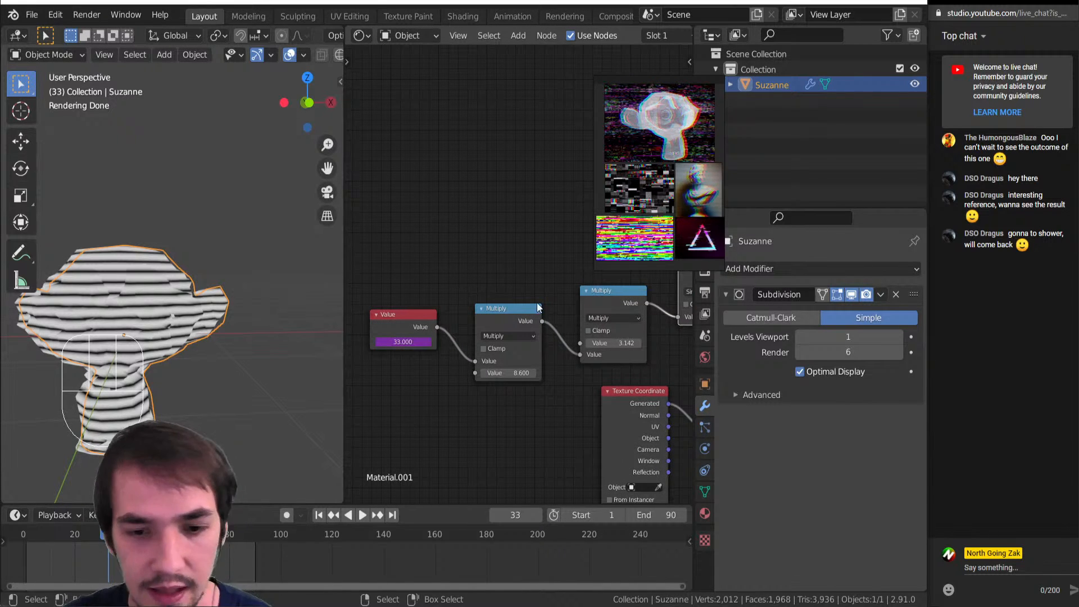
# Try a value of 0.1 in the Multiply node after the frame-driven Value node and play the animation
pyautogui.moveTo(515, 372); pyautogui.dragTo(474, 372)
pyautogui.press('shift')
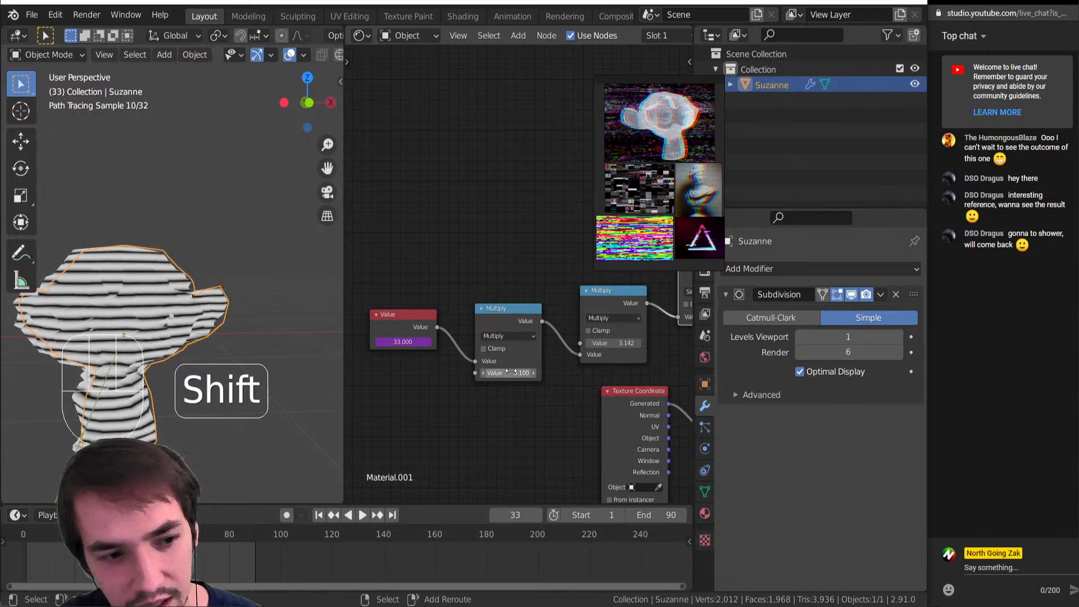
pyautogui.hotkey('shift', 'space')
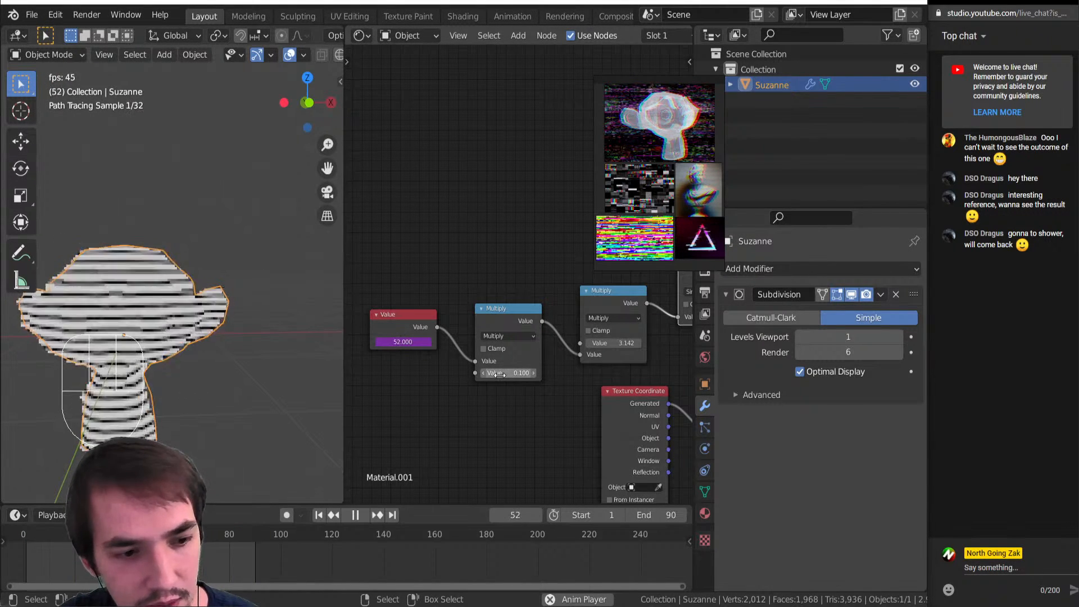
pyautogui.press('shift')
pyautogui.hotkey('shift', 'space')
# Raise the frame Multiply node's value to 3.9 and fine-tune it, playing the animation after each change
pyautogui.moveTo(499, 372); pyautogui.dragTo(532, 373)
pyautogui.hotkey('shift', 'space')
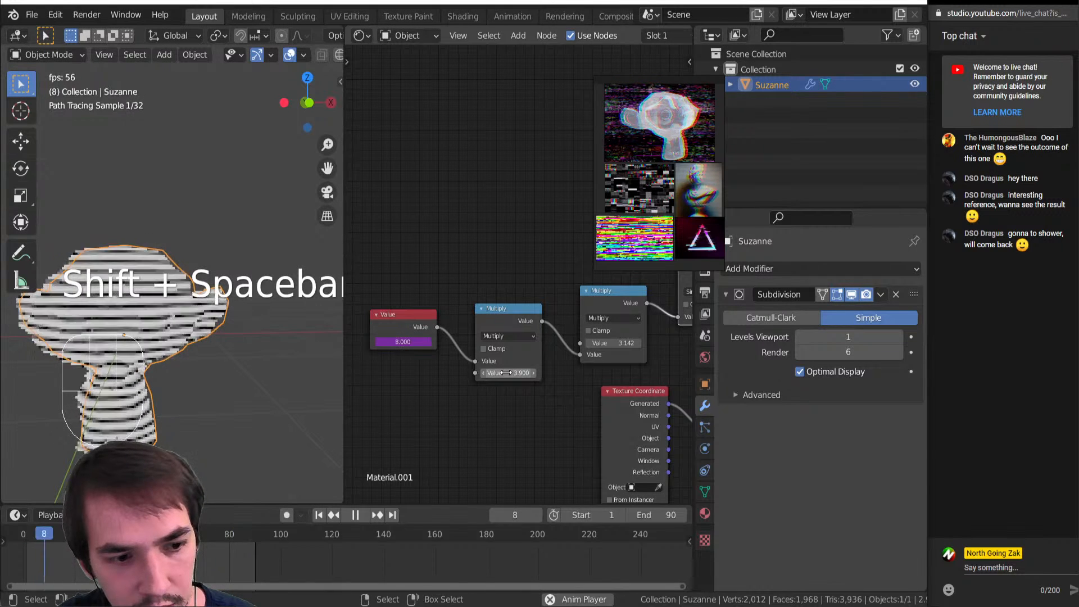
pyautogui.hotkey('shift', 'space')
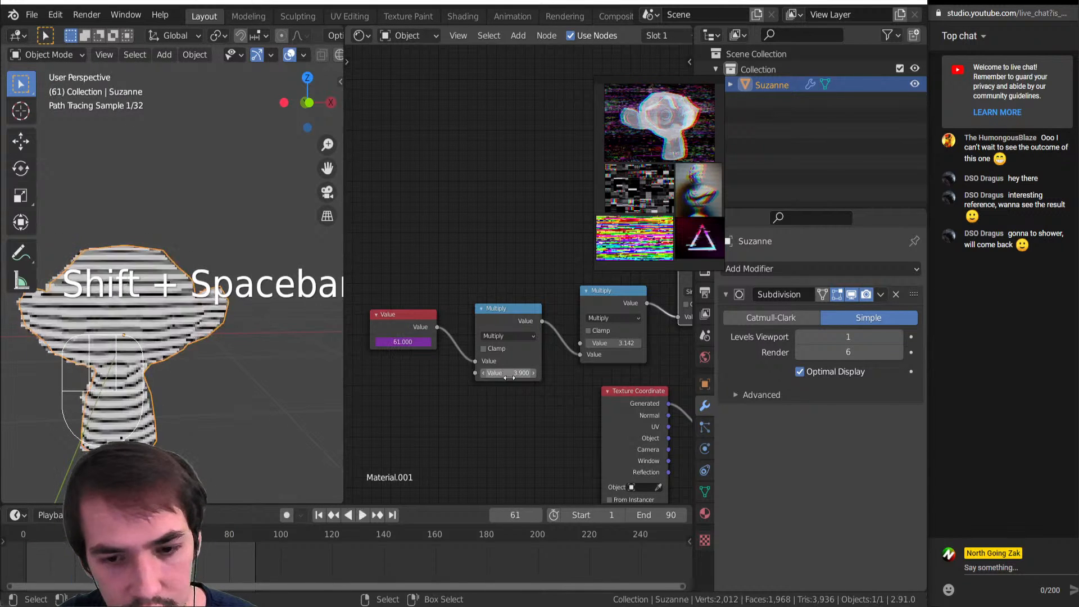
pyautogui.moveTo(506, 373)
pyautogui.mouseDown()
pyautogui.moveTo(573, 372)
pyautogui.moveTo(510, 372)
pyautogui.mouseUp()
pyautogui.hotkey('shift', 'space')
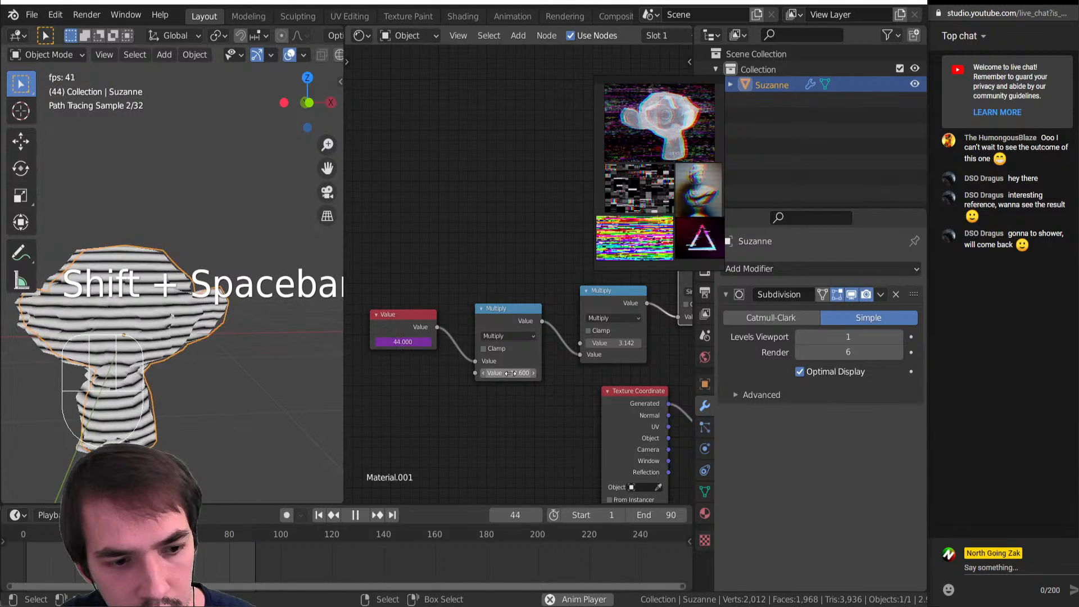
# Raise the frame Multiply node's value to 14.6 and view the playing animation from a slightly different angle
pyautogui.moveTo(511, 372); pyautogui.dragTo(602, 373)
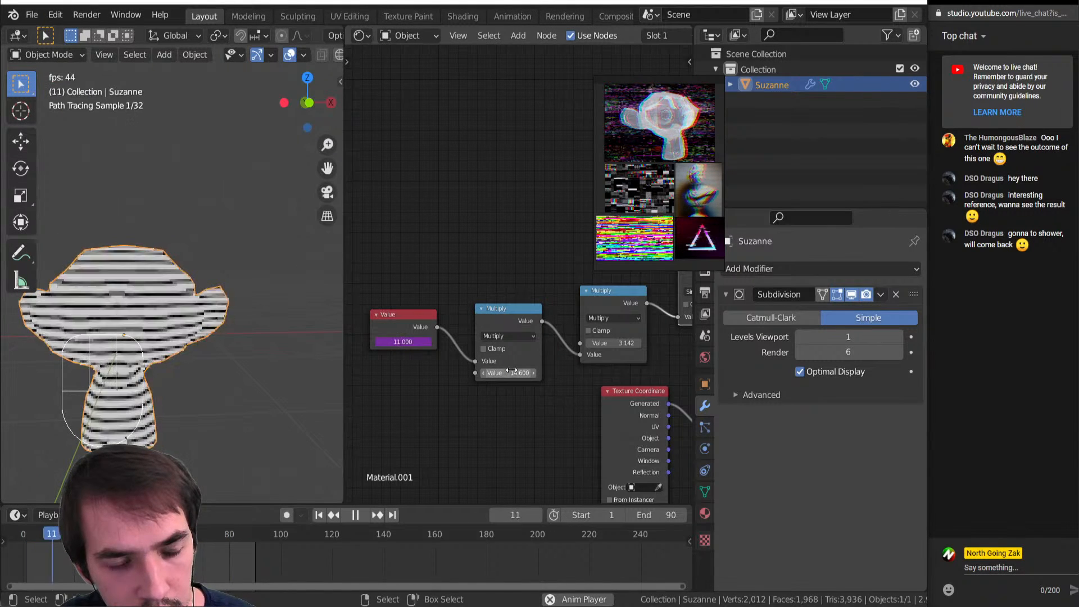
pyautogui.moveTo(225, 350); pyautogui.dragTo(197, 364, button='middle')
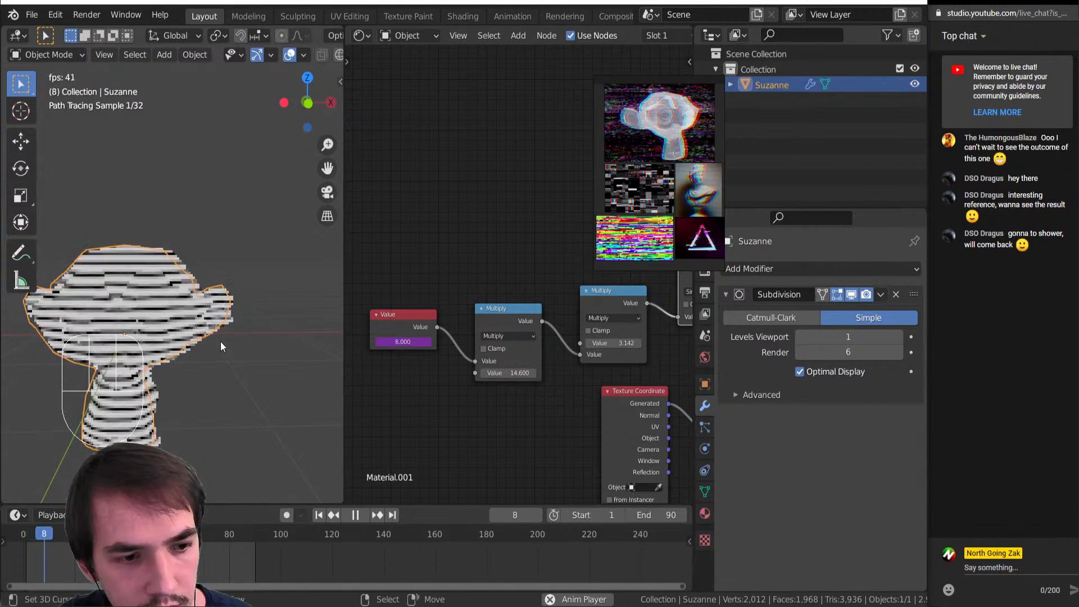
pyautogui.scroll(-2, 487, 380)
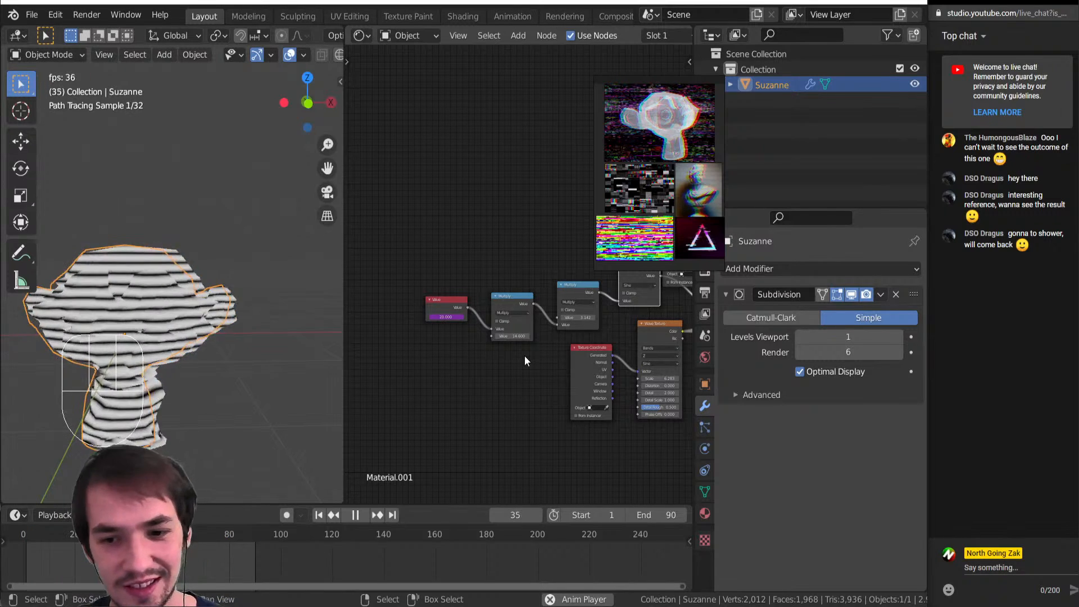
# Move the lower Texture Coordinate node away from the Wave Texture node to make room between them
pyautogui.scroll(4, 481, 352)
pyautogui.moveTo(481, 352); pyautogui.dragTo(425, 295, button='middle')
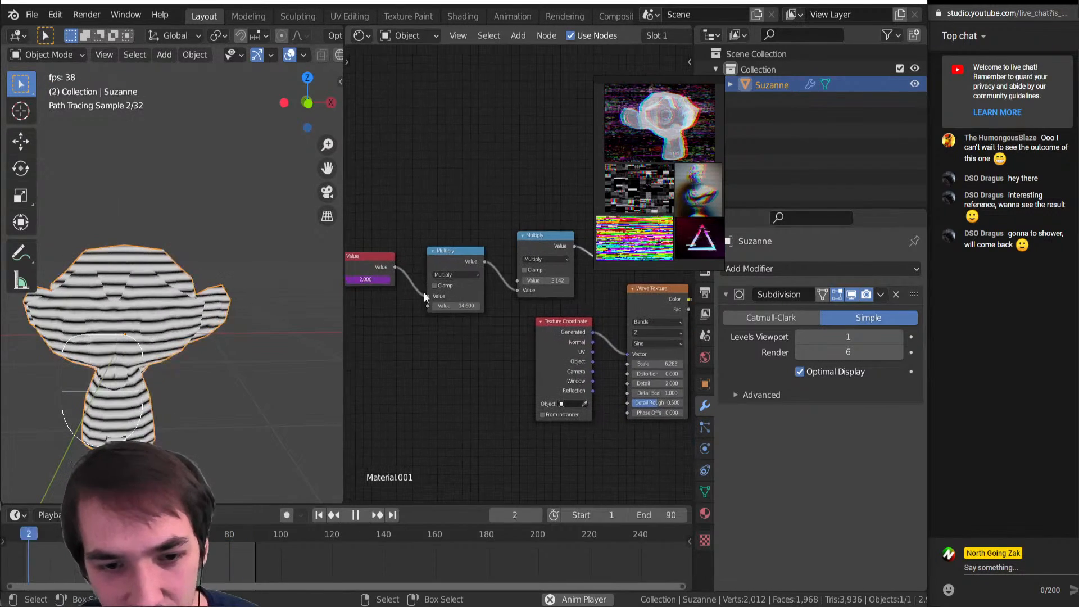
pyautogui.moveTo(547, 352); pyautogui.dragTo(463, 390)
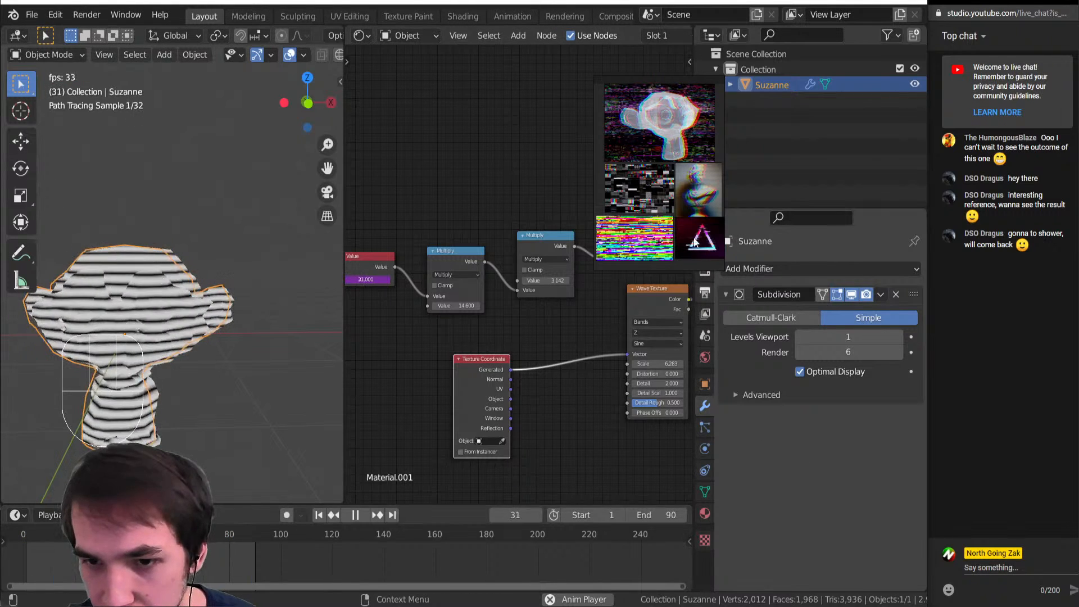
pyautogui.moveTo(396, 267); pyautogui.dragTo(535, 318)
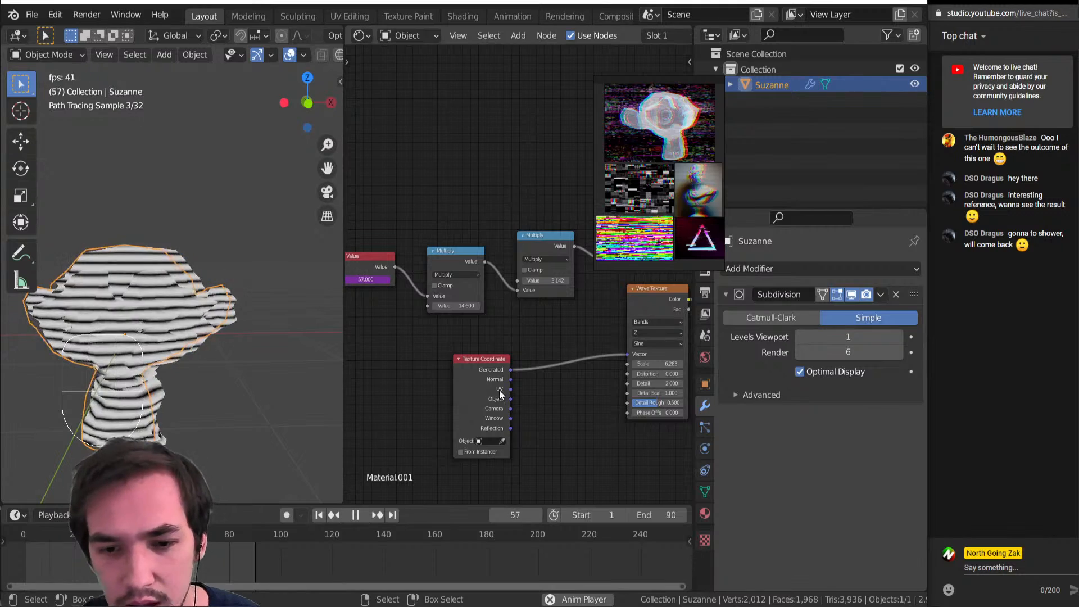
# Try a different Phase Offset on the Wave Texture node and undo the change
pyautogui.scroll(2, 644, 416)
pyautogui.moveTo(625, 421); pyautogui.dragTo(539, 389, button='middle')
pyautogui.scroll(4, 539, 389)
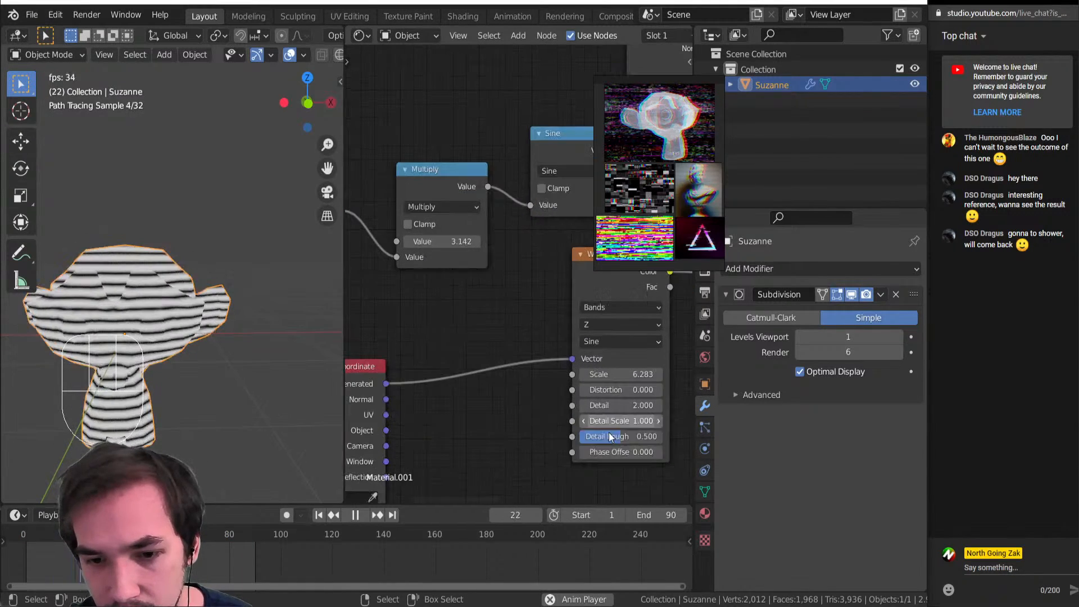
pyautogui.moveTo(620, 452); pyautogui.dragTo(738, 452)
pyautogui.hotkey('ctrl', 'z')
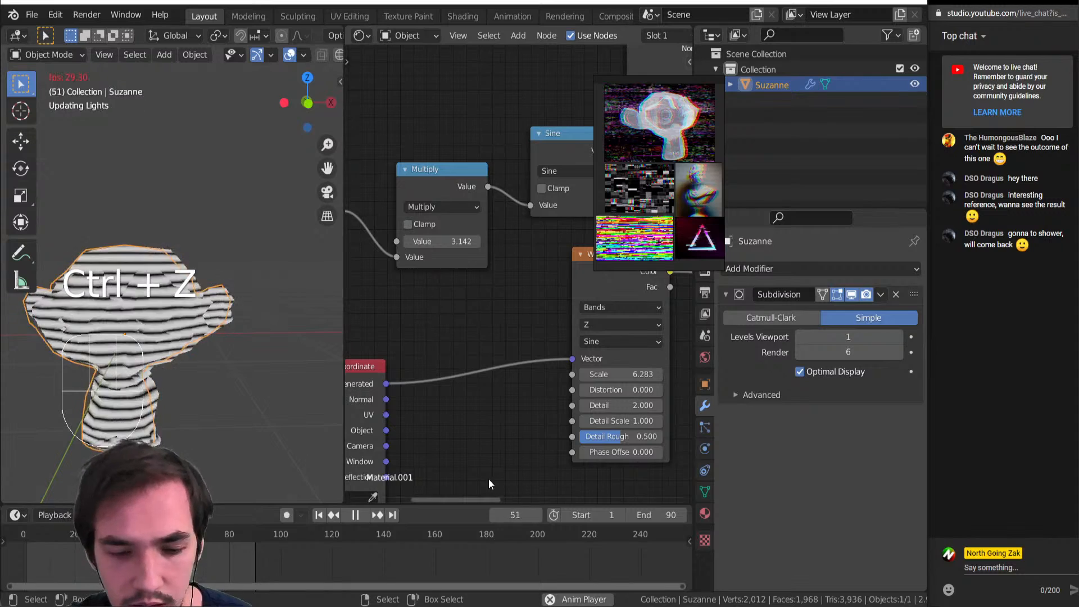
# Switch to the web browser, search Google for "vhs scrolling", open a video result, close its tab and return to Blender
pyautogui.click(262, 569)
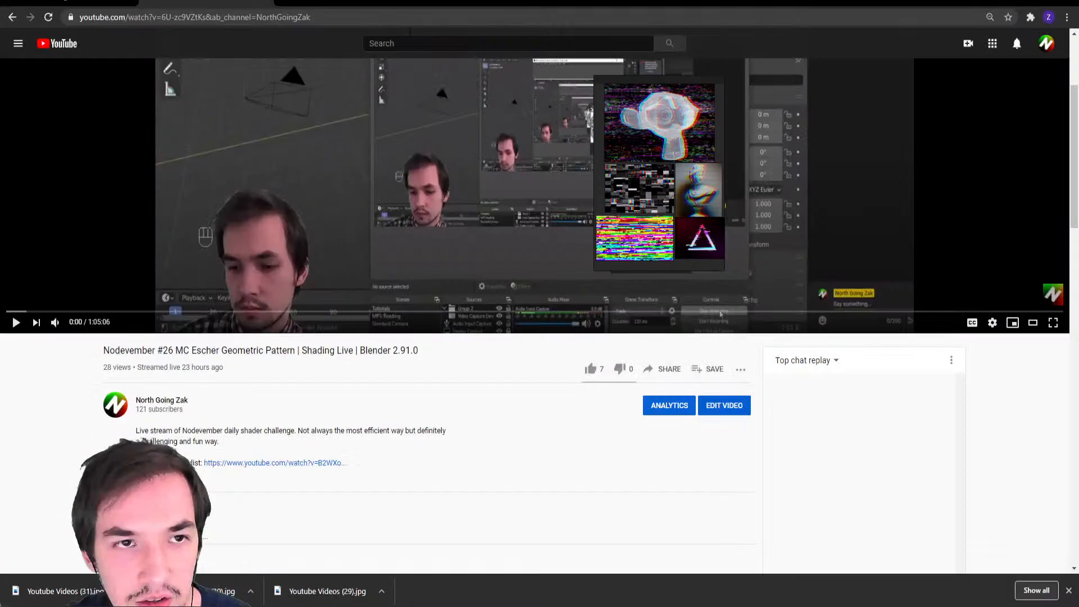
pyautogui.moveTo(291, 3); pyautogui.dragTo(304, 213)
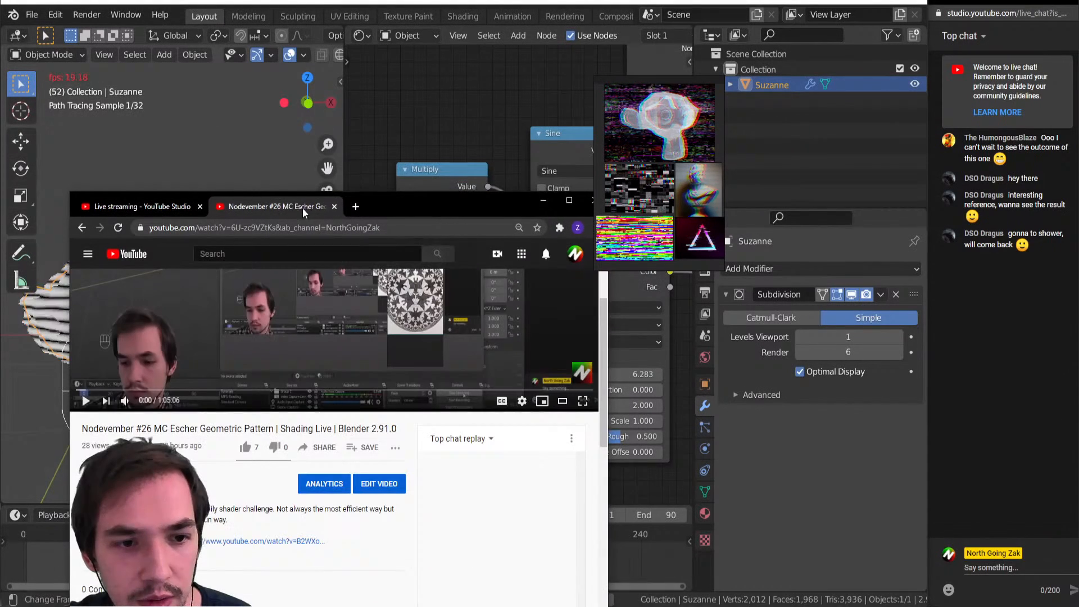
pyautogui.click(355, 207)
pyautogui.write('vh')
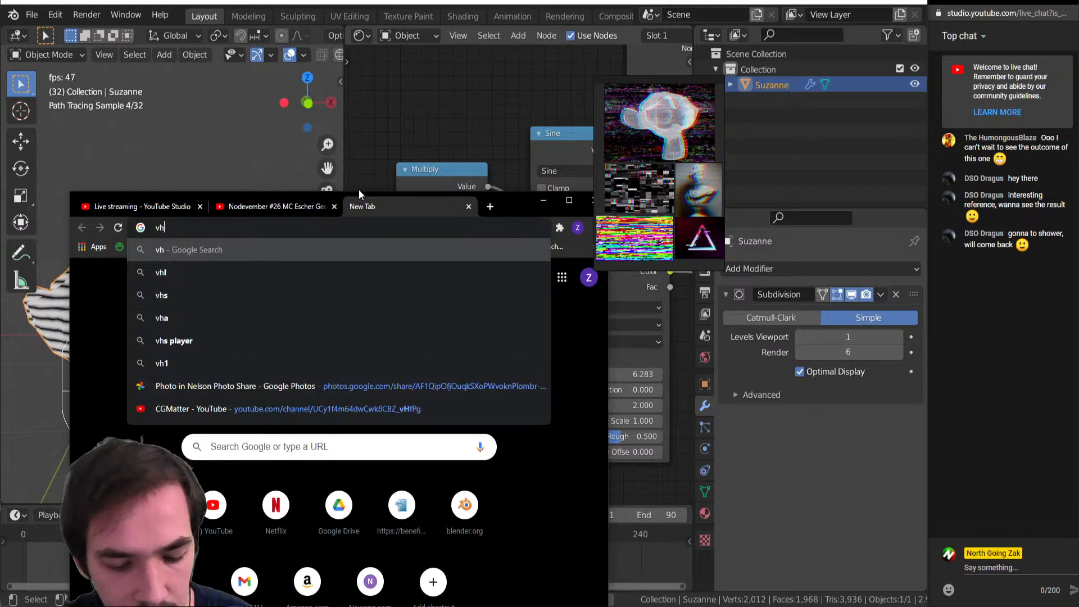
pyautogui.write('s scrolling')
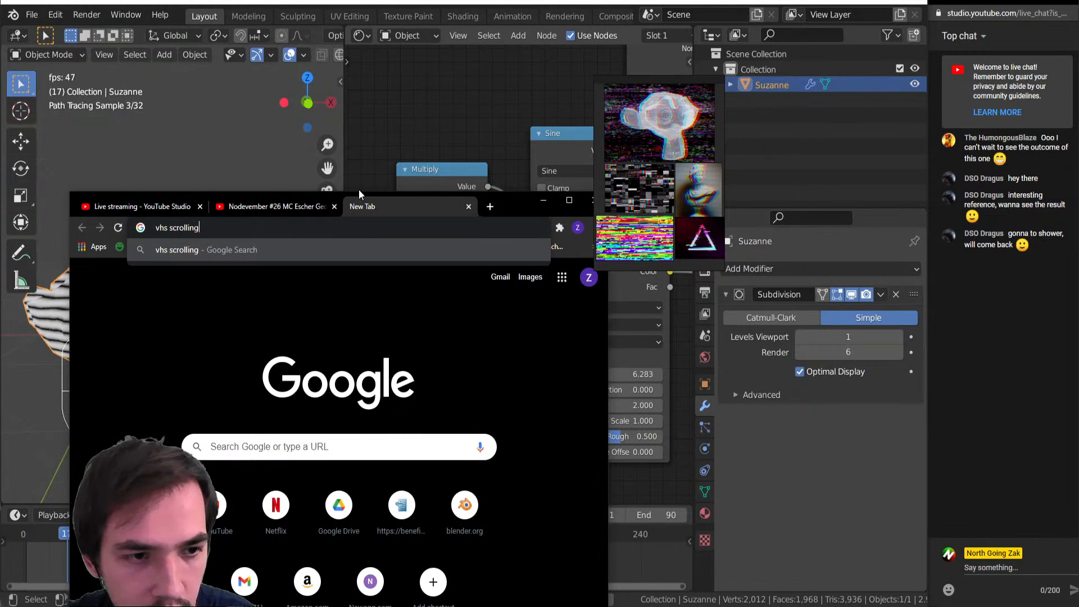
pyautogui.press('Return')
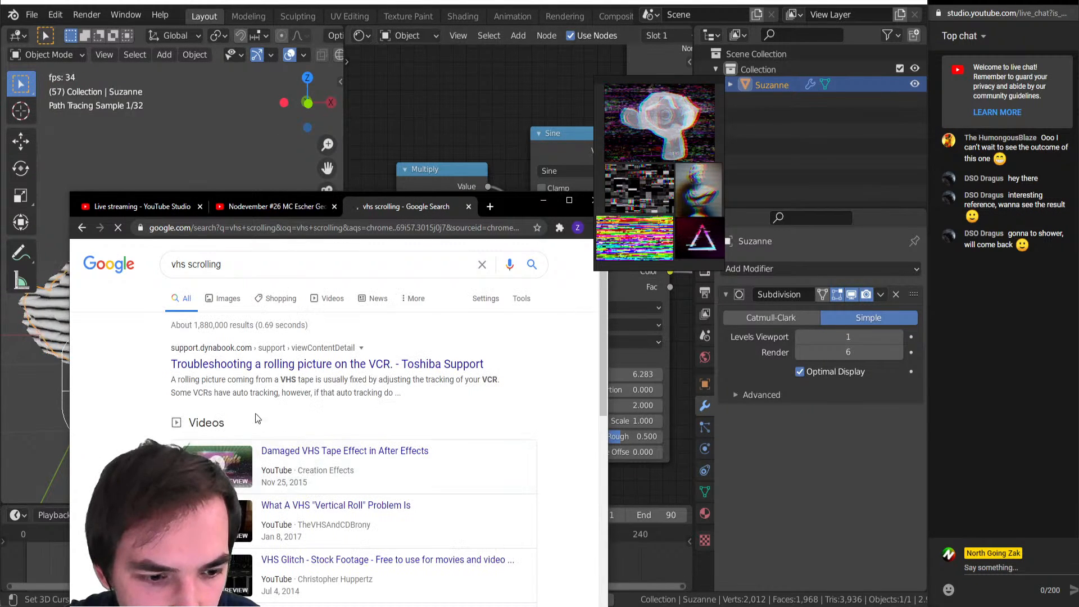
pyautogui.scroll(-1, 280, 435)
pyautogui.click(280, 392)
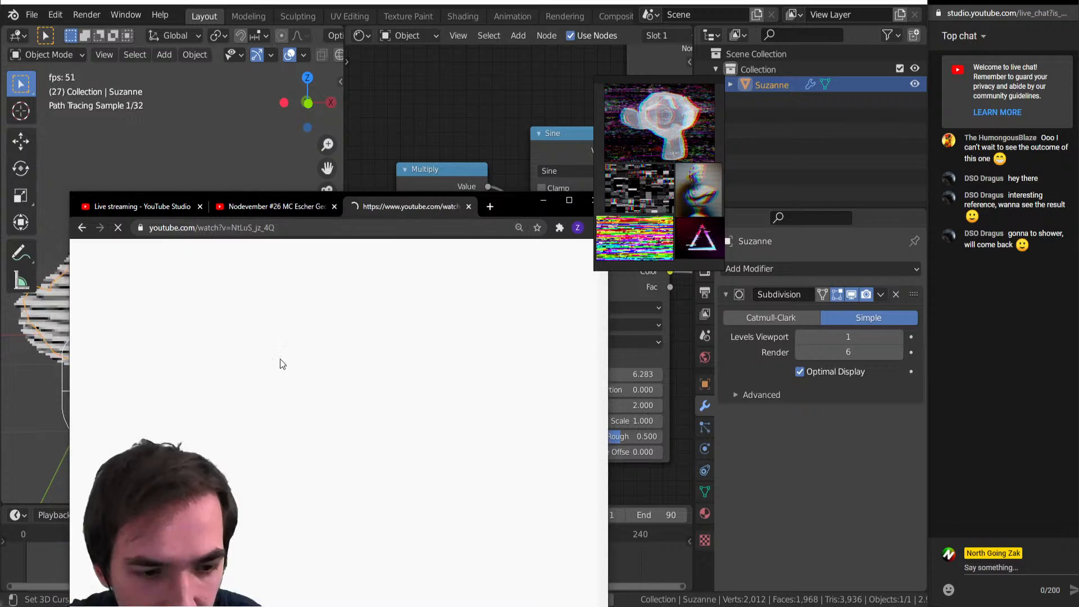
pyautogui.click(469, 206)
pyautogui.click(543, 200)
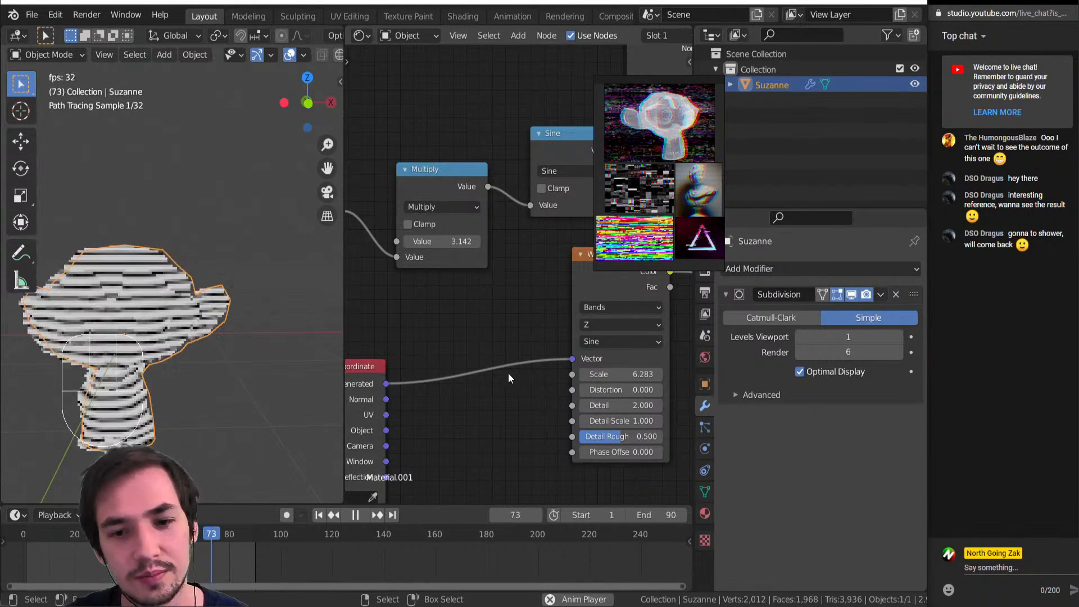
pyautogui.scroll(-2, 512, 337)
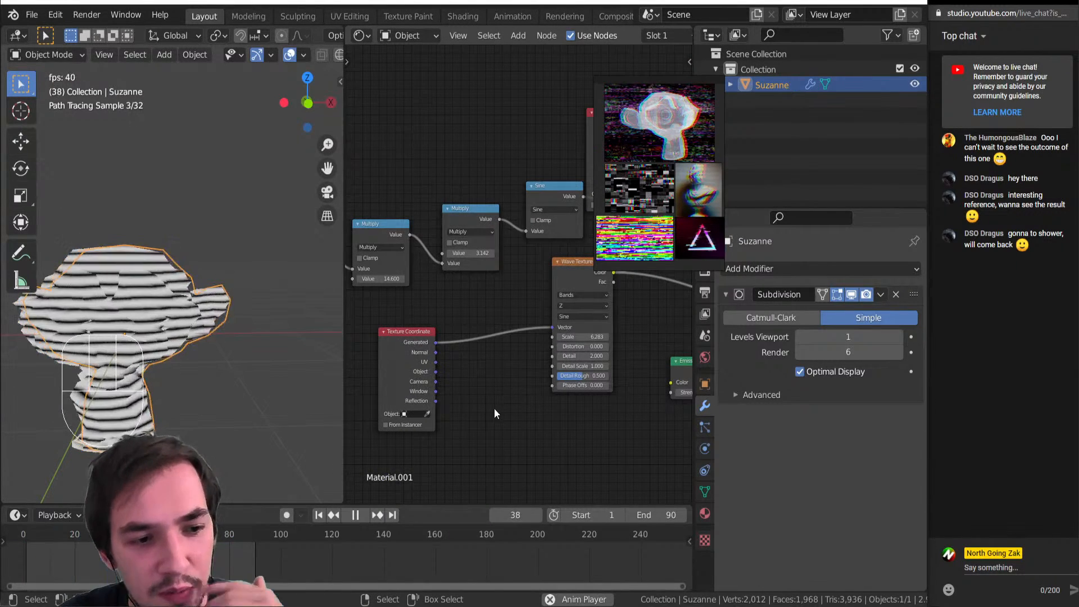
pyautogui.hotkey('shift', 'a')
pyautogui.moveTo(492, 407)
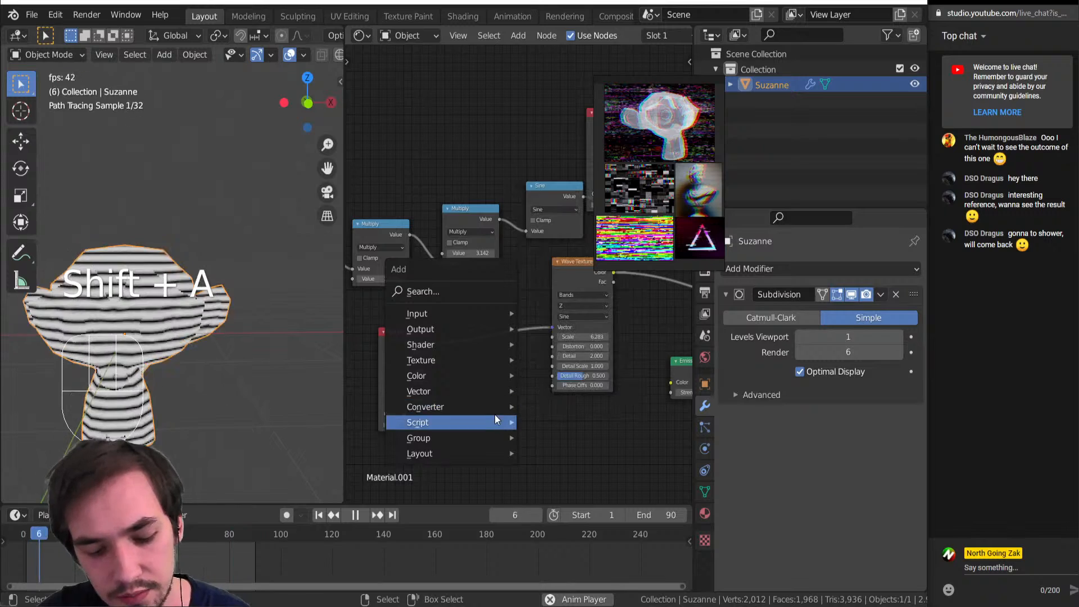
pyautogui.press('Escape')
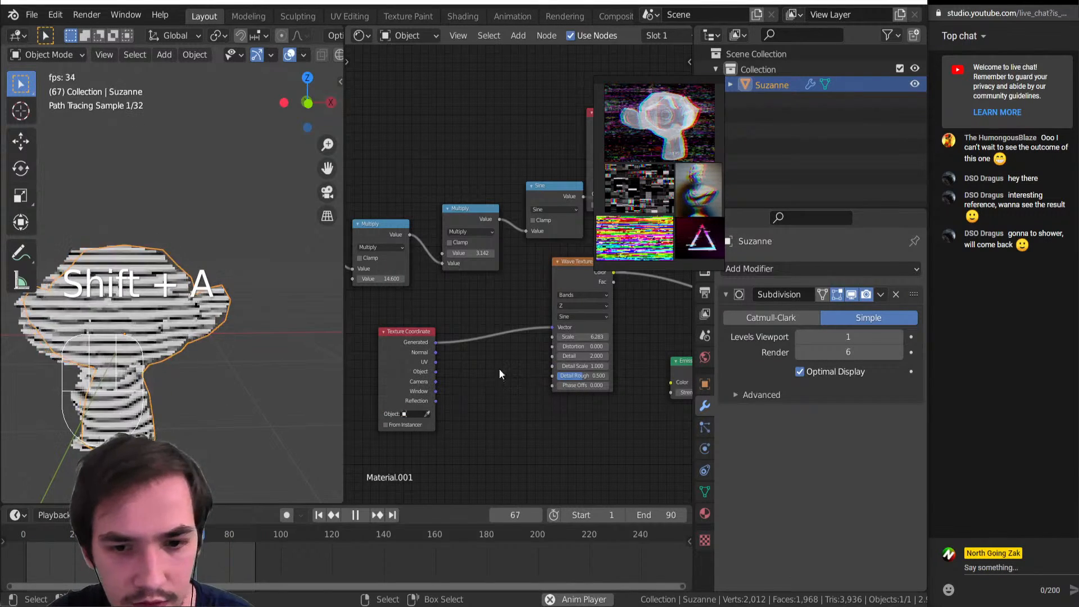
pyautogui.moveTo(499, 354)
pyautogui.mouseDown(button='middle')
pyautogui.moveTo(485, 371)
pyautogui.moveTo(503, 348)
pyautogui.mouseUp(button='middle')
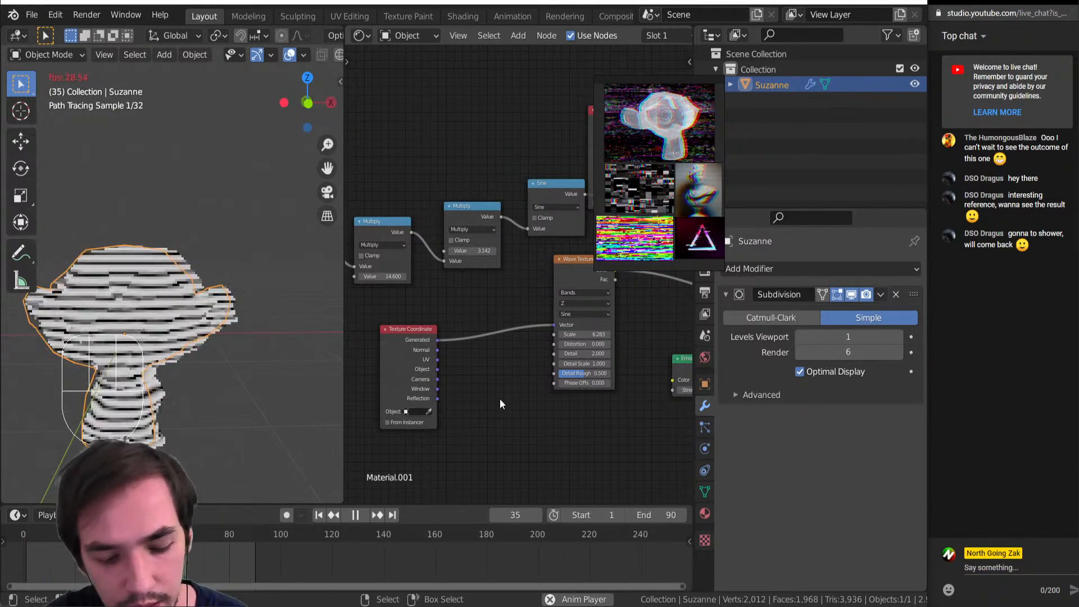
# Stop the animation, add a Noise Texture node below the Wave Texture, and preview its output on the mesh
pyautogui.hotkey('shift', 'a')
pyautogui.hotkey('shift', 'space')
pyautogui.hotkey('shift', 'a')
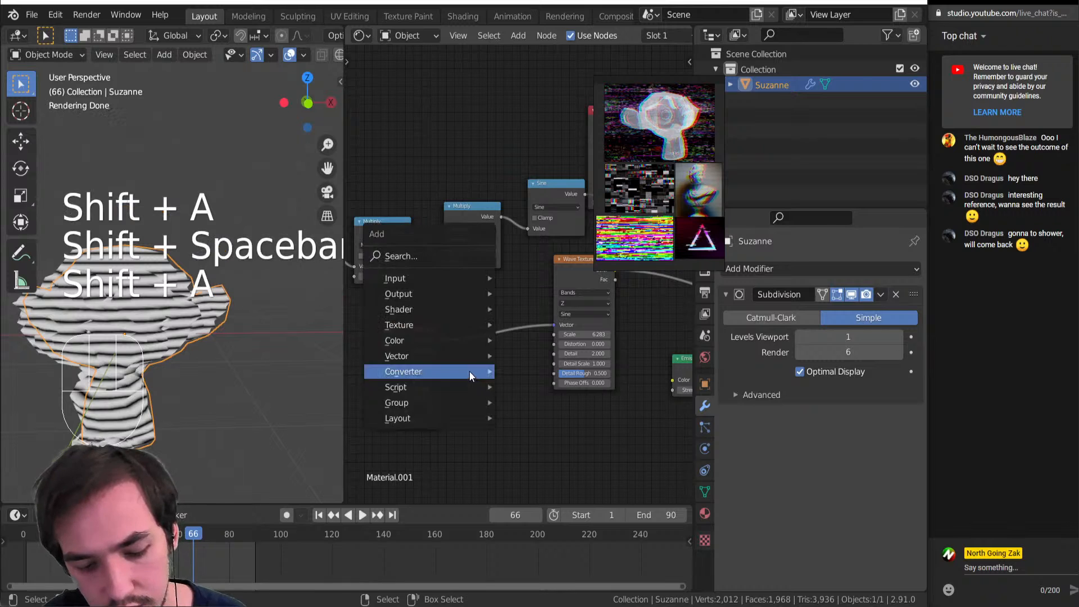
pyautogui.press('t')
pyautogui.press('n')
pyautogui.click(491, 424)
pyautogui.keyDown('ctrl'); pyautogui.keyDown('shift'); pyautogui.click(518, 434); pyautogui.keyUp('shift'); pyautogui.keyUp('ctrl')
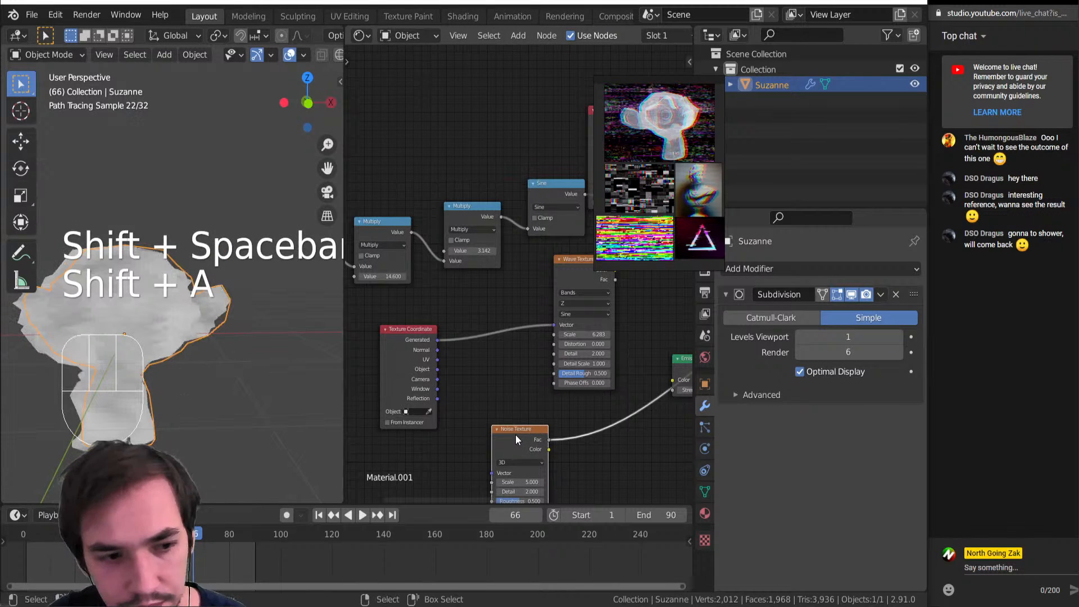
# Review the node chain and examine the glitched monkey in the reference image up close
pyautogui.moveTo(515, 434); pyautogui.dragTo(437, 385, button='middle')
pyautogui.scroll(-6, 493, 350)
pyautogui.scroll(1, 464, 381)
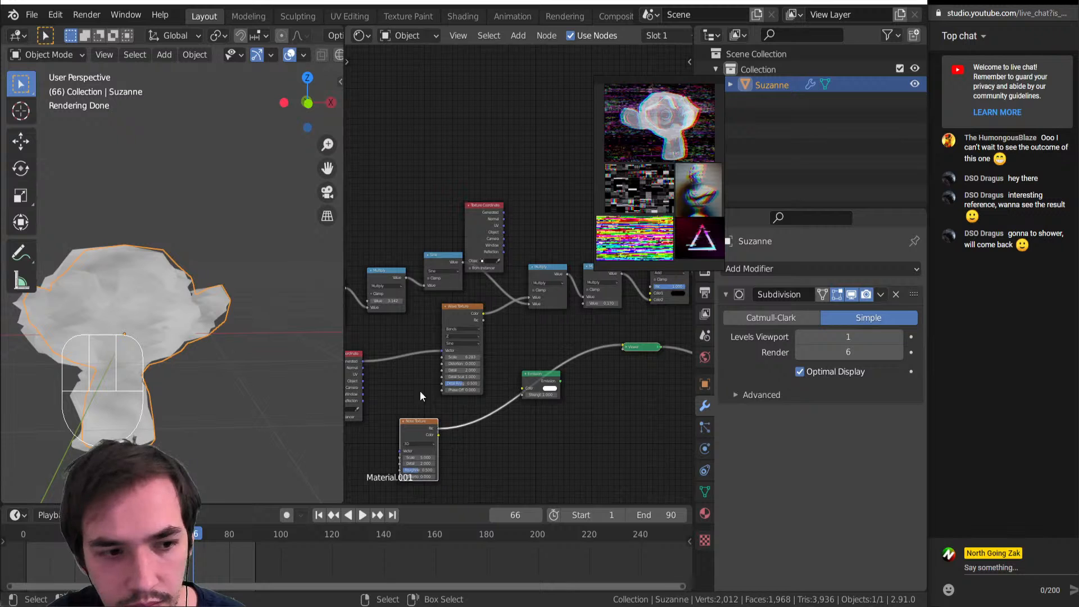
pyautogui.scroll(4, 655, 151)
pyautogui.moveTo(655, 151); pyautogui.dragTo(697, 242, button='middle')
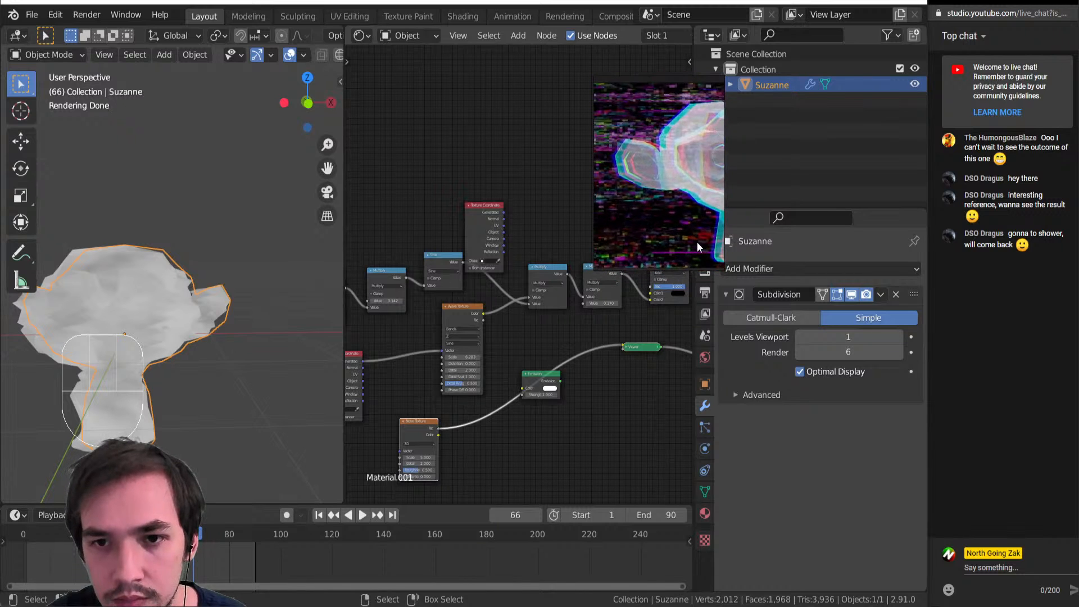
pyautogui.scroll(-3, 684, 219)
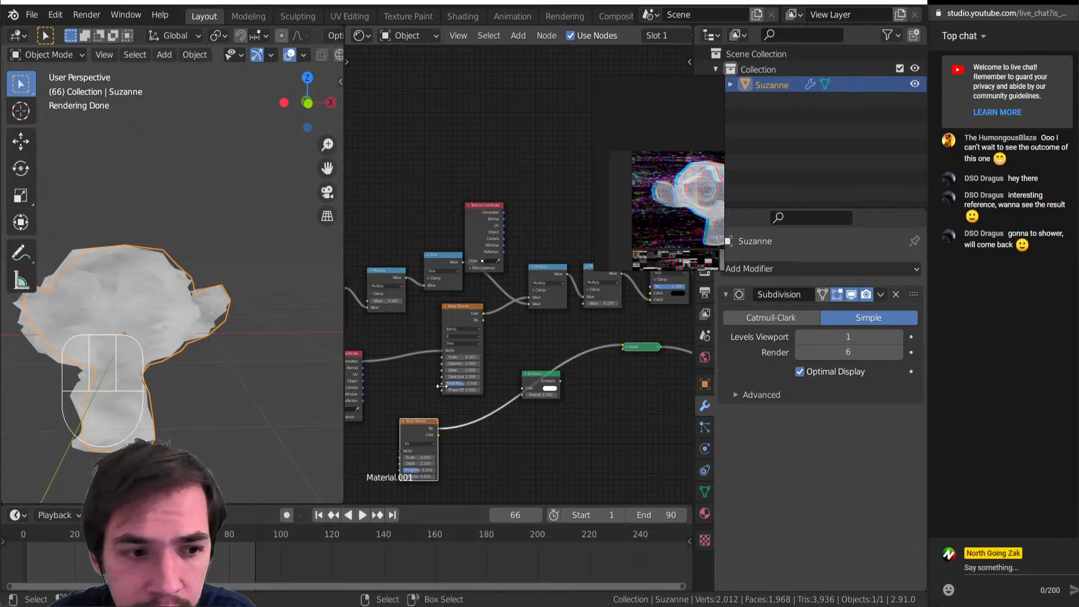
pyautogui.moveTo(482, 419); pyautogui.dragTo(540, 383, button='middle')
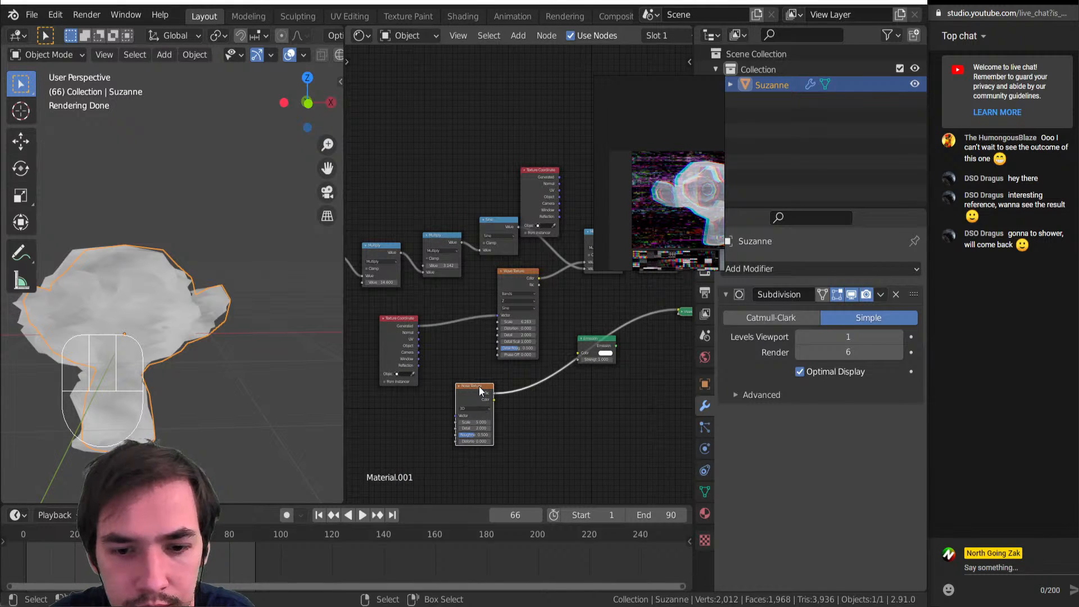
# Replace the Noise Texture node with a Voronoi Texture node below the Wave Texture
pyautogui.press('Delete')
pyautogui.click(556, 352)
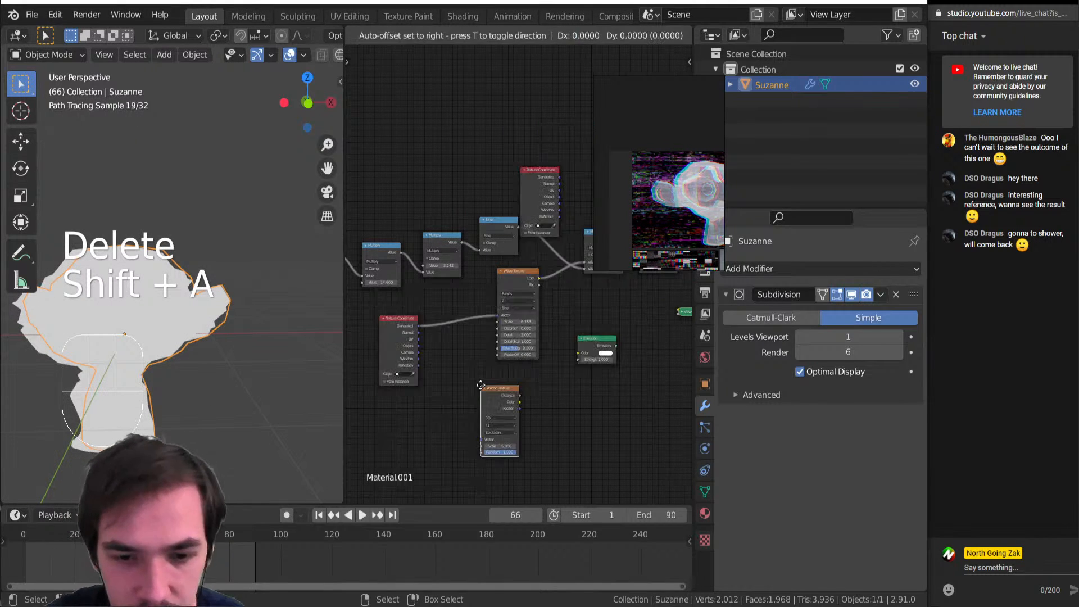
pyautogui.click(481, 394)
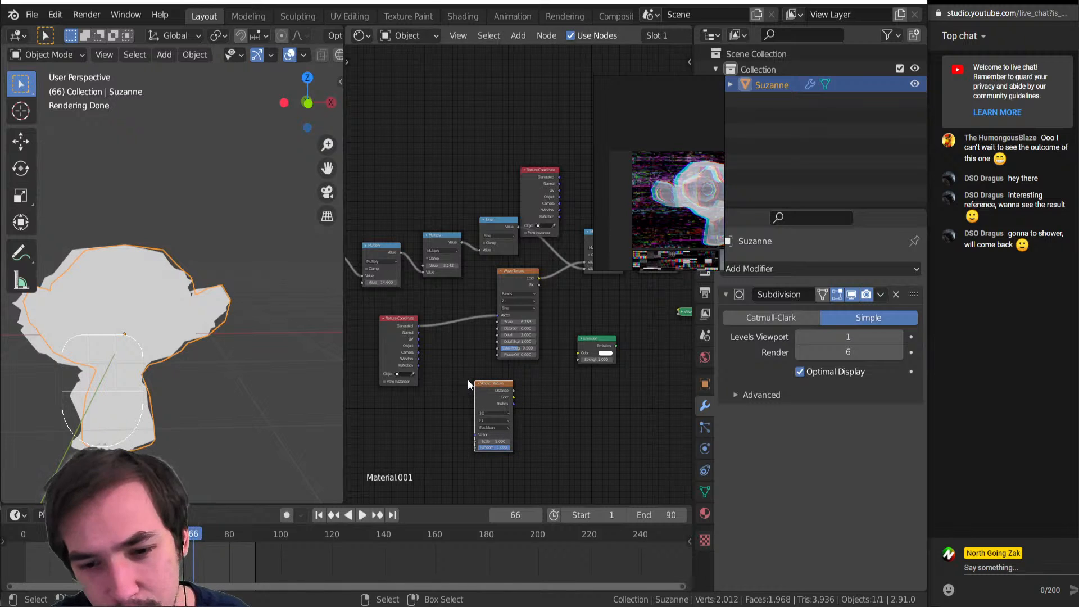
# Move the lower Texture Coordinate node further from the Wave Texture and delete the Voronoi Texture node
pyautogui.moveTo(403, 341); pyautogui.dragTo(362, 365)
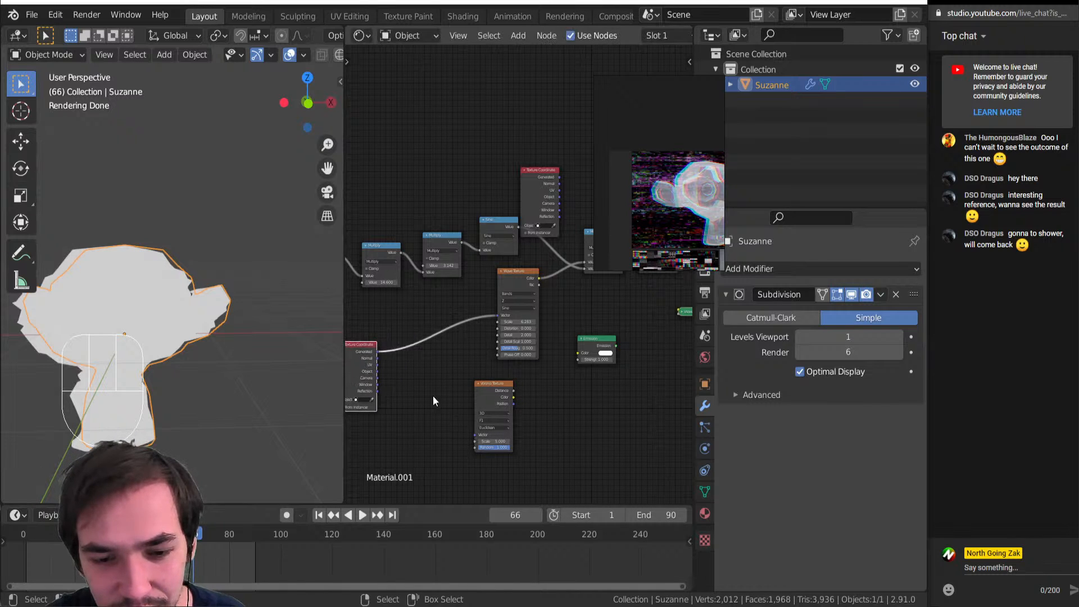
pyautogui.click(480, 387)
pyautogui.press('Delete')
# Insert a Vector Math node set to Add between the lower Texture Coordinate node and the Wave Texture
pyautogui.hotkey('shift', 'a')
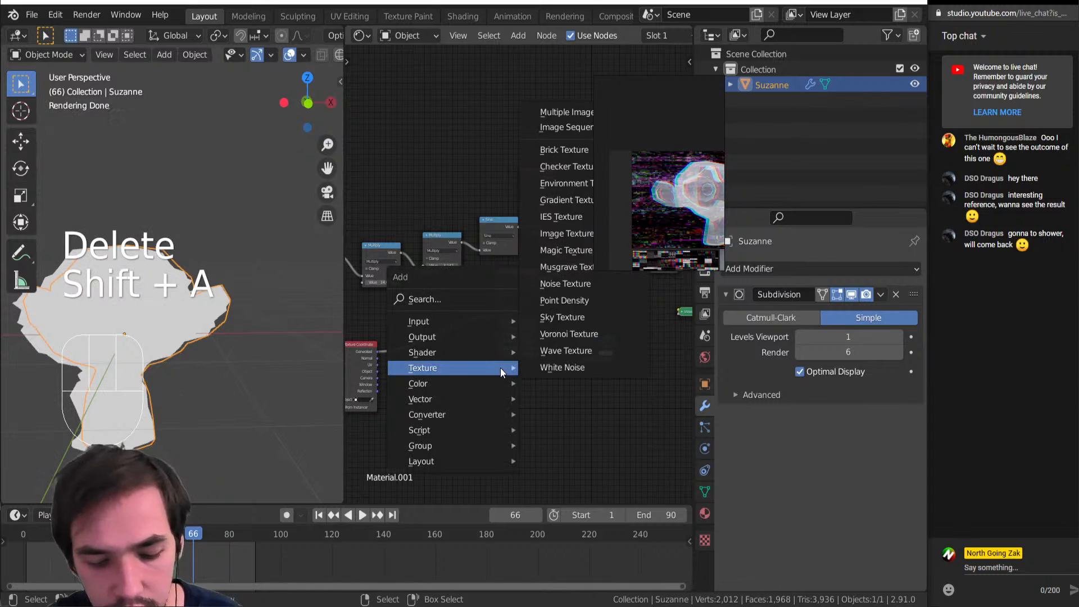
pyautogui.click(526, 396)
pyautogui.click(412, 319)
pyautogui.moveTo(434, 346); pyautogui.dragTo(430, 405)
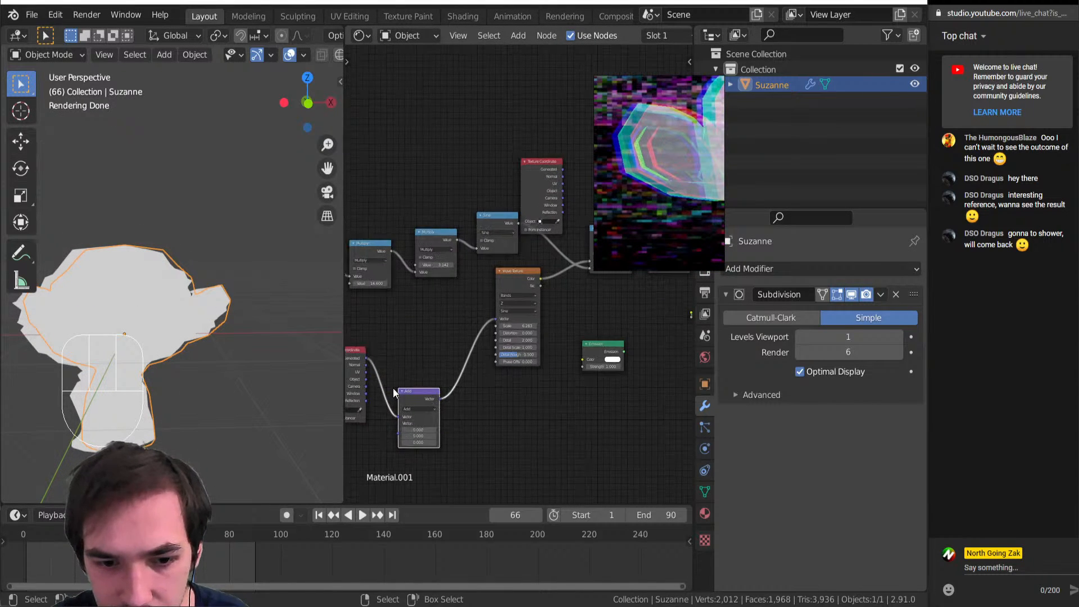
# Preview the vector Add node's output on the mesh from another angle and shift the node slightly away from Texture Coordinate
pyautogui.scroll(2, 477, 408)
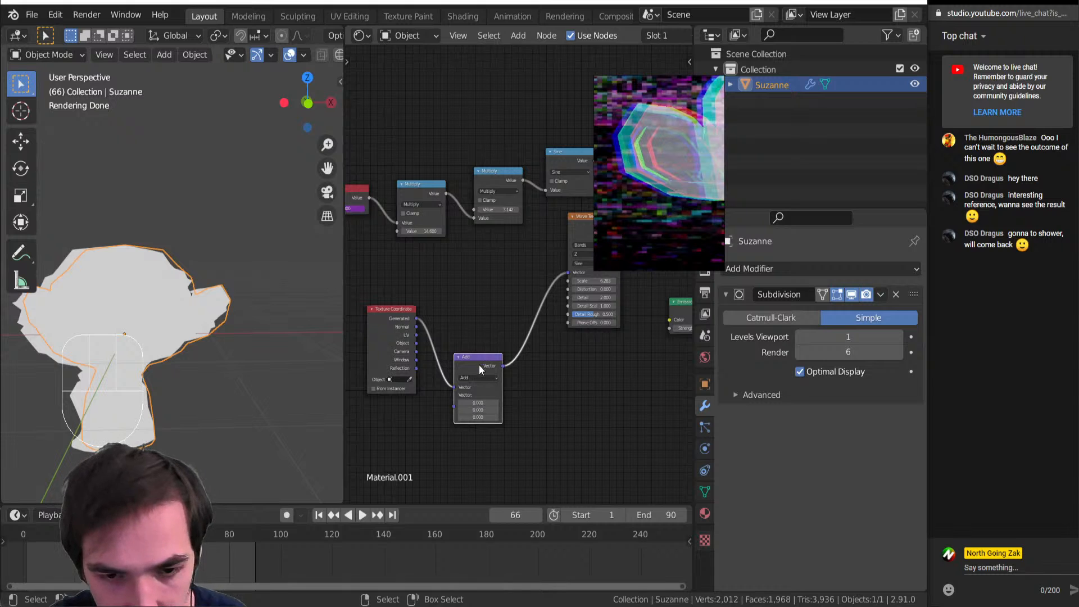
pyautogui.keyDown('ctrl'); pyautogui.keyDown('shift'); pyautogui.click(473, 364); pyautogui.keyUp('shift'); pyautogui.keyUp('ctrl')
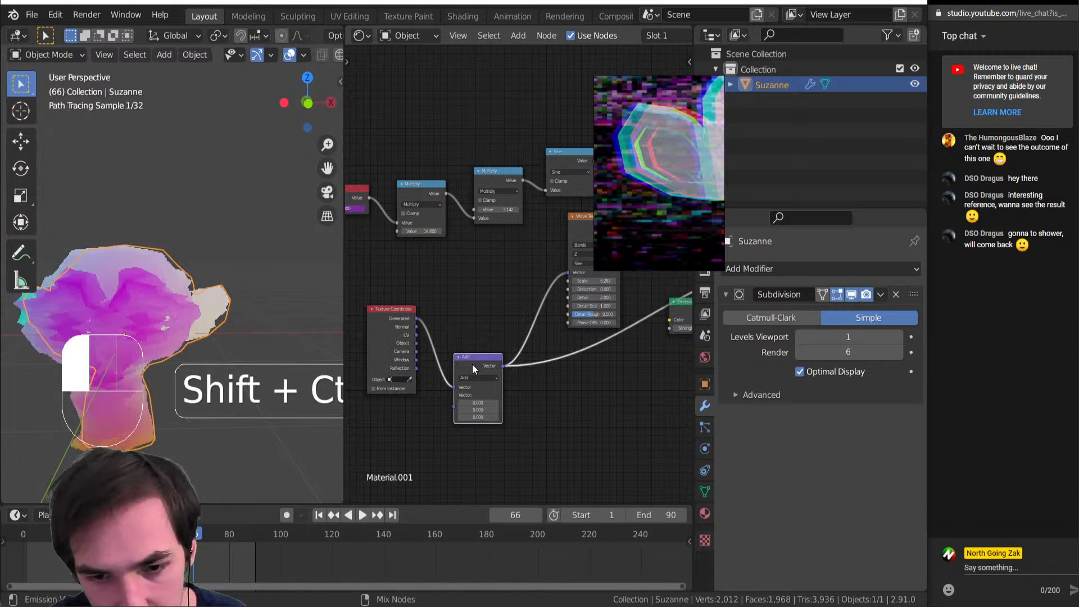
pyautogui.moveTo(197, 372); pyautogui.dragTo(268, 368, button='middle')
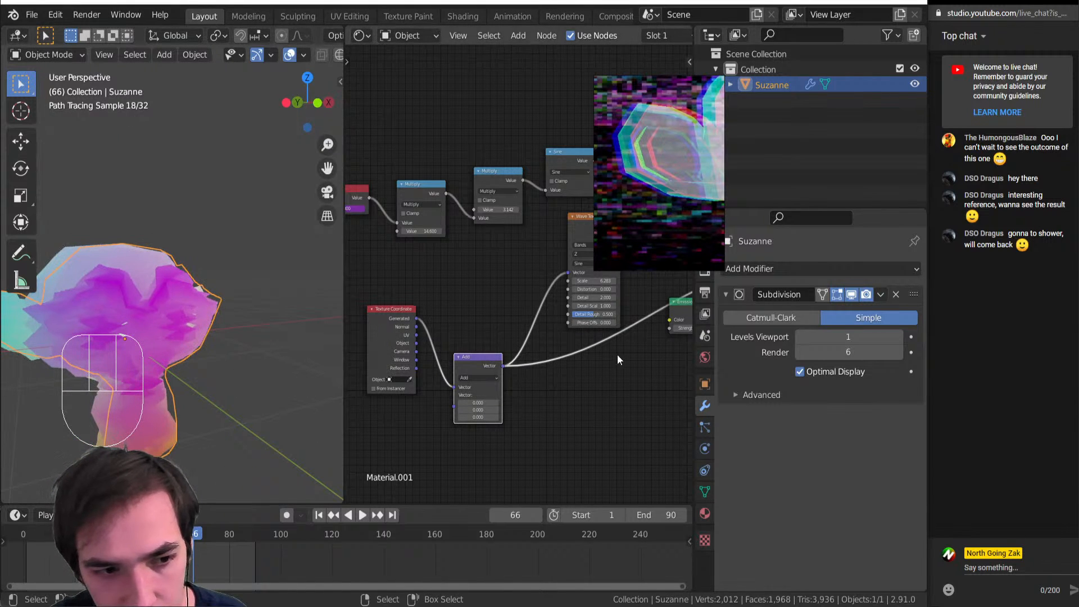
pyautogui.moveTo(465, 372); pyautogui.dragTo(483, 376)
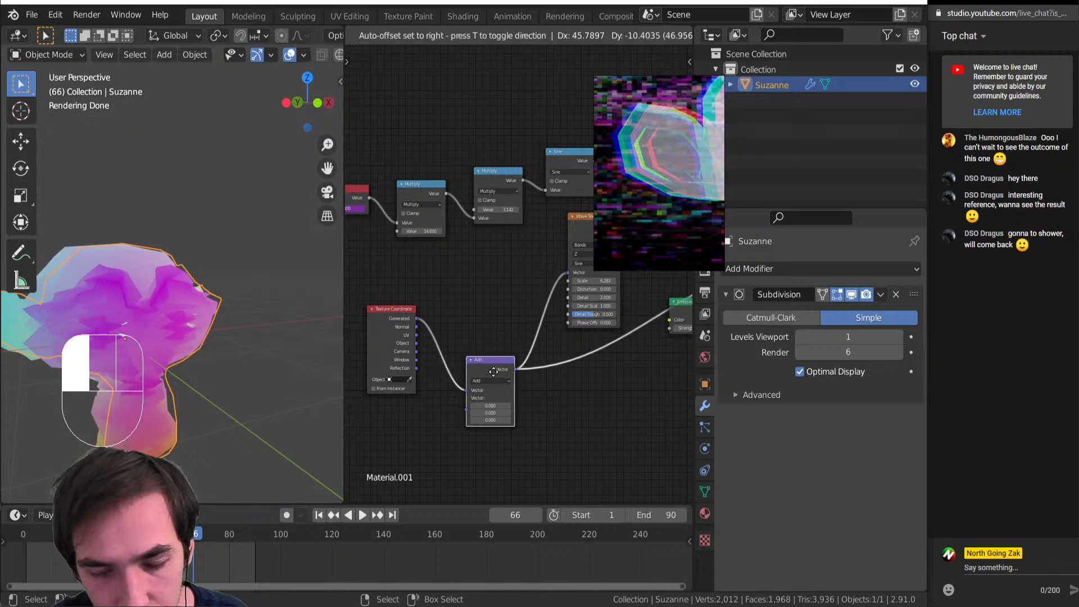
pyautogui.moveTo(518, 413); pyautogui.dragTo(541, 390, button='middle')
pyautogui.scroll(1, 556, 385)
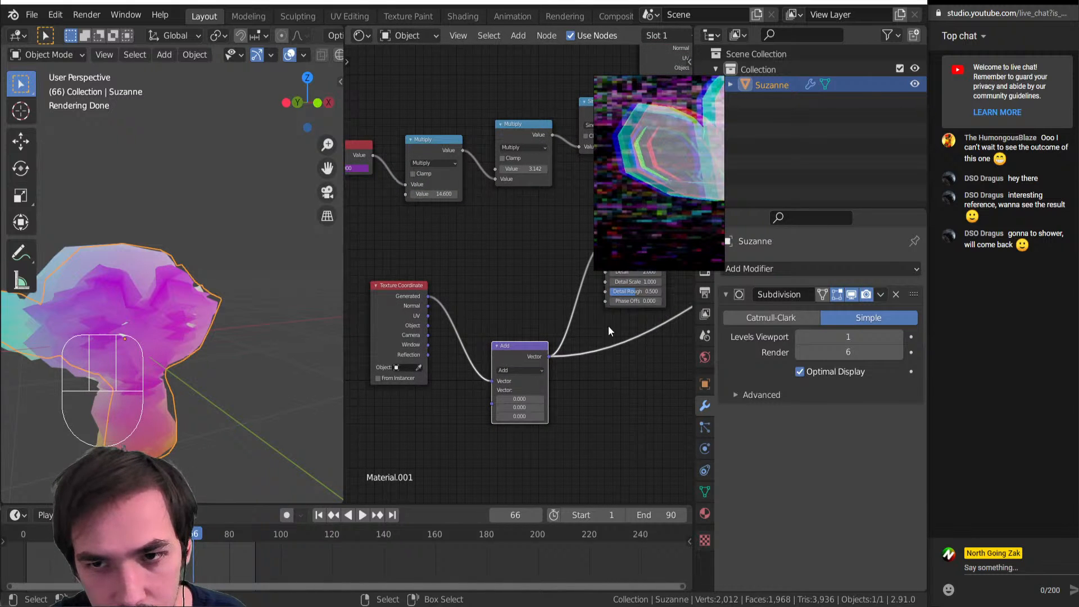
# Switch the Wave Texture node to a Noise Texture node
pyautogui.moveTo(168, 371); pyautogui.dragTo(46, 372, button='middle')
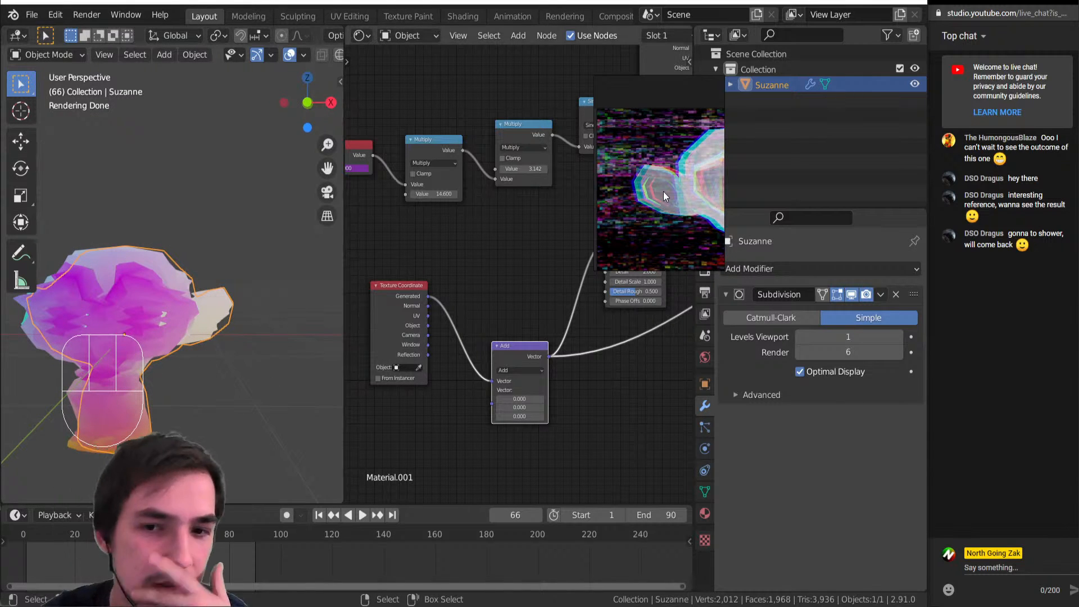
pyautogui.scroll(-3, 648, 206)
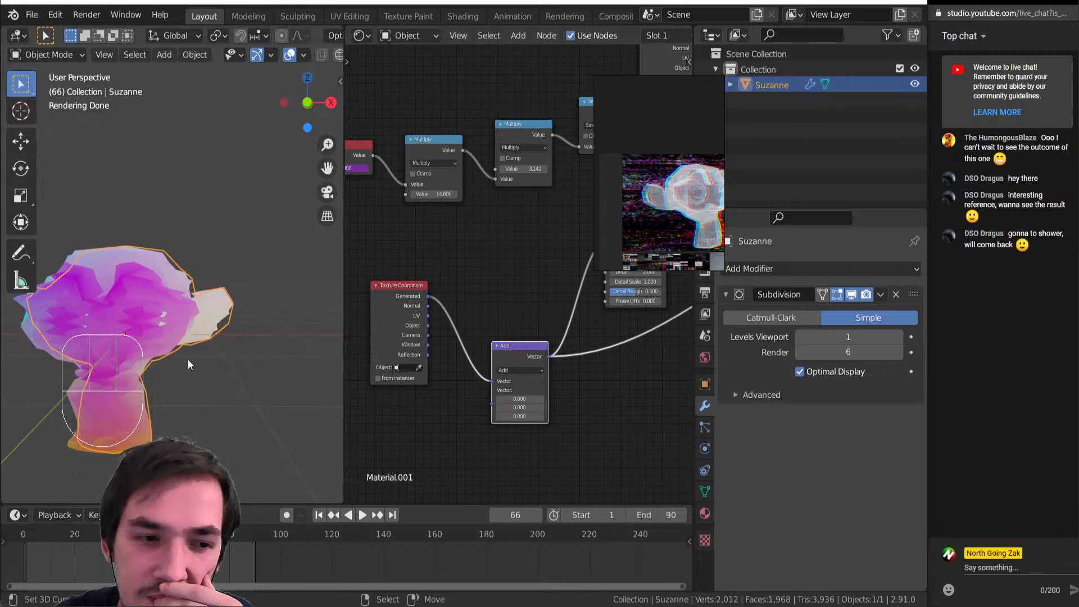
pyautogui.moveTo(187, 360); pyautogui.dragTo(189, 345, button='middle')
pyautogui.moveTo(560, 340); pyautogui.dragTo(428, 447, button='middle')
pyautogui.click(497, 307)
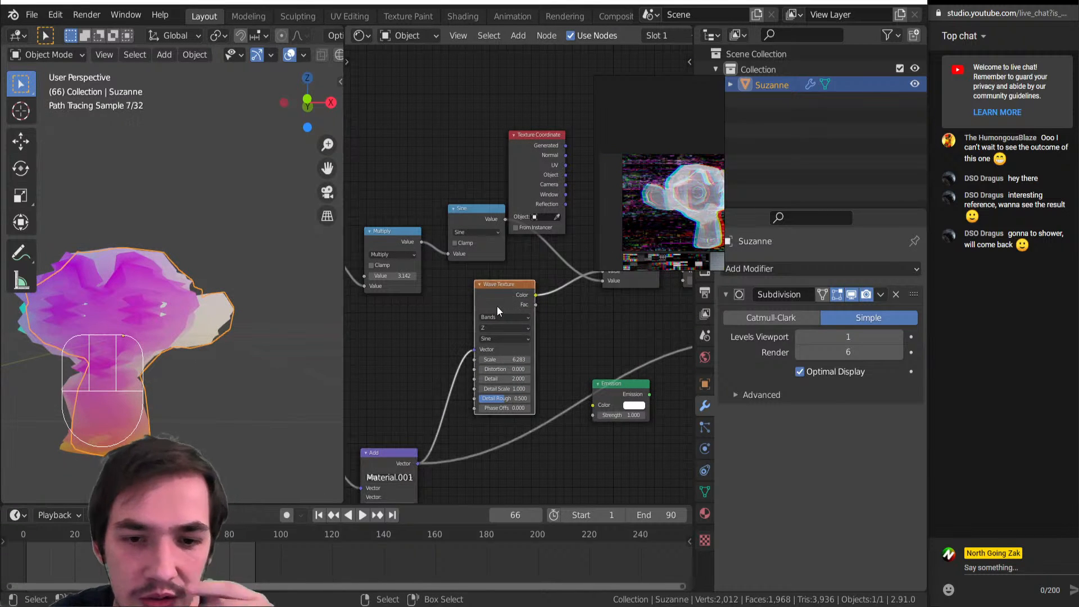
pyautogui.hotkey('shift', 's')
pyautogui.press('t')
pyautogui.press('n')
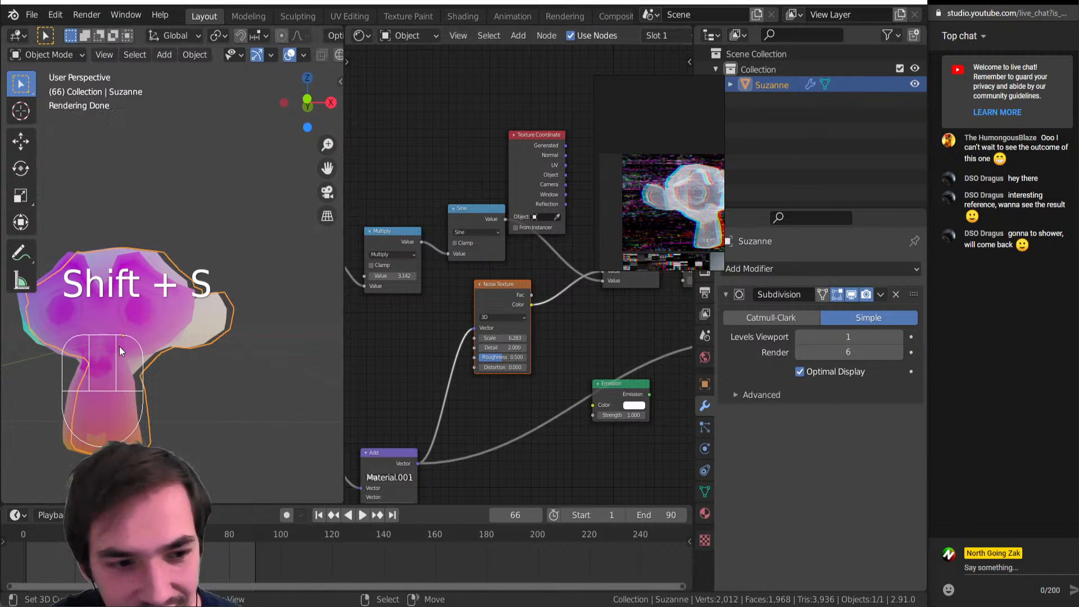
# Set the Noise Texture's scale to 19.383 and move the node away from the math node it feeds
pyautogui.moveTo(502, 338); pyautogui.dragTo(618, 337)
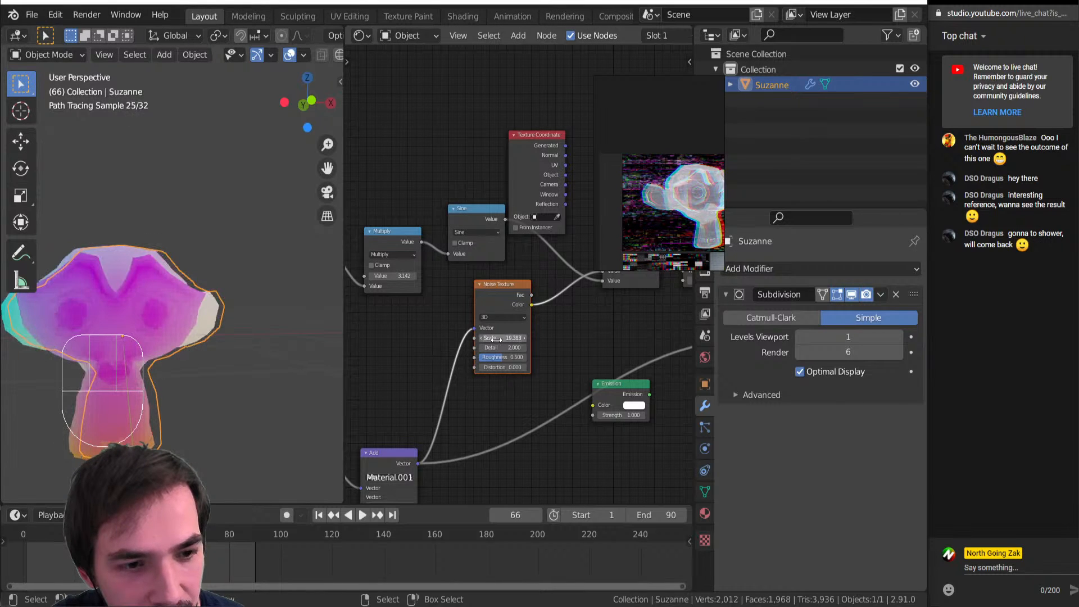
pyautogui.moveTo(112, 303); pyautogui.dragTo(66, 322, button='middle')
pyautogui.moveTo(506, 304); pyautogui.dragTo(426, 314)
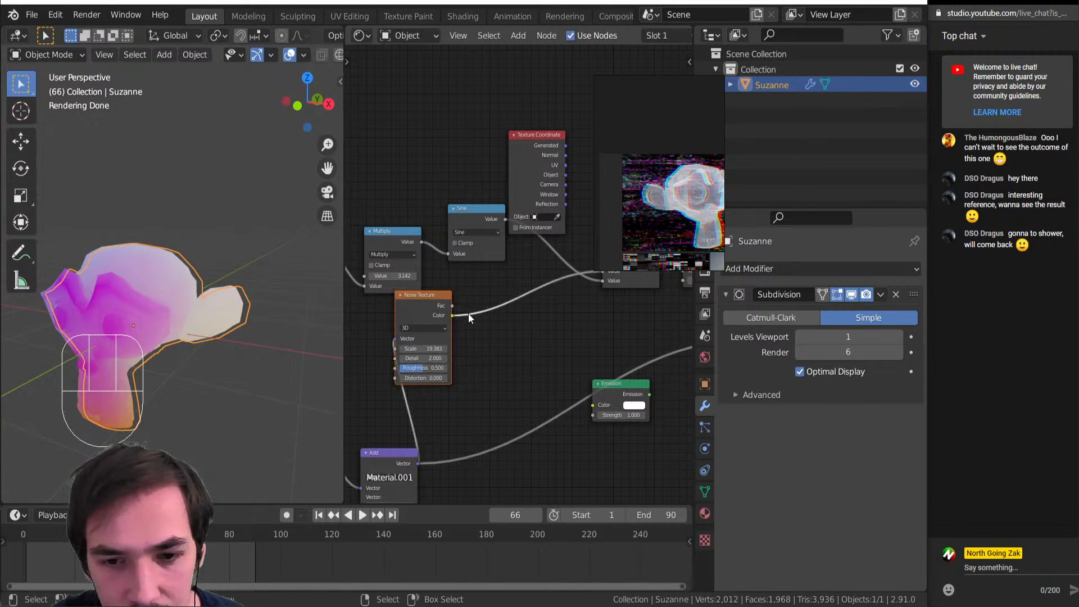
# Add a new Wave Texture node below the Noise Texture node
pyautogui.hotkey('shift', 'a')
pyautogui.click(488, 398)
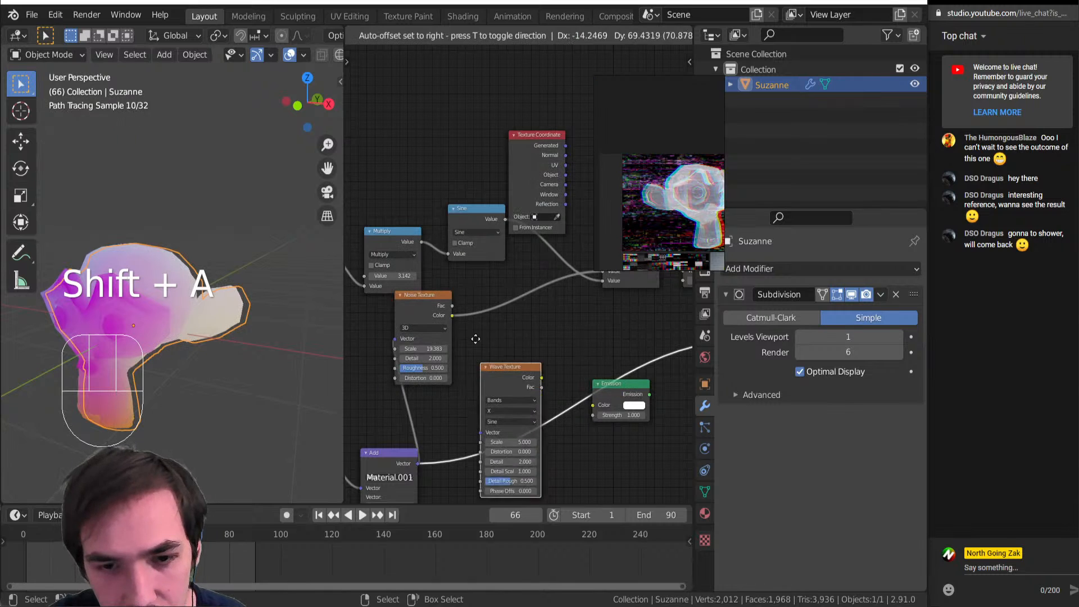
pyautogui.click(495, 470)
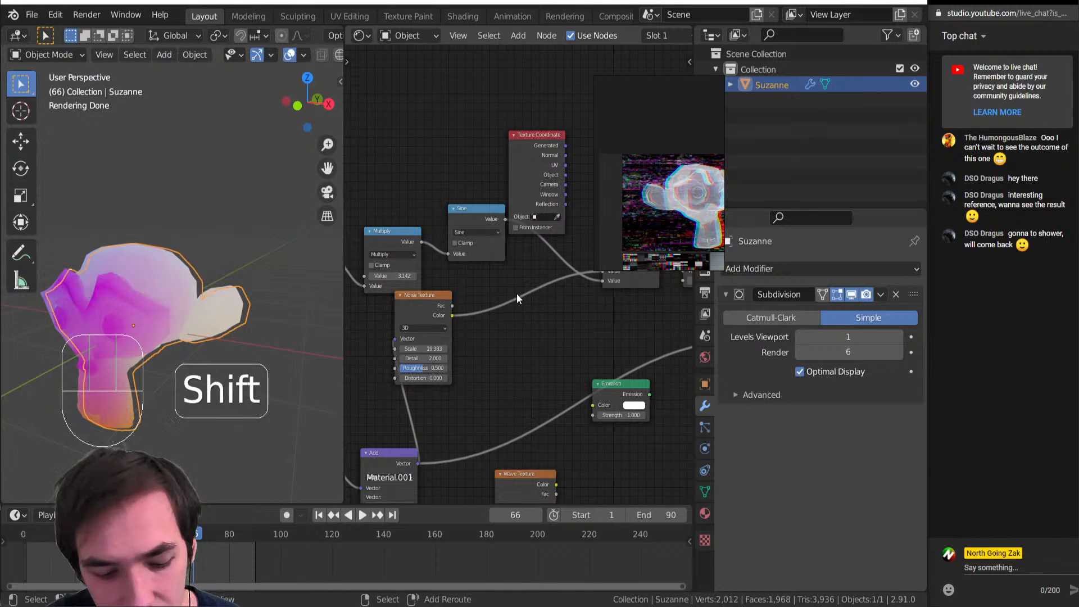
# Insert a MixRGB node set to Add on the Noise Texture's Color output link
pyautogui.hotkey('shift', 'a')
pyautogui.click(579, 393)
pyautogui.click(509, 273)
pyautogui.click(534, 300)
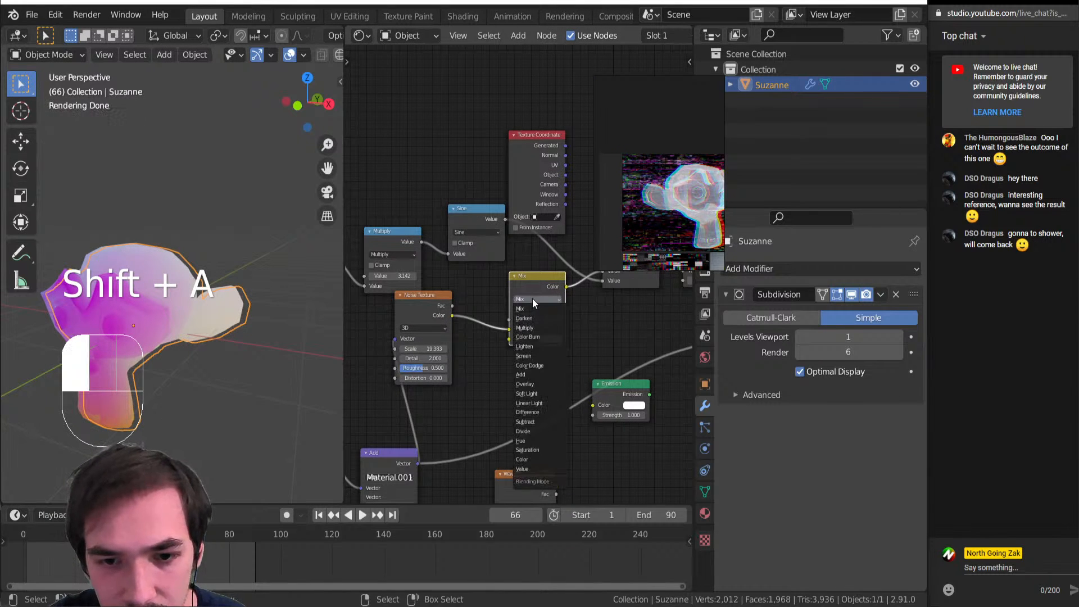
pyautogui.click(534, 374)
# Connect the Wave Texture's Color to the mix node's Color2 and set the blend mode to Multiply
pyautogui.keyDown('shift'); pyautogui.scroll(-2, 534, 453); pyautogui.keyUp('shift')
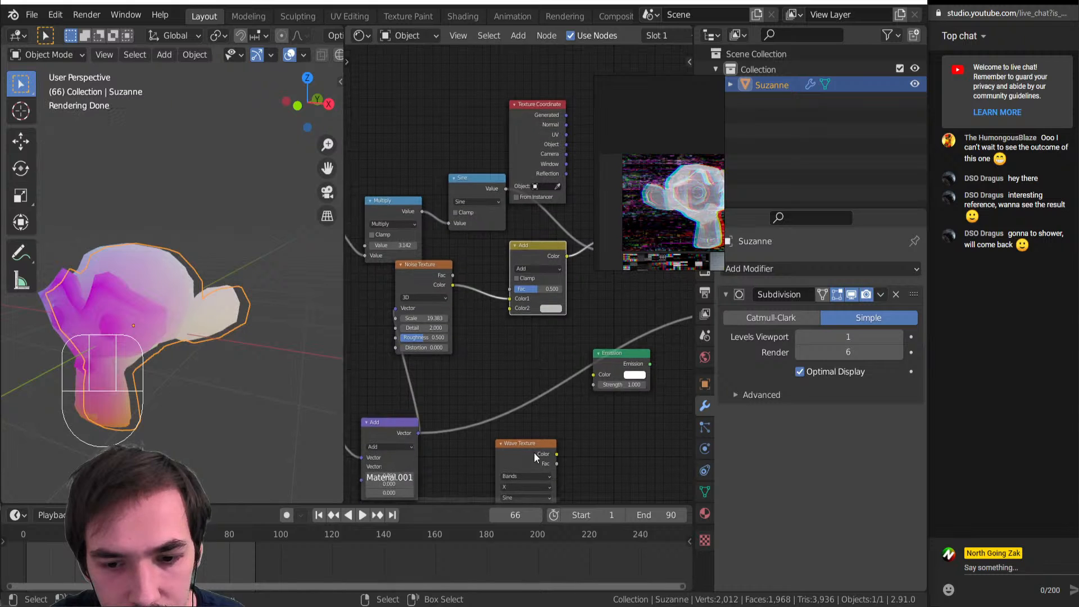
pyautogui.moveTo(558, 454); pyautogui.dragTo(509, 308)
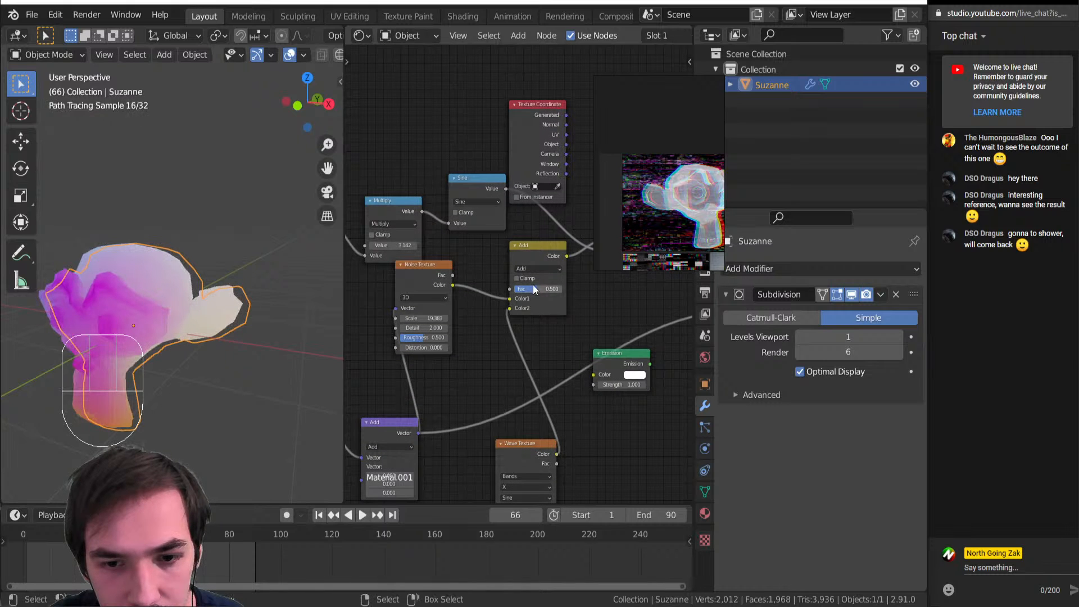
pyautogui.click(537, 269)
pyautogui.click(539, 393)
# Move the Wave Texture node beneath the vector Add node and raise the Multiply mix node's factor
pyautogui.keyDown('shift'); pyautogui.scroll(-3, 540, 393); pyautogui.keyUp('shift')
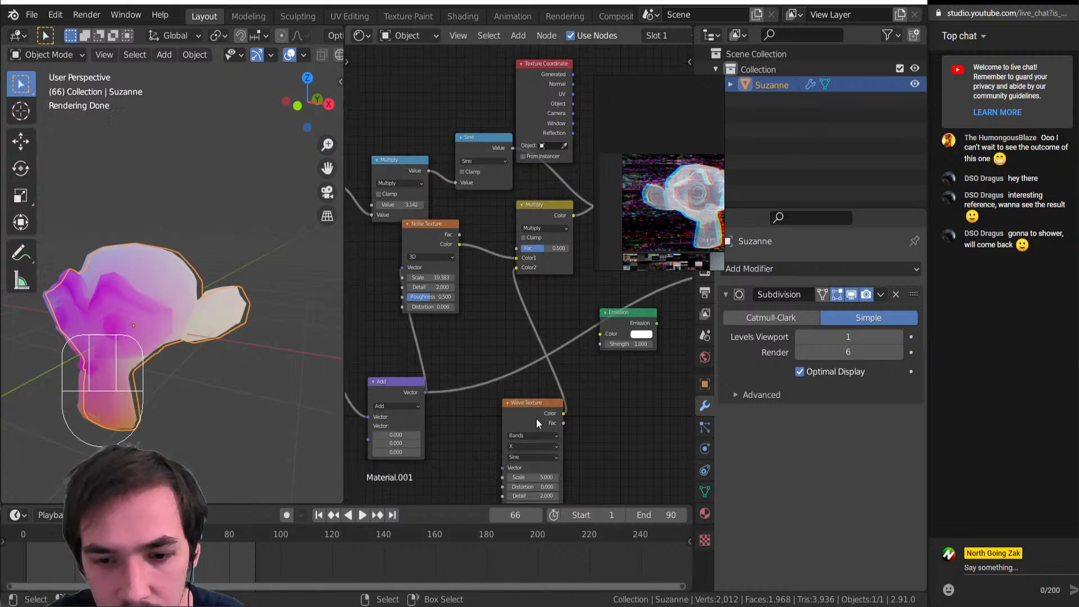
pyautogui.moveTo(537, 418); pyautogui.dragTo(457, 430)
pyautogui.moveTo(536, 248); pyautogui.dragTo(568, 248)
pyautogui.moveTo(122, 395); pyautogui.dragTo(151, 369, button='middle')
pyautogui.moveTo(506, 402); pyautogui.dragTo(581, 251, button='middle')
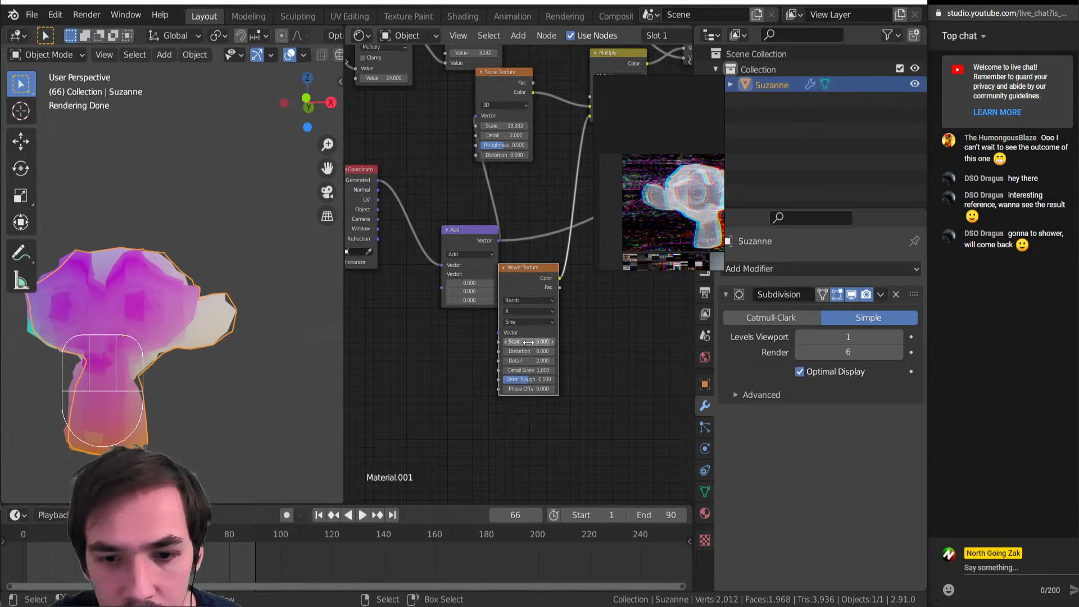
# Set the Wave Texture's scale to 157.800 while previewing the effect in animation playback
pyautogui.moveTo(528, 342); pyautogui.dragTo(697, 341)
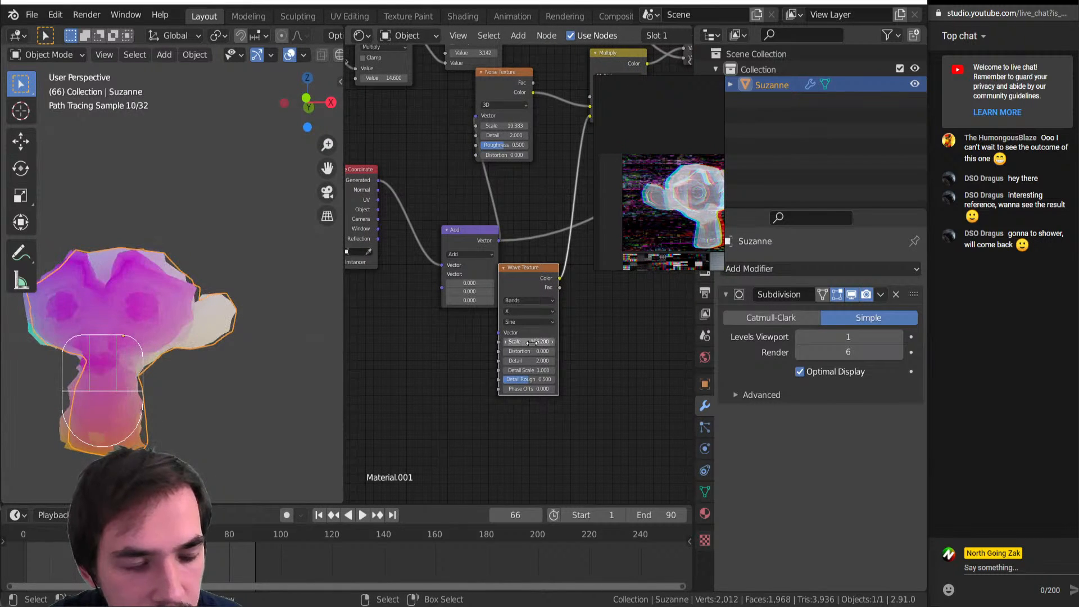
pyautogui.moveTo(545, 337); pyautogui.dragTo(548, 337)
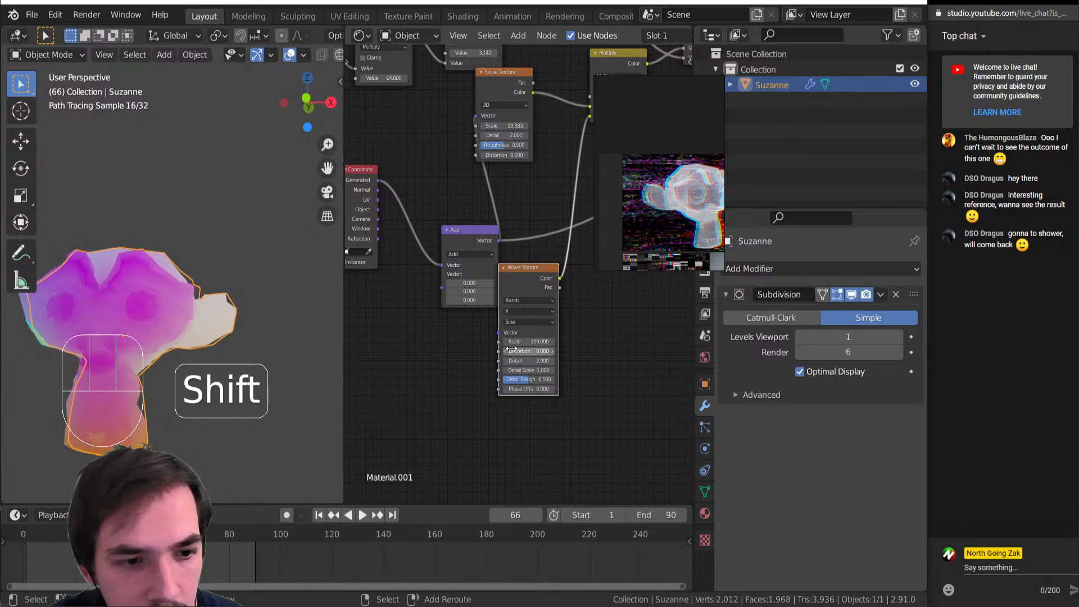
pyautogui.hotkey('shift', 'space')
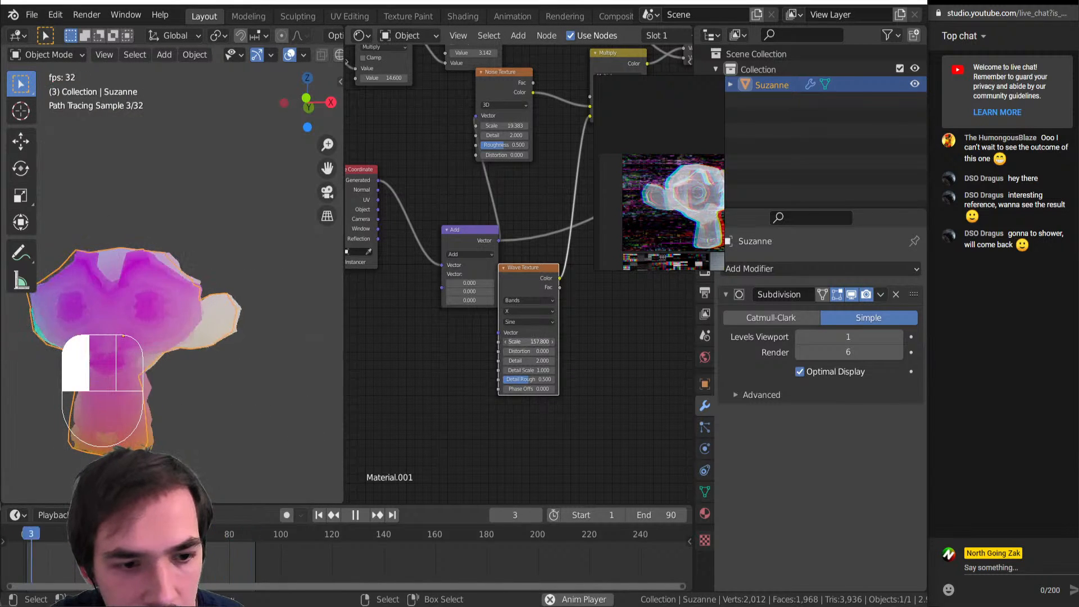
pyautogui.moveTo(513, 342); pyautogui.dragTo(556, 342)
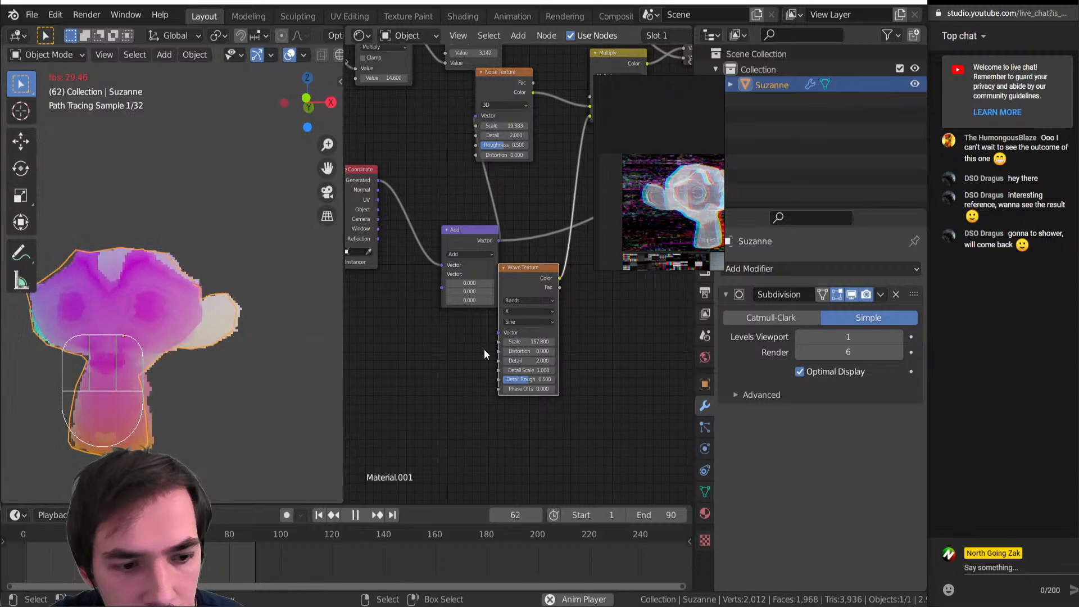
pyautogui.hotkey('shift', 'space')
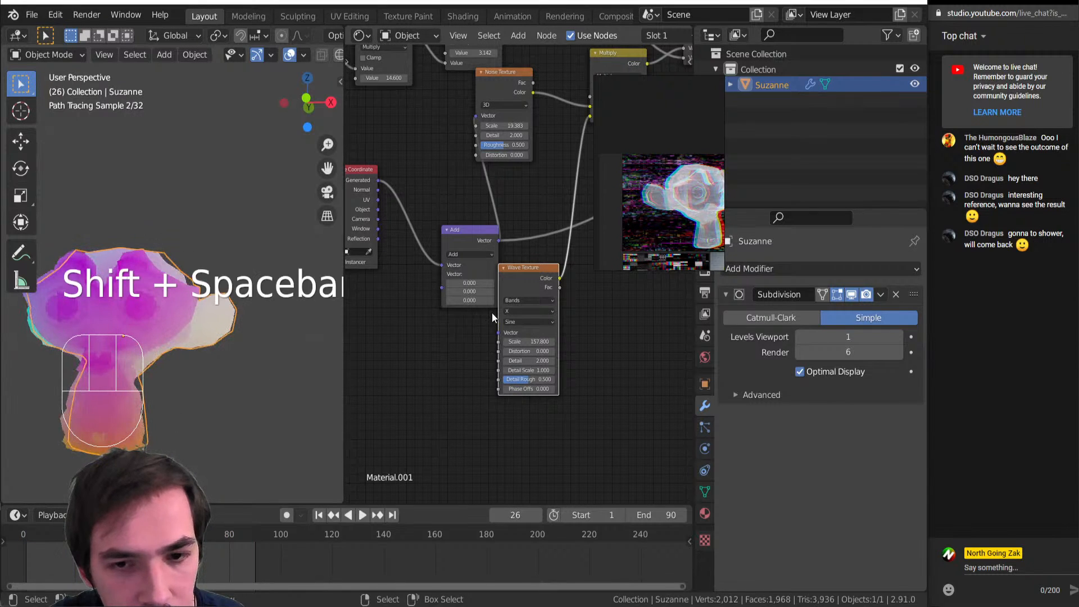
# Connect the vector Add output to the Wave Texture's Vector input and move Texture Coordinate further from the Add node
pyautogui.scroll(-2, 491, 313)
pyautogui.moveTo(537, 309)
pyautogui.mouseDown()
pyautogui.moveTo(502, 300)
pyautogui.moveTo(549, 378)
pyautogui.mouseUp()
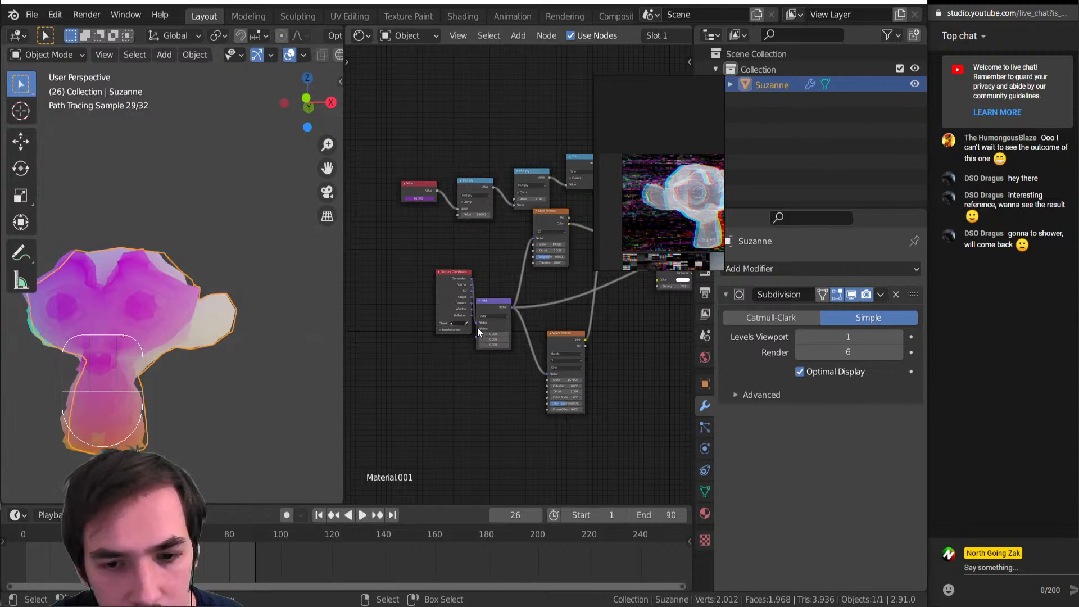
pyautogui.moveTo(472, 329); pyautogui.dragTo(410, 329)
pyautogui.scroll(3, 458, 390)
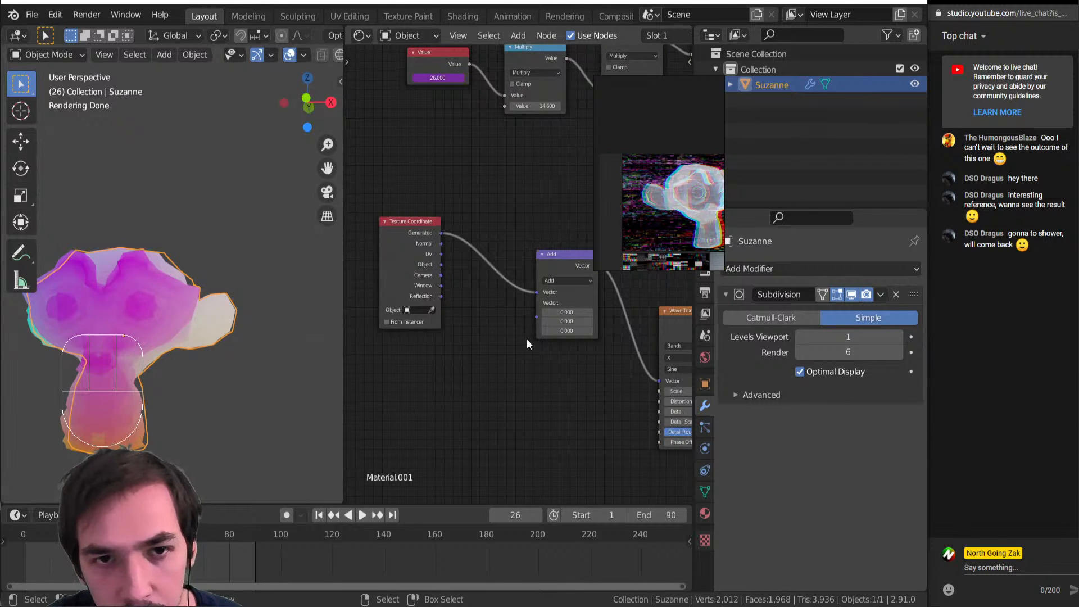
# Try driving the vector Add node's second input directly with the Value node, play the animation, and disconnect the link
pyautogui.press('Home')
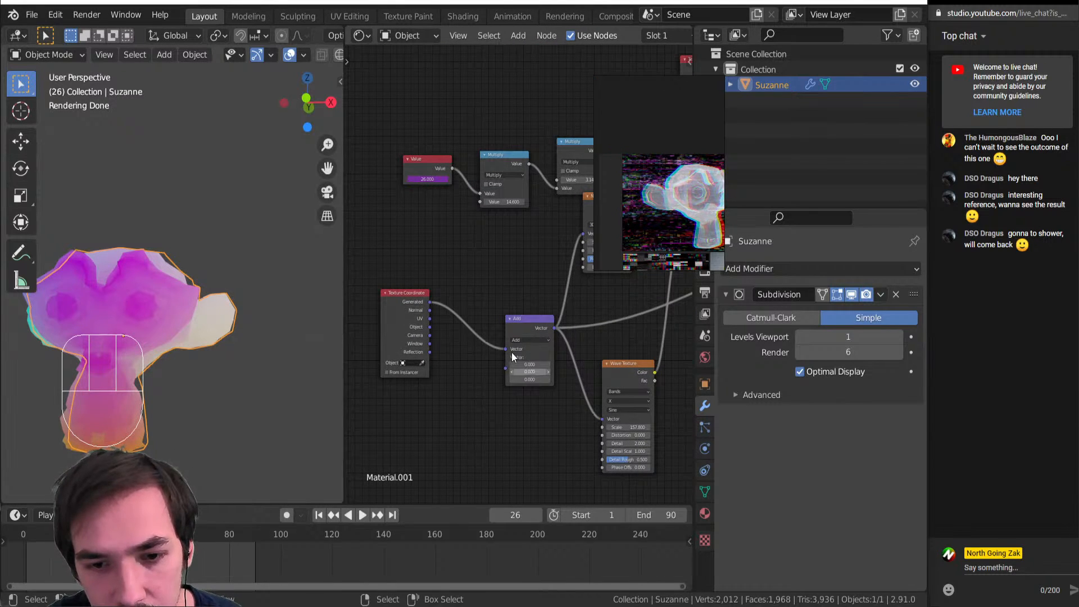
pyautogui.scroll(1, 427, 134)
pyautogui.moveTo(434, 141); pyautogui.dragTo(501, 392)
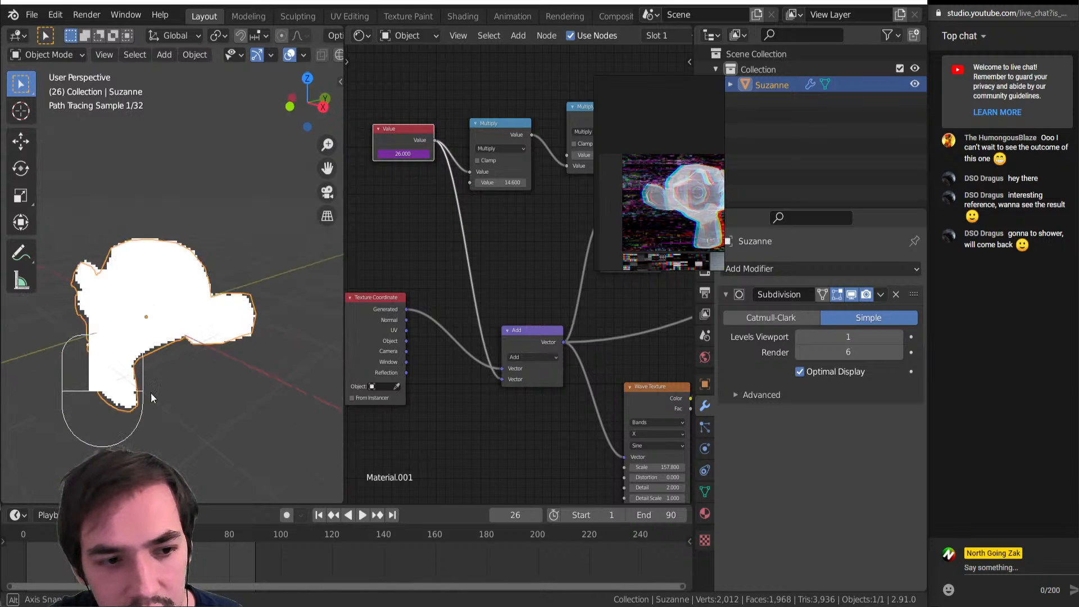
pyautogui.press('shift')
pyautogui.hotkey('shift', 'space')
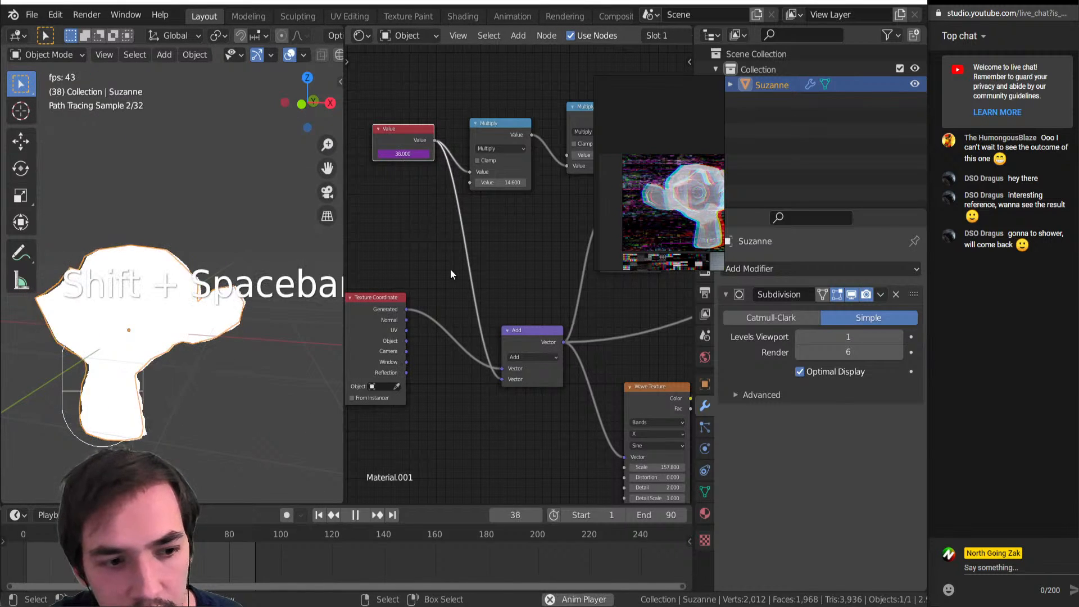
pyautogui.hotkey('shift', 'space')
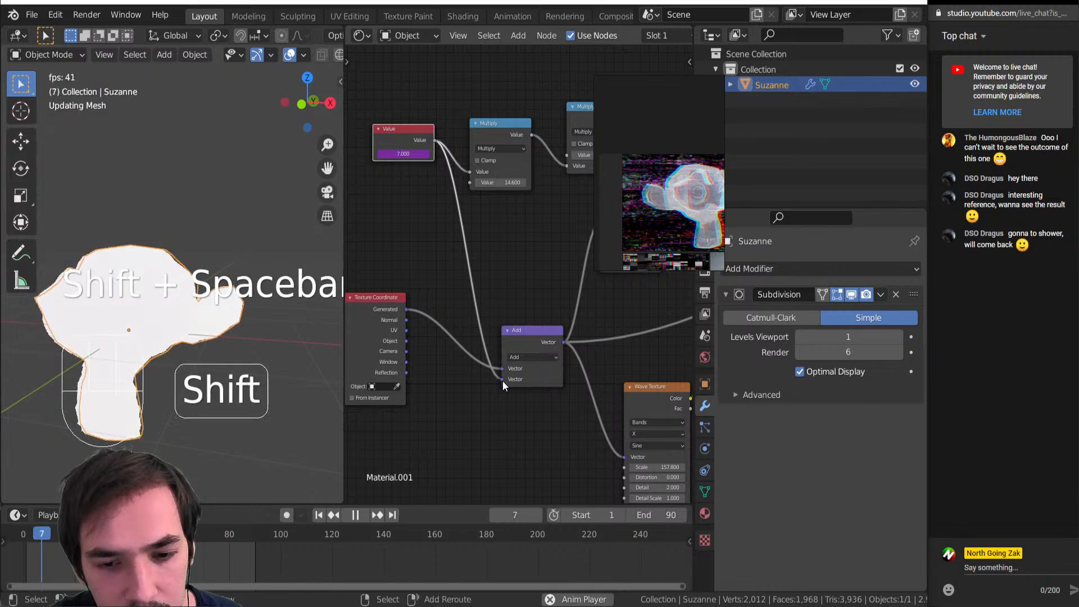
pyautogui.moveTo(503, 380); pyautogui.dragTo(447, 343)
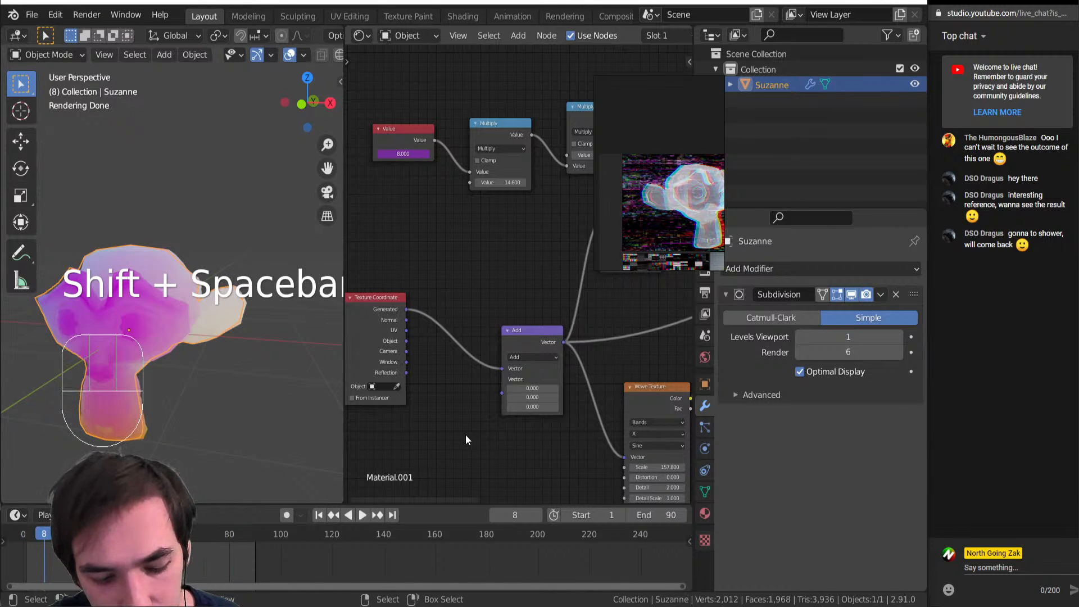
# Test an offset in the X component of the vector Add node's second vector and reset it to 0
pyautogui.moveTo(555, 382); pyautogui.dragTo(549, 326, button='middle')
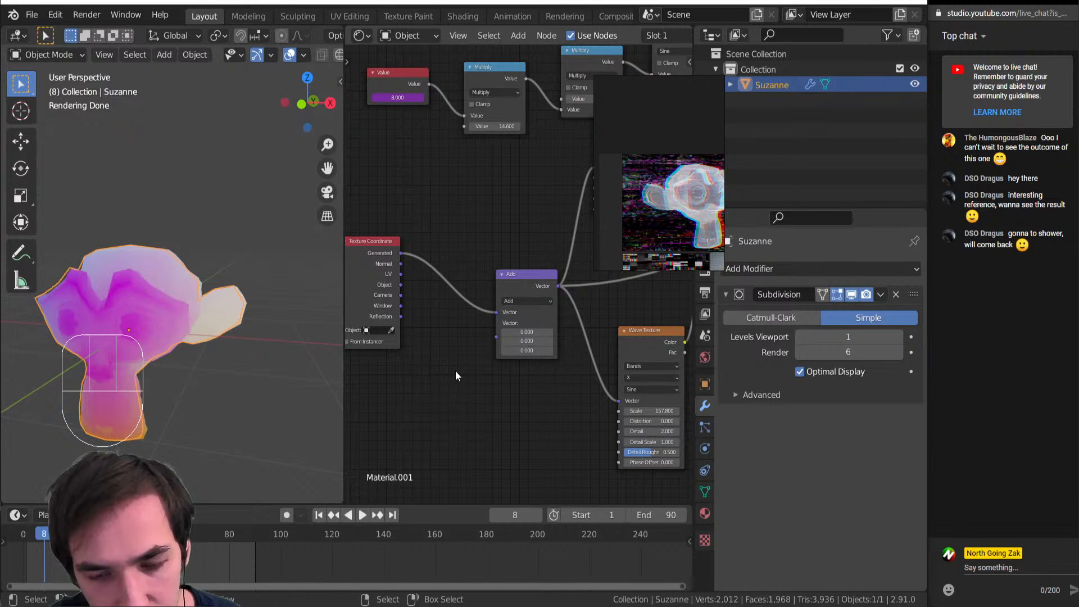
pyautogui.moveTo(429, 84); pyautogui.dragTo(557, 331)
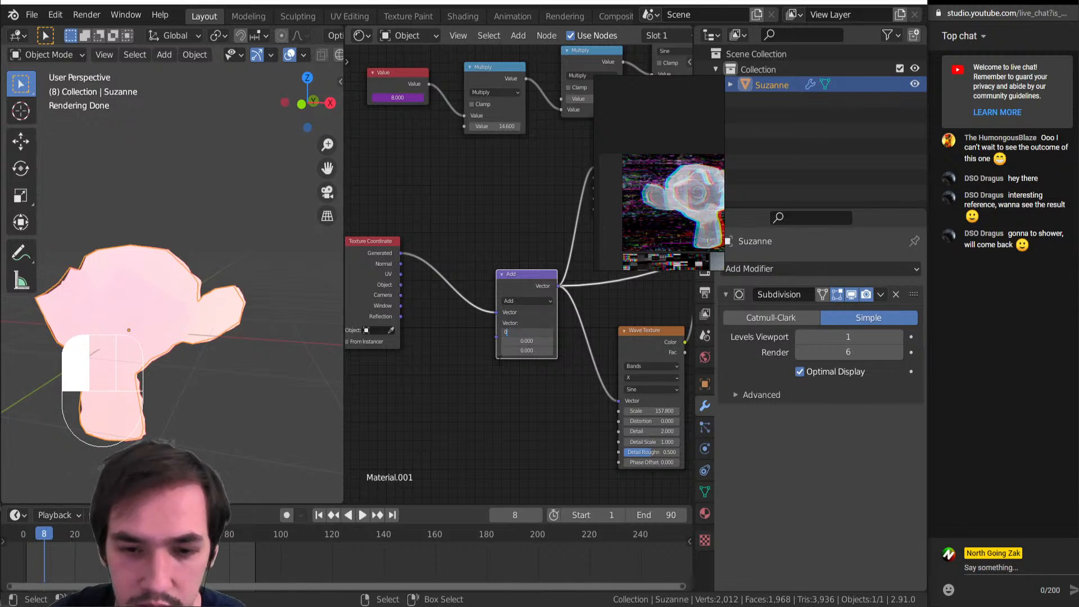
pyautogui.press('Return')
# Add a Combine XYZ node feeding the vector Add node's second input and connect the Value node to its Z
pyautogui.hotkey('shift', 'a')
pyautogui.click(508, 189)
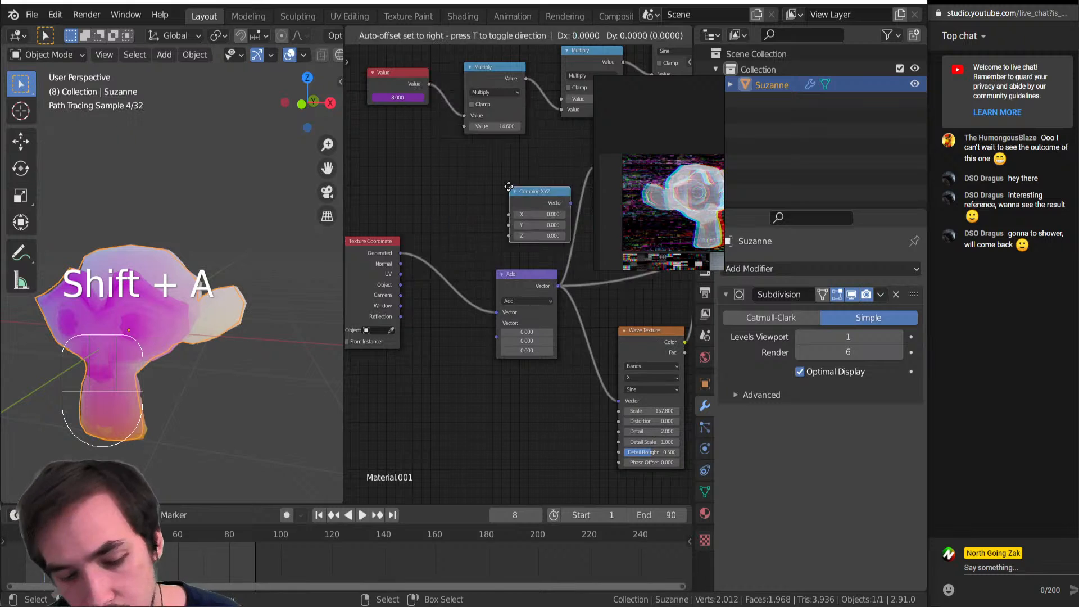
pyautogui.click(419, 349)
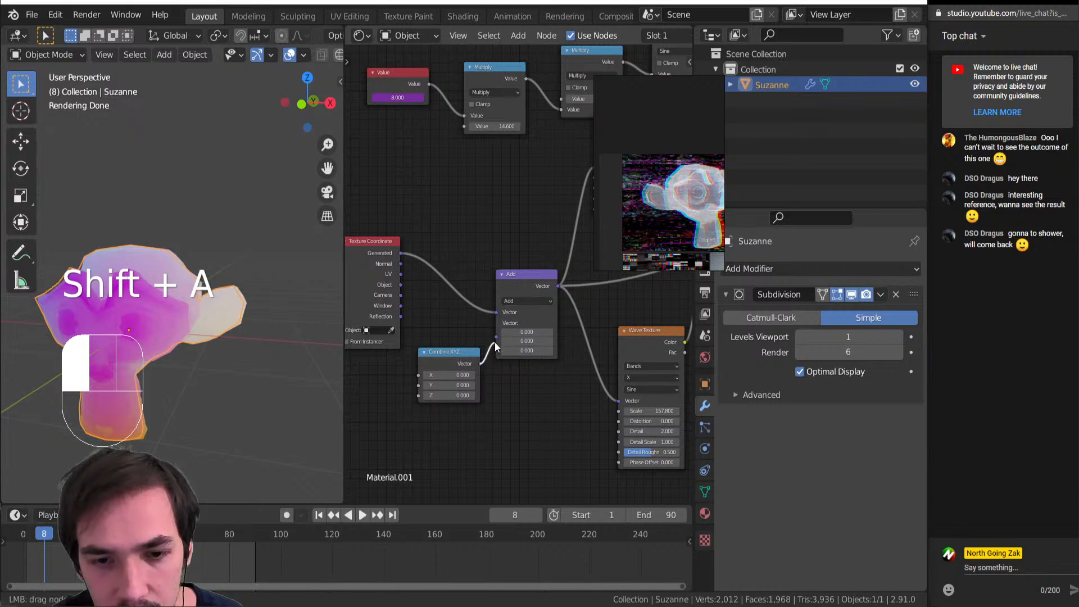
pyautogui.moveTo(495, 343); pyautogui.dragTo(500, 338)
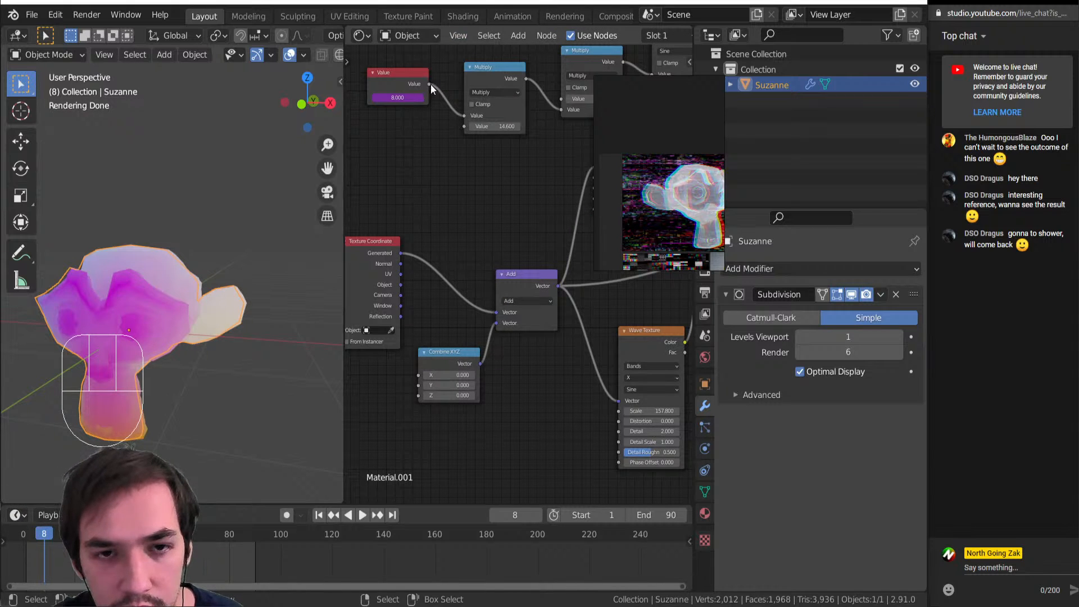
pyautogui.moveTo(430, 85); pyautogui.dragTo(414, 394)
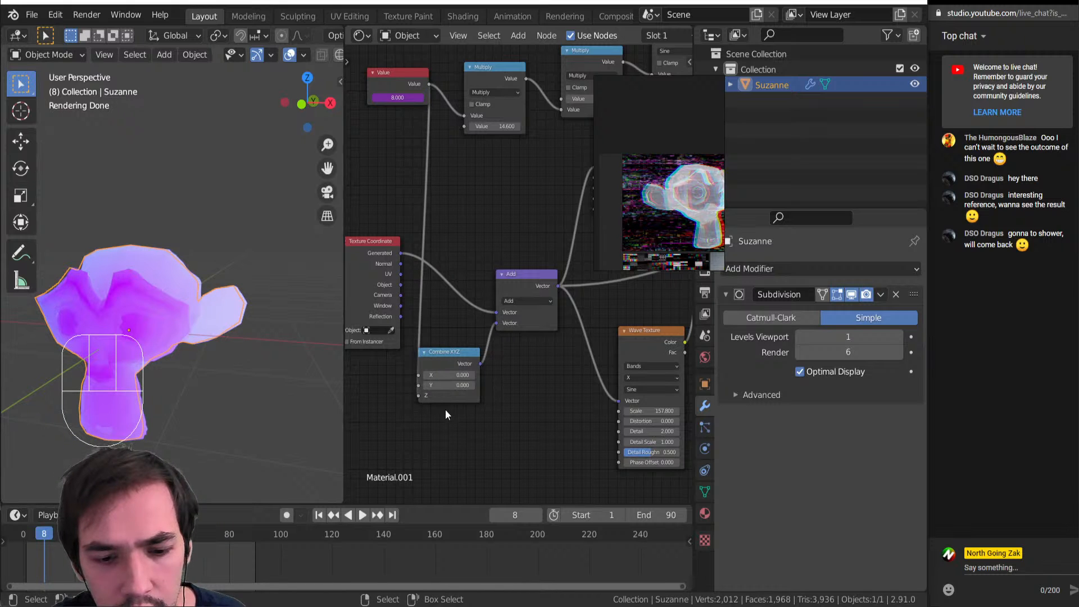
# Switch to the Chrome browser and search Google in a new tab for "does vhs static go up"
pyautogui.moveTo(428, 606)
pyautogui.moveTo(289, 606)
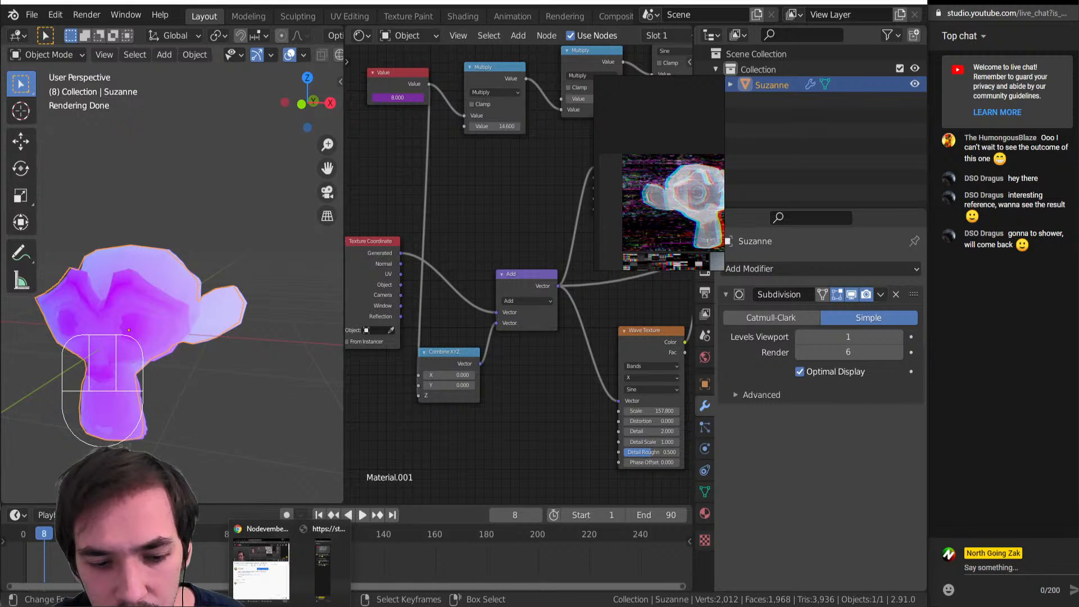
pyautogui.click(262, 565)
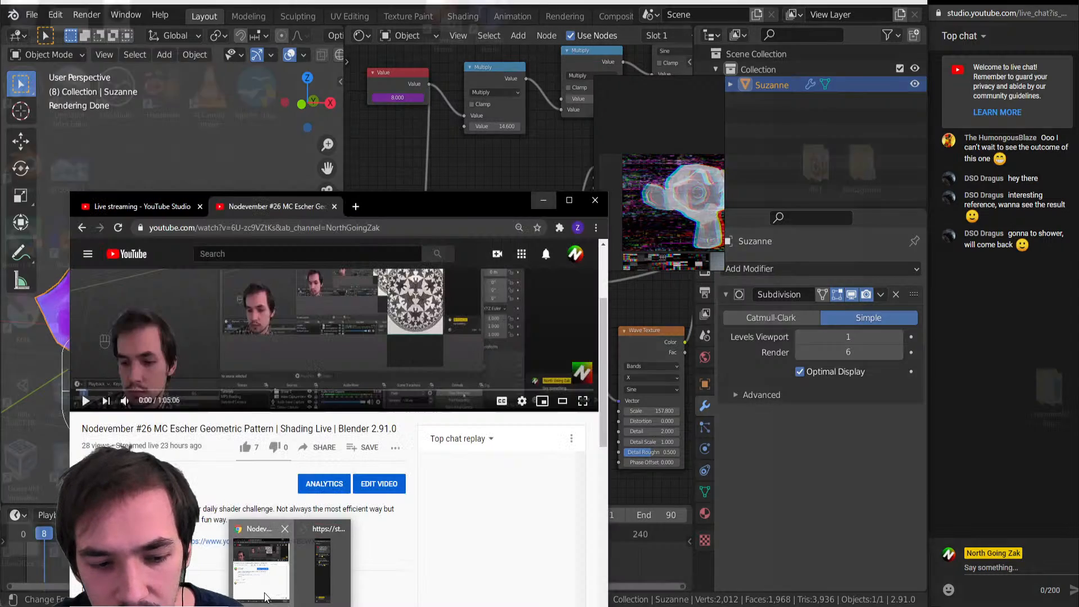
pyautogui.click(362, 206)
pyautogui.write('does')
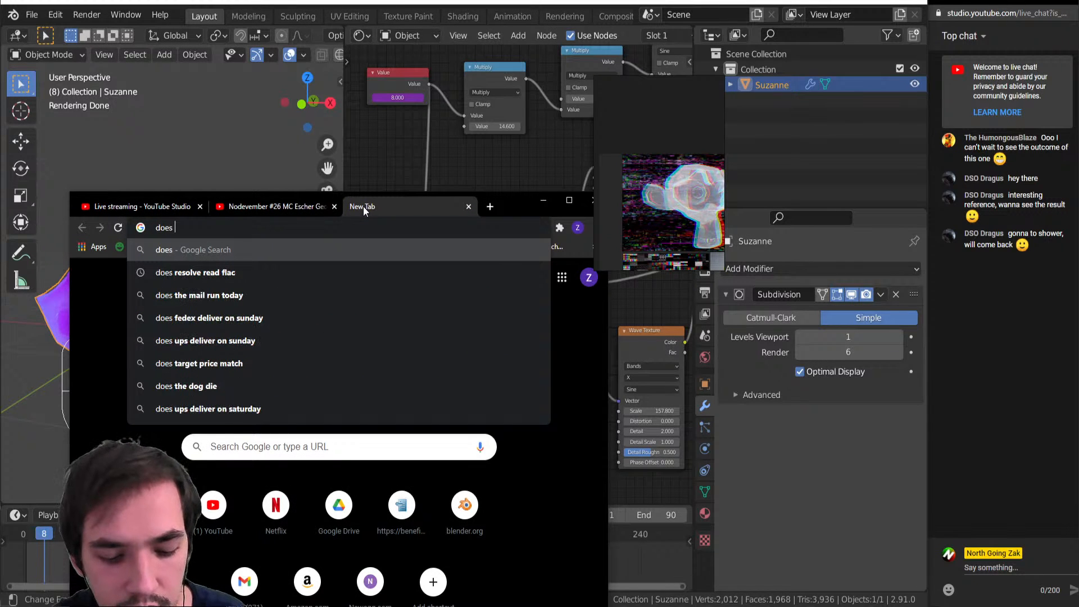
pyautogui.write(' vhs ')
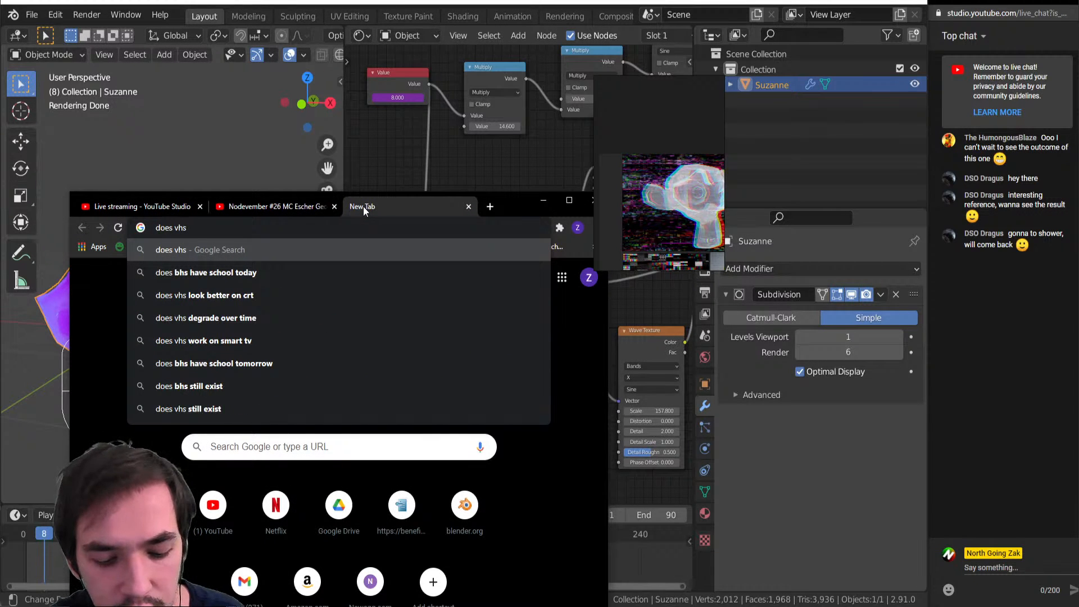
pyautogui.write('static go')
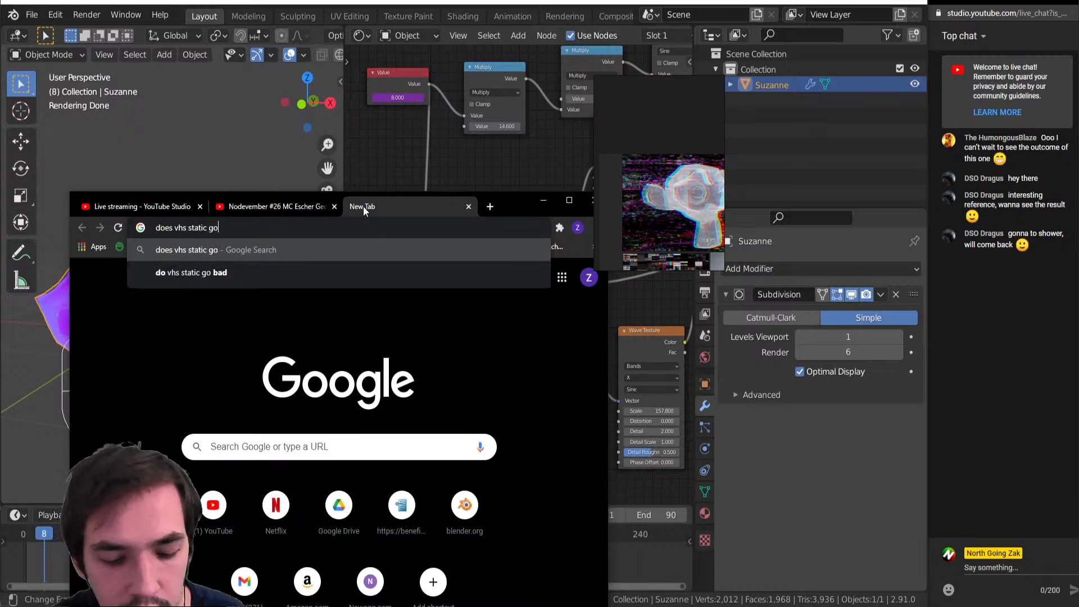
pyautogui.write(' up')
pyautogui.press('Return')
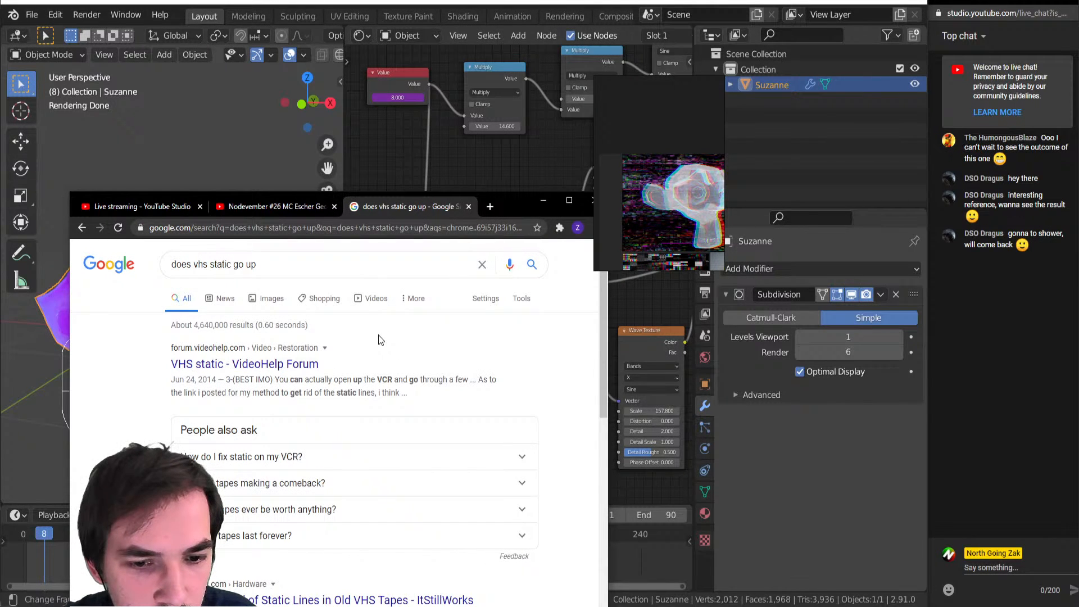
# Examine the search results for information on which direction VHS static lines travel
pyautogui.scroll(-3, 379, 336)
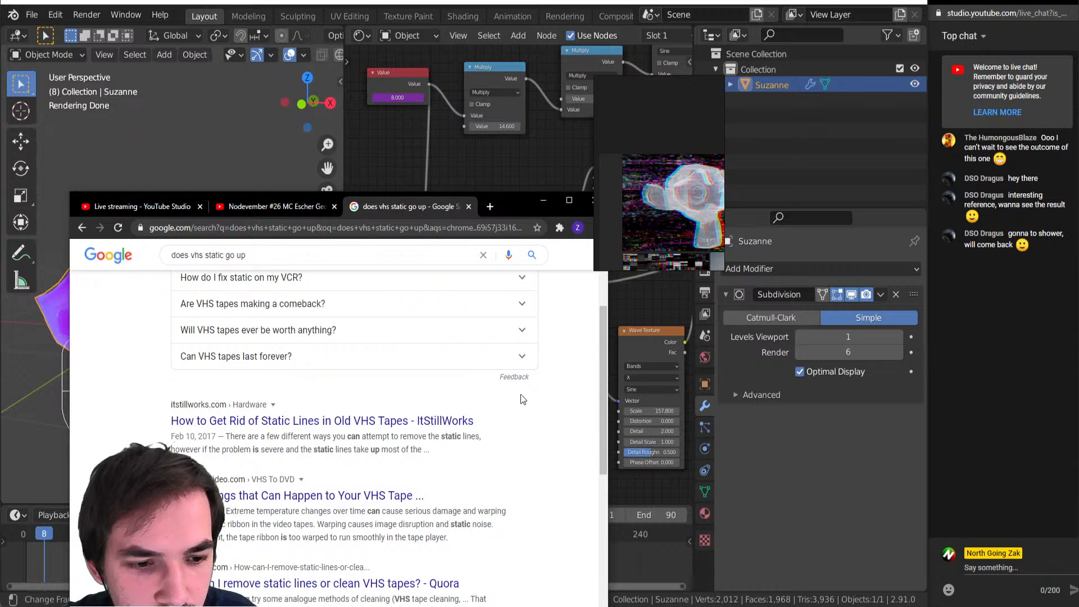
pyautogui.scroll(-4, 519, 446)
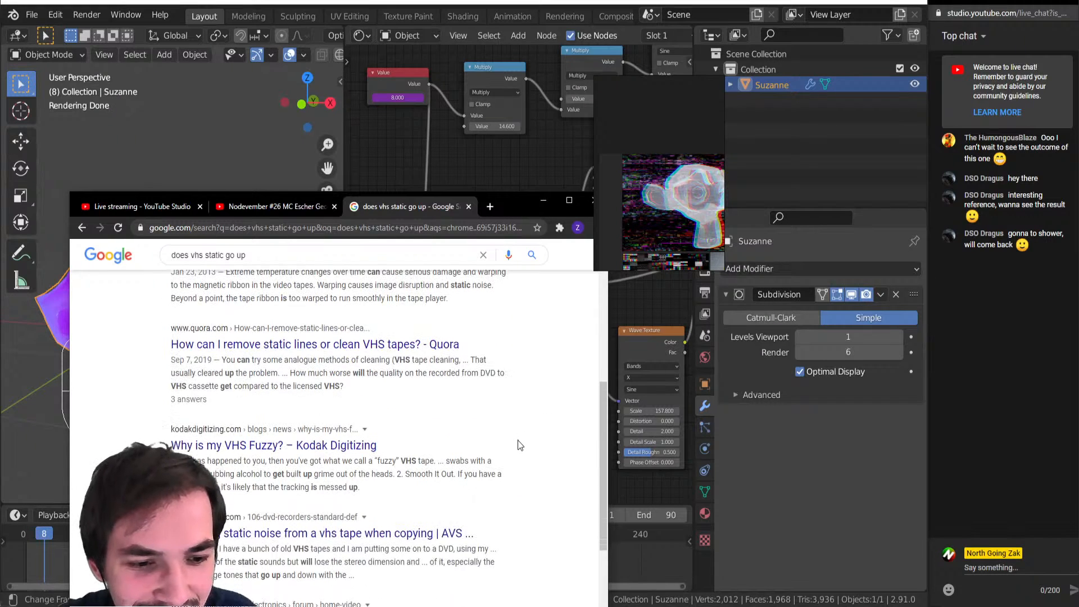
pyautogui.scroll(-2, 518, 441)
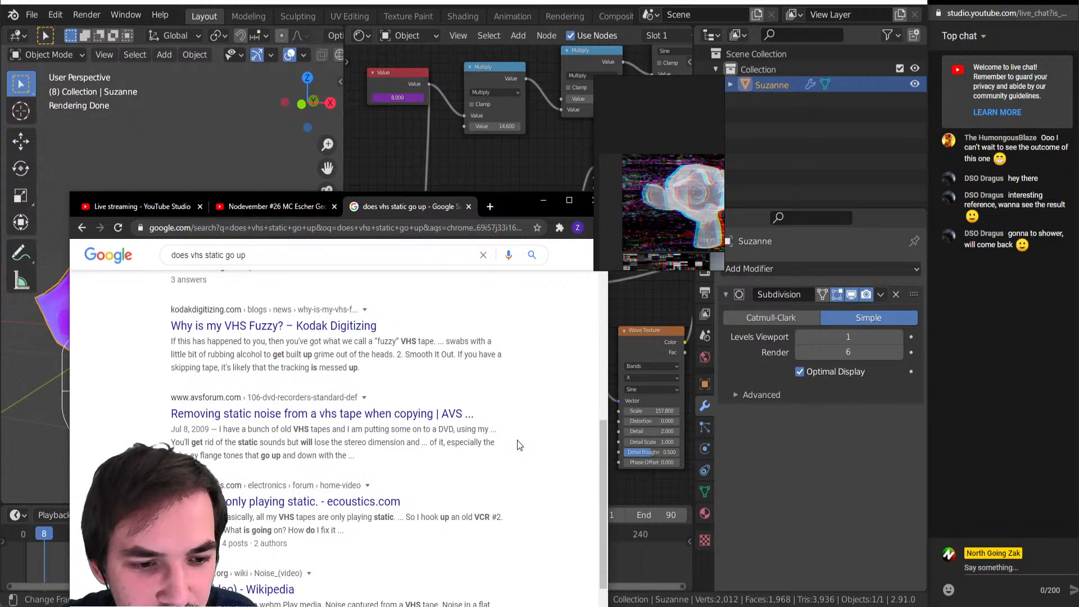
pyautogui.scroll(-1, 517, 440)
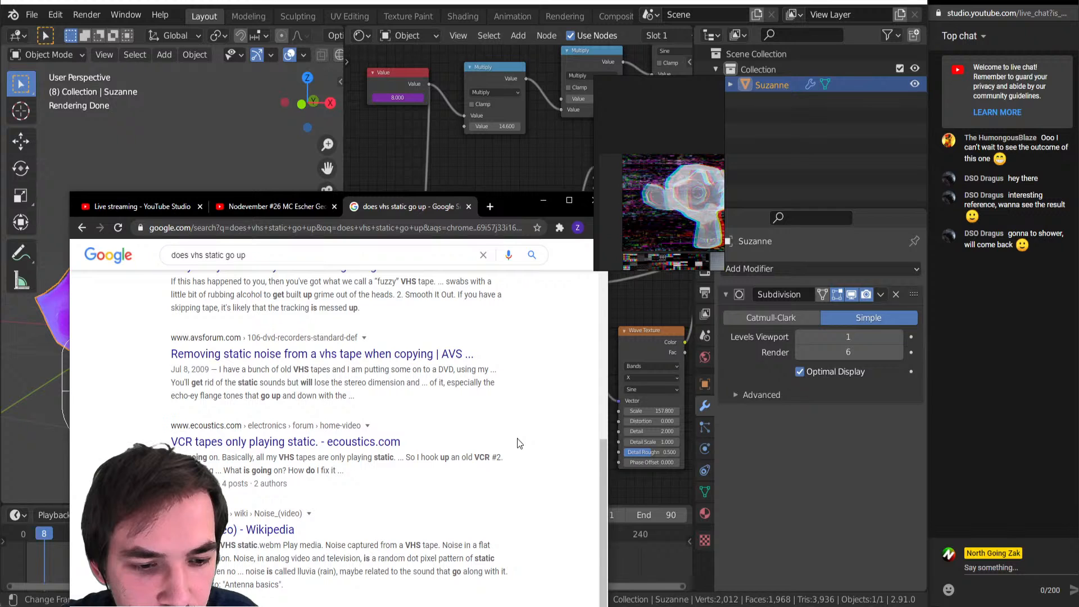
pyautogui.scroll(6, 517, 441)
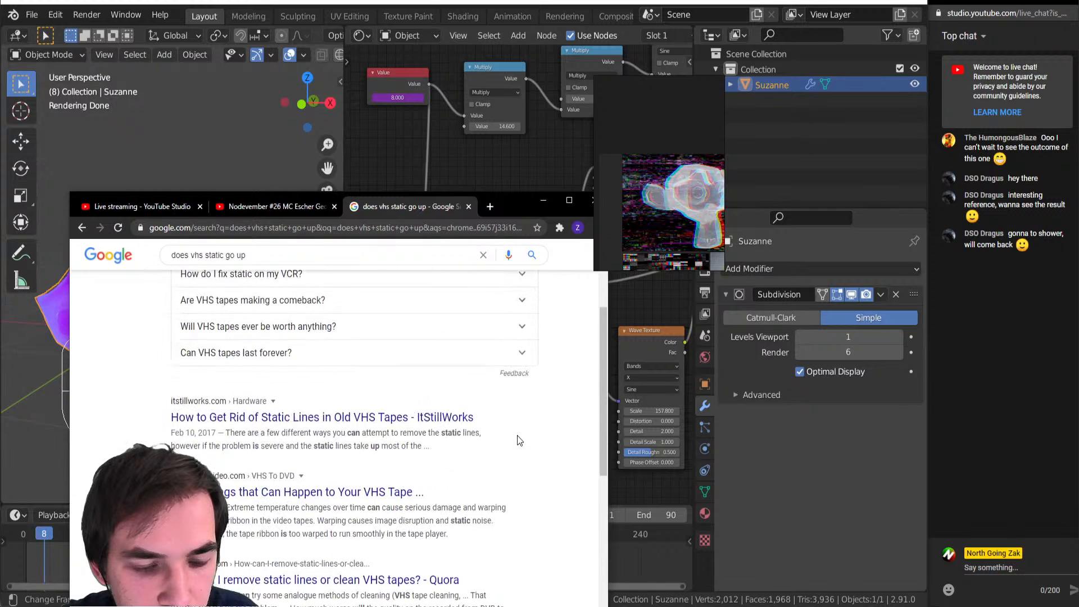
pyautogui.scroll(-6, 517, 441)
pyautogui.scroll(10, 515, 442)
pyautogui.scroll(1, 514, 443)
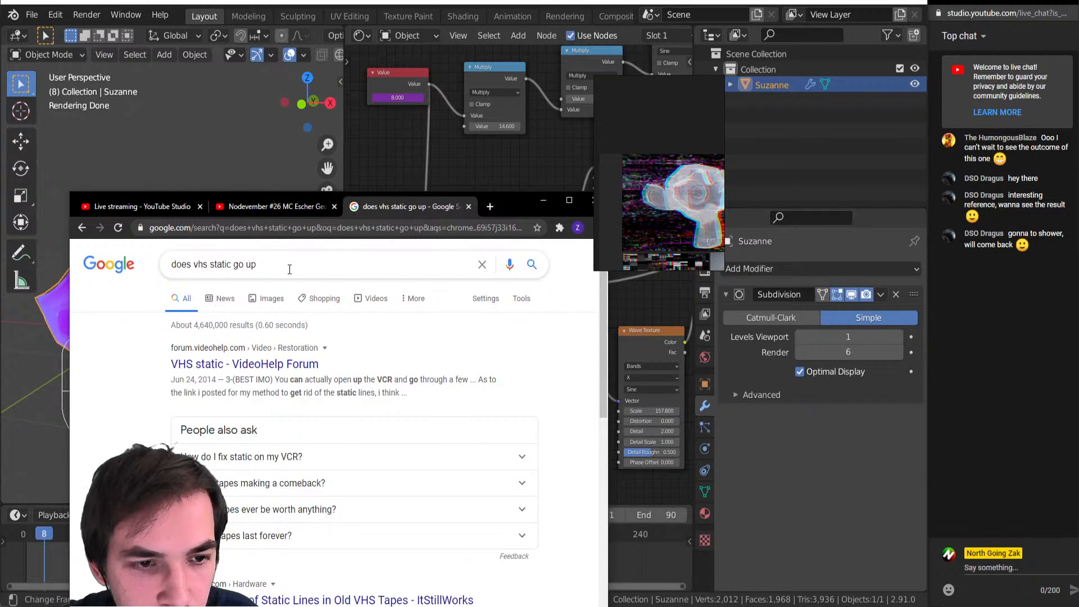
# Search images for "does vhs static go up gif", view the Giphy VHS static result, and return to Blender
pyautogui.click(289, 269)
pyautogui.write('gif')
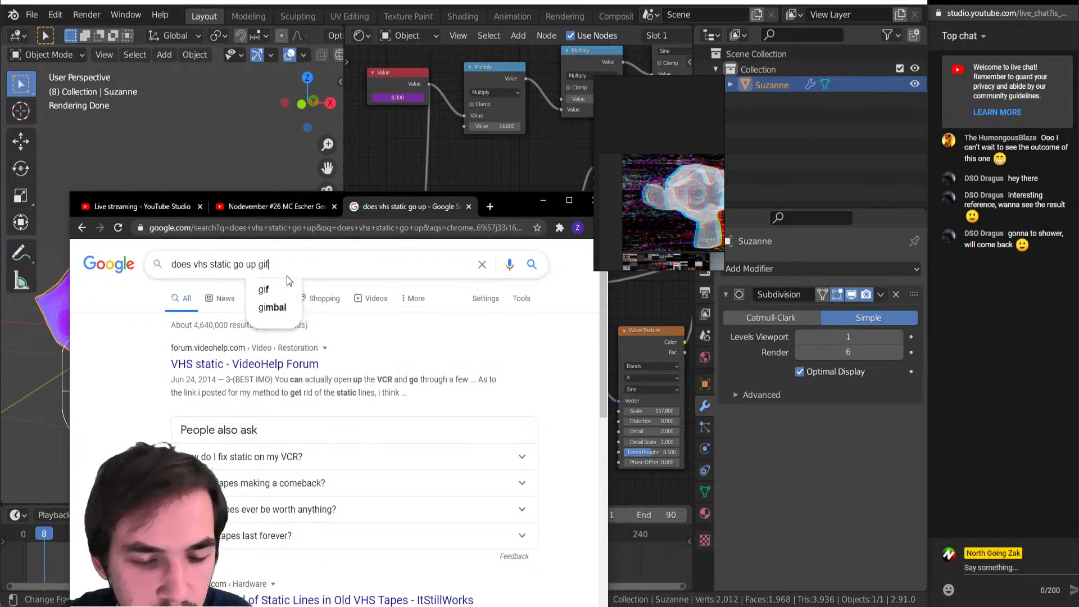
pyautogui.press('Return')
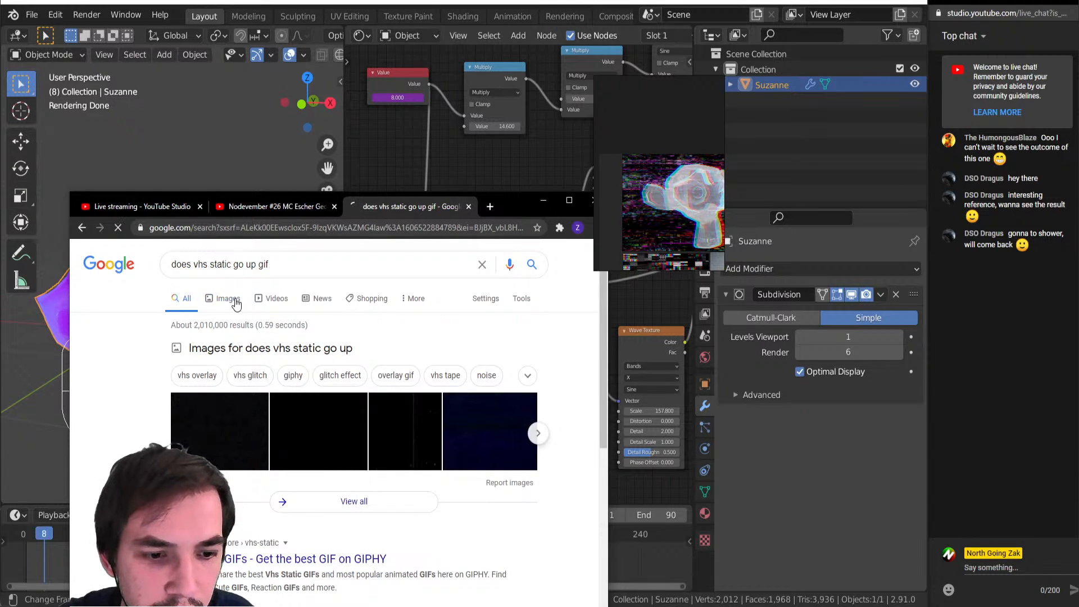
pyautogui.click(236, 304)
pyautogui.click(222, 433)
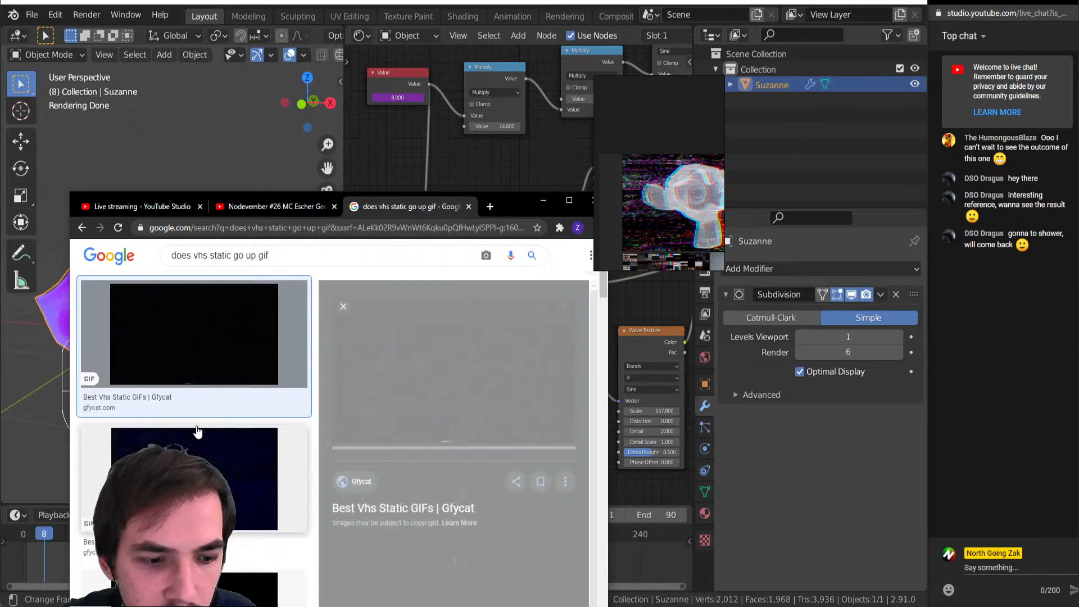
pyautogui.scroll(-5, 251, 413)
pyautogui.click(228, 452)
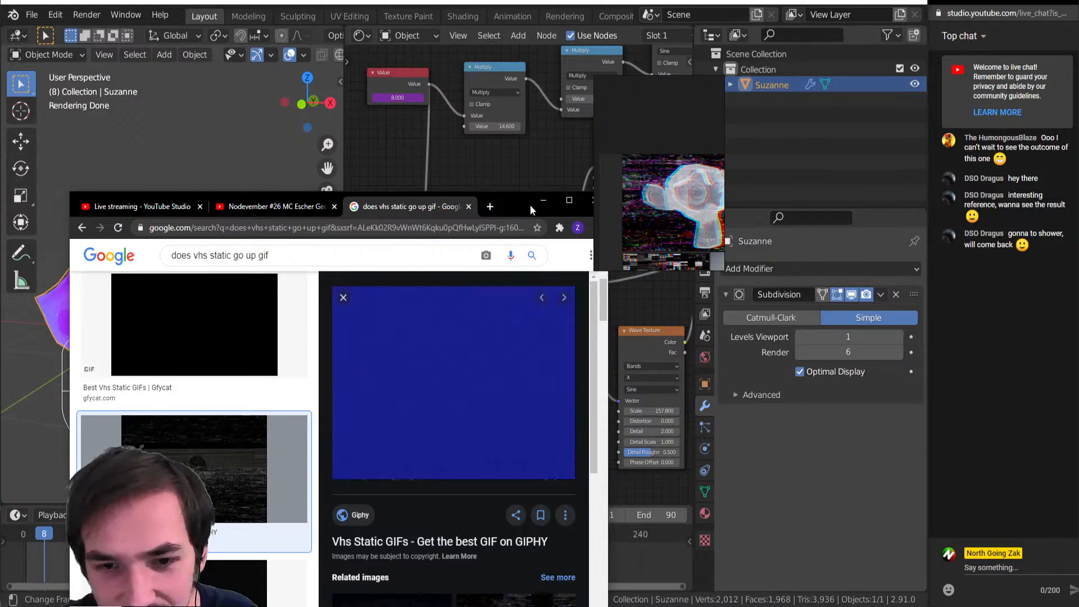
pyautogui.click(543, 203)
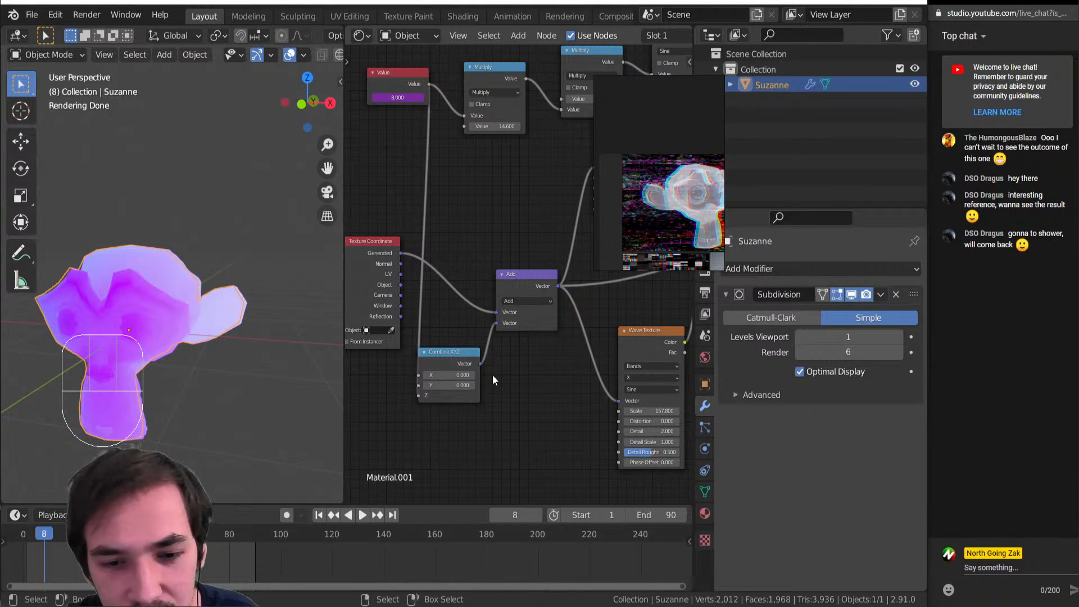
# Play the animation to check how the Z offset moves the texture, and stop it
pyautogui.scroll(1, 493, 376)
pyautogui.scroll(-2, 485, 343)
pyautogui.moveTo(485, 323); pyautogui.dragTo(453, 345, button='middle')
pyautogui.hotkey('shift', 'space')
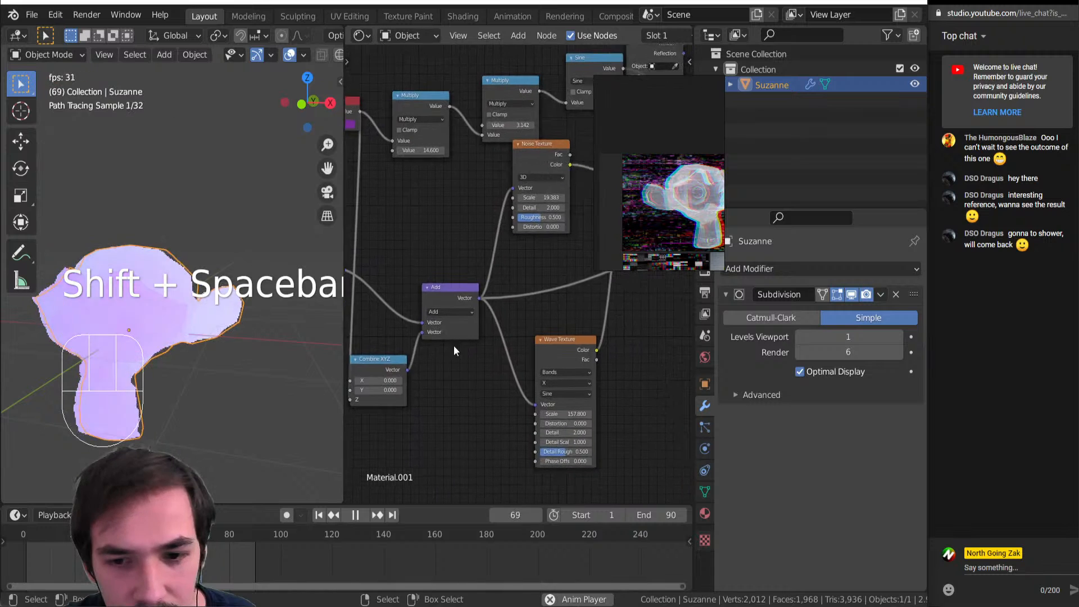
pyautogui.scroll(-1, 516, 340)
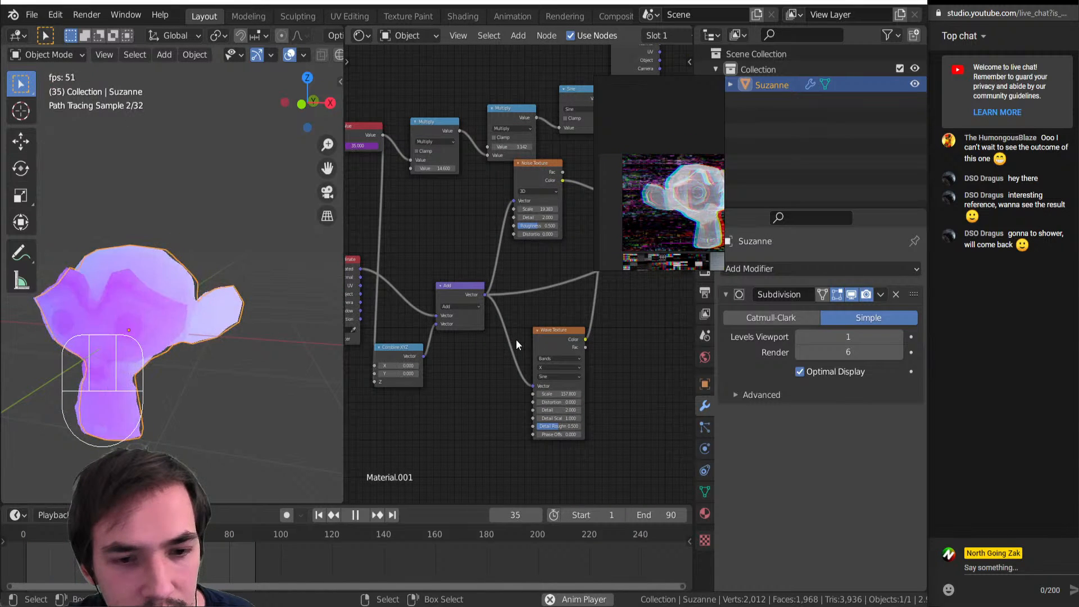
pyautogui.moveTo(409, 316); pyautogui.dragTo(451, 298, button='middle')
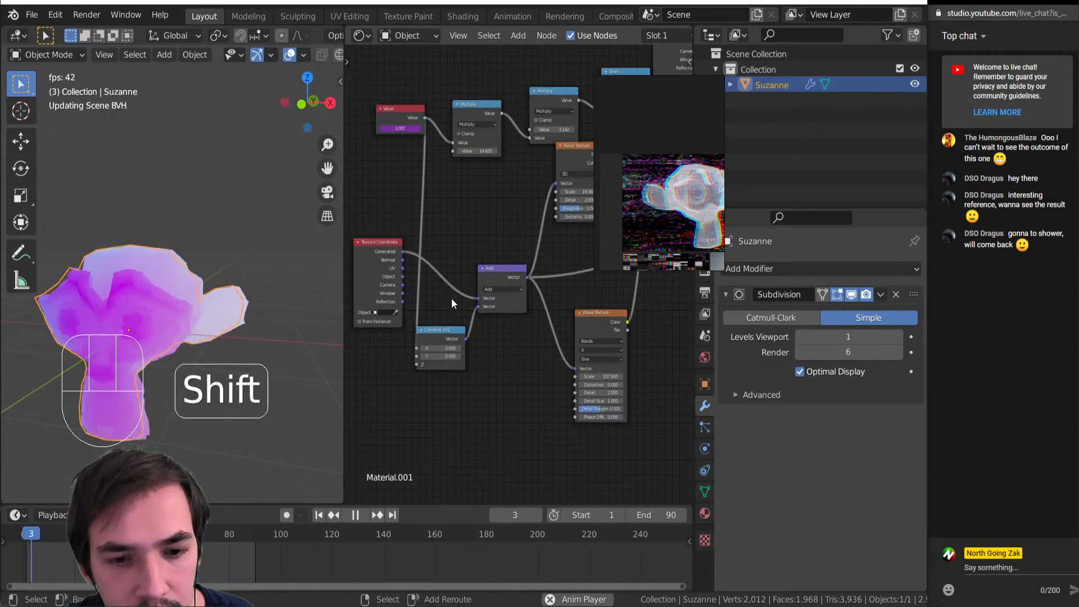
pyautogui.hotkey('shift', 'space')
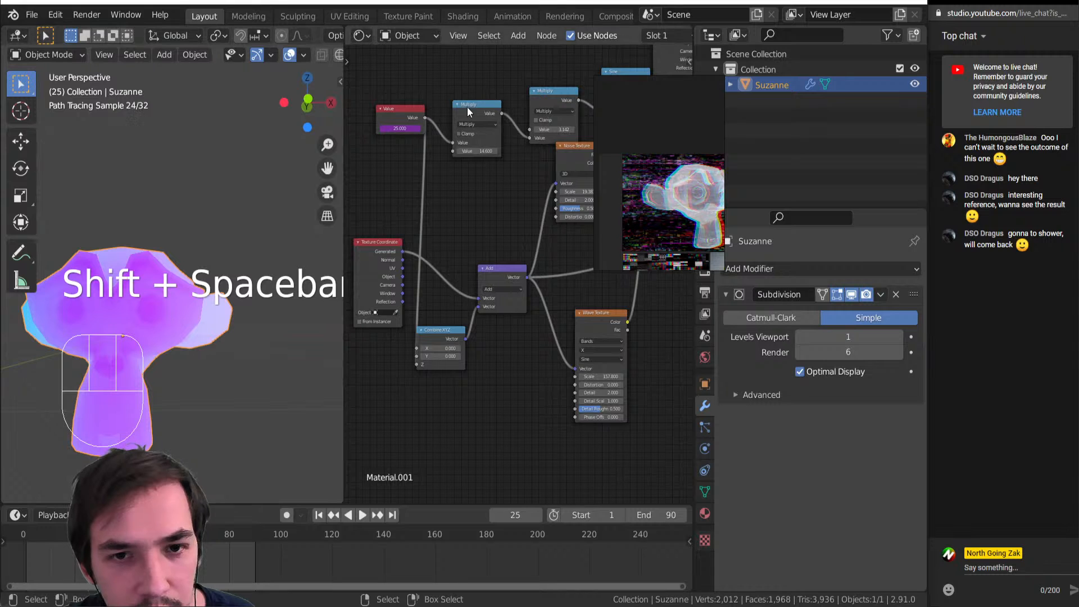
# Duplicate the first Multiply node onto the link between the Value node and Combine XYZ's Z, and set its multiplier to 0.1
pyautogui.click(465, 112)
pyautogui.hotkey('shift', 'd')
pyautogui.click(464, 176)
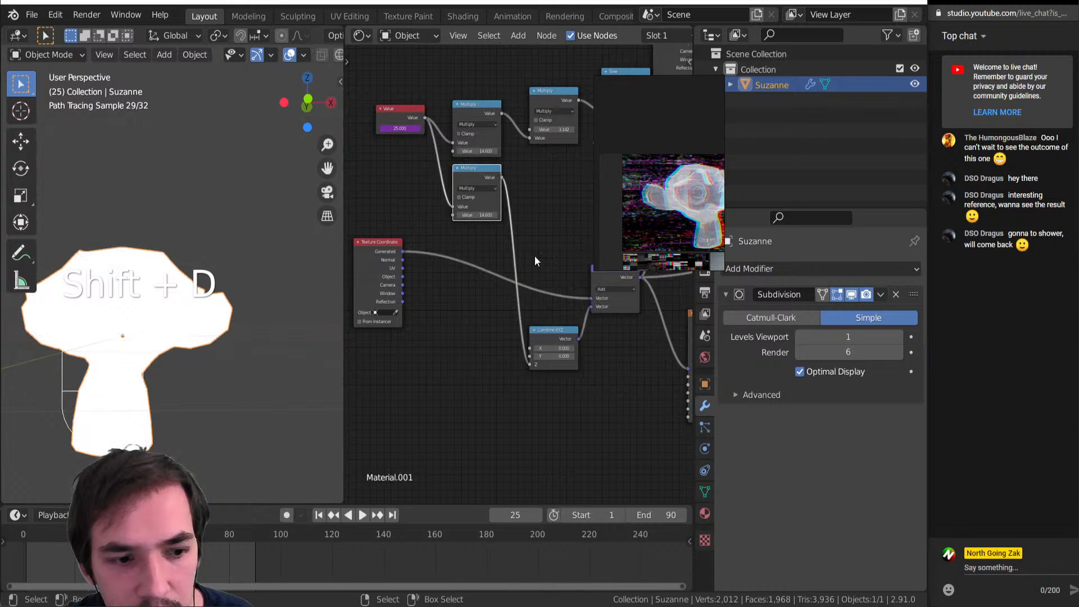
pyautogui.scroll(6, 450, 227)
pyautogui.moveTo(450, 227); pyautogui.dragTo(484, 326, button='middle')
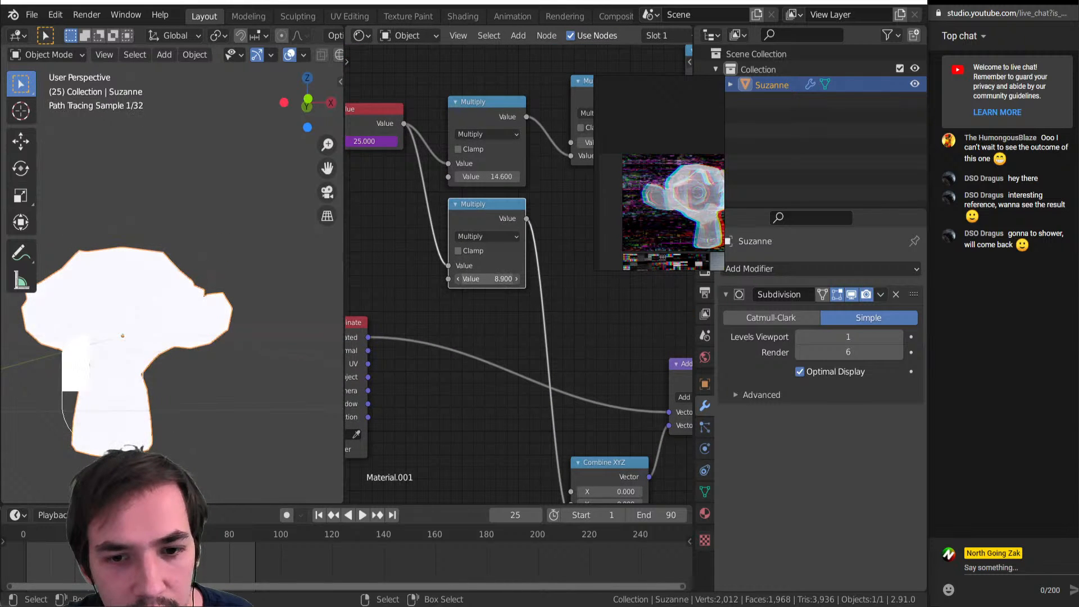
pyautogui.write('0.1')
pyautogui.press('Return')
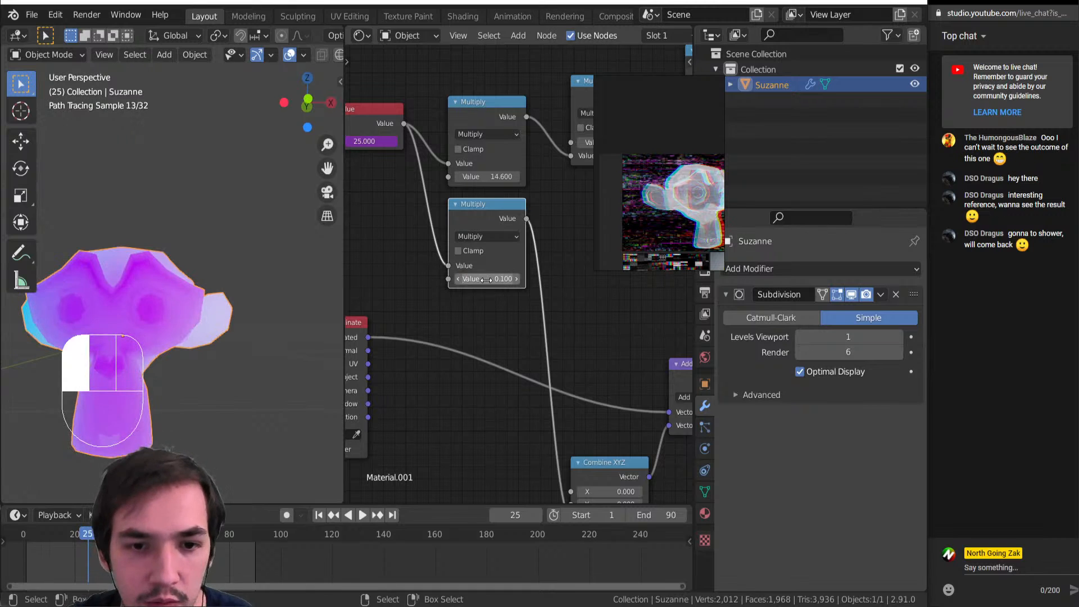
# Preview the duplicated Multiply node and the Wave Texture's color output, and set the Wave Texture's bands direction to Z
pyautogui.keyDown('ctrl'); pyautogui.keyDown('shift'); pyautogui.click(482, 223); pyautogui.keyUp('shift'); pyautogui.keyUp('ctrl')
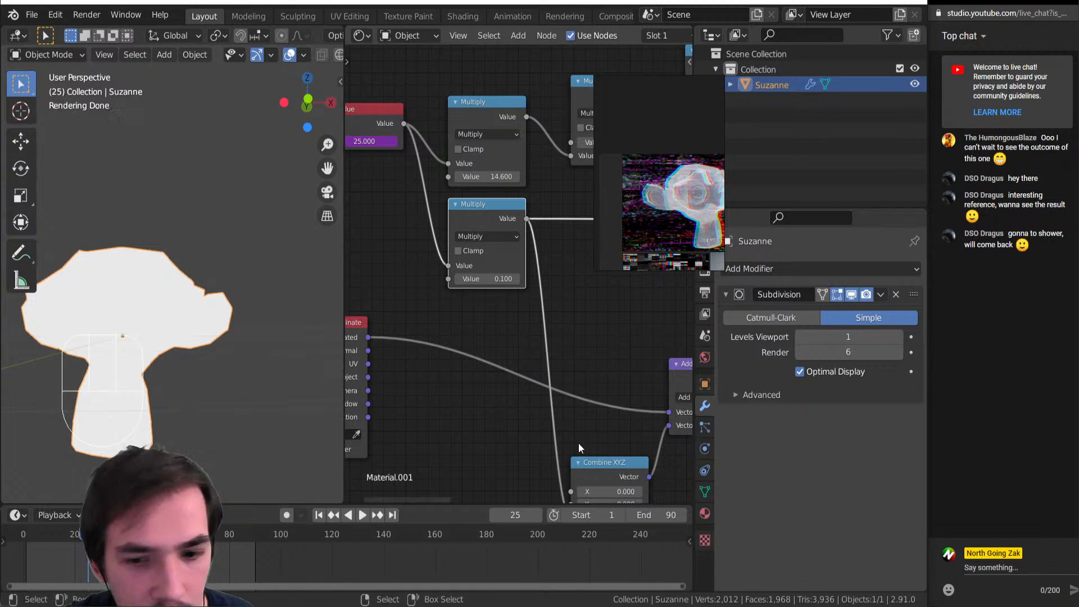
pyautogui.moveTo(621, 462); pyautogui.dragTo(557, 394, button='middle')
pyautogui.moveTo(608, 311); pyautogui.dragTo(528, 355, button='middle')
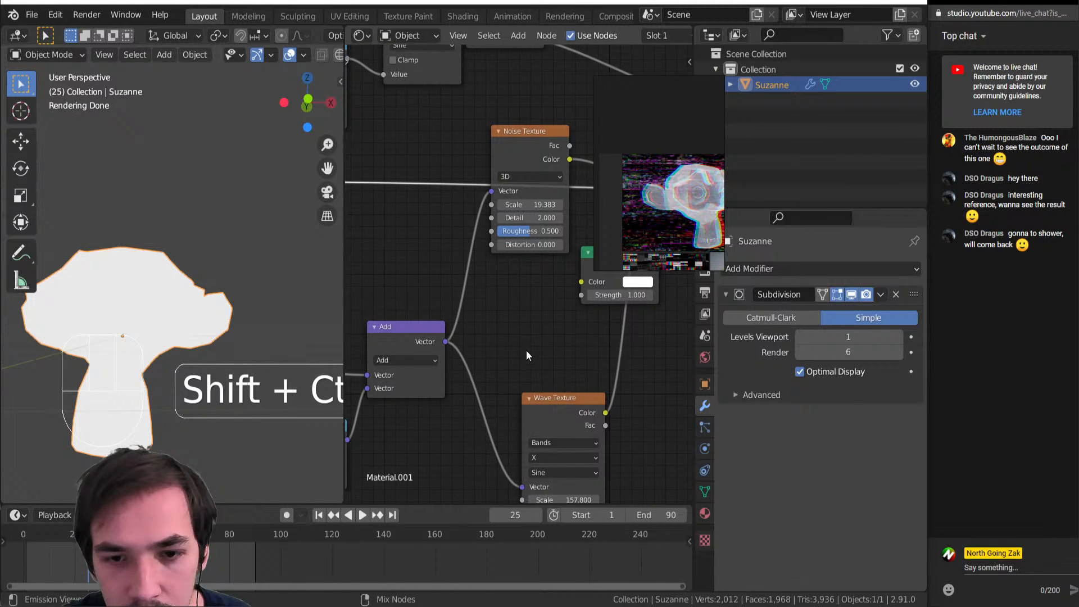
pyautogui.keyDown('ctrl'); pyautogui.keyDown('shift'); pyautogui.click(562, 422); pyautogui.keyUp('shift'); pyautogui.keyUp('ctrl')
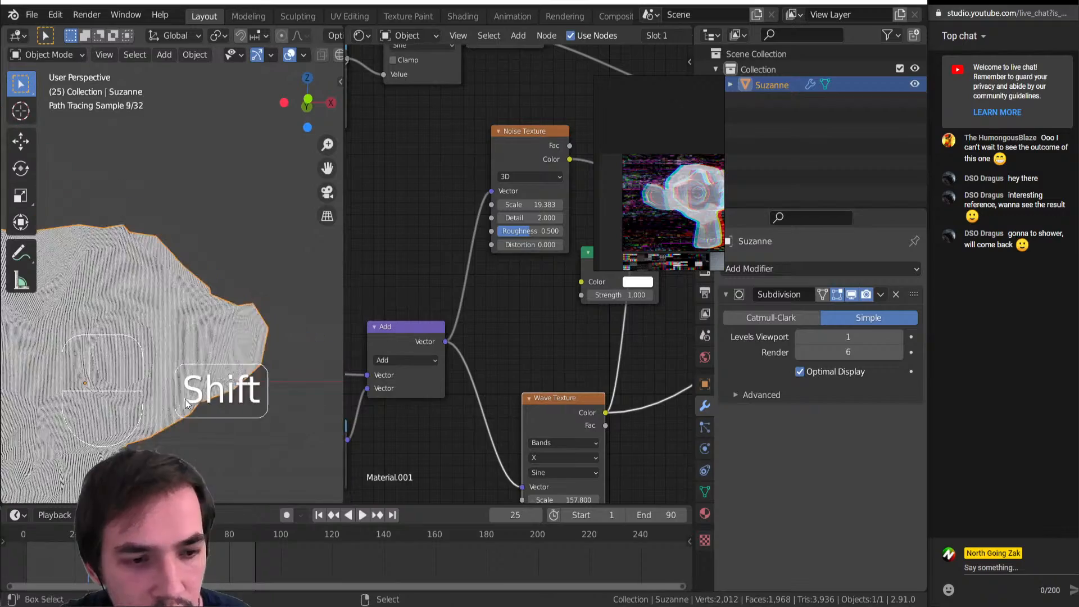
pyautogui.click(564, 458)
pyautogui.click(585, 486)
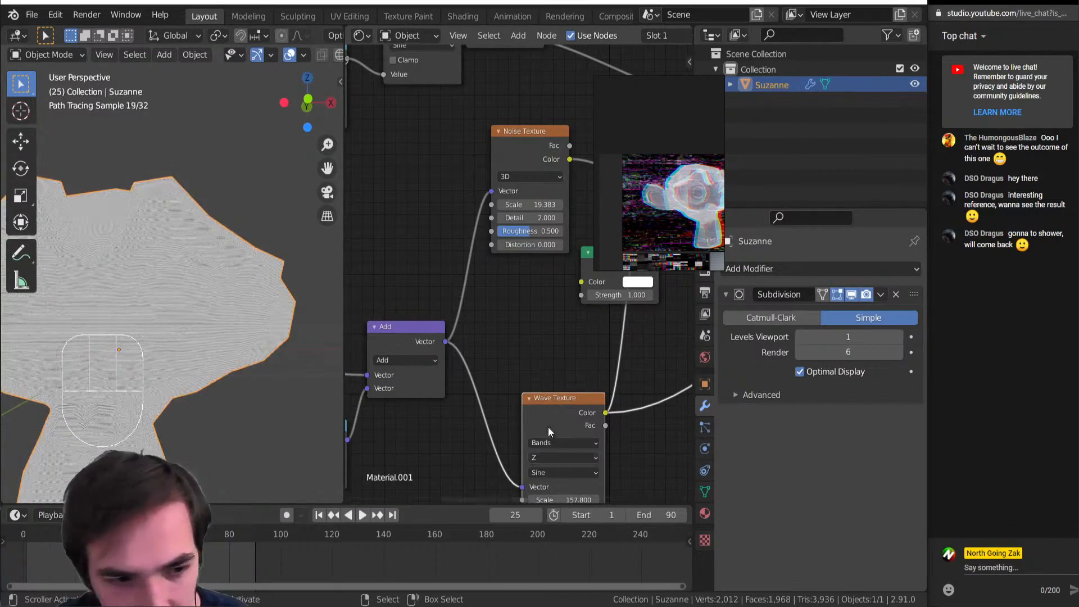
# Reduce the Wave Texture's Scale to 15.7 and play the animation to check the moving bands
pyautogui.moveTo(619, 433); pyautogui.dragTo(633, 317, button='middle')
pyautogui.moveTo(595, 385)
pyautogui.mouseDown()
pyautogui.moveTo(500, 385)
pyautogui.moveTo(573, 385)
pyautogui.mouseUp()
pyautogui.hotkey('shift', 'space')
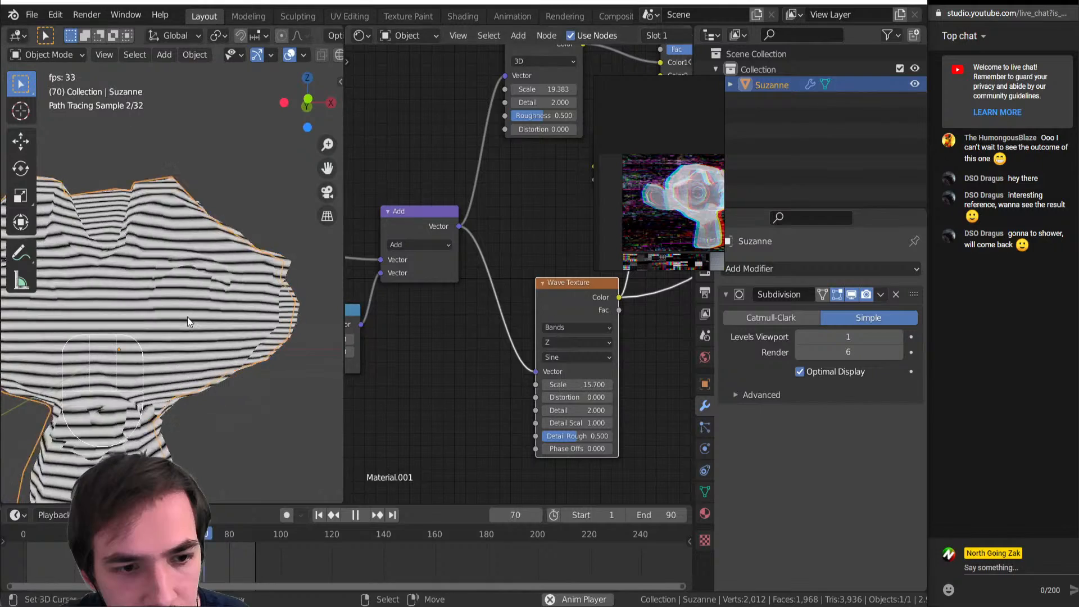
pyautogui.hotkey('shift', 'space')
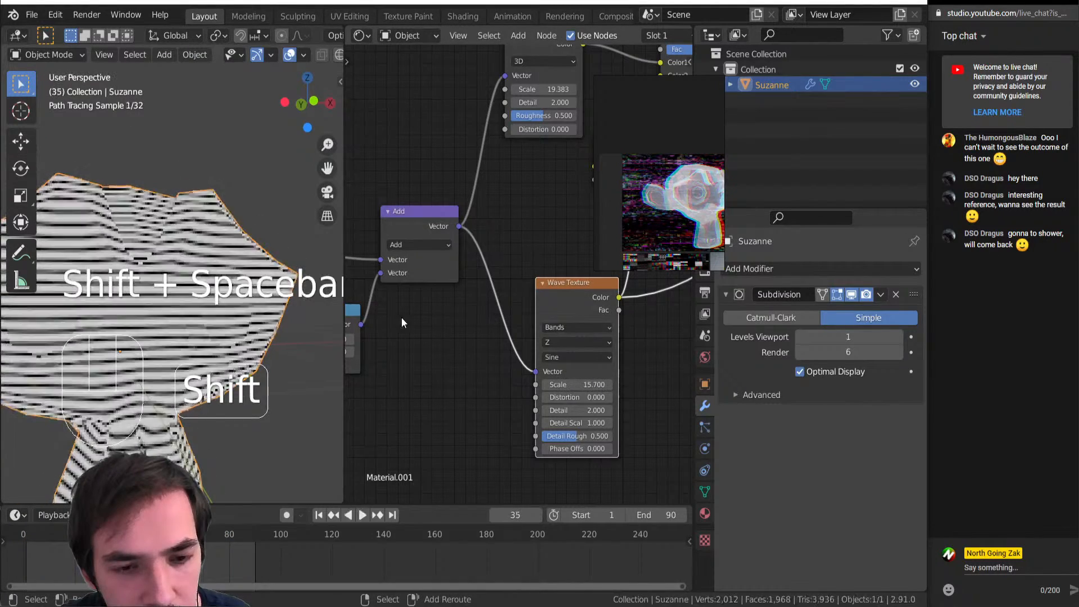
# Set the multiplier of the Multiply node feeding Combine XYZ to 0.03 and play the animation
pyautogui.moveTo(411, 315); pyautogui.dragTo(627, 446, button='middle')
pyautogui.keyDown('shift'); pyautogui.moveTo(424, 256); pyautogui.dragTo(422, 256); pyautogui.keyUp('shift')
pyautogui.hotkey('shift', 'space')
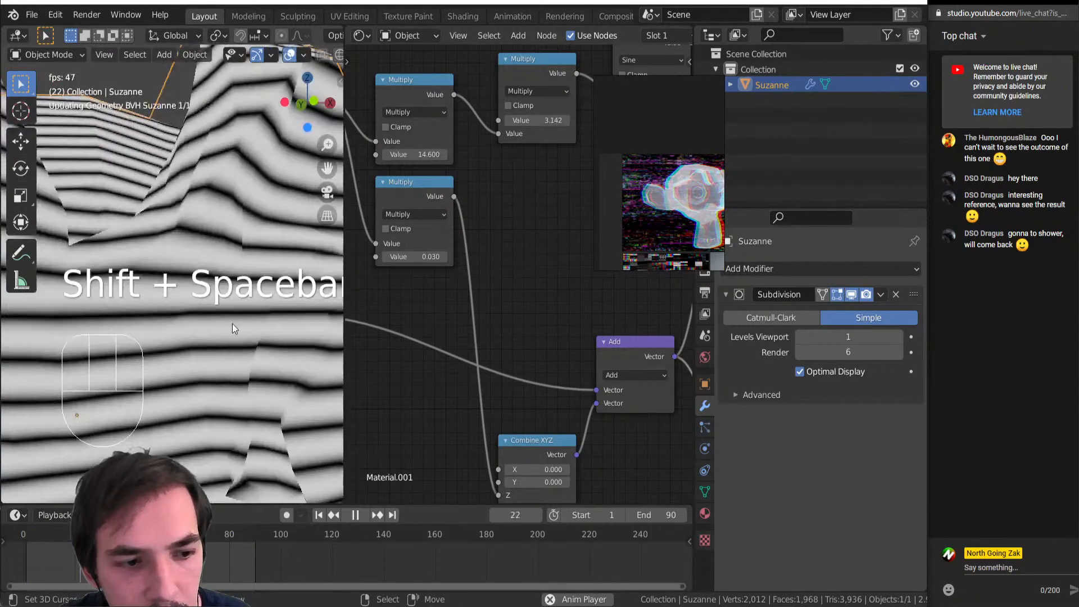
pyautogui.moveTo(435, 262); pyautogui.dragTo(470, 279, button='middle')
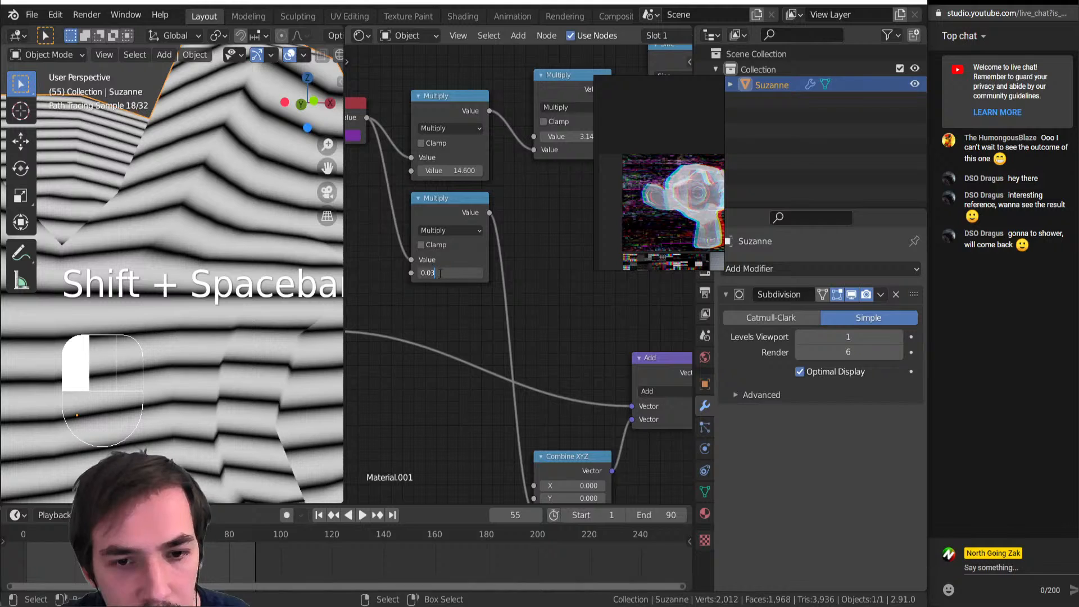
# Set the lower time Multiply node's value to 0.005 and play the animation to check the speed
pyautogui.press('Return')
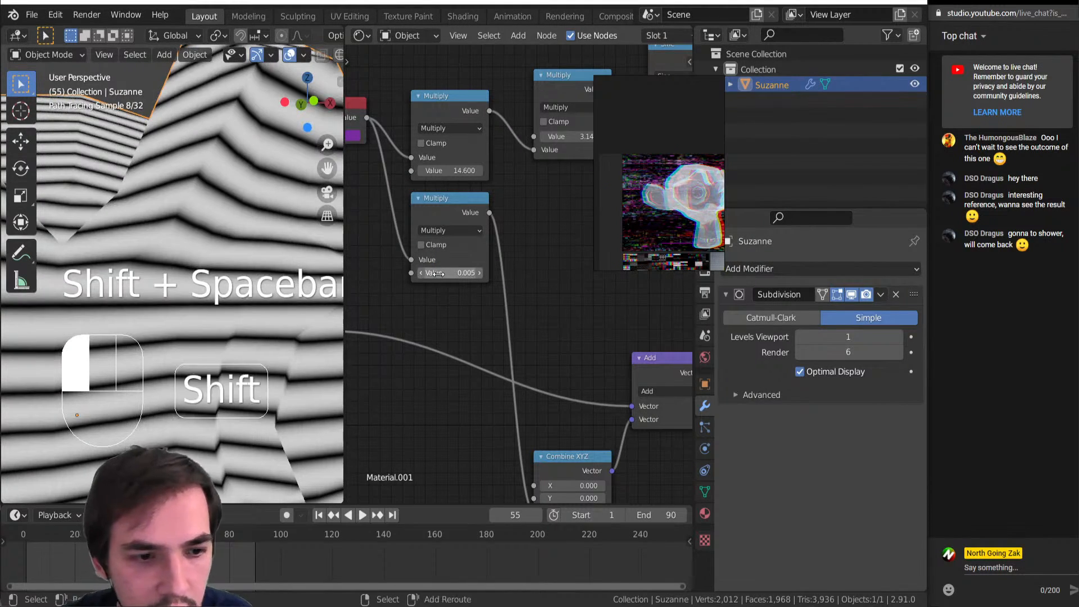
pyautogui.hotkey('shift', 'space')
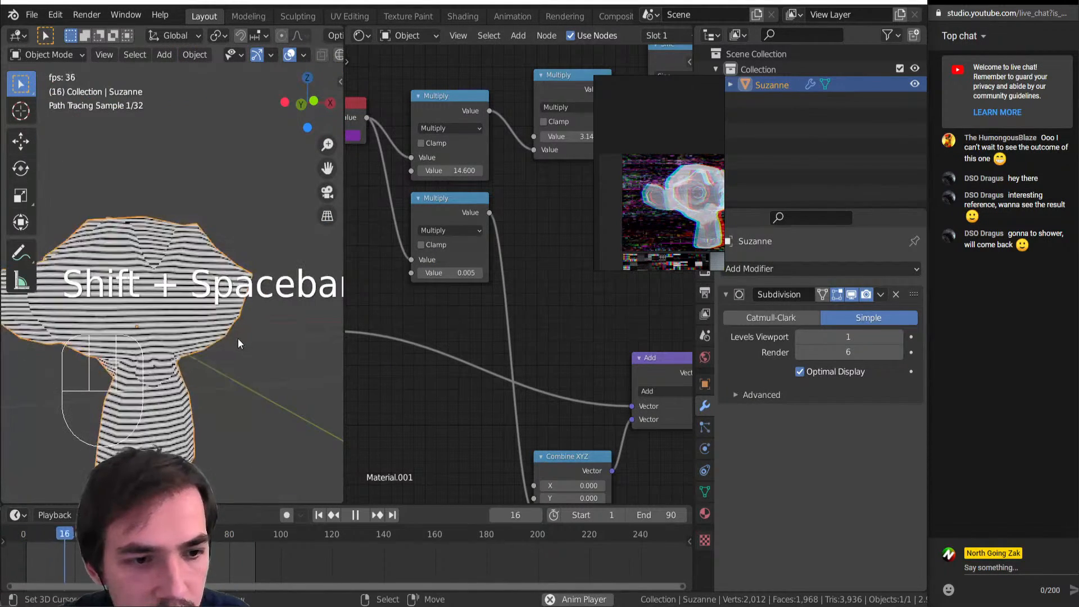
pyautogui.hotkey('shift', 'space')
# Set the lower time Multiply node's value to 0.002 and preview the animation
pyautogui.click(457, 273)
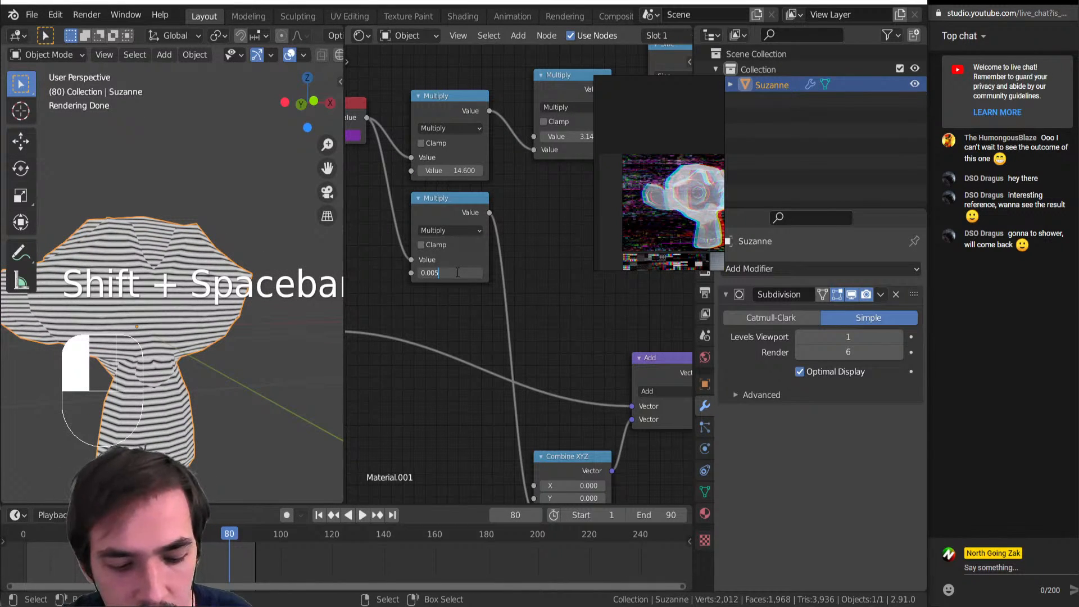
pyautogui.write('0.002')
pyautogui.press('Return')
pyautogui.hotkey('shift', 'space')
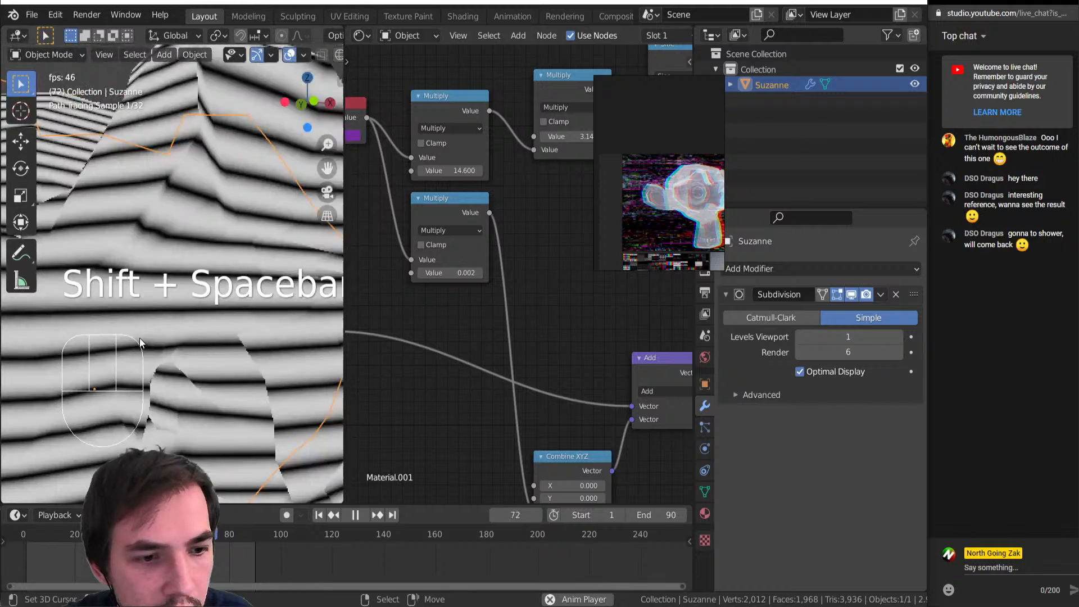
pyautogui.hotkey('shift', 'space')
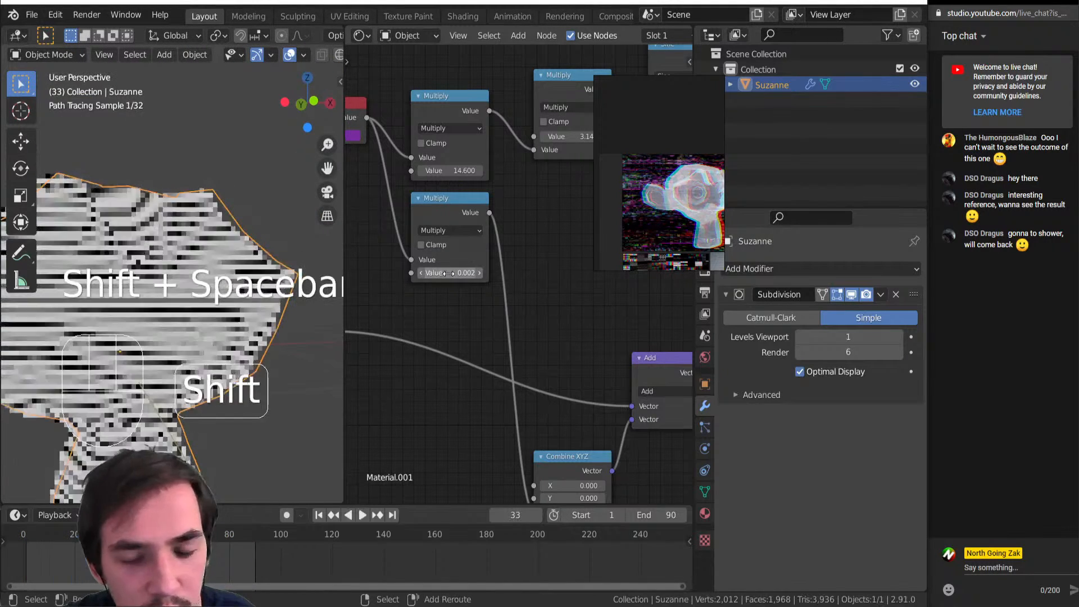
# Slow the drift by setting the lower time Multiply node's value to 0.0003, and preview the animation
pyautogui.click(450, 273)
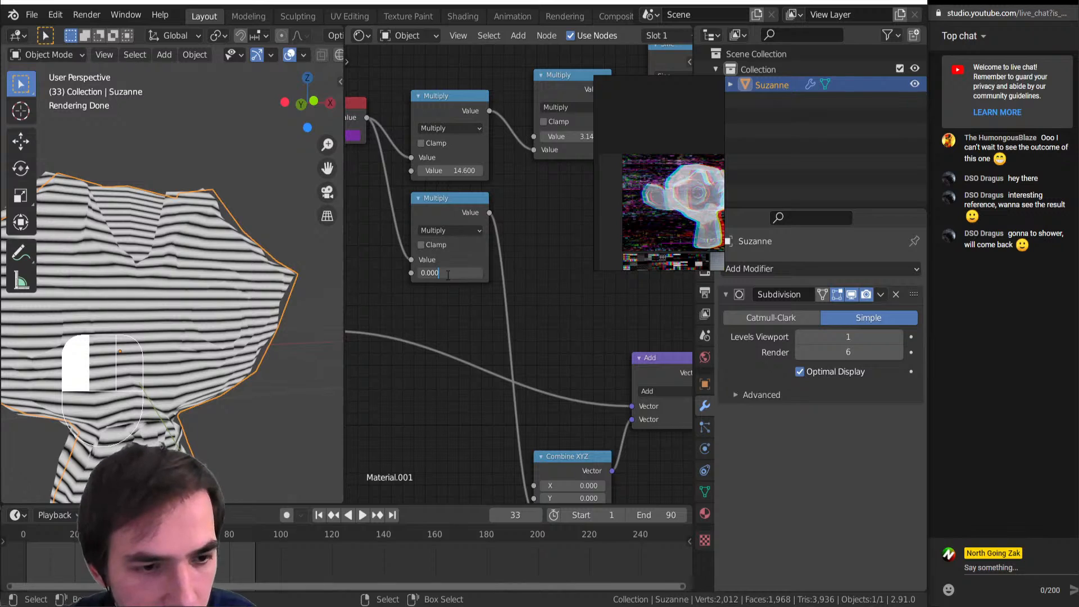
pyautogui.write('03')
pyautogui.press('Return')
pyautogui.hotkey('shift', 'space')
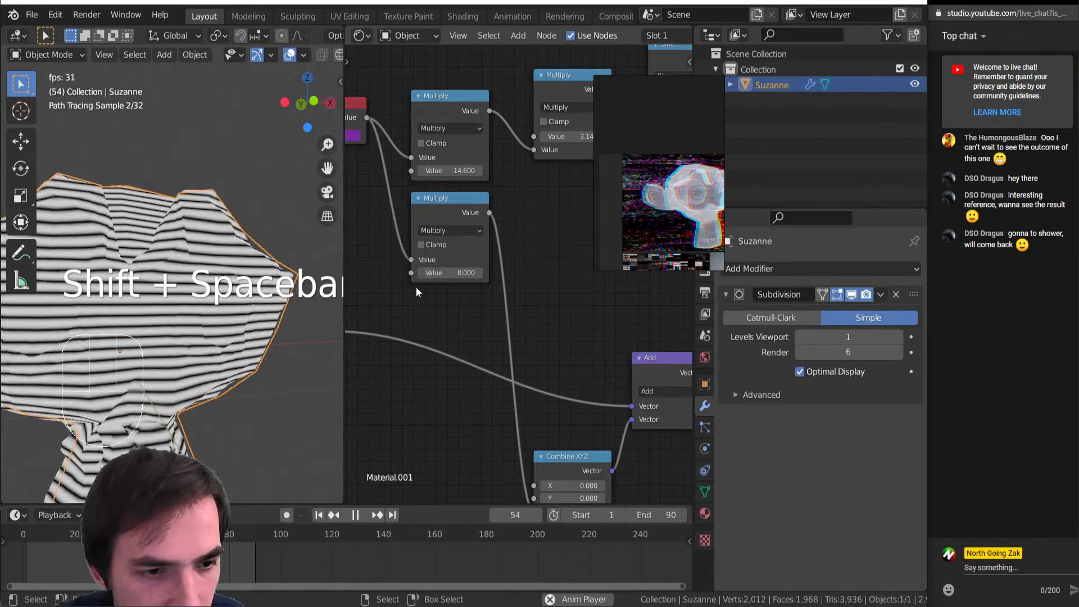
pyautogui.hotkey('shift', 'space')
# Disconnect the Combine XYZ vector from the Material Output displacement, preview the animation without it, and reconnect it
pyautogui.scroll(-8, 515, 276)
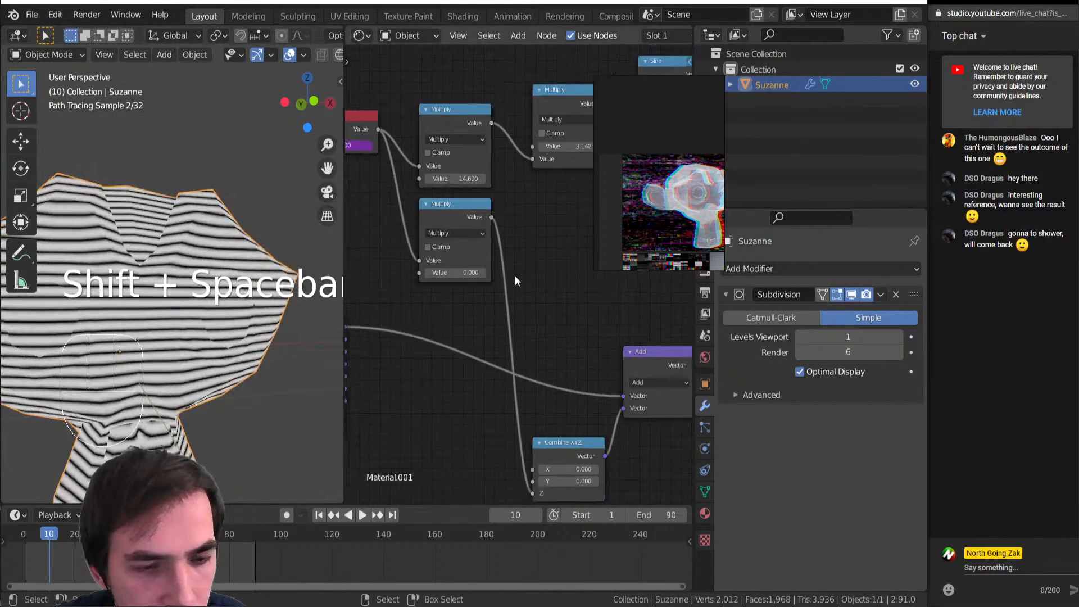
pyautogui.moveTo(515, 276); pyautogui.dragTo(382, 321, button='middle')
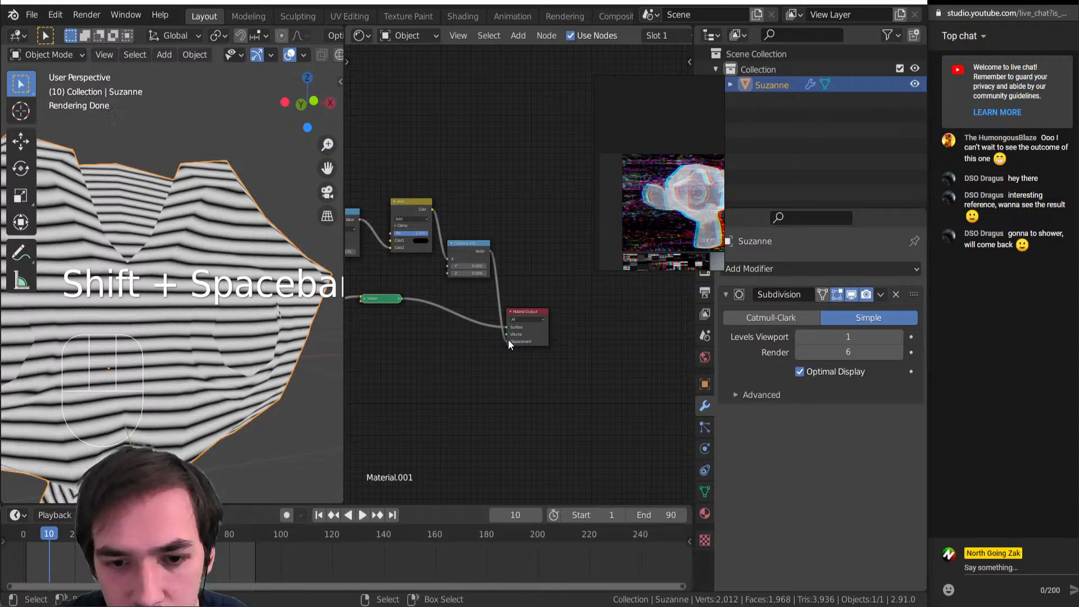
pyautogui.moveTo(508, 343); pyautogui.dragTo(499, 339)
pyautogui.hotkey('shift', 'space')
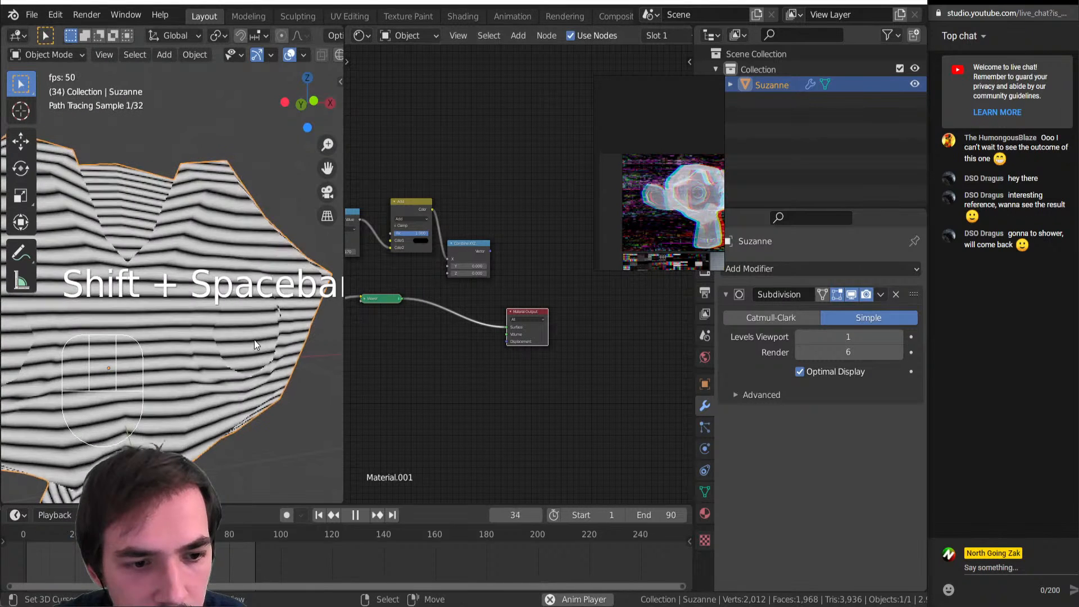
pyautogui.hotkey('shift', 'space')
pyautogui.moveTo(489, 253); pyautogui.dragTo(506, 342)
# Reverse the scrolling by setting the lower time Multiply node's value to -0.0003, and preview the animation
pyautogui.moveTo(506, 341); pyautogui.dragTo(615, 450, button='middle')
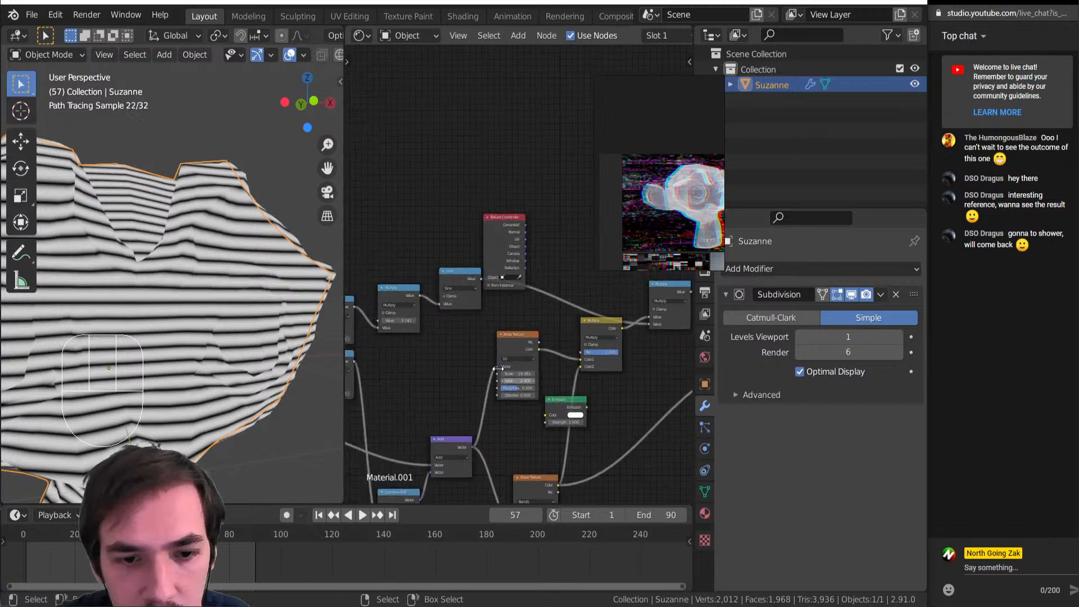
pyautogui.moveTo(390, 368); pyautogui.dragTo(568, 358, button='middle')
pyautogui.scroll(8, 508, 296)
pyautogui.moveTo(512, 464); pyautogui.dragTo(522, 399, button='middle')
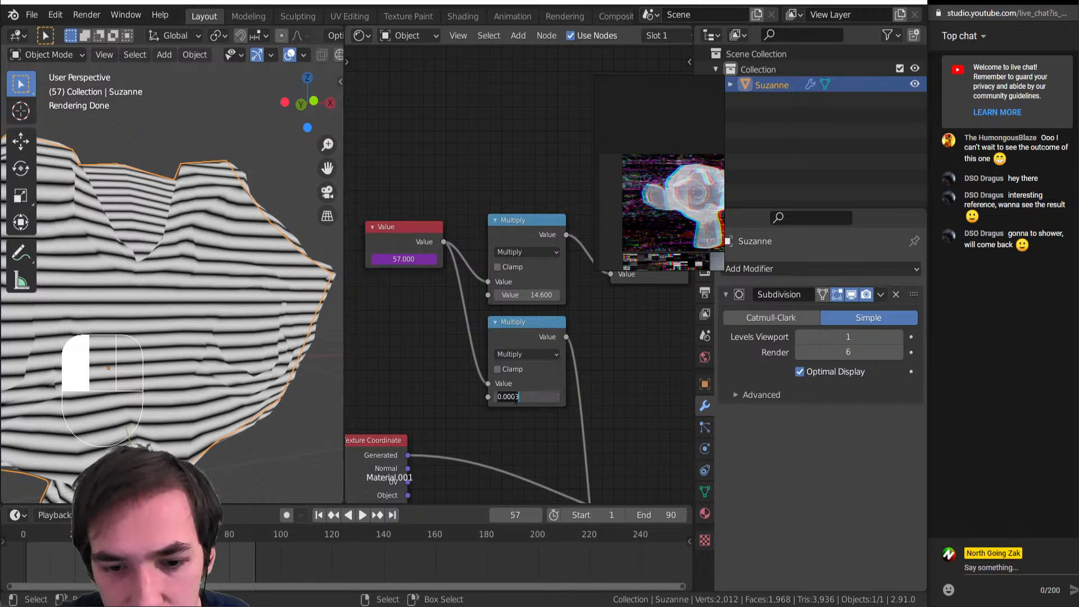
pyautogui.write('-')
pyautogui.press('Return')
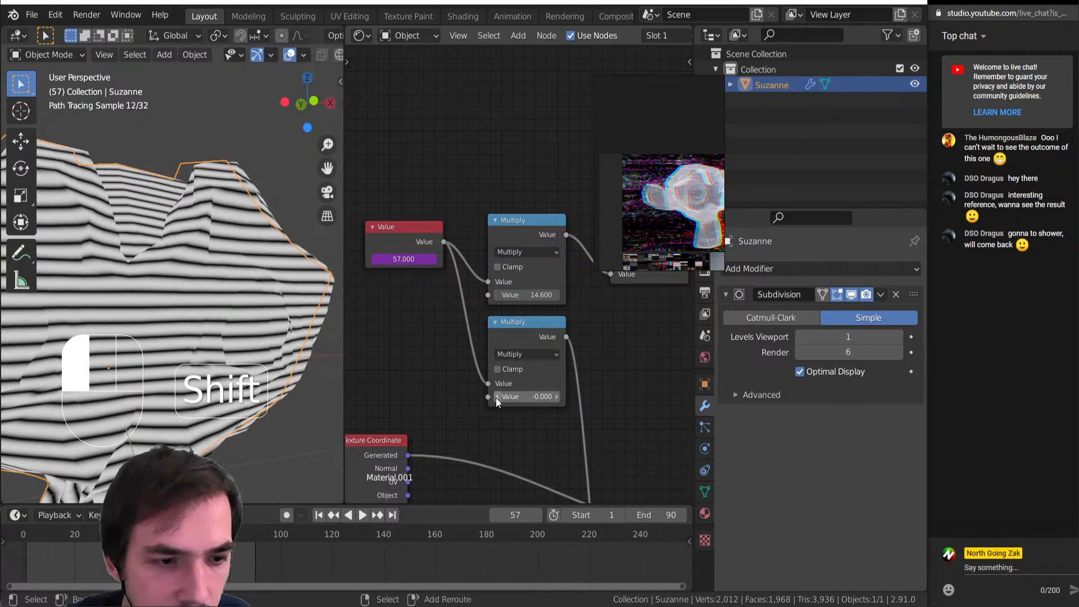
pyautogui.hotkey('shift', 'space')
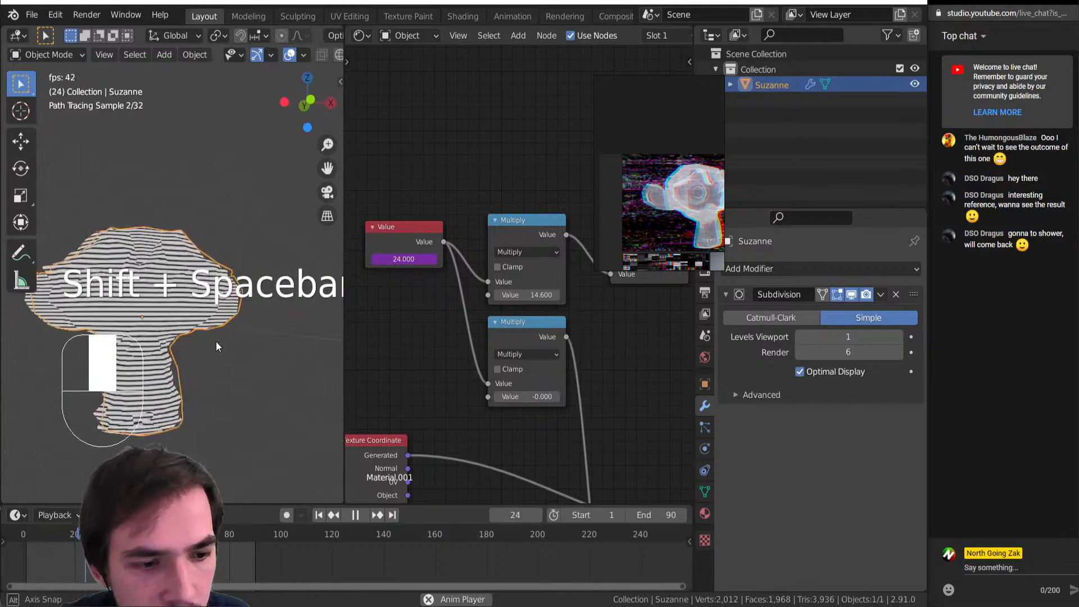
pyautogui.scroll(-4, 529, 399)
pyautogui.moveTo(573, 418); pyautogui.dragTo(660, 441, button='middle')
pyautogui.moveTo(510, 357); pyautogui.dragTo(552, 377, button='middle')
pyautogui.hotkey('shift', 'space')
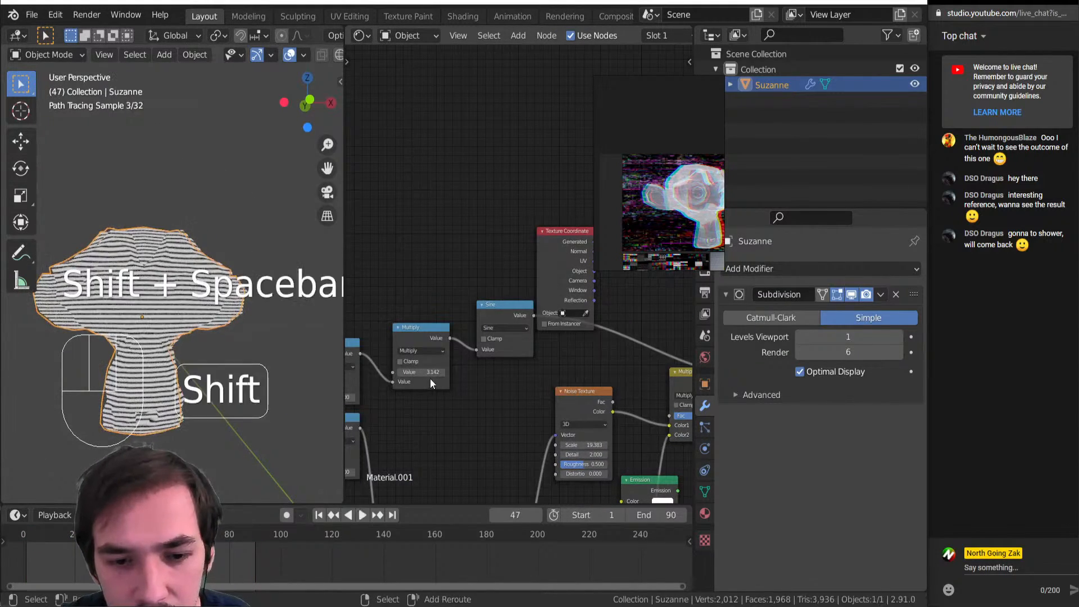
# Reduce the upper time Multiply node's value to 6.7 and play the animation to check the displacement
pyautogui.moveTo(424, 376); pyautogui.dragTo(550, 350, button='middle')
pyautogui.scroll(8, 546, 390)
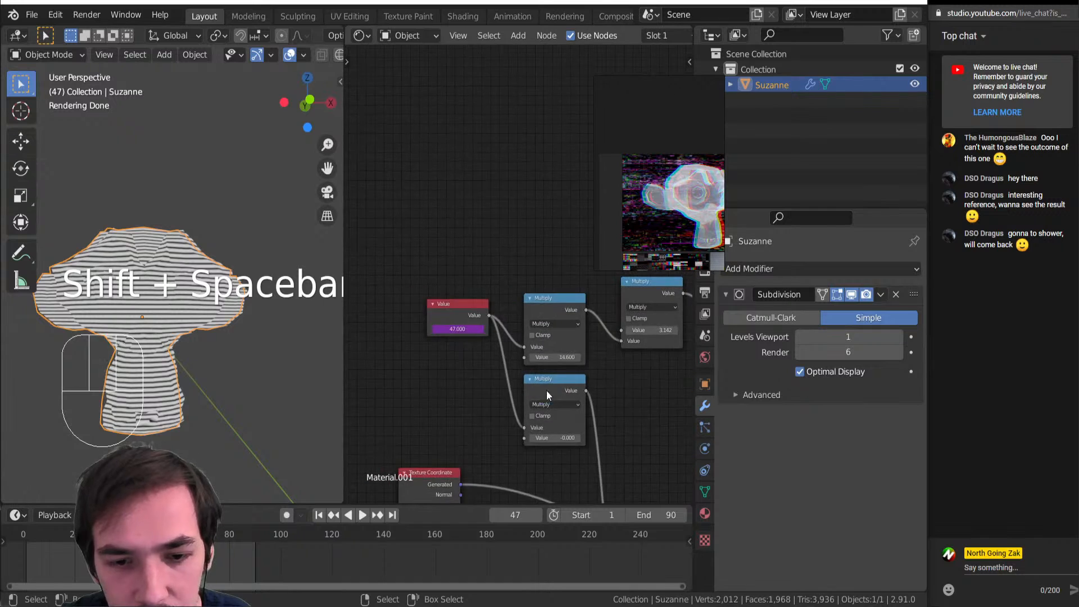
pyautogui.moveTo(597, 419); pyautogui.dragTo(561, 373, button='middle')
pyautogui.moveTo(561, 373); pyautogui.dragTo(514, 374)
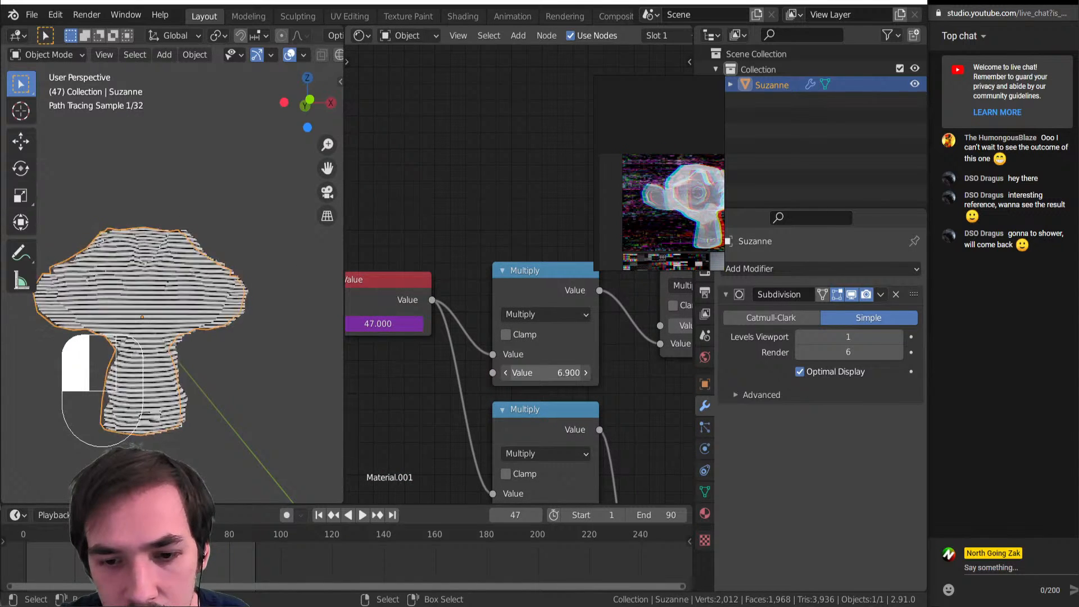
pyautogui.hotkey('shift', 'space')
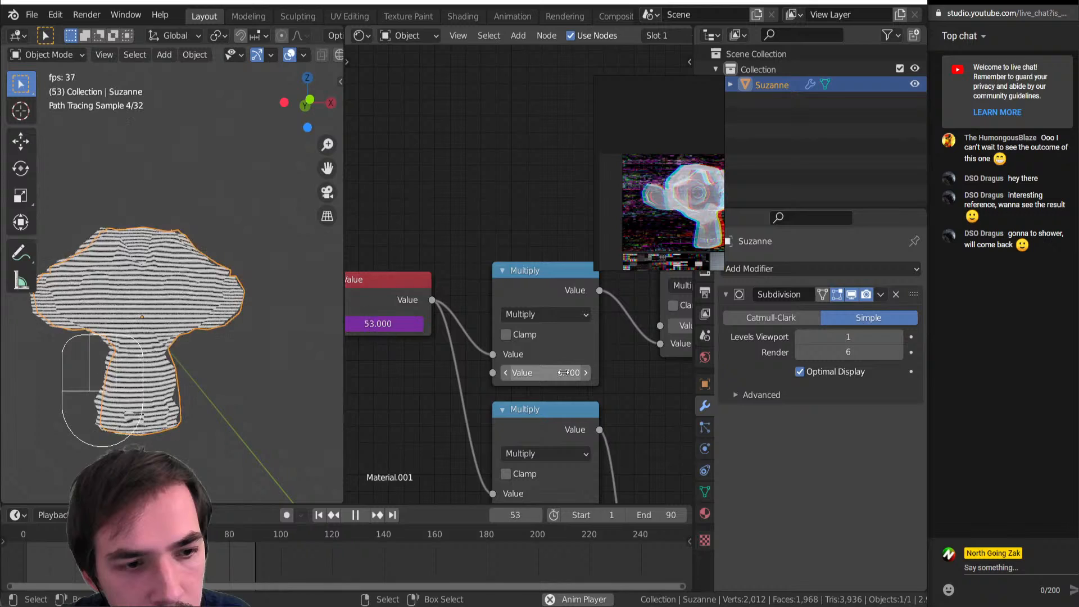
pyautogui.moveTo(206, 385); pyautogui.dragTo(182, 391, button='middle')
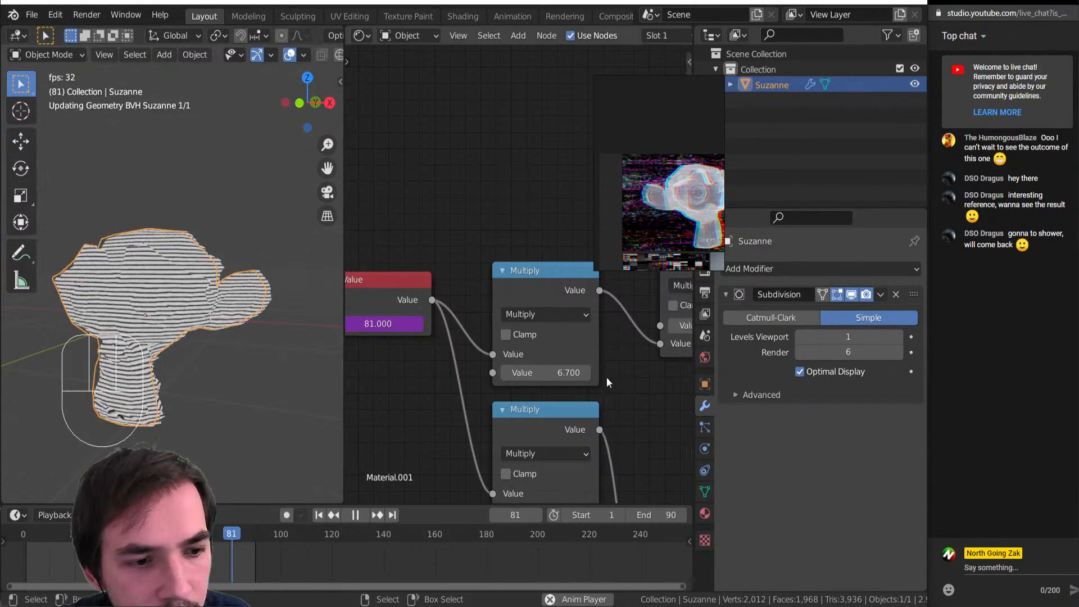
pyautogui.hotkey('shift', 'space')
# Move the Texture Coordinate node beside the Sine node up out of the way and preview the Sine output
pyautogui.scroll(-5, 523, 366)
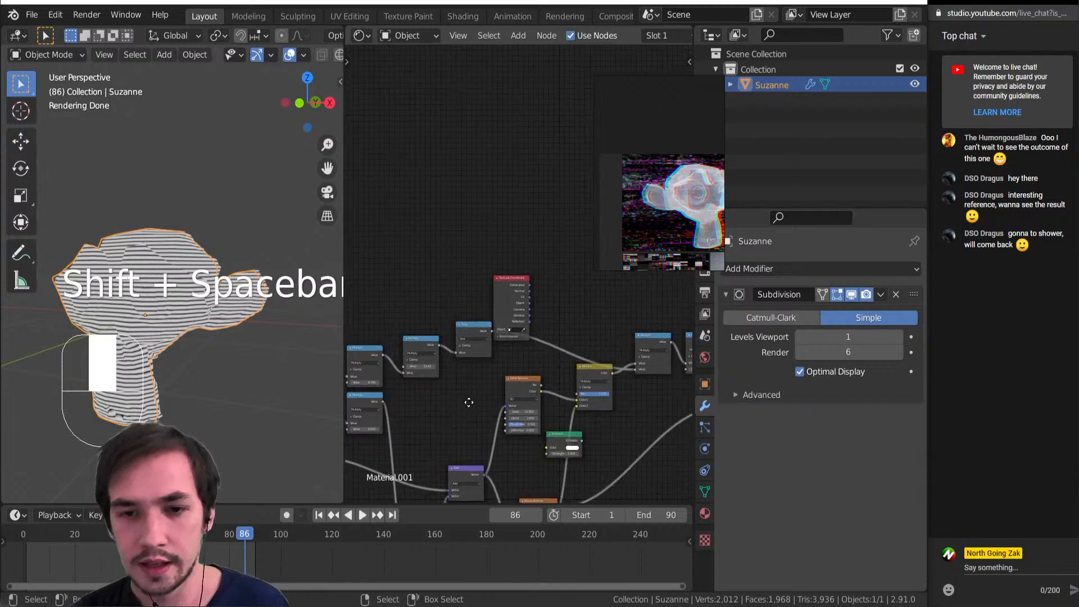
pyautogui.moveTo(459, 301); pyautogui.dragTo(471, 210)
pyautogui.keyDown('ctrl'); pyautogui.keyDown('shift'); pyautogui.click(424, 333); pyautogui.keyUp('shift'); pyautogui.keyUp('ctrl')
pyautogui.moveTo(585, 368); pyautogui.dragTo(512, 355, button='middle')
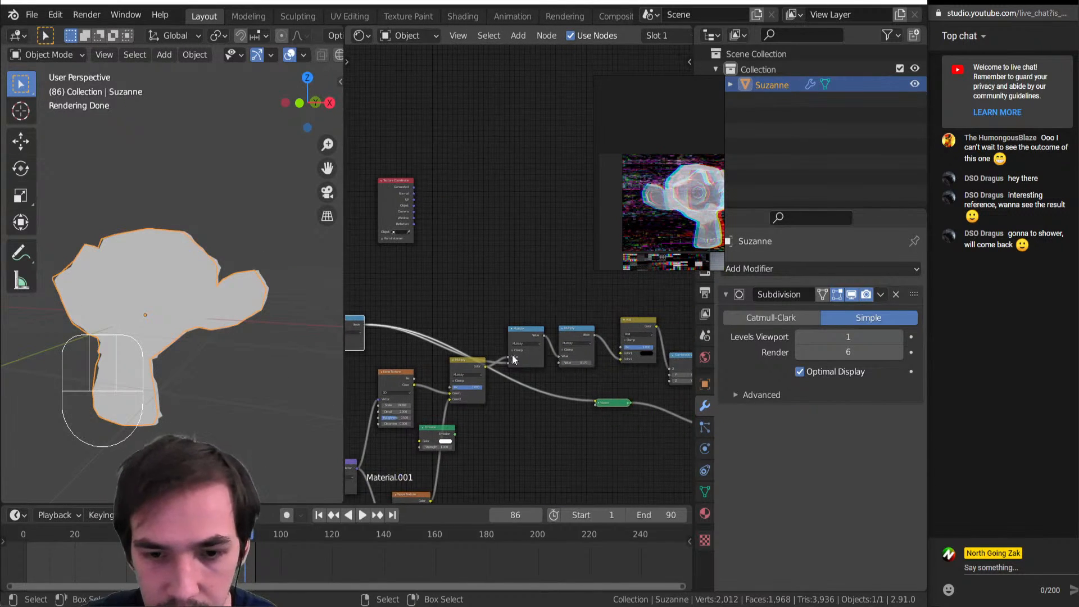
# Move and enlarge the glitch reference image over the node editor
pyautogui.moveTo(560, 391); pyautogui.dragTo(479, 396, button='middle')
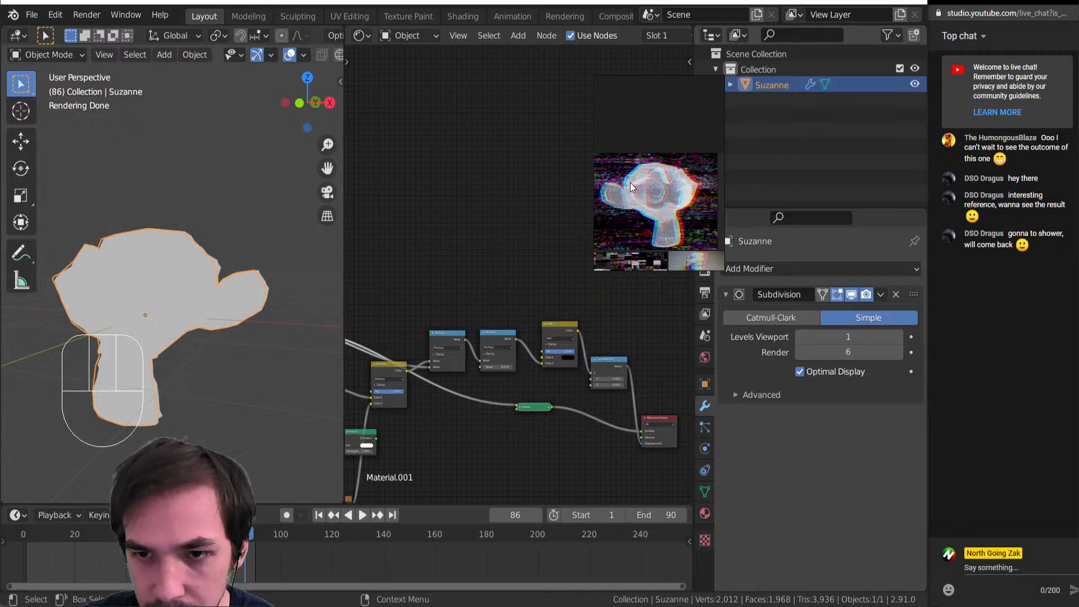
pyautogui.moveTo(702, 232); pyautogui.dragTo(637, 278)
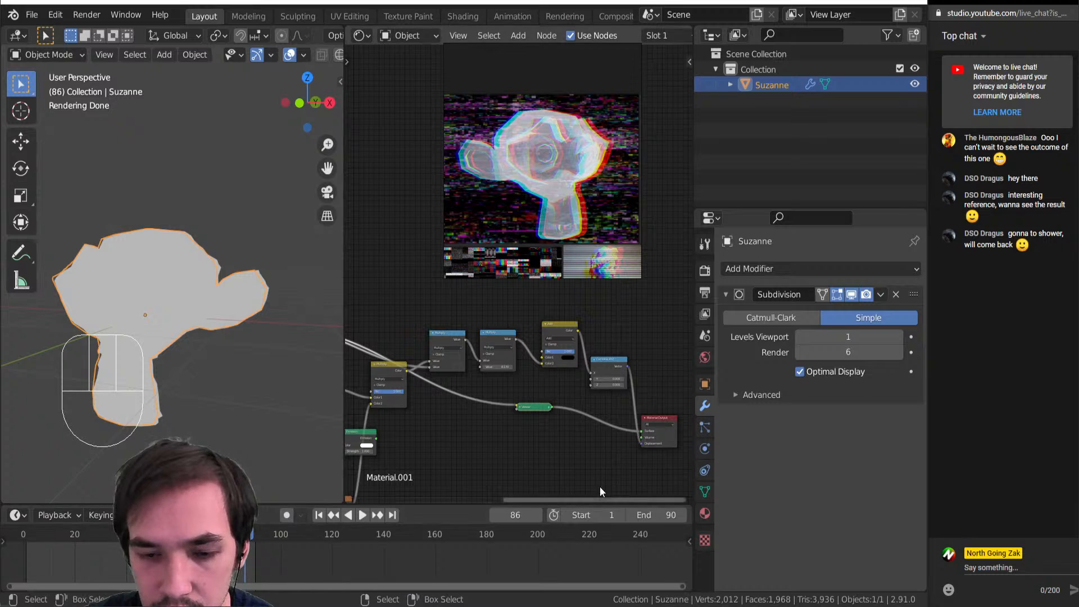
# Add an Emission shader and a Mix Shader node in the empty space below the Viewer node
pyautogui.moveTo(531, 453); pyautogui.dragTo(500, 447, button='middle')
pyautogui.hotkey('shift', 'a')
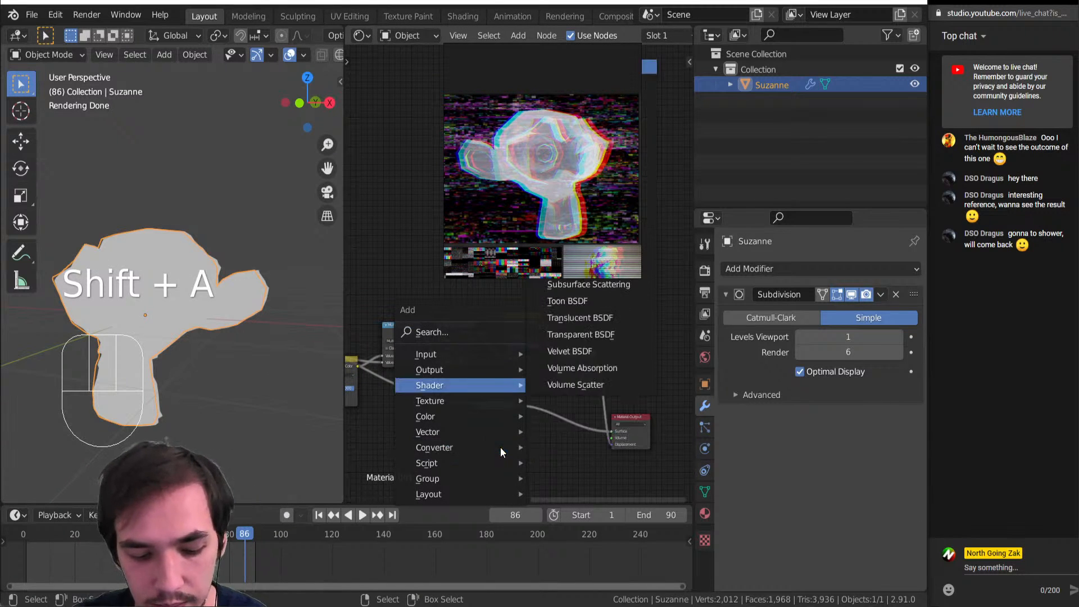
pyautogui.click(590, 33)
pyautogui.click(534, 454)
pyautogui.moveTo(534, 454); pyautogui.dragTo(469, 495)
pyautogui.hotkey('shift', 'a')
pyautogui.click(596, 477)
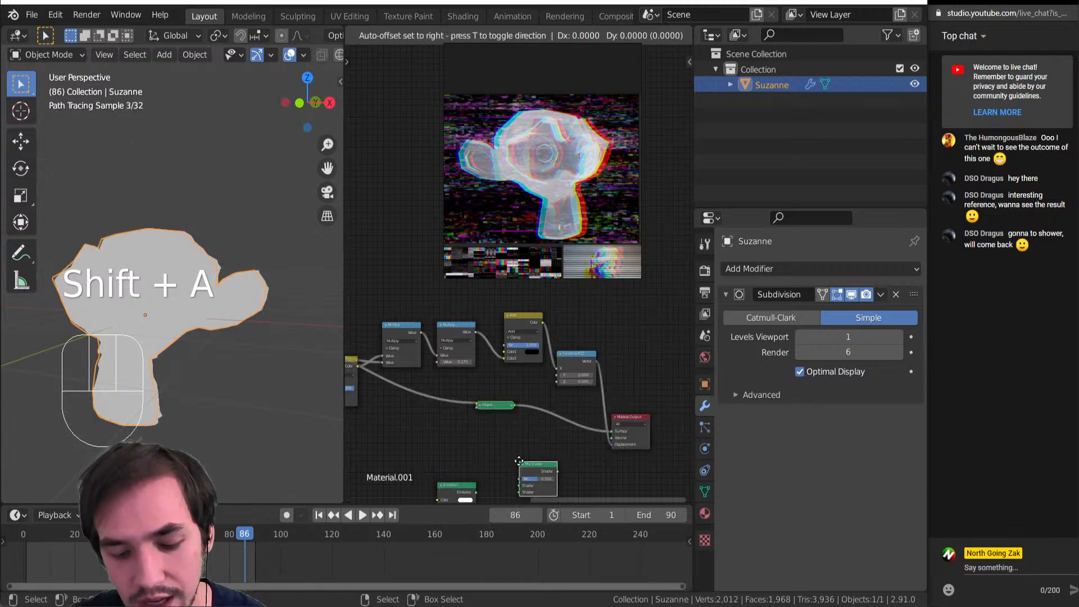
pyautogui.click(496, 408)
# Add a Translucent BSDF node above the Emission node and preview it on the monkey
pyautogui.hotkey('shift', 'a')
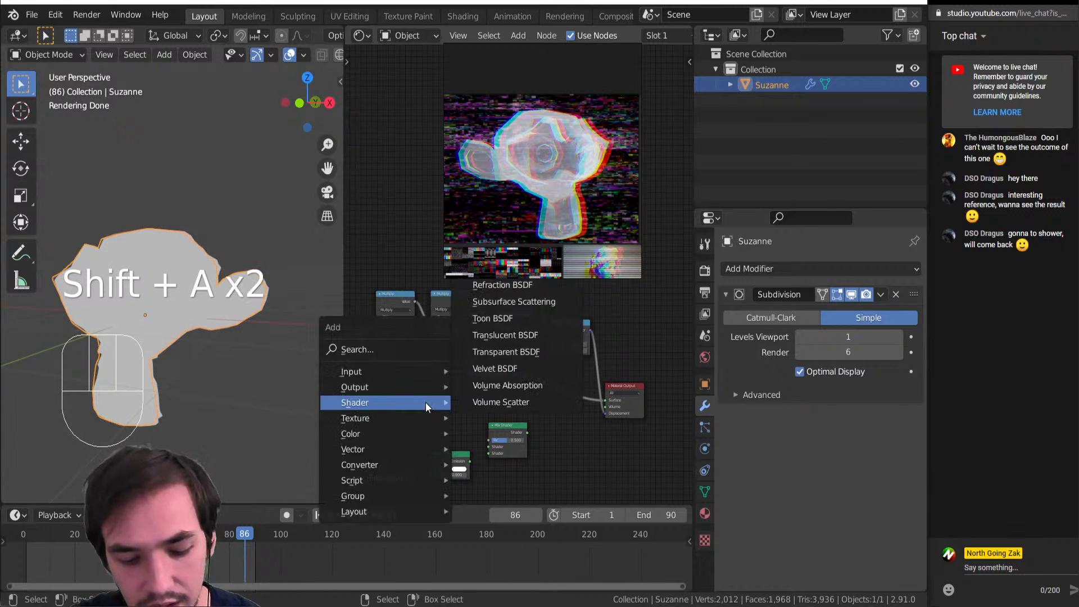
pyautogui.click(509, 395)
pyautogui.click(431, 414)
pyautogui.scroll(3, 435, 404)
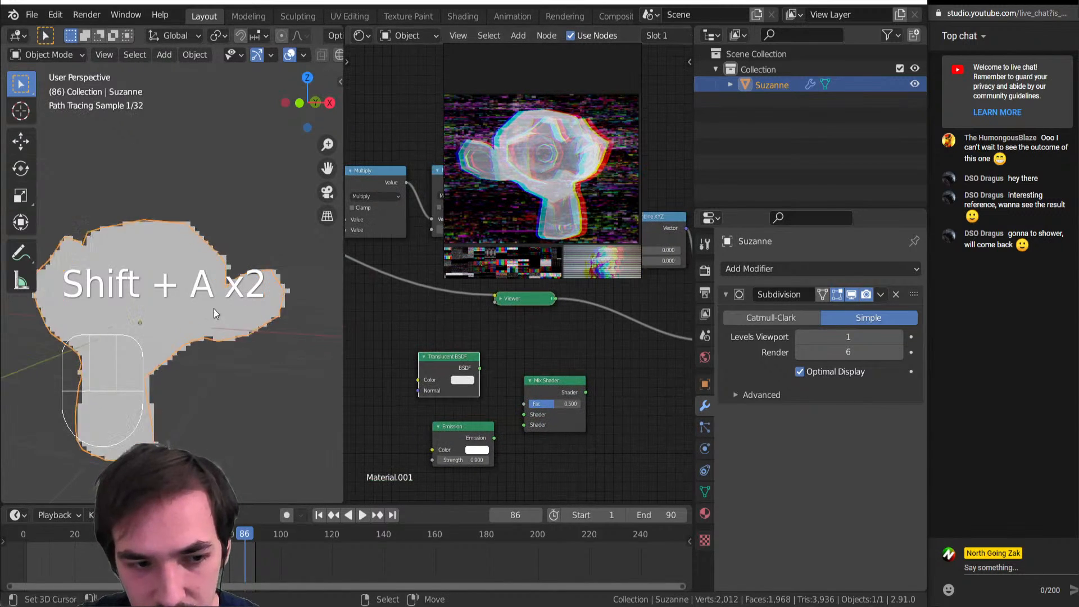
pyautogui.keyDown('ctrl'); pyautogui.keyDown('shift'); pyautogui.click(455, 366); pyautogui.keyUp('shift'); pyautogui.keyUp('ctrl')
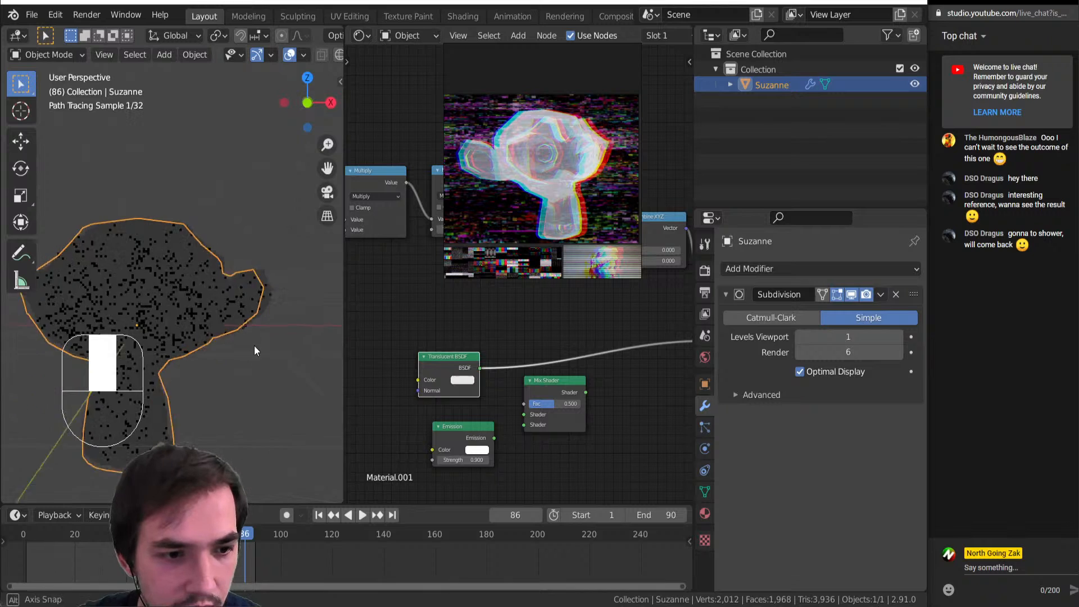
# Add a point light at the monkey's head to light the translucent material
pyautogui.moveTo(119, 330)
pyautogui.mouseDown(button='middle')
pyautogui.moveTo(271, 332)
pyautogui.moveTo(197, 340)
pyautogui.moveTo(111, 239)
pyautogui.moveTo(153, 296)
pyautogui.mouseUp(button='middle')
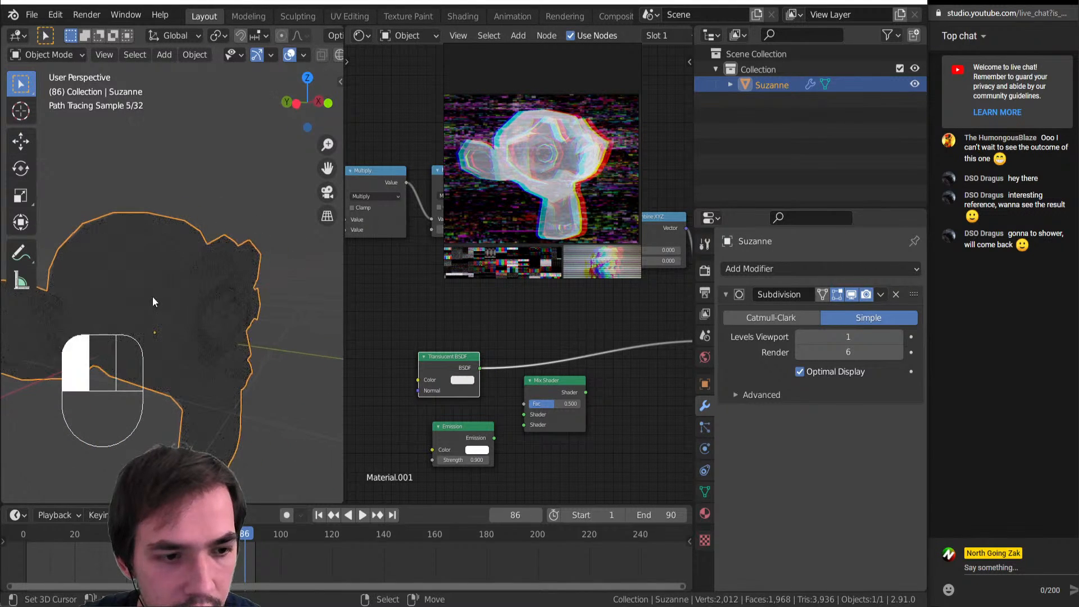
pyautogui.hotkey('shift', 'a')
pyautogui.click(267, 486)
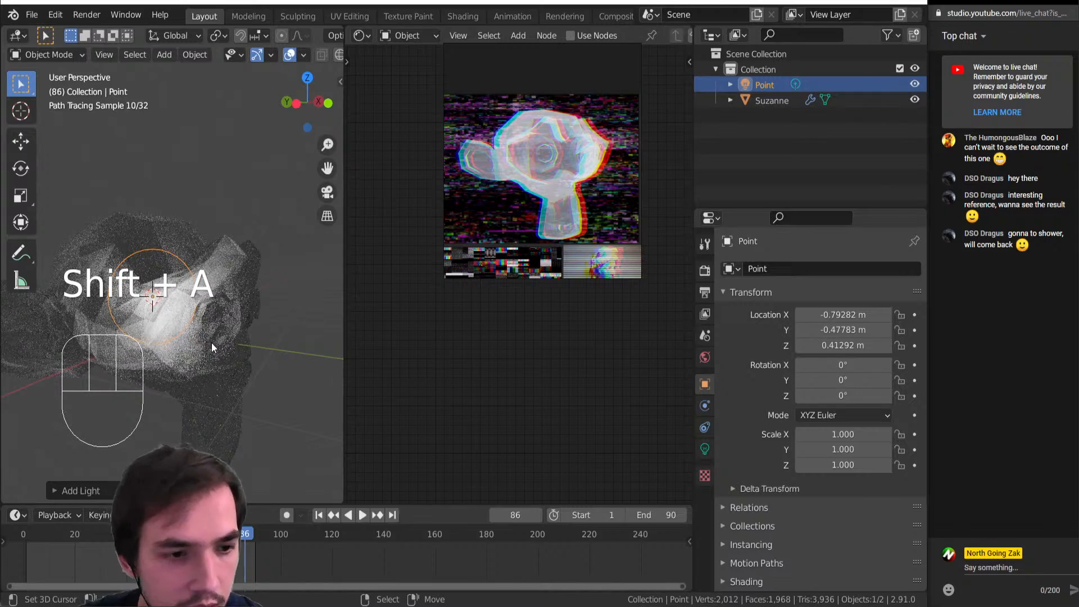
# Reselect Suzanne and set the Translucent BSDF color to pure white with a value of 1.000
pyautogui.click(224, 329)
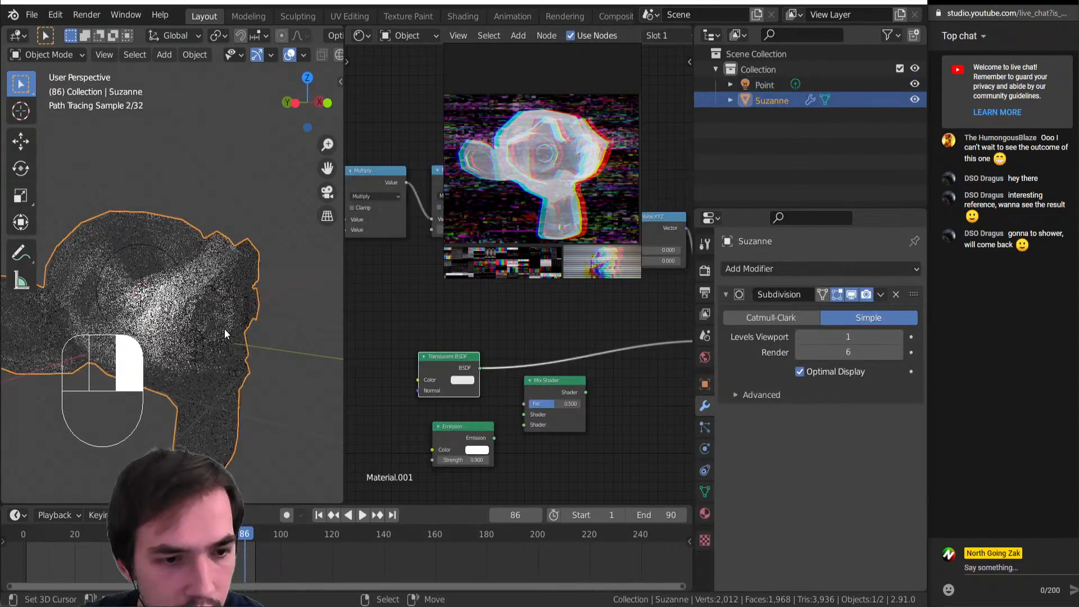
pyautogui.click(469, 381)
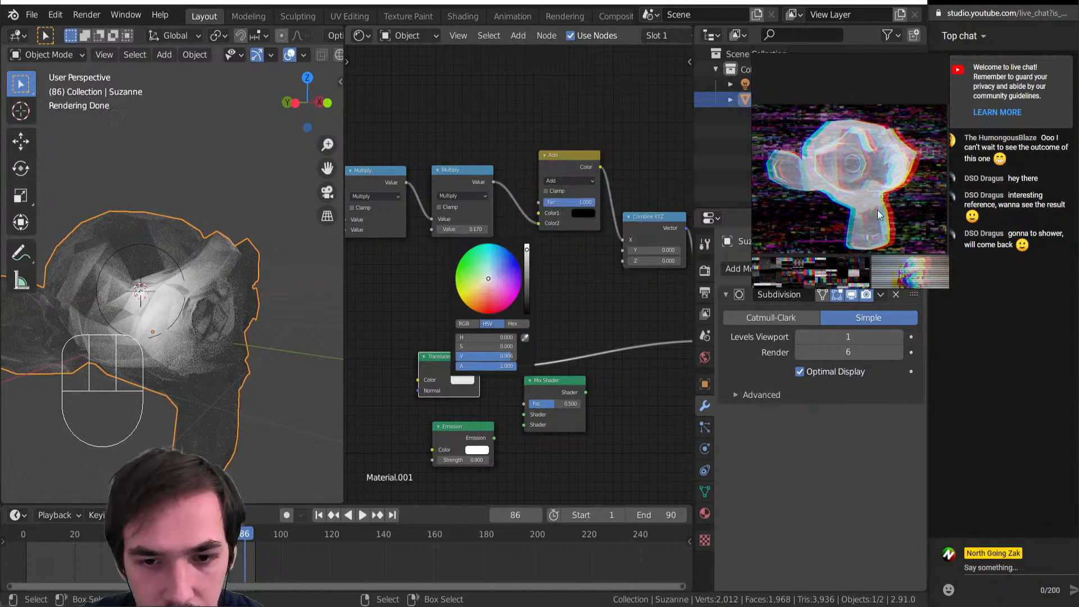
pyautogui.click(463, 381)
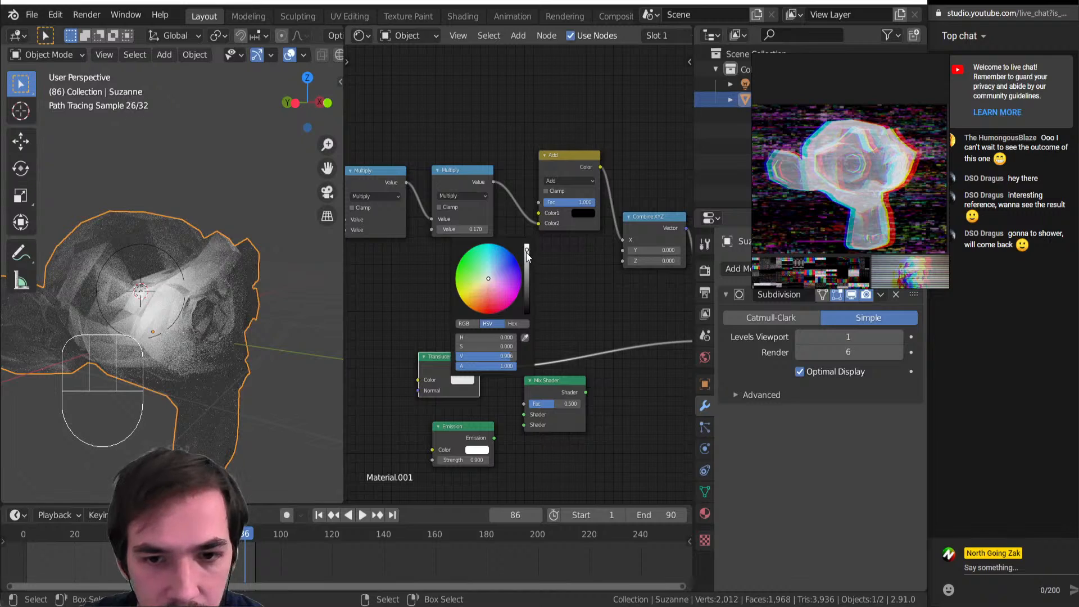
pyautogui.moveTo(526, 252)
pyautogui.mouseDown()
pyautogui.moveTo(527, 314)
pyautogui.moveTo(527, 246)
pyautogui.mouseUp()
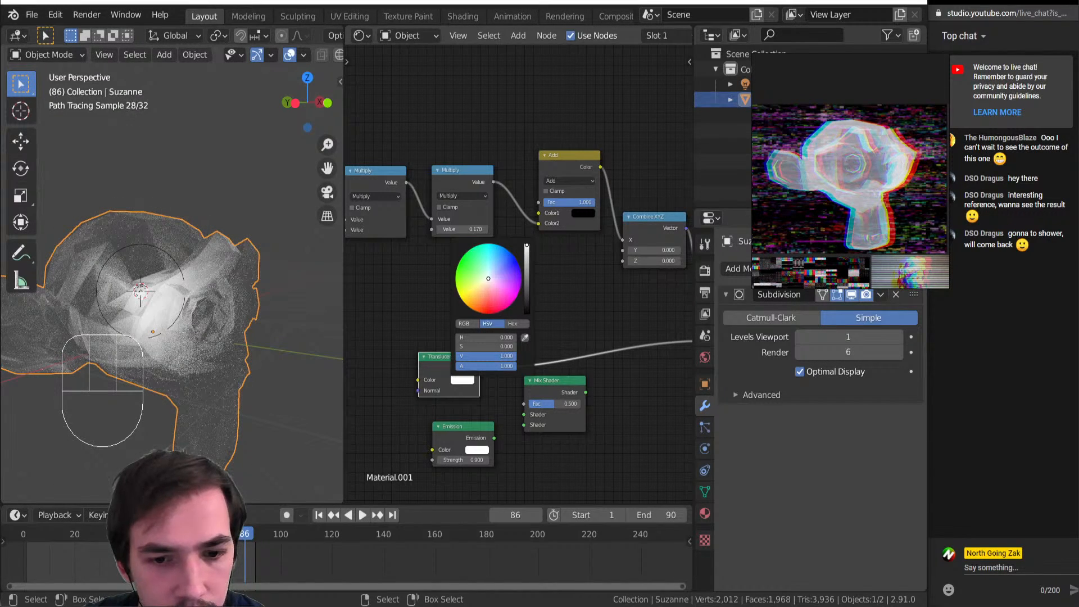
pyautogui.moveTo(526, 245)
pyautogui.mouseDown()
pyautogui.moveTo(527, 314)
pyautogui.moveTo(526, 246)
pyautogui.mouseUp()
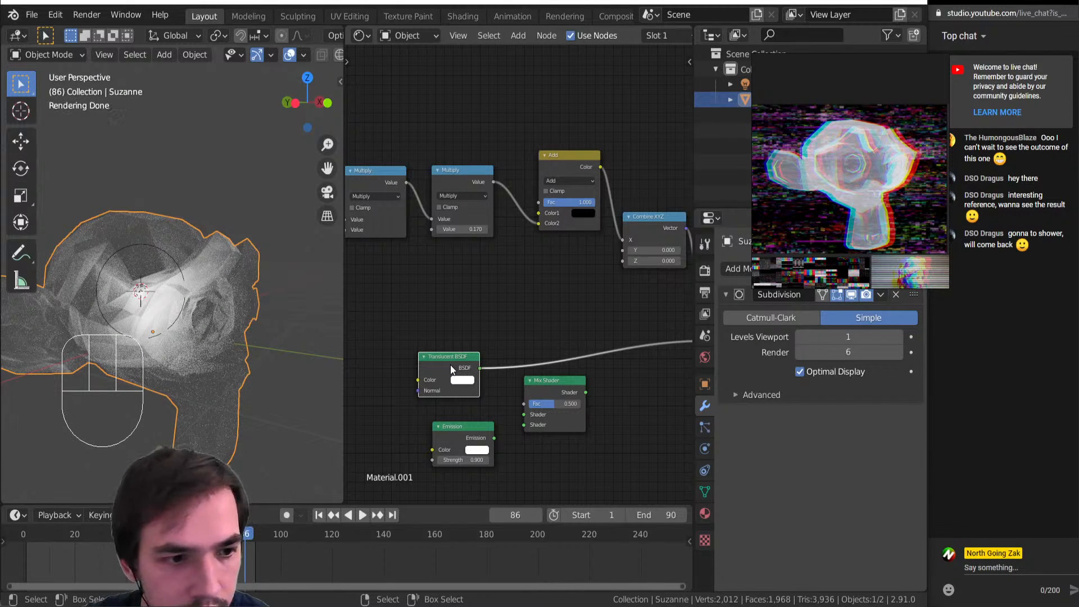
# Delete the Translucent BSDF node and the extra Emission node beside the Mix Shader
pyautogui.press('Delete')
pyautogui.hotkey('shift', 's')
pyautogui.moveTo(445, 375)
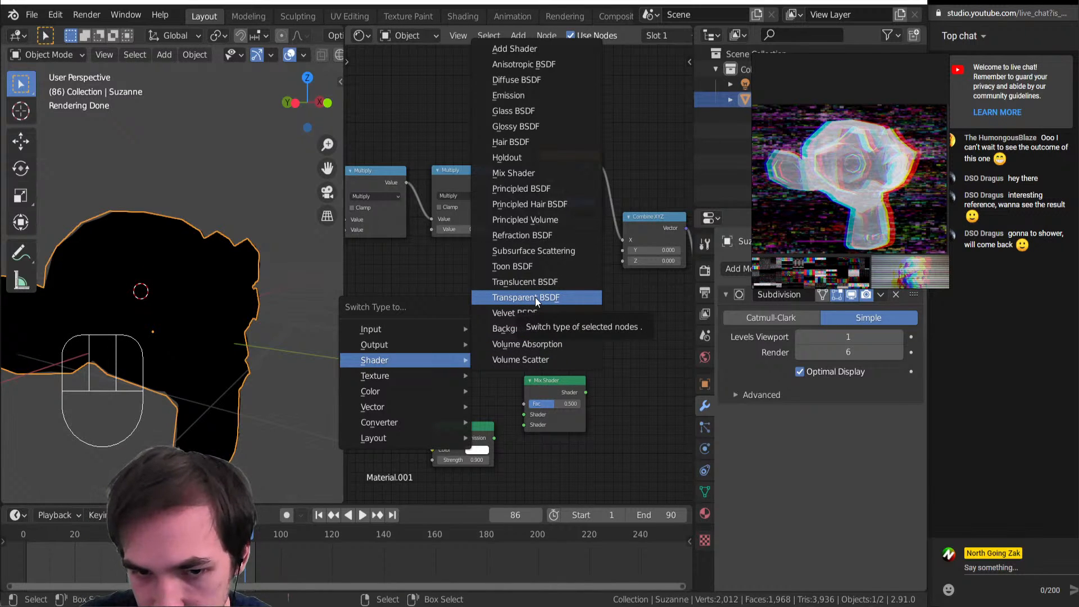
pyautogui.click(597, 303)
pyautogui.scroll(-4, 487, 358)
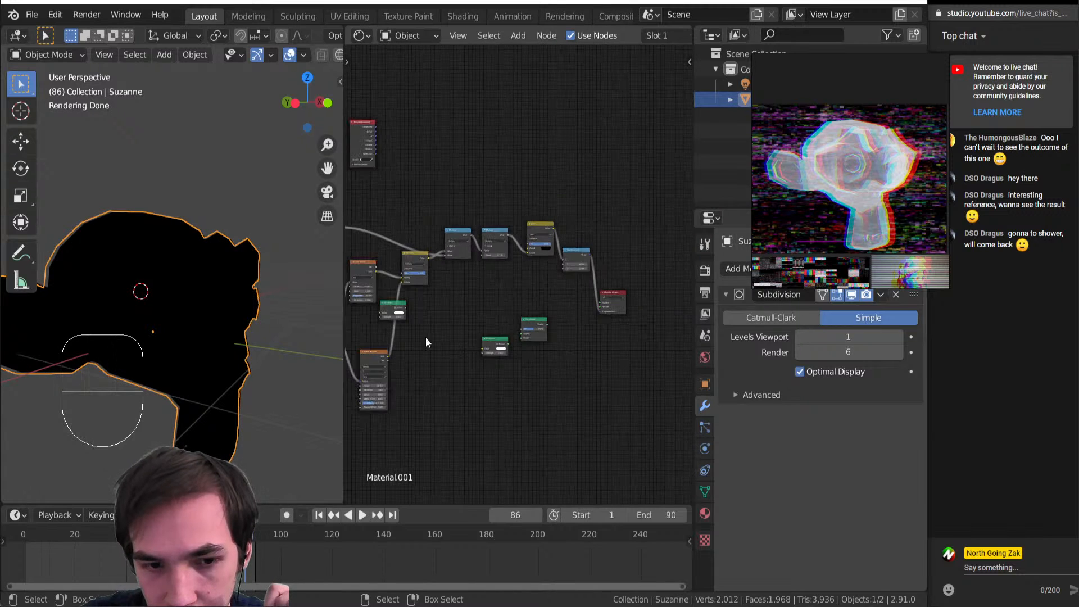
pyautogui.moveTo(396, 317); pyautogui.dragTo(498, 325)
pyautogui.scroll(5, 498, 325)
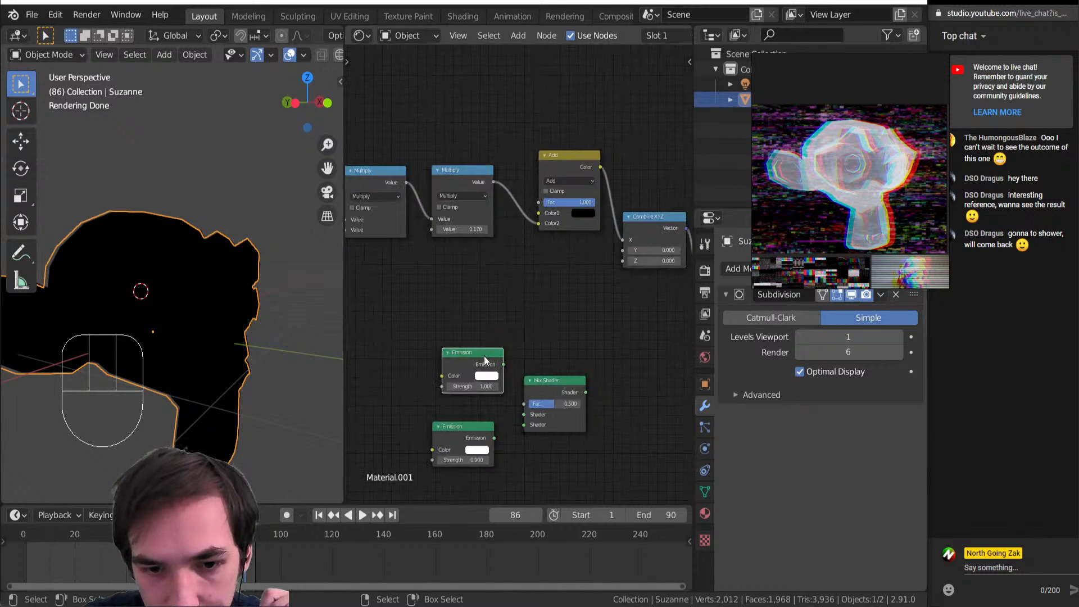
pyautogui.press('Delete')
pyautogui.hotkey('shift', 'a')
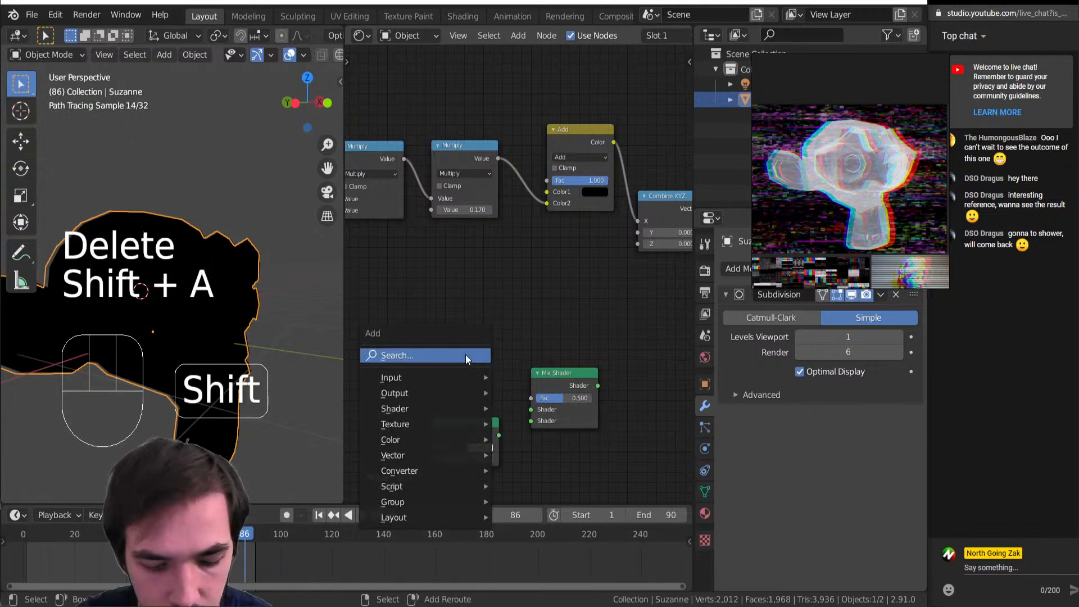
pyautogui.press('h')
pyautogui.press('t')
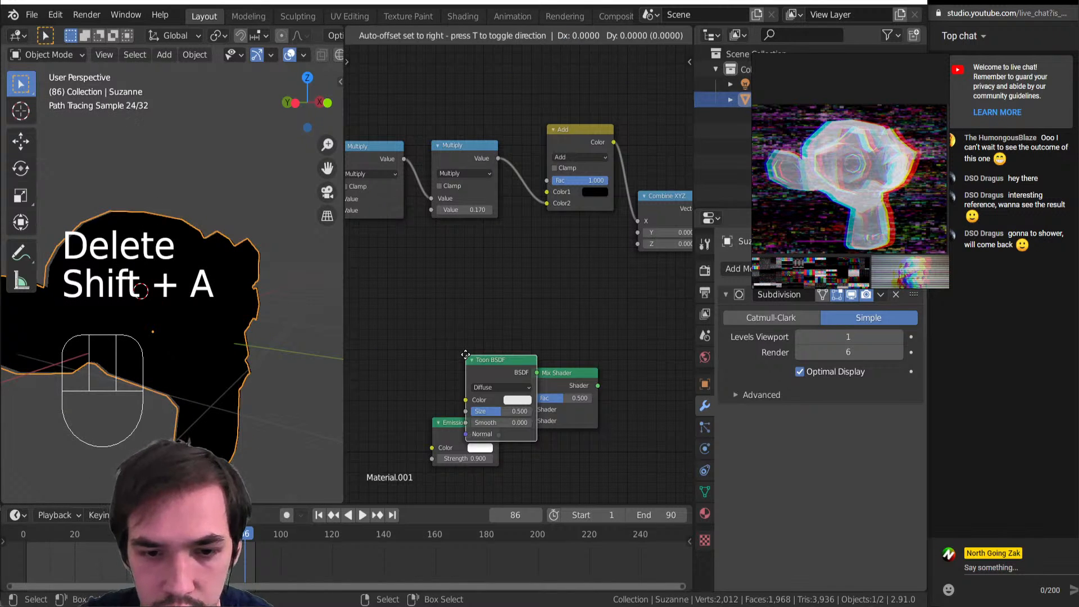
pyautogui.rightClick(681, 366)
# Add a Transparent BSDF above the Emission node, connect it to the Mix Shader's first shader input, and preview the mix
pyautogui.hotkey('shift', 'a')
pyautogui.moveTo(681, 366)
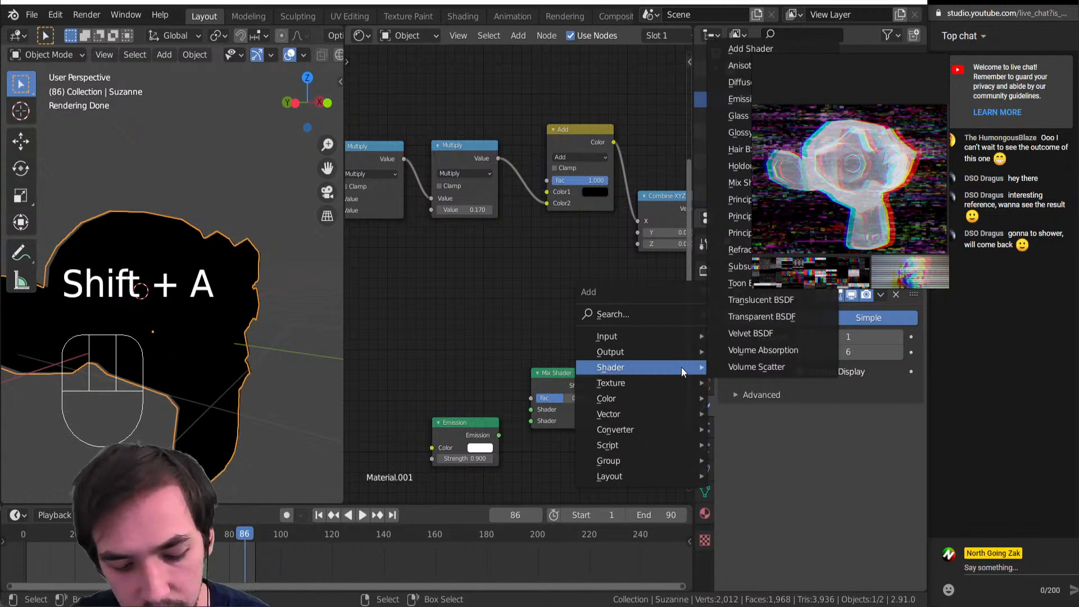
pyautogui.click(762, 316)
pyautogui.click(483, 376)
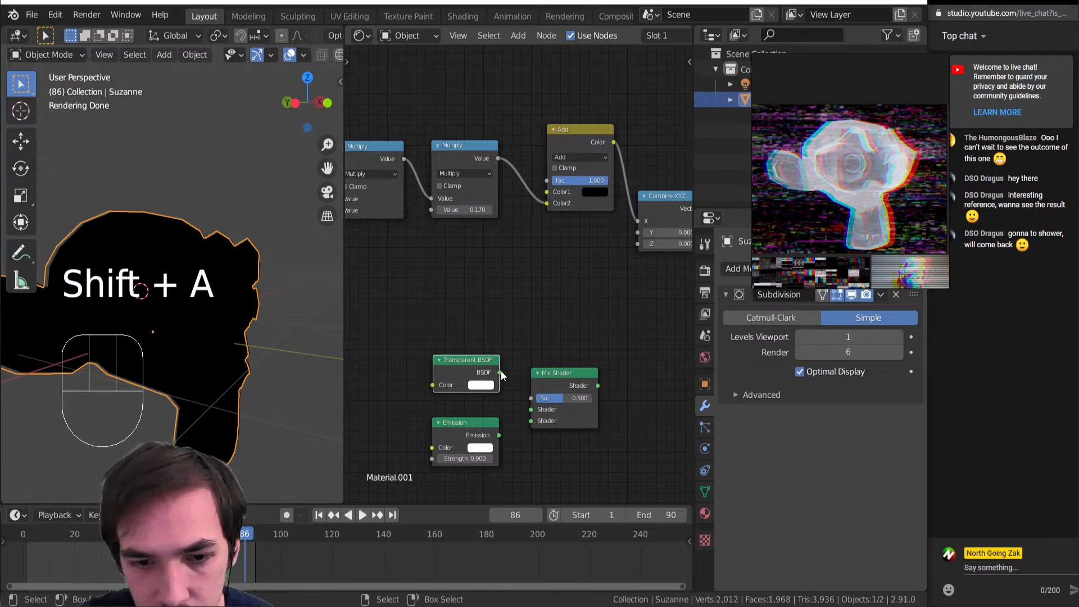
pyautogui.moveTo(500, 373); pyautogui.dragTo(531, 409)
pyautogui.keyDown('ctrl'); pyautogui.keyDown('shift'); pyautogui.click(562, 379); pyautogui.keyUp('shift'); pyautogui.keyUp('ctrl')
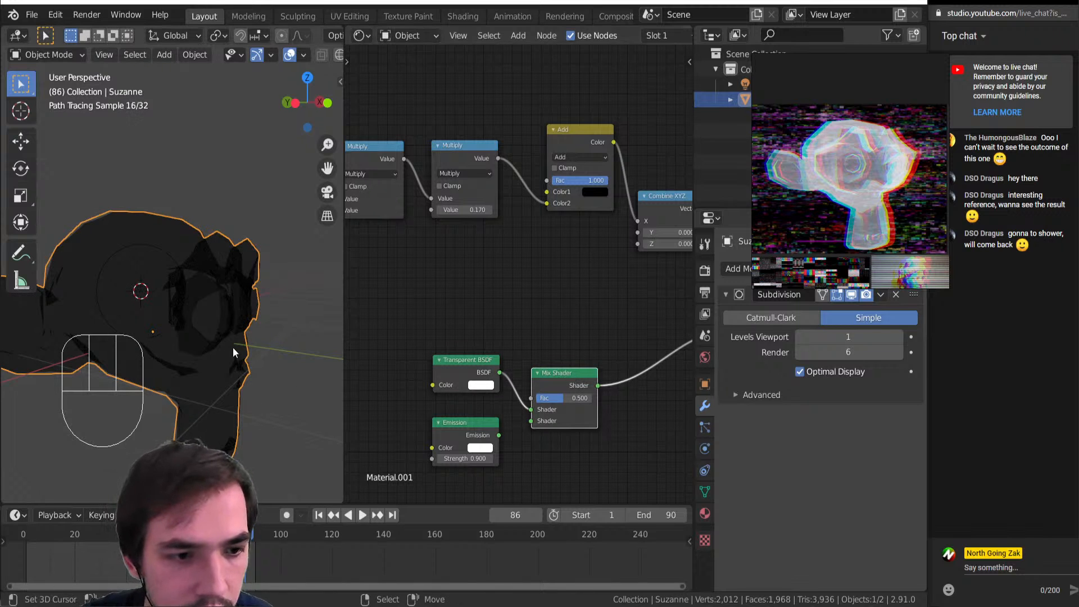
# Set the Mix Shader factor to 0.000 and connect the Emission node to its second shader input
pyautogui.moveTo(232, 349)
pyautogui.mouseDown(button='middle')
pyautogui.moveTo(157, 330)
pyautogui.moveTo(177, 338)
pyautogui.mouseUp(button='middle')
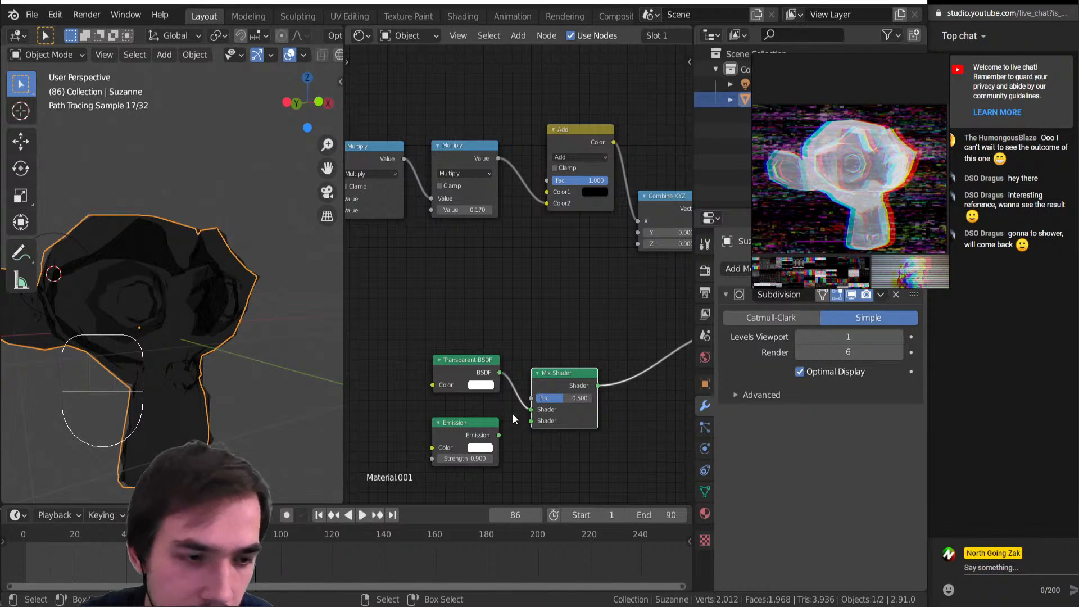
pyautogui.click(490, 387)
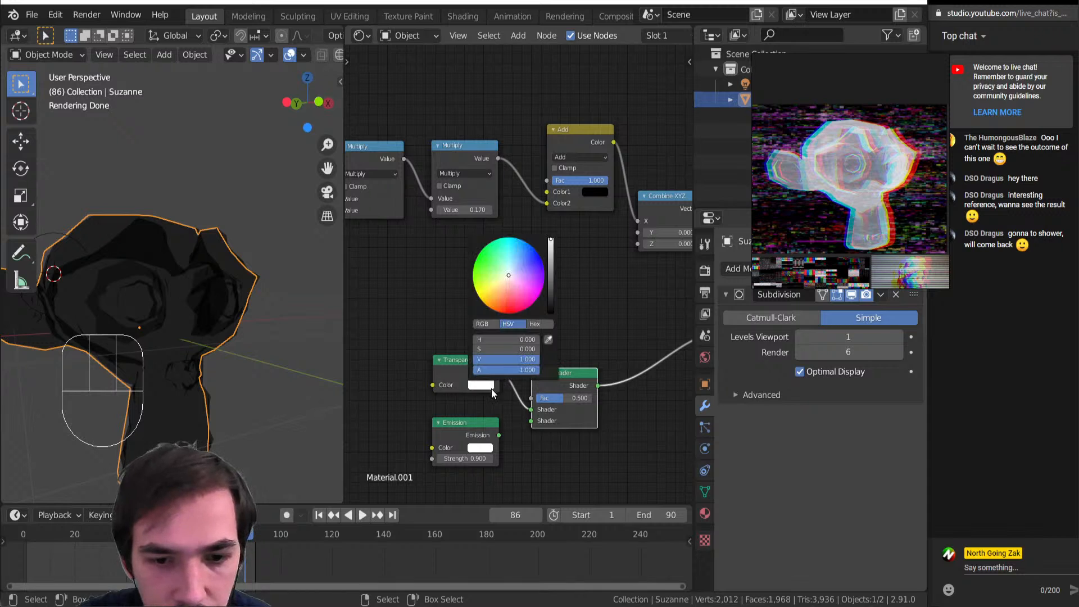
pyautogui.moveTo(551, 240)
pyautogui.mouseDown()
pyautogui.moveTo(551, 313)
pyautogui.moveTo(551, 238)
pyautogui.mouseUp()
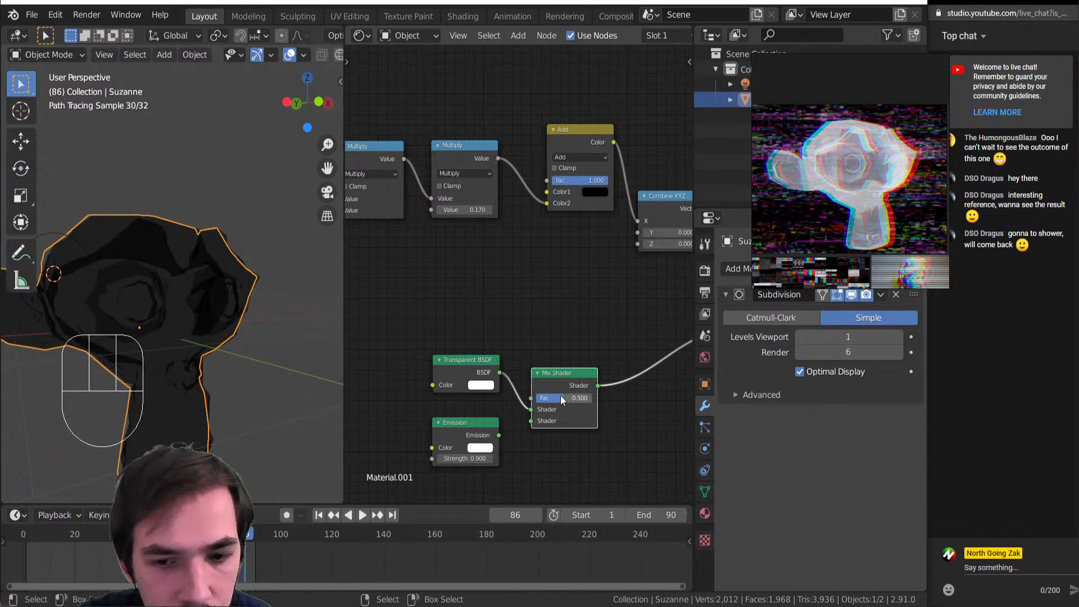
pyautogui.moveTo(561, 396); pyautogui.dragTo(534, 397)
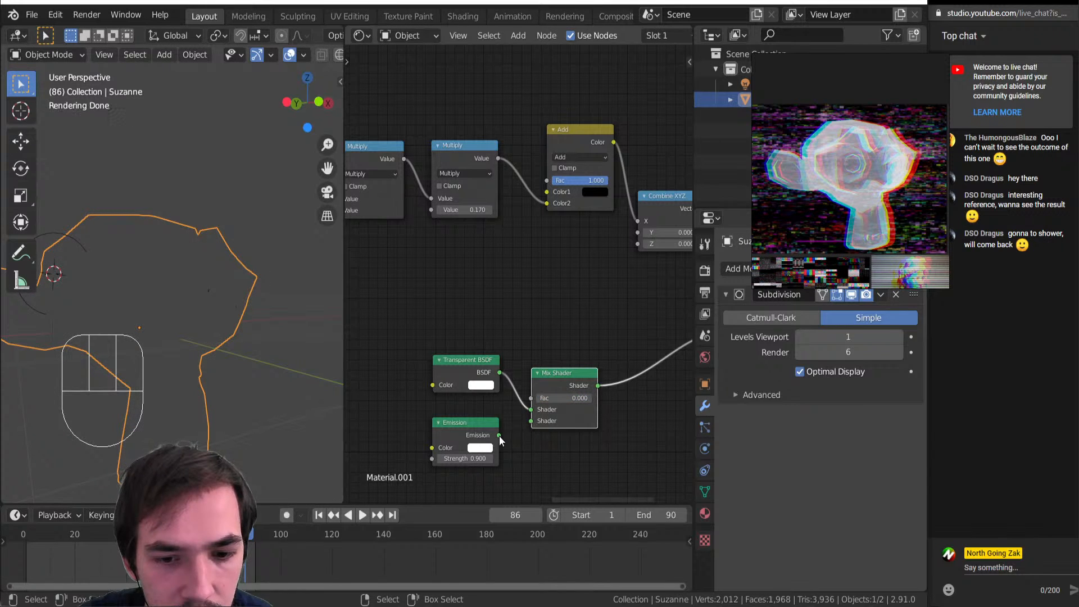
pyautogui.moveTo(499, 435); pyautogui.dragTo(531, 422)
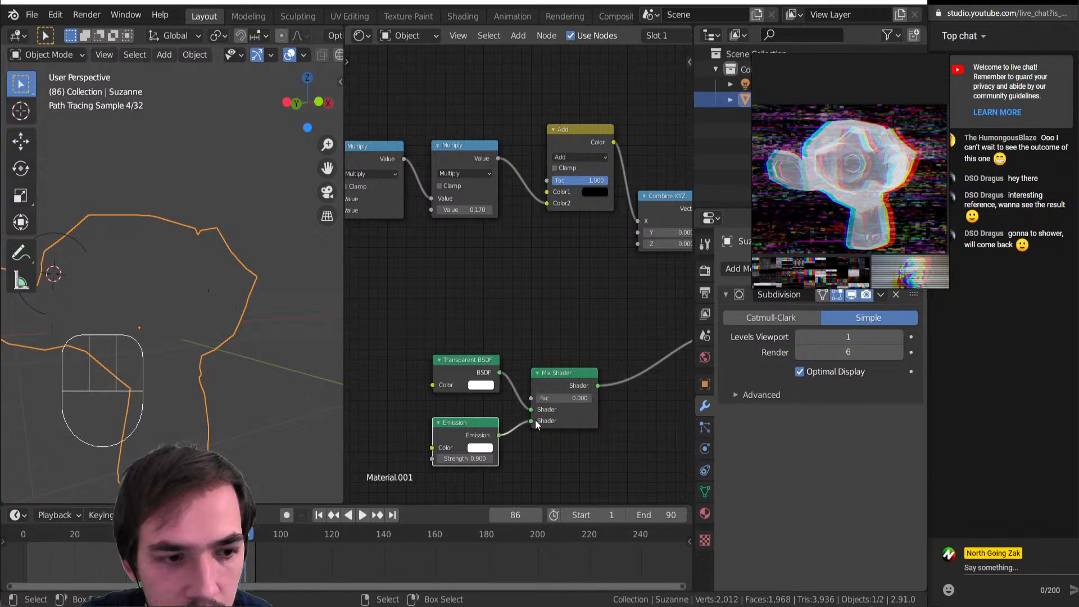
# Preview the Transparent BSDF alone and move the reference image sheet down over the lower part of the modifier settings
pyautogui.keyDown('ctrl'); pyautogui.keyDown('shift'); pyautogui.click(474, 380); pyautogui.keyUp('shift'); pyautogui.keyUp('ctrl')
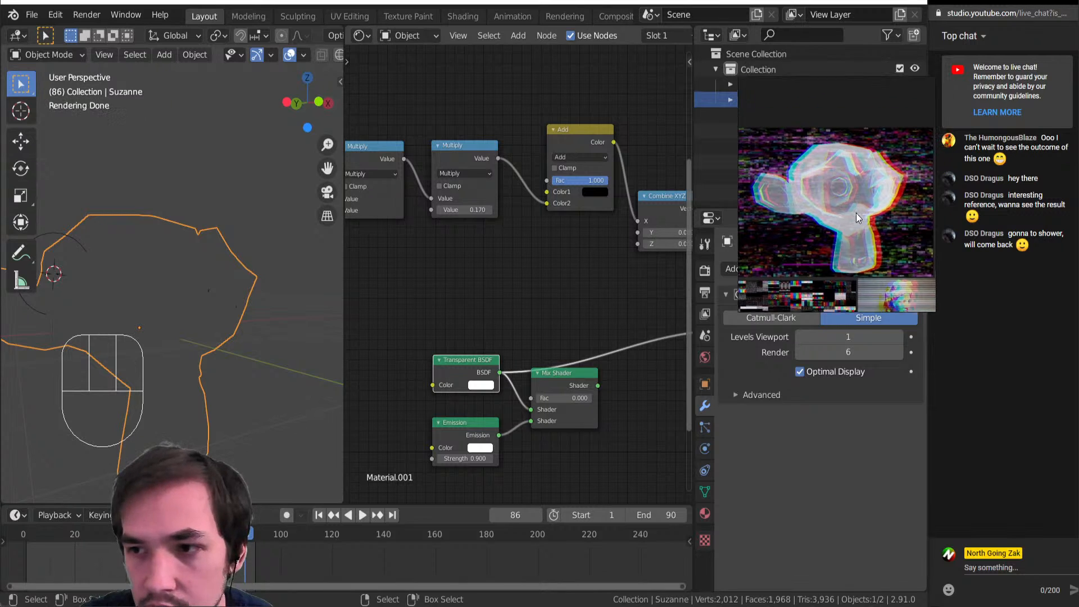
pyautogui.moveTo(856, 214); pyautogui.dragTo(837, 487)
pyautogui.scroll(-4, 806, 458)
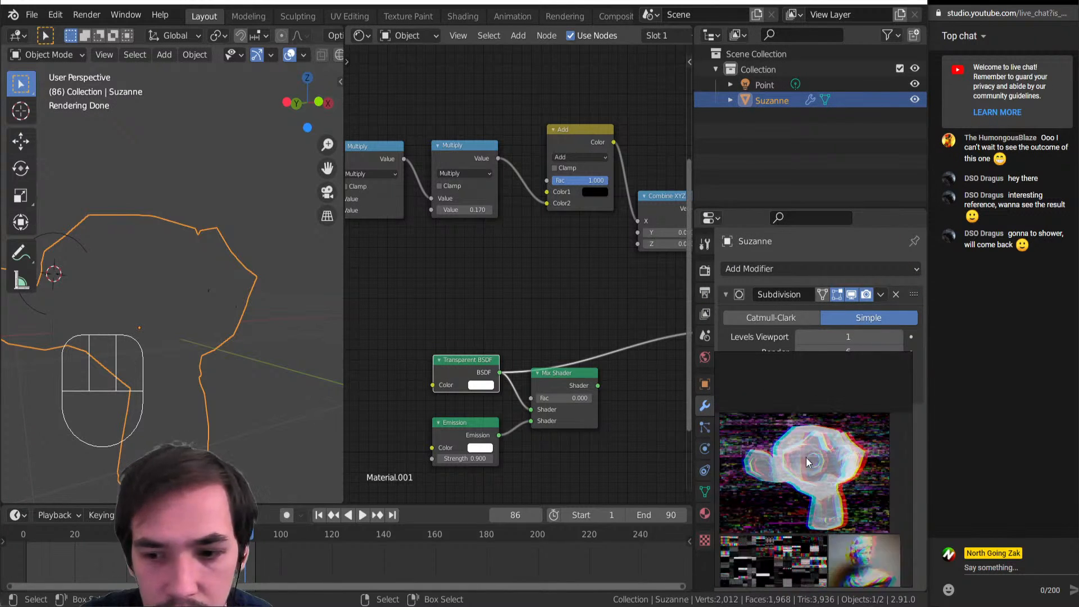
# Preview the Mix Shader on the monkey and set its factor to 0.279
pyautogui.click(573, 375)
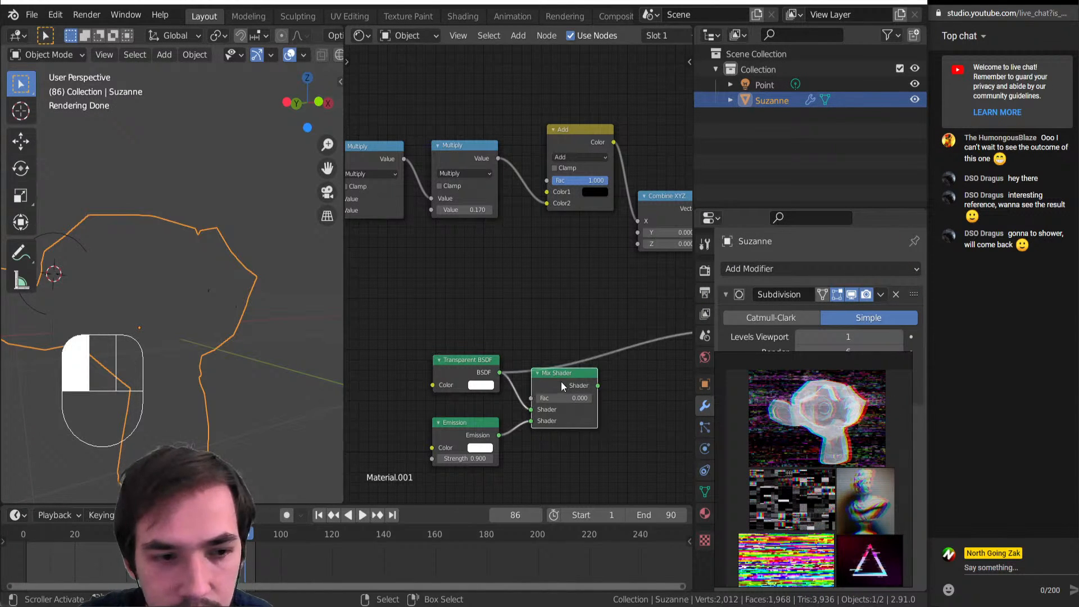
pyautogui.moveTo(556, 398); pyautogui.dragTo(559, 398)
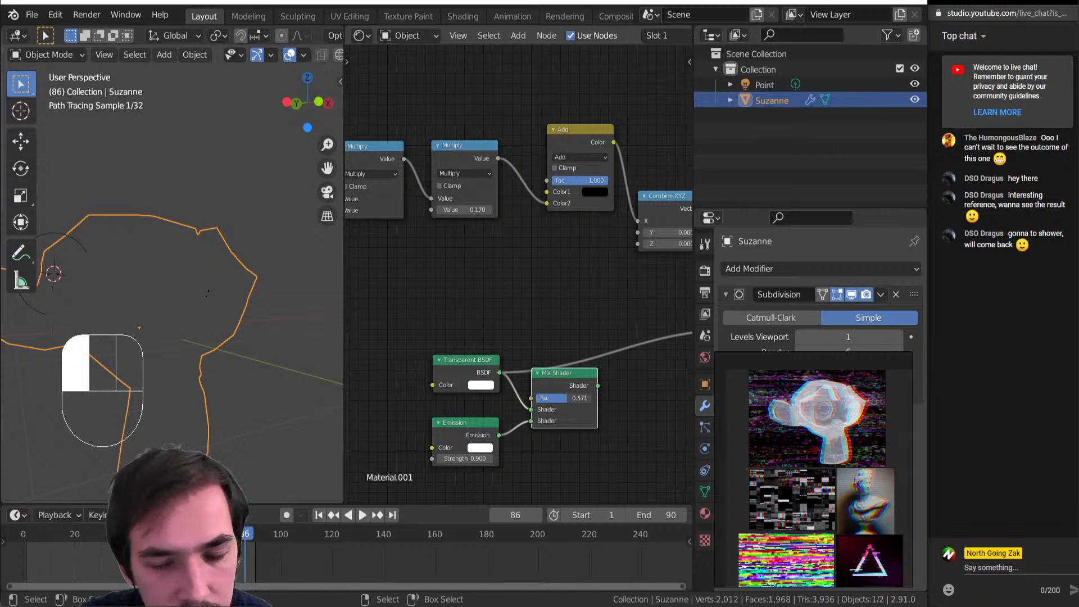
pyautogui.keyDown('ctrl'); pyautogui.keyDown('shift'); pyautogui.click(565, 379); pyautogui.keyUp('shift'); pyautogui.keyUp('ctrl')
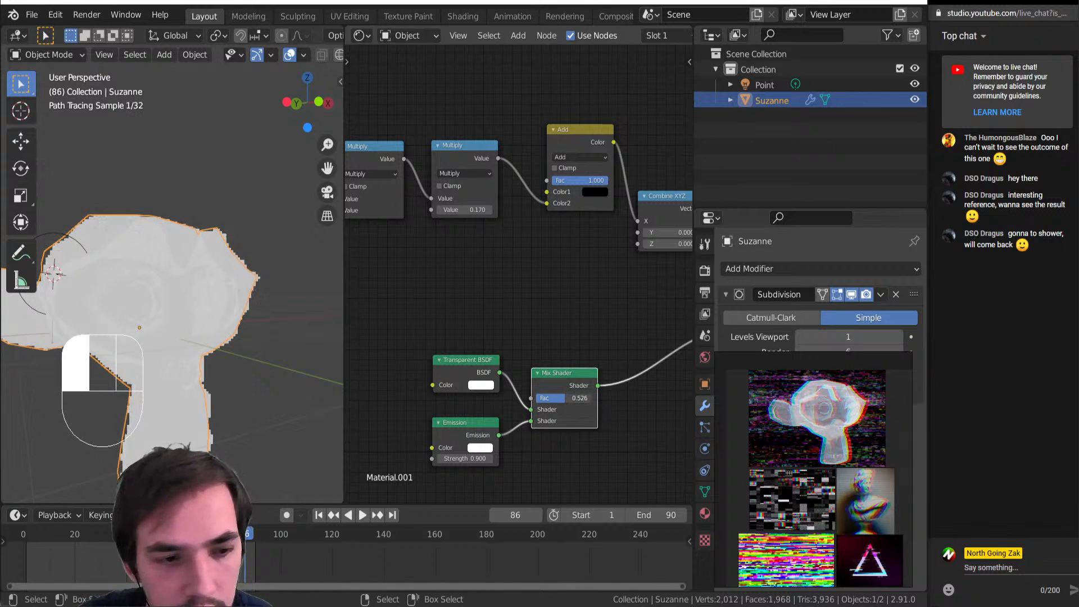
pyautogui.moveTo(568, 398); pyautogui.dragTo(531, 403)
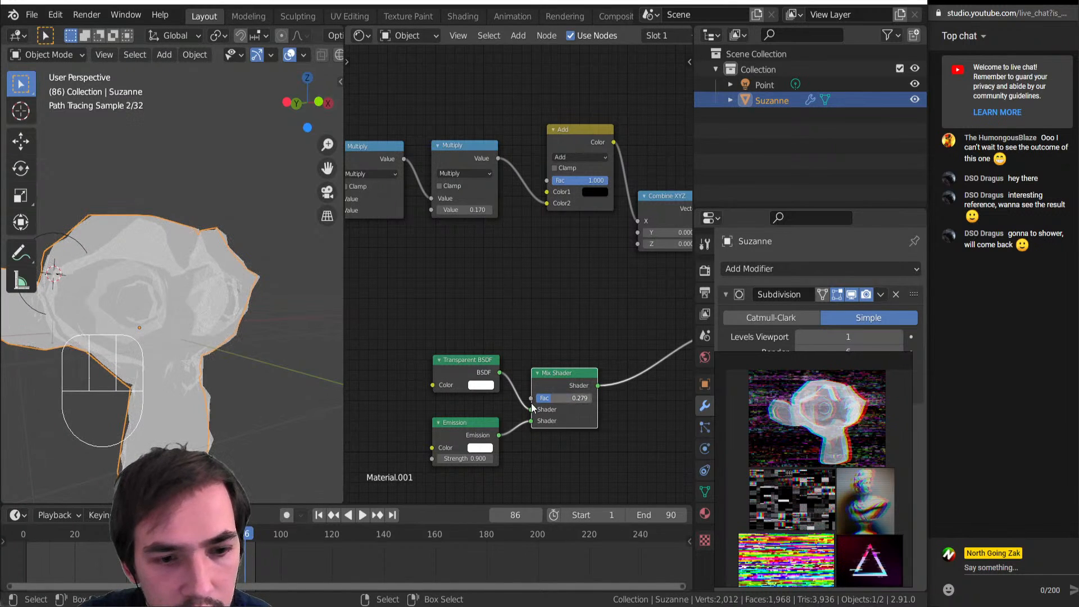
# Preview the Transparent BSDF alone on the monkey and check its color settings
pyautogui.click(480, 448)
pyautogui.click(480, 386)
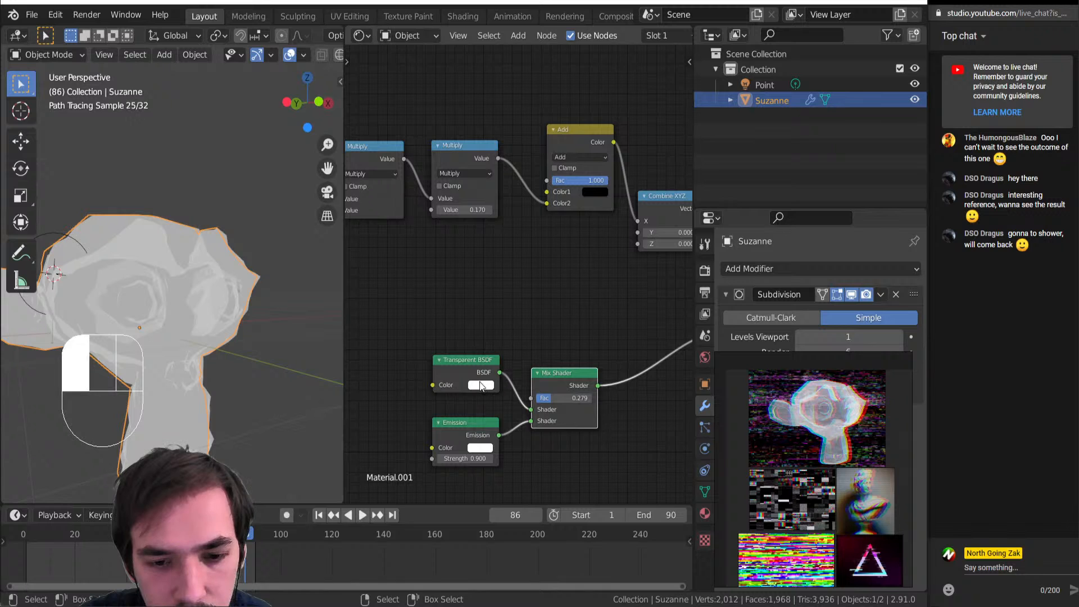
pyautogui.keyDown('ctrl'); pyautogui.keyDown('shift'); pyautogui.click(482, 366); pyautogui.keyUp('shift'); pyautogui.keyUp('ctrl')
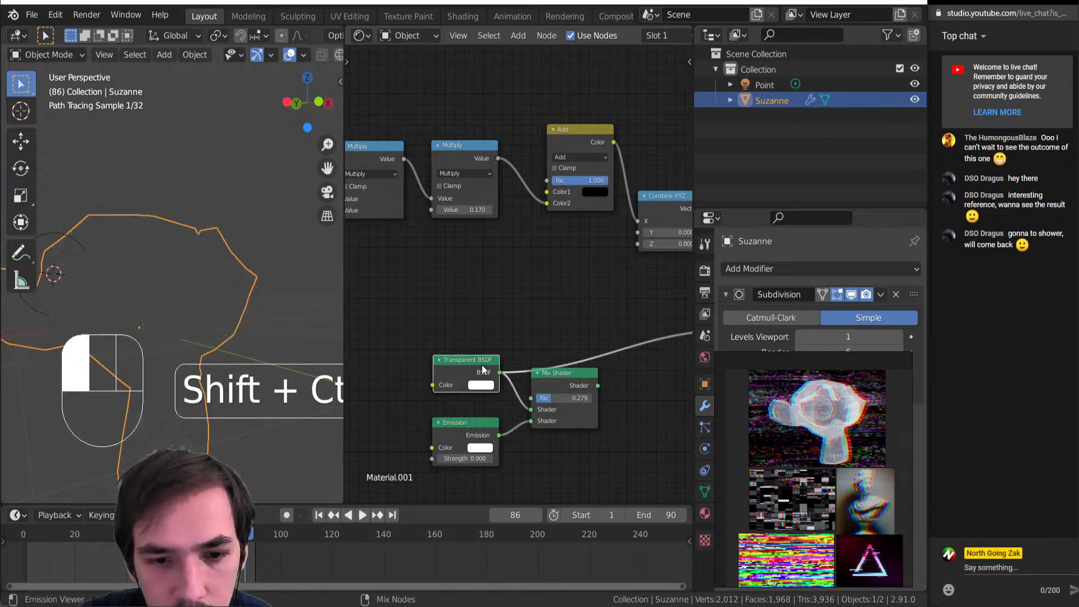
pyautogui.click(486, 386)
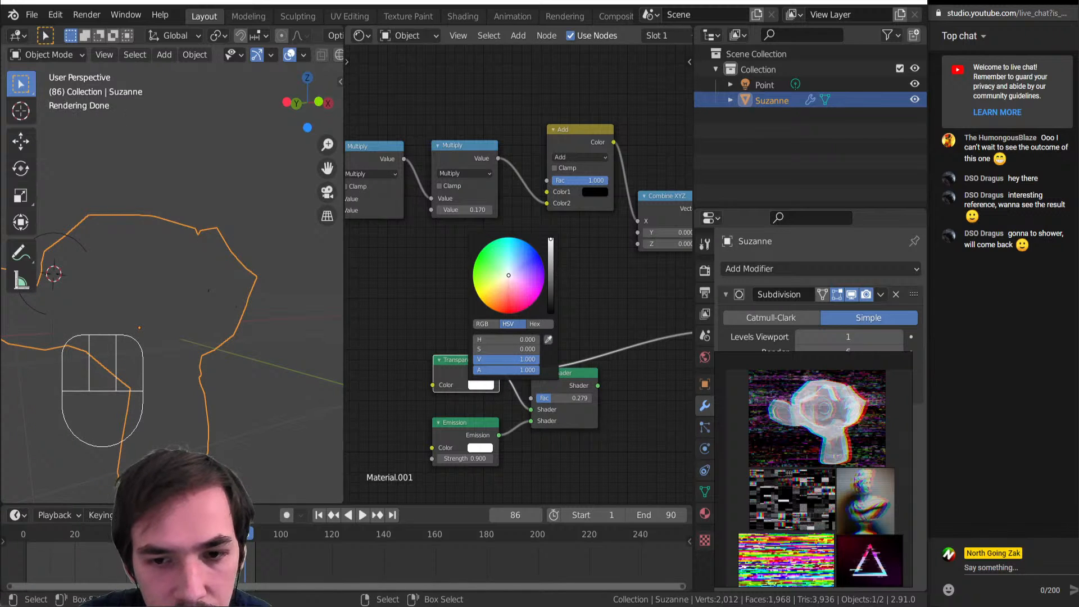
pyautogui.moveTo(551, 240)
pyautogui.mouseDown()
pyautogui.moveTo(551, 313)
pyautogui.moveTo(550, 239)
pyautogui.mouseUp()
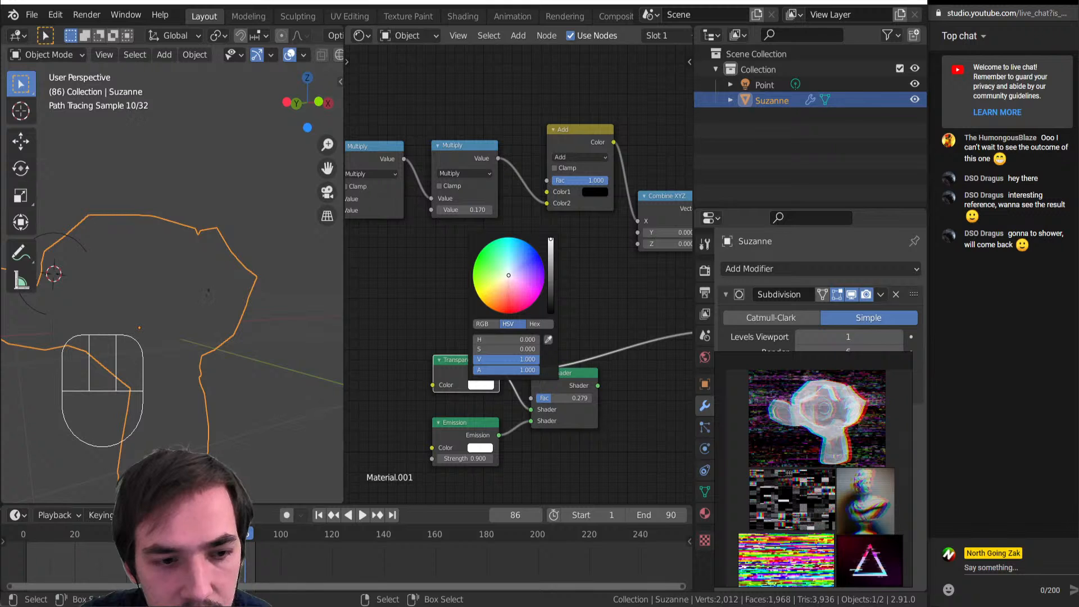
pyautogui.moveTo(180, 340)
pyautogui.mouseDown(button='middle')
pyautogui.moveTo(246, 354)
pyautogui.moveTo(178, 345)
pyautogui.mouseUp(button='middle')
pyautogui.scroll(2, 524, 434)
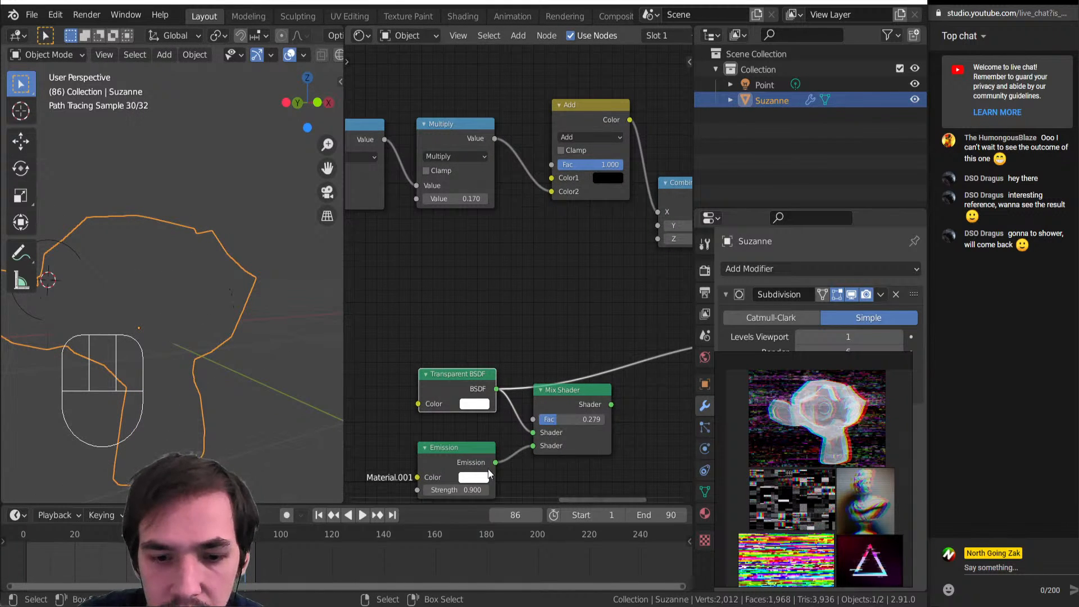
# Preview the Mix Shader again and drive its factor with a new Fresnel node placed above the Transparent BSDF
pyautogui.scroll(-5, 523, 459)
pyautogui.moveTo(547, 448); pyautogui.dragTo(519, 430, button='middle')
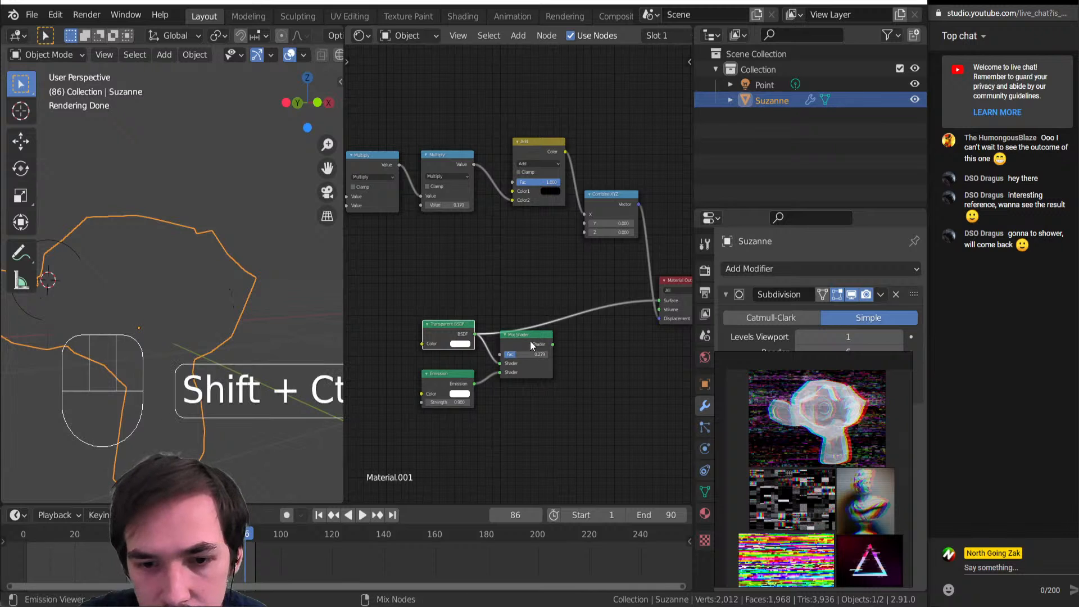
pyautogui.keyDown('ctrl'); pyautogui.keyDown('shift'); pyautogui.click(530, 341); pyautogui.keyUp('shift'); pyautogui.keyUp('ctrl')
pyautogui.click(510, 269)
pyautogui.hotkey('shift', 'a')
pyautogui.moveTo(494, 236)
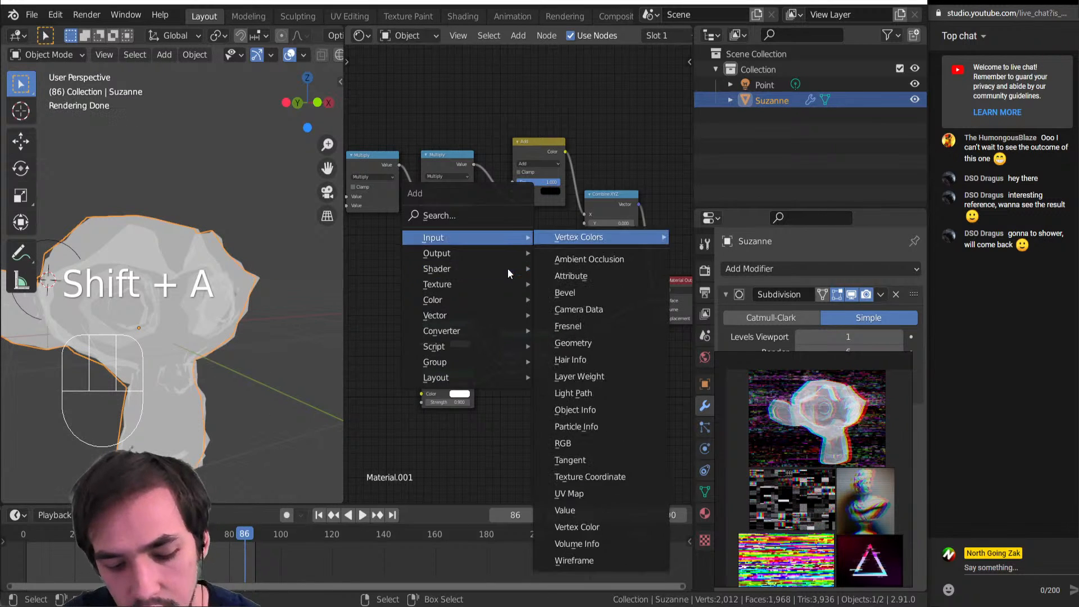
pyautogui.click(573, 328)
pyautogui.click(462, 285)
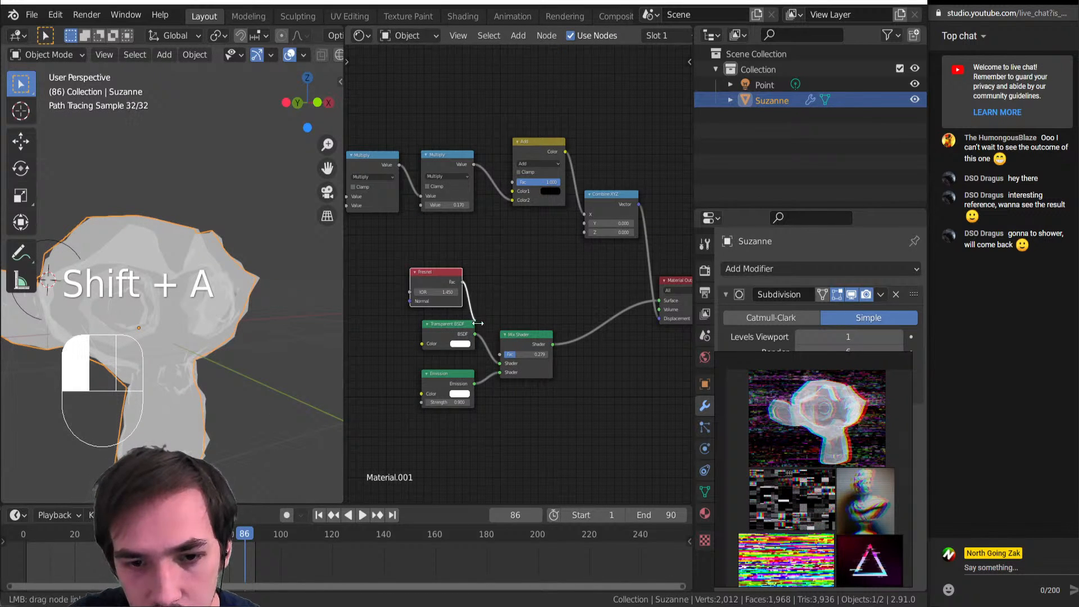
pyautogui.moveTo(462, 281); pyautogui.dragTo(499, 354)
# Preview the Fresnel output on the monkey and set its IOR to 1.230
pyautogui.keyDown('ctrl'); pyautogui.keyDown('shift'); pyautogui.click(430, 272); pyautogui.keyUp('shift'); pyautogui.keyUp('ctrl')
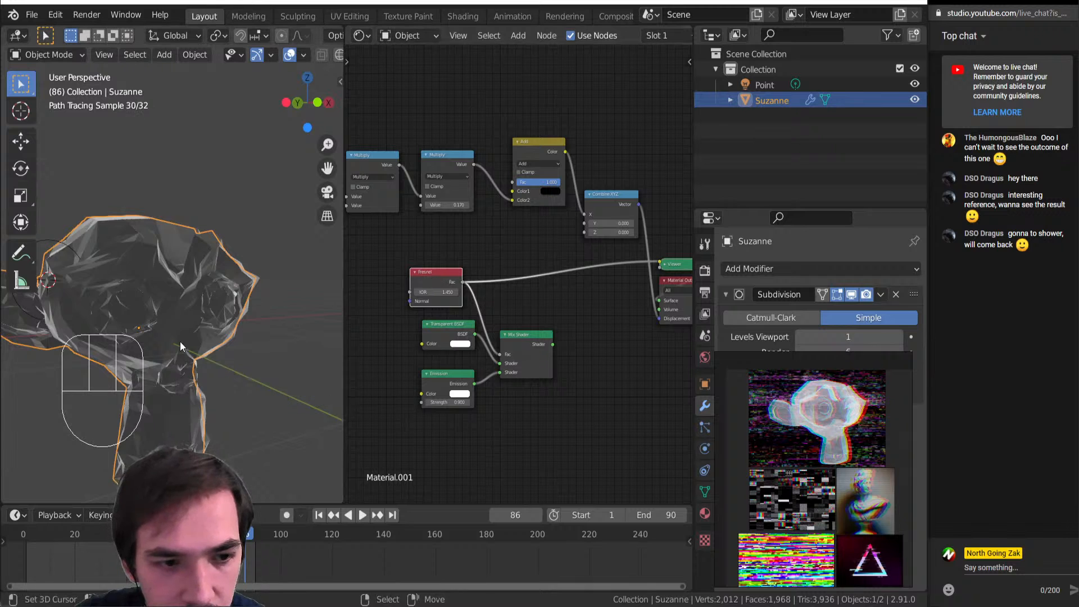
pyautogui.moveTo(179, 342); pyautogui.dragTo(217, 340, button='middle')
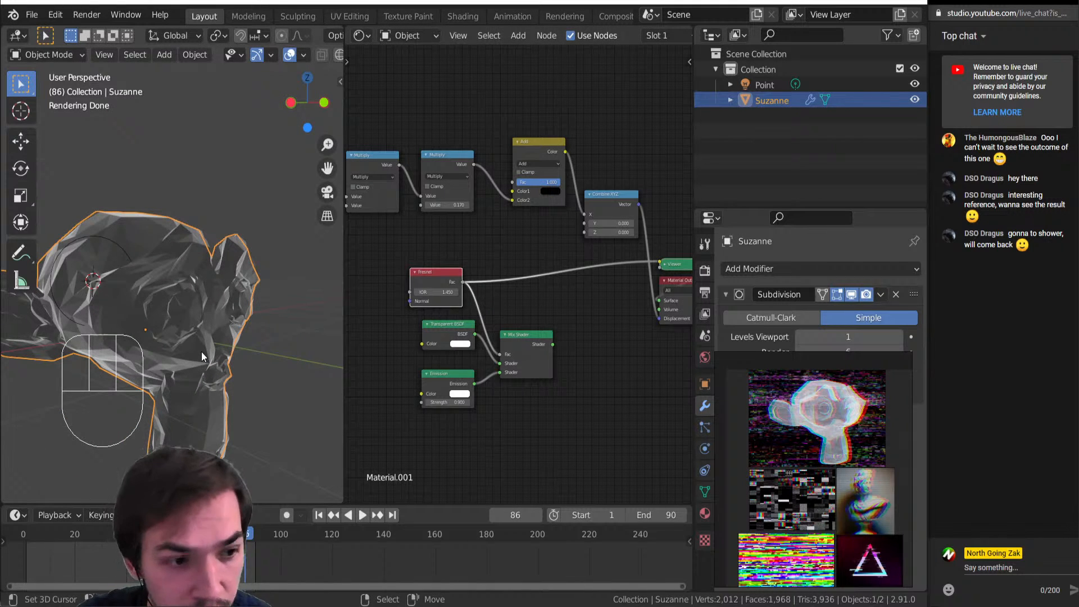
pyautogui.moveTo(202, 352); pyautogui.dragTo(174, 286, button='middle')
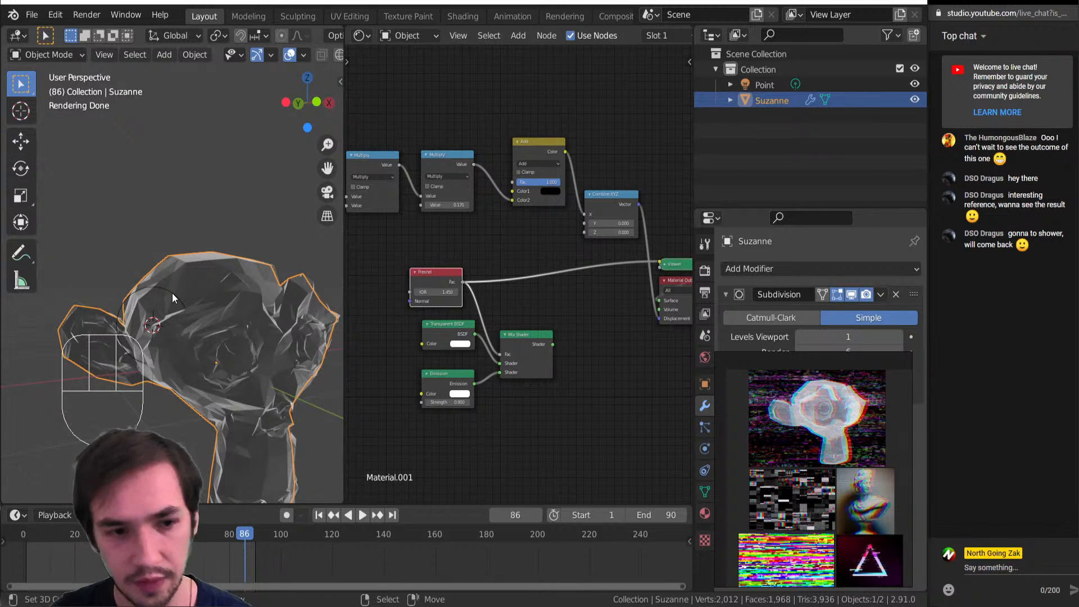
pyautogui.scroll(3, 434, 288)
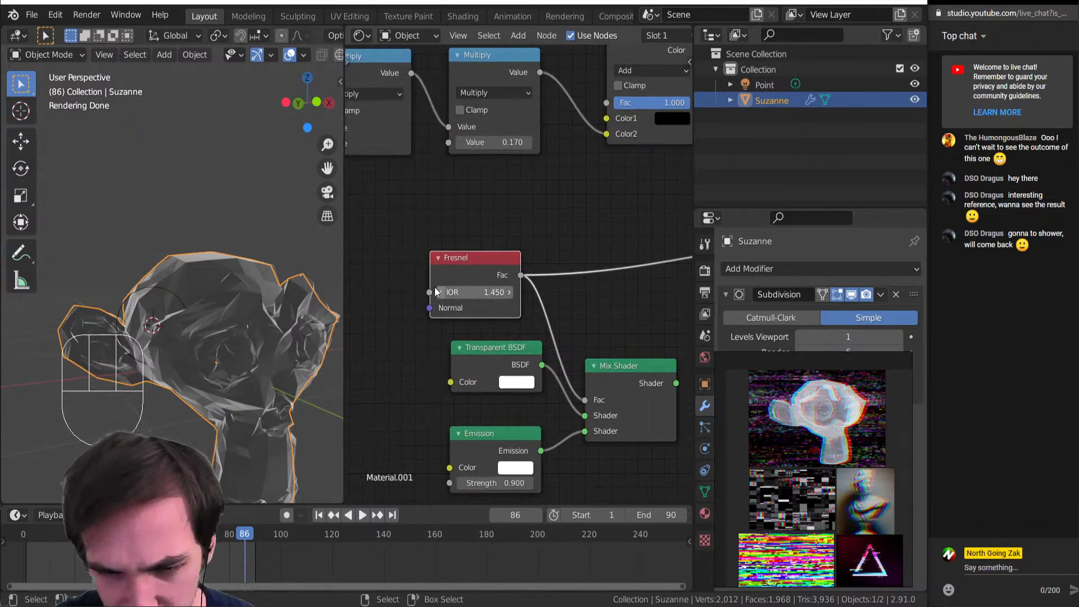
pyautogui.scroll(2, 434, 291)
pyautogui.keyDown('shift'); pyautogui.moveTo(436, 303); pyautogui.dragTo(458, 303); pyautogui.keyUp('shift')
pyautogui.moveTo(450, 303)
pyautogui.keyDown('shift'); pyautogui.mouseDown()
pyautogui.moveTo(421, 303)
pyautogui.moveTo(433, 303)
pyautogui.mouseUp(); pyautogui.keyUp('shift')
pyautogui.scroll(-3, 553, 385)
pyautogui.scroll(-2, 553, 385)
# Preview the Fresnel-driven Mix Shader on the monkey and save the file
pyautogui.keyDown('ctrl'); pyautogui.keyDown('shift'); pyautogui.click(588, 366); pyautogui.keyUp('shift'); pyautogui.keyUp('ctrl')
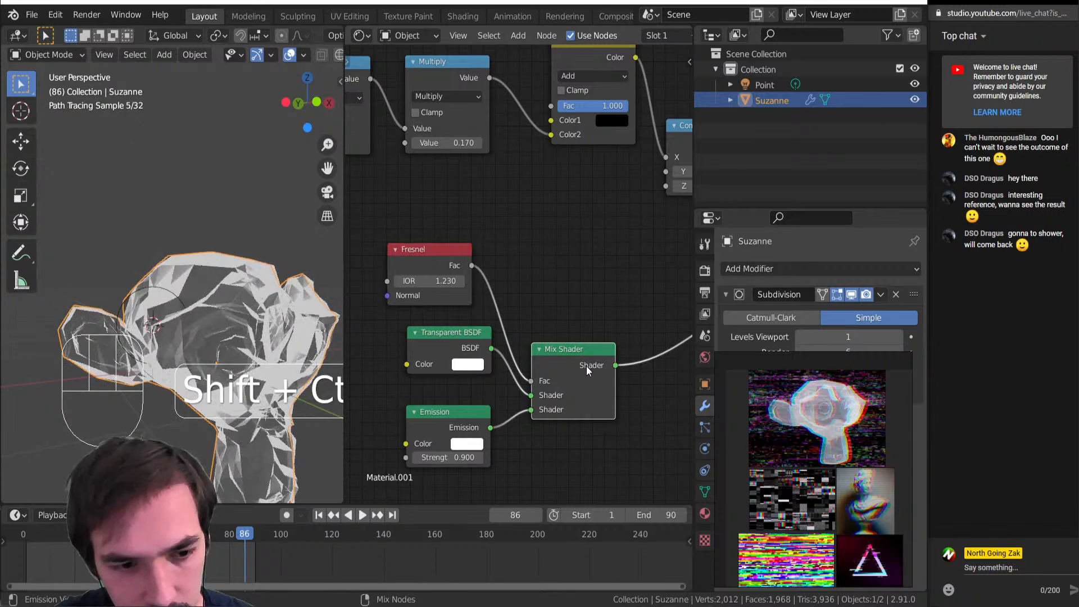
pyautogui.moveTo(167, 372); pyautogui.dragTo(140, 359, button='middle')
pyautogui.scroll(-4, 487, 377)
pyautogui.scroll(-2, 522, 353)
pyautogui.scroll(2, 486, 377)
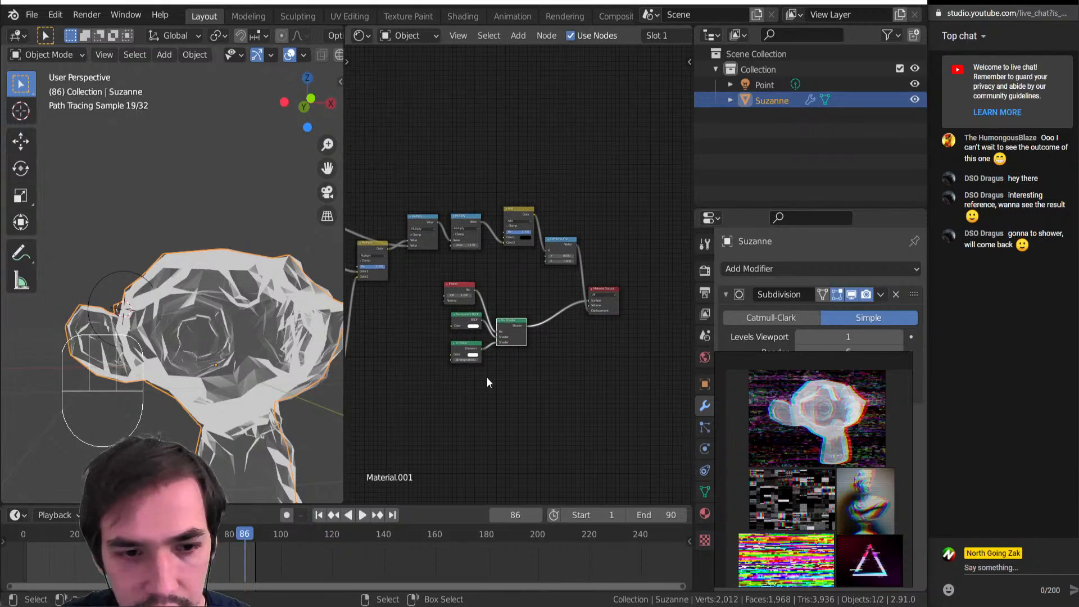
pyautogui.hotkey('ctrl', 's')
# Preview the output of the Sine node on the monkey
pyautogui.moveTo(515, 279); pyautogui.dragTo(538, 344, button='middle')
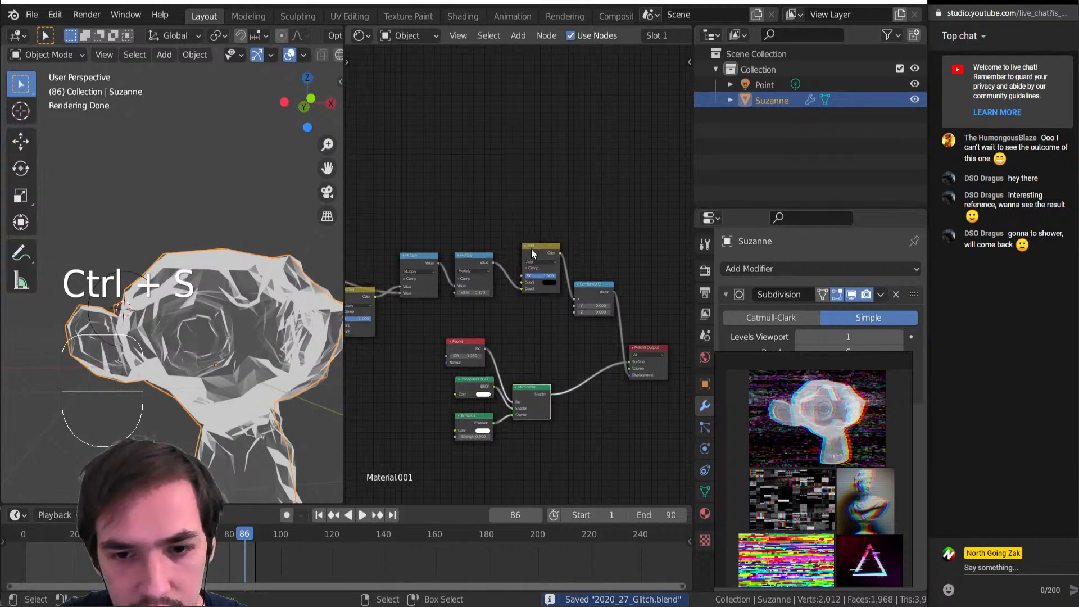
pyautogui.scroll(2, 512, 274)
pyautogui.moveTo(462, 196); pyautogui.dragTo(605, 194, button='middle')
pyautogui.scroll(-2, 527, 282)
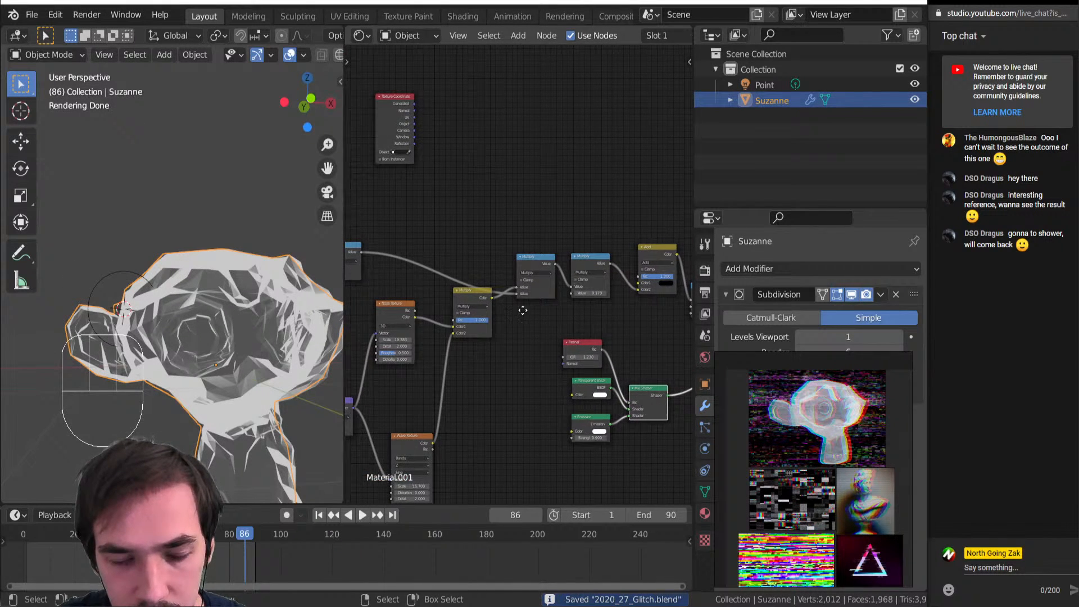
pyautogui.moveTo(461, 246); pyautogui.dragTo(490, 280, button='middle')
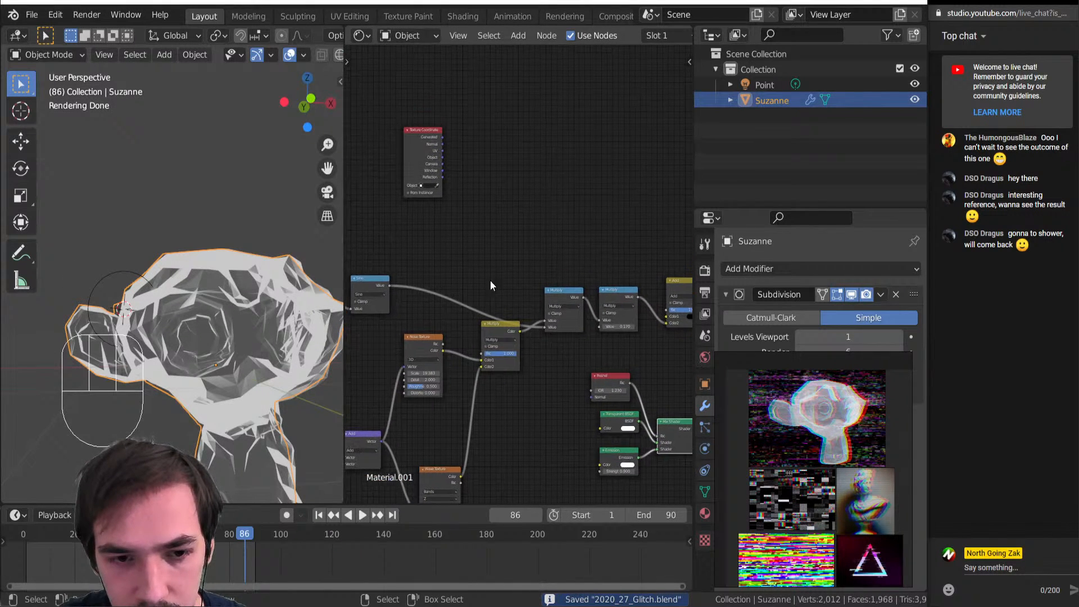
pyautogui.keyDown('ctrl'); pyautogui.keyDown('shift'); pyautogui.click(373, 282); pyautogui.keyUp('shift'); pyautogui.keyUp('ctrl')
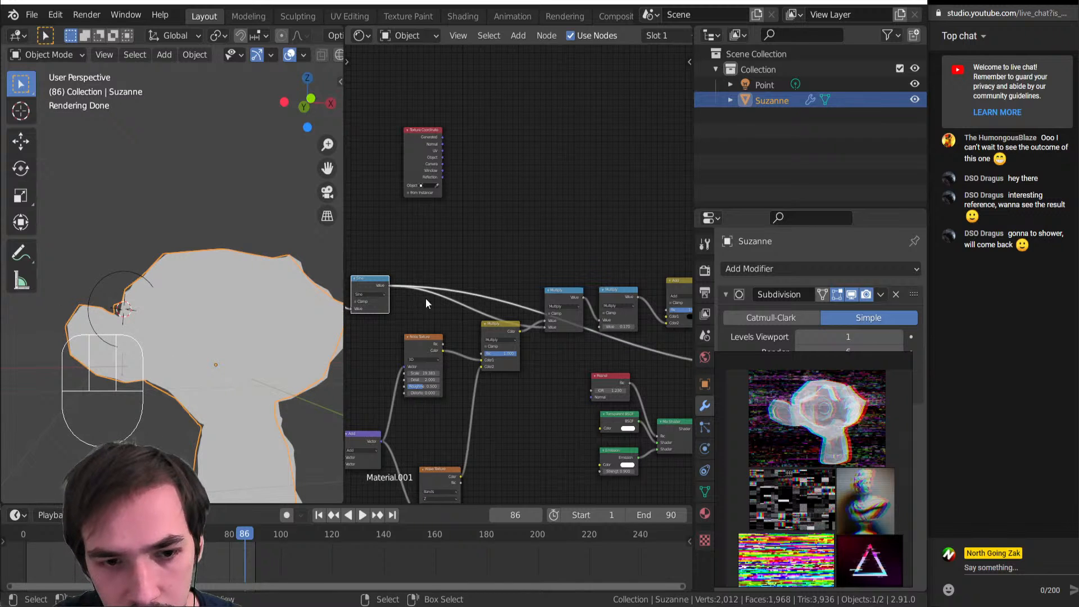
# Add a Math node set to Add on the Sine node's preview link, above the node chain
pyautogui.scroll(2, 471, 294)
pyautogui.hotkey('shift', 'a')
pyautogui.moveTo(470, 295)
pyautogui.press('c')
pyautogui.press('a')
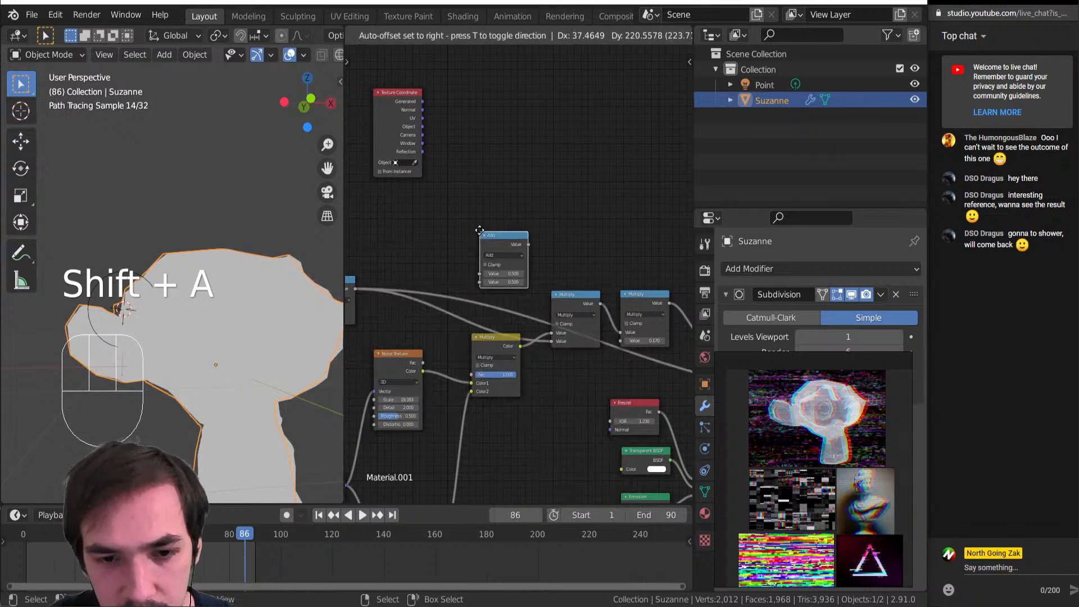
pyautogui.click(472, 251)
pyautogui.moveTo(488, 266); pyautogui.dragTo(456, 199)
pyautogui.moveTo(417, 263); pyautogui.dragTo(478, 295, button='middle')
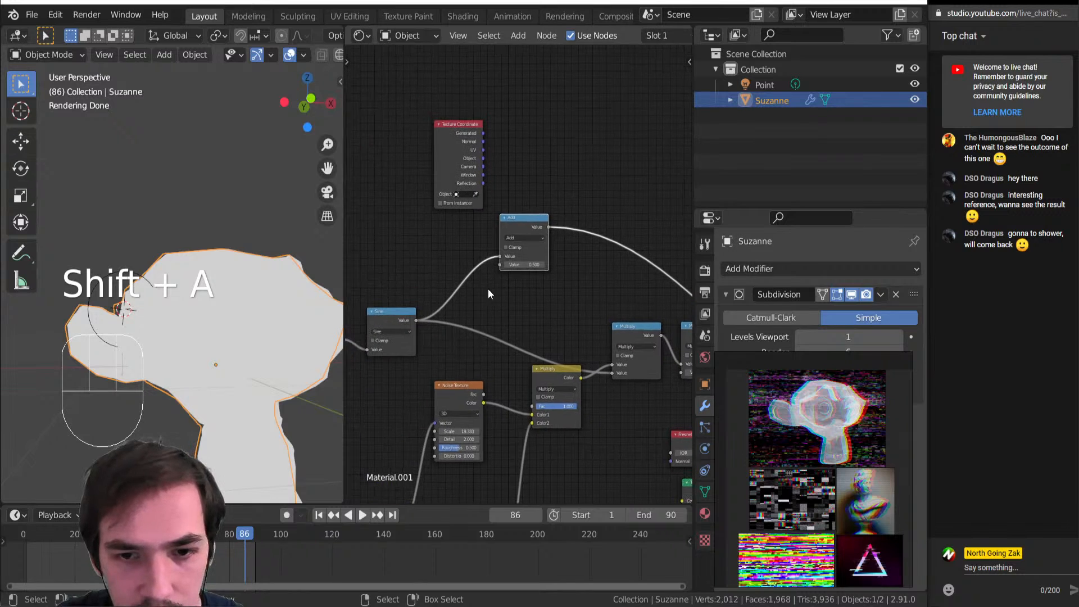
# Preview the Sine node directly again and delete the new Add node
pyautogui.moveTo(405, 325); pyautogui.dragTo(485, 318, button='middle')
pyautogui.keyDown('ctrl'); pyautogui.keyDown('shift'); pyautogui.click(493, 302); pyautogui.keyUp('shift'); pyautogui.keyUp('ctrl')
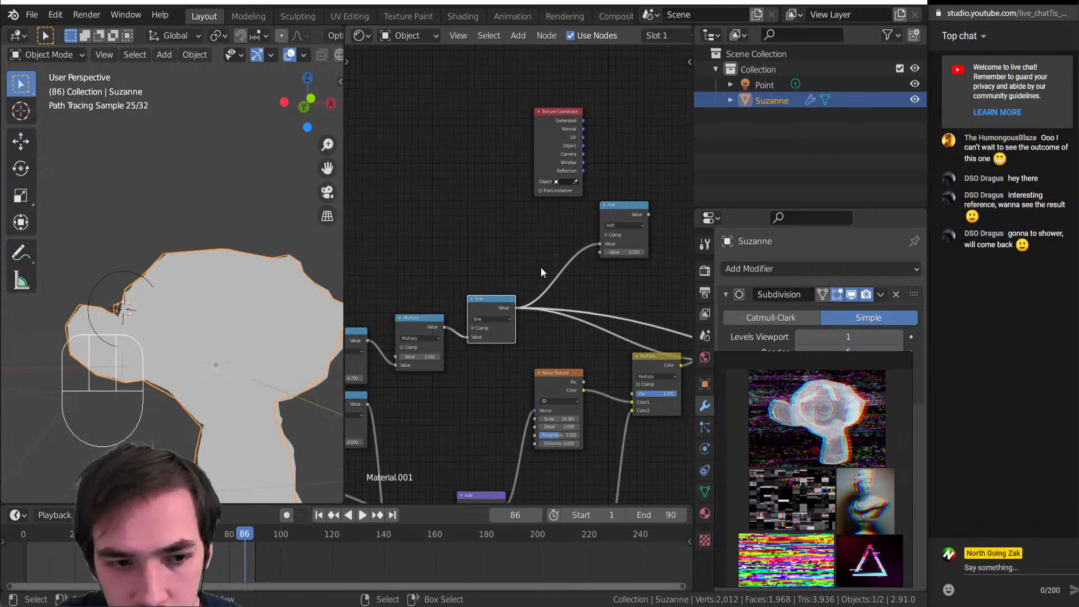
pyautogui.moveTo(545, 267); pyautogui.dragTo(487, 277, button='middle')
pyautogui.click(569, 226)
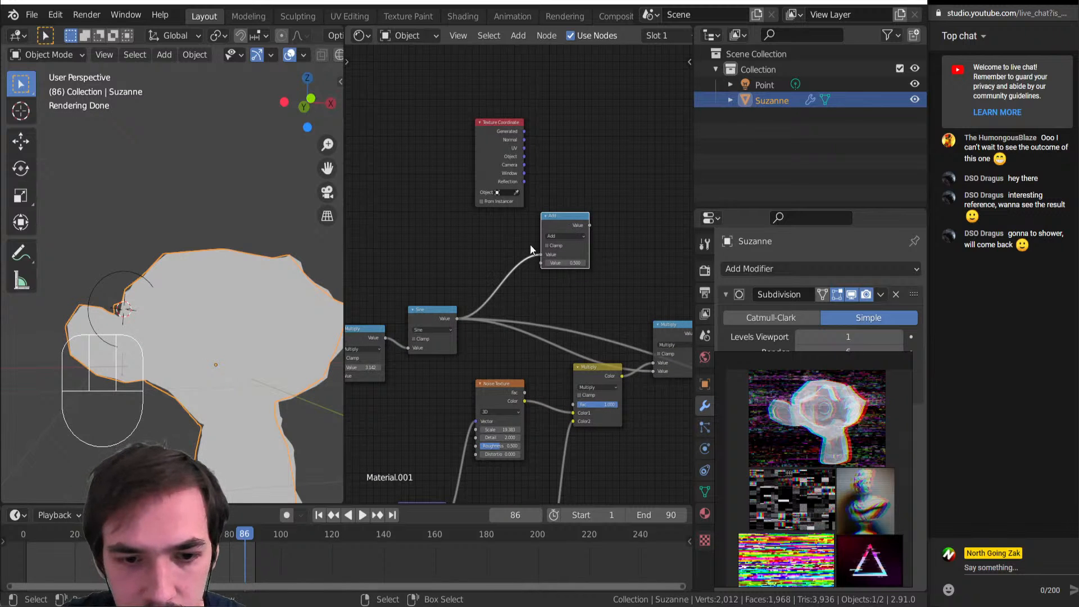
pyautogui.press('Delete')
pyautogui.scroll(-2, 531, 194)
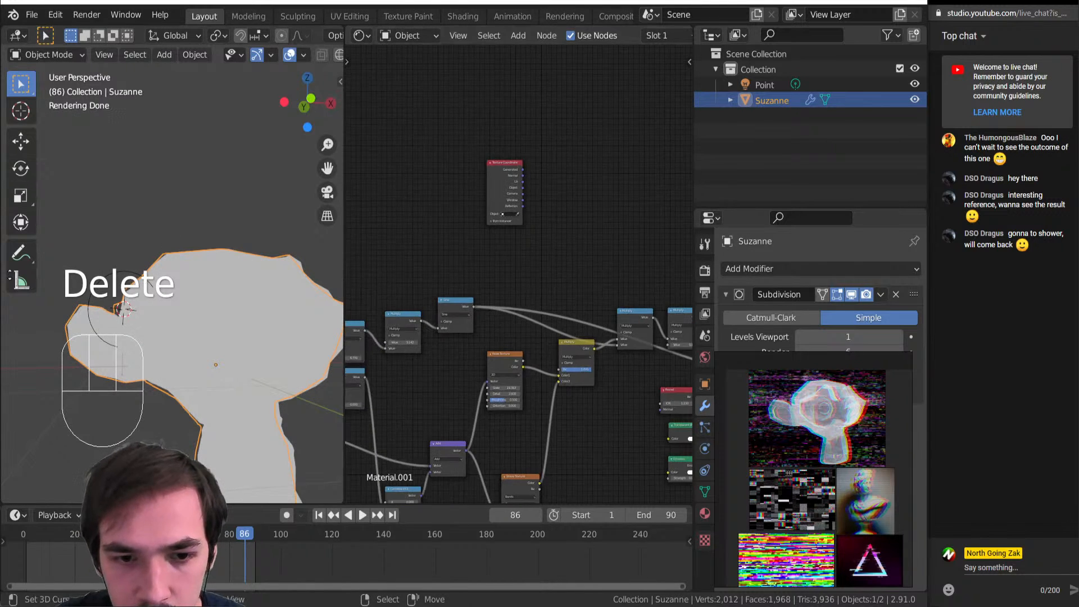
# Duplicate the Sine node above the original, feed it from the Value node, and preview the copy on the monkey
pyautogui.moveTo(285, 345); pyautogui.dragTo(256, 358, button='middle')
pyautogui.moveTo(488, 327); pyautogui.dragTo(698, 329, button='middle')
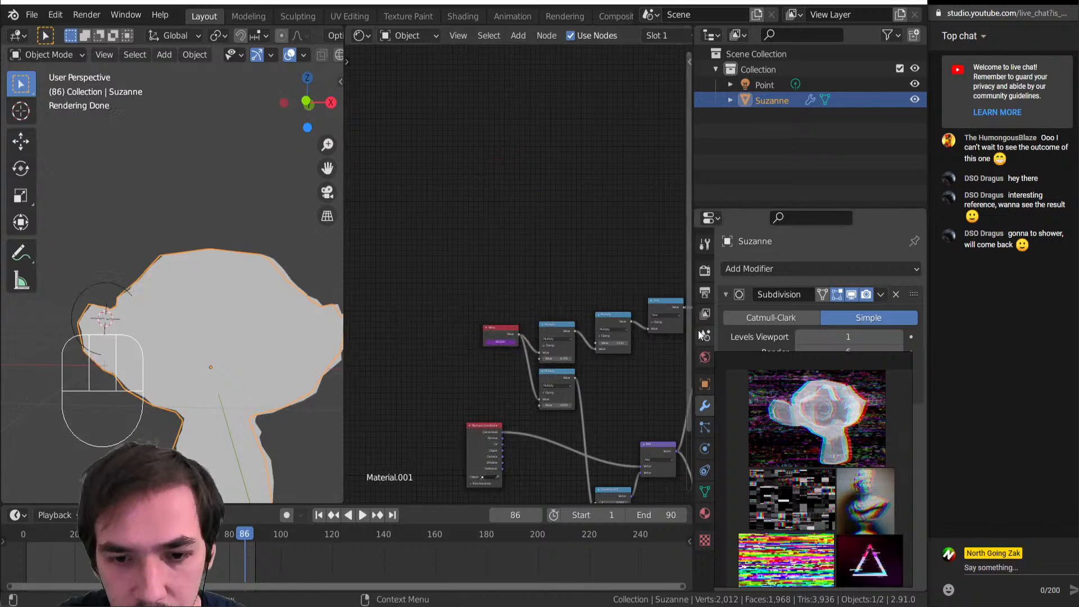
pyautogui.moveTo(615, 334); pyautogui.dragTo(525, 343, button='middle')
pyautogui.click(578, 320)
pyautogui.hotkey('shift', 'd')
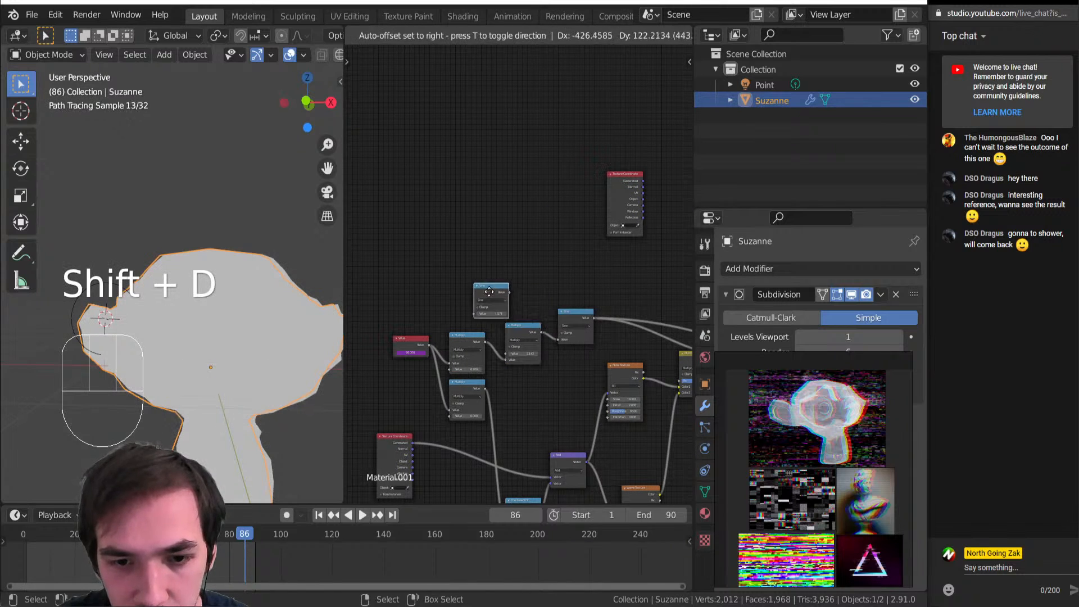
pyautogui.click(491, 285)
pyautogui.moveTo(429, 342); pyautogui.dragTo(592, 263)
pyautogui.keyDown('ctrl'); pyautogui.keyDown('shift'); pyautogui.click(500, 284); pyautogui.keyUp('shift'); pyautogui.keyUp('ctrl')
# Add an unconnected Math node set to Add beside the upper Texture Coordinate node
pyautogui.moveTo(593, 291); pyautogui.dragTo(449, 324, button='middle')
pyautogui.scroll(5, 428, 331)
pyautogui.scroll(1, 427, 332)
pyautogui.click(518, 296)
pyautogui.hotkey('shift', 'a')
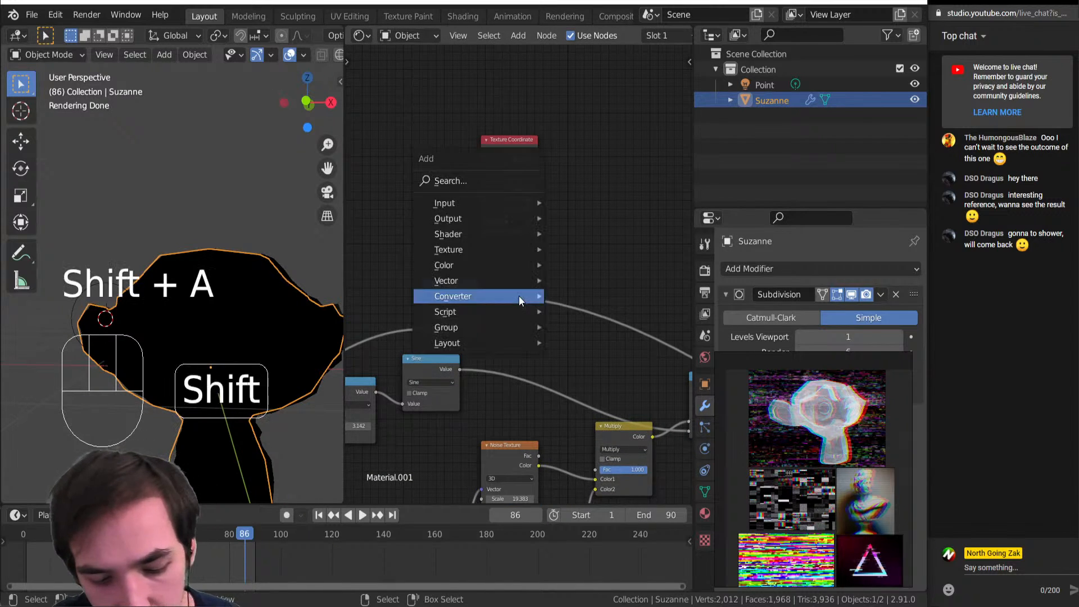
pyautogui.press('n')
pyautogui.press('a')
pyautogui.click(589, 198)
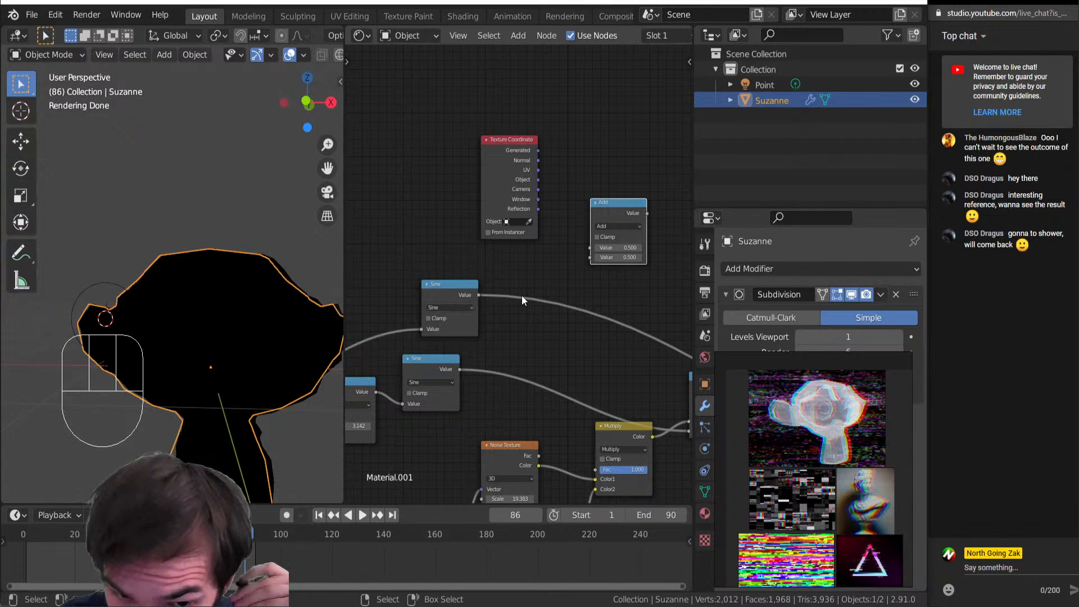
# Insert a Map Range node on the duplicated Sine node's output link
pyautogui.click(545, 304)
pyautogui.hotkey('shift', 'a')
pyautogui.moveTo(544, 303)
pyautogui.click(615, 461)
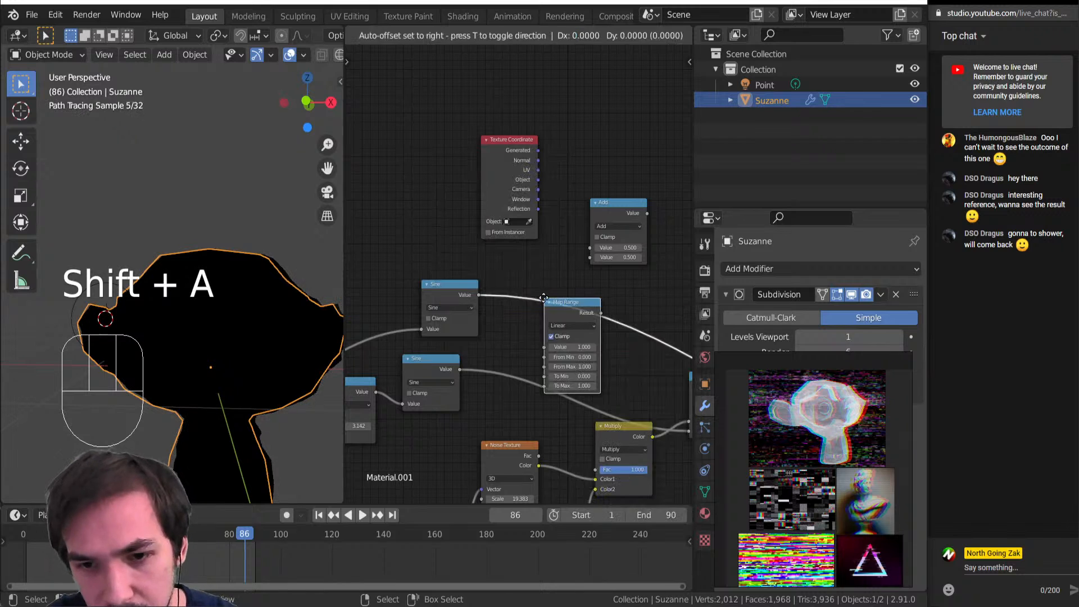
pyautogui.click(586, 278)
pyautogui.scroll(2, 541, 325)
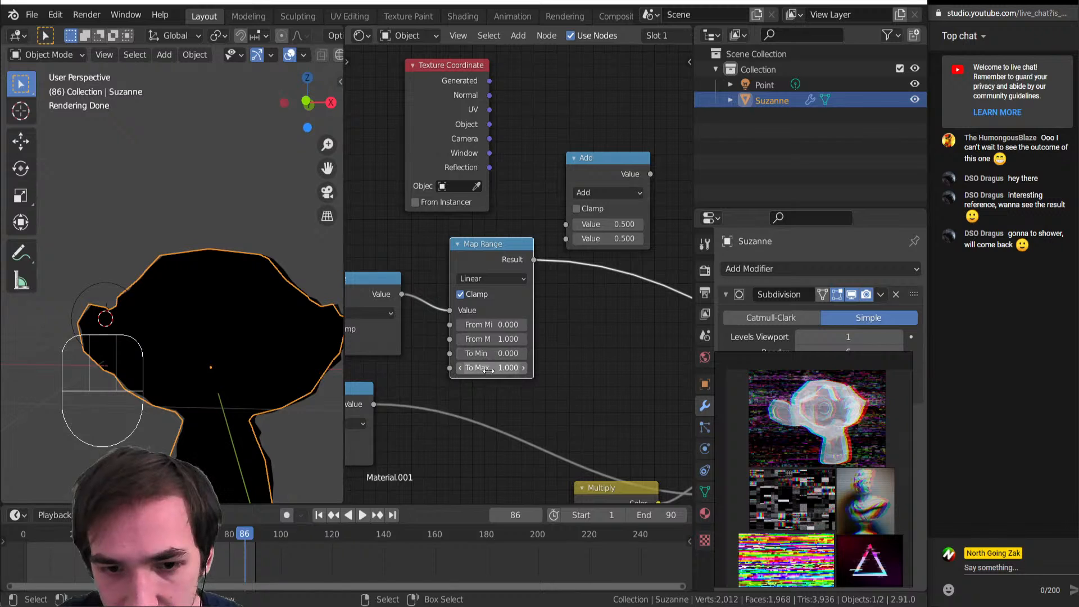
# Set the Map Range node's From Min to -pi and From Max to pi
pyautogui.click(487, 325)
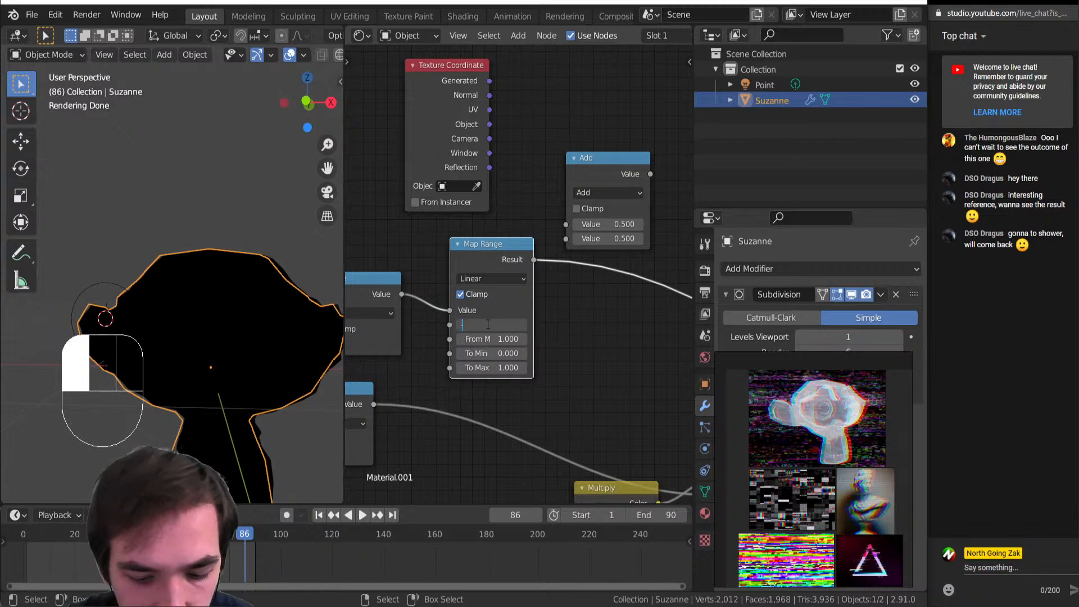
pyautogui.write('-PI')
pyautogui.press('Tab')
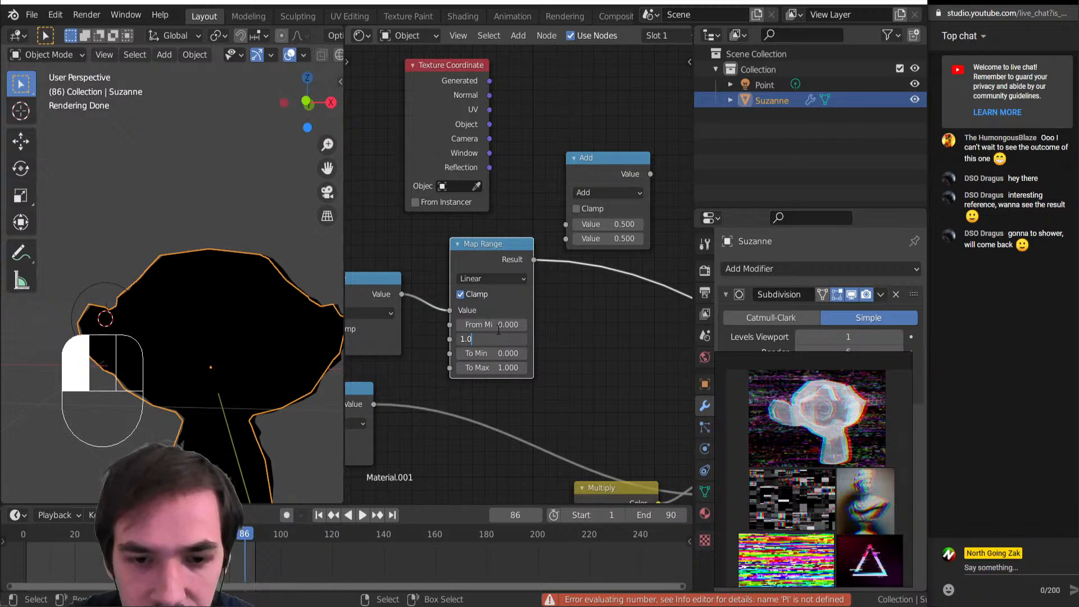
pyautogui.click(500, 324)
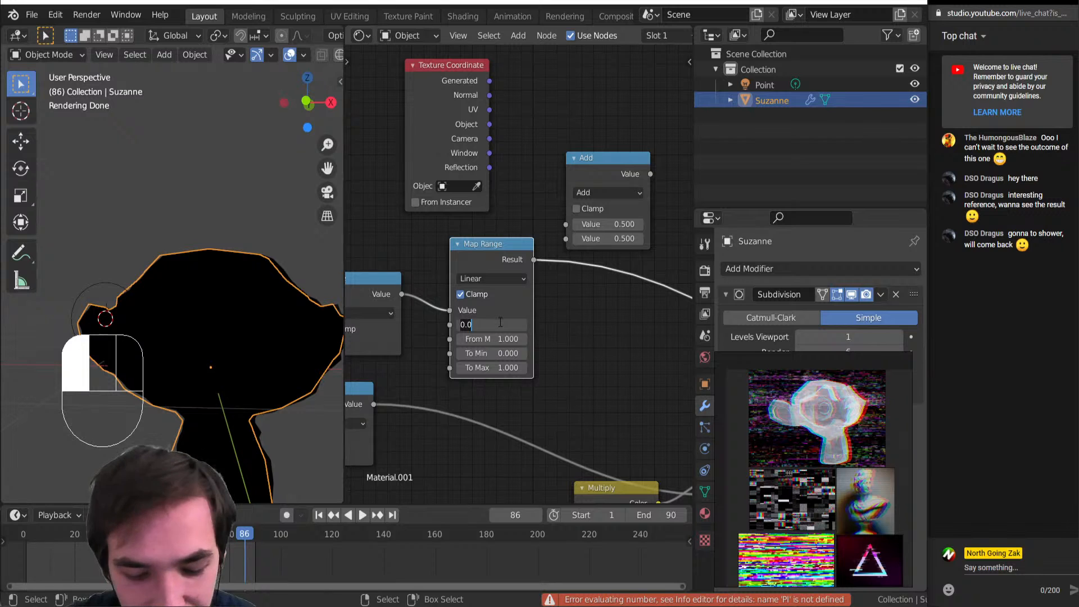
pyautogui.press('BackSpace')
pyautogui.press('BackSpace')
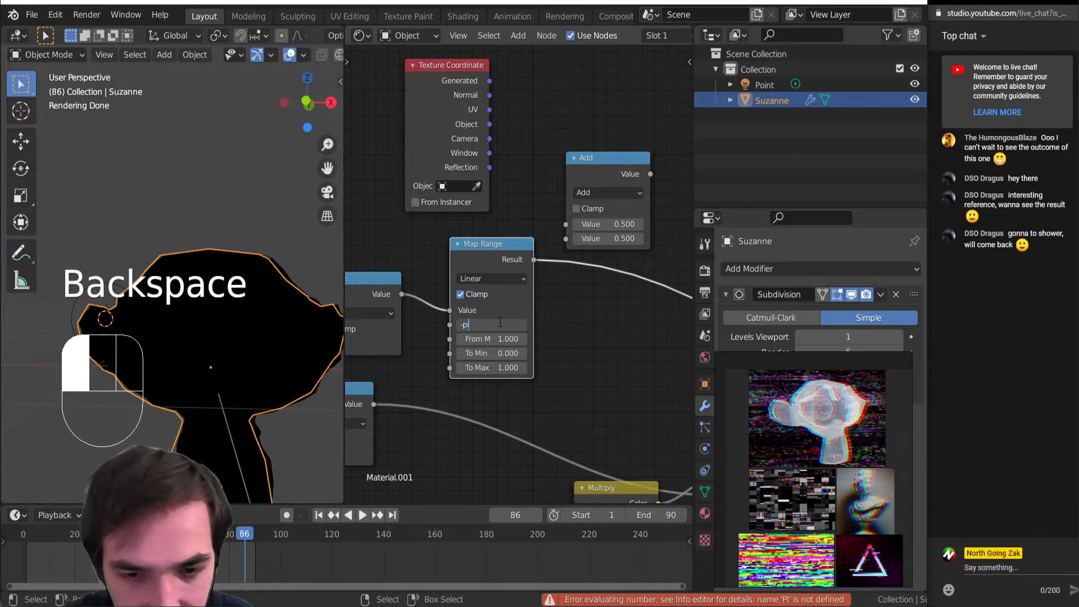
pyautogui.press('Return')
pyautogui.click(504, 339)
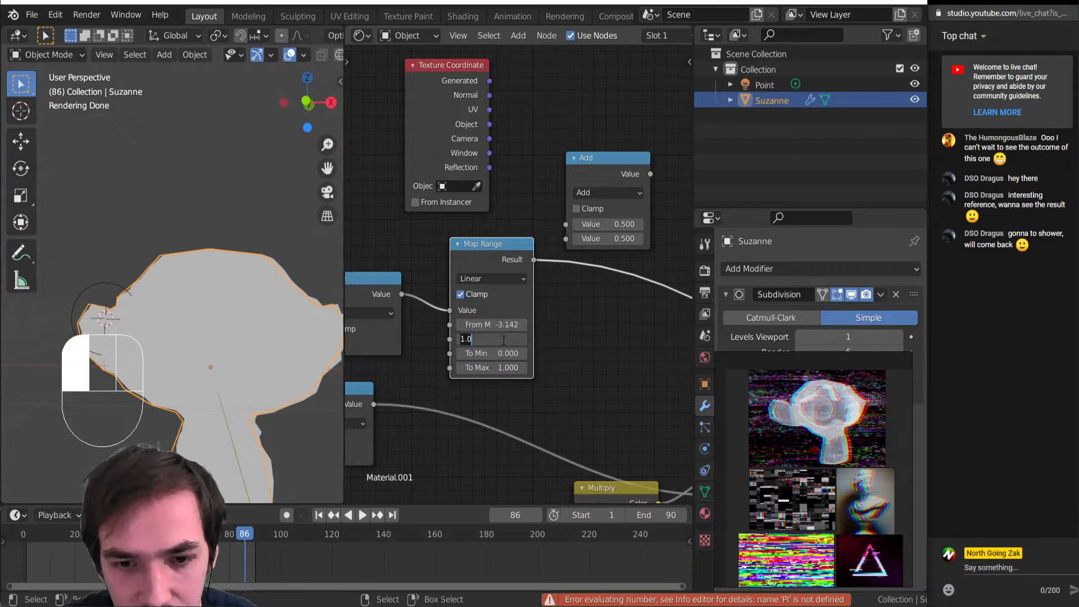
pyautogui.write('pi')
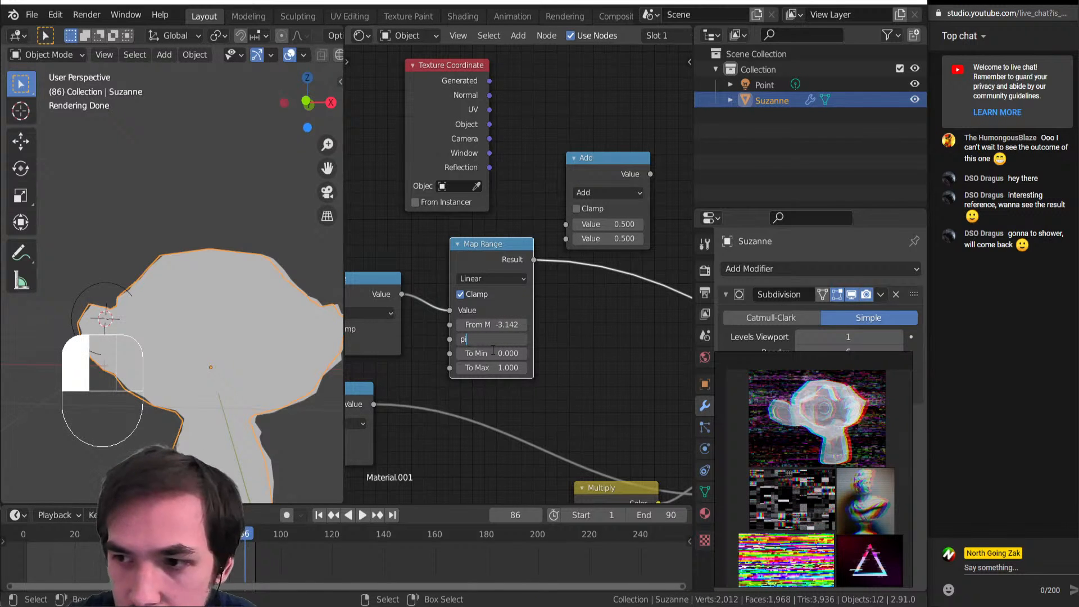
pyautogui.press('Return')
# Play the animation briefly to check the remapped Sine preview, and stop playback
pyautogui.hotkey('shift', 'space')
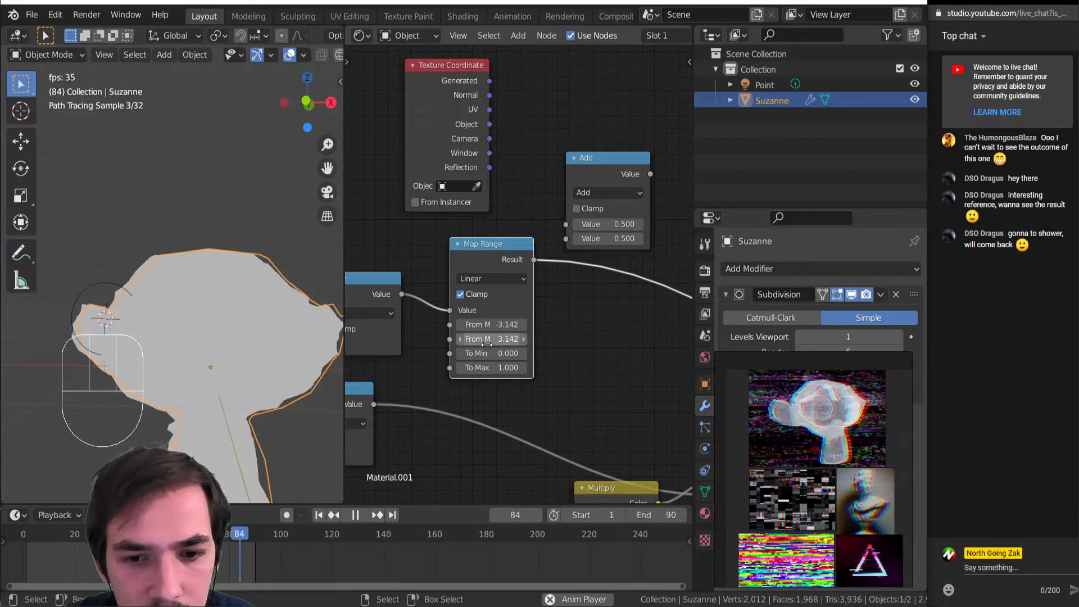
pyautogui.hotkey('shift', 'space')
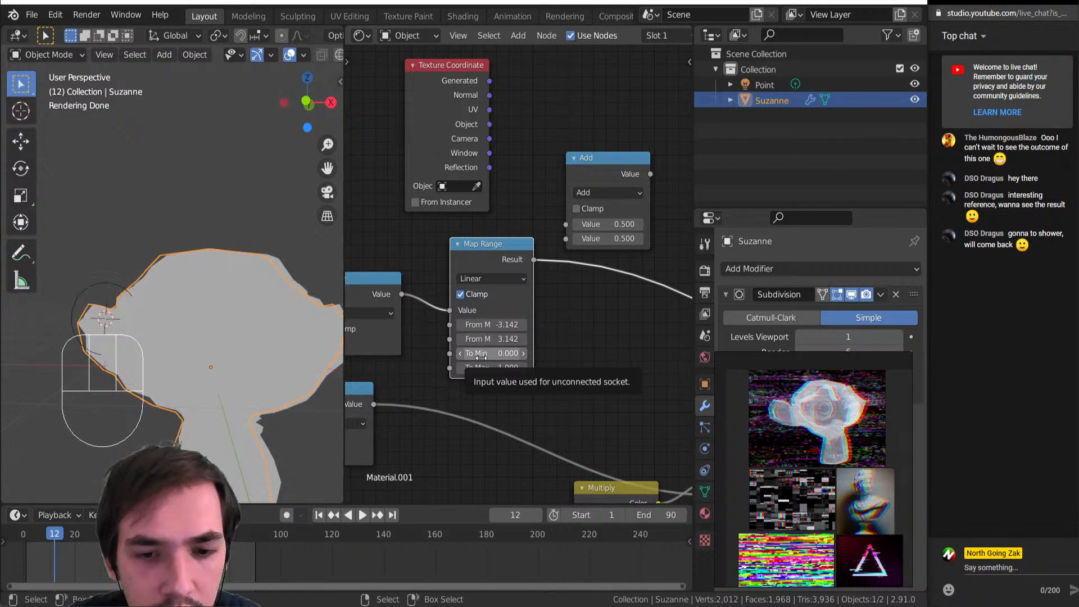
pyautogui.moveTo(391, 338); pyautogui.dragTo(516, 349, button='middle')
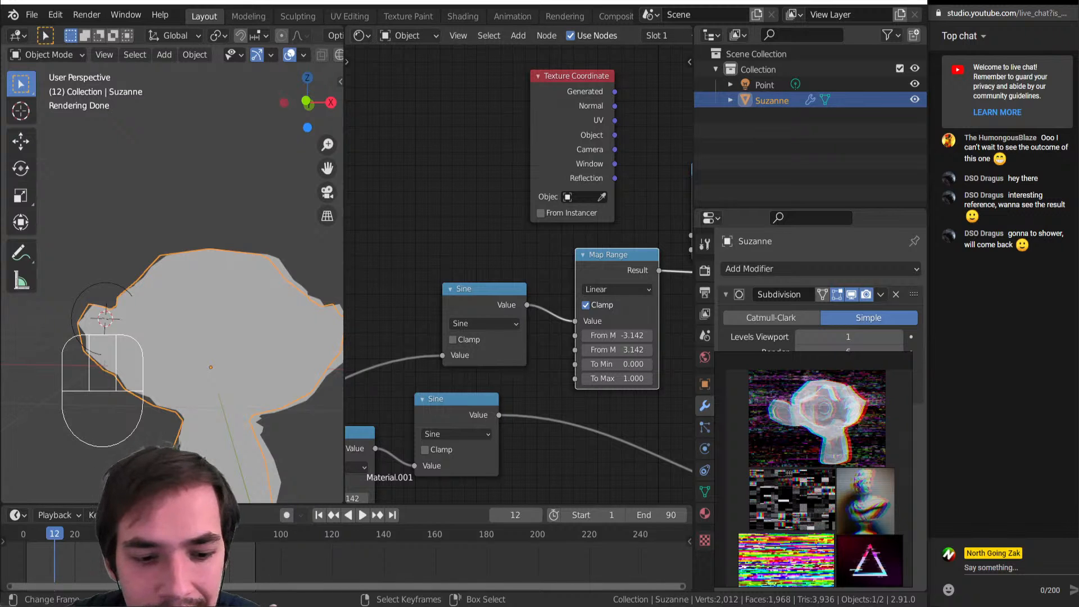
# Switch to the Chrome browser and search the web for "sign graphics" in a new tab
pyautogui.moveTo(288, 603)
pyautogui.click(259, 568)
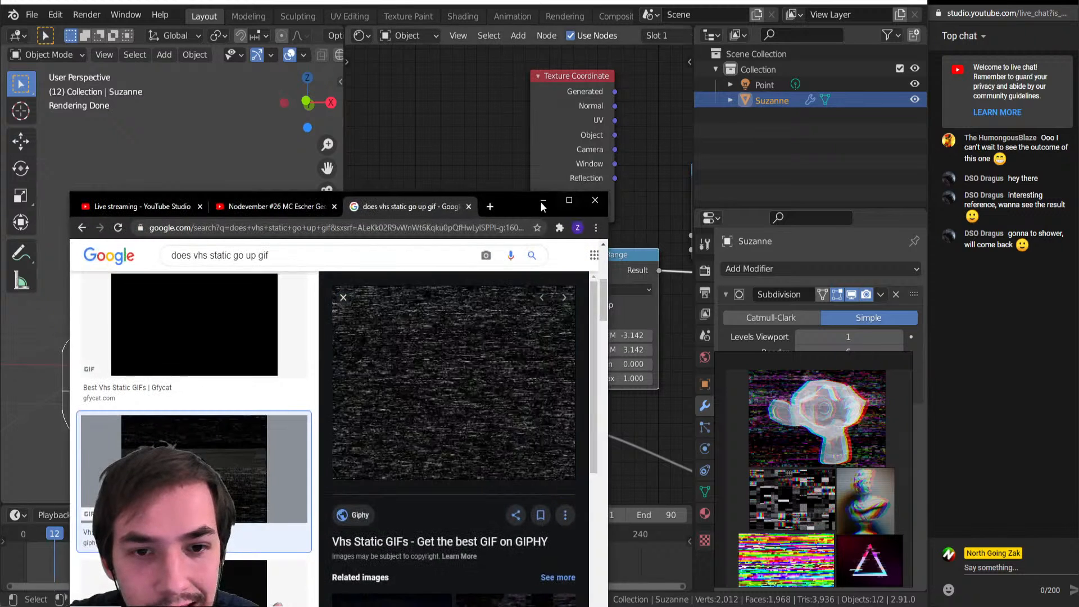
pyautogui.click(494, 206)
pyautogui.write('sign graph')
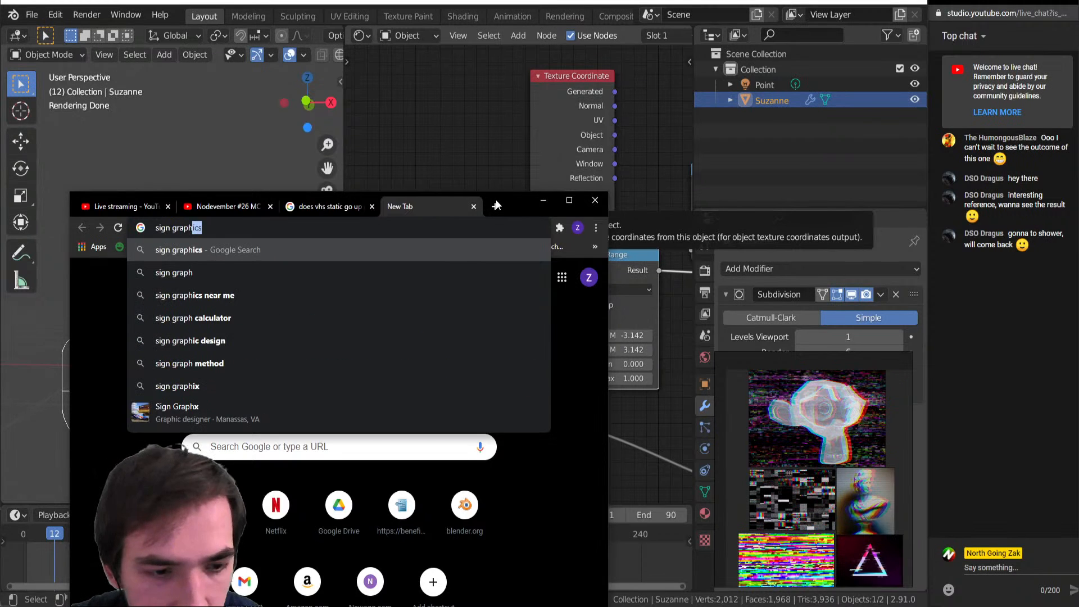
pyautogui.press('Return')
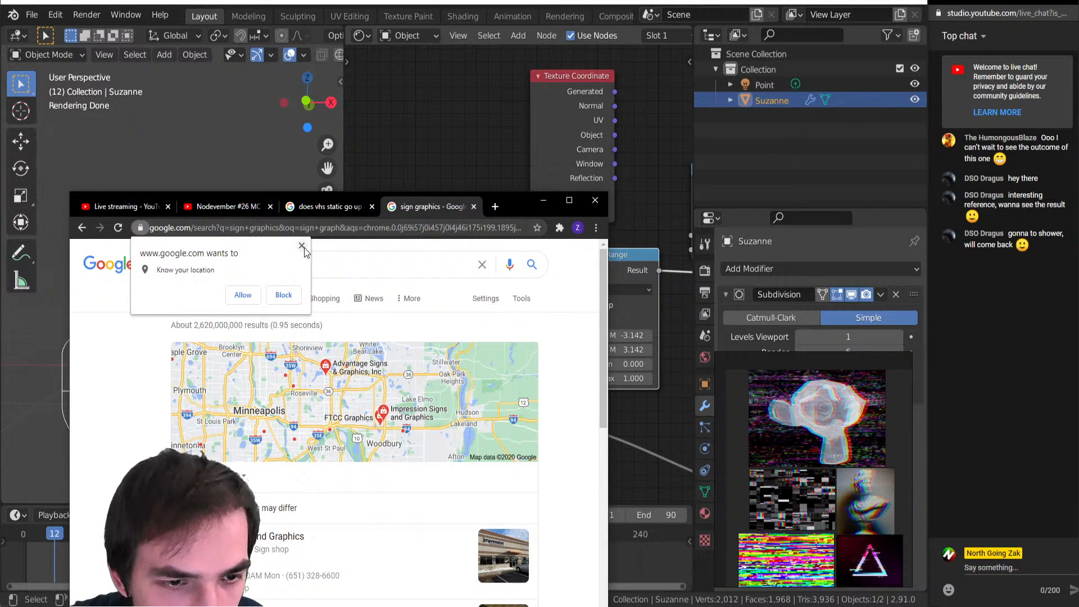
# Dismiss the location request and correct the web search to "sine graphics"
pyautogui.click(302, 247)
pyautogui.click(187, 265)
pyautogui.press('BackSpace')
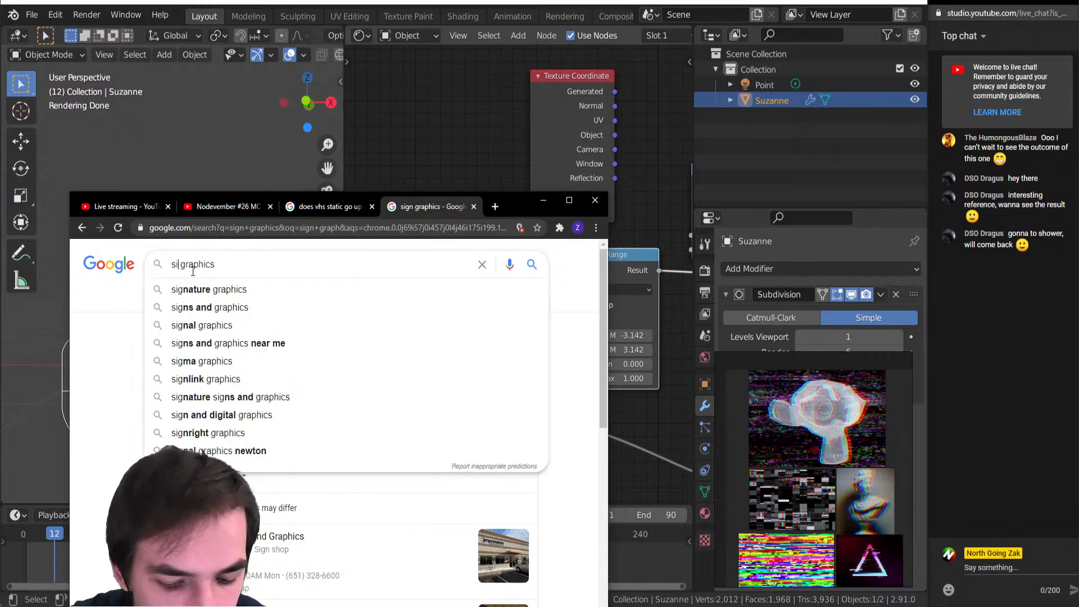
pyautogui.write('e')
pyautogui.press('Return')
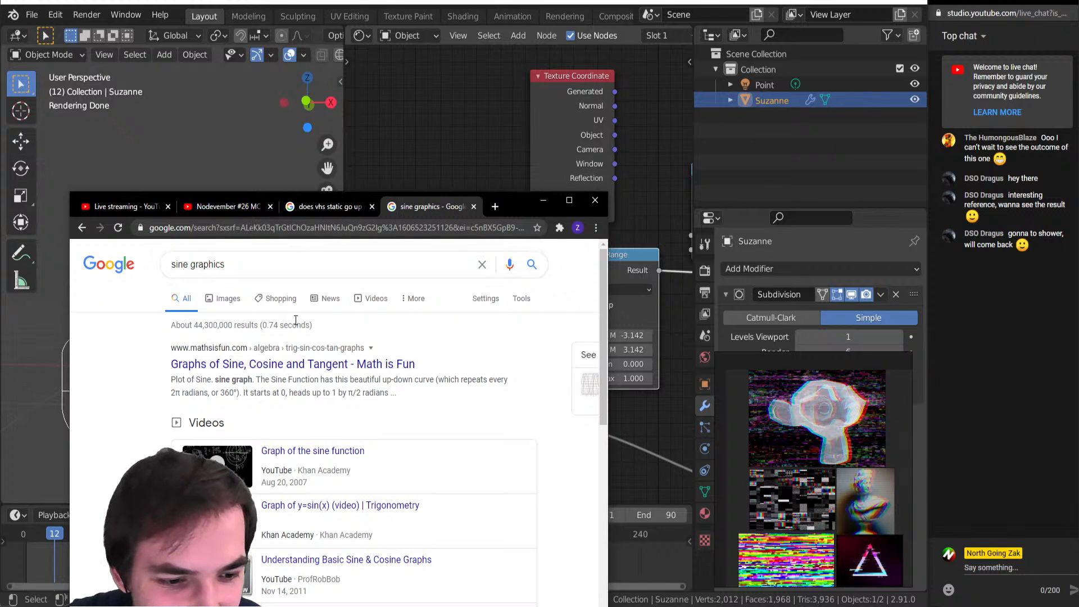
# Search for "sine graph" and examine the y = sin(x) graph image for the function's period and range
pyautogui.click(249, 263)
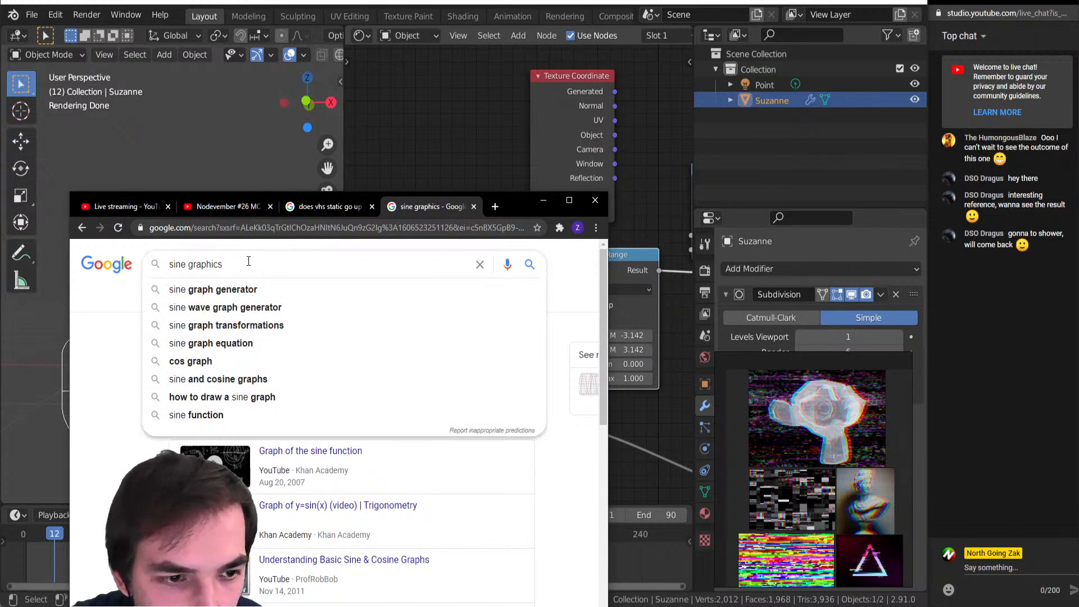
pyautogui.press('BackSpace')
pyautogui.press('BackSpace')
pyautogui.press('BackSpace')
pyautogui.press('Return')
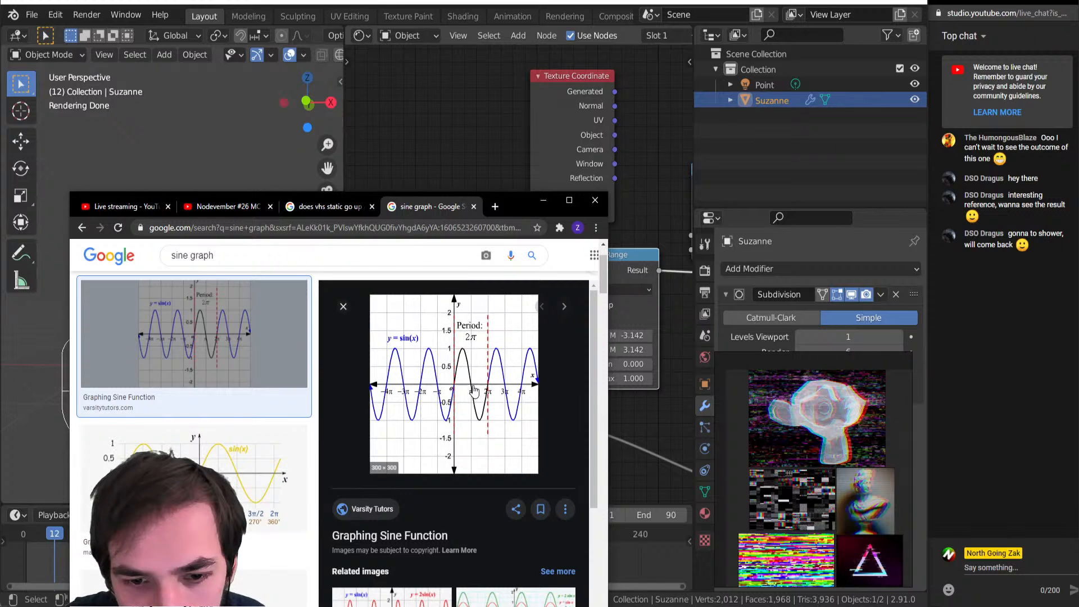
pyautogui.click(81, 227)
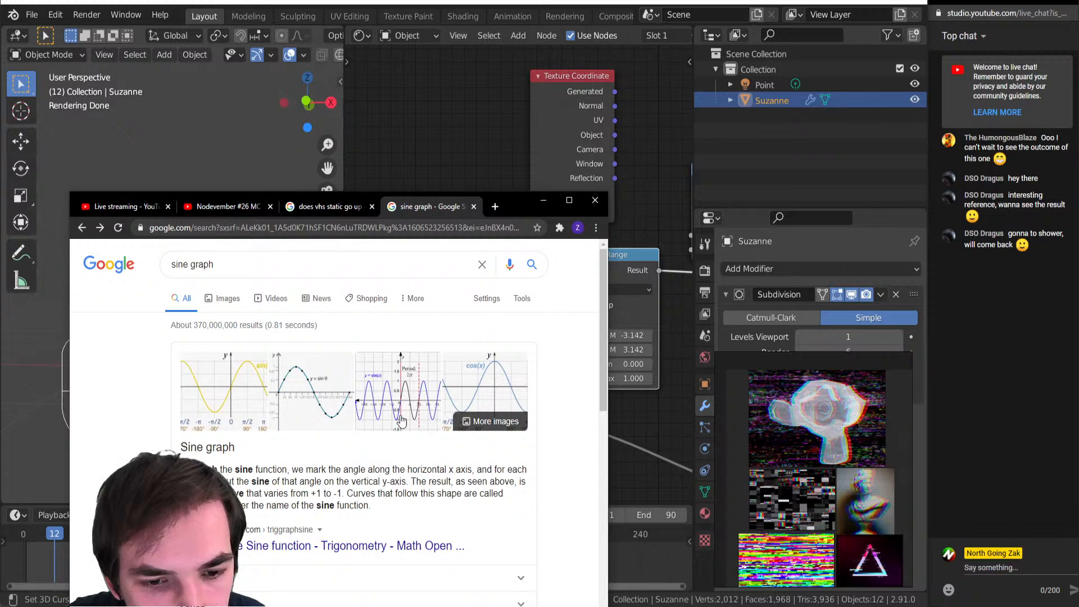
pyautogui.click(387, 414)
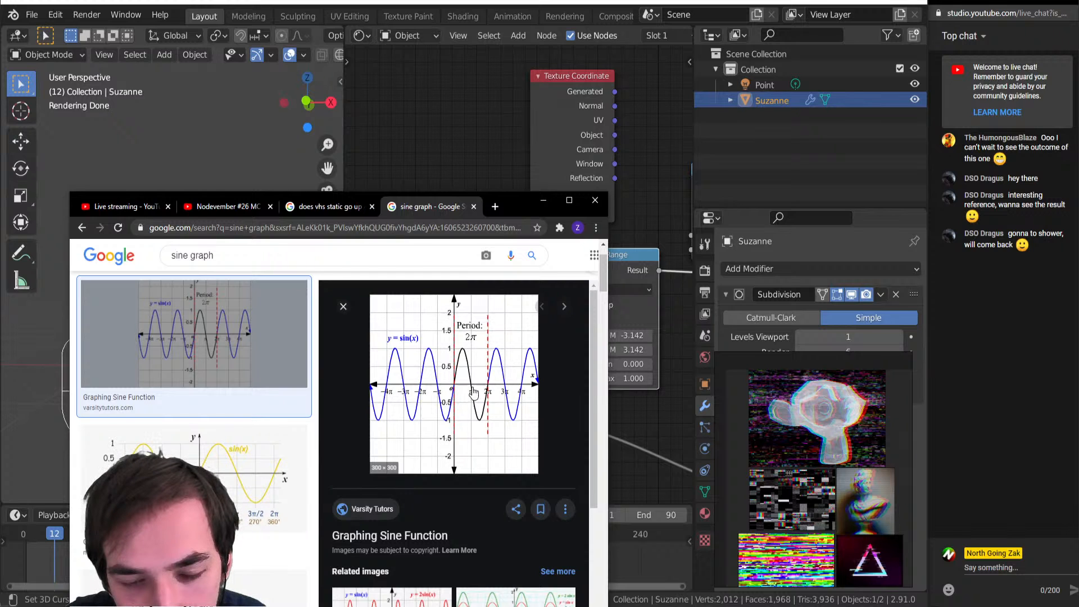
# Switch back to Blender and set the Map Range node's From Min to -3.14159*2
pyautogui.click(547, 201)
pyautogui.moveTo(639, 336); pyautogui.dragTo(548, 352, button='middle')
pyautogui.click(540, 349)
pyautogui.write('*')
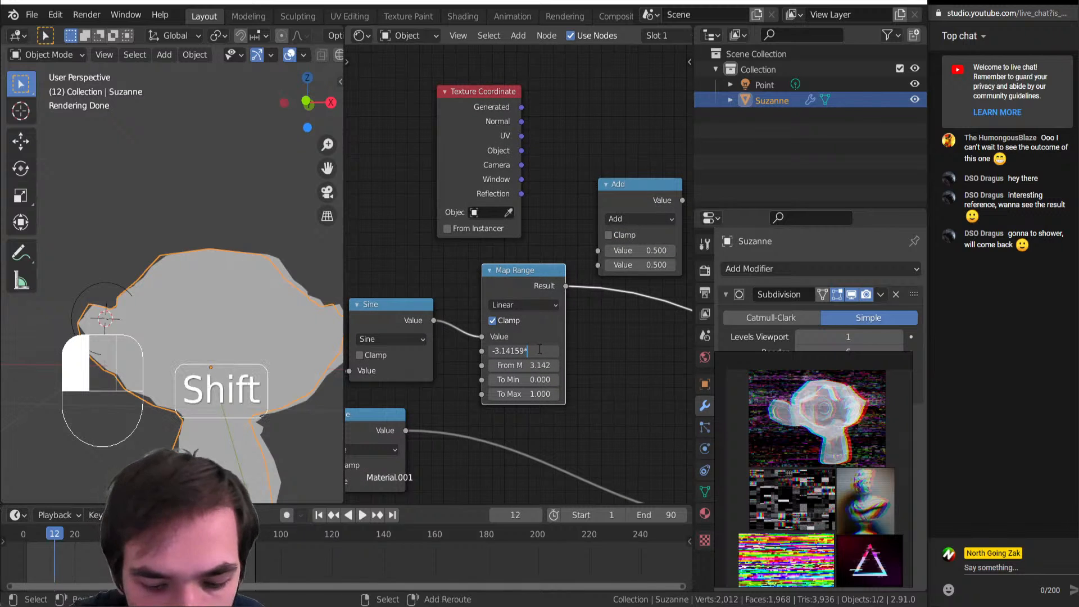
pyautogui.write('2')
pyautogui.press('Return')
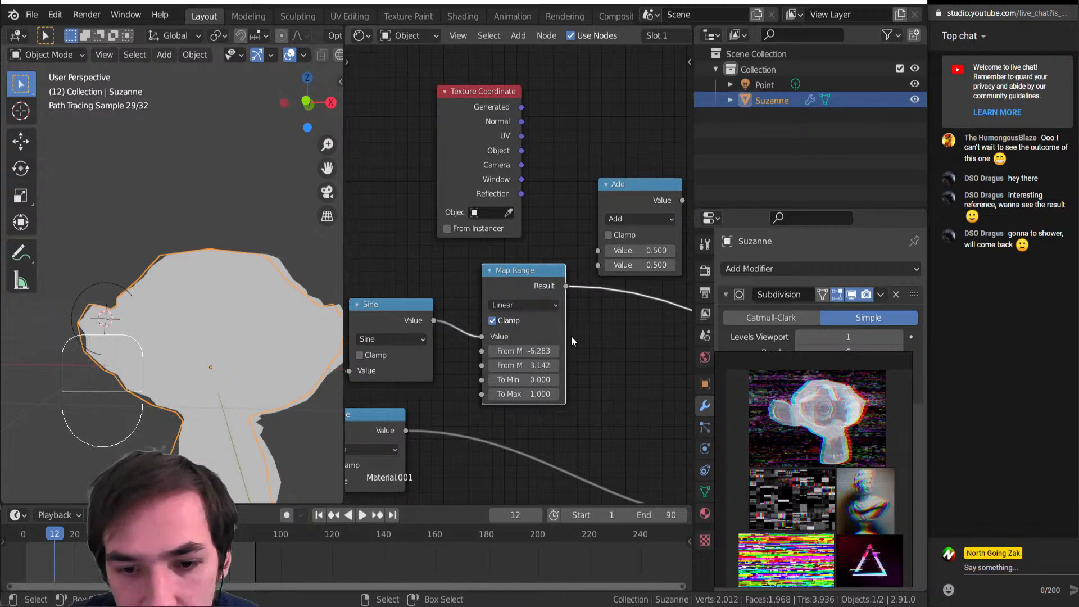
# Set the Map Range node's From Max to 3.14159*2
pyautogui.click(538, 364)
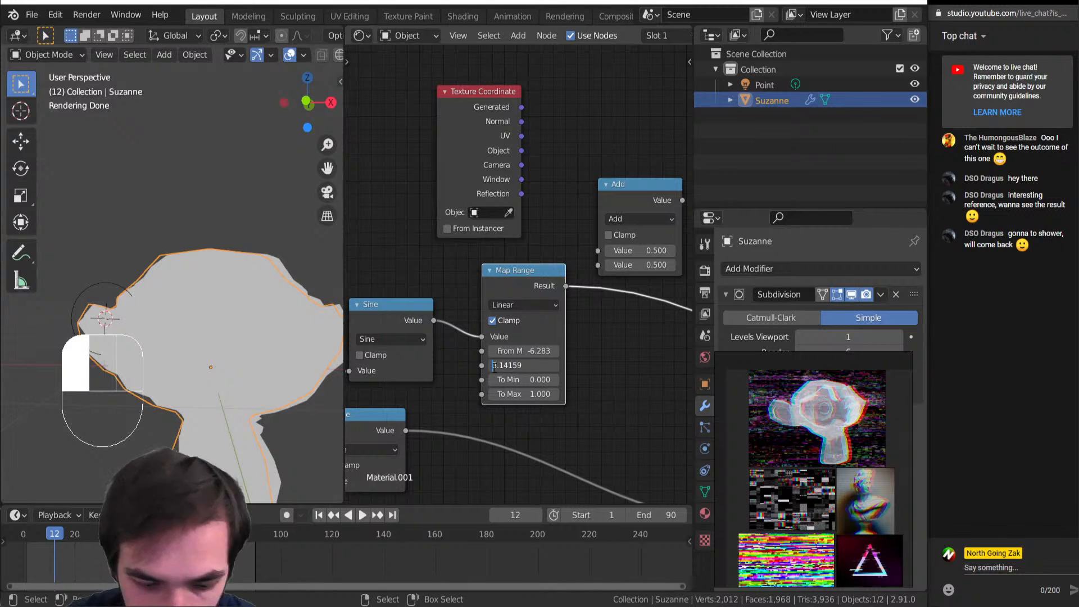
pyautogui.press('End')
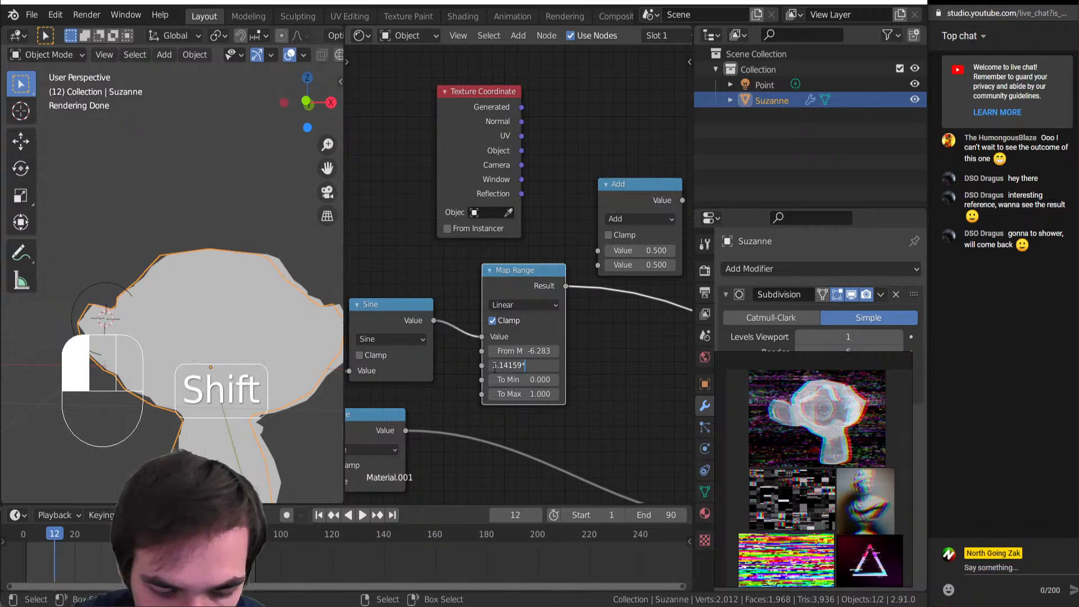
pyautogui.write('*2')
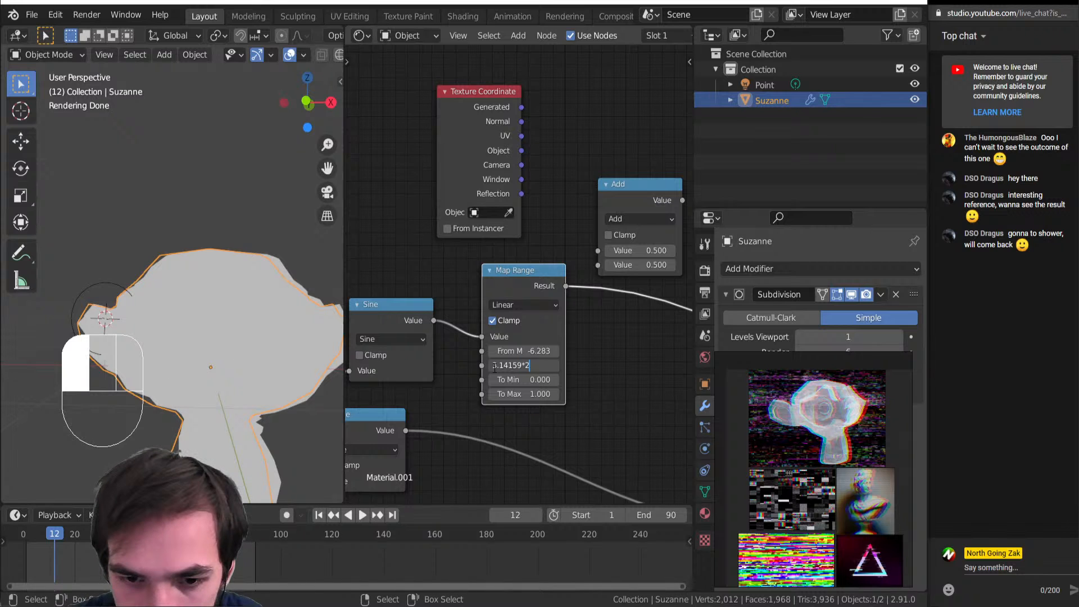
pyautogui.press('Return')
# Play the animation briefly, then scrub the timeline to frame 85 to check Suzanne's brightness
pyautogui.hotkey('shift', 'space')
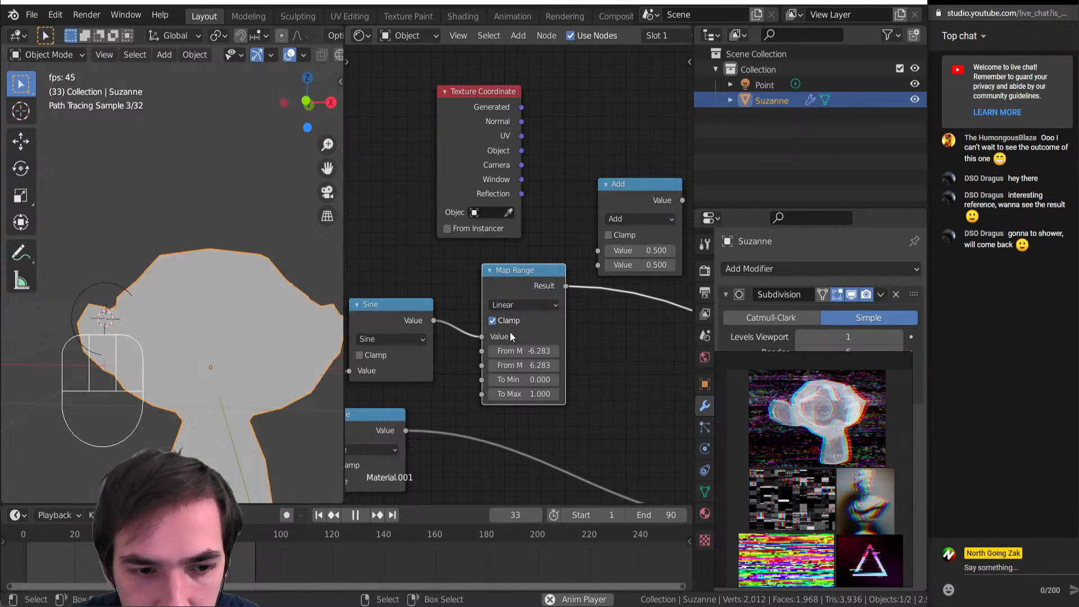
pyautogui.hotkey('shift', 'space')
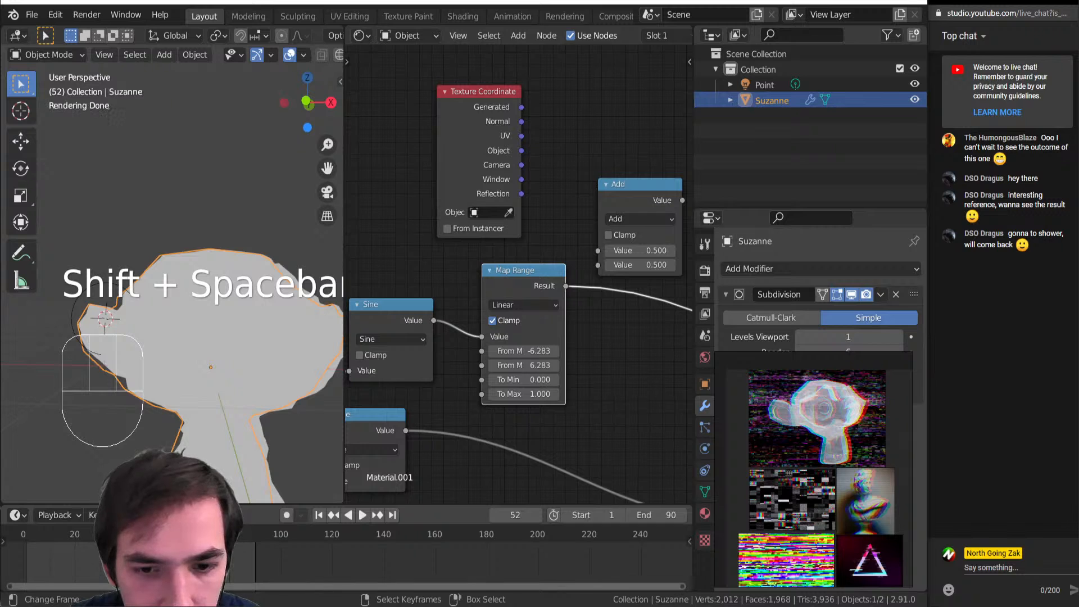
pyautogui.moveTo(42, 545); pyautogui.dragTo(242, 554)
# Move the upper Sine node away from its neighbours and delete the Map Range node
pyautogui.scroll(-6, 480, 403)
pyautogui.scroll(-4, 480, 403)
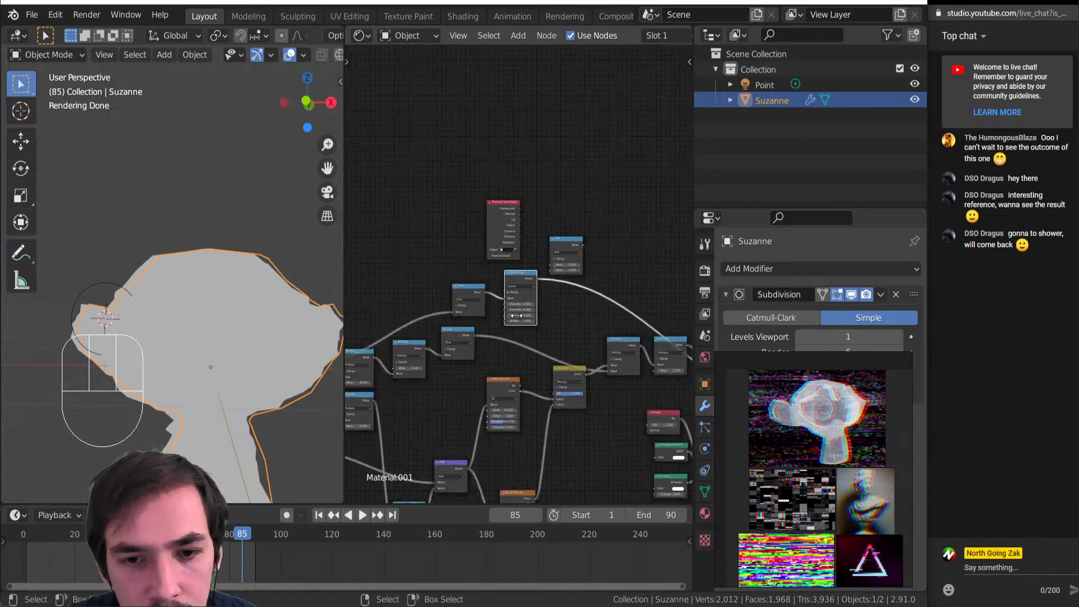
pyautogui.scroll(3, 525, 307)
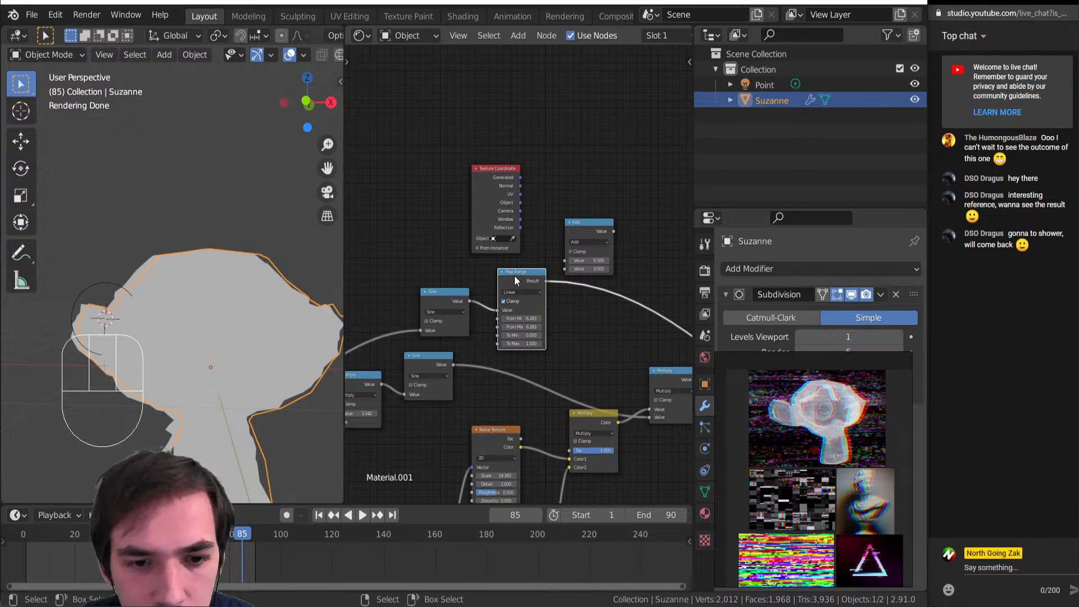
pyautogui.scroll(-2, 515, 275)
pyautogui.moveTo(481, 292); pyautogui.dragTo(615, 270, button='middle')
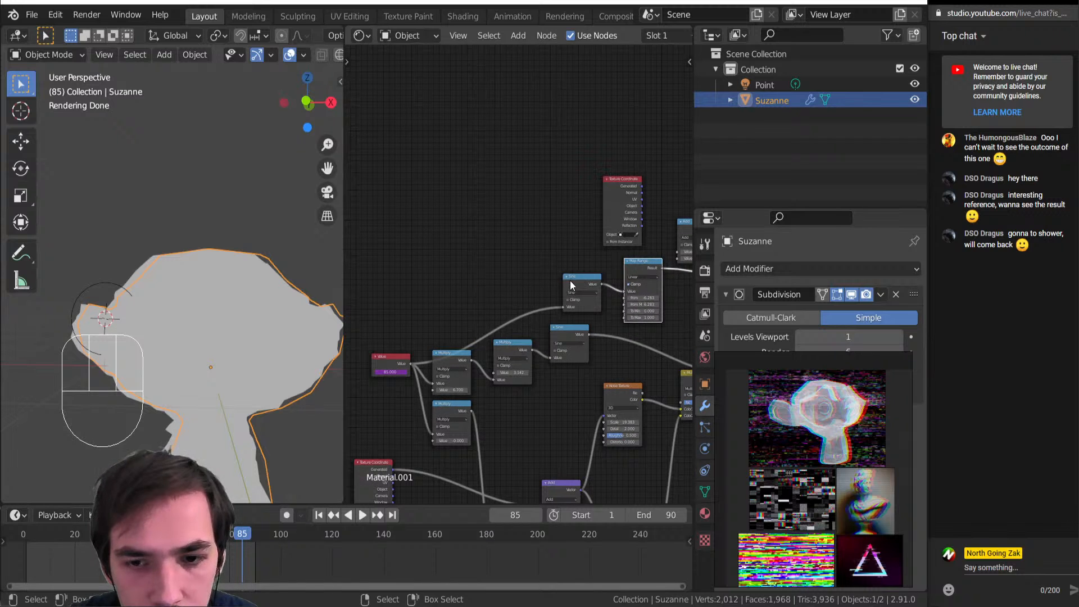
pyautogui.moveTo(570, 281); pyautogui.dragTo(561, 257)
pyautogui.scroll(3, 553, 287)
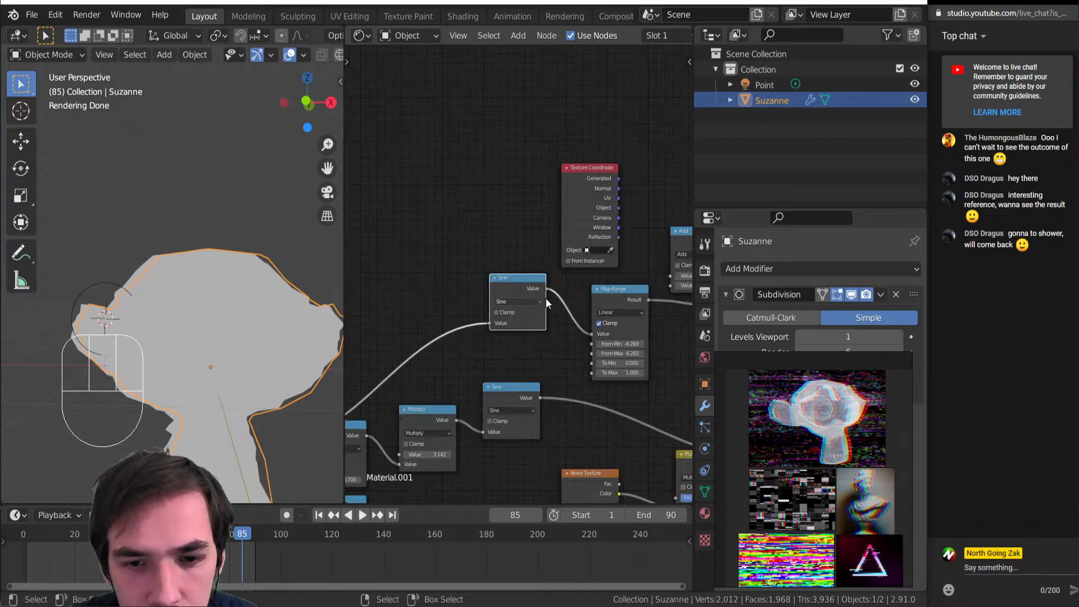
pyautogui.click(619, 302)
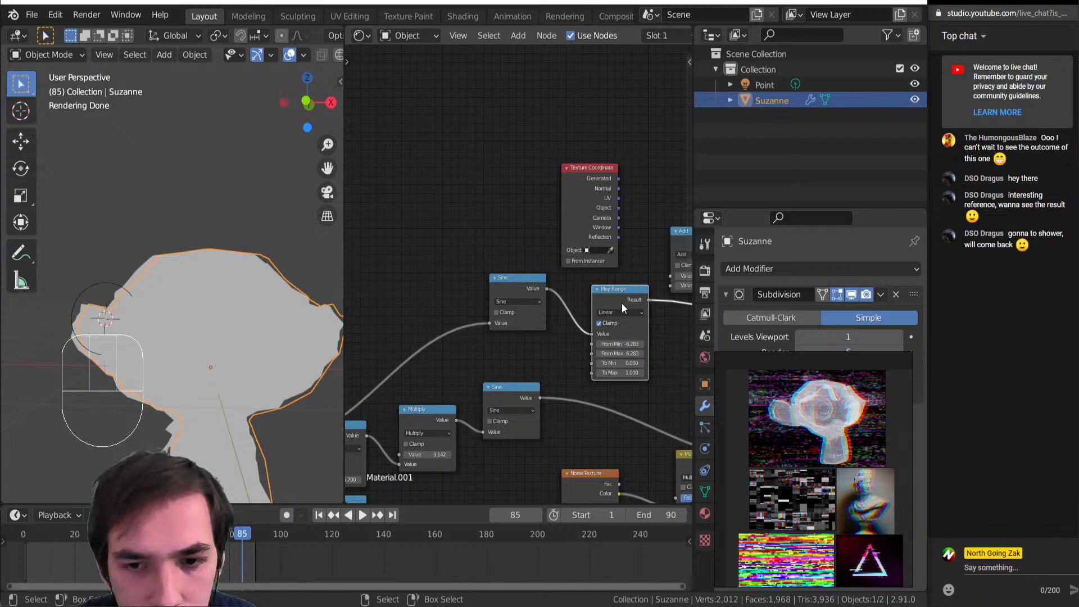
pyautogui.press('Delete')
# Delete the upper Sine node fed directly by the time Value node
pyautogui.scroll(-4, 505, 326)
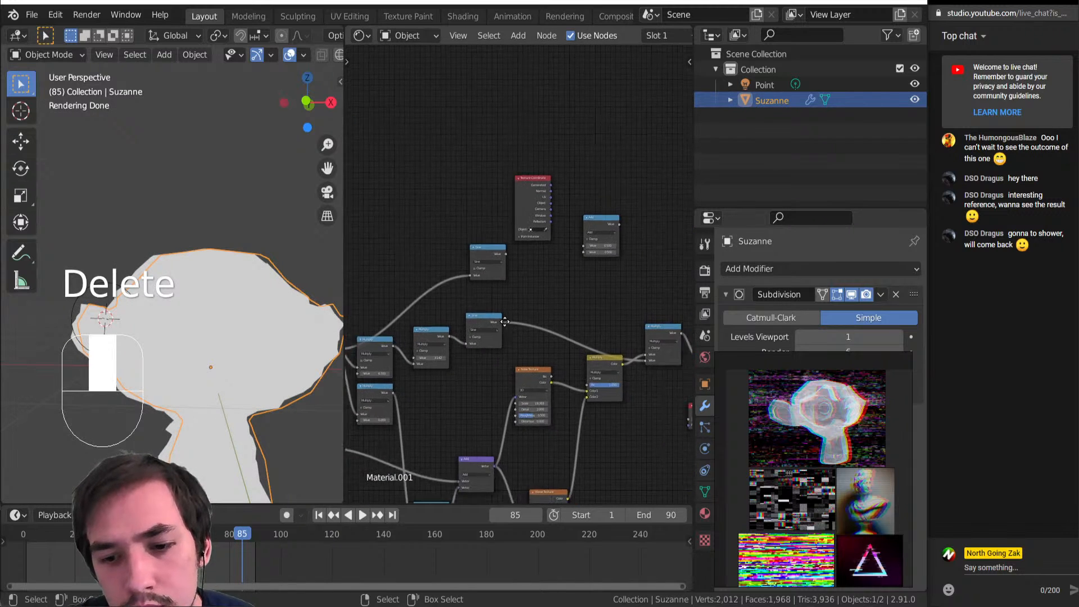
pyautogui.click(471, 239)
pyautogui.press('Delete')
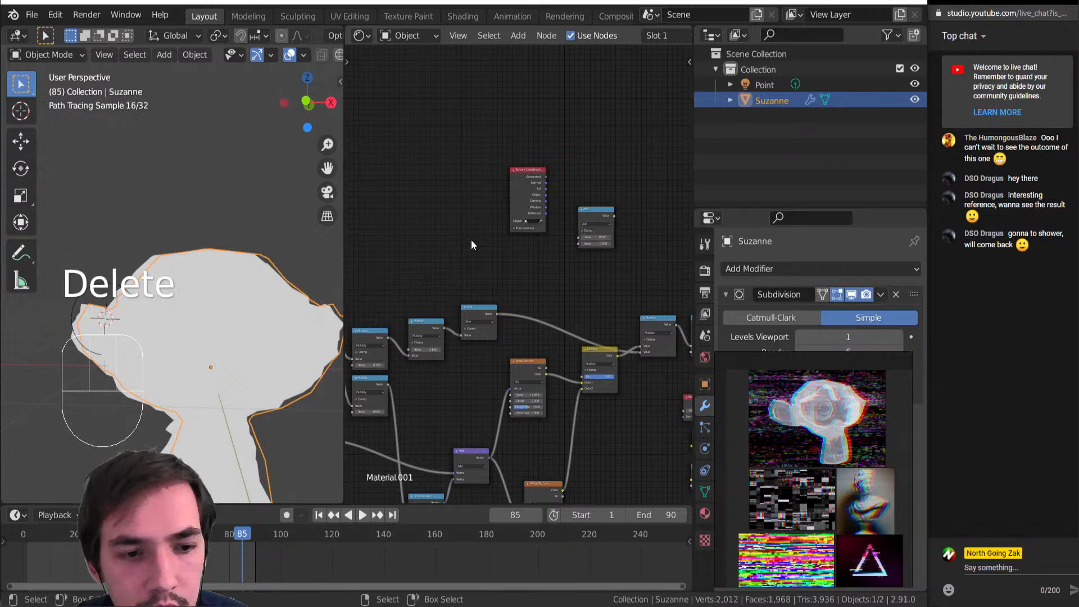
# Preview the remaining Sine node's output on Suzanne and scrub the timeline to frame 106
pyautogui.moveTo(412, 372); pyautogui.dragTo(450, 363, button='middle')
pyautogui.scroll(1, 418, 356)
pyautogui.scroll(2, 418, 356)
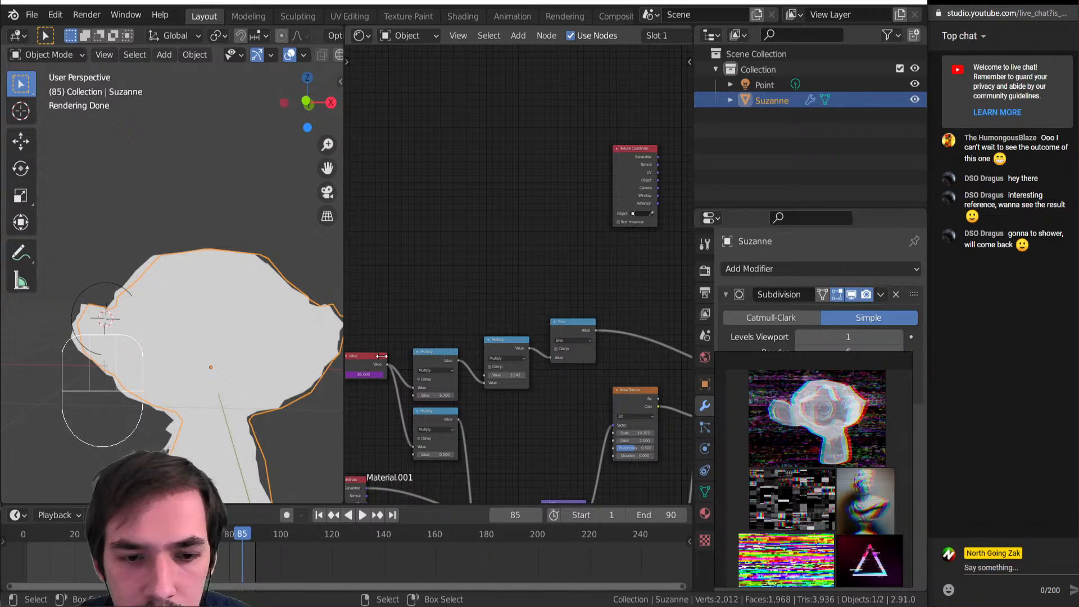
pyautogui.moveTo(481, 340); pyautogui.dragTo(431, 309, button='middle')
pyautogui.scroll(-1, 432, 309)
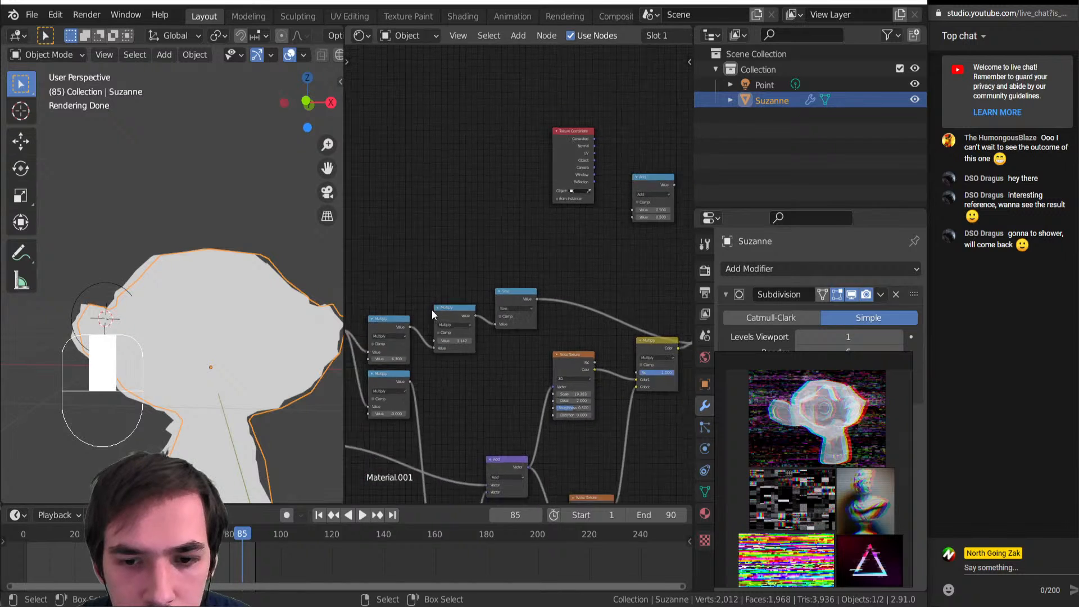
pyautogui.scroll(-1, 433, 311)
pyautogui.moveTo(509, 319); pyautogui.dragTo(454, 300, button='middle')
pyautogui.scroll(1, 450, 295)
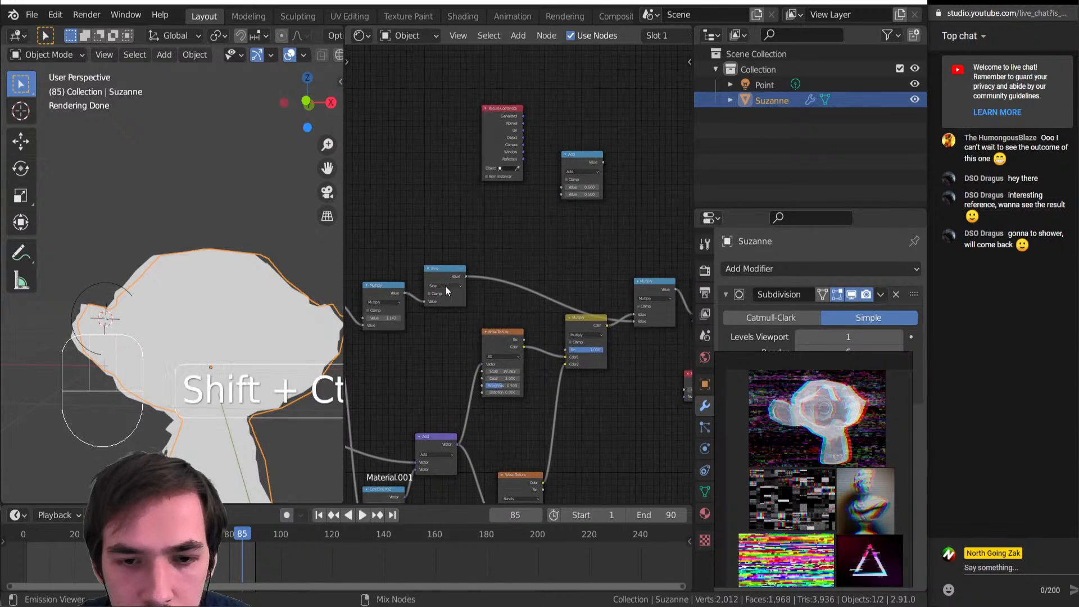
pyautogui.keyDown('ctrl'); pyautogui.keyDown('shift'); pyautogui.click(447, 272); pyautogui.keyUp('shift'); pyautogui.keyUp('ctrl')
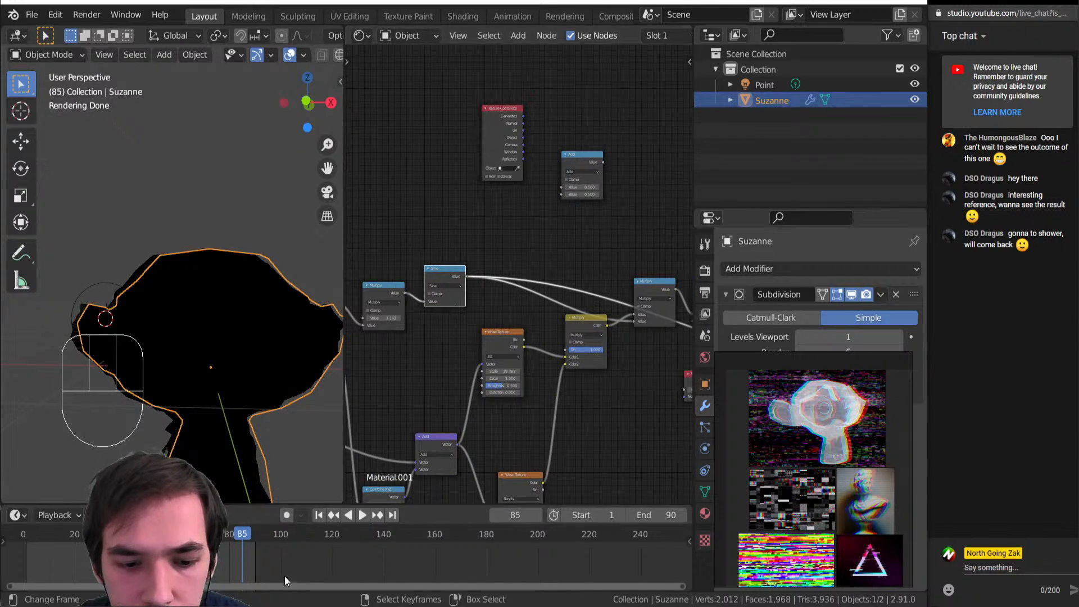
pyautogui.moveTo(238, 533); pyautogui.dragTo(296, 509)
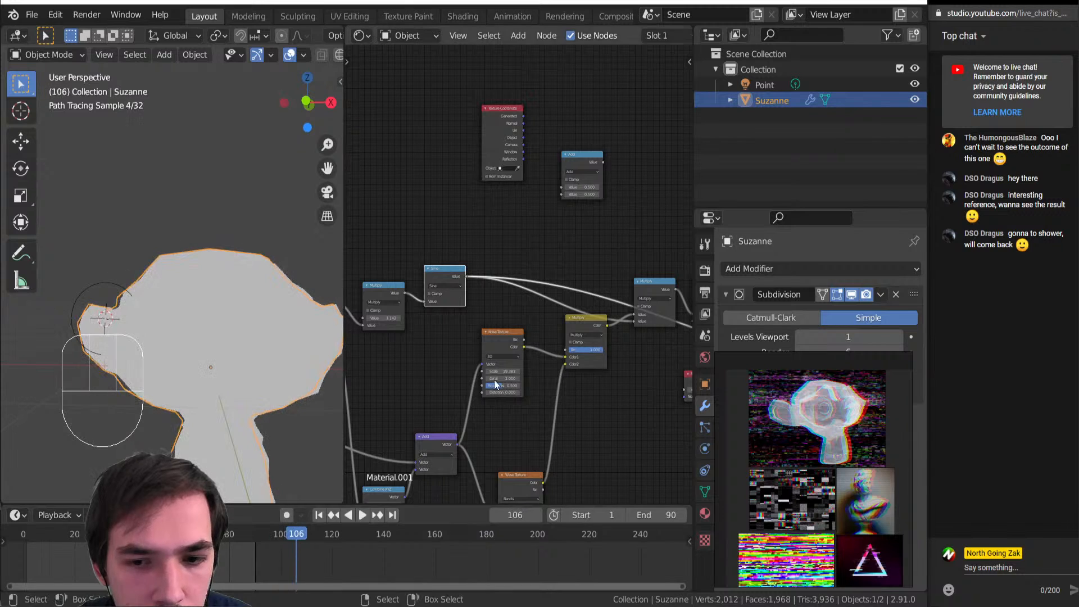
pyautogui.moveTo(570, 350); pyautogui.dragTo(603, 350)
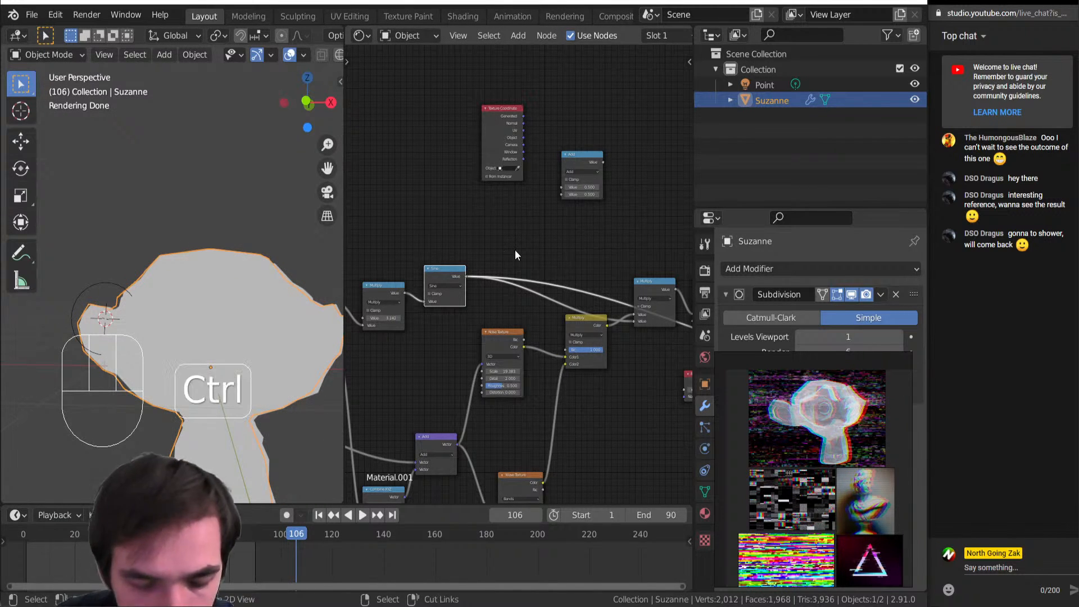
# Undo the recent changes back to before the upper Sine node was deleted
pyautogui.hotkey('ctrl', 'z')
pyautogui.hotkey('ctrl', 'z')
pyautogui.hotkey('ctrl', 'z')
pyautogui.hotkey('ctrl', 'z')
pyautogui.hotkey('ctrl', 'z')
pyautogui.hotkey('ctrl', 'z')
pyautogui.hotkey('ctrl', 'z')
pyautogui.hotkey('ctrl', 'shift', 'z')
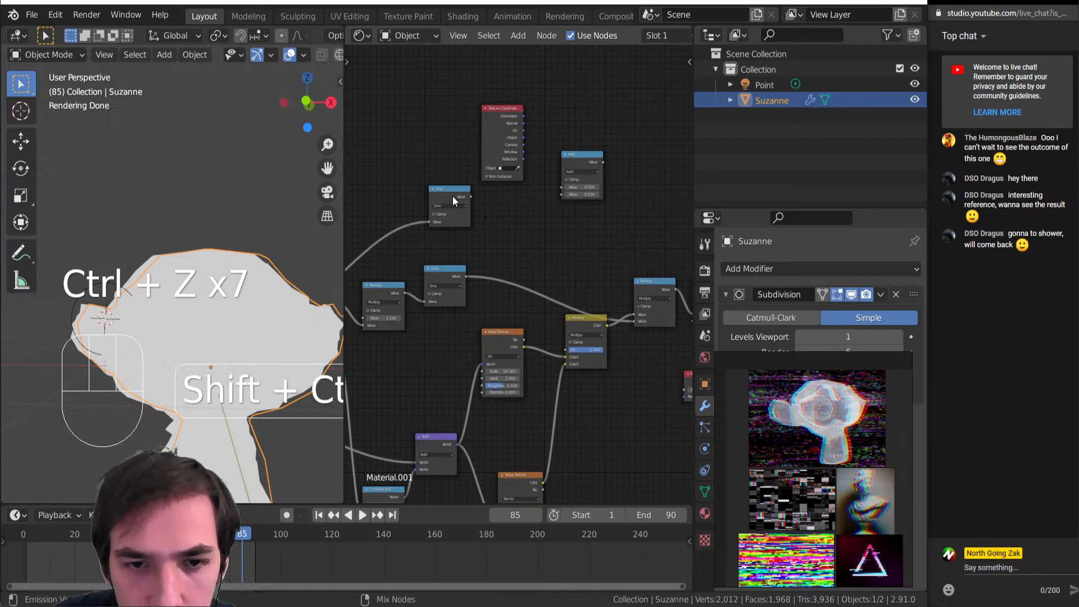
# Preview the upper Sine node's output on Suzanne and scrub the timeline to frame 42
pyautogui.moveTo(472, 234); pyautogui.dragTo(524, 292, button='middle')
pyautogui.scroll(2, 497, 270)
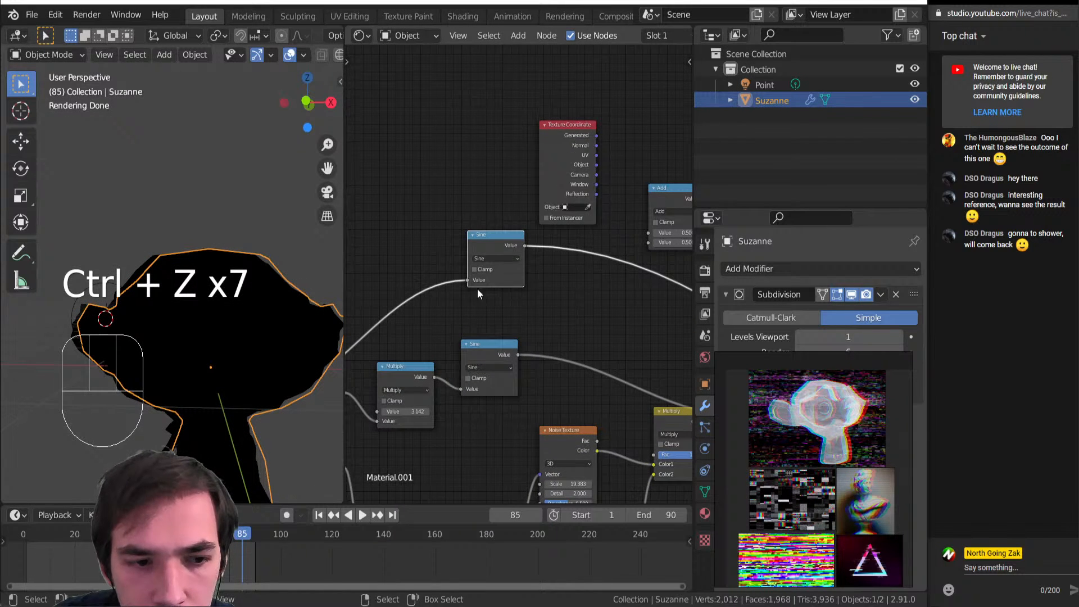
pyautogui.moveTo(240, 539); pyautogui.dragTo(132, 537)
# Insert a Math node set to Add on the upper Sine node's output link
pyautogui.moveTo(555, 287); pyautogui.dragTo(502, 293, button='middle')
pyautogui.hotkey('shift', 'a')
pyautogui.moveTo(504, 294)
pyautogui.click(559, 407)
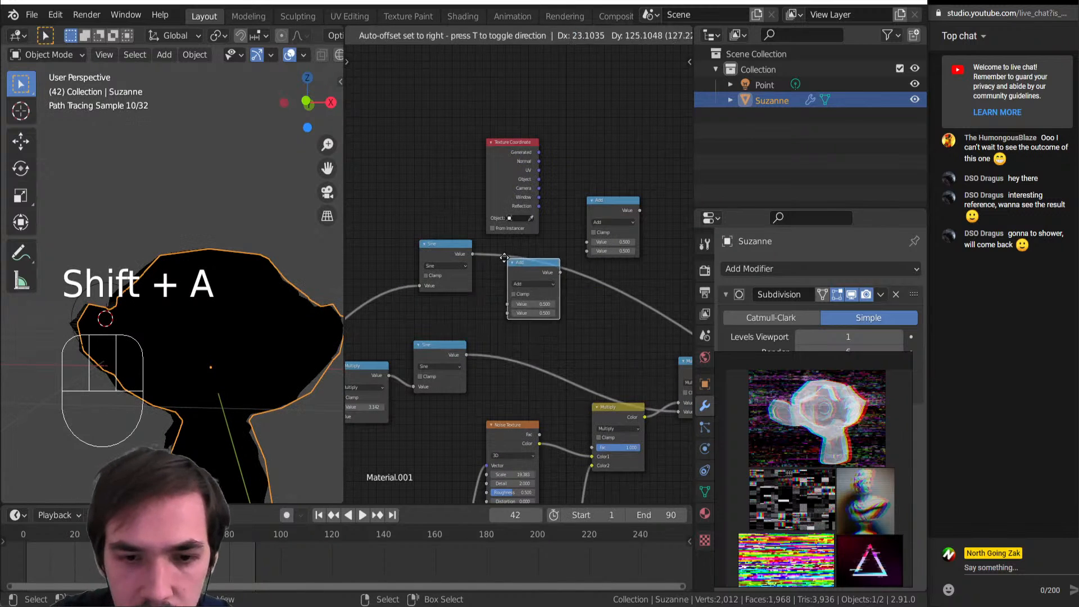
pyautogui.click(507, 249)
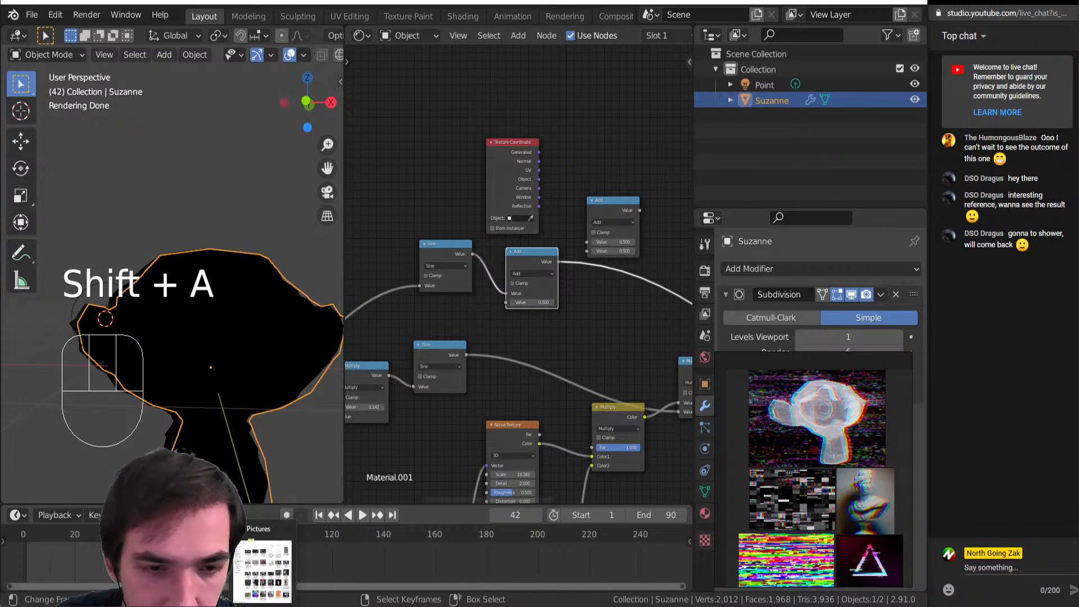
# Switch to Chrome to examine the range of the y = sin(x) graph, and return to Blender
pyautogui.scroll(-1, 445, 319)
pyautogui.scroll(-3, 445, 320)
pyautogui.moveTo(434, 325); pyautogui.dragTo(520, 295, button='middle')
pyautogui.scroll(4, 520, 295)
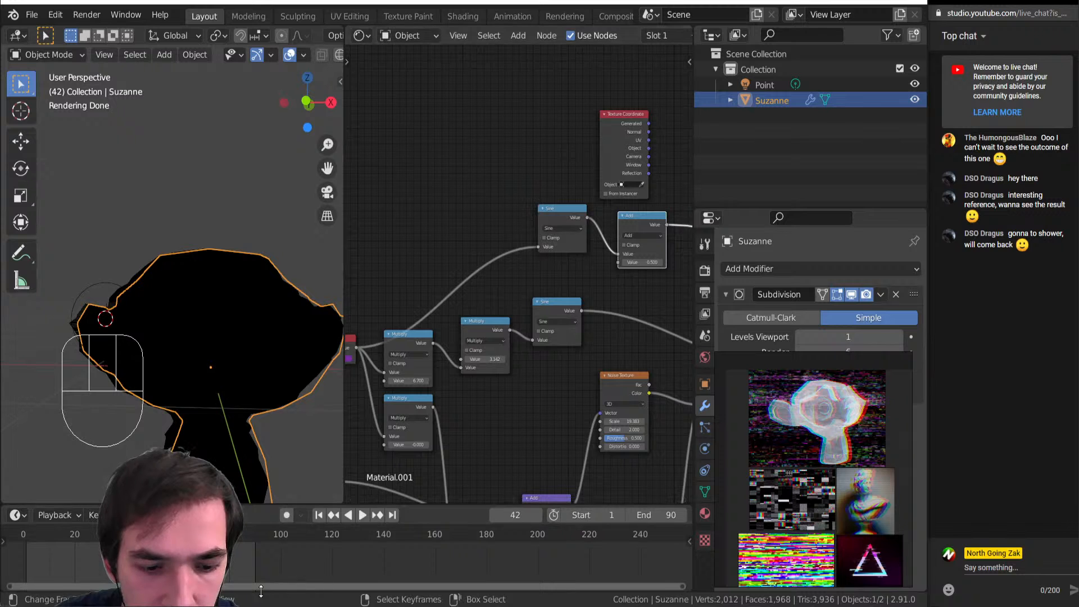
pyautogui.moveTo(290, 606)
pyautogui.click(262, 565)
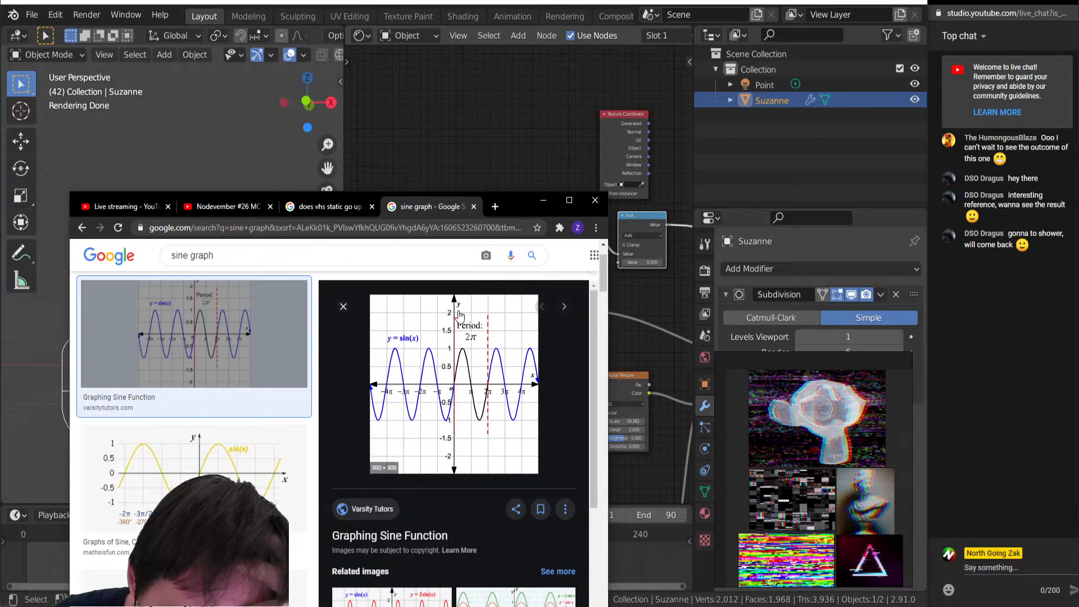
pyautogui.click(543, 200)
# Set the second value of the Add node after the upper Sine to pi and play the animation
pyautogui.moveTo(573, 322); pyautogui.dragTo(536, 293, button='middle')
pyautogui.scroll(3, 463, 341)
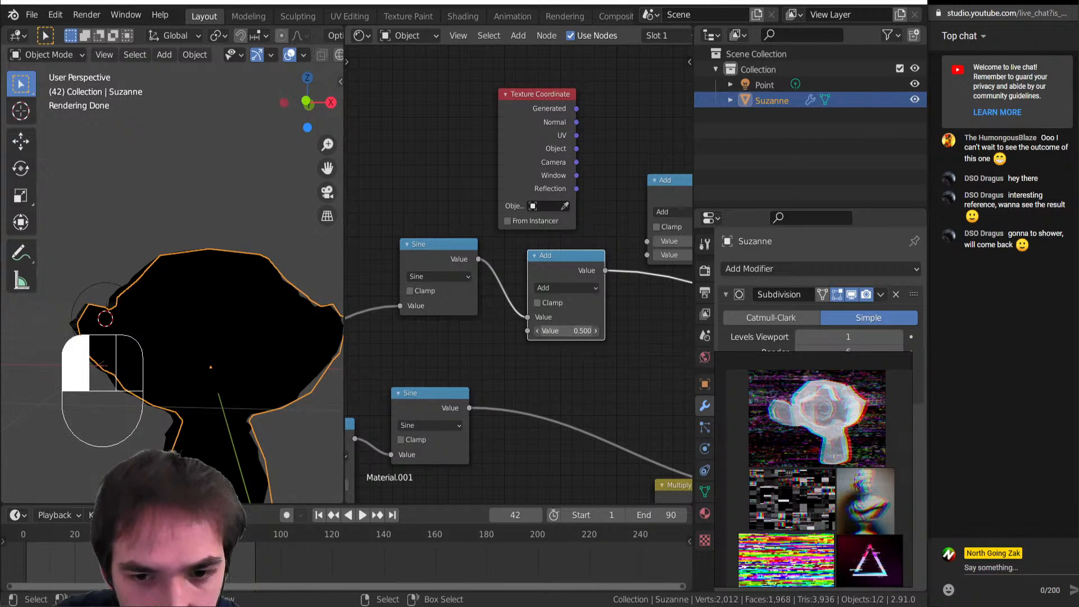
pyautogui.click(559, 331)
pyautogui.write('pi')
pyautogui.press('Return')
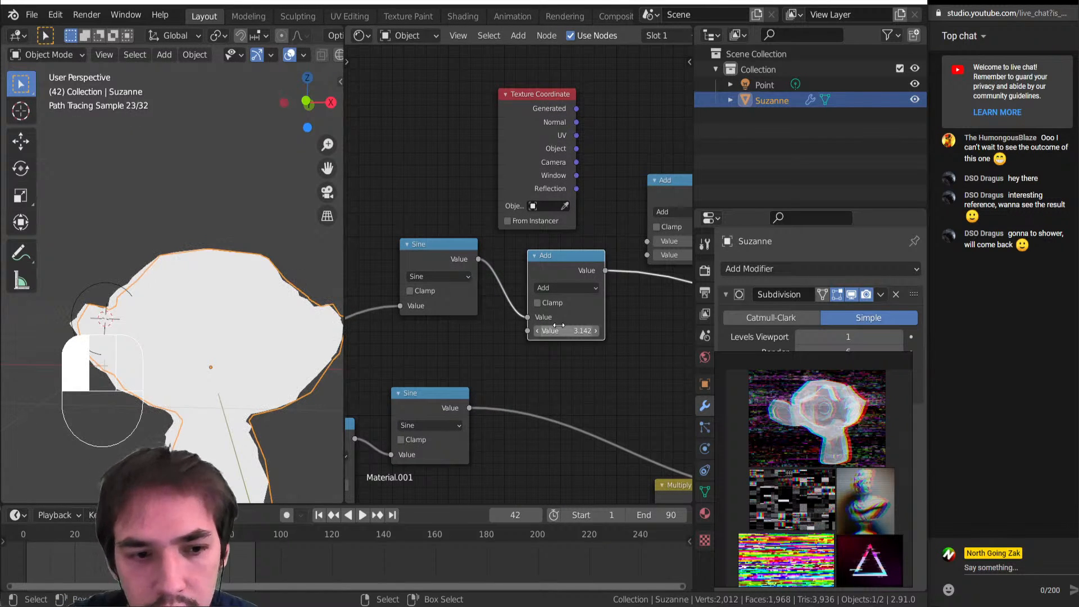
pyautogui.press('space')
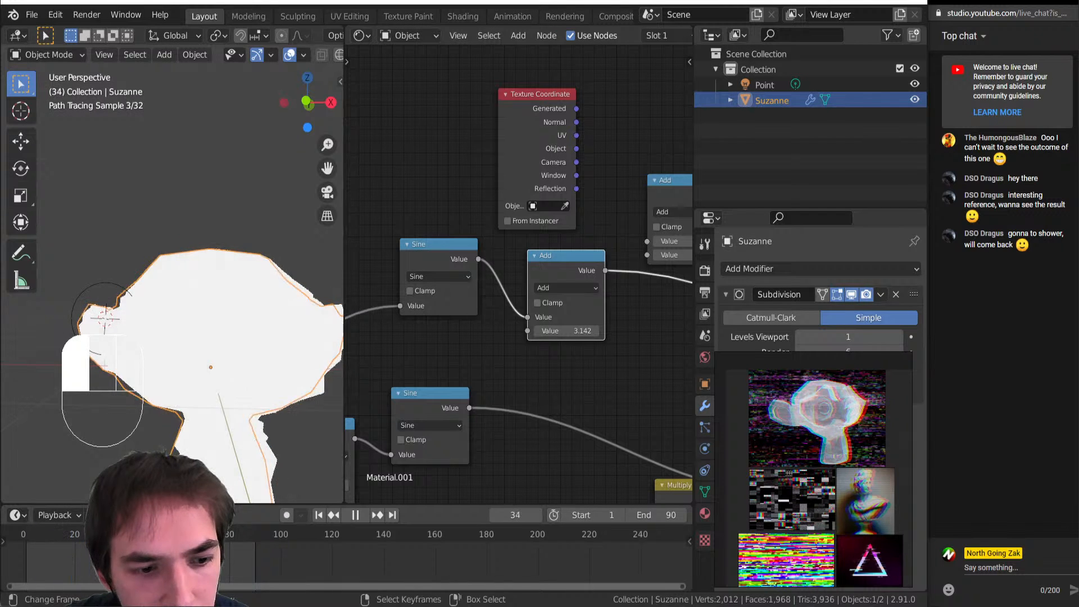
pyautogui.press('space')
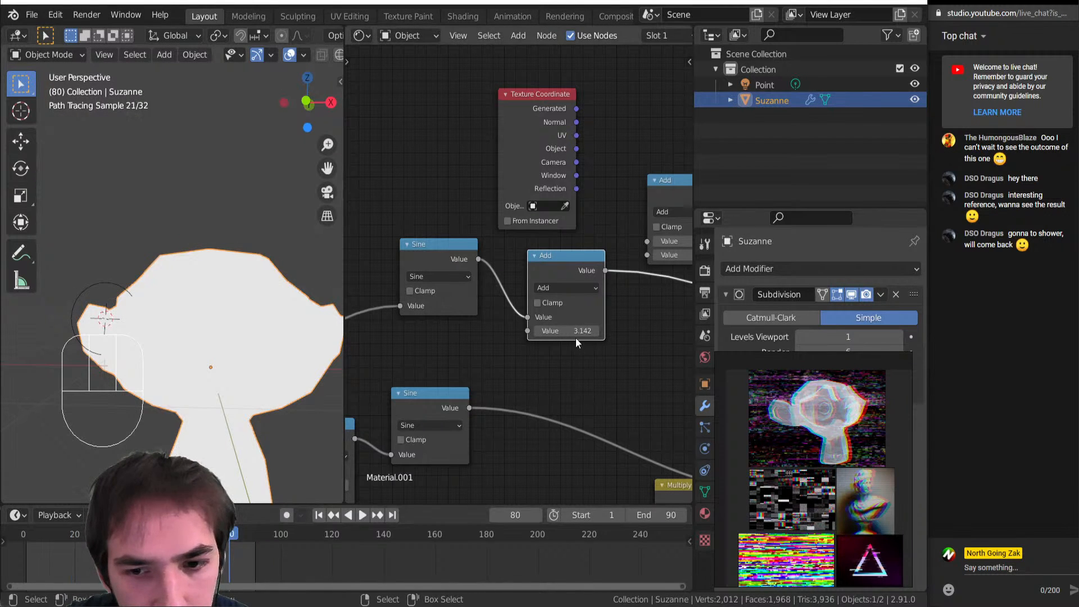
# Set the Add node's second value to 0.342, play the animation and scrub to frame 18
pyautogui.moveTo(573, 331); pyautogui.dragTo(531, 331)
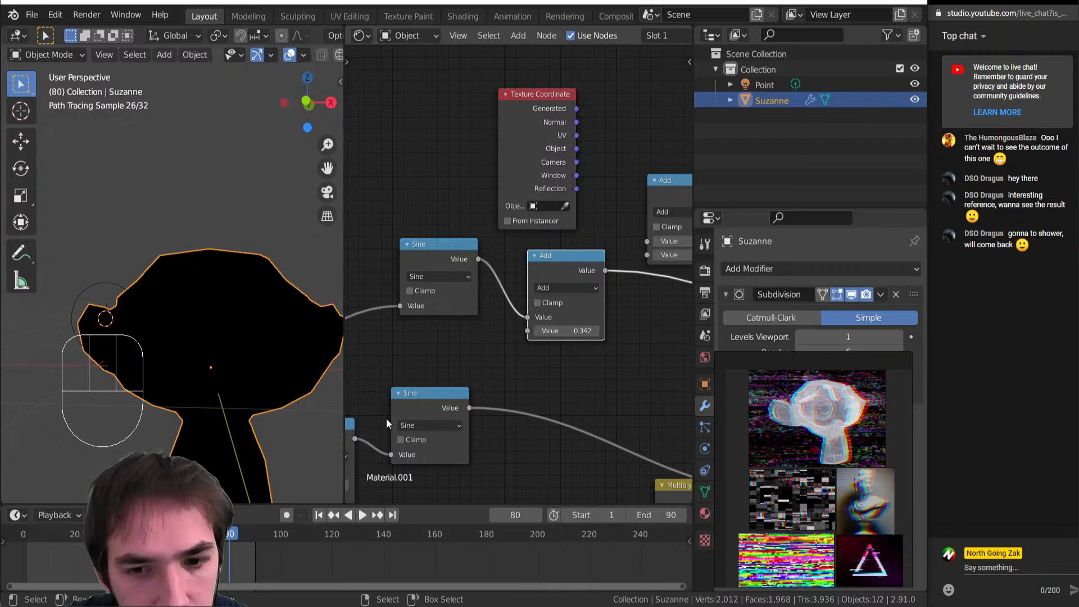
pyautogui.press('space')
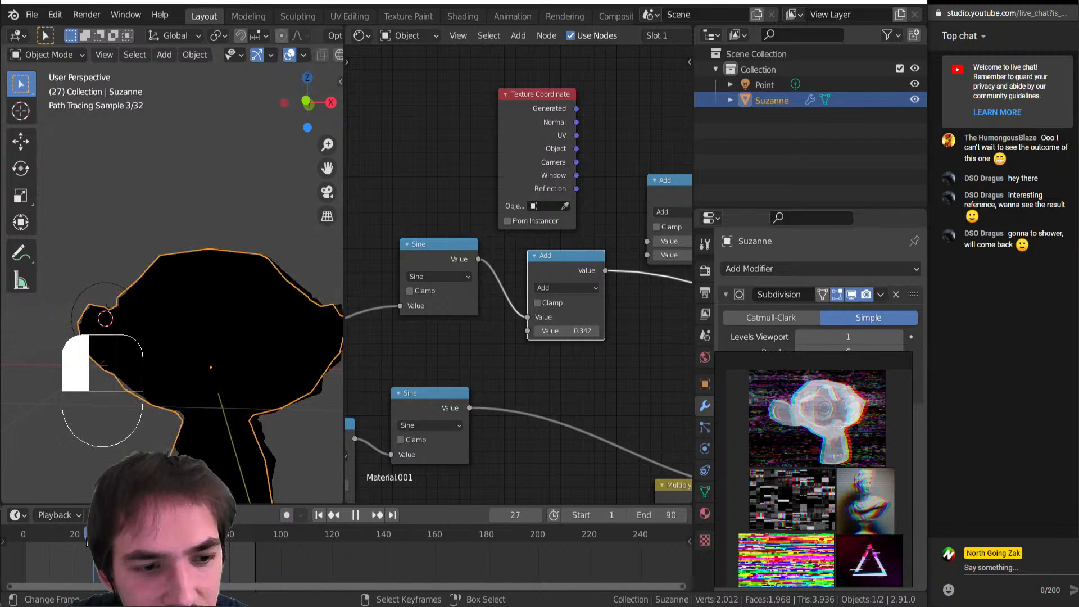
pyautogui.moveTo(54, 538)
pyautogui.mouseDown()
pyautogui.moveTo(27, 538)
pyautogui.moveTo(70, 534)
pyautogui.mouseUp()
# Insert a ColorRamp node on the output link of the Add node that follows the upper Sine
pyautogui.scroll(-4, 517, 320)
pyautogui.moveTo(513, 331); pyautogui.dragTo(342, 323, button='middle')
pyautogui.scroll(-2, 535, 287)
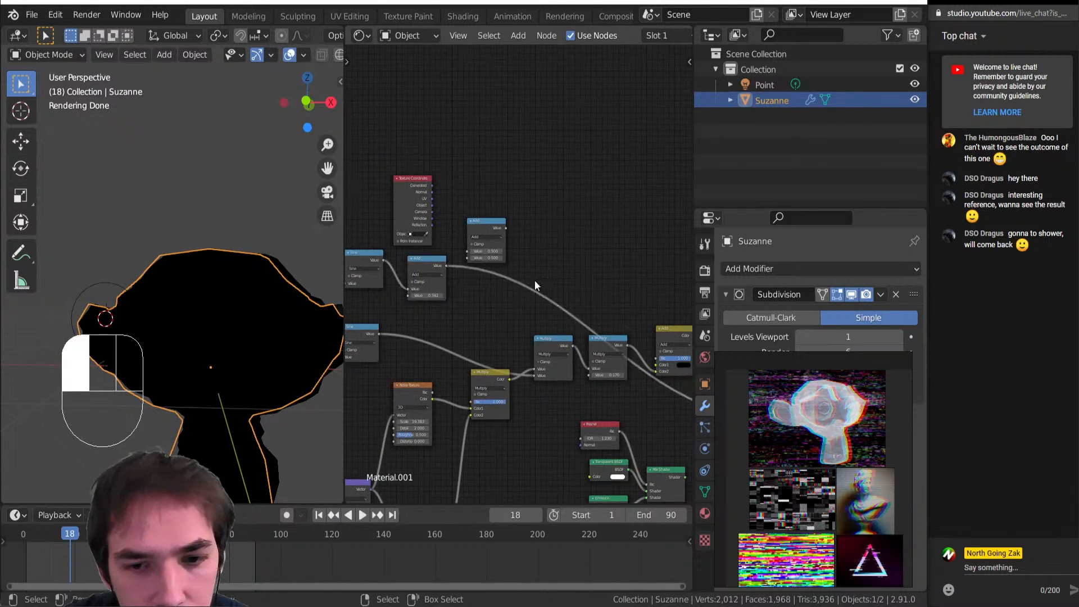
pyautogui.hotkey('shift', 'a')
pyautogui.moveTo(508, 292)
pyautogui.click(562, 294)
pyautogui.click(467, 266)
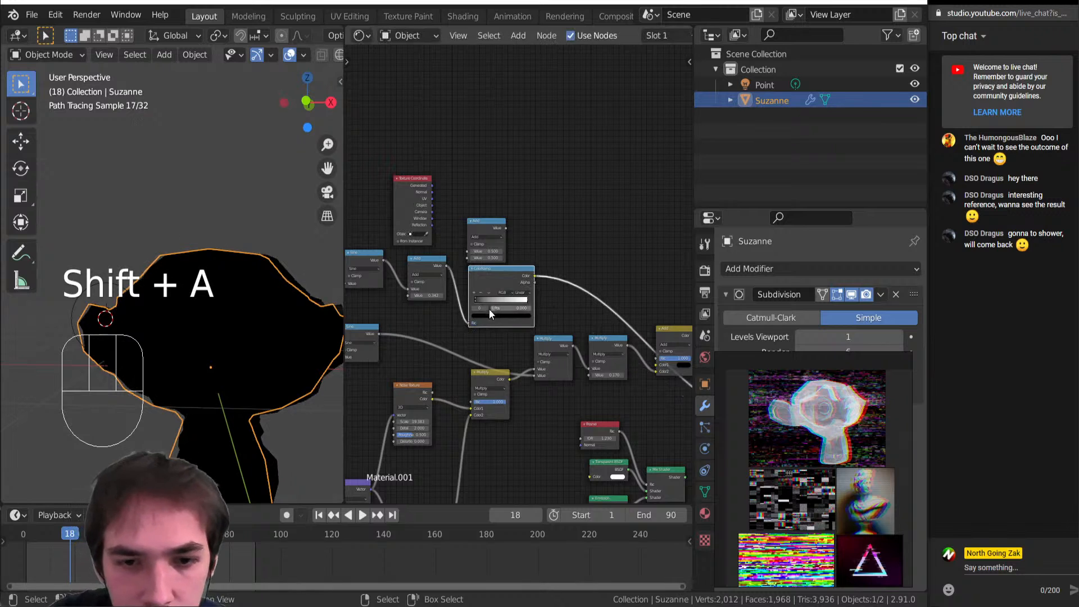
# Set the ColorRamp's interpolation to Constant and shift its white stop toward the black end
pyautogui.scroll(5, 478, 312)
pyautogui.click(519, 327)
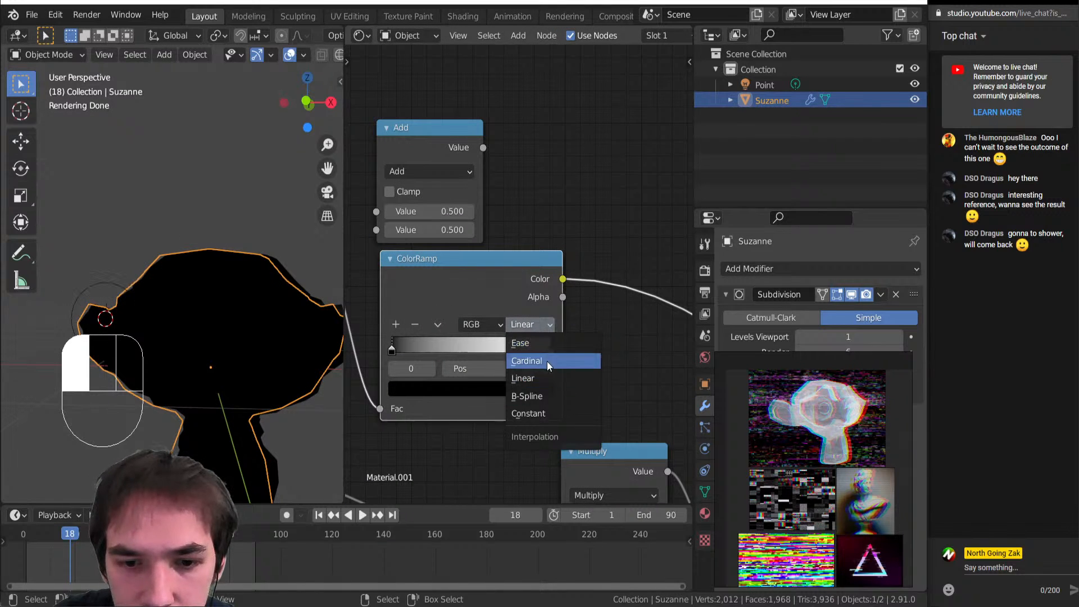
pyautogui.click(544, 413)
pyautogui.moveTo(550, 344); pyautogui.dragTo(443, 345)
# Color the ColorRamp's first stop pure red and its middle stop pure green
pyautogui.click(460, 388)
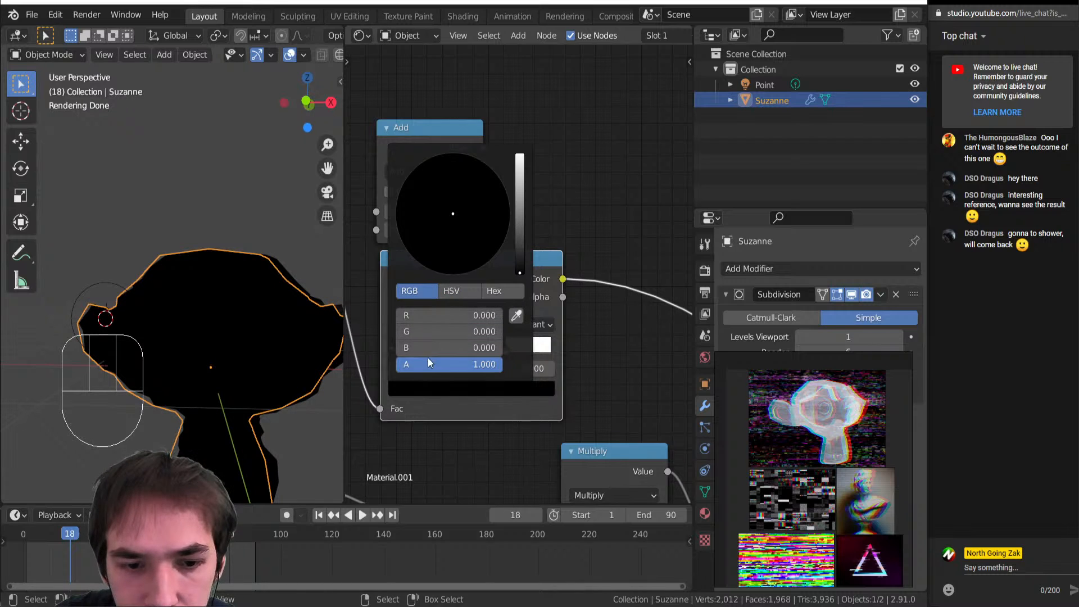
pyautogui.click(494, 393)
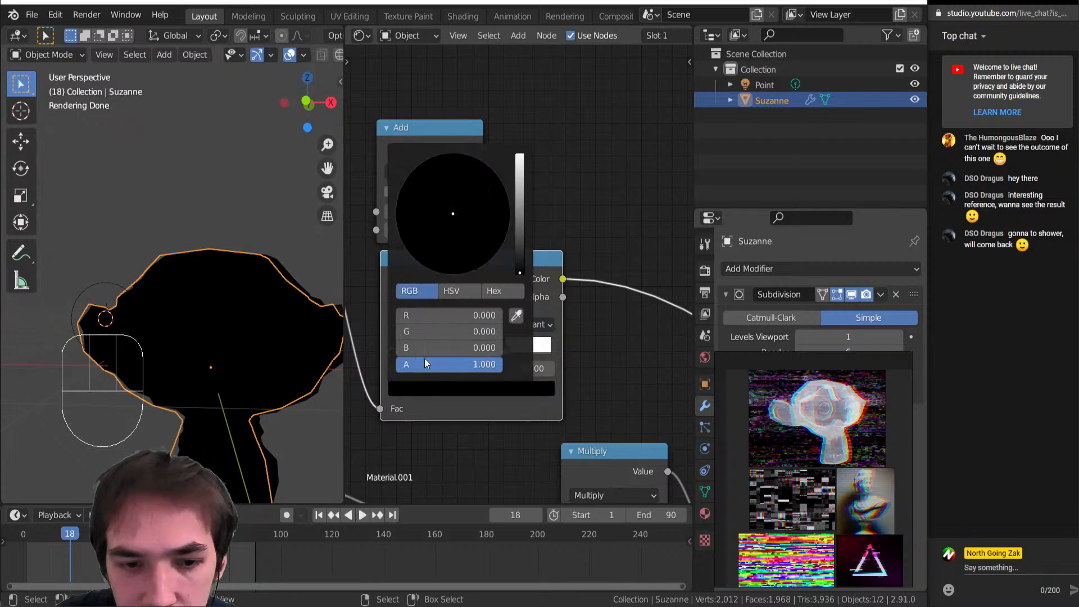
pyautogui.moveTo(425, 347)
pyautogui.mouseDown()
pyautogui.moveTo(472, 347)
pyautogui.moveTo(404, 347)
pyautogui.mouseUp()
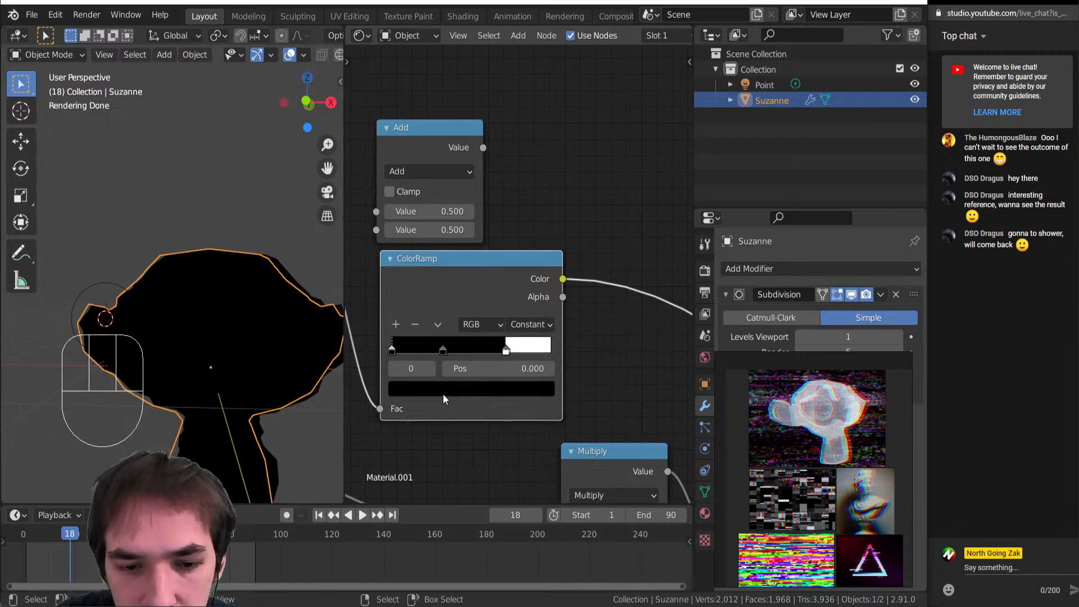
pyautogui.click(443, 393)
pyautogui.moveTo(442, 314); pyautogui.dragTo(489, 331)
pyautogui.click(443, 394)
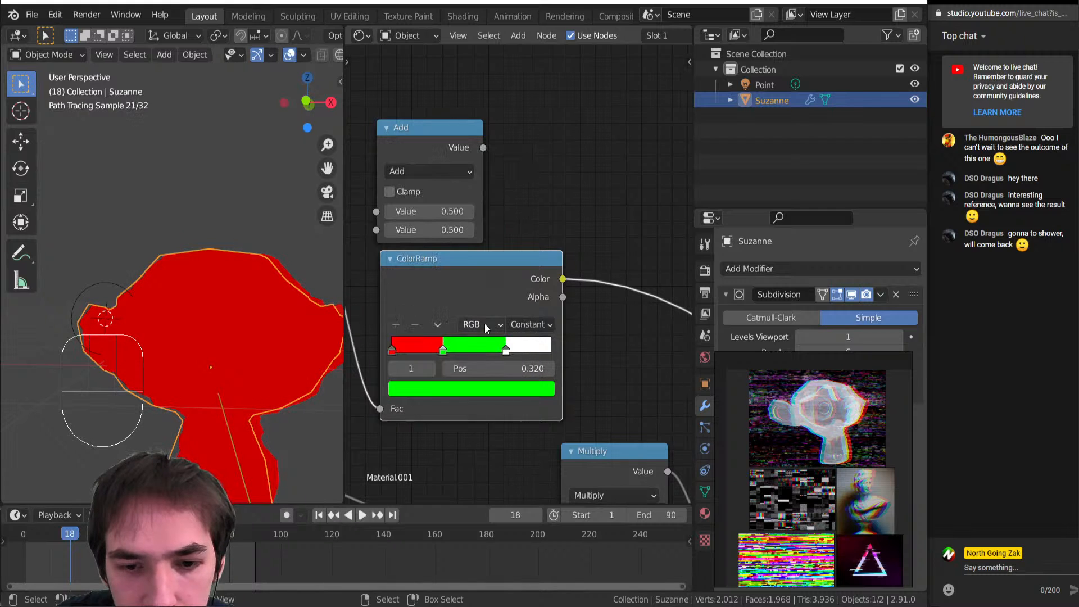
# Color the ColorRamp's white stop pure blue, then shift it slightly toward green and move the green stop to position 0.306
pyautogui.click(506, 350)
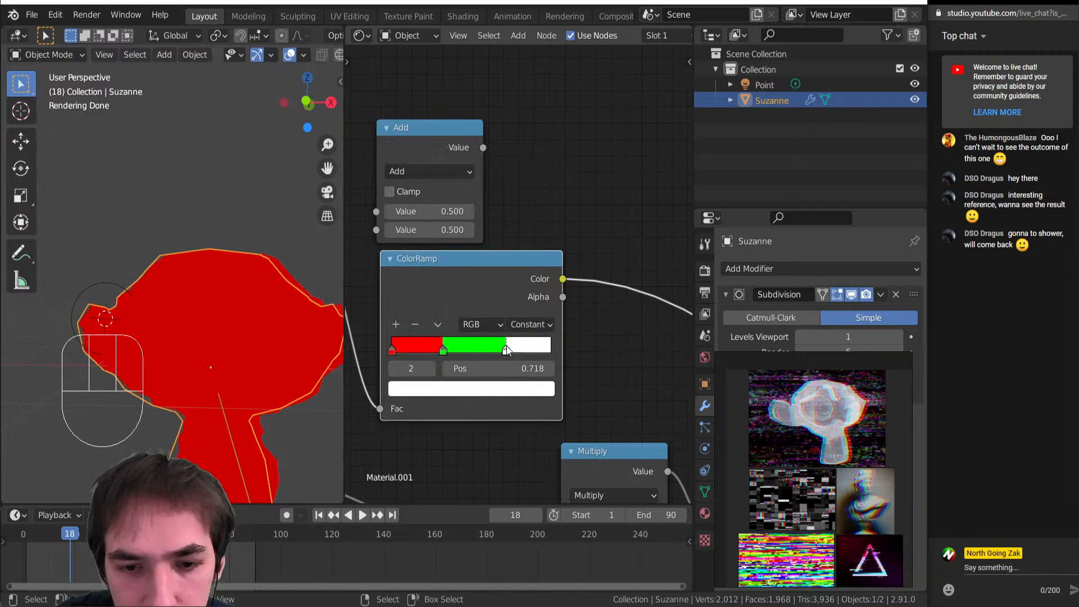
pyautogui.click(469, 396)
pyautogui.moveTo(454, 331); pyautogui.dragTo(404, 316)
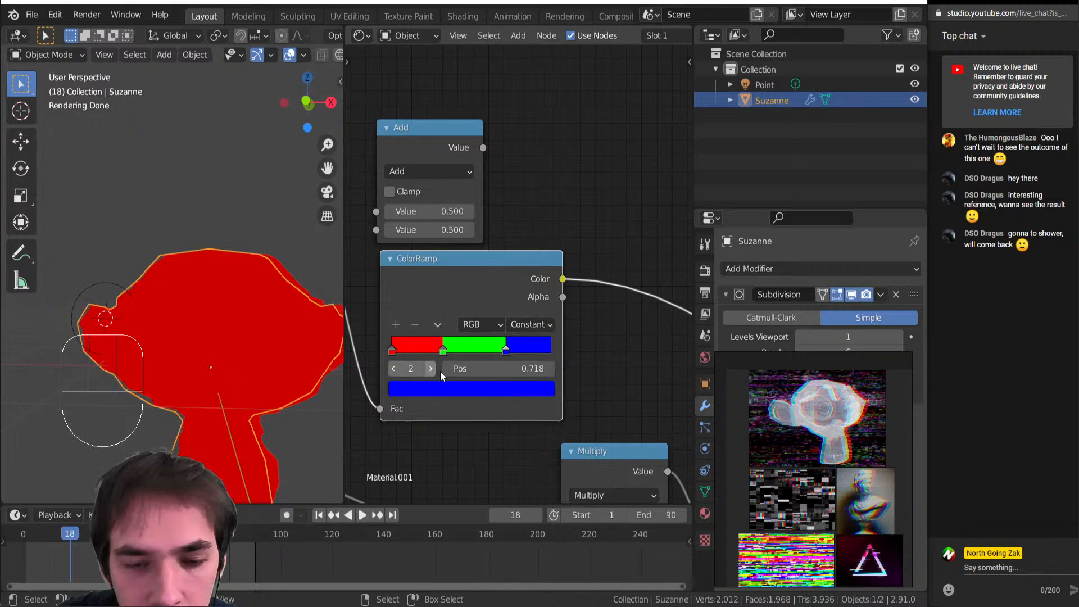
pyautogui.moveTo(507, 349); pyautogui.dragTo(441, 349)
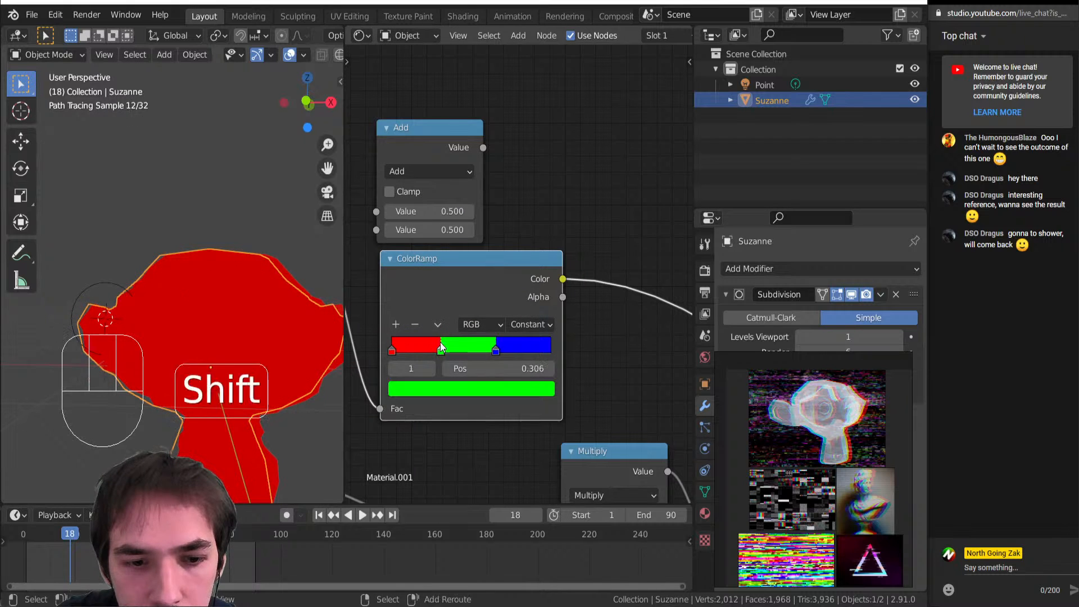
# Play the animation and connect the Mix Shader to the Material Output as the viewed surface
pyautogui.hotkey('shift', 'space')
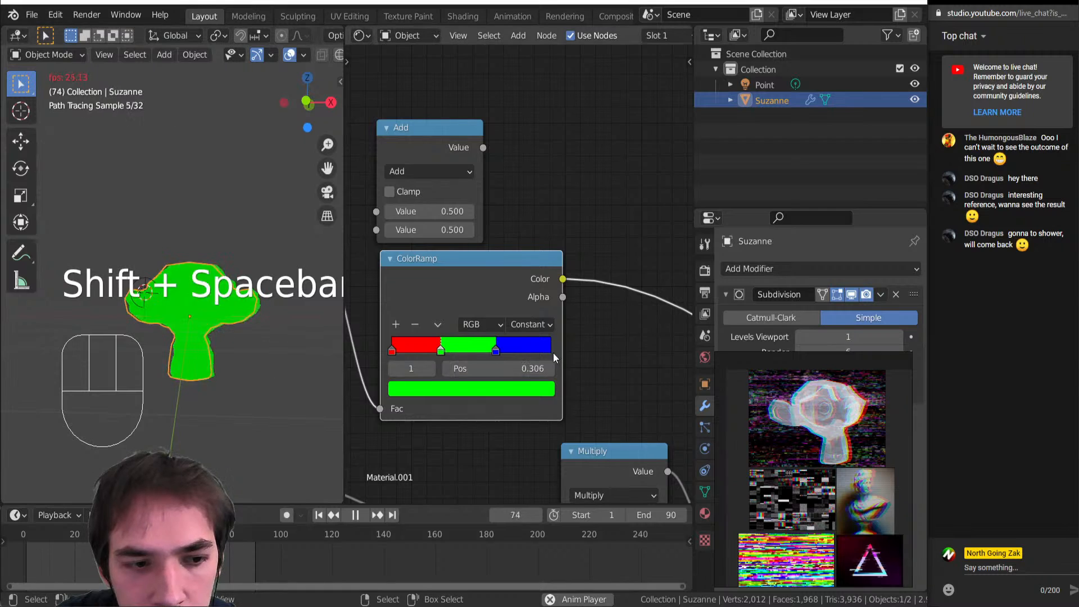
pyautogui.moveTo(543, 356); pyautogui.dragTo(444, 281, button='middle')
pyautogui.scroll(-5, 444, 281)
pyautogui.moveTo(468, 322); pyautogui.dragTo(413, 172, button='middle')
pyautogui.moveTo(621, 475); pyautogui.dragTo(474, 423, button='middle')
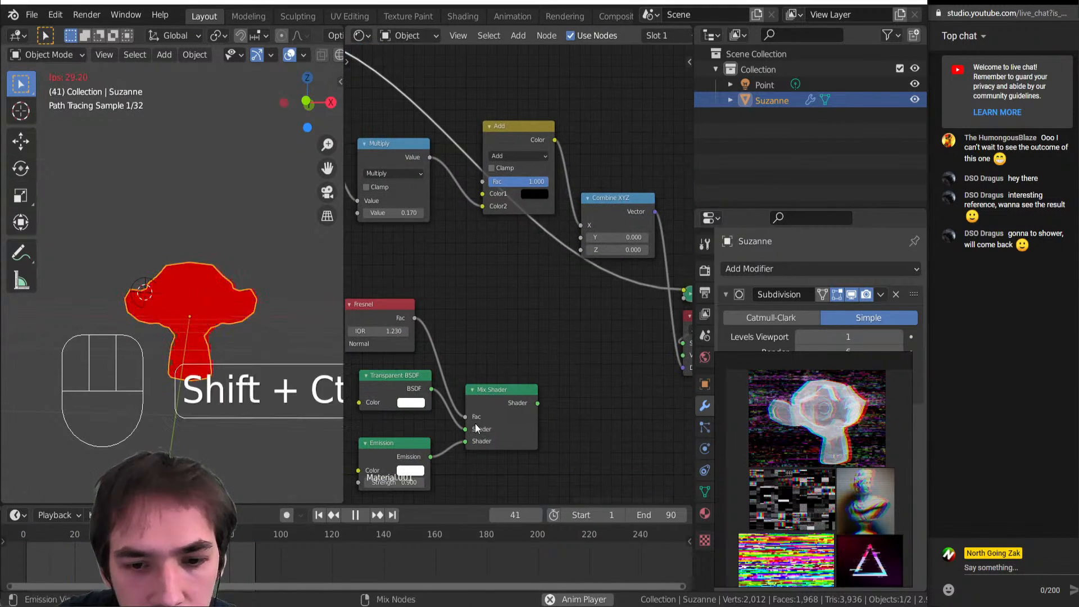
pyautogui.keyDown('ctrl'); pyautogui.keyDown('shift'); pyautogui.click(498, 407); pyautogui.keyUp('shift'); pyautogui.keyUp('ctrl')
# Link the ColorRamp's Color output to the Emission node's Color input and check the playing animation on Suzanne from several angles
pyautogui.scroll(-6, 413, 347)
pyautogui.moveTo(409, 342); pyautogui.dragTo(521, 388, button='middle')
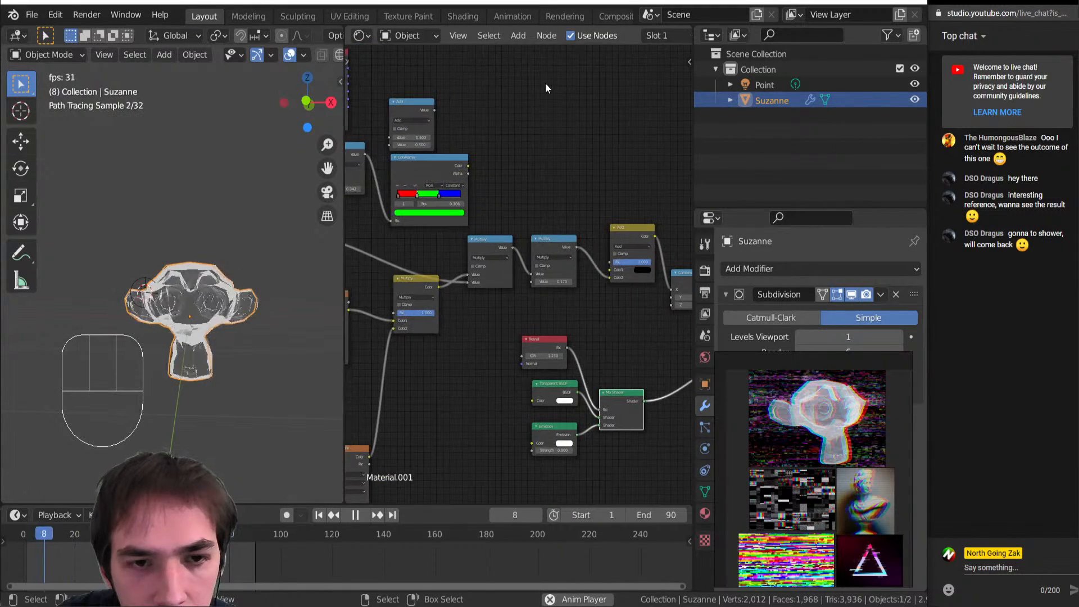
pyautogui.moveTo(468, 165); pyautogui.dragTo(534, 444)
pyautogui.moveTo(163, 334); pyautogui.dragTo(230, 337, button='middle')
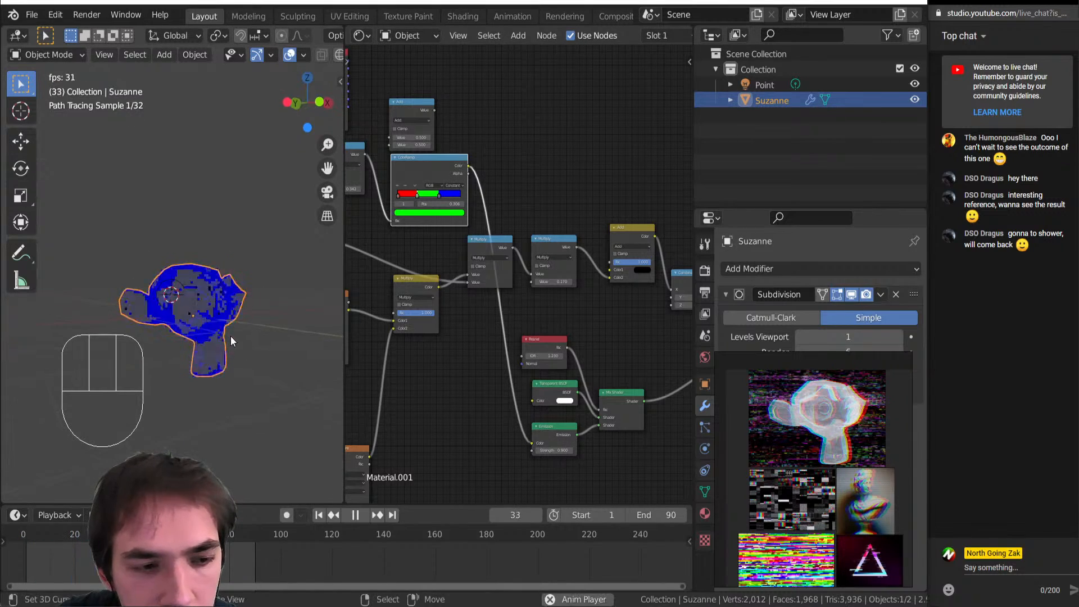
pyautogui.scroll(4, 213, 333)
pyautogui.scroll(-4, 204, 333)
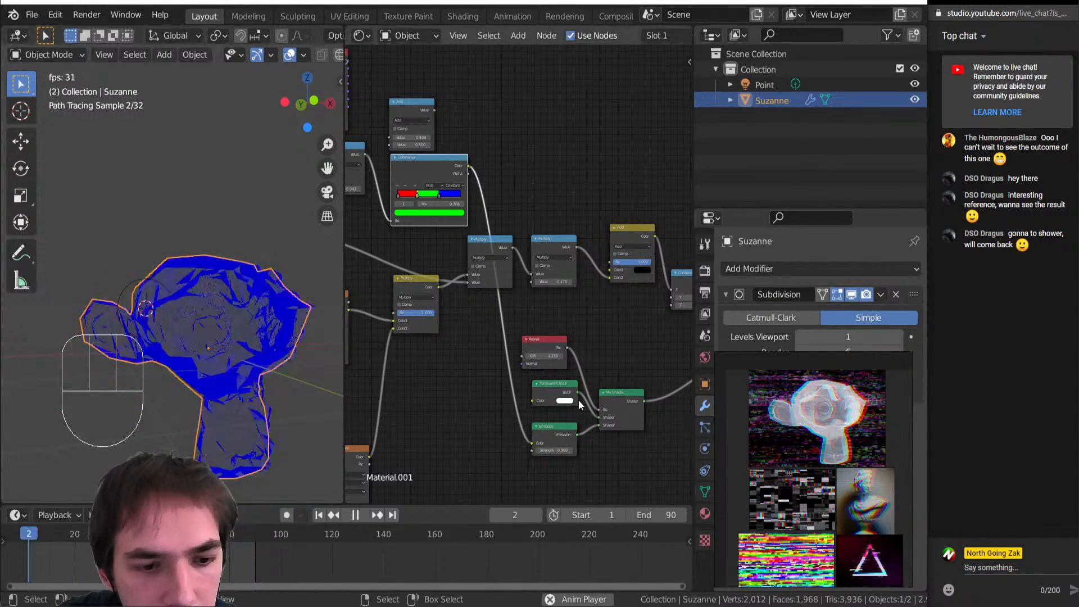
pyautogui.moveTo(292, 360); pyautogui.dragTo(237, 354, button='middle')
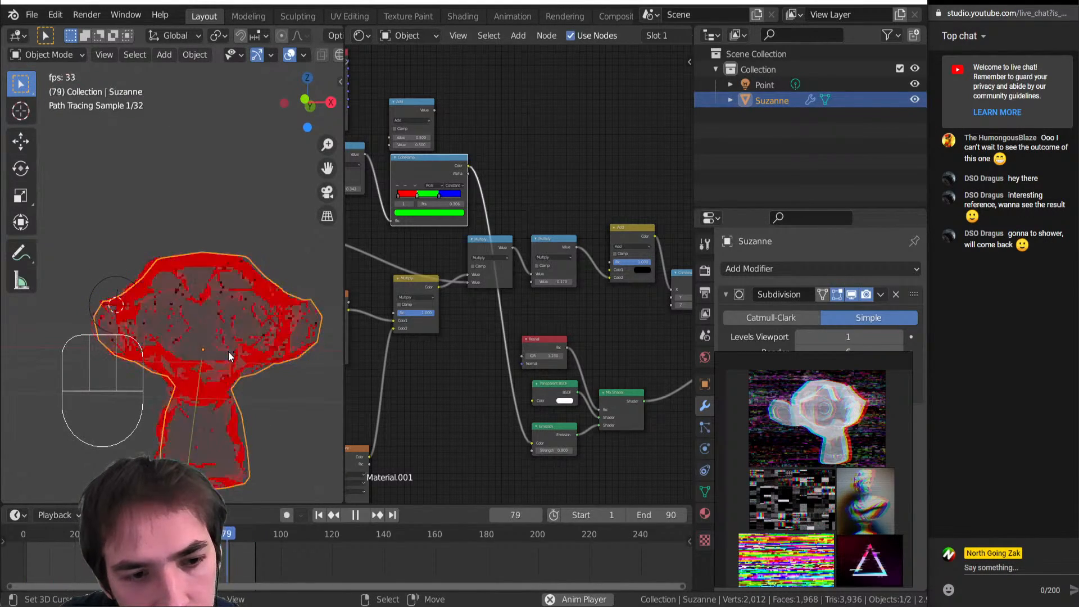
pyautogui.moveTo(159, 356)
pyautogui.mouseDown(button='middle')
pyautogui.moveTo(148, 373)
pyautogui.moveTo(154, 364)
pyautogui.mouseUp(button='middle')
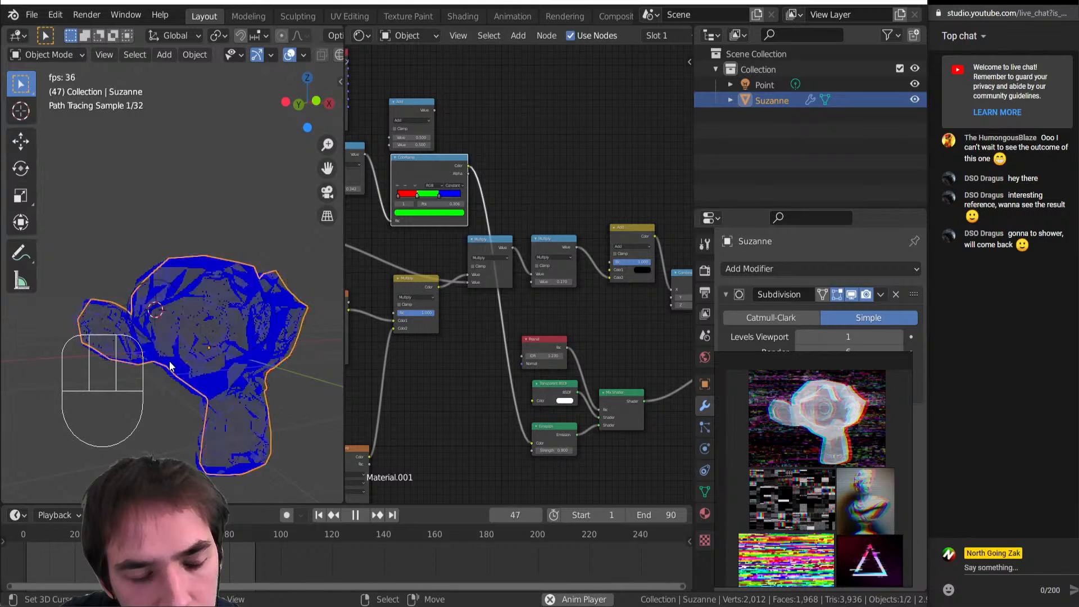
pyautogui.hotkey('shift', 'space')
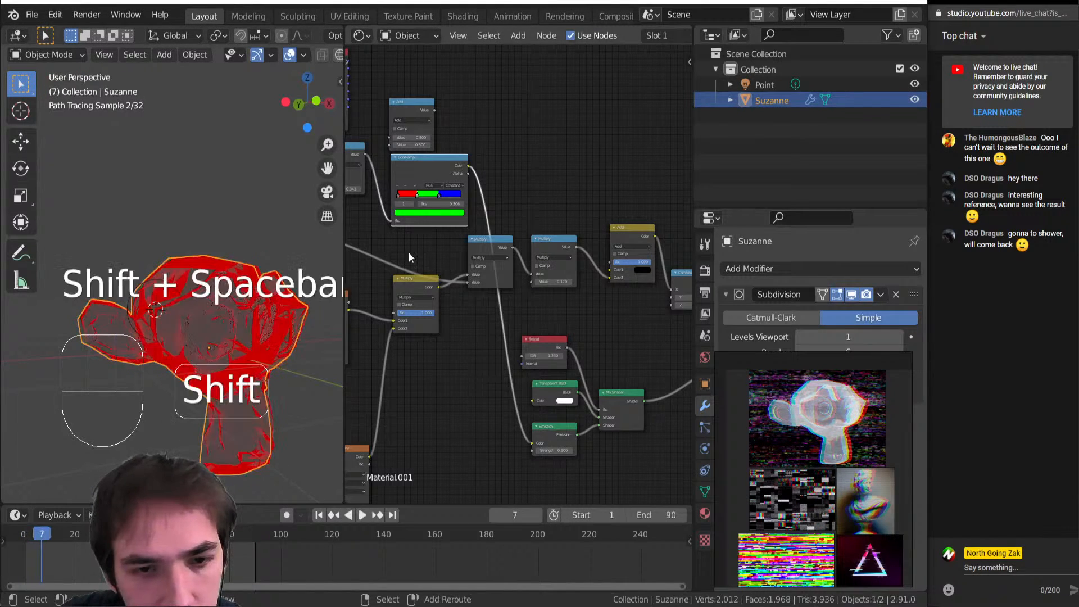
# Enlarge the glitch statue reference image and move the ColorRamp's blue stop to position 0.817
pyautogui.moveTo(430, 240); pyautogui.dragTo(479, 359, button='middle')
pyautogui.scroll(3, 479, 359)
pyautogui.scroll(3, 877, 517)
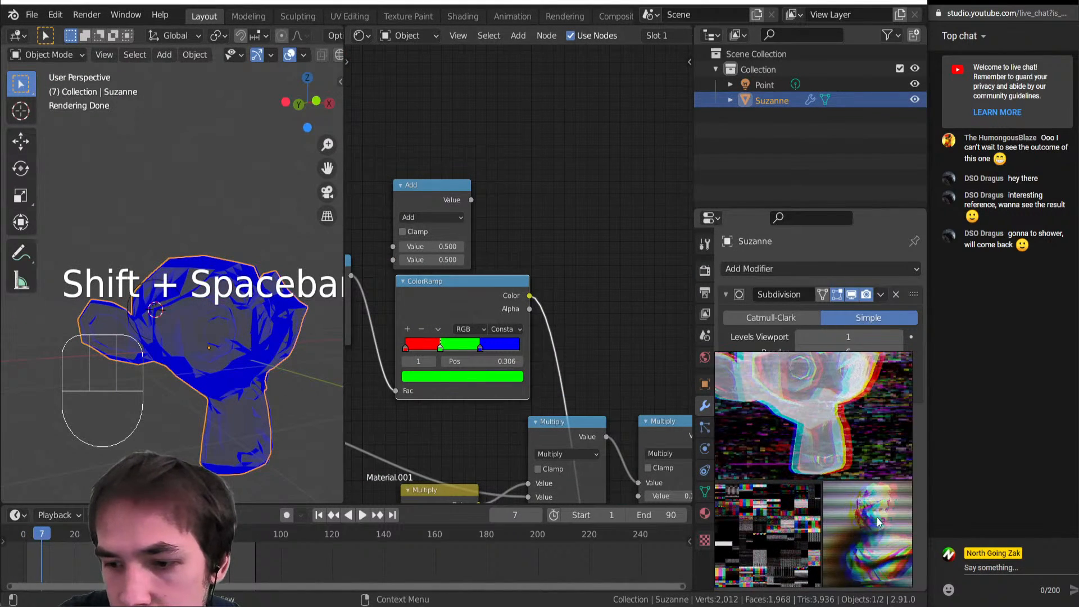
pyautogui.scroll(2, 870, 528)
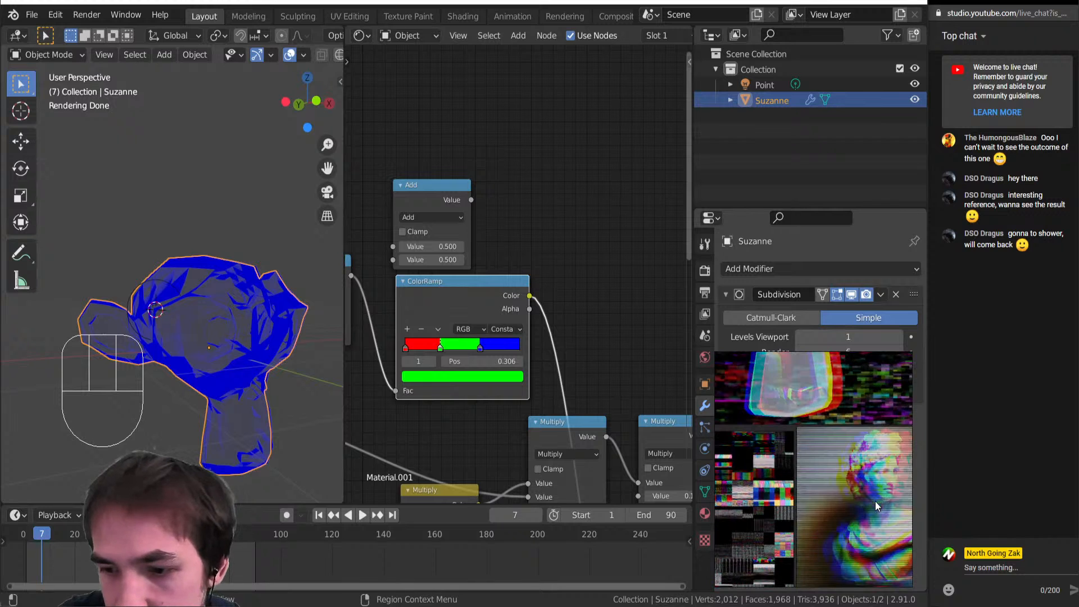
pyautogui.scroll(3, 481, 379)
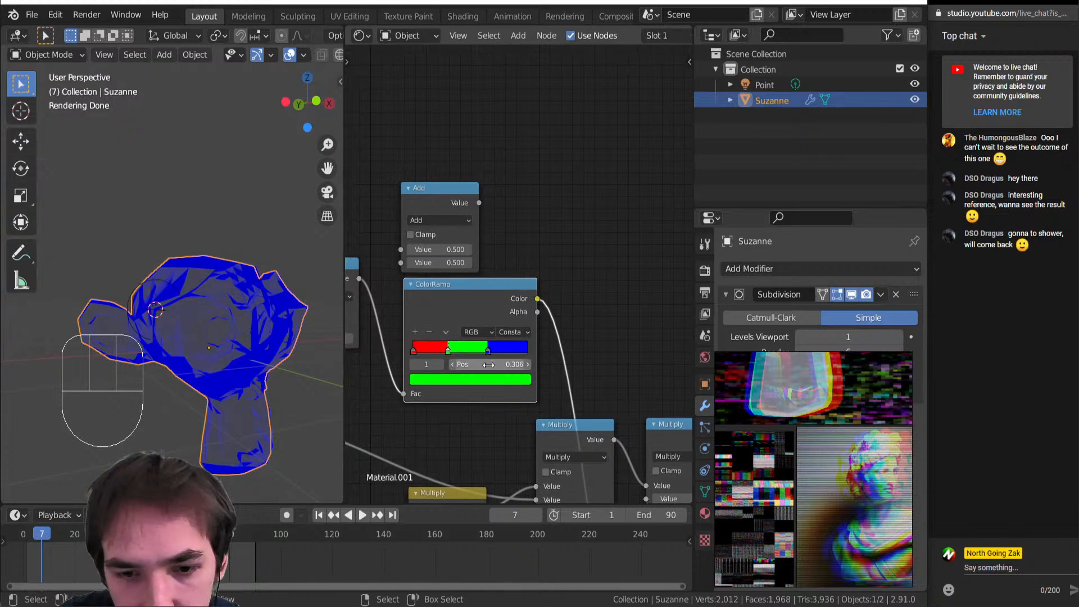
pyautogui.moveTo(475, 393); pyautogui.dragTo(507, 395)
pyautogui.scroll(-2, 463, 376)
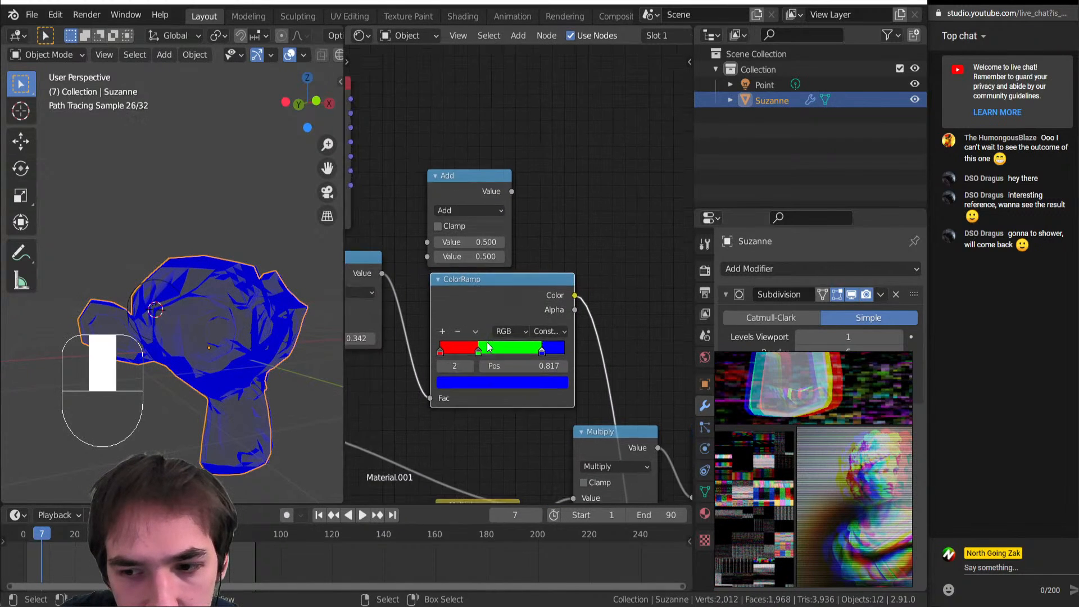
# Add a light blue stop at position 0.562 between the ColorRamp's green and blue stops
pyautogui.click(442, 331)
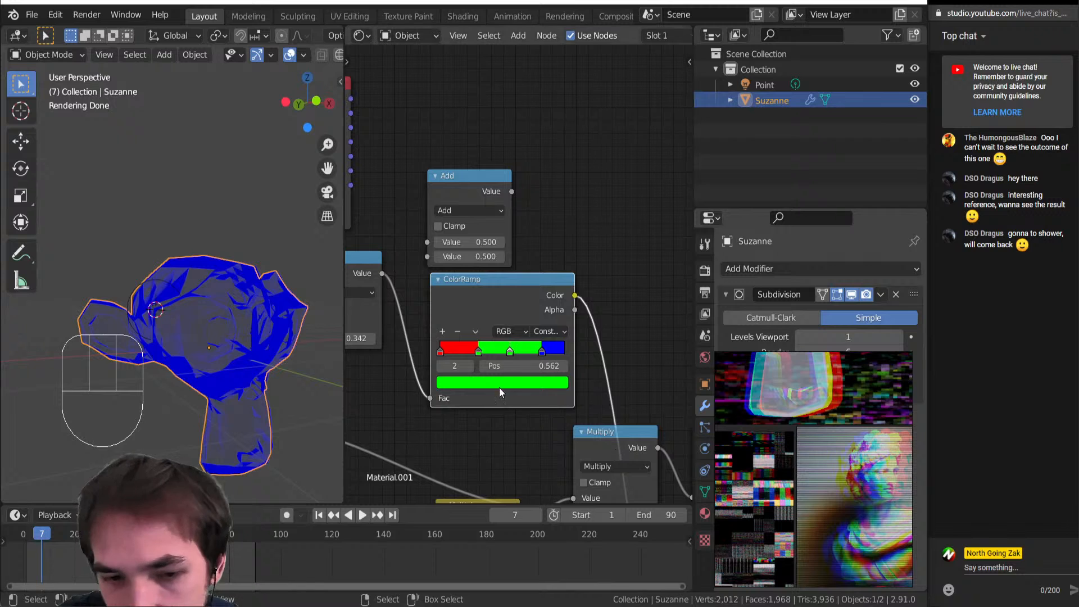
pyautogui.click(523, 387)
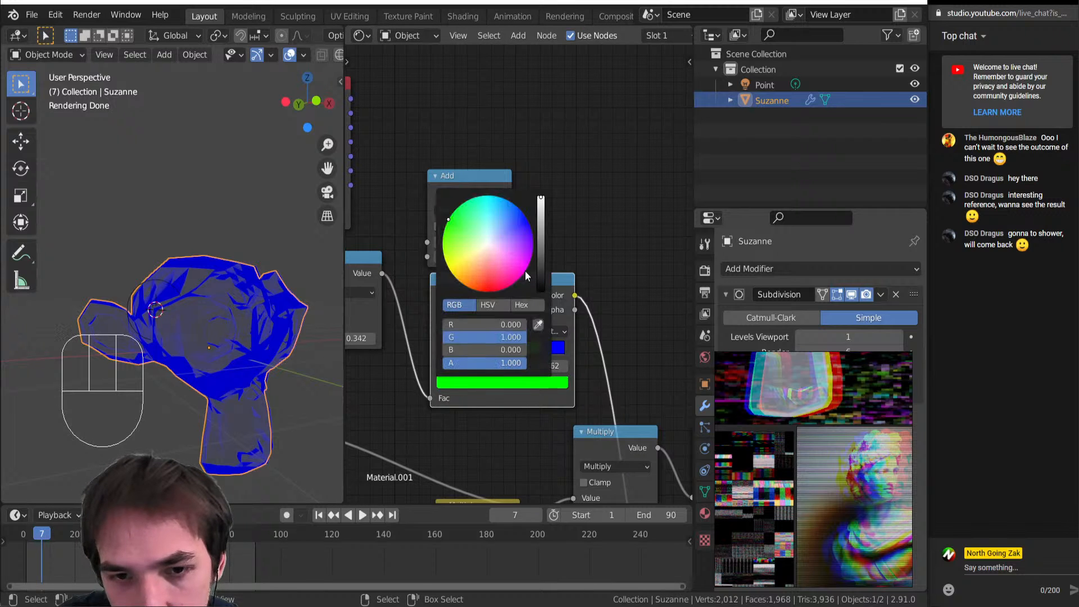
pyautogui.moveTo(461, 233)
pyautogui.mouseDown()
pyautogui.moveTo(479, 239)
pyautogui.moveTo(446, 223)
pyautogui.mouseUp()
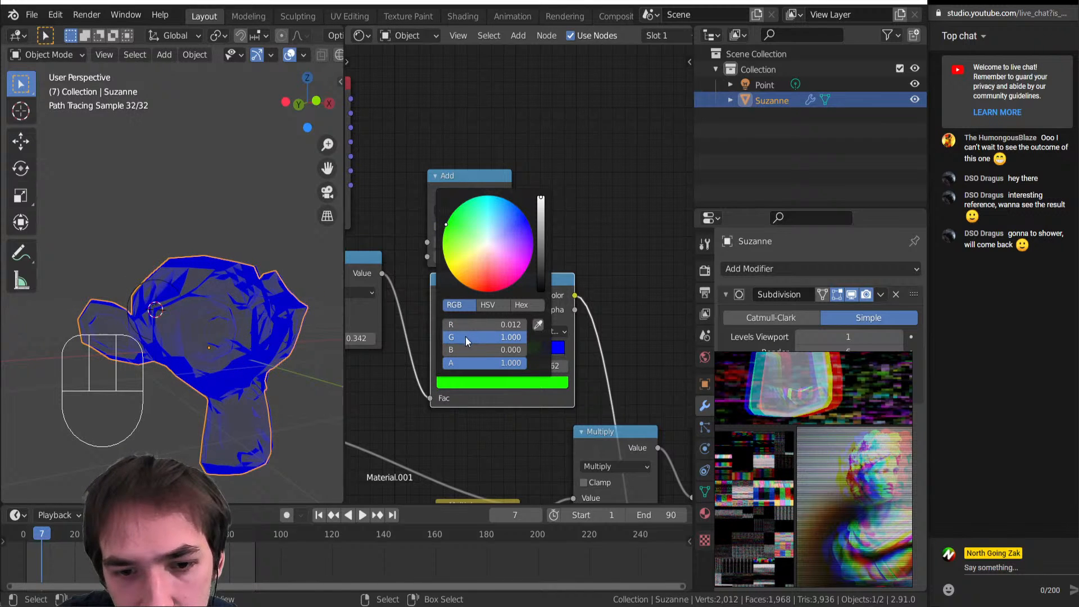
pyautogui.moveTo(463, 350); pyautogui.dragTo(486, 337)
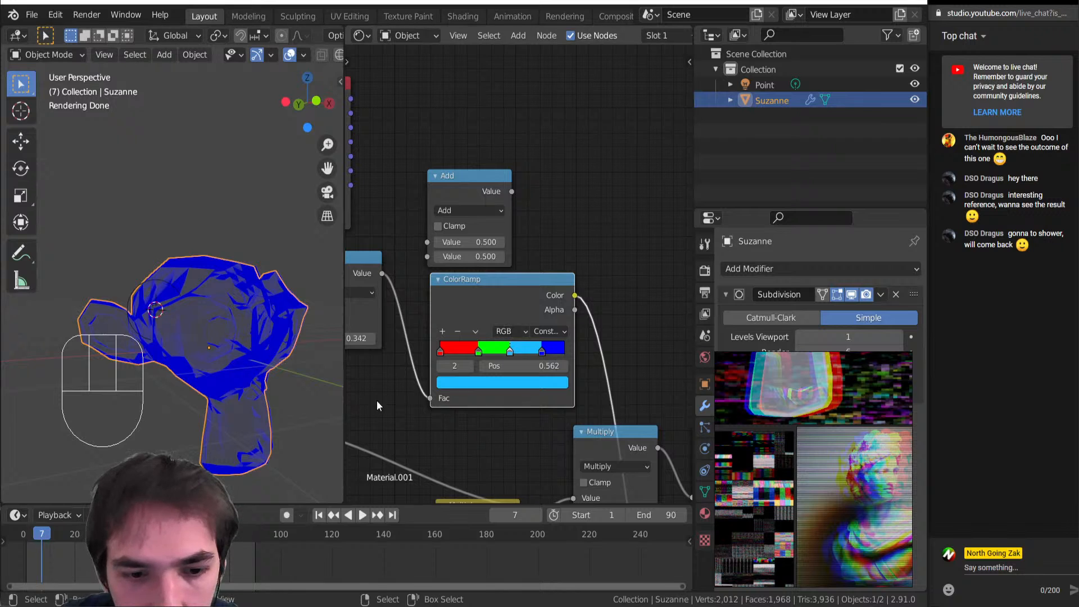
# Add a yellow-orange stop at position 0.220 between the ColorRamp's red and green stops, shifting the green stop slightly toward light blue
pyautogui.click(479, 352)
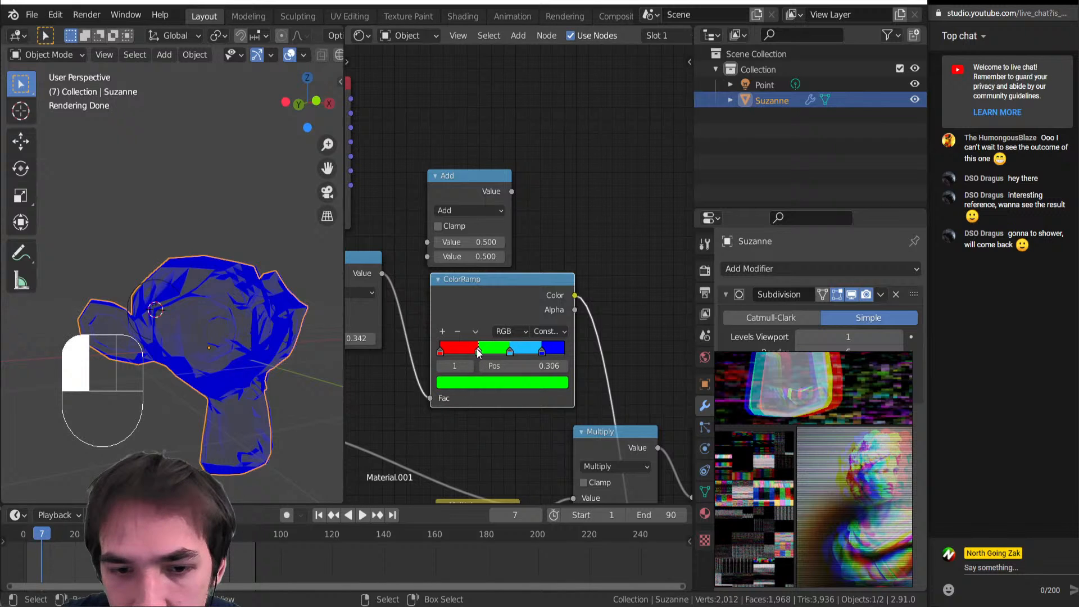
pyautogui.click(442, 332)
pyautogui.moveTo(461, 352); pyautogui.dragTo(527, 337)
pyautogui.click(483, 385)
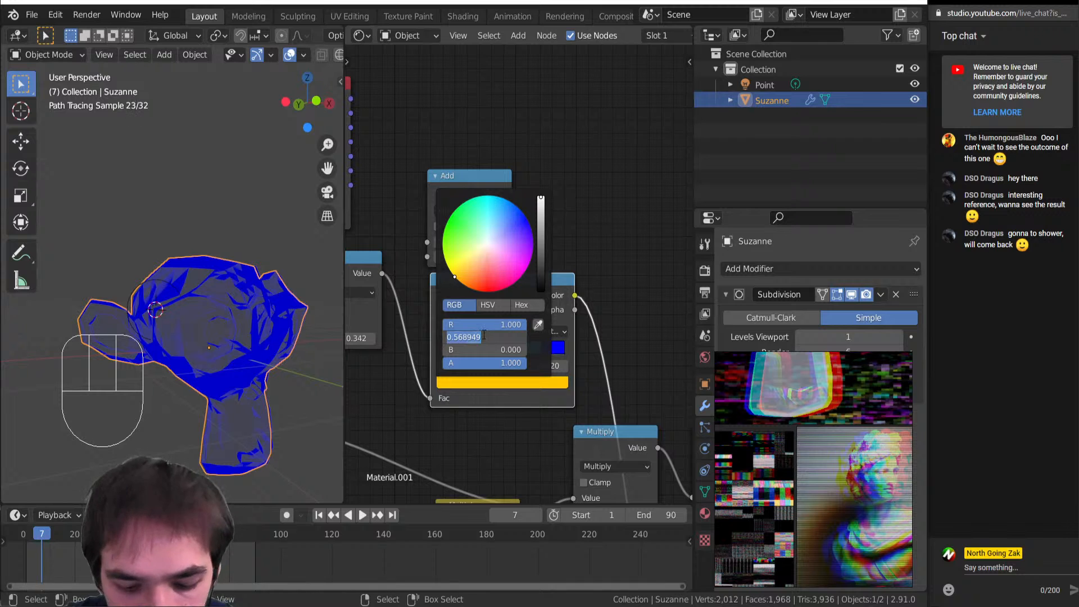
pyautogui.press('Escape')
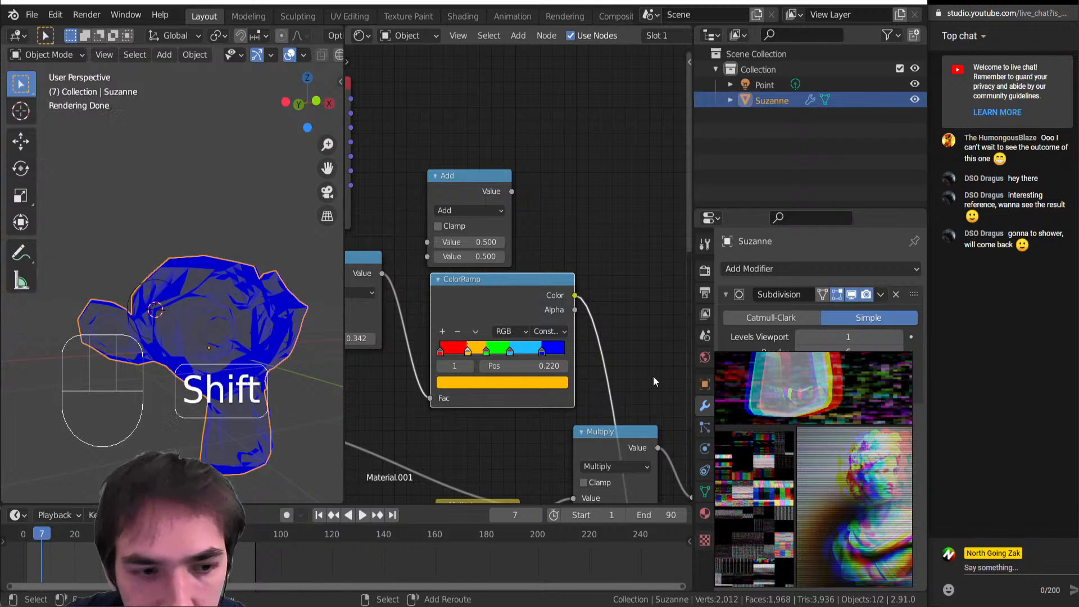
# Play the animation and scrub the timeline to check the color switching, ending on frame 13
pyautogui.hotkey('shift', 'space')
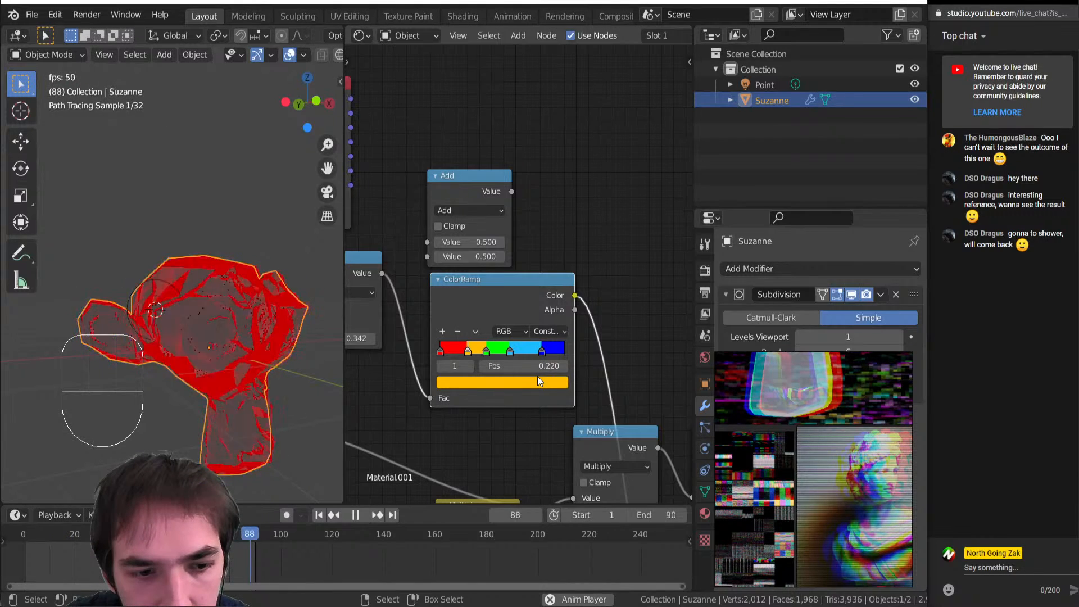
pyautogui.hotkey('shift', 'space')
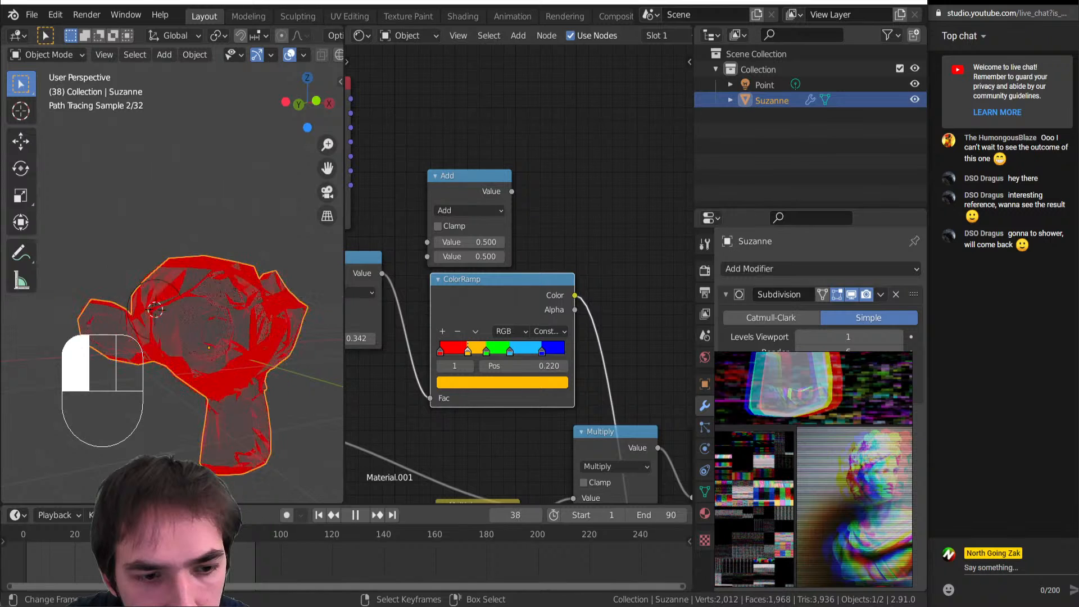
pyautogui.moveTo(139, 534); pyautogui.dragTo(137, 534)
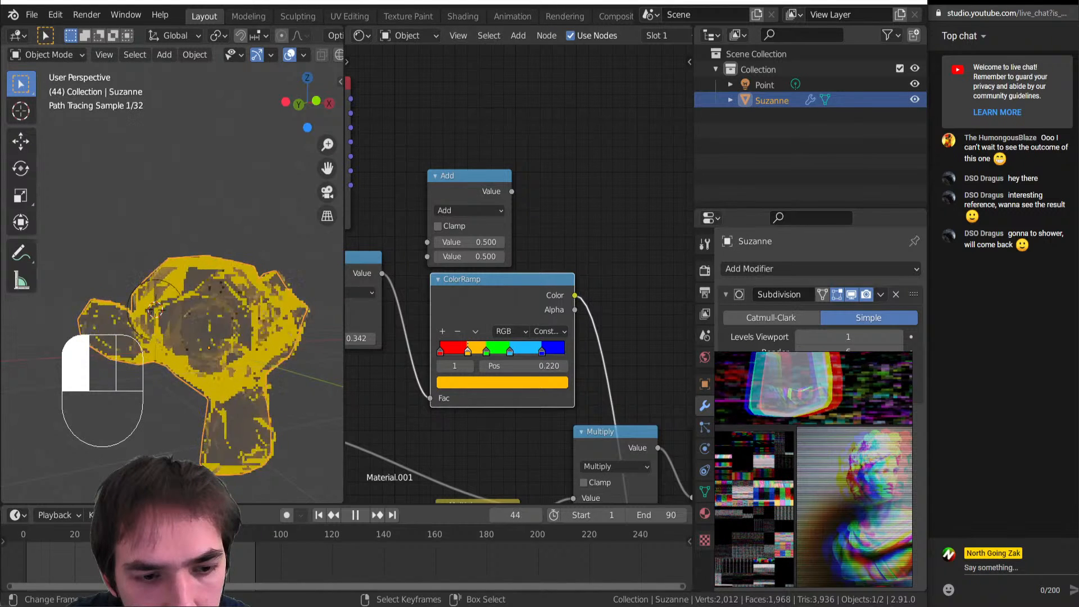
pyautogui.click(362, 515)
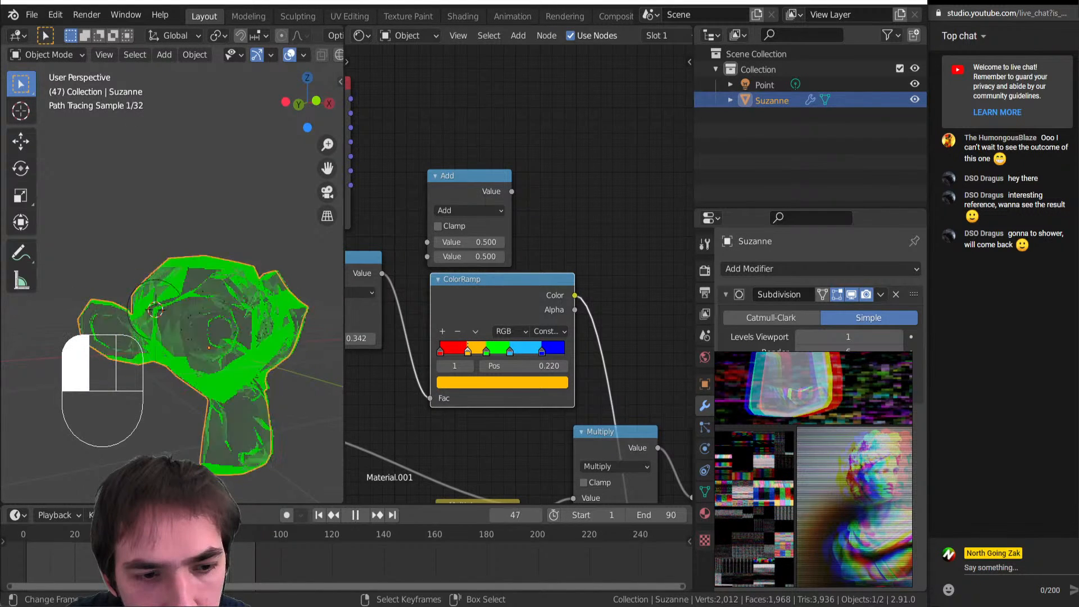
pyautogui.moveTo(203, 537); pyautogui.dragTo(52, 541)
pyautogui.press('space')
# Change the Add math node between the upper Sine node and the ColorRamp to Multiply
pyautogui.scroll(-3, 407, 383)
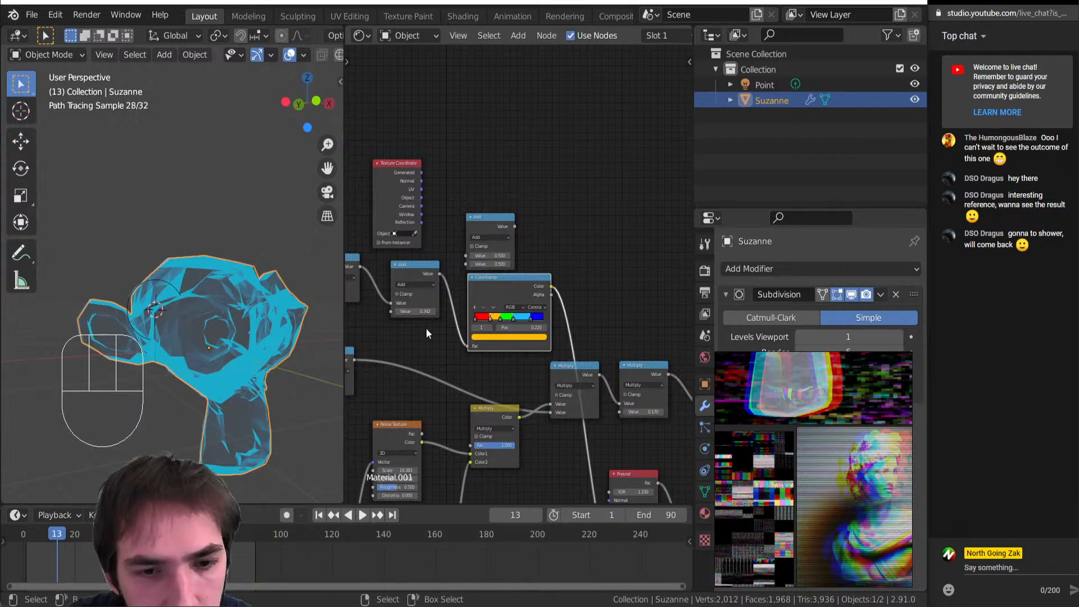
pyautogui.moveTo(410, 320); pyautogui.dragTo(527, 380, button='middle')
pyautogui.scroll(6, 528, 381)
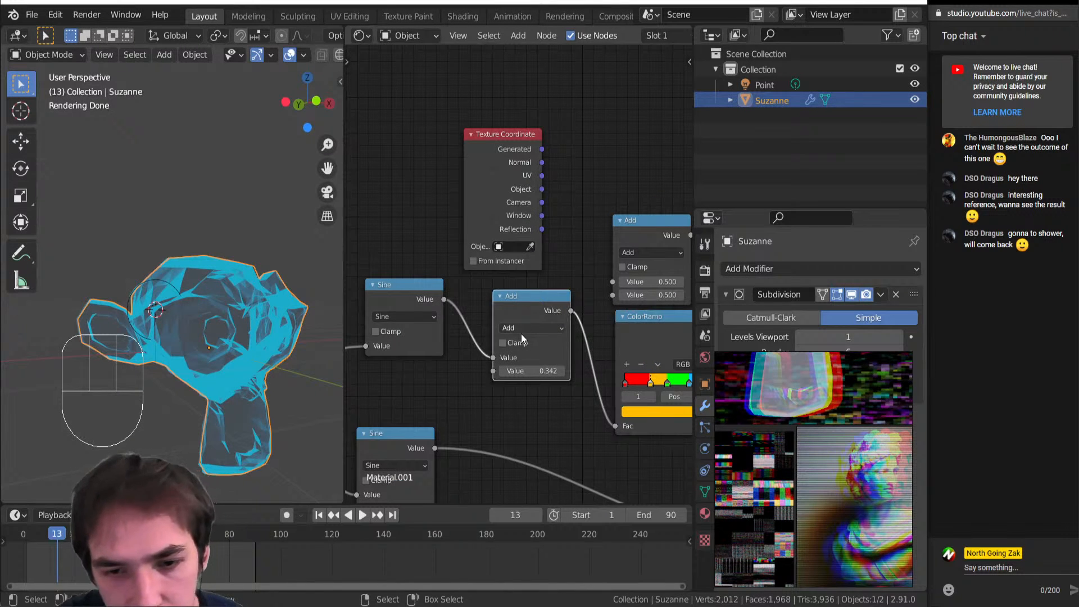
pyautogui.press('m')
pyautogui.hotkey('ctrl', 'z')
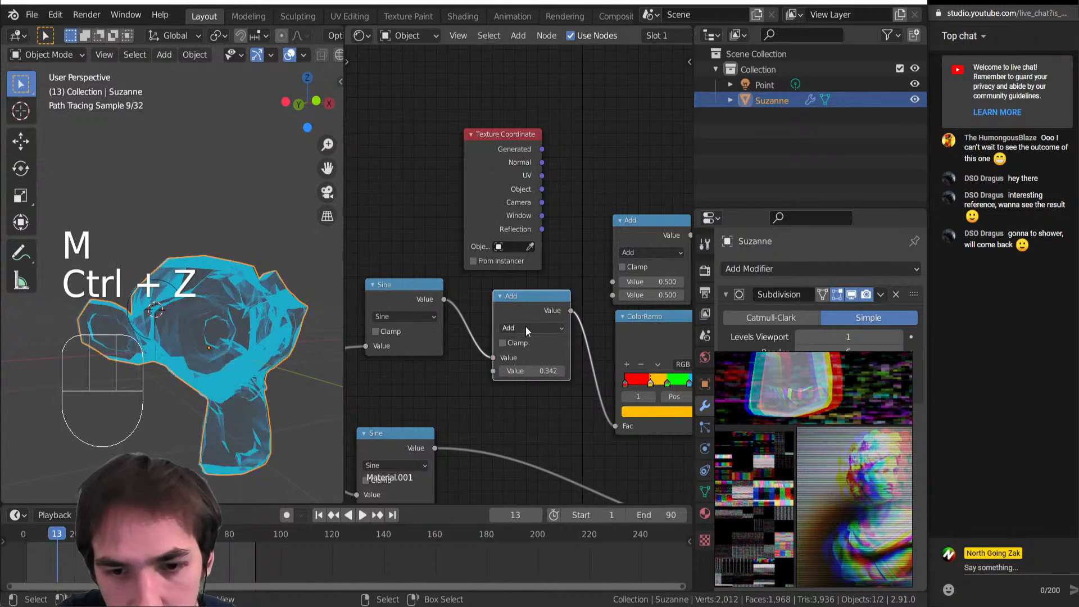
pyautogui.click(525, 327)
pyautogui.press('m')
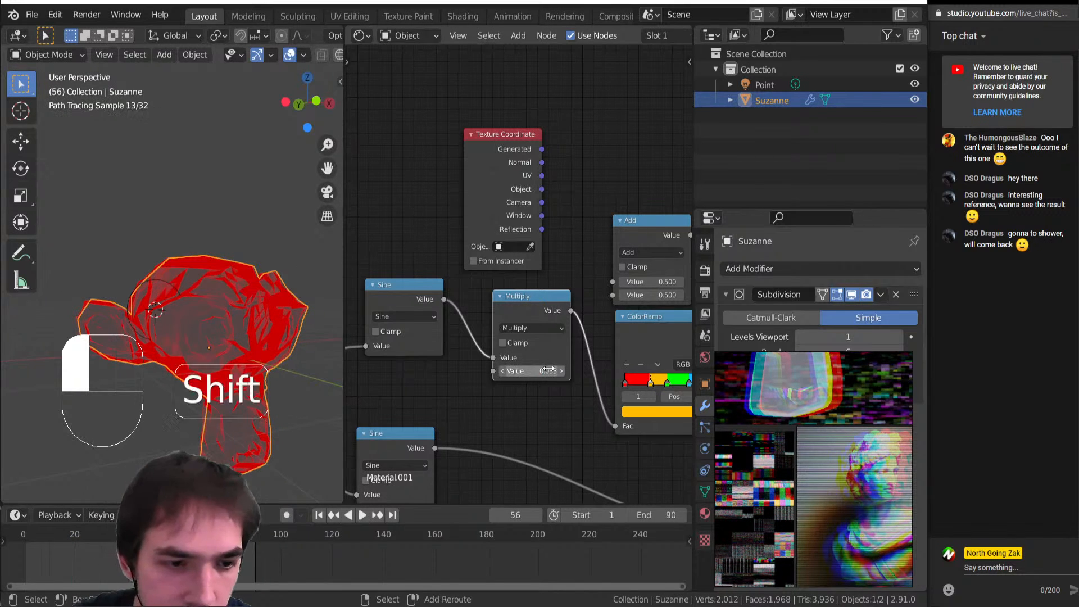
# Play the animation, set the Multiply node's value to 0.333, and check Suzanne's color changes from several angles
pyautogui.hotkey('shift', 'space')
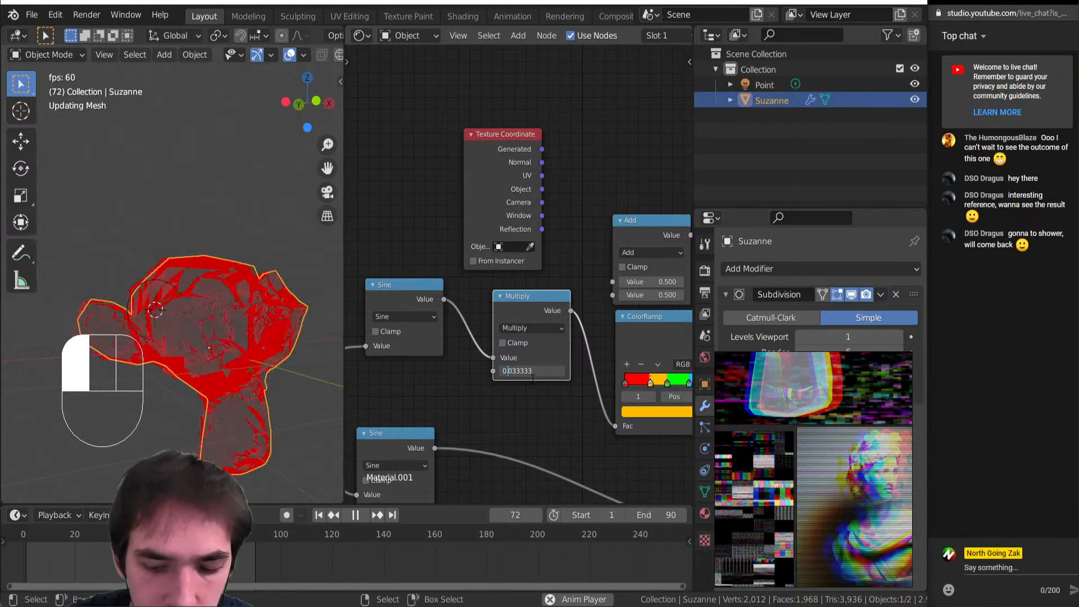
pyautogui.press('Delete')
pyautogui.press('Return')
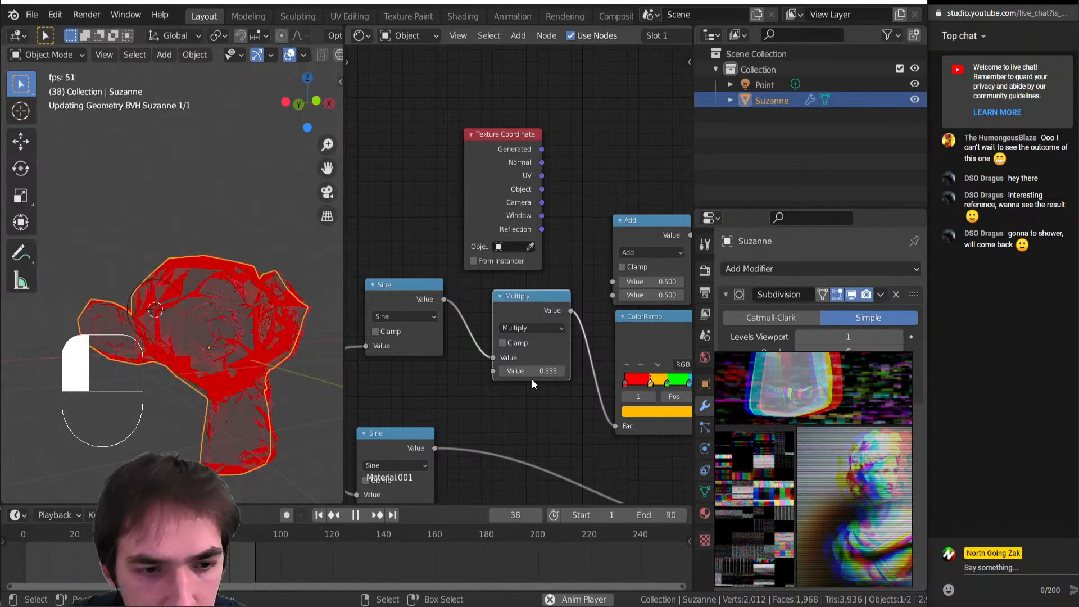
pyautogui.scroll(1, 257, 391)
pyautogui.moveTo(253, 389); pyautogui.dragTo(211, 386, button='middle')
pyautogui.scroll(-2, 213, 386)
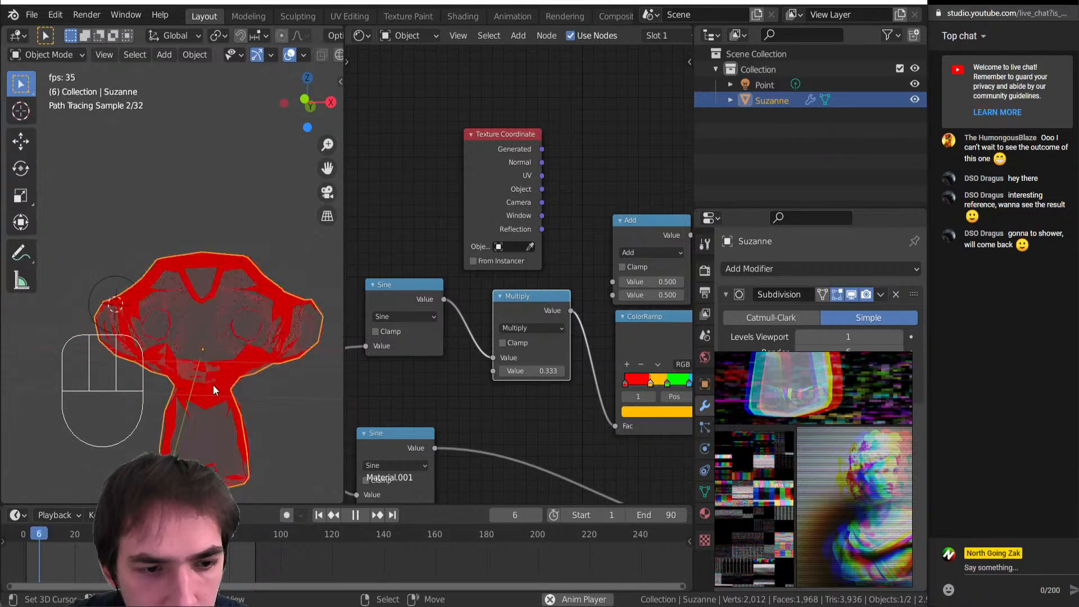
pyautogui.scroll(-1, 457, 382)
pyautogui.scroll(-1, 506, 337)
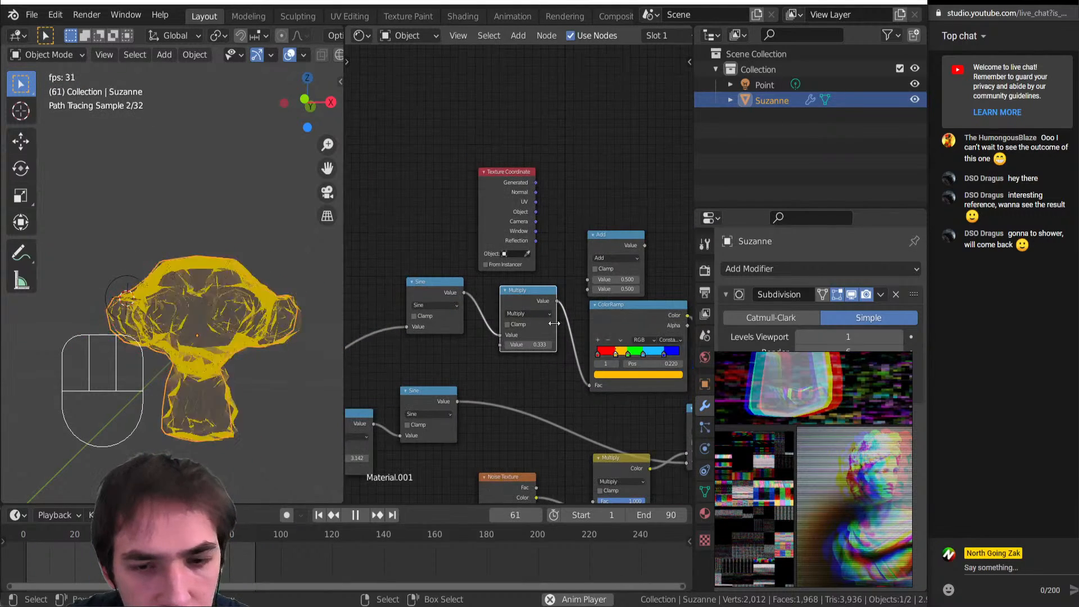
pyautogui.moveTo(207, 338); pyautogui.dragTo(307, 343, button='middle')
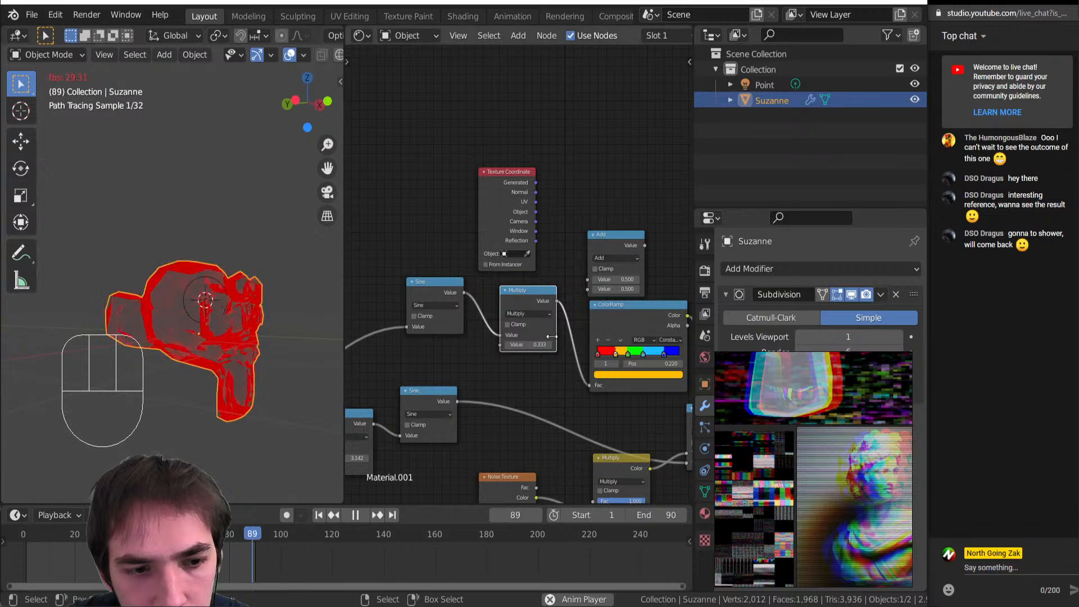
# Move the Multiply node ahead of the upper Sine node and connect the Sine output directly to the ColorRamp factor
pyautogui.scroll(-3, 461, 332)
pyautogui.moveTo(462, 333); pyautogui.dragTo(489, 333, button='middle')
pyautogui.scroll(3, 514, 332)
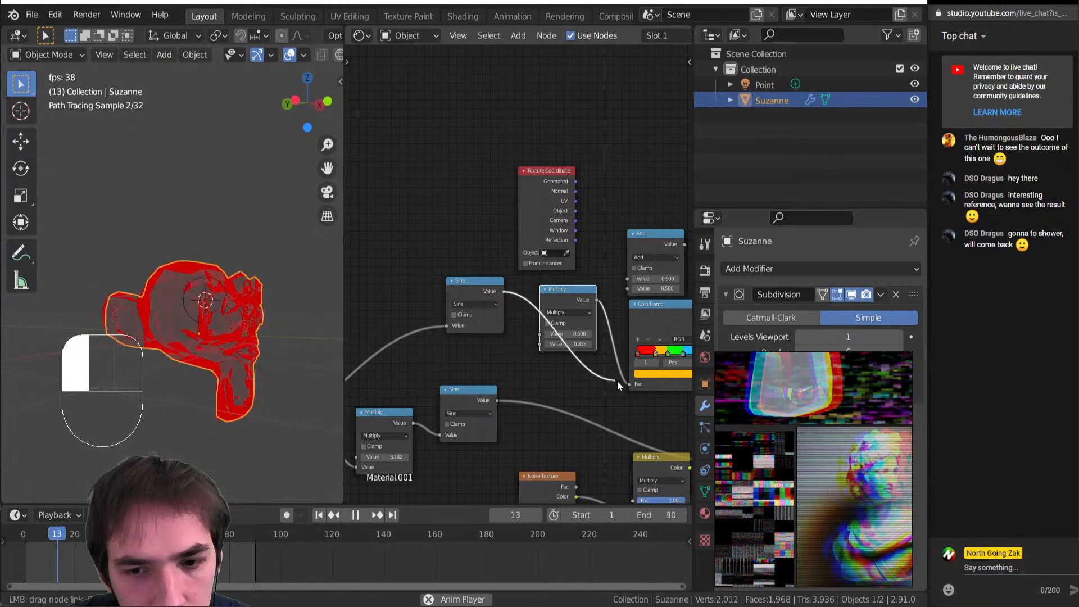
pyautogui.moveTo(562, 296); pyautogui.dragTo(379, 300)
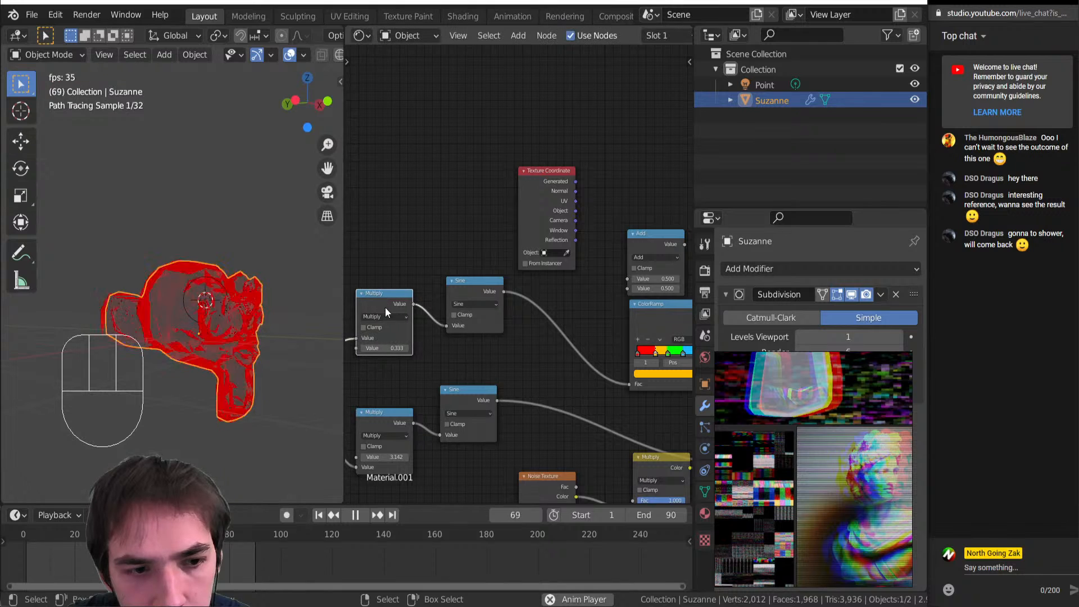
# Try a value of -0.027 on the Multiply node feeding the upper Sine node and check the playing animation
pyautogui.moveTo(393, 350)
pyautogui.mouseDown()
pyautogui.moveTo(427, 350)
pyautogui.moveTo(388, 349)
pyautogui.mouseUp()
pyautogui.doubleClick(393, 348)
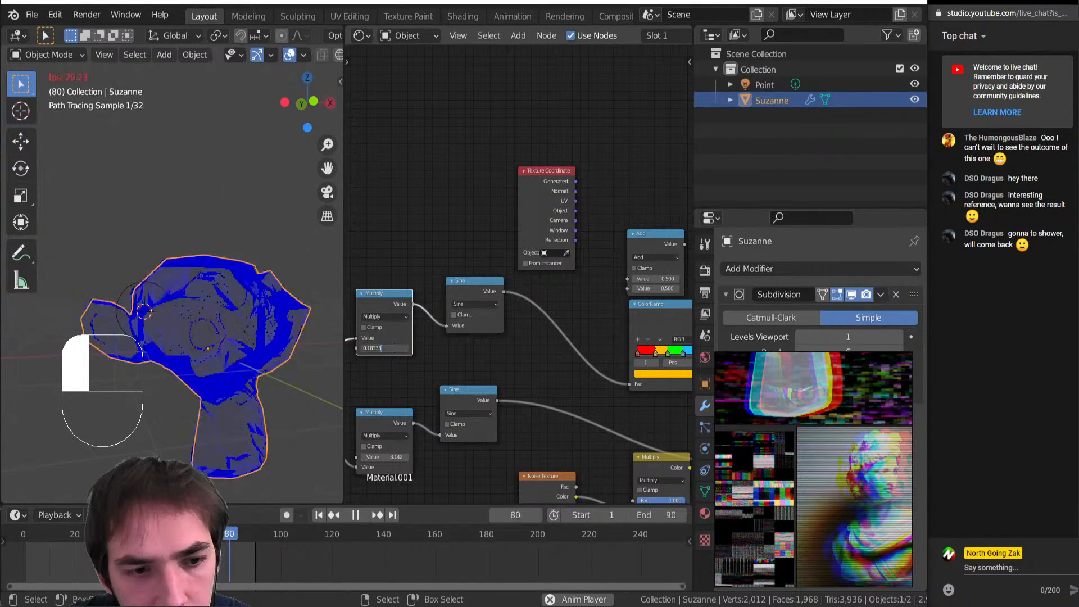
pyautogui.click(393, 335)
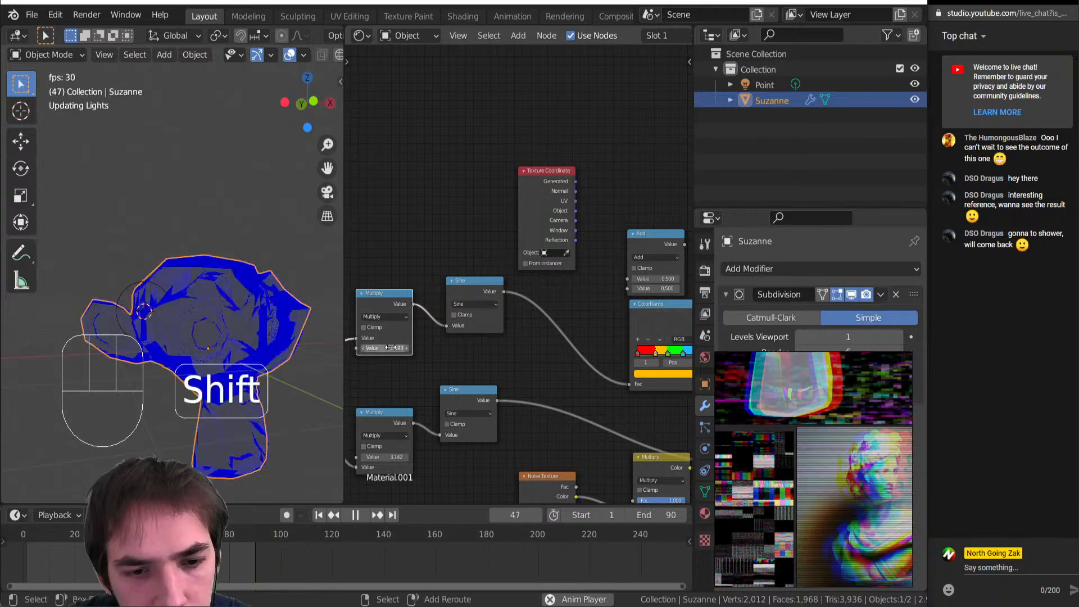
pyautogui.keyDown('shift'); pyautogui.moveTo(393, 348); pyautogui.dragTo(345, 357); pyautogui.keyUp('shift')
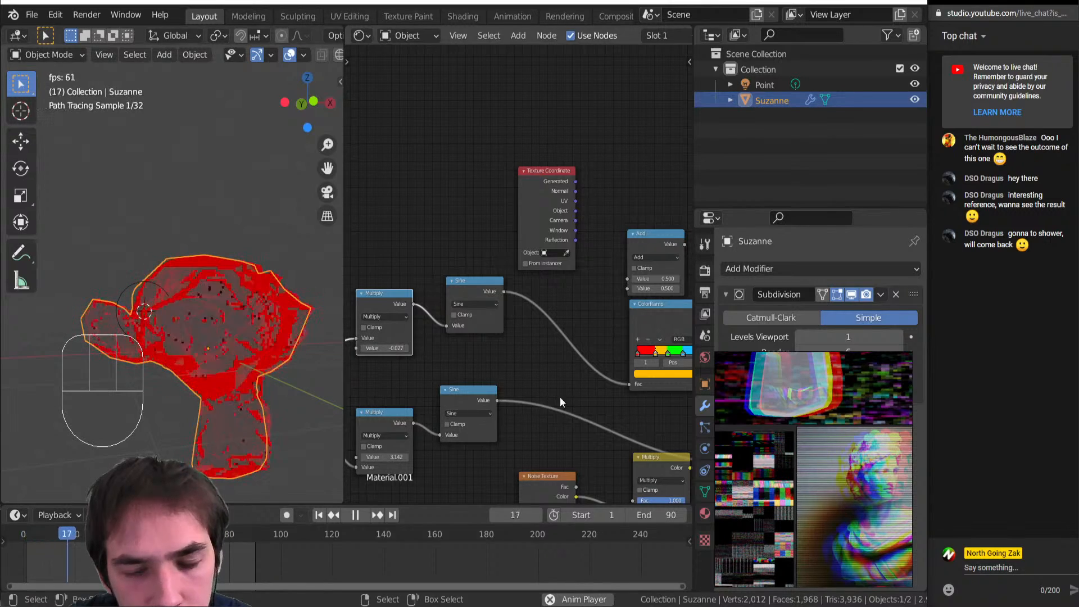
pyautogui.moveTo(215, 405); pyautogui.dragTo(194, 397, button='middle')
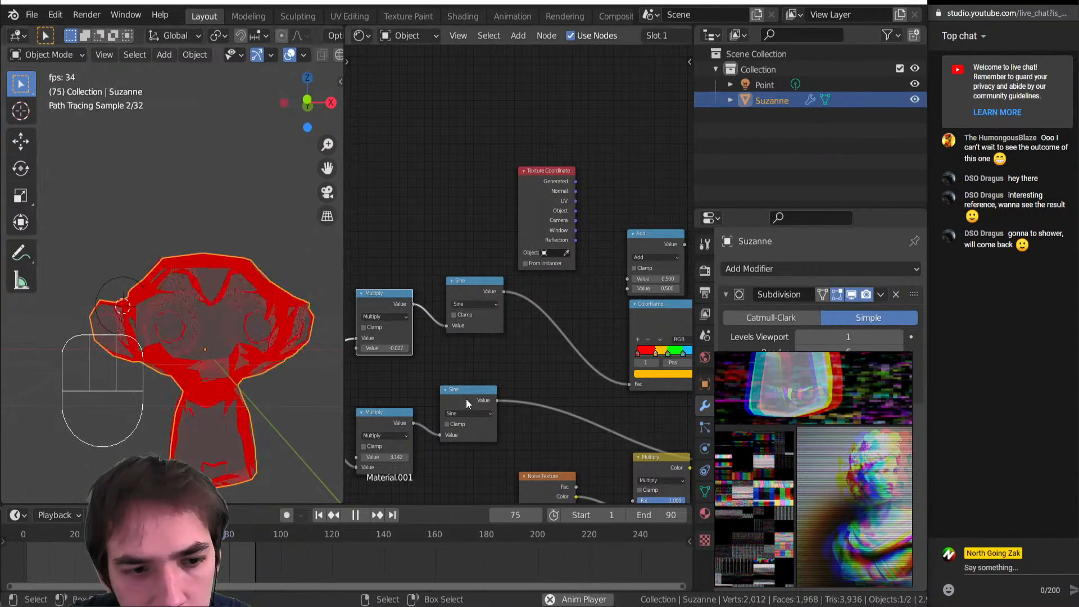
# Set the value of the Multiply node feeding the upper Sine node to 0.323
pyautogui.scroll(-5, 467, 404)
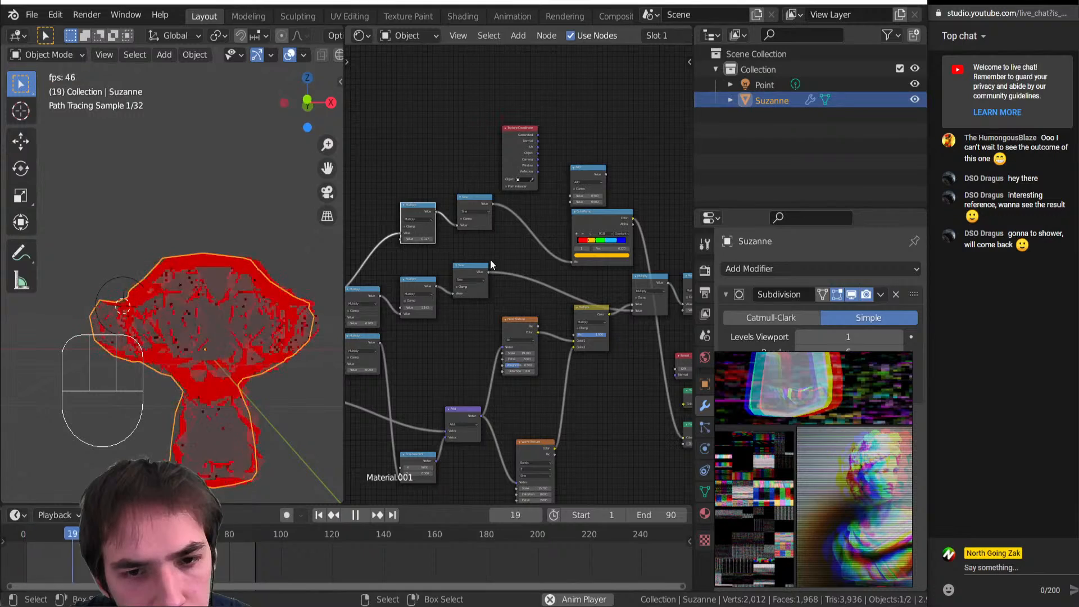
pyautogui.moveTo(485, 248)
pyautogui.mouseDown(button='middle')
pyautogui.moveTo(545, 238)
pyautogui.moveTo(497, 248)
pyautogui.mouseUp(button='middle')
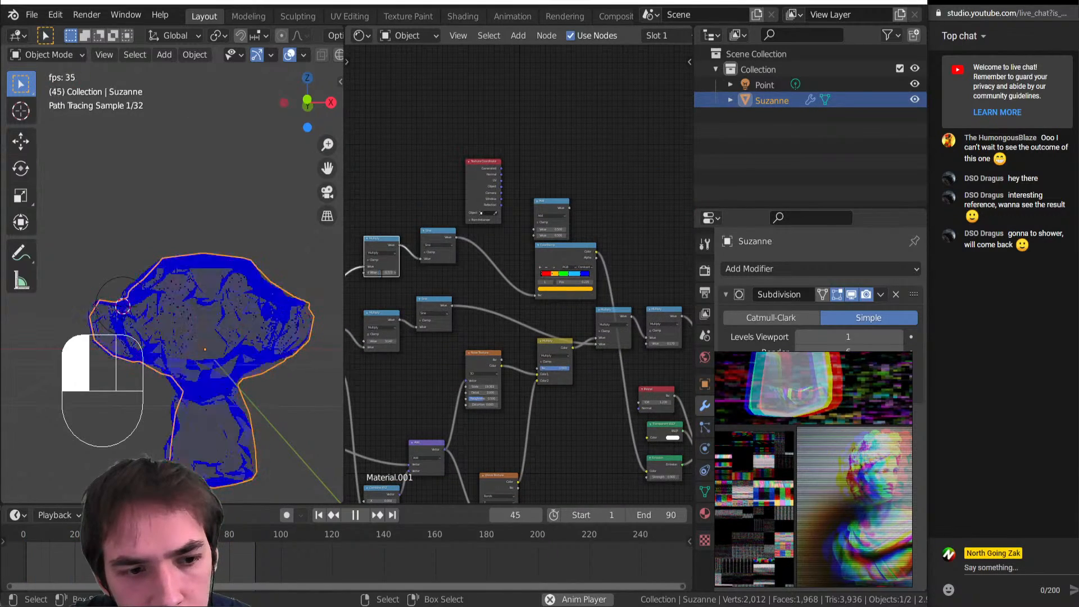
pyautogui.moveTo(381, 272); pyautogui.dragTo(386, 304)
pyautogui.scroll(5, 386, 304)
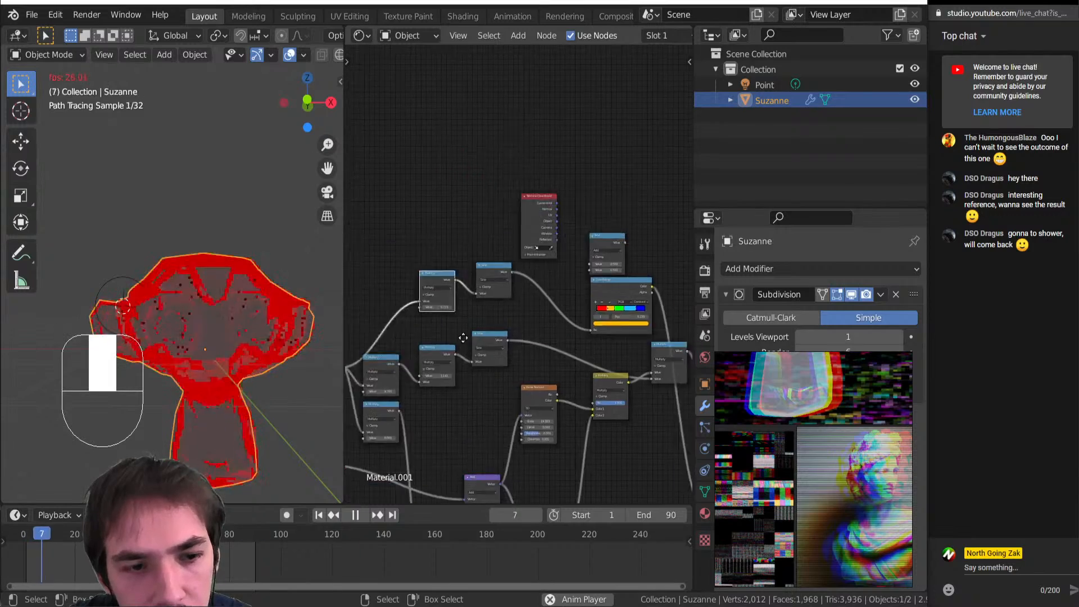
pyautogui.keyDown('shift'); pyautogui.moveTo(437, 393); pyautogui.dragTo(498, 379); pyautogui.keyUp('shift')
pyautogui.scroll(-5, 506, 374)
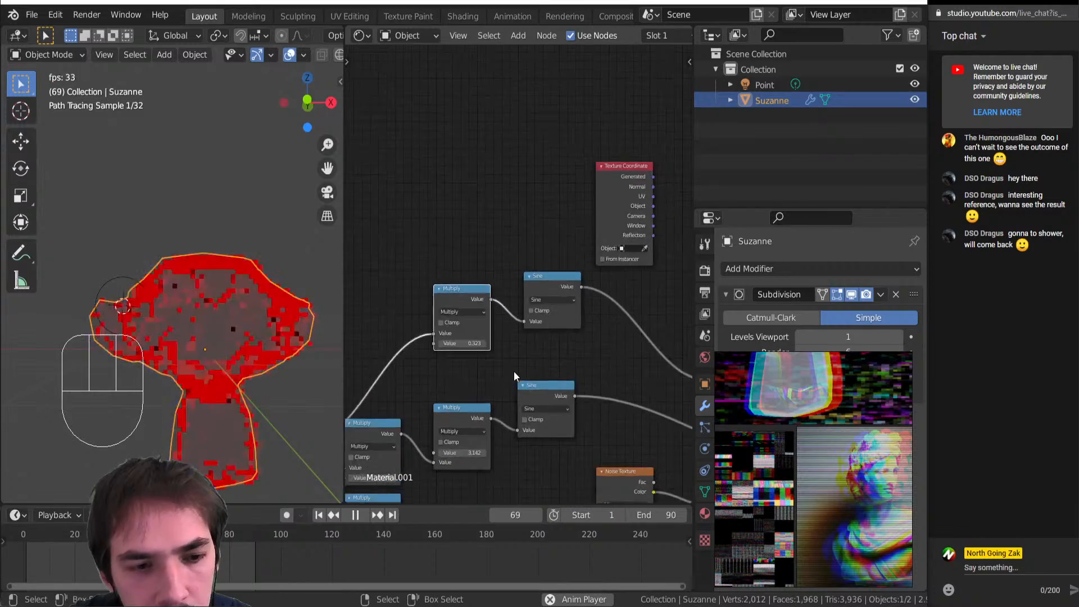
# Set the value of the Multiply node that drives Combine XYZ to 0.120
pyautogui.moveTo(514, 371); pyautogui.dragTo(551, 252, button='middle')
pyautogui.moveTo(517, 326); pyautogui.dragTo(521, 274, button='middle')
pyautogui.scroll(1, 430, 281)
pyautogui.scroll(3, 521, 275)
pyautogui.keyDown('shift'); pyautogui.moveTo(454, 303); pyautogui.dragTo(548, 311); pyautogui.keyUp('shift')
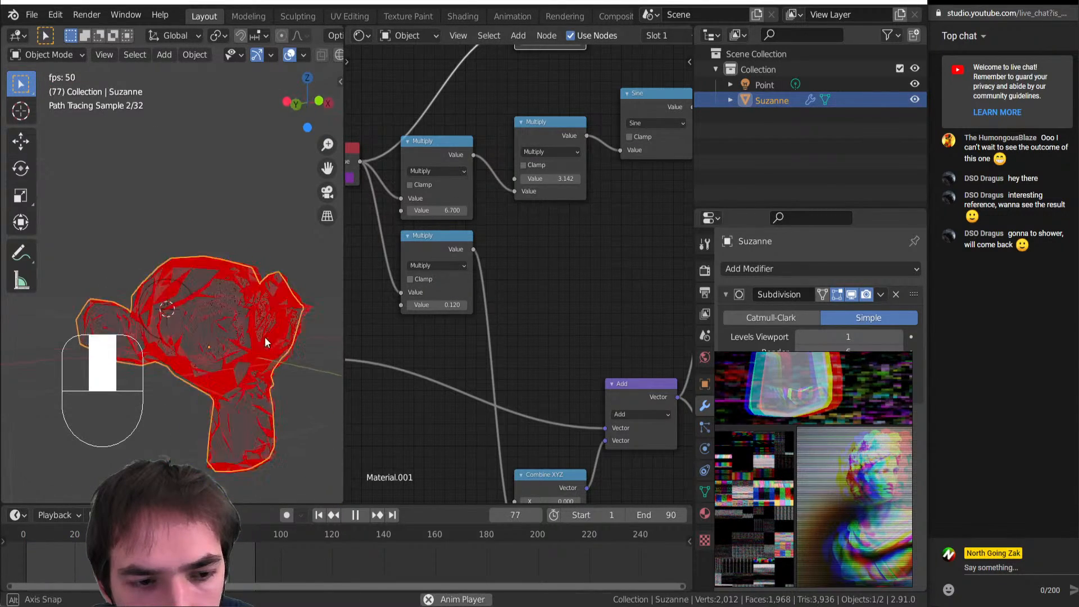
# Switch the Transparent BSDF node feeding the Mix Shader to a Diffuse BSDF
pyautogui.scroll(-5, 447, 338)
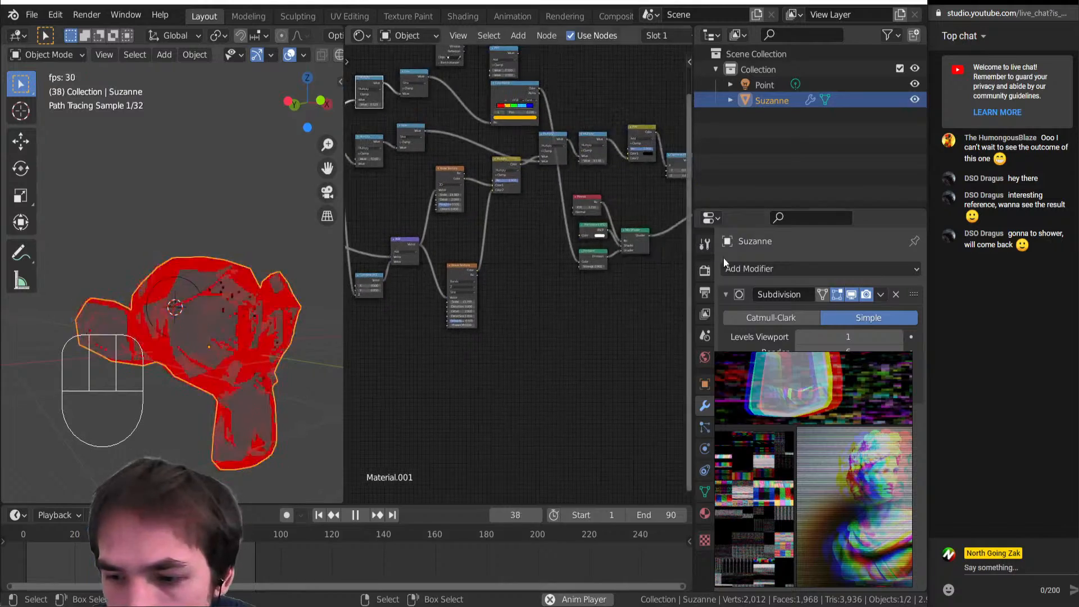
pyautogui.scroll(5, 464, 340)
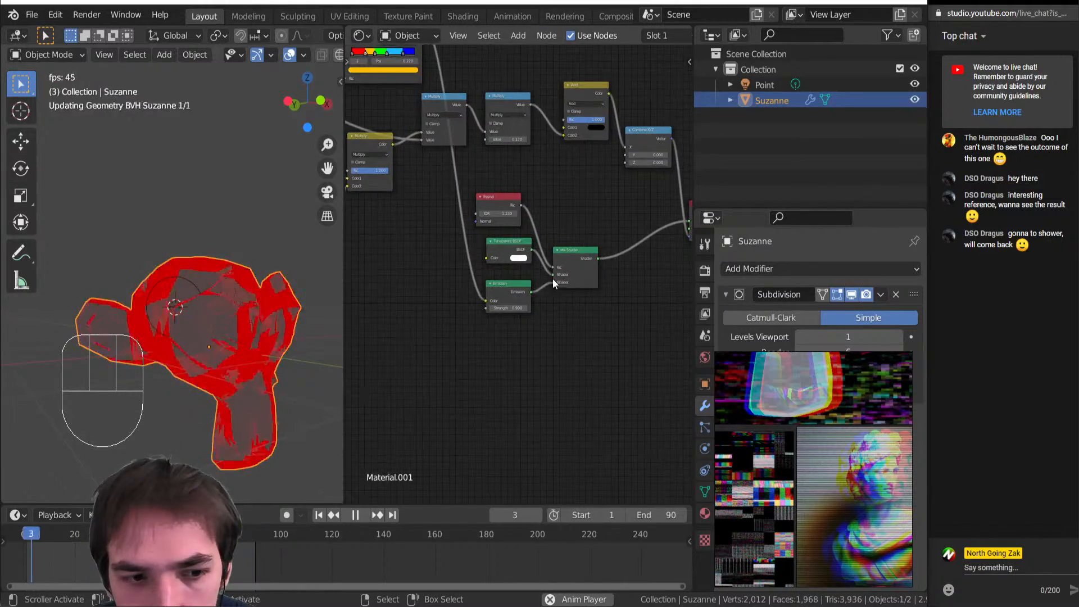
pyautogui.scroll(1, 521, 271)
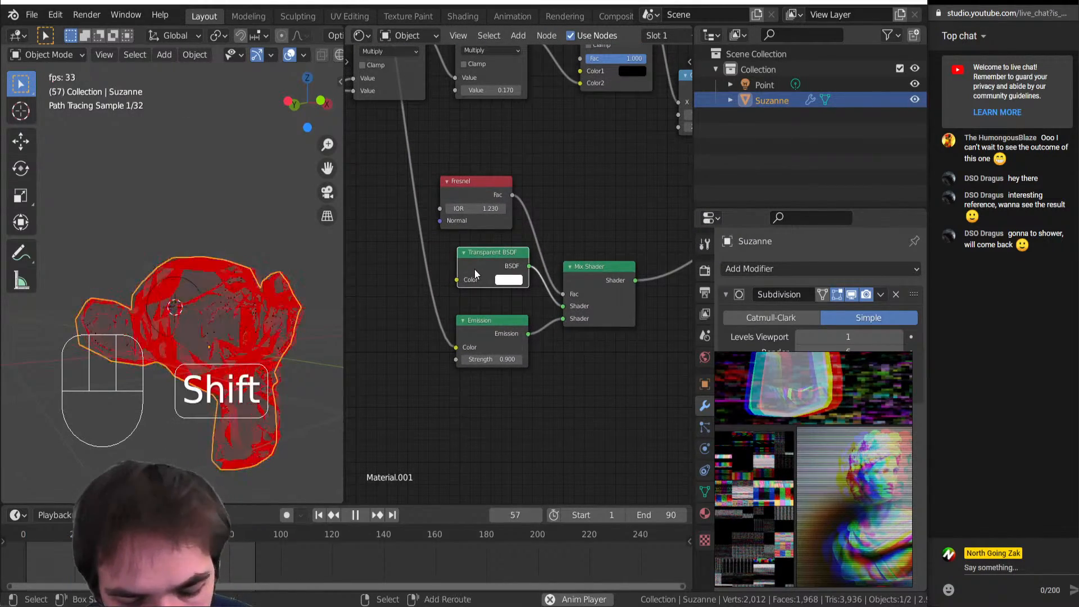
pyautogui.hotkey('shift', 's')
pyautogui.click(474, 268)
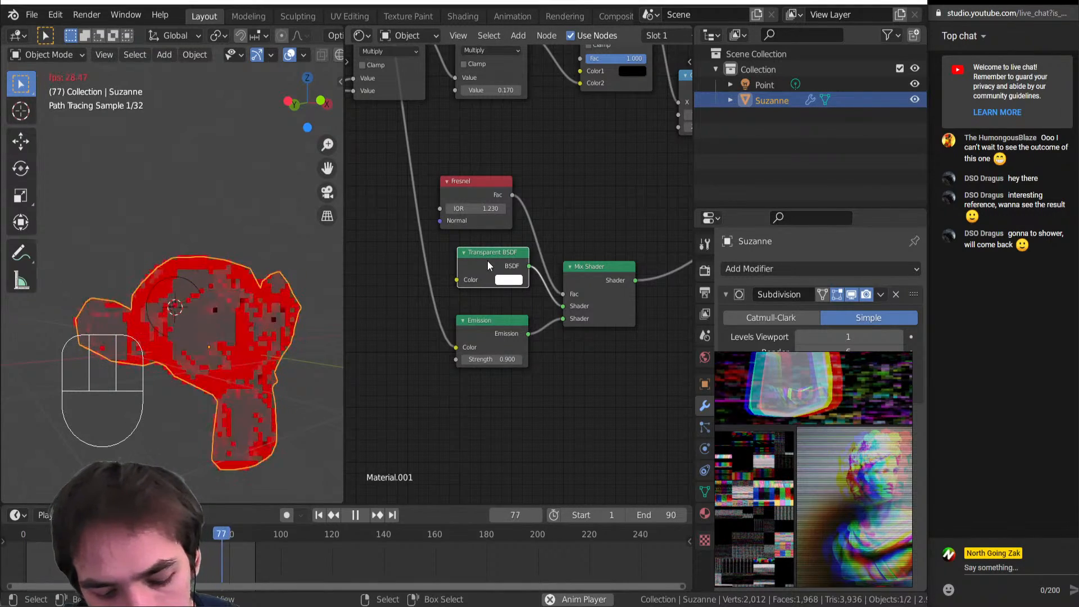
pyautogui.hotkey('shift', 's')
pyautogui.press('Escape')
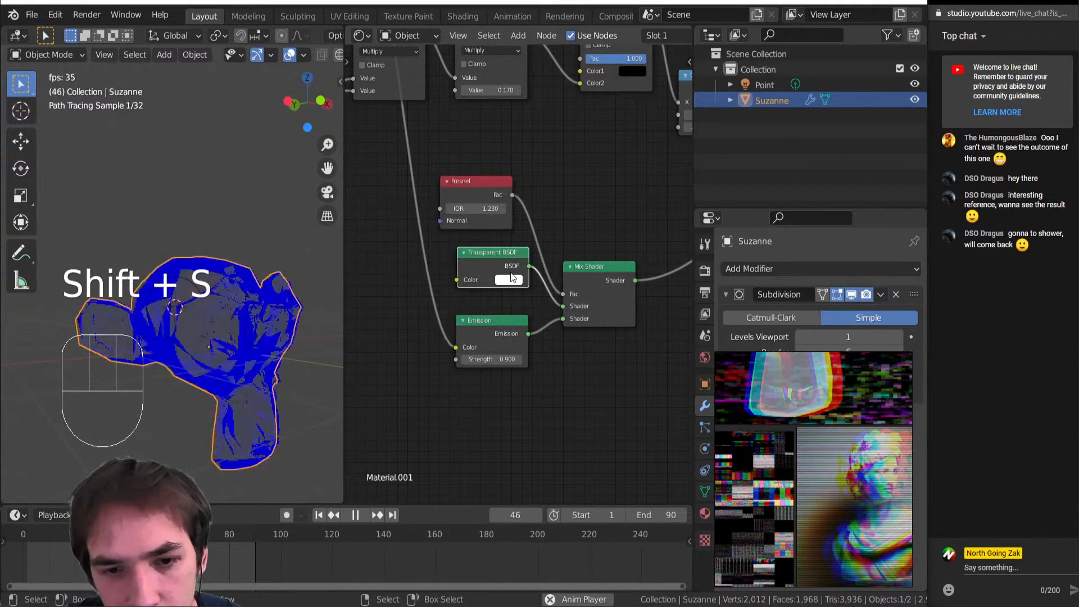
pyautogui.hotkey('shift', 's')
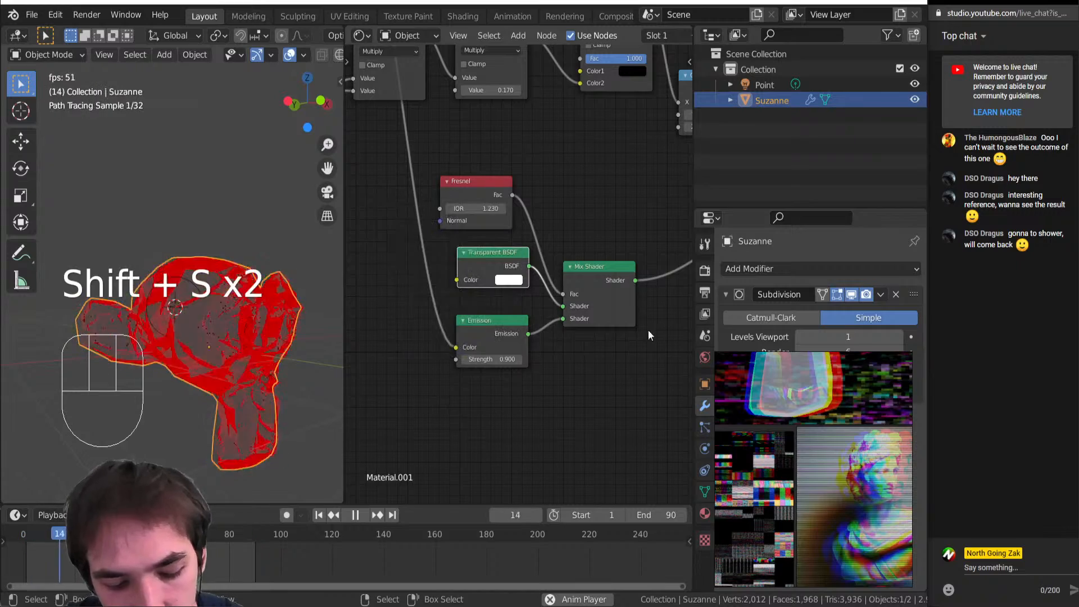
pyautogui.hotkey('shift', 'a')
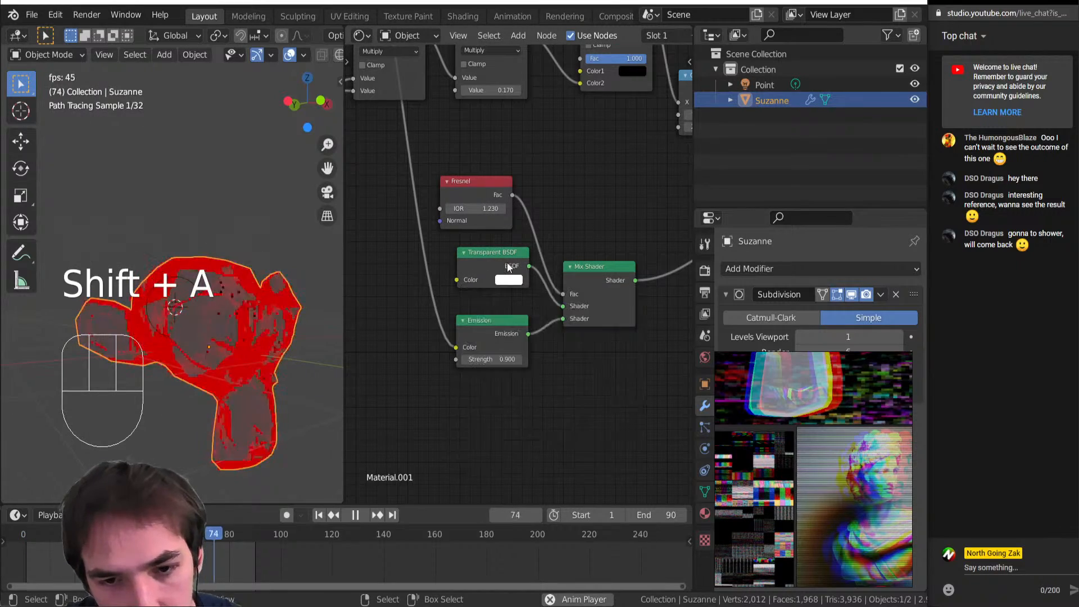
pyautogui.hotkey('shift', 's')
pyautogui.click(548, 298)
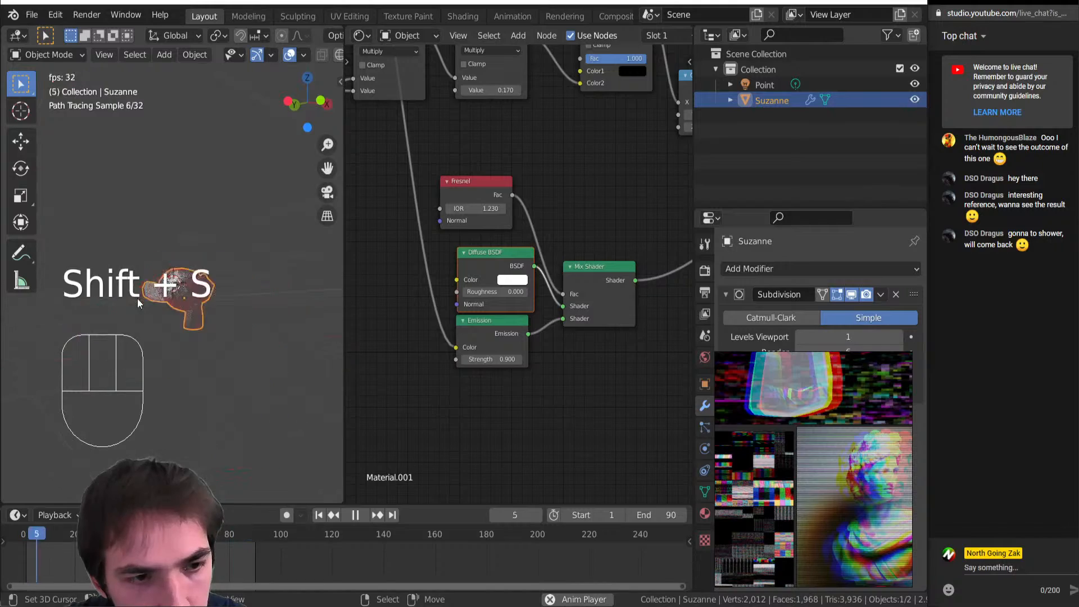
# Delete the point light and reselect Suzanne to return to her material nodes
pyautogui.click(170, 285)
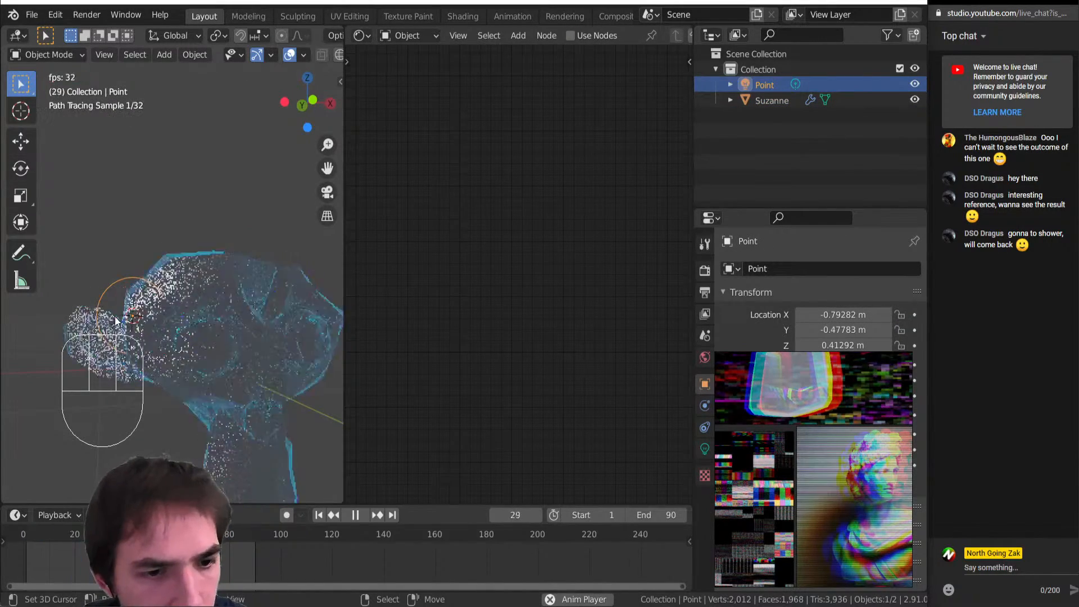
pyautogui.press('Delete')
pyautogui.click(286, 380)
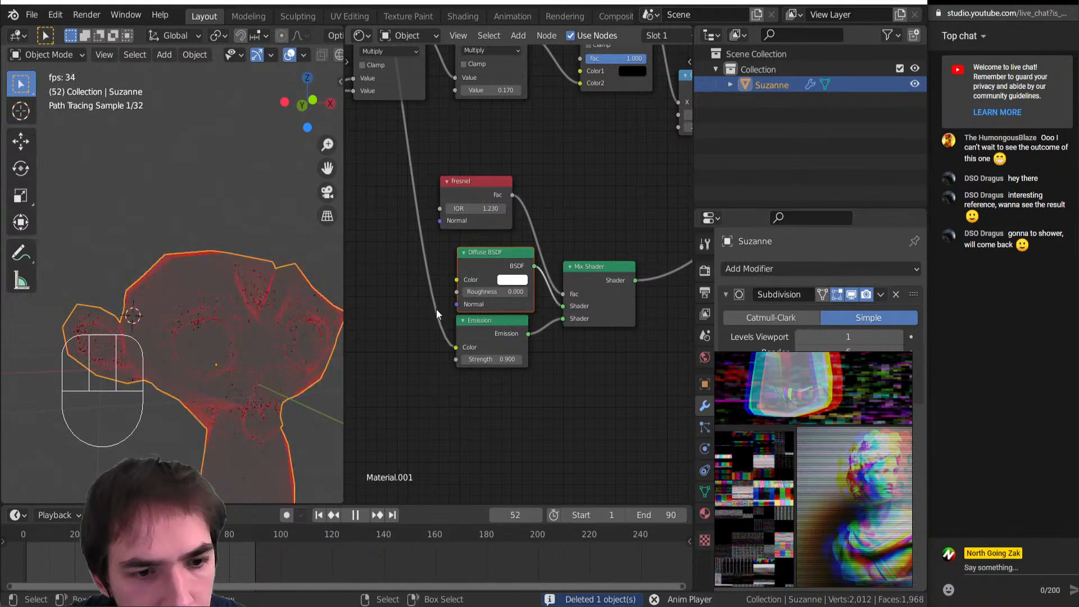
# Switch the Diffuse BSDF node feeding the Mix Shader to an Emission shader
pyautogui.moveTo(417, 327); pyautogui.dragTo(490, 352, button='middle')
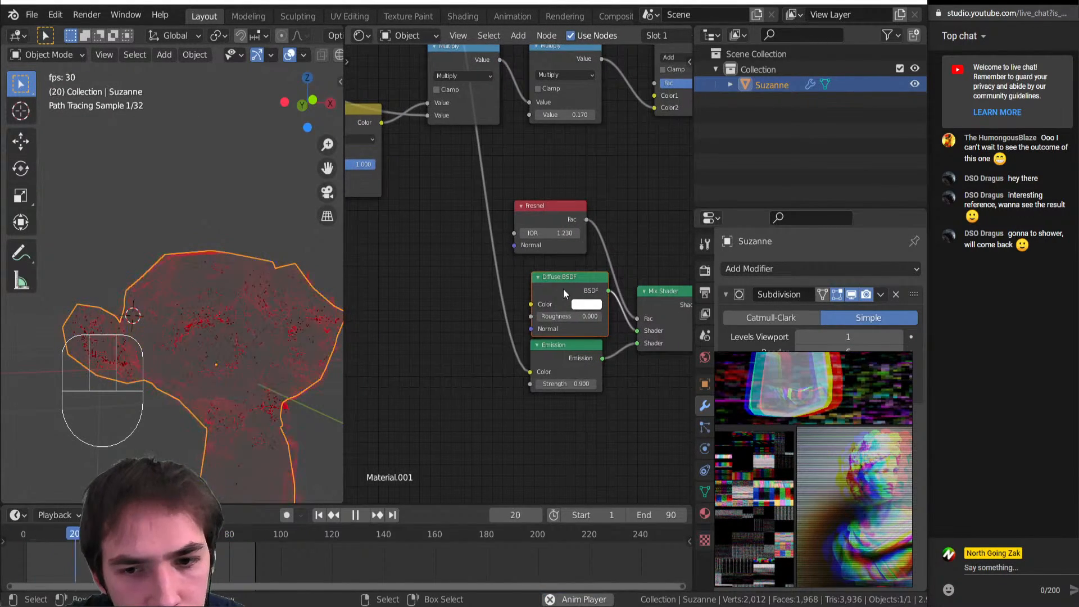
pyautogui.hotkey('shift', 's')
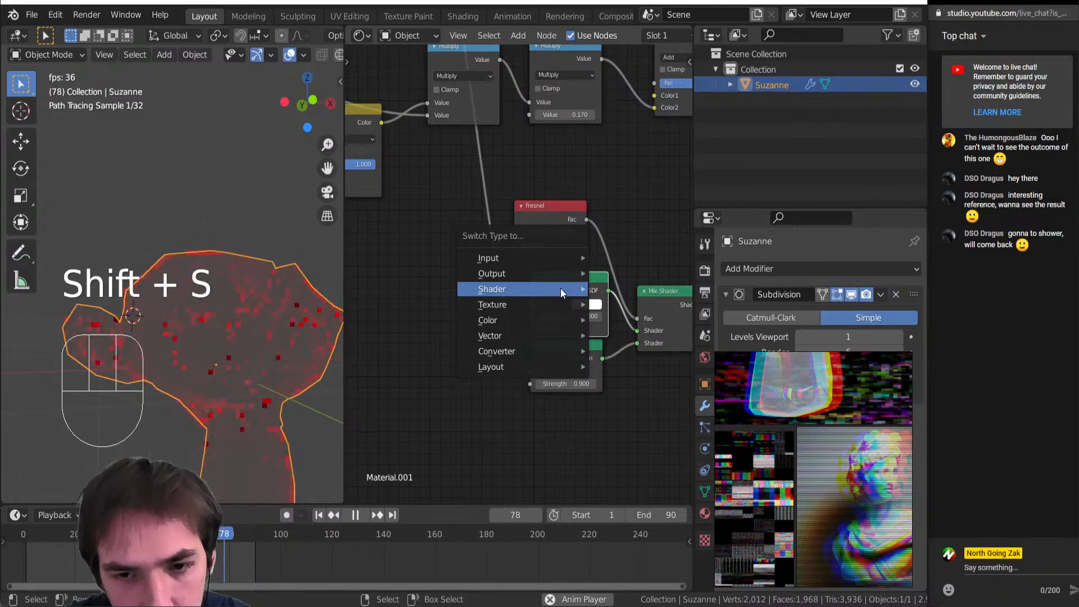
pyautogui.press('s')
pyautogui.press('e')
# Set the ColorRamp-driven Emission node's strength to 2.150 and the Fresnel IOR to 0.970, checking Suzanne from different angles
pyautogui.moveTo(231, 383); pyautogui.dragTo(259, 383, button='middle')
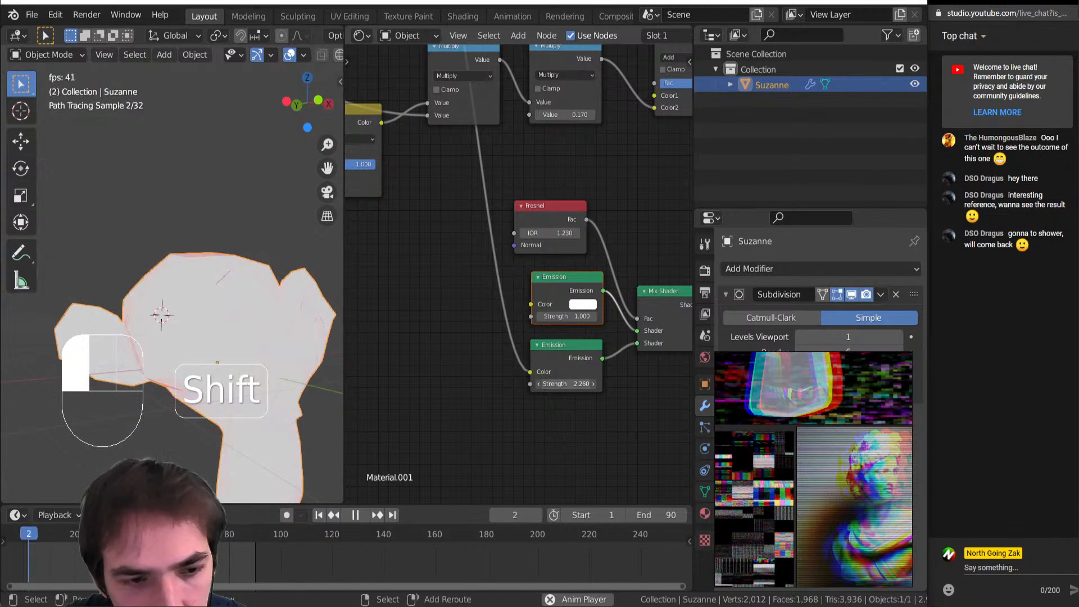
pyautogui.moveTo(247, 385); pyautogui.dragTo(235, 394, button='middle')
pyautogui.moveTo(646, 304); pyautogui.dragTo(614, 342, button='middle')
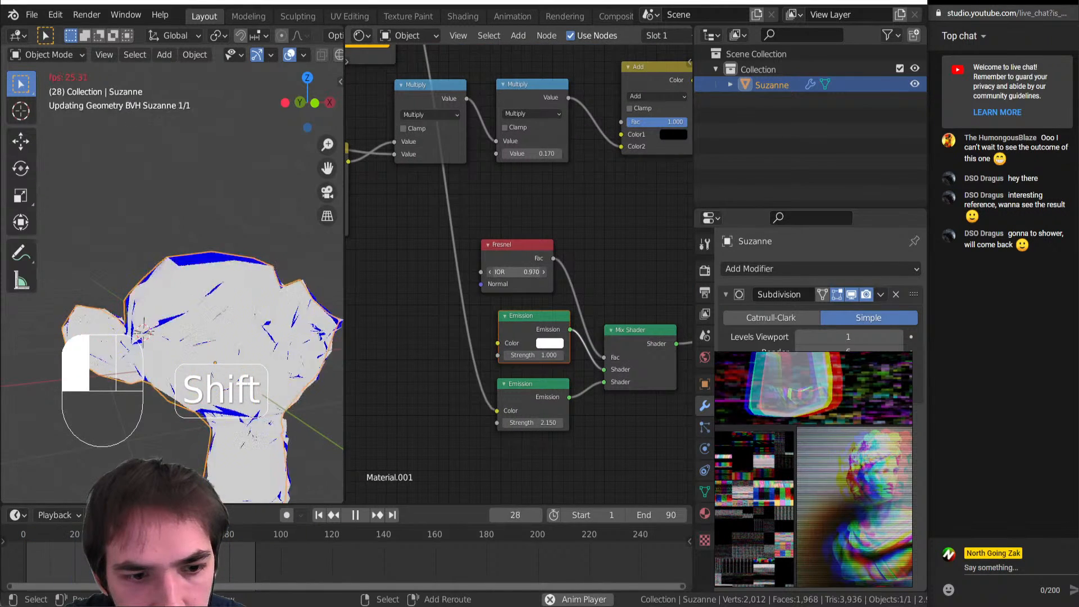
pyautogui.moveTo(224, 329); pyautogui.dragTo(191, 309, button='middle')
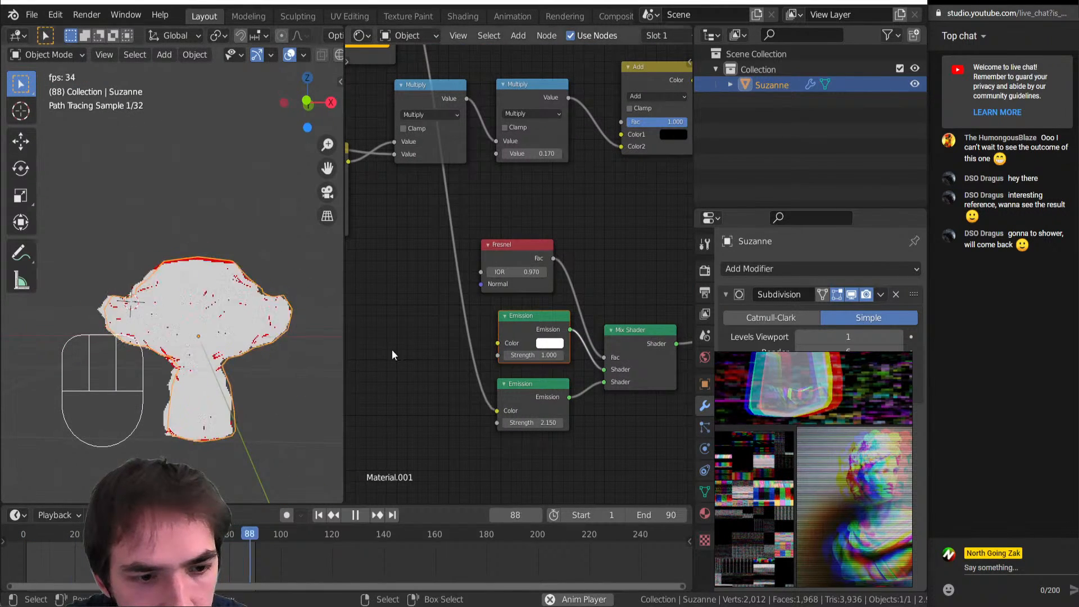
# Set the Fresnel IOR to 0.750 and check the emission balance on Suzanne from another angle
pyautogui.moveTo(247, 371); pyautogui.dragTo(218, 386, button='middle')
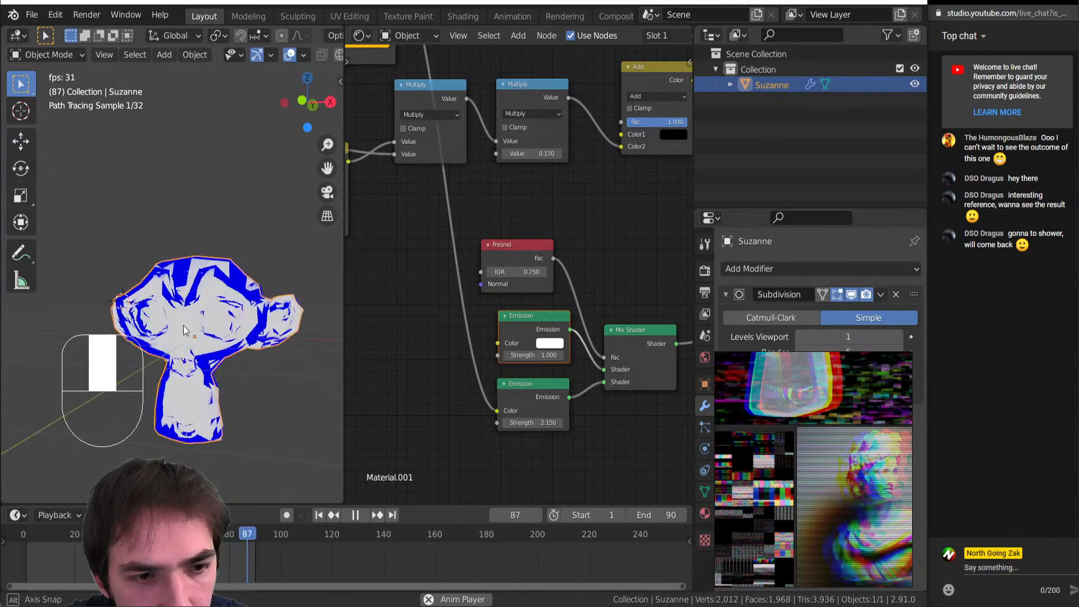
pyautogui.scroll(5, 532, 284)
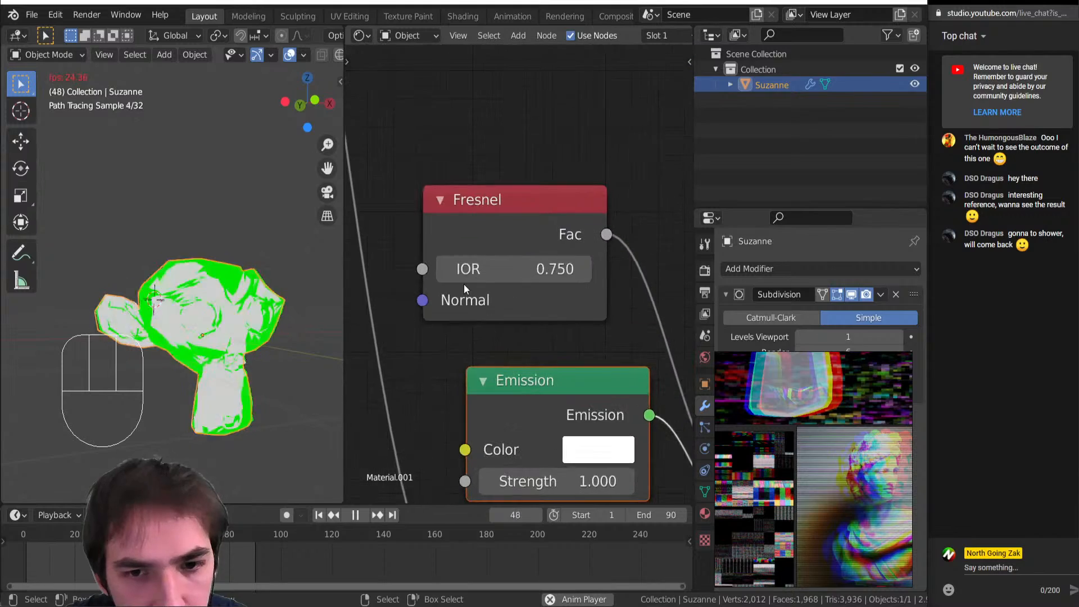
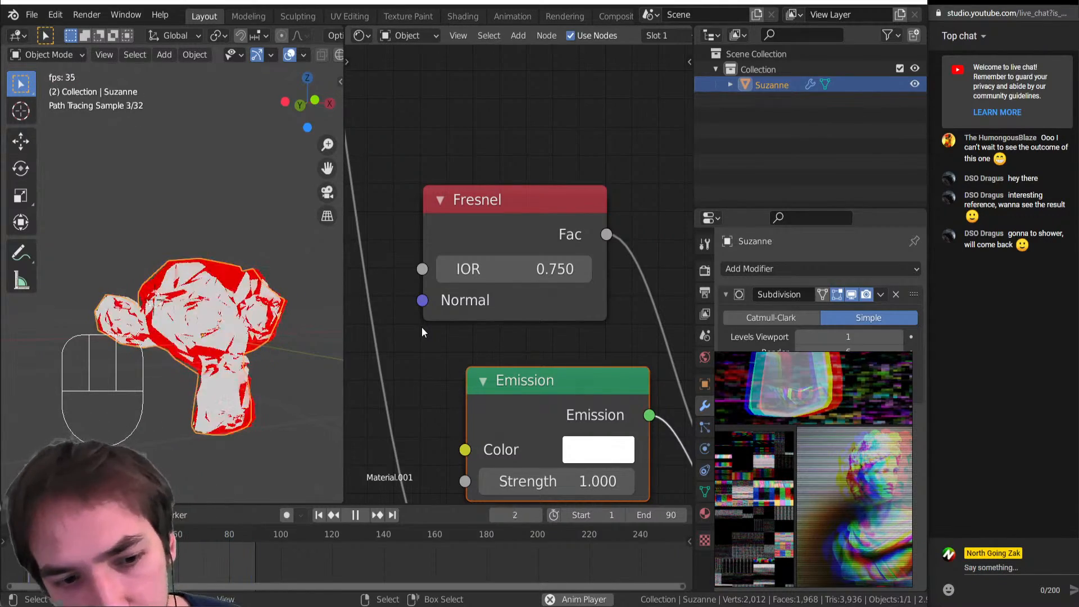
pyautogui.scroll(-2, 597, 268)
pyautogui.scroll(-4, 597, 268)
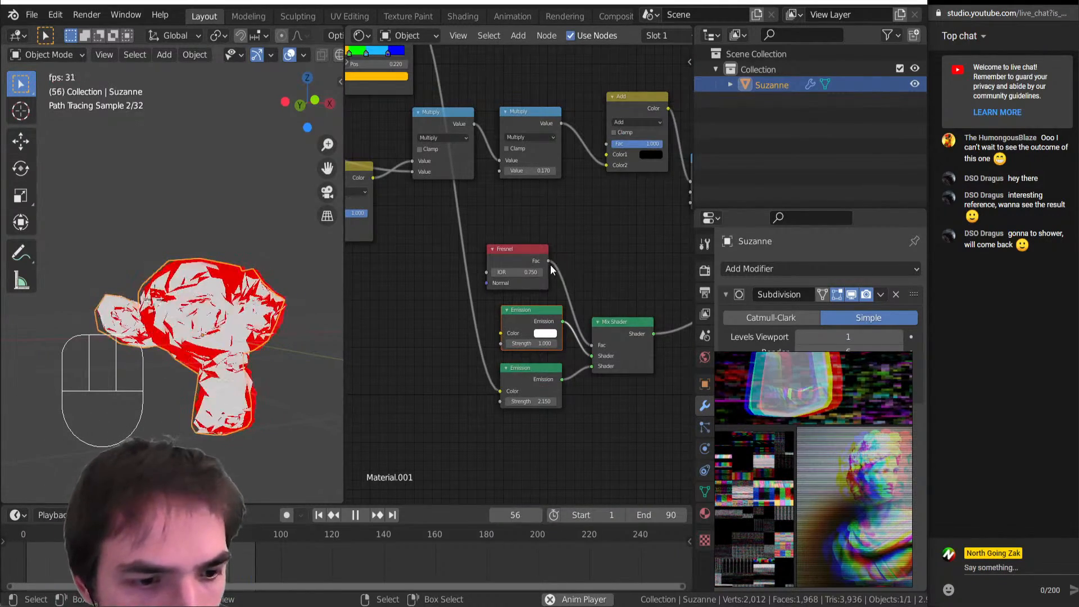
pyautogui.scroll(3, 552, 264)
pyautogui.scroll(-3, 552, 263)
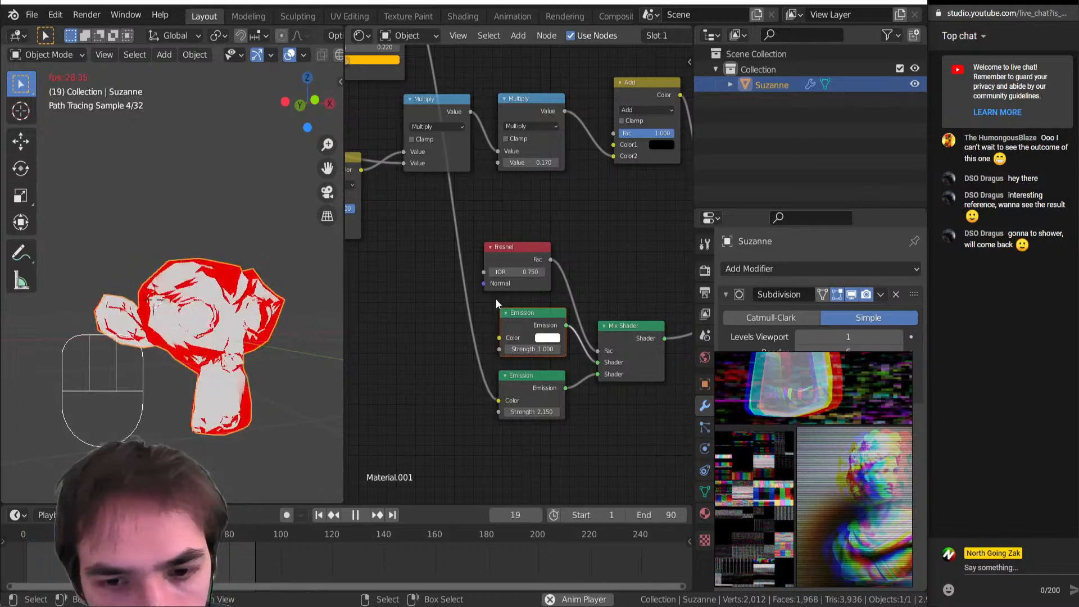
pyautogui.scroll(1, 497, 354)
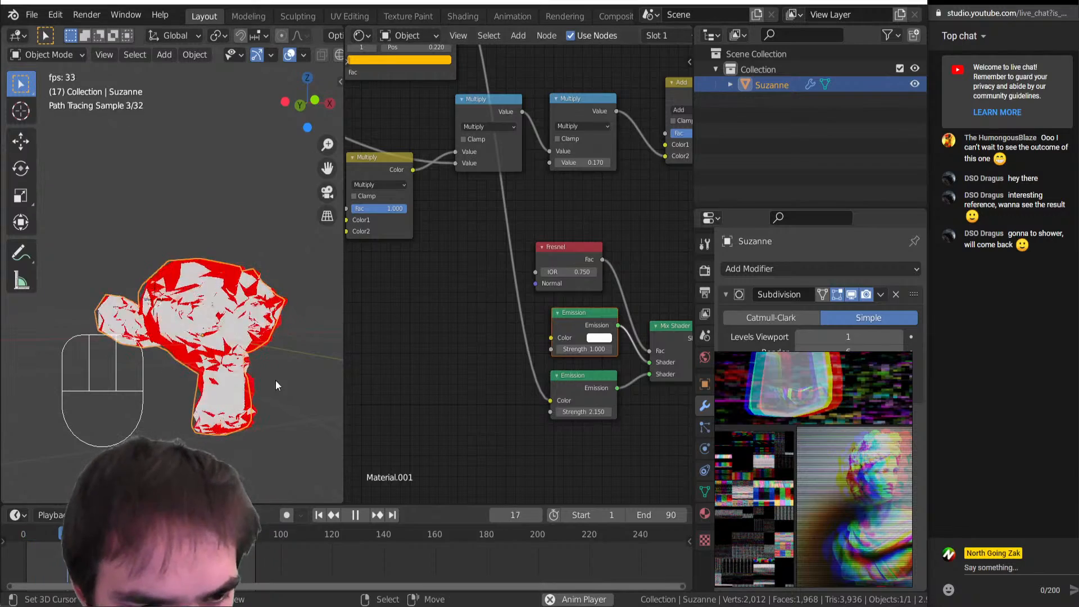
# Duplicate the ColorRamp with its input link kept, place it beside the Emission nodes, and connect it to the lower Emission's color
pyautogui.moveTo(366, 299); pyautogui.dragTo(376, 312, button='middle')
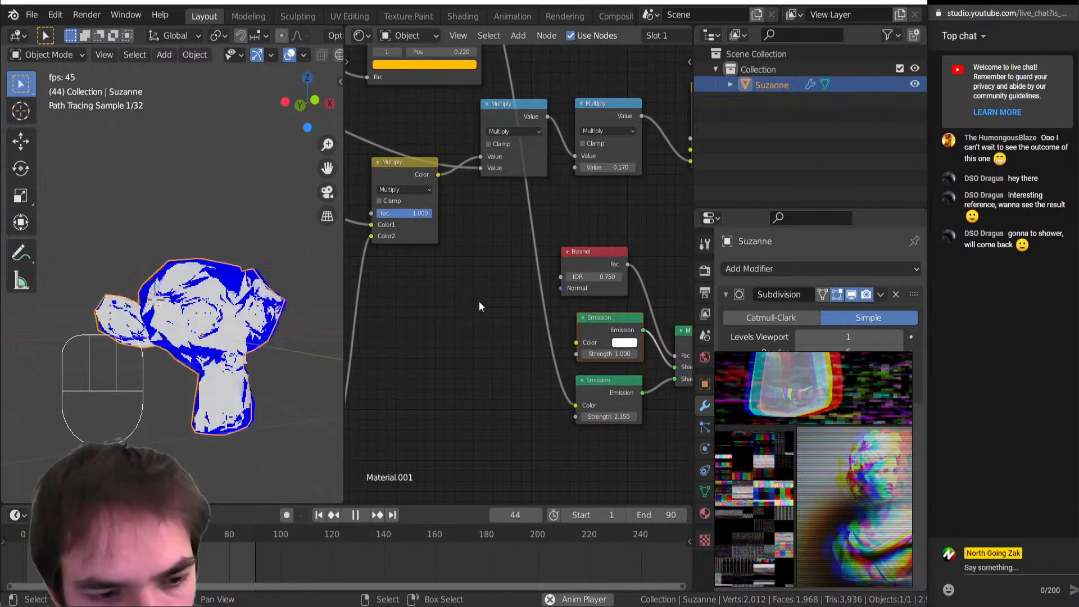
pyautogui.scroll(-2, 479, 301)
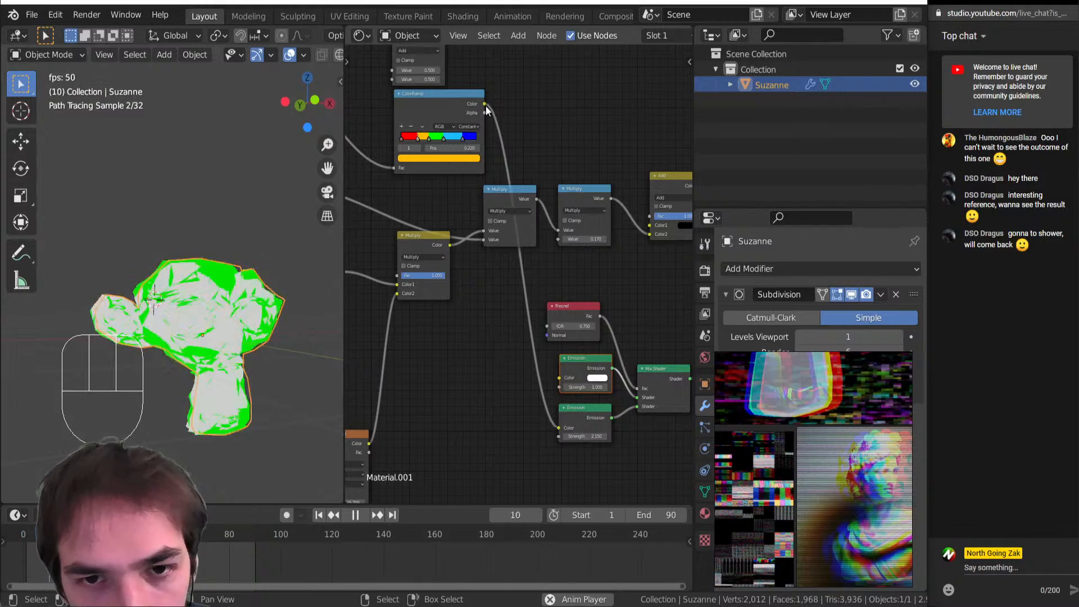
pyautogui.hotkey('ctrl', 'shift', 'd')
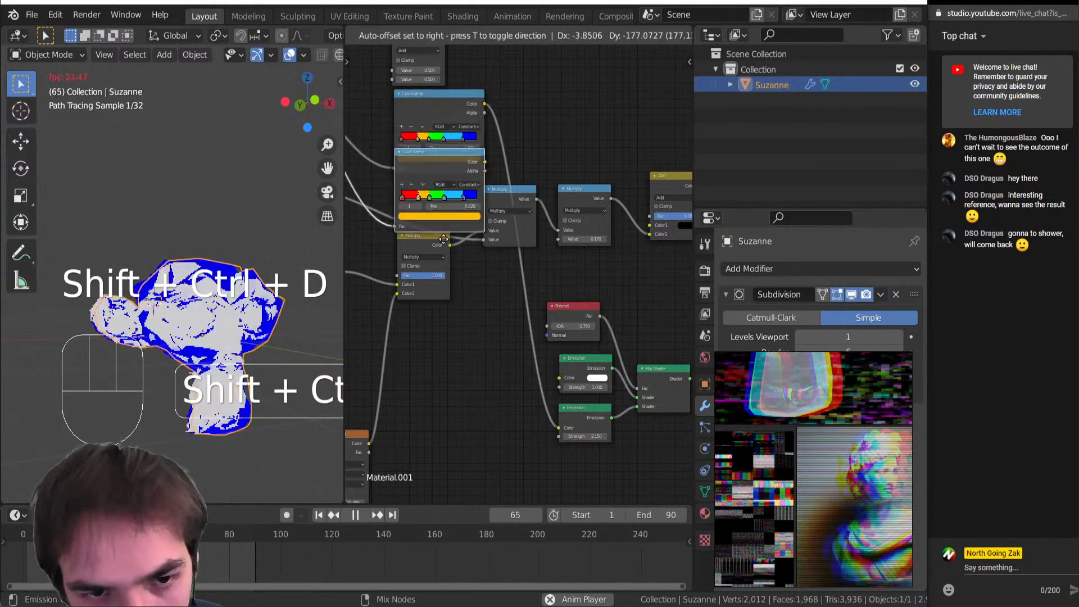
pyautogui.click(466, 389)
pyautogui.moveTo(504, 390); pyautogui.dragTo(558, 429)
pyautogui.hotkey('ctrl', 'z')
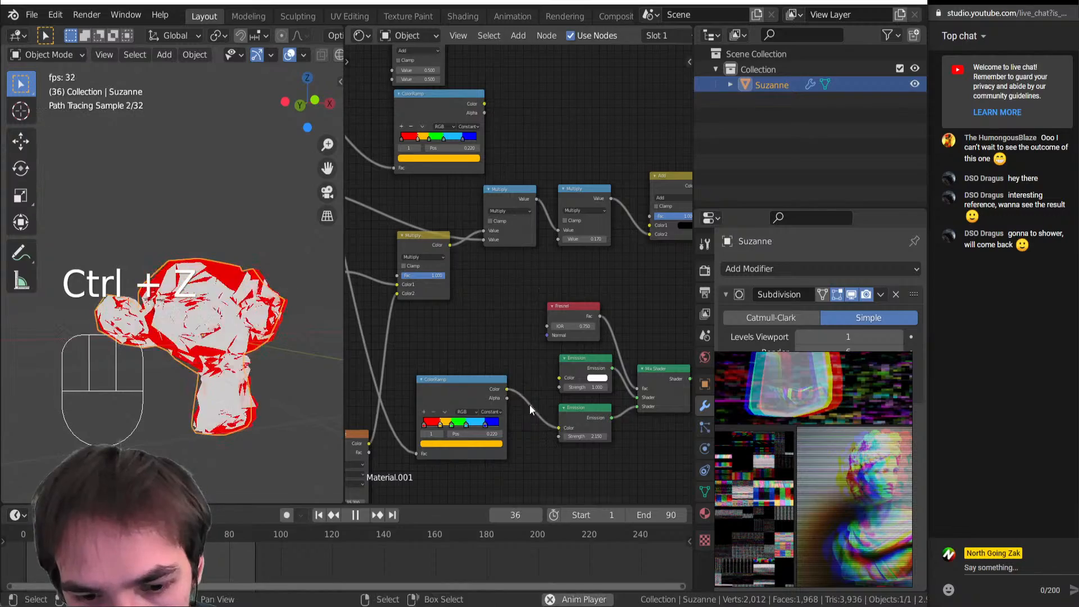
# Insert a Math node set to Add on the link between the upper Sine node and the duplicated ColorRamp
pyautogui.scroll(-3, 529, 315)
pyautogui.moveTo(529, 313); pyautogui.dragTo(575, 349, button='middle')
pyautogui.hotkey('shift', 'a')
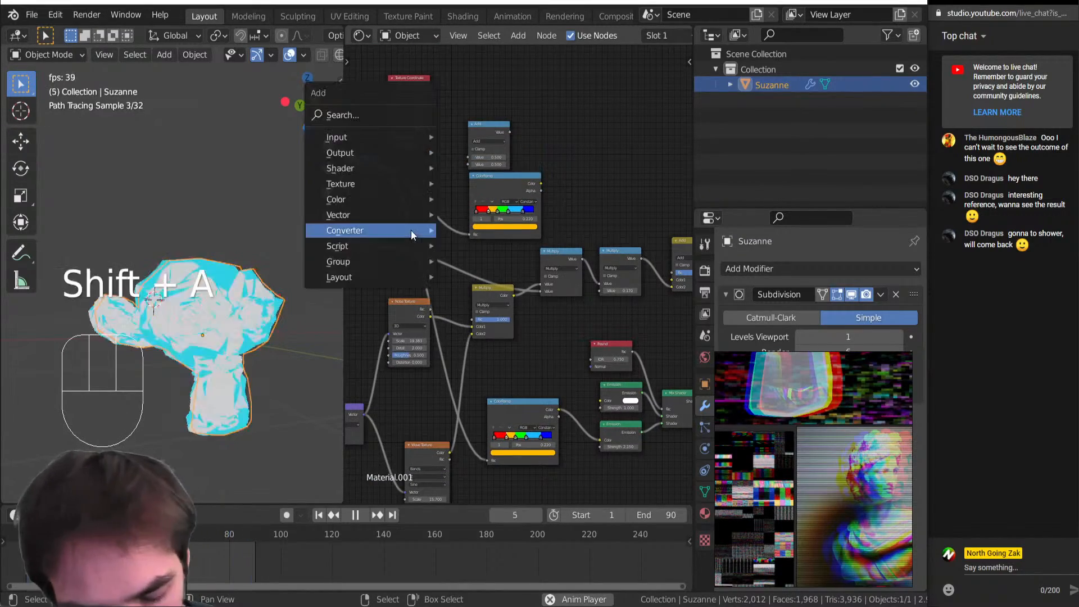
pyautogui.press('n')
pyautogui.press('a')
pyautogui.click(401, 208)
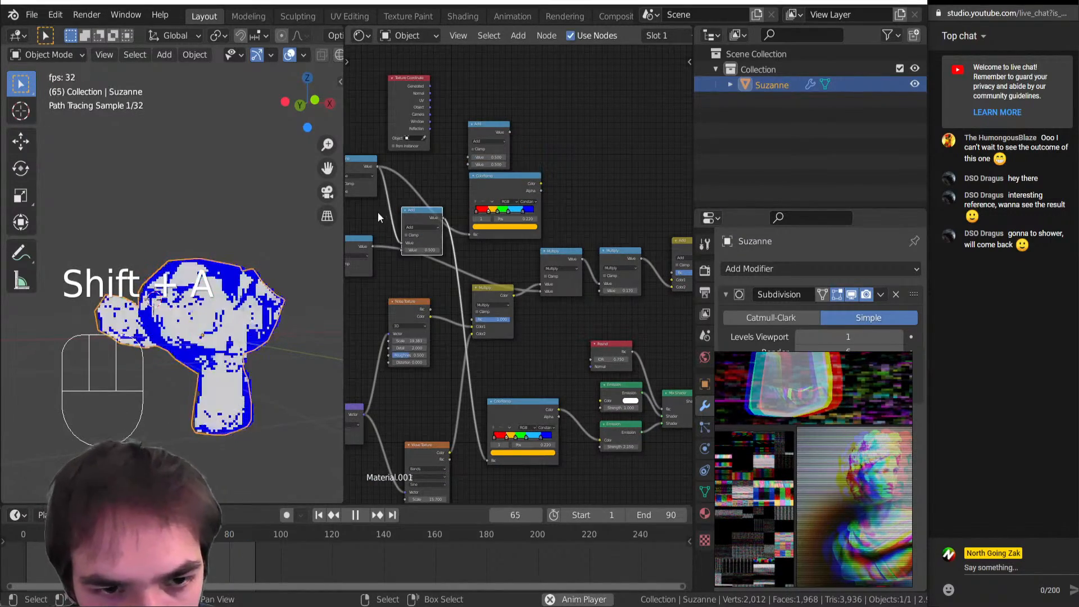
pyautogui.moveTo(356, 187); pyautogui.dragTo(506, 274, button='middle')
pyautogui.scroll(5, 510, 275)
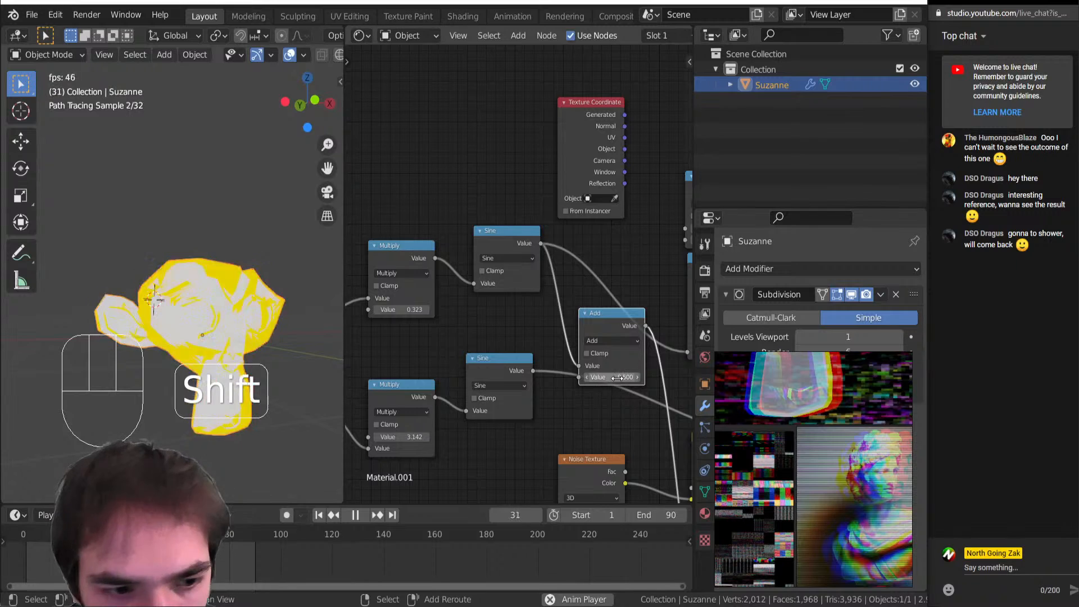
# Stop playback, connect the original ColorRamp to the lower Emission's color and the duplicated ColorRamp to the upper Emission's color
pyautogui.scroll(-2, 608, 352)
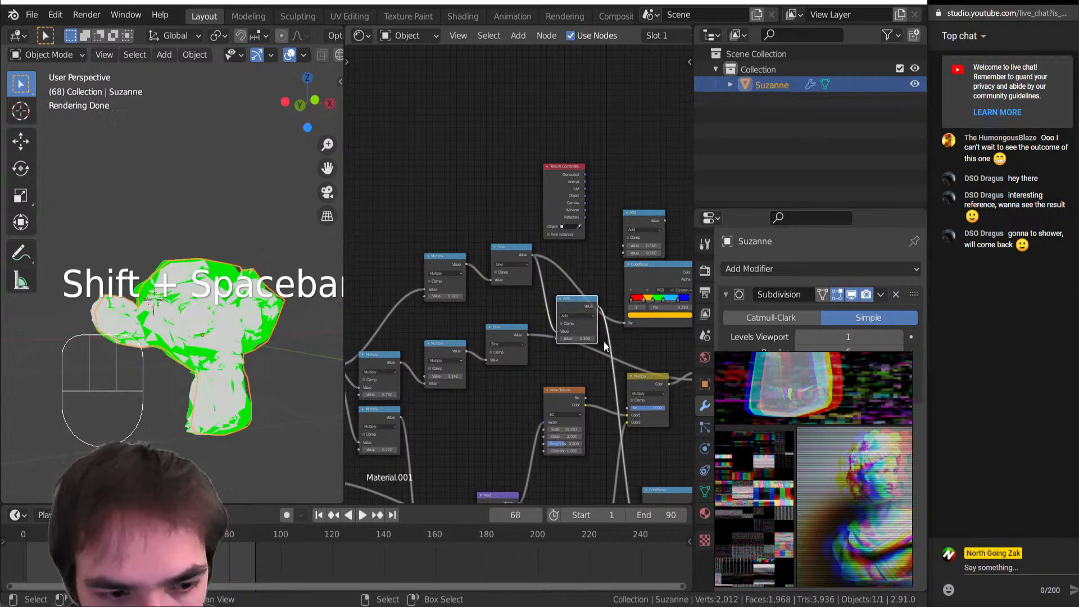
pyautogui.moveTo(602, 341); pyautogui.dragTo(565, 325, button='middle')
pyautogui.scroll(2, 542, 393)
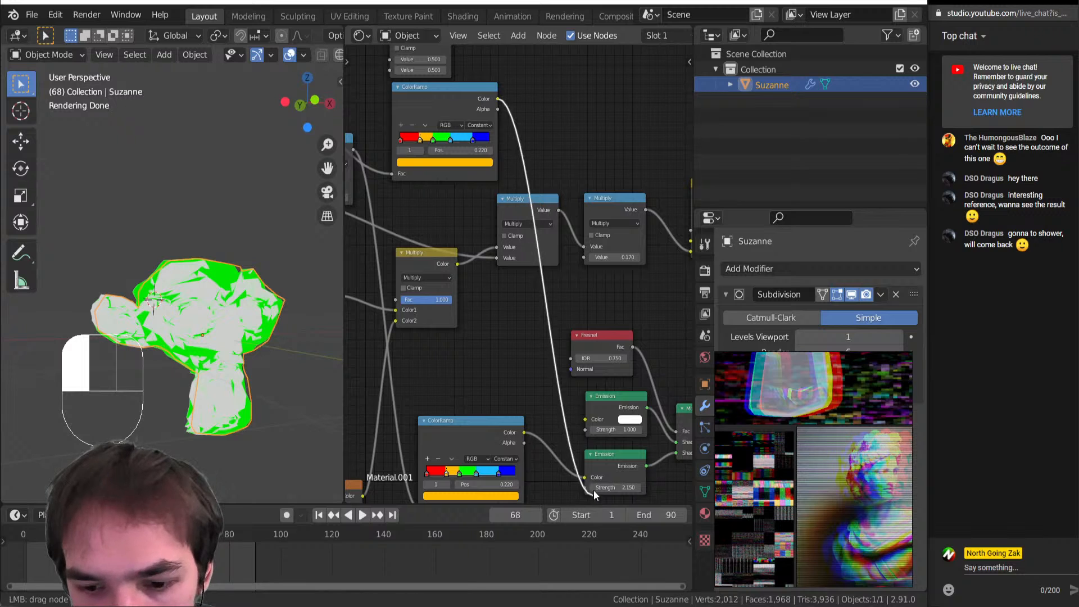
pyautogui.moveTo(587, 478); pyautogui.dragTo(586, 477)
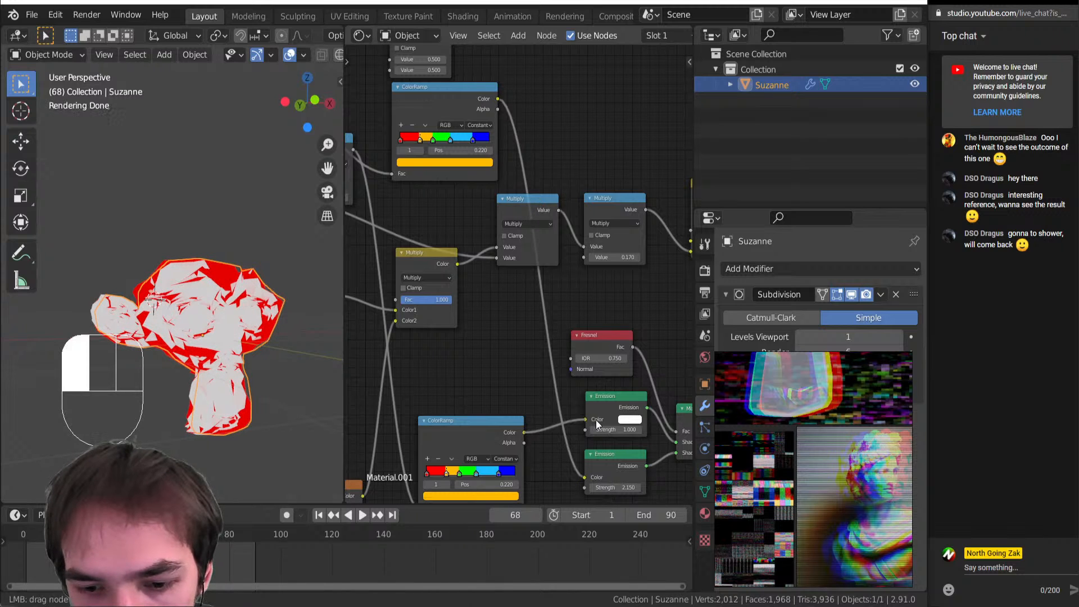
pyautogui.moveTo(596, 420); pyautogui.dragTo(594, 419)
# Set the new Add node's value to 0.260 and play the animation to check the offset colors
pyautogui.moveTo(404, 366); pyautogui.dragTo(497, 262, button='middle')
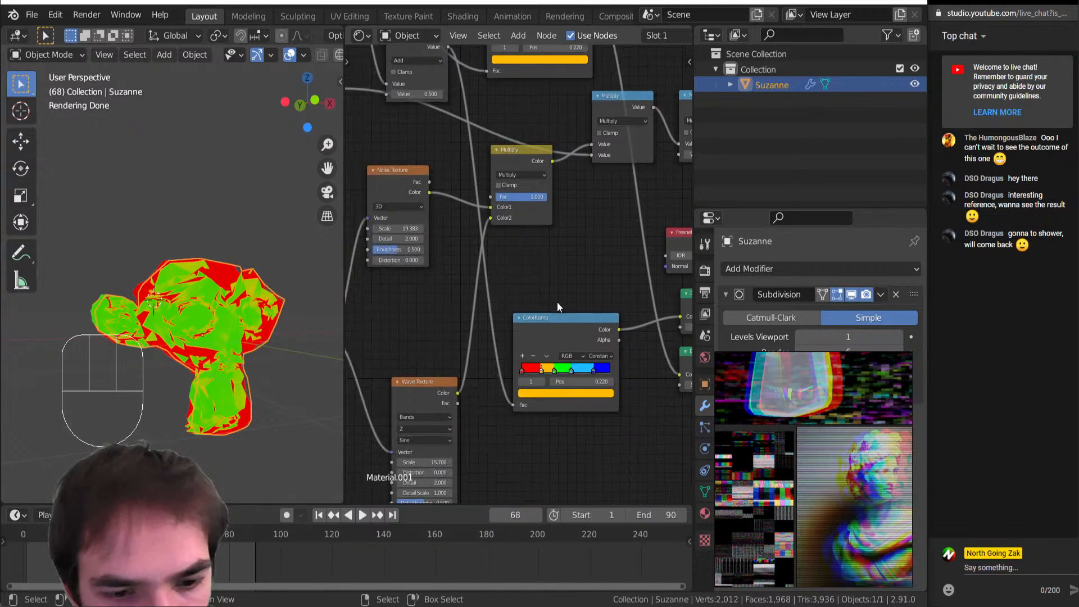
pyautogui.scroll(5, 523, 289)
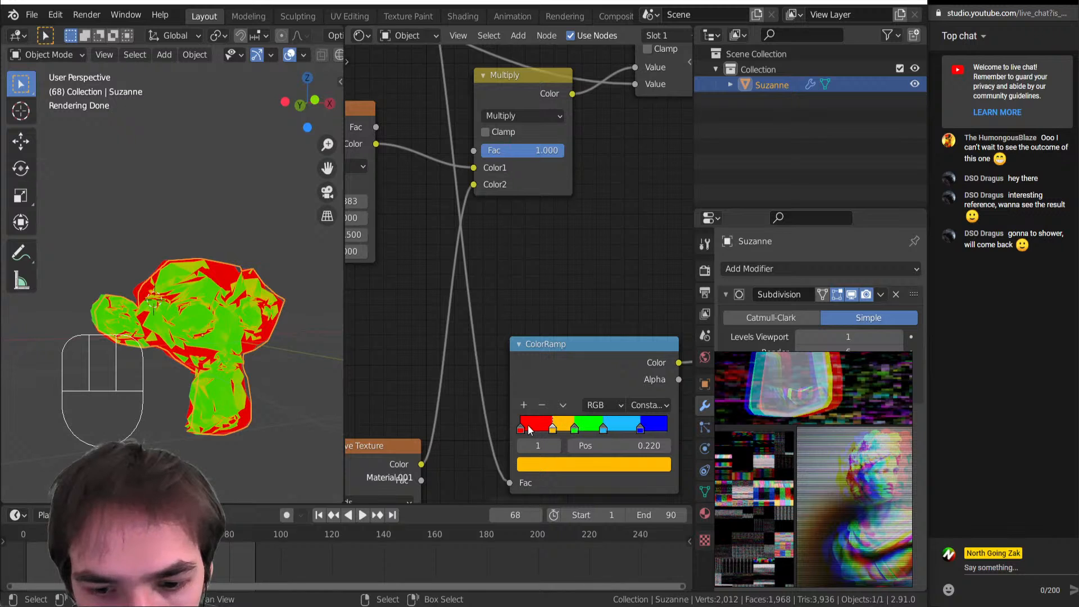
pyautogui.moveTo(466, 364); pyautogui.dragTo(565, 115, button='middle')
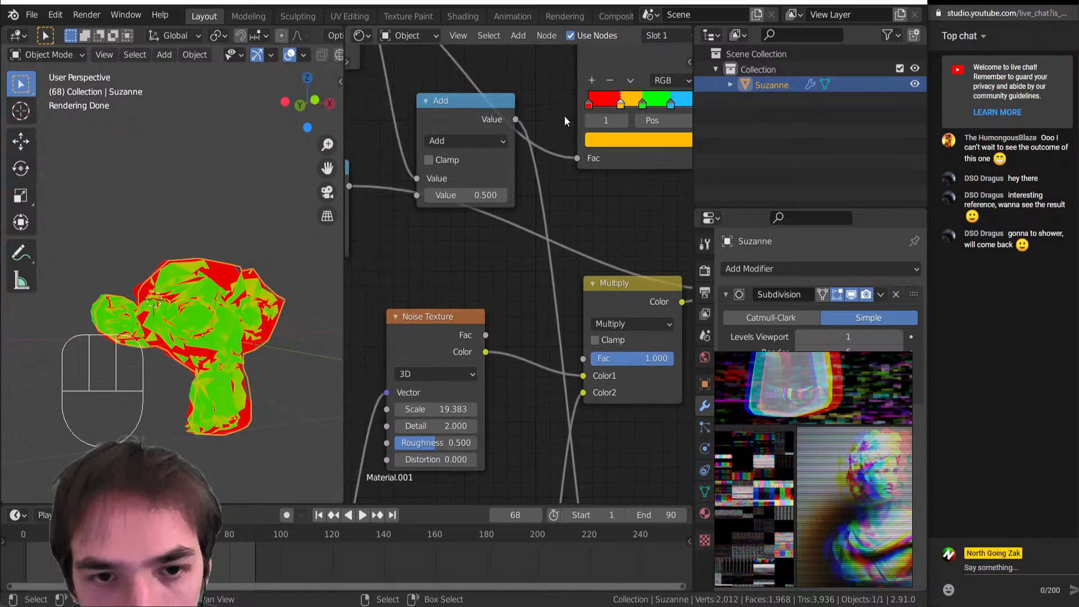
pyautogui.keyDown('shift'); pyautogui.moveTo(465, 195); pyautogui.dragTo(453, 195); pyautogui.keyUp('shift')
pyautogui.scroll(-7, 471, 193)
pyautogui.moveTo(533, 296); pyautogui.dragTo(492, 155, button='middle')
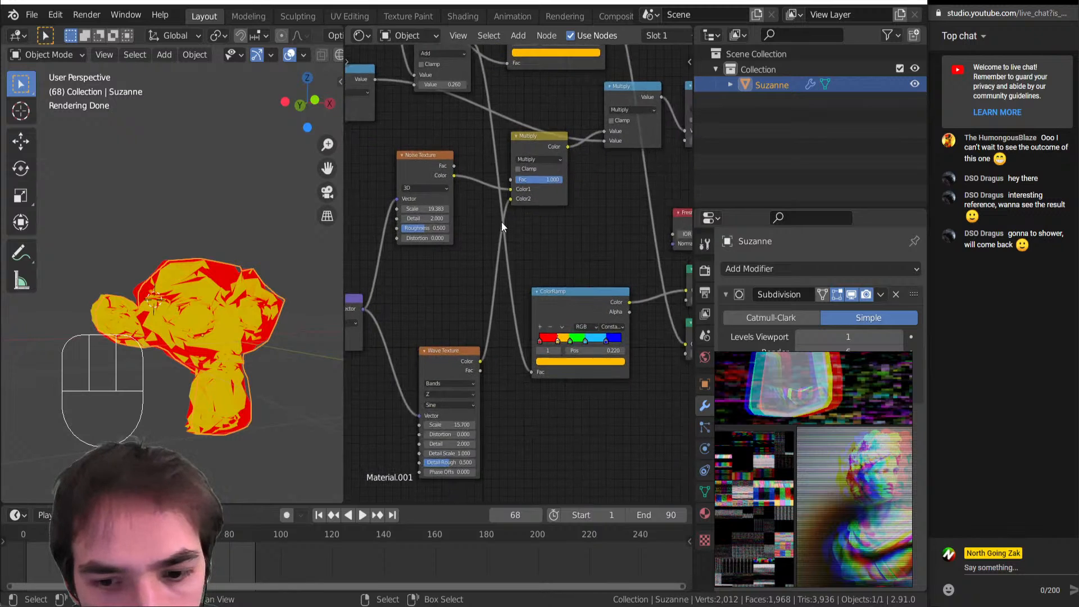
pyautogui.scroll(-4, 501, 223)
pyautogui.moveTo(501, 224); pyautogui.dragTo(500, 268, button='middle')
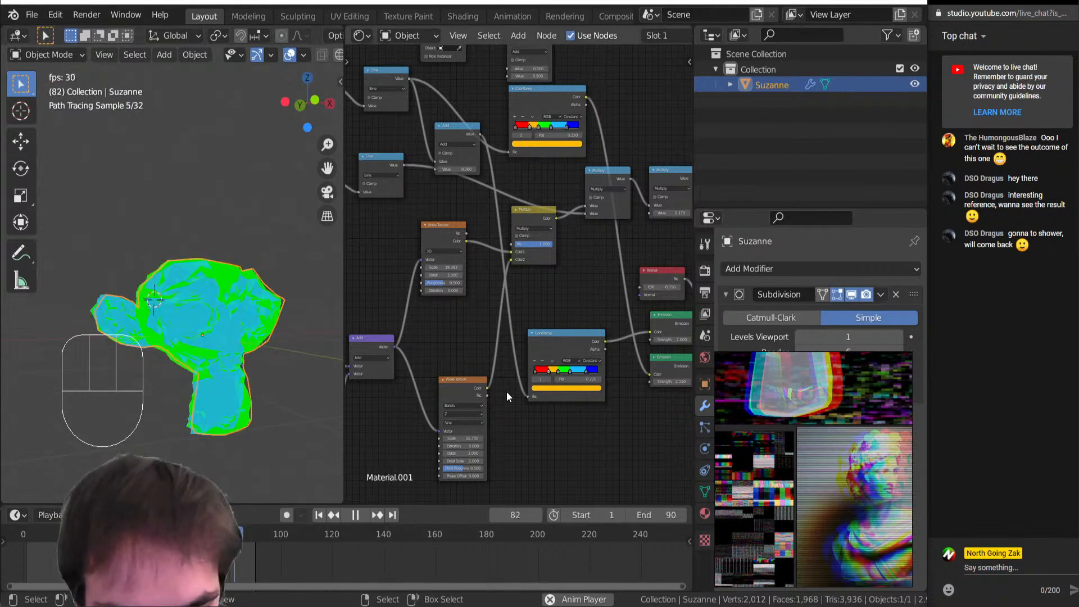
# Respace the orange, green and light blue stops of the duplicated ColorRamp, with the light blue stop at 0.621
pyautogui.scroll(1, 550, 397)
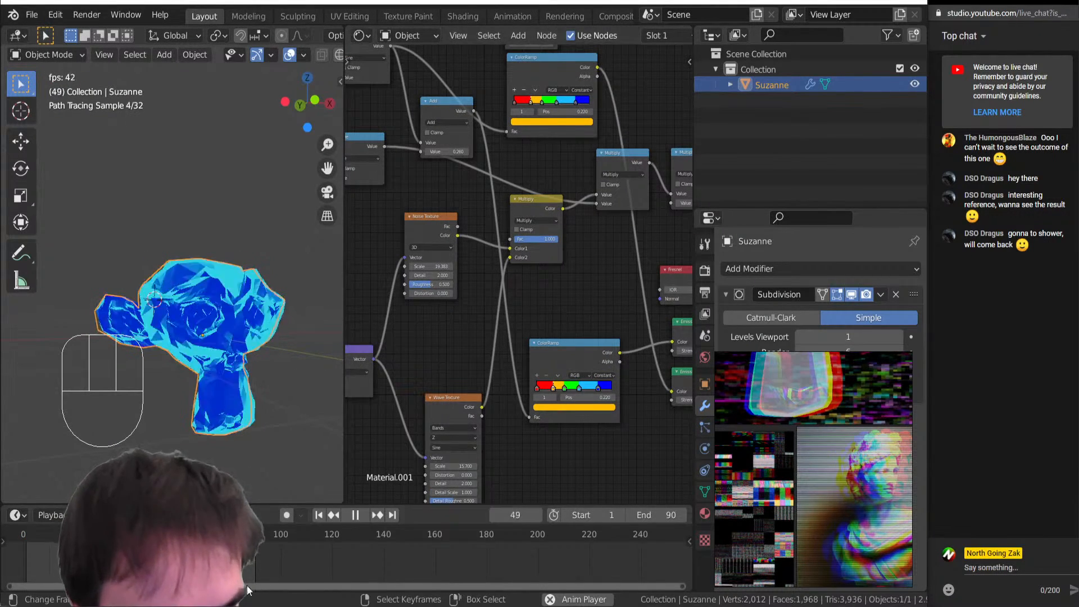
pyautogui.scroll(5, 548, 429)
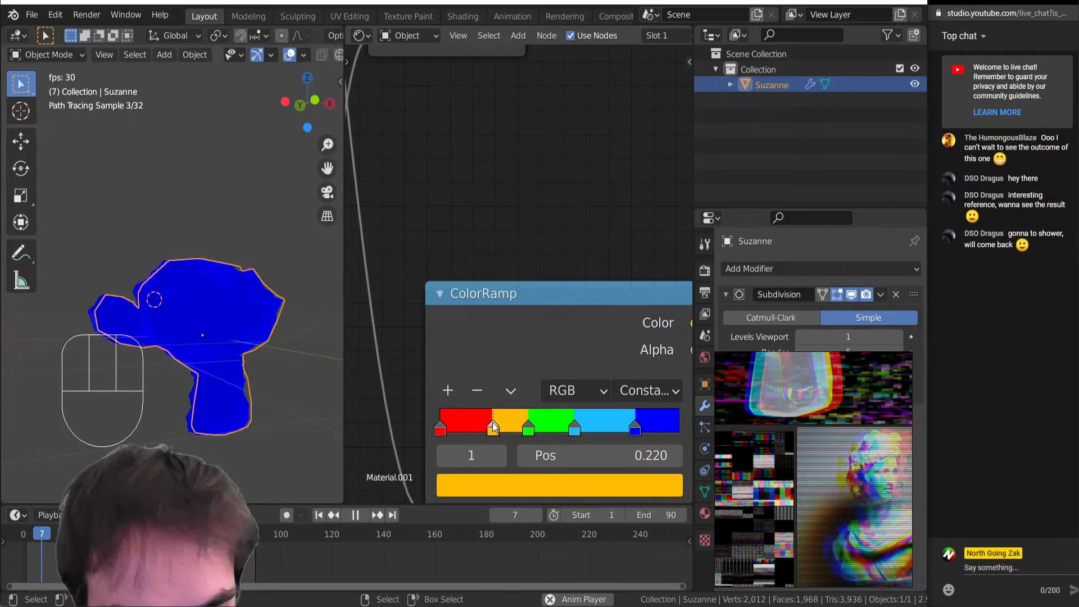
pyautogui.moveTo(493, 429); pyautogui.dragTo(570, 432)
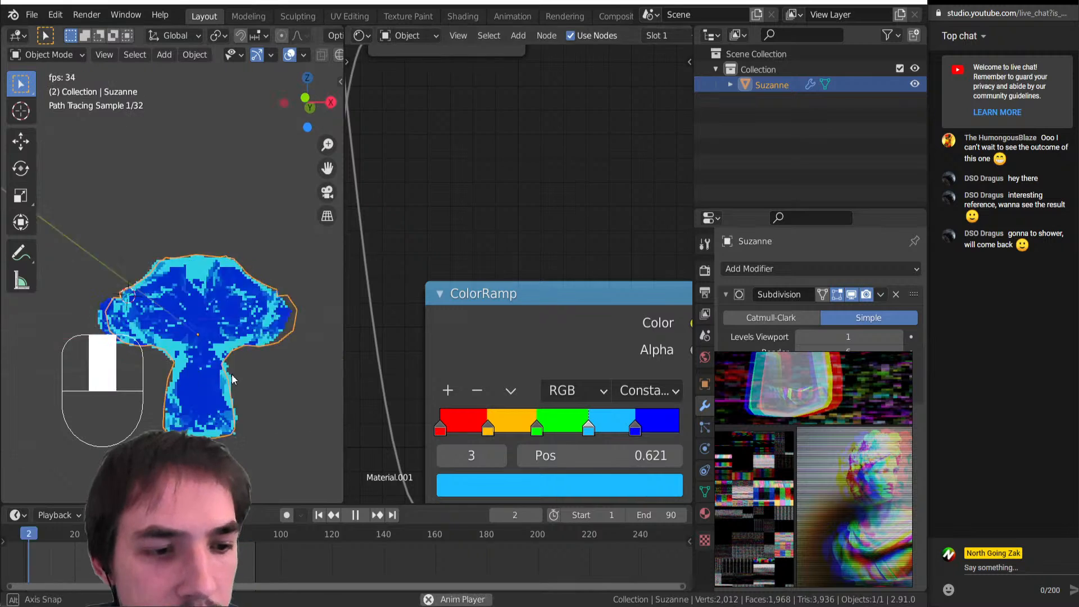
pyautogui.scroll(-5, 612, 339)
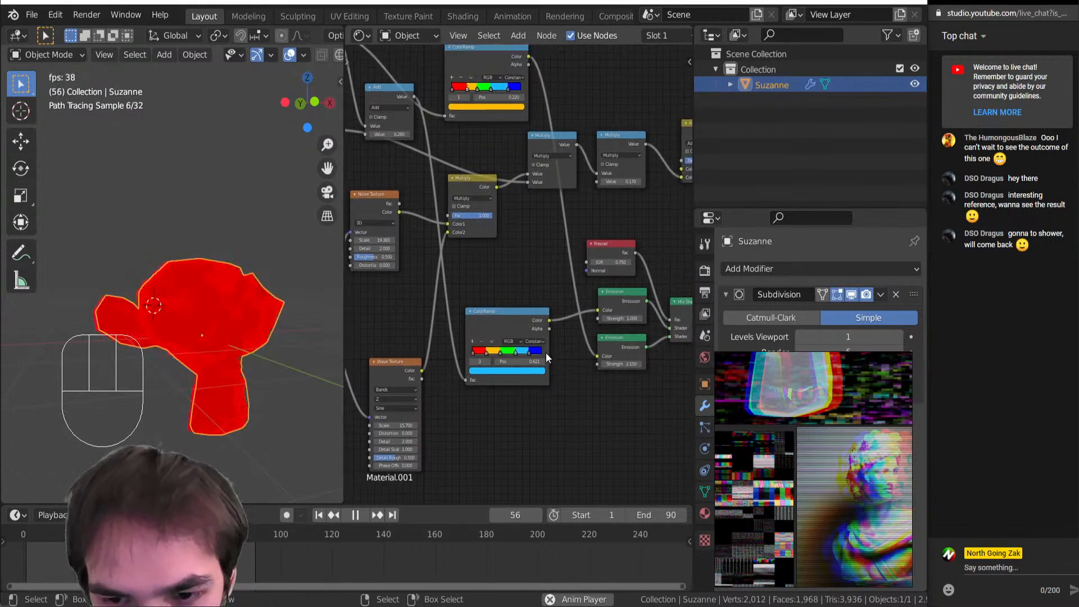
# Stop playback and insert a MixRGB node between the duplicated ColorRamp and the upper Emission shader
pyautogui.scroll(3, 545, 350)
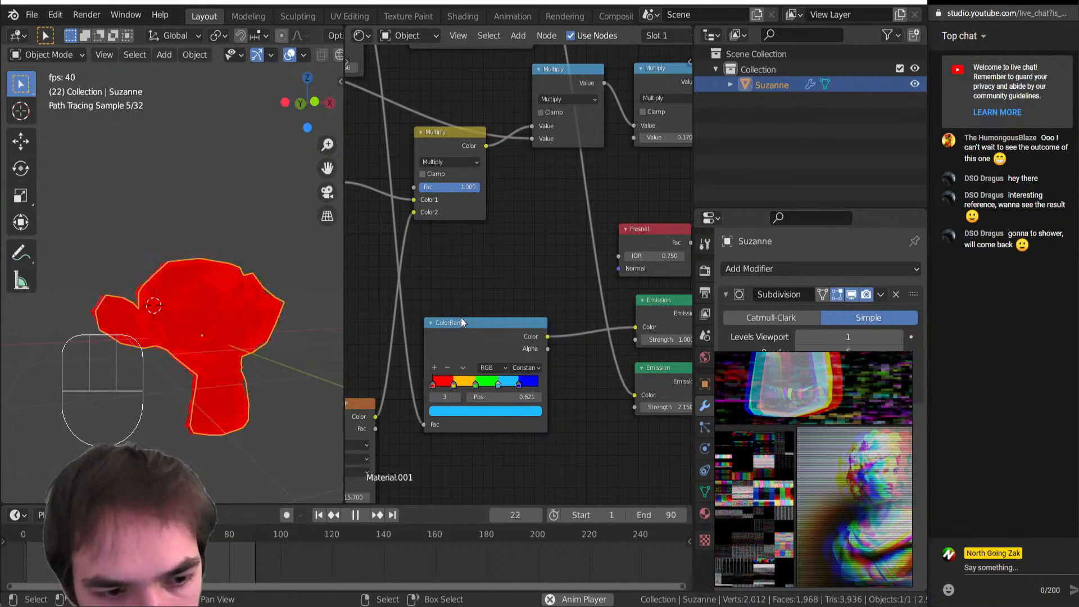
pyautogui.hotkey('shift', 'space')
pyautogui.hotkey('shift', 's')
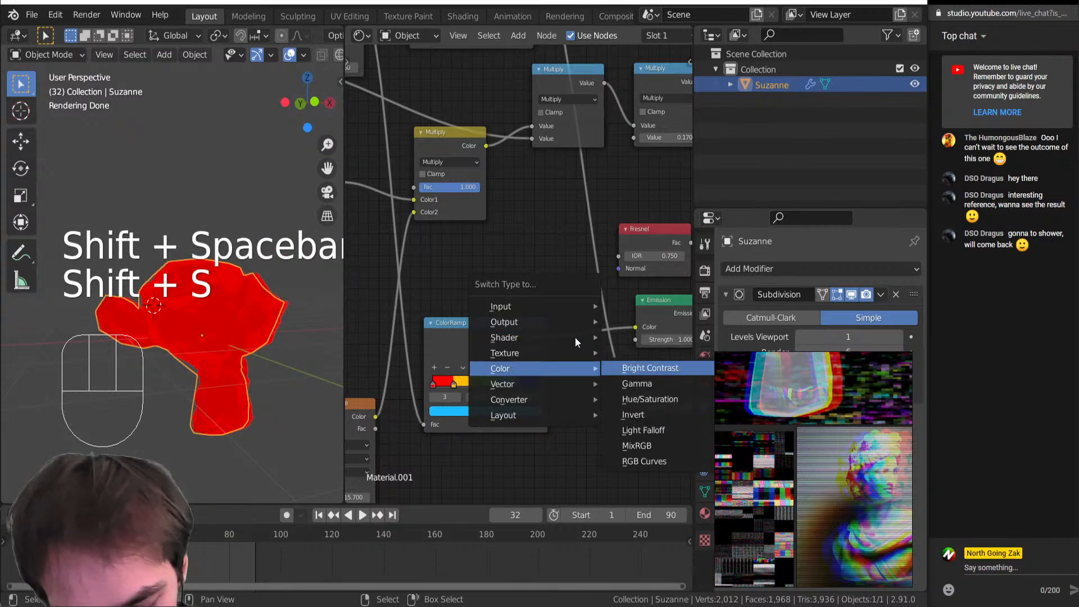
pyautogui.hotkey('shift', 'a')
pyautogui.press('c')
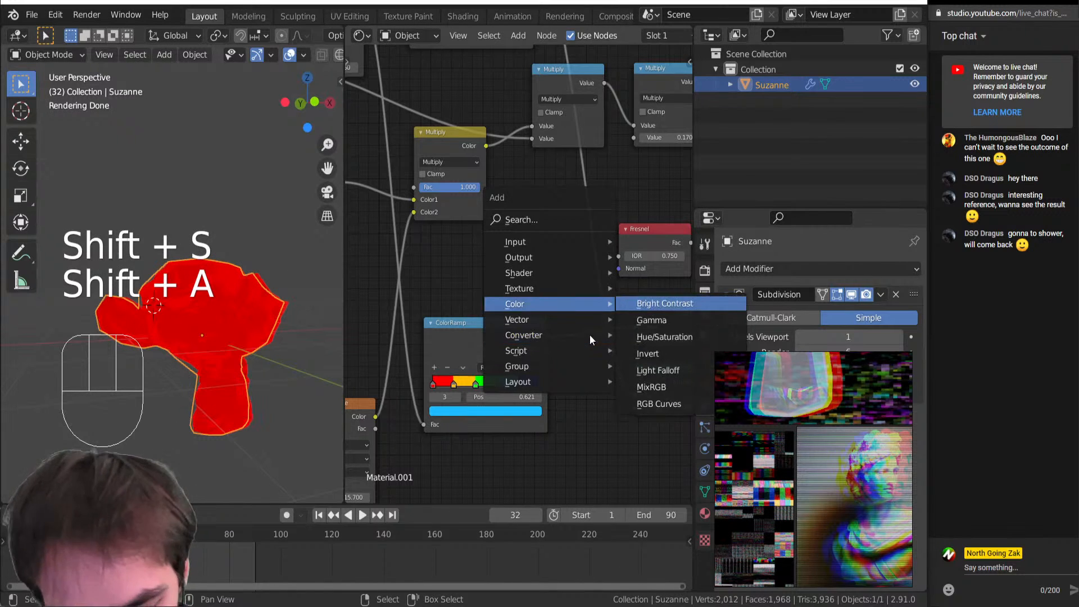
pyautogui.press('m')
pyautogui.click(554, 309)
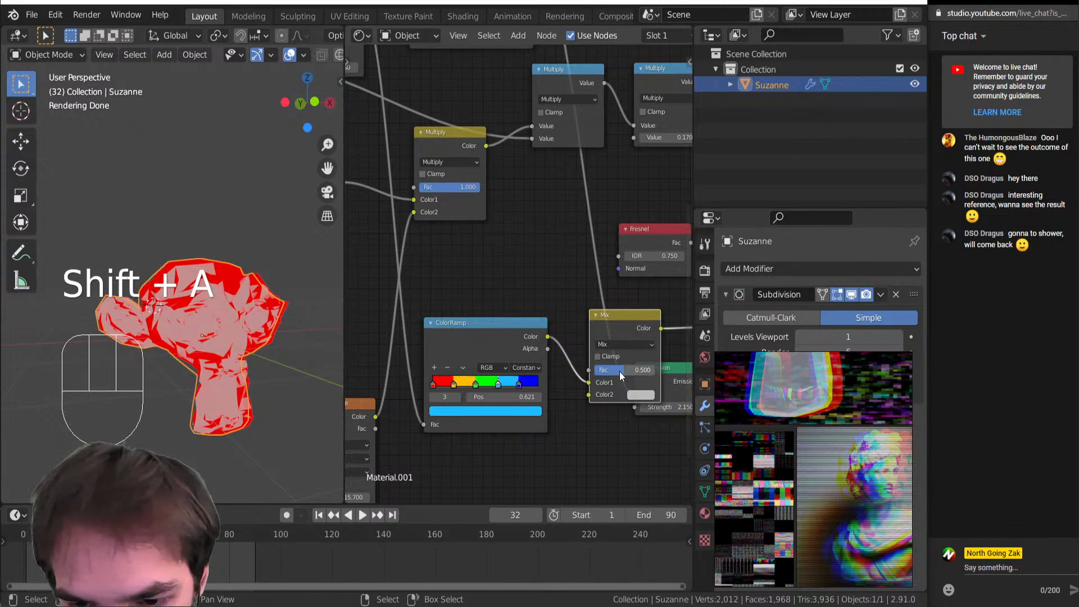
# Set the Mix node's factor to 0.662 and its second color to white
pyautogui.moveTo(619, 372); pyautogui.dragTo(640, 372)
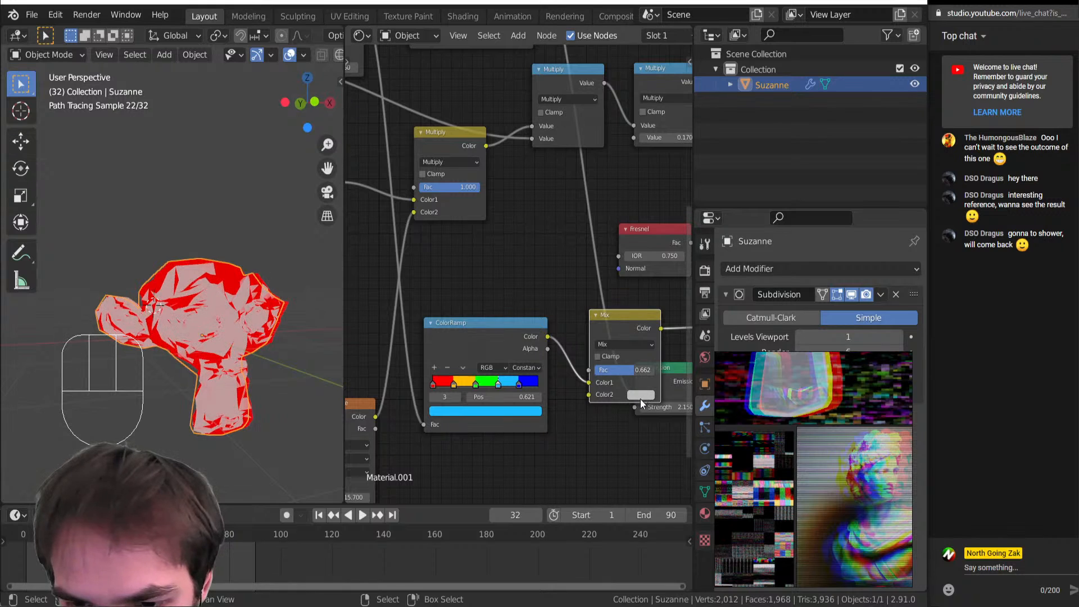
pyautogui.click(639, 394)
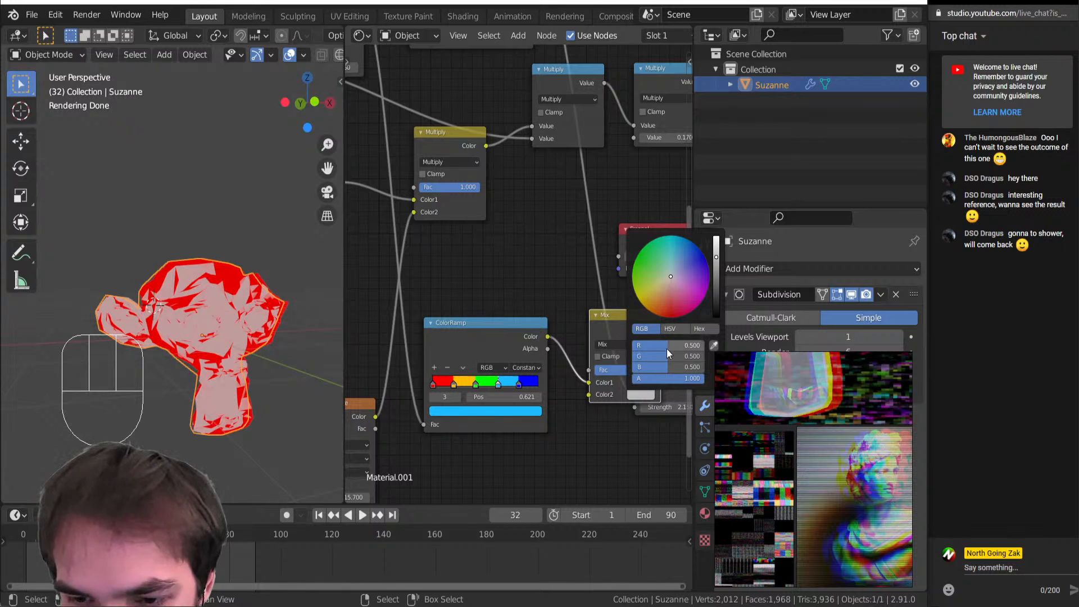
pyautogui.click(672, 329)
pyautogui.moveTo(669, 371); pyautogui.dragTo(704, 362)
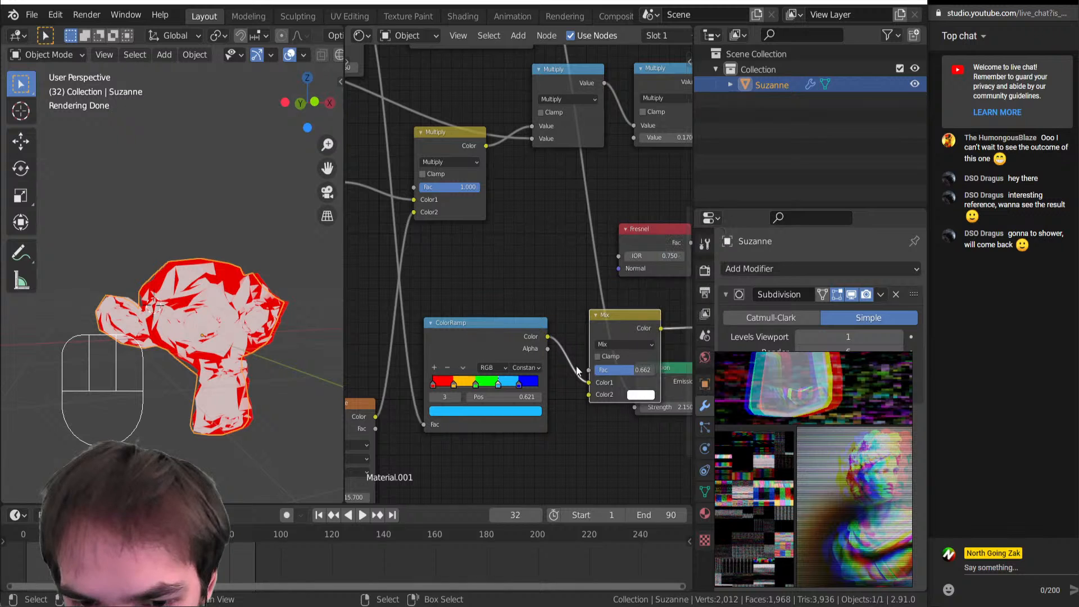
# Place the lower Emission node directly beneath the upper one and set the Mix node's factor to 0.351
pyautogui.scroll(-4, 526, 384)
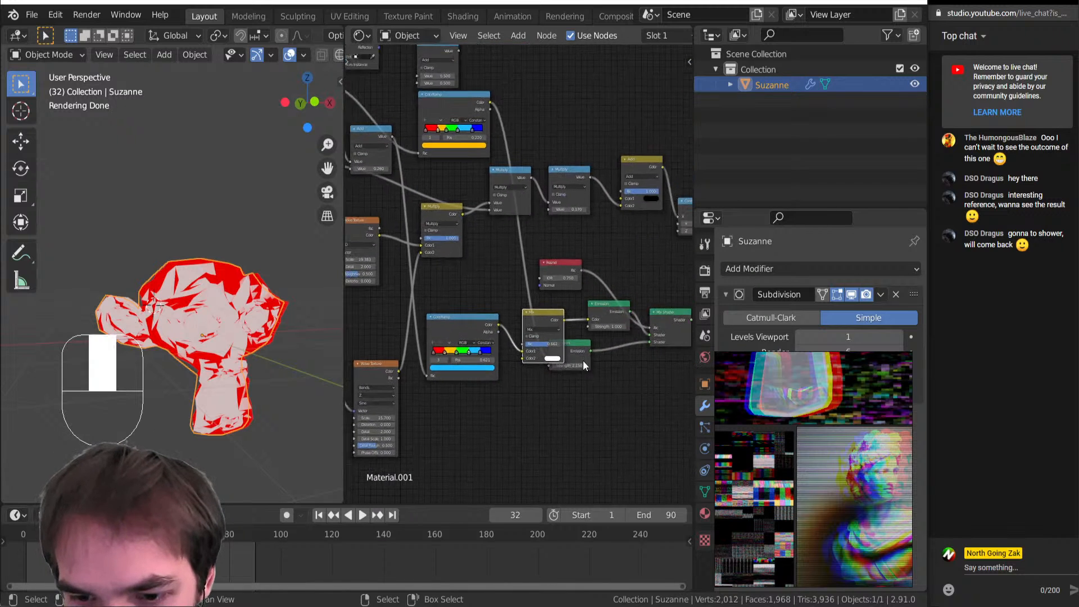
pyautogui.moveTo(562, 339); pyautogui.dragTo(613, 342)
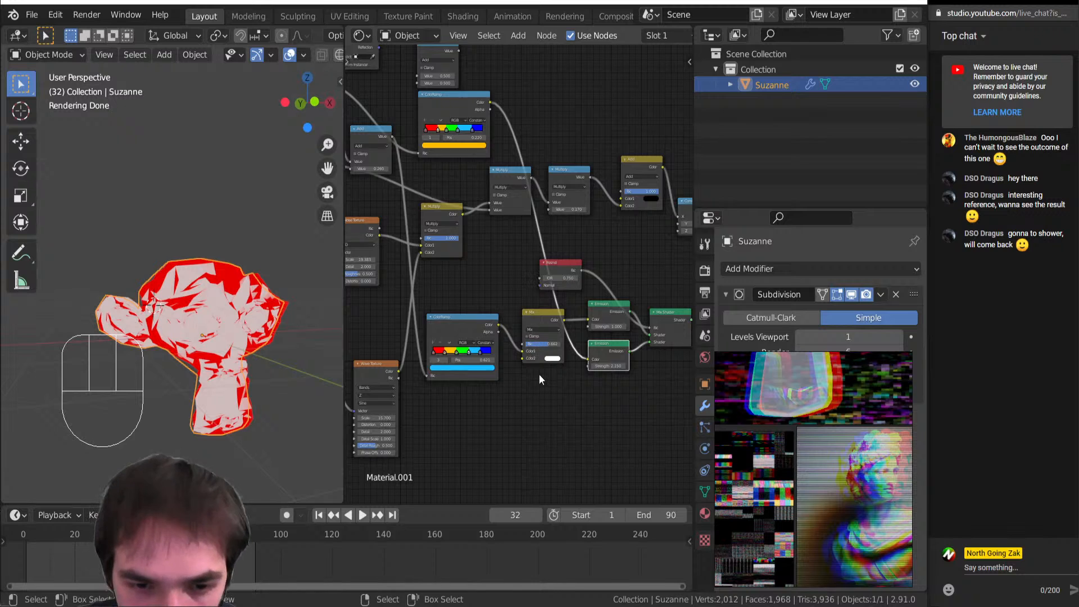
pyautogui.scroll(4, 539, 374)
pyautogui.click(575, 404)
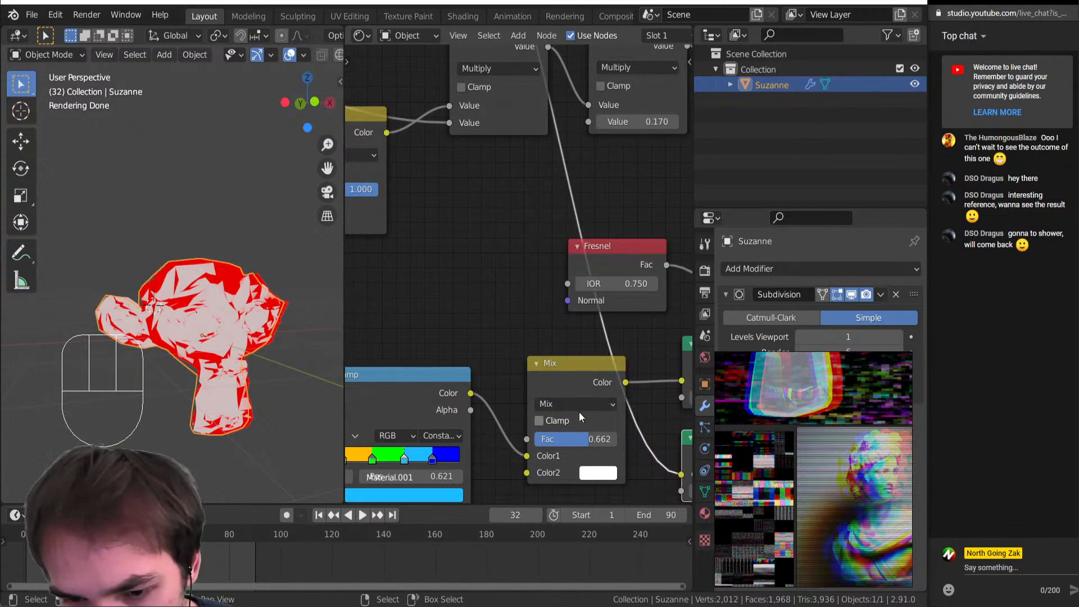
pyautogui.click(578, 408)
pyautogui.click(599, 473)
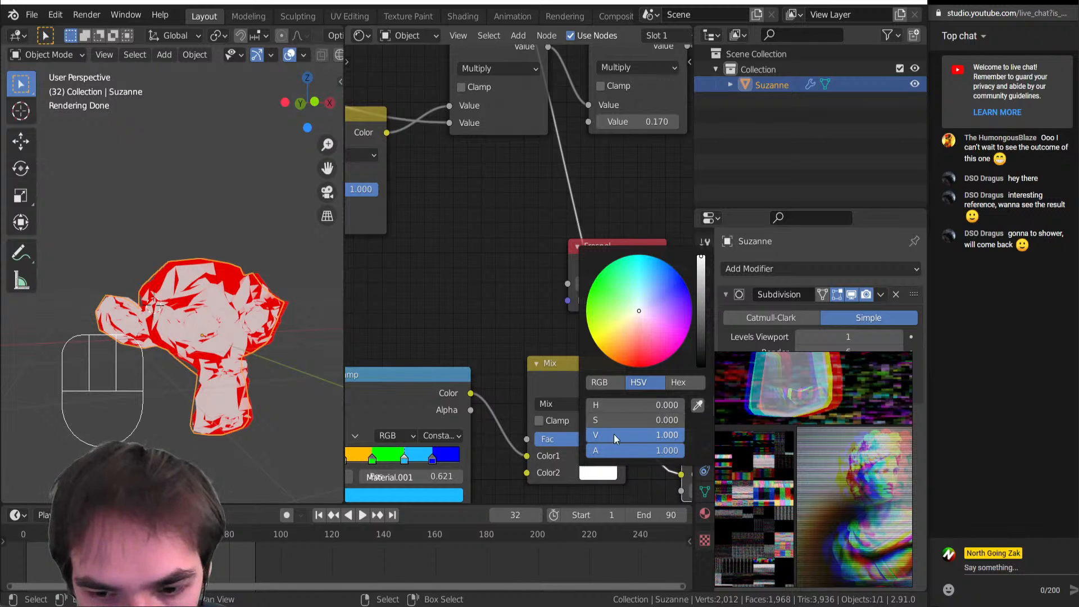
pyautogui.moveTo(552, 439)
pyautogui.mouseDown()
pyautogui.moveTo(527, 439)
pyautogui.moveTo(563, 440)
pyautogui.mouseUp()
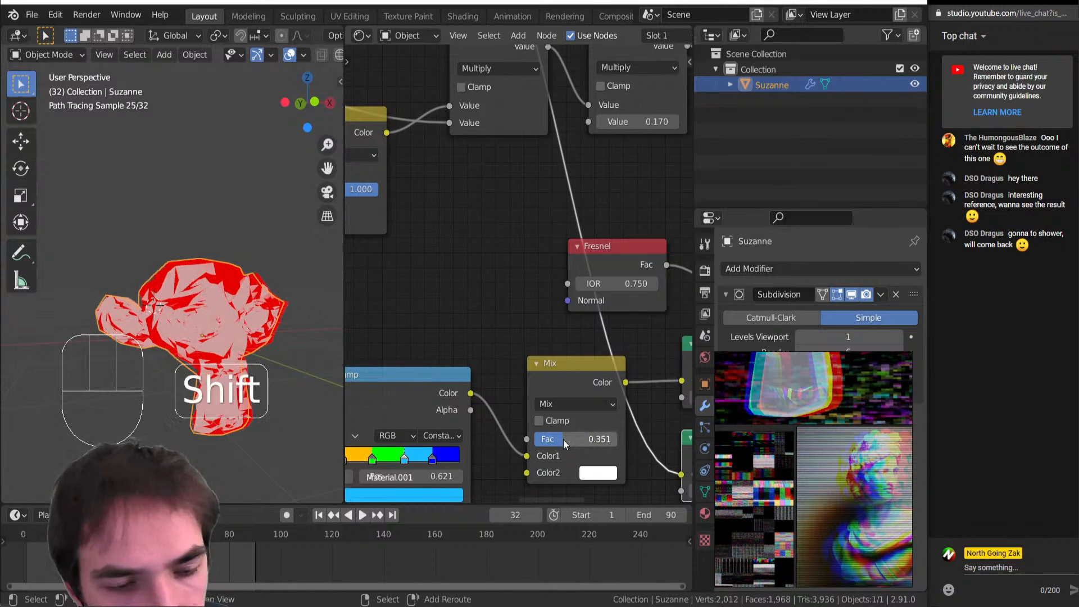
# Play the animation to check the mixed colors on Suzanne, then stop and jump to the last frame
pyautogui.hotkey('shift', 'space')
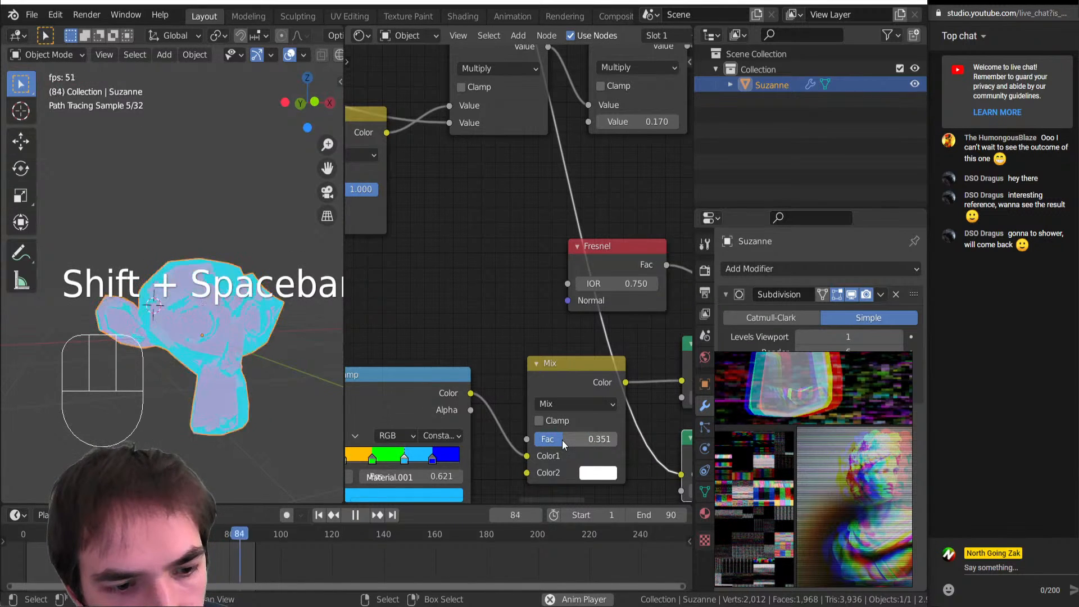
pyautogui.scroll(-3, 522, 404)
pyautogui.moveTo(466, 388); pyautogui.dragTo(537, 413, button='middle')
pyautogui.hotkey('shift', 'space')
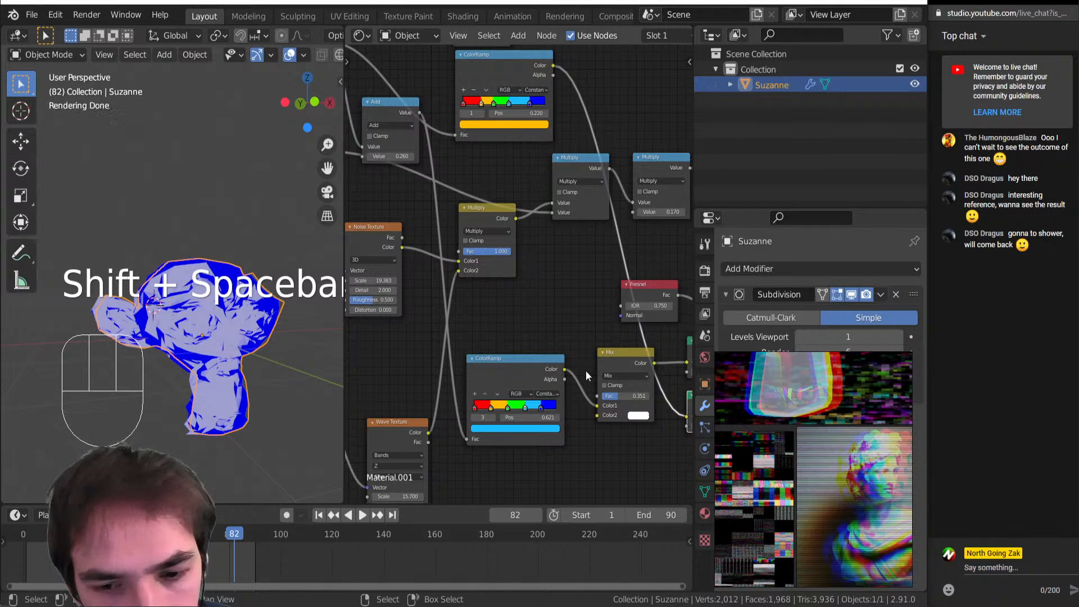
pyautogui.hotkey('shift', 'Right')
pyautogui.moveTo(496, 333); pyautogui.dragTo(495, 343, button='middle')
pyautogui.moveTo(604, 401); pyautogui.dragTo(506, 400, button='middle')
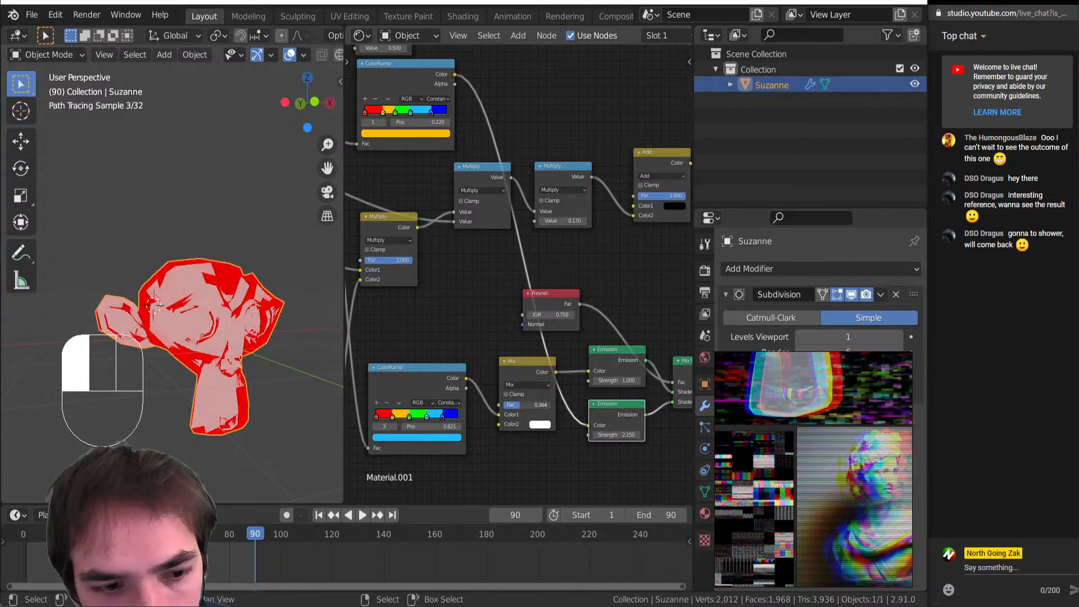
# Raise the value of the Add node that offsets the color-driving sine to 1.090
pyautogui.moveTo(456, 382); pyautogui.dragTo(489, 304, button='middle')
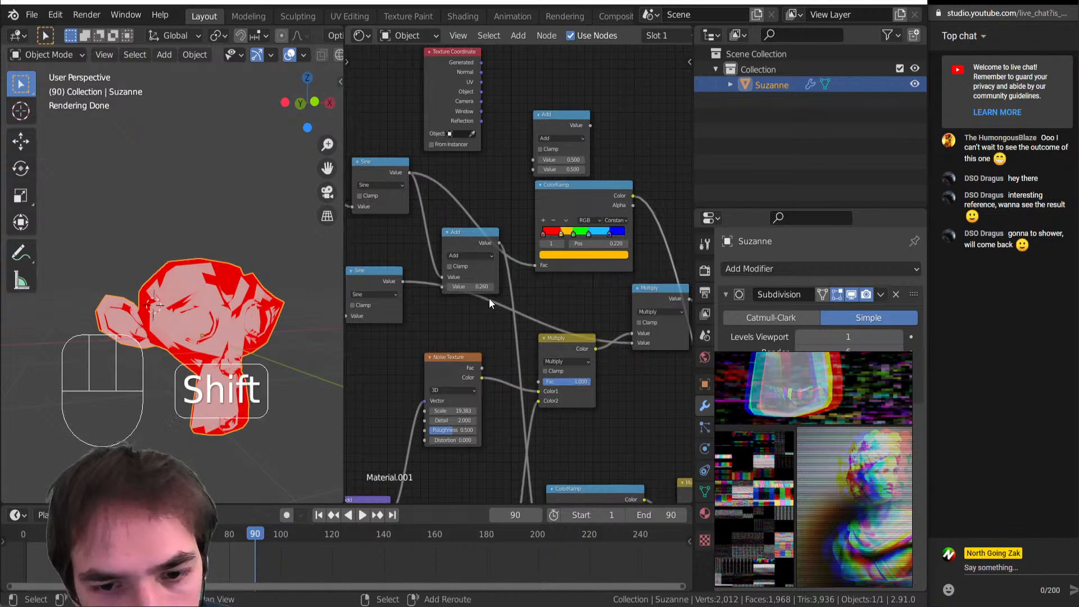
pyautogui.keyDown('shift'); pyautogui.moveTo(469, 286); pyautogui.dragTo(497, 287); pyautogui.keyUp('shift')
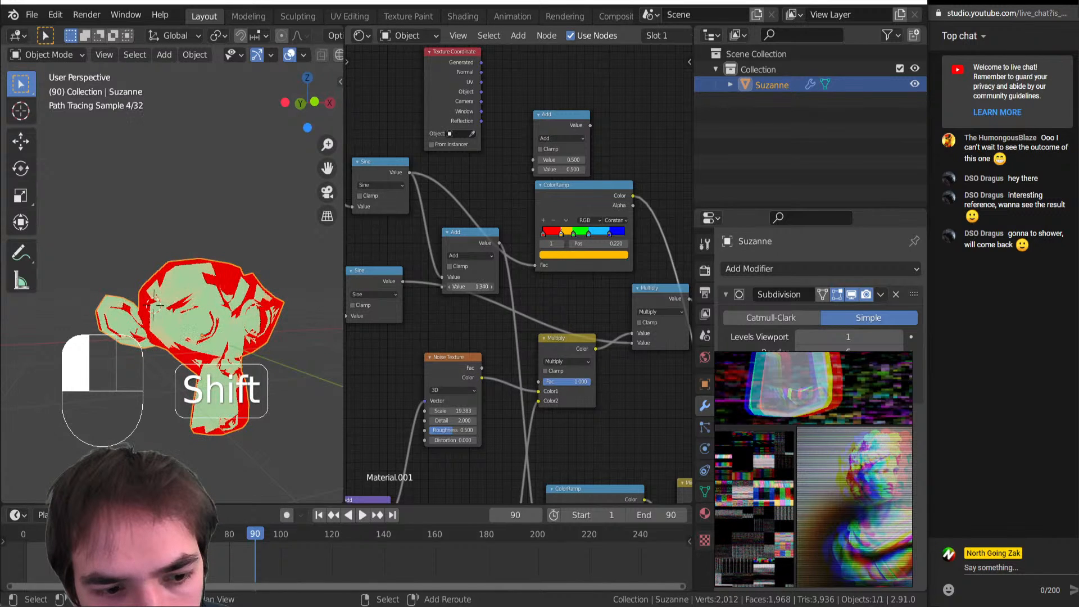
pyautogui.keyDown('shift'); pyautogui.moveTo(498, 287); pyautogui.dragTo(465, 287); pyautogui.keyUp('shift')
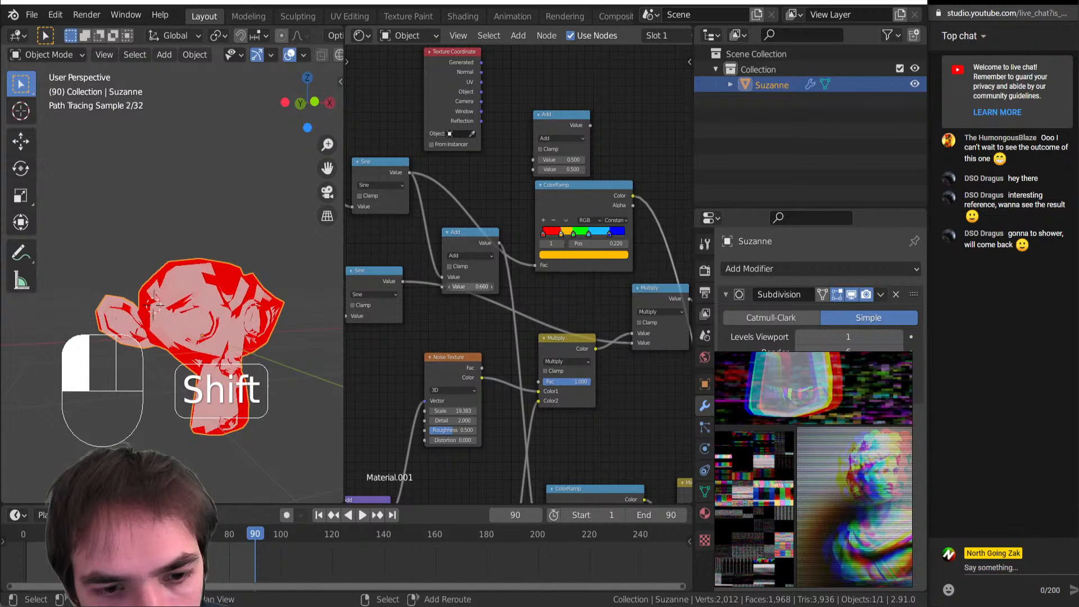
pyautogui.scroll(-1, 471, 296)
pyautogui.moveTo(471, 296); pyautogui.dragTo(448, 224, button='middle')
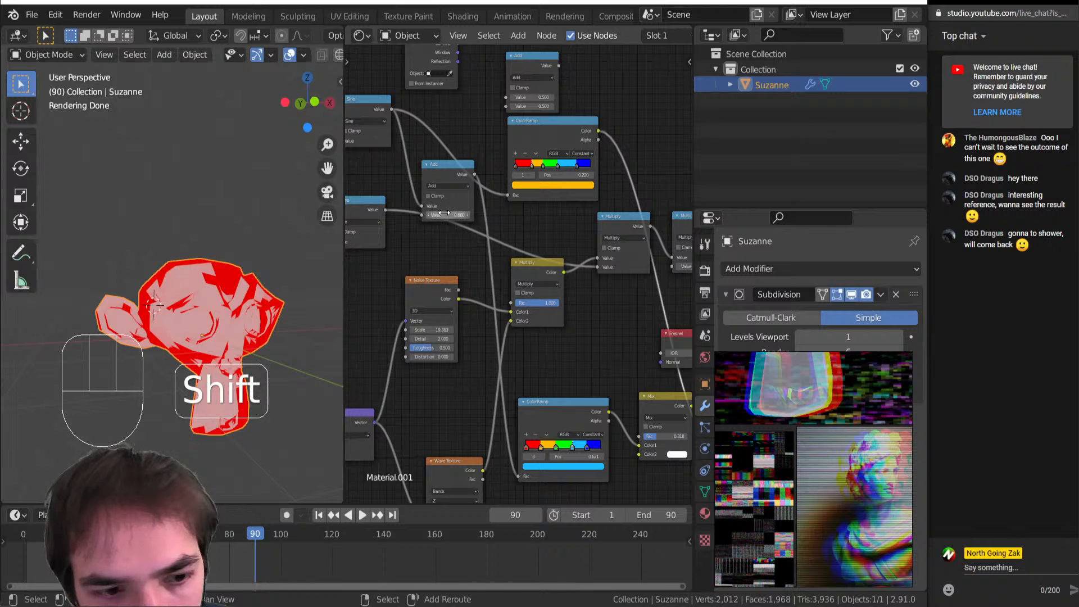
pyautogui.keyDown('shift'); pyautogui.moveTo(448, 215); pyautogui.dragTo(456, 215); pyautogui.keyUp('shift')
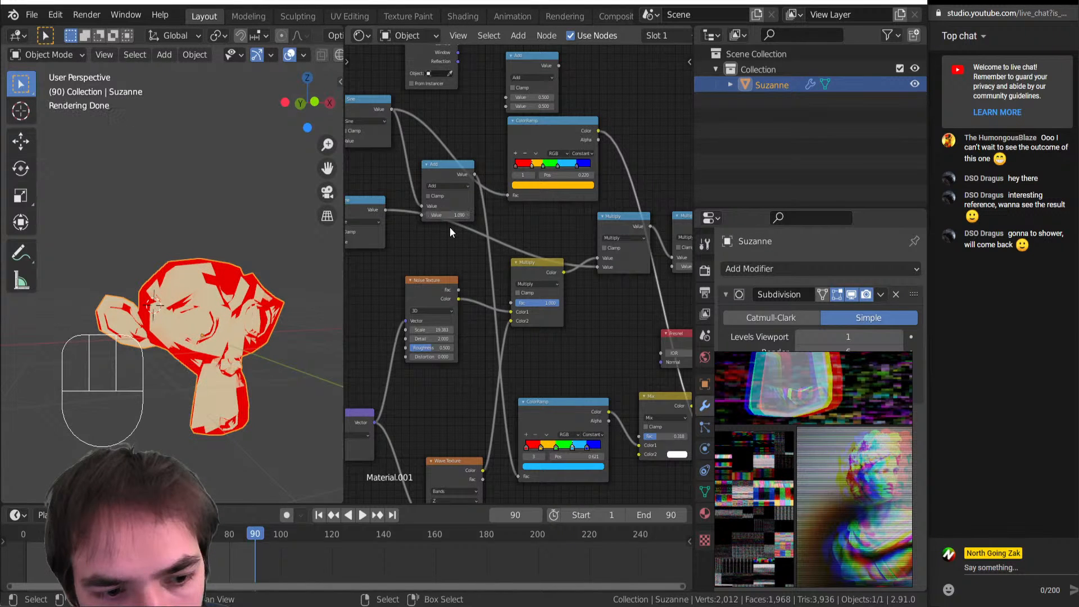
# Lower the Mix node's factor to 0.091 and play the animation to check the glitch colors, then stop playback
pyautogui.moveTo(676, 449); pyautogui.dragTo(588, 421, button='middle')
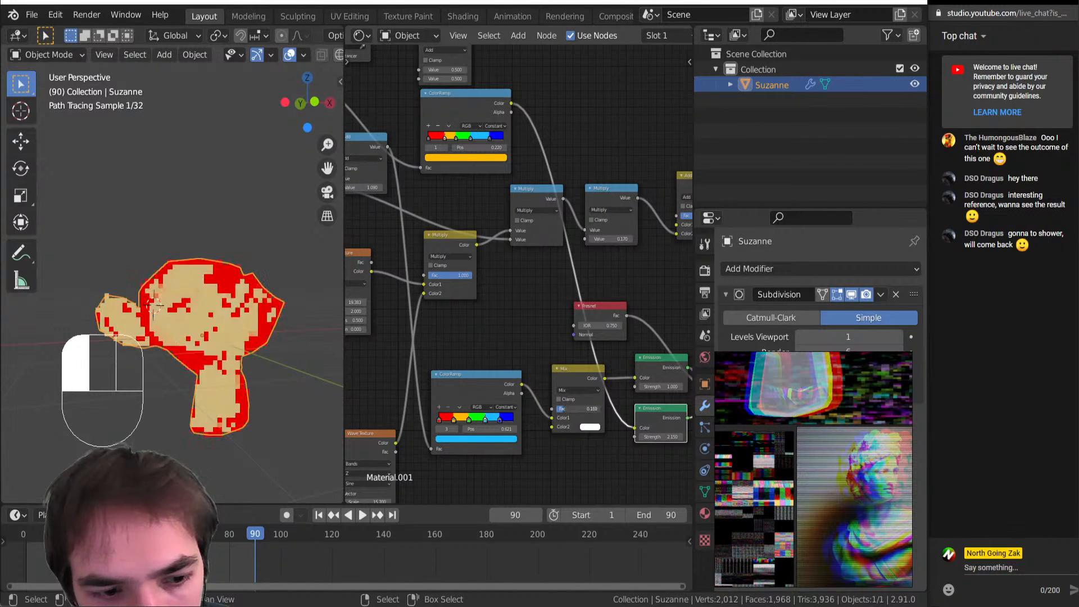
pyautogui.hotkey('shift', 'space')
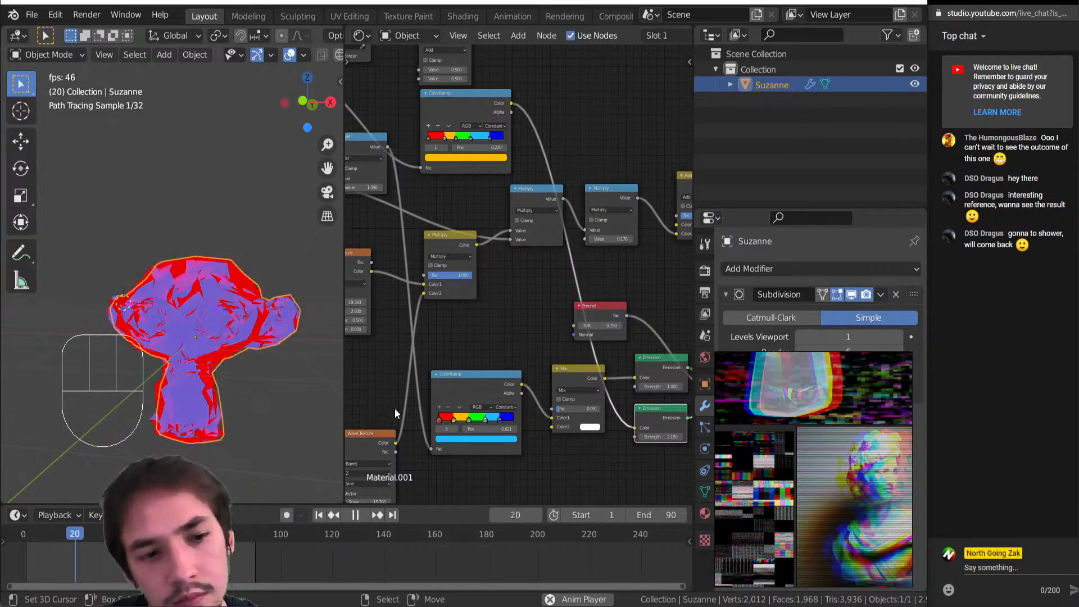
pyautogui.press('Home')
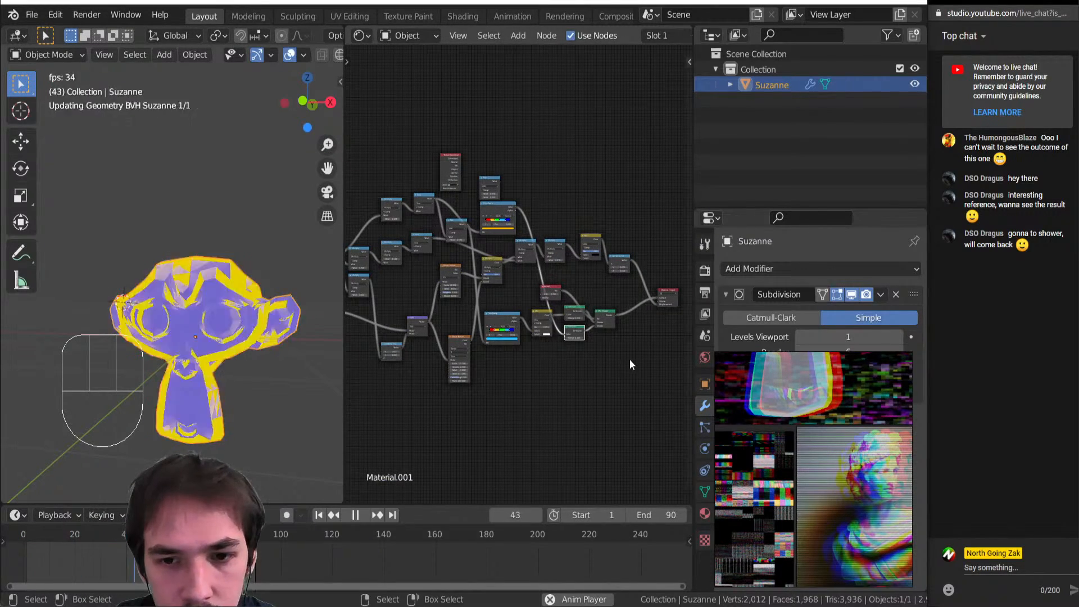
pyautogui.scroll(1, 542, 327)
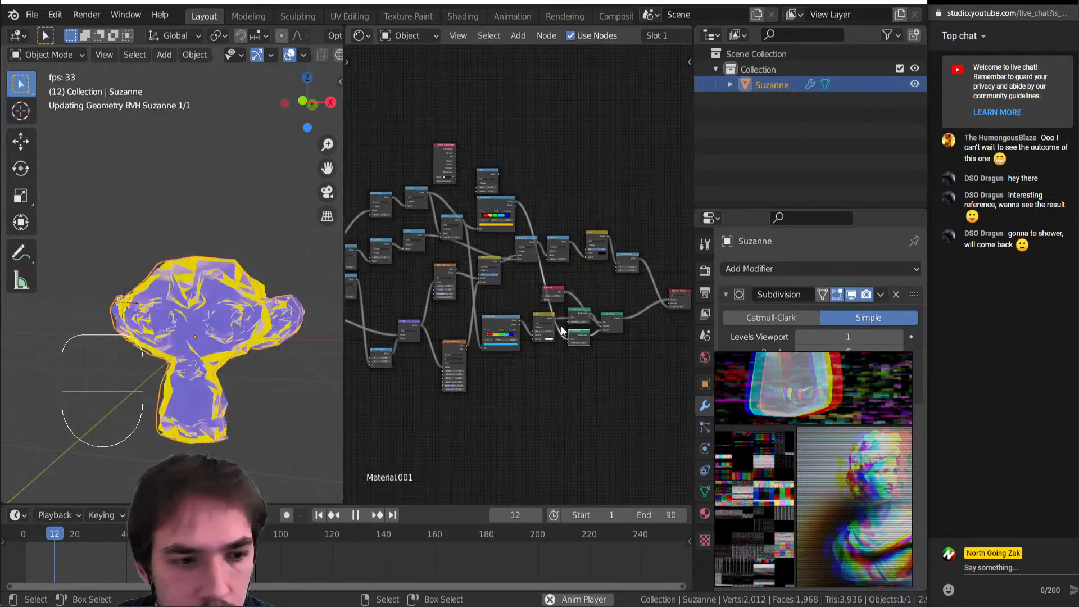
pyautogui.moveTo(543, 328); pyautogui.dragTo(489, 350, button='middle')
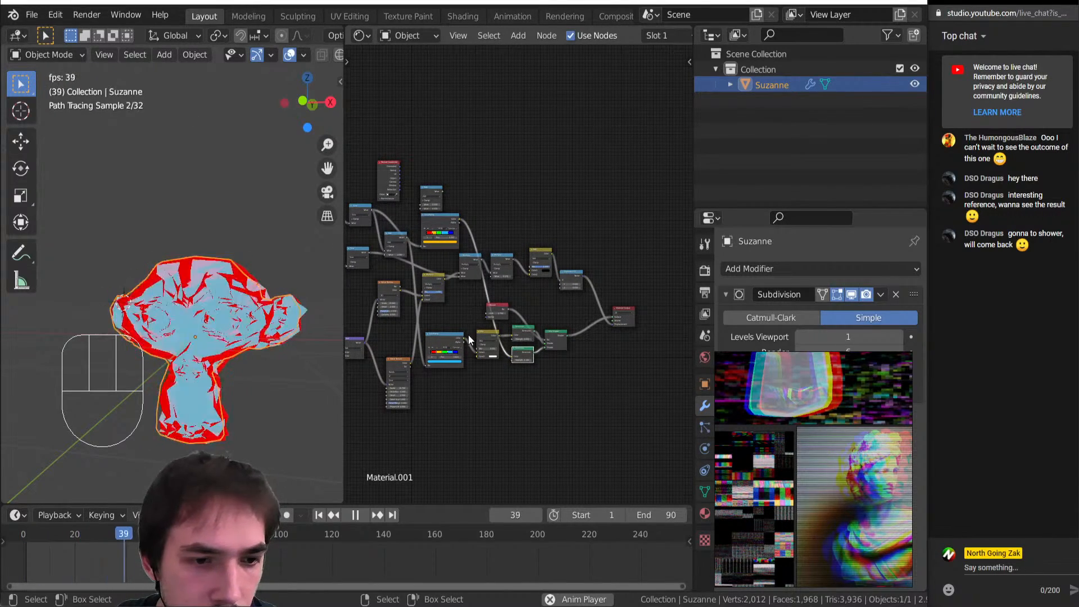
pyautogui.moveTo(135, 339); pyautogui.dragTo(127, 340, button='middle')
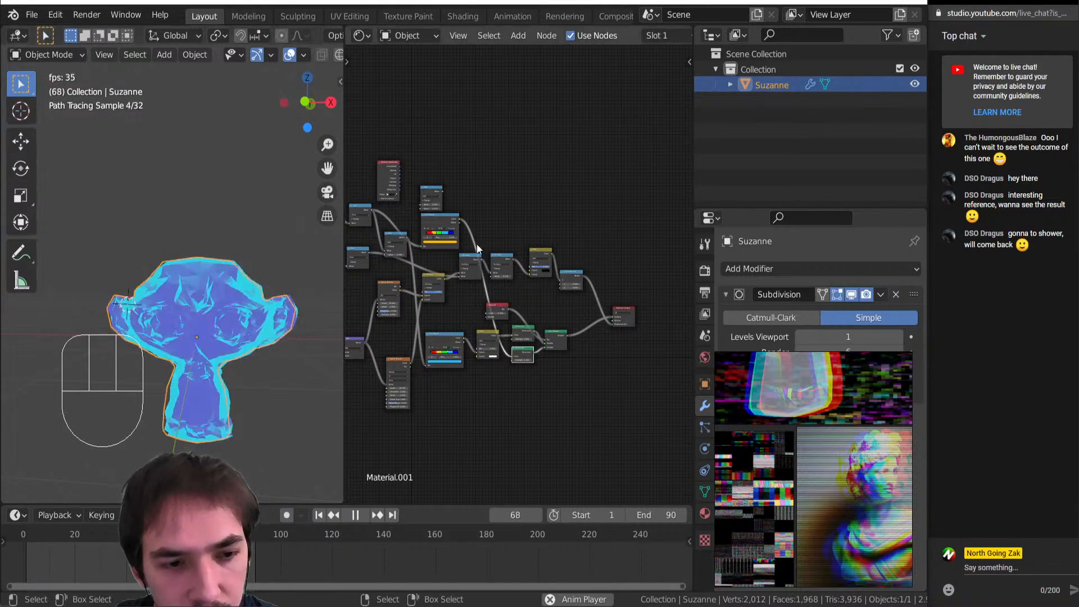
pyautogui.moveTo(478, 277); pyautogui.dragTo(599, 305, button='middle')
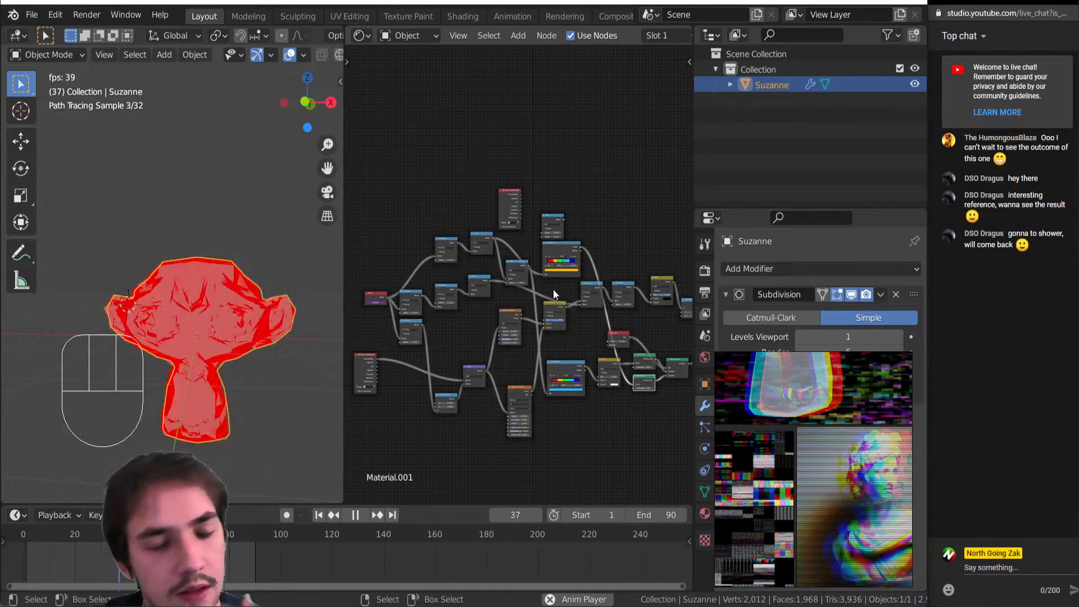
pyautogui.scroll(3, 460, 323)
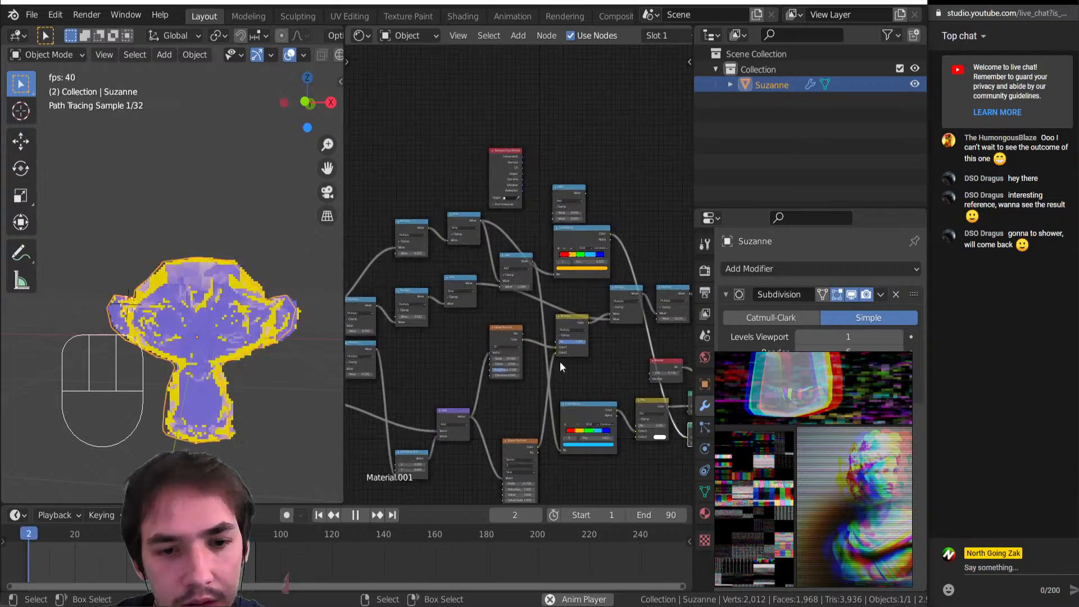
pyautogui.hotkey('shift', 'space')
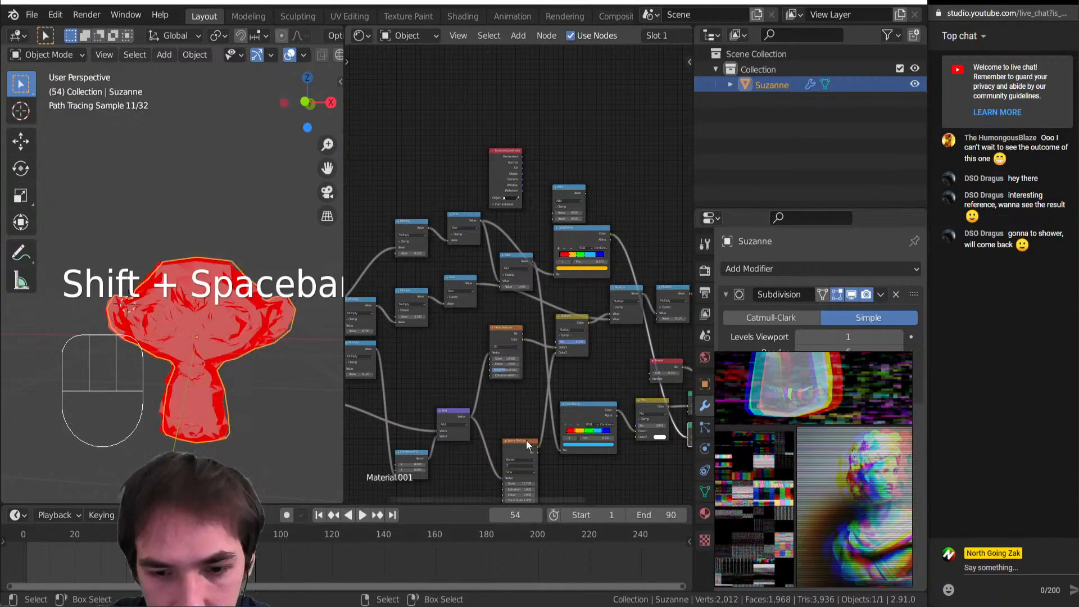
# Preview the Wave Texture on Suzanne and set its scale to 28.400
pyautogui.keyDown('ctrl'); pyautogui.keyDown('shift'); pyautogui.click(517, 450); pyautogui.keyUp('shift'); pyautogui.keyUp('ctrl')
pyautogui.scroll(3, 516, 450)
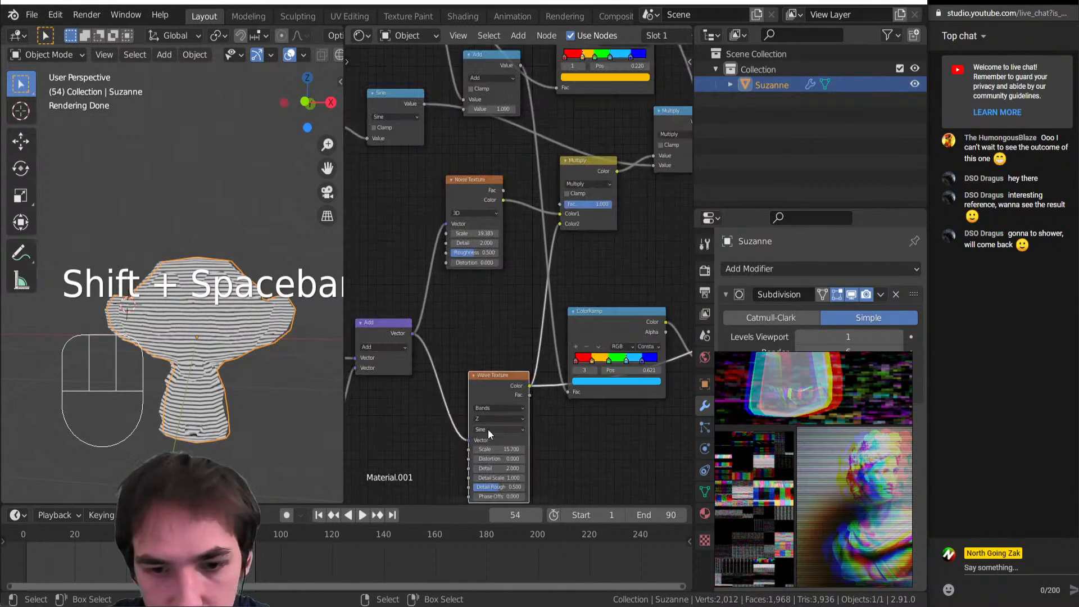
pyautogui.moveTo(498, 453); pyautogui.dragTo(540, 453)
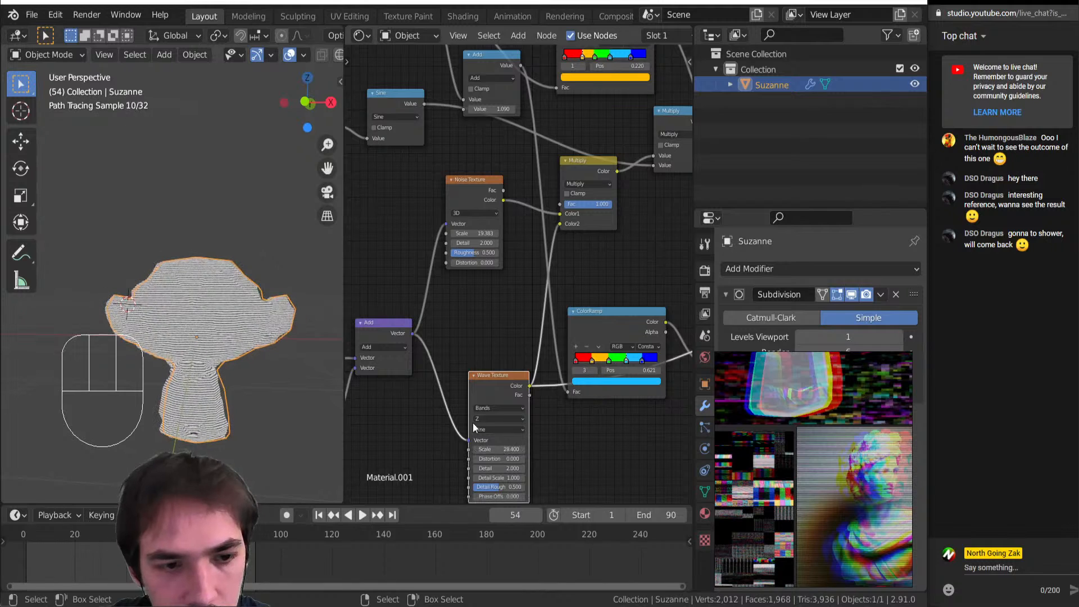
pyautogui.moveTo(497, 405); pyautogui.dragTo(491, 374, button='middle')
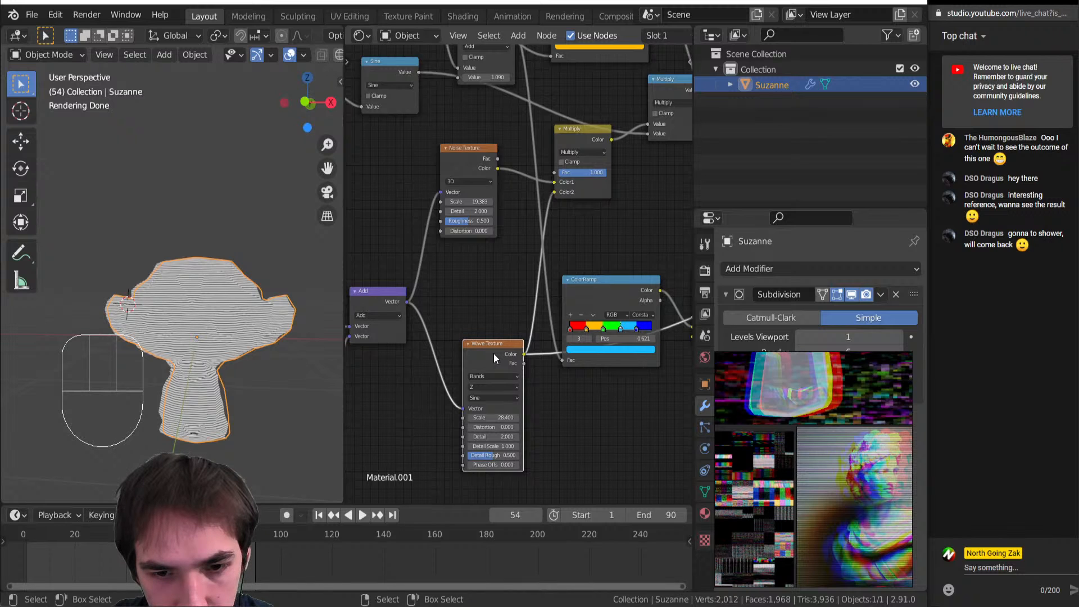
pyautogui.moveTo(248, 353); pyautogui.dragTo(134, 338, button='middle')
# Switch the Wave Texture node to a Voronoi Texture
pyautogui.click(492, 363)
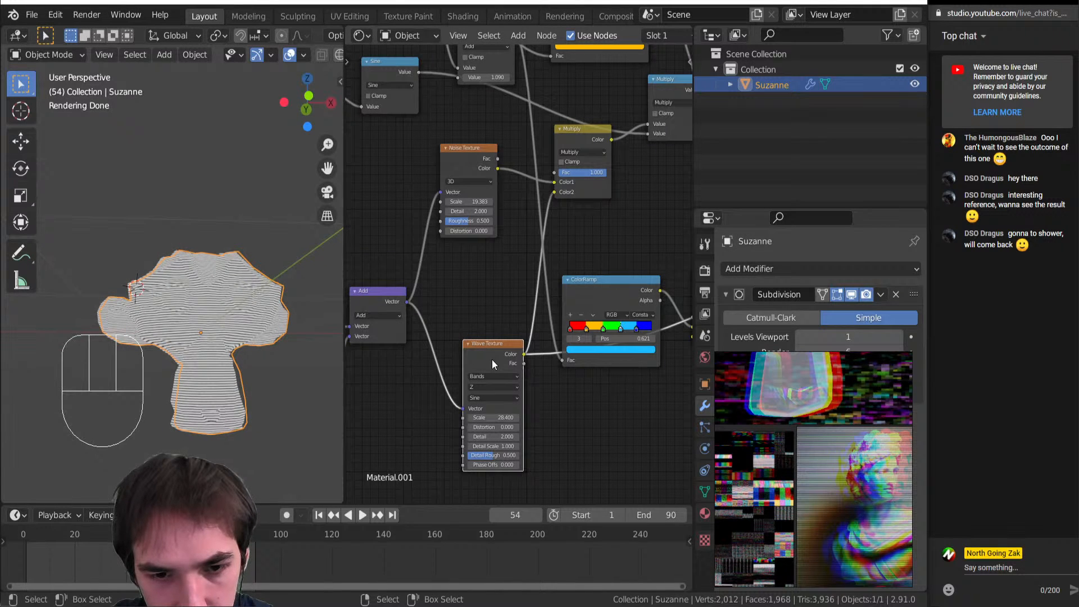
pyautogui.hotkey('shift', 's')
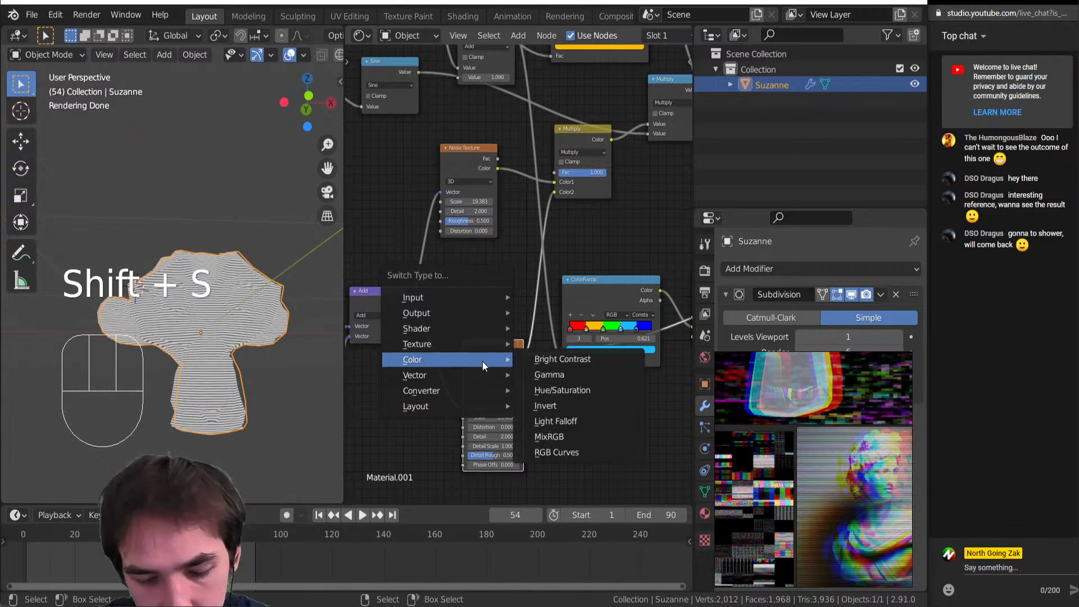
pyautogui.press('t')
pyautogui.press('v')
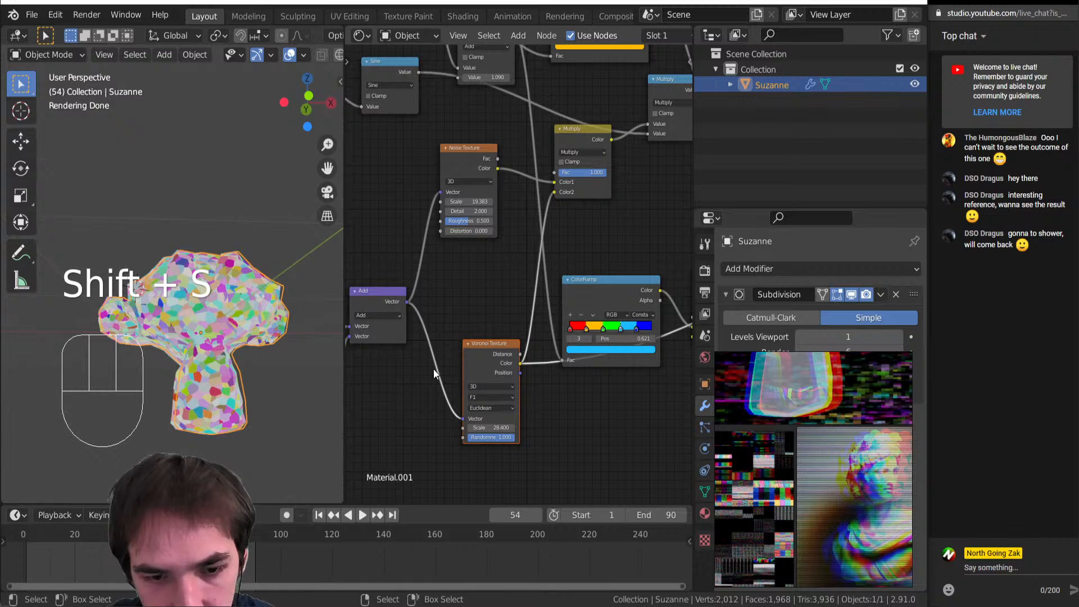
# Insert a Separate XYZ node between the vector Add node and the Voronoi Texture, feeding its Z output into the texture's Vector
pyautogui.hotkey('shift', 'a')
pyautogui.moveTo(386, 398)
pyautogui.click(506, 362)
pyautogui.click(456, 384)
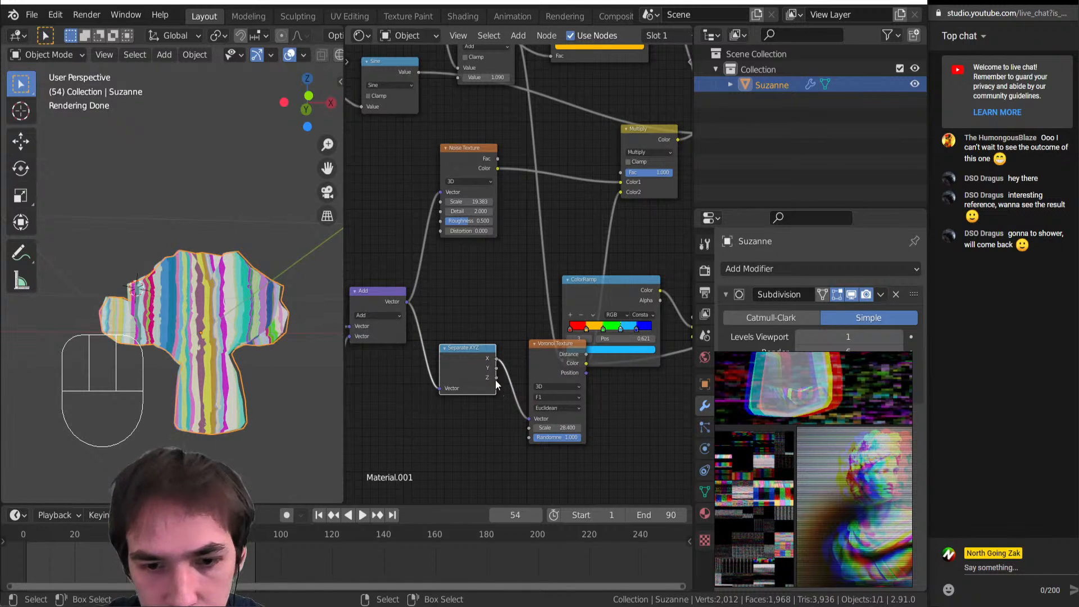
pyautogui.moveTo(496, 377); pyautogui.dragTo(528, 417)
# Increase the Voronoi Texture's scale to about 60 for thinner bands and move the node clear of the lower ColorRamp
pyautogui.middleClick(554, 433)
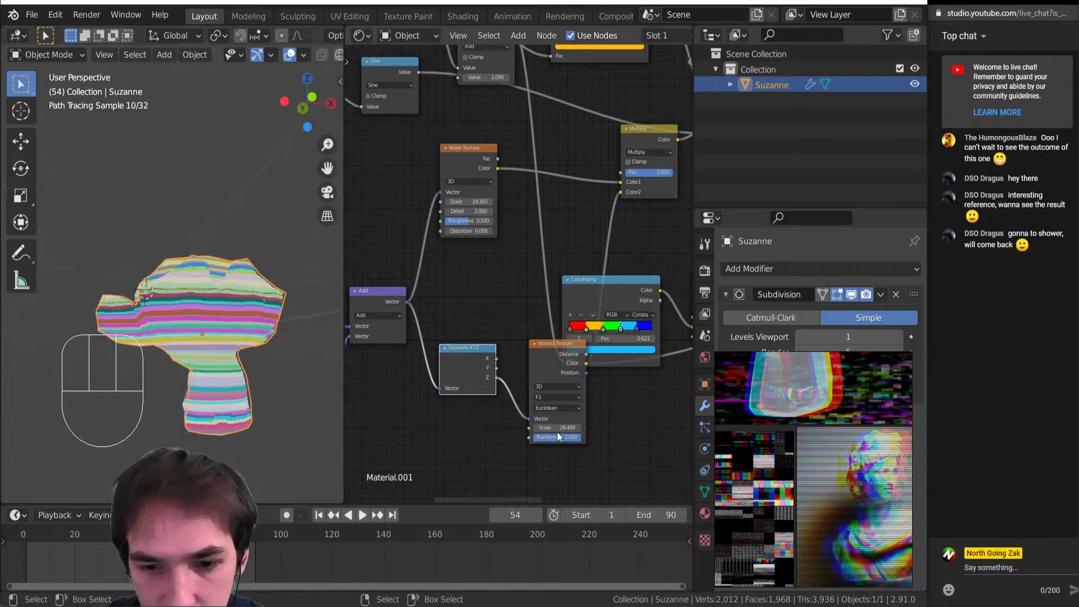
pyautogui.scroll(1, 558, 437)
pyautogui.moveTo(562, 450)
pyautogui.mouseDown()
pyautogui.moveTo(520, 451)
pyautogui.moveTo(609, 440)
pyautogui.mouseUp()
pyautogui.moveTo(167, 375); pyautogui.dragTo(143, 417, button='middle')
pyautogui.scroll(-3, 525, 388)
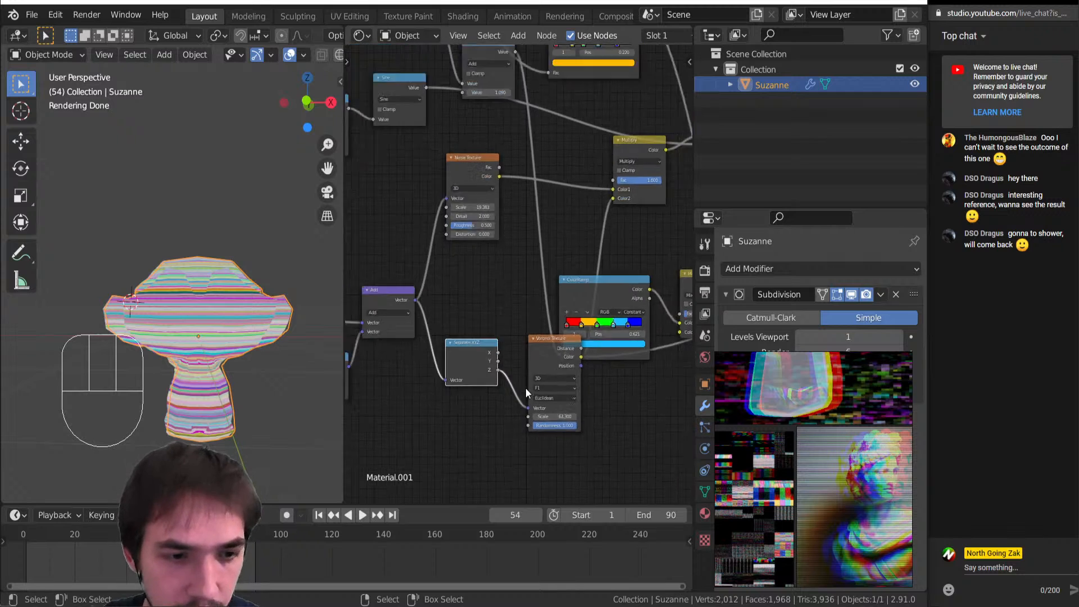
pyautogui.moveTo(592, 364); pyautogui.dragTo(494, 394, button='middle')
pyautogui.moveTo(478, 394); pyautogui.dragTo(460, 440)
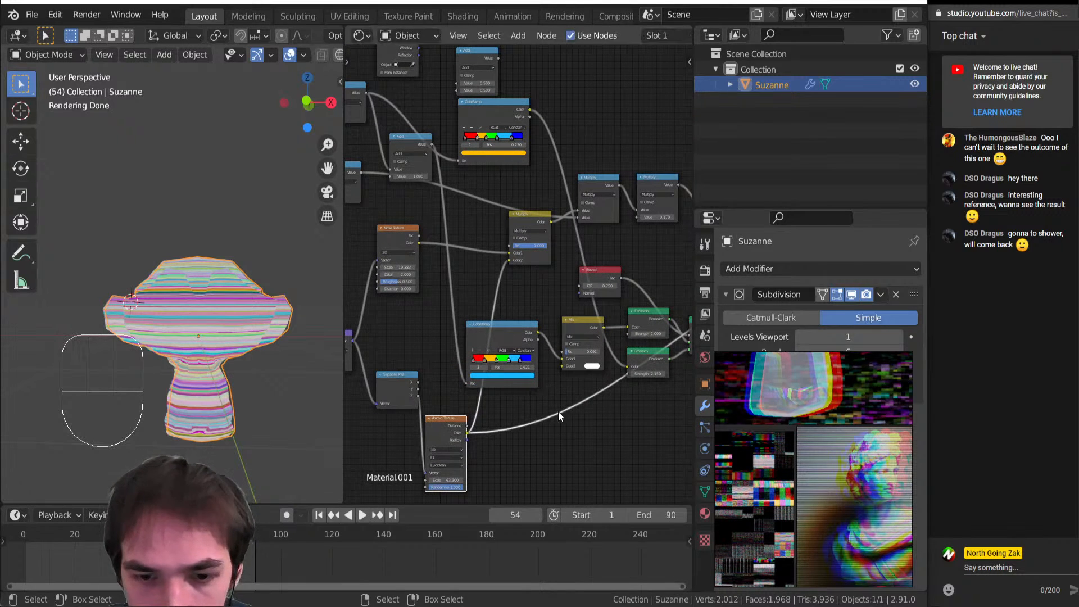
# Switch the preview back to the Mix Shader output and check the displaced Suzanne from another angle
pyautogui.scroll(-6, 630, 374)
pyautogui.moveTo(650, 375); pyautogui.dragTo(503, 376, button='middle')
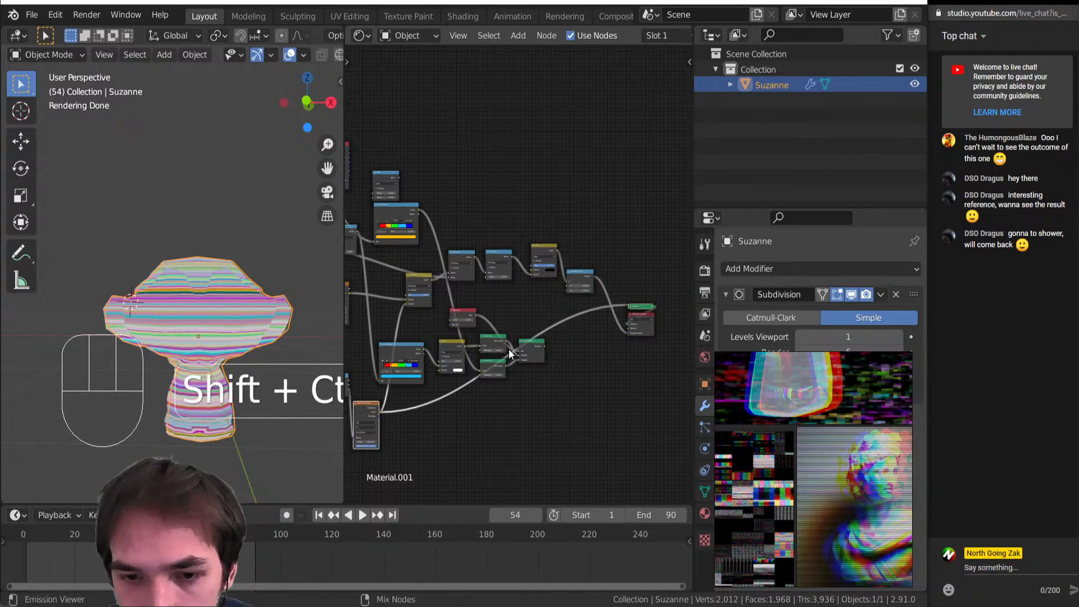
pyautogui.moveTo(433, 354); pyautogui.dragTo(529, 333, button='middle')
pyautogui.keyDown('ctrl'); pyautogui.keyDown('shift'); pyautogui.click(584, 349); pyautogui.keyUp('shift'); pyautogui.keyUp('ctrl')
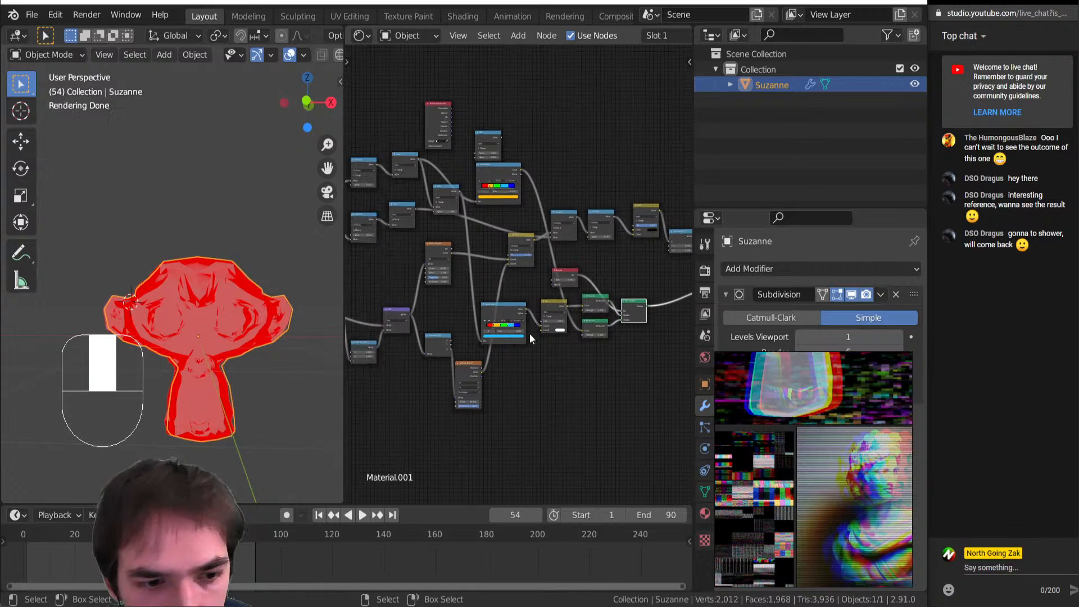
pyautogui.moveTo(194, 327); pyautogui.dragTo(244, 327, button='middle')
pyautogui.scroll(3, 552, 391)
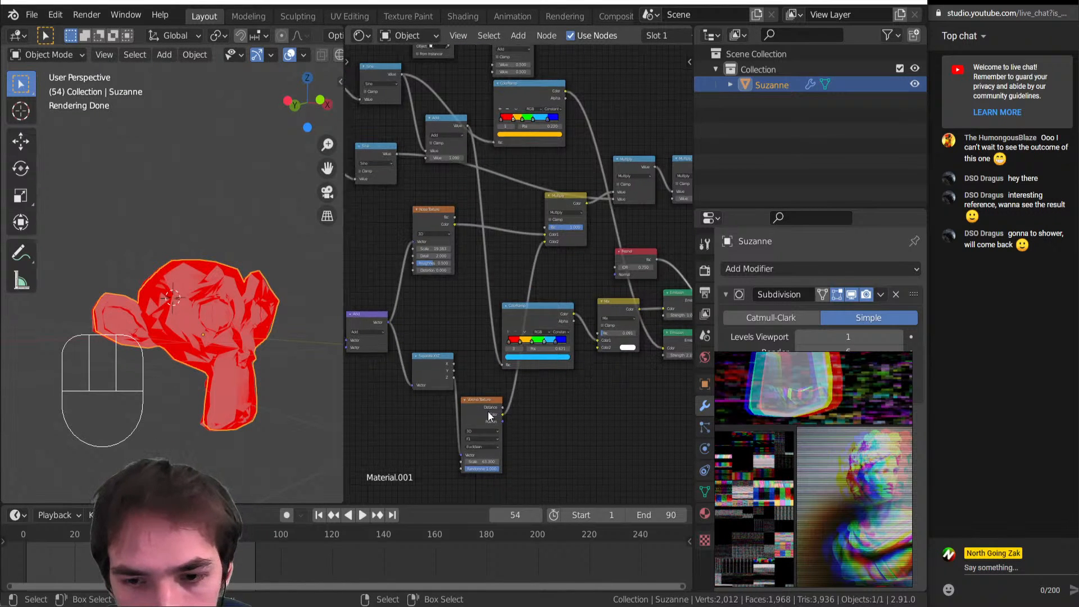
# Feed the Voronoi Texture's Distance output into Color2 of the Multiply color node and preview the Voronoi Texture alone
pyautogui.click(488, 412)
pyautogui.moveTo(580, 410); pyautogui.dragTo(509, 419, button='middle')
pyautogui.moveTo(543, 314); pyautogui.dragTo(534, 320)
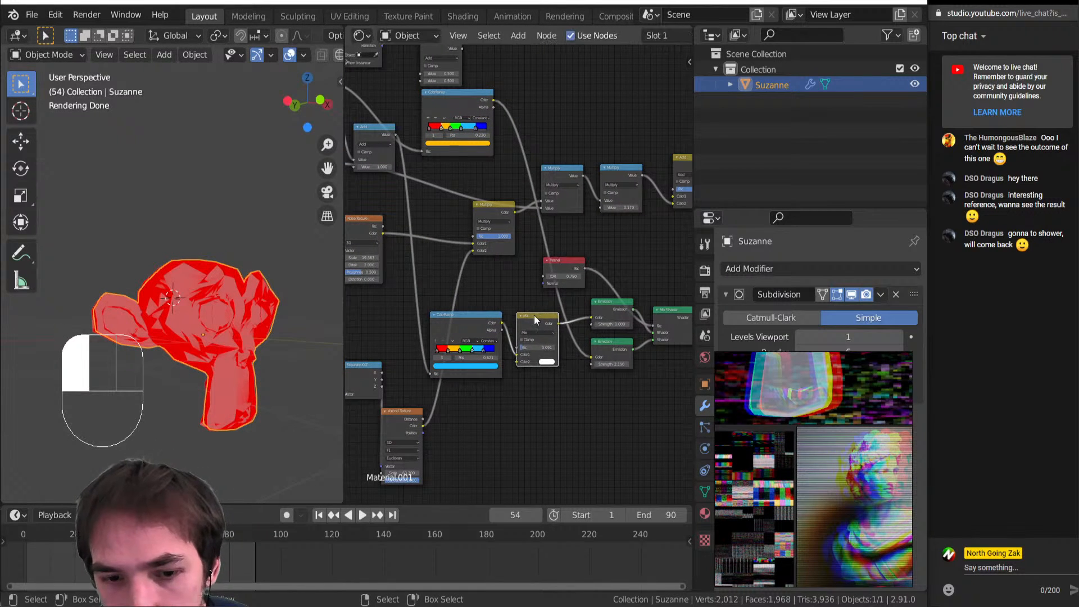
pyautogui.press('a')
pyautogui.press('c')
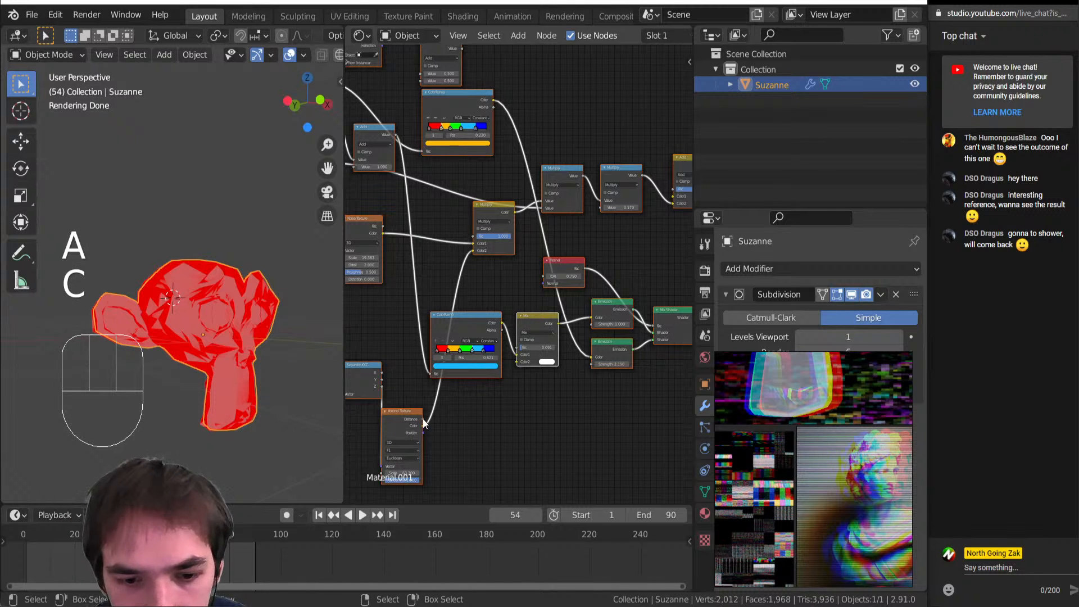
pyautogui.moveTo(423, 419); pyautogui.dragTo(473, 251)
pyautogui.keyDown('ctrl'); pyautogui.keyDown('shift'); pyautogui.click(420, 428); pyautogui.keyUp('shift'); pyautogui.keyUp('ctrl')
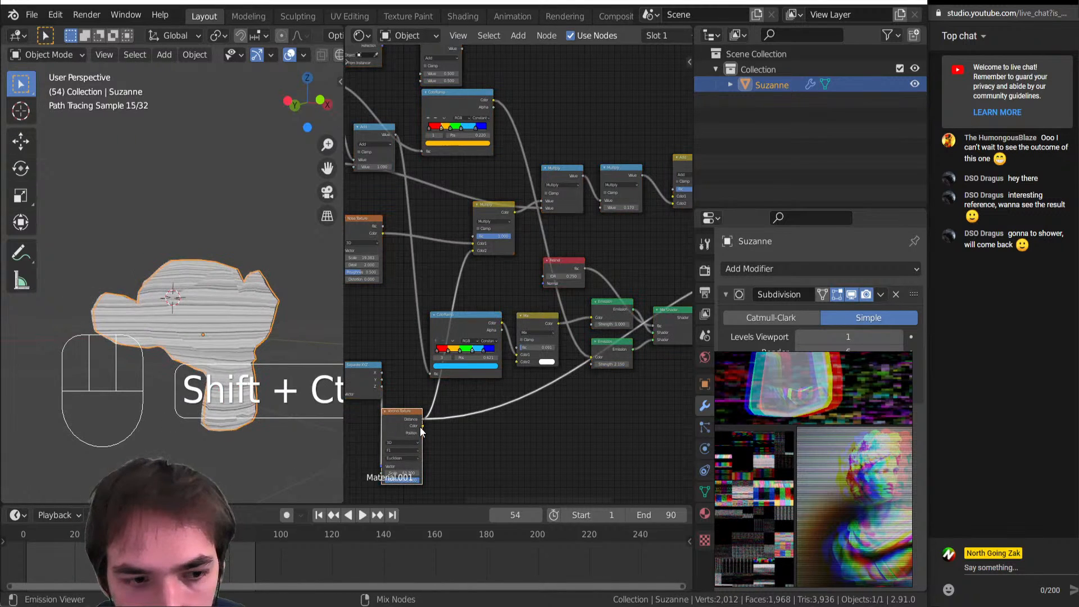
# Examine the Voronoi bands on Suzanne up close and during animation playback
pyautogui.scroll(5, 163, 361)
pyautogui.moveTo(410, 390); pyautogui.dragTo(433, 343, button='middle')
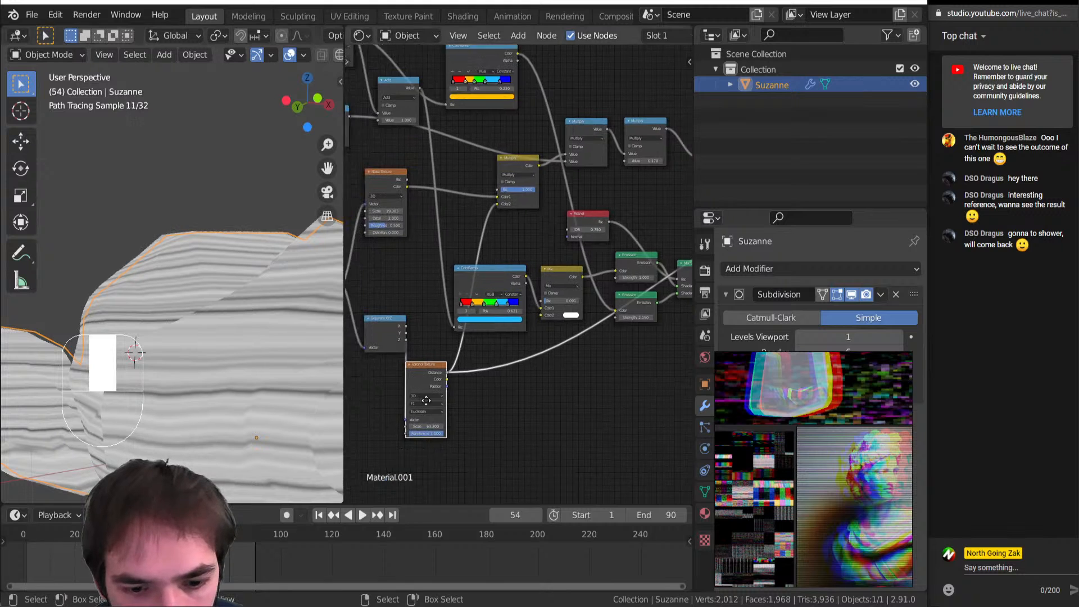
pyautogui.scroll(2, 433, 343)
pyautogui.moveTo(435, 449)
pyautogui.mouseDown()
pyautogui.moveTo(393, 448)
pyautogui.moveTo(444, 448)
pyautogui.mouseUp()
pyautogui.scroll(-5, 321, 423)
pyautogui.keyDown('shift'); pyautogui.moveTo(265, 424); pyautogui.dragTo(263, 393, button='middle'); pyautogui.keyUp('shift')
pyautogui.moveTo(448, 323); pyautogui.dragTo(465, 350, button='middle')
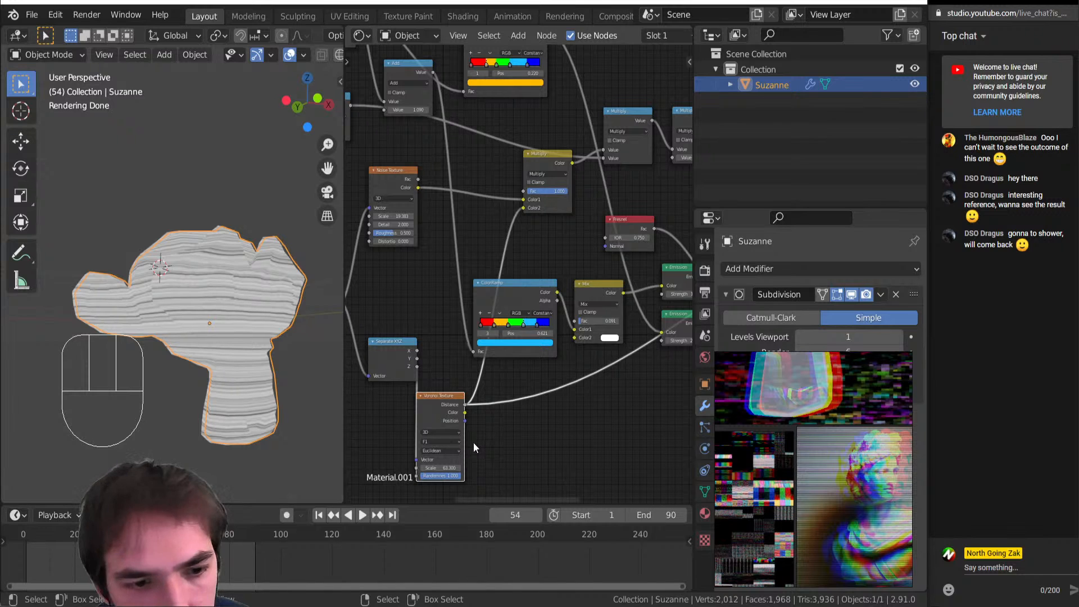
pyautogui.hotkey('shift', 'space')
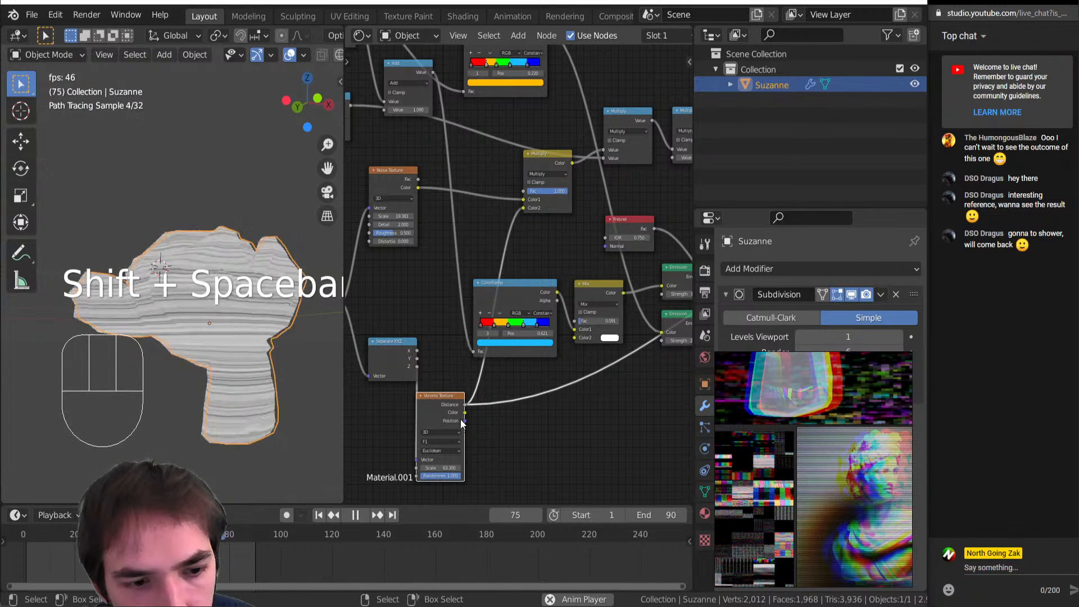
pyautogui.moveTo(274, 387); pyautogui.dragTo(260, 405, button='middle')
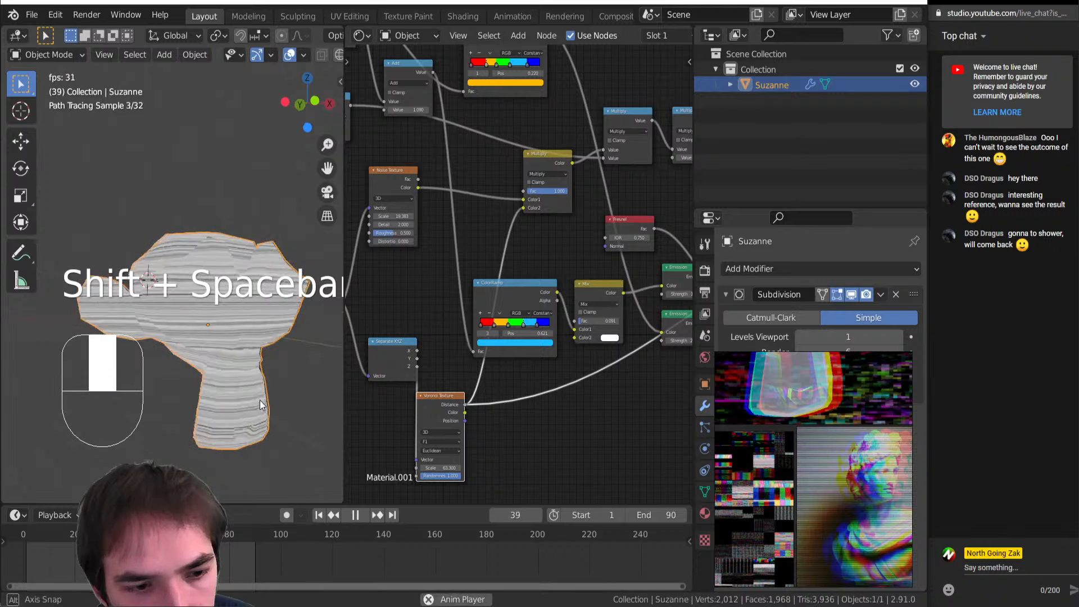
# Try smaller values on the lower Multiply node that drives the texture offset, testing them with animation playback
pyautogui.moveTo(424, 374)
pyautogui.mouseDown(button='middle')
pyautogui.moveTo(524, 384)
pyautogui.moveTo(555, 359)
pyautogui.moveTo(427, 343)
pyautogui.moveTo(422, 354)
pyautogui.mouseUp(button='middle')
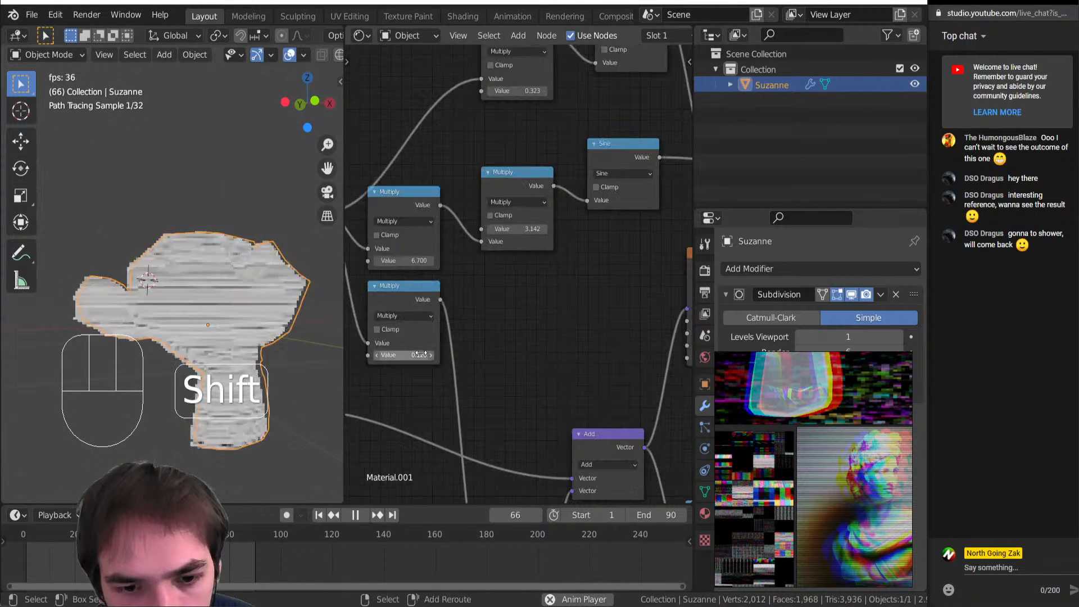
pyautogui.hotkey('shift', 'space')
pyautogui.keyDown('shift'); pyautogui.moveTo(415, 355); pyautogui.dragTo(422, 355); pyautogui.keyUp('shift')
pyautogui.hotkey('shift', 'space')
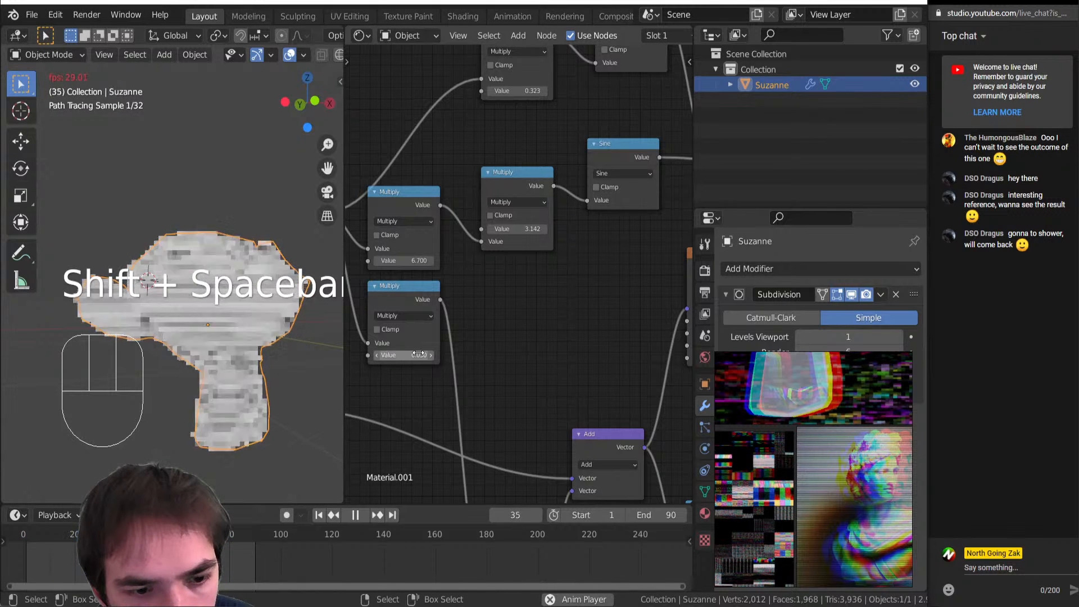
pyautogui.hotkey('shift', 'space')
pyautogui.keyDown('shift'); pyautogui.moveTo(418, 355); pyautogui.dragTo(416, 354); pyautogui.keyUp('shift')
# Set the lower Multiply node's value to 0.001 and test the band movement in playback
pyautogui.click(415, 354)
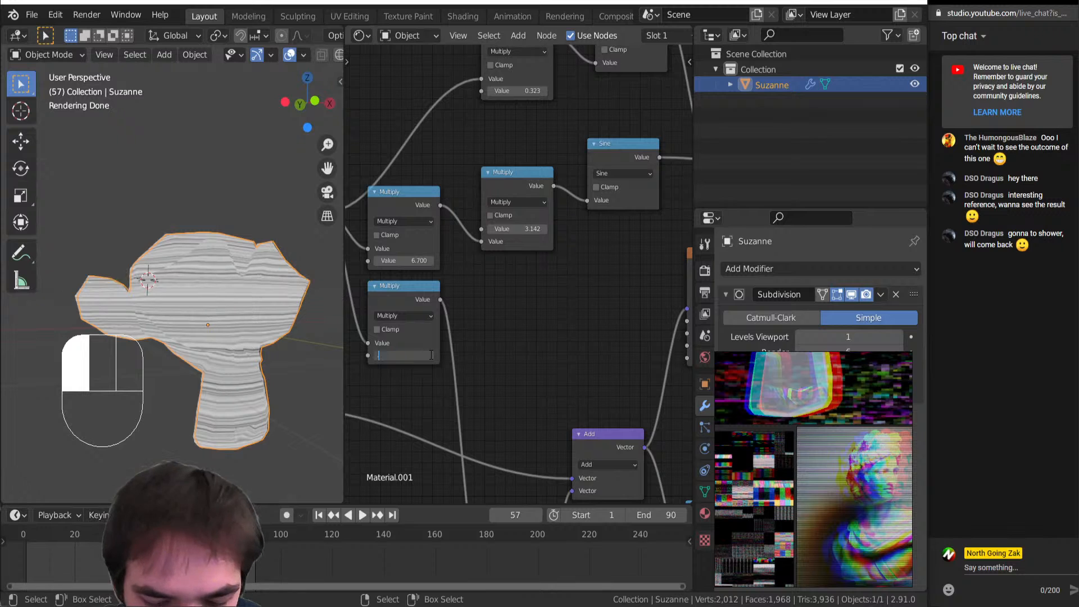
pyautogui.write('.001')
pyautogui.press('Return')
pyautogui.hotkey('shift', 'space')
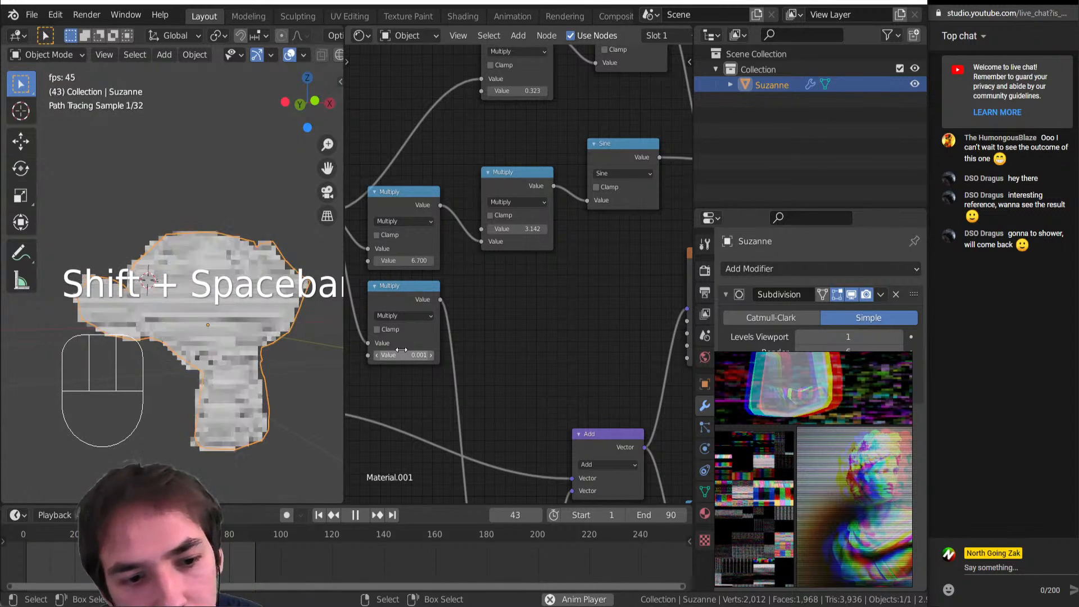
pyautogui.hotkey('shift', 'space')
# Set the lower Multiply node's value to -0.003 and play the animation
pyautogui.click(376, 354)
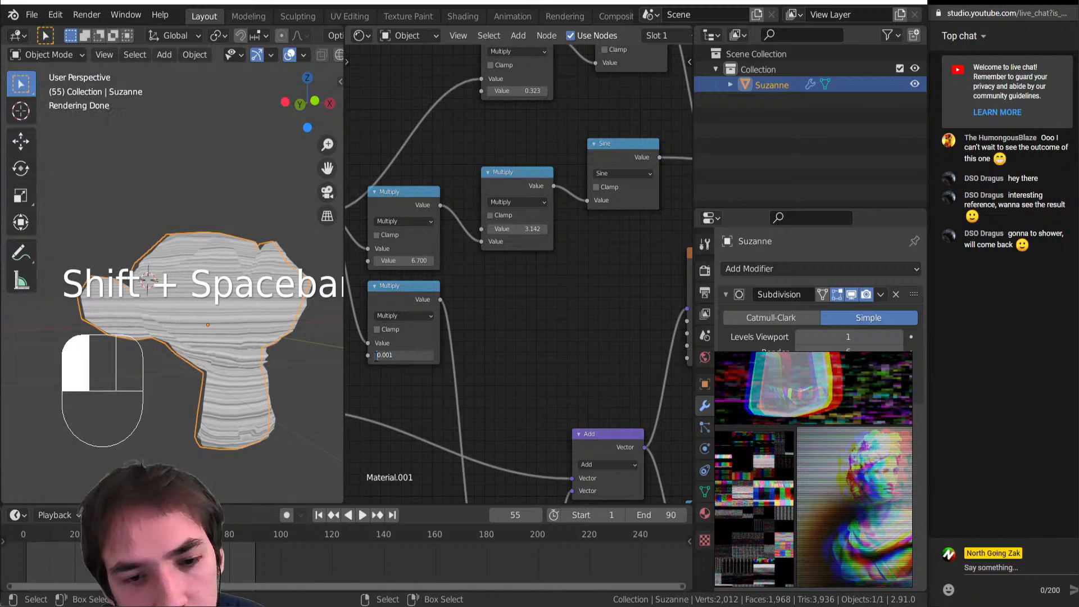
pyautogui.write('-')
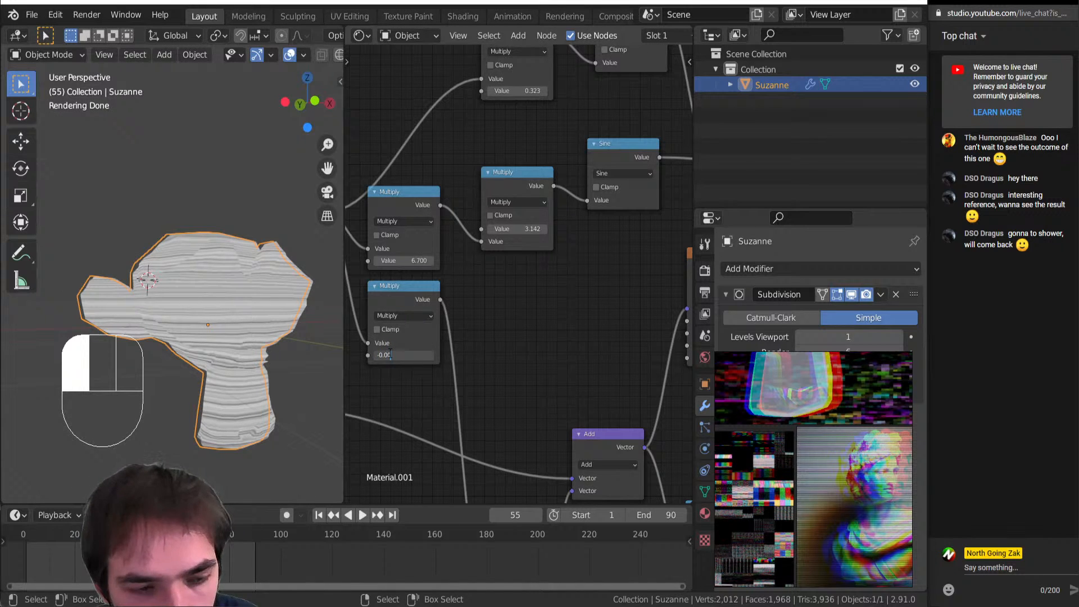
pyautogui.press('Return')
pyautogui.hotkey('shift', 'space')
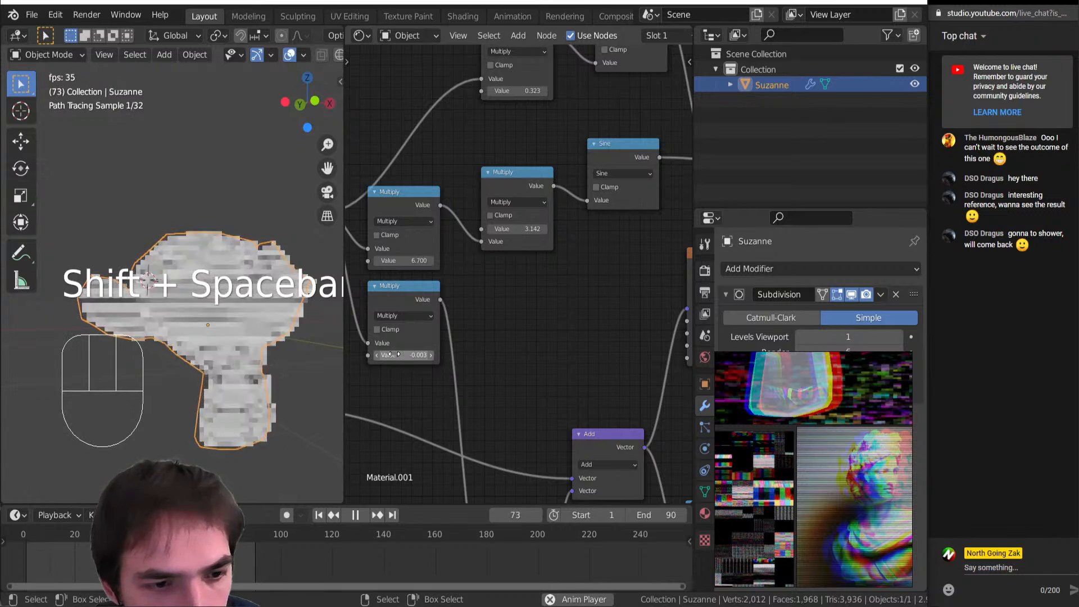
# Duplicate the Mix color node and insert the copy between the original and the upper Emission node
pyautogui.scroll(-2, 427, 377)
pyautogui.moveTo(505, 402); pyautogui.dragTo(338, 324, button='middle')
pyautogui.moveTo(617, 336); pyautogui.dragTo(469, 336, button='middle')
pyautogui.hotkey('shift', 'space')
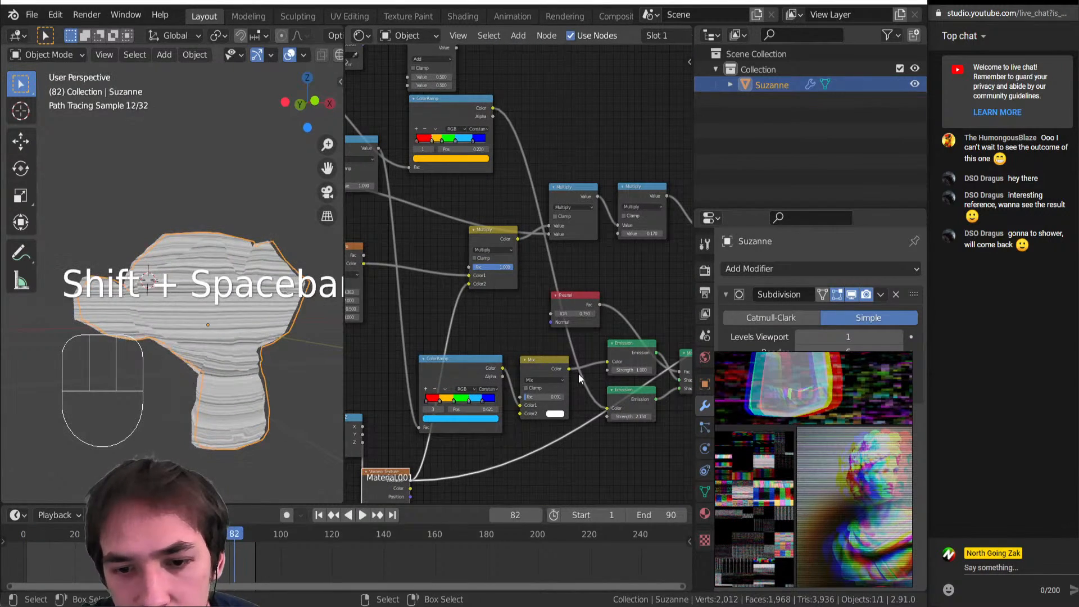
pyautogui.hotkey('shift', 'd')
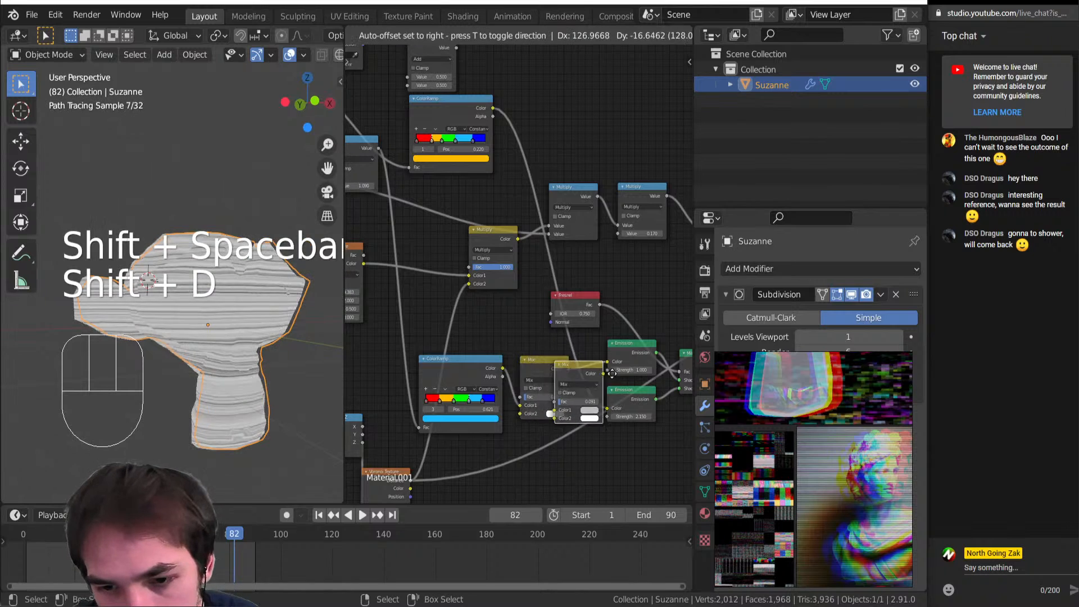
pyautogui.hotkey('ctrl', 'z')
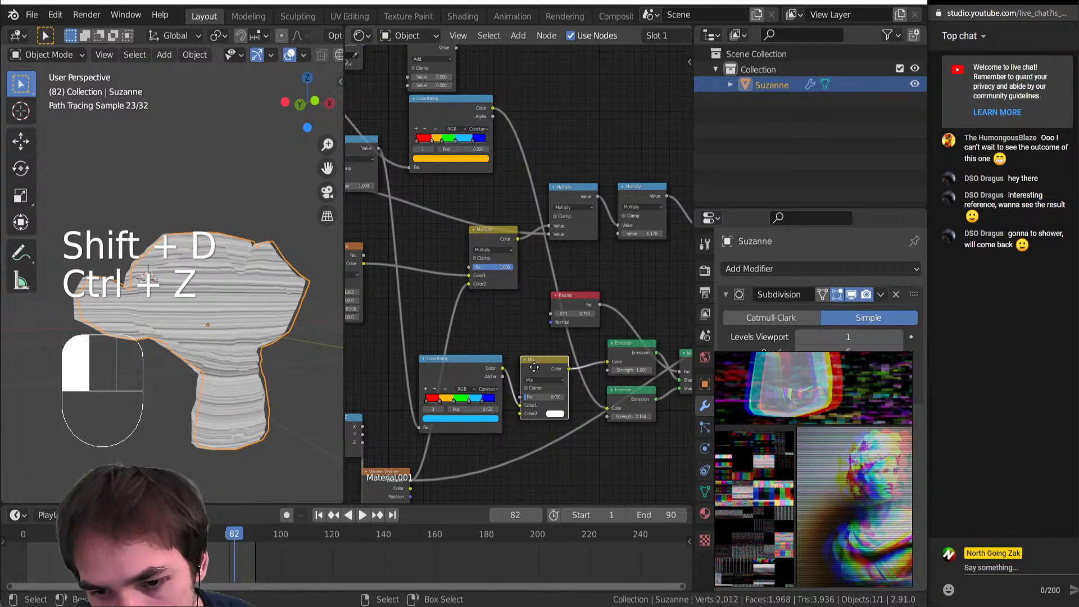
pyautogui.moveTo(534, 367); pyautogui.dragTo(524, 373)
pyautogui.hotkey('shift', 'd')
pyautogui.click(596, 384)
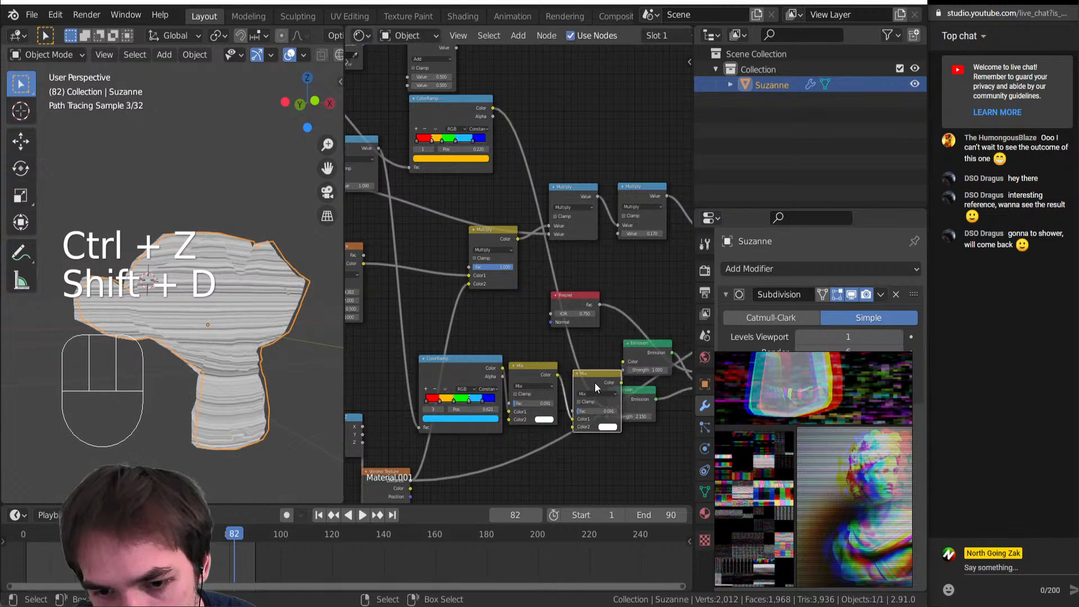
pyautogui.moveTo(610, 379); pyautogui.dragTo(608, 354)
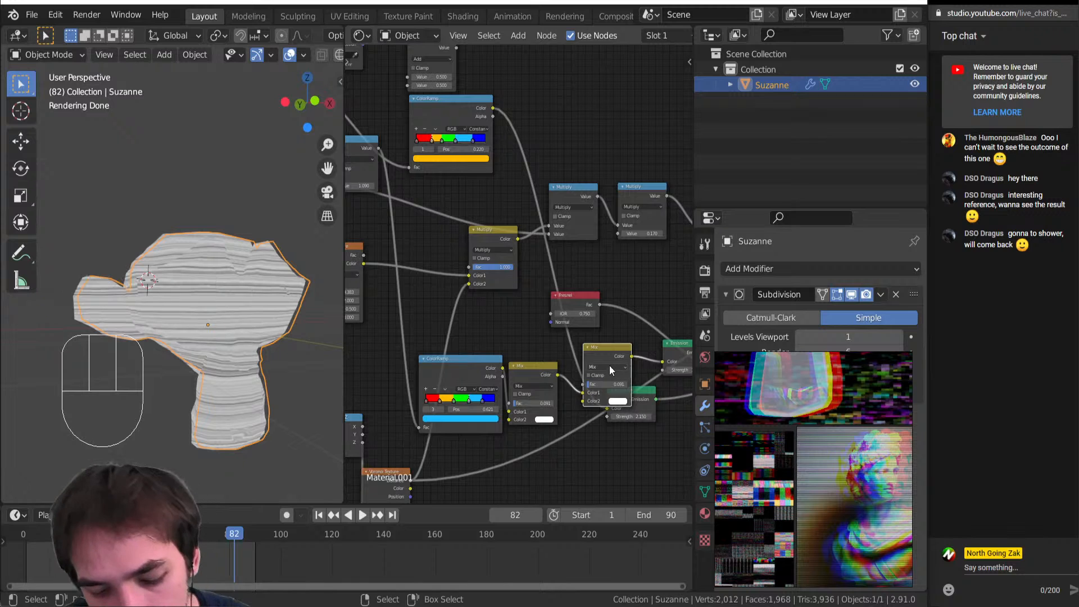
# Set the duplicated Mix node to Linear Light and connect the Voronoi Texture's Distance output to its Color2
pyautogui.click(609, 365)
pyautogui.click(610, 416)
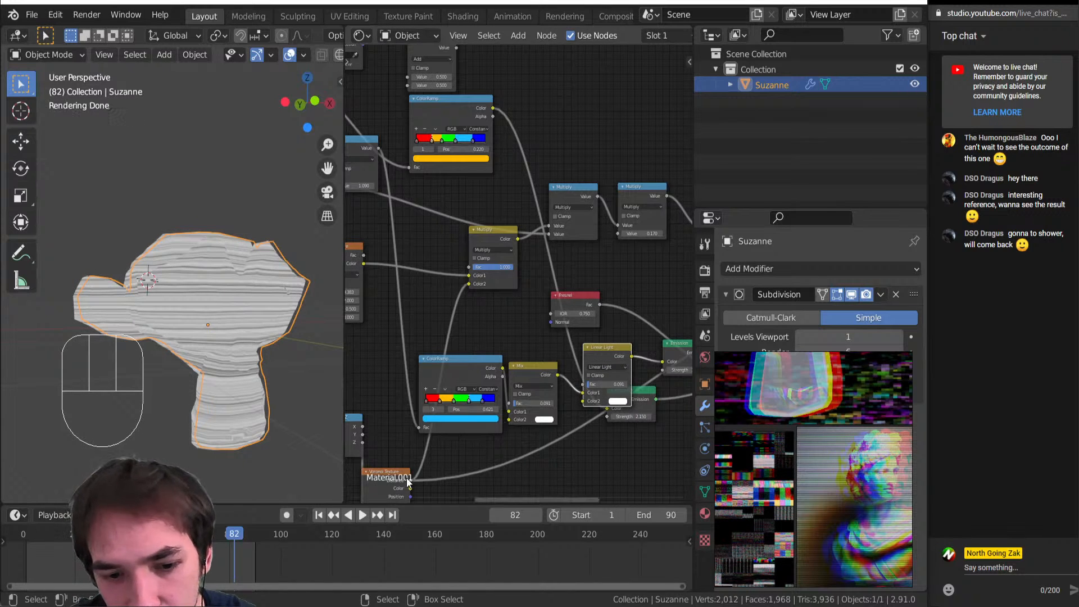
pyautogui.moveTo(406, 478); pyautogui.dragTo(444, 444, button='middle')
pyautogui.moveTo(441, 446); pyautogui.dragTo(618, 370)
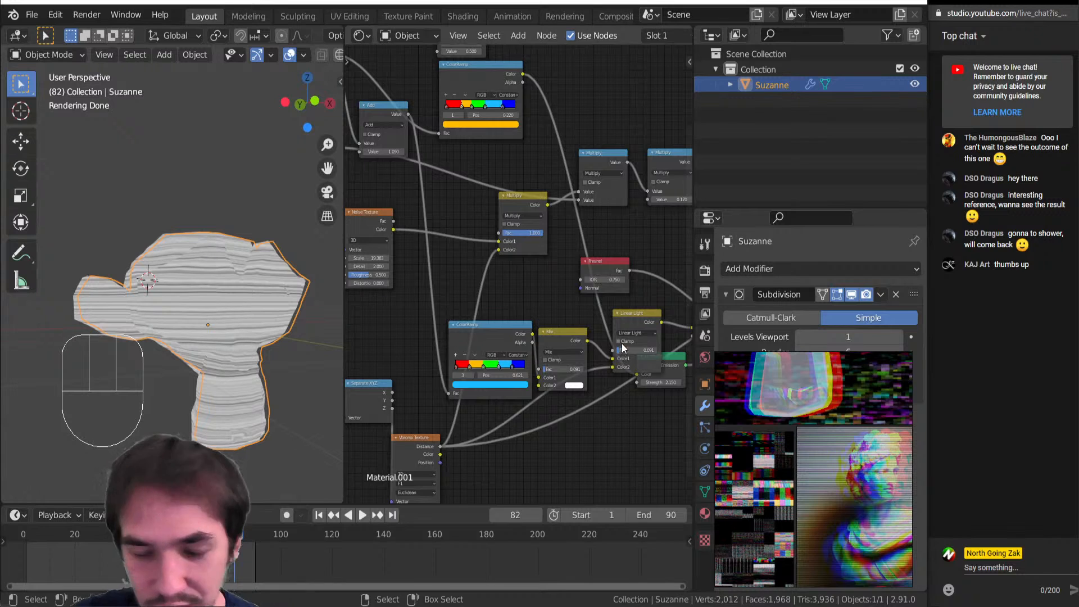
# Preview the Linear Light node, lower its Fac to 0.045 and briefly play the animation
pyautogui.scroll(4, 622, 349)
pyautogui.keyDown('ctrl'); pyautogui.keyDown('shift'); pyautogui.click(538, 368); pyautogui.keyUp('shift'); pyautogui.keyUp('ctrl')
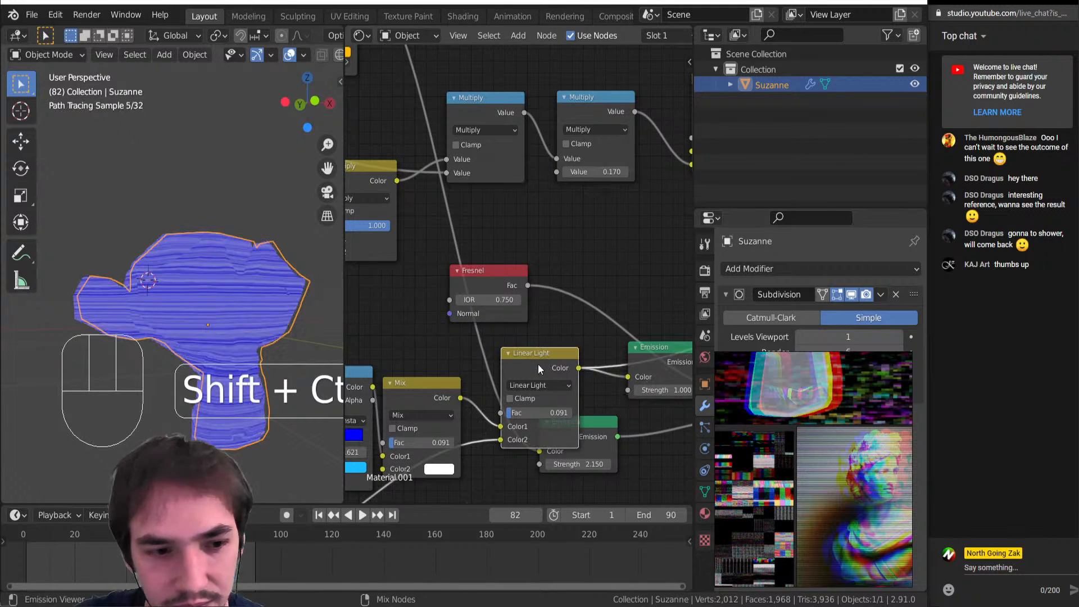
pyautogui.moveTo(549, 416); pyautogui.dragTo(529, 417)
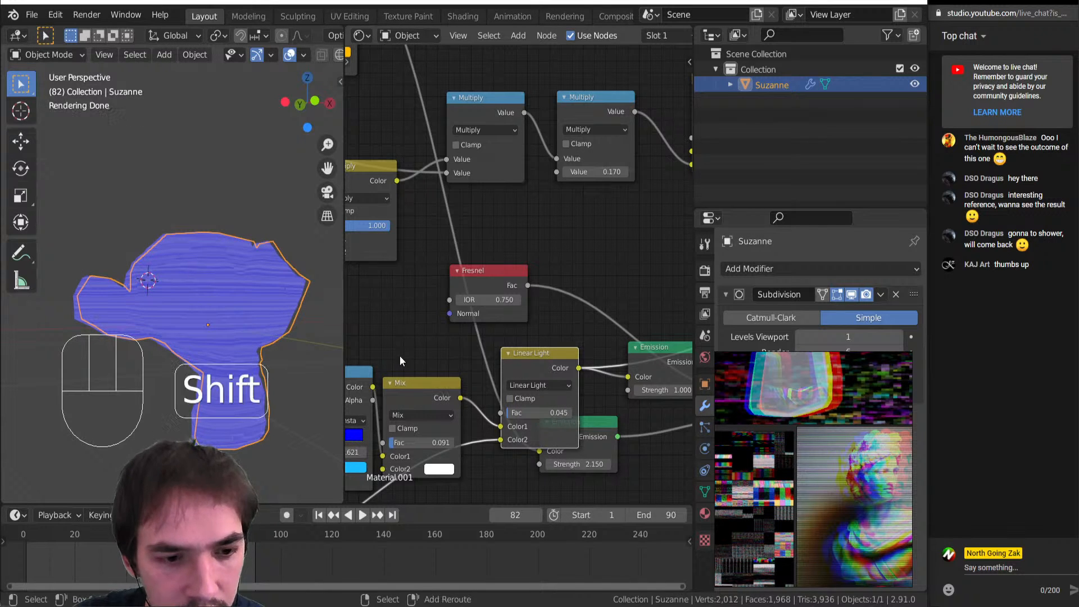
pyautogui.hotkey('shift', 'space')
pyautogui.hotkey('shift', 'space')
# Switch the preview back to the Mix Shader output and check the colored bands in playback
pyautogui.scroll(-2, 483, 405)
pyautogui.moveTo(475, 404); pyautogui.dragTo(499, 401, button='middle')
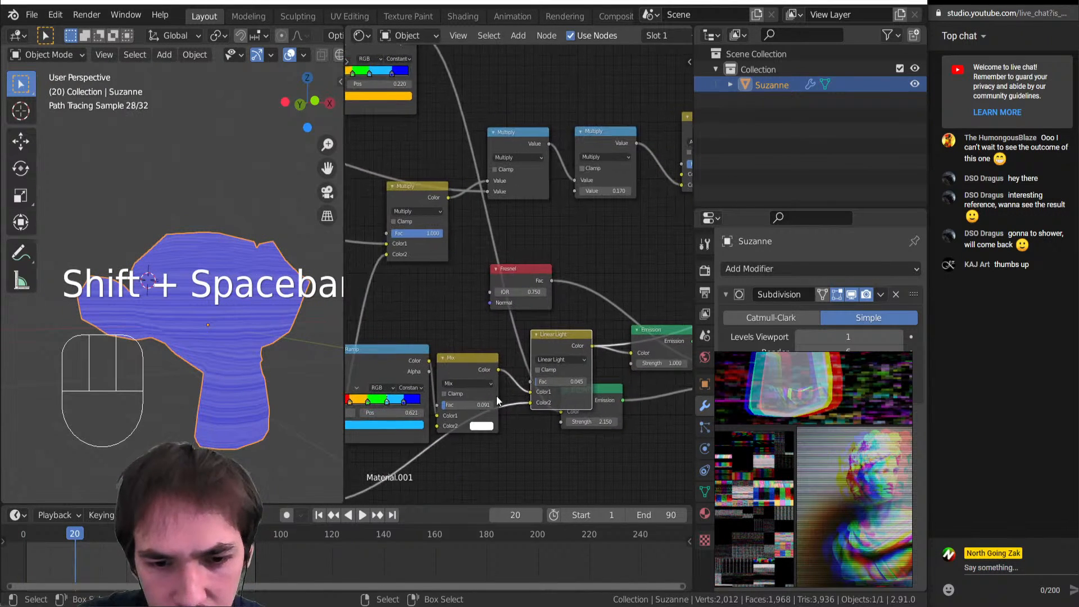
pyautogui.moveTo(393, 365); pyautogui.dragTo(434, 352, button='middle')
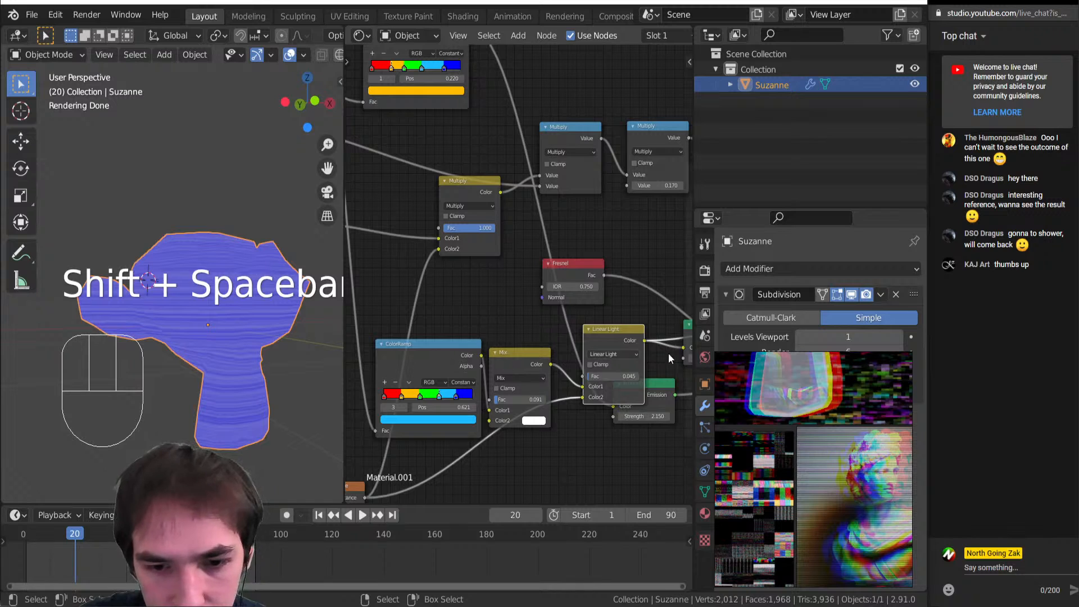
pyautogui.moveTo(646, 360); pyautogui.dragTo(543, 356, button='middle')
pyautogui.moveTo(623, 347); pyautogui.dragTo(508, 343, button='middle')
pyautogui.keyDown('ctrl'); pyautogui.keyDown('shift'); pyautogui.click(579, 340); pyautogui.keyUp('shift'); pyautogui.keyUp('ctrl')
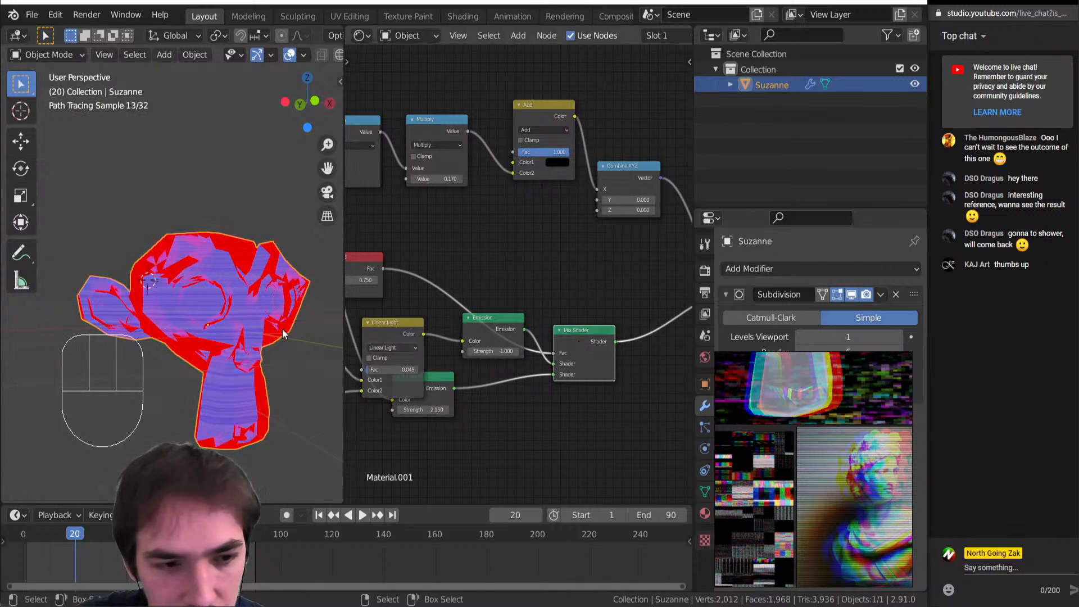
pyautogui.hotkey('shift', 'space')
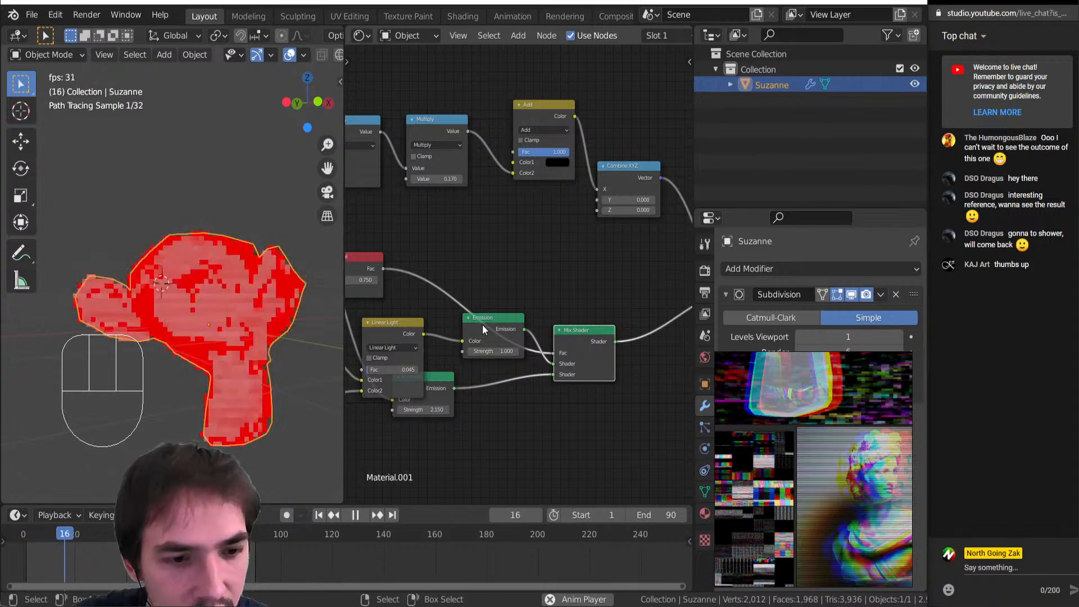
pyautogui.hotkey('shift', 'space')
# Play the animation and compare the glitching Suzanne with the scan lines in the reference images
pyautogui.moveTo(482, 324); pyautogui.dragTo(494, 238, button='middle')
pyautogui.scroll(-4, 487, 265)
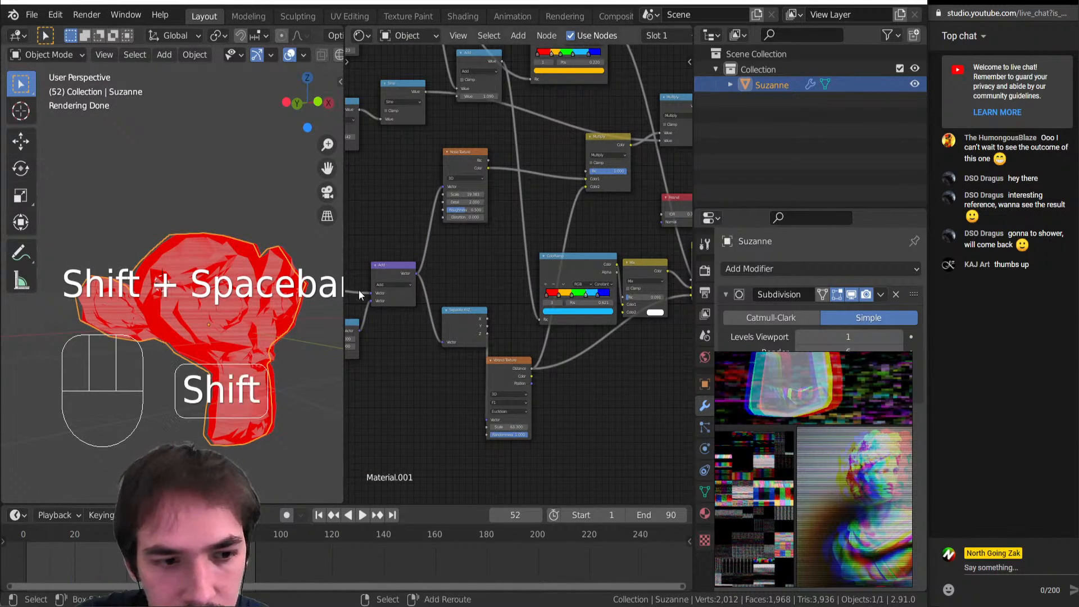
pyautogui.hotkey('shift', 'space')
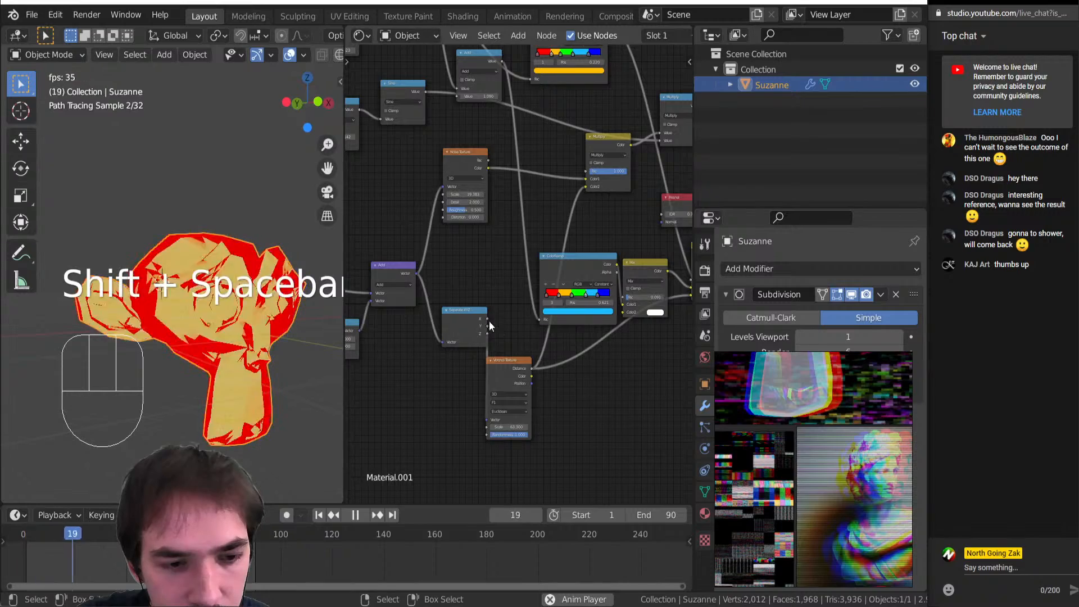
pyautogui.moveTo(495, 321); pyautogui.dragTo(629, 329, button='middle')
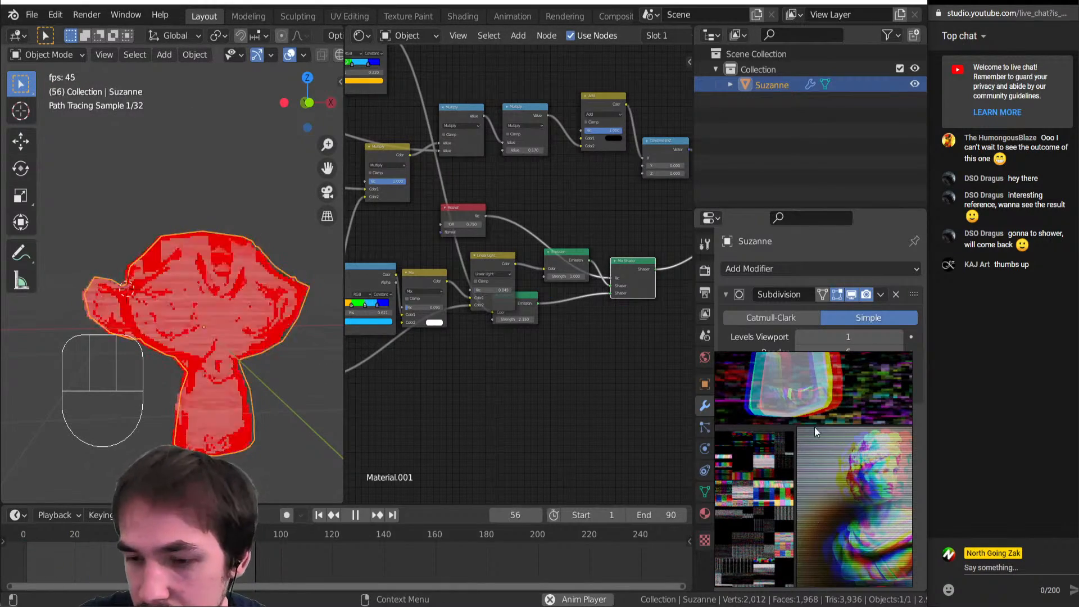
pyautogui.scroll(5, 836, 484)
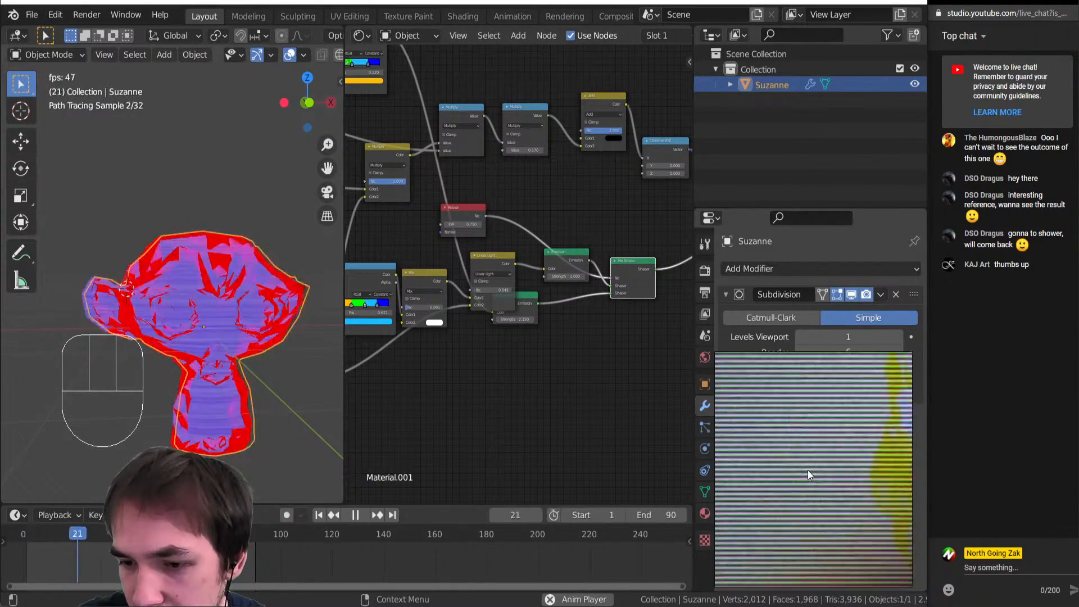
pyautogui.scroll(-5, 806, 463)
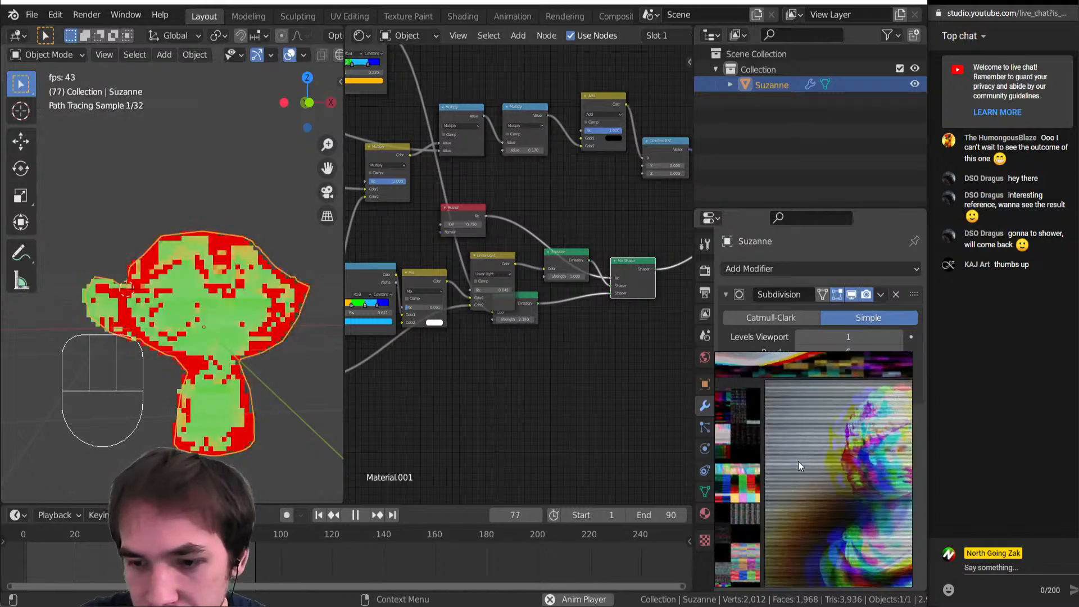
pyautogui.scroll(-5, 736, 404)
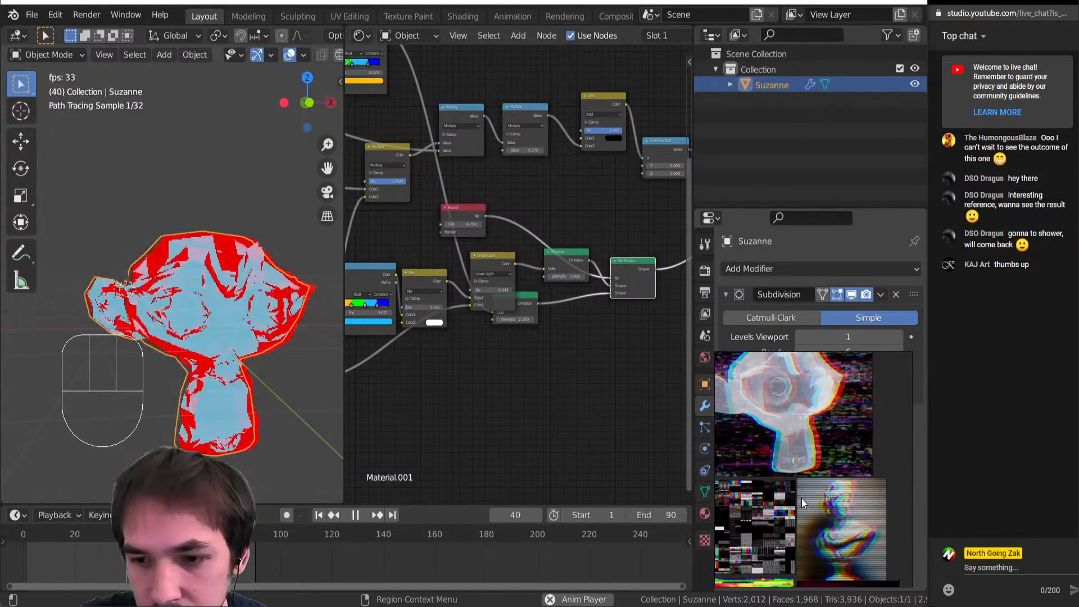
pyautogui.scroll(-3, 804, 497)
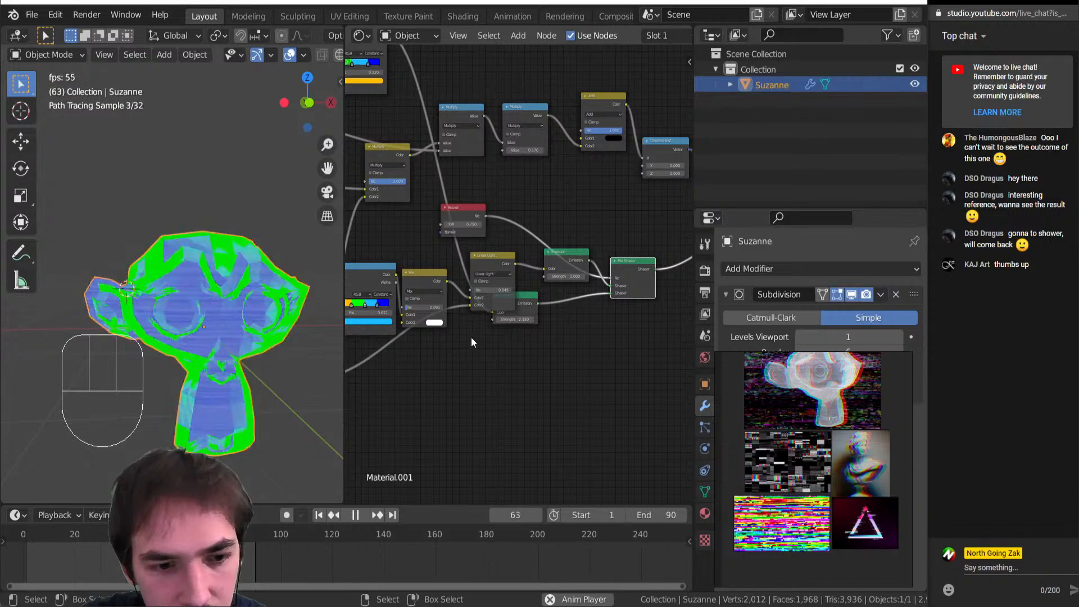
# Stop playback, raise the lower Emission node's strength and check the brighter Suzanne up close
pyautogui.moveTo(471, 337); pyautogui.dragTo(429, 354, button='middle')
pyautogui.hotkey('shift', 'space')
pyautogui.moveTo(473, 338); pyautogui.dragTo(534, 338)
pyautogui.scroll(5, 156, 302)
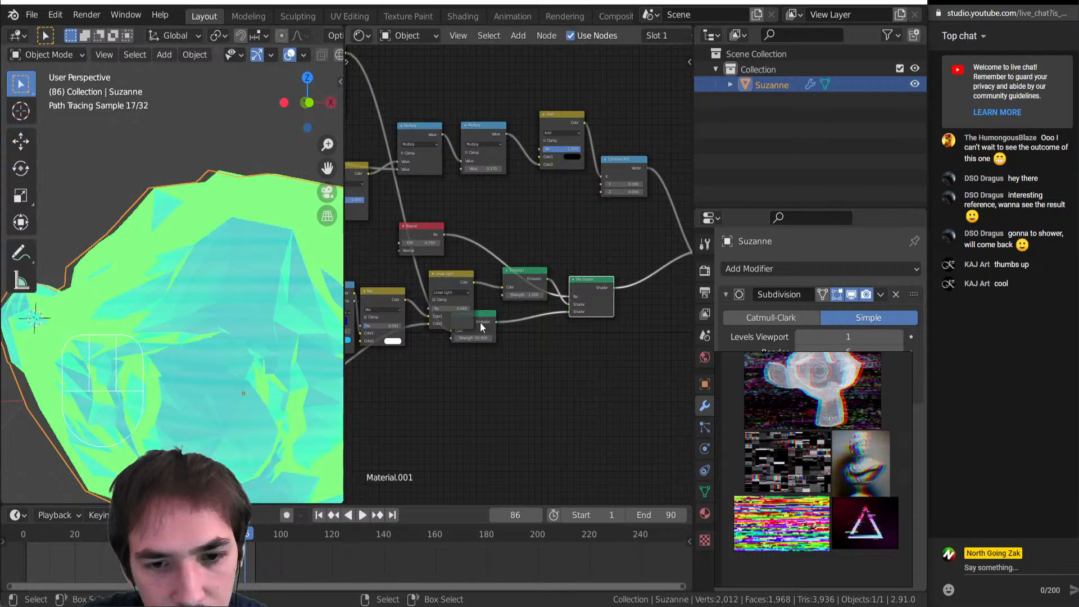
# Insert a Math node between the Fresnel and Mix Shader nodes and set its operation to Greater Than
pyautogui.moveTo(481, 323); pyautogui.dragTo(534, 323, button='middle')
pyautogui.hotkey('shift', 'a')
pyautogui.moveTo(561, 277)
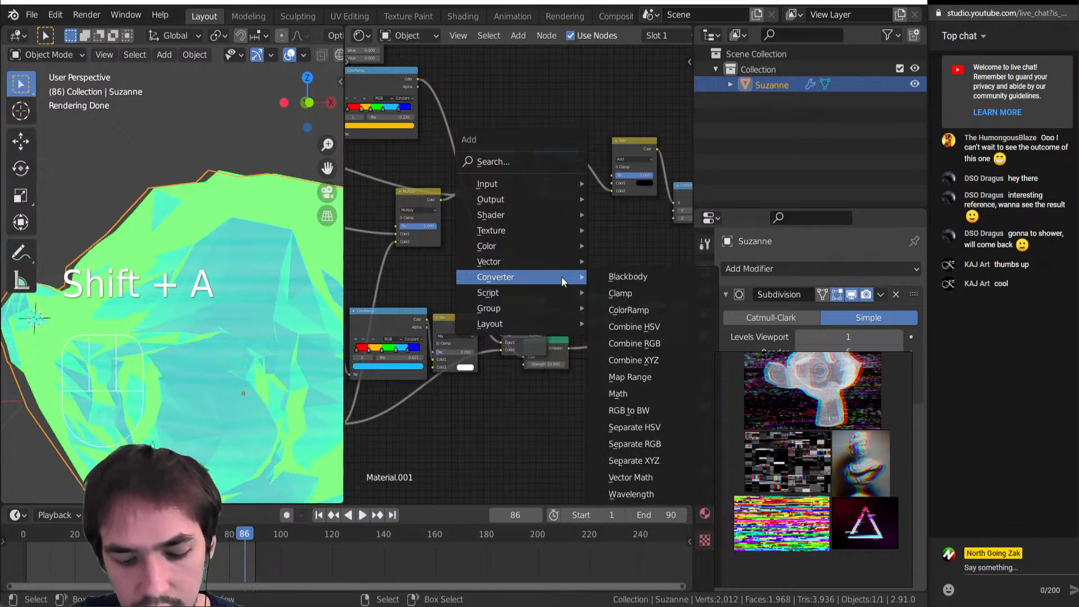
pyautogui.press('n')
pyautogui.press('a')
pyautogui.click(543, 262)
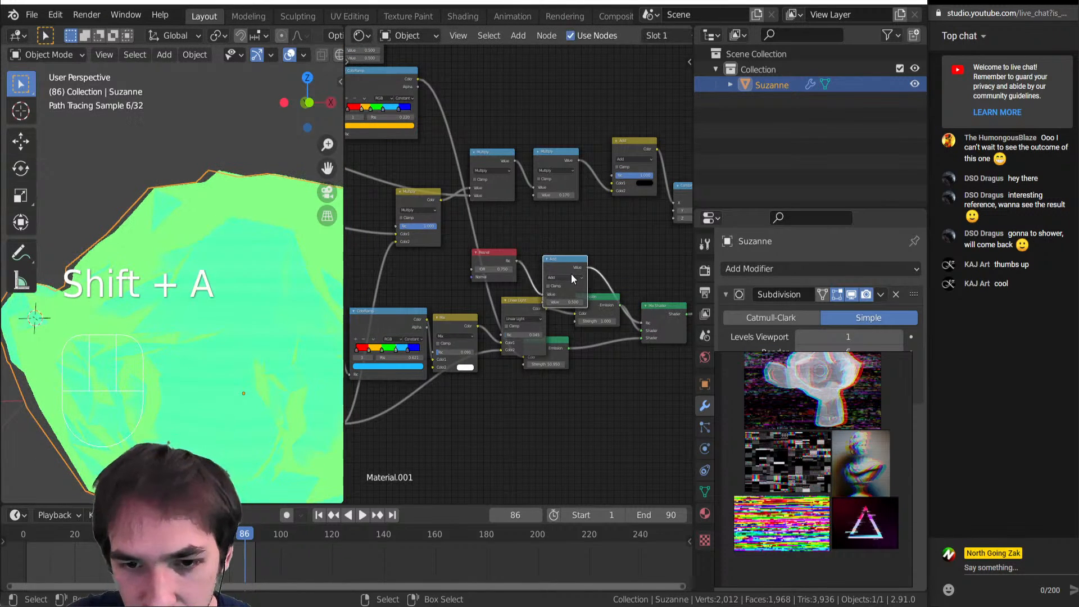
pyautogui.click(565, 278)
pyautogui.click(611, 318)
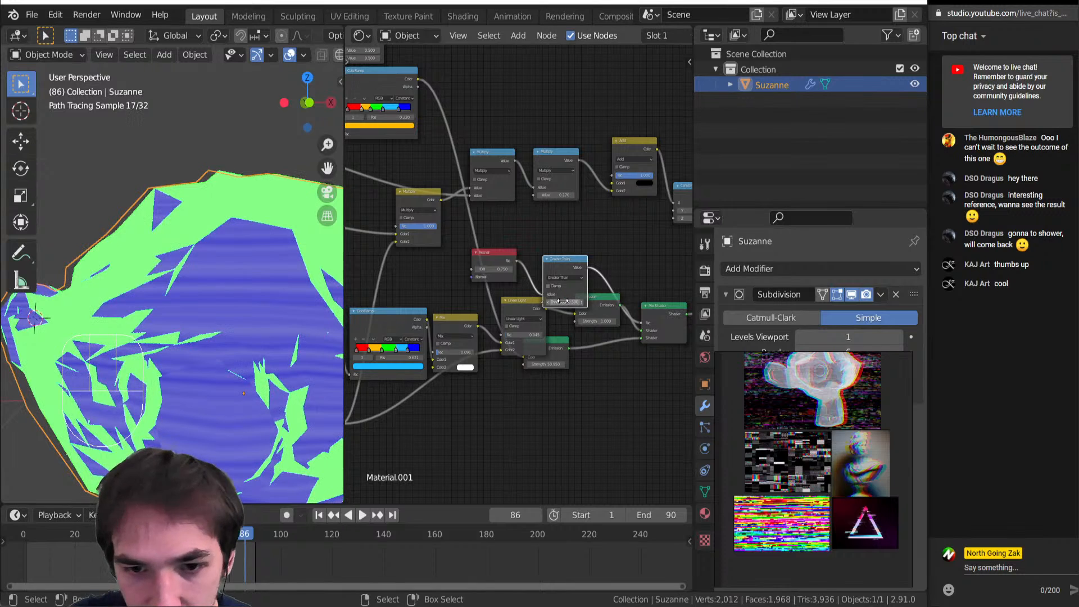
# Try a lower threshold on the Greater Than node and reset it to its default
pyautogui.moveTo(565, 302); pyautogui.dragTo(534, 302)
pyautogui.press('Return')
pyautogui.scroll(1, 565, 277)
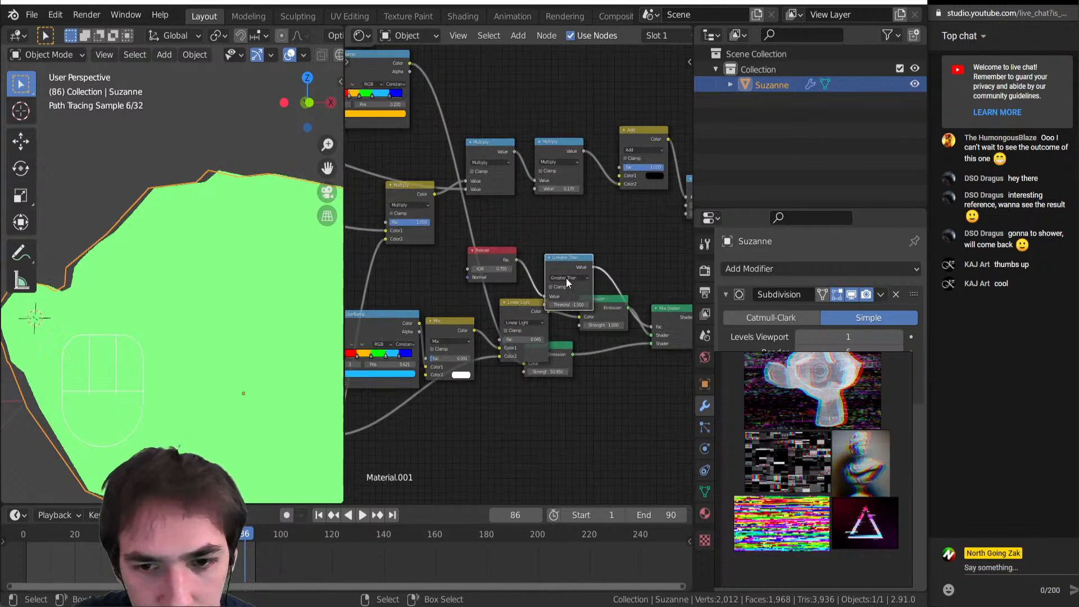
pyautogui.press('BackSpace')
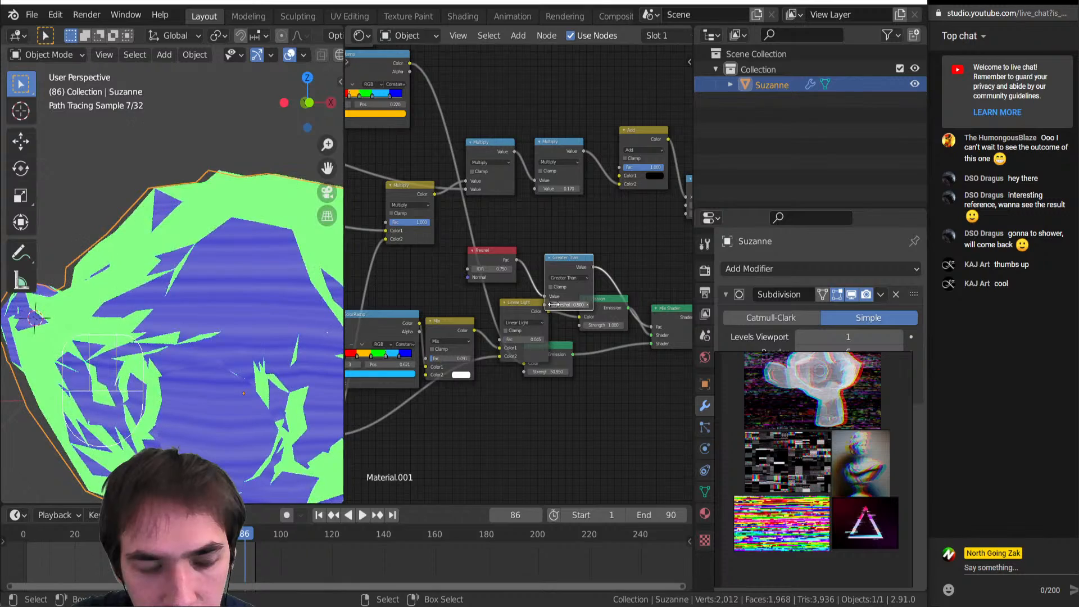
# Test a higher strength on the lower Emission node in playback, and set that strength to 2
pyautogui.scroll(-4, 181, 295)
pyautogui.scroll(1, 548, 372)
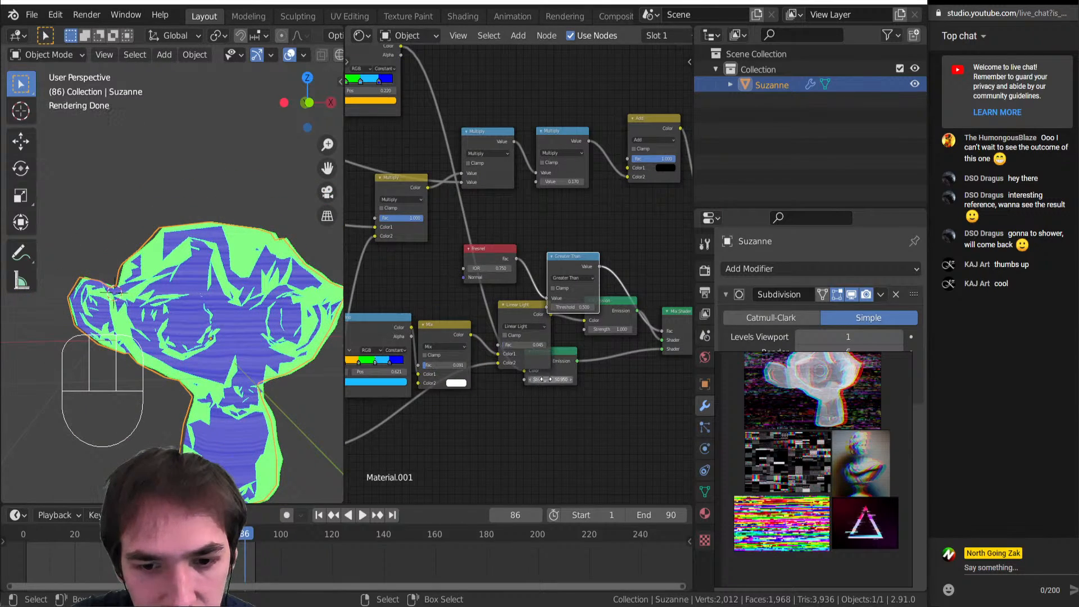
pyautogui.moveTo(546, 379); pyautogui.dragTo(584, 380)
pyautogui.hotkey('shift', 'space')
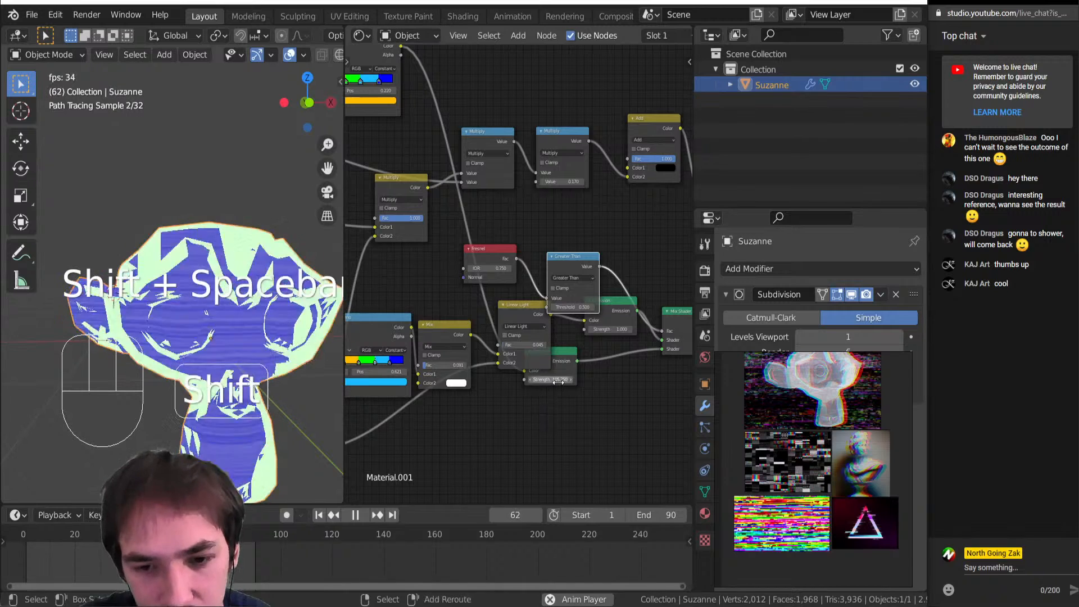
pyautogui.hotkey('shift', 'space')
pyautogui.click(559, 380)
pyautogui.write('2')
pyautogui.press('Return')
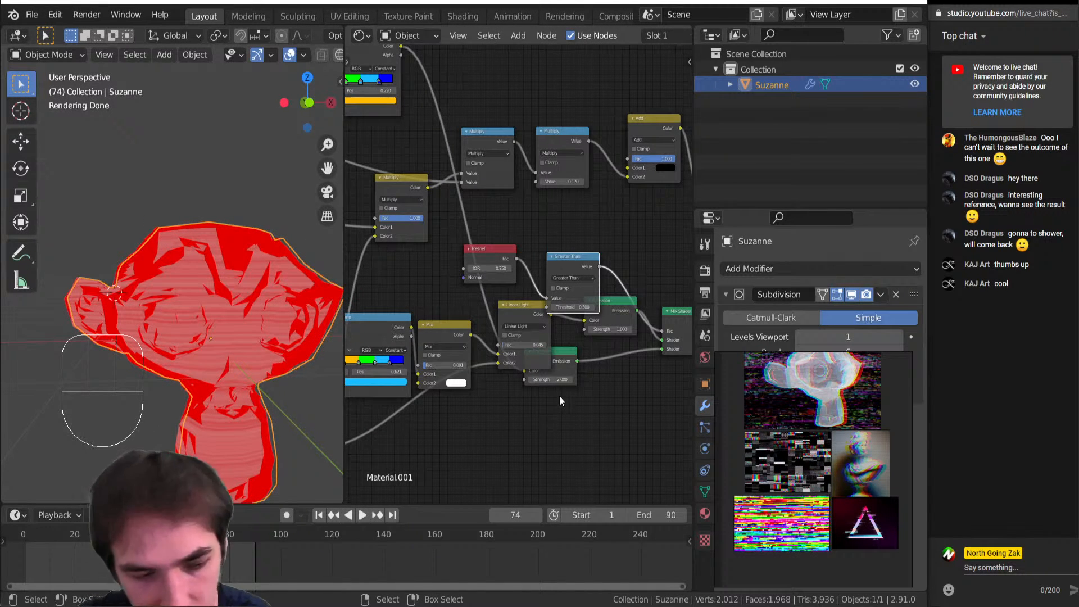
# Add a plane to the scene, clear its location and move it just beneath Suzanne
pyautogui.moveTo(302, 370)
pyautogui.mouseDown(button='middle')
pyautogui.moveTo(292, 329)
pyautogui.moveTo(107, 339)
pyautogui.moveTo(327, 339)
pyautogui.moveTo(90, 337)
pyautogui.mouseUp(button='middle')
pyautogui.scroll(-5, 169, 374)
pyautogui.click(165, 383)
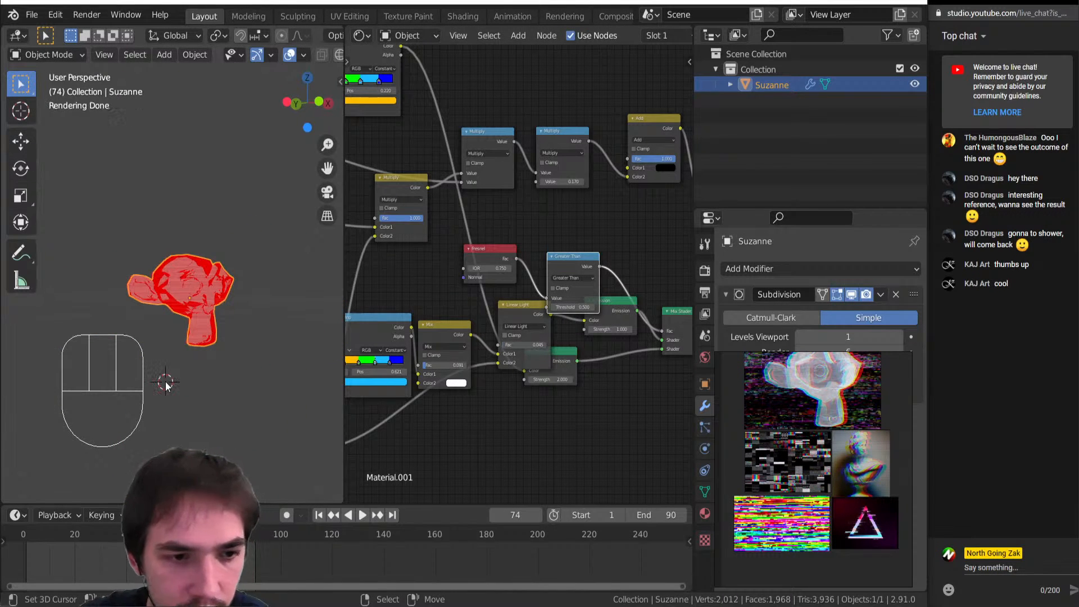
pyautogui.hotkey('shift', 'a')
pyautogui.press('m')
pyautogui.press('p')
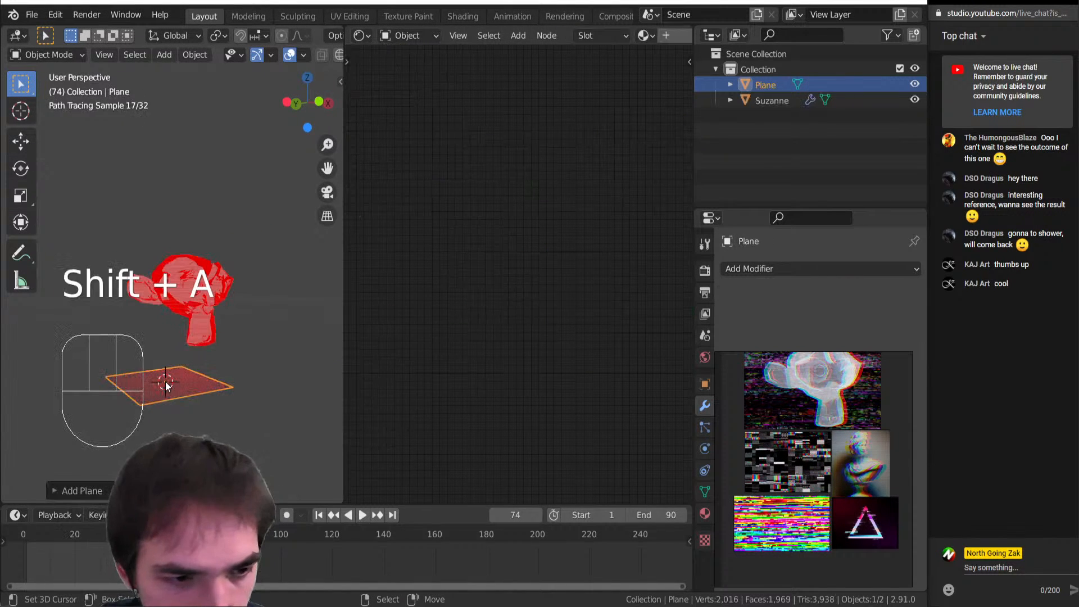
pyautogui.hotkey('alt', 'g')
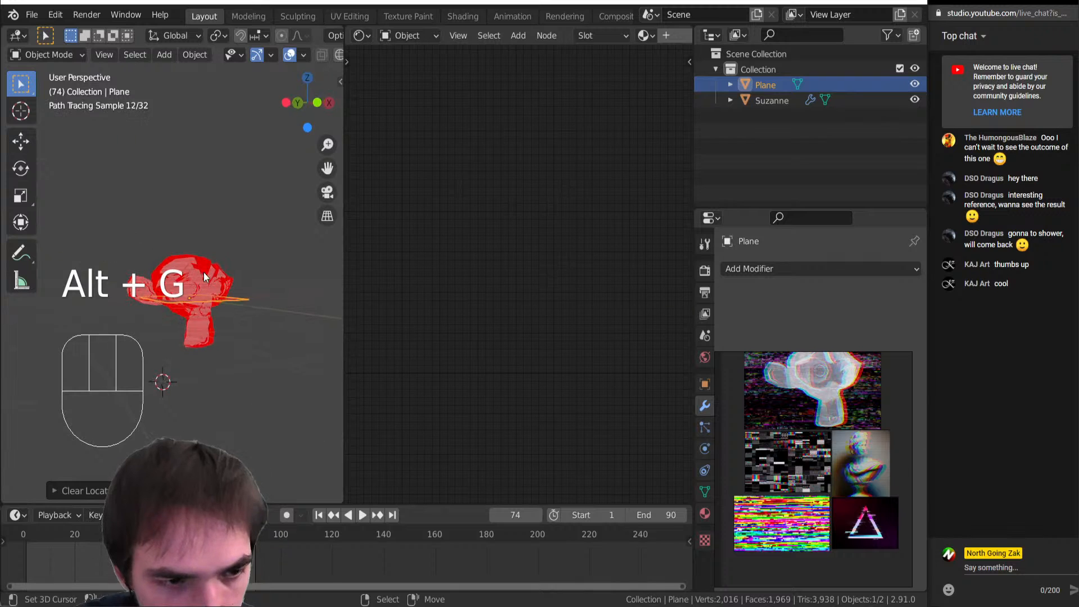
pyautogui.click(204, 275)
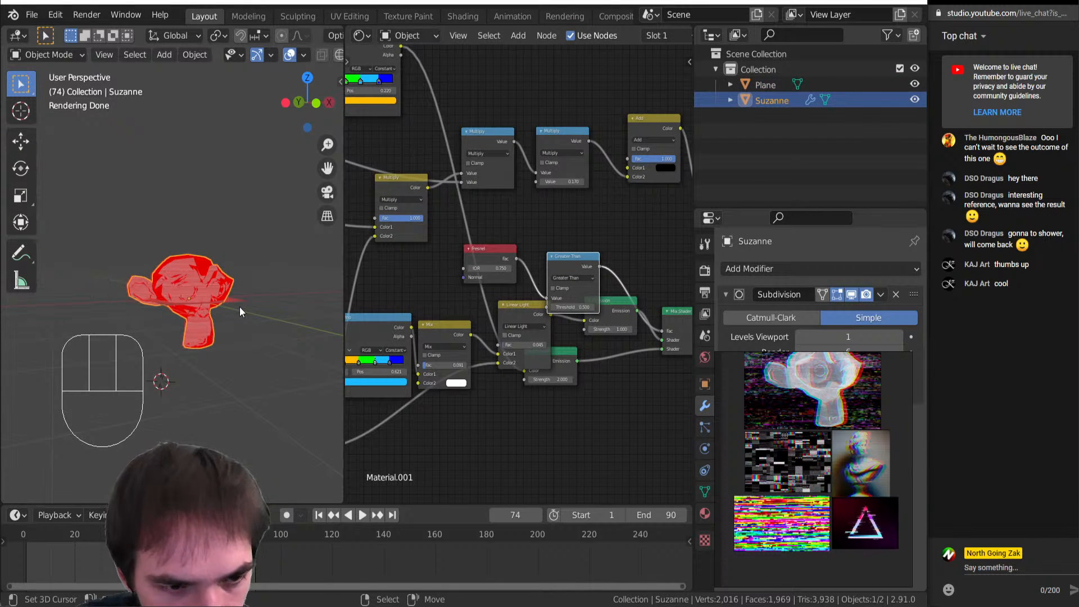
pyautogui.click(240, 306)
pyautogui.press('g')
pyautogui.click(231, 360)
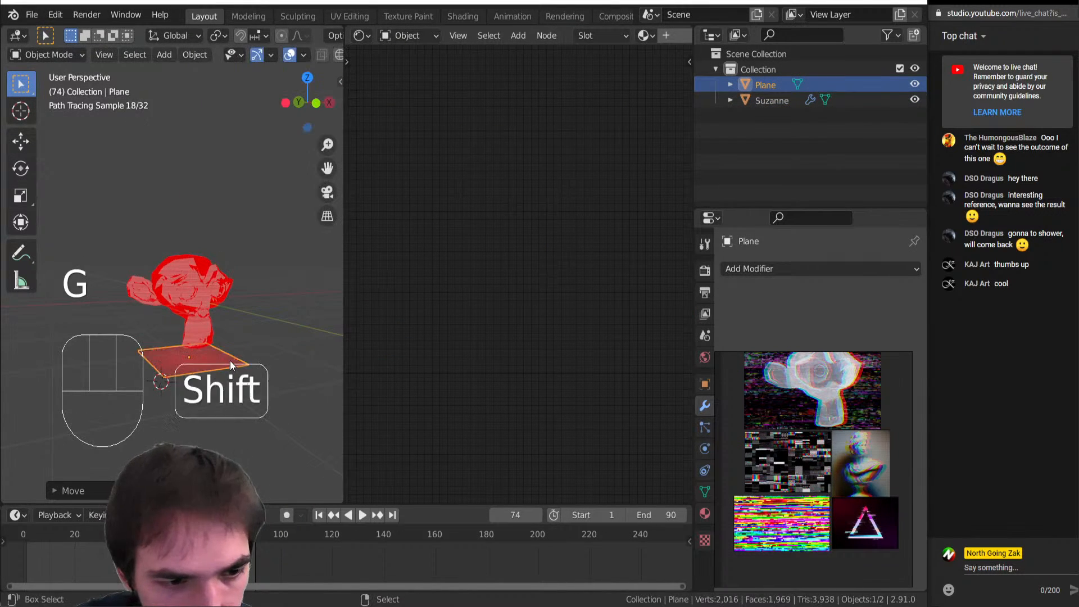
# Snap the 3D cursor to the plane and scale the plane up into a large floor around Suzanne
pyautogui.hotkey('shift', 's')
pyautogui.click(235, 435)
pyautogui.press('s')
pyautogui.click(266, 372)
# Extrude the floor plane upward into a box around Suzanne and delete its front face to open the room
pyautogui.press('Tab')
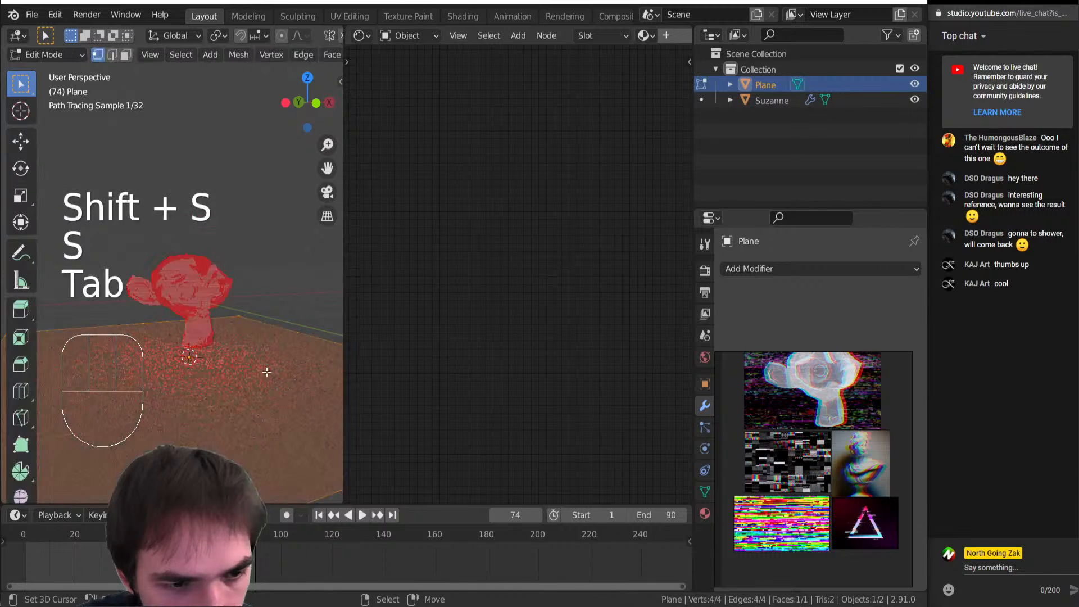
pyautogui.scroll(-4, 267, 371)
pyautogui.press('e')
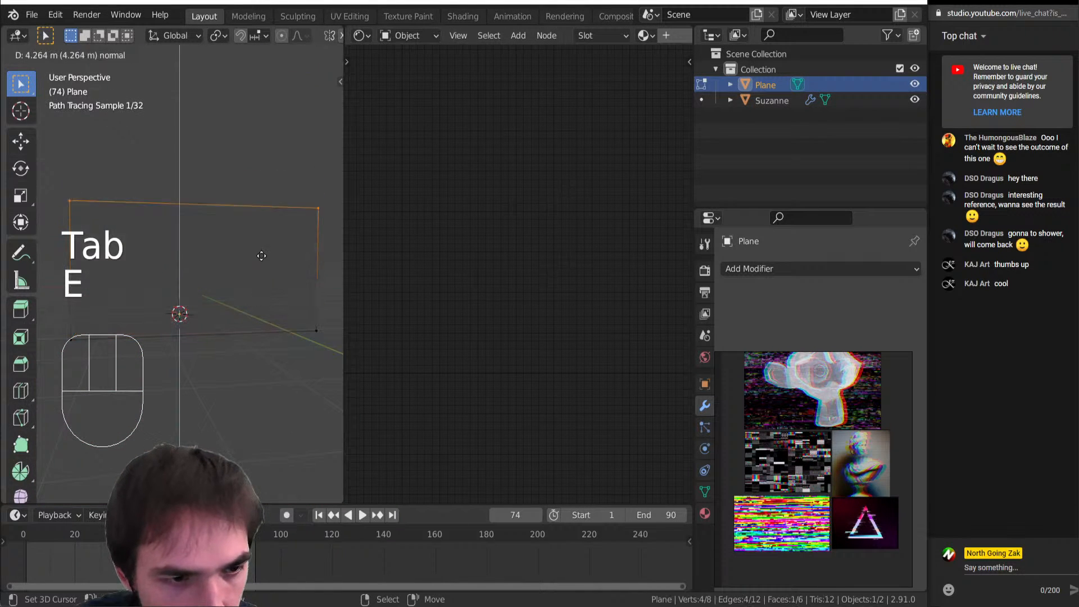
pyautogui.click(253, 210)
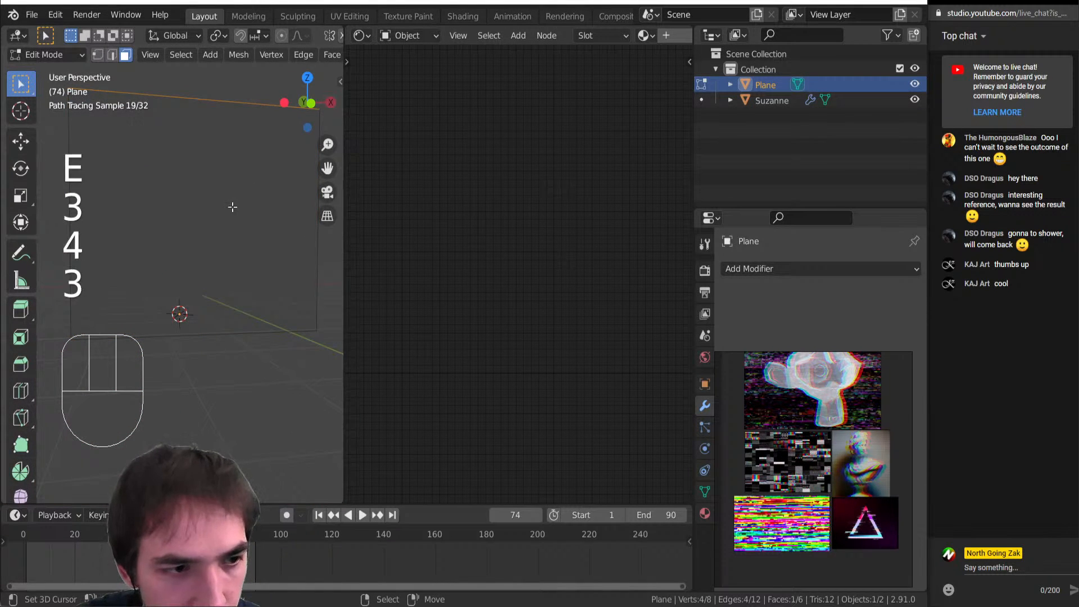
pyautogui.click(222, 223)
pyautogui.press('Delete')
pyautogui.click(215, 219)
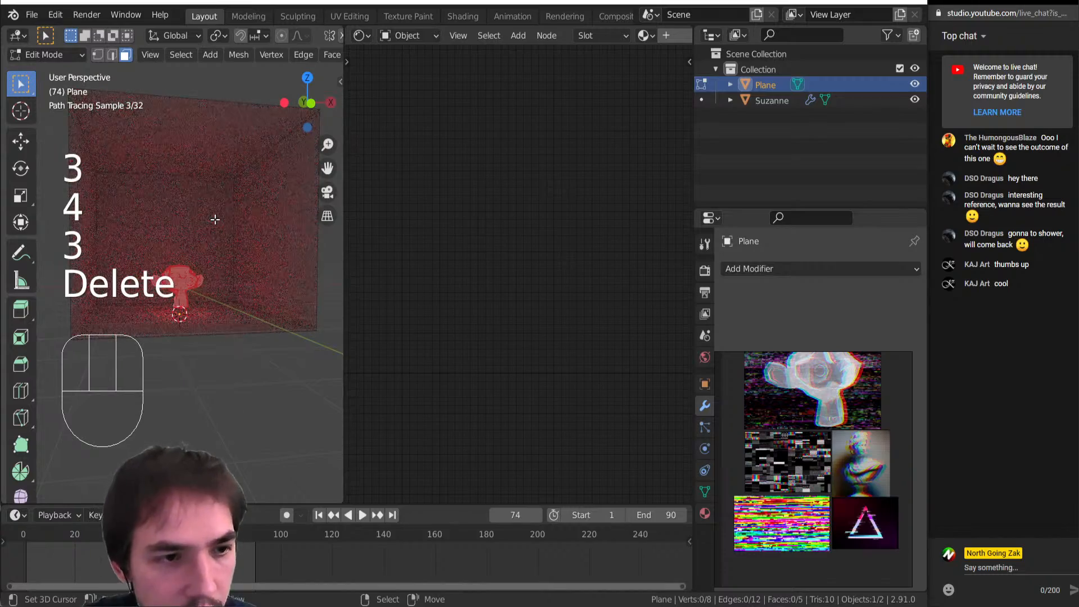
pyautogui.scroll(5, 183, 288)
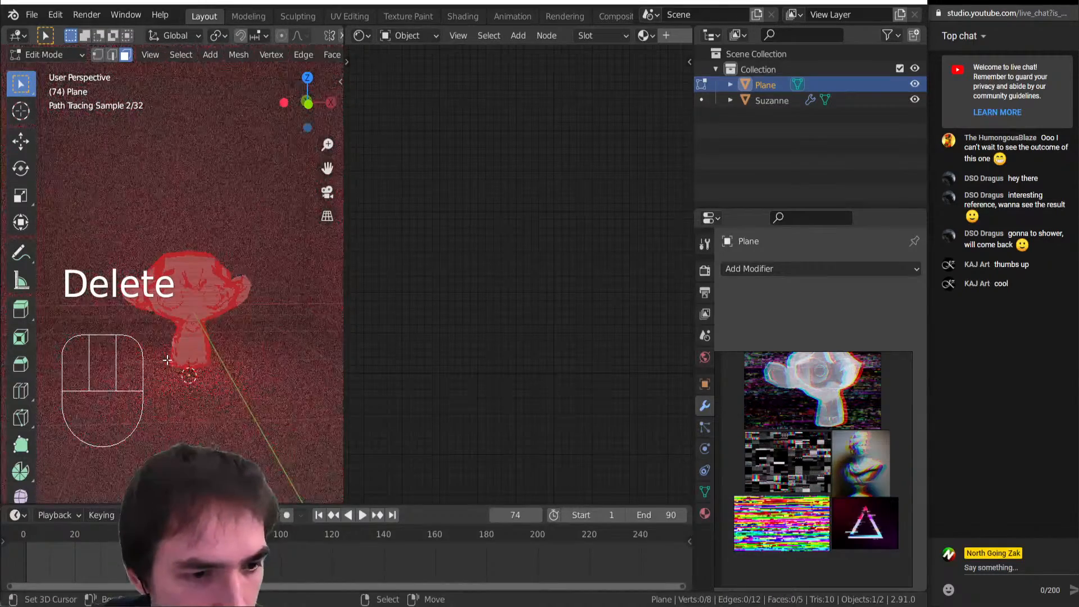
pyautogui.moveTo(168, 362); pyautogui.dragTo(163, 355, button='middle')
pyautogui.press('Tab')
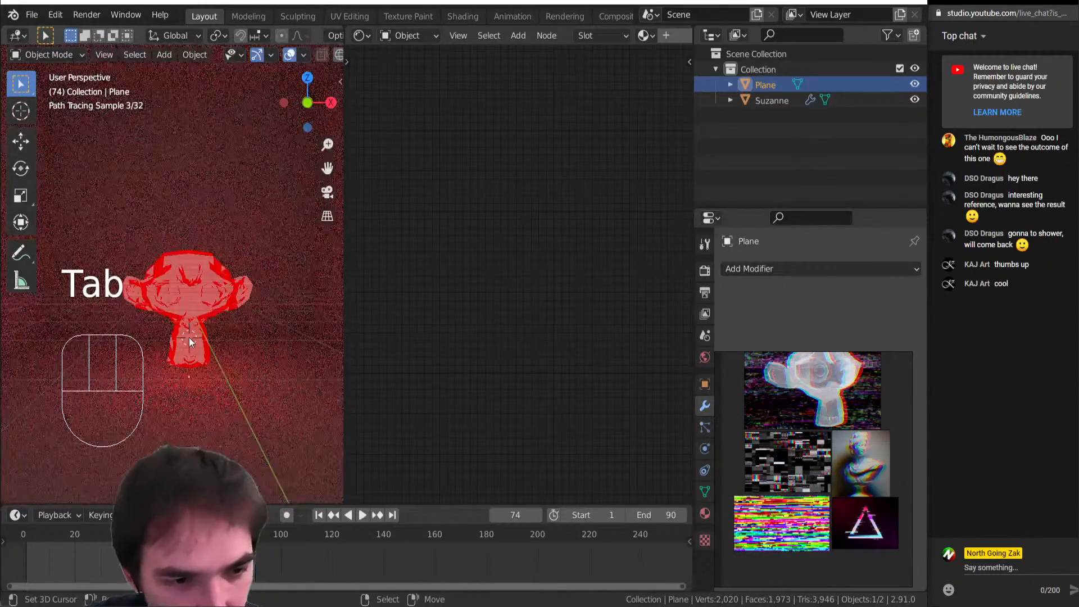
# Add a camera and align it to the current view of Suzanne
pyautogui.hotkey('shift', 'a')
pyautogui.moveTo(159, 300); pyautogui.dragTo(175, 297, button='middle')
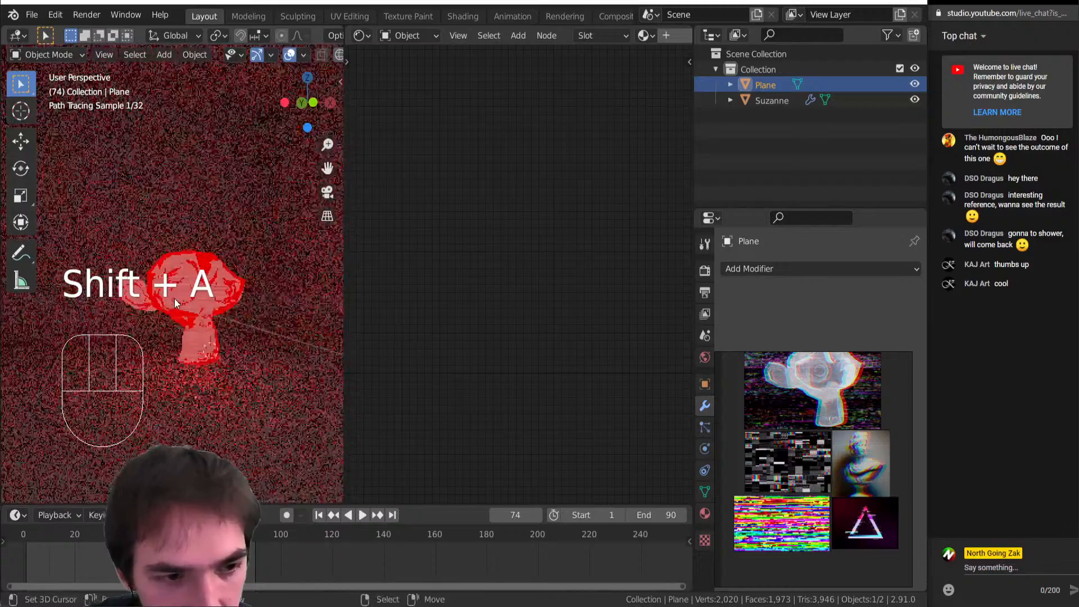
pyautogui.scroll(3, 177, 304)
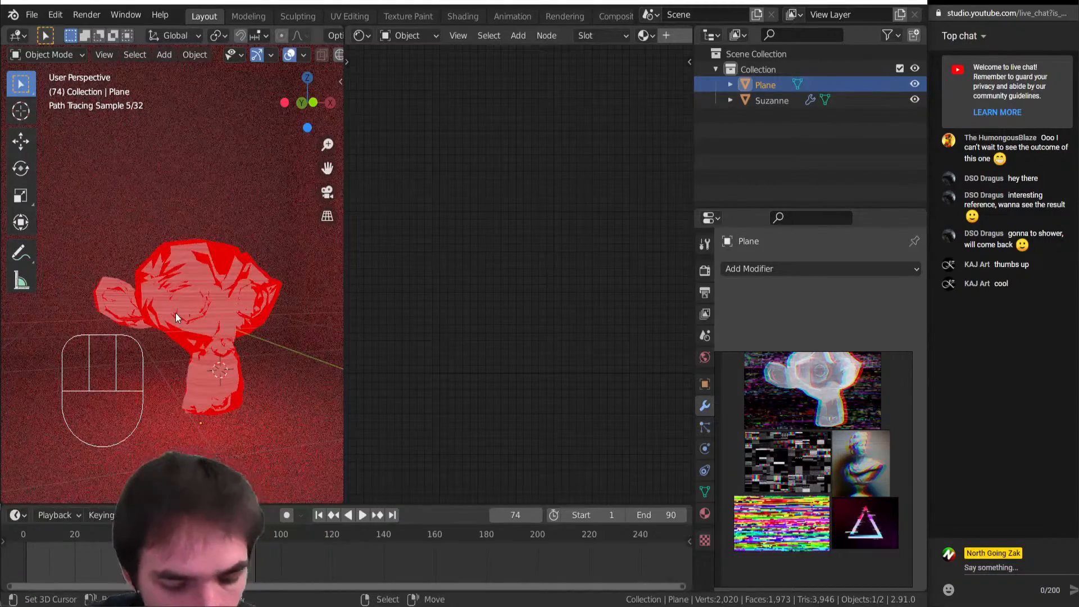
pyautogui.hotkey('shift', 'a')
pyautogui.press('r')
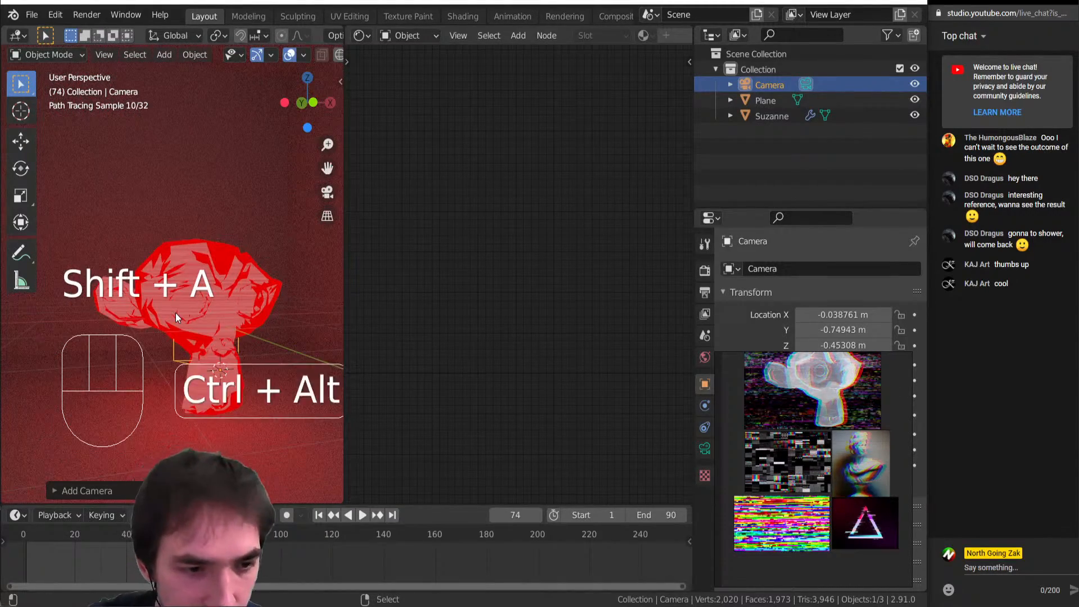
pyautogui.press('ctrl+alt+KP_0')
# Move the camera back to frame all of Suzanne, at about X -1.83 m, Y -5.87 m, Z -0.14 m
pyautogui.press('g')
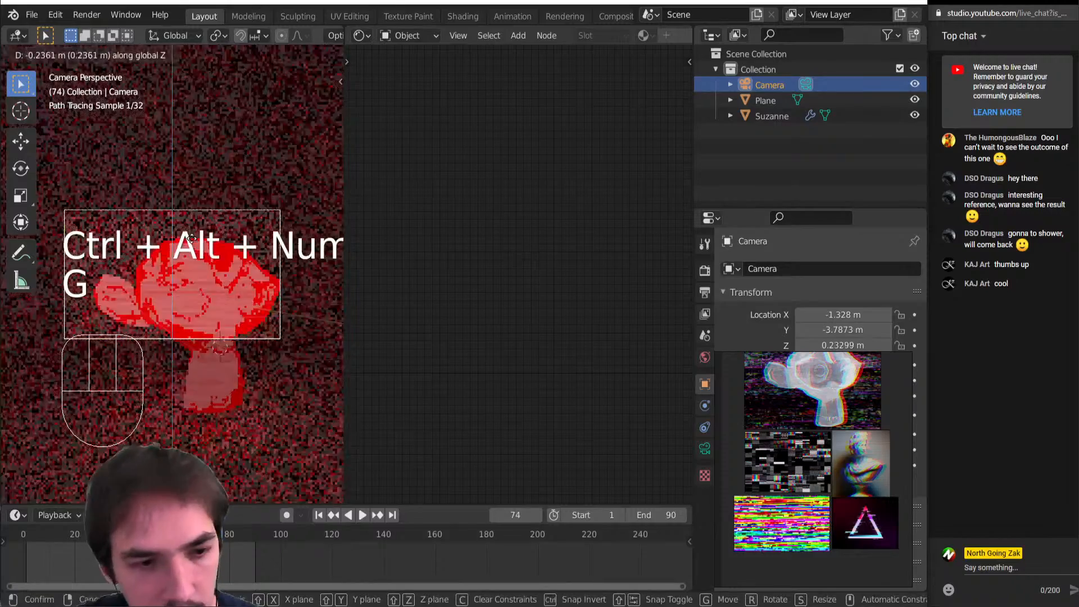
pyautogui.press('z')
pyautogui.click(210, 252)
pyautogui.press('g')
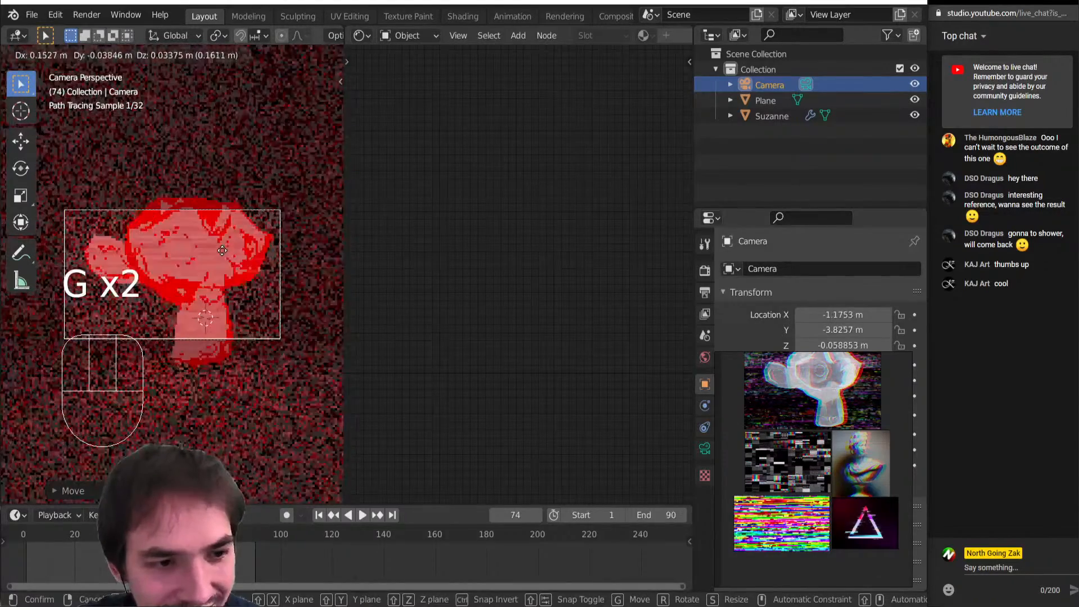
pyautogui.click(221, 248)
pyautogui.press('g')
pyautogui.press('z')
pyautogui.press('z')
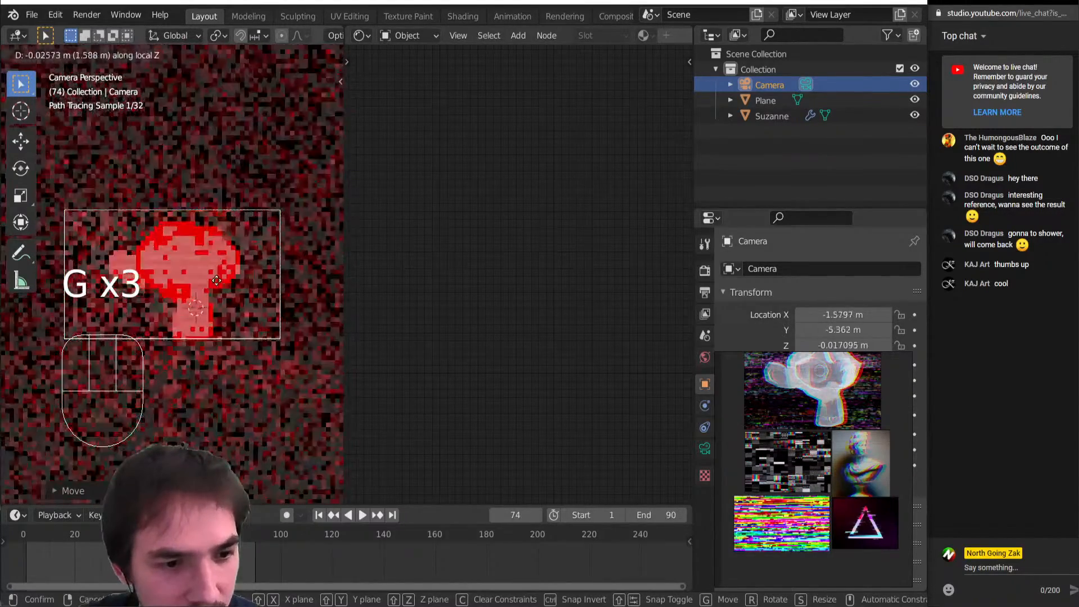
pyautogui.click(217, 286)
pyautogui.press('g')
pyautogui.click(181, 319)
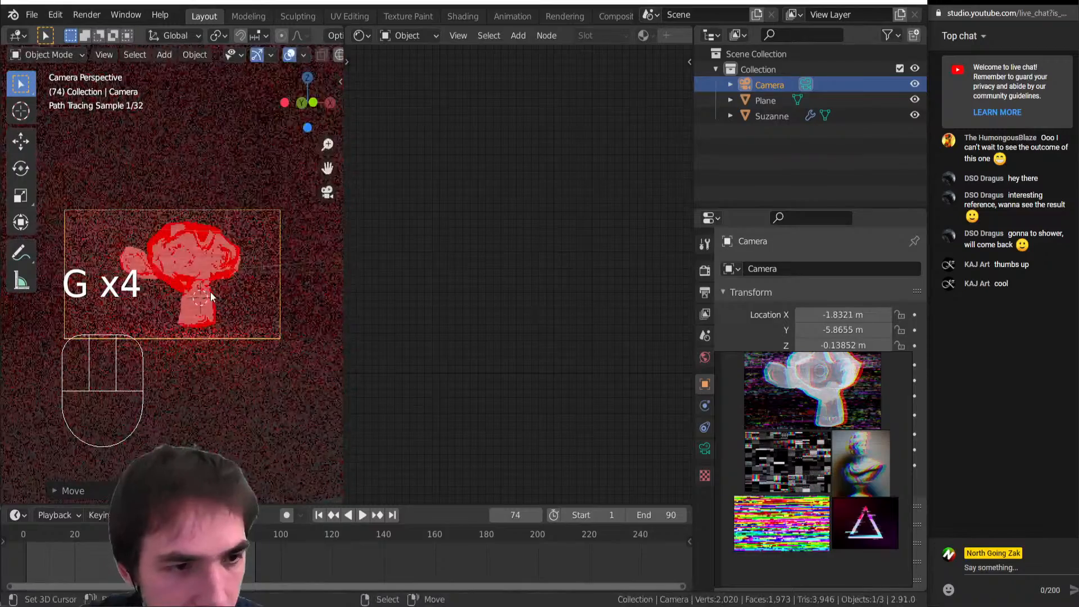
# Open the room mesh in Edit Mode and select all of its geometry
pyautogui.rightClick(260, 407)
pyautogui.press('Tab')
pyautogui.moveTo(194, 362); pyautogui.dragTo(210, 359, button='middle')
pyautogui.press('a')
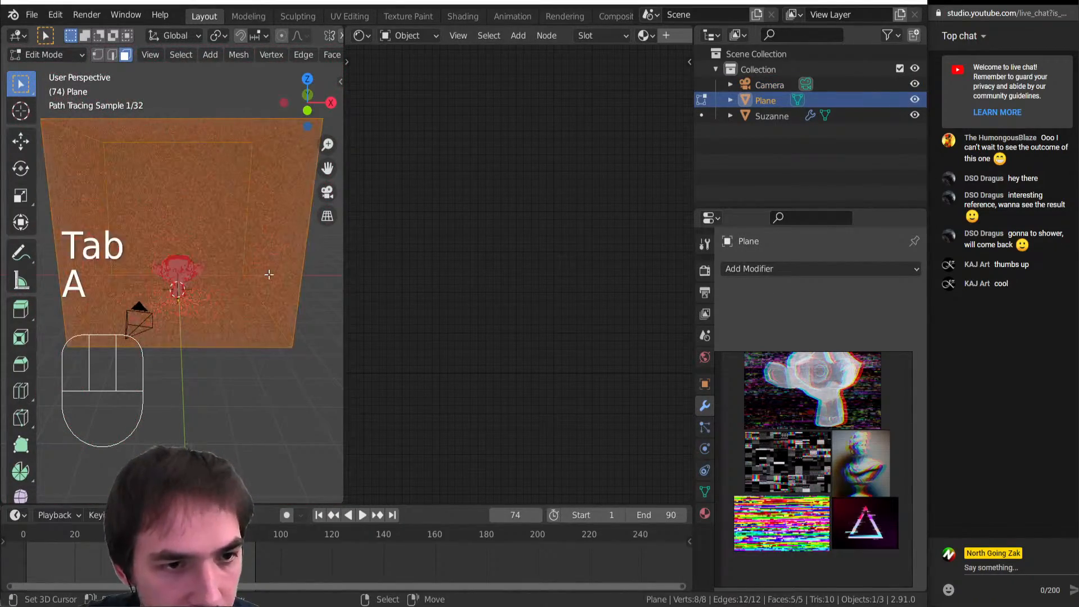
# Try to bevel the room's edges with 3 segments and undo the bevel
pyautogui.hotkey('ctrl', 'b')
pyautogui.press('shift')
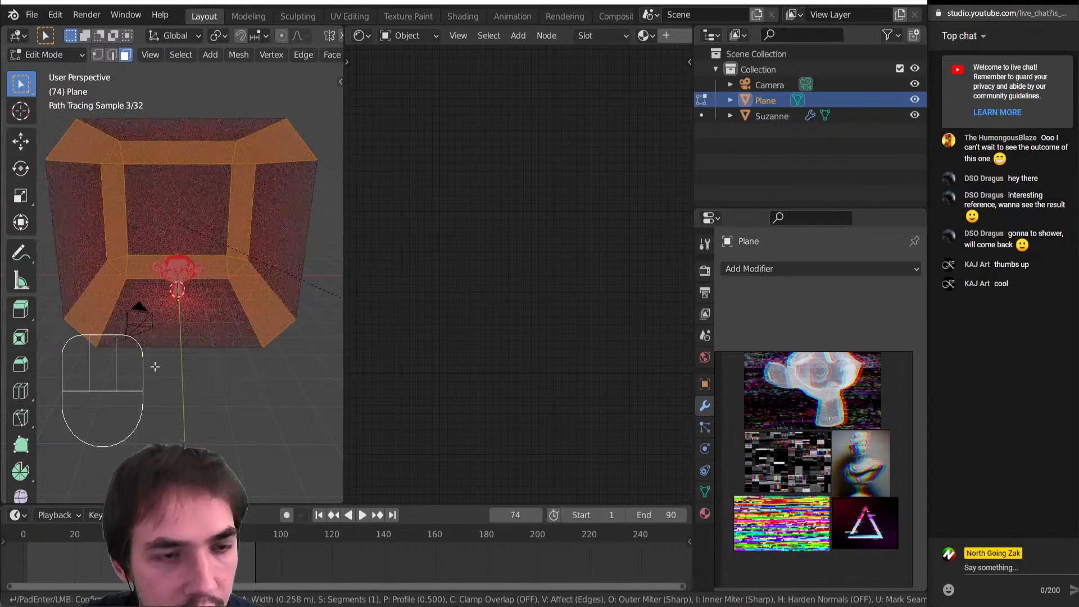
pyautogui.scroll(1, 154, 366)
pyautogui.scroll(1, 151, 355)
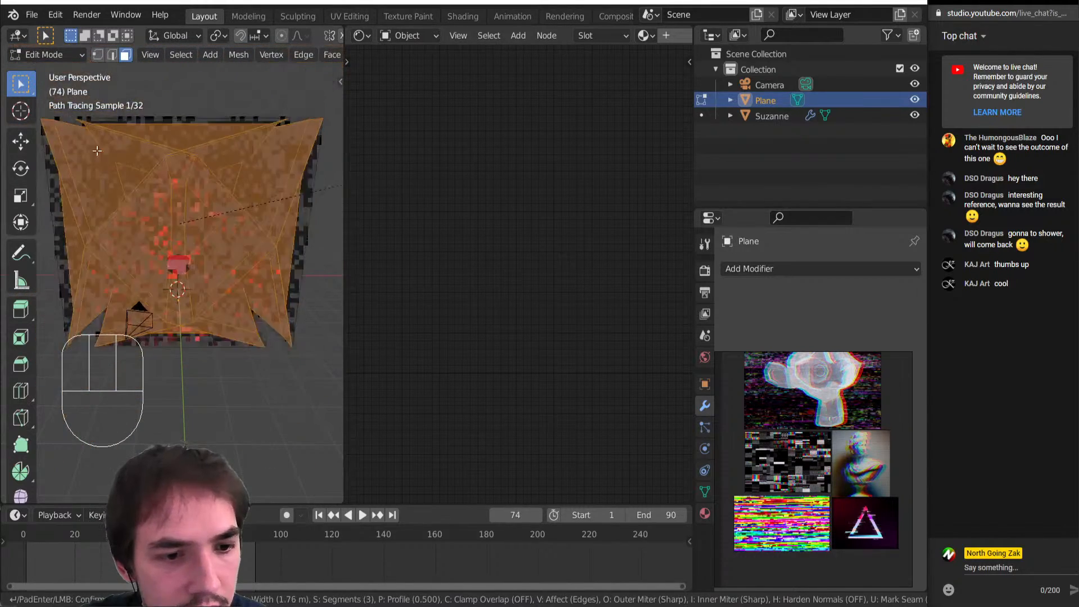
pyautogui.click(226, 333)
pyautogui.hotkey('ctrl', 'z')
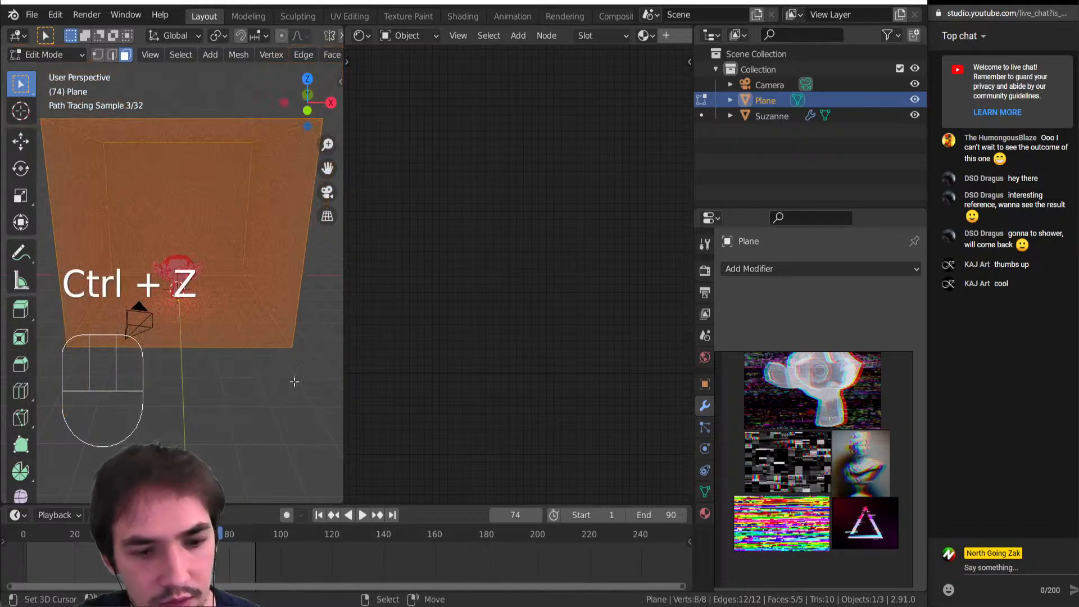
# Bevel the room's edges about 0.26 m wide with several segments for rounded corners
pyautogui.hotkey('ctrl', 'b')
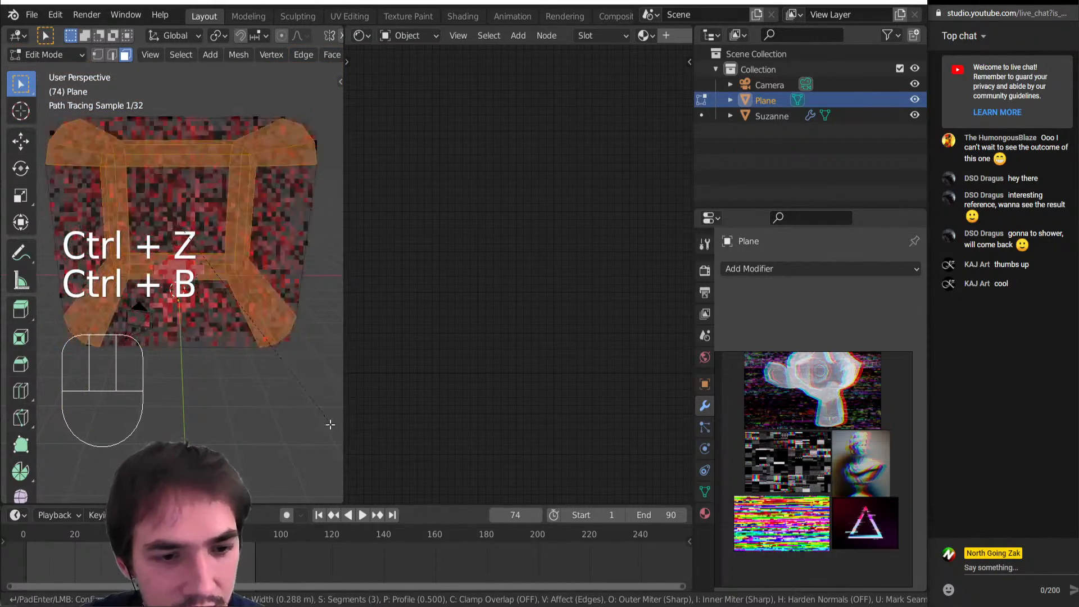
pyautogui.scroll(3, 318, 422)
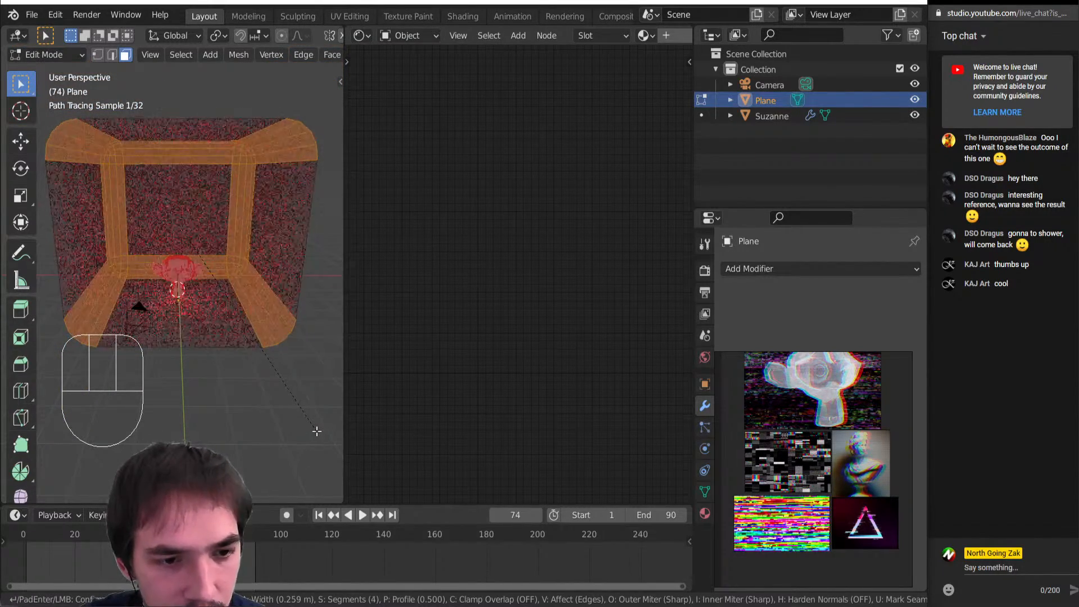
pyautogui.click(314, 432)
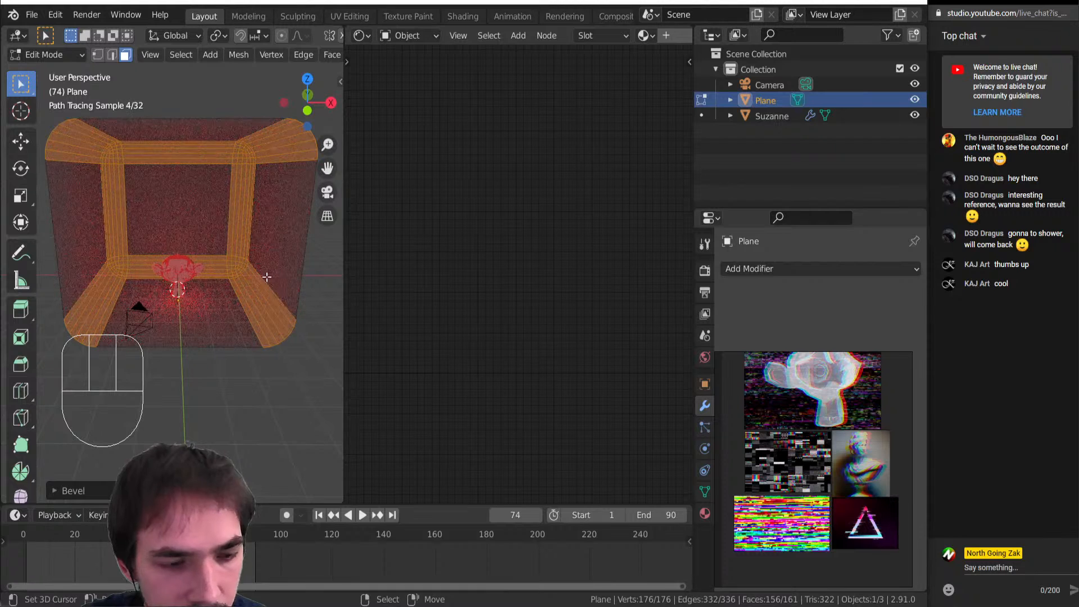
# Apply Shade Smooth to all faces of the room and return to Object Mode
pyautogui.press('a')
pyautogui.press('space')
pyautogui.write('shade')
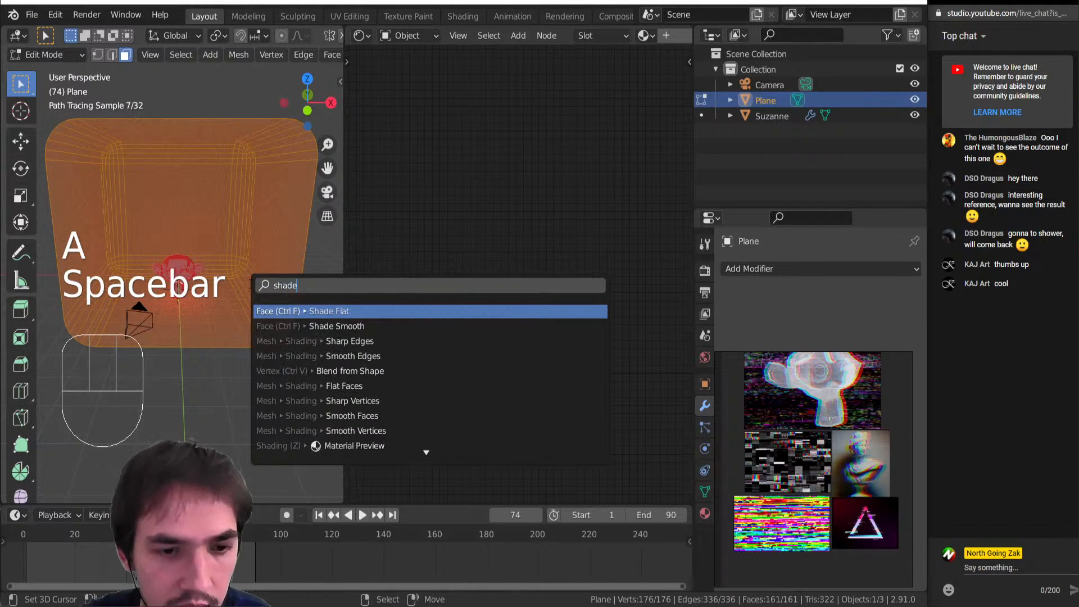
pyautogui.press('Down')
pyautogui.press('Return')
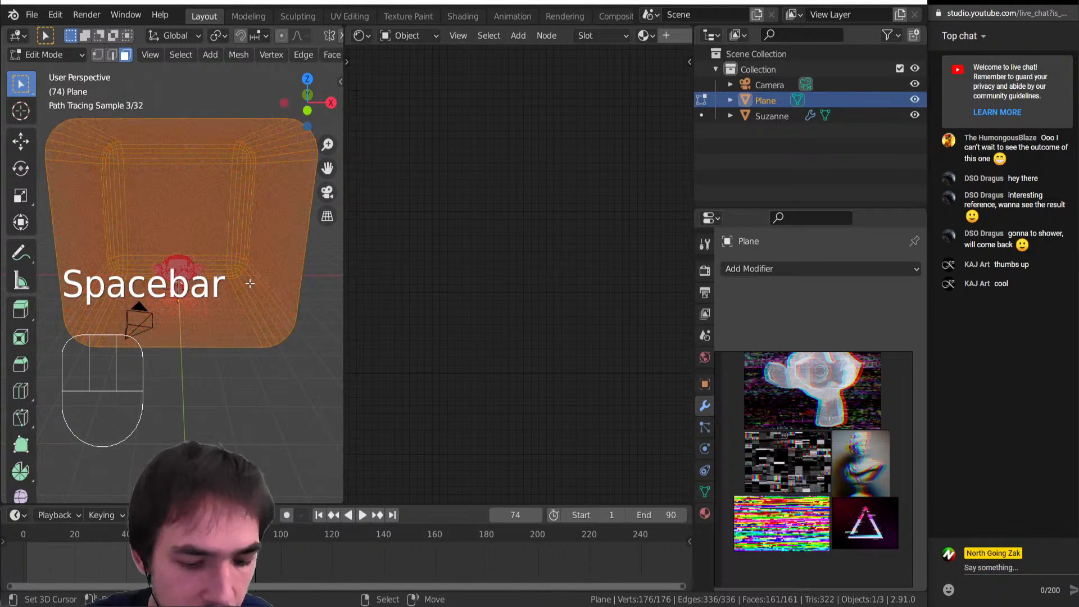
pyautogui.press('F3')
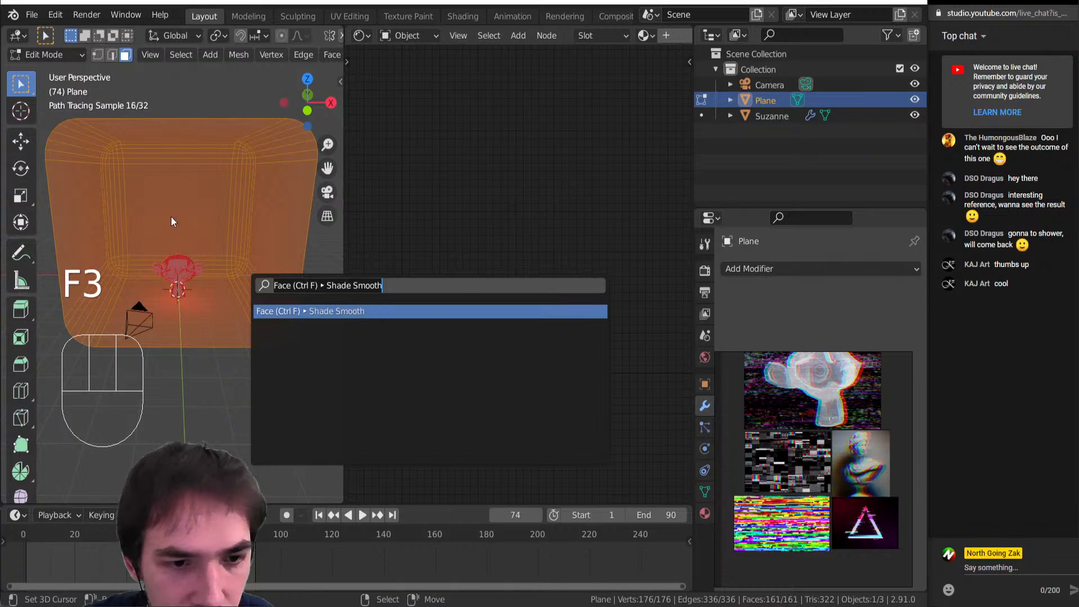
pyautogui.press('Escape')
pyautogui.press('space')
pyautogui.press('Escape')
pyautogui.moveTo(164, 291)
pyautogui.mouseDown(button='middle')
pyautogui.moveTo(196, 292)
pyautogui.moveTo(140, 296)
pyautogui.moveTo(153, 288)
pyautogui.mouseUp(button='middle')
pyautogui.press('Tab')
# Select Suzanne, preview the Linear Light node and raise its Fac for stronger scan-line bands
pyautogui.scroll(2, 153, 287)
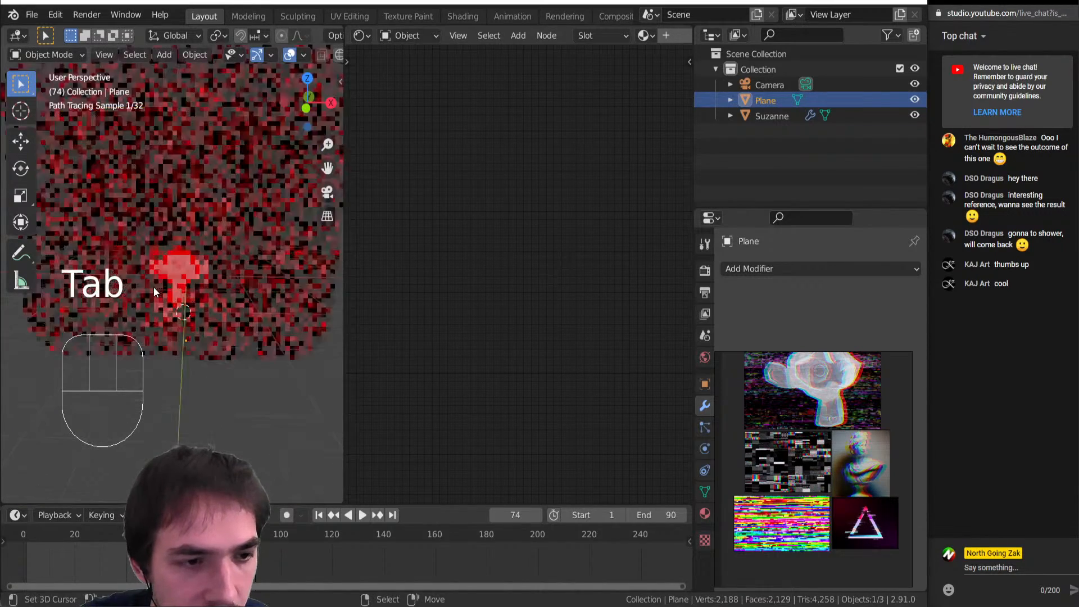
pyautogui.scroll(2, 157, 287)
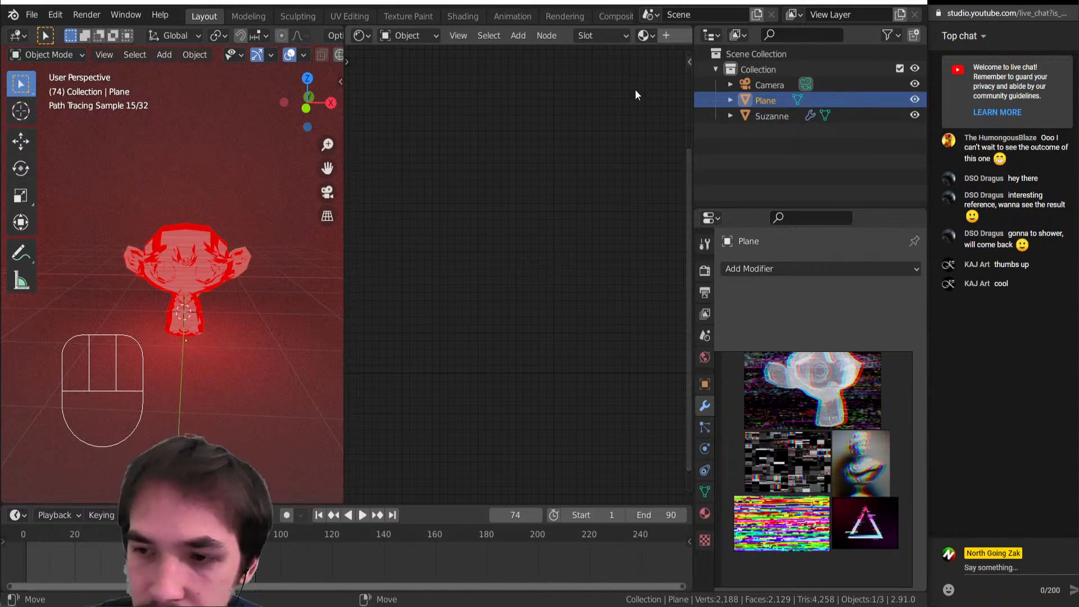
pyautogui.moveTo(167, 309)
pyautogui.mouseDown(button='middle')
pyautogui.moveTo(157, 284)
pyautogui.moveTo(203, 267)
pyautogui.mouseUp(button='middle')
pyautogui.scroll(4, 164, 272)
pyautogui.click(203, 266)
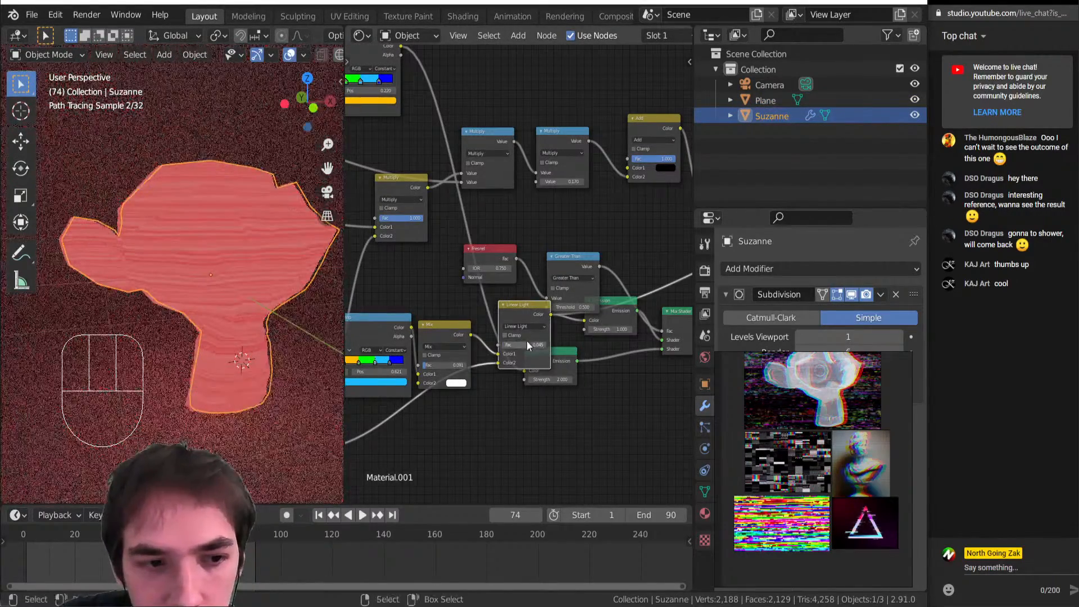
pyautogui.moveTo(526, 344); pyautogui.dragTo(570, 344)
pyautogui.moveTo(522, 345); pyautogui.dragTo(514, 345)
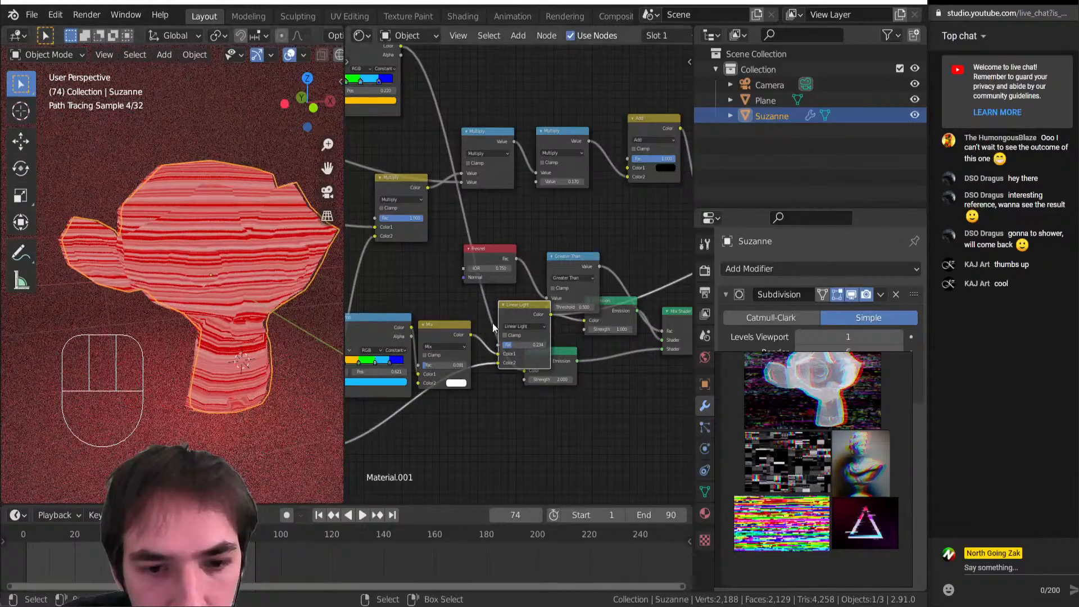
# Set the factor of the Mix node beside the rainbow ColorRamp to 0.513
pyautogui.scroll(2, 562, 329)
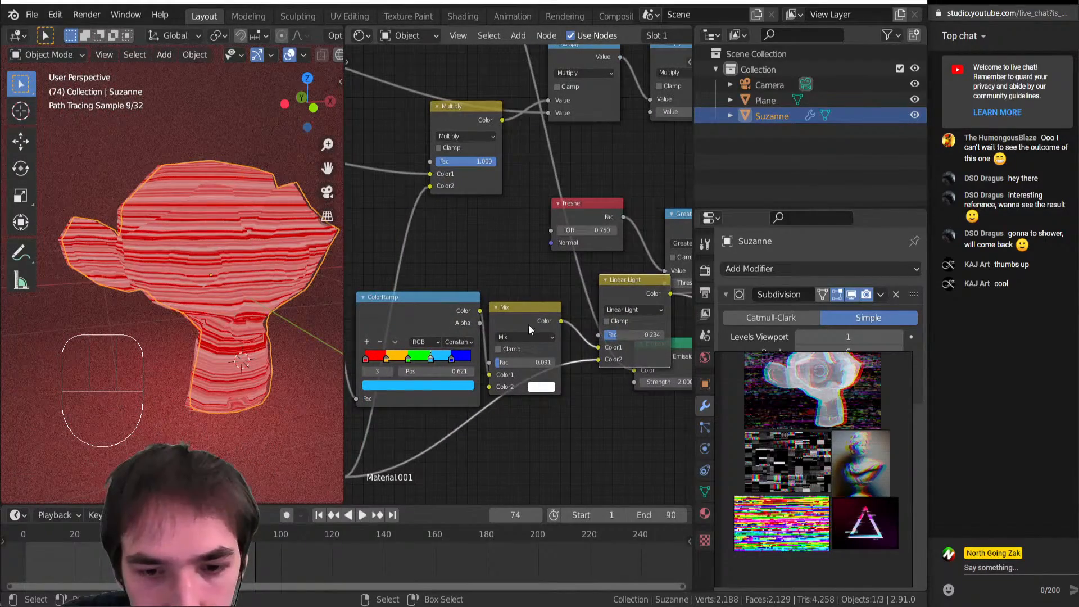
pyautogui.moveTo(528, 362); pyautogui.dragTo(542, 362)
pyautogui.click(527, 363)
pyautogui.doubleClick(526, 363)
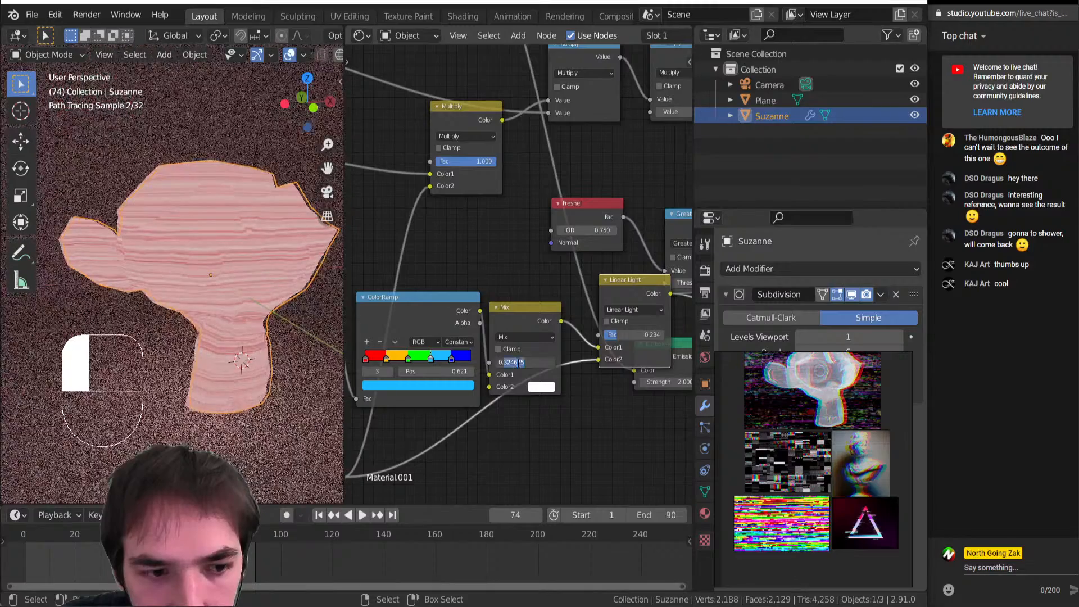
pyautogui.write('513')
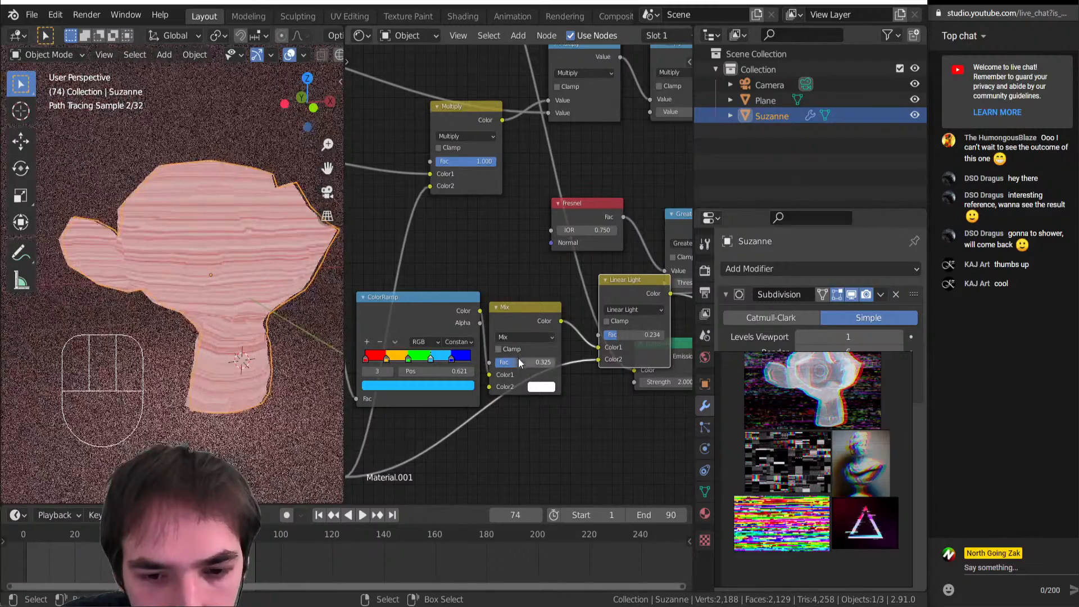
pyautogui.press('Return')
# Preview the Linear Light node on the monkey, raise its factor to about 0.831, and play the animation to check it
pyautogui.keyDown('ctrl'); pyautogui.keyDown('shift'); pyautogui.click(633, 290); pyautogui.keyUp('shift'); pyautogui.keyUp('ctrl')
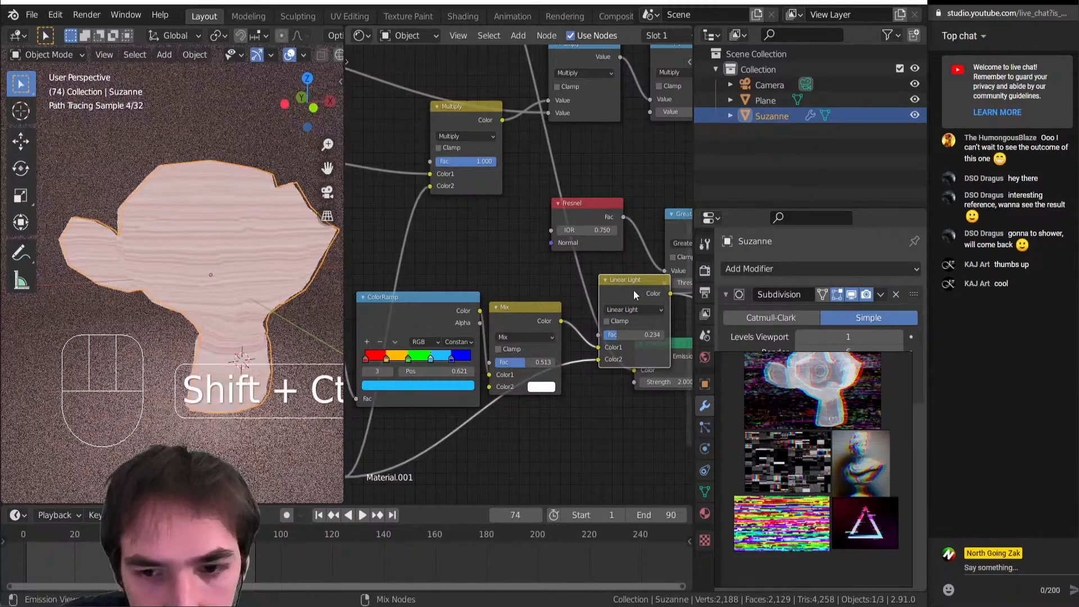
pyautogui.scroll(-2, 637, 302)
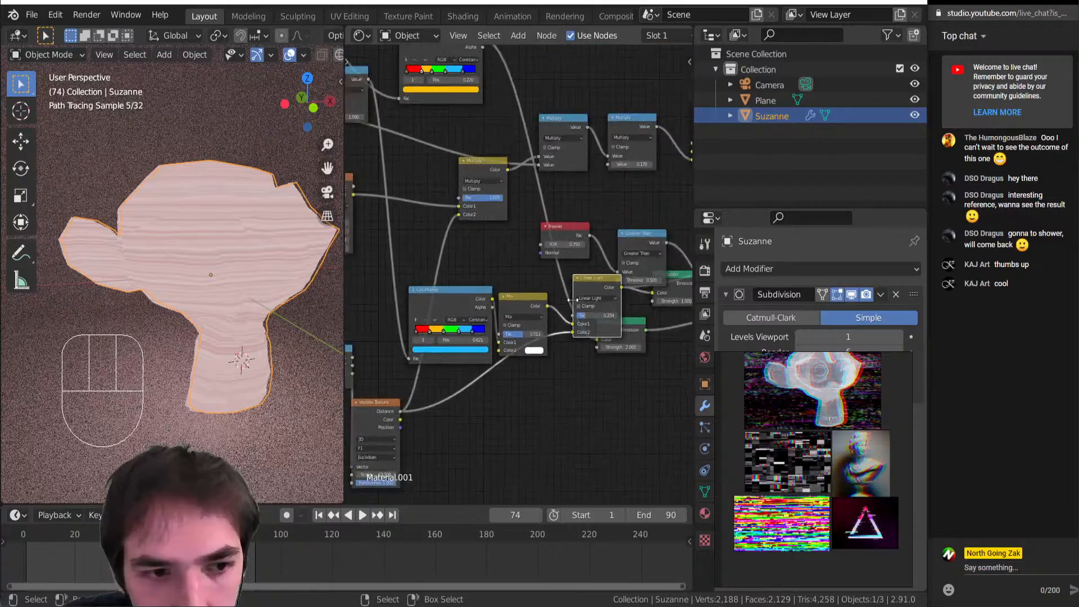
pyautogui.moveTo(593, 315)
pyautogui.mouseDown()
pyautogui.moveTo(551, 315)
pyautogui.moveTo(674, 315)
pyautogui.moveTo(611, 316)
pyautogui.mouseUp()
pyautogui.hotkey('shift', 'space')
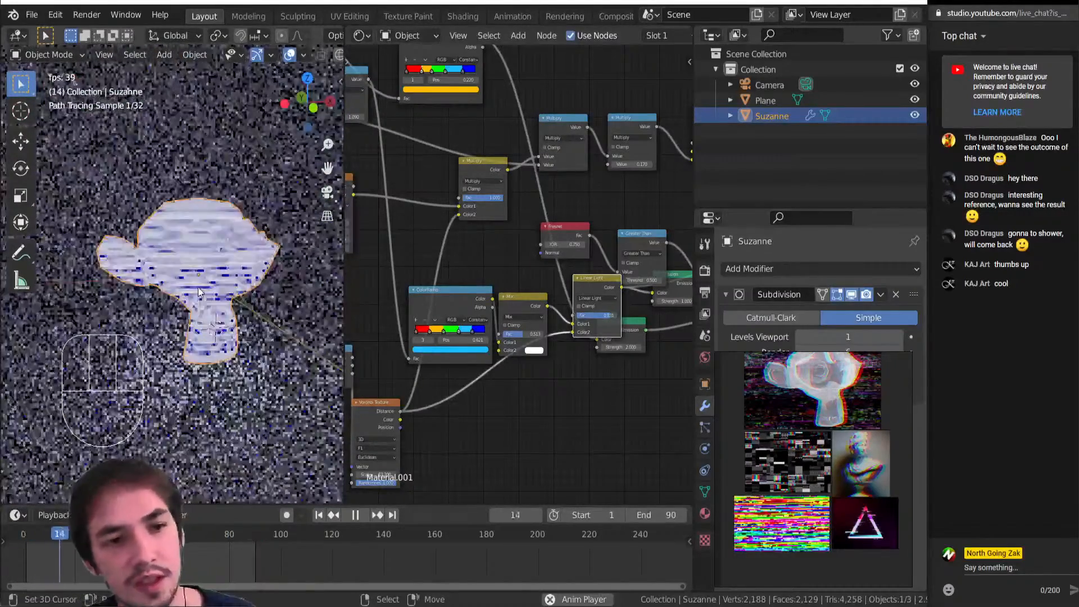
pyautogui.hotkey('shift', 'space')
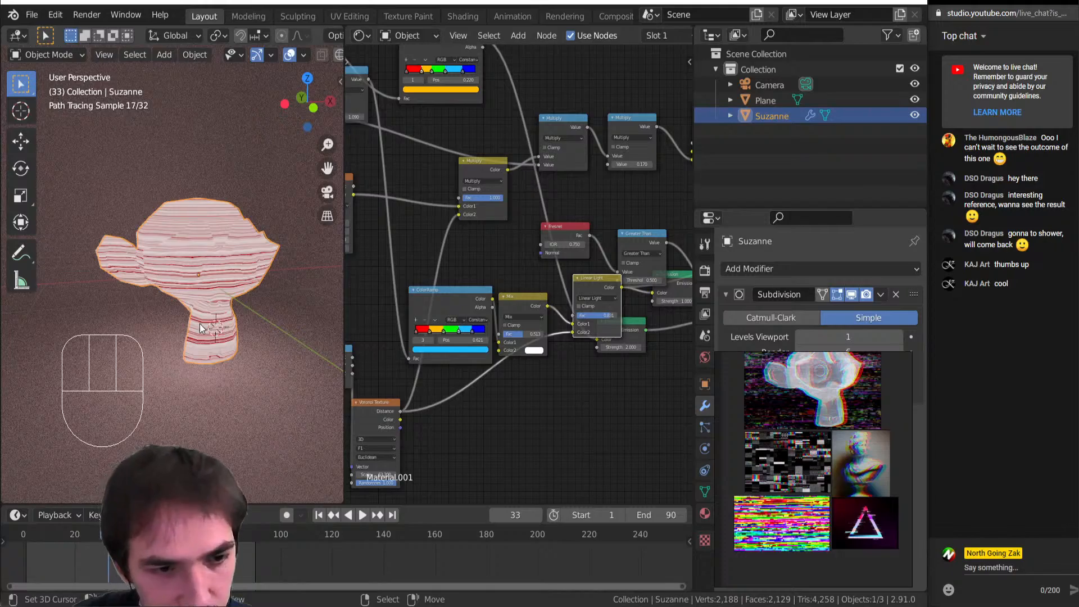
# Preview the Mix Shader output on the monkey and play the animation to check the glitch effect
pyautogui.scroll(4, 195, 321)
pyautogui.scroll(-2, 193, 315)
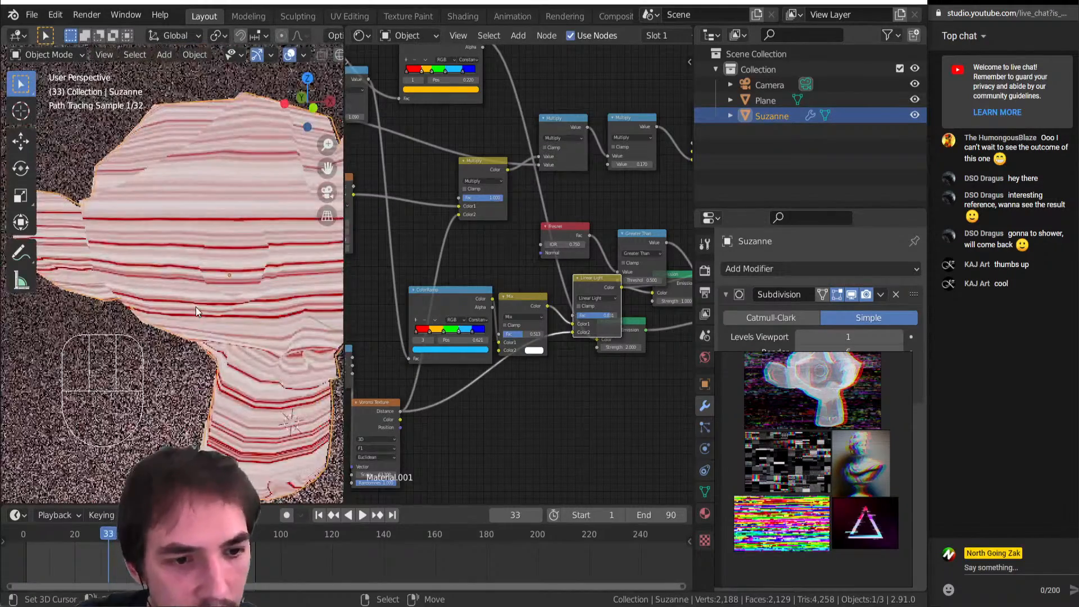
pyautogui.scroll(-3, 470, 386)
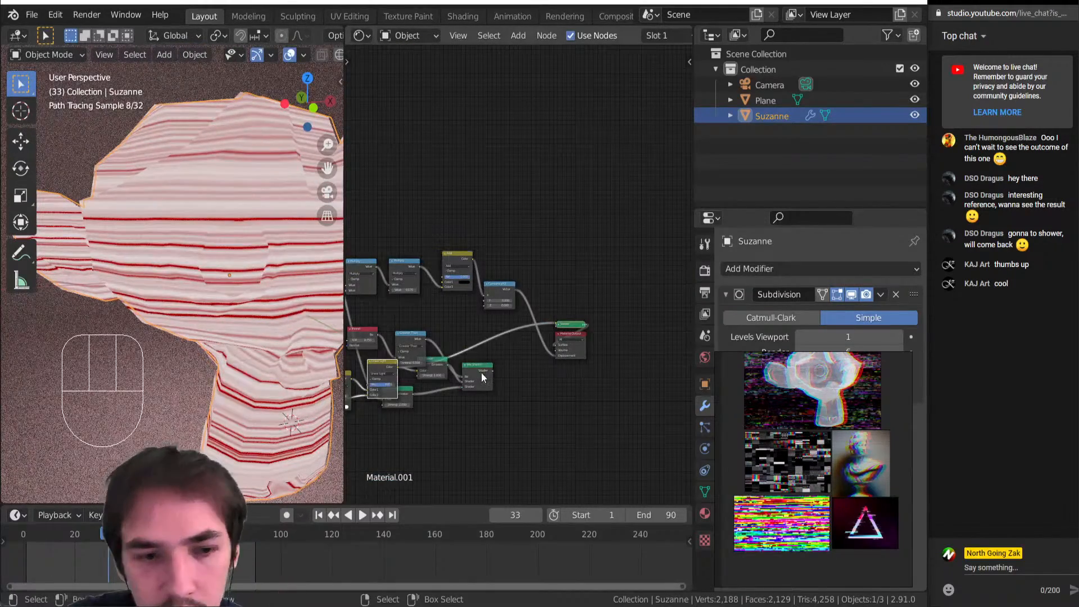
pyautogui.keyDown('ctrl'); pyautogui.keyDown('shift'); pyautogui.click(481, 372); pyautogui.keyUp('shift'); pyautogui.keyUp('ctrl')
pyautogui.hotkey('shift', 'space')
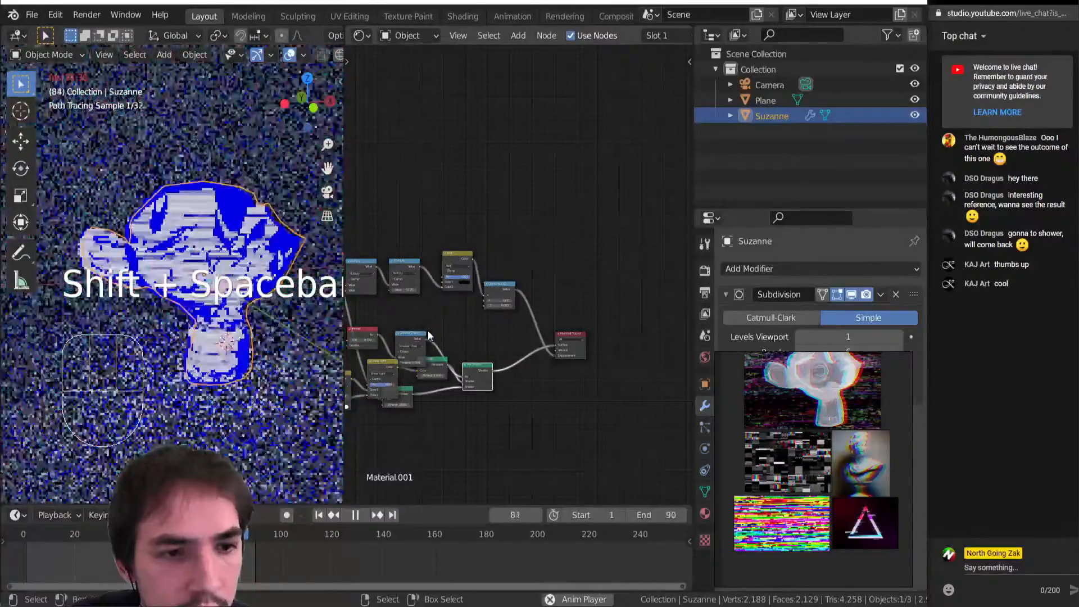
pyautogui.scroll(3, 429, 335)
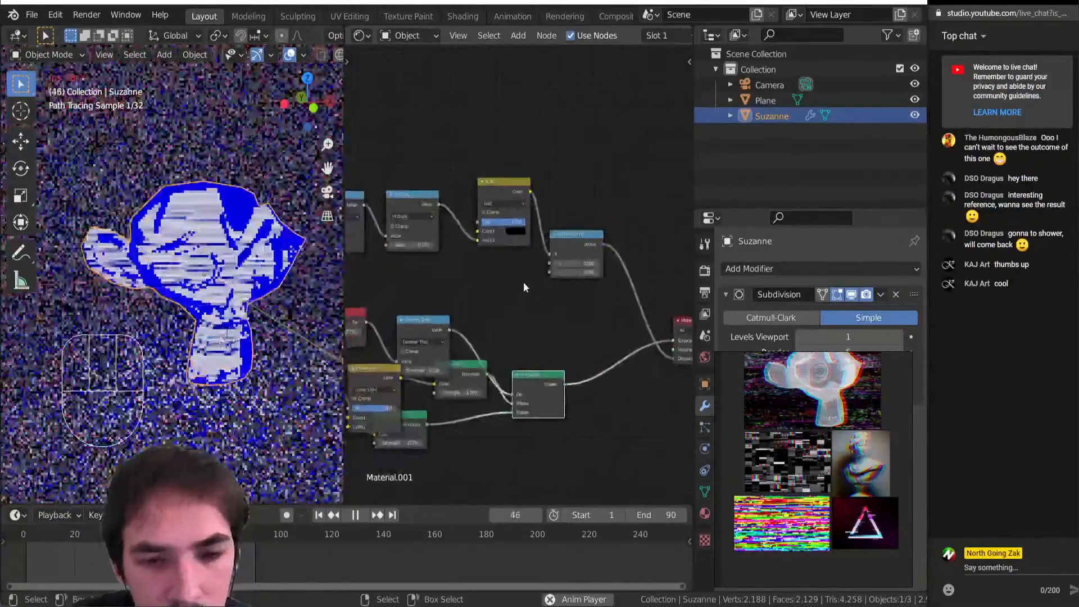
pyautogui.hotkey('shift', 'space')
# Connect the Fresnel output directly to the Mix Shader's factor and delete the Greater Than node
pyautogui.moveTo(448, 340); pyautogui.dragTo(505, 316, button='middle')
pyautogui.moveTo(505, 315); pyautogui.dragTo(520, 291)
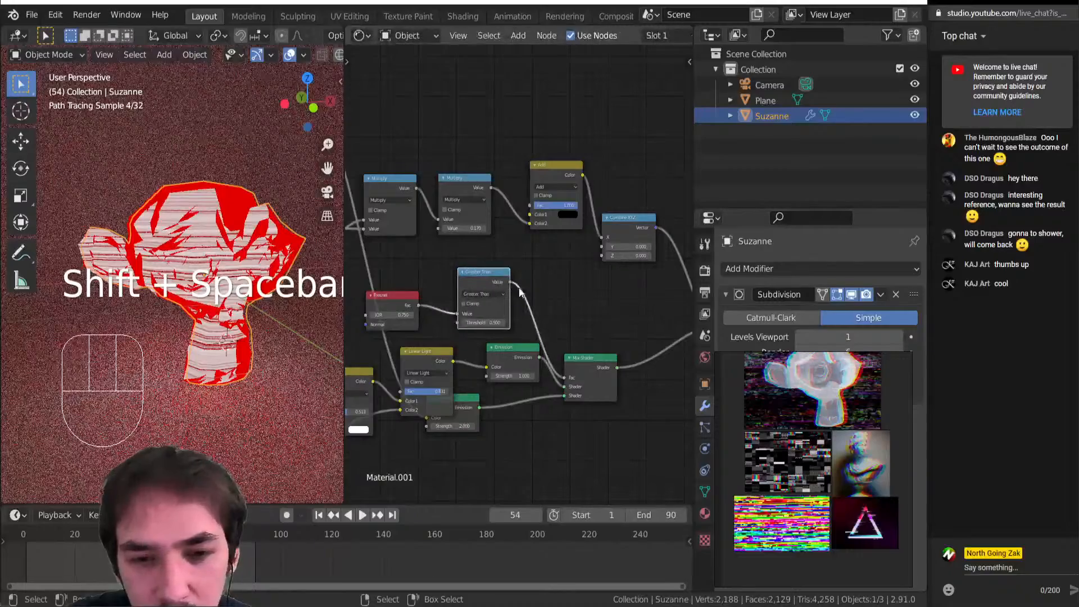
pyautogui.moveTo(459, 320); pyautogui.dragTo(565, 378)
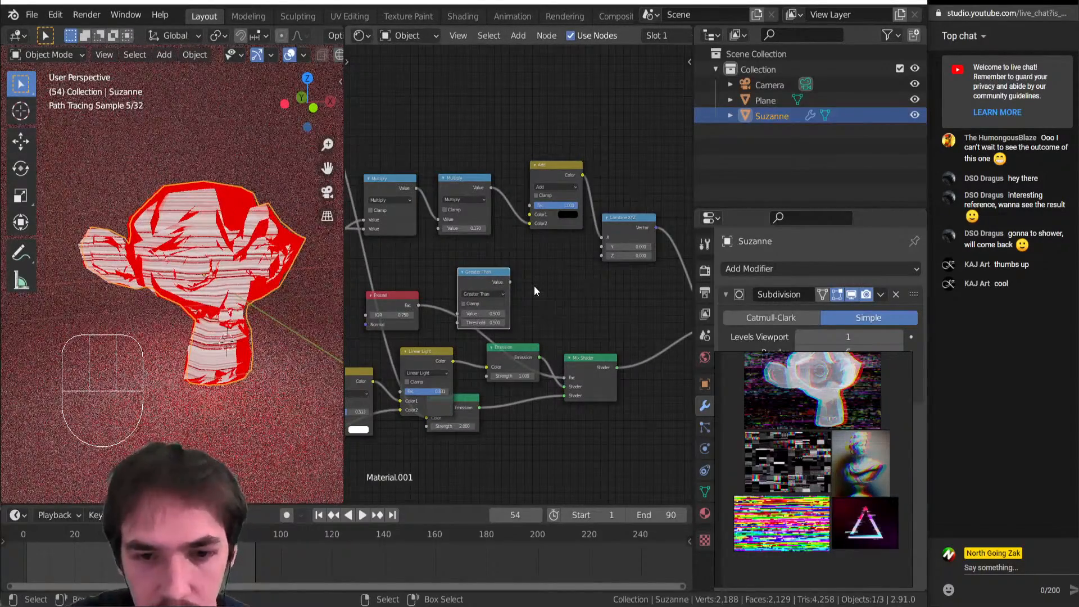
pyautogui.press('Delete')
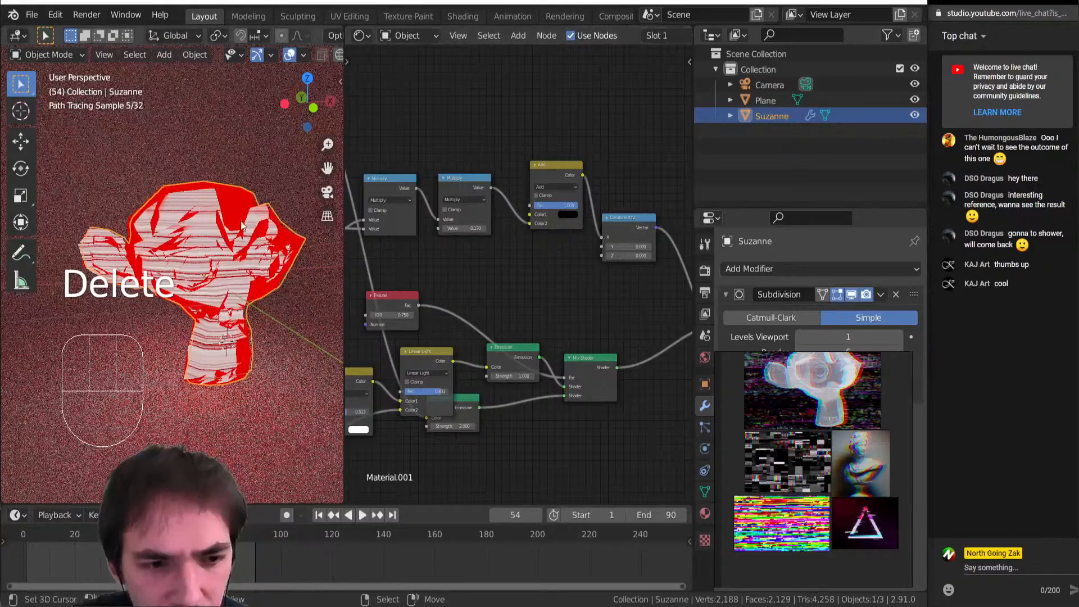
pyautogui.moveTo(236, 247); pyautogui.dragTo(177, 249, button='middle')
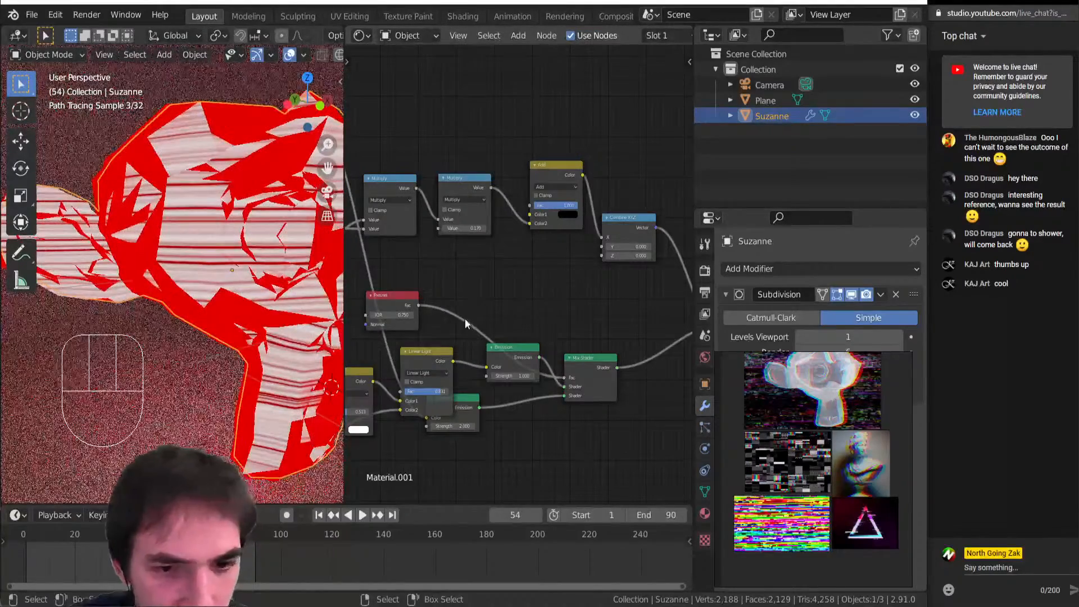
pyautogui.hotkey('shift', 'a')
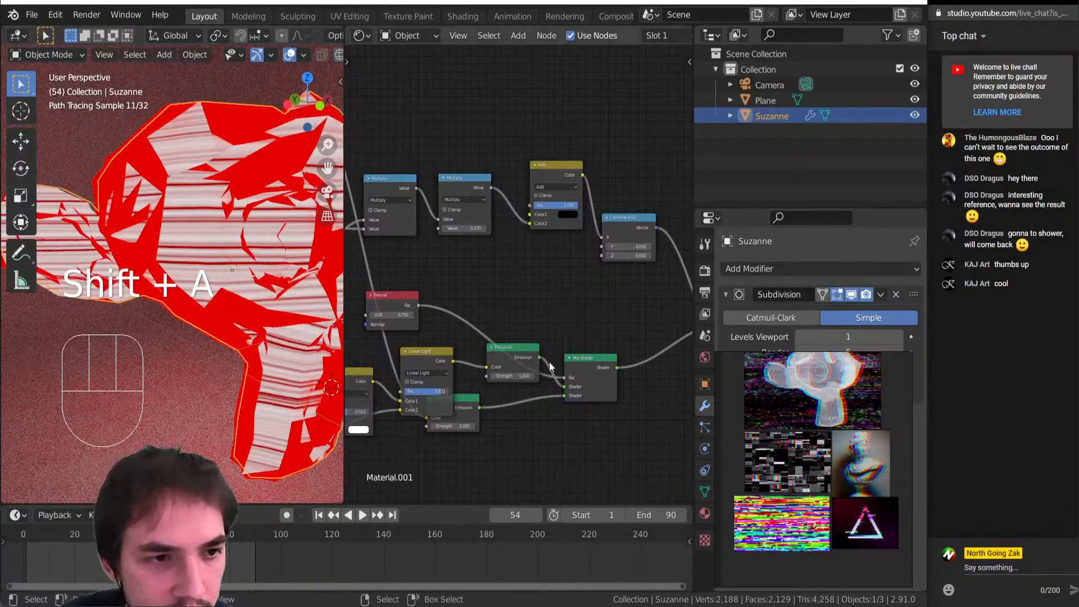
pyautogui.hotkey('shift', 'a')
pyautogui.hotkey('shift', 's')
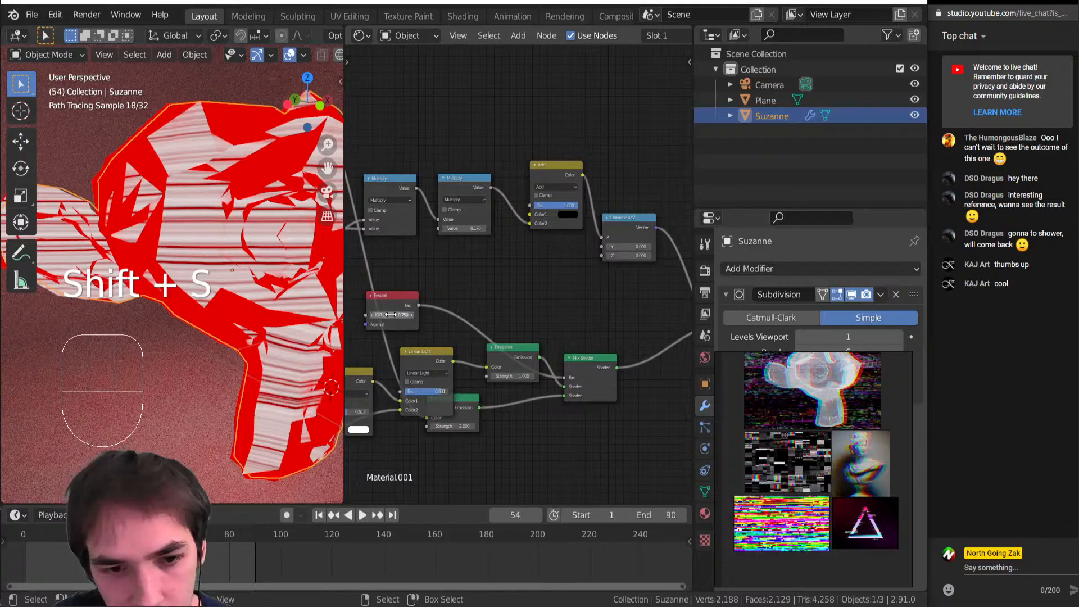
# Preview the Fresnel node on the monkey and set its IOR to about 1.28
pyautogui.moveTo(389, 314)
pyautogui.mouseDown()
pyautogui.moveTo(419, 315)
pyautogui.moveTo(389, 315)
pyautogui.mouseUp()
pyautogui.keyDown('ctrl'); pyautogui.keyDown('shift'); pyautogui.click(390, 306); pyautogui.keyUp('shift'); pyautogui.keyUp('ctrl')
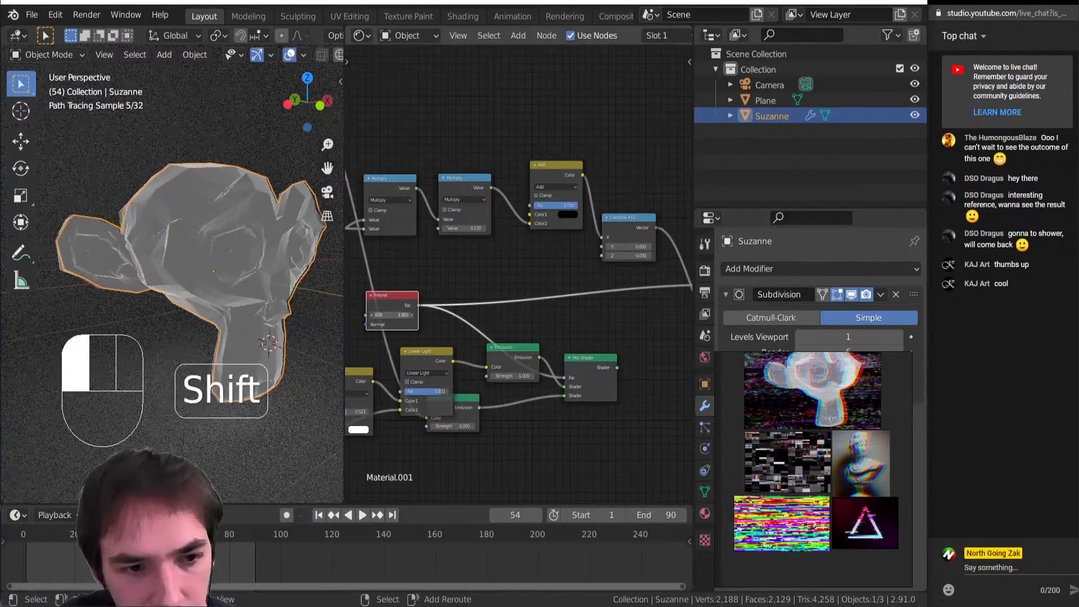
pyautogui.keyDown('shift'); pyautogui.moveTo(394, 314); pyautogui.dragTo(370, 315); pyautogui.keyUp('shift')
# Add a ColorRamp node and insert it on the Fresnel node's preview link
pyautogui.hotkey('shift', 'a')
pyautogui.press('n')
pyautogui.press('o')
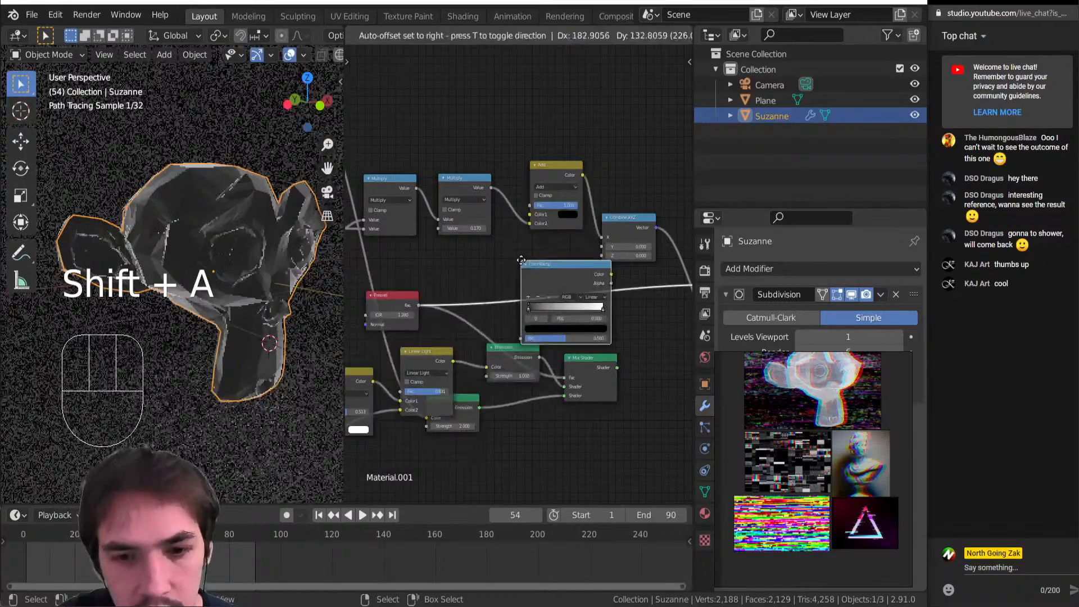
pyautogui.click(503, 258)
# Adjust the new ColorRamp's stops, placing black at about 0.067 and white at about 0.398
pyautogui.moveTo(586, 305); pyautogui.dragTo(512, 308)
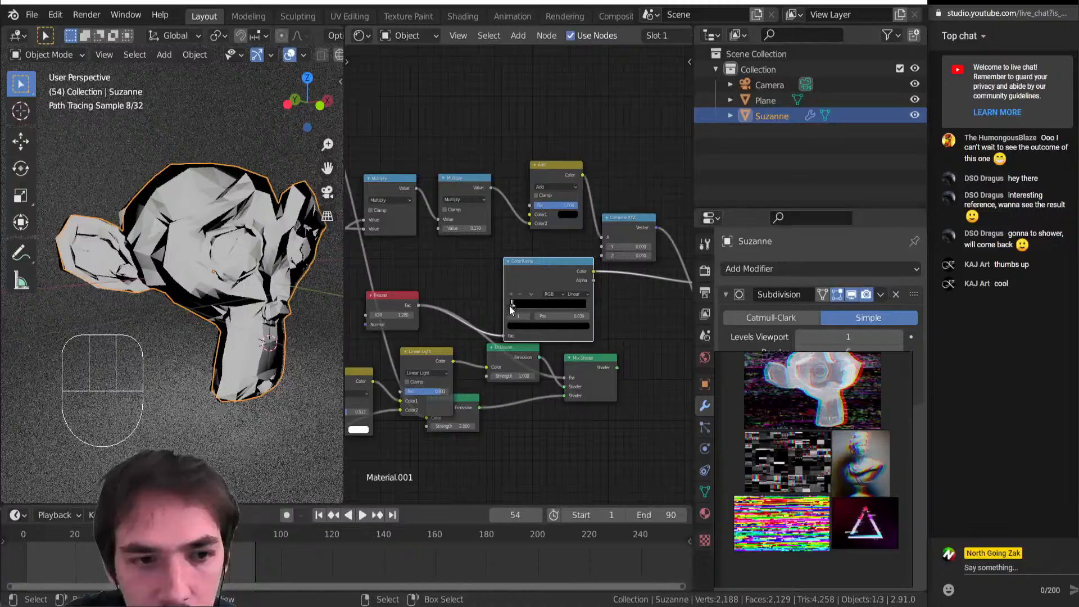
pyautogui.moveTo(511, 308); pyautogui.dragTo(515, 311)
pyautogui.click(513, 307)
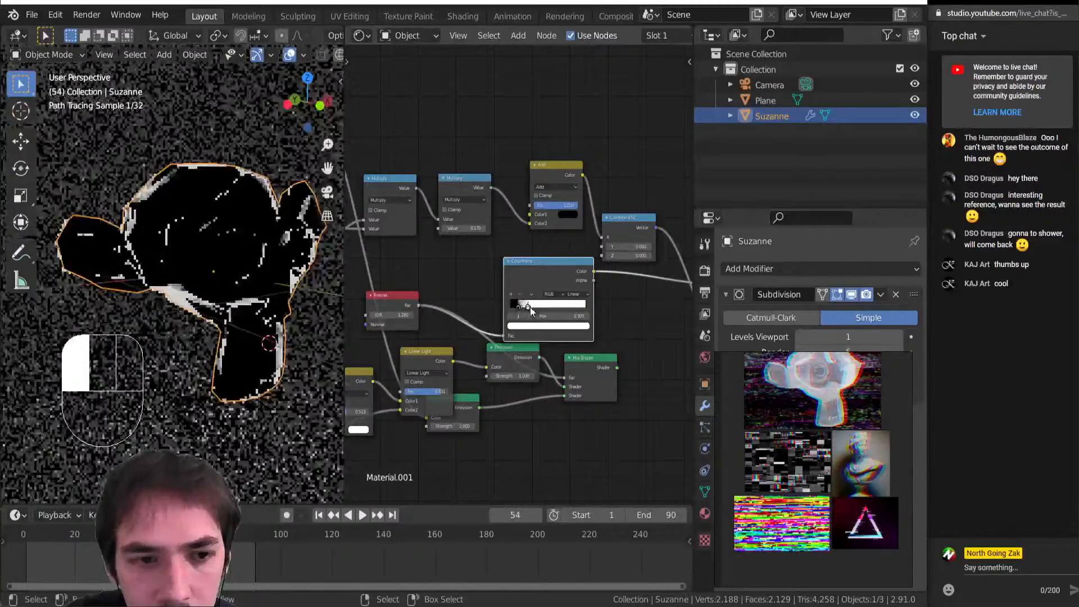
pyautogui.moveTo(518, 307); pyautogui.dragTo(512, 308)
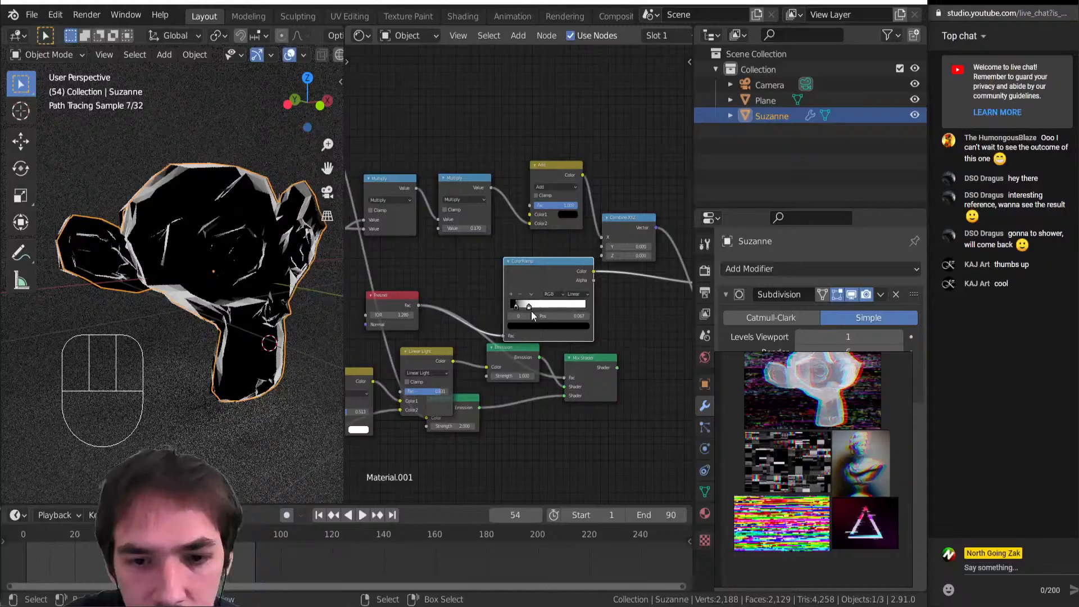
pyautogui.moveTo(528, 306); pyautogui.dragTo(541, 304)
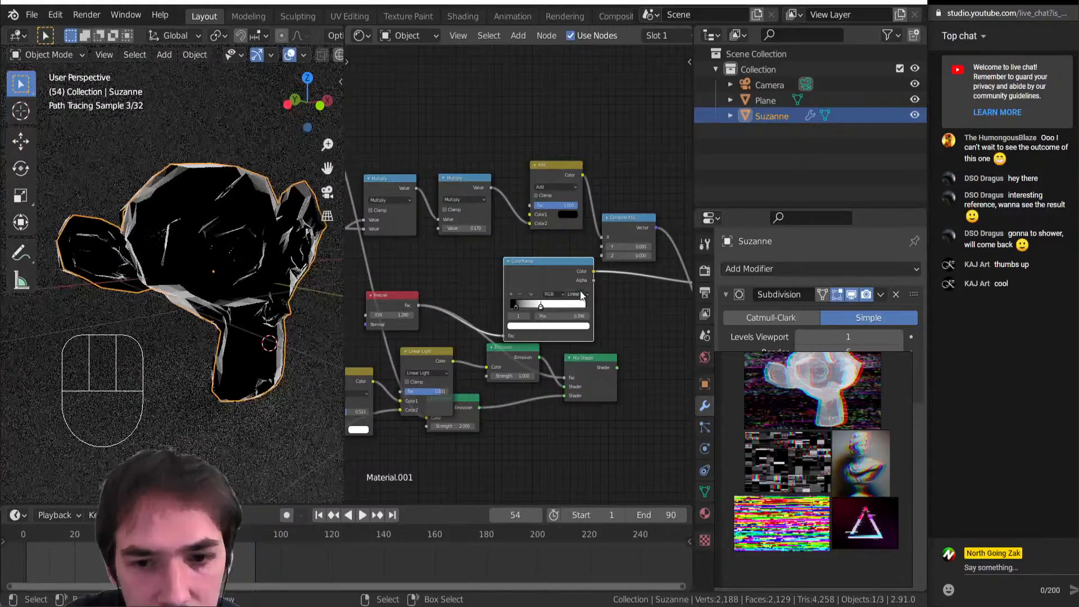
# Set the interpolation of the Fresnel's ColorRamp to Cardinal
pyautogui.click(582, 295)
pyautogui.click(584, 311)
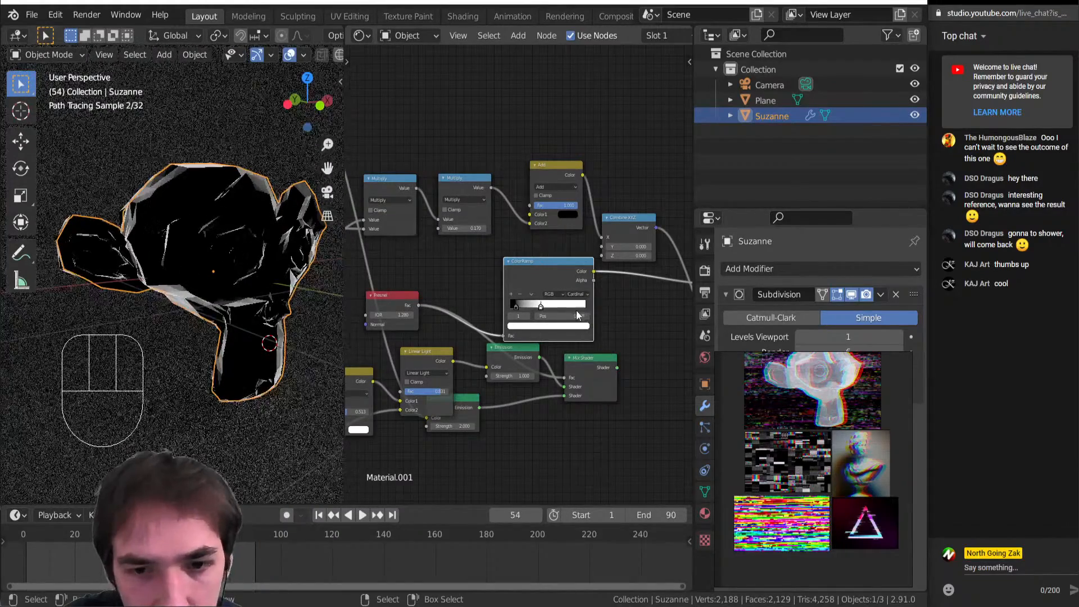
pyautogui.scroll(3, 579, 309)
pyautogui.moveTo(578, 309); pyautogui.dragTo(557, 297, button='middle')
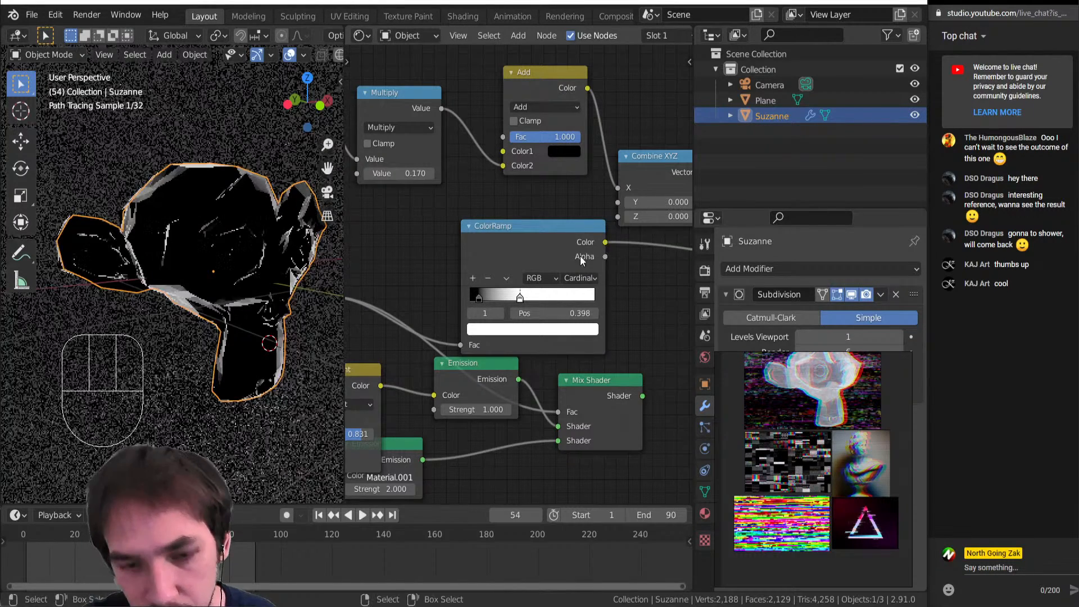
pyautogui.click(578, 279)
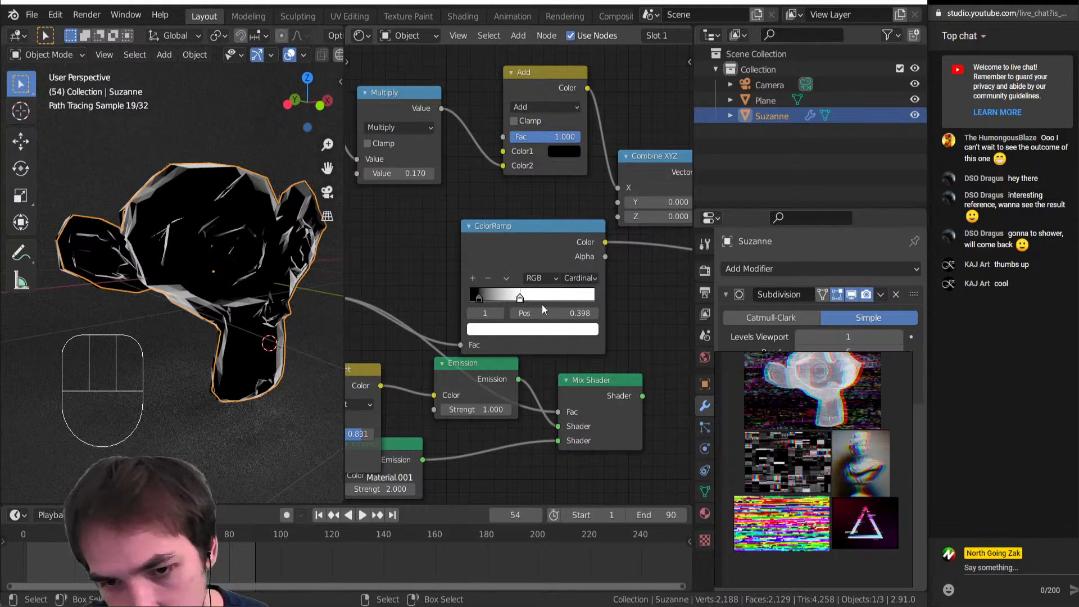
# Connect the ColorRamp's color output to the Mix Shader's factor and preview the Mix Shader on the monkey
pyautogui.scroll(-2, 622, 314)
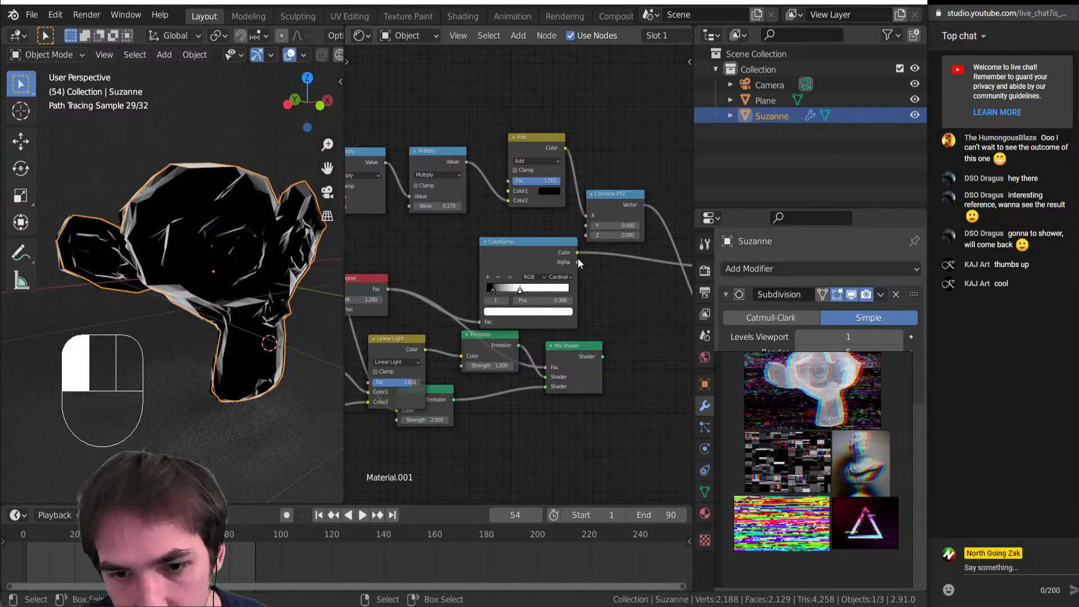
pyautogui.moveTo(577, 253); pyautogui.dragTo(545, 367)
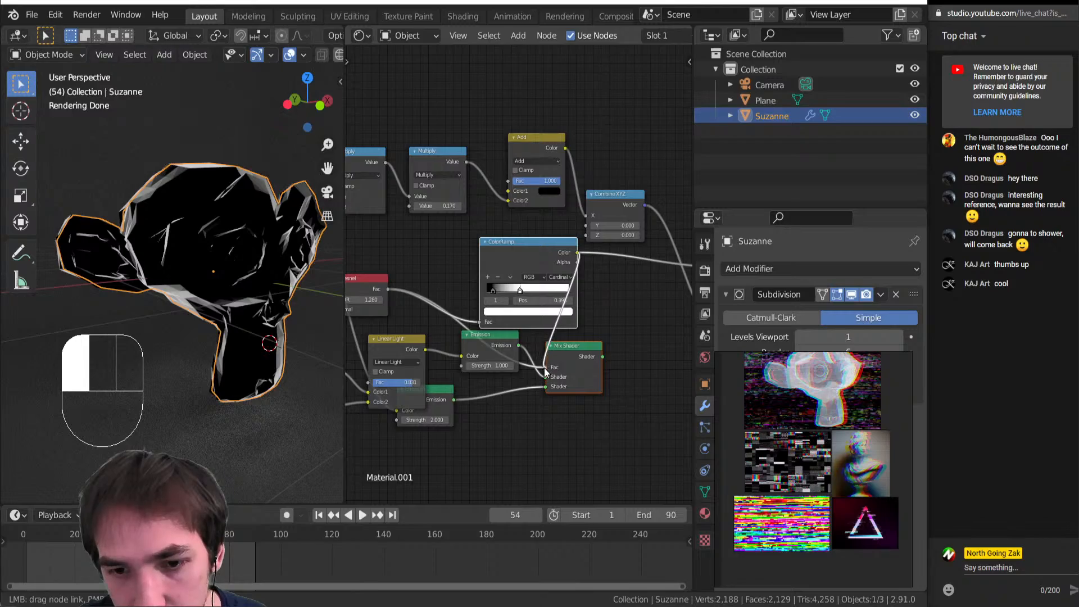
pyautogui.keyDown('ctrl'); pyautogui.keyDown('shift'); pyautogui.click(578, 365); pyautogui.keyUp('shift'); pyautogui.keyUp('ctrl')
pyautogui.moveTo(168, 265); pyautogui.dragTo(138, 276, button='middle')
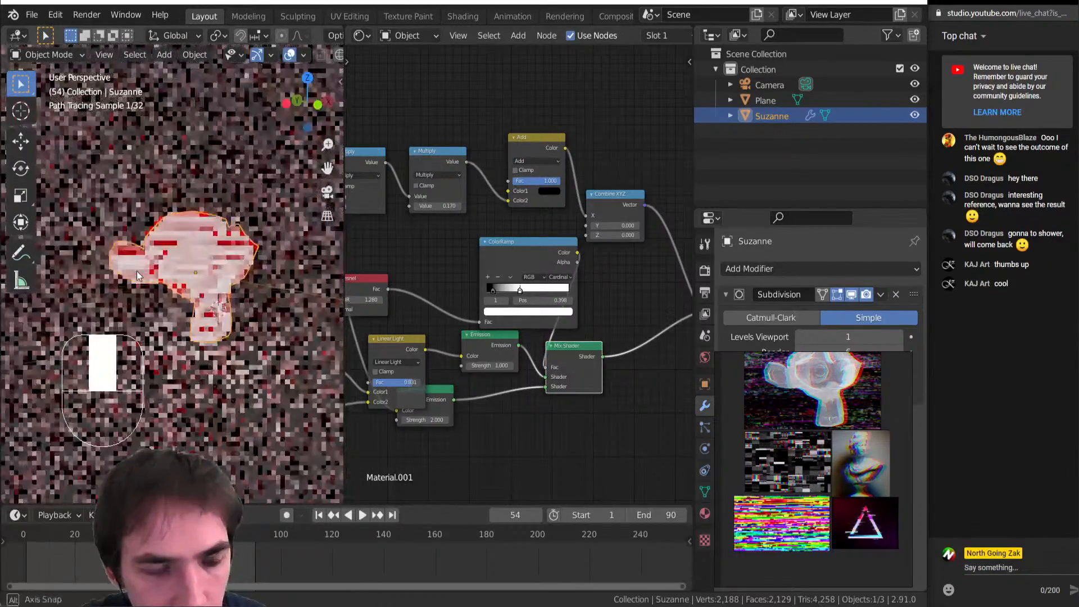
# Add a middle stop at about 0.269 to the Fresnel's ColorRamp and darken its color to a deeper gray
pyautogui.moveTo(490, 271); pyautogui.dragTo(525, 309, button='middle')
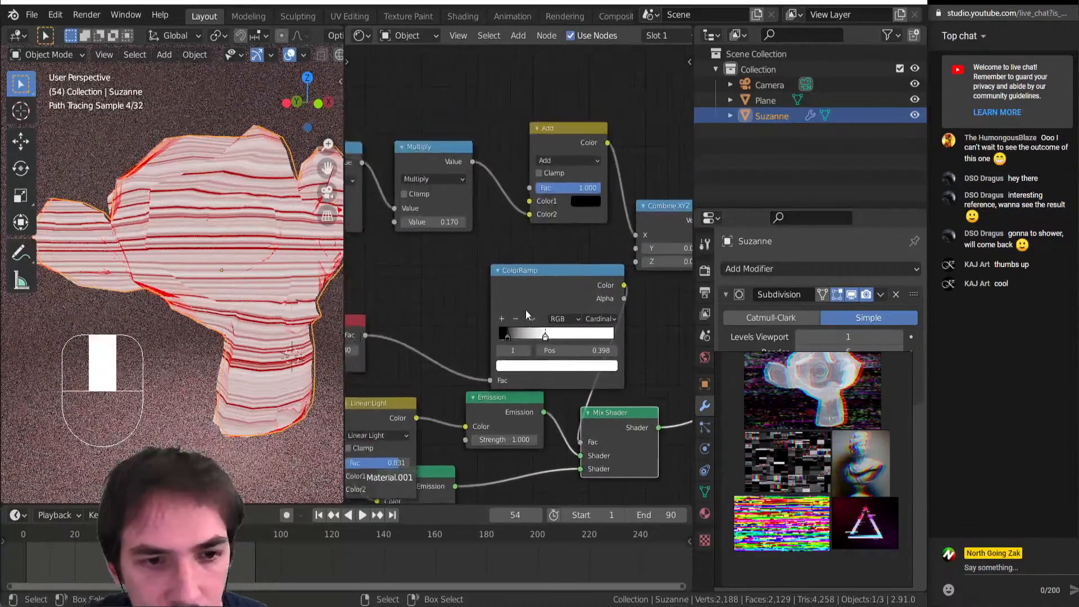
pyautogui.scroll(3, 517, 318)
pyautogui.moveTo(505, 364); pyautogui.dragTo(541, 365)
pyautogui.click(496, 336)
pyautogui.click(576, 407)
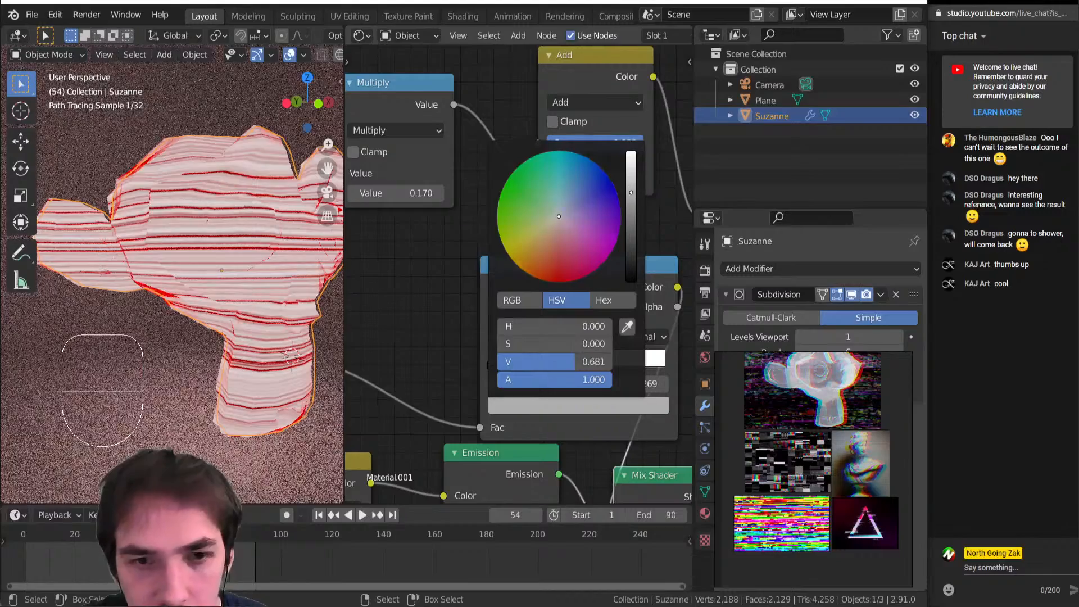
pyautogui.moveTo(632, 193); pyautogui.dragTo(632, 217)
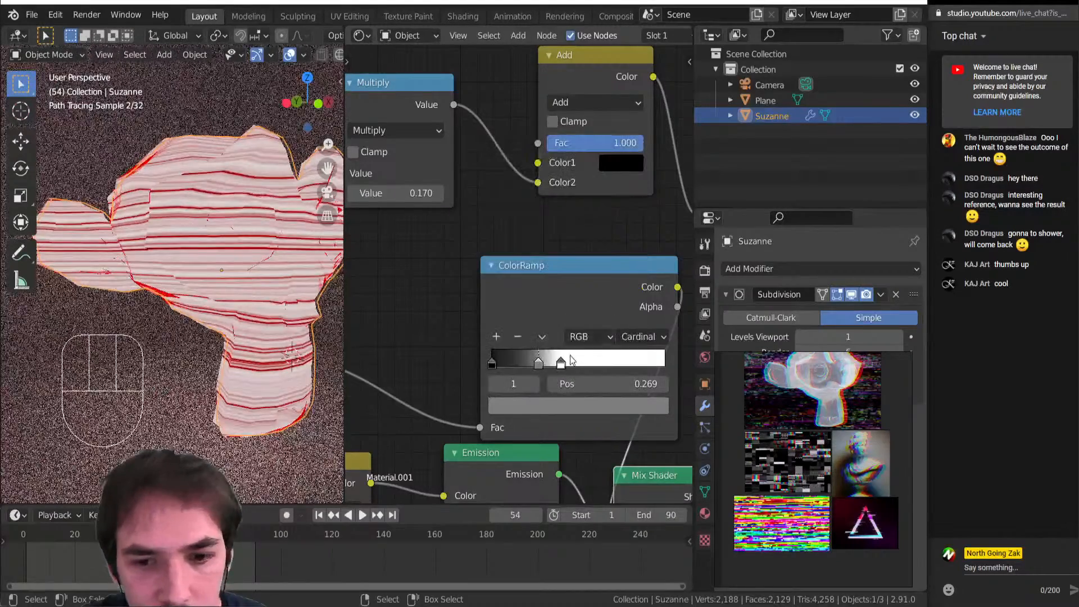
# Preview the ColorRamp on the monkey and shift its stops closer to the dark end, with white at about 0.197
pyautogui.moveTo(561, 363); pyautogui.dragTo(532, 365)
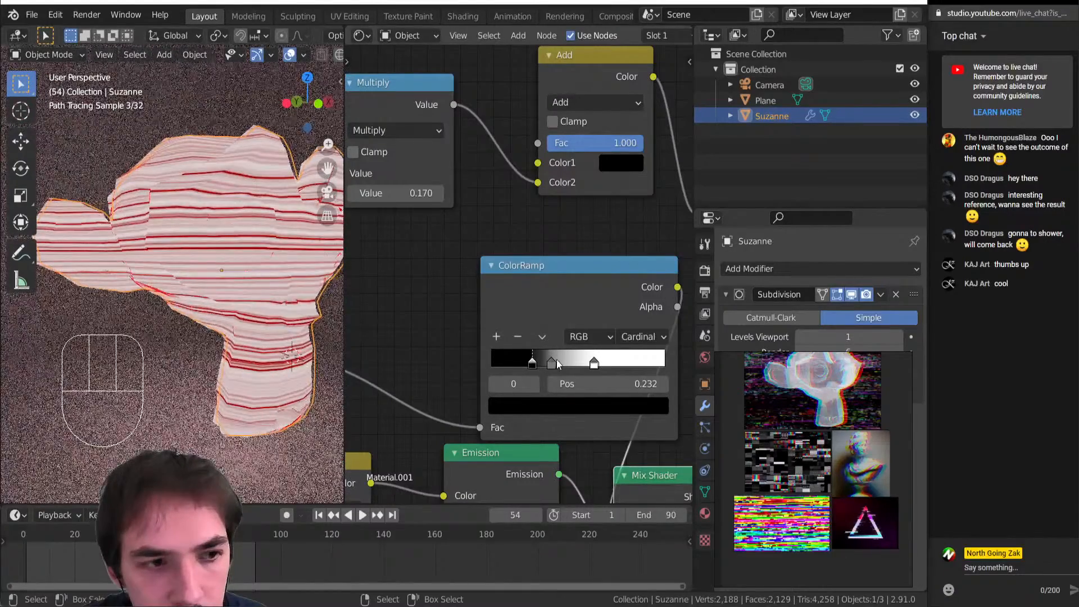
pyautogui.scroll(3, 257, 296)
pyautogui.keyDown('ctrl'); pyautogui.keyDown('shift'); pyautogui.click(589, 301); pyautogui.keyUp('shift'); pyautogui.keyUp('ctrl')
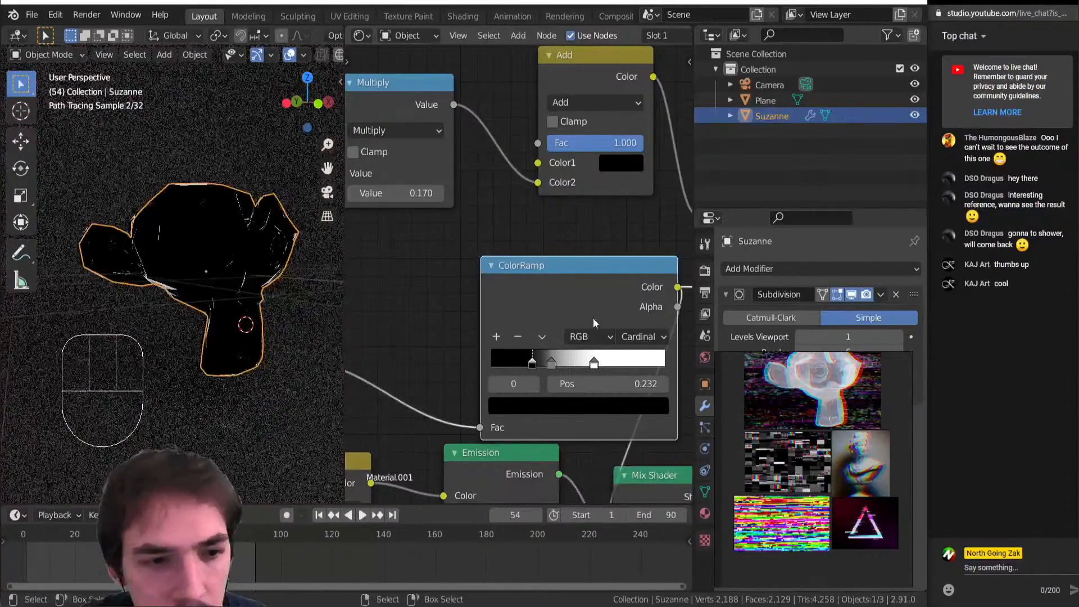
pyautogui.moveTo(532, 364); pyautogui.dragTo(418, 359)
pyautogui.moveTo(591, 362); pyautogui.dragTo(523, 366)
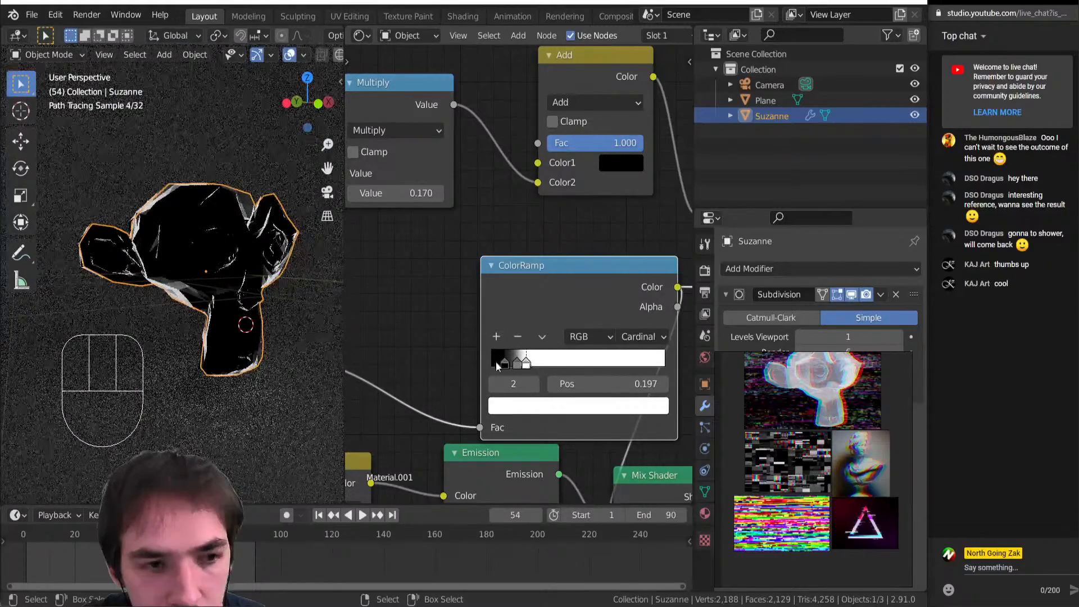
# Preview the Mix Shader on the monkey and shift the Fresnel ColorRamp's stops toward the light end, with gray just before white
pyautogui.scroll(-4, 498, 366)
pyautogui.keyDown('ctrl'); pyautogui.keyDown('shift'); pyautogui.click(501, 366); pyautogui.keyUp('shift'); pyautogui.keyUp('ctrl')
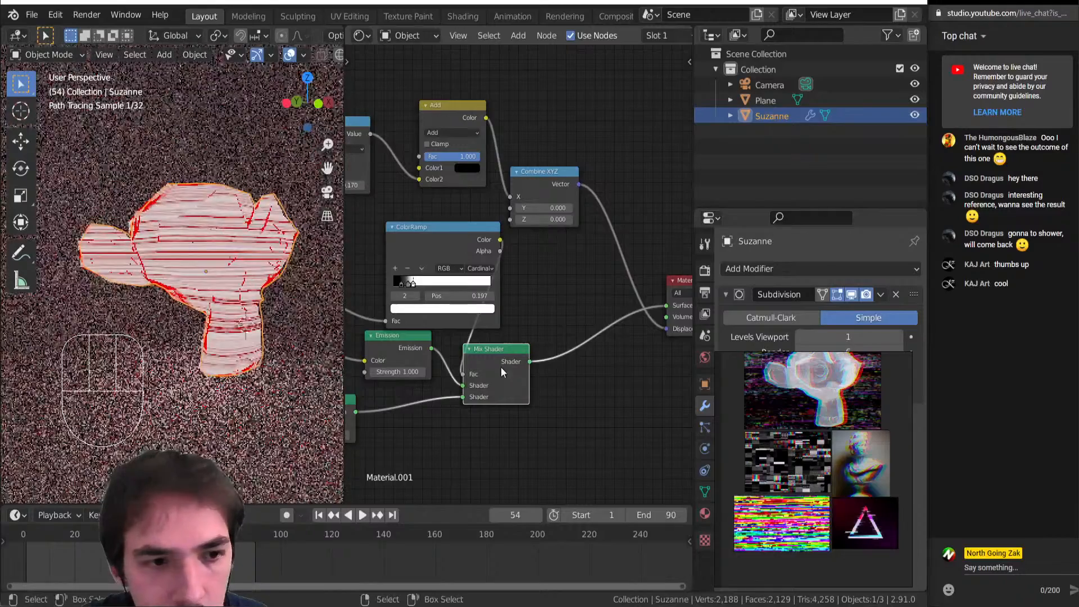
pyautogui.scroll(6, 438, 300)
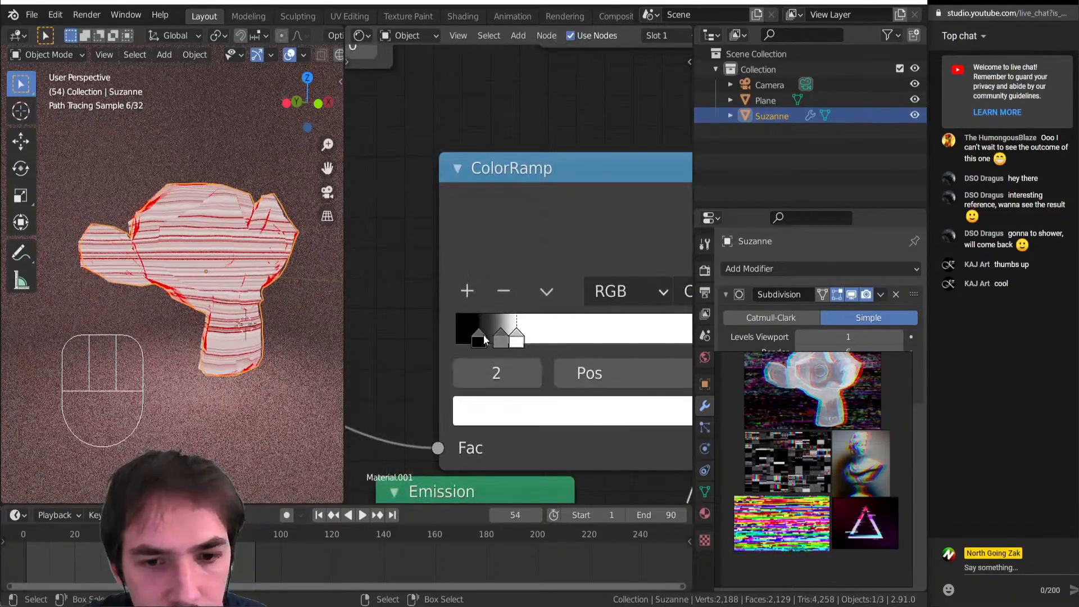
pyautogui.moveTo(485, 340); pyautogui.dragTo(630, 341)
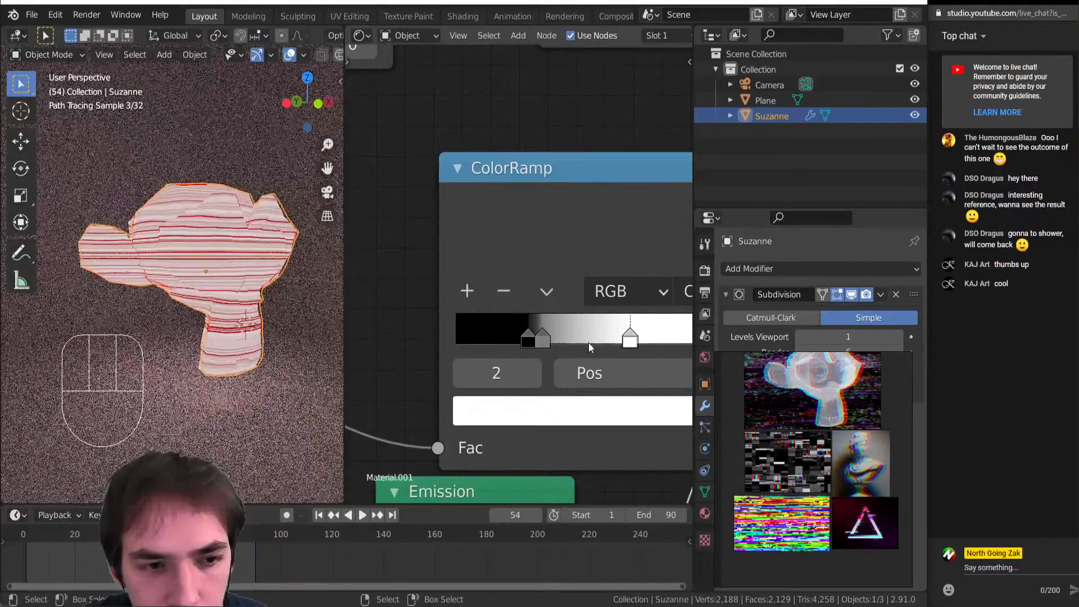
pyautogui.moveTo(558, 337); pyautogui.dragTo(620, 340)
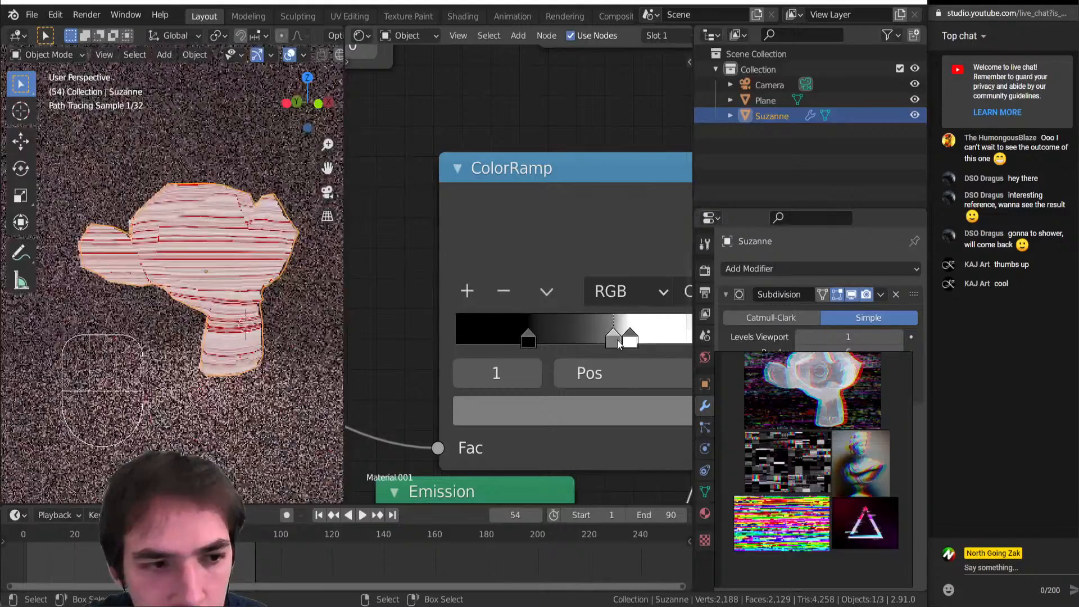
# Preview the ColorRamp on the monkey and pack its three stops tightly at the dark end, with black at about 0.028
pyautogui.keyDown('ctrl'); pyautogui.keyDown('shift'); pyautogui.click(544, 264); pyautogui.keyUp('shift'); pyautogui.keyUp('ctrl')
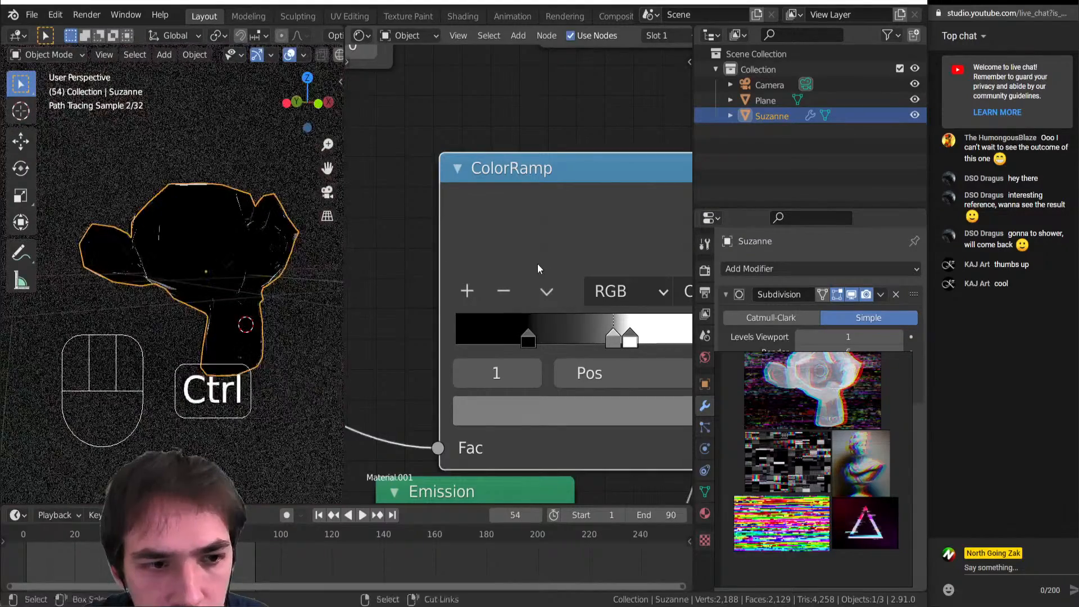
pyautogui.moveTo(533, 337); pyautogui.dragTo(450, 335)
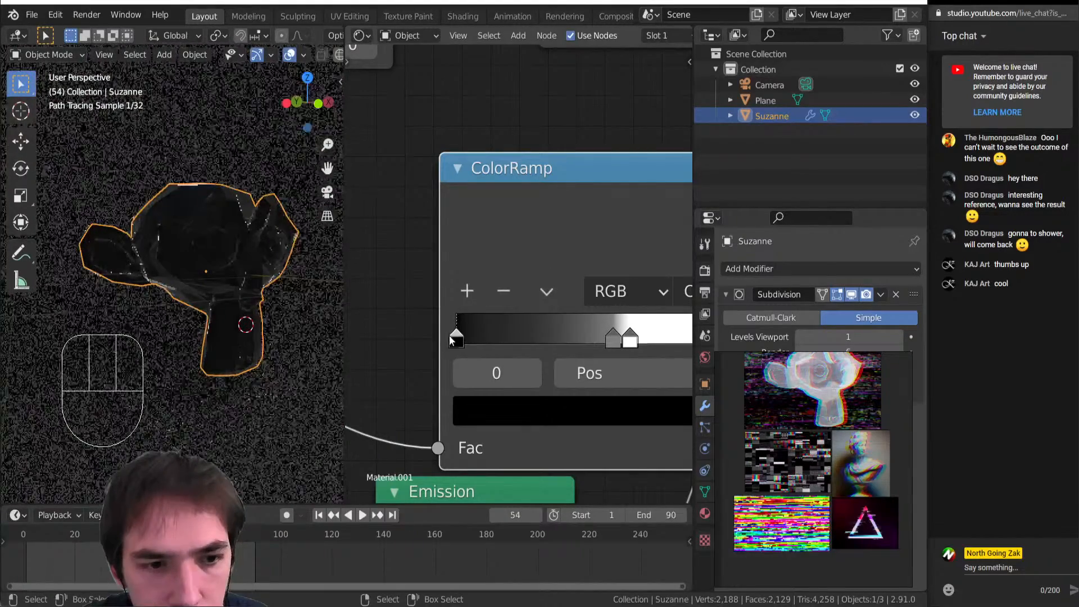
pyautogui.moveTo(611, 338); pyautogui.dragTo(514, 335)
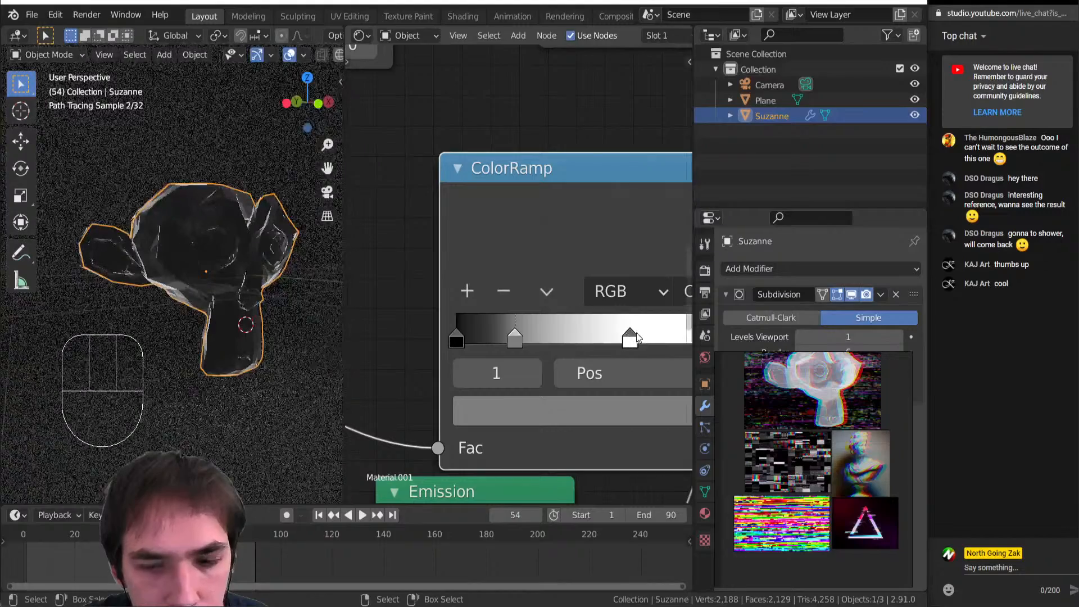
pyautogui.moveTo(618, 337); pyautogui.dragTo(466, 340)
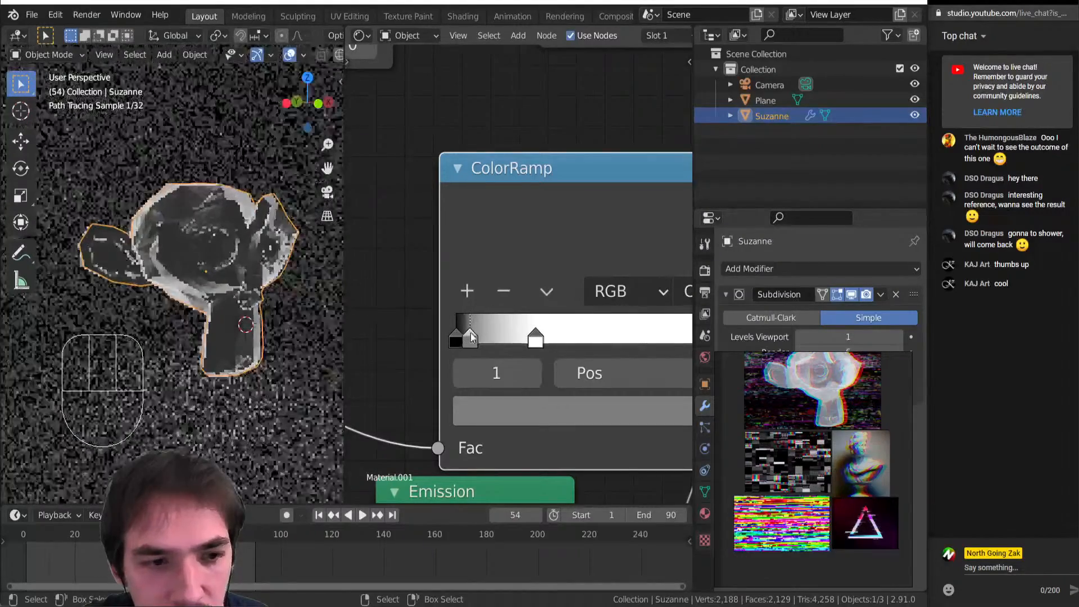
pyautogui.moveTo(538, 343); pyautogui.dragTo(486, 340)
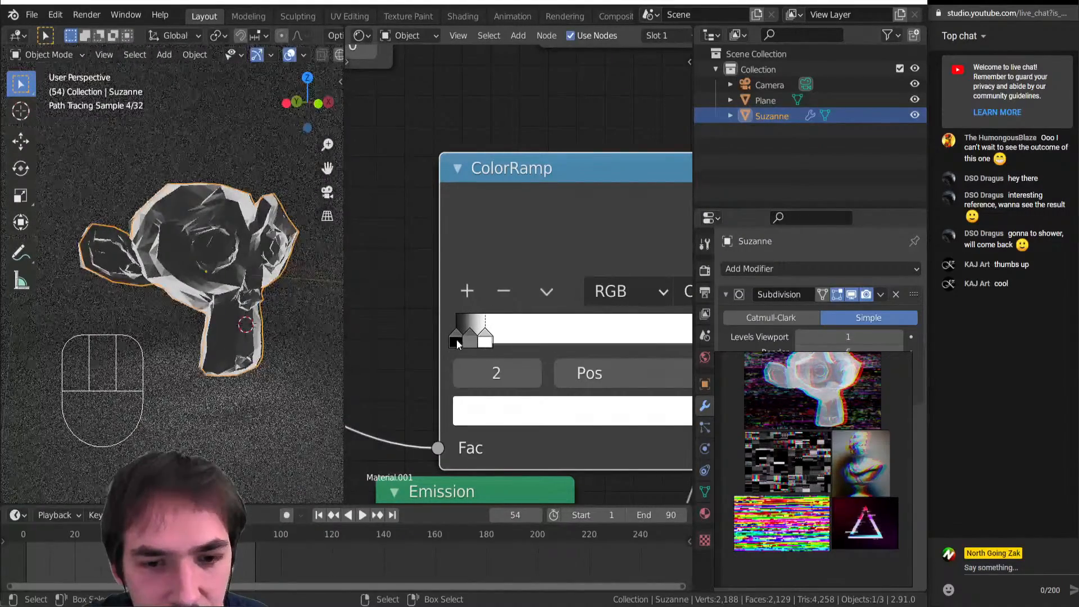
pyautogui.click(461, 341)
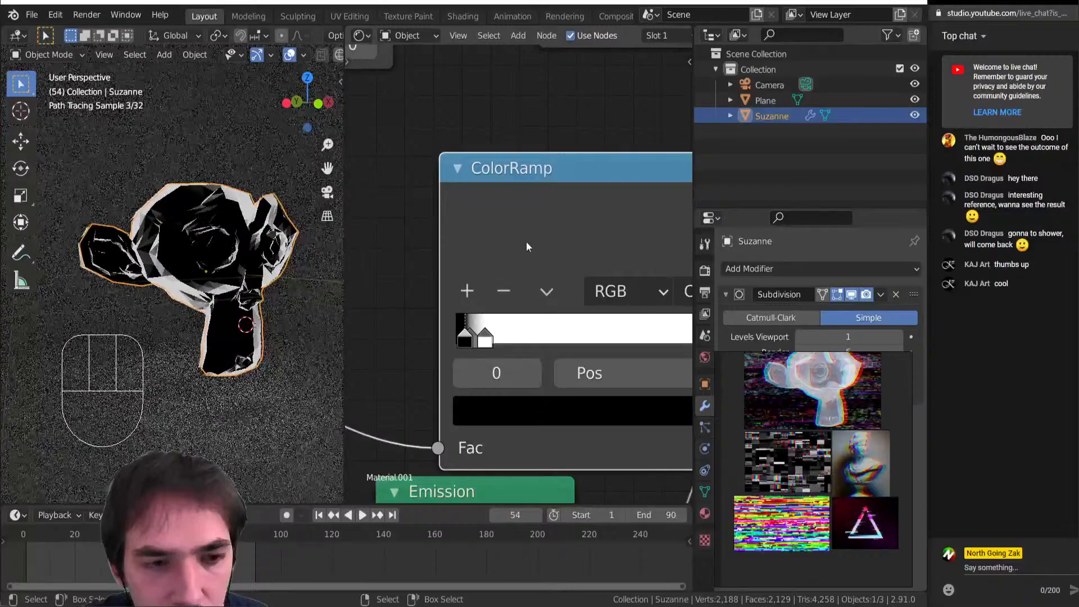
# Preview the Mix Shader on the monkey and compare it with the Combine XYZ node's output
pyautogui.scroll(-5, 551, 276)
pyautogui.moveTo(572, 304); pyautogui.dragTo(500, 287, button='middle')
pyautogui.keyDown('ctrl'); pyautogui.keyDown('shift'); pyautogui.click(543, 356); pyautogui.keyUp('shift'); pyautogui.keyUp('ctrl')
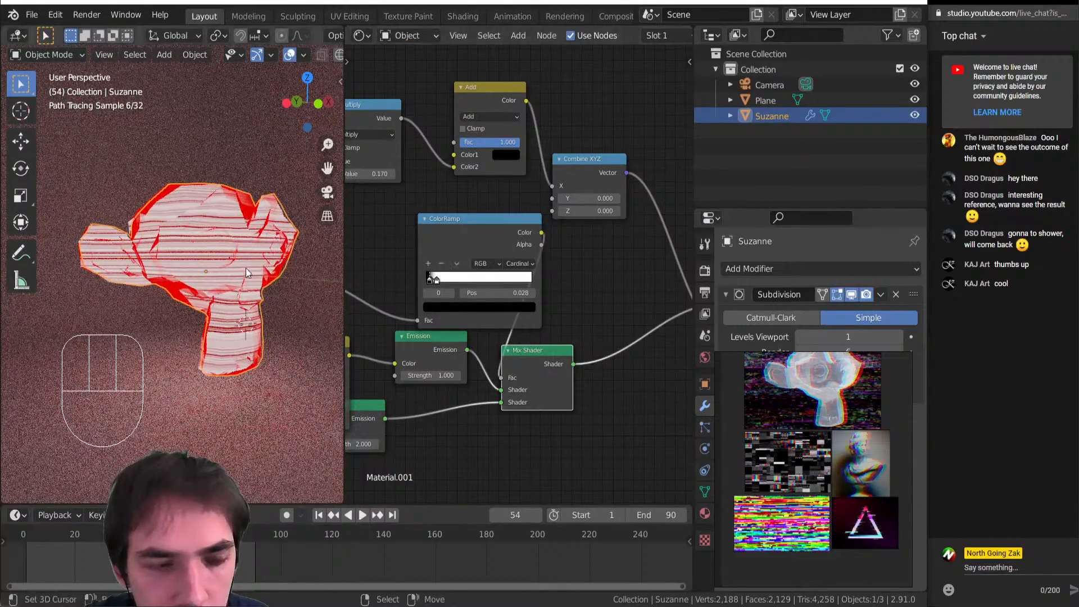
pyautogui.moveTo(225, 269); pyautogui.dragTo(242, 269, button='middle')
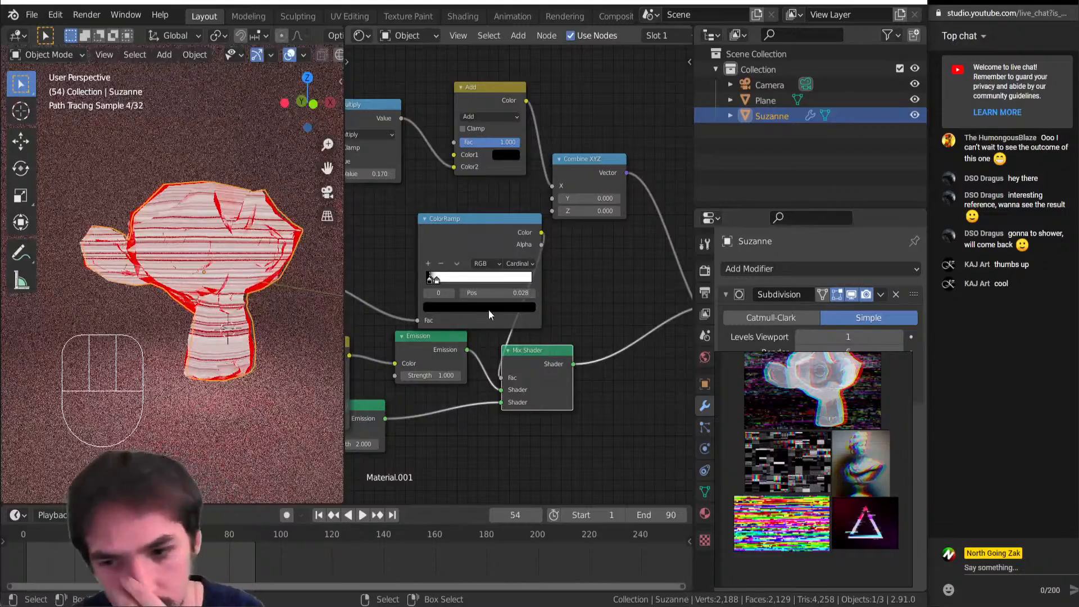
pyautogui.scroll(-2, 498, 264)
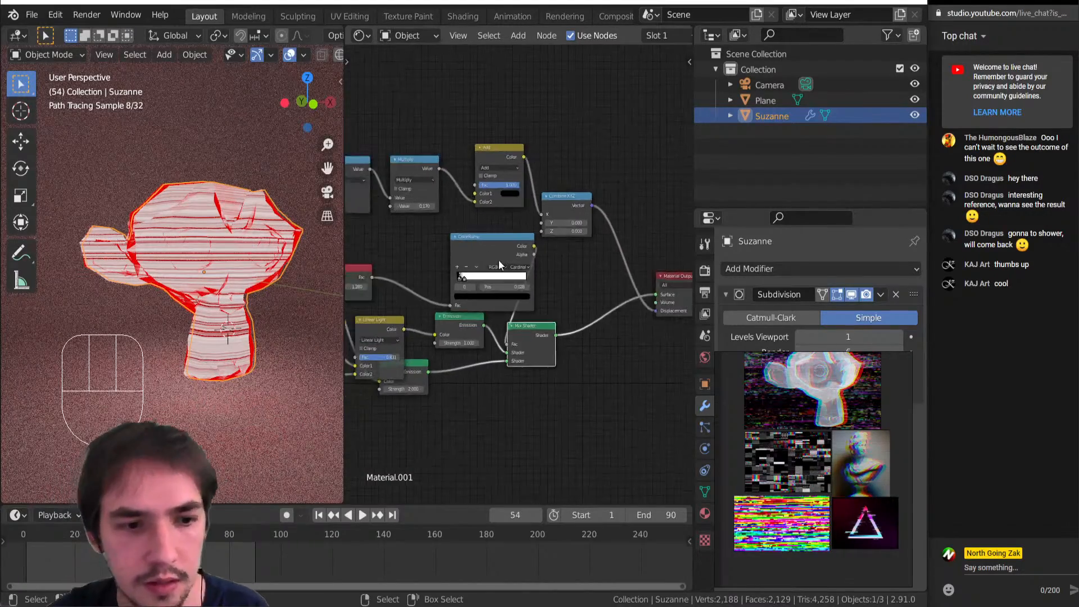
pyautogui.scroll(-2, 498, 262)
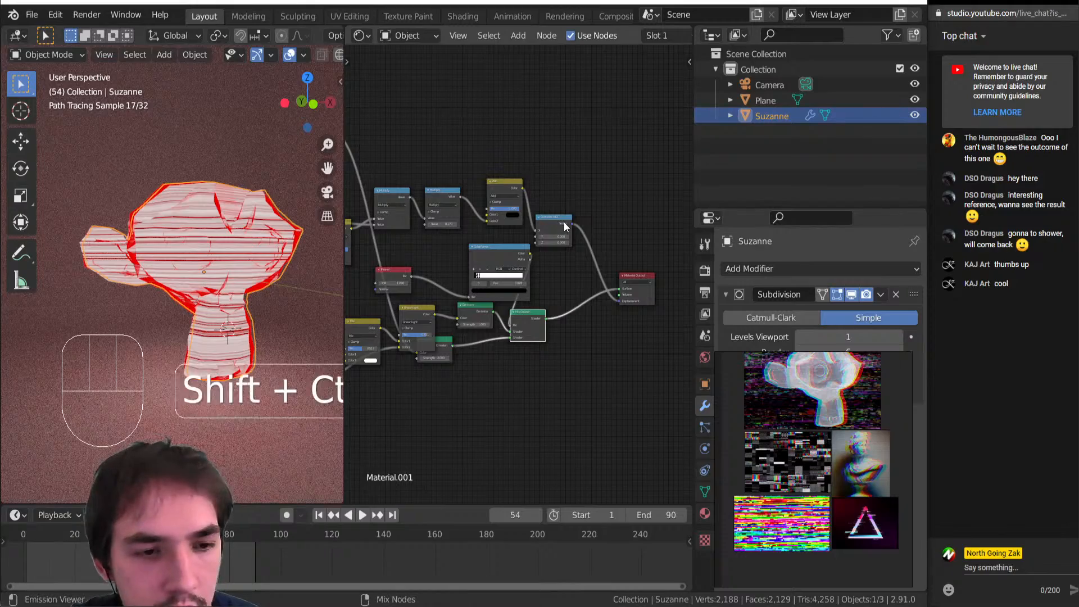
pyautogui.keyDown('ctrl'); pyautogui.keyDown('shift'); pyautogui.click(564, 221); pyautogui.keyUp('shift'); pyautogui.keyUp('ctrl')
pyautogui.keyDown('ctrl'); pyautogui.keyDown('shift'); pyautogui.click(537, 326); pyautogui.keyUp('shift'); pyautogui.keyUp('ctrl')
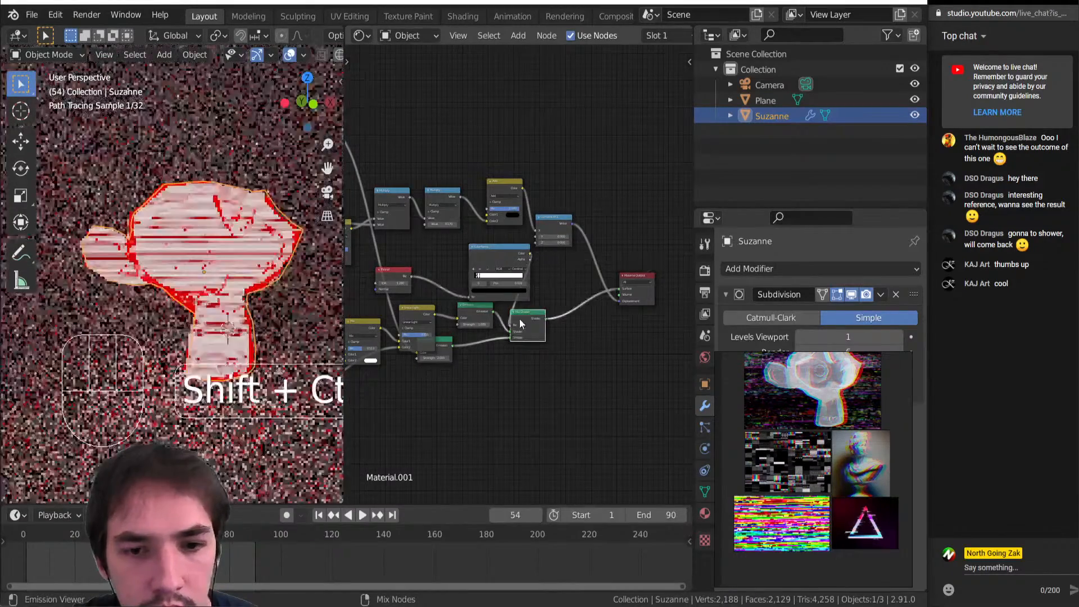
# Play the animation and hide the ground plane to compare the monkey with the reference image
pyautogui.hotkey('shift', 'space')
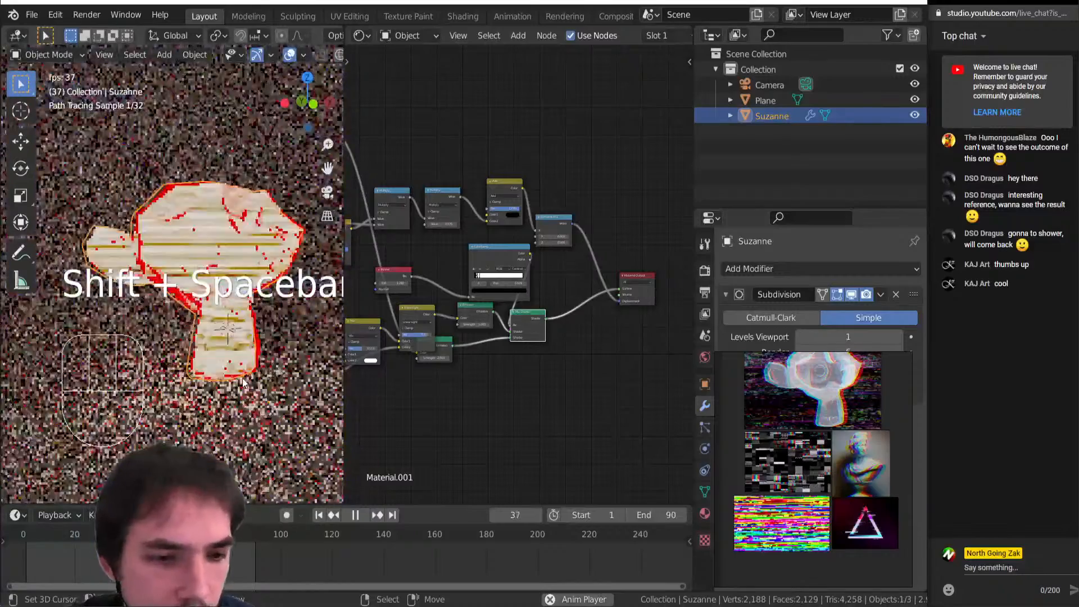
pyautogui.click(172, 369)
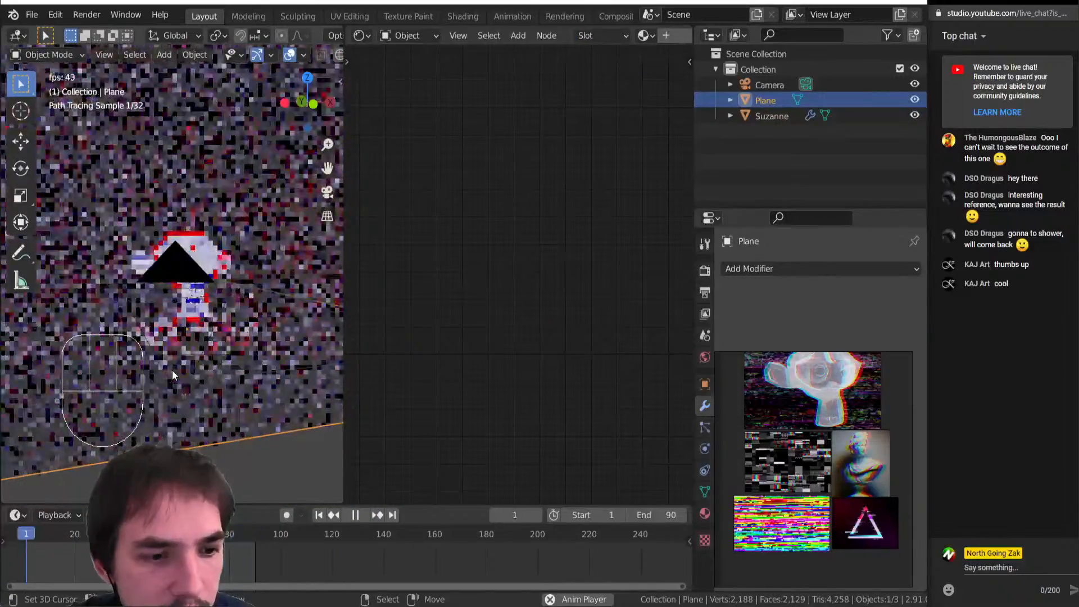
pyautogui.press('h')
pyautogui.scroll(7, 164, 318)
pyautogui.scroll(-4, 153, 318)
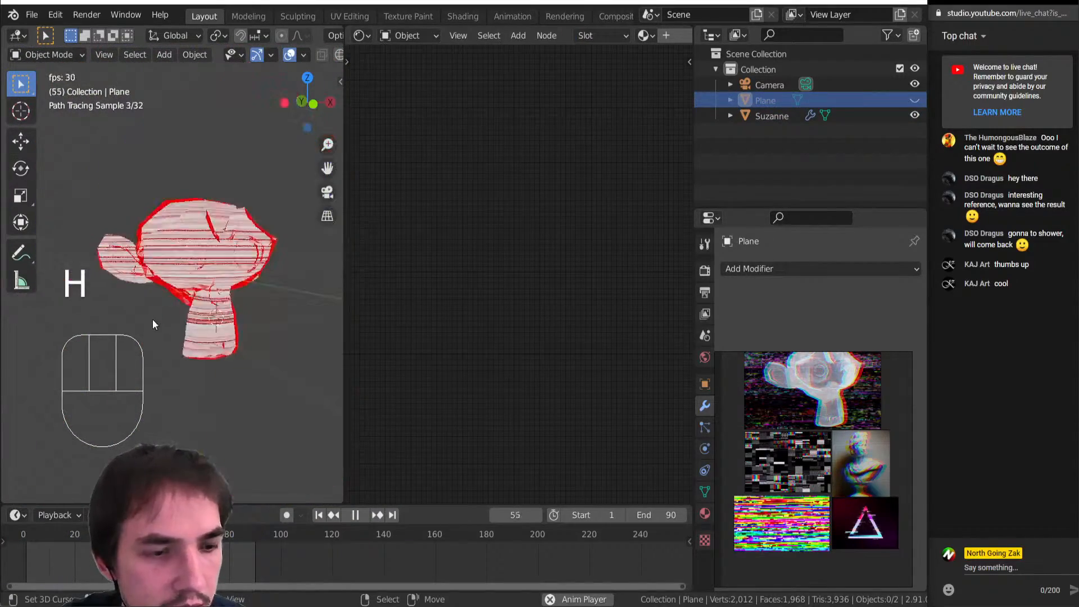
pyautogui.moveTo(153, 319); pyautogui.dragTo(172, 339, button='middle')
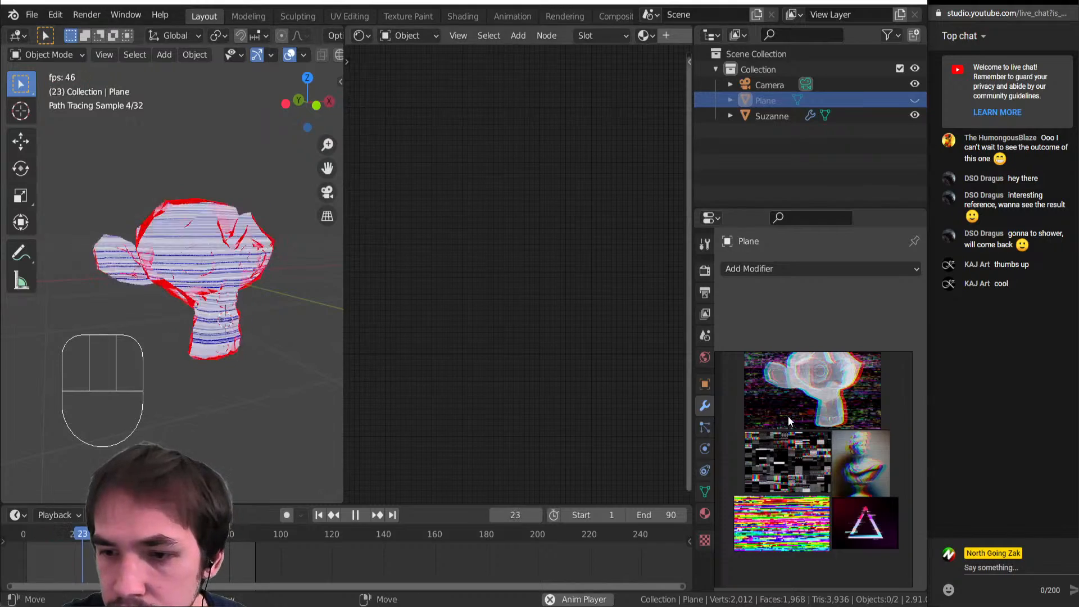
pyautogui.scroll(3, 788, 416)
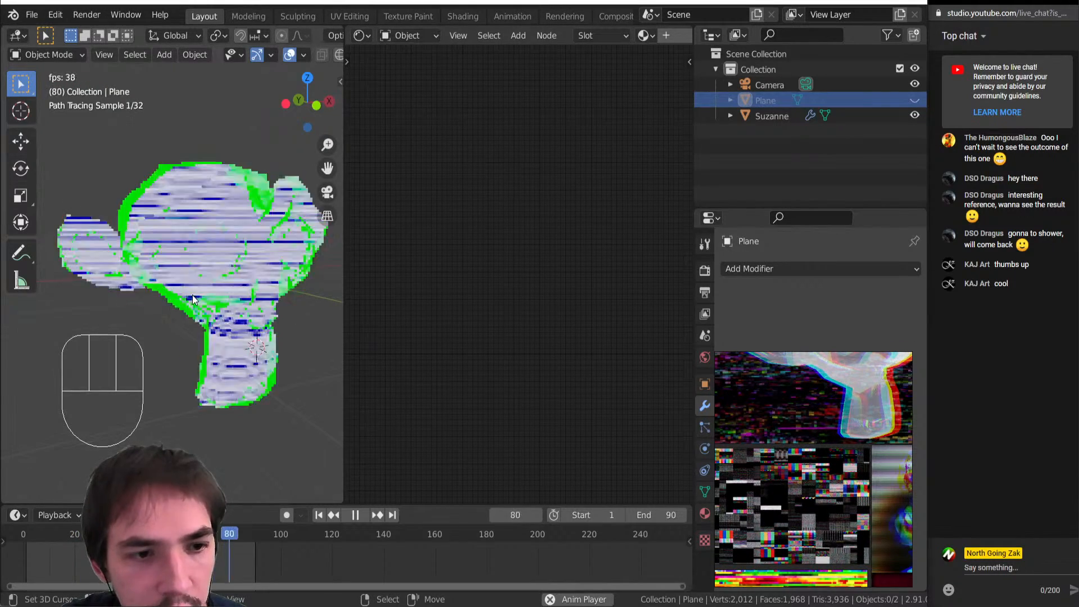
pyautogui.hotkey('shift', 'space')
# Select the monkey and reposition the Separate XYZ node between the vector Add and Voronoi Texture nodes
pyautogui.click(152, 254)
pyautogui.scroll(-2, 443, 294)
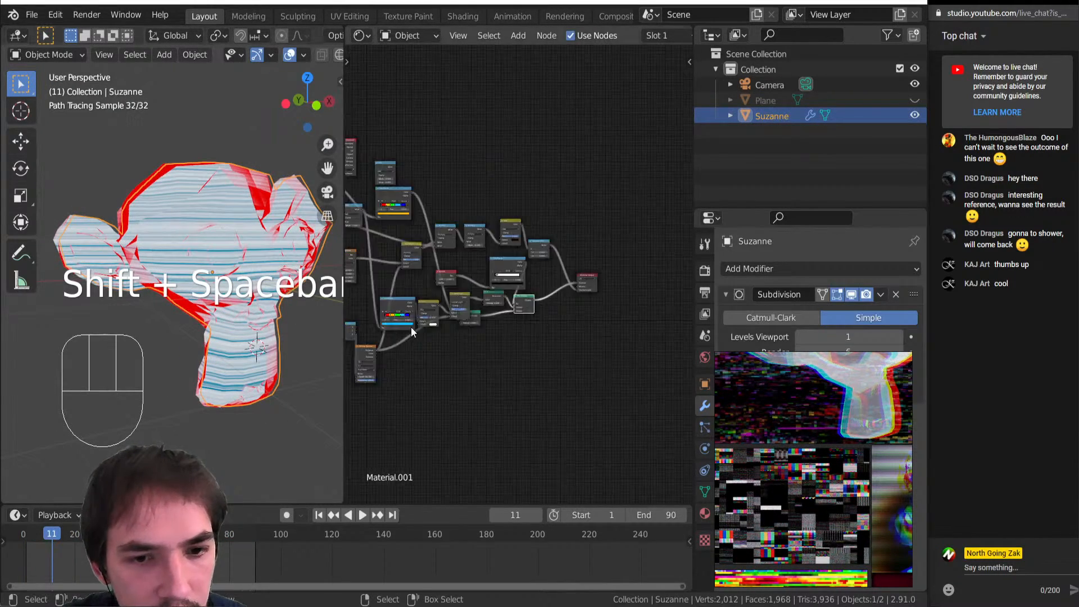
pyautogui.scroll(5, 443, 294)
pyautogui.scroll(4, 467, 287)
pyautogui.moveTo(464, 280); pyautogui.dragTo(468, 273)
pyautogui.scroll(-5, 476, 315)
pyautogui.moveTo(464, 384); pyautogui.dragTo(478, 319, button='middle')
pyautogui.scroll(2, 477, 318)
pyautogui.moveTo(487, 347); pyautogui.dragTo(459, 388)
pyautogui.moveTo(493, 400); pyautogui.dragTo(497, 352, button='middle')
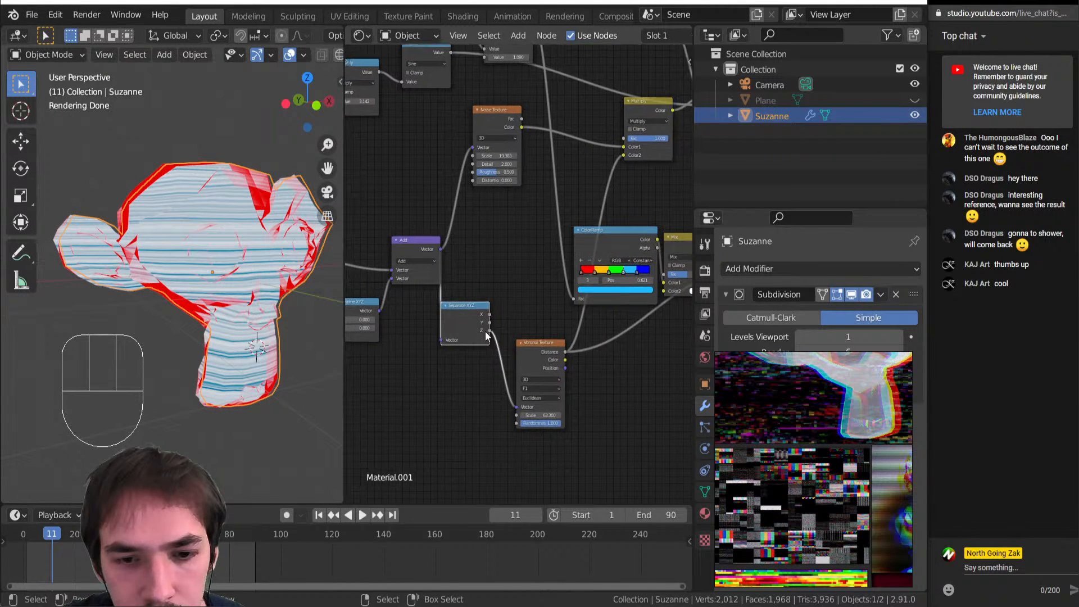
pyautogui.click(478, 382)
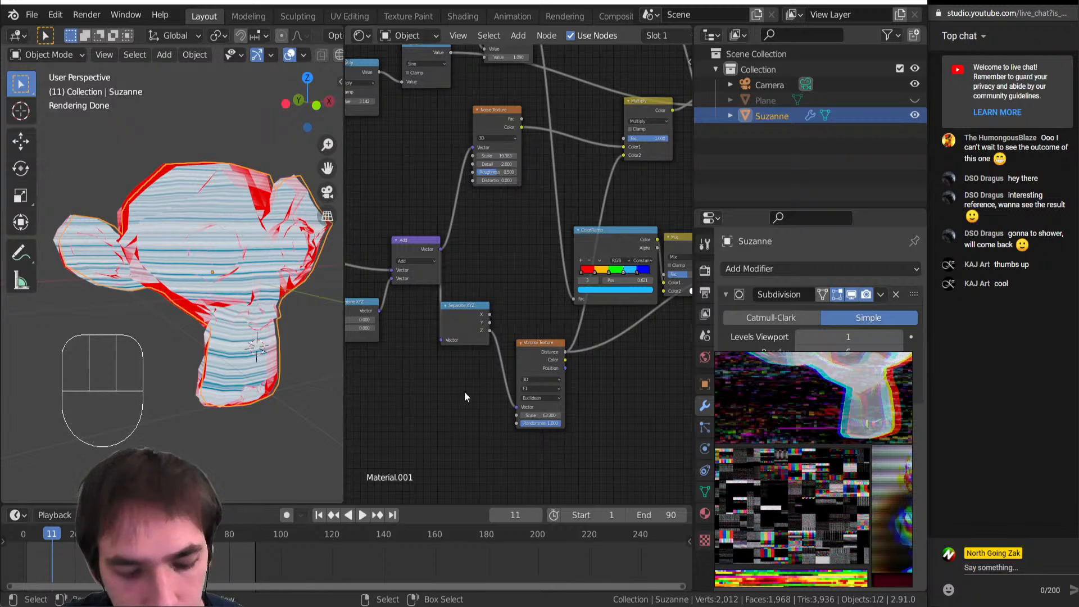
# Add a Mix color node in the empty space below the Separate XYZ node
pyautogui.hotkey('shift', 'a')
pyautogui.click(489, 448)
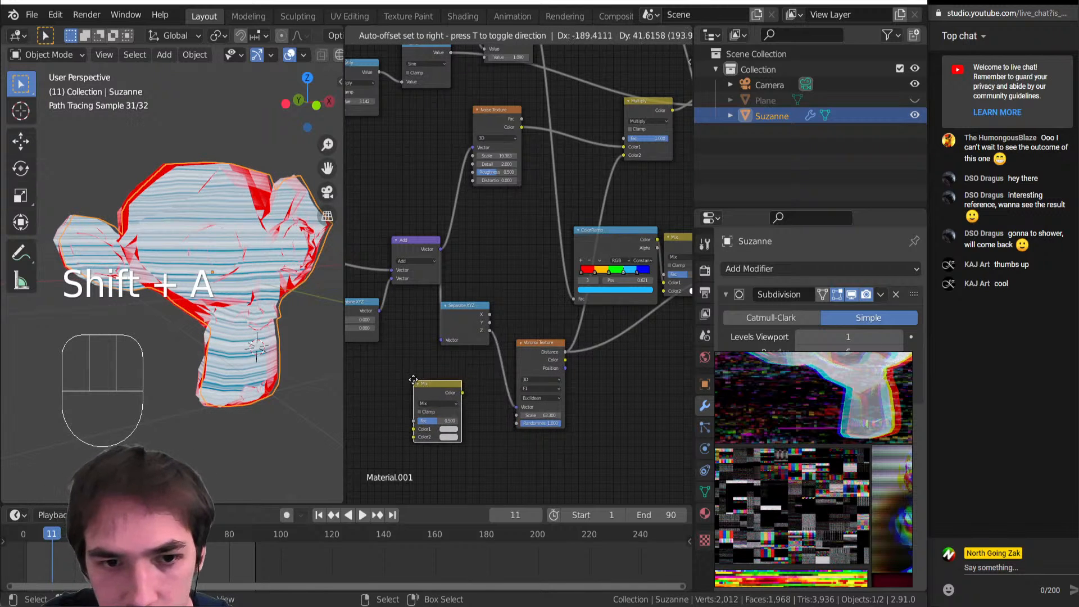
pyautogui.click(413, 380)
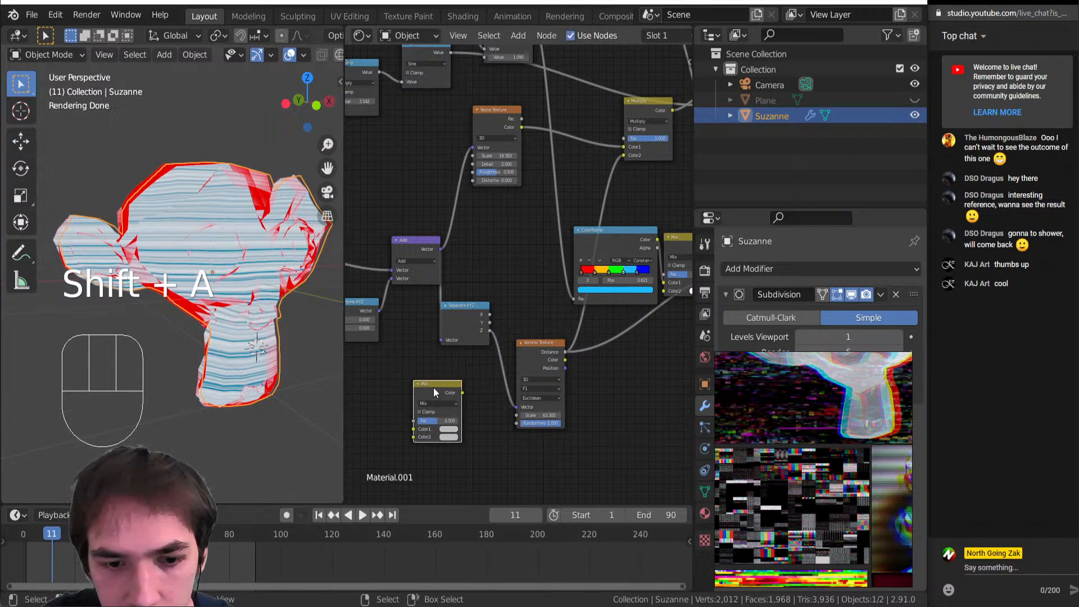
# Preview the Noise Texture on the monkey and play the animation to examine how the noise moves
pyautogui.keyDown('ctrl'); pyautogui.keyDown('shift'); pyautogui.click(493, 119); pyautogui.keyUp('shift'); pyautogui.keyUp('ctrl')
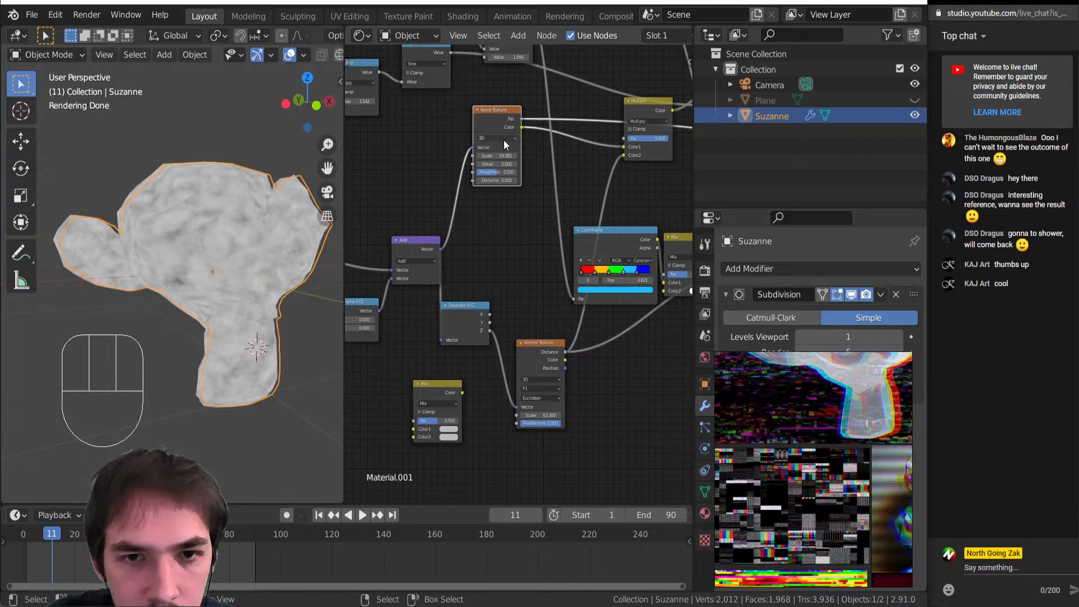
pyautogui.hotkey('shift', 'space')
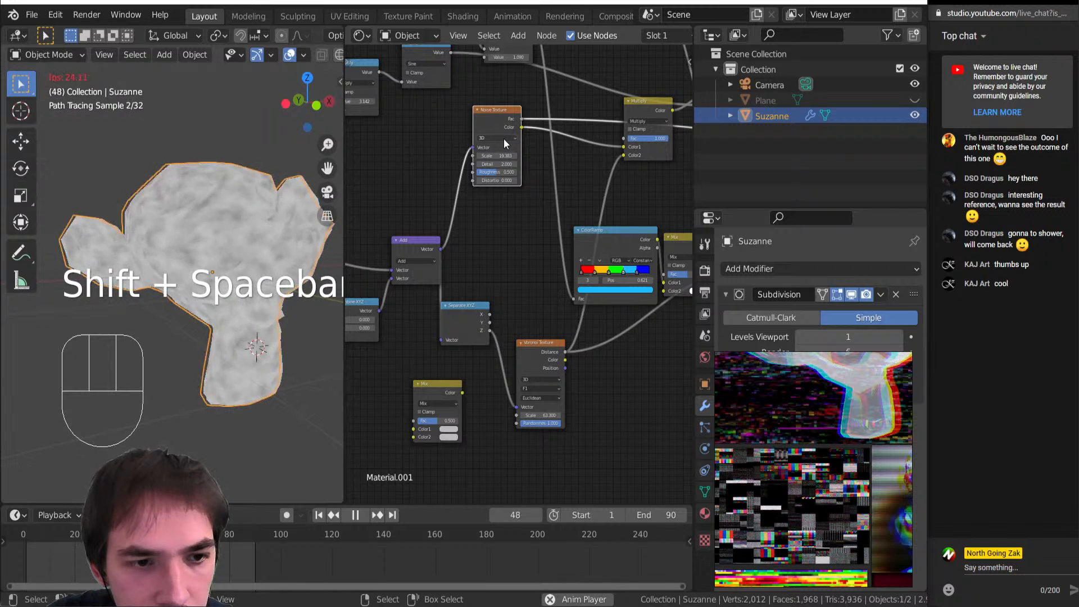
pyautogui.moveTo(572, 151); pyautogui.dragTo(525, 228, button='middle')
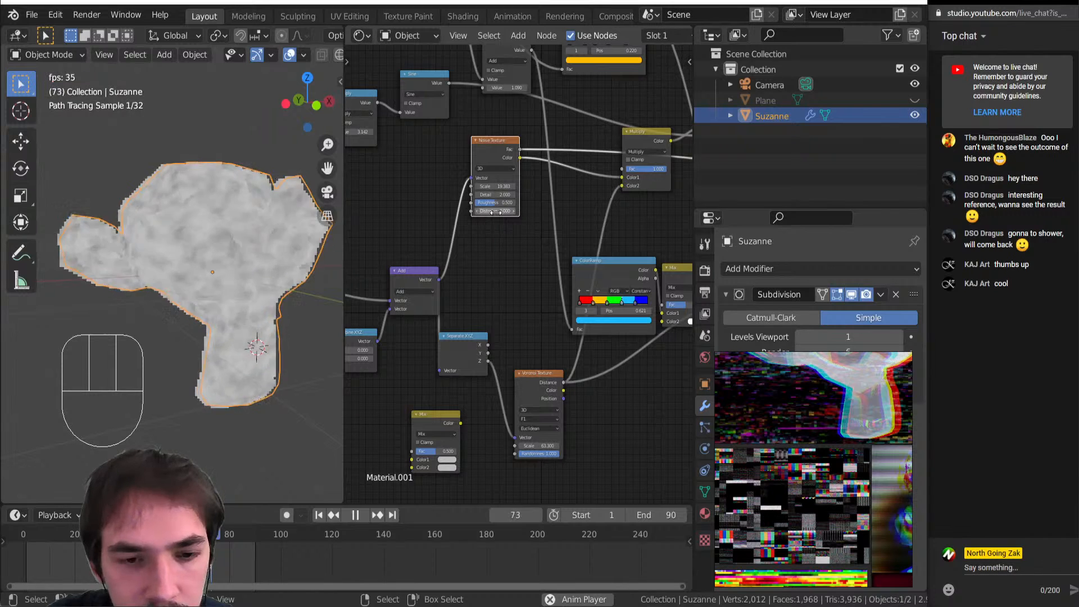
pyautogui.hotkey('shift', 'space')
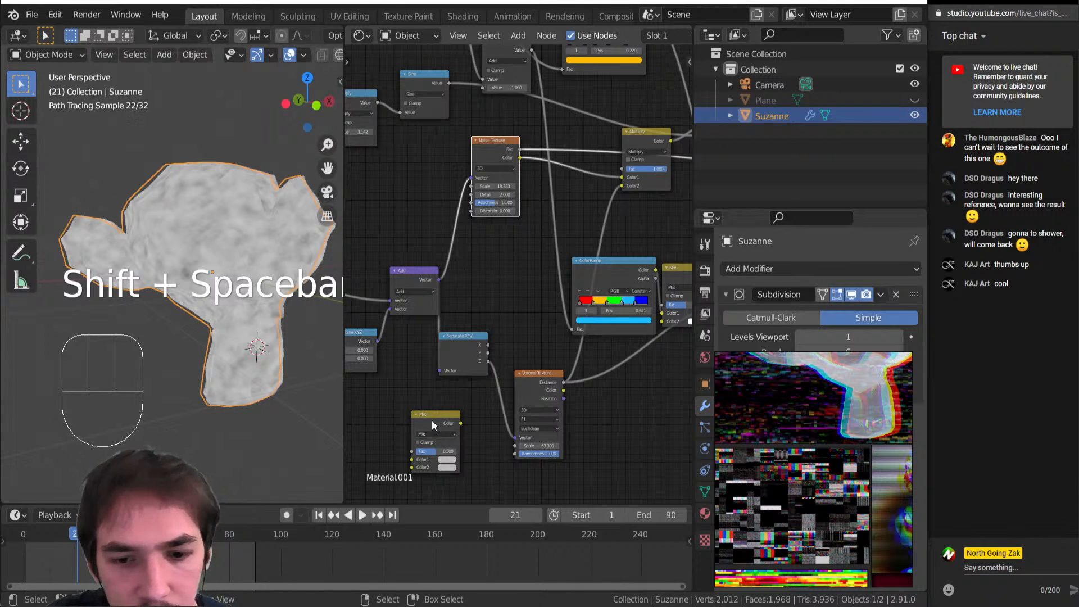
# Swap the unused Mix node for a new Noise Texture node below the Separate XYZ node and remove it again
pyautogui.click(432, 420)
pyautogui.press('Delete')
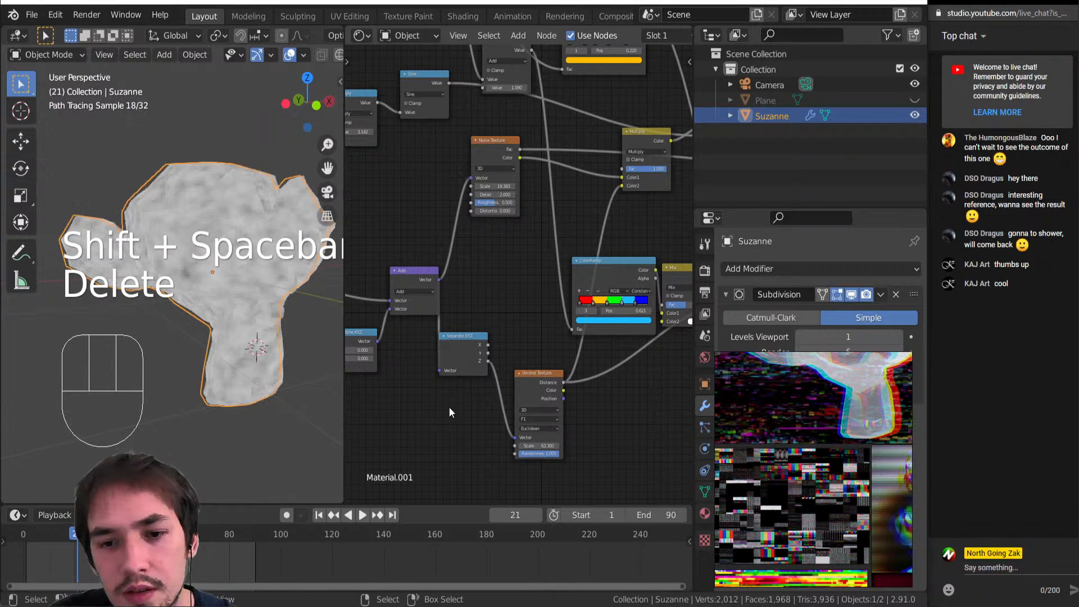
pyautogui.press('shift')
pyautogui.hotkey('shift', 'a')
pyautogui.moveTo(439, 426)
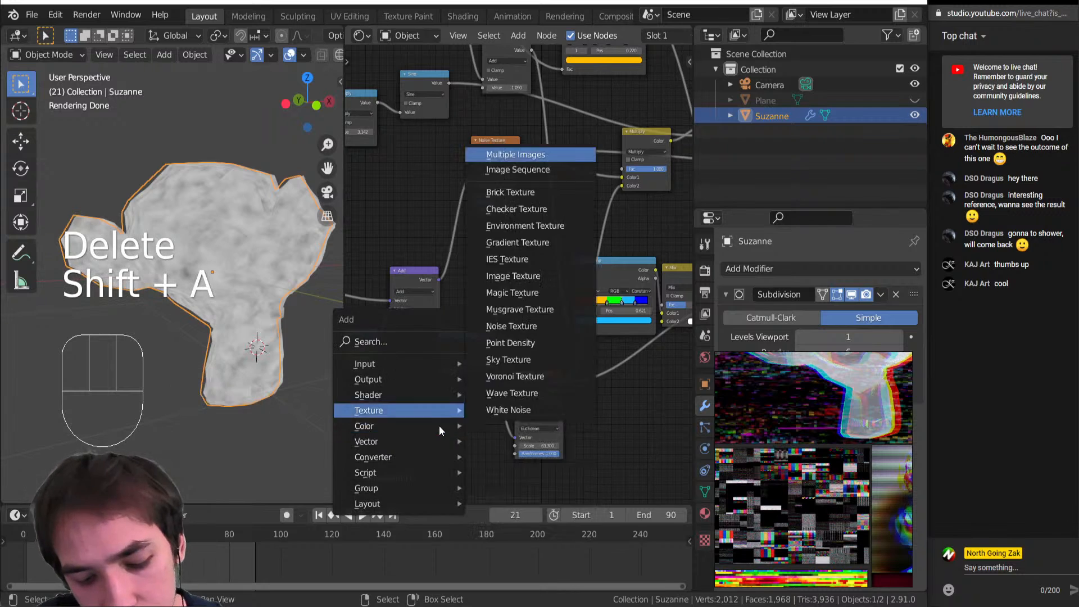
pyautogui.click(506, 323)
pyautogui.click(416, 422)
pyautogui.moveTo(330, 301); pyautogui.dragTo(344, 321, button='middle')
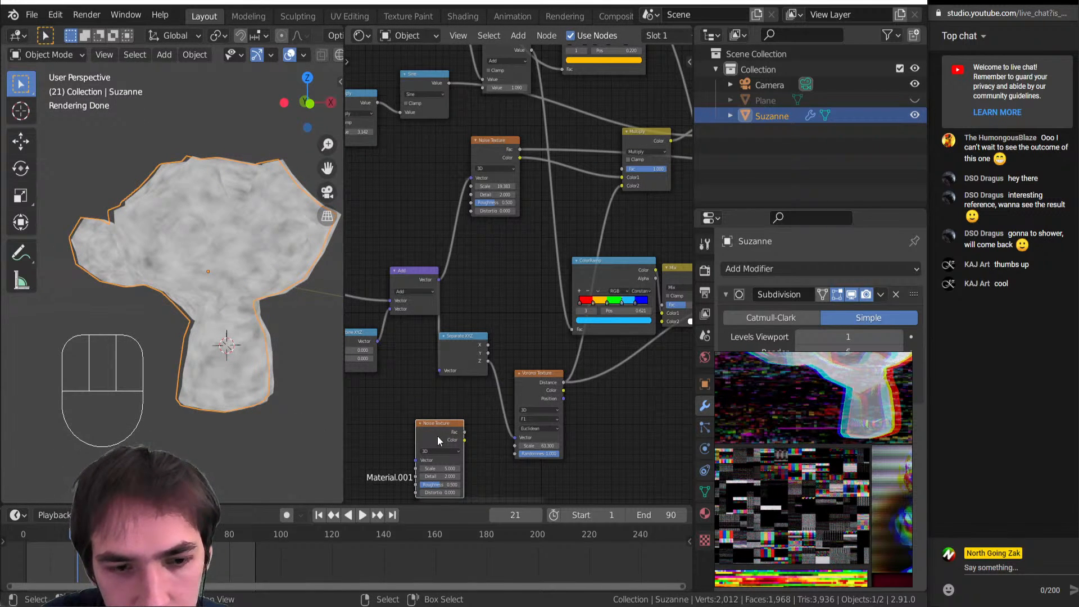
pyautogui.press('Delete')
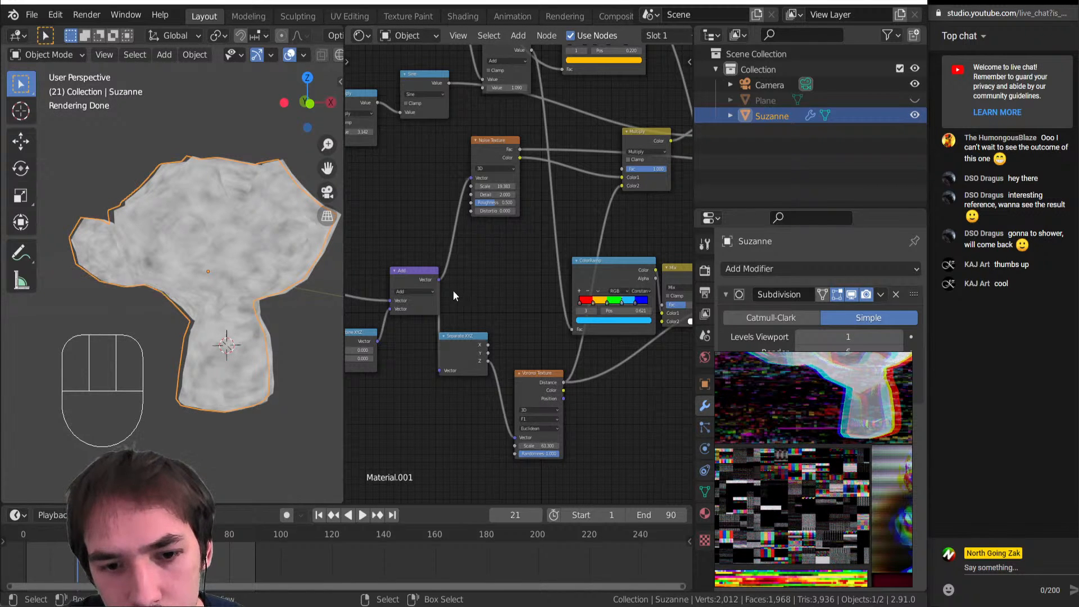
# Play the animation briefly to check the previewed noise against the vector Add and Combine XYZ setup
pyautogui.moveTo(453, 290); pyautogui.dragTo(502, 268, button='middle')
pyautogui.hotkey('shift', 'space')
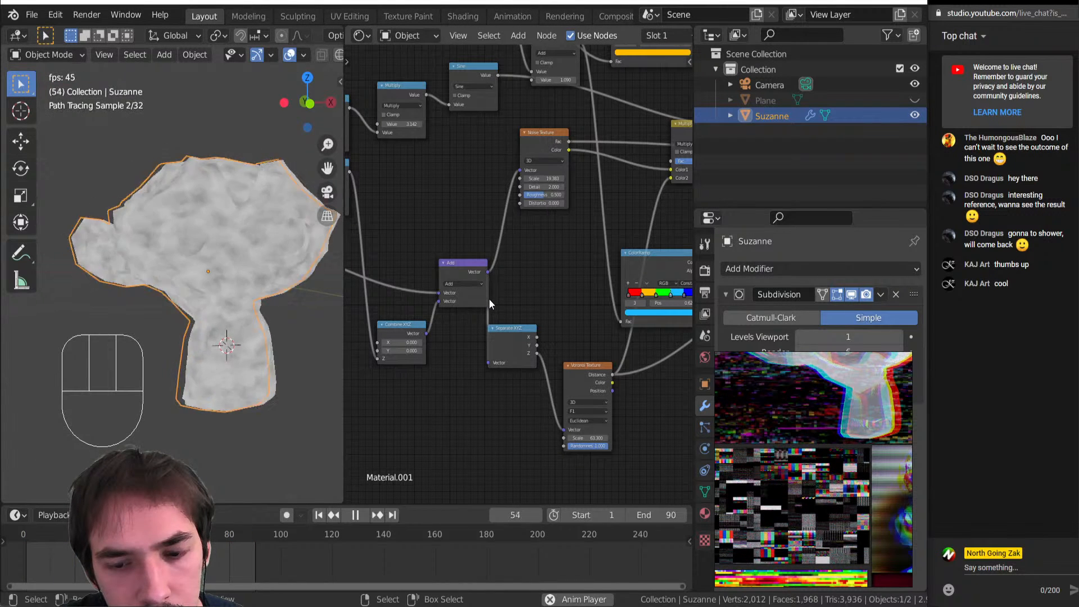
pyautogui.hotkey('shift', 'space')
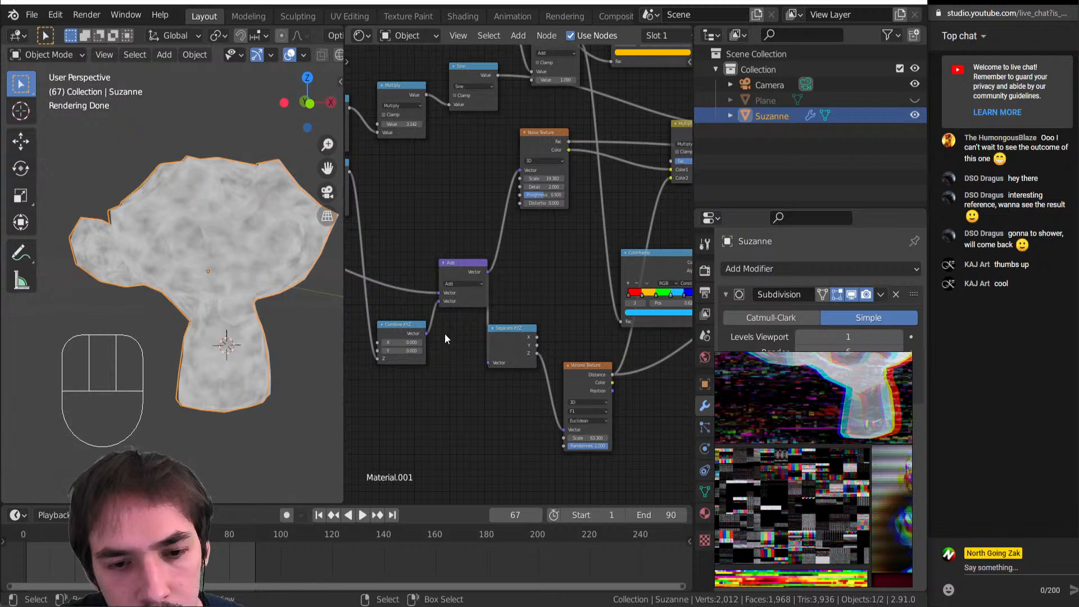
# Feed the Combine XYZ output straight into the Voronoi Texture, preview it in playback and delete the Separate XYZ node
pyautogui.scroll(-1, 440, 324)
pyautogui.scroll(1, 439, 323)
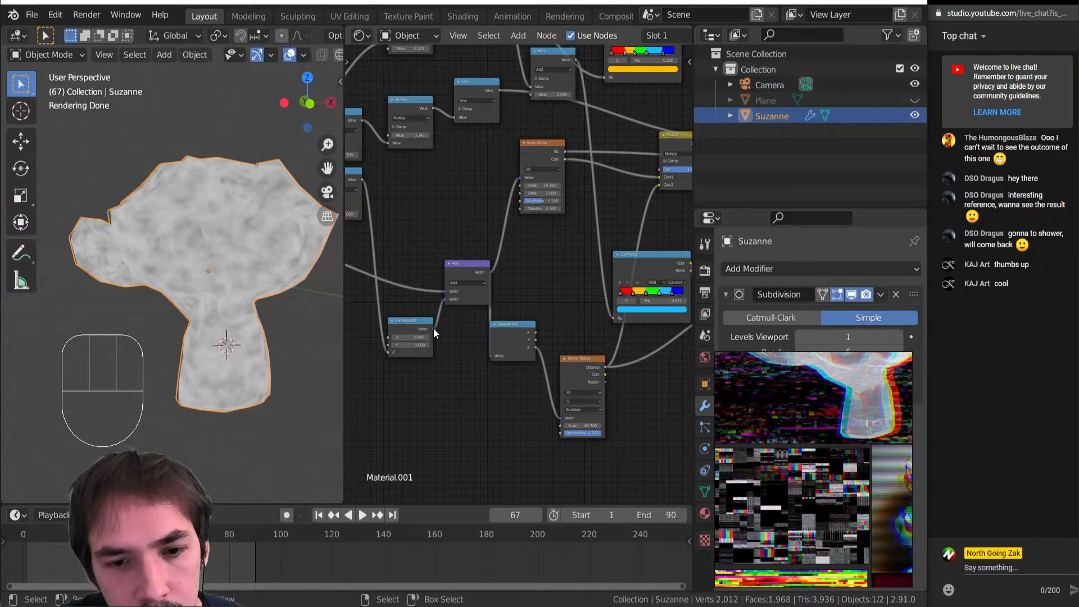
pyautogui.moveTo(434, 328); pyautogui.dragTo(561, 418)
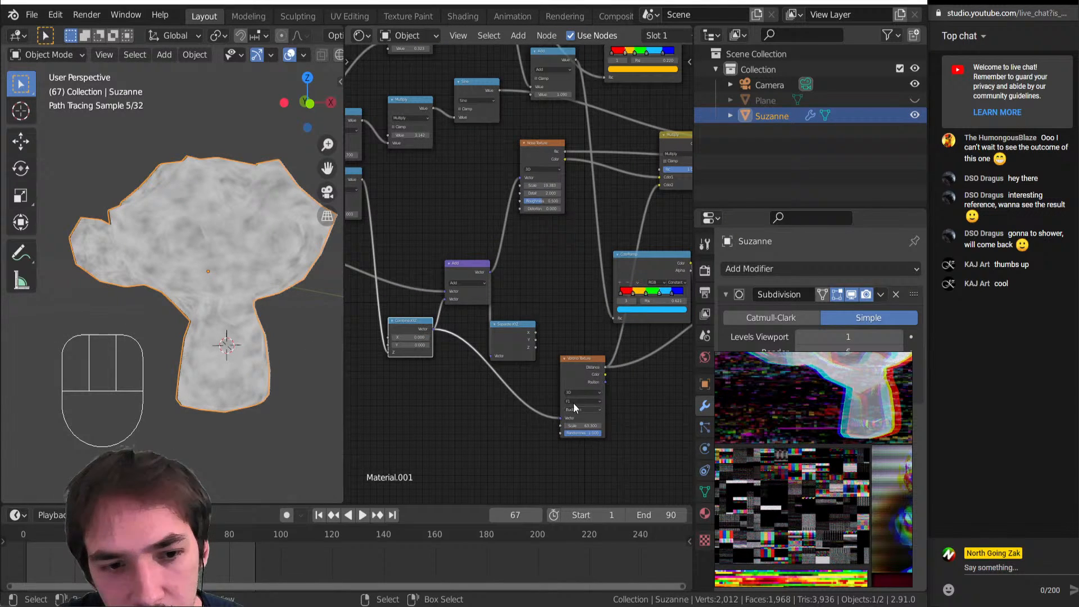
pyautogui.keyDown('ctrl'); pyautogui.keyDown('shift'); pyautogui.click(570, 365); pyautogui.keyUp('shift'); pyautogui.keyUp('ctrl')
pyautogui.click(500, 325)
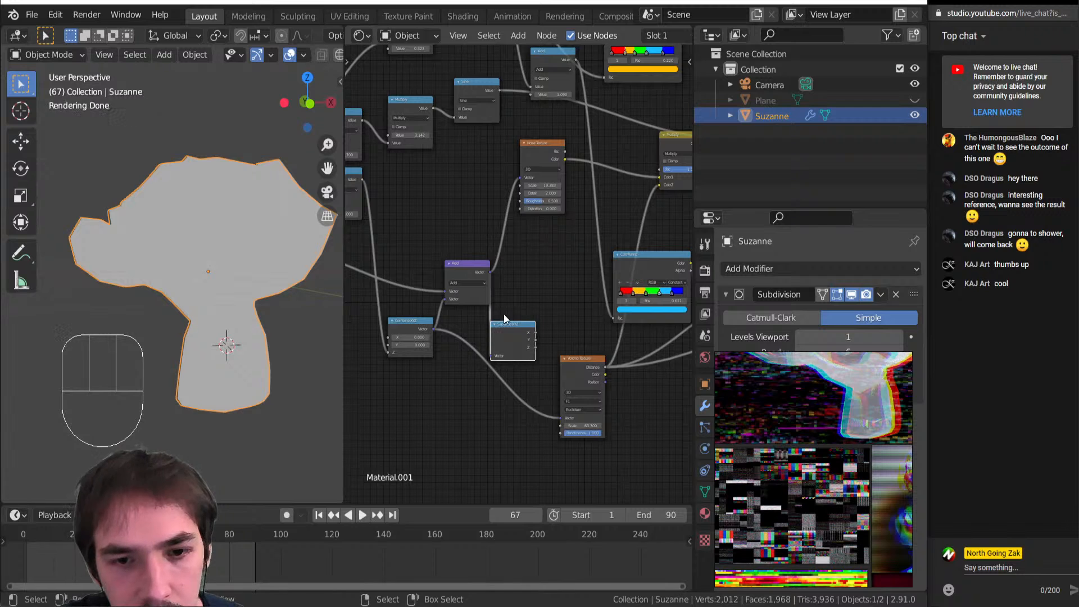
pyautogui.press('Delete')
pyautogui.hotkey('shift', 'space')
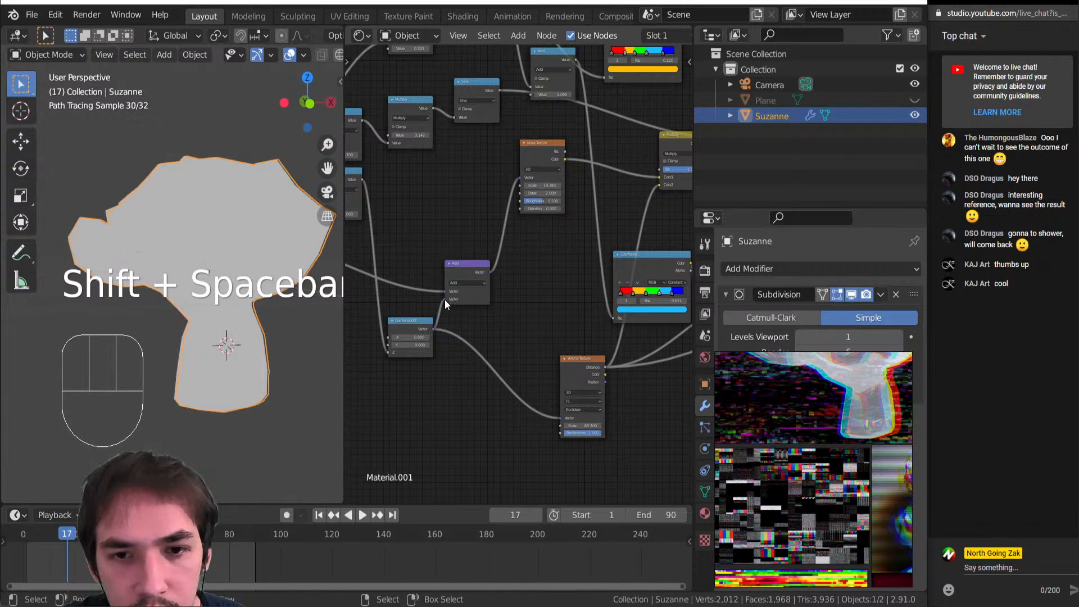
# Reroute Combine XYZ directly into the Noise Texture vector, then delete the vector Add and Texture Coordinate nodes
pyautogui.moveTo(444, 299); pyautogui.dragTo(520, 177)
pyautogui.click(460, 266)
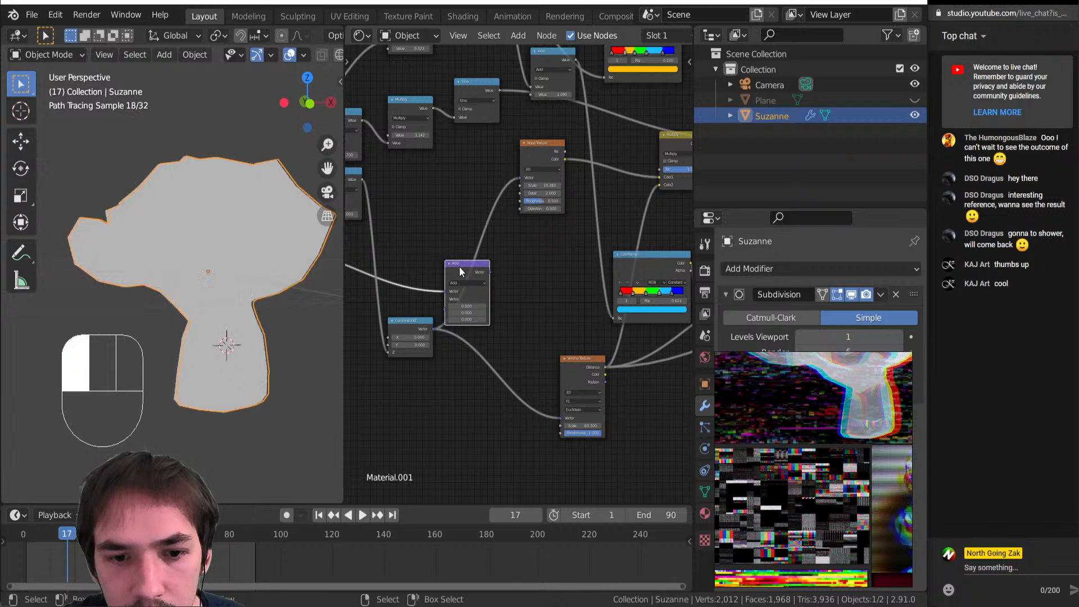
pyautogui.moveTo(110, 214); pyautogui.dragTo(163, 242, button='middle')
pyautogui.moveTo(393, 280); pyautogui.dragTo(521, 337, button='middle')
pyautogui.press('Delete')
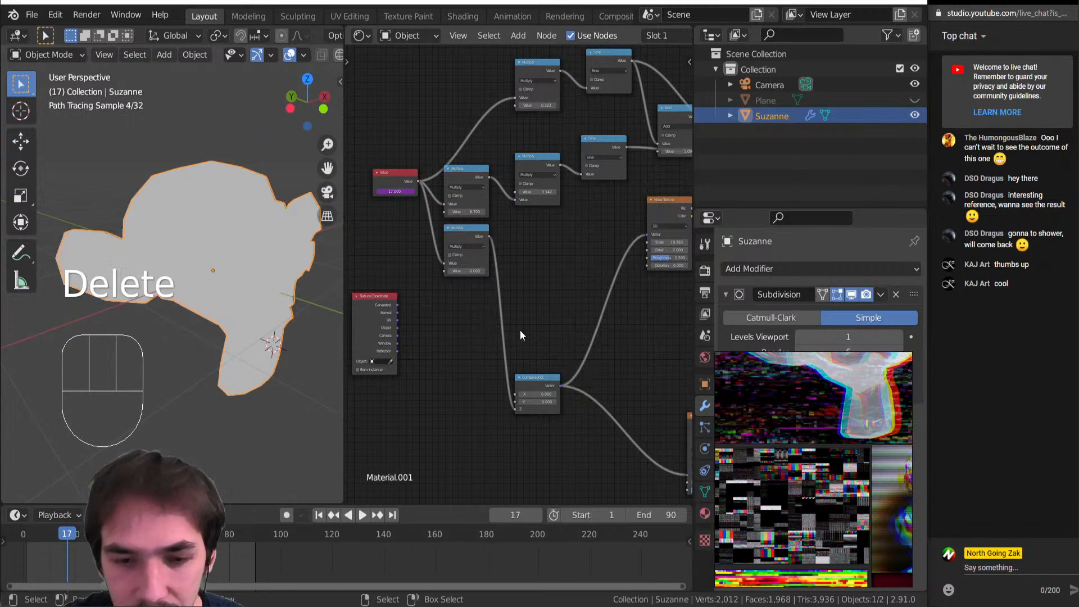
pyautogui.click(386, 337)
pyautogui.press('Delete')
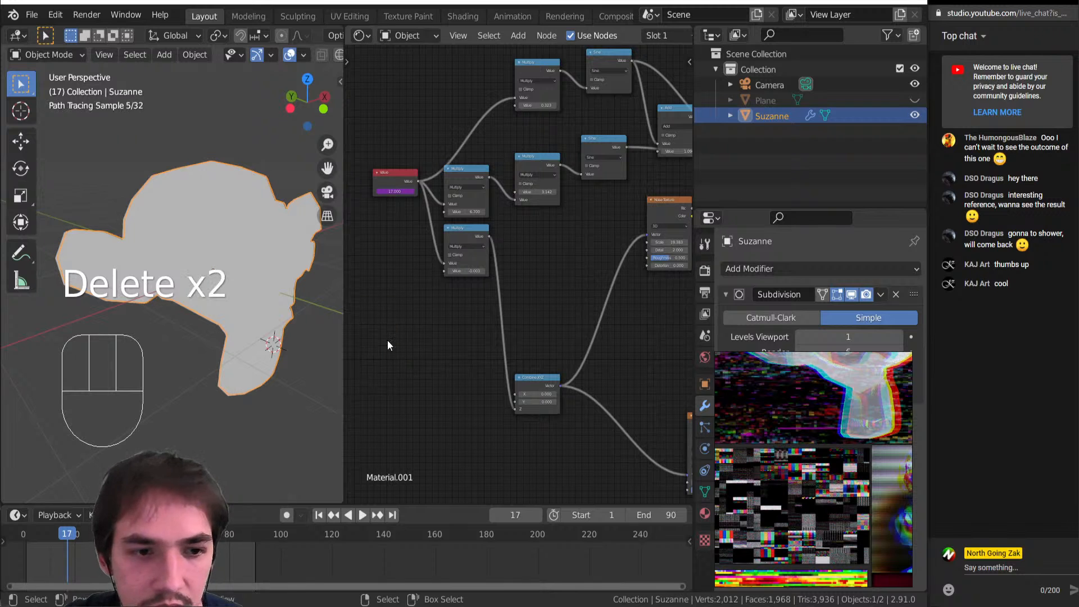
# Preview the Noise Texture driven only by Combine XYZ and play the animation to examine its effect
pyautogui.keyDown('ctrl'); pyautogui.hscroll(3, 623, 296); pyautogui.keyUp('ctrl')
pyautogui.keyDown('ctrl'); pyautogui.keyDown('shift'); pyautogui.click(616, 217); pyautogui.keyUp('shift'); pyautogui.keyUp('ctrl')
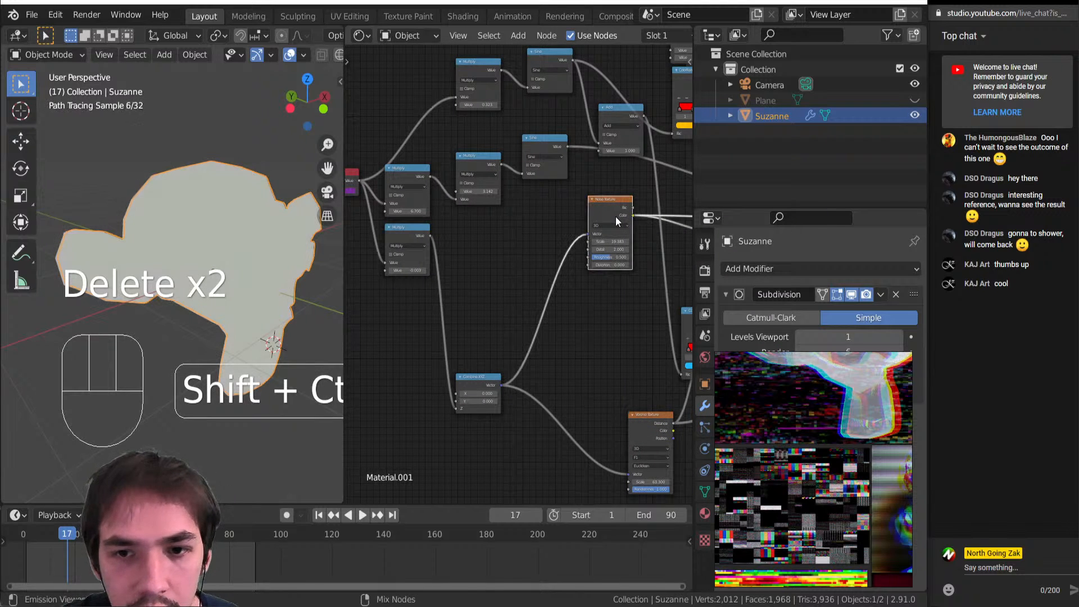
pyautogui.hotkey('shift', 'space')
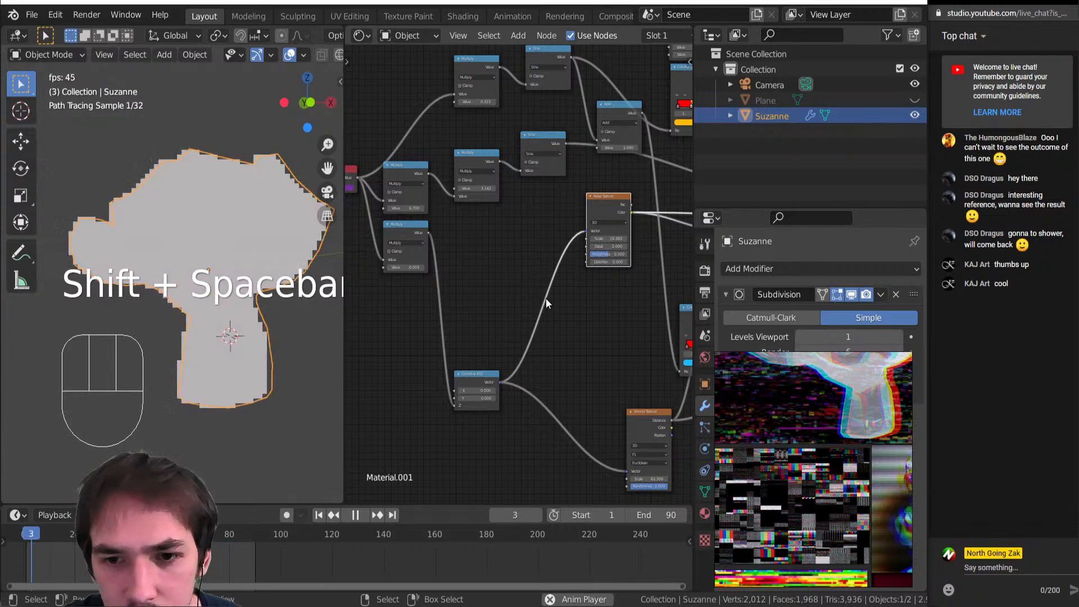
pyautogui.scroll(2, 540, 300)
pyautogui.hotkey('shift', 'space')
# Undo the node deletions and rerouting to restore Texture Coordinate and the vector Add node feeding the Noise Texture
pyautogui.press('z')
pyautogui.press('z')
pyautogui.press('z')
pyautogui.press('z')
pyautogui.press('z')
pyautogui.press('z')
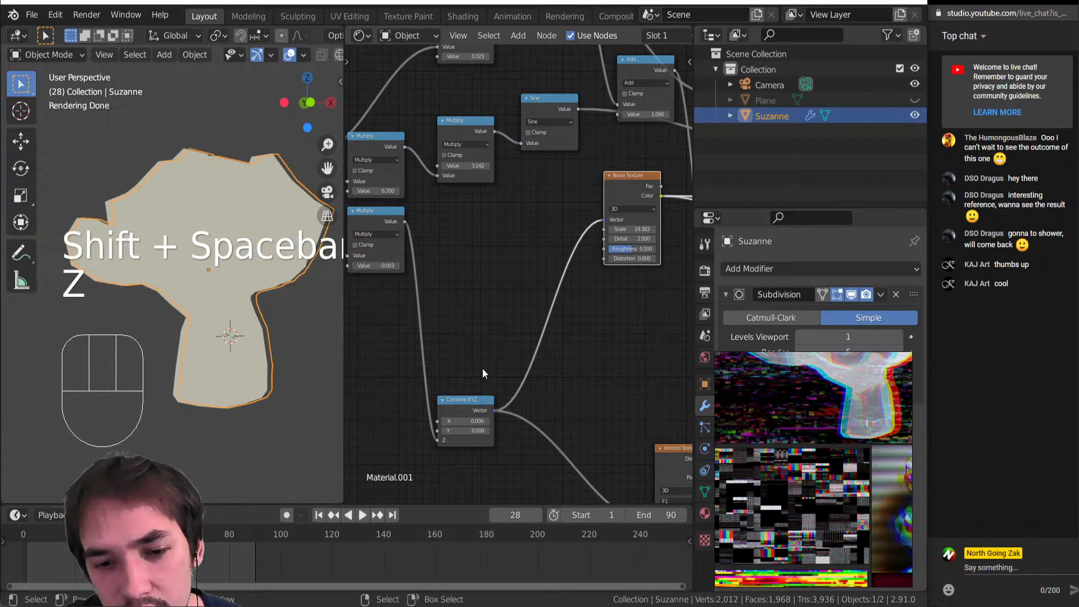
pyautogui.scroll(-2, 484, 365)
pyautogui.hotkey('ctrl', 'z')
pyautogui.hotkey('ctrl', 'z')
pyautogui.hotkey('ctrl', 'z')
pyautogui.hotkey('ctrl', 'z')
pyautogui.hotkey('ctrl', 'z')
pyautogui.hotkey('ctrl', 'z')
pyautogui.hotkey('ctrl', 'z')
pyautogui.hotkey('ctrl', 'z')
pyautogui.hotkey('ctrl', 'z')
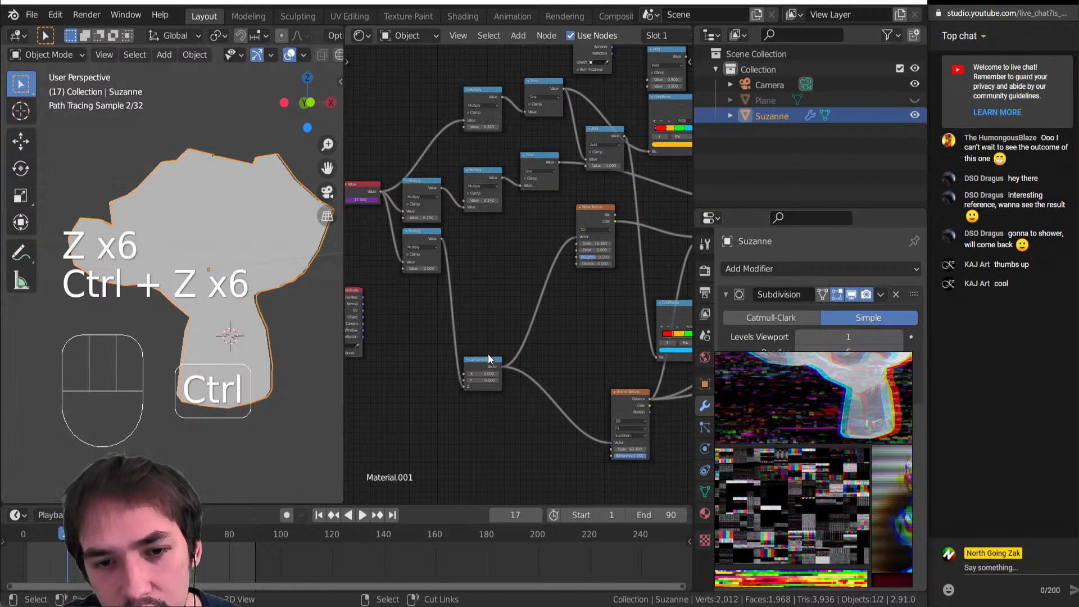
pyautogui.hotkey('ctrl', 'z')
pyautogui.hotkey('ctrl', 'z')
pyautogui.hotkey('ctrl', 'z')
pyautogui.hotkey('ctrl', 'z')
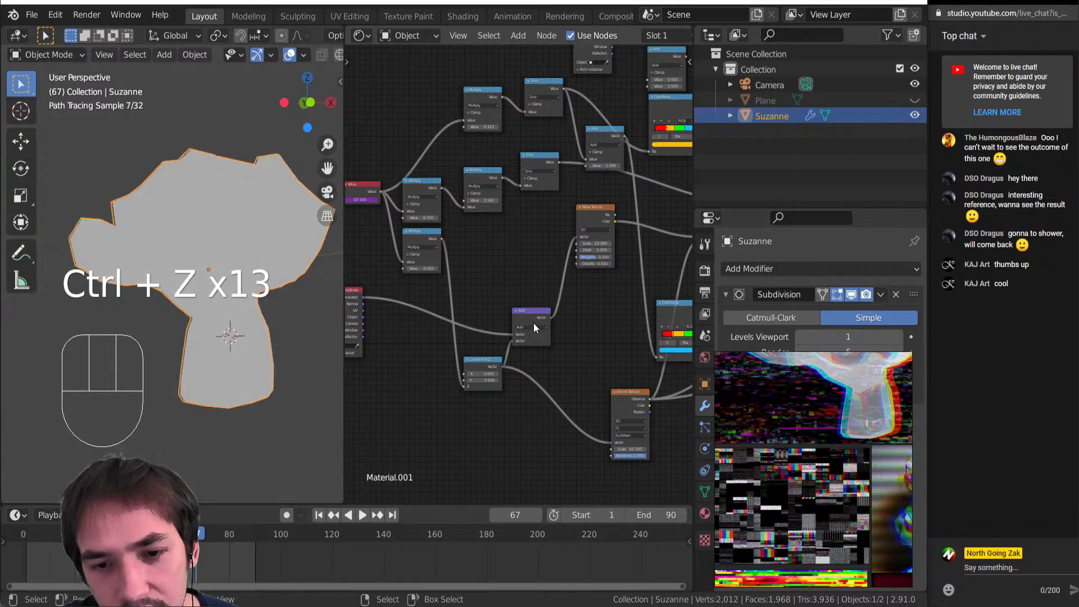
# Preview the Noise Texture on the monkey and briefly play the animation to check the restored vector setup
pyautogui.scroll(2, 464, 420)
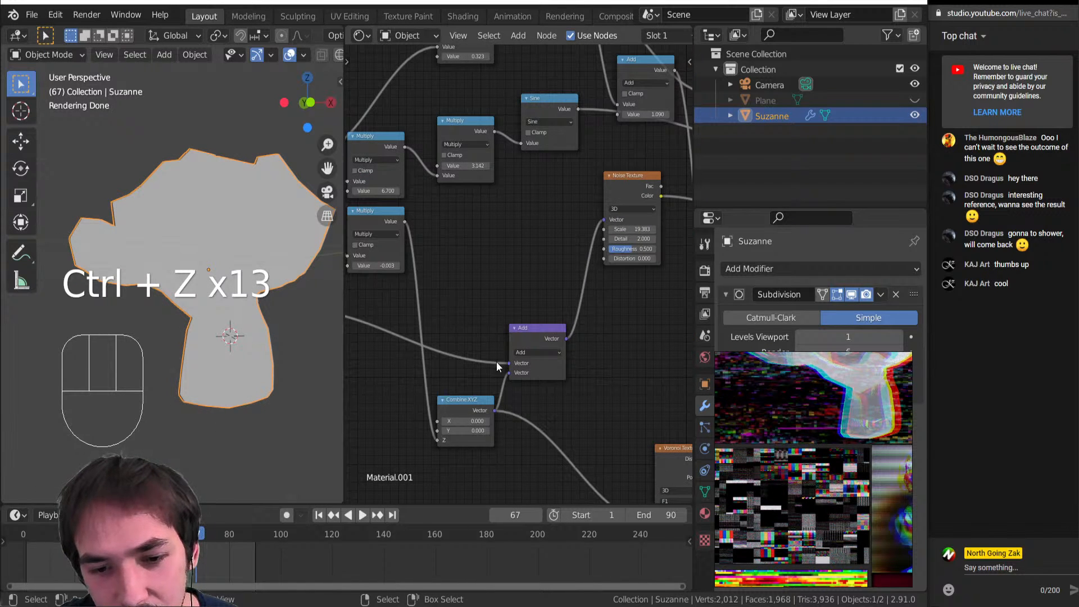
pyautogui.scroll(-3, 506, 376)
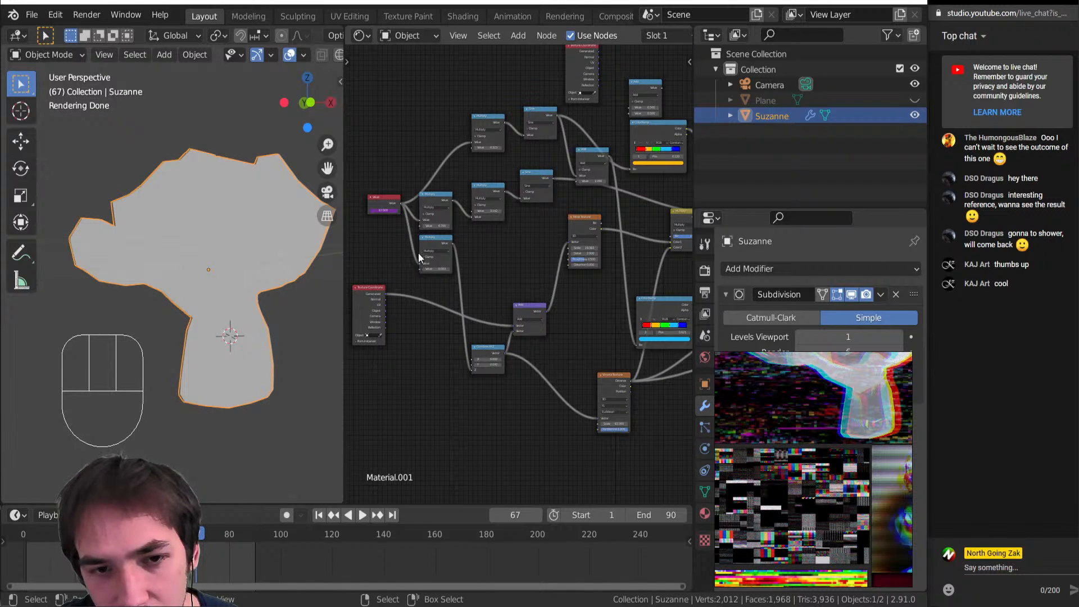
pyautogui.scroll(2, 548, 337)
pyautogui.moveTo(568, 230); pyautogui.dragTo(541, 243, button='middle')
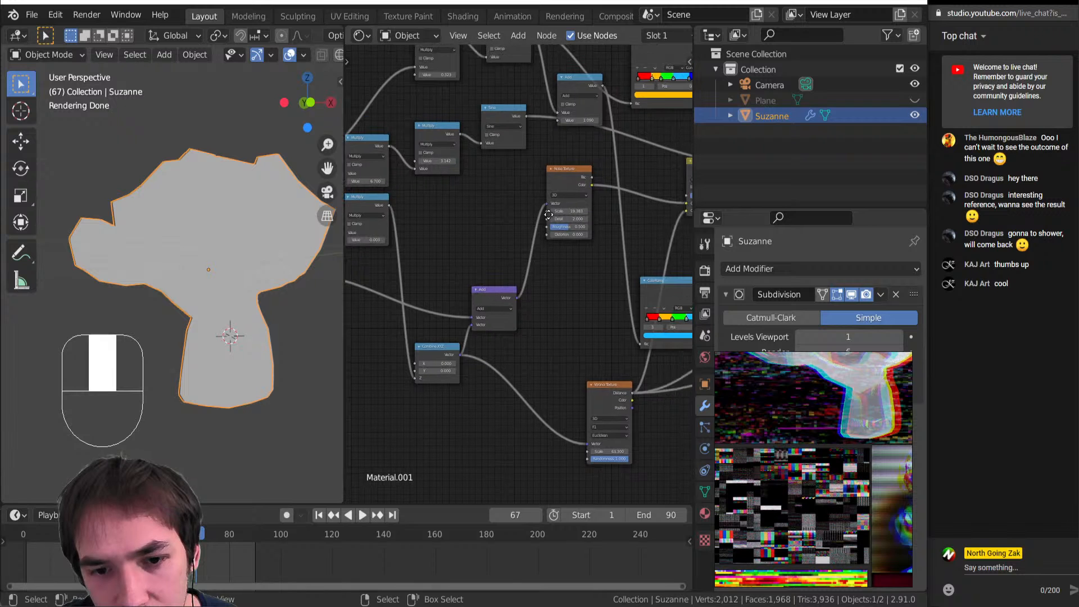
pyautogui.keyDown('ctrl'); pyautogui.keyDown('shift'); pyautogui.click(563, 175); pyautogui.keyUp('shift'); pyautogui.keyUp('ctrl')
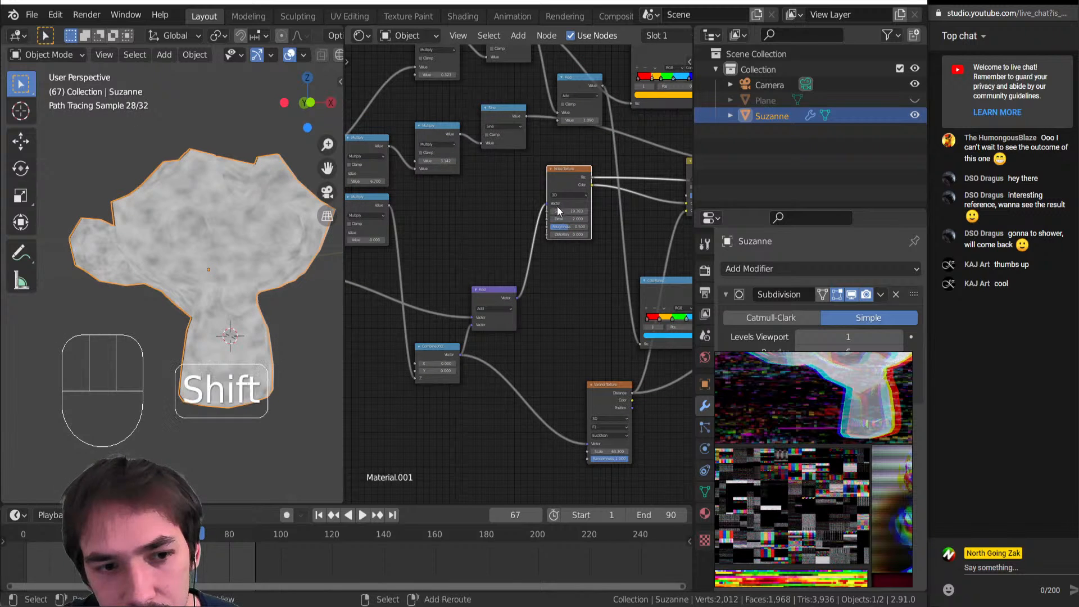
pyautogui.hotkey('shift', 'space')
pyautogui.hotkey('shift', 'space')
# Preview the Voronoi Texture during playback, try adjusting its Scale and undo that change
pyautogui.keyDown('ctrl'); pyautogui.keyDown('shift'); pyautogui.click(612, 407); pyautogui.keyUp('shift'); pyautogui.keyUp('ctrl')
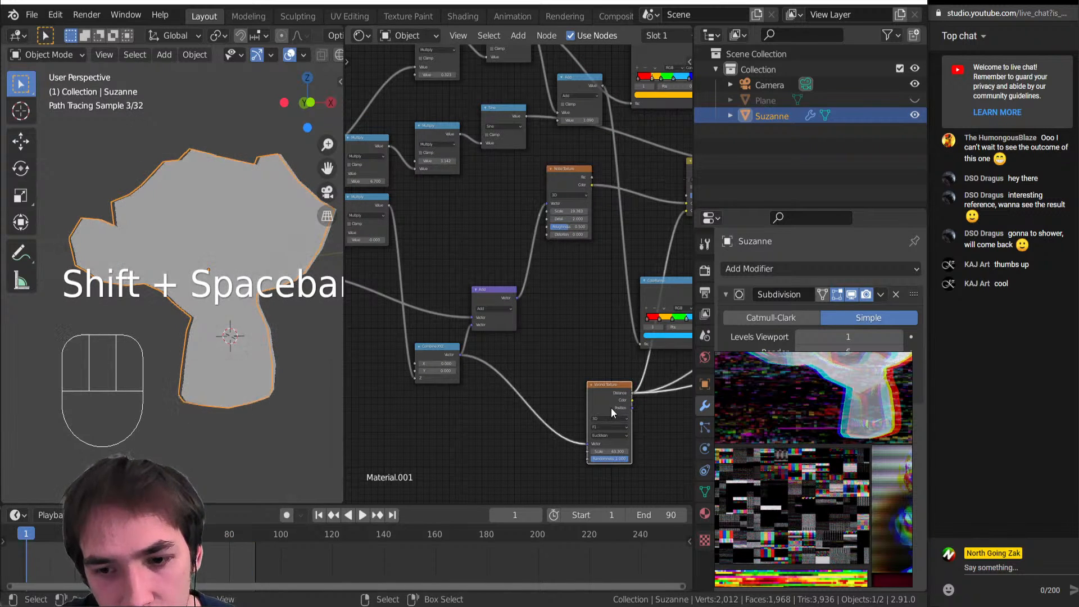
pyautogui.hotkey('shift', 'space')
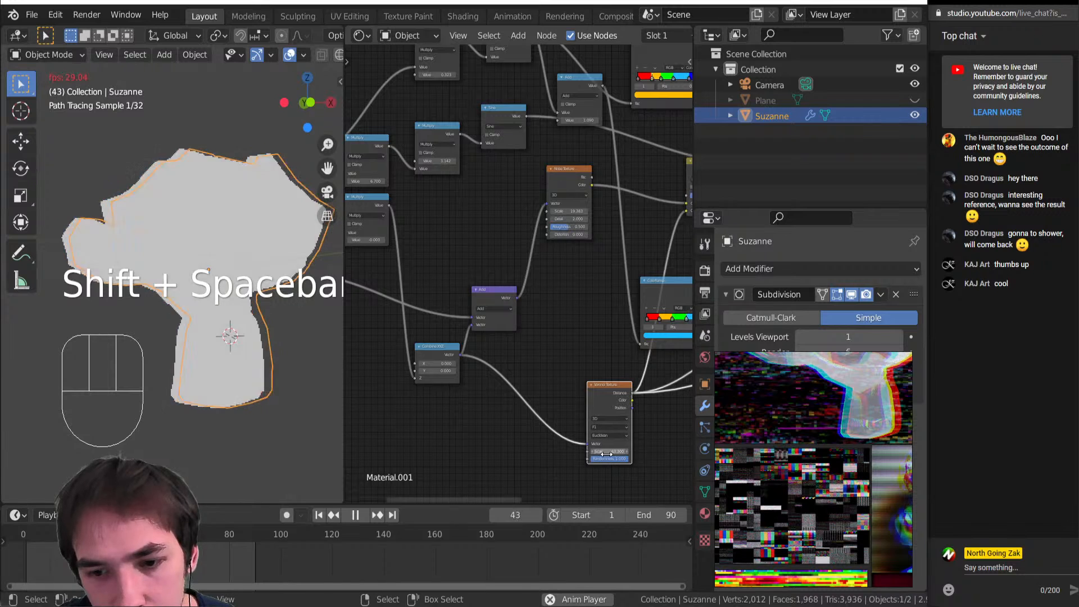
pyautogui.moveTo(607, 452); pyautogui.dragTo(607, 453)
pyautogui.hotkey('ctrl', 'z')
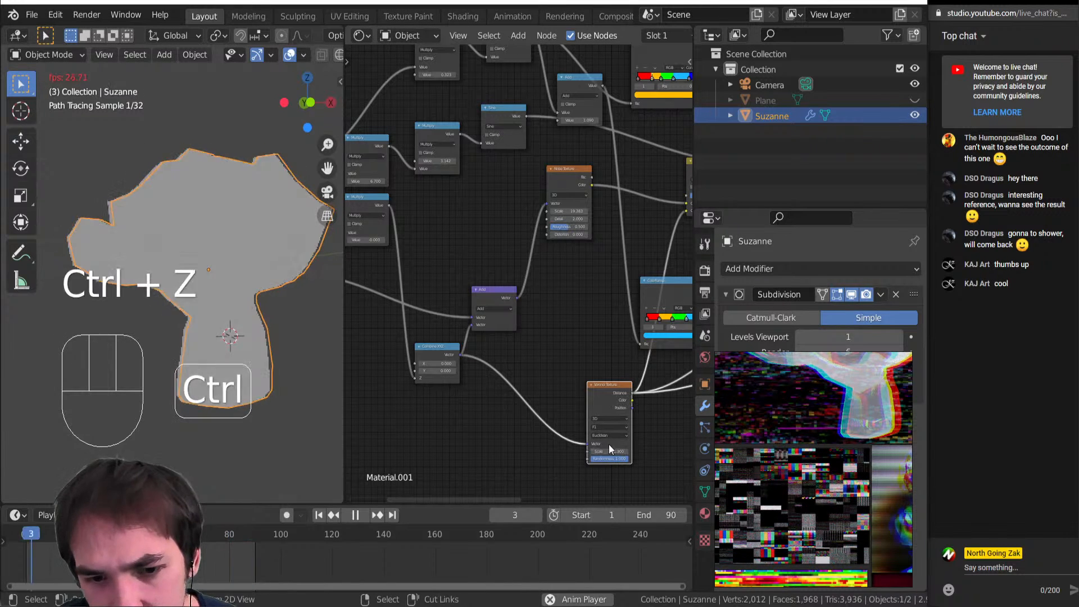
# Connect the vector Add output to the Voronoi Texture through a new Separate XYZ node, using its Z output
pyautogui.moveTo(516, 298); pyautogui.dragTo(586, 443)
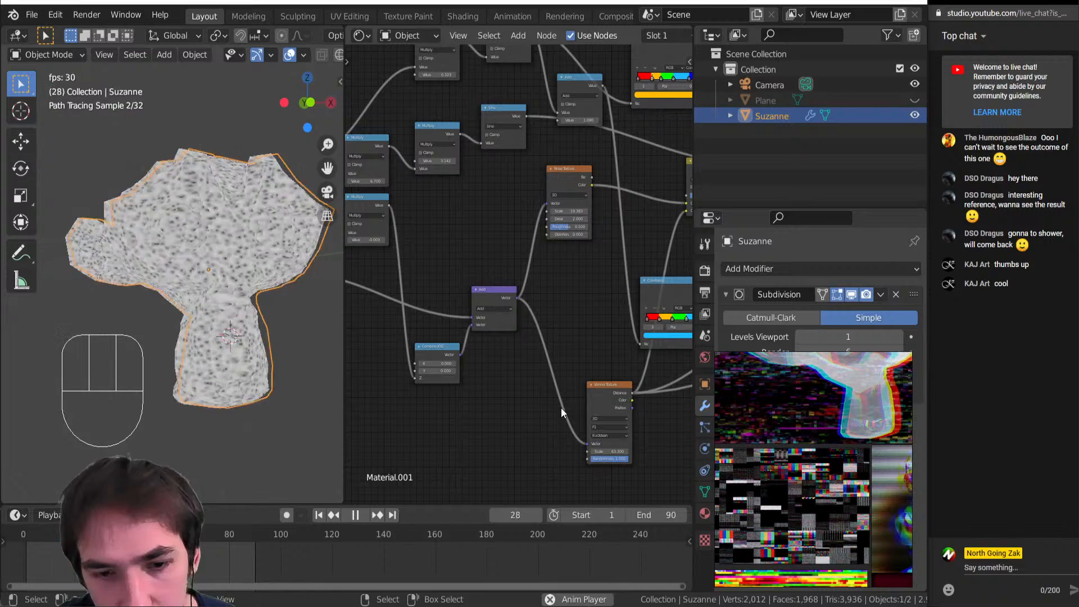
pyautogui.hotkey('shift', 'a')
pyautogui.click(607, 495)
pyautogui.click(536, 367)
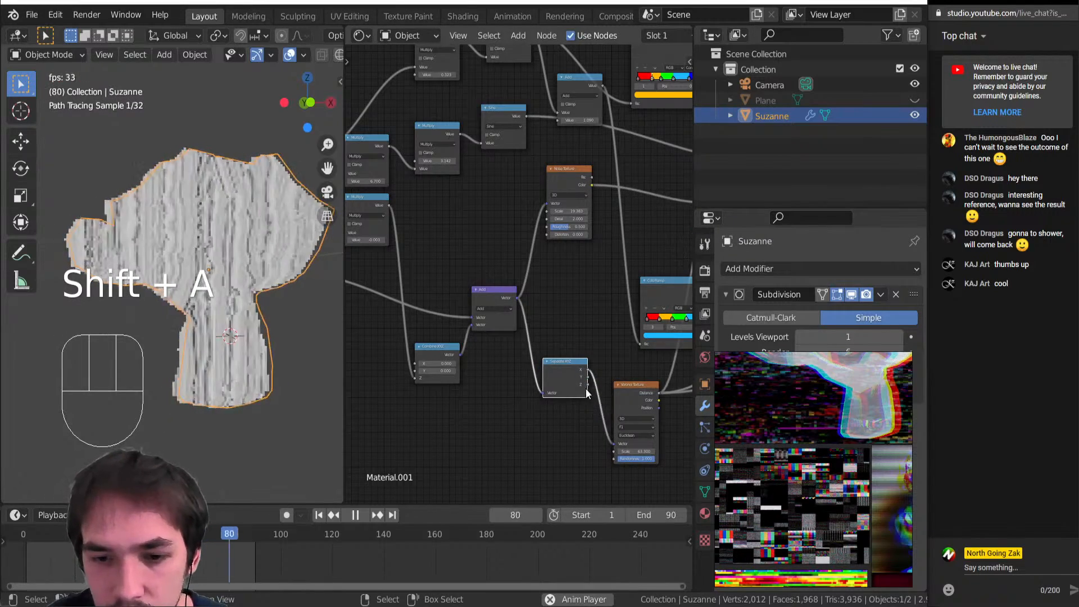
pyautogui.moveTo(588, 385); pyautogui.dragTo(615, 444)
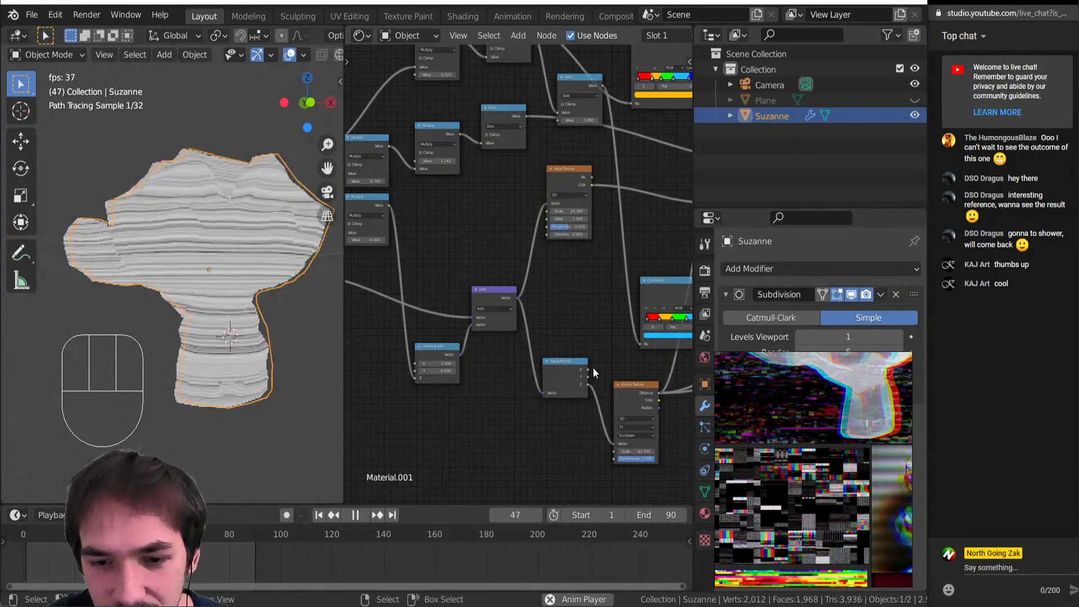
pyautogui.moveTo(509, 373); pyautogui.dragTo(452, 350, button='middle')
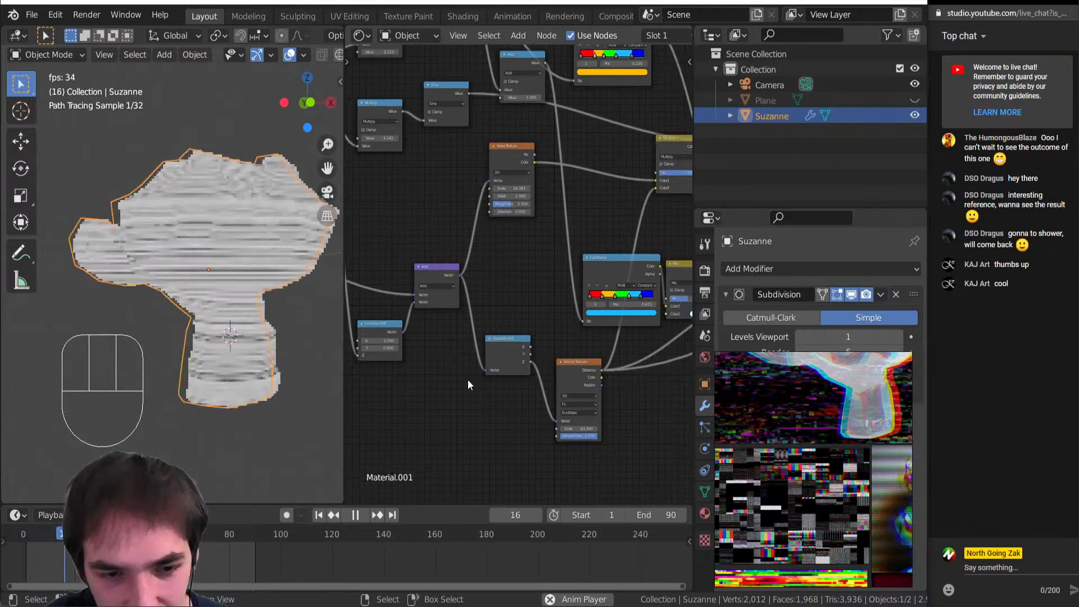
pyautogui.hotkey('shift', 'space')
# Add a new Noise Texture node below the vector Add node
pyautogui.scroll(-3, 484, 394)
pyautogui.click(493, 433)
pyautogui.hotkey('shift', 'a')
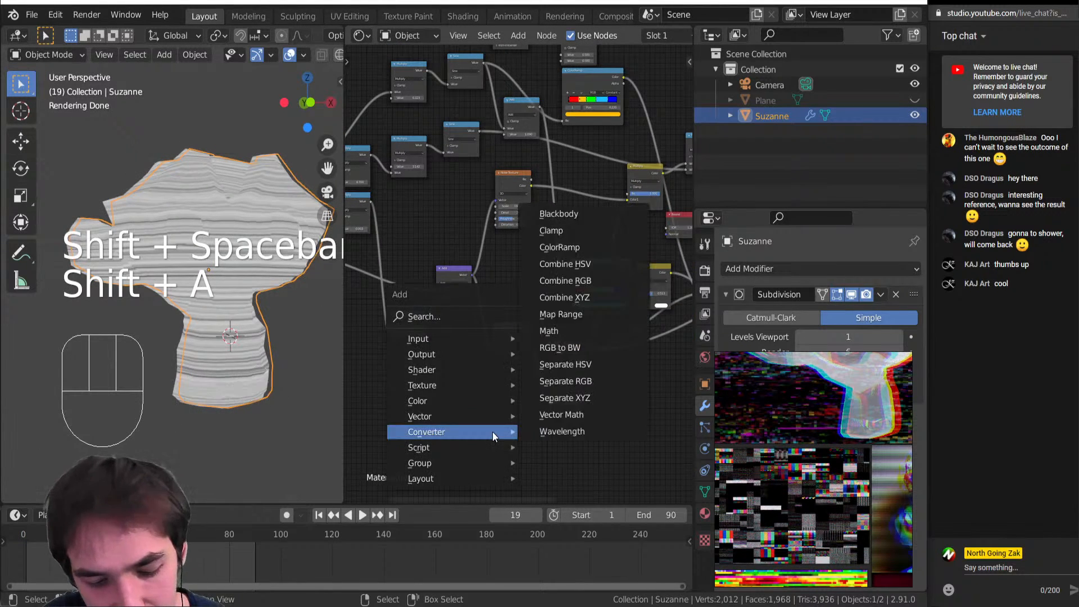
pyautogui.click(506, 393)
pyautogui.click(481, 390)
pyautogui.scroll(4, 509, 365)
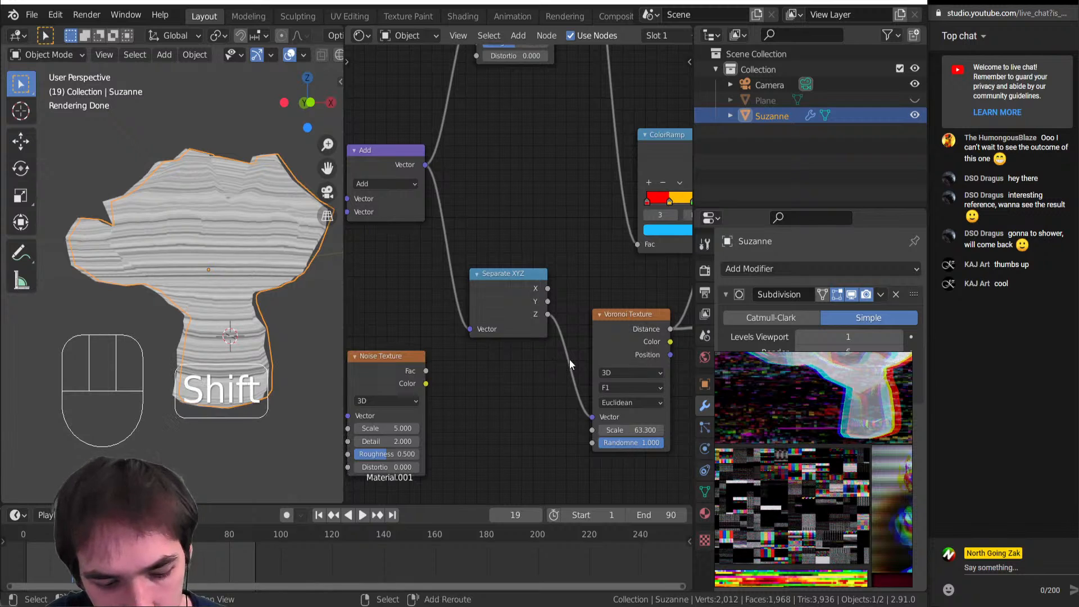
# Insert a MixRGB node set to Add between Separate XYZ and Voronoi Texture, and link the new noise's Fac to Color2
pyautogui.hotkey('shift', 'a')
pyautogui.press('Escape')
pyautogui.hotkey('shift', 'a')
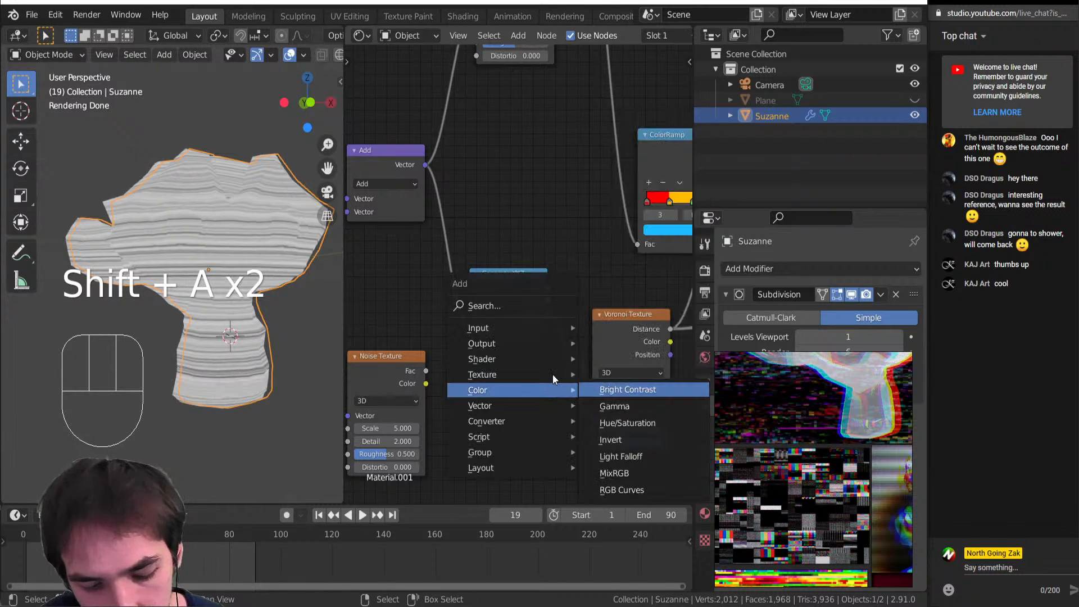
pyautogui.click(614, 473)
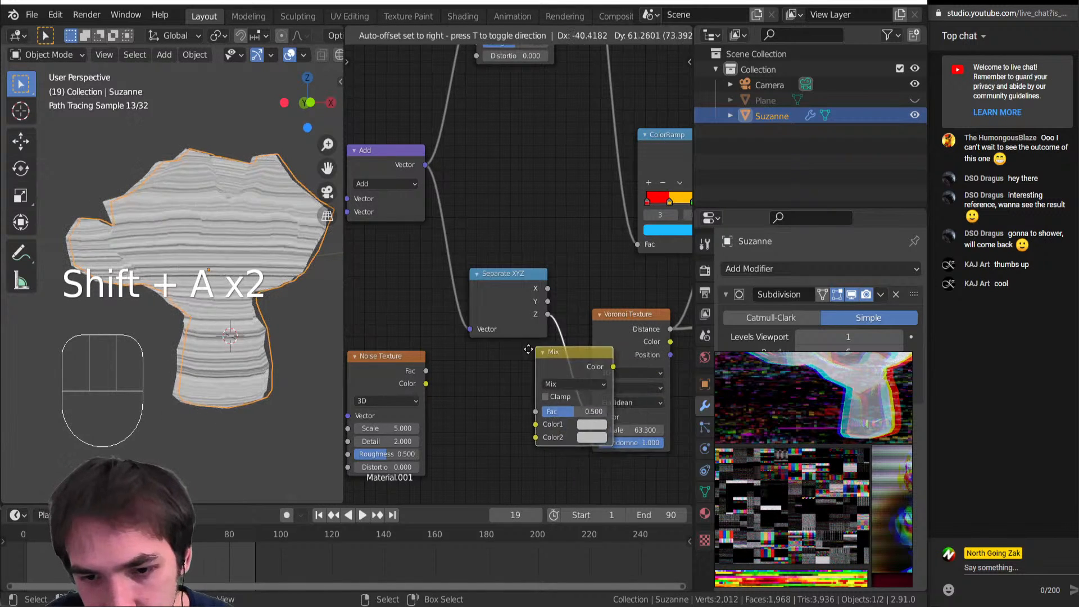
pyautogui.click(629, 402)
pyautogui.click(626, 389)
pyautogui.press('a')
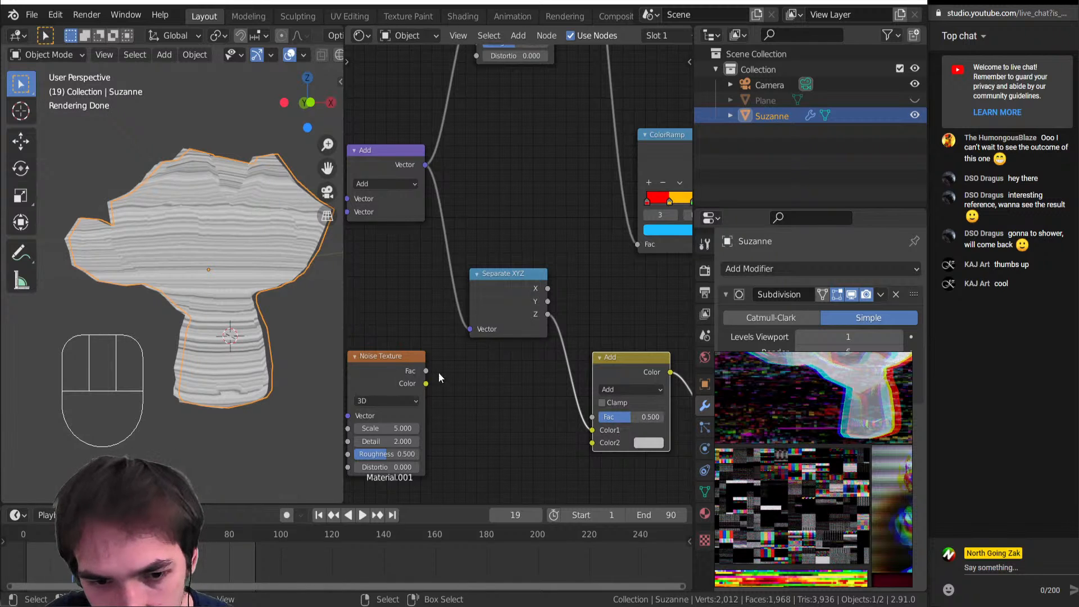
pyautogui.moveTo(426, 371); pyautogui.dragTo(601, 441)
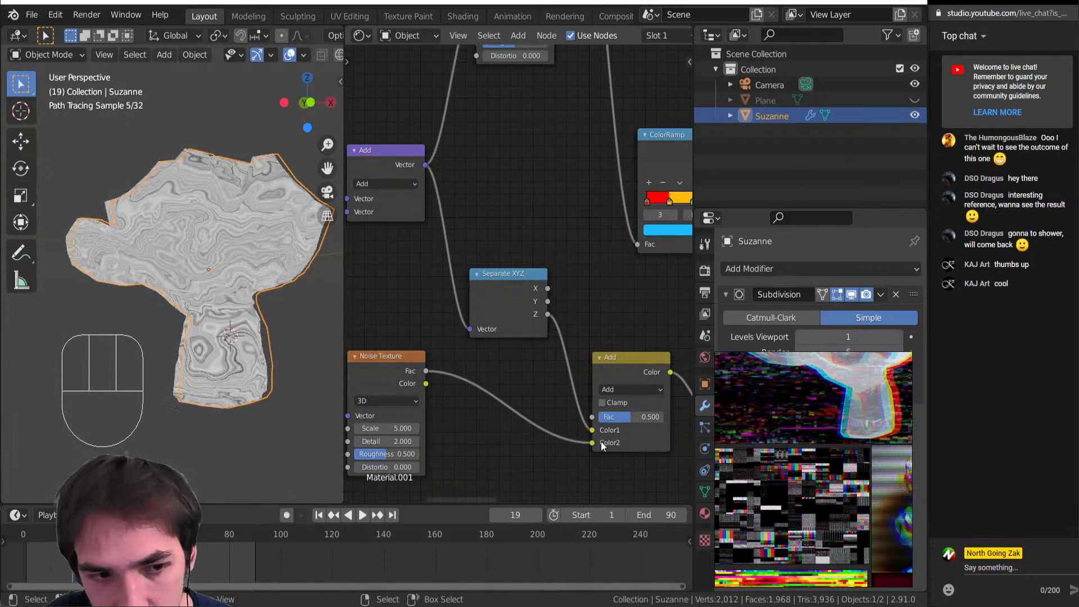
# Insert a Separate XYZ node between the new Noise Texture and the Add mix node, feeding its Z output into Color2
pyautogui.moveTo(440, 376); pyautogui.dragTo(446, 341, button='middle')
pyautogui.scroll(-2, 508, 353)
pyautogui.moveTo(518, 342); pyautogui.dragTo(422, 349, button='middle')
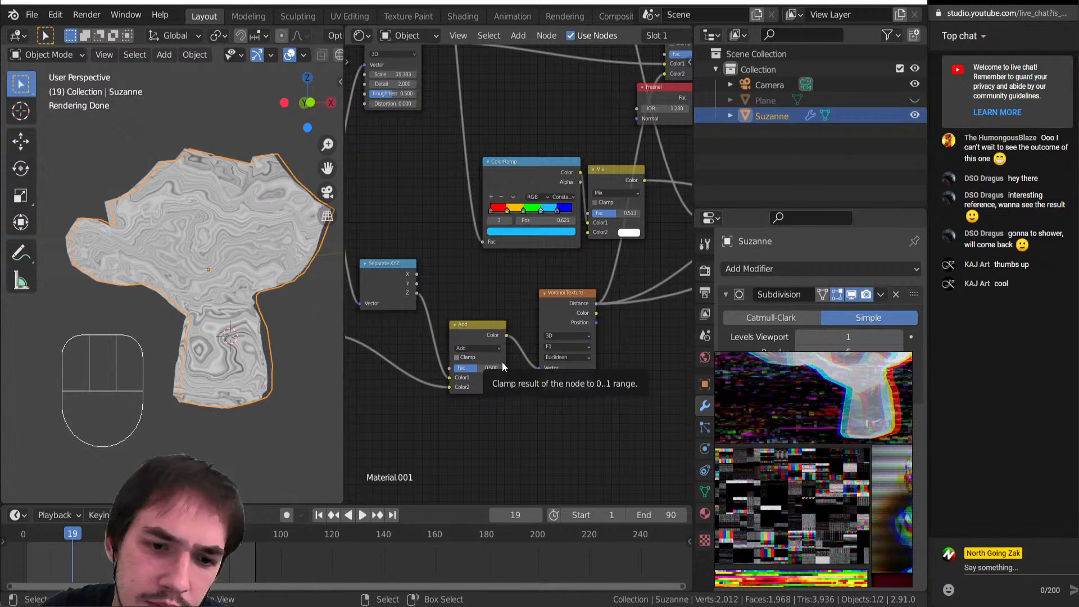
pyautogui.moveTo(483, 372); pyautogui.dragTo(592, 368, button='middle')
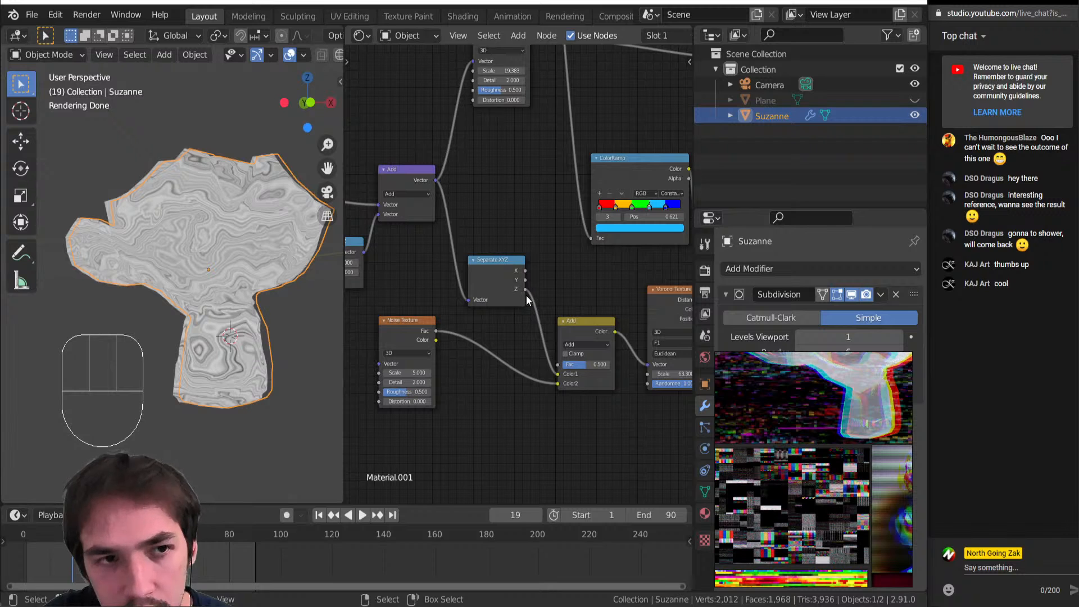
pyautogui.hotkey('shift', 'a')
pyautogui.click(498, 360)
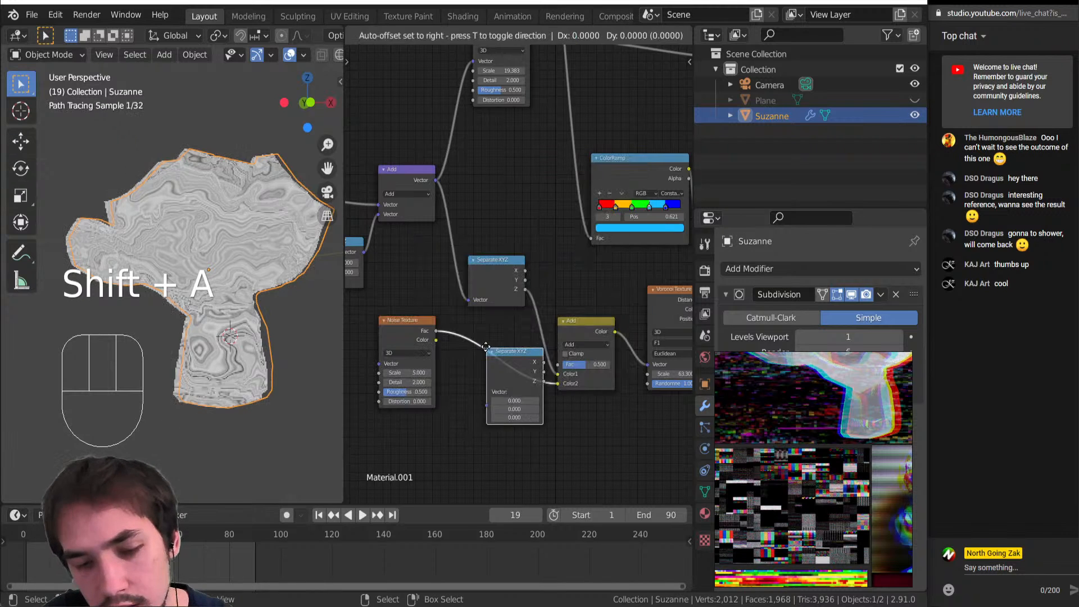
pyautogui.click(501, 358)
# Set the Add mix node's Fac to 0.279 and preview its output on the monkey
pyautogui.moveTo(531, 366); pyautogui.dragTo(582, 366)
pyautogui.keyDown('ctrl'); pyautogui.keyDown('shift'); pyautogui.click(592, 329); pyautogui.keyUp('shift'); pyautogui.keyUp('ctrl')
pyautogui.scroll(2, 568, 365)
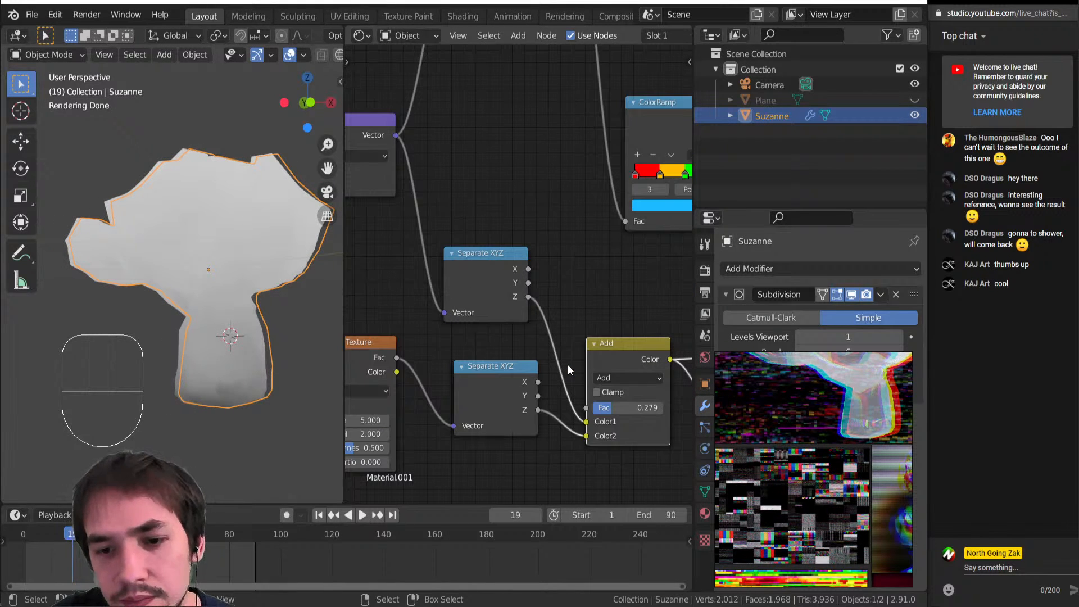
pyautogui.scroll(-1, 518, 368)
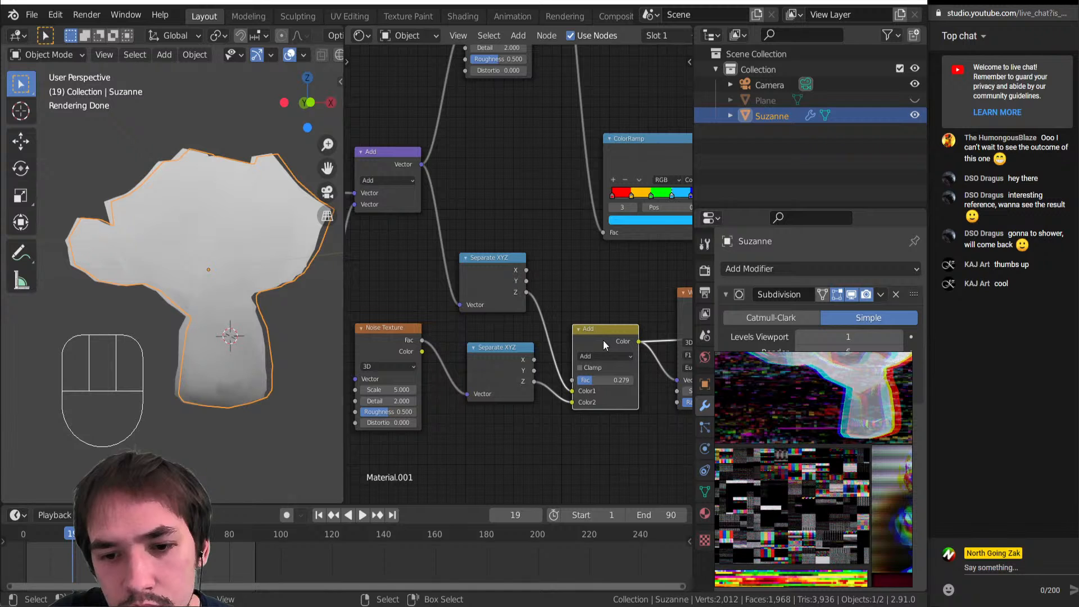
# Switch the Add mix node feeding the Voronoi Texture to a Math node set to Add
pyautogui.hotkey('shift', 's')
pyautogui.press('n')
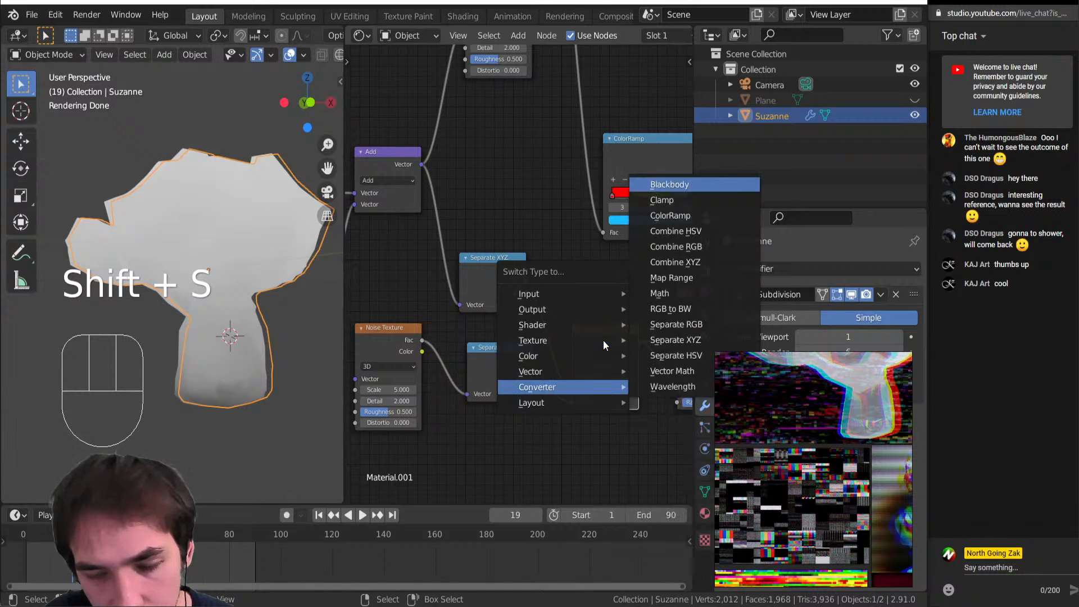
pyautogui.press('a')
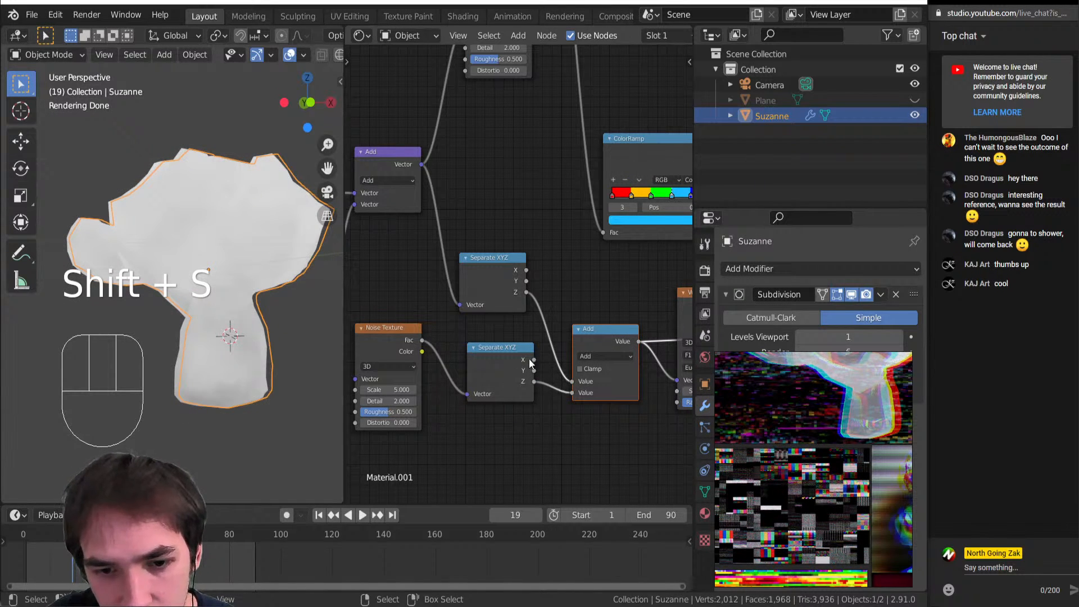
# Remove the lower Separate XYZ node, link the lower noise's Fac directly to the Add node's second value, and preview the Voronoi Texture
pyautogui.click(501, 380)
pyautogui.moveTo(465, 392); pyautogui.dragTo(572, 393)
pyautogui.press('Delete')
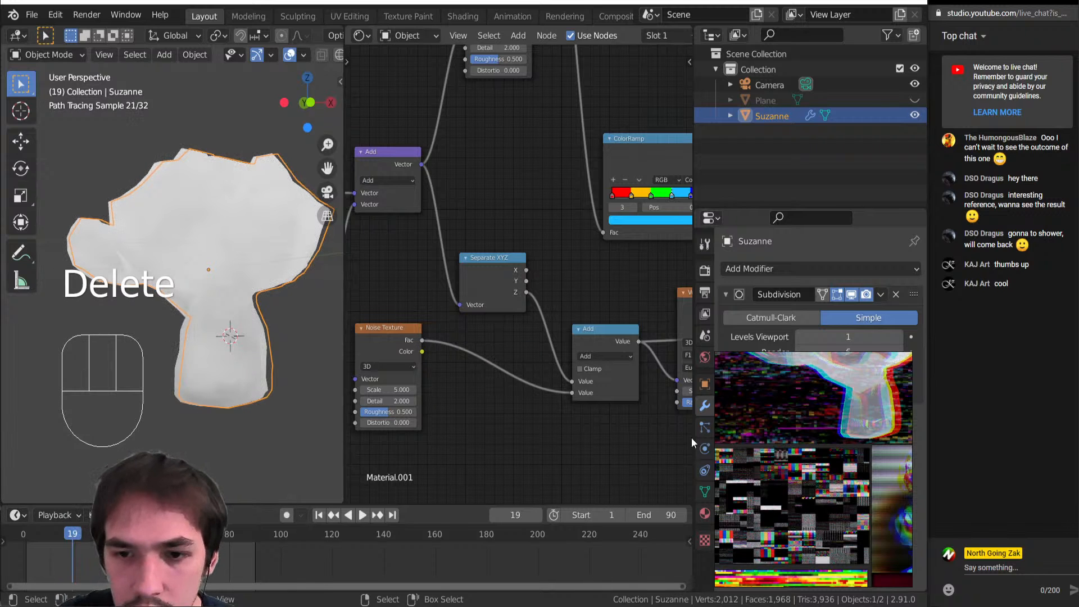
pyautogui.moveTo(691, 438); pyautogui.dragTo(605, 438, button='middle')
pyautogui.keyDown('ctrl'); pyautogui.keyDown('shift'); pyautogui.click(631, 307); pyautogui.keyUp('shift'); pyautogui.keyUp('ctrl')
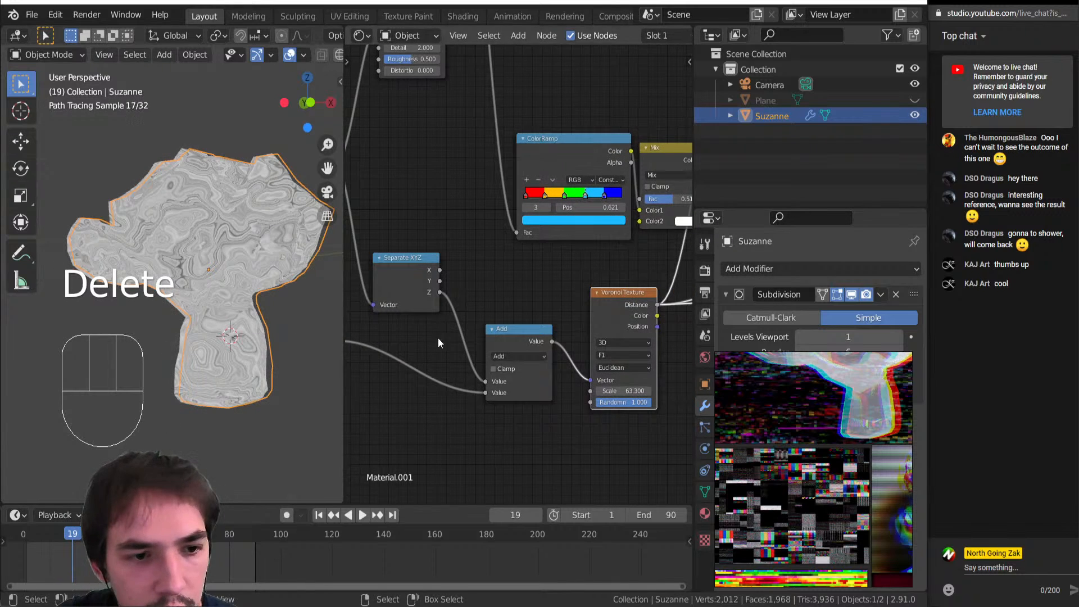
# Insert a Math node set to Multiply with value 0.160 between the lower Noise Texture and the Add node
pyautogui.scroll(1, 447, 353)
pyautogui.moveTo(451, 357); pyautogui.dragTo(531, 343, button='middle')
pyautogui.click(489, 363)
pyautogui.hotkey('shift', 'a')
pyautogui.moveTo(489, 361)
pyautogui.click(533, 253)
pyautogui.click(471, 329)
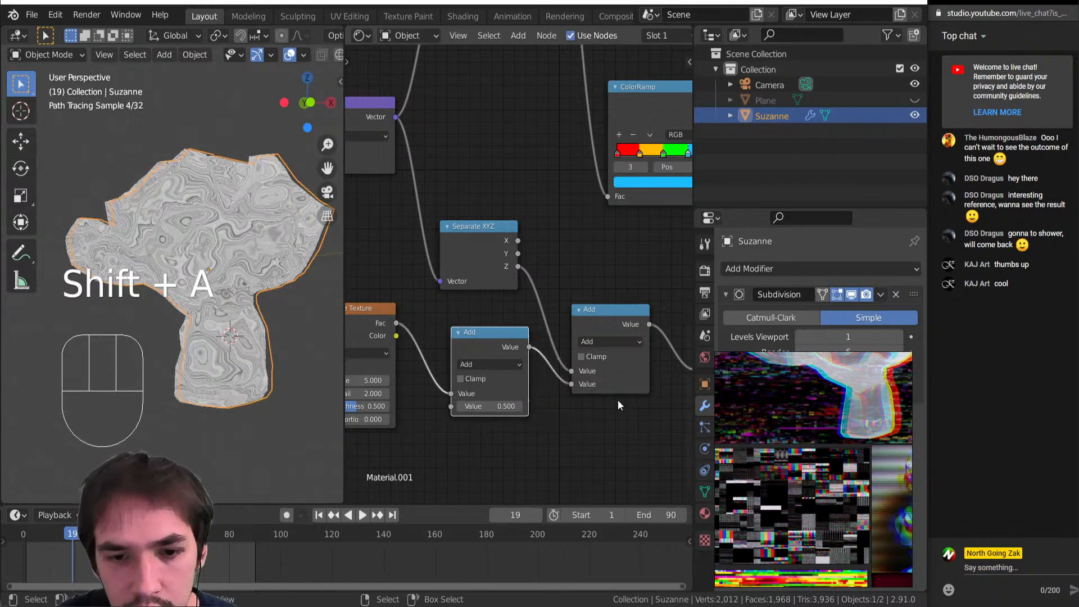
pyautogui.click(481, 365)
pyautogui.click(478, 385)
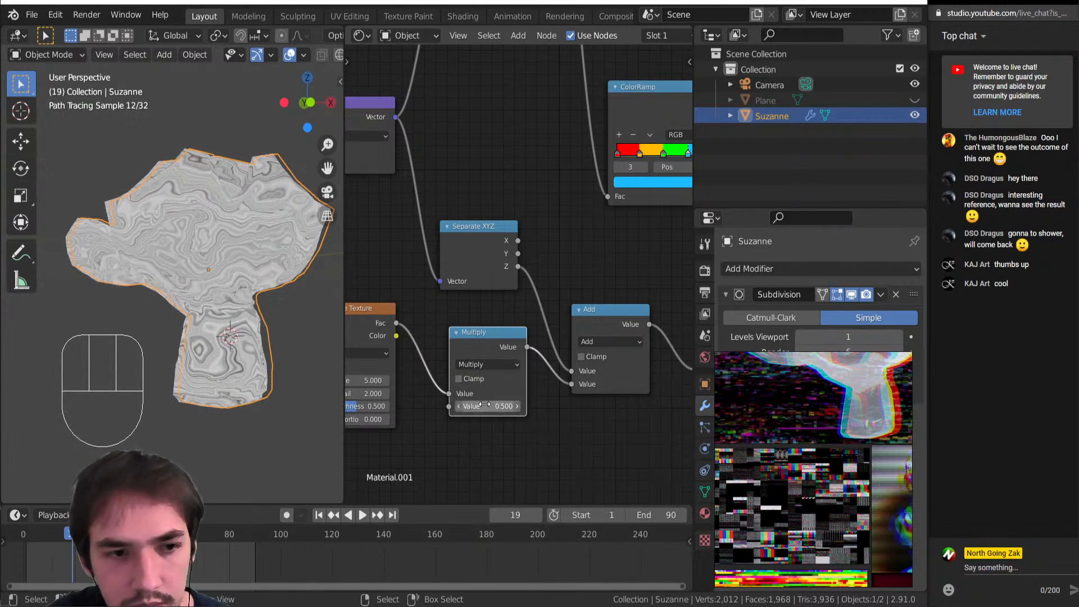
pyautogui.keyDown('shift'); pyautogui.moveTo(489, 405); pyautogui.dragTo(453, 406); pyautogui.keyUp('shift')
# Play the animation and set the lower Noise Texture's Detail to 5.7
pyautogui.hotkey('shift', 'space')
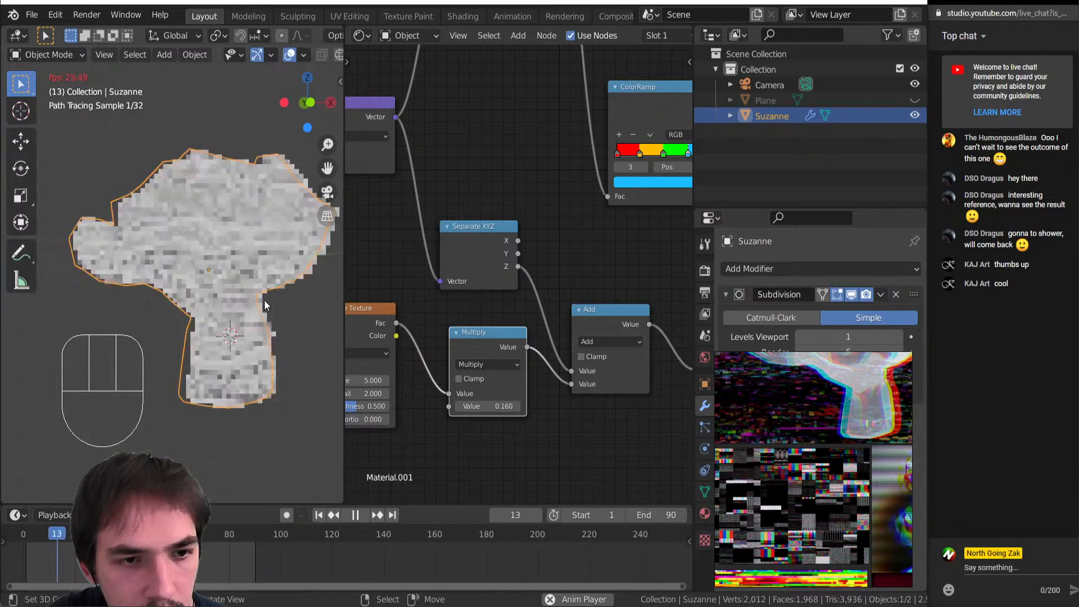
pyautogui.moveTo(265, 307)
pyautogui.mouseDown(button='middle')
pyautogui.moveTo(208, 316)
pyautogui.moveTo(248, 313)
pyautogui.mouseUp(button='middle')
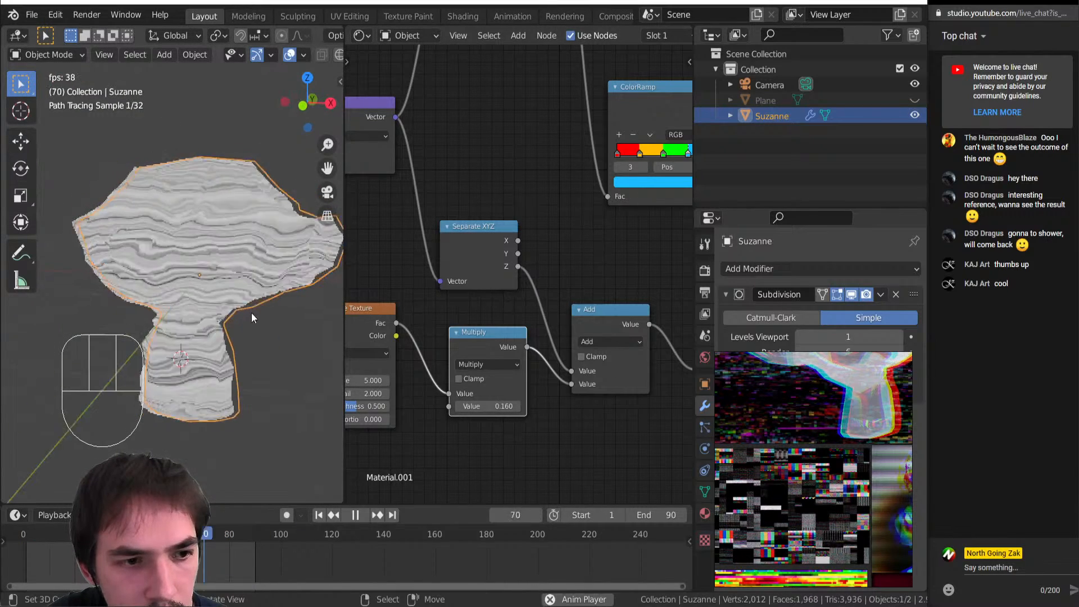
pyautogui.moveTo(420, 345); pyautogui.dragTo(549, 312, button='middle')
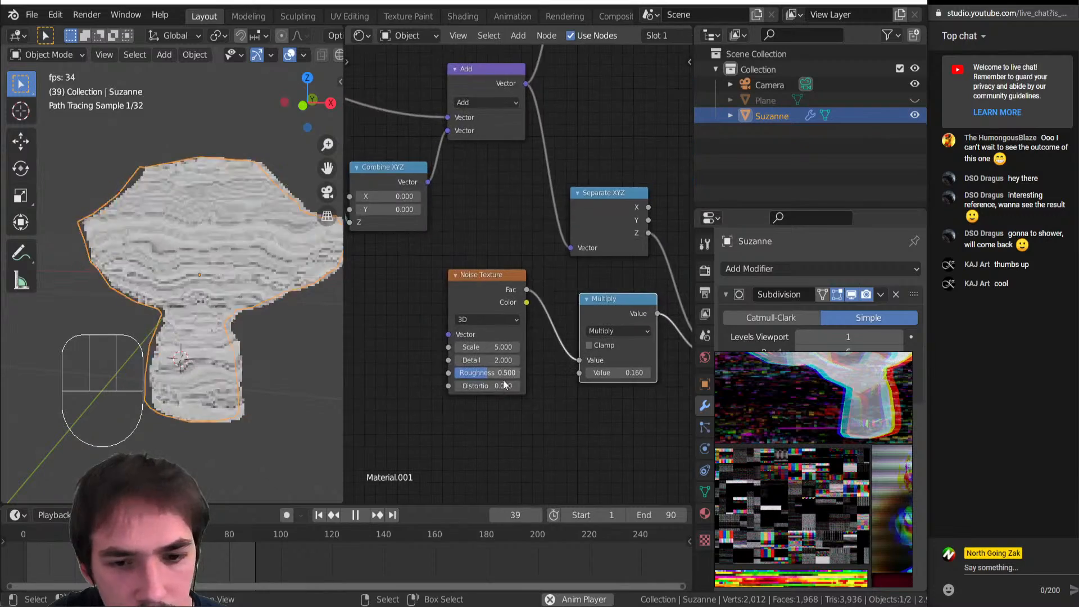
pyautogui.scroll(5, 506, 383)
pyautogui.moveTo(461, 400); pyautogui.dragTo(523, 400)
pyautogui.click(472, 401)
pyautogui.write('5.7')
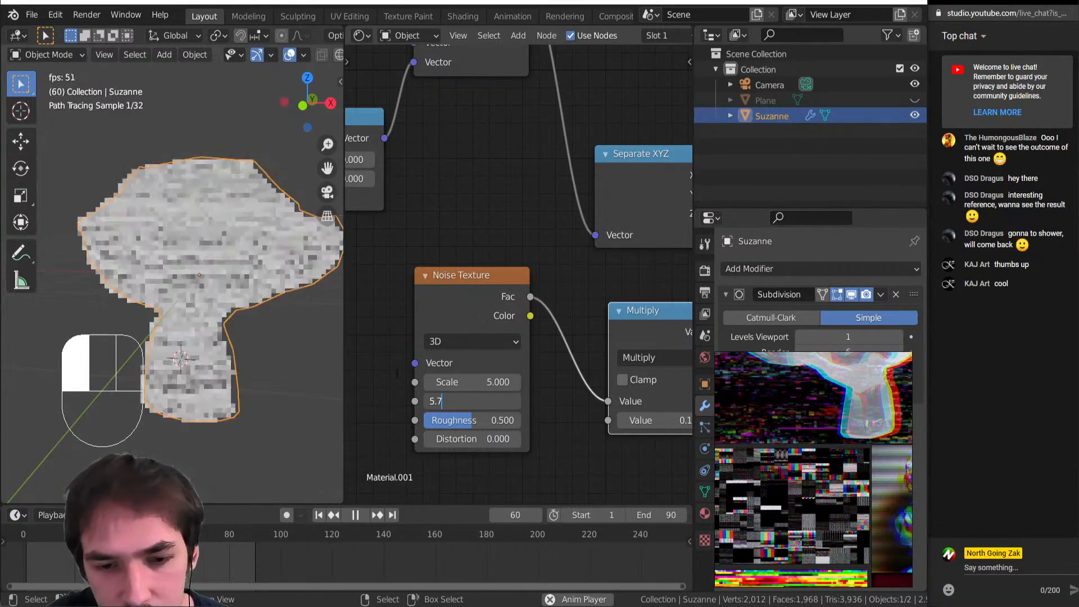
pyautogui.press('Return')
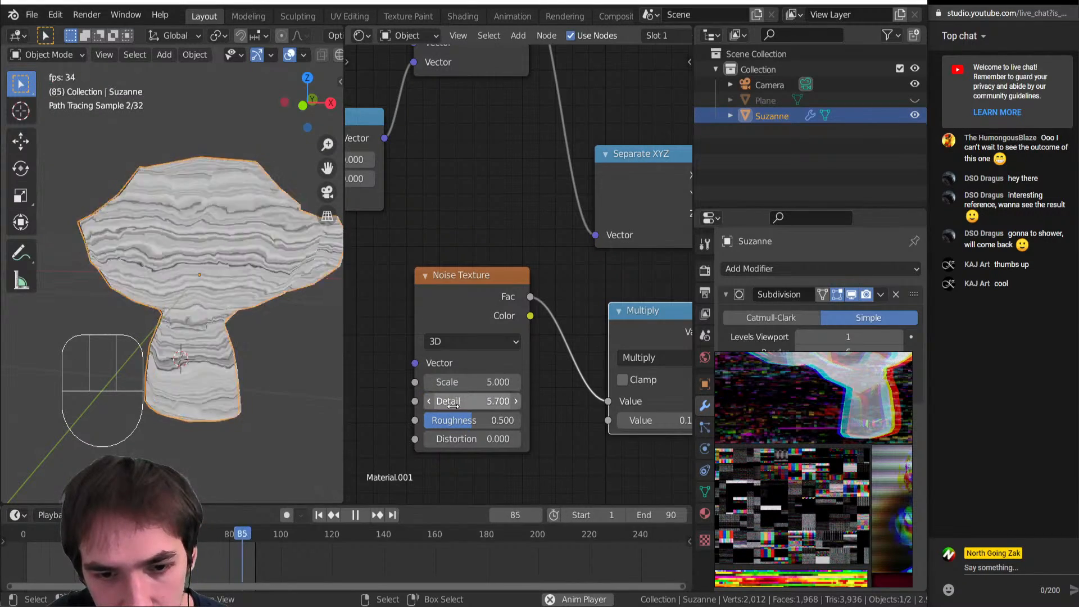
# Set the lower Noise Texture's Scale to 5.4 and inspect the moving stripes up close on the monkey
pyautogui.scroll(5, 159, 291)
pyautogui.scroll(-5, 175, 288)
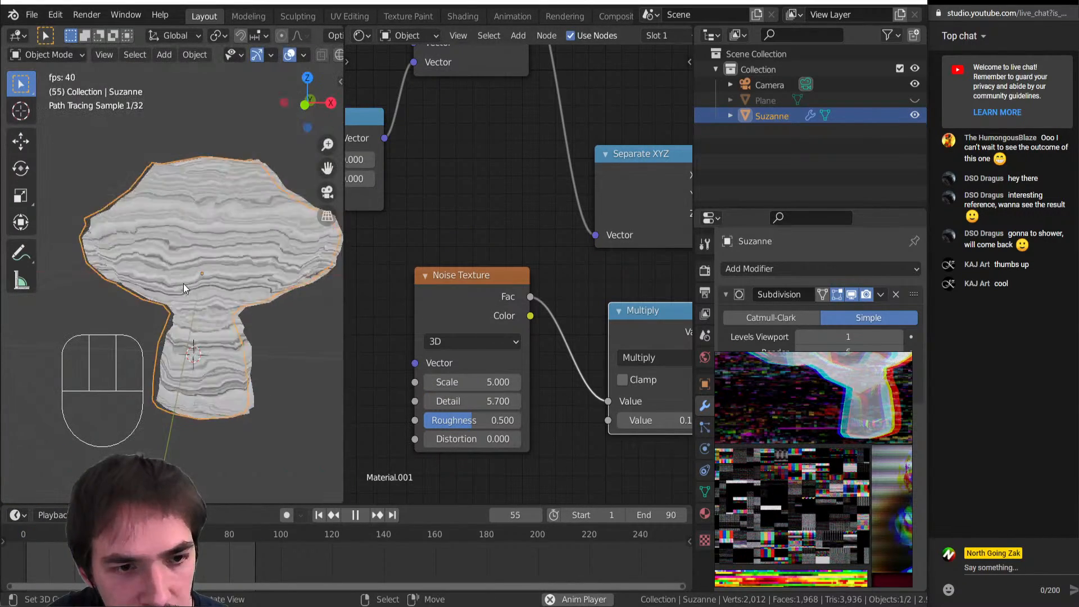
pyautogui.moveTo(477, 382); pyautogui.dragTo(495, 381)
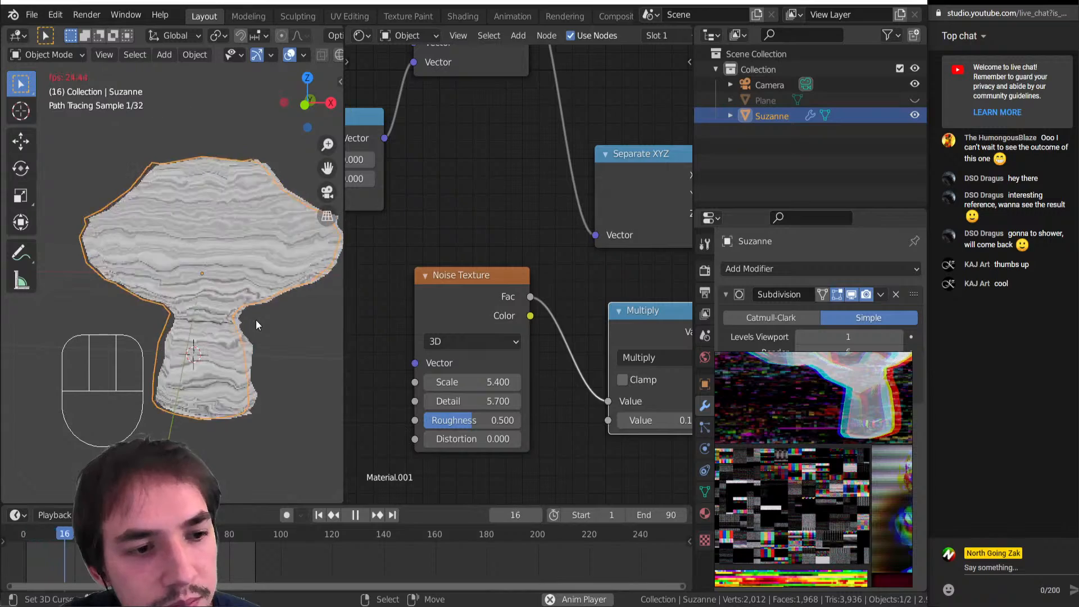
pyautogui.scroll(6, 194, 277)
pyautogui.scroll(-6, 194, 278)
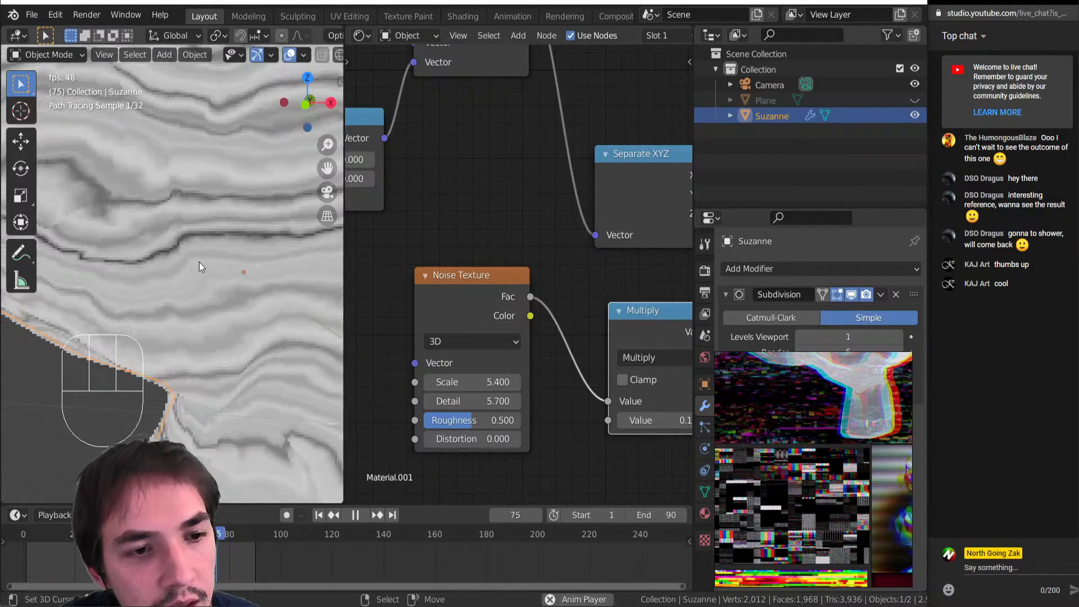
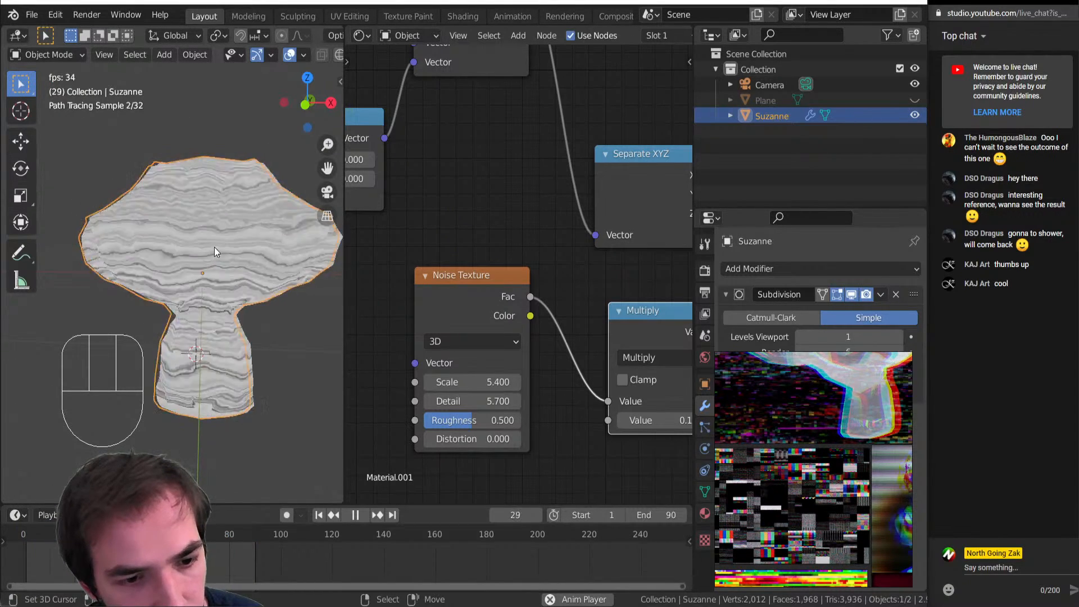
# Add a second Texture Coordinate node beside the lower Noise Texture
pyautogui.scroll(-3, 398, 341)
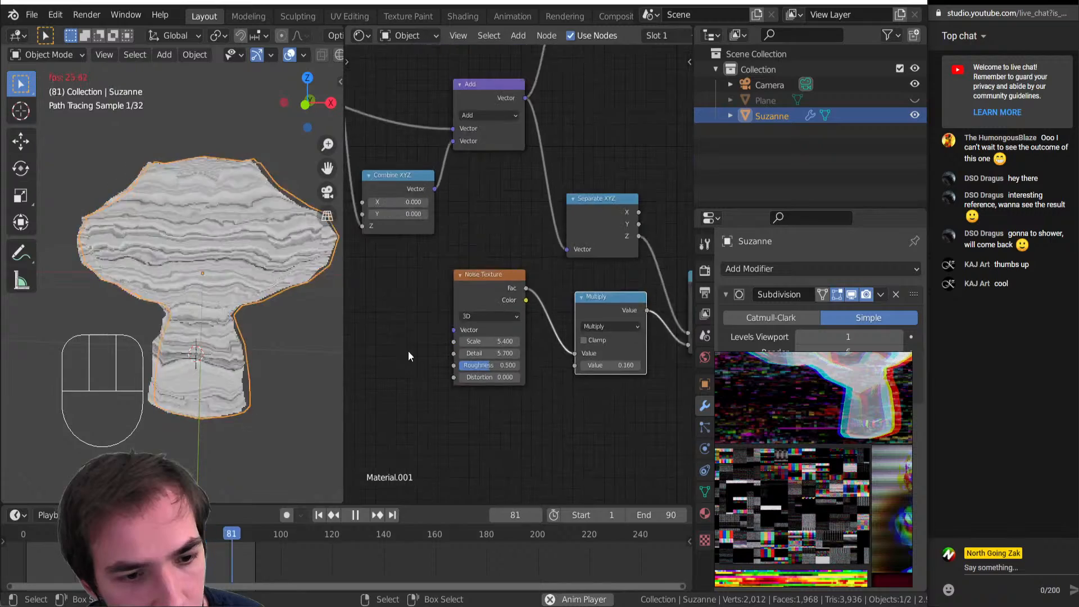
pyautogui.scroll(5, 465, 344)
pyautogui.click(393, 316)
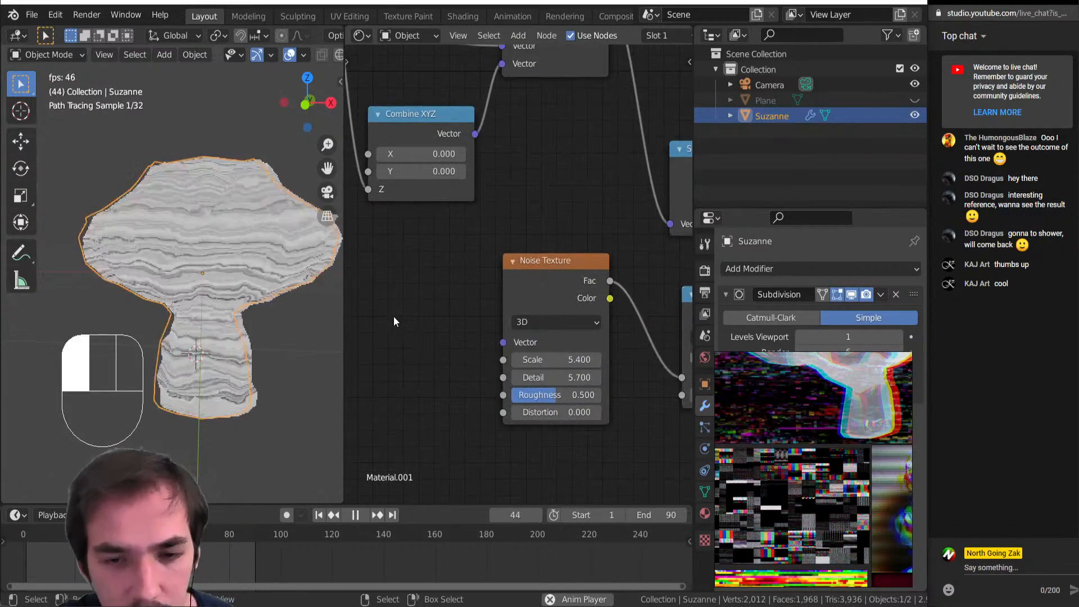
pyautogui.scroll(-5, 396, 319)
pyautogui.click(517, 291)
pyautogui.scroll(-4, 506, 303)
pyautogui.moveTo(487, 326); pyautogui.dragTo(535, 358, button='middle')
pyautogui.hotkey('shift', 'a')
pyautogui.press('i')
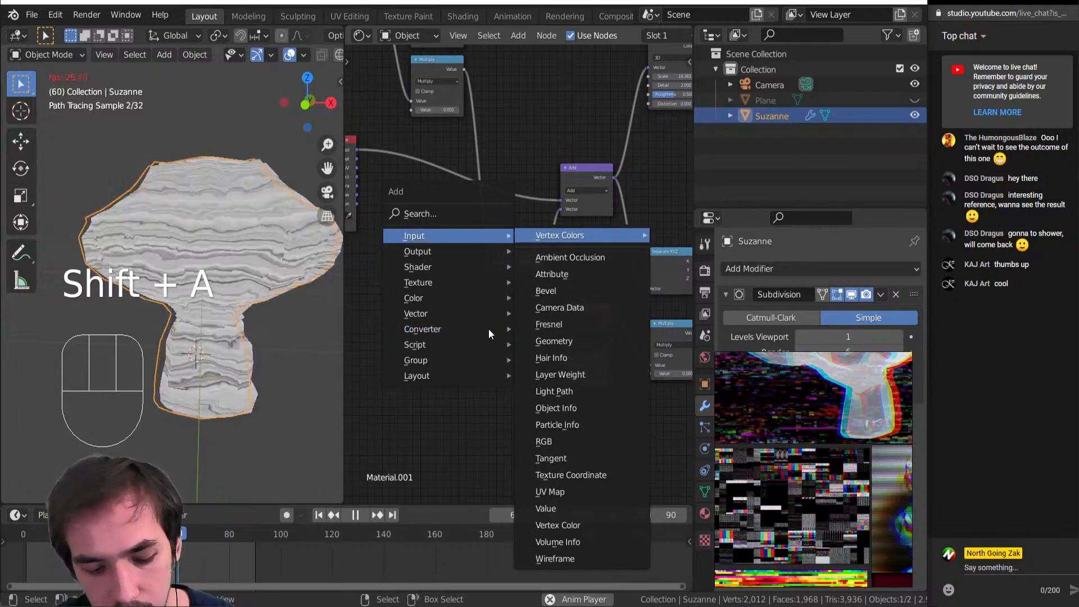
pyautogui.press('x')
pyautogui.click(450, 334)
pyautogui.moveTo(604, 351); pyautogui.dragTo(542, 329, button='middle')
pyautogui.scroll(5, 510, 292)
pyautogui.moveTo(396, 381); pyautogui.dragTo(445, 375, button='middle')
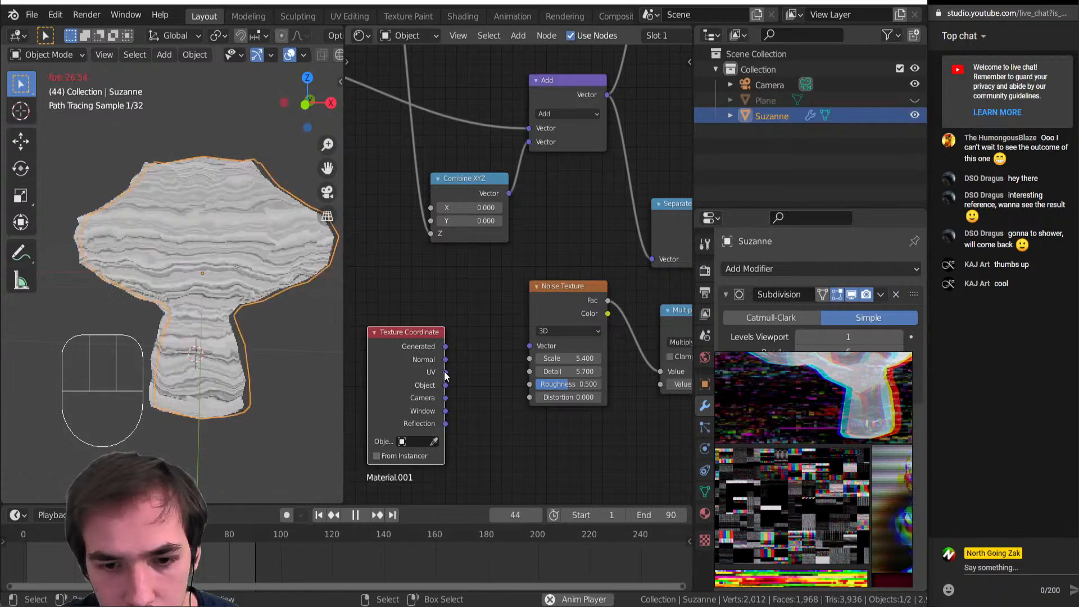
# Link the original Texture Coordinate node's Generated output to the lower Noise Texture's Vector input
pyautogui.scroll(-3, 523, 337)
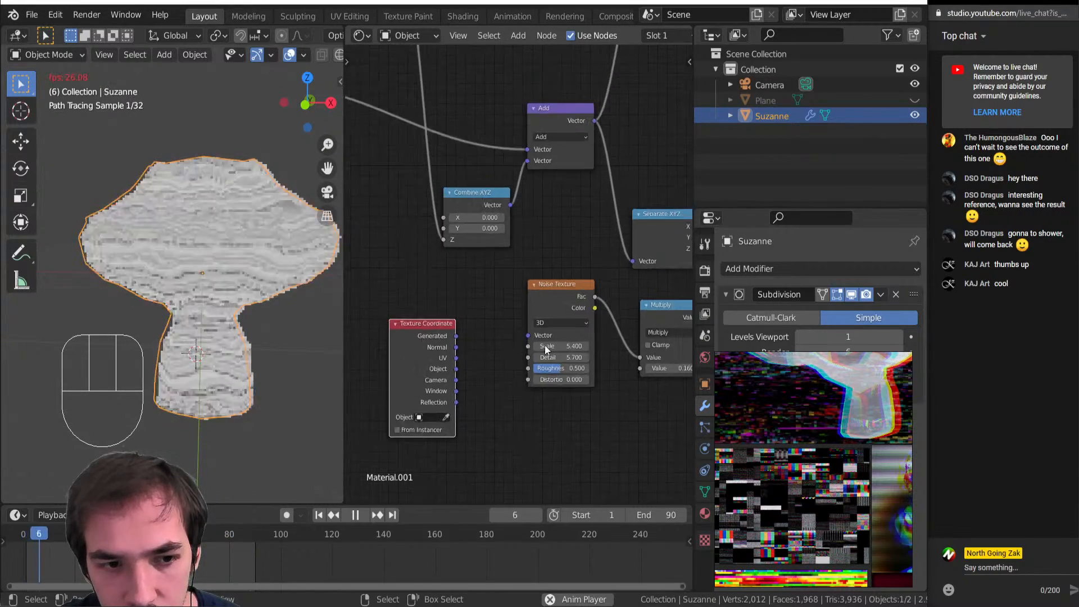
pyautogui.moveTo(659, 334); pyautogui.dragTo(542, 332, button='middle')
pyautogui.moveTo(508, 355); pyautogui.dragTo(568, 344, button='middle')
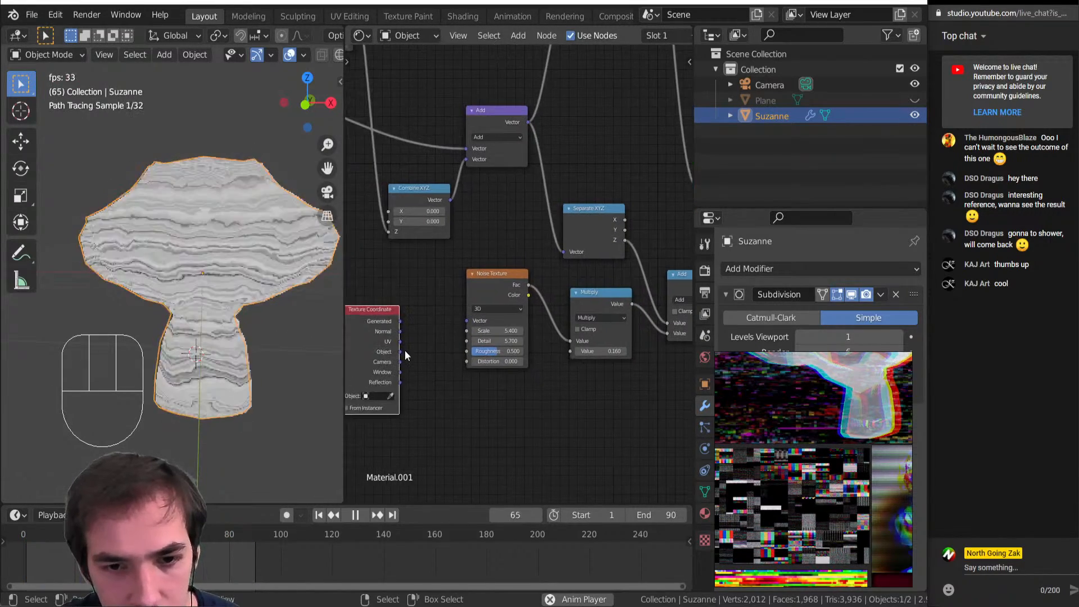
pyautogui.moveTo(393, 338); pyautogui.dragTo(460, 350, button='middle')
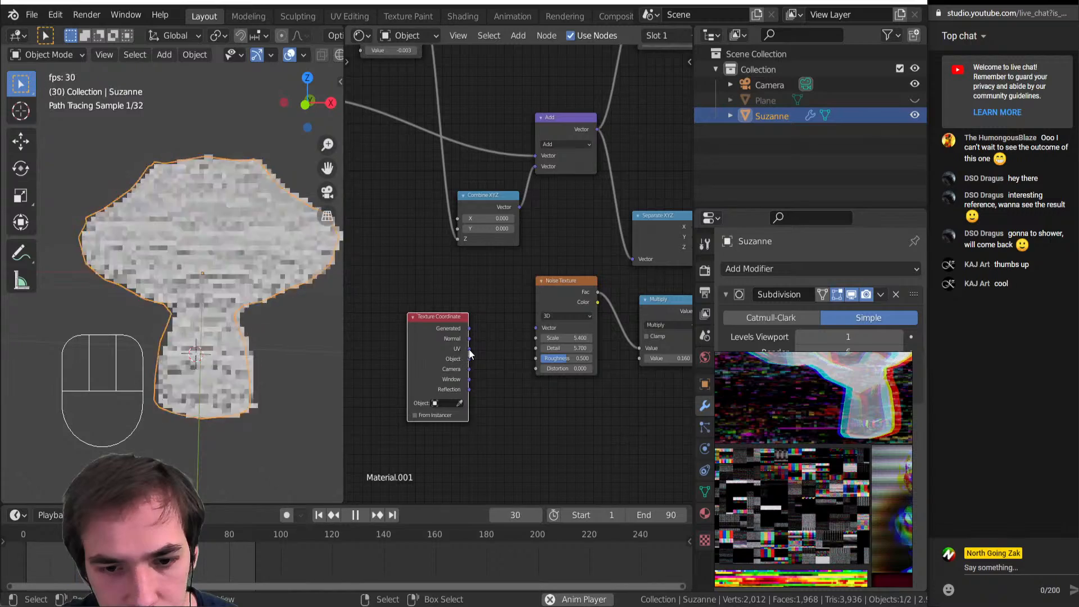
pyautogui.scroll(-6, 460, 316)
pyautogui.moveTo(458, 299); pyautogui.dragTo(470, 357, button='middle')
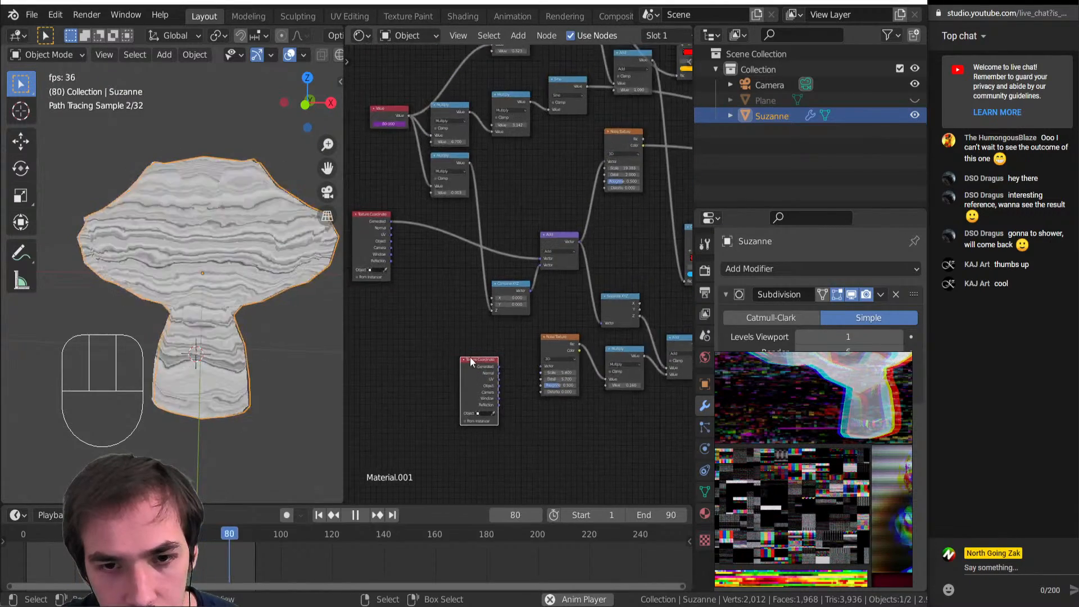
pyautogui.scroll(3, 551, 292)
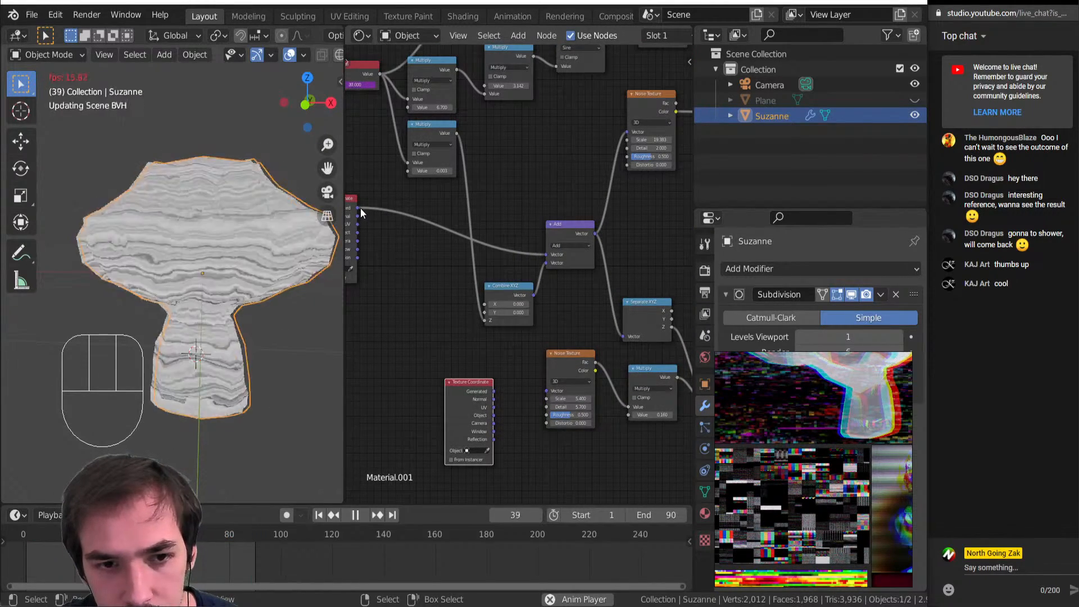
pyautogui.moveTo(358, 208); pyautogui.dragTo(546, 390)
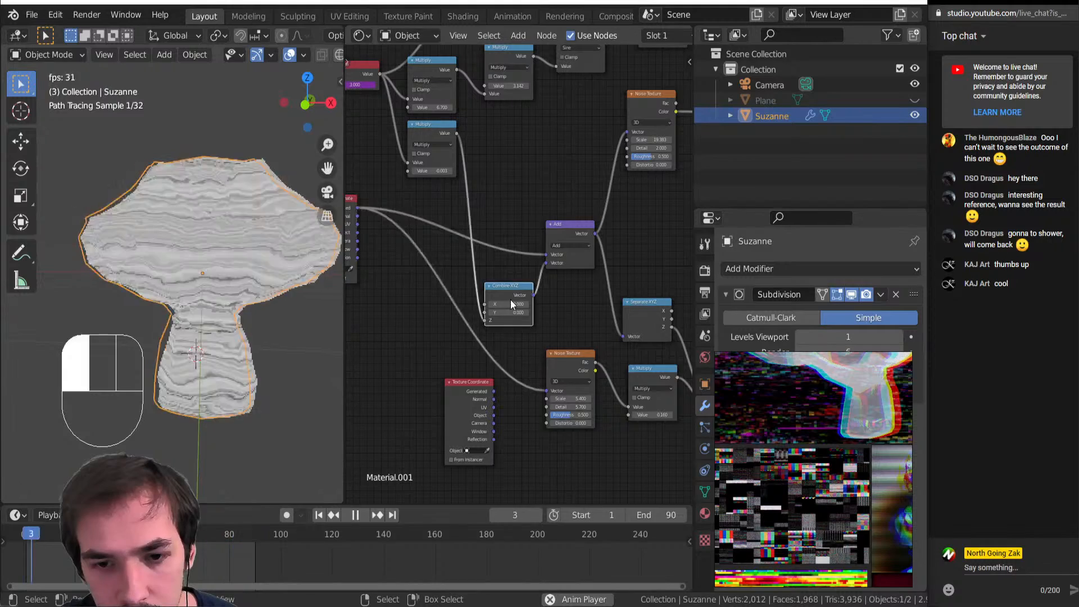
# Duplicate the Combine XYZ node onto the link into the lower Noise Texture and delete the unused second Texture Coordinate node
pyautogui.hotkey('shift', 'd')
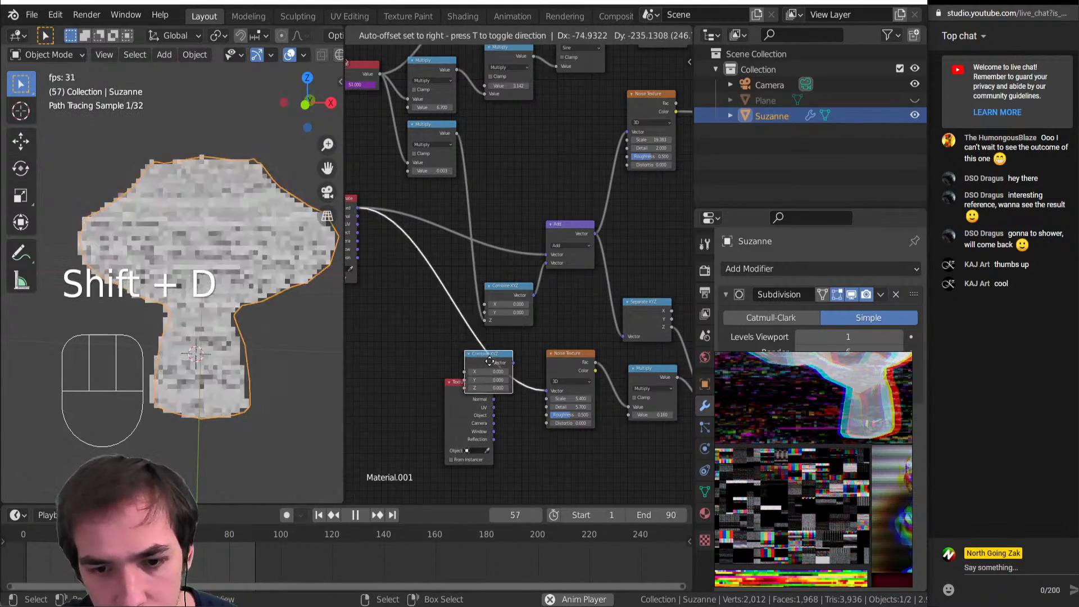
pyautogui.moveTo(457, 406); pyautogui.dragTo(649, 435)
pyautogui.moveTo(407, 366); pyautogui.dragTo(364, 299, button='middle')
pyautogui.scroll(-4, 532, 334)
pyautogui.press('Delete')
pyautogui.scroll(3, 582, 339)
# Preview the lower Noise Texture on the monkey, followed by the Voronoi Texture
pyautogui.keyDown('ctrl'); pyautogui.keyDown('shift'); pyautogui.click(554, 287); pyautogui.keyUp('shift'); pyautogui.keyUp('ctrl')
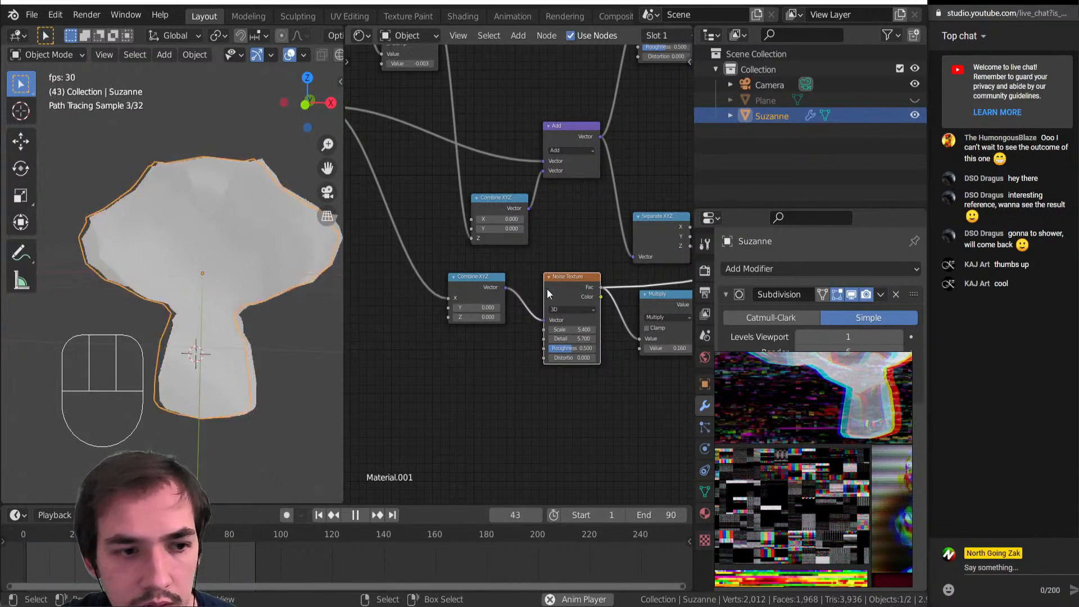
pyautogui.moveTo(540, 288); pyautogui.dragTo(375, 262, button='middle')
pyautogui.scroll(-5, 501, 287)
pyautogui.moveTo(496, 292); pyautogui.dragTo(478, 277, button='middle')
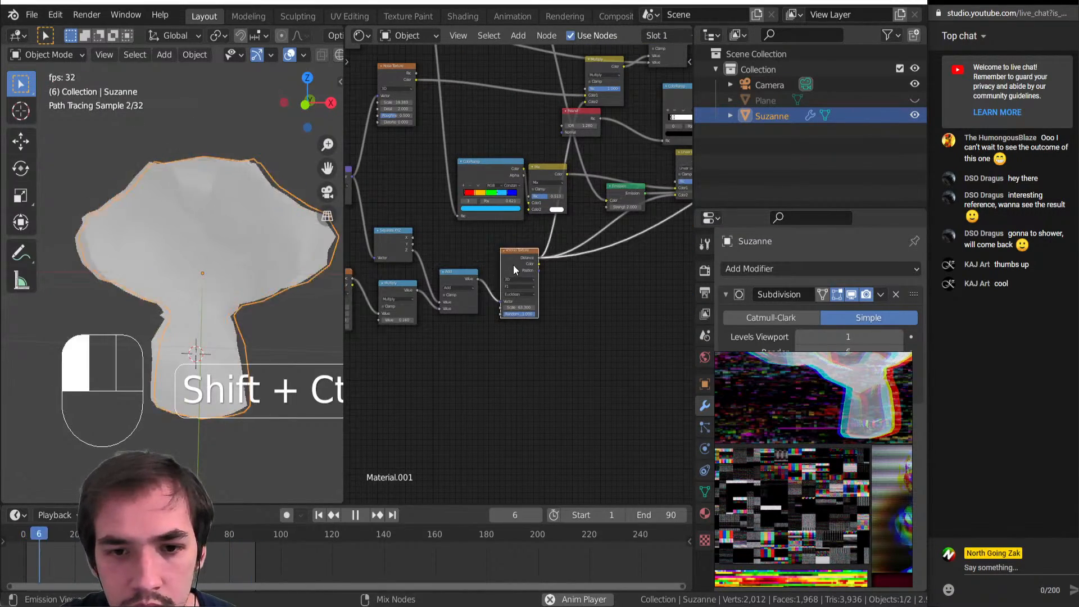
pyautogui.moveTo(422, 308); pyautogui.dragTo(539, 326, button='middle')
pyautogui.scroll(3, 540, 310)
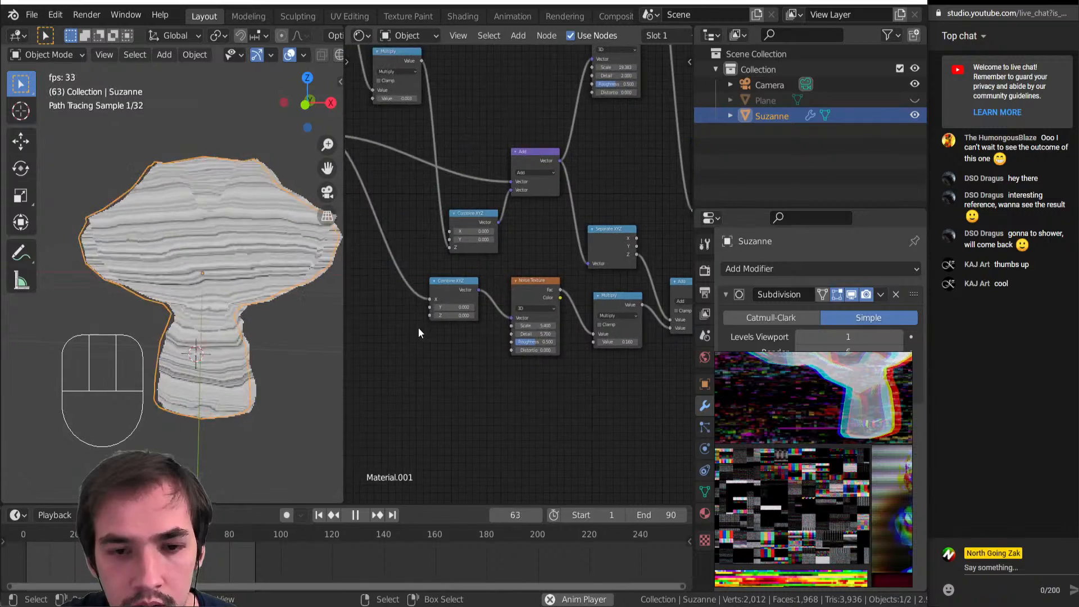
# Relink the Generated coordinates directly to the lower Noise Texture's Vector input and move the duplicated Combine XYZ node aside
pyautogui.scroll(2, 418, 333)
pyautogui.moveTo(434, 322); pyautogui.dragTo(526, 335, button='middle')
pyautogui.scroll(-2, 512, 313)
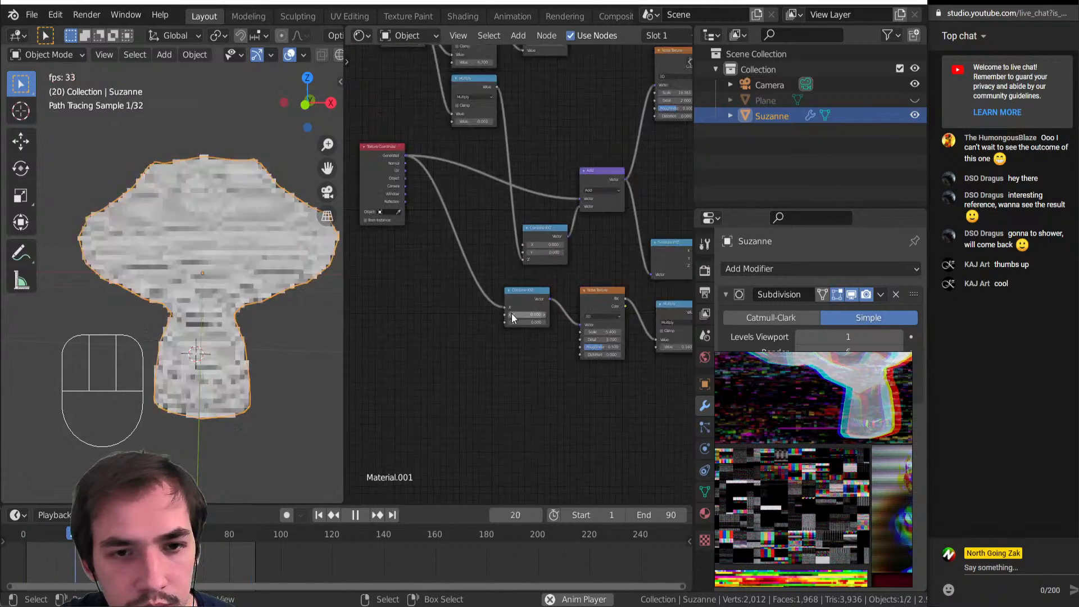
pyautogui.scroll(2, 513, 309)
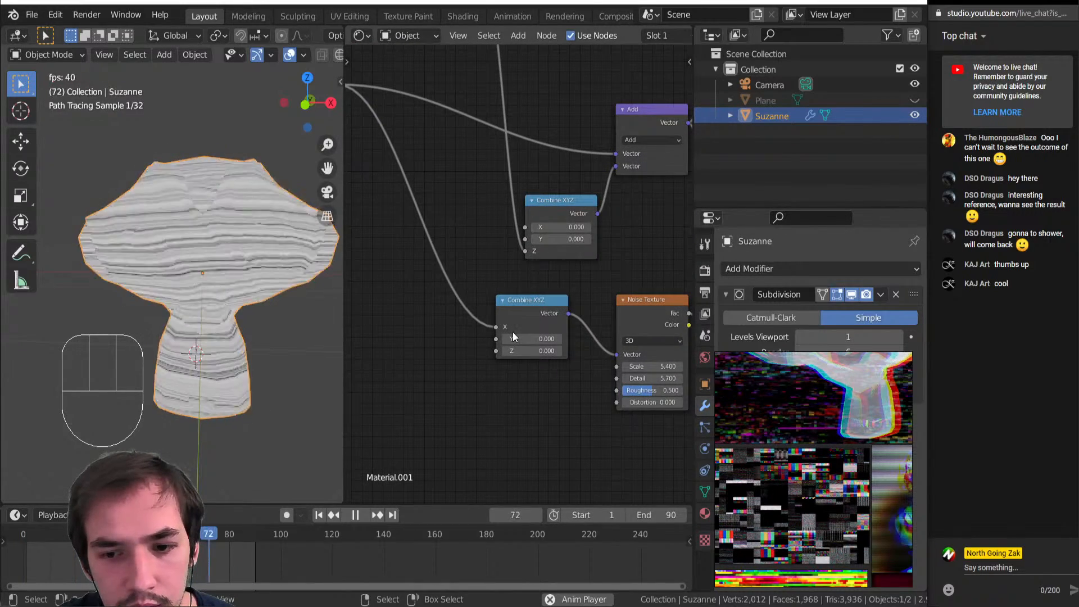
pyautogui.moveTo(497, 328); pyautogui.dragTo(540, 345)
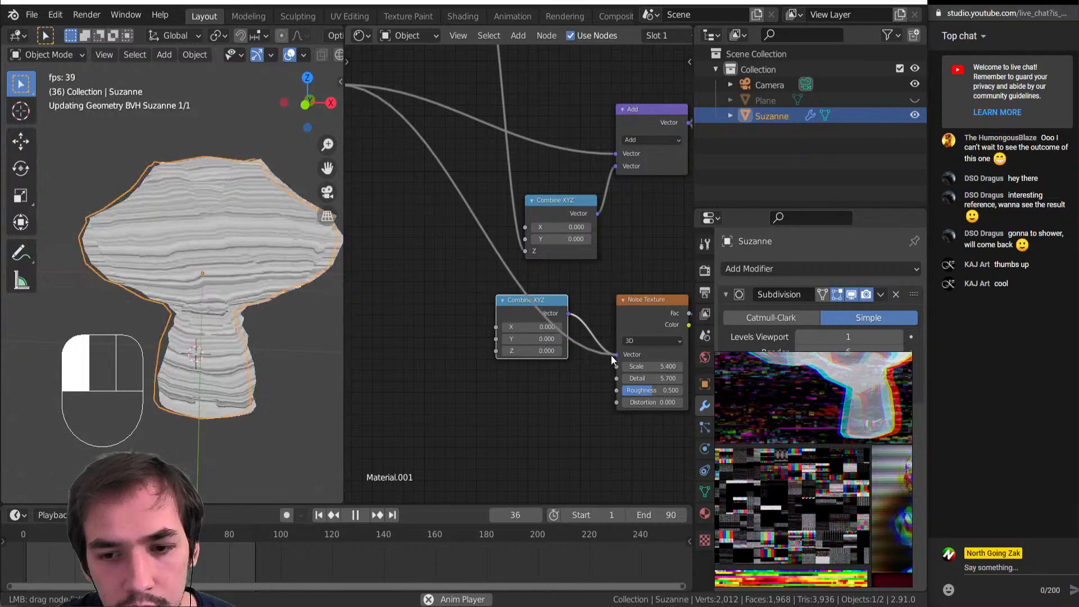
pyautogui.moveTo(611, 355); pyautogui.dragTo(588, 340)
pyautogui.moveTo(542, 304); pyautogui.dragTo(503, 353)
# Insert a Vector Math Add node between the Generated coordinates and the lower Noise Texture, with the duplicated Combine XYZ feeding its second vector
pyautogui.hotkey('shift', 'a')
pyautogui.press('n')
pyautogui.press('v')
pyautogui.click(503, 288)
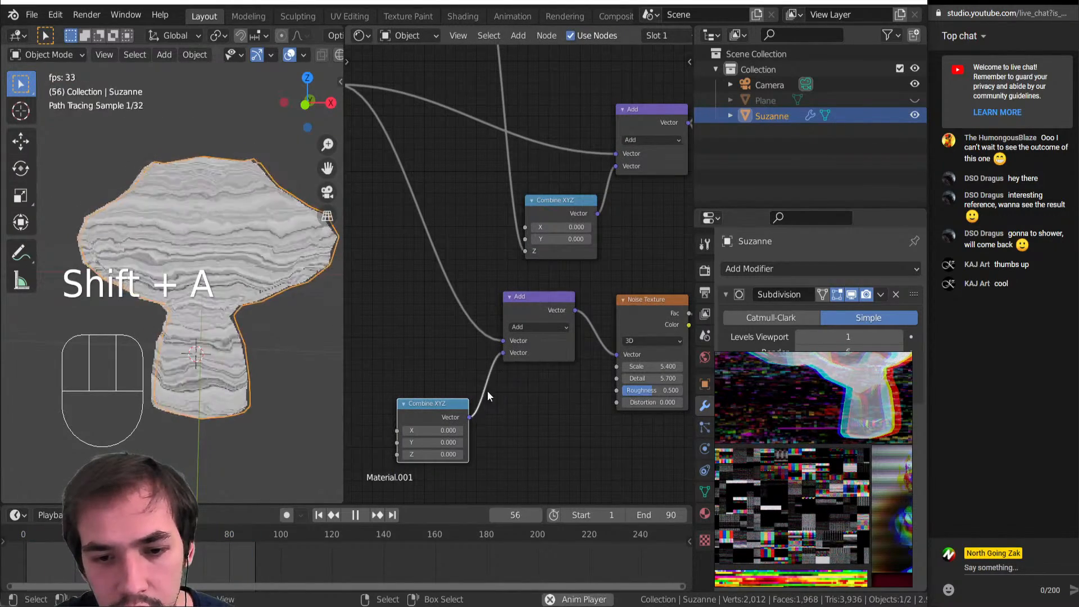
pyautogui.moveTo(488, 396); pyautogui.dragTo(540, 352, button='middle')
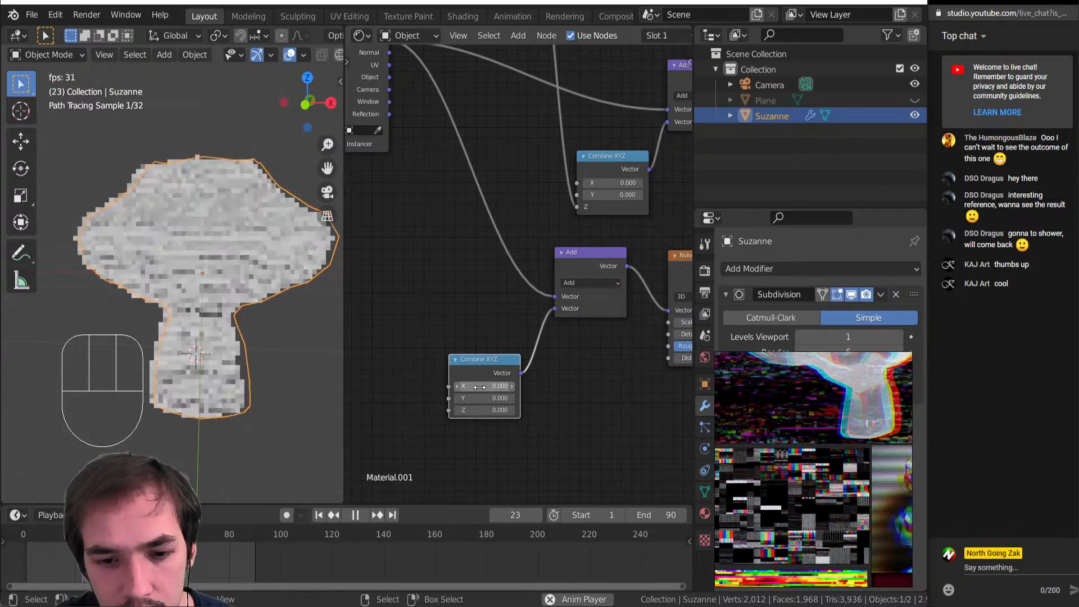
pyautogui.scroll(-3, 477, 383)
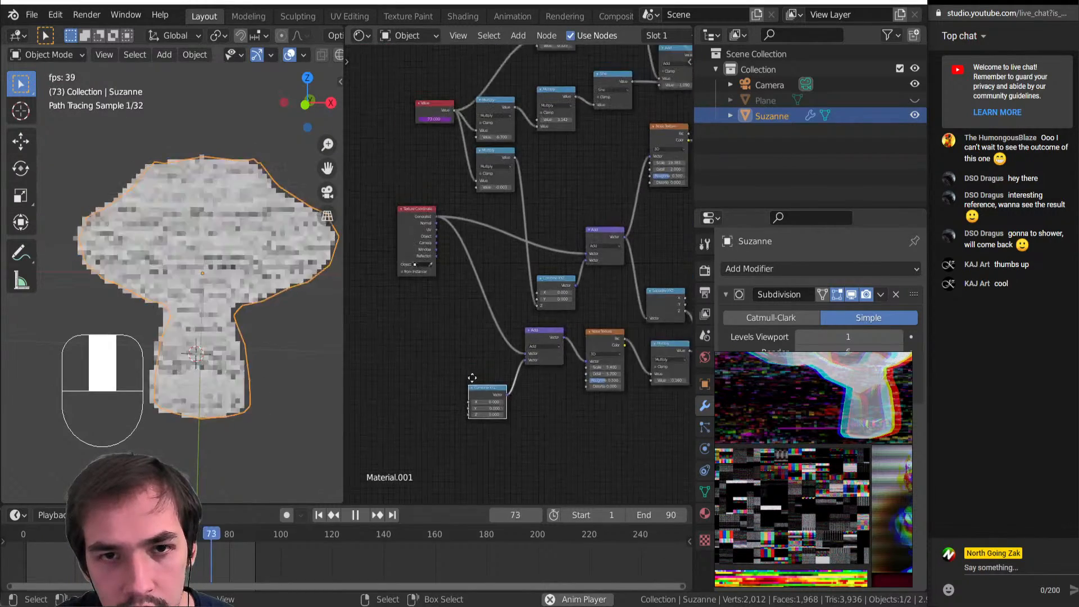
# Connect the animated Value node's output to both the X and Y inputs of the lower Combine XYZ node
pyautogui.keyDown('ctrl'); pyautogui.moveTo(460, 124); pyautogui.dragTo(461, 249, button='right'); pyautogui.keyUp('ctrl')
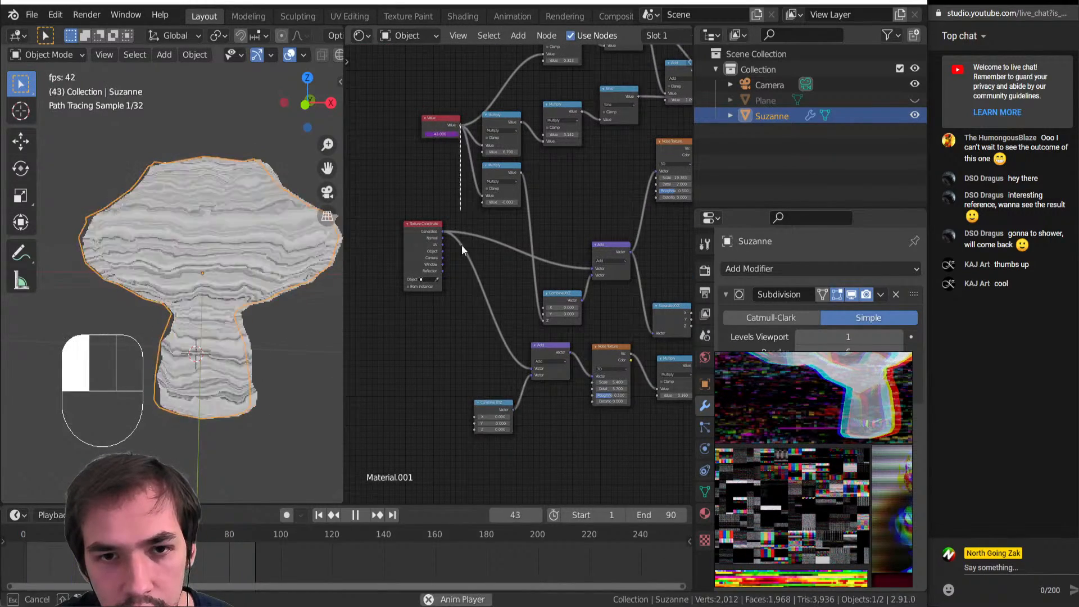
pyautogui.moveTo(461, 126); pyautogui.dragTo(475, 416)
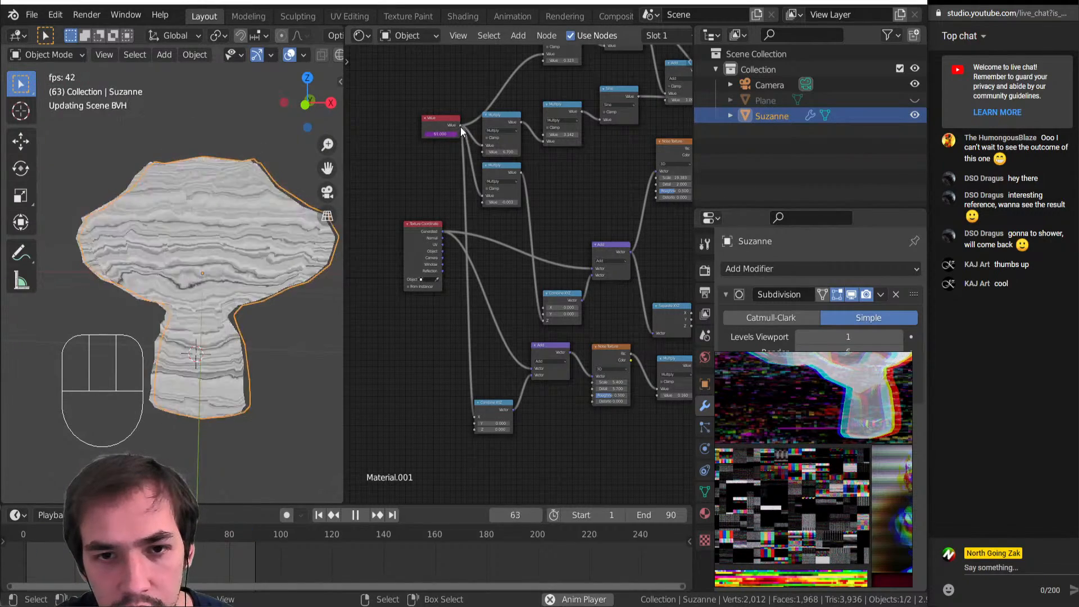
pyautogui.moveTo(460, 126); pyautogui.dragTo(475, 423)
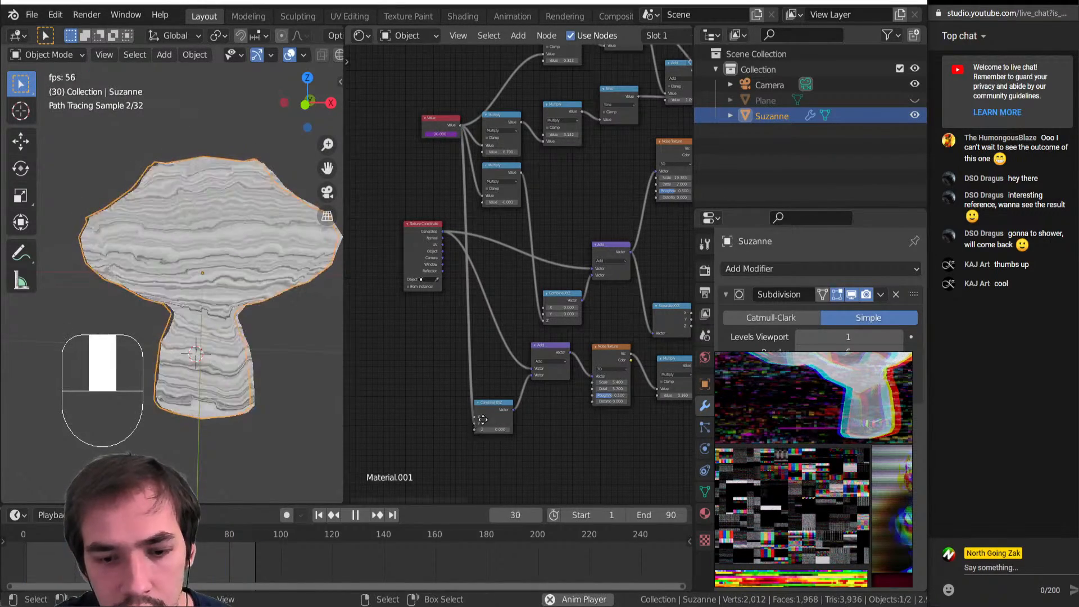
pyautogui.scroll(3, 470, 366)
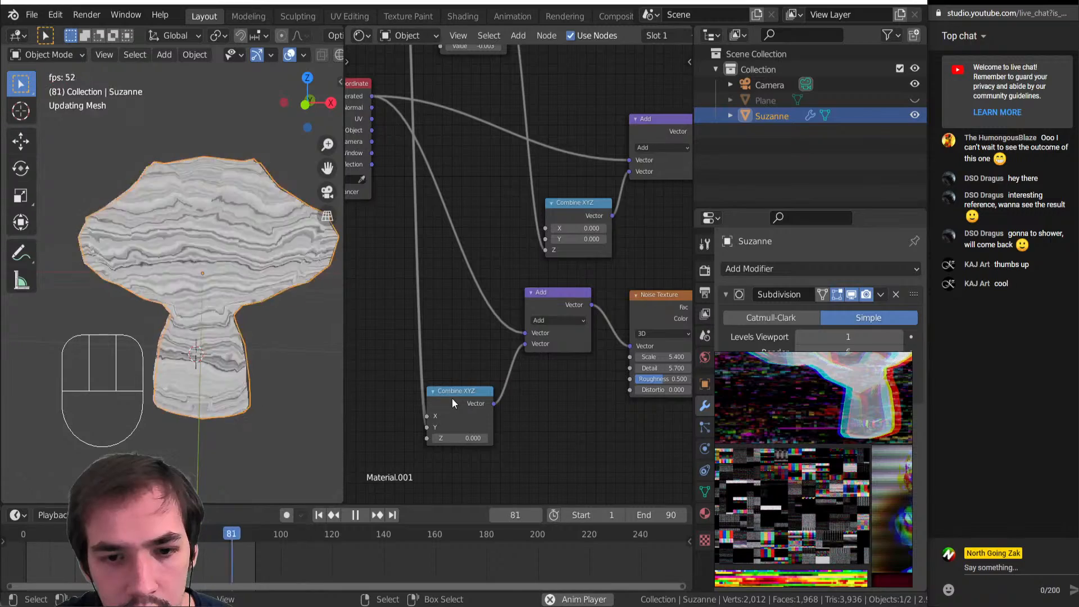
pyautogui.scroll(1, 452, 398)
pyautogui.scroll(6, 153, 265)
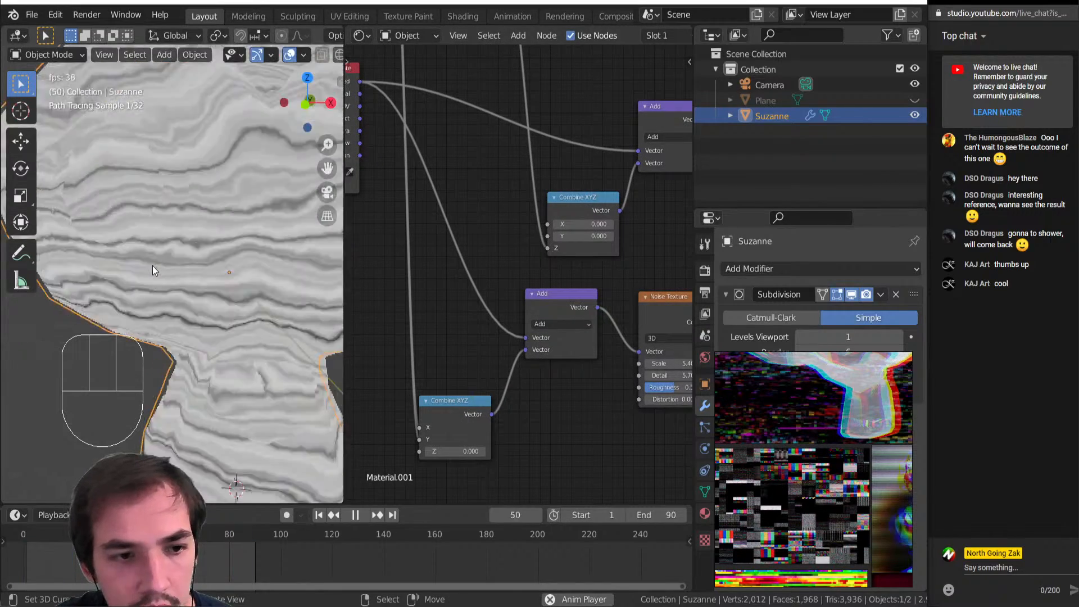
pyautogui.scroll(-3, 153, 265)
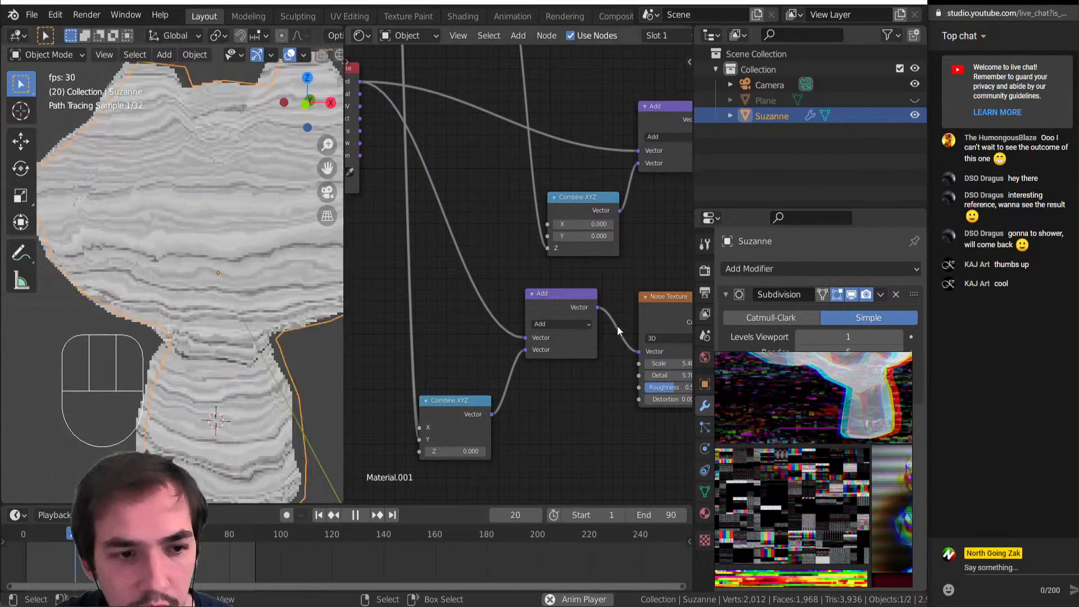
# Preview the lower Noise Texture on the monkey and play the animation to check the speed of its movement
pyautogui.hotkey('shift', 'space')
pyautogui.scroll(-4, 663, 316)
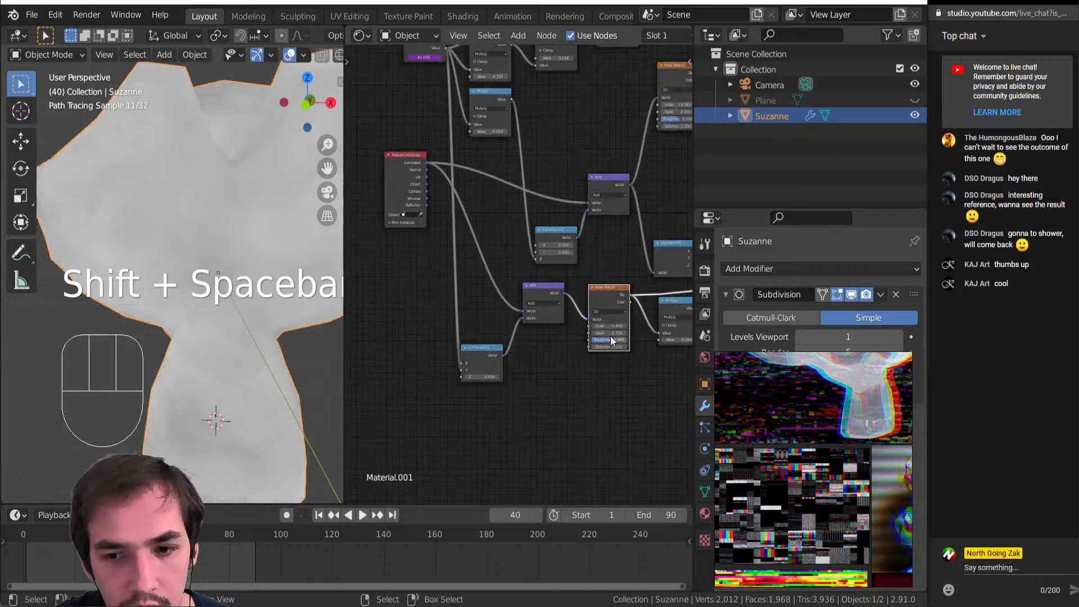
pyautogui.scroll(-2, 481, 322)
pyautogui.hotkey('shift', 'space')
pyautogui.scroll(-5, 167, 302)
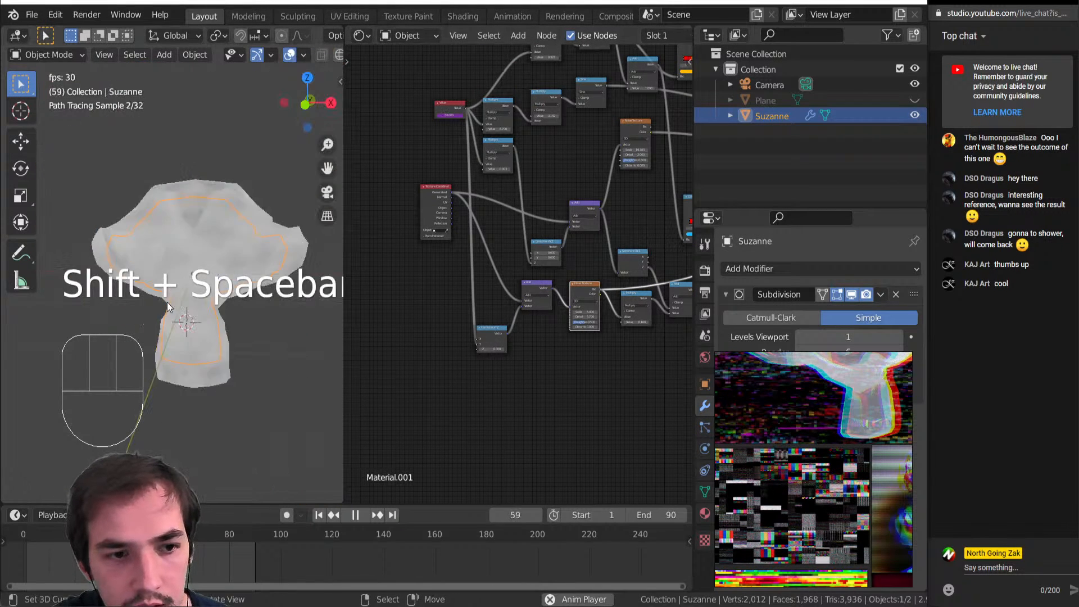
pyautogui.hotkey('shift', 'space')
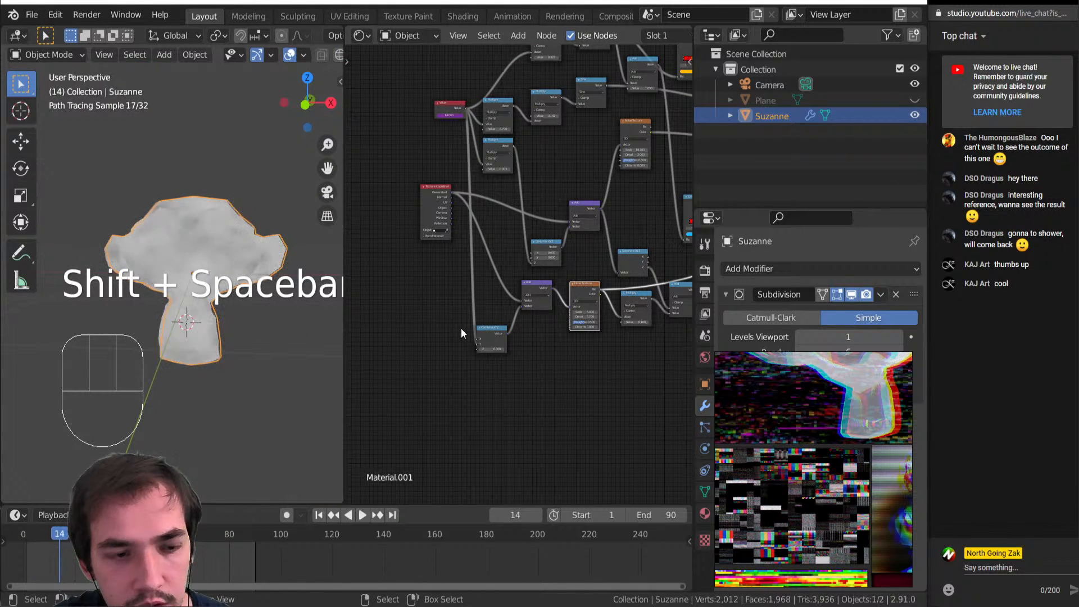
# Insert a Math node set to Multiply on the link from the Value node to the lower Combine XYZ node
pyautogui.scroll(3, 461, 328)
pyautogui.scroll(2, 476, 288)
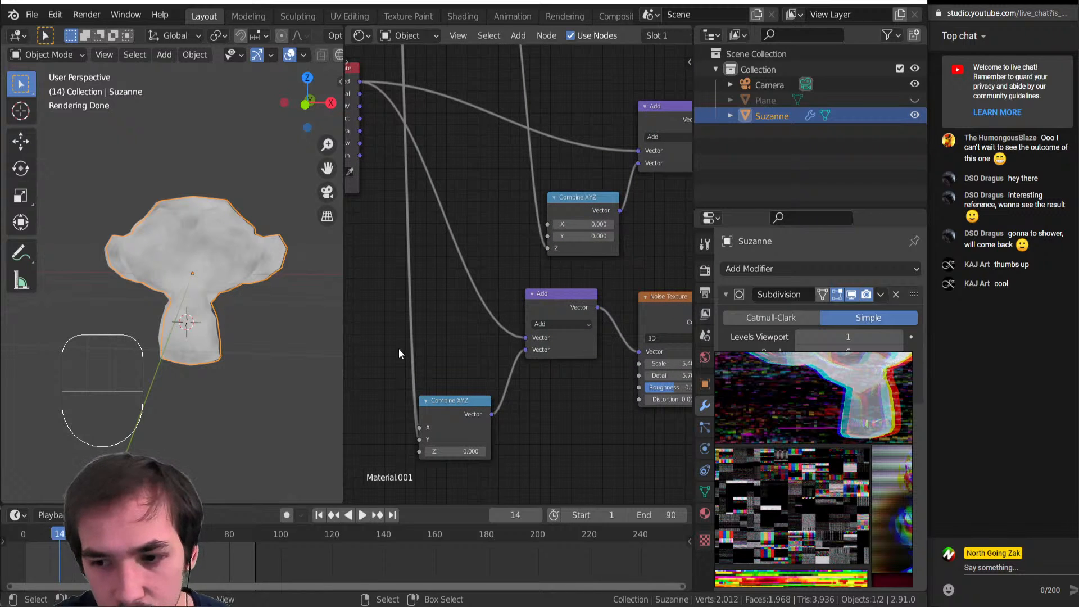
pyautogui.keyDown('shift'); pyautogui.hscroll(-3, 475, 354); pyautogui.keyUp('shift')
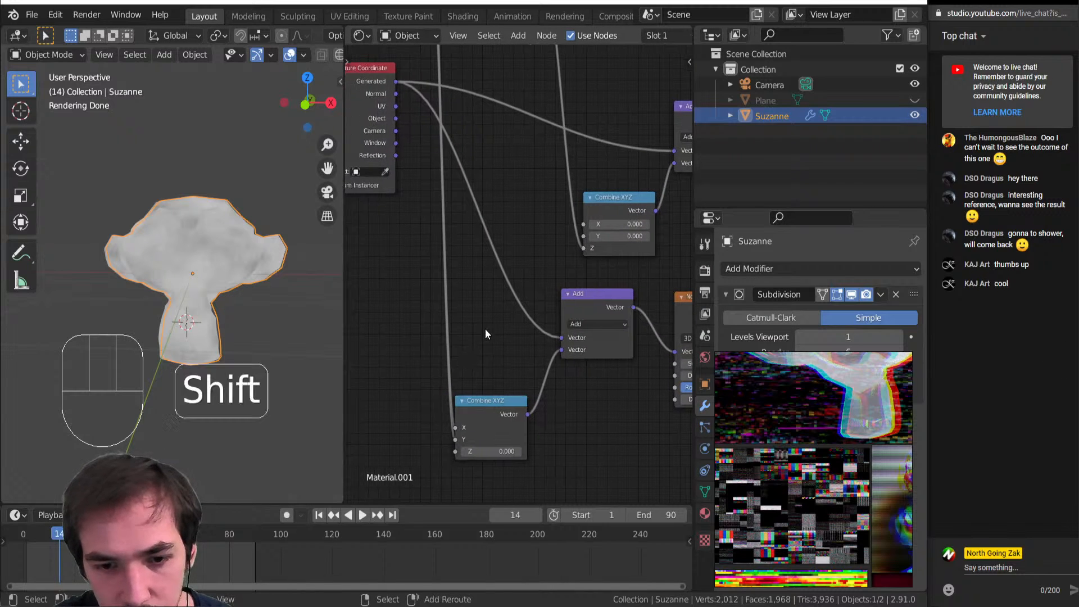
pyautogui.hotkey('shift', 'a')
pyautogui.moveTo(450, 317)
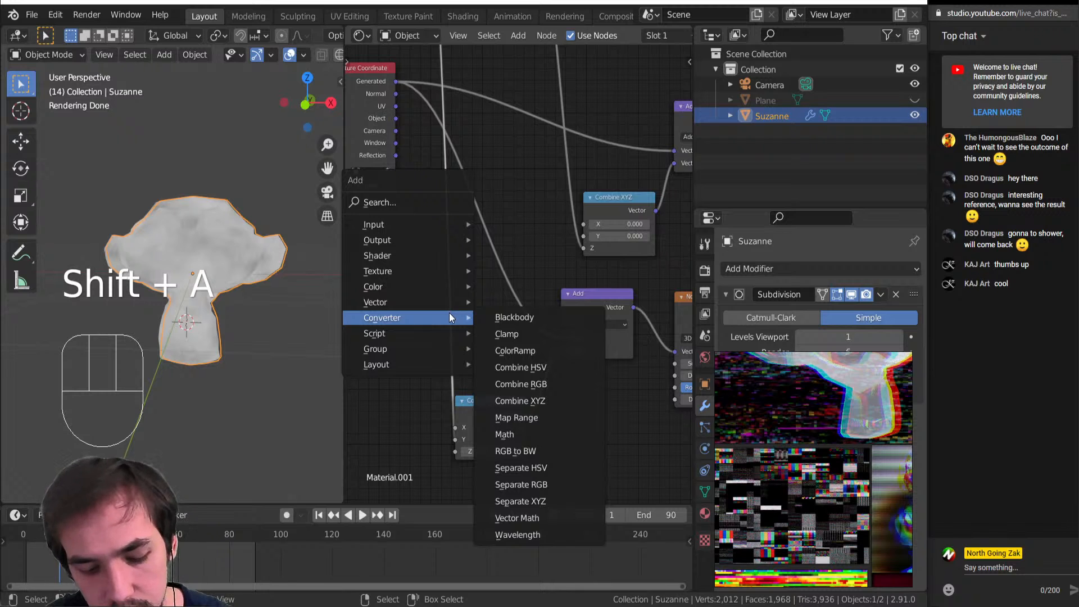
pyautogui.click(504, 434)
pyautogui.click(490, 288)
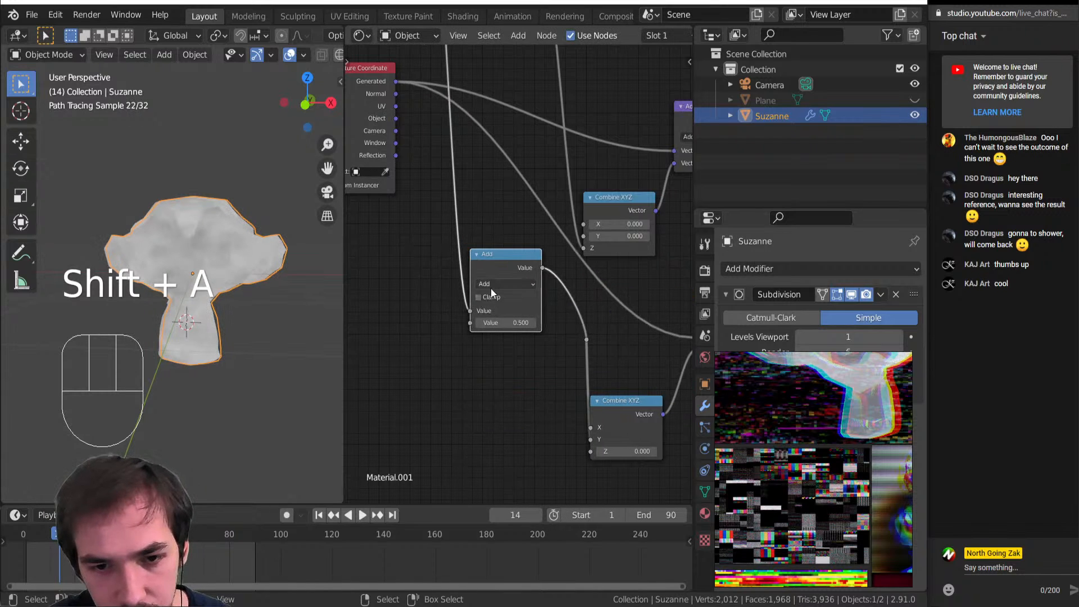
pyautogui.click(492, 285)
pyautogui.click(489, 337)
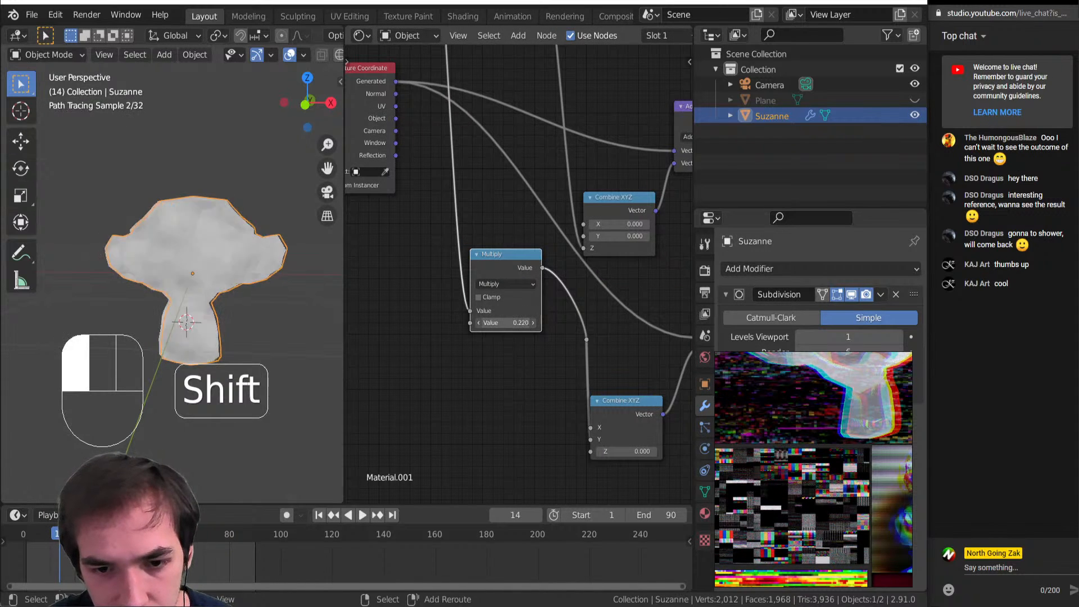
# Set the new Multiply node's second value to 0.02 and play the animation
pyautogui.keyDown('shift'); pyautogui.moveTo(506, 322); pyautogui.dragTo(497, 322); pyautogui.keyUp('shift')
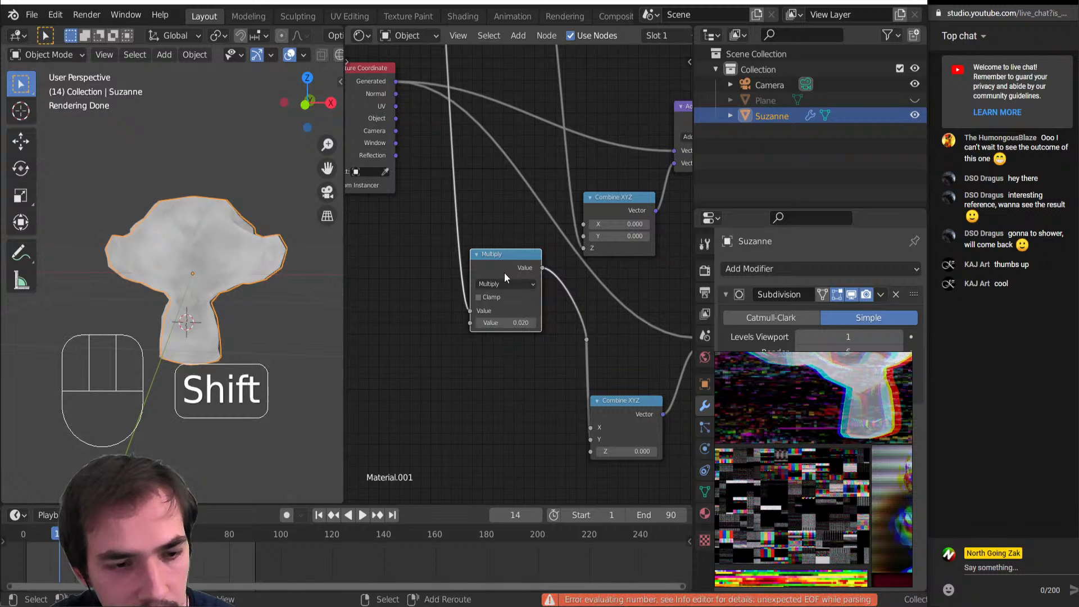
pyautogui.hotkey('shift', 'space')
pyautogui.write('0.02')
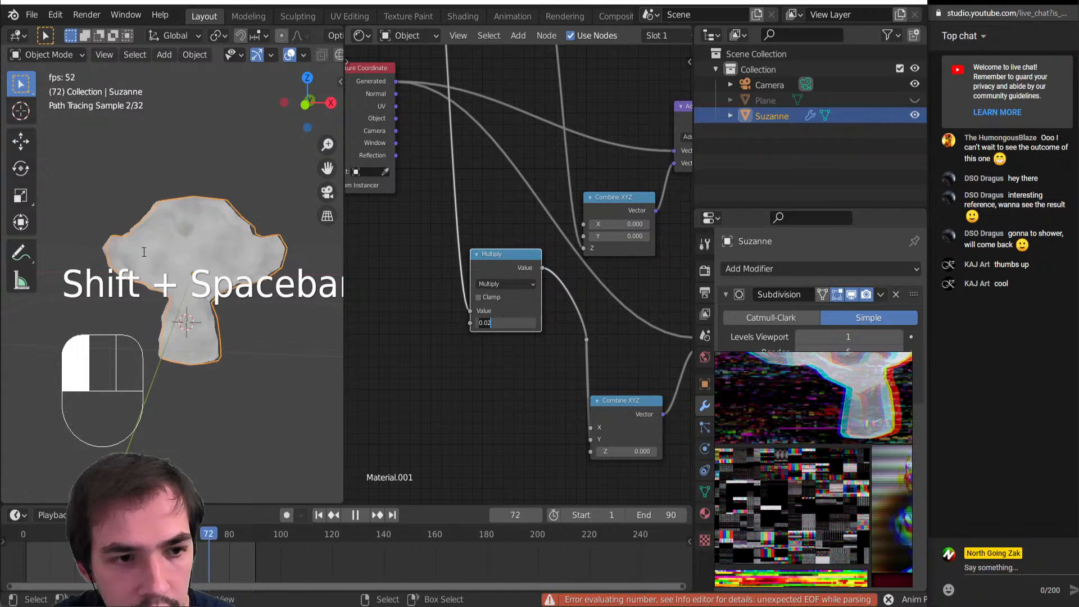
pyautogui.press('Return')
# Preview the final Mix Shader on the monkey and examine the animated stripes up close and from another angle
pyautogui.scroll(-4, 531, 336)
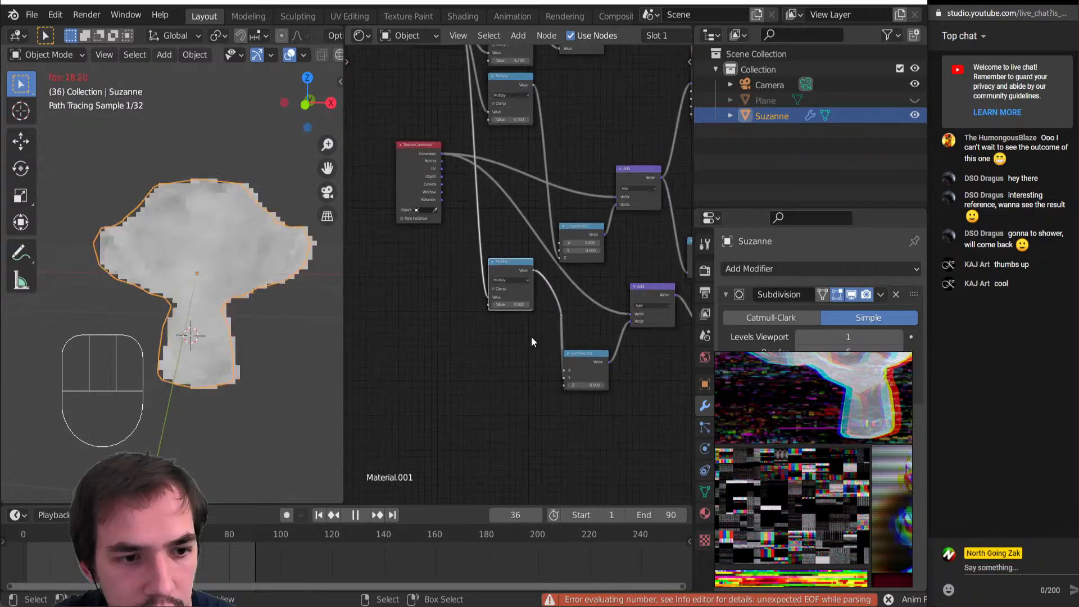
pyautogui.moveTo(527, 336); pyautogui.dragTo(353, 377, button='middle')
pyautogui.scroll(-3, 443, 344)
pyautogui.moveTo(442, 344); pyautogui.dragTo(369, 353, button='middle')
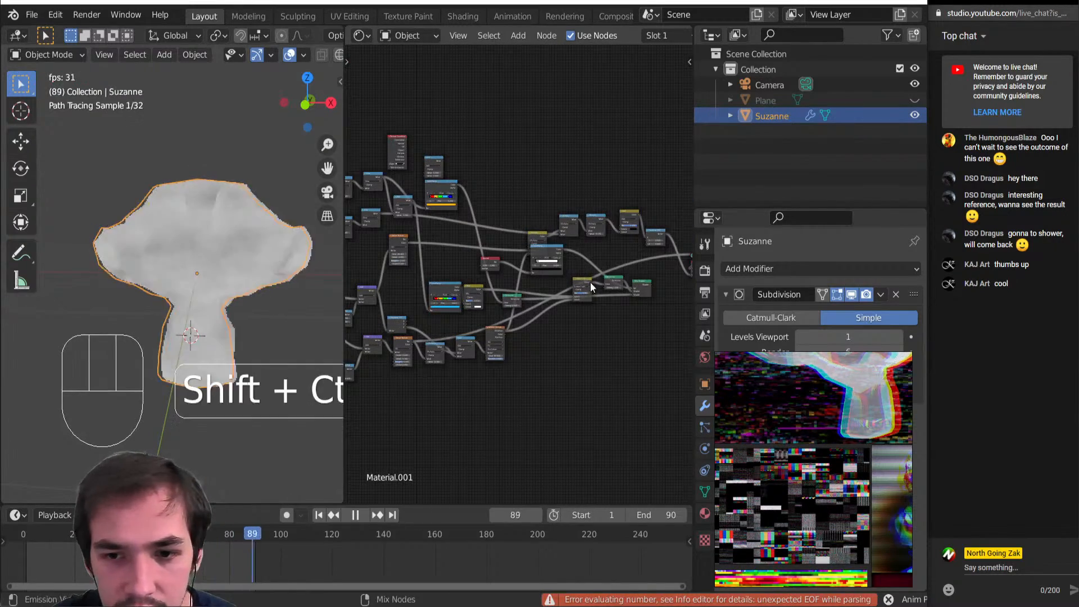
pyautogui.keyDown('ctrl'); pyautogui.keyDown('shift'); pyautogui.click(646, 290); pyautogui.keyUp('shift'); pyautogui.keyUp('ctrl')
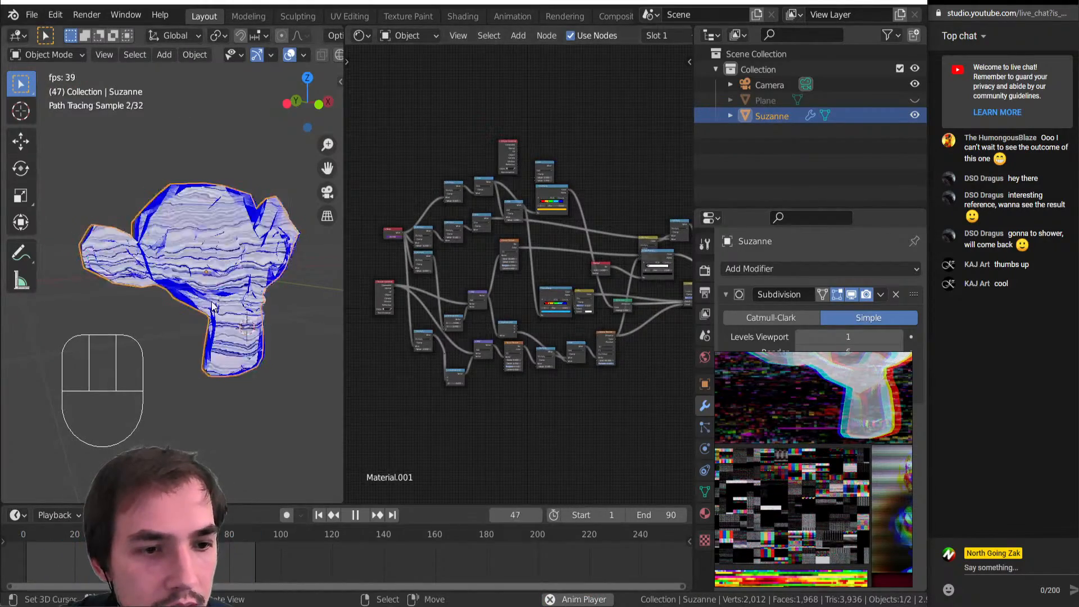
pyautogui.scroll(5, 212, 306)
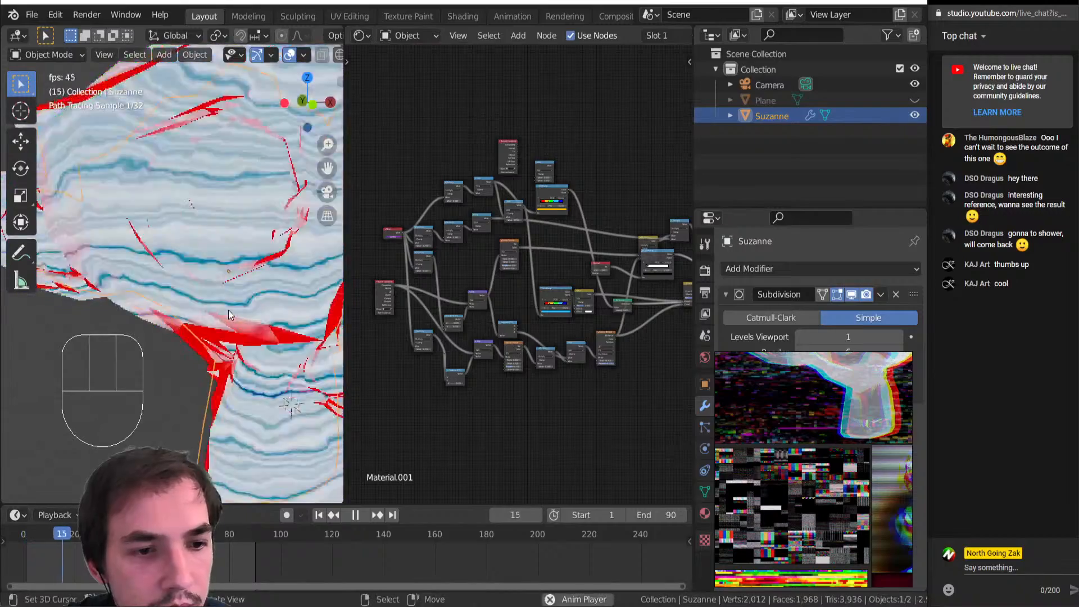
pyautogui.scroll(-5, 229, 309)
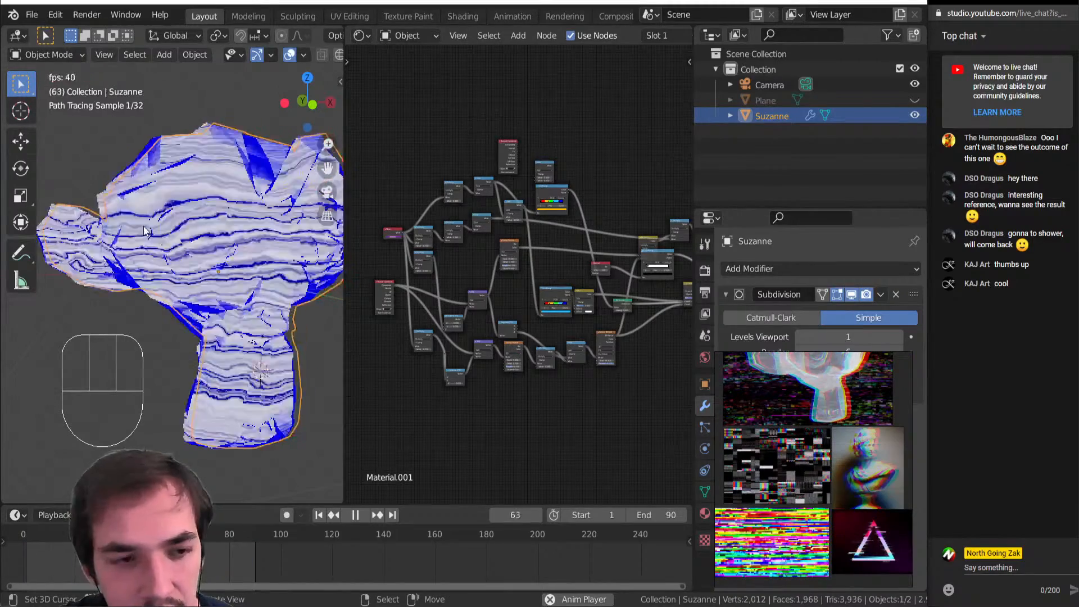
# Stop the animation and insert a Voronoi Texture between the Add node and the lower ColorRamp
pyautogui.moveTo(498, 302); pyautogui.dragTo(389, 329, button='middle')
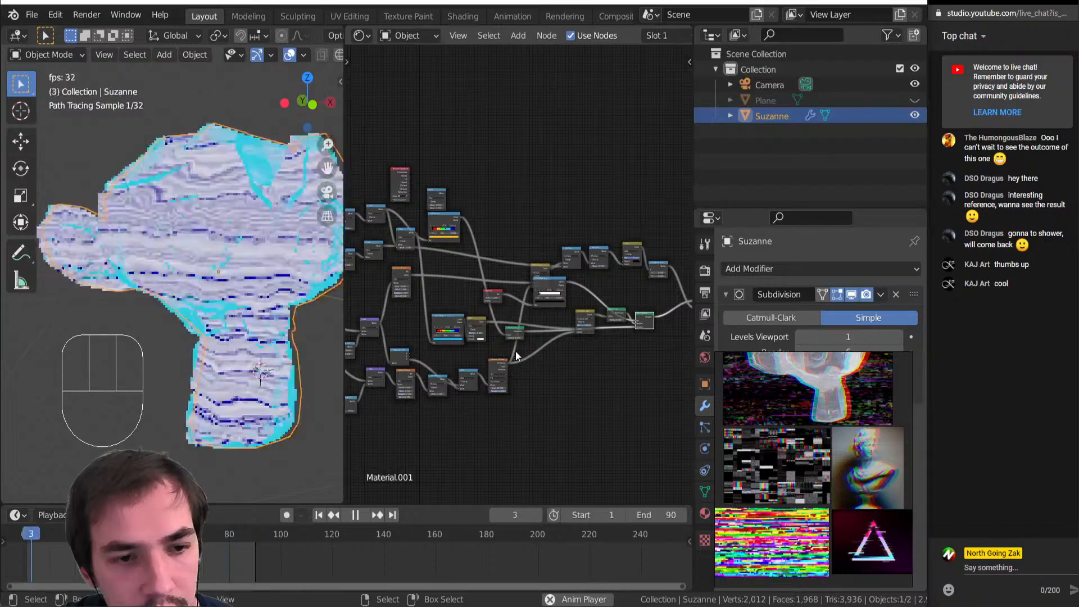
pyautogui.scroll(3, 522, 360)
pyautogui.moveTo(527, 384); pyautogui.dragTo(655, 325, button='middle')
pyautogui.scroll(5, 542, 343)
pyautogui.scroll(-1, 655, 325)
pyautogui.moveTo(471, 337); pyautogui.dragTo(534, 373, button='middle')
pyautogui.scroll(-5, 510, 349)
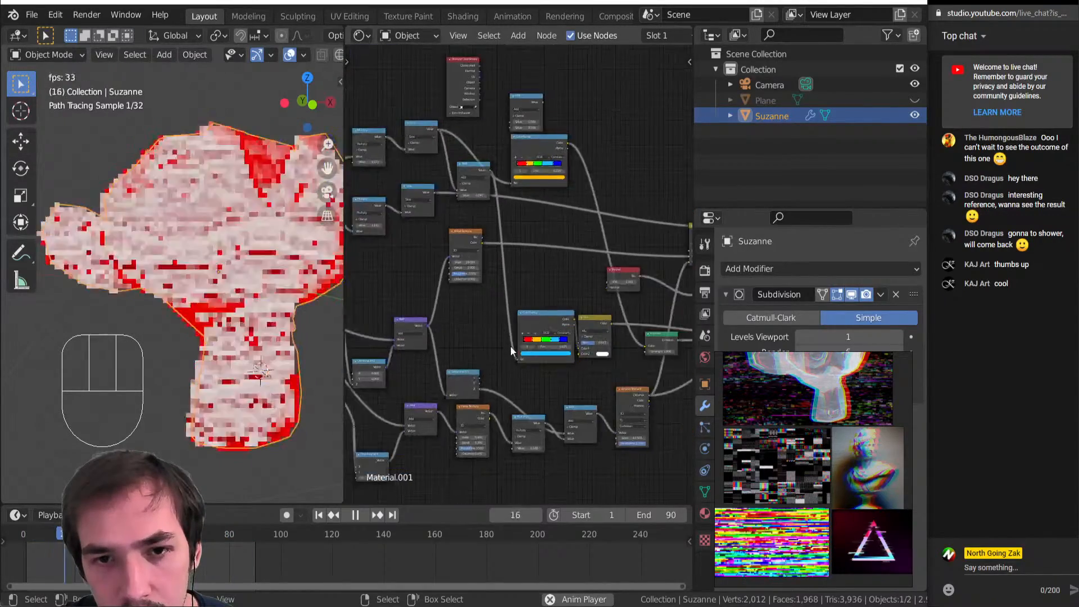
pyautogui.scroll(5, 510, 350)
pyautogui.hotkey('shift', 'space')
pyautogui.hotkey('shift', 'a')
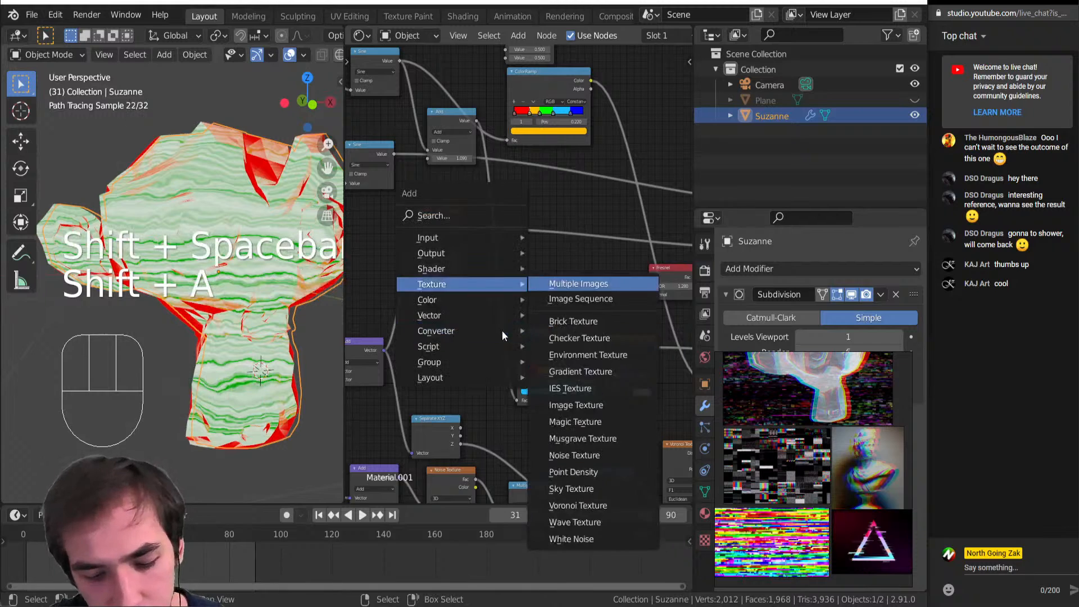
pyautogui.click(602, 499)
pyautogui.click(504, 300)
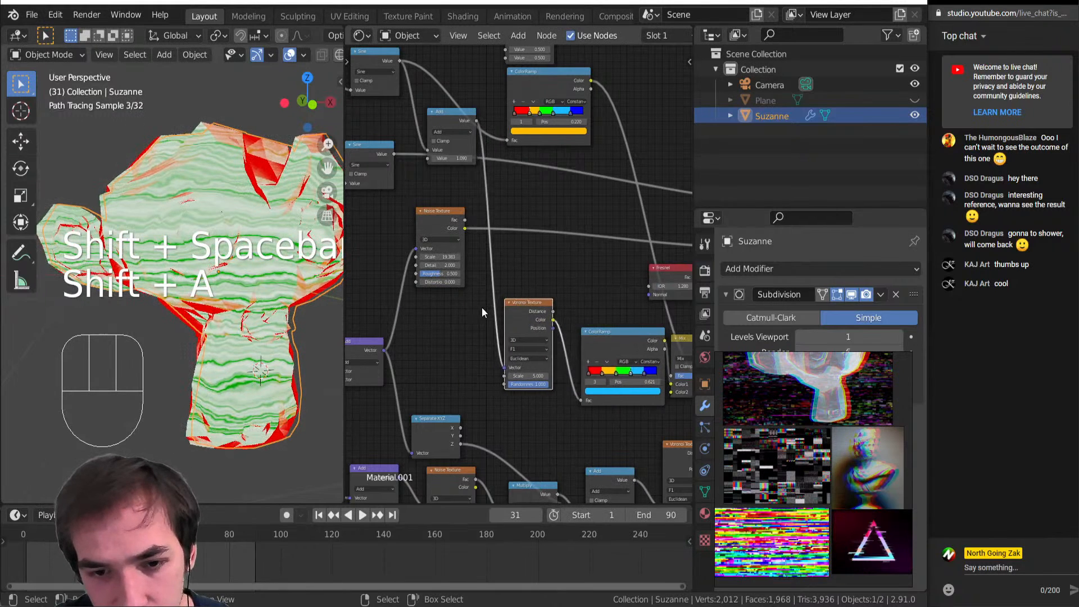
# Preview the new Voronoi Texture through the scene camera and link the Texture Coordinate node's Camera output to its Vector input
pyautogui.keyDown('ctrl'); pyautogui.keyDown('shift'); pyautogui.click(532, 324); pyautogui.keyUp('shift'); pyautogui.keyUp('ctrl')
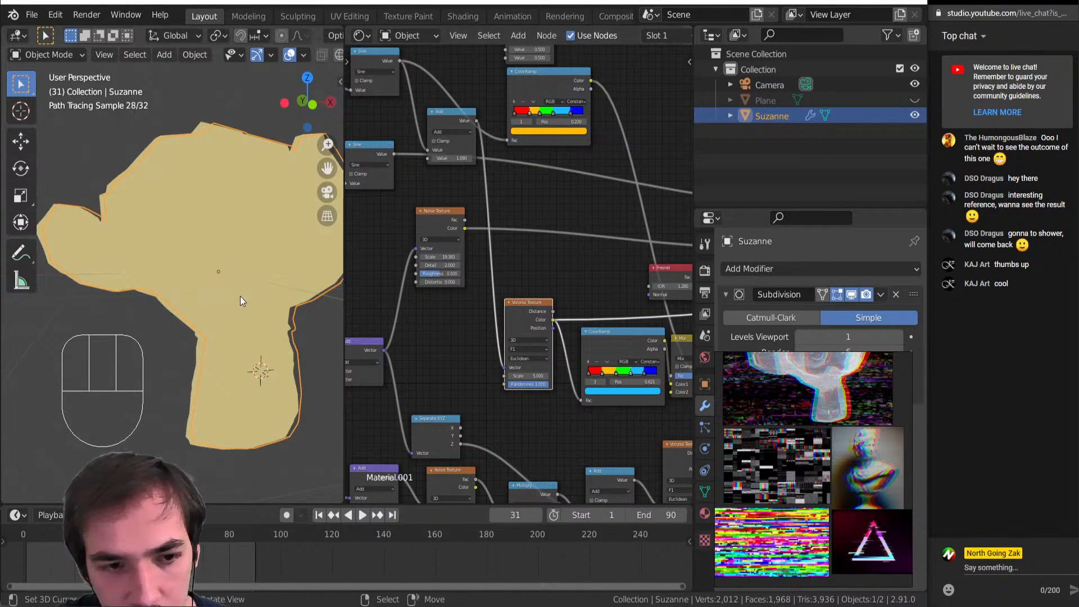
pyautogui.press('KP_0')
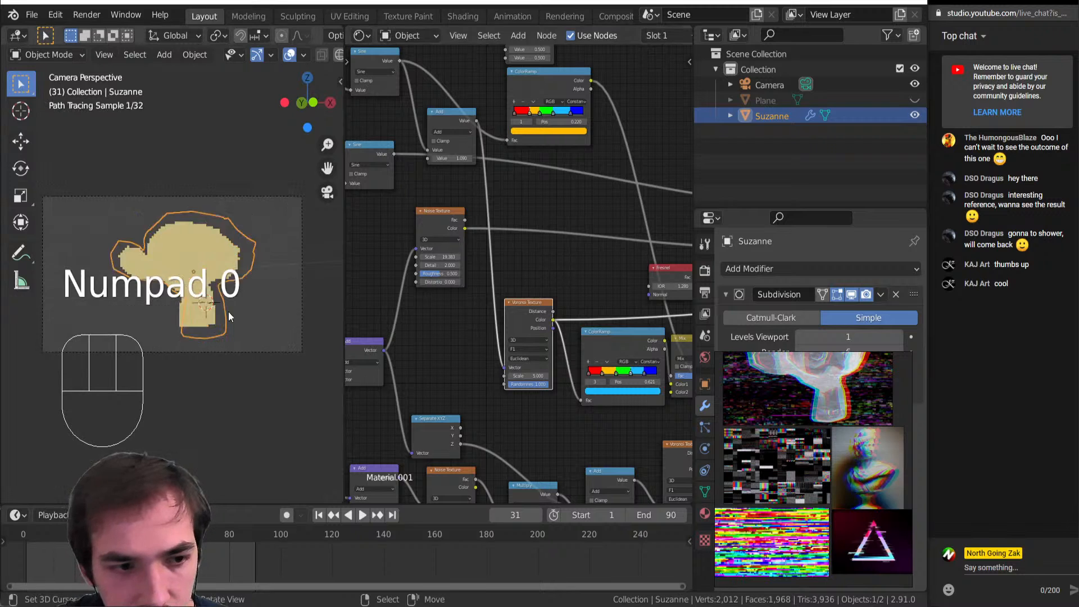
pyautogui.scroll(-6, 582, 305)
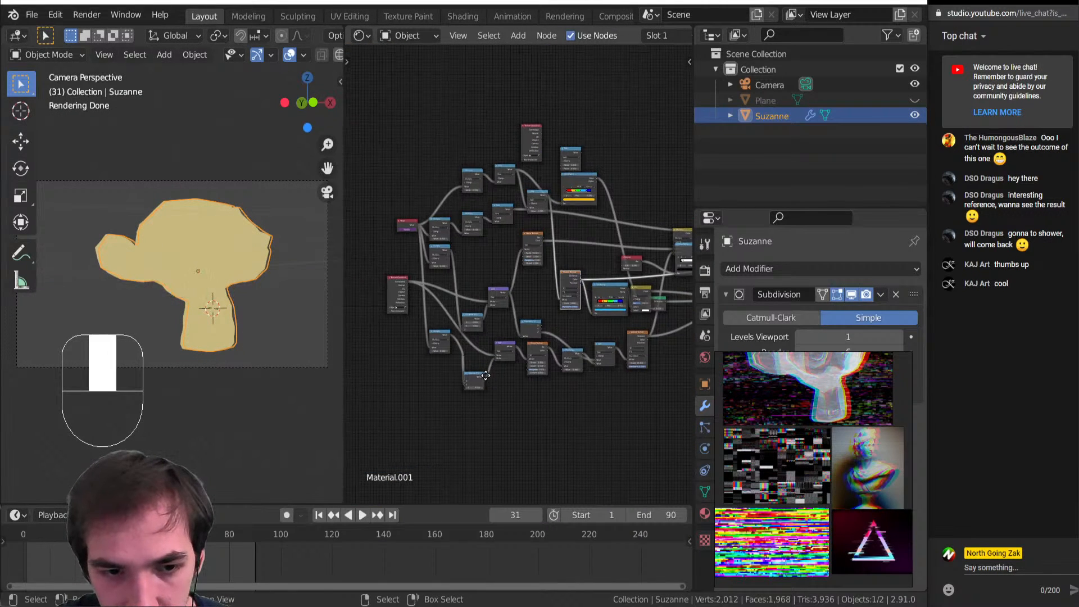
pyautogui.scroll(3, 408, 338)
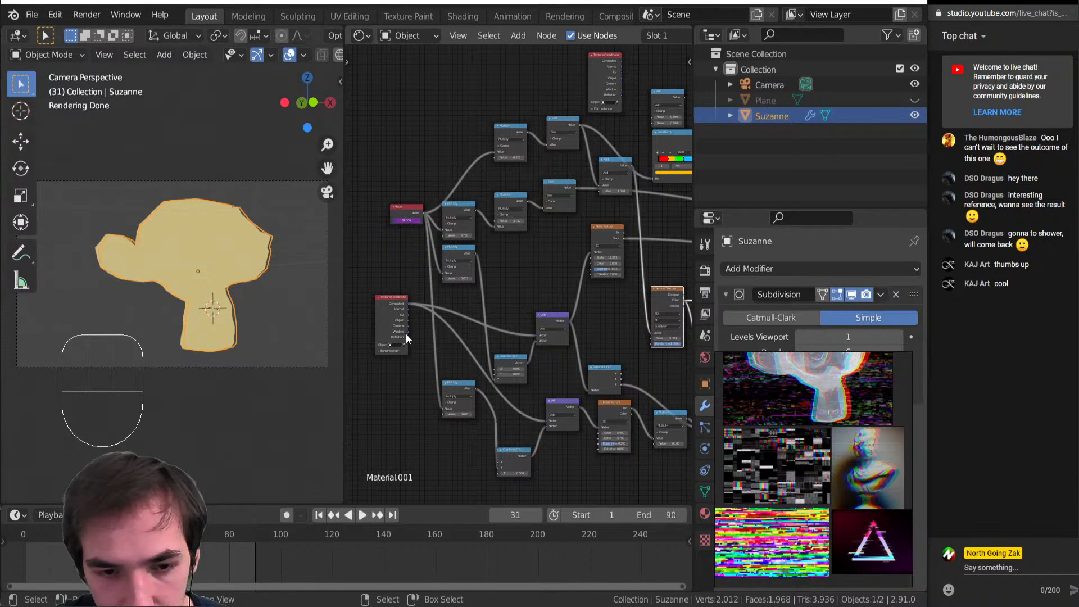
pyautogui.moveTo(408, 328); pyautogui.dragTo(651, 332)
pyautogui.moveTo(649, 331); pyautogui.dragTo(491, 318, button='middle')
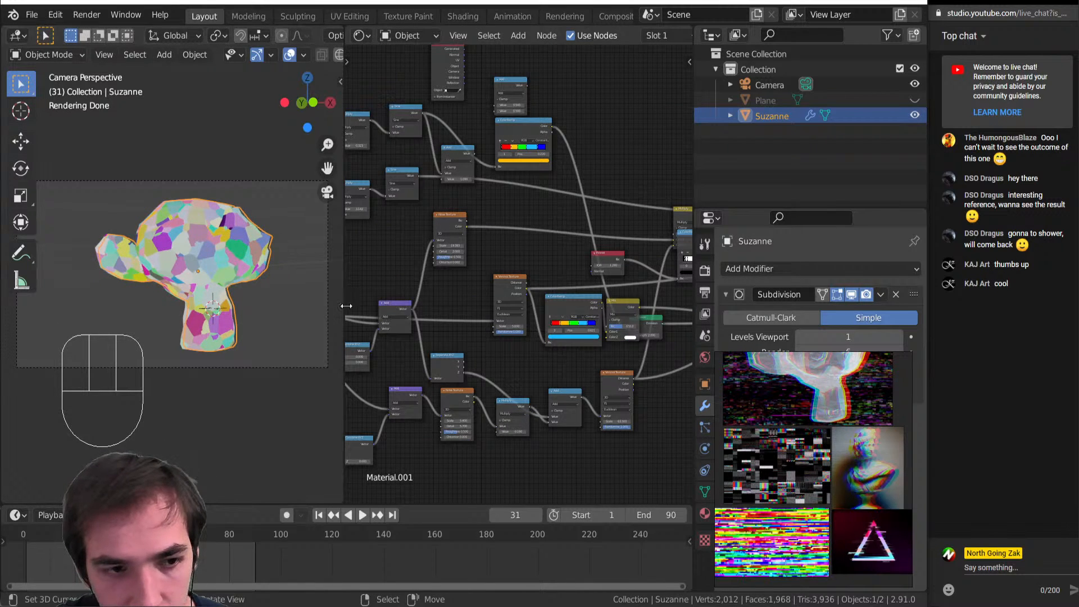
pyautogui.moveTo(337, 306); pyautogui.dragTo(136, 312, button='middle')
pyautogui.press('KP_0')
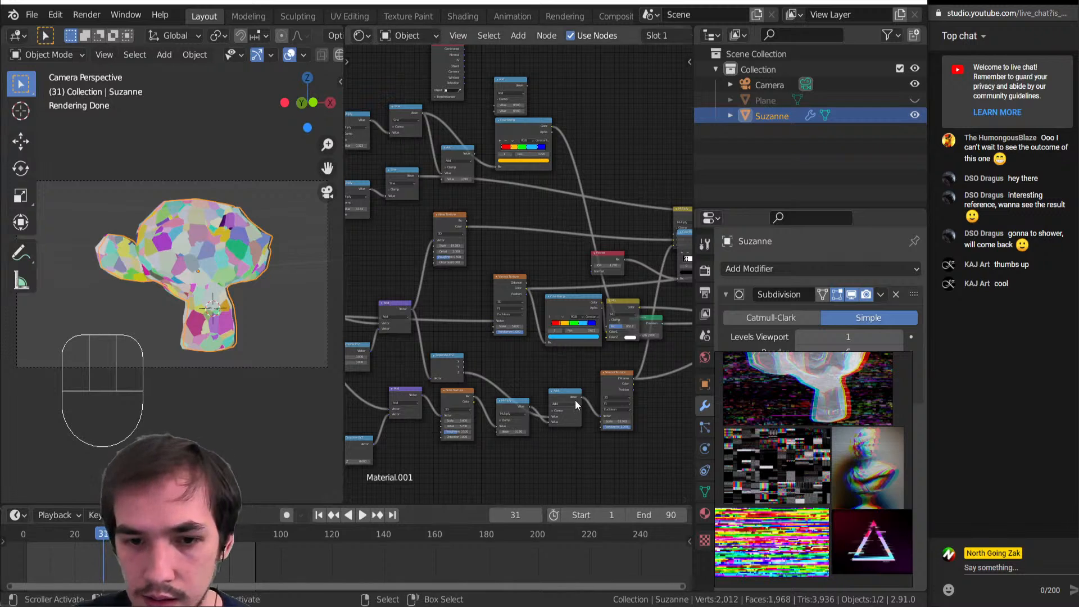
# Set the new Voronoi Texture's Scale to 65.8 and Randomness to 0, and inspect the square cells on the monkey
pyautogui.scroll(3, 514, 354)
pyautogui.moveTo(508, 382); pyautogui.dragTo(579, 372)
pyautogui.scroll(5, 177, 261)
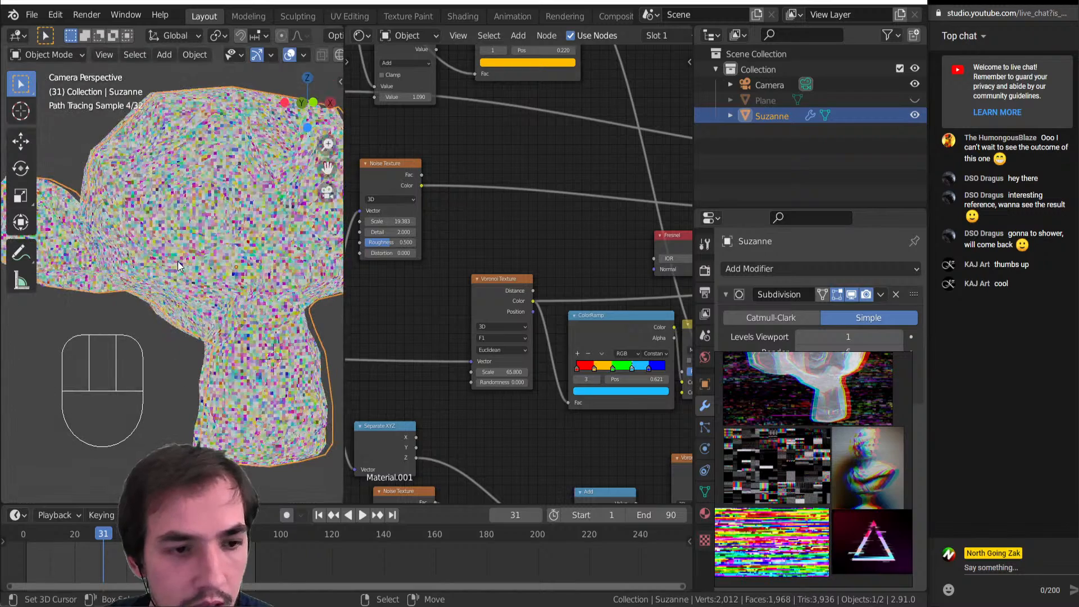
pyautogui.scroll(-2, 479, 351)
pyautogui.scroll(5, 491, 355)
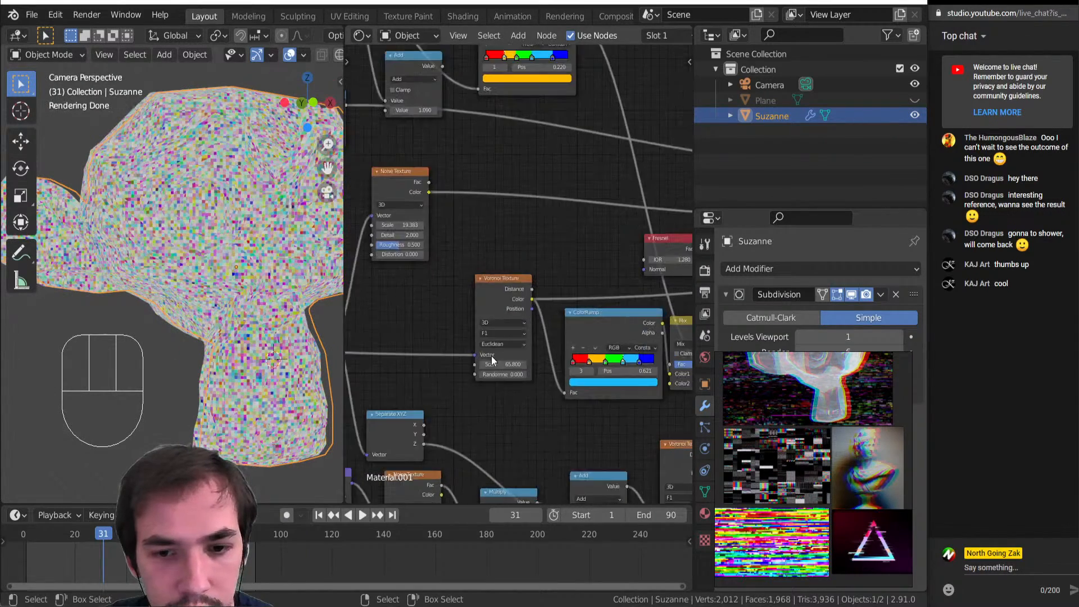
# Move the new Voronoi Texture node back along the node tree, next to the Texture Coordinate node
pyautogui.moveTo(510, 304); pyautogui.dragTo(419, 313)
pyautogui.scroll(-6, 427, 321)
pyautogui.scroll(-4, 428, 320)
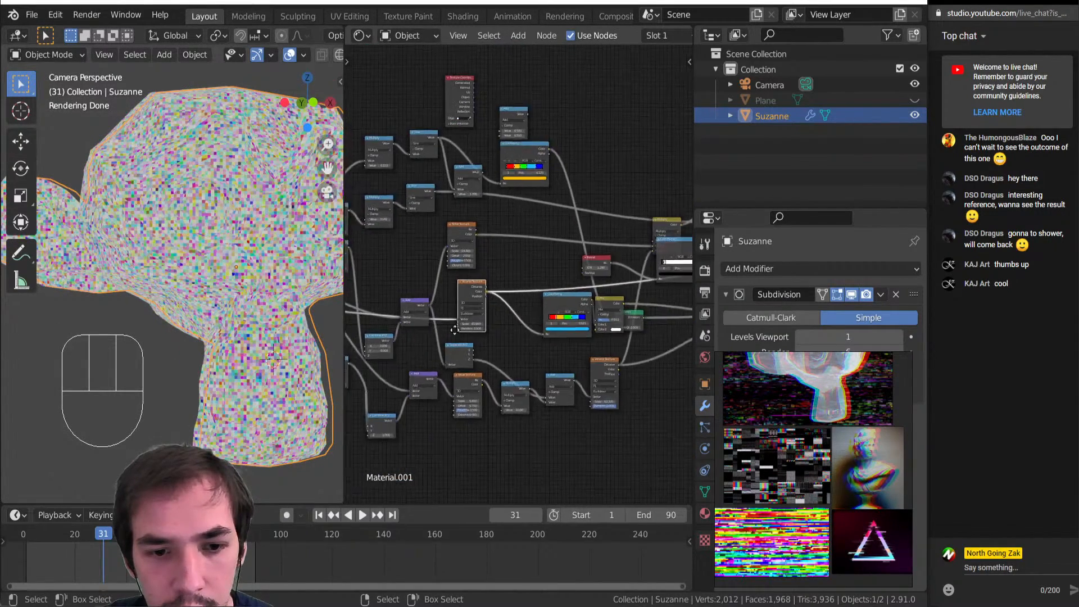
pyautogui.moveTo(553, 319); pyautogui.dragTo(390, 355)
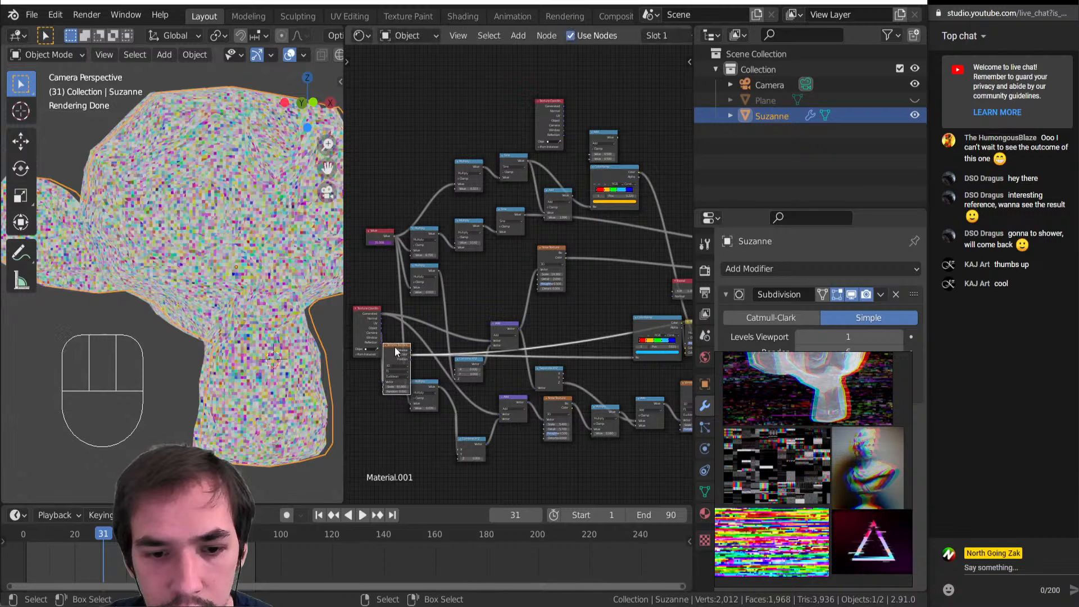
# Move the Texture Coordinate and new Voronoi Texture nodes away from the rest of the tree and preview the Voronoi's Position output
pyautogui.moveTo(395, 346); pyautogui.dragTo(474, 358, button='middle')
pyautogui.moveTo(444, 348); pyautogui.dragTo(348, 337)
pyautogui.moveTo(474, 378); pyautogui.dragTo(374, 379)
pyautogui.scroll(5, 419, 371)
pyautogui.moveTo(461, 337); pyautogui.dragTo(519, 388, button='middle')
pyautogui.scroll(4, 422, 413)
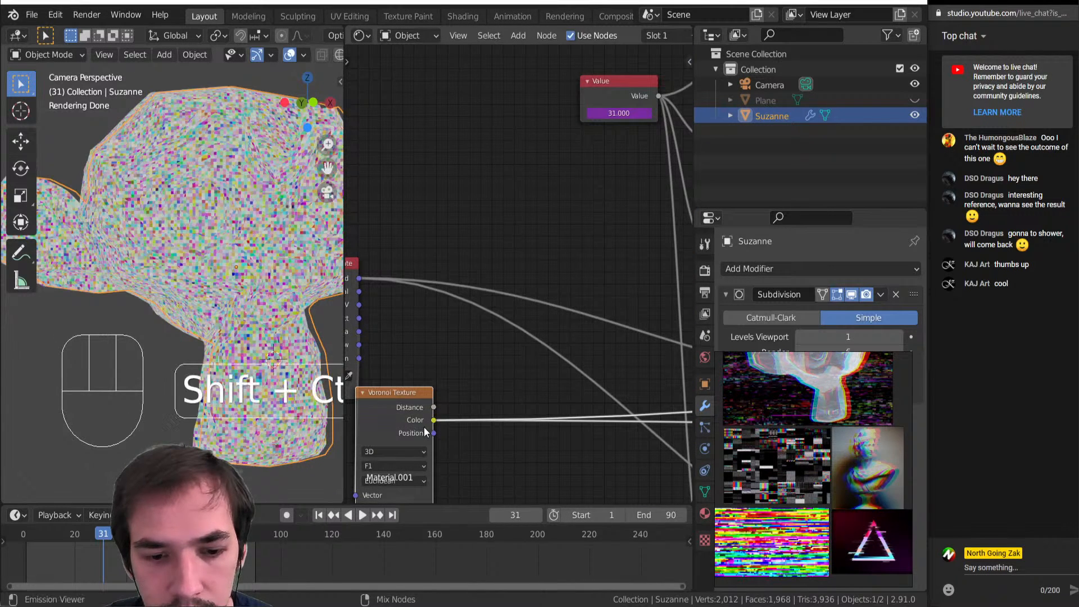
pyautogui.keyDown('ctrl'); pyautogui.keyDown('shift'); pyautogui.click(425, 431); pyautogui.keyUp('shift'); pyautogui.keyUp('ctrl')
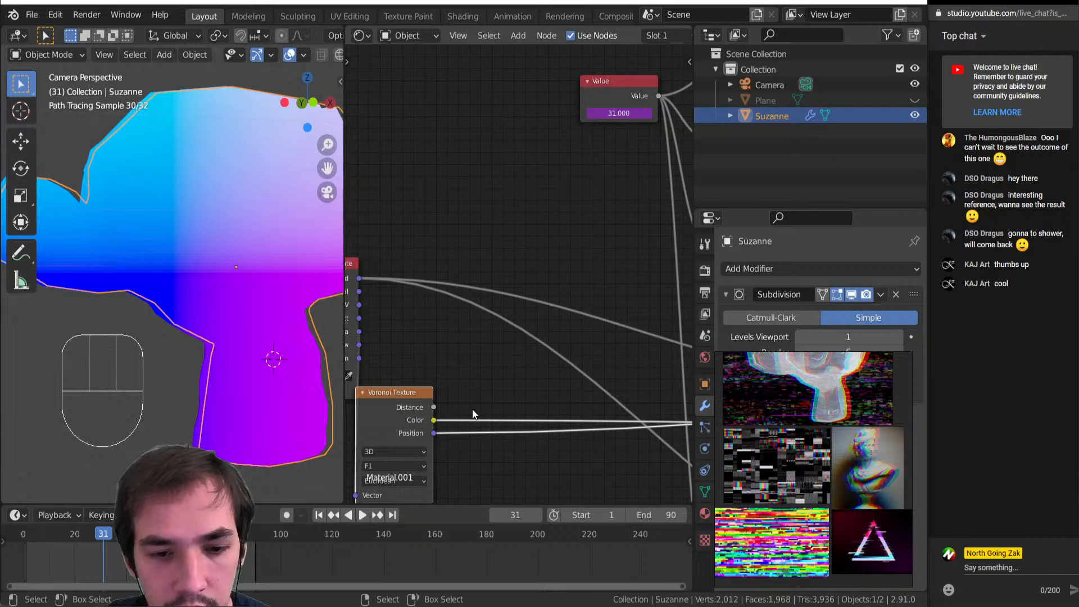
# Delete the leftover link point on the new Voronoi Texture's Color output and move the node clear of the Texture Coordinate node
pyautogui.scroll(-2, 478, 410)
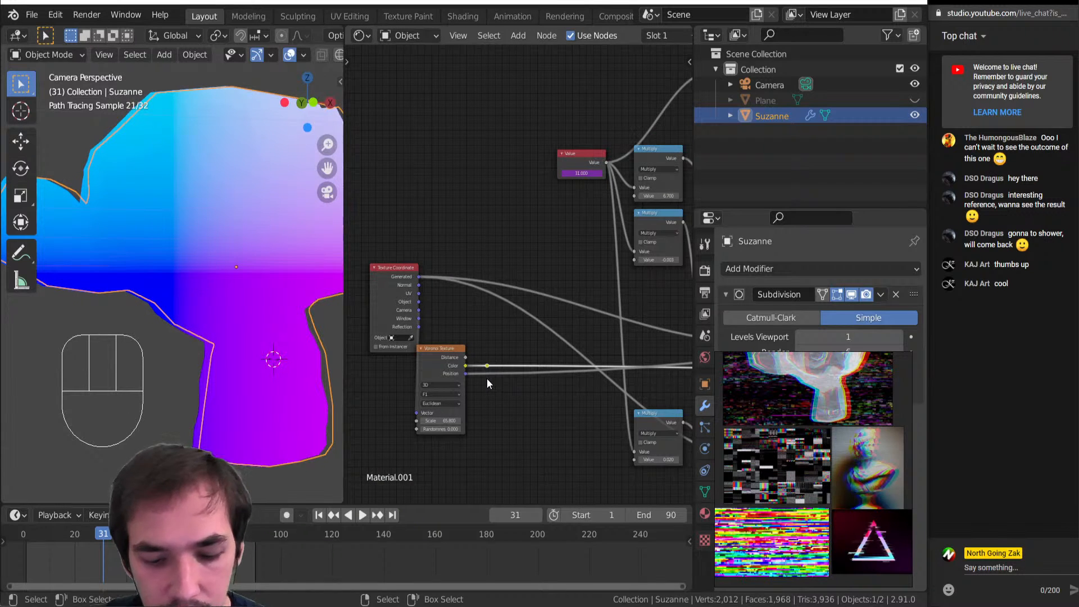
pyautogui.press('Delete')
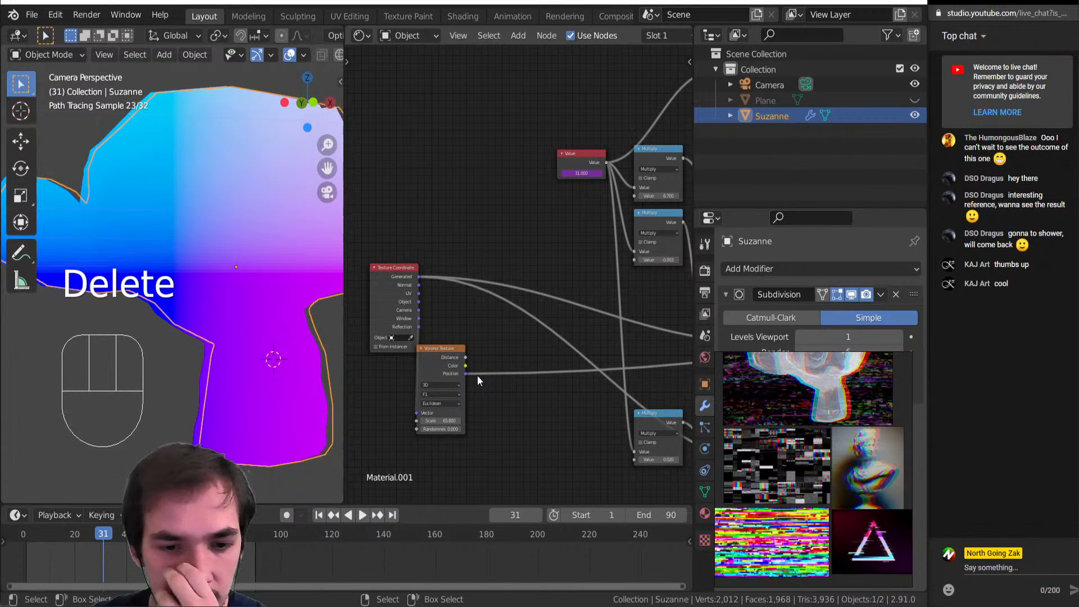
pyautogui.scroll(2, 478, 414)
pyautogui.moveTo(393, 368); pyautogui.dragTo(479, 351, button='middle')
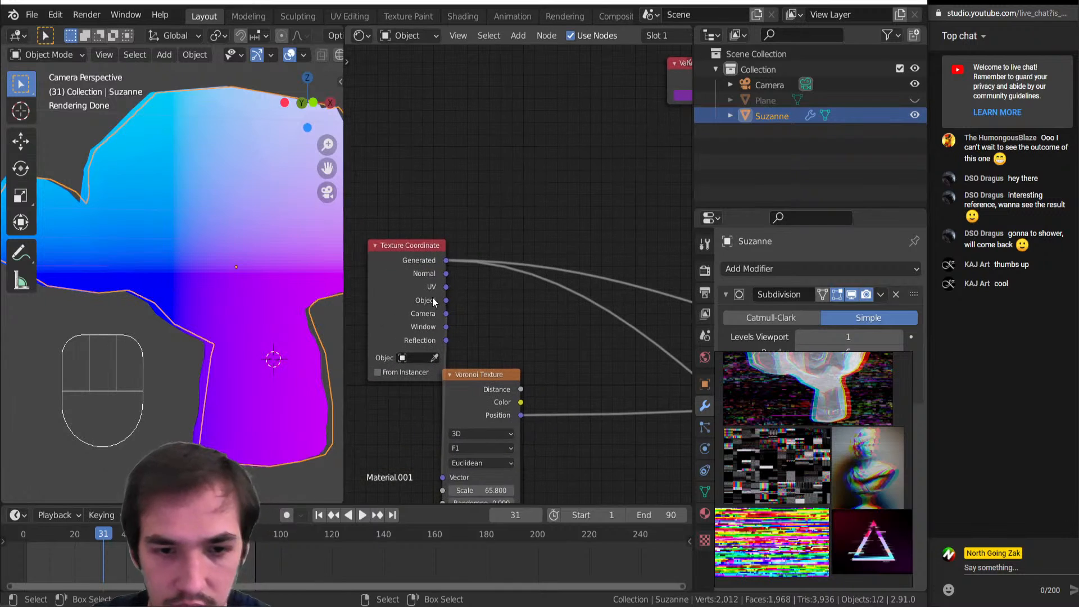
pyautogui.moveTo(503, 398); pyautogui.dragTo(580, 362)
# Preview the Texture Coordinate node's outputs through to Camera and compare them with the new Voronoi Texture's Position output
pyautogui.keyDown('shift'); pyautogui.click(392, 292); pyautogui.keyUp('shift')
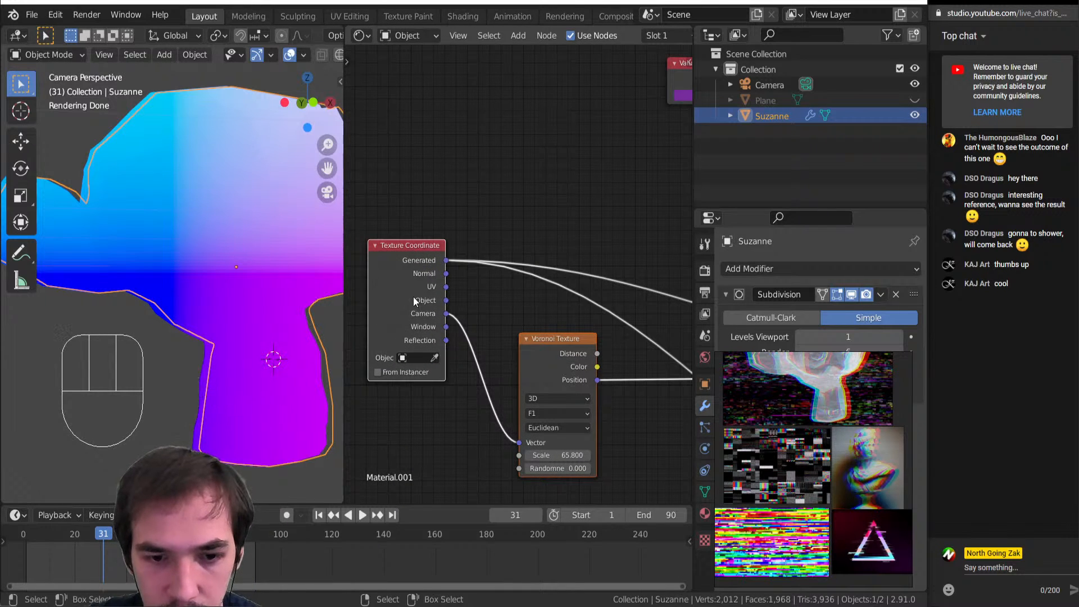
pyautogui.keyDown('ctrl'); pyautogui.keyDown('shift'); pyautogui.click(411, 299); pyautogui.keyUp('shift'); pyautogui.keyUp('ctrl')
pyautogui.keyDown('ctrl'); pyautogui.keyDown('shift'); pyautogui.click(411, 299); pyautogui.keyUp('shift'); pyautogui.keyUp('ctrl')
pyautogui.keyDown('ctrl'); pyautogui.keyDown('shift'); pyautogui.click(411, 299); pyautogui.keyUp('shift'); pyautogui.keyUp('ctrl')
pyautogui.keyDown('ctrl'); pyautogui.keyDown('shift'); pyautogui.click(411, 299); pyautogui.keyUp('shift'); pyautogui.keyUp('ctrl')
pyautogui.keyDown('ctrl'); pyautogui.keyDown('shift'); pyautogui.click(411, 299); pyautogui.keyUp('shift'); pyautogui.keyUp('ctrl')
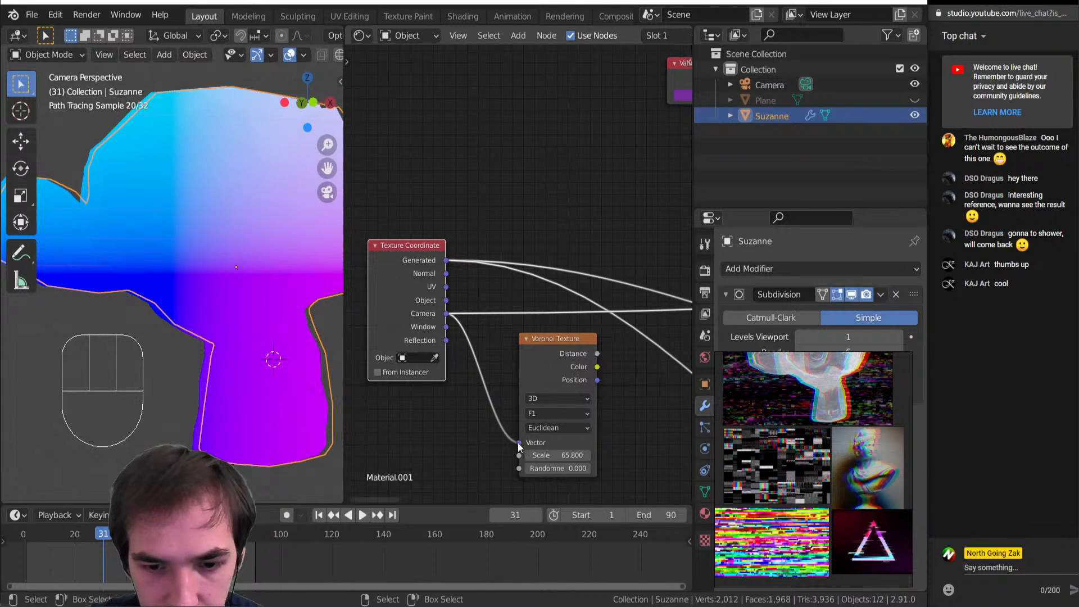
pyautogui.keyDown('ctrl'); pyautogui.keyDown('shift'); pyautogui.click(547, 363); pyautogui.keyUp('shift'); pyautogui.keyUp('ctrl')
pyautogui.keyDown('ctrl'); pyautogui.keyDown('shift'); pyautogui.click(547, 363); pyautogui.keyUp('shift'); pyautogui.keyUp('ctrl')
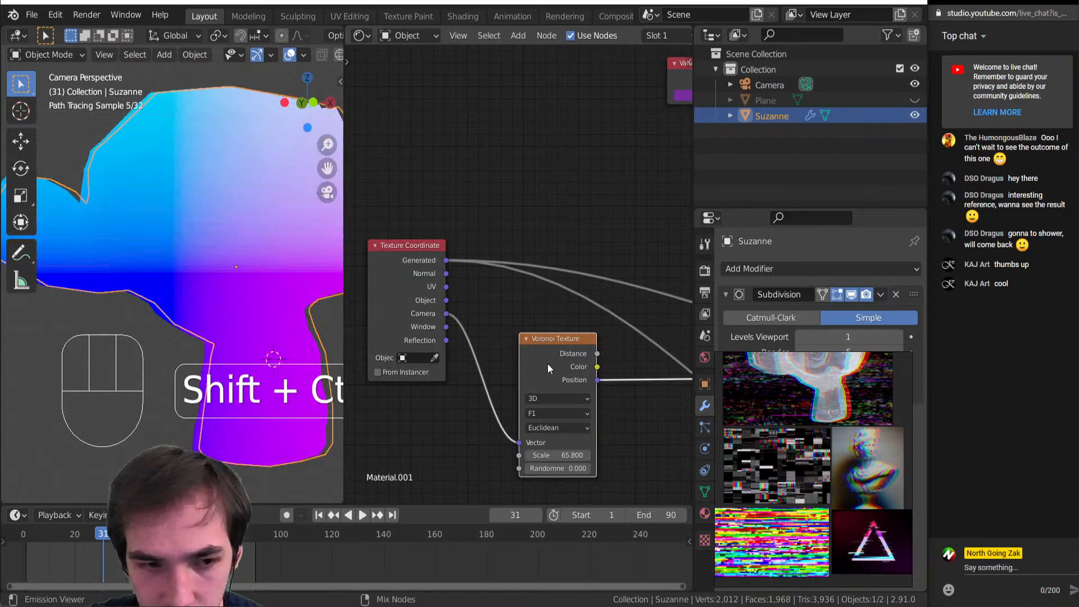
# Join the Texture Coordinate's outgoing Generated links in a reroute and feed it from the new Voronoi Texture's Position output
pyautogui.scroll(-2, 572, 372)
pyautogui.moveTo(573, 373); pyautogui.dragTo(349, 364, button='middle')
pyautogui.scroll(-5, 484, 326)
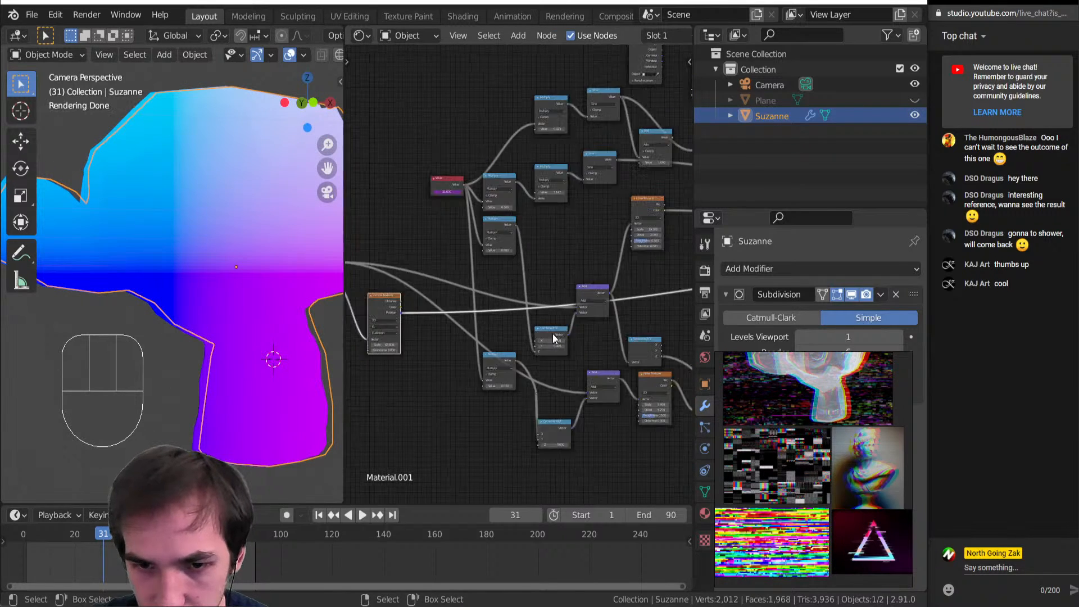
pyautogui.scroll(5, 555, 339)
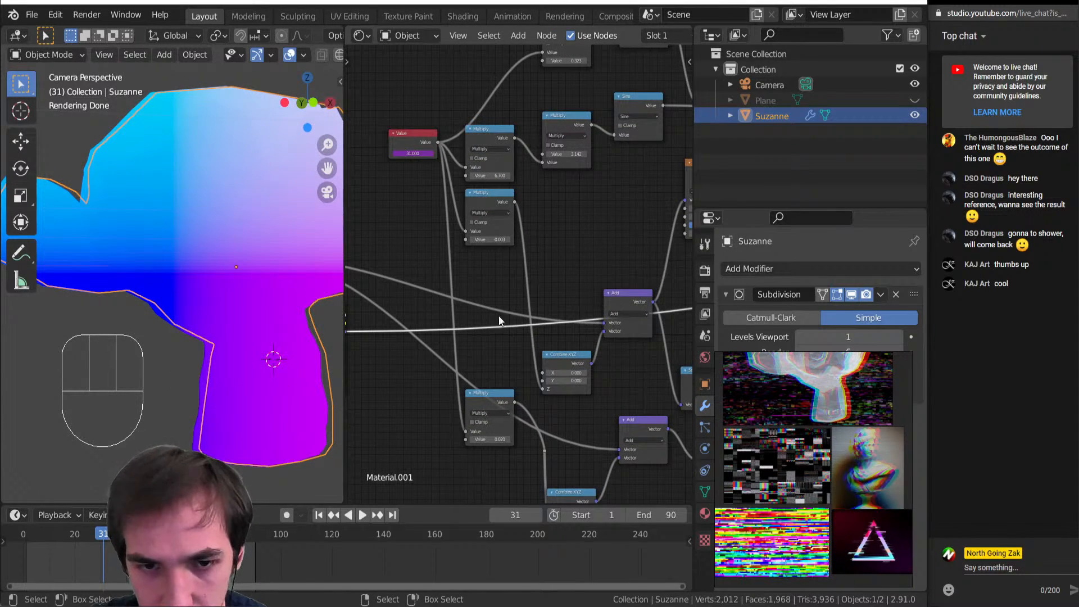
pyautogui.scroll(-5, 484, 326)
pyautogui.moveTo(453, 337); pyautogui.dragTo(567, 380, button='middle')
pyautogui.scroll(6, 534, 340)
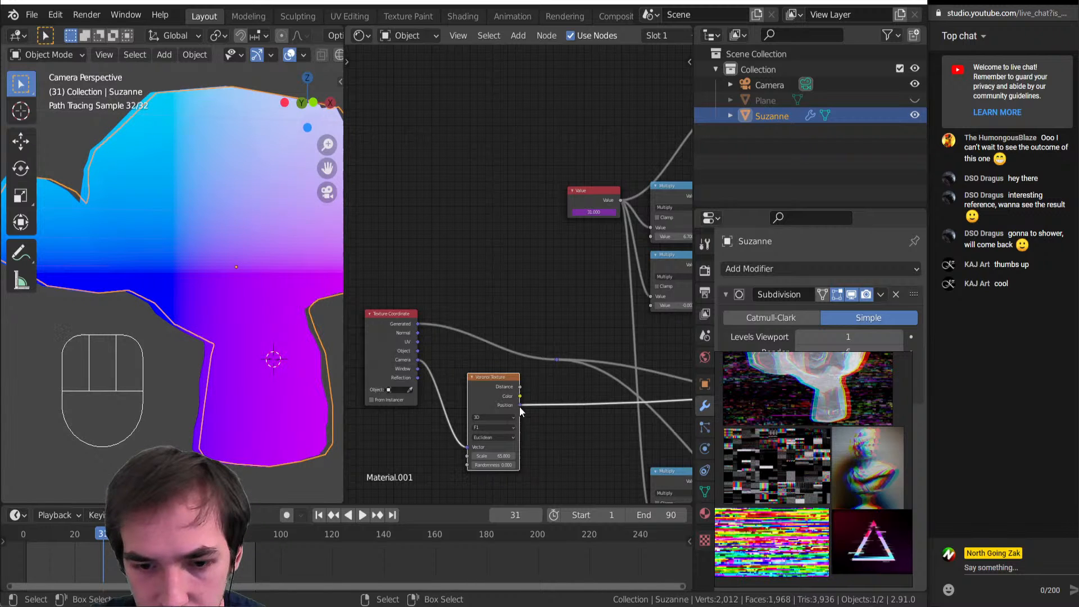
pyautogui.moveTo(555, 372); pyautogui.dragTo(555, 359)
pyautogui.scroll(-4, 556, 358)
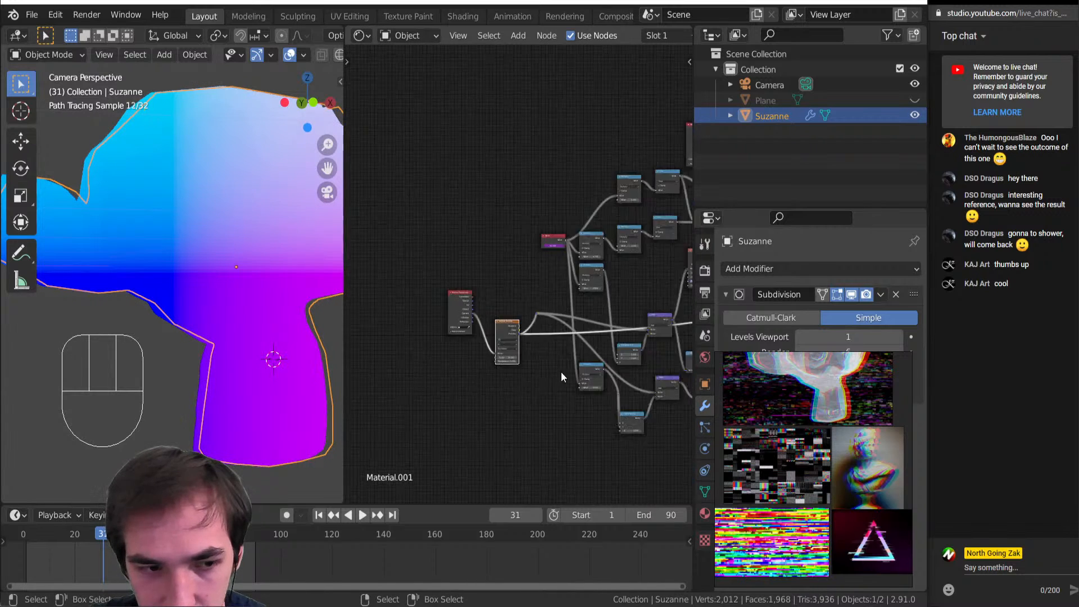
# Preview the final shader node at the end of the tree and start the animation
pyautogui.moveTo(561, 372)
pyautogui.mouseDown(button='middle')
pyautogui.moveTo(585, 372)
pyautogui.moveTo(552, 368)
pyautogui.mouseUp(button='middle')
pyautogui.scroll(4, 584, 315)
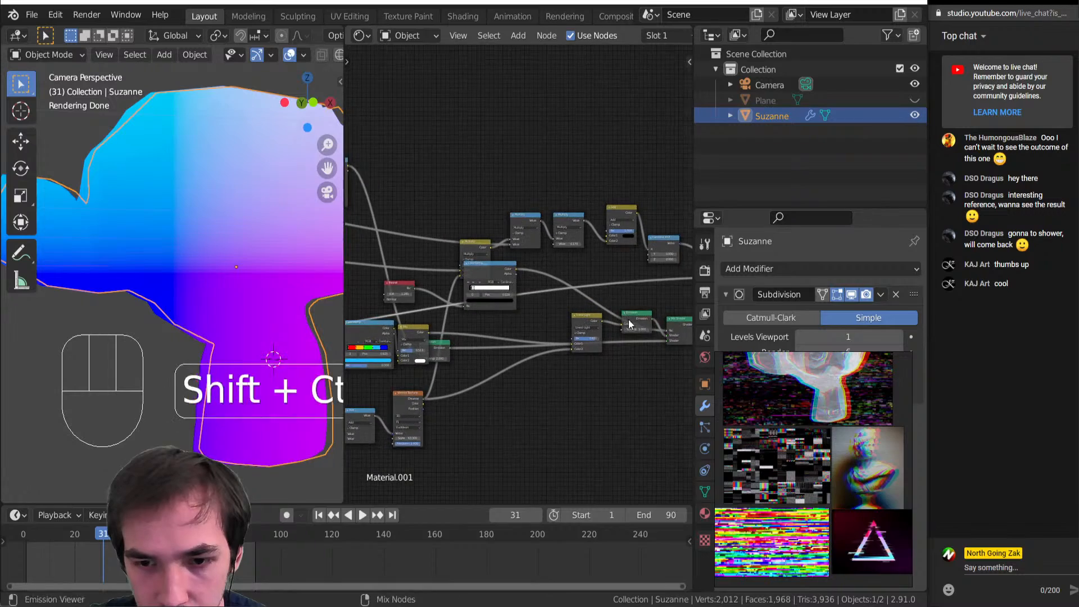
pyautogui.moveTo(644, 322); pyautogui.dragTo(579, 328, button='middle')
pyautogui.keyDown('ctrl'); pyautogui.keyDown('shift'); pyautogui.click(615, 325); pyautogui.keyUp('shift'); pyautogui.keyUp('ctrl')
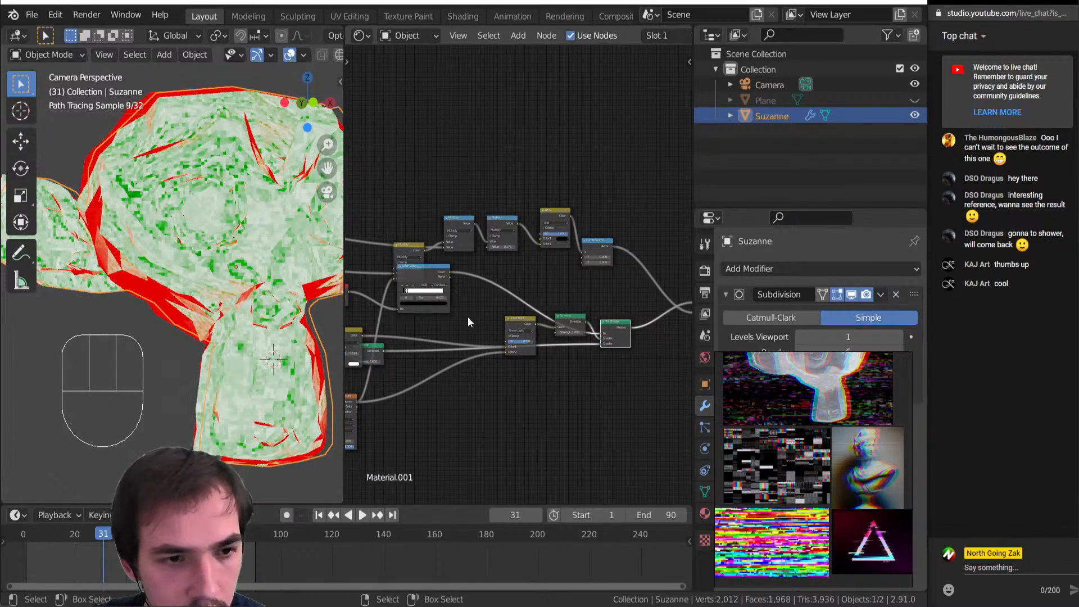
pyautogui.hotkey('shift', 'space')
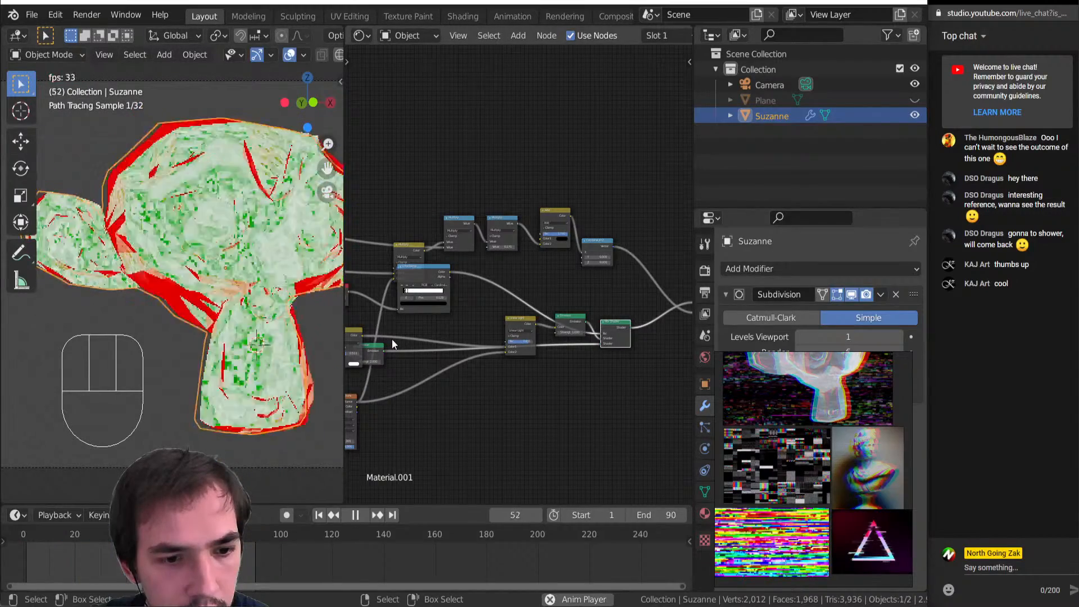
# Set the new Voronoi Texture's Scale to 102.8 while the animation plays
pyautogui.scroll(-4, 393, 339)
pyautogui.moveTo(393, 339); pyautogui.dragTo(629, 315, button='middle')
pyautogui.moveTo(516, 344); pyautogui.dragTo(669, 324, button='middle')
pyautogui.scroll(7, 491, 315)
pyautogui.scroll(3, 491, 315)
pyautogui.moveTo(416, 366); pyautogui.dragTo(489, 366)
# Stop the animation and link the Texture Coordinate's Generated output to the new Voronoi Texture's Vector input
pyautogui.hotkey('shift', 'space')
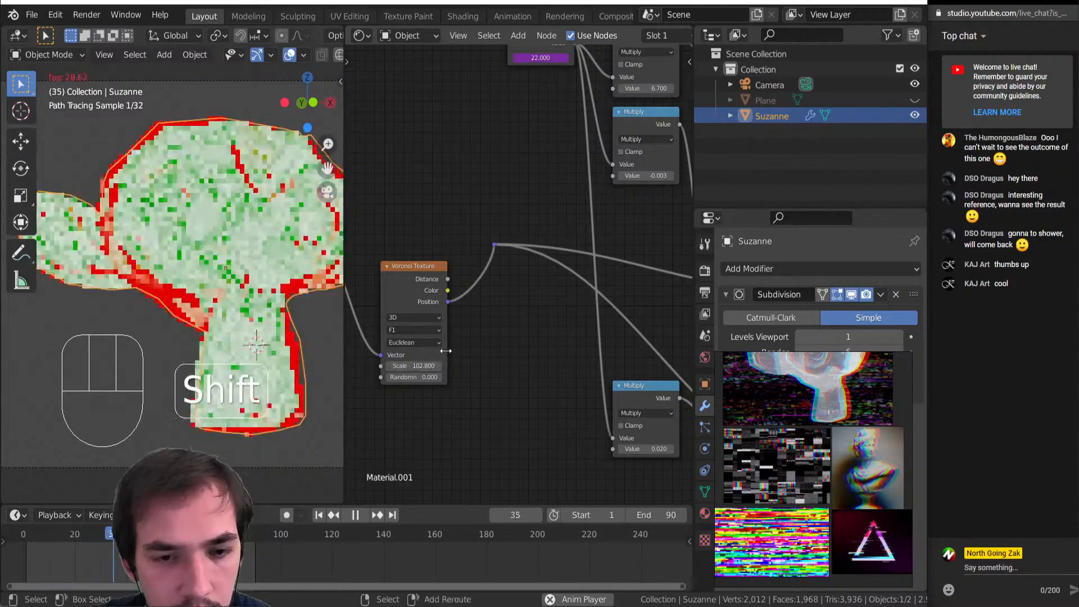
pyautogui.moveTo(462, 306); pyautogui.dragTo(522, 358, button='middle')
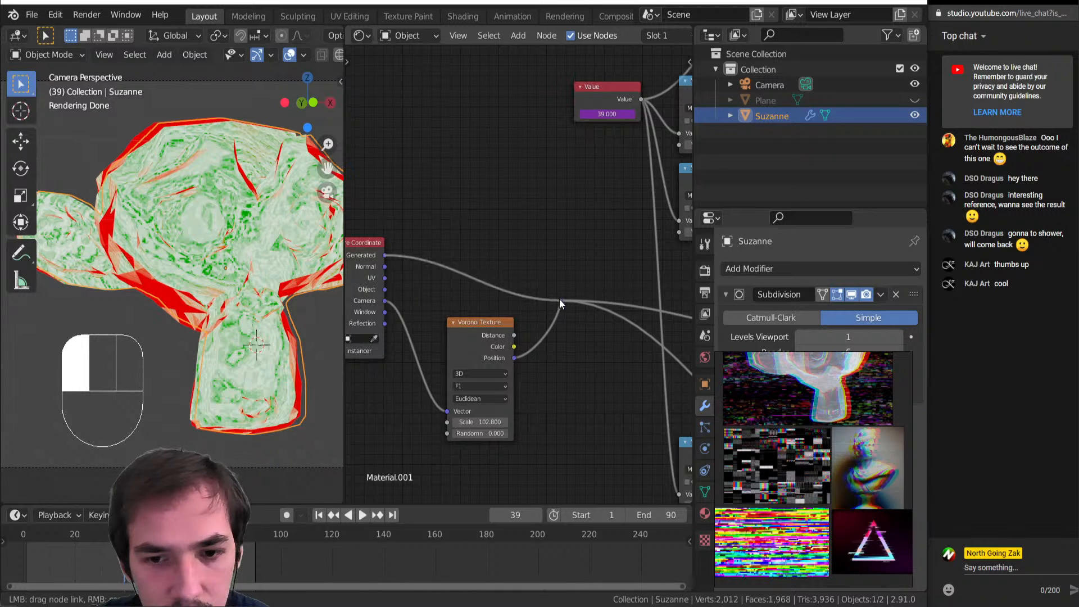
pyautogui.moveTo(560, 301); pyautogui.dragTo(560, 302)
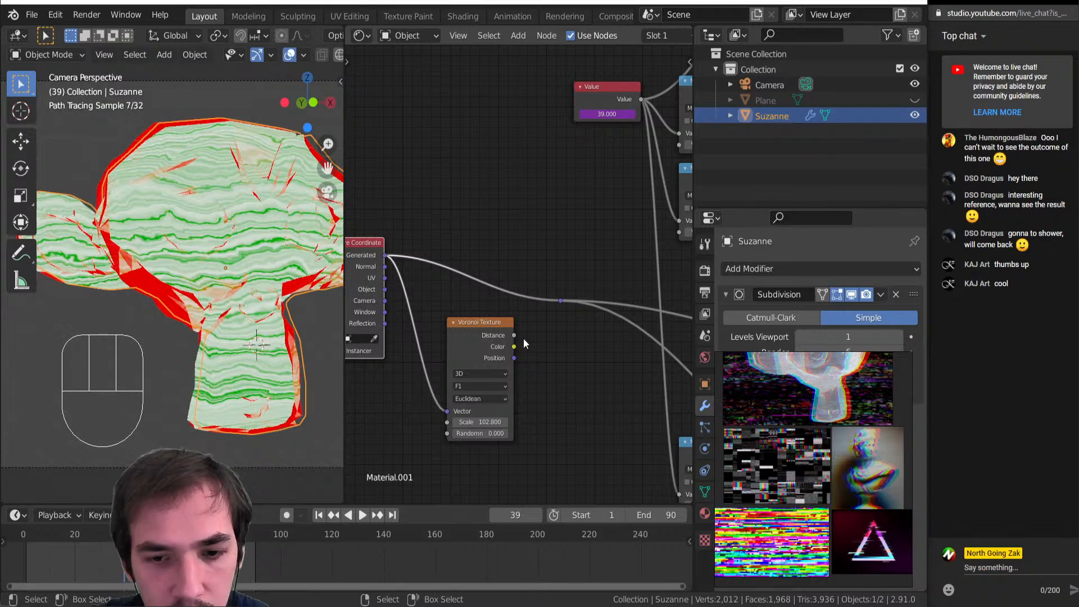
# Try the new Voronoi Texture's Distance output into the reroute with Scale values of 50, 10 and 40
pyautogui.moveTo(559, 314); pyautogui.dragTo(561, 302)
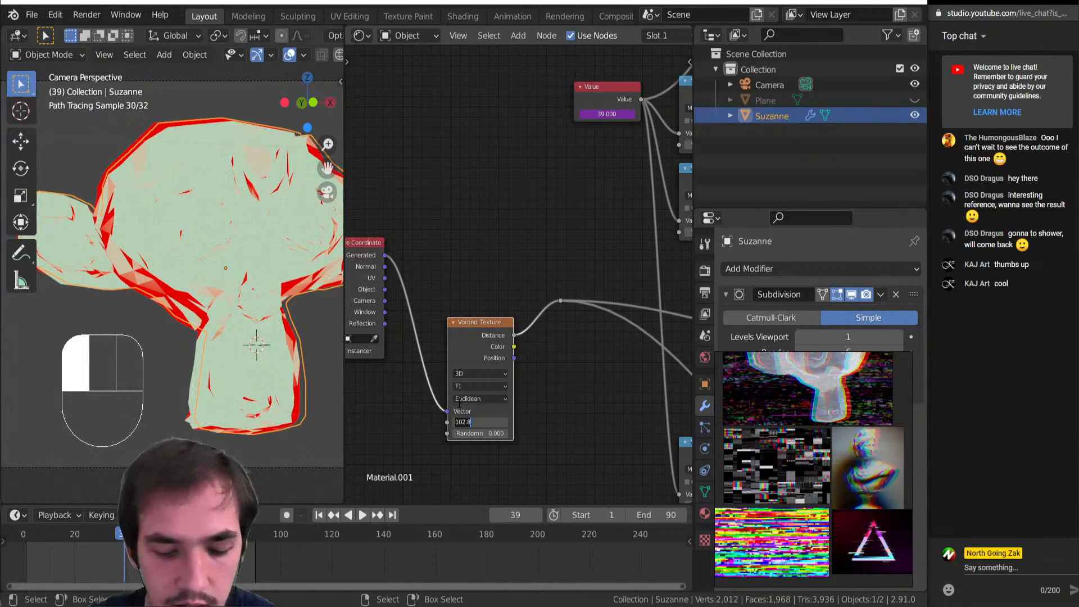
pyautogui.write('50')
pyautogui.press('Return')
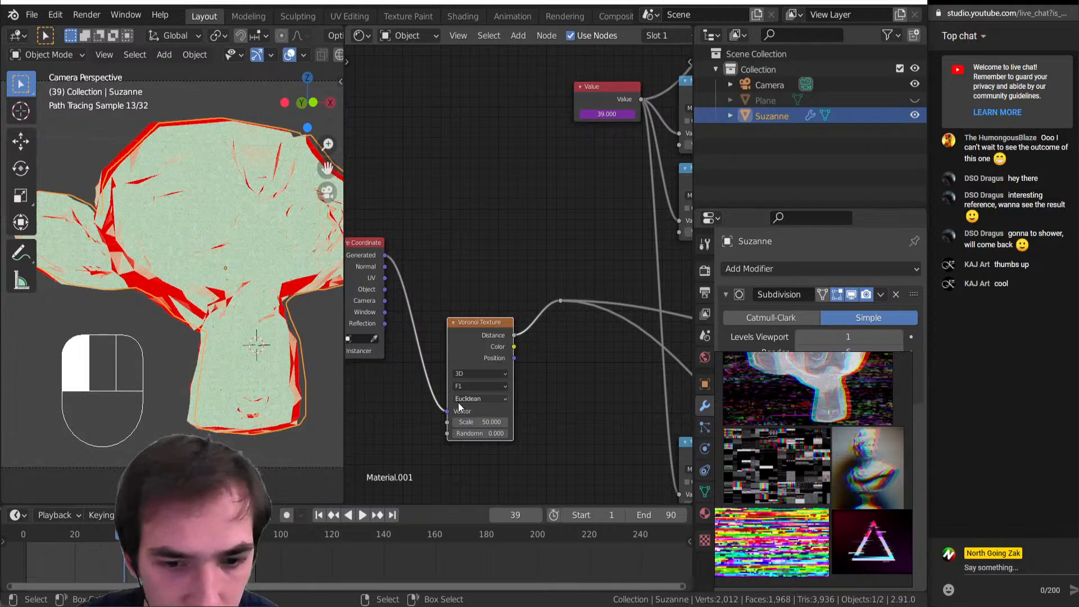
pyautogui.click(469, 422)
pyautogui.click(473, 422)
pyautogui.write('10')
pyautogui.press('Return')
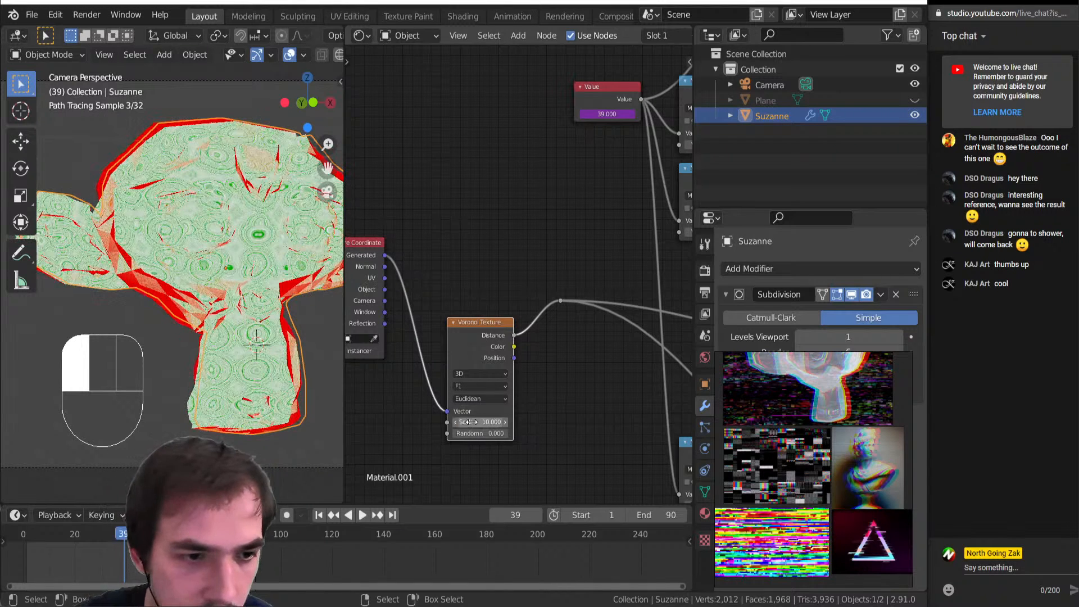
pyautogui.moveTo(470, 422); pyautogui.dragTo(482, 336)
pyautogui.moveTo(477, 421); pyautogui.dragTo(478, 422)
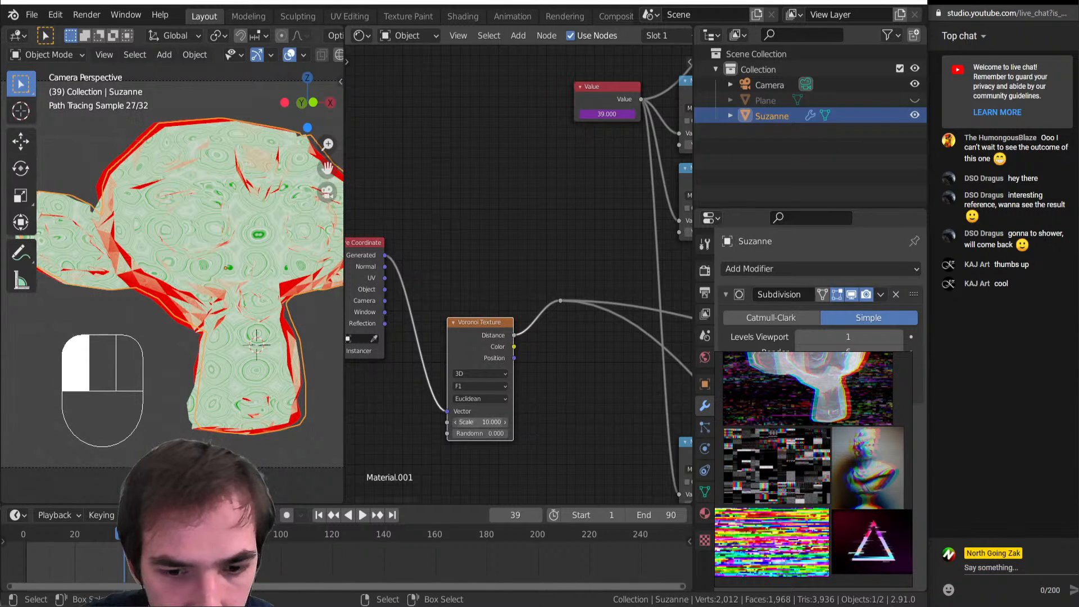
pyautogui.press('Return')
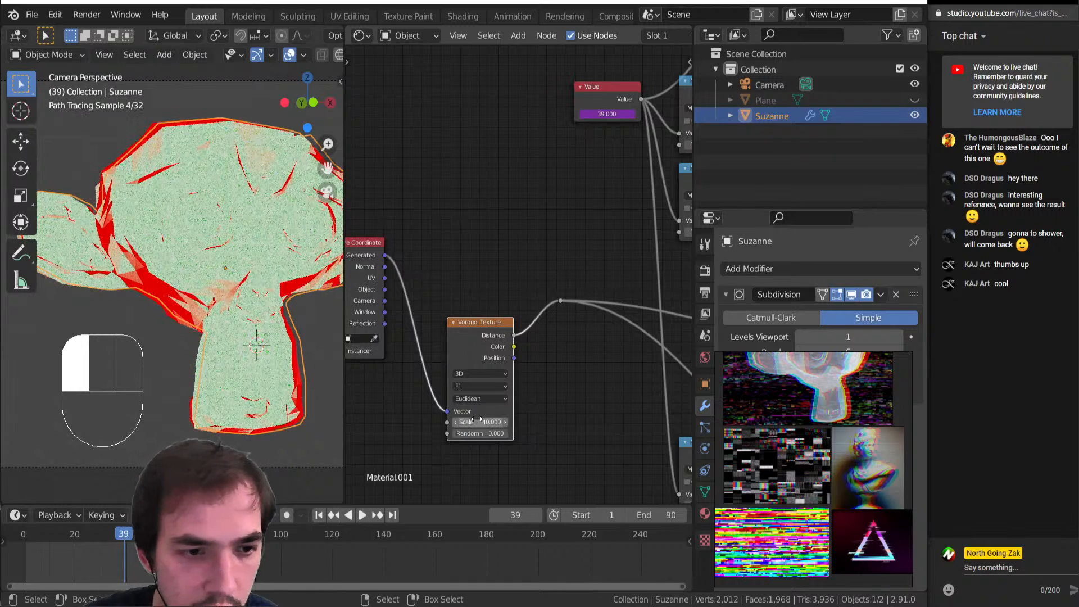
# Link the new Voronoi Texture's Position output back to the reroute and set its Scale to 100, then 139
pyautogui.moveTo(515, 361); pyautogui.dragTo(560, 301)
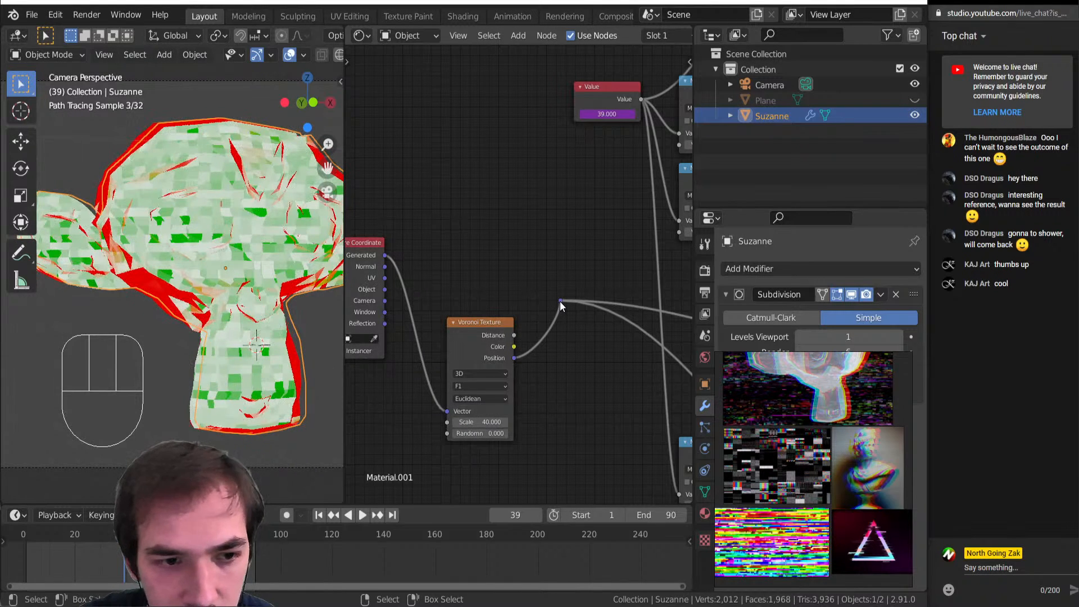
pyautogui.click(478, 421)
pyautogui.write('100')
pyautogui.press('Return')
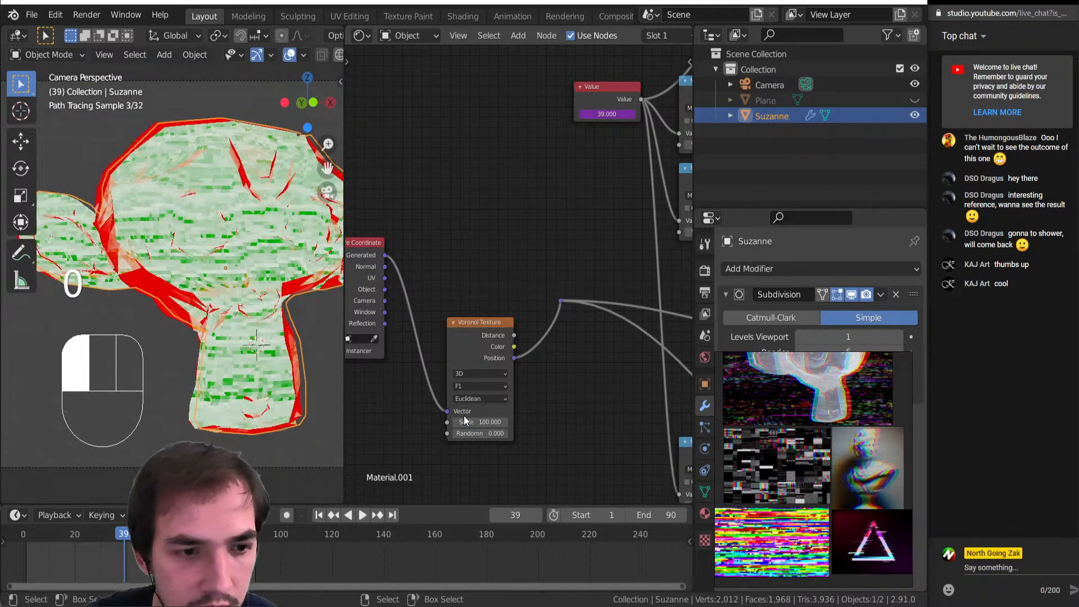
pyautogui.moveTo(479, 421); pyautogui.dragTo(513, 421)
# Play the animation and inspect the pixelated stripes on the monkey from another angle, then stop playback
pyautogui.scroll(3, 226, 287)
pyautogui.scroll(-5, 227, 288)
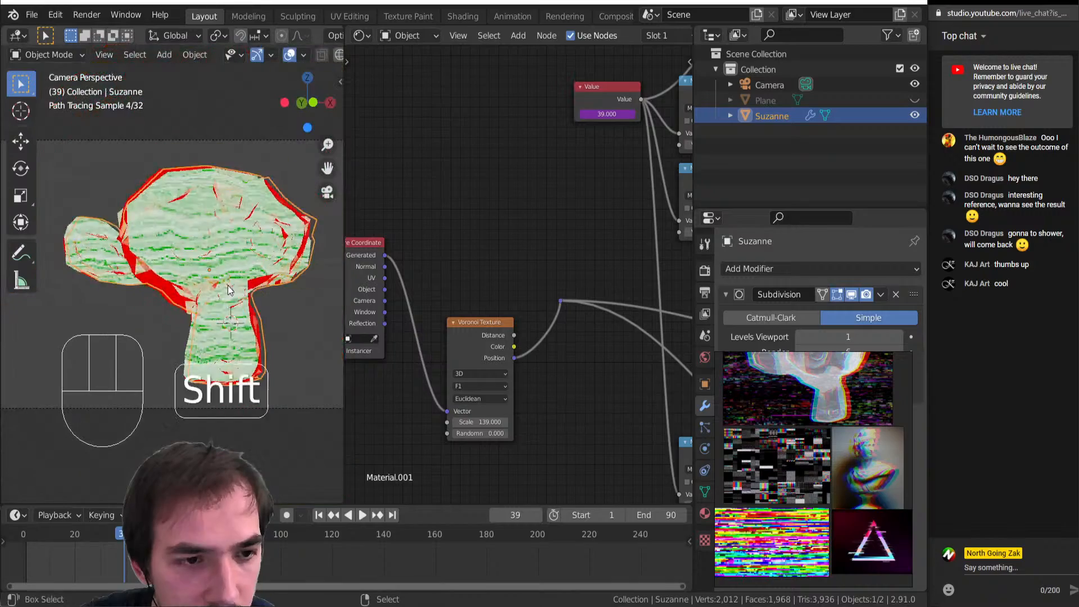
pyautogui.hotkey('shift', 'space')
pyautogui.moveTo(223, 287); pyautogui.dragTo(284, 340, button='middle')
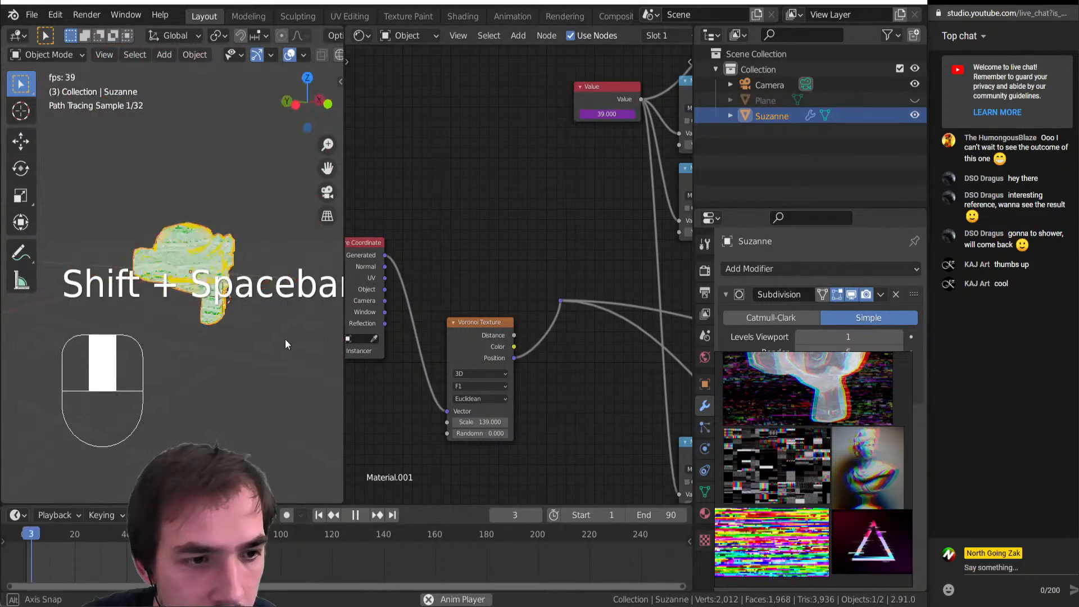
pyautogui.scroll(7, 170, 313)
pyautogui.moveTo(140, 308); pyautogui.dragTo(101, 301, button='middle')
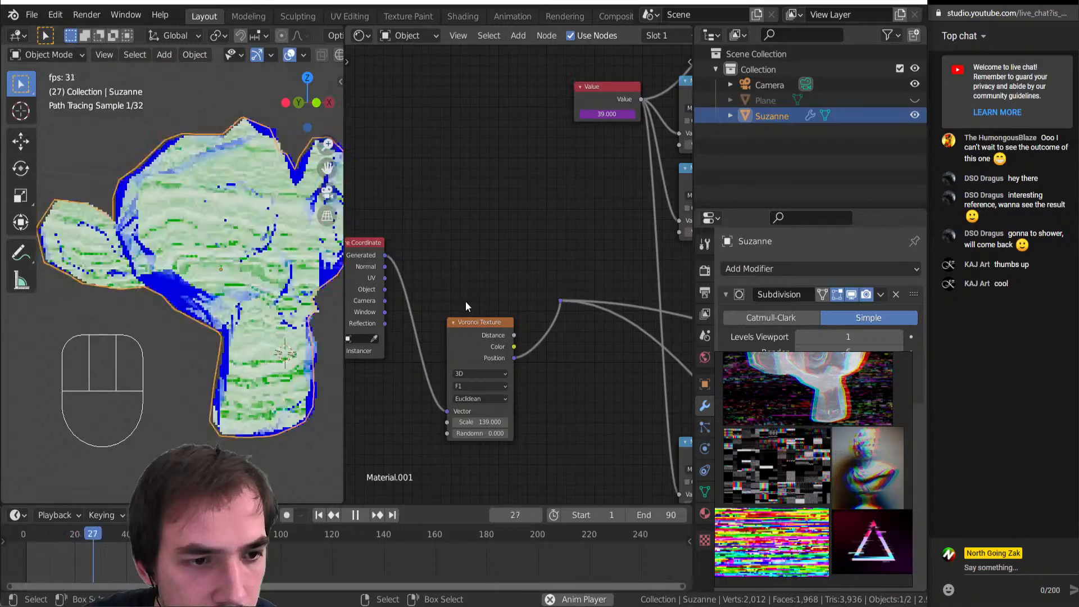
pyautogui.scroll(-5, 468, 321)
pyautogui.moveTo(507, 339); pyautogui.dragTo(433, 272, button='middle')
pyautogui.hotkey('shift', 'space')
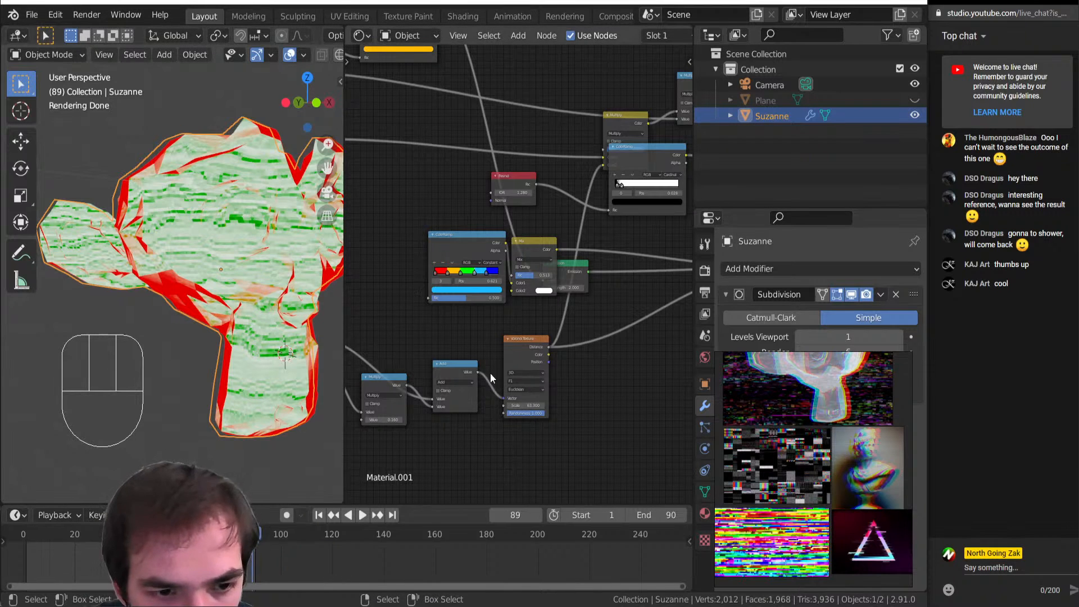
# Space out the lower rainbow ColorRamp and its neighbouring Mix node in the node tree
pyautogui.moveTo(491, 341); pyautogui.dragTo(306, 406, button='middle')
pyautogui.moveTo(529, 373); pyautogui.dragTo(599, 361, button='middle')
pyautogui.scroll(-1, 599, 366)
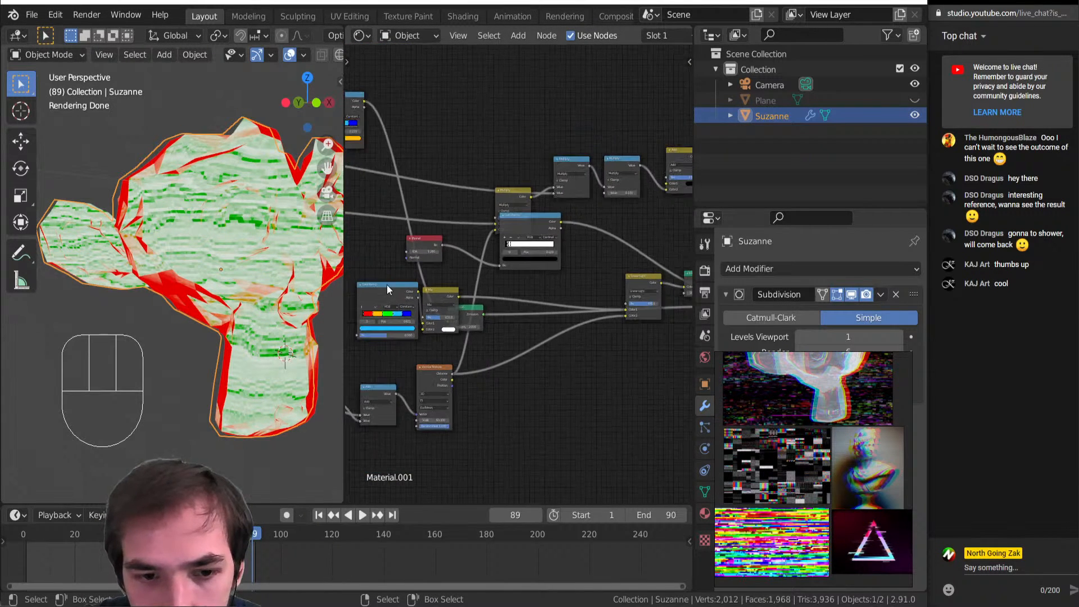
pyautogui.moveTo(382, 308); pyautogui.dragTo(451, 332, button='middle')
pyautogui.moveTo(444, 322); pyautogui.dragTo(428, 337)
pyautogui.moveTo(503, 320); pyautogui.dragTo(562, 313)
# Duplicate the rainbow ColorRamp and insert the copy between the lower Voronoi Texture and the Linear Light mix node
pyautogui.moveTo(618, 370); pyautogui.dragTo(493, 383, button='middle')
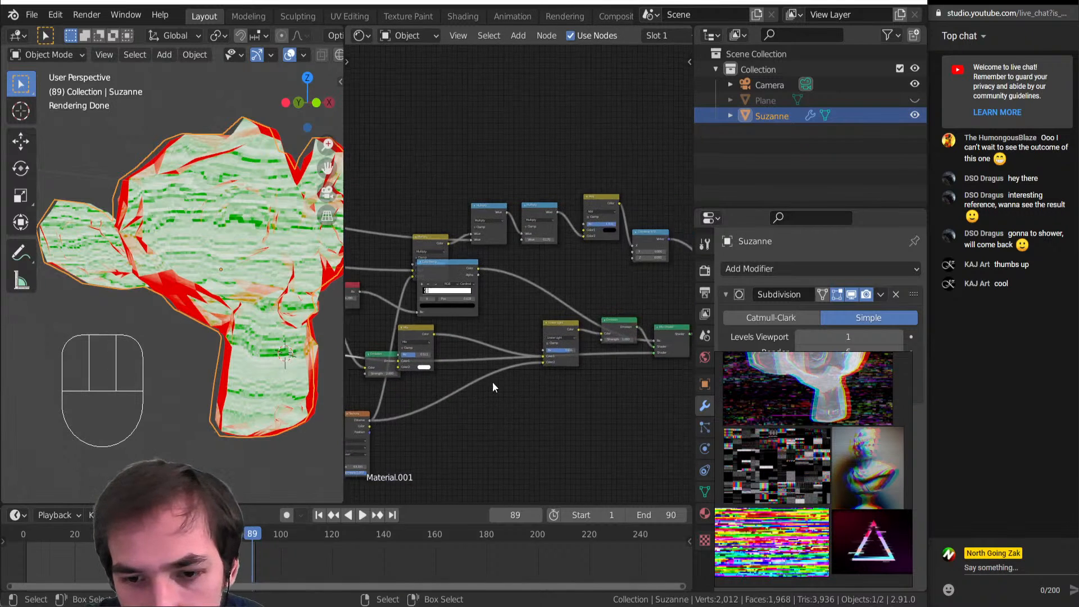
pyautogui.hotkey('shift', 'd')
pyautogui.click(479, 390)
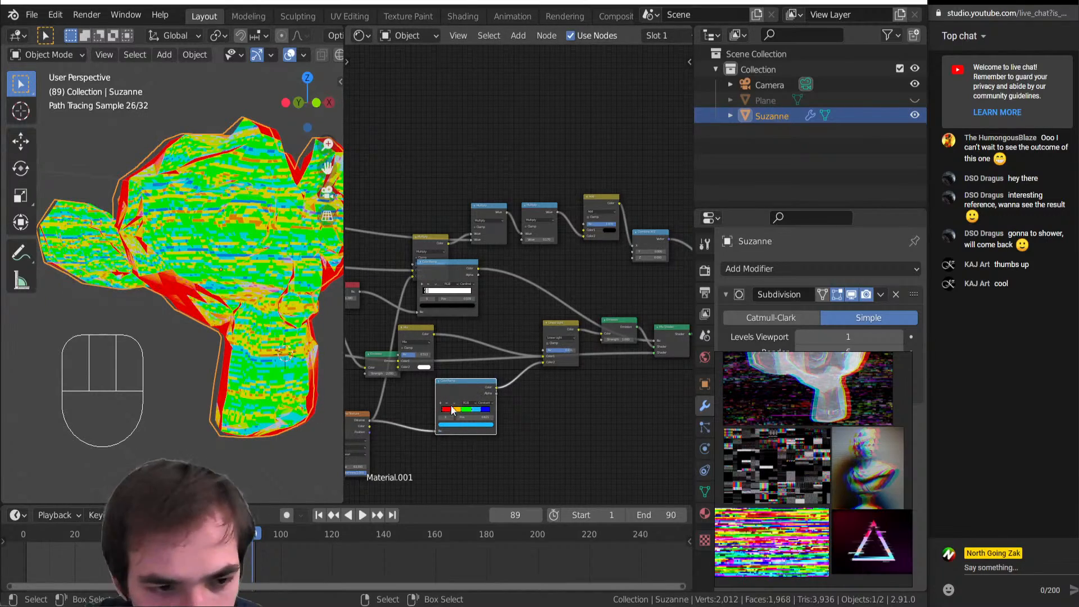
# Play the animation and examine the rainbow colours on the monkey
pyautogui.moveTo(456, 407); pyautogui.dragTo(496, 386, button='middle')
pyautogui.scroll(2, 496, 386)
pyautogui.hotkey('shift', 'space')
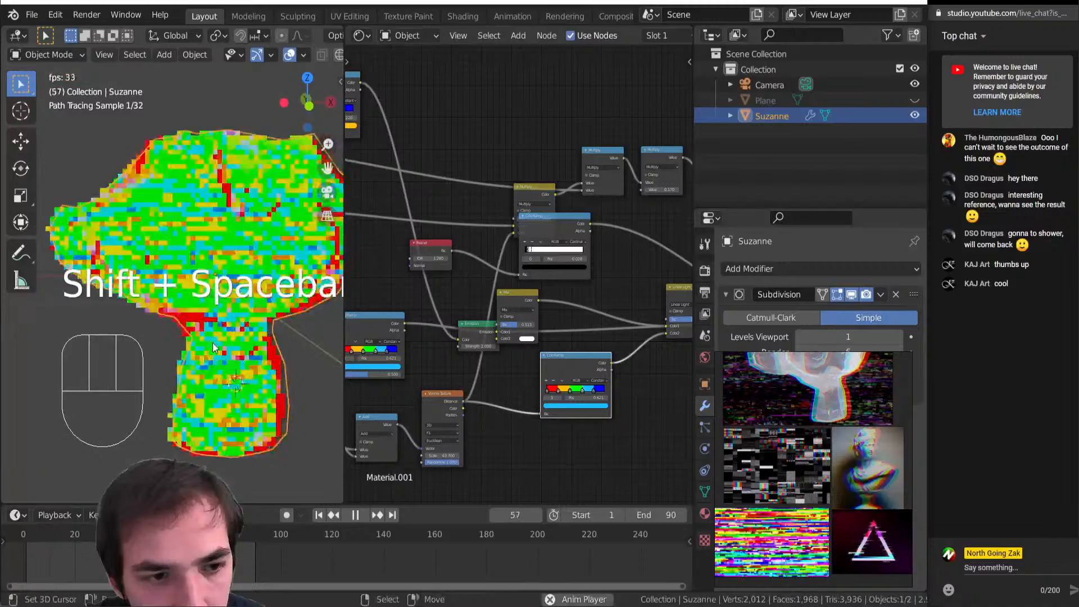
pyautogui.hotkey('shift', 'space')
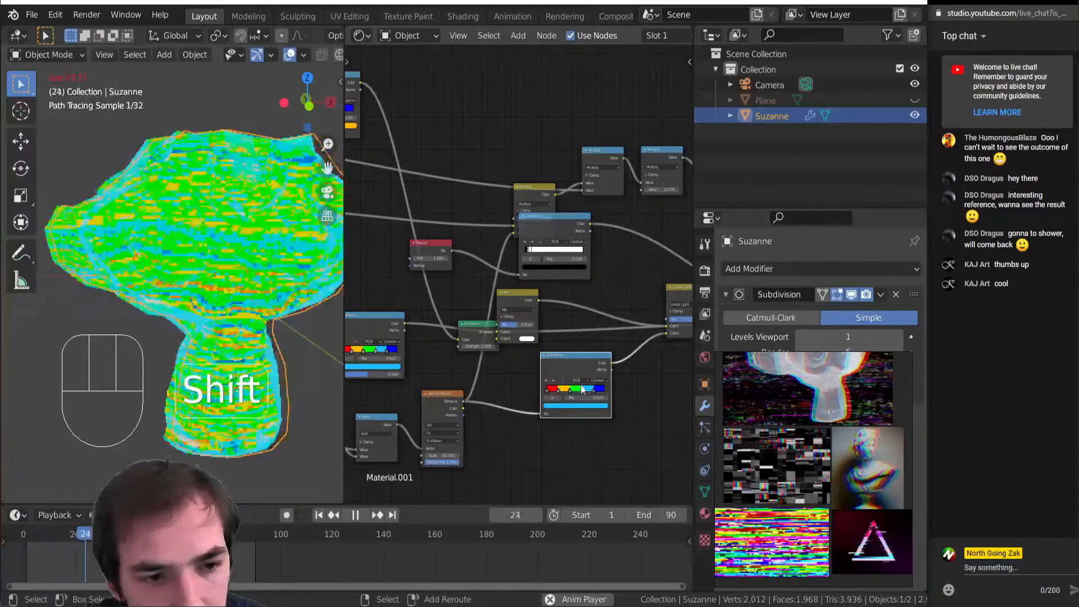
# Shift the duplicated rainbow ColorRamp aside and insert a MixRGB node between it and the Linear Light node
pyautogui.click(571, 374)
pyautogui.moveTo(572, 374); pyautogui.dragTo(551, 385)
pyautogui.moveTo(615, 366); pyautogui.dragTo(562, 362, button='middle')
pyautogui.moveTo(444, 414); pyautogui.dragTo(483, 399, button='middle')
pyautogui.click(483, 399)
pyautogui.hotkey('shift', 'a')
pyautogui.moveTo(488, 417)
pyautogui.click(523, 397)
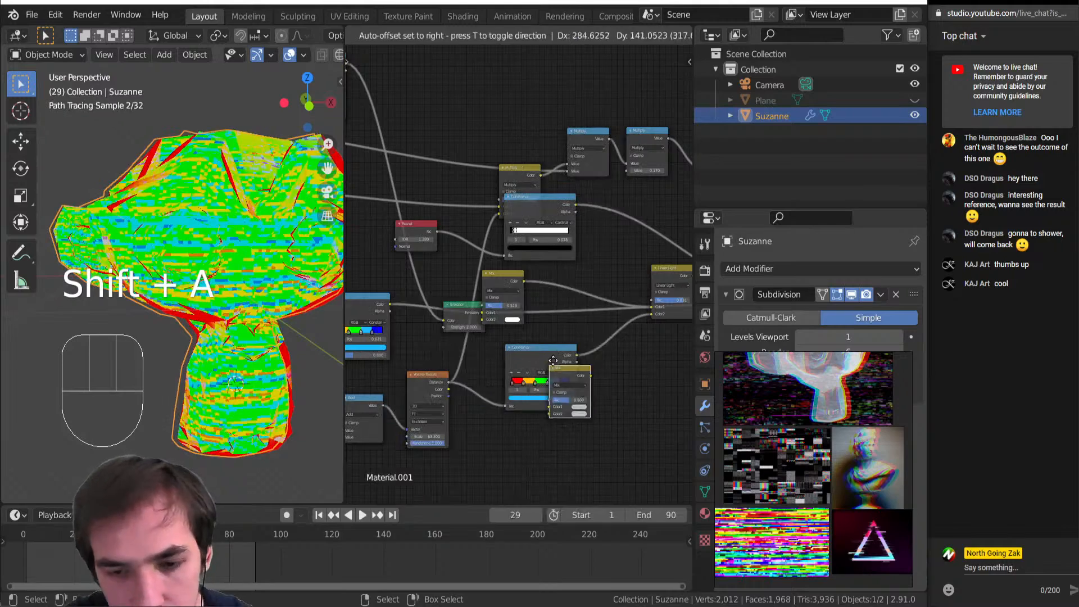
pyautogui.click(601, 351)
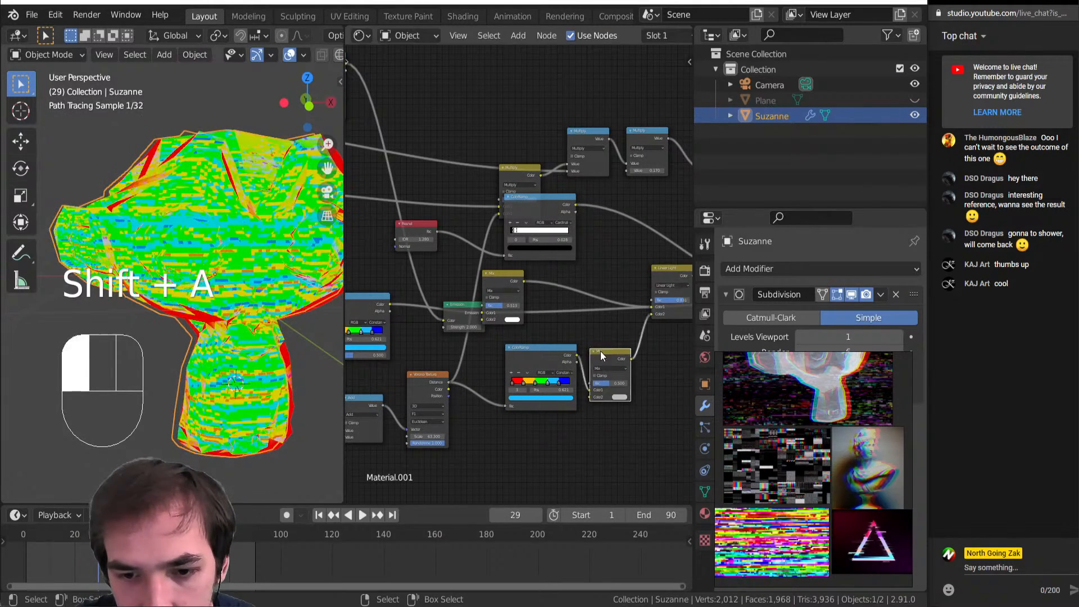
# Set the new mix node to Multiply with a factor of 1.000 and make its second colour white
pyautogui.click(625, 369)
pyautogui.click(622, 388)
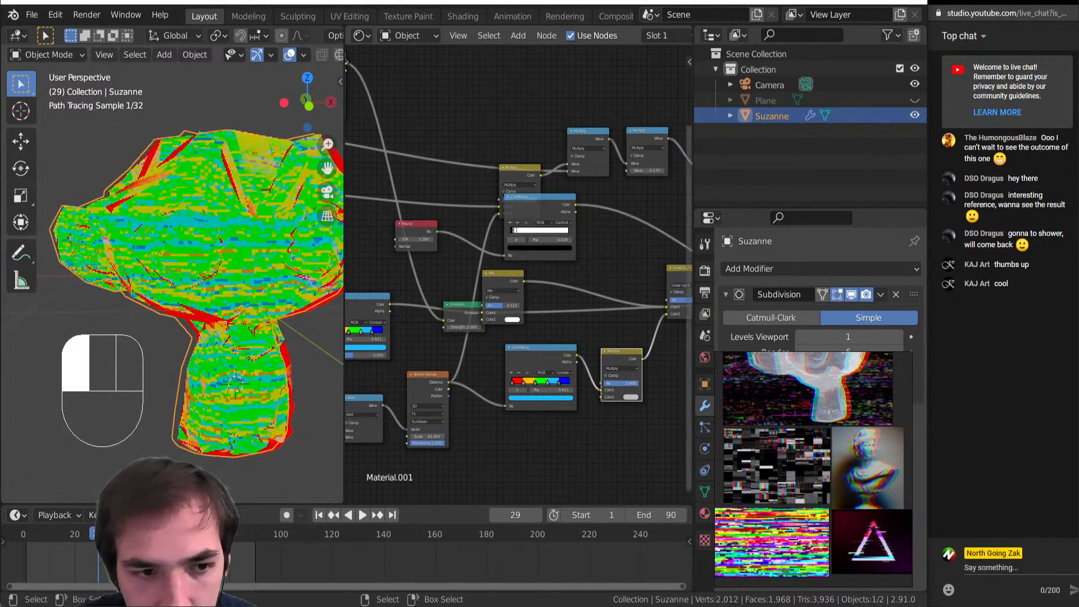
pyautogui.moveTo(616, 386); pyautogui.dragTo(633, 395)
pyautogui.click(632, 395)
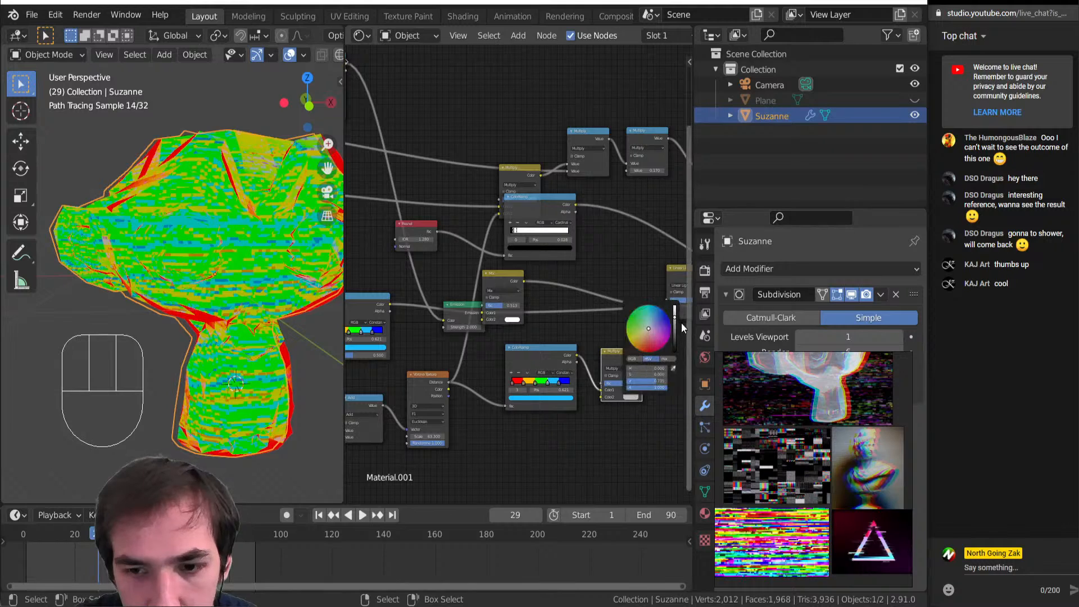
pyautogui.moveTo(678, 322)
pyautogui.mouseDown()
pyautogui.moveTo(675, 351)
pyautogui.moveTo(675, 308)
pyautogui.mouseUp()
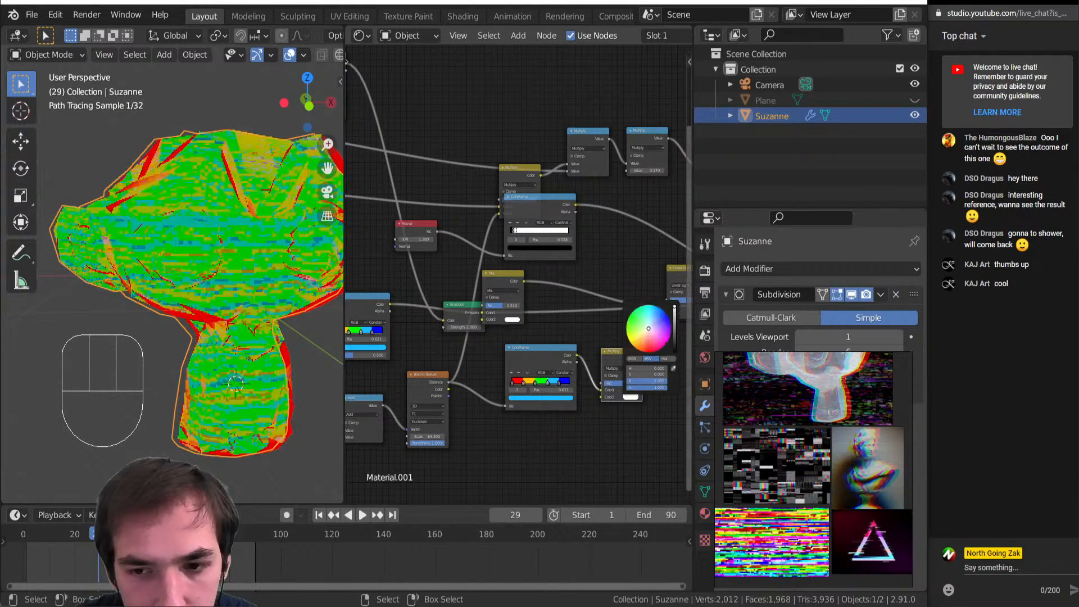
# Relocate the Multiply node between Linear Light and Emission, link the rainbow ColorRamp directly to Linear Light, and darken Multiply's second colour to grey
pyautogui.moveTo(555, 329); pyautogui.dragTo(506, 360, button='middle')
pyautogui.scroll(2, 535, 403)
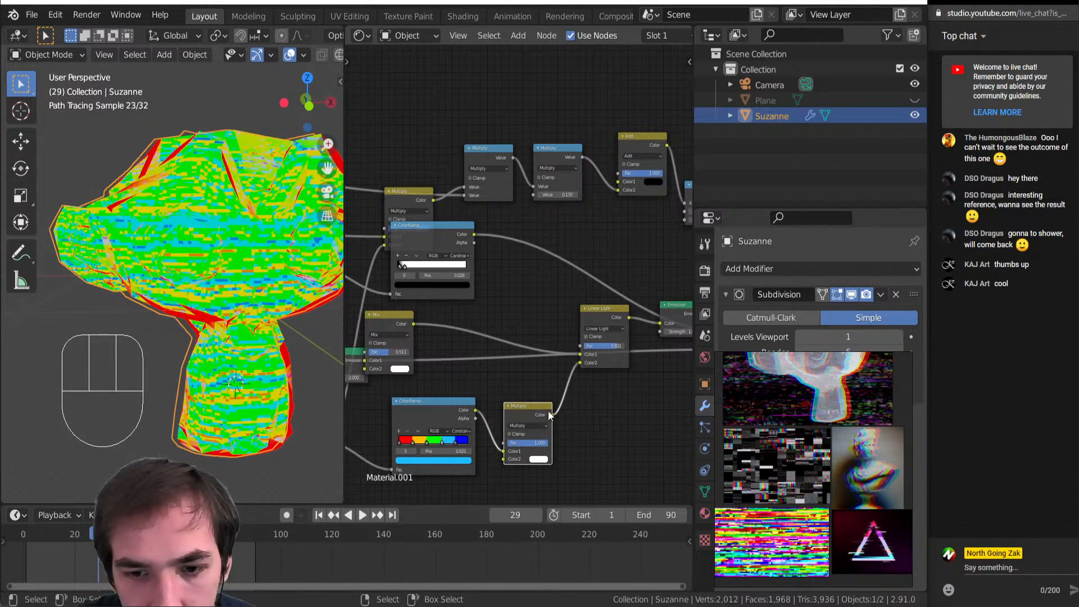
pyautogui.moveTo(549, 413); pyautogui.dragTo(580, 363)
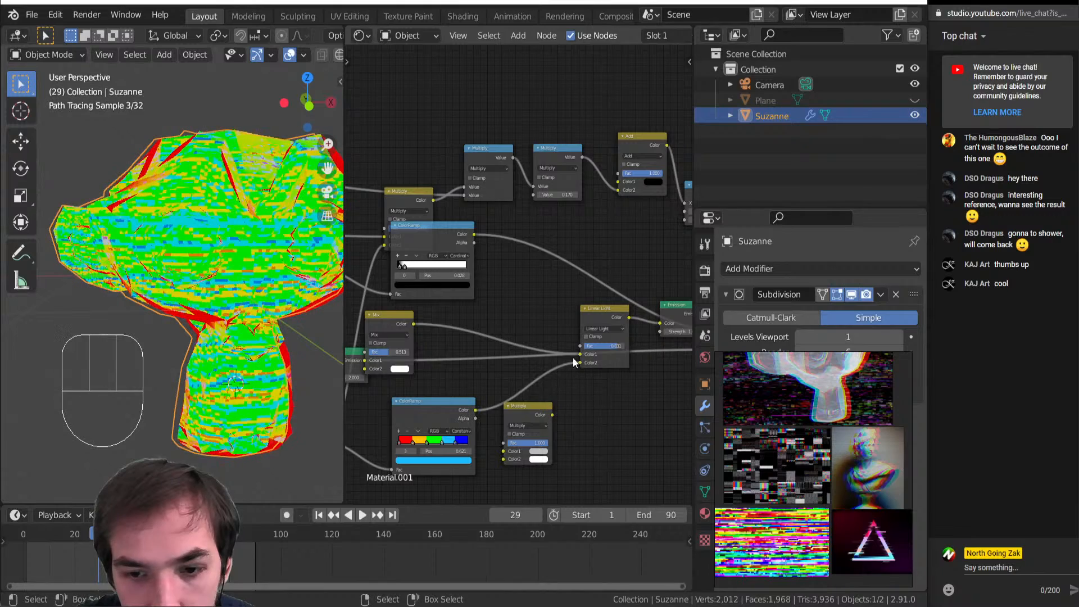
pyautogui.moveTo(518, 413); pyautogui.dragTo(626, 306)
pyautogui.click(644, 362)
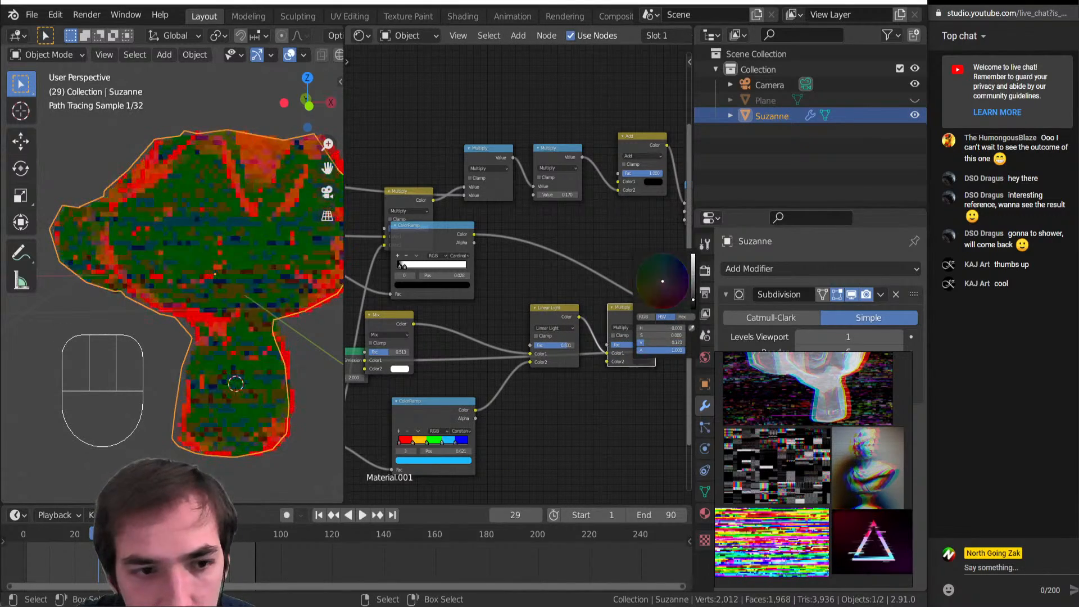
# Check the glitch reference images and connect the lower Noise Texture's output to the second colour of the Multiply node before Emission
pyautogui.moveTo(689, 343); pyautogui.dragTo(561, 348, button='middle')
pyautogui.scroll(3, 483, 337)
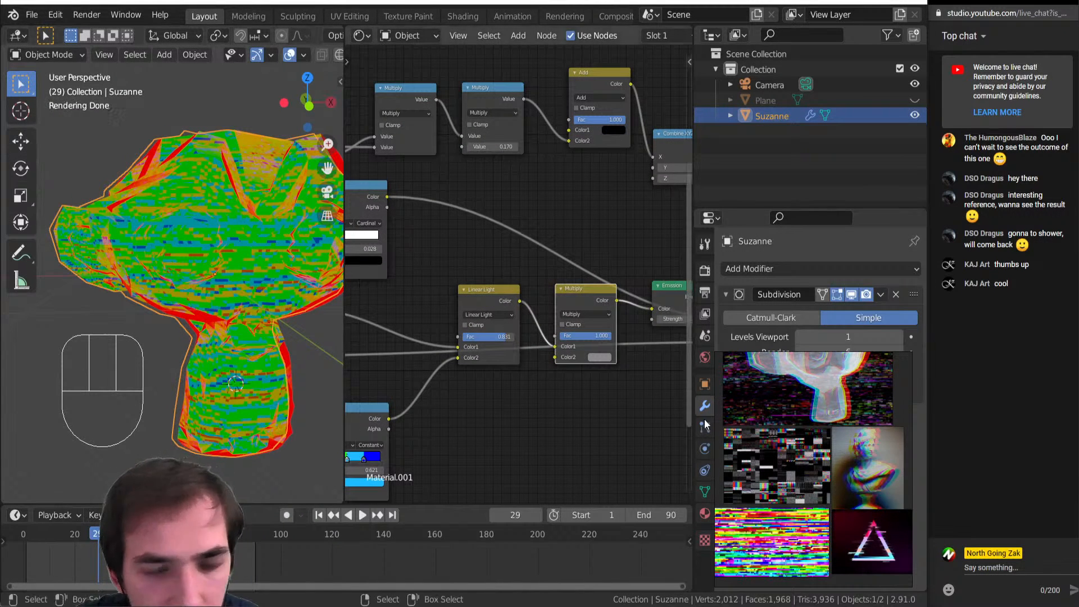
pyautogui.scroll(-3, 804, 518)
pyautogui.scroll(-2, 831, 438)
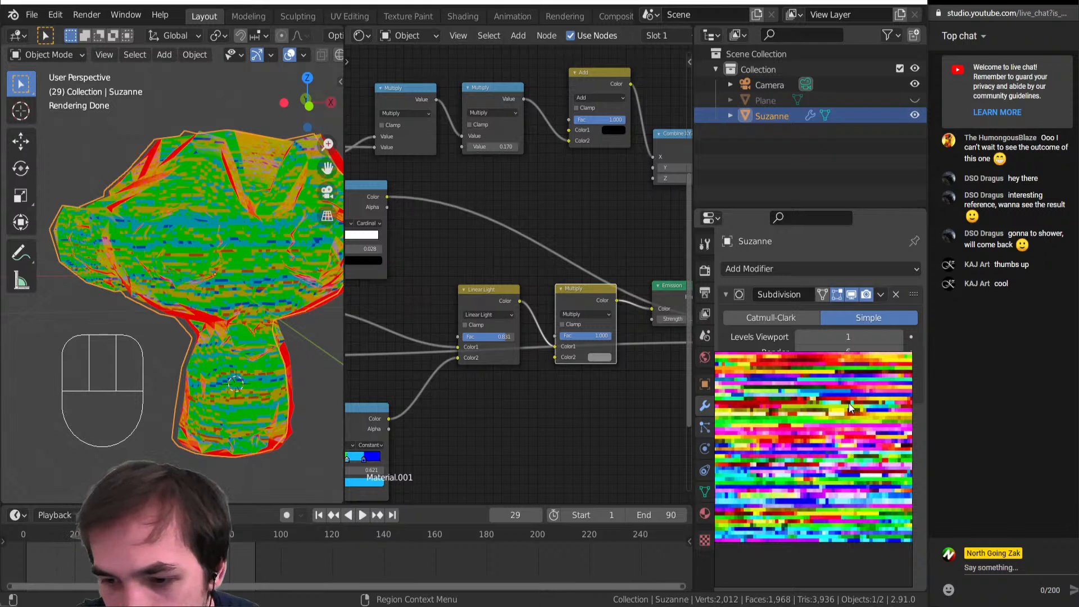
pyautogui.scroll(-3, 849, 403)
pyautogui.scroll(3, 536, 347)
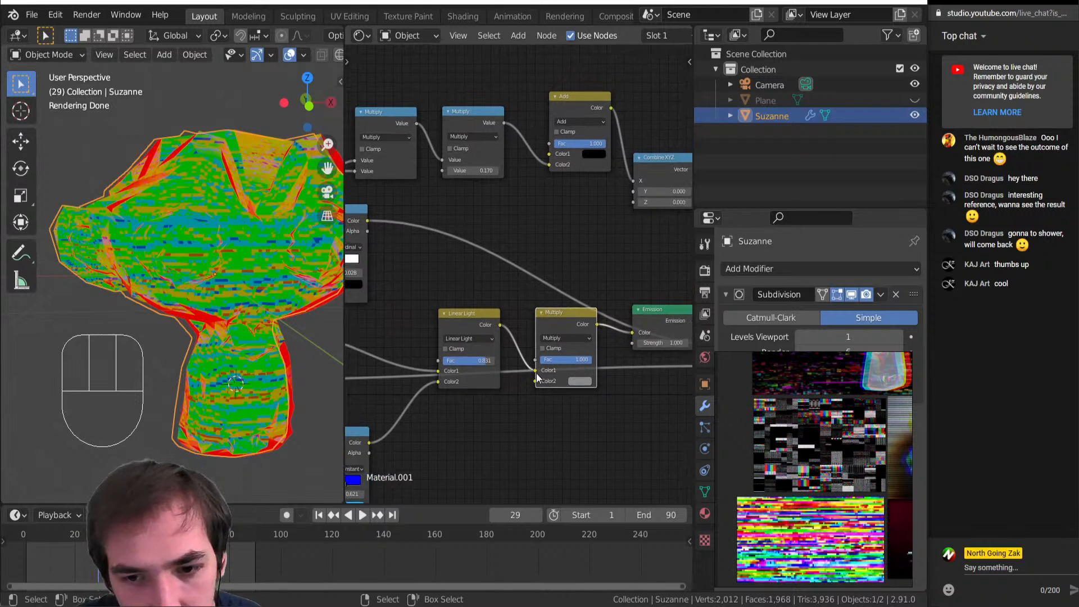
pyautogui.scroll(-6, 479, 403)
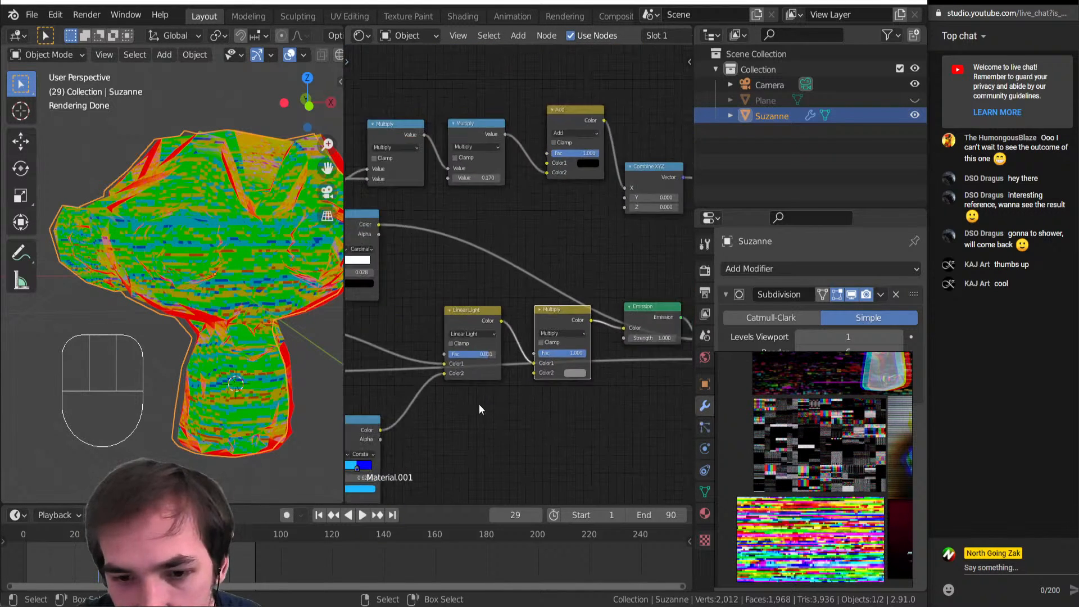
pyautogui.scroll(3, 450, 390)
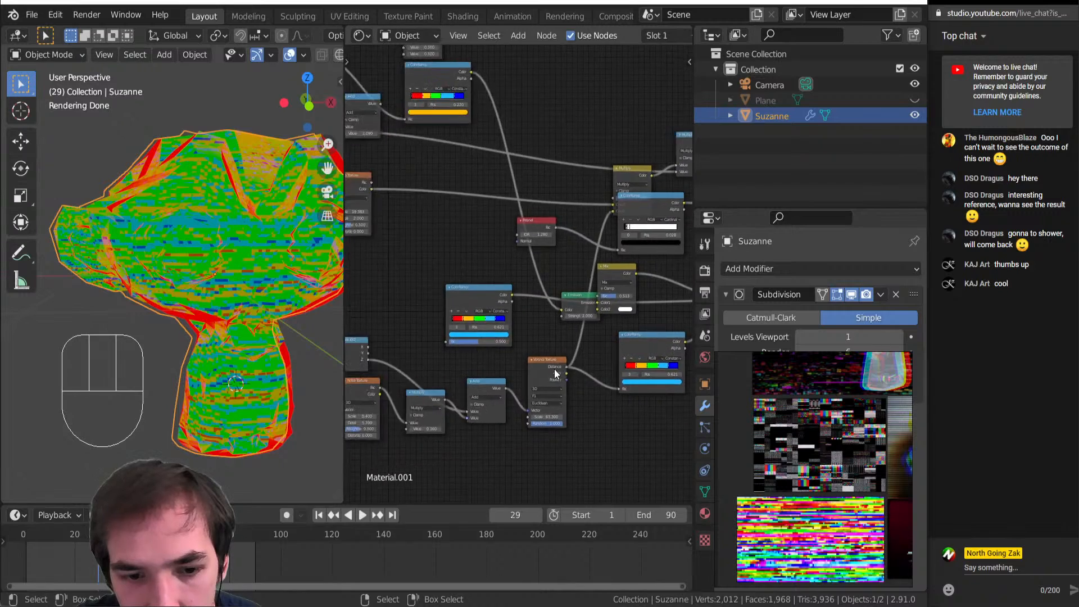
pyautogui.scroll(-2, 554, 369)
pyautogui.moveTo(394, 361); pyautogui.dragTo(404, 360)
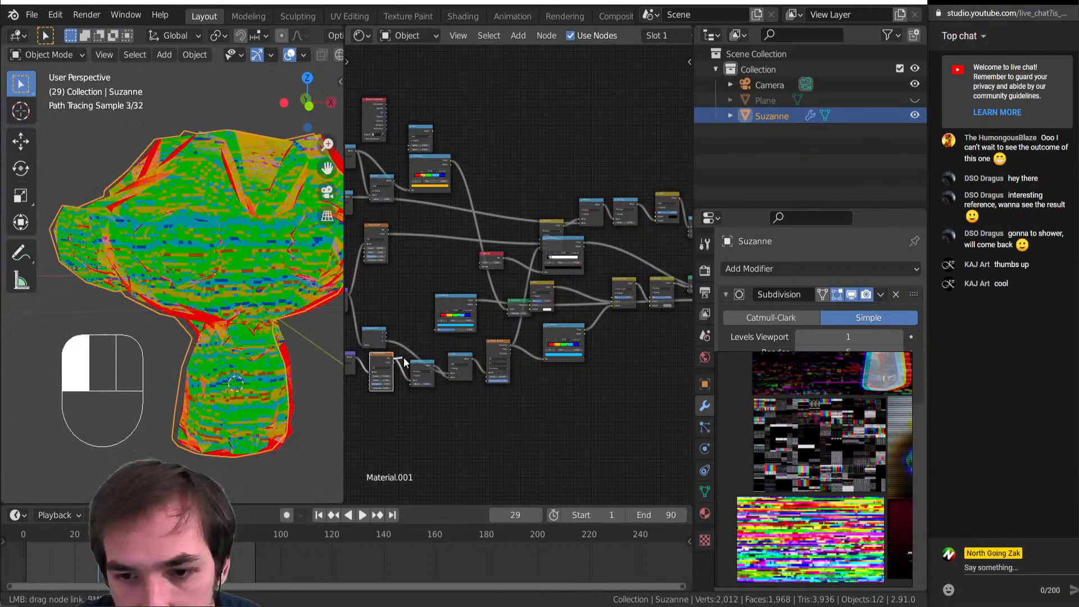
pyautogui.moveTo(653, 306); pyautogui.dragTo(651, 305)
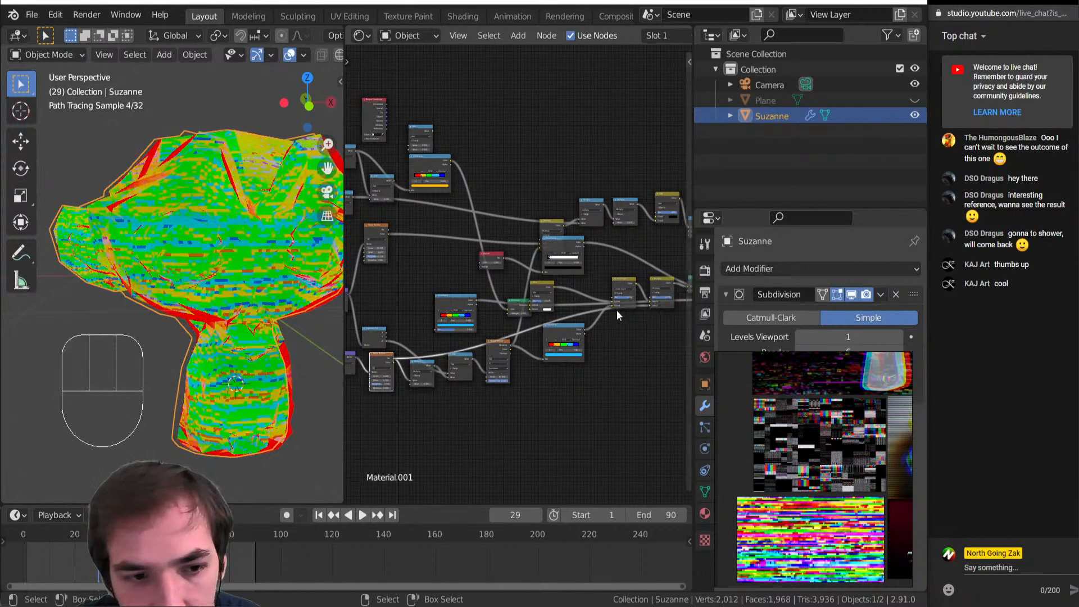
# Insert a Greater Than math node between the Noise Texture and the Multiply node's second colour, and lower its threshold
pyautogui.scroll(4, 487, 343)
pyautogui.scroll(2, 479, 343)
pyautogui.moveTo(439, 377); pyautogui.dragTo(439, 316)
pyautogui.hotkey('shift', 'a')
pyautogui.moveTo(441, 482)
pyautogui.click(500, 371)
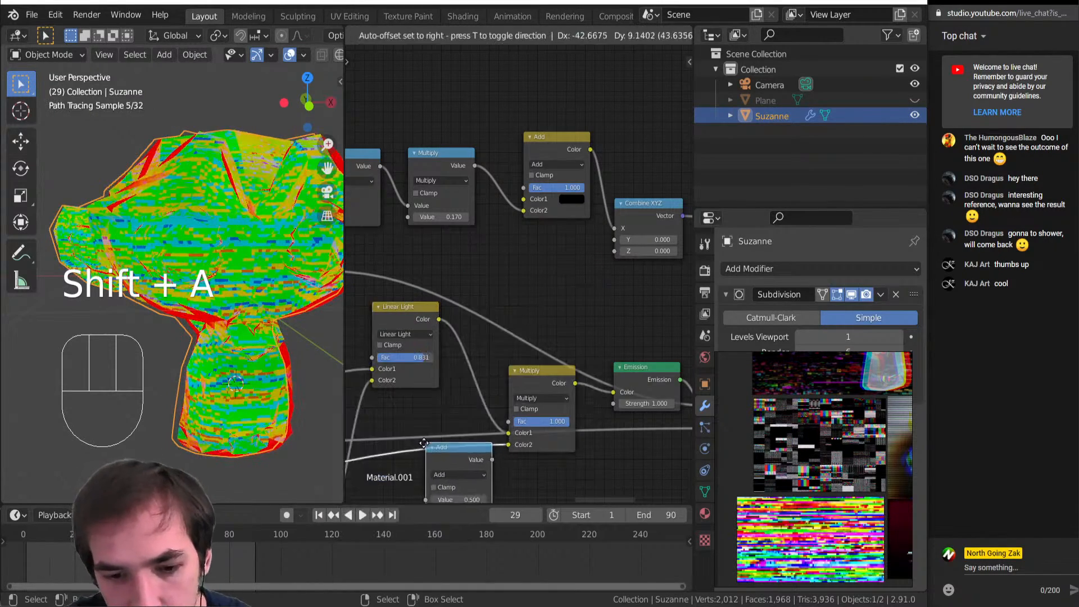
pyautogui.click(444, 470)
pyautogui.click(440, 476)
pyautogui.click(508, 387)
pyautogui.moveTo(441, 480); pyautogui.dragTo(461, 399, button='middle')
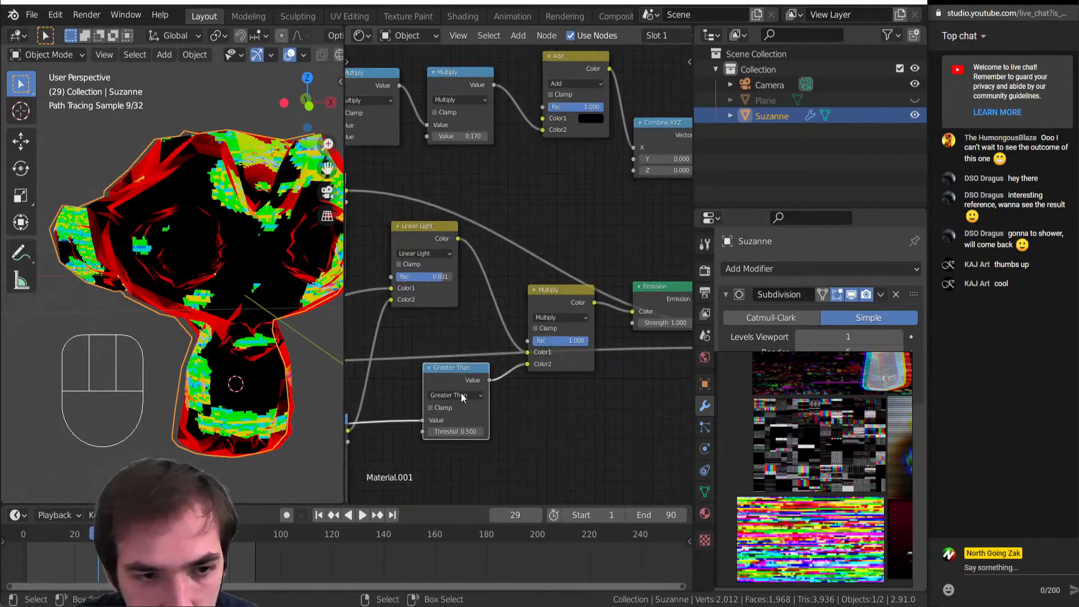
pyautogui.keyDown('shift'); pyautogui.moveTo(455, 431); pyautogui.dragTo(456, 432); pyautogui.keyUp('shift')
# Connect the lower Voronoi Texture's Distance to the Greater Than node so textures drive both Value and Threshold, and move the rainbow ColorRamp clear
pyautogui.scroll(-5, 464, 412)
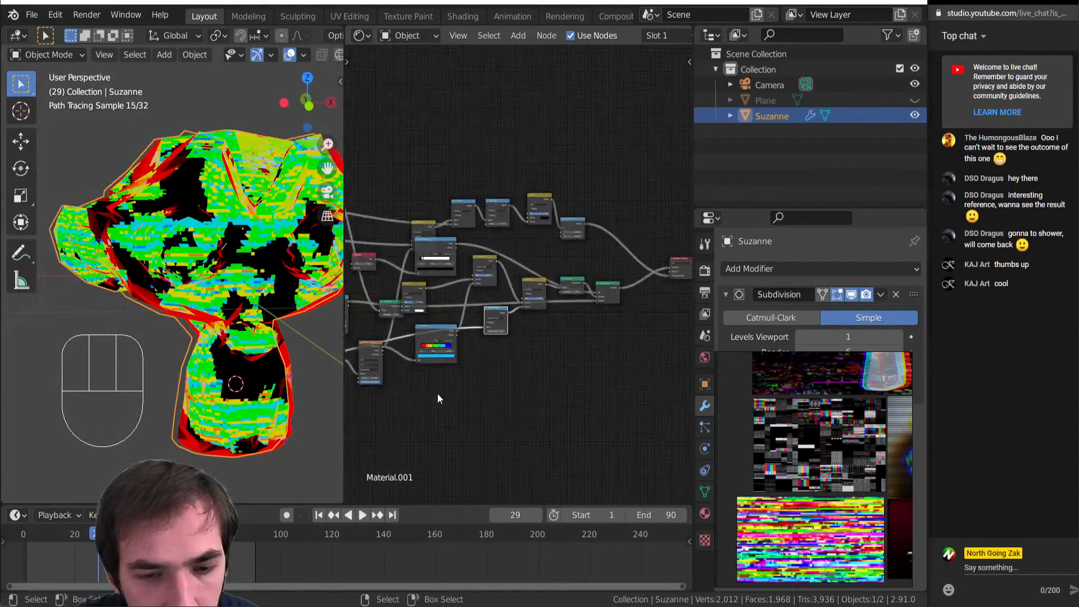
pyautogui.moveTo(438, 393); pyautogui.dragTo(364, 396, button='middle')
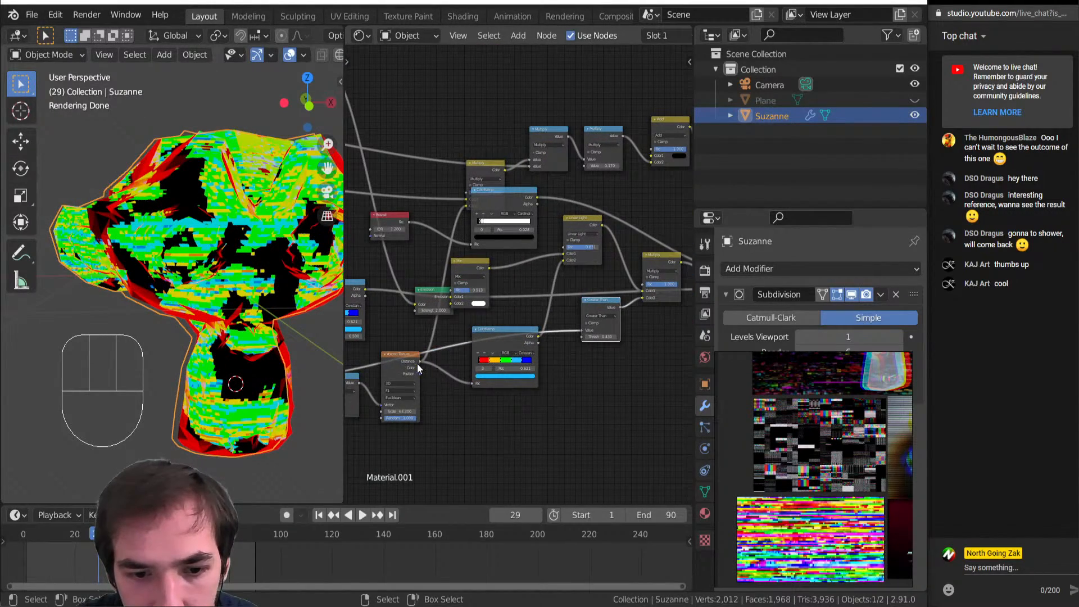
pyautogui.moveTo(419, 363); pyautogui.dragTo(583, 329)
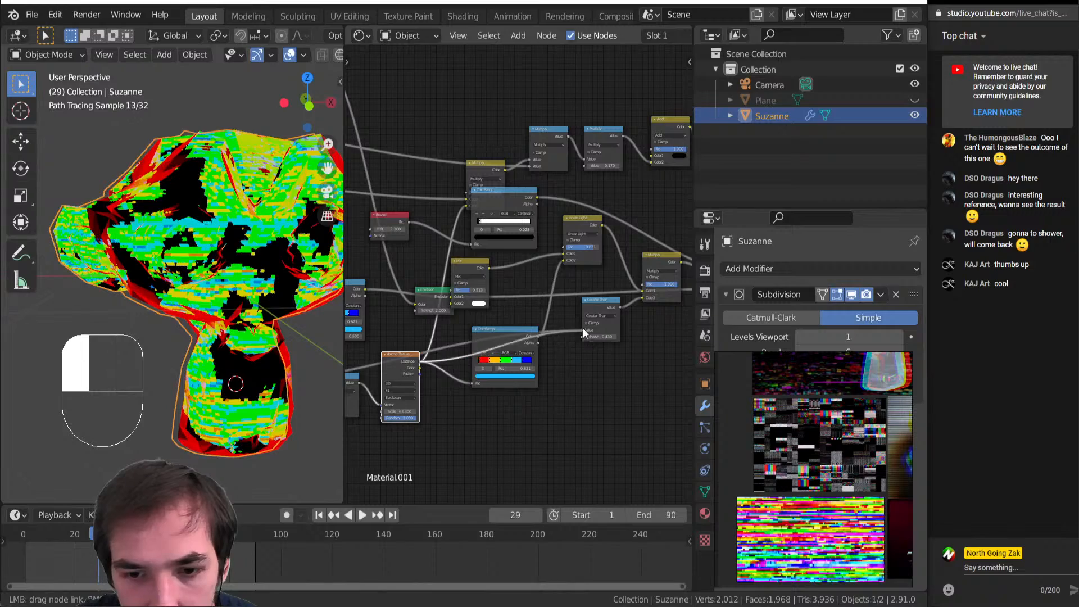
pyautogui.scroll(3, 583, 328)
pyautogui.moveTo(583, 329); pyautogui.dragTo(544, 362, button='middle')
pyautogui.moveTo(463, 359); pyautogui.dragTo(472, 252)
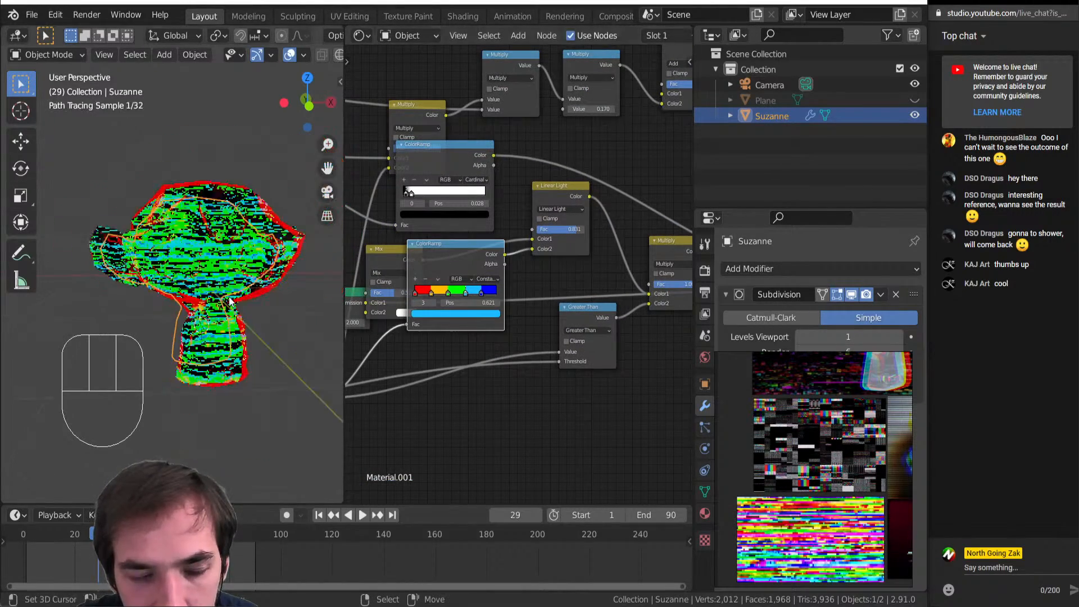
# Play the animation and inspect the black-masked glitch stripes on the monkey up close and from afar, then stop playback
pyautogui.hotkey('shift', 'space')
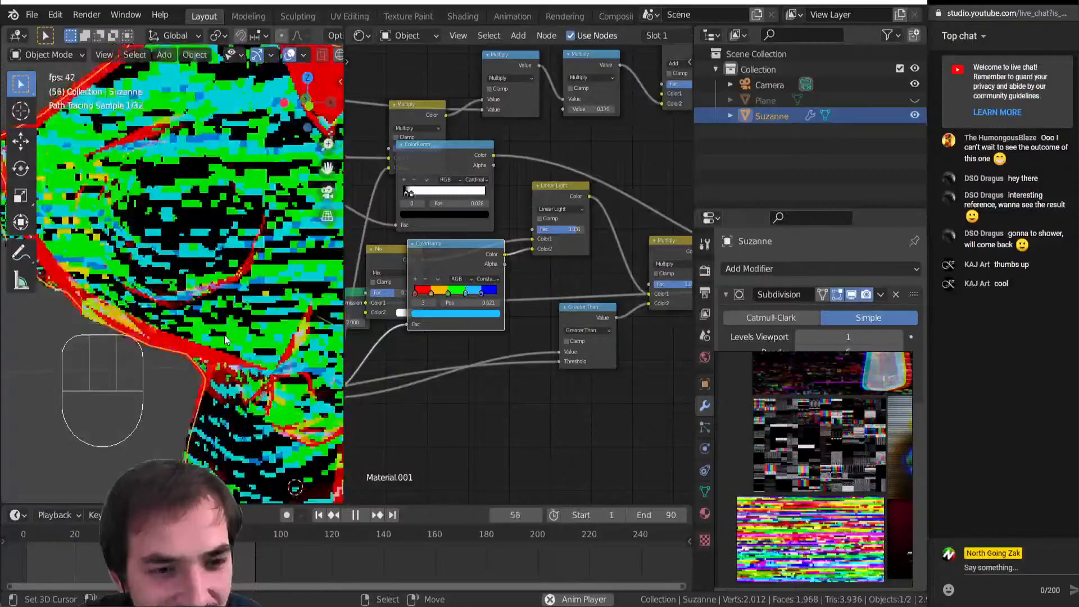
pyautogui.scroll(4, 477, 325)
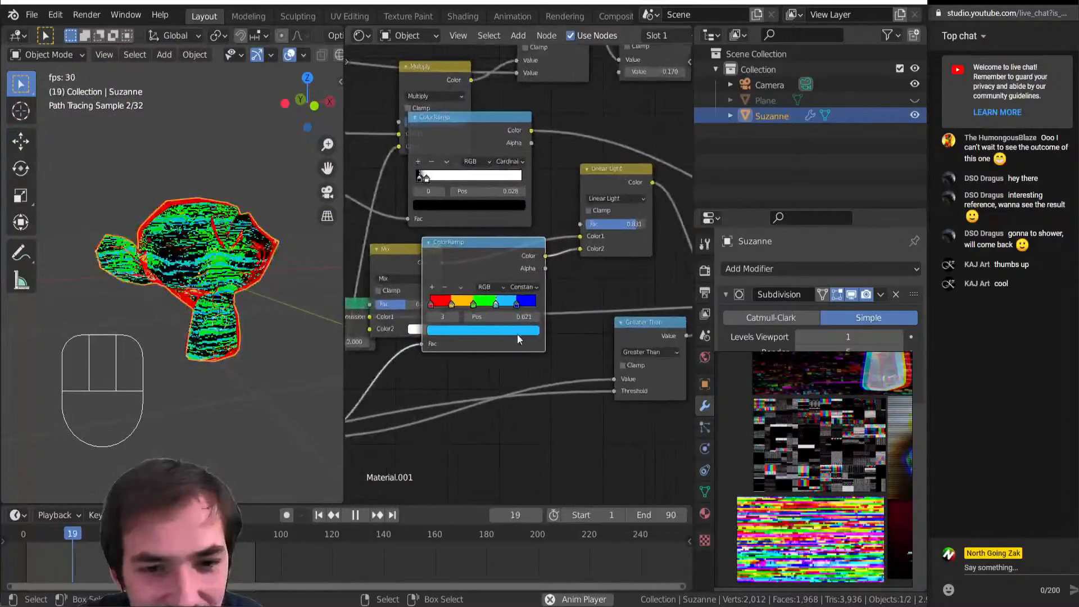
pyautogui.scroll(-4, 464, 359)
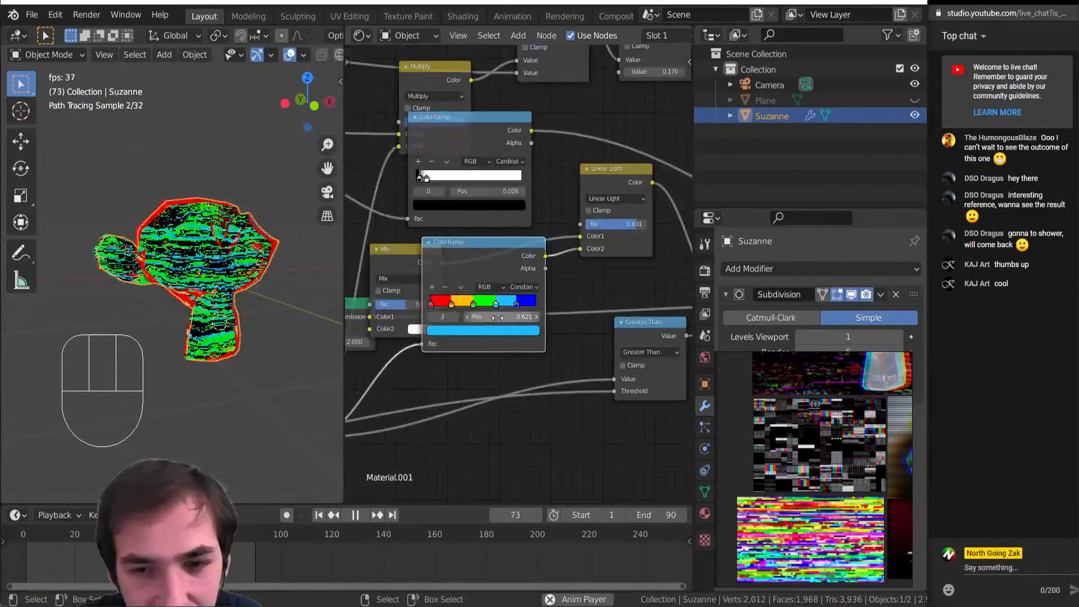
pyautogui.scroll(1, 474, 359)
pyautogui.hotkey('shift', 'space')
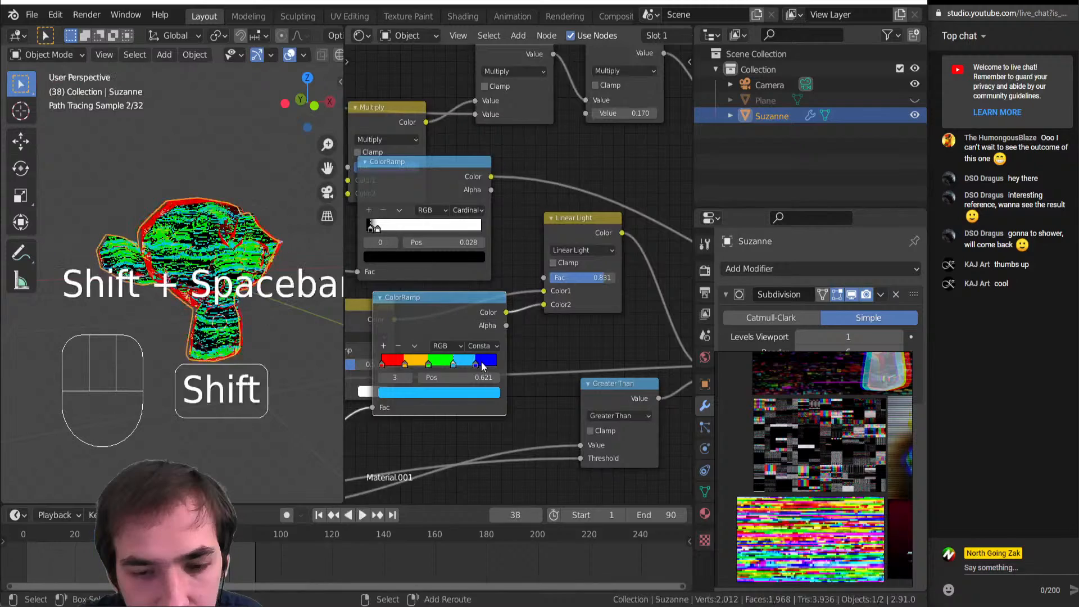
# Shift the rainbow ColorRamp's stops to widen the red band, placing the orange stop at 0.283, and play the animation
pyautogui.click(481, 363)
pyautogui.moveTo(483, 364); pyautogui.dragTo(415, 363)
pyautogui.hotkey('shift', 'space')
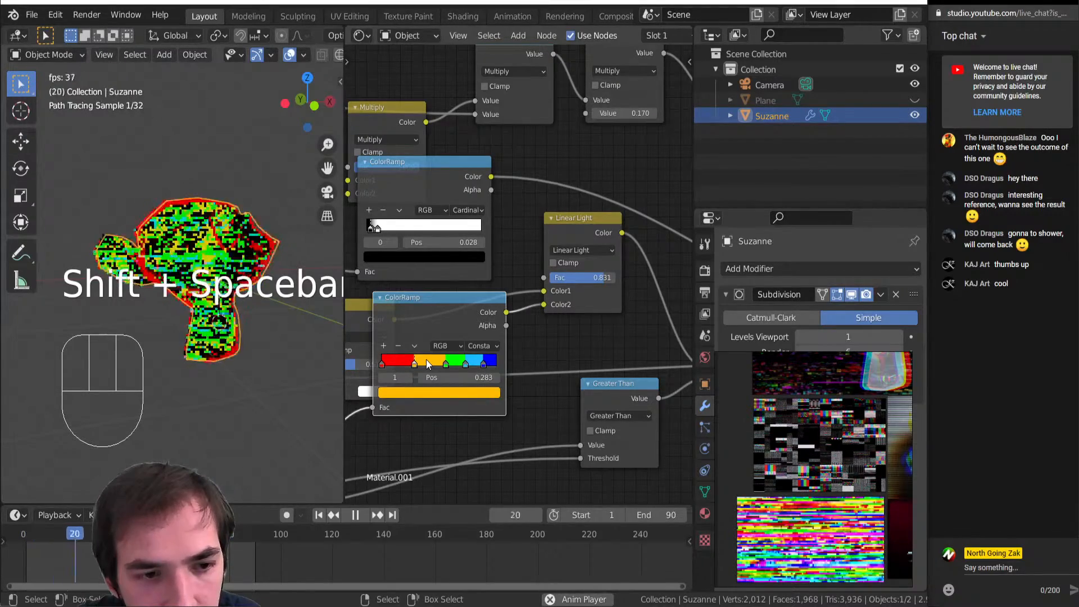
# Separate the rainbow ColorRamp and its neighbouring Mix node, set the Mix factor to 0.000, and lower the Linear Light factor
pyautogui.scroll(-5, 434, 333)
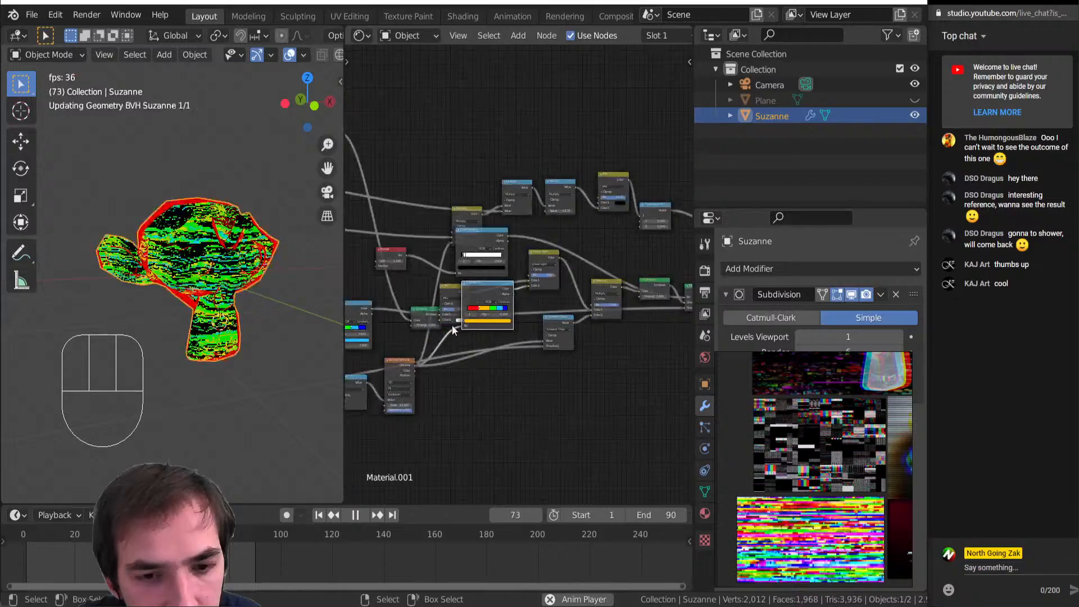
pyautogui.moveTo(452, 324); pyautogui.dragTo(486, 345, button='middle')
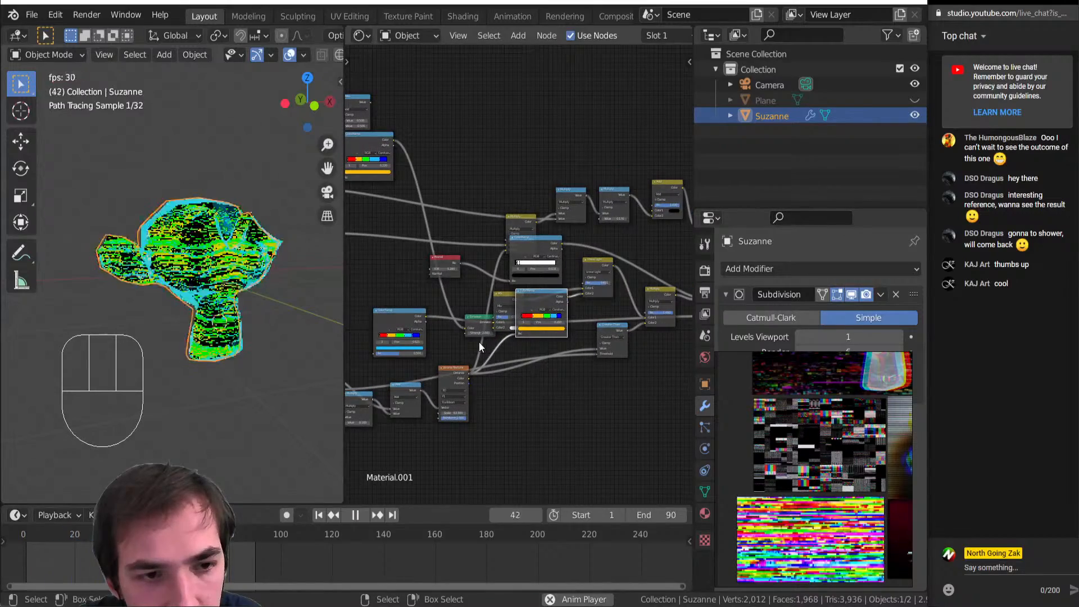
pyautogui.scroll(2, 467, 347)
pyautogui.moveTo(556, 329)
pyautogui.mouseDown()
pyautogui.moveTo(551, 360)
pyautogui.moveTo(562, 347)
pyautogui.mouseUp()
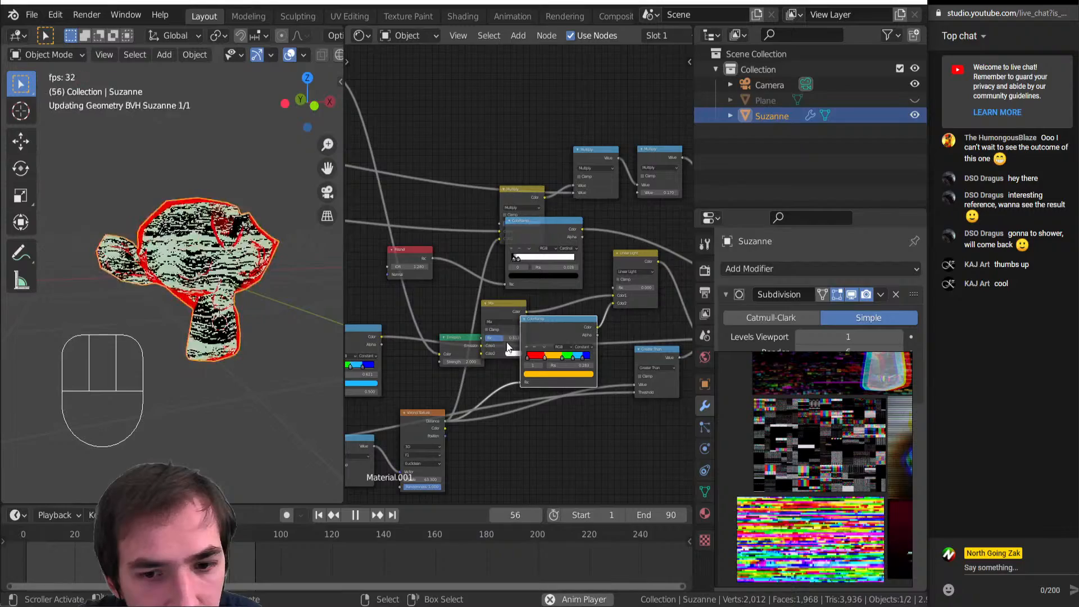
pyautogui.moveTo(507, 339); pyautogui.dragTo(523, 318)
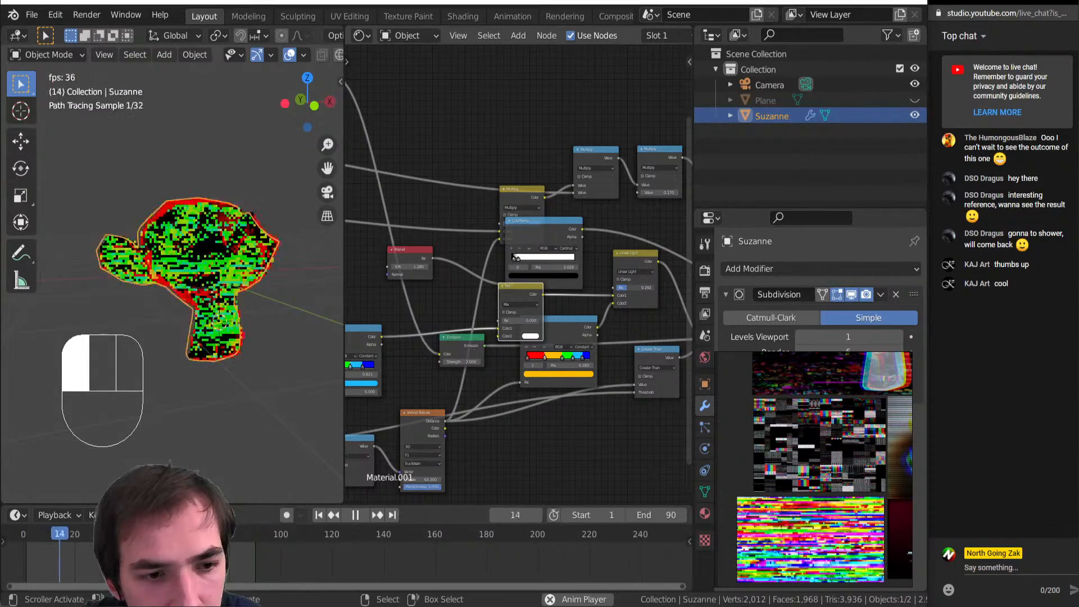
# Reposition the Greater Than node below the Multiply node and duplicate it with its input links kept
pyautogui.moveTo(654, 388); pyautogui.dragTo(503, 352, button='middle')
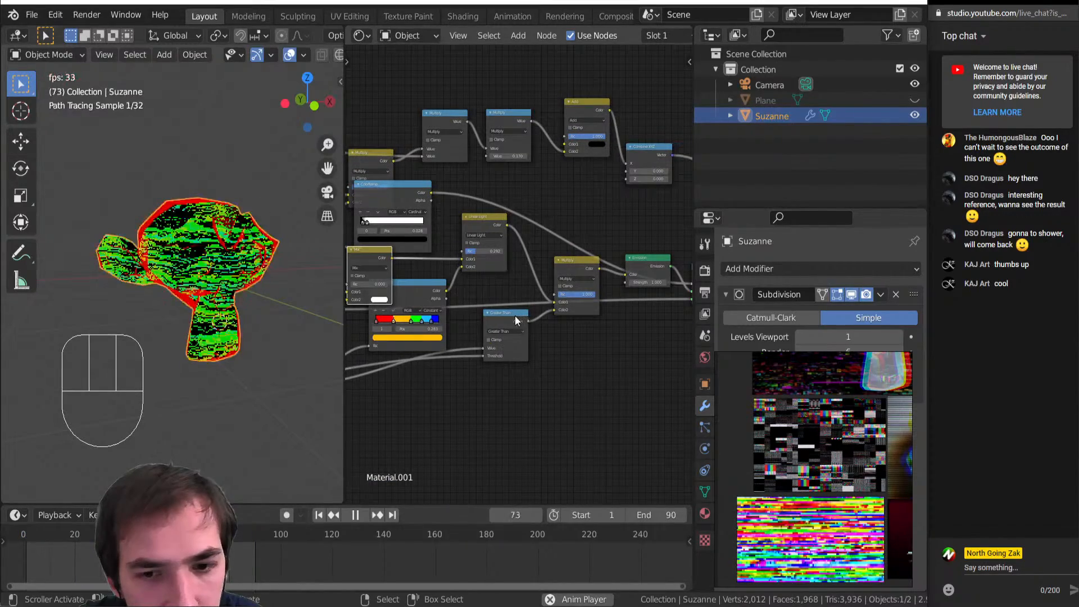
pyautogui.moveTo(515, 317); pyautogui.dragTo(514, 370)
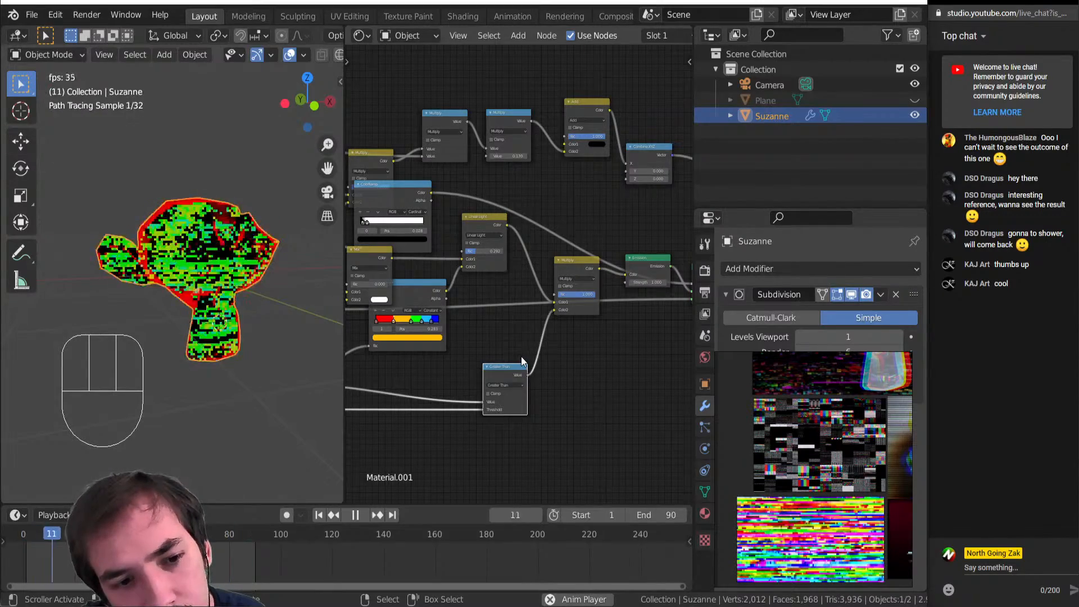
pyautogui.moveTo(512, 370); pyautogui.dragTo(507, 342)
pyautogui.hotkey('ctrl', 'shift', 'd')
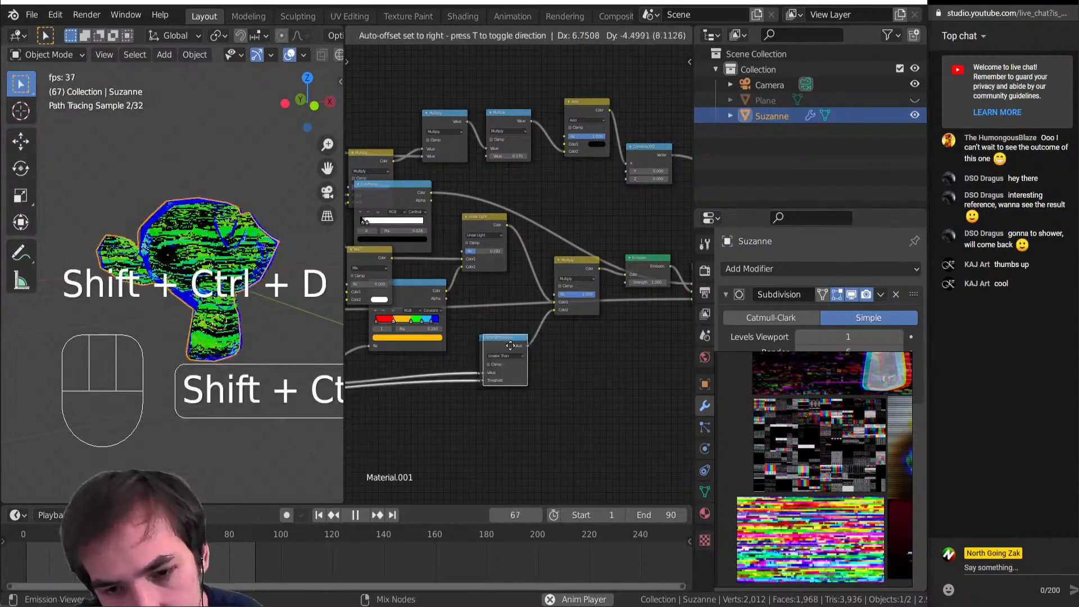
pyautogui.click(550, 397)
# Shift the Multiply mix node back, duplicate it, insert the copy before the Emission node, and set its blend mode to Screen
pyautogui.moveTo(564, 266); pyautogui.dragTo(514, 267)
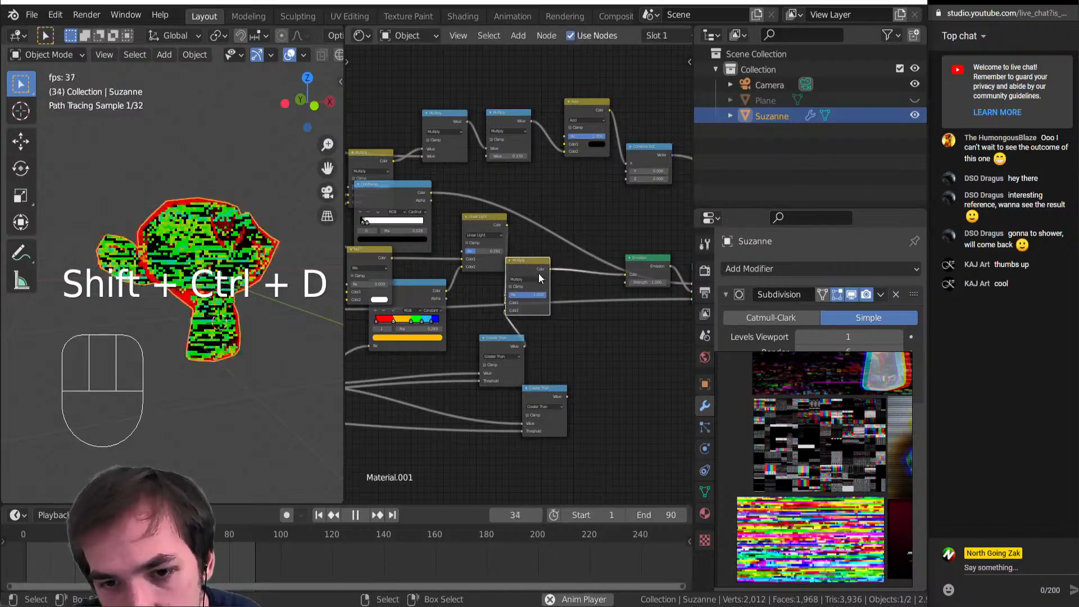
pyautogui.hotkey('shift', 'd')
pyautogui.click(610, 271)
pyautogui.click(595, 277)
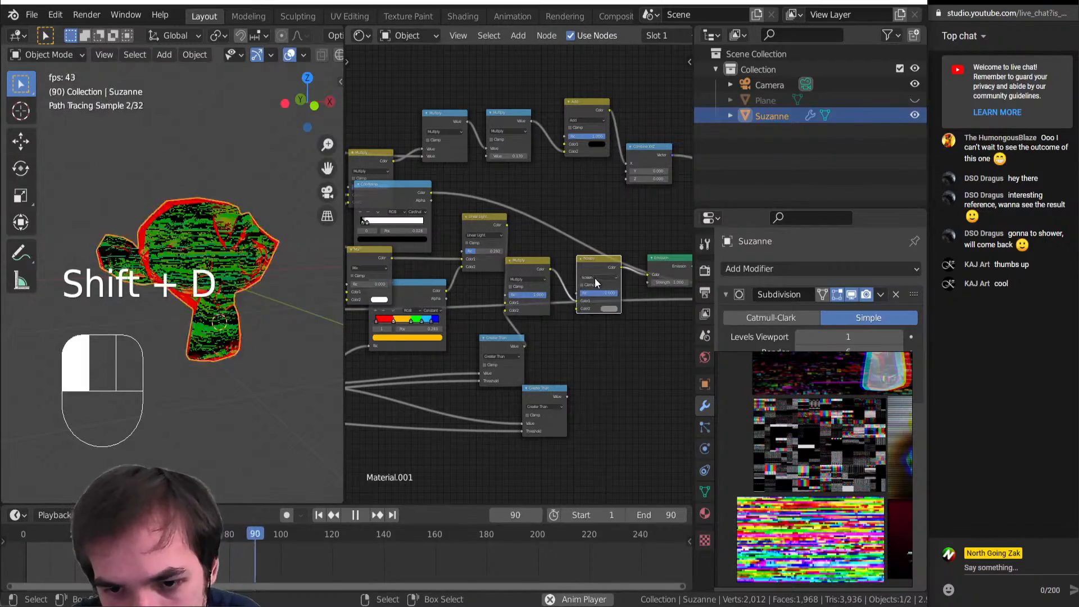
pyautogui.click(594, 288)
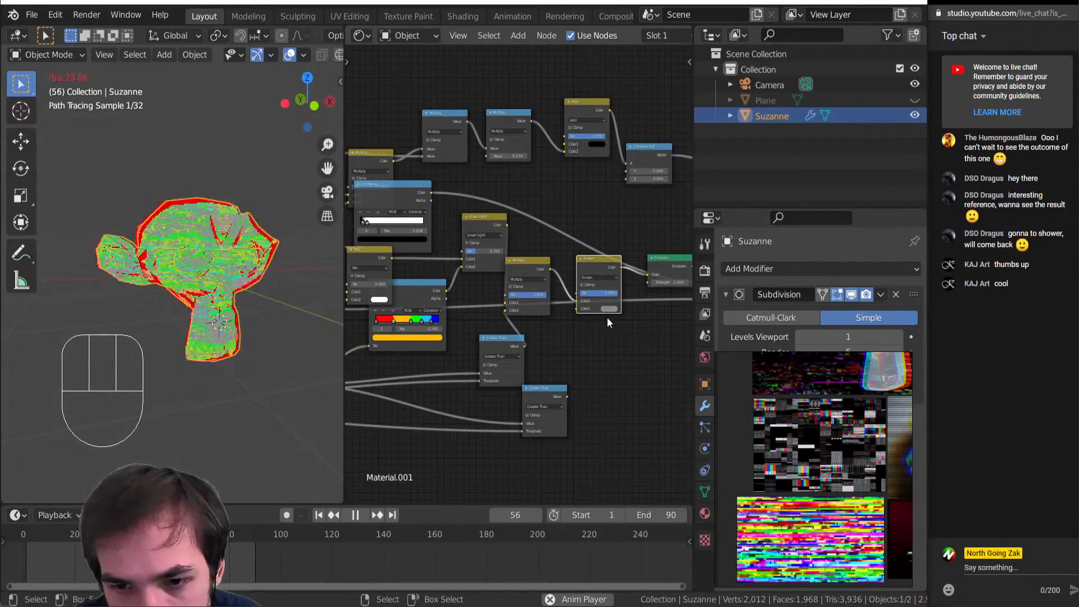
# Set the Screen node's second colour to white and link the duplicated Greater Than node's value to its factor
pyautogui.click(609, 310)
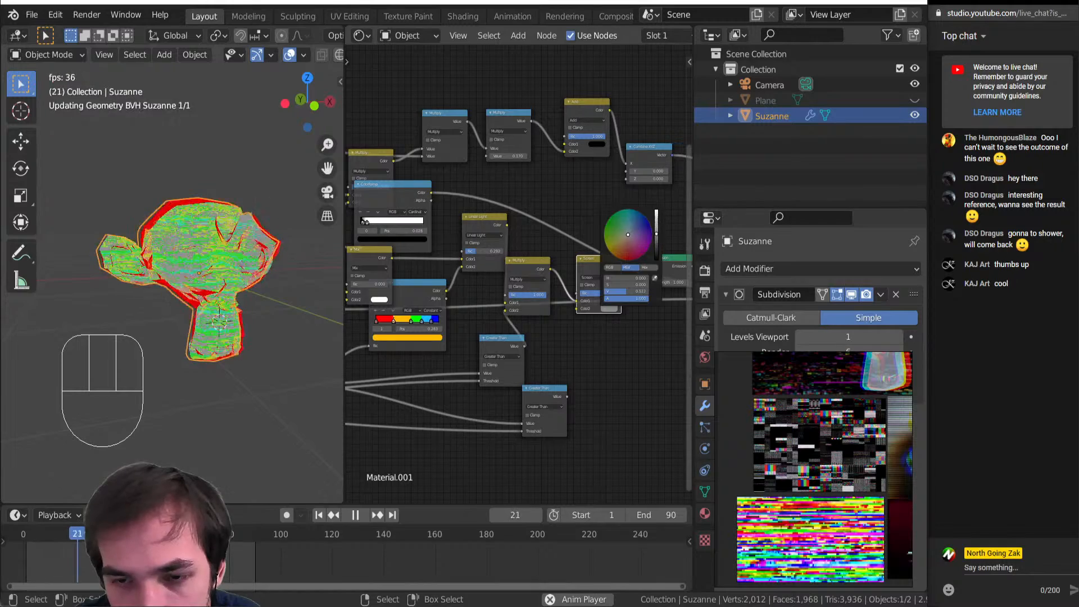
pyautogui.moveTo(656, 234); pyautogui.dragTo(657, 210)
pyautogui.moveTo(567, 396); pyautogui.dragTo(577, 293)
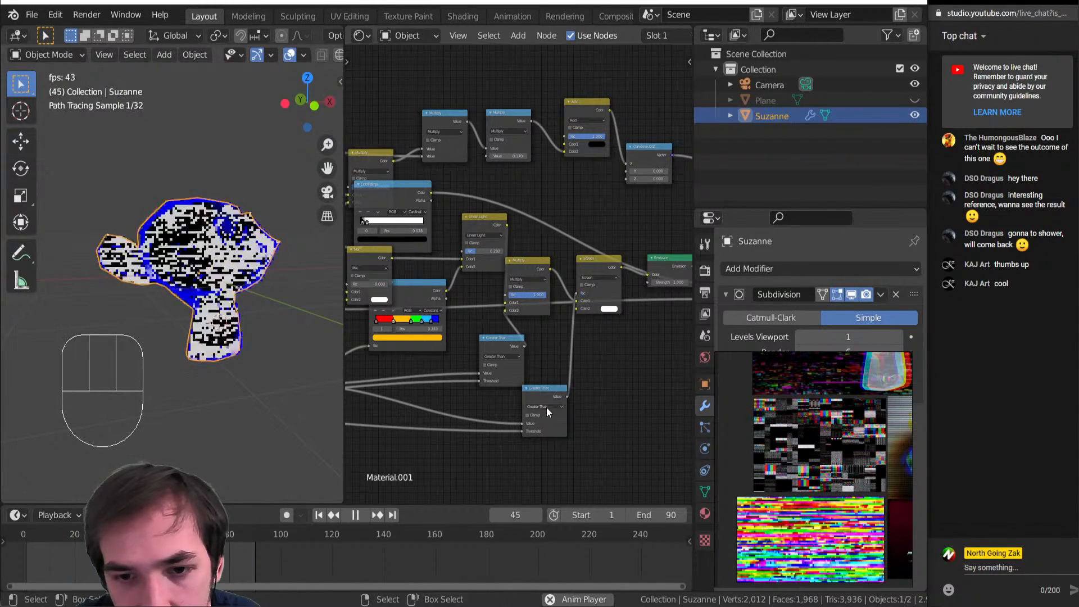
# Switch the duplicated Greater Than node to Less Than and unlink its Threshold input
pyautogui.click(548, 406)
pyautogui.press('t')
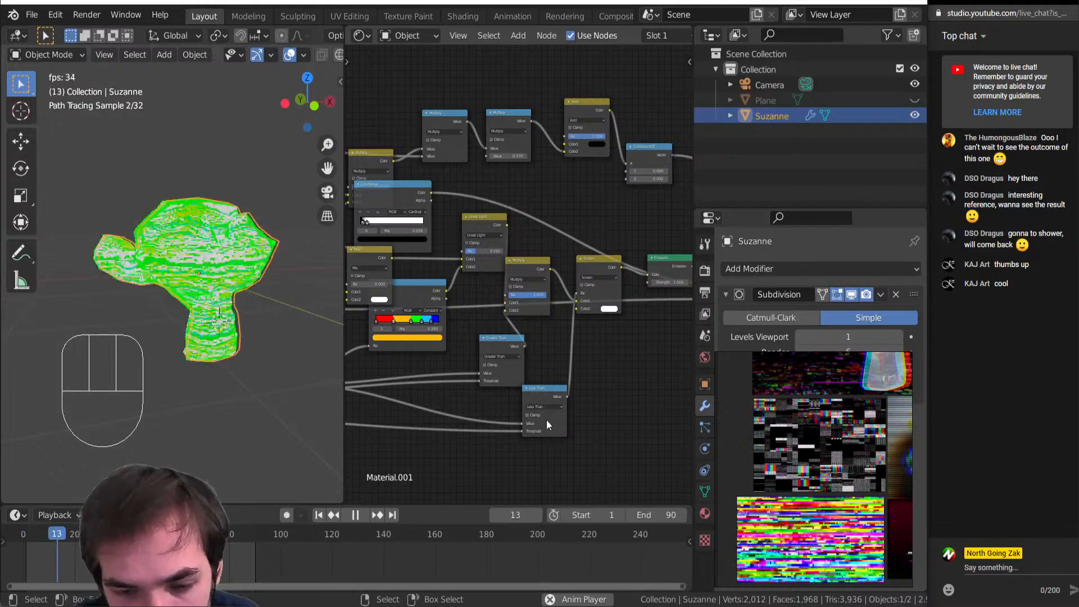
pyautogui.moveTo(523, 431); pyautogui.dragTo(498, 430)
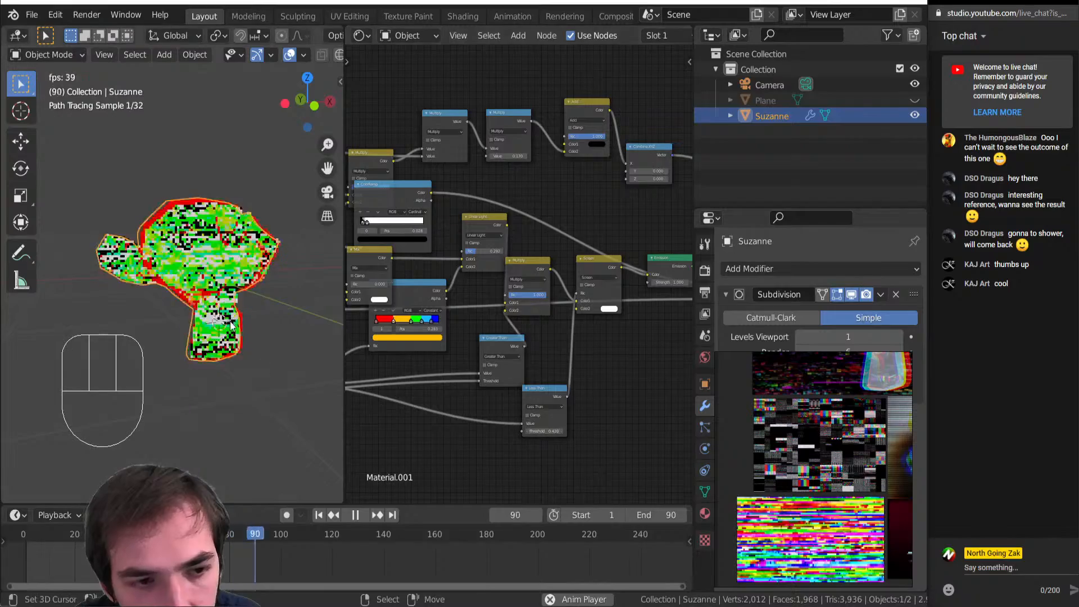
# Set the Linear Light node's factor to 0.247 and change its blend mode to Hue
pyautogui.scroll(3, 565, 304)
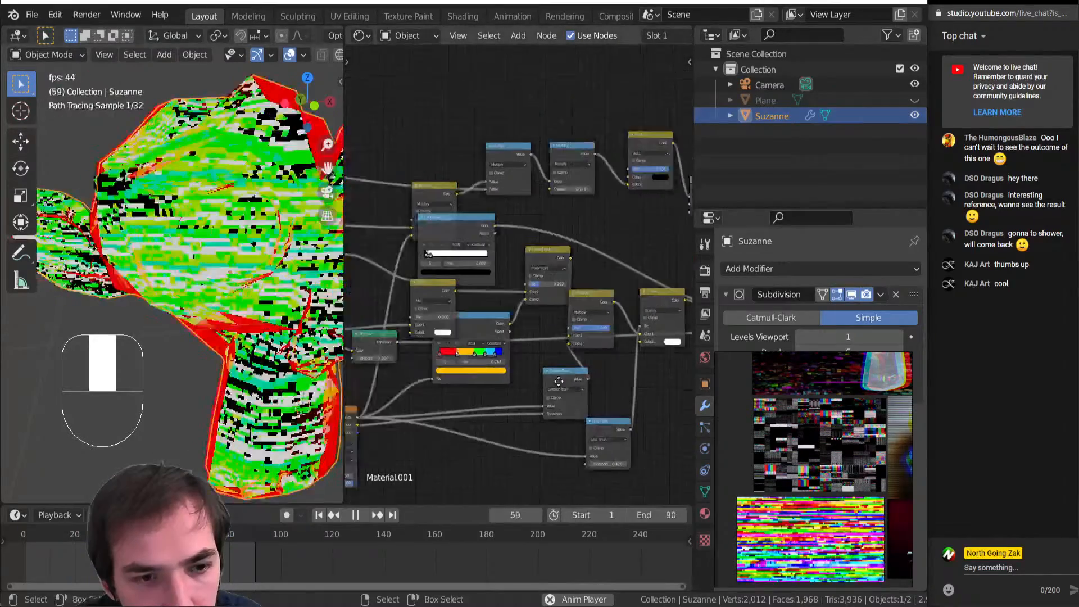
pyautogui.moveTo(577, 292); pyautogui.dragTo(540, 292)
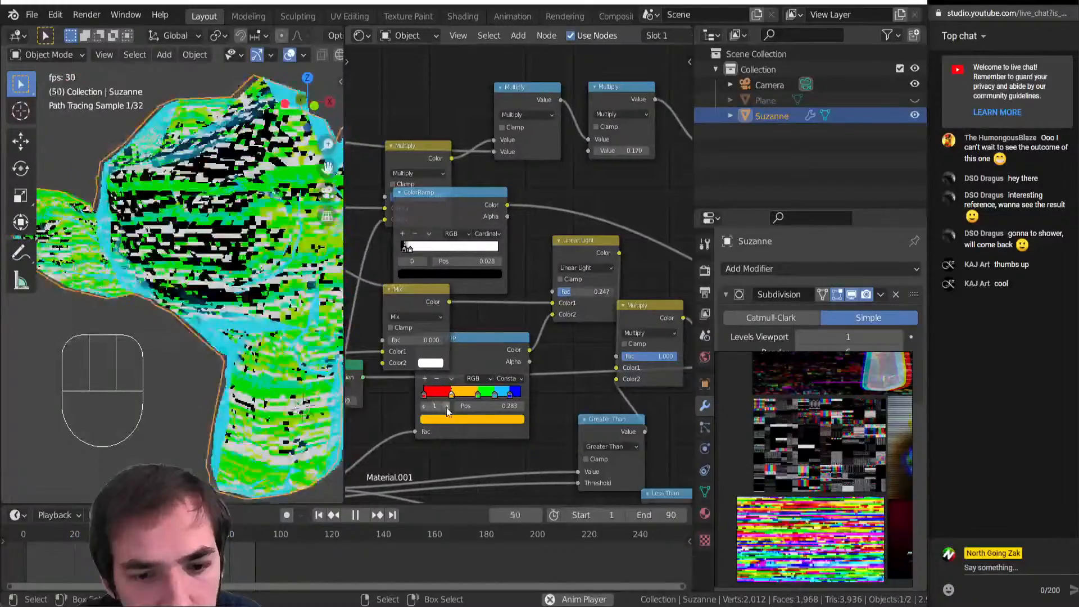
pyautogui.scroll(1, 456, 408)
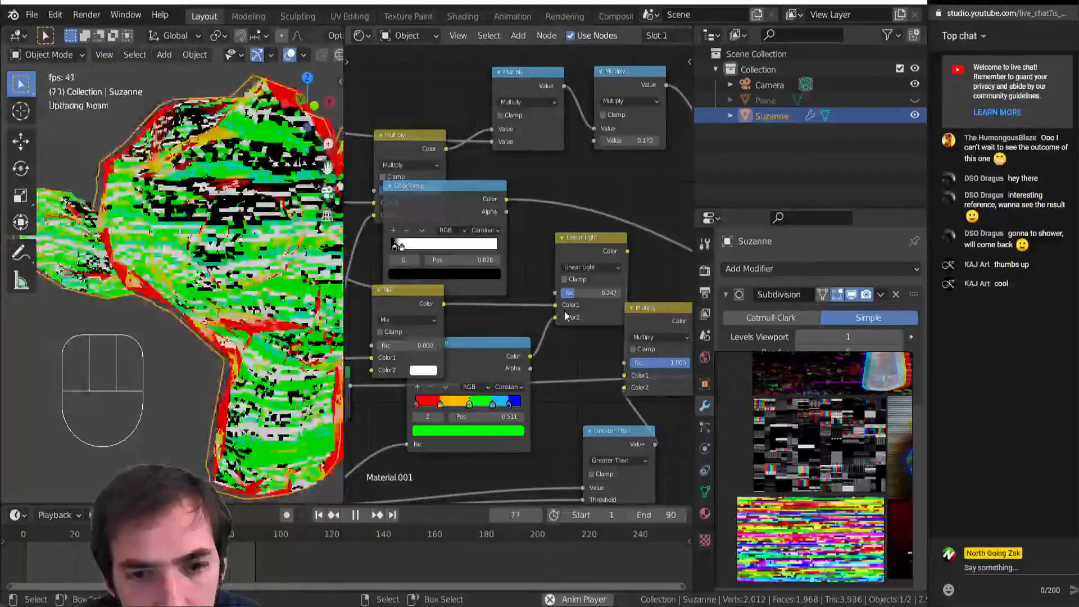
pyautogui.click(593, 267)
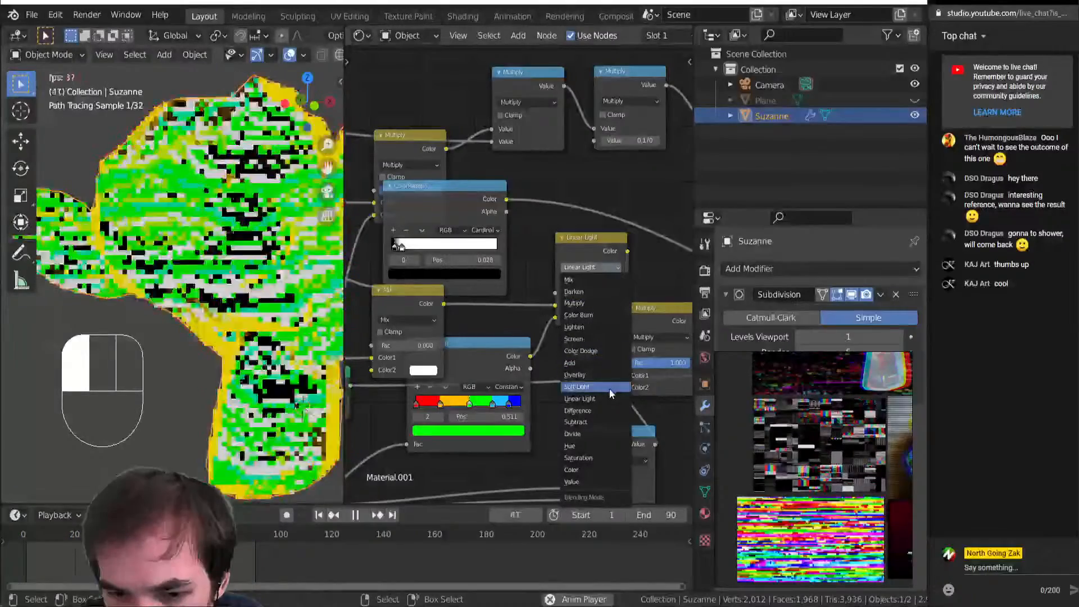
pyautogui.click(609, 448)
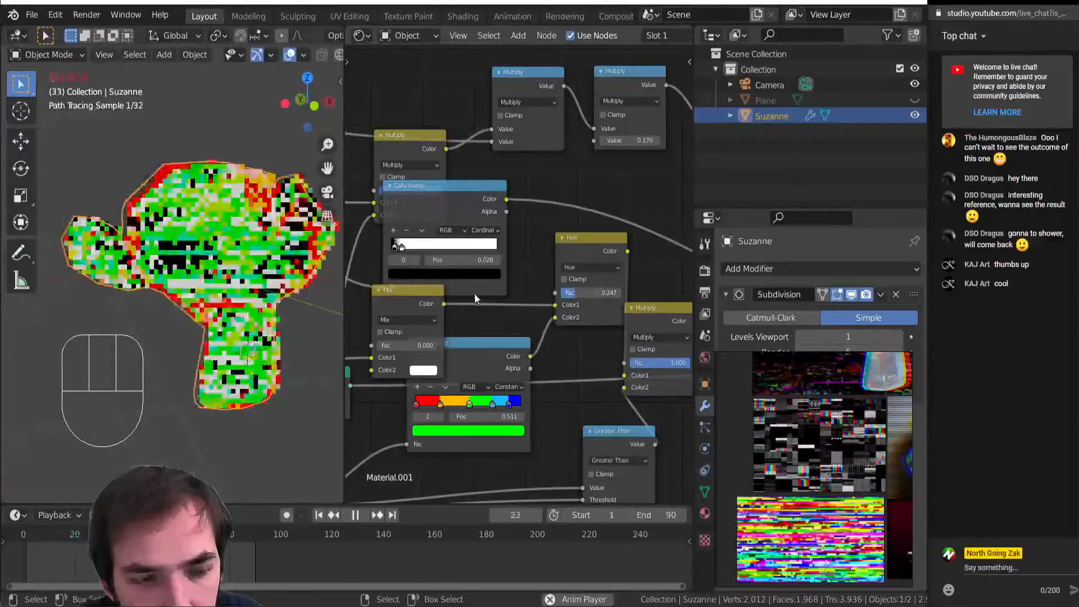
# Stop the animation playback and set the Hue node's factor to 0.396
pyautogui.hotkey('shift', 'space')
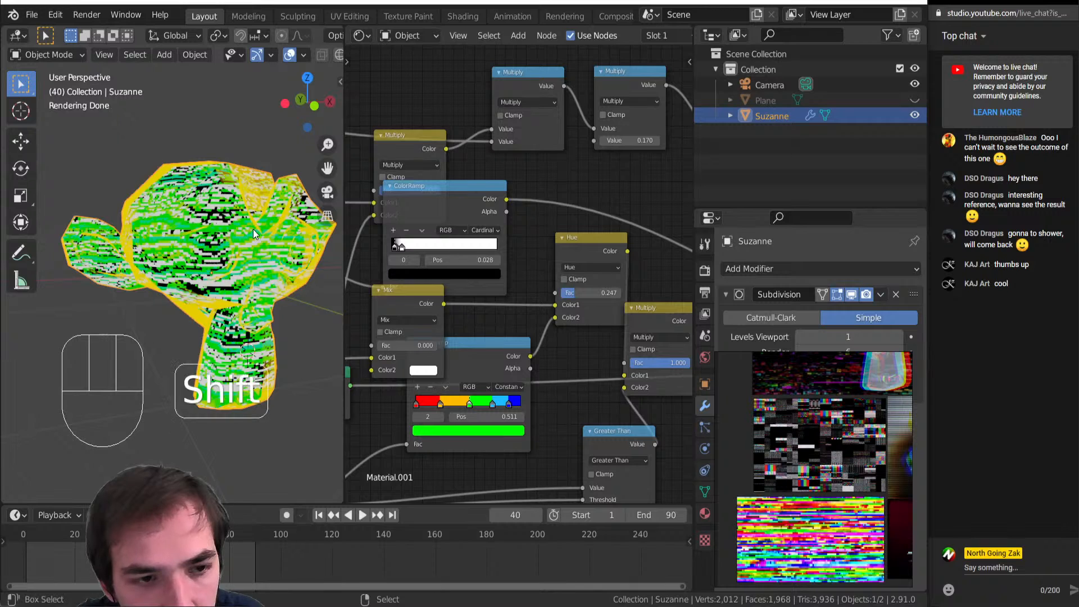
pyautogui.hotkey('shift', 'space')
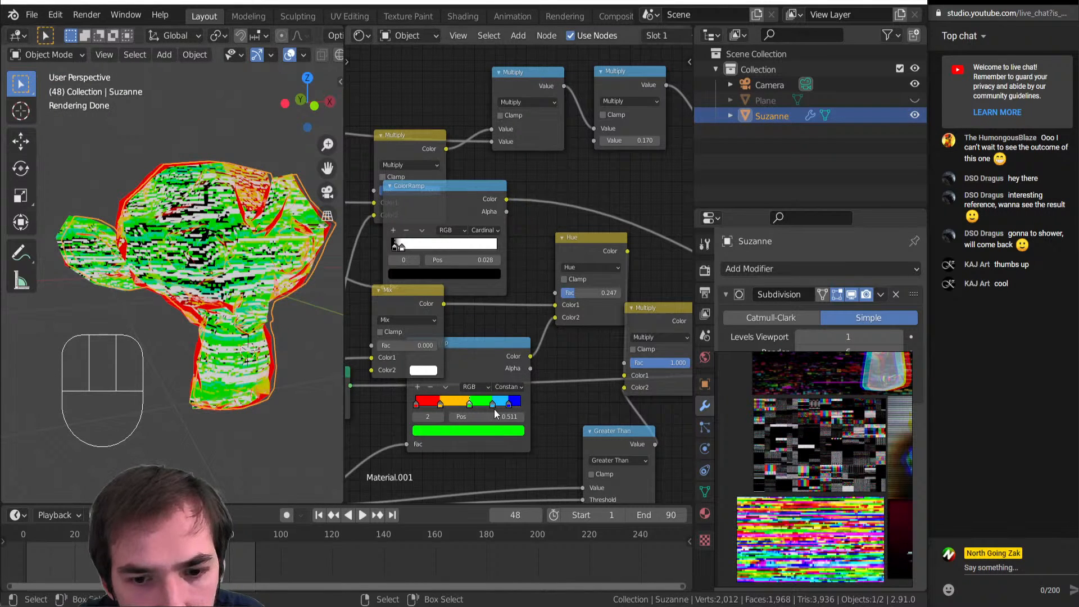
pyautogui.moveTo(572, 296)
pyautogui.mouseDown()
pyautogui.moveTo(621, 295)
pyautogui.moveTo(569, 293)
pyautogui.moveTo(585, 293)
pyautogui.mouseUp()
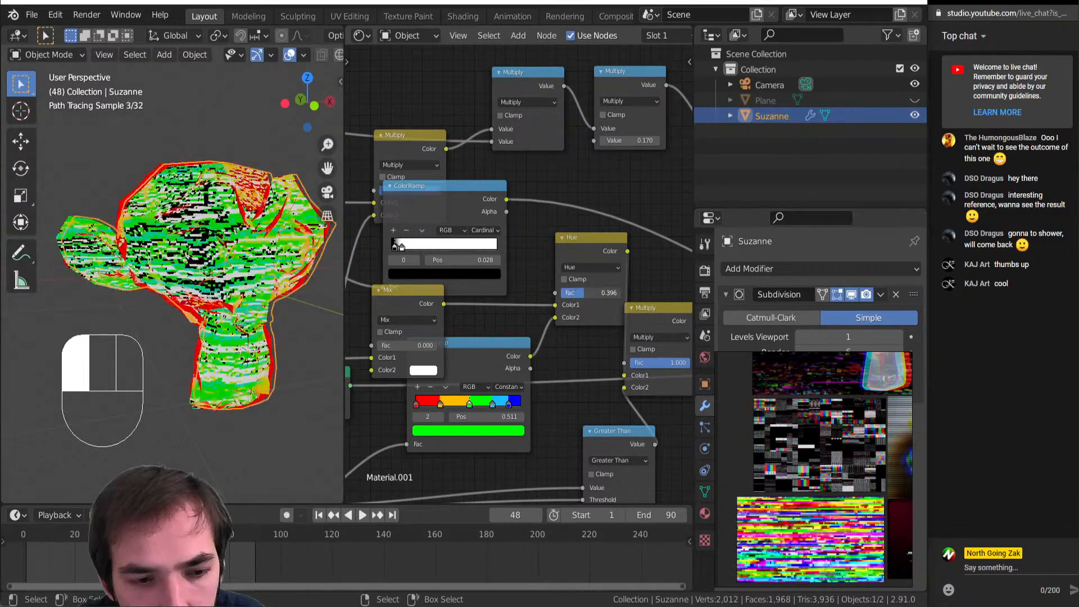
# Play the animation, inspect the glitch stripes on the monkey from afar and up close, and stop playback
pyautogui.hotkey('shift', 'space')
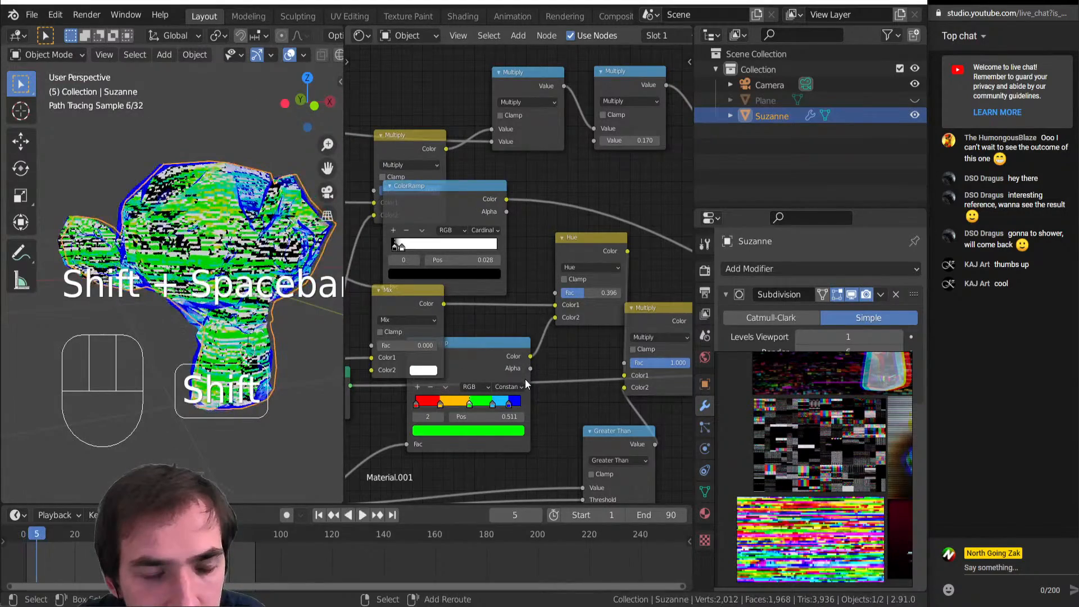
pyautogui.hotkey('shift', 'space')
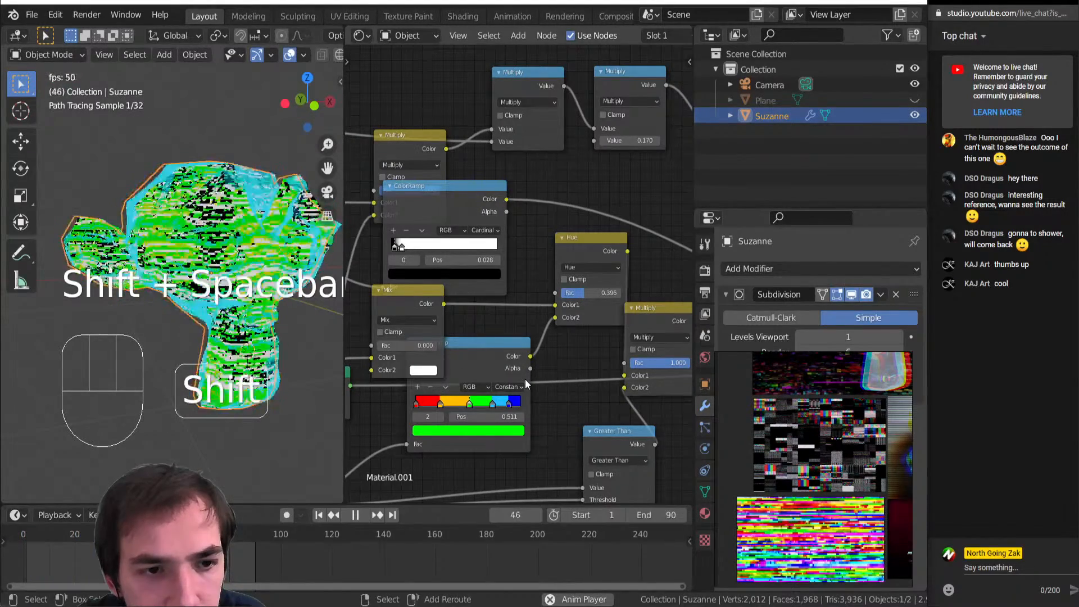
pyautogui.scroll(-3, 485, 325)
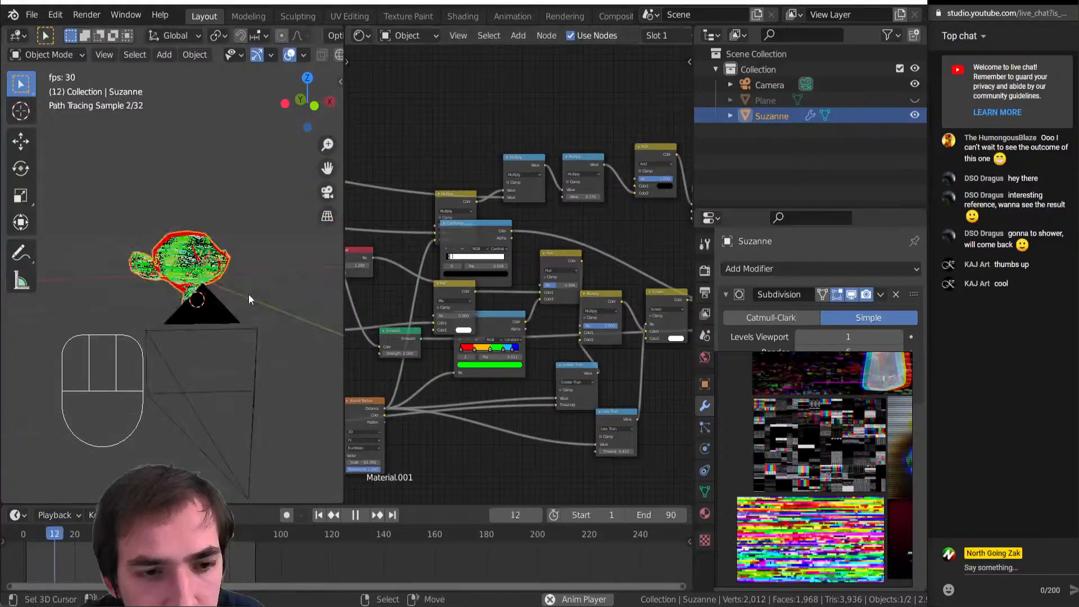
pyautogui.scroll(6, 203, 282)
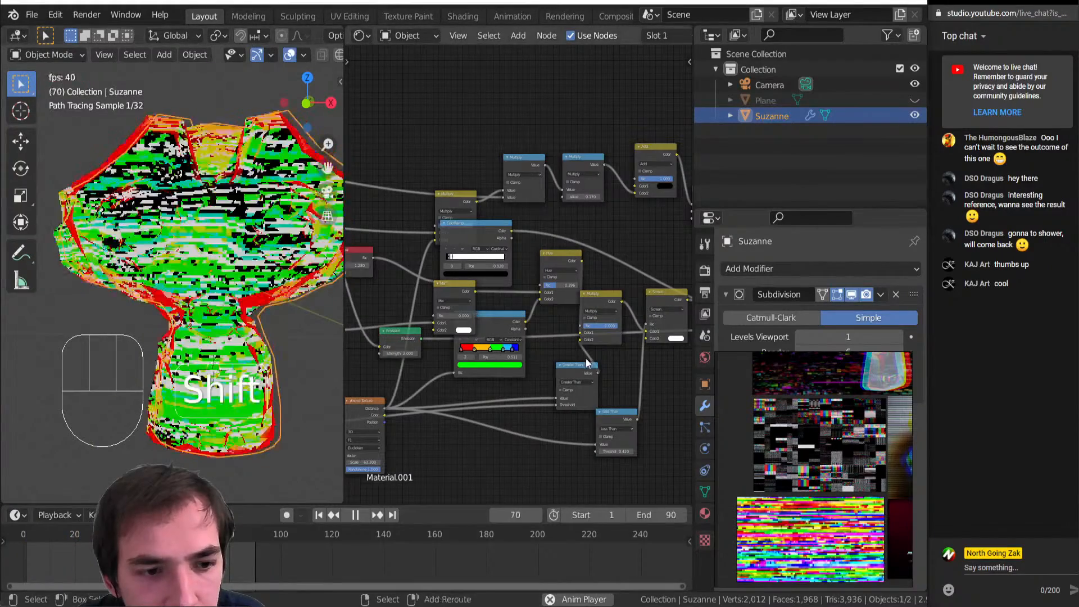
pyautogui.hotkey('shift', 'space')
# Try the Less Than node's threshold at 0.520 and lower it again to reduce the white stripes
pyautogui.moveTo(557, 360); pyautogui.dragTo(422, 309, button='middle')
pyautogui.scroll(3, 389, 374)
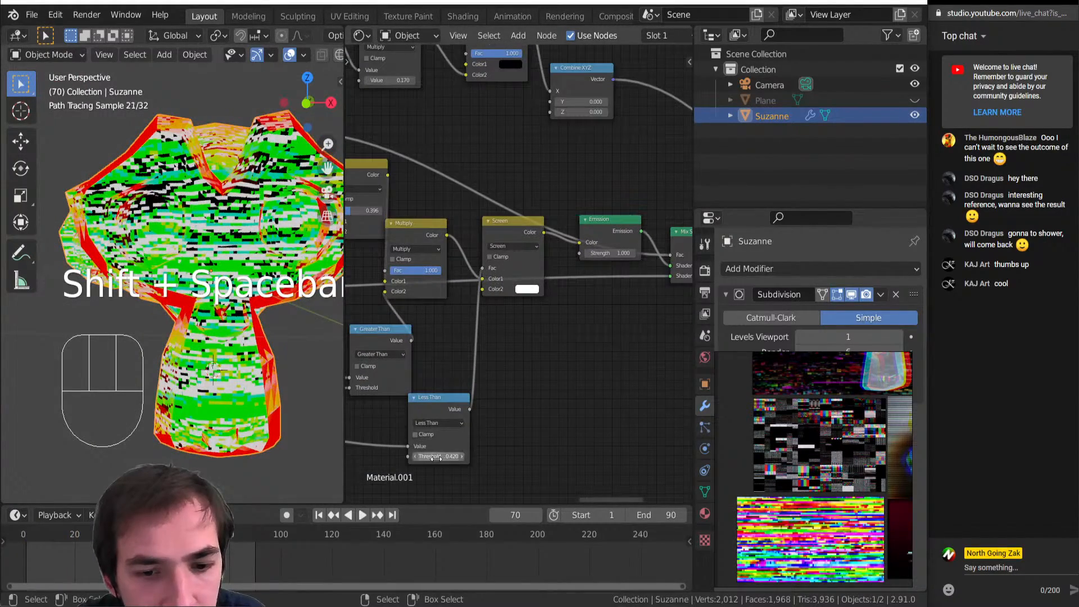
pyautogui.moveTo(444, 455)
pyautogui.mouseDown()
pyautogui.moveTo(473, 456)
pyautogui.moveTo(441, 456)
pyautogui.mouseUp()
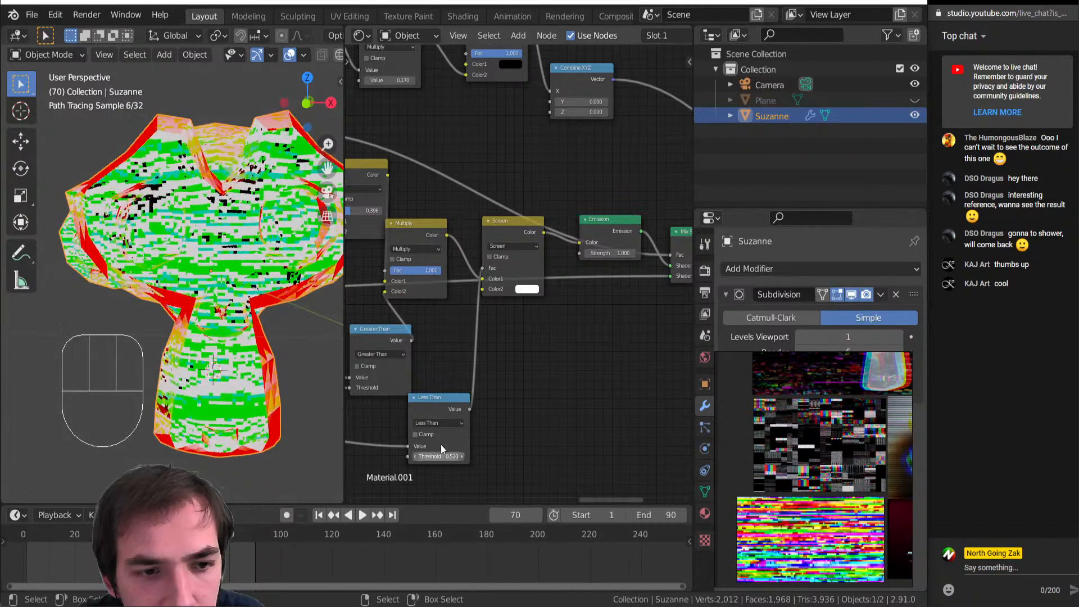
pyautogui.scroll(-3, 450, 328)
pyautogui.moveTo(450, 329); pyautogui.dragTo(542, 390, button='middle')
pyautogui.scroll(2, 545, 338)
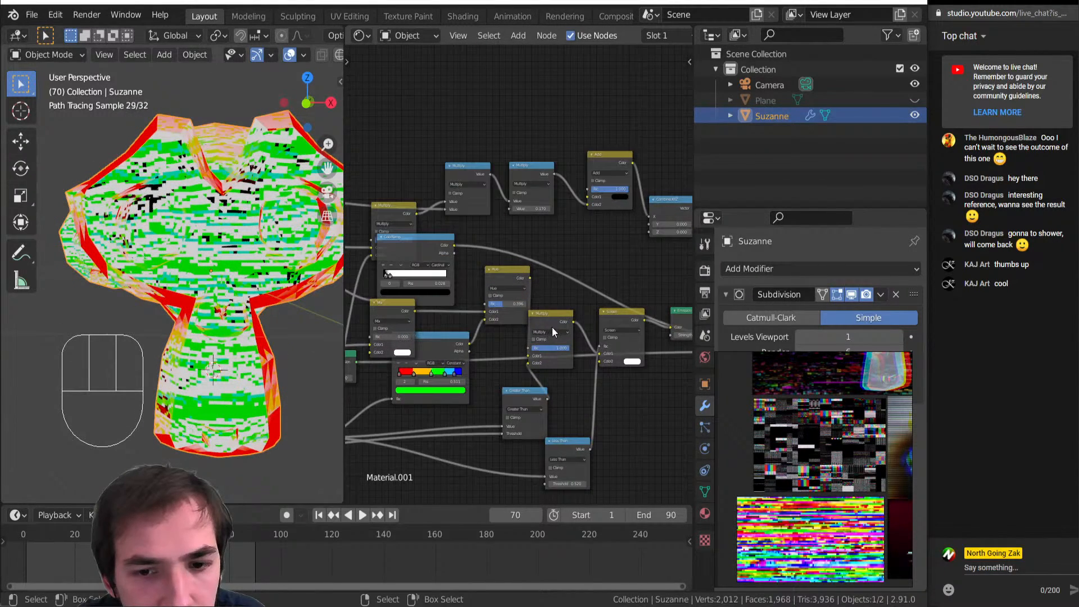
pyautogui.keyDown('shift'); pyautogui.moveTo(568, 484); pyautogui.dragTo(558, 484); pyautogui.keyUp('shift')
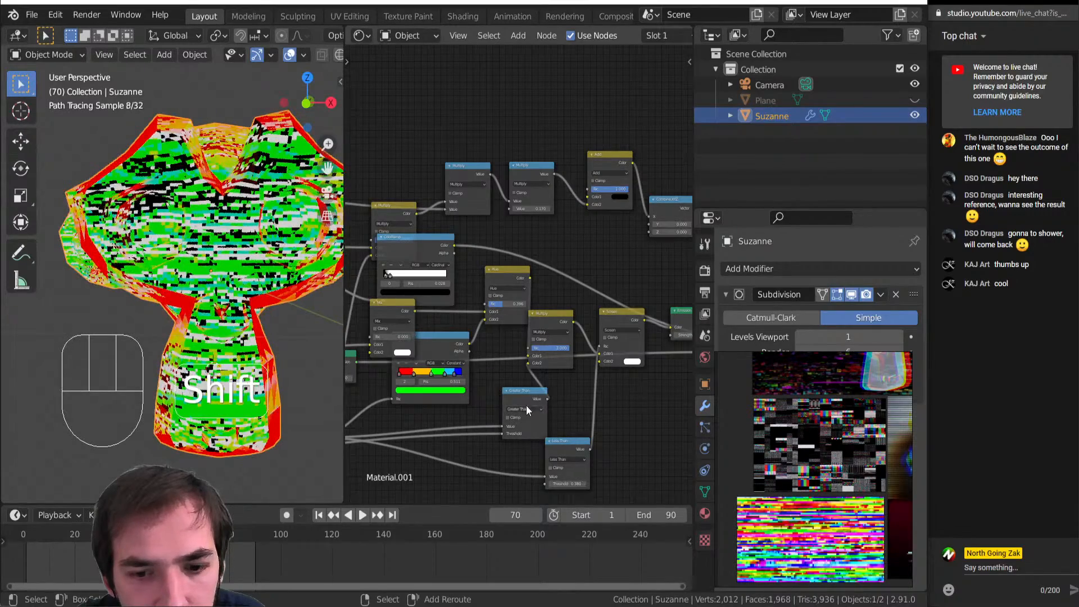
# Unlink the Greater Than node's Threshold, set it to 0.600, and preview the animation
pyautogui.keyDown('shift'); pyautogui.moveTo(509, 433); pyautogui.dragTo(521, 433); pyautogui.keyUp('shift')
pyautogui.scroll(-3, 151, 303)
pyautogui.moveTo(174, 307); pyautogui.dragTo(206, 308, button='middle')
pyautogui.hotkey('shift', 'space')
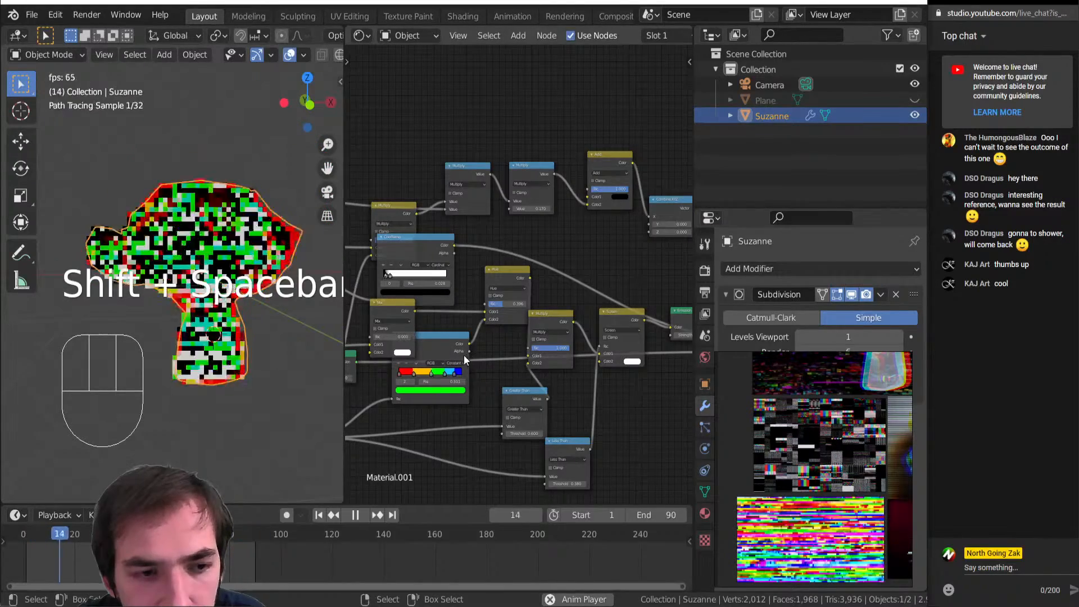
pyautogui.hotkey('shift', 'space')
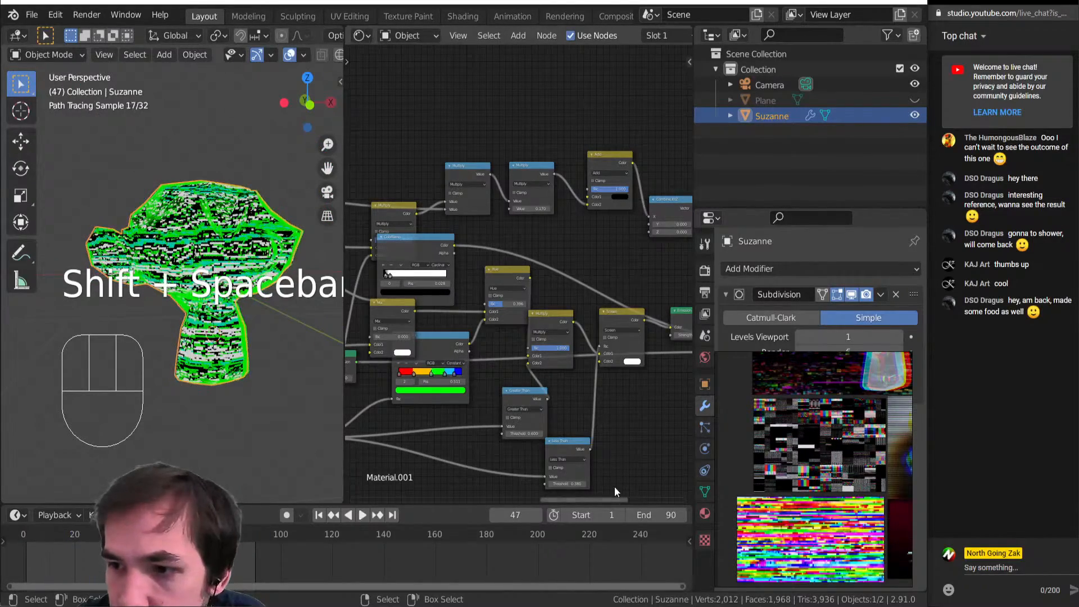
# Raise the Less Than node's threshold to bring more white stripes onto the monkey
pyautogui.press('shift')
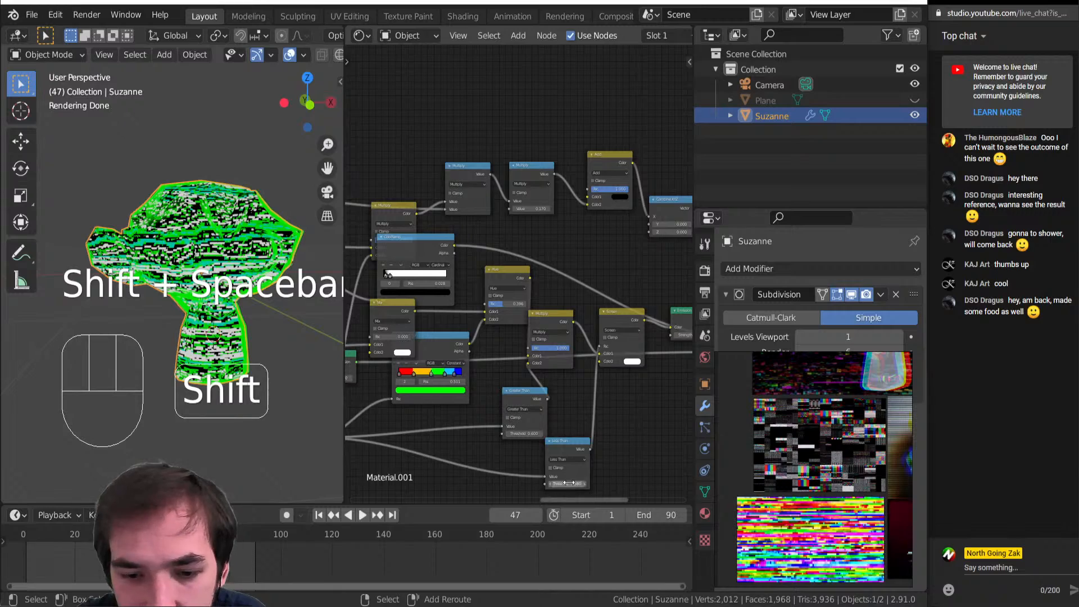
pyautogui.keyDown('shift'); pyautogui.moveTo(568, 484); pyautogui.dragTo(590, 484); pyautogui.keyUp('shift')
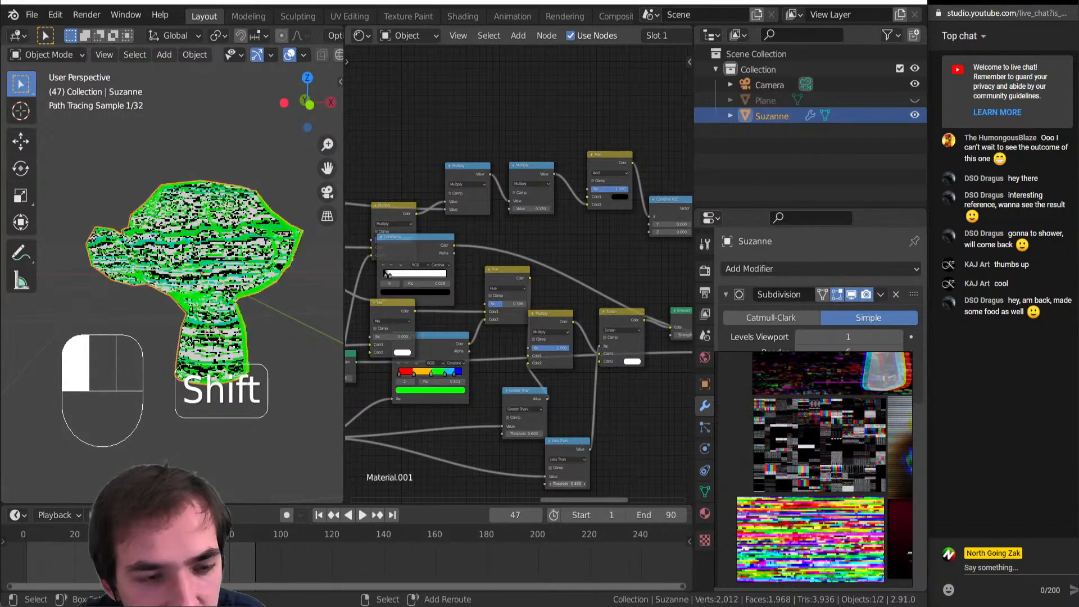
# Move the light blue stop of the rainbow ColorRamp feeding the Hue node to 0.794 and preview the animation
pyautogui.scroll(3, 408, 345)
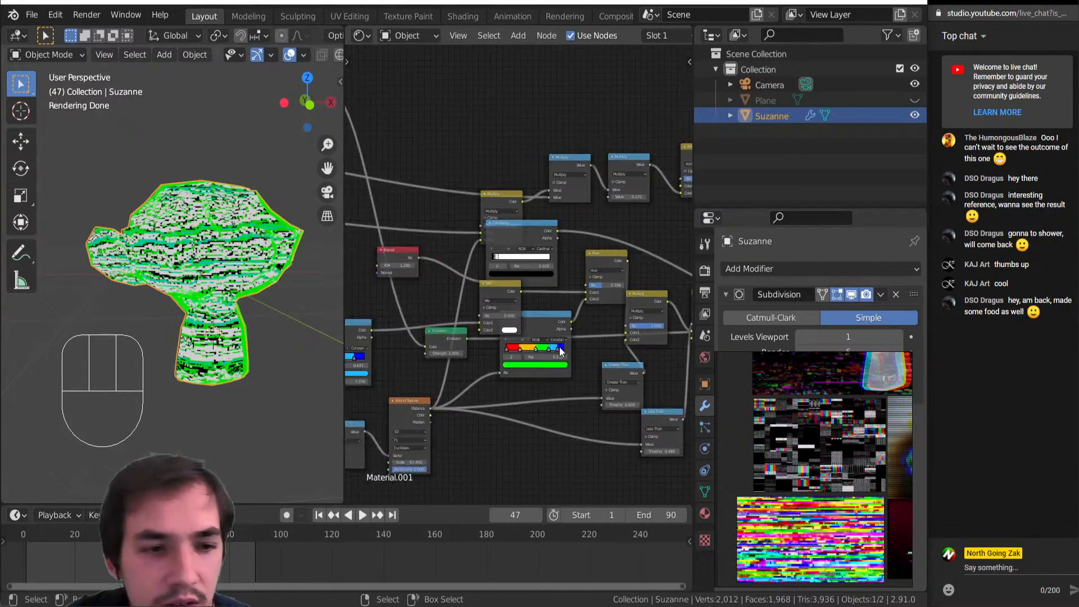
pyautogui.moveTo(518, 425); pyautogui.dragTo(588, 426)
pyautogui.hotkey('shift', 'space')
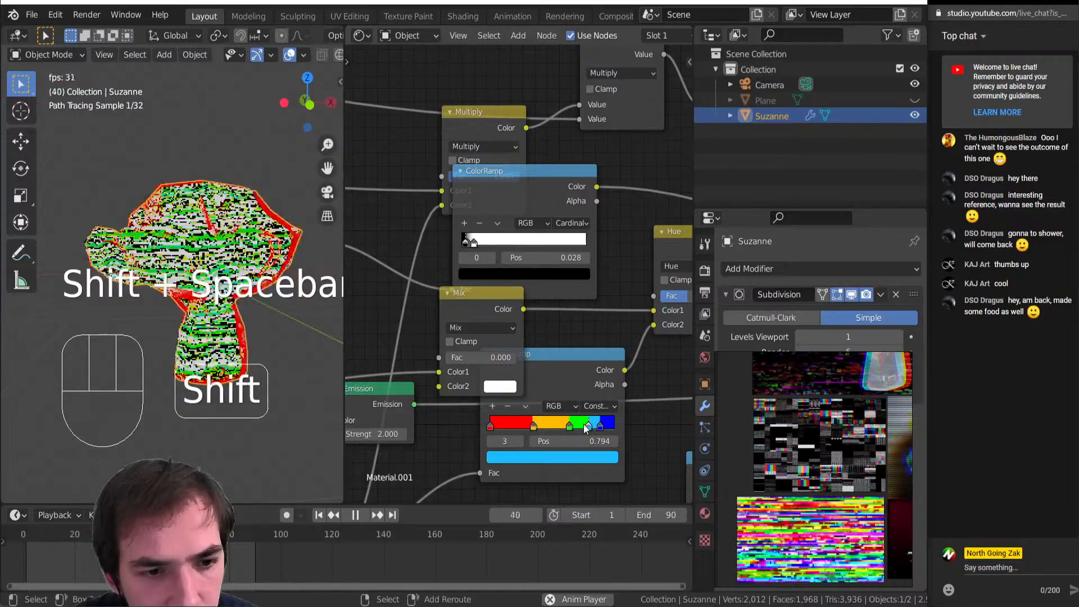
pyautogui.scroll(-6, 578, 422)
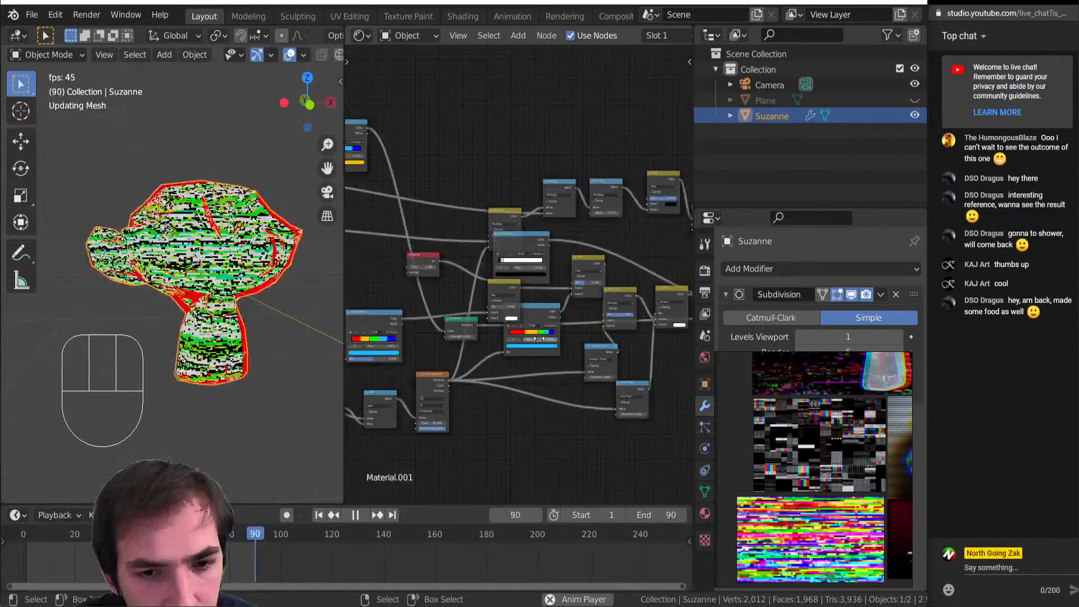
pyautogui.hotkey('shift', 'space')
# Link the Voronoi Texture's Distance output to the Fac input of the rainbow ColorRamp that feeds the Mix node
pyautogui.moveTo(500, 321); pyautogui.dragTo(507, 296)
pyautogui.scroll(2, 630, 330)
pyautogui.moveTo(630, 330); pyautogui.dragTo(490, 345, button='middle')
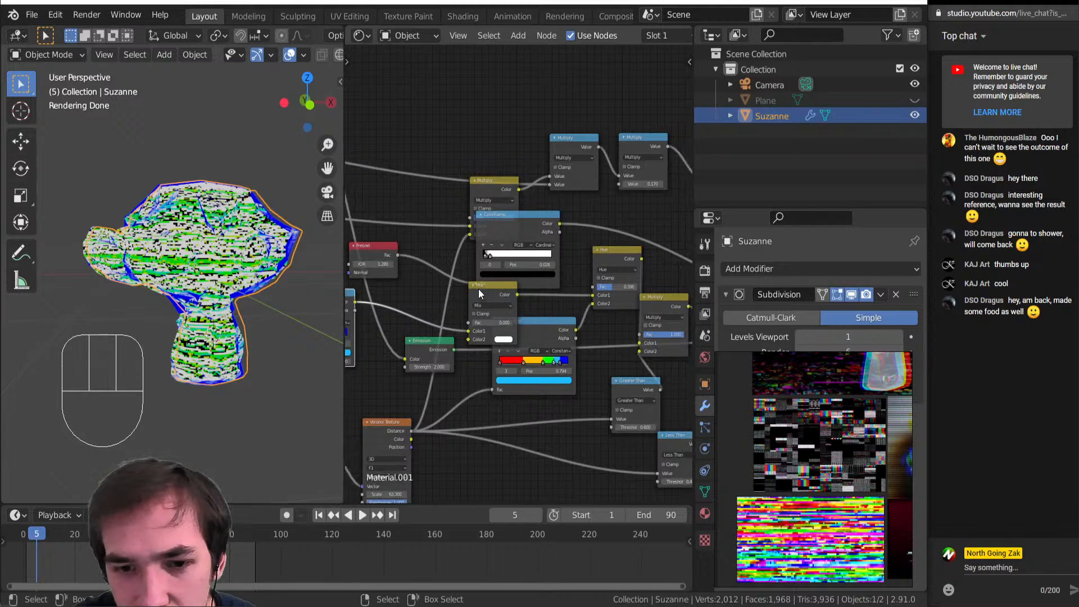
pyautogui.moveTo(478, 288); pyautogui.dragTo(485, 286)
pyautogui.moveTo(452, 305); pyautogui.dragTo(527, 297, button='middle')
pyautogui.scroll(-5, 464, 315)
pyautogui.scroll(2, 527, 301)
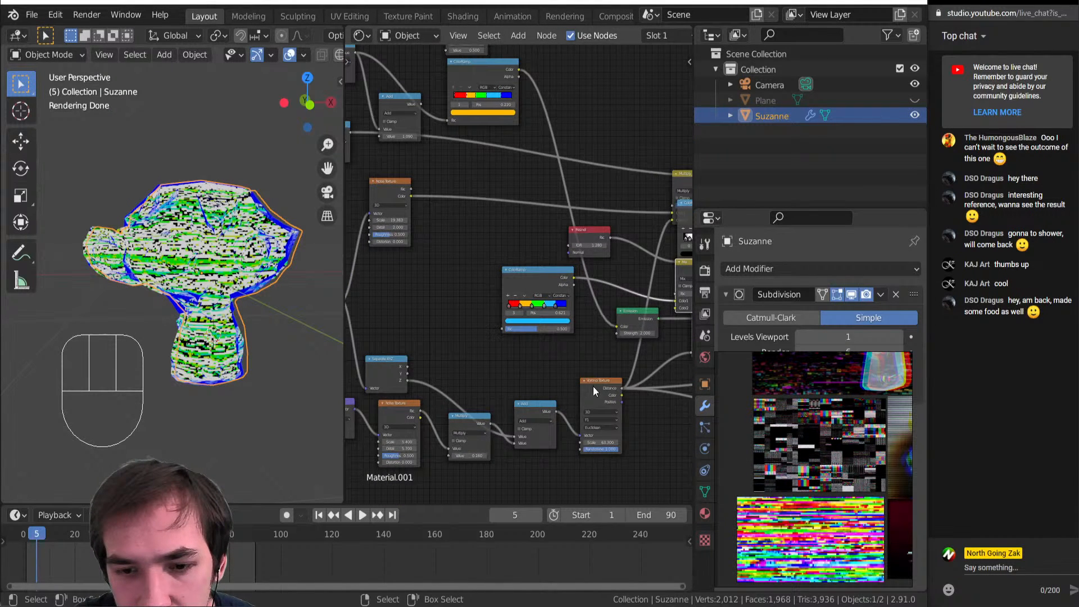
pyautogui.moveTo(591, 387); pyautogui.dragTo(502, 330)
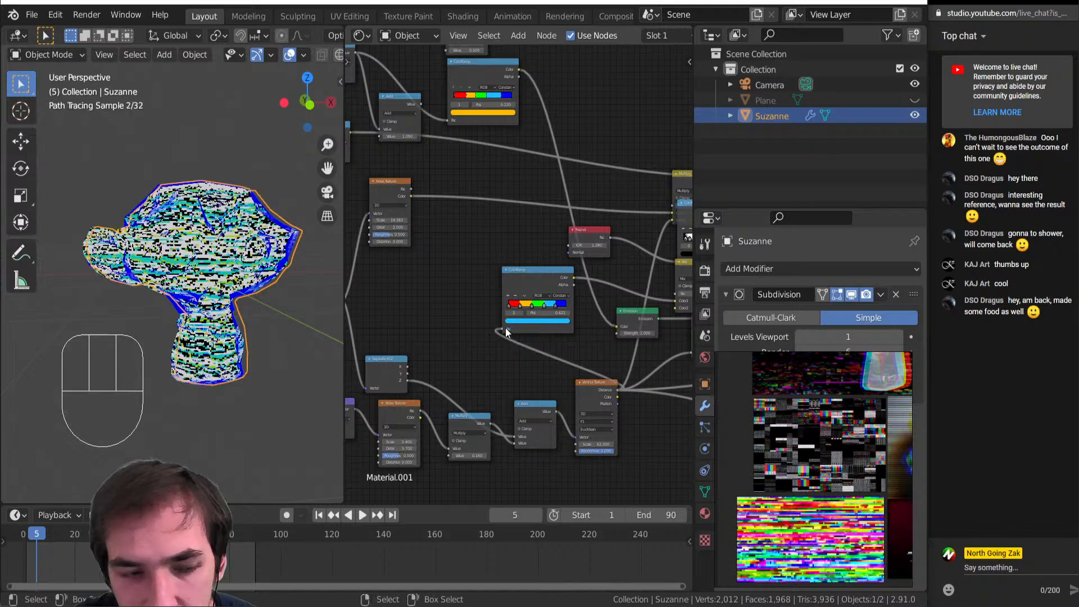
# Play the animation and inspect the recoloured glitch pixels on the monkey from several distances
pyautogui.scroll(-1, 516, 285)
pyautogui.moveTo(517, 285)
pyautogui.mouseDown(button='middle')
pyautogui.moveTo(507, 321)
pyautogui.moveTo(454, 349)
pyautogui.moveTo(470, 331)
pyautogui.mouseUp(button='middle')
pyautogui.hotkey('shift', 'space')
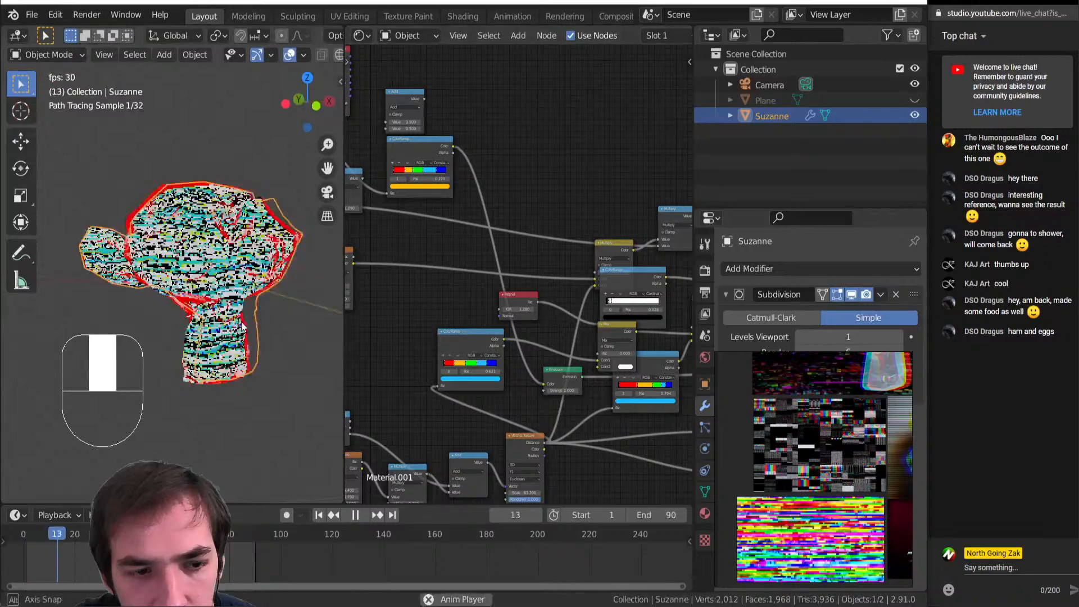
pyautogui.scroll(6, 231, 313)
pyautogui.scroll(-5, 231, 313)
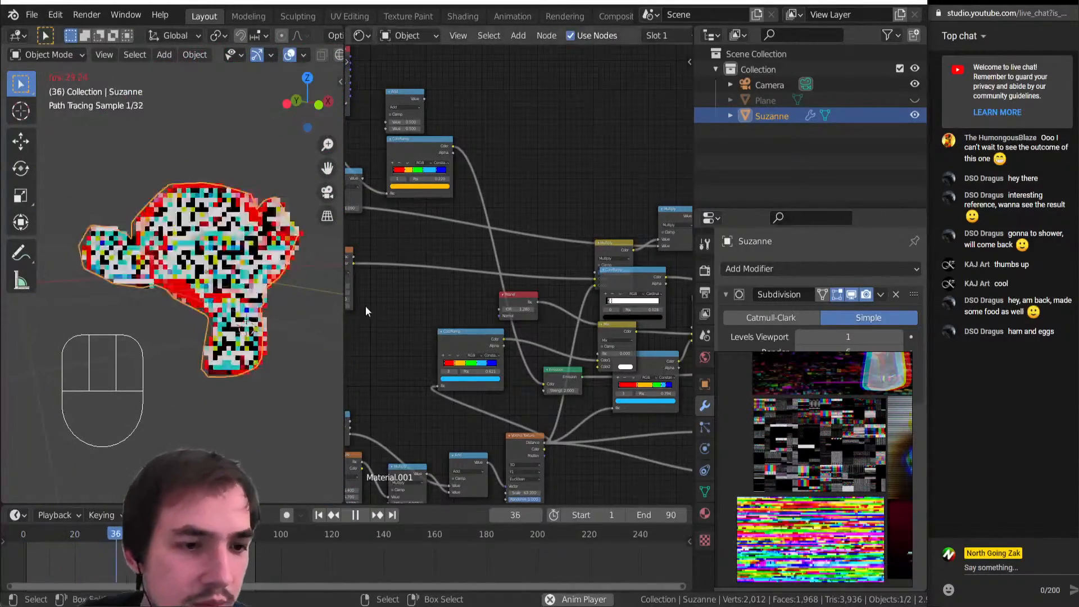
# Try driving the first Voronoi Texture's Vector input with the Texture Coordinate node's Camera output
pyautogui.moveTo(332, 309); pyautogui.dragTo(671, 278, button='middle')
pyautogui.scroll(-3, 485, 323)
pyautogui.moveTo(482, 301); pyautogui.dragTo(562, 309, button='middle')
pyautogui.scroll(6, 518, 323)
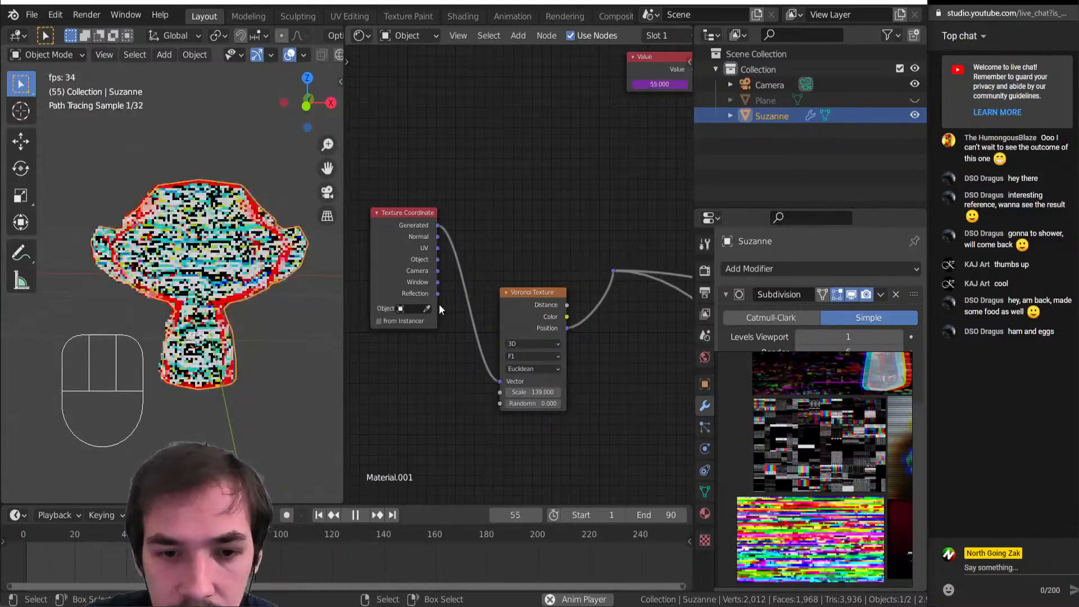
pyautogui.moveTo(437, 271); pyautogui.dragTo(500, 381)
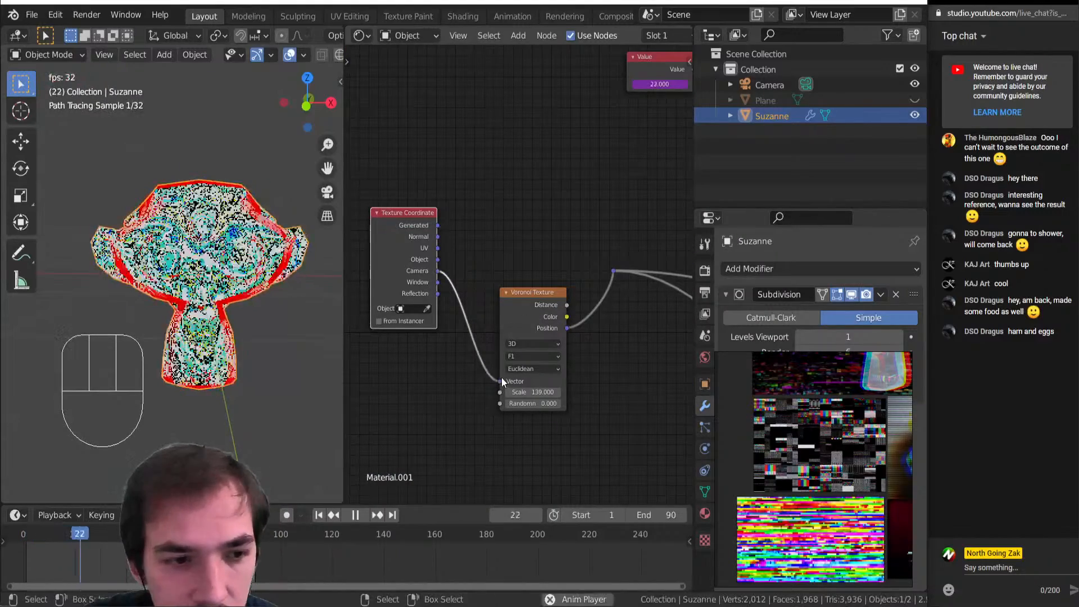
# Switch to the camera view and play the animation in short bursts to inspect the camera-mapped glitch pattern on the monkey
pyautogui.press('KP_0')
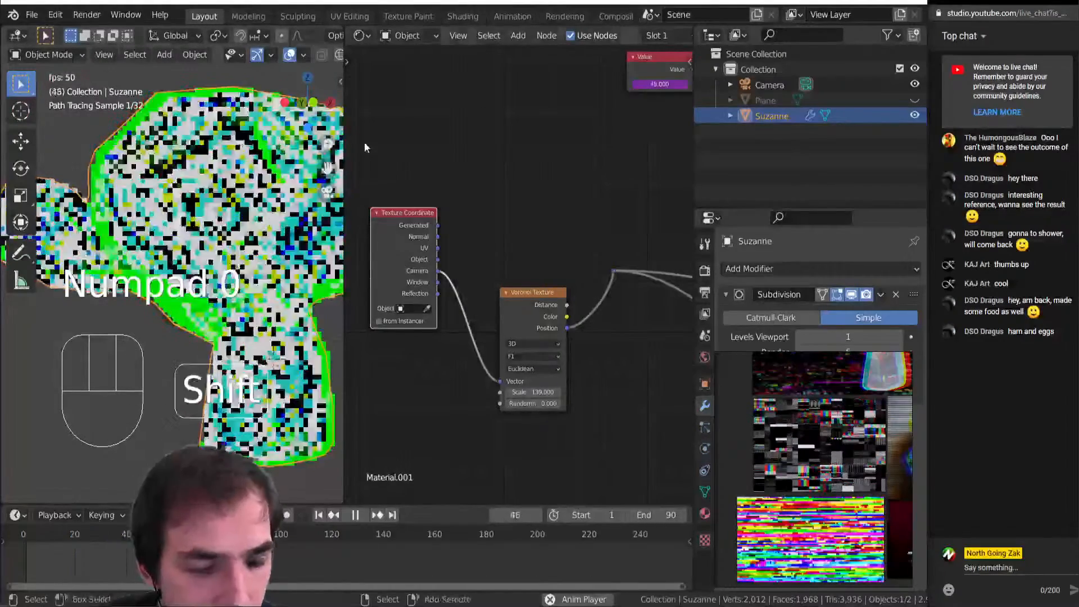
pyautogui.hotkey('shift', 'space')
pyautogui.hotkey('shift', 'space')
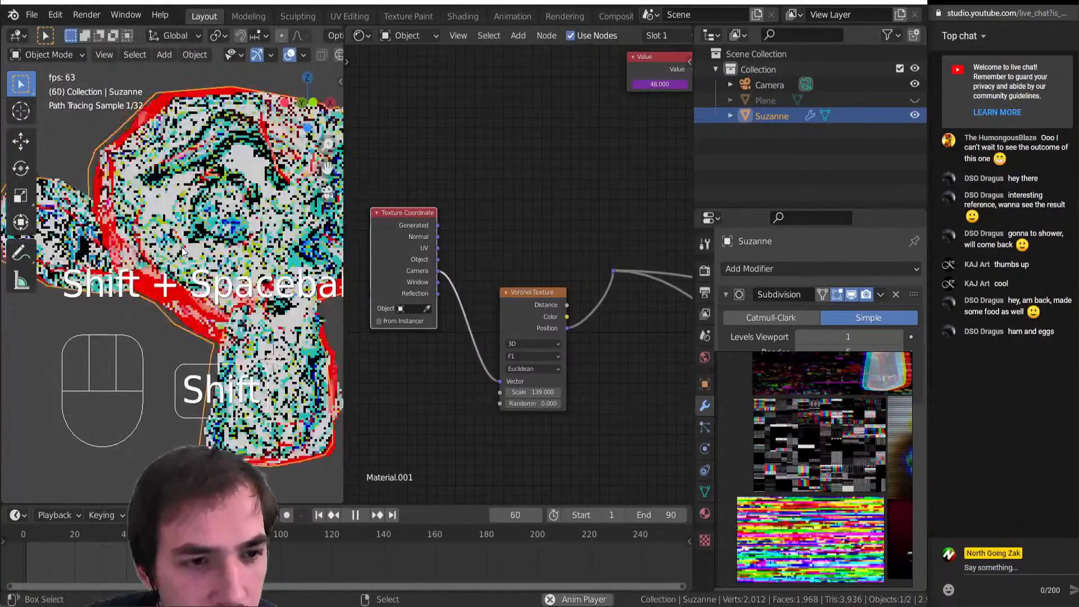
pyautogui.hotkey('shift', 'space')
pyautogui.hotkey('shift', 'space')
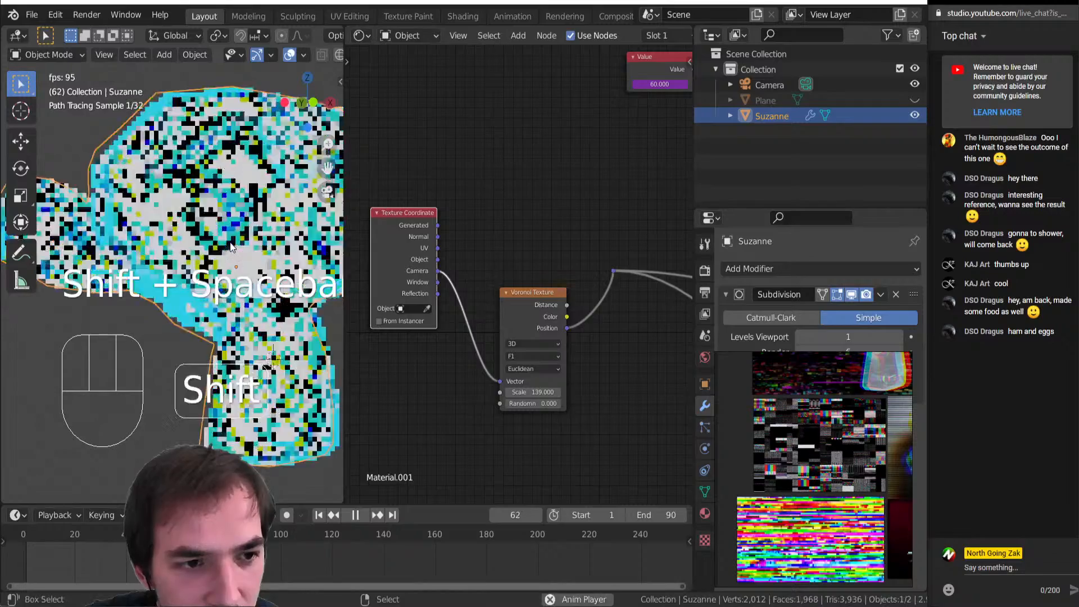
pyautogui.hotkey('shift', 'space')
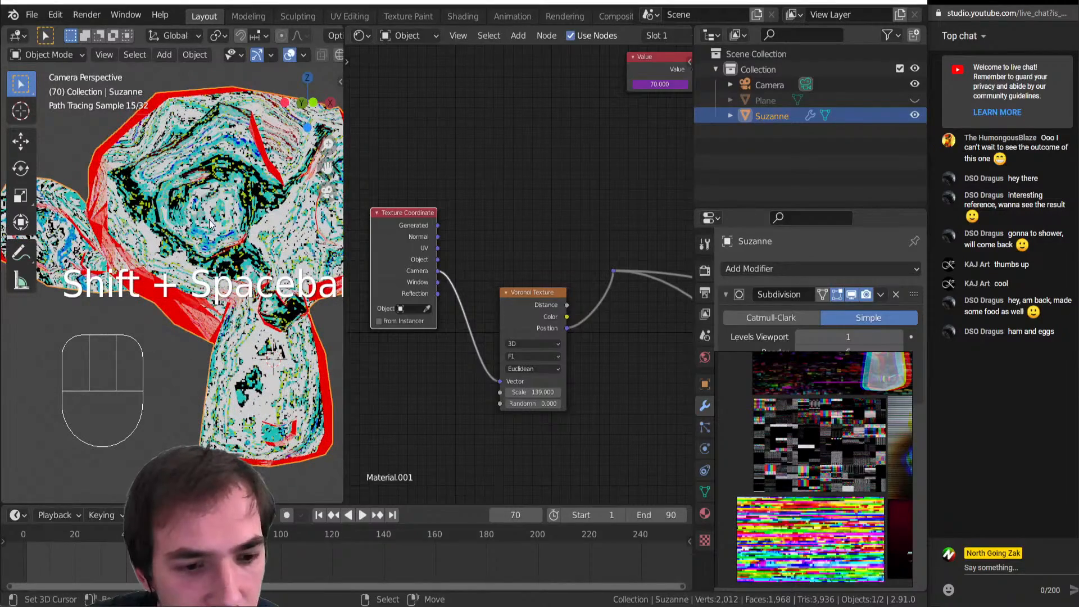
pyautogui.scroll(-3, 209, 224)
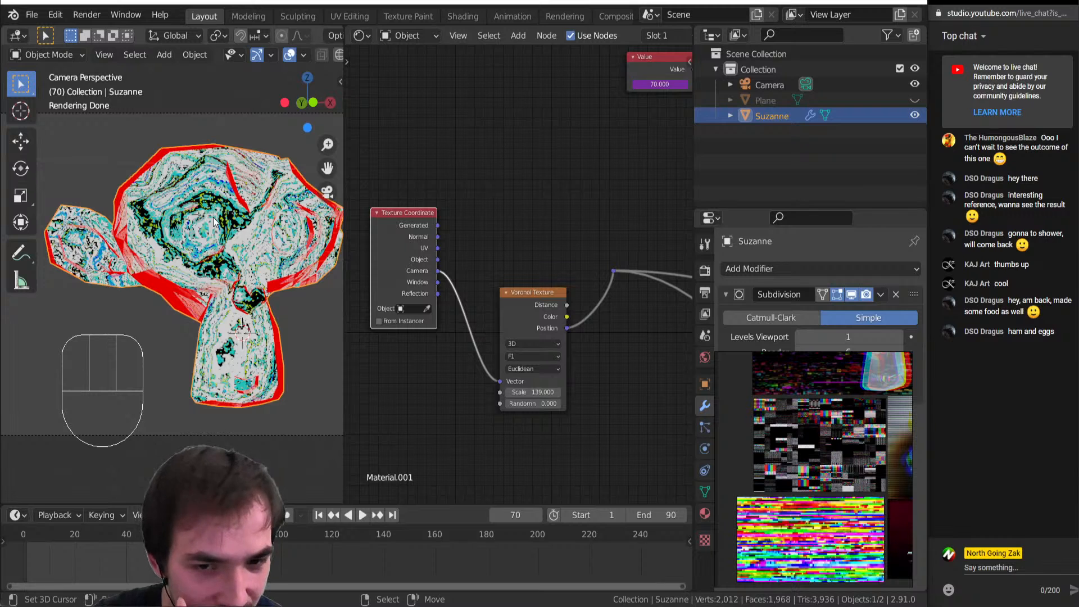
pyautogui.scroll(-8, 526, 316)
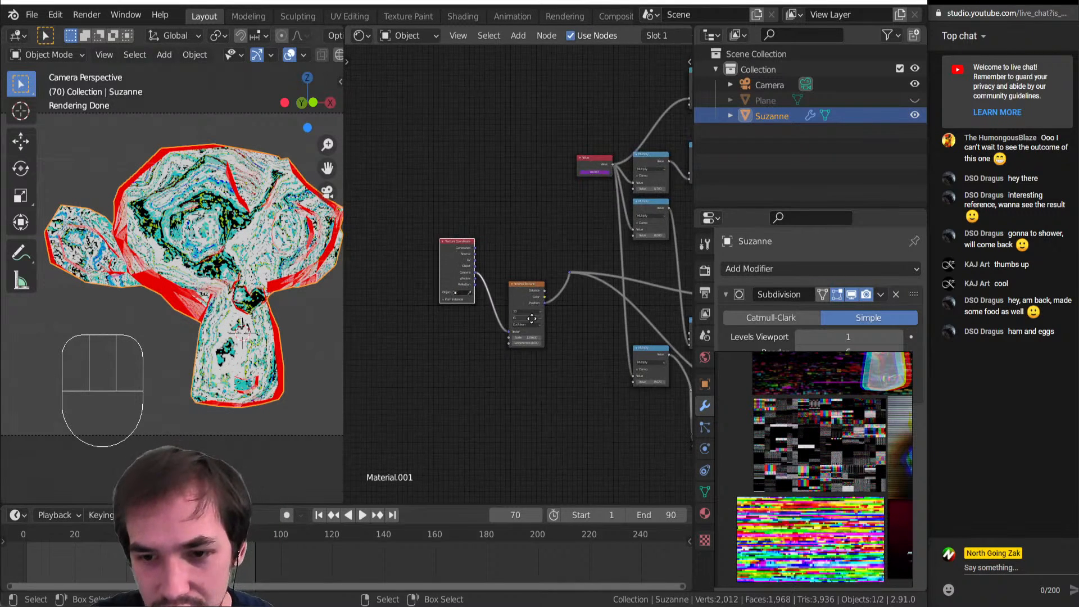
pyautogui.moveTo(533, 318); pyautogui.dragTo(355, 215, button='middle')
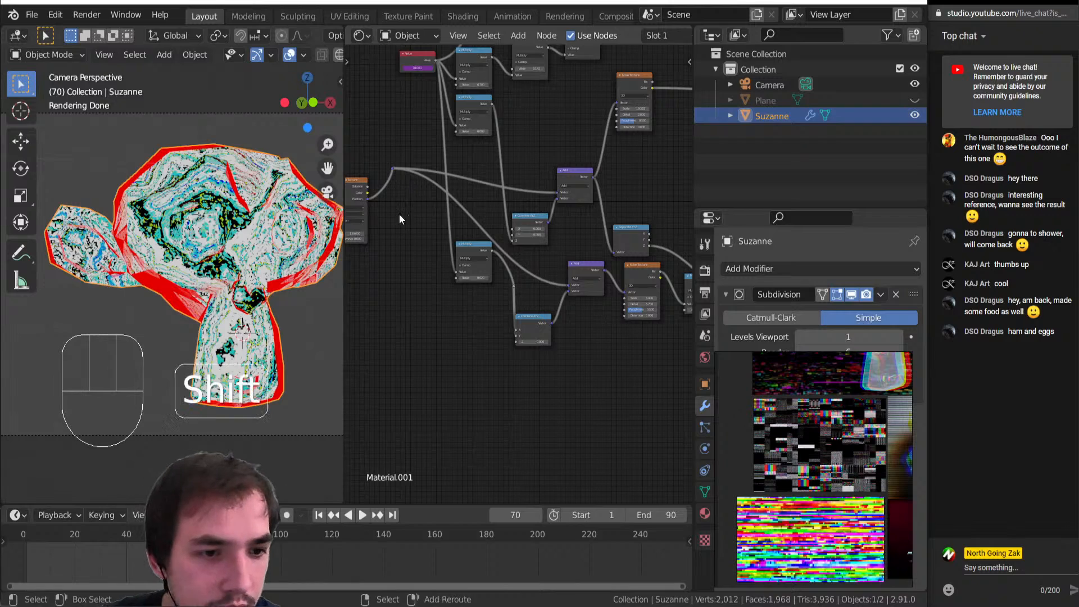
pyautogui.hotkey('shift', 'space')
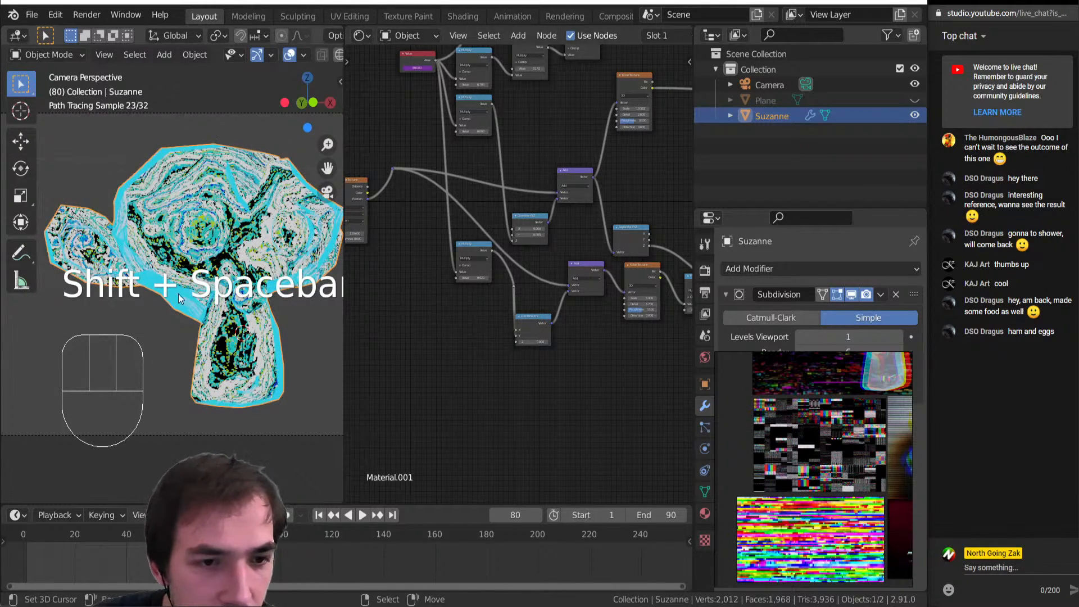
# Link the Texture Coordinate's Window output to the first Voronoi Texture's Vector input and play the animation
pyautogui.moveTo(359, 186); pyautogui.dragTo(507, 253, button='middle')
pyautogui.scroll(1, 443, 231)
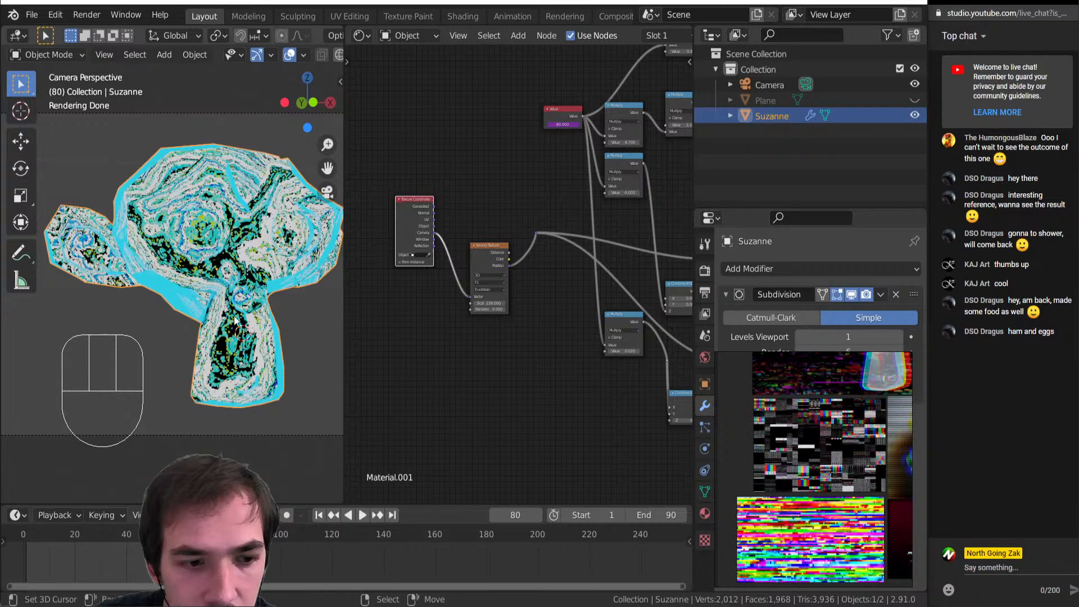
pyautogui.scroll(2, 439, 235)
pyautogui.moveTo(393, 224); pyautogui.dragTo(447, 307)
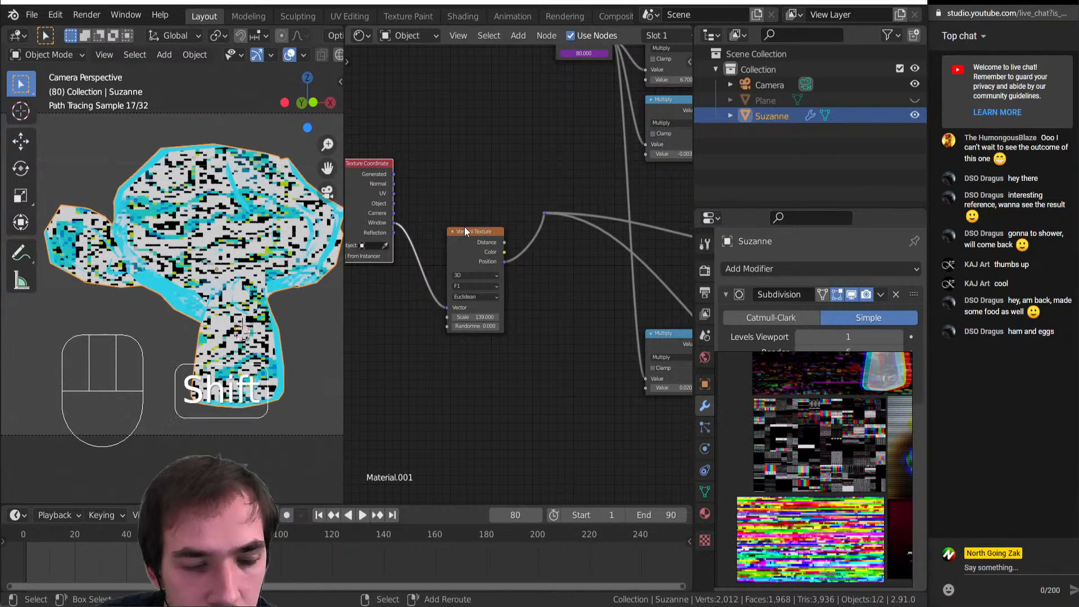
pyautogui.hotkey('shift', 'space')
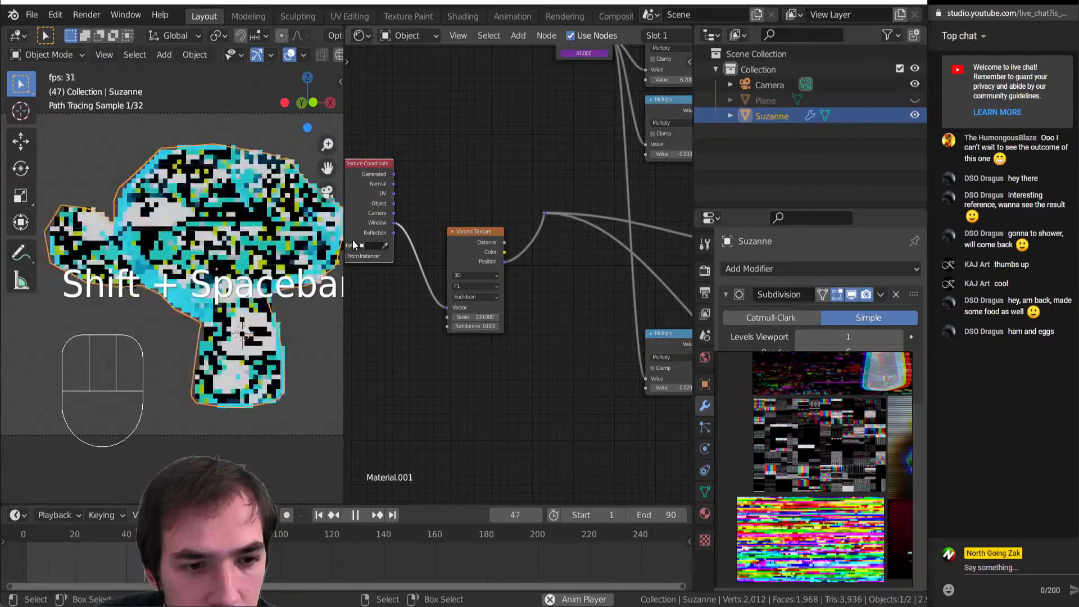
# Enlarge the 3D viewport and inspect the window-mapped pixels through the camera and from another angle
pyautogui.moveTo(343, 238); pyautogui.dragTo(554, 239)
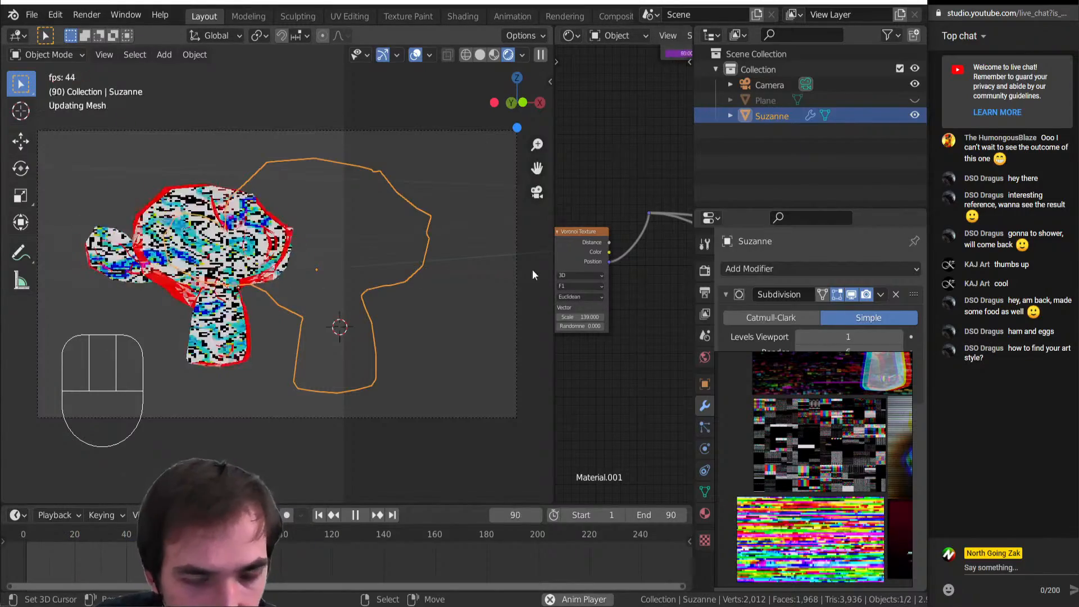
pyautogui.moveTo(554, 264); pyautogui.dragTo(651, 256)
pyautogui.hotkey('shift', 'space')
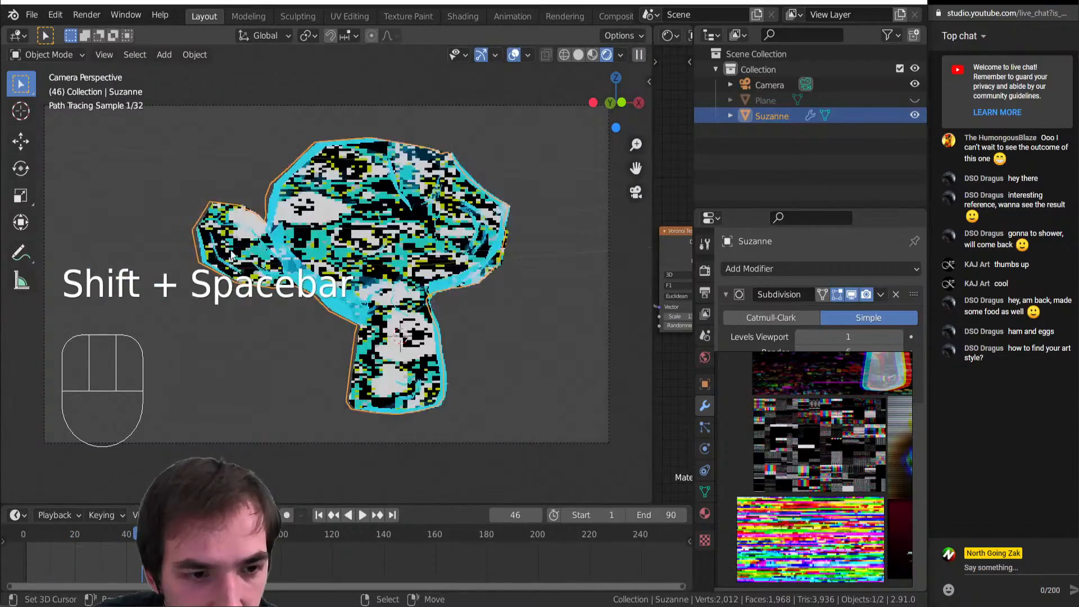
pyautogui.scroll(4, 359, 265)
pyautogui.moveTo(359, 265); pyautogui.dragTo(388, 281, button='middle')
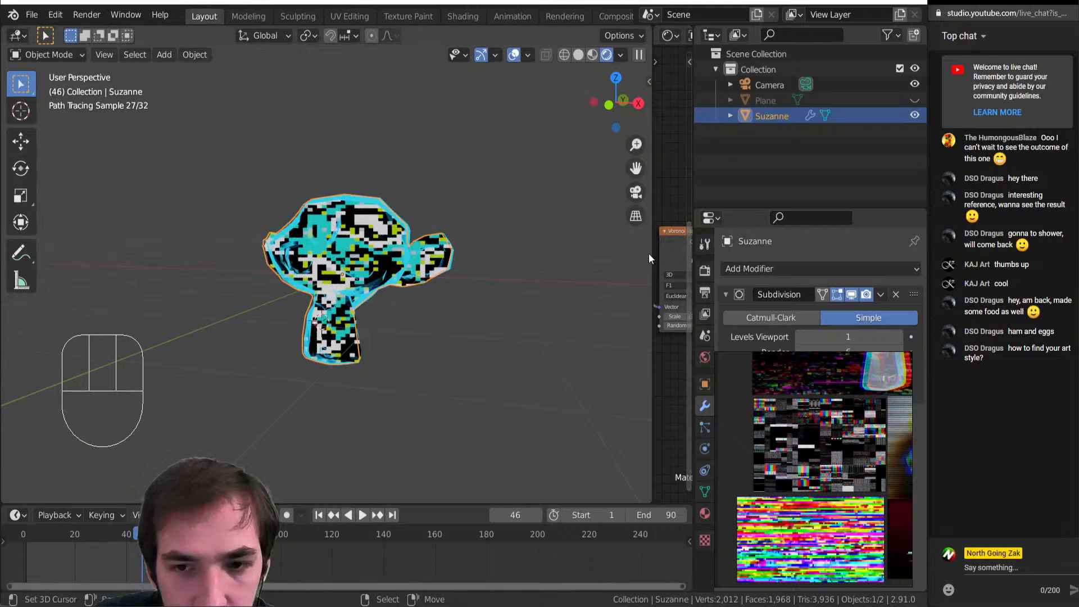
# Shrink the 3D viewport, move in close to the monkey and try the Camera output on the Voronoi Texture's Vector input again
pyautogui.moveTo(652, 250); pyautogui.dragTo(236, 250)
pyautogui.scroll(6, 197, 208)
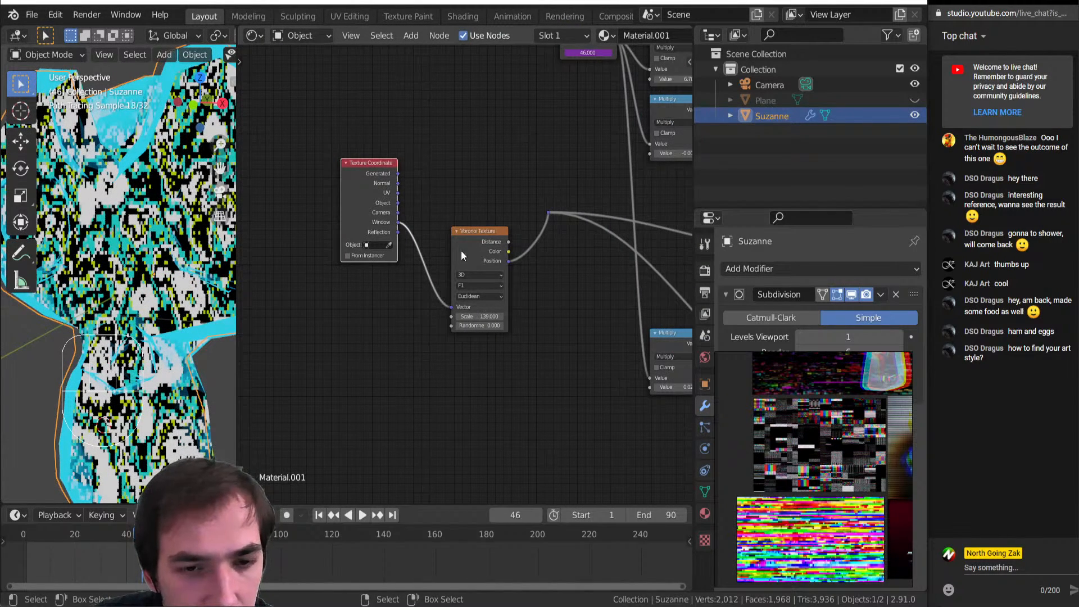
pyautogui.moveTo(399, 213); pyautogui.dragTo(452, 306)
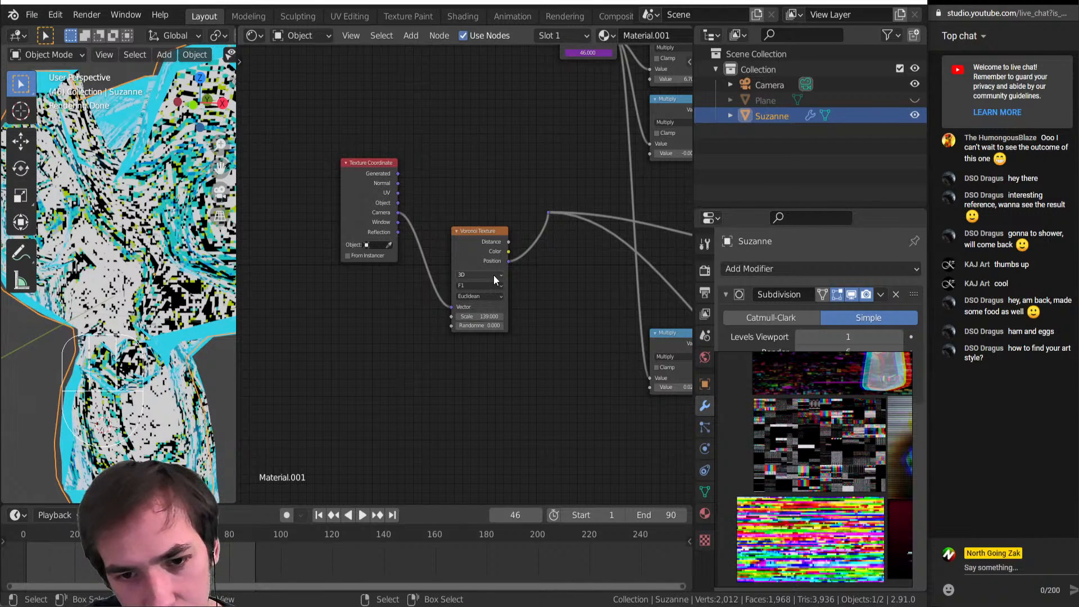
# Toggle snapping and move the Voronoi Texture node slightly up beside the Texture Coordinate node
pyautogui.moveTo(490, 261); pyautogui.dragTo(485, 244)
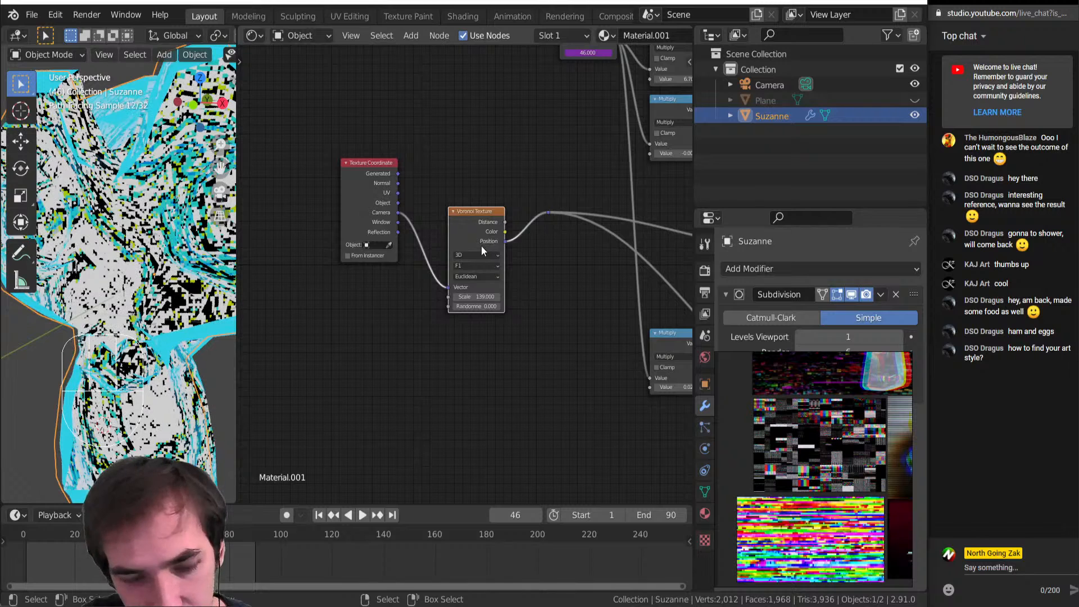
pyautogui.hotkey('shift', 'Tab')
pyautogui.press('g')
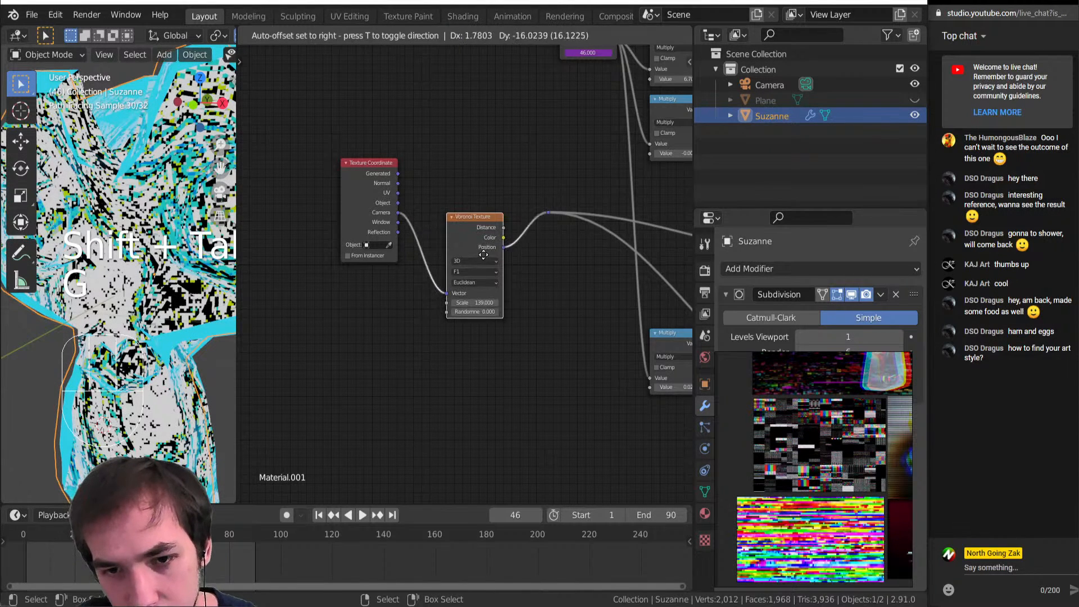
pyautogui.click(484, 255)
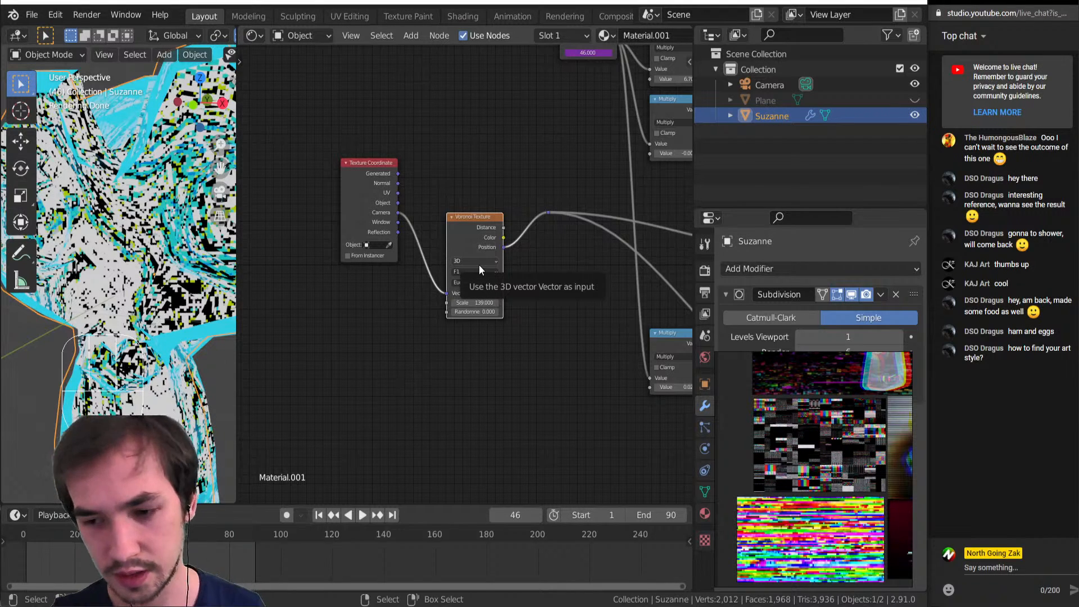
# Review the shader chain up to the Material Output and examine the camera-mapped pattern from the camera view
pyautogui.scroll(-4, 479, 269)
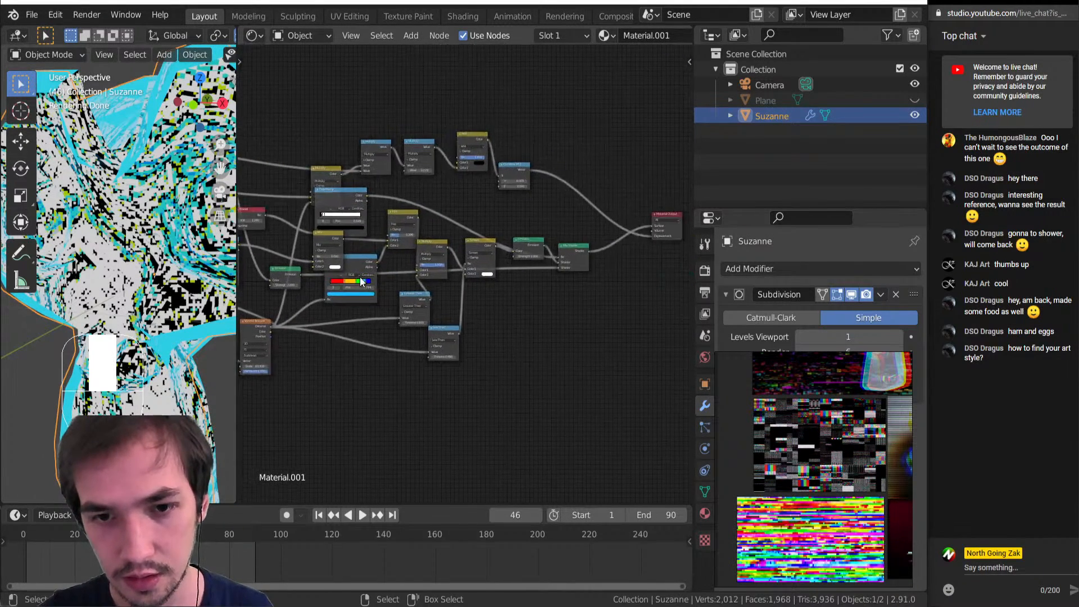
pyautogui.scroll(3, 469, 211)
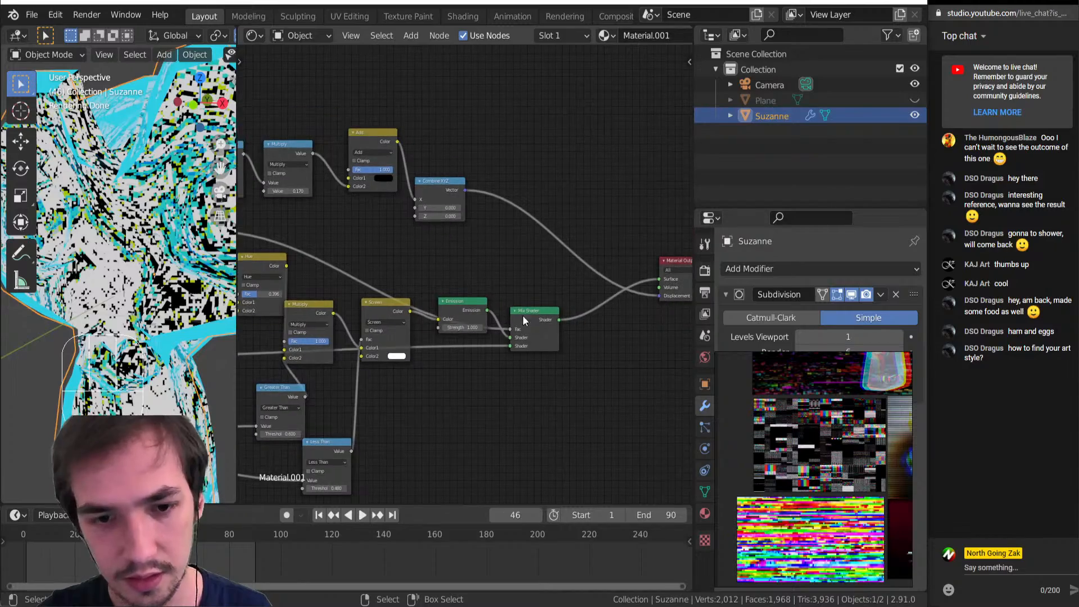
pyautogui.scroll(-4, 151, 321)
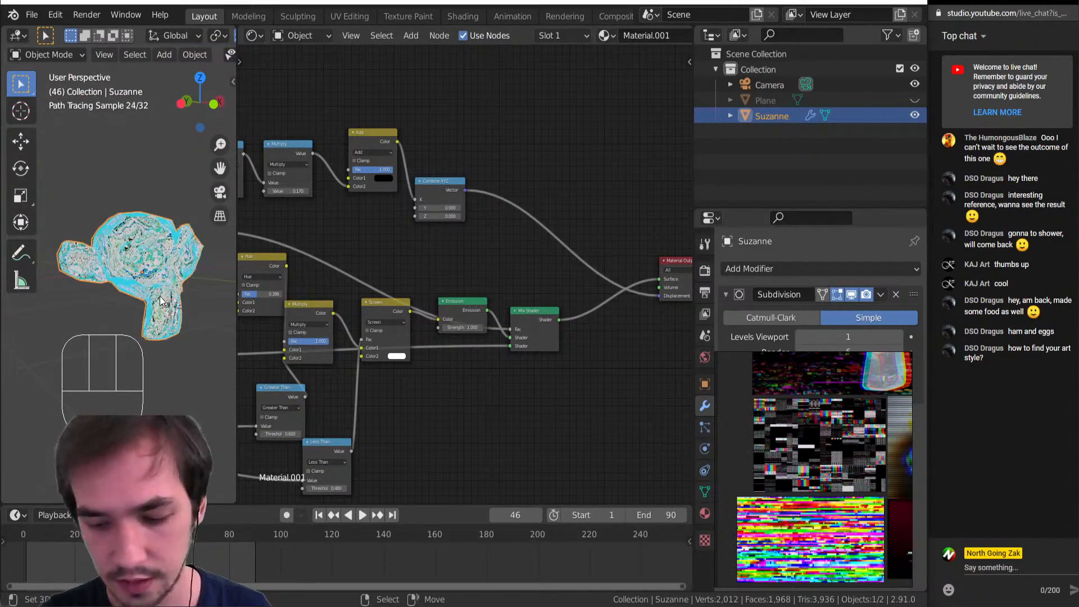
pyautogui.press('KP_0')
pyautogui.moveTo(330, 274); pyautogui.dragTo(805, 304, button='middle')
pyautogui.scroll(6, 168, 287)
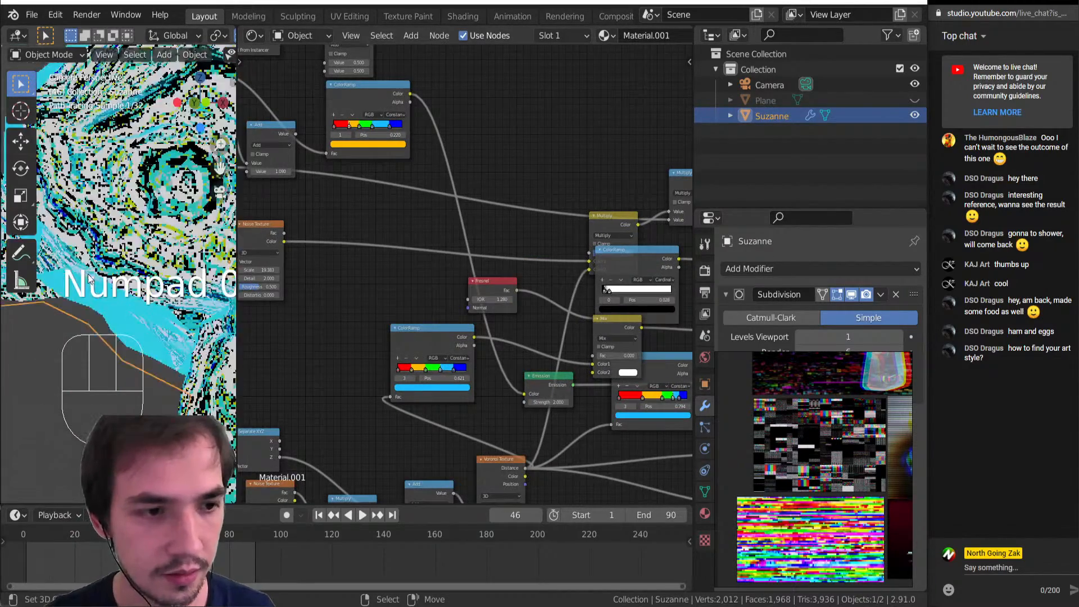
# Connect the Texture Coordinate's Window output to the first Voronoi Texture's Vector input and widen the viewport to check the monkey
pyautogui.moveTo(390, 320); pyautogui.dragTo(606, 305, button='middle')
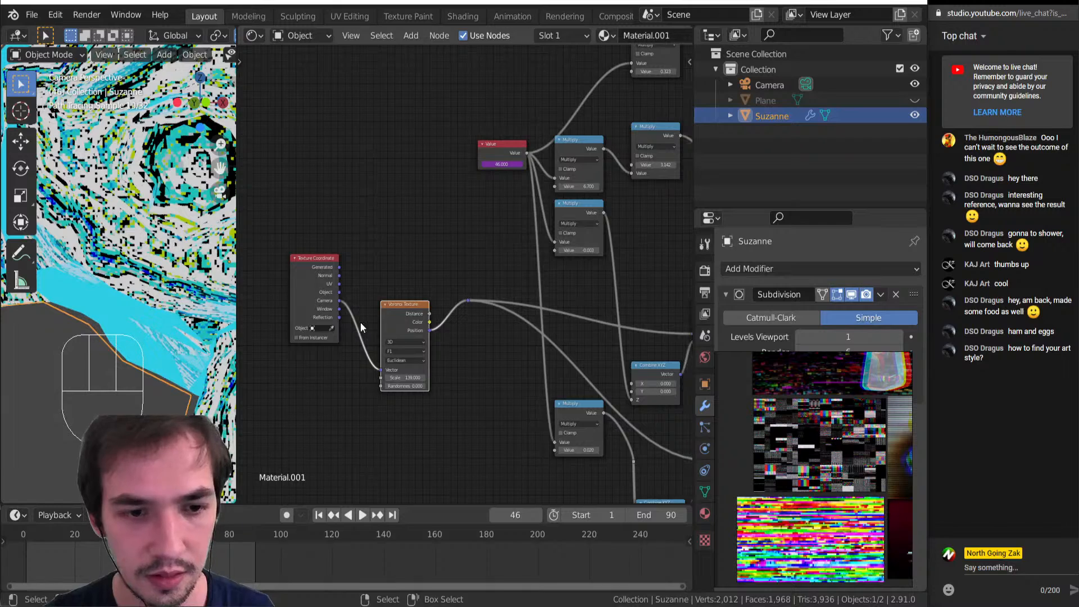
pyautogui.scroll(2, 361, 328)
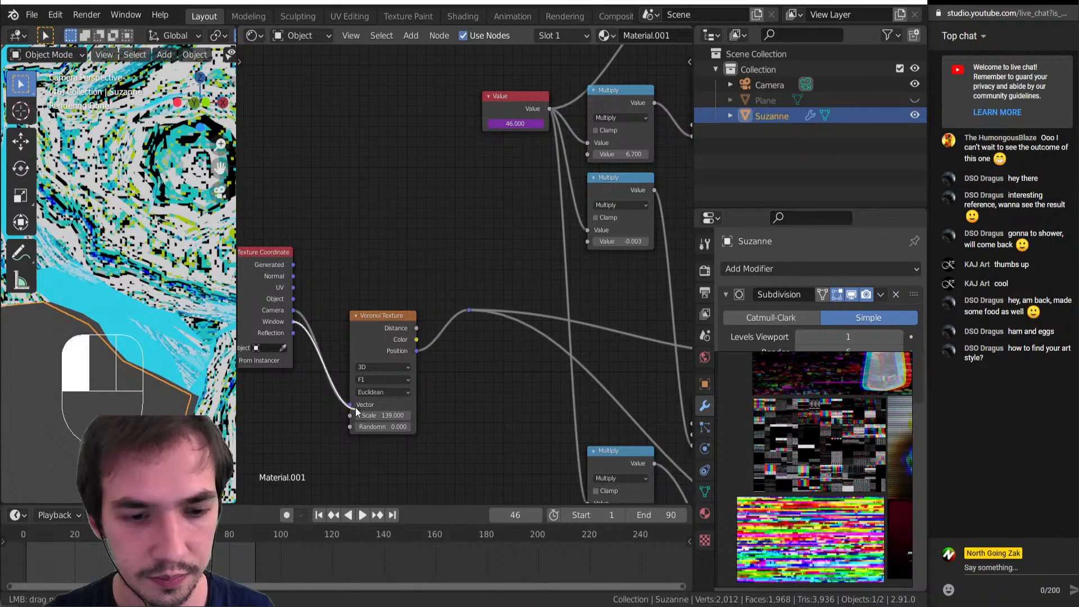
pyautogui.scroll(-6, 107, 370)
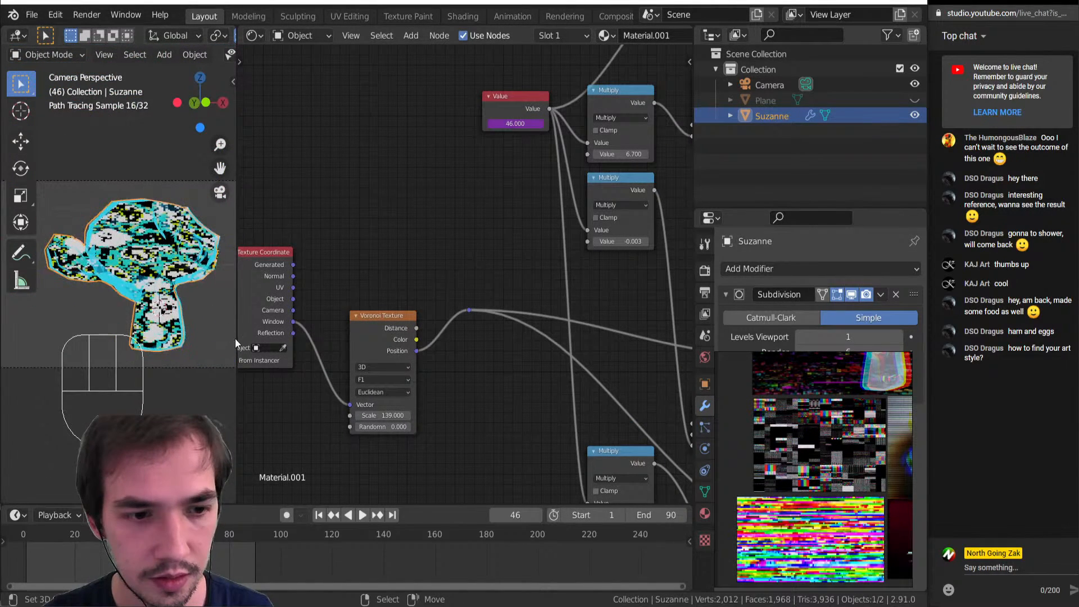
pyautogui.moveTo(236, 338); pyautogui.dragTo(350, 326)
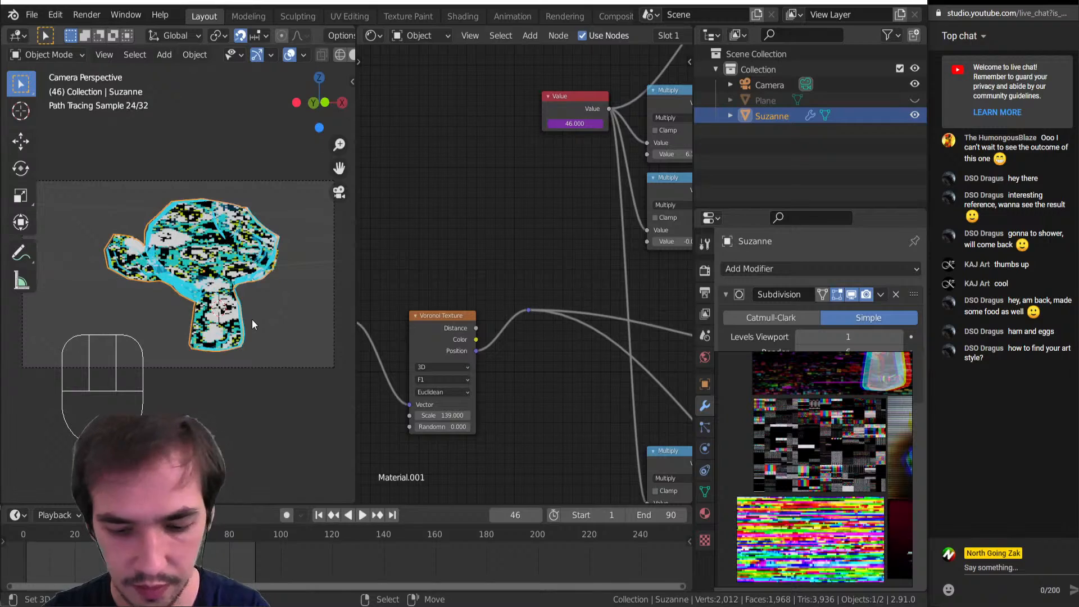
# Render frame 46, examine the glitch pixels in the partial render and close the render window
pyautogui.press('F12')
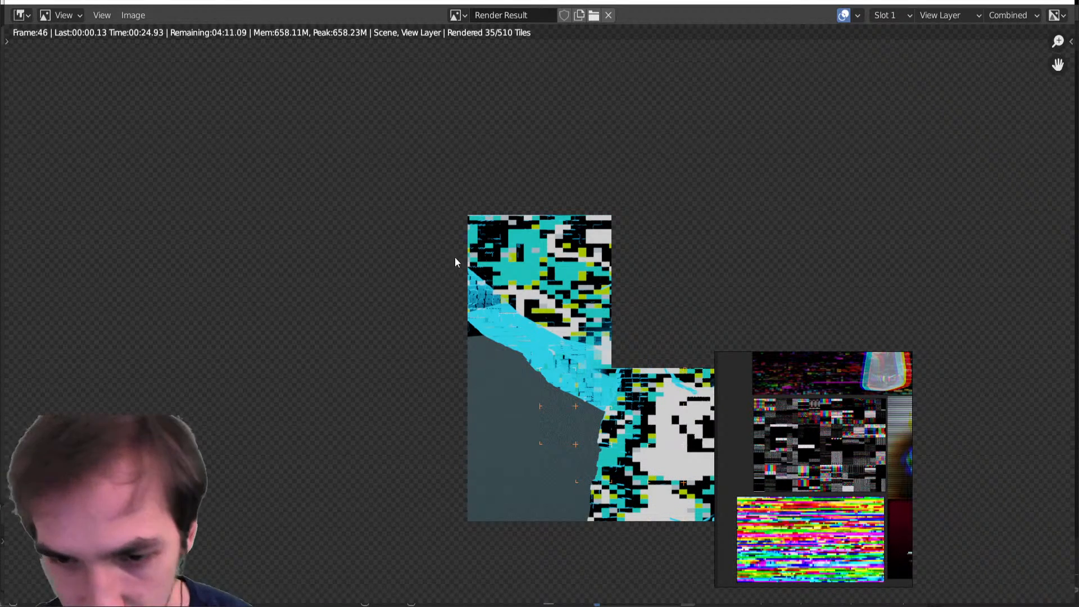
pyautogui.scroll(-4, 480, 264)
pyautogui.moveTo(480, 264); pyautogui.dragTo(377, 283, button='middle')
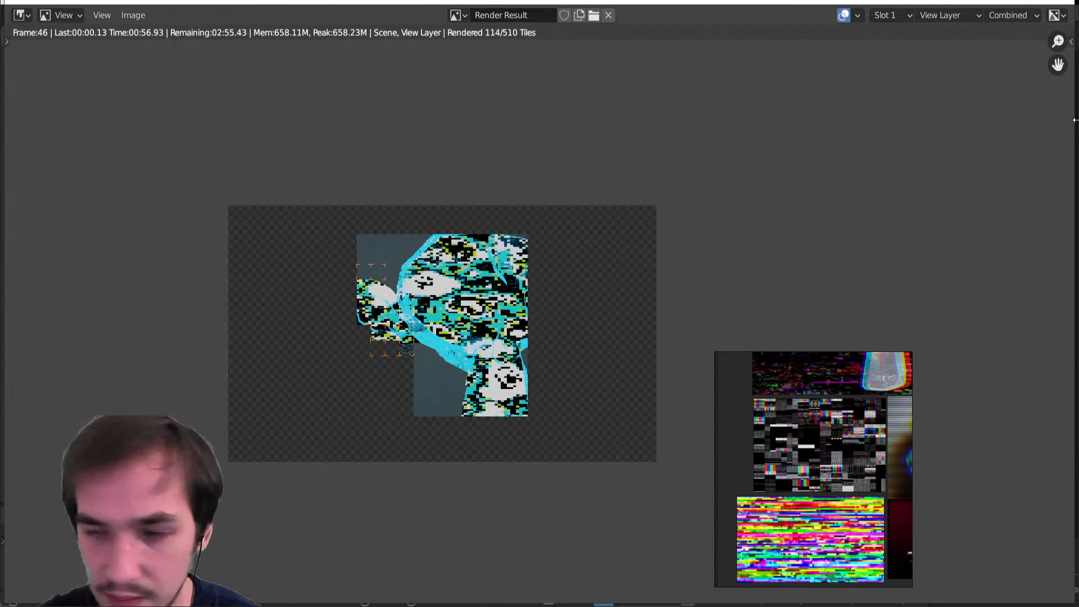
pyautogui.click(1062, 2)
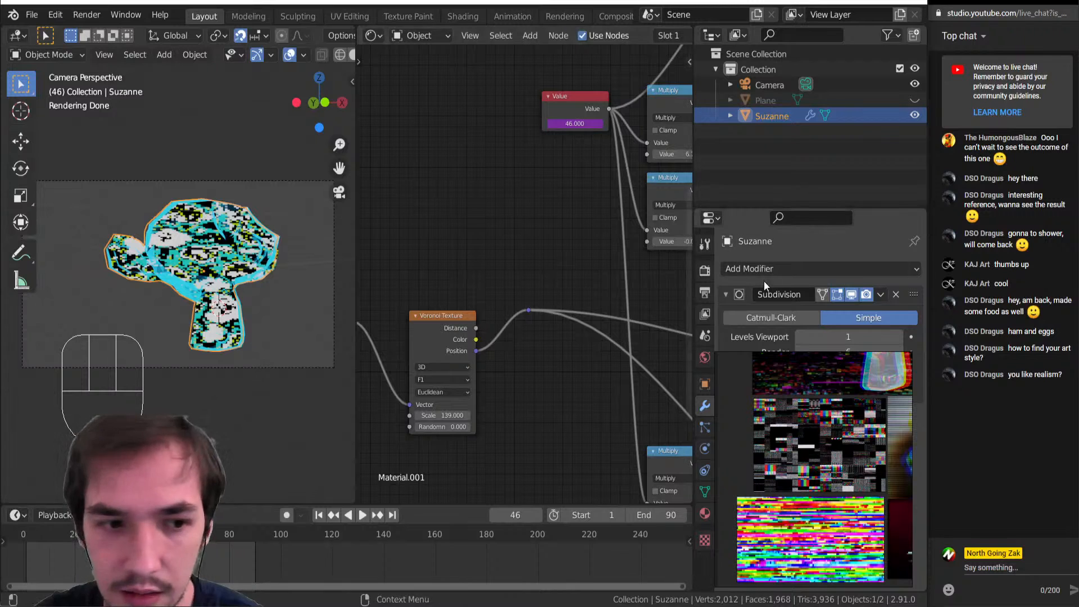
# Bring the reference board over the node editor and inspect the scene units, output dimensions and object transform settings
pyautogui.moveTo(812, 442); pyautogui.dragTo(487, 373)
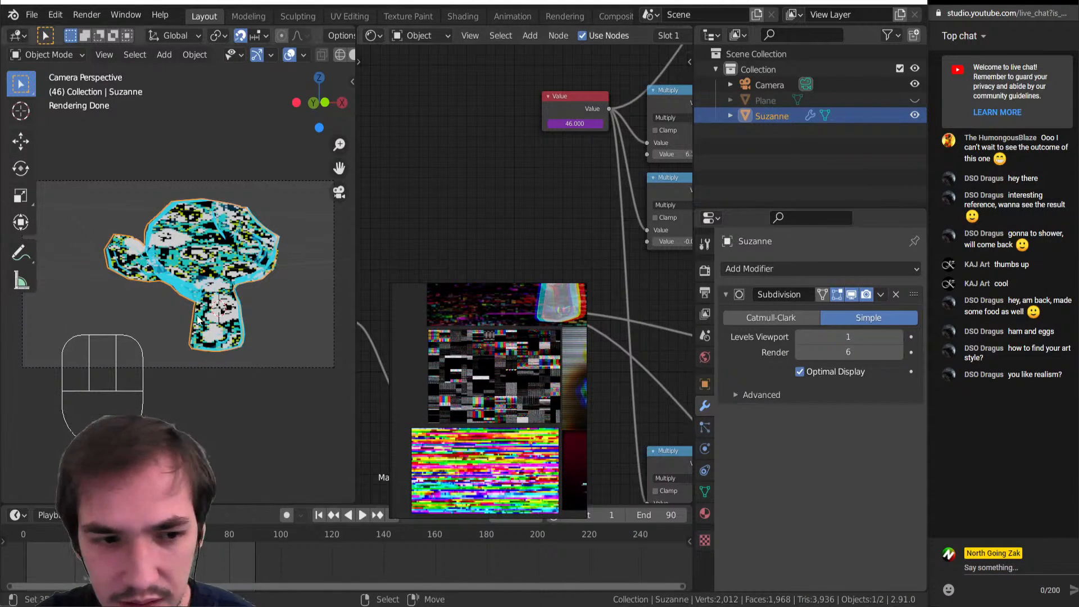
pyautogui.click(704, 337)
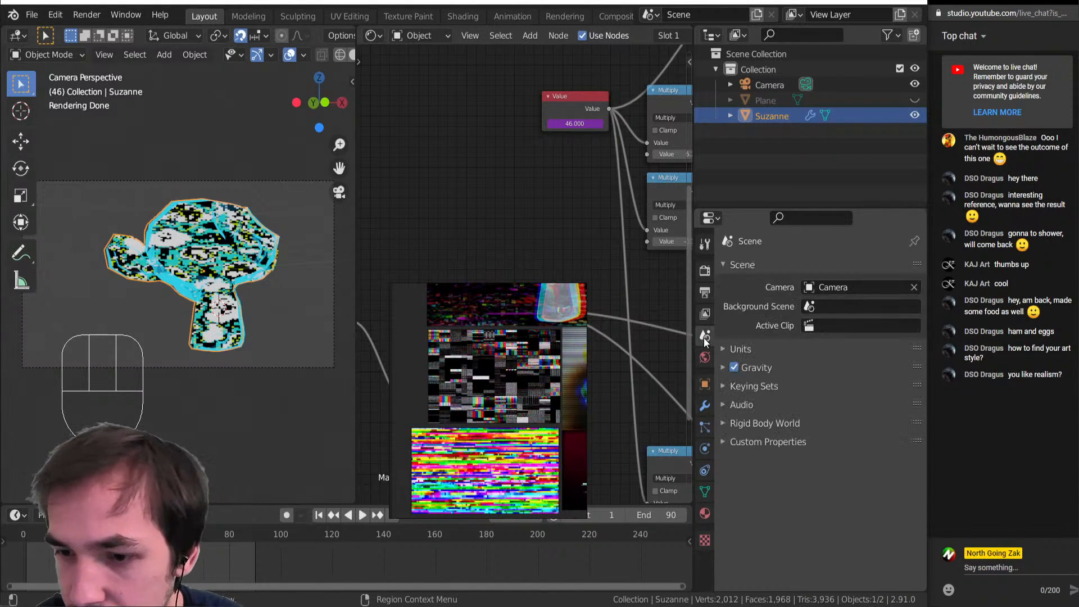
pyautogui.click(737, 349)
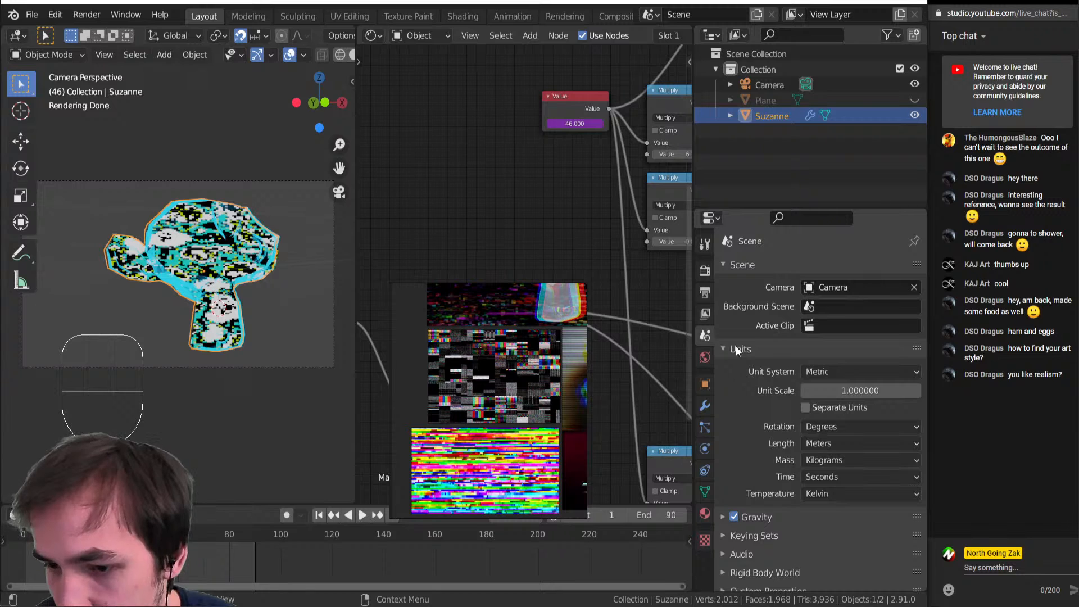
pyautogui.moveTo(705, 313); pyautogui.dragTo(703, 296)
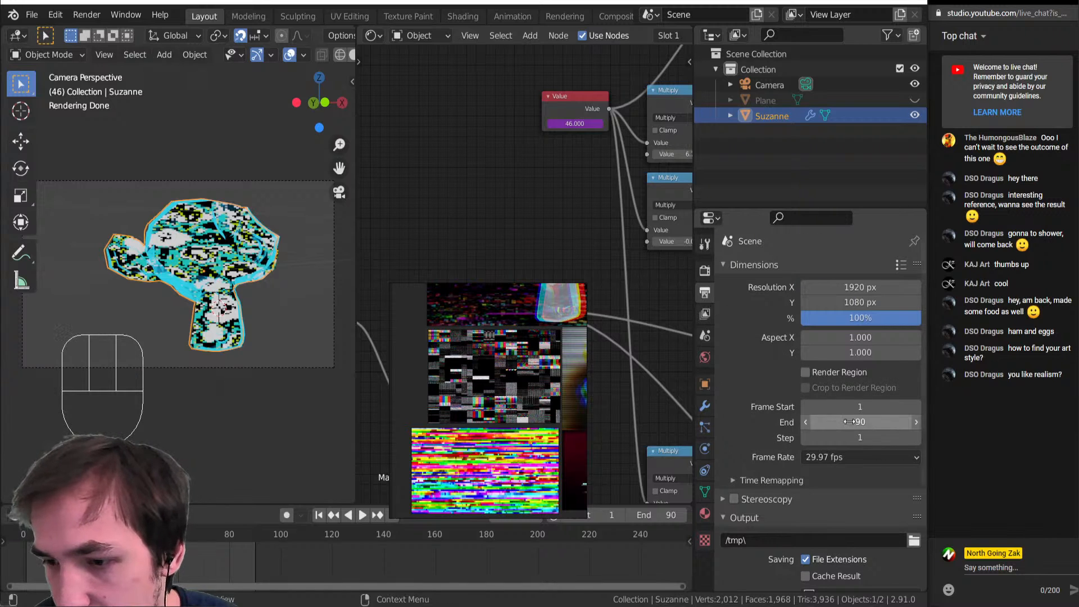
pyautogui.hotkey('ctrl', 's')
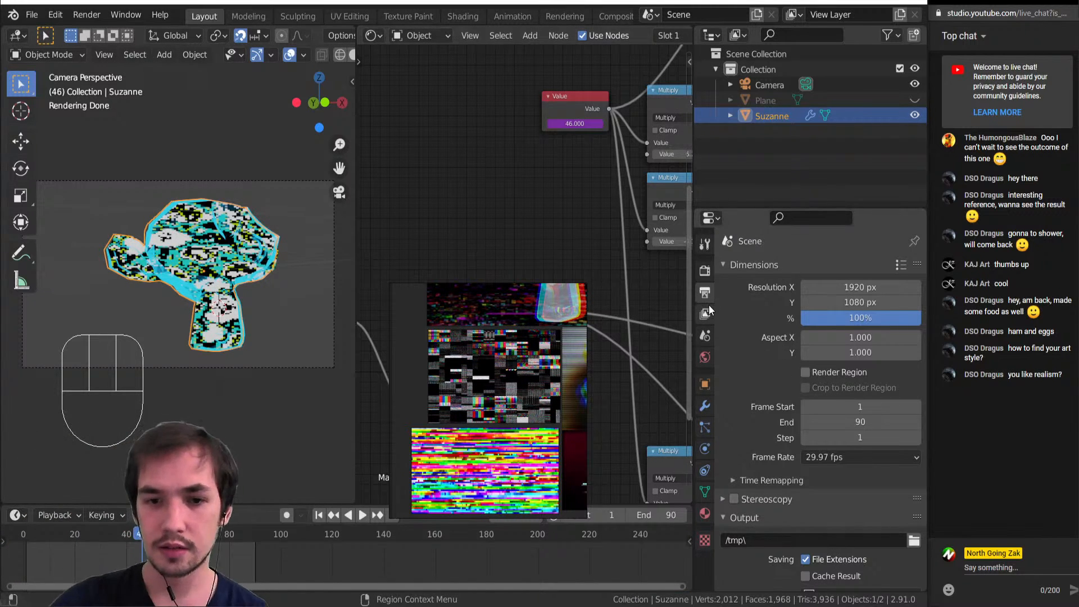
pyautogui.click(705, 385)
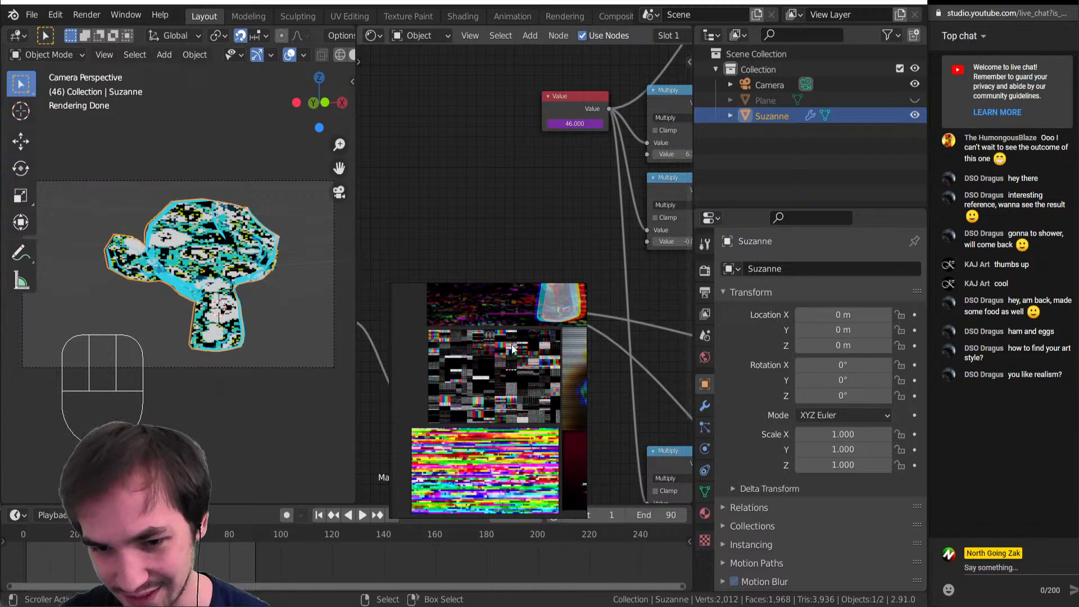
# Resize the reference board to frame all the glitch images compactly and place it over empty space above the Texture Coordinate node
pyautogui.moveTo(511, 349); pyautogui.dragTo(552, 337)
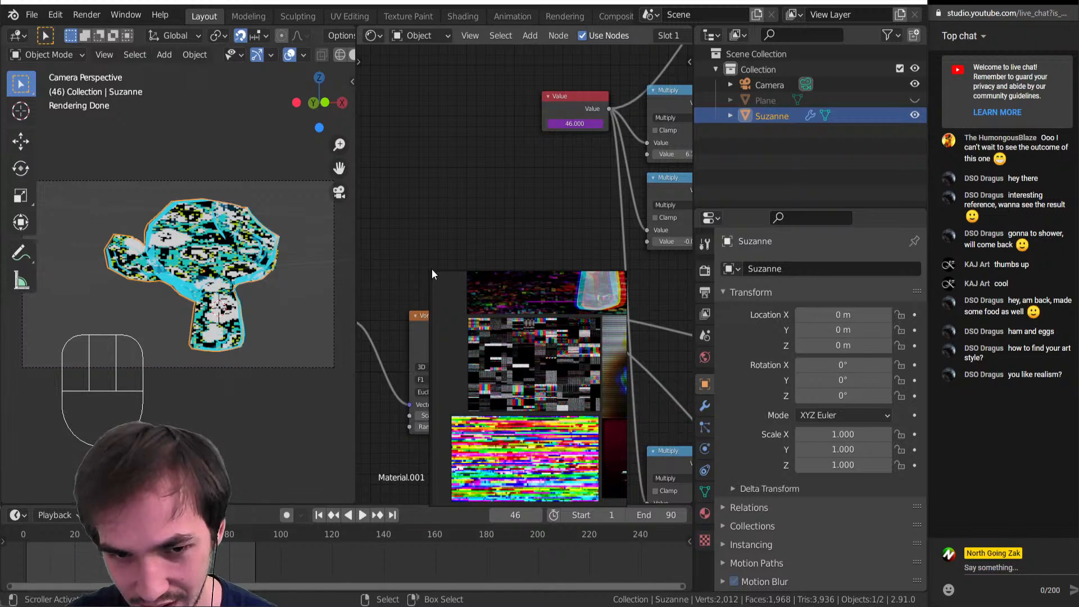
pyautogui.moveTo(432, 274); pyautogui.dragTo(469, 312)
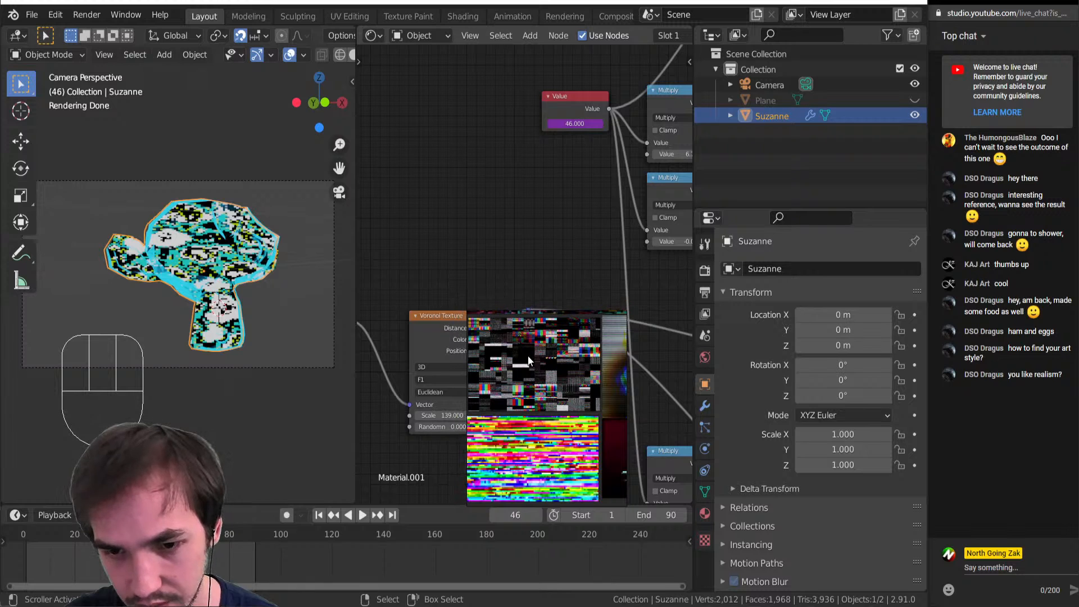
pyautogui.moveTo(528, 357); pyautogui.dragTo(532, 382, button='middle')
pyautogui.scroll(-5, 530, 388)
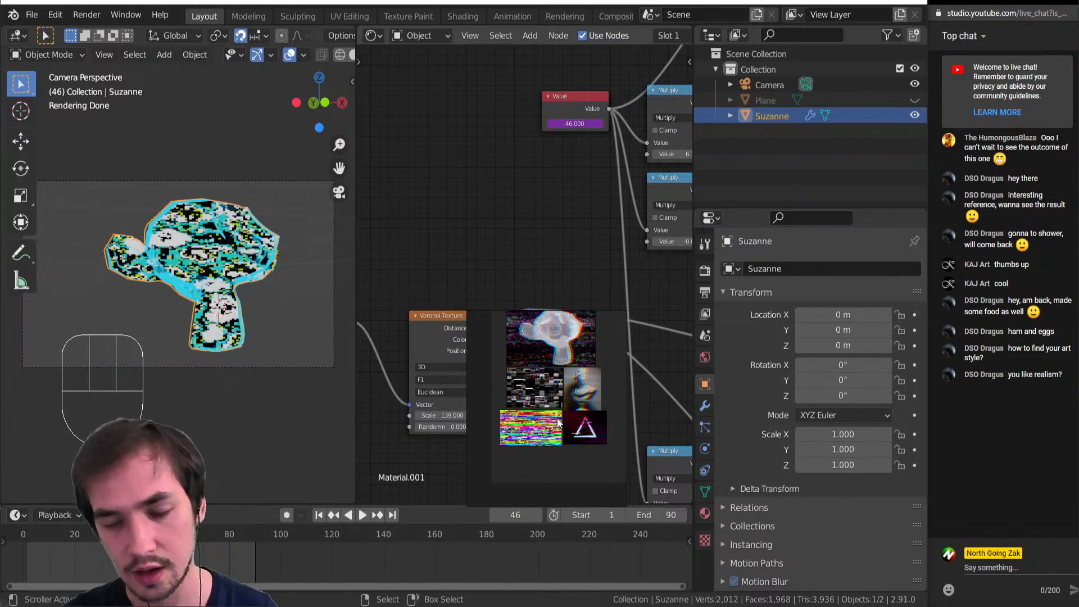
pyautogui.moveTo(599, 436); pyautogui.dragTo(470, 211)
pyautogui.scroll(2, 456, 188)
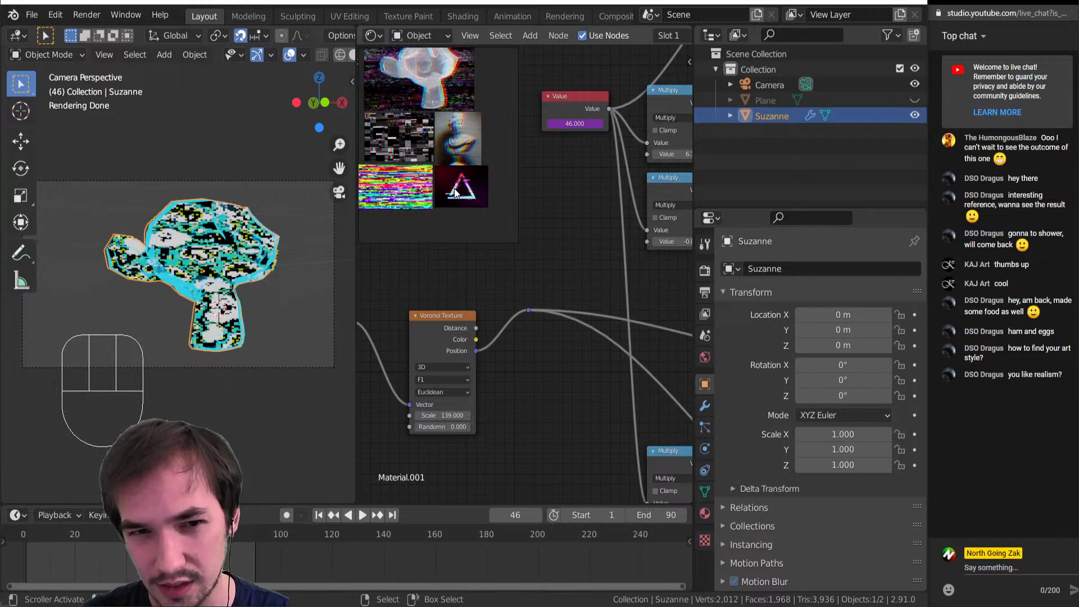
pyautogui.moveTo(457, 191); pyautogui.dragTo(465, 222, button='middle')
pyautogui.scroll(-4, 600, 325)
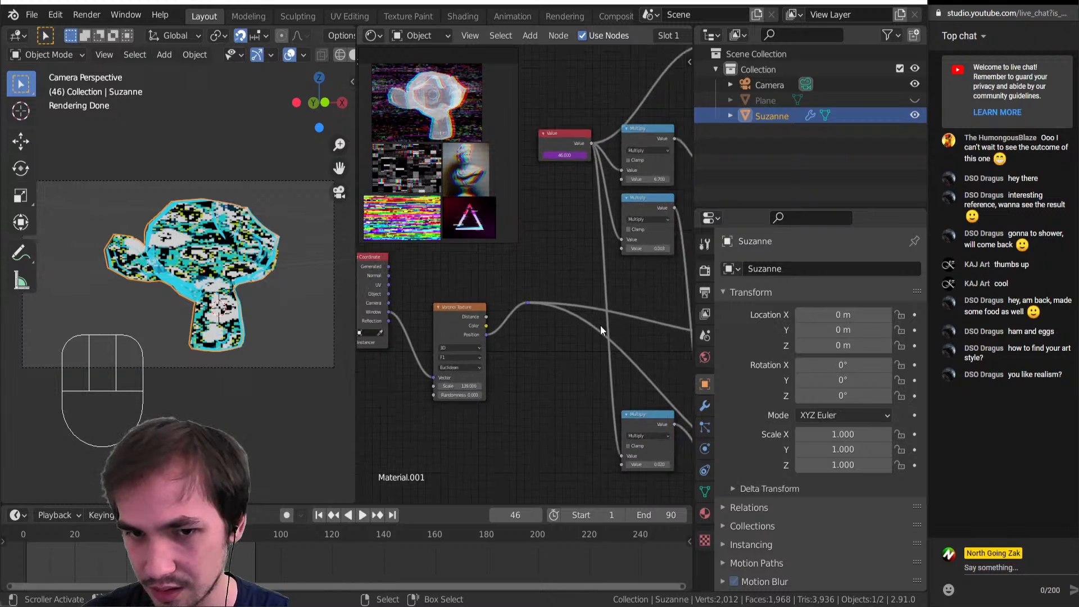
pyautogui.moveTo(513, 242); pyautogui.dragTo(488, 239)
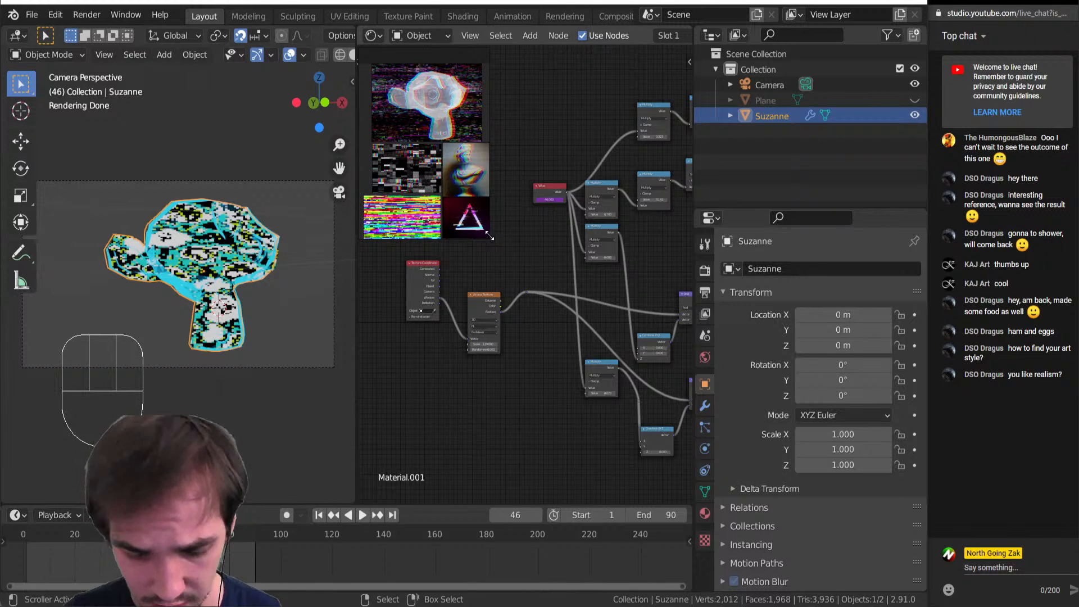
# Review the shader nodes between the Texture Coordinate and the Material Output
pyautogui.scroll(-5, 524, 271)
pyautogui.moveTo(569, 309); pyautogui.dragTo(556, 352, button='middle')
pyautogui.scroll(5, 498, 290)
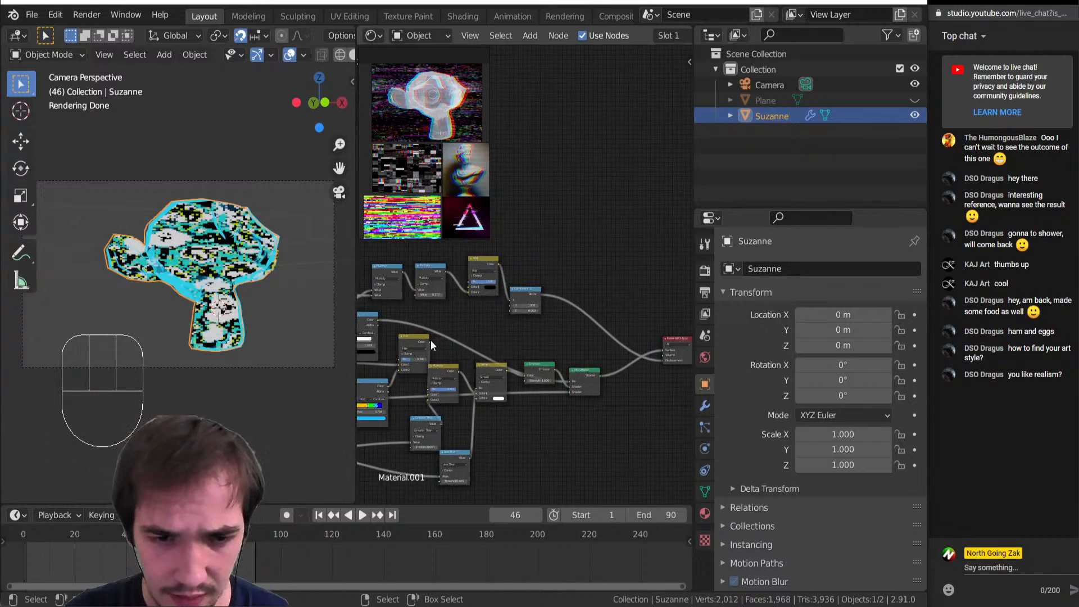
pyautogui.moveTo(434, 344); pyautogui.dragTo(650, 319, button='middle')
pyautogui.moveTo(399, 378); pyautogui.dragTo(468, 361, button='middle')
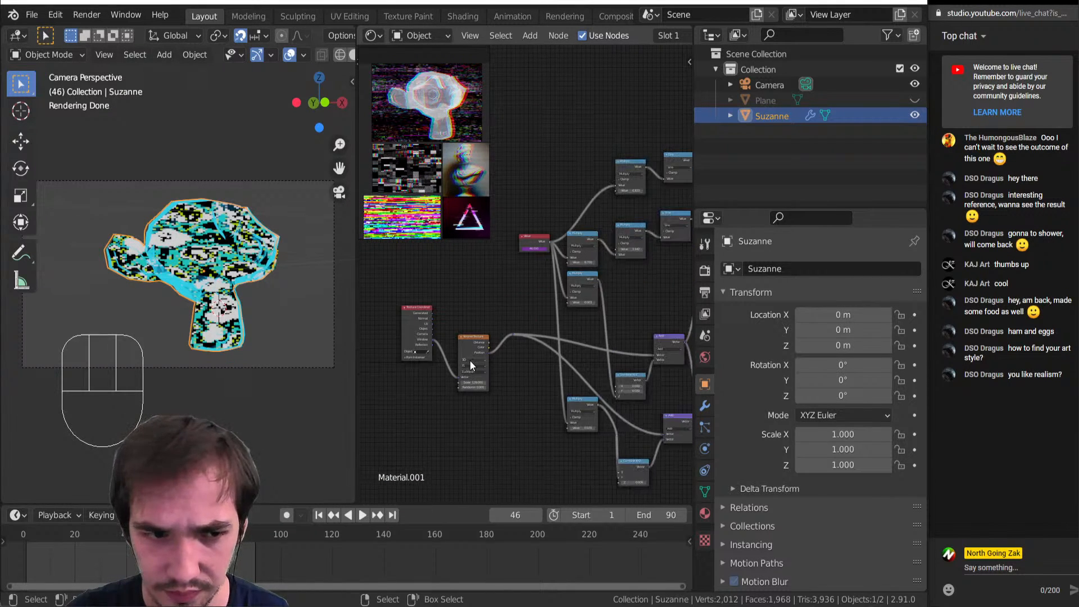
# Look through the world, output, render, scene, object and modifier settings
pyautogui.click(705, 358)
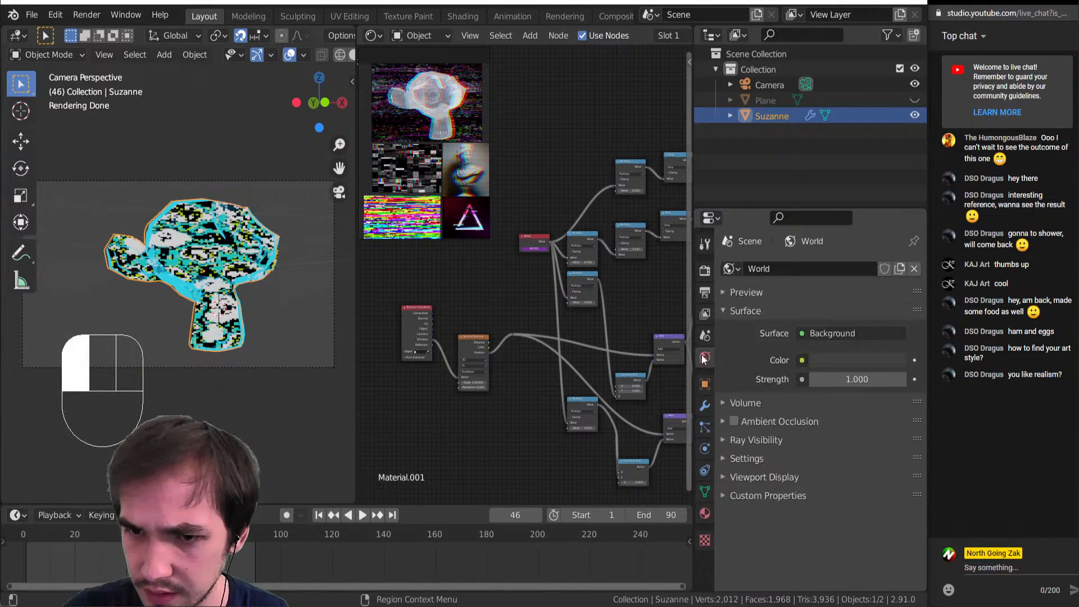
pyautogui.click(706, 290)
pyautogui.click(704, 271)
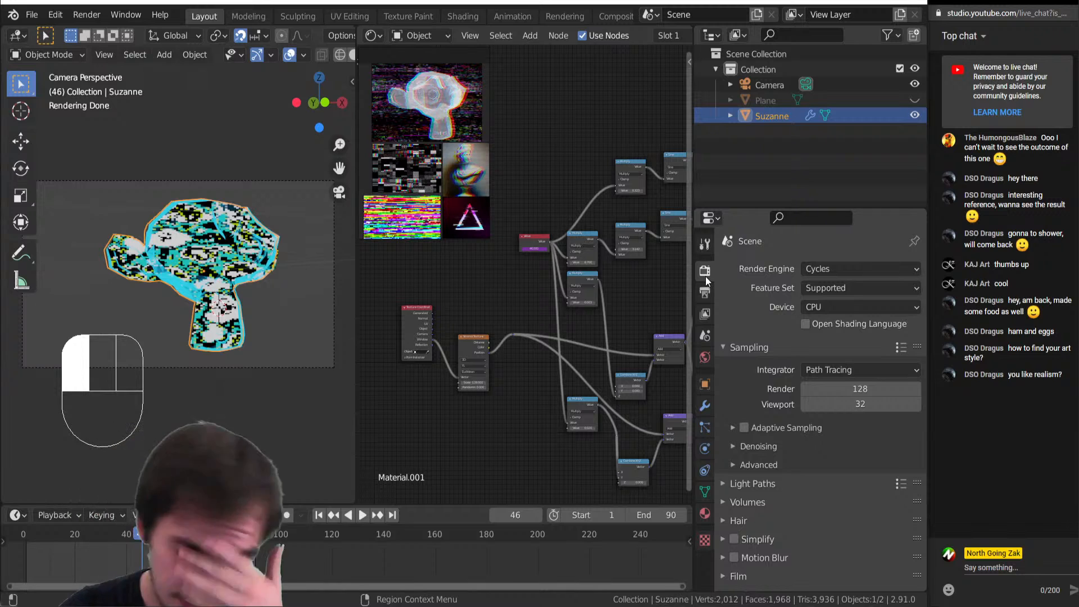
pyautogui.click(705, 336)
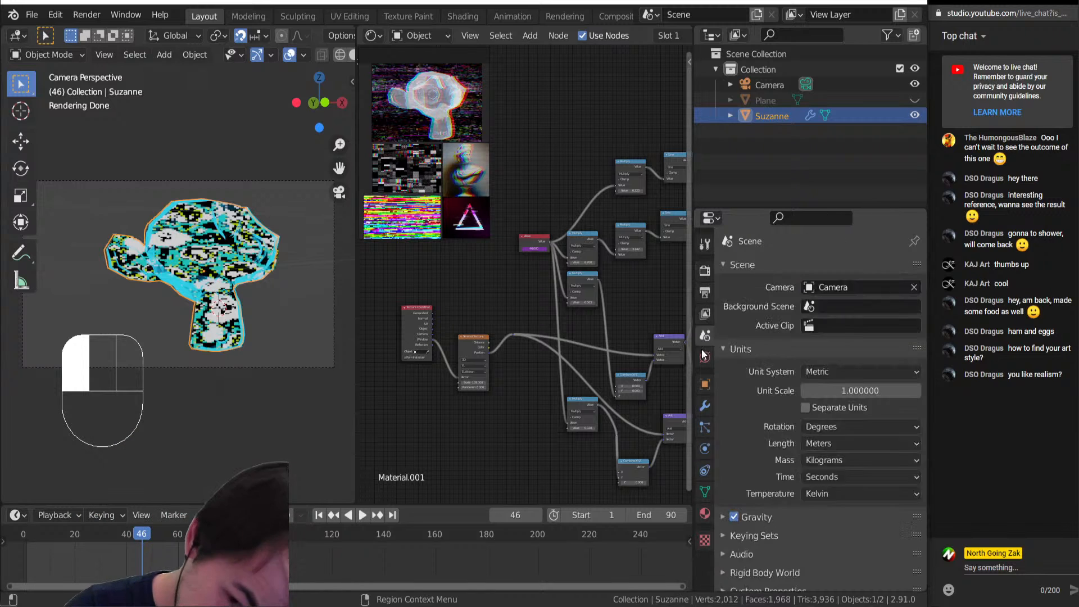
pyautogui.click(705, 358)
pyautogui.click(705, 405)
pyautogui.click(704, 384)
pyautogui.click(704, 406)
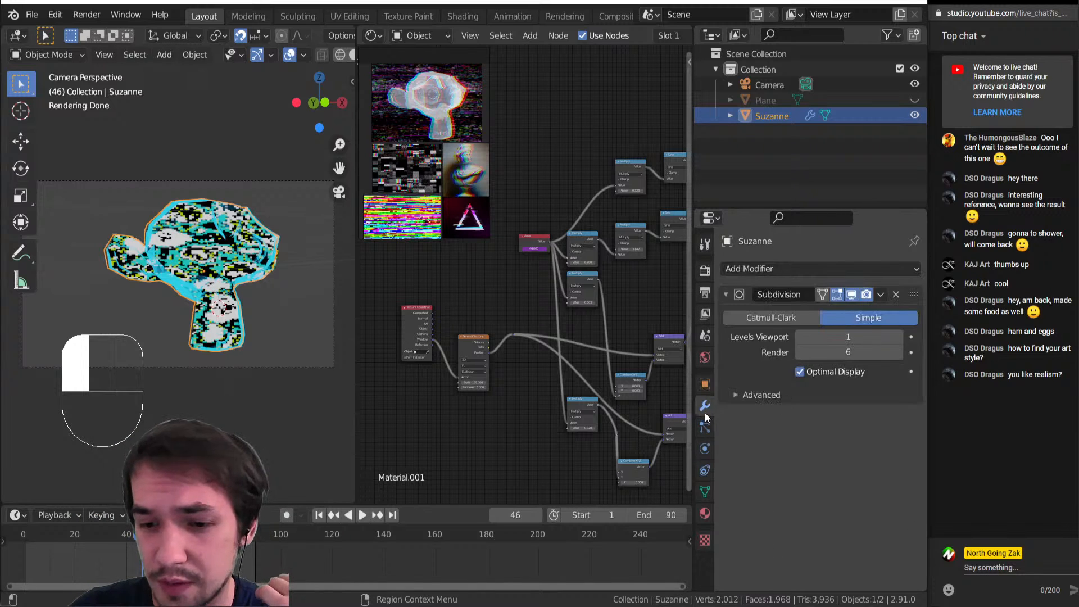
pyautogui.click(706, 358)
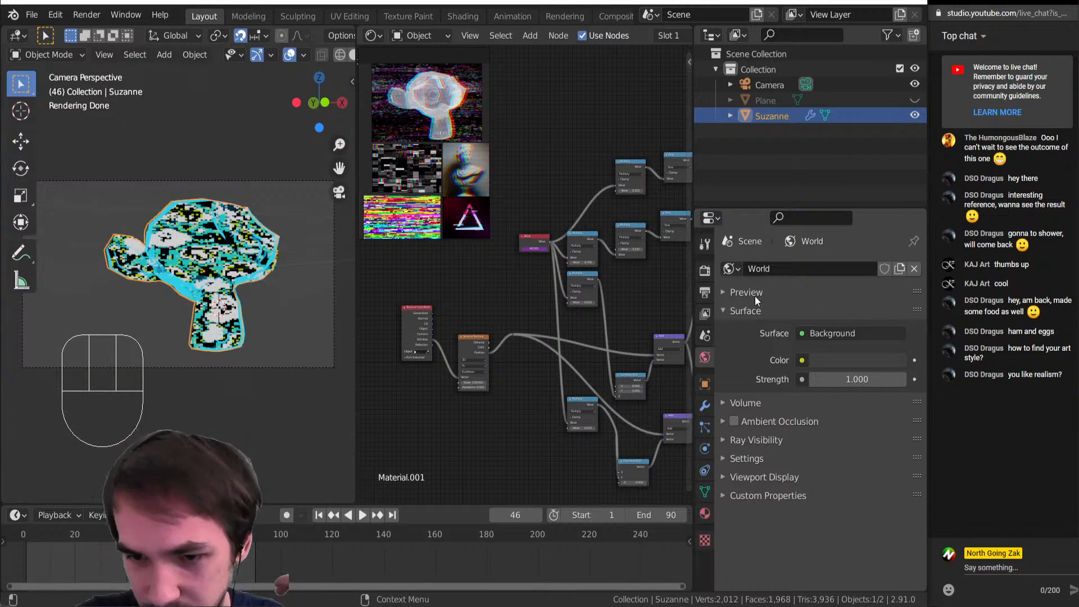
# Insert a Vector Math node between the Texture Coordinate's Window output and the first Voronoi Texture's Vector input
pyautogui.scroll(4, 172, 322)
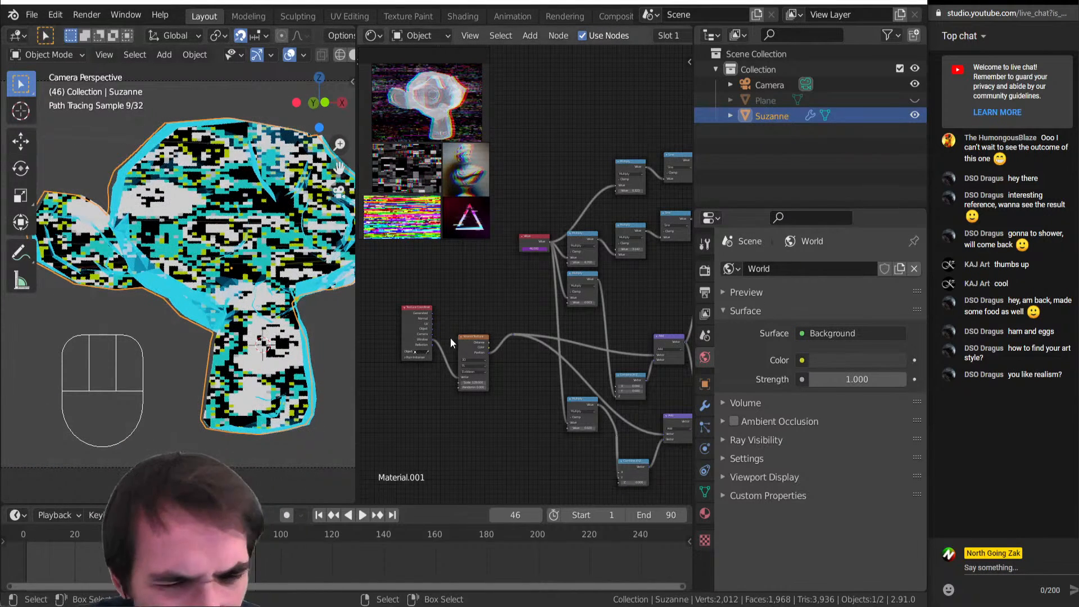
pyautogui.moveTo(444, 365); pyautogui.dragTo(475, 361, button='middle')
pyautogui.click(475, 361)
pyautogui.hotkey('shift', 'a')
pyautogui.click(475, 363)
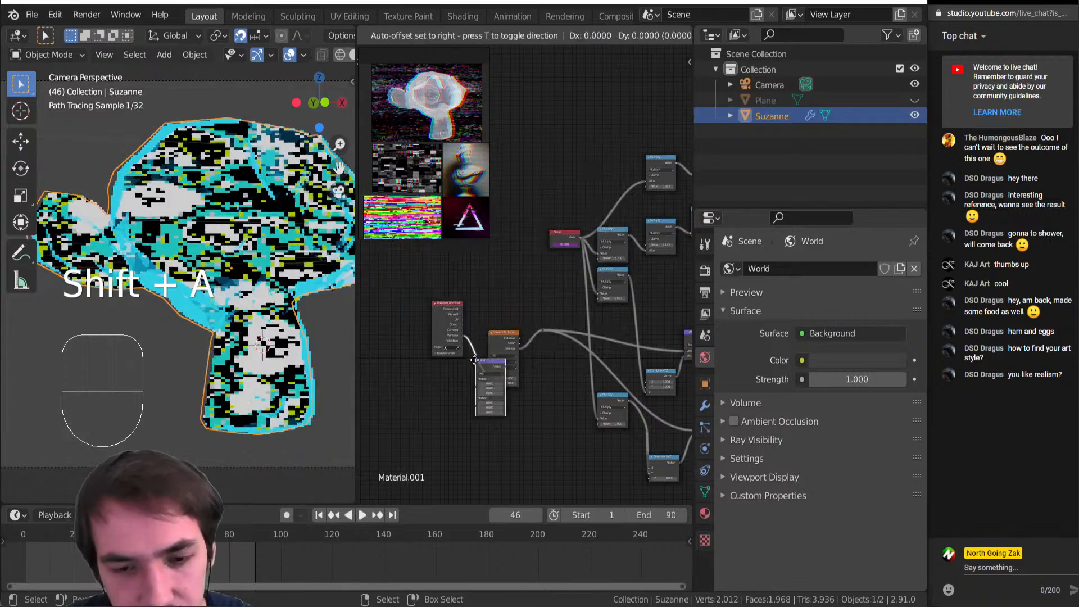
pyautogui.click(467, 329)
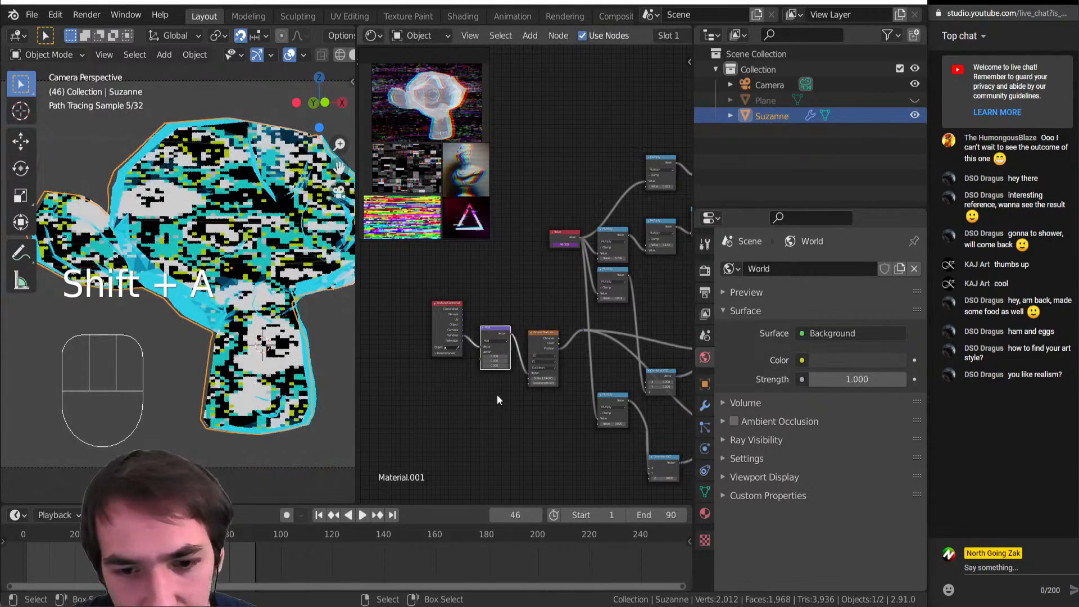
# Set the Vector Math node to Scale and tuck the Voronoi Texture beside it, trying a larger scale value and undoing it
pyautogui.scroll(2, 497, 394)
pyautogui.click(470, 380)
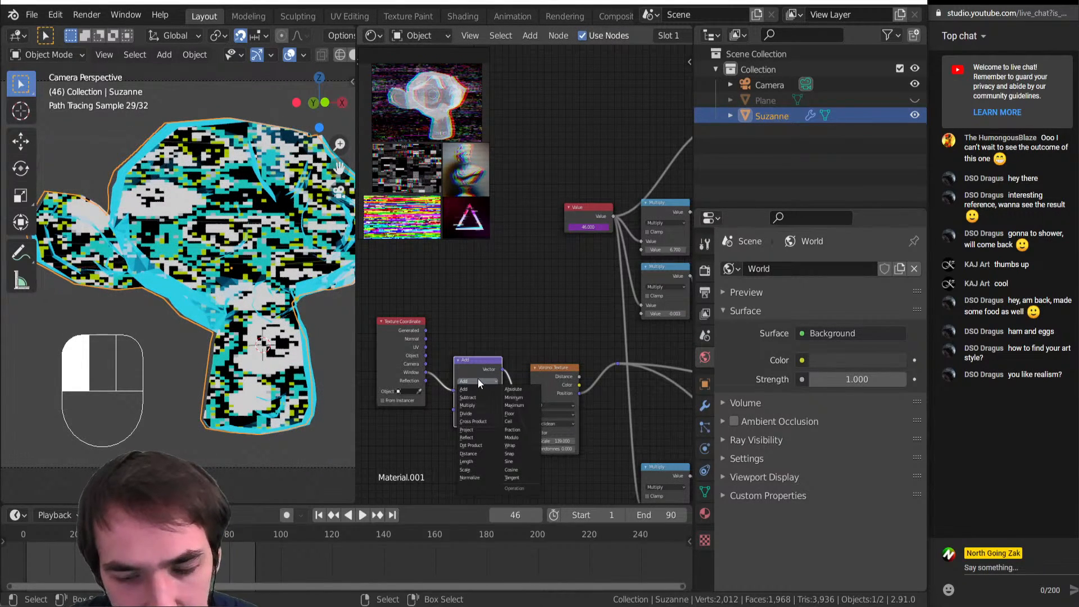
pyautogui.press('e')
pyautogui.moveTo(548, 378); pyautogui.dragTo(534, 371)
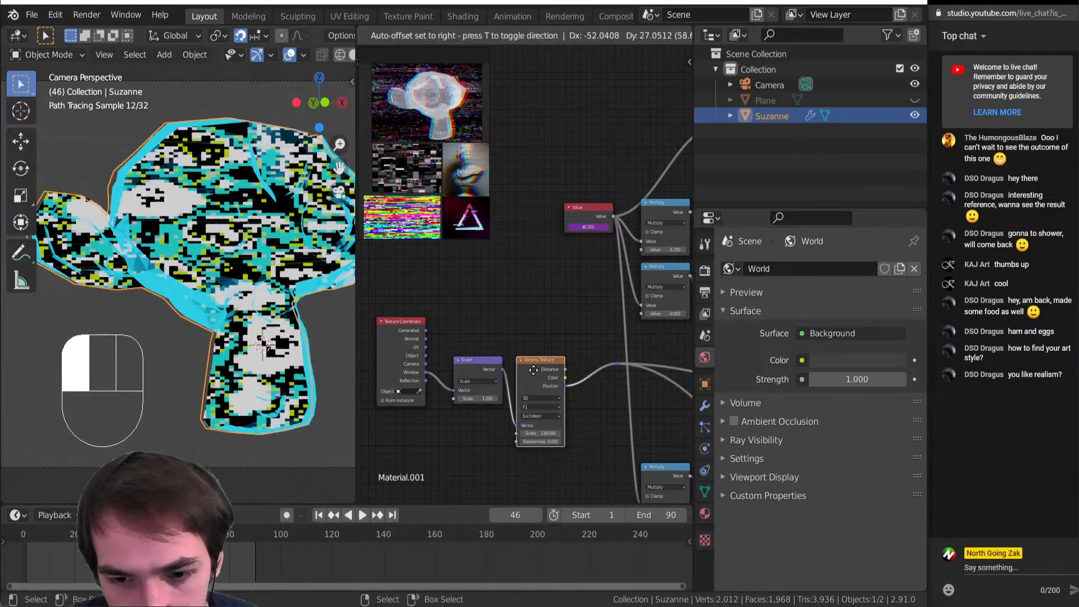
pyautogui.moveTo(476, 399); pyautogui.dragTo(495, 398)
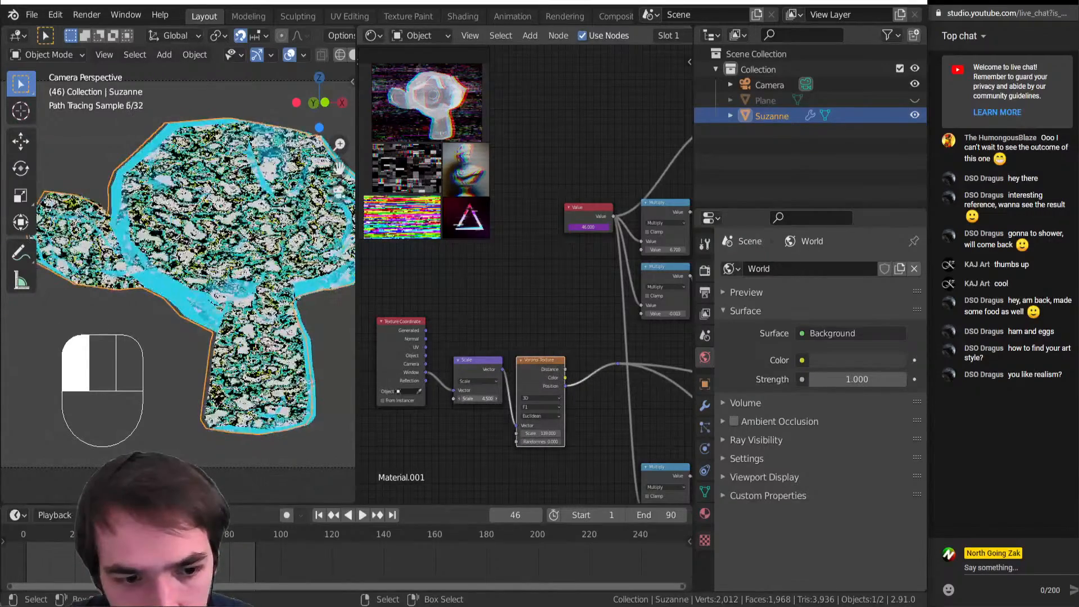
pyautogui.hotkey('ctrl', 'z')
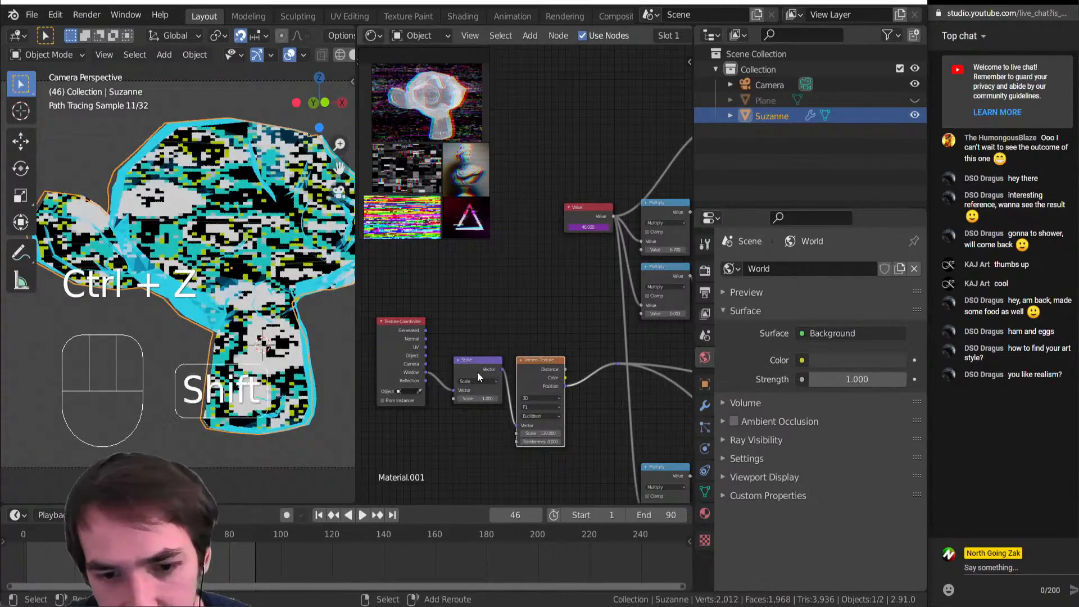
# Insert a duplicate Scale node after the Voronoi Texture's Position output and drive its scale with a Divide Math node whose first value is 1
pyautogui.hotkey('shift', 'd')
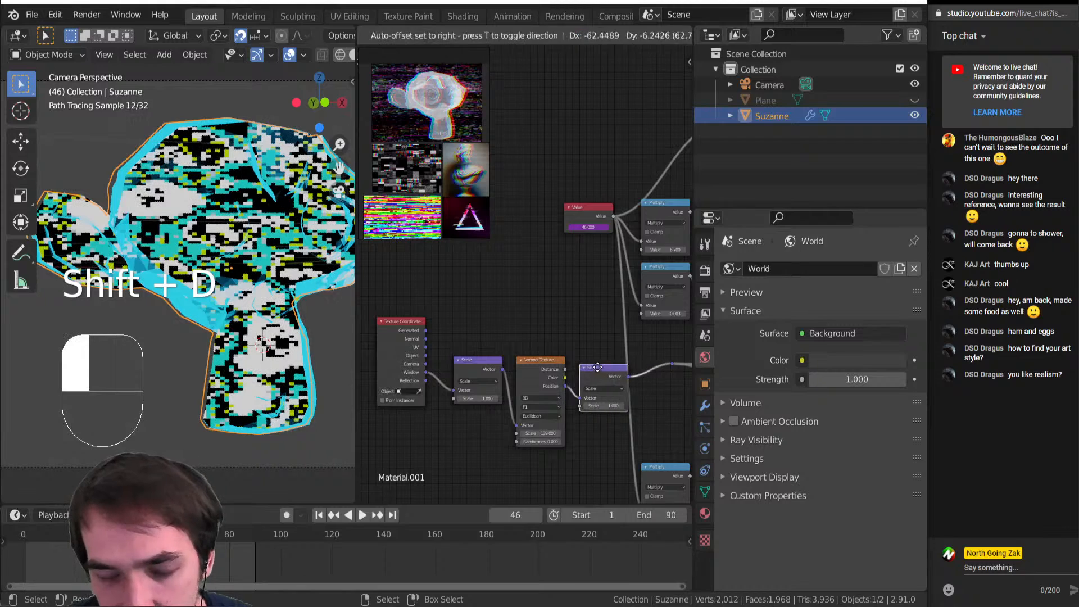
pyautogui.click(597, 367)
pyautogui.hotkey('shift', 'a')
pyautogui.moveTo(495, 447)
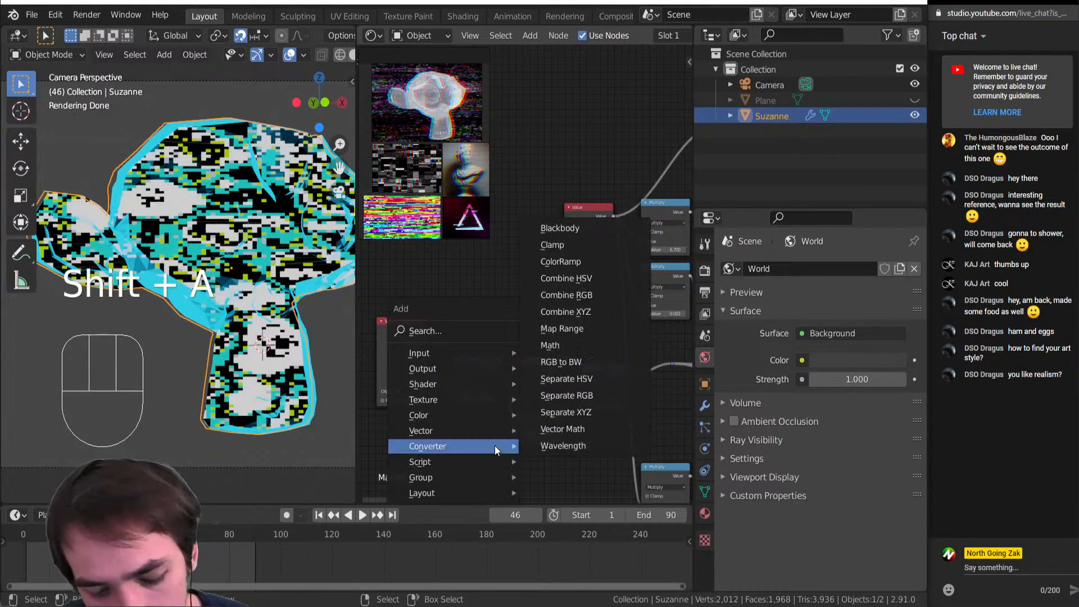
pyautogui.click(550, 345)
pyautogui.click(481, 455)
pyautogui.click(488, 471)
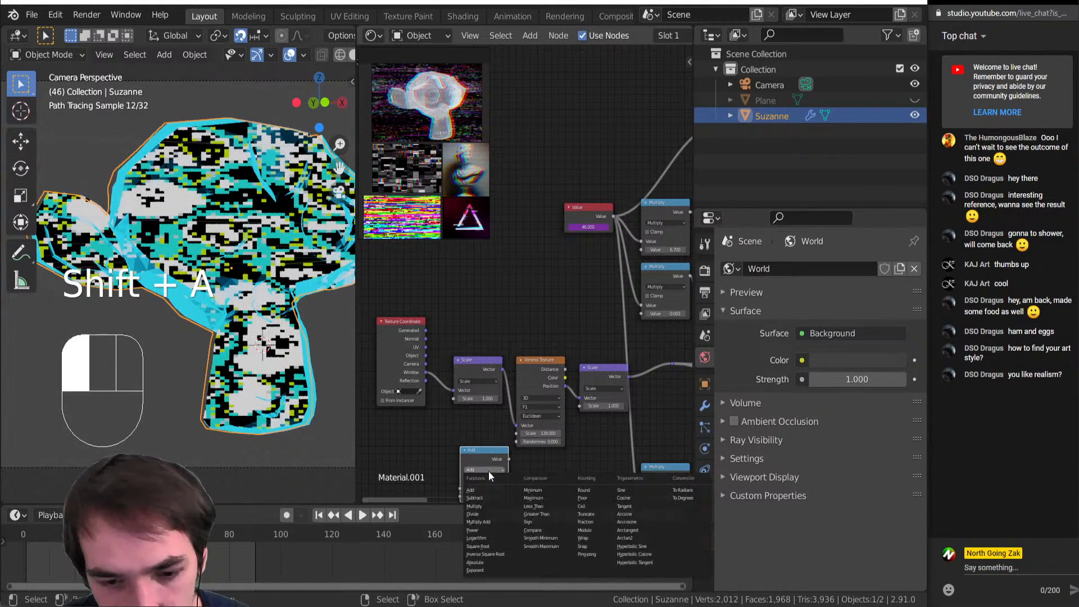
pyautogui.click(488, 514)
pyautogui.moveTo(489, 488); pyautogui.dragTo(547, 485)
pyautogui.moveTo(489, 466); pyautogui.dragTo(497, 421, button='middle')
pyautogui.moveTo(497, 419); pyautogui.dragTo(588, 361)
# Add a Value node set to 2.4, connected to the first Scale node's Scale input and the Divide node's second value
pyautogui.hotkey('shift', 'a')
pyautogui.moveTo(394, 335)
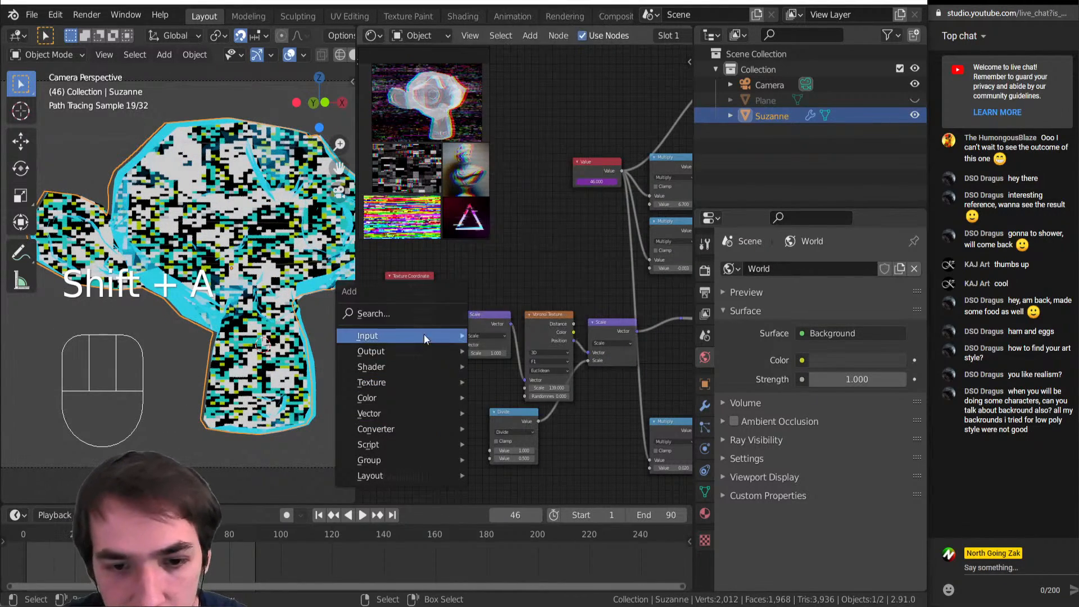
pyautogui.click(503, 285)
pyautogui.click(393, 411)
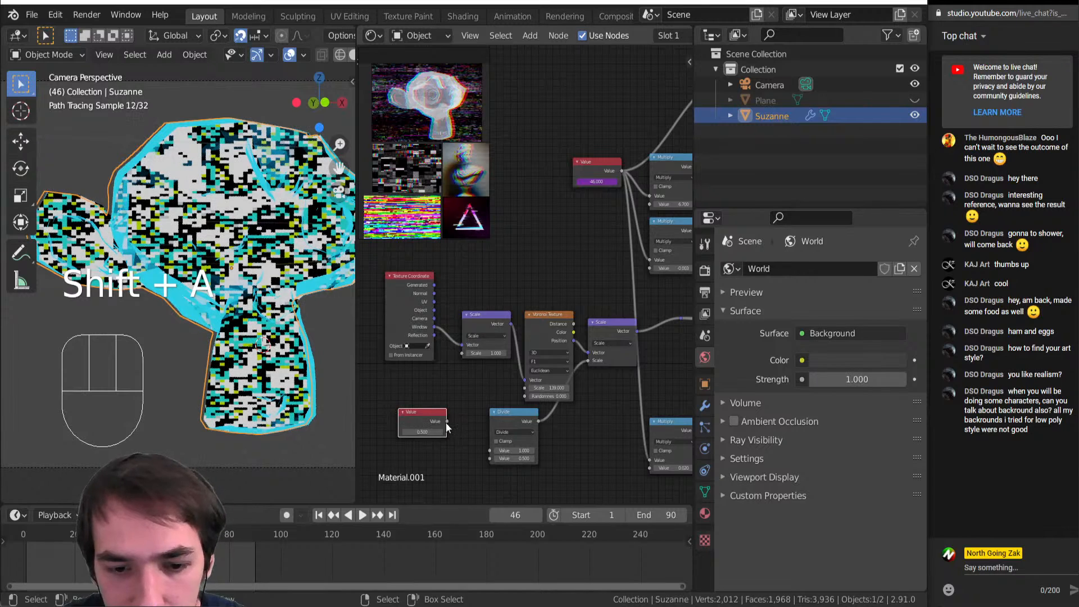
pyautogui.moveTo(447, 421); pyautogui.dragTo(461, 353)
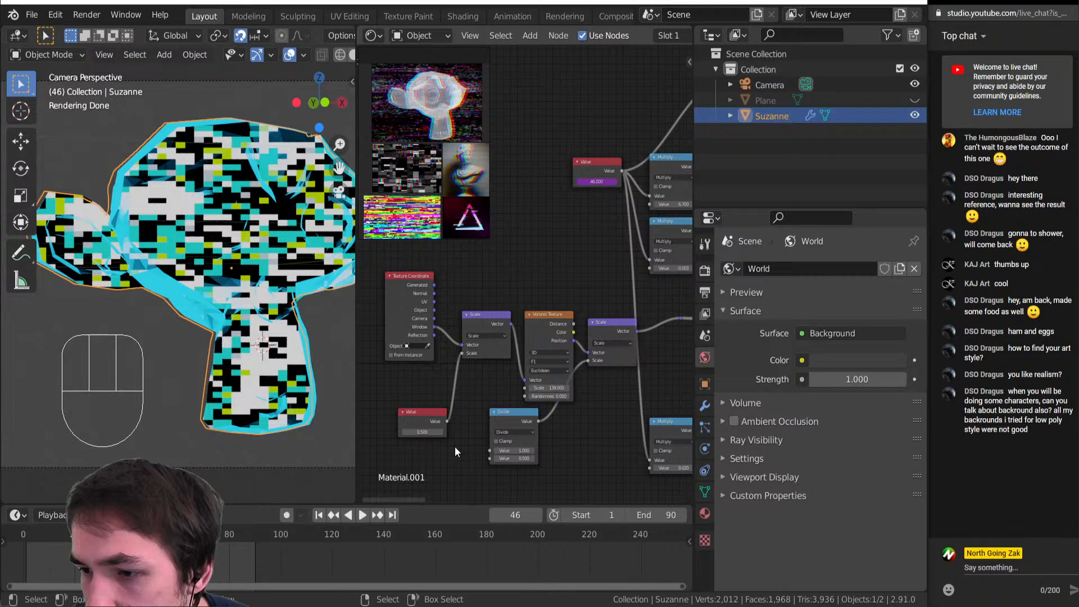
pyautogui.moveTo(427, 413); pyautogui.dragTo(491, 458)
pyautogui.moveTo(410, 402); pyautogui.dragTo(461, 402)
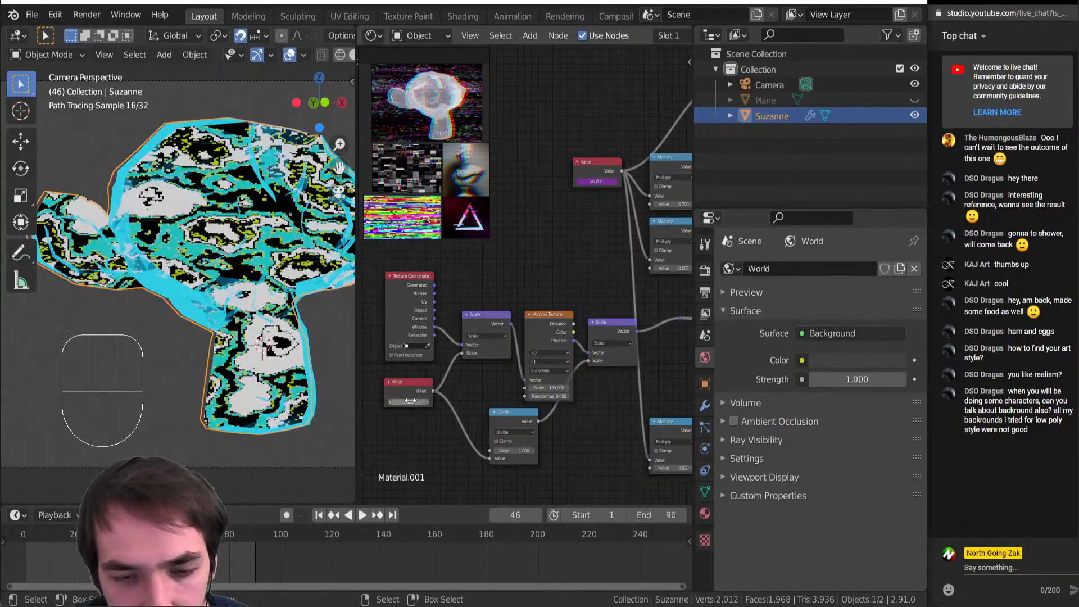
pyautogui.click(491, 336)
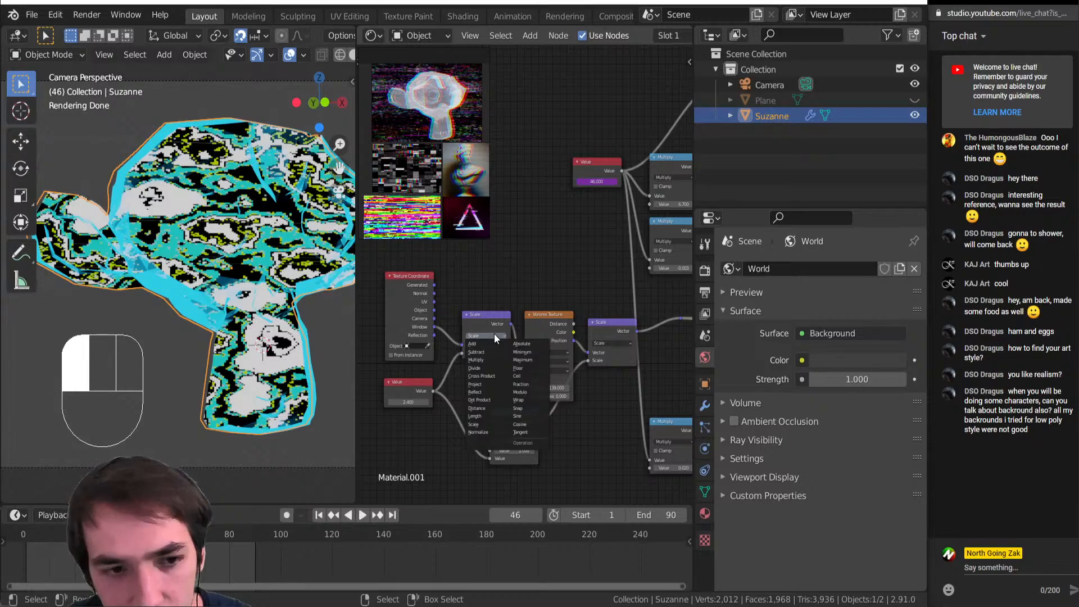
pyautogui.click(490, 359)
pyautogui.hotkey('ctrl', 'z')
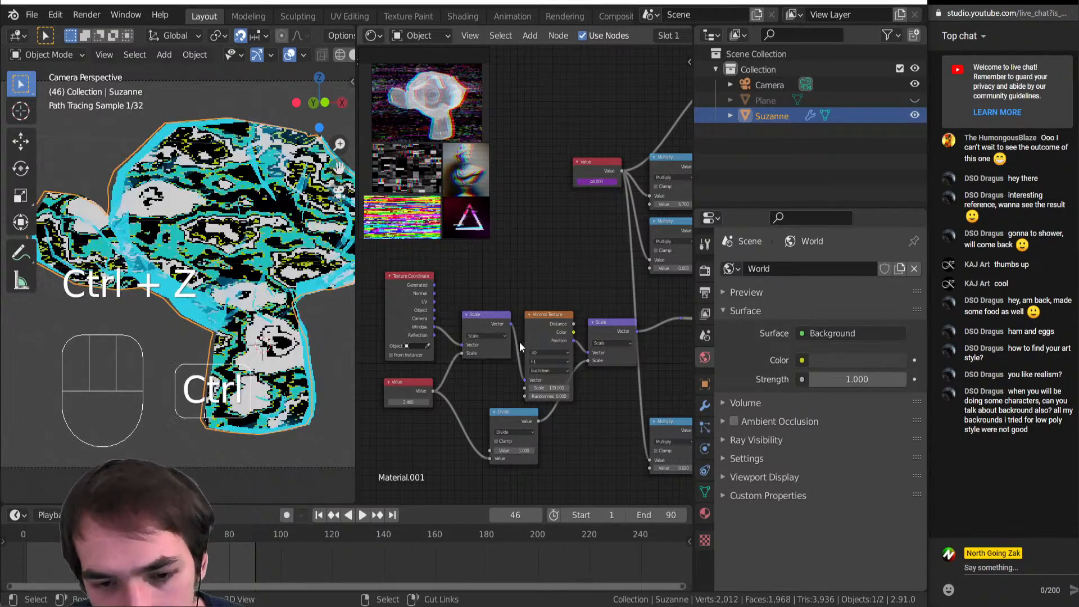
# Play the animation to examine the glitch pattern on the monkey head up close
pyautogui.scroll(4, 240, 335)
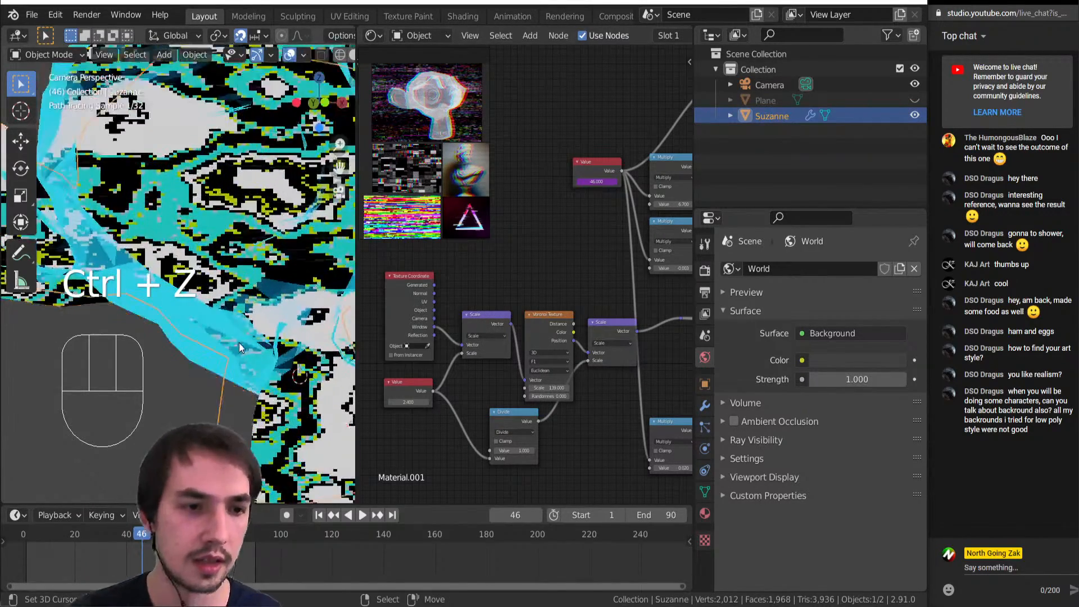
pyautogui.scroll(-4, 238, 343)
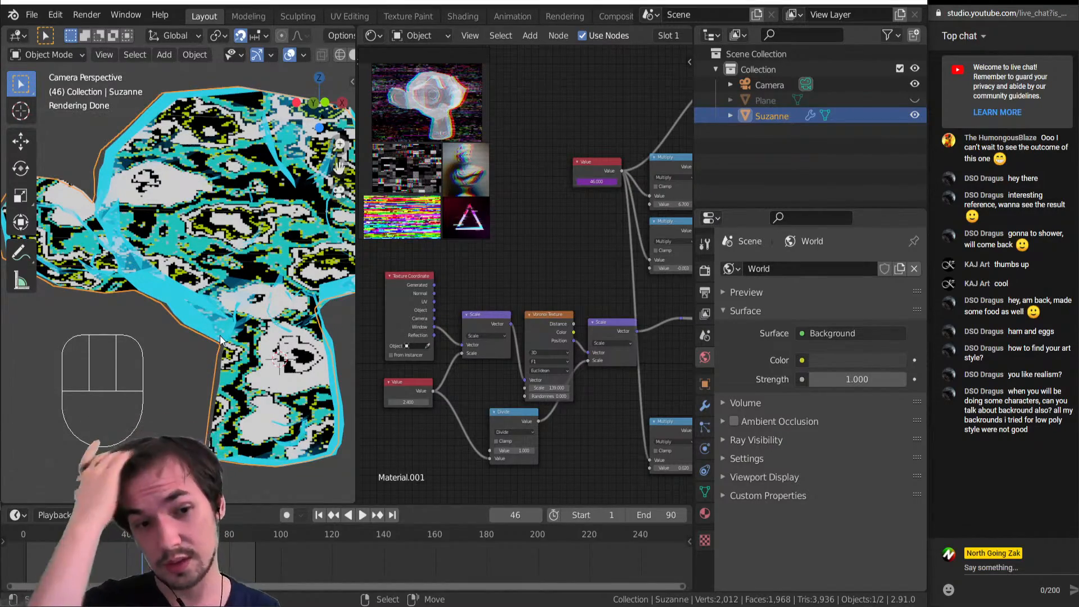
pyautogui.hotkey('shift', 'space')
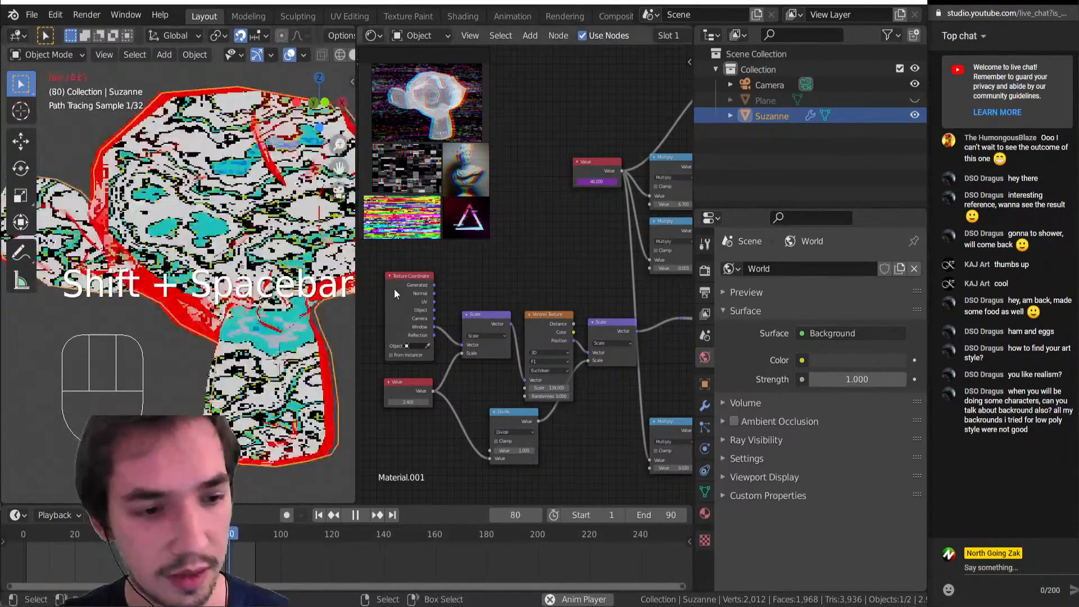
# Shift the ColorRamp's orange stop closer to the green one and move its dark blue stop to 0.729
pyautogui.scroll(-12, 397, 288)
pyautogui.moveTo(458, 246); pyautogui.dragTo(660, 249, button='middle')
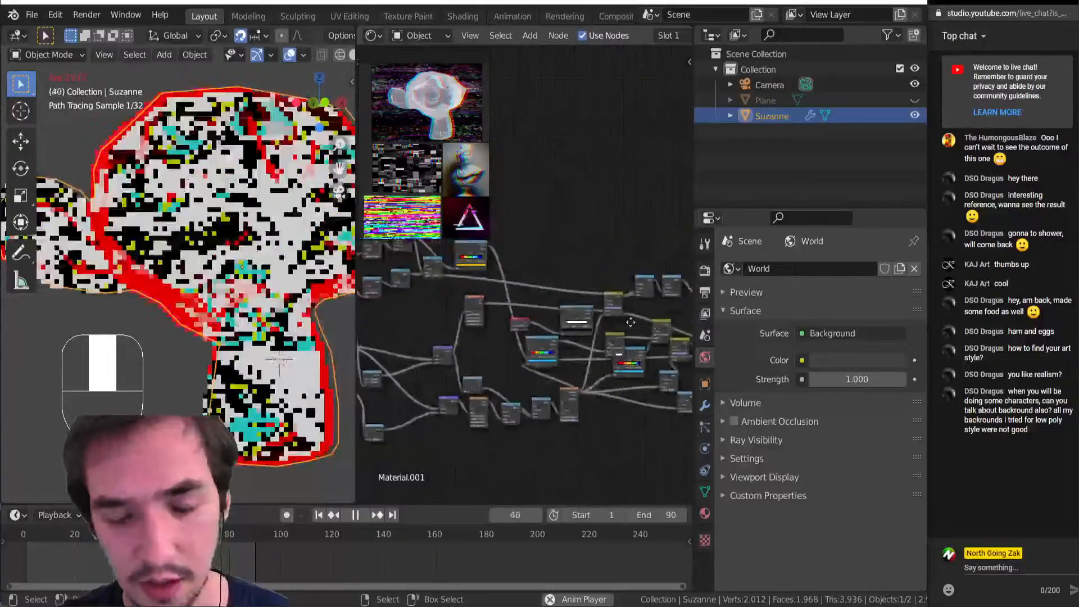
pyautogui.scroll(6, 511, 329)
pyautogui.scroll(2, 505, 337)
pyautogui.hotkey('shift', 'space')
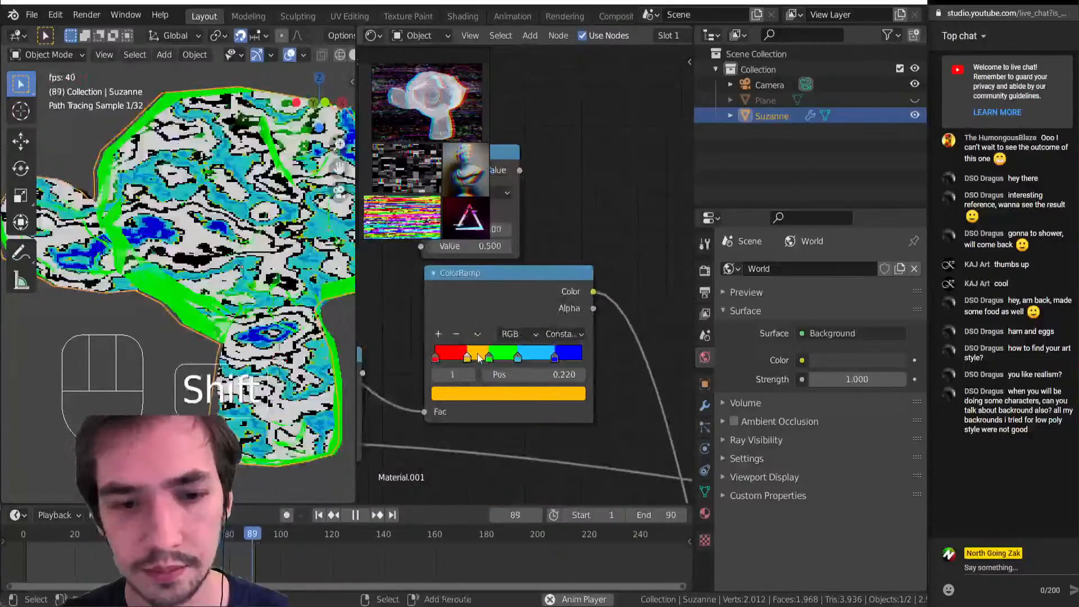
pyautogui.moveTo(467, 355); pyautogui.dragTo(478, 355)
pyautogui.moveTo(554, 357); pyautogui.dragTo(524, 352)
pyautogui.moveTo(541, 353); pyautogui.dragTo(546, 352)
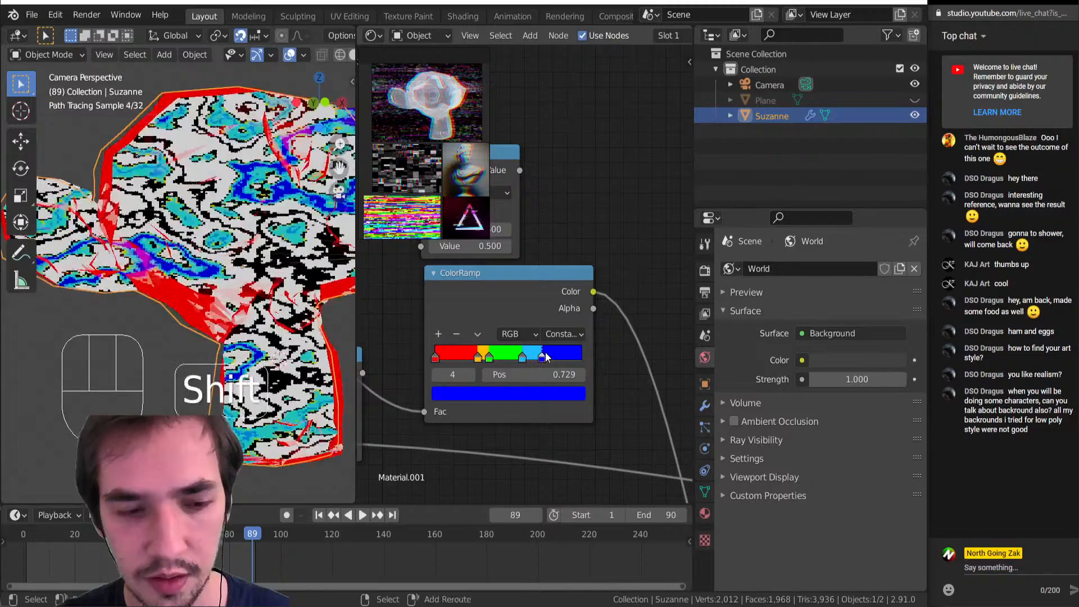
# With the animation playing, move the ColorRamp's orange stop back toward red and its light blue stop to 0.650
pyautogui.hotkey('shift', 'space')
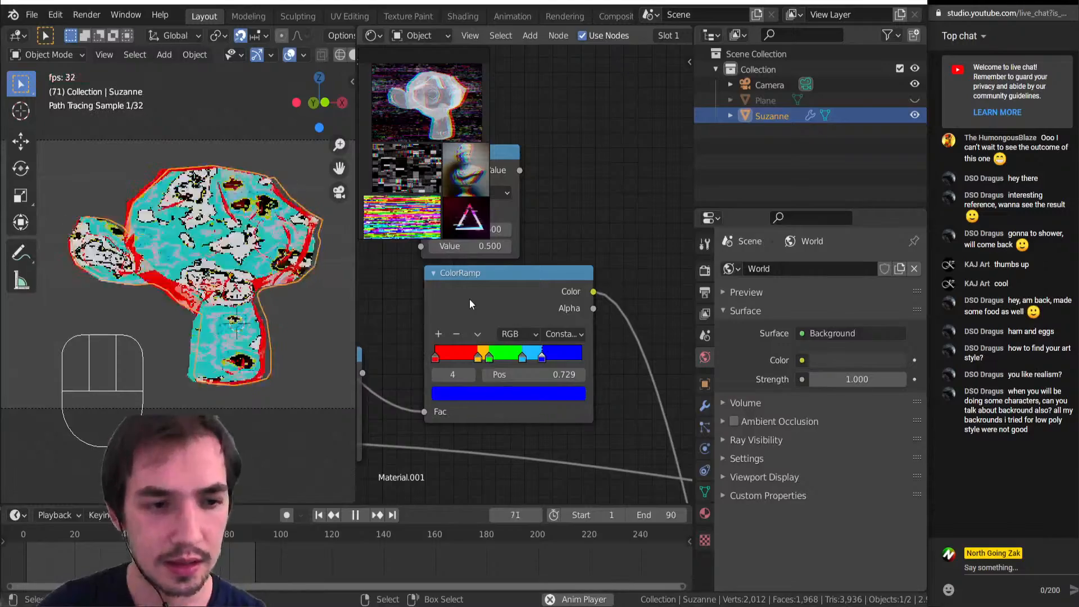
pyautogui.scroll(-6, 470, 298)
pyautogui.scroll(7, 525, 344)
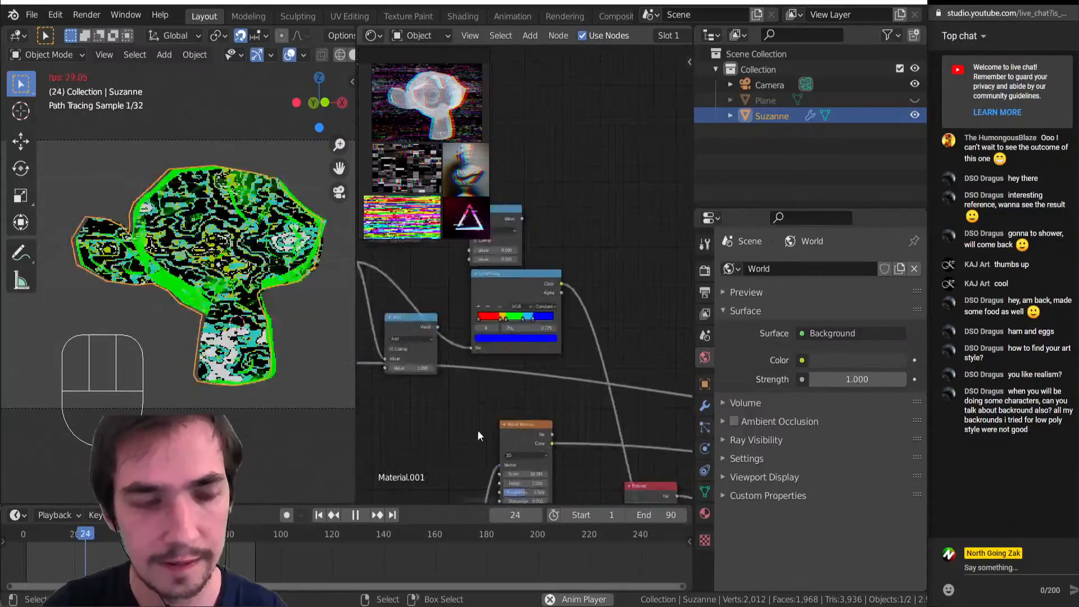
pyautogui.moveTo(547, 401); pyautogui.dragTo(537, 401)
pyautogui.click(565, 399)
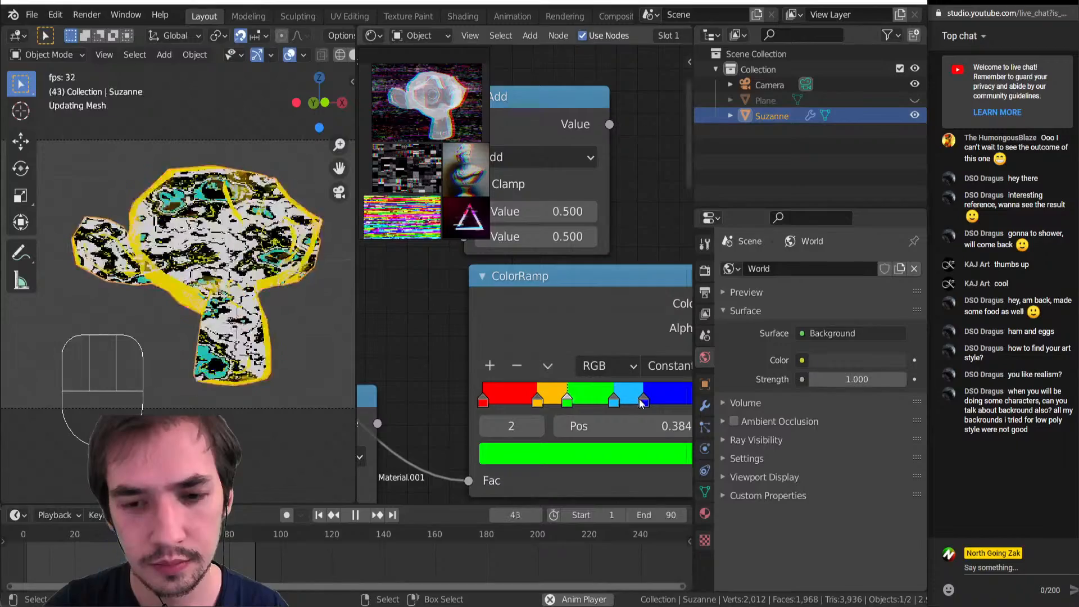
pyautogui.click(615, 400)
pyautogui.moveTo(629, 398); pyautogui.dragTo(624, 400)
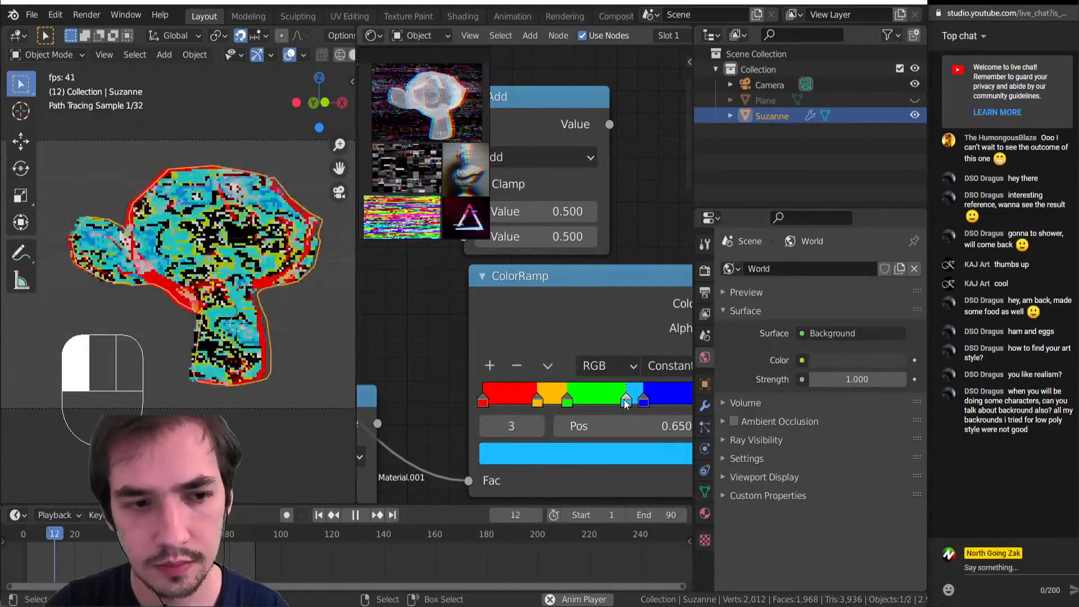
# Move the ColorRamp's light blue stop to 0.583, stop the playback, and nudge the dark blue stop to 0.732
pyautogui.scroll(-3, 578, 315)
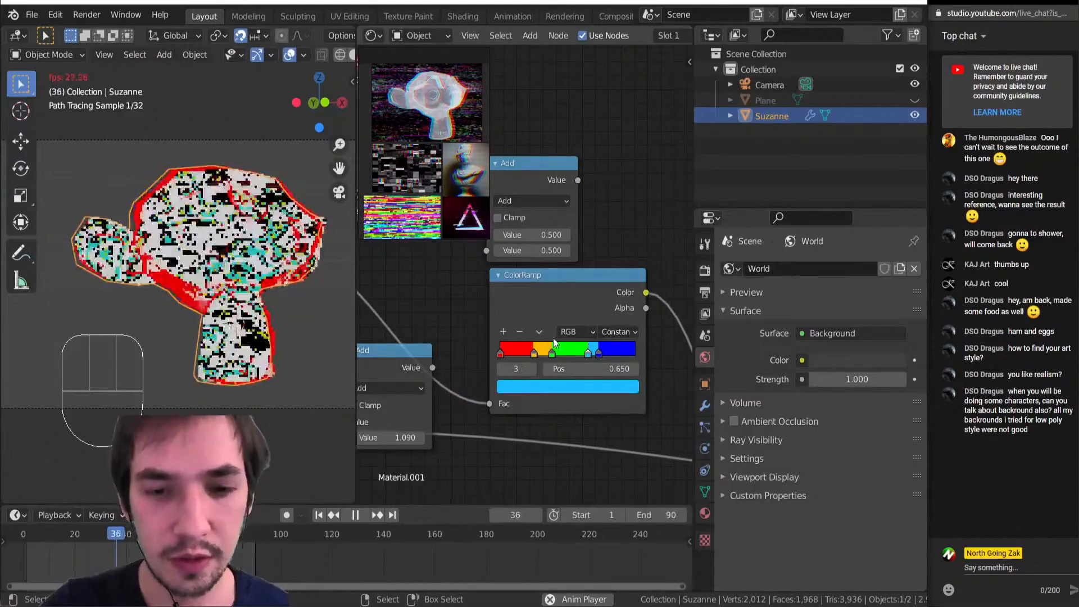
pyautogui.moveTo(588, 353); pyautogui.dragTo(579, 354)
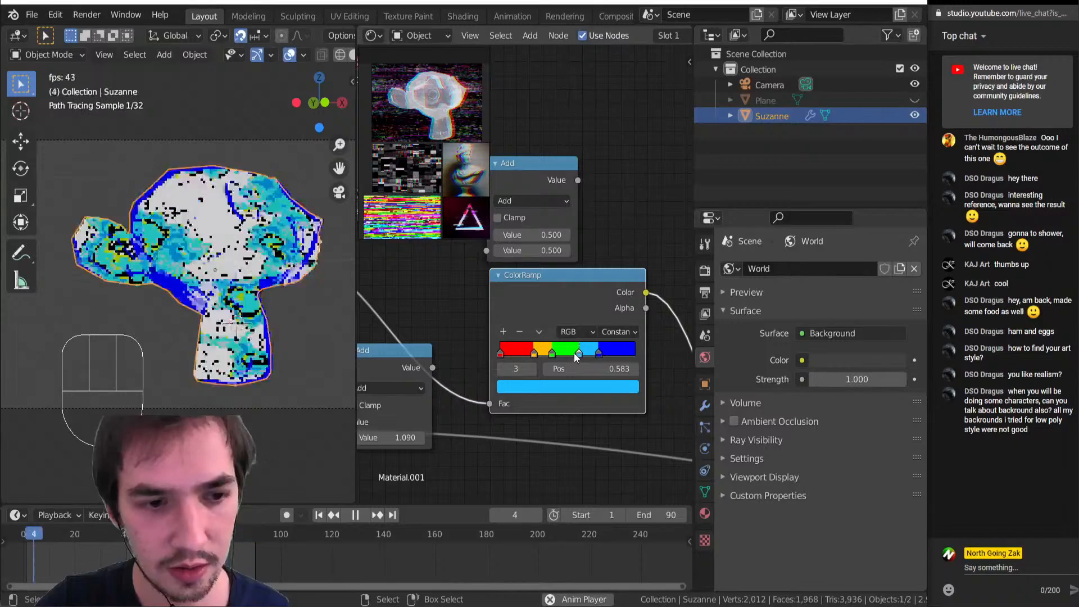
pyautogui.hotkey('shift', 'space')
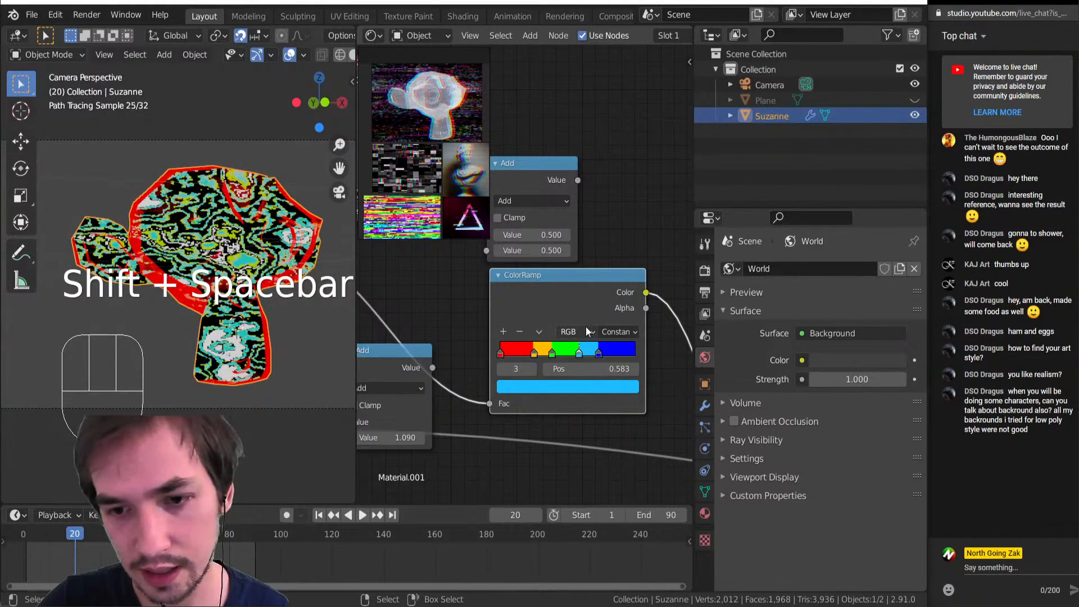
pyautogui.click(599, 353)
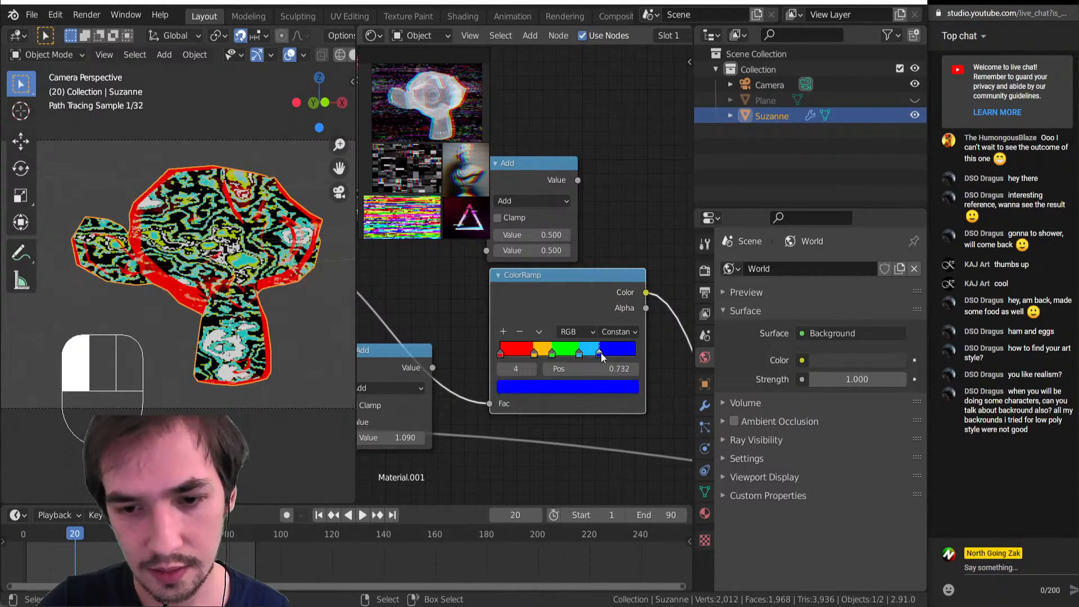
# Preview the Mix Shader and the Emission node directly on the material output, with the head seen outside the camera view
pyautogui.scroll(-2, 525, 345)
pyautogui.scroll(-5, 525, 346)
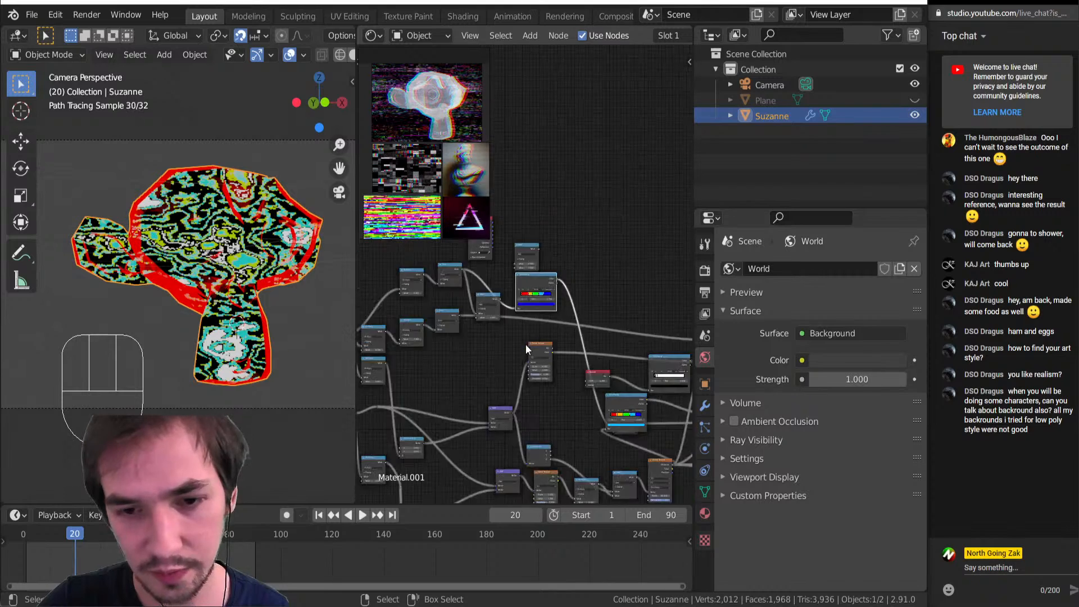
pyautogui.scroll(2, 572, 293)
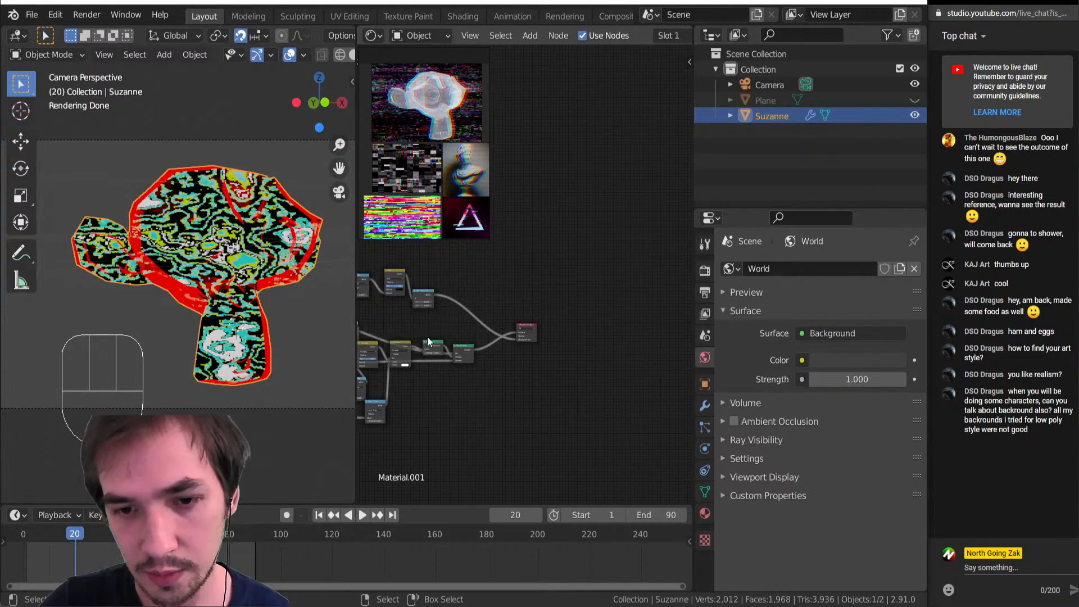
pyautogui.moveTo(464, 365); pyautogui.dragTo(576, 347, button='middle')
pyautogui.moveTo(191, 314); pyautogui.dragTo(255, 329, button='middle')
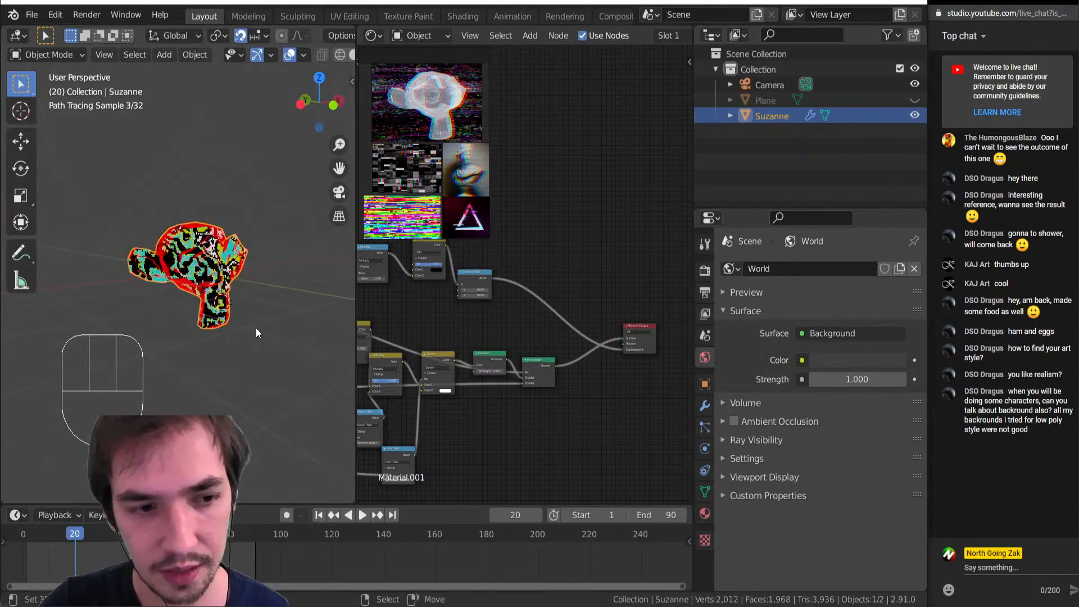
pyautogui.scroll(-3, 255, 329)
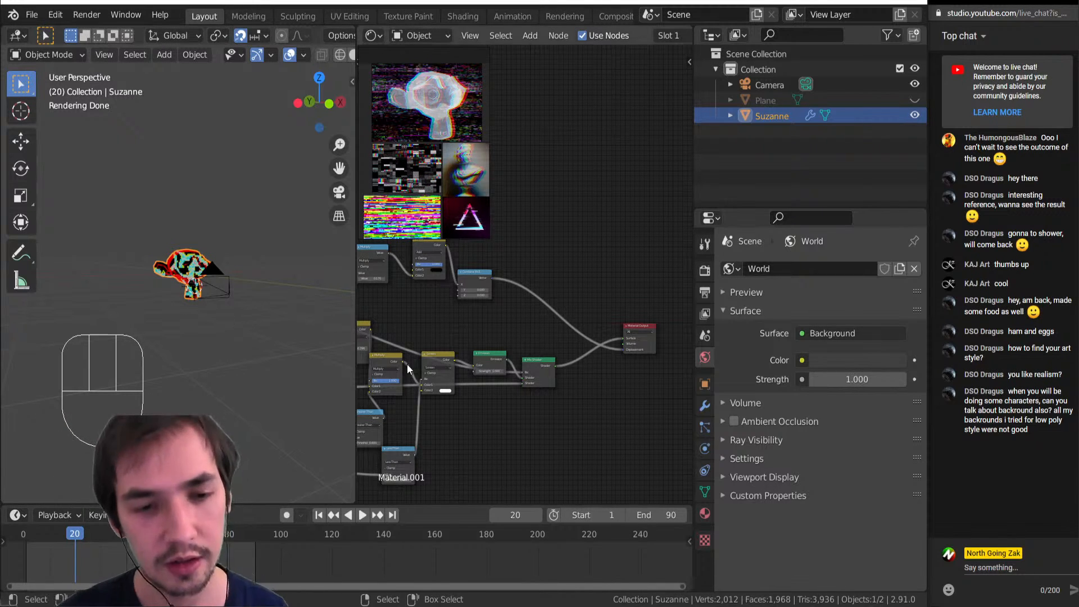
pyautogui.scroll(3, 487, 327)
pyautogui.keyDown('ctrl'); pyautogui.keyDown('shift'); pyautogui.click(559, 355); pyautogui.keyUp('shift'); pyautogui.keyUp('ctrl')
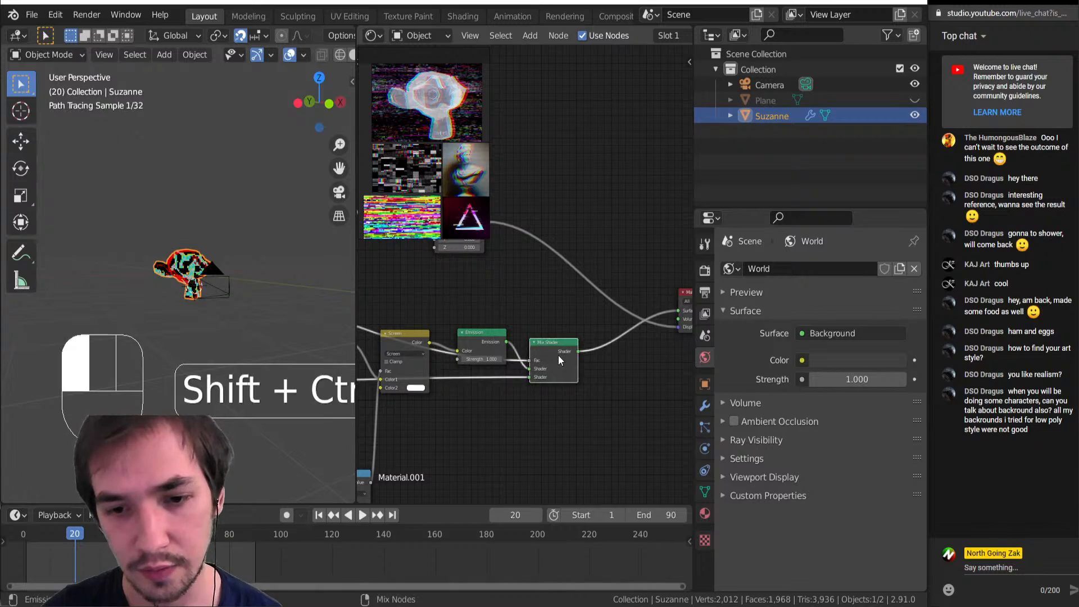
pyautogui.keyDown('ctrl'); pyautogui.keyDown('shift'); pyautogui.click(480, 338); pyautogui.keyUp('shift'); pyautogui.keyUp('ctrl')
# Play the animation to examine the previewed emission pattern on the head, and stop it
pyautogui.moveTo(491, 284); pyautogui.dragTo(569, 368, button='middle')
pyautogui.scroll(6, 191, 270)
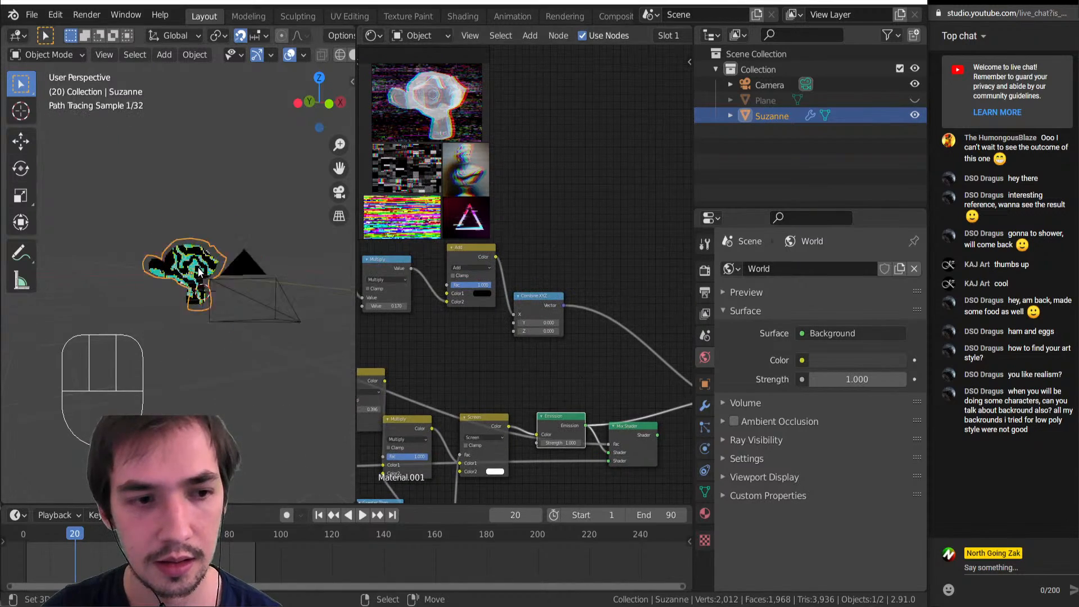
pyautogui.hotkey('shift', 'space')
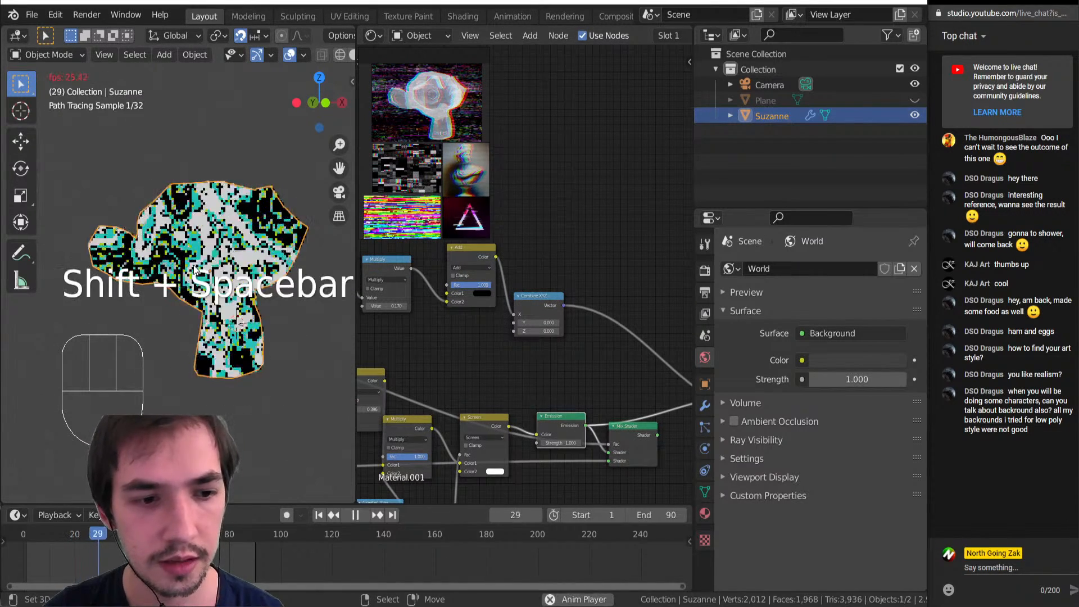
pyautogui.scroll(-6, 592, 342)
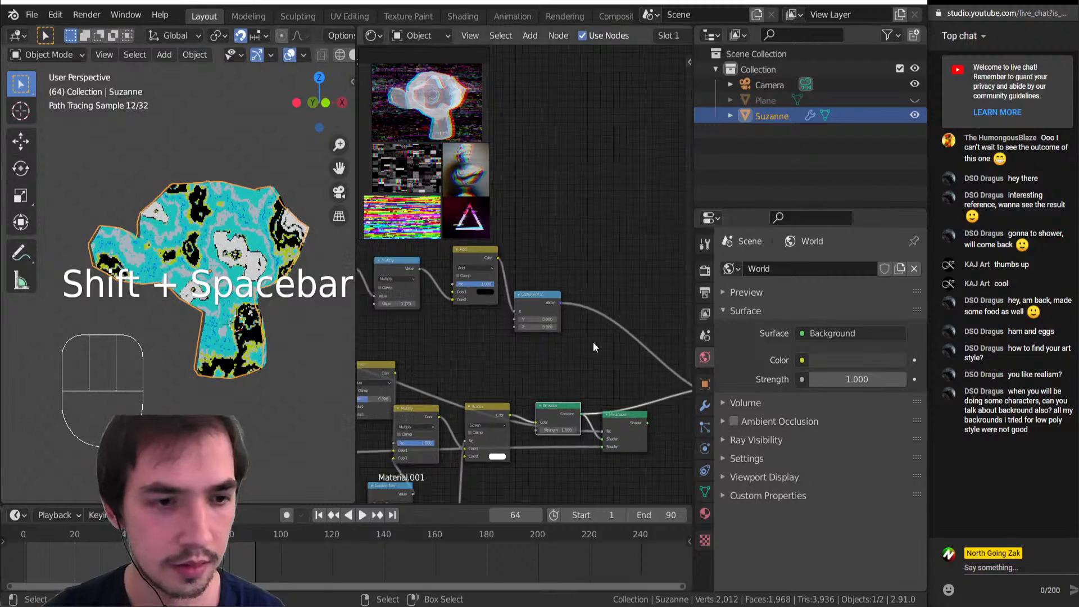
# Move the Divide node directly beneath the Voronoi Texture node
pyautogui.scroll(7, 618, 337)
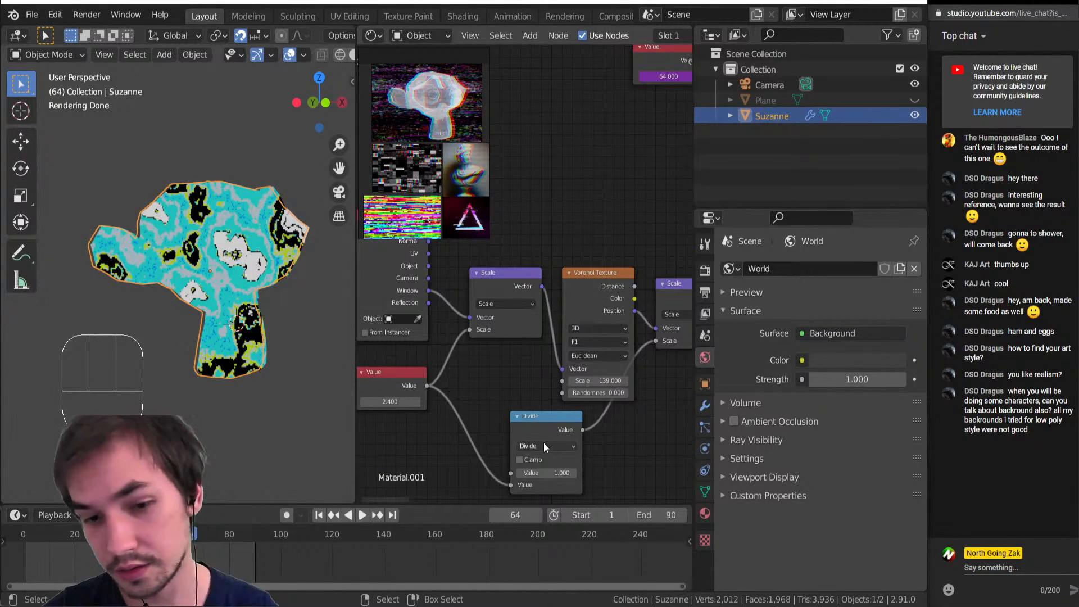
pyautogui.moveTo(544, 438); pyautogui.dragTo(589, 433)
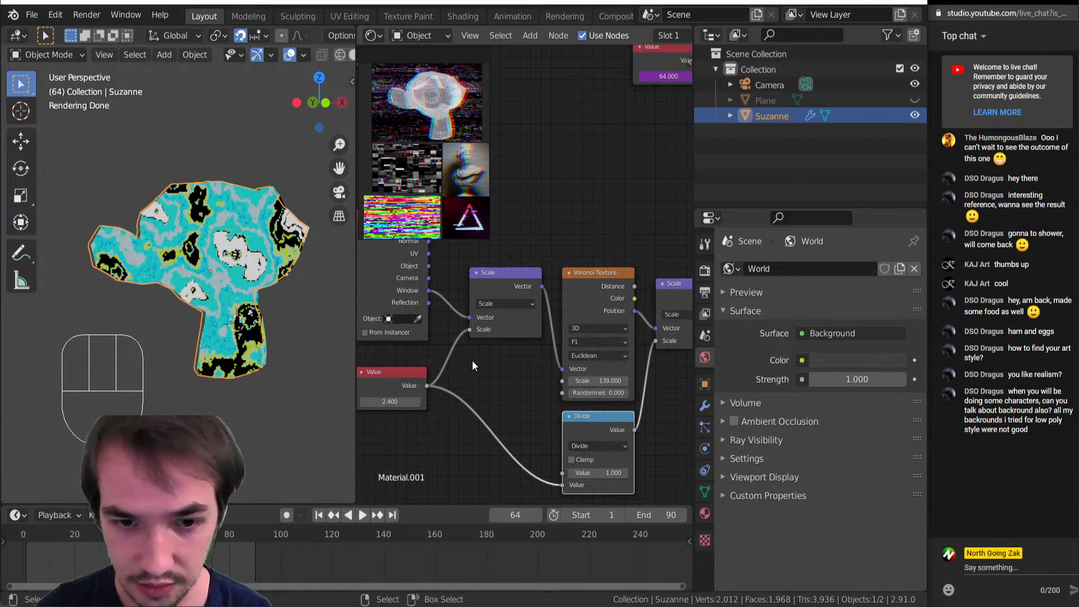
pyautogui.scroll(-1, 489, 358)
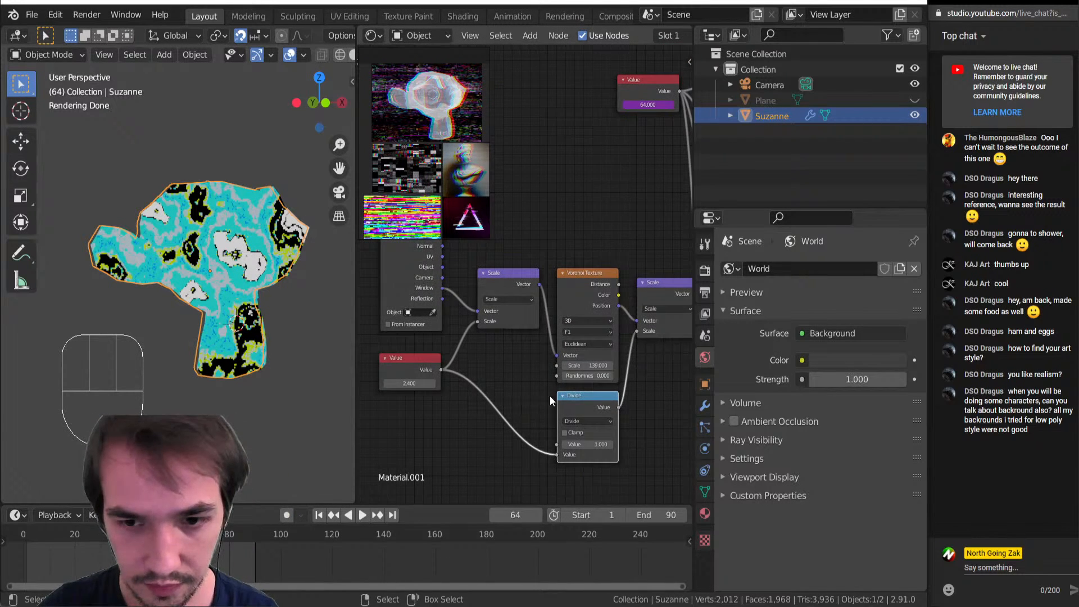
pyautogui.scroll(-4, 550, 396)
pyautogui.scroll(1, 530, 309)
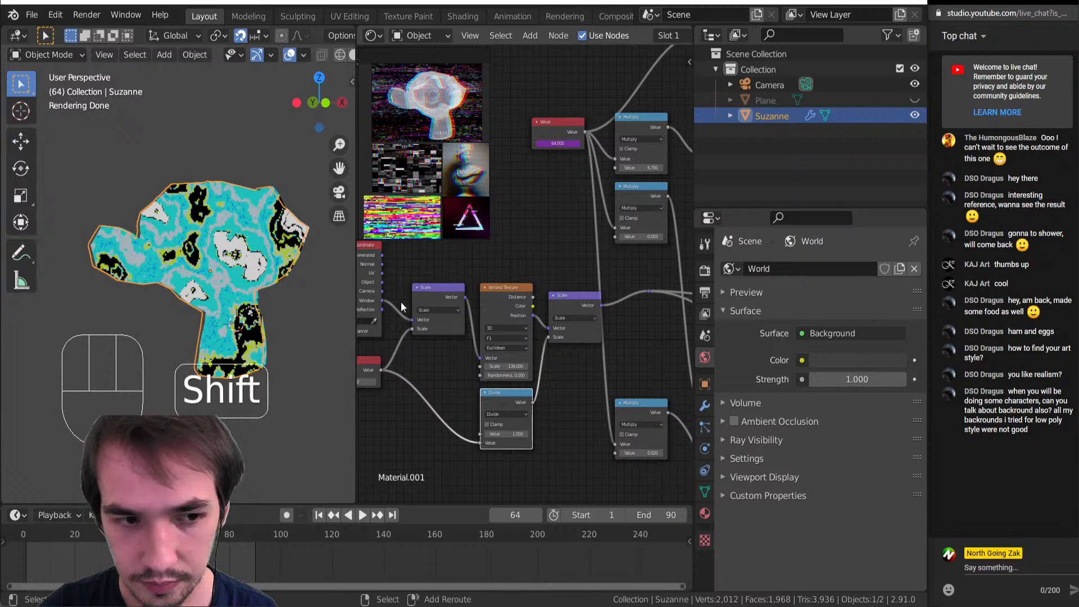
# Undo the recent edits back through the Value node's link to the Divide node and its last value change
pyautogui.hotkey('ctrl', 'z')
pyautogui.hotkey('ctrl', 'z')
pyautogui.hotkey('ctrl', 'z')
pyautogui.hotkey('ctrl', 'z')
pyautogui.hotkey('ctrl', 'z')
pyautogui.hotkey('ctrl', 'z')
pyautogui.hotkey('ctrl', 'z')
pyautogui.hotkey('ctrl', 'z')
pyautogui.hotkey('ctrl', 'z')
pyautogui.hotkey('ctrl', 'z')
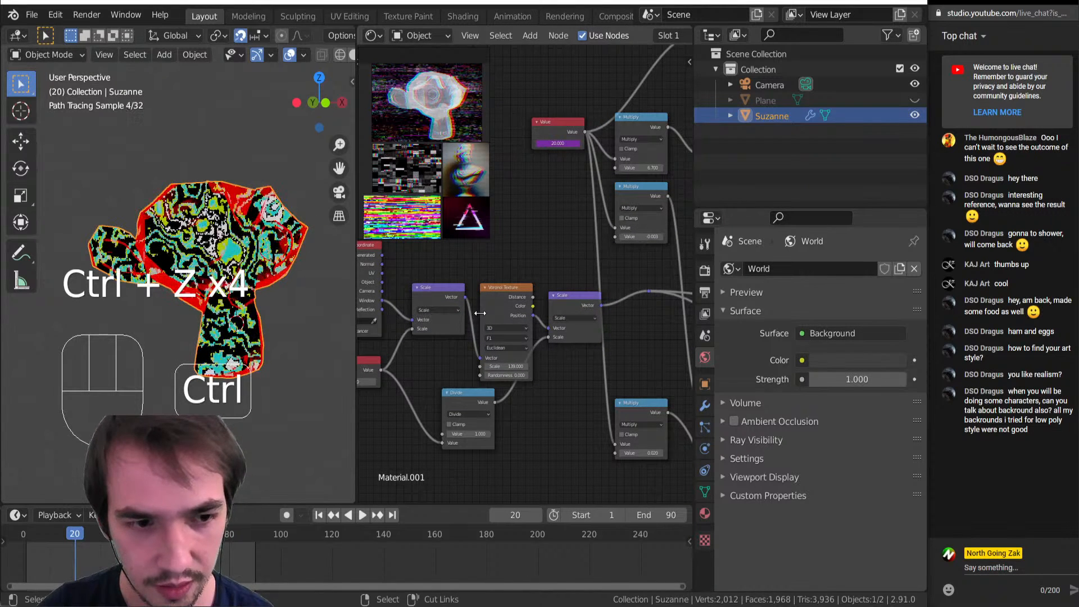
pyautogui.hotkey('ctrl', 'z')
pyautogui.hotkey('ctrl', 'z')
pyautogui.hotkey('ctrl', 'z')
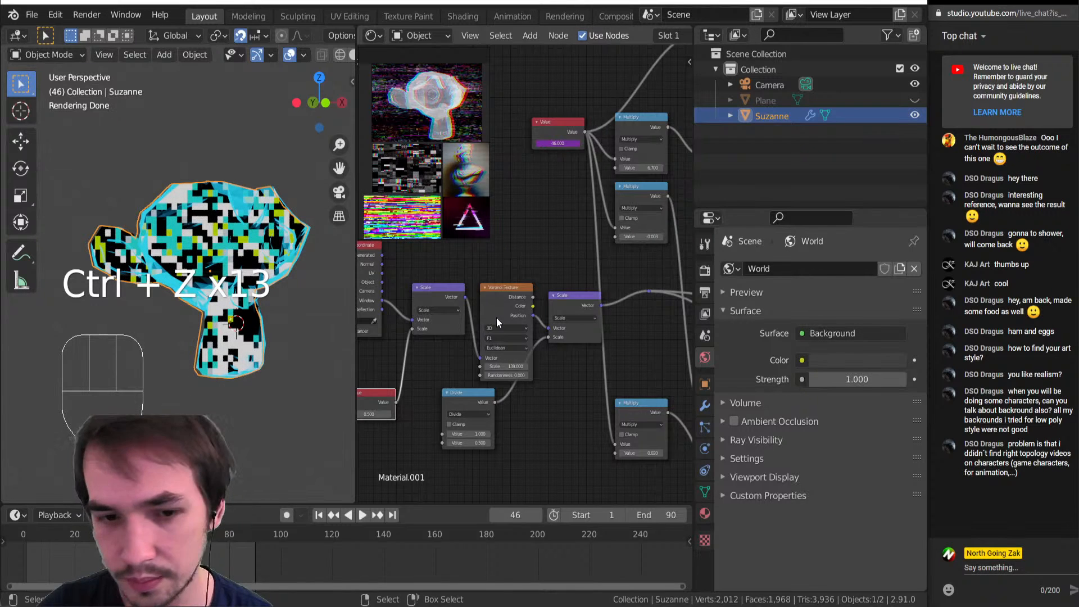
# Examine the node tree from the Material Output back to the Texture Coordinate, and the head from another angle
pyautogui.scroll(-1, 500, 314)
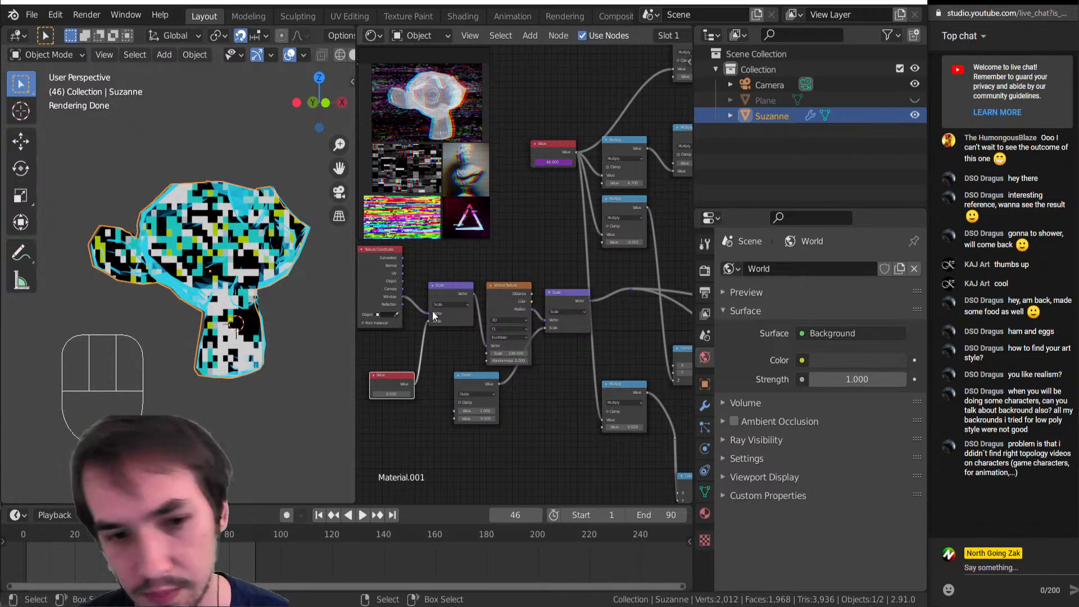
pyautogui.click(564, 302)
pyautogui.scroll(-2, 564, 301)
pyautogui.scroll(-3, 561, 296)
pyautogui.moveTo(561, 296); pyautogui.dragTo(450, 303, button='middle')
pyautogui.moveTo(529, 319); pyautogui.dragTo(351, 309, button='middle')
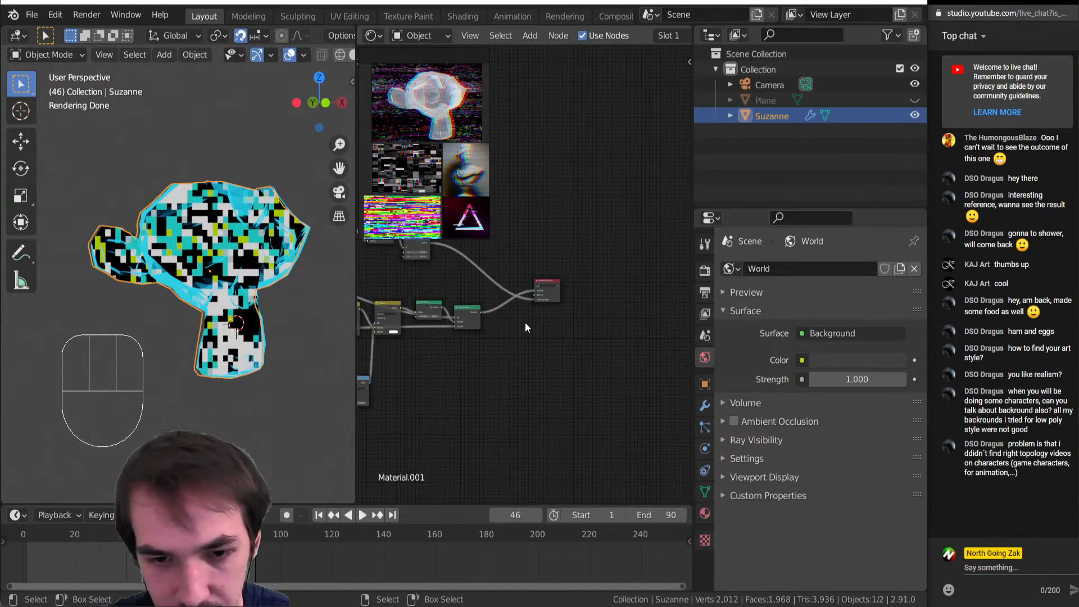
pyautogui.scroll(3, 525, 322)
pyautogui.moveTo(494, 286); pyautogui.dragTo(514, 344, button='middle')
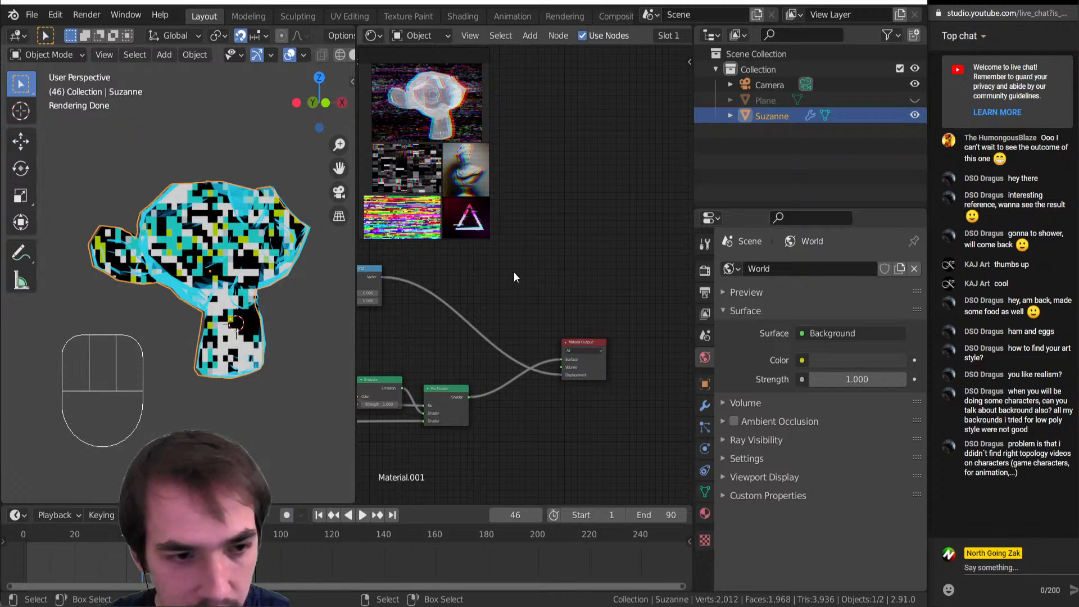
pyautogui.scroll(-5, 390, 346)
pyautogui.scroll(6, 407, 335)
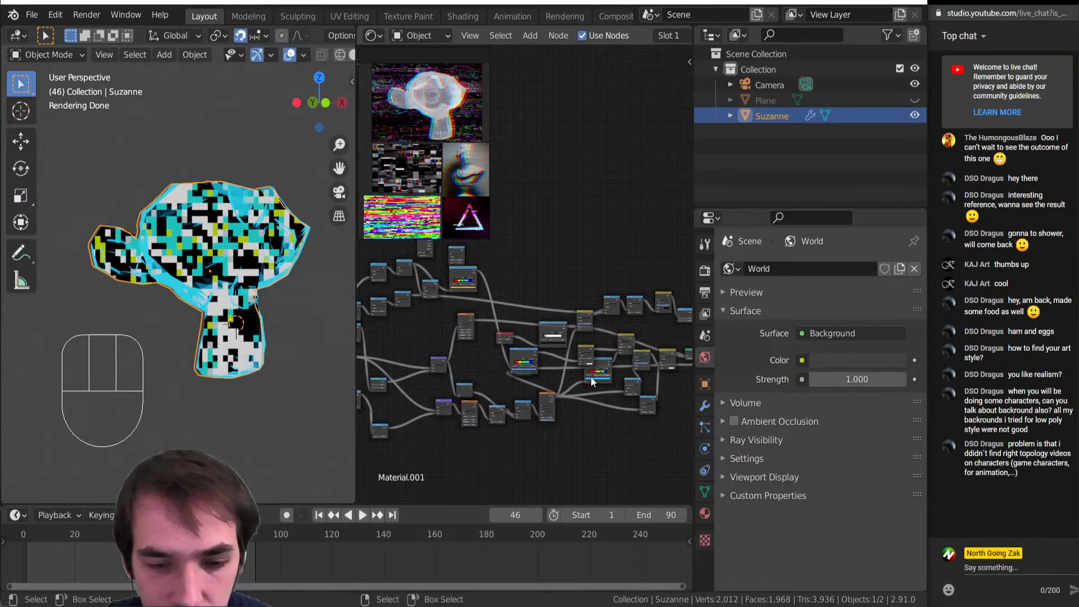
pyautogui.scroll(3, 439, 393)
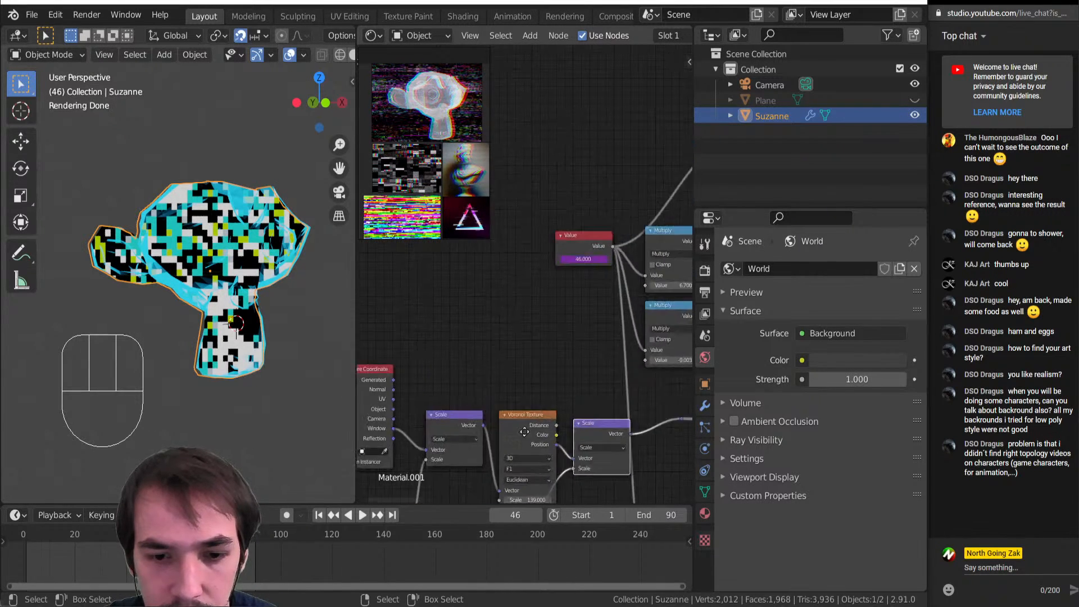
pyautogui.moveTo(469, 441); pyautogui.dragTo(451, 399)
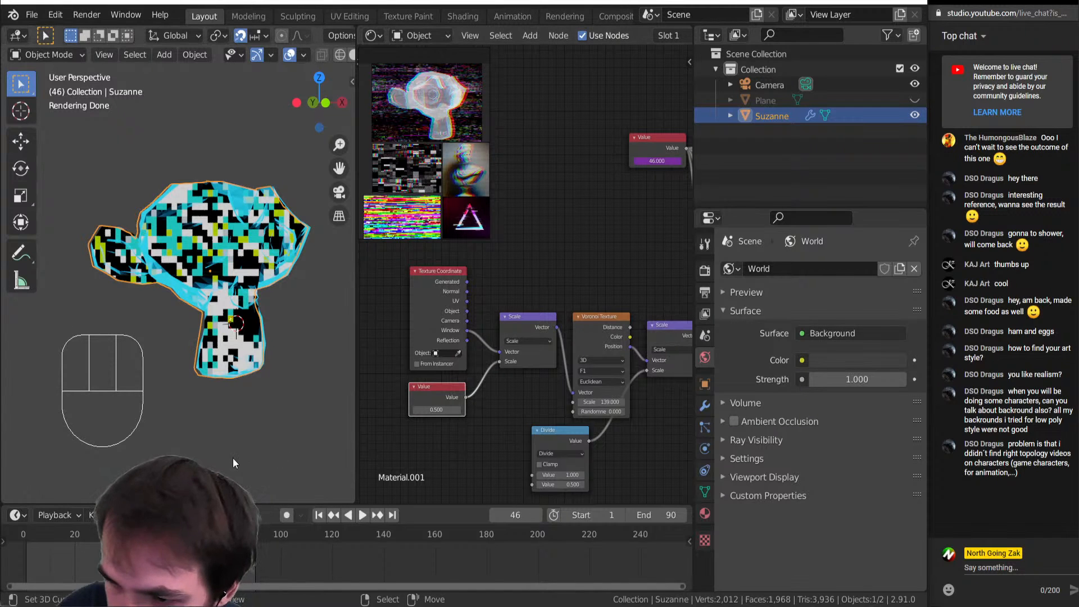
pyautogui.moveTo(248, 264); pyautogui.dragTo(271, 287, button='middle')
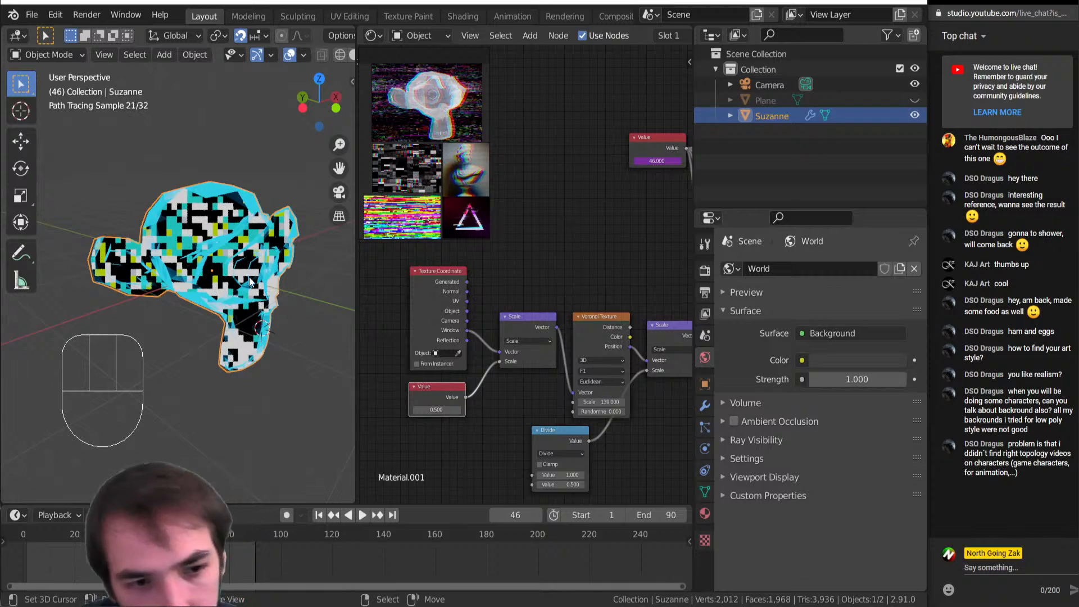
# Set the Value node feeding the Scale node ahead of the Voronoi Texture to 1.400
pyautogui.scroll(3, 221, 298)
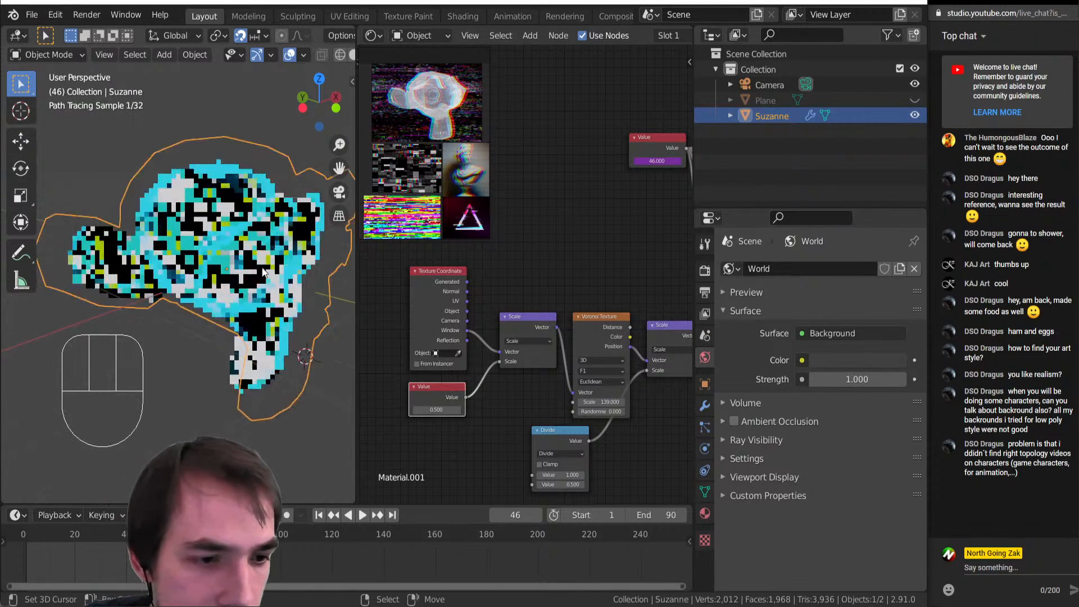
pyautogui.moveTo(221, 298); pyautogui.dragTo(321, 326, button='middle')
pyautogui.scroll(2, 439, 423)
pyautogui.moveTo(404, 459); pyautogui.dragTo(450, 459)
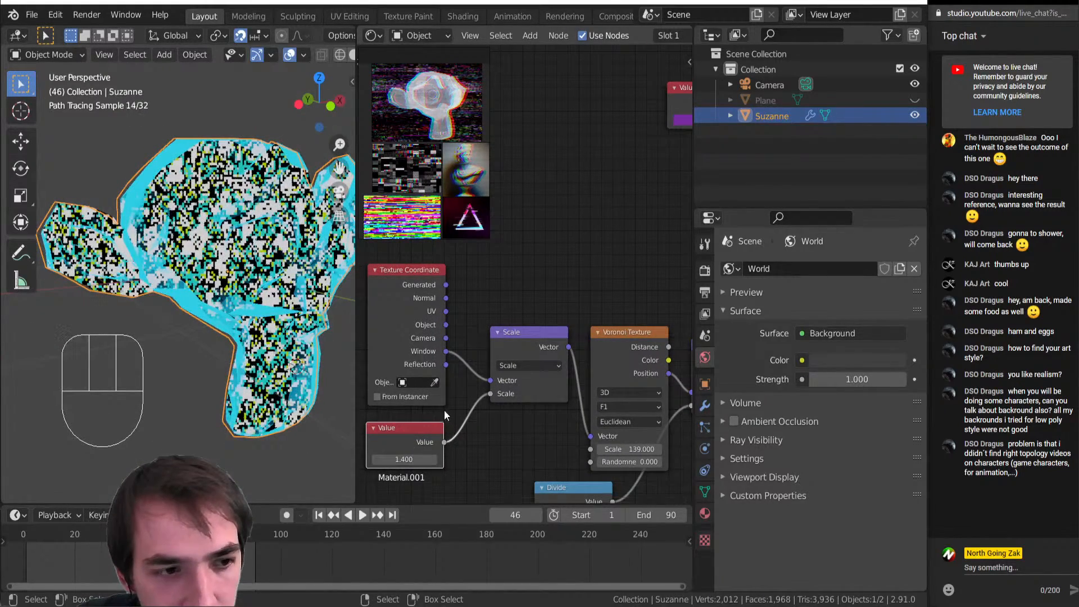
# Try the Multiply and Subtract operations on the vector node before the Voronoi Texture, with the Value node linked to its second vector input
pyautogui.click(518, 366)
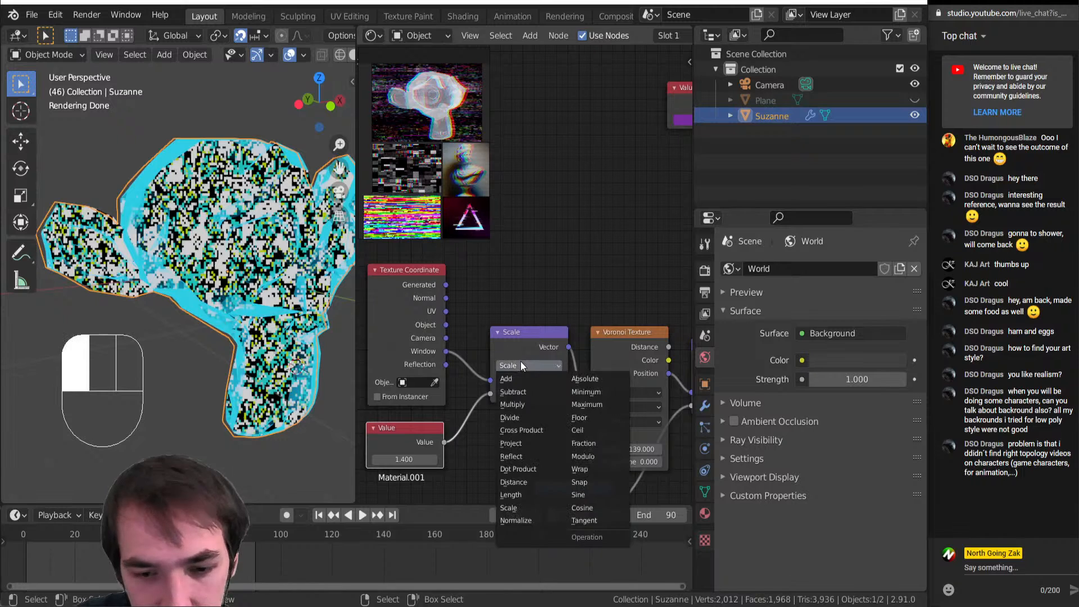
pyautogui.click(521, 362)
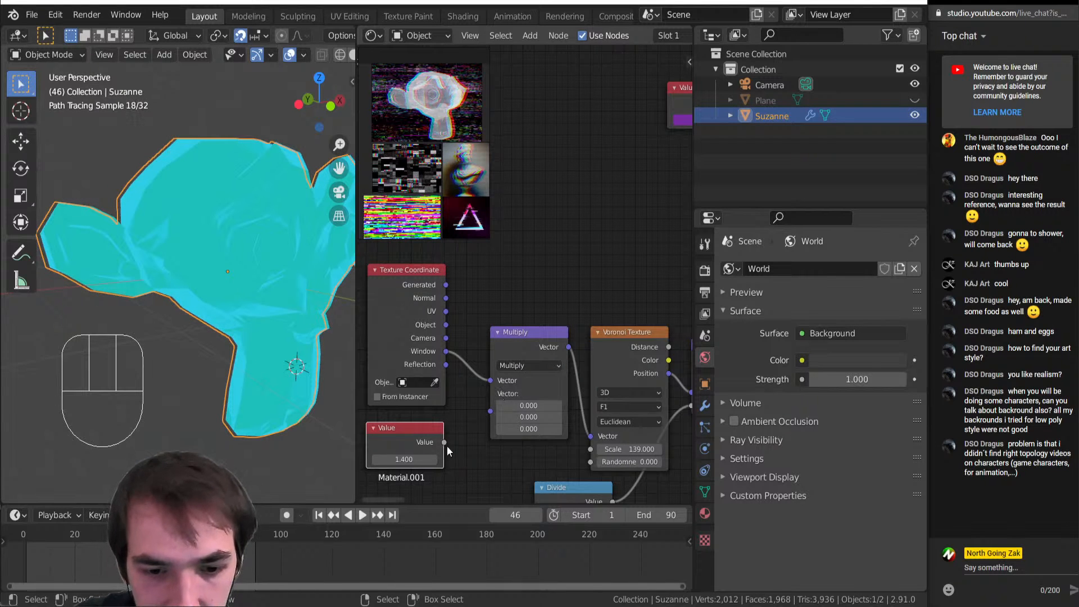
pyautogui.moveTo(444, 442); pyautogui.dragTo(491, 407)
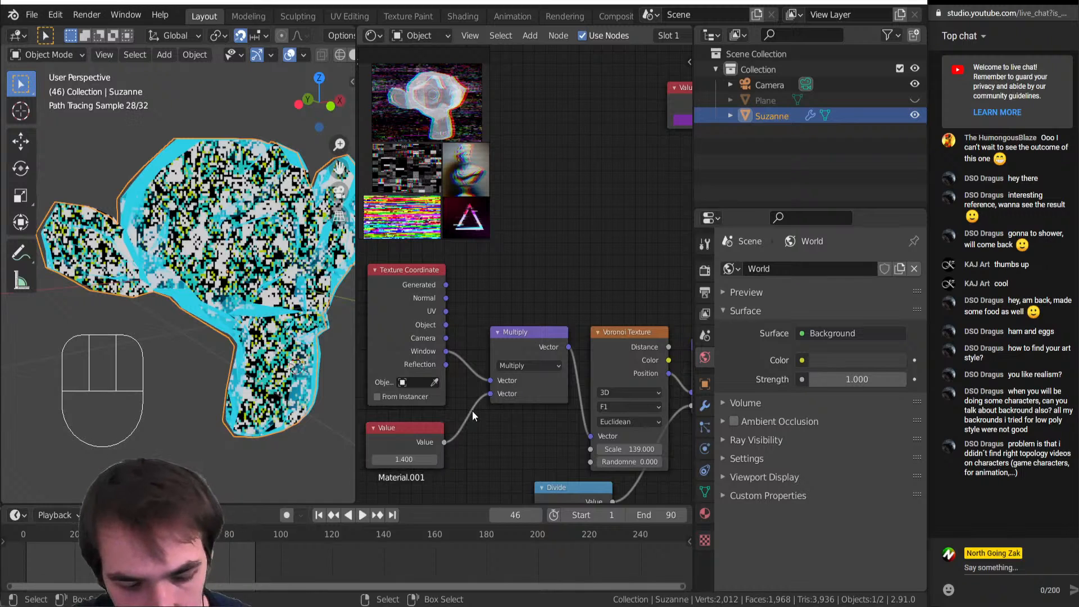
pyautogui.click(534, 365)
pyautogui.click(531, 392)
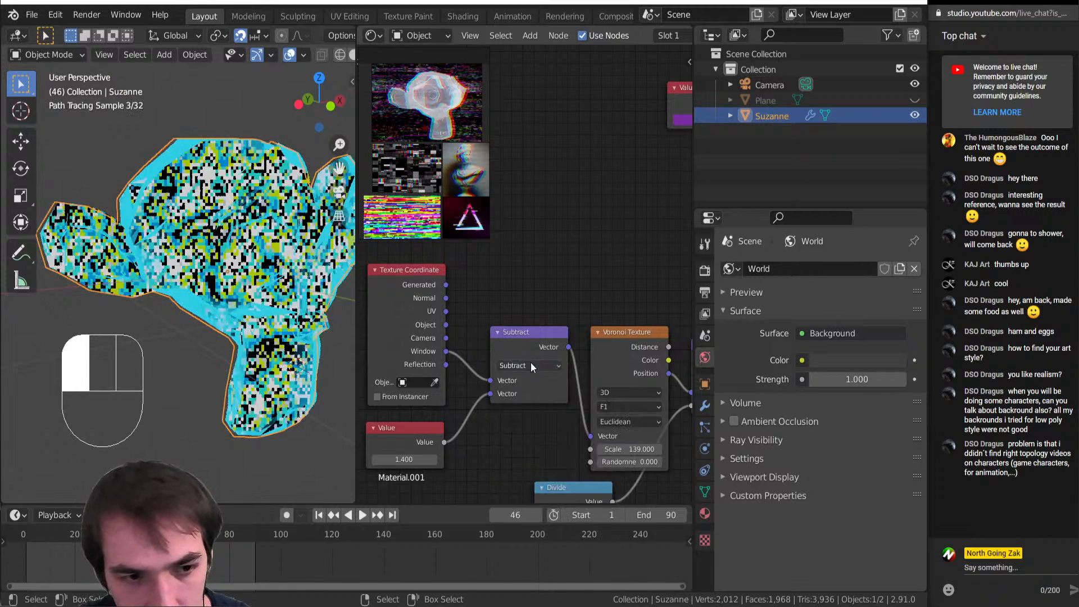
# Try linking the Texture Coordinate's Generated output straight to the reroute after the Scale node
pyautogui.scroll(-1, 514, 395)
pyautogui.scroll(-2, 514, 396)
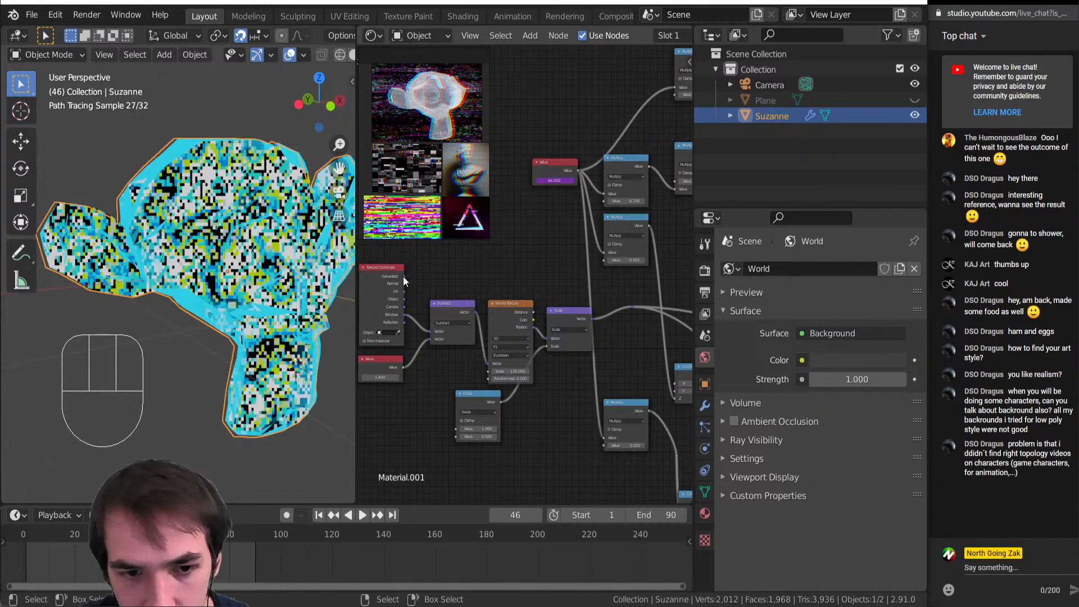
pyautogui.moveTo(403, 276); pyautogui.dragTo(629, 308)
pyautogui.scroll(1, 531, 352)
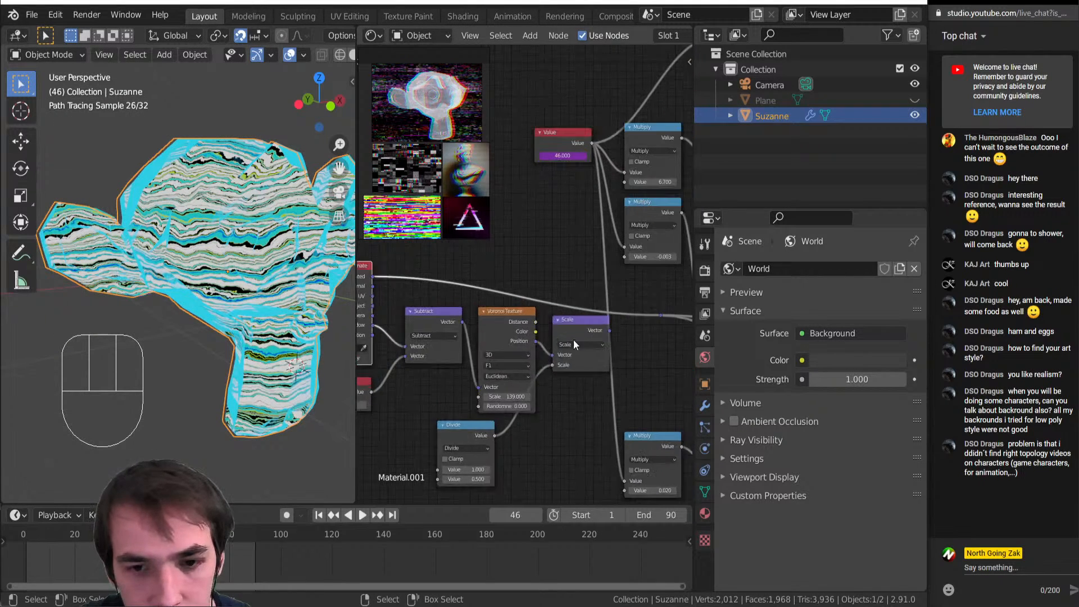
# Connect the Generated output to the Voronoi Texture's vector input, and link the Scale node's output back to the reroute
pyautogui.moveTo(395, 276); pyautogui.dragTo(432, 342)
pyautogui.moveTo(487, 371); pyautogui.dragTo(487, 372)
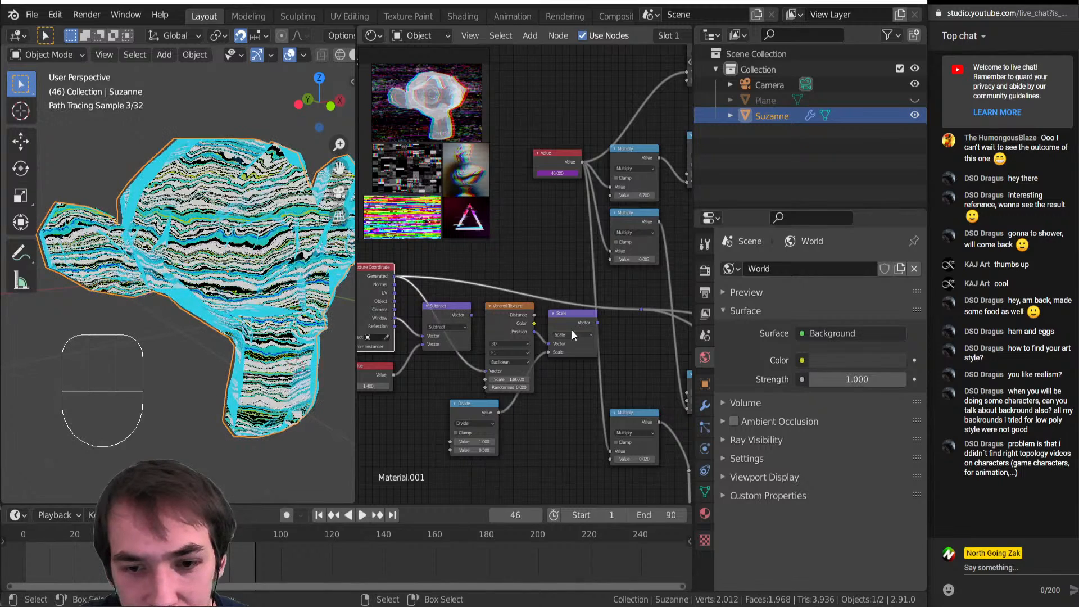
pyautogui.moveTo(597, 323); pyautogui.dragTo(642, 309)
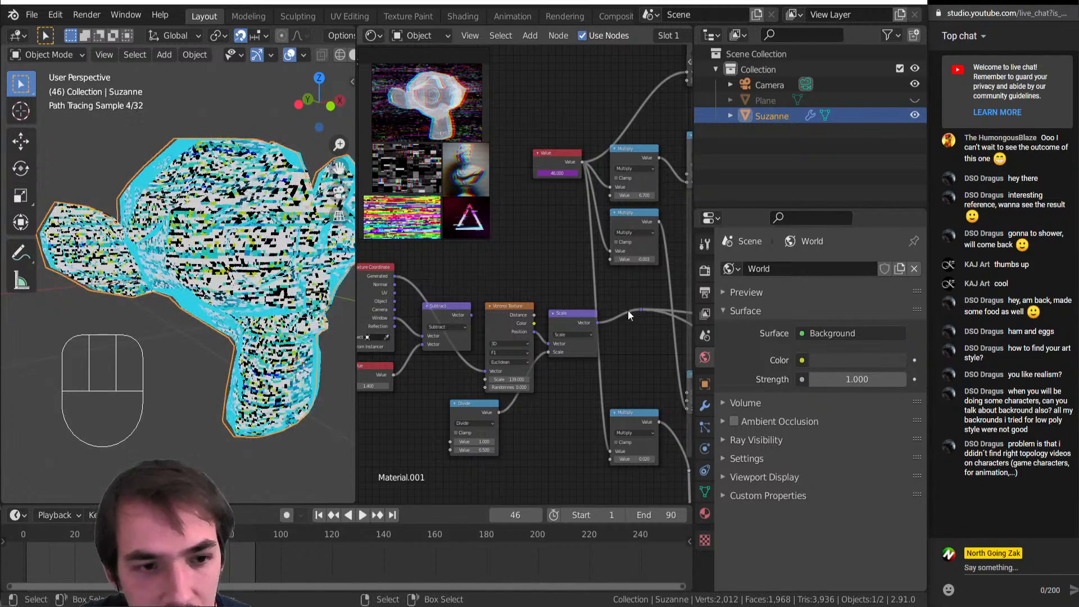
# Examine the pixel pattern on the head up close and the nodes around the Voronoi Texture
pyautogui.click(469, 304)
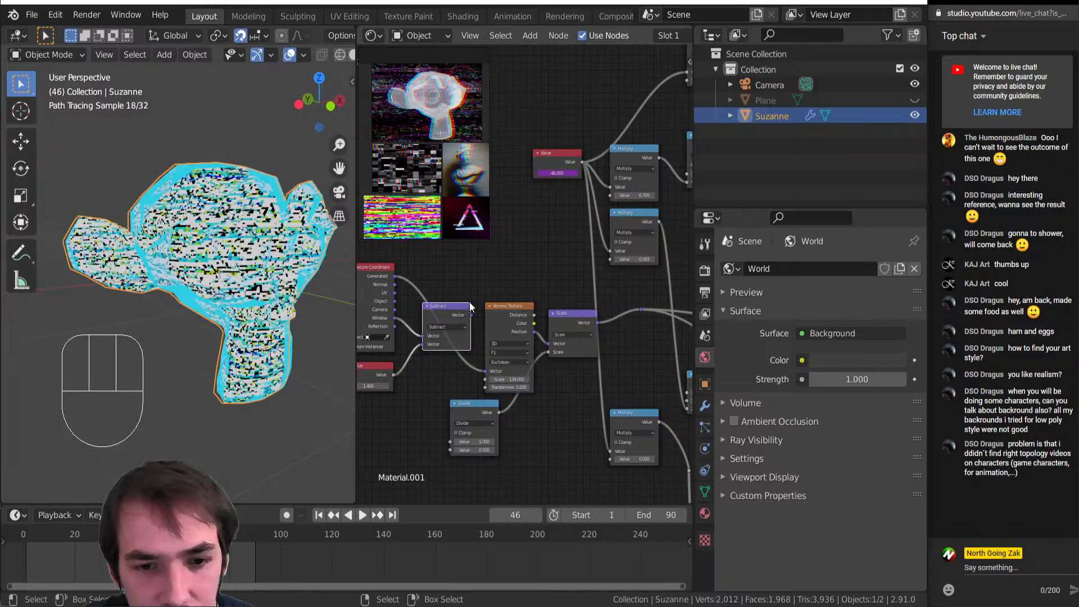
pyautogui.scroll(6, 194, 292)
pyautogui.keyDown('shift'); pyautogui.moveTo(200, 300); pyautogui.dragTo(204, 264, button='middle'); pyautogui.keyUp('shift')
pyautogui.scroll(-2, 173, 260)
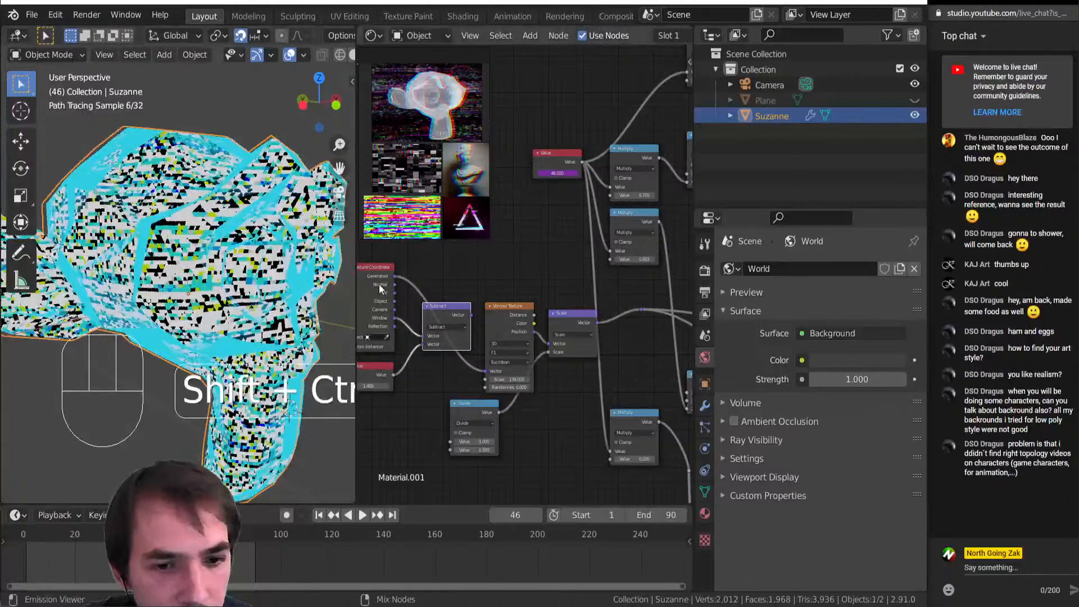
pyautogui.click(376, 377)
pyautogui.keyDown('shift'); pyautogui.click(468, 422); pyautogui.keyUp('shift')
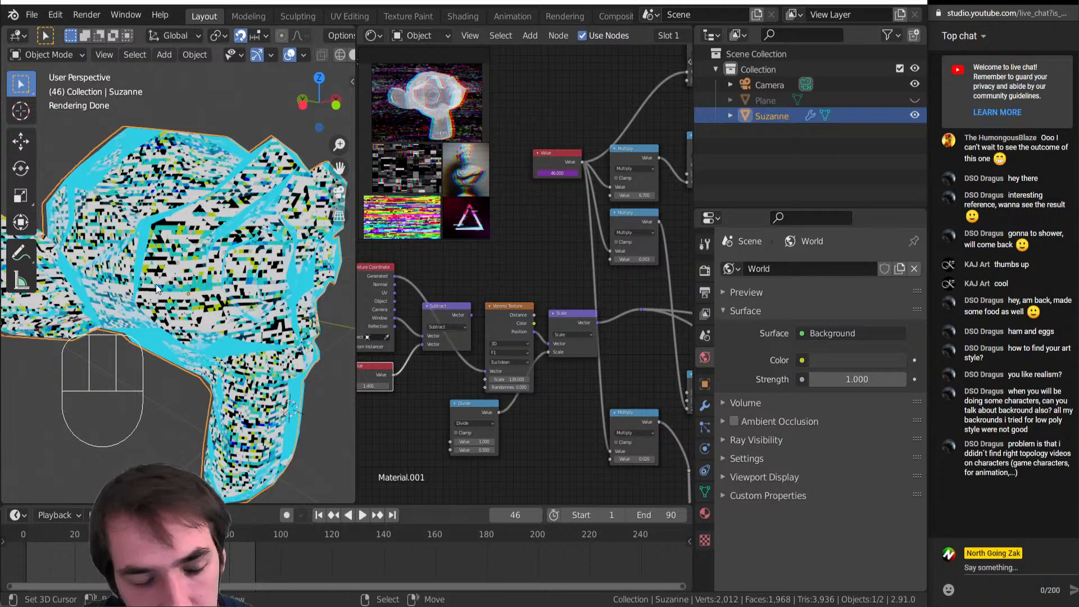
pyautogui.scroll(5, 215, 258)
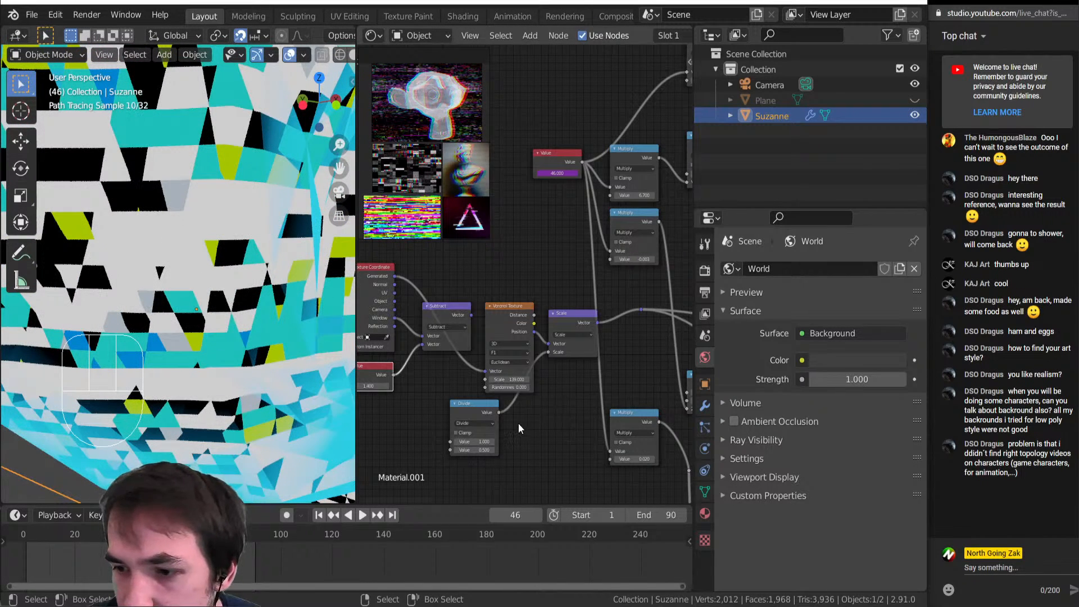
pyautogui.scroll(-3, 518, 423)
pyautogui.scroll(2, 448, 403)
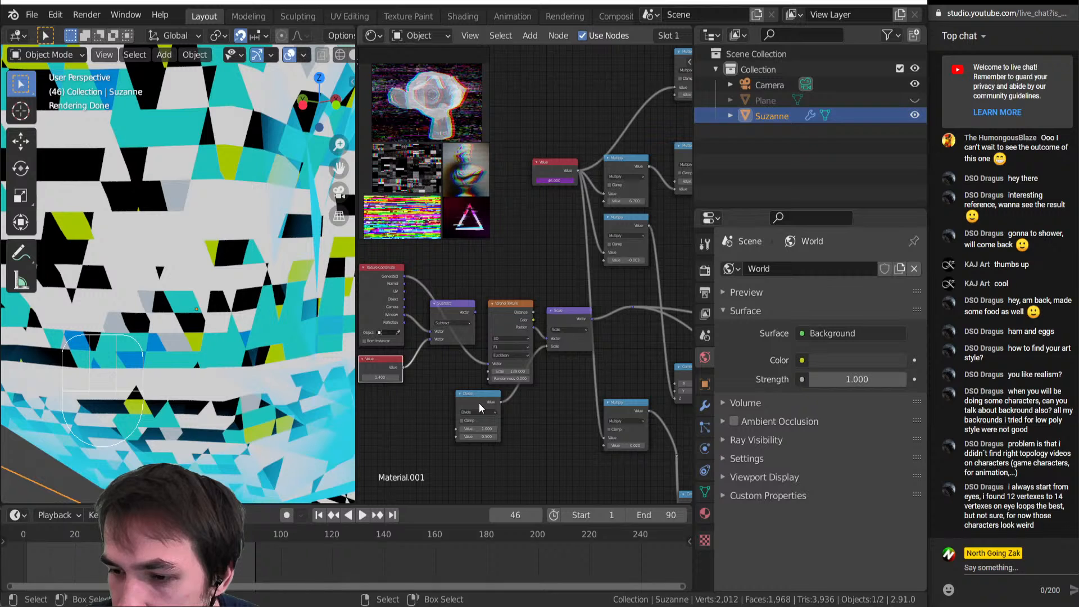
# Delete the Divide node, the Subtract node and the Value node beneath the Texture Coordinate
pyautogui.click(472, 396)
pyautogui.keyDown('shift'); pyautogui.click(385, 360); pyautogui.keyUp('shift')
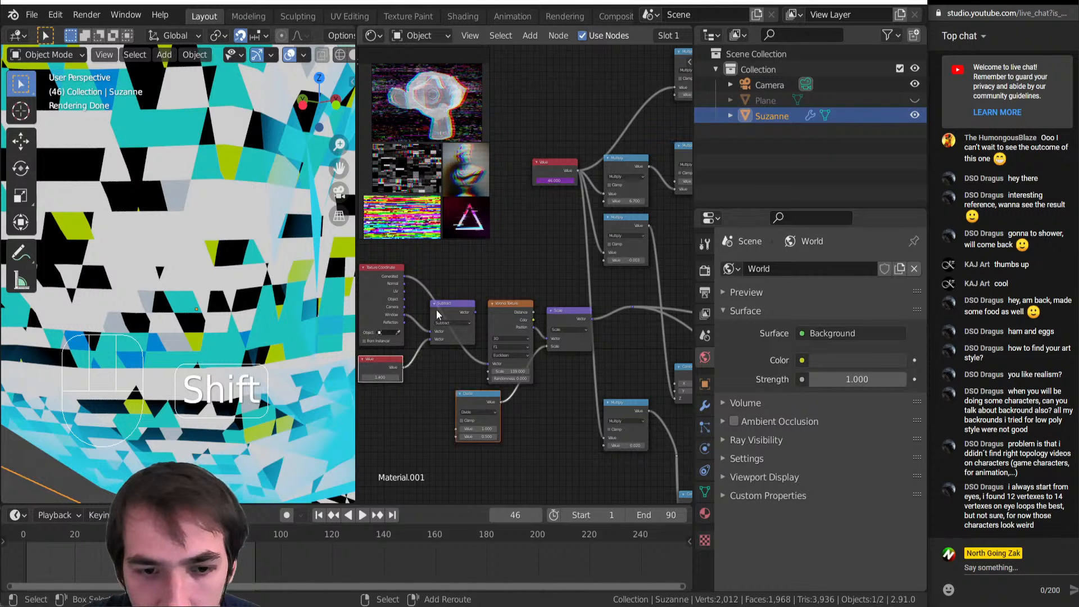
pyautogui.keyDown('shift'); pyautogui.click(437, 314); pyautogui.keyUp('shift')
pyautogui.press('Delete')
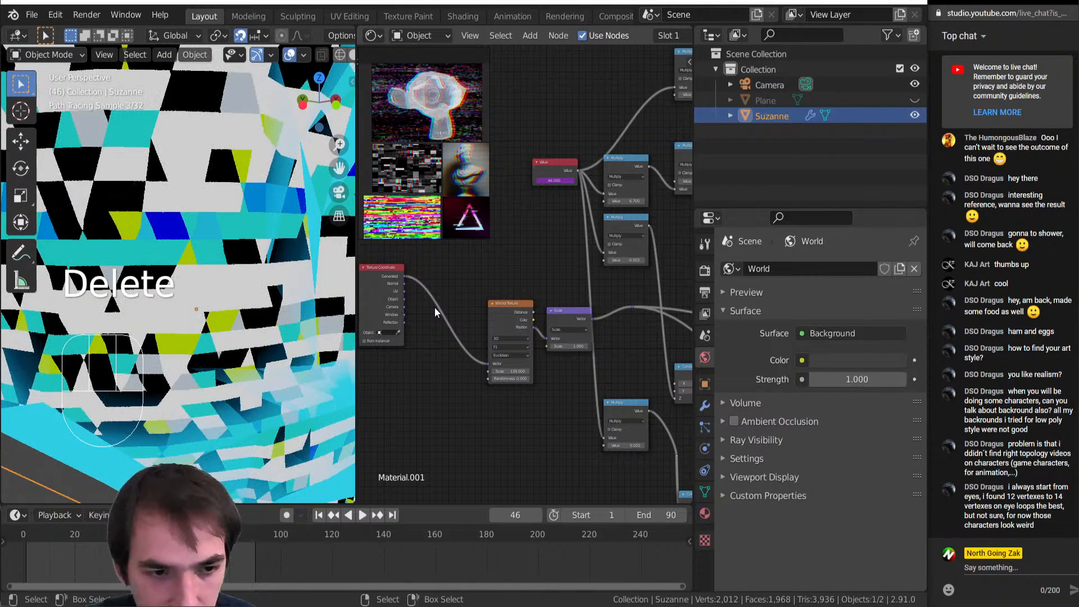
# Move the Texture Coordinate node next to the Voronoi Texture node
pyautogui.press('Home')
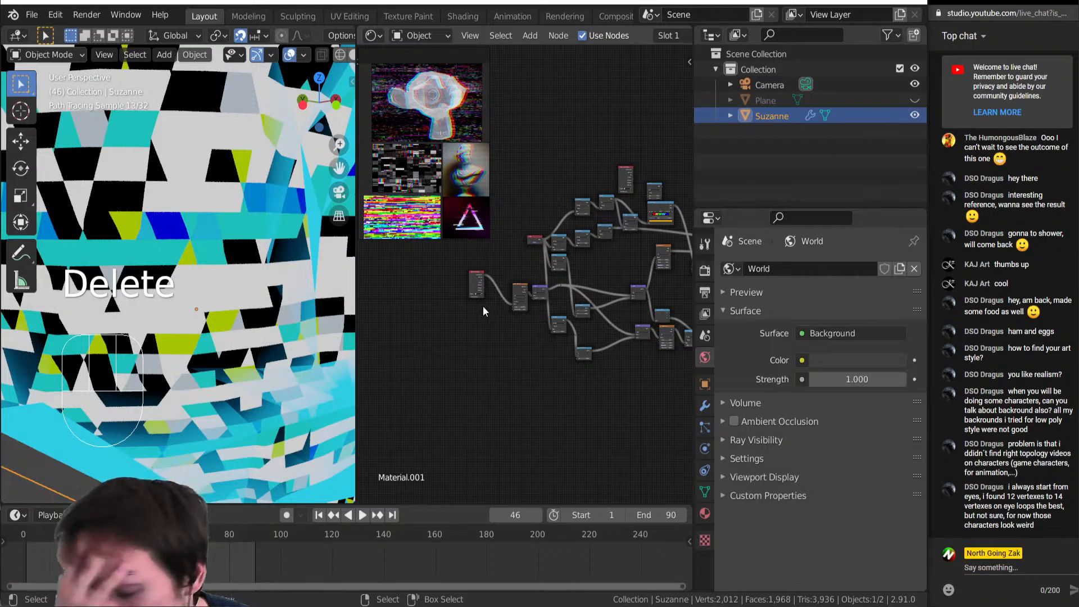
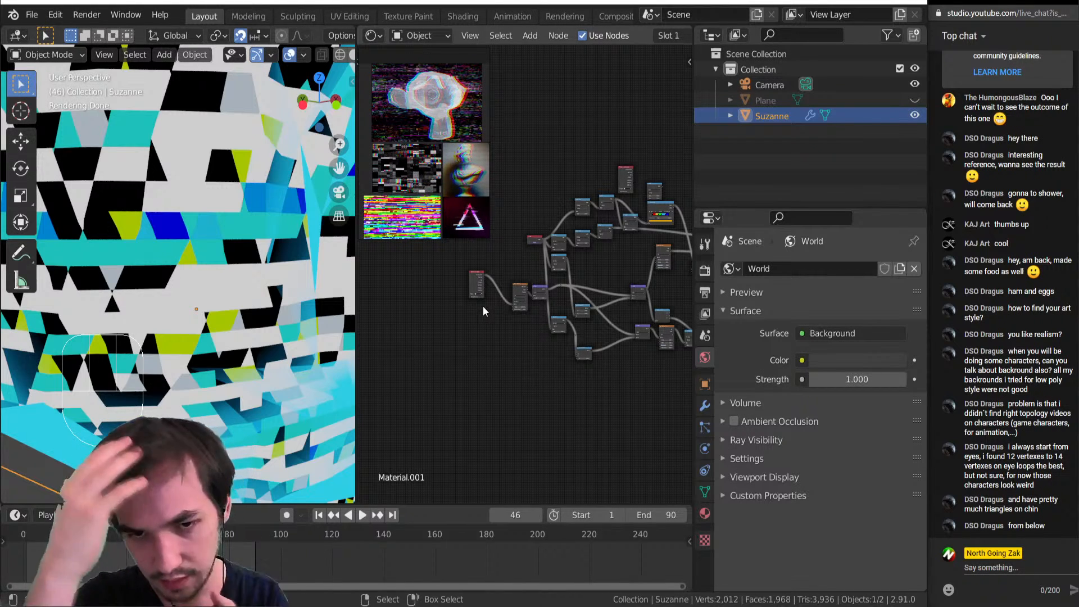
pyautogui.press('Home')
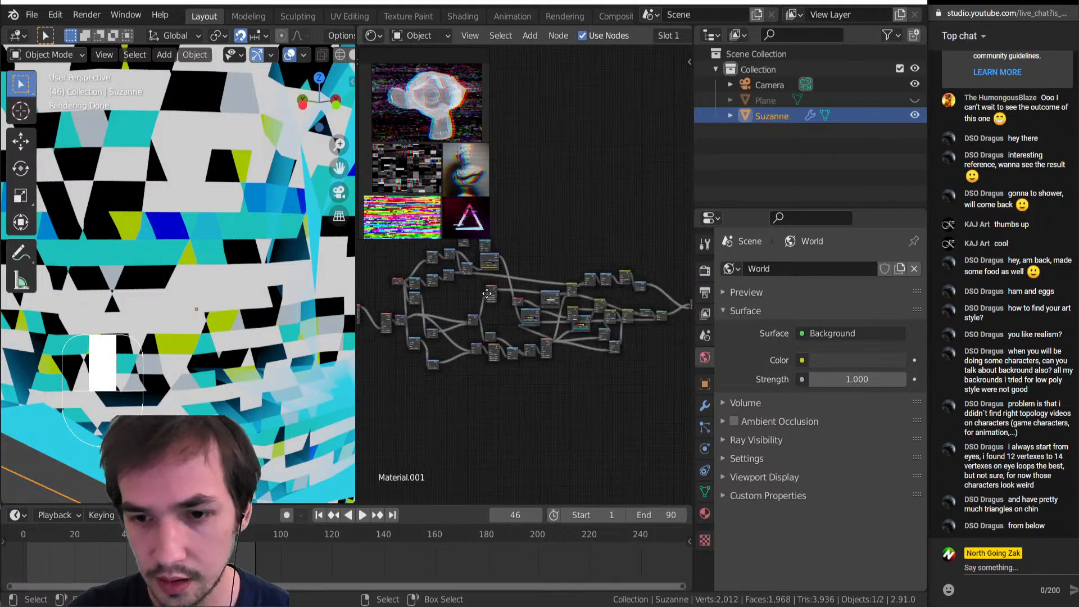
pyautogui.scroll(8, 487, 293)
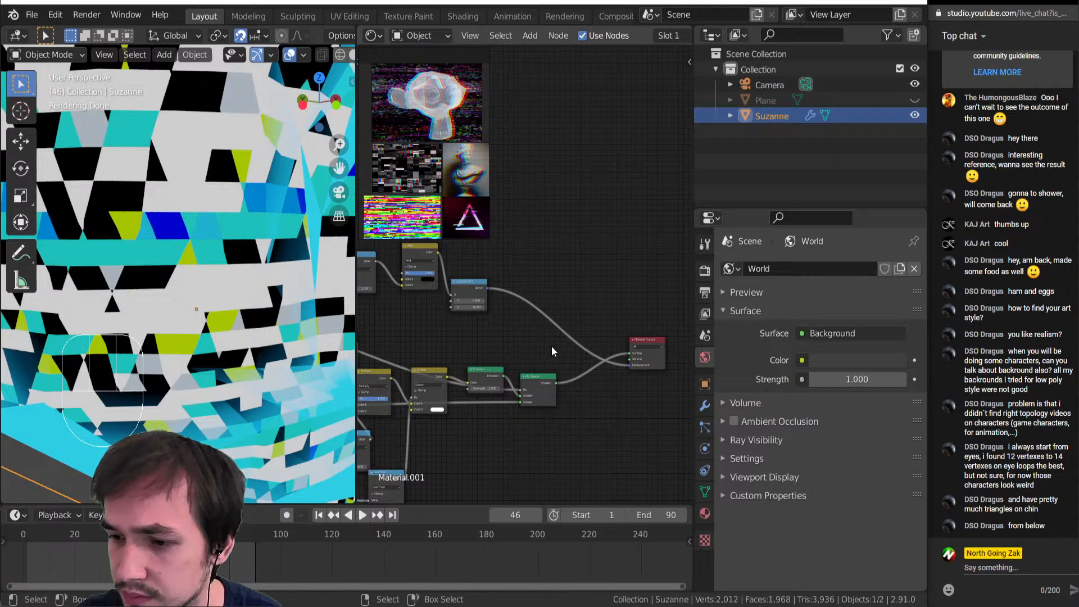
pyautogui.scroll(-5, 551, 346)
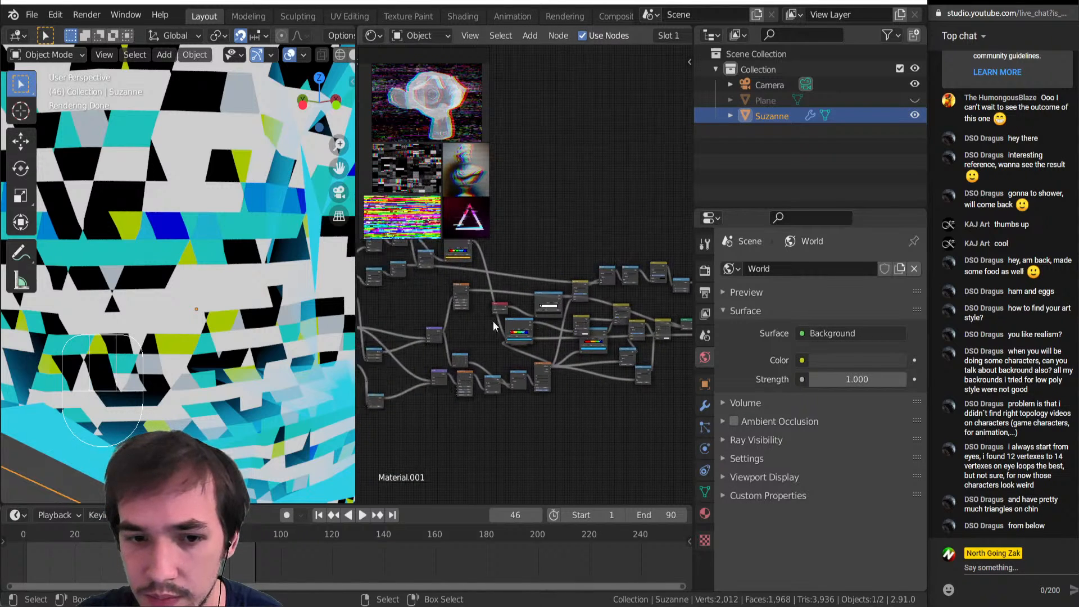
pyautogui.scroll(6, 494, 321)
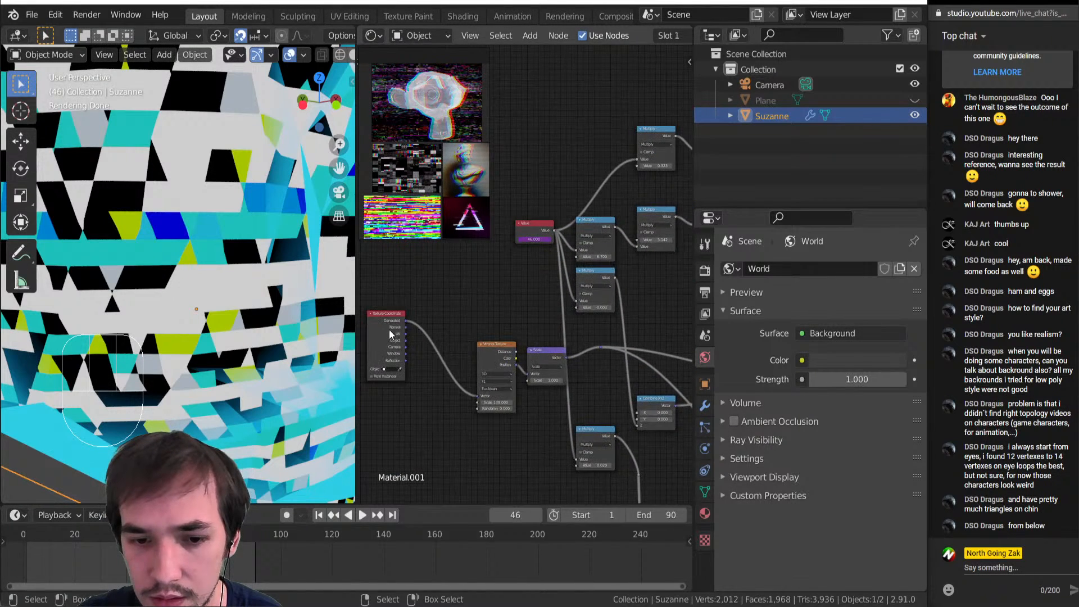
pyautogui.moveTo(391, 334); pyautogui.dragTo(439, 365)
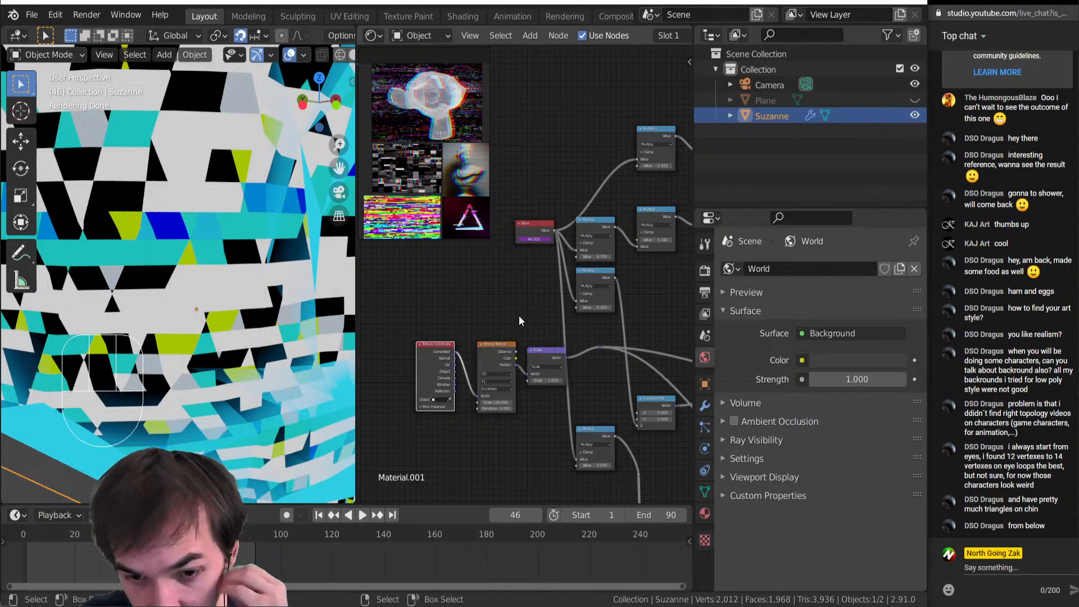
# Move the Combine XYZ node closer to the Material Output and preview its output on the head
pyautogui.scroll(-4, 551, 329)
pyautogui.moveTo(681, 360); pyautogui.dragTo(613, 395, button='middle')
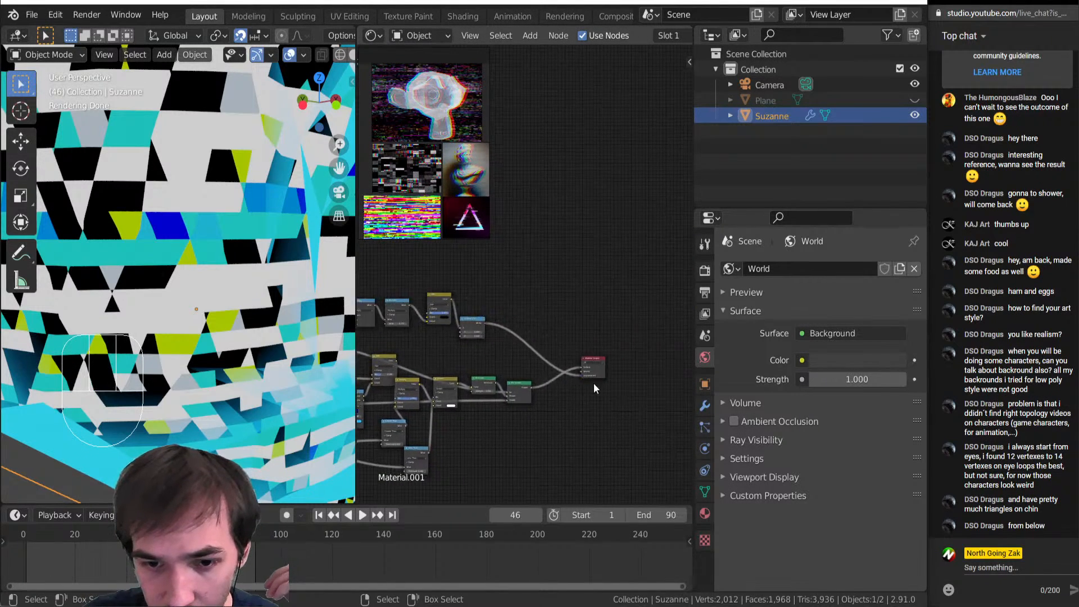
pyautogui.scroll(5, 506, 364)
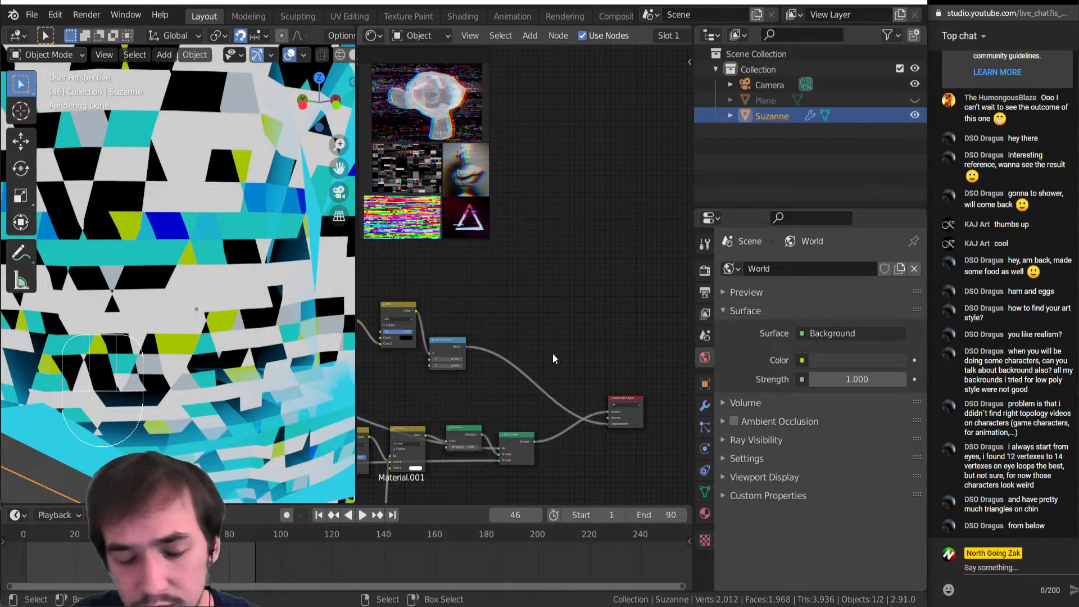
pyautogui.keyDown('ctrl'); pyautogui.keyDown('shift'); pyautogui.moveTo(446, 353); pyautogui.dragTo(522, 352); pyautogui.keyUp('shift'); pyautogui.keyUp('ctrl')
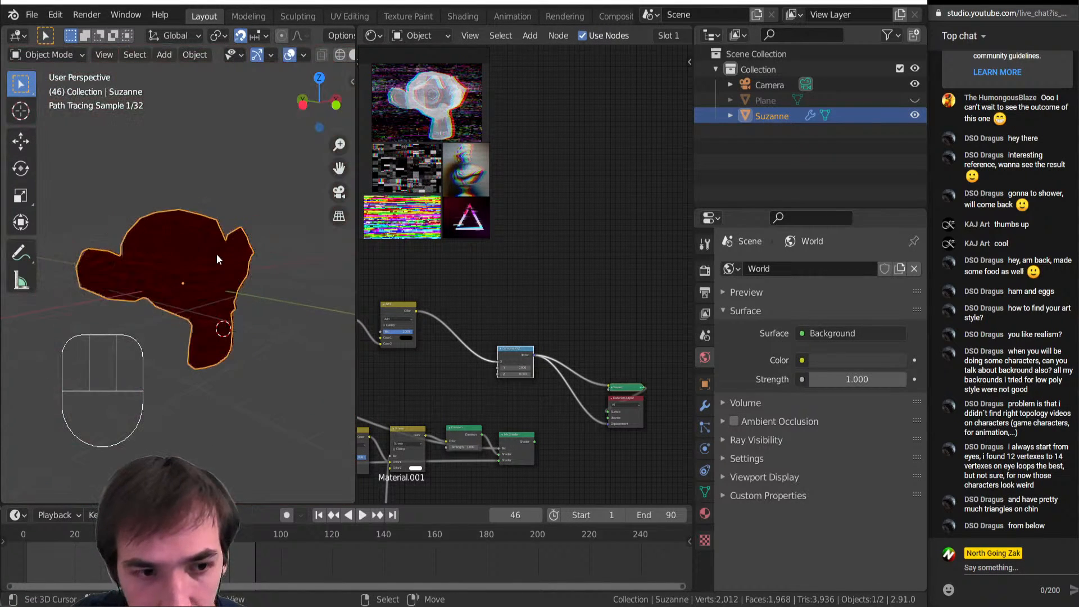
pyautogui.scroll(7, 173, 262)
pyautogui.moveTo(173, 262); pyautogui.dragTo(190, 264, button='middle')
# Preview the Mix Shader on the head by routing it back into the Material Output's surface
pyautogui.scroll(-6, 540, 394)
pyautogui.moveTo(499, 385); pyautogui.dragTo(522, 372, button='middle')
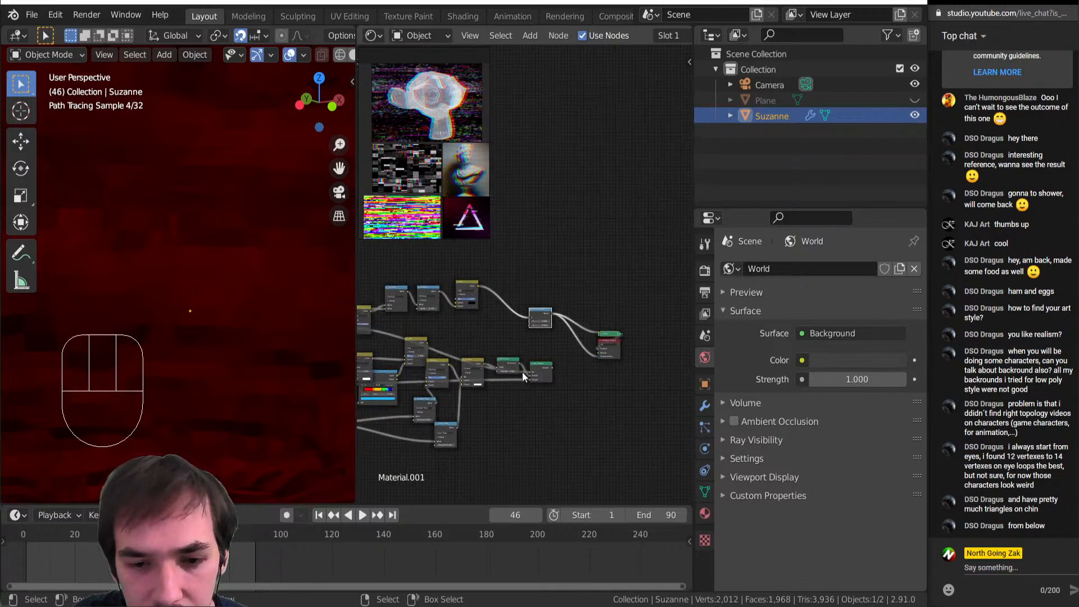
pyautogui.scroll(7, 578, 373)
pyautogui.keyDown('ctrl'); pyautogui.keyDown('shift'); pyautogui.click(553, 444); pyautogui.keyUp('shift'); pyautogui.keyUp('ctrl')
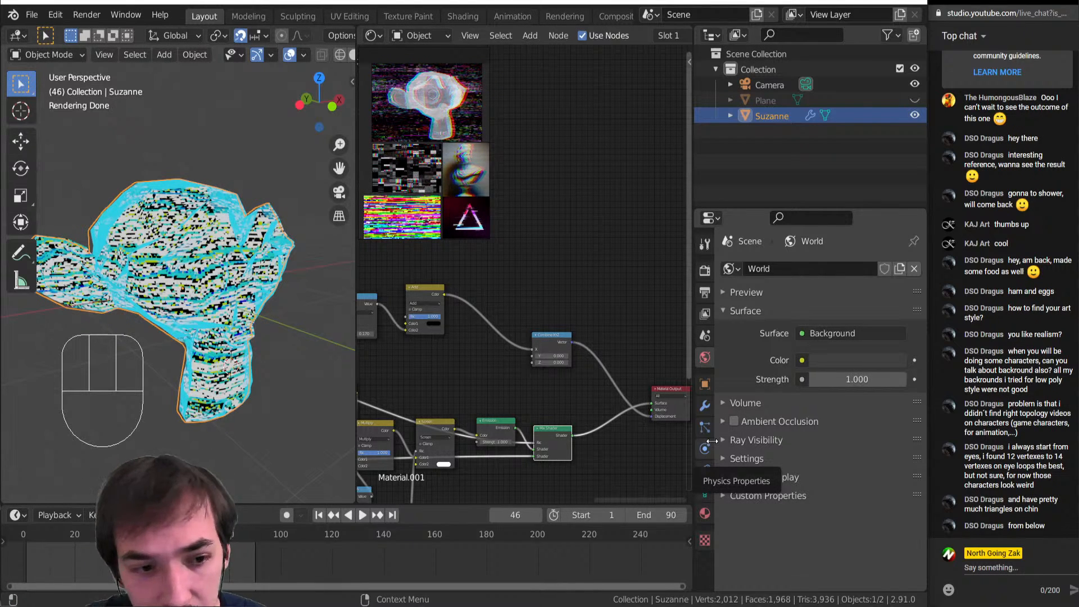
# Delete the unconnected Texture Coordinate node above the node tree
pyautogui.moveTo(626, 352); pyautogui.dragTo(587, 399, button='middle')
pyautogui.scroll(-3, 596, 389)
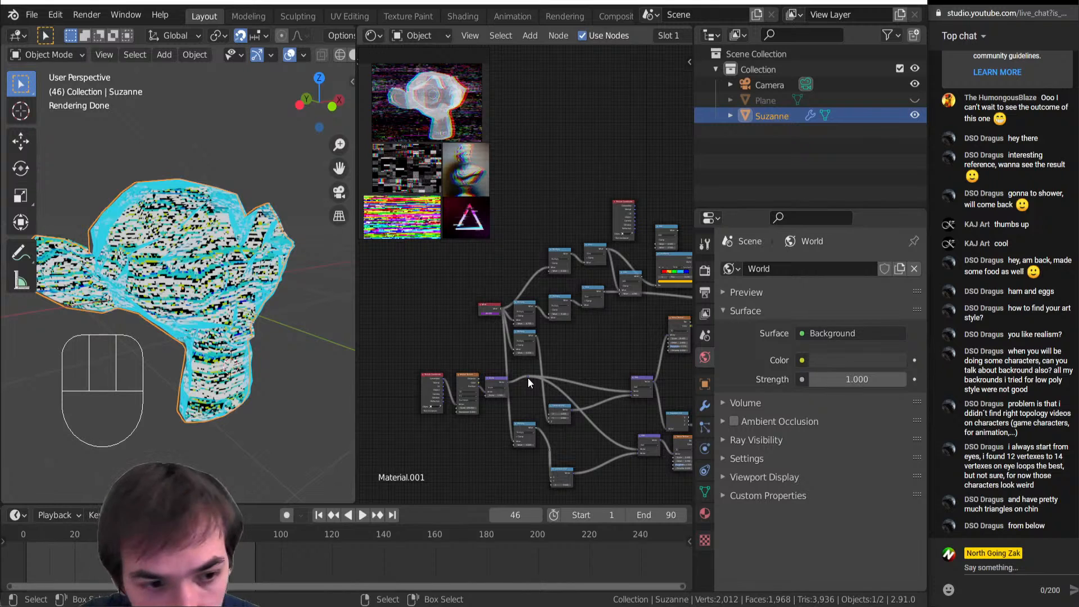
pyautogui.scroll(-2, 599, 373)
pyautogui.moveTo(599, 373); pyautogui.dragTo(537, 413, button='middle')
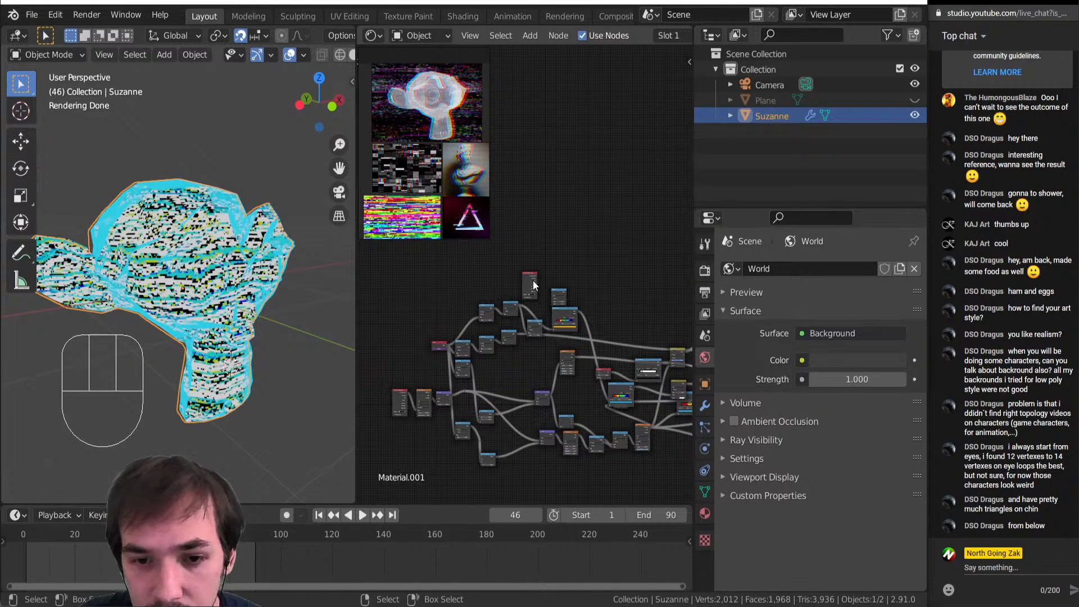
pyautogui.press('Delete')
# Play the animation and examine the glitch pattern on the head along with the ColorRamp nodes
pyautogui.moveTo(632, 370); pyautogui.dragTo(424, 307, button='middle')
pyautogui.scroll(6, 522, 337)
pyautogui.hotkey('shift', 'space')
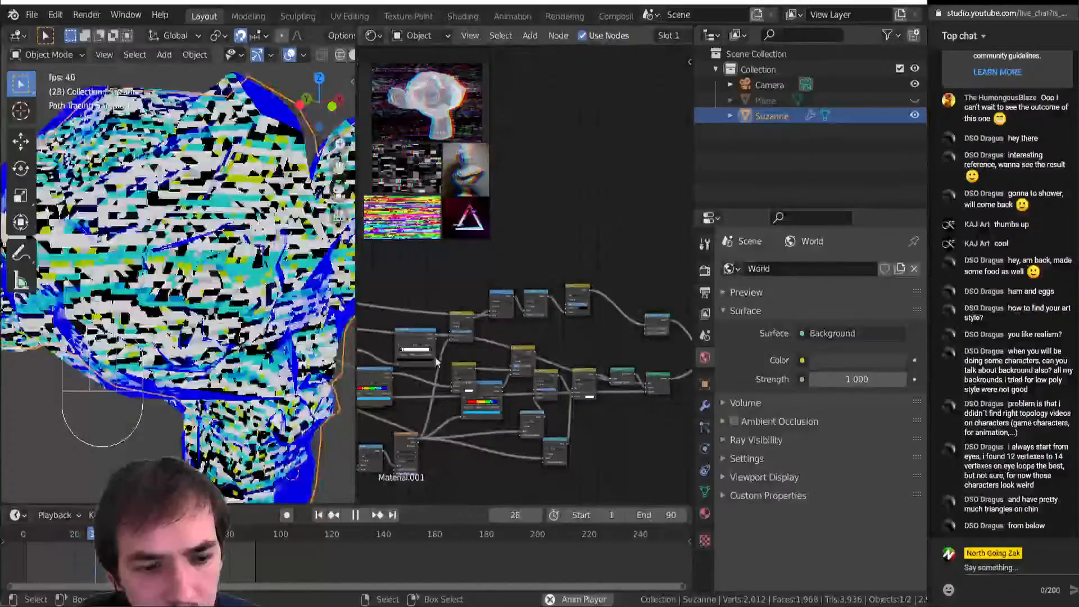
pyautogui.scroll(4, 435, 356)
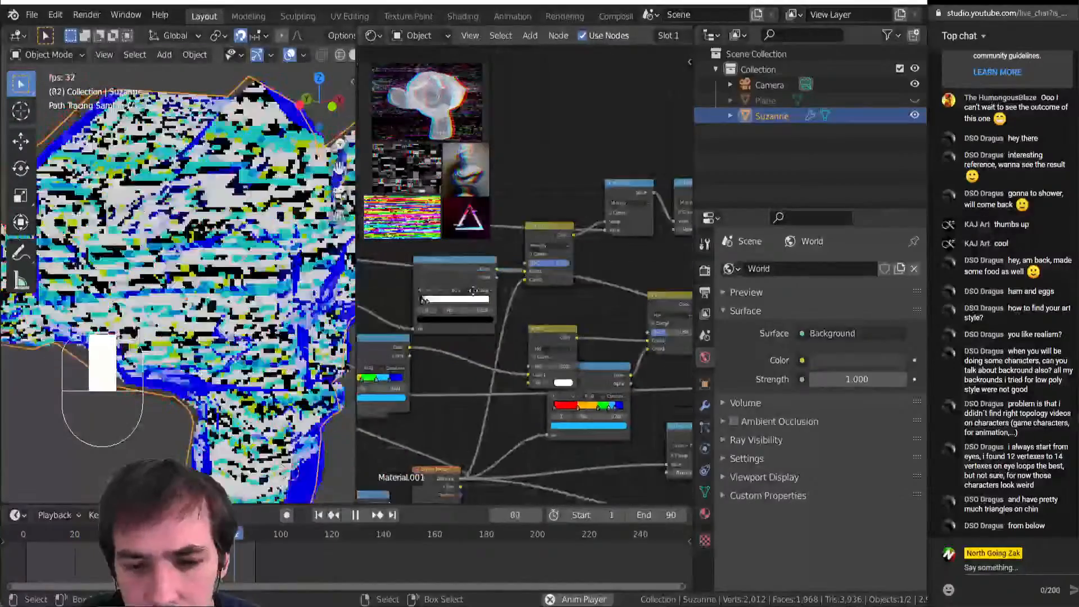
pyautogui.moveTo(353, 367); pyautogui.dragTo(446, 364, button='middle')
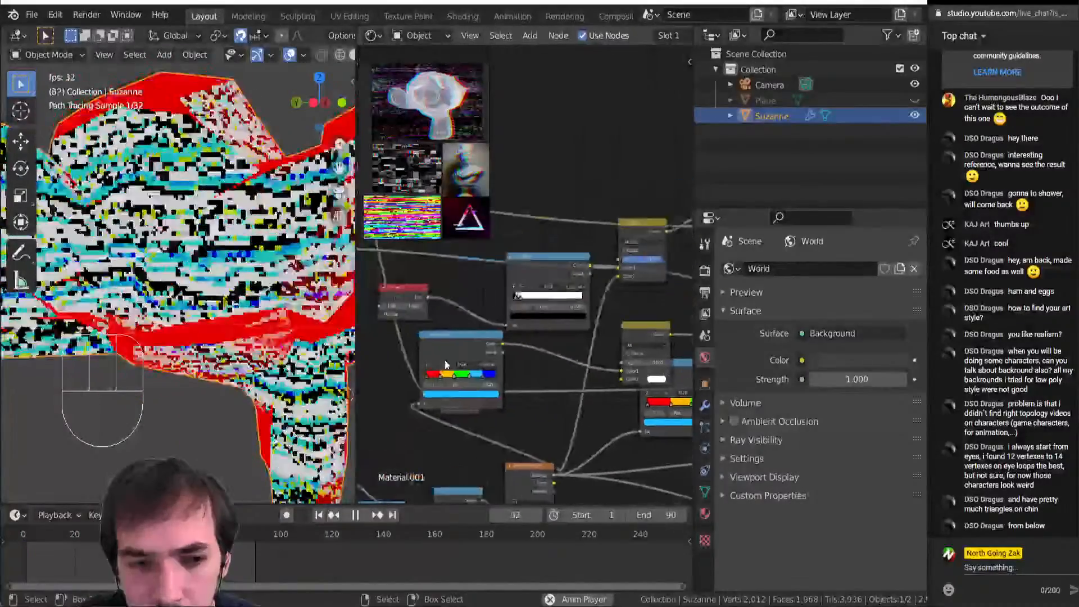
pyautogui.scroll(2, 445, 365)
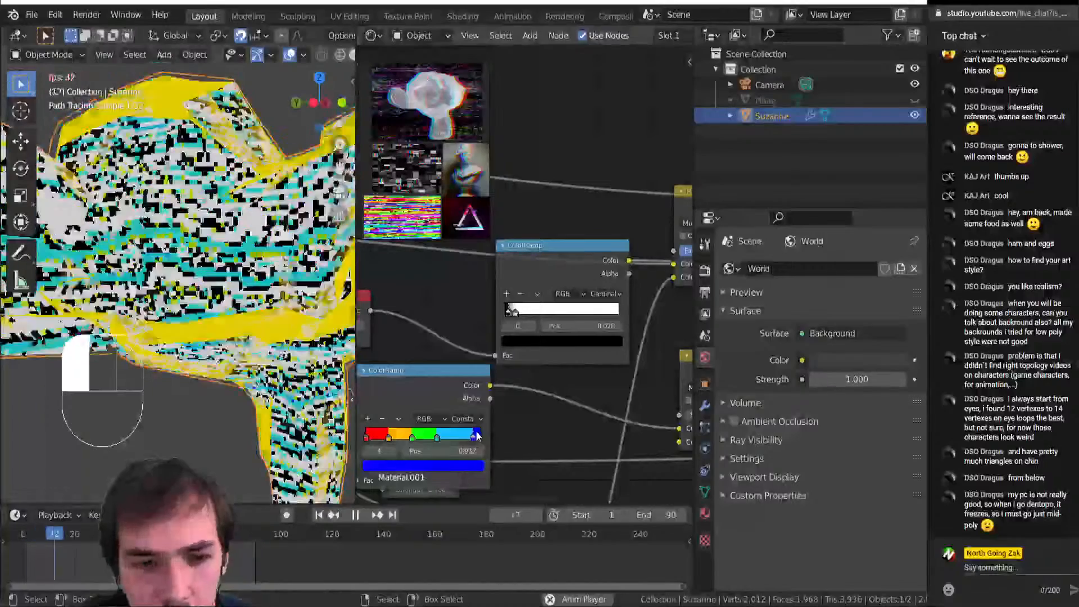
# Stop the animation and examine the node tree from the displacement chain back to the Multiply and Sine nodes
pyautogui.scroll(-6, 185, 305)
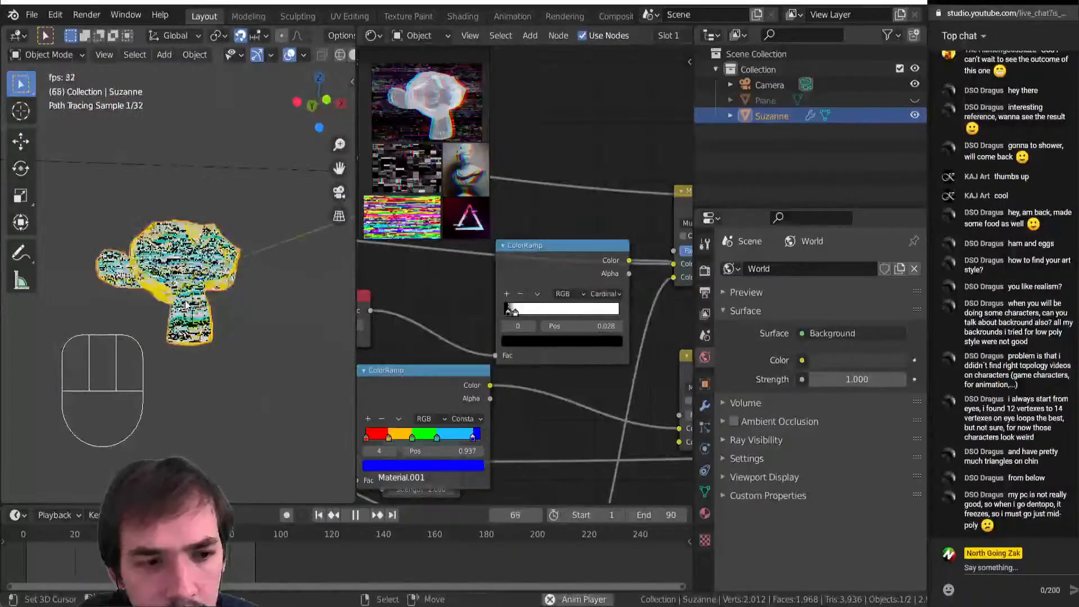
pyautogui.hotkey('shift', 'space')
pyautogui.scroll(-6, 382, 302)
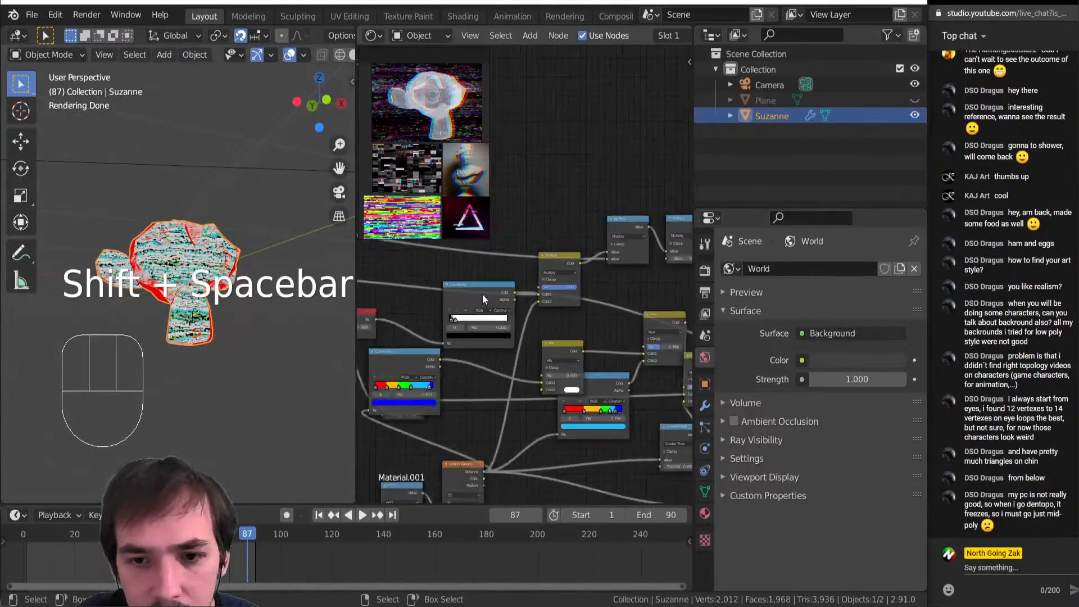
pyautogui.scroll(4, 511, 305)
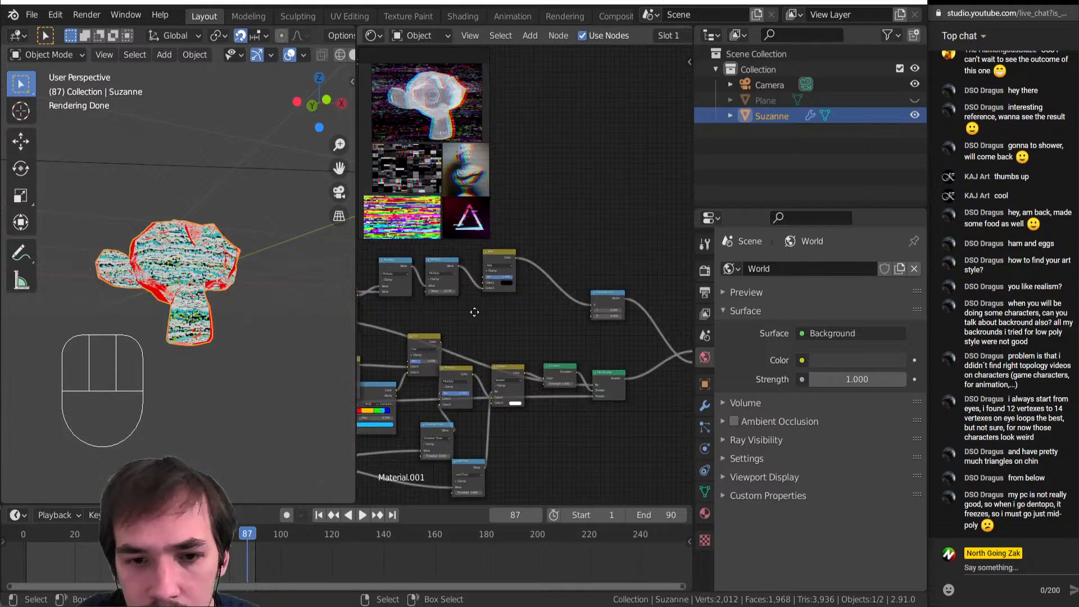
pyautogui.moveTo(443, 332); pyautogui.dragTo(521, 335, button='middle')
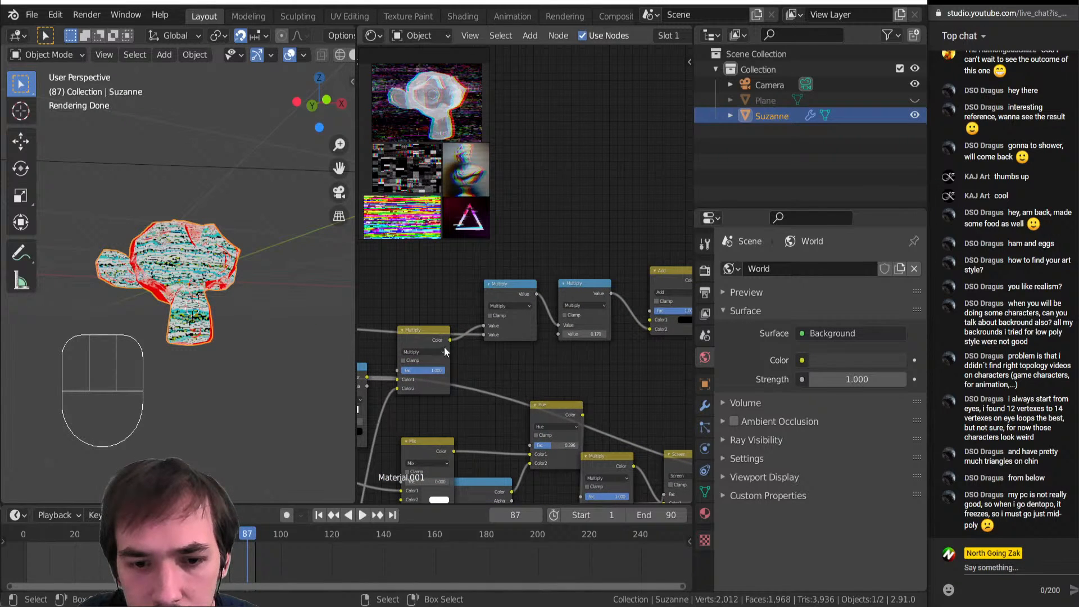
pyautogui.moveTo(444, 349); pyautogui.dragTo(513, 391, button='middle')
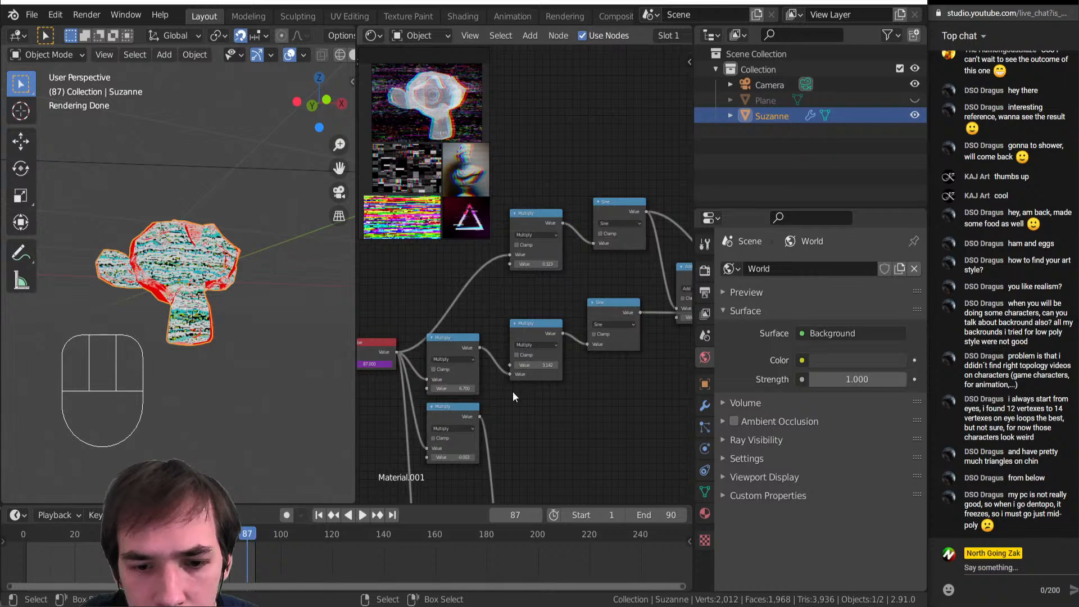
# Try changing the value of the Multiply node fed by the animated Value node, and undo it
pyautogui.moveTo(451, 389); pyautogui.dragTo(462, 388)
pyautogui.hotkey('ctrl', 'z')
pyautogui.moveTo(545, 380); pyautogui.dragTo(470, 326, button='middle')
pyautogui.click(408, 317)
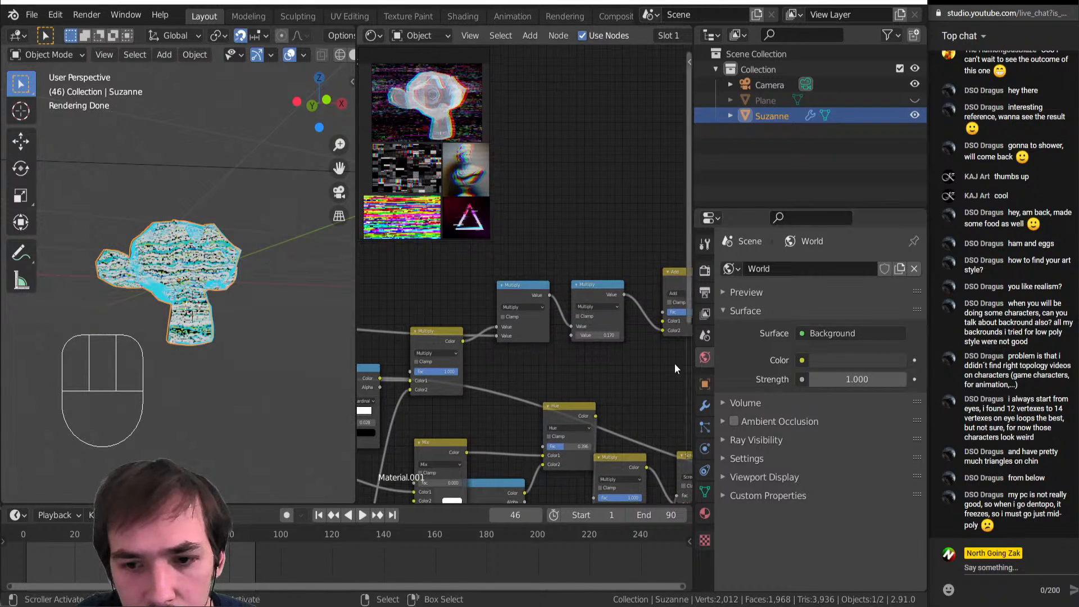
# Try a higher value on the Multiply node just before the Add node and play the animation to check the displacement
pyautogui.moveTo(591, 336); pyautogui.dragTo(515, 353, button='middle')
pyautogui.press('shift')
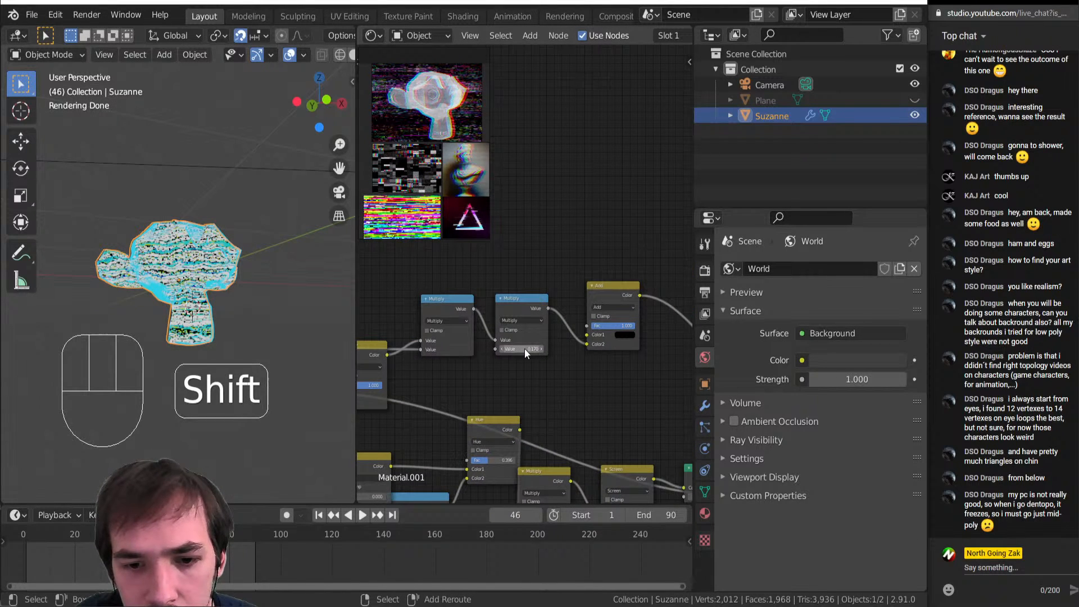
pyautogui.moveTo(524, 348)
pyautogui.keyDown('shift'); pyautogui.mouseDown()
pyautogui.moveTo(546, 349)
pyautogui.moveTo(523, 349)
pyautogui.mouseUp(); pyautogui.keyUp('shift')
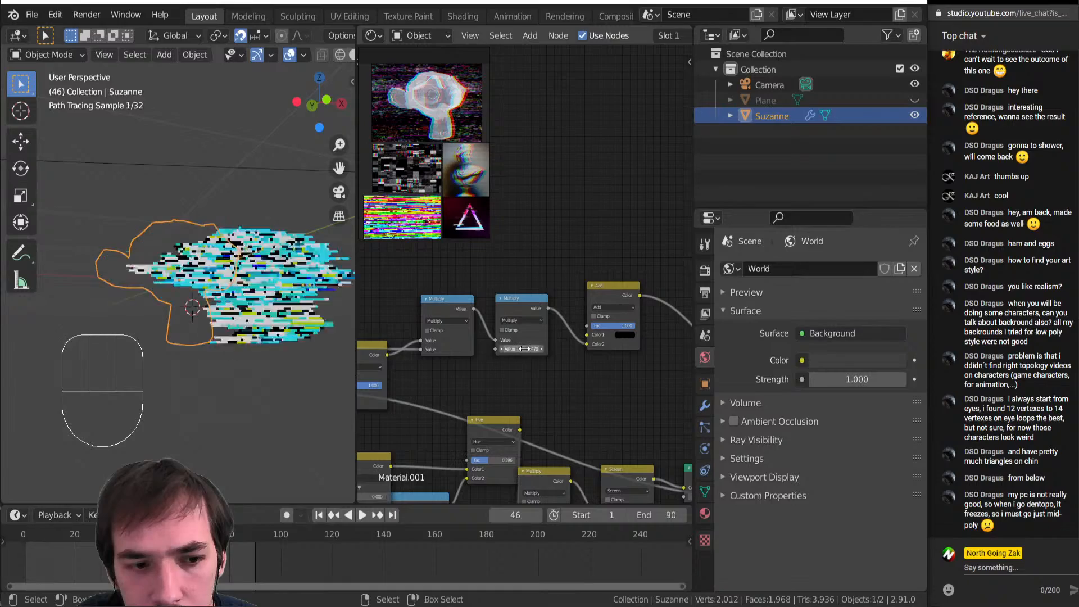
pyautogui.hotkey('shift', 'space')
pyautogui.moveTo(224, 359); pyautogui.dragTo(259, 373, button='middle')
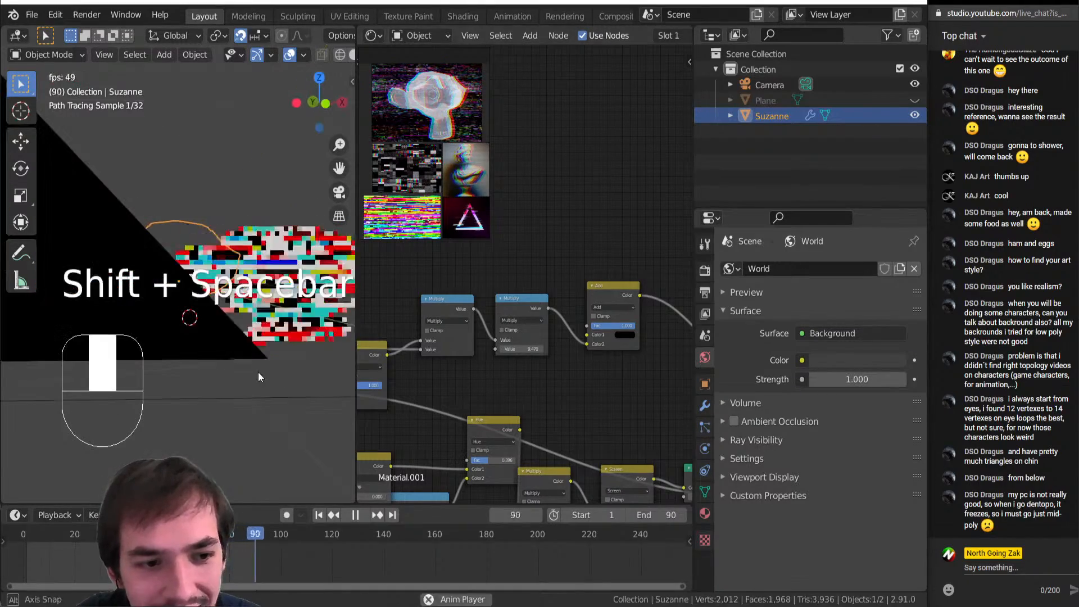
pyautogui.hotkey('shift', 'space')
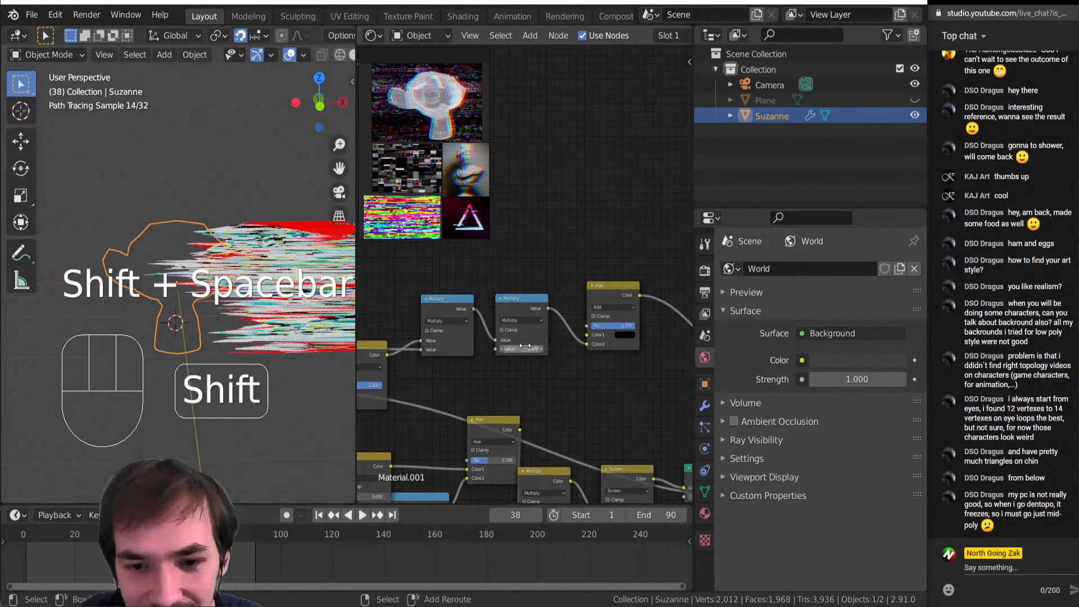
# Set the Multiply node just before the Add node to 2.270 and play the animation to check the glitch on the head
pyautogui.moveTo(525, 347)
pyautogui.keyDown('shift'); pyautogui.mouseDown()
pyautogui.moveTo(590, 346)
pyautogui.moveTo(526, 349)
pyautogui.mouseUp(); pyautogui.keyUp('shift')
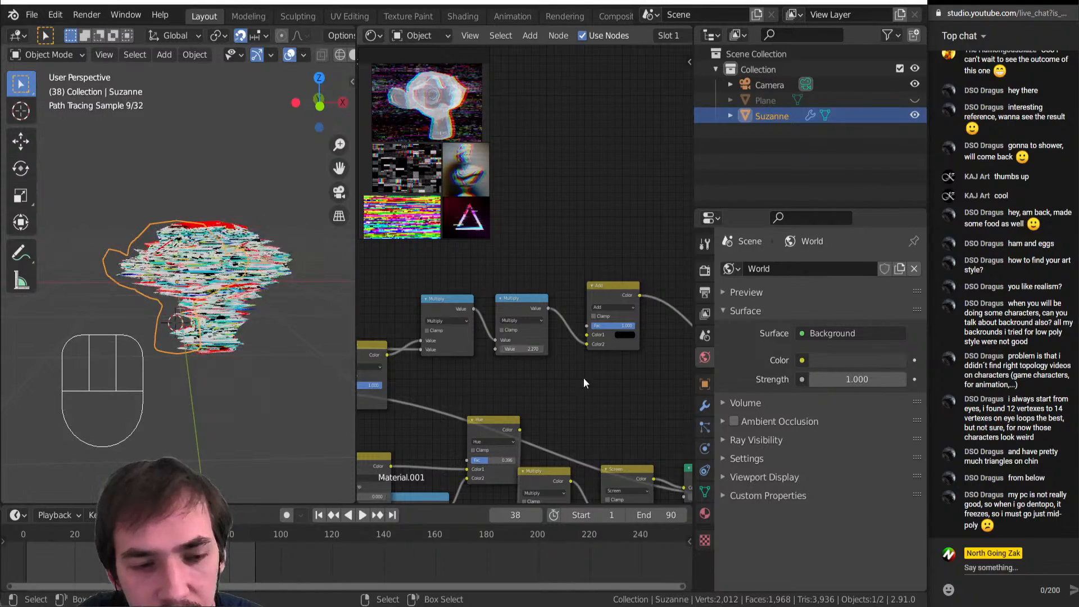
pyautogui.hotkey('shift', 'space')
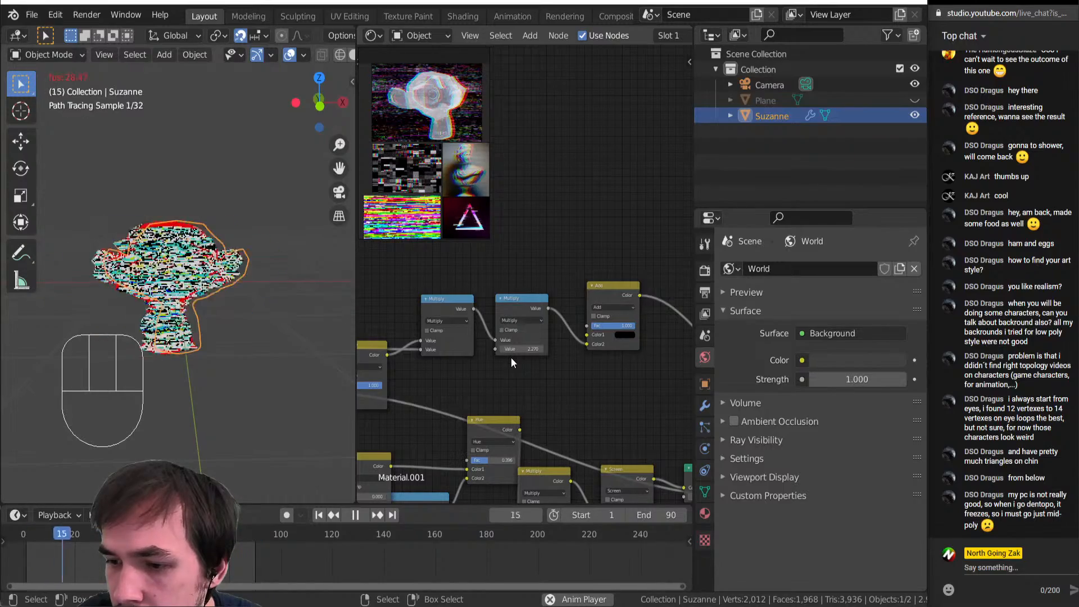
pyautogui.moveTo(210, 316); pyautogui.dragTo(272, 322, button='middle')
pyautogui.scroll(3, 238, 304)
pyautogui.hotkey('shift', 'space')
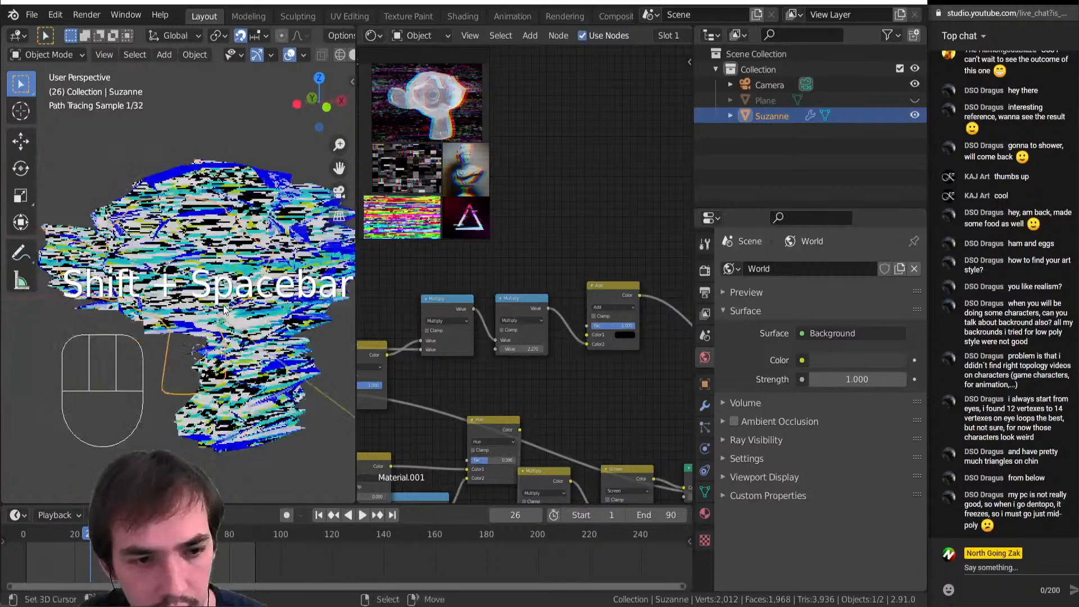
# Add a cube mesh to the scene and switch the viewport to solid shading
pyautogui.hotkey('shift', 'a')
pyautogui.moveTo(231, 311)
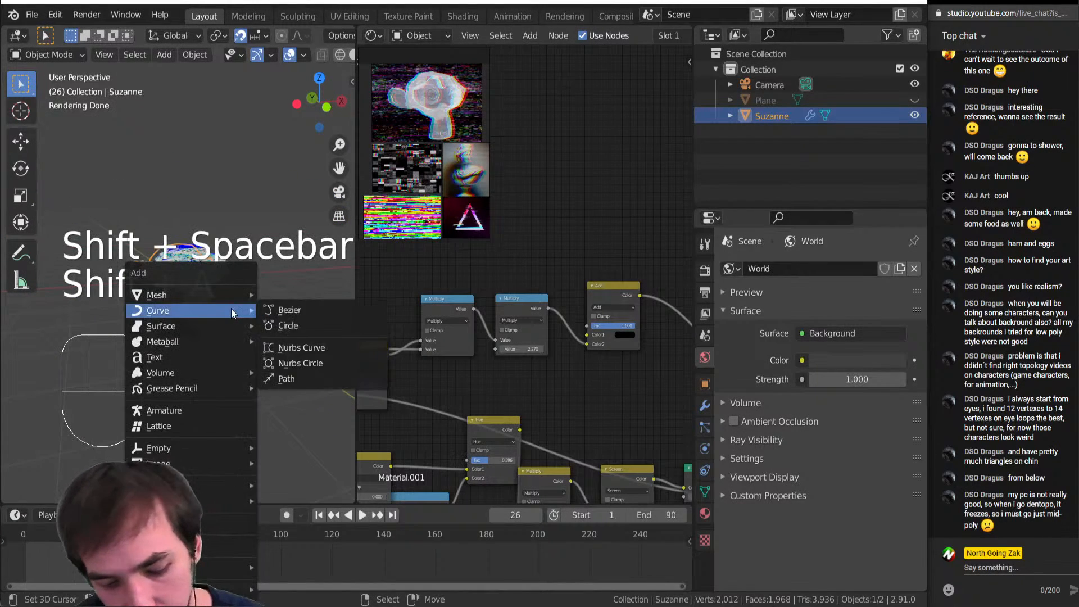
pyautogui.hotkey('shift', 'a')
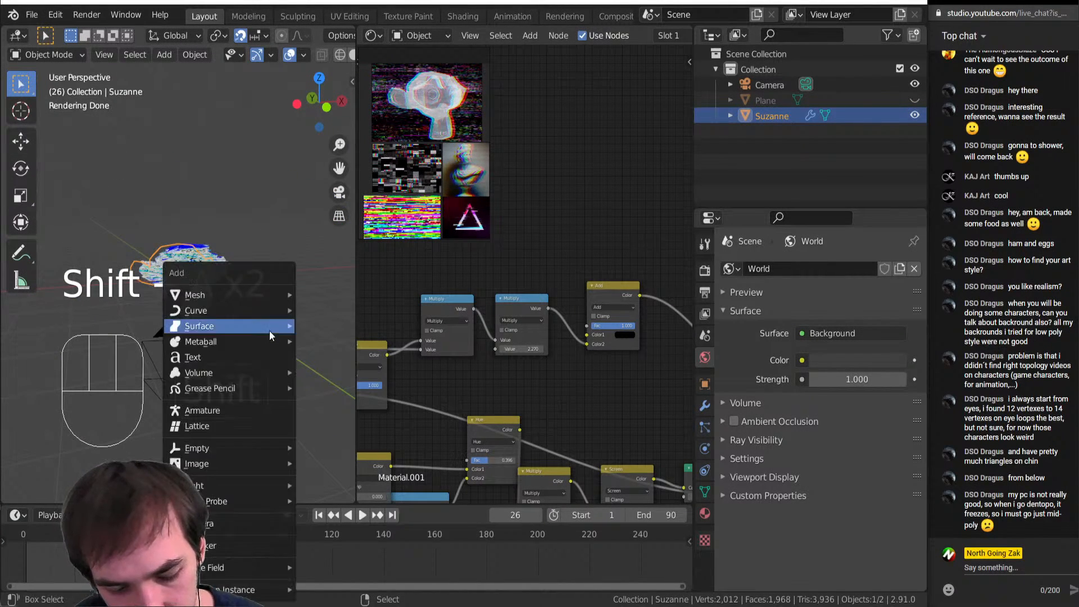
pyautogui.click(382, 310)
pyautogui.press('z')
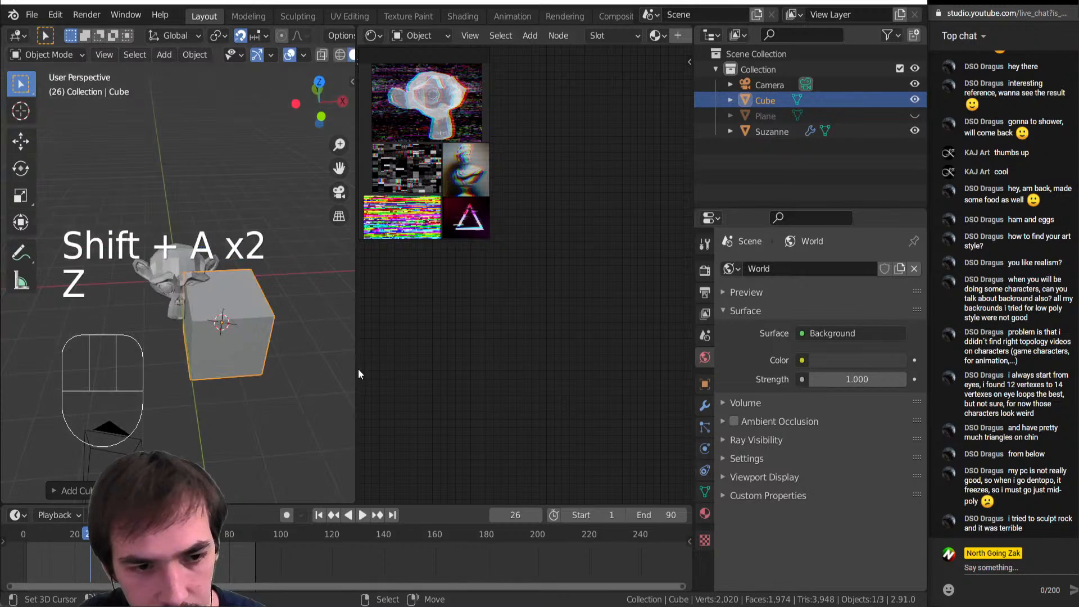
# Put the cube in Sculpt Mode and enable dynamic topology, accepting the loss of vertex data
pyautogui.scroll(4, 264, 338)
pyautogui.keyDown('shift'); pyautogui.moveTo(264, 338); pyautogui.dragTo(215, 281, button='middle'); pyautogui.keyUp('shift')
pyautogui.press('Tab')
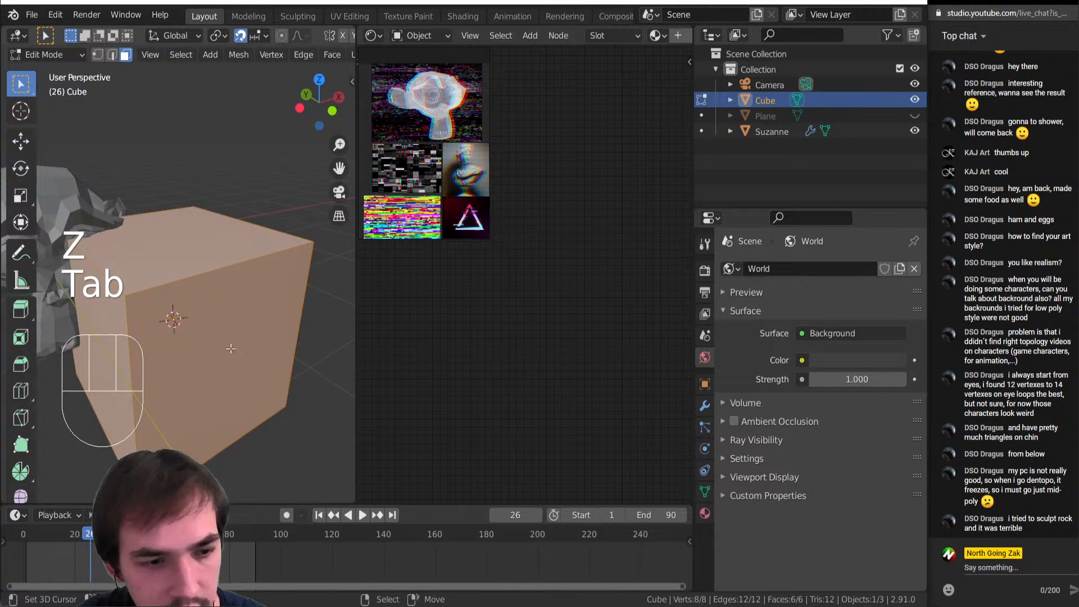
pyautogui.press('Tab')
pyautogui.click(34, 54)
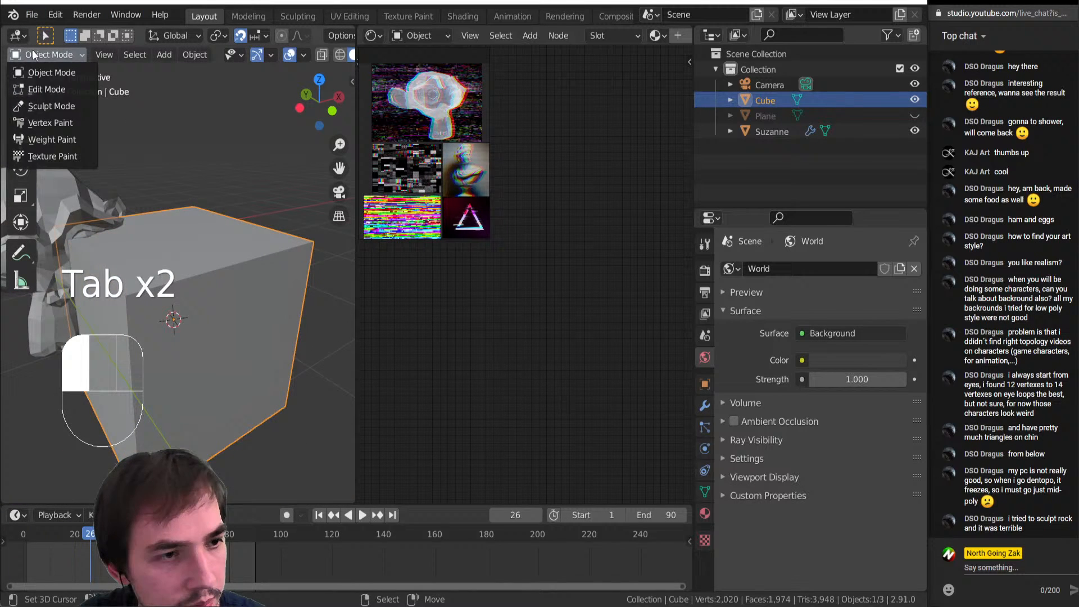
pyautogui.click(50, 105)
pyautogui.hotkey('ctrl', 'd')
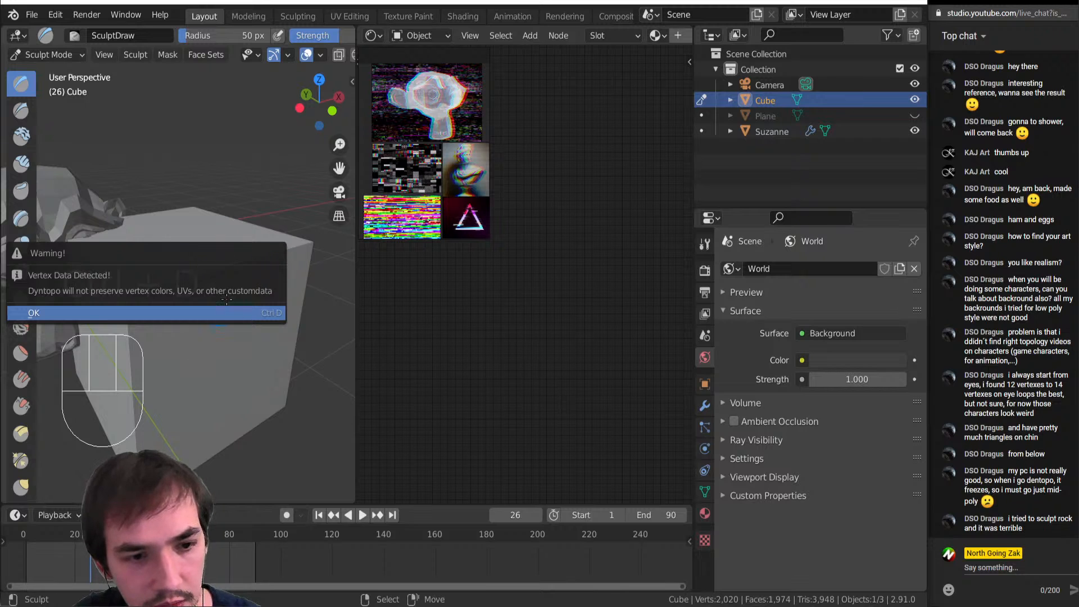
pyautogui.hotkey('ctrl', 'd')
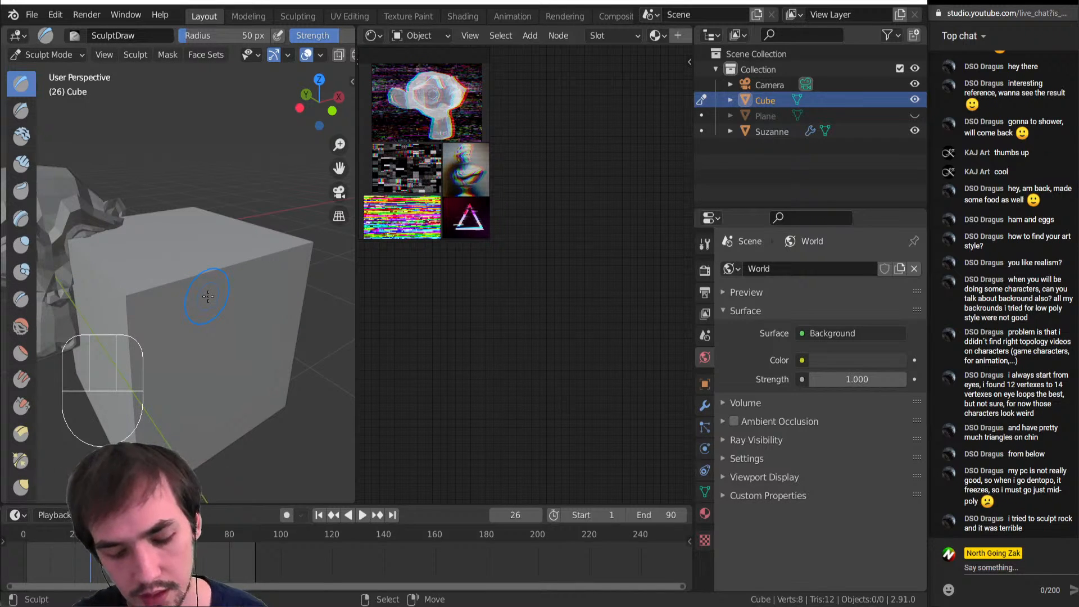
# Pull a long curved horn out of the cube's upper corner with the Snake Hook brush at a 100 px radius
pyautogui.press('k')
pyautogui.press('k')
pyautogui.press('k')
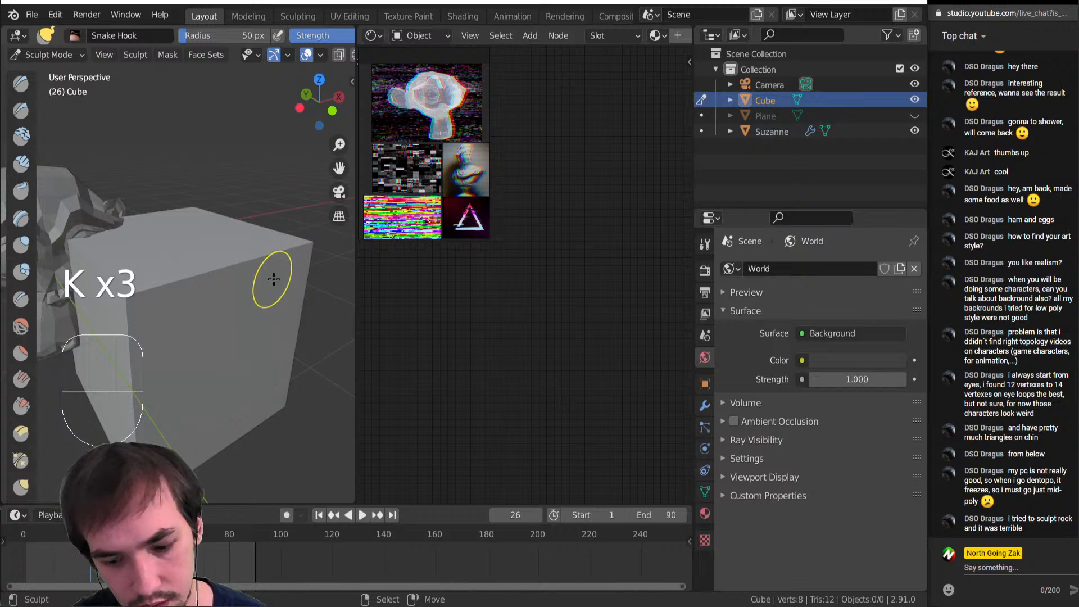
pyautogui.moveTo(274, 280); pyautogui.dragTo(196, 286, button='middle')
pyautogui.press(']')
pyautogui.press(']')
pyautogui.press(']')
pyautogui.press(']')
pyautogui.press(']')
pyautogui.press(']')
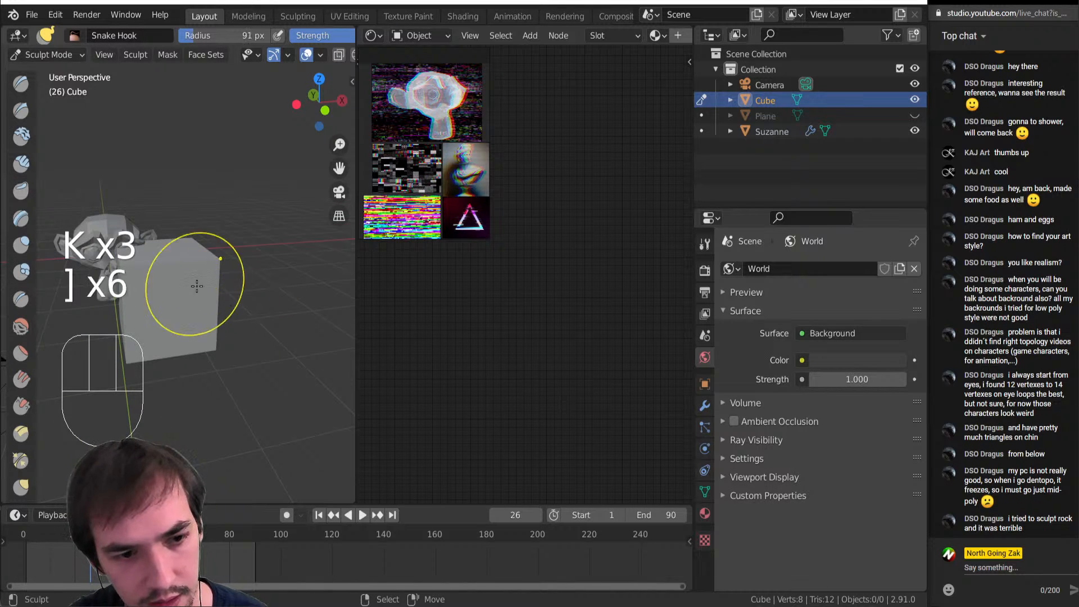
pyautogui.press(']')
pyautogui.press(']')
pyautogui.press('[')
pyautogui.moveTo(205, 276); pyautogui.dragTo(217, 265)
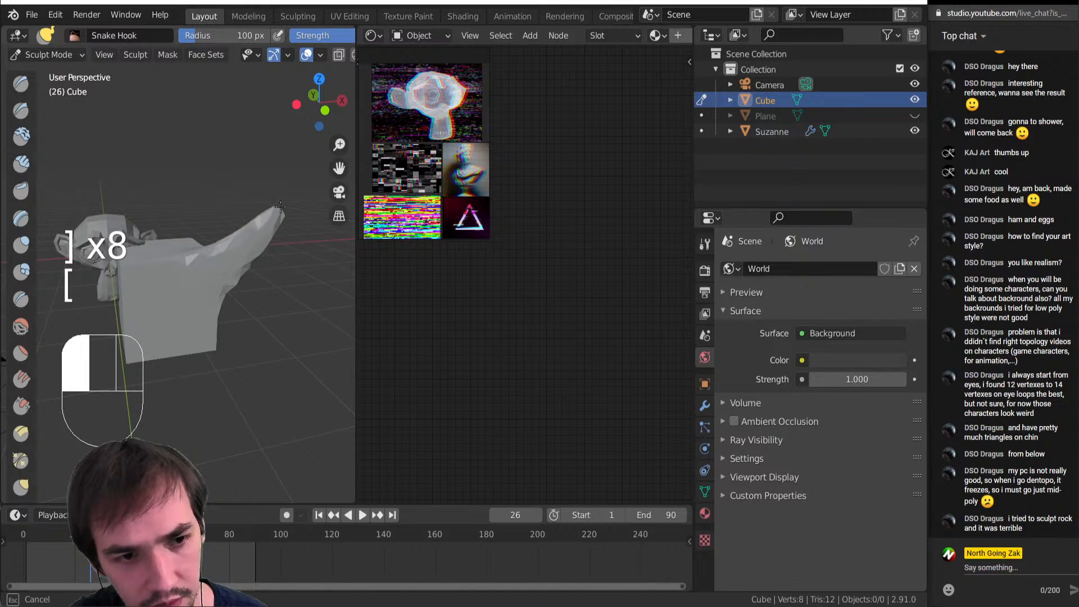
pyautogui.moveTo(280, 207); pyautogui.dragTo(294, 205)
pyautogui.moveTo(193, 253)
pyautogui.mouseDown(button='middle')
pyautogui.moveTo(194, 275)
pyautogui.moveTo(186, 255)
pyautogui.moveTo(140, 269)
pyautogui.mouseUp(button='middle')
# Add a Decimate modifier to the cube and try to change its ratio
pyautogui.click(705, 406)
pyautogui.click(749, 269)
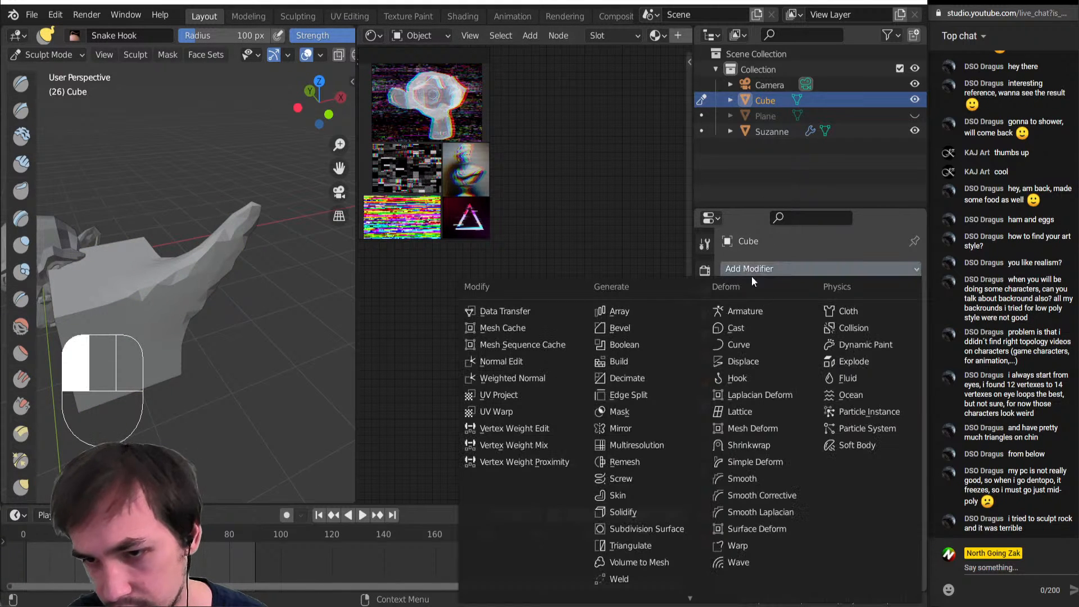
pyautogui.click(620, 378)
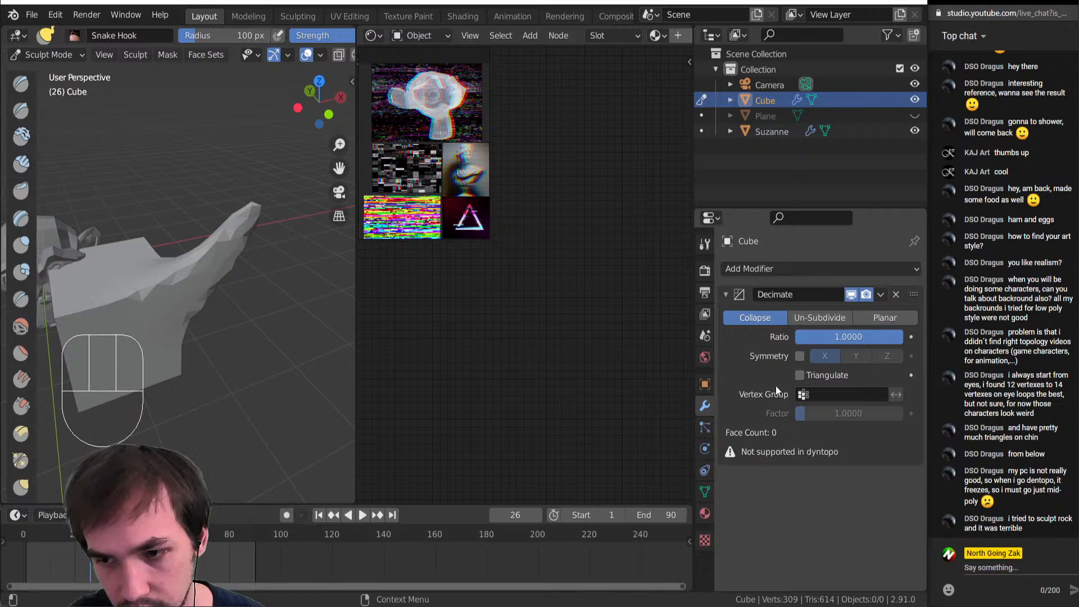
pyautogui.moveTo(835, 336)
pyautogui.mouseDown()
pyautogui.moveTo(884, 355)
pyautogui.moveTo(868, 360)
pyautogui.mouseUp()
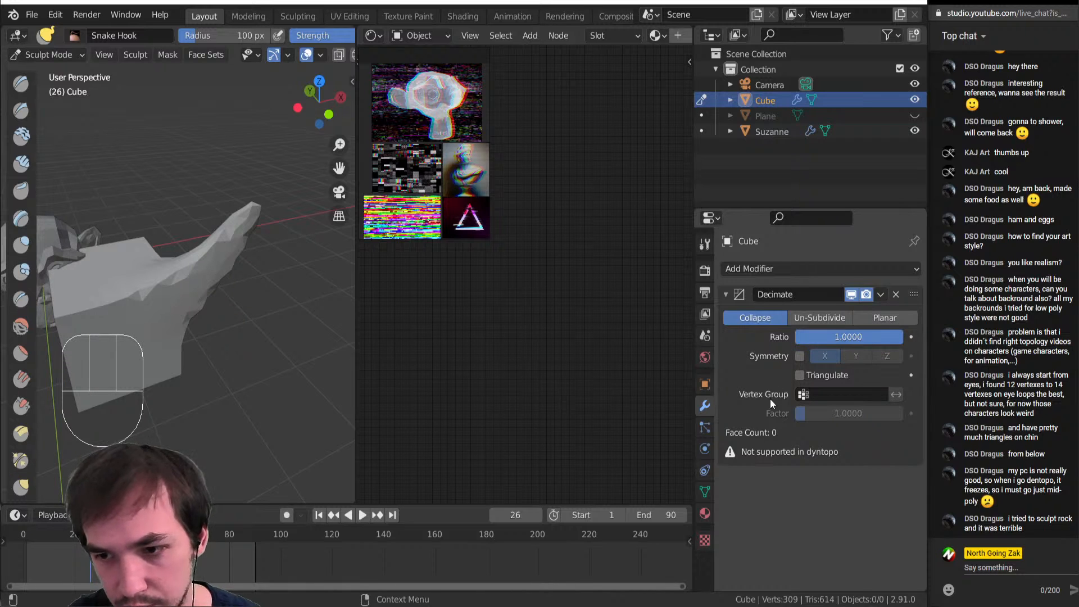
# Enable the wireframe overlay in solid shading and inspect the topology of the sculpted cube
pyautogui.moveTo(239, 310); pyautogui.dragTo(229, 326, button='middle')
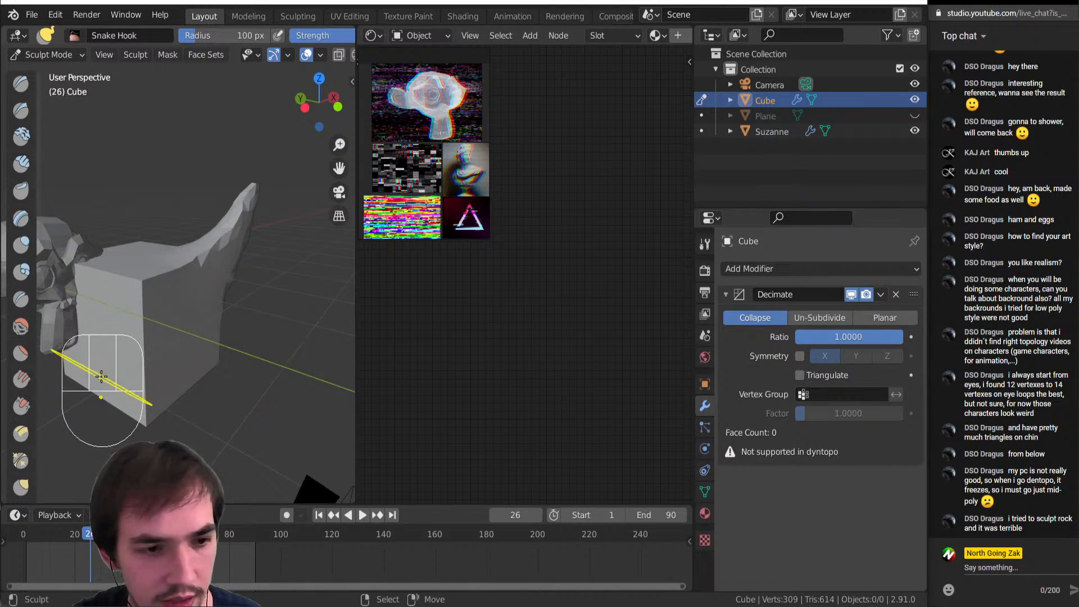
pyautogui.press('z')
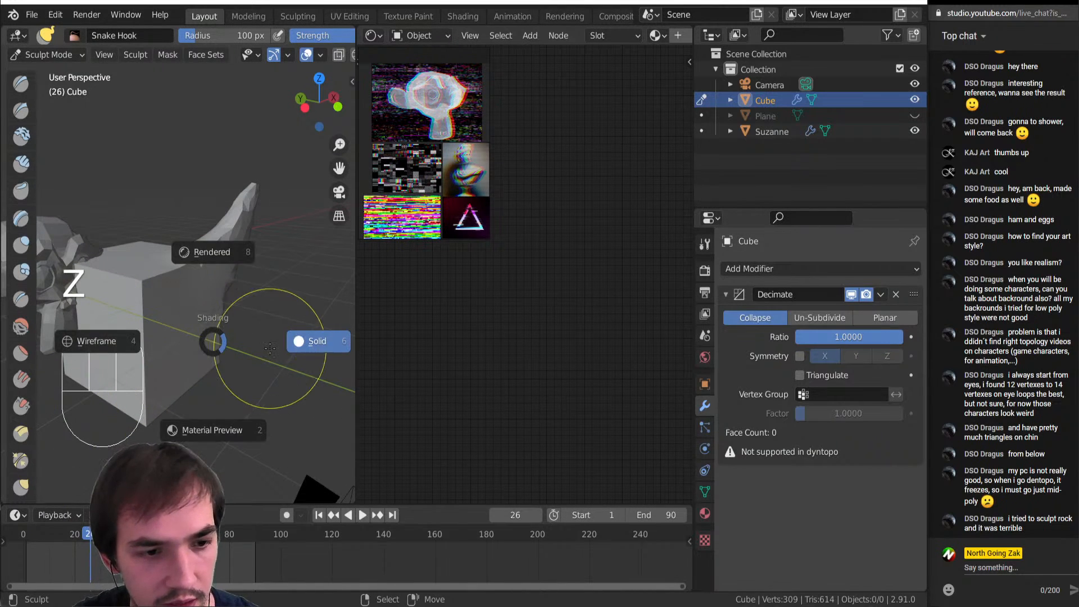
pyautogui.click(338, 345)
pyautogui.click(321, 56)
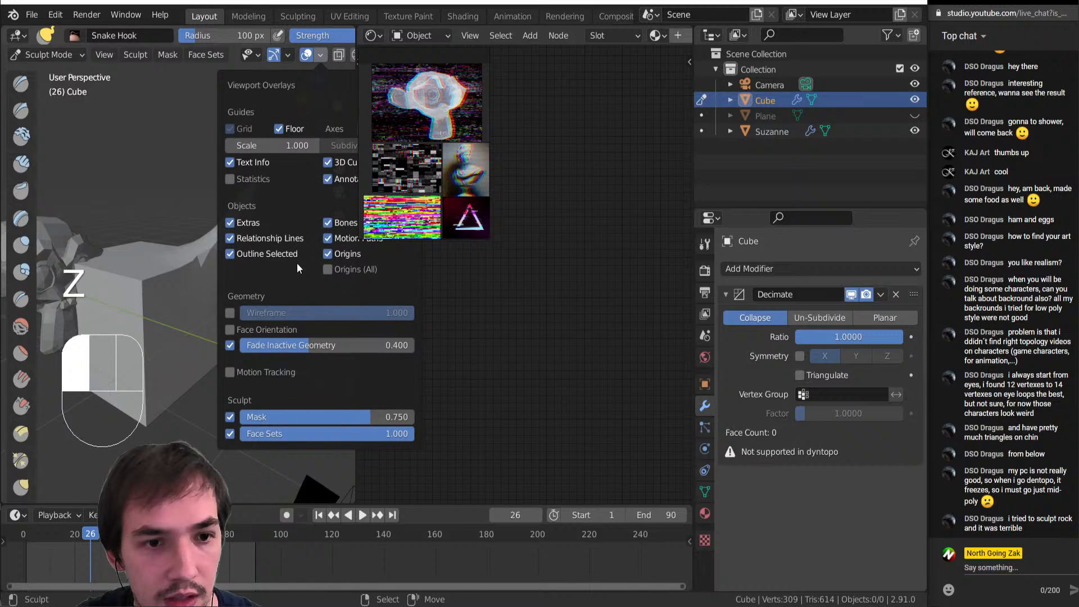
pyautogui.click(230, 312)
pyautogui.moveTo(149, 316); pyautogui.dragTo(241, 229, button='middle')
pyautogui.moveTo(168, 241); pyautogui.dragTo(219, 303, button='middle')
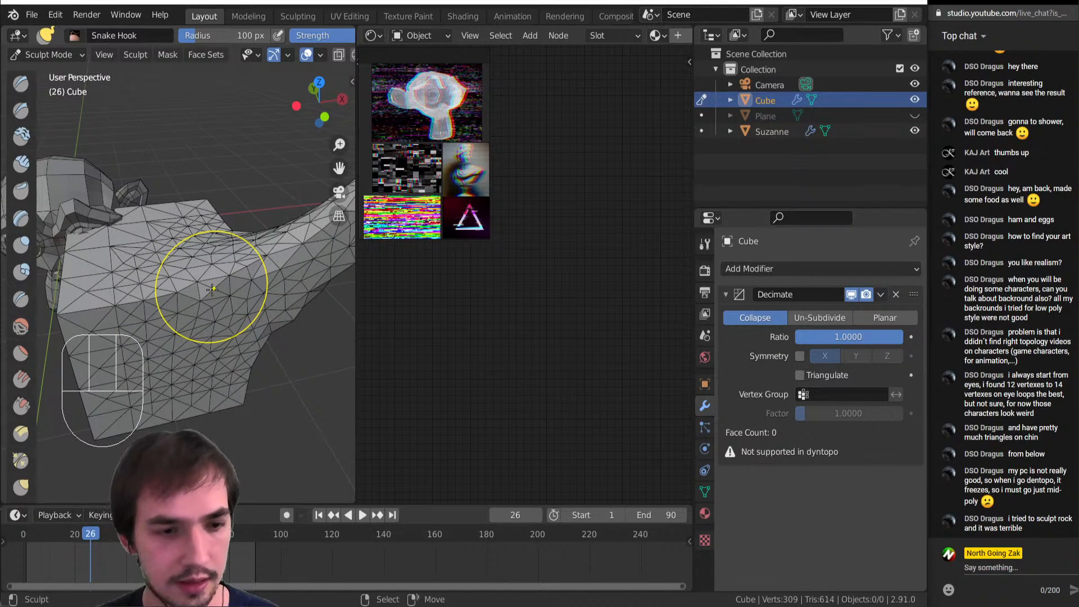
# Pull a bulge out of the cube's front face with an enlarged Snake Hook brush, and reduce the brush radius to 108 px
pyautogui.press('k')
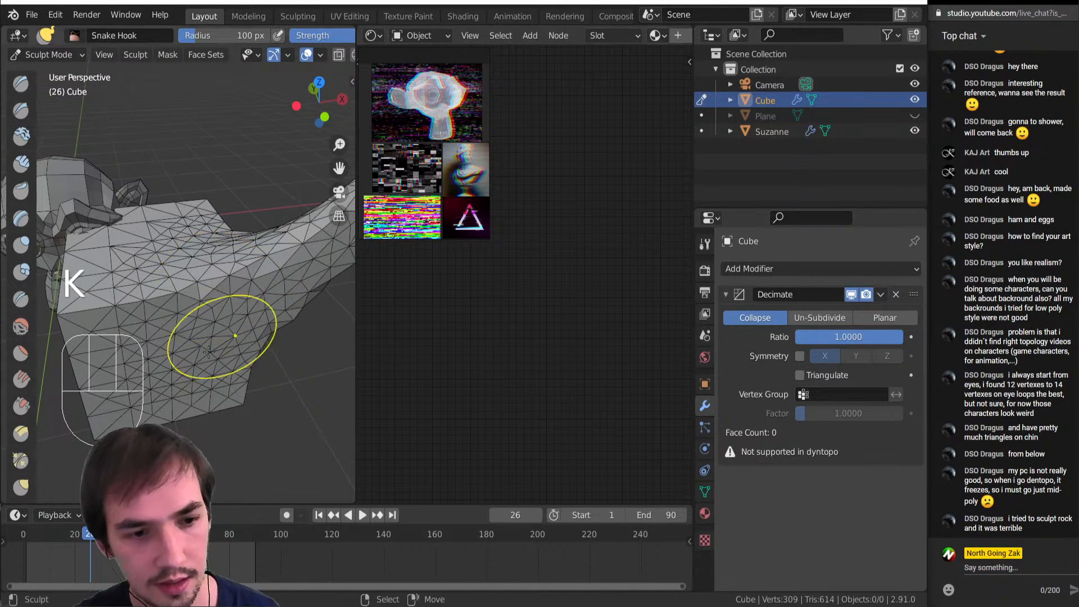
pyautogui.press(']')
pyautogui.press(']')
pyautogui.press(']')
pyautogui.press(']')
pyautogui.moveTo(193, 326)
pyautogui.mouseDown()
pyautogui.moveTo(188, 343)
pyautogui.moveTo(212, 383)
pyautogui.moveTo(236, 360)
pyautogui.mouseUp()
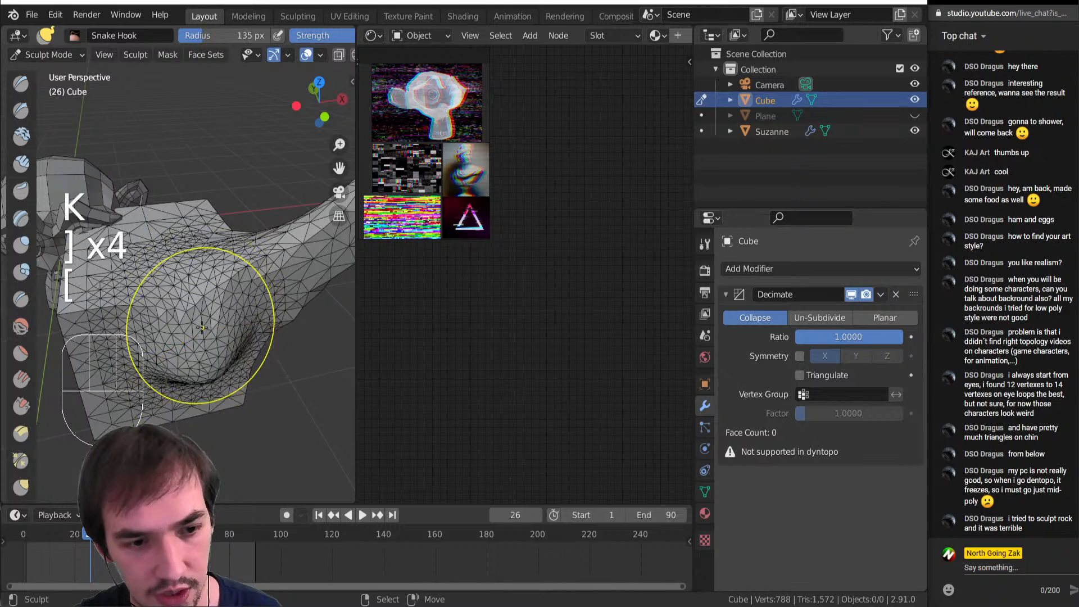
pyautogui.press('[')
pyautogui.press('[')
pyautogui.press('[')
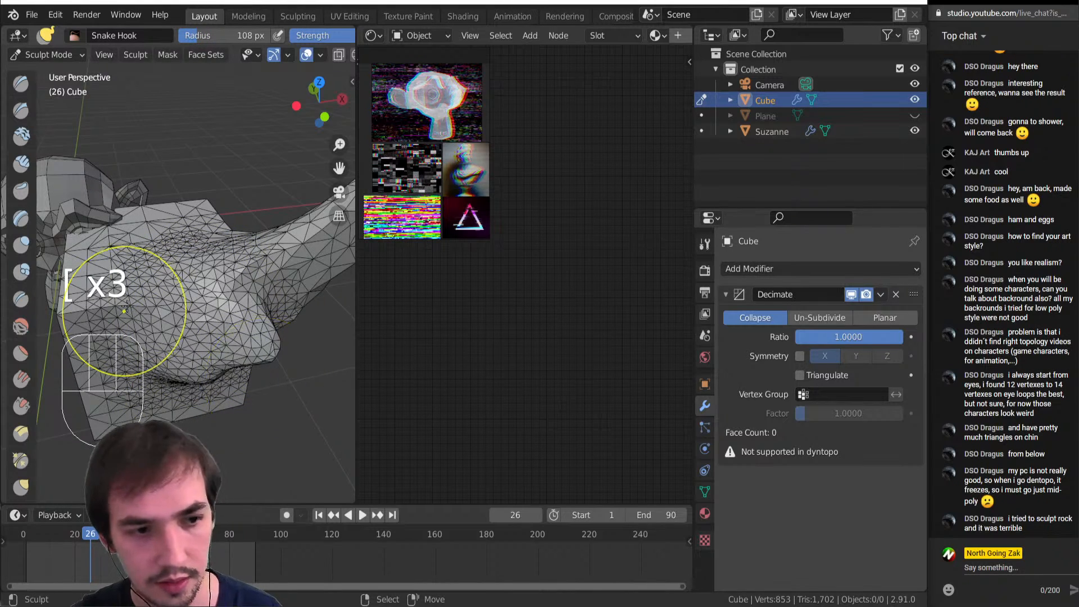
pyautogui.moveTo(258, 362); pyautogui.dragTo(253, 338, button='middle')
# Switch the sculpted cube from Sculpt Mode to Edit Mode
pyautogui.press('Tab')
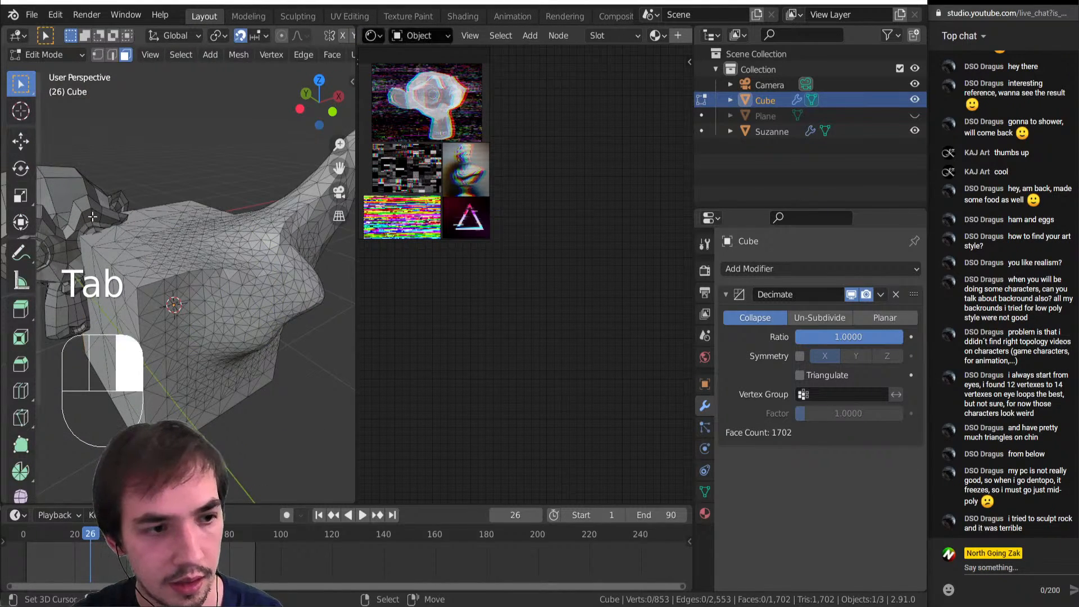
pyautogui.press('Tab')
pyautogui.press('Tab')
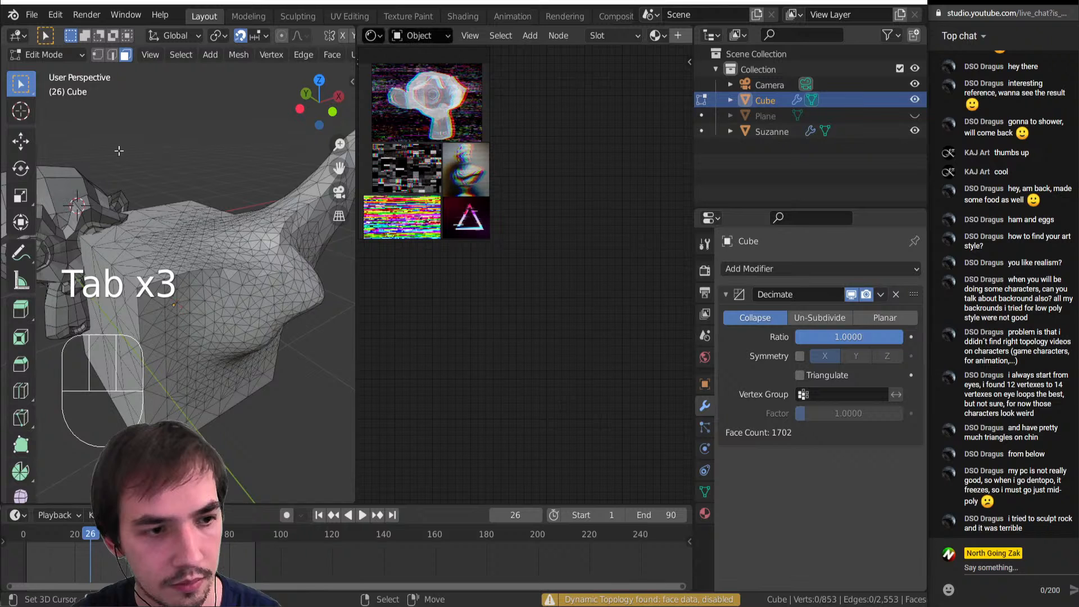
# Switch to Object Mode, select Suzanne, and return to the sculpted cube in Edit Mode
pyautogui.click(27, 55)
pyautogui.click(35, 75)
pyautogui.rightClick(92, 225)
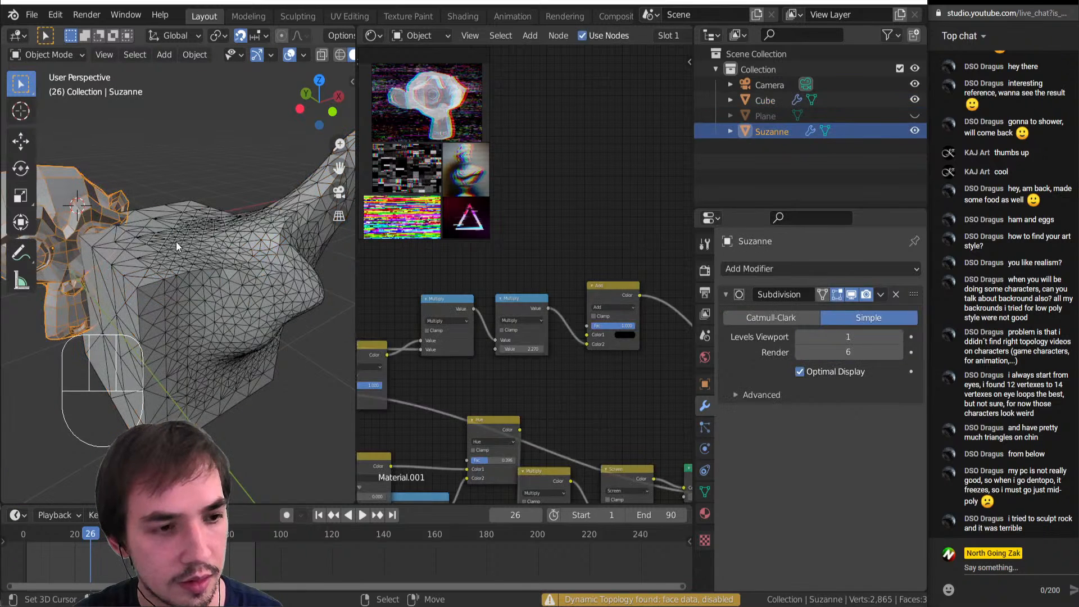
pyautogui.rightClick(197, 264)
pyautogui.press('Tab')
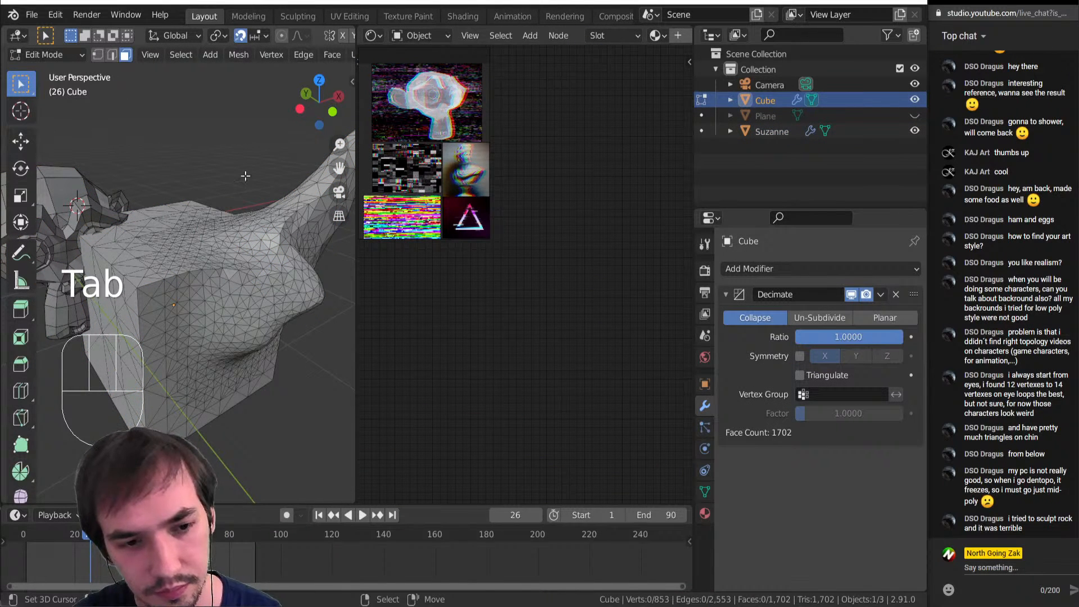
# Switch the cube from Edit Mode to Sculpt Mode
pyautogui.moveTo(250, 256); pyautogui.dragTo(250, 265, button='middle')
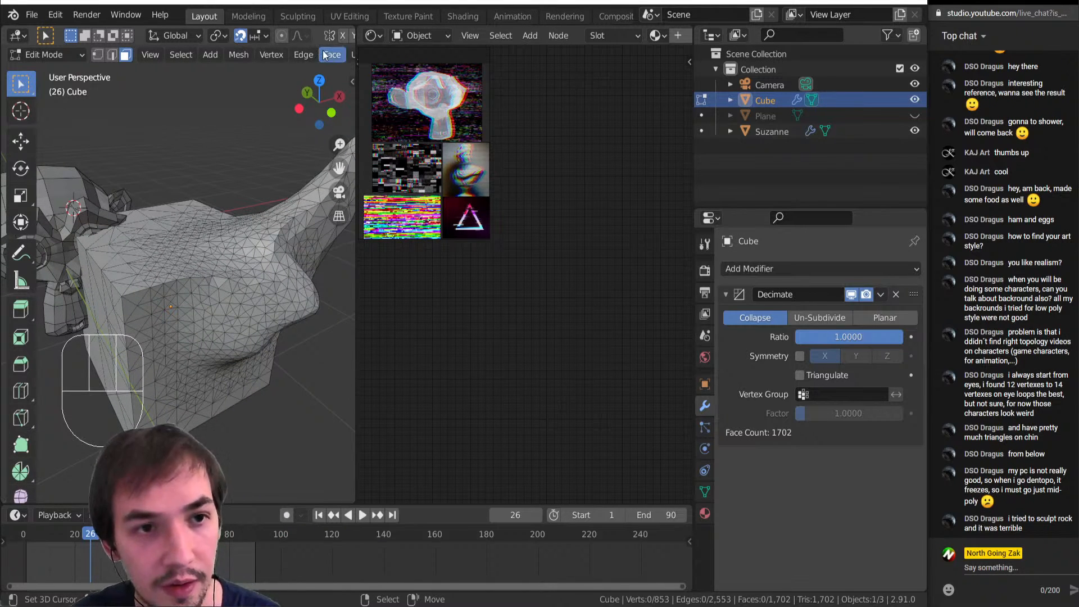
pyautogui.scroll(-6, 325, 55)
pyautogui.scroll(-3, 288, 32)
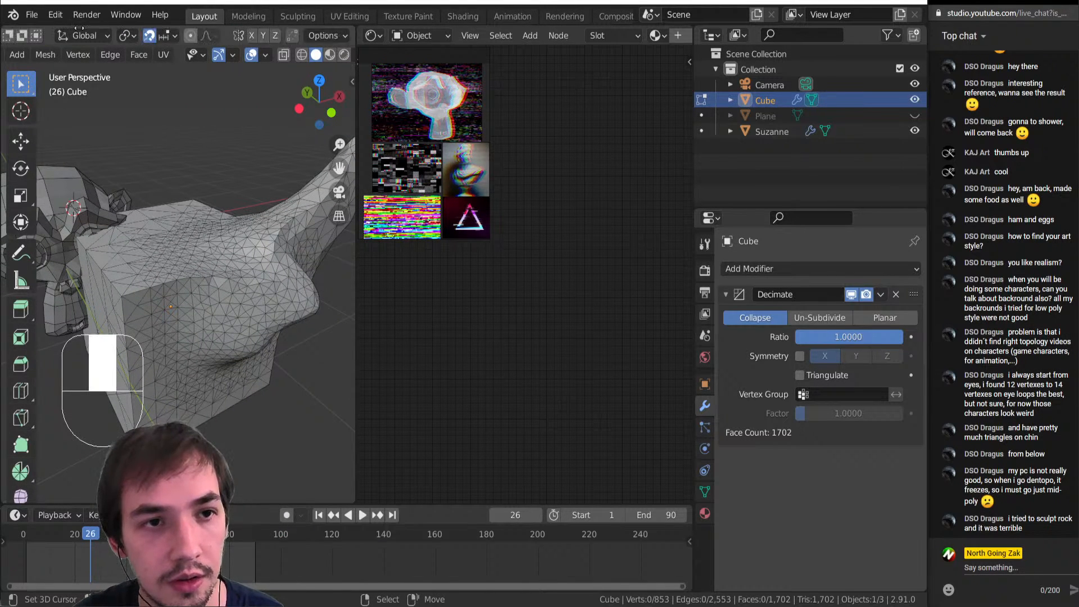
pyautogui.click(338, 37)
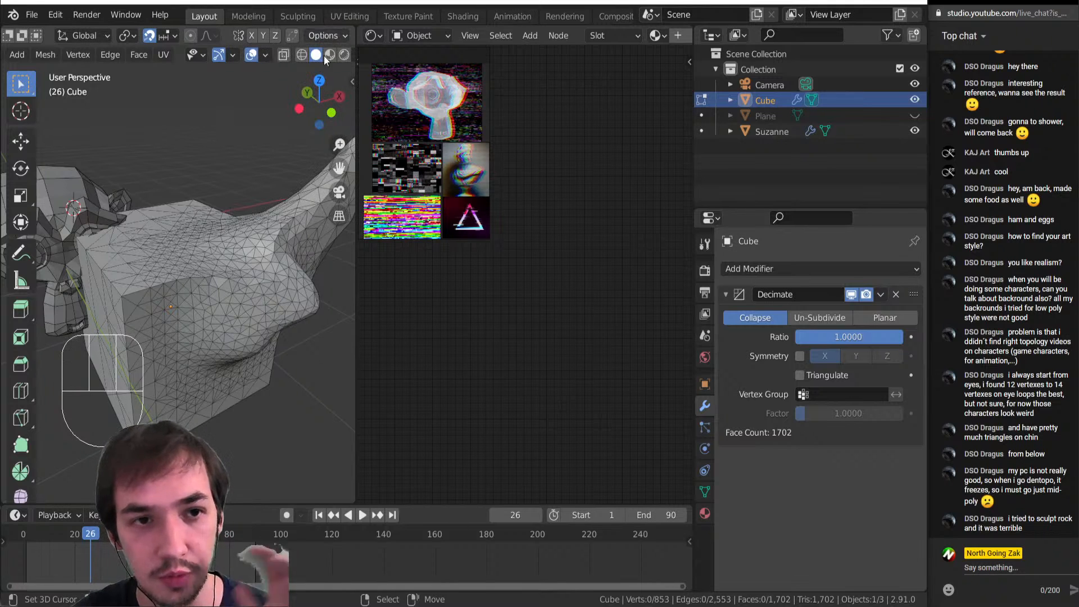
pyautogui.scroll(-2, 344, 56)
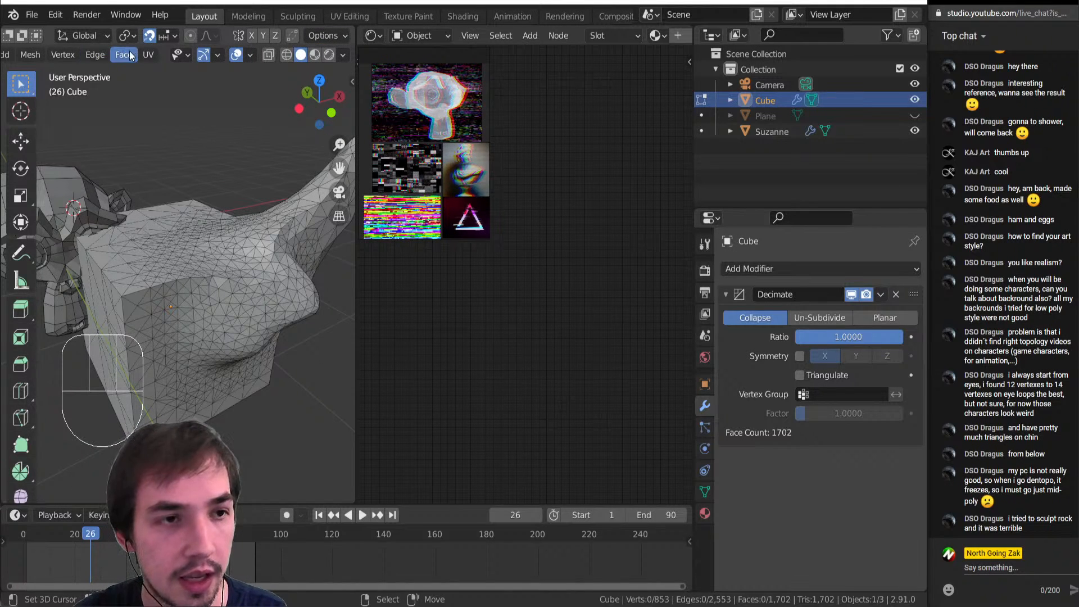
pyautogui.scroll(5, 14, 49)
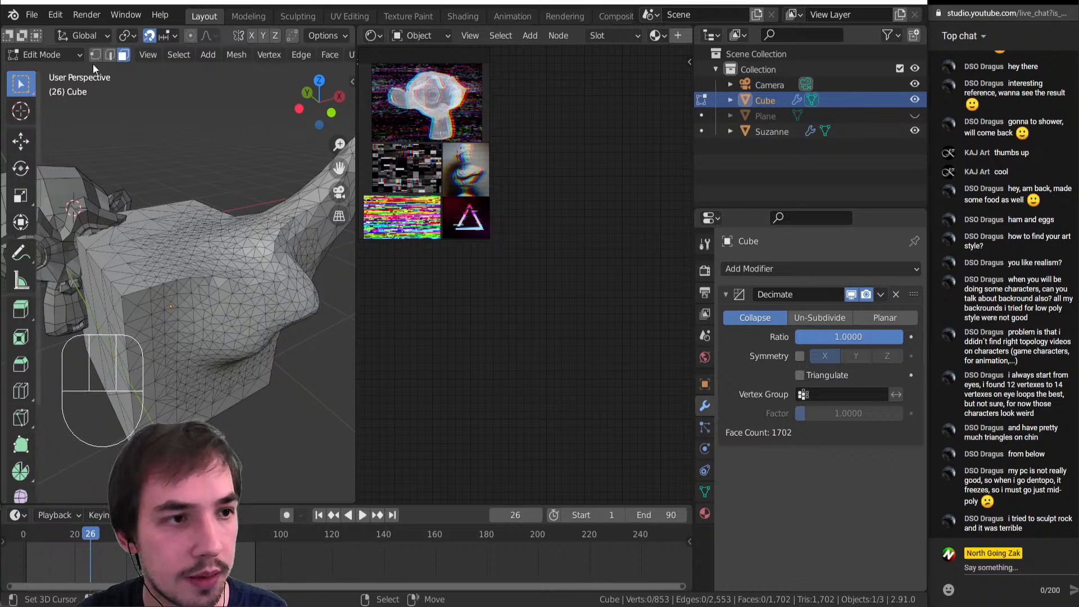
pyautogui.click(72, 55)
pyautogui.click(52, 106)
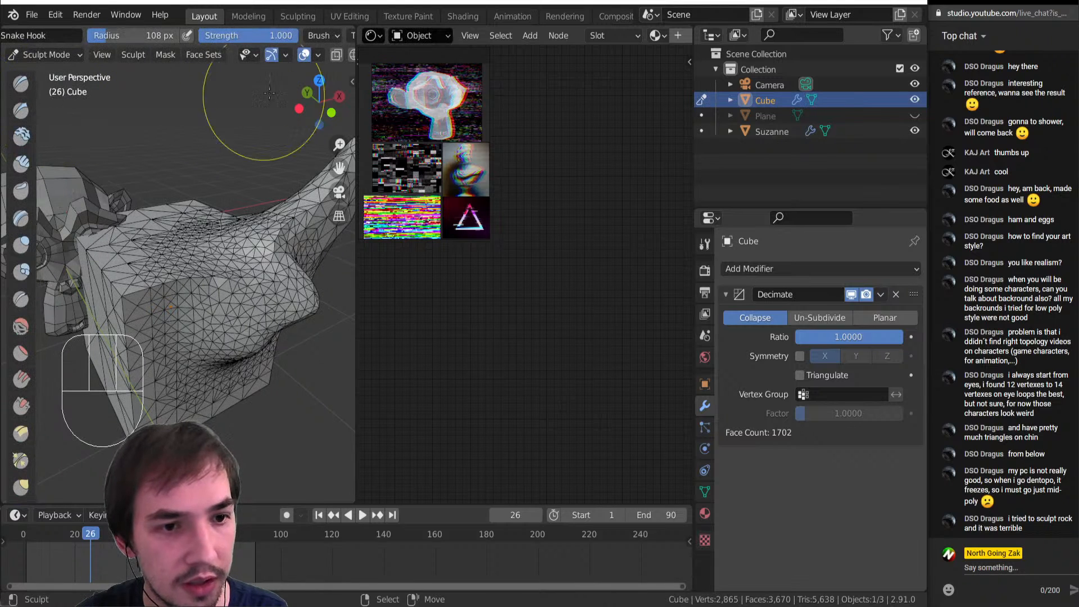
# Voxel-remesh the sculpted cube with a voxel size of 0.01 m
pyautogui.scroll(-4, 305, 58)
pyautogui.scroll(-10, 141, 39)
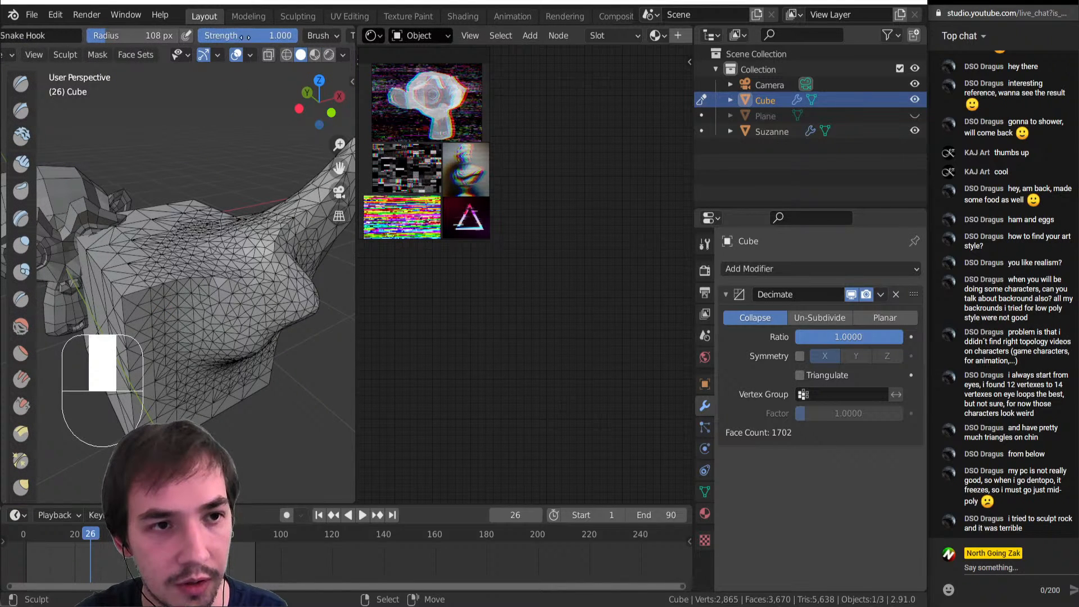
pyautogui.scroll(-5, 196, 36)
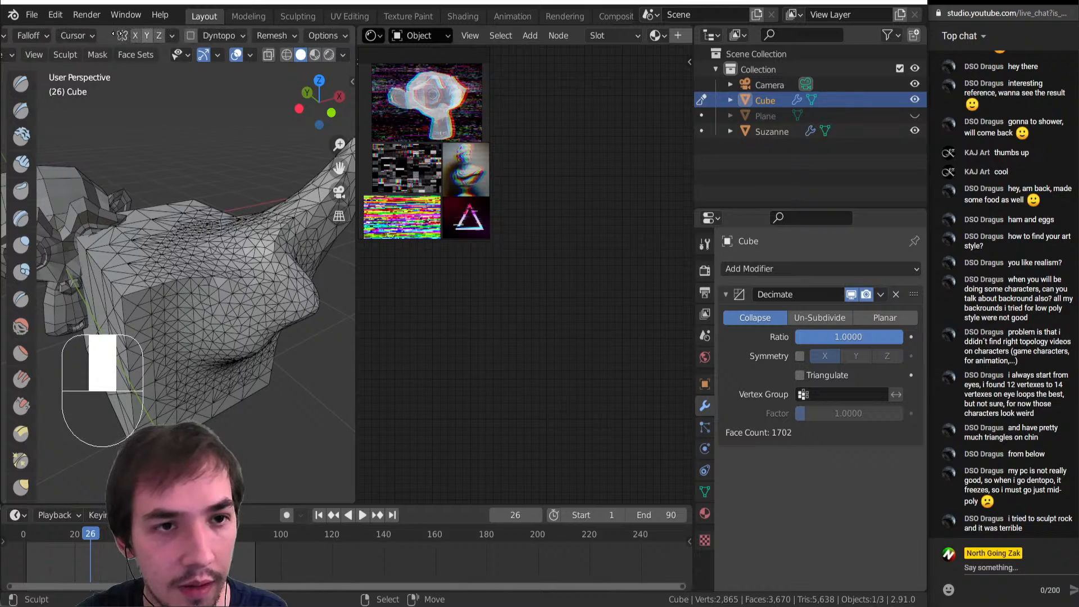
pyautogui.click(277, 35)
pyautogui.click(292, 66)
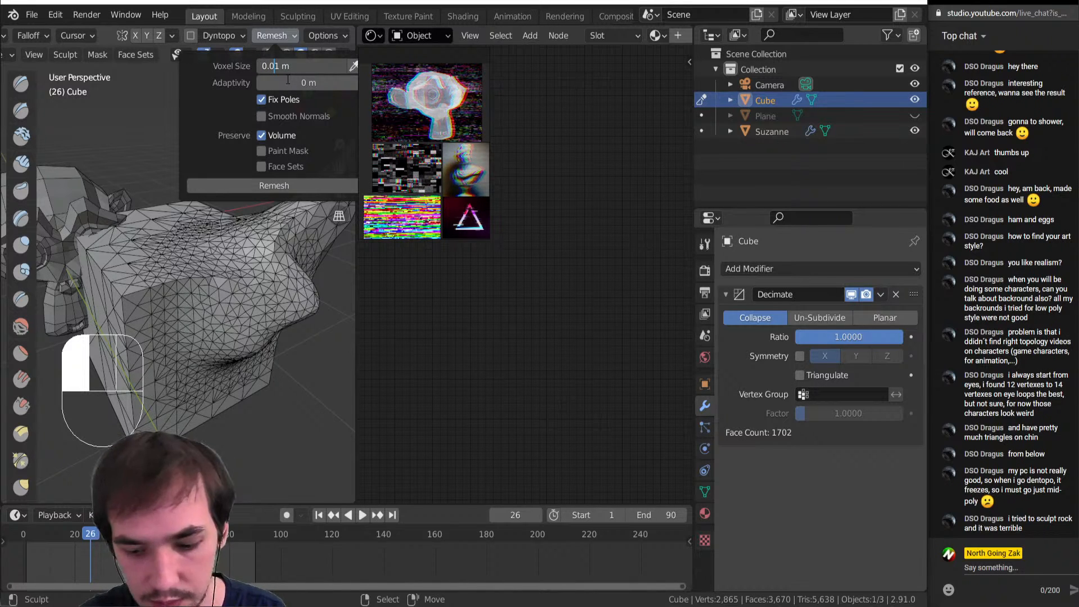
pyautogui.click(276, 187)
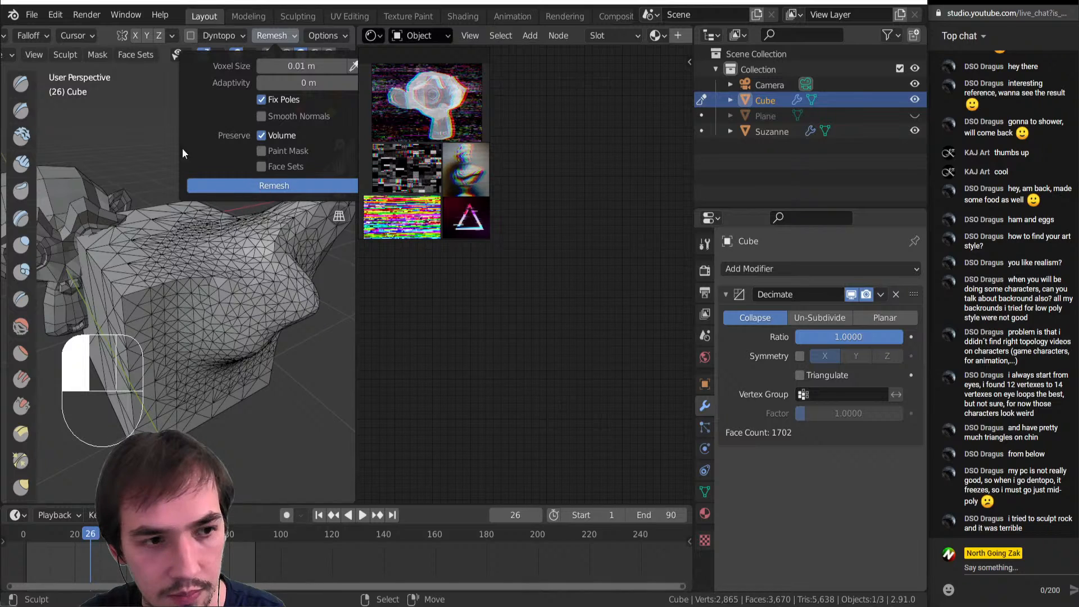
# Smooth the cube's upper front corner and the edges next to it on the dense mesh
pyautogui.scroll(4, 216, 320)
pyautogui.moveTo(184, 304); pyautogui.dragTo(230, 325, button='middle')
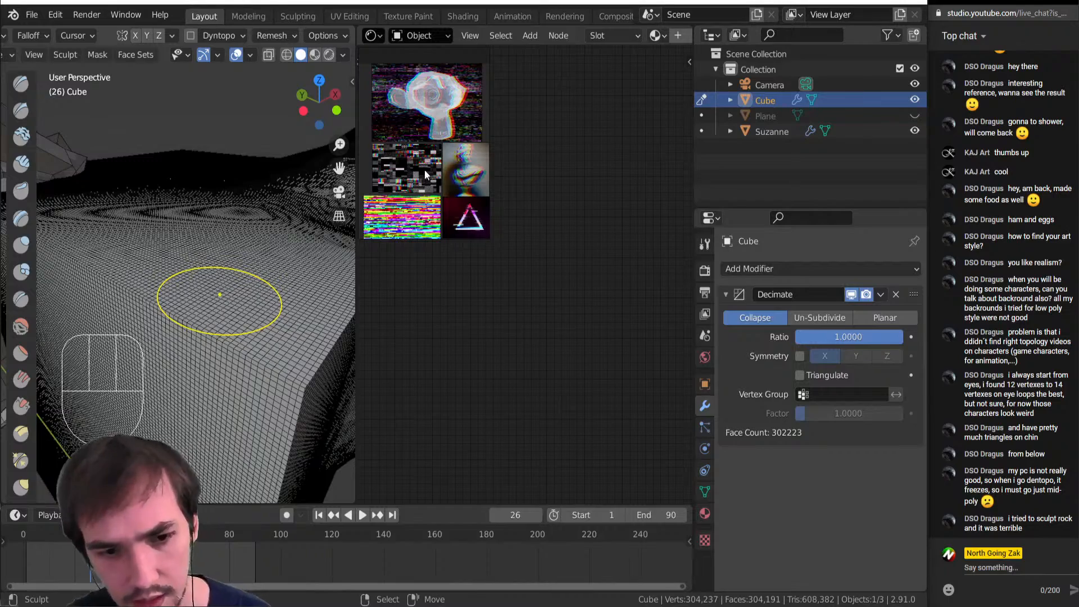
pyautogui.keyDown('ctrl'); pyautogui.moveTo(253, 354); pyautogui.dragTo(229, 319, button='middle'); pyautogui.keyUp('ctrl')
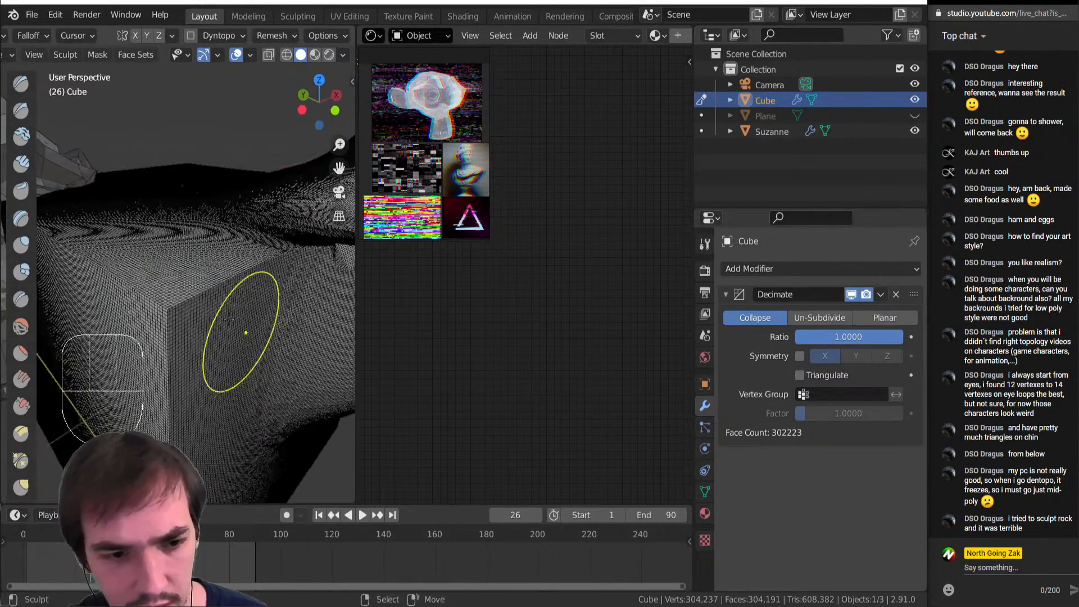
pyautogui.keyDown('shift'); pyautogui.moveTo(163, 277); pyautogui.dragTo(181, 310); pyautogui.keyUp('shift')
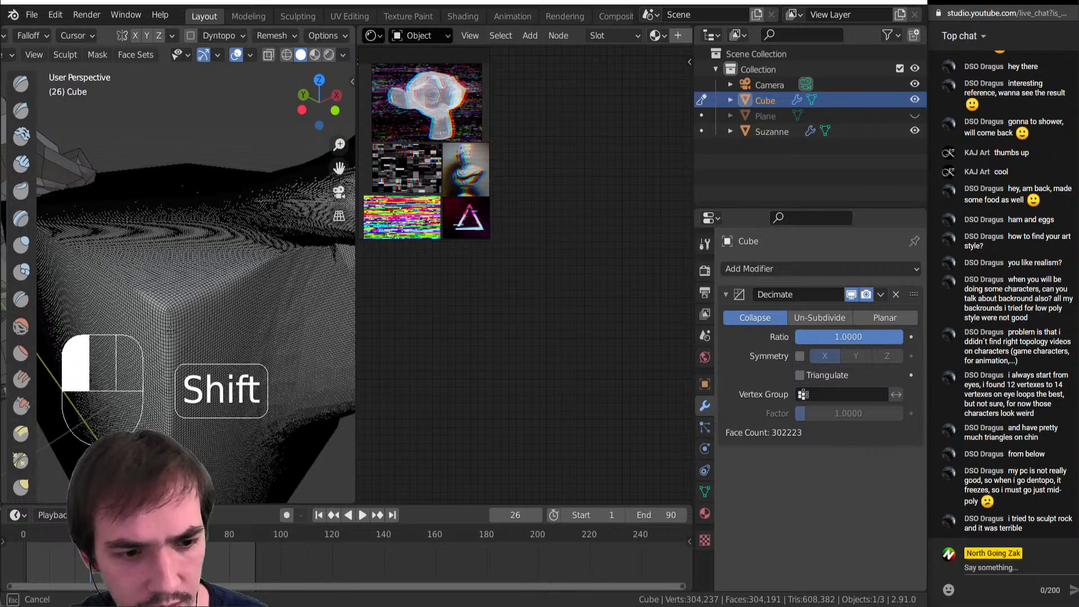
pyautogui.moveTo(170, 331)
pyautogui.keyDown('shift'); pyautogui.mouseDown()
pyautogui.moveTo(171, 393)
pyautogui.moveTo(169, 337)
pyautogui.mouseUp(); pyautogui.keyUp('shift')
pyautogui.moveTo(157, 299)
pyautogui.keyDown('shift'); pyautogui.mouseDown()
pyautogui.moveTo(135, 288)
pyautogui.moveTo(163, 304)
pyautogui.moveTo(217, 301)
pyautogui.mouseUp(); pyautogui.keyUp('shift')
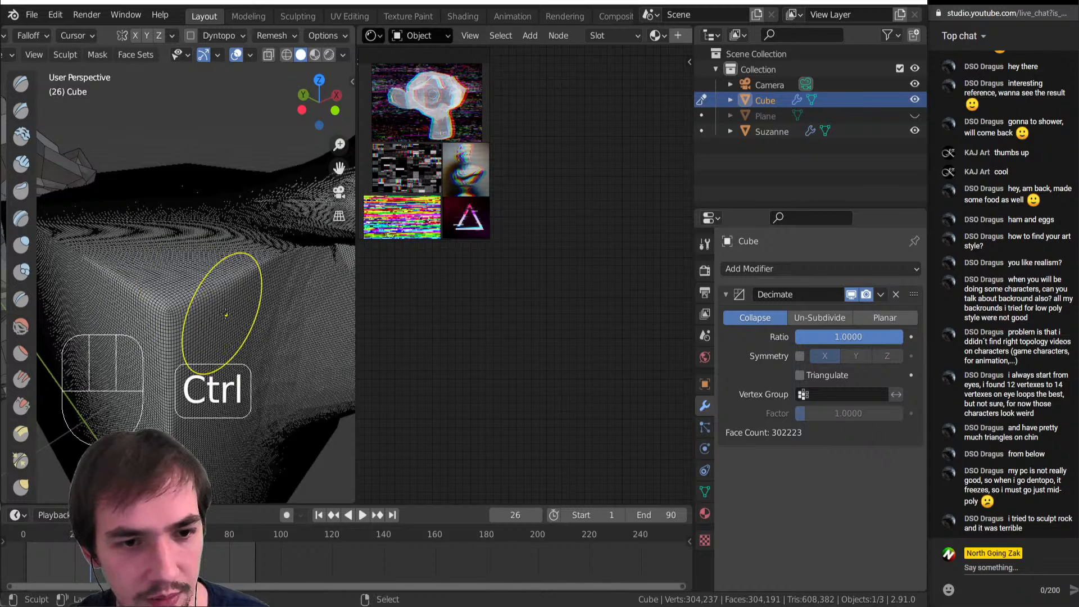
# Turn off the wireframe overlay for the sculpted cube
pyautogui.keyDown('ctrl'); pyautogui.moveTo(226, 314); pyautogui.dragTo(205, 327, button='middle'); pyautogui.keyUp('ctrl')
pyautogui.click(250, 56)
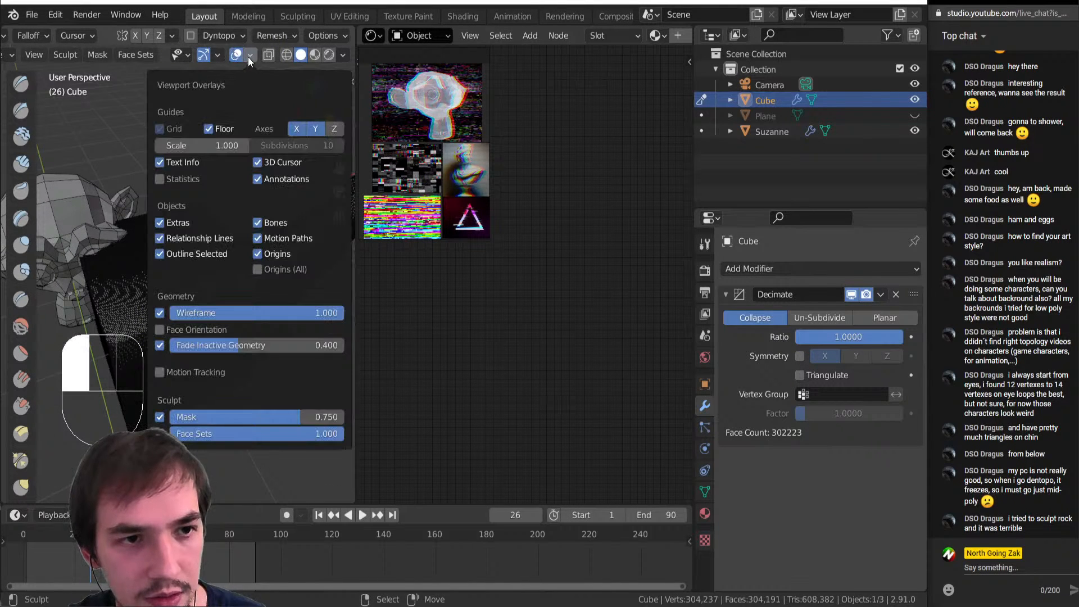
pyautogui.click(159, 313)
pyautogui.moveTo(124, 340)
pyautogui.keyDown('ctrl'); pyautogui.mouseDown(button='middle')
pyautogui.moveTo(157, 338)
pyautogui.moveTo(143, 274)
pyautogui.moveTo(234, 200)
pyautogui.moveTo(168, 185)
pyautogui.mouseUp(button='middle'); pyautogui.keyUp('ctrl')
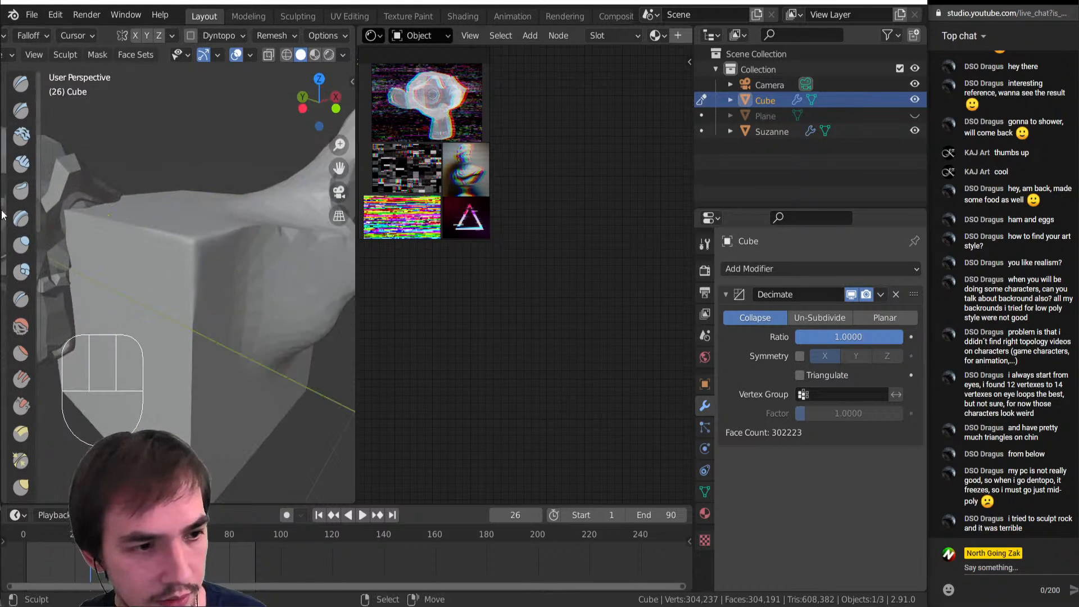
# Build up the cube's upper front corner with Clay Strips and carve into the vertical edge below it
pyautogui.click(24, 164)
pyautogui.moveTo(195, 238)
pyautogui.mouseDown()
pyautogui.moveTo(191, 259)
pyautogui.moveTo(223, 279)
pyautogui.moveTo(231, 254)
pyautogui.mouseUp()
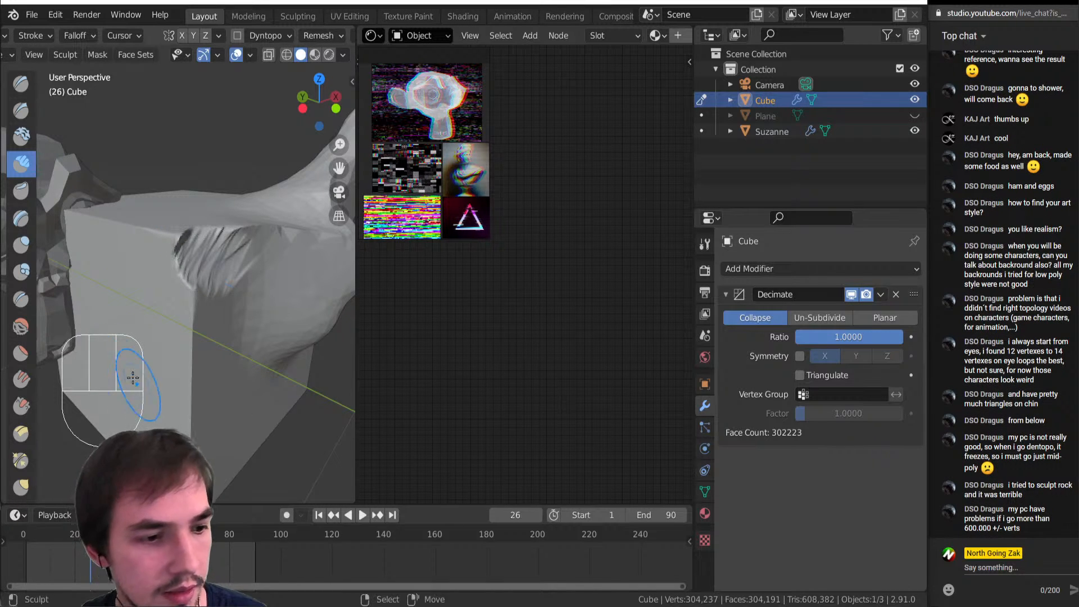
pyautogui.keyDown('ctrl'); pyautogui.moveTo(193, 314); pyautogui.dragTo(194, 354); pyautogui.keyUp('ctrl')
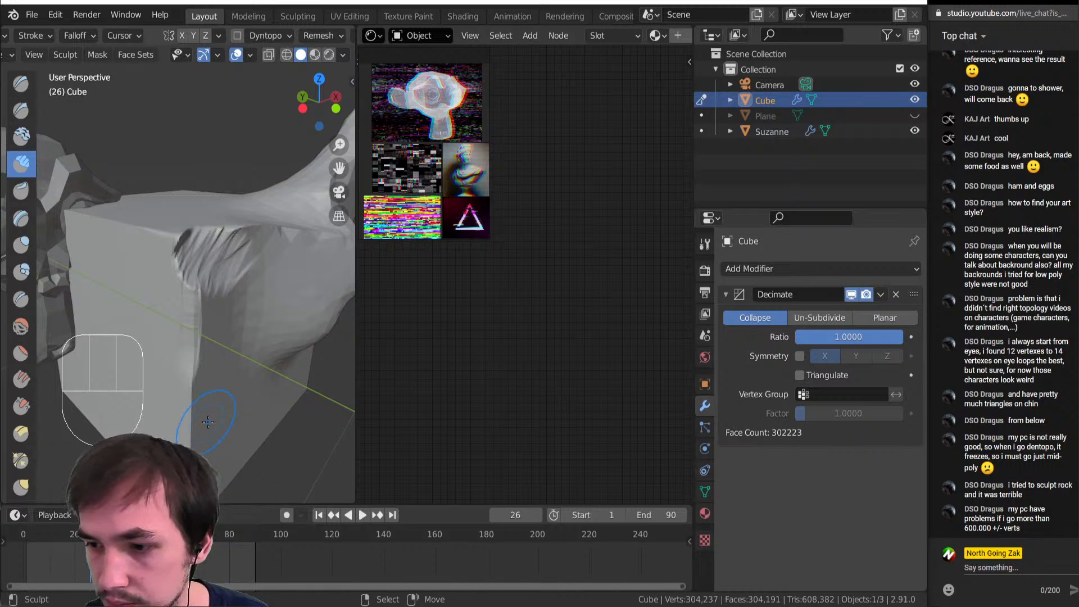
pyautogui.moveTo(239, 346)
pyautogui.mouseDown(button='middle')
pyautogui.moveTo(220, 357)
pyautogui.moveTo(220, 380)
pyautogui.moveTo(236, 372)
pyautogui.moveTo(192, 298)
pyautogui.moveTo(204, 345)
pyautogui.mouseUp(button='middle')
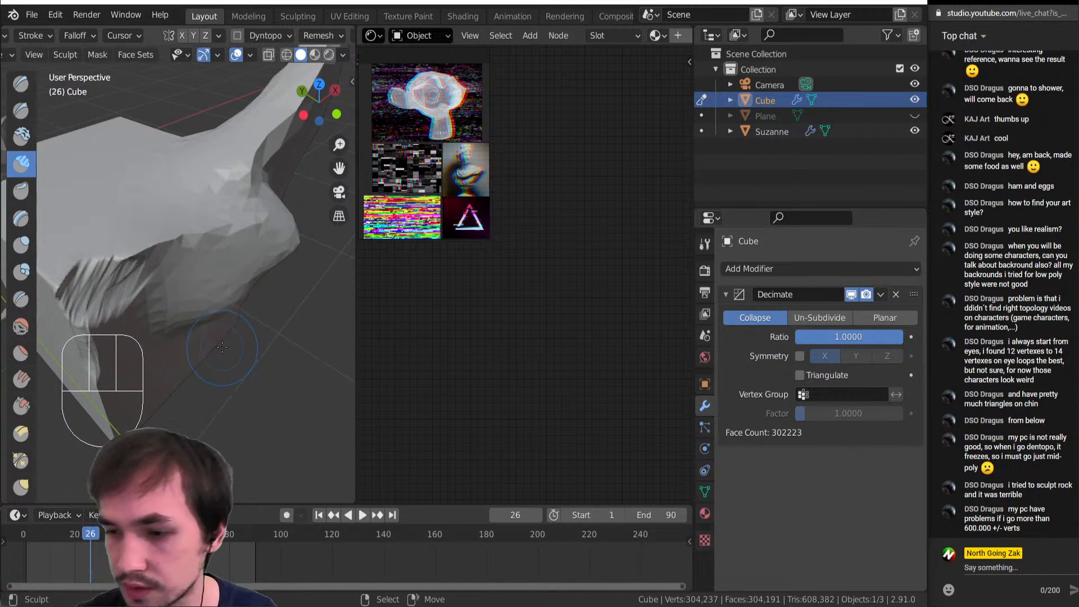
# Carve subtractive Clay Strips strokes along the cube's upper front edge between the corner and the bulge
pyautogui.moveTo(182, 272)
pyautogui.mouseDown(button='middle')
pyautogui.moveTo(214, 210)
pyautogui.moveTo(162, 288)
pyautogui.moveTo(139, 295)
pyautogui.mouseUp(button='middle')
pyautogui.press('Menu')
pyautogui.click(116, 290)
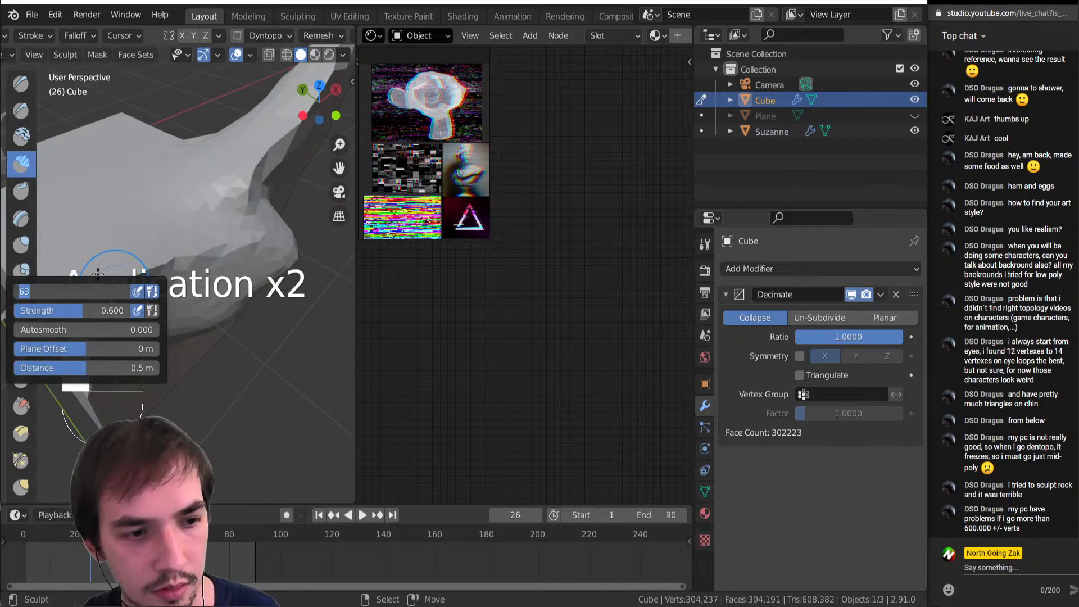
pyautogui.keyDown('ctrl'); pyautogui.click(163, 252); pyautogui.keyUp('ctrl')
pyautogui.keyDown('ctrl'); pyautogui.moveTo(234, 241); pyautogui.dragTo(132, 275); pyautogui.keyUp('ctrl')
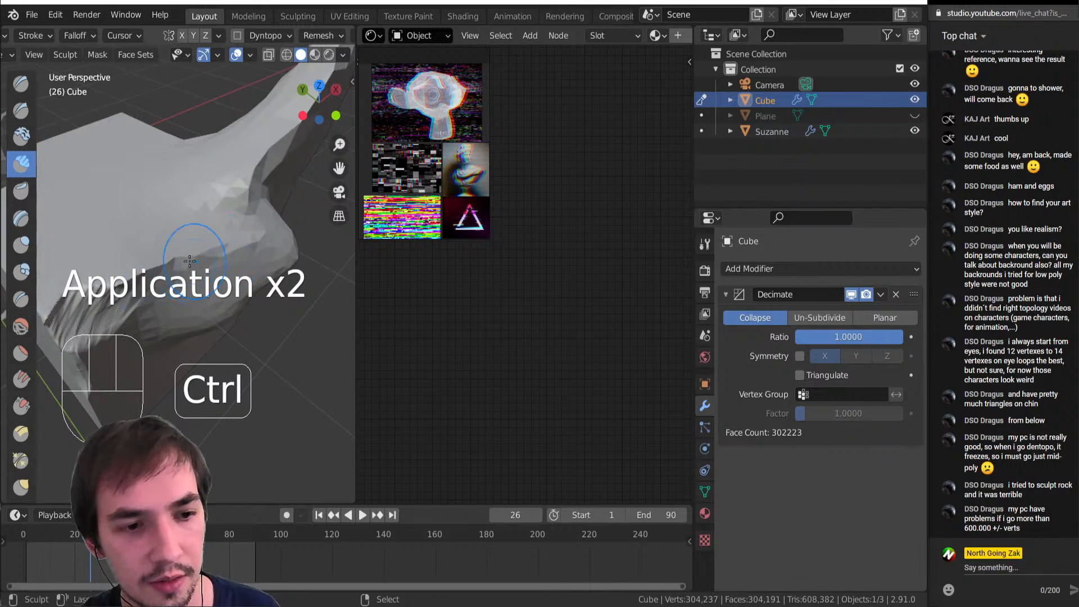
pyautogui.moveTo(194, 248)
pyautogui.keyDown('ctrl'); pyautogui.mouseDown()
pyautogui.moveTo(115, 291)
pyautogui.moveTo(125, 285)
pyautogui.mouseUp(); pyautogui.keyUp('ctrl')
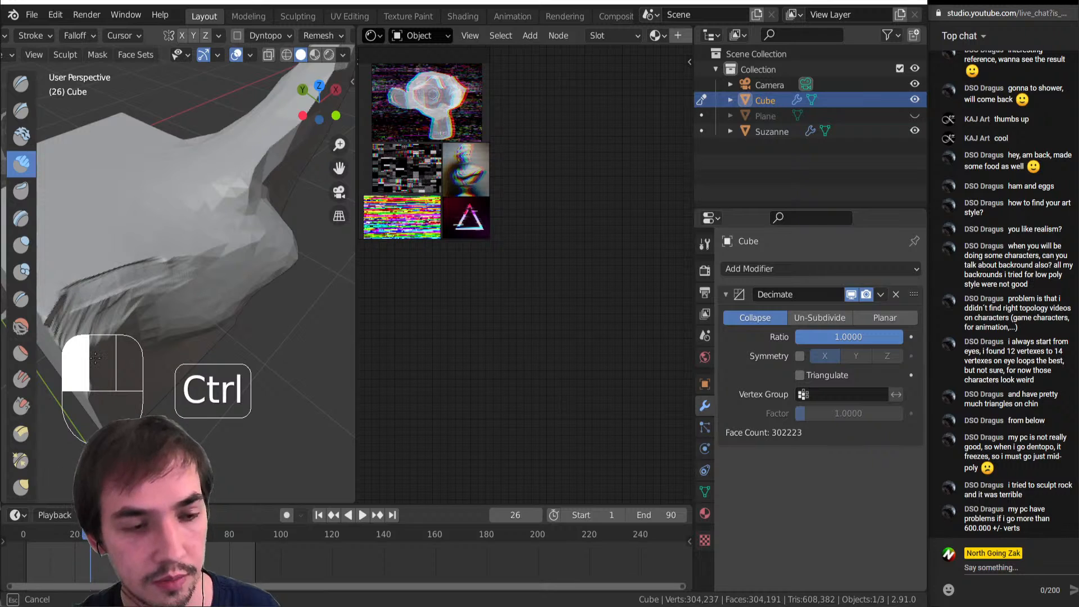
pyautogui.keyDown('ctrl'); pyautogui.moveTo(96, 358); pyautogui.dragTo(96, 357); pyautogui.keyUp('ctrl')
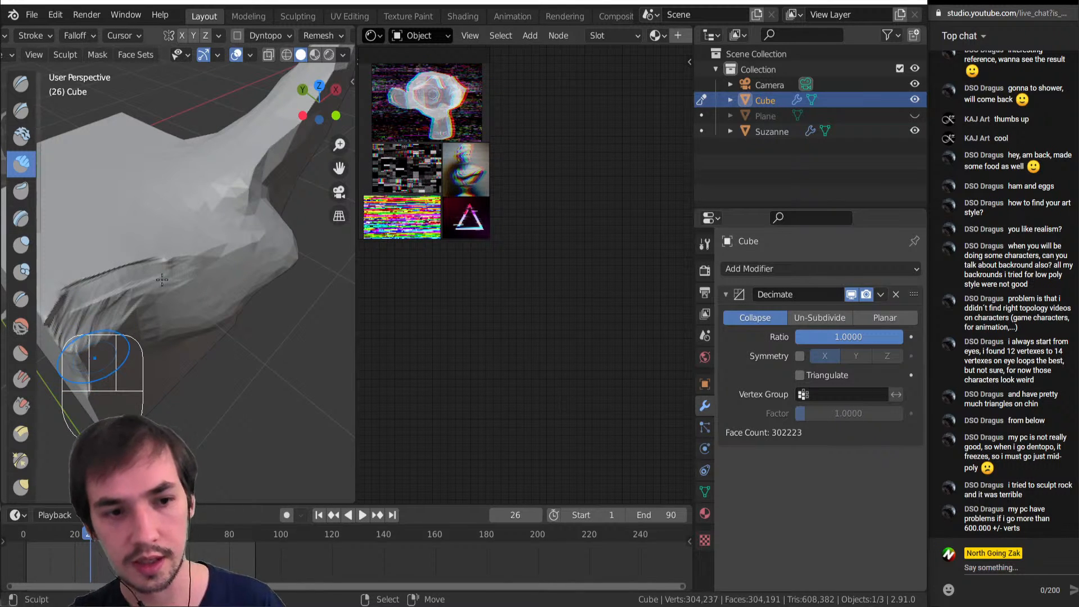
pyautogui.moveTo(162, 280)
pyautogui.mouseDown(button='middle')
pyautogui.moveTo(179, 230)
pyautogui.moveTo(169, 214)
pyautogui.moveTo(112, 263)
pyautogui.mouseUp(button='middle')
pyautogui.scroll(4, 183, 226)
pyautogui.click(183, 226)
pyautogui.scroll(-4, 183, 226)
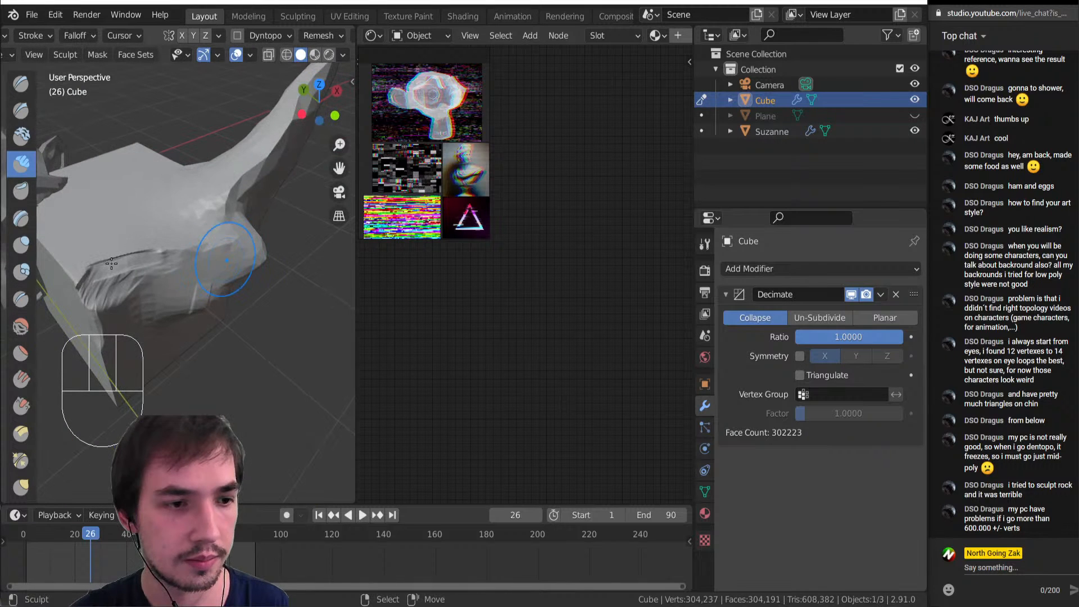
pyautogui.press('Tab')
pyautogui.moveTo(222, 264)
pyautogui.mouseDown(button='middle')
pyautogui.moveTo(235, 265)
pyautogui.moveTo(205, 259)
pyautogui.mouseUp(button='middle')
pyautogui.press('Tab')
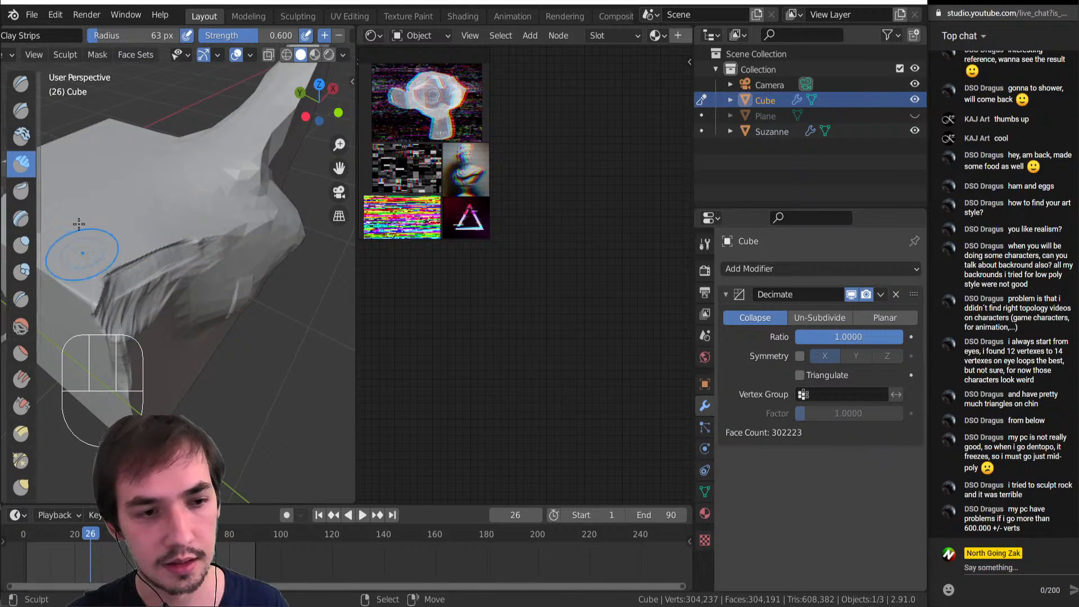
# Remesh the cube with a voxel size of 0.009225 m and an adaptivity of 0.1 m
pyautogui.hotkey('shift', 'r')
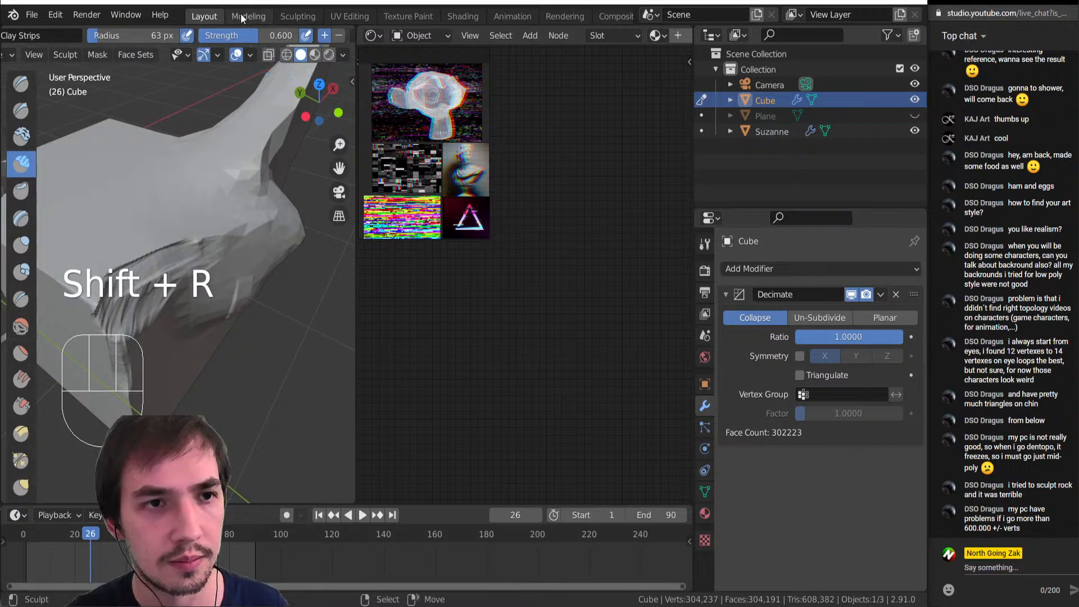
pyautogui.scroll(-6, 337, 36)
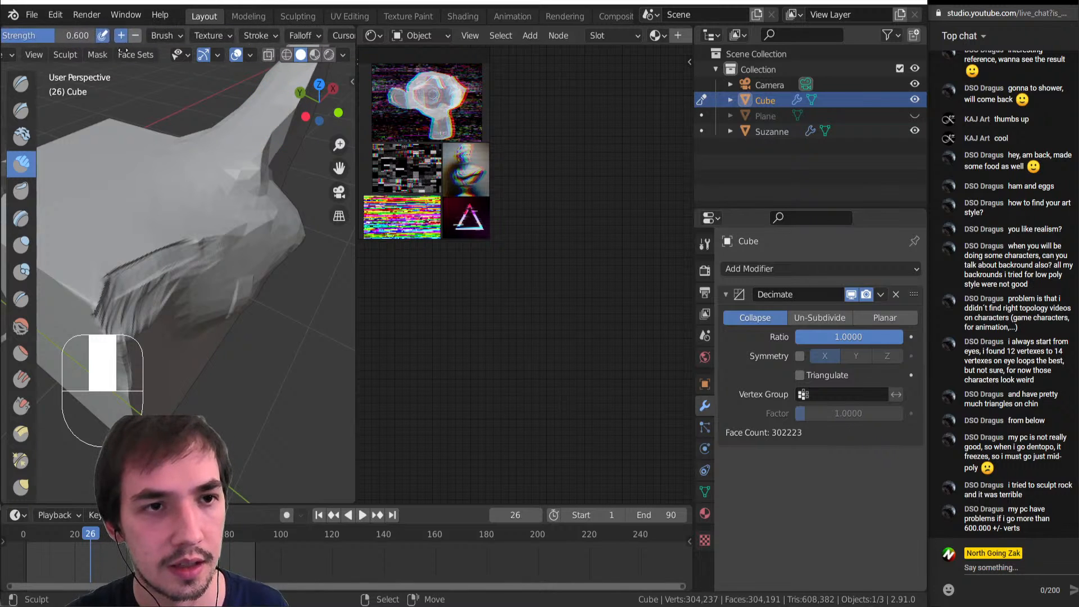
pyautogui.scroll(-3, 305, 42)
pyautogui.click(312, 36)
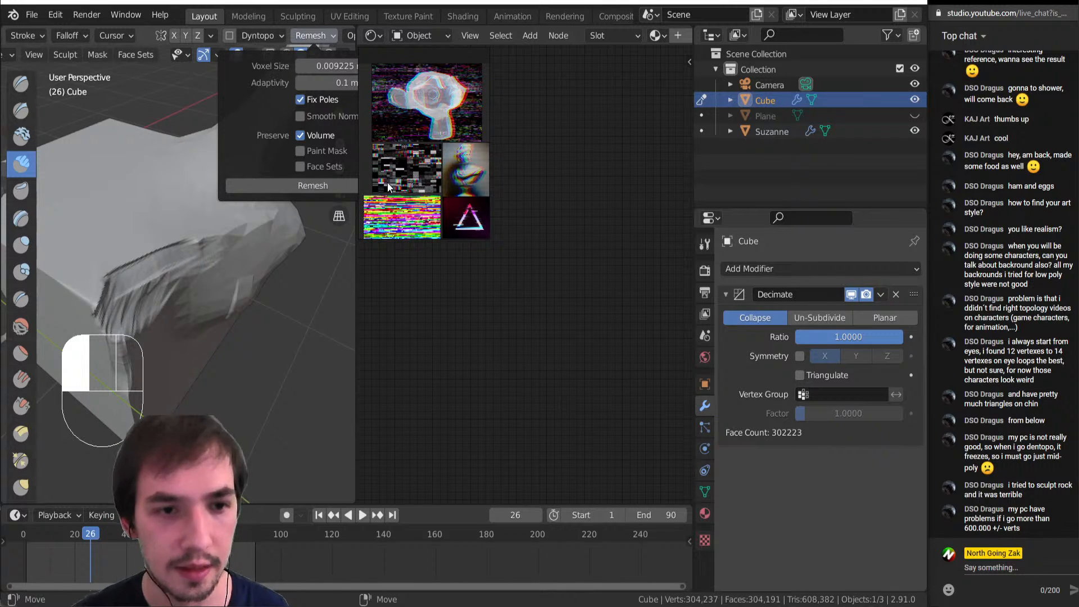
pyautogui.click(339, 187)
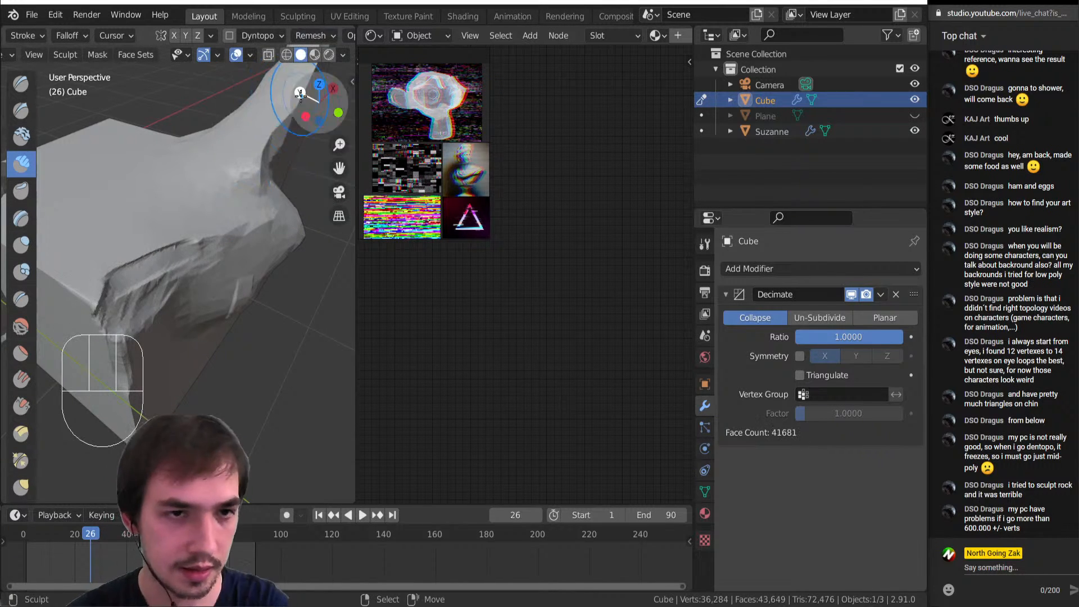
# Add a Clay Strips stroke across the carved upper edge and remesh the cube with the same settings
pyautogui.moveTo(209, 293); pyautogui.dragTo(143, 277, button='middle')
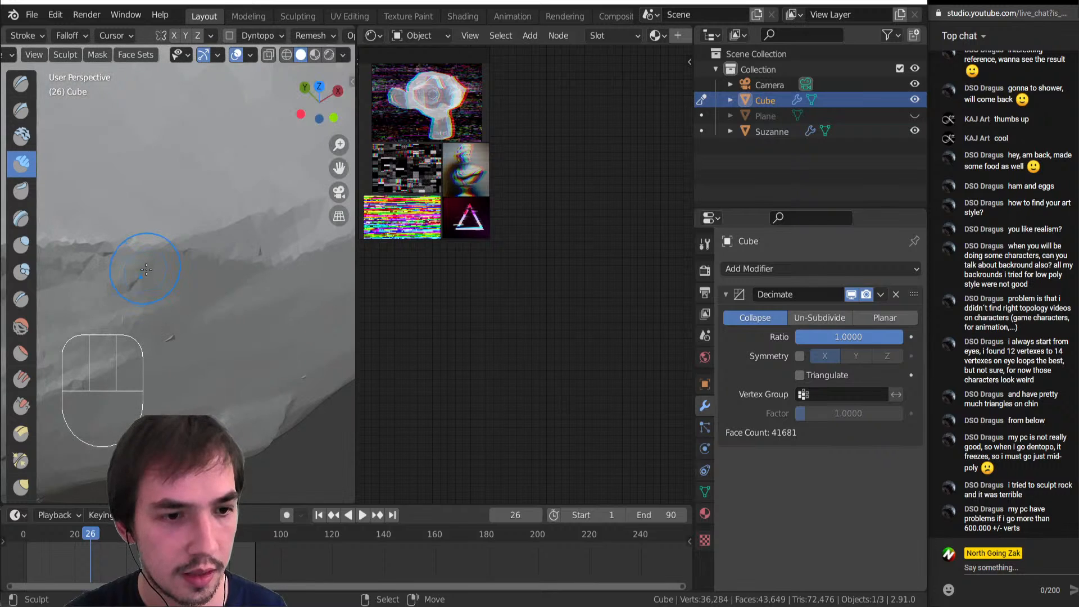
pyautogui.moveTo(186, 189)
pyautogui.mouseDown()
pyautogui.moveTo(197, 202)
pyautogui.moveTo(202, 303)
pyautogui.moveTo(219, 259)
pyautogui.mouseUp()
pyautogui.hotkey('ctrl', 'r')
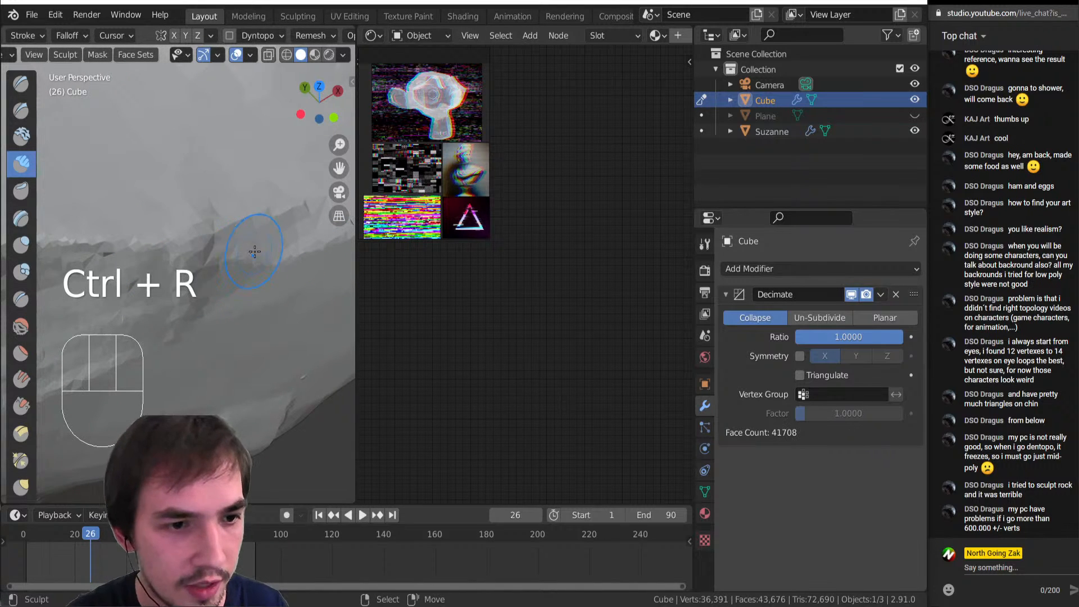
# Remesh the sculpted cube once more with a 0.009225 m voxel size and 0.1 m adaptivity
pyautogui.moveTo(222, 177); pyautogui.dragTo(168, 186, button='middle')
pyautogui.press(']')
pyautogui.press(']')
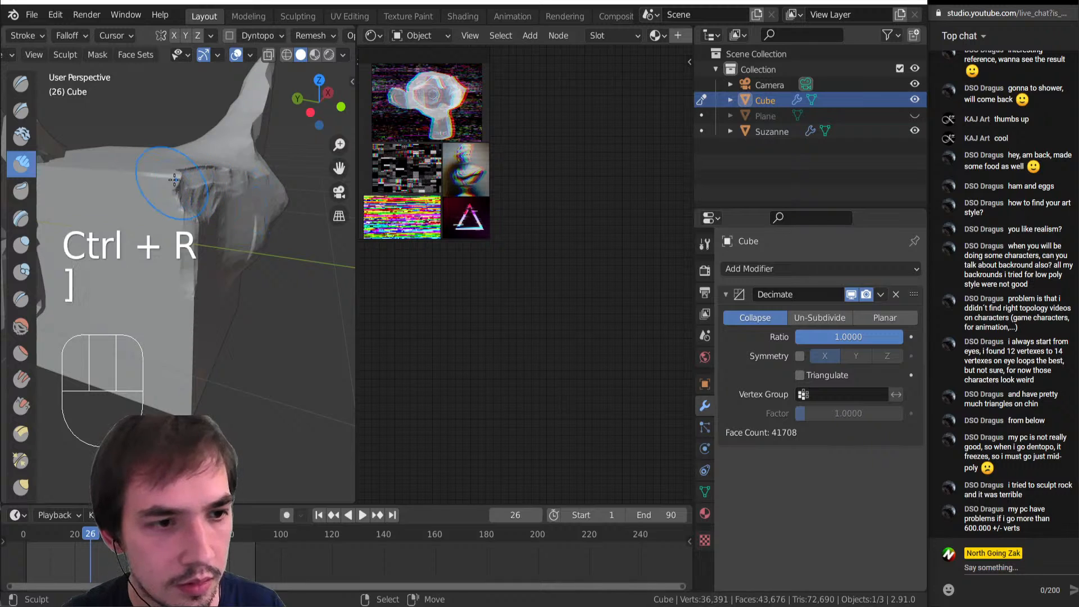
pyautogui.click(300, 36)
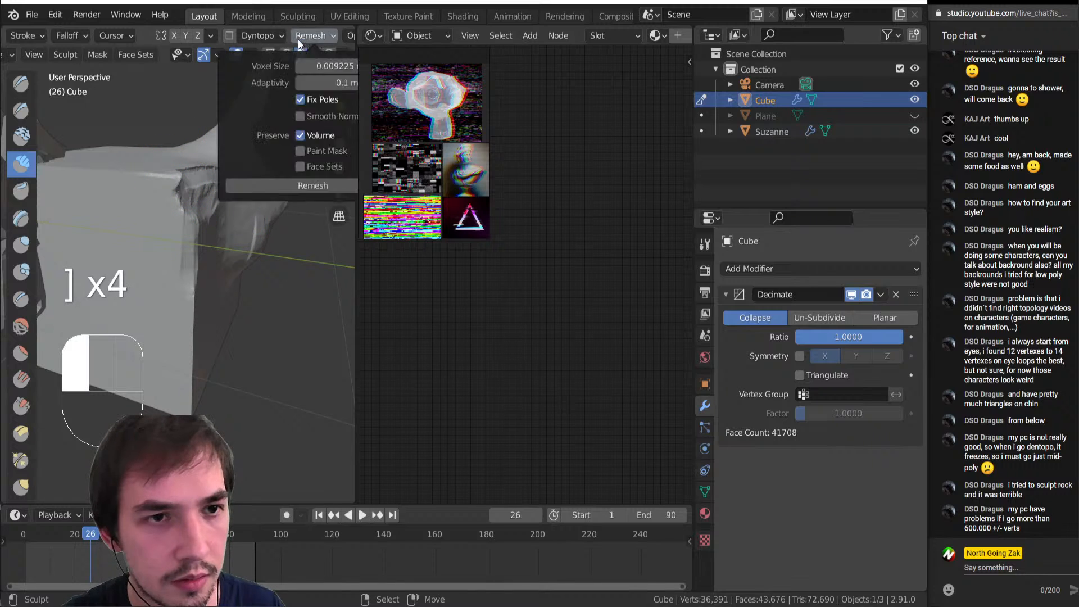
pyautogui.scroll(-2, 288, 39)
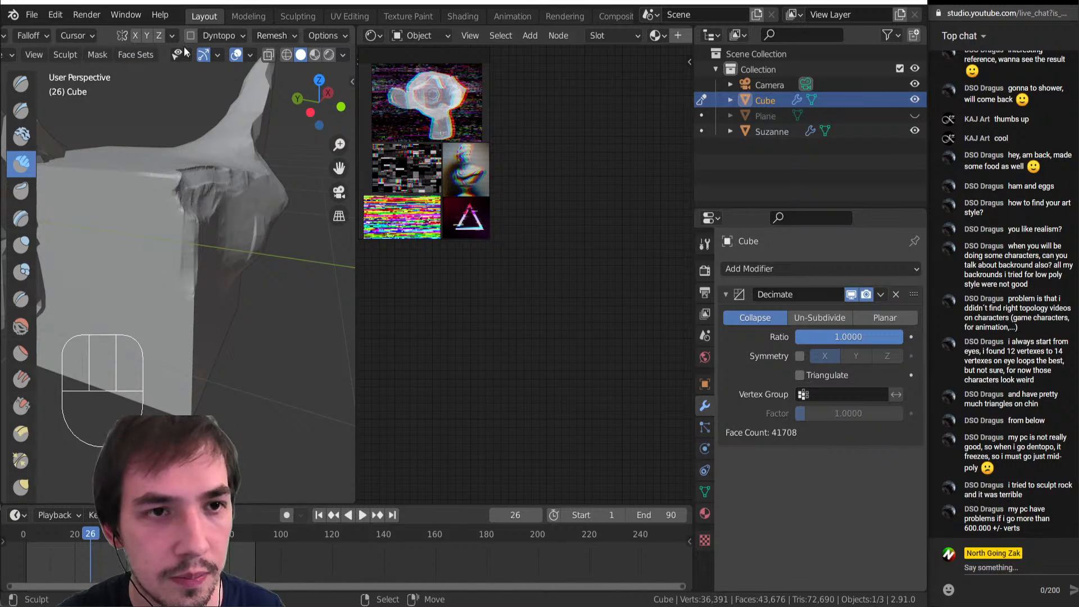
pyautogui.click(276, 35)
pyautogui.click(275, 186)
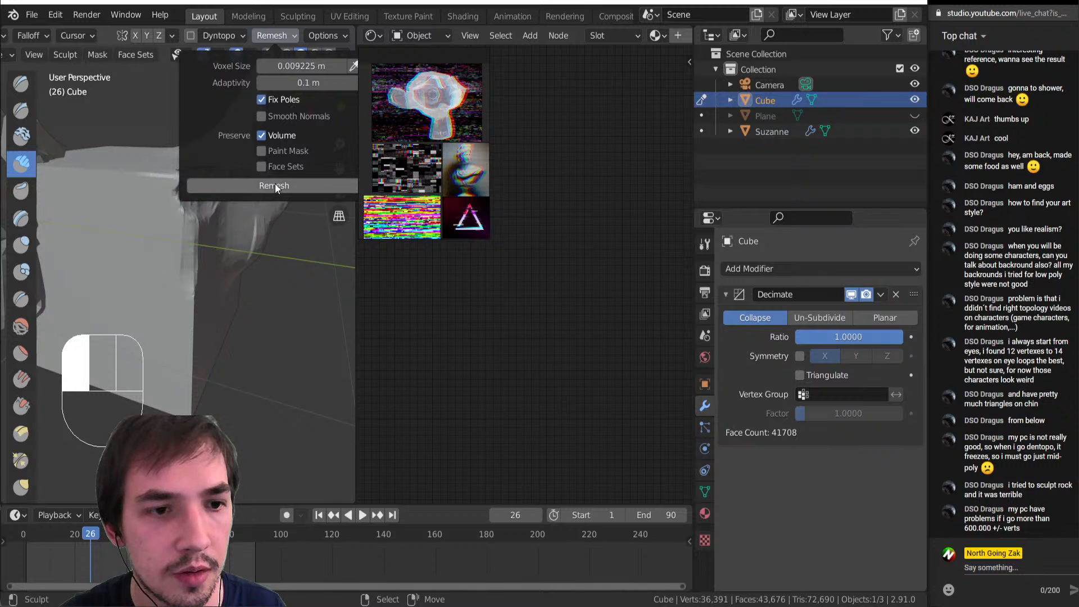
# Turn on the wireframe overlay in the 3D viewport to show the remeshed cube's topology
pyautogui.scroll(6, 210, 229)
pyautogui.moveTo(246, 246); pyautogui.dragTo(203, 258)
pyautogui.click(250, 55)
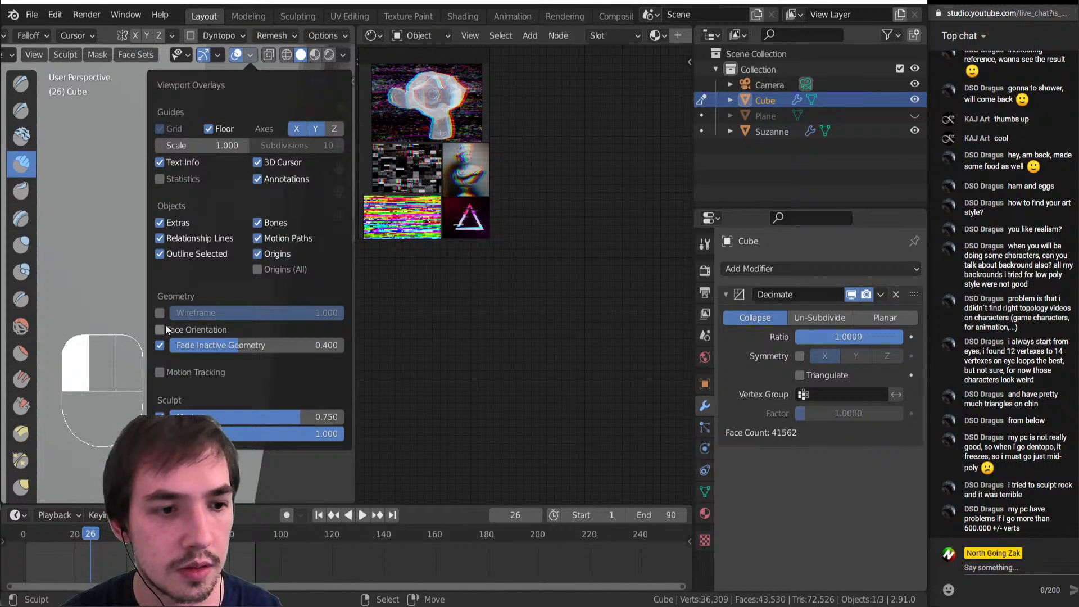
pyautogui.click(163, 309)
# Examine the wireframe density across the remeshed cube's flat faces, carved upper edge and bulge
pyautogui.scroll(5, 168, 258)
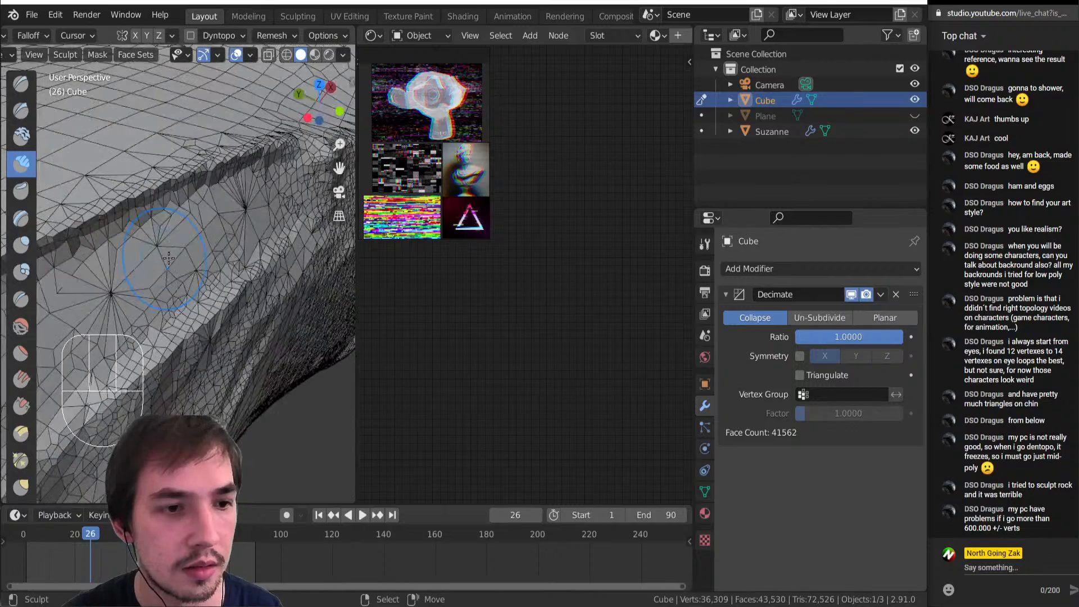
pyautogui.moveTo(169, 192); pyautogui.dragTo(199, 382)
pyautogui.keyDown('ctrl'); pyautogui.moveTo(205, 185); pyautogui.dragTo(219, 248, button='middle'); pyautogui.keyUp('ctrl')
pyautogui.moveTo(219, 247); pyautogui.dragTo(237, 280, button='middle')
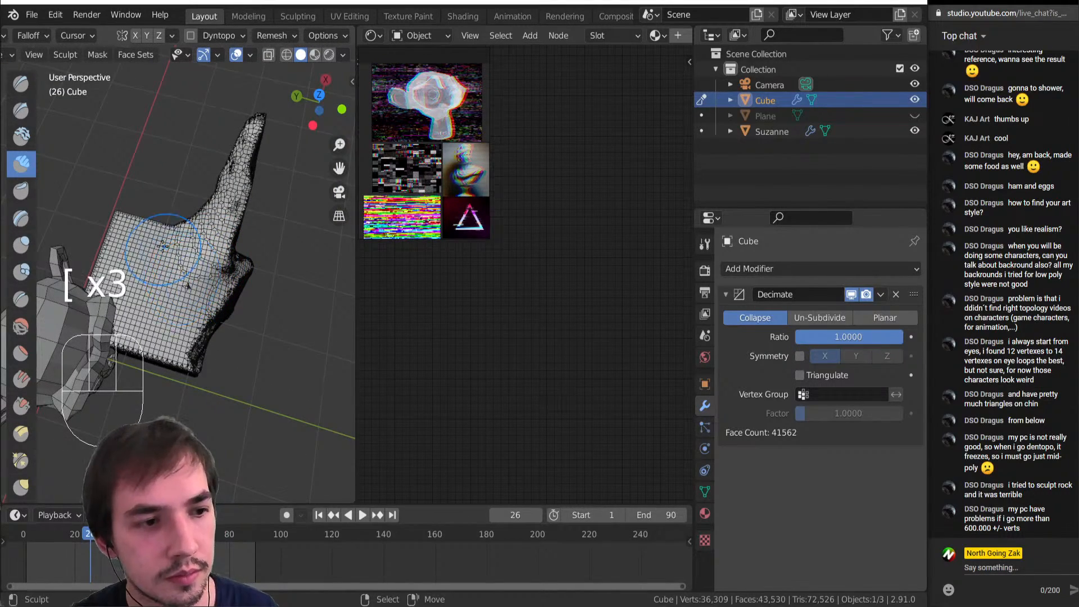
pyautogui.press(']')
pyautogui.press(']')
pyautogui.press(']')
pyautogui.moveTo(179, 247)
pyautogui.mouseDown()
pyautogui.moveTo(181, 275)
pyautogui.moveTo(207, 256)
pyautogui.moveTo(197, 284)
pyautogui.mouseUp()
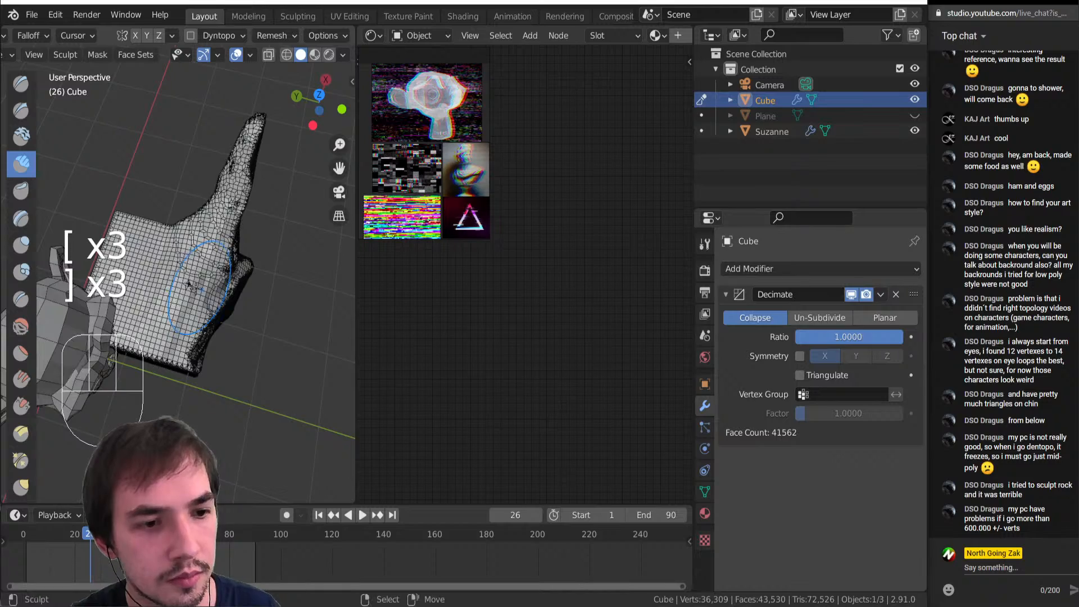
pyautogui.keyDown('ctrl'); pyautogui.moveTo(195, 288); pyautogui.dragTo(216, 236, button='middle'); pyautogui.keyUp('ctrl')
pyautogui.moveTo(214, 253); pyautogui.dragTo(232, 183)
pyautogui.keyDown('ctrl'); pyautogui.moveTo(228, 211); pyautogui.dragTo(205, 244, button='middle'); pyautogui.keyUp('ctrl')
pyautogui.moveTo(199, 238); pyautogui.dragTo(168, 163, button='middle')
pyautogui.moveTo(176, 217)
pyautogui.mouseDown(button='middle')
pyautogui.moveTo(194, 242)
pyautogui.moveTo(200, 206)
pyautogui.mouseUp(button='middle')
pyautogui.moveTo(199, 216)
pyautogui.mouseDown()
pyautogui.moveTo(196, 229)
pyautogui.moveTo(208, 225)
pyautogui.moveTo(198, 218)
pyautogui.mouseUp()
pyautogui.moveTo(199, 217)
pyautogui.mouseDown(button='middle')
pyautogui.moveTo(176, 246)
pyautogui.moveTo(158, 212)
pyautogui.moveTo(160, 227)
pyautogui.mouseUp(button='middle')
pyautogui.moveTo(162, 226); pyautogui.dragTo(223, 275, button='middle')
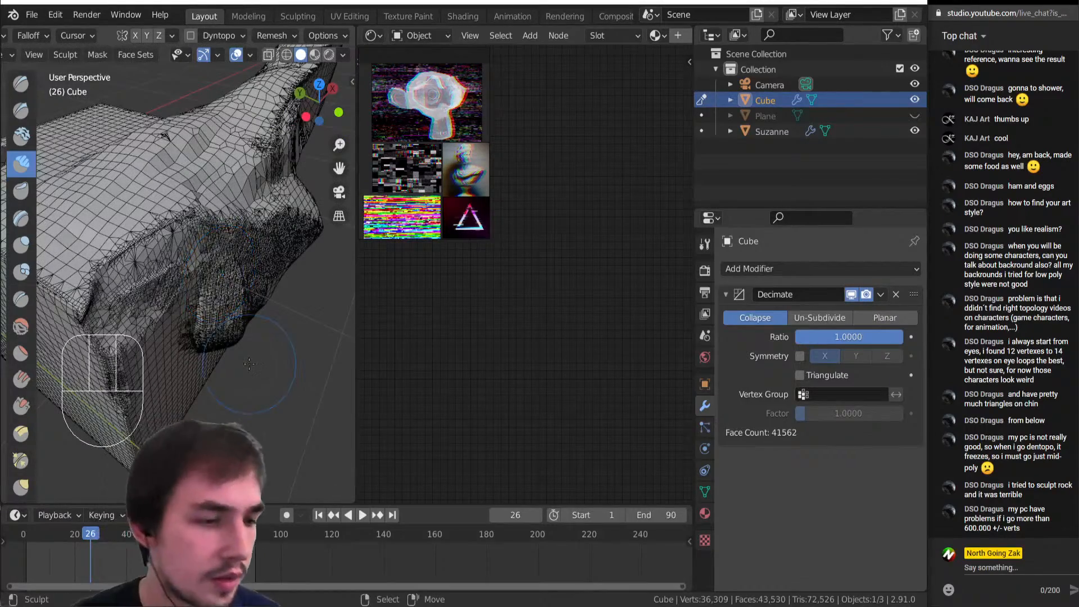
# Switch the sculpted cube to Object Mode and delete it from the scene
pyautogui.press('Tab')
pyautogui.press('Tab')
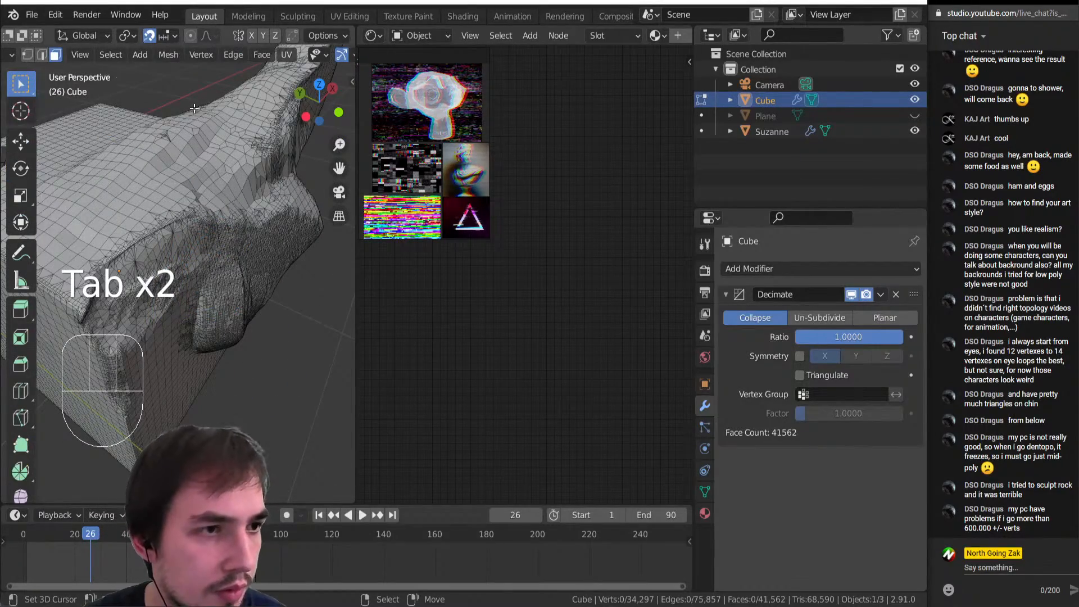
pyautogui.click(45, 54)
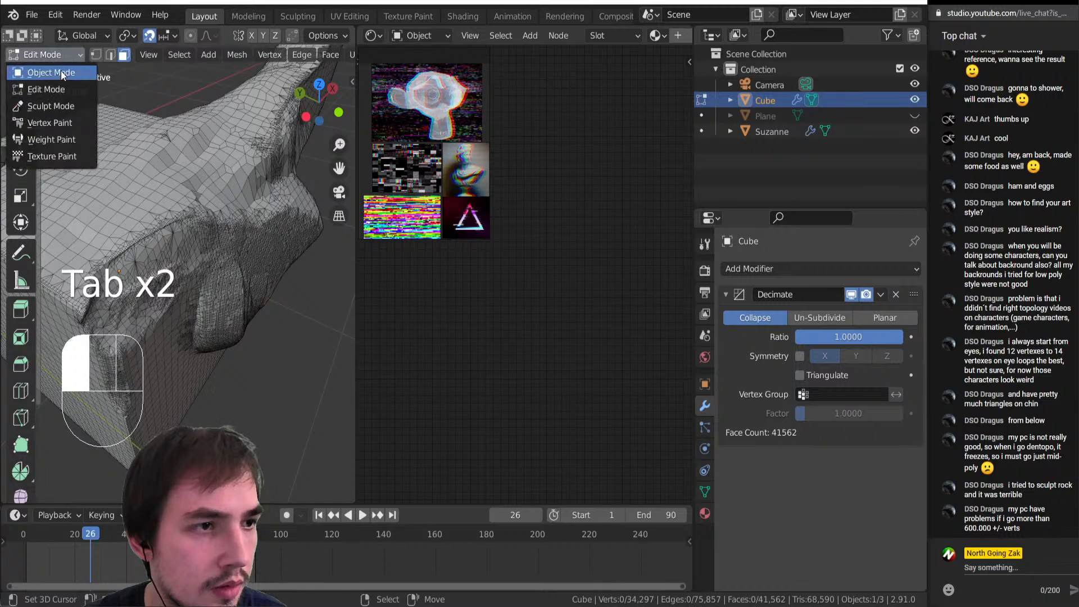
pyautogui.click(62, 69)
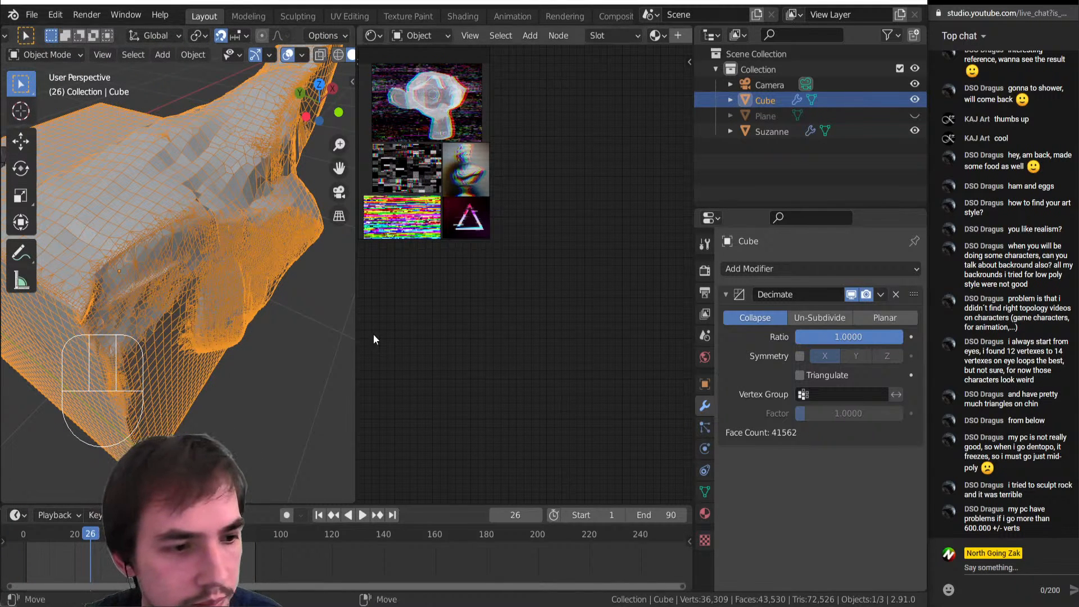
pyautogui.moveTo(186, 253); pyautogui.dragTo(112, 186, button='middle')
pyautogui.click(46, 55)
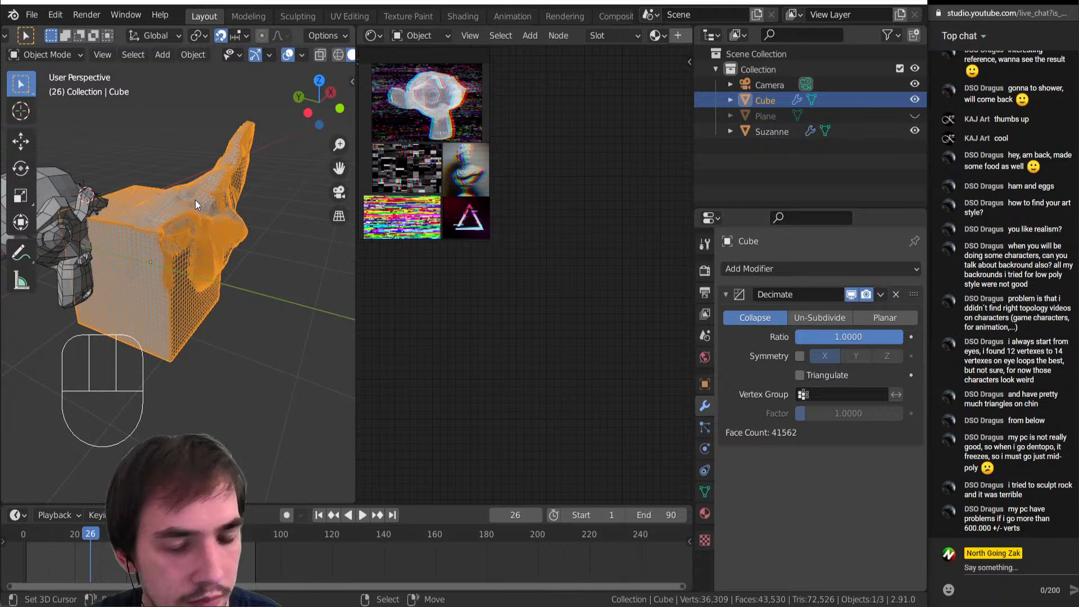
pyautogui.press('Delete')
# Place the 3D cursor in the empty space beside the Suzanne head and add a cube mesh there
pyautogui.click(218, 198)
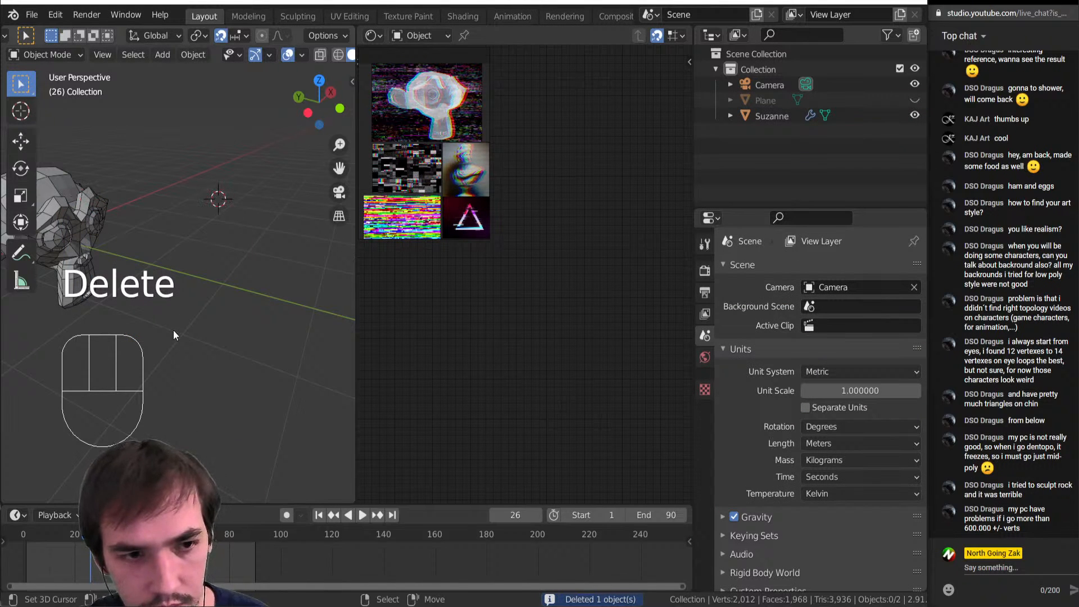
pyautogui.hotkey('shift', 'a')
pyautogui.moveTo(193, 288)
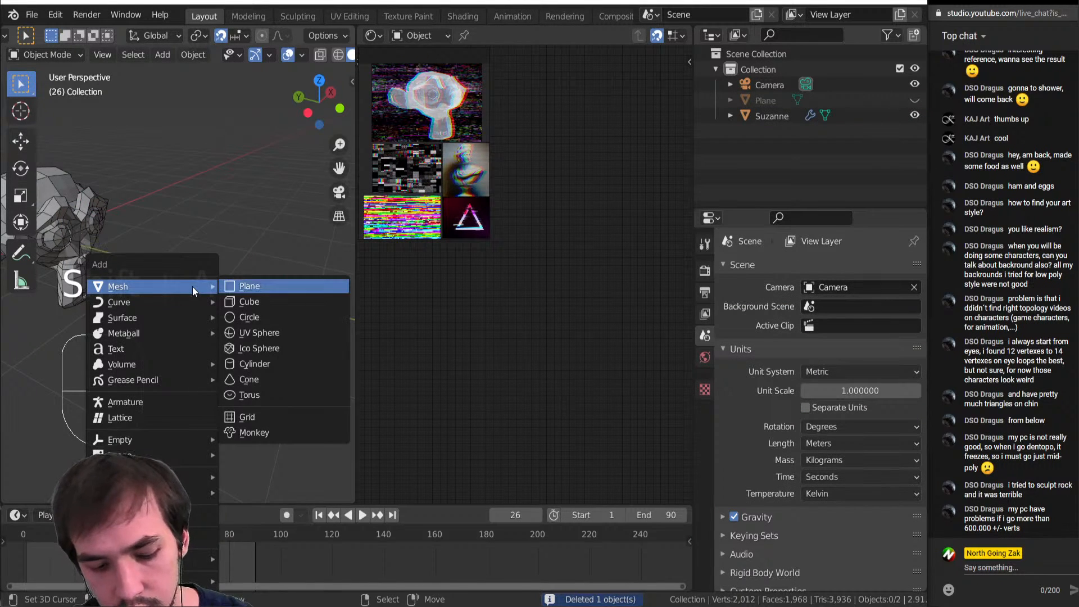
pyautogui.click(249, 302)
# Extrude the new cube's top face straight up to form a tall block in Edit Mode
pyautogui.press('Tab')
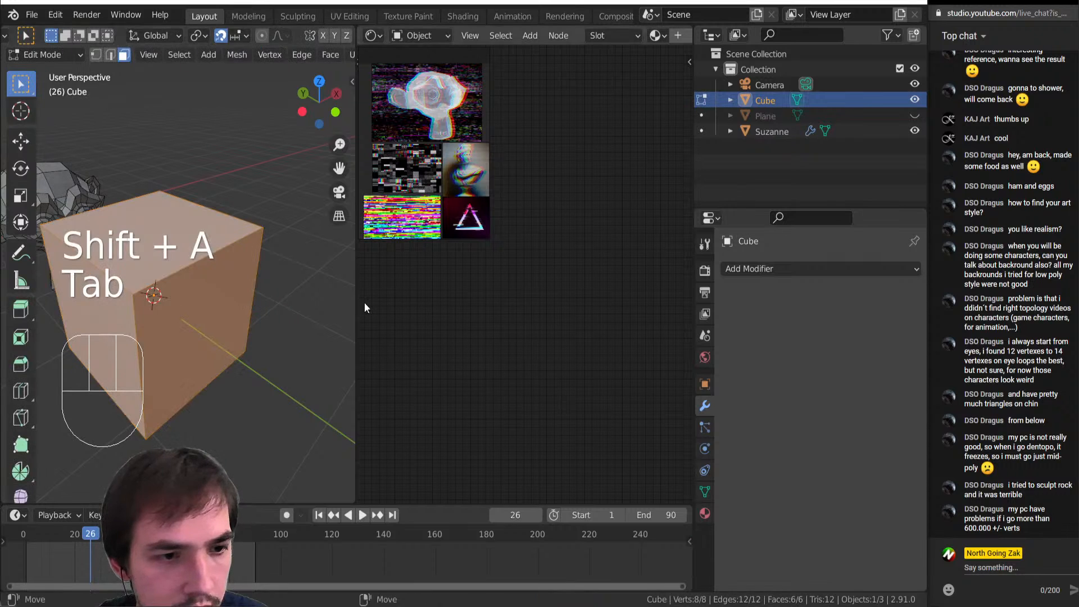
pyautogui.click(151, 240)
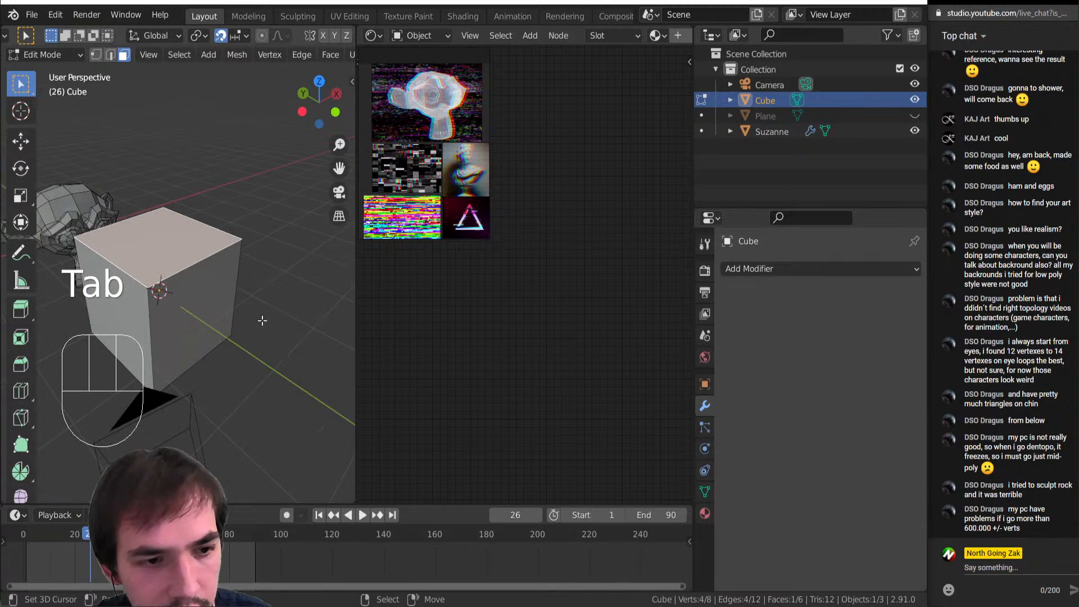
pyautogui.press('e')
pyautogui.click(199, 322)
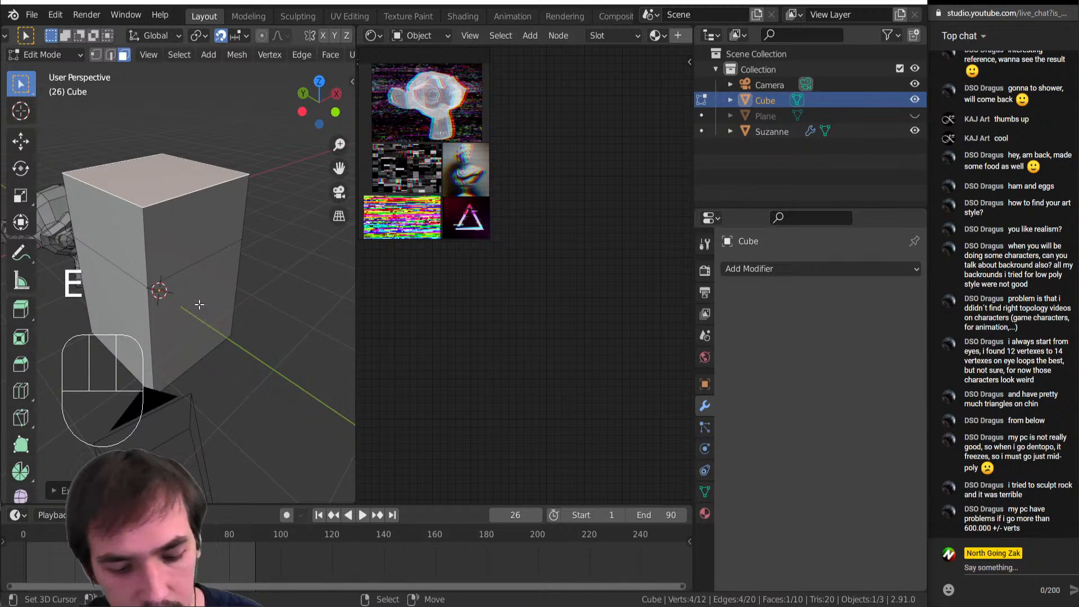
# Bevel the horizontal edge loop around the block's middle with one segment, forming a wide band
pyautogui.press('2')
pyautogui.keyDown('alt'); pyautogui.rightClick(225, 272); pyautogui.keyUp('alt')
pyautogui.hotkey('ctrl', 'b')
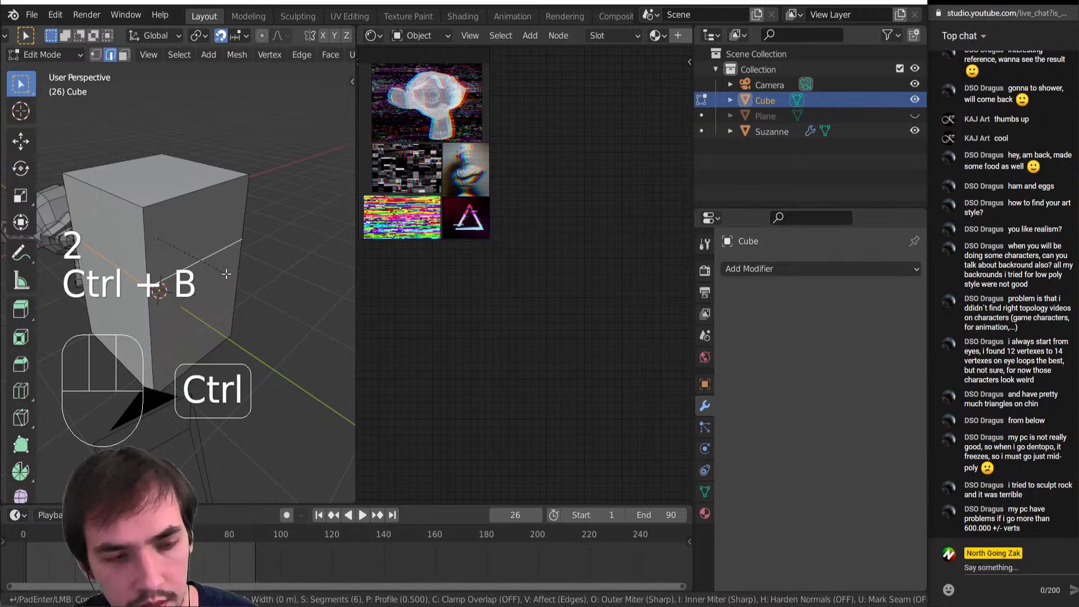
pyautogui.scroll(-4, 228, 275)
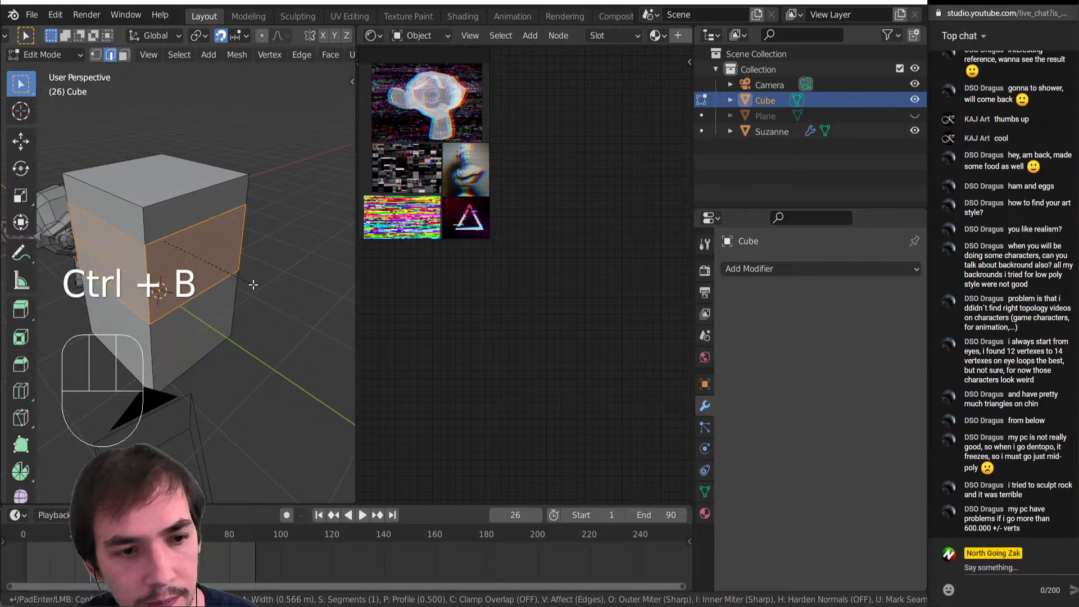
pyautogui.click(239, 281)
# Add a vertical loop cut down the block's centre and bevel it into a narrow two-column strip
pyautogui.hotkey('ctrl', 'r')
pyautogui.doubleClick(208, 284)
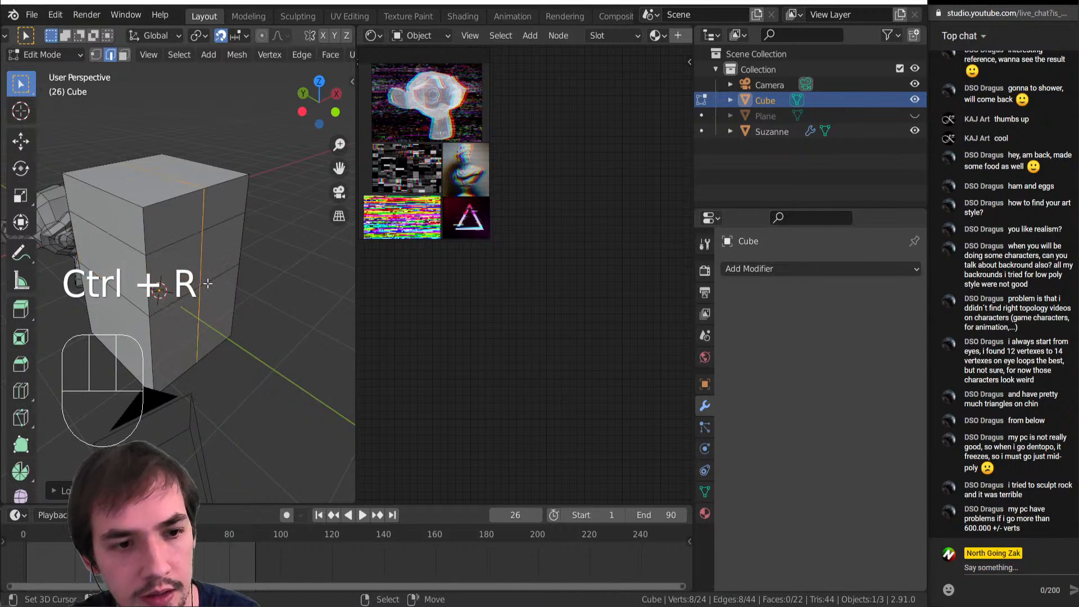
pyautogui.moveTo(209, 284); pyautogui.dragTo(181, 286, button='middle')
pyautogui.hotkey('ctrl', 'b')
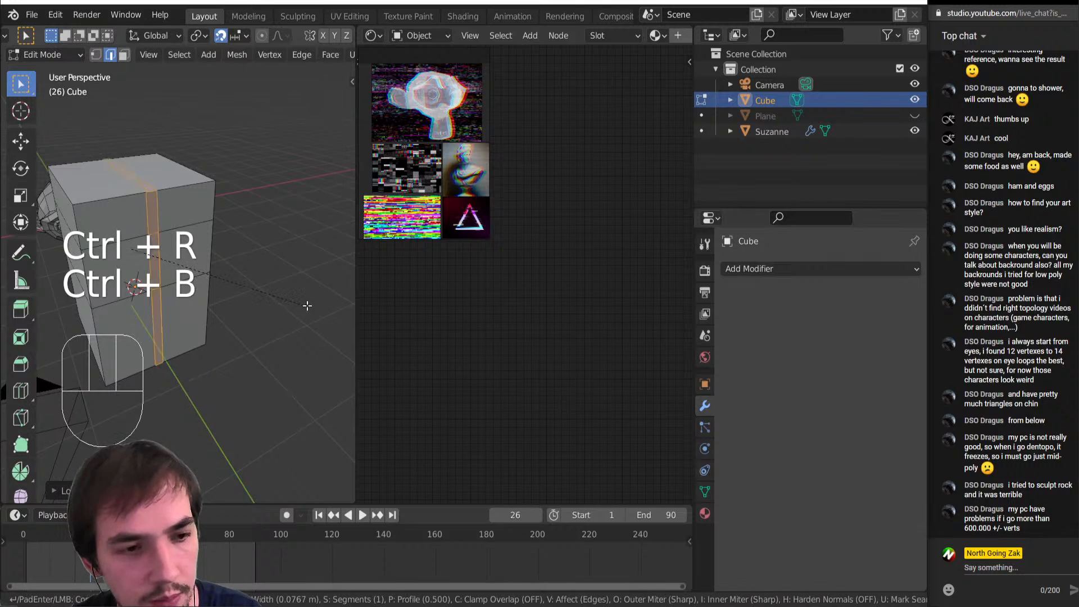
pyautogui.click(313, 306)
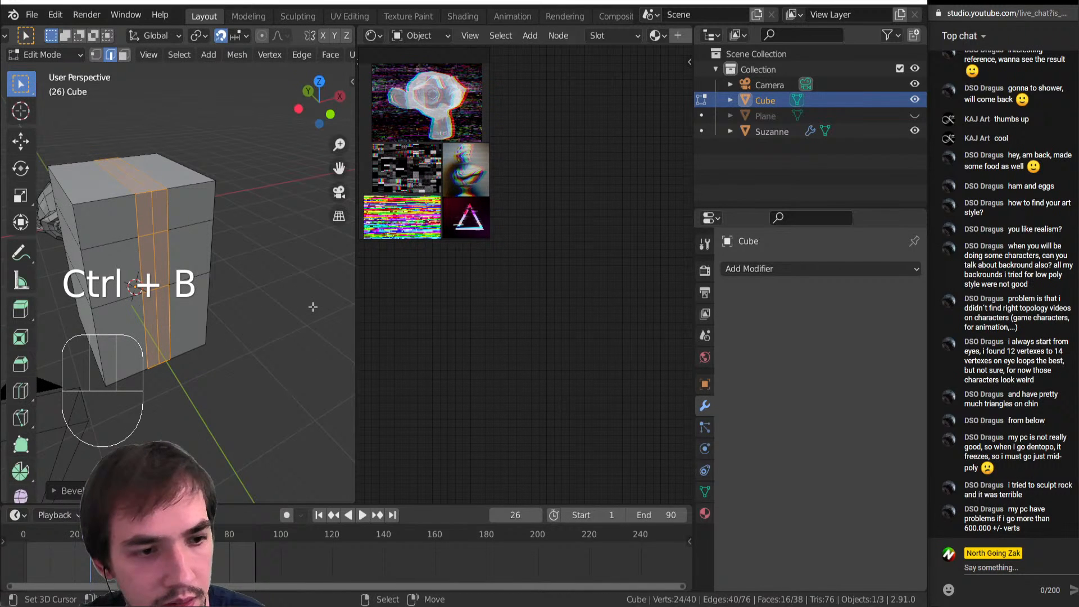
# Inset the middle-band face on the right of the vertical strip by about 0.23 m for an eye
pyautogui.moveTo(192, 268); pyautogui.dragTo(186, 262, button='middle')
pyautogui.press('3')
pyautogui.click(186, 262)
pyautogui.scroll(4, 213, 297)
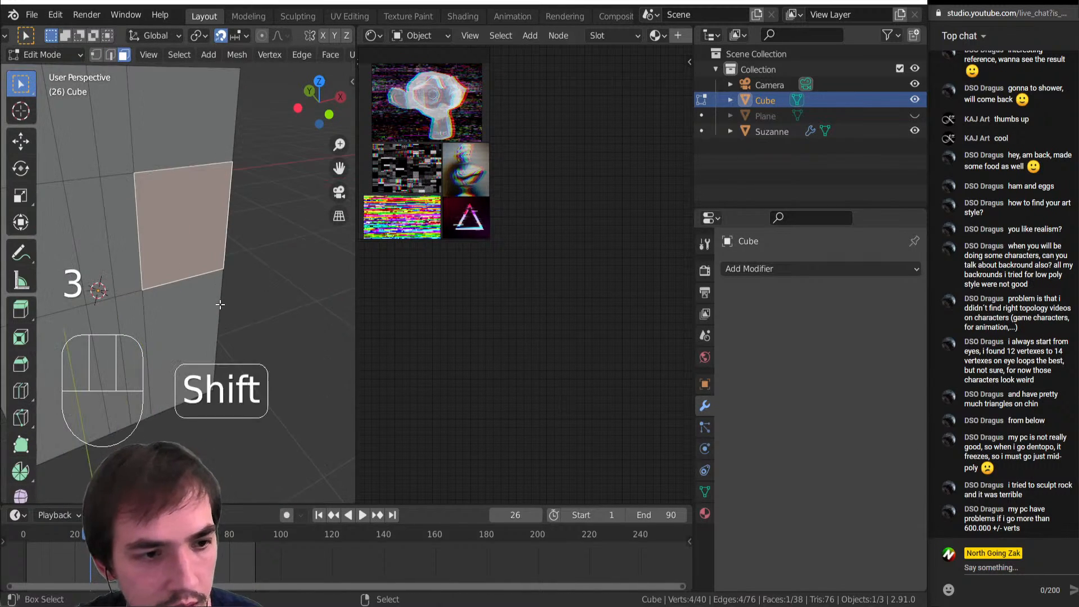
pyautogui.keyDown('shift'); pyautogui.moveTo(220, 303); pyautogui.dragTo(231, 315, button='middle'); pyautogui.keyUp('shift')
pyautogui.moveTo(230, 315); pyautogui.dragTo(284, 339, button='middle')
pyautogui.press('i')
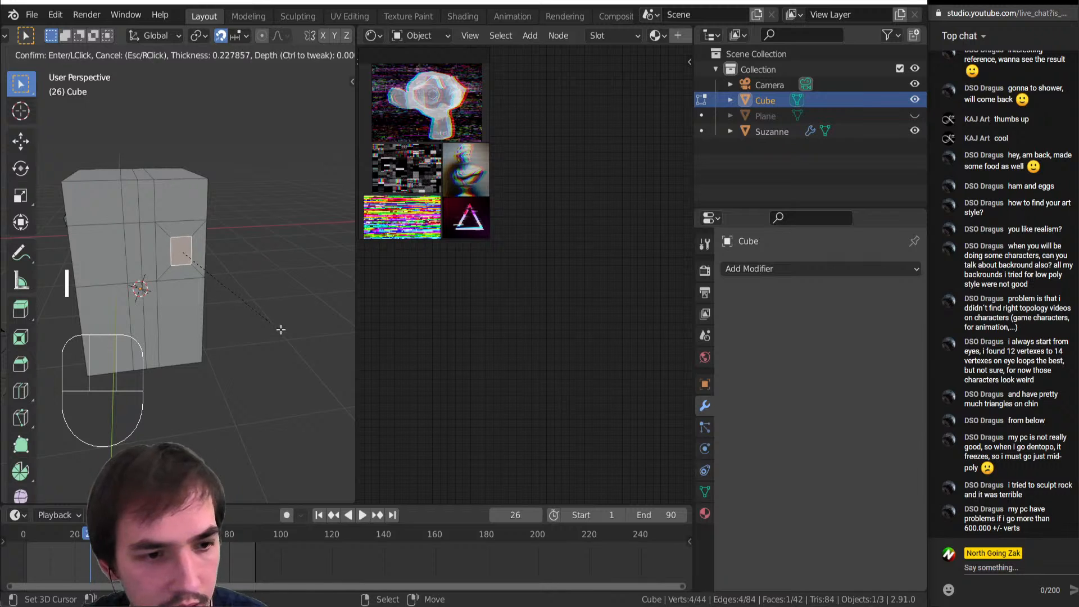
pyautogui.click(277, 328)
# Scale the inset eye face along Z to flatten it into a wide rectangle
pyautogui.scroll(3, 277, 314)
pyautogui.press('s')
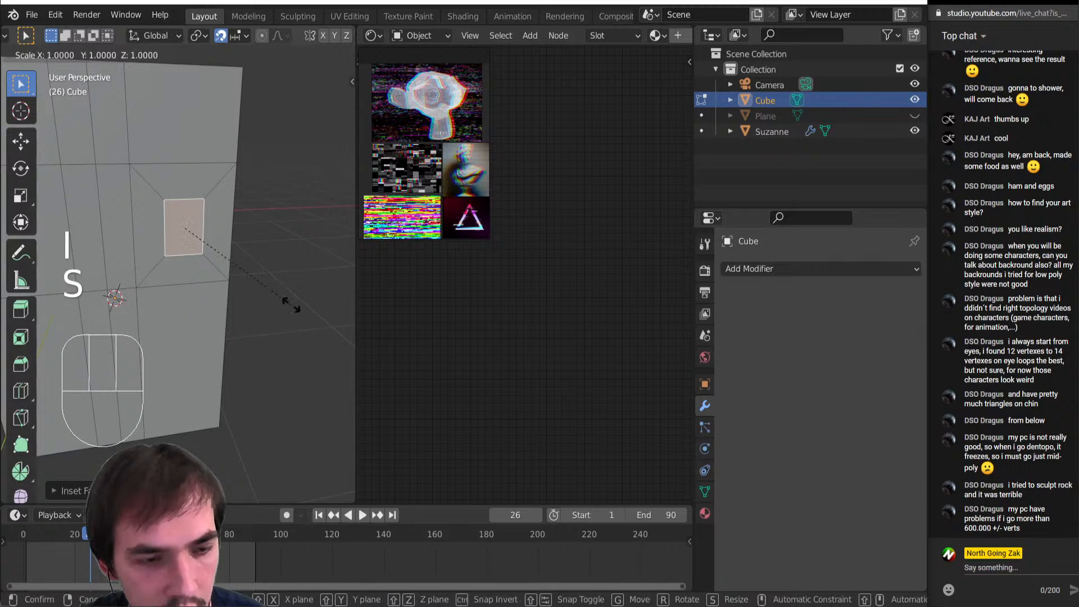
pyautogui.press('z')
pyautogui.click(222, 266)
# Add two concentric loop cuts around the flattened eye face
pyautogui.hotkey('ctrl', 'r')
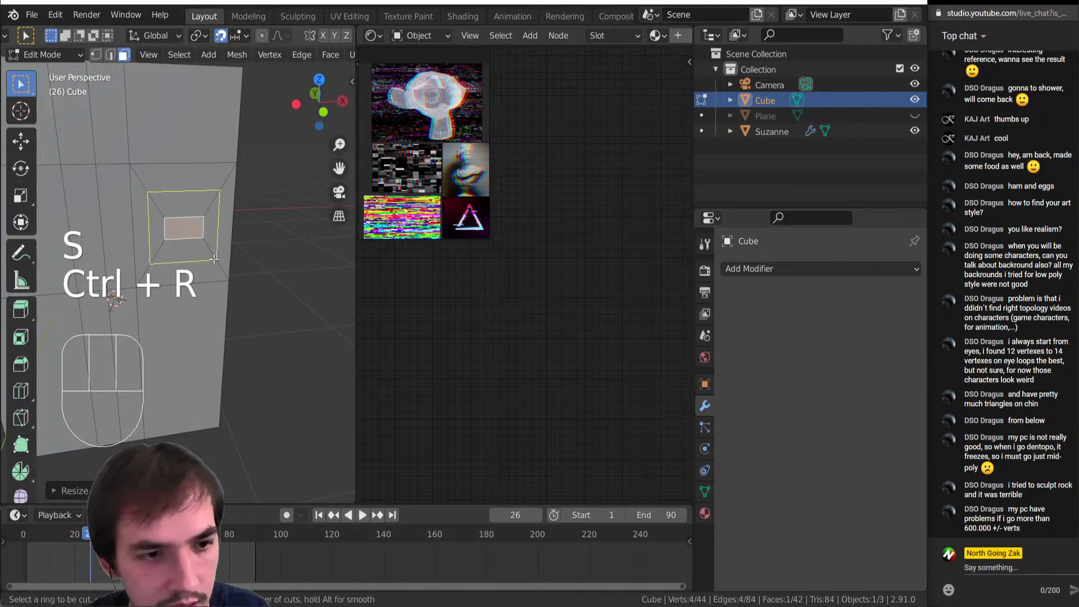
pyautogui.click(211, 259)
pyautogui.click(211, 260)
pyautogui.hotkey('ctrl', 'r')
pyautogui.click(211, 255)
pyautogui.click(207, 250)
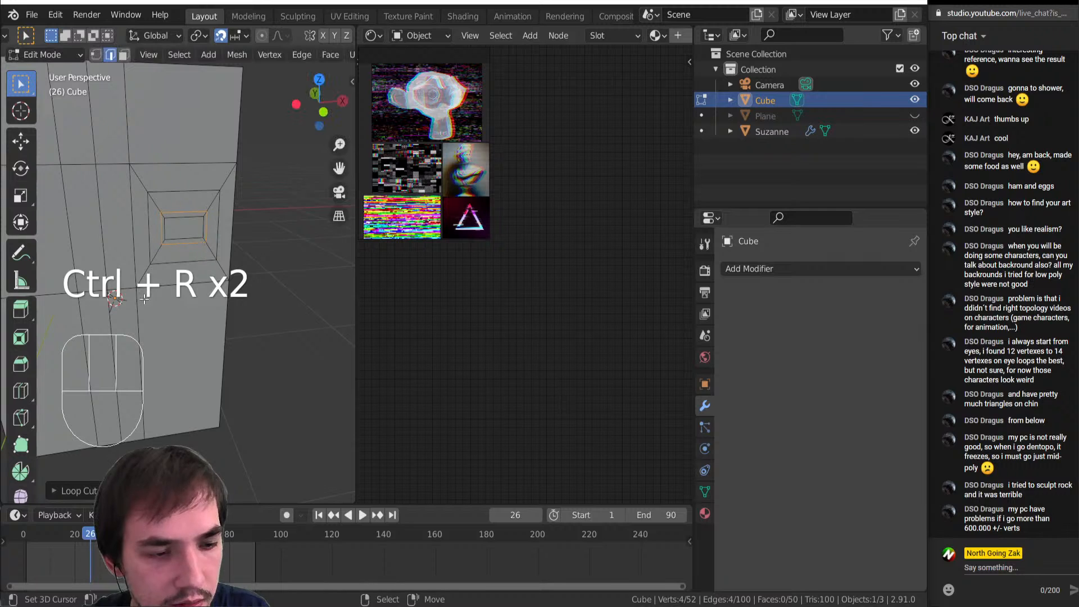
# Add a horizontal loop cut around the block's lower section, a short way beneath the middle band
pyautogui.scroll(-2, 145, 300)
pyautogui.moveTo(145, 299); pyautogui.dragTo(208, 302, button='middle')
pyautogui.press('3')
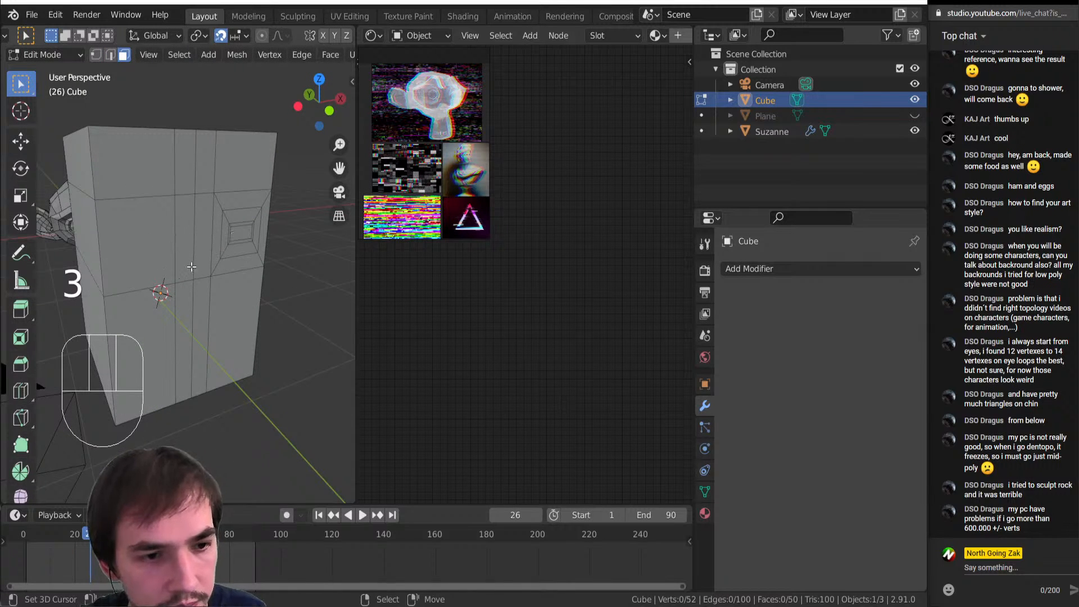
pyautogui.hotkey('ctrl', 'r')
pyautogui.click(203, 284)
pyautogui.click(196, 265)
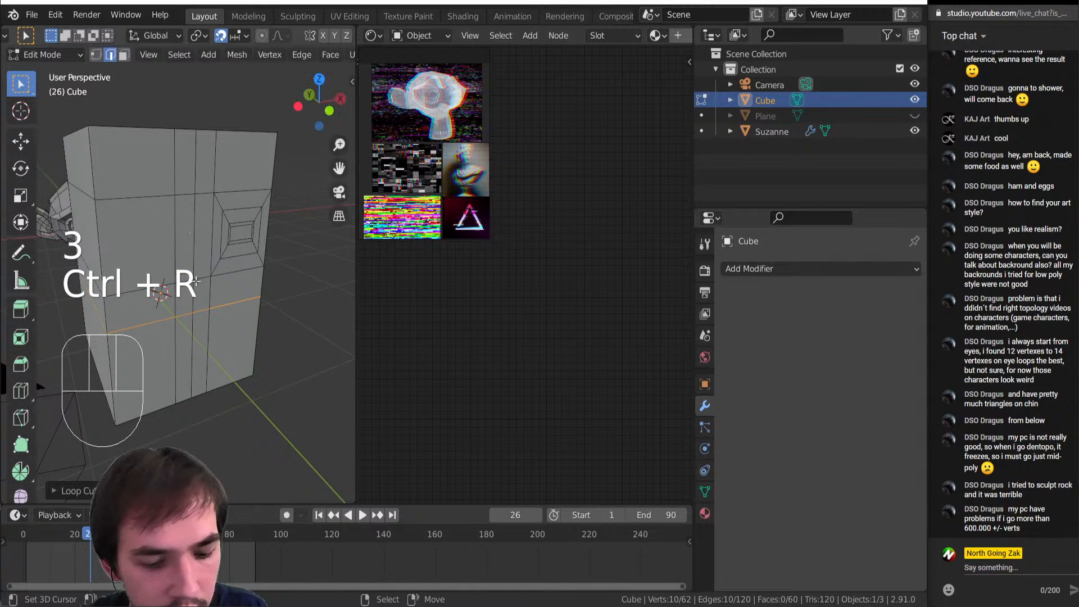
# Add a second horizontal loop cut between the middle band's lower edge and the loop just beneath it
pyautogui.press('3')
pyautogui.rightClick(189, 301)
pyautogui.keyDown('shift'); pyautogui.rightClick(203, 296); pyautogui.keyUp('shift')
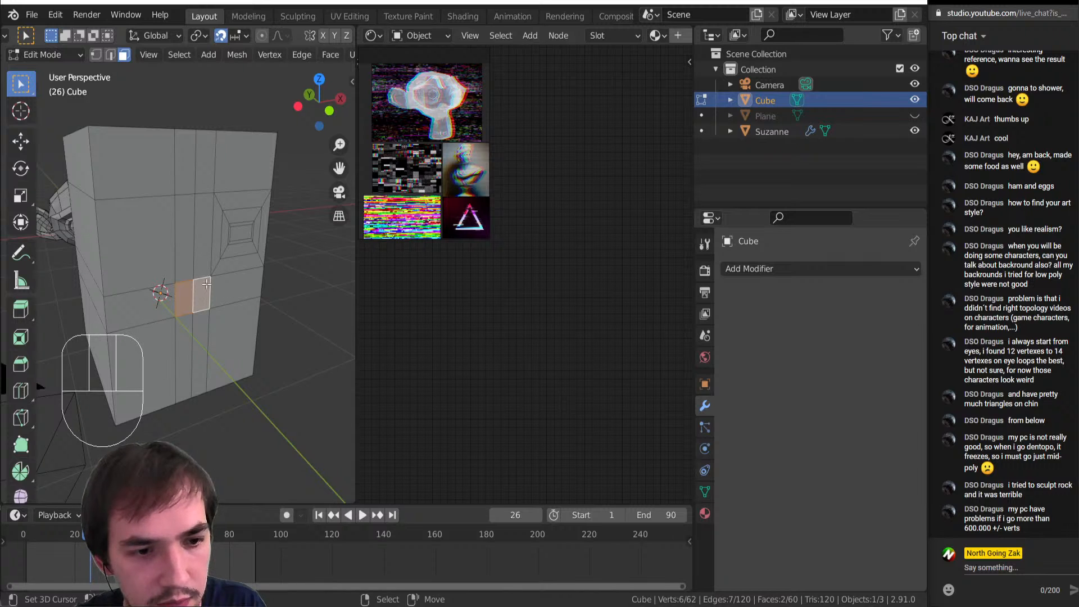
pyautogui.hotkey('ctrl', 'r')
pyautogui.click(110, 304)
pyautogui.click(125, 300)
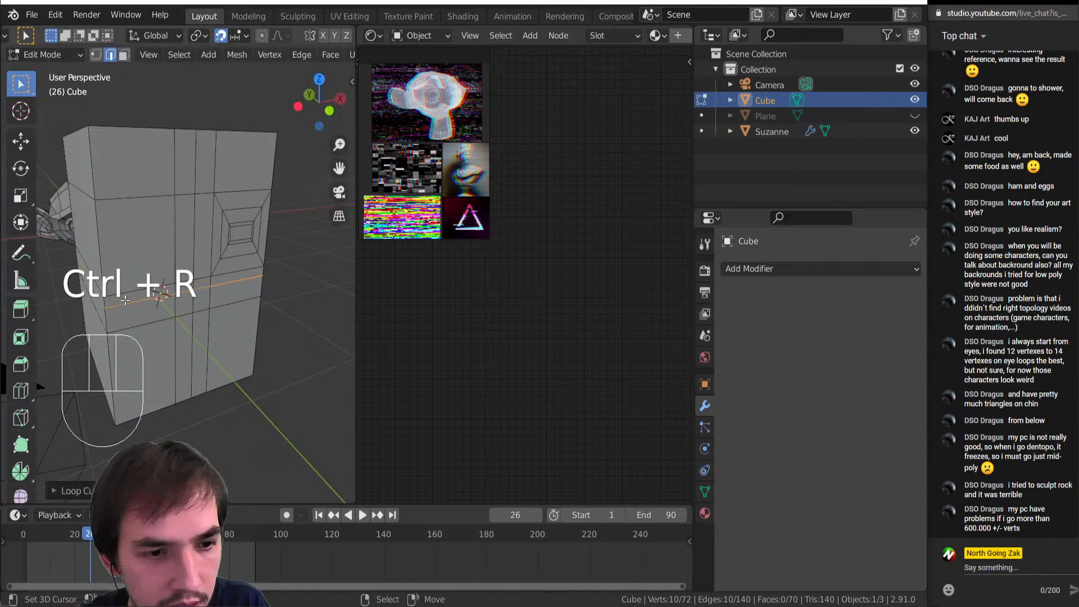
# Extrude the two central faces in the narrow lower band outward into a short nose block, with snapping turned off
pyautogui.press('3')
pyautogui.rightClick(181, 302)
pyautogui.keyDown('shift'); pyautogui.rightClick(202, 298); pyautogui.keyUp('shift')
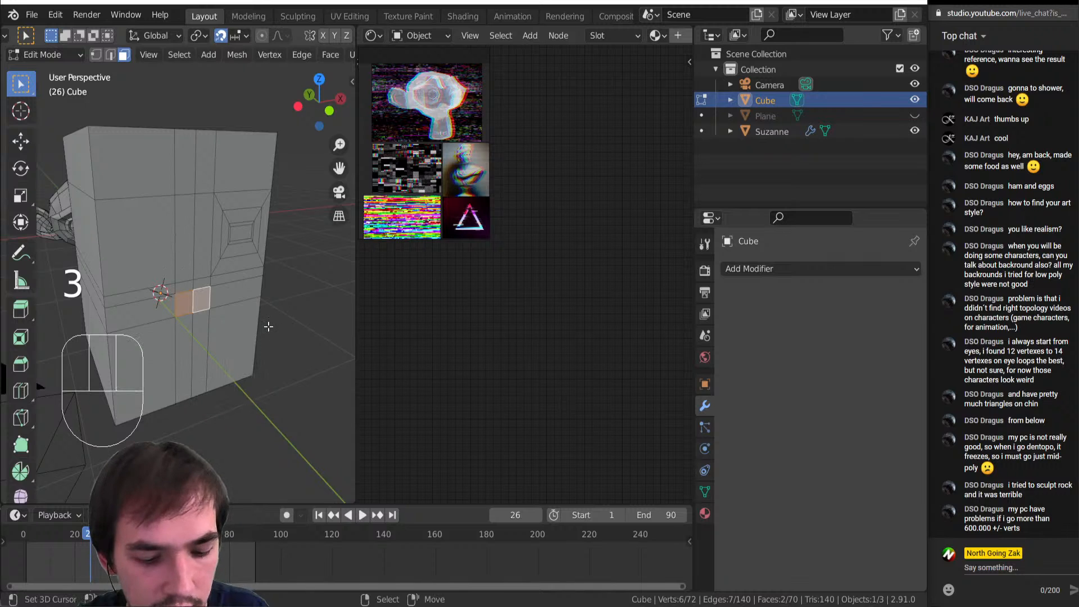
pyautogui.press('e')
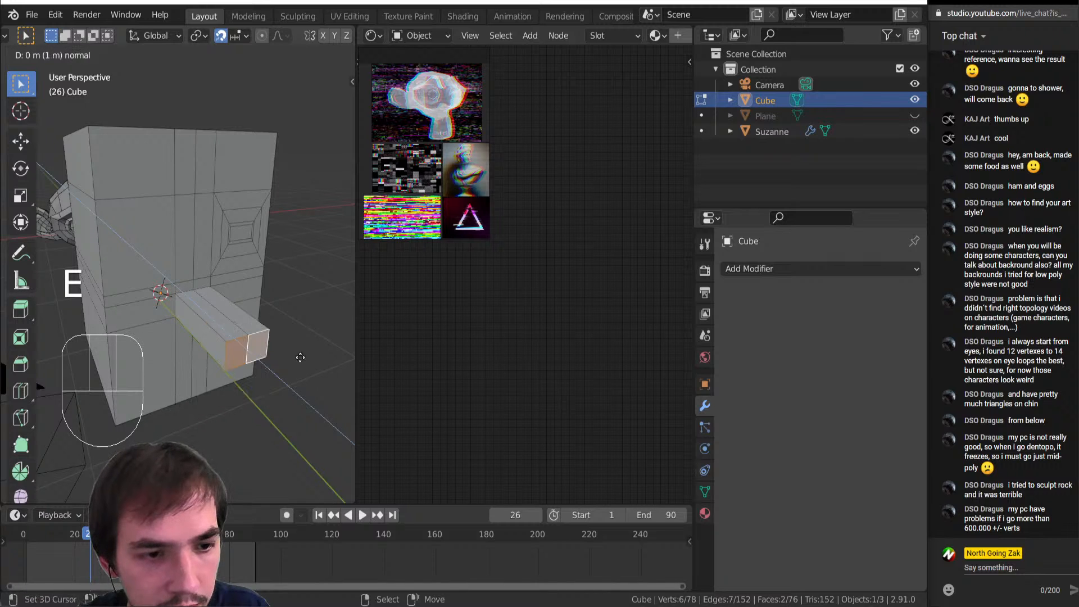
pyautogui.click(300, 353)
pyautogui.hotkey('shift', 'Tab')
pyautogui.press('g')
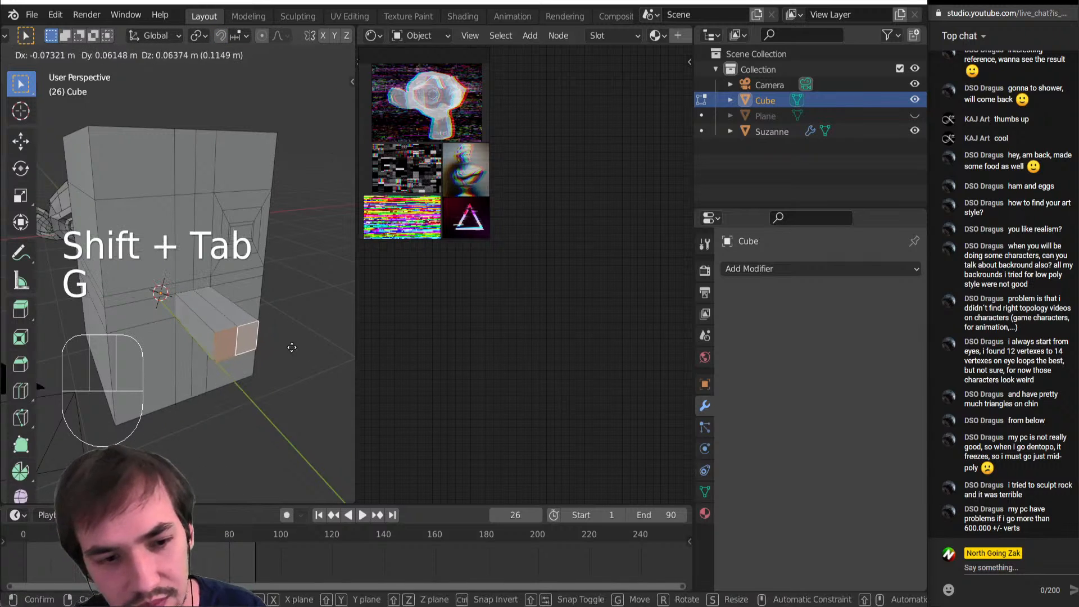
pyautogui.click(253, 329)
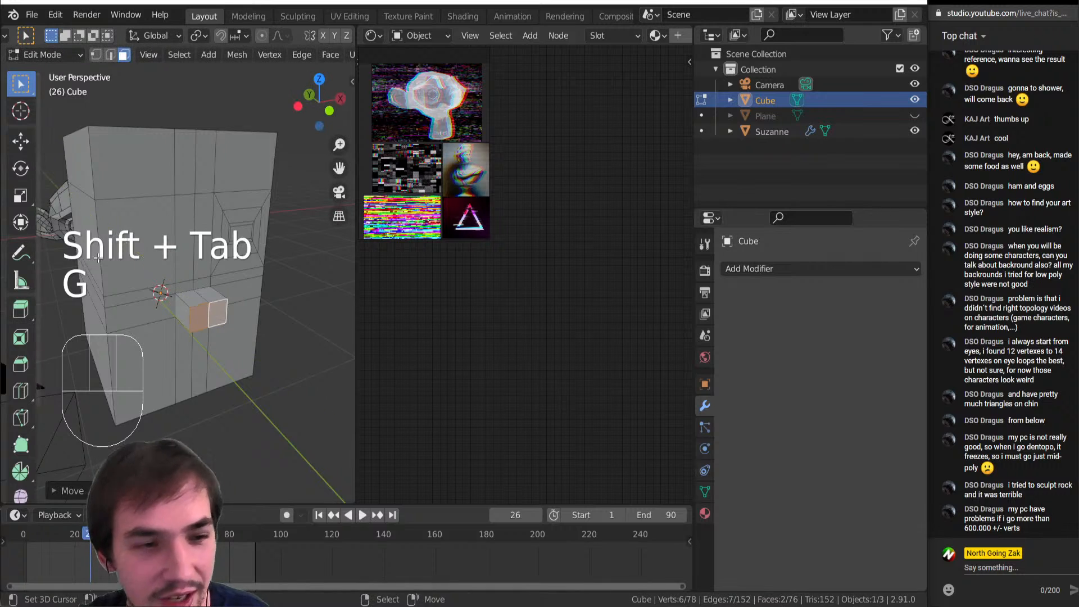
pyautogui.moveTo(253, 329); pyautogui.dragTo(359, 365, button='middle')
# Switch the cube to Sculpt Mode and pull the top of the nose block upward with the Grab brush
pyautogui.press('Tab')
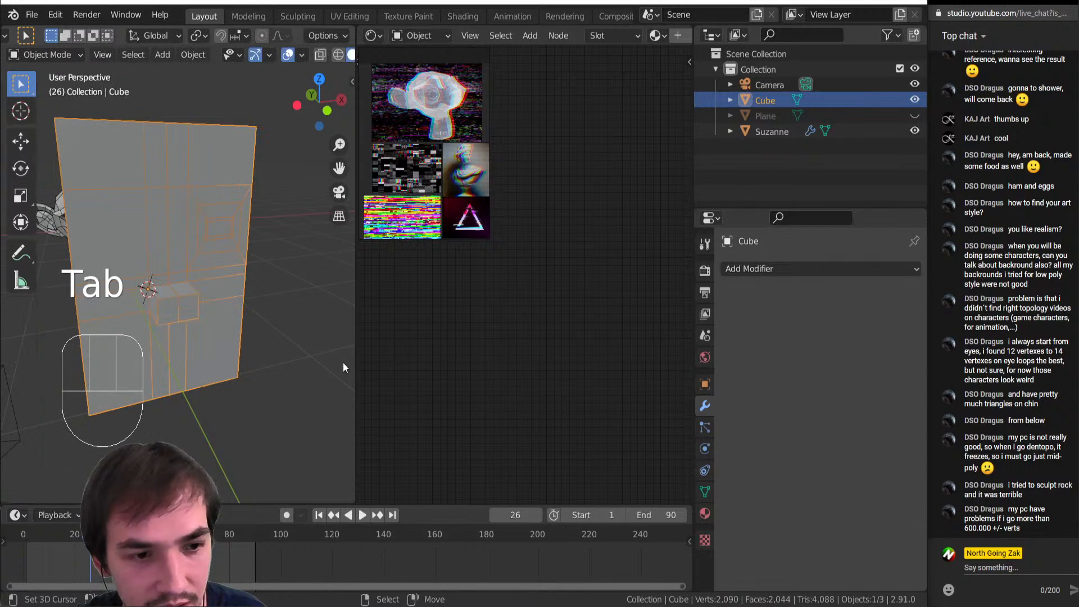
pyautogui.moveTo(149, 175); pyautogui.dragTo(187, 237, button='middle')
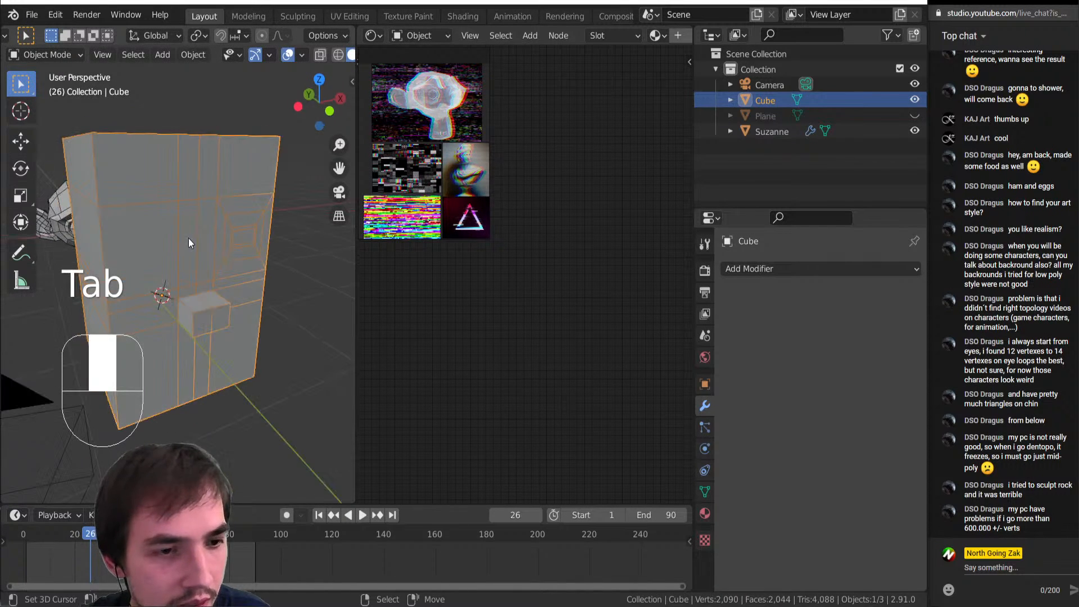
pyautogui.press('Tab')
pyautogui.press('Tab')
pyautogui.click(46, 54)
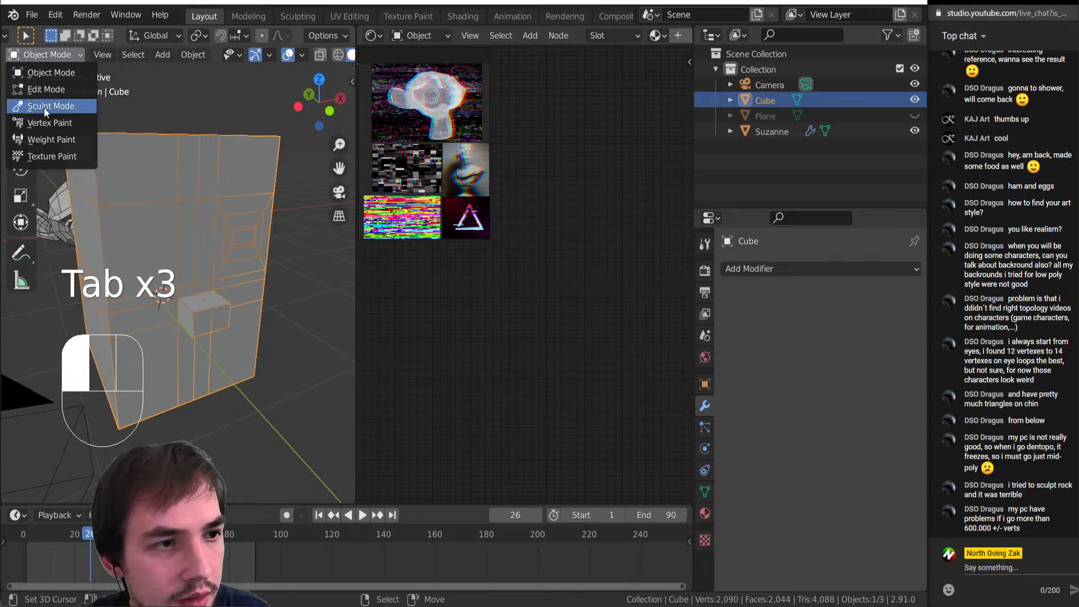
pyautogui.click(44, 106)
pyautogui.moveTo(155, 242); pyautogui.dragTo(152, 297, button='middle')
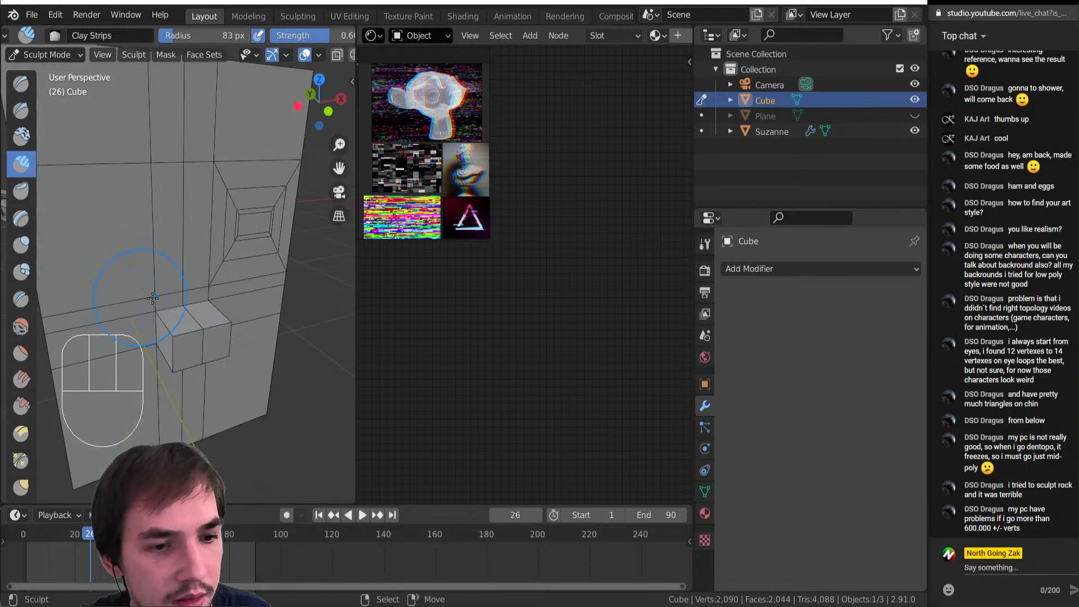
pyautogui.scroll(-2, 157, 290)
pyautogui.moveTo(179, 286); pyautogui.dragTo(186, 297)
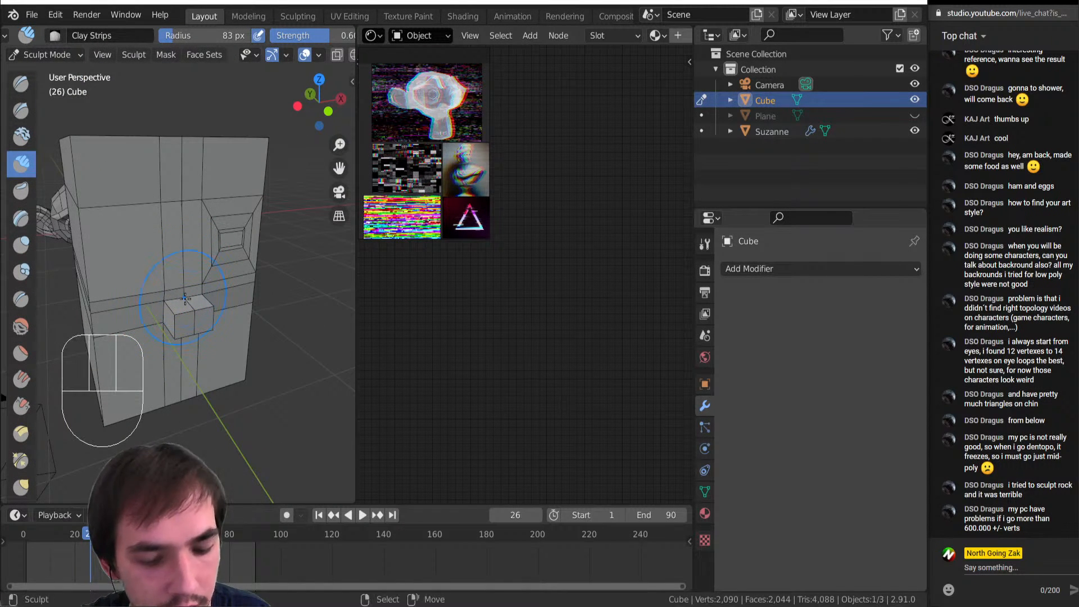
pyautogui.press('g')
pyautogui.moveTo(181, 300); pyautogui.dragTo(202, 294, button='middle')
pyautogui.scroll(4, 216, 295)
pyautogui.moveTo(244, 298); pyautogui.dragTo(253, 280)
# Add a Multiresolution modifier to the cube and subdivide it to level 2 in Object Mode
pyautogui.press('Tab')
pyautogui.click(784, 271)
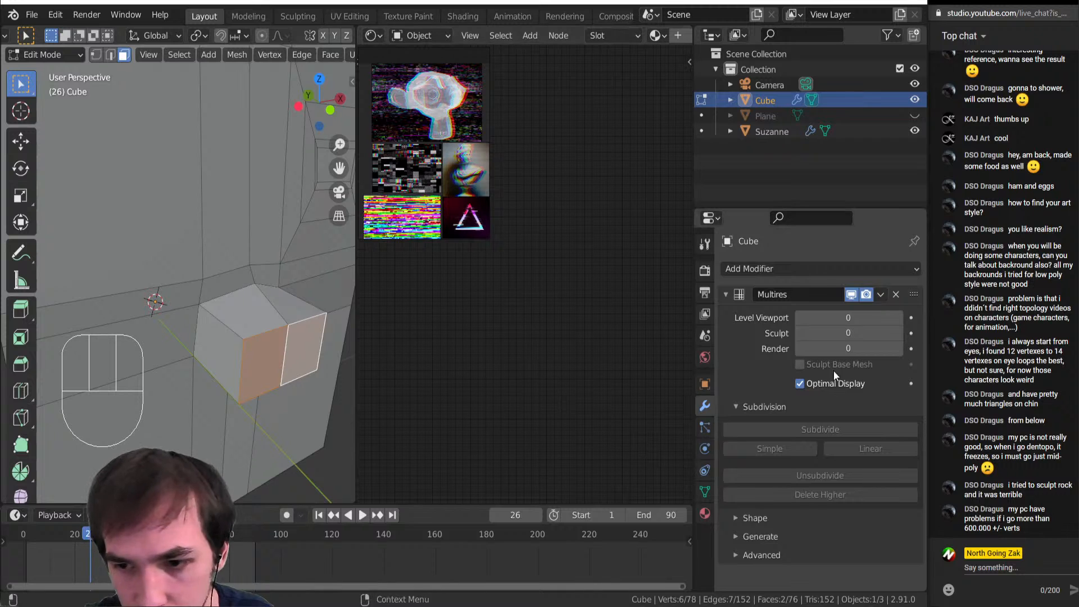
pyautogui.click(52, 56)
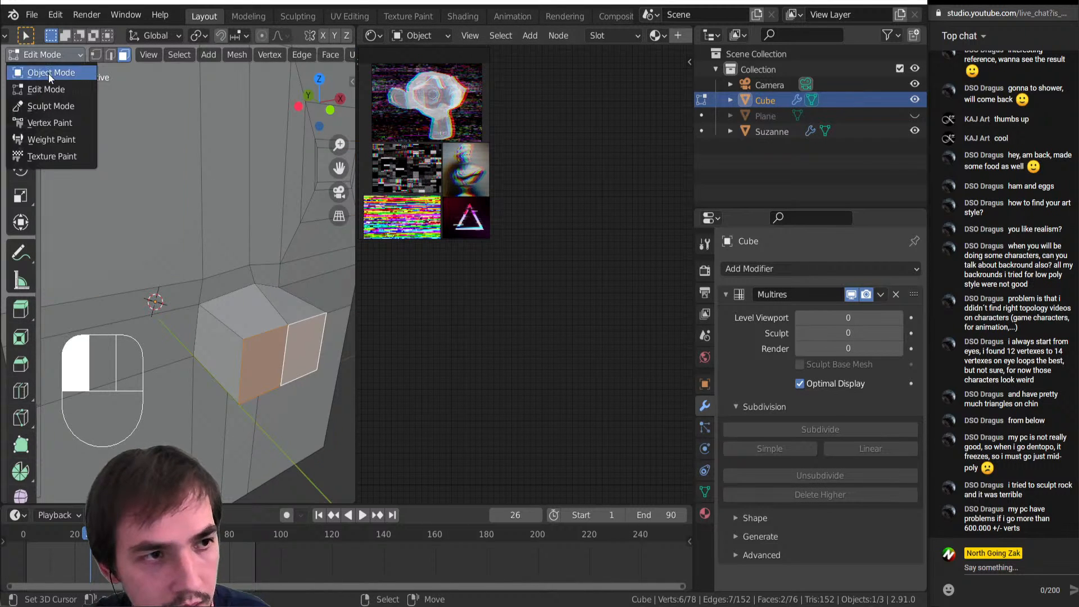
pyautogui.click(48, 73)
pyautogui.click(852, 434)
pyautogui.moveTo(315, 292); pyautogui.dragTo(198, 298, button='middle')
pyautogui.scroll(-2, 199, 298)
pyautogui.moveTo(201, 295); pyautogui.dragTo(322, 281, button='middle')
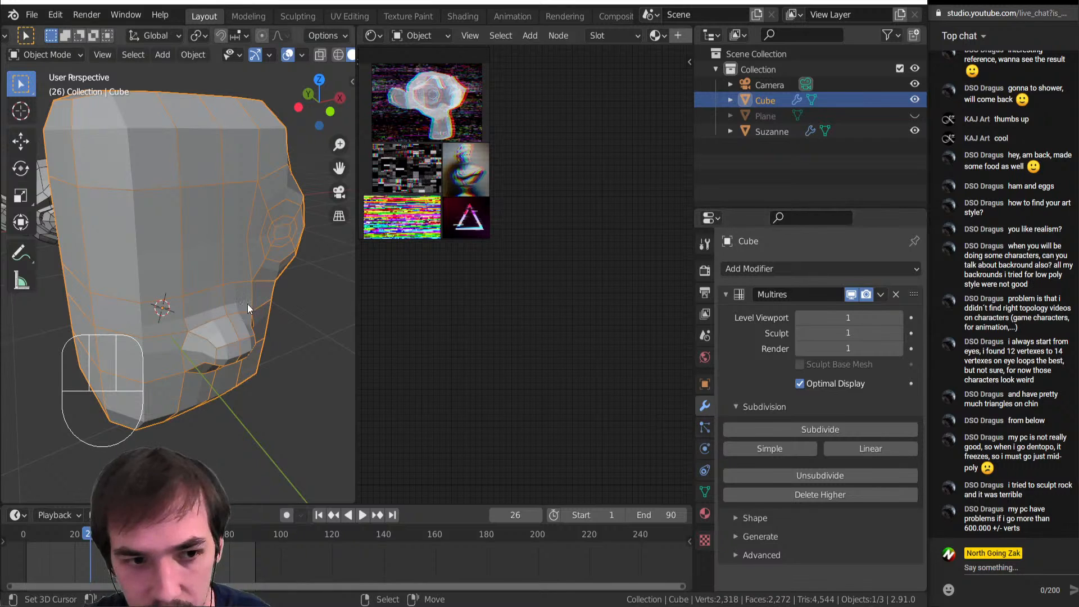
pyautogui.moveTo(224, 302); pyautogui.dragTo(248, 250, button='middle')
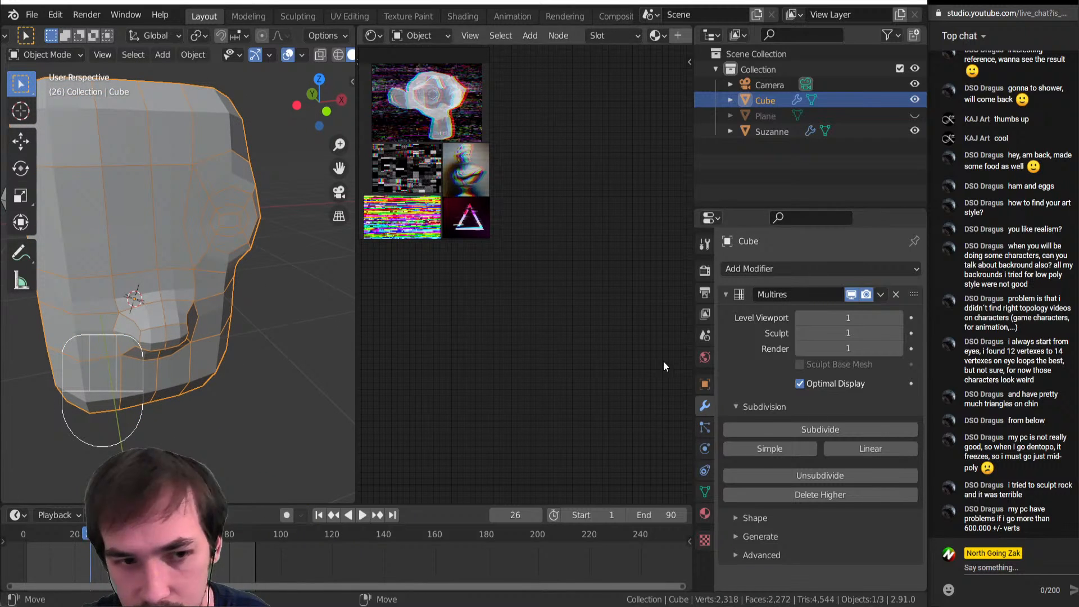
pyautogui.click(840, 430)
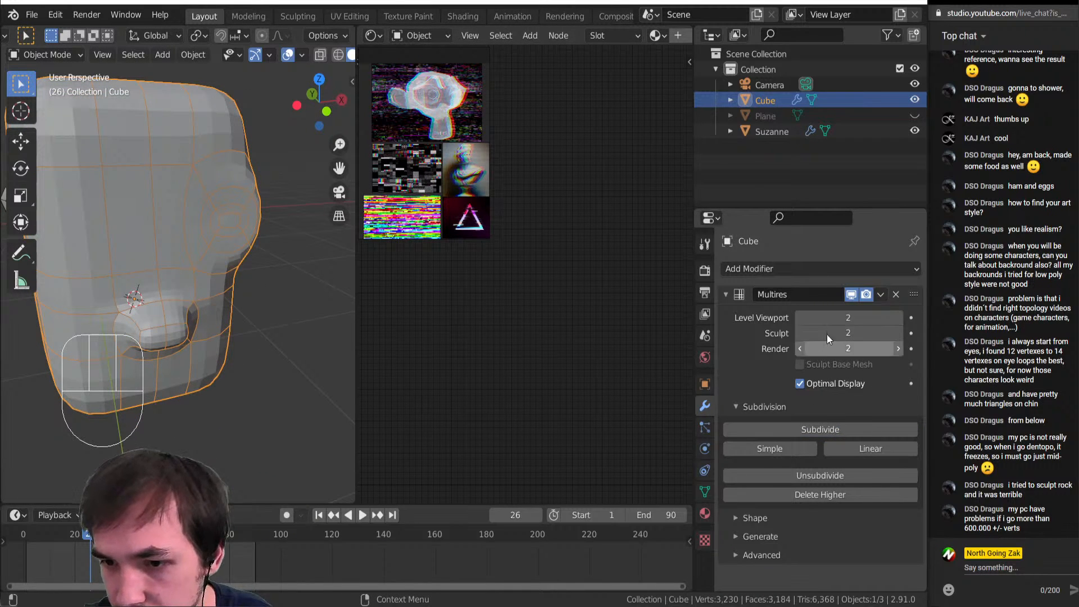
# Enable Tab for Pie Menu in the keymap preferences
pyautogui.moveTo(35, 55); pyautogui.dragTo(34, 103)
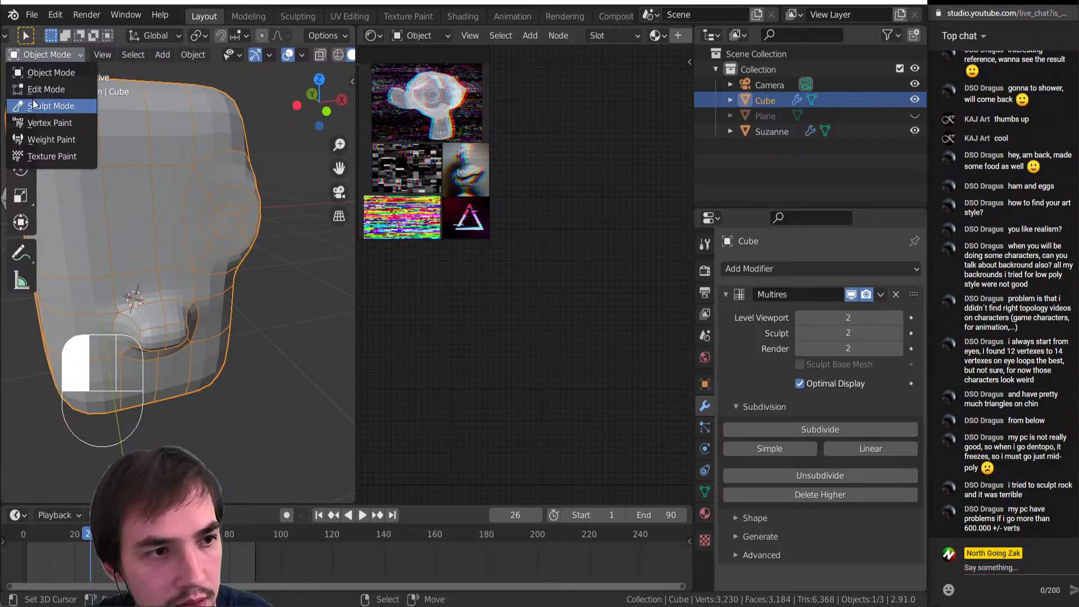
pyautogui.click(60, 17)
pyautogui.click(104, 234)
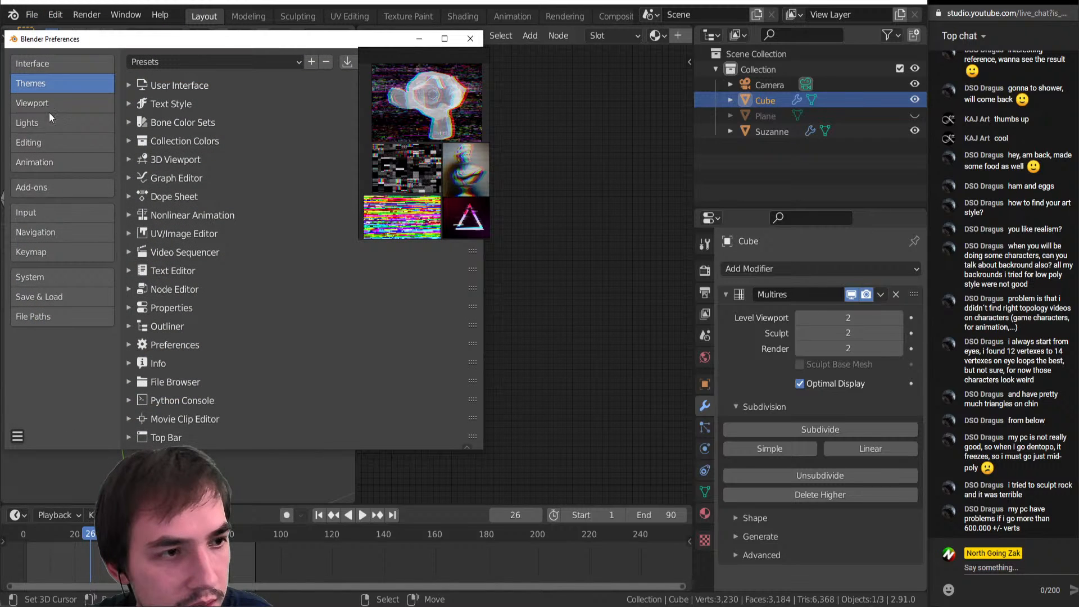
pyautogui.click(56, 63)
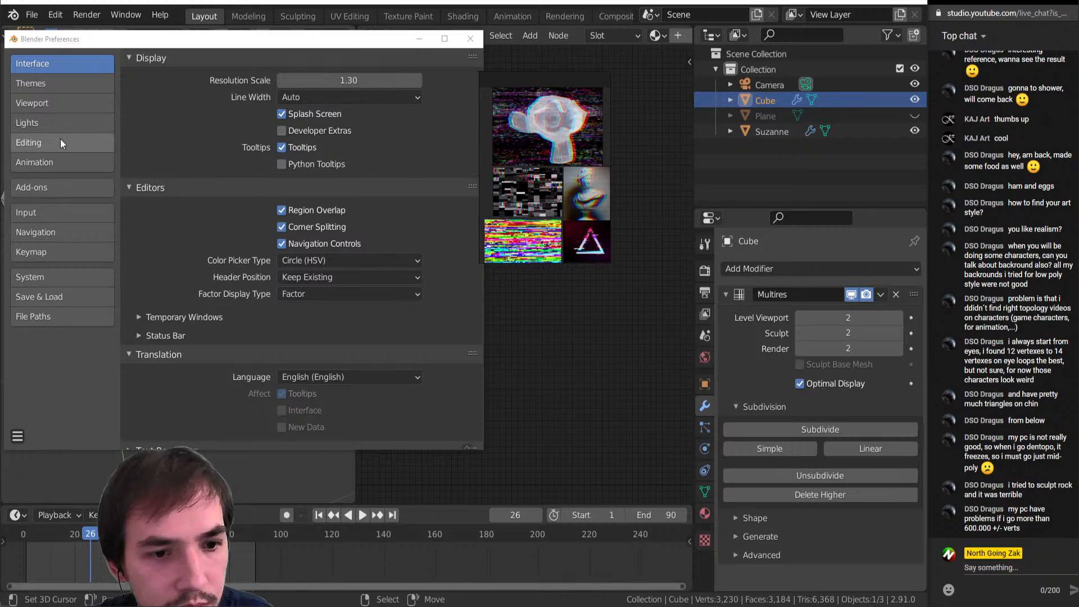
pyautogui.click(51, 163)
pyautogui.click(41, 144)
pyautogui.click(45, 230)
pyautogui.click(42, 250)
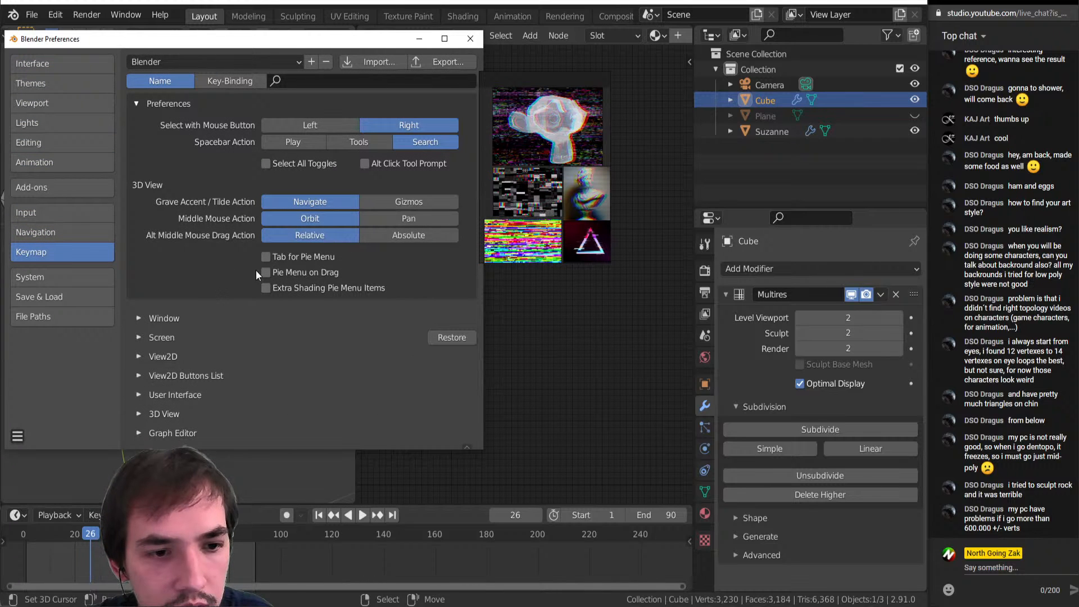
pyautogui.click(471, 39)
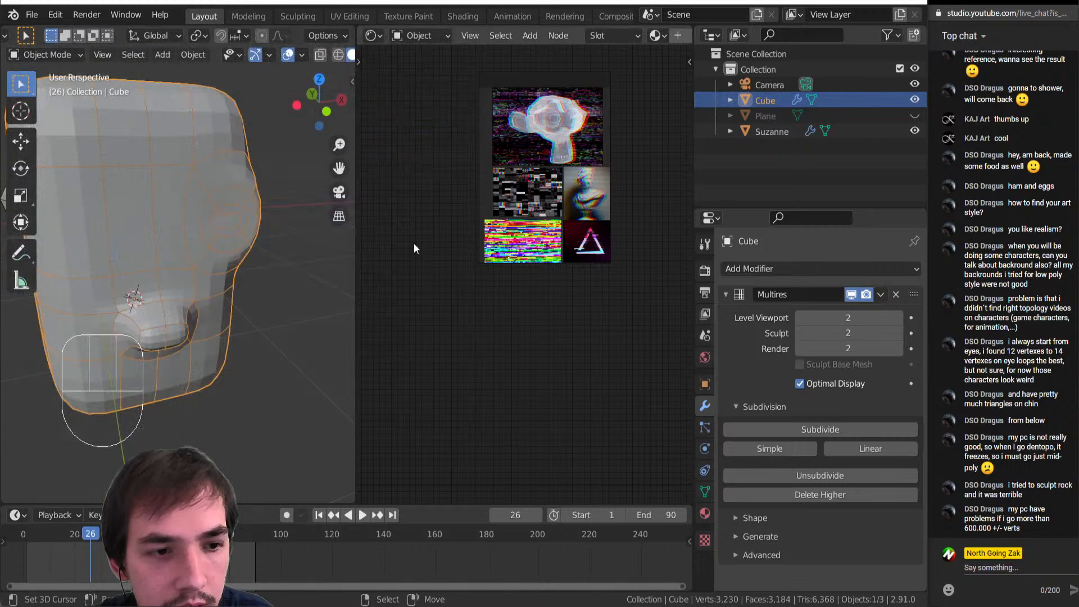
# Switch the subdivided cube from Object Mode to Sculpt Mode
pyautogui.press('Tab')
pyautogui.press('Tab')
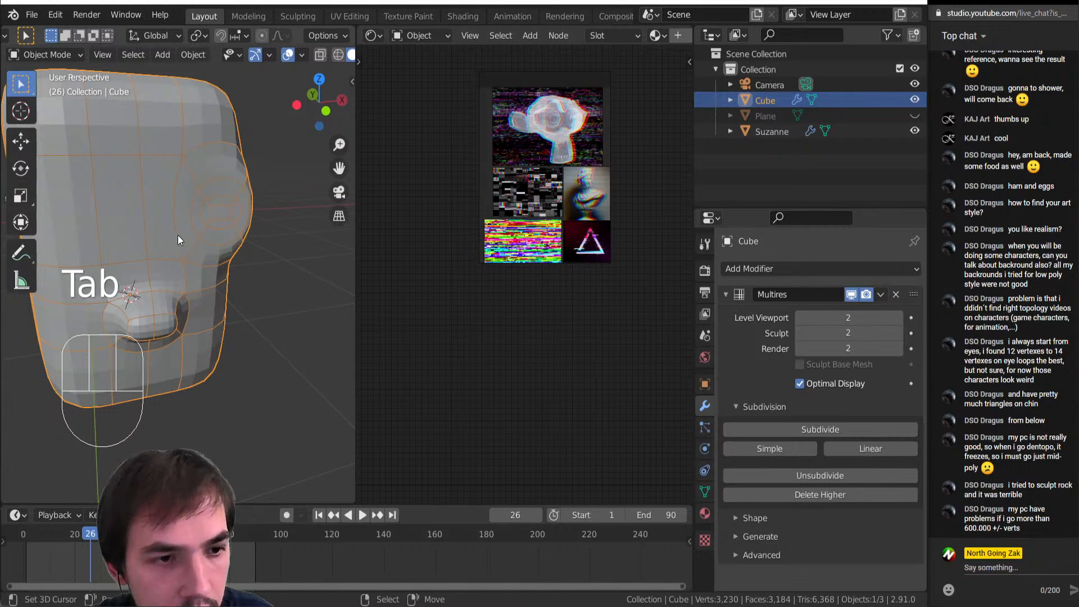
pyautogui.press('Tab')
pyautogui.press('Tab')
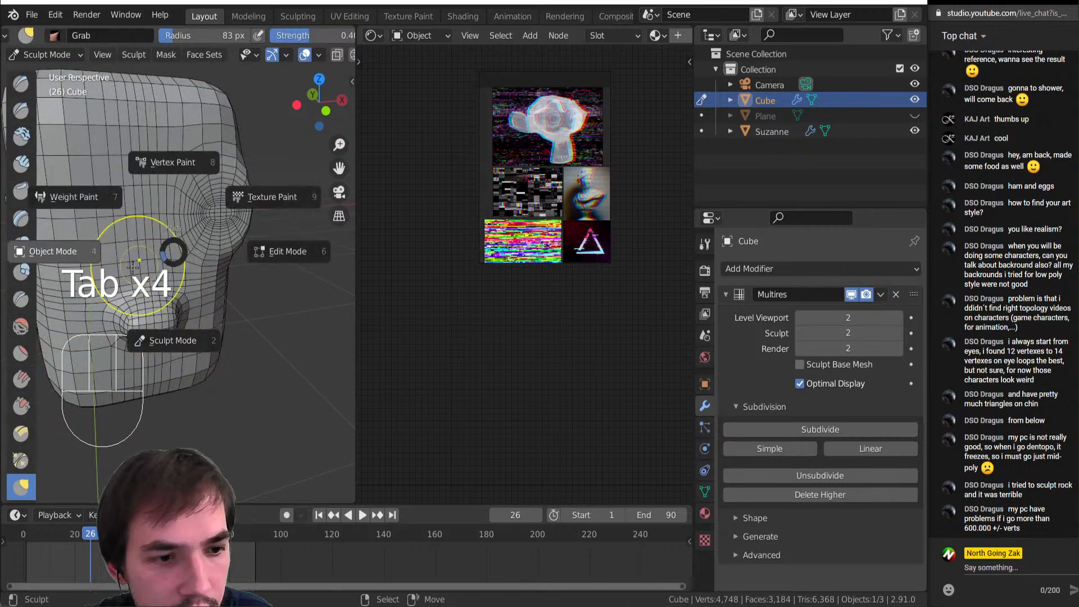
pyautogui.press('Tab')
# Push the eye area back into the head with an enlarged Grab brush to form a socket
pyautogui.moveTo(216, 209); pyautogui.dragTo(199, 214)
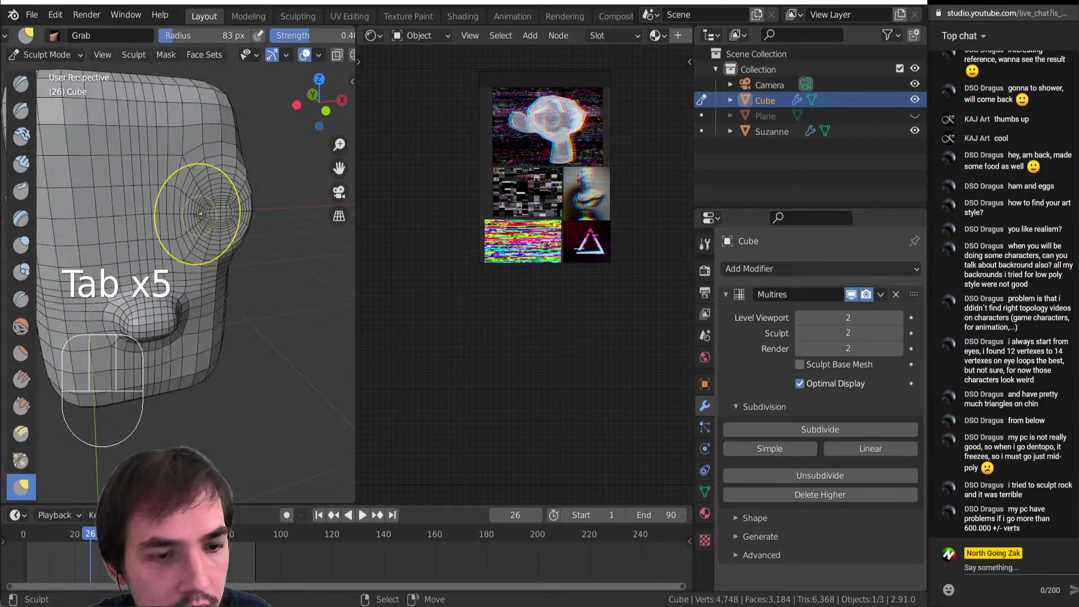
pyautogui.moveTo(290, 194)
pyautogui.mouseDown(button='middle')
pyautogui.moveTo(247, 202)
pyautogui.moveTo(242, 186)
pyautogui.moveTo(227, 199)
pyautogui.moveTo(239, 200)
pyautogui.mouseUp(button='middle')
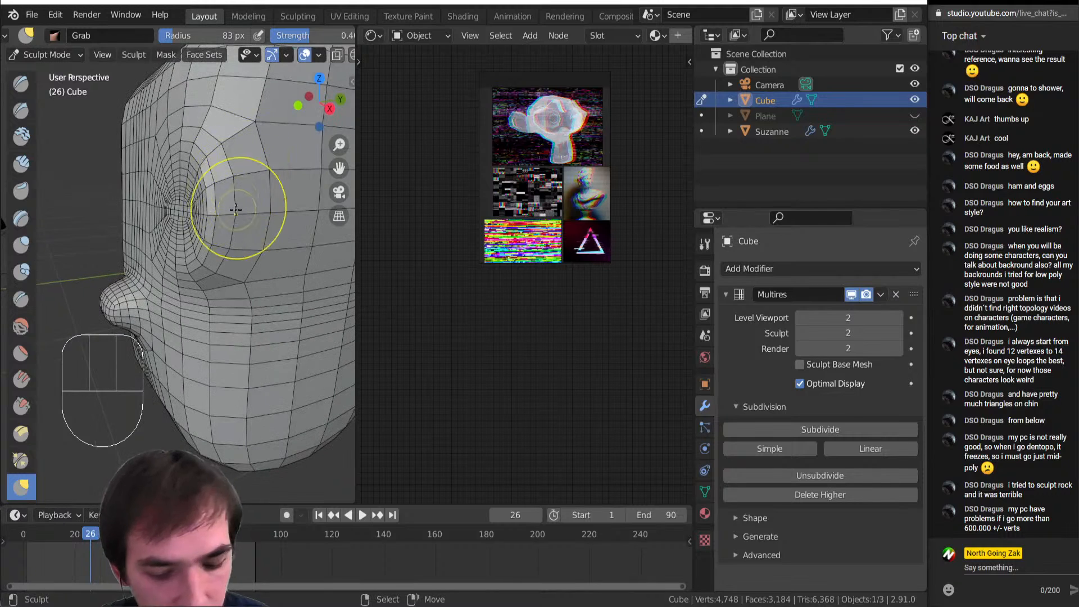
pyautogui.press('g')
pyautogui.press(']')
pyautogui.press(']')
pyautogui.press(']')
pyautogui.press(']')
pyautogui.moveTo(174, 208)
pyautogui.keyDown('ctrl'); pyautogui.mouseDown()
pyautogui.moveTo(228, 210)
pyautogui.moveTo(209, 215)
pyautogui.mouseUp(); pyautogui.keyUp('ctrl')
# Shape the nose bridge between the eye and the nose tip with the Grab brush reduced to a 64 px radius
pyautogui.press('[')
pyautogui.press('[')
pyautogui.press('[')
pyautogui.press('[')
pyautogui.keyDown('ctrl'); pyautogui.moveTo(199, 226); pyautogui.dragTo(205, 231); pyautogui.keyUp('ctrl')
pyautogui.moveTo(200, 235)
pyautogui.mouseDown(button='middle')
pyautogui.moveTo(259, 221)
pyautogui.moveTo(271, 211)
pyautogui.moveTo(264, 184)
pyautogui.mouseUp(button='middle')
pyautogui.moveTo(205, 287)
pyautogui.keyDown('ctrl'); pyautogui.mouseDown()
pyautogui.moveTo(219, 223)
pyautogui.moveTo(198, 209)
pyautogui.mouseUp(); pyautogui.keyUp('ctrl')
pyautogui.moveTo(195, 226); pyautogui.dragTo(189, 220)
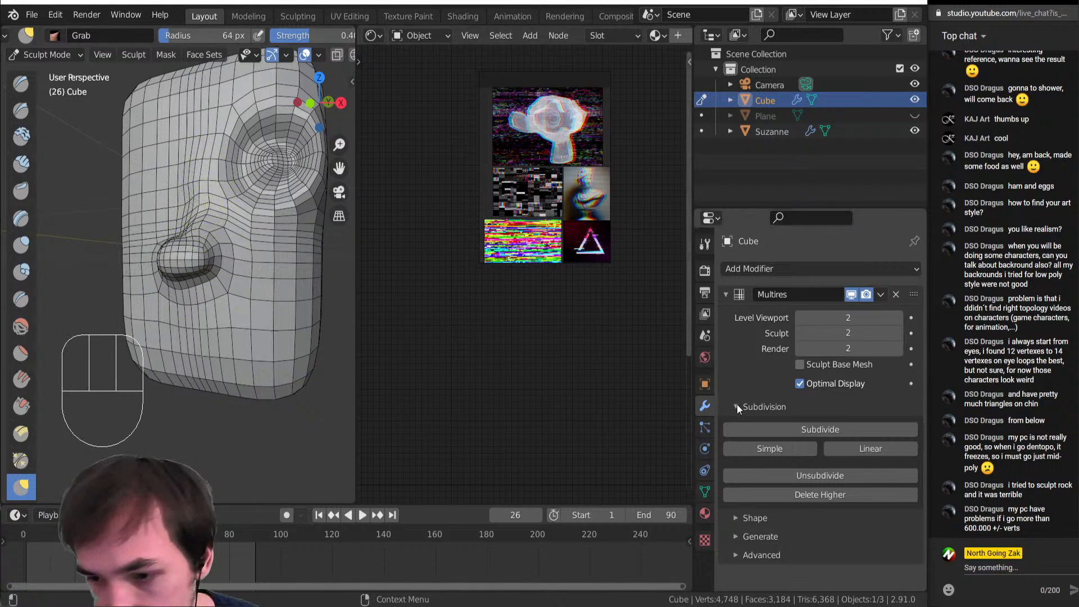
# Compare the head at Multires sculpt levels 1 and 0, ending back at level 2
pyautogui.click(801, 334)
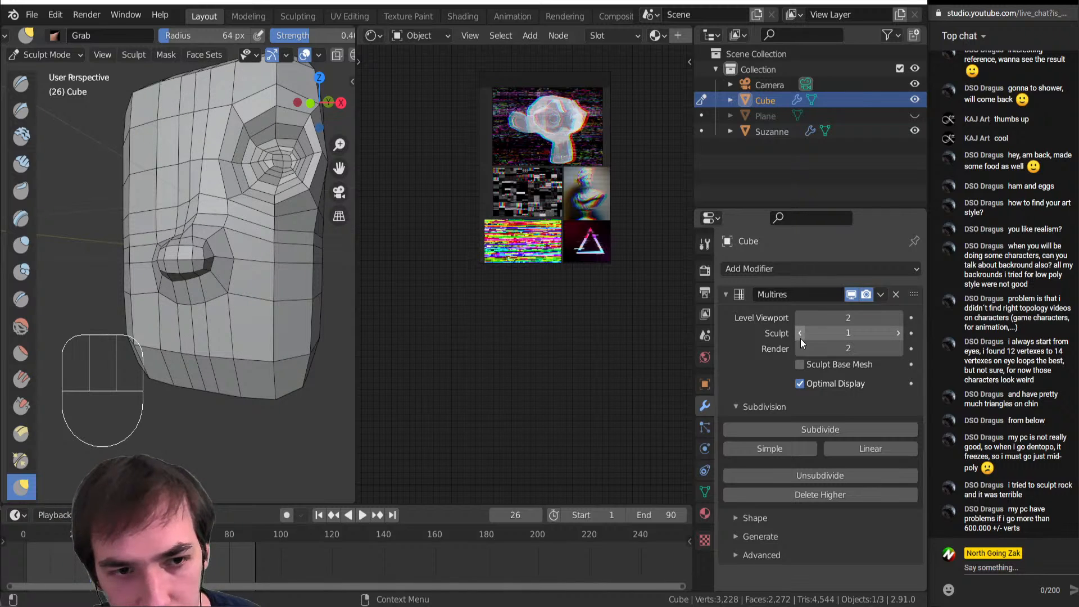
pyautogui.click(800, 338)
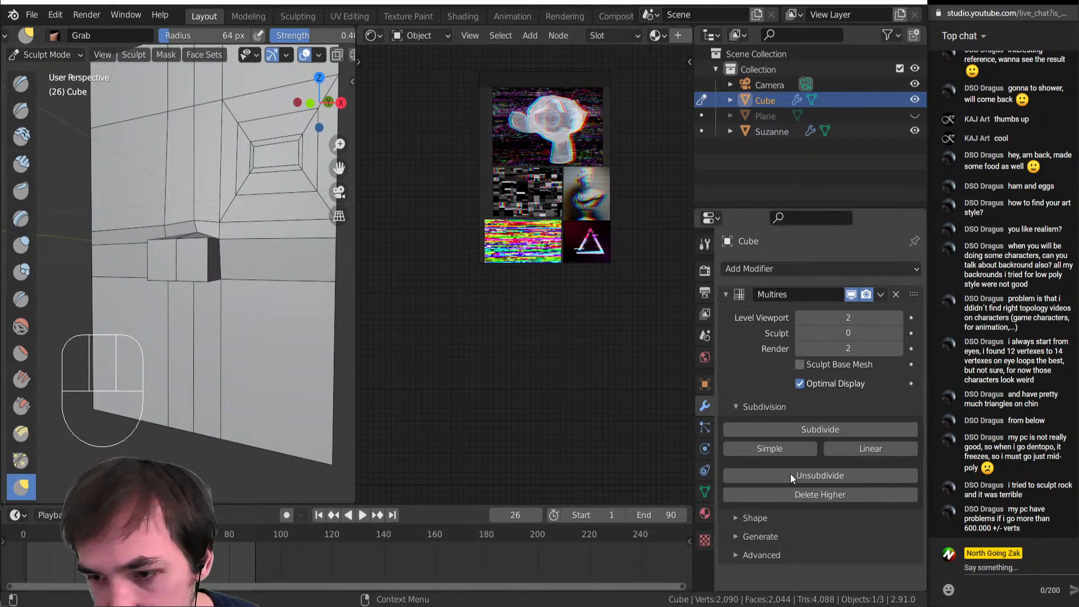
pyautogui.click(899, 333)
pyautogui.click(899, 332)
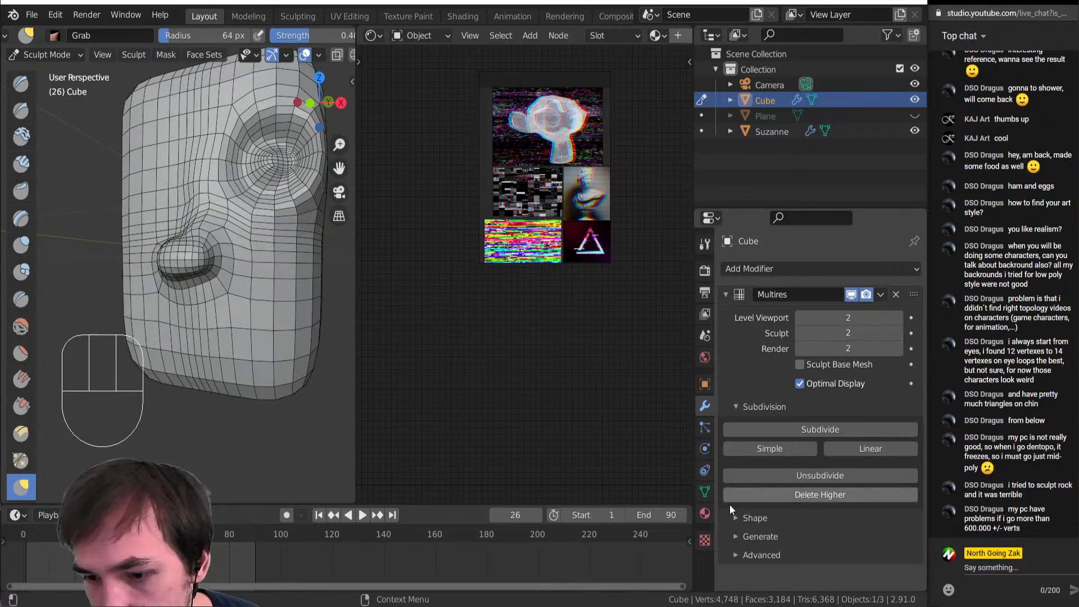
# Apply the sculpted shape to the Multires base mesh and set the sculpt level to 0
pyautogui.click(748, 516)
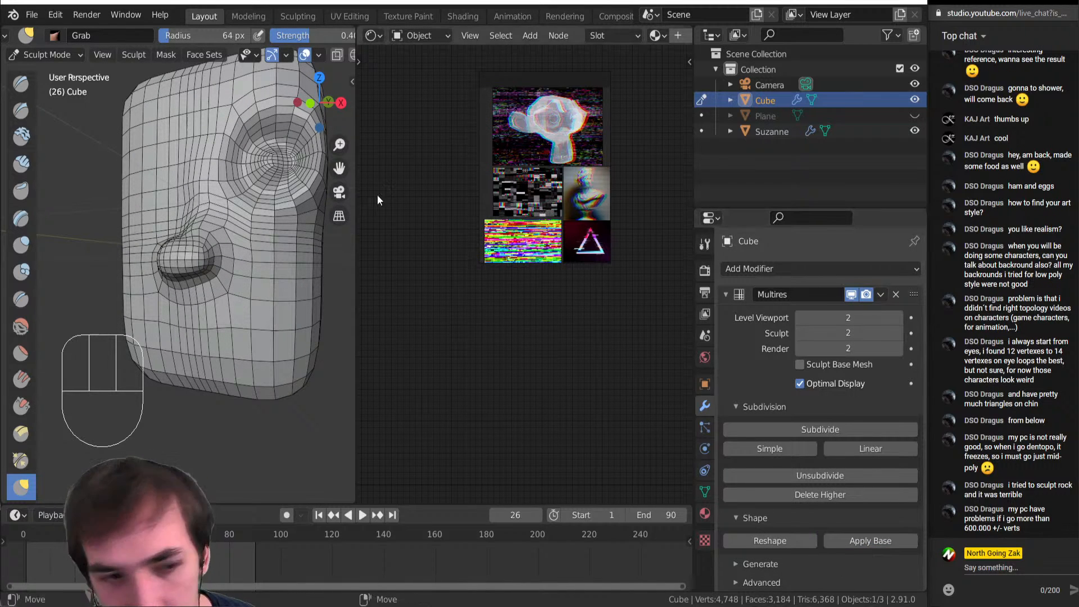
pyautogui.click(799, 334)
pyautogui.click(799, 334)
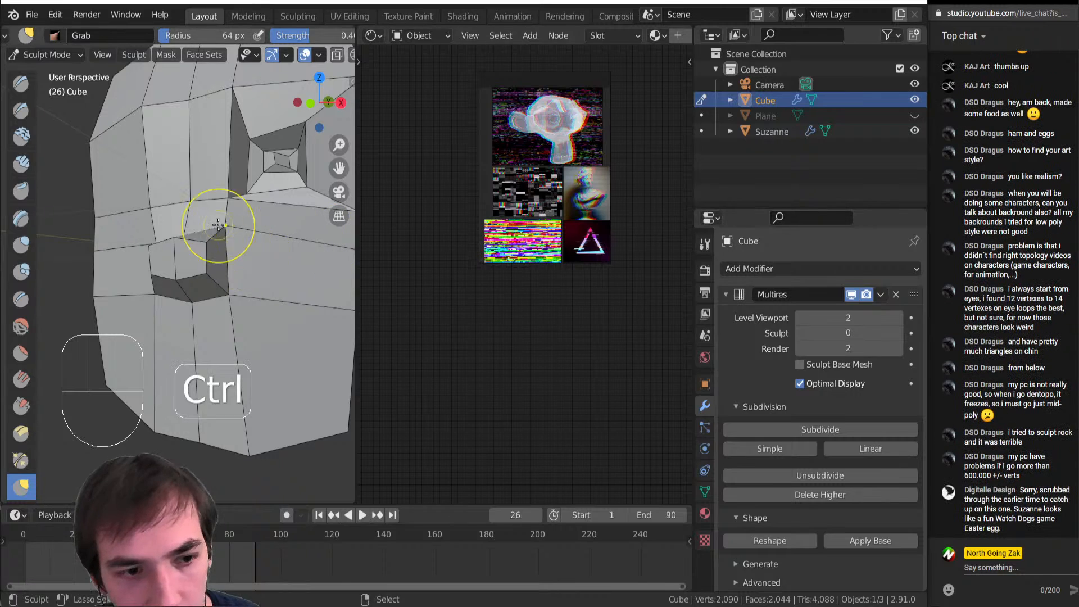
pyautogui.moveTo(216, 216); pyautogui.dragTo(163, 276, button='middle')
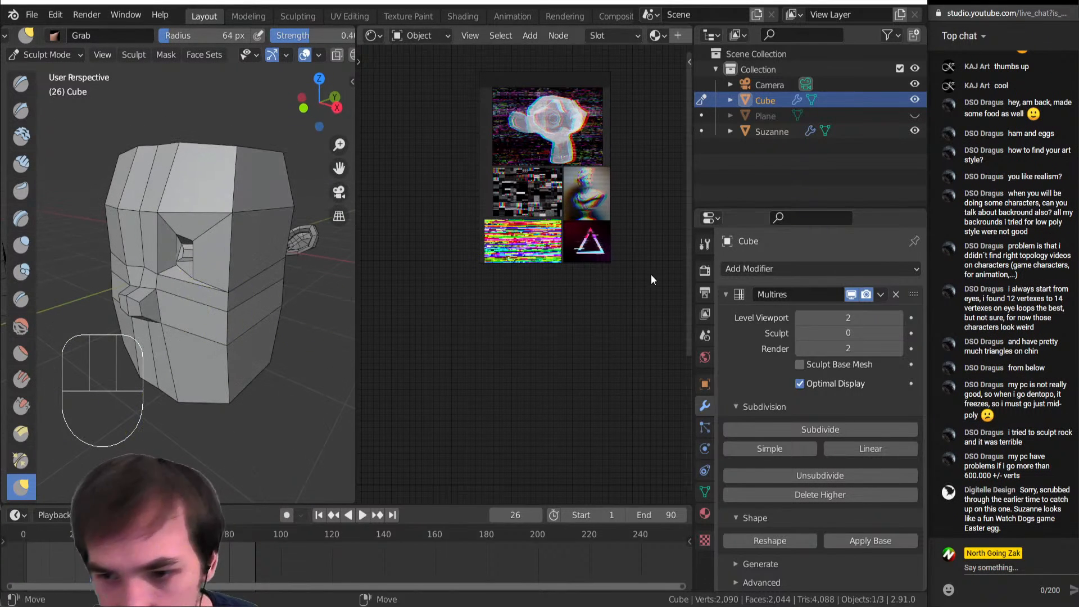
# Set the Multires sculpt level to 1 and inspect the head from both sides
pyautogui.click(898, 334)
pyautogui.moveTo(225, 265)
pyautogui.mouseDown(button='middle')
pyautogui.moveTo(210, 285)
pyautogui.moveTo(236, 205)
pyautogui.moveTo(177, 271)
pyautogui.mouseUp(button='middle')
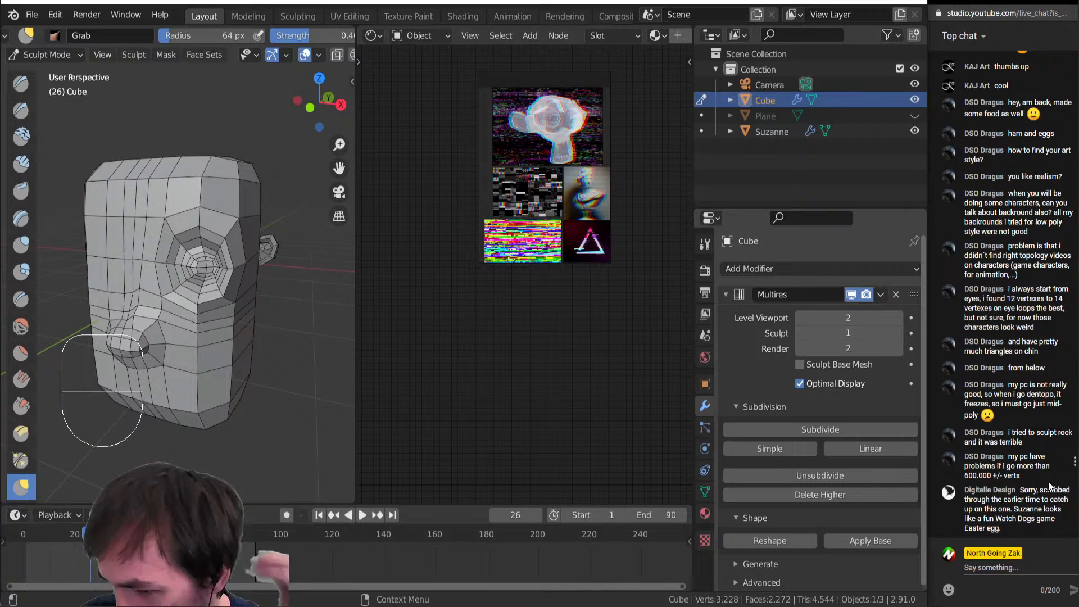
pyautogui.moveTo(236, 270); pyautogui.dragTo(101, 169, button='middle')
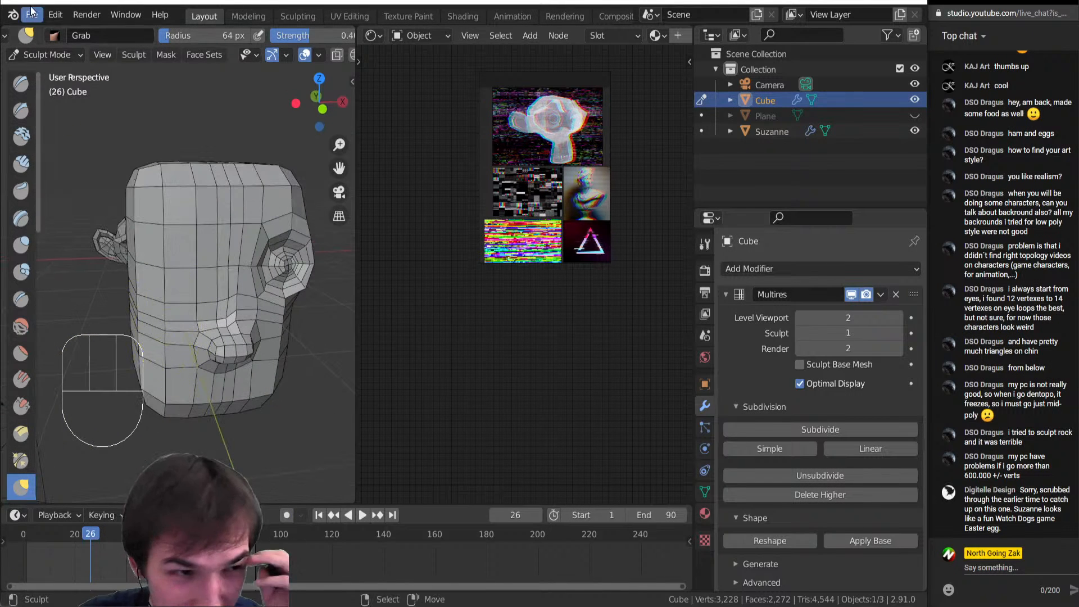
# Return the head to Object Mode, then delete it and undo the deletion
pyautogui.click(47, 55)
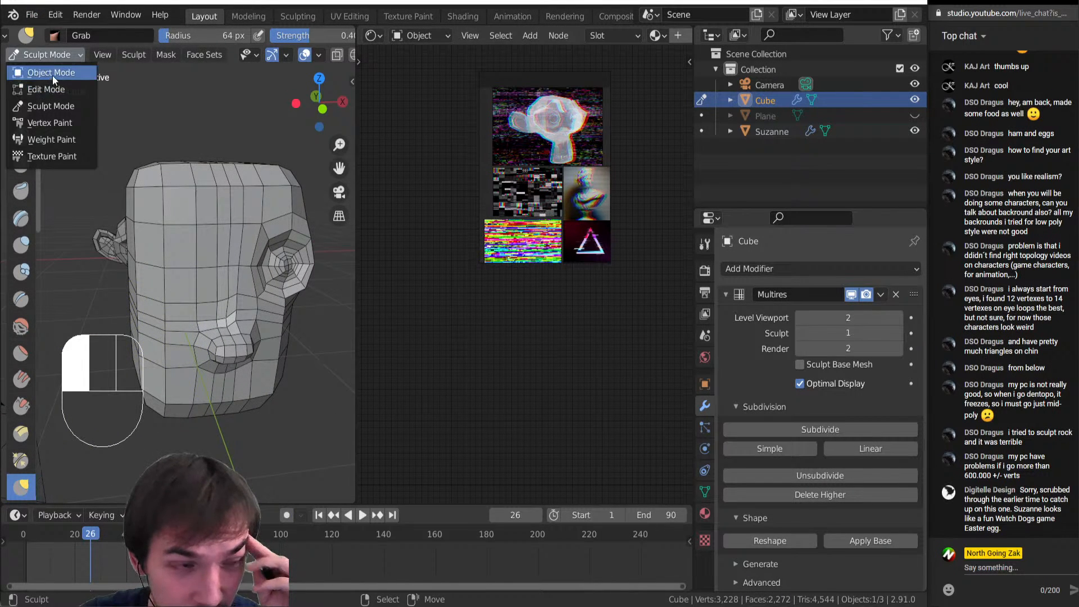
pyautogui.click(51, 68)
pyautogui.moveTo(197, 255)
pyautogui.mouseDown(button='middle')
pyautogui.moveTo(242, 259)
pyautogui.moveTo(279, 296)
pyautogui.moveTo(206, 262)
pyautogui.mouseUp(button='middle')
pyautogui.press('Delete')
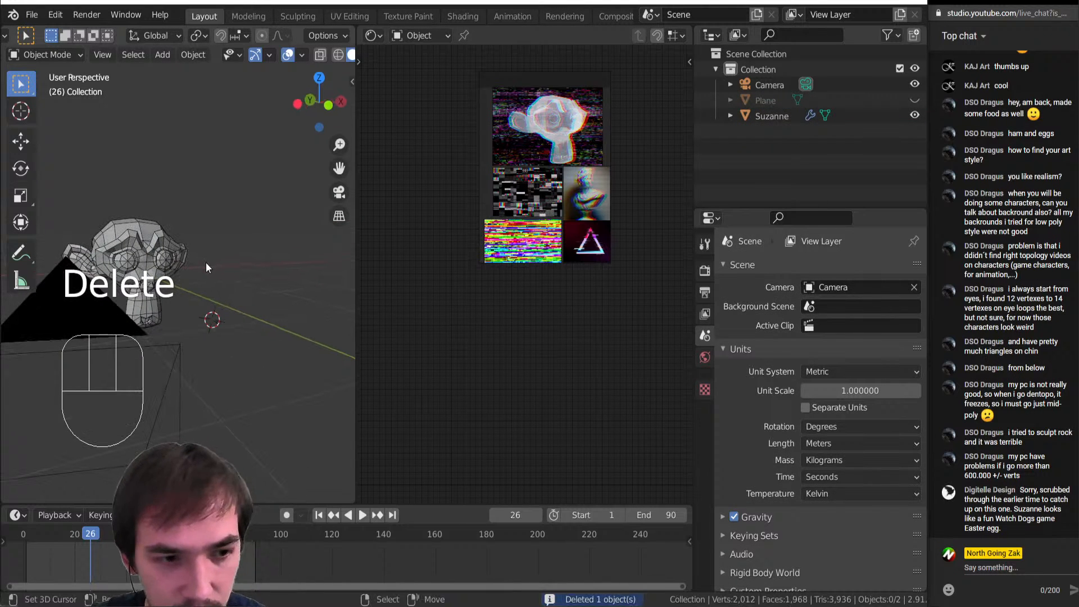
pyautogui.hotkey('ctrl', 'z')
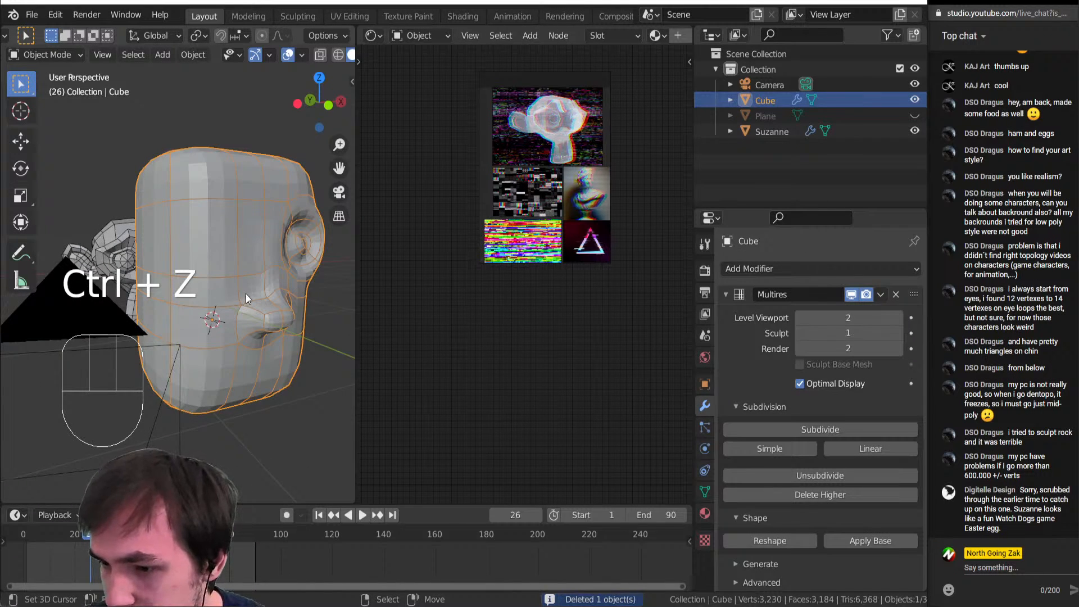
# Play the animated glitch material on Suzanne in rendered shading, inspect it from several angles, and return to solid shading
pyautogui.moveTo(245, 293)
pyautogui.mouseDown(button='middle')
pyautogui.moveTo(181, 265)
pyautogui.moveTo(292, 276)
pyautogui.moveTo(214, 269)
pyautogui.moveTo(195, 280)
pyautogui.moveTo(203, 290)
pyautogui.moveTo(91, 281)
pyautogui.moveTo(67, 311)
pyautogui.moveTo(183, 426)
pyautogui.moveTo(290, 420)
pyautogui.moveTo(222, 420)
pyautogui.moveTo(223, 324)
pyautogui.mouseUp(button='middle')
pyautogui.press('z')
pyautogui.click(235, 179)
pyautogui.hotkey('shift', 'space')
pyautogui.scroll(-4, 94, 281)
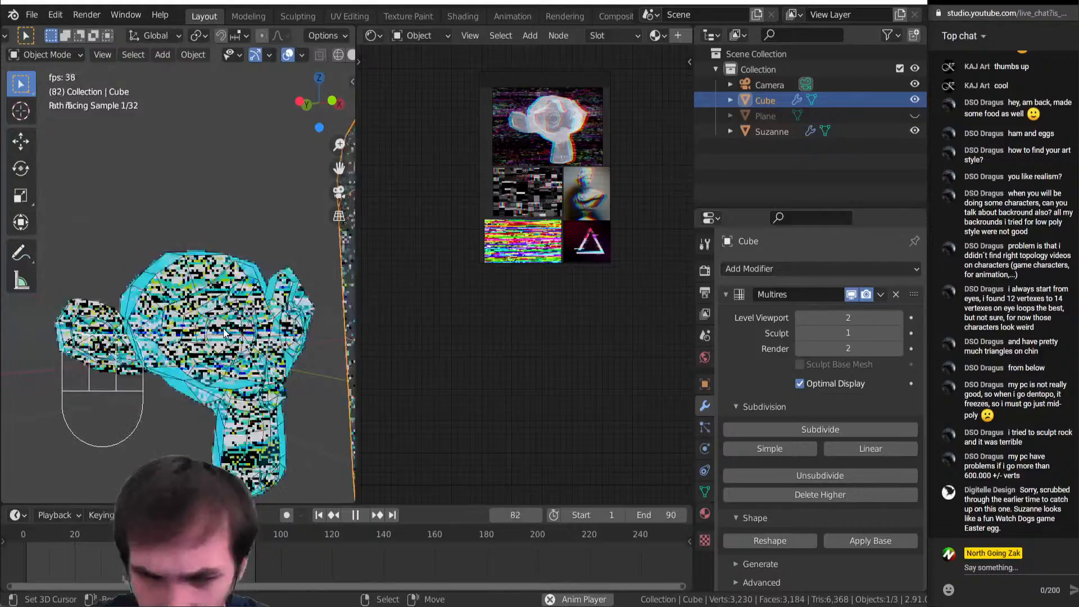
pyautogui.moveTo(202, 394); pyautogui.dragTo(138, 441, button='middle')
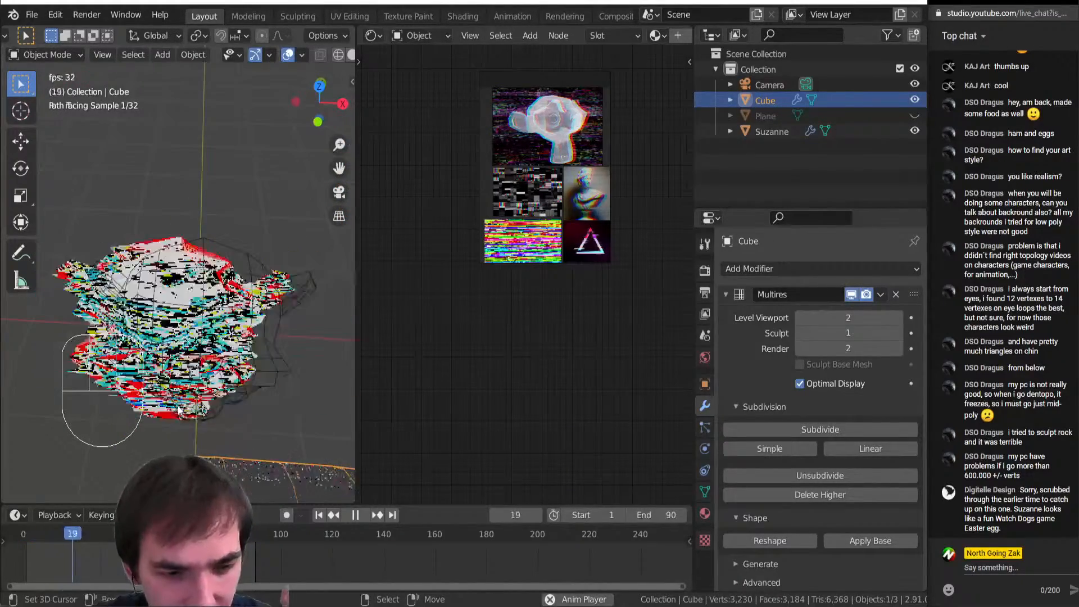
pyautogui.moveTo(179, 407); pyautogui.dragTo(236, 298, button='middle')
pyautogui.scroll(-6, 267, 270)
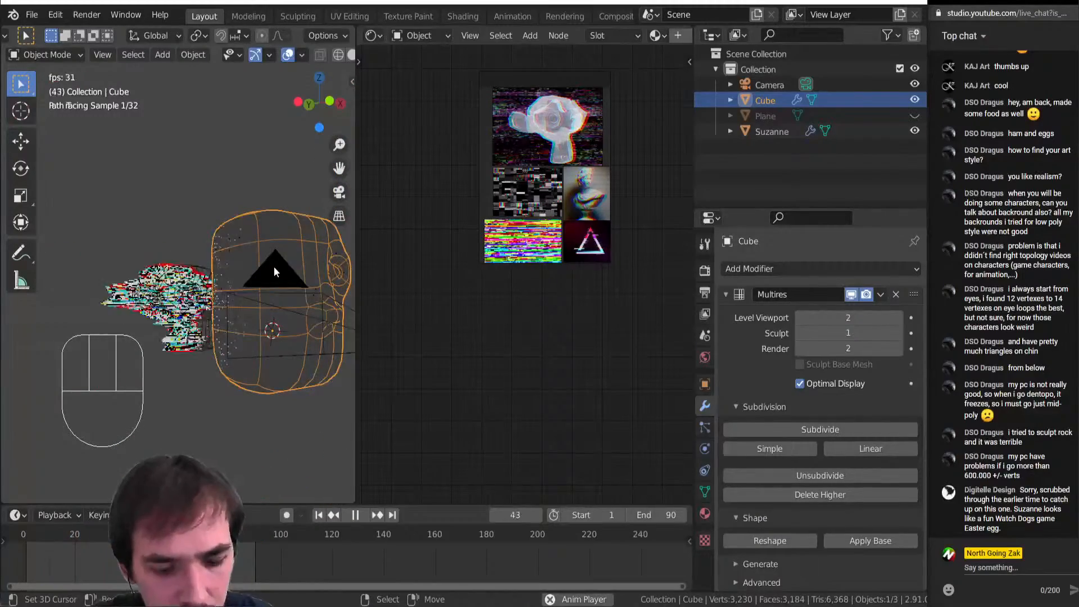
pyautogui.hotkey('shift', 'space')
pyautogui.moveTo(282, 298); pyautogui.dragTo(251, 340, button='middle')
pyautogui.press('z')
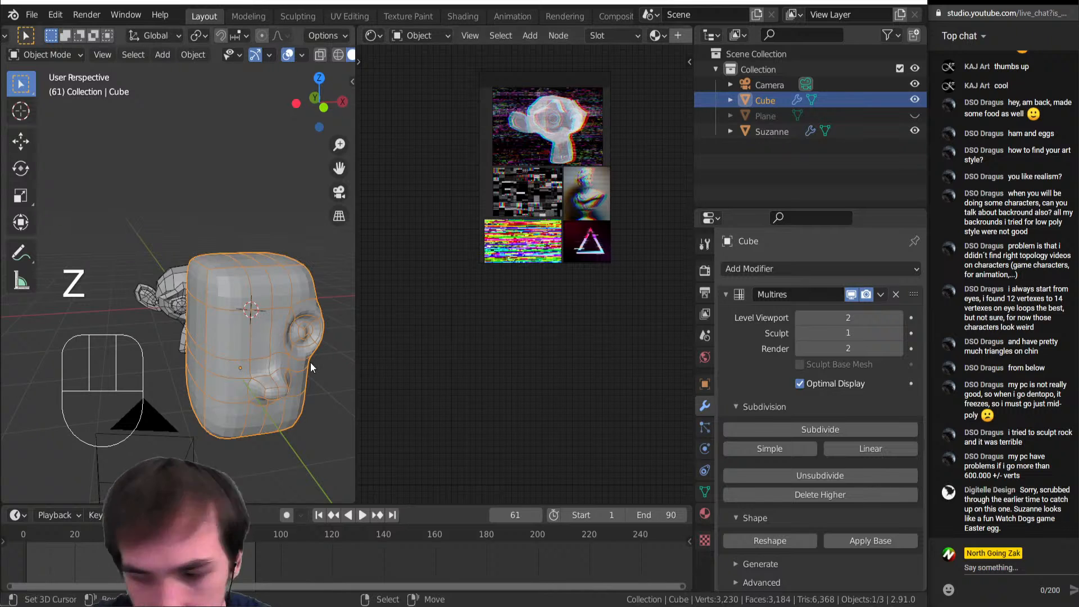
# Delete a single face from the cube head's eye socket in Edit Mode and return to Object Mode
pyautogui.moveTo(310, 362)
pyautogui.keyDown('shift'); pyautogui.mouseDown(button='middle')
pyautogui.moveTo(244, 324)
pyautogui.moveTo(206, 336)
pyautogui.moveTo(193, 322)
pyautogui.mouseUp(button='middle'); pyautogui.keyUp('shift')
pyautogui.scroll(5, 211, 320)
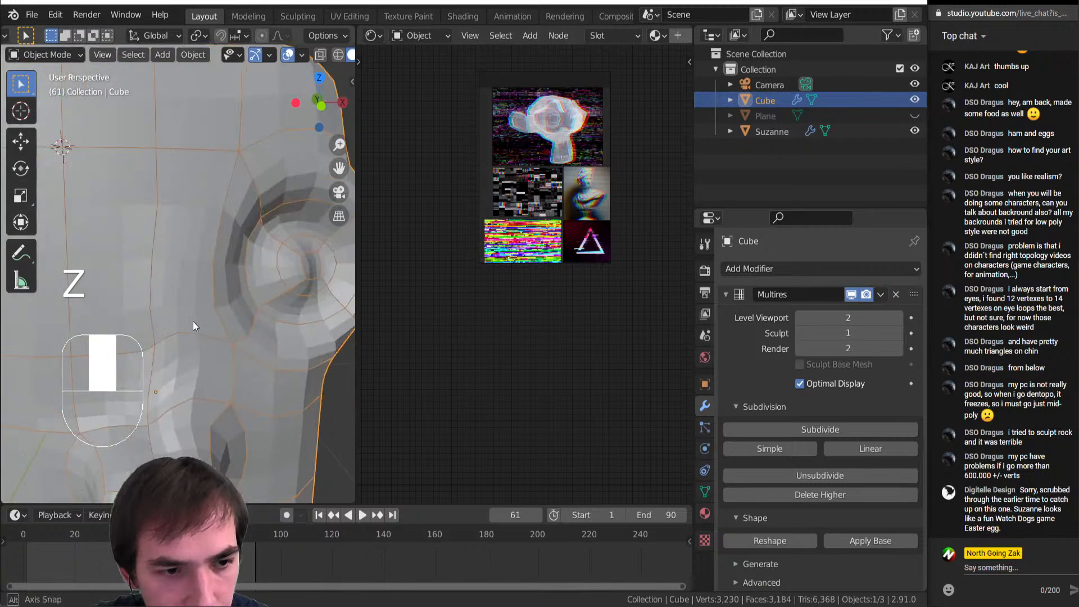
pyautogui.scroll(-5, 194, 322)
pyautogui.press('Tab')
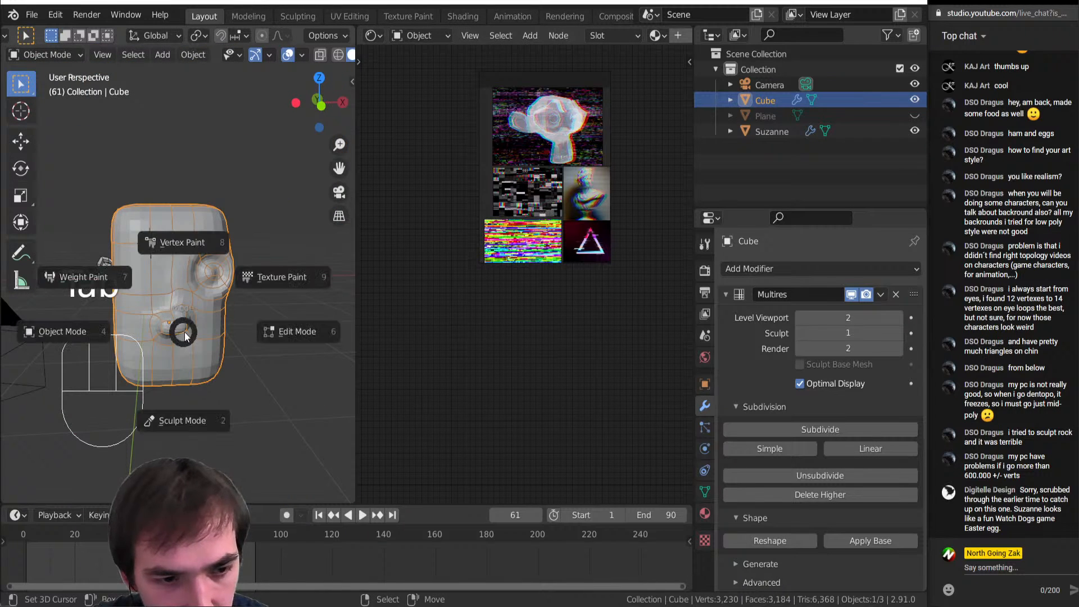
pyautogui.moveTo(225, 335); pyautogui.dragTo(177, 274, button='middle')
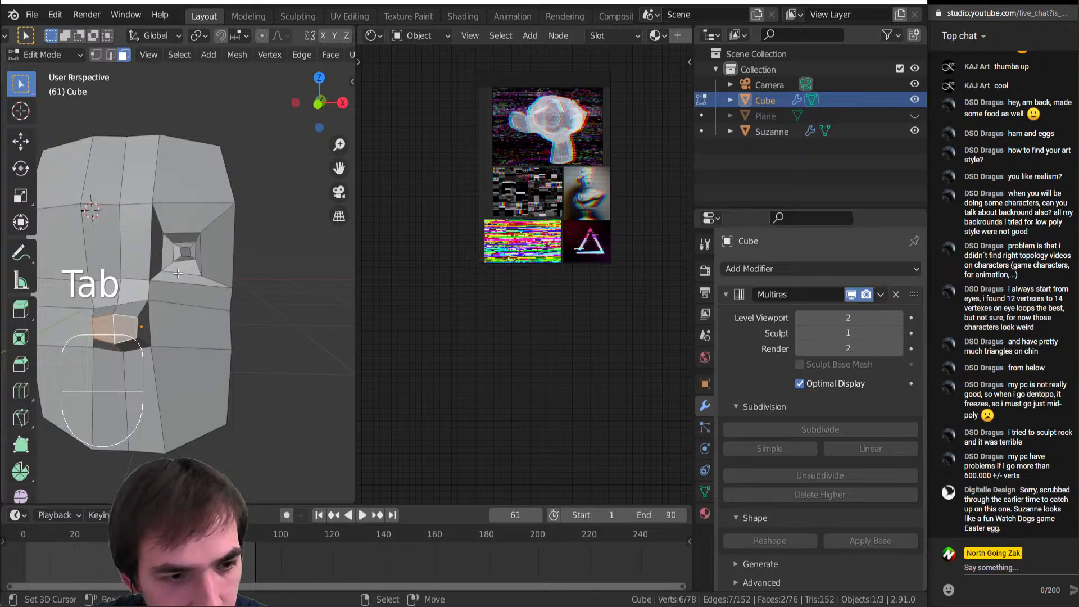
pyautogui.press('x')
pyautogui.click(175, 250)
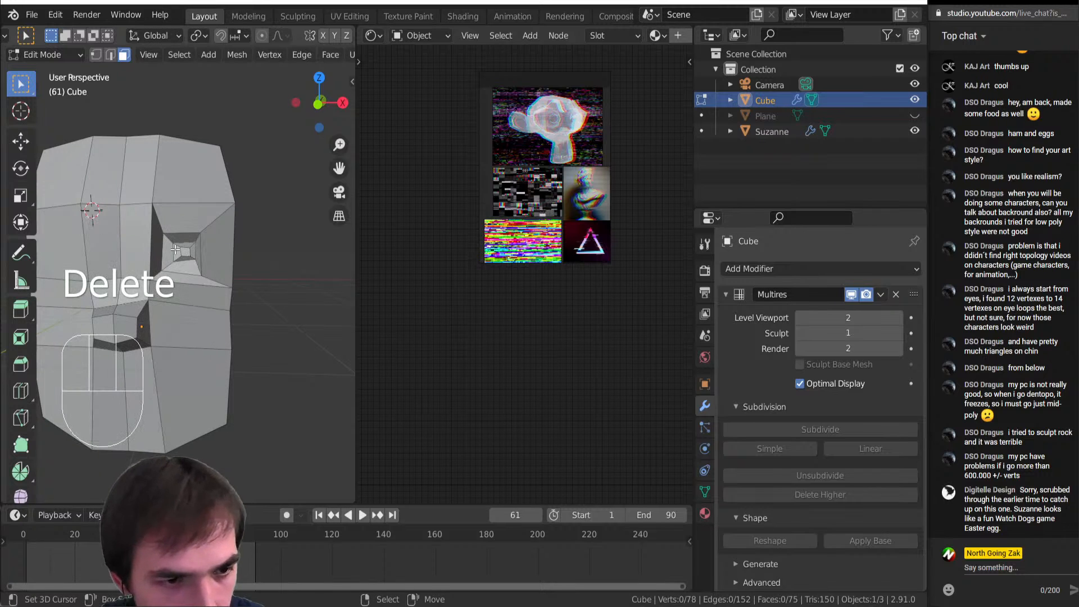
pyautogui.press('Tab')
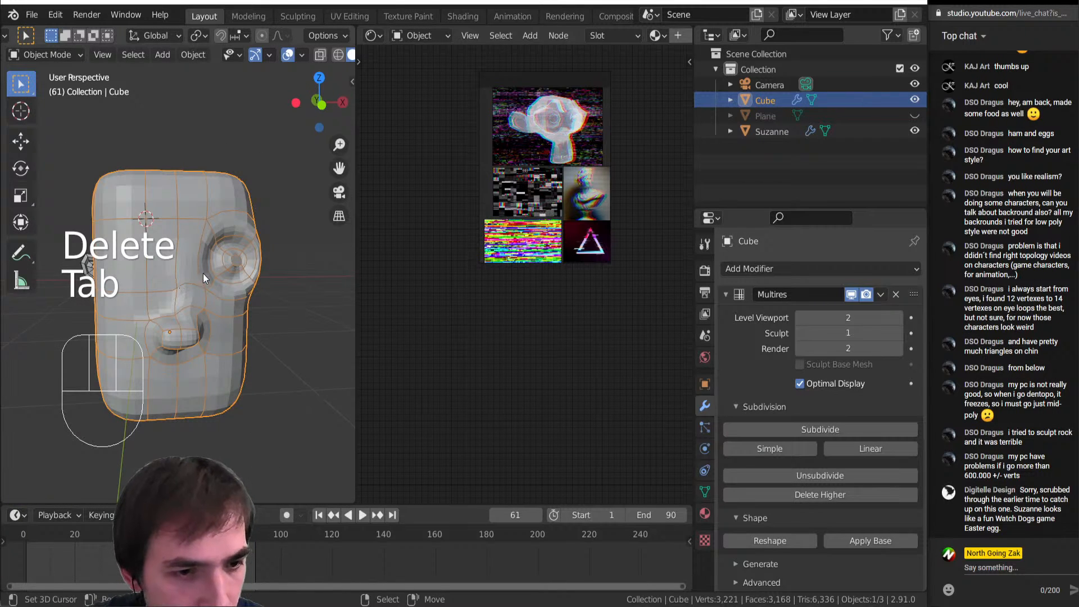
# Compare the head's base mesh with its subdivided shape, then set the Multires sculpt level to 1
pyautogui.scroll(2, 140, 268)
pyautogui.keyDown('shift'); pyautogui.moveTo(141, 268); pyautogui.dragTo(208, 311, button='middle'); pyautogui.keyUp('shift')
pyautogui.scroll(1, 208, 311)
pyautogui.press('Tab')
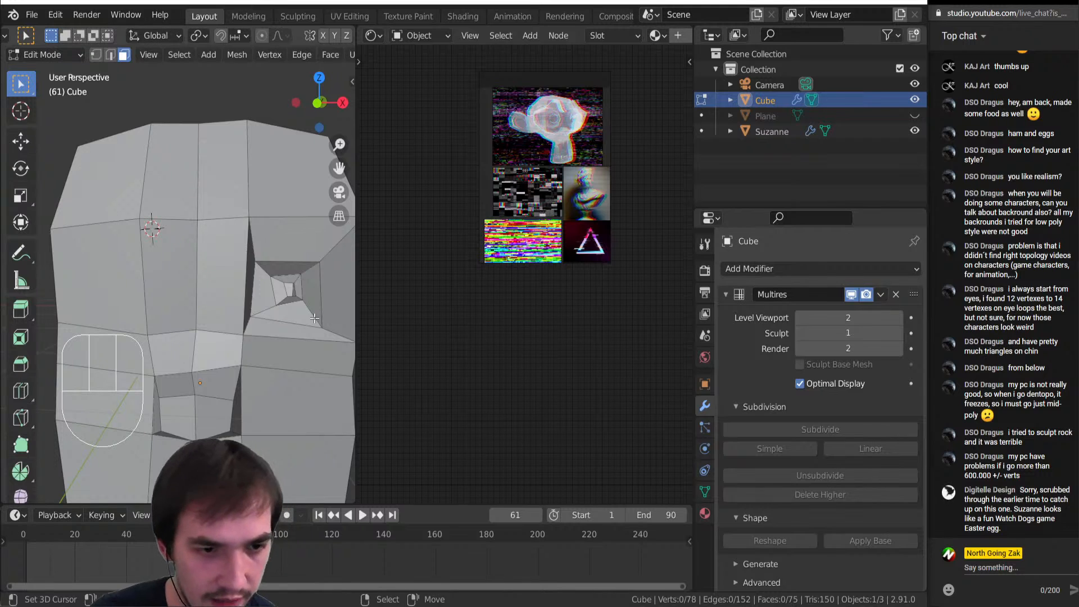
pyautogui.scroll(-1, 243, 294)
pyautogui.moveTo(243, 294); pyautogui.dragTo(214, 329, button='middle')
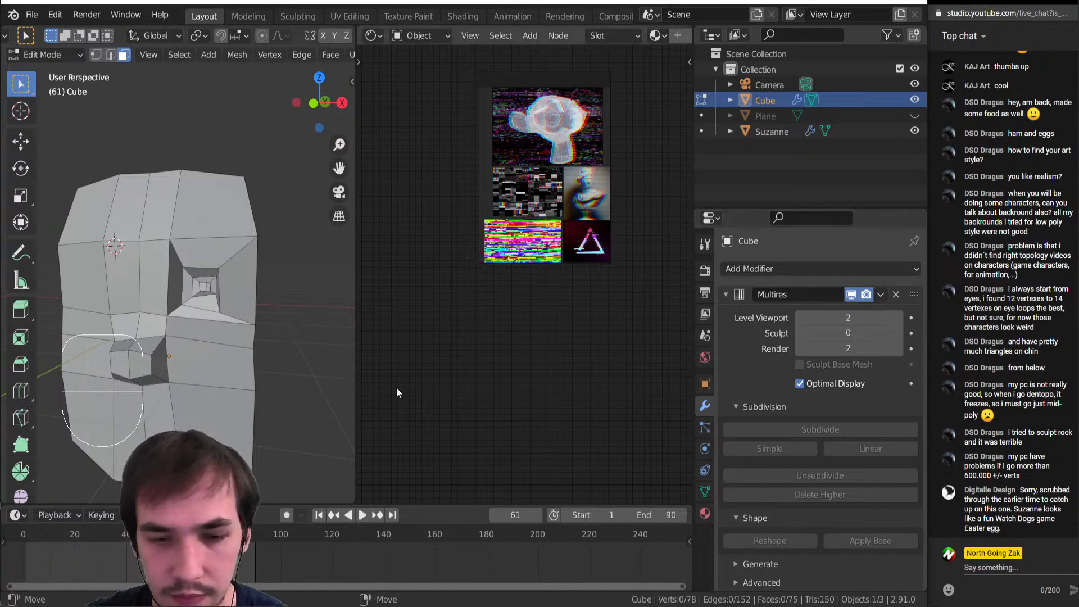
pyautogui.press('Tab')
pyautogui.press('Tab')
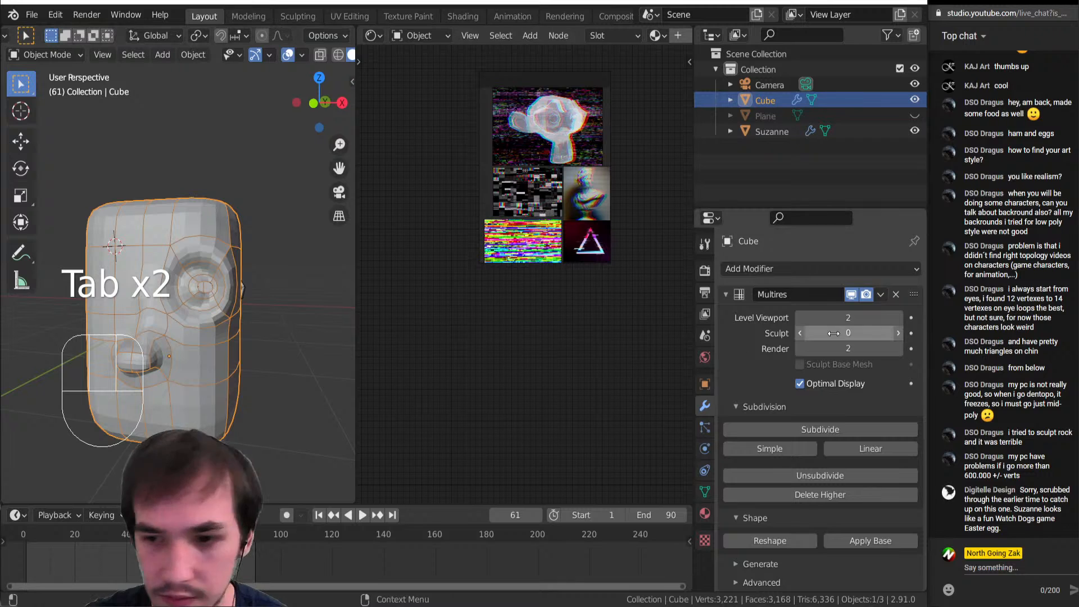
pyautogui.click(899, 333)
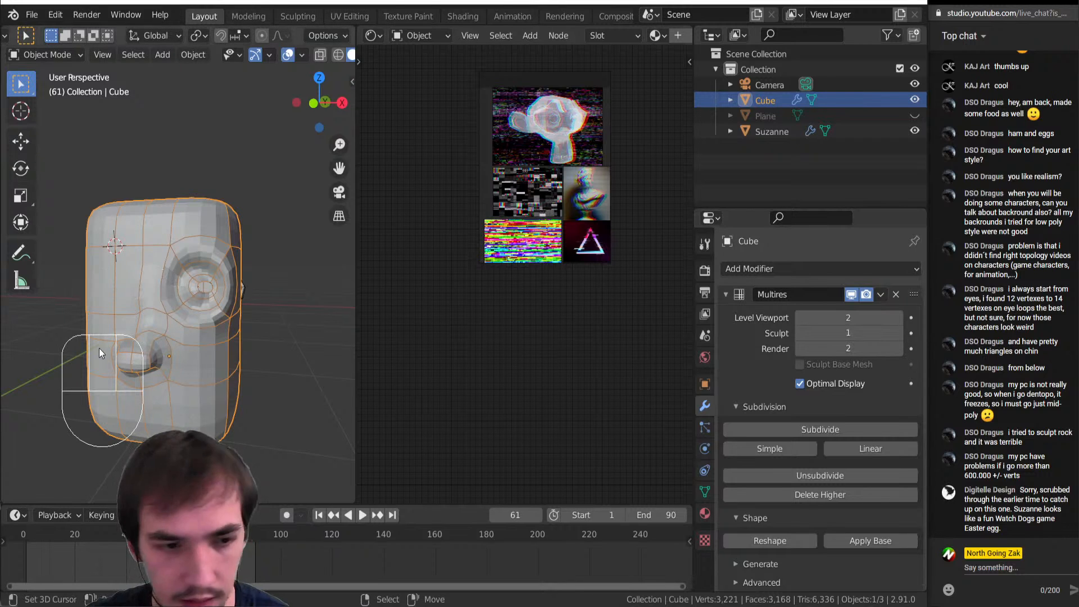
# Try a horizontal loop cut through the head's eye socket in Edit Mode, and undo it
pyautogui.press('Tab')
pyautogui.hotkey('ctrl', 'r')
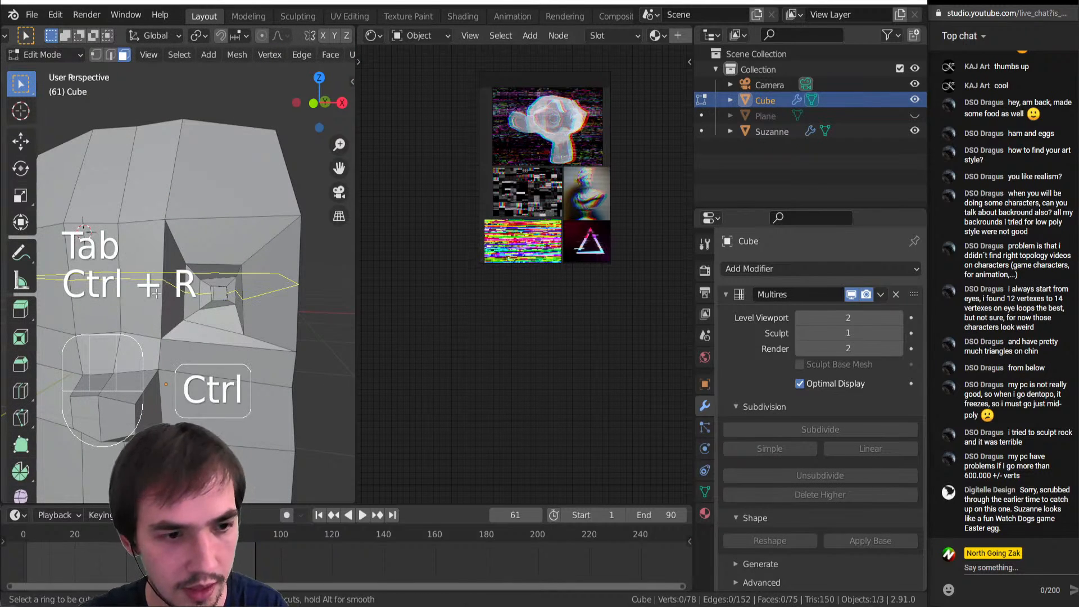
pyautogui.click(165, 291)
pyautogui.rightClick(164, 291)
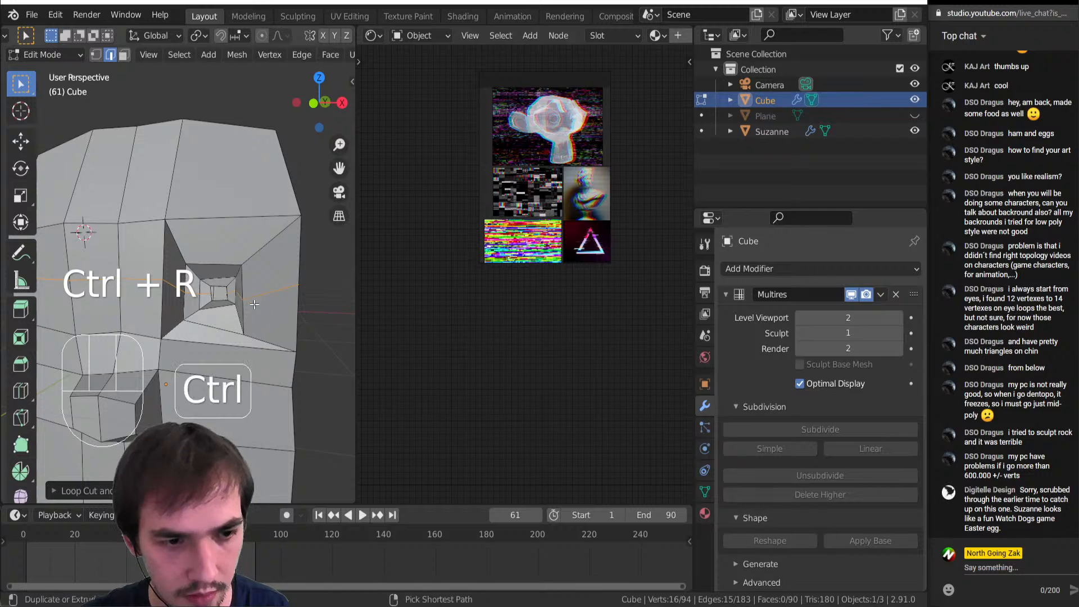
pyautogui.hotkey('ctrl', 'z')
# Connect the eye socket's lower outer vertex to the outer brow vertex with an edge and inspect the head in Object Mode
pyautogui.press('1')
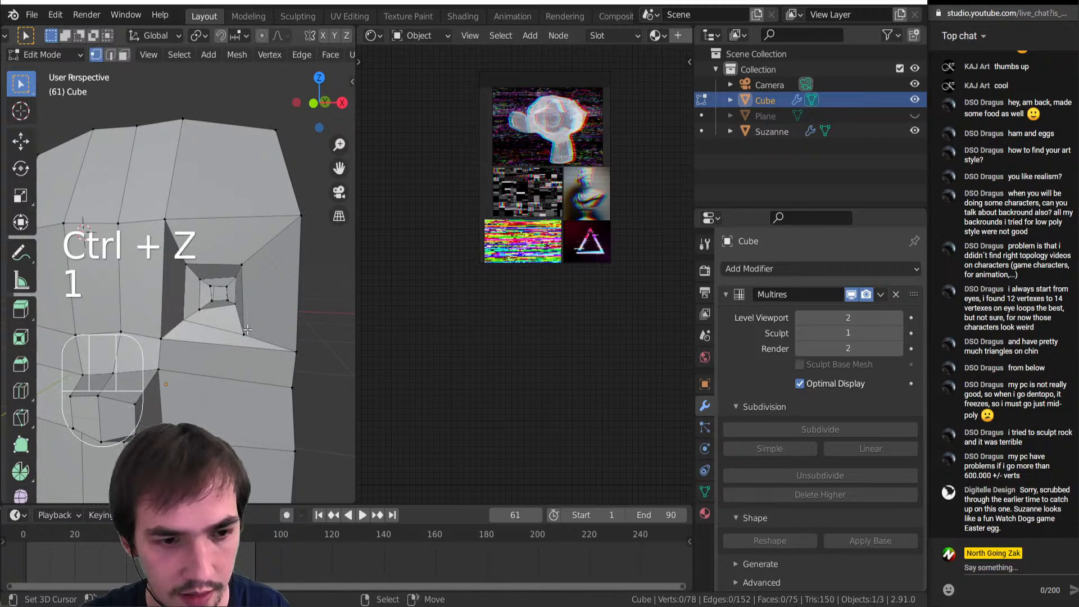
pyautogui.click(244, 334)
pyautogui.keyDown('shift'); pyautogui.click(299, 215); pyautogui.keyUp('shift')
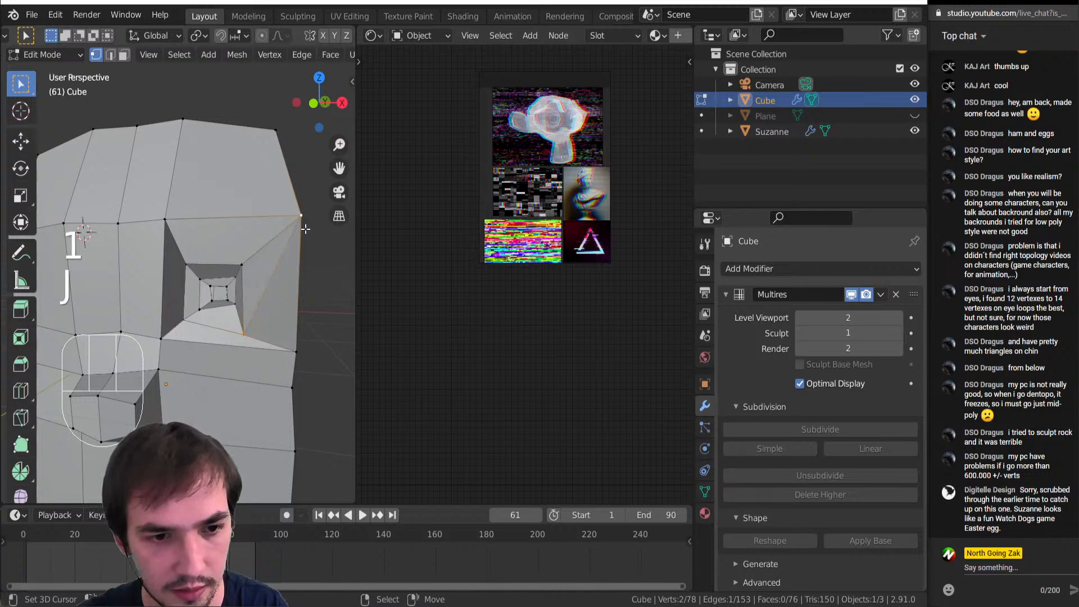
pyautogui.press('Tab')
pyautogui.moveTo(191, 275); pyautogui.dragTo(178, 278, button='middle')
pyautogui.scroll(3, 178, 277)
# Dissolve the diagonal edge just added beside the eye socket
pyautogui.press('Tab')
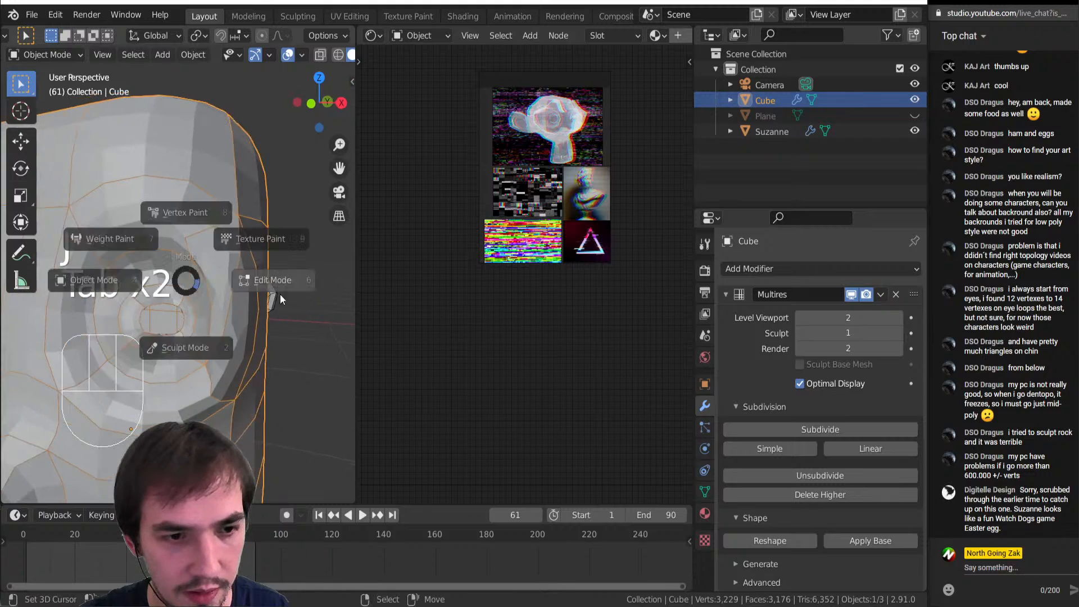
pyautogui.click(280, 295)
pyautogui.press('2')
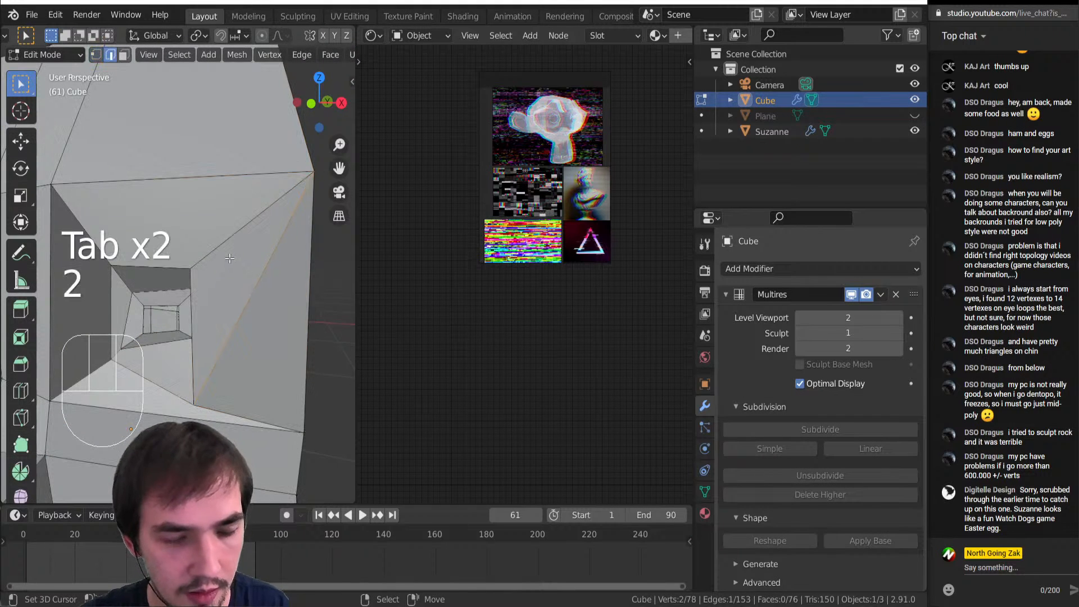
pyautogui.rightClick(243, 242)
pyautogui.press('Delete')
pyautogui.click(225, 342)
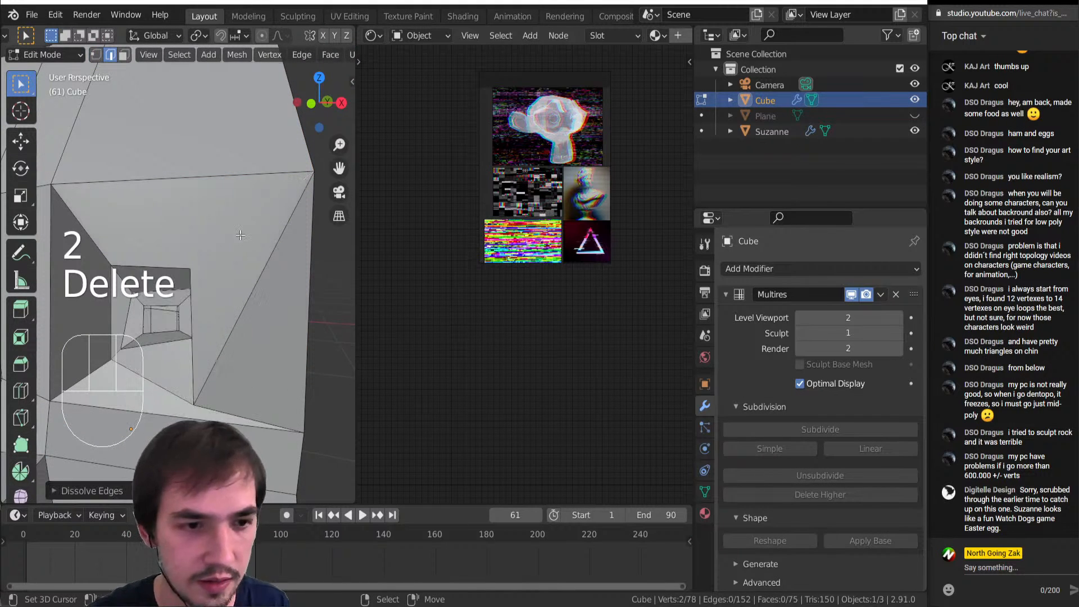
# Switch the head to Sculpt Mode and smooth the mesh around the deleted face in the eye socket
pyautogui.press('Tab')
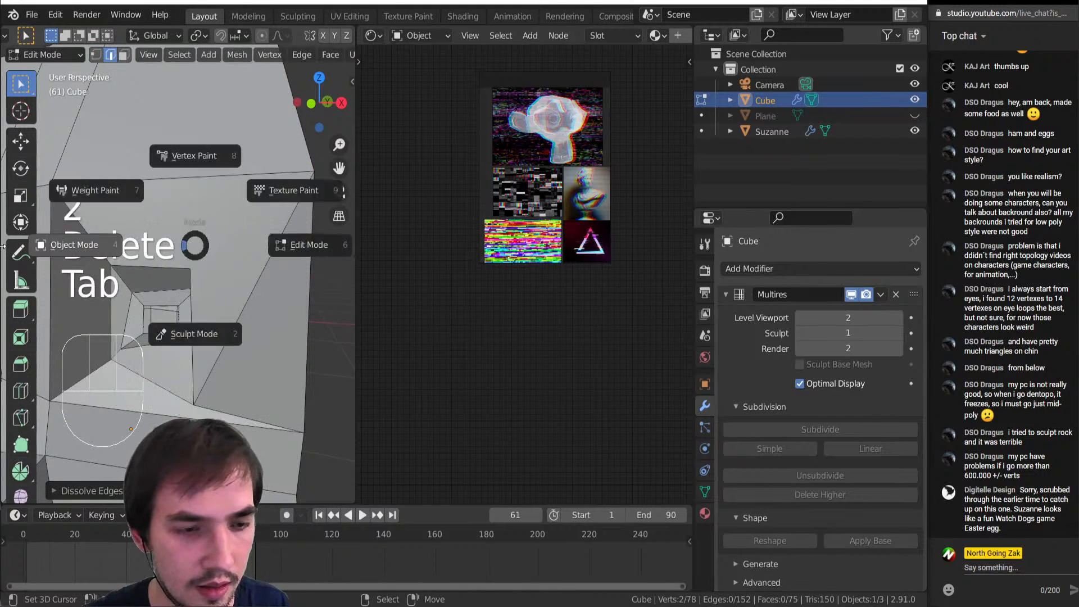
pyautogui.scroll(-6, 183, 276)
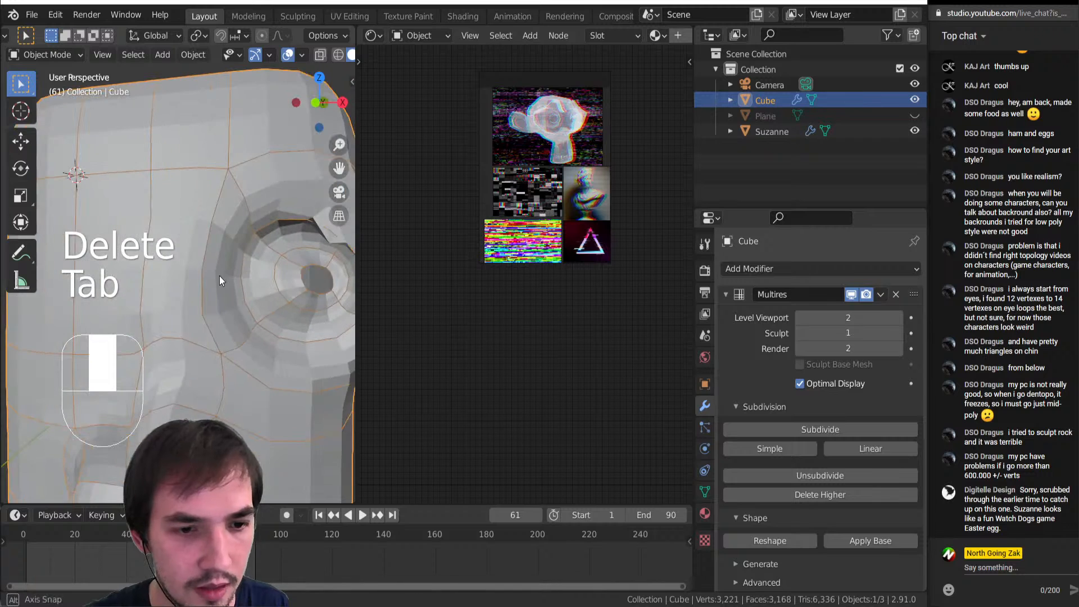
pyautogui.press('Tab')
pyautogui.click(234, 362)
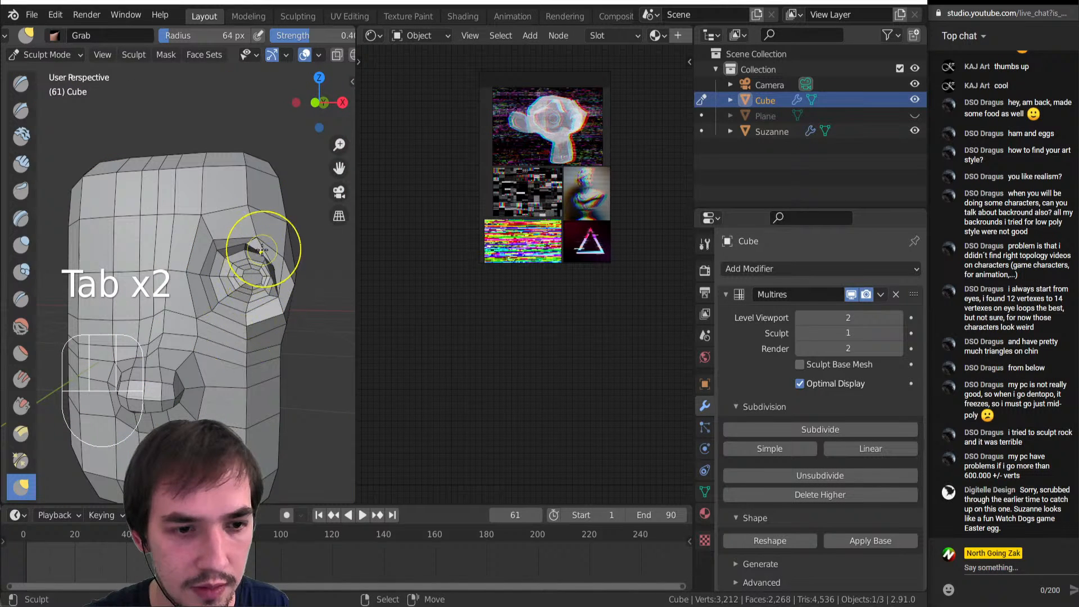
pyautogui.moveTo(246, 250)
pyautogui.keyDown('shift'); pyautogui.mouseDown()
pyautogui.moveTo(248, 261)
pyautogui.moveTo(258, 253)
pyautogui.mouseUp(); pyautogui.keyUp('shift')
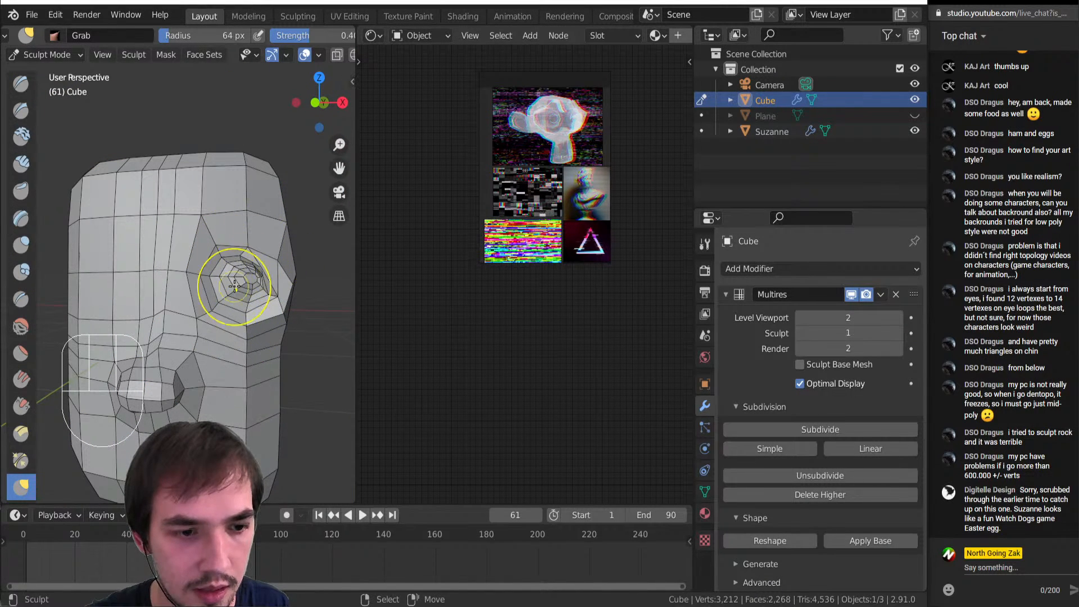
# Add a horizontal loop cut across the head through the eye socket in Edit Mode, and return to Object Mode
pyautogui.press('Tab')
pyautogui.click(368, 296)
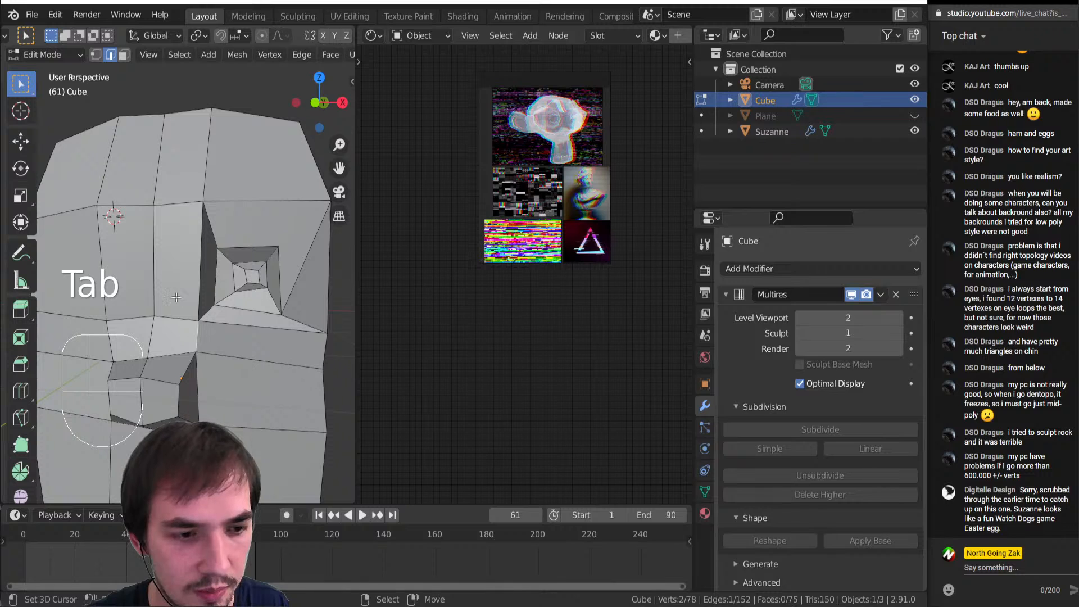
pyautogui.hotkey('ctrl', 'r')
pyautogui.click(194, 281)
pyautogui.press('Tab')
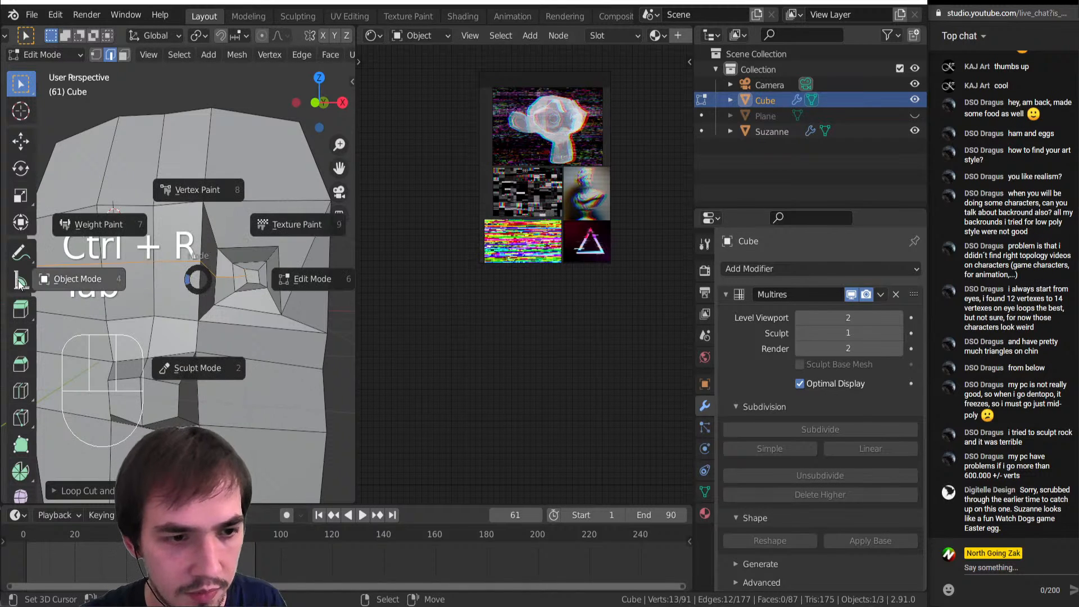
pyautogui.click(315, 282)
pyautogui.press('Tab')
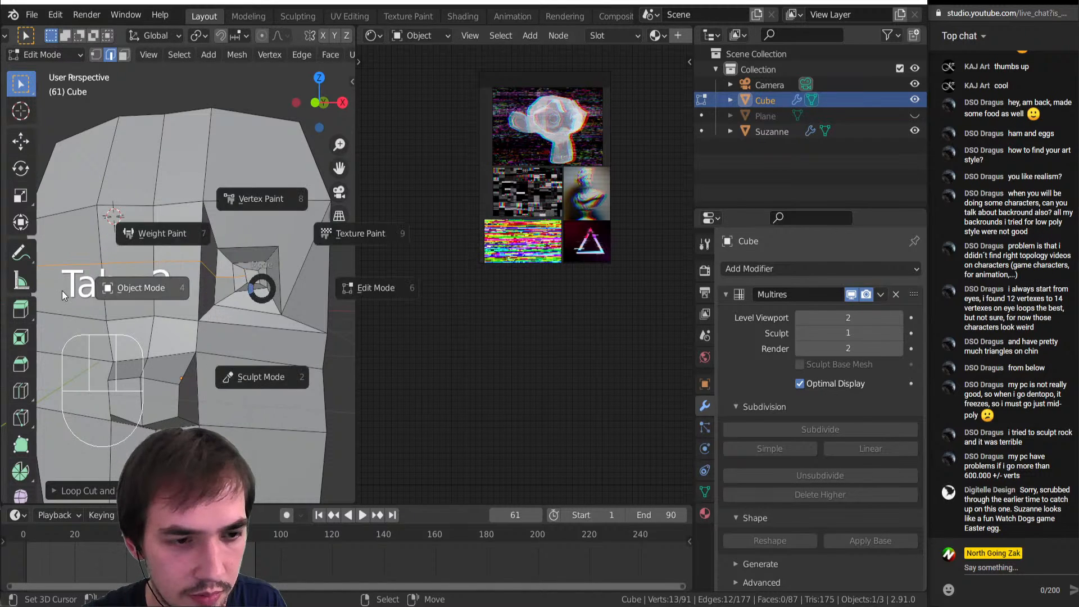
pyautogui.click(62, 291)
# Return to Sculpt Mode and smooth the denser mesh at the outer side of the eye
pyautogui.press('Tab')
pyautogui.click(183, 363)
pyautogui.keyDown('shift'); pyautogui.moveTo(282, 267); pyautogui.dragTo(271, 261); pyautogui.keyUp('shift')
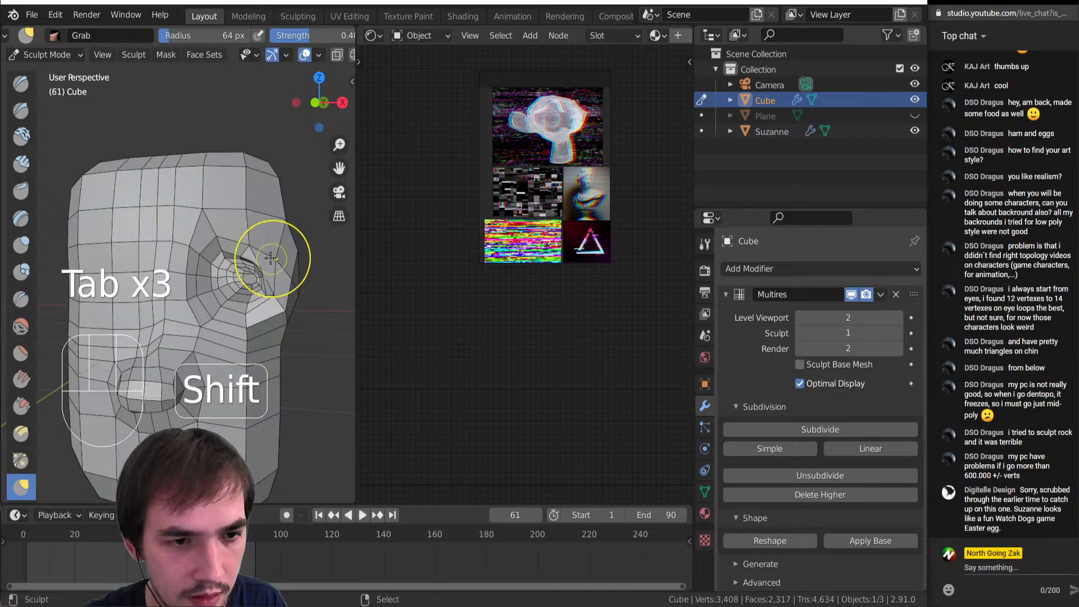
# Relax the topology below the nose with the Slide Relax brush
pyautogui.moveTo(245, 250)
pyautogui.mouseDown(button='middle')
pyautogui.moveTo(67, 388)
pyautogui.moveTo(54, 416)
pyautogui.mouseUp(button='middle')
pyautogui.scroll(8, 51, 405)
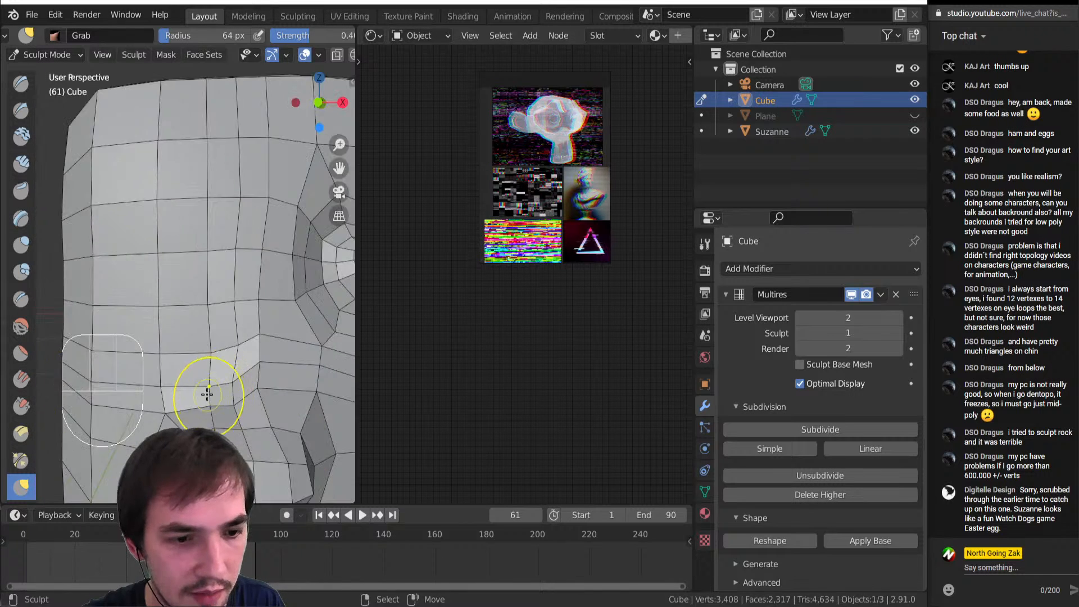
pyautogui.scroll(-8, 17, 422)
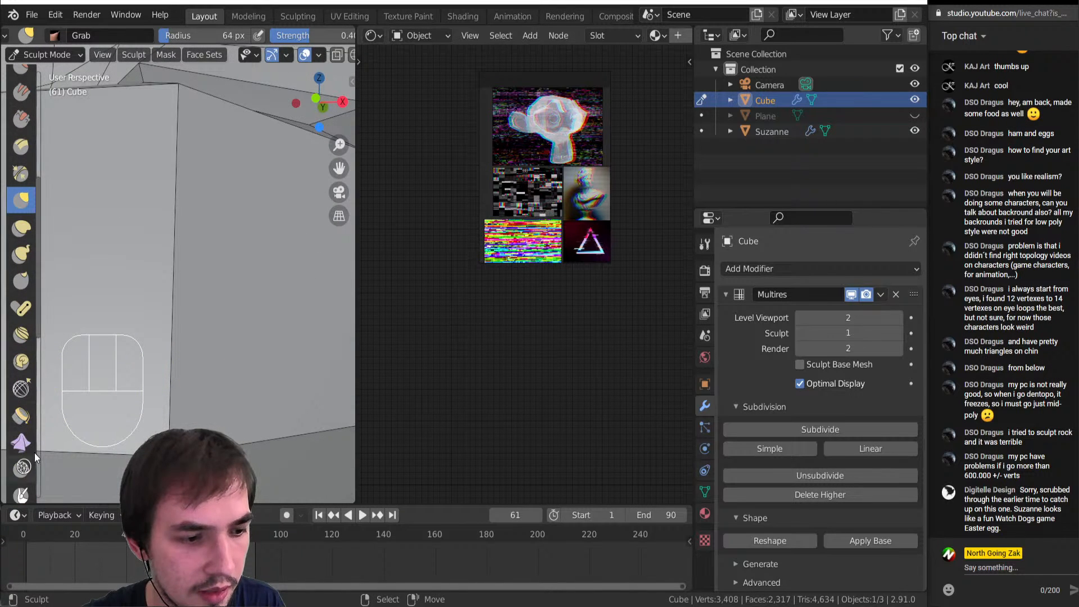
pyautogui.click(24, 389)
pyautogui.scroll(-8, 193, 351)
pyautogui.moveTo(214, 305); pyautogui.dragTo(202, 309, button='middle')
pyautogui.scroll(3, 167, 316)
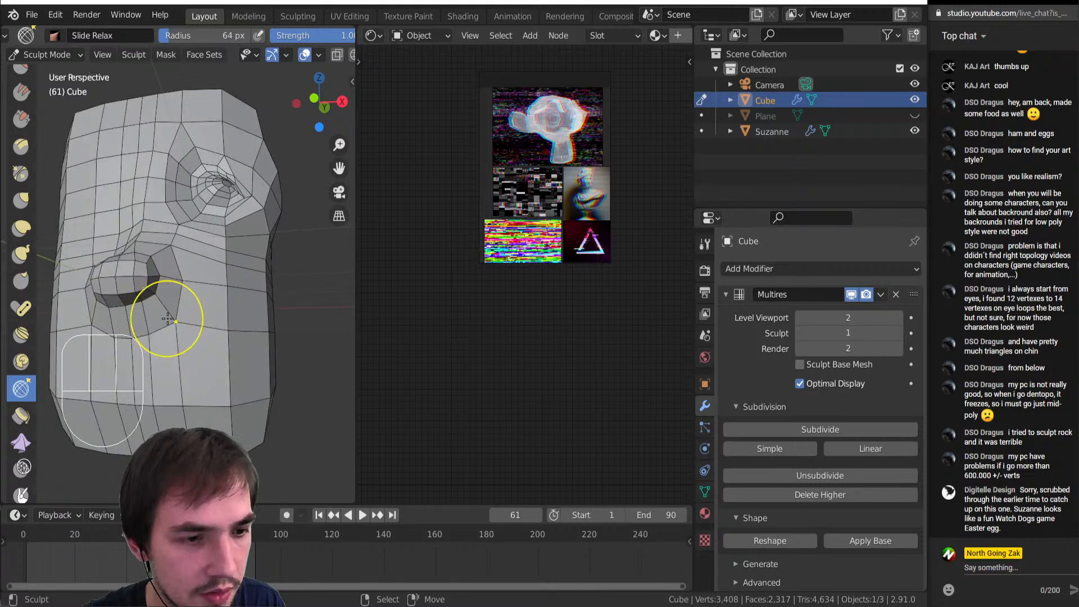
pyautogui.moveTo(170, 329)
pyautogui.mouseDown()
pyautogui.moveTo(152, 309)
pyautogui.moveTo(140, 338)
pyautogui.moveTo(135, 314)
pyautogui.moveTo(115, 314)
pyautogui.mouseUp()
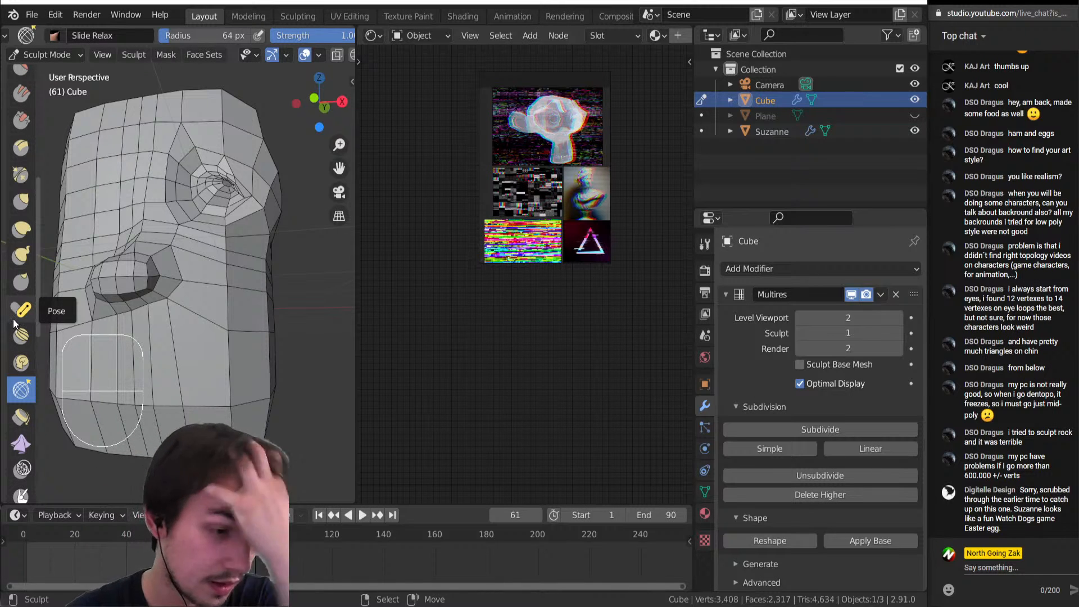
# Leave Sculpt Mode and delete the cube head from the scene
pyautogui.scroll(5, 13, 306)
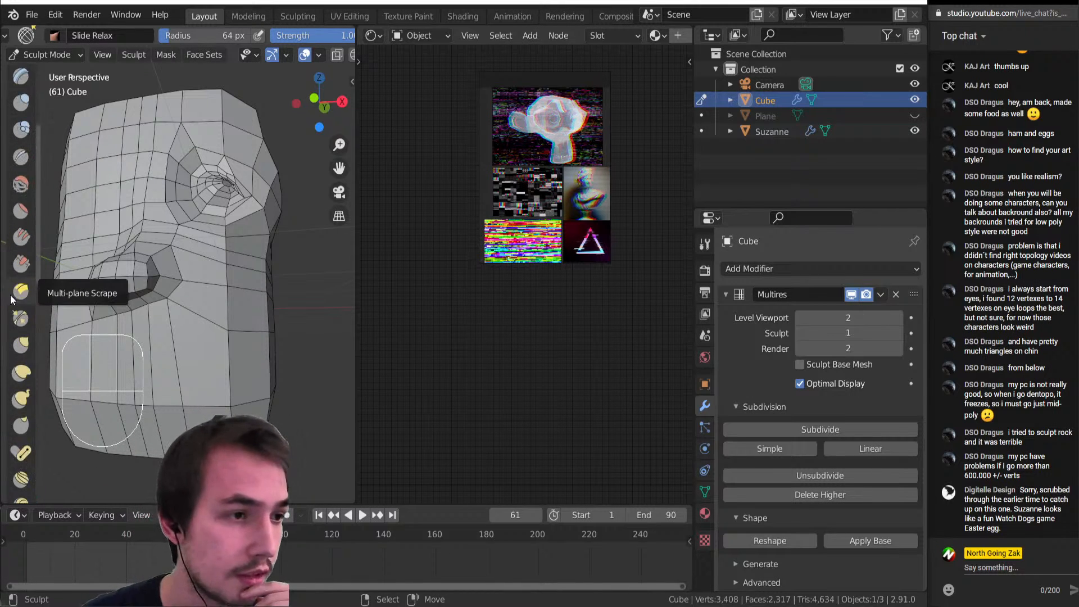
pyautogui.moveTo(107, 281)
pyautogui.mouseDown(button='middle')
pyautogui.moveTo(174, 291)
pyautogui.moveTo(149, 287)
pyautogui.moveTo(238, 326)
pyautogui.mouseUp(button='middle')
pyautogui.scroll(-6, 150, 287)
pyautogui.scroll(4, 238, 326)
pyautogui.press('Tab')
pyautogui.moveTo(106, 339); pyautogui.dragTo(244, 328, button='middle')
pyautogui.press('Delete')
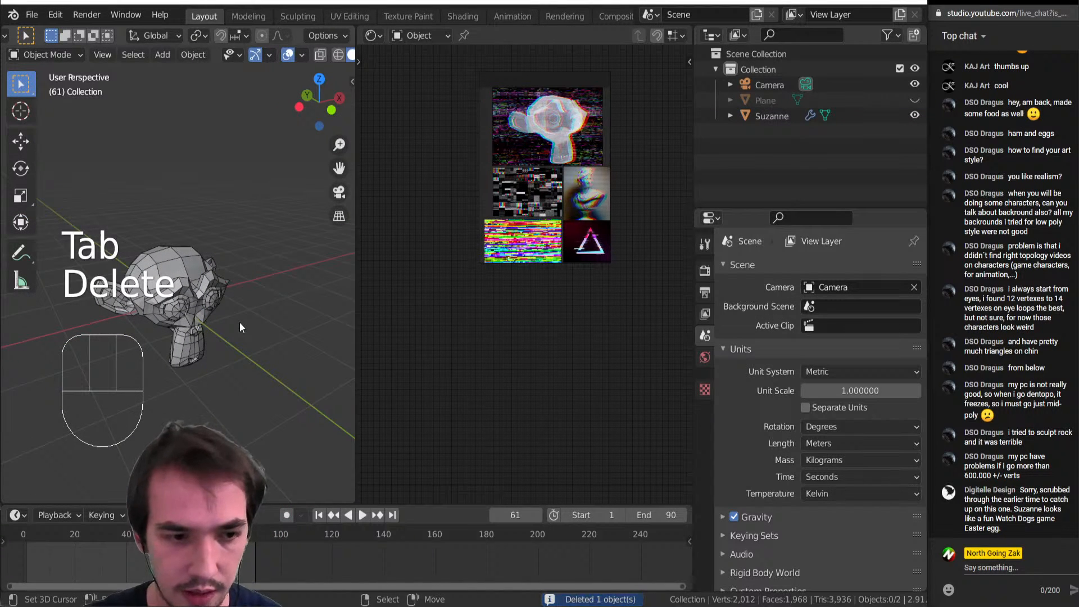
# Place the 3D cursor in front of Suzanne and add a new cube there
pyautogui.click(247, 343)
pyautogui.hotkey('shift', 'a')
pyautogui.press('c')
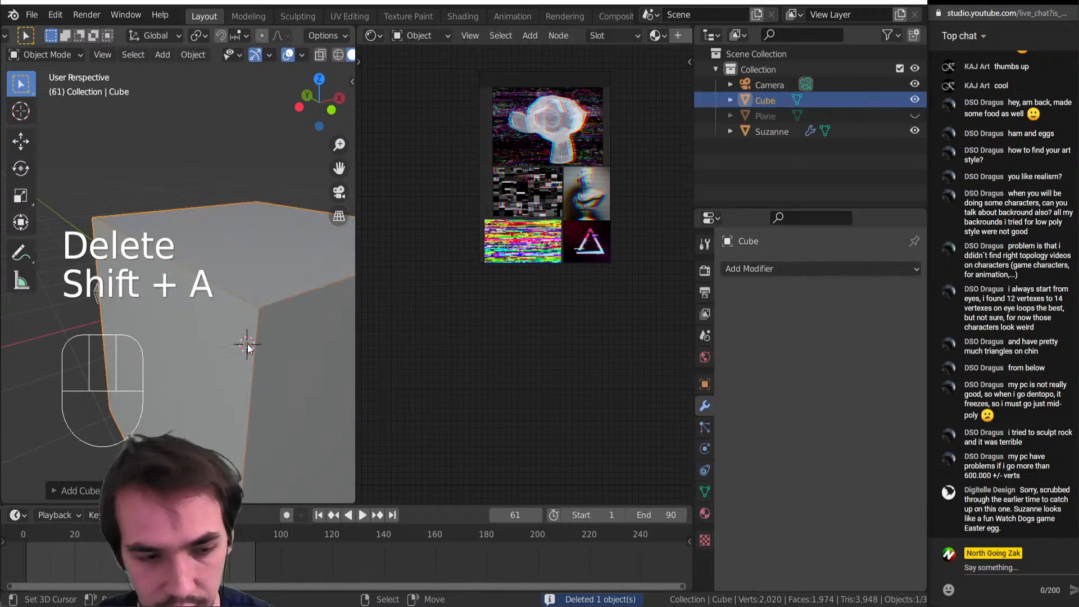
# Delete the cube in front of Suzanne
pyautogui.scroll(-3, 160, 327)
pyautogui.moveTo(194, 335); pyautogui.dragTo(197, 336, button='middle')
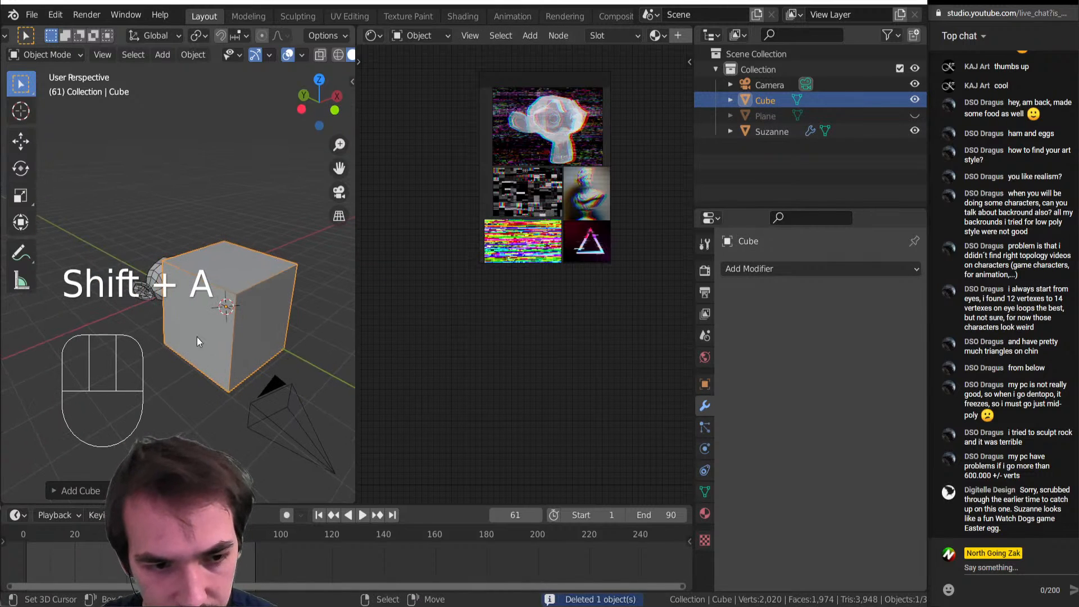
pyautogui.moveTo(260, 326); pyautogui.dragTo(227, 310, button='middle')
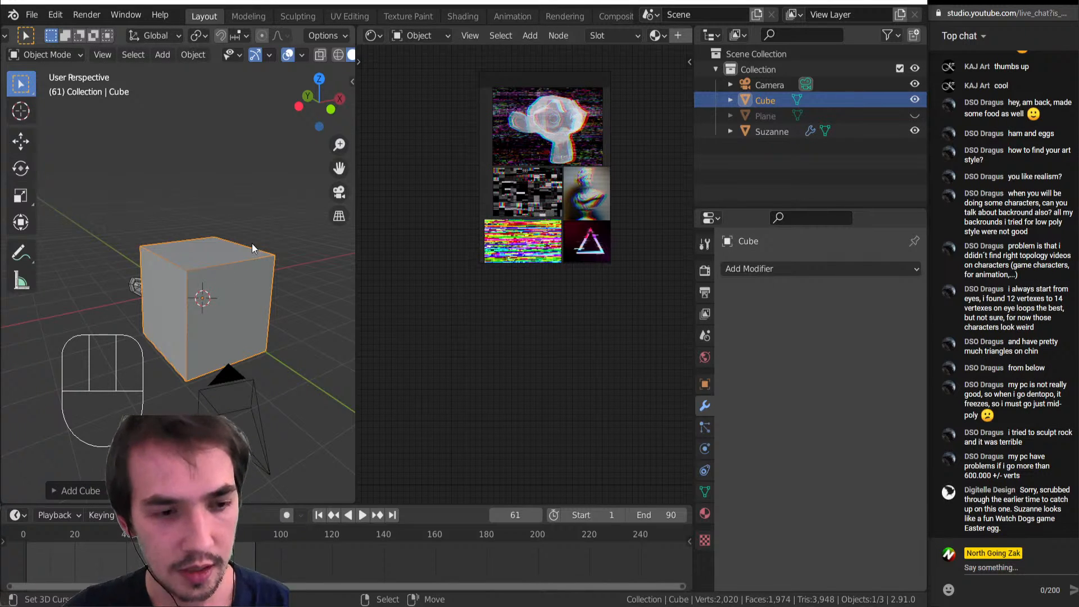
pyautogui.scroll(3, 259, 243)
pyautogui.moveTo(252, 270); pyautogui.dragTo(218, 311, button='middle')
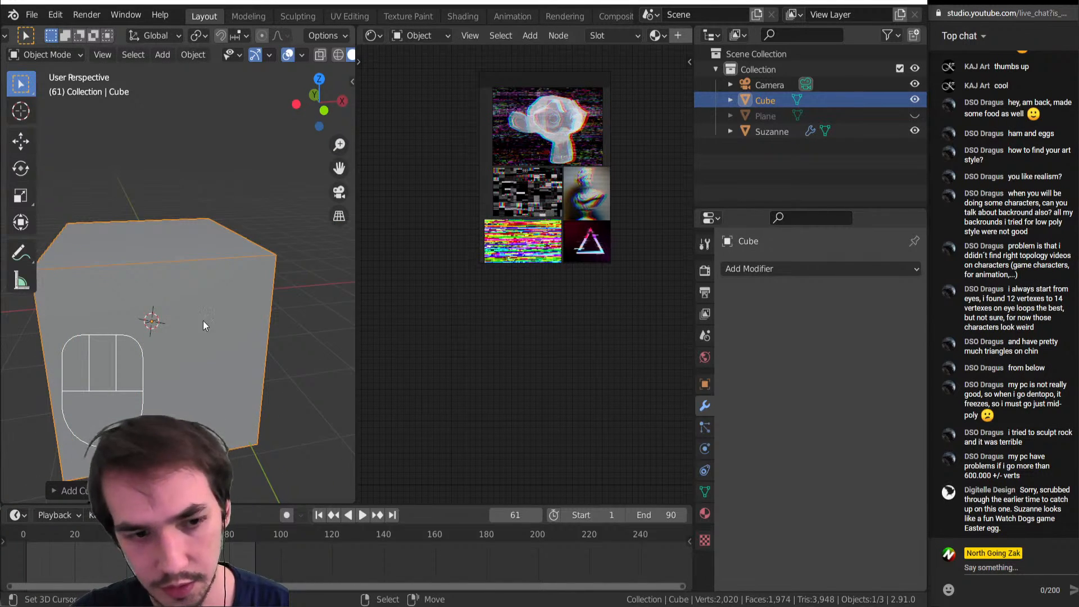
pyautogui.scroll(-5, 180, 337)
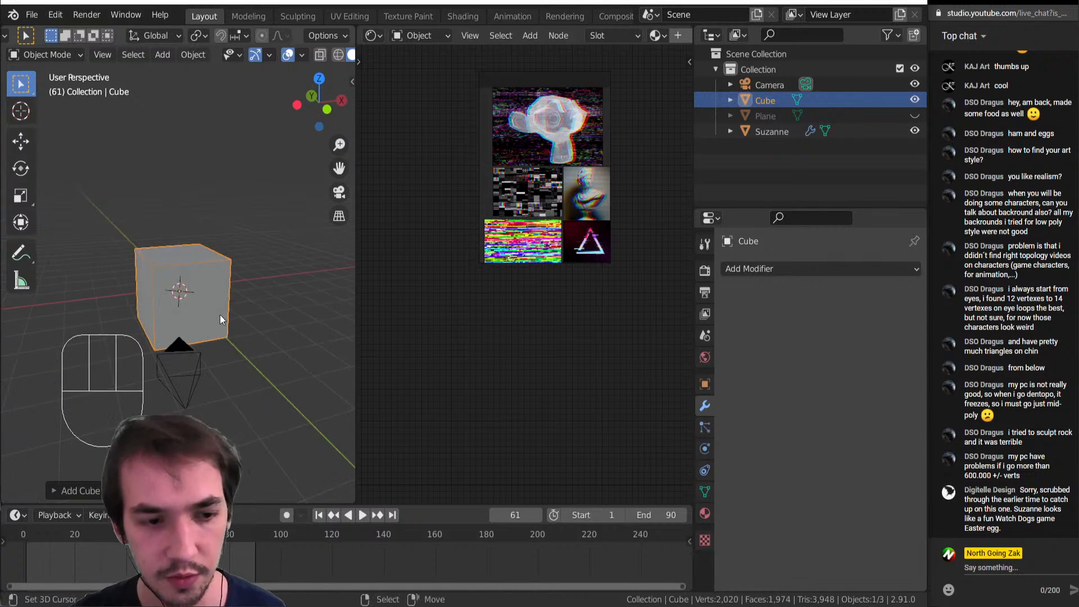
pyautogui.press('Delete')
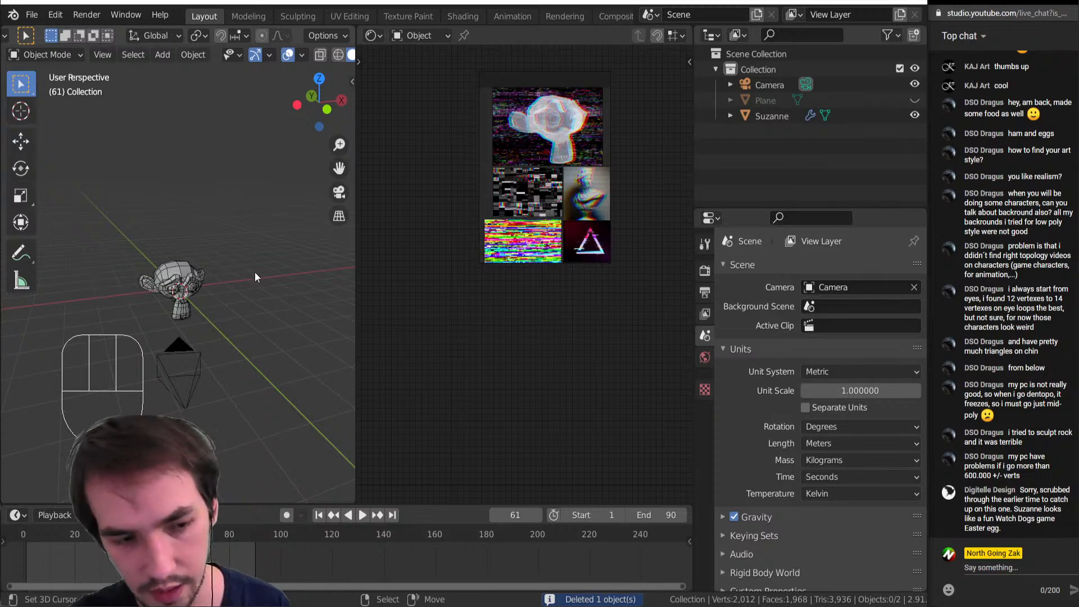
# Add another mesh cube at the 3D cursor in front of Suzanne
pyautogui.scroll(3, 187, 309)
pyautogui.hotkey('shift', 'a')
pyautogui.press('m')
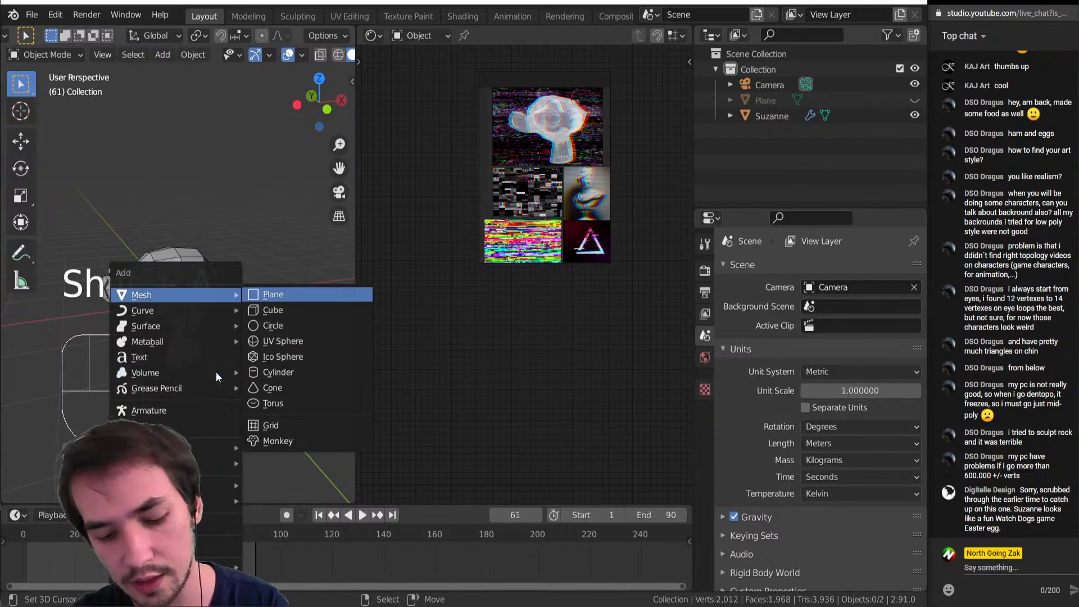
pyautogui.press('m')
pyautogui.press('c')
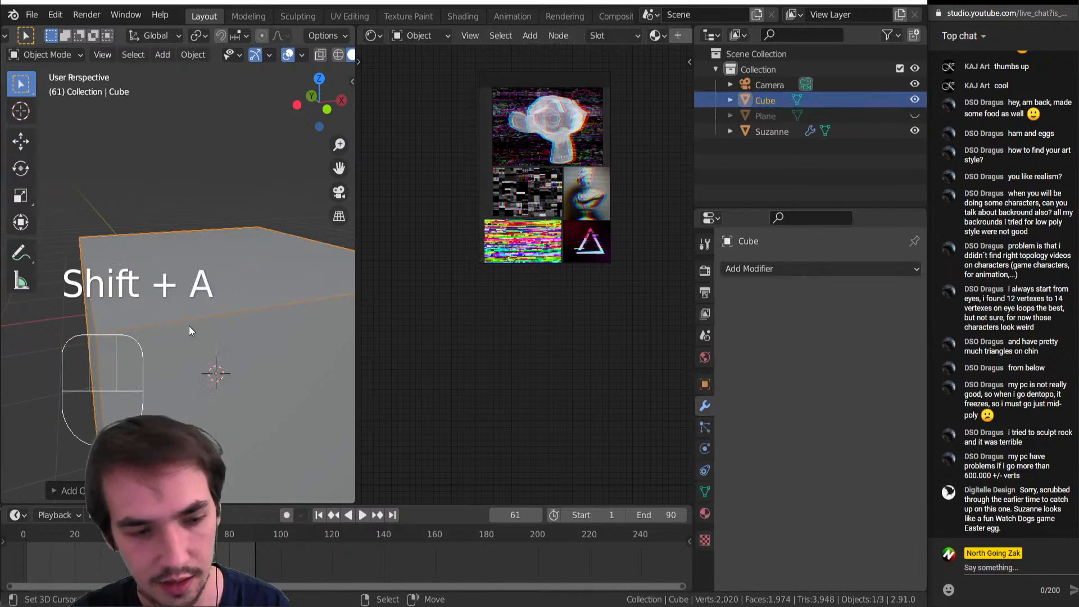
# Voxel-remesh the cube in Sculpt Mode and remesh it again with a smaller voxel size
pyautogui.press('Tab')
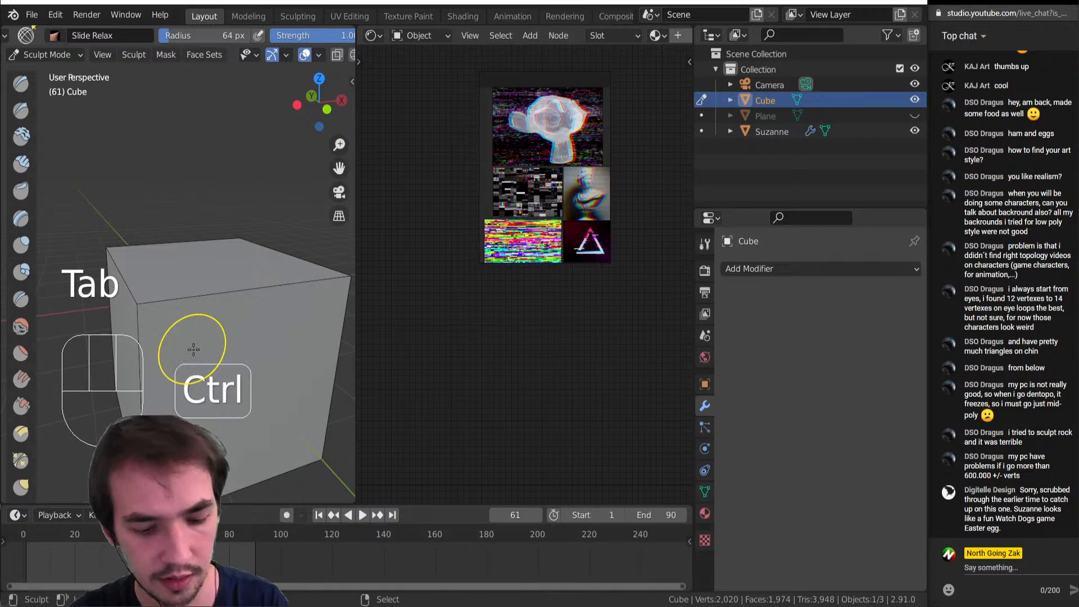
pyautogui.hotkey('ctrl', 'r')
pyautogui.scroll(-2, 194, 334)
pyautogui.hotkey('shift', 'r')
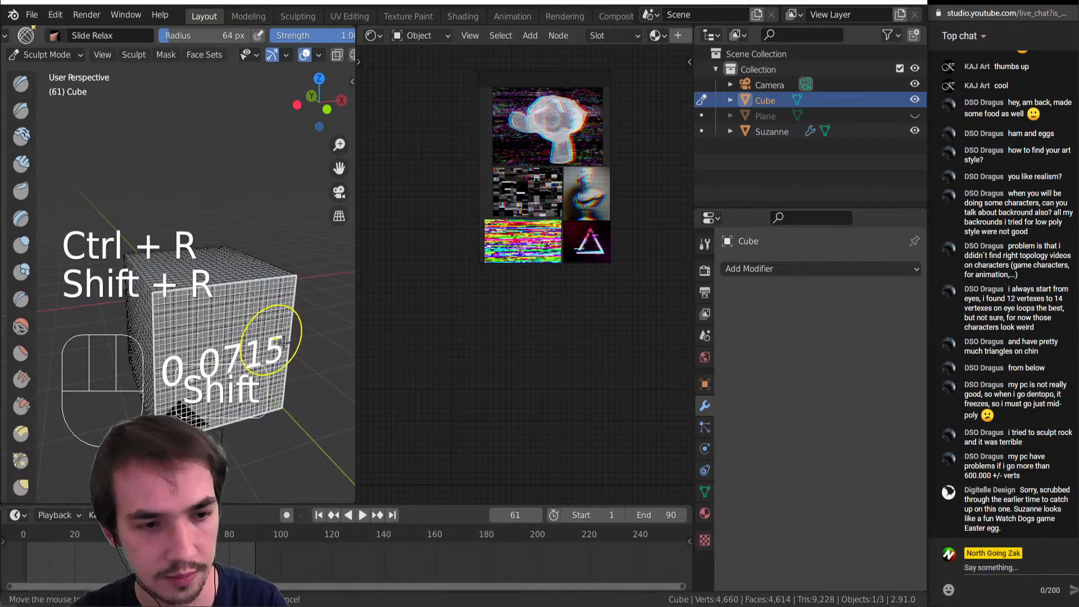
pyautogui.click(279, 343)
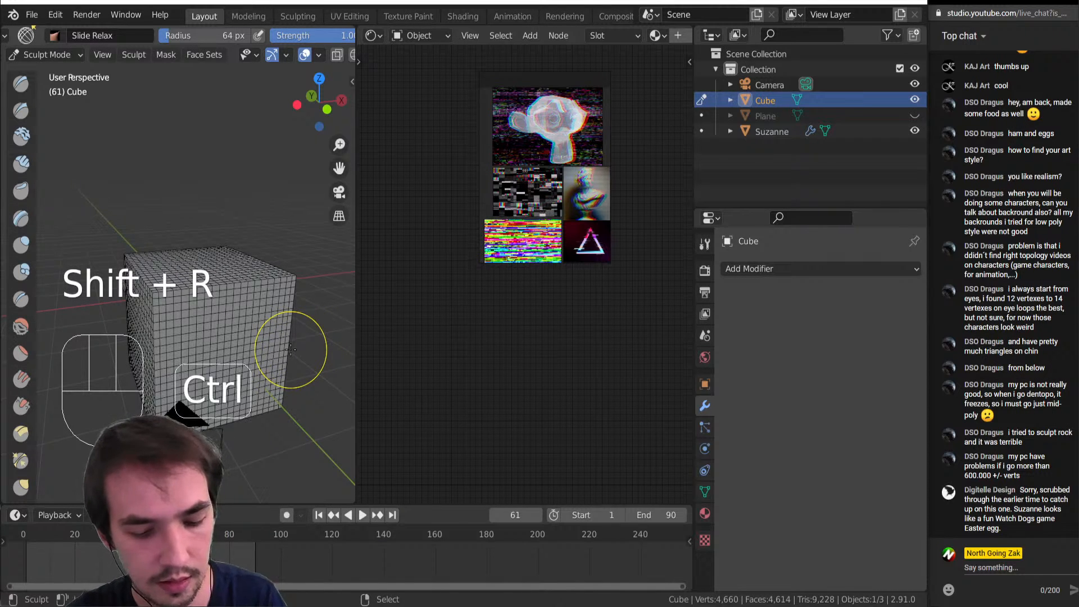
pyautogui.hotkey('ctrl', 'r')
# Undo a trial stroke on the cube and build up its front with small and very large Draw brush strokes
pyautogui.scroll(3, 289, 338)
pyautogui.moveTo(192, 332)
pyautogui.mouseDown()
pyautogui.moveTo(204, 405)
pyautogui.moveTo(174, 394)
pyautogui.mouseUp()
pyautogui.hotkey('ctrl', 'z')
pyautogui.scroll(-2, 180, 323)
pyautogui.press('x')
pyautogui.moveTo(183, 295)
pyautogui.mouseDown()
pyautogui.moveTo(191, 350)
pyautogui.moveTo(175, 334)
pyautogui.moveTo(181, 303)
pyautogui.mouseUp()
pyautogui.scroll(2, 183, 303)
pyautogui.moveTo(183, 303); pyautogui.dragTo(242, 361, button='middle')
pyautogui.scroll(-2, 213, 330)
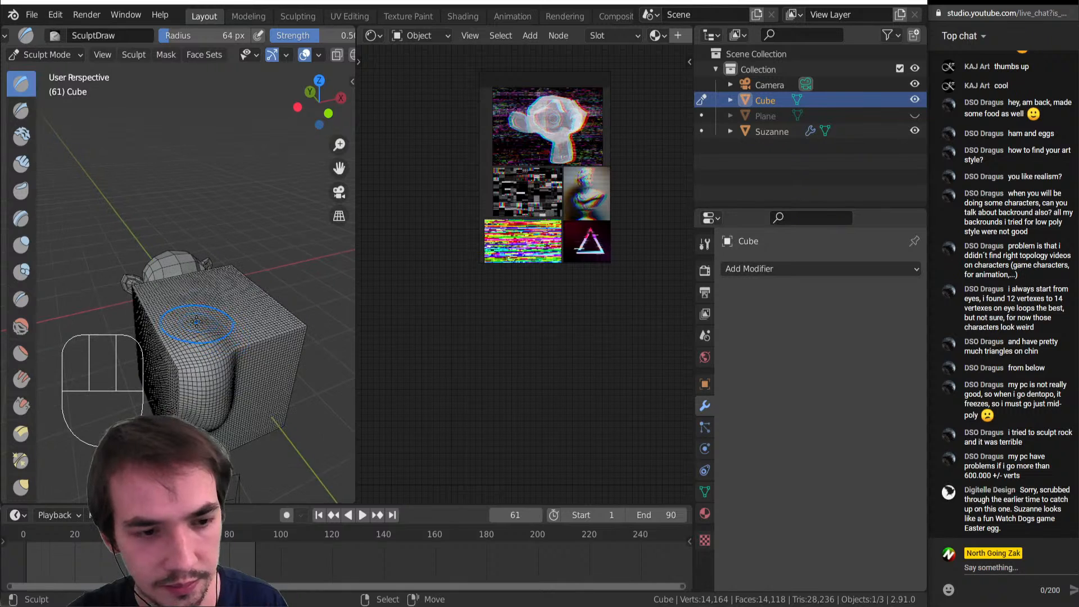
pyautogui.scroll(-5, 191, 322)
pyautogui.moveTo(189, 316); pyautogui.dragTo(201, 316)
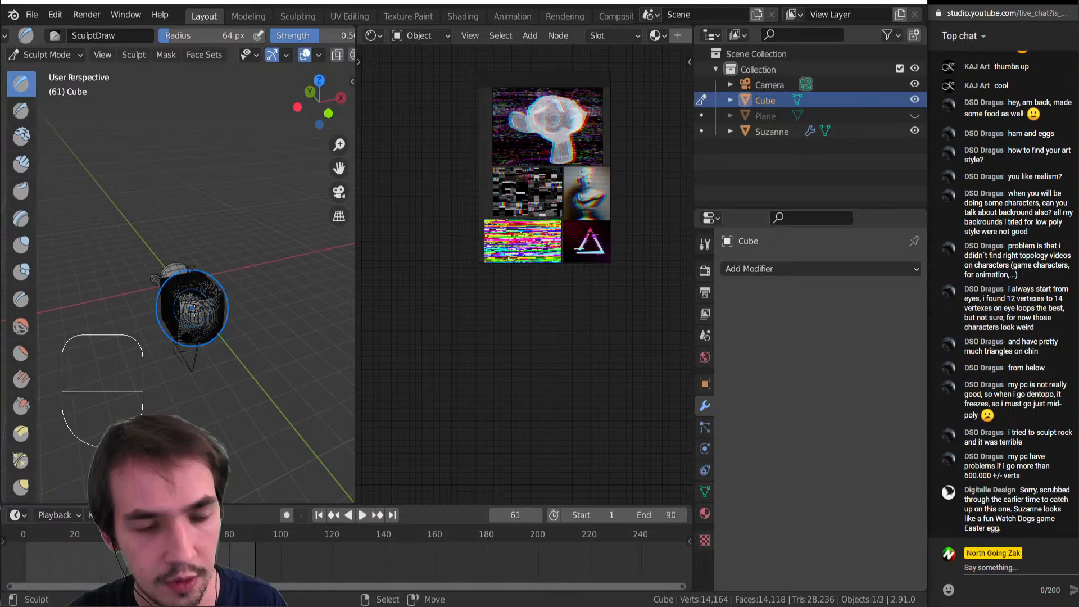
# Reduce the voxel size much further and remesh the sculpted cube into a far denser mesh
pyautogui.scroll(4, 200, 315)
pyautogui.hotkey('shift', 'r')
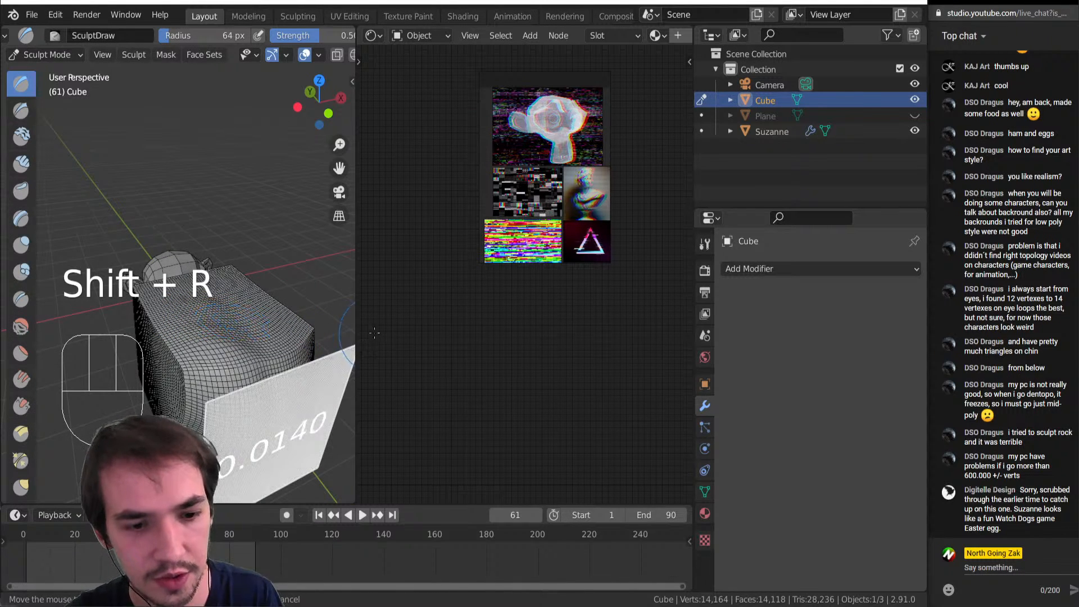
pyautogui.click(329, 336)
pyautogui.press('ctrl')
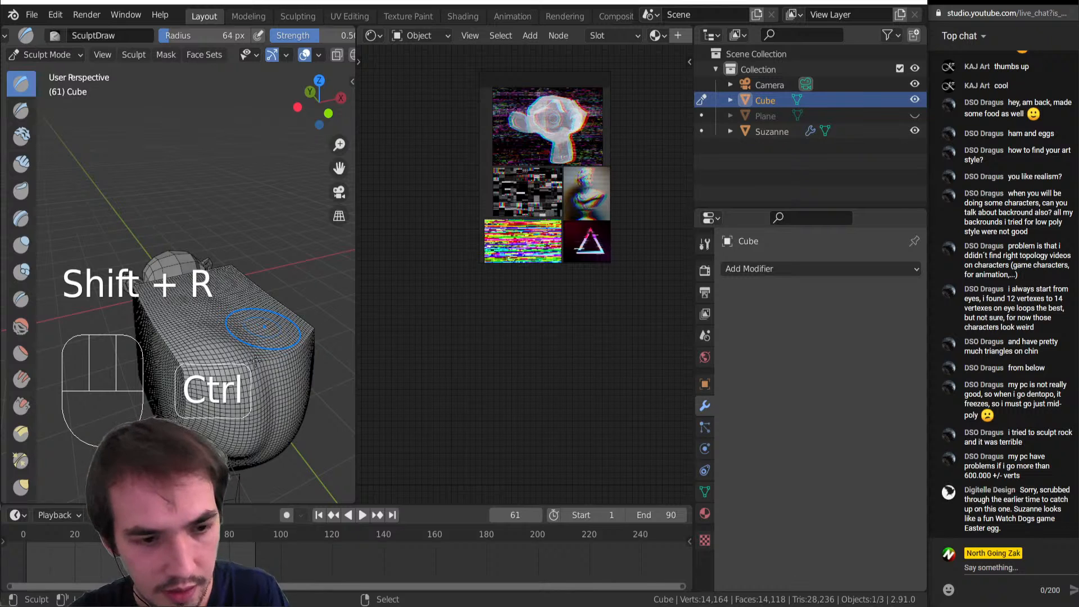
pyautogui.hotkey('ctrl', 'r')
# Sculpt broad Draw strokes across the front of the dense cube with the brush covering most of it
pyautogui.scroll(-5, 240, 320)
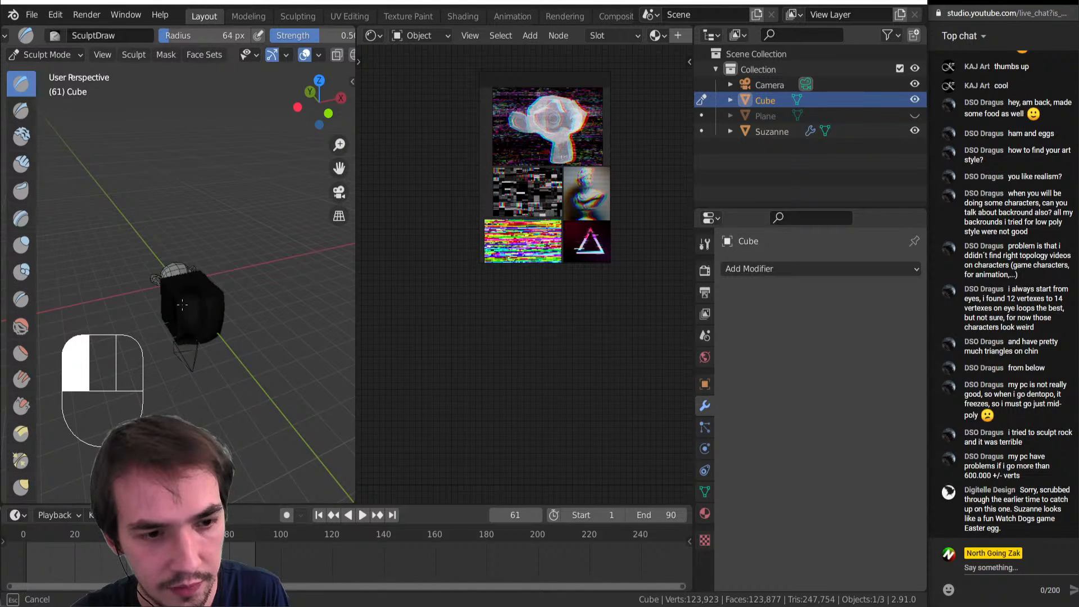
pyautogui.scroll(4, 189, 320)
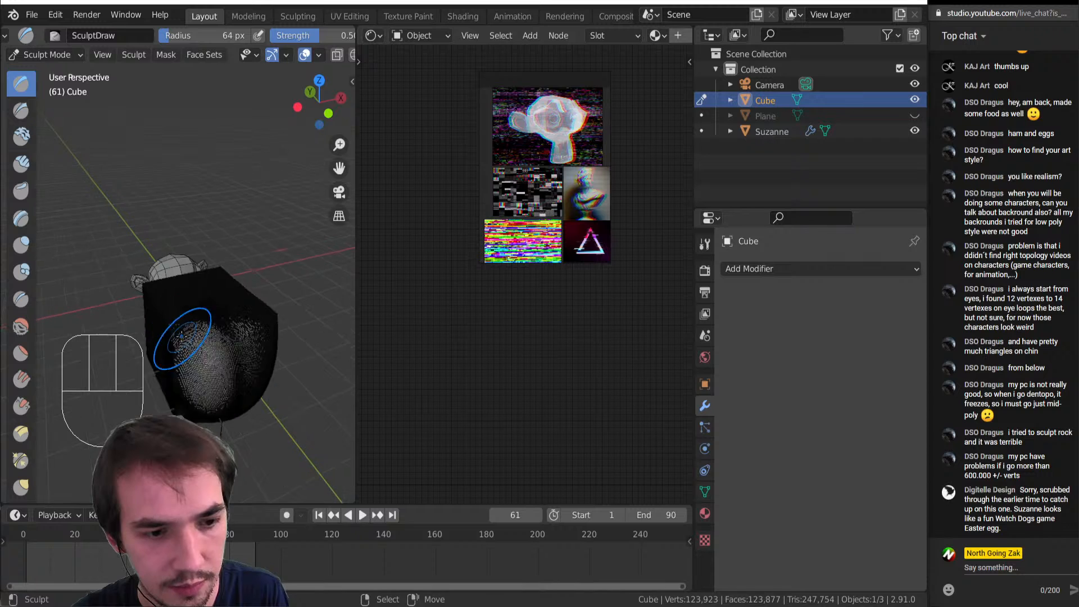
pyautogui.moveTo(189, 332); pyautogui.dragTo(190, 346, button='middle')
pyautogui.scroll(-5, 189, 338)
pyautogui.moveTo(169, 295); pyautogui.dragTo(169, 295)
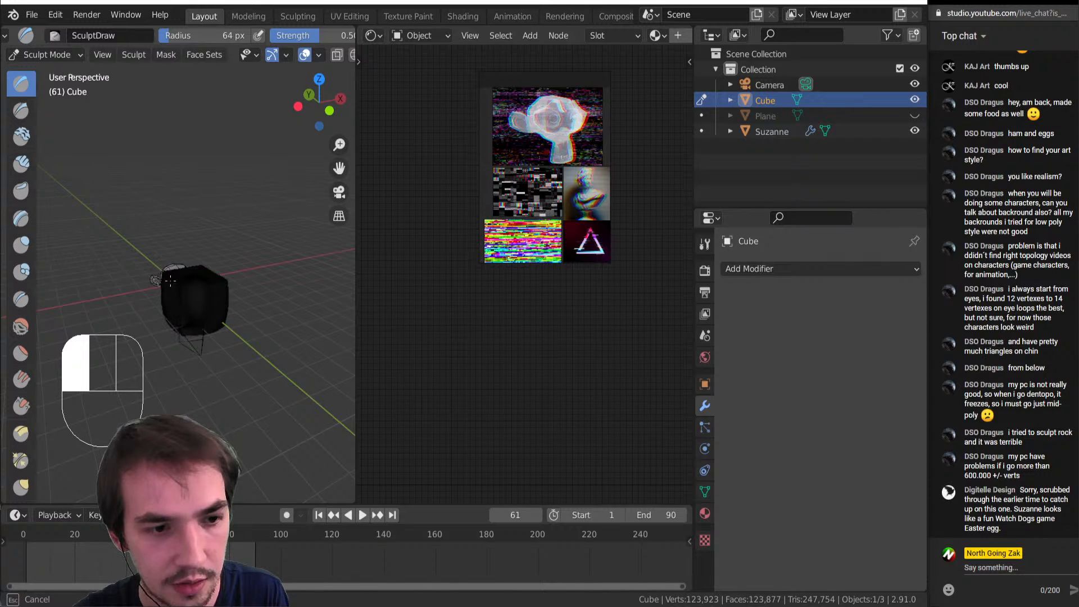
pyautogui.scroll(6, 186, 332)
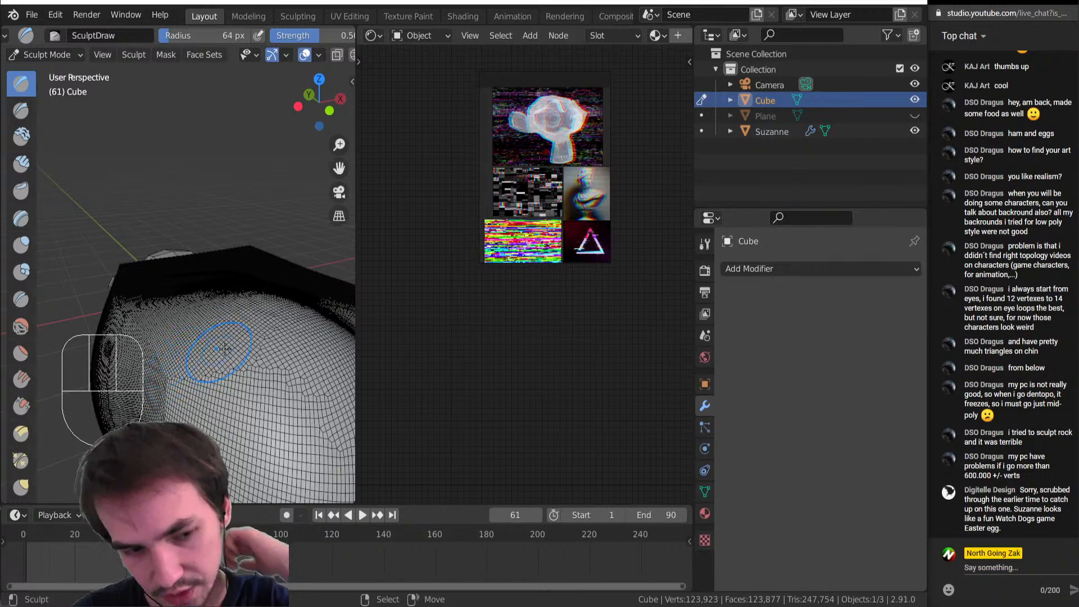
# Leave Sculpt Mode and delete the sculpted cube from the scene
pyautogui.press('Tab')
pyautogui.click(99, 338)
pyautogui.scroll(-4, 156, 321)
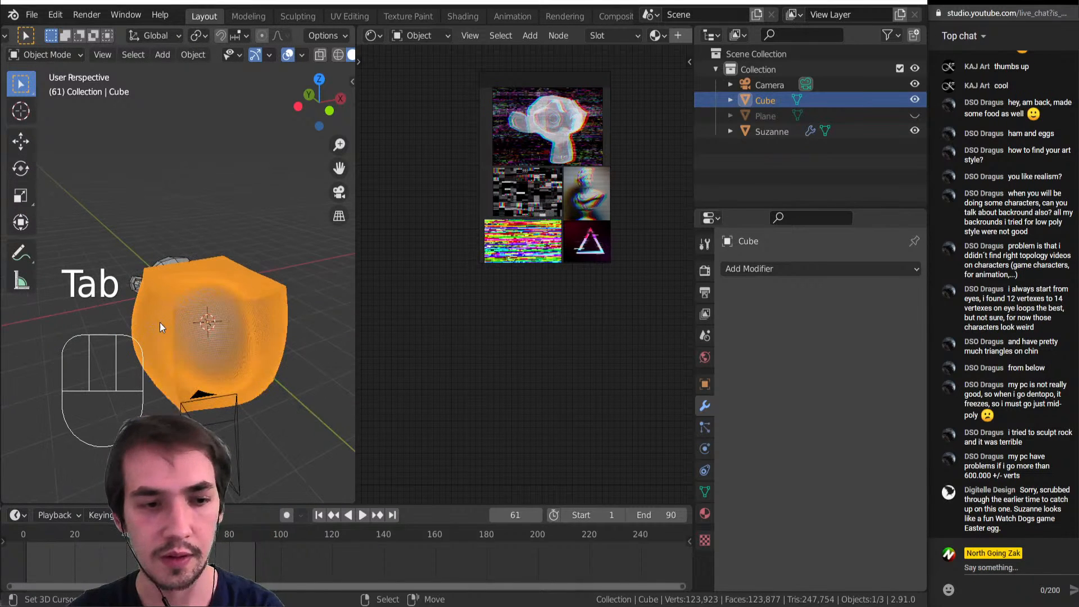
pyautogui.scroll(4, 203, 326)
pyautogui.press('Tab')
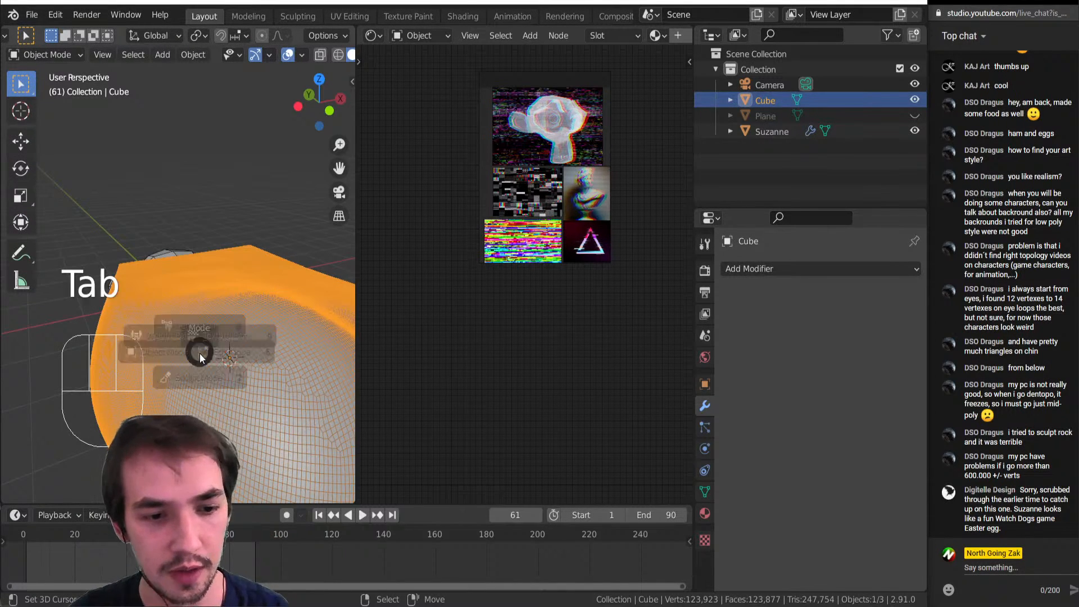
pyautogui.click(270, 428)
pyautogui.moveTo(253, 393)
pyautogui.mouseDown()
pyautogui.moveTo(242, 337)
pyautogui.moveTo(265, 344)
pyautogui.mouseUp()
pyautogui.scroll(-3, 264, 382)
pyautogui.press('Tab')
pyautogui.press('Delete')
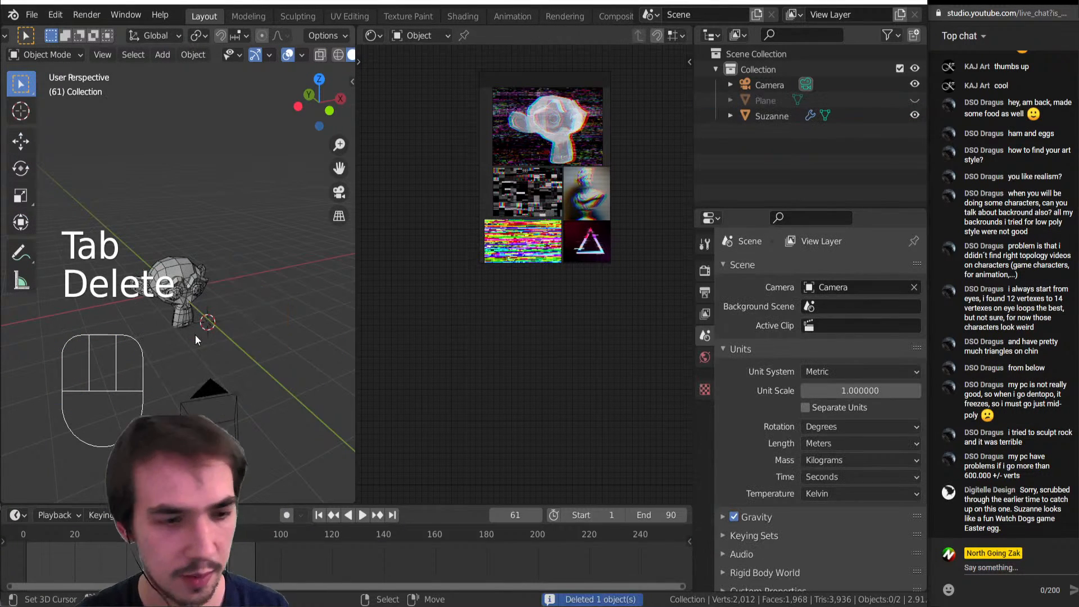
# Switch the 3D viewport to rendered shading and select Suzanne to bring back her glitch material nodes
pyautogui.press('z')
pyautogui.click(241, 225)
pyautogui.moveTo(239, 215); pyautogui.dragTo(154, 318, button='middle')
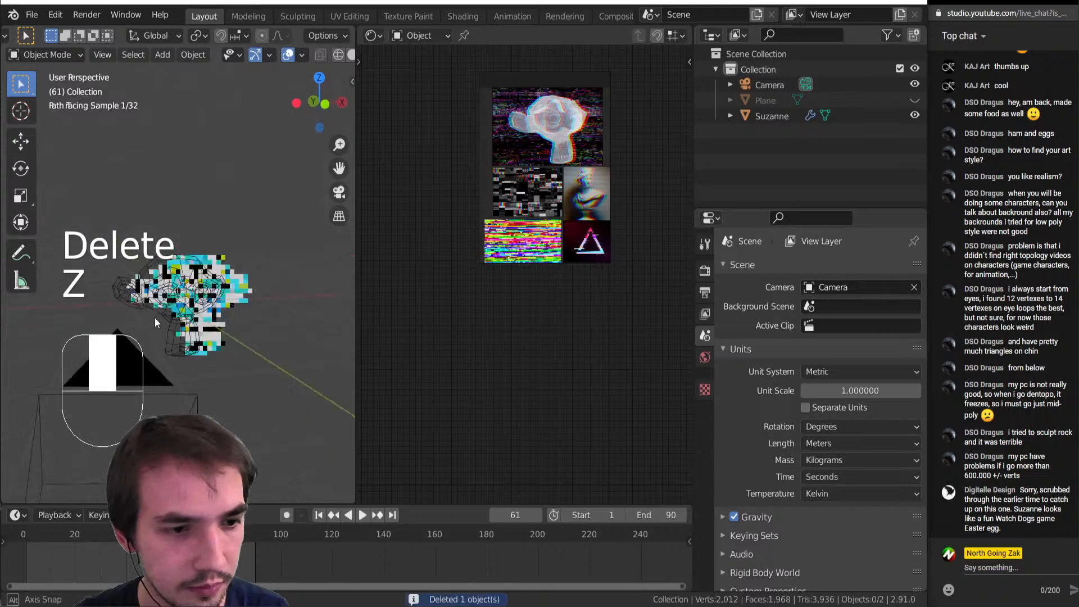
pyautogui.scroll(2, 141, 322)
pyautogui.scroll(2, 142, 323)
pyautogui.click(311, 328)
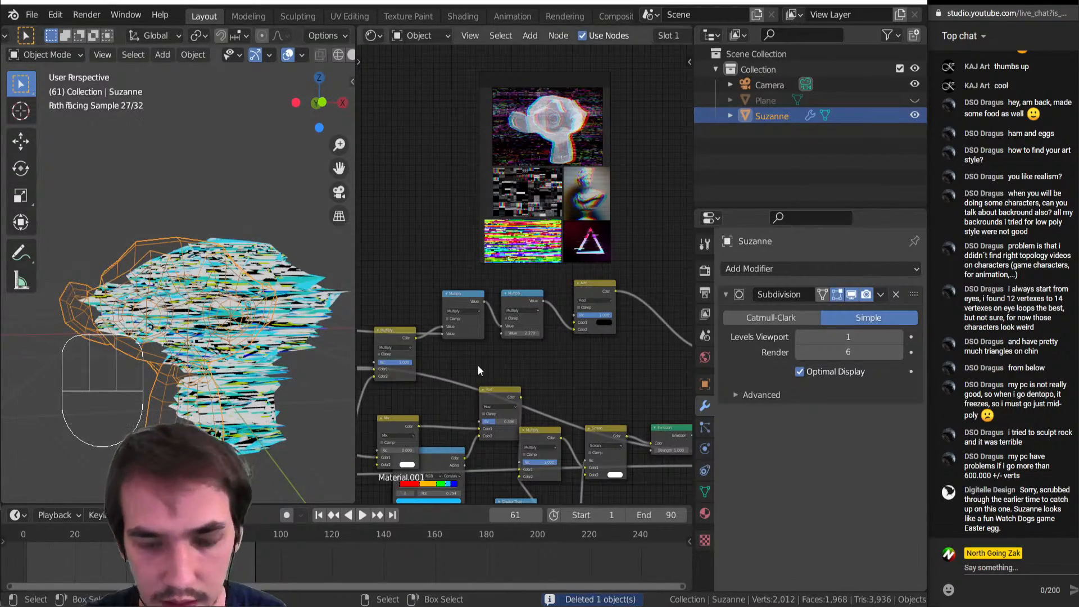
# Play the animation to examine the glitch displacement on Suzanne
pyautogui.moveTo(478, 365); pyautogui.dragTo(491, 396, button='middle')
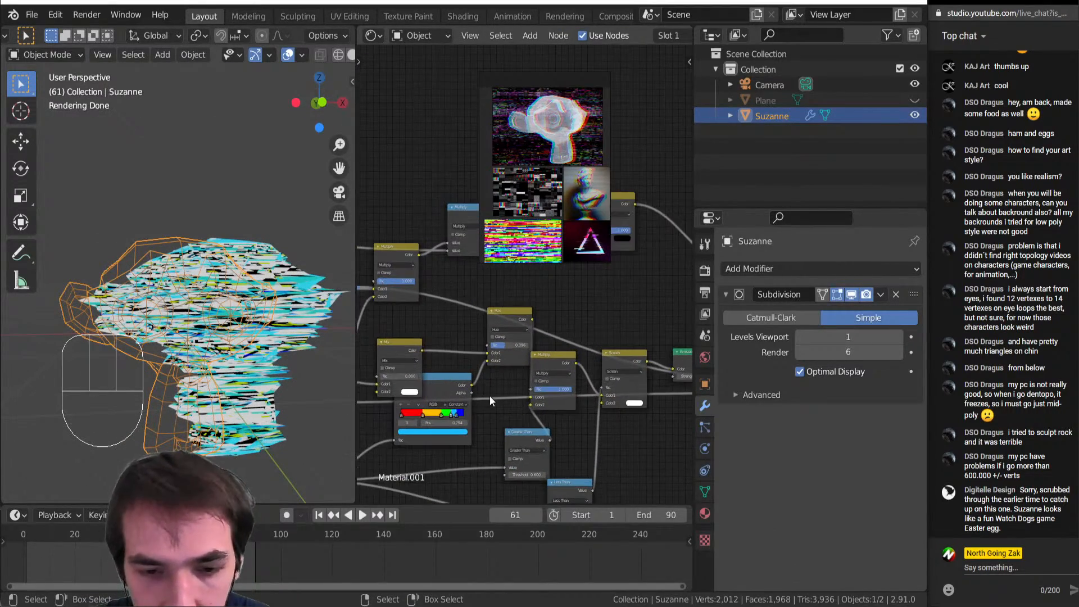
pyautogui.hotkey('shift', 'space')
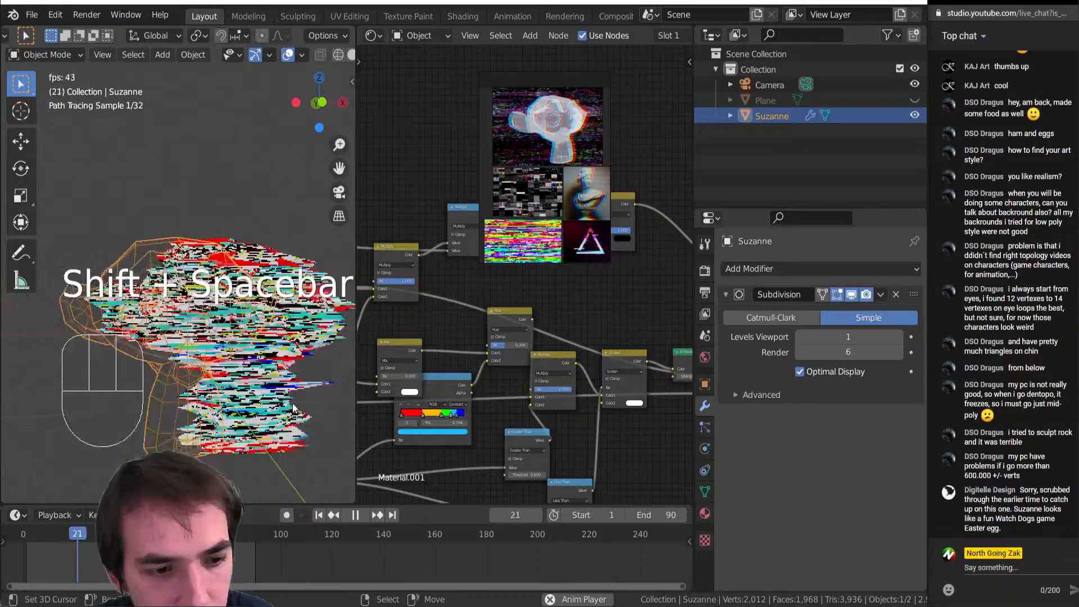
pyautogui.moveTo(459, 294); pyautogui.dragTo(550, 364, button='middle')
pyautogui.hotkey('shift', 'space')
# Set the value of the Multiply node feeding the Add node to 0.77 and replay the animation
pyautogui.scroll(2, 503, 356)
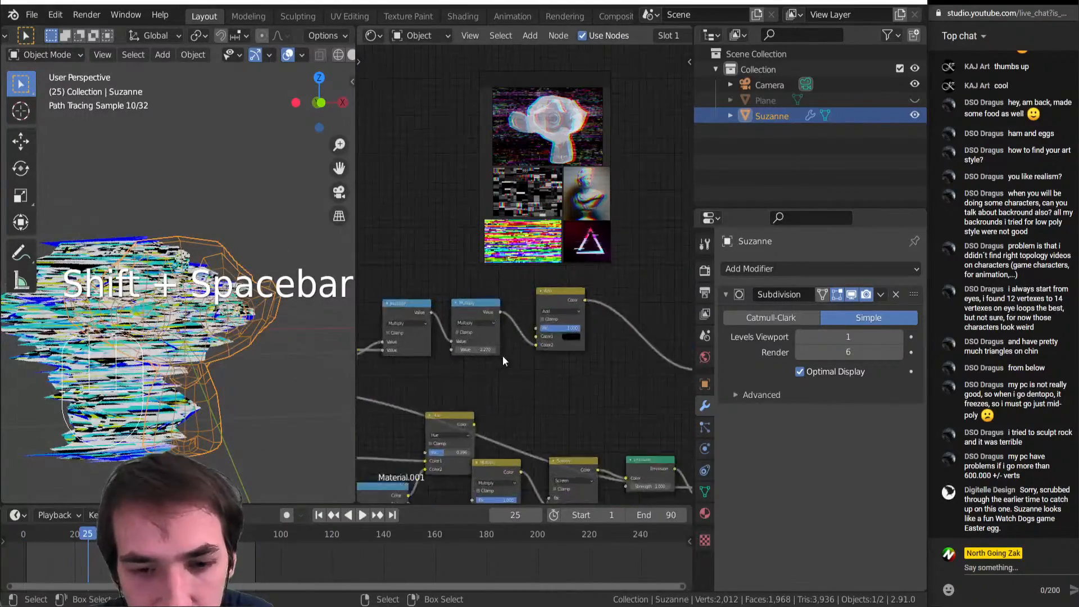
pyautogui.click(448, 377)
pyautogui.write('0.77')
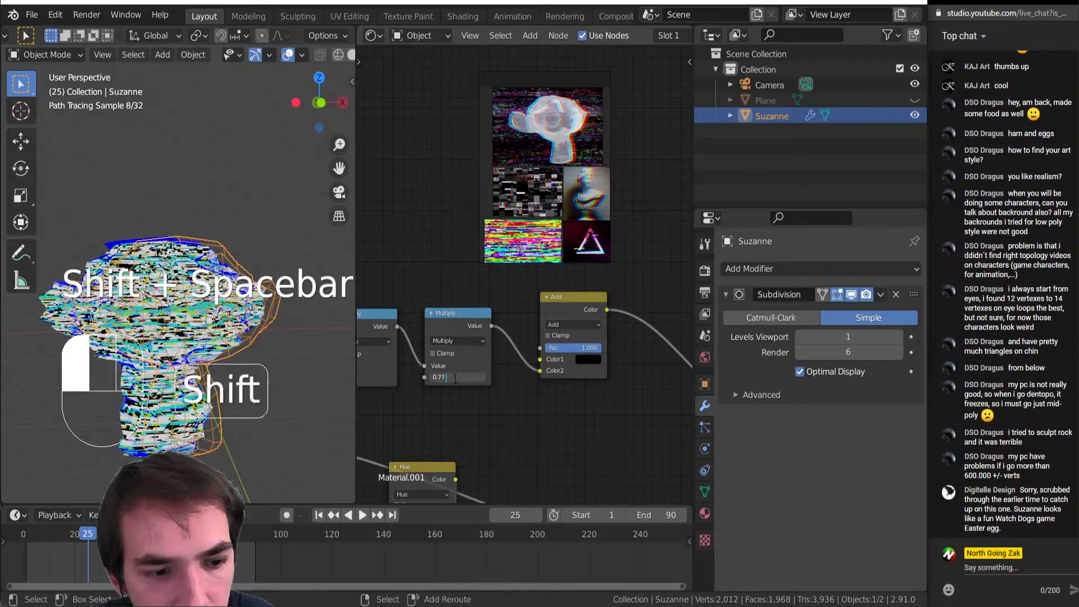
pyautogui.press('Return')
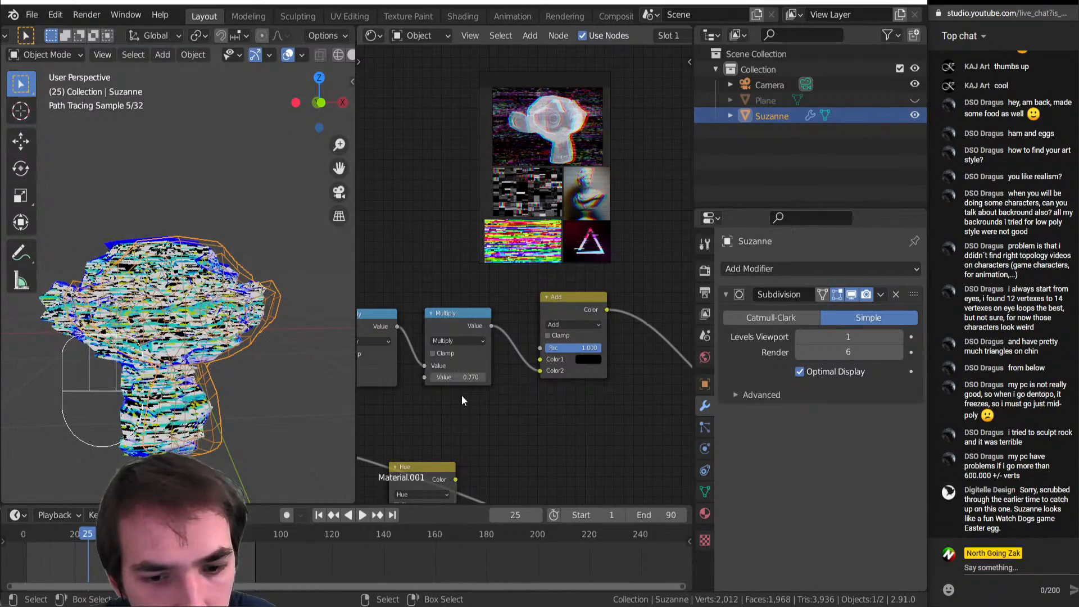
pyautogui.hotkey('shift', 'space')
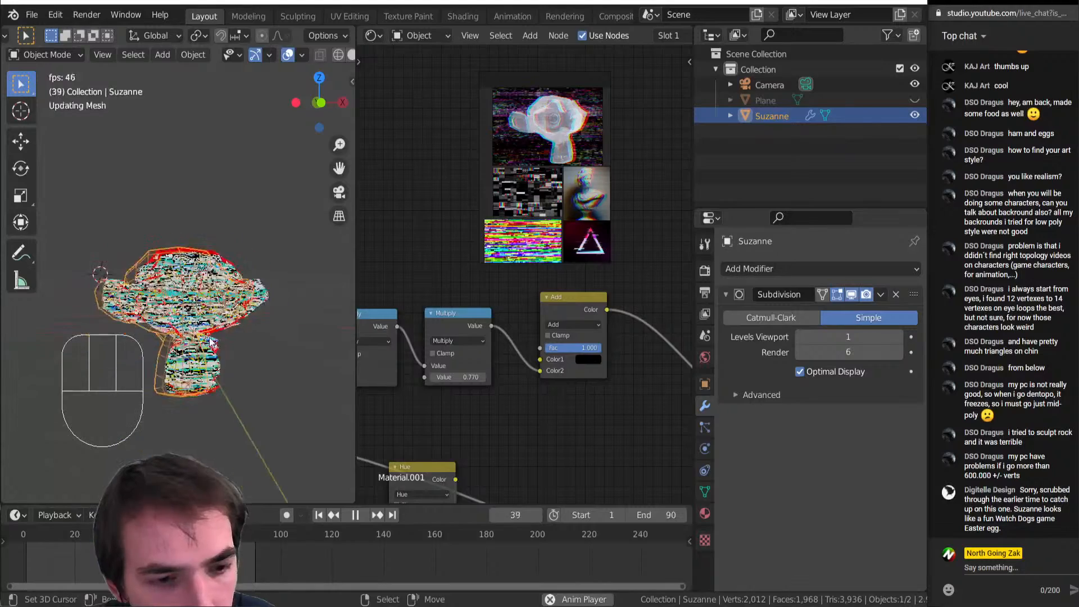
pyautogui.hotkey('shift', 'space')
# Add a Noise Texture node in the empty space above the displacement node chain
pyautogui.moveTo(448, 363); pyautogui.dragTo(410, 332, button='middle')
pyautogui.moveTo(463, 302); pyautogui.dragTo(513, 345, button='middle')
pyautogui.scroll(-6, 461, 361)
pyautogui.moveTo(442, 353); pyautogui.dragTo(541, 417, button='middle')
pyautogui.hotkey('shift', 'a')
pyautogui.press('t')
pyautogui.press('n')
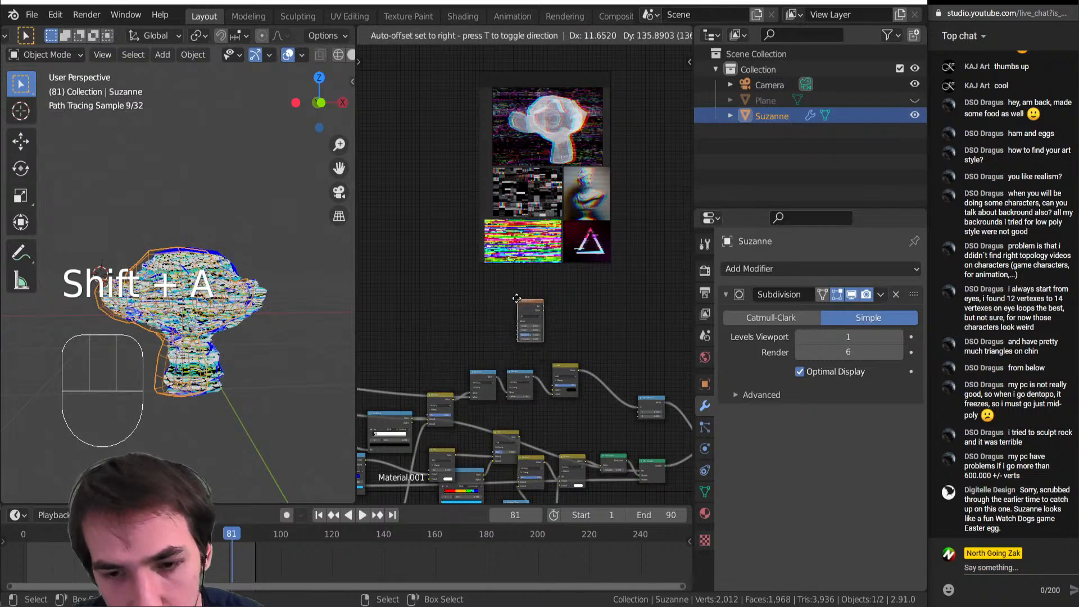
pyautogui.click(515, 299)
# Add a Texture Coordinate node beside the Noise Texture and preview its Generated output on Suzanne
pyautogui.moveTo(574, 297); pyautogui.dragTo(545, 306, button='middle')
pyautogui.scroll(1, 545, 306)
pyautogui.click(547, 304)
pyautogui.hotkey('shift', 'a')
pyautogui.press('i')
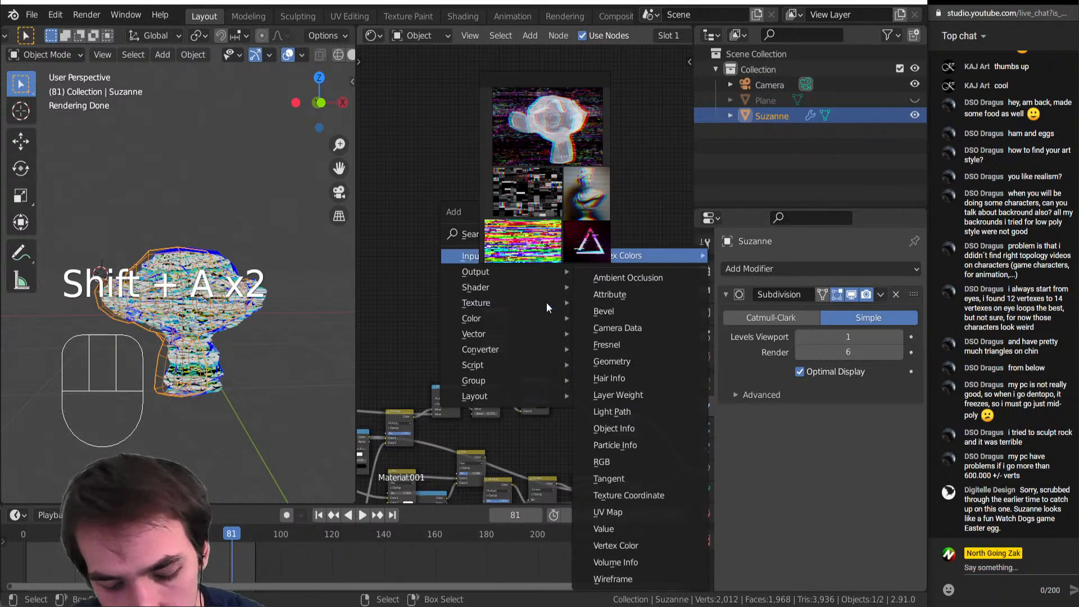
pyautogui.press('x')
pyautogui.click(435, 278)
pyautogui.keyDown('ctrl'); pyautogui.keyDown('shift'); pyautogui.click(440, 285); pyautogui.keyUp('shift'); pyautogui.keyUp('ctrl')
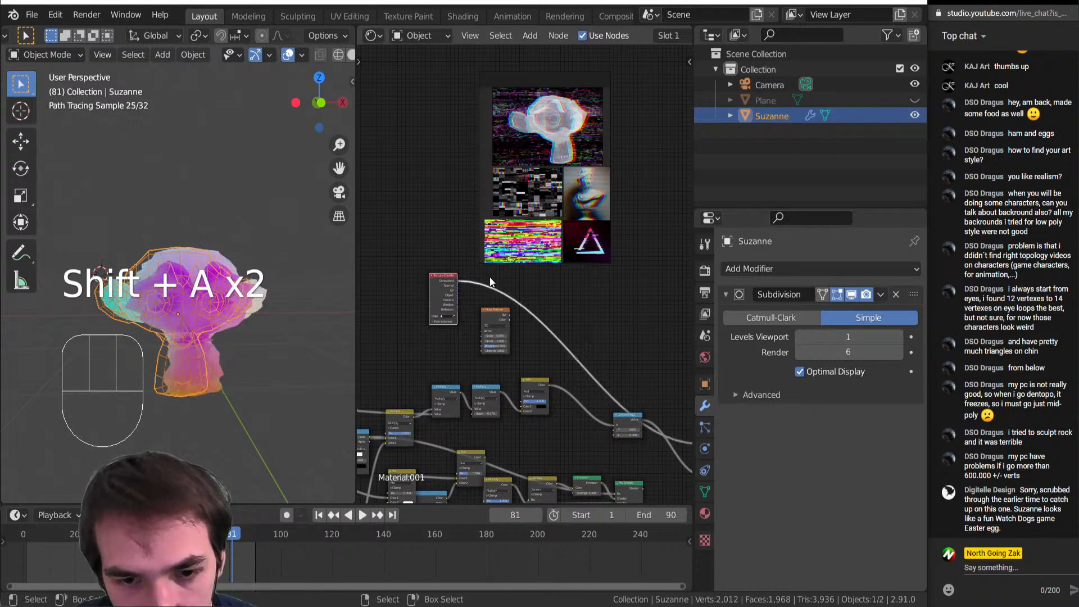
# Insert a Separate XYZ node on the link leaving the Texture Coordinate node and check the result on Suzanne
pyautogui.hotkey('shift', 'a')
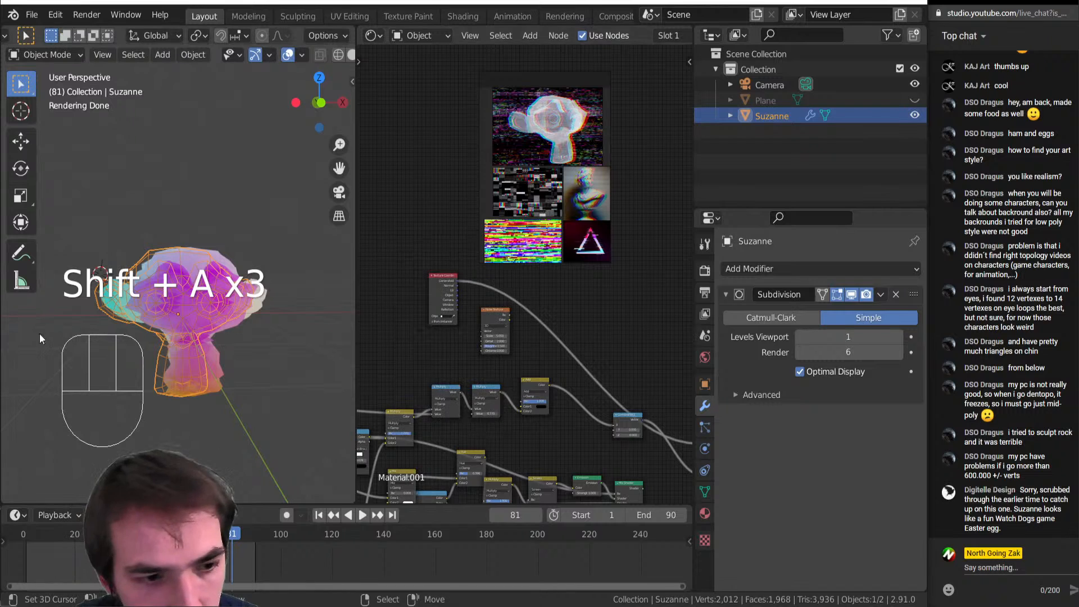
pyautogui.hotkey('shift', 'a')
pyautogui.press('n')
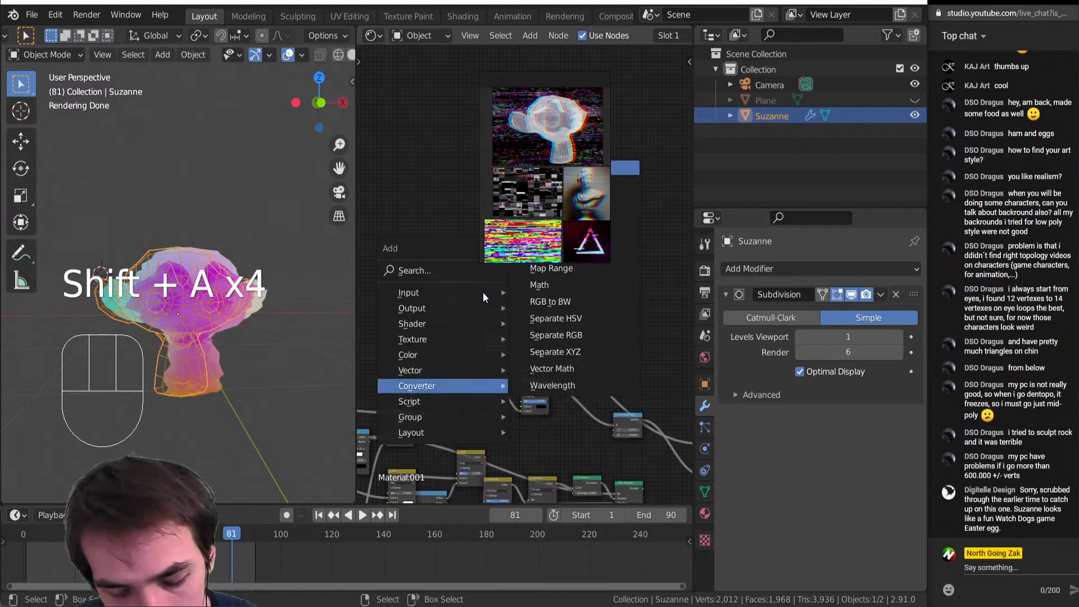
pyautogui.press('p')
pyautogui.click(472, 275)
pyautogui.moveTo(175, 323); pyautogui.dragTo(120, 298, button='middle')
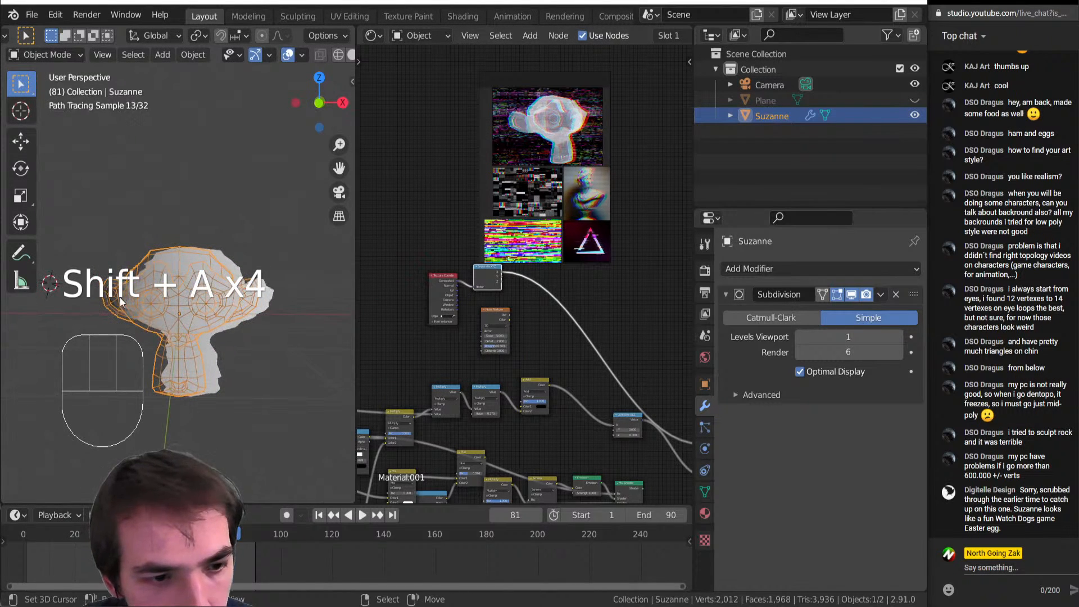
# Insert a MixRGB node on the link leaving the Separate XYZ node and set its blend mode to Add
pyautogui.scroll(2, 481, 325)
pyautogui.moveTo(490, 355); pyautogui.dragTo(489, 361, button='middle')
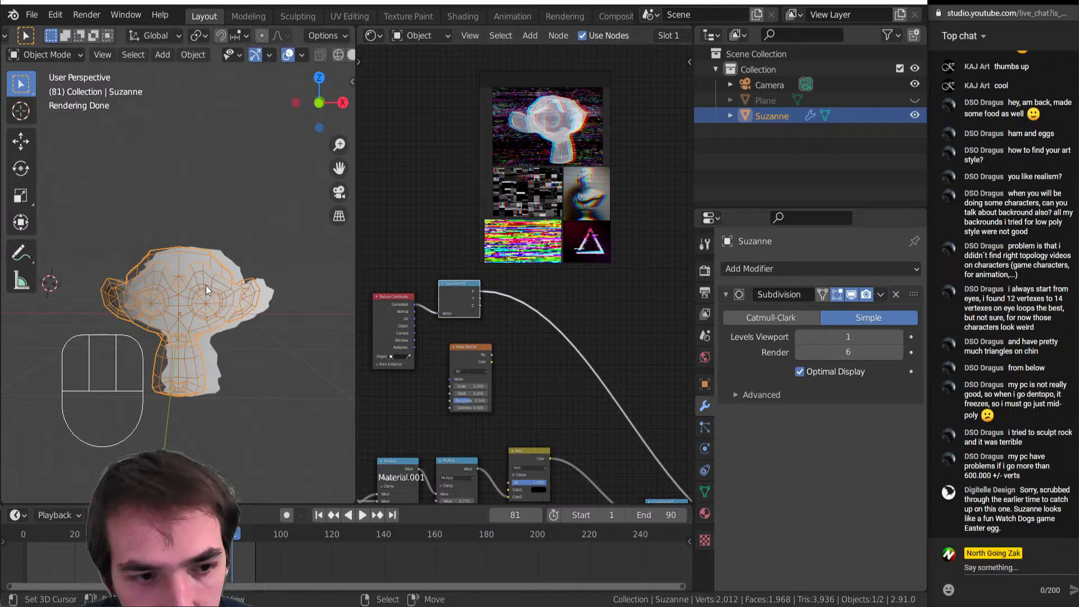
pyautogui.hotkey('shift', 'a')
pyautogui.press('c')
pyautogui.press('m')
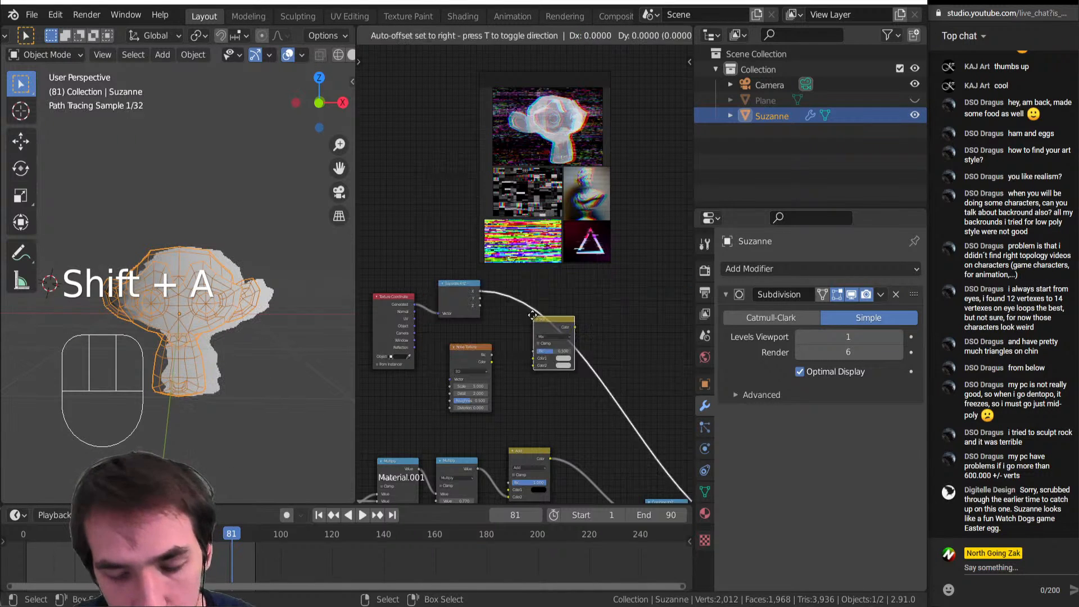
pyautogui.click(534, 292)
pyautogui.click(551, 315)
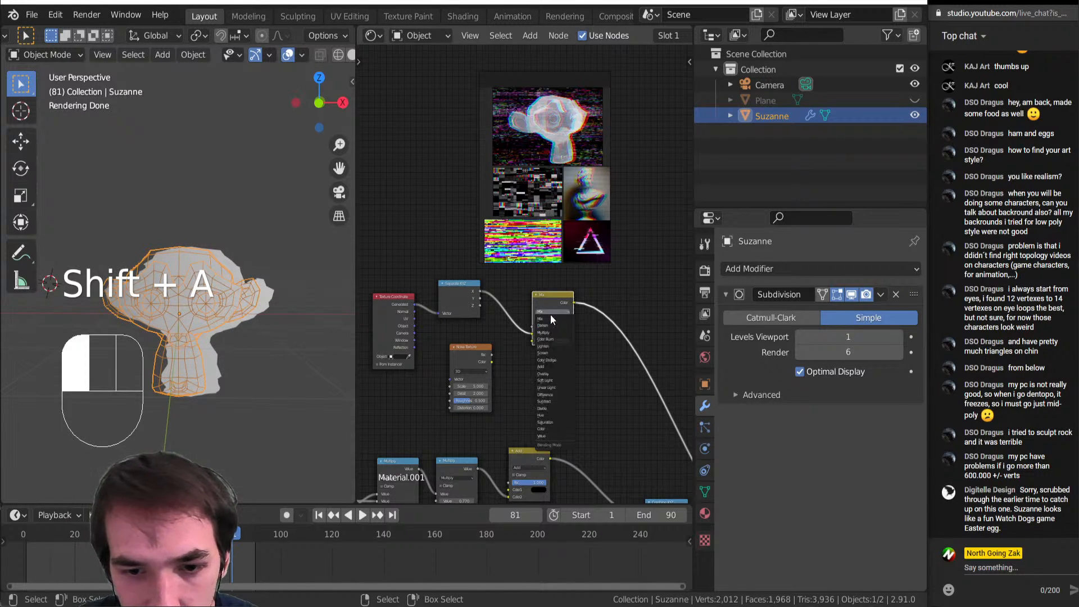
pyautogui.press('a')
# Connect the Noise Texture's Fac output to Color2 of the new Add node
pyautogui.moveTo(491, 355); pyautogui.dragTo(533, 340)
pyautogui.scroll(-1, 543, 332)
pyautogui.moveTo(551, 323); pyautogui.dragTo(550, 356, button='middle')
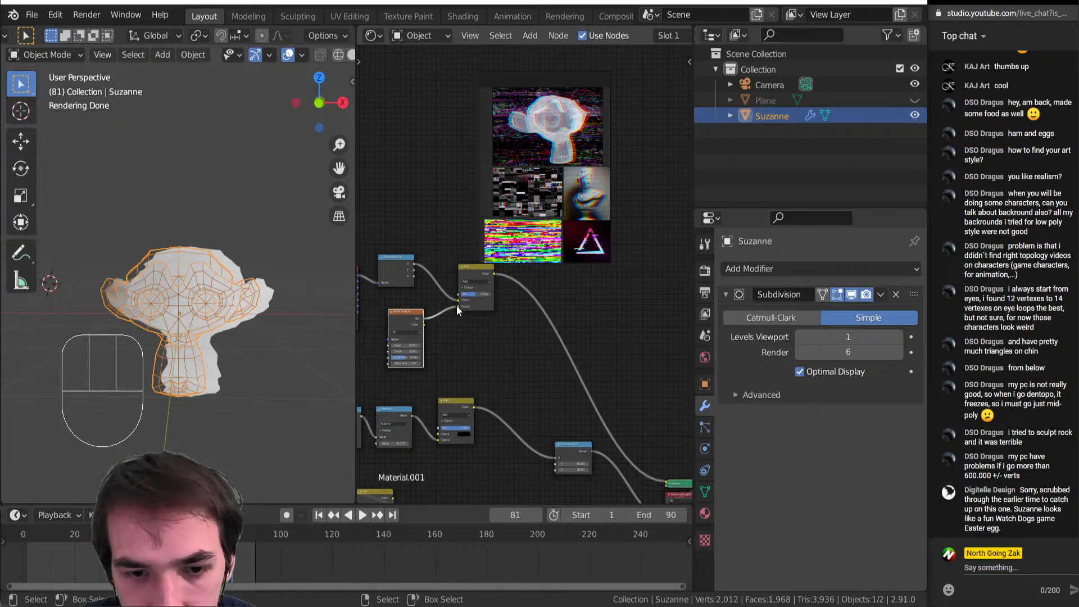
pyautogui.moveTo(437, 311); pyautogui.dragTo(441, 315, button='middle')
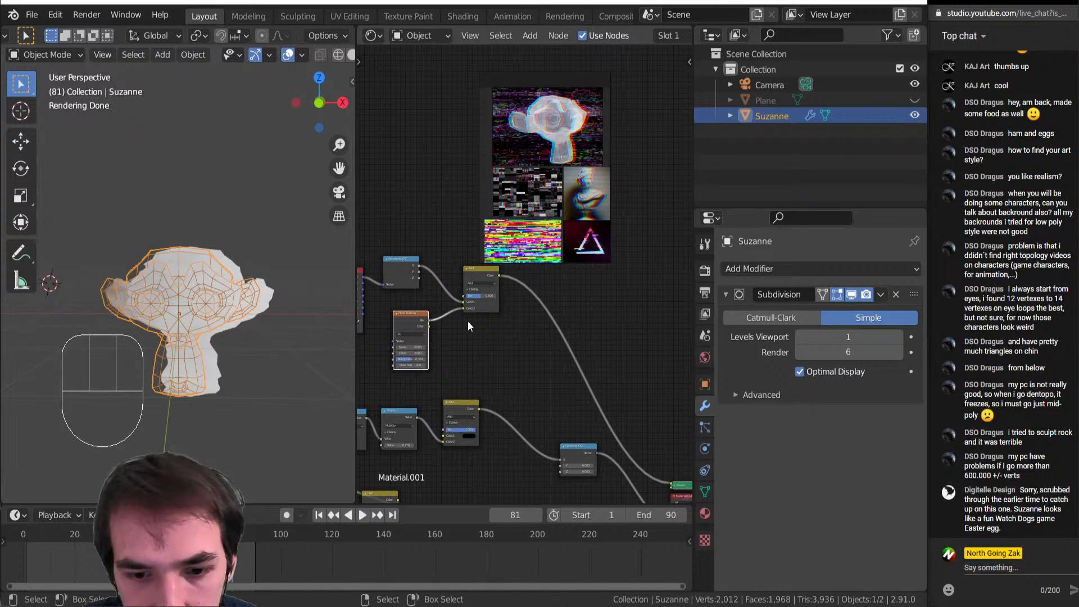
# Connect the Separate XYZ node's X output to the Z input of the Combine XYZ node driving the displacement
pyautogui.moveTo(463, 308); pyautogui.dragTo(470, 345)
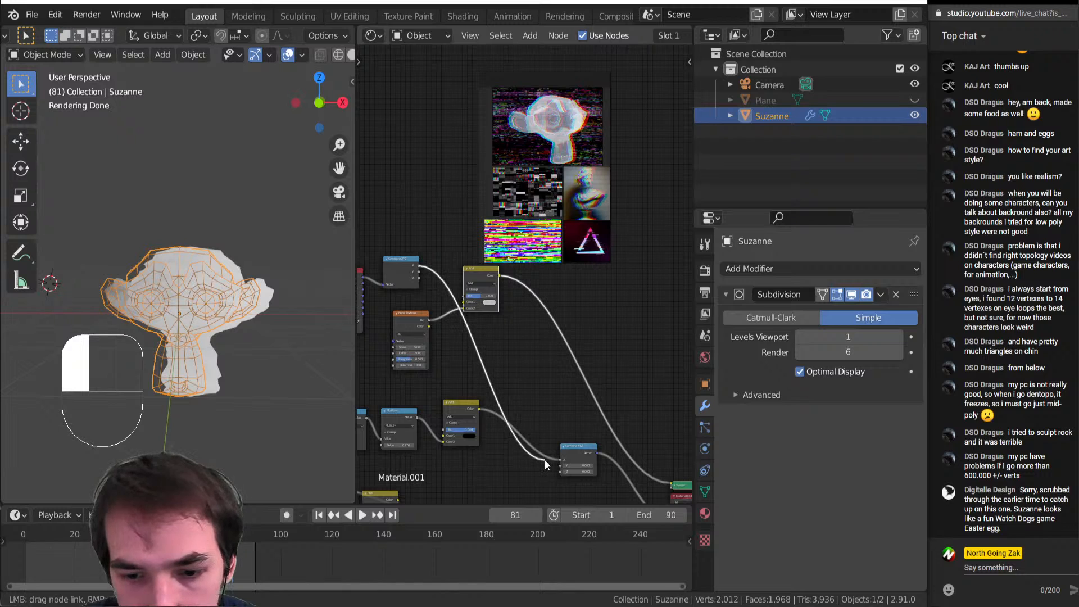
pyautogui.moveTo(544, 460); pyautogui.dragTo(539, 460)
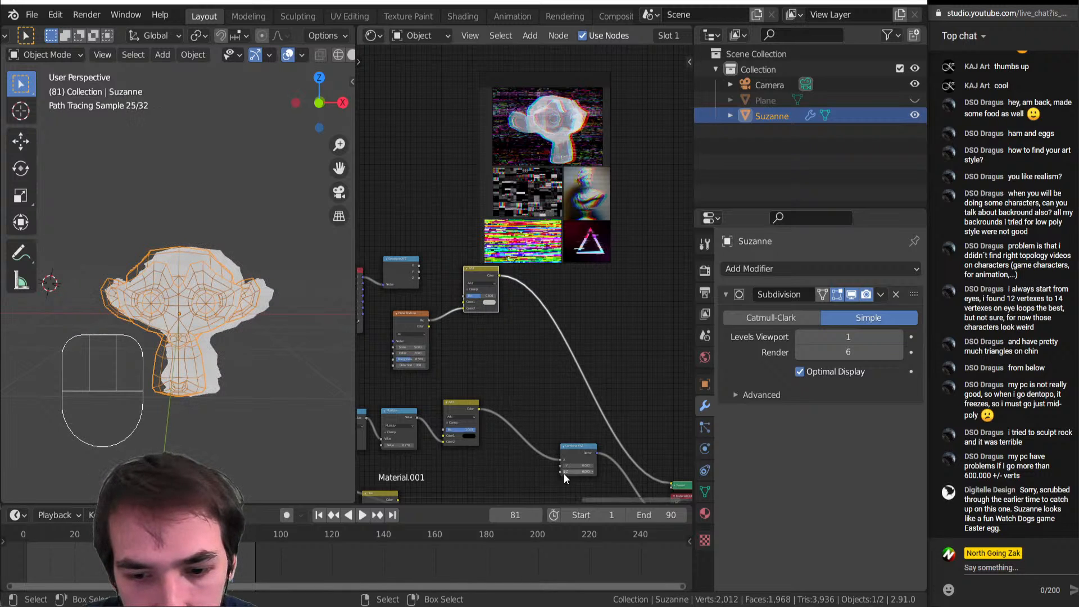
pyautogui.moveTo(564, 474); pyautogui.dragTo(540, 440, button='middle')
pyautogui.moveTo(395, 234); pyautogui.dragTo(537, 438)
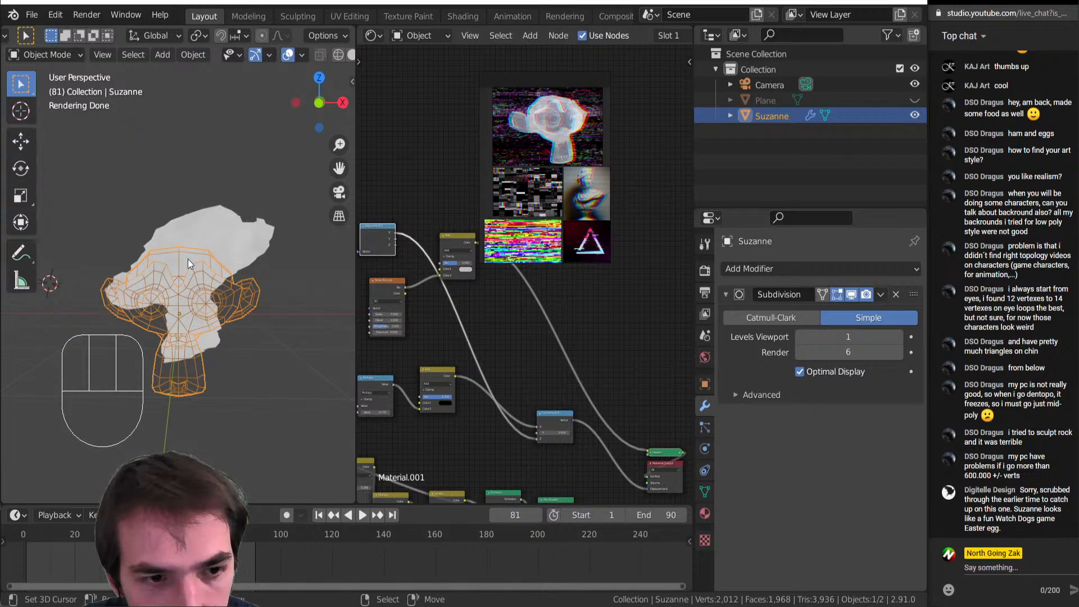
# Delete the Add node linked to the Noise Texture
pyautogui.moveTo(421, 311); pyautogui.dragTo(440, 351, button='middle')
pyautogui.moveTo(469, 281); pyautogui.dragTo(495, 272)
pyautogui.press('Delete')
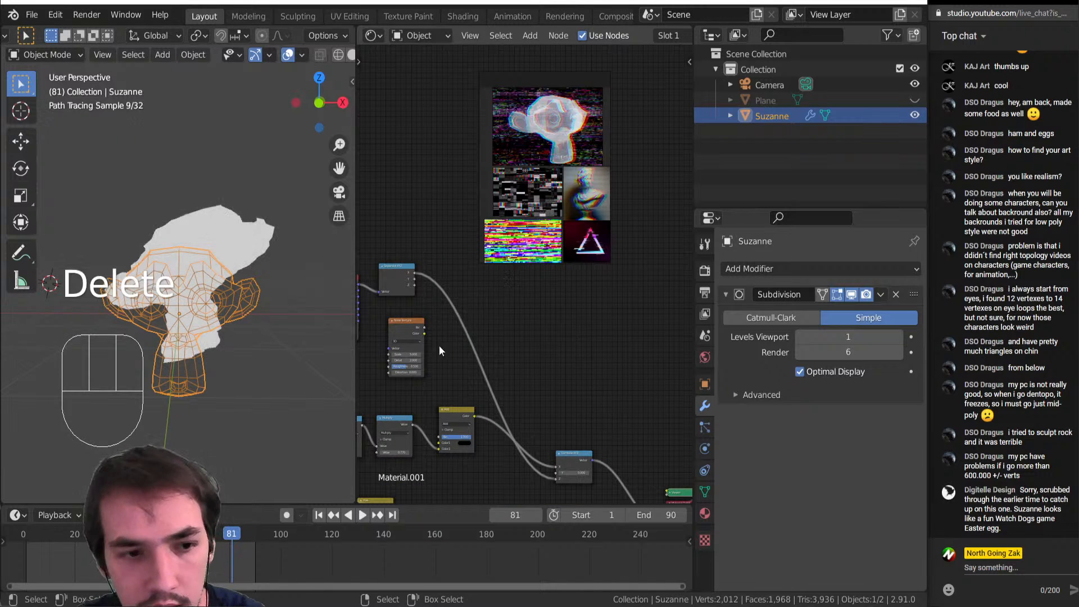
# Insert a MixRGB node between Separate XYZ and Combine XYZ, feed the noise Fac into Color2, and preview the animation
pyautogui.hotkey('shift', 'a')
pyautogui.moveTo(465, 327)
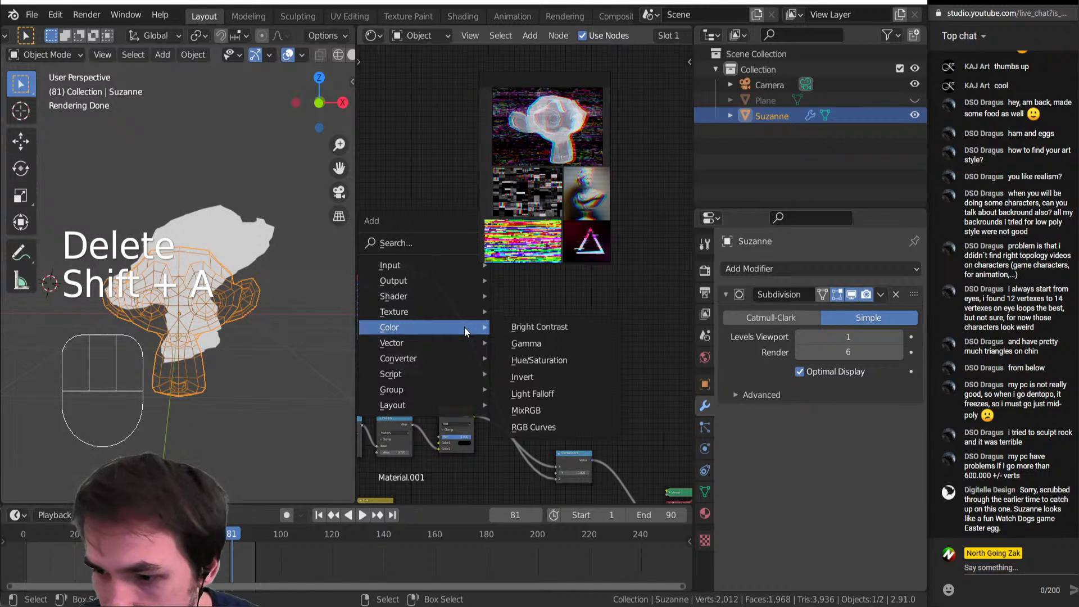
pyautogui.click(526, 411)
pyautogui.click(437, 339)
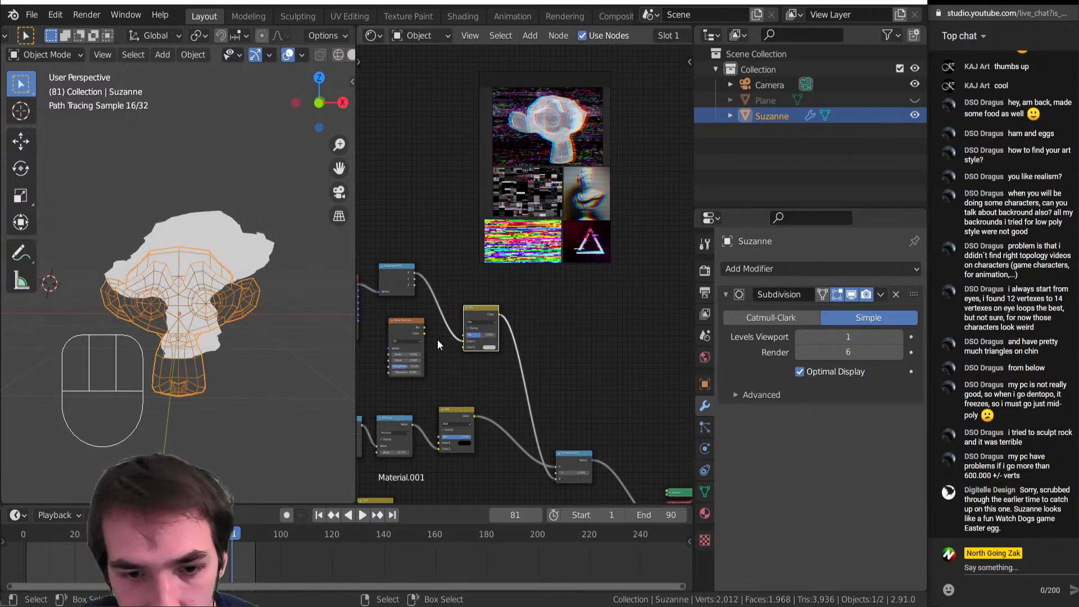
pyautogui.moveTo(424, 329); pyautogui.dragTo(467, 346)
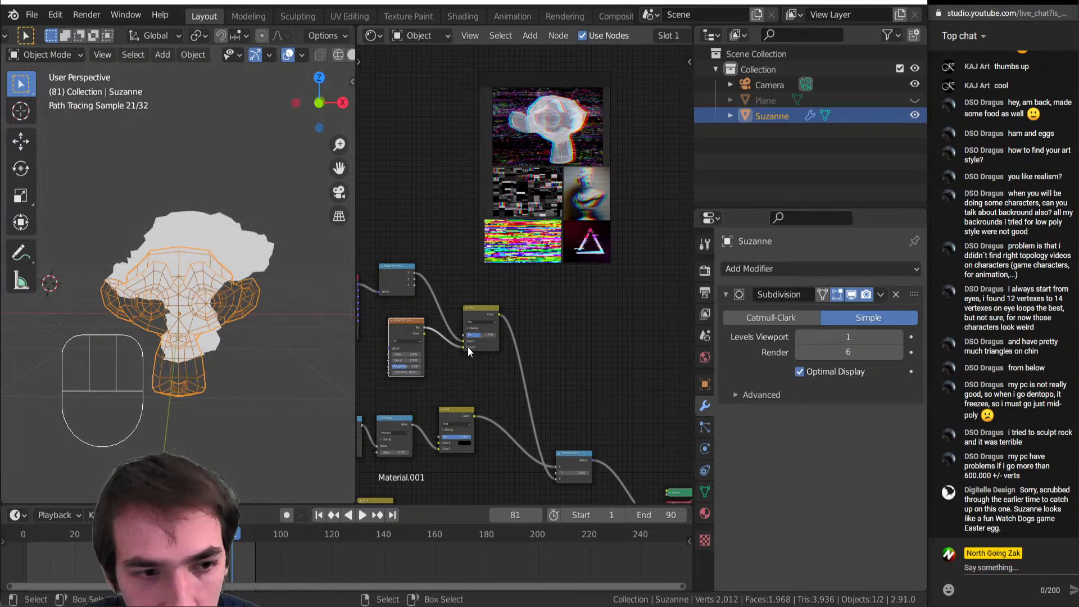
pyautogui.hotkey('shift', 'space')
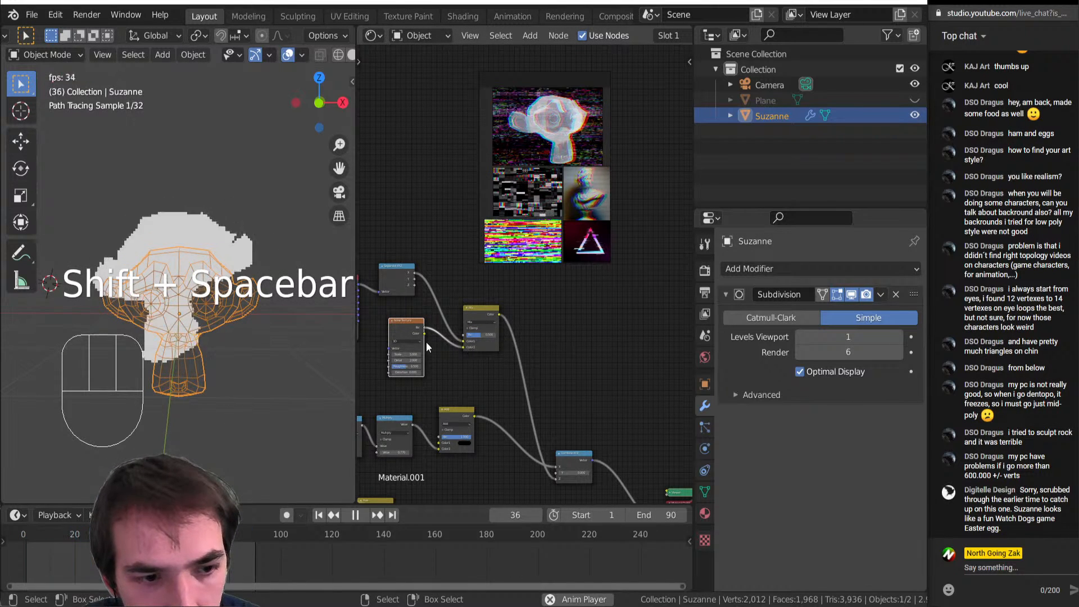
pyautogui.scroll(2, 400, 358)
pyautogui.hotkey('shift', 'space')
# Set the Mix node's factor to 0.571, detach Separate XYZ from its Color1 input and make that color black
pyautogui.moveTo(399, 359); pyautogui.dragTo(549, 360, button='middle')
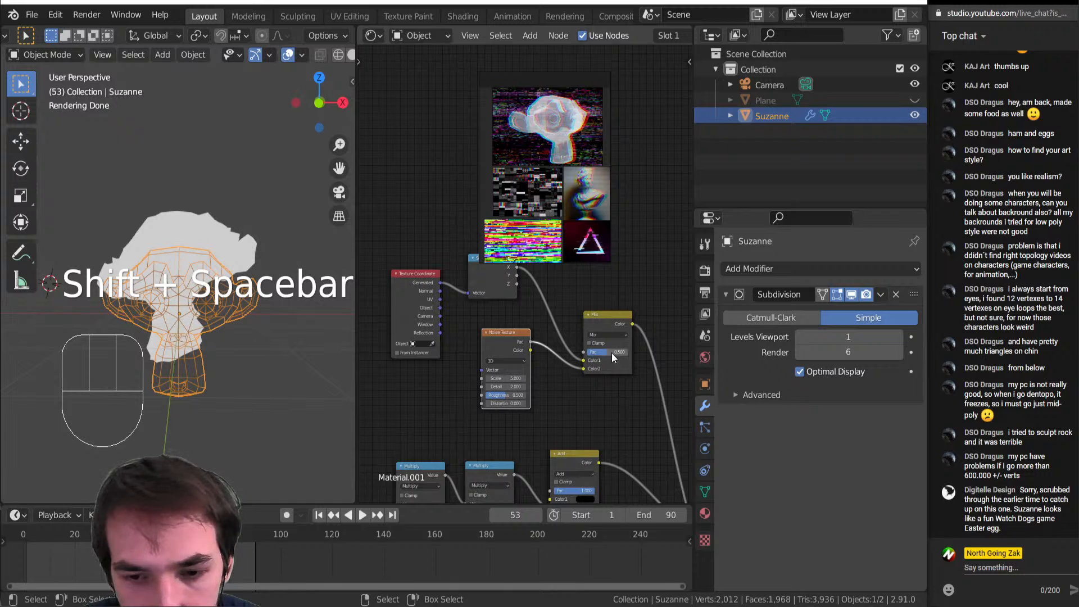
pyautogui.moveTo(612, 353); pyautogui.dragTo(604, 353)
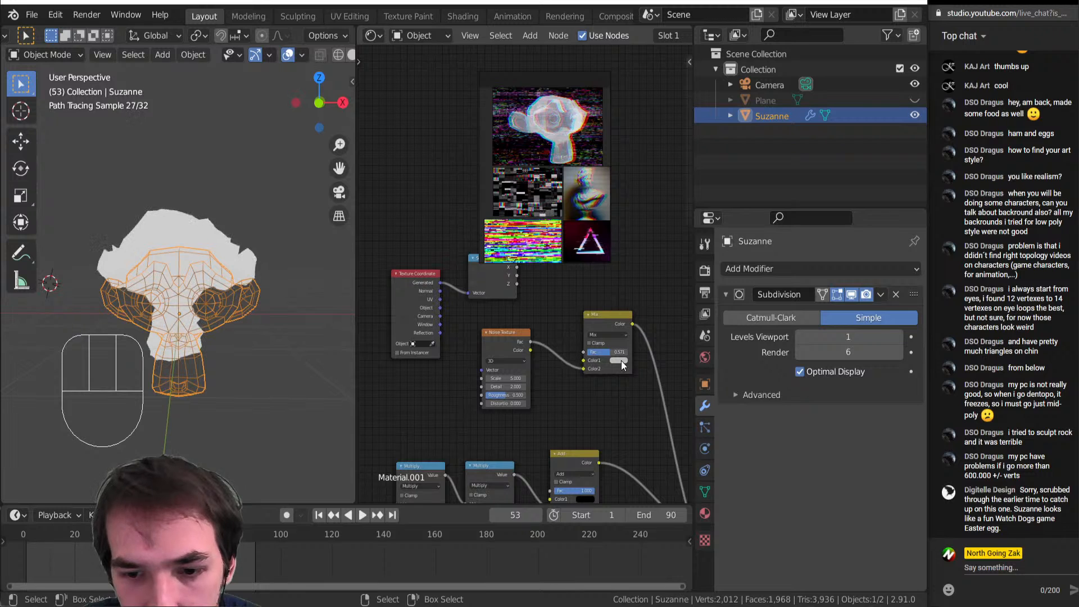
pyautogui.click(621, 361)
pyautogui.moveTo(670, 274); pyautogui.dragTo(670, 306)
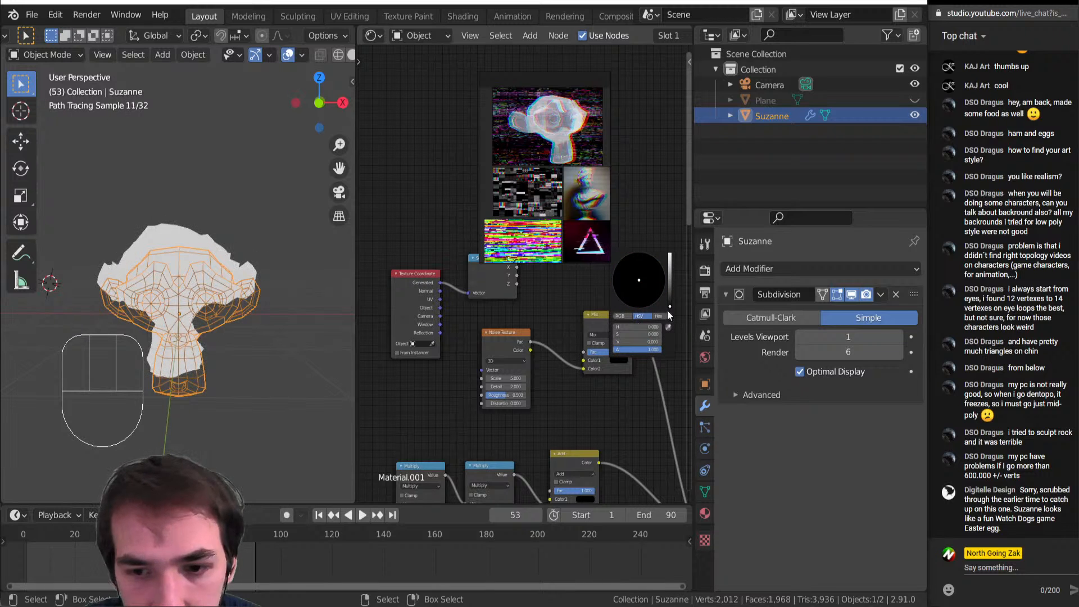
pyautogui.moveTo(563, 405); pyautogui.dragTo(472, 375, button='middle')
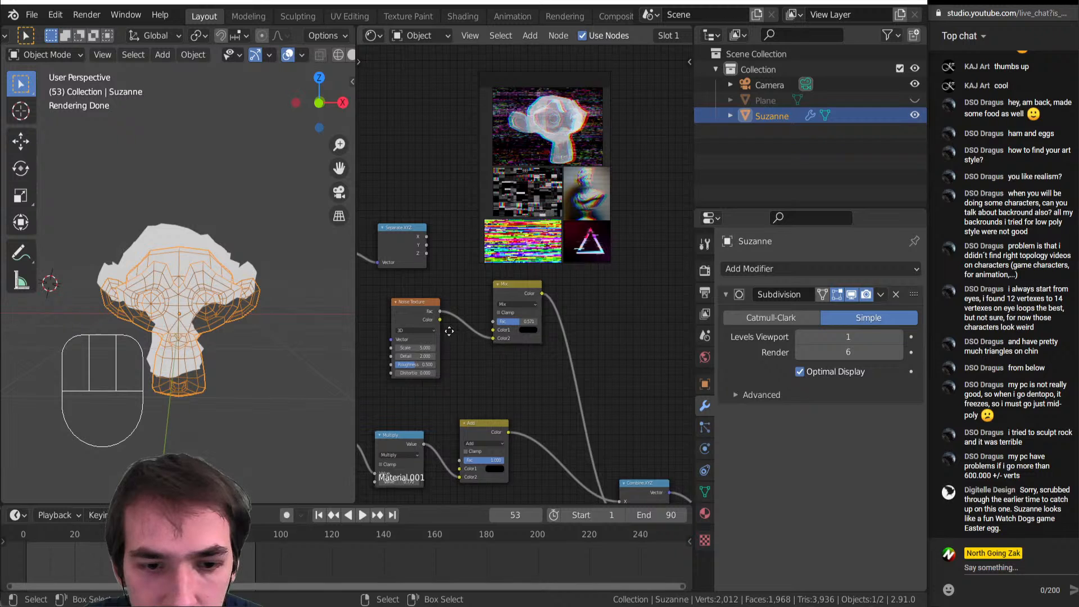
# Change the blend mode of the Mix node after the Noise Texture to Add
pyautogui.moveTo(450, 330); pyautogui.dragTo(471, 357, button='middle')
pyautogui.click(541, 333)
pyautogui.click(539, 400)
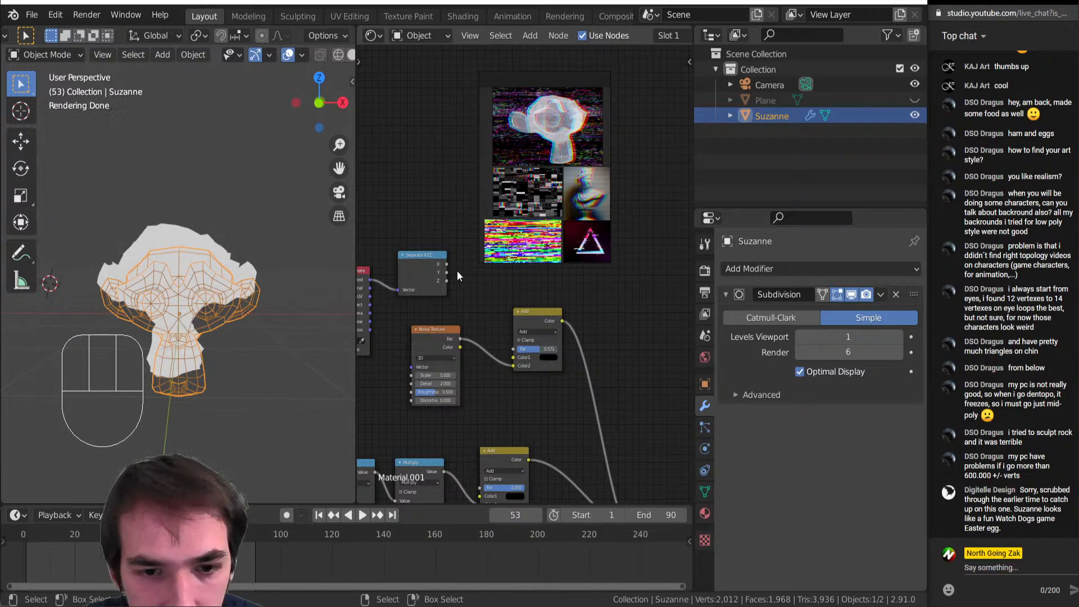
# Insert another MixRGB node on the link between the Noise Texture and the Add node
pyautogui.hotkey('shift', 'a')
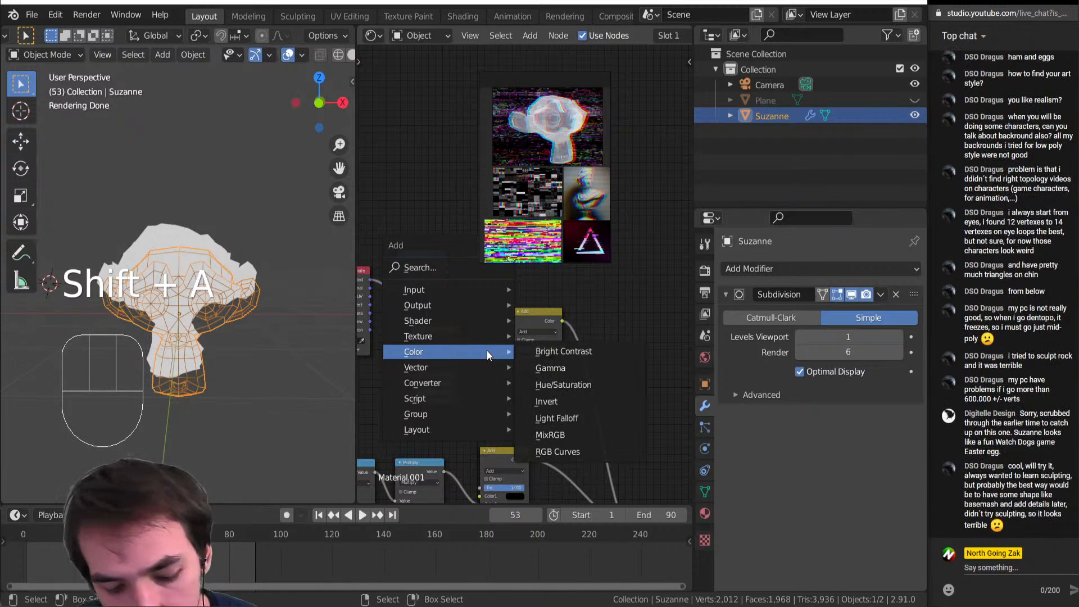
pyautogui.press('n')
pyautogui.press('a')
pyautogui.click(474, 324)
pyautogui.hotkey('shift', 'a')
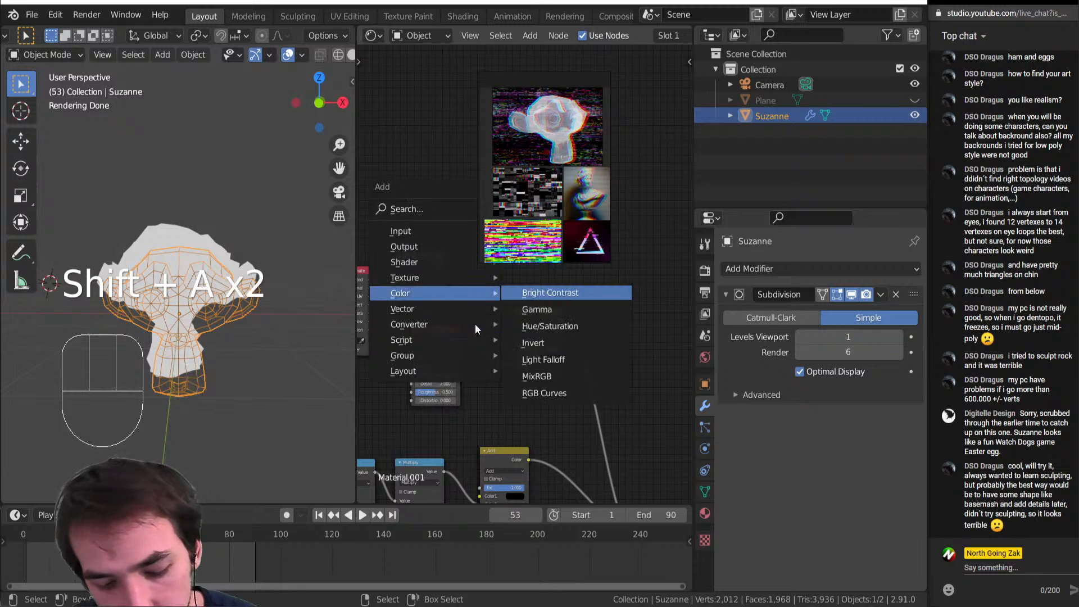
pyautogui.press('m')
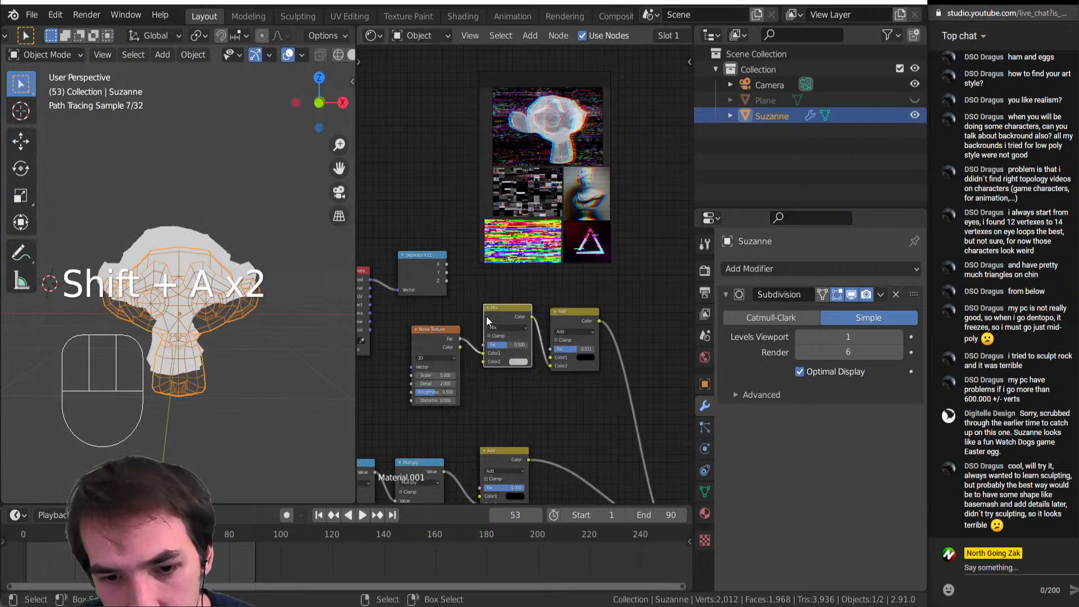
pyautogui.click(486, 316)
# Set the new Mix node to Multiply with factor 1, feeding Separate XYZ's X into Color1 and the noise into Color2
pyautogui.moveTo(486, 342); pyautogui.dragTo(487, 344)
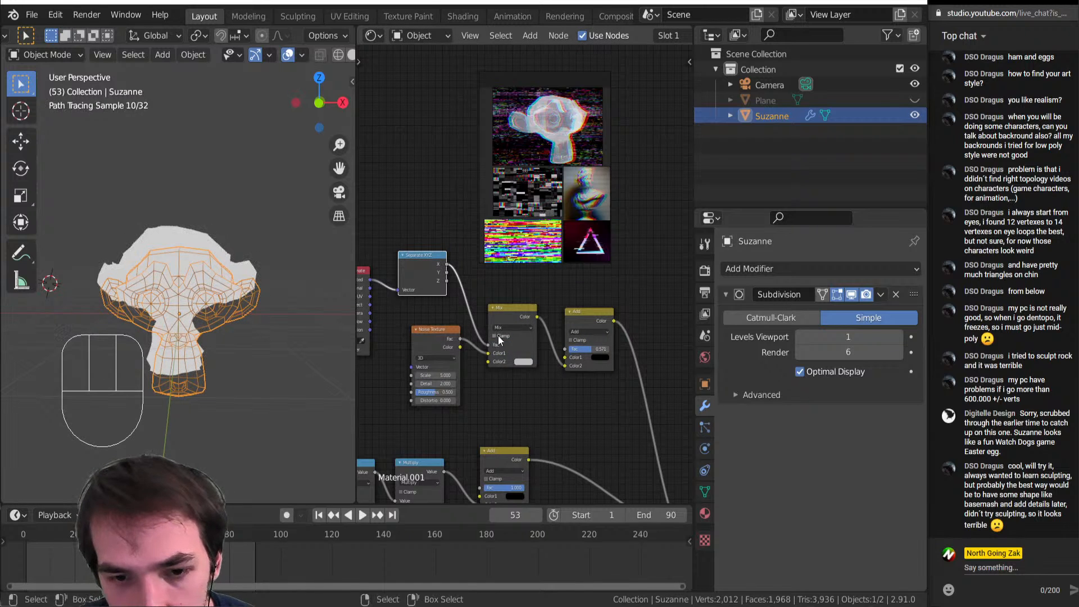
pyautogui.click(501, 329)
pyautogui.click(507, 352)
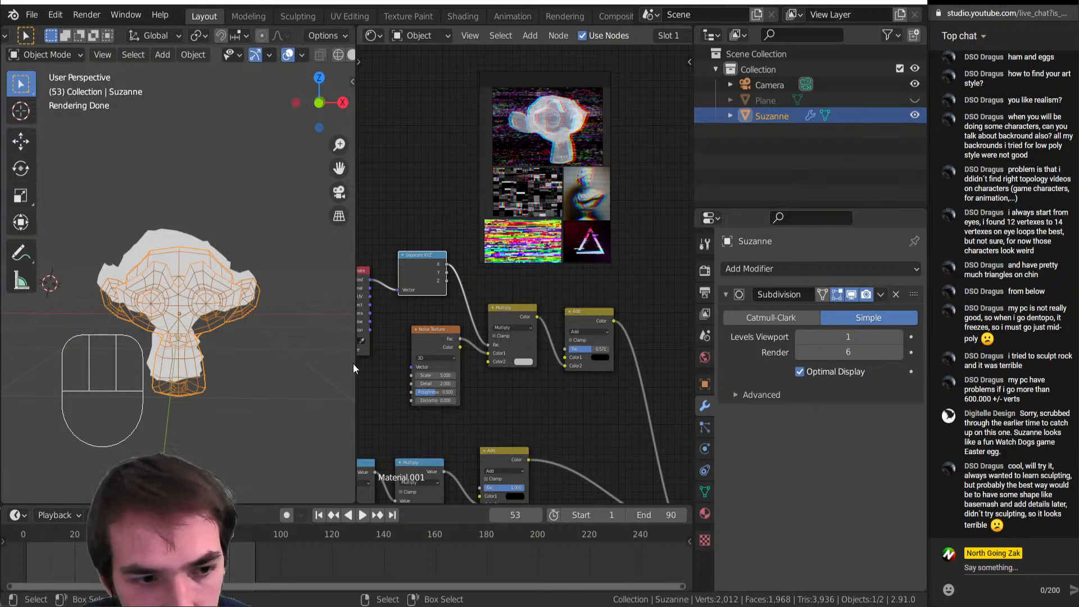
pyautogui.click(489, 354)
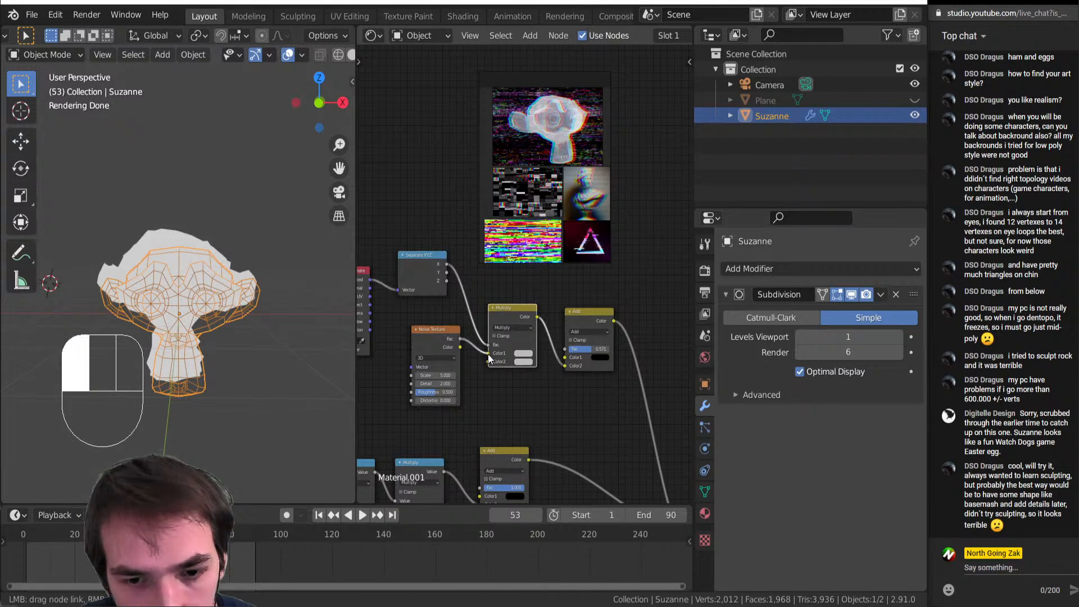
pyautogui.moveTo(488, 353); pyautogui.dragTo(530, 346)
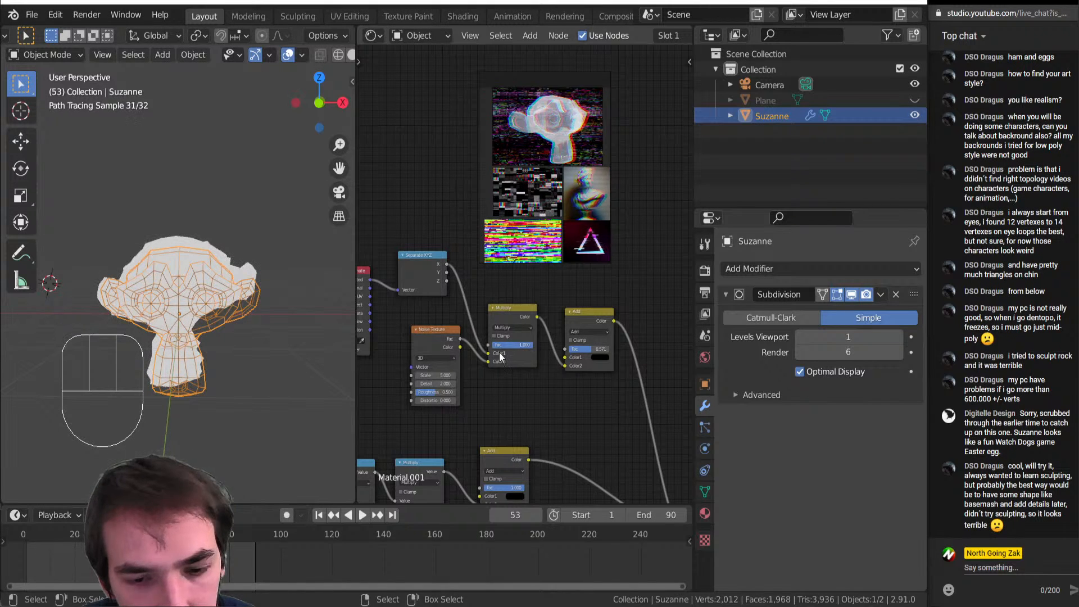
# Play the animation while increasing the Noise Texture's scale and setting the Add node's factor to 1
pyautogui.moveTo(437, 372); pyautogui.dragTo(465, 367)
pyautogui.hotkey('shift', 'space')
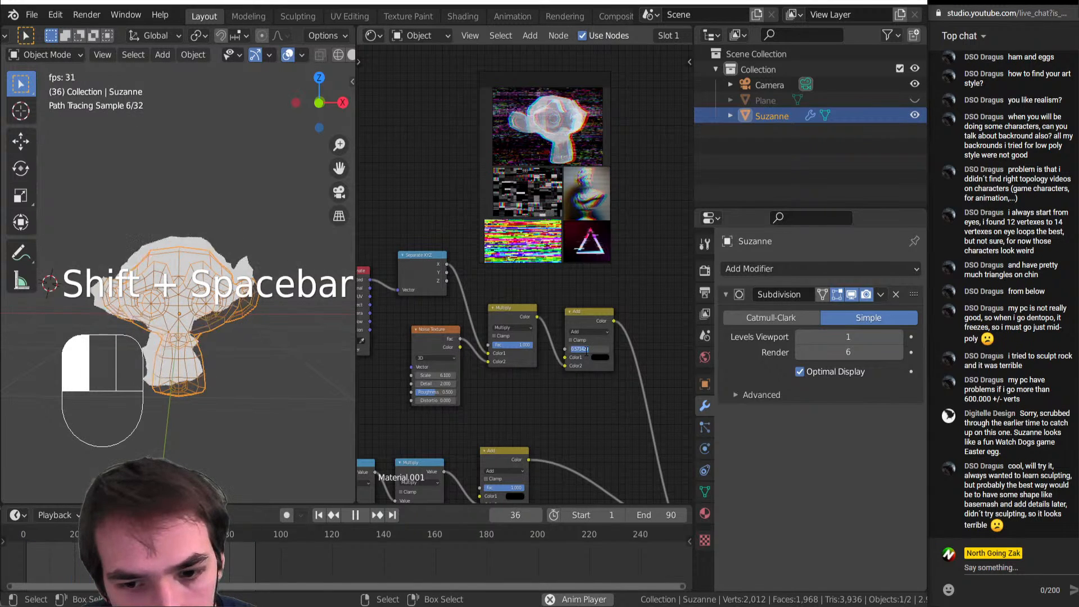
pyautogui.moveTo(584, 348); pyautogui.dragTo(561, 347)
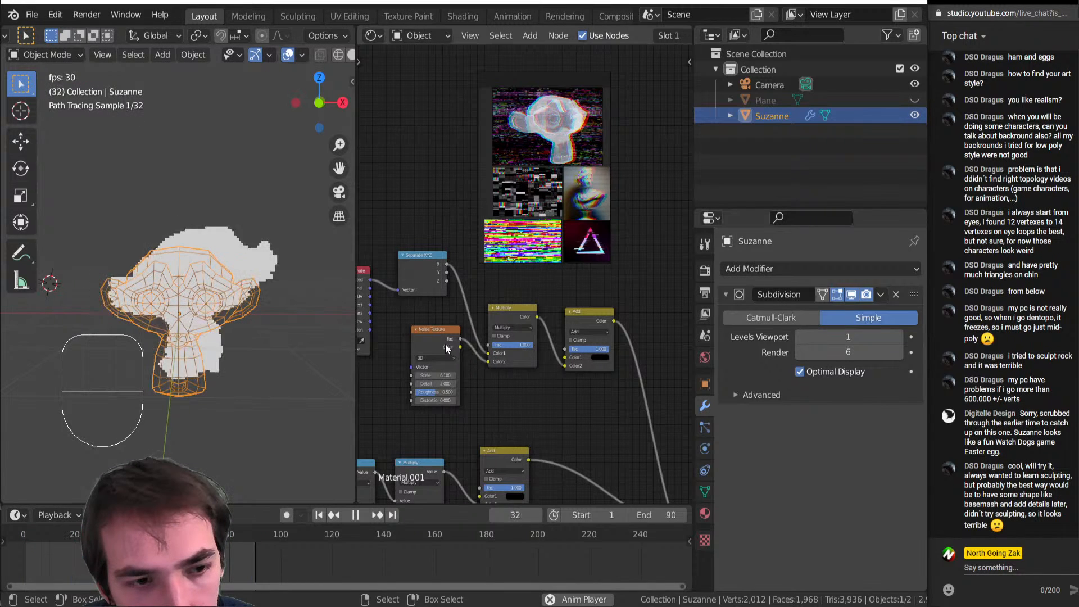
pyautogui.moveTo(446, 375)
pyautogui.mouseDown()
pyautogui.moveTo(421, 375)
pyautogui.moveTo(444, 375)
pyautogui.mouseUp()
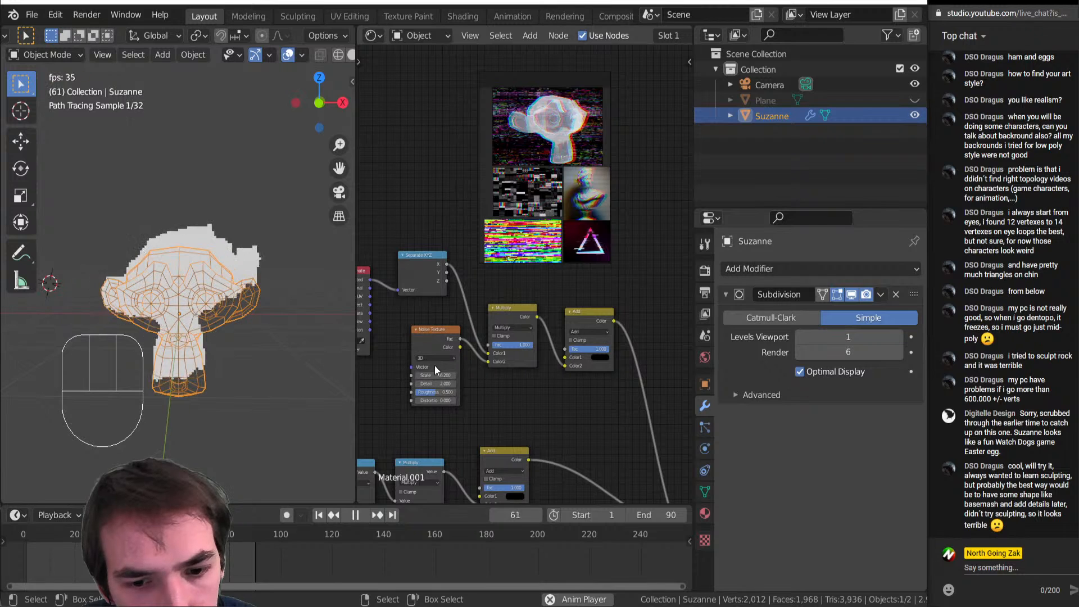
# Connect Separate XYZ's X and the noise Fac directly to the Add node's Color1 and Color2, remove the Multiply node and stop playback
pyautogui.click(514, 315)
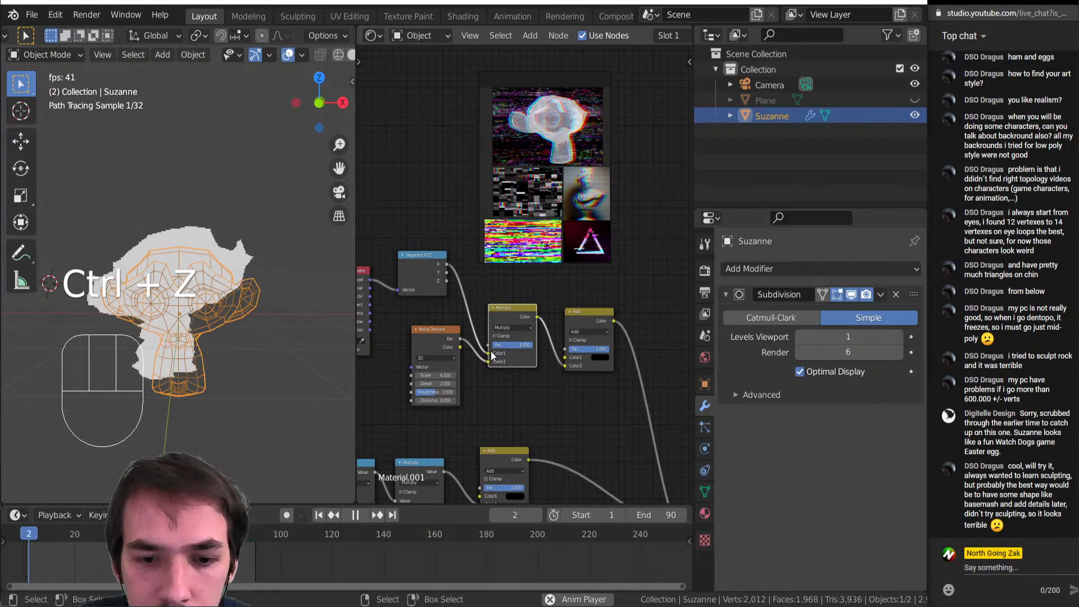
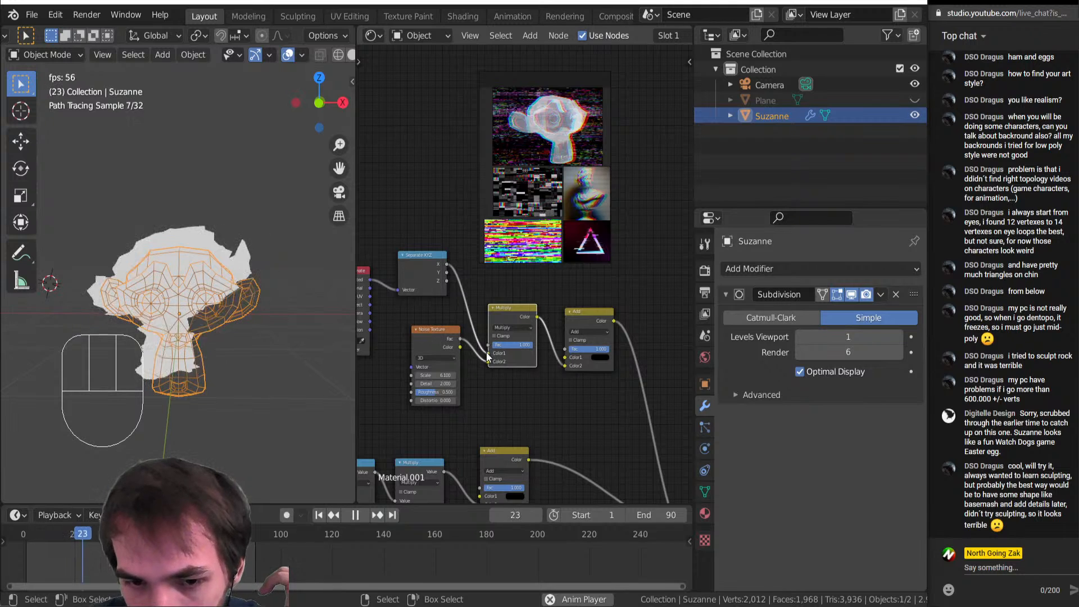
pyautogui.moveTo(543, 352); pyautogui.dragTo(565, 356)
pyautogui.moveTo(488, 361); pyautogui.dragTo(564, 366)
pyautogui.moveTo(499, 316); pyautogui.dragTo(459, 136)
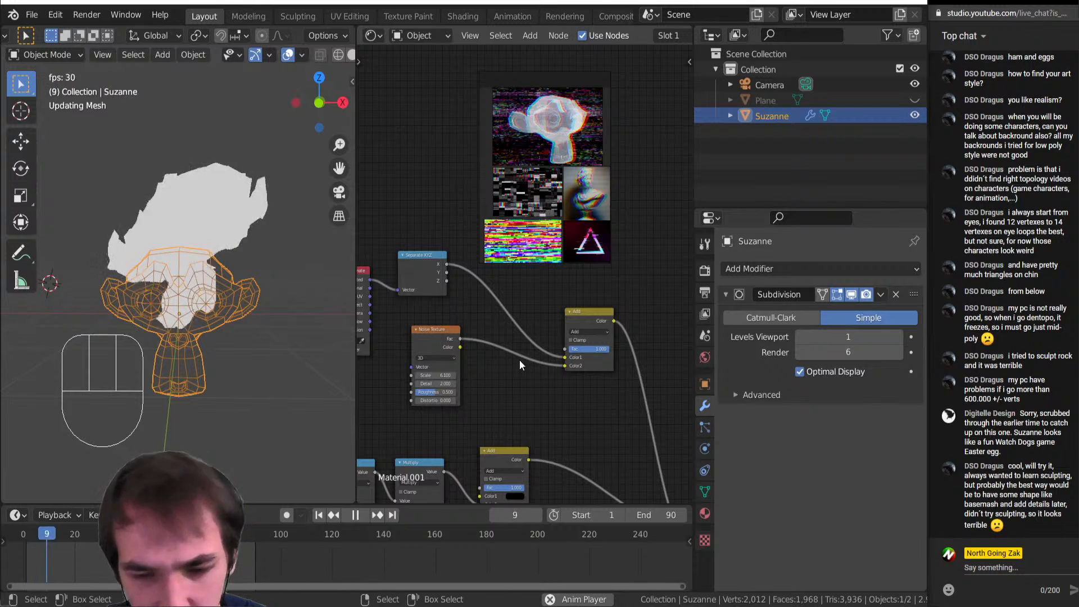
pyautogui.moveTo(458, 337); pyautogui.dragTo(469, 376, button='middle')
pyautogui.hotkey('shift', 'space')
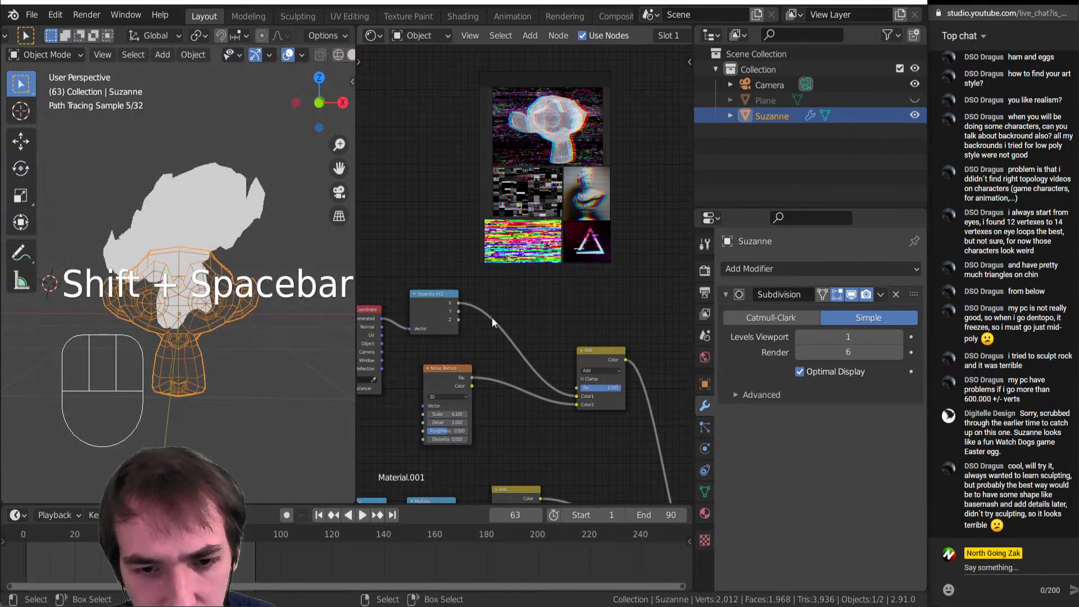
# Insert a Math node on the link from Separate XYZ's X output to the Add node and set its operation to Modulo
pyautogui.hotkey('shift', 'a')
pyautogui.click(525, 318)
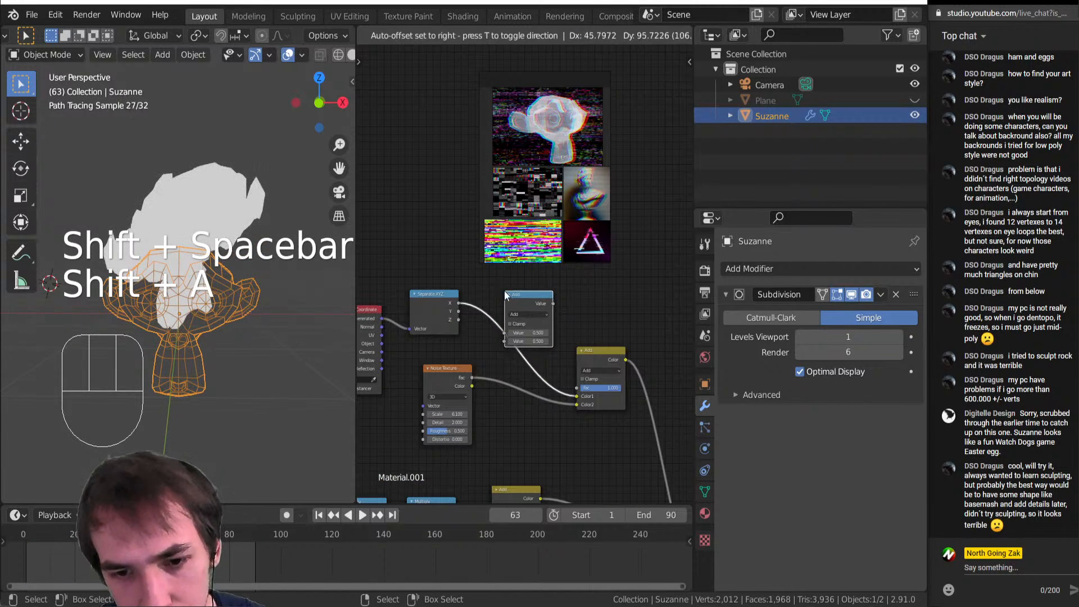
pyautogui.click(518, 318)
pyautogui.click(518, 317)
pyautogui.press('m')
pyautogui.click(518, 316)
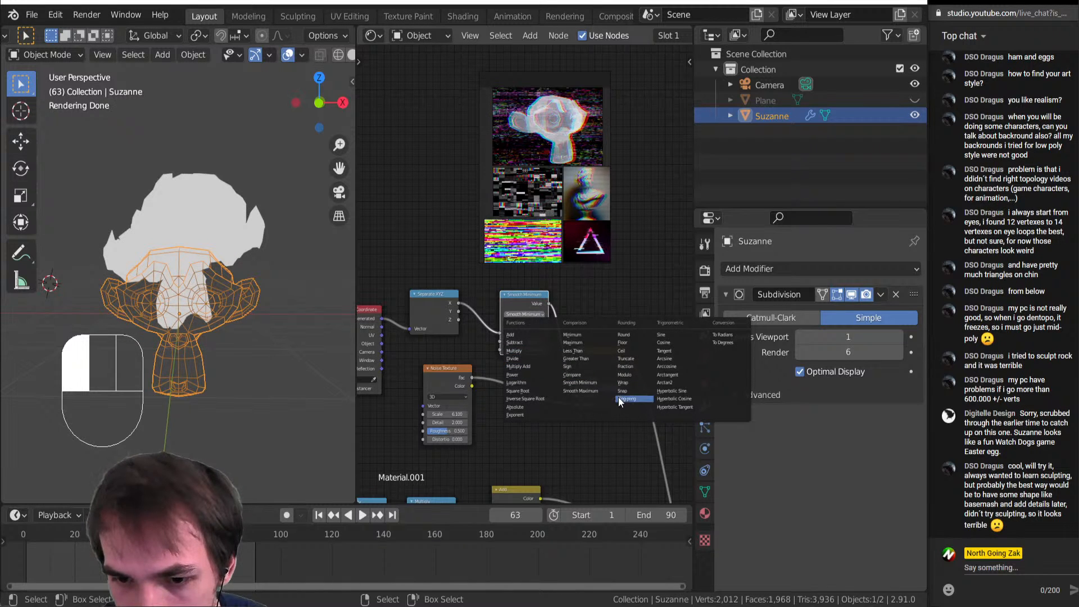
pyautogui.click(622, 374)
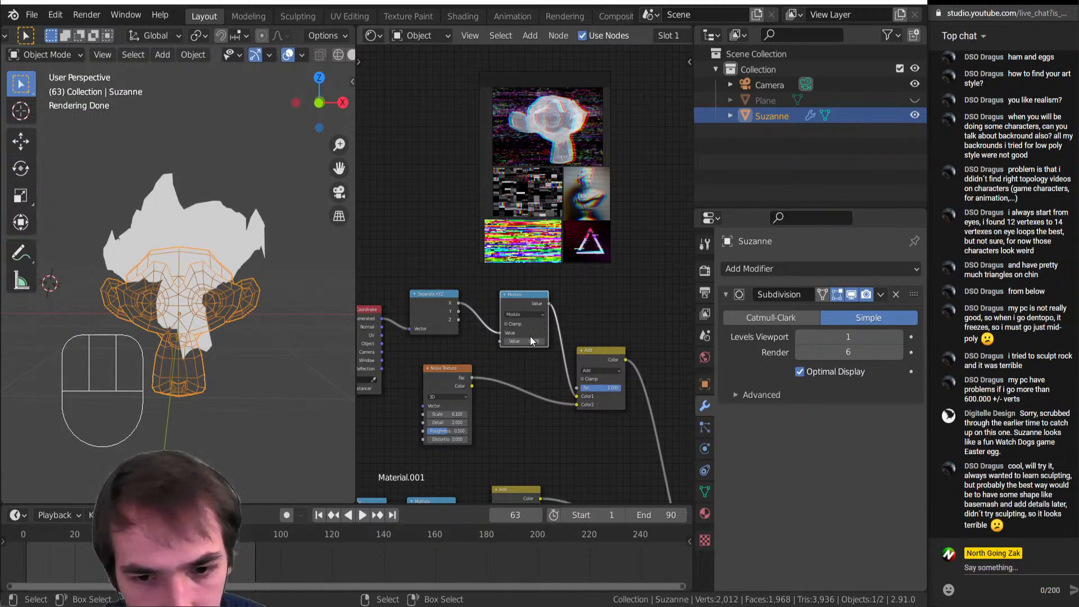
# Set the Modulo node's second value to 1 and preview its output on the Suzanne model
pyautogui.click(528, 341)
pyautogui.write('1')
pyautogui.press('Return')
pyautogui.moveTo(157, 265)
pyautogui.mouseDown(button='middle')
pyautogui.moveTo(197, 272)
pyautogui.moveTo(171, 275)
pyautogui.mouseUp(button='middle')
pyautogui.moveTo(546, 343); pyautogui.dragTo(498, 357, button='middle')
pyautogui.moveTo(214, 288); pyautogui.dragTo(74, 230, button='middle')
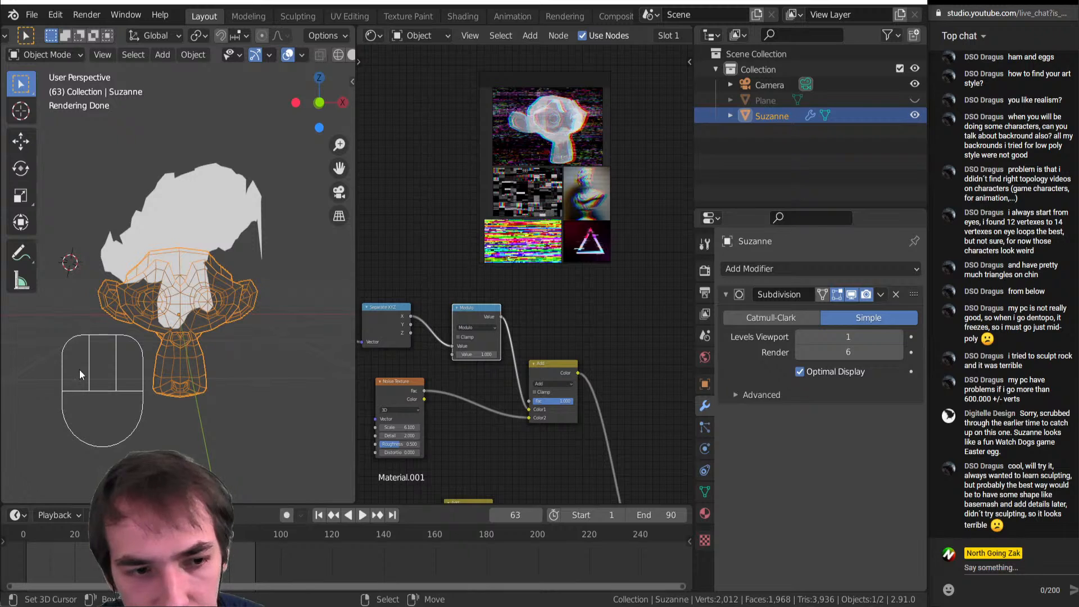
pyautogui.keyDown('ctrl'); pyautogui.keyDown('shift'); pyautogui.click(473, 320); pyautogui.keyUp('shift'); pyautogui.keyUp('ctrl')
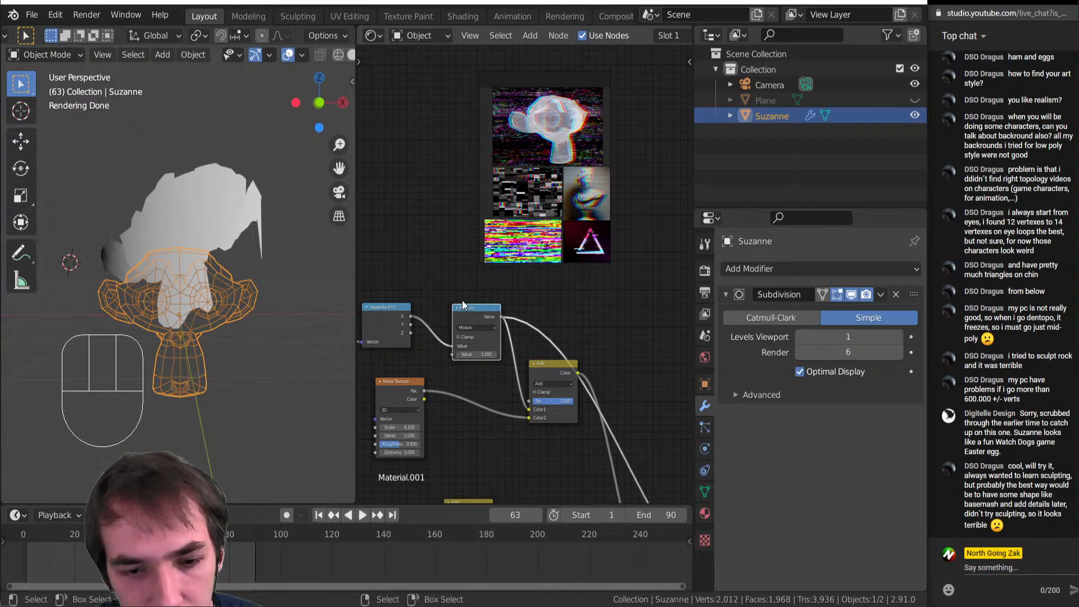
# Insert a Math node set to Add on the link between Separate XYZ's X output and the Modulo node
pyautogui.hotkey('shift', 'a')
pyautogui.press('i')
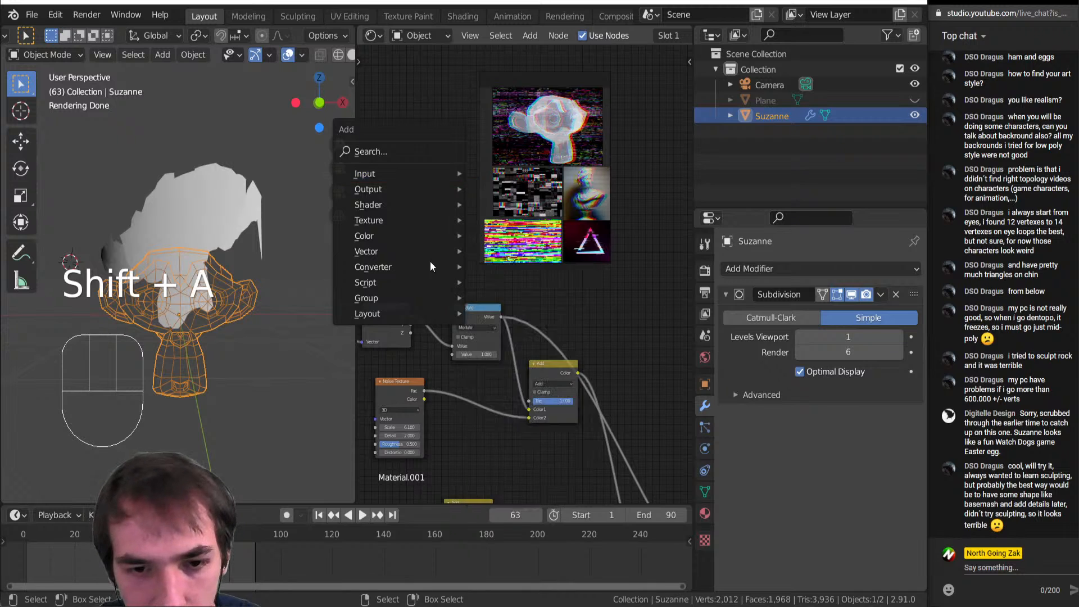
pyautogui.press('Escape')
pyautogui.moveTo(410, 285); pyautogui.dragTo(480, 306, button='middle')
pyautogui.scroll(-3, 480, 307)
pyautogui.scroll(2, 485, 376)
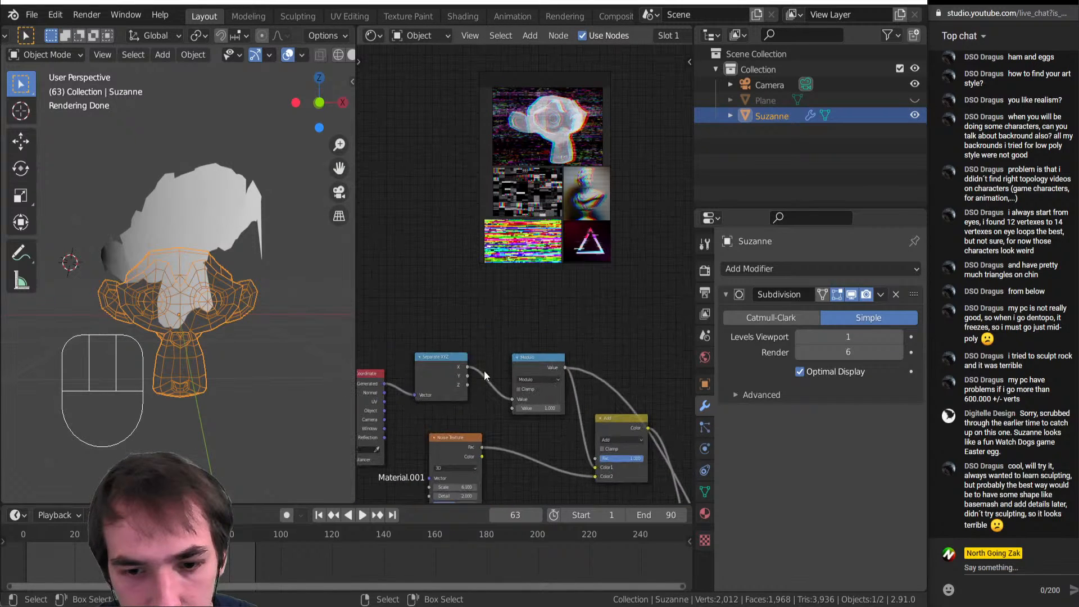
pyautogui.hotkey('shift', 'a')
pyautogui.click(540, 449)
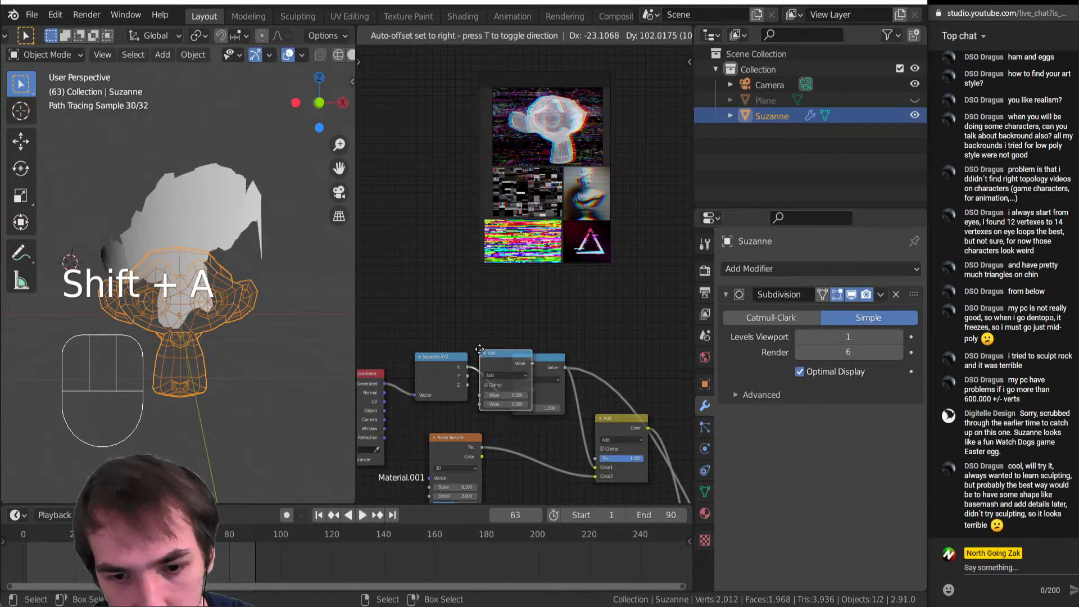
pyautogui.click(524, 420)
# Route the output of the input node at the start of the node tree through a reroute into the new Add node's second Value
pyautogui.moveTo(444, 399); pyautogui.dragTo(562, 393, button='middle')
pyautogui.scroll(-12, 562, 393)
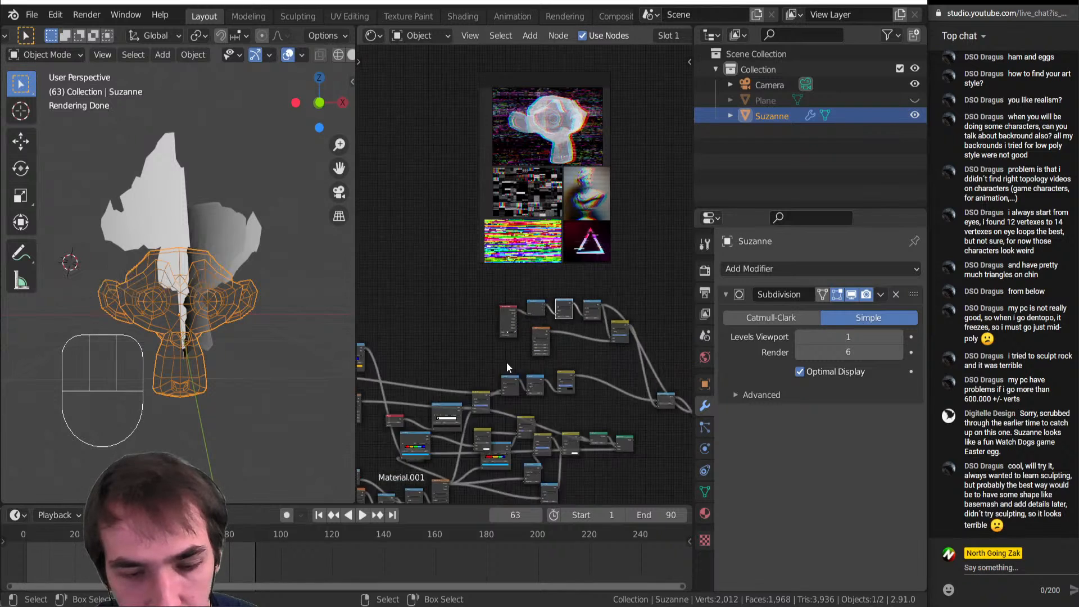
pyautogui.moveTo(466, 361); pyautogui.dragTo(566, 344, button='middle')
pyautogui.scroll(-6, 565, 344)
pyautogui.moveTo(466, 336); pyautogui.dragTo(466, 336, button='middle')
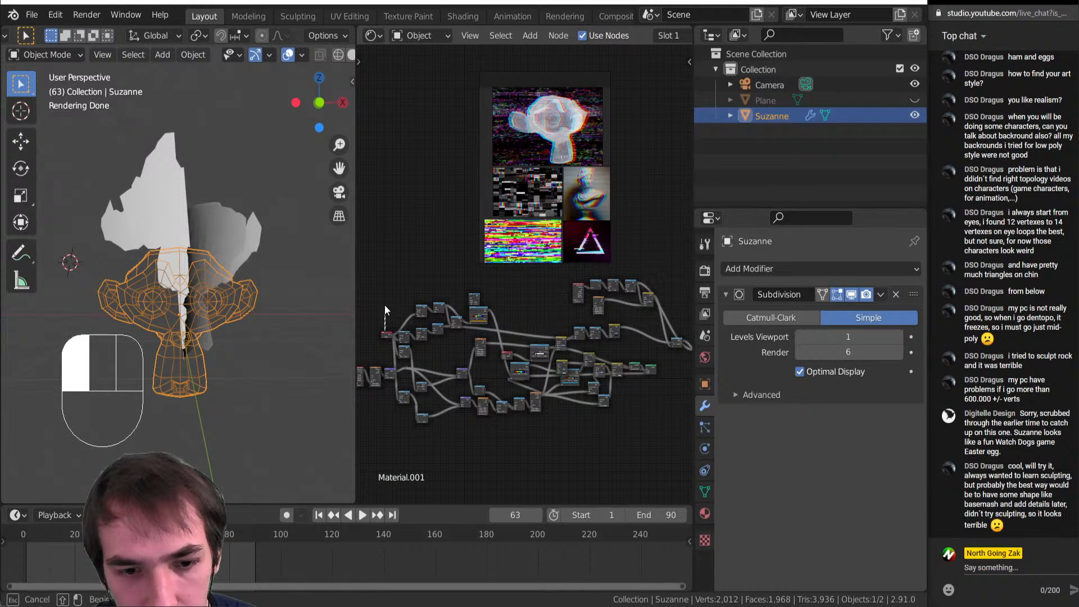
pyautogui.moveTo(385, 304); pyautogui.dragTo(384, 332)
pyautogui.keyDown('ctrl'); pyautogui.keyDown('shift'); pyautogui.click(386, 333); pyautogui.keyUp('shift'); pyautogui.keyUp('ctrl')
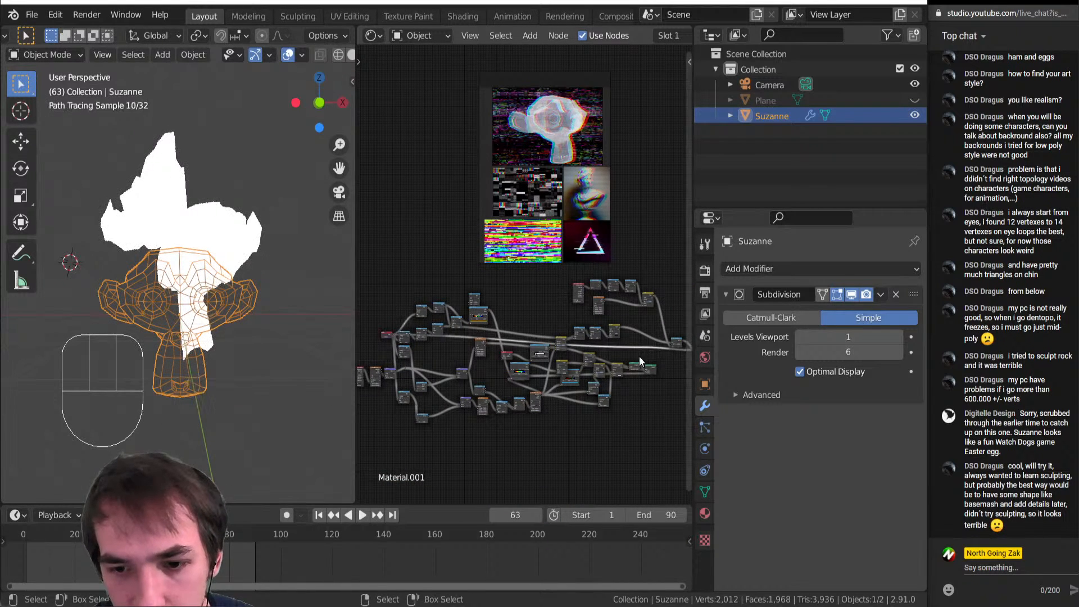
pyautogui.scroll(3, 639, 356)
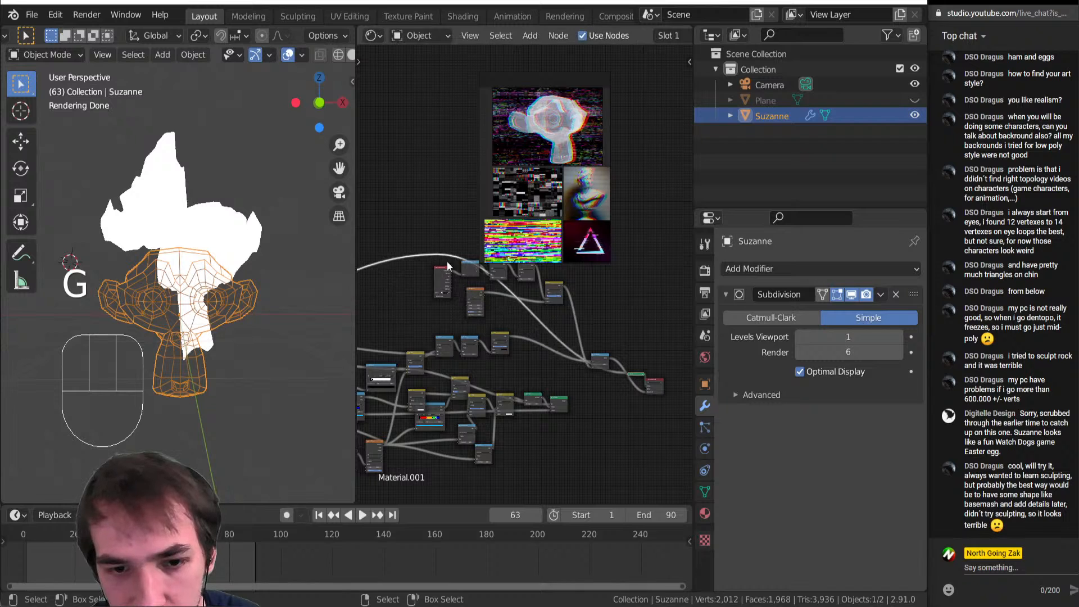
pyautogui.scroll(6, 430, 321)
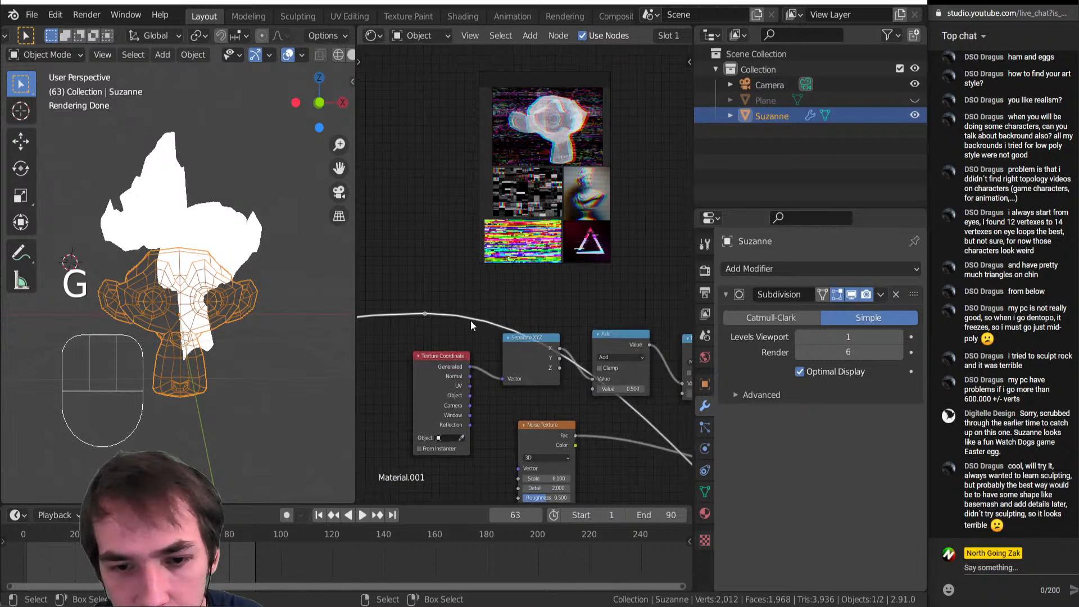
pyautogui.moveTo(582, 386); pyautogui.dragTo(588, 389)
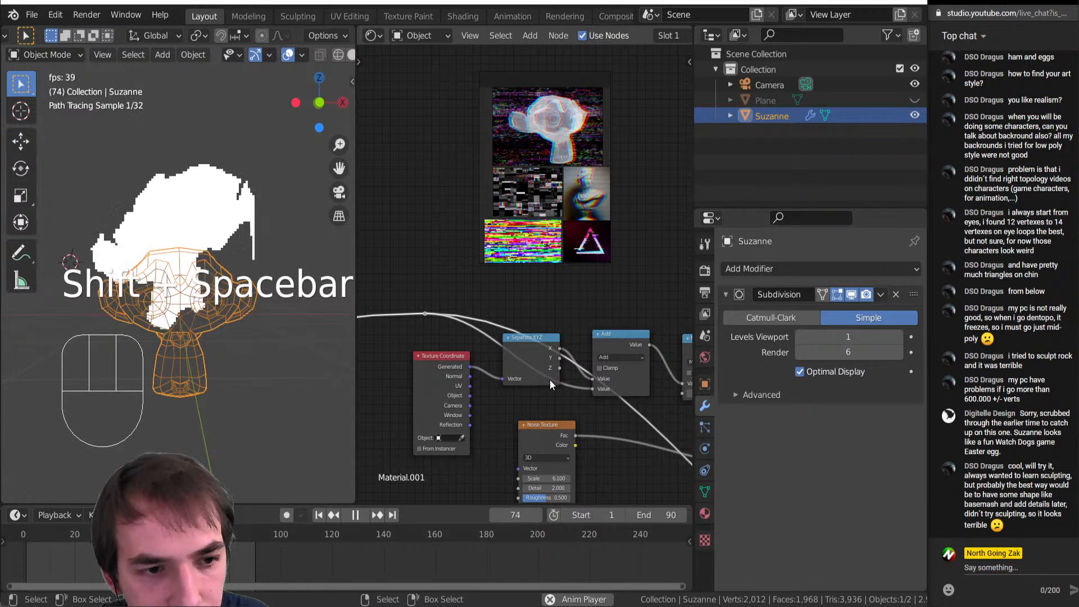
# Rearrange the Separate XYZ, Add and Modulo nodes into a tidy, evenly spaced row
pyautogui.scroll(-3, 432, 358)
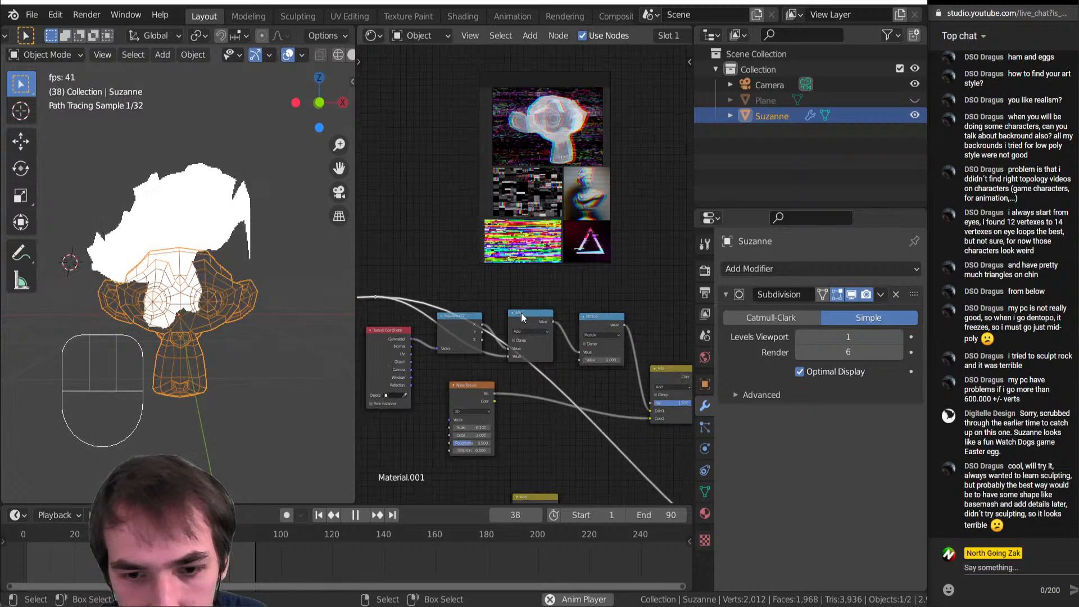
pyautogui.moveTo(521, 313); pyautogui.dragTo(534, 302)
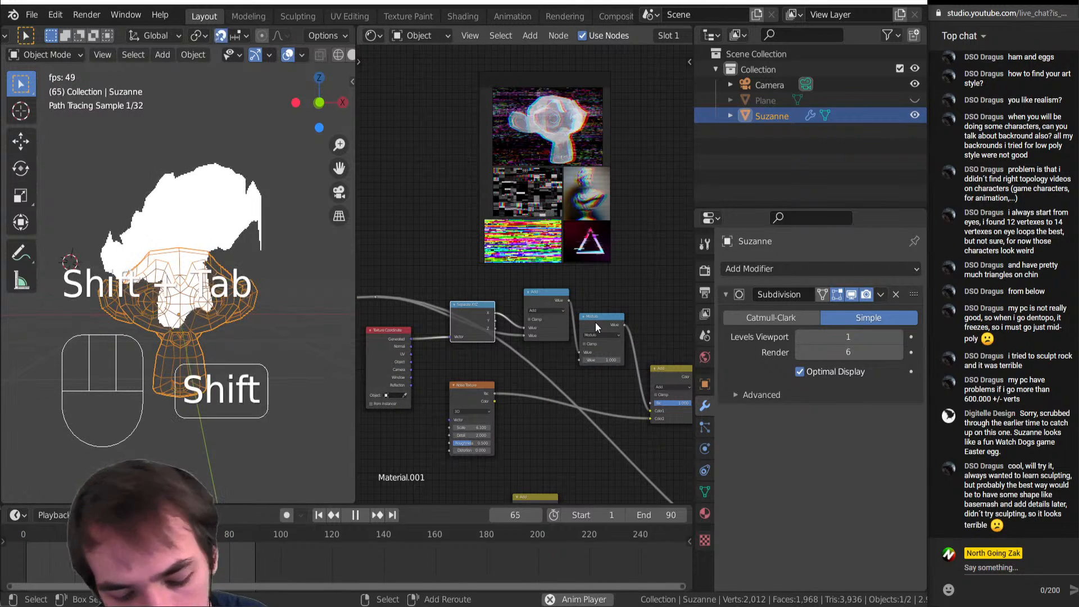
pyautogui.press('g')
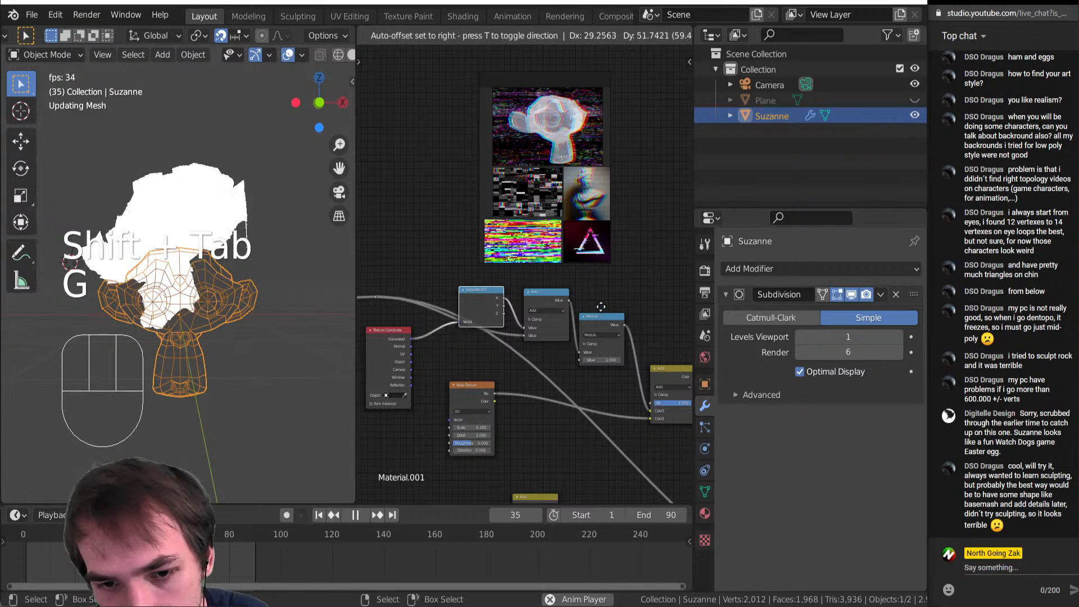
pyautogui.moveTo(600, 315); pyautogui.dragTo(617, 288)
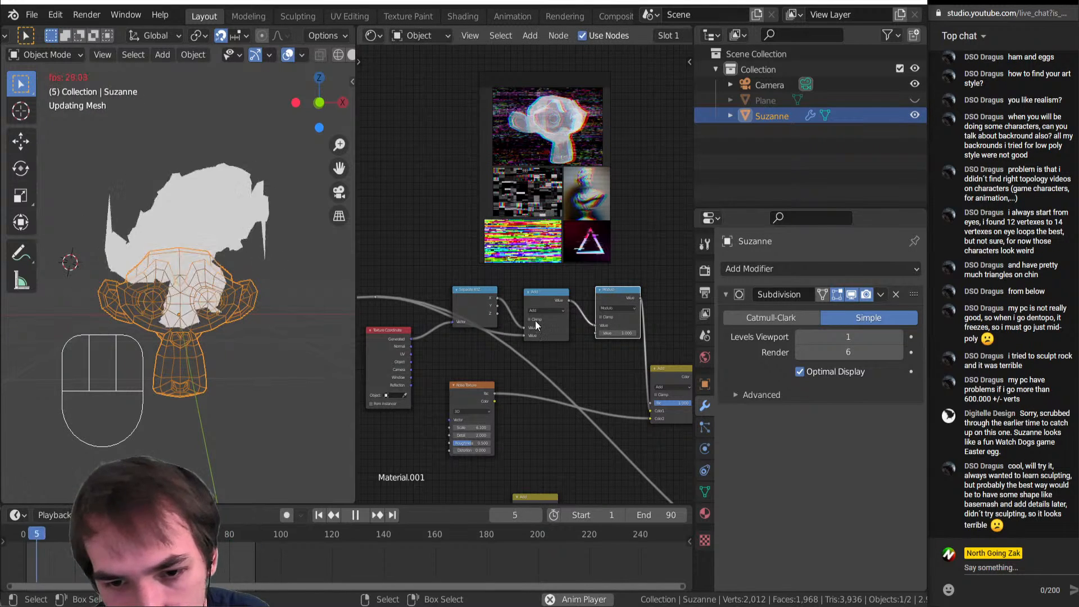
pyautogui.moveTo(561, 332); pyautogui.dragTo(550, 359, button='middle')
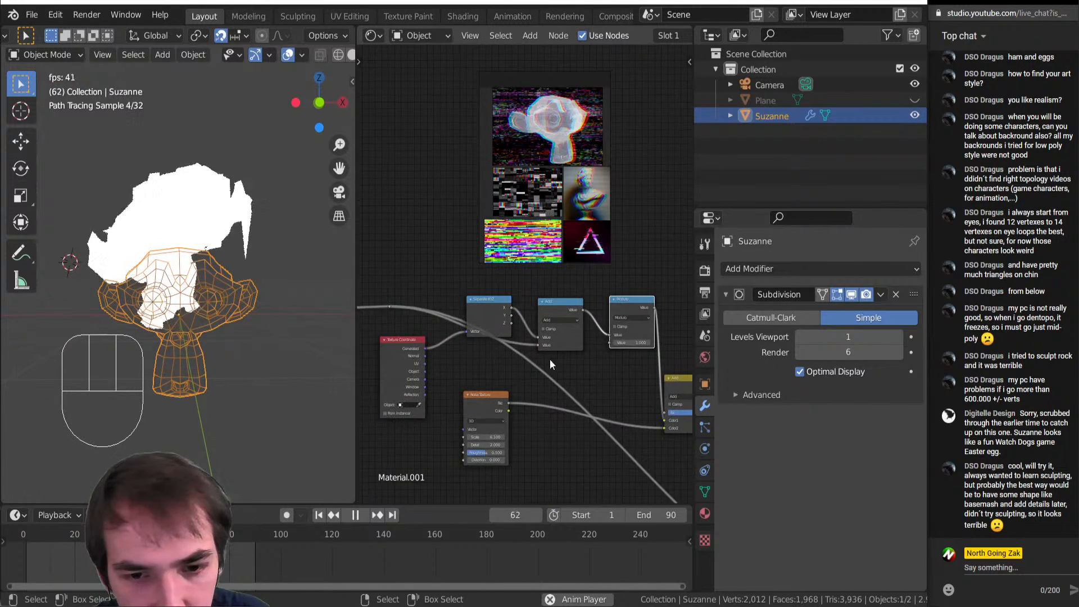
pyautogui.scroll(2, 532, 362)
pyautogui.moveTo(493, 319); pyautogui.dragTo(478, 324)
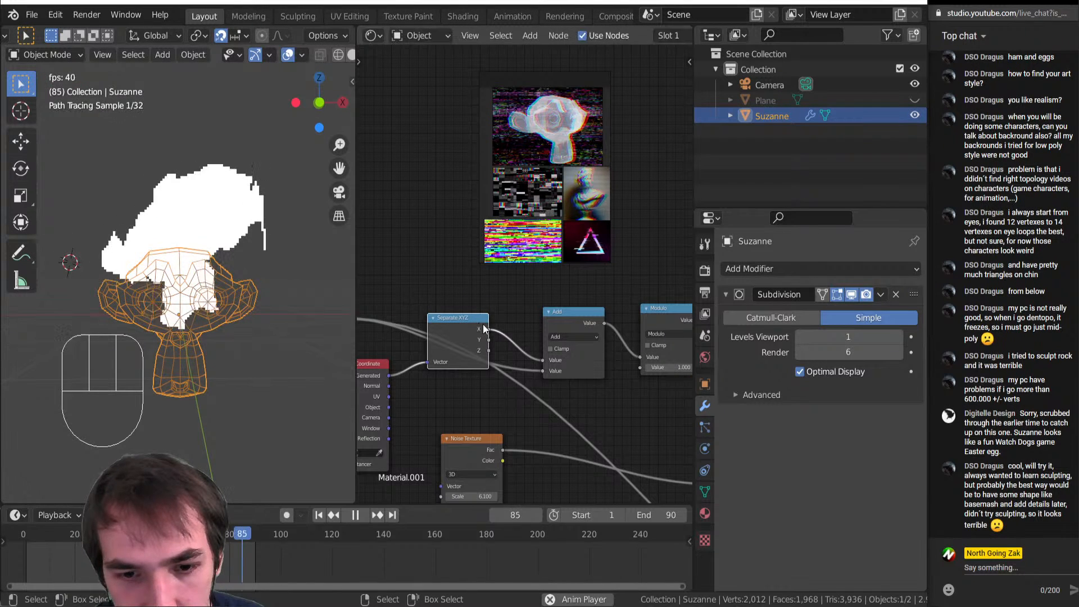
# Preview the Math Add node's output on the model, followed by the Modulo node's output
pyautogui.keyDown('ctrl'); pyautogui.keyDown('shift'); pyautogui.click(569, 325); pyautogui.keyUp('shift'); pyautogui.keyUp('ctrl')
pyautogui.keyDown('ctrl'); pyautogui.keyDown('shift'); pyautogui.click(436, 336); pyautogui.keyUp('shift'); pyautogui.keyUp('ctrl')
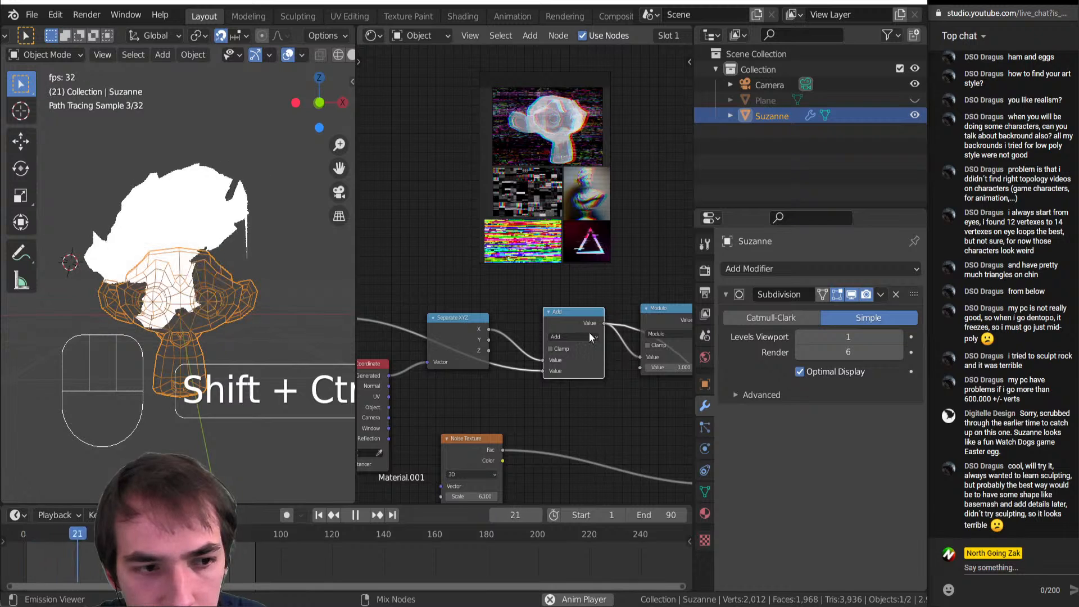
pyautogui.moveTo(657, 367); pyautogui.dragTo(582, 374, button='middle')
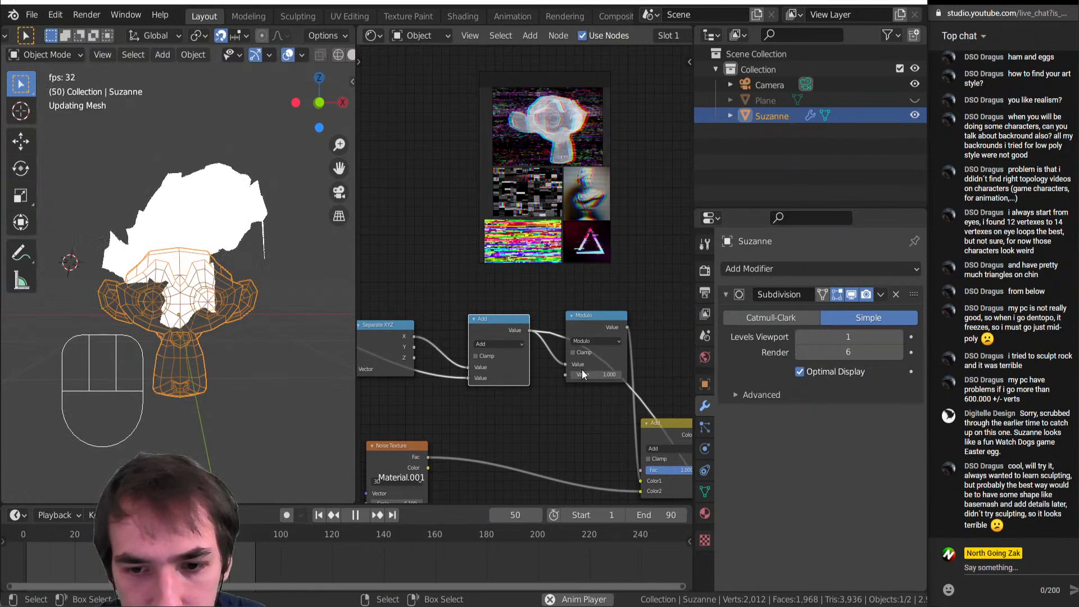
pyautogui.keyDown('ctrl'); pyautogui.keyDown('shift'); pyautogui.click(585, 325); pyautogui.keyUp('shift'); pyautogui.keyUp('ctrl')
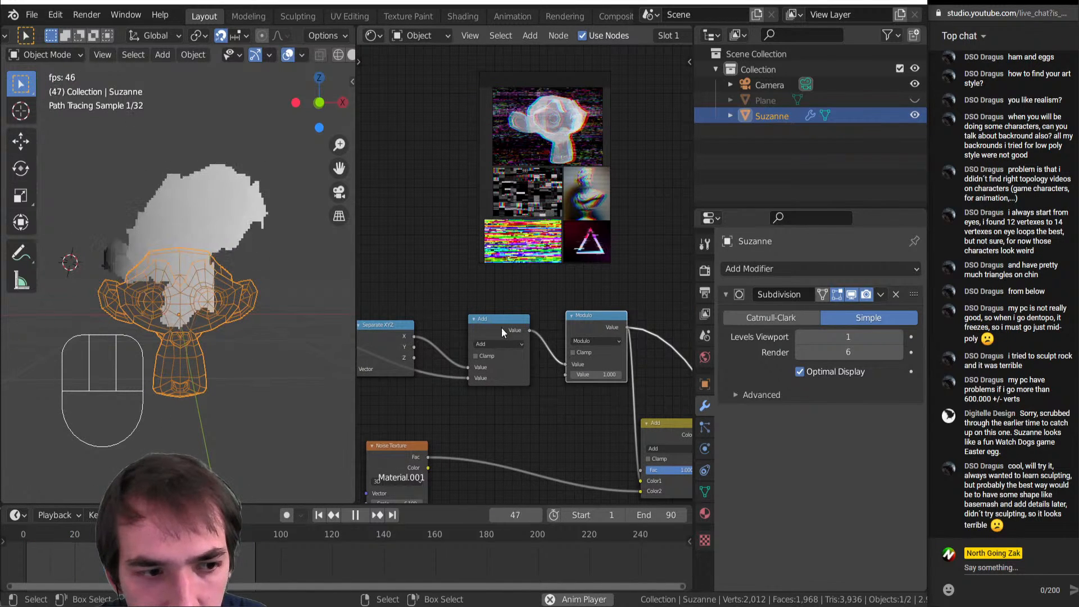
# Insert a Math node before the reroute feeding the Add node, set it to Multiply and its second value to -0.030
pyautogui.moveTo(510, 365); pyautogui.dragTo(443, 335, button='middle')
pyautogui.hotkey('shift', 'a')
pyautogui.moveTo(430, 338)
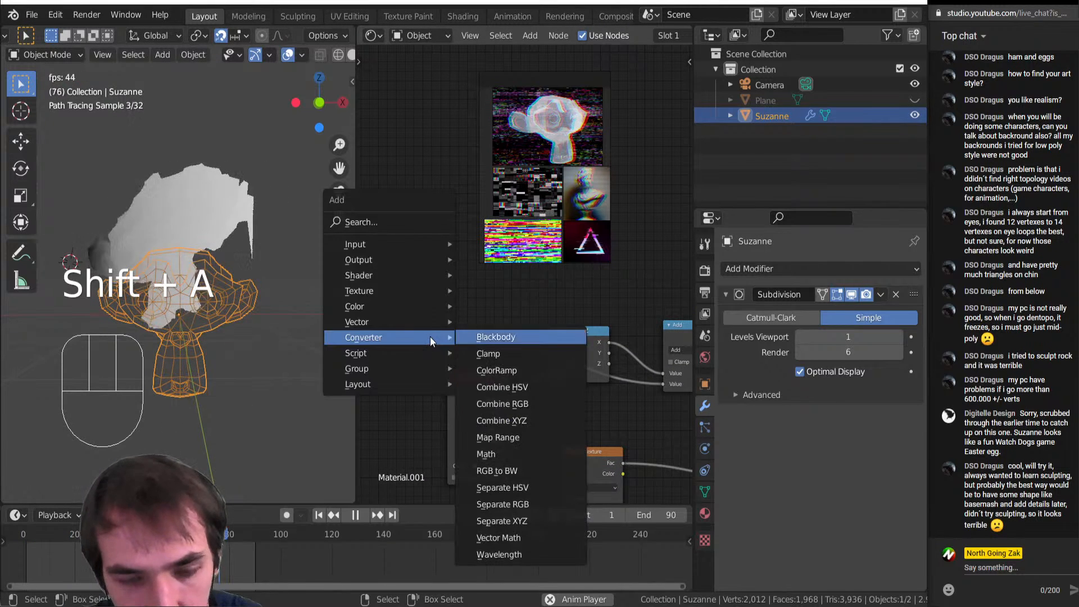
pyautogui.click(486, 454)
pyautogui.click(414, 346)
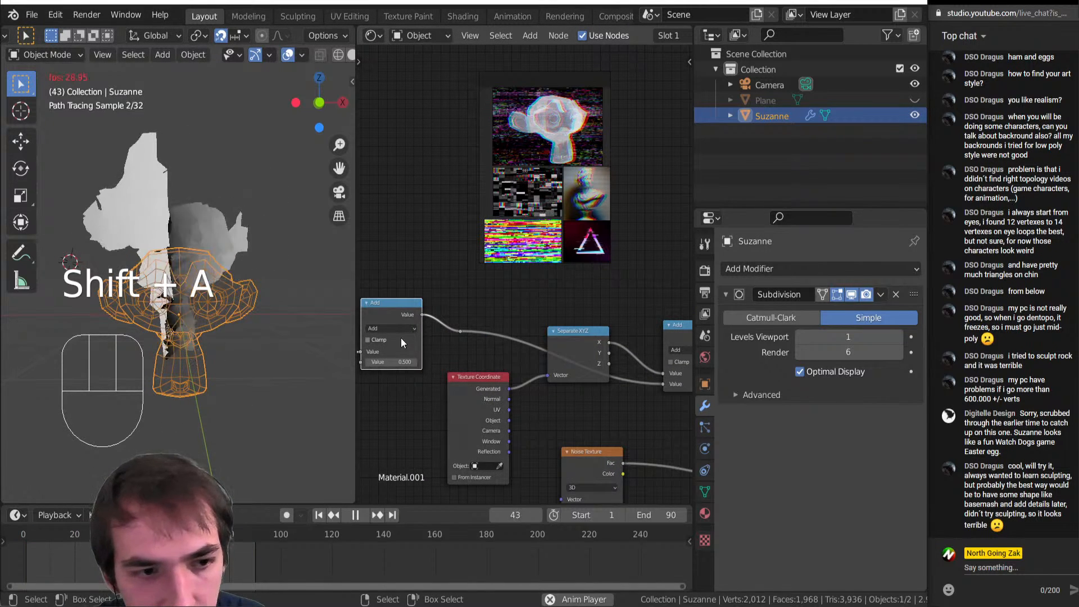
pyautogui.click(396, 330)
pyautogui.click(391, 350)
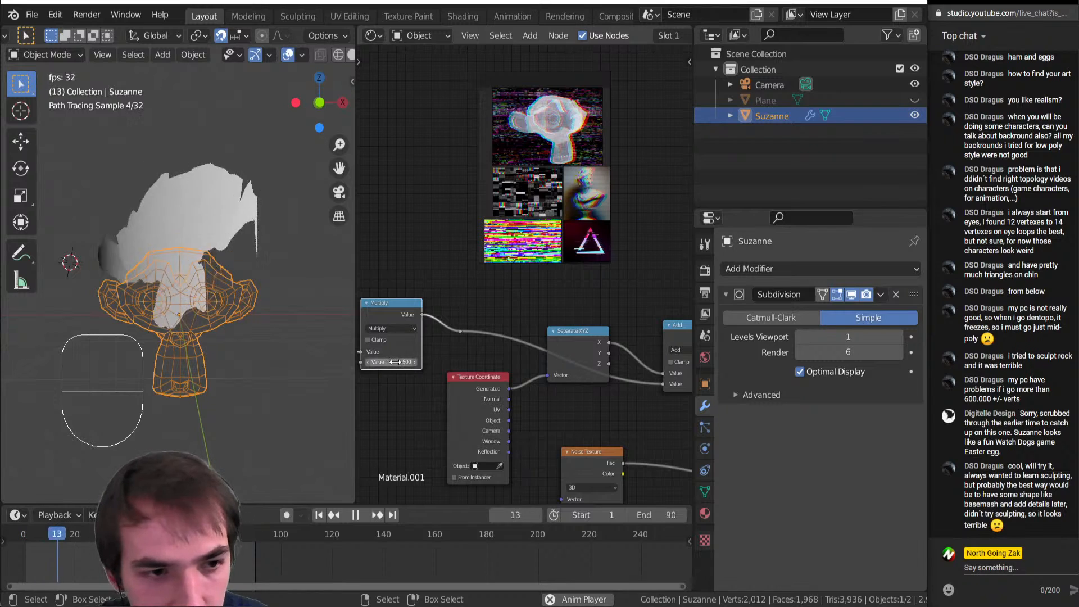
pyautogui.keyDown('shift'); pyautogui.moveTo(395, 362); pyautogui.dragTo(357, 362); pyautogui.keyUp('shift')
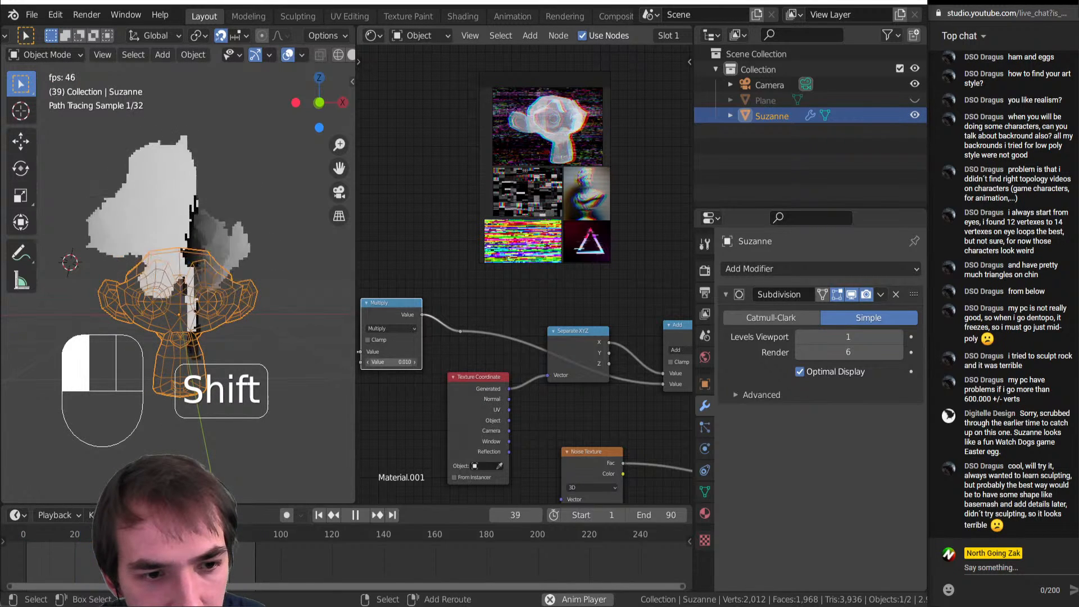
pyautogui.keyDown('shift'); pyautogui.moveTo(358, 362); pyautogui.dragTo(356, 362); pyautogui.keyUp('shift')
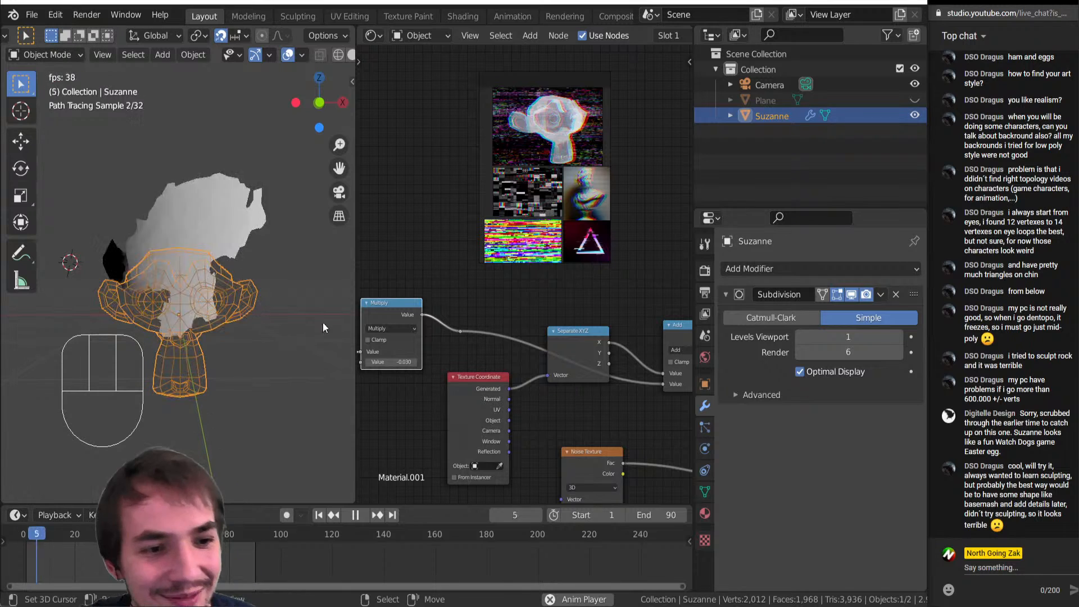
# Connect Texture Coordinate's Generated output to the Noise Texture's Vector and insert a Vector Math node set to Add on that link
pyautogui.scroll(-6, 471, 347)
pyautogui.moveTo(472, 346); pyautogui.dragTo(646, 338, button='middle')
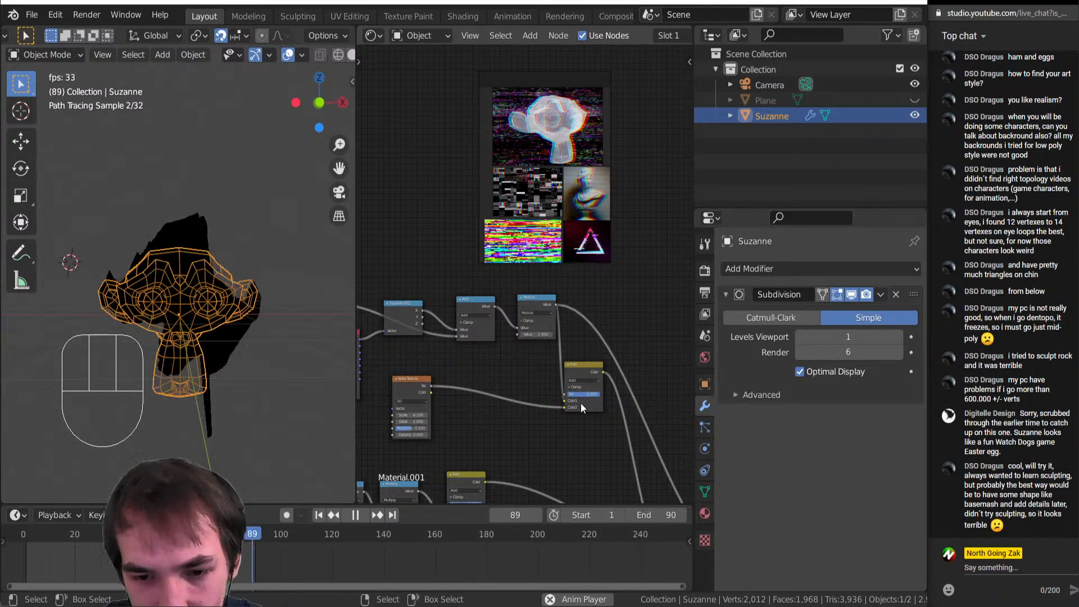
pyautogui.moveTo(504, 404); pyautogui.dragTo(532, 403, button='middle')
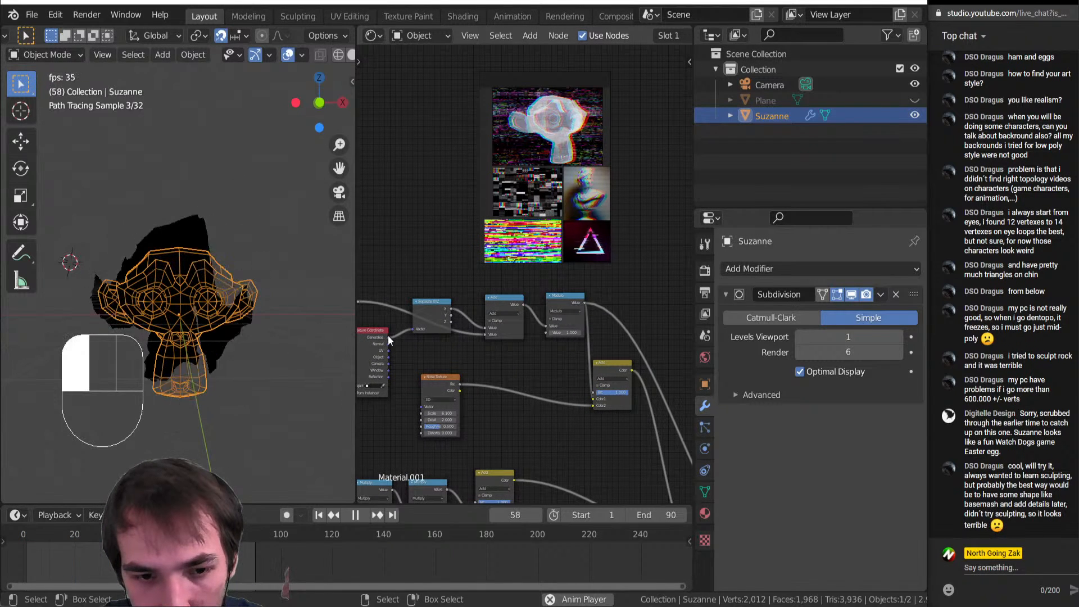
pyautogui.moveTo(388, 336); pyautogui.dragTo(422, 409)
pyautogui.hotkey('shift', 'a')
pyautogui.click(458, 425)
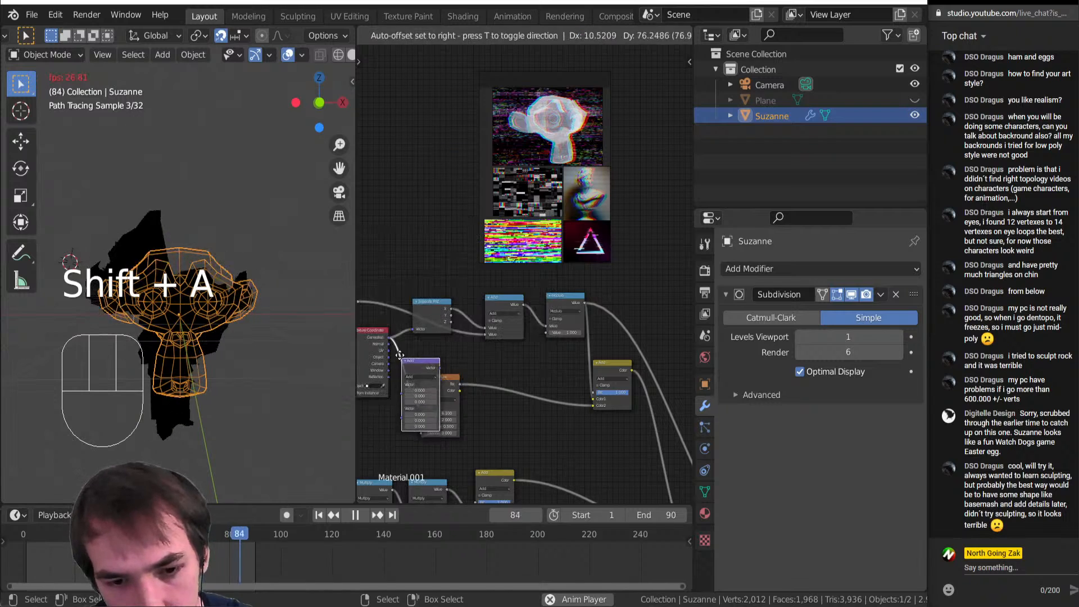
pyautogui.click(407, 349)
pyautogui.scroll(2, 483, 371)
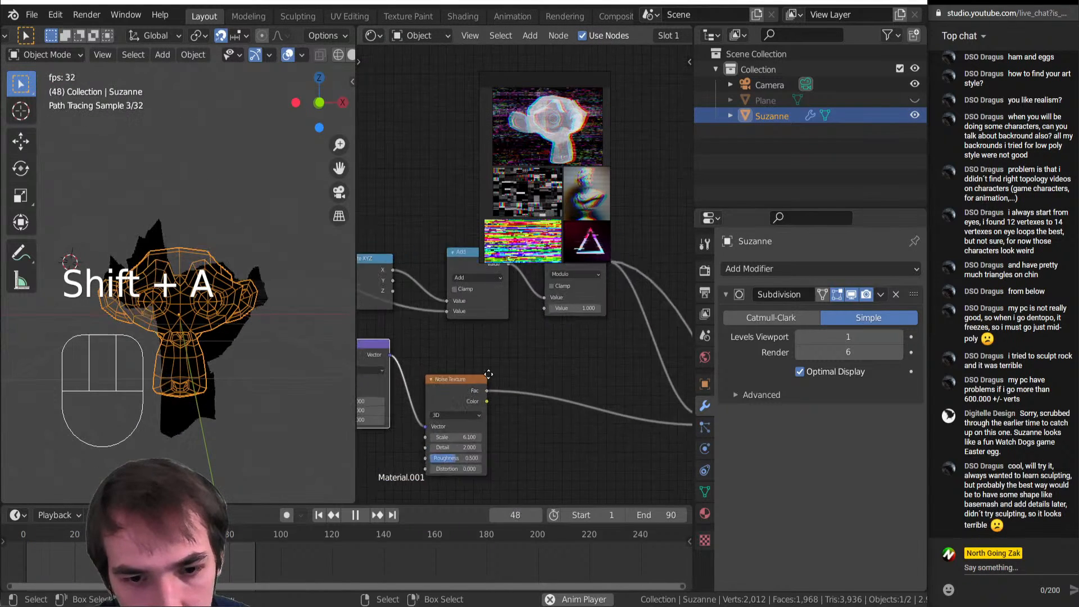
# Add a reroute on the link feeding the Multiply node and draw a branch from it toward the Vector Math node
pyautogui.moveTo(489, 375); pyautogui.dragTo(577, 347, button='middle')
pyautogui.scroll(-3, 429, 362)
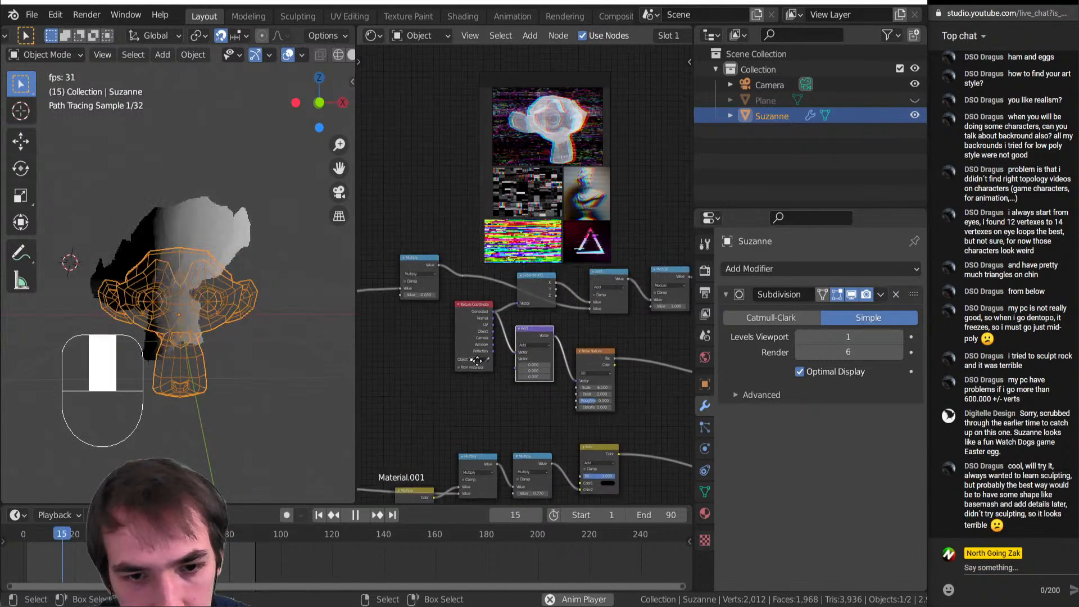
pyautogui.keyDown('shift'); pyautogui.moveTo(389, 304); pyautogui.dragTo(389, 295, button='right'); pyautogui.keyUp('shift')
pyautogui.moveTo(389, 295); pyautogui.dragTo(487, 380)
# Insert a Math node on the link between the Noise Texture's Fac output and the Add mix node's Color2
pyautogui.moveTo(514, 389); pyautogui.dragTo(363, 370, button='middle')
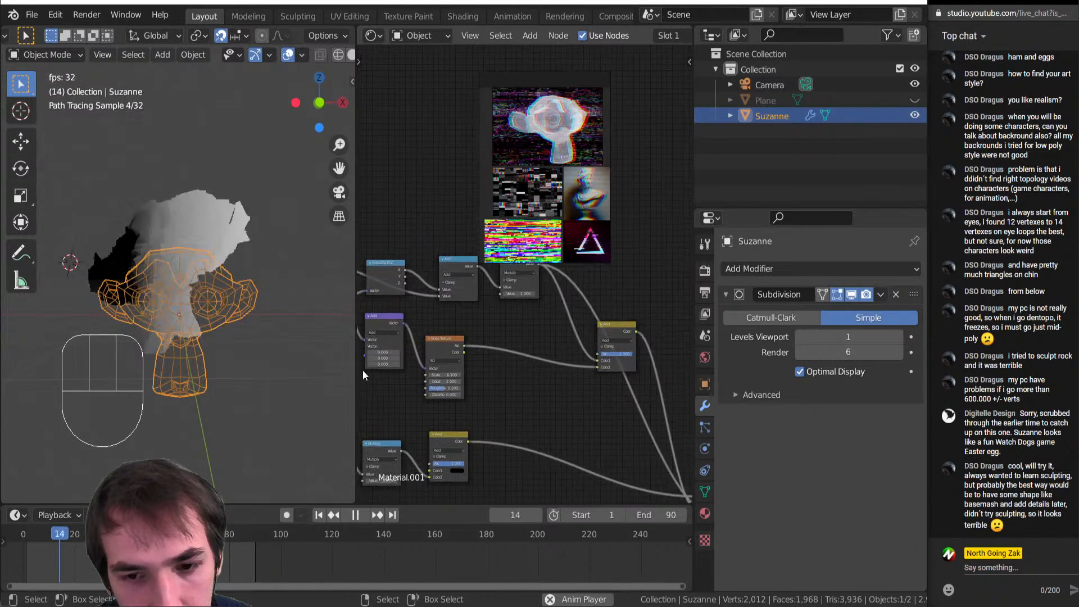
pyautogui.hotkey('shift', 'a')
pyautogui.moveTo(521, 358)
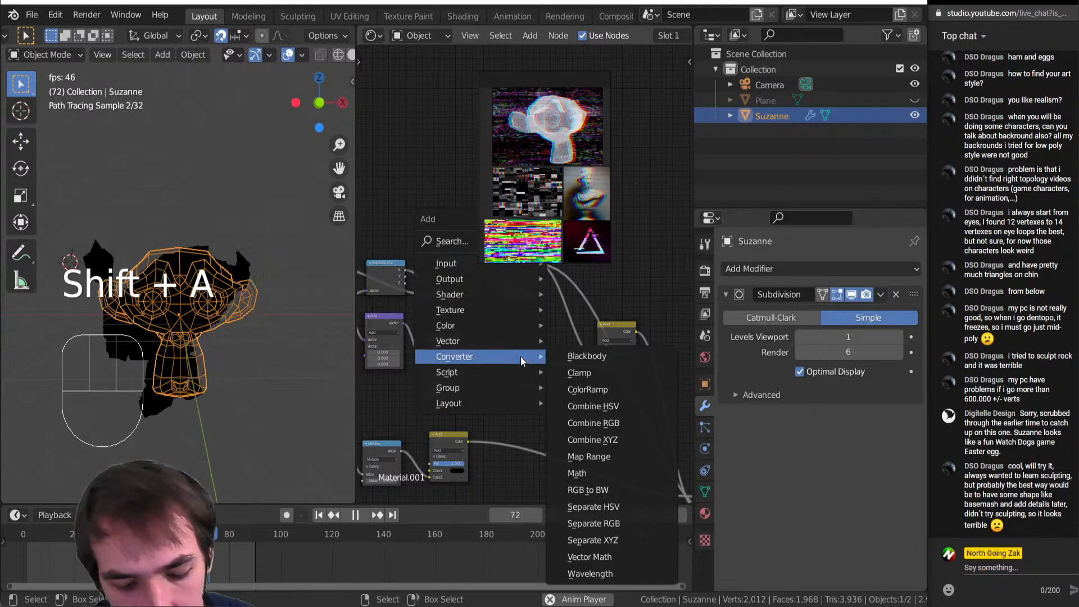
pyautogui.click(576, 473)
pyautogui.click(519, 372)
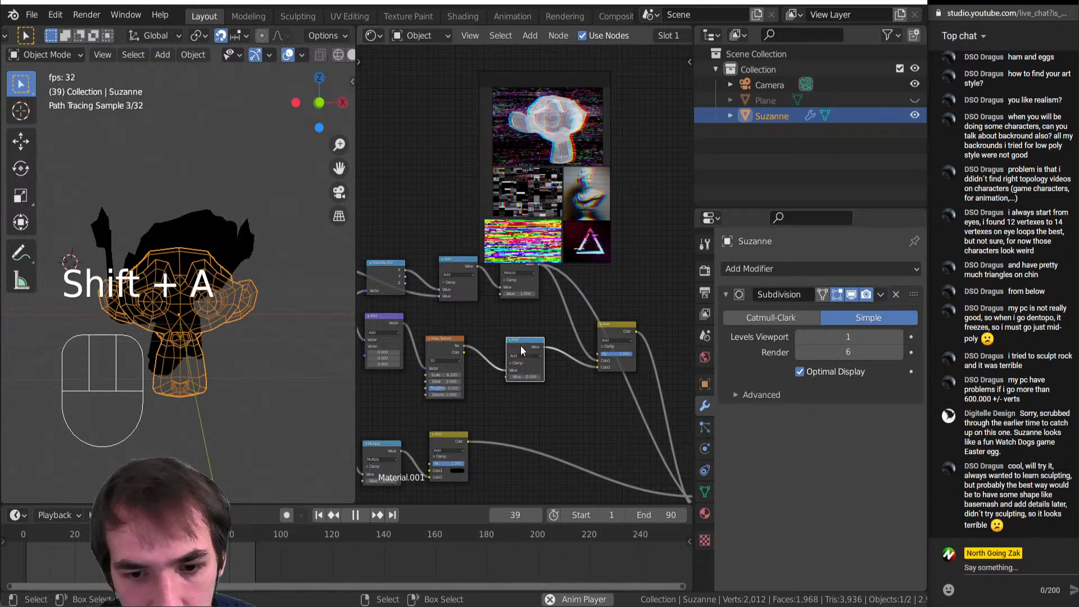
# Switch the Math node after the Noise Texture to Multiply and raise its multiplier value
pyautogui.click(524, 356)
pyautogui.click(521, 371)
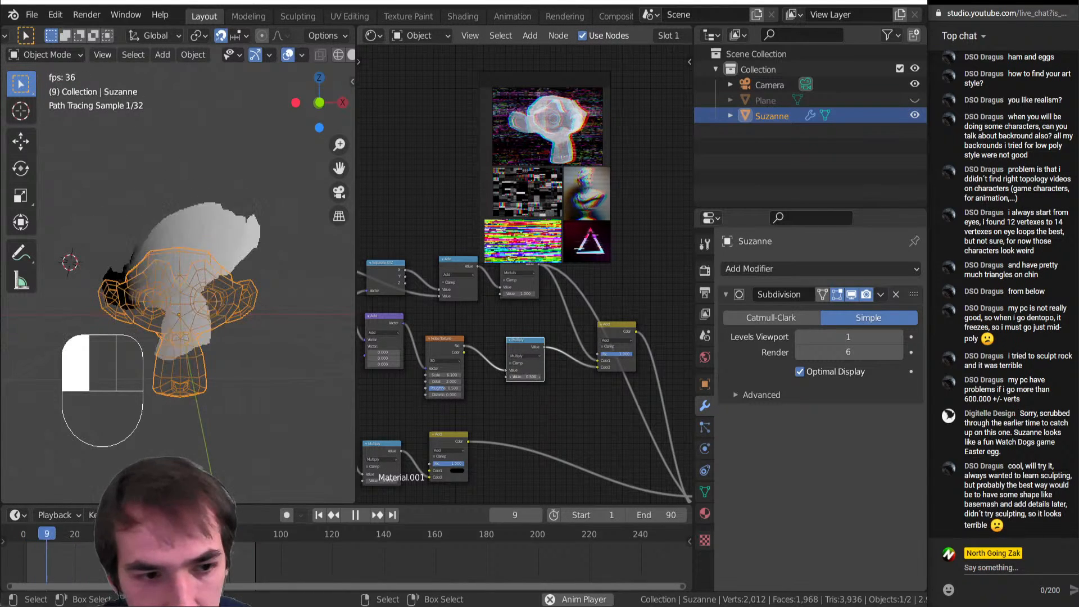
pyautogui.moveTo(525, 376); pyautogui.dragTo(544, 377)
# Set the mix node combining the two displacement branches to Linear Light and lower its factor to about 0.2
pyautogui.click(615, 341)
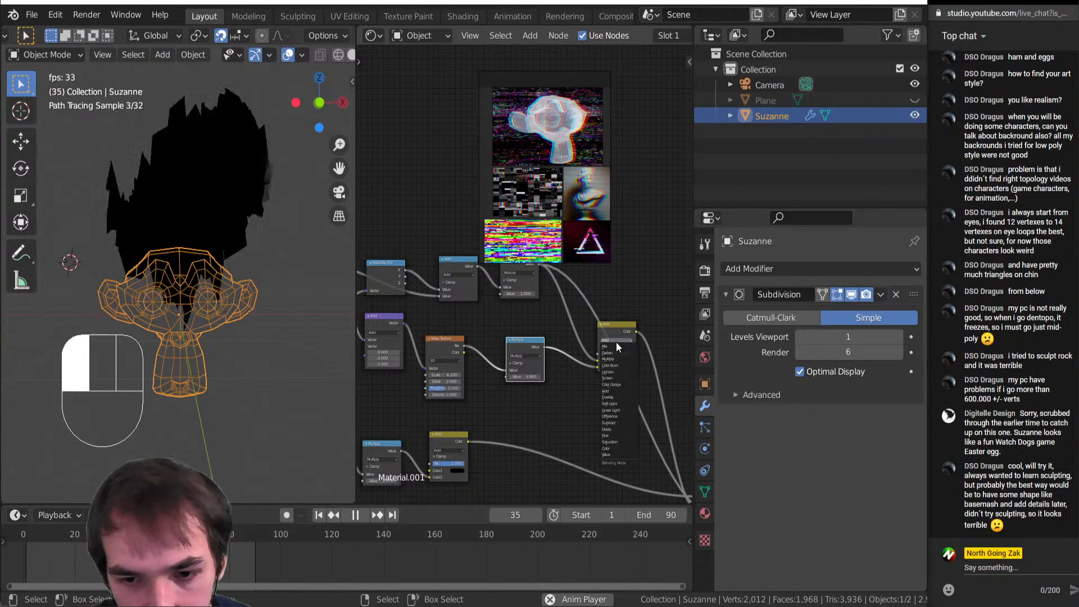
pyautogui.click(611, 411)
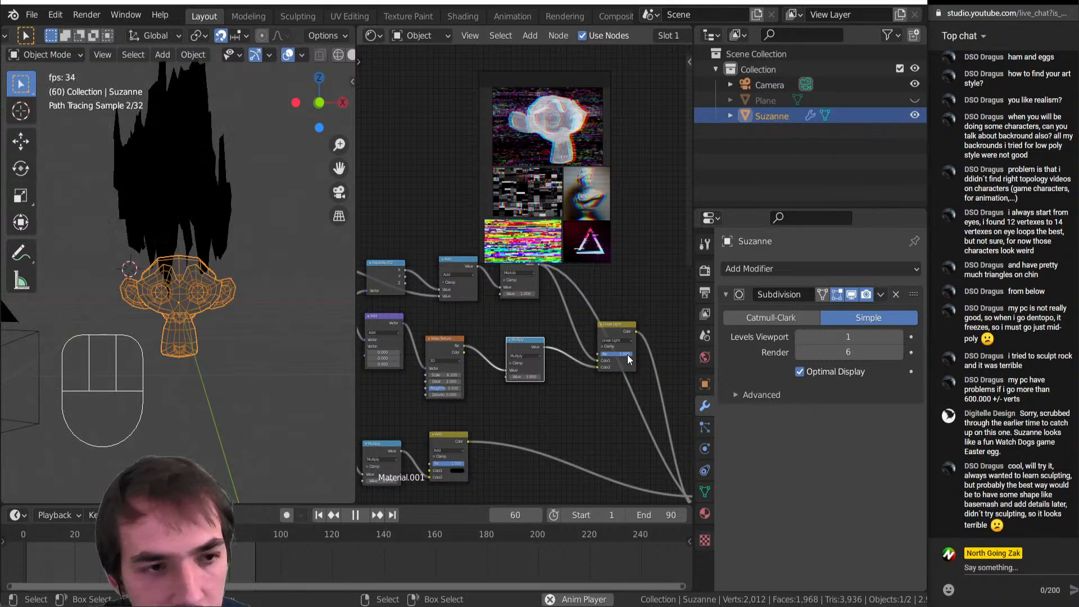
pyautogui.moveTo(628, 355); pyautogui.dragTo(596, 358)
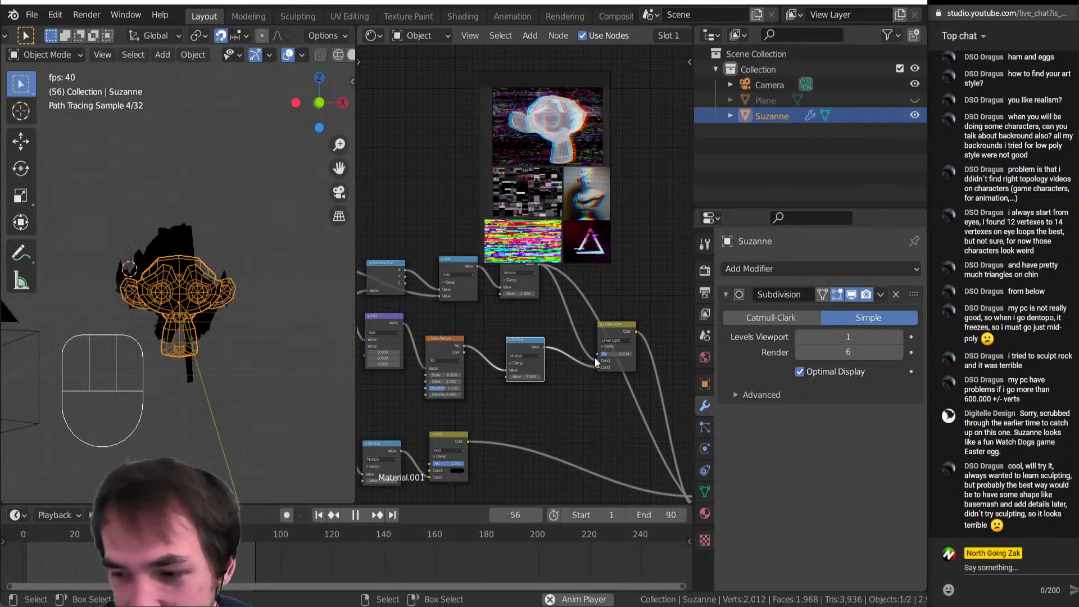
# Connect the Mix Shader's output to the Material Output surface so the glitch colours show on the monkey head
pyautogui.moveTo(269, 338); pyautogui.dragTo(234, 326, button='middle')
pyautogui.scroll(-5, 494, 372)
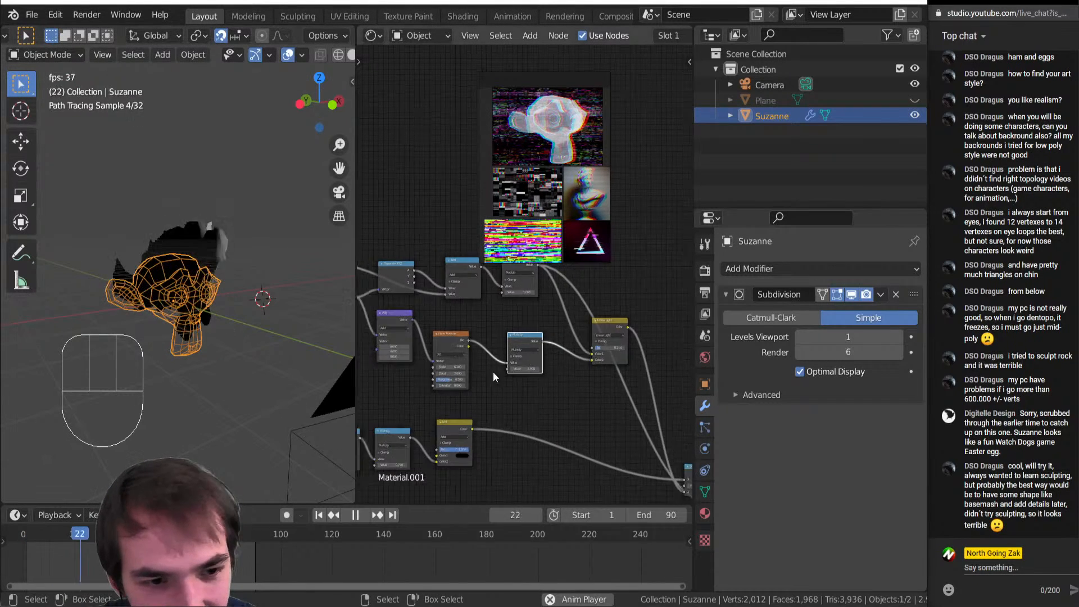
pyautogui.moveTo(596, 458); pyautogui.dragTo(421, 347, button='middle')
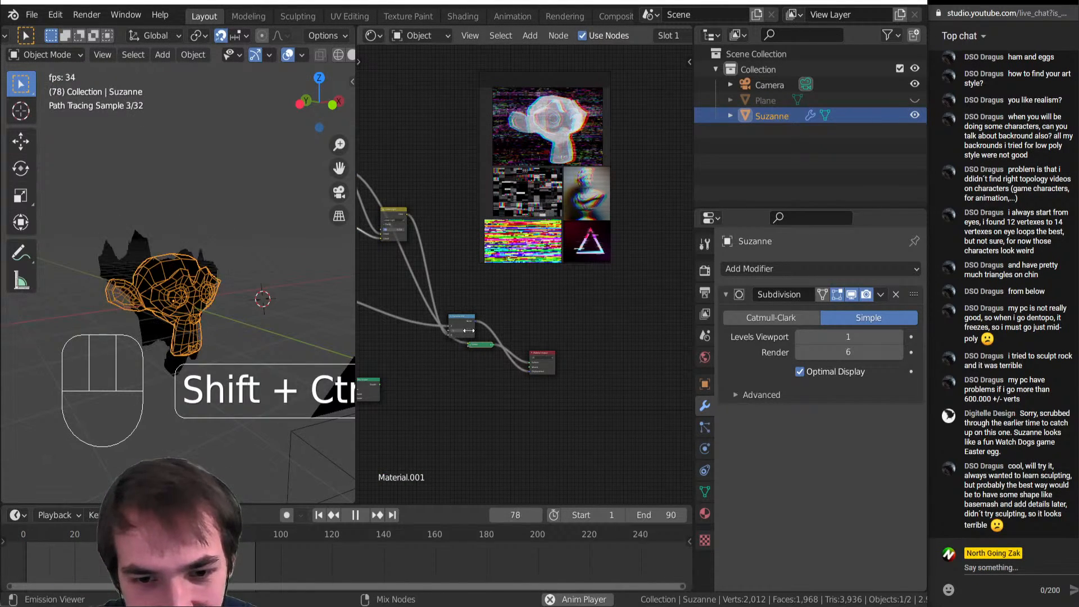
pyautogui.moveTo(382, 379); pyautogui.dragTo(435, 377, button='middle')
pyautogui.keyDown('ctrl'); pyautogui.keyDown('shift'); pyautogui.click(428, 386); pyautogui.keyUp('shift'); pyautogui.keyUp('ctrl')
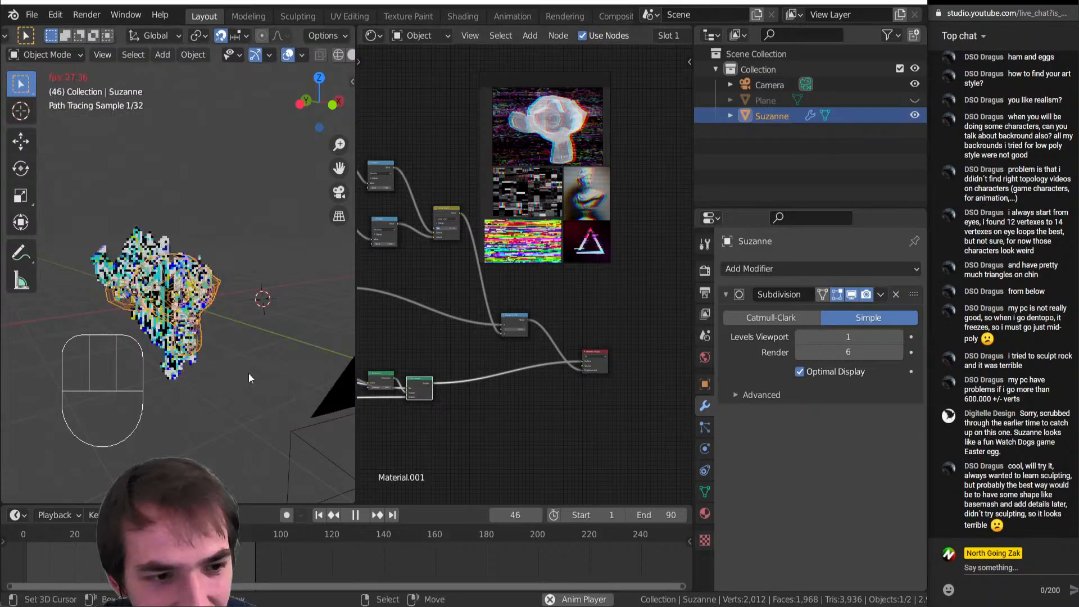
pyautogui.scroll(5, 187, 361)
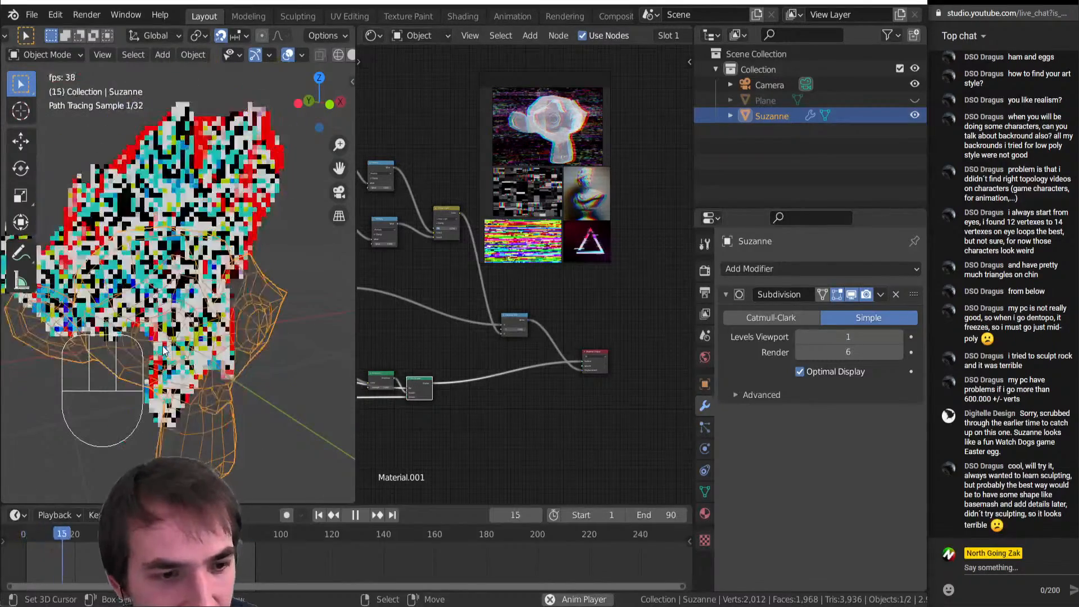
# View the scene through the camera with the viewport overlays hidden
pyautogui.press('KP_0')
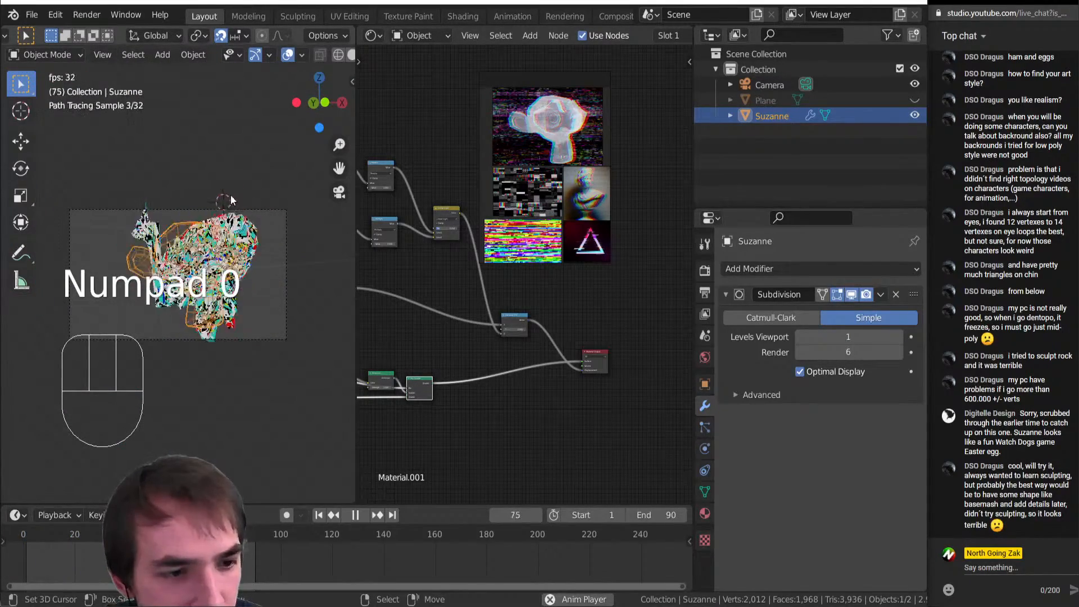
pyautogui.click(288, 54)
pyautogui.scroll(5, 145, 399)
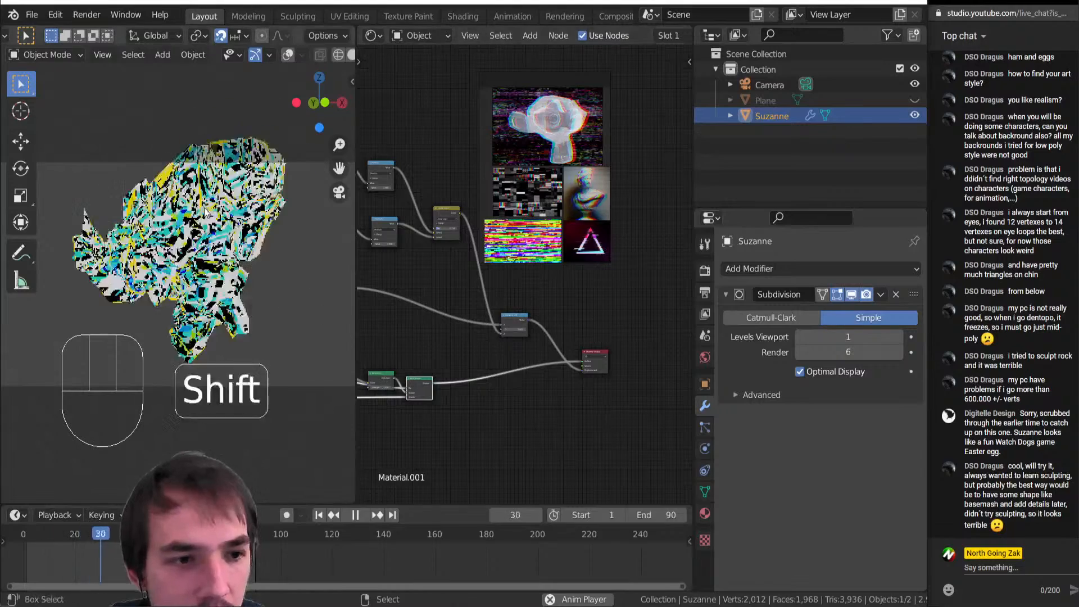
# Set the factor of the Hue mix node to 1.000, comparing the colours with the animation playing
pyautogui.hotkey('shift', 'space')
pyautogui.moveTo(441, 328); pyautogui.dragTo(625, 326, button='middle')
pyautogui.scroll(-5, 568, 351)
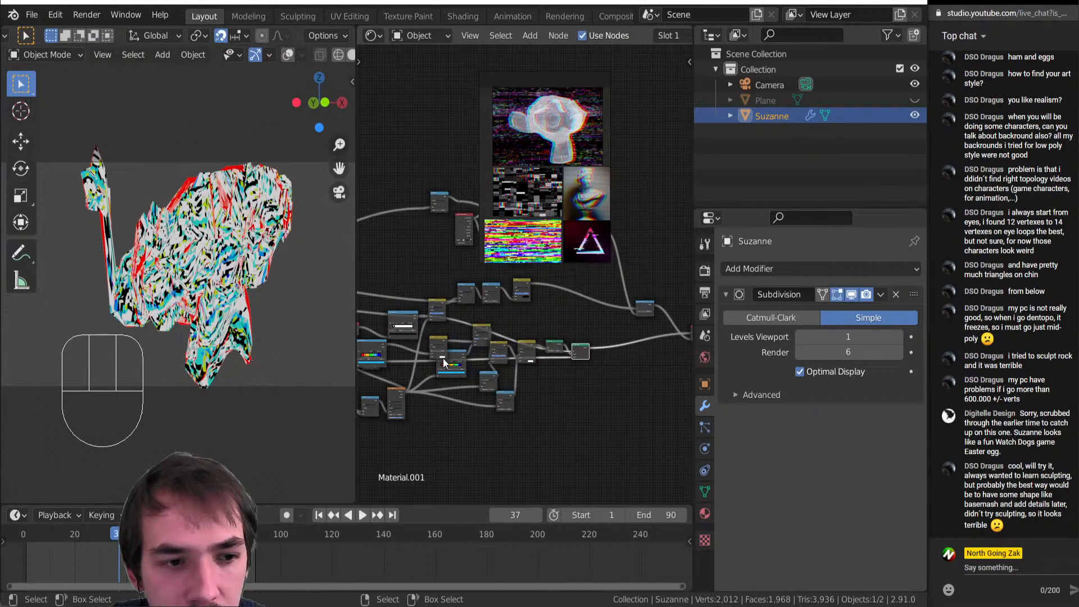
pyautogui.scroll(5, 443, 358)
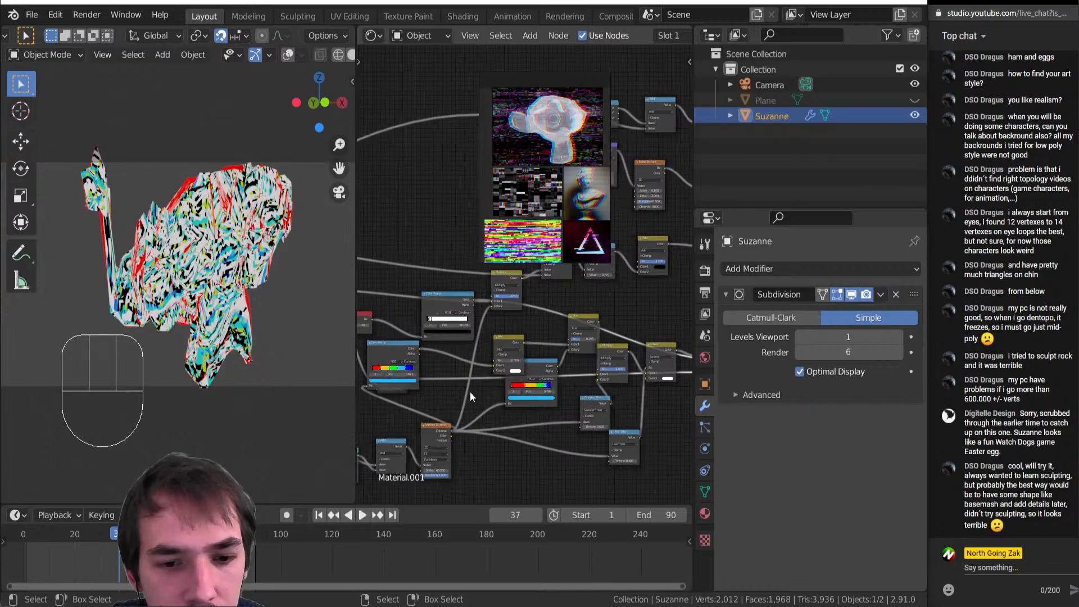
pyautogui.moveTo(582, 337); pyautogui.dragTo(612, 337)
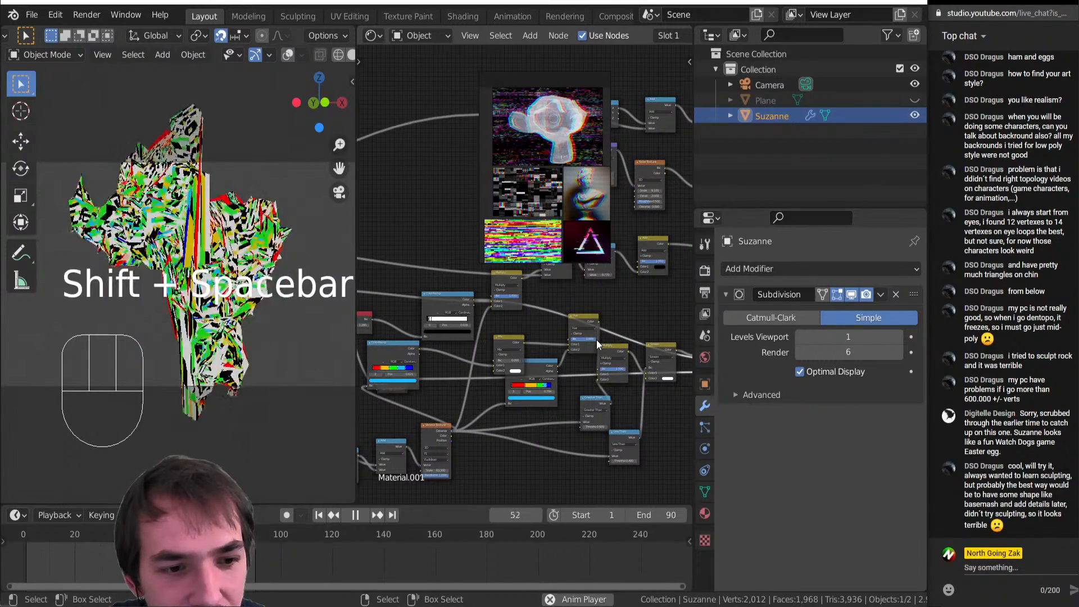
pyautogui.moveTo(537, 328); pyautogui.dragTo(471, 339, button='middle')
pyautogui.scroll(5, 534, 387)
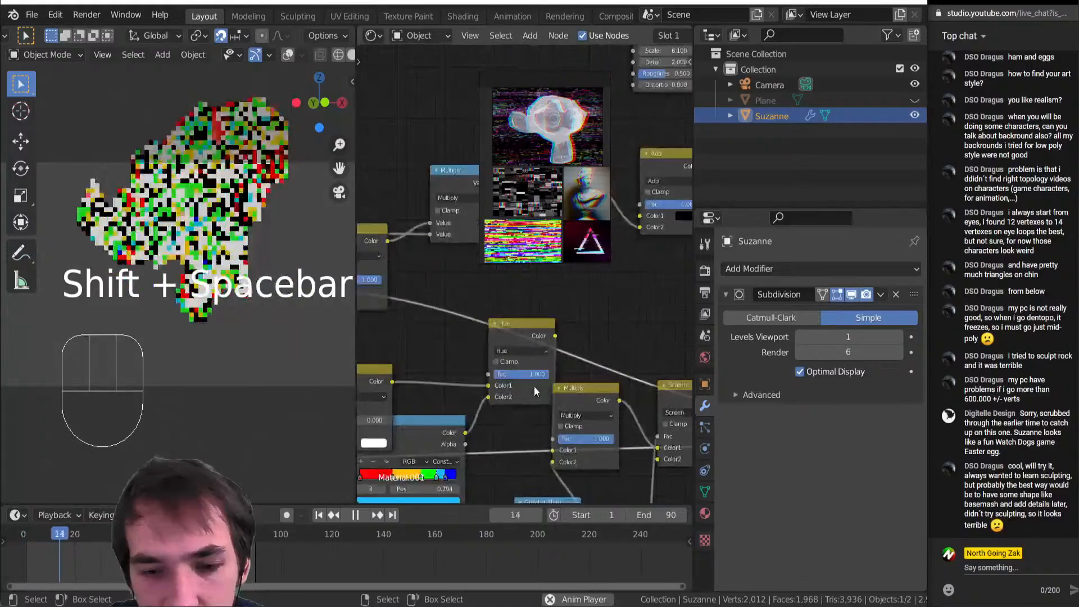
pyautogui.moveTo(529, 370); pyautogui.dragTo(478, 371)
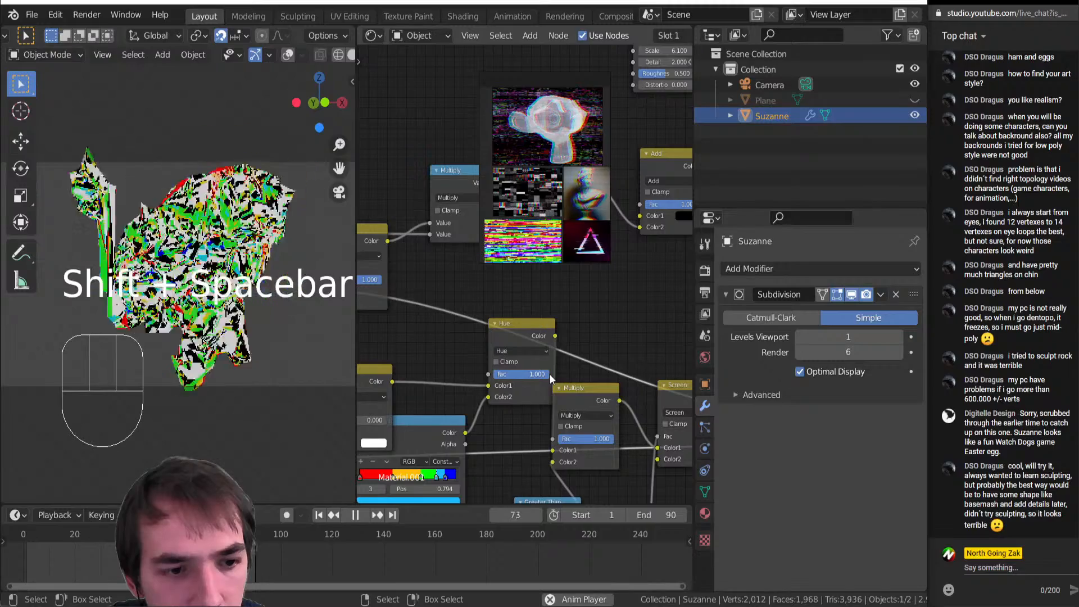
# Set the value of the Multiply node above the Texture Coordinate node to 0.06 and play the animation
pyautogui.scroll(-6, 492, 350)
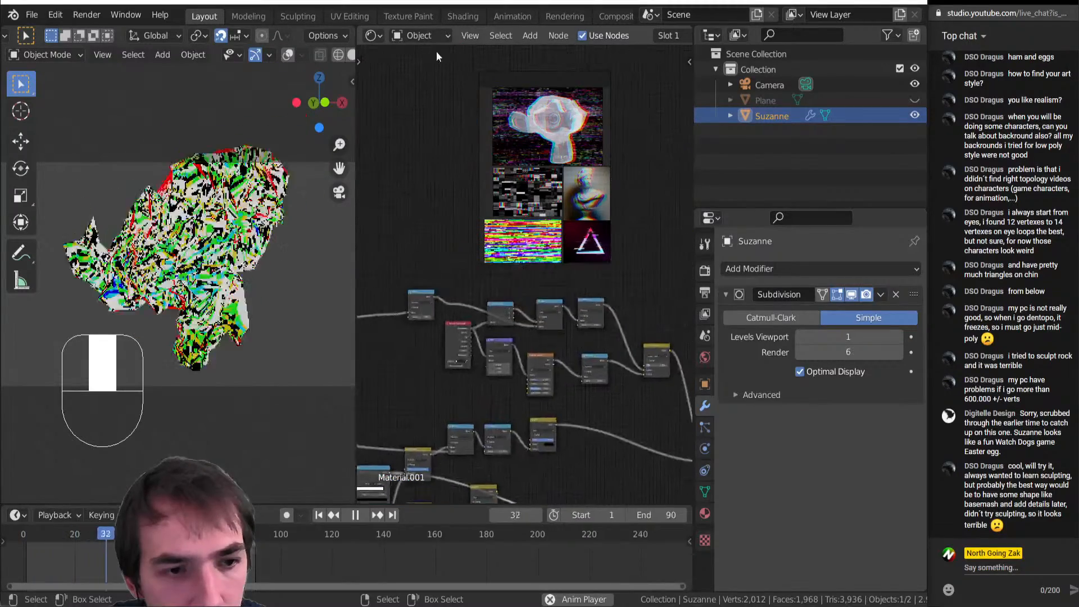
pyautogui.scroll(5, 406, 284)
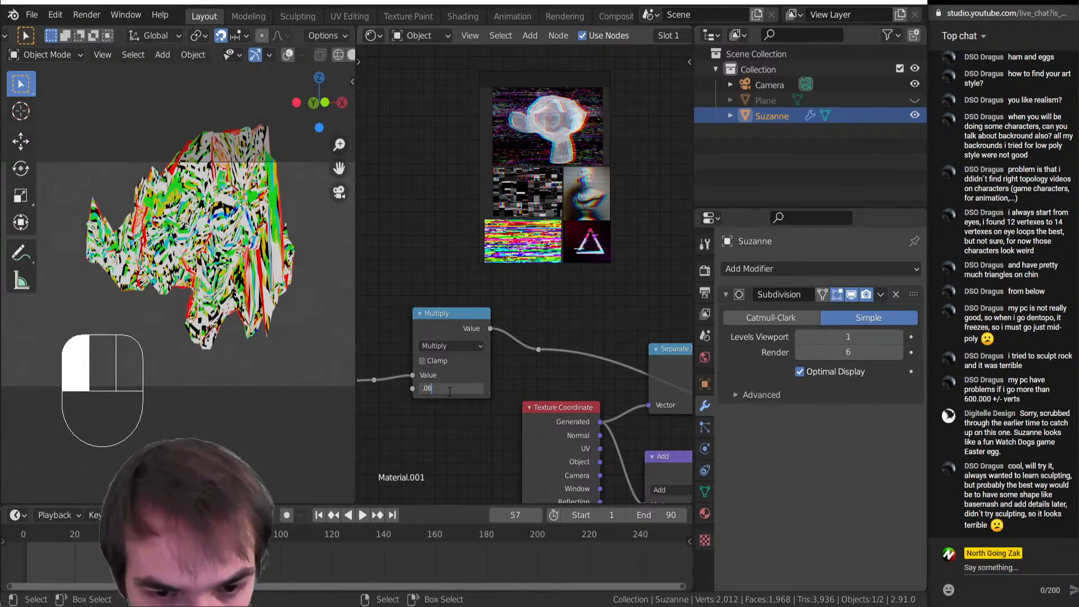
pyautogui.press('Return')
pyautogui.hotkey('shift', 'space')
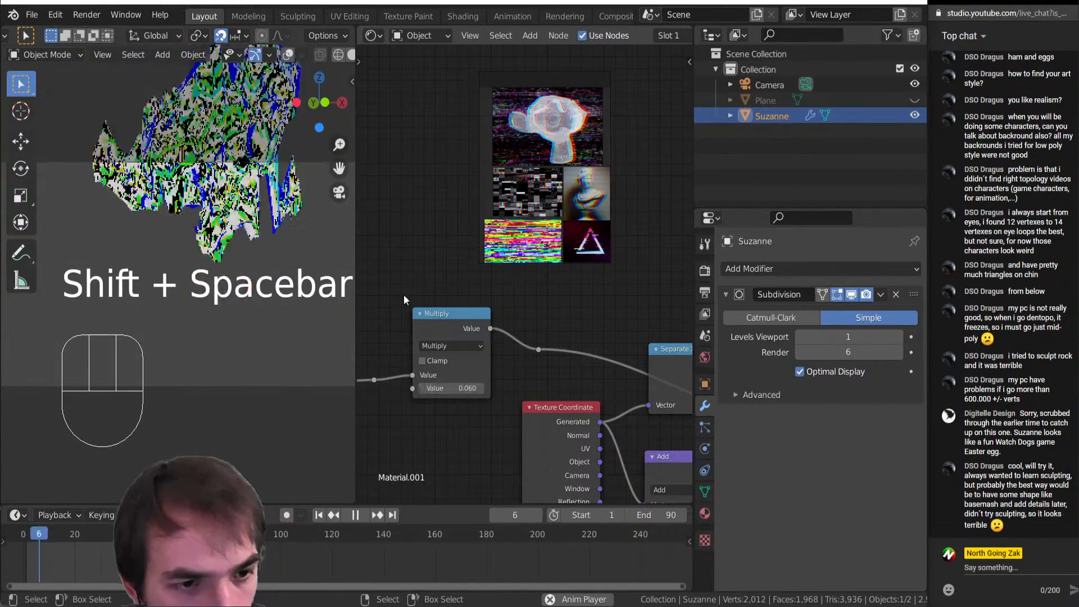
# Pause playback and insert a Math node on the link between the Linear Light mix and the final displacement vector node
pyautogui.scroll(-5, 537, 321)
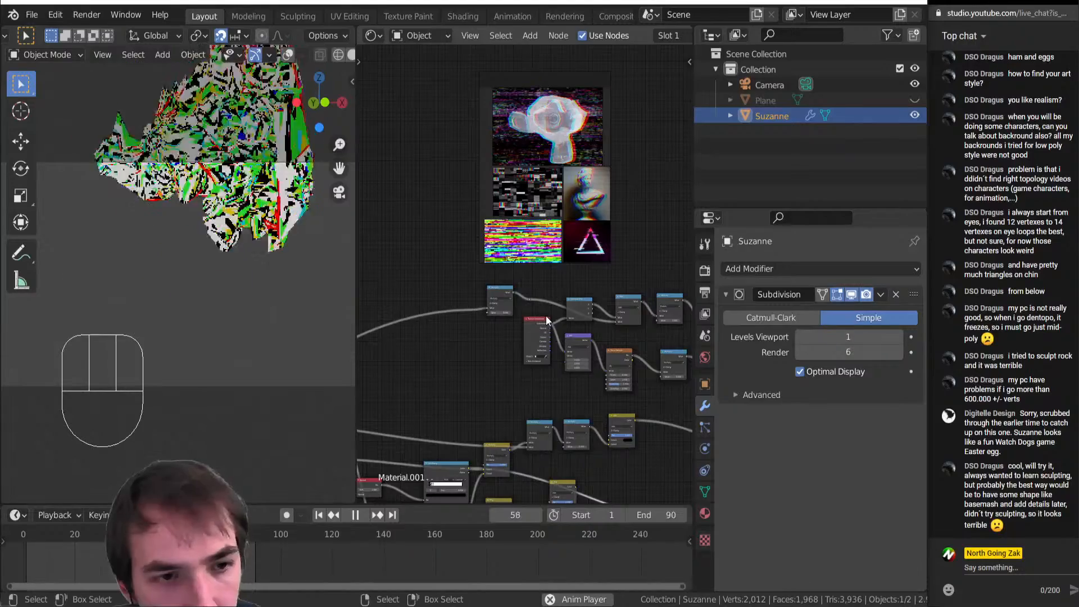
pyautogui.moveTo(547, 317); pyautogui.dragTo(480, 322, button='middle')
pyautogui.scroll(1, 511, 345)
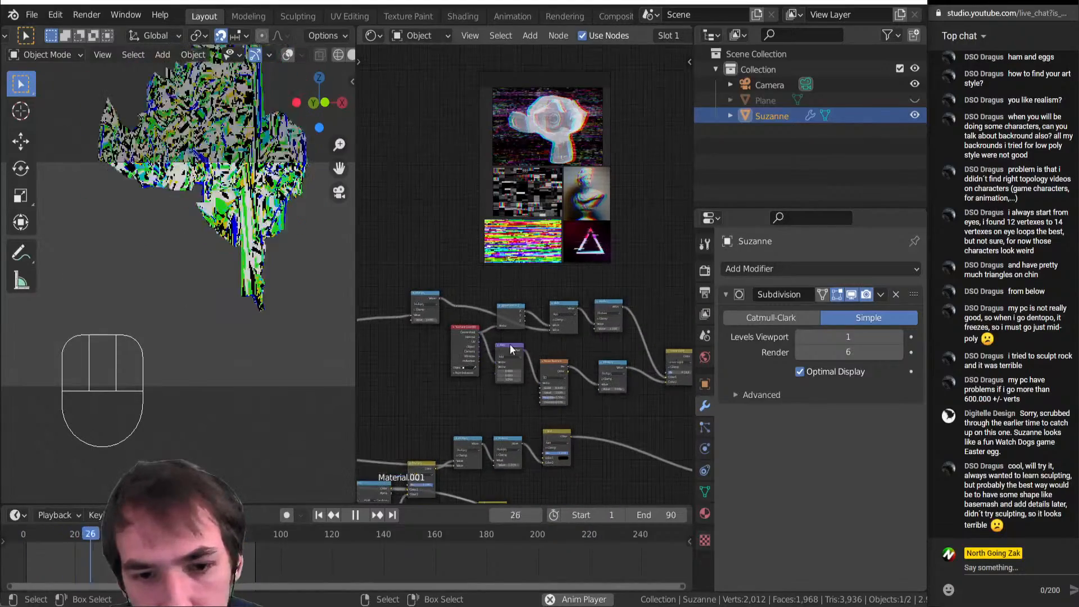
pyautogui.hotkey('shift', 'space')
pyautogui.scroll(-2, 508, 359)
pyautogui.moveTo(507, 359); pyautogui.dragTo(490, 336, button='middle')
pyautogui.moveTo(626, 354); pyautogui.dragTo(534, 329, button='middle')
pyautogui.scroll(7, 553, 395)
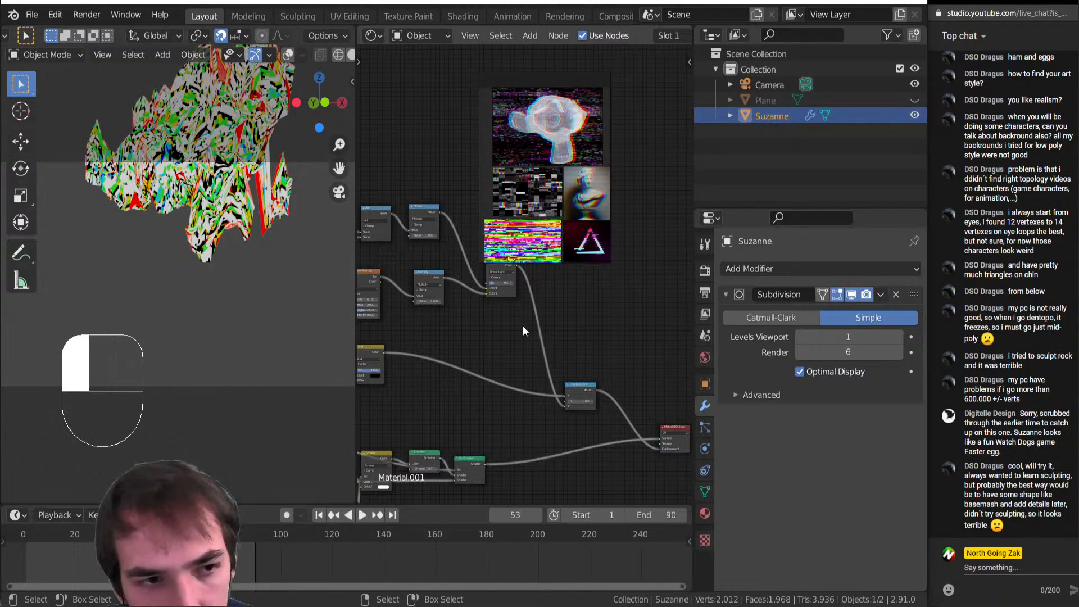
pyautogui.hotkey('shift', 'a')
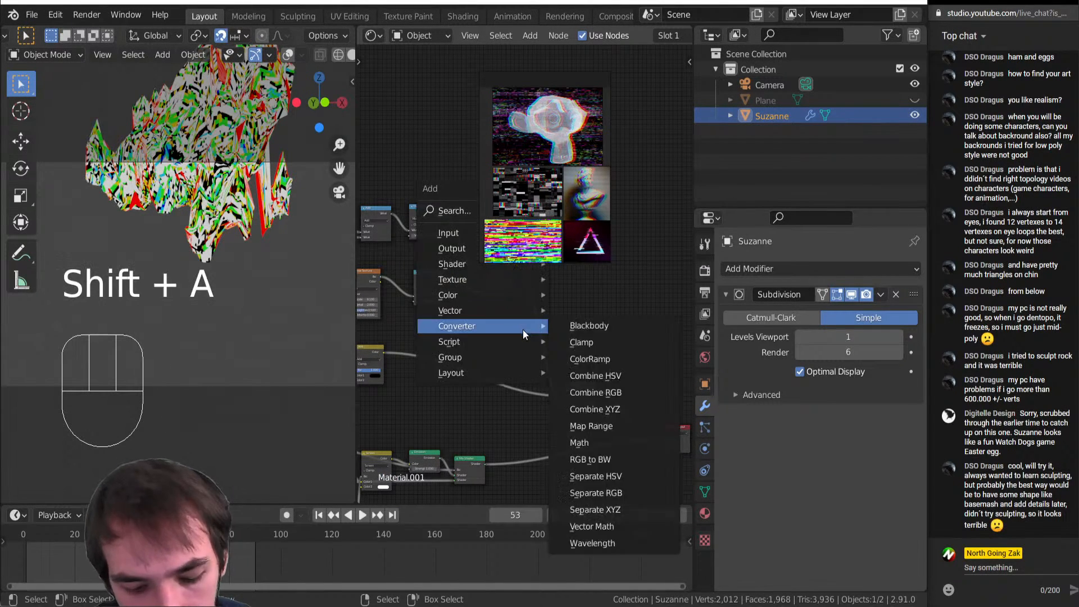
pyautogui.moveTo(525, 327)
pyautogui.click(582, 443)
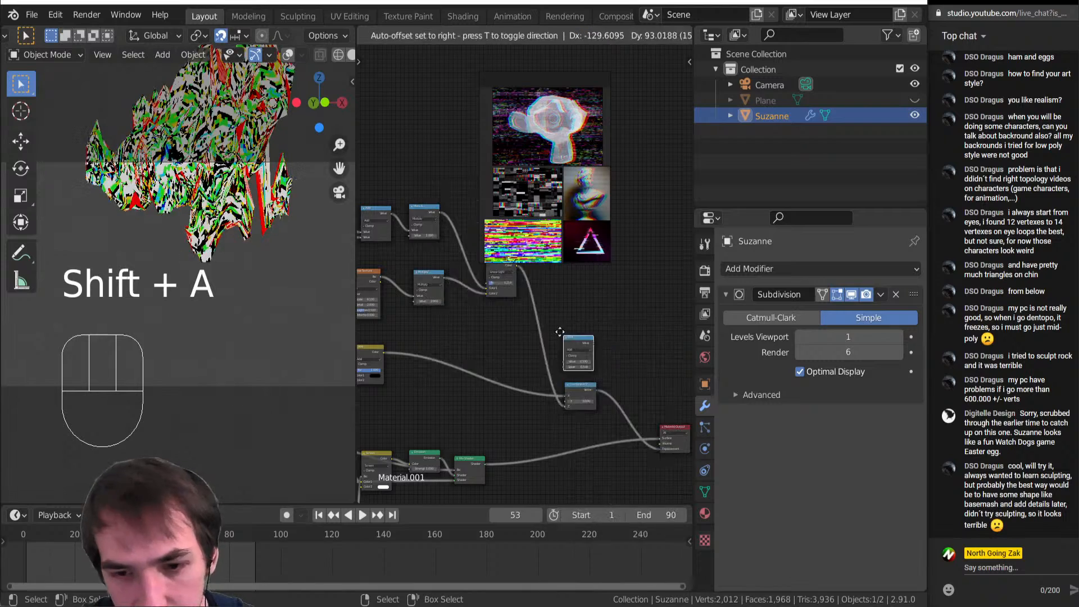
pyautogui.click(525, 319)
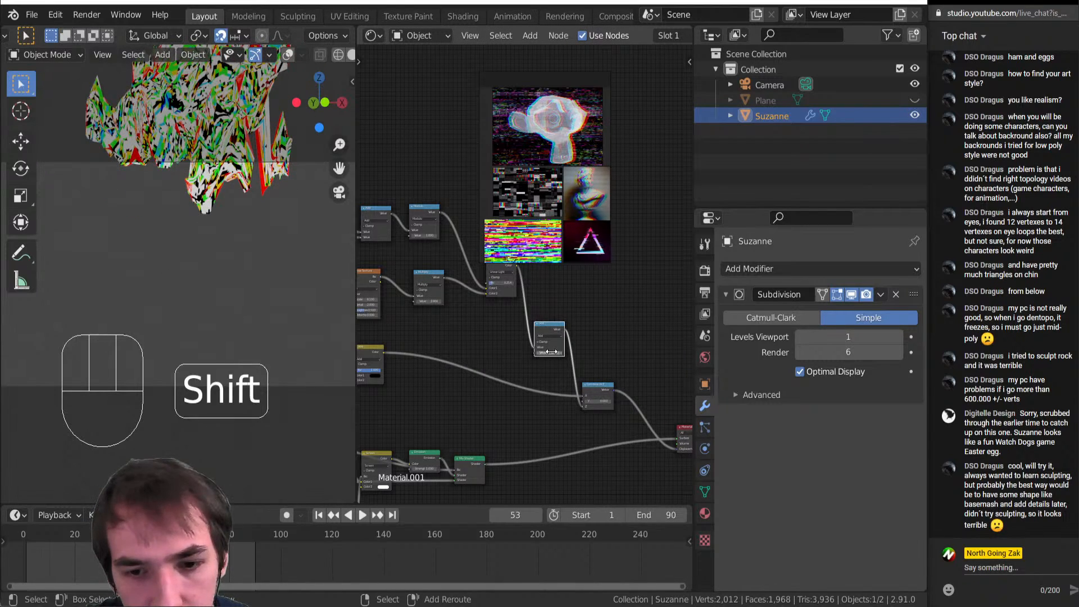
# Adjust the inserted Add node's value to bring the displaced head back into the camera frame, and review the animation
pyautogui.moveTo(550, 353)
pyautogui.mouseDown()
pyautogui.moveTo(531, 353)
pyautogui.moveTo(556, 353)
pyautogui.mouseUp()
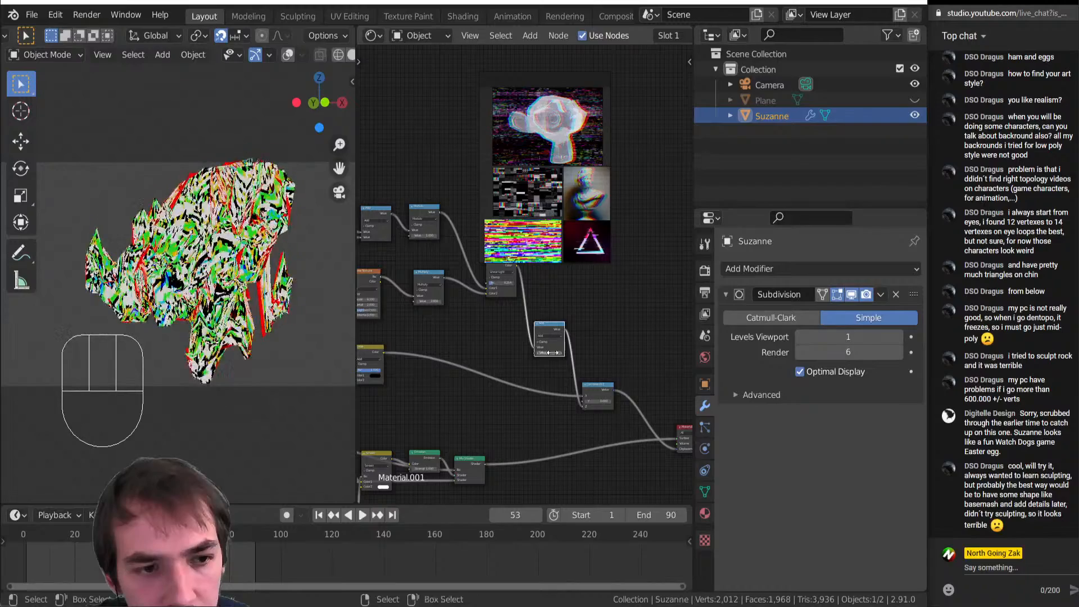
pyautogui.hotkey('shift', 'space')
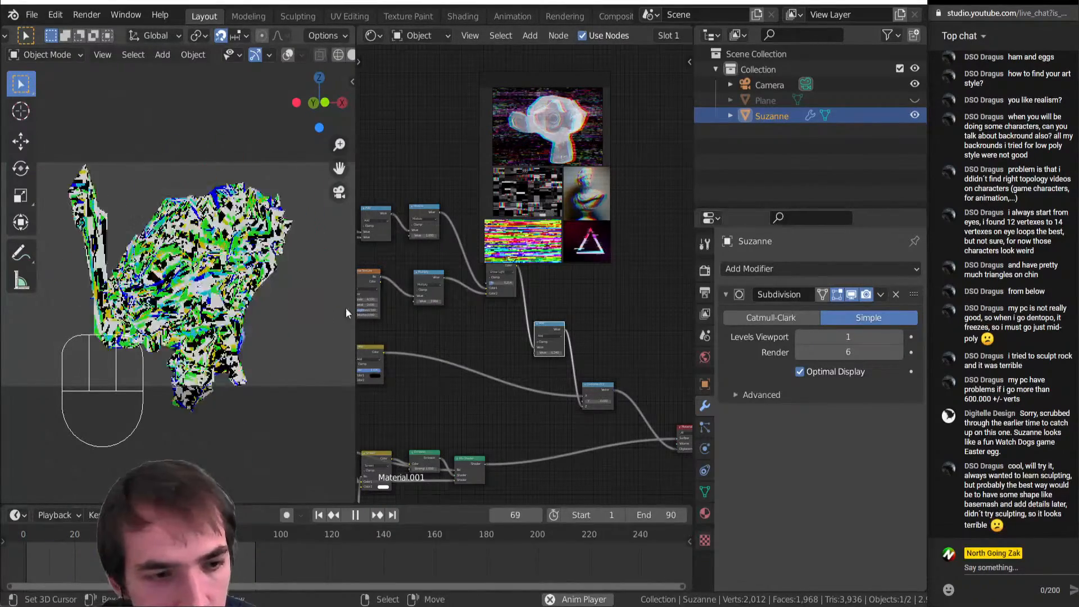
pyautogui.moveTo(430, 350); pyautogui.dragTo(407, 316, button='middle')
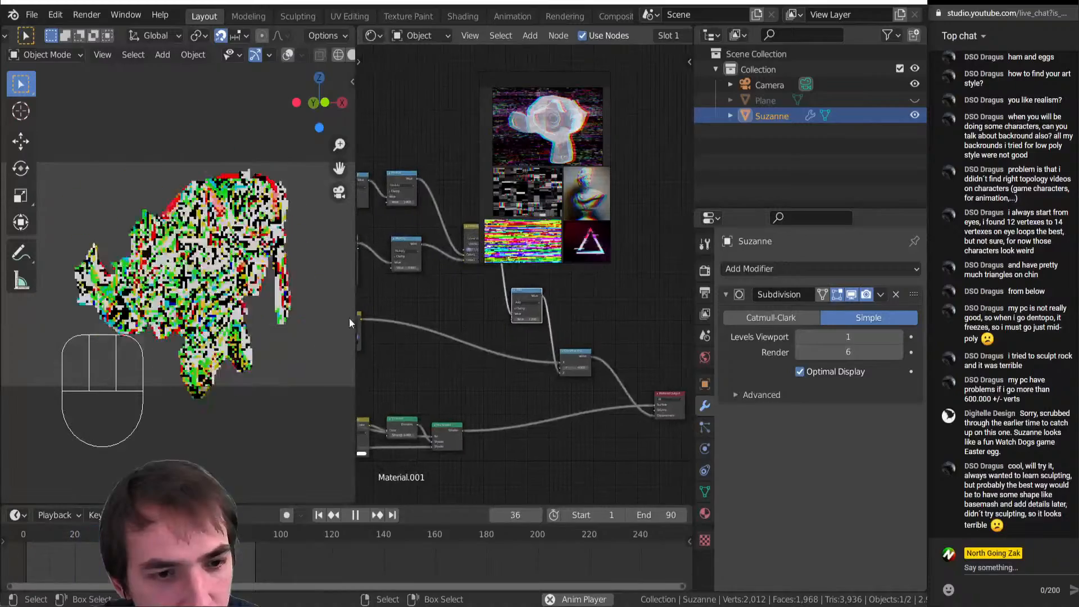
pyautogui.hotkey('shift', 'space')
# Try moving the white stop of the black-and-white ColorRamp to position 0.120
pyautogui.moveTo(439, 360); pyautogui.dragTo(579, 308, button='middle')
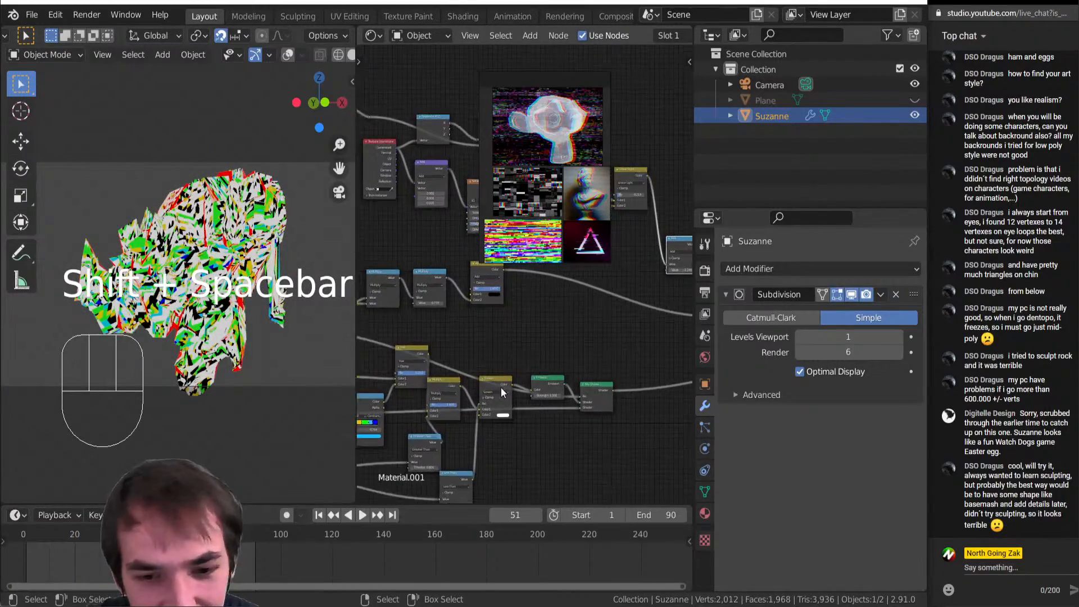
pyautogui.scroll(5, 503, 386)
pyautogui.moveTo(565, 361); pyautogui.dragTo(655, 331, button='middle')
pyautogui.scroll(-8, 515, 364)
pyautogui.moveTo(407, 284); pyautogui.dragTo(461, 382, button='middle')
pyautogui.scroll(8, 459, 384)
pyautogui.moveTo(387, 466); pyautogui.dragTo(494, 325, button='middle')
pyautogui.scroll(8, 432, 392)
pyautogui.scroll(7, 455, 405)
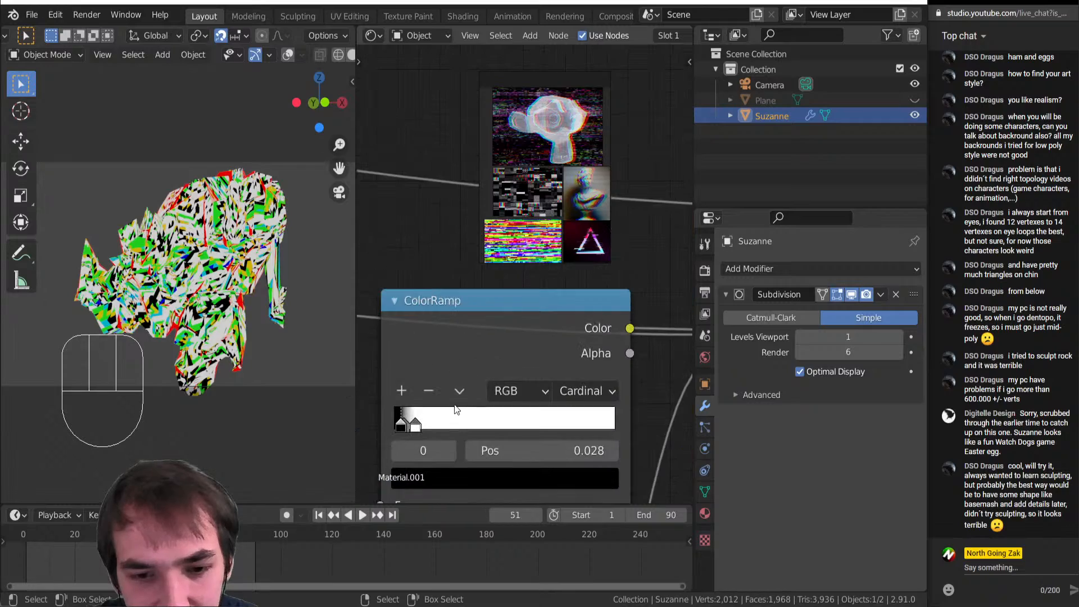
pyautogui.moveTo(417, 430)
pyautogui.mouseDown()
pyautogui.moveTo(406, 427)
pyautogui.moveTo(423, 425)
pyautogui.mouseUp()
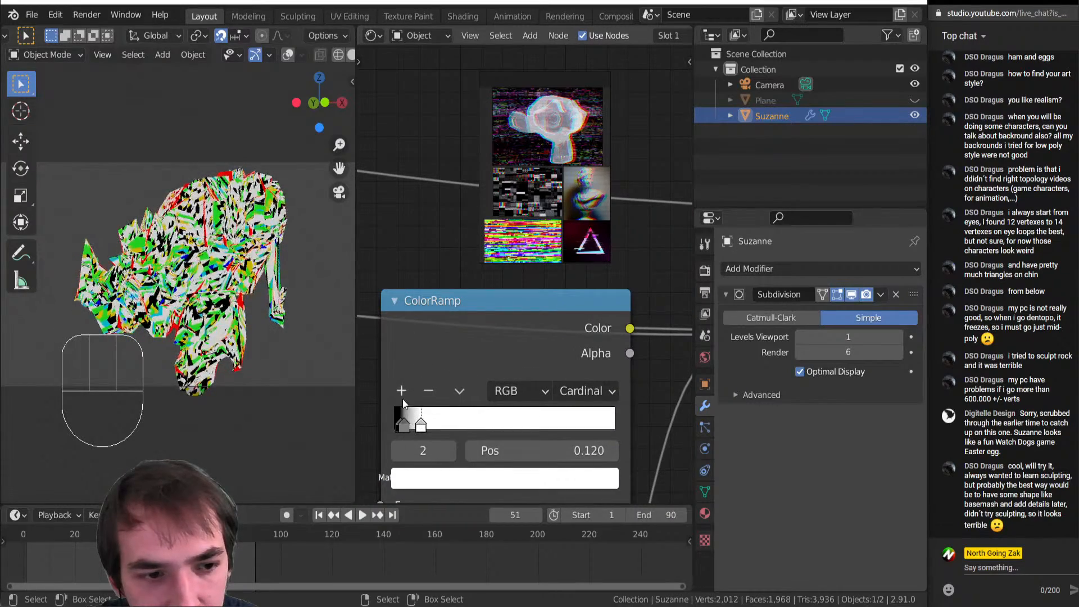
pyautogui.hotkey('ctrl', 'z')
pyautogui.hotkey('ctrl', 'shift', 'z')
# Move the Multiply mix node feeding the Screen node slightly lower, clear of the Hue mix node
pyautogui.scroll(-2, 456, 362)
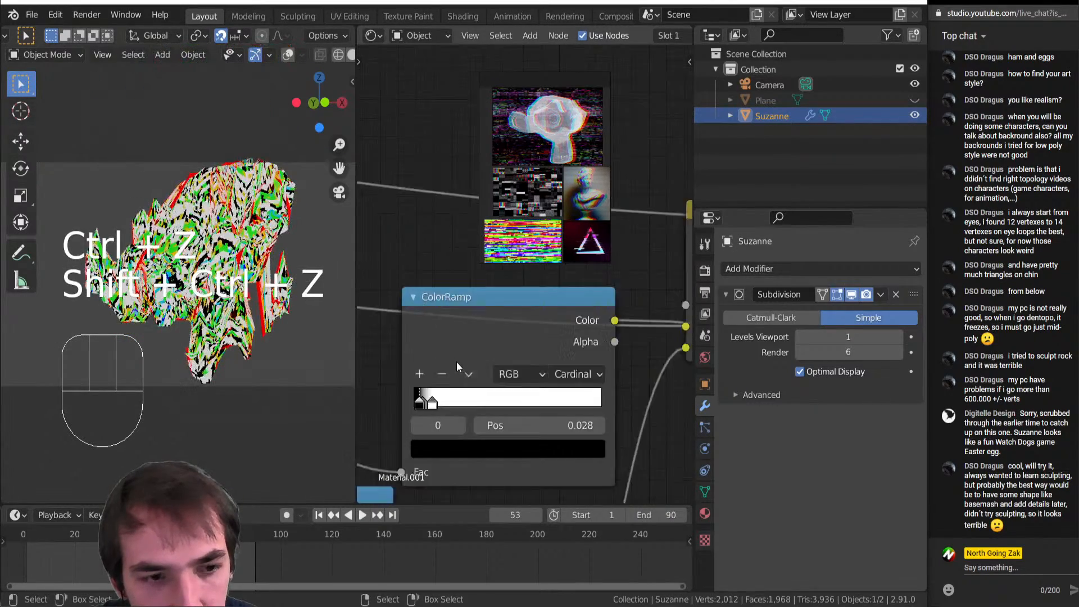
pyautogui.moveTo(457, 362); pyautogui.dragTo(504, 310, button='middle')
pyautogui.scroll(-5, 489, 370)
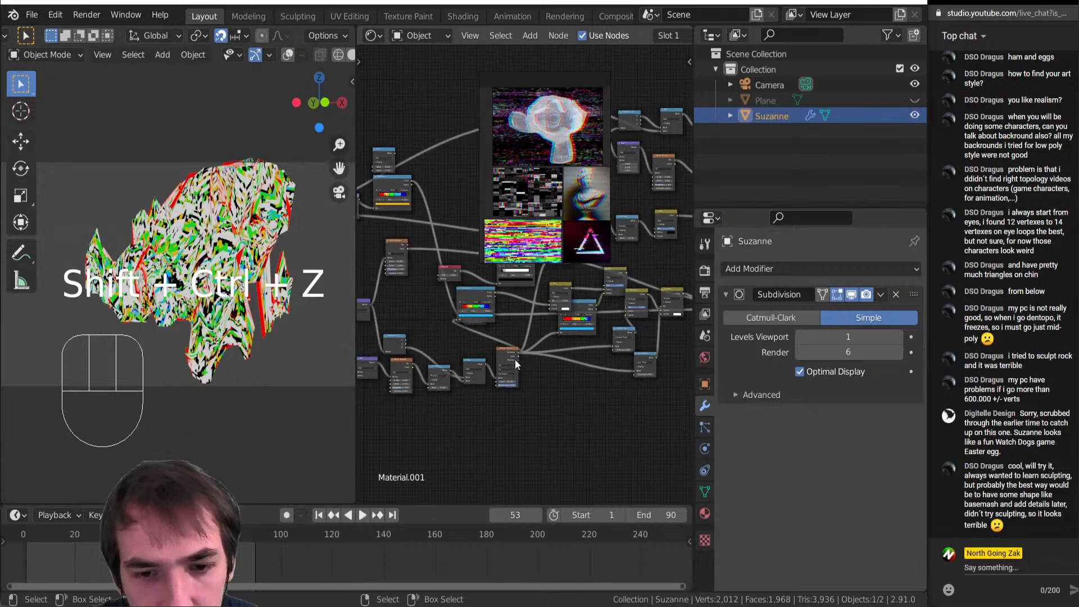
pyautogui.moveTo(532, 359); pyautogui.dragTo(469, 369, button='middle')
pyautogui.scroll(8, 477, 360)
pyautogui.click(507, 362)
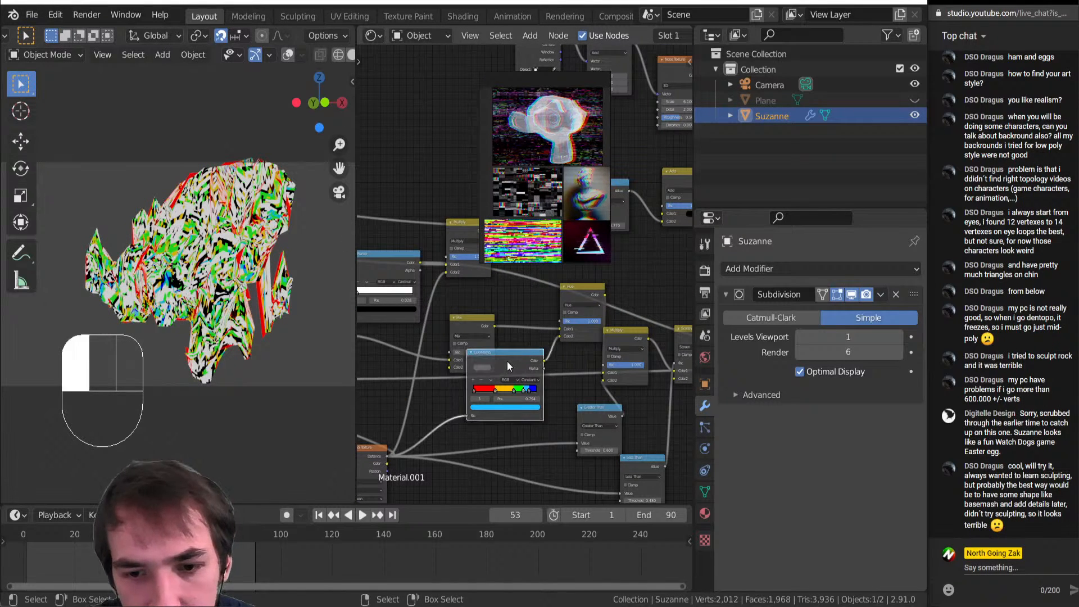
pyautogui.moveTo(508, 356); pyautogui.dragTo(413, 369, button='middle')
pyautogui.moveTo(514, 346); pyautogui.dragTo(518, 357)
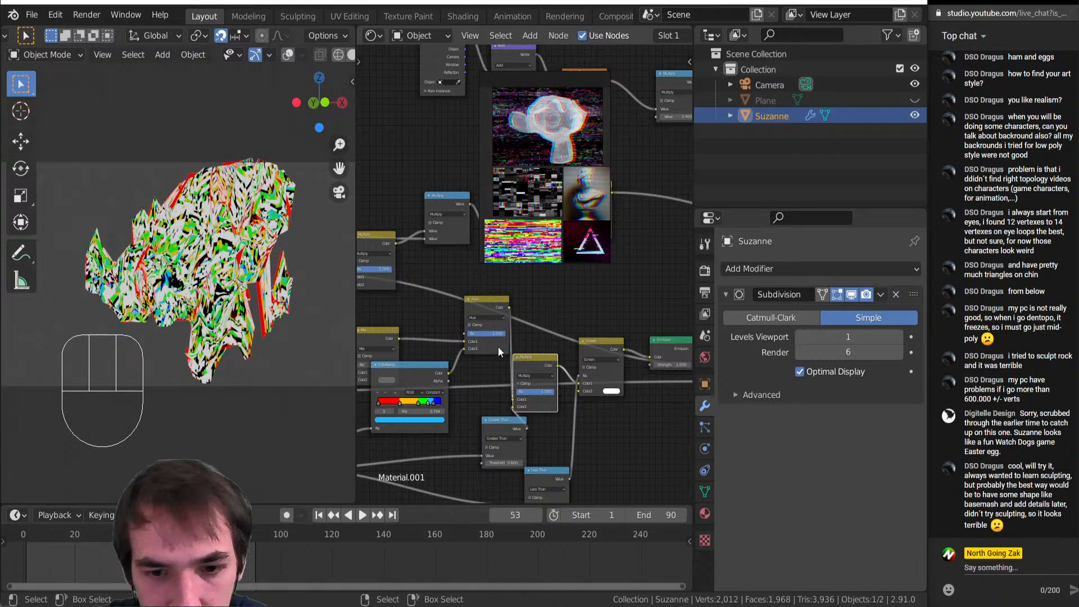
pyautogui.keyDown('ctrl'); pyautogui.moveTo(498, 346); pyautogui.dragTo(428, 326, button='middle'); pyautogui.keyUp('ctrl')
pyautogui.scroll(3, 595, 355)
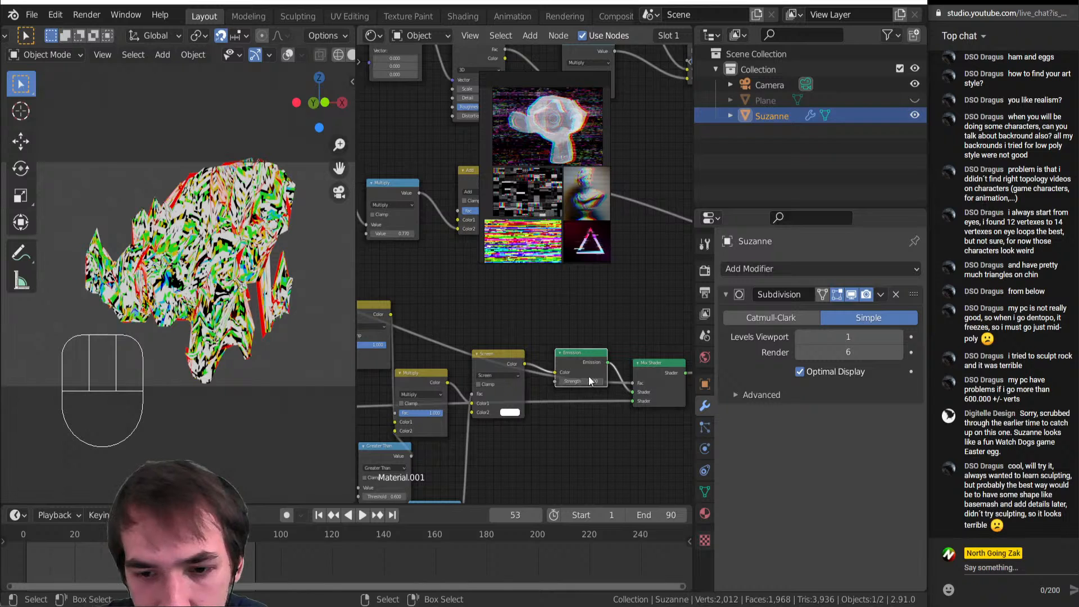
# Undo the placement of the Emission node among the earlier shader nodes, together with the edits just before it
pyautogui.keyDown('ctrl'); pyautogui.moveTo(588, 376); pyautogui.dragTo(445, 352, button='middle'); pyautogui.keyUp('ctrl')
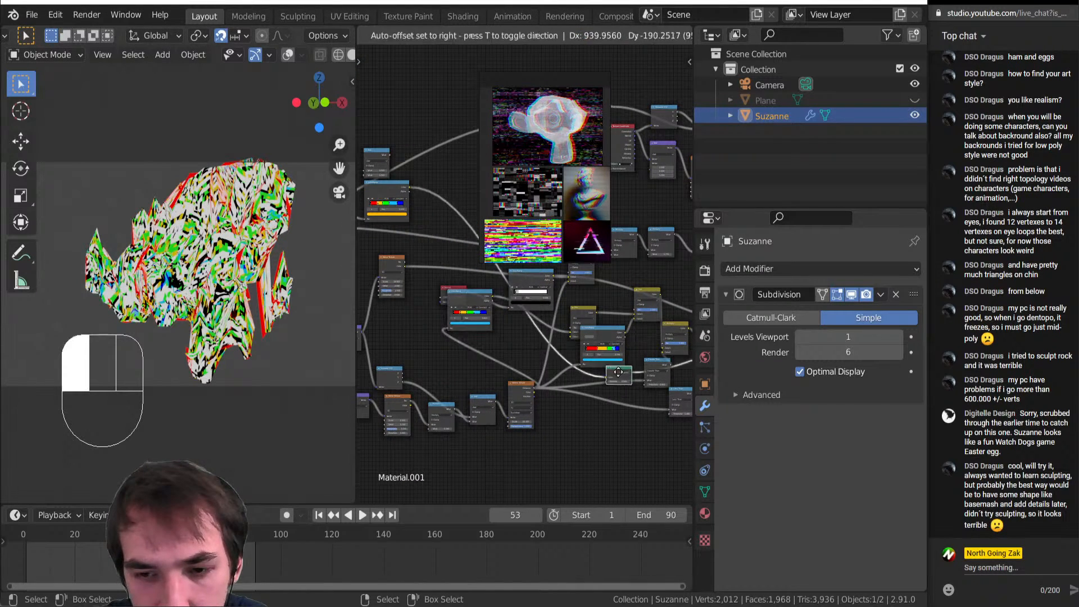
pyautogui.click(623, 395)
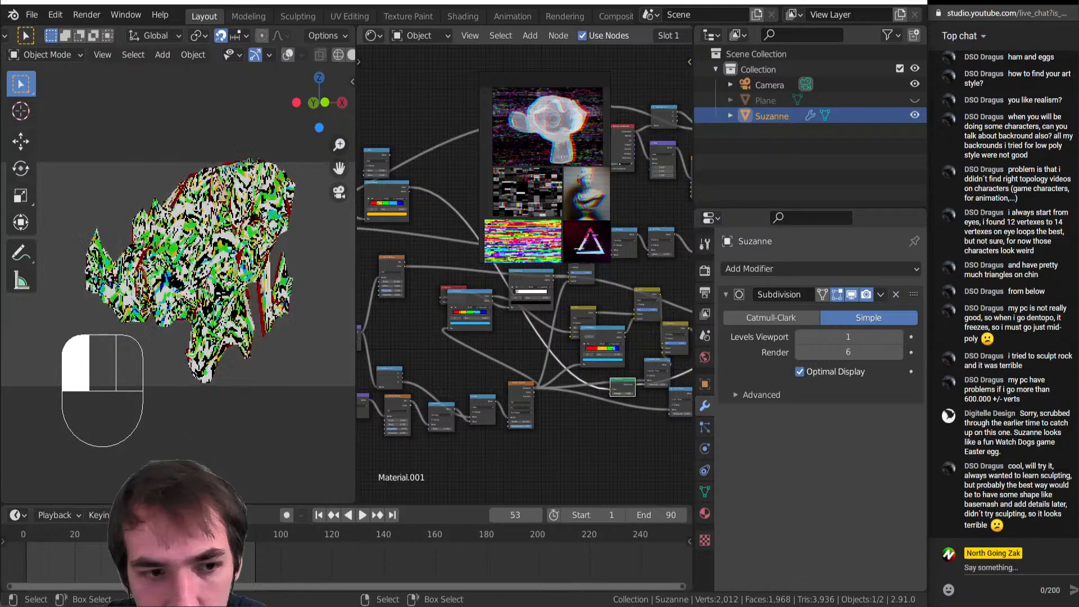
pyautogui.hotkey('ctrl', 'z')
pyautogui.hotkey('ctrl', 'z')
pyautogui.hotkey('ctrl', 'z')
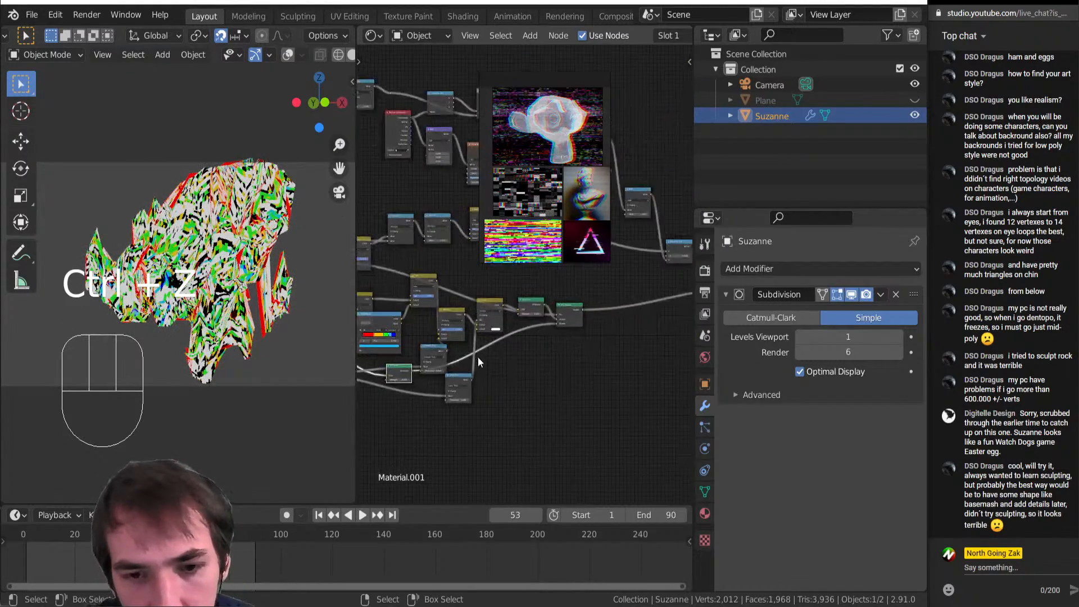
pyautogui.hotkey('ctrl', 'z')
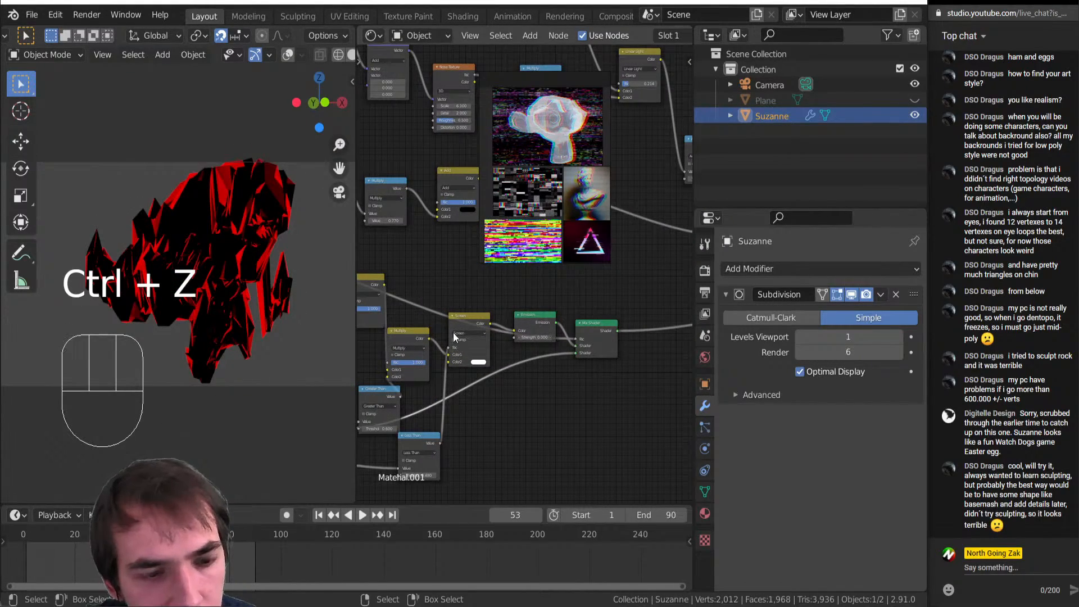
# Play the animation and examine the displaced head together with the Emission node's strength setting
pyautogui.hotkey('shift', 'space')
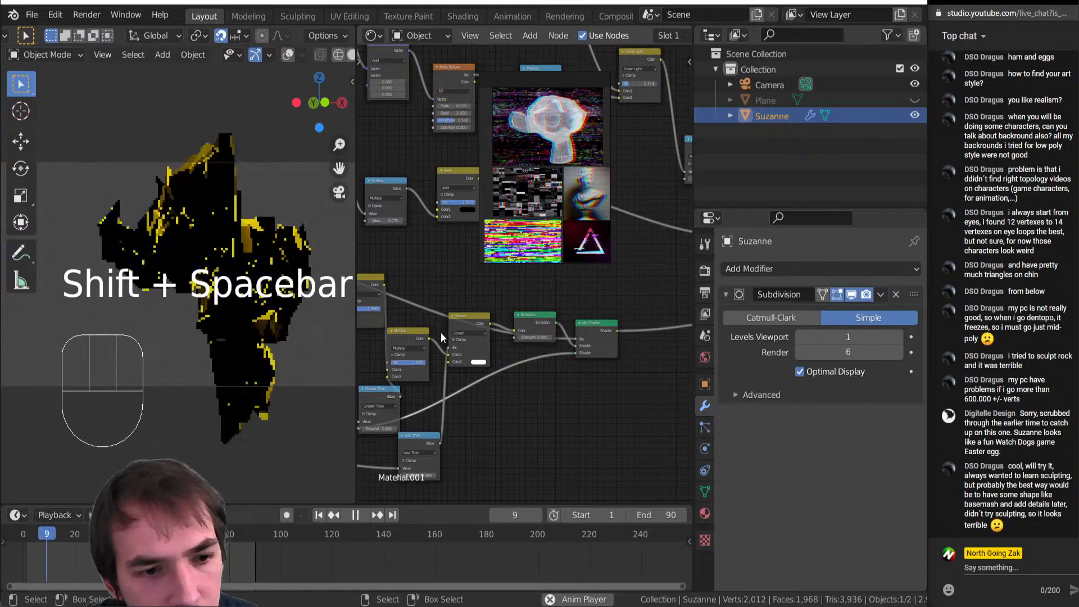
pyautogui.scroll(1, 495, 347)
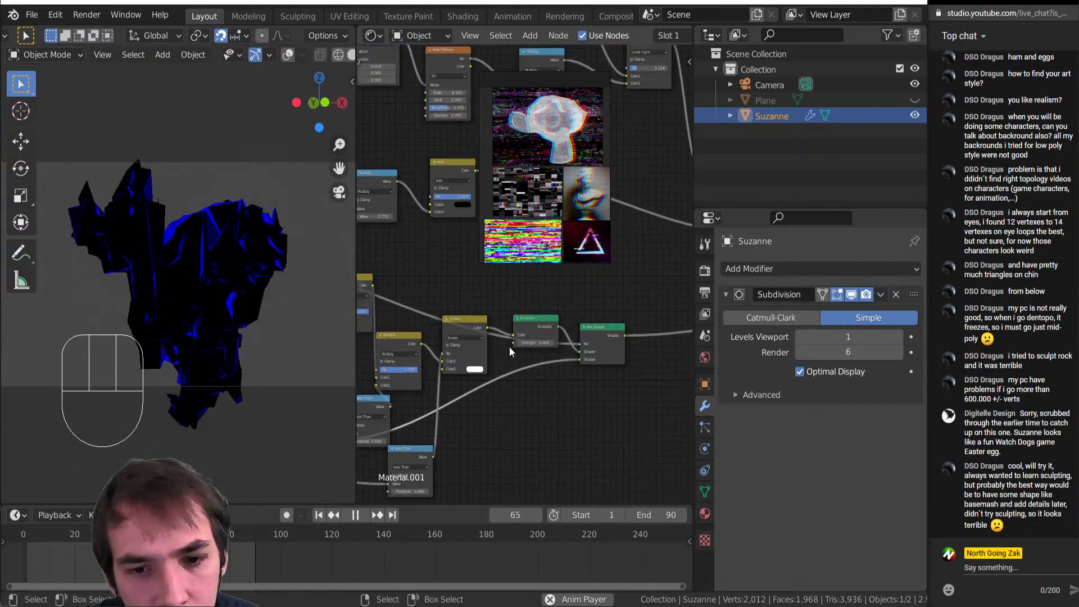
pyautogui.scroll(3, 509, 347)
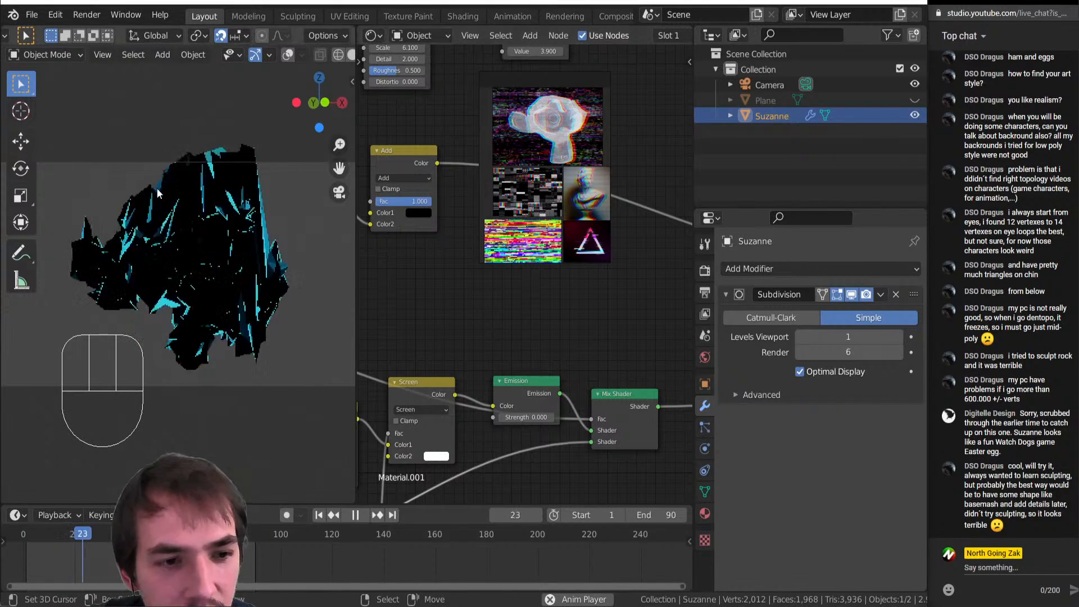
pyautogui.scroll(-2, 522, 360)
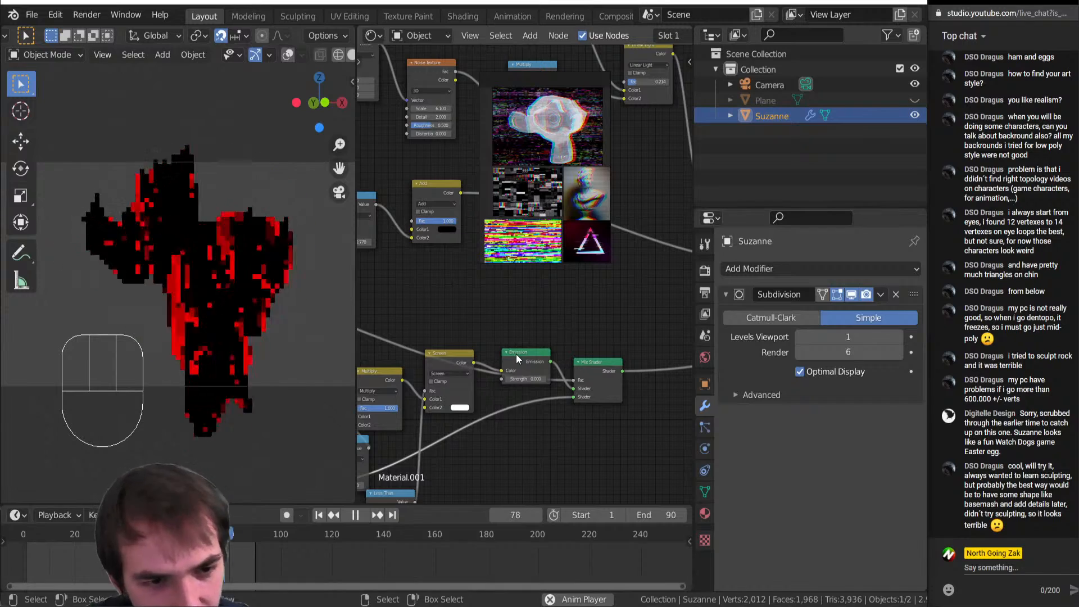
pyautogui.moveTo(534, 316); pyautogui.dragTo(514, 356, button='middle')
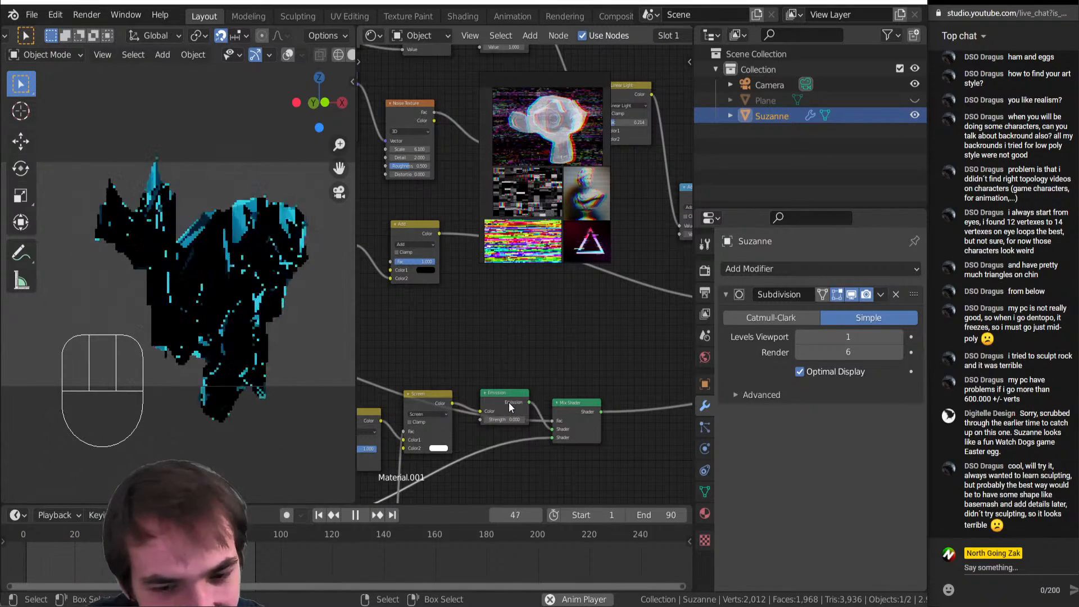
pyautogui.keyDown('shift'); pyautogui.click(505, 419); pyautogui.keyUp('shift')
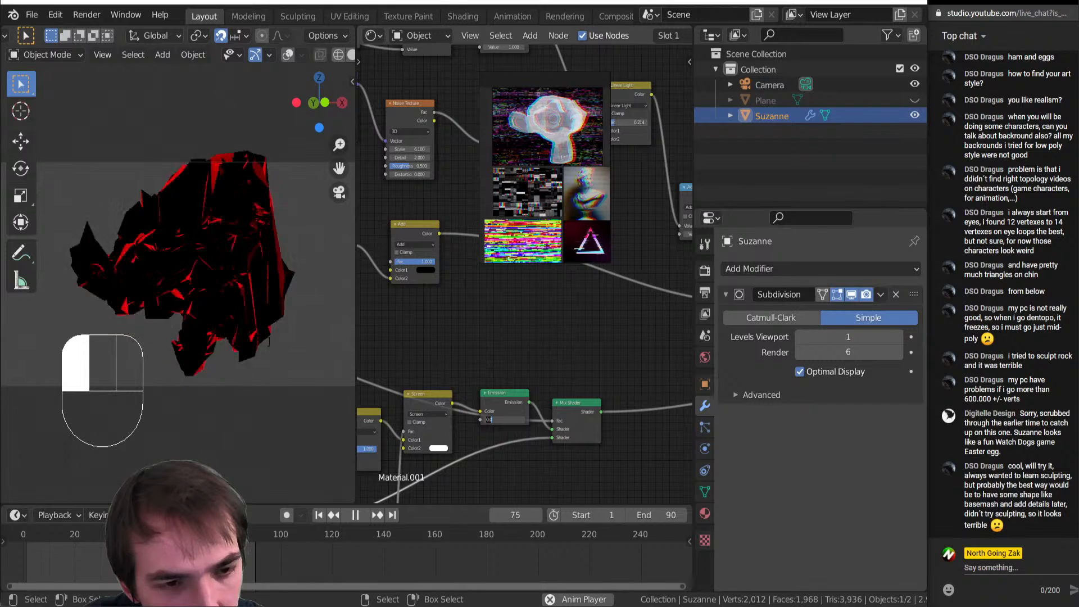
pyautogui.press('Tab')
# Show the viewport overlays and move the camera back along its local Z axis to about Y -7.81 m
pyautogui.click(235, 384)
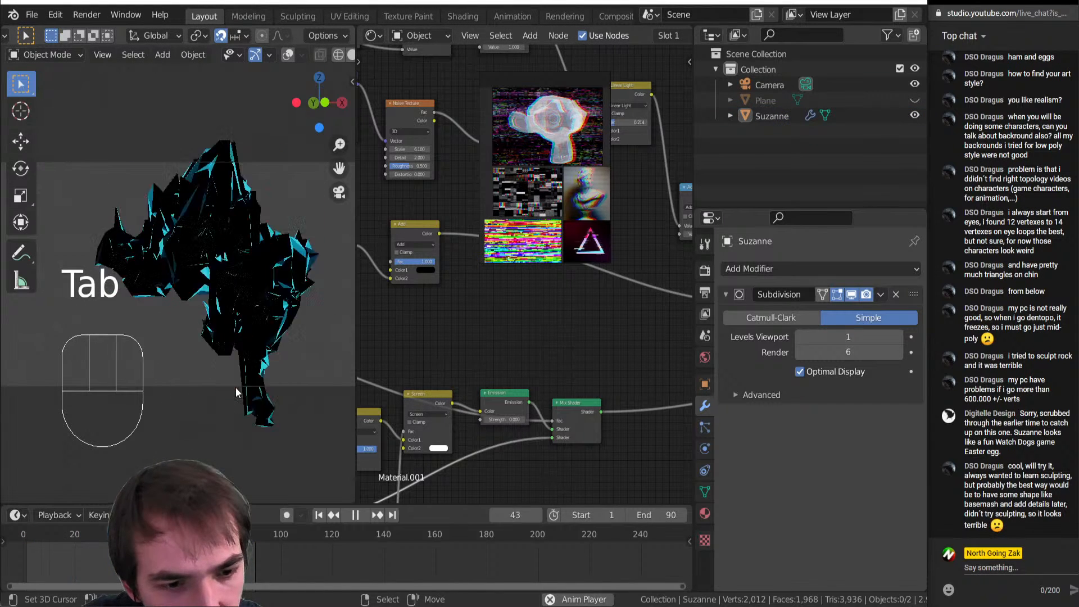
pyautogui.scroll(-5, 236, 382)
pyautogui.click(288, 56)
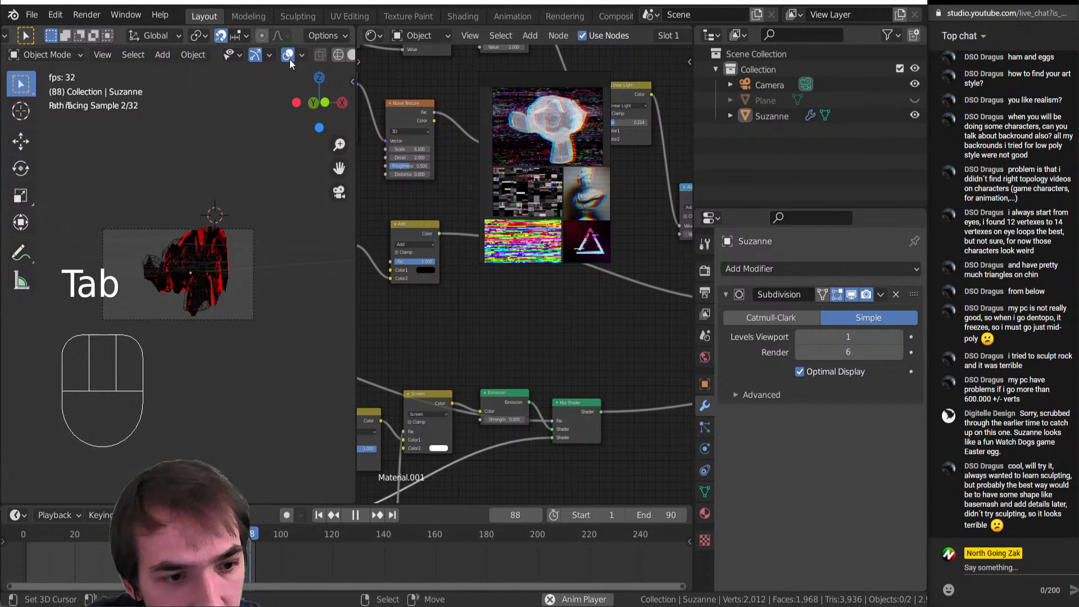
pyautogui.click(227, 319)
pyautogui.press('f')
pyautogui.press('g')
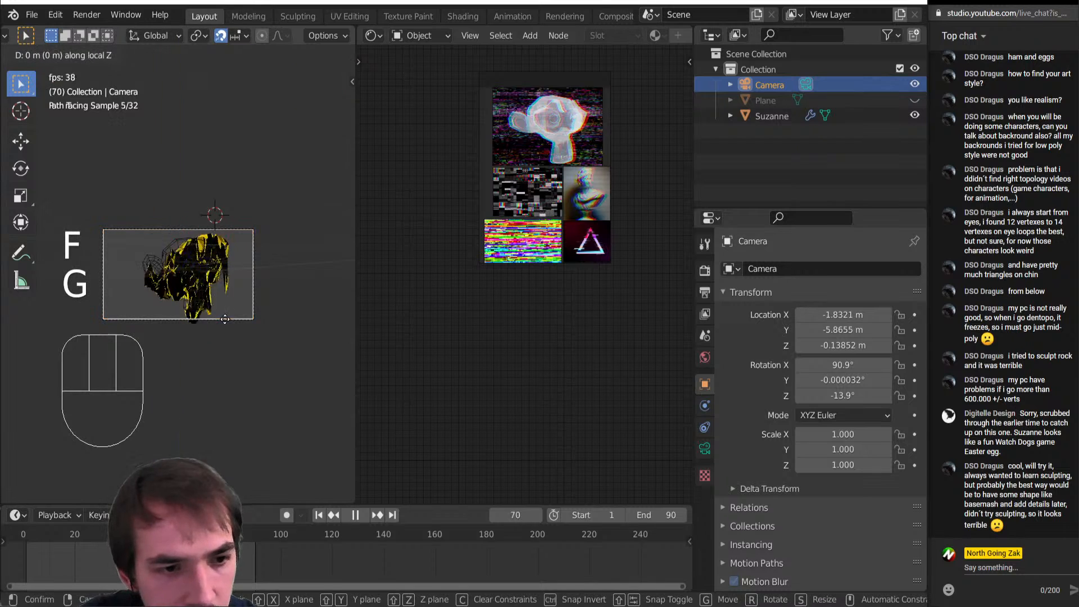
pyautogui.click(231, 343)
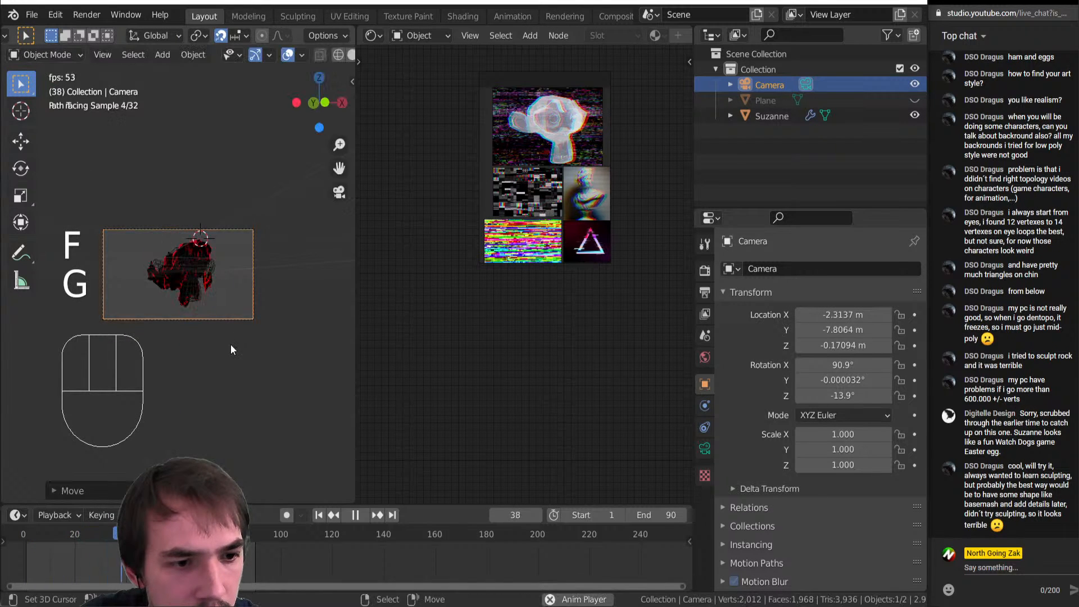
# Turn off snapping and shift the camera to about X -2.41 m, Z -0.23 m to reframe the head
pyautogui.scroll(4, 225, 338)
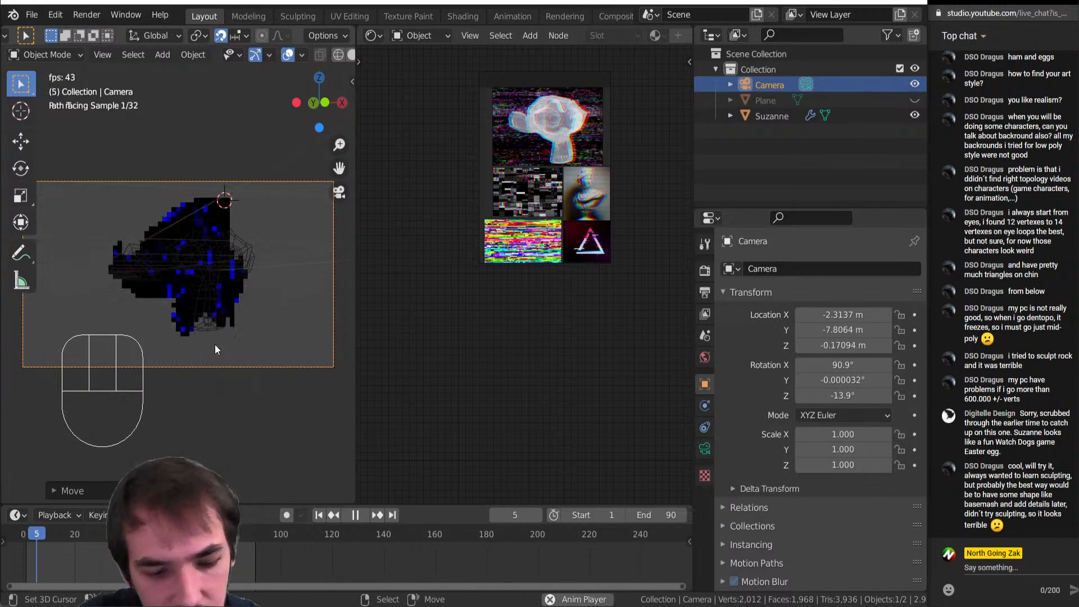
pyautogui.press('g')
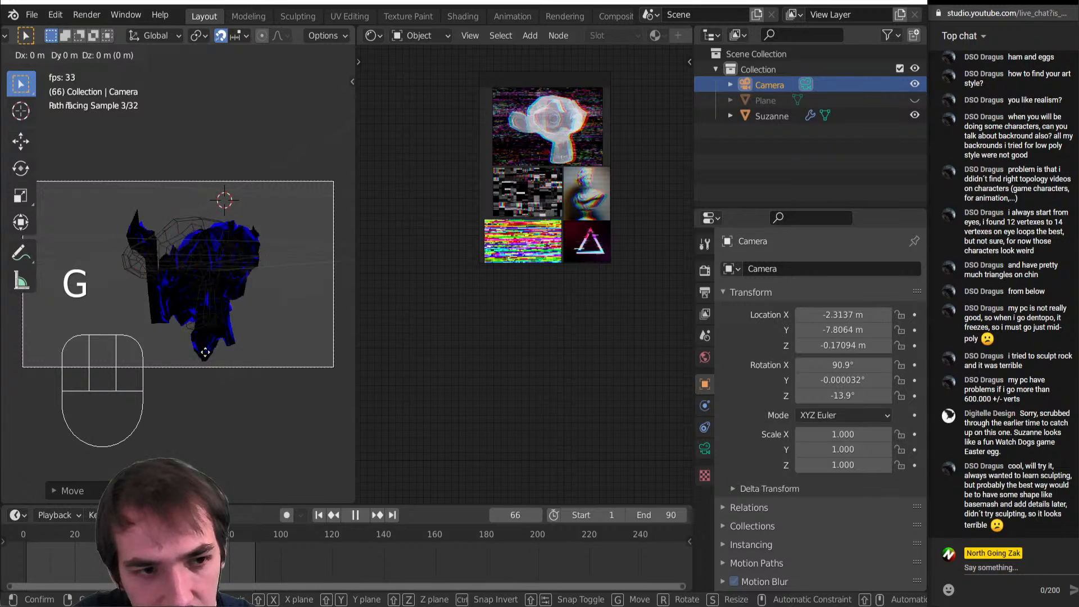
pyautogui.rightClick(198, 364)
pyautogui.hotkey('shift', 'Tab')
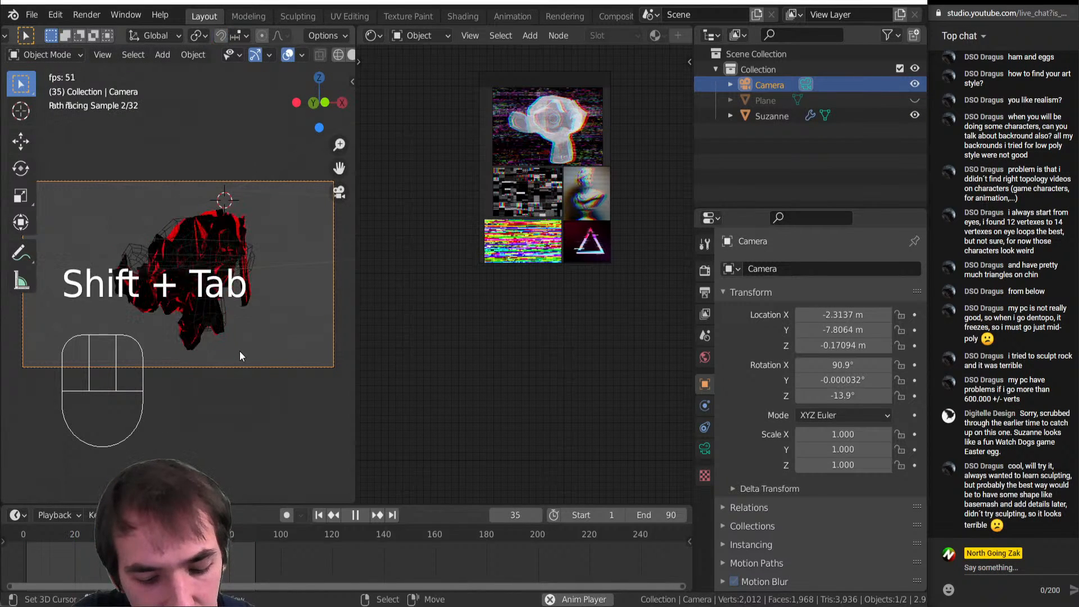
pyautogui.press('g')
pyautogui.click(231, 350)
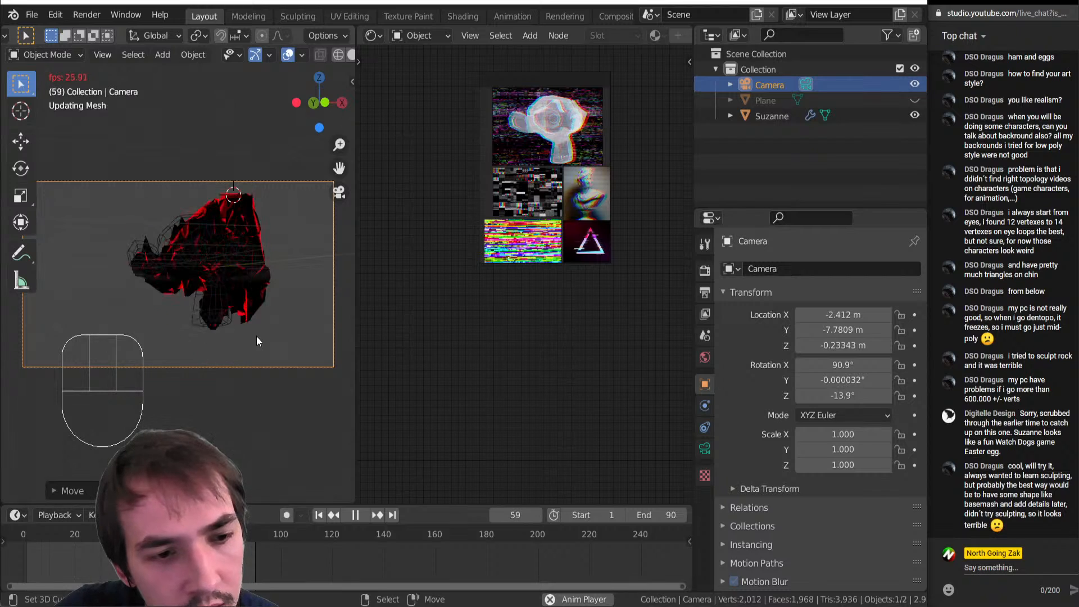
# Move the camera farther back along its local Z axis to about Y -9.53 m and review the framing in playback
pyautogui.hotkey('shift', 'space')
pyautogui.click(203, 268)
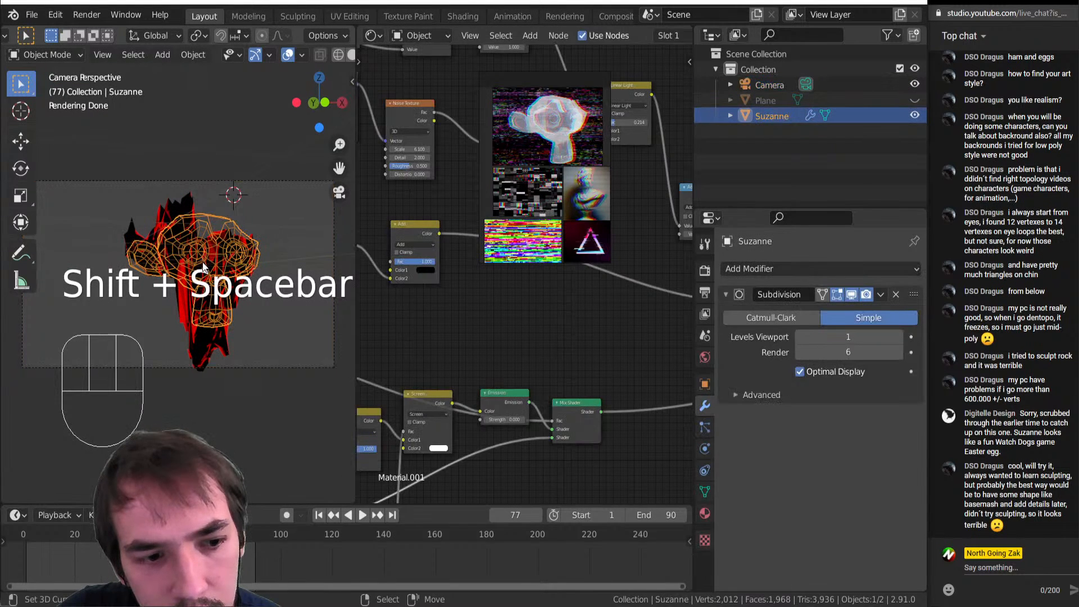
pyautogui.scroll(-3, 514, 402)
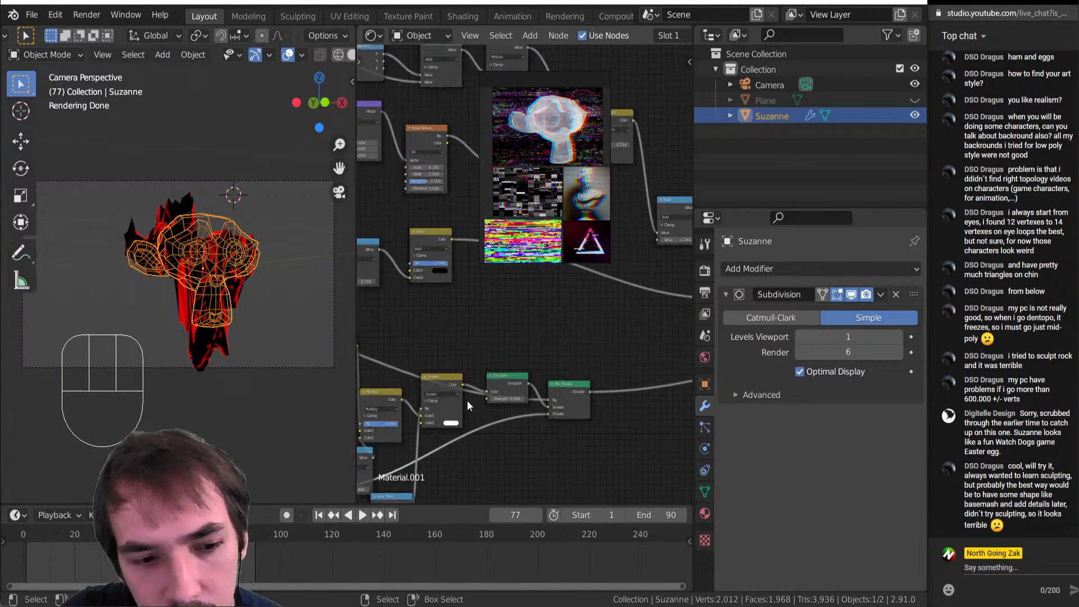
pyautogui.rightClick(235, 374)
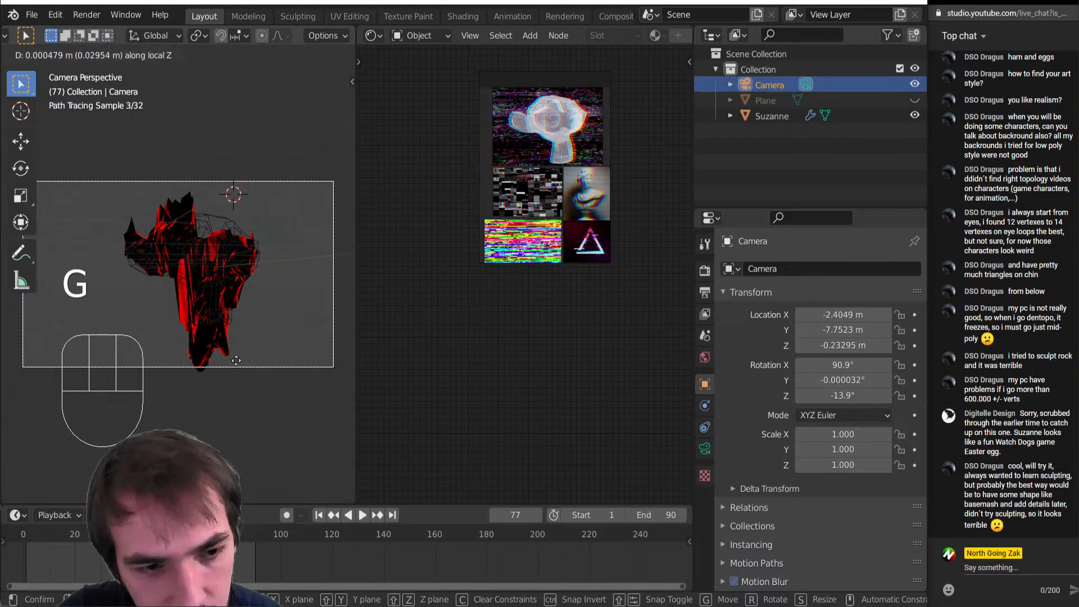
pyautogui.click(230, 416)
pyautogui.hotkey('shift', 'space')
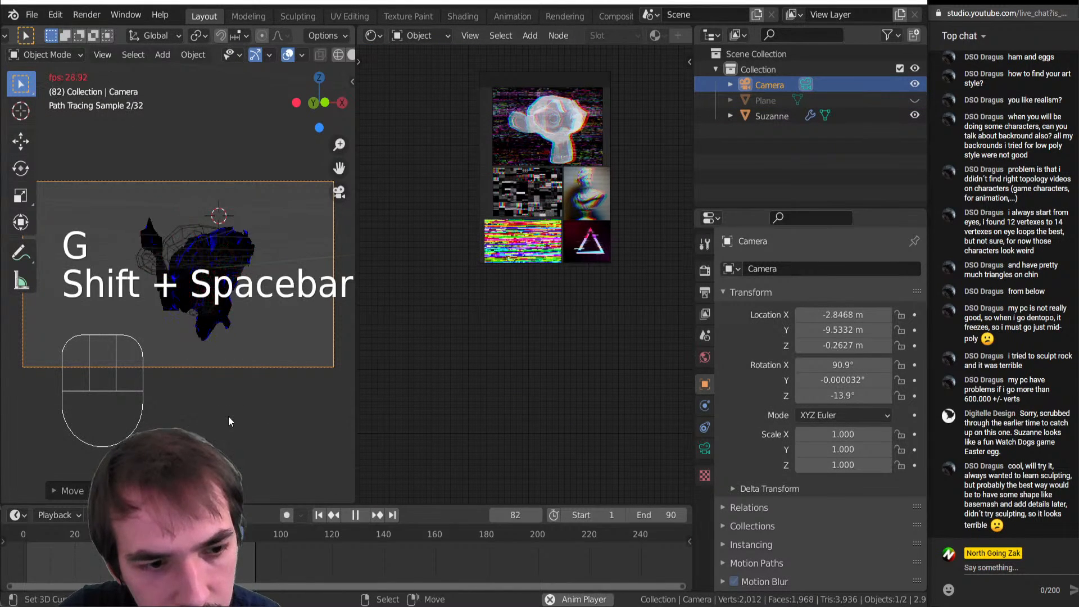
pyautogui.scroll(3, 228, 351)
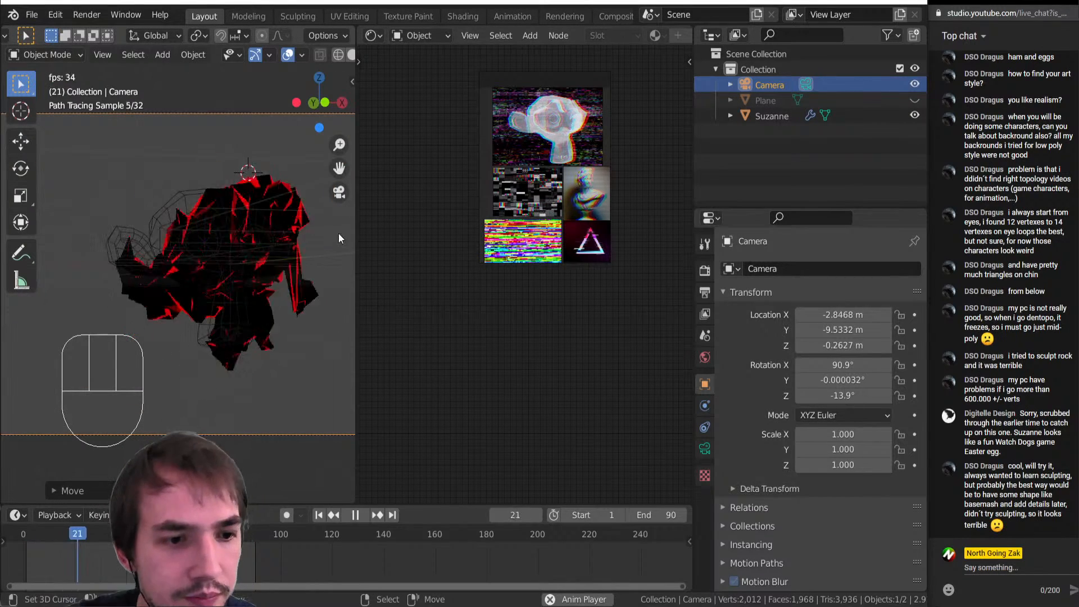
pyautogui.hotkey('shift', 'space')
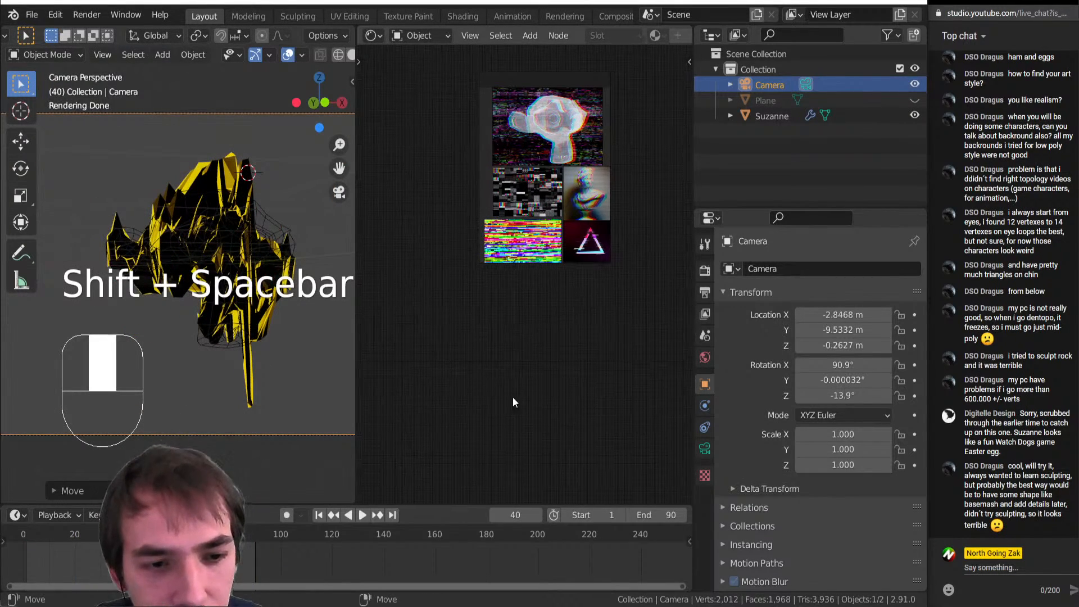
# Insert a Math node set to Multiply between the Add node and the Combine XYZ node in Suzanne's material
pyautogui.rightClick(227, 301)
pyautogui.scroll(6, 515, 338)
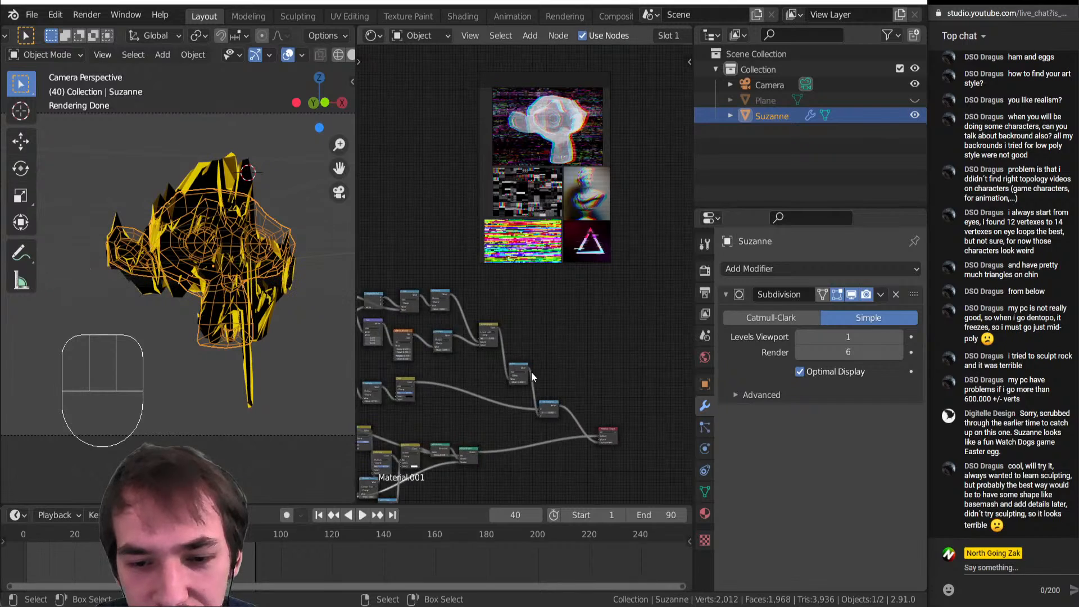
pyautogui.moveTo(466, 442); pyautogui.dragTo(477, 348, button='middle')
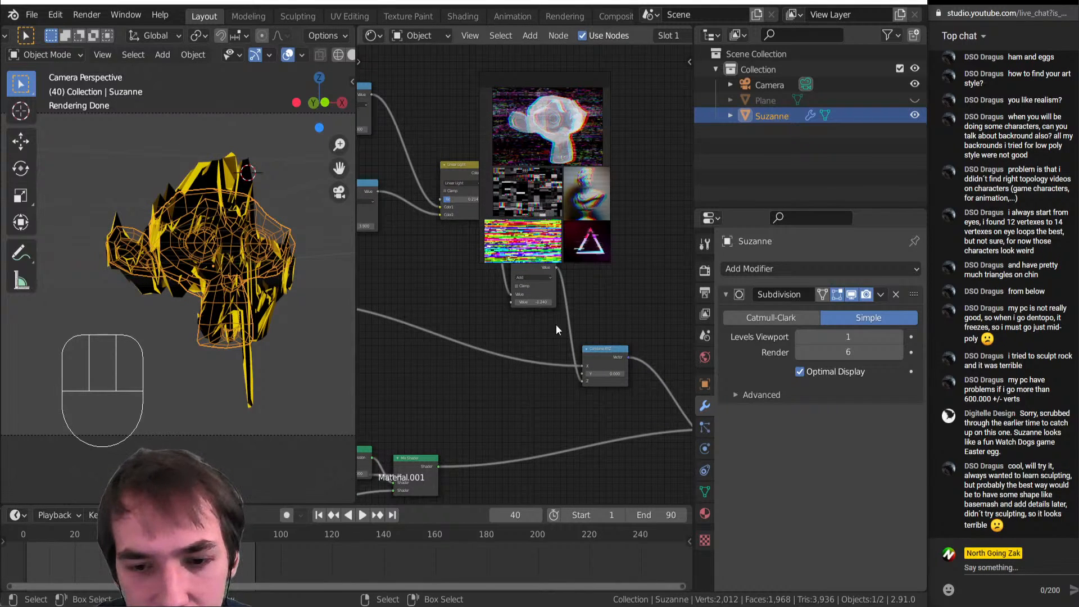
pyautogui.moveTo(568, 315); pyautogui.dragTo(549, 361, button='middle')
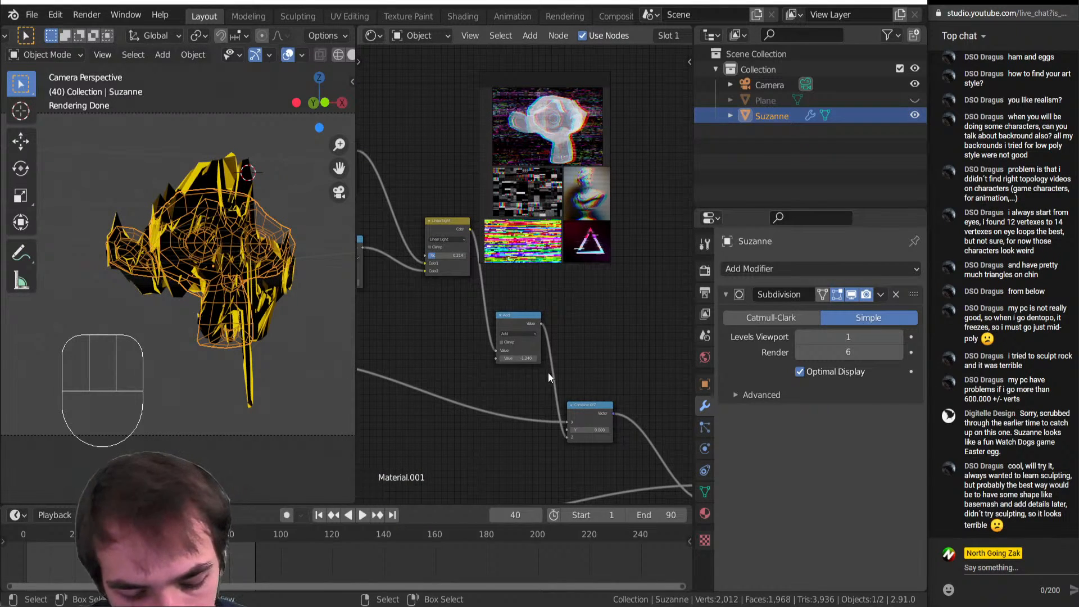
pyautogui.hotkey('shift', 's')
pyautogui.press('Escape')
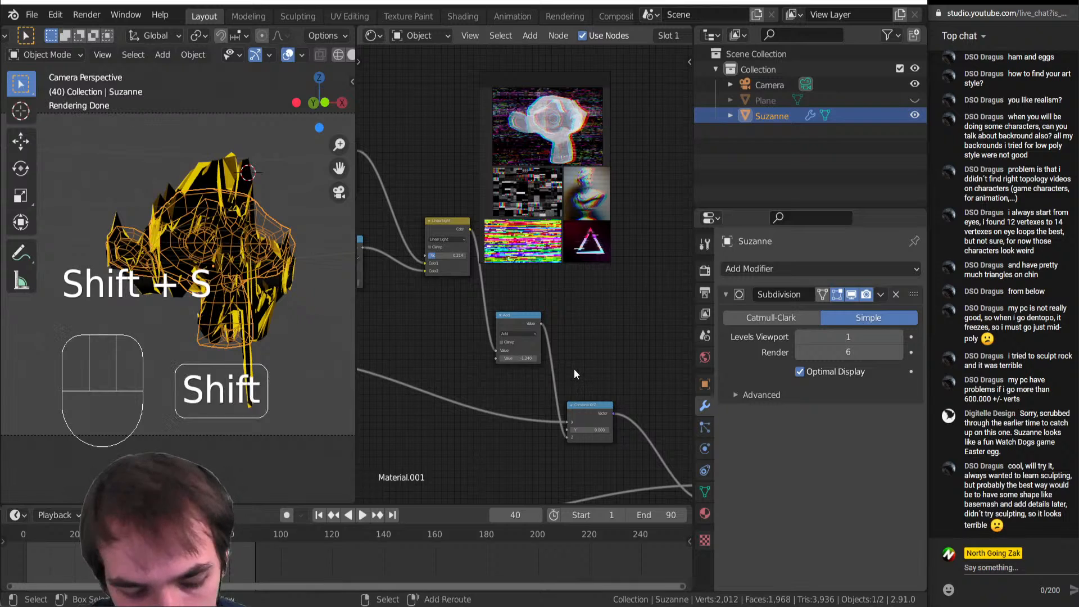
pyautogui.hotkey('shift', 'a')
pyautogui.click(577, 369)
pyautogui.click(571, 357)
pyautogui.click(572, 357)
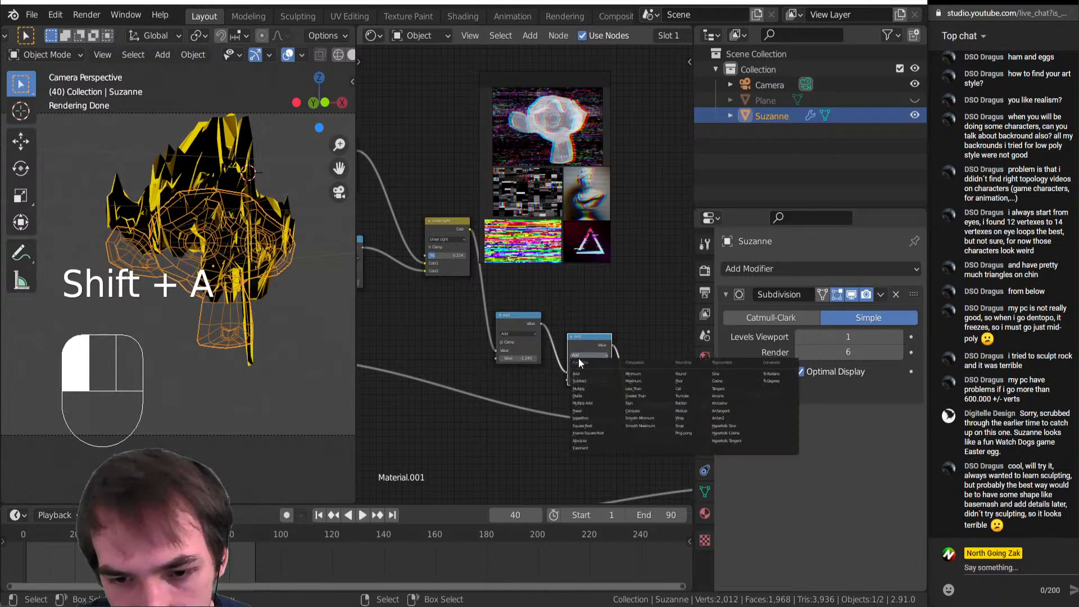
pyautogui.click(587, 373)
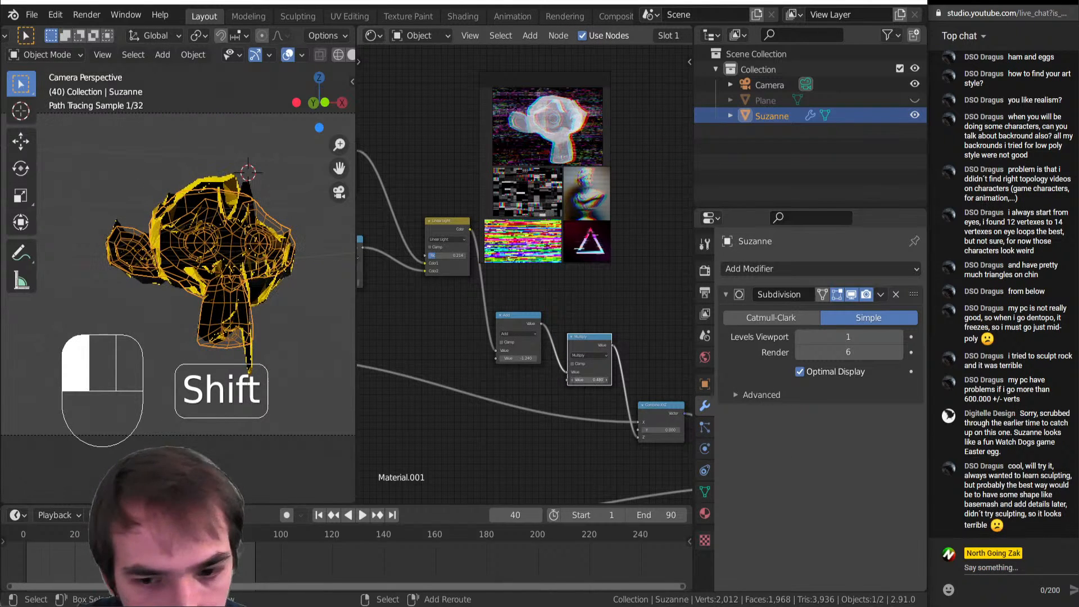
# Adjust the new Multiply node's value during playback to tone down the head's displacement
pyautogui.hotkey('shift', 'space')
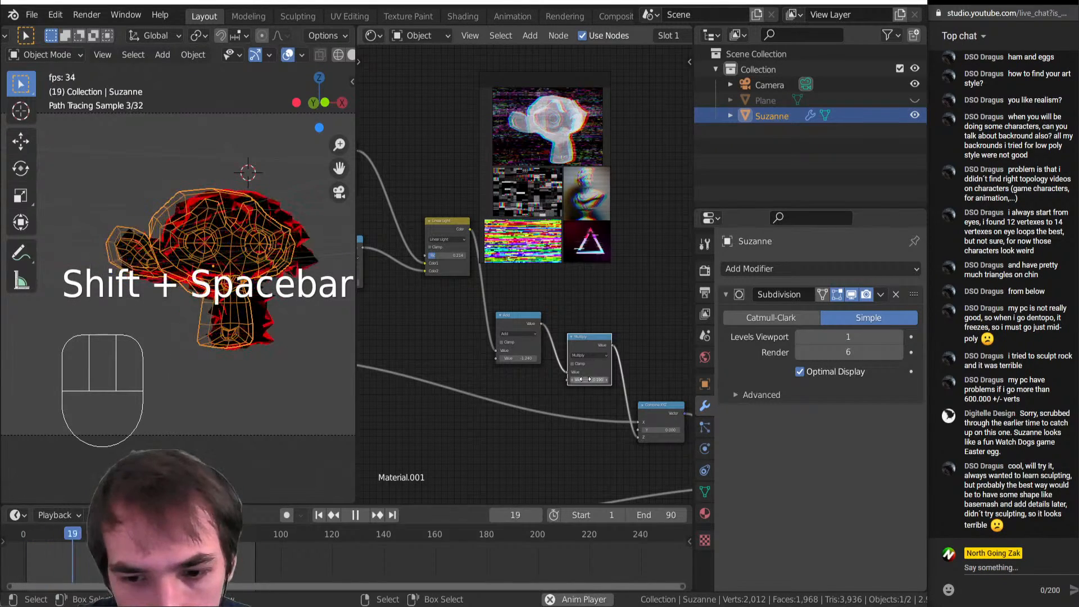
pyautogui.moveTo(589, 380)
pyautogui.keyDown('shift'); pyautogui.mouseDown()
pyautogui.moveTo(607, 380)
pyautogui.moveTo(570, 380)
pyautogui.mouseUp(); pyautogui.keyUp('shift')
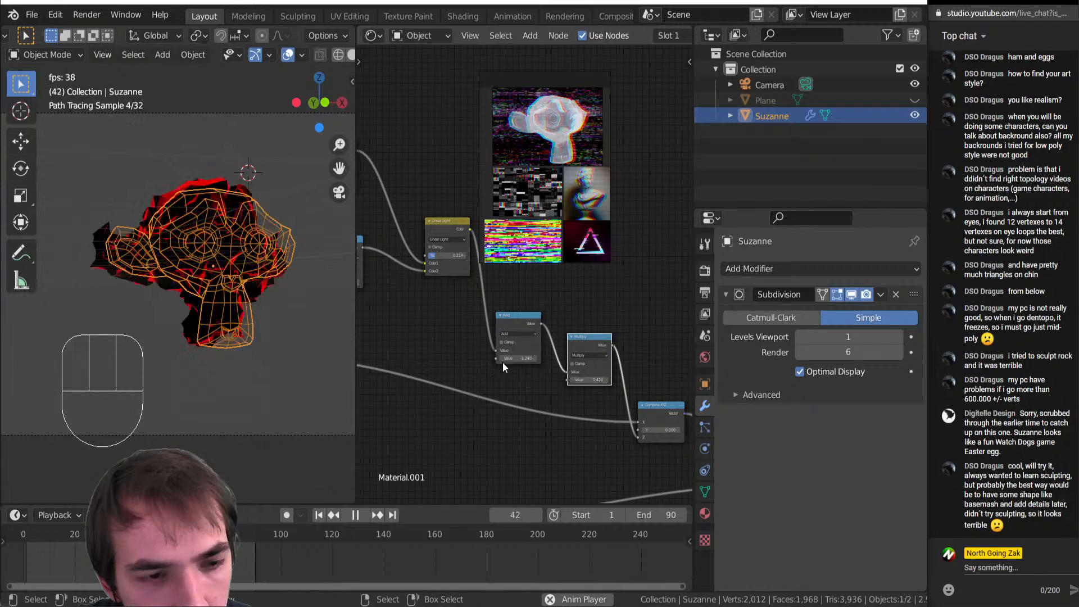
pyautogui.scroll(-2, 457, 355)
# Pause playback, switch Suzanne's Subdivision modifier to Catmull-Clark and replay the animation
pyautogui.hotkey('shift', 'space')
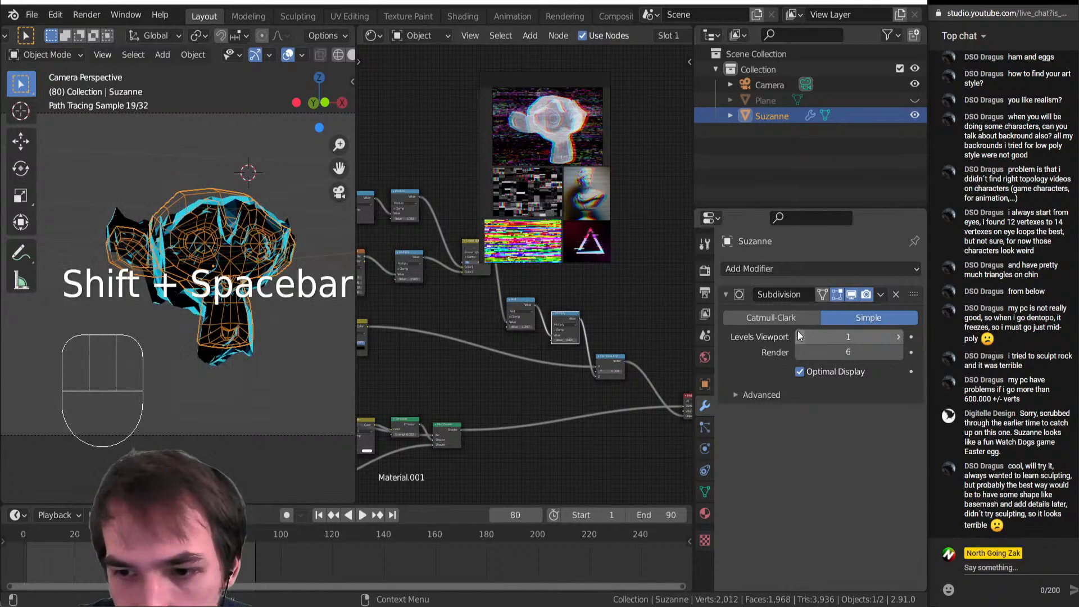
pyautogui.click(791, 322)
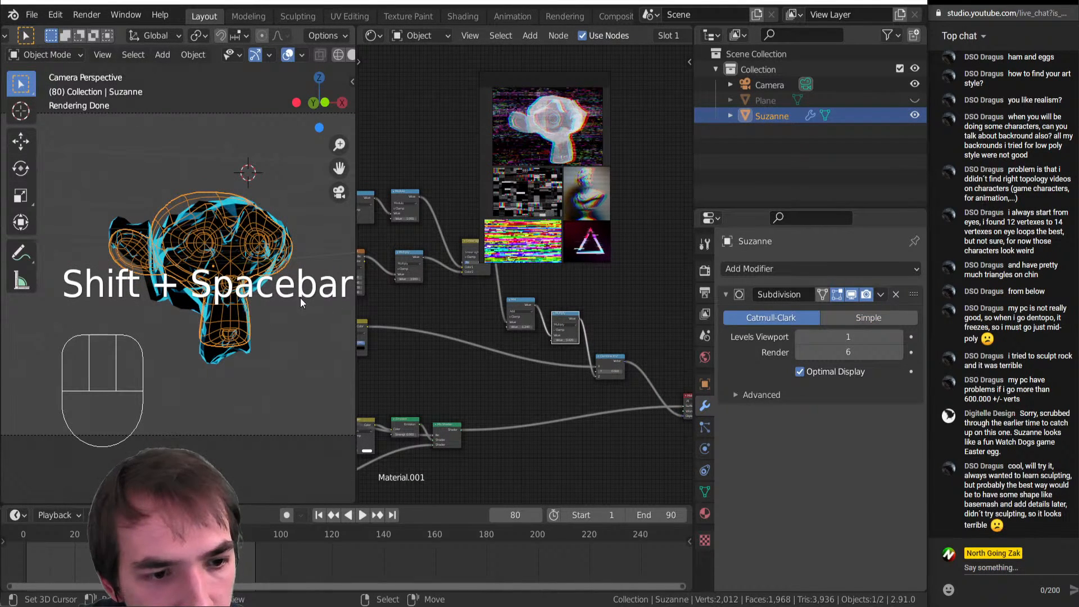
pyautogui.hotkey('shift', 'space')
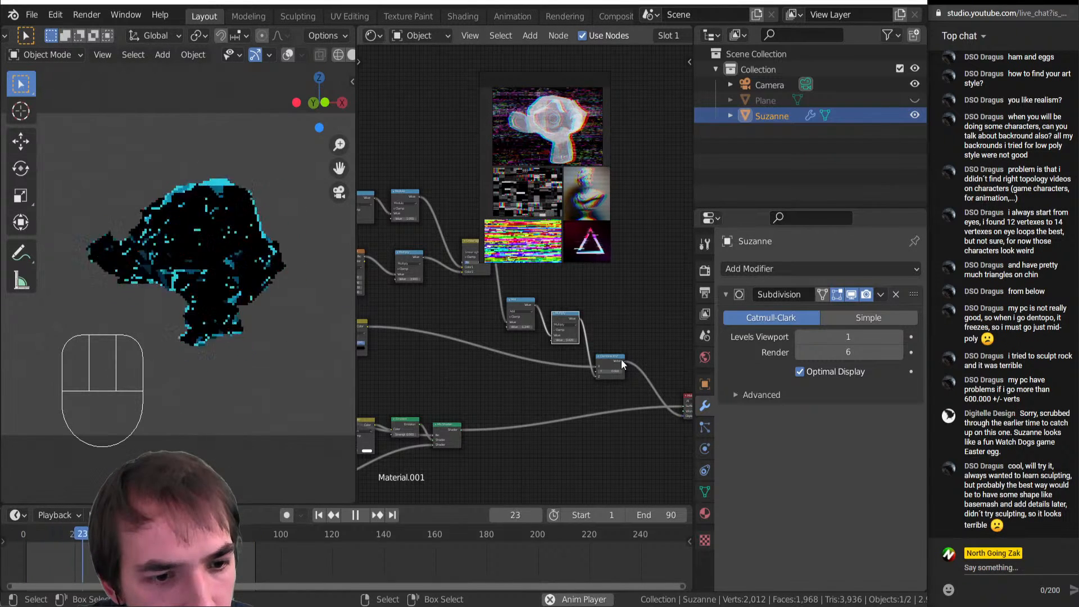
# Insert a Math node set to Multiply on the link feeding the Combine XYZ node's X input
pyautogui.moveTo(565, 341)
pyautogui.mouseDown()
pyautogui.moveTo(627, 340)
pyautogui.moveTo(579, 340)
pyautogui.mouseUp()
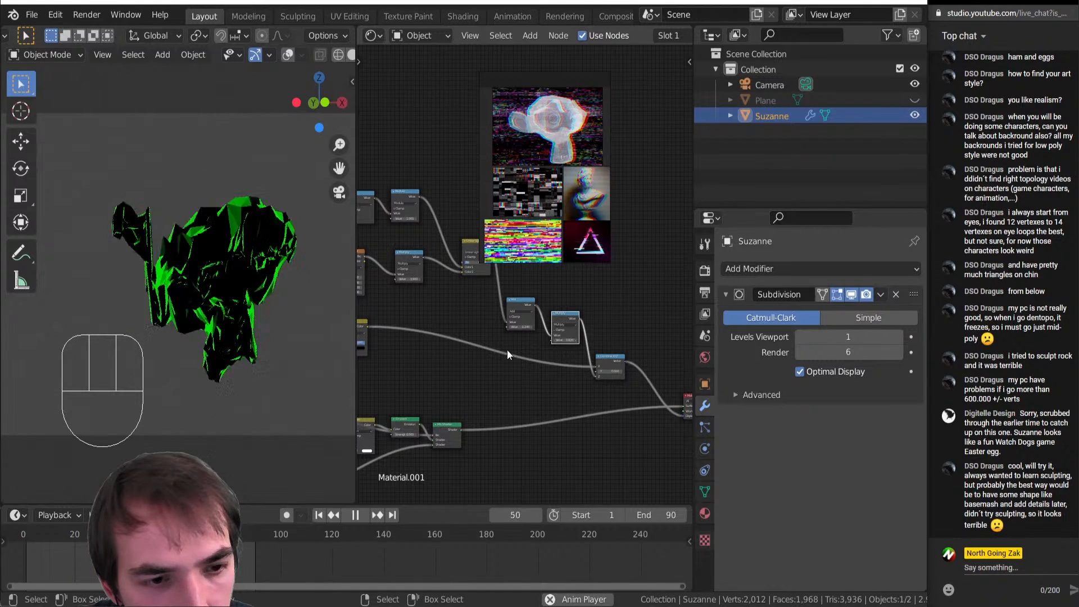
pyautogui.moveTo(403, 402)
pyautogui.mouseDown(button='middle')
pyautogui.moveTo(450, 370)
pyautogui.moveTo(427, 374)
pyautogui.moveTo(418, 389)
pyautogui.mouseUp(button='middle')
pyautogui.scroll(1, 456, 352)
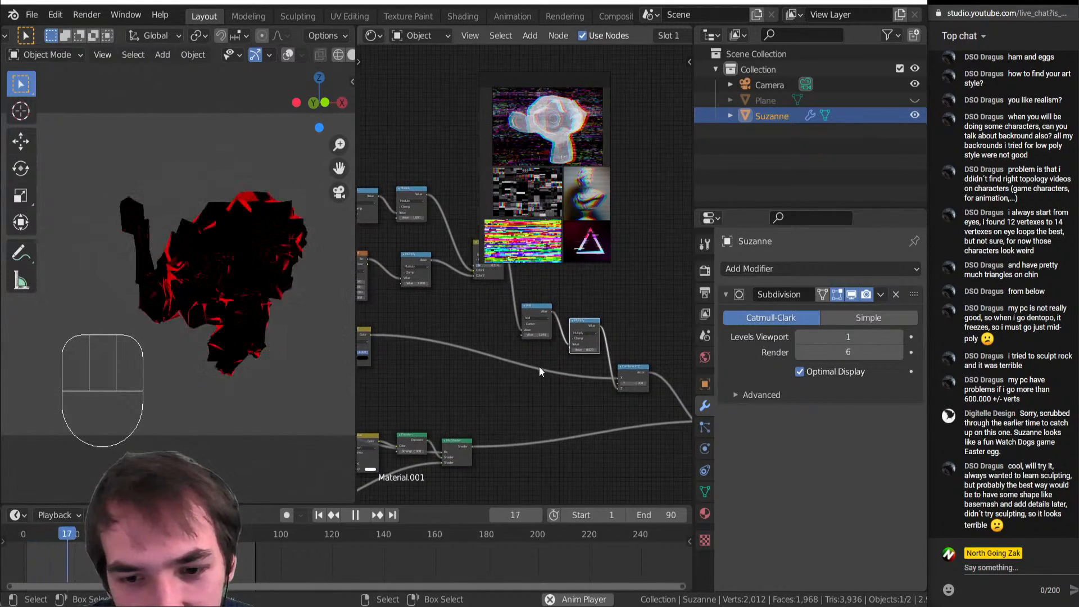
pyautogui.moveTo(533, 375); pyautogui.dragTo(513, 367, button='middle')
pyautogui.click(514, 365)
pyautogui.hotkey('shift', 'a')
pyautogui.moveTo(514, 364)
pyautogui.click(567, 361)
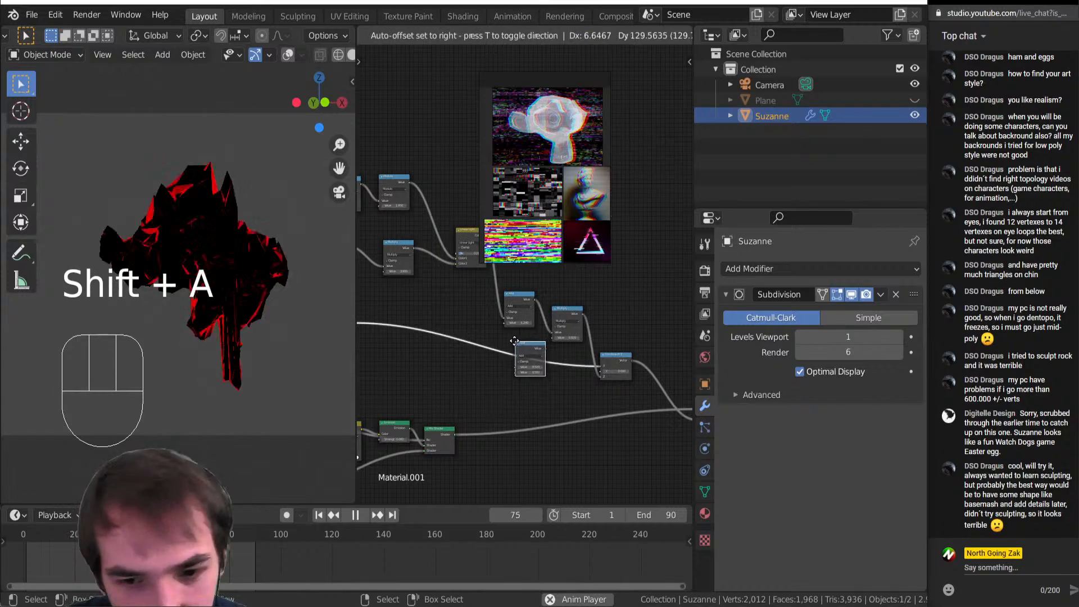
pyautogui.click(521, 395)
pyautogui.keyDown('shift'); pyautogui.scroll(-3, 521, 396); pyautogui.keyUp('shift')
pyautogui.click(531, 339)
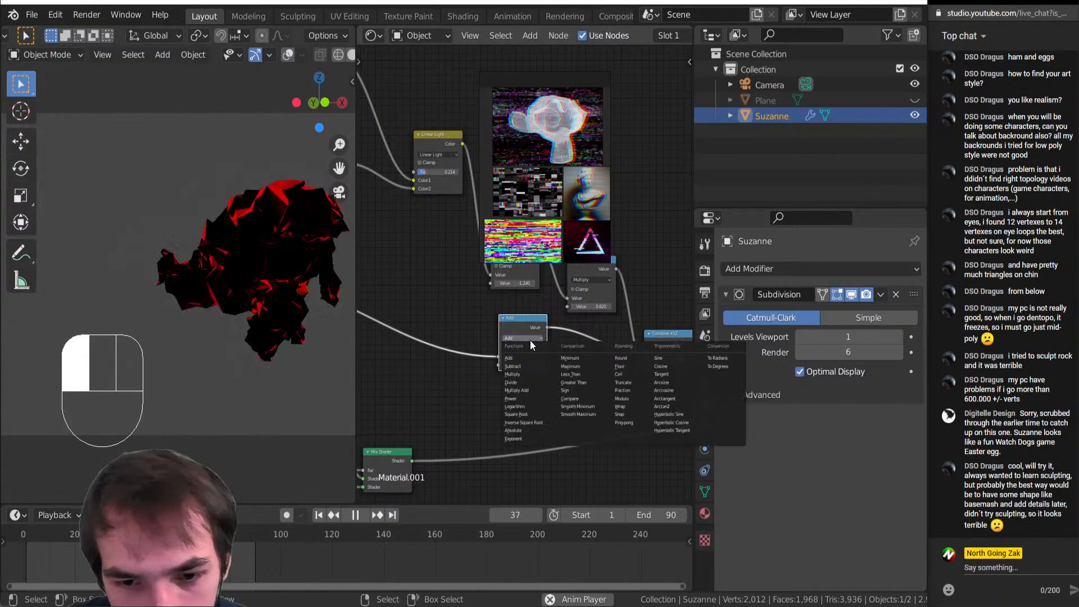
pyautogui.click(527, 359)
# Try a value of 15.8 in the new Multiply node, and set both Multiply nodes feeding Combine XYZ to 0.1
pyautogui.moveTo(525, 362); pyautogui.dragTo(731, 362)
pyautogui.scroll(-4, 306, 325)
pyautogui.scroll(3, 544, 383)
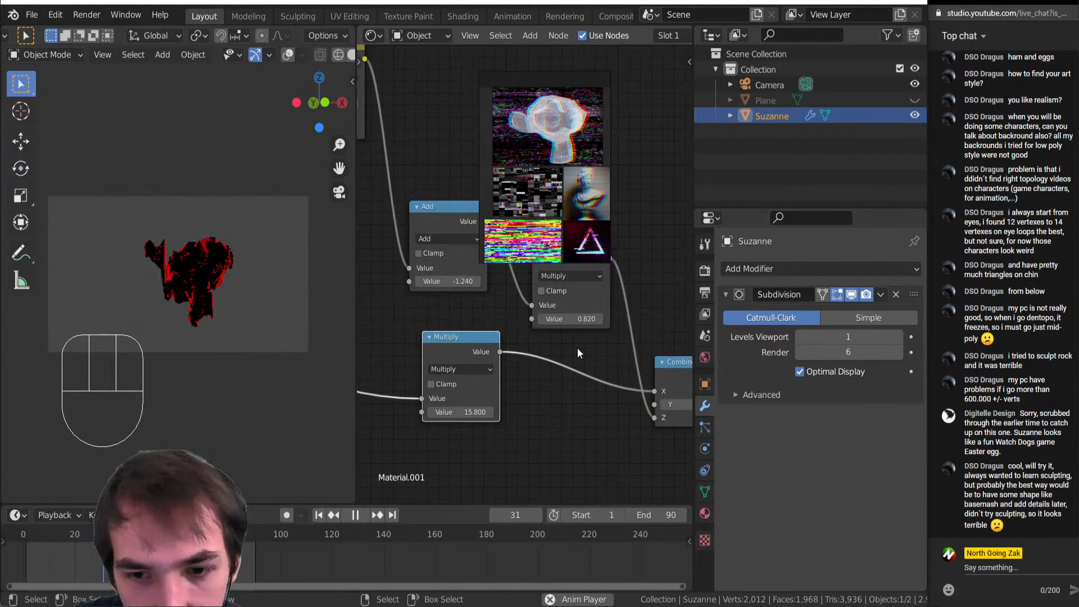
pyautogui.click(579, 319)
pyautogui.write('.1')
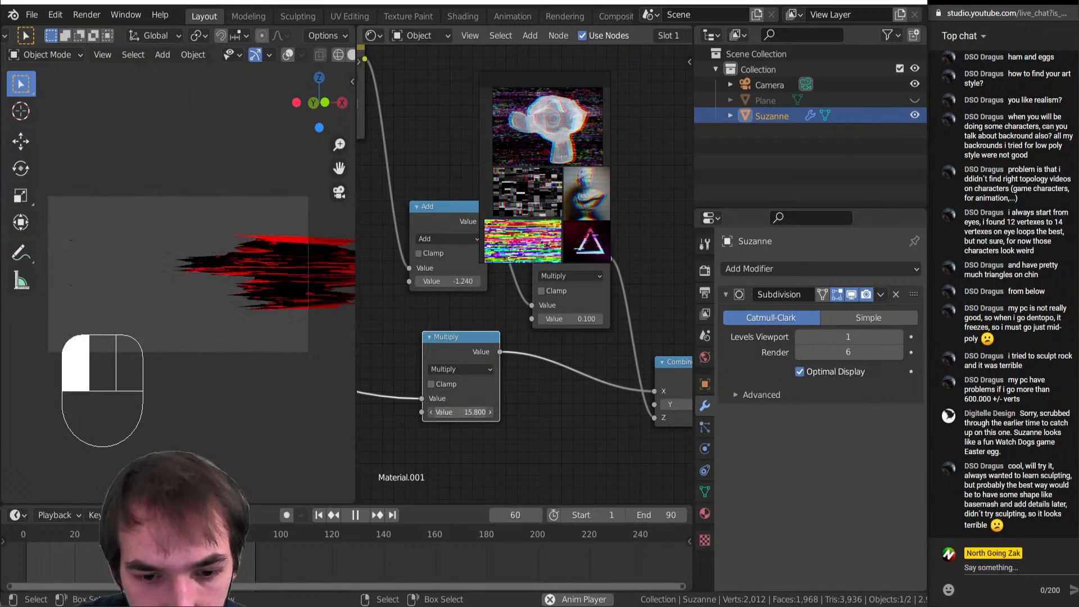
pyautogui.click(448, 411)
pyautogui.write('.1')
pyautogui.press('Return')
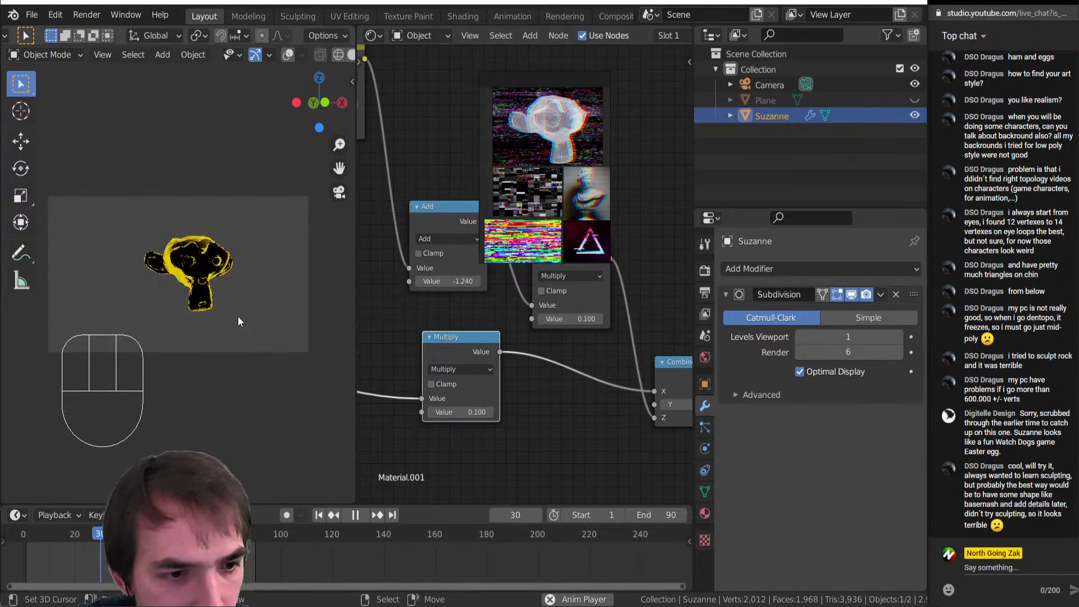
# Set the X input's Multiply value to 0.6 and try 0.2 and 0 in the Z input's Multiply node during playback
pyautogui.scroll(4, 225, 318)
pyautogui.scroll(1, 486, 431)
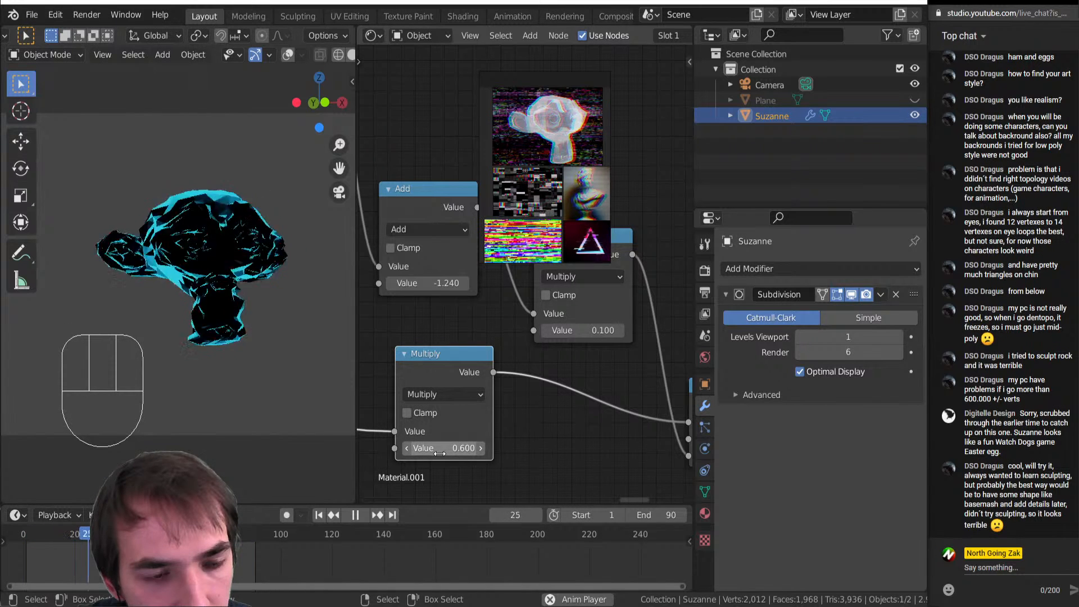
pyautogui.click(587, 330)
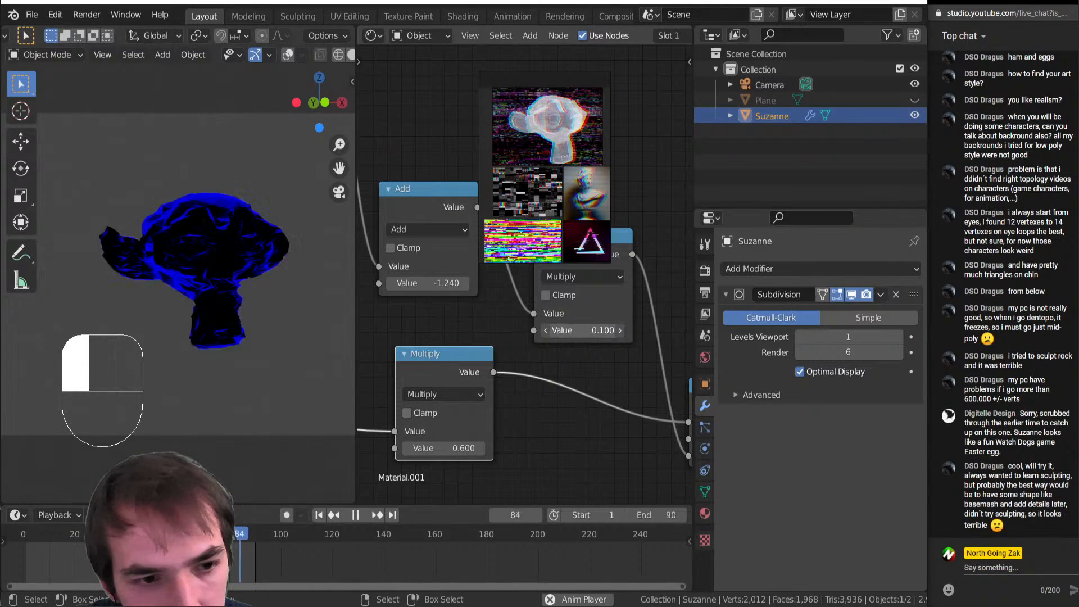
pyautogui.moveTo(587, 330); pyautogui.dragTo(621, 330)
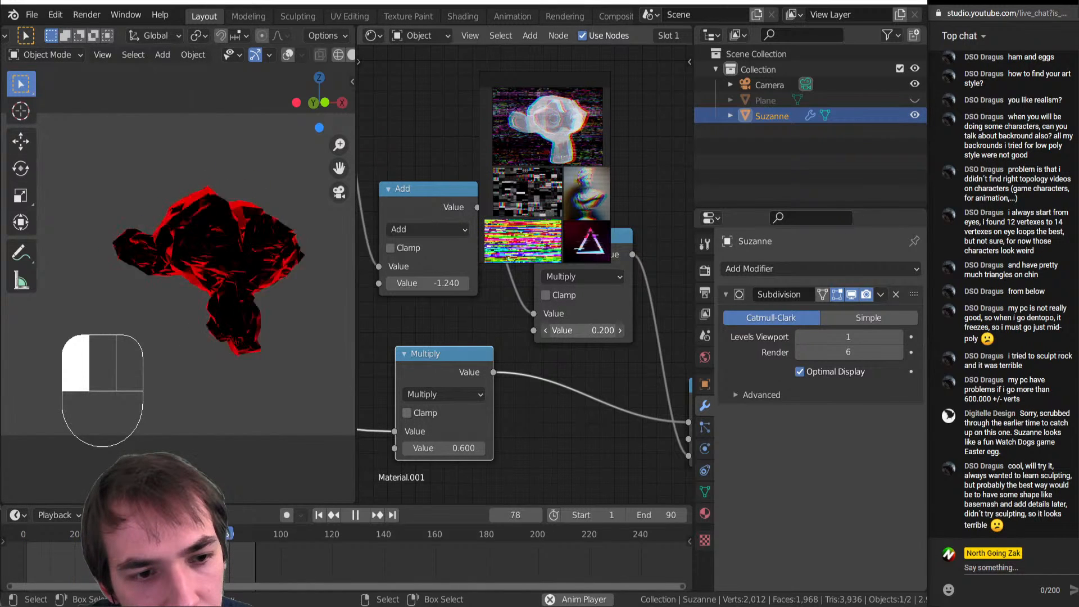
pyautogui.moveTo(585, 330); pyautogui.dragTo(584, 330)
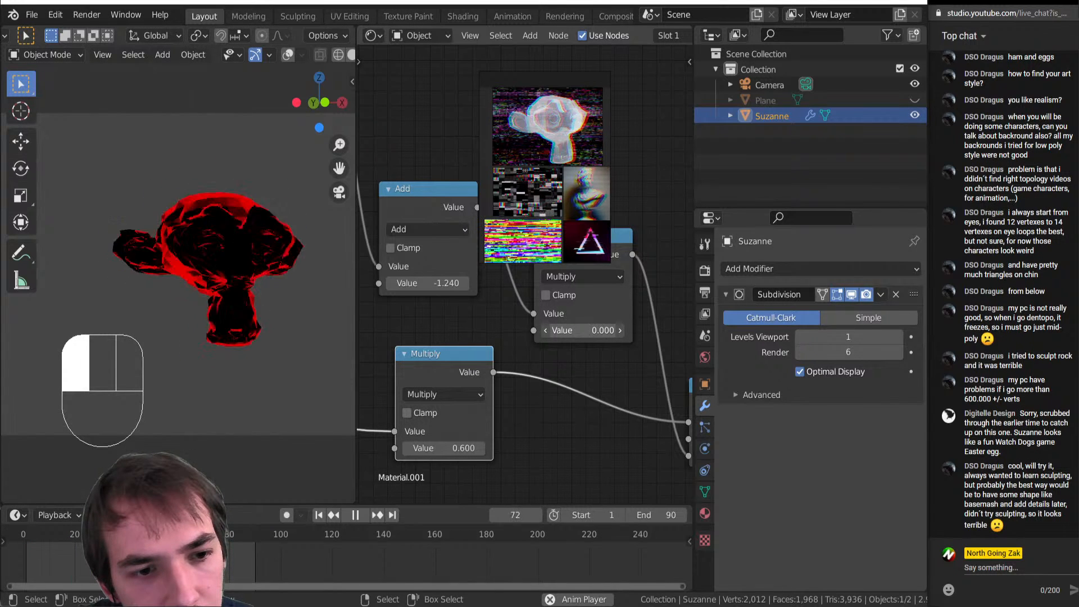
pyautogui.moveTo(585, 330); pyautogui.dragTo(584, 330)
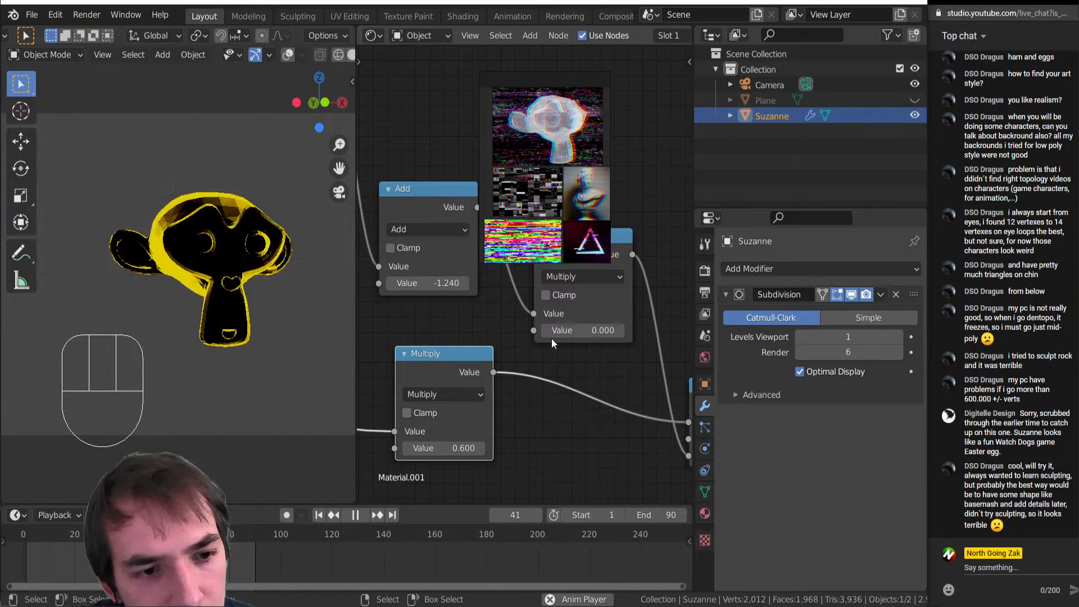
# Set the Z input's Multiply value to 0.03*6 and pause the animation
pyautogui.click(572, 332)
pyautogui.write('0.03')
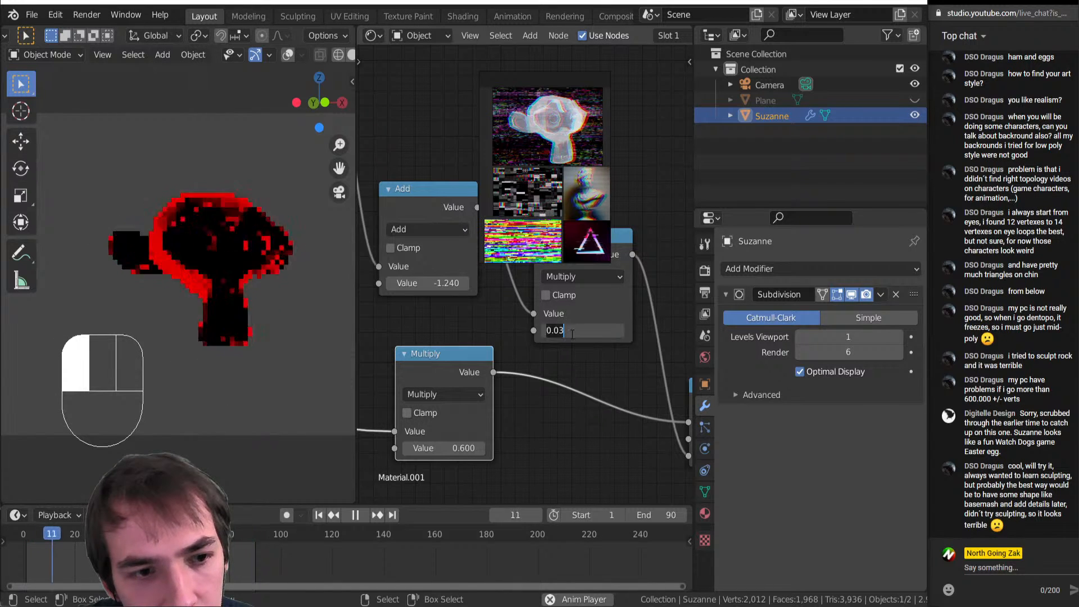
pyautogui.press('shift')
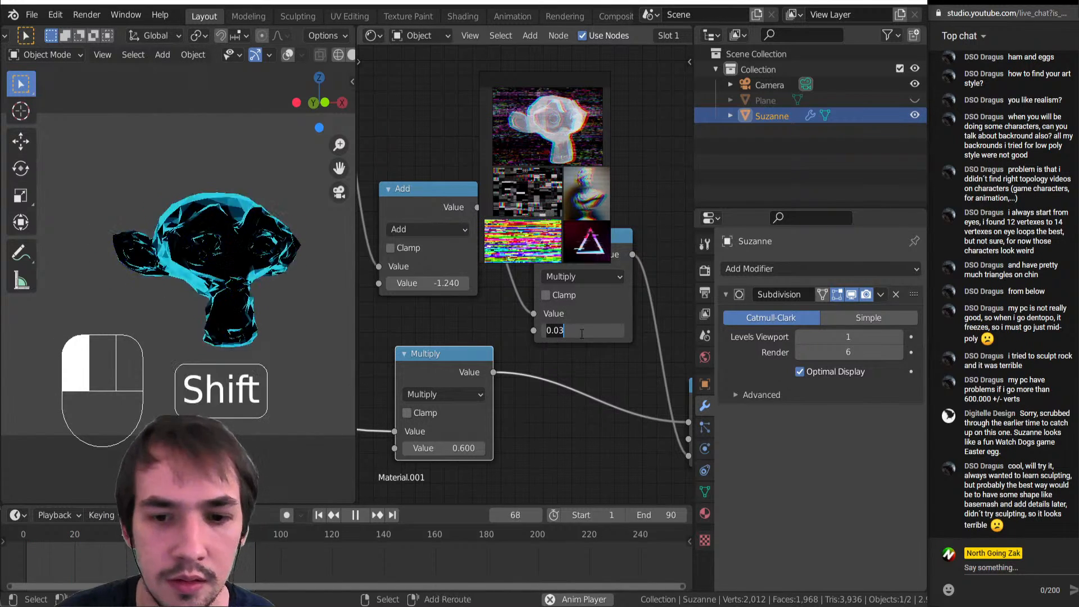
pyautogui.write('*6')
pyautogui.press('Return')
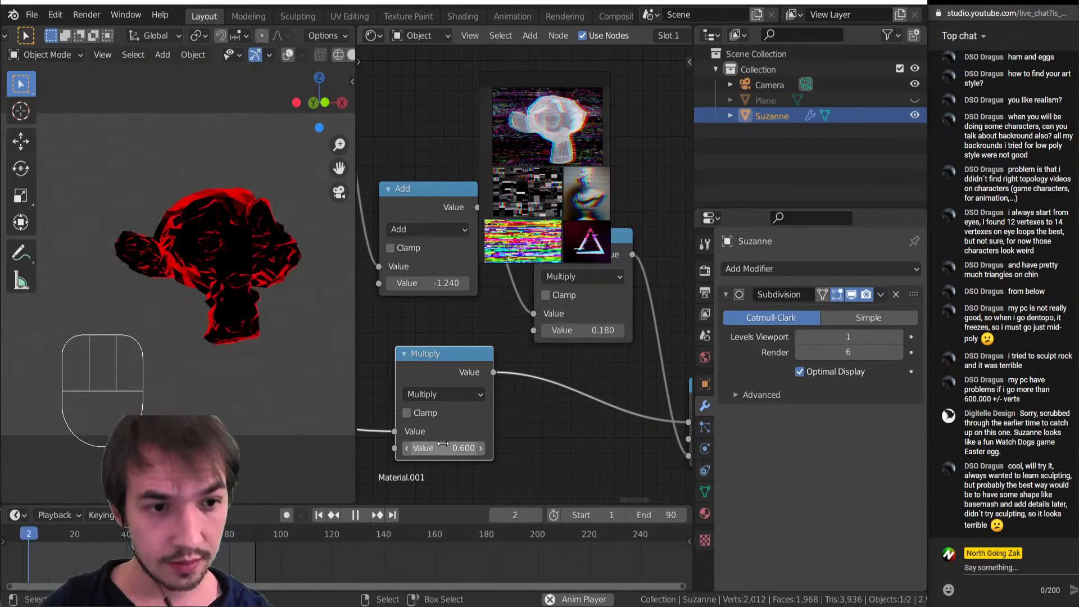
pyautogui.click(522, 382)
pyautogui.hotkey('shift', 'space')
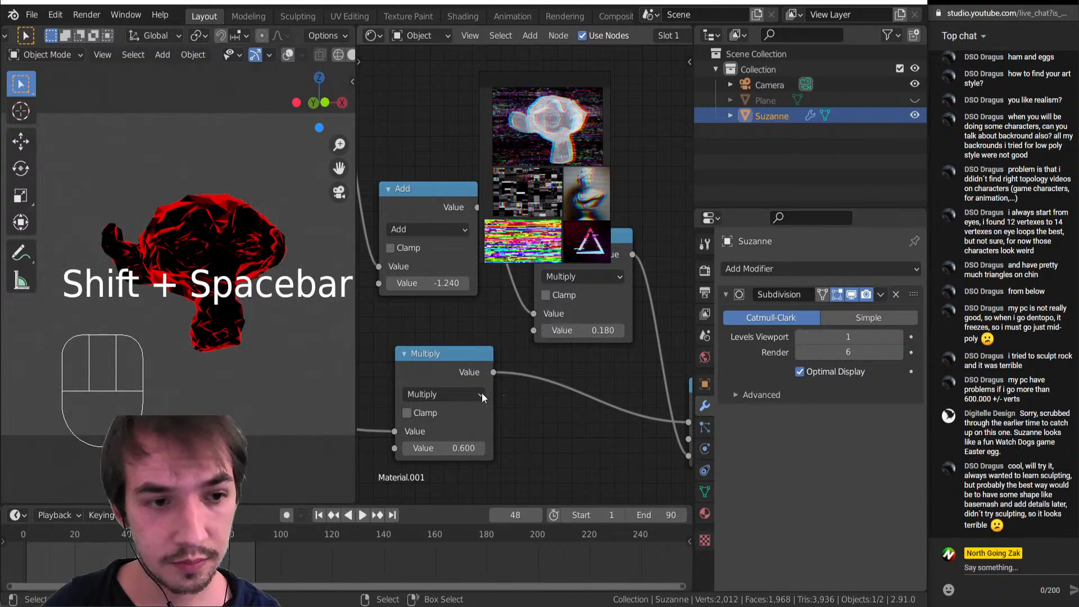
# Switch the node editor to the World shader and shift the reference images clear of its nodes
pyautogui.scroll(-5, 461, 394)
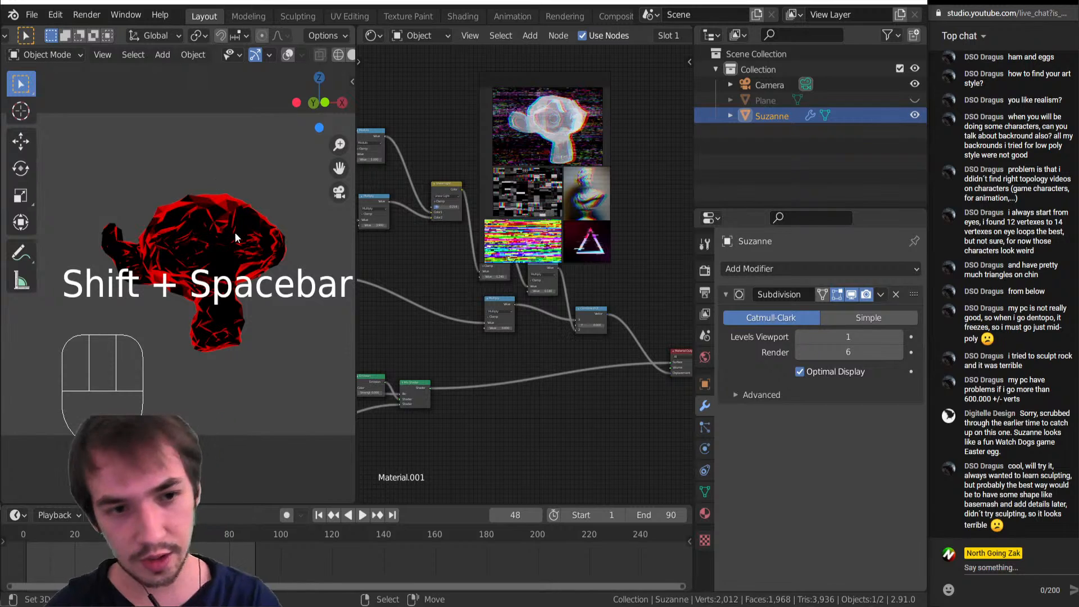
pyautogui.scroll(-2, 524, 413)
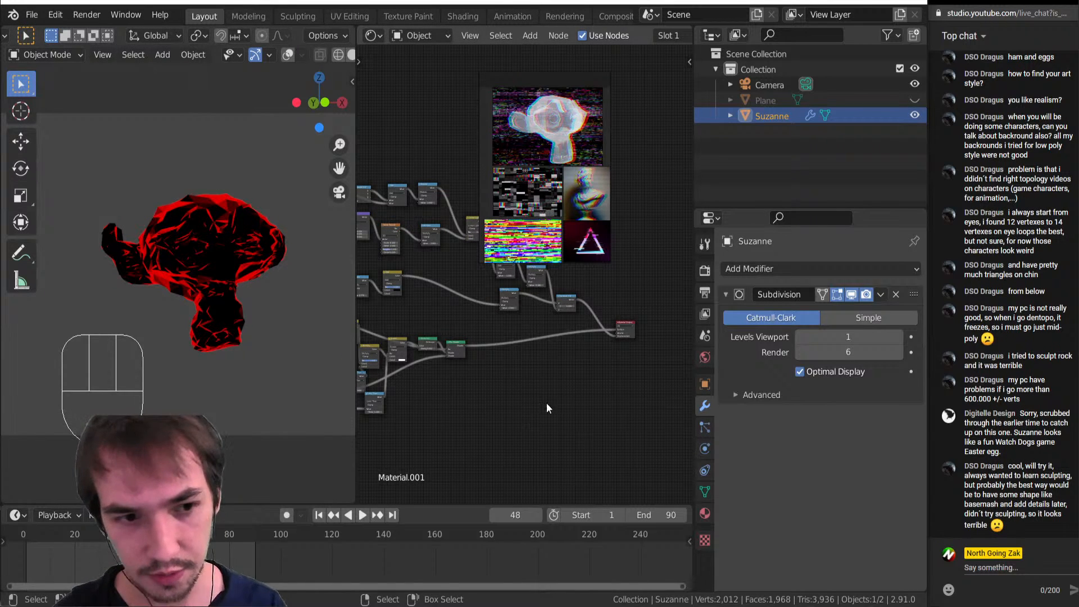
pyautogui.click(416, 35)
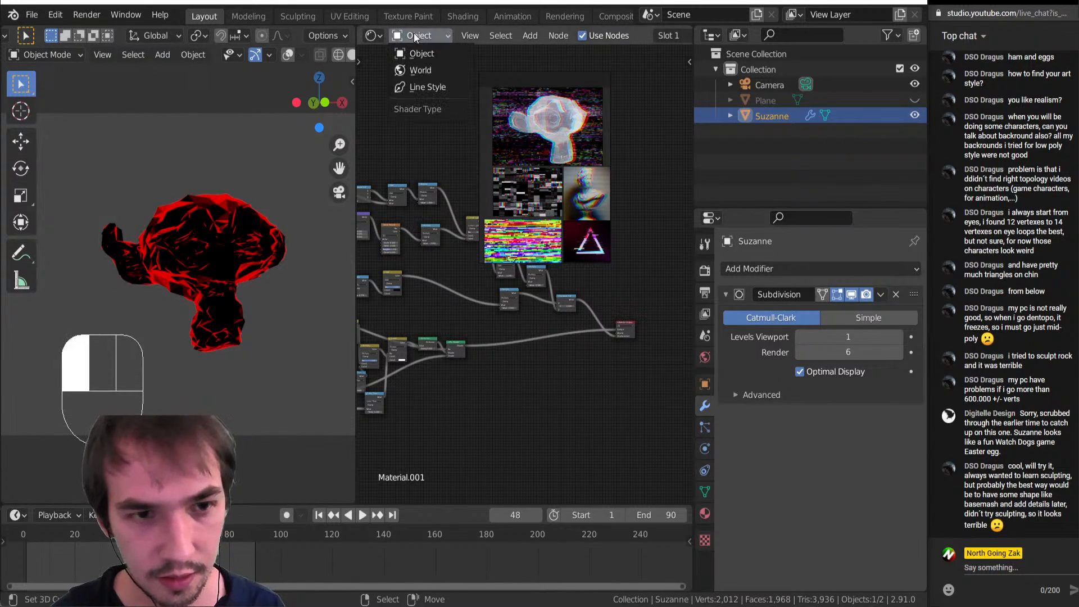
pyautogui.click(419, 48)
pyautogui.moveTo(551, 165); pyautogui.dragTo(606, 413, button='right')
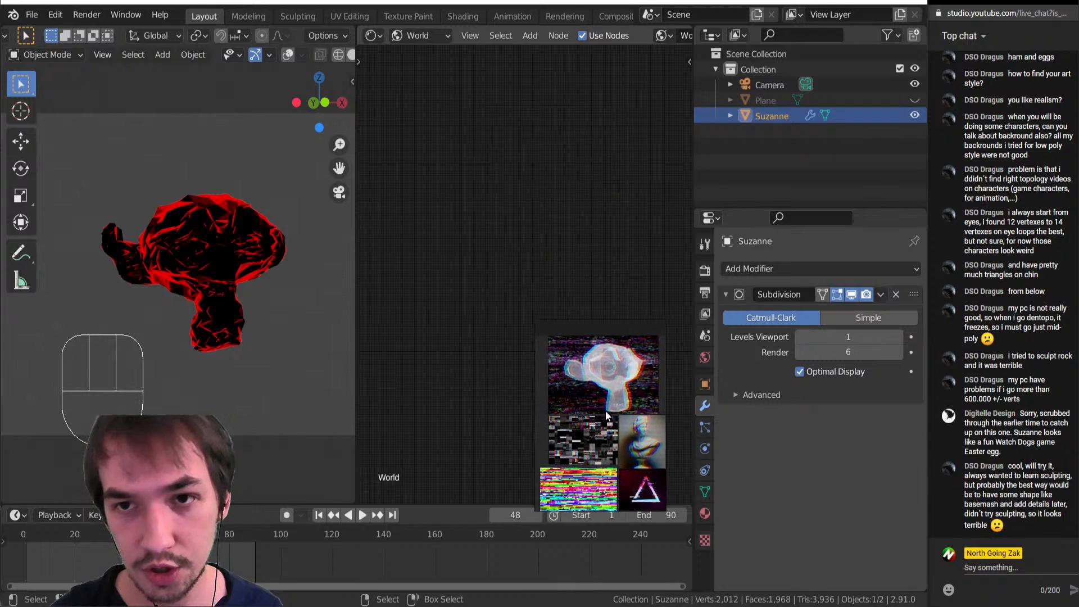
pyautogui.moveTo(425, 209); pyautogui.dragTo(494, 229, button='middle')
pyautogui.hotkey('shift', 'a')
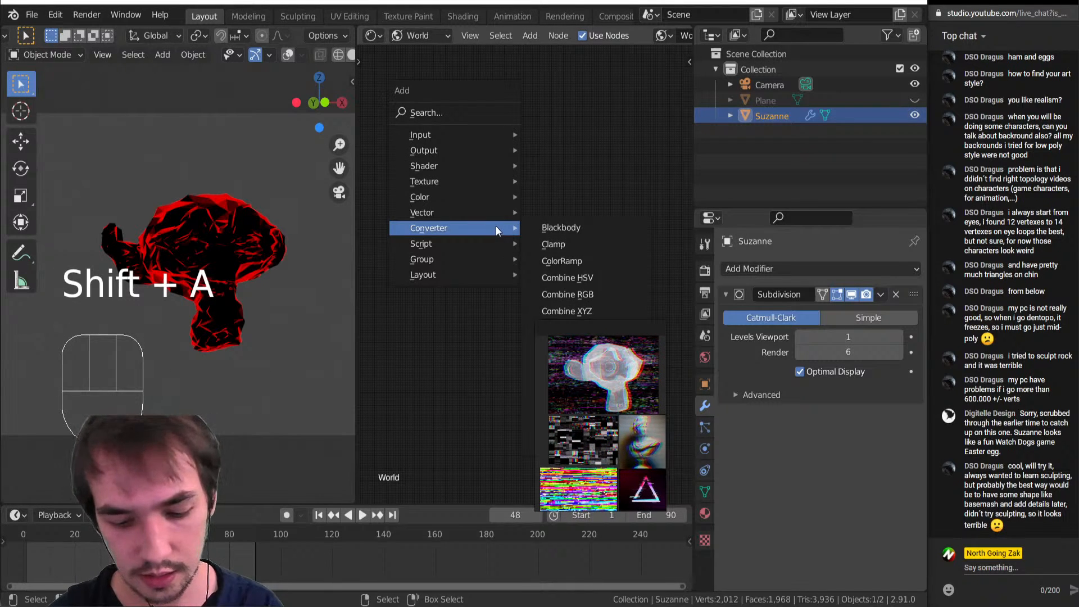
pyautogui.moveTo(461, 364); pyautogui.dragTo(686, 315, button='middle')
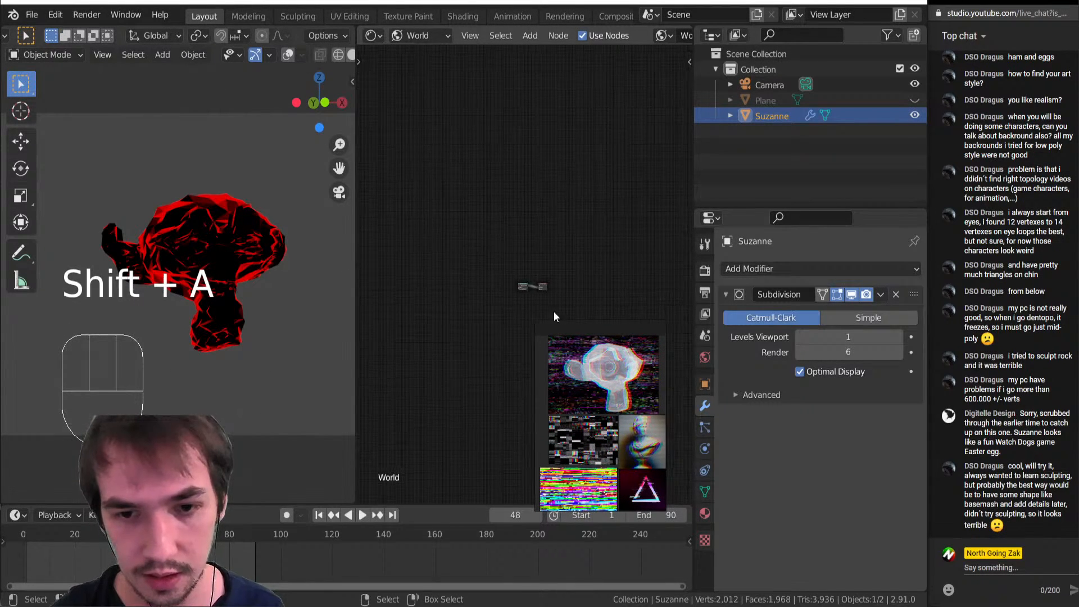
pyautogui.scroll(6, 546, 311)
# Add a Texture Coordinate node to the World shader and preview its Generated output as the background
pyautogui.hotkey('shift', 'a')
pyautogui.press('i')
pyautogui.press('x')
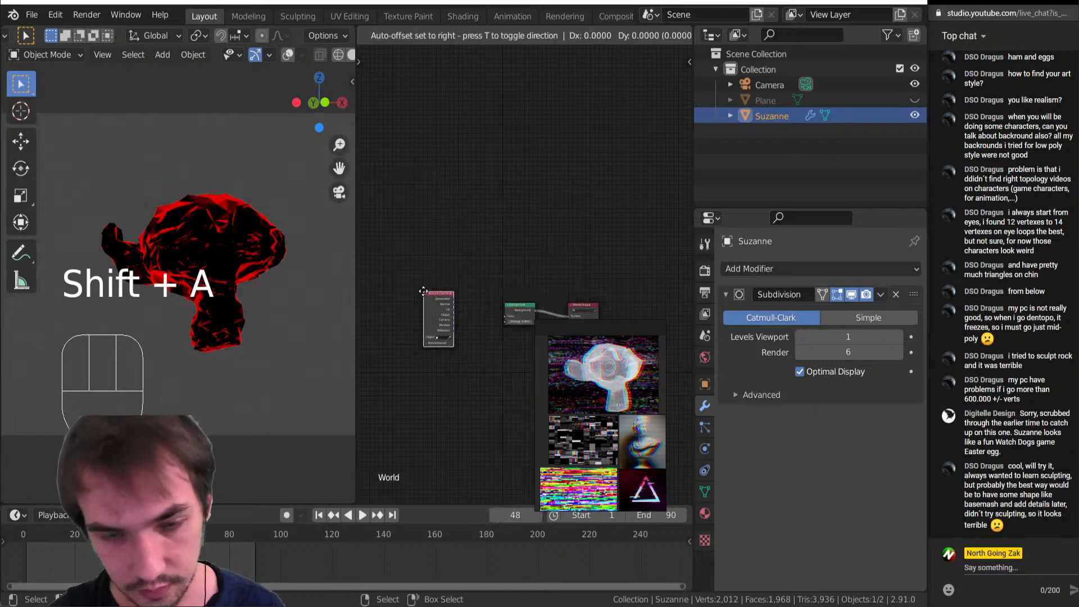
pyautogui.click(366, 286)
pyautogui.moveTo(402, 305); pyautogui.dragTo(466, 298, button='middle')
pyautogui.scroll(1, 465, 297)
pyautogui.keyDown('ctrl'); pyautogui.keyDown('shift'); pyautogui.click(440, 297); pyautogui.keyUp('shift'); pyautogui.keyUp('ctrl')
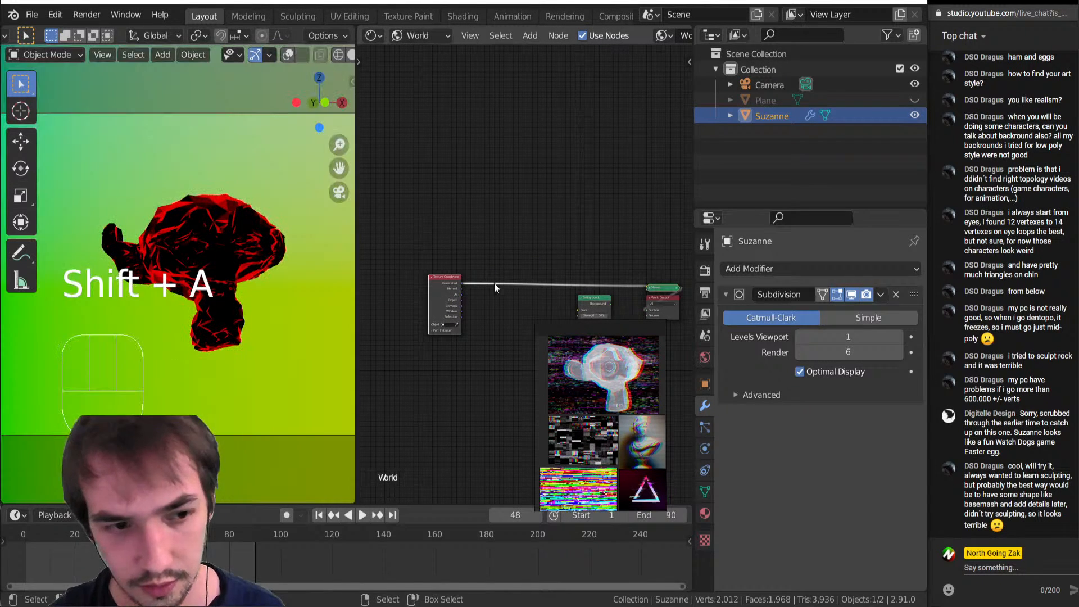
# Insert a Noise Texture node after the Texture Coordinate node and check the background around the camera frame
pyautogui.hotkey('shift', 'a')
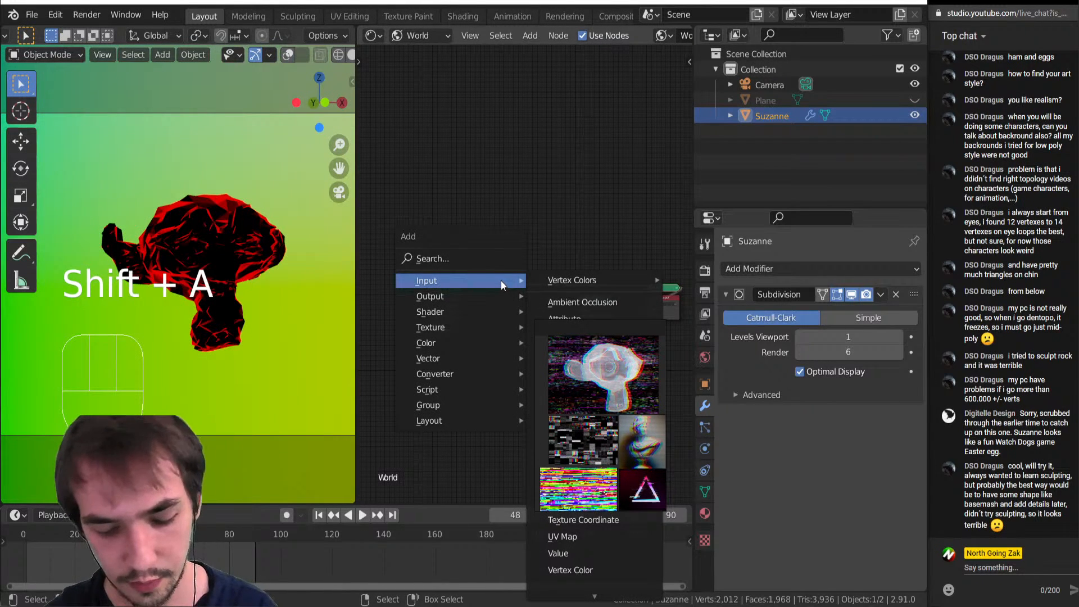
pyautogui.press('t')
pyautogui.press('n')
pyautogui.click(512, 281)
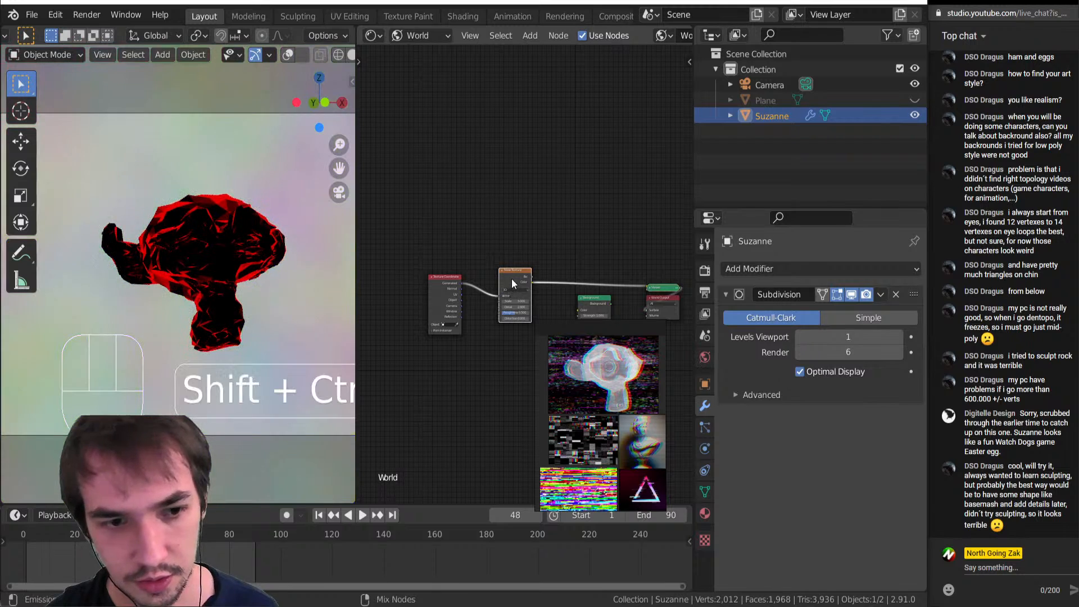
pyautogui.scroll(-5, 215, 304)
pyautogui.scroll(-3, 169, 287)
pyautogui.scroll(4, 192, 291)
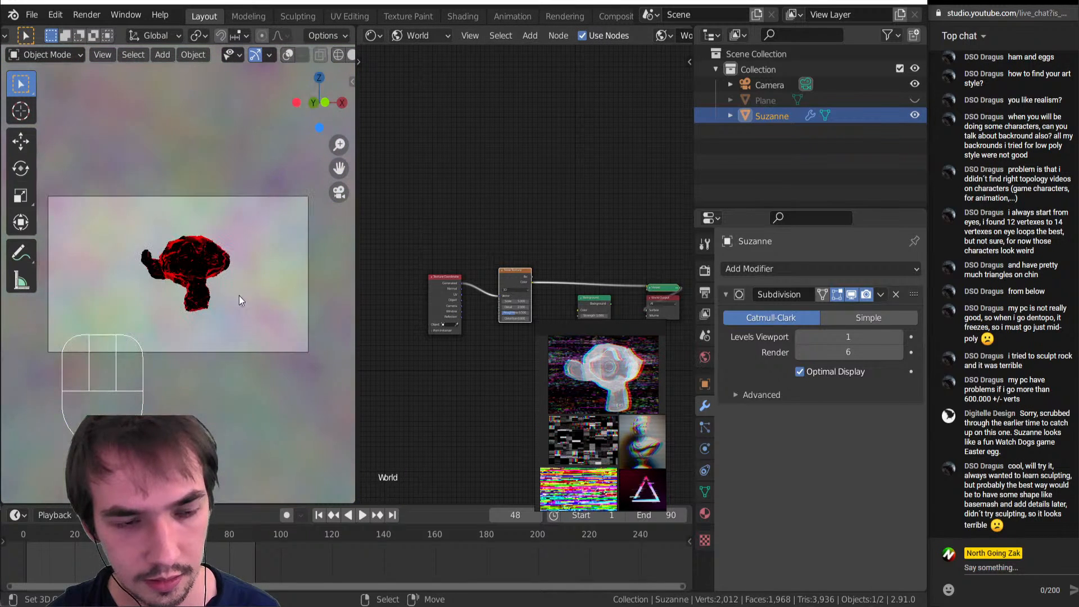
# Switch the World's Noise Texture node to a Voronoi Texture
pyautogui.scroll(3, 495, 284)
pyautogui.click(501, 281)
pyautogui.hotkey('shift', 's')
pyautogui.press('t')
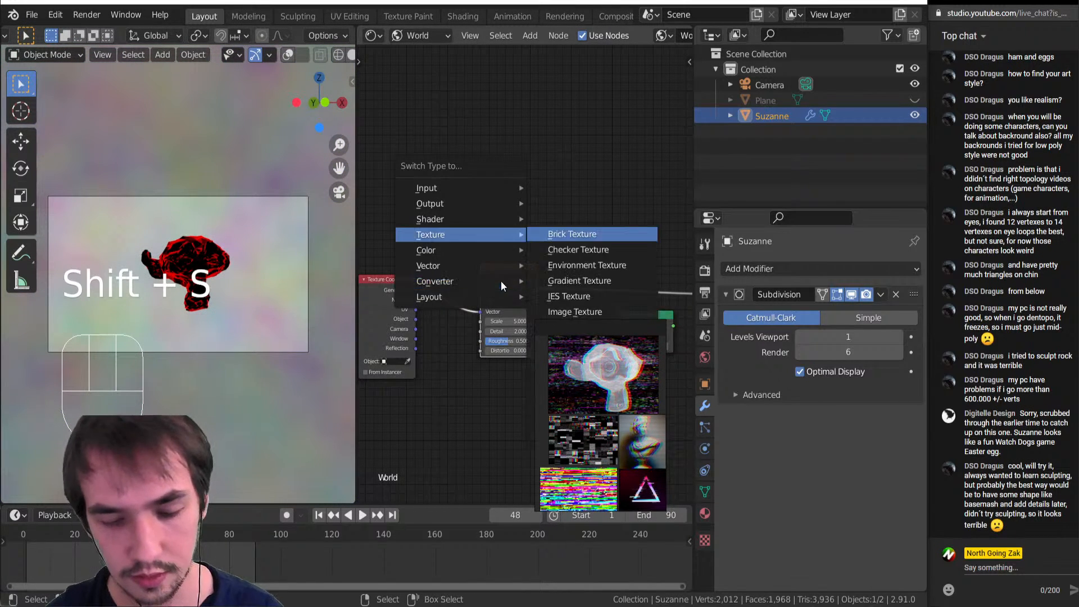
pyautogui.press('v')
pyautogui.moveTo(523, 315); pyautogui.dragTo(464, 272, button='middle')
# Preview the Voronoi Texture's Distance output and set its Scale to 134.7 and Randomness to 0
pyautogui.keyDown('ctrl'); pyautogui.keyDown('shift'); pyautogui.click(444, 238); pyautogui.keyUp('shift'); pyautogui.keyUp('ctrl')
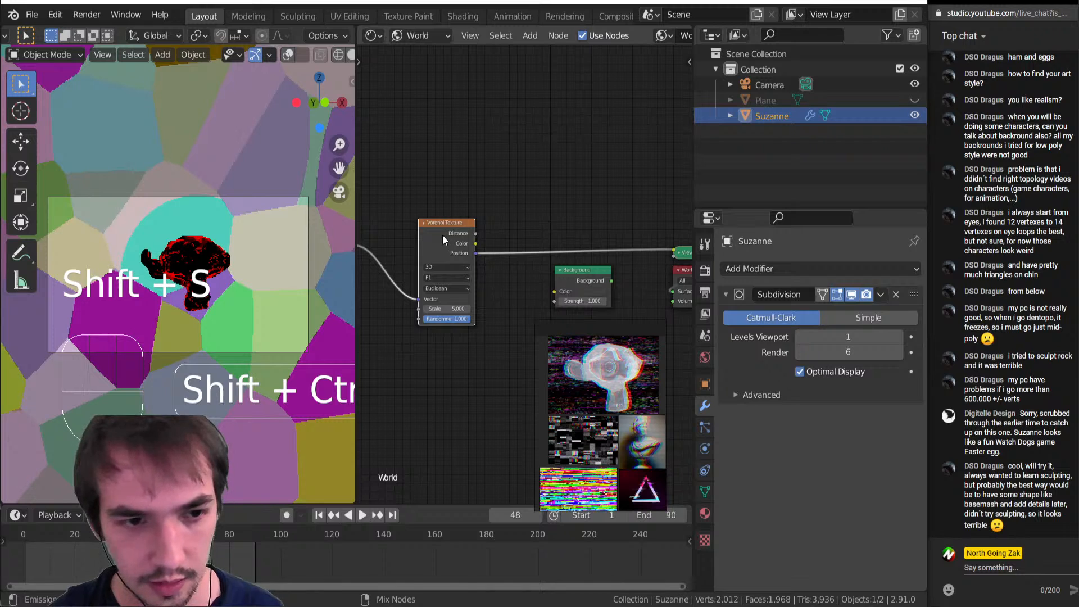
pyautogui.keyDown('ctrl'); pyautogui.keyDown('shift'); pyautogui.click(443, 235); pyautogui.keyUp('shift'); pyautogui.keyUp('ctrl')
pyautogui.scroll(1, 434, 326)
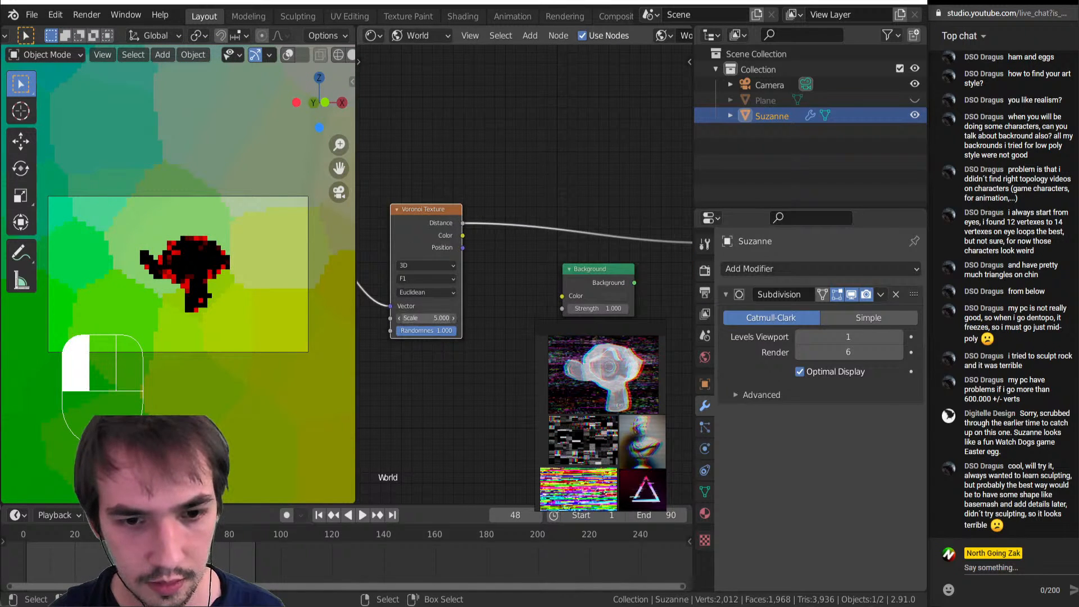
pyautogui.moveTo(433, 318)
pyautogui.mouseDown()
pyautogui.moveTo(447, 318)
pyautogui.moveTo(368, 332)
pyautogui.moveTo(444, 318)
pyautogui.mouseUp()
pyautogui.moveTo(451, 235); pyautogui.dragTo(517, 219)
# Insert a Separate XYZ node before the Voronoi Texture and connect its Z output to the Vector input
pyautogui.click(417, 264)
pyautogui.hotkey('shift', 'a')
pyautogui.press('c')
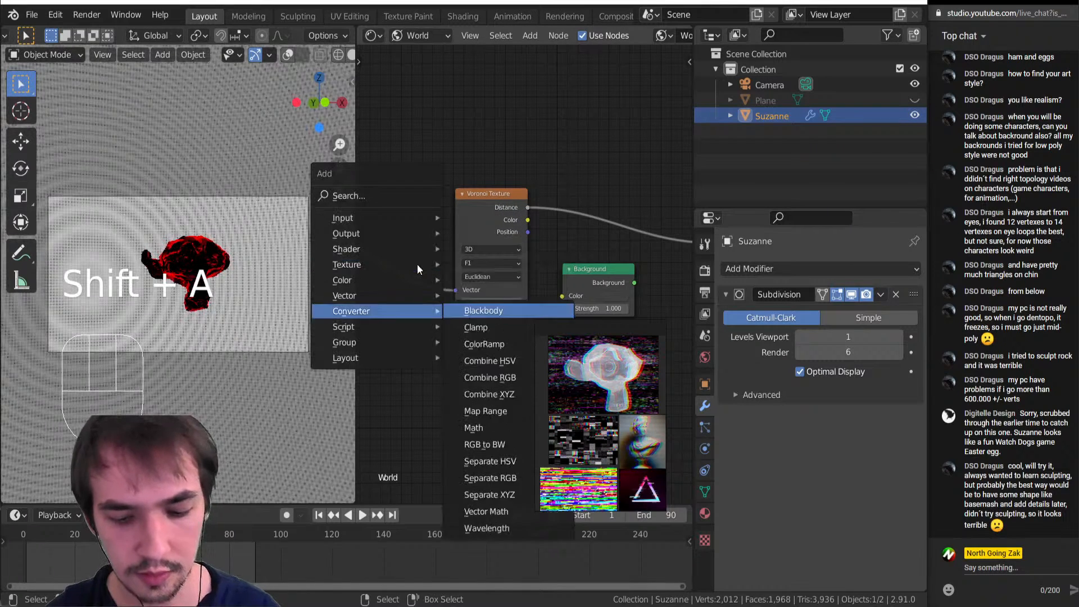
pyautogui.press('p')
pyautogui.click(414, 280)
pyautogui.moveTo(444, 288); pyautogui.dragTo(485, 289)
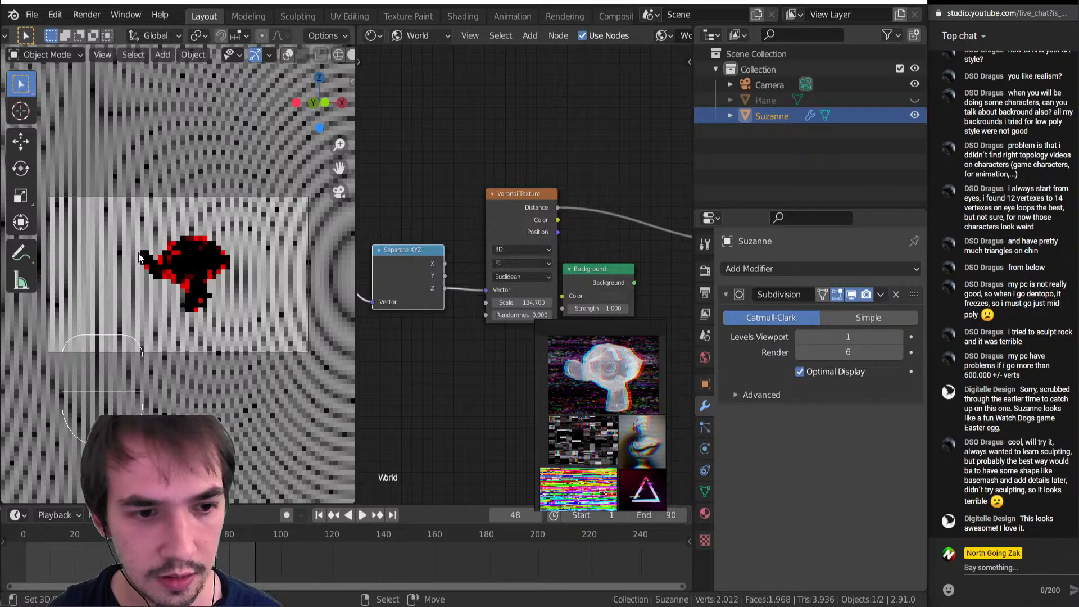
# Preview the Voronoi Texture's Color output as the World background behind the head
pyautogui.scroll(5, 168, 287)
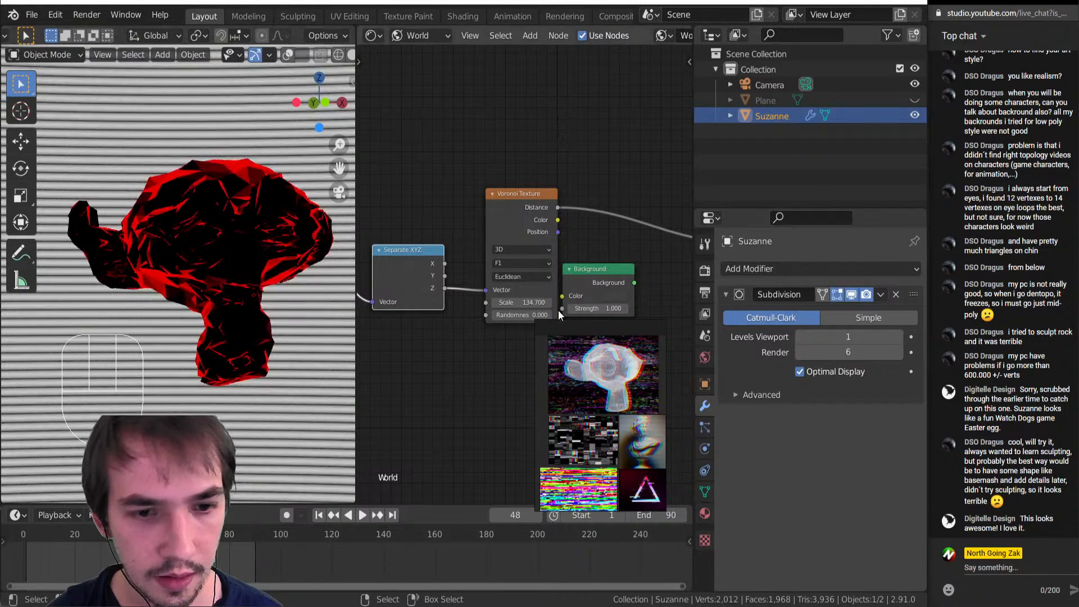
pyautogui.press('Return')
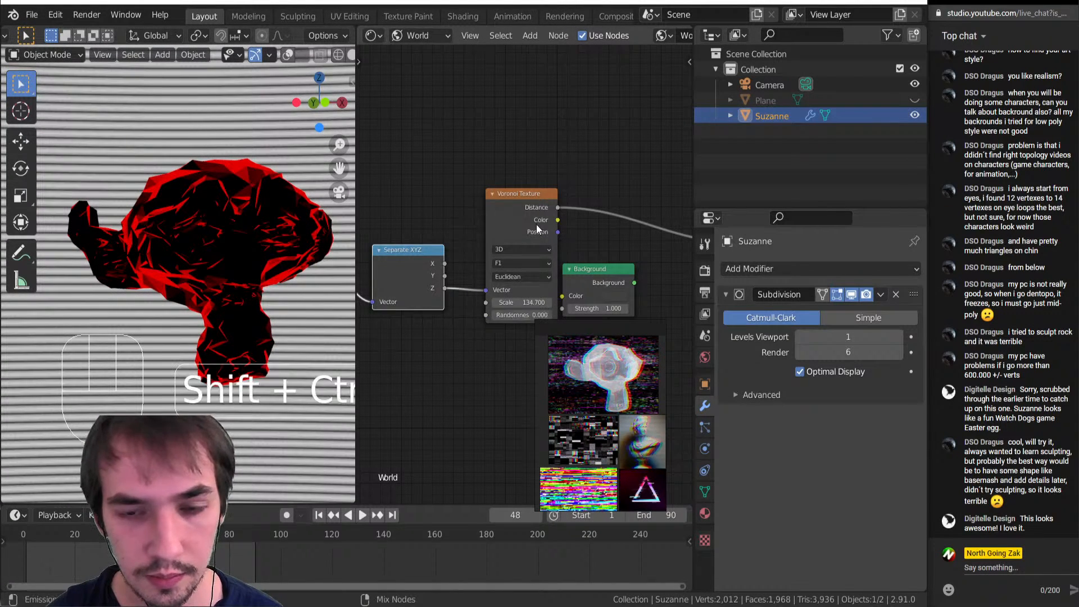
pyautogui.keyDown('ctrl'); pyautogui.keyDown('shift'); pyautogui.click(537, 224); pyautogui.keyUp('shift'); pyautogui.keyUp('ctrl')
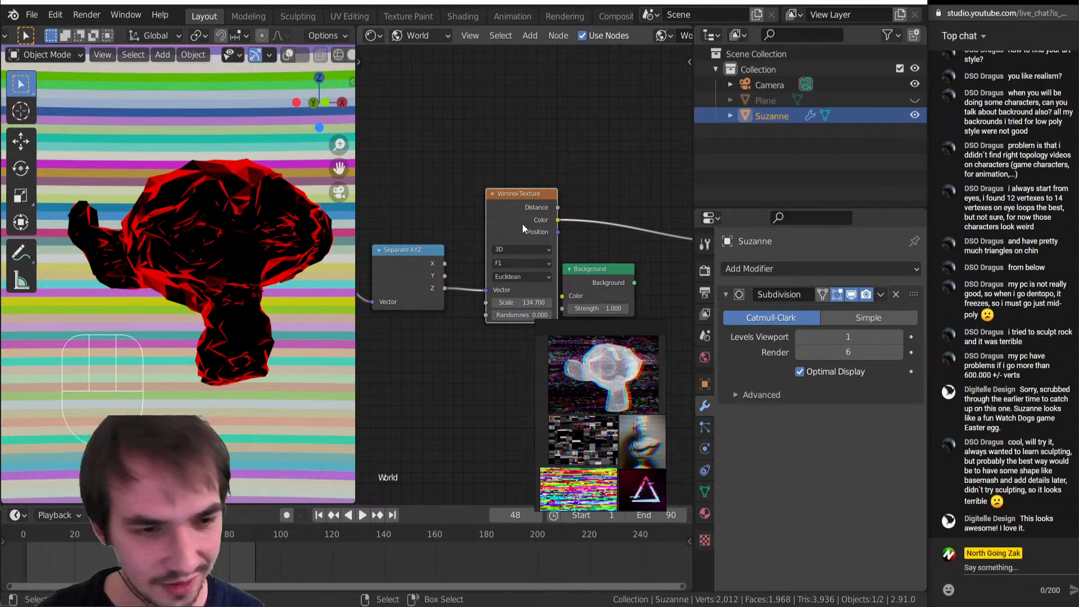
# Spread out the Background and Voronoi Texture nodes in the World node tree to make working space
pyautogui.scroll(-3, 260, 312)
pyautogui.scroll(-2, 277, 307)
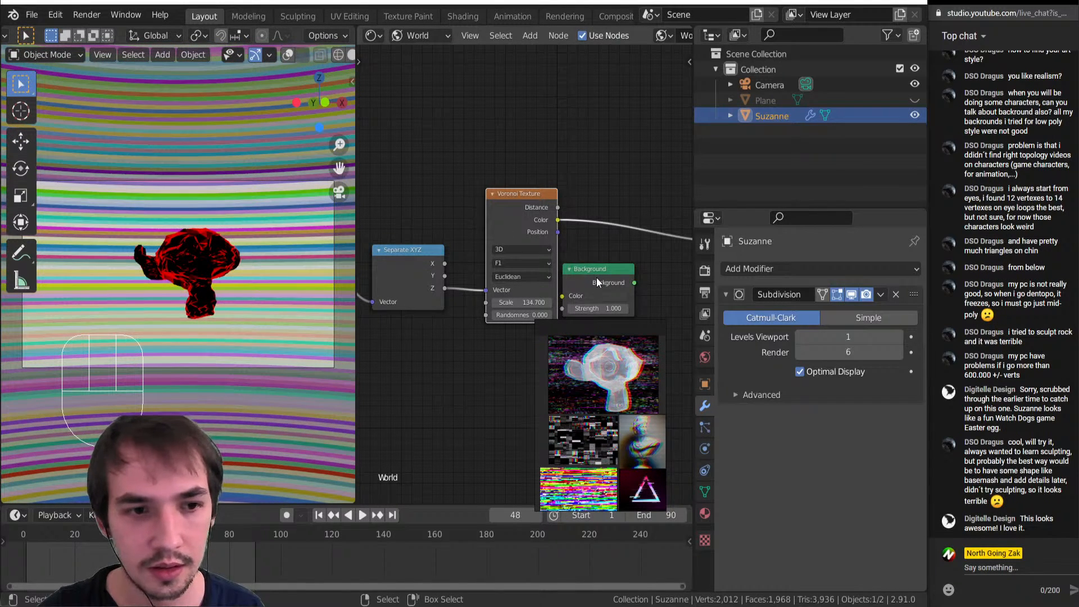
pyautogui.moveTo(596, 278); pyautogui.dragTo(630, 313)
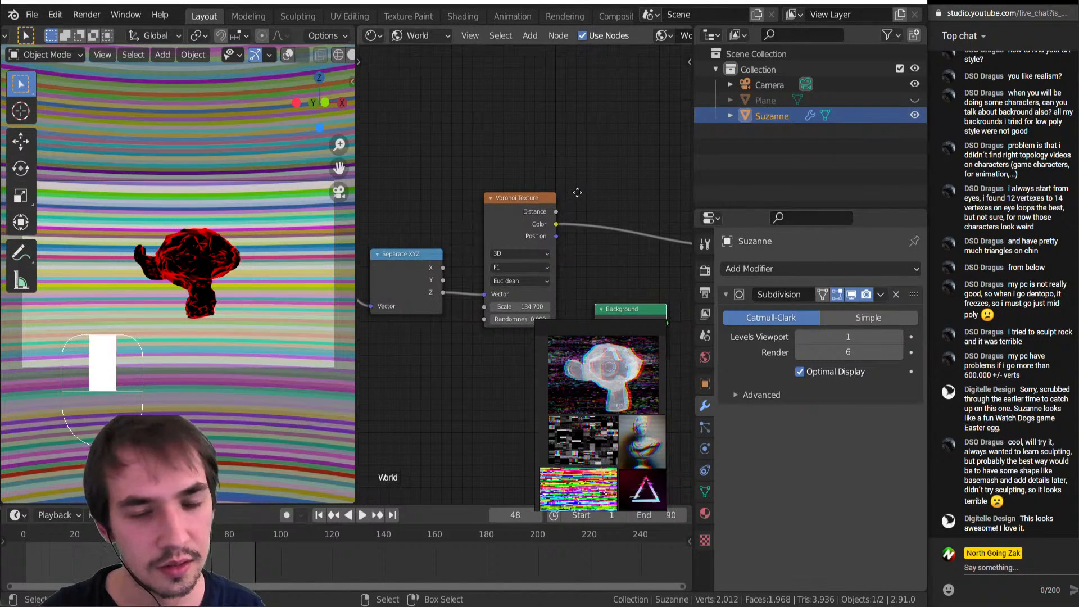
pyautogui.moveTo(532, 208); pyautogui.dragTo(536, 259)
pyautogui.scroll(-1, 534, 209)
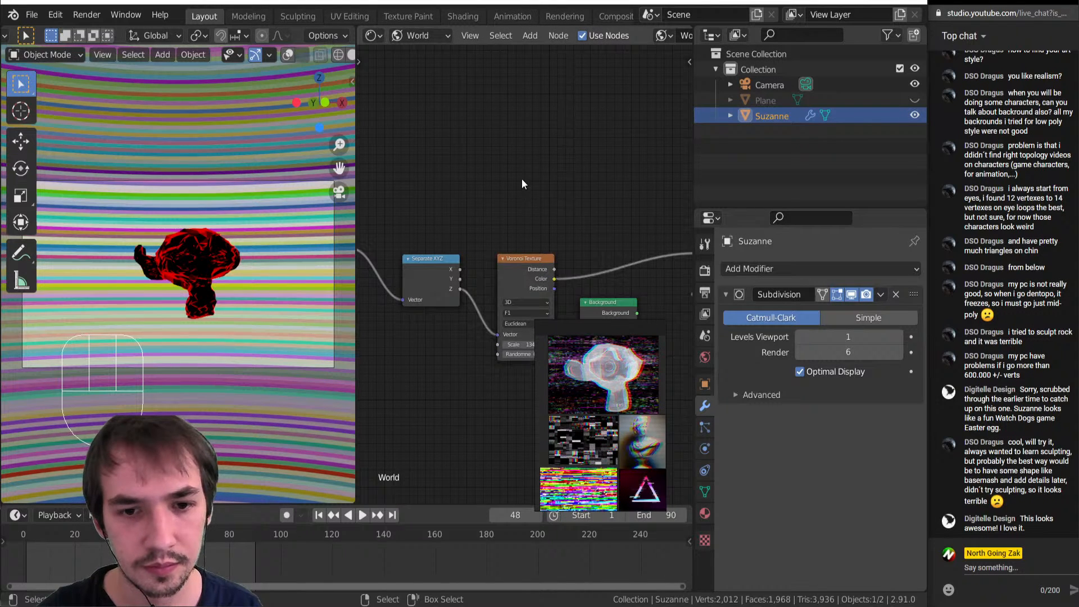
pyautogui.moveTo(522, 179); pyautogui.dragTo(447, 147, button='middle')
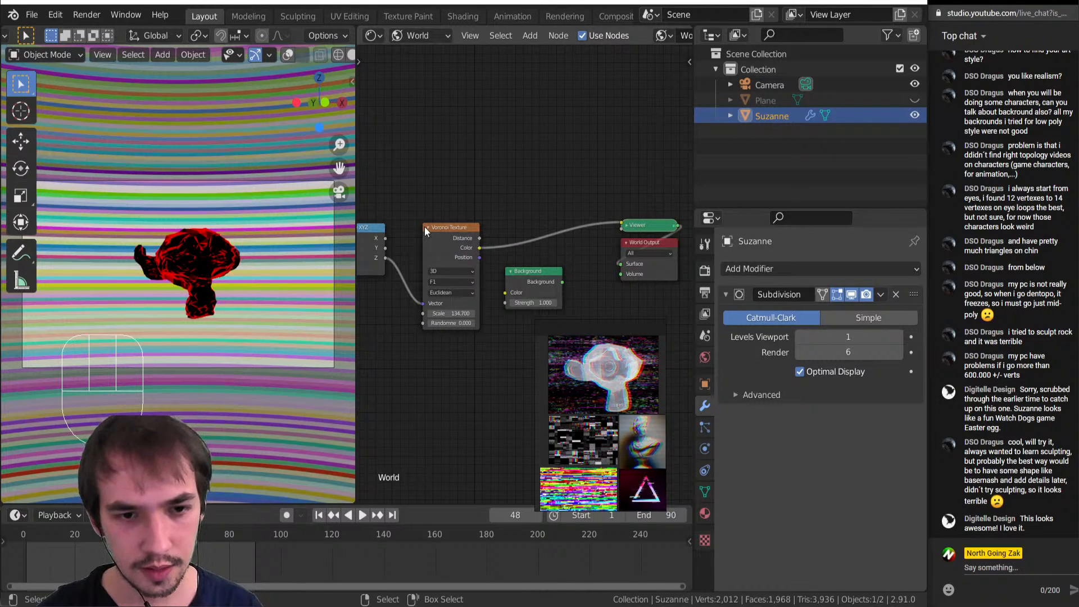
# Preview the Separate XYZ node's Z, X and Y outputs in turn as the World background
pyautogui.keyDown('ctrl'); pyautogui.keyDown('shift'); pyautogui.click(372, 252); pyautogui.keyUp('shift'); pyautogui.keyUp('ctrl')
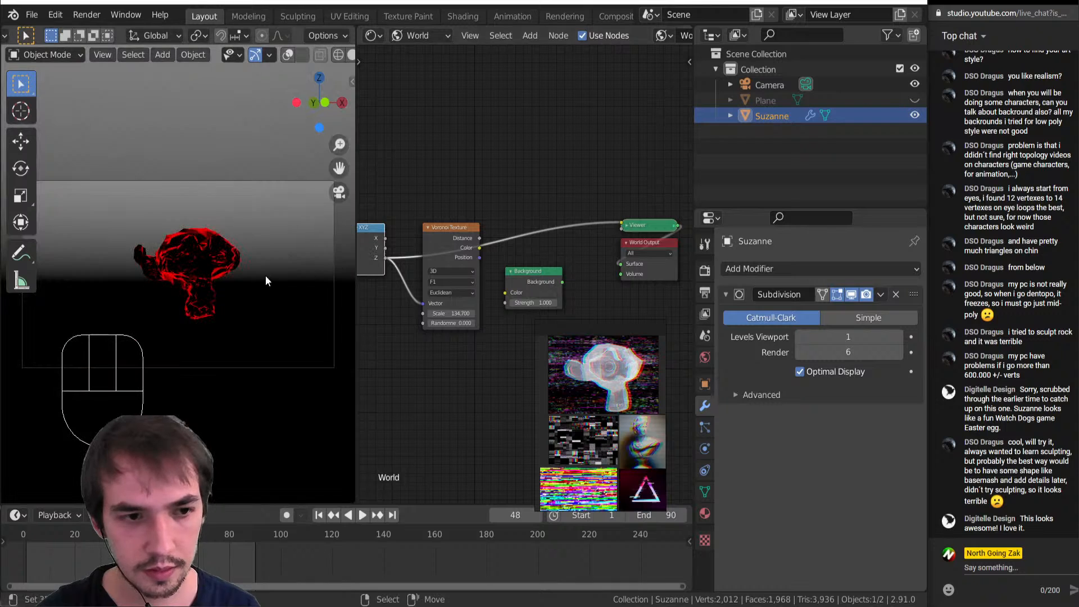
pyautogui.keyDown('ctrl'); pyautogui.keyDown('shift'); pyautogui.click(369, 251); pyautogui.keyUp('shift'); pyautogui.keyUp('ctrl')
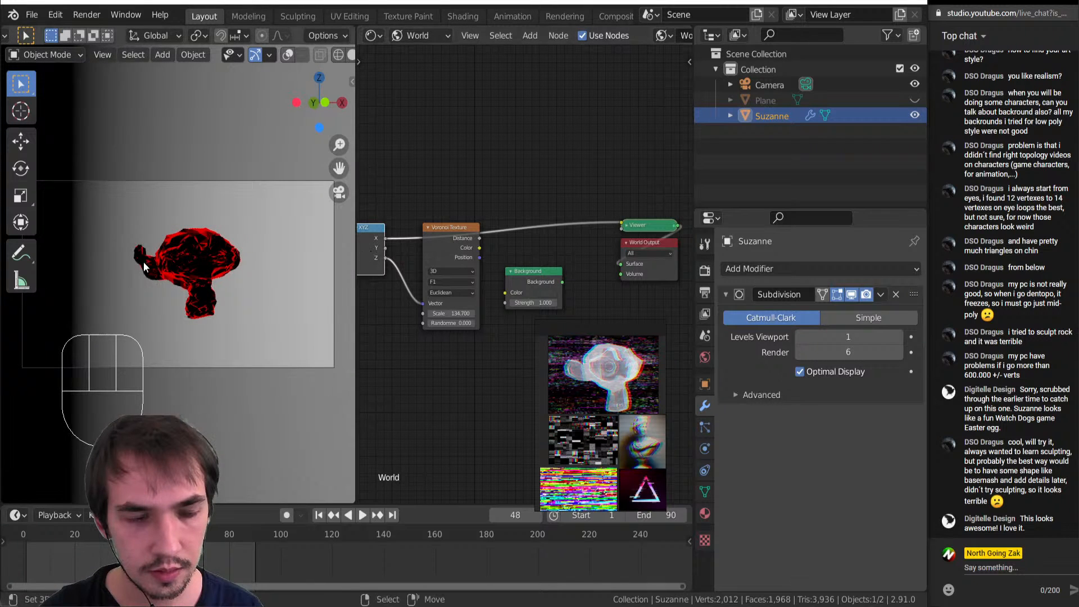
pyautogui.moveTo(143, 262); pyautogui.dragTo(192, 309, button='middle')
pyautogui.keyDown('ctrl'); pyautogui.keyDown('shift'); pyautogui.click(376, 264); pyautogui.keyUp('shift'); pyautogui.keyUp('ctrl')
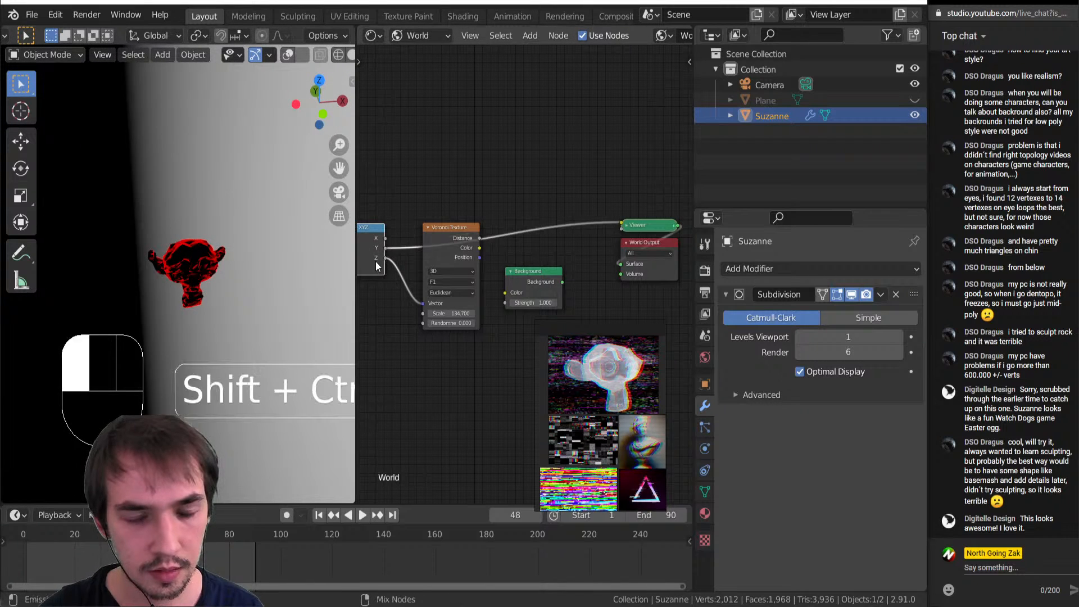
pyautogui.keyDown('ctrl'); pyautogui.keyDown('shift'); pyautogui.click(377, 265); pyautogui.keyUp('shift'); pyautogui.keyUp('ctrl')
# Insert a Gradient Texture fed by the Texture Coordinate's Generated output and set its type to Radial
pyautogui.moveTo(449, 260); pyautogui.dragTo(439, 340)
pyautogui.moveTo(405, 248); pyautogui.dragTo(565, 275, button='middle')
pyautogui.keyDown('ctrl'); pyautogui.keyDown('shift'); pyautogui.click(433, 271); pyautogui.keyUp('shift'); pyautogui.keyUp('ctrl')
pyautogui.hotkey('shift', 'a')
pyautogui.click(619, 321)
pyautogui.click(602, 313)
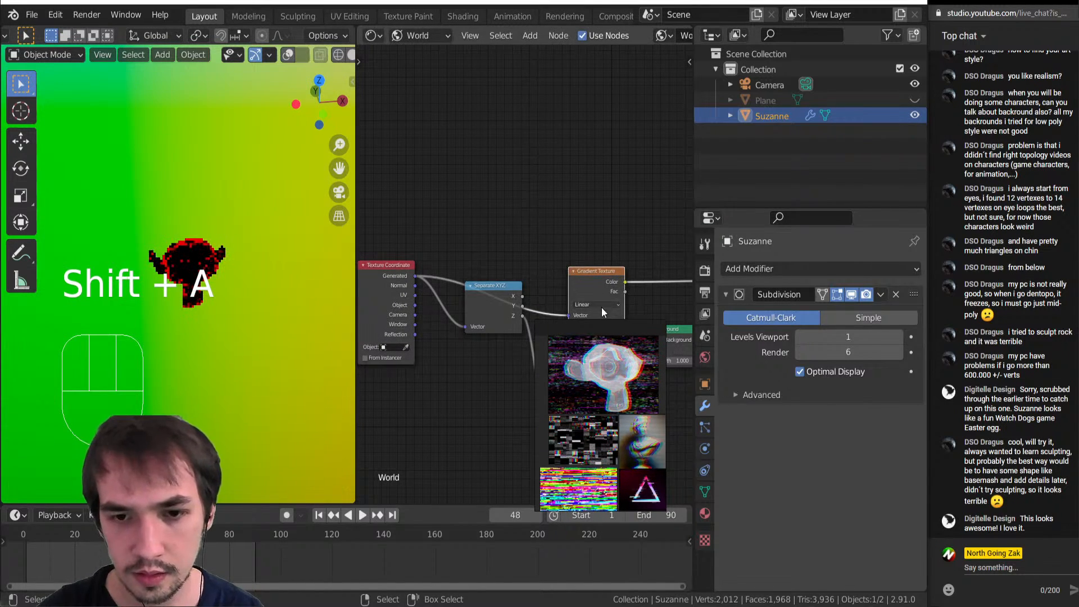
pyautogui.click(599, 307)
pyautogui.press('r')
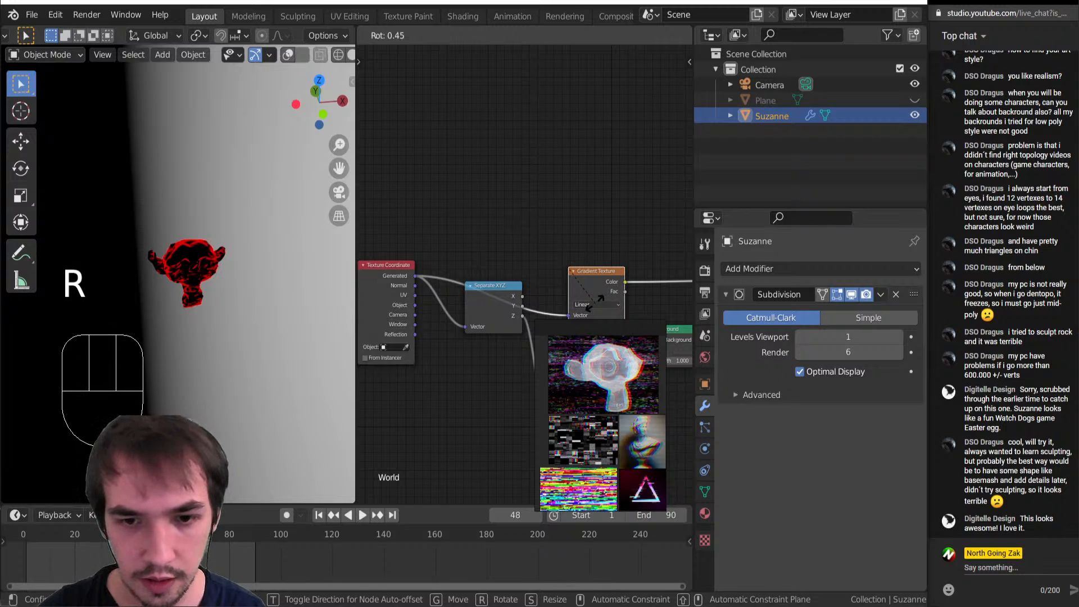
pyautogui.click(592, 302)
pyautogui.click(592, 375)
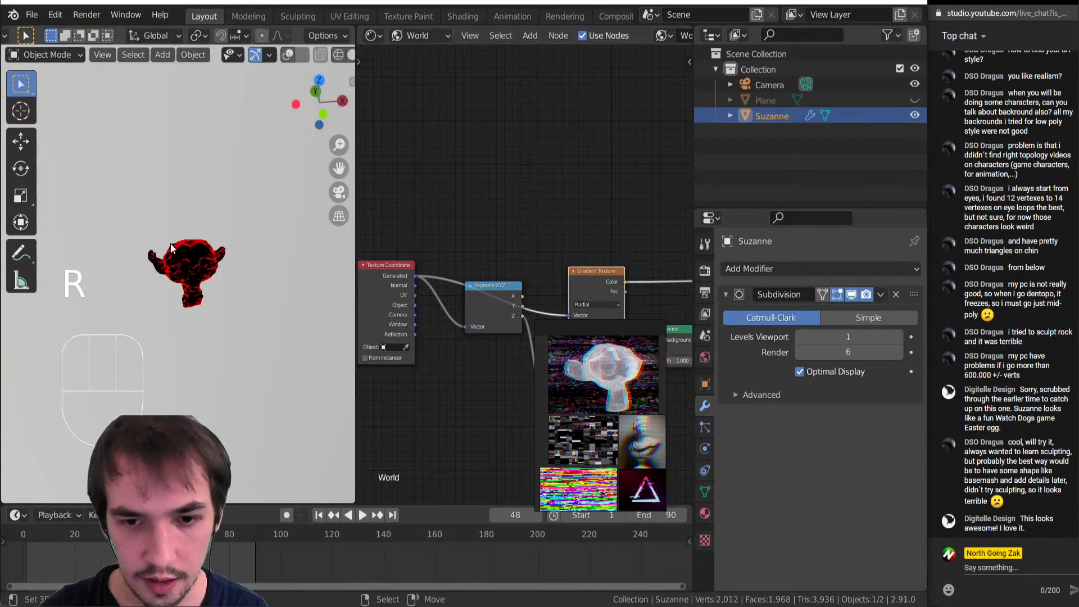
# Insert a Mix node after the Gradient Texture and connect the Voronoi Texture's Color output to its Color2 input
pyautogui.moveTo(170, 243); pyautogui.dragTo(227, 353, button='middle')
pyautogui.moveTo(656, 279); pyautogui.dragTo(498, 234, button='middle')
pyautogui.click(498, 237)
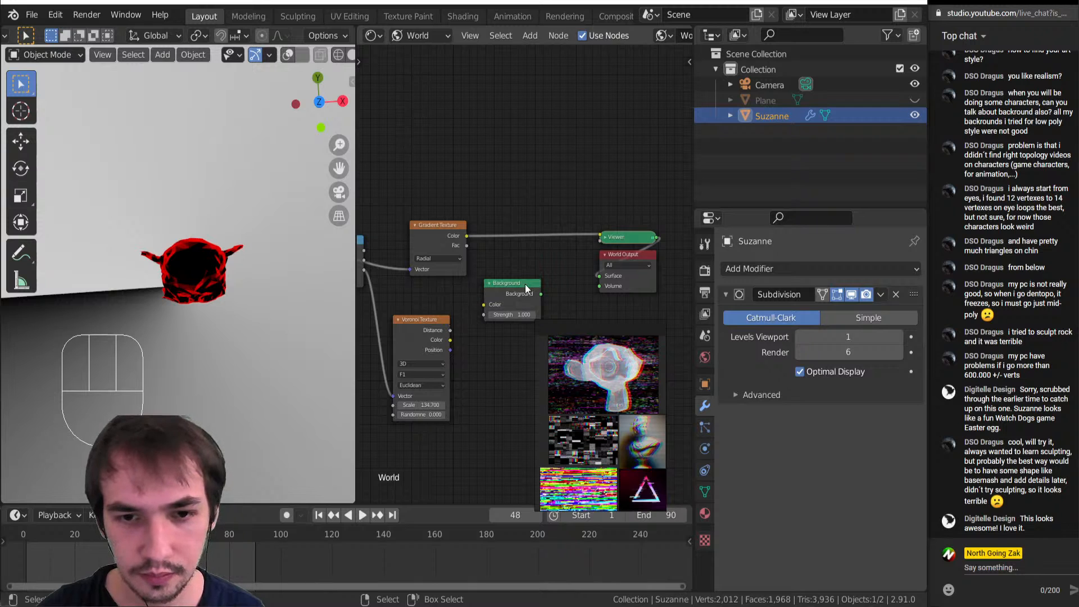
pyautogui.moveTo(525, 284); pyautogui.dragTo(573, 300)
pyautogui.moveTo(430, 324); pyautogui.dragTo(449, 309)
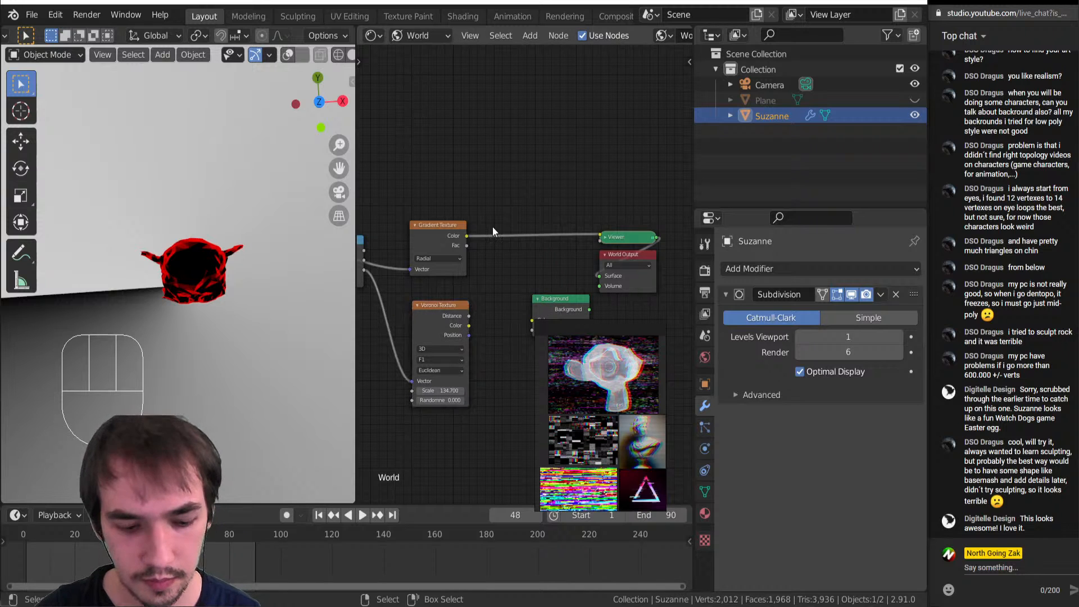
pyautogui.hotkey('shift', 'a')
pyautogui.moveTo(427, 242)
pyautogui.click(562, 312)
pyautogui.click(520, 234)
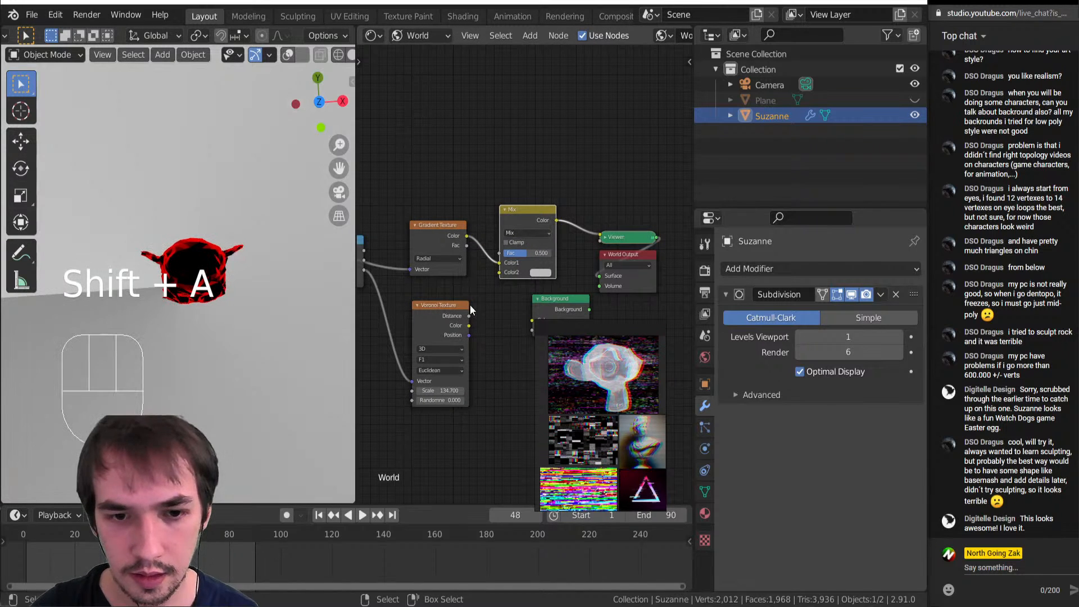
pyautogui.click(474, 315)
pyautogui.moveTo(469, 325); pyautogui.dragTo(503, 272)
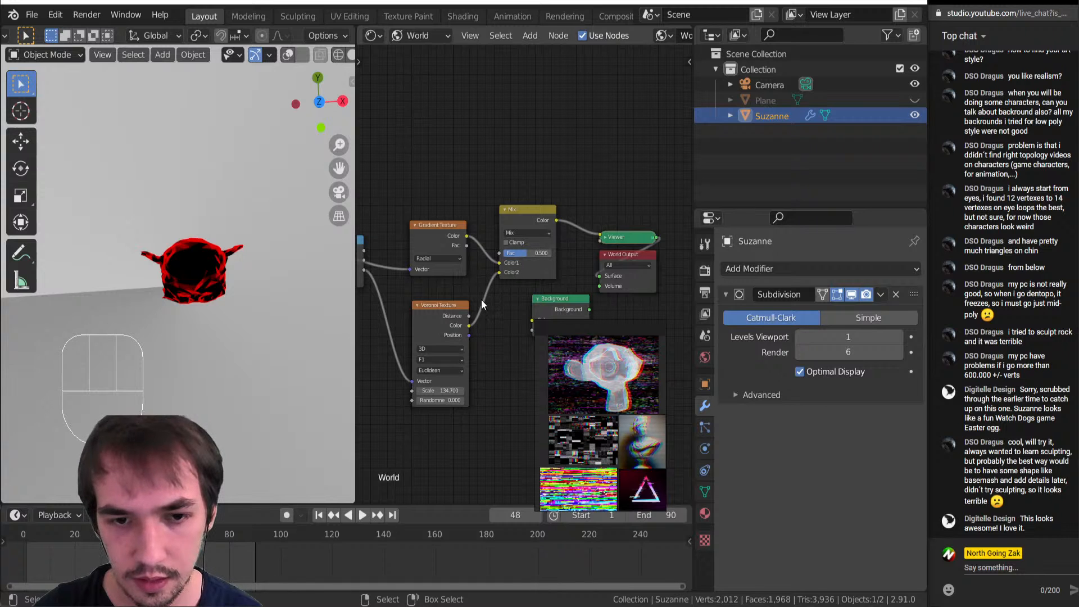
# Insert a Math Add node with a second value of 0 between the Voronoi Texture and Mix, and preview the mix through the camera
pyautogui.hotkey('shift', 'a')
pyautogui.click(540, 312)
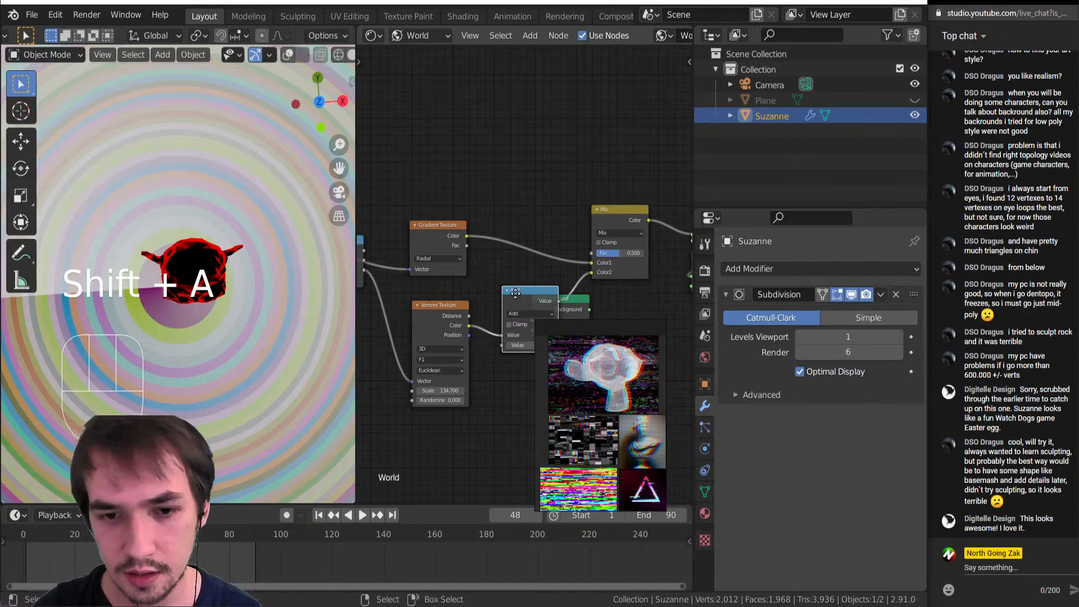
pyautogui.moveTo(515, 293); pyautogui.dragTo(447, 301, button='middle')
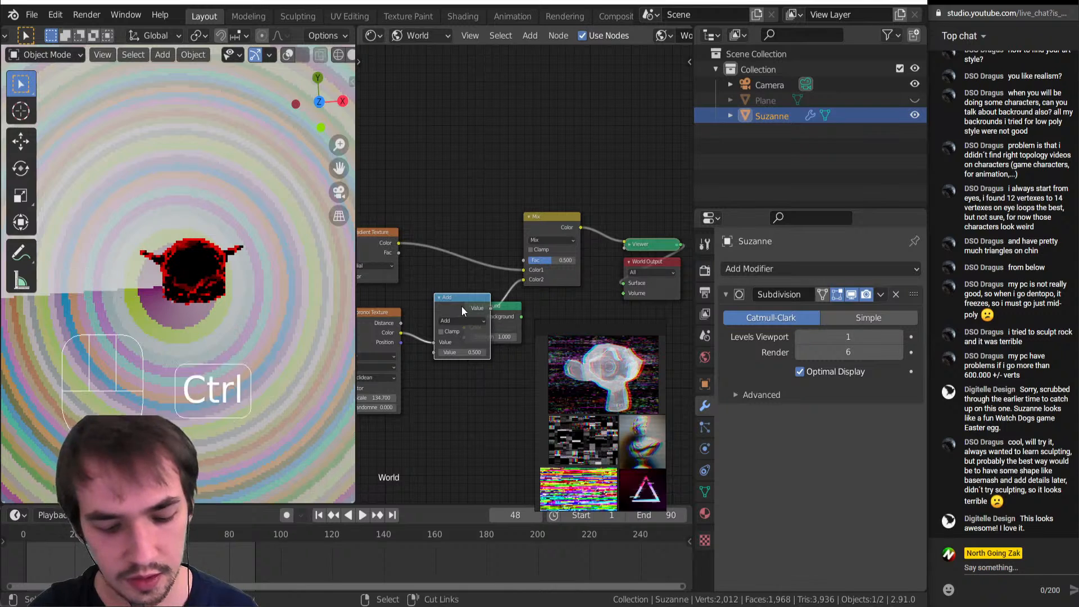
pyautogui.moveTo(511, 314); pyautogui.dragTo(540, 363)
pyautogui.moveTo(468, 353); pyautogui.dragTo(469, 353)
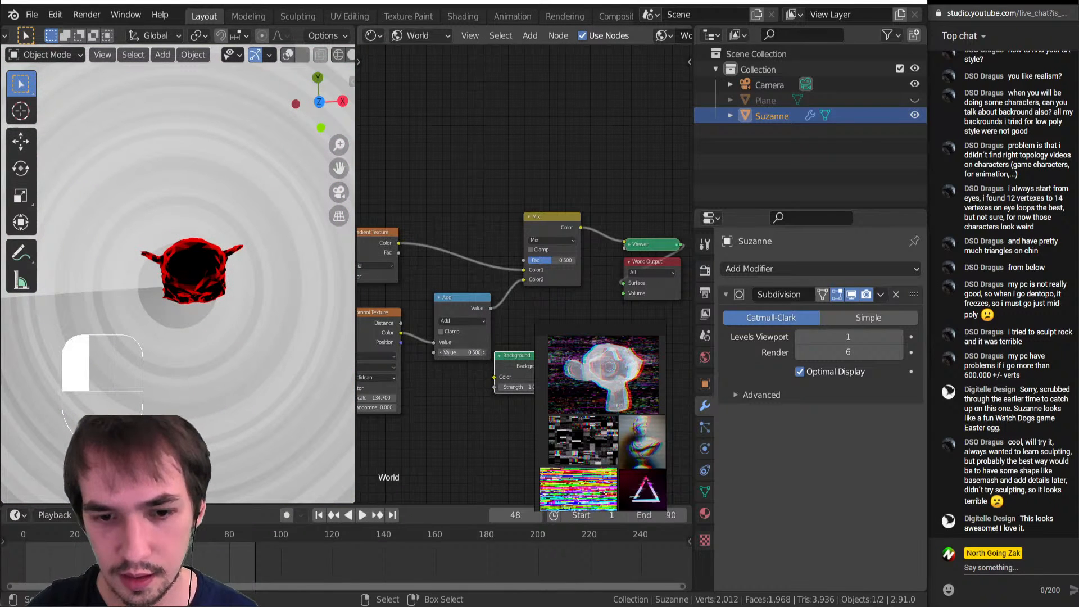
pyautogui.keyDown('ctrl'); pyautogui.keyDown('shift'); pyautogui.click(538, 221); pyautogui.keyUp('shift'); pyautogui.keyUp('ctrl')
pyautogui.moveTo(180, 401); pyautogui.dragTo(298, 296, button='middle')
pyautogui.press('KP_0')
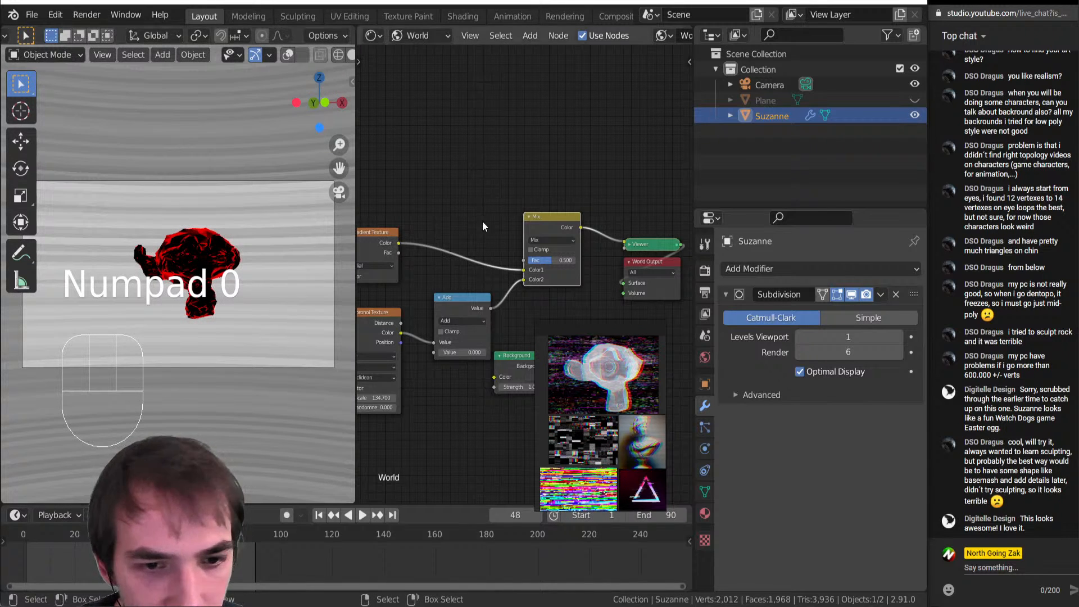
# Set the Voronoi Texture's Scale to 163
pyautogui.moveTo(451, 242); pyautogui.dragTo(532, 217, button='middle')
pyautogui.scroll(-1, 516, 281)
pyautogui.moveTo(453, 365); pyautogui.dragTo(508, 380)
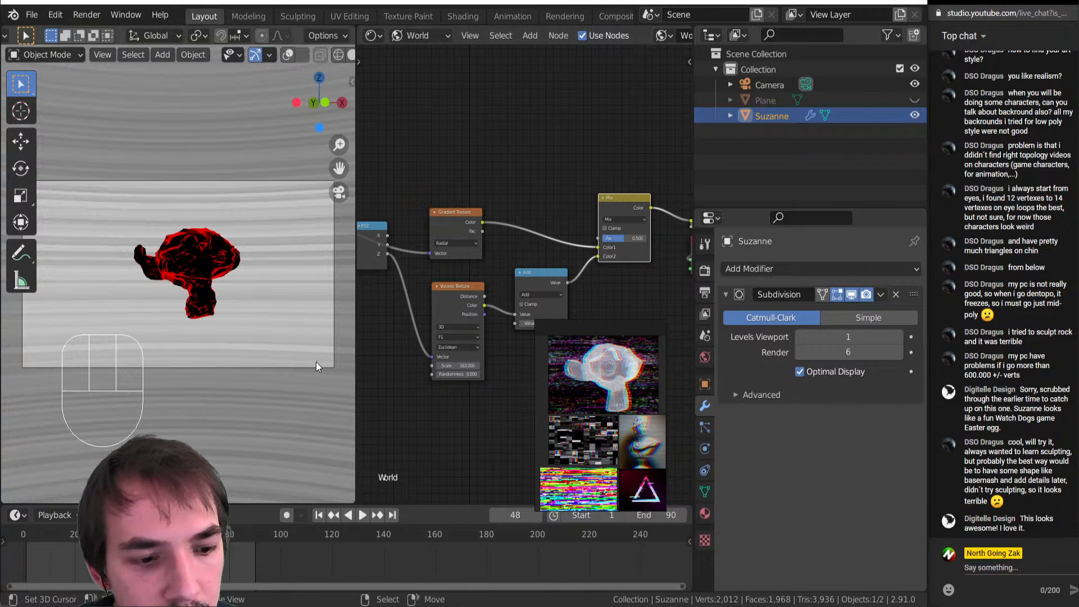
# Set the Mix node's factor to 0.136 and its blend mode to Add
pyautogui.moveTo(500, 288); pyautogui.dragTo(405, 284, button='middle')
pyautogui.moveTo(525, 237); pyautogui.dragTo(517, 236)
pyautogui.click(527, 218)
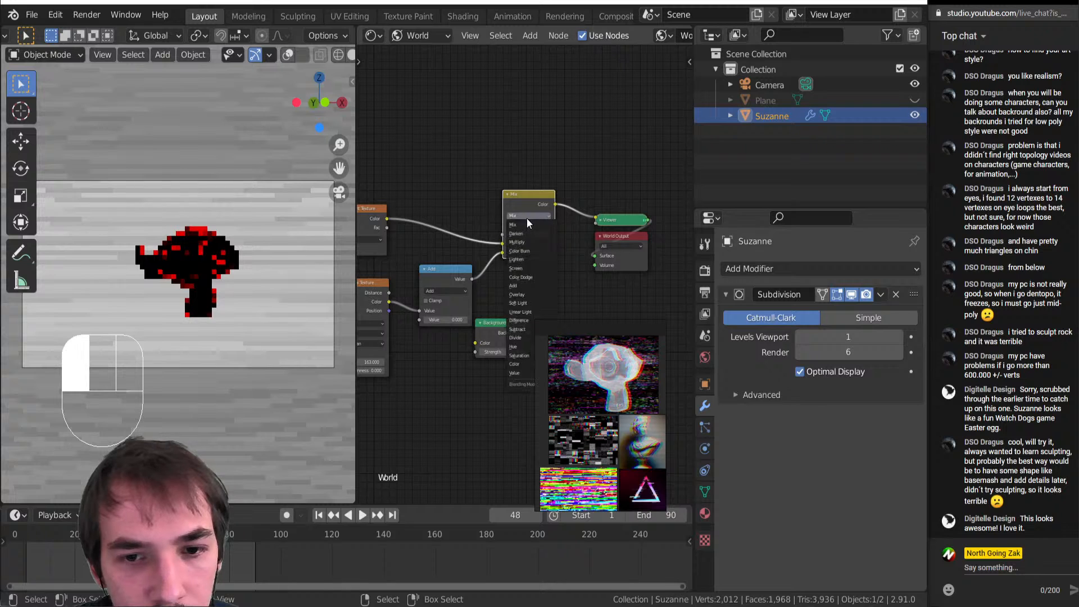
pyautogui.click(527, 223)
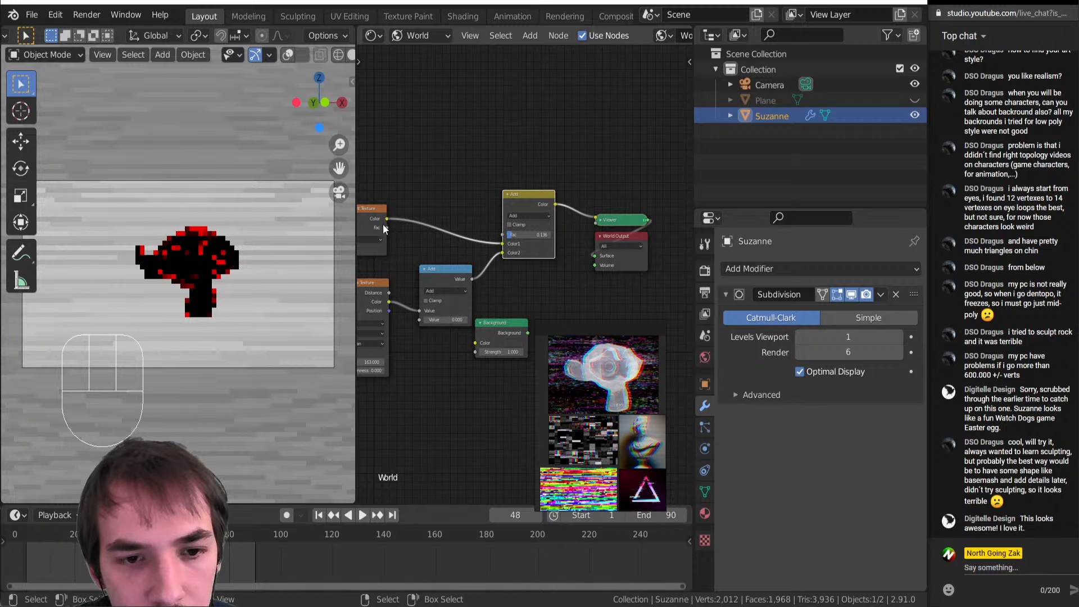
# Feed the Gradient Texture's Color into the Math Add node alongside the Voronoi colour, preview that node, and delete the colour mixing node
pyautogui.moveTo(388, 219); pyautogui.dragTo(420, 320)
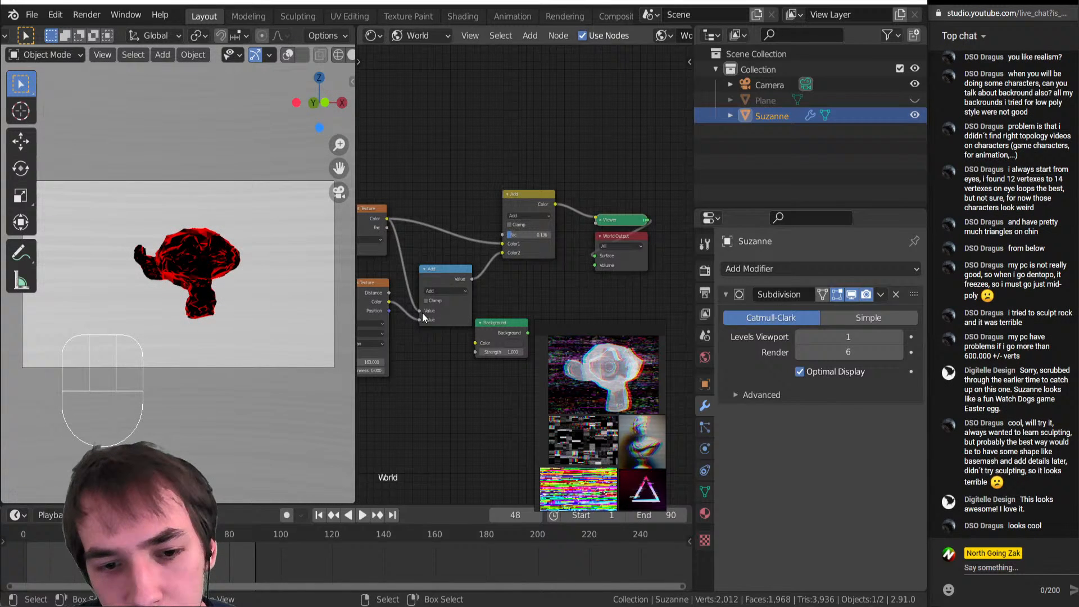
pyautogui.keyDown('ctrl'); pyautogui.keyDown('shift'); pyautogui.click(447, 275); pyautogui.keyUp('shift'); pyautogui.keyUp('ctrl')
pyautogui.click(537, 203)
pyautogui.press('Delete')
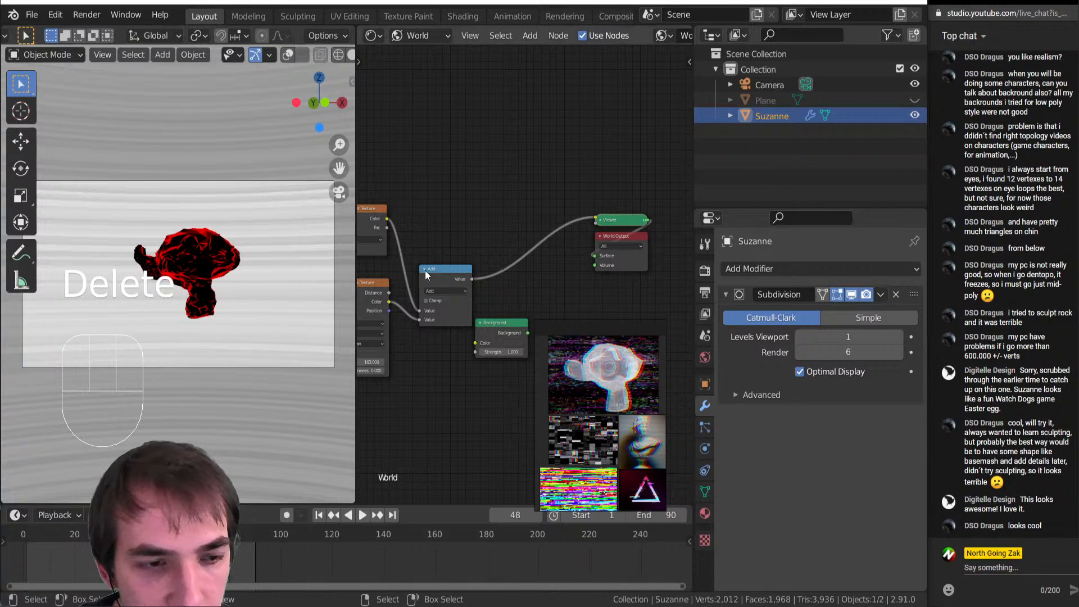
pyautogui.moveTo(454, 266); pyautogui.dragTo(509, 208)
# Insert a Math node set to Multiply between the Gradient Texture and the Math Add node
pyautogui.moveTo(443, 239); pyautogui.dragTo(481, 261, button='middle')
pyautogui.hotkey('shift', 'a')
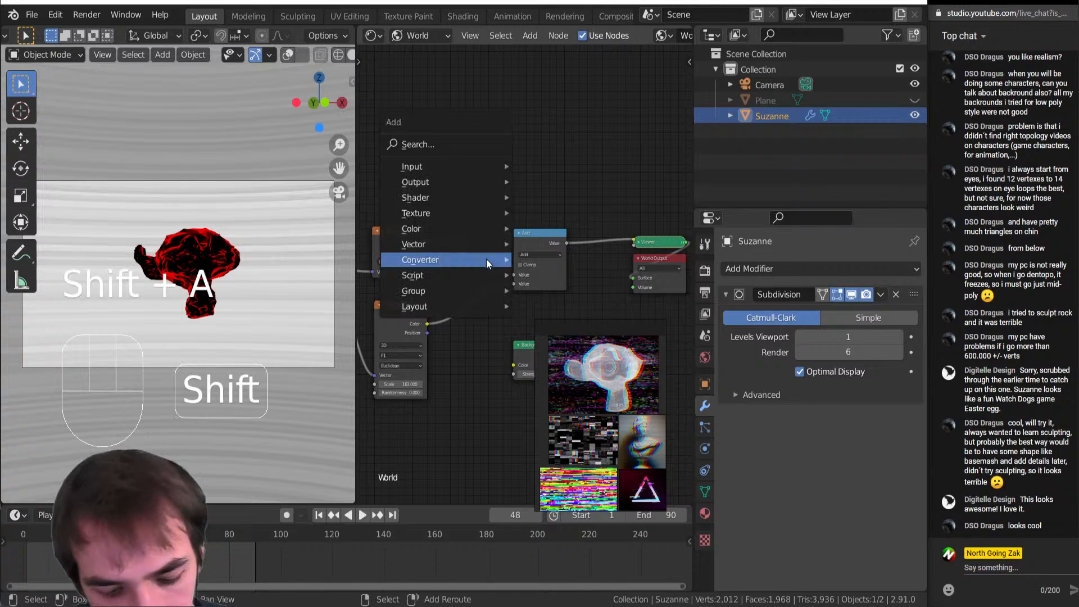
pyautogui.click(540, 264)
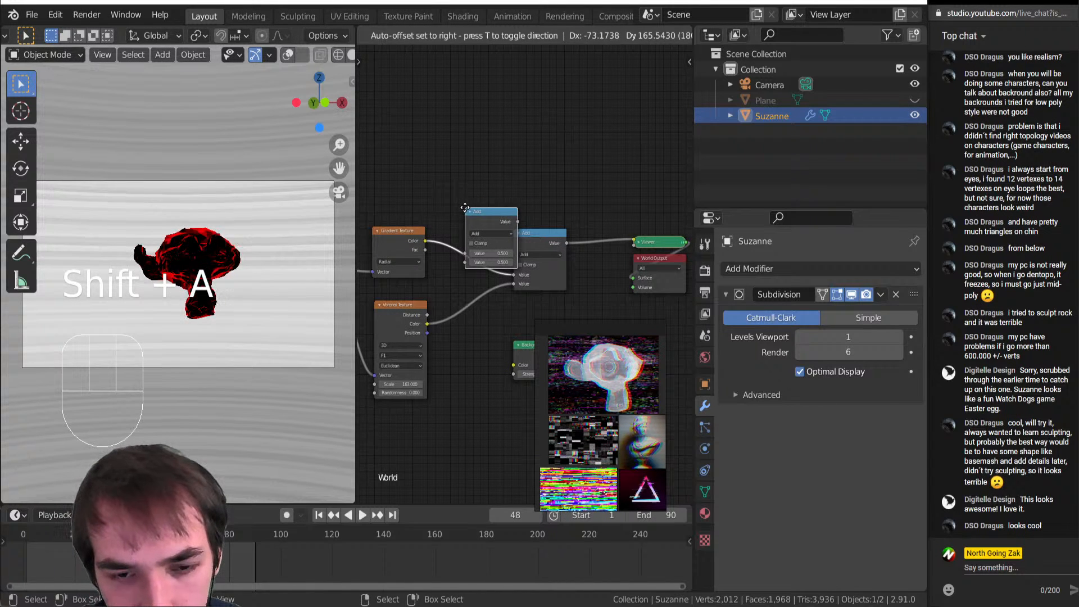
pyautogui.click(459, 205)
pyautogui.click(481, 231)
pyautogui.click(475, 270)
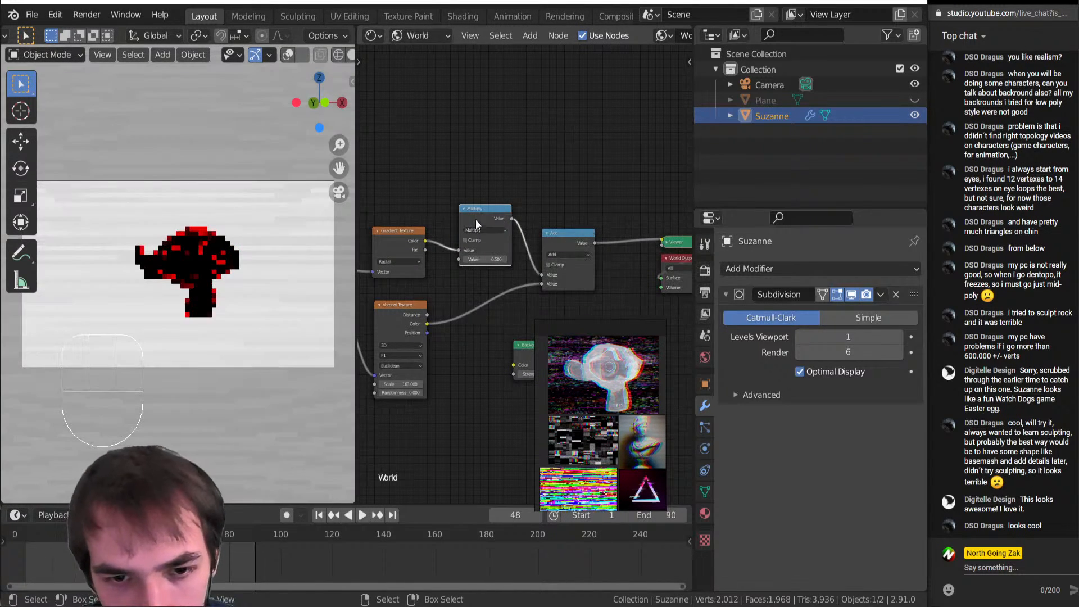
# Switch the Multiply node to Modulo and set its second value to 0.2
pyautogui.moveTo(179, 450); pyautogui.dragTo(200, 352, button='middle')
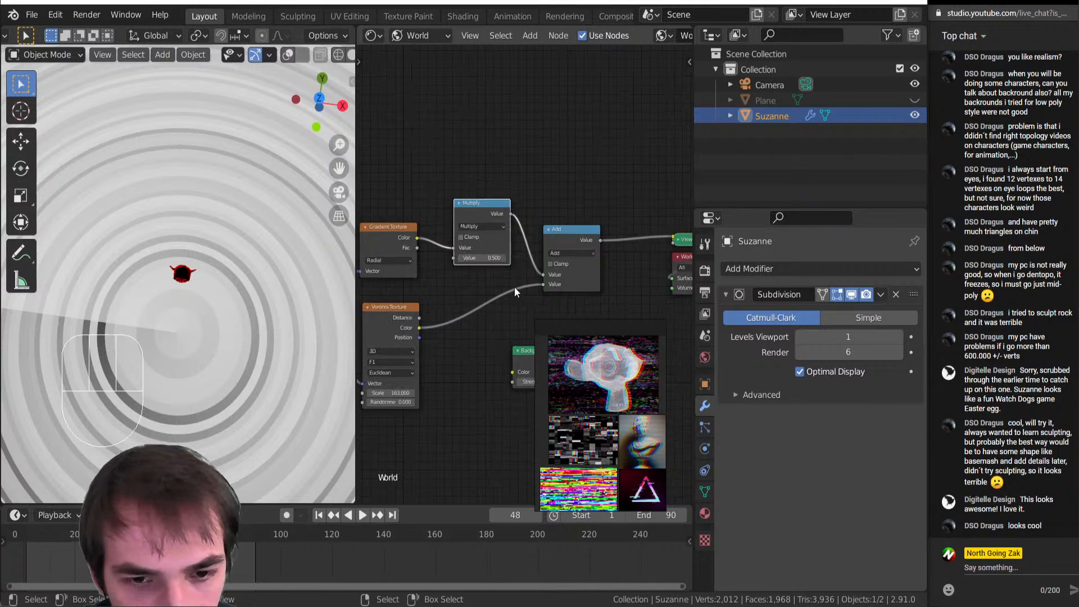
pyautogui.scroll(2, 516, 284)
pyautogui.click(477, 211)
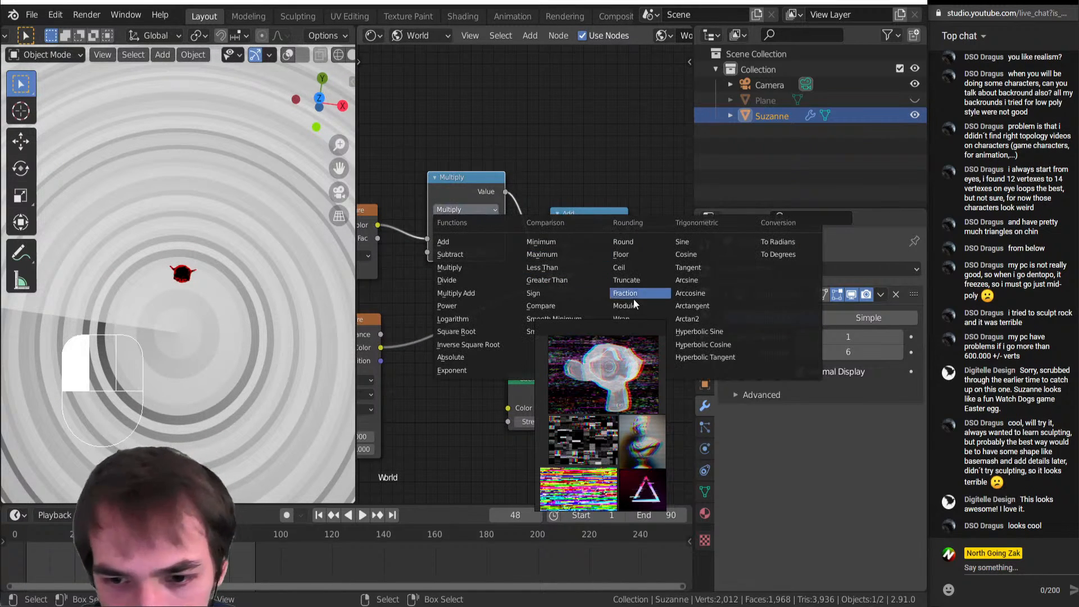
pyautogui.click(621, 305)
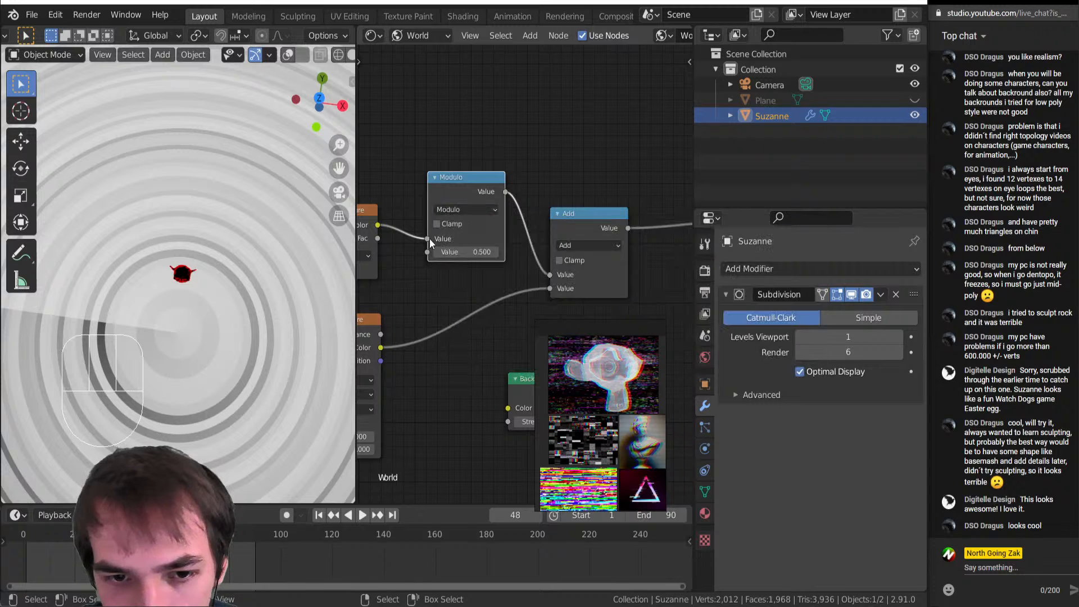
pyautogui.click(471, 253)
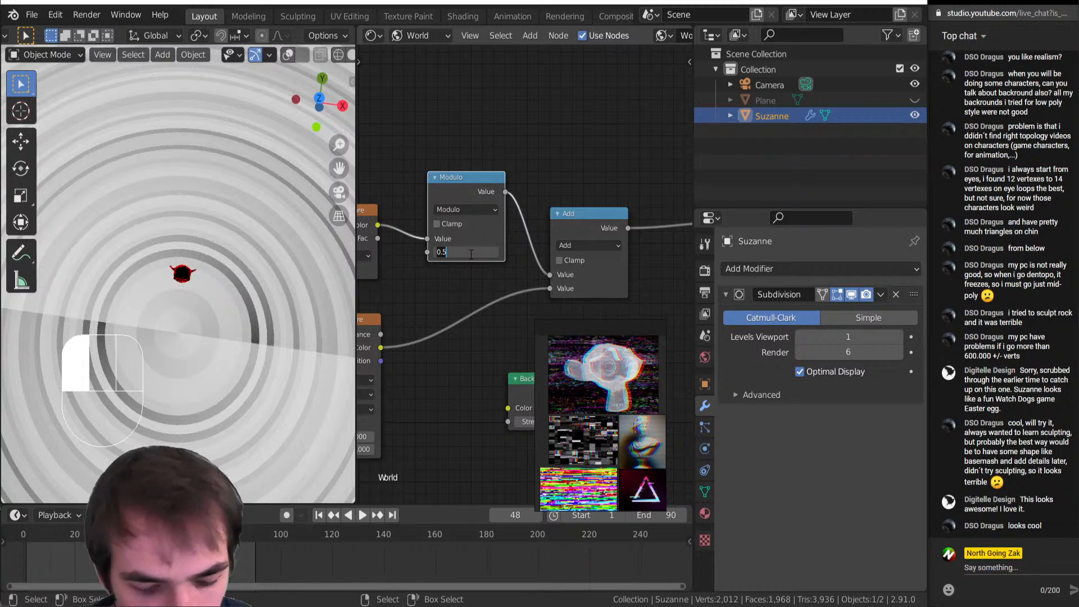
pyautogui.write('.2')
pyautogui.press('Return')
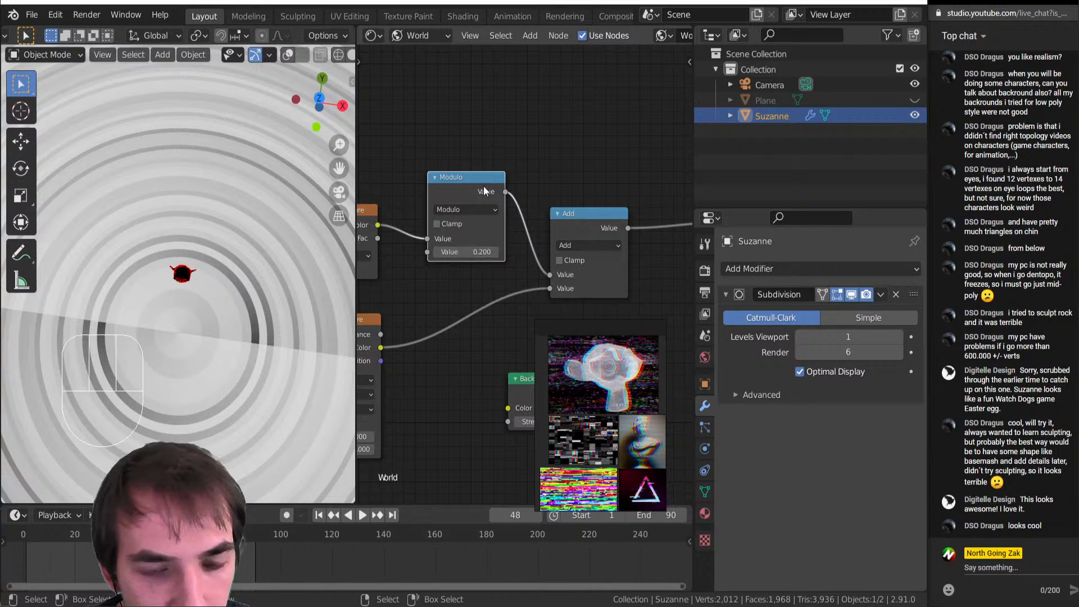
# Insert another Math Add node after the Modulo node and set its second value to 5
pyautogui.scroll(1, 483, 188)
pyautogui.moveTo(486, 192); pyautogui.dragTo(512, 226, button='middle')
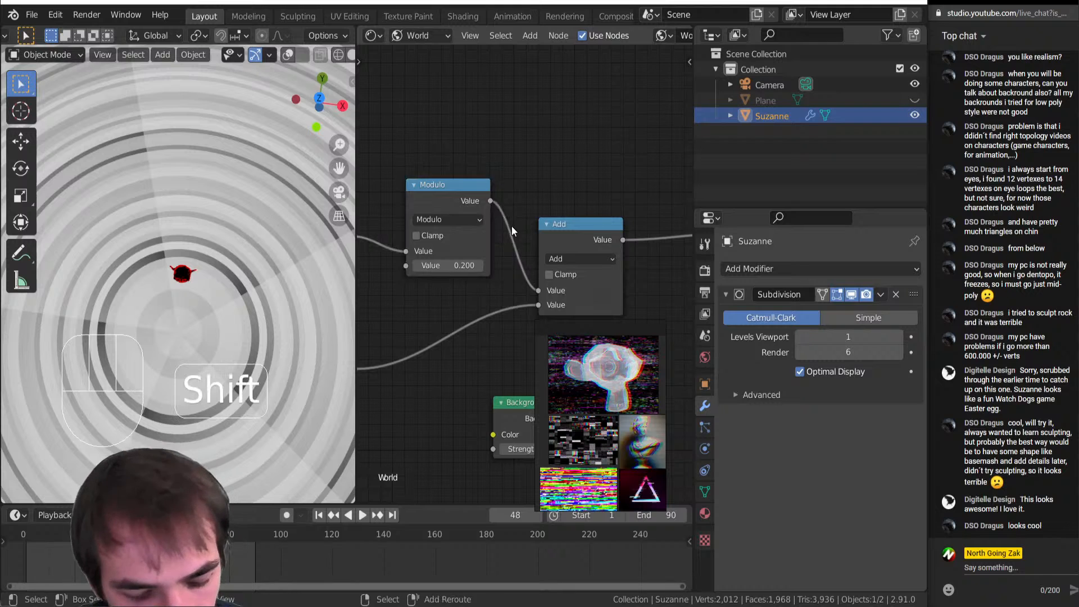
pyautogui.hotkey('shift', 'a')
pyautogui.click(513, 225)
pyautogui.click(584, 253)
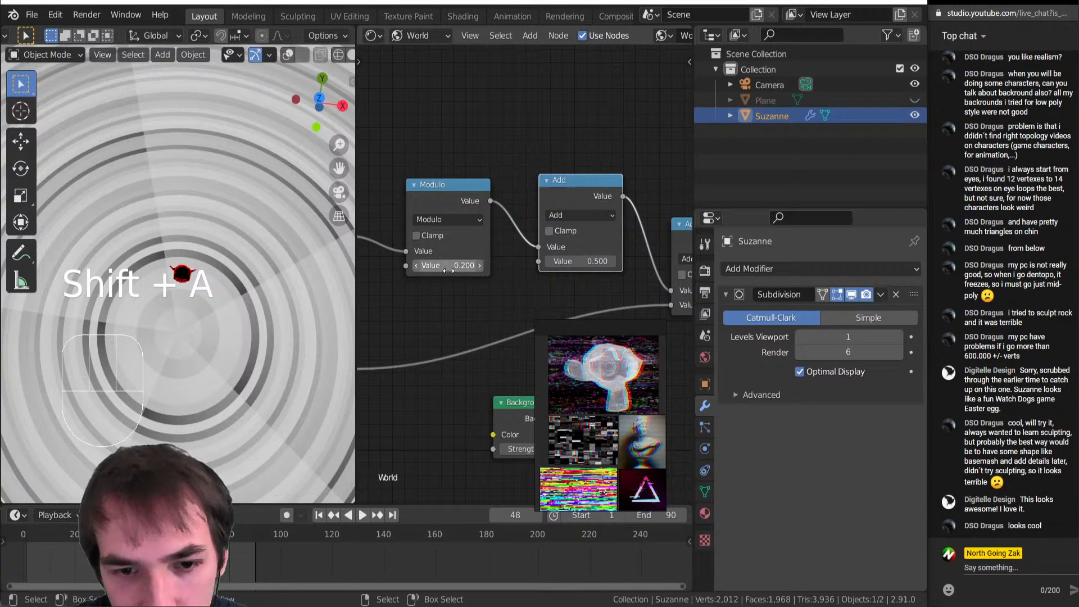
pyautogui.click(596, 262)
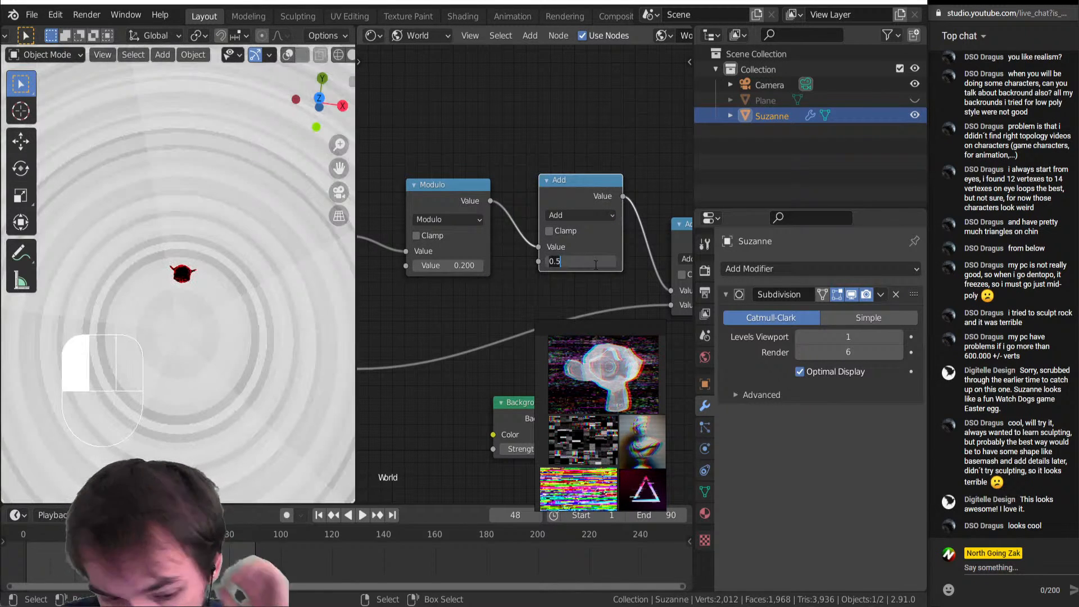
pyautogui.write('5')
pyautogui.press('Return')
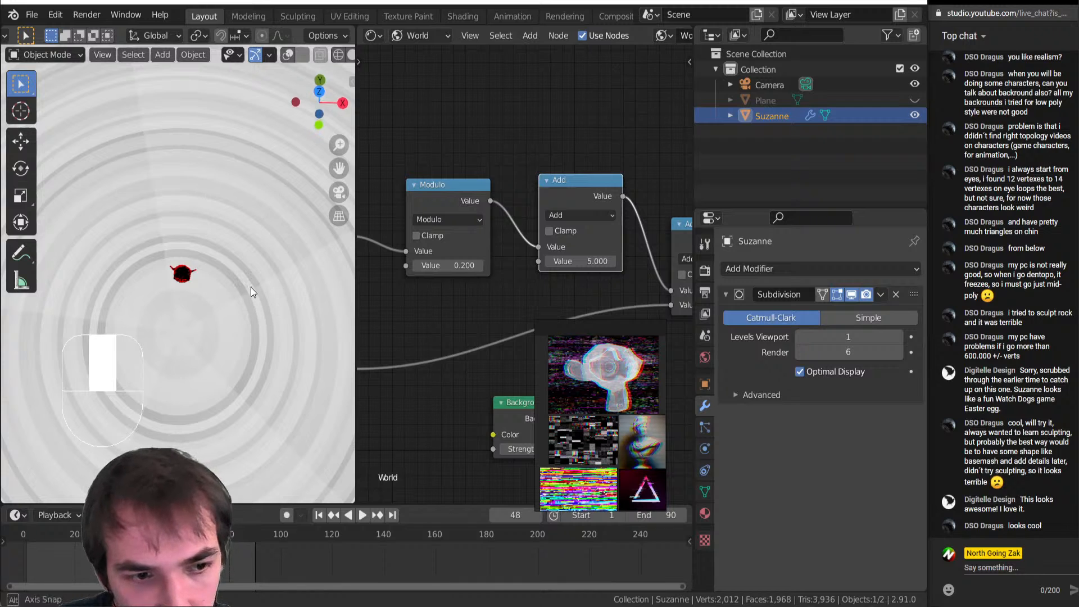
# Try a second value of 1 in the Add node after the Modulo node, and undo it
pyautogui.click(568, 261)
pyautogui.write('1')
pyautogui.press('Return')
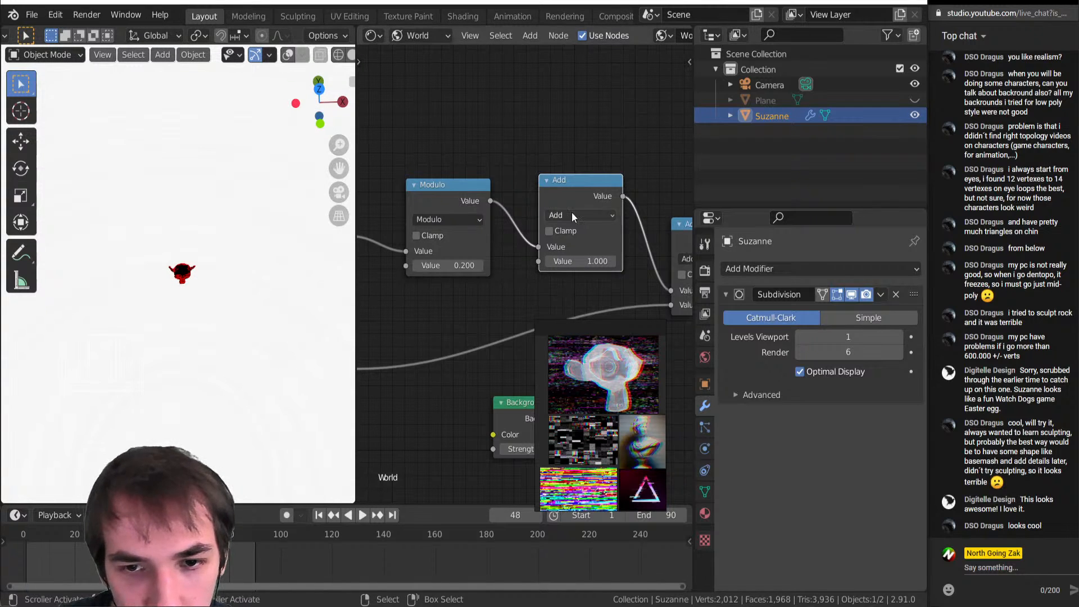
pyautogui.hotkey('ctrl', 'z')
# Switch the Add node after the Modulo node to Multiply and check the background around Suzanne and through the camera
pyautogui.click(584, 218)
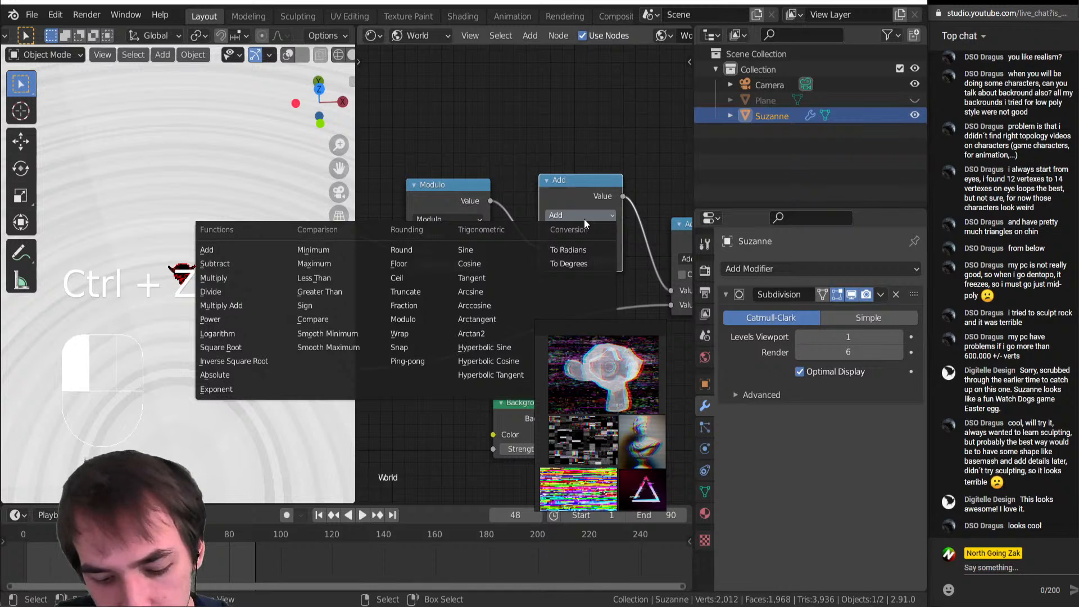
pyautogui.press('m')
pyautogui.moveTo(221, 309); pyautogui.dragTo(252, 204, button='middle')
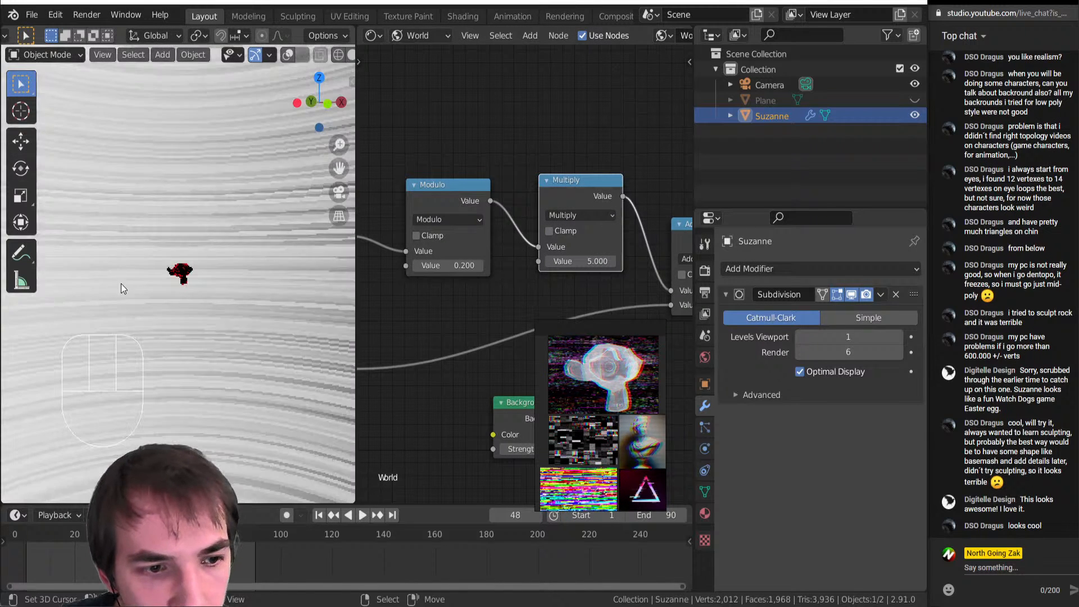
pyautogui.moveTo(134, 280); pyautogui.dragTo(215, 336, button='middle')
pyautogui.scroll(5, 215, 336)
pyautogui.scroll(-3, 439, 218)
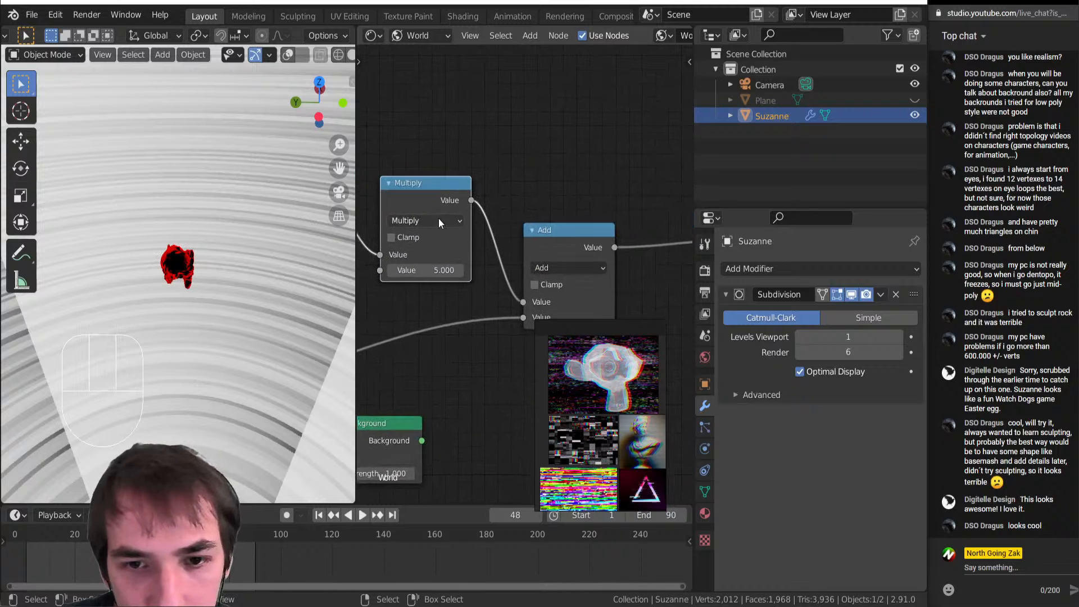
pyautogui.moveTo(191, 293)
pyautogui.mouseDown(button='middle')
pyautogui.moveTo(181, 306)
pyautogui.moveTo(210, 293)
pyautogui.mouseUp(button='middle')
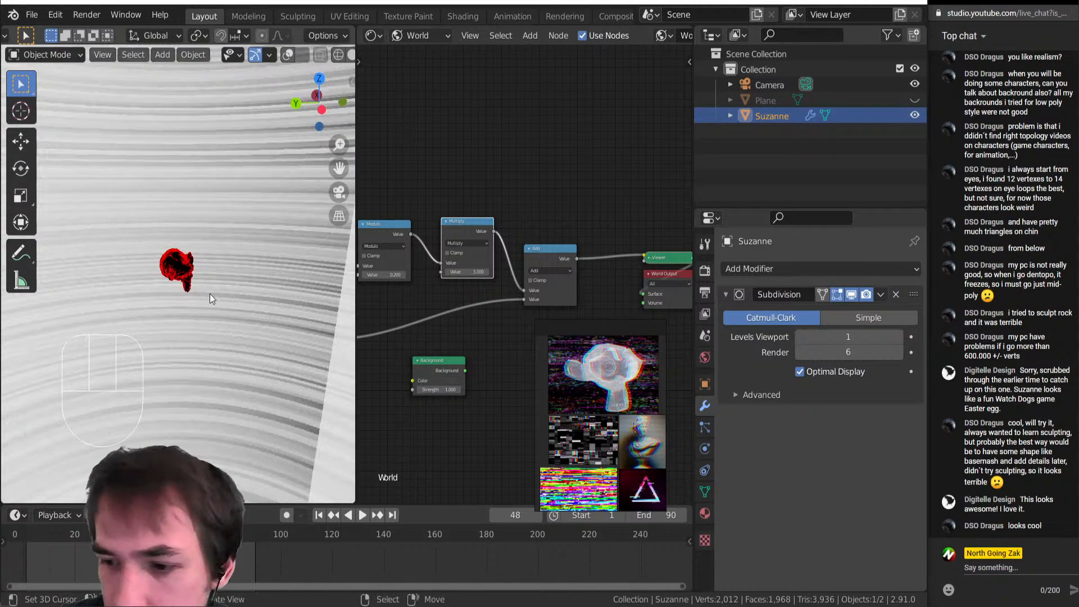
pyautogui.moveTo(188, 329); pyautogui.dragTo(116, 316, button='middle')
pyautogui.press('KP_0')
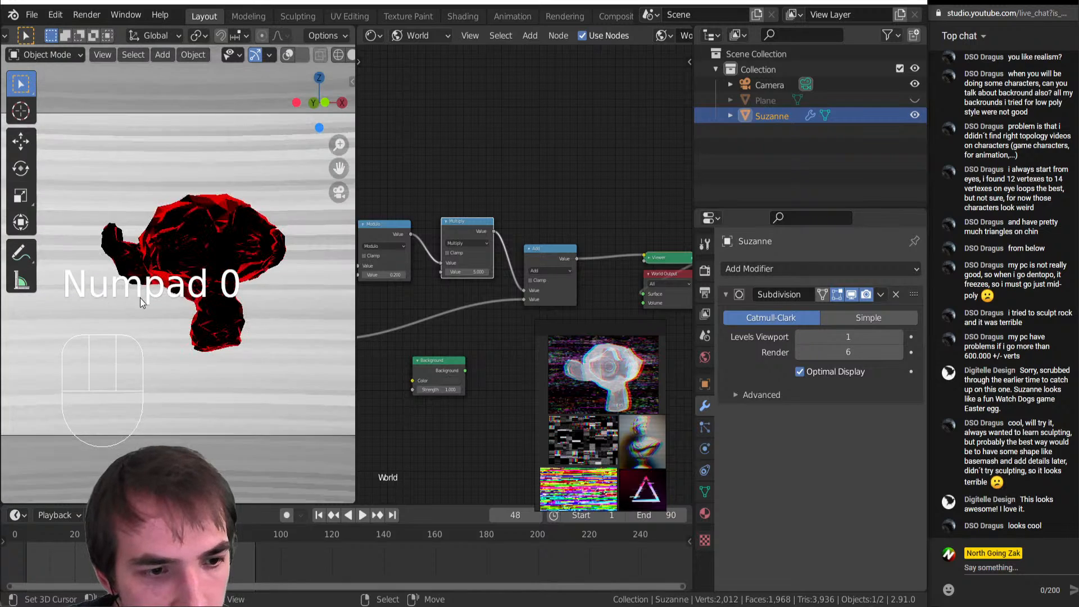
pyautogui.scroll(-3, 517, 247)
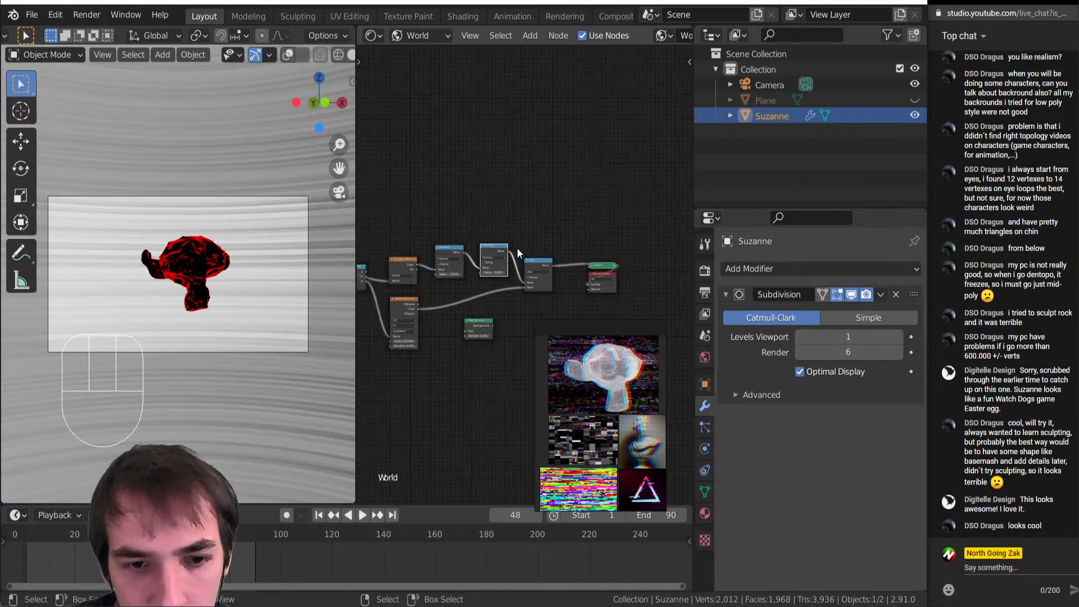
# Preview the Voronoi Texture's outputs on the background, ending with the final Add node previewed again
pyautogui.keyDown('ctrl'); pyautogui.keyDown('shift'); pyautogui.click(413, 308); pyautogui.keyUp('shift'); pyautogui.keyUp('ctrl')
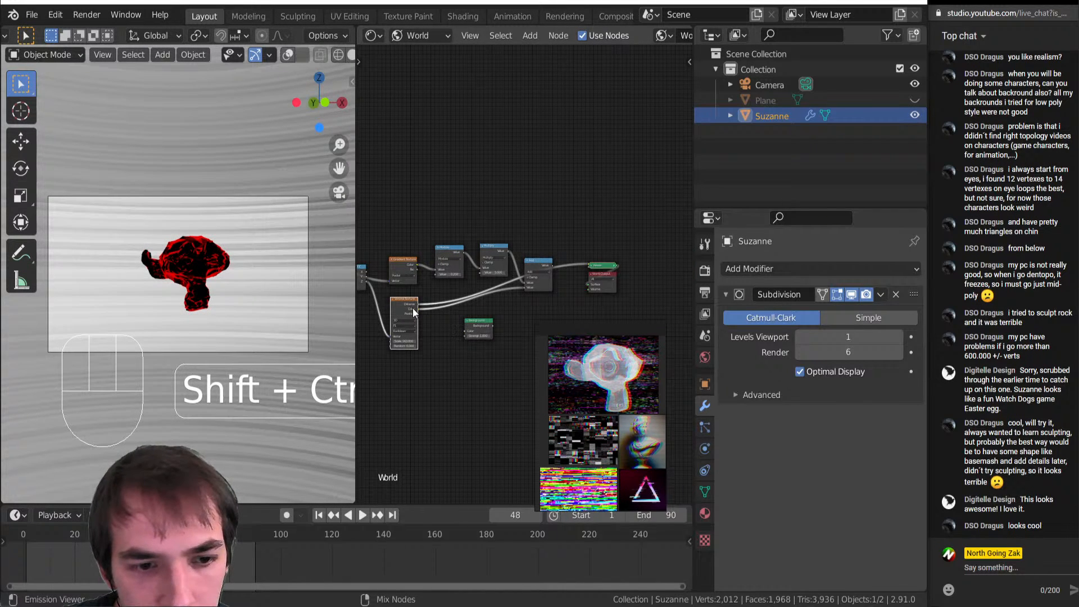
pyautogui.keyDown('ctrl'); pyautogui.keyDown('shift'); pyautogui.click(413, 308); pyautogui.keyUp('shift'); pyautogui.keyUp('ctrl')
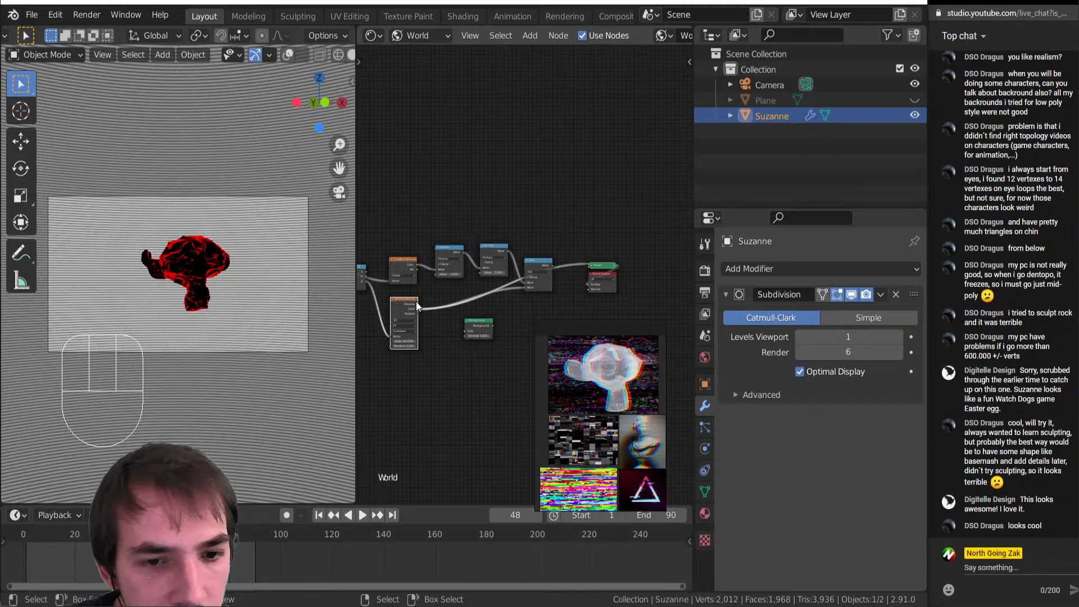
pyautogui.keyDown('ctrl'); pyautogui.keyDown('shift'); pyautogui.click(416, 301); pyautogui.keyUp('shift'); pyautogui.keyUp('ctrl')
pyautogui.scroll(5, 405, 271)
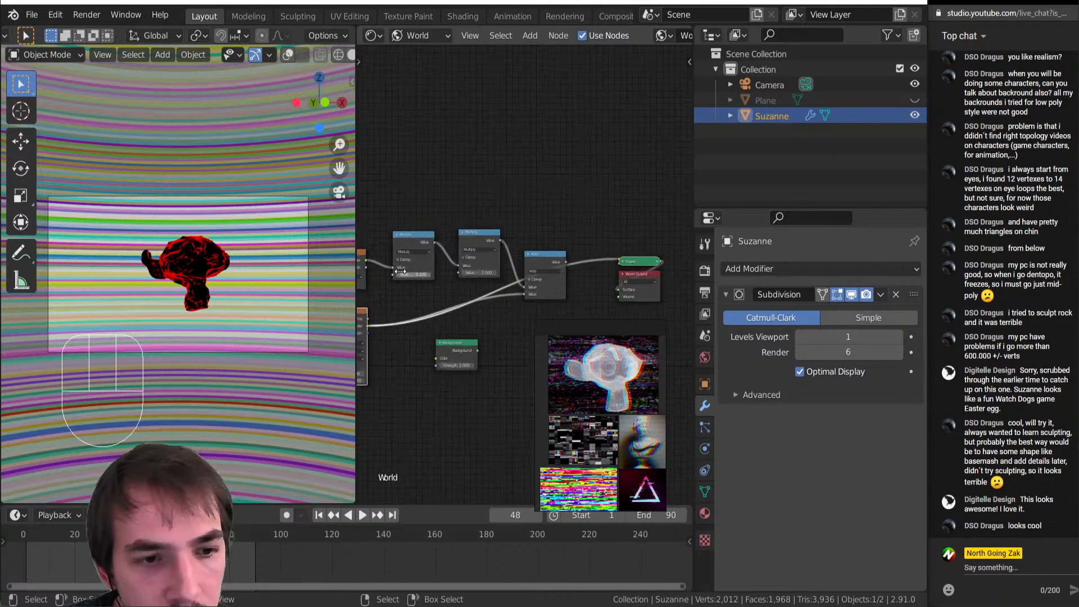
pyautogui.moveTo(403, 271); pyautogui.dragTo(491, 268, button='middle')
pyautogui.moveTo(580, 237); pyautogui.dragTo(480, 240, button='middle')
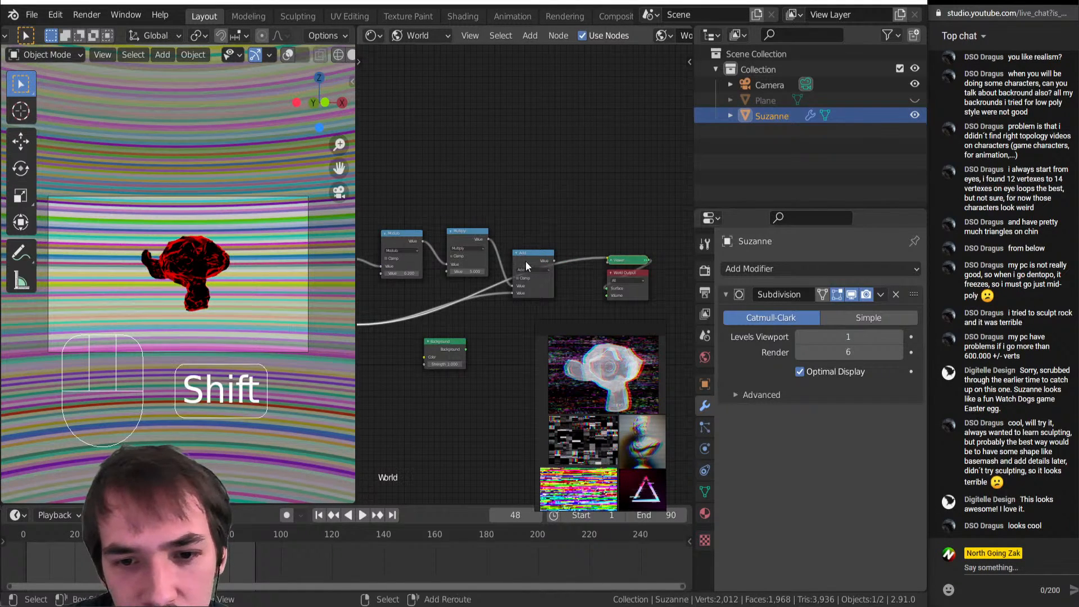
pyautogui.keyDown('ctrl'); pyautogui.keyDown('shift'); pyautogui.click(544, 263); pyautogui.keyUp('shift'); pyautogui.keyUp('ctrl')
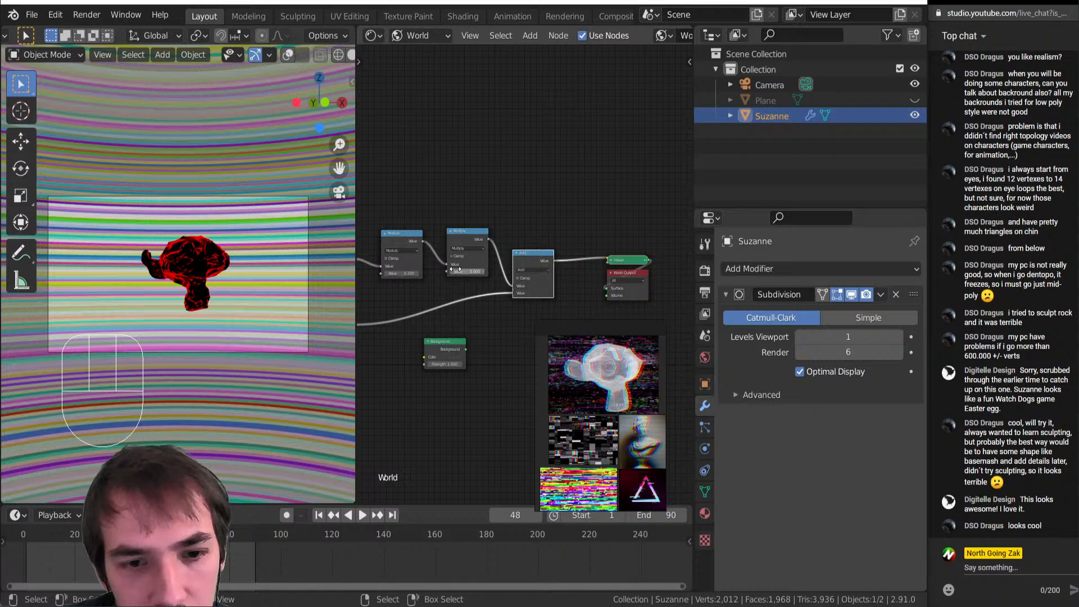
pyautogui.moveTo(454, 260); pyautogui.dragTo(594, 259, button='middle')
pyautogui.keyDown('ctrl'); pyautogui.keyDown('shift'); pyautogui.click(480, 256); pyautogui.keyUp('shift'); pyautogui.keyUp('ctrl')
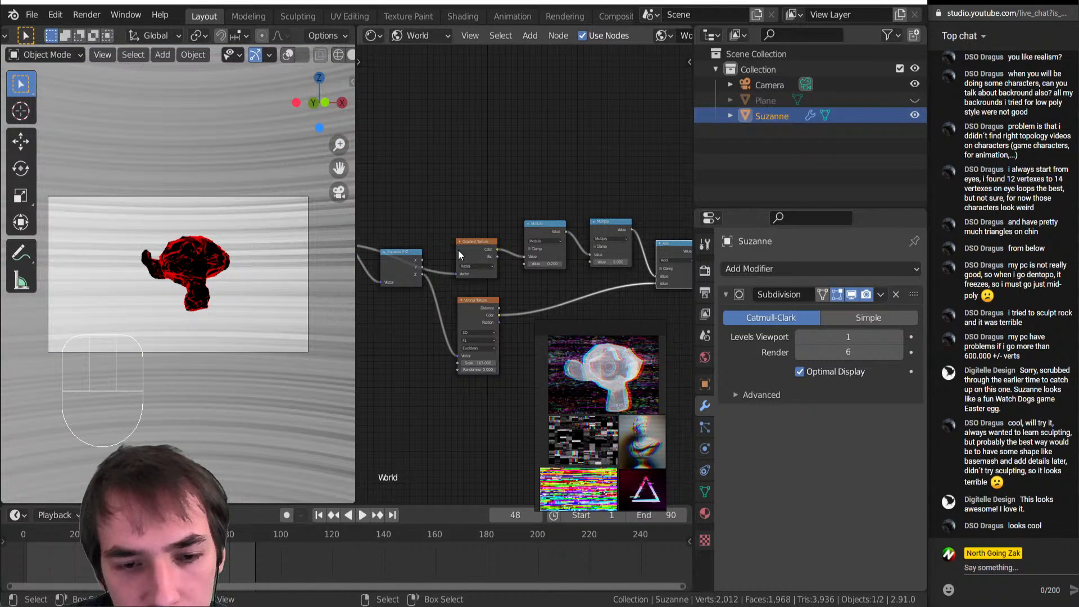
# Rearrange the Separate XYZ, Voronoi Texture, Modulo, Multiply and Add nodes to make room around the Gradient Texture
pyautogui.moveTo(408, 267); pyautogui.dragTo(378, 306)
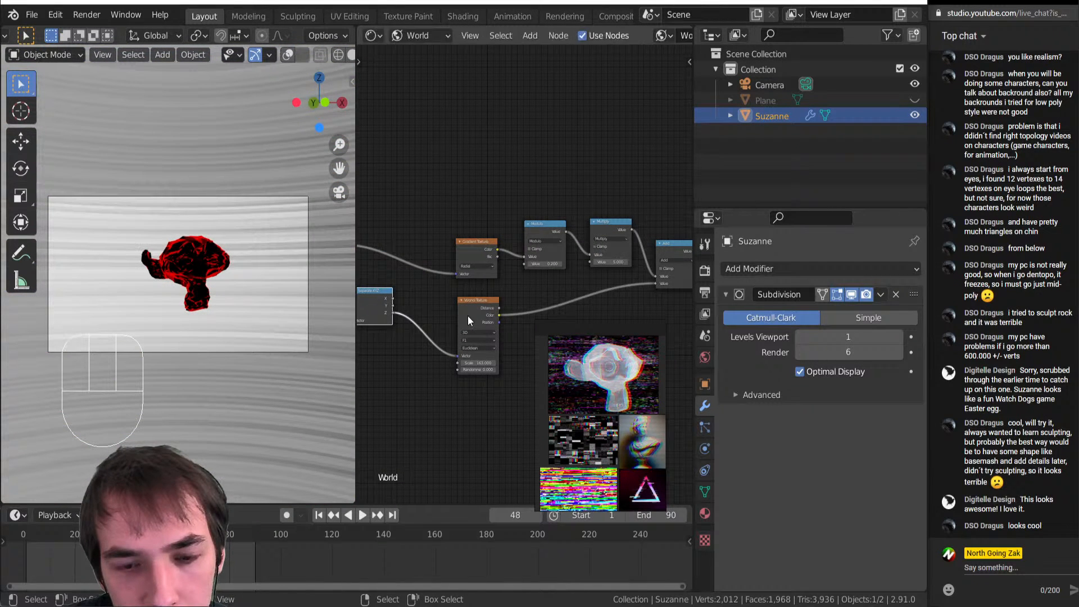
pyautogui.moveTo(468, 315); pyautogui.dragTo(426, 332)
pyautogui.scroll(-2, 426, 331)
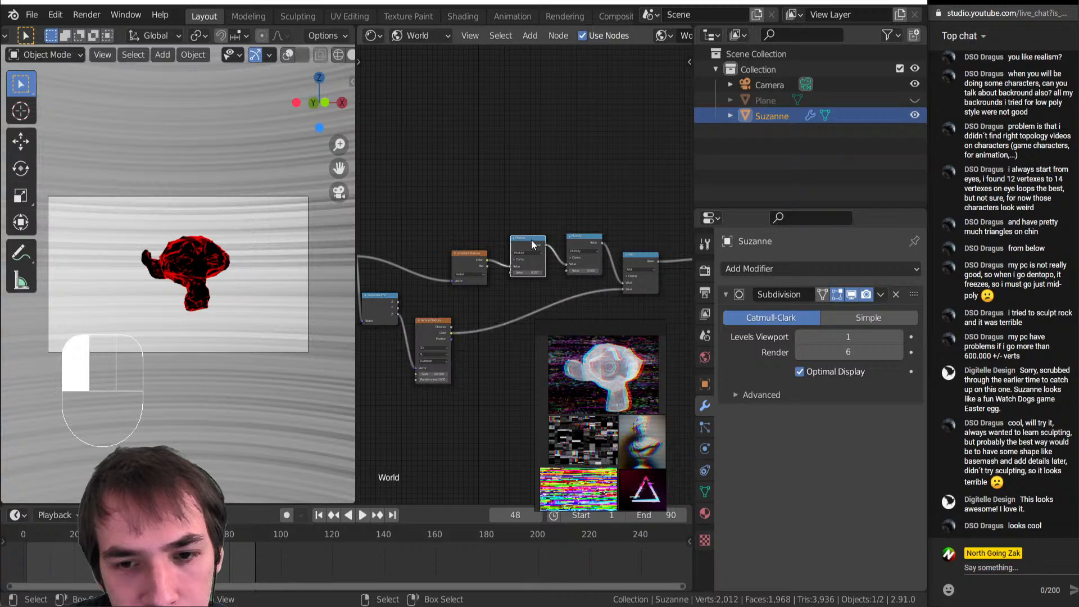
pyautogui.moveTo(531, 239); pyautogui.dragTo(584, 207)
pyautogui.moveTo(642, 258); pyautogui.dragTo(657, 232)
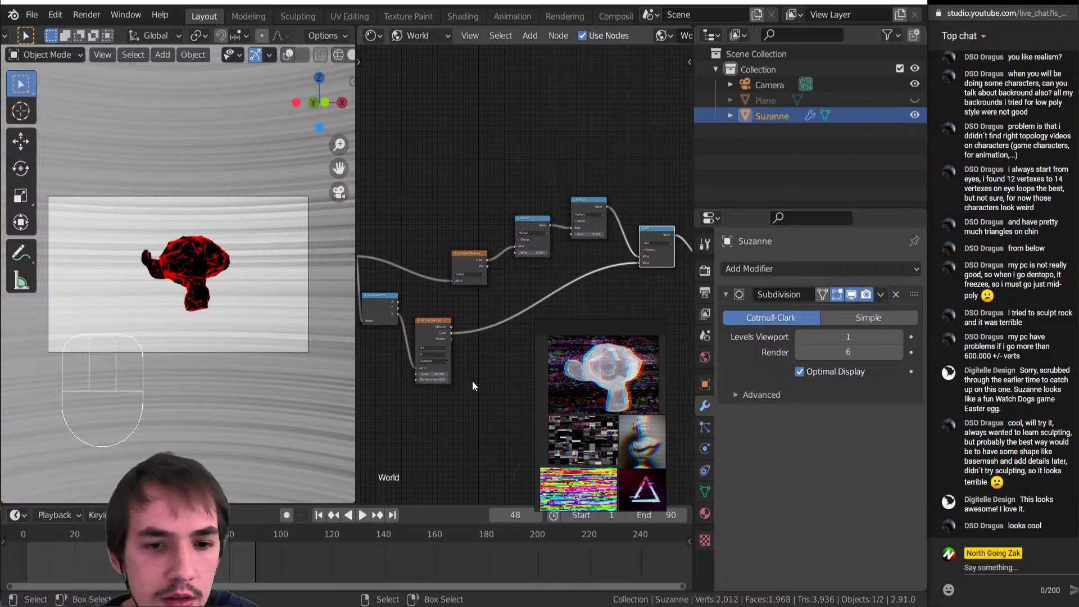
# Add a Combine XYZ node before the Gradient Texture, feeding it Separate XYZ's X and Y and the Voronoi Color as Z
pyautogui.click(440, 218)
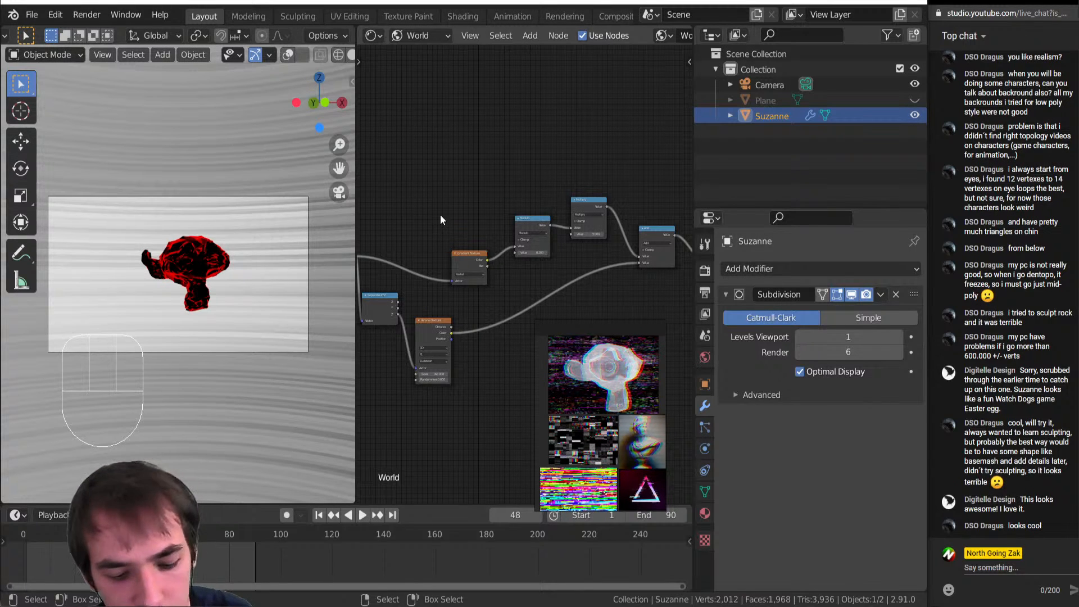
pyautogui.hotkey('shift', 'a')
pyautogui.moveTo(440, 215)
pyautogui.click(512, 298)
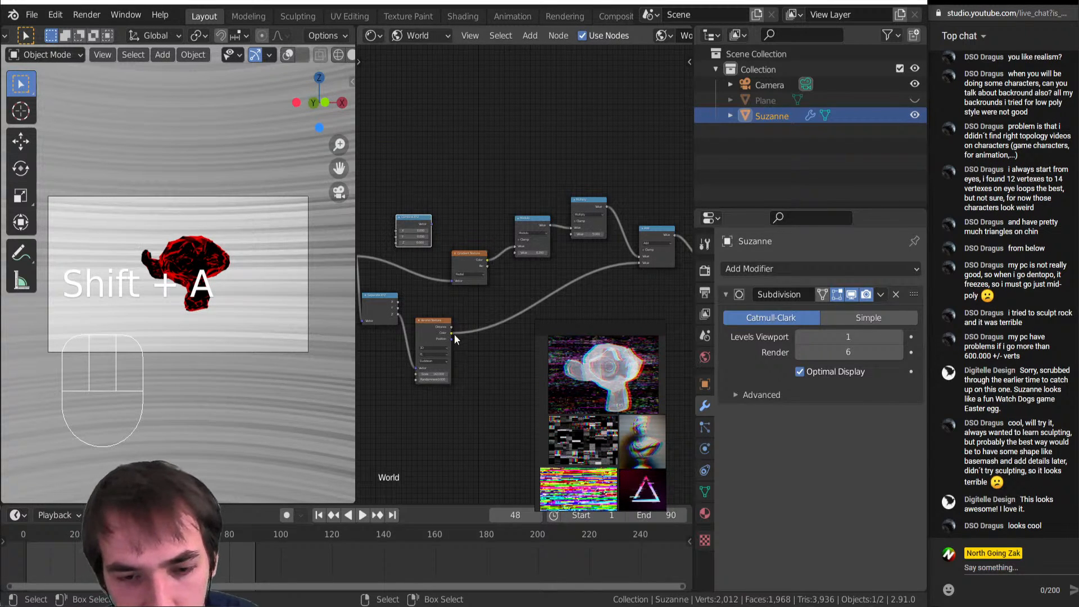
pyautogui.moveTo(451, 331); pyautogui.dragTo(451, 280)
pyautogui.moveTo(380, 297); pyautogui.dragTo(464, 329, button='middle')
pyautogui.moveTo(482, 334); pyautogui.dragTo(480, 262)
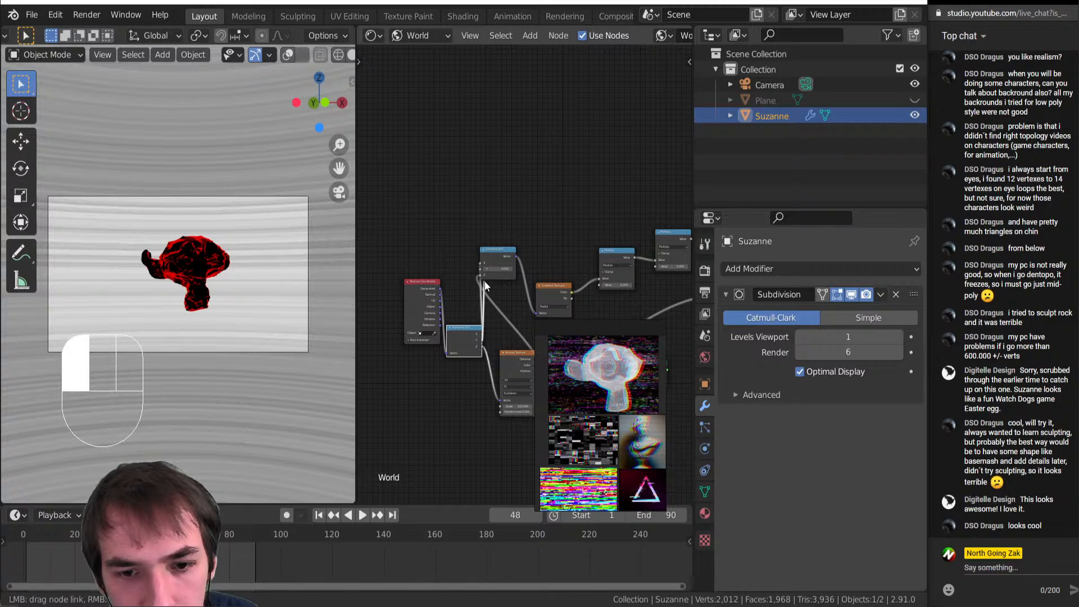
pyautogui.moveTo(482, 340); pyautogui.dragTo(482, 268)
pyautogui.moveTo(434, 305)
pyautogui.mouseDown()
pyautogui.moveTo(401, 344)
pyautogui.moveTo(416, 308)
pyautogui.mouseUp()
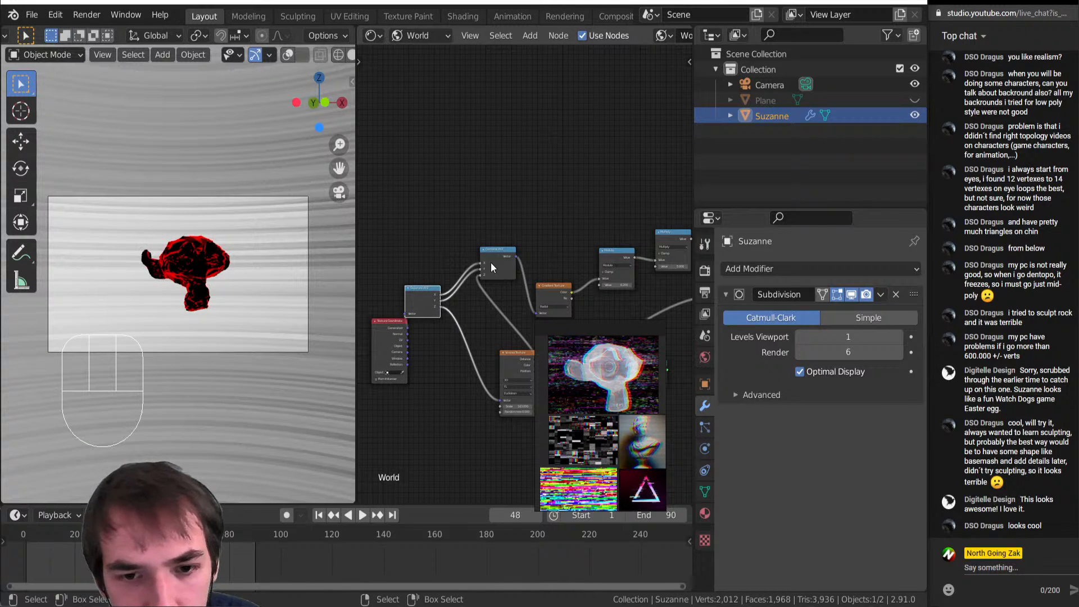
# Preview the Combine XYZ, Modulo and Gradient Texture outputs in turn and examine the background from several angles
pyautogui.moveTo(520, 275); pyautogui.dragTo(407, 278, button='middle')
pyautogui.moveTo(211, 288); pyautogui.dragTo(209, 309, button='middle')
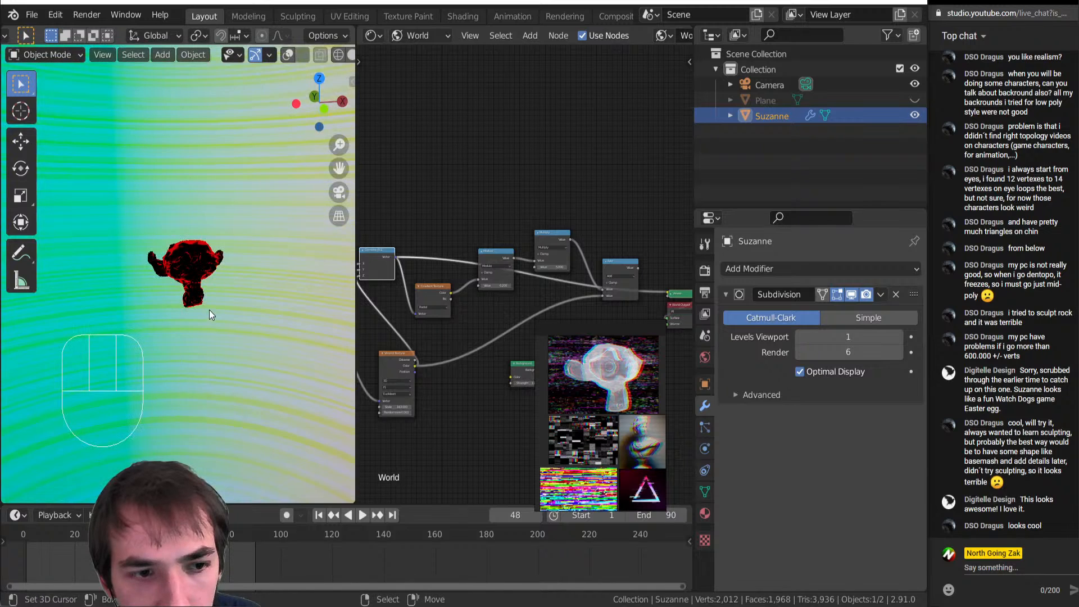
pyautogui.keyDown('ctrl'); pyautogui.keyDown('shift'); pyautogui.click(501, 256); pyautogui.keyUp('shift'); pyautogui.keyUp('ctrl')
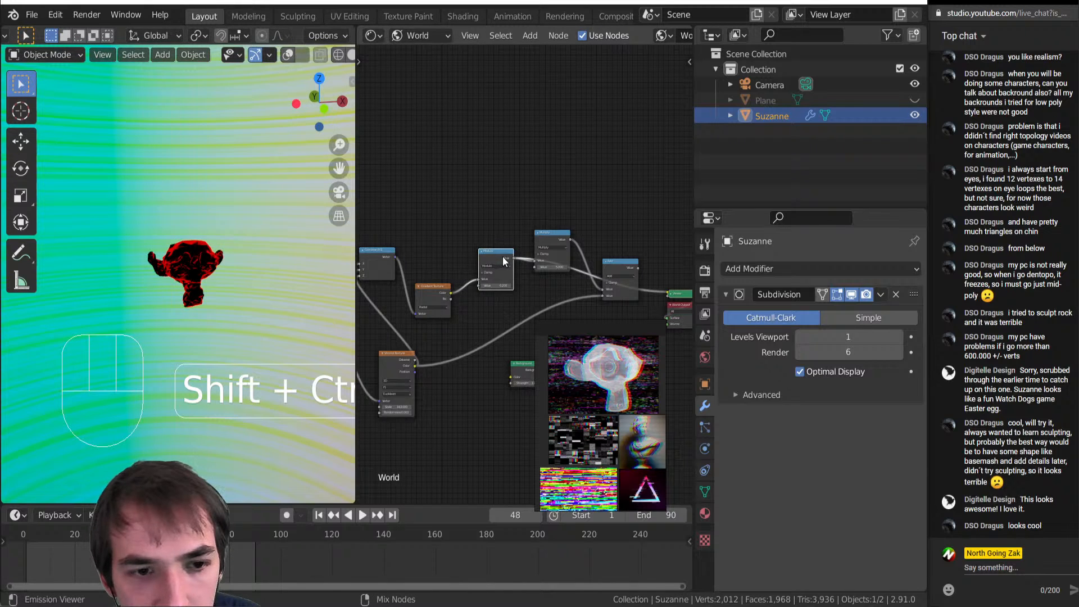
pyautogui.keyDown('ctrl'); pyautogui.keyDown('shift'); pyautogui.click(427, 303); pyautogui.keyUp('shift'); pyautogui.keyUp('ctrl')
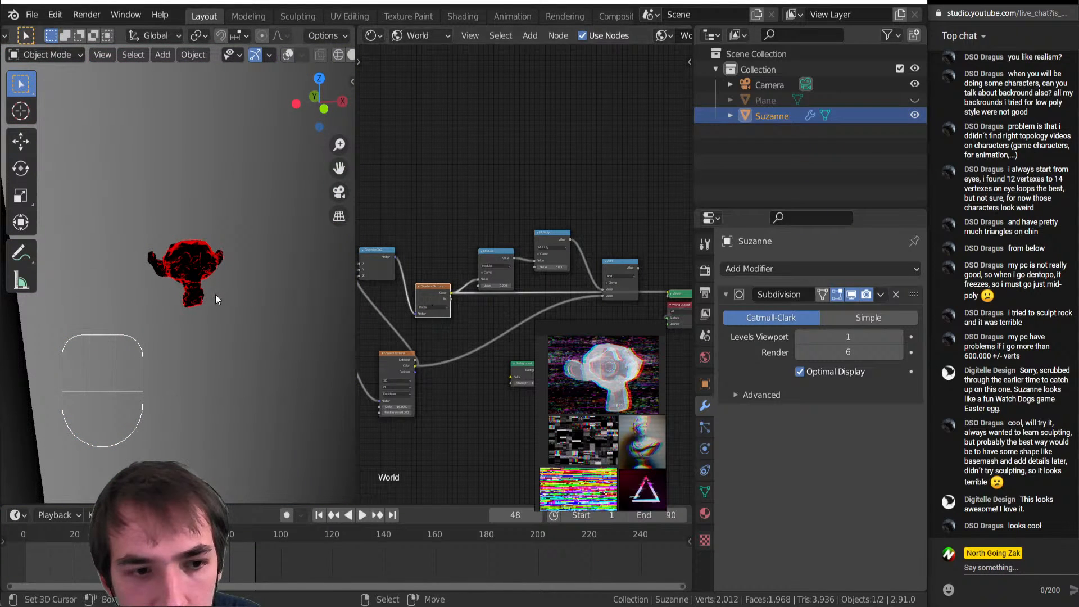
pyautogui.moveTo(187, 327); pyautogui.dragTo(168, 404, button='middle')
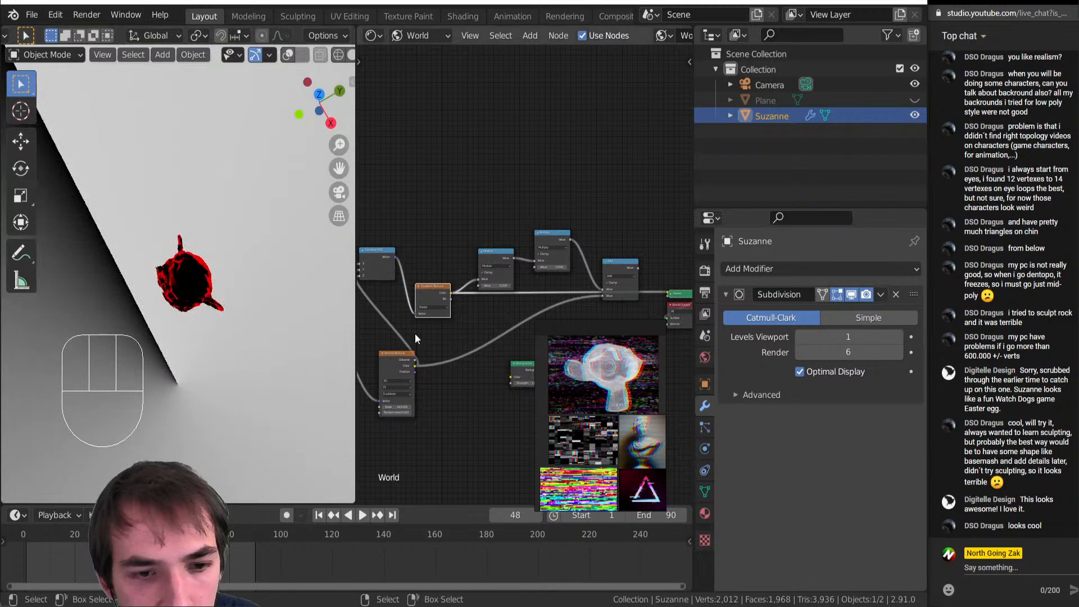
pyautogui.scroll(2, 436, 329)
pyautogui.moveTo(517, 330); pyautogui.dragTo(496, 278, button='middle')
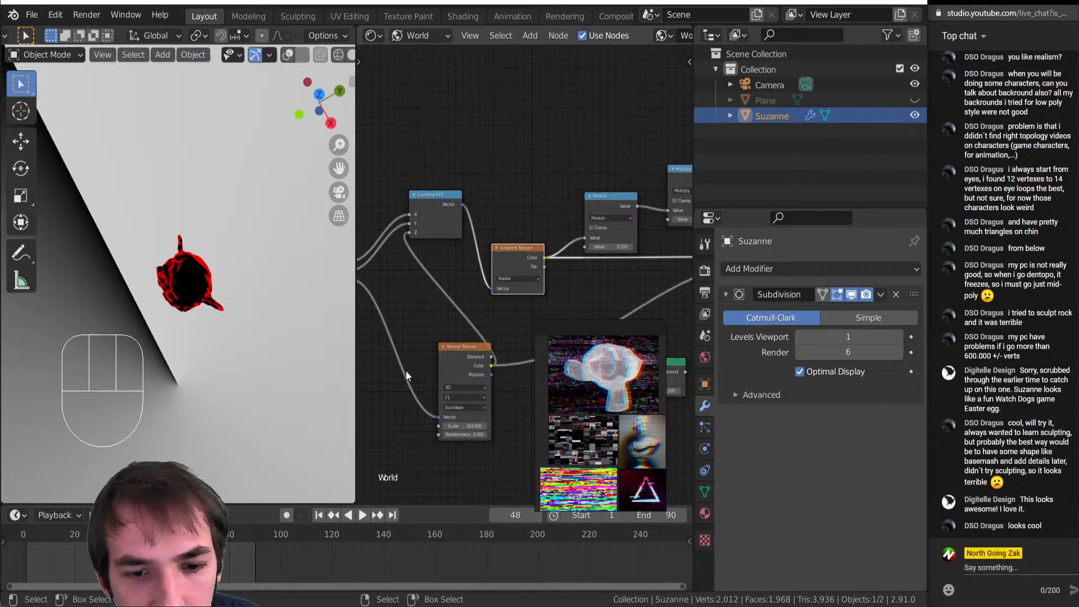
pyautogui.moveTo(186, 326); pyautogui.dragTo(153, 350, button='middle')
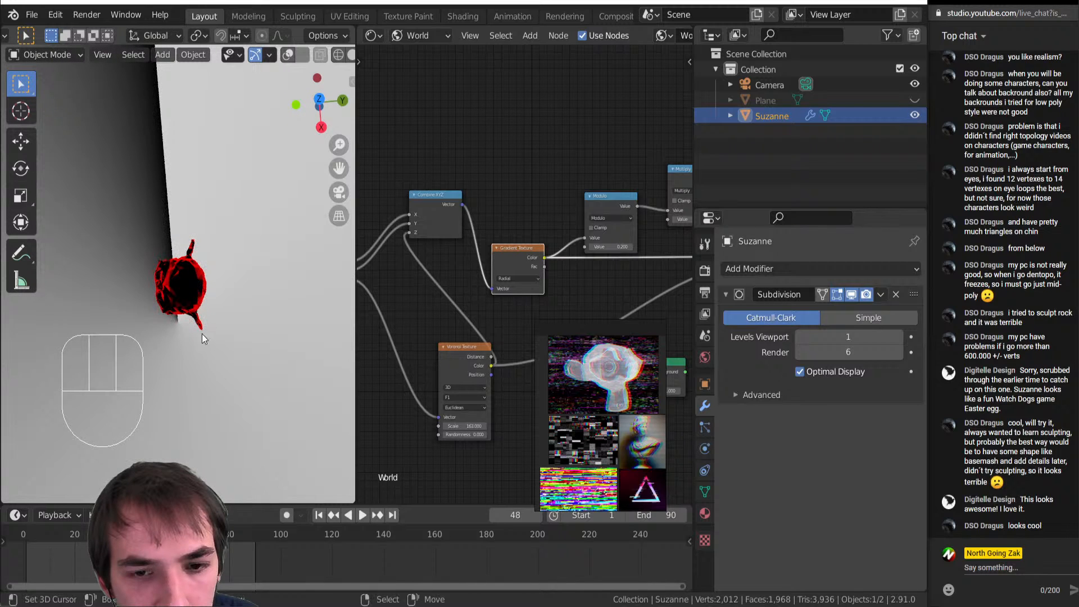
# Move the Voronoi Color link from Combine XYZ's Z input to its Y input and check the background
pyautogui.moveTo(426, 244); pyautogui.dragTo(454, 286, button='middle')
pyautogui.hotkey('shift', 'a')
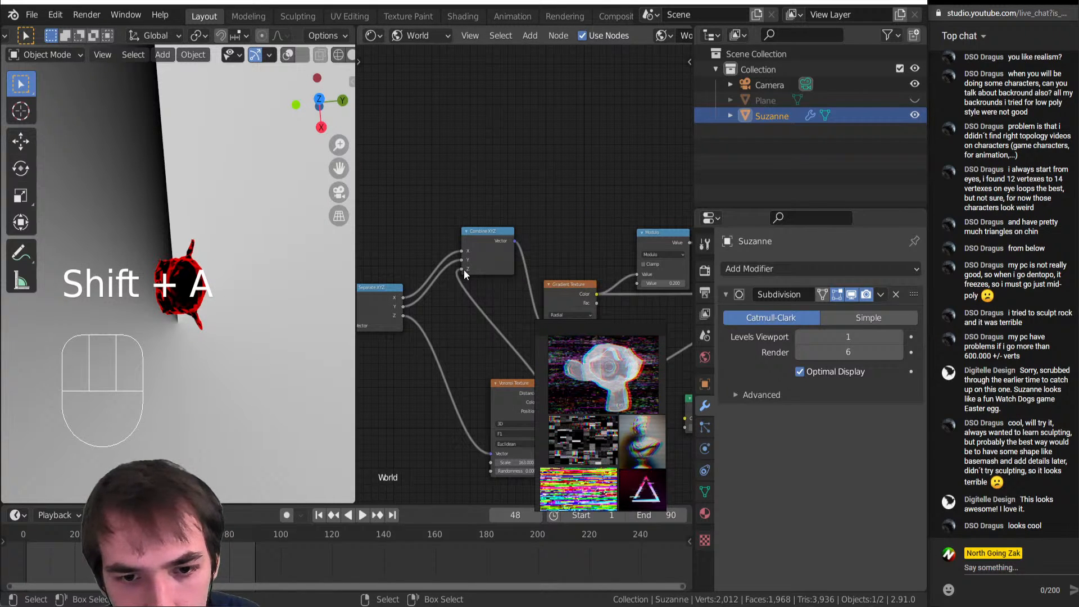
pyautogui.moveTo(464, 268); pyautogui.dragTo(462, 259)
pyautogui.moveTo(197, 254); pyautogui.dragTo(205, 248, button='middle')
pyautogui.scroll(-4, 197, 264)
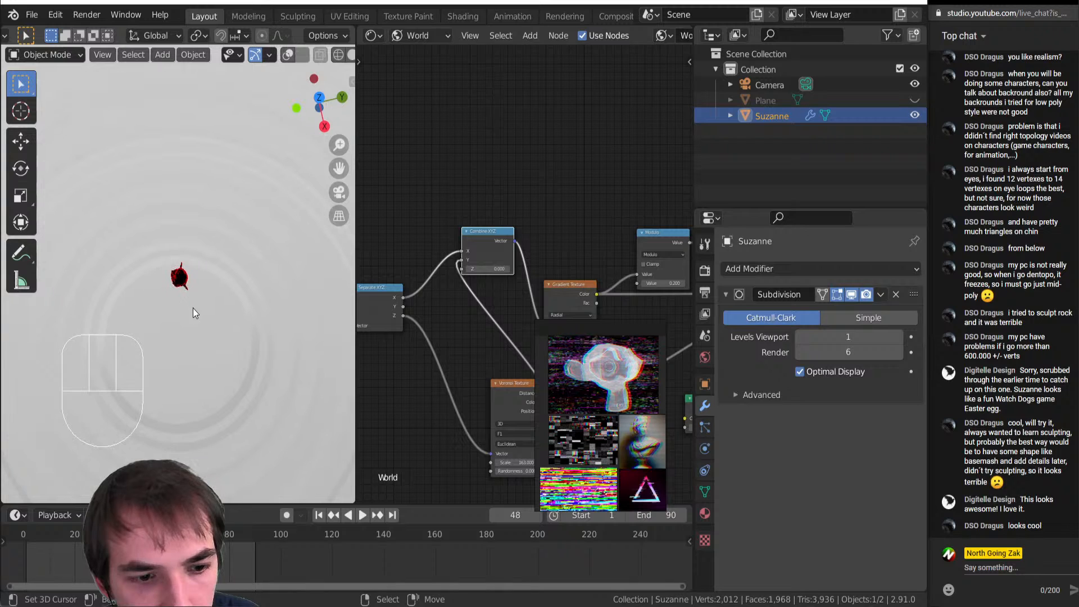
# Add a reroute to the Voronoi Color link and connect it to Combine XYZ's X input as well
pyautogui.scroll(2, 194, 308)
pyautogui.scroll(3, 494, 273)
pyautogui.keyDown('shift'); pyautogui.moveTo(440, 287); pyautogui.dragTo(446, 305, button='right'); pyautogui.keyUp('shift')
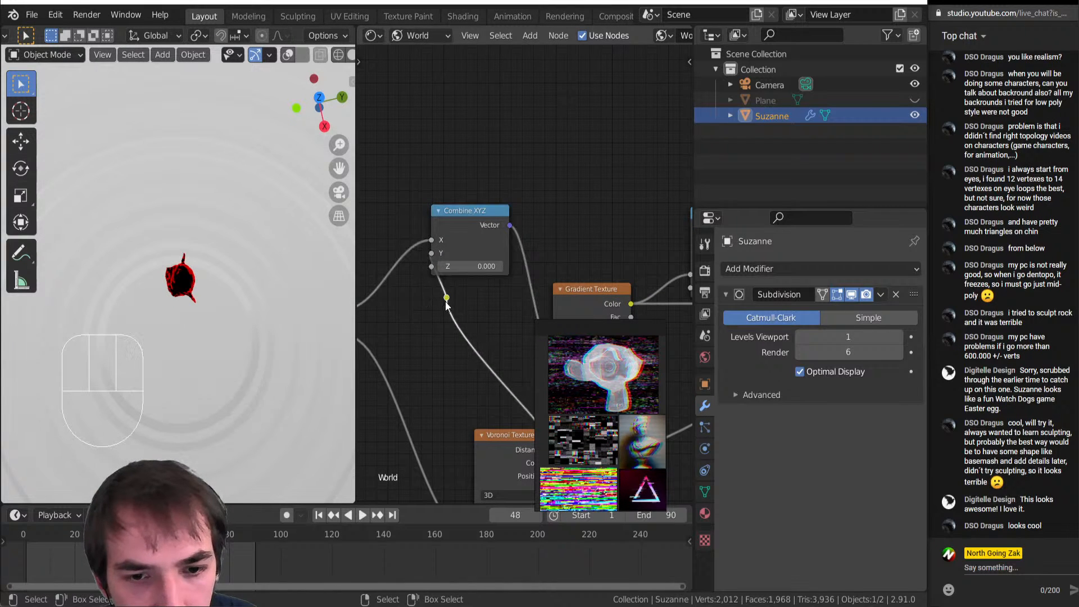
pyautogui.moveTo(447, 298); pyautogui.dragTo(434, 242)
pyautogui.moveTo(198, 284); pyautogui.dragTo(56, 202, button='middle')
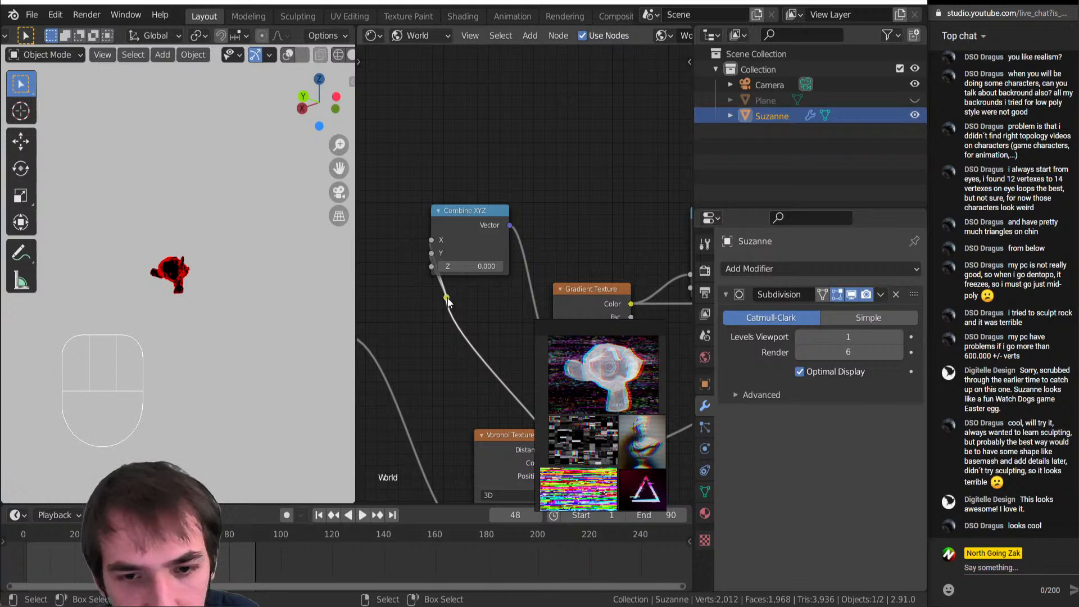
# Connect the Voronoi Color directly to the Gradient Texture's Vector input and preview the gradient on the background
pyautogui.moveTo(572, 430); pyautogui.dragTo(458, 368, button='middle')
pyautogui.moveTo(438, 402); pyautogui.dragTo(439, 287)
pyautogui.keyDown('ctrl'); pyautogui.keyDown('shift'); pyautogui.click(490, 256); pyautogui.keyUp('shift'); pyautogui.keyUp('ctrl')
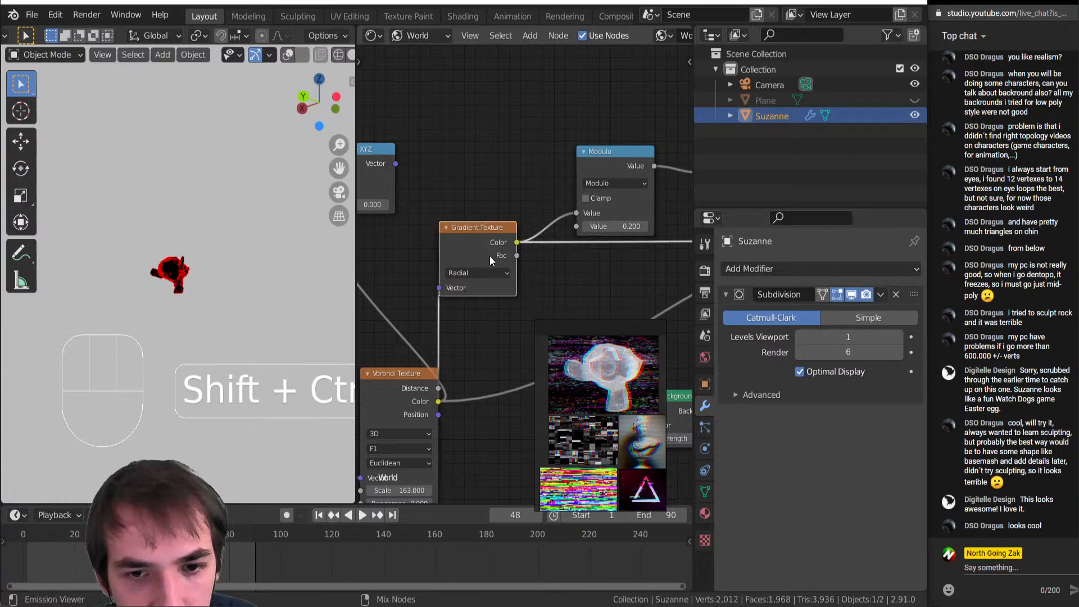
pyautogui.moveTo(236, 427); pyautogui.dragTo(140, 360, button='middle')
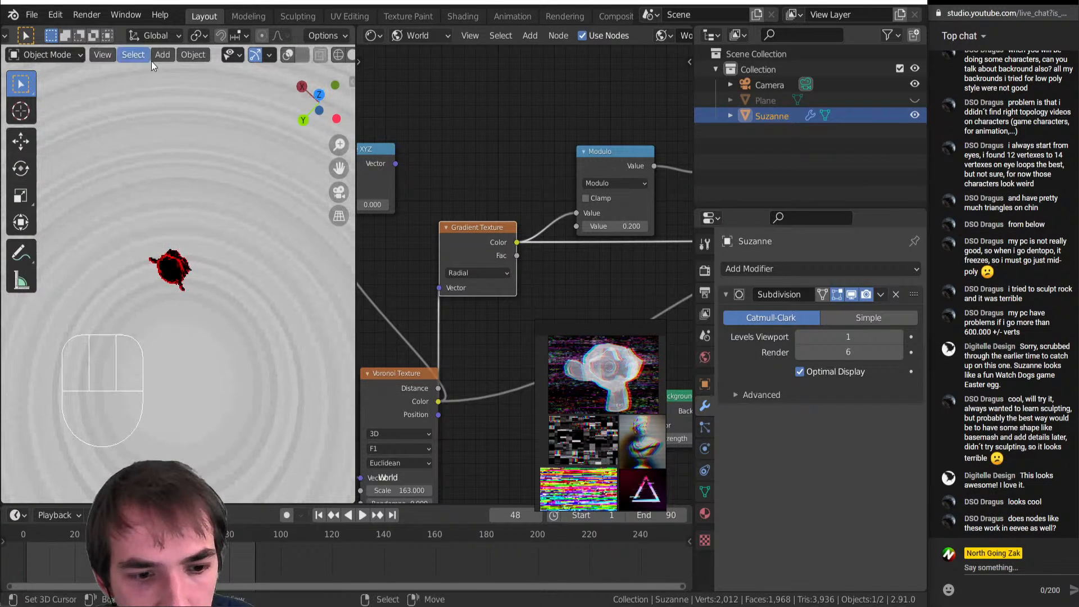
pyautogui.scroll(-2, 457, 261)
# Undo the Combine XYZ and Voronoi vector experiments, back to the Texture Coordinate output feeding the Gradient Texture directly
pyautogui.click(480, 247)
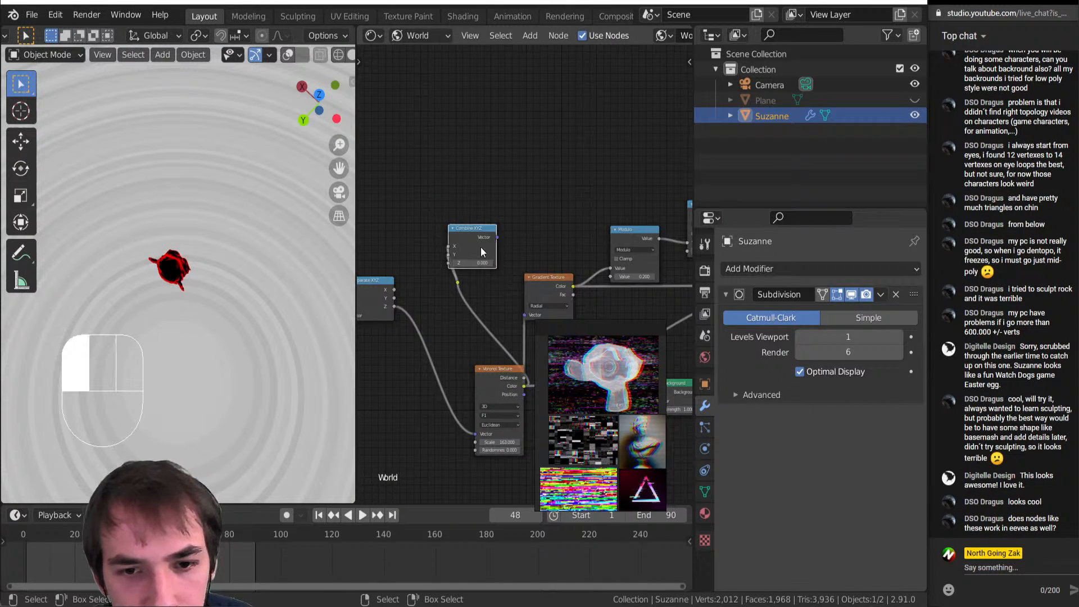
pyautogui.moveTo(443, 181); pyautogui.dragTo(492, 295)
pyautogui.hotkey('ctrl', 'z')
pyautogui.hotkey('ctrl', 'z')
pyautogui.hotkey('ctrl', 'z')
pyautogui.hotkey('ctrl', 'z')
pyautogui.hotkey('ctrl', 'z')
pyautogui.hotkey('ctrl', 'z')
pyautogui.hotkey('ctrl', 'z')
pyautogui.hotkey('ctrl', 'z')
pyautogui.hotkey('ctrl', 'z')
pyautogui.hotkey('ctrl', 'z')
pyautogui.hotkey('ctrl', 'z')
pyautogui.hotkey('ctrl', 'z')
pyautogui.hotkey('ctrl', 'z')
pyautogui.hotkey('ctrl', 'z')
pyautogui.hotkey('ctrl', 'z')
pyautogui.hotkey('ctrl', 'z')
pyautogui.hotkey('ctrl', 'z')
pyautogui.hotkey('ctrl', 'z')
pyautogui.hotkey('ctrl', 'z')
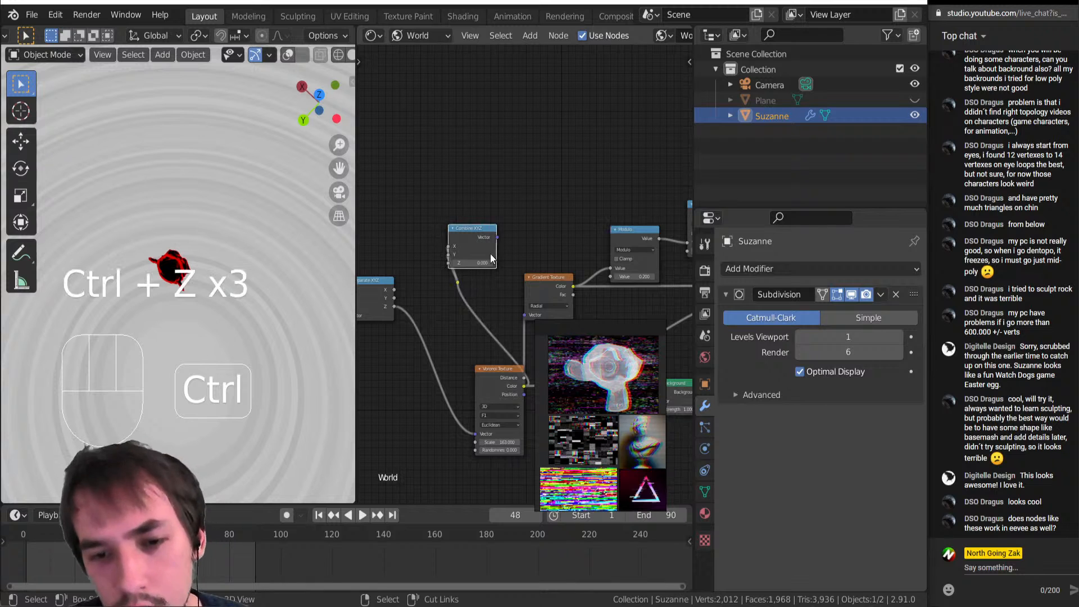
pyautogui.hotkey('ctrl', 'z')
pyautogui.hotkey('ctrl', 'z')
pyautogui.hotkey('ctrl', 'z')
pyautogui.hotkey('ctrl', 'z')
pyautogui.hotkey('ctrl', 'z')
pyautogui.hotkey('ctrl', 'z')
pyautogui.hotkey('ctrl', 'z')
pyautogui.hotkey('ctrl', 'z')
pyautogui.hotkey('ctrl', 'z')
pyautogui.hotkey('ctrl', 'z')
pyautogui.hotkey('ctrl', 'z')
pyautogui.hotkey('ctrl', 'z')
pyautogui.hotkey('ctrl', 'z')
pyautogui.hotkey('ctrl', 'z')
pyautogui.hotkey('ctrl', 'z')
pyautogui.hotkey('ctrl', 'z')
pyautogui.hotkey('ctrl', 'z')
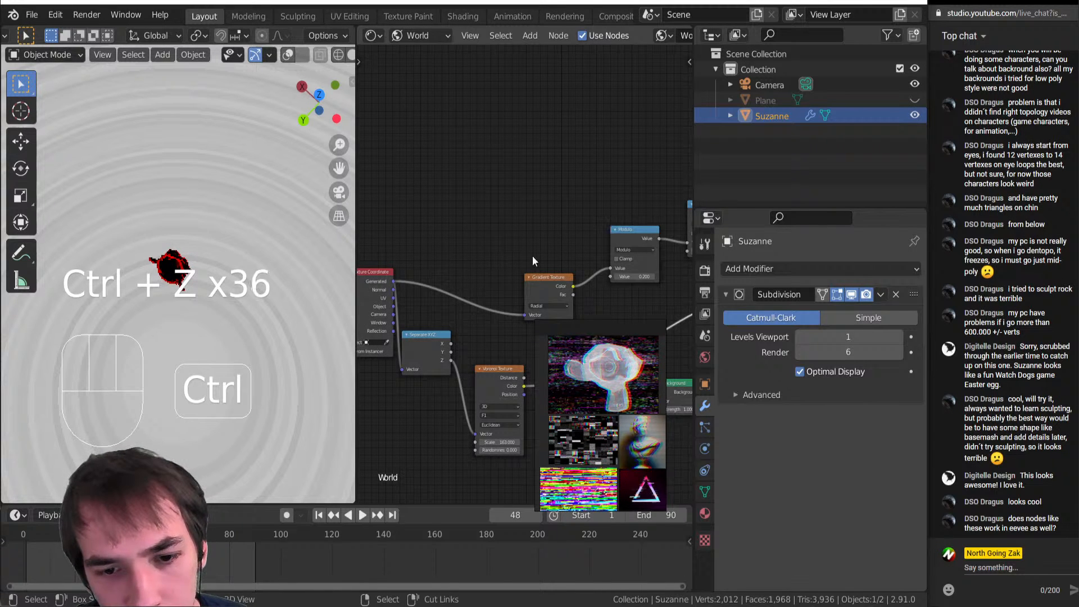
# Preview the Add node's output on the background and play the animation to examine Suzanne against it
pyautogui.keyDown('ctrl'); pyautogui.keyDown('shift'); pyautogui.click(507, 247); pyautogui.keyUp('shift'); pyautogui.keyUp('ctrl')
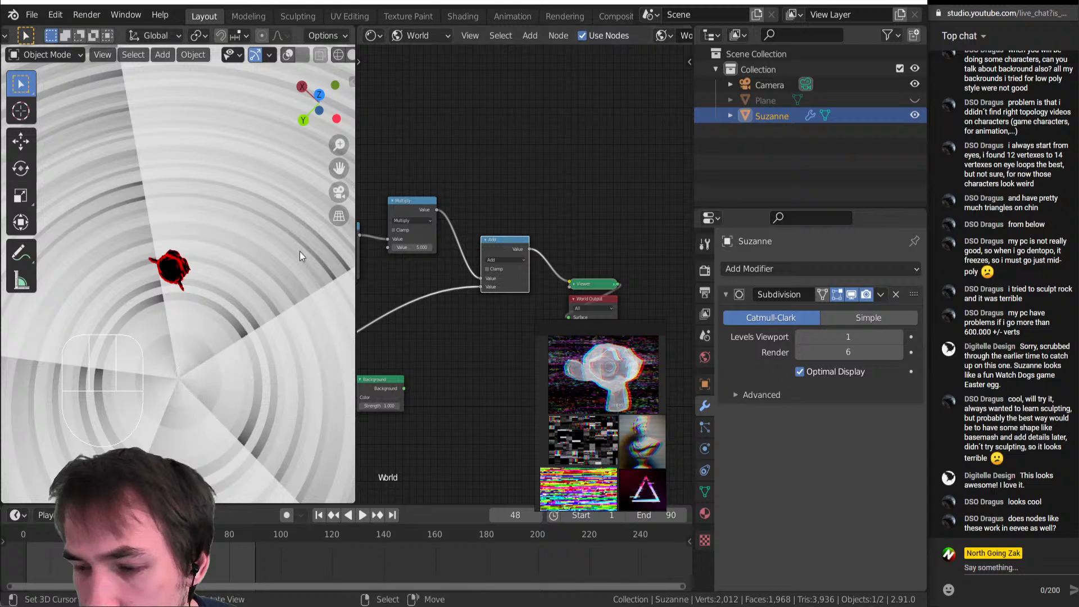
pyautogui.moveTo(214, 298); pyautogui.dragTo(161, 284, button='middle')
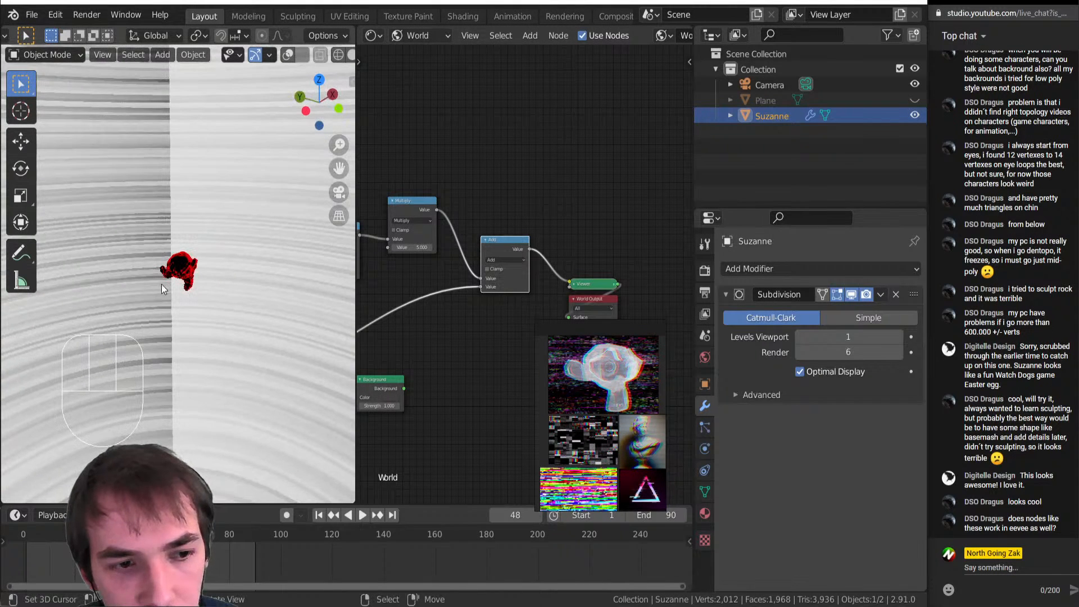
pyautogui.scroll(5, 161, 285)
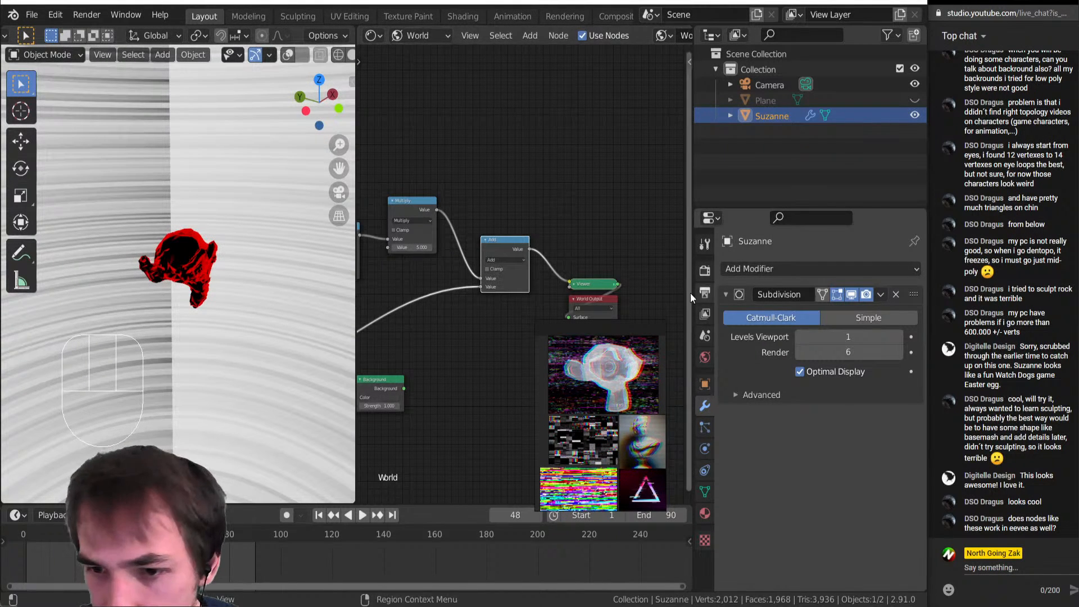
pyautogui.click(705, 271)
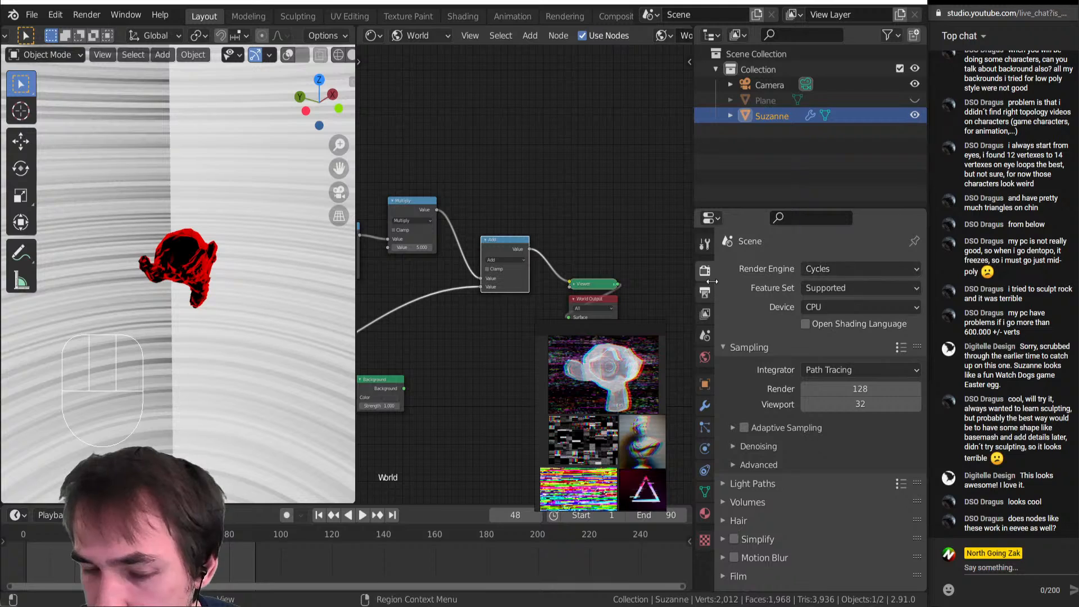
pyautogui.moveTo(177, 305); pyautogui.dragTo(217, 287, button='middle')
pyautogui.scroll(4, 217, 286)
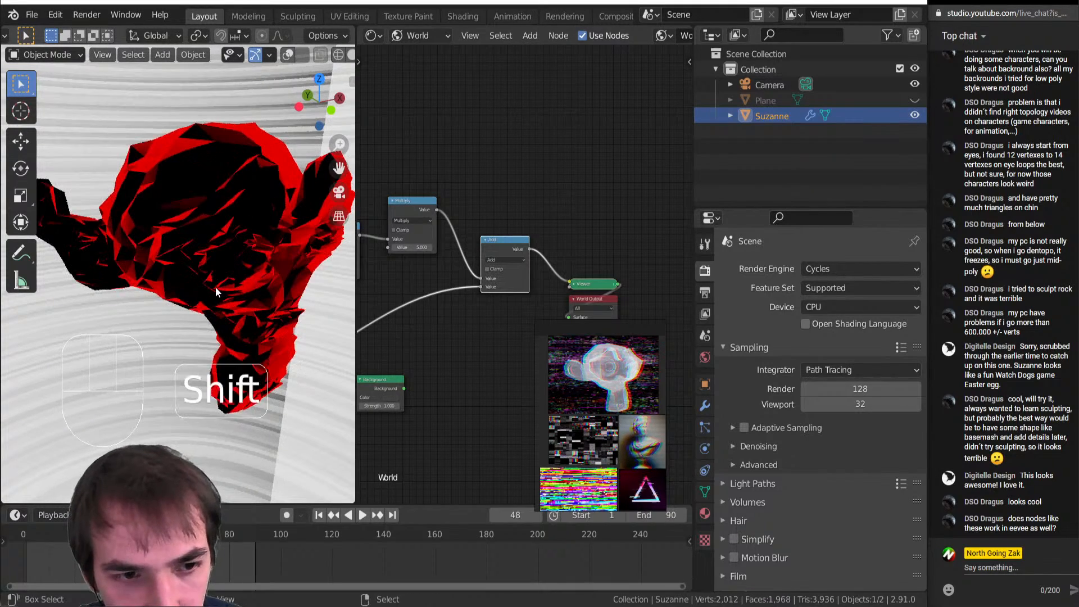
pyautogui.hotkey('shift', 'space')
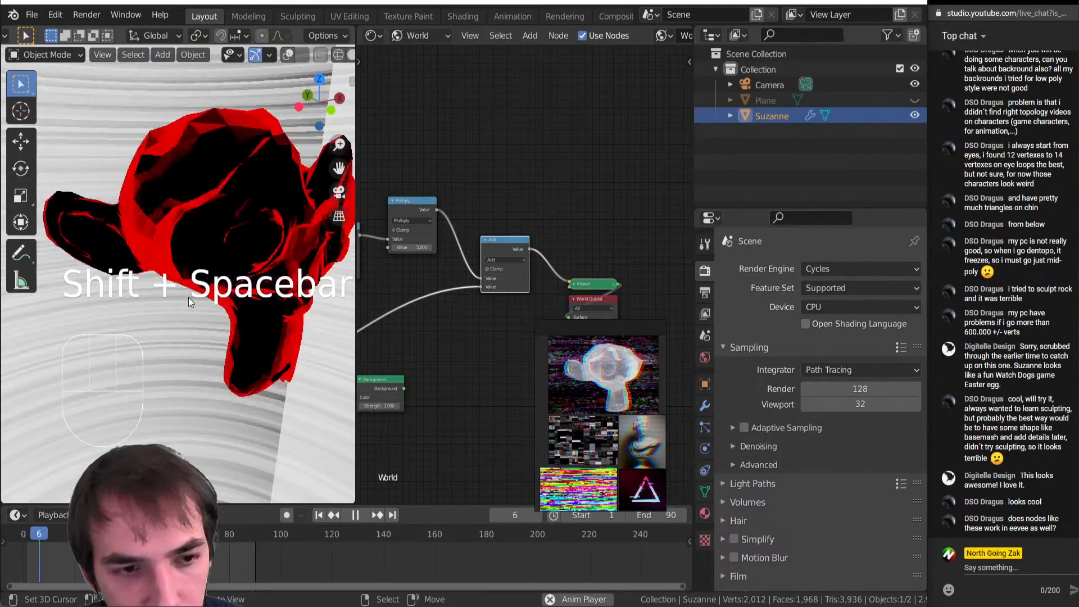
pyautogui.hotkey('shift', 'space')
pyautogui.click(706, 406)
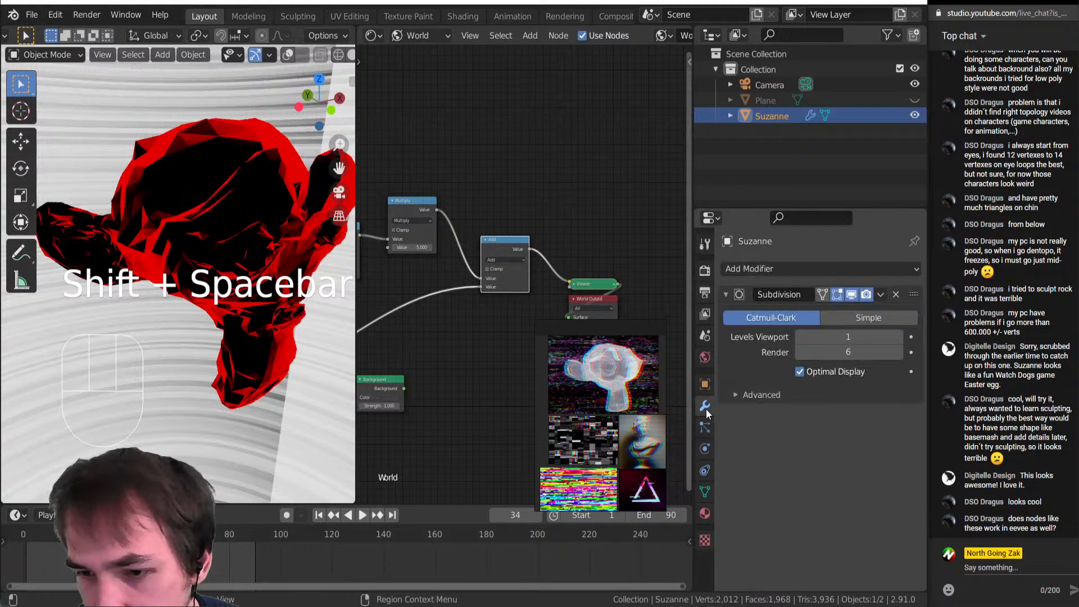
pyautogui.click(778, 268)
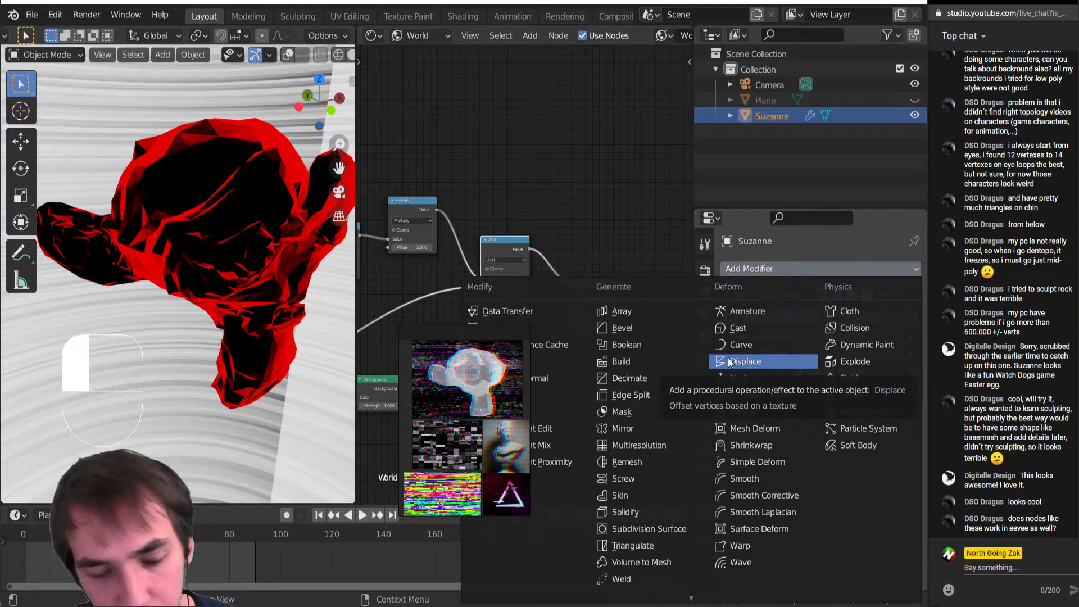
pyautogui.press('Escape')
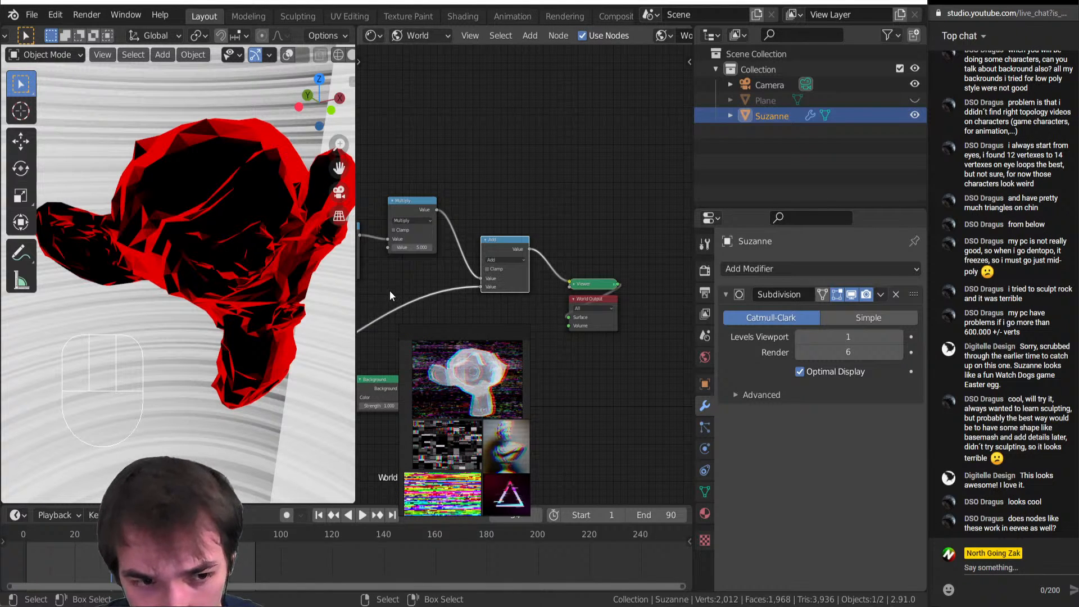
# Play the animation again with Suzanne seen from the front against the striped background
pyautogui.moveTo(156, 213); pyautogui.dragTo(164, 214, button='middle')
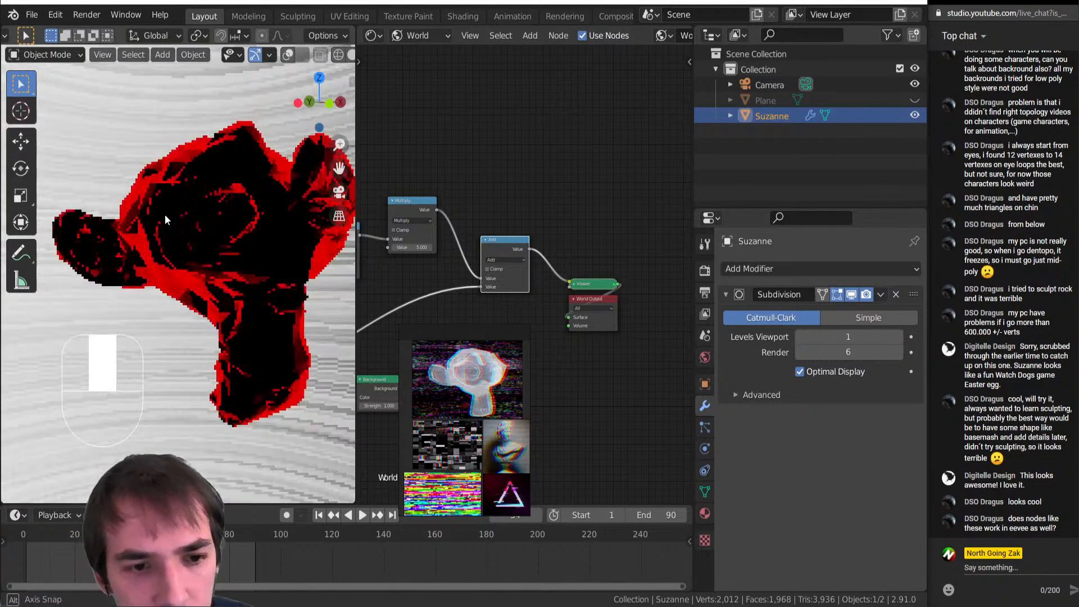
pyautogui.hotkey('shift', 'space')
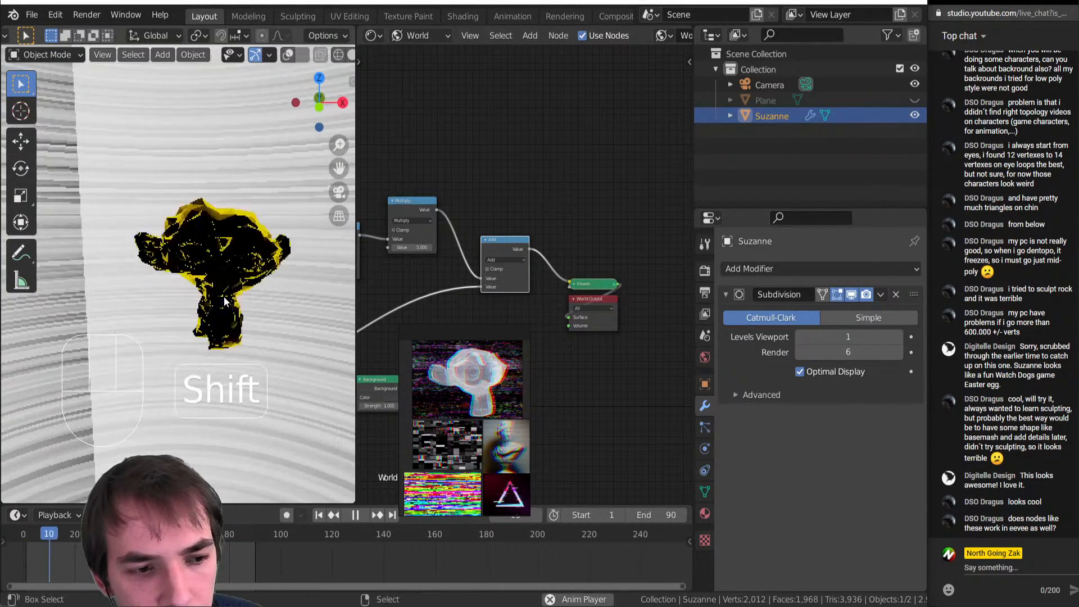
pyautogui.hotkey('shift', 'space')
# Move the Voronoi Texture node beneath the Gradient Texture and delete the Separate XYZ node
pyautogui.moveTo(386, 283); pyautogui.dragTo(492, 289, button='middle')
pyautogui.keyDown('ctrl'); pyautogui.keyDown('shift'); pyautogui.click(475, 306); pyautogui.keyUp('shift'); pyautogui.keyUp('ctrl')
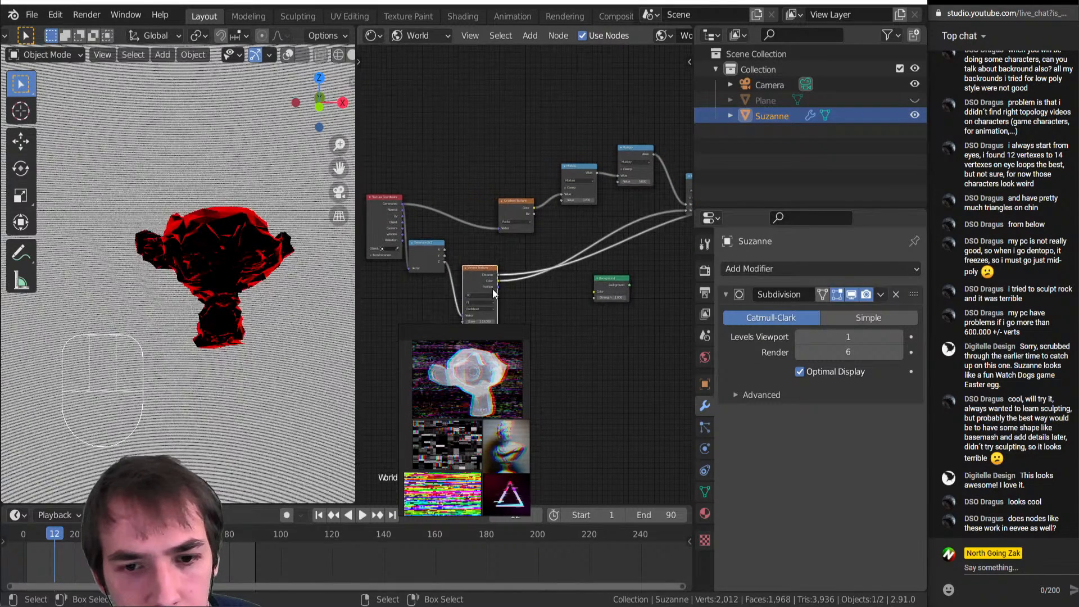
pyautogui.scroll(3, 492, 275)
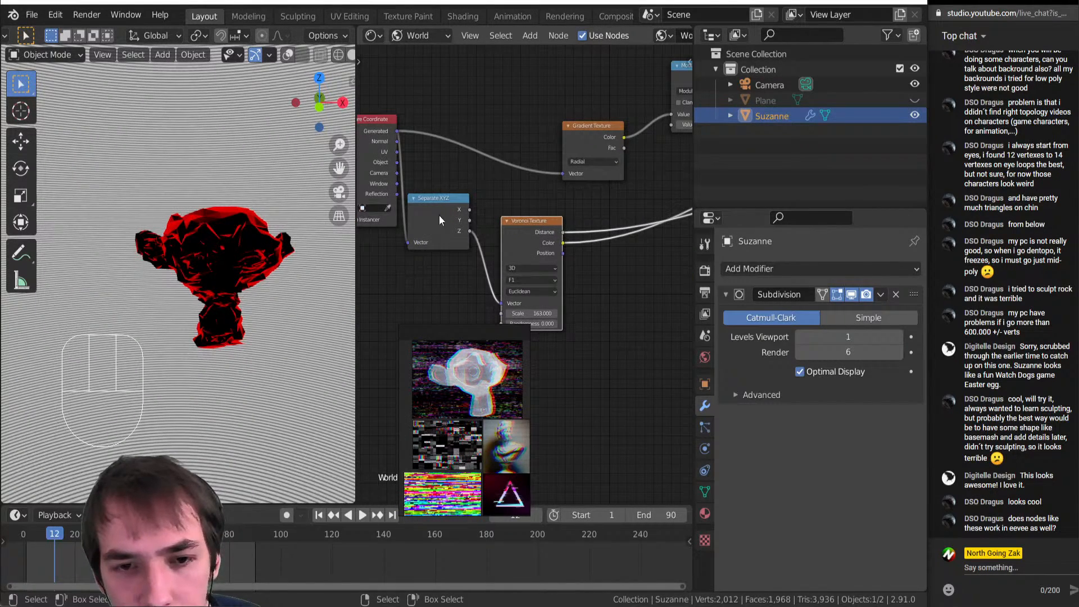
pyautogui.click(440, 215)
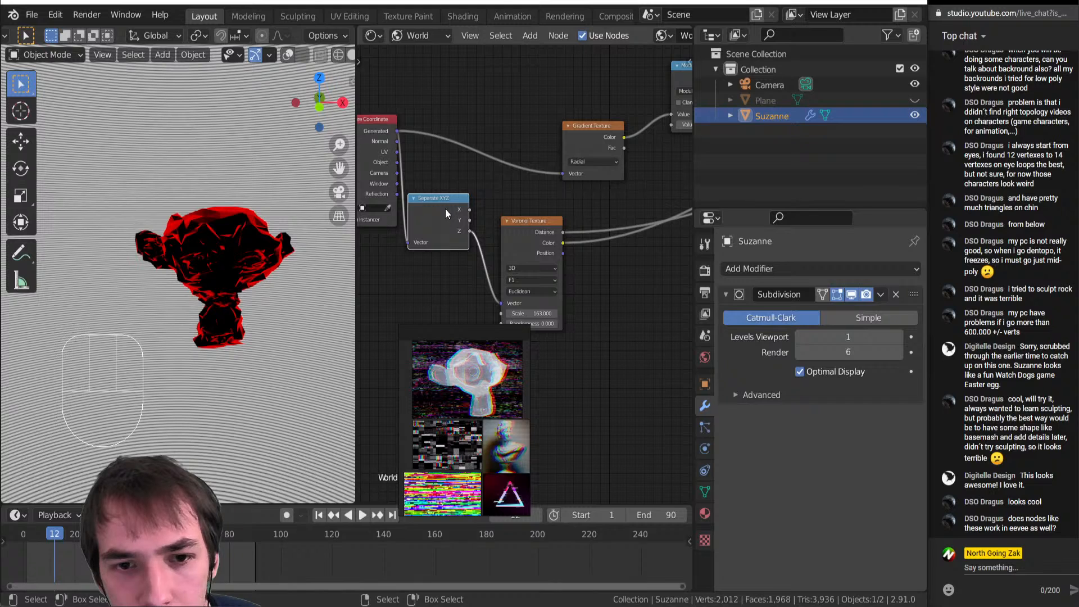
pyautogui.moveTo(511, 221); pyautogui.dragTo(576, 201)
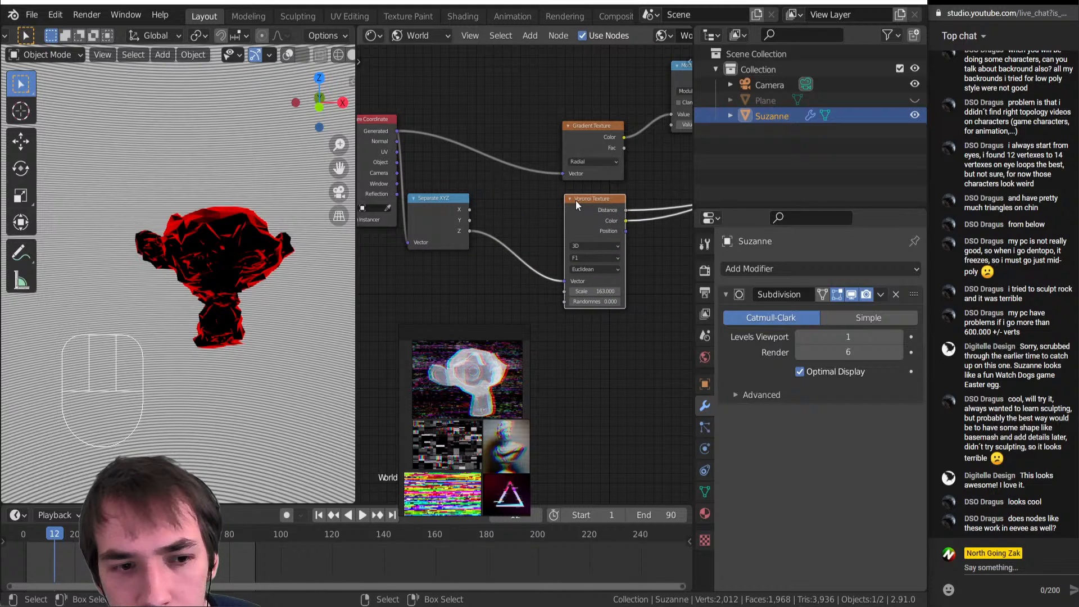
pyautogui.click(455, 224)
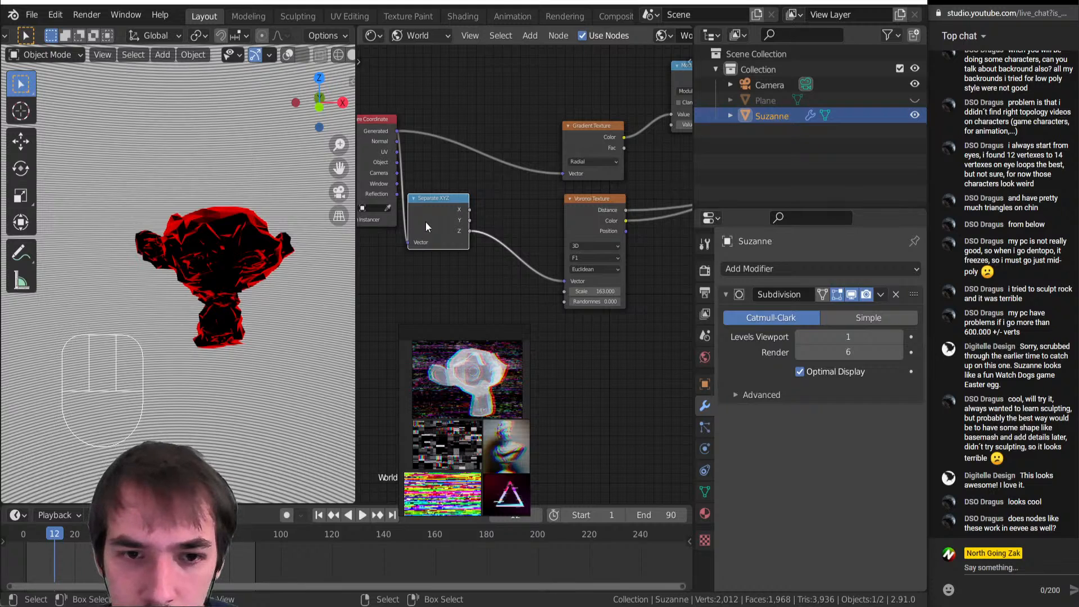
pyautogui.press('Delete')
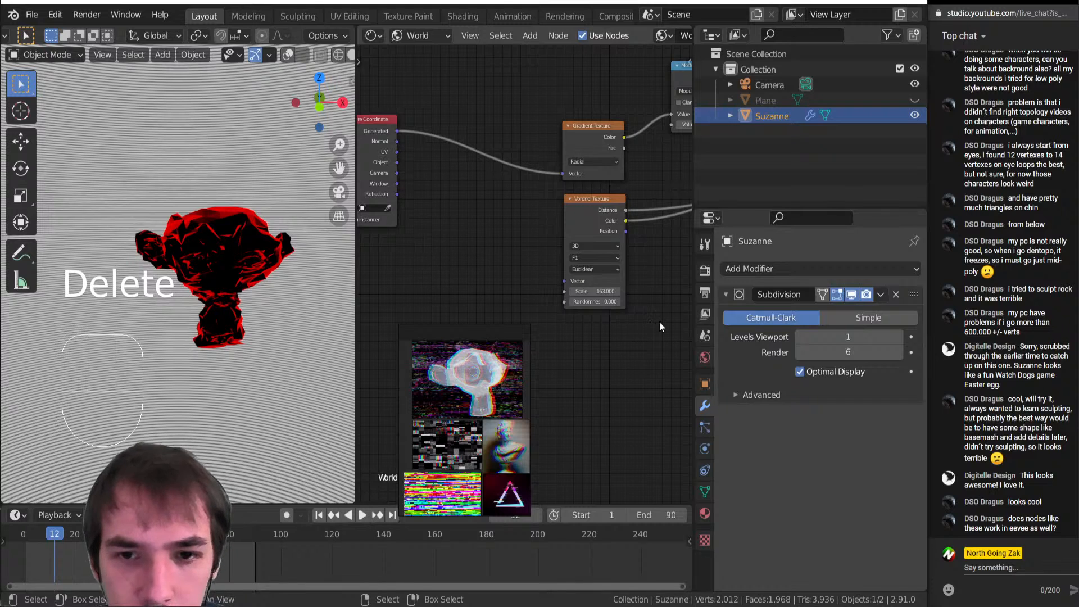
# Add a second Gradient Texture set to Spherical, feed it the Generated coordinates, and preview it on the background
pyautogui.moveTo(587, 148); pyautogui.dragTo(474, 129)
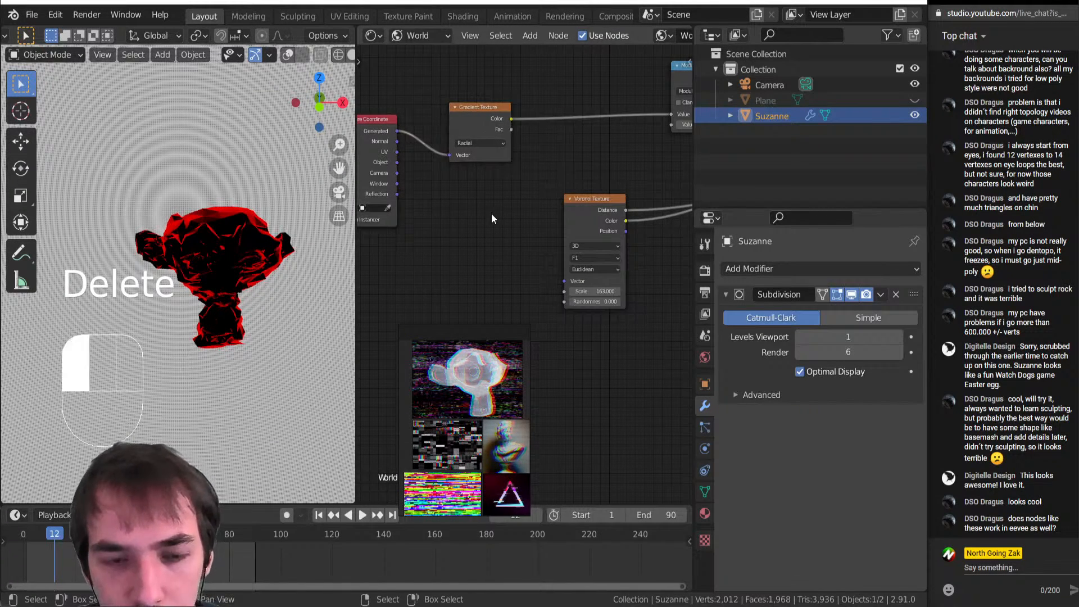
pyautogui.hotkey('shift', 'a')
pyautogui.click(556, 212)
pyautogui.click(457, 200)
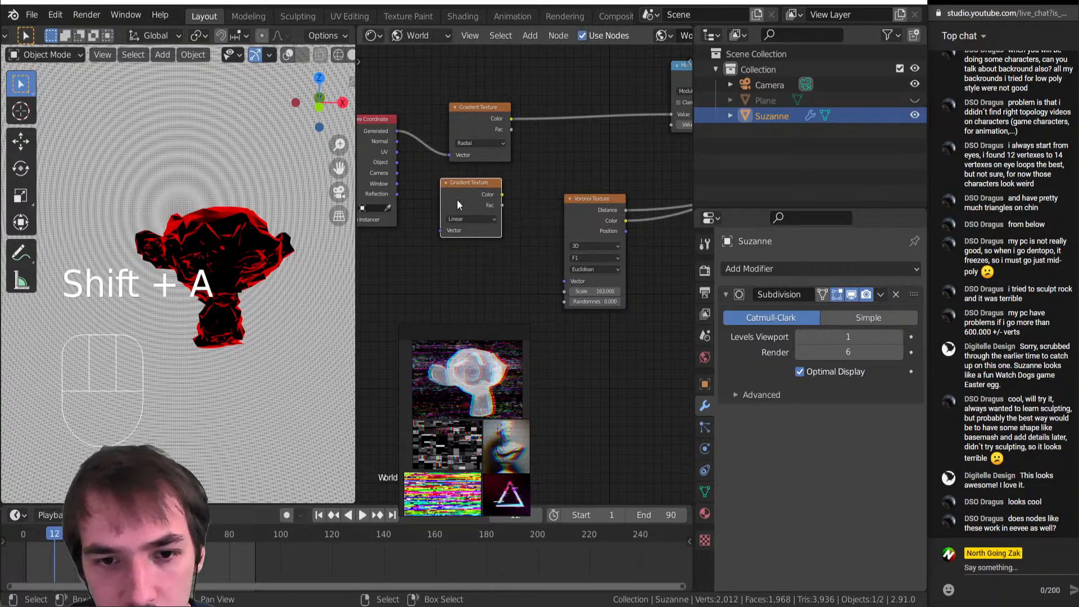
pyautogui.click(463, 216)
pyautogui.click(463, 273)
pyautogui.moveTo(397, 131); pyautogui.dragTo(442, 230)
pyautogui.keyDown('ctrl'); pyautogui.keyDown('shift'); pyautogui.click(458, 202); pyautogui.keyUp('shift'); pyautogui.keyUp('ctrl')
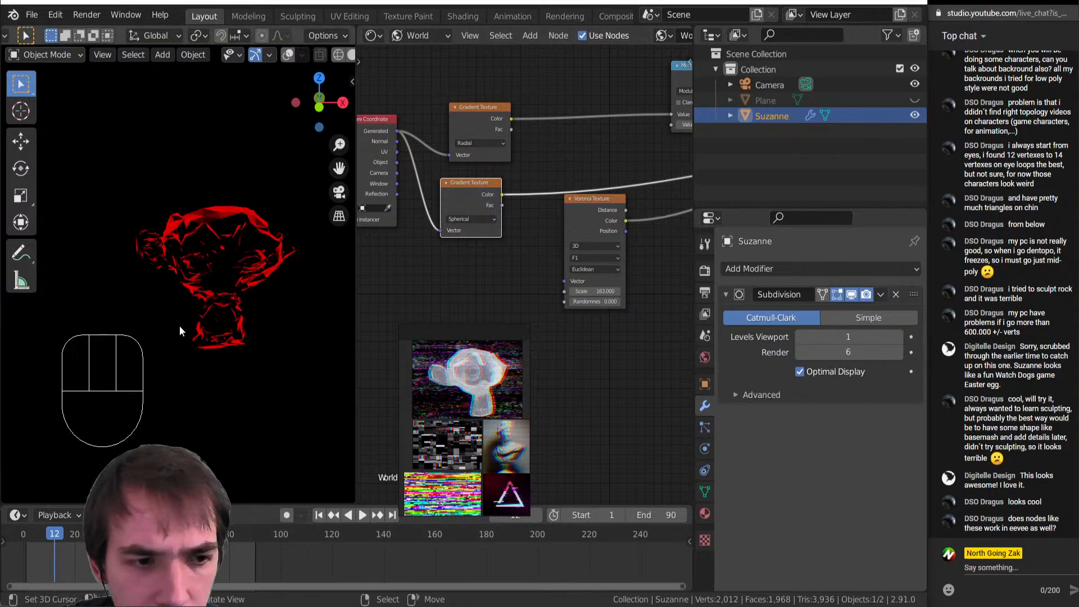
pyautogui.moveTo(180, 325); pyautogui.dragTo(242, 275, button='middle')
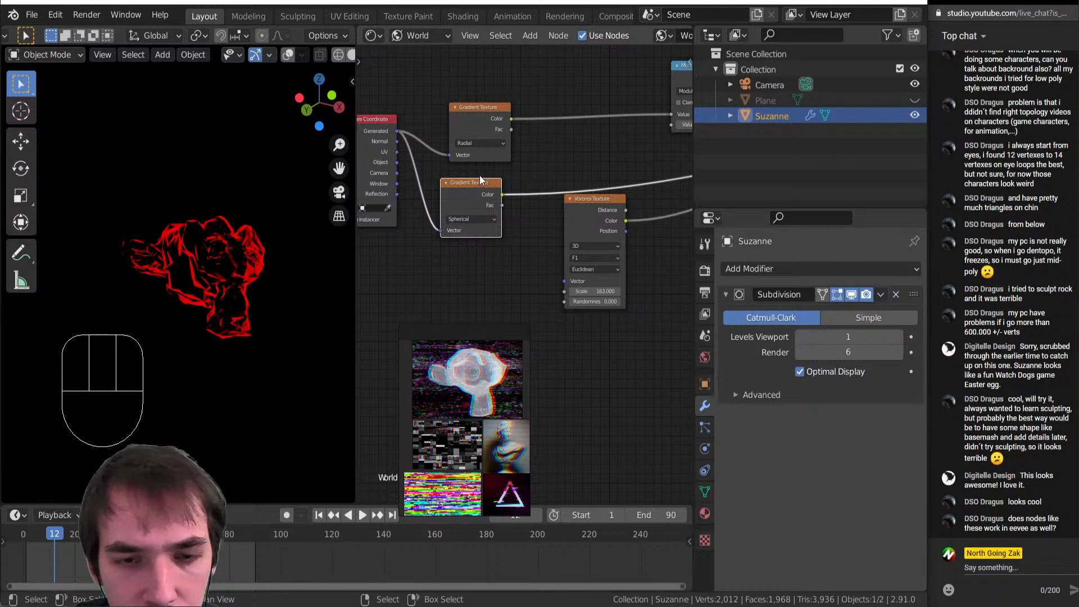
# Preview the radial Gradient Texture on the background and check it from another angle
pyautogui.keyDown('ctrl'); pyautogui.keyDown('shift'); pyautogui.click(474, 119); pyautogui.keyUp('shift'); pyautogui.keyUp('ctrl')
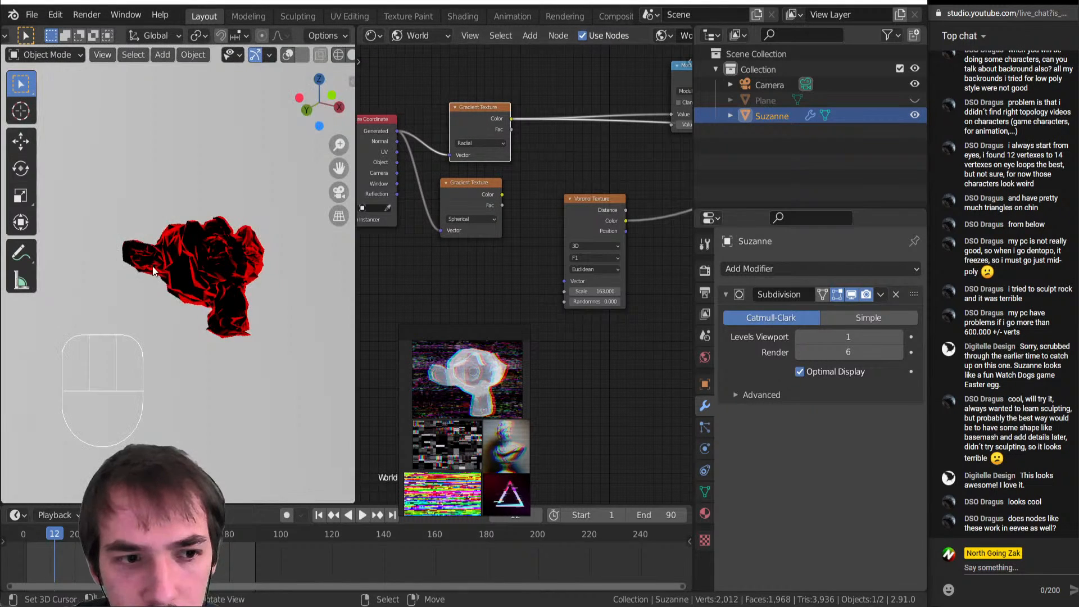
pyautogui.moveTo(153, 271); pyautogui.dragTo(27, 283, button='middle')
pyautogui.moveTo(487, 121); pyautogui.dragTo(459, 114)
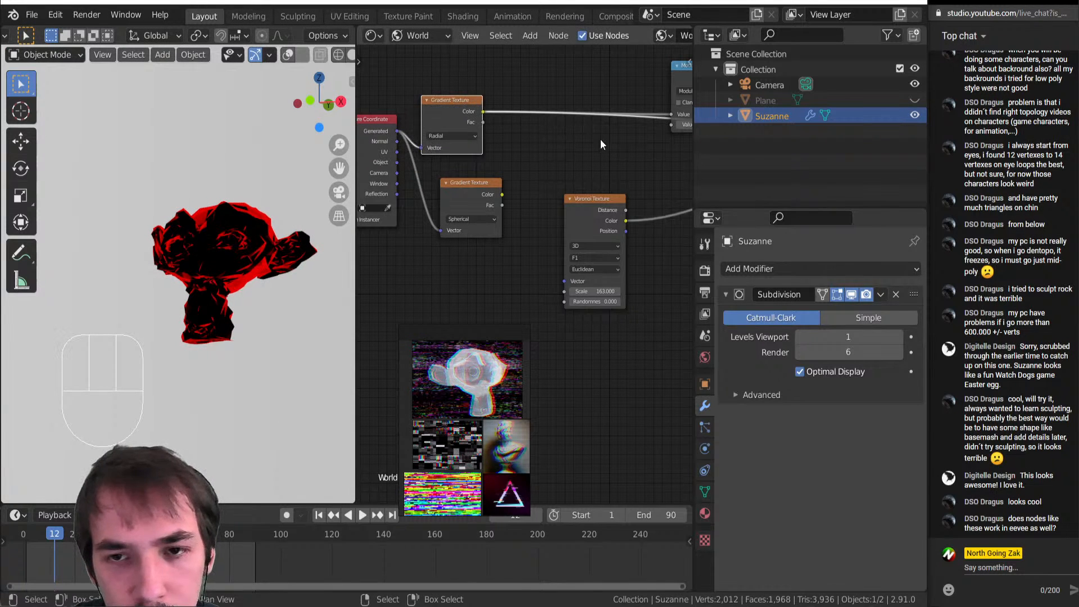
# Add a Combine XYZ node, connecting the radial gradient's Color to X and the spherical gradient's Color to Z
pyautogui.hotkey('shift', 'a')
pyautogui.moveTo(585, 227)
pyautogui.click(663, 311)
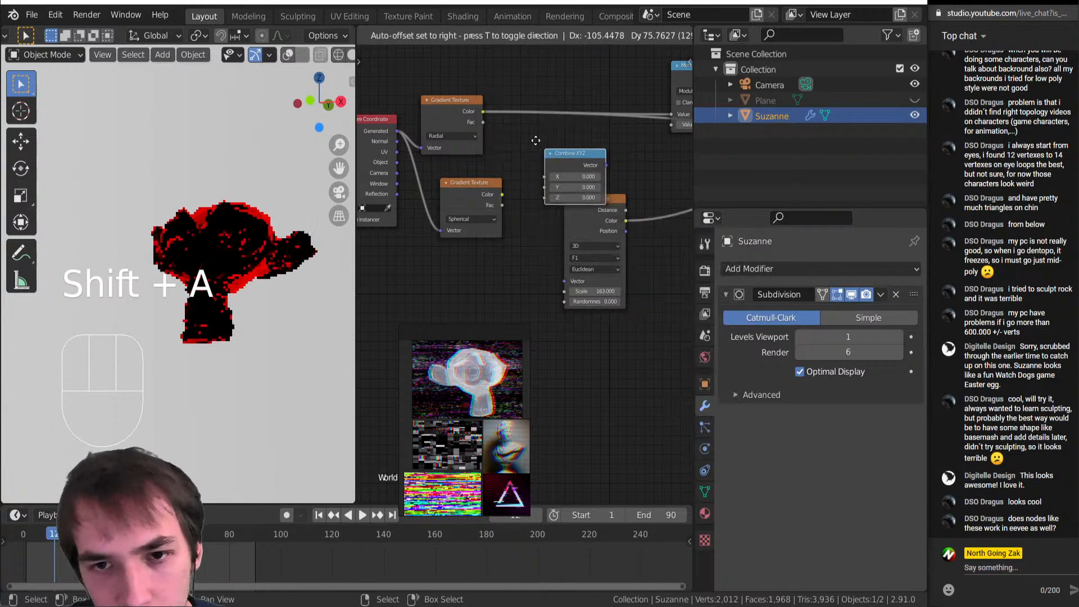
pyautogui.click(512, 122)
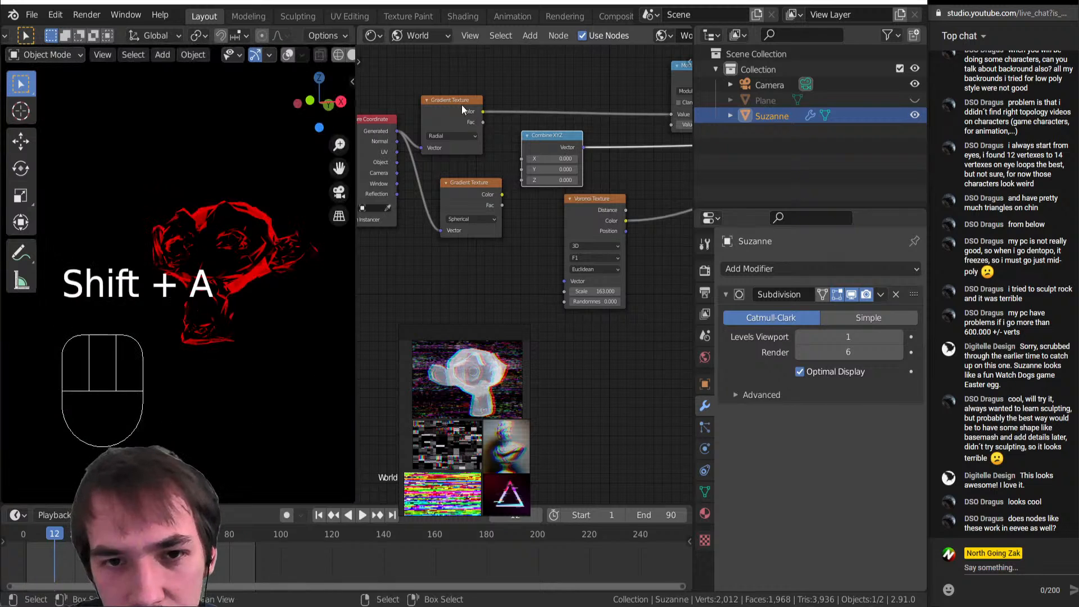
pyautogui.moveTo(482, 111); pyautogui.dragTo(521, 159)
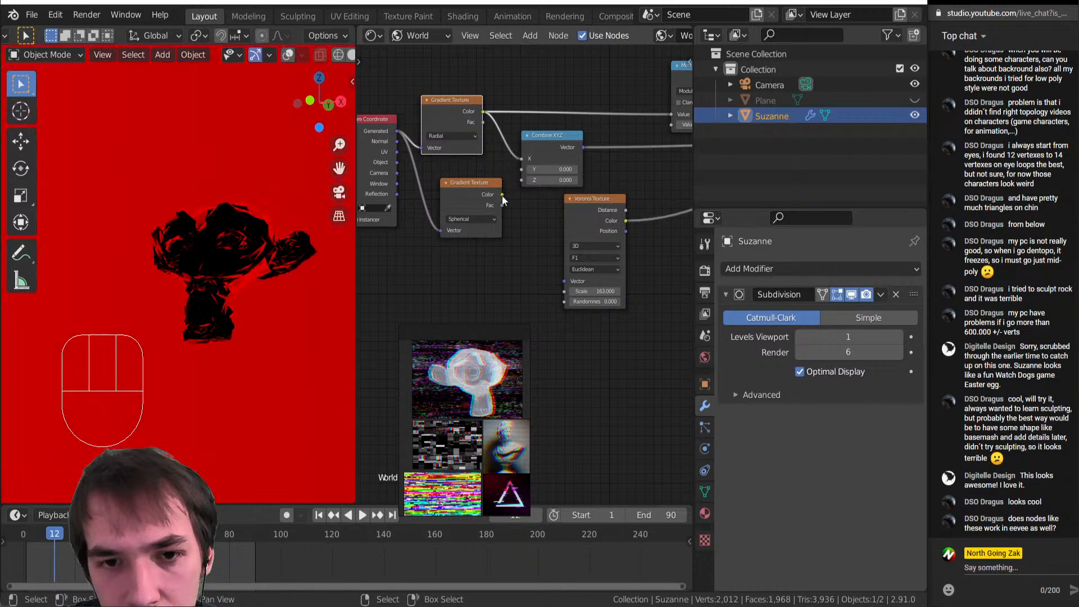
pyautogui.moveTo(502, 196); pyautogui.dragTo(522, 180)
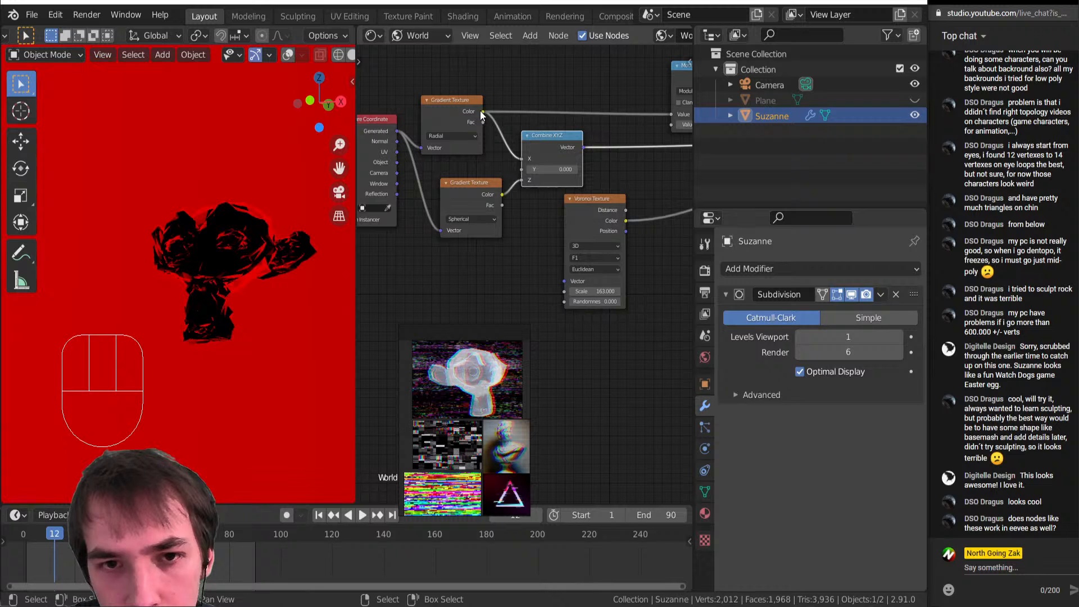
# Try the radial gradient's Color in Combine XYZ's Y input, then move that link to Z and check the background
pyautogui.moveTo(482, 112); pyautogui.dragTo(518, 170)
pyautogui.moveTo(213, 304); pyautogui.dragTo(169, 360, button='middle')
pyautogui.moveTo(522, 169); pyautogui.dragTo(522, 180)
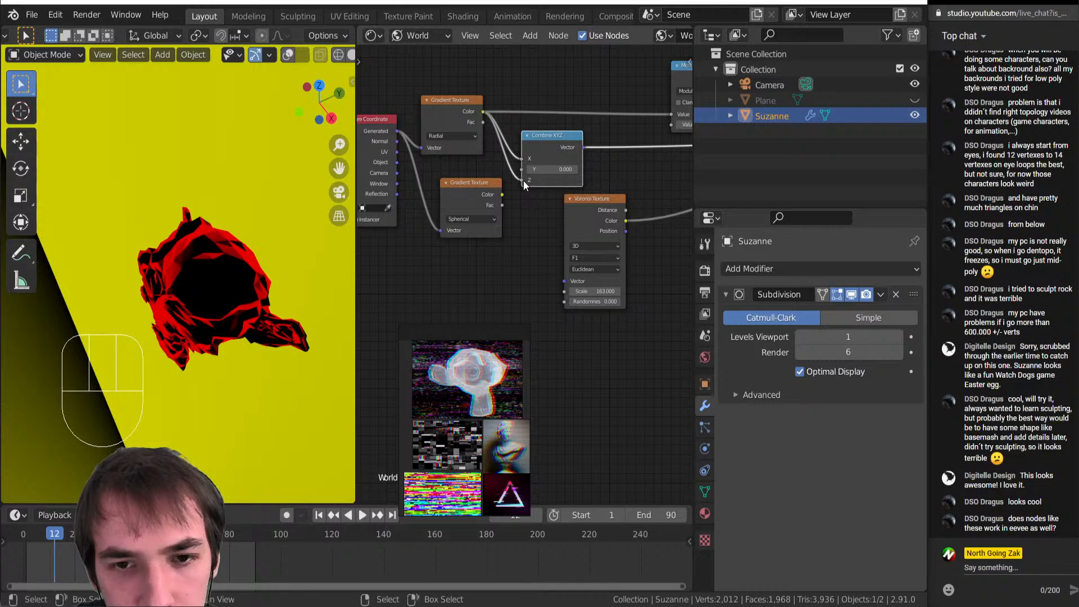
pyautogui.moveTo(230, 303); pyautogui.dragTo(281, 174, button='middle')
# Delete both Gradient Texture nodes and the Combine XYZ node from the World node tree
pyautogui.moveTo(503, 175); pyautogui.dragTo(494, 229, button='middle')
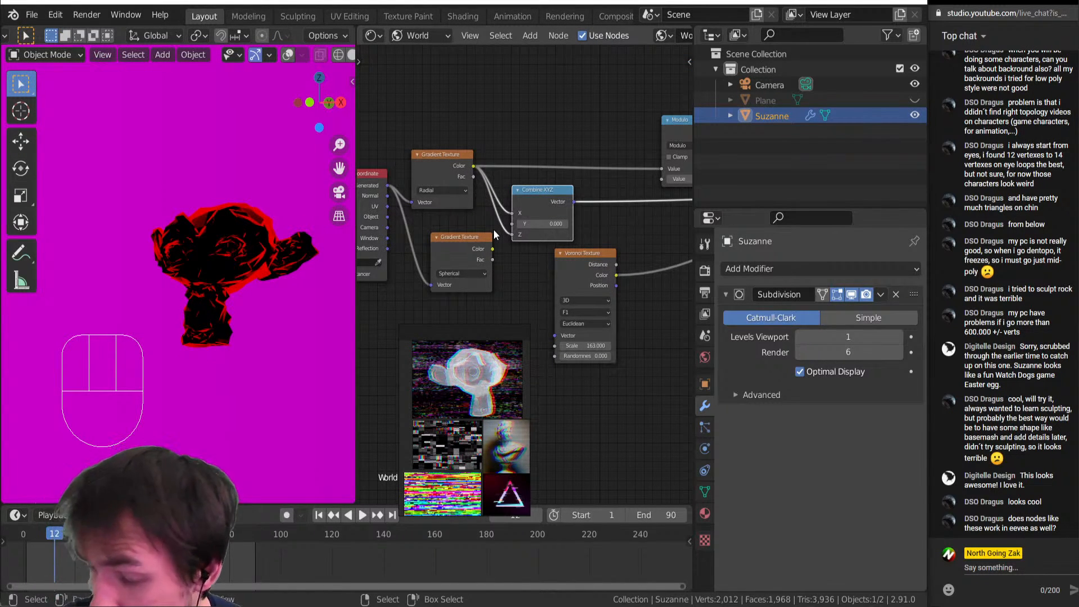
pyautogui.moveTo(440, 109); pyautogui.dragTo(529, 274)
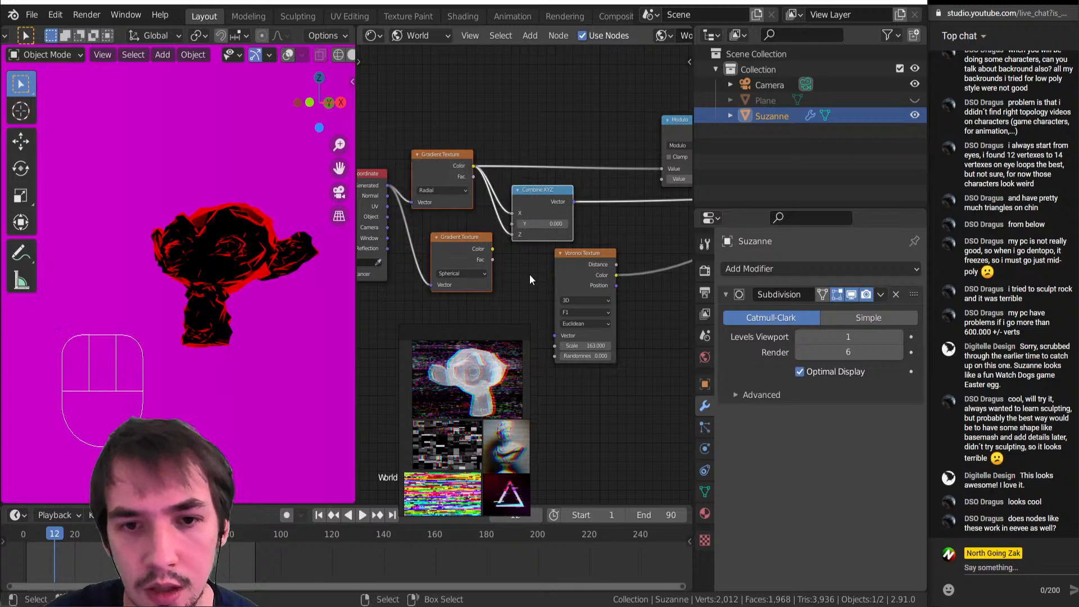
pyautogui.press('Delete')
# Switch the render engine to Eevee and inspect Suzanne's shader up close and from a distance
pyautogui.click(705, 271)
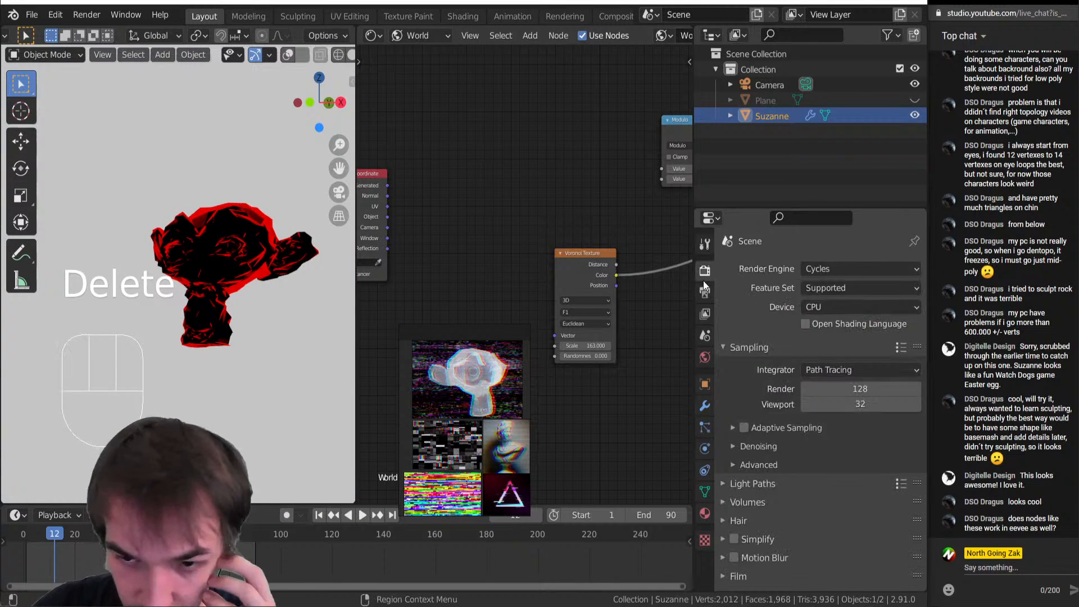
pyautogui.click(816, 264)
pyautogui.click(821, 285)
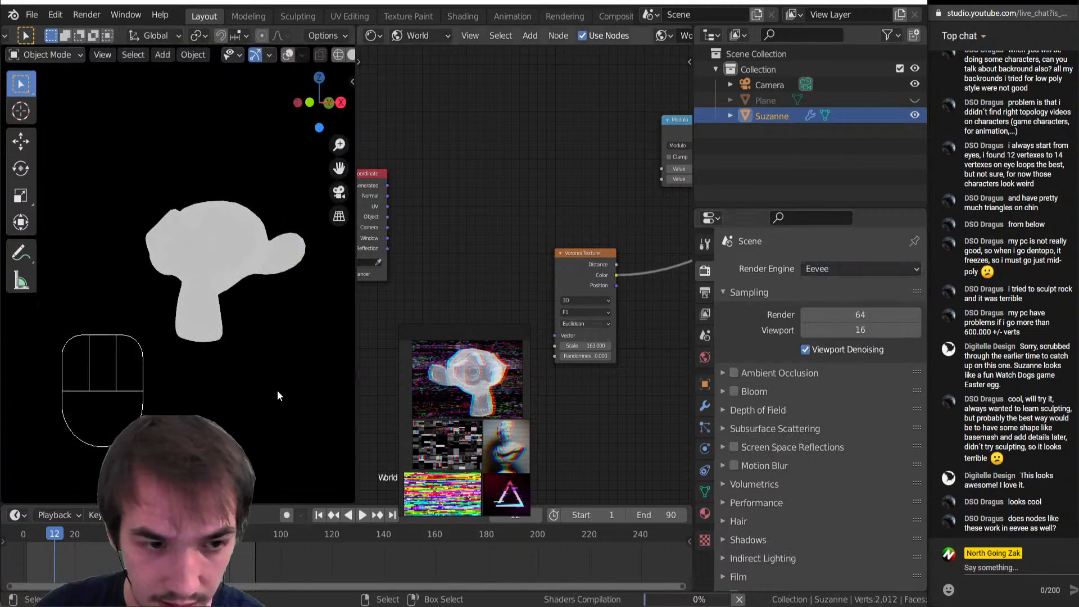
pyautogui.moveTo(202, 383)
pyautogui.mouseDown(button='middle')
pyautogui.moveTo(272, 390)
pyautogui.moveTo(188, 382)
pyautogui.mouseUp(button='middle')
pyautogui.scroll(3, 170, 366)
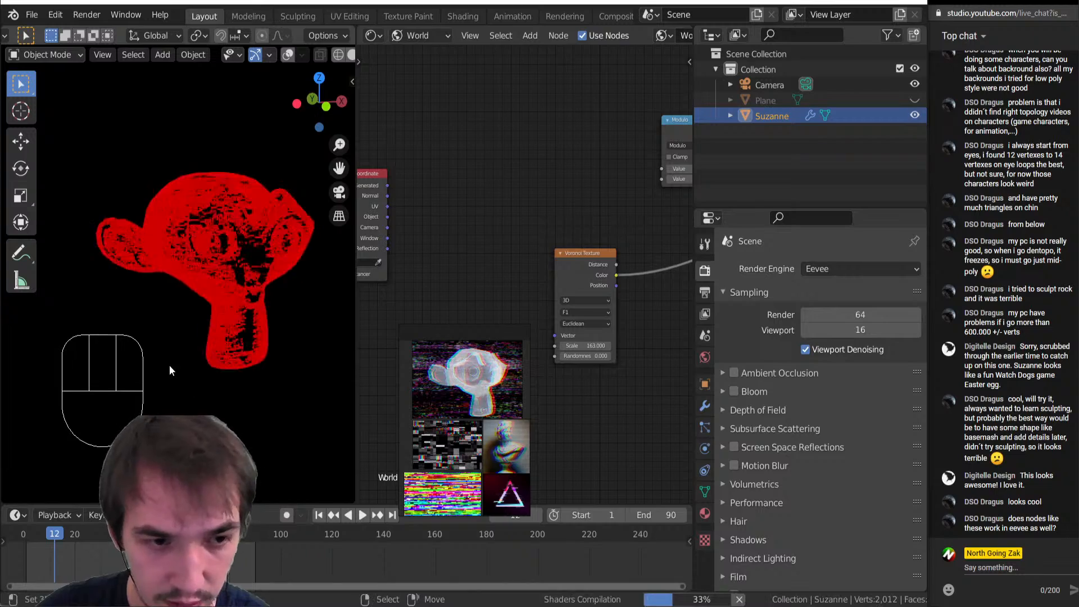
pyautogui.scroll(6, 170, 365)
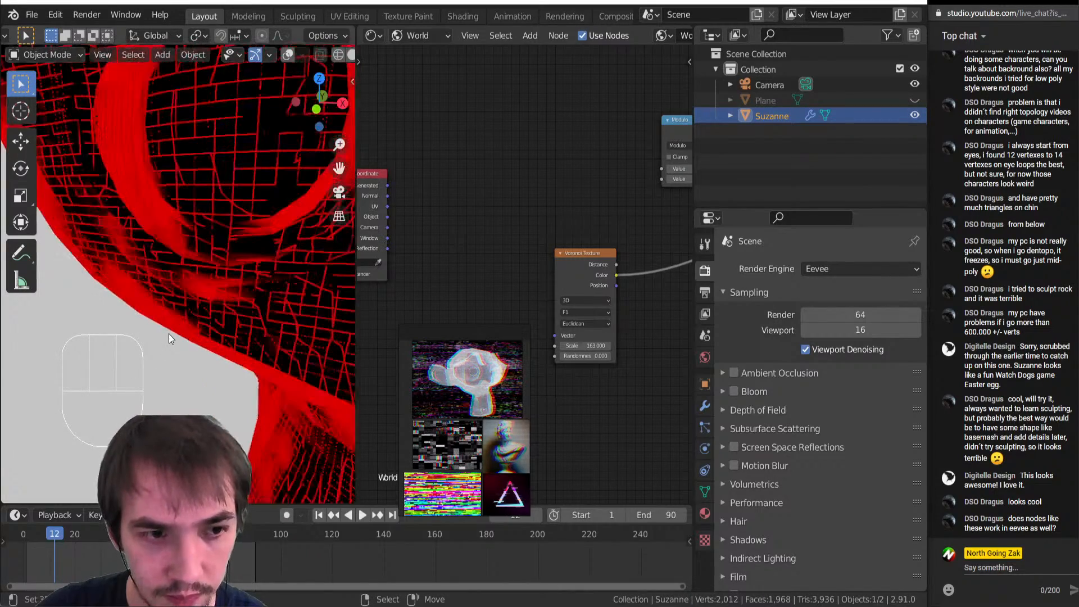
pyautogui.moveTo(178, 332); pyautogui.dragTo(219, 315, button='middle')
pyautogui.scroll(-4, 197, 315)
pyautogui.scroll(-5, 579, 269)
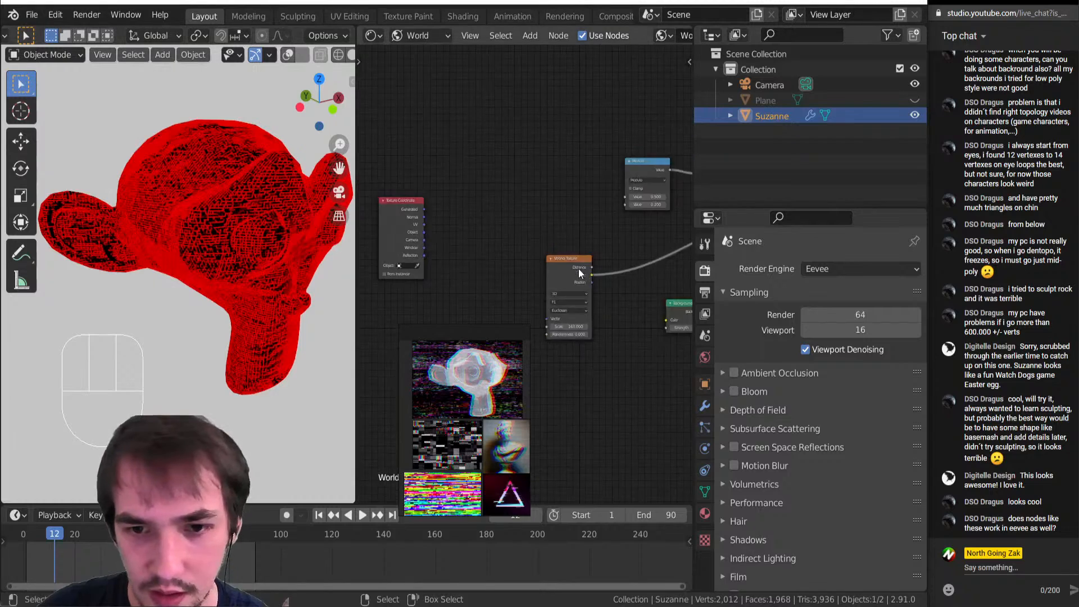
# Preview the last Math node of the World node tree through the World Output
pyautogui.moveTo(604, 284); pyautogui.dragTo(400, 317, button='middle')
pyautogui.scroll(4, 426, 280)
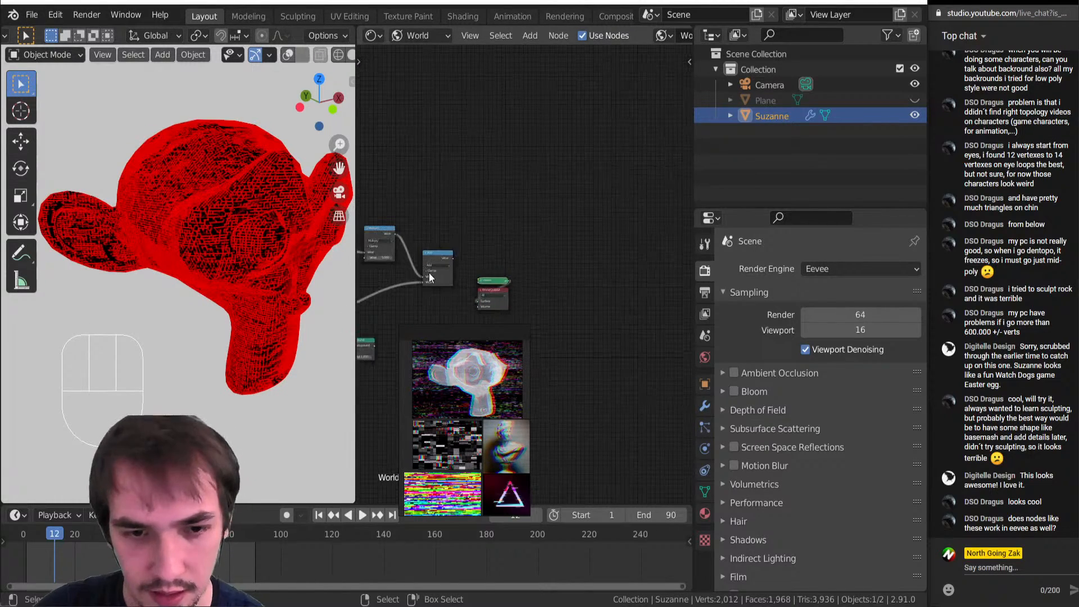
pyautogui.keyDown('ctrl'); pyautogui.keyDown('shift'); pyautogui.click(438, 254); pyautogui.keyUp('shift'); pyautogui.keyUp('ctrl')
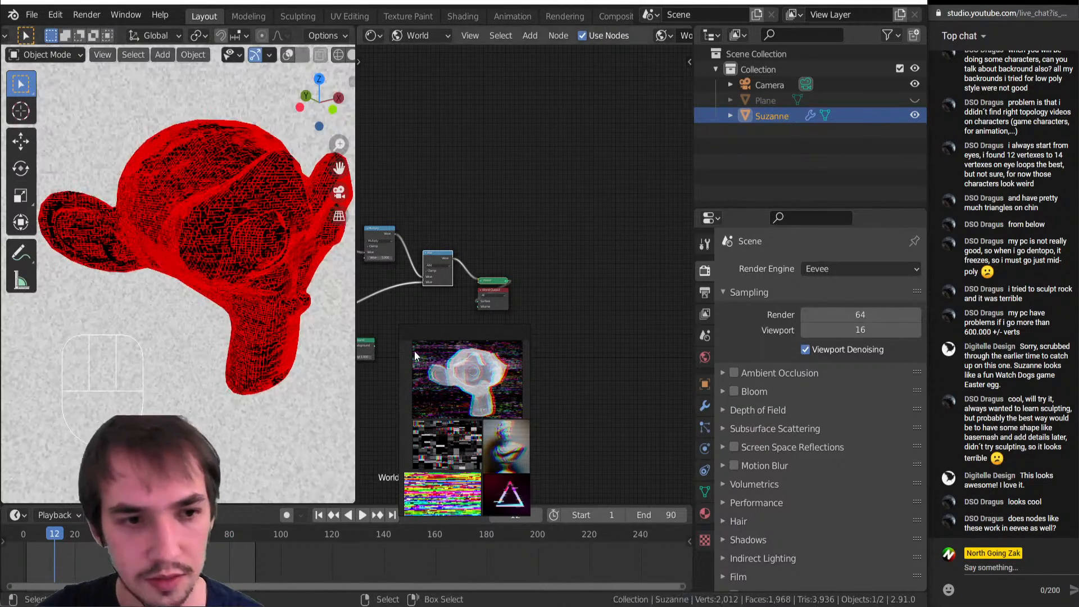
# Try the Texture Coordinate's UV output as the Voronoi Texture's Vector input
pyautogui.moveTo(486, 231); pyautogui.dragTo(662, 207, button='middle')
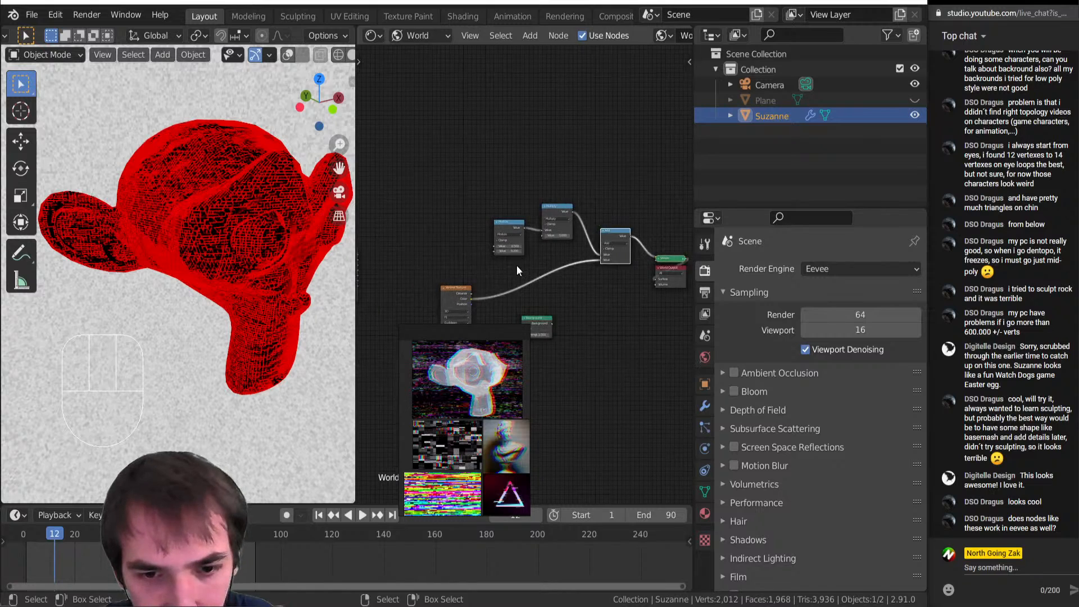
pyautogui.scroll(5, 495, 273)
pyautogui.moveTo(494, 273); pyautogui.dragTo(623, 207, button='middle')
pyautogui.moveTo(405, 191); pyautogui.dragTo(538, 293)
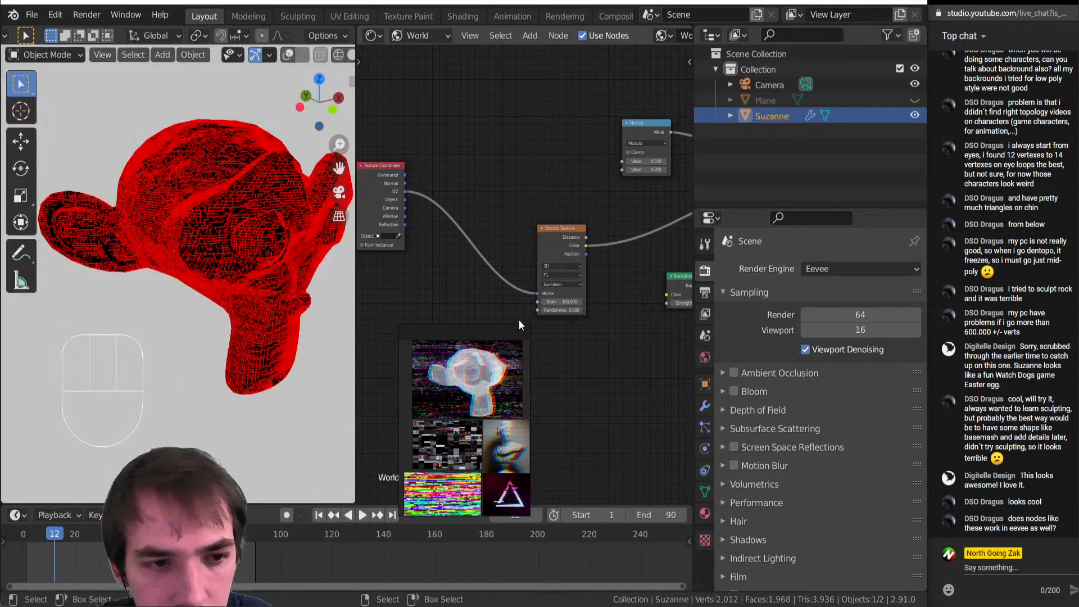
# Examine Suzanne's glitch shader in Eevee from different angles, close up and from a distance
pyautogui.moveTo(187, 331); pyautogui.dragTo(217, 246, button='middle')
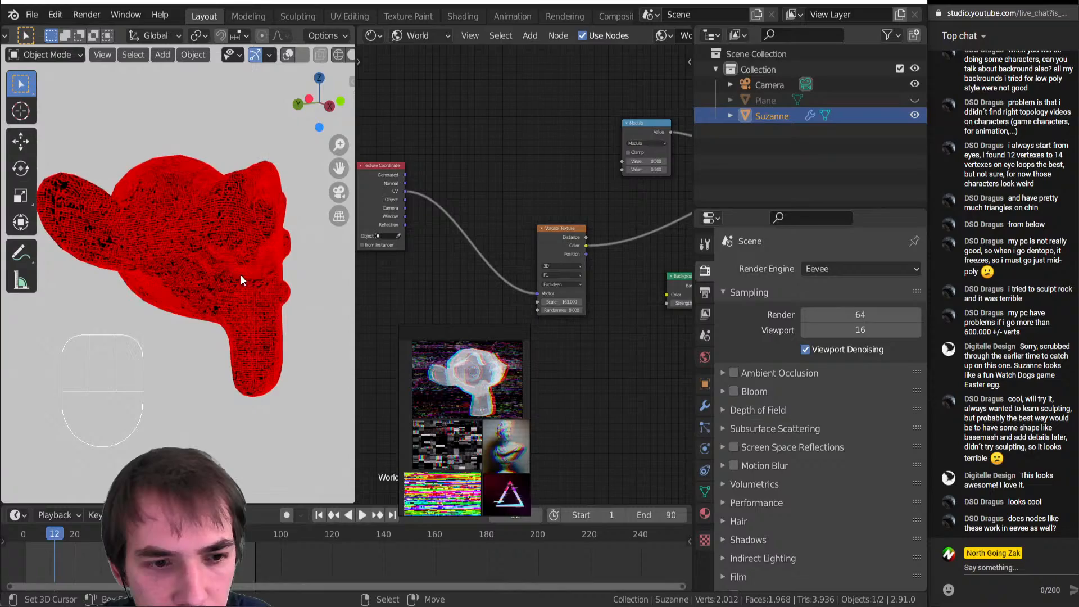
pyautogui.scroll(-3, 475, 251)
pyautogui.scroll(6, 195, 304)
pyautogui.scroll(-8, 196, 312)
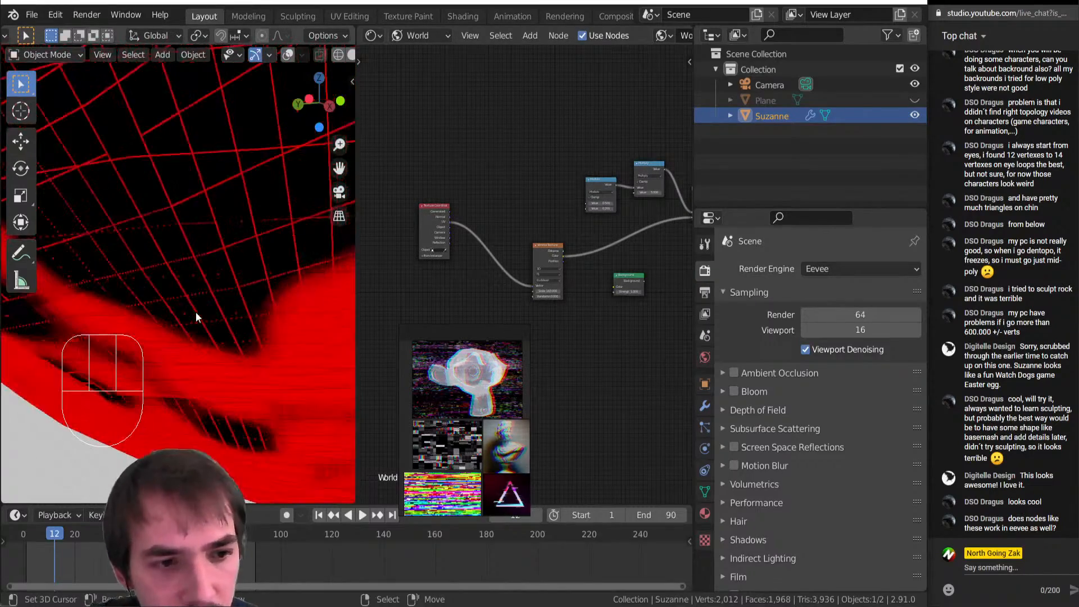
pyautogui.scroll(5, 204, 272)
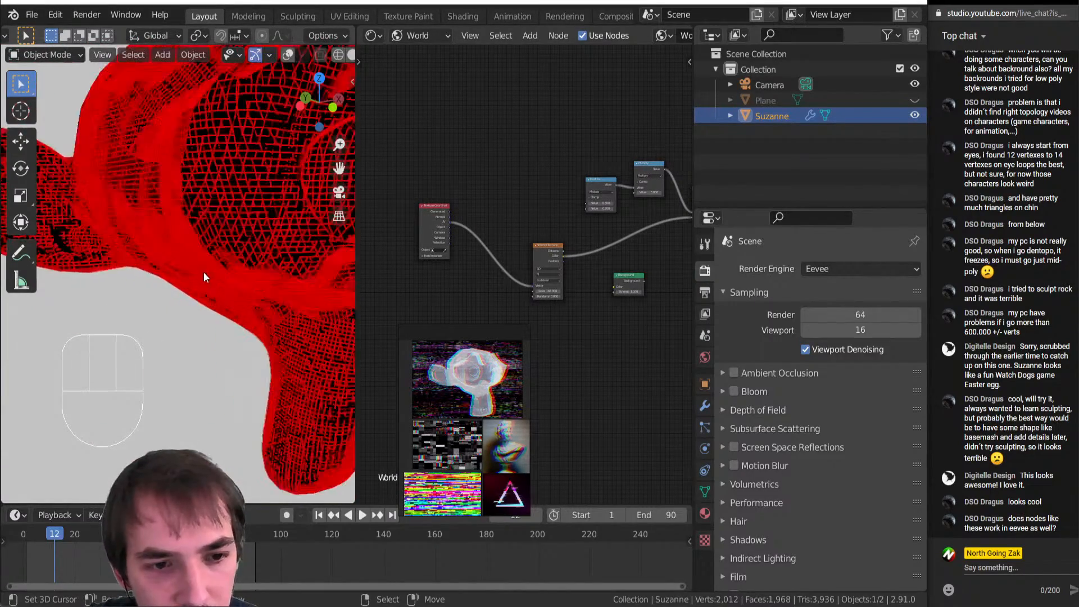
pyautogui.keyDown('shift'); pyautogui.moveTo(203, 272); pyautogui.dragTo(140, 306, button='middle'); pyautogui.keyUp('shift')
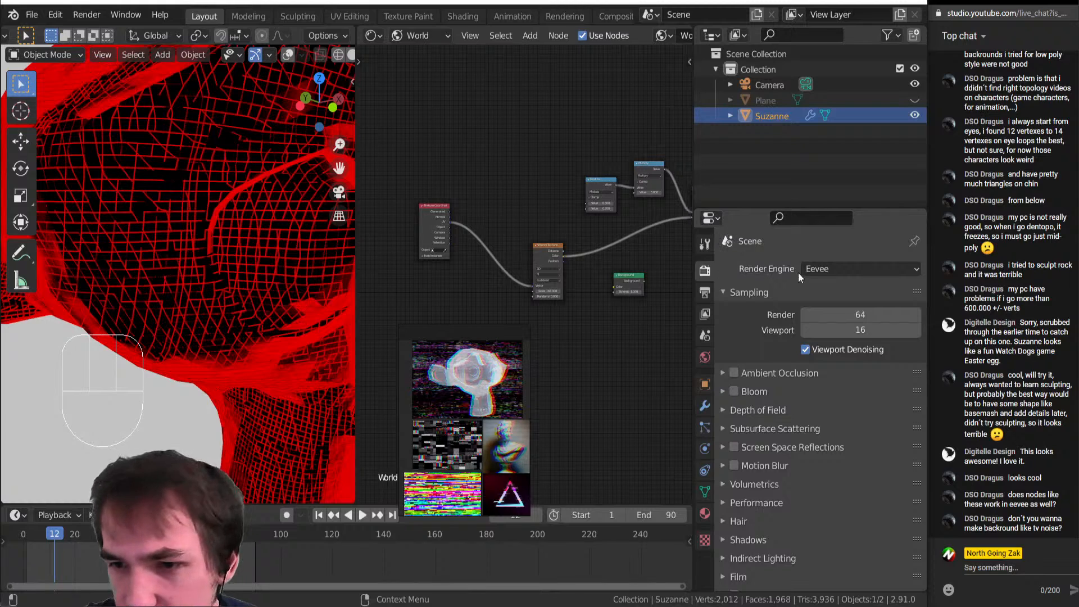
# Switch the render engine to Cycles and play the animation
pyautogui.click(828, 269)
pyautogui.click(813, 318)
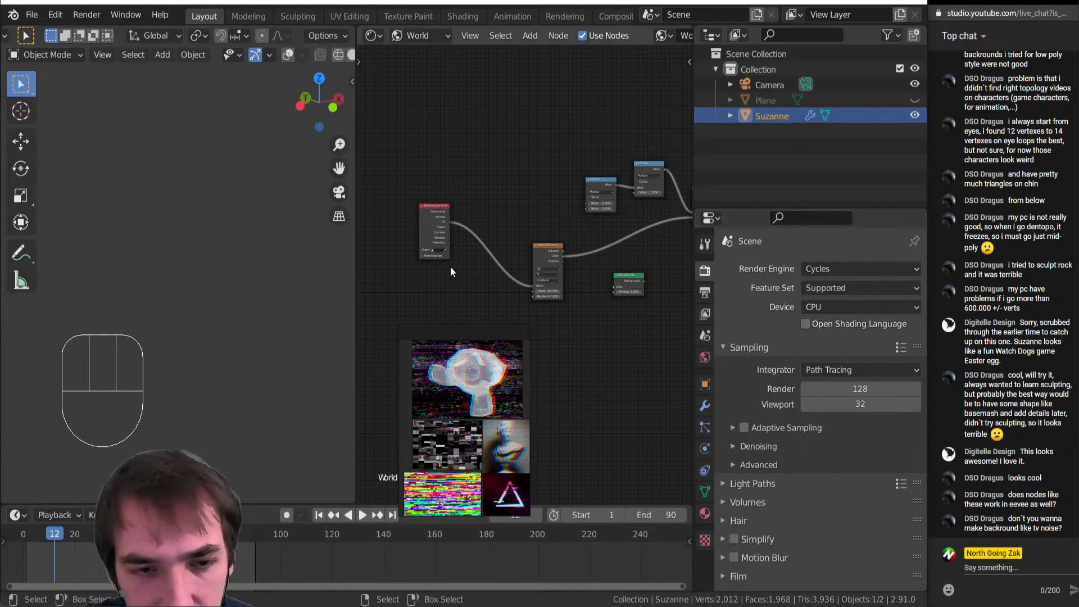
pyautogui.scroll(-2, 444, 266)
pyautogui.scroll(4, 201, 274)
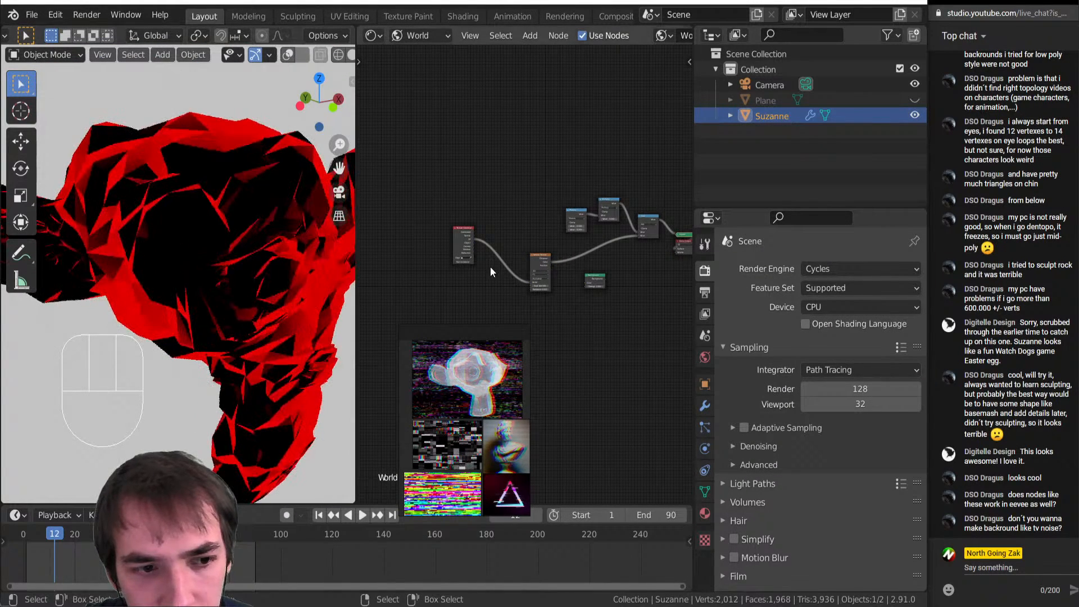
pyautogui.moveTo(490, 266); pyautogui.dragTo(387, 269, button='middle')
pyautogui.hotkey('shift', 'space')
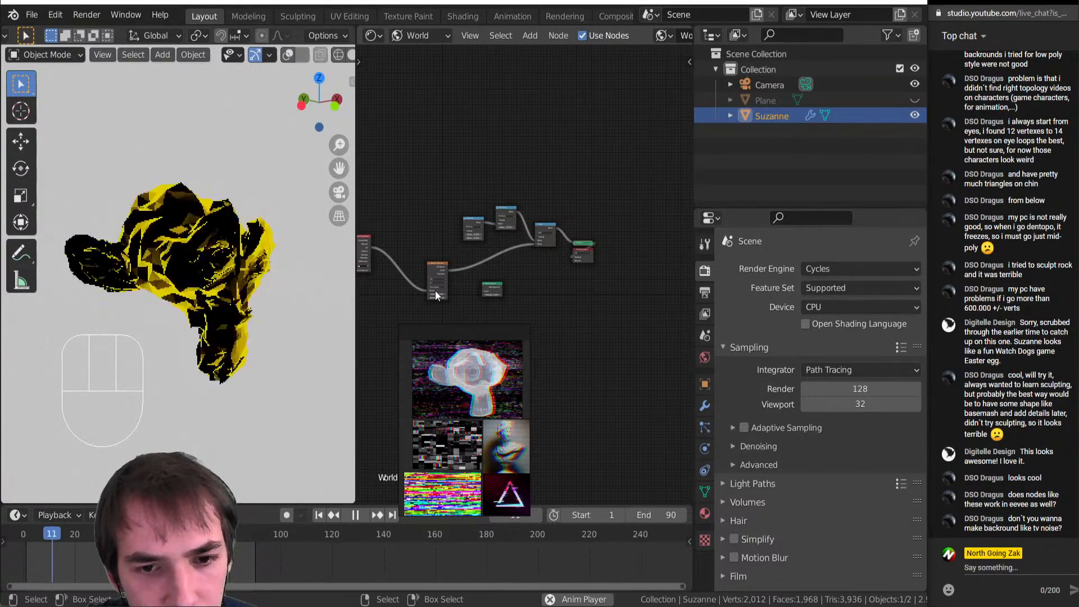
# Save the file and stop the animation after checking the glitch reference image up close
pyautogui.moveTo(435, 291); pyautogui.dragTo(454, 284, button='middle')
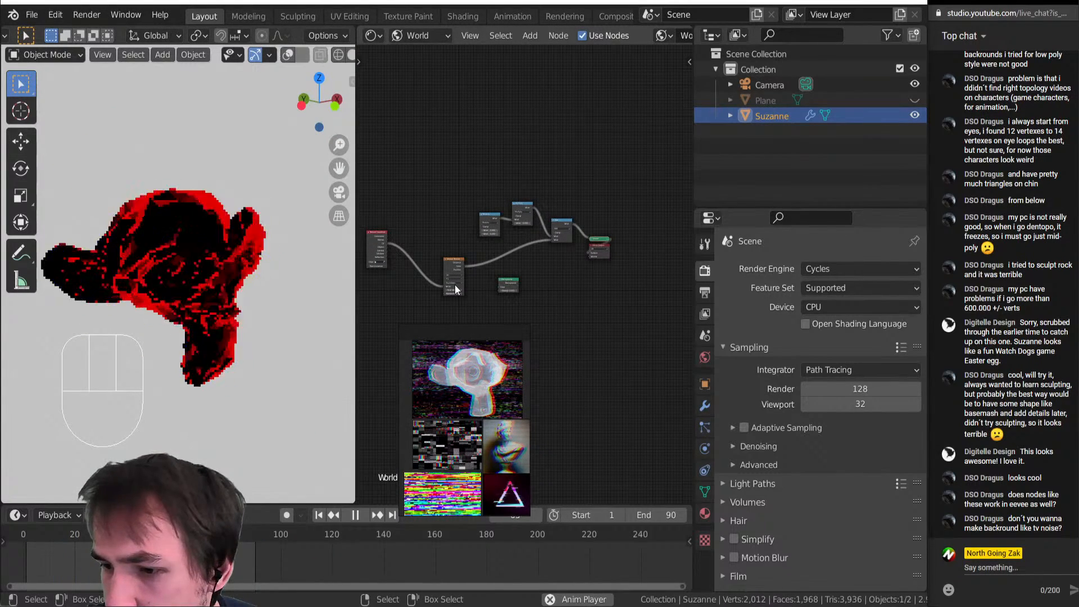
pyautogui.hotkey('ctrl', 's')
pyautogui.scroll(4, 418, 287)
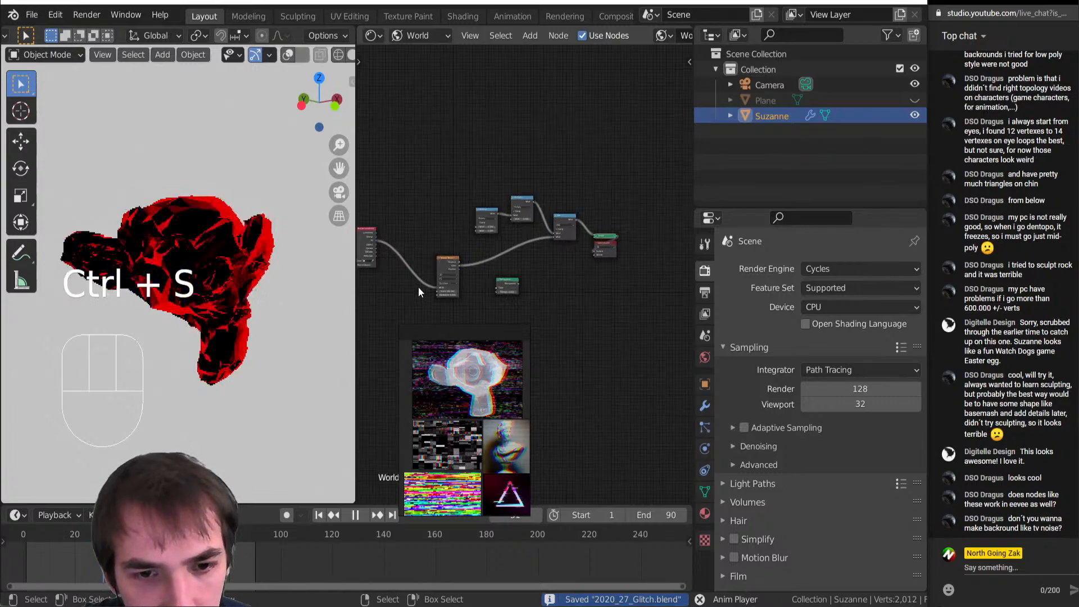
pyautogui.moveTo(418, 287); pyautogui.dragTo(522, 282, button='middle')
pyautogui.scroll(3, 447, 436)
pyautogui.moveTo(446, 436); pyautogui.dragTo(465, 491, button='middle')
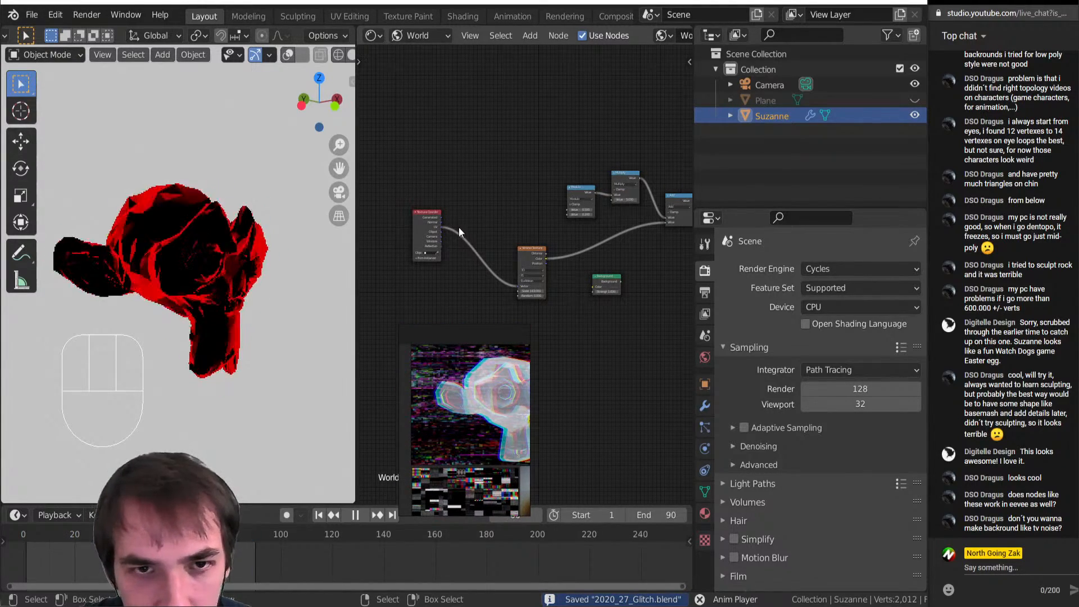
pyautogui.hotkey('shift', 'space')
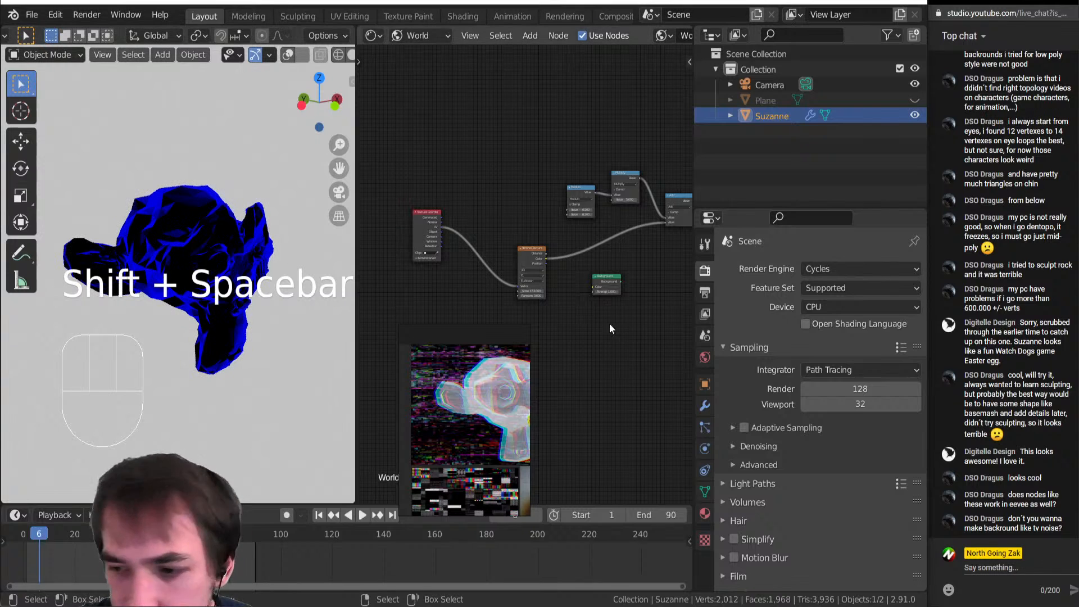
# Look through the camera and connect the Texture Coordinate's Camera output to the Voronoi Texture's Vector
pyautogui.moveTo(532, 291); pyautogui.dragTo(443, 252, button='middle')
pyautogui.press('KP_0')
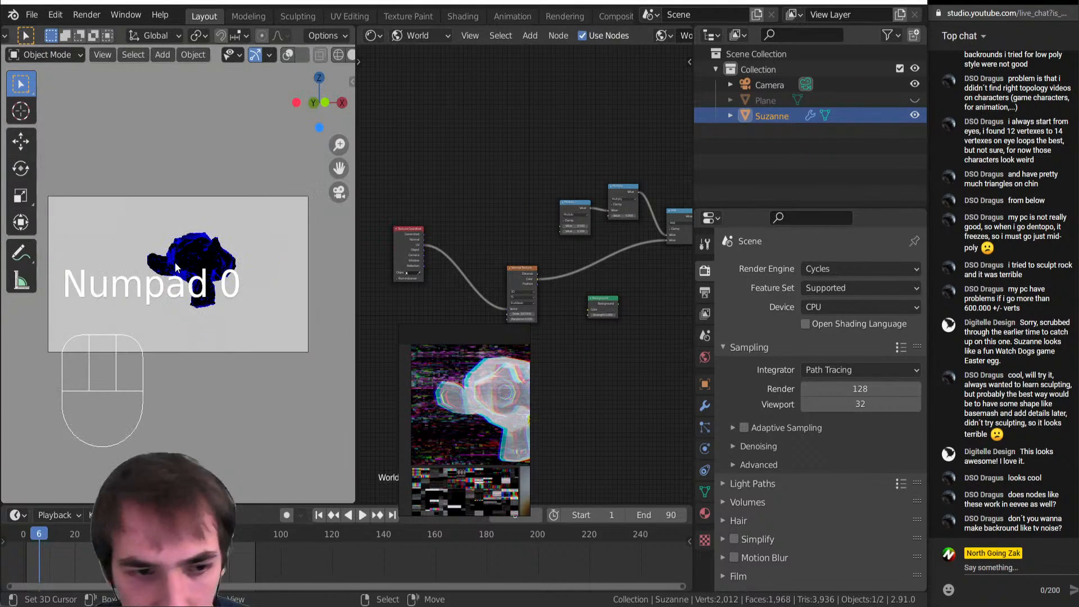
pyautogui.scroll(2, 446, 192)
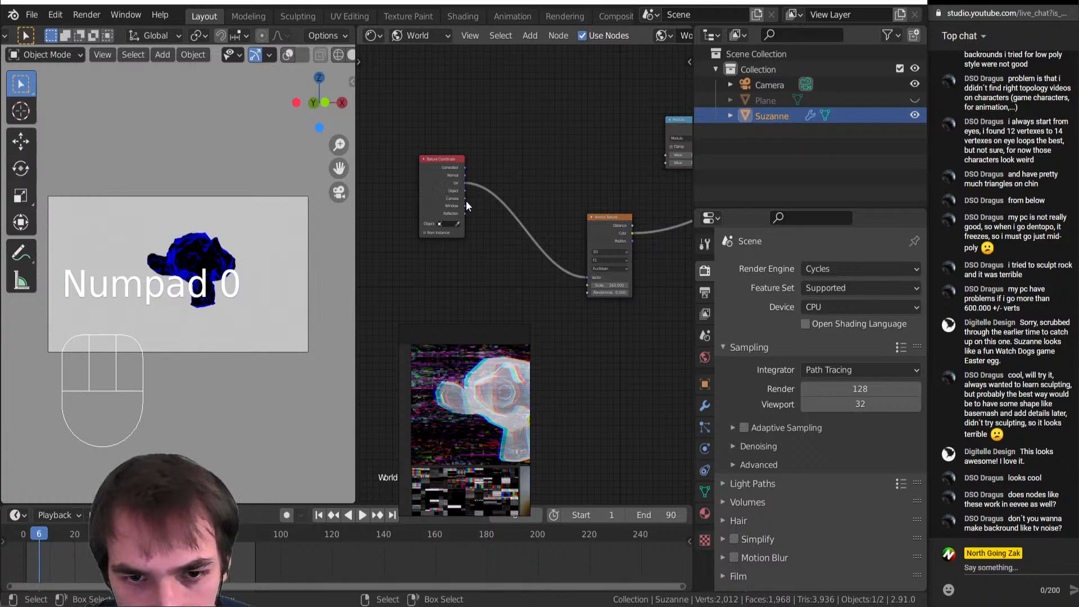
pyautogui.moveTo(465, 199); pyautogui.dragTo(588, 277)
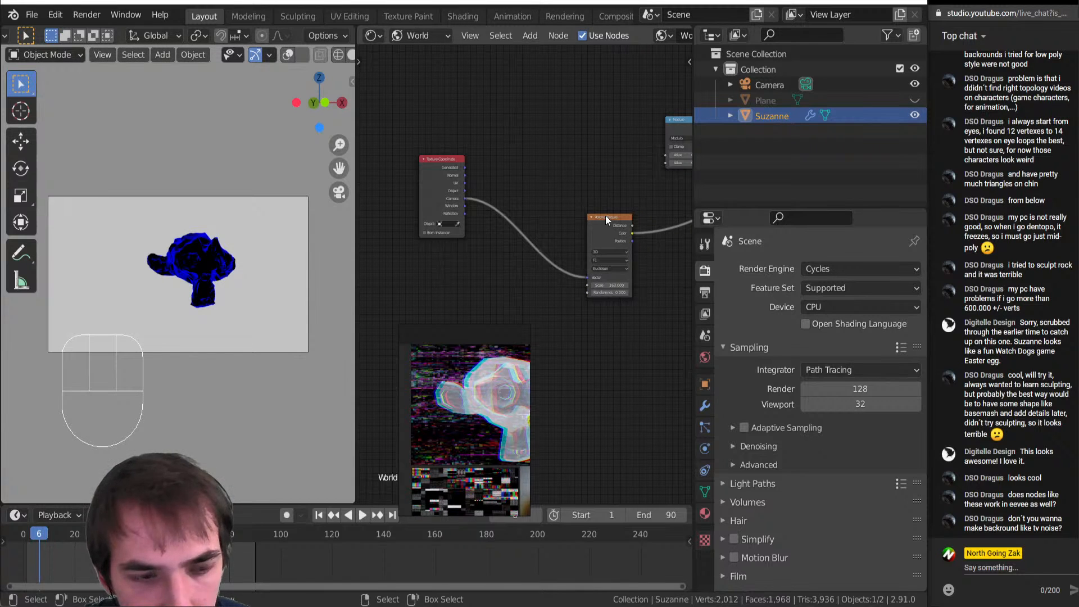
# Preview the Voronoi Texture's Distance output and its Color output on the World background
pyautogui.keyDown('ctrl'); pyautogui.keyDown('shift'); pyautogui.click(606, 231); pyautogui.keyUp('shift'); pyautogui.keyUp('ctrl')
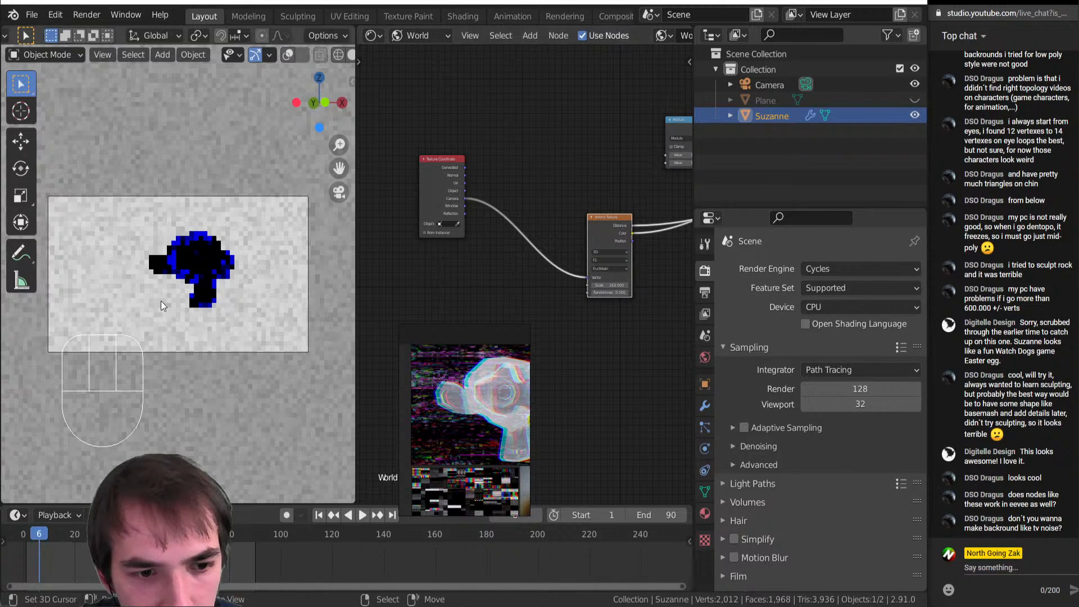
pyautogui.scroll(3, 222, 301)
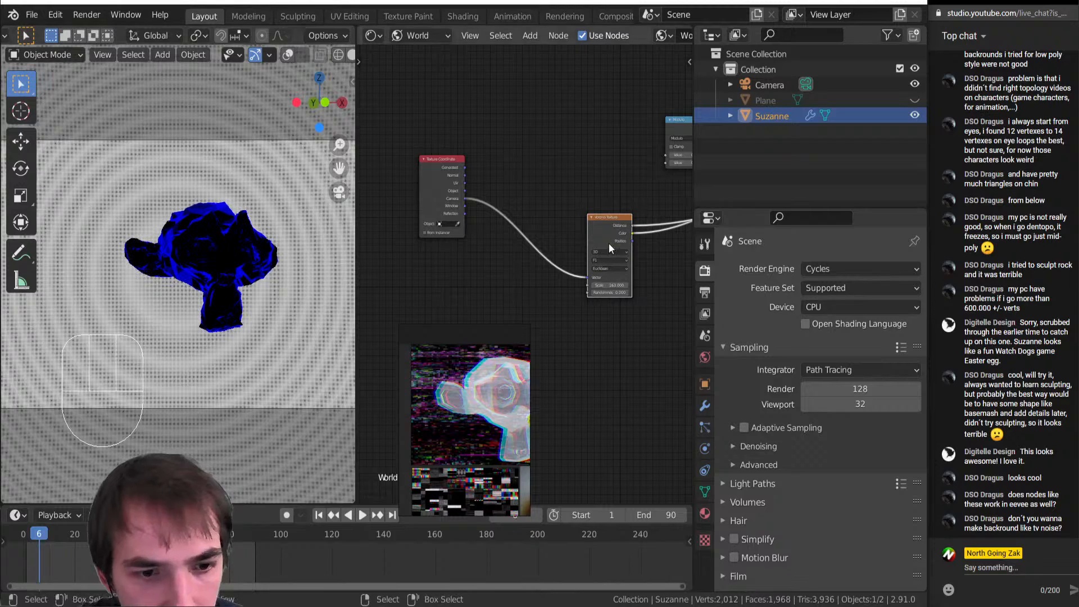
pyautogui.keyDown('ctrl'); pyautogui.keyDown('shift'); pyautogui.click(610, 229); pyautogui.keyUp('shift'); pyautogui.keyUp('ctrl')
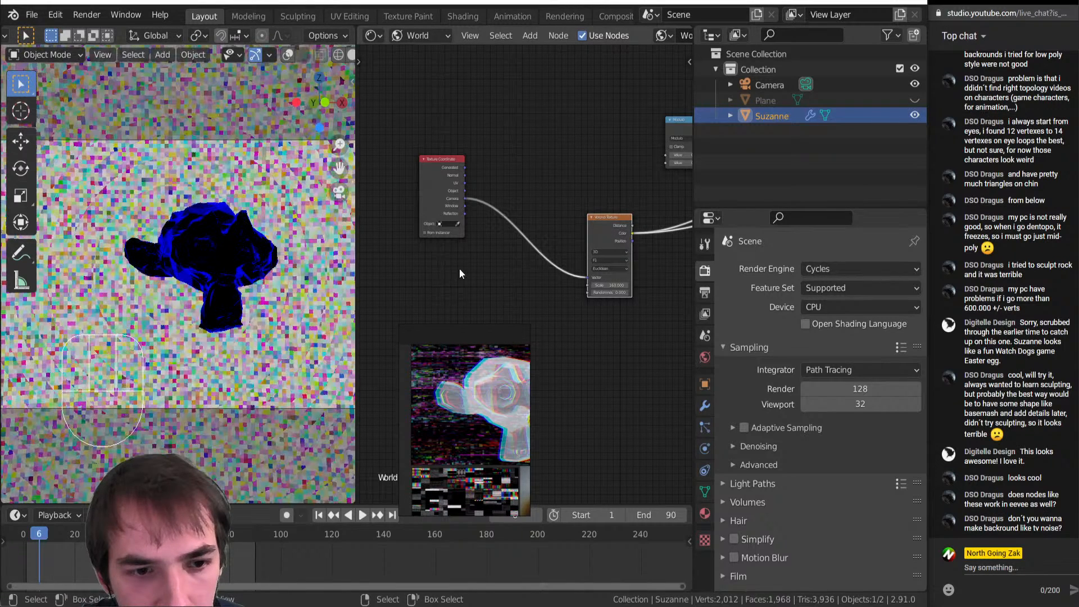
pyautogui.scroll(-4, 641, 252)
pyautogui.moveTo(641, 251); pyautogui.dragTo(540, 293, button='middle')
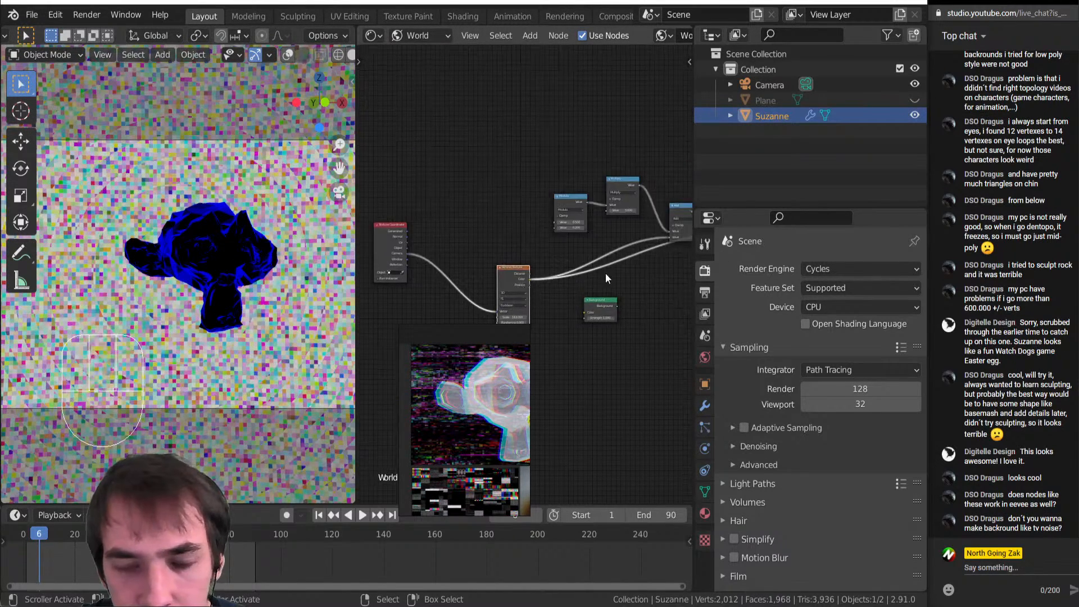
# Move the Modulo node farther away from the Multiply node in the World node tree
pyautogui.moveTo(605, 273); pyautogui.dragTo(509, 285, button='middle')
pyautogui.moveTo(481, 216); pyautogui.dragTo(450, 217)
pyautogui.moveTo(385, 163); pyautogui.dragTo(508, 206, button='middle')
pyautogui.hotkey('shift', 'a')
pyautogui.press('t')
pyautogui.press('w')
pyautogui.click(402, 178)
pyautogui.scroll(2, 428, 198)
pyautogui.press('Delete')
# Add a Noise Texture node above the Voronoi Texture and connect the Texture Coordinate's Camera output to its Vector
pyautogui.hotkey('shift', 'a')
pyautogui.press('t')
pyautogui.press('n')
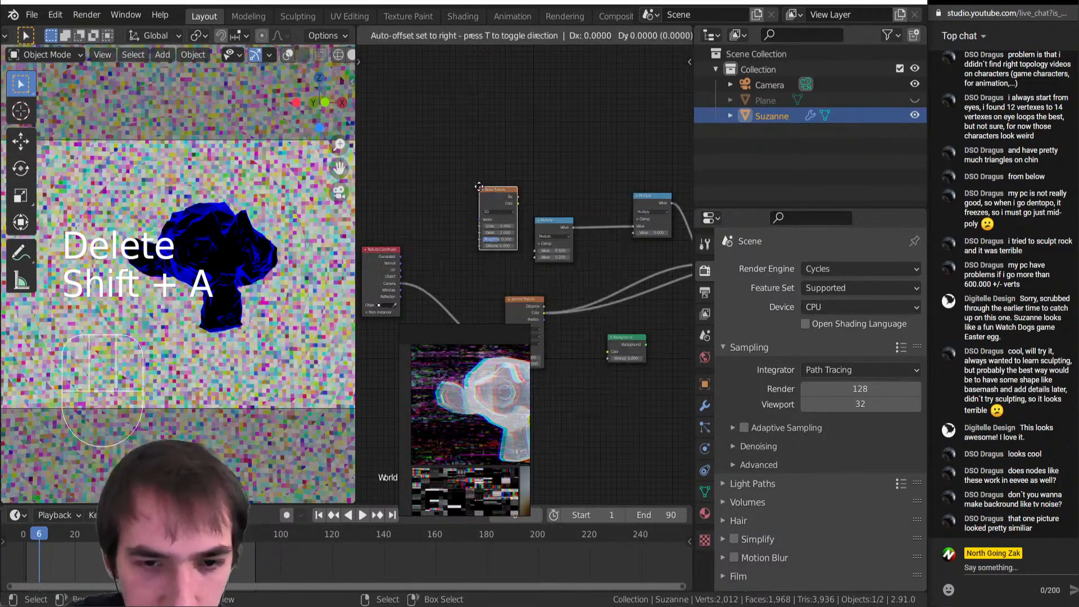
pyautogui.click(479, 186)
pyautogui.moveTo(400, 283); pyautogui.dragTo(480, 220)
# Preview the Noise Texture's Fac output on the World background
pyautogui.click(548, 223)
pyautogui.moveTo(547, 224); pyautogui.dragTo(447, 221, button='middle')
pyautogui.moveTo(447, 221); pyautogui.dragTo(528, 221, button='middle')
pyautogui.click(421, 246)
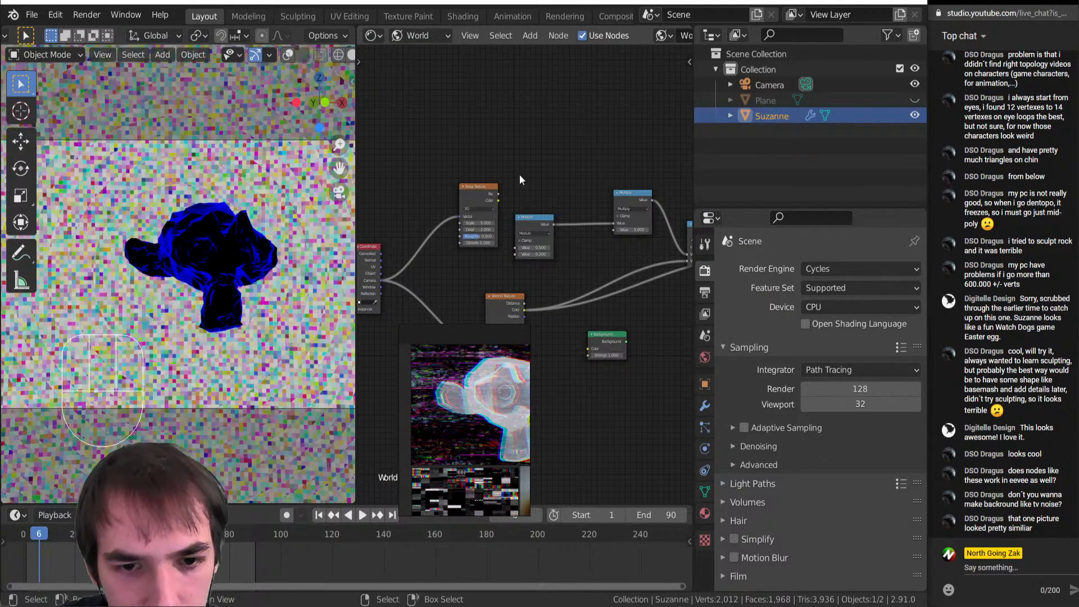
pyautogui.keyDown('ctrl'); pyautogui.keyDown('shift'); pyautogui.click(478, 205); pyautogui.keyUp('shift'); pyautogui.keyUp('ctrl')
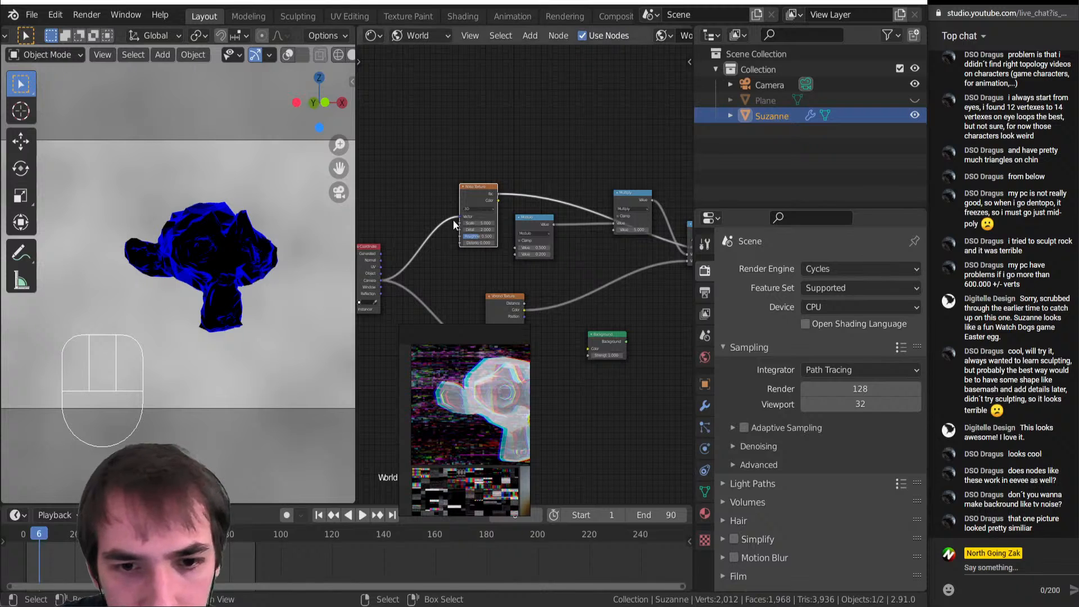
# Set the Noise Texture's Scale to 4, Roughness to 0.825 and Detail to 5.2
pyautogui.moveTo(475, 221); pyautogui.dragTo(525, 222)
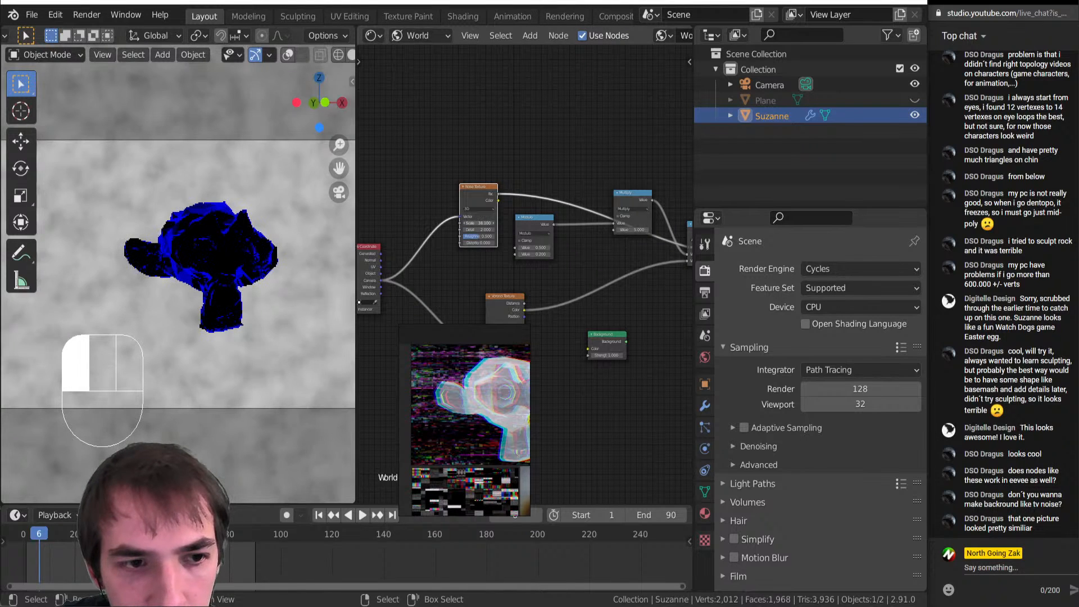
pyautogui.click(477, 222)
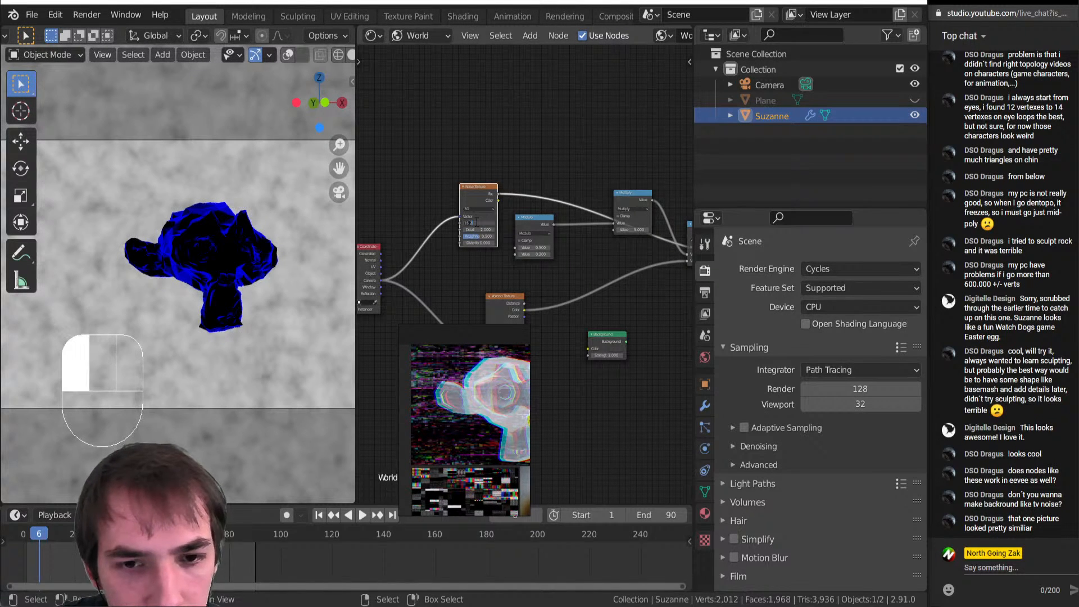
pyautogui.write('4')
pyautogui.press('Return')
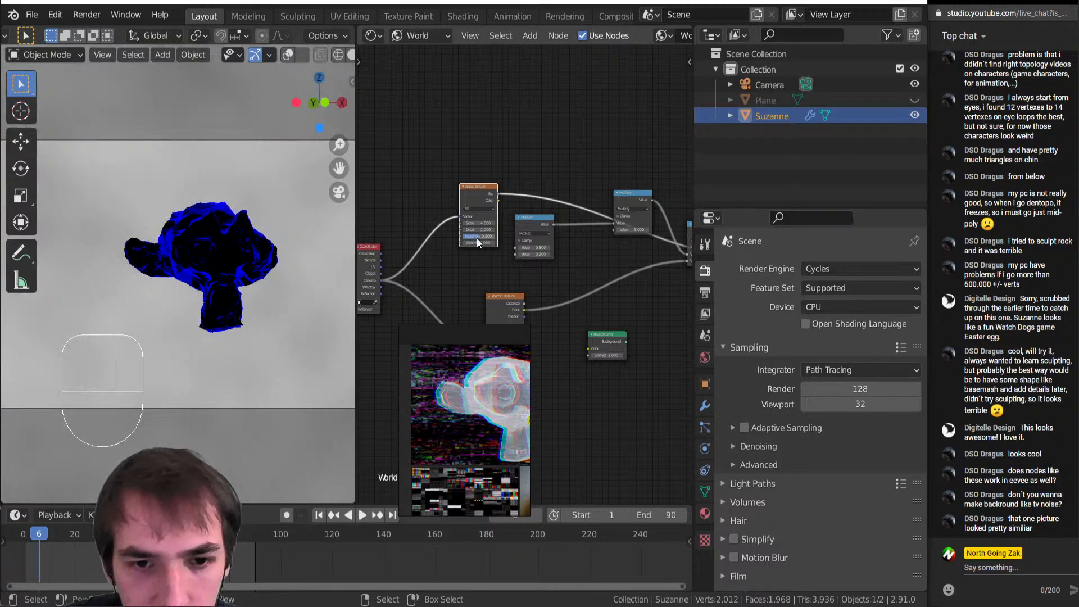
pyautogui.moveTo(476, 236); pyautogui.dragTo(488, 237)
pyautogui.moveTo(482, 230); pyautogui.dragTo(491, 230)
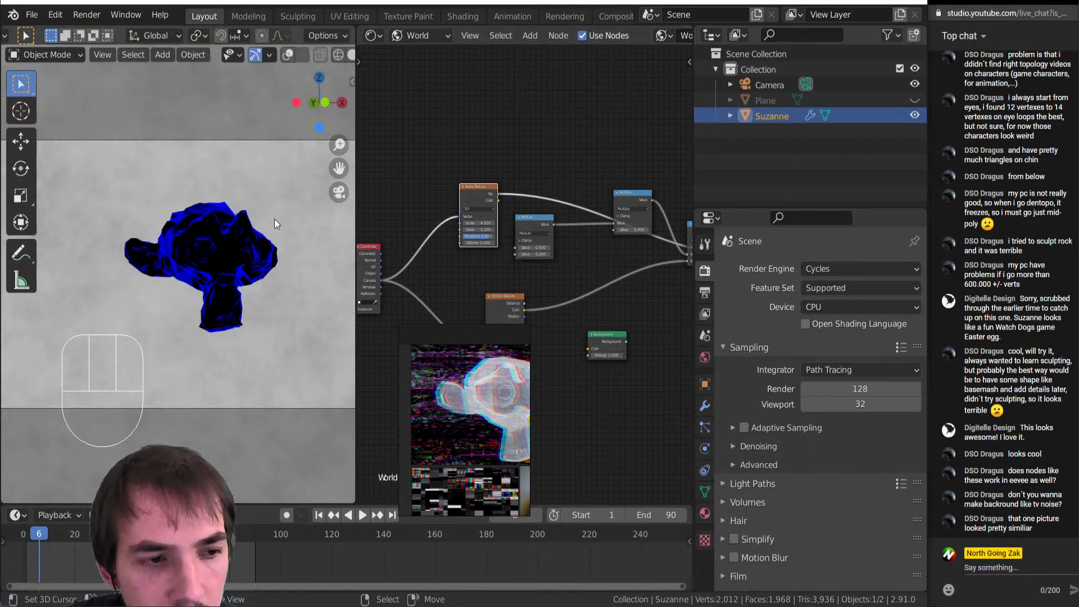
# Insert a Vector Math node on the link between the Texture Coordinate and the Noise Texture
pyautogui.moveTo(473, 283); pyautogui.dragTo(551, 302, button='middle')
pyautogui.scroll(5, 523, 270)
pyautogui.moveTo(483, 288); pyautogui.dragTo(492, 225, button='middle')
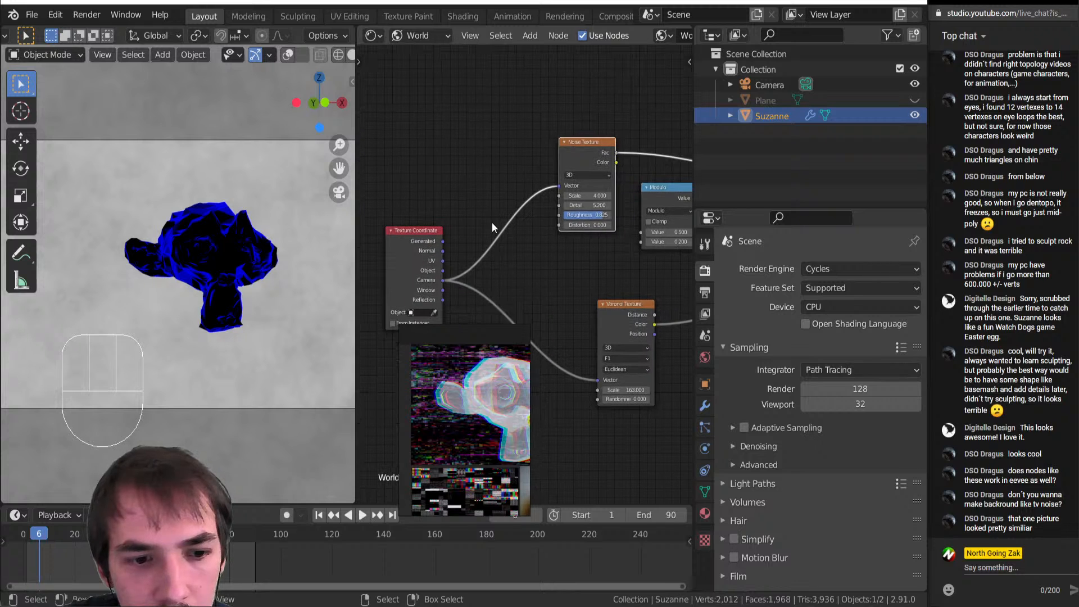
pyautogui.moveTo(591, 303); pyautogui.dragTo(498, 286, button='middle')
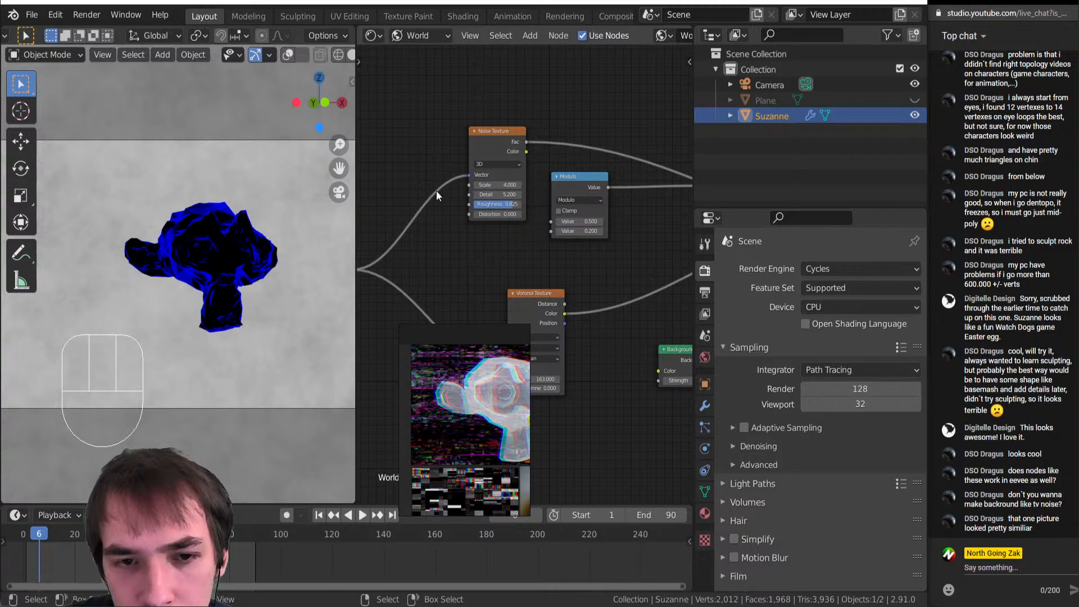
pyautogui.hotkey('shift', 'a')
pyautogui.moveTo(436, 193)
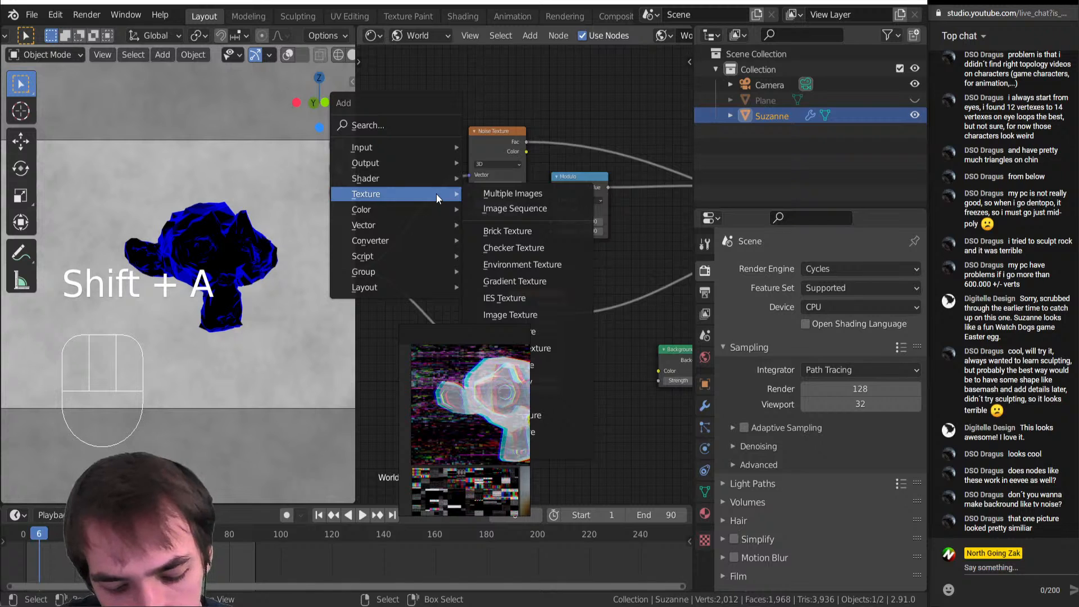
pyautogui.press('n')
pyautogui.press('v')
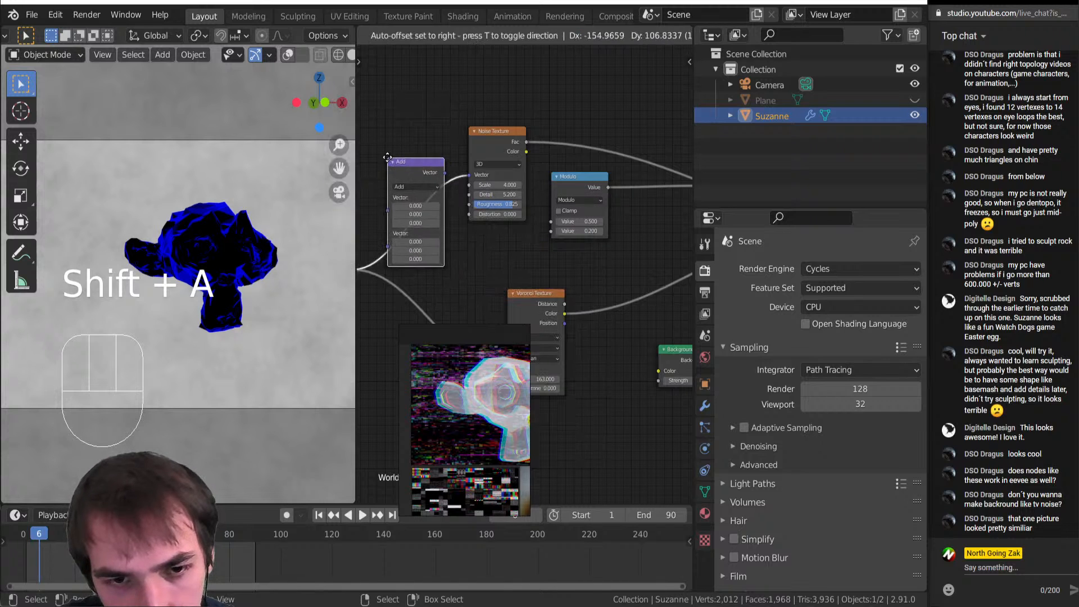
pyautogui.click(388, 158)
# Set the Vector Math node to Multiply and enter 1 for all three components of its second vector
pyautogui.click(426, 185)
pyautogui.click(403, 214)
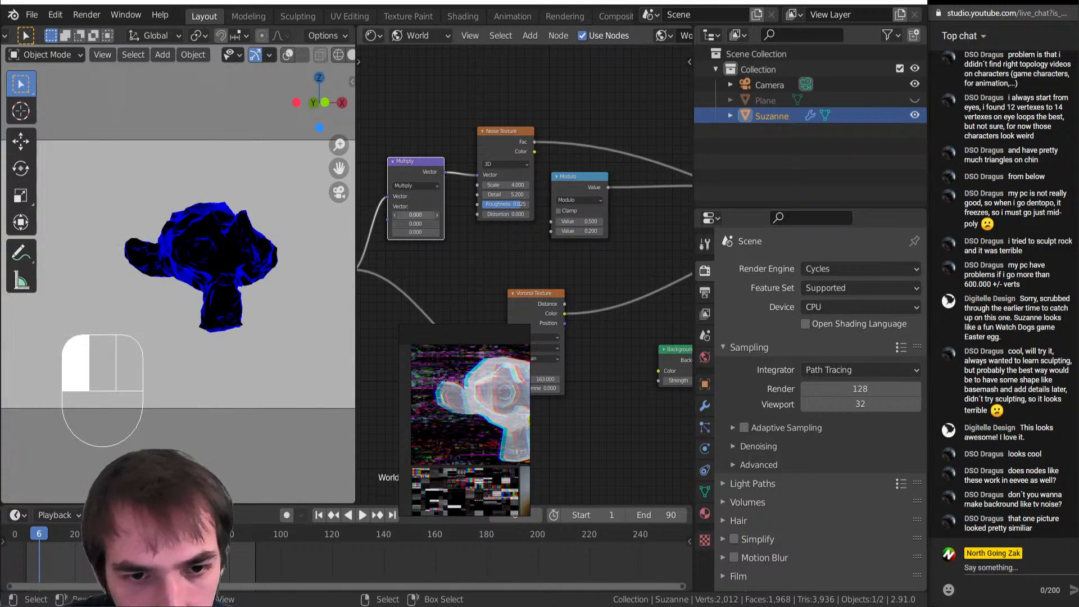
pyautogui.click(428, 215)
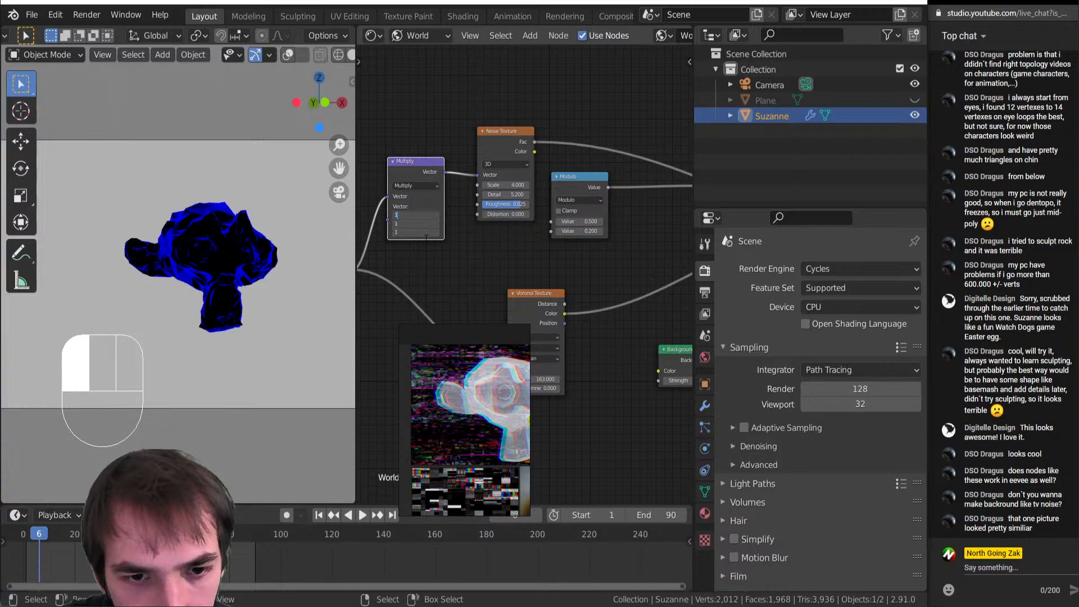
pyautogui.write('1')
pyautogui.press('Return')
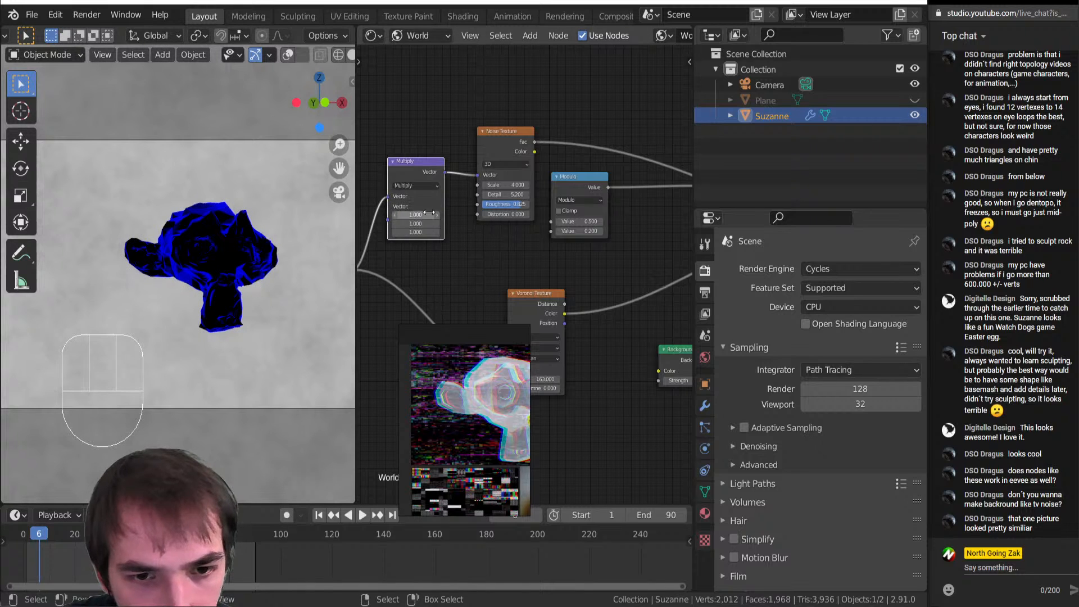
# Try stretching the noise by raising different components of the Multiply vector, and undo the Z and X changes
pyautogui.keyDown('shift'); pyautogui.moveTo(421, 214); pyautogui.dragTo(432, 215); pyautogui.keyUp('shift')
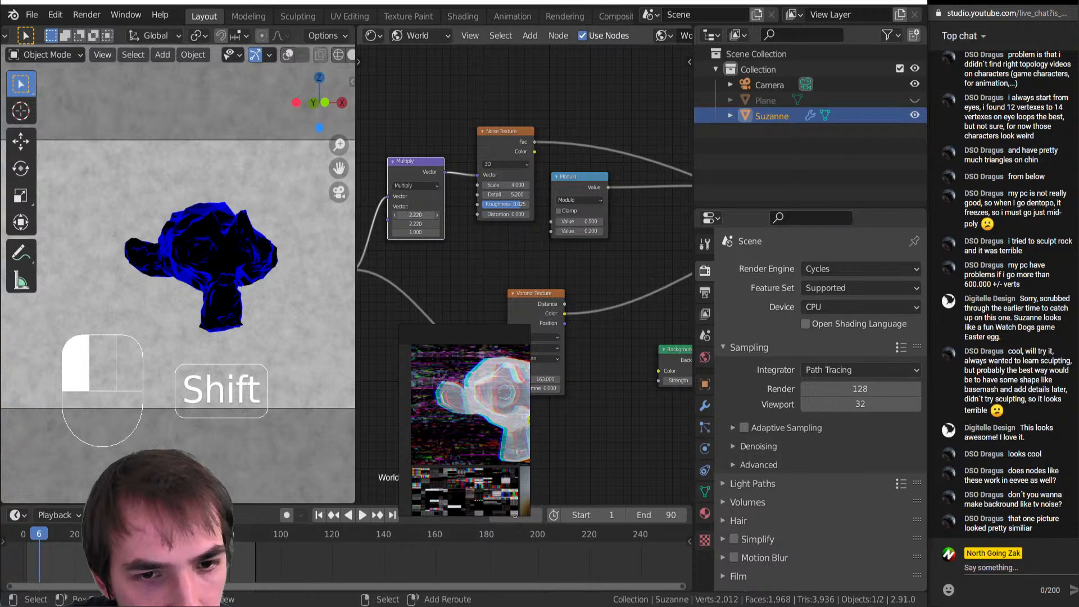
pyautogui.keyDown('shift'); pyautogui.moveTo(416, 215); pyautogui.dragTo(427, 232); pyautogui.keyUp('shift')
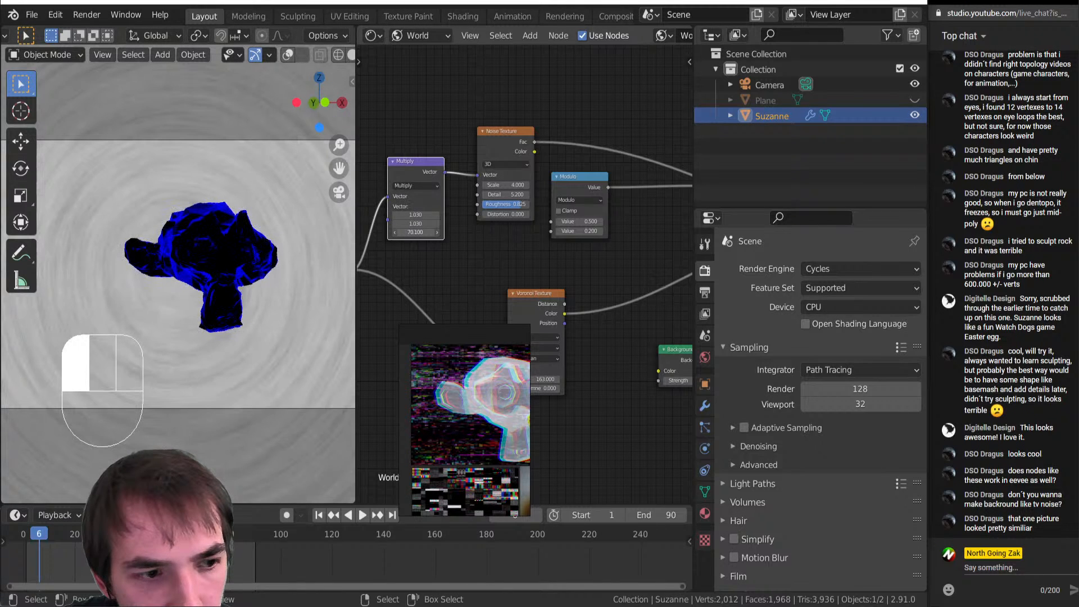
pyautogui.moveTo(413, 232); pyautogui.dragTo(408, 232)
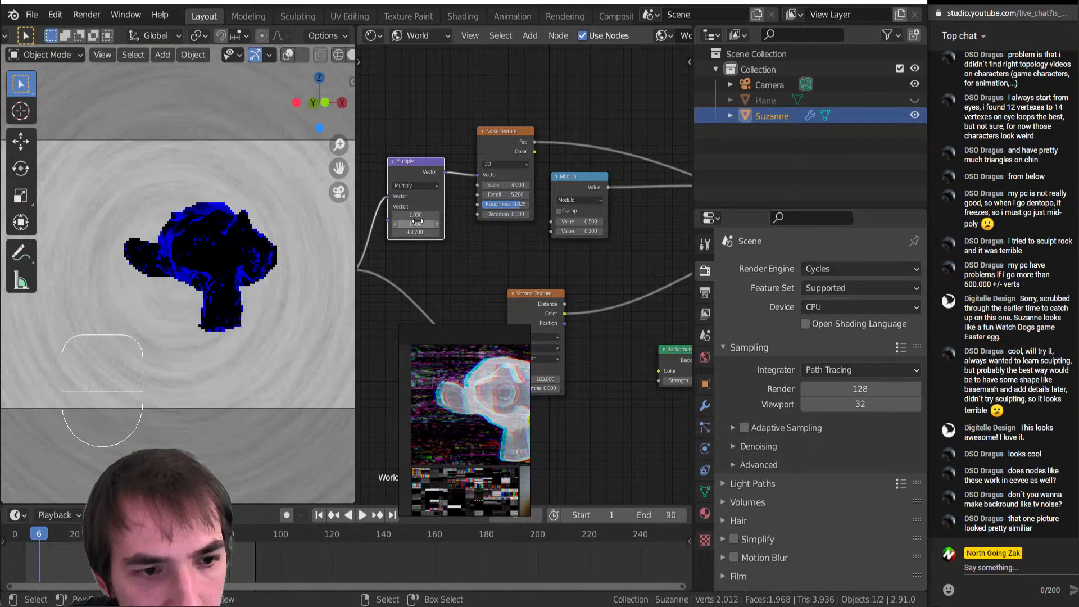
pyautogui.hotkey('ctrl', 'z')
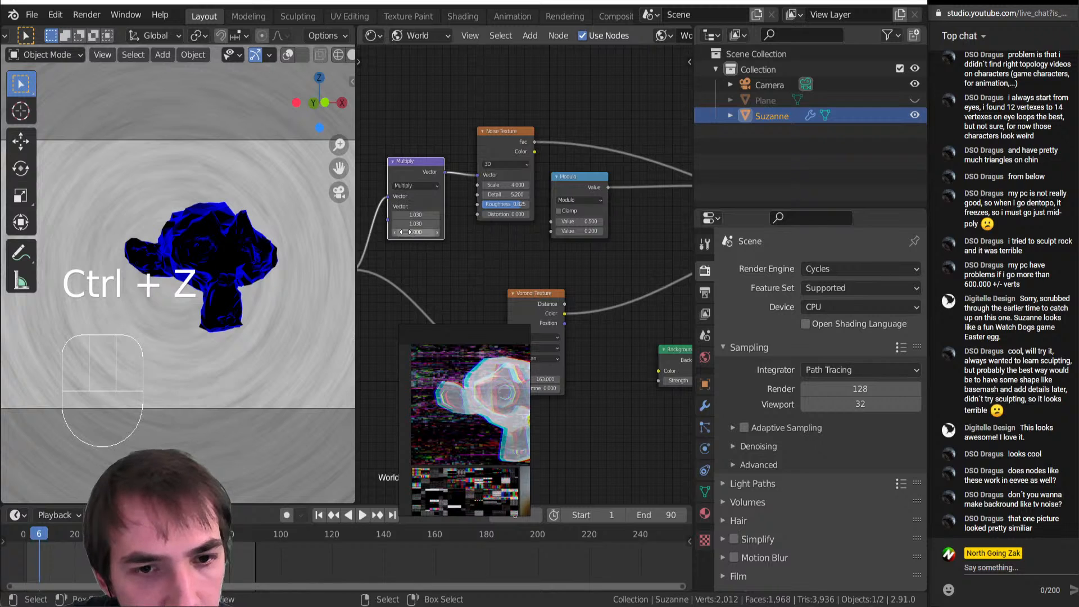
pyautogui.moveTo(411, 208); pyautogui.dragTo(486, 197, button='middle')
pyautogui.scroll(2, 486, 196)
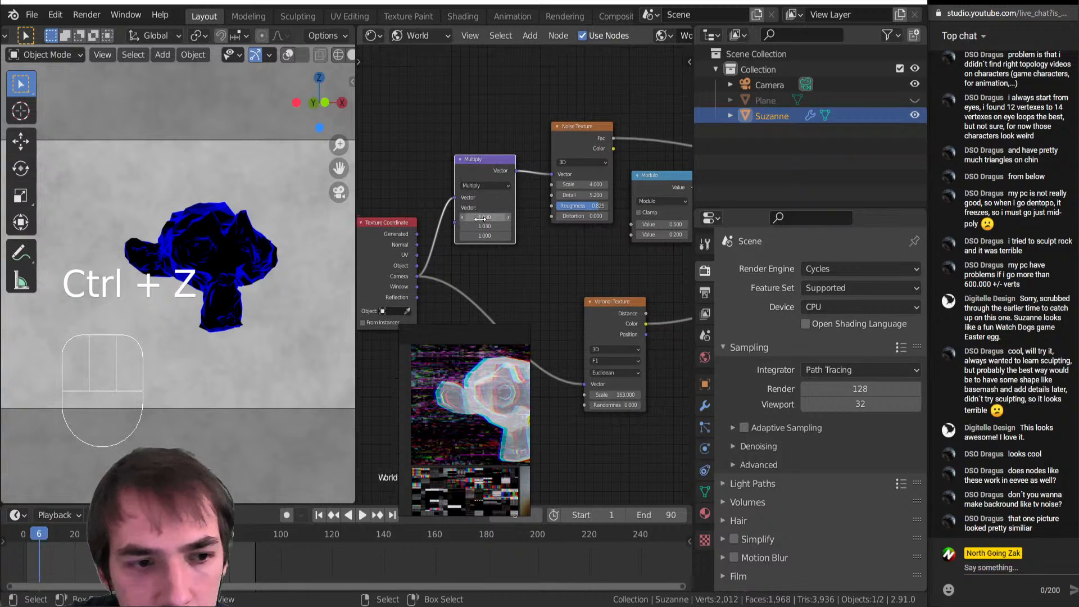
pyautogui.moveTo(487, 197); pyautogui.dragTo(518, 196)
pyautogui.hotkey('ctrl', 'z')
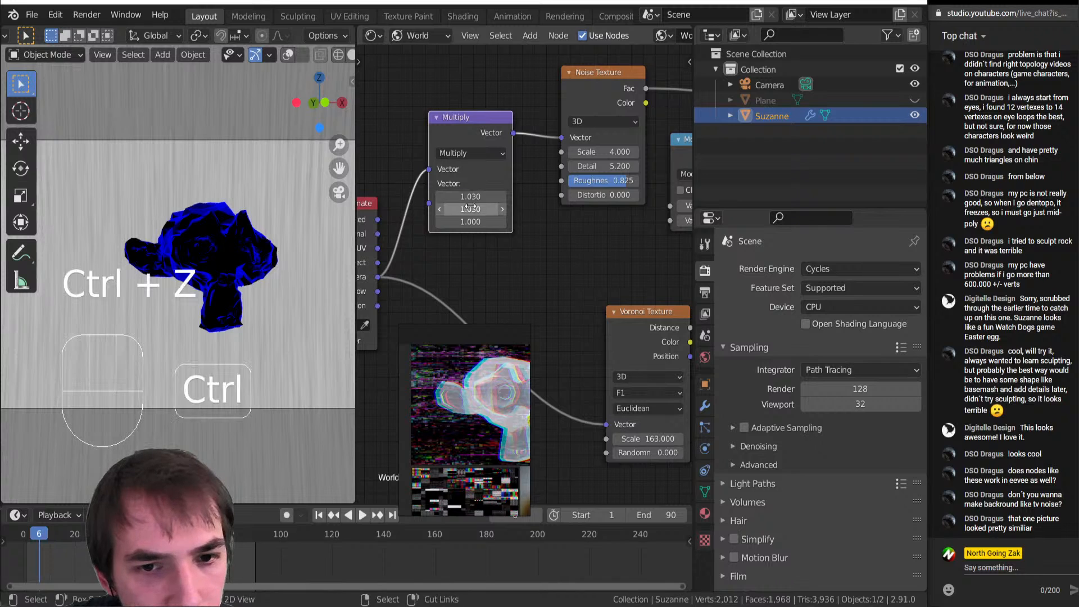
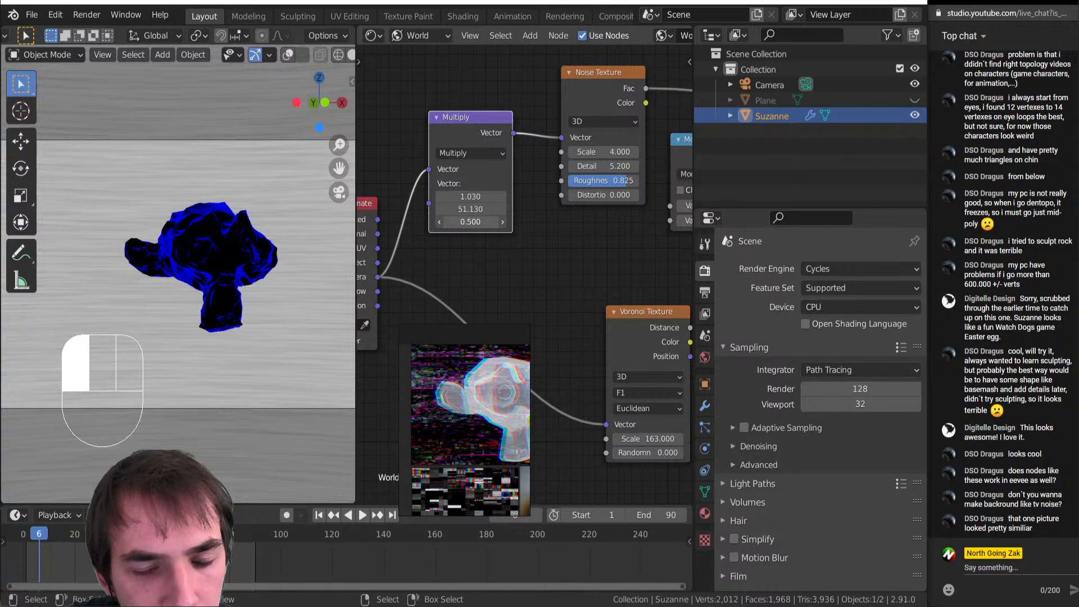
# Set the Multiply node's second vector to 0.03, 1.13 and 0.5 to stretch the noise into horizontal streaks
pyautogui.moveTo(470, 196)
pyautogui.mouseDown()
pyautogui.moveTo(458, 197)
pyautogui.moveTo(462, 209)
pyautogui.mouseUp()
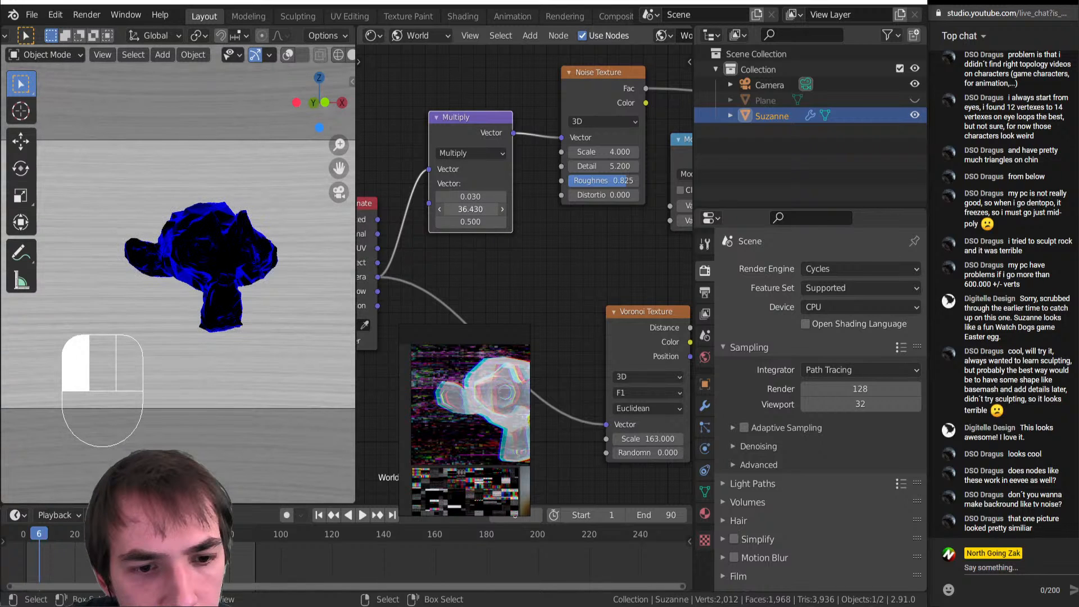
pyautogui.moveTo(470, 209); pyautogui.dragTo(470, 212)
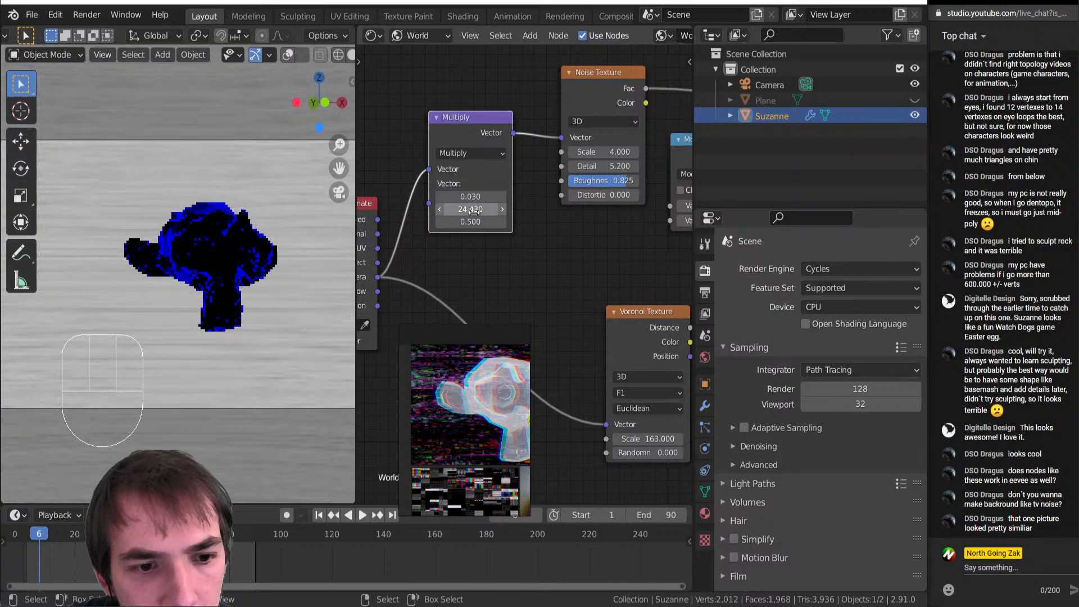
pyautogui.scroll(-3, 504, 251)
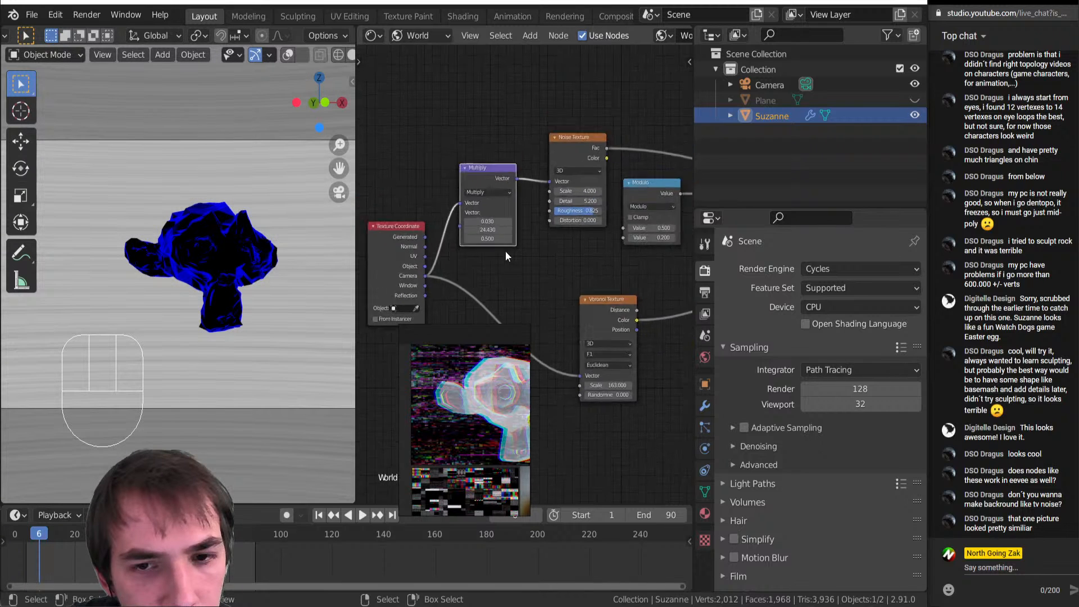
pyautogui.scroll(2, 460, 240)
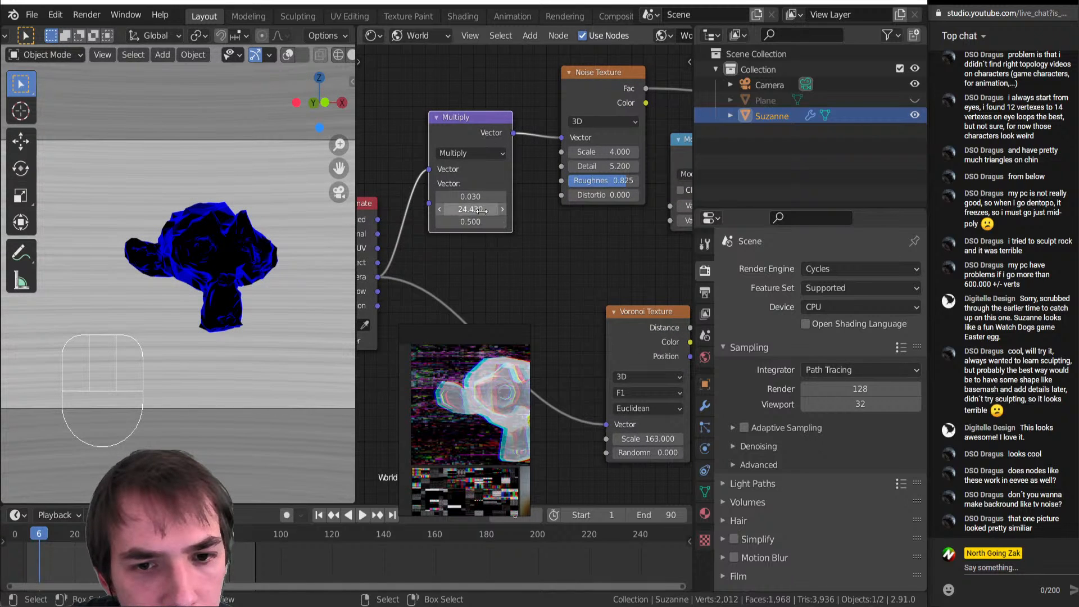
pyautogui.moveTo(470, 209)
pyautogui.mouseDown()
pyautogui.moveTo(450, 209)
pyautogui.moveTo(466, 209)
pyautogui.mouseUp()
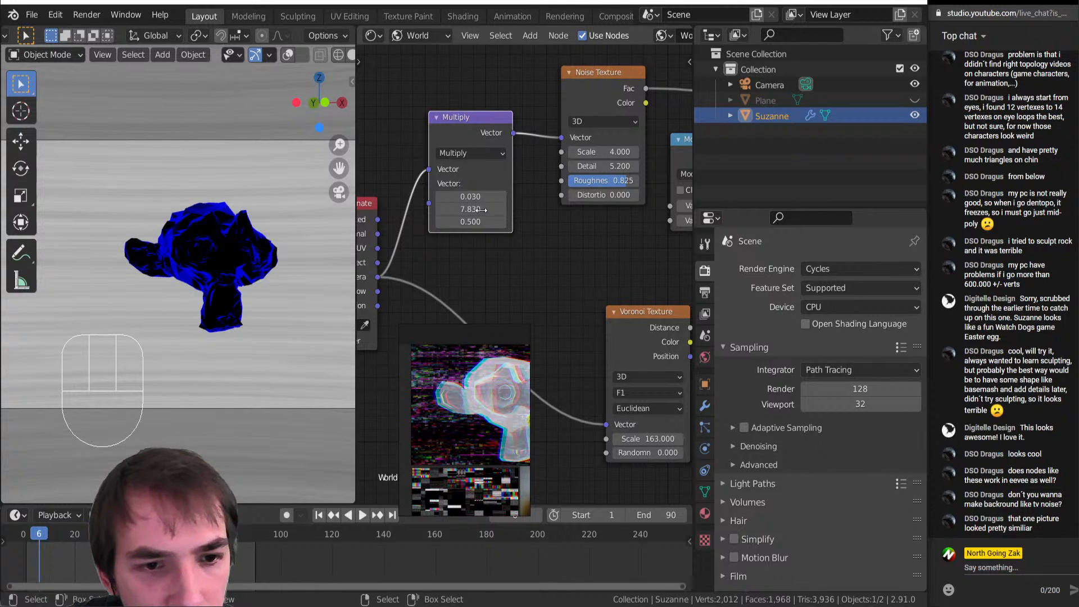
pyautogui.moveTo(480, 210)
pyautogui.mouseDown()
pyautogui.moveTo(444, 210)
pyautogui.moveTo(475, 210)
pyautogui.mouseUp()
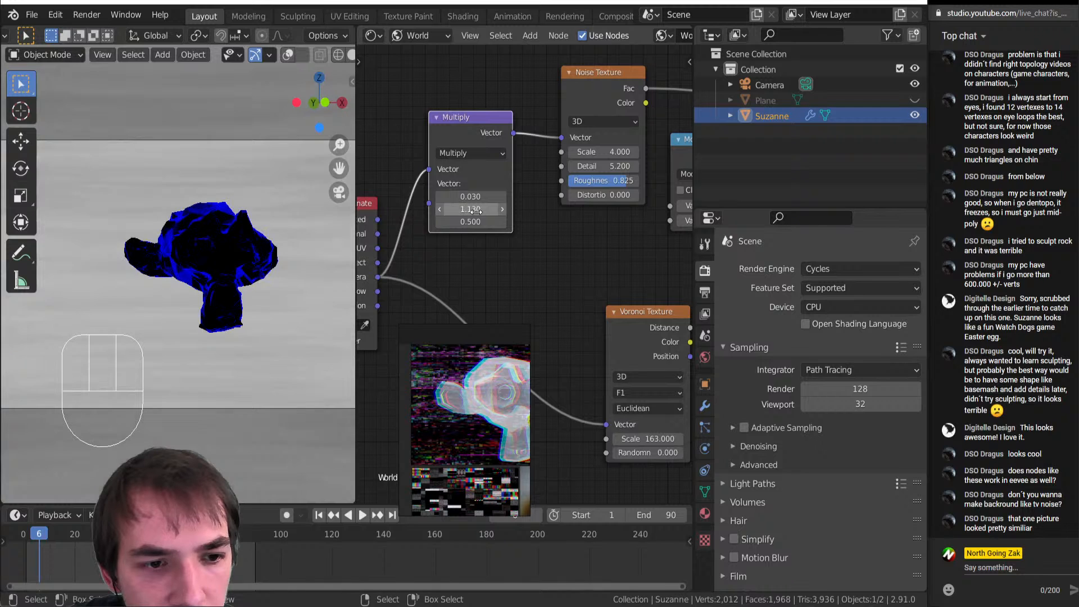
# Connect the Voronoi Texture's Position output to the Multiply node's first Vector input and preview the Noise Texture
pyautogui.scroll(-6, 525, 227)
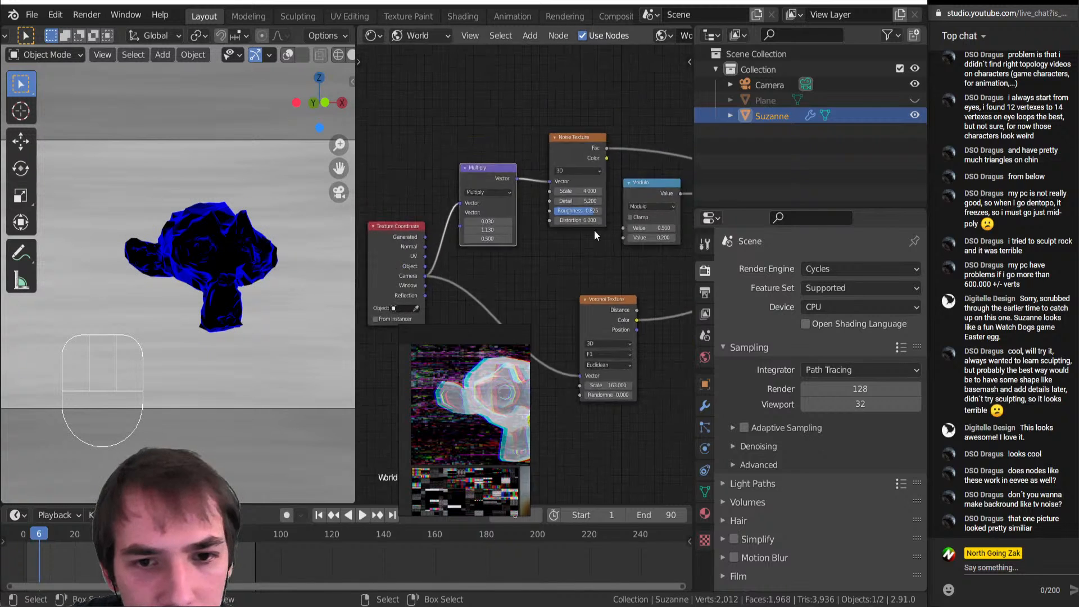
pyautogui.moveTo(617, 231); pyautogui.dragTo(438, 247, button='middle')
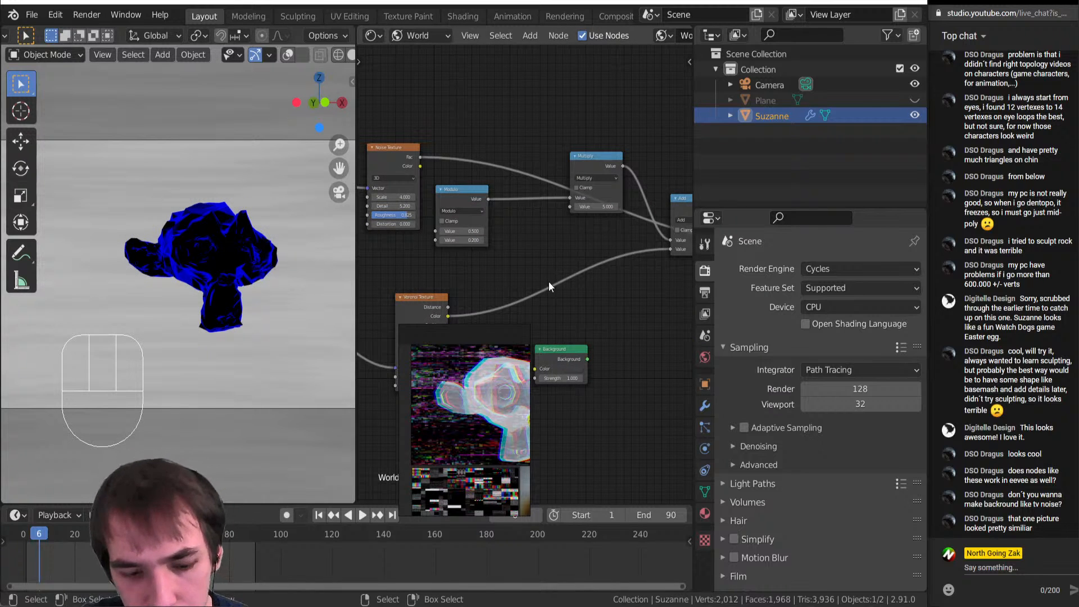
pyautogui.moveTo(517, 256); pyautogui.dragTo(612, 223, button='middle')
pyautogui.scroll(1, 562, 258)
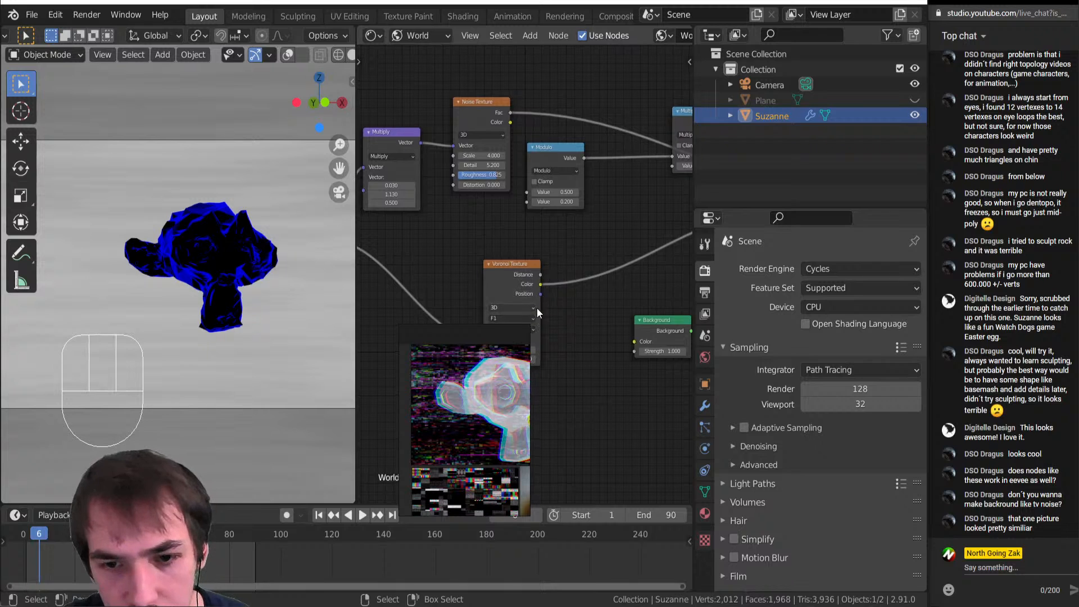
pyautogui.moveTo(542, 292); pyautogui.dragTo(598, 323, button='middle')
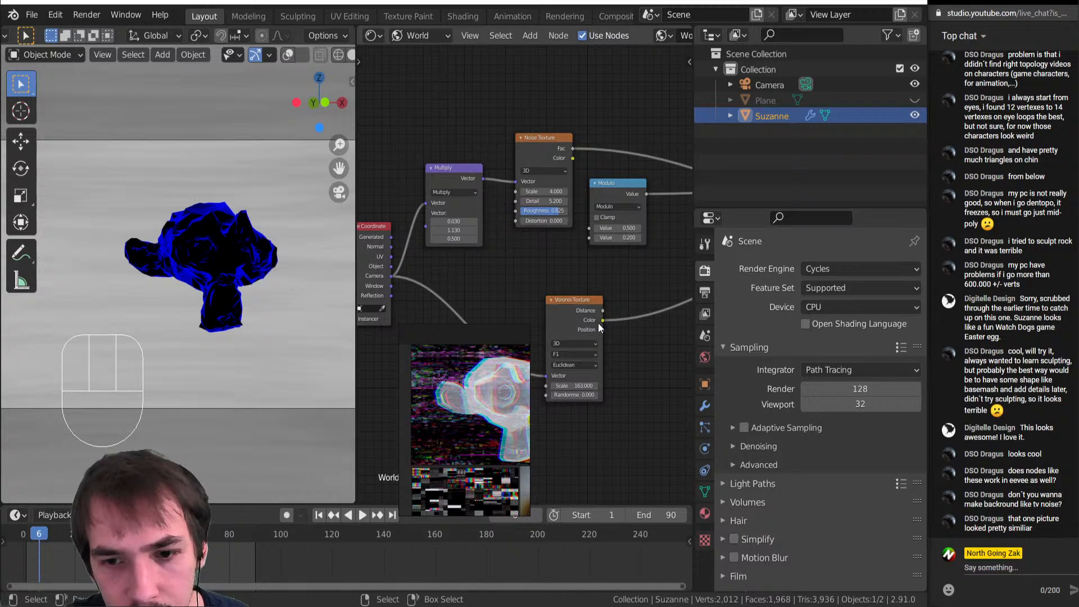
pyautogui.moveTo(602, 330); pyautogui.dragTo(426, 213)
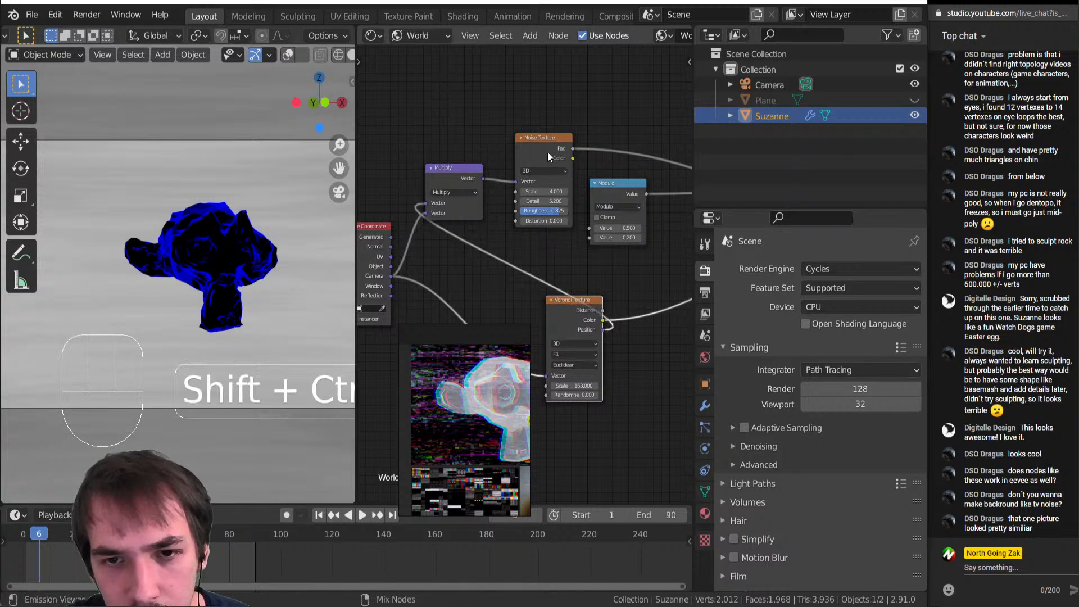
pyautogui.keyDown('ctrl'); pyautogui.keyDown('shift'); pyautogui.click(546, 149); pyautogui.keyUp('shift'); pyautogui.keyUp('ctrl')
pyautogui.keyDown('ctrl'); pyautogui.keyDown('shift'); pyautogui.click(543, 147); pyautogui.keyUp('shift'); pyautogui.keyUp('ctrl')
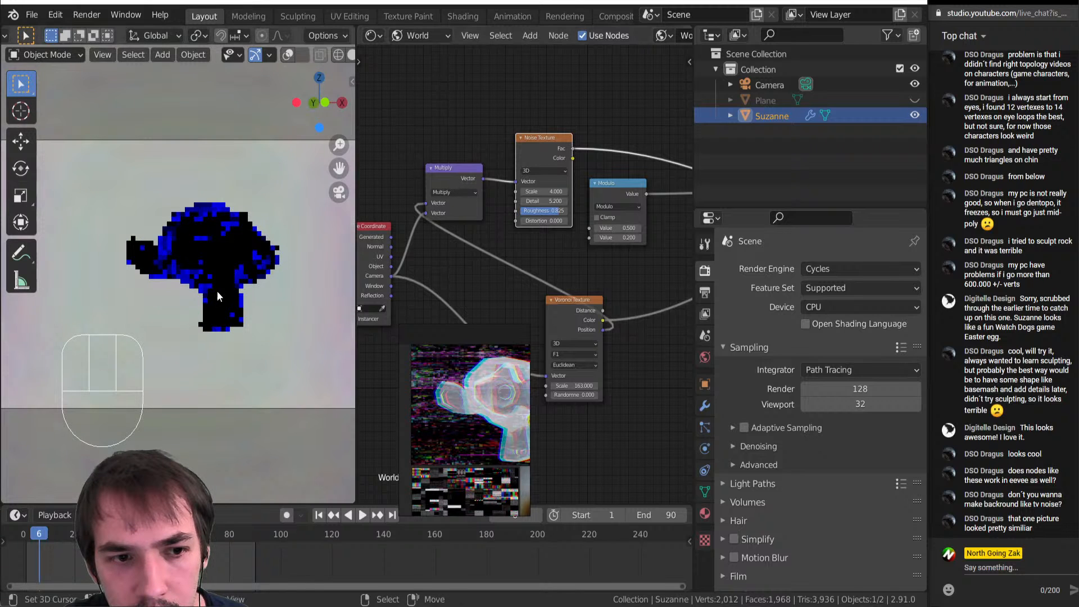
# Look through the scene camera and move the Modulo node up, clear of the Noise Texture
pyautogui.press('KP_0')
pyautogui.click(627, 180)
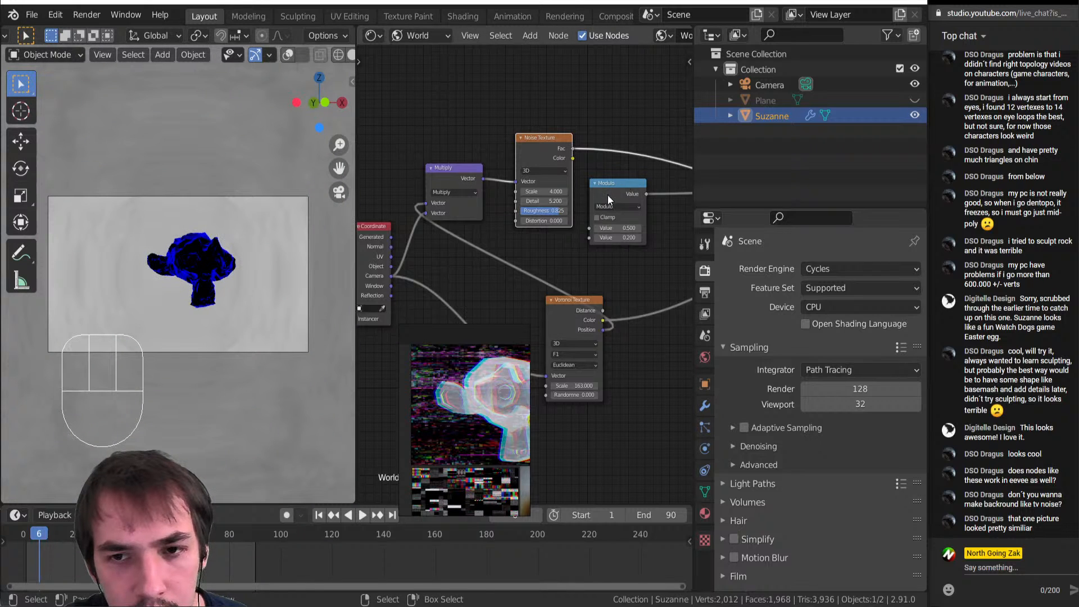
pyautogui.moveTo(608, 195); pyautogui.dragTo(629, 490)
pyautogui.moveTo(563, 262); pyautogui.dragTo(513, 295, button='middle')
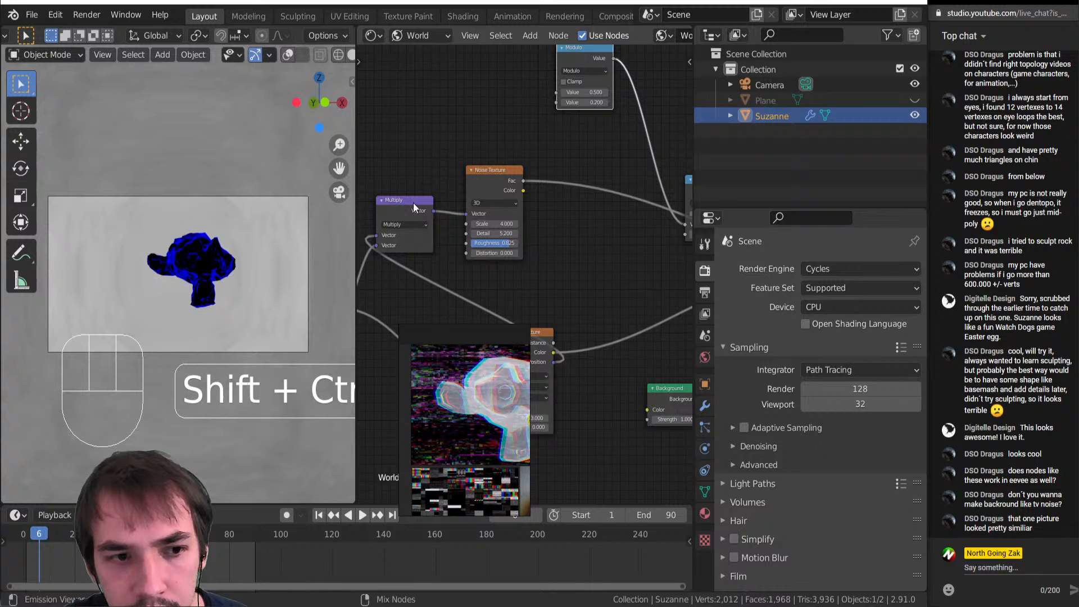
# Preview the Multiply and Noise Texture nodes, shift the Noise Texture aside, and undo these changes
pyautogui.keyDown('ctrl'); pyautogui.keyDown('shift'); pyautogui.click(409, 202); pyautogui.keyUp('shift'); pyautogui.keyUp('ctrl')
pyautogui.keyDown('ctrl'); pyautogui.keyDown('shift'); pyautogui.click(486, 184); pyautogui.keyUp('shift'); pyautogui.keyUp('ctrl')
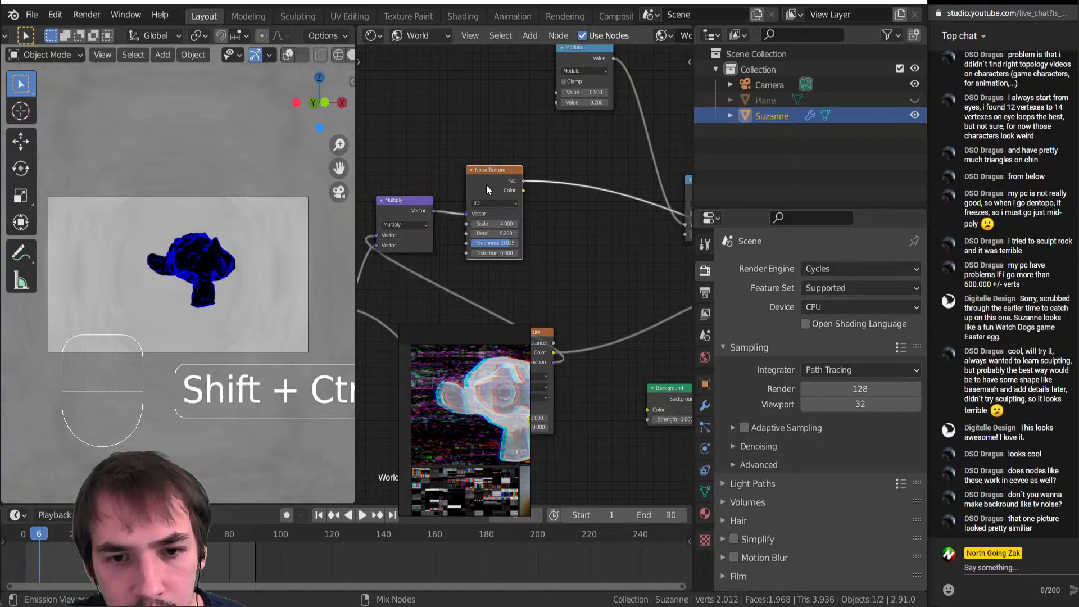
pyautogui.moveTo(487, 184); pyautogui.dragTo(571, 188)
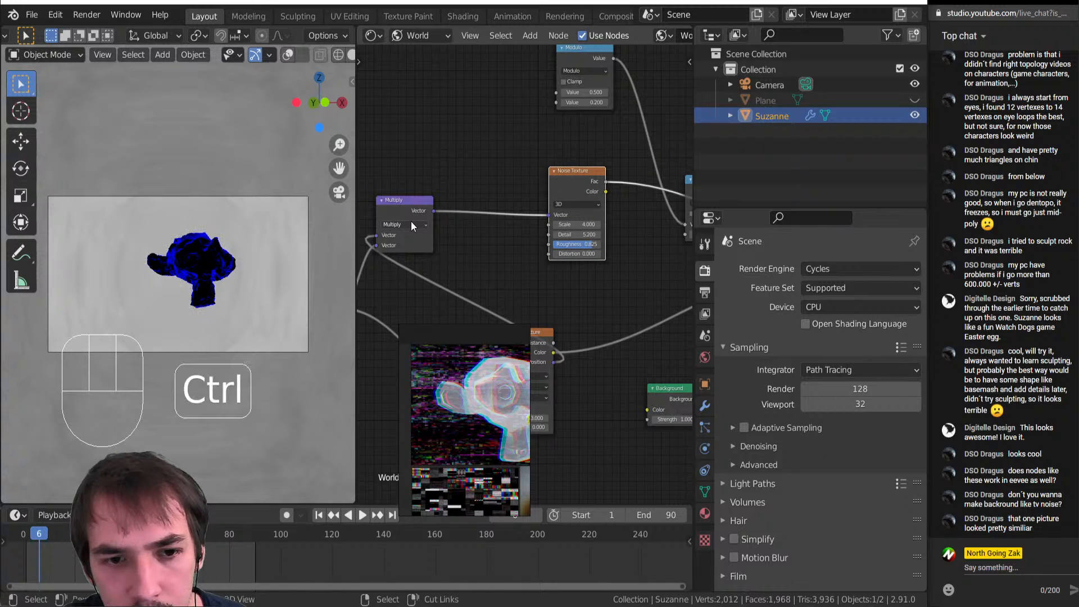
pyautogui.hotkey('ctrl', 'z')
pyautogui.hotkey('ctrl', 'z')
pyautogui.hotkey('ctrl', 'z')
pyautogui.hotkey('ctrl', 'z')
pyautogui.hotkey('ctrl', 'z')
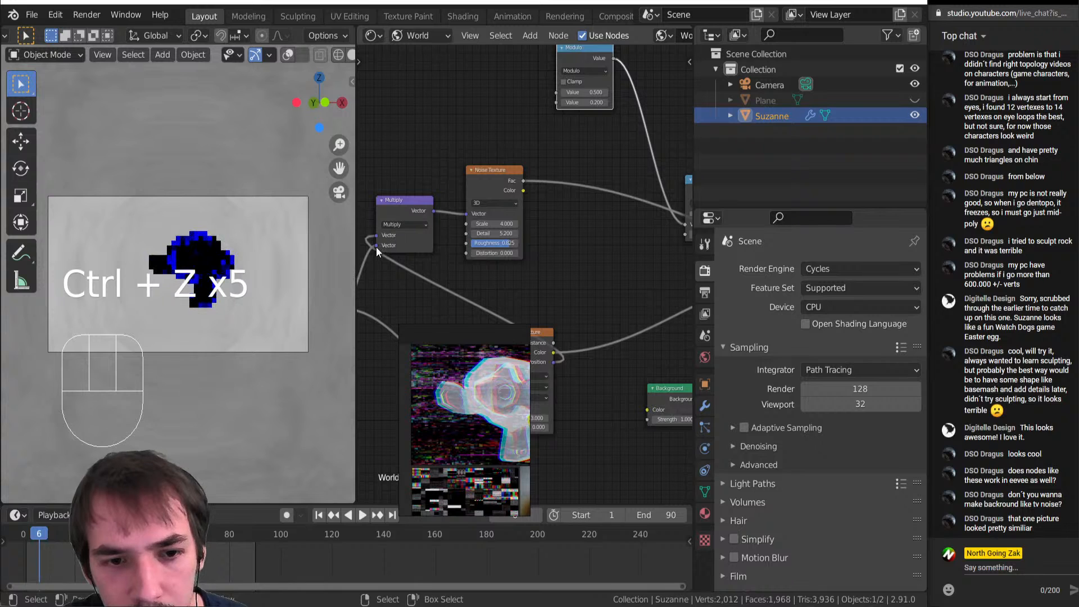
# Disconnect the link from the Multiply node's second Vector input and check the background noise up close
pyautogui.moveTo(376, 246); pyautogui.dragTo(352, 269)
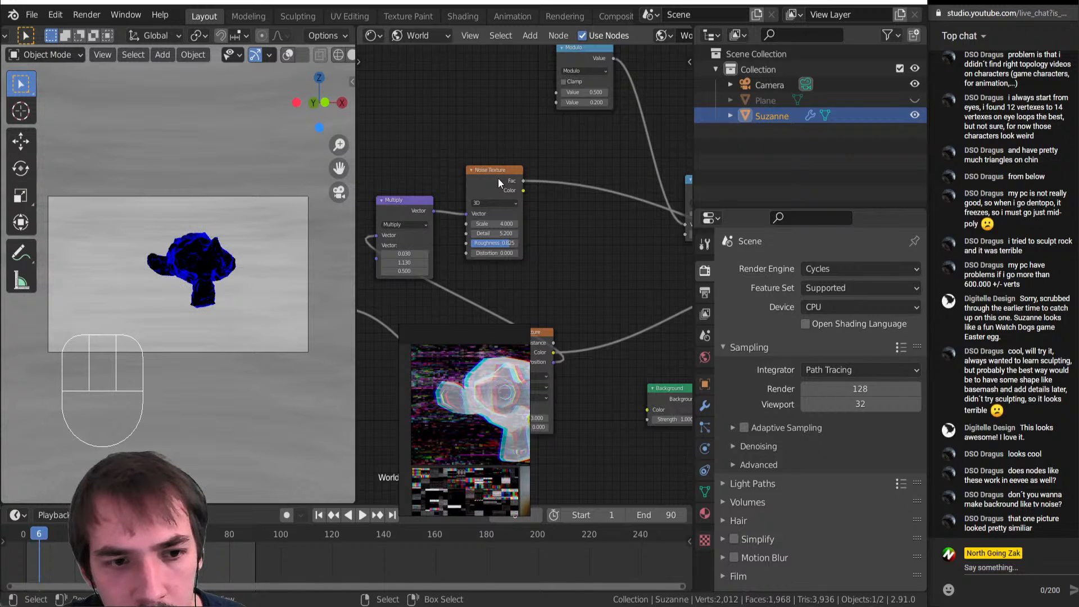
pyautogui.scroll(3, 136, 284)
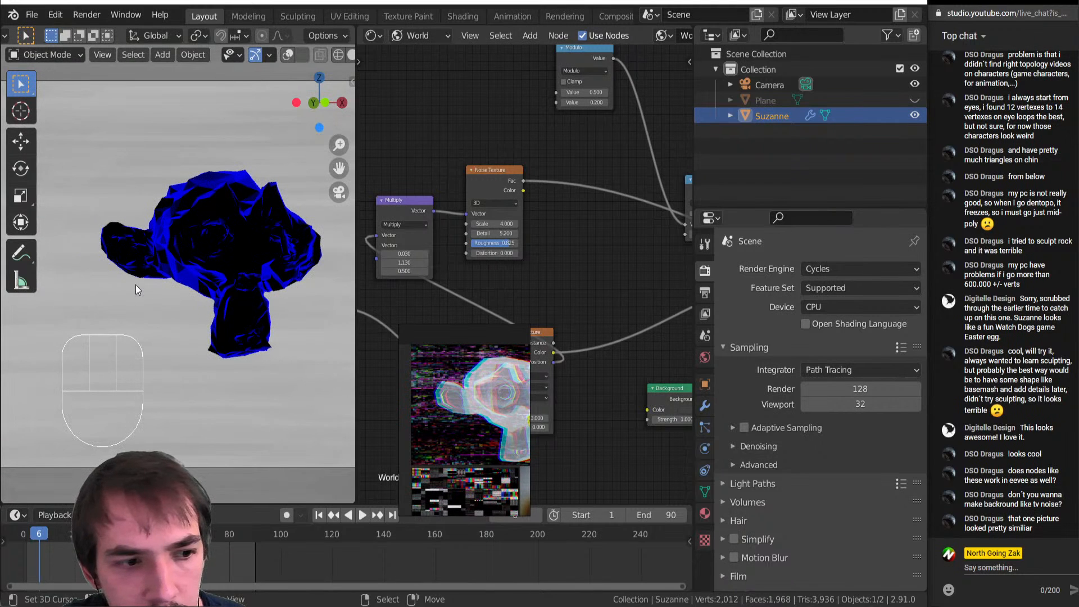
pyautogui.scroll(-3, 136, 285)
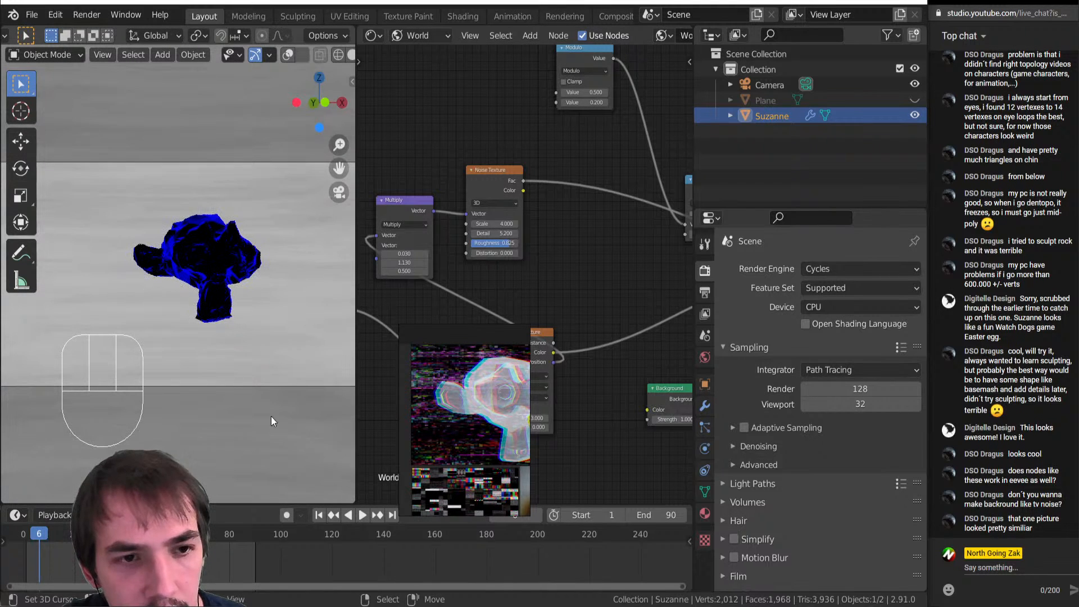
# Try an Invert node on the Noise Texture's Fac link, and remove it while keeping the link
pyautogui.moveTo(567, 380); pyautogui.dragTo(526, 301, button='middle')
pyautogui.moveTo(488, 219); pyautogui.dragTo(455, 249, button='middle')
pyautogui.click(532, 131)
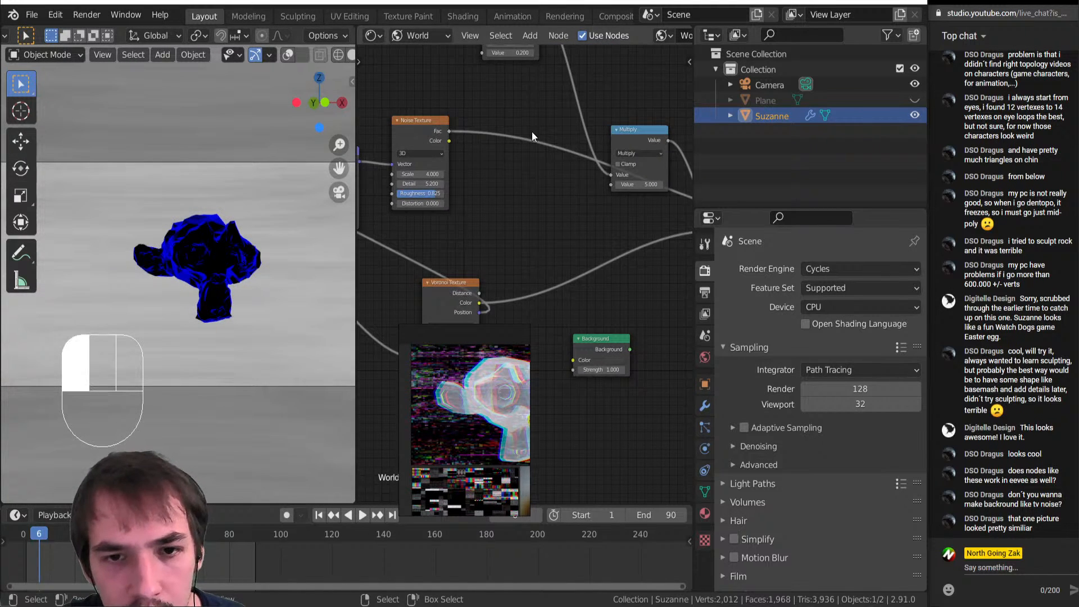
pyautogui.hotkey('shift', 'a')
pyautogui.moveTo(532, 131)
pyautogui.press('i')
pyautogui.click(526, 131)
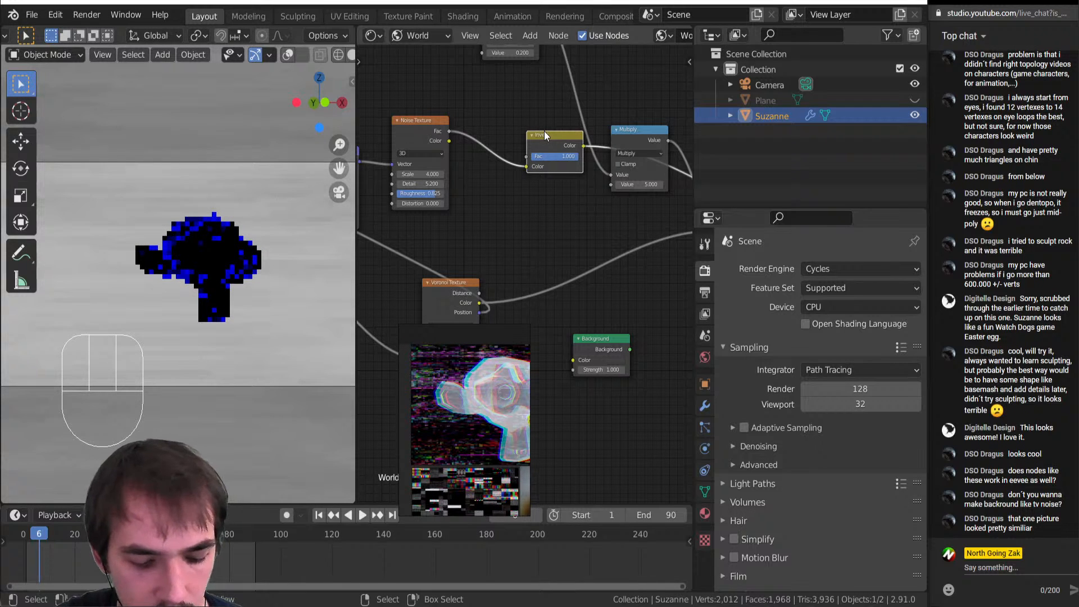
pyautogui.hotkey('ctrl', 'x')
# Insert a MixRGB node after the Noise Texture, connect the Voronoi Color to Color2 and set Fac to 0.338
pyautogui.hotkey('shift', 'a')
pyautogui.moveTo(544, 130)
pyautogui.press('m')
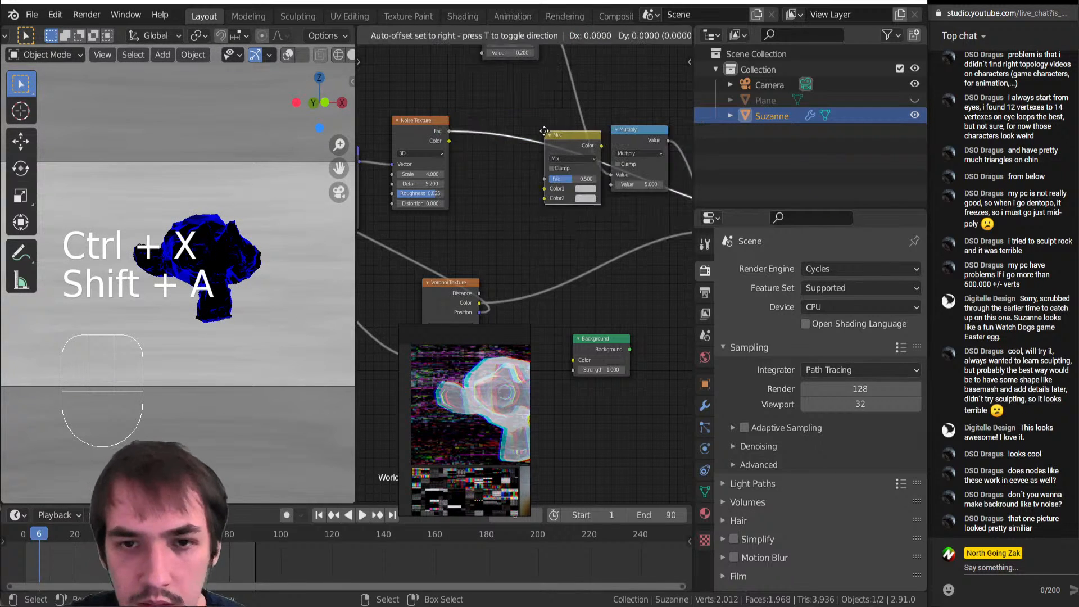
pyautogui.click(503, 110)
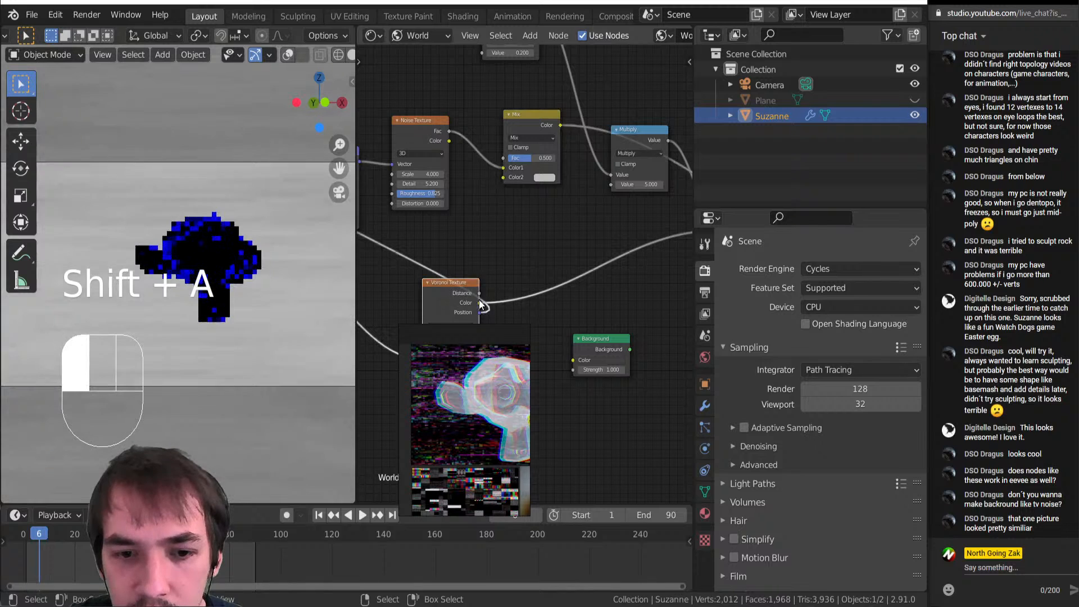
pyautogui.moveTo(479, 302); pyautogui.dragTo(528, 141)
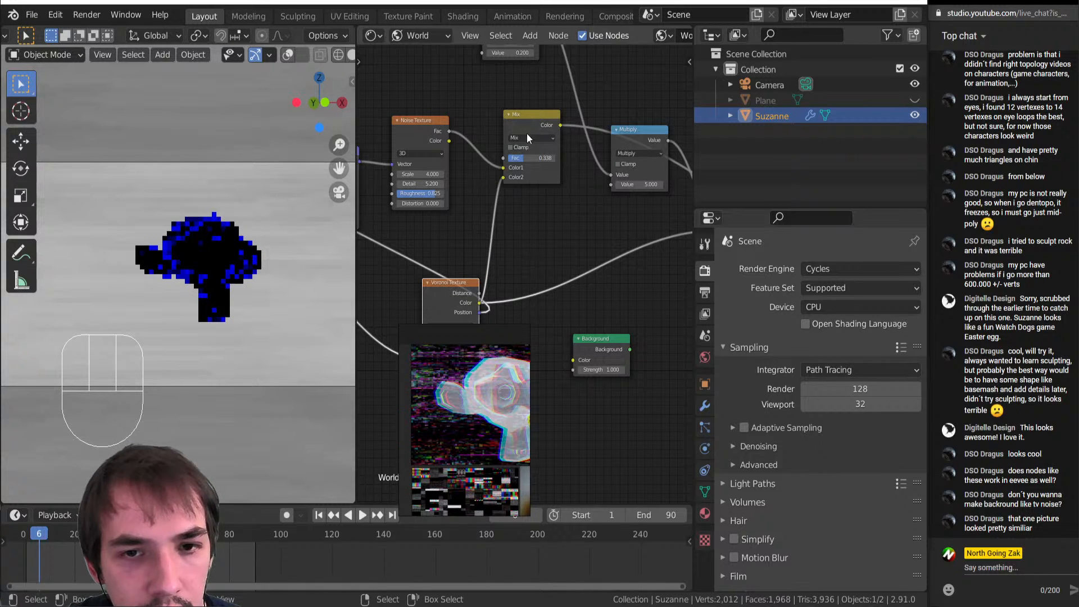
# Change the Mix node's blend mode to Linear Light and set its Fac to 0.247
pyautogui.click(527, 138)
pyautogui.click(525, 135)
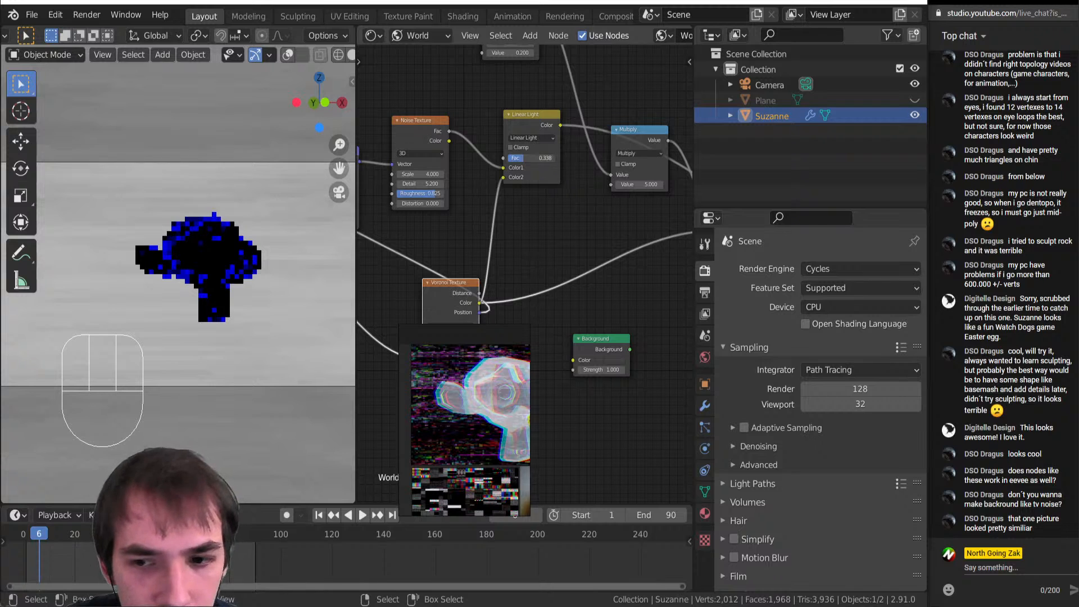
pyautogui.moveTo(524, 160); pyautogui.dragTo(514, 160)
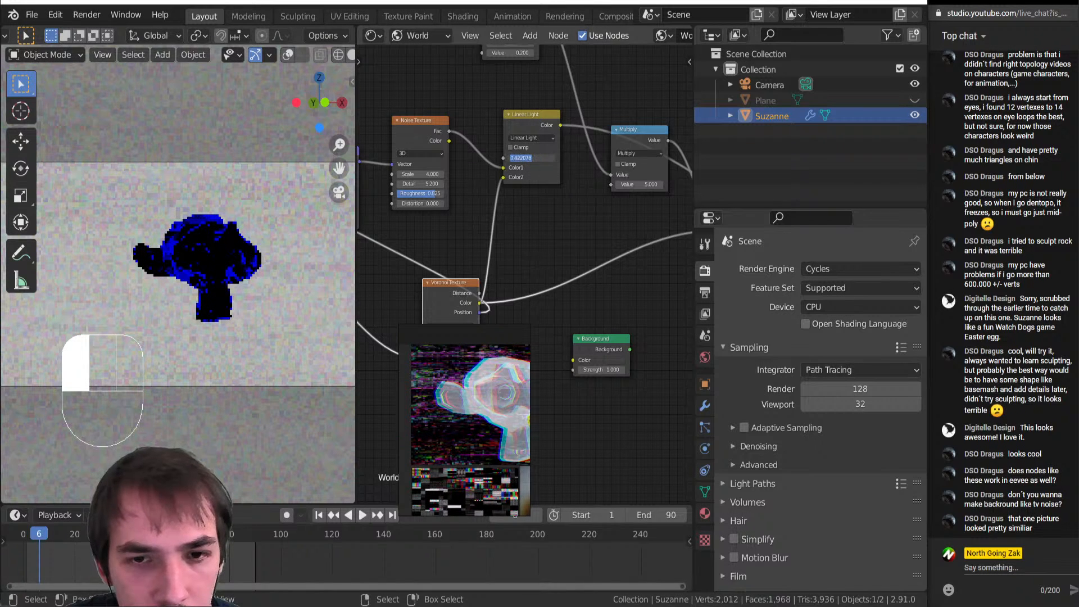
pyautogui.click(544, 180)
pyautogui.moveTo(523, 159); pyautogui.dragTo(518, 159)
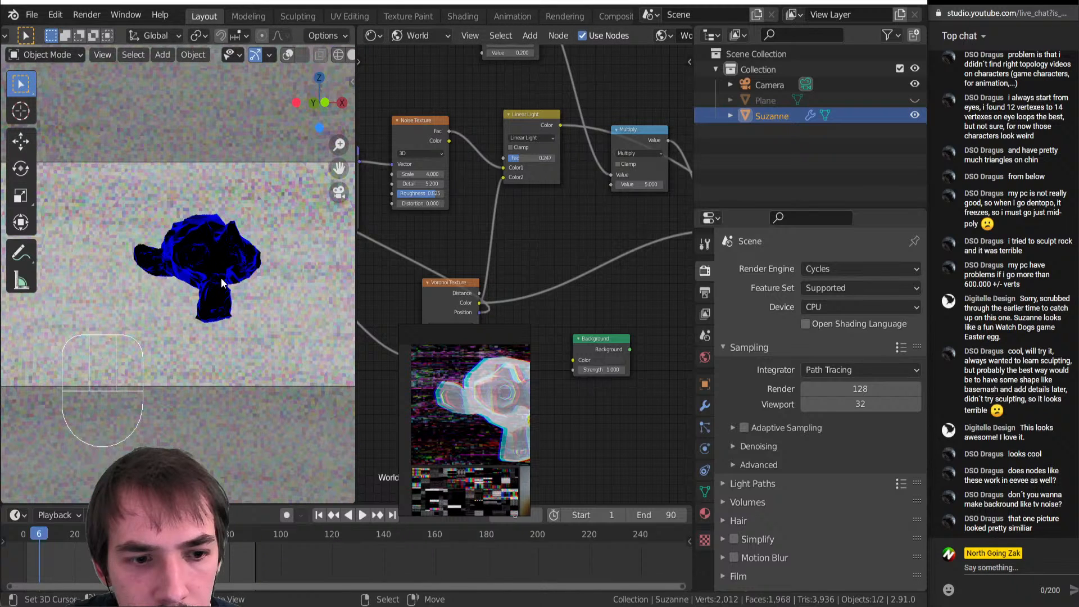
# Insert a Math Add node with value 0.000 between the Voronoi Color and the Linear Light node's Color2, moving Linear Light above the Multiply node
pyautogui.moveTo(505, 265); pyautogui.dragTo(514, 235, button='middle')
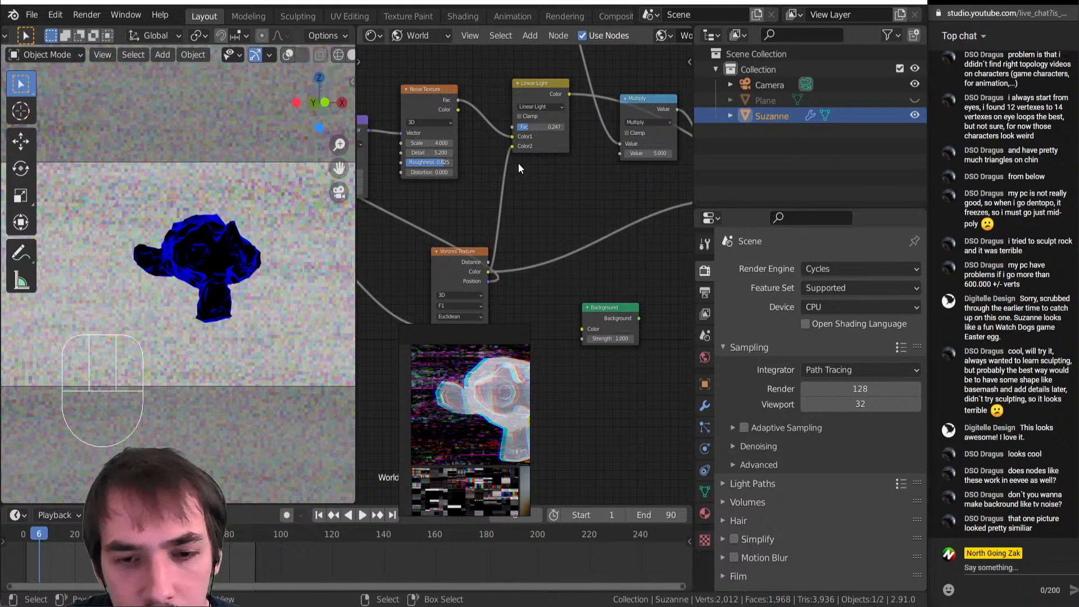
pyautogui.hotkey('shift', 'a')
pyautogui.moveTo(501, 188)
pyautogui.click(568, 270)
pyautogui.click(530, 196)
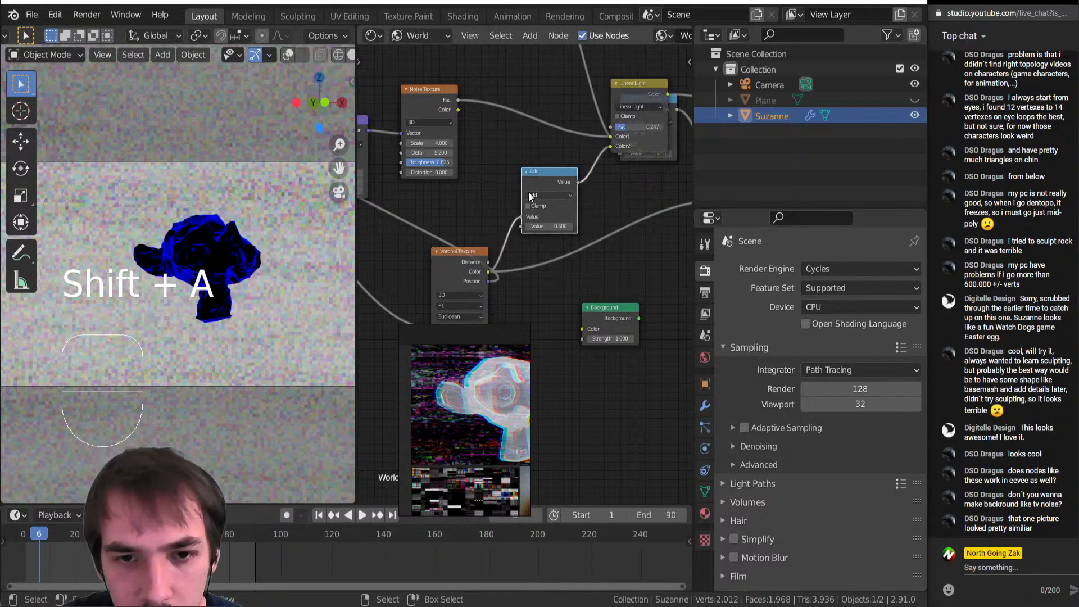
pyautogui.moveTo(553, 182); pyautogui.dragTo(483, 229, button='middle')
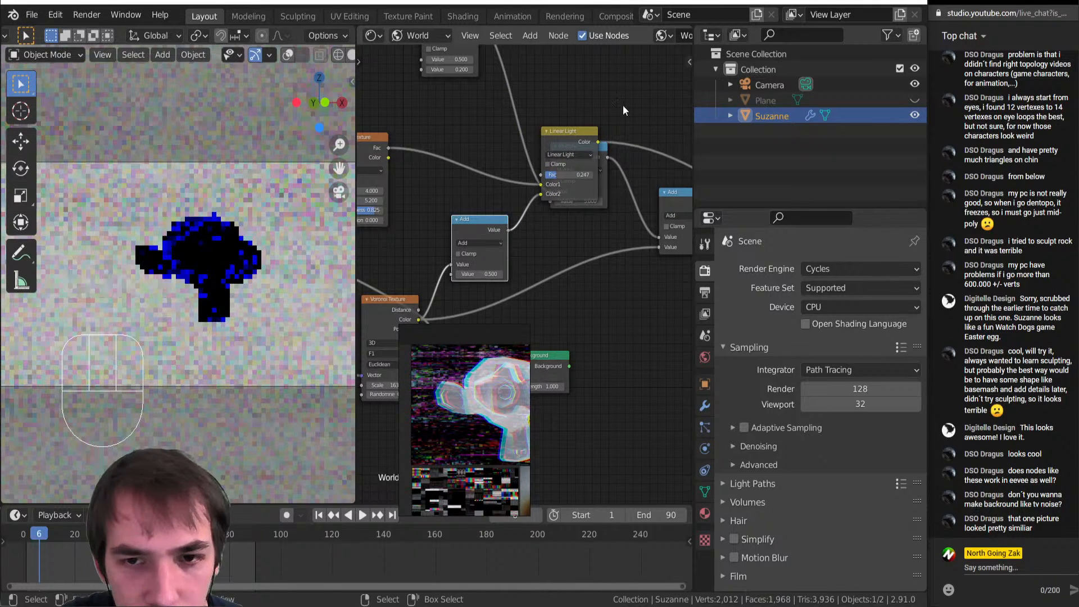
pyautogui.moveTo(579, 140); pyautogui.dragTo(584, 59)
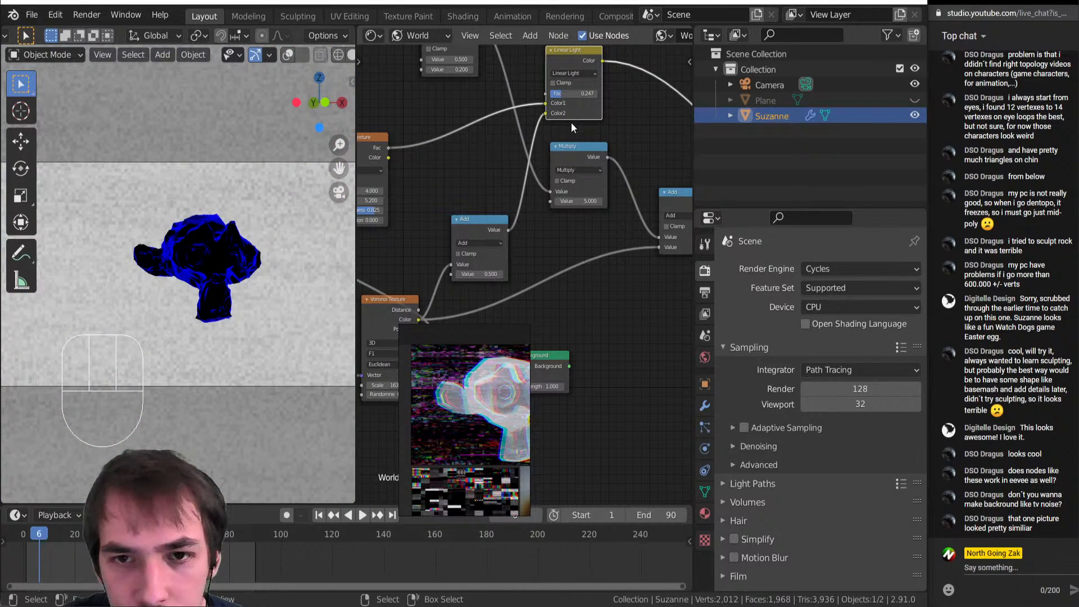
pyautogui.moveTo(567, 161); pyautogui.dragTo(564, 205, button='middle')
pyautogui.moveTo(499, 289); pyautogui.dragTo(505, 249, button='middle')
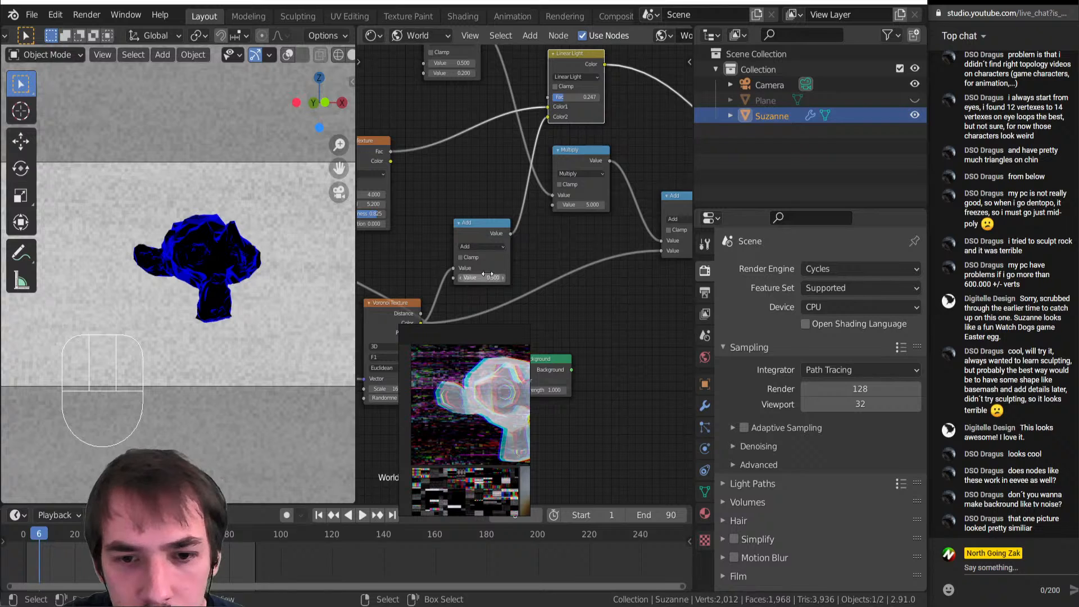
pyautogui.click(488, 277)
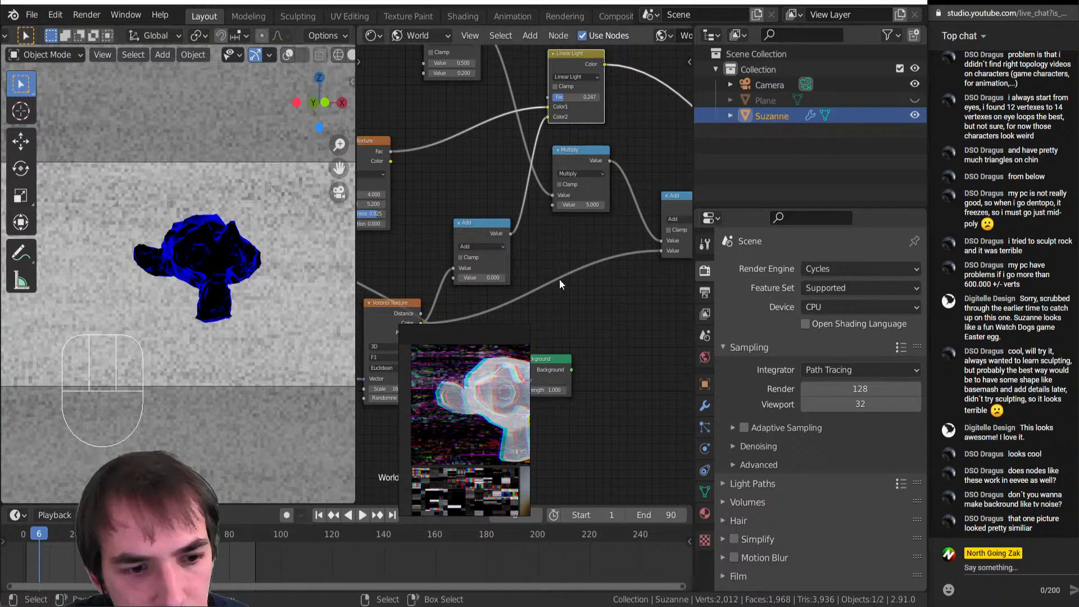
# Insert a ColorRamp after the Linear Light node, moving its black stop to about the middle and its white stop to 0.690
pyautogui.scroll(-3, 548, 272)
pyautogui.scroll(2, 584, 255)
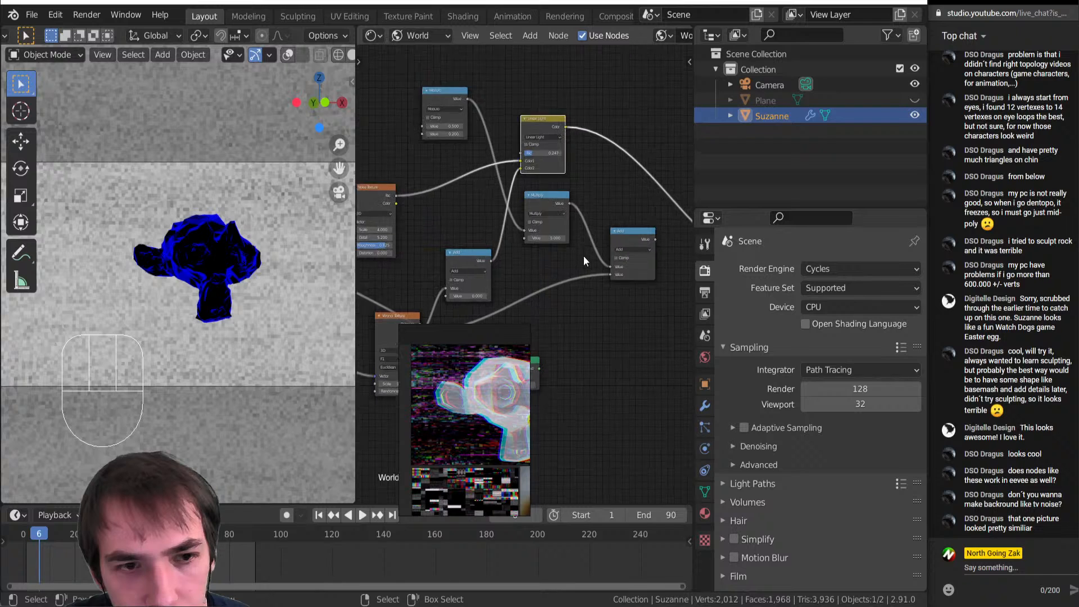
pyautogui.moveTo(563, 190); pyautogui.dragTo(546, 199, button='middle')
pyautogui.click(545, 199)
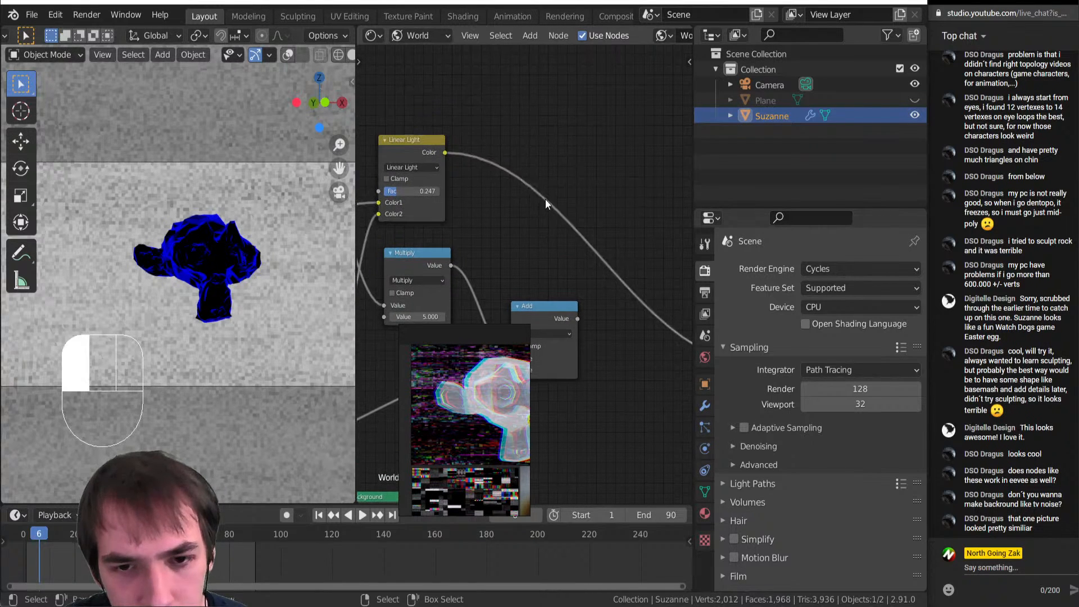
pyautogui.hotkey('shift', 'a')
pyautogui.press('n')
pyautogui.press('o')
pyautogui.click(521, 178)
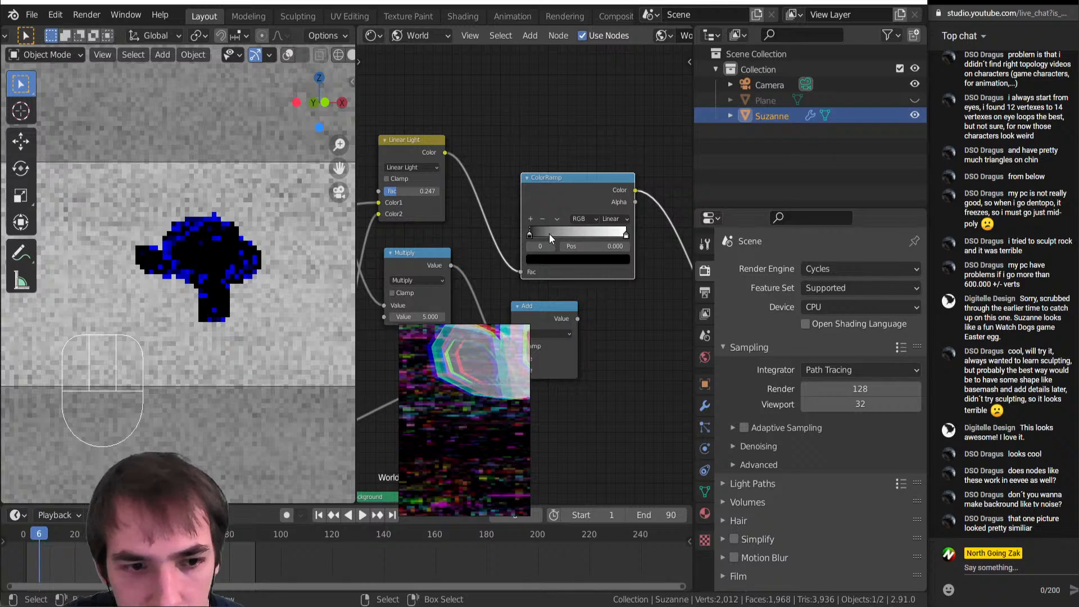
pyautogui.moveTo(535, 232); pyautogui.dragTo(592, 236)
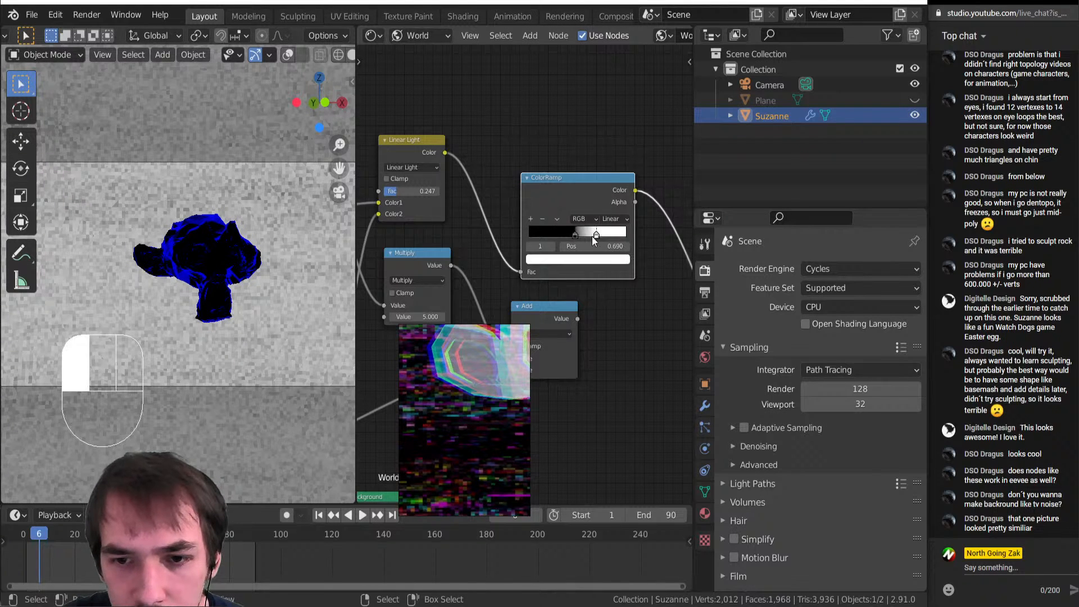
# Colour the ColorRamp's end stop pink at position 0.641 and add a near-white stop at 0.496 beside the black one
pyautogui.click(587, 261)
pyautogui.click(547, 160)
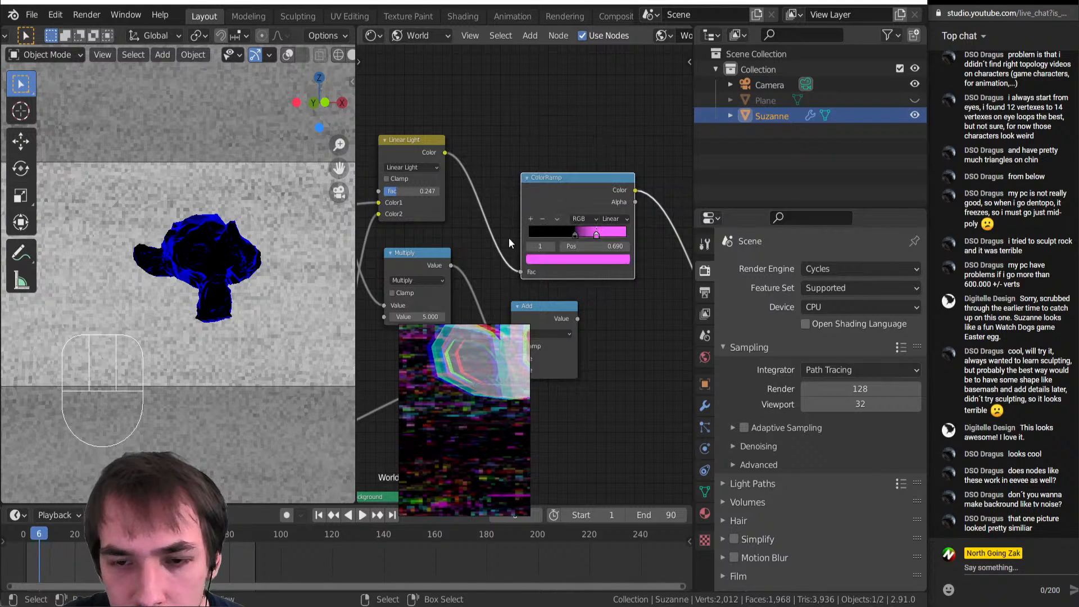
pyautogui.click(531, 219)
pyautogui.click(588, 261)
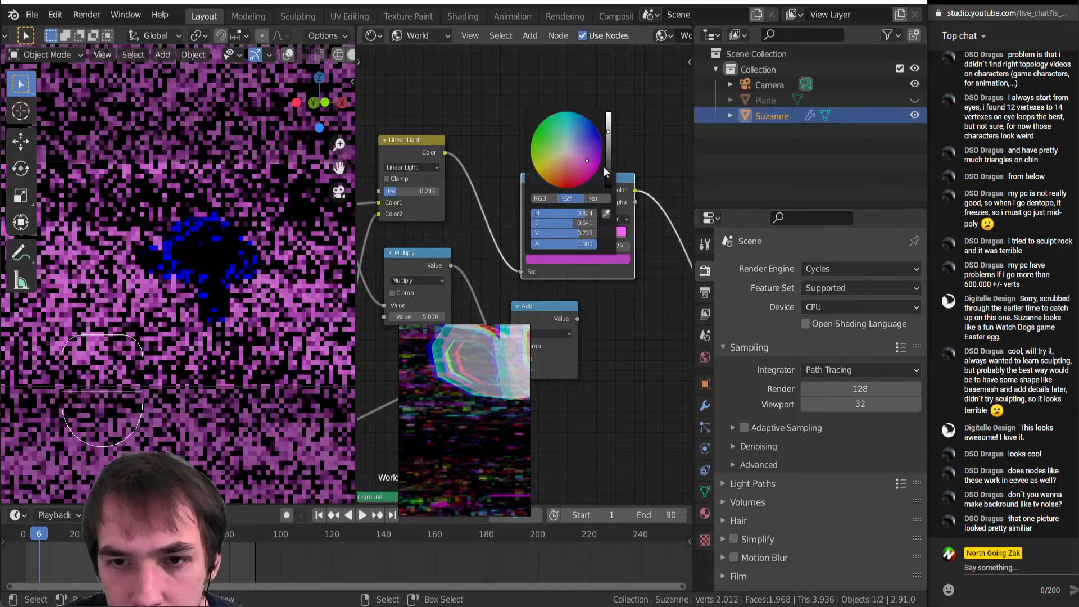
pyautogui.moveTo(607, 166); pyautogui.dragTo(607, 110)
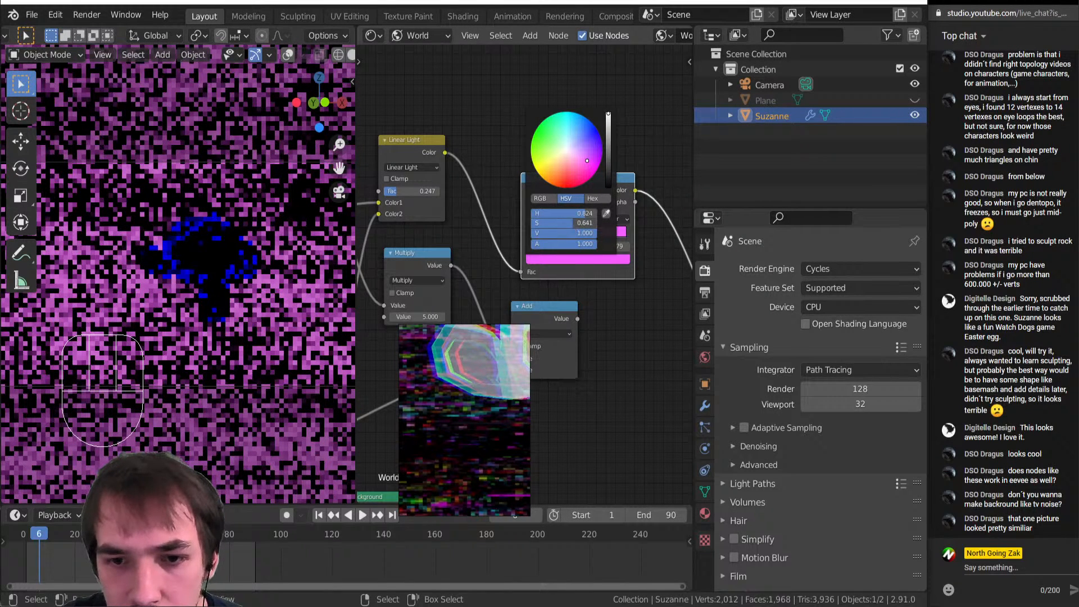
pyautogui.click(594, 235)
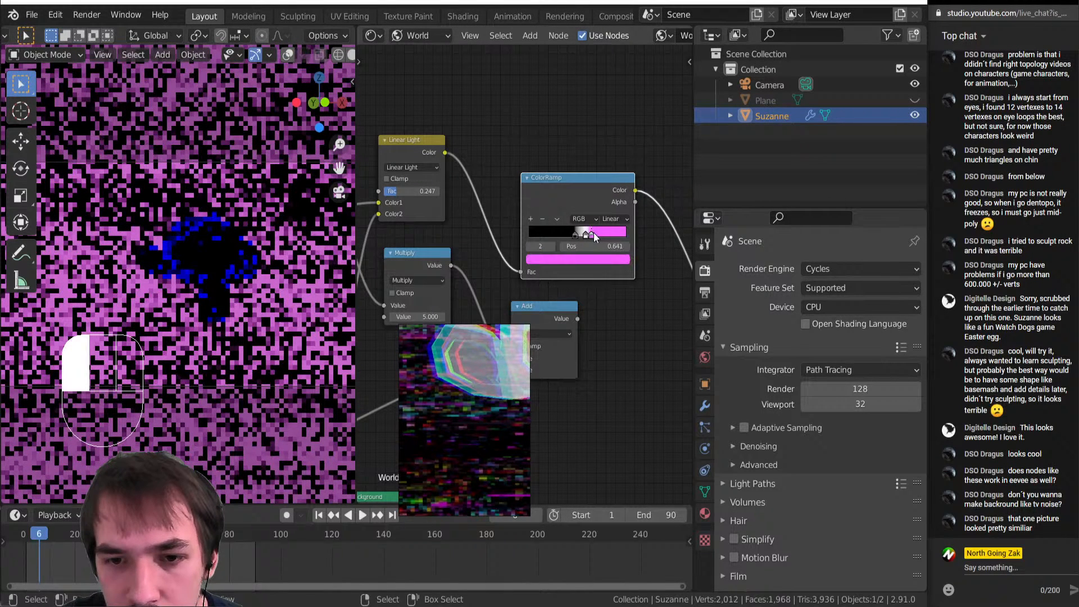
pyautogui.click(579, 233)
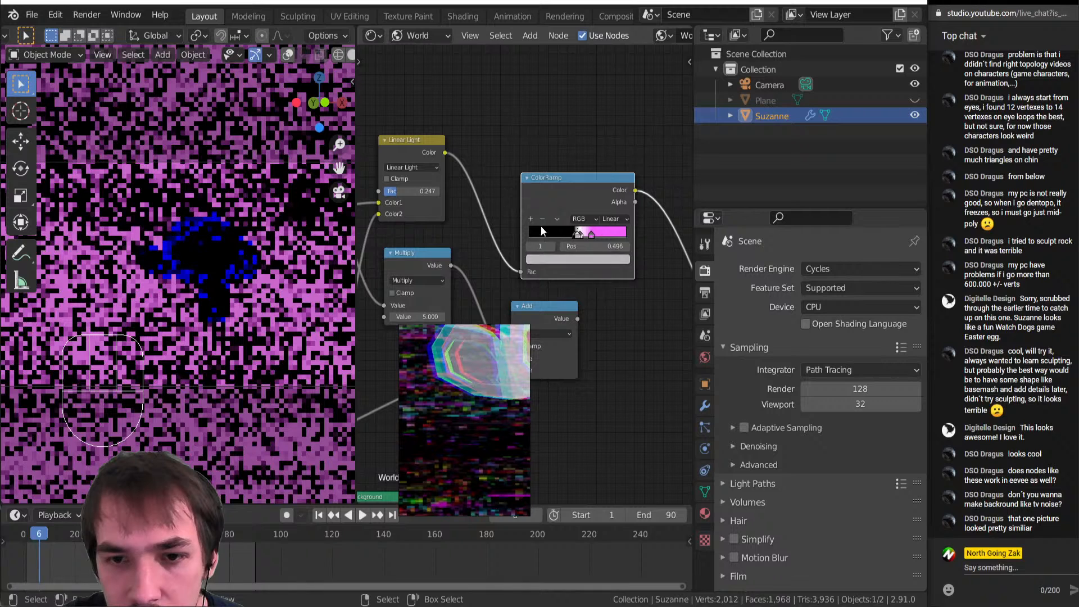
pyautogui.moveTo(575, 241)
pyautogui.mouseDown()
pyautogui.moveTo(612, 237)
pyautogui.moveTo(575, 238)
pyautogui.mouseUp()
pyautogui.click(577, 231)
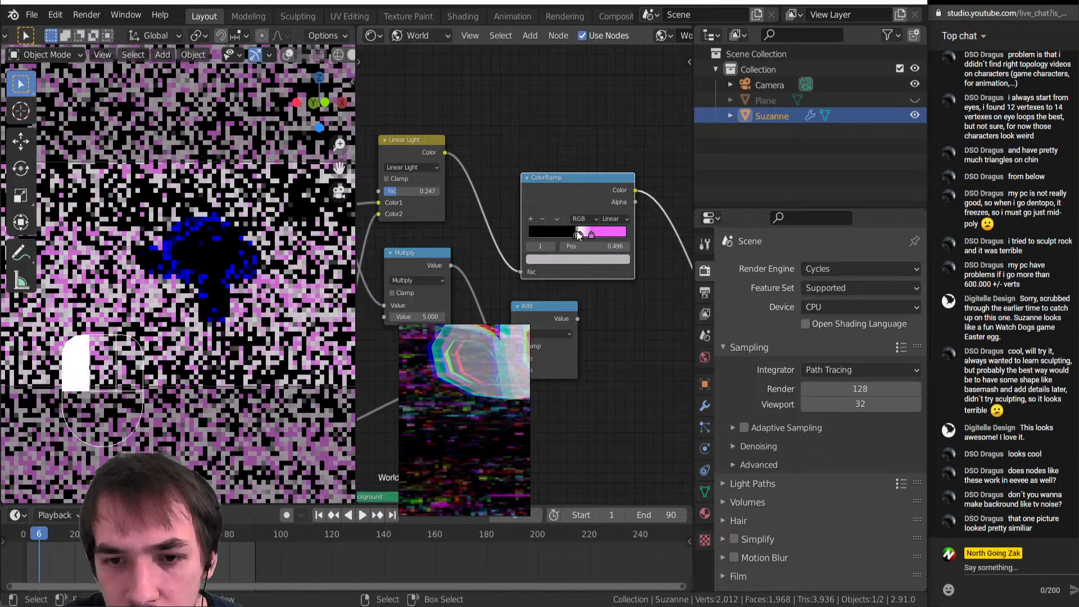
# Give the ColorRamp a blue stop at 0.865 and add an orange stop at 0.753
pyautogui.click(606, 257)
pyautogui.click(580, 126)
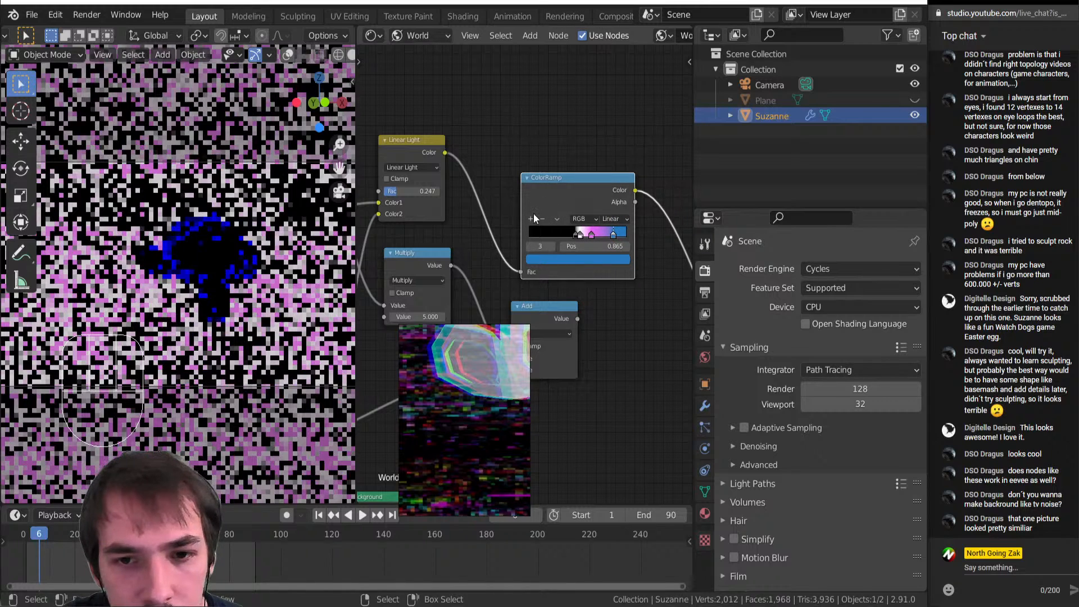
pyautogui.click(532, 219)
pyautogui.click(603, 260)
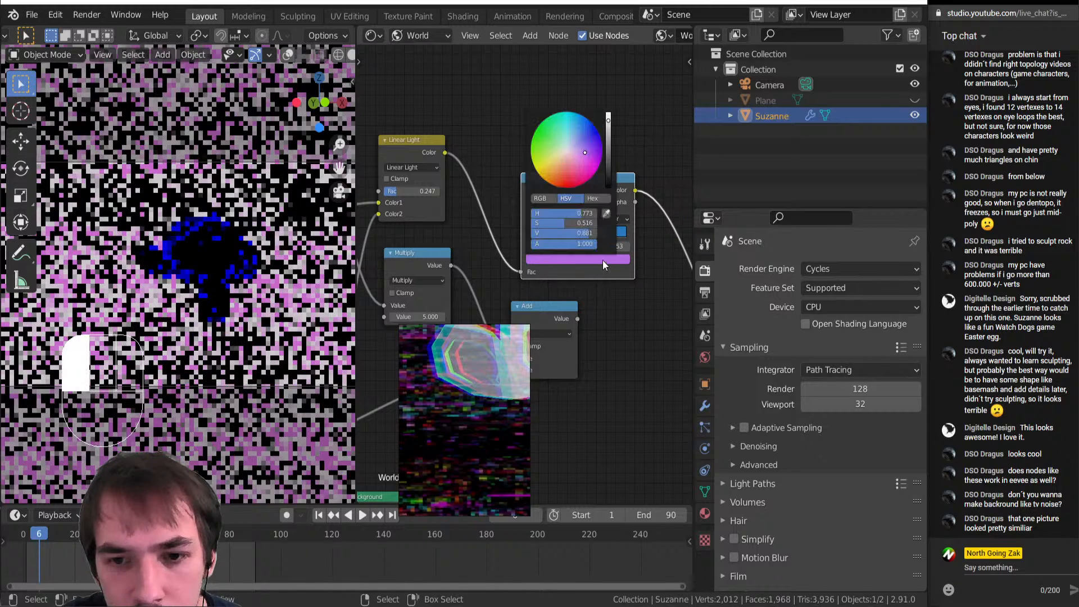
pyautogui.click(577, 159)
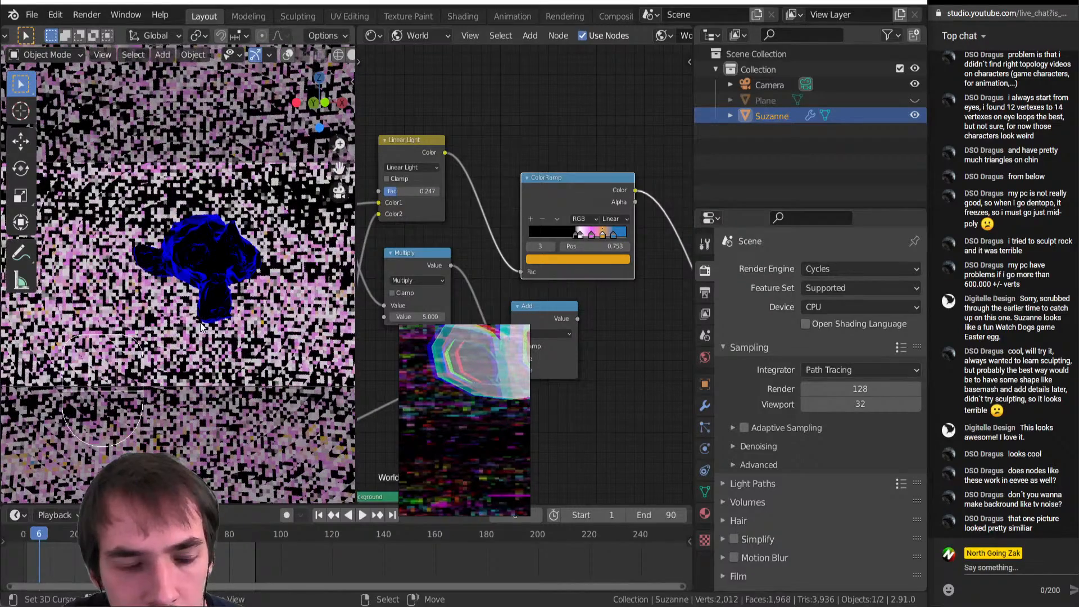
# Connect the Texture Coordinate's Window output to the Voronoi Texture's Vector input and check the background in camera view
pyautogui.press('KP_0')
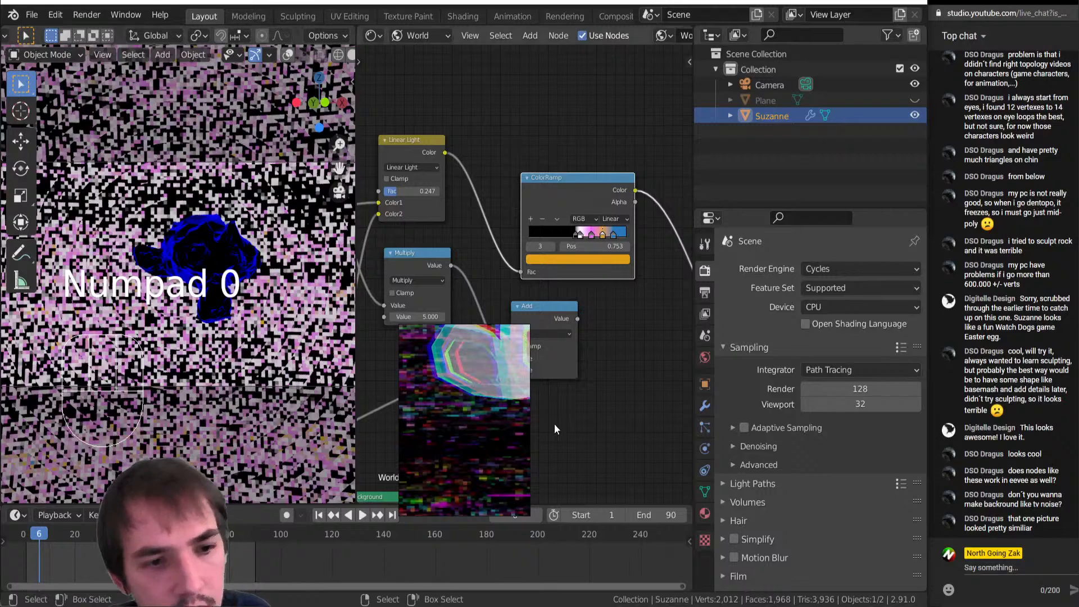
pyautogui.scroll(-3, 487, 238)
pyautogui.scroll(3, 494, 216)
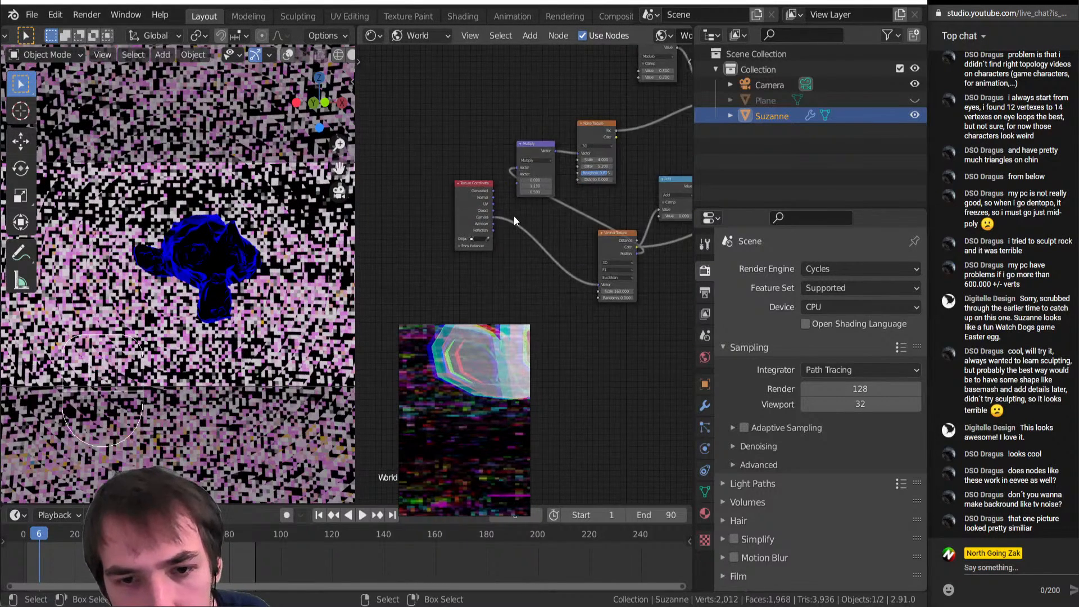
pyautogui.moveTo(437, 224); pyautogui.dragTo(592, 314)
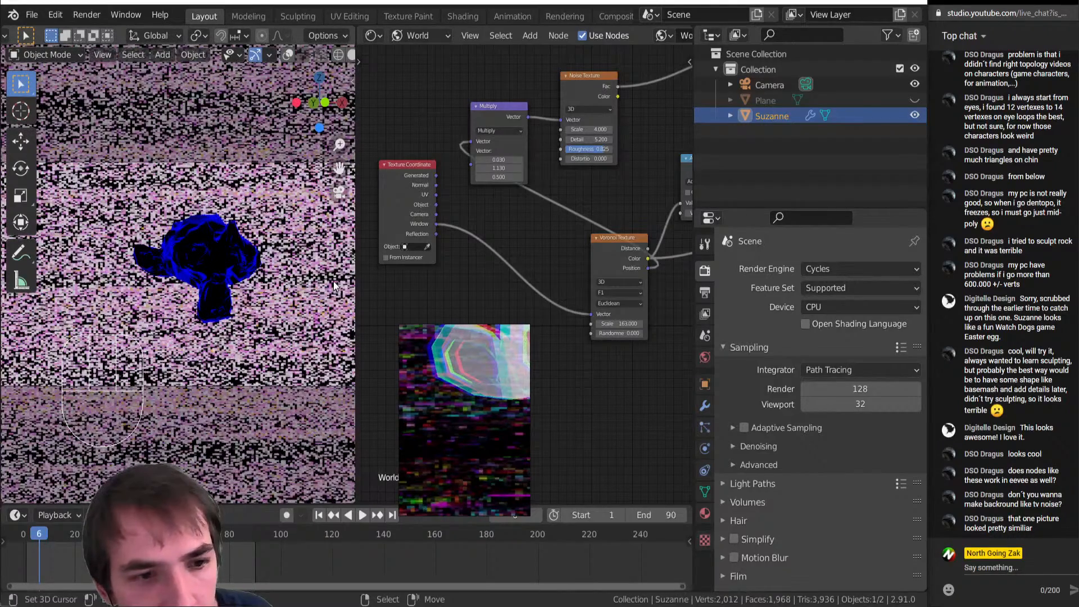
# Shift the ColorRamp's white, pink, orange and blue stops toward the bright end and set the black stop to 0.521
pyautogui.moveTo(567, 247); pyautogui.dragTo(407, 302, button='middle')
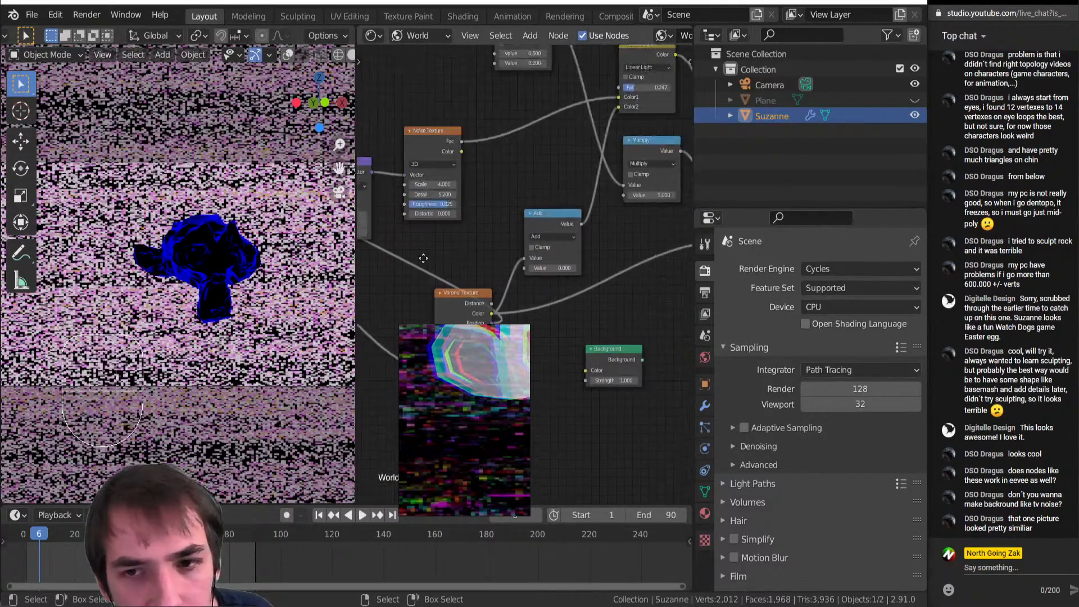
pyautogui.moveTo(450, 242); pyautogui.dragTo(561, 310, button='middle')
pyautogui.scroll(5, 596, 185)
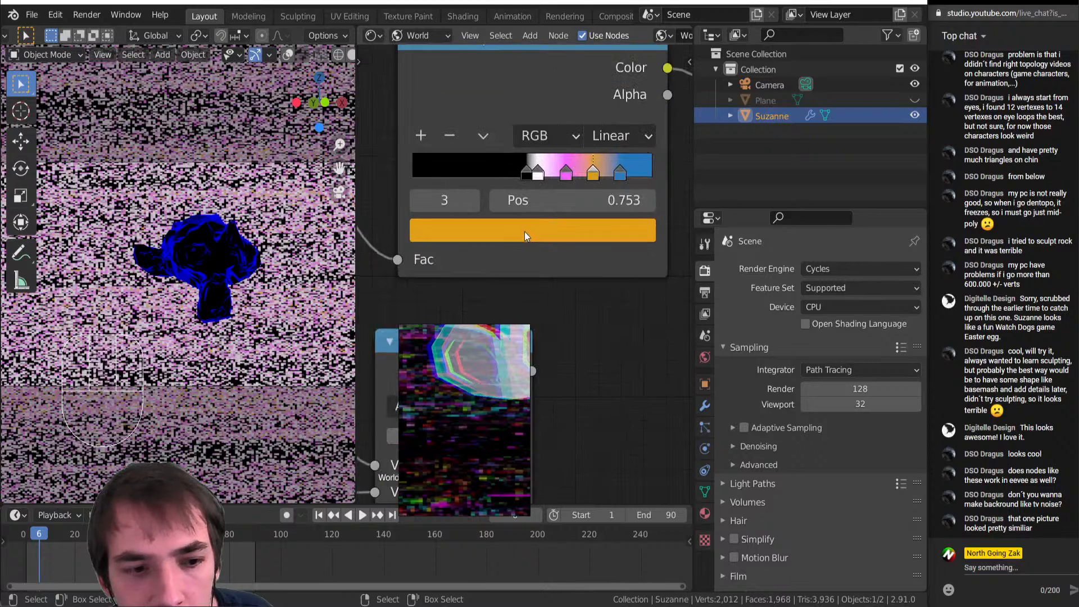
pyautogui.moveTo(510, 214); pyautogui.dragTo(600, 212)
pyautogui.moveTo(570, 212)
pyautogui.mouseDown()
pyautogui.moveTo(592, 212)
pyautogui.moveTo(565, 214)
pyautogui.mouseUp()
pyautogui.moveTo(498, 214)
pyautogui.mouseDown()
pyautogui.moveTo(530, 215)
pyautogui.moveTo(507, 219)
pyautogui.mouseUp()
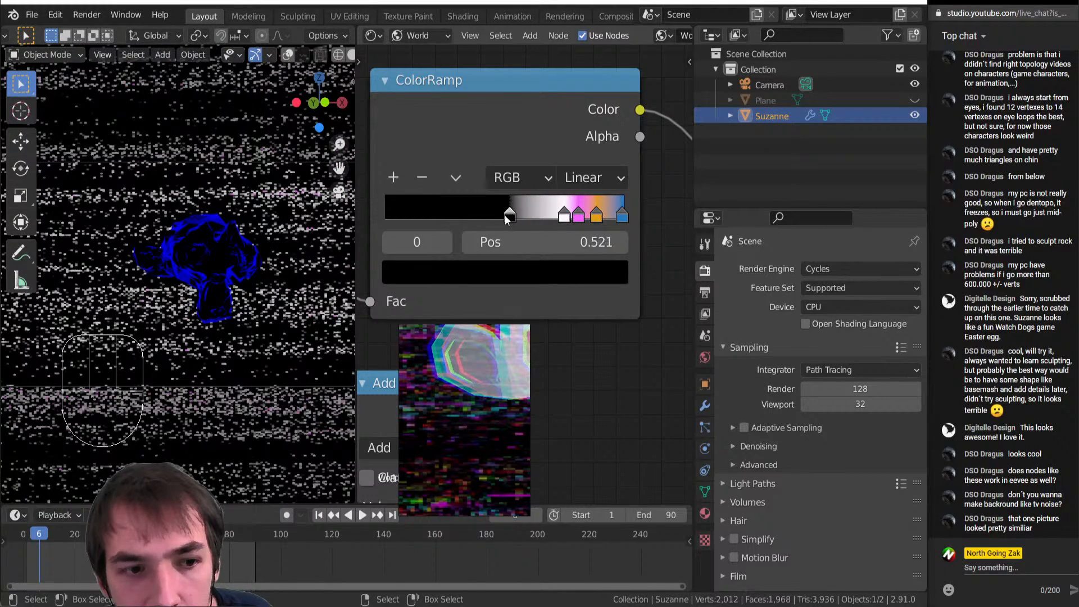
# Bunch the white, pink and orange stops closer together, move the blue stop to 0.592 beside black, and check the camera view
pyautogui.moveTo(578, 215)
pyautogui.mouseDown()
pyautogui.moveTo(549, 217)
pyautogui.moveTo(599, 221)
pyautogui.mouseUp()
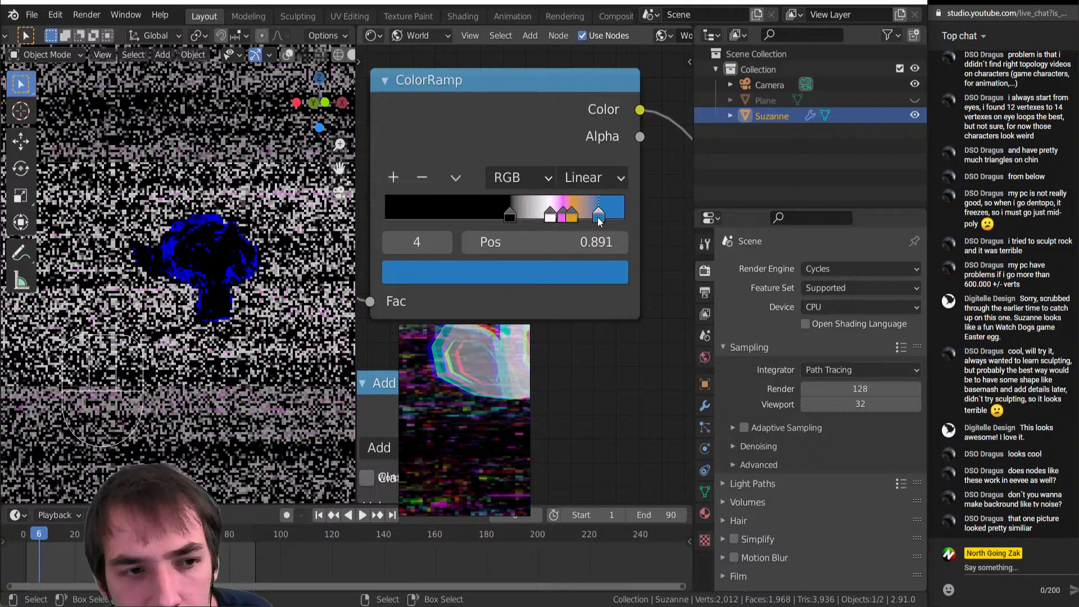
pyautogui.moveTo(598, 220); pyautogui.dragTo(527, 224)
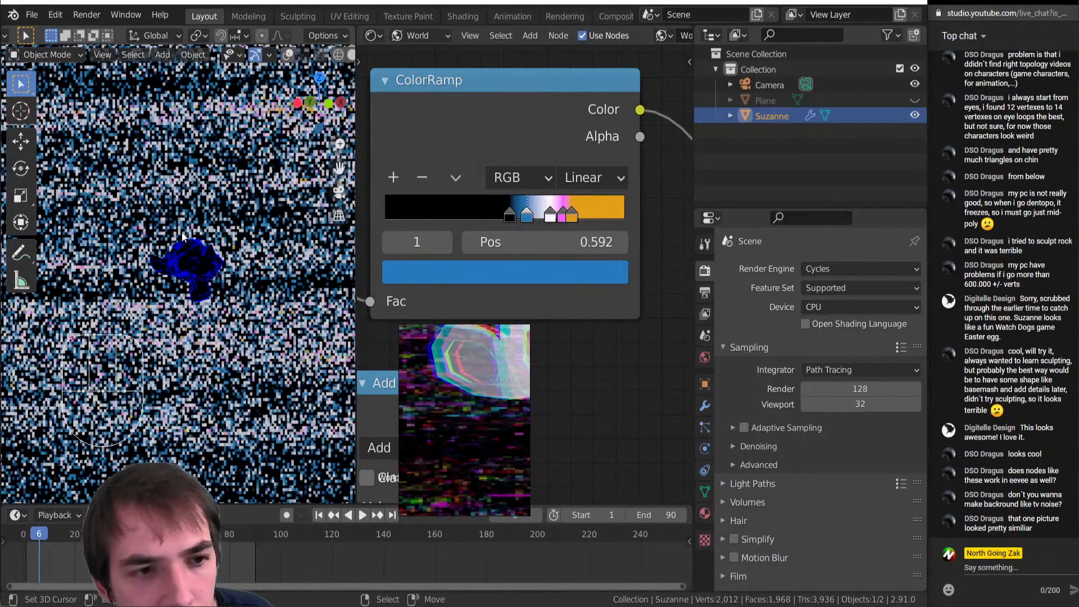
pyautogui.press('KP_0')
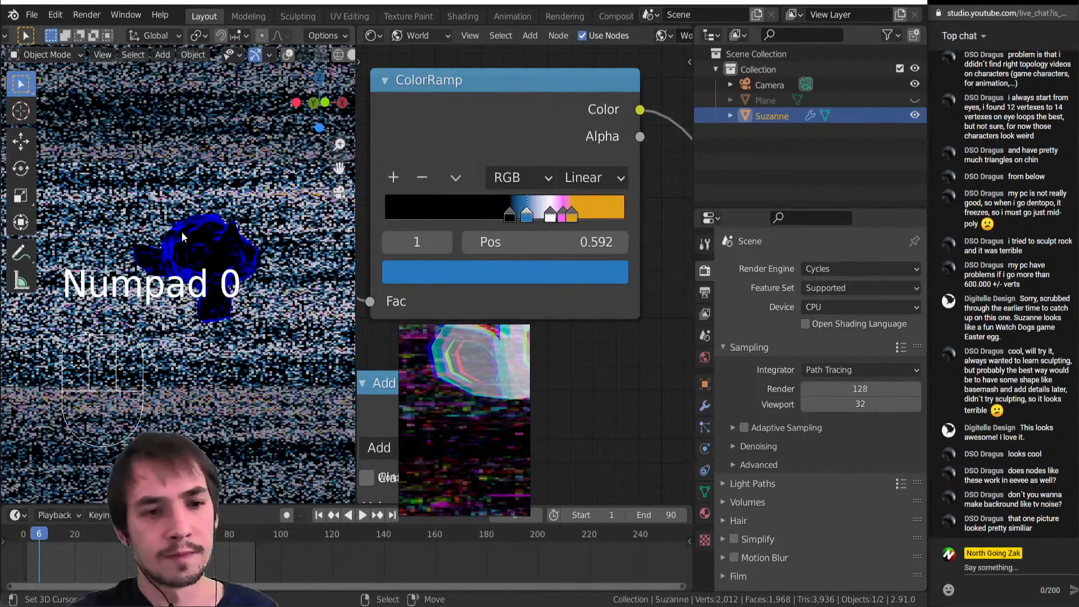
# Insert a Vector Math node between the Texture Coordinate's Window output and the Voronoi Texture's Vector input
pyautogui.scroll(-5, 489, 300)
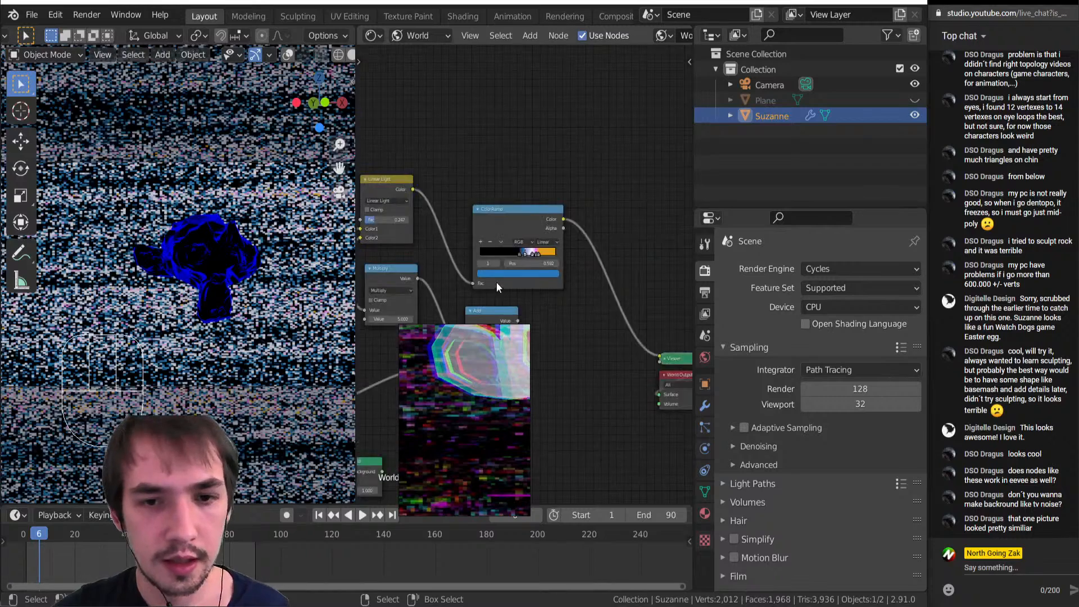
pyautogui.scroll(-5, 497, 283)
pyautogui.moveTo(428, 271); pyautogui.dragTo(601, 240, button='middle')
pyautogui.scroll(5, 533, 302)
pyautogui.moveTo(480, 315); pyautogui.dragTo(521, 265, button='middle')
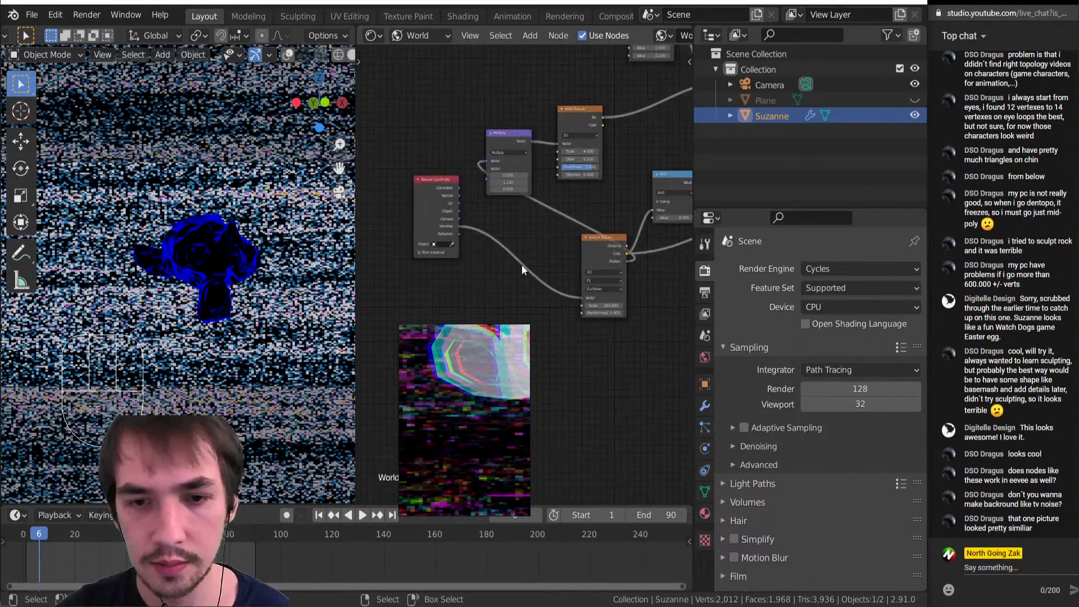
pyautogui.hotkey('shift', 'a')
pyautogui.moveTo(515, 270)
pyautogui.click(576, 469)
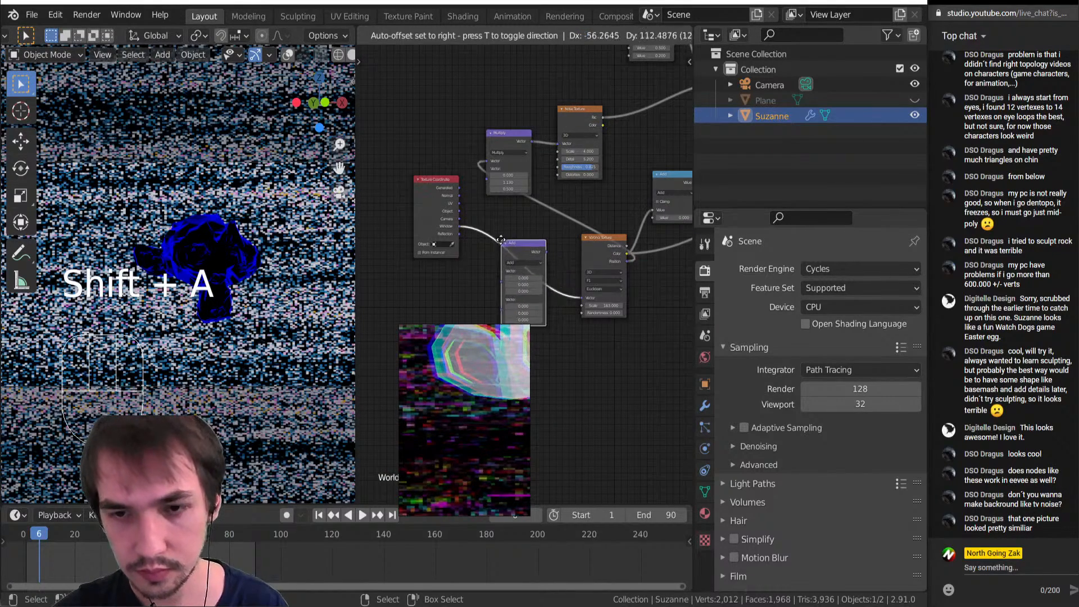
pyautogui.click(500, 241)
# Insert a Vector Math node after the Voronoi Texture and set its operation to Subtract
pyautogui.hotkey('shift', 'a')
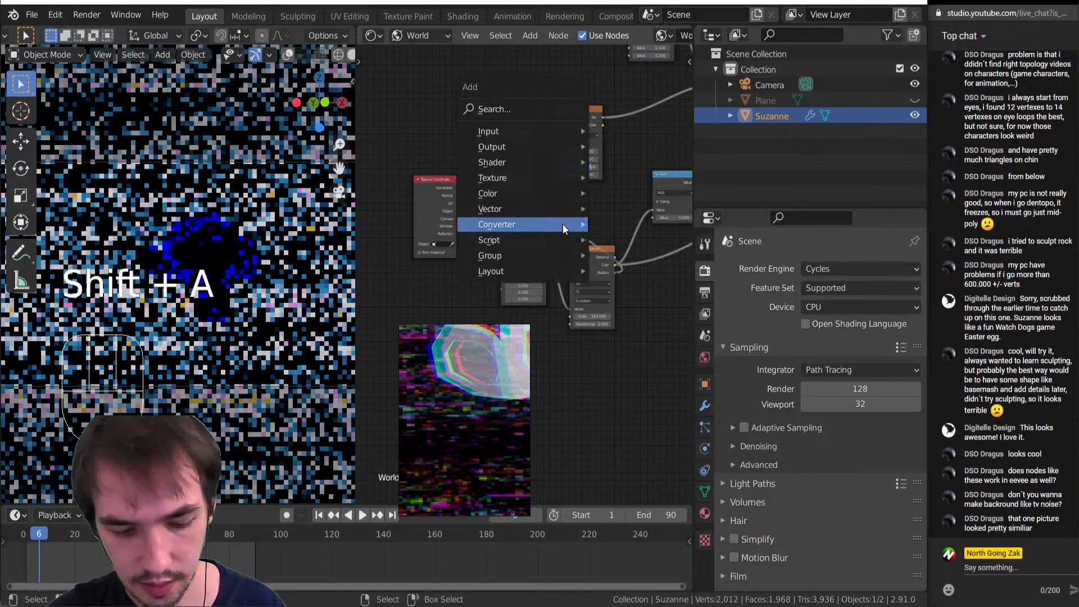
pyautogui.moveTo(563, 225)
pyautogui.click(624, 416)
pyautogui.click(549, 194)
pyautogui.click(662, 214)
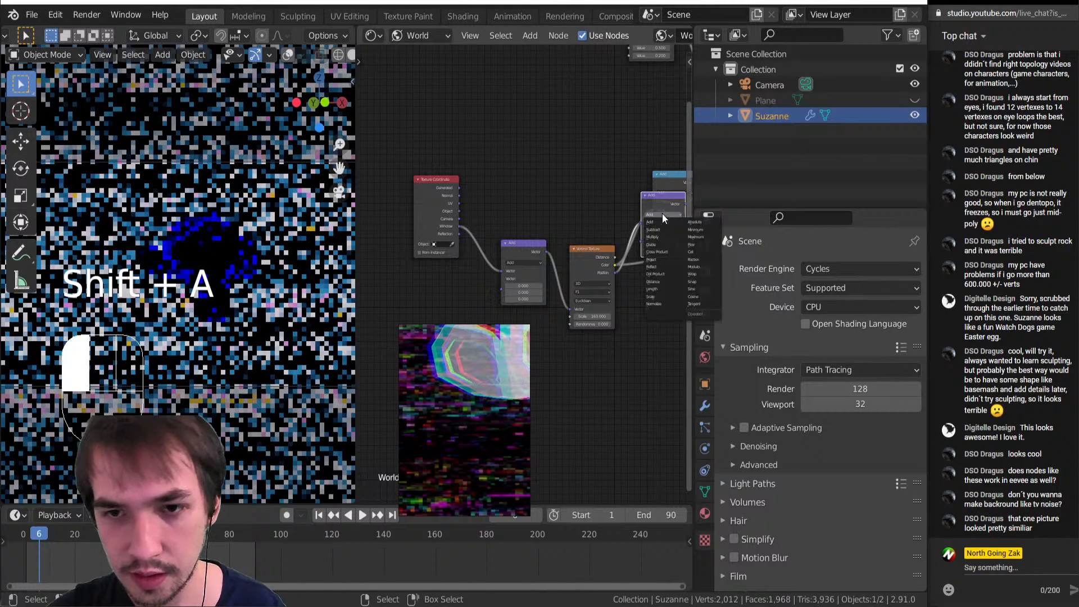
pyautogui.click(653, 230)
# Add a Combine XYZ node and feed its Vector into the second inputs of the Add and Subtract nodes
pyautogui.moveTo(653, 229); pyautogui.dragTo(502, 271)
pyautogui.hotkey('shift', 'a')
pyautogui.click(562, 270)
pyautogui.click(502, 179)
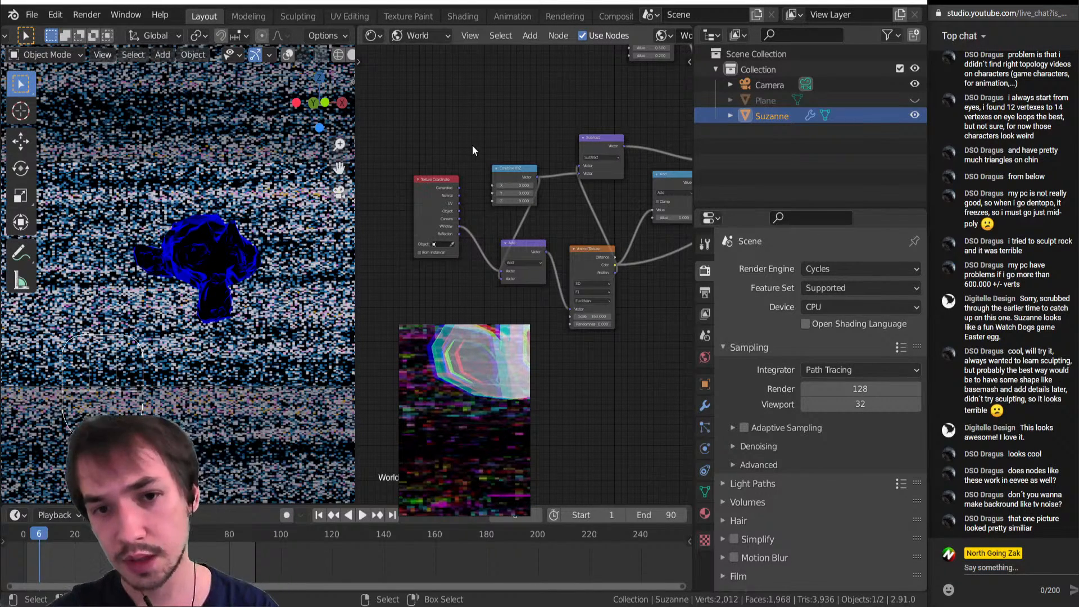
# Add a Value node driven by #frame, connect it to the Combine XYZ node's Z input, and move it clear of the Texture Coordinate node
pyautogui.hotkey('shift', 'a')
pyautogui.moveTo(469, 145)
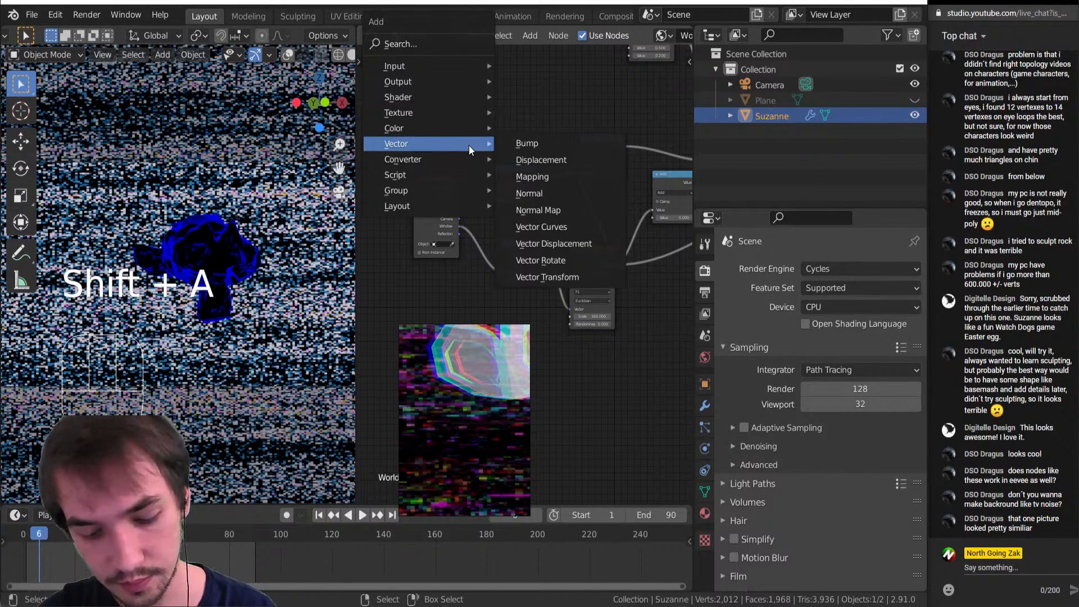
pyautogui.moveTo(486, 67)
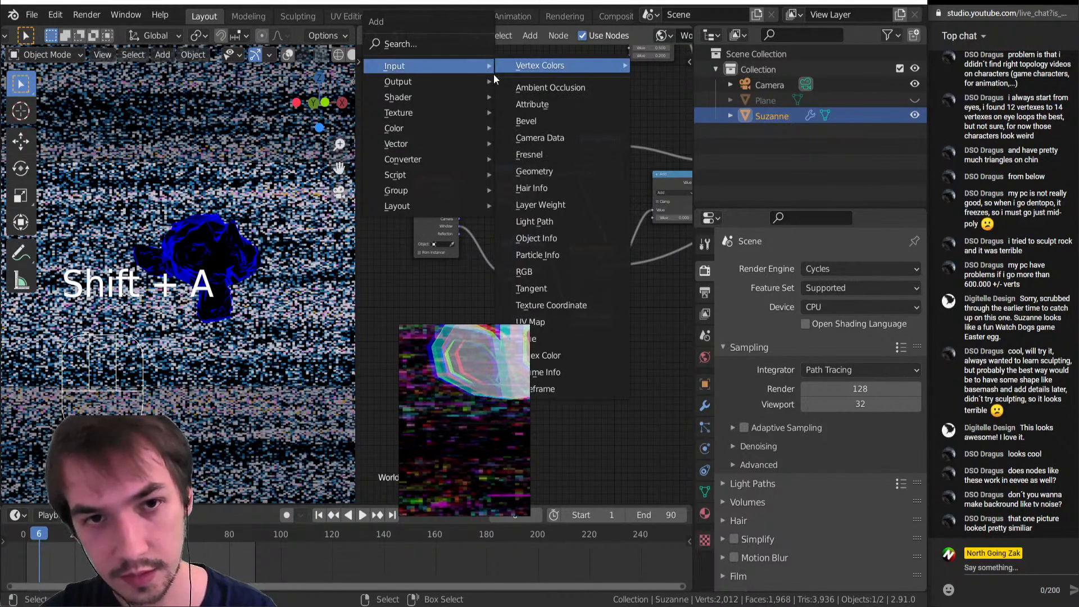
pyautogui.click(558, 341)
pyautogui.moveTo(471, 161); pyautogui.dragTo(491, 196)
pyautogui.scroll(1, 489, 201)
pyautogui.scroll(3, 489, 203)
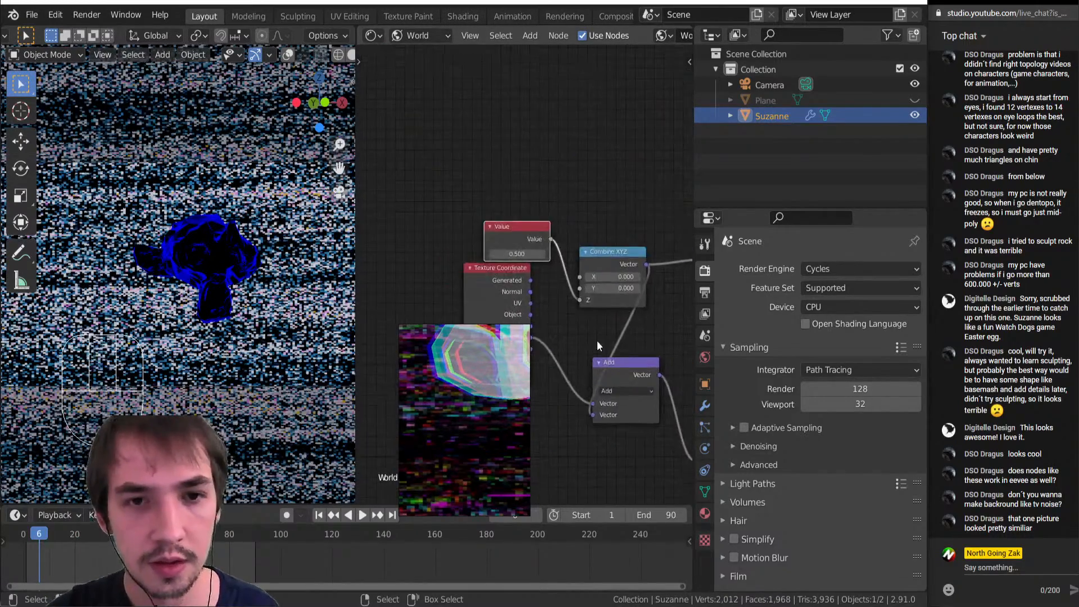
pyautogui.click(507, 242)
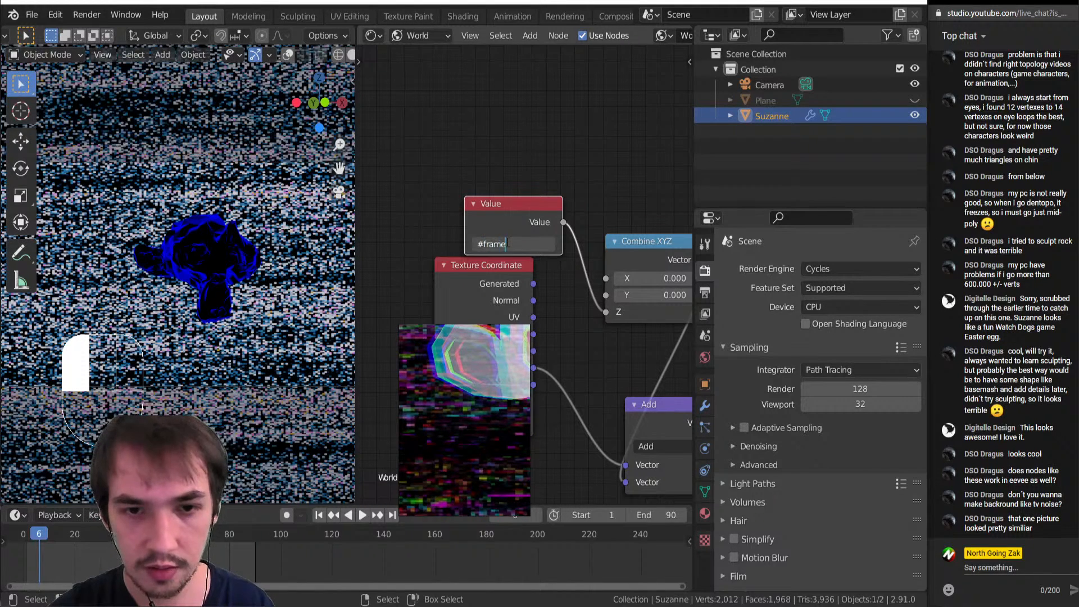
pyautogui.moveTo(510, 219); pyautogui.dragTo(427, 161)
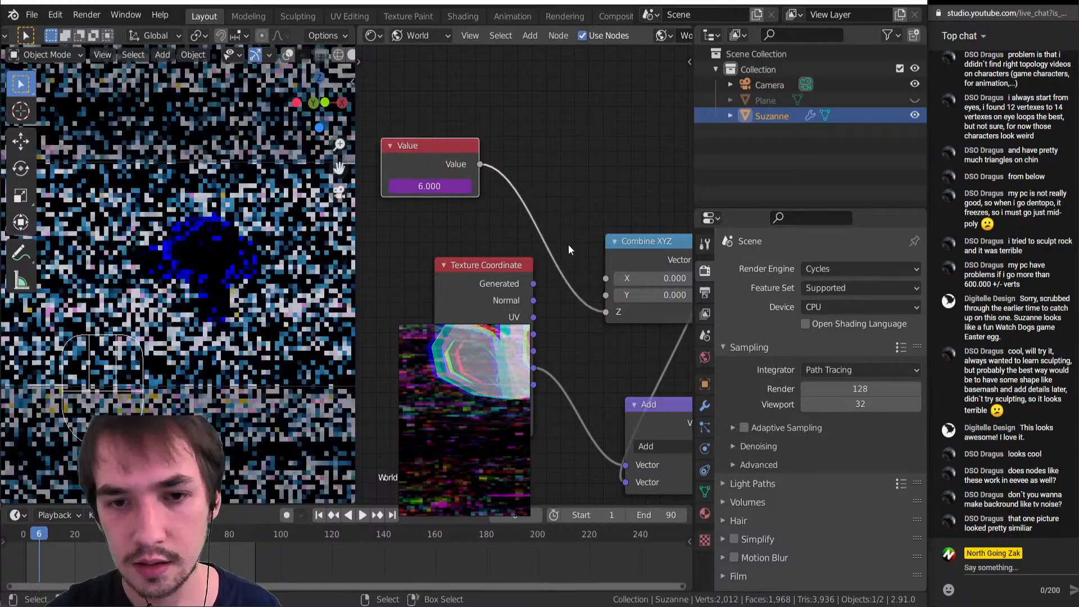
# Insert a Math node set to Multiply between the #frame Value node and the Combine XYZ node
pyautogui.hotkey('shift', 'a')
pyautogui.moveTo(542, 327)
pyautogui.click(591, 358)
pyautogui.click(530, 170)
pyautogui.click(588, 194)
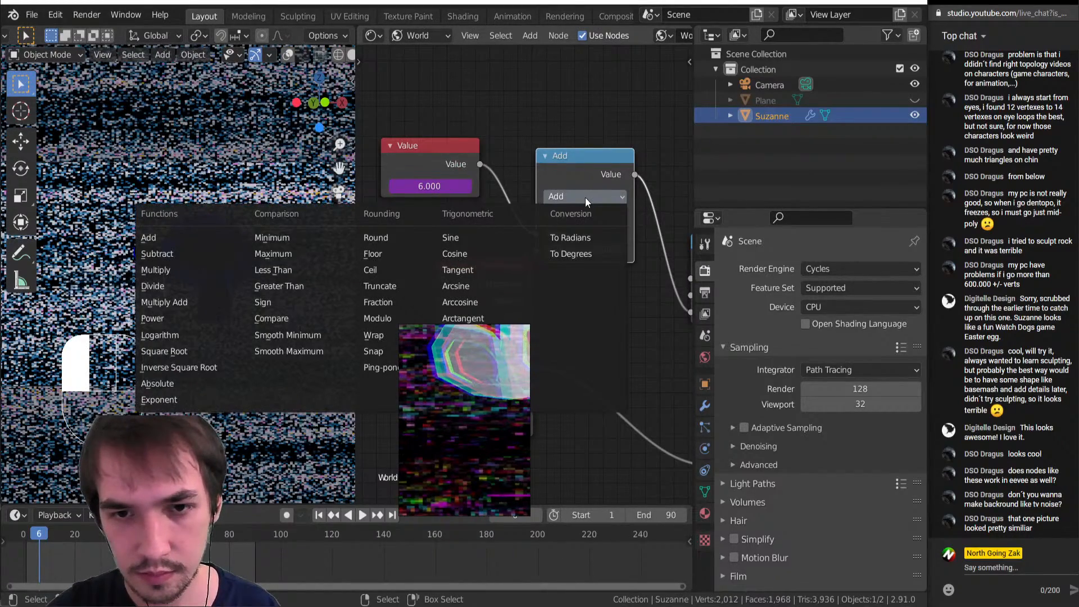
pyautogui.press('m')
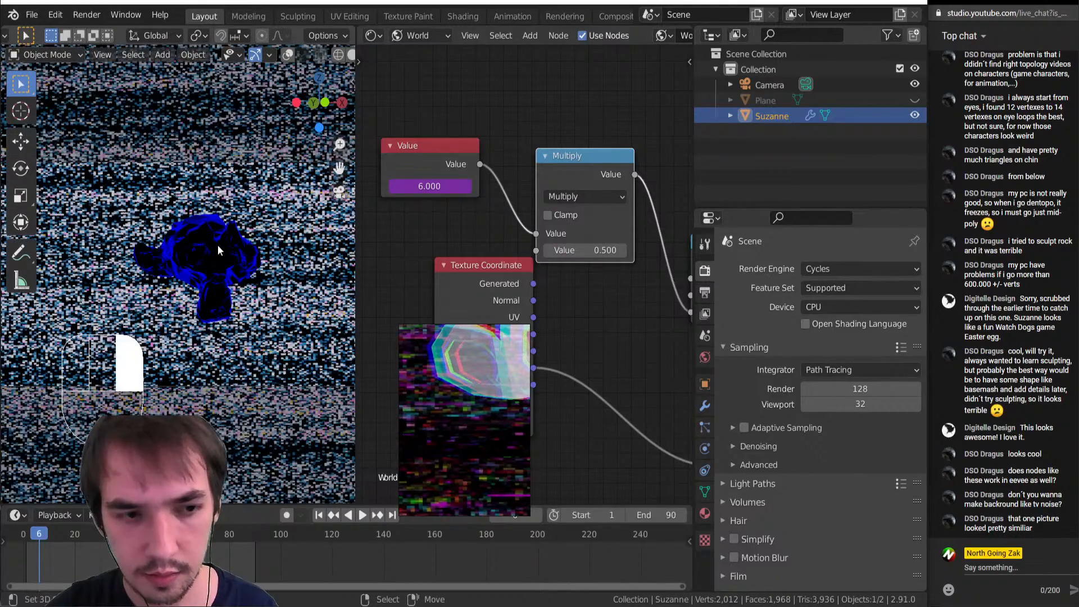
# Switch the viewport to Solid shading and examine the Multiply factor feeding the Combine XYZ node in Suzanne's object shader
pyautogui.press('z')
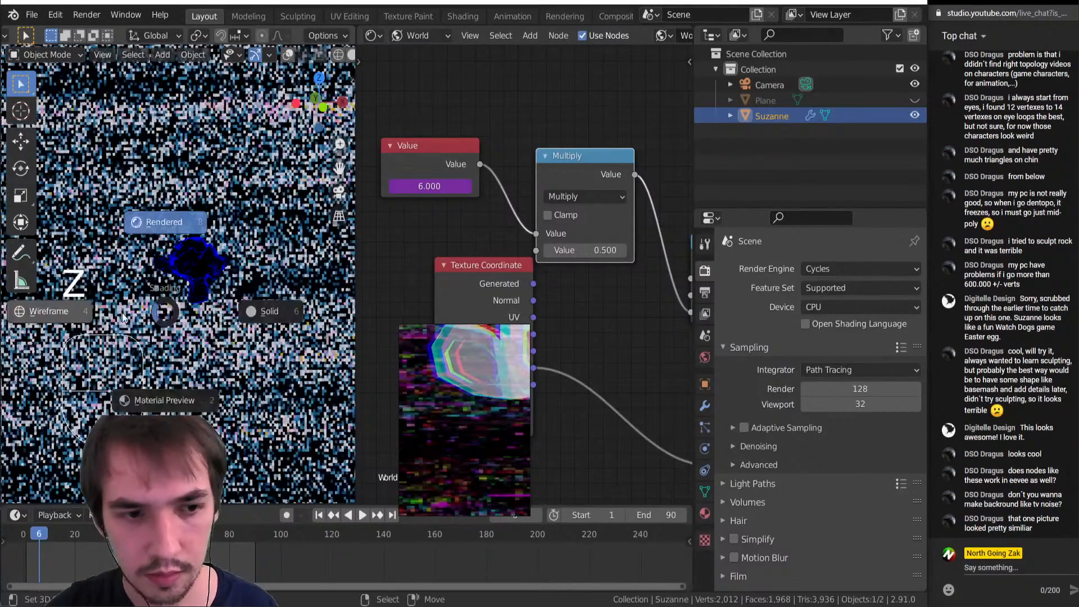
pyautogui.click(46, 313)
pyautogui.press('z')
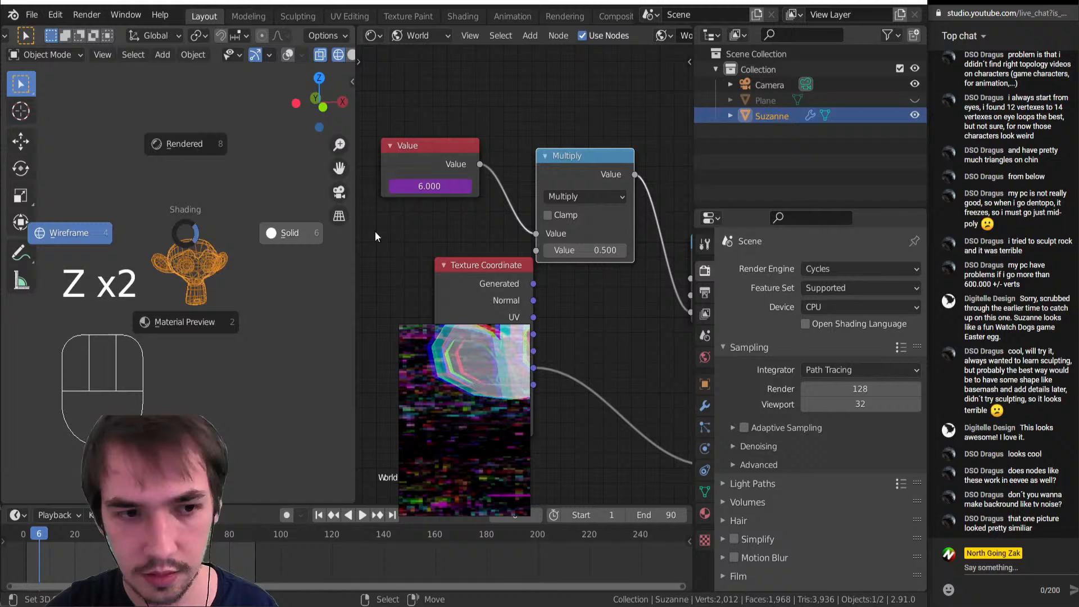
pyautogui.click(319, 235)
pyautogui.click(434, 40)
pyautogui.click(444, 50)
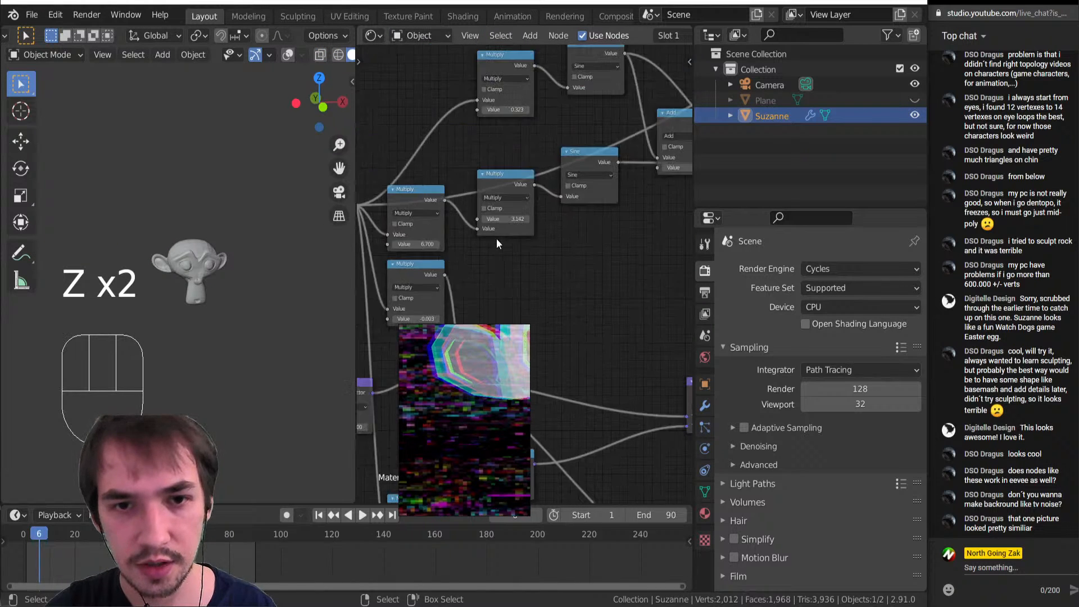
pyautogui.scroll(-7, 498, 244)
pyautogui.moveTo(487, 218); pyautogui.dragTo(588, 121, button='middle')
pyautogui.scroll(13, 523, 256)
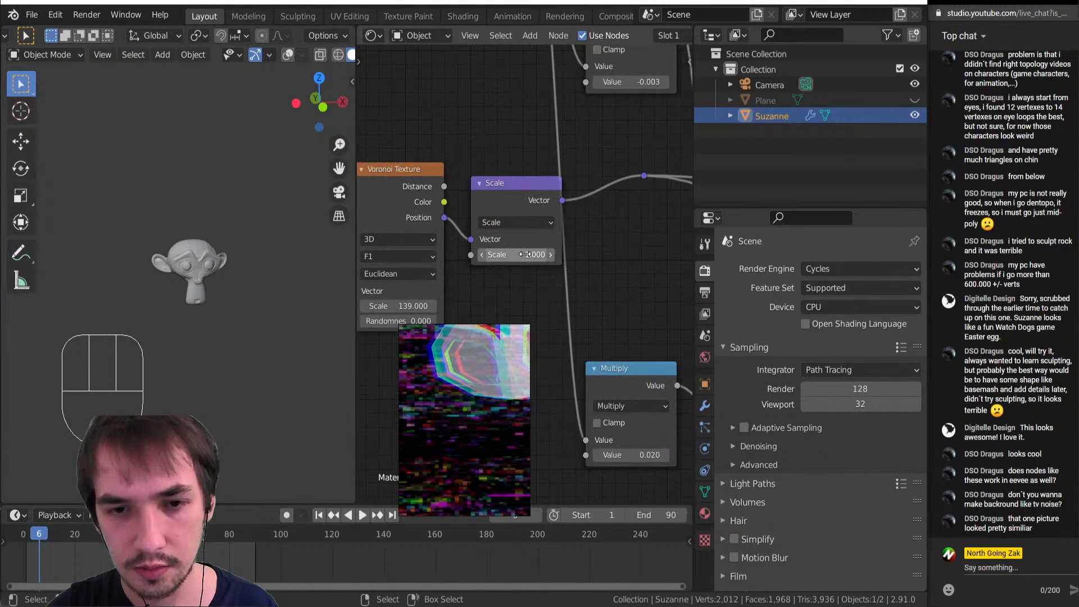
pyautogui.scroll(-13, 525, 255)
pyautogui.moveTo(542, 240); pyautogui.dragTo(513, 173, button='middle')
pyautogui.scroll(7, 538, 267)
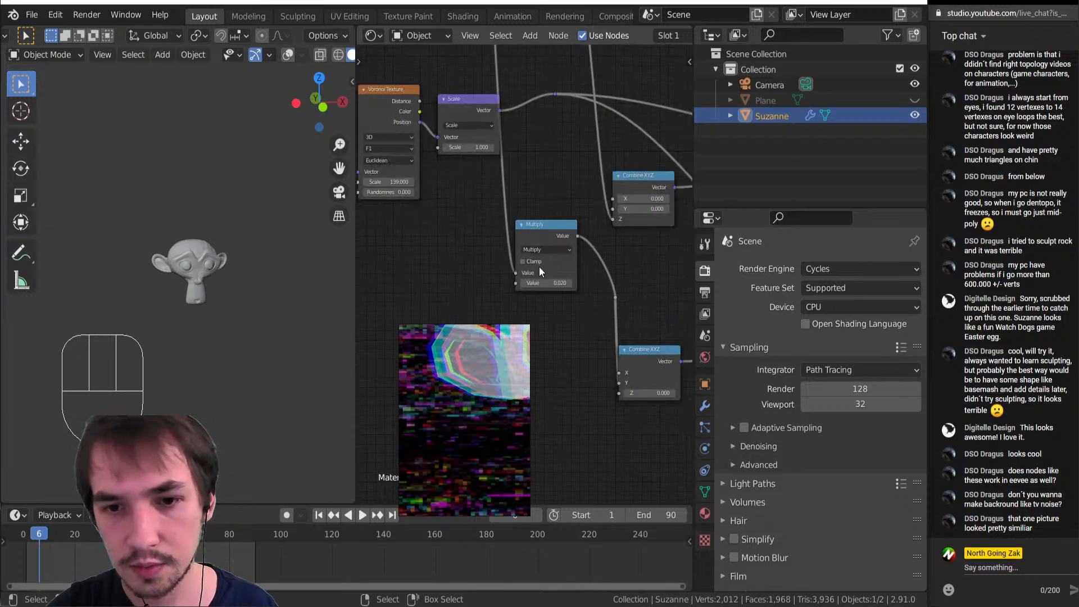
pyautogui.scroll(2, 539, 267)
# Return to the World nodes with a rendered camera view and set the frame Multiply node's factor to 0.02
pyautogui.click(413, 33)
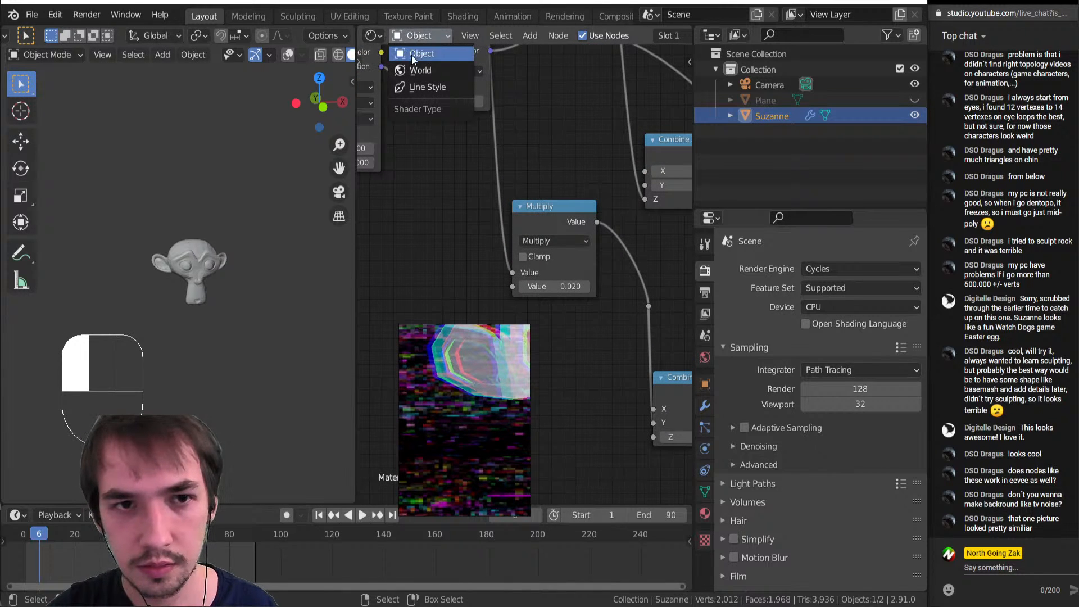
pyautogui.click(411, 56)
pyautogui.press('z')
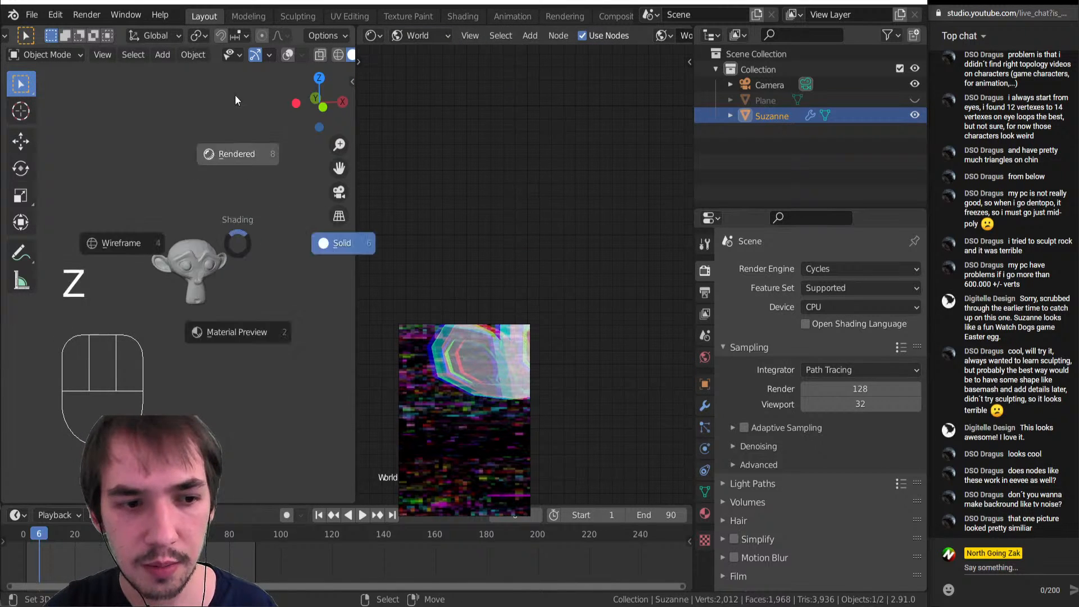
pyautogui.click(235, 96)
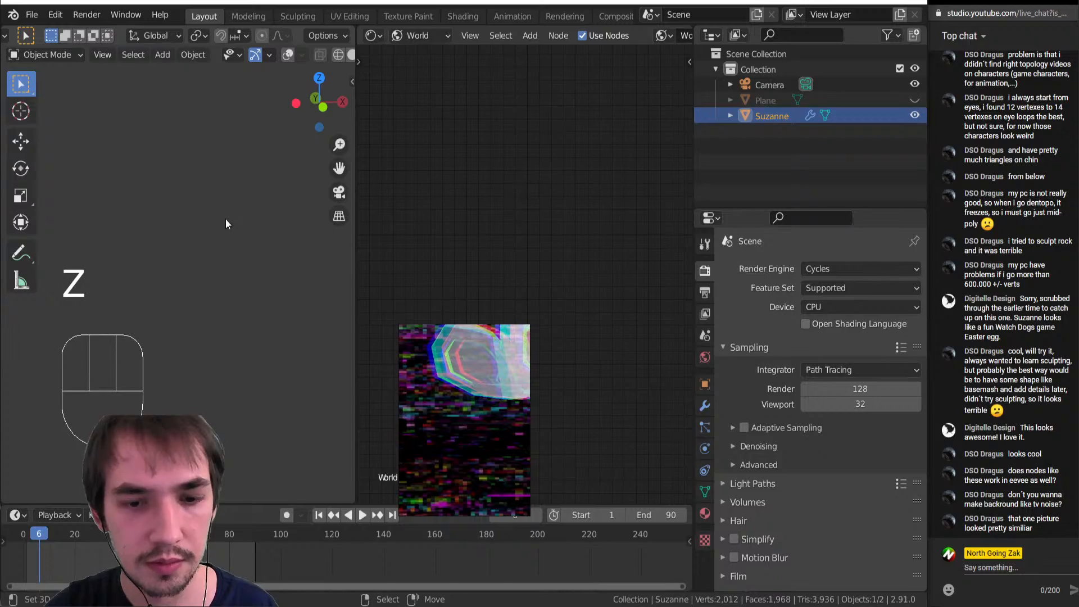
pyautogui.press('KP_0')
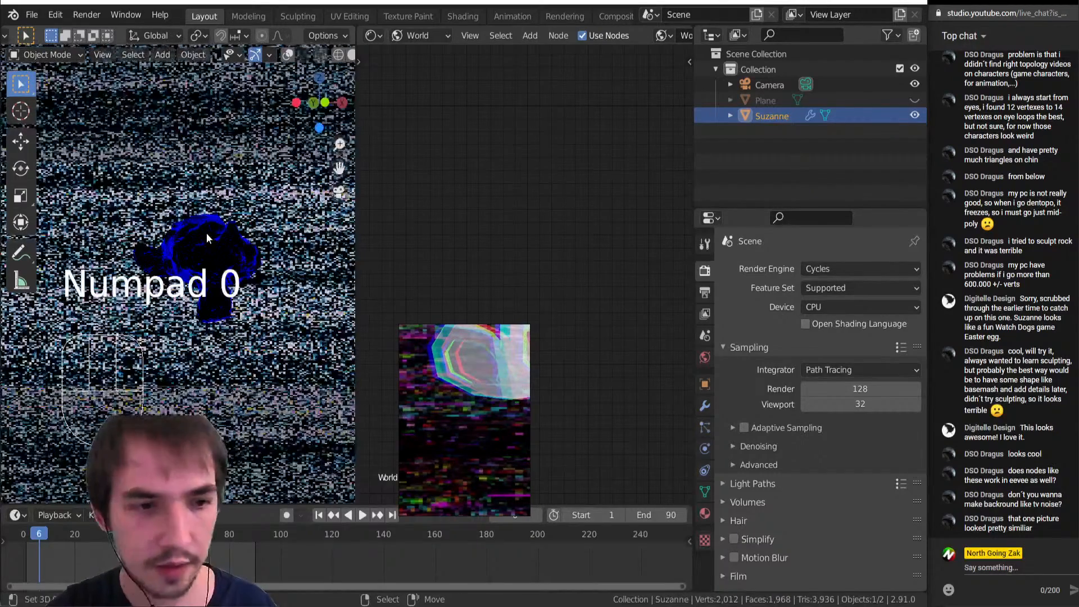
pyautogui.press('Home')
pyautogui.scroll(3, 483, 238)
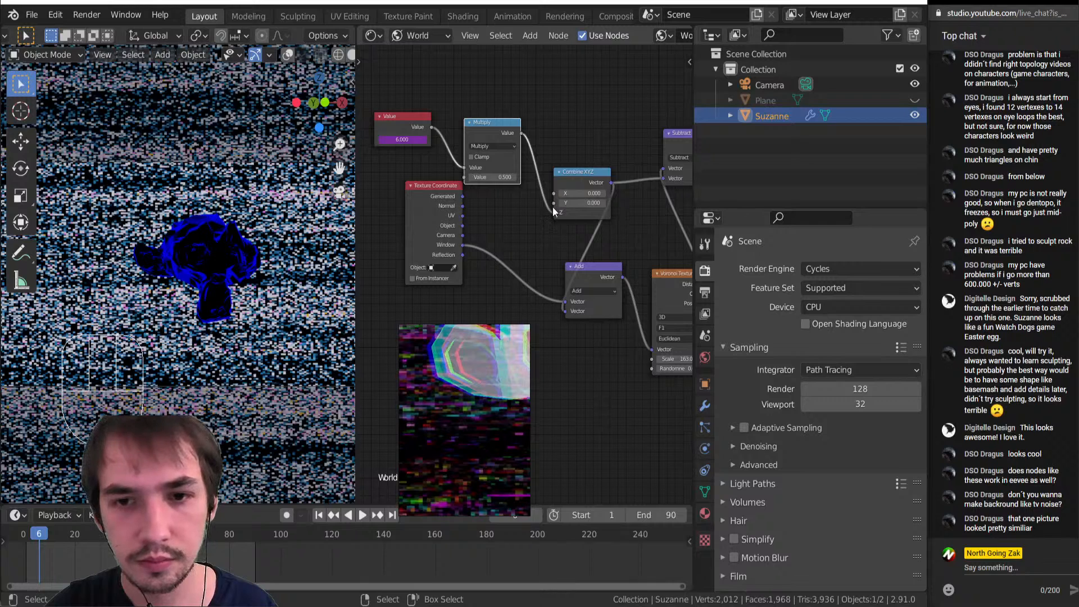
pyautogui.click(503, 177)
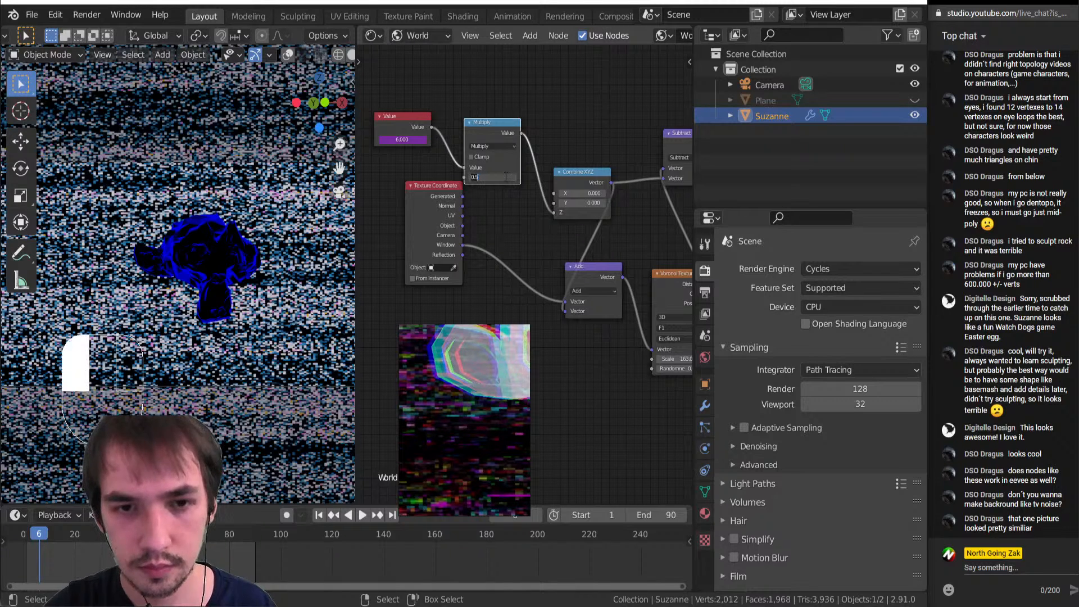
pyautogui.write('0.02')
pyautogui.press('Return')
# Play the animation and preview the noise background at frames 7, 15 and 27, inside and outside camera view
pyautogui.hotkey('shift', 'space')
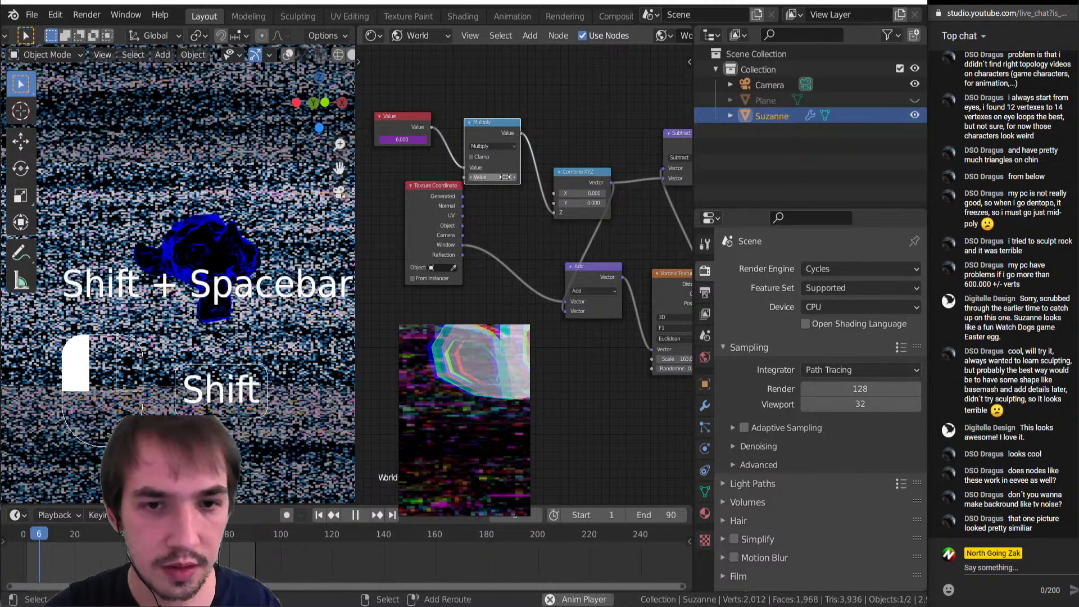
pyautogui.moveTo(82, 540); pyautogui.dragTo(29, 544)
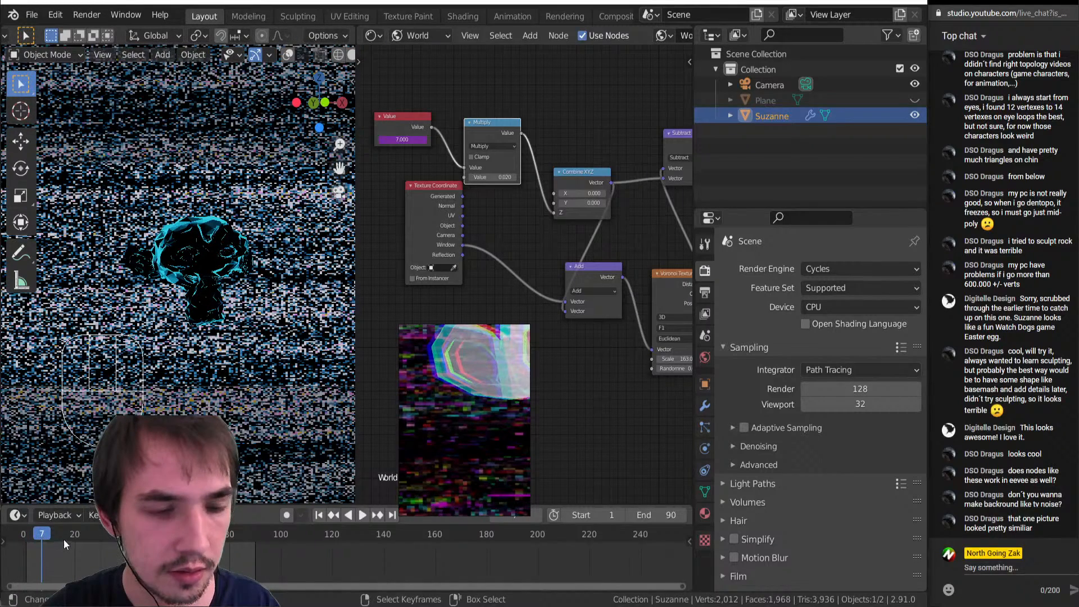
pyautogui.click(63, 539)
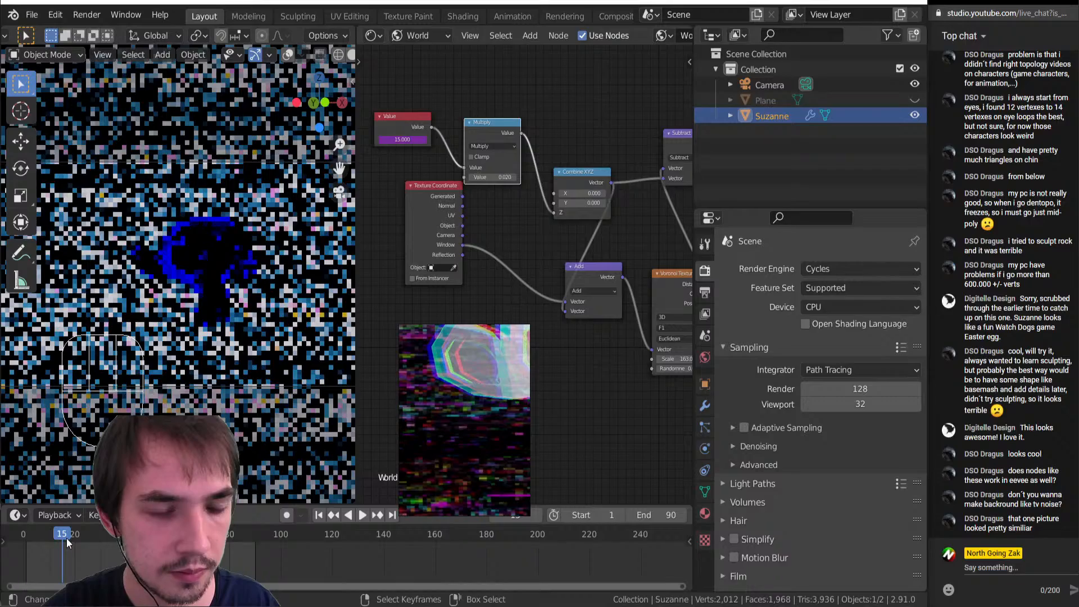
pyautogui.click(93, 538)
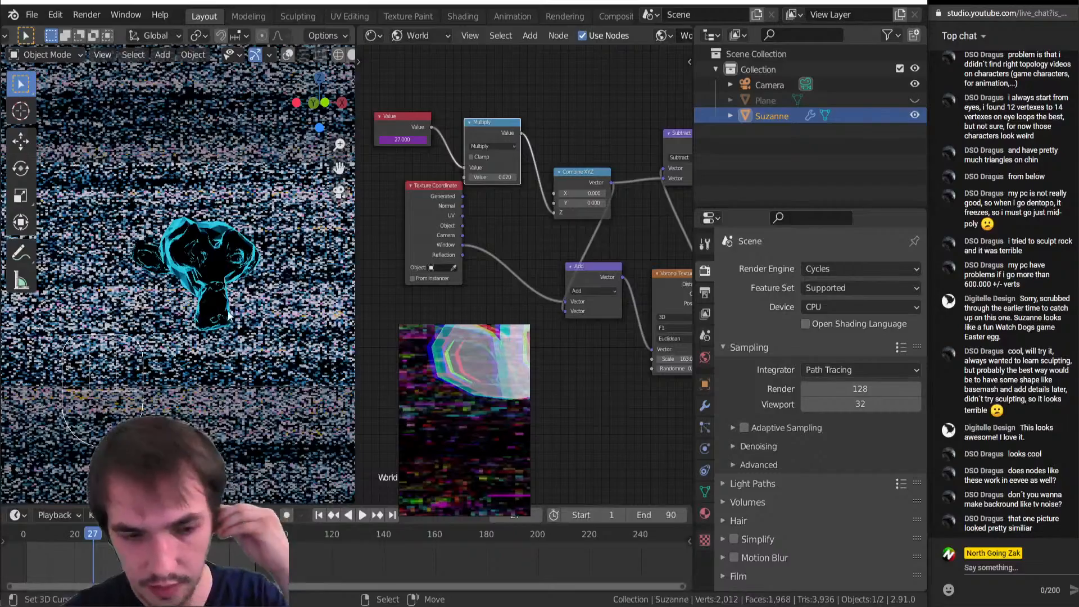
pyautogui.press('KP_0')
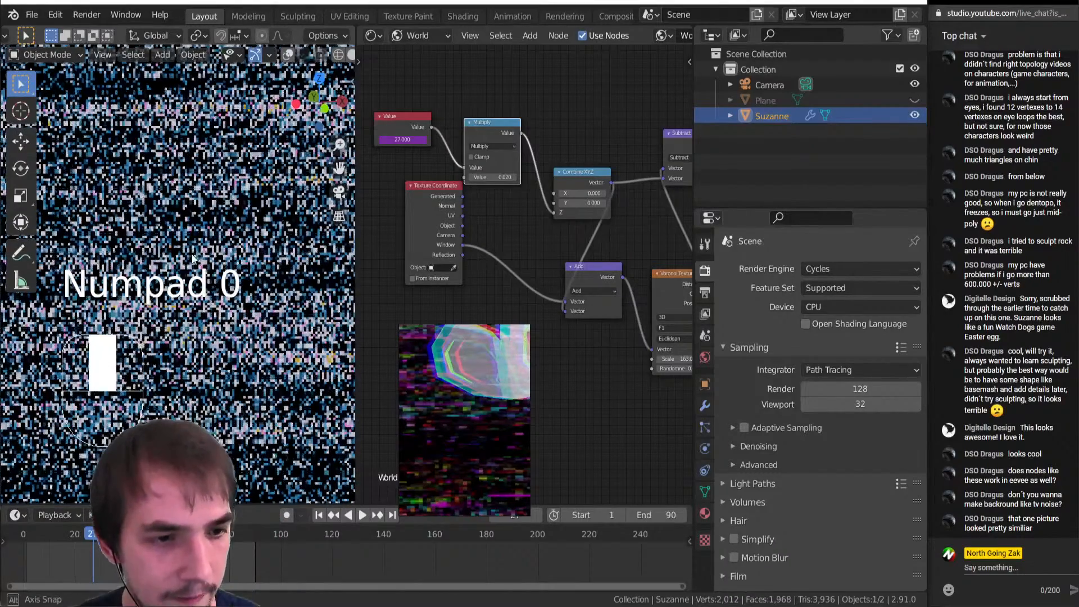
# Select all nodes of the World shader and copy them
pyautogui.scroll(-5, 546, 218)
pyautogui.moveTo(546, 218); pyautogui.dragTo(469, 203, button='middle')
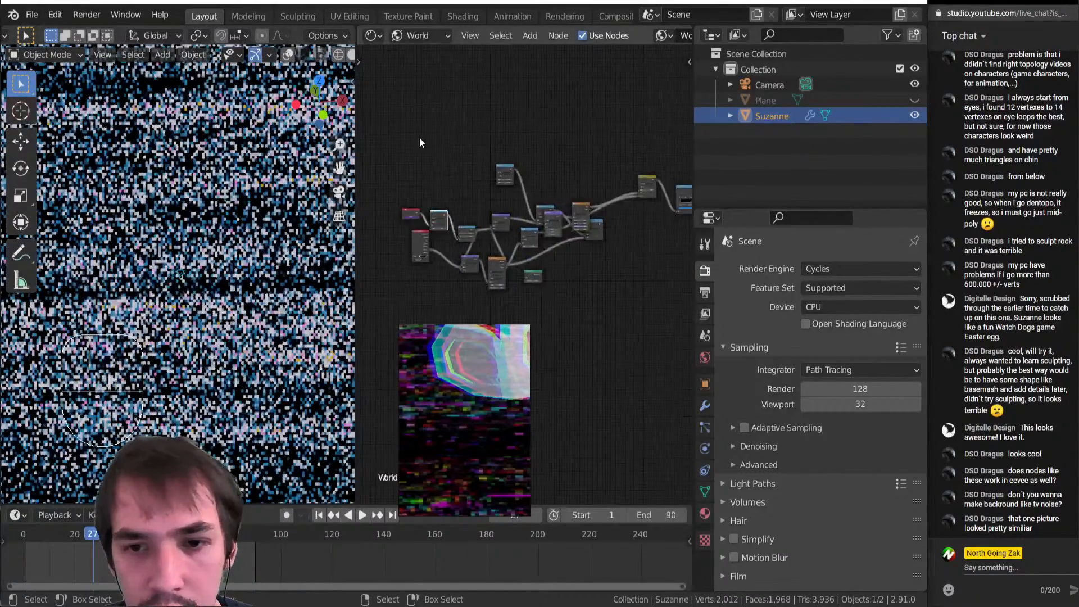
pyautogui.scroll(-6, 419, 137)
pyautogui.moveTo(419, 137); pyautogui.dragTo(394, 143, button='middle')
pyautogui.moveTo(393, 156); pyautogui.dragTo(622, 296)
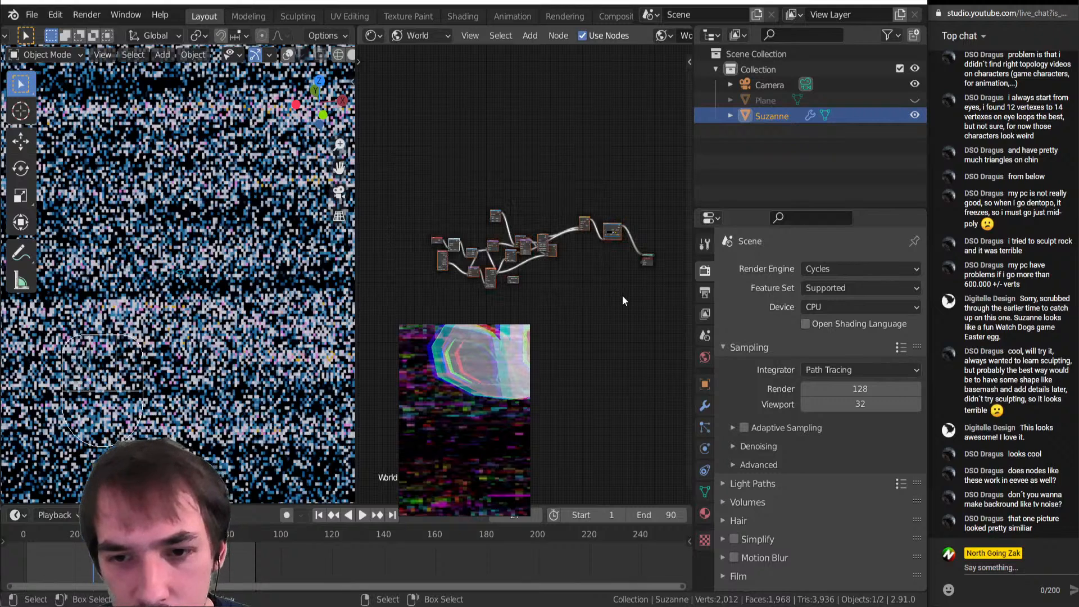
pyautogui.hotkey('ctrl', 'c')
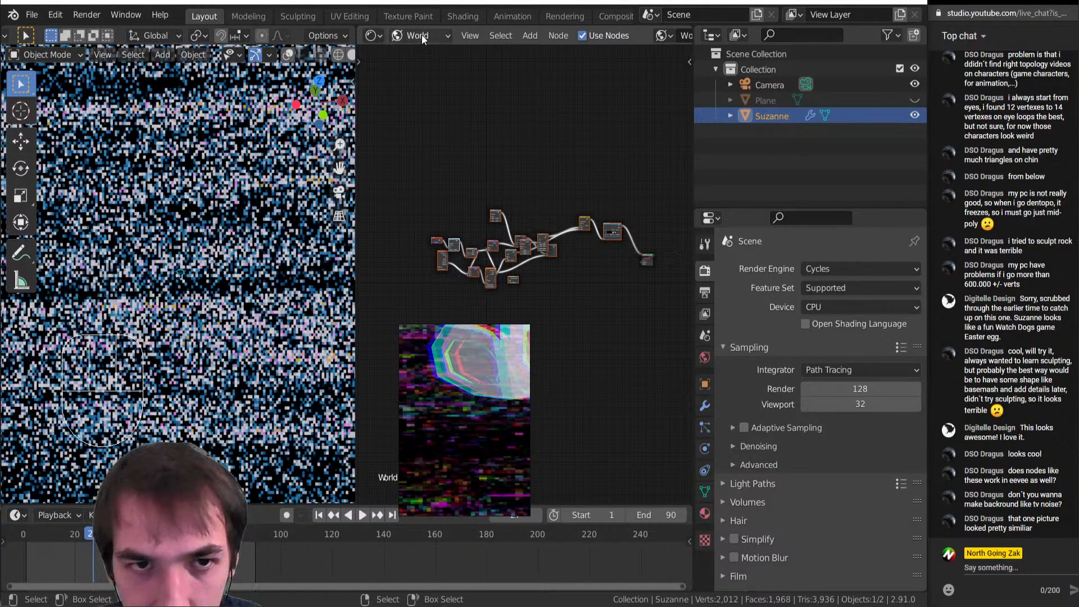
# Remove the nodes linked to the Color of the World surface and open the choice of surface shaders
pyautogui.click(706, 360)
pyautogui.click(869, 360)
pyautogui.click(861, 391)
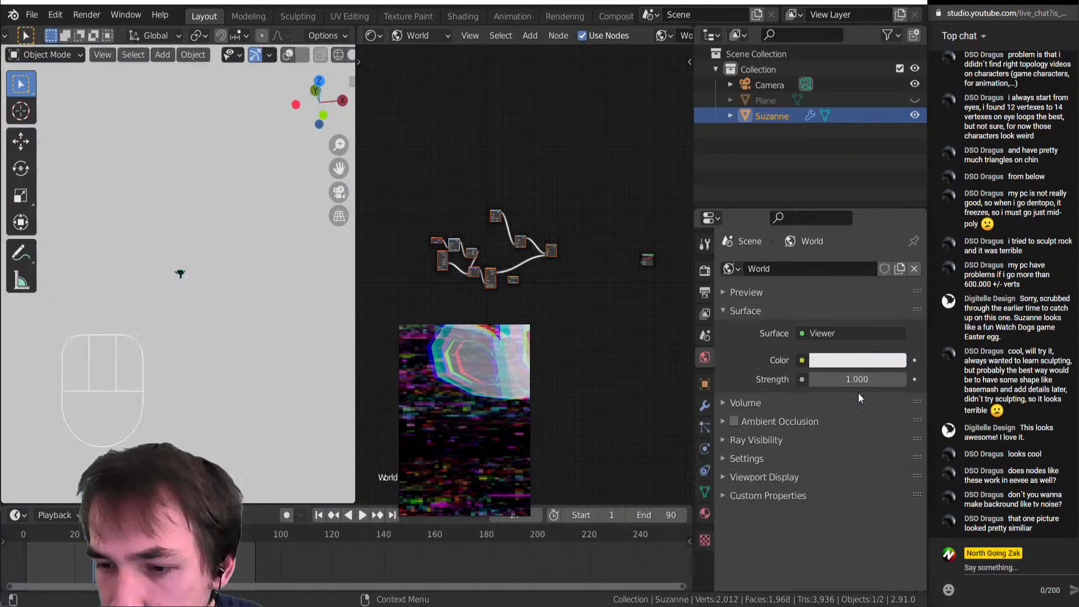
pyautogui.click(886, 338)
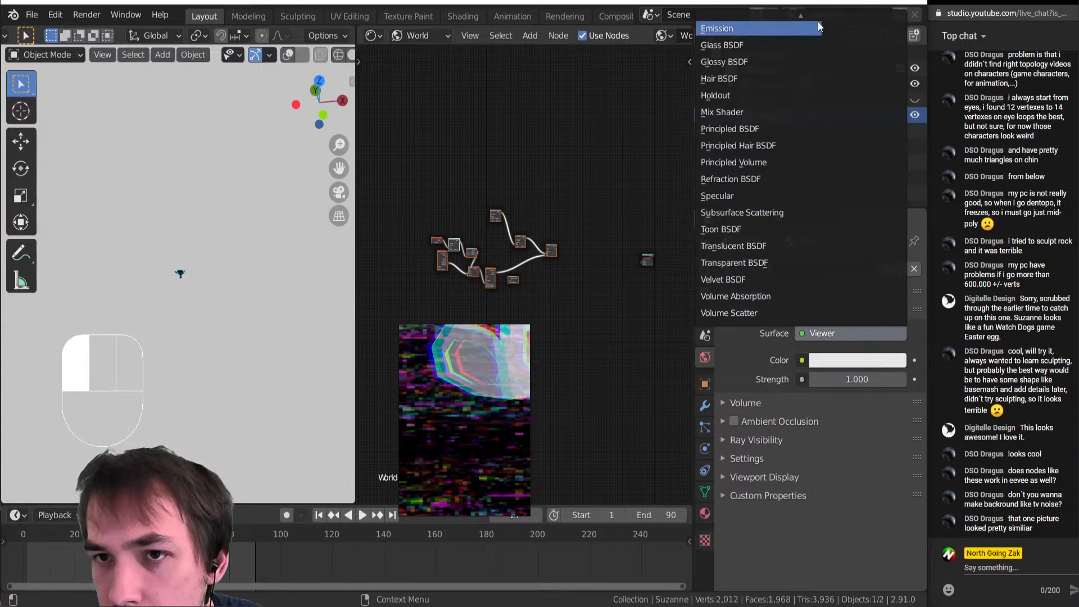
# Remove the shader from the World surface and look at the scene through the camera
pyautogui.click(838, 25)
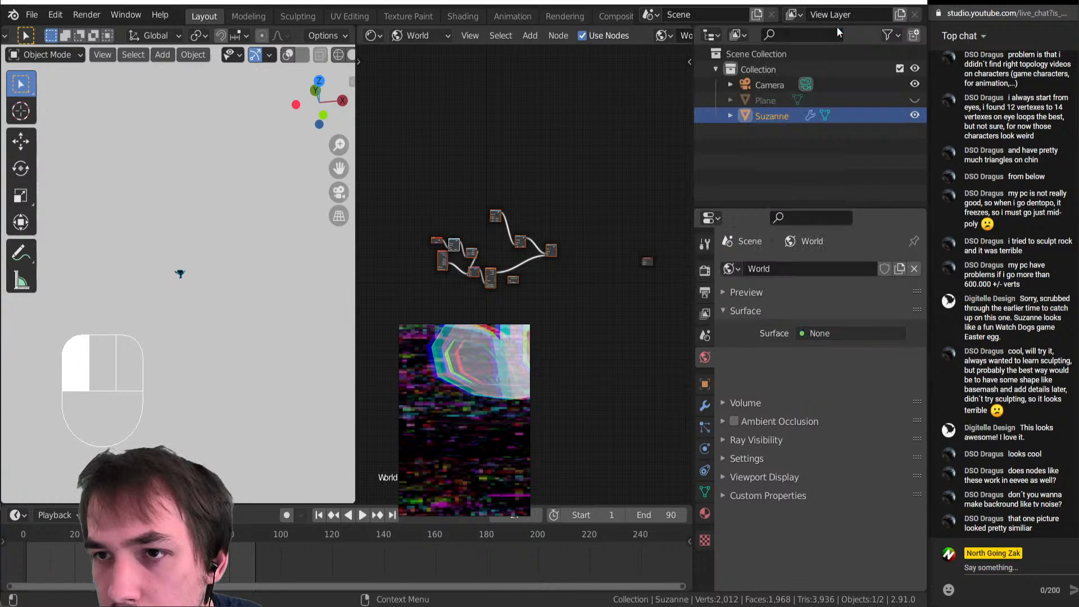
pyautogui.press('KP_0')
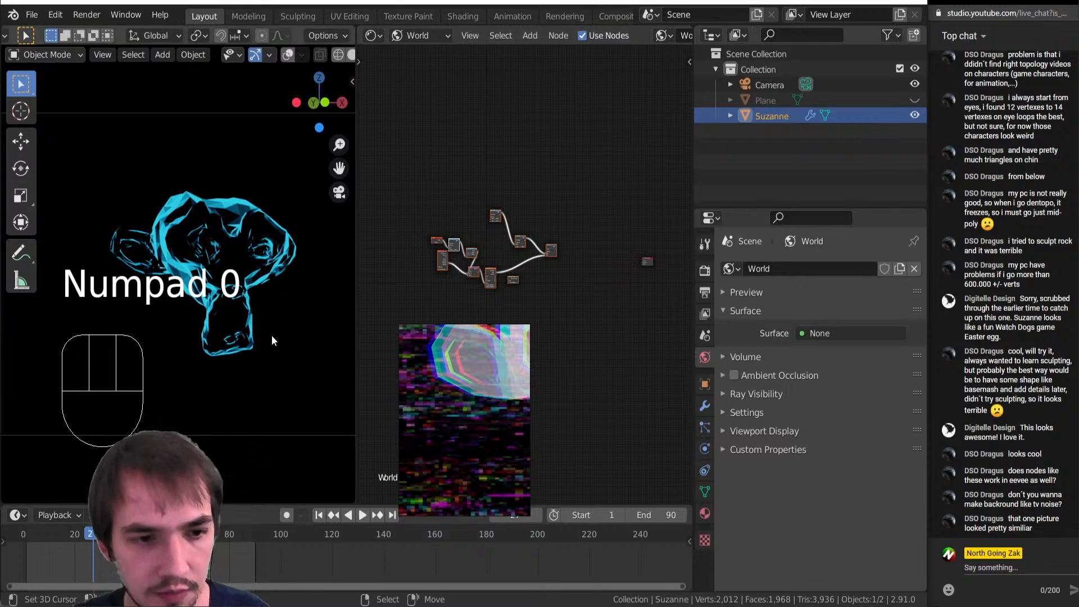
pyautogui.moveTo(613, 256); pyautogui.dragTo(657, 223, button='middle')
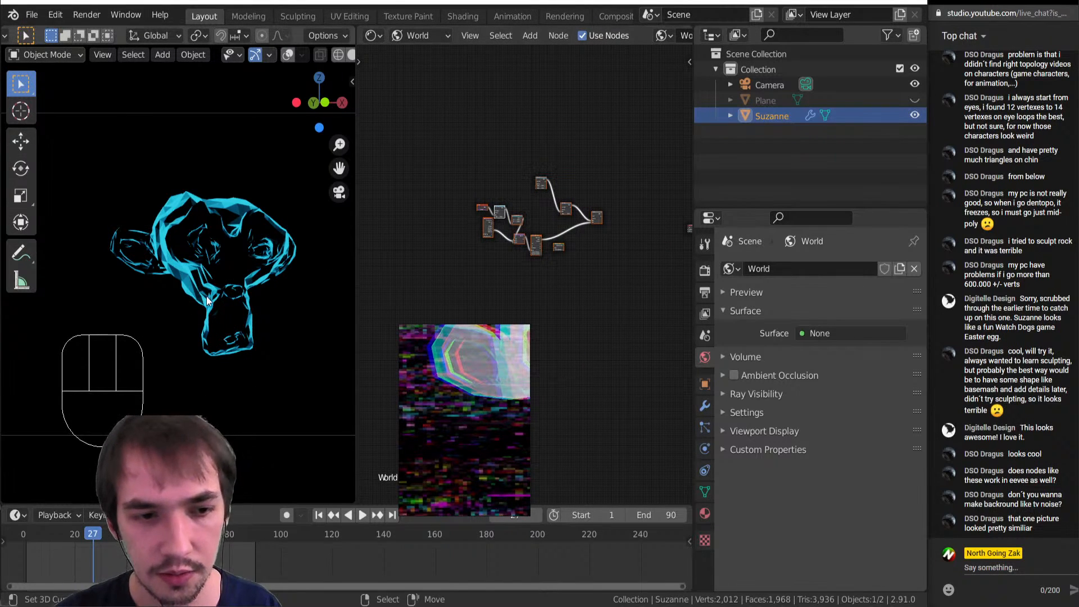
pyautogui.scroll(-2, 214, 295)
pyautogui.scroll(-1, 217, 294)
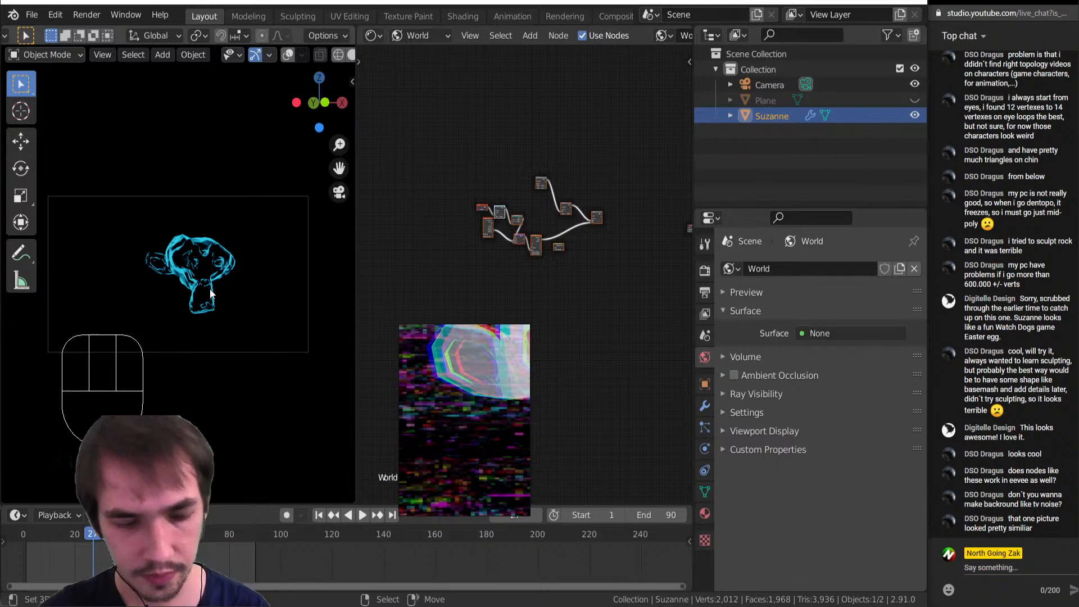
# Add a plane mesh to the scene
pyautogui.hotkey('shift', 'a')
pyautogui.moveTo(208, 299)
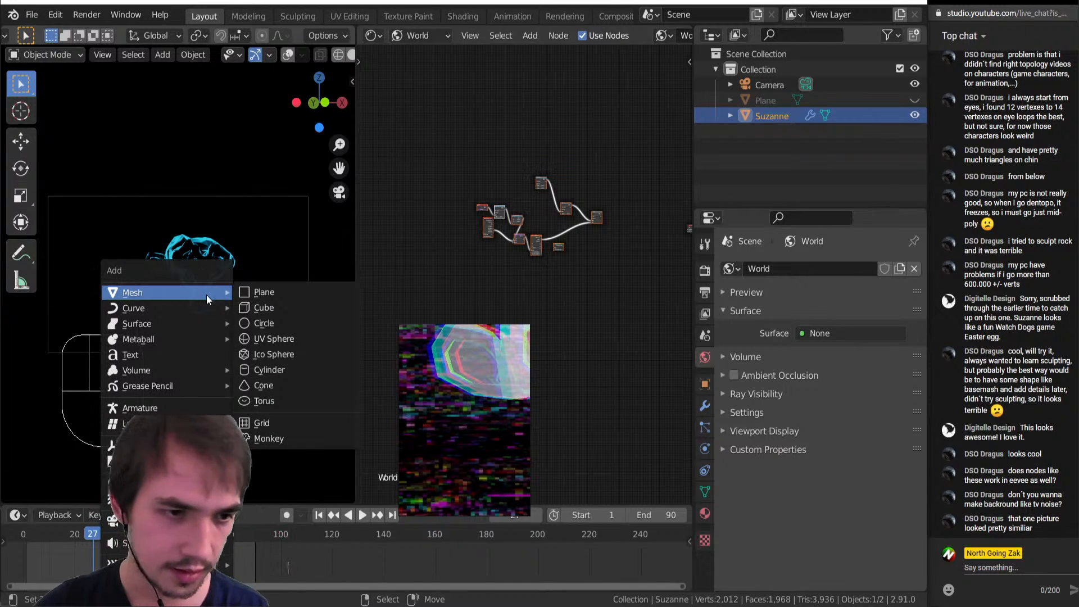
pyautogui.click(282, 288)
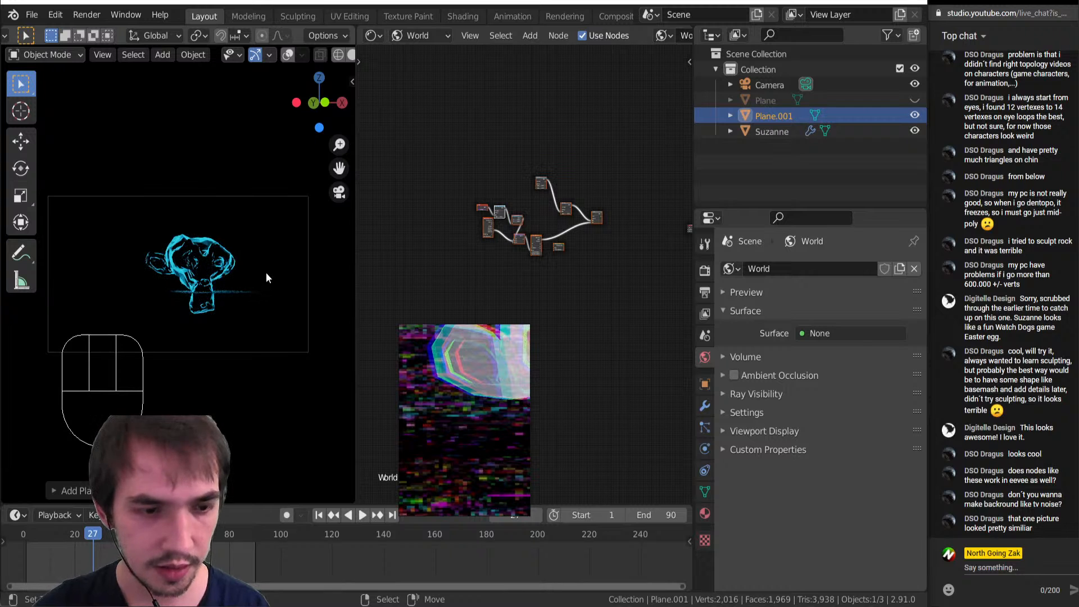
# Rotate the new plane freely until it stands upright facing the camera around Suzanne
pyautogui.press('r')
pyautogui.press('r')
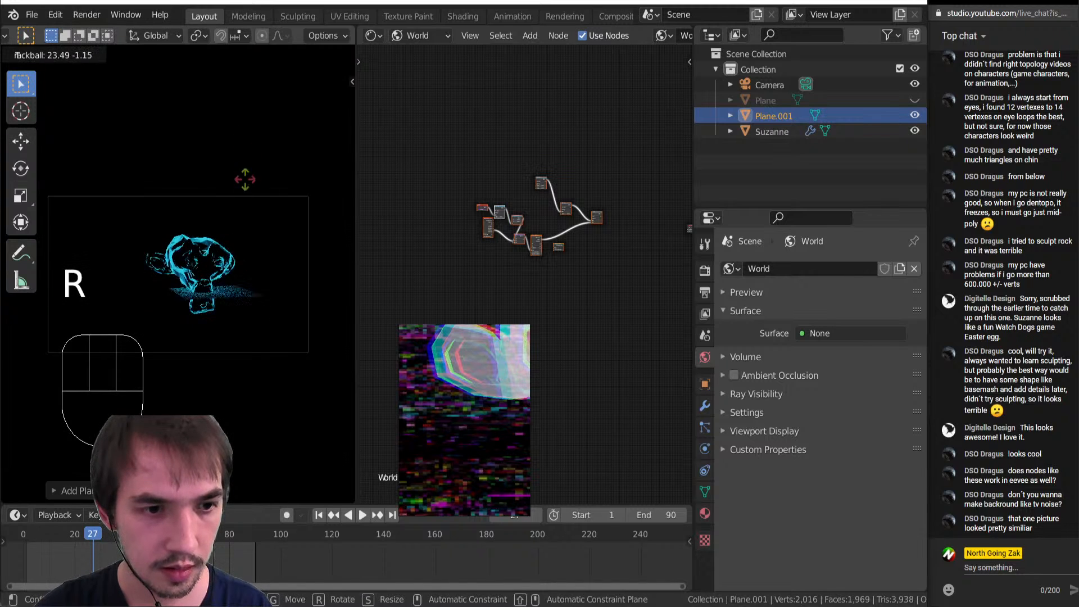
pyautogui.click(276, 198)
pyautogui.press('r')
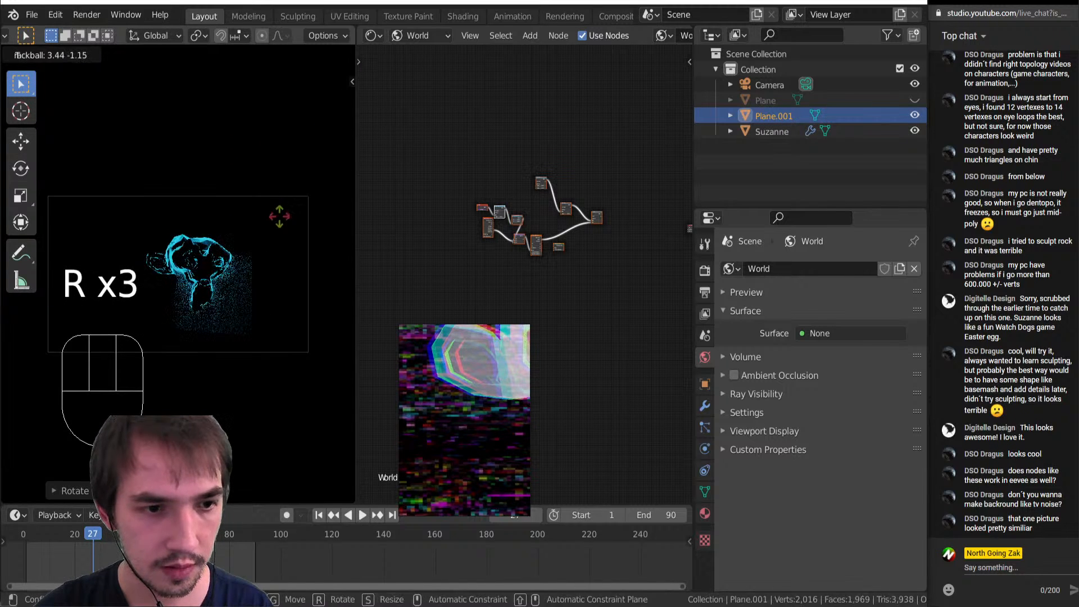
pyautogui.press('r')
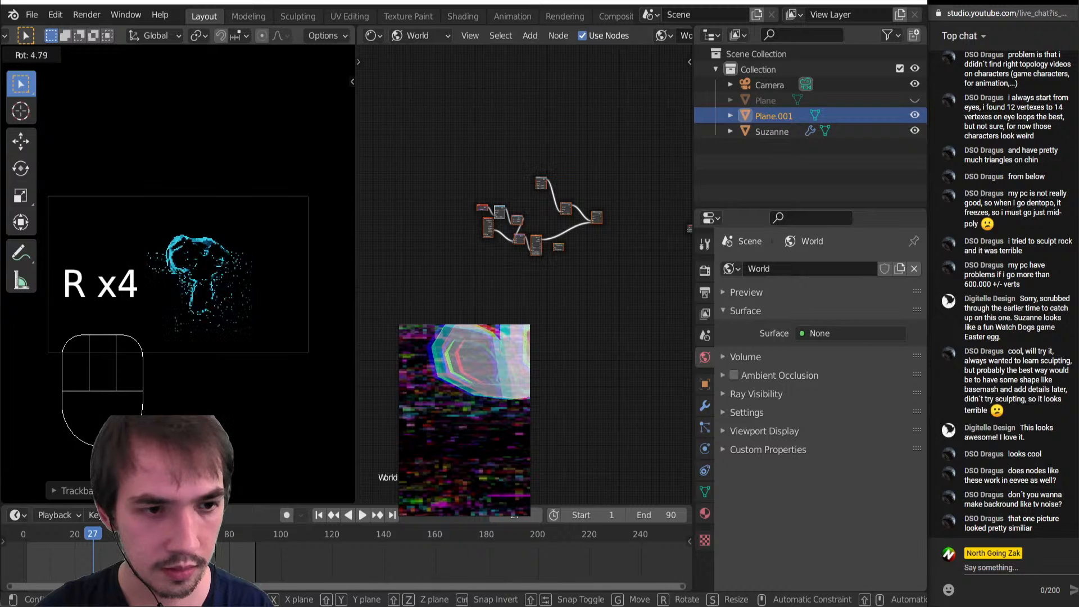
pyautogui.click(281, 206)
pyautogui.click(284, 196)
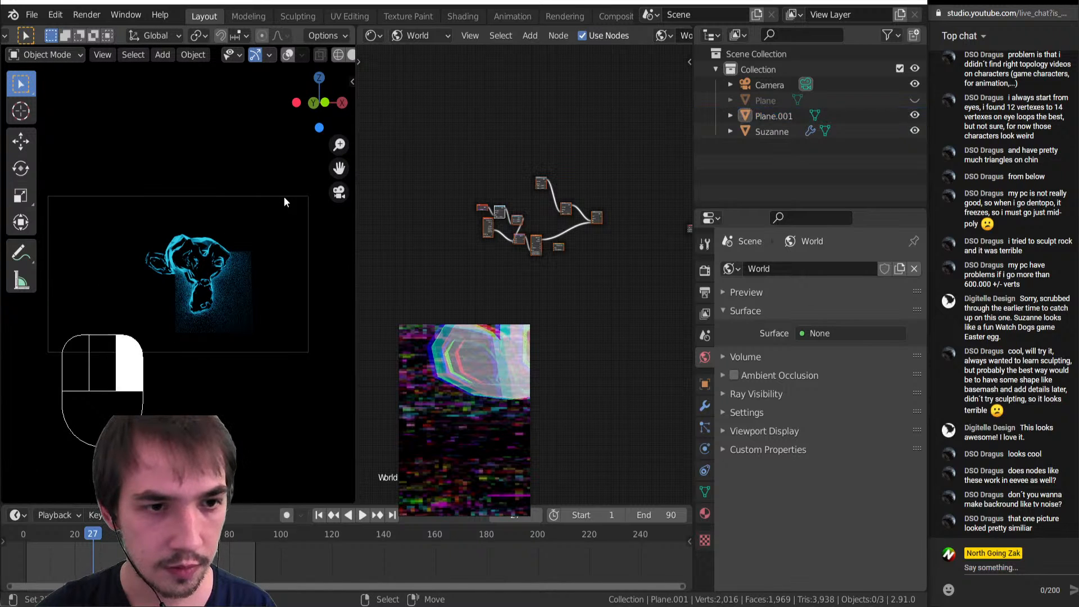
# Turn on the viewport overlays and show the 3D viewport's sidebar
pyautogui.click(286, 56)
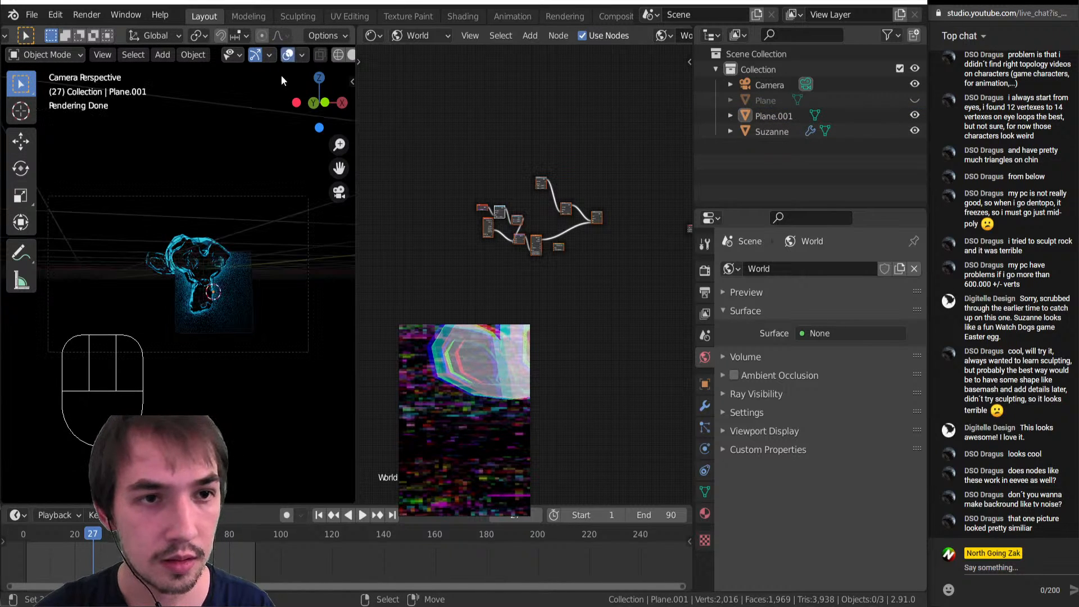
pyautogui.press('n')
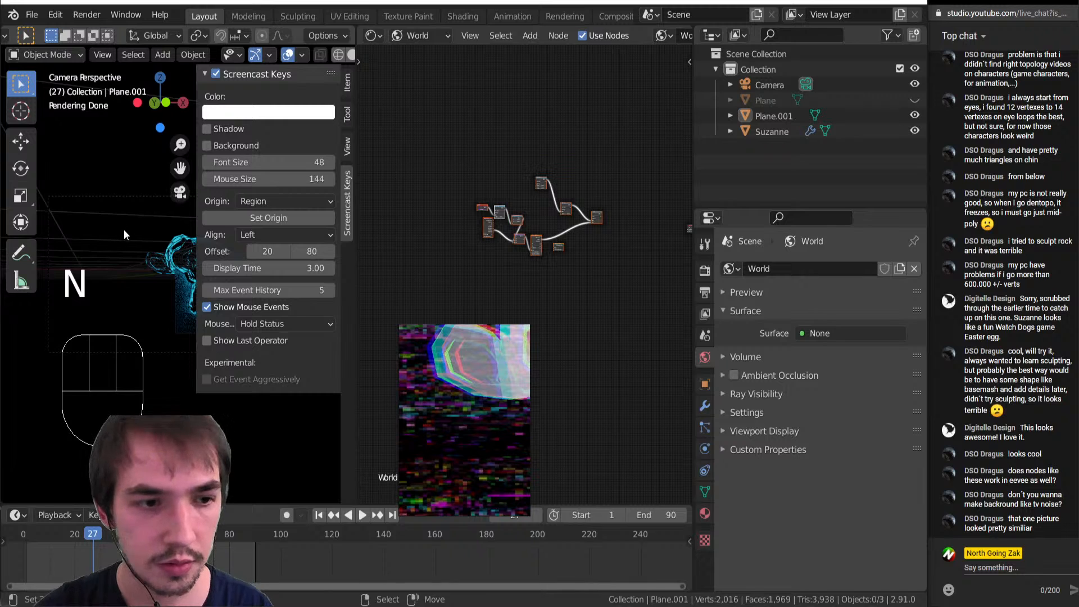
pyautogui.keyDown('shift'); pyautogui.moveTo(124, 229); pyautogui.dragTo(117, 203, button='middle'); pyautogui.keyUp('shift')
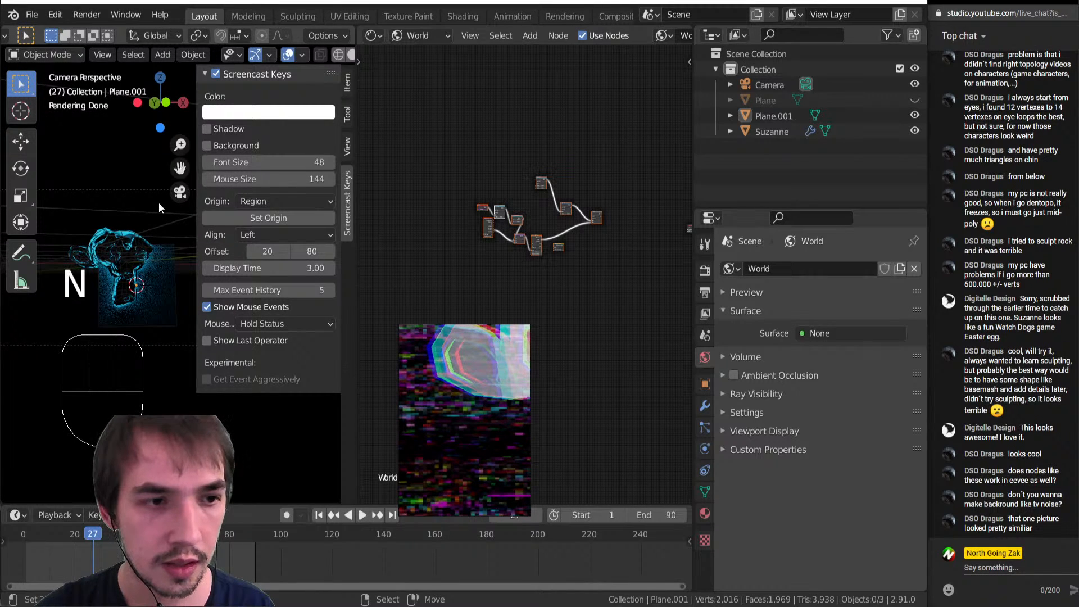
# Launch Blender again by searching "ble" in Windows, and move the floating glitch reference image off the splash screen's file list
pyautogui.click(864, 2)
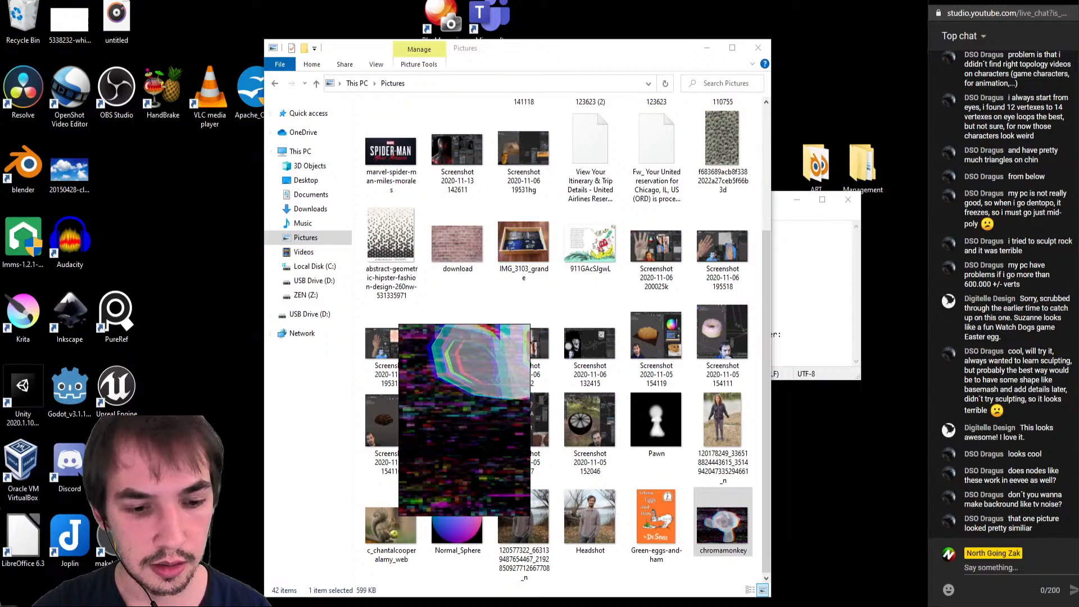
pyautogui.moveTo(289, 606)
pyautogui.press('super+s')
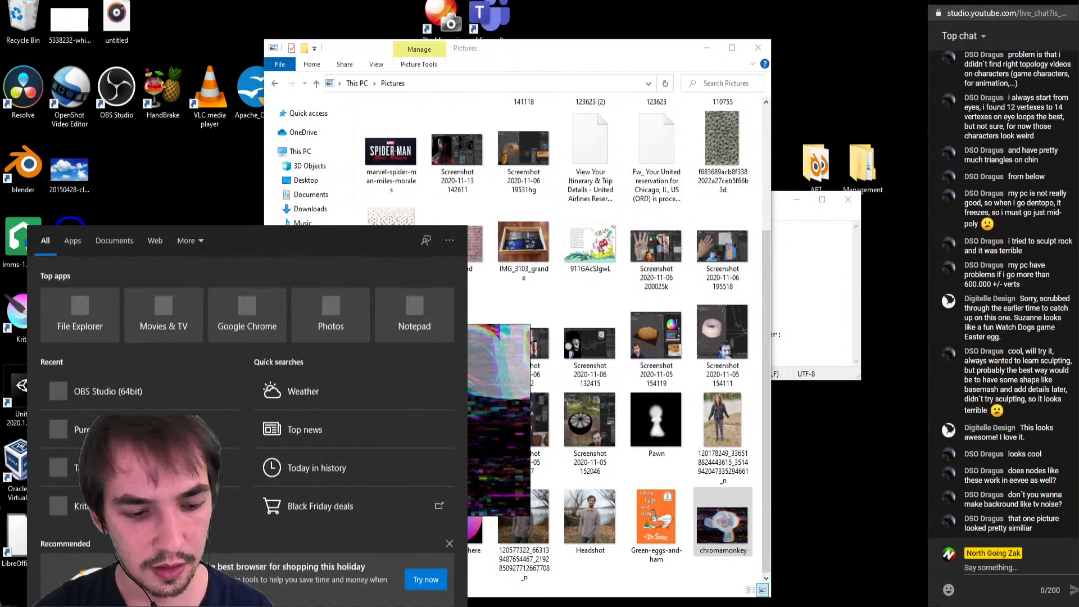
pyautogui.write('ble')
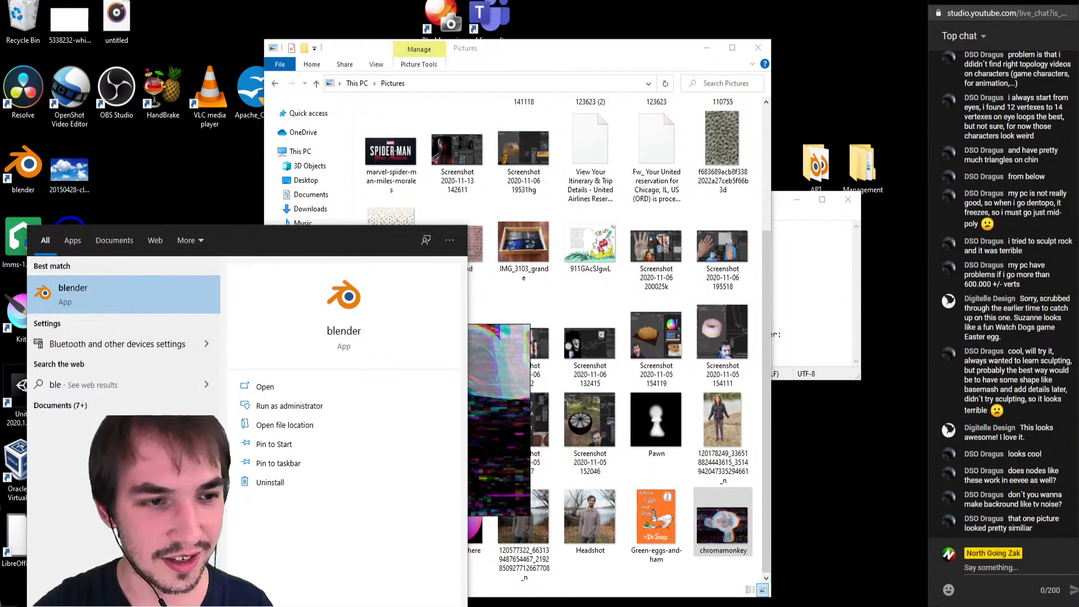
pyautogui.press('Return')
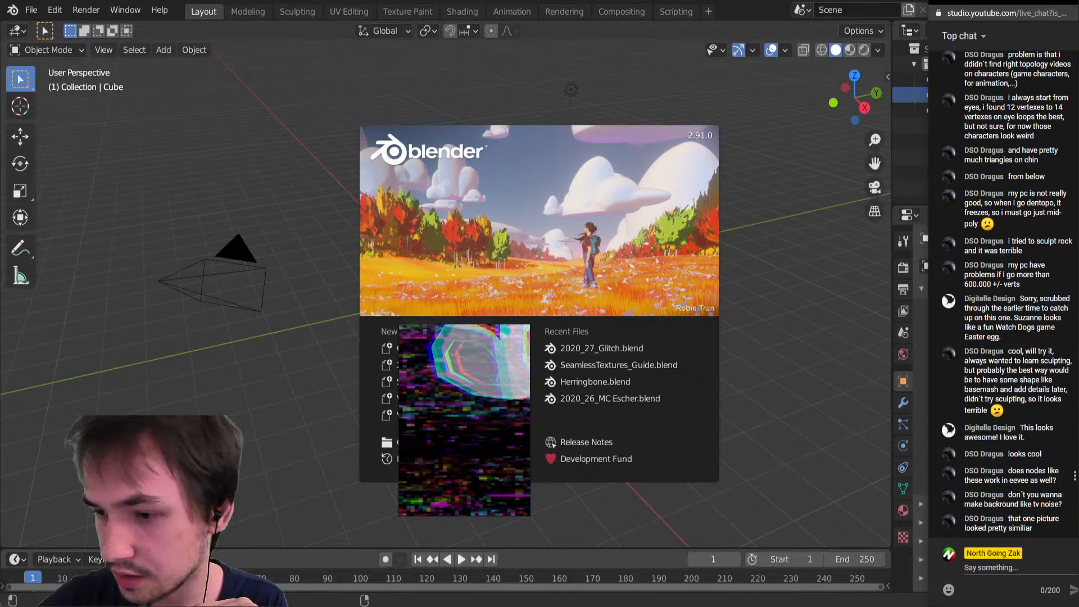
pyautogui.moveTo(646, 0); pyautogui.dragTo(0, 100)
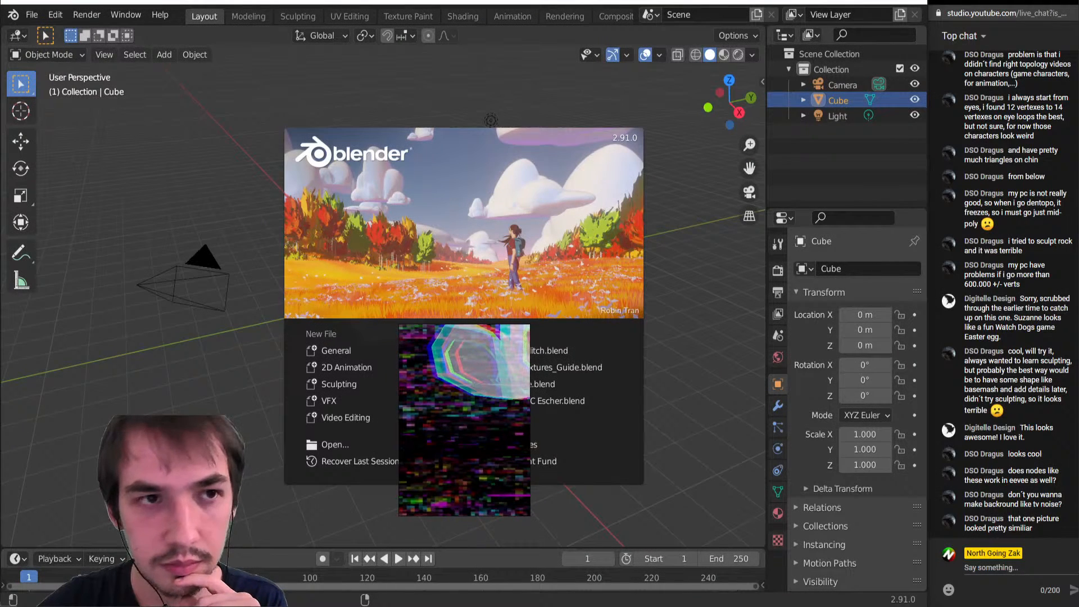
pyautogui.moveTo(509, 343); pyautogui.dragTo(765, 304)
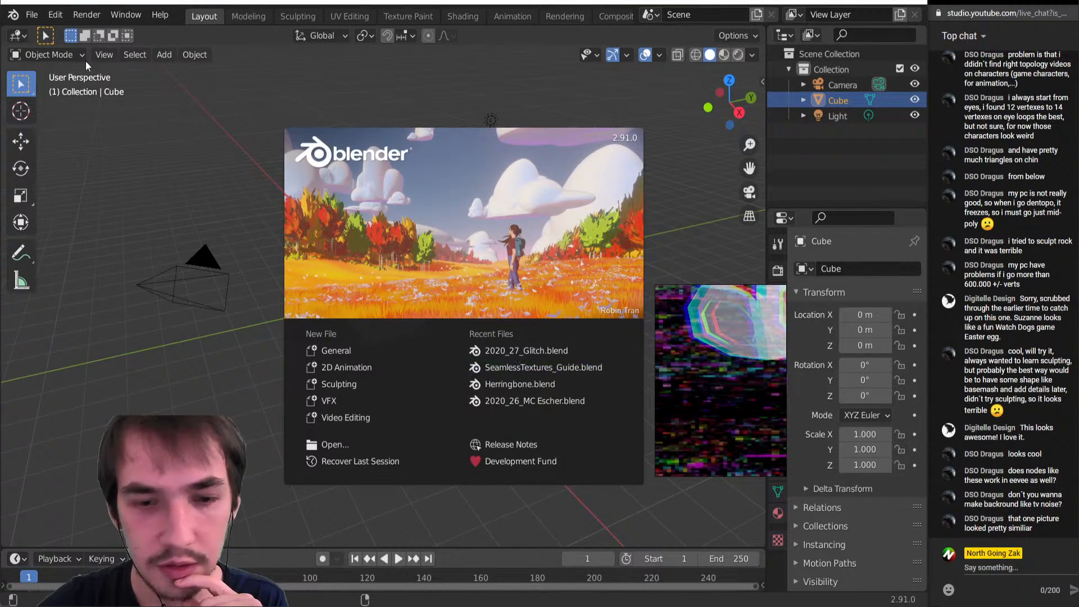
# Try to recover the most recent auto save, 2020_27_Glitch_13552_autosave.blend
pyautogui.click(32, 14)
pyautogui.moveTo(94, 95)
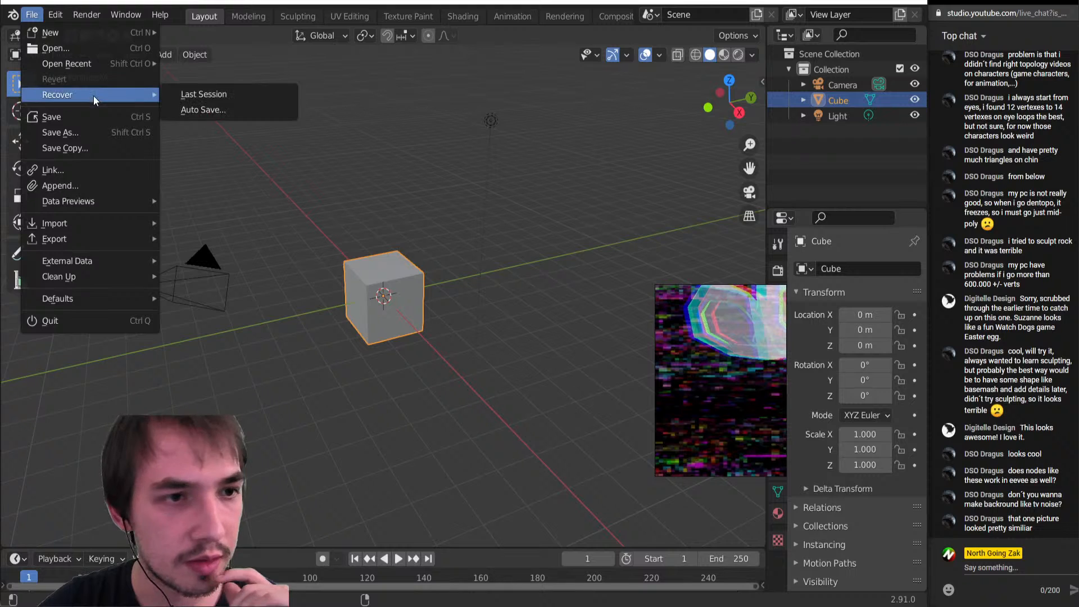
pyautogui.click(205, 110)
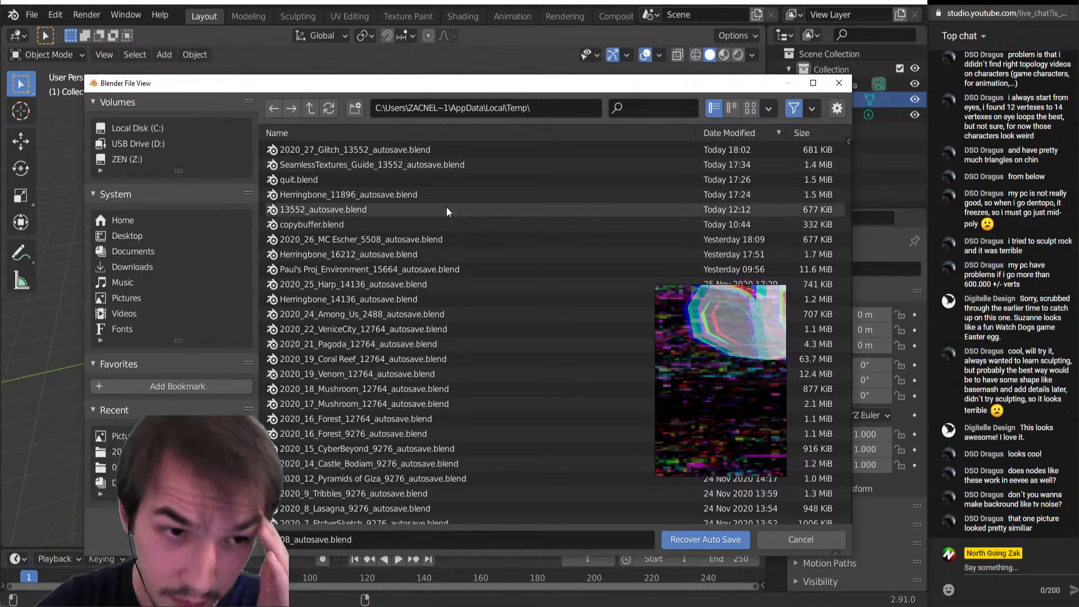
pyautogui.click(746, 132)
pyautogui.click(747, 132)
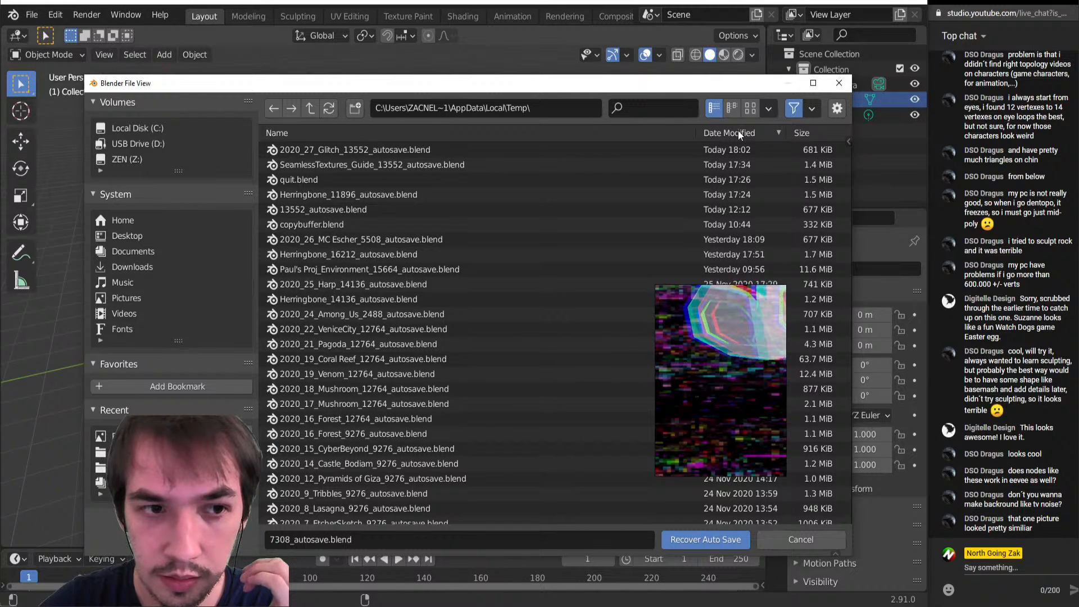
pyautogui.doubleClick(498, 149)
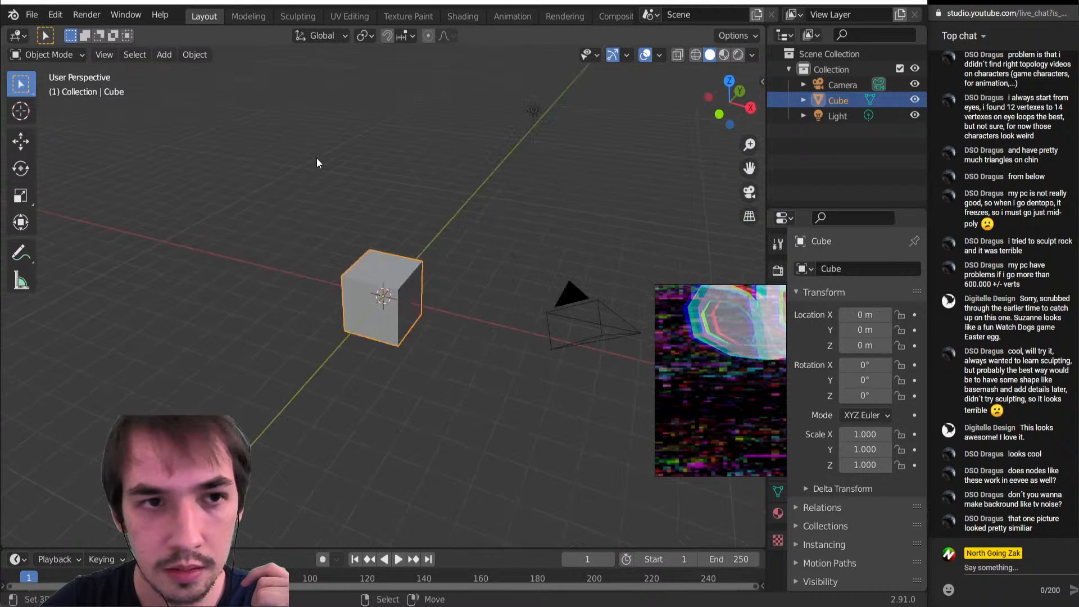
# Open the recent file 2020_27_Glitch.blend
pyautogui.moveTo(317, 159); pyautogui.dragTo(239, 151, button='middle')
pyautogui.click(31, 15)
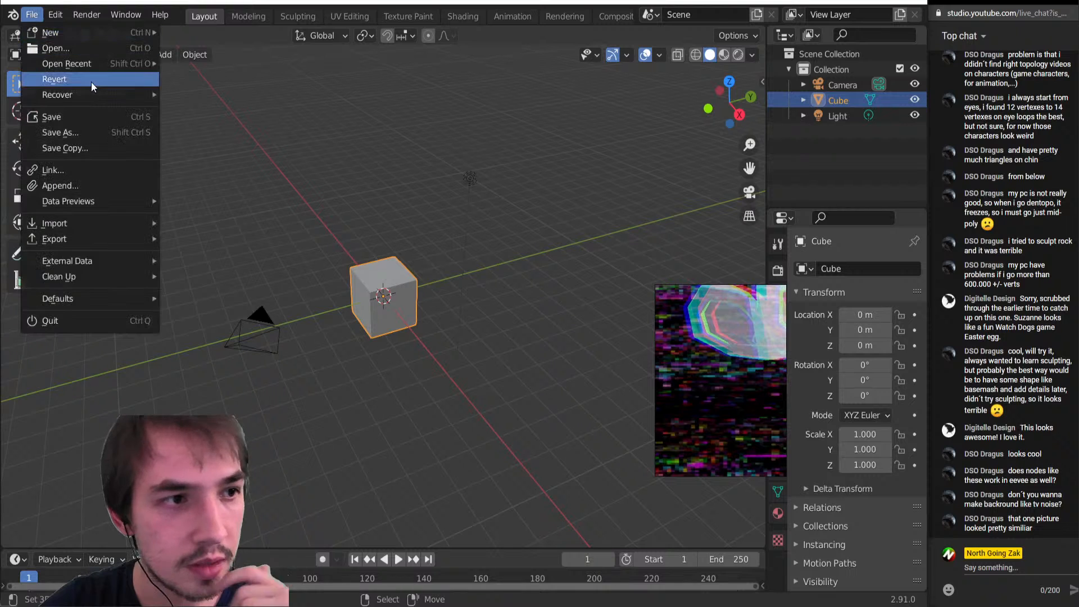
pyautogui.moveTo(94, 61)
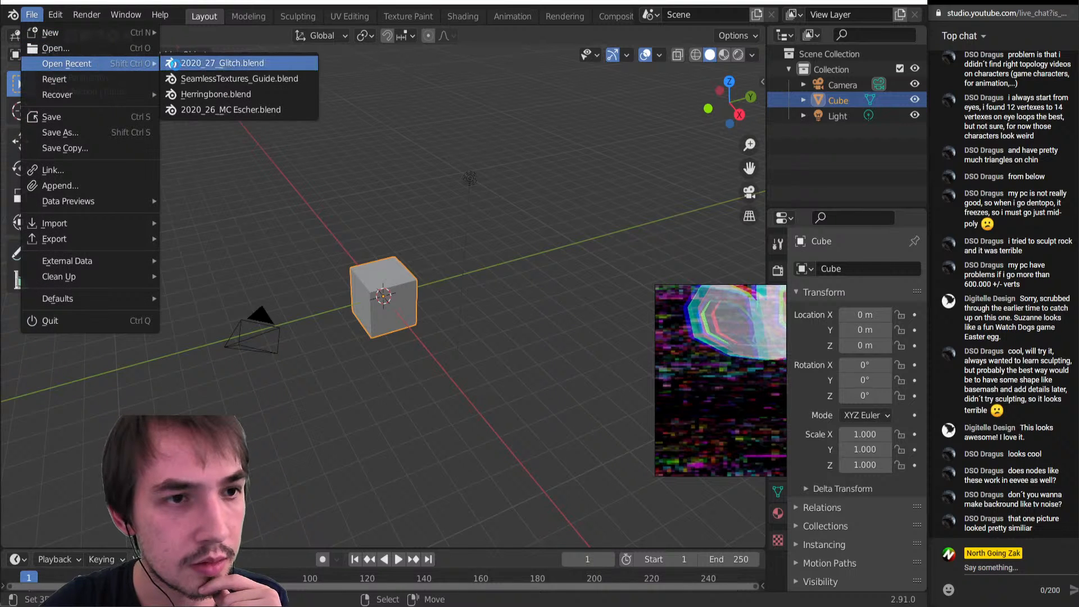
pyautogui.click(202, 63)
# Switch the 3D viewport to Rendered shading with Suzanne shown smaller in view
pyautogui.press('z')
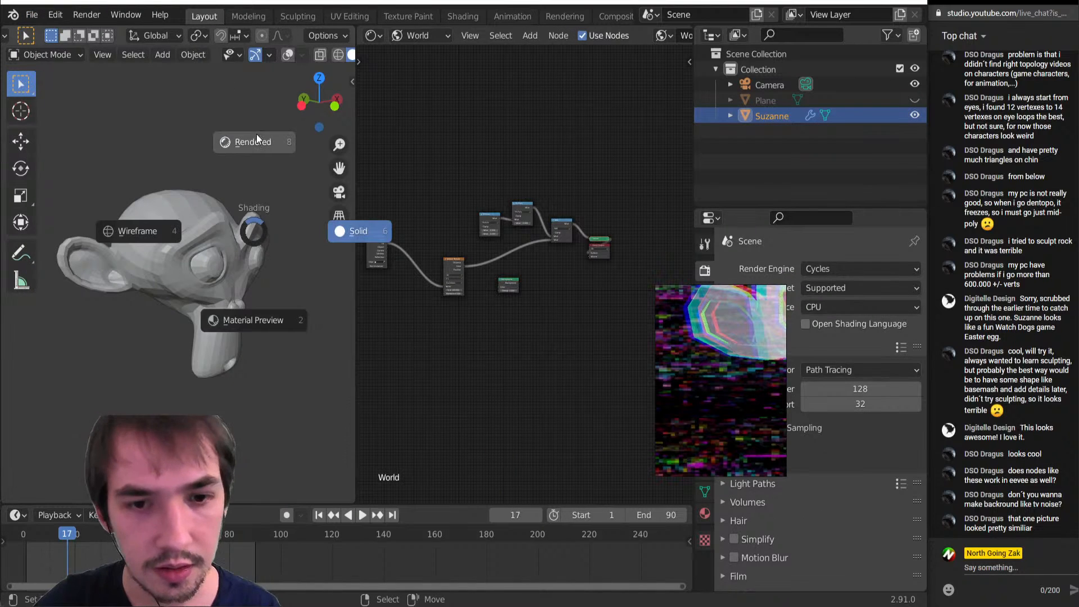
pyautogui.click(228, 188)
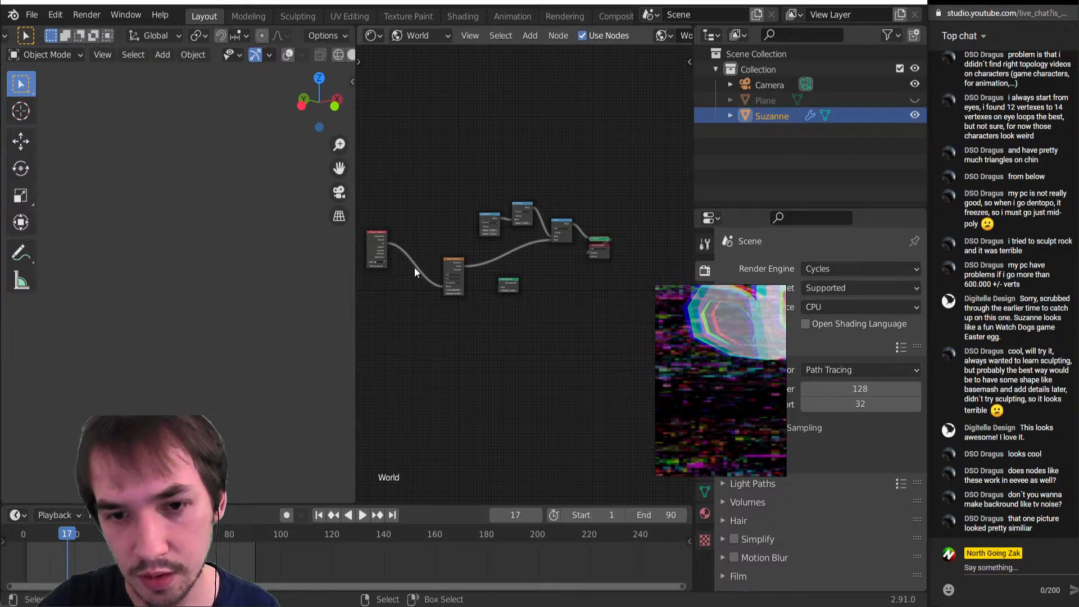
pyautogui.scroll(-4, 153, 216)
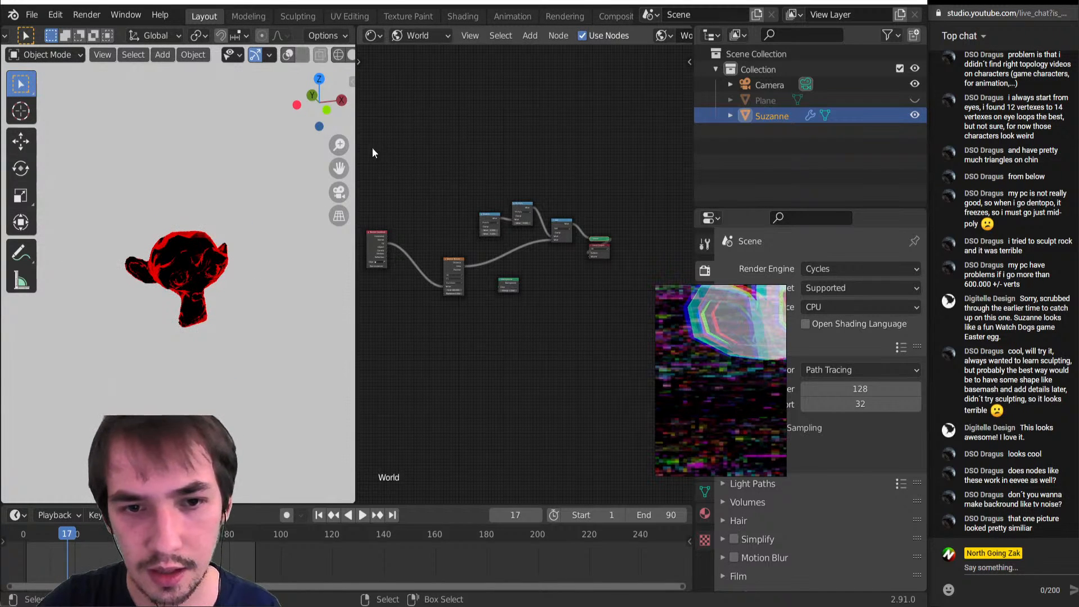
# Delete all of the World's shader nodes and switch the shader editor to Object shading
pyautogui.moveTo(372, 151); pyautogui.dragTo(691, 296)
pyautogui.press('x')
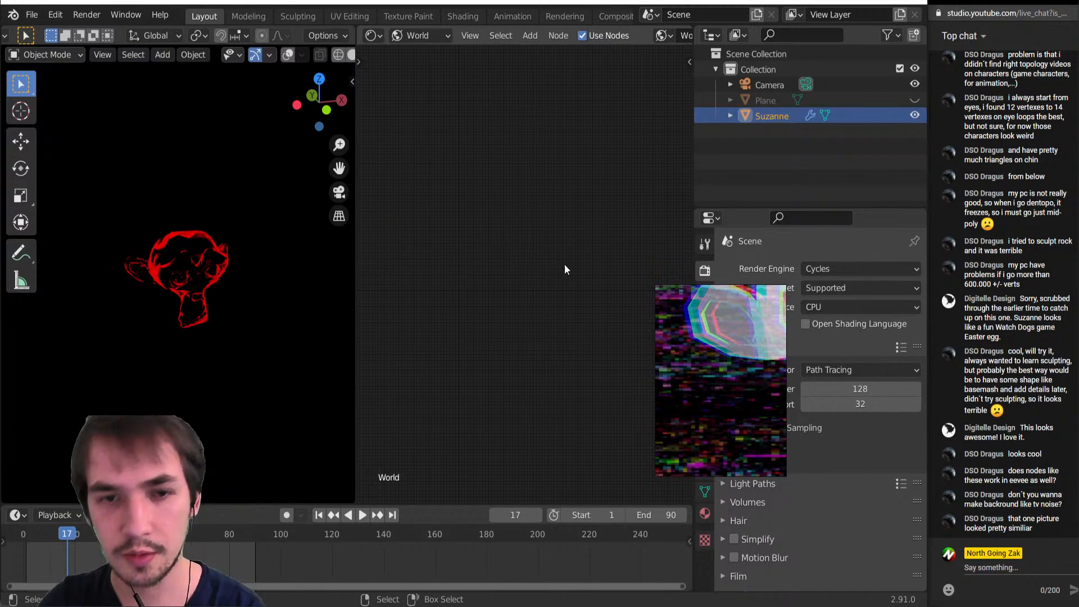
pyautogui.click(425, 37)
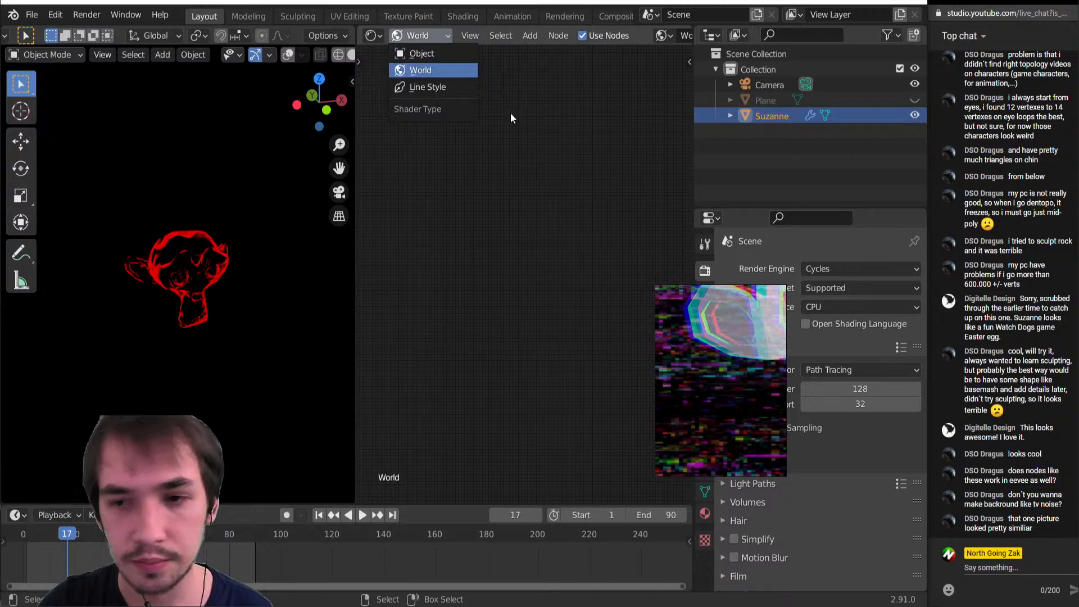
pyautogui.click(442, 39)
pyautogui.click(428, 57)
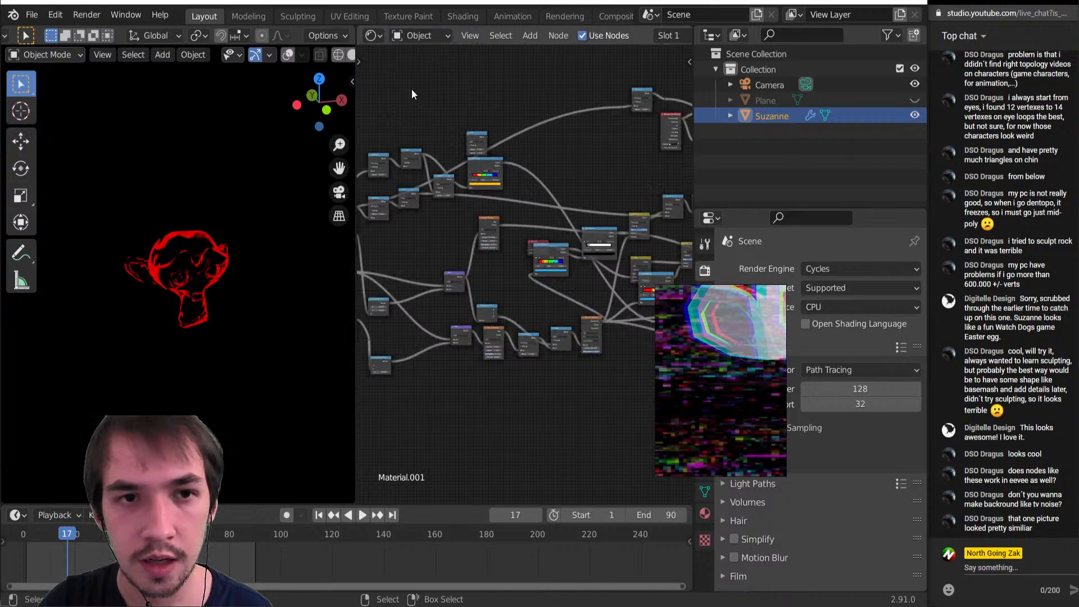
# Add a plane mesh while looking through the camera
pyautogui.press('KP_0')
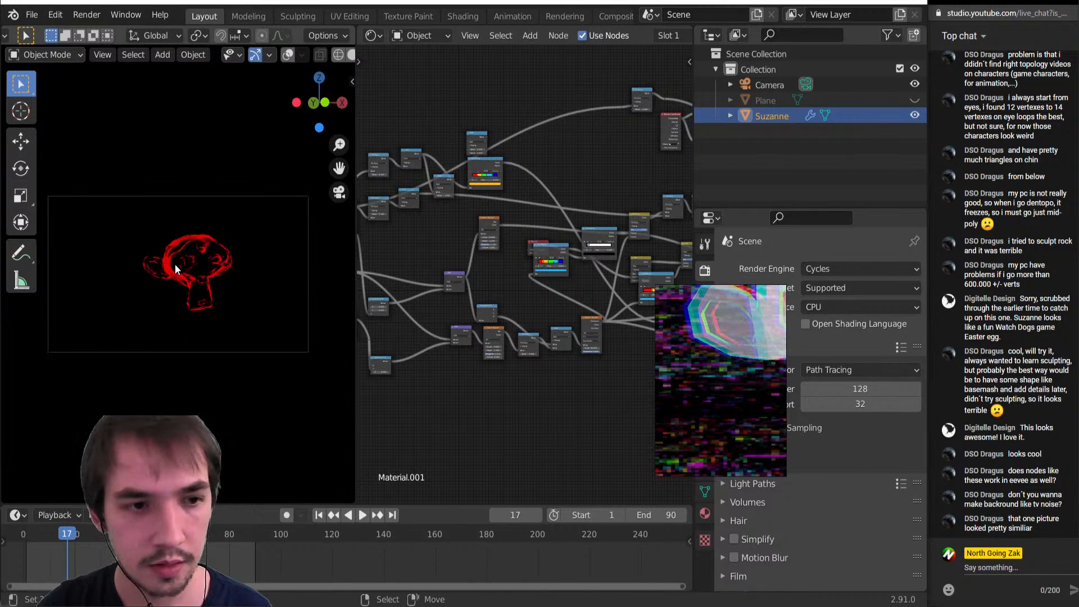
pyautogui.hotkey('shift', 'a')
pyautogui.press('m')
pyautogui.press('p')
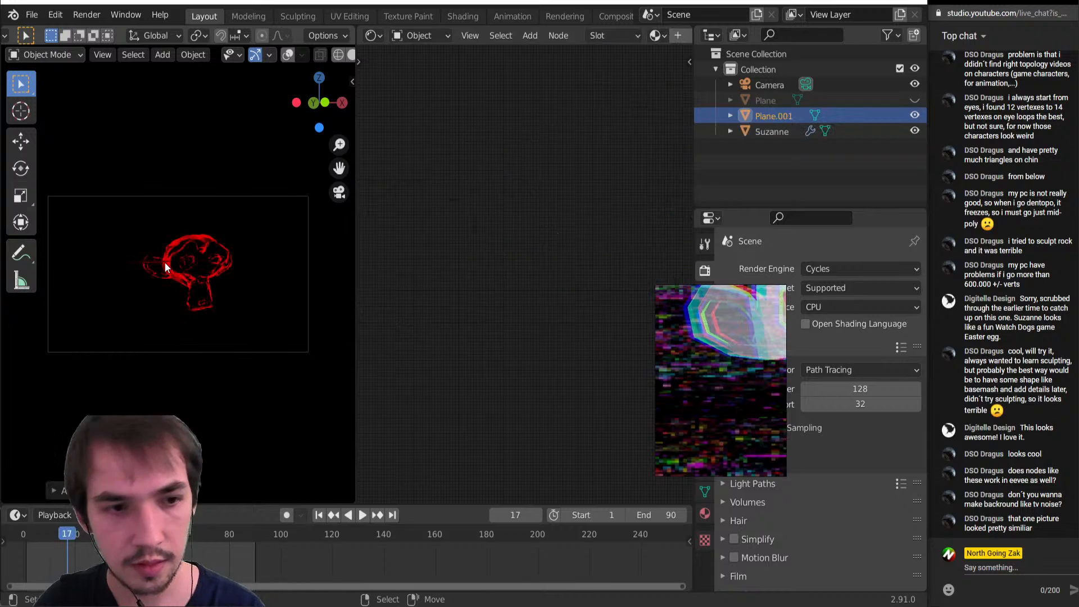
# Rotate the new plane freely so that it roughly faces the camera
pyautogui.press('r')
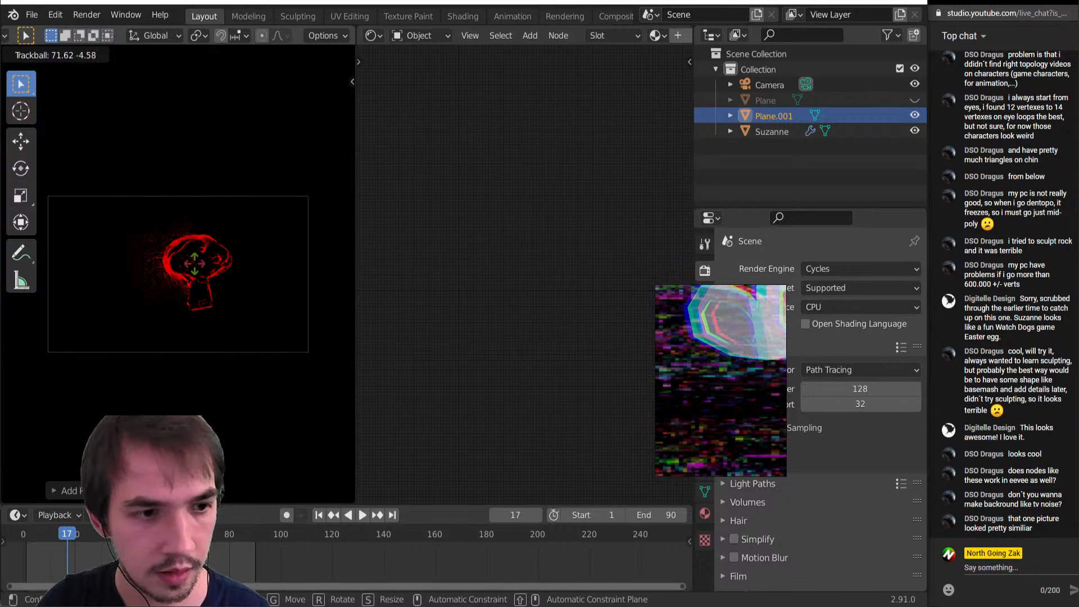
pyautogui.click(254, 193)
pyautogui.press('r')
pyautogui.press('r')
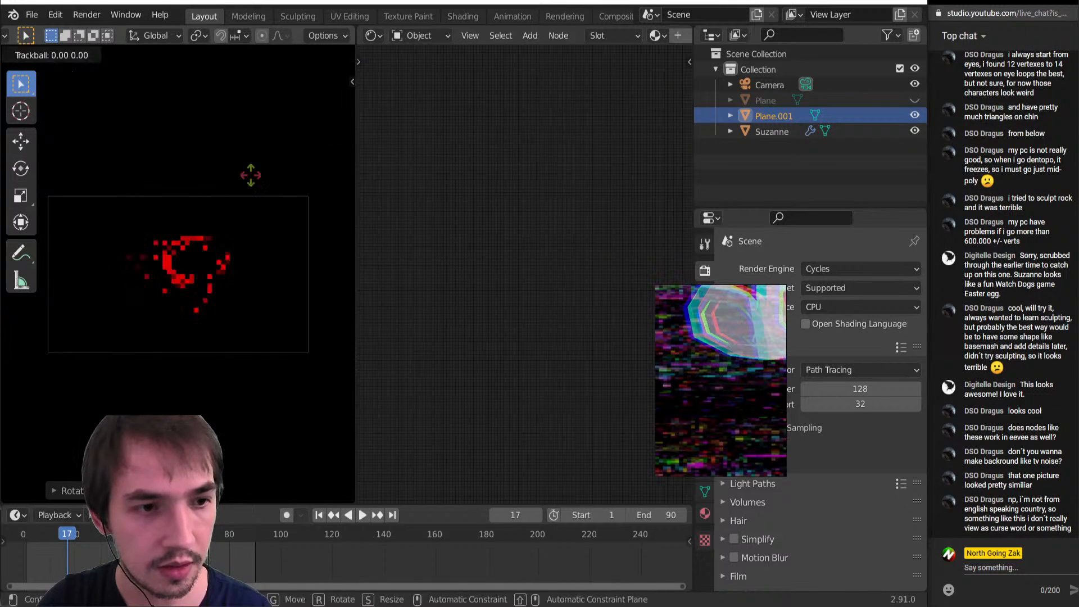
pyautogui.press('Escape')
# Examine the location and rotation values of the camera and of the new plane
pyautogui.press('n')
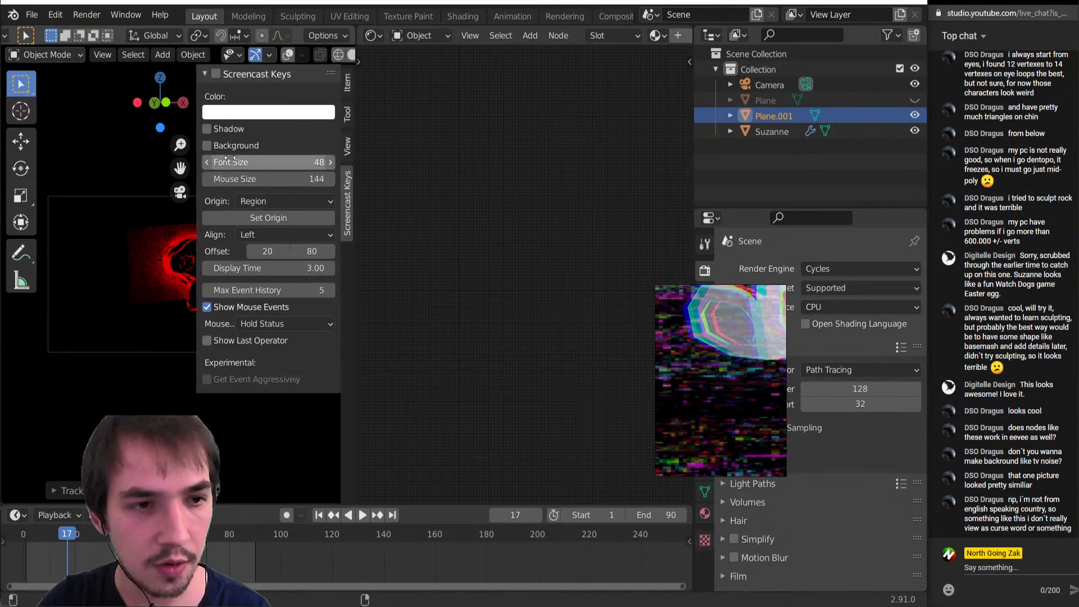
pyautogui.click(147, 195)
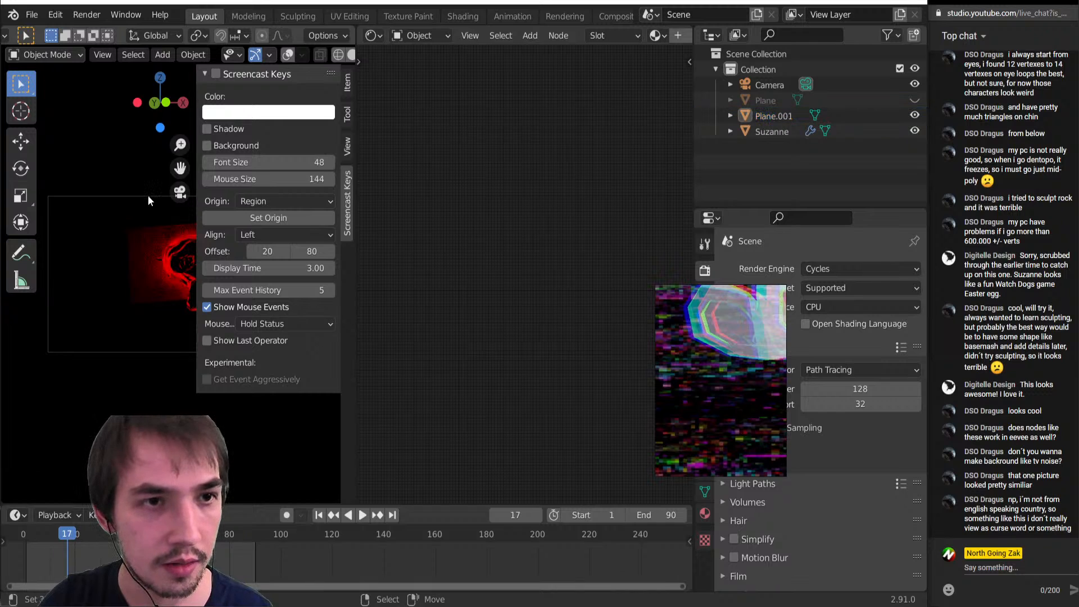
pyautogui.click(766, 85)
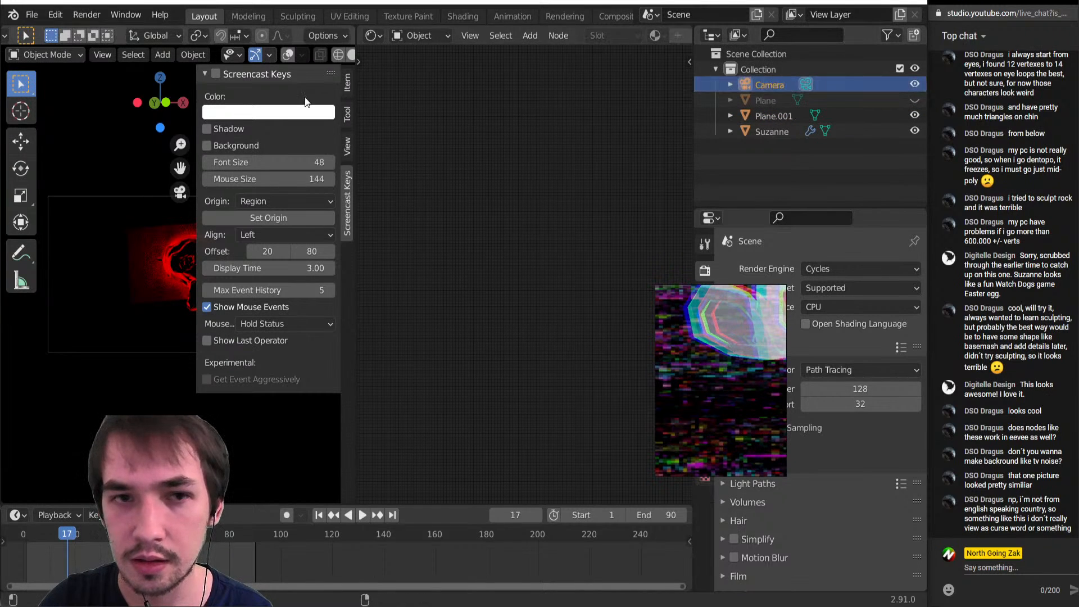
pyautogui.click(347, 113)
pyautogui.click(348, 84)
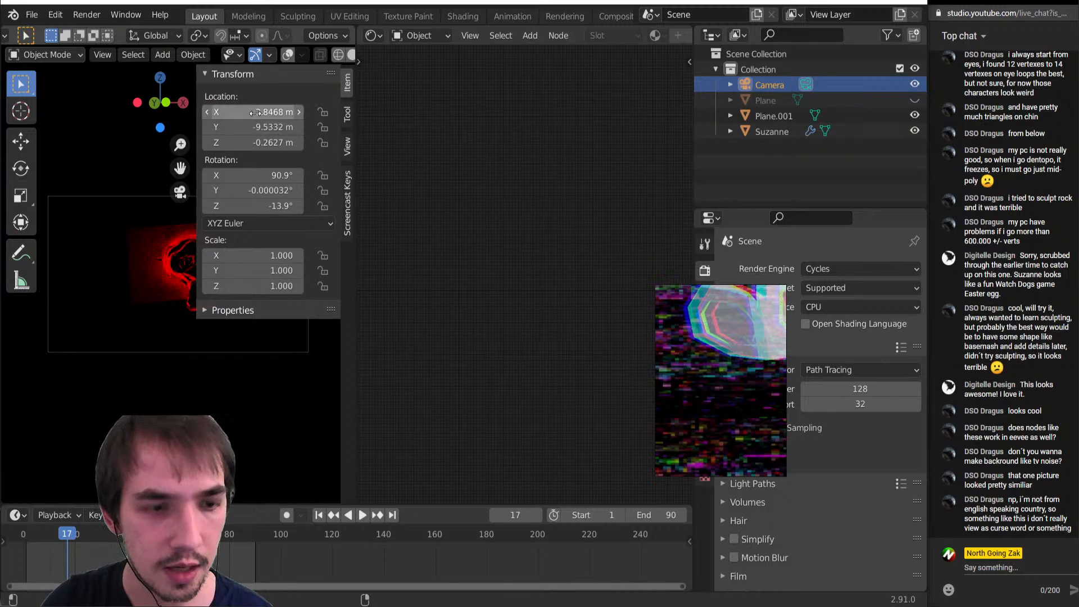
pyautogui.moveTo(254, 111); pyautogui.dragTo(268, 112)
pyautogui.click(141, 251)
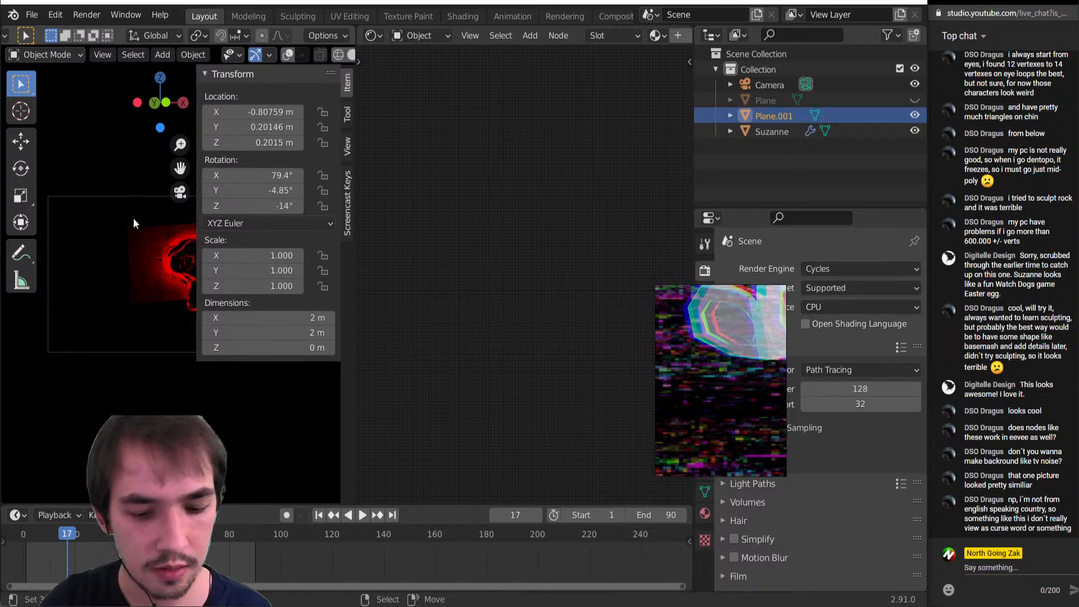
pyautogui.press('n')
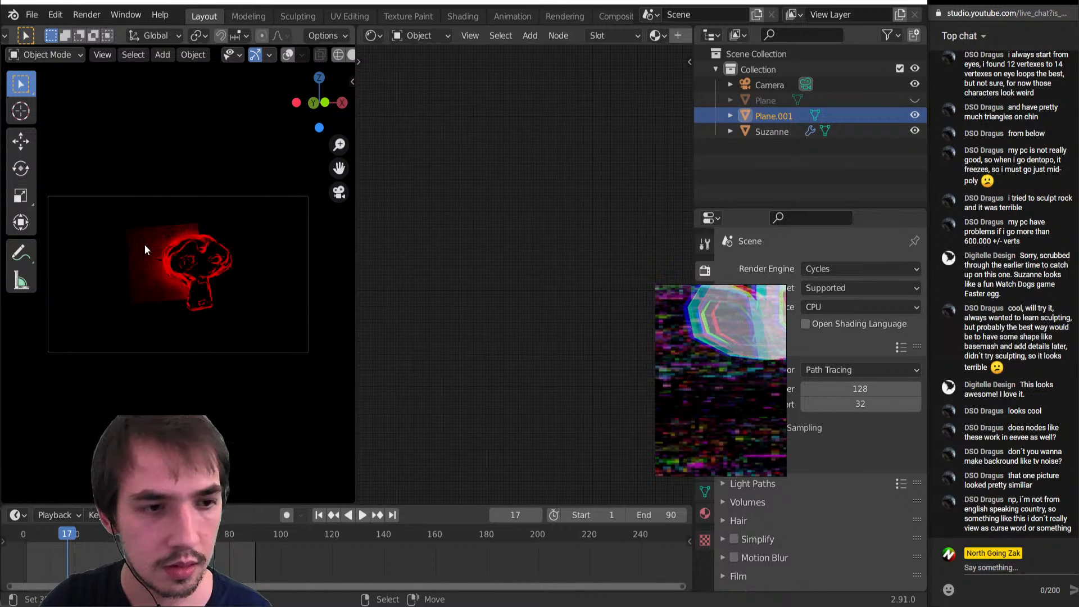
# Switch the viewport to Solid shading with overlays shown, and snap the new plane to the camera's position
pyautogui.moveTo(140, 214); pyautogui.dragTo(175, 244, button='middle')
pyautogui.press('z')
pyautogui.click(313, 248)
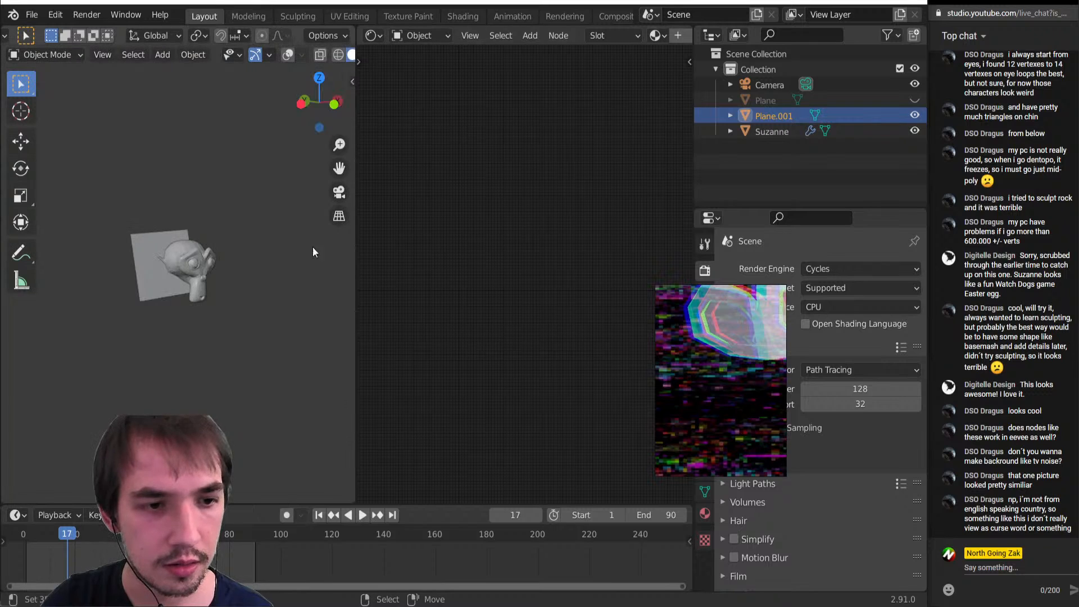
pyautogui.click(288, 54)
pyautogui.scroll(-3, 187, 238)
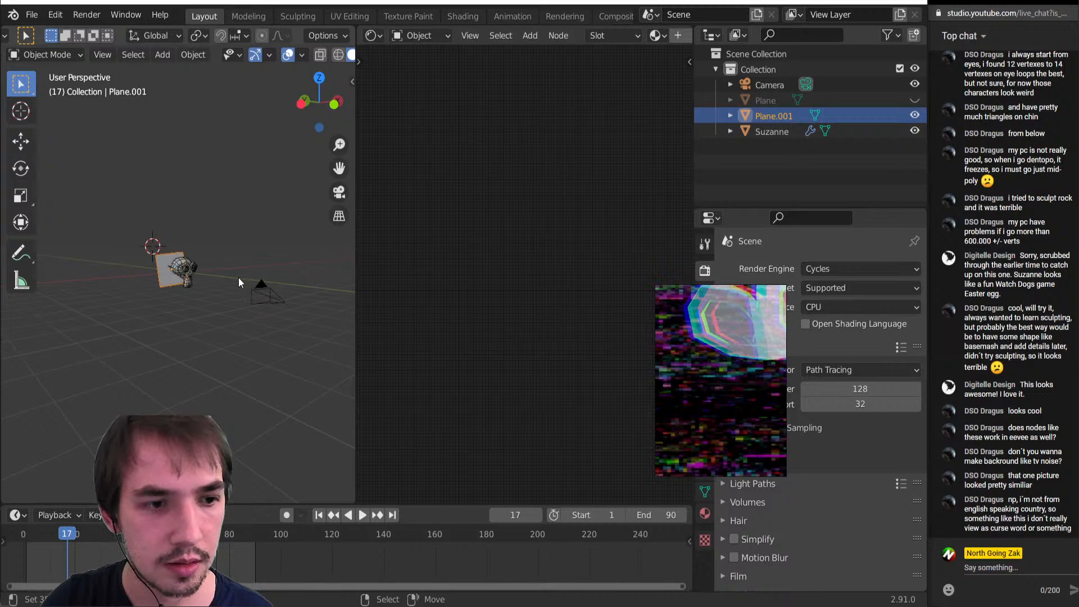
pyautogui.keyDown('shift'); pyautogui.click(278, 288); pyautogui.keyUp('shift')
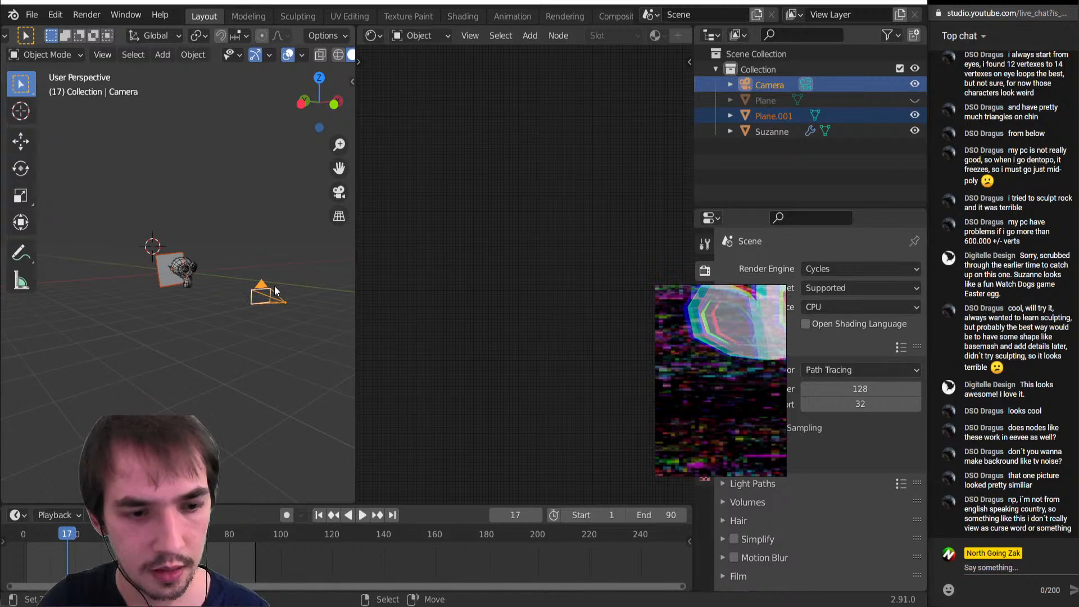
pyautogui.hotkey('shift', 's')
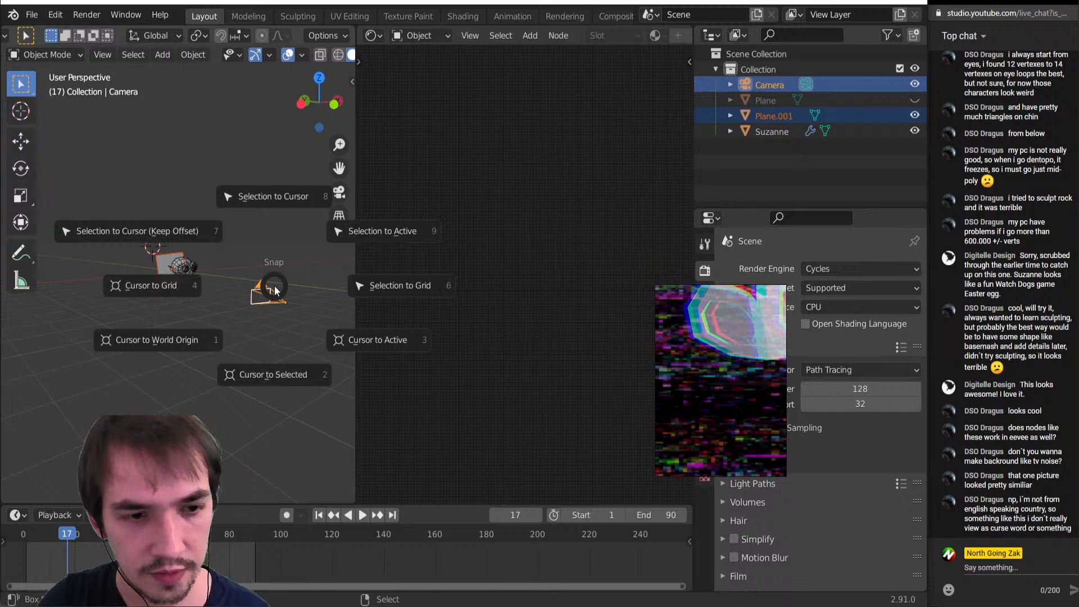
pyautogui.click(357, 231)
pyautogui.moveTo(283, 302); pyautogui.dragTo(184, 334, button='middle')
pyautogui.press('KP_7')
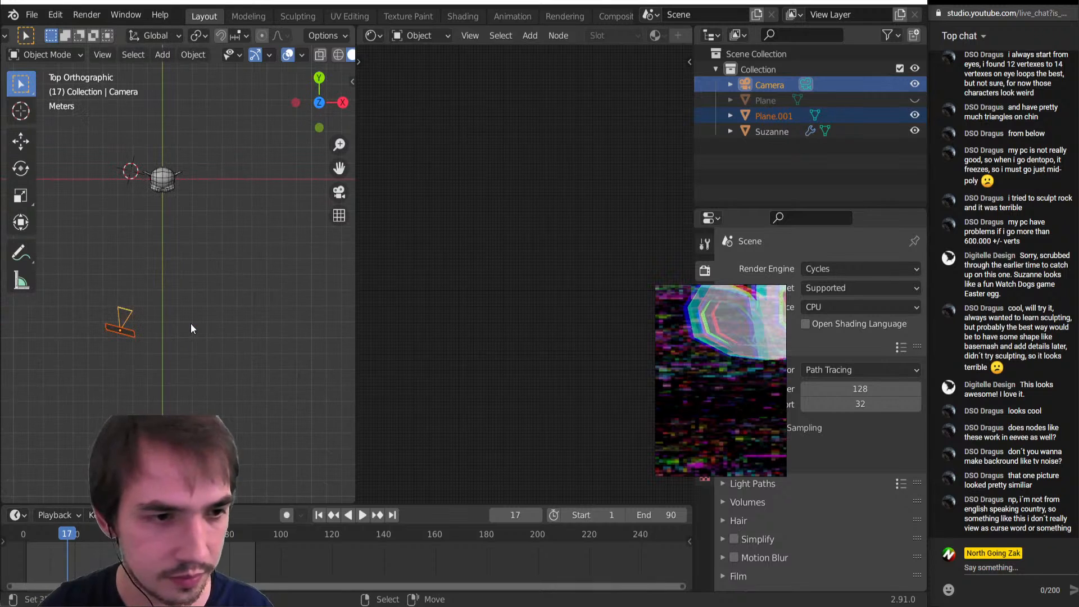
pyautogui.press('KP_0')
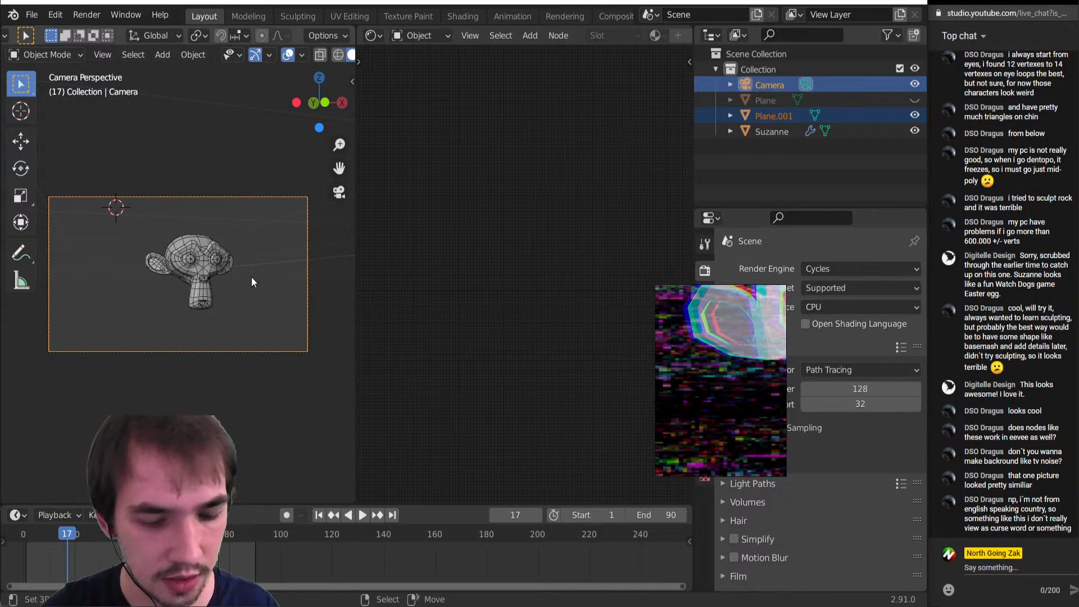
pyautogui.moveTo(252, 276); pyautogui.dragTo(247, 356, button='middle')
pyautogui.press('g')
pyautogui.press('z')
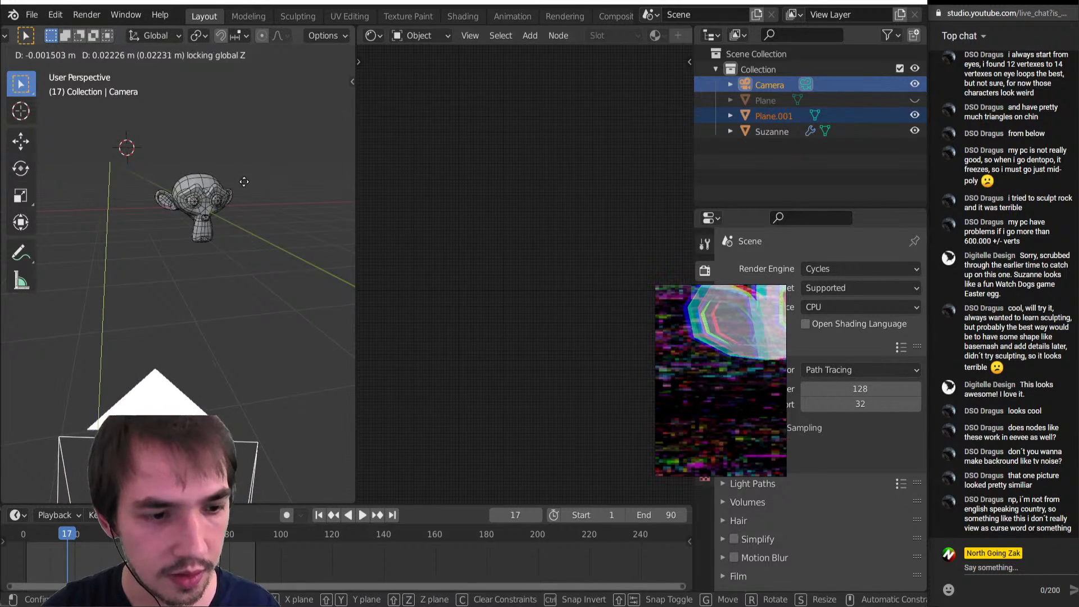
pyautogui.click(242, 181)
# Move only the plane away from the camera to behind Suzanne and return to the camera view
pyautogui.keyDown('ctrl'); pyautogui.moveTo(243, 181); pyautogui.dragTo(218, 352, button='middle'); pyautogui.keyUp('ctrl')
pyautogui.click(218, 352)
pyautogui.press('g')
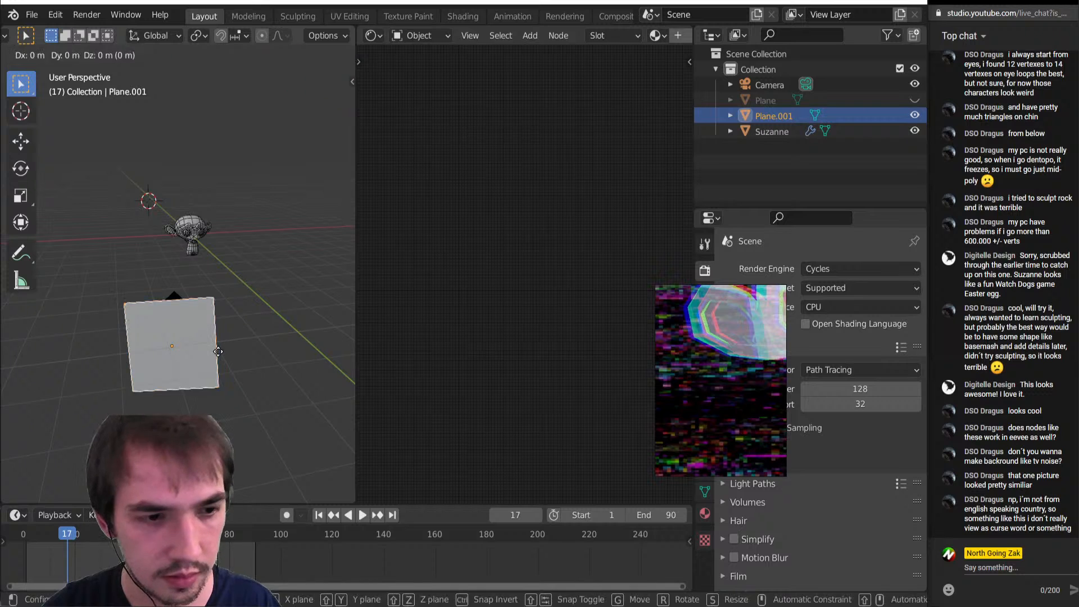
pyautogui.press('z')
pyautogui.click(217, 191)
pyautogui.press('KP_0')
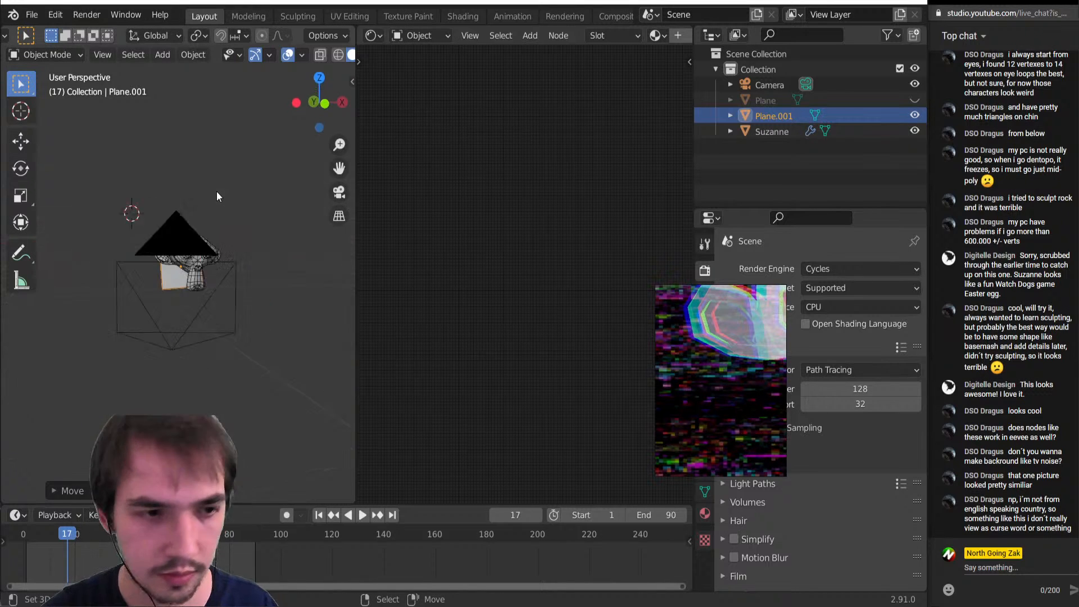
# Enlarge the plane behind Suzanne and rotate it until it sits nearly square to the camera
pyautogui.press('s')
pyautogui.click(45, 152)
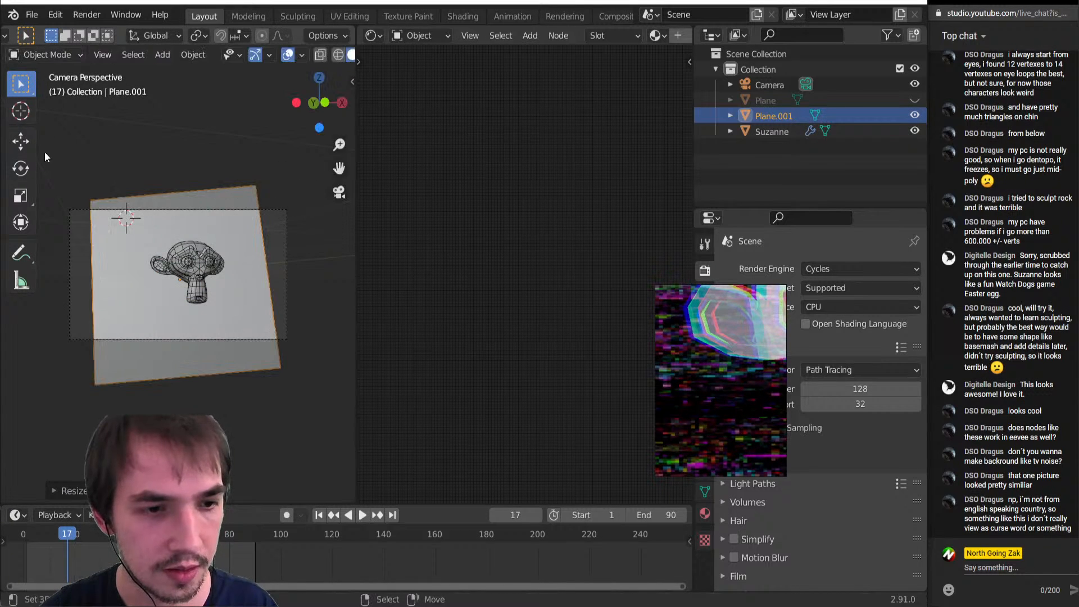
pyautogui.press('r')
pyautogui.press('r')
pyautogui.click(289, 139)
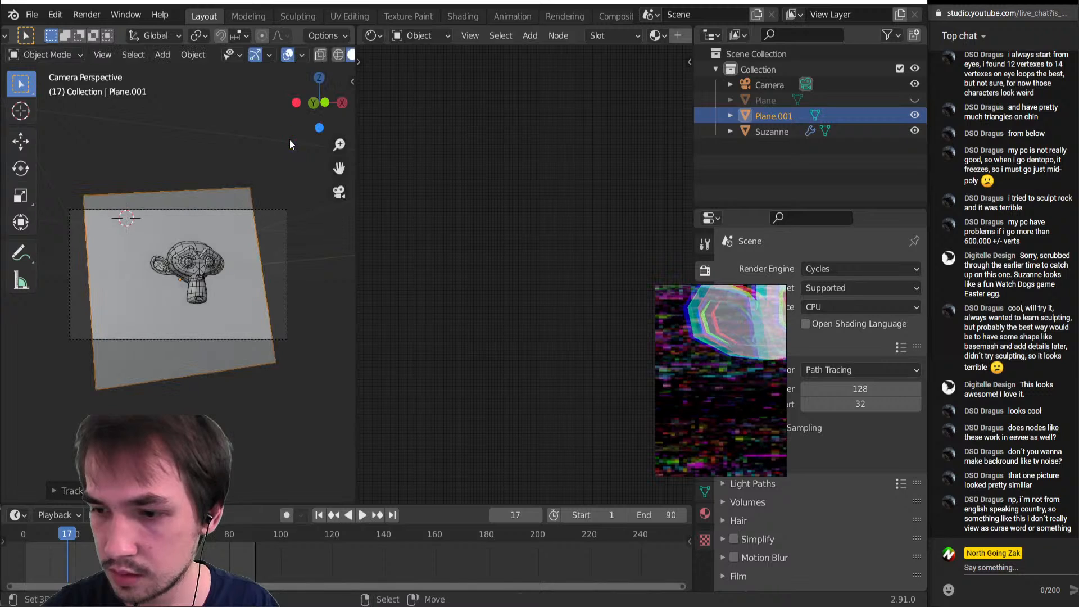
pyautogui.press('r')
pyautogui.click(309, 144)
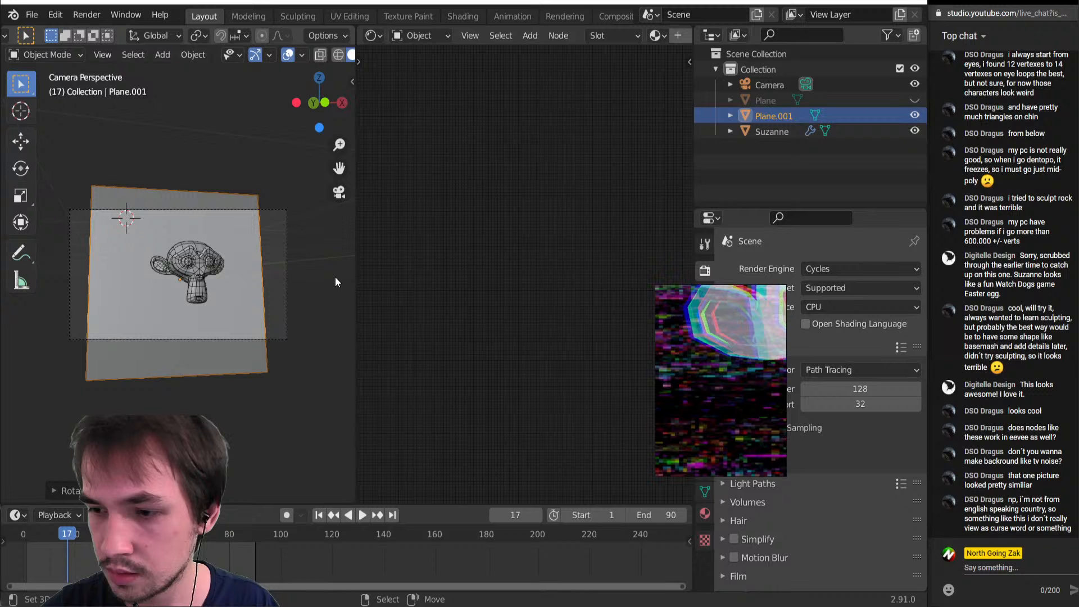
pyautogui.press('r')
pyautogui.press('r')
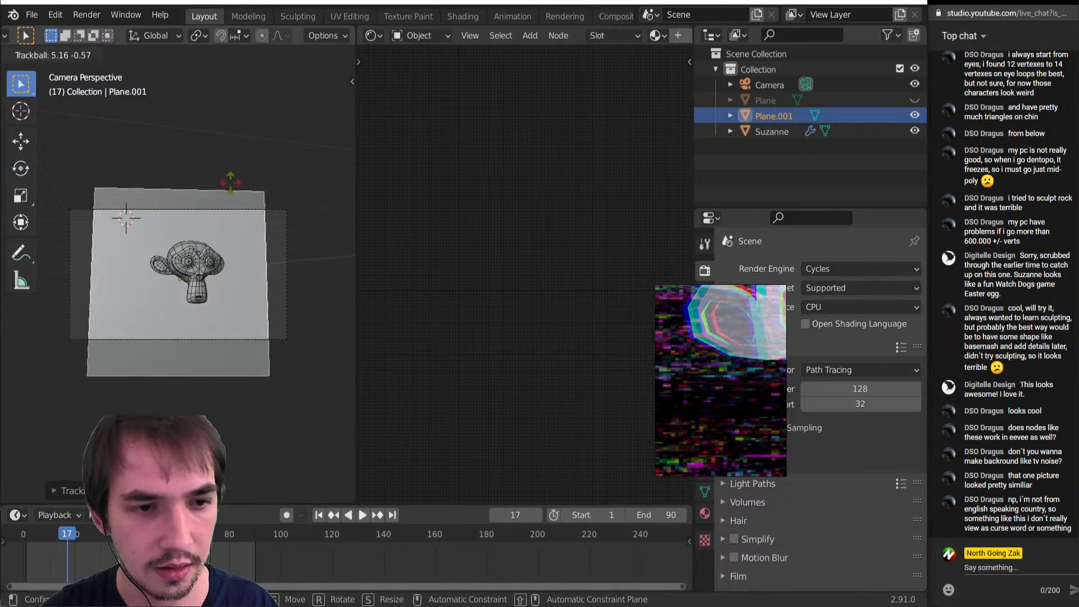
pyautogui.click(230, 188)
# Scale the plane up to cover the whole camera frame and fine-tune its tilt
pyautogui.press('s')
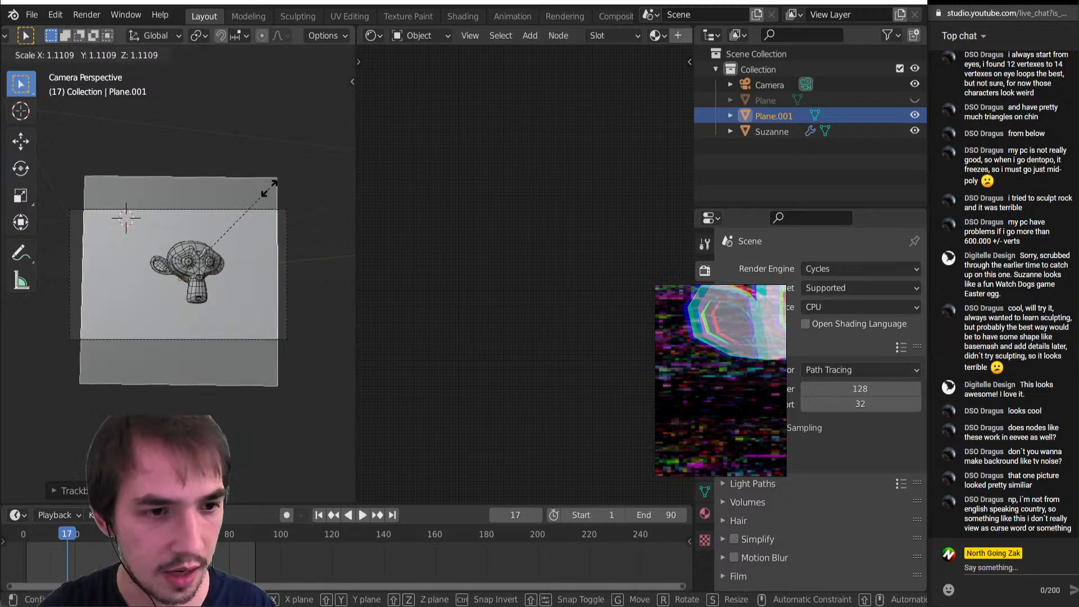
pyautogui.click(302, 170)
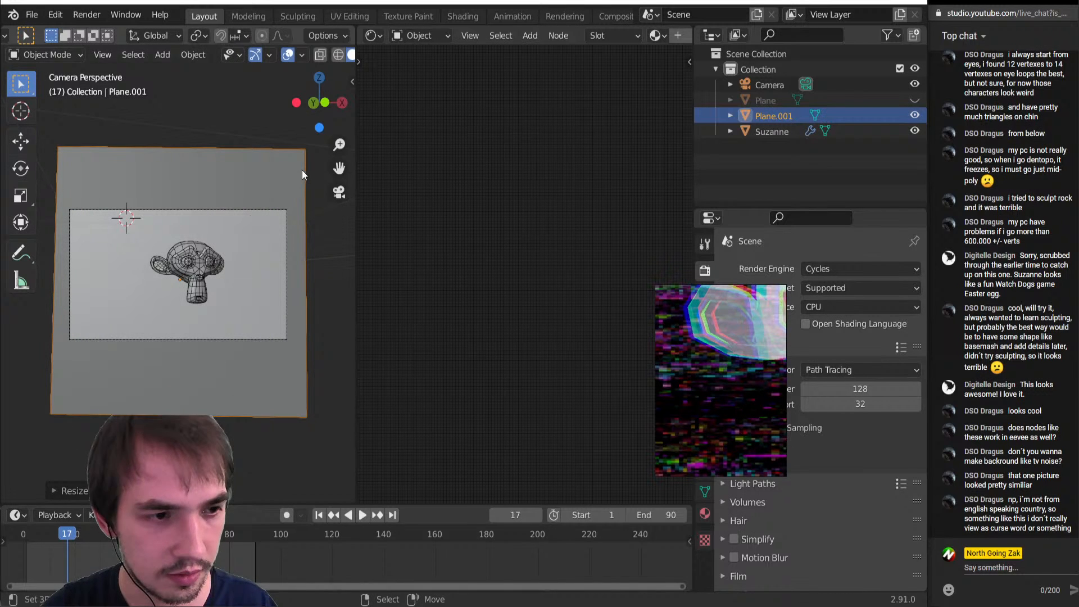
pyautogui.press('r')
pyautogui.press('r')
pyautogui.click(221, 155)
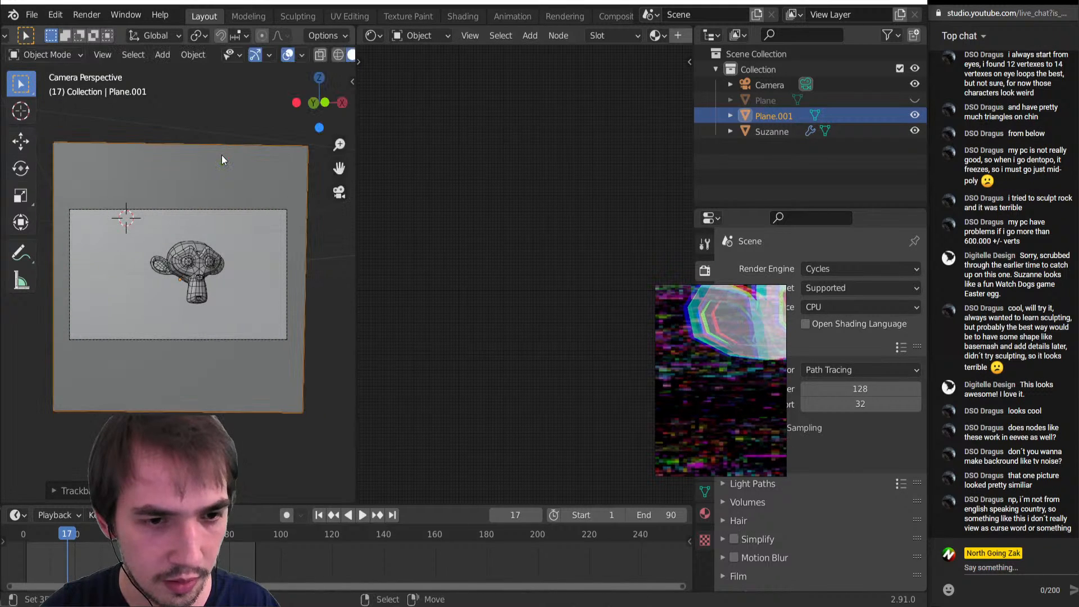
# Switch the viewport to Rendered shading and make it slightly narrower in favour of the shader editor
pyautogui.scroll(5, 177, 299)
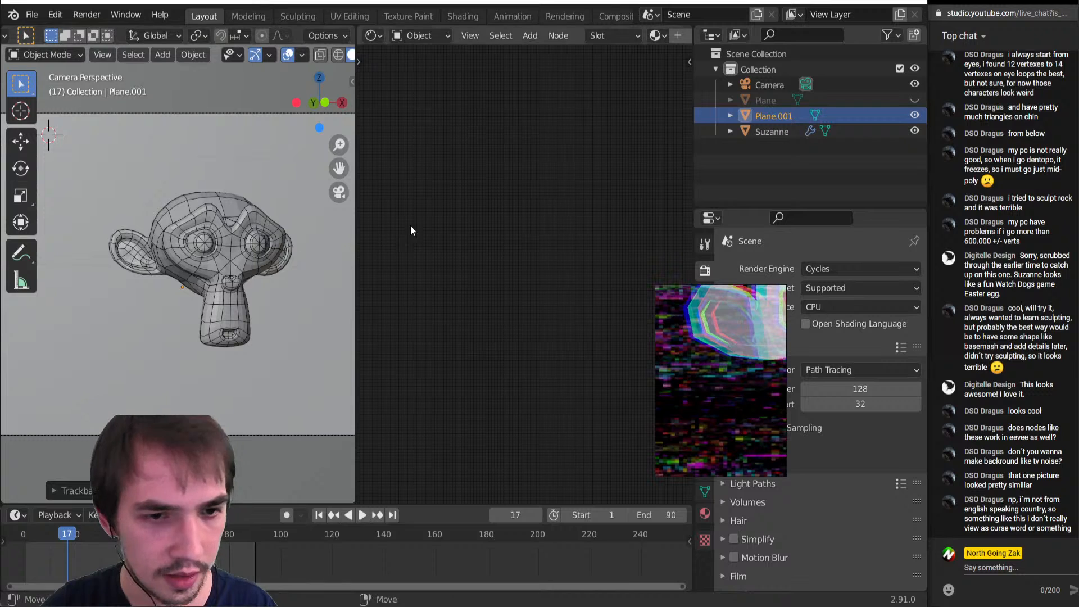
pyautogui.press('z')
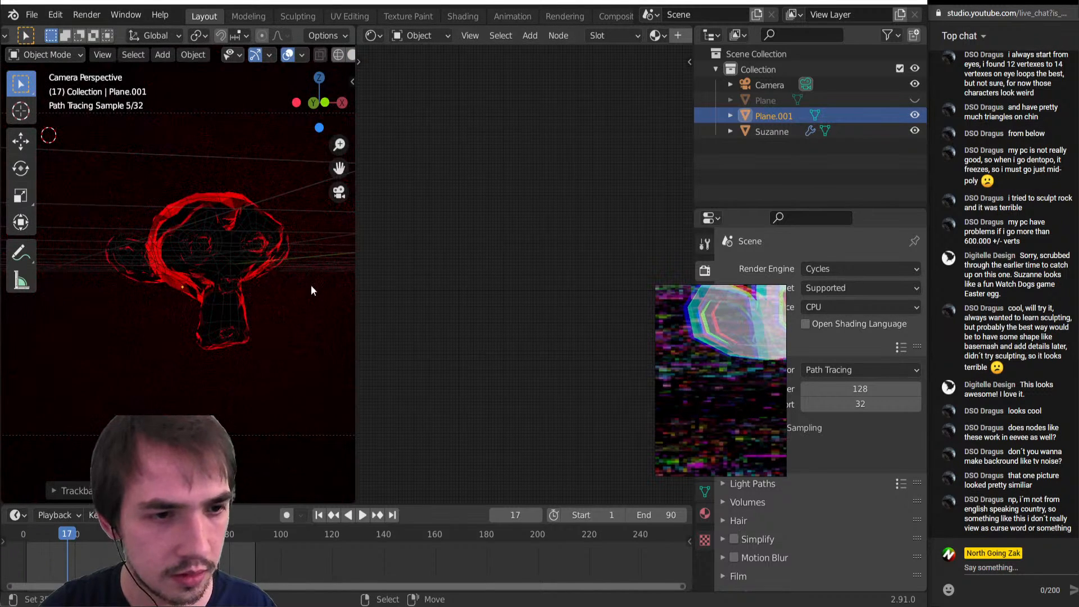
pyautogui.moveTo(356, 188); pyautogui.dragTo(537, 201)
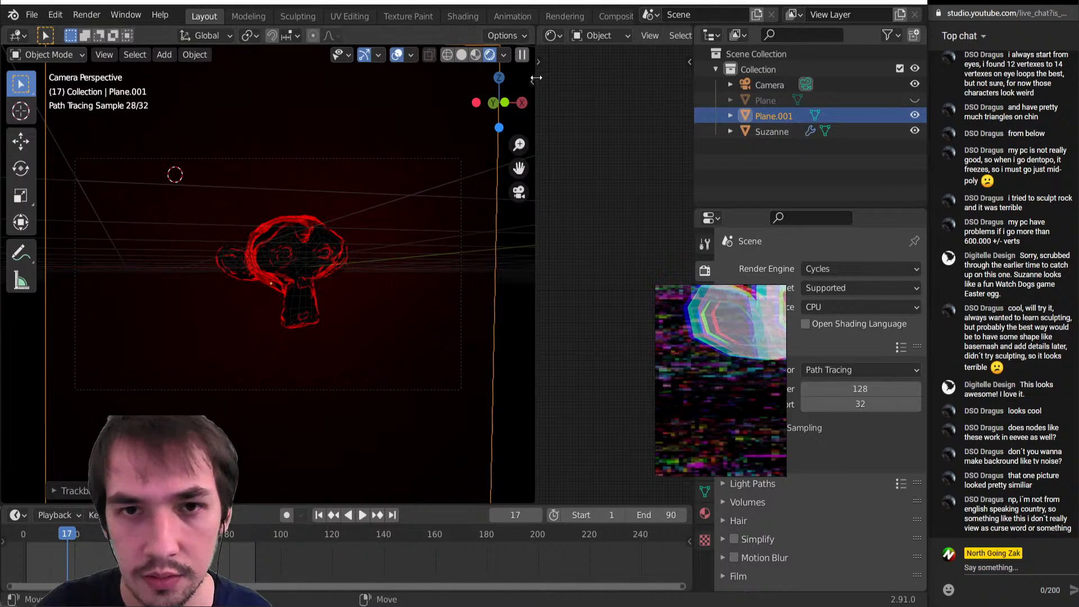
pyautogui.moveTo(537, 75); pyautogui.dragTo(335, 74)
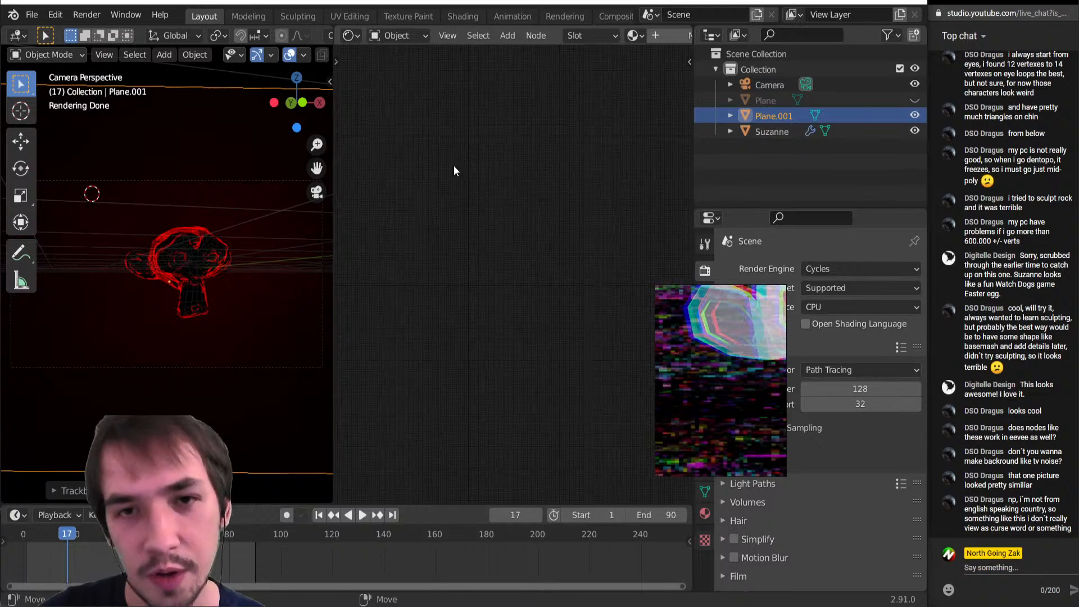
# Give the background plane a new material, delete its Principled BSDF node and add a Texture Coordinate node
pyautogui.click(673, 33)
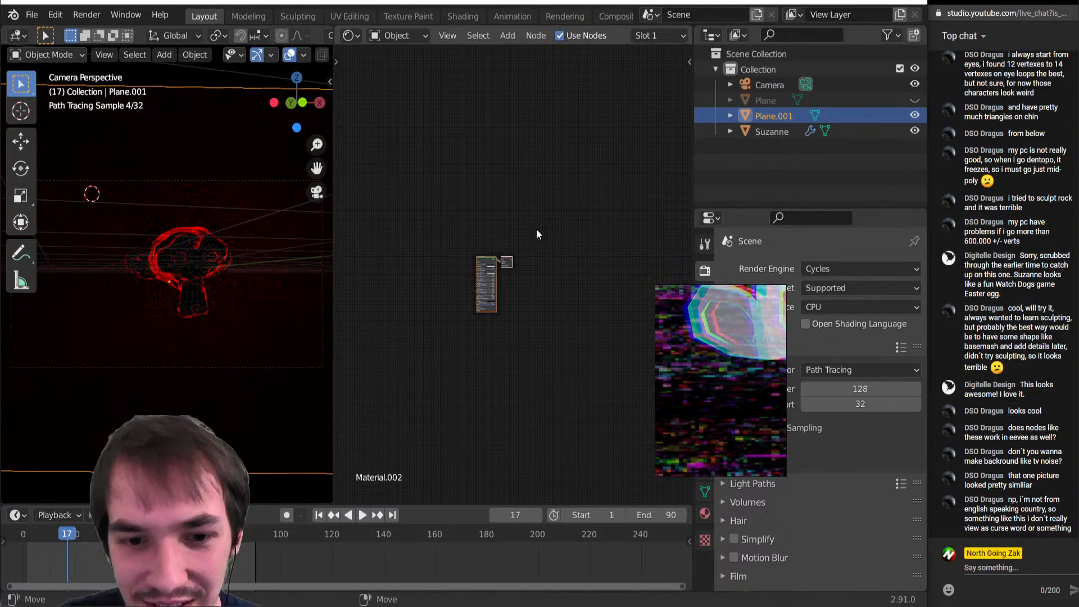
pyautogui.press('x')
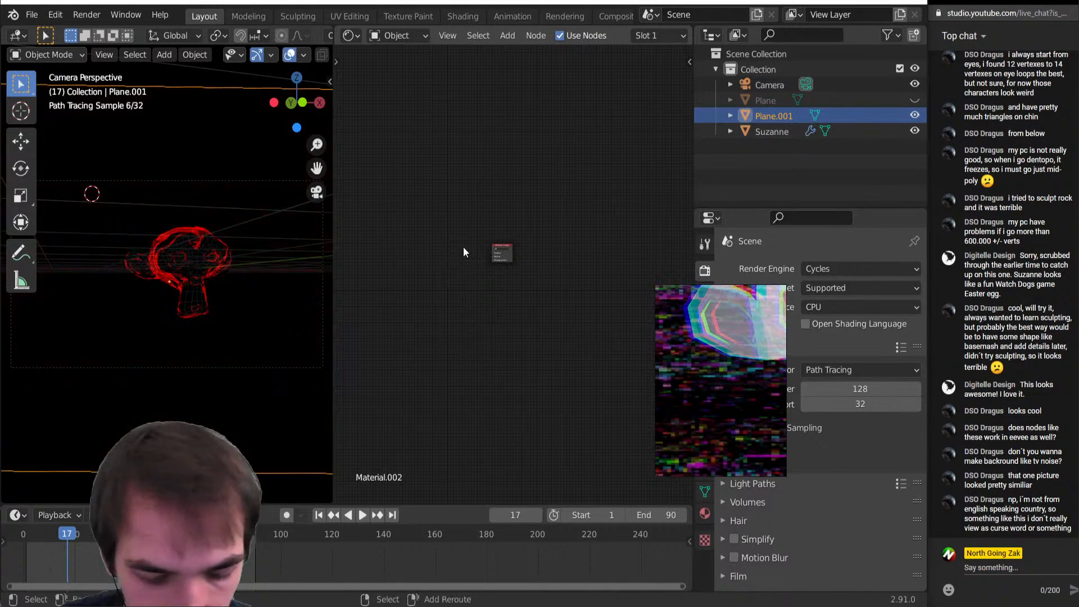
pyautogui.hotkey('shift', 'a')
pyautogui.click(464, 248)
pyautogui.click(406, 239)
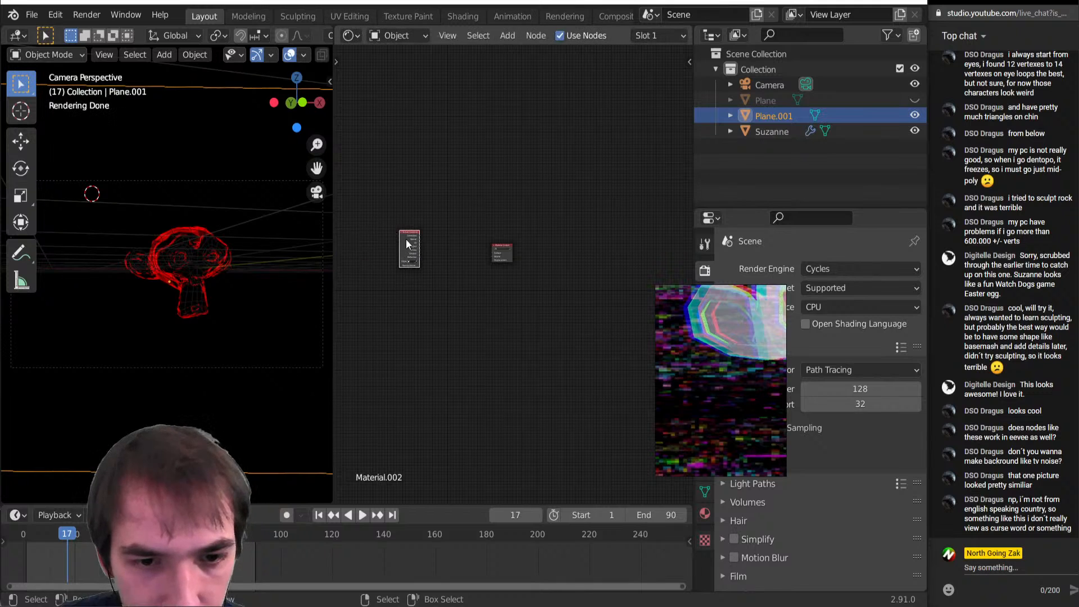
# Place the Texture Coordinate node farther from the Material Output and preview its Generated output on the plane
pyautogui.scroll(3, 371, 263)
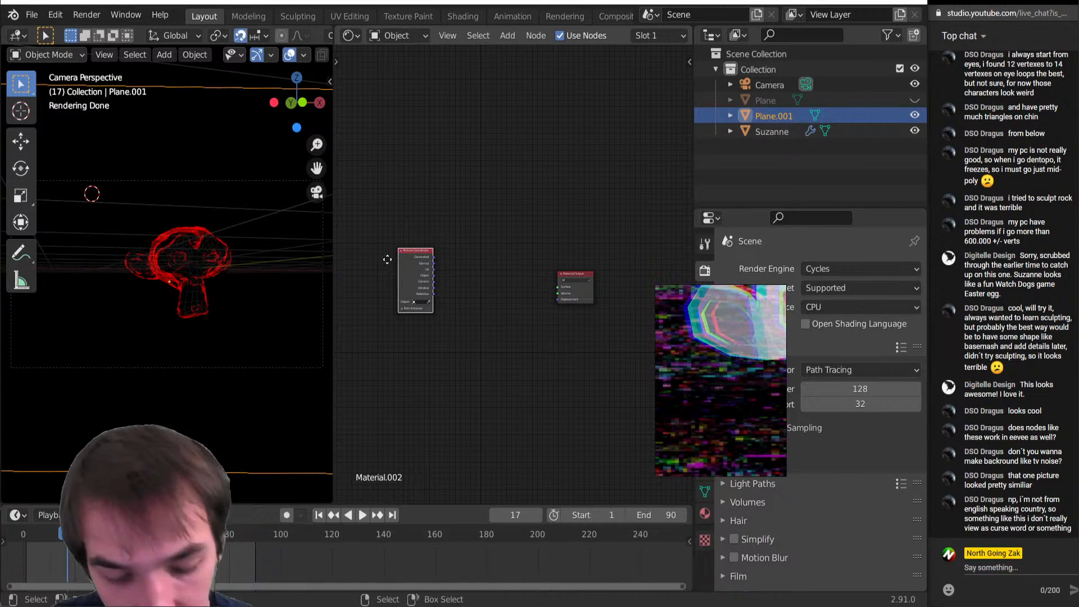
pyautogui.press('g')
pyautogui.click(379, 295)
pyautogui.press('g')
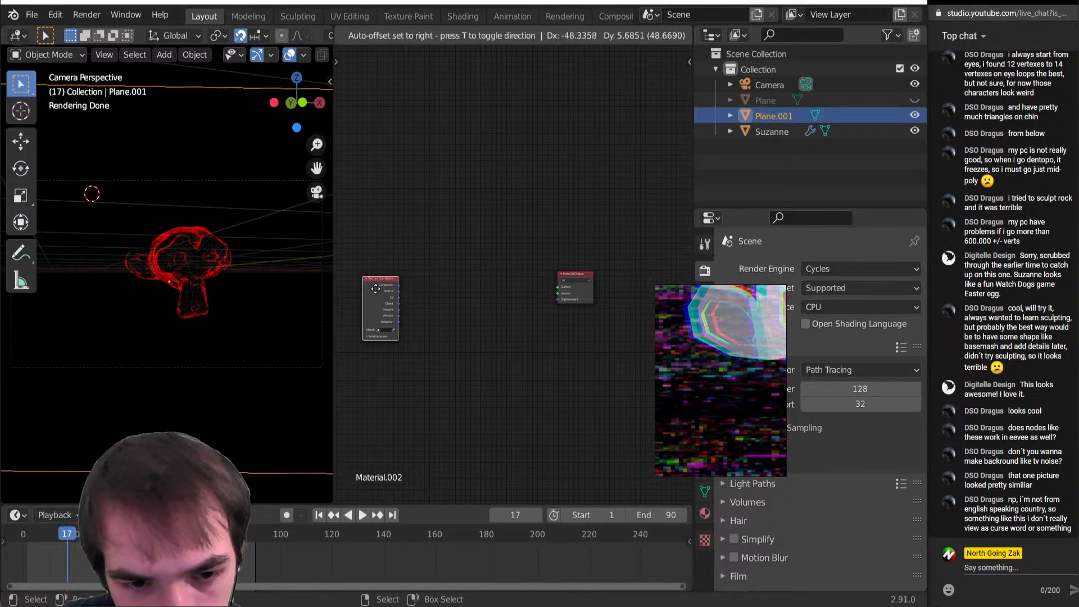
pyautogui.click(374, 286)
pyautogui.keyDown('ctrl'); pyautogui.keyDown('shift'); pyautogui.click(392, 299); pyautogui.keyUp('shift'); pyautogui.keyUp('ctrl')
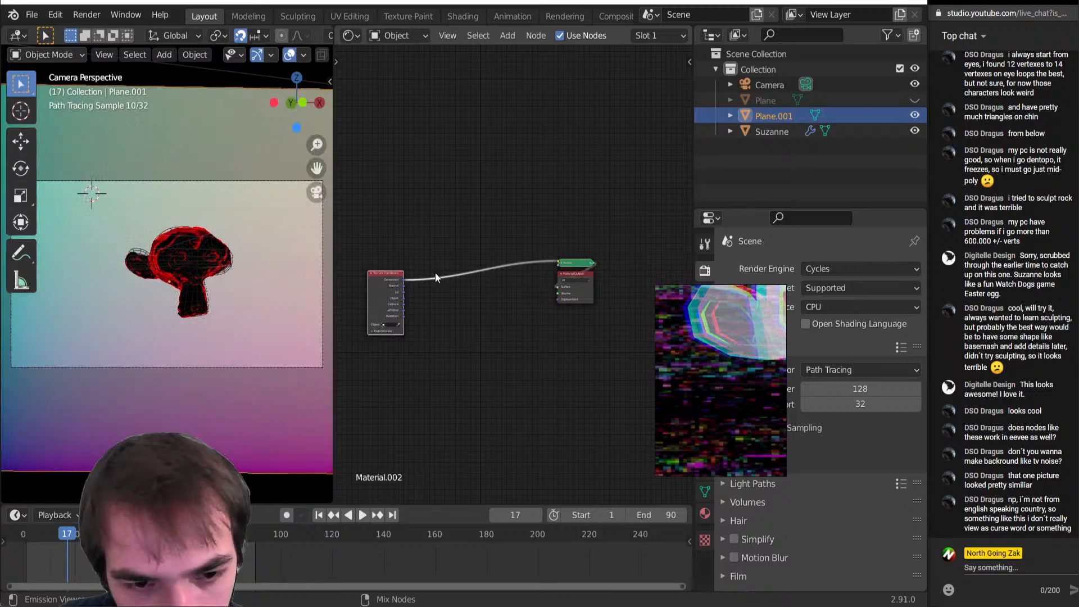
# Insert a Voronoi Texture with scale 148 and randomness 0 after the Texture Coordinate, feeding its Color output into the Viewer
pyautogui.hotkey('shift', 'a')
pyautogui.press('t')
pyautogui.press('v')
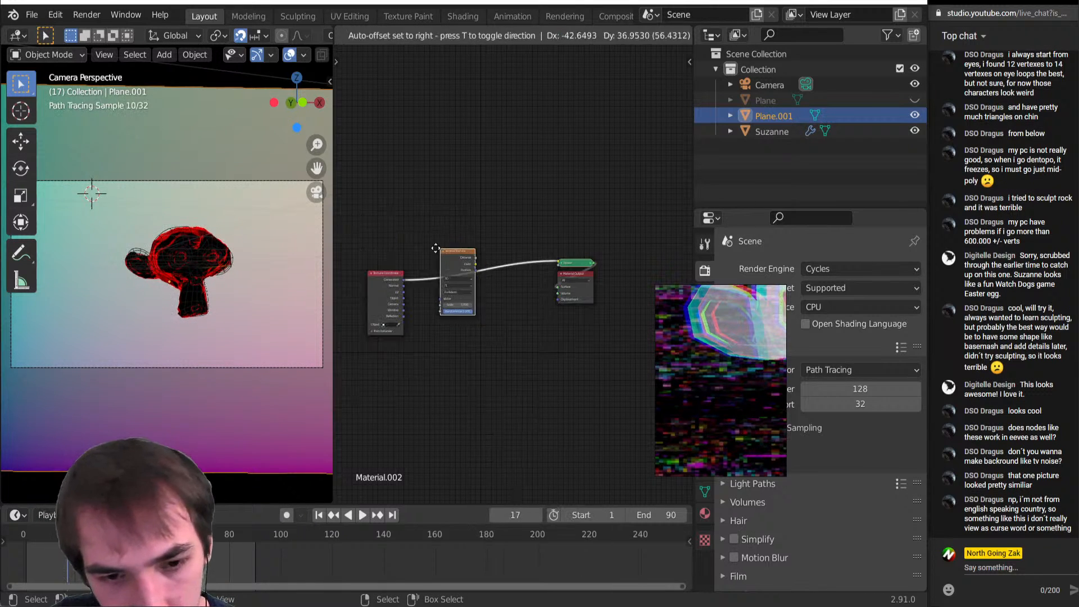
pyautogui.click(436, 258)
pyautogui.moveTo(450, 313); pyautogui.dragTo(500, 272)
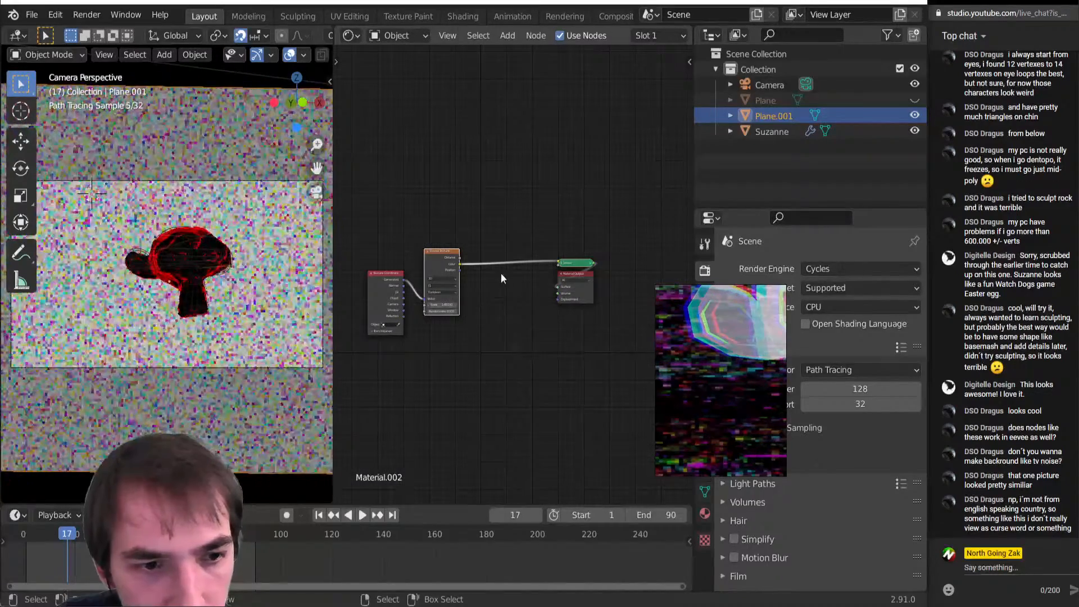
# Add a Noise Texture below the Voronoi Texture, feed it the Generated coordinates and preview its Fac output on the plane
pyautogui.scroll(2, 504, 269)
pyautogui.hotkey('shift', 'a')
pyautogui.moveTo(497, 278)
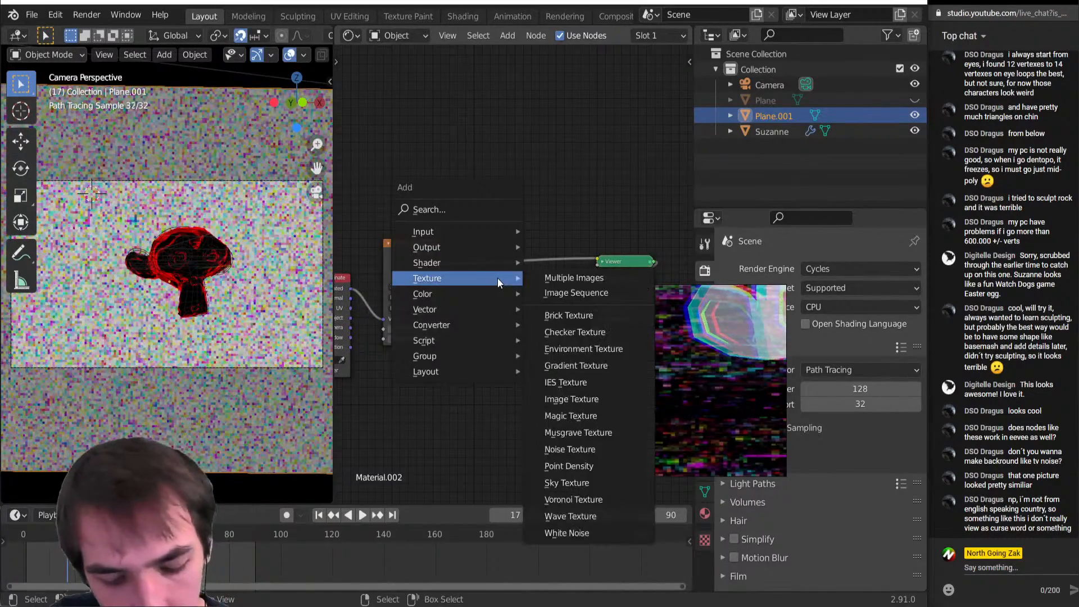
pyautogui.click(566, 467)
pyautogui.click(464, 375)
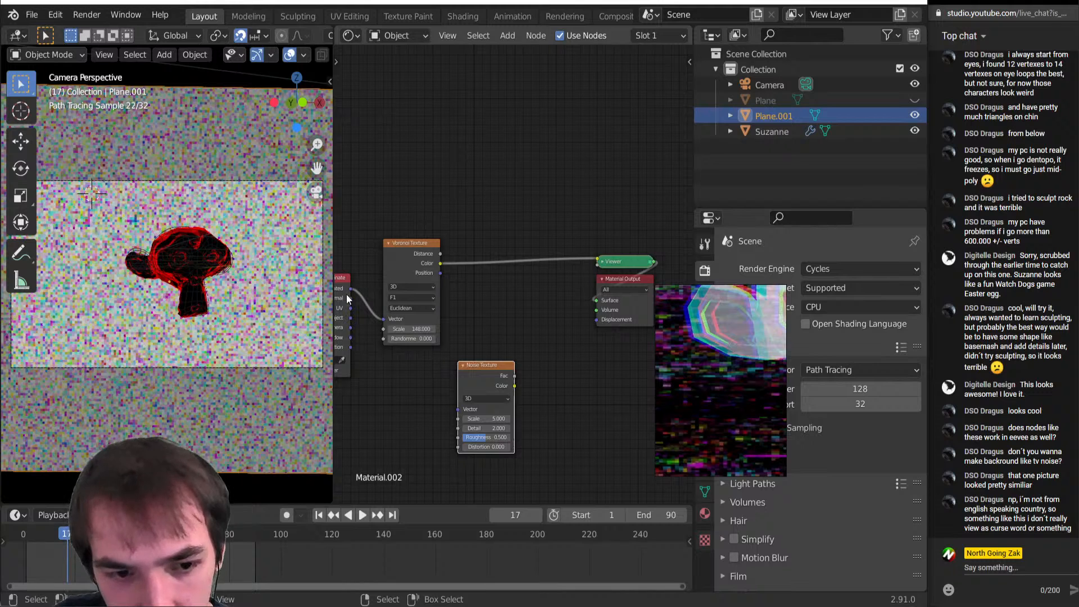
pyautogui.moveTo(349, 298); pyautogui.dragTo(458, 409)
pyautogui.keyDown('ctrl'); pyautogui.keyDown('shift'); pyautogui.click(492, 383); pyautogui.keyUp('shift'); pyautogui.keyUp('ctrl')
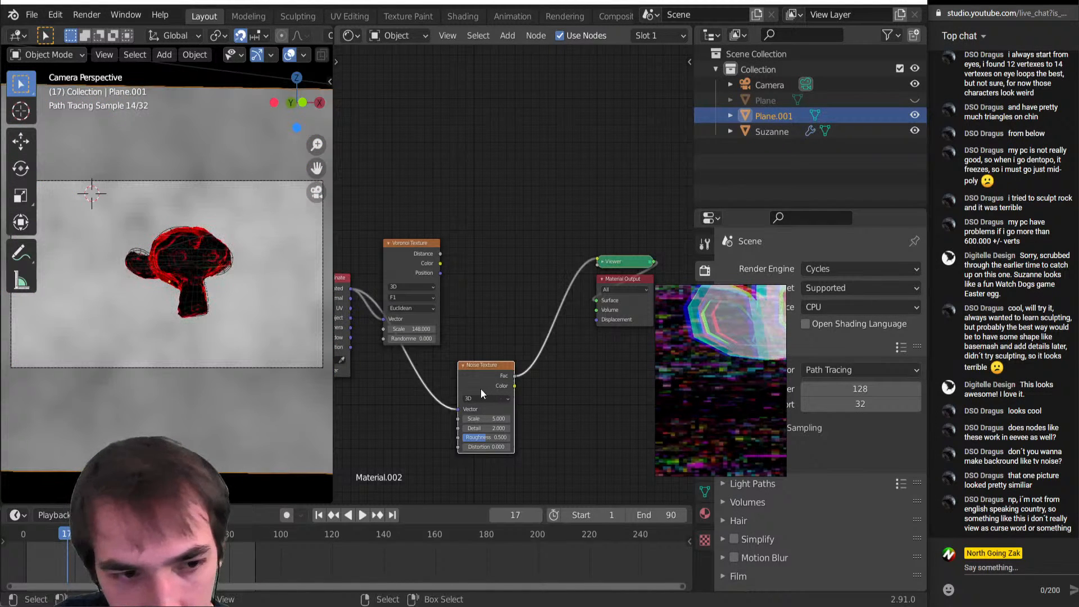
# Insert a Vector Math node before the Noise Texture, set to Multiply with X about 0.58 and Y about -2.49
pyautogui.hotkey('shift', 'a')
pyautogui.press('n')
pyautogui.press('v')
pyautogui.click(403, 360)
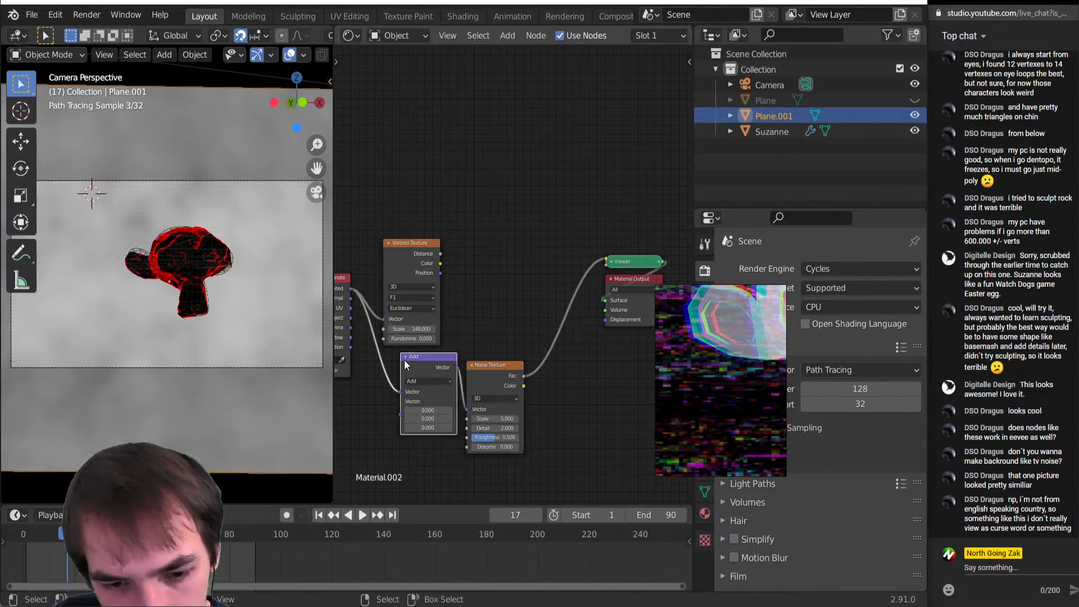
pyautogui.moveTo(428, 410); pyautogui.dragTo(296, 420)
pyautogui.click(438, 380)
pyautogui.press('m')
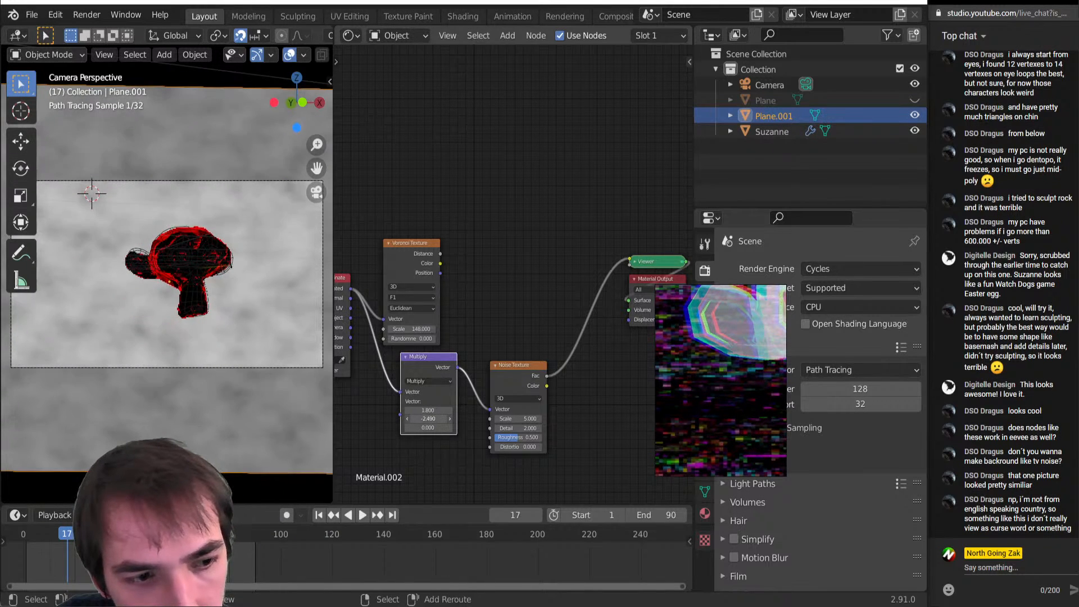
pyautogui.moveTo(429, 411); pyautogui.dragTo(379, 411)
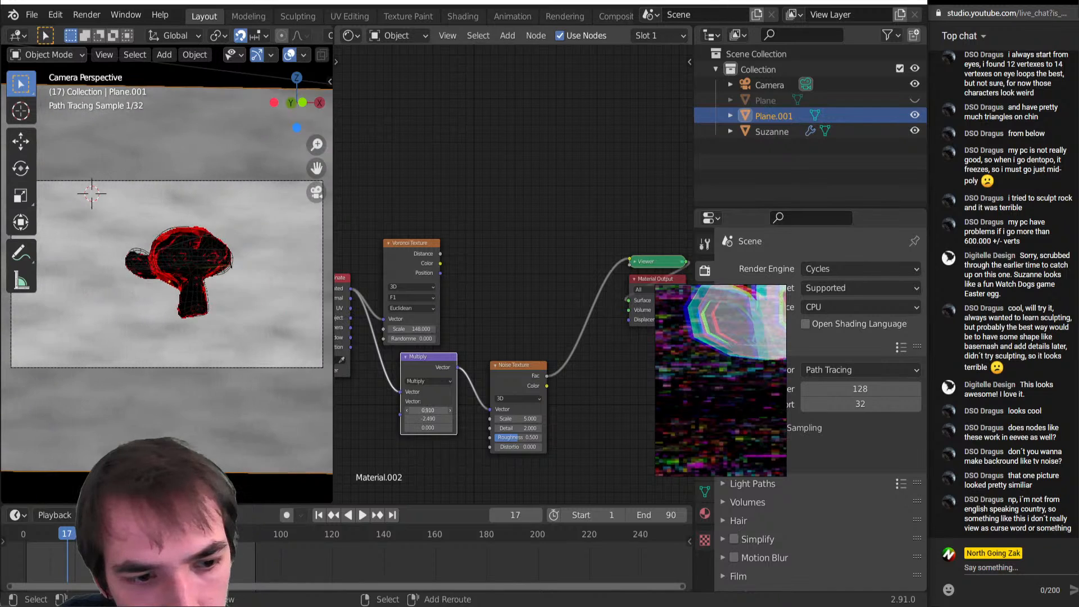
# Insert a Vector Math node set to Add between the Texture Coordinate and Multiply nodes, moving the Texture Coordinate farther away
pyautogui.scroll(-2, 457, 390)
pyautogui.hotkey('shift', 'a')
pyautogui.moveTo(427, 394)
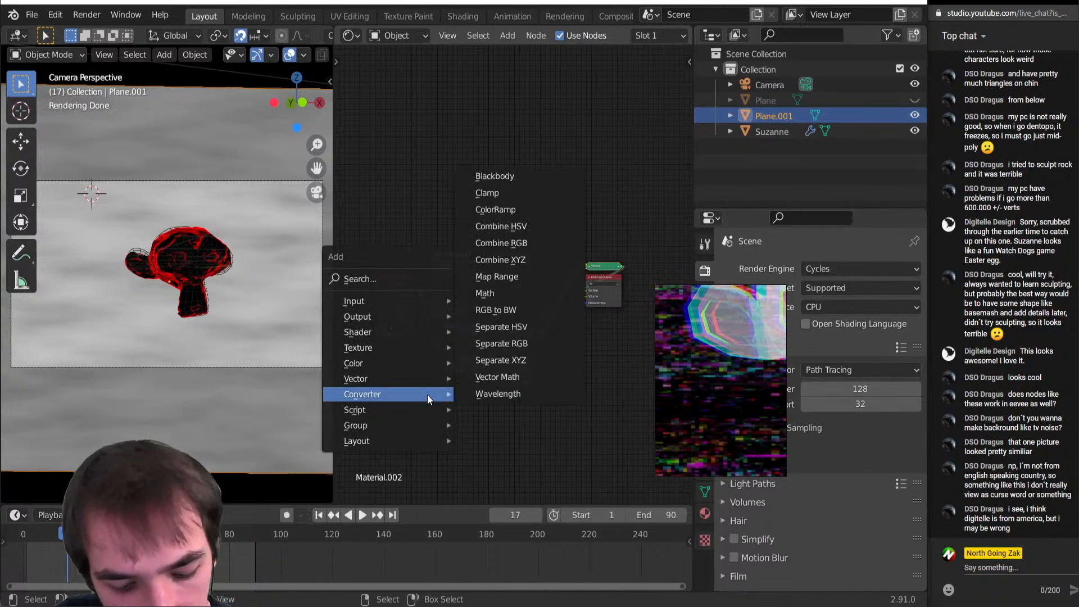
pyautogui.press('v')
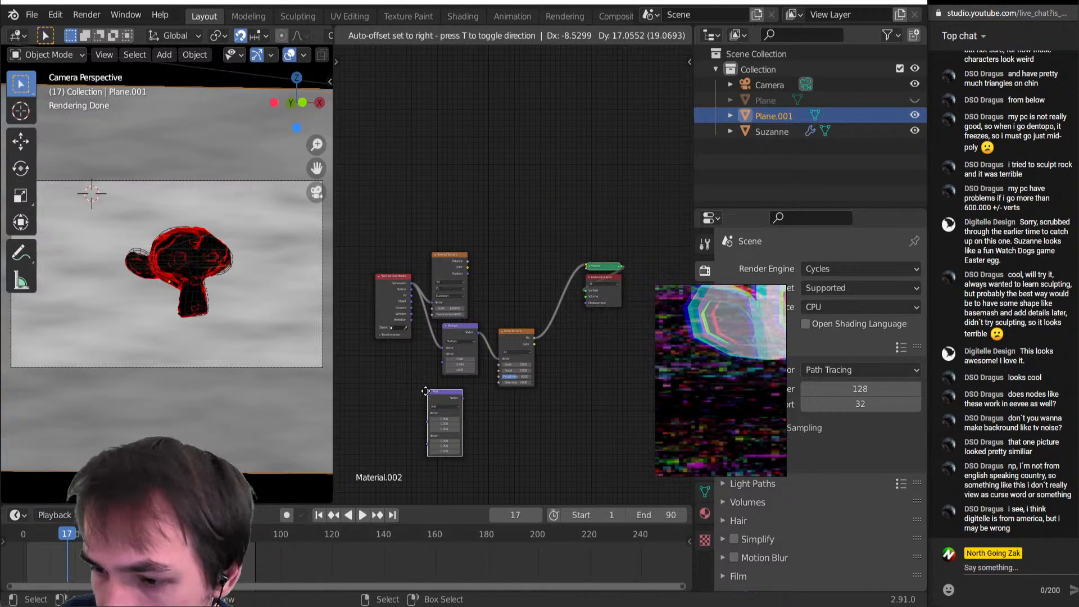
pyautogui.moveTo(404, 332); pyautogui.dragTo(361, 360)
# Add a Math node and a Combine XYZ node below the Texture Coordinate and vector Add nodes
pyautogui.moveTo(397, 400); pyautogui.dragTo(481, 355, button='middle')
pyautogui.scroll(7, 516, 329)
pyautogui.scroll(-2, 518, 329)
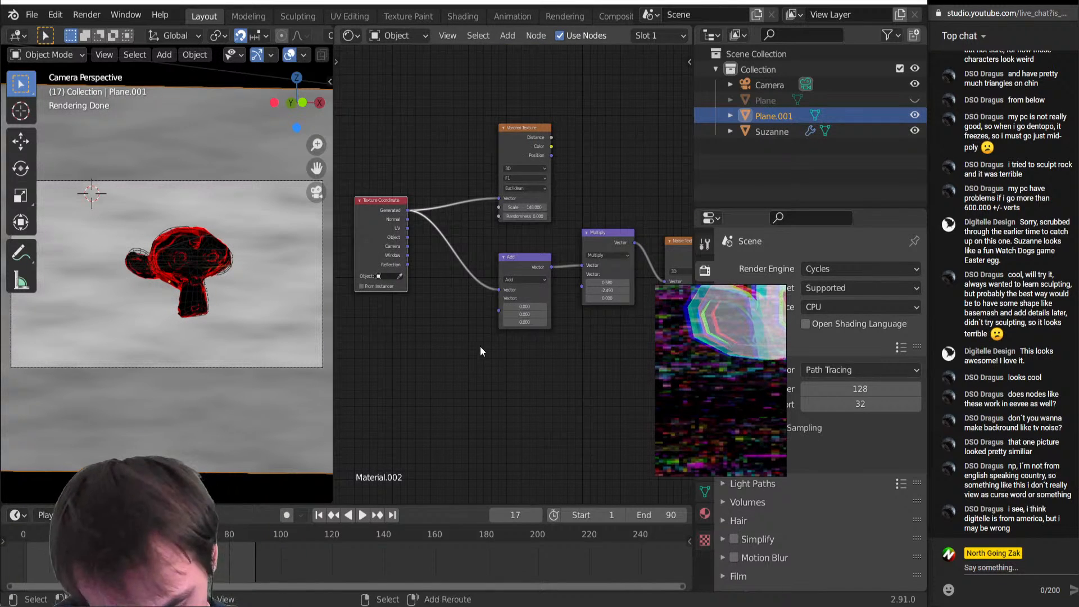
pyautogui.hotkey('shift', 'a')
pyautogui.click(545, 520)
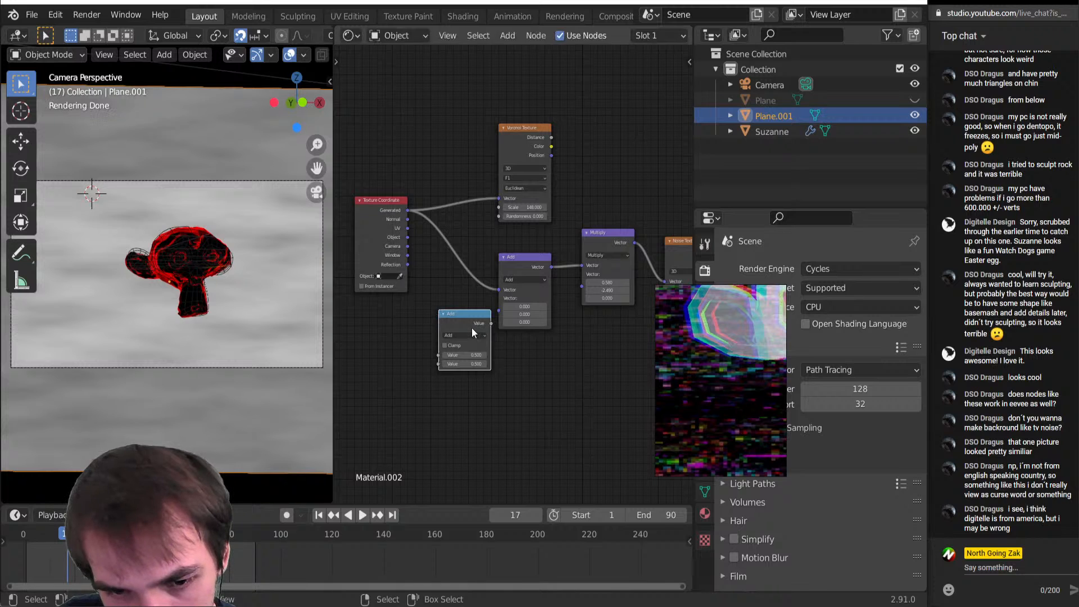
pyautogui.click(420, 311)
pyautogui.hotkey('shift', 'a')
pyautogui.moveTo(496, 386)
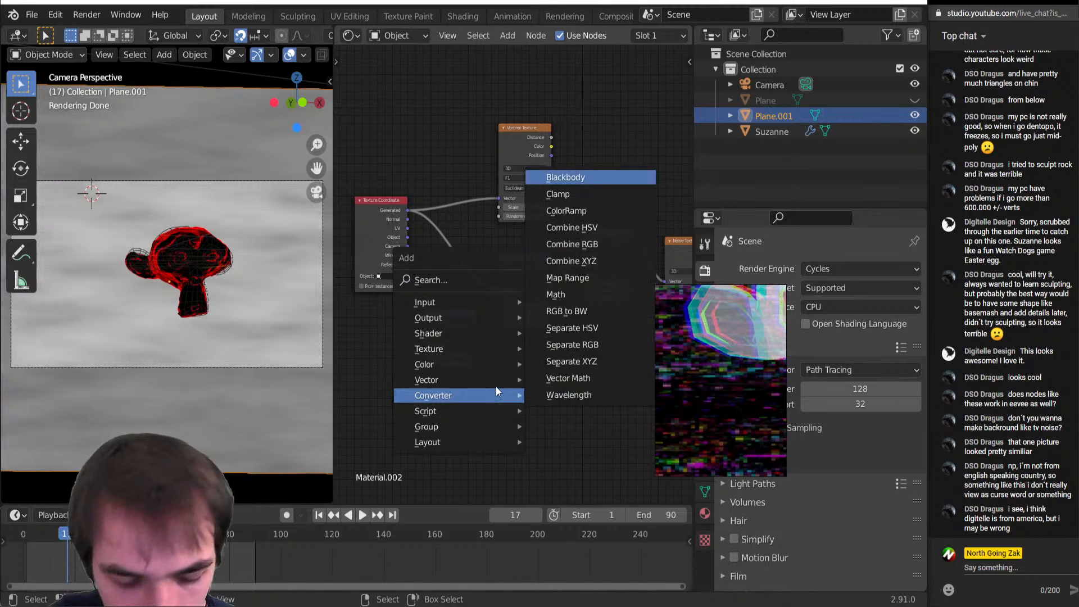
pyautogui.click(629, 266)
pyautogui.click(545, 372)
pyautogui.click(545, 372)
# Try a Y offset of 0.1 in the vector Add node and reset it to 0
pyautogui.click(543, 314)
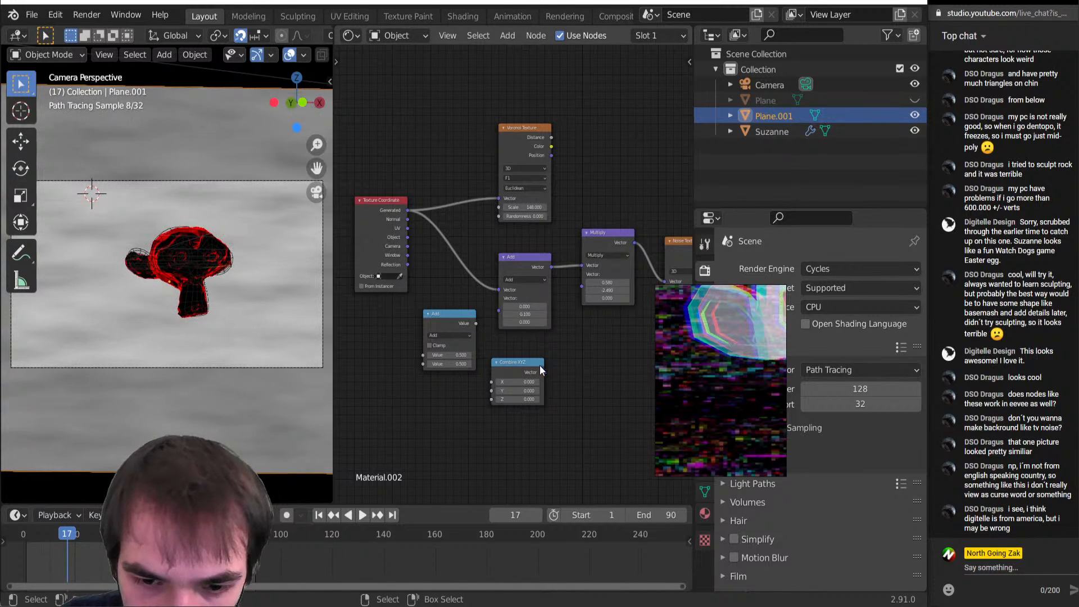
pyautogui.click(536, 315)
pyautogui.write('-0.1')
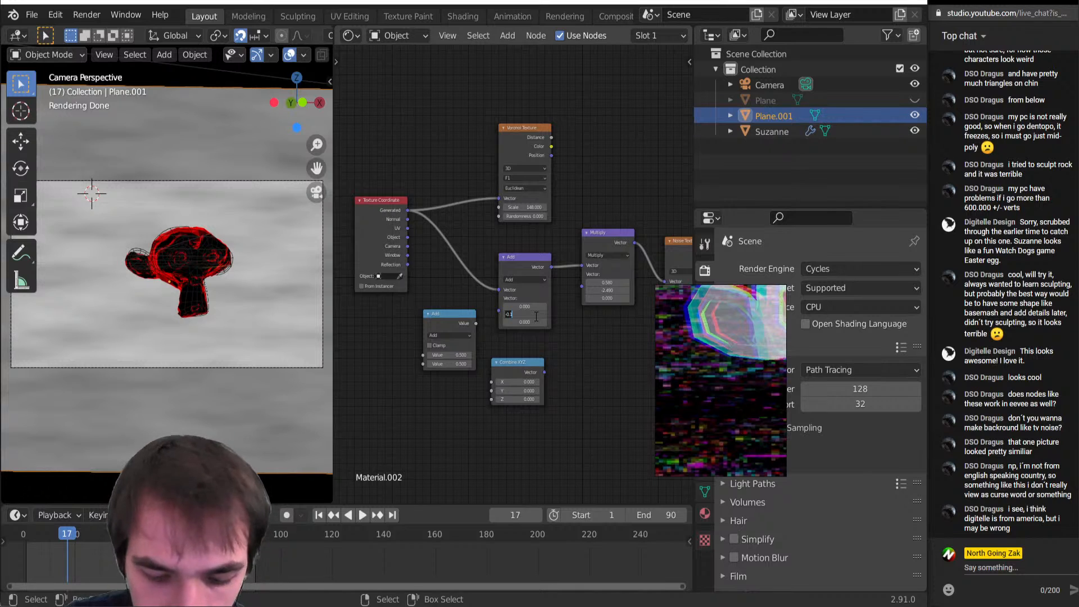
pyautogui.press('Return')
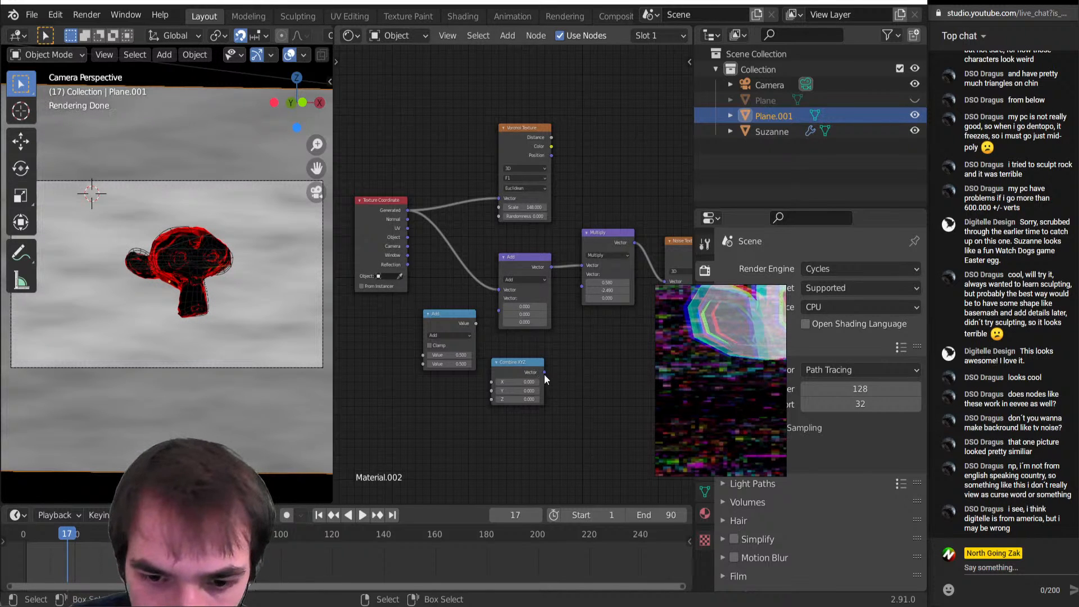
# Connect the Math node's Value to the X input of Combine XYZ and its Vector output to the vector Add node's second input
pyautogui.moveTo(500, 328); pyautogui.dragTo(500, 310)
pyautogui.scroll(3, 457, 354)
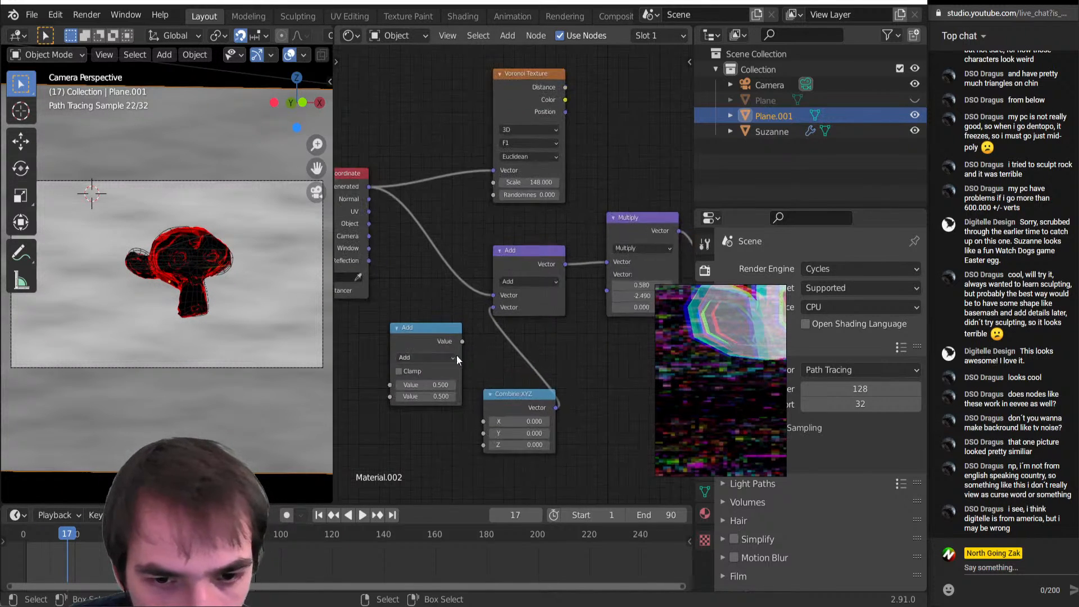
pyautogui.moveTo(540, 391); pyautogui.dragTo(353, 347)
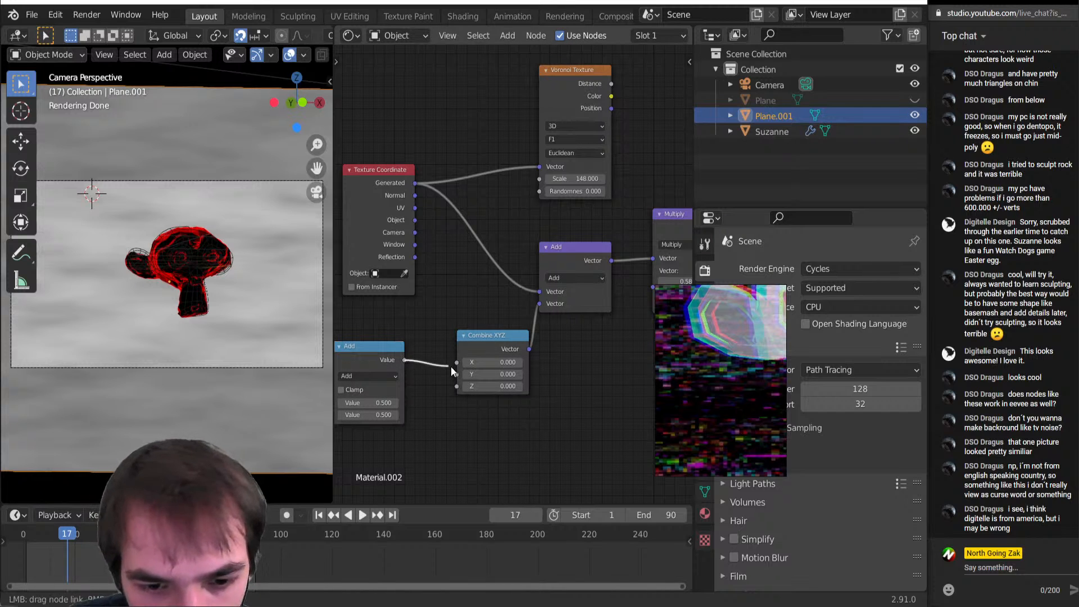
pyautogui.moveTo(451, 366); pyautogui.dragTo(456, 363)
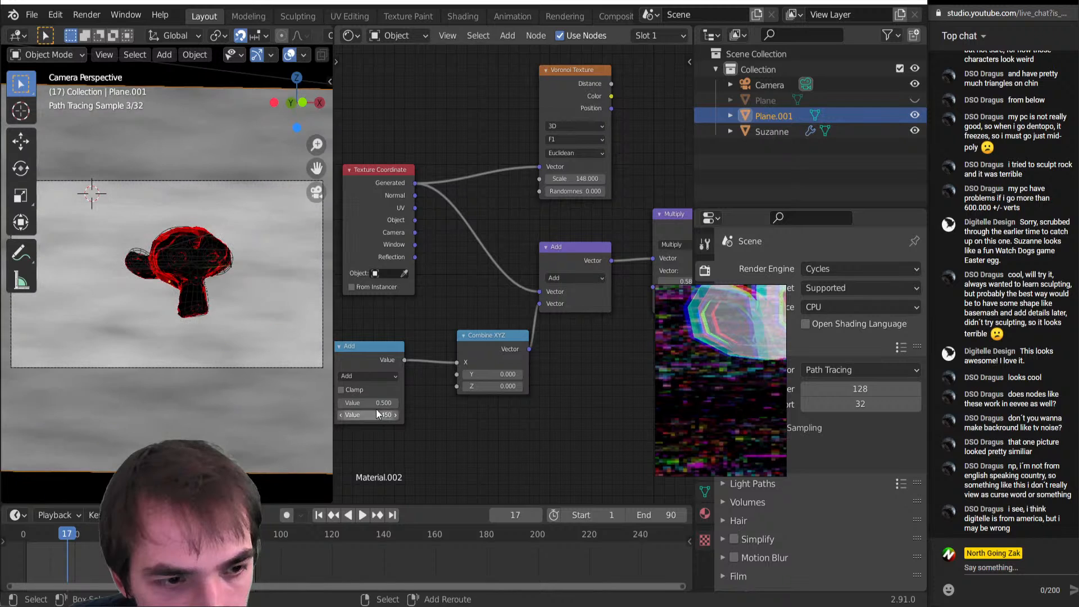
# Drive the Math node's second value with #frame and set the node to Multiply with a first value of 0.03
pyautogui.scroll(-2, 472, 315)
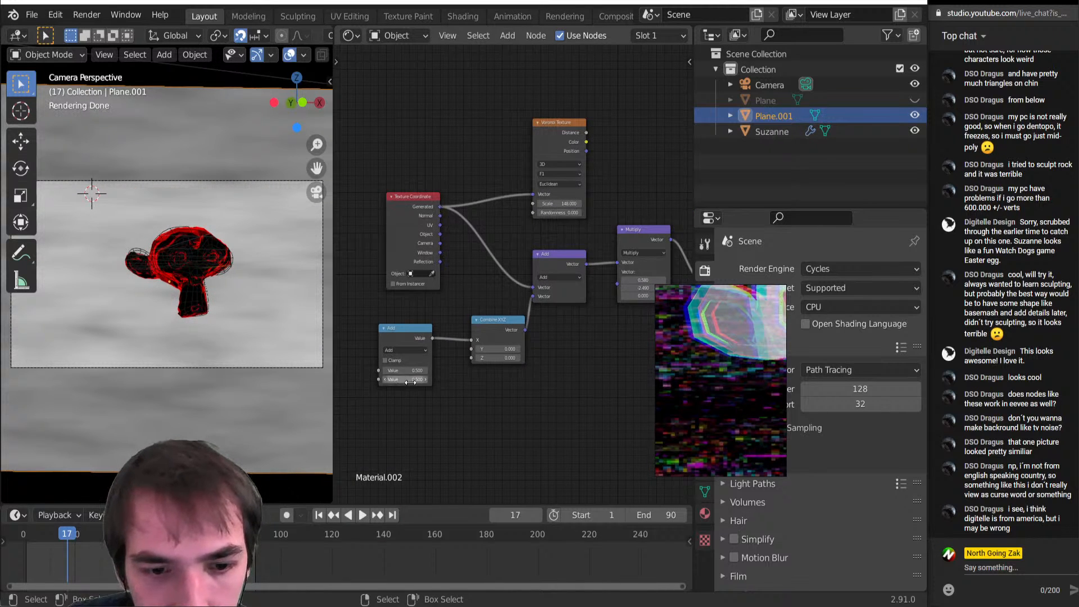
pyautogui.scroll(2, 407, 382)
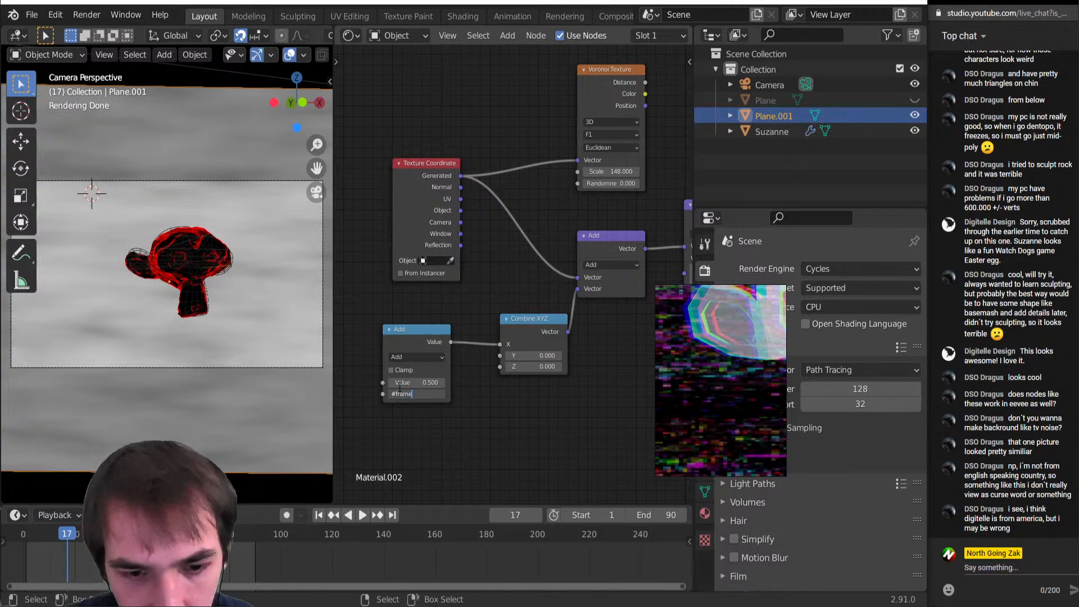
pyautogui.press('Return')
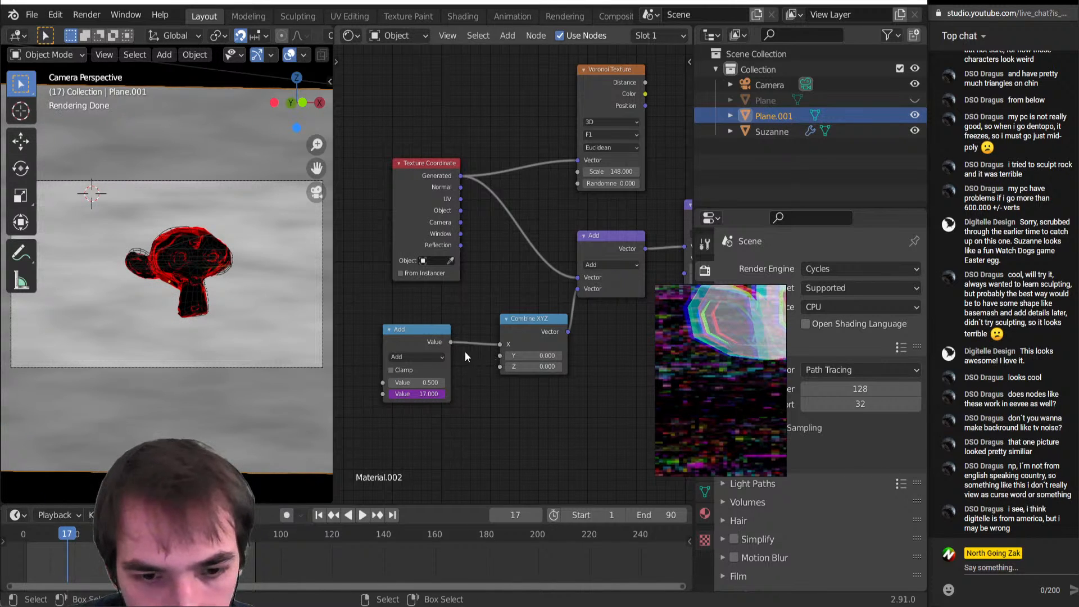
pyautogui.click(417, 357)
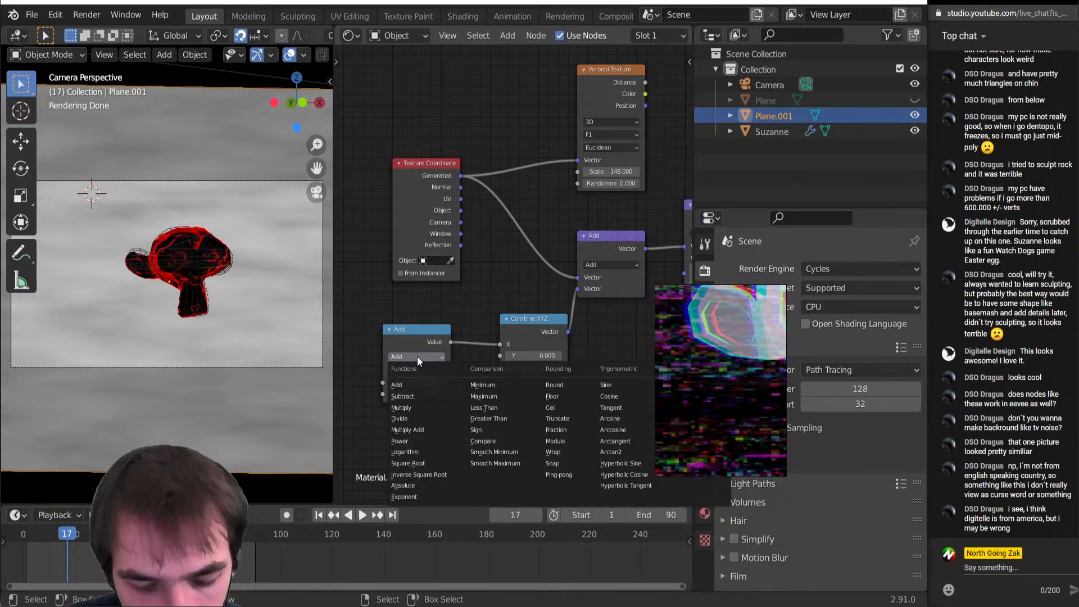
pyautogui.click(414, 382)
pyautogui.moveTo(414, 382); pyautogui.dragTo(382, 382)
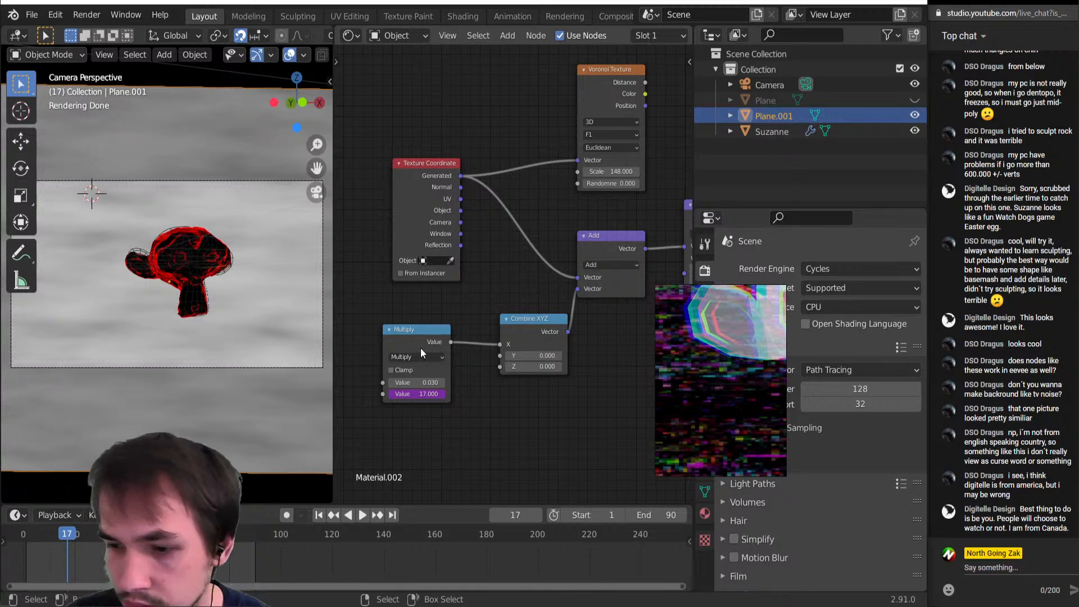
# Play the animation and widen the 3D viewport to show more of the noise on the plane
pyautogui.press('space')
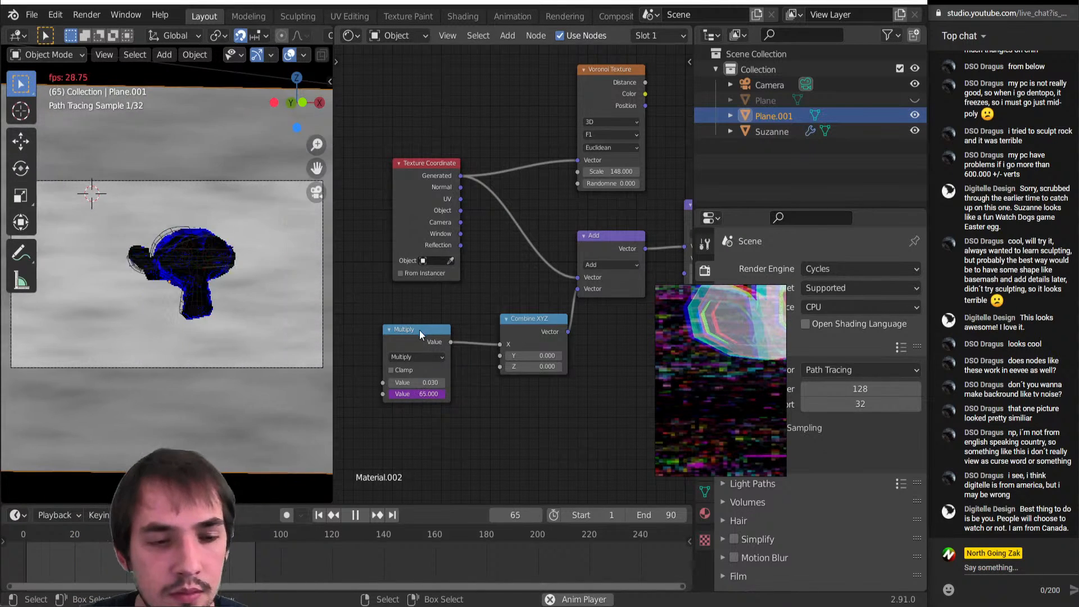
pyautogui.scroll(-2, 488, 377)
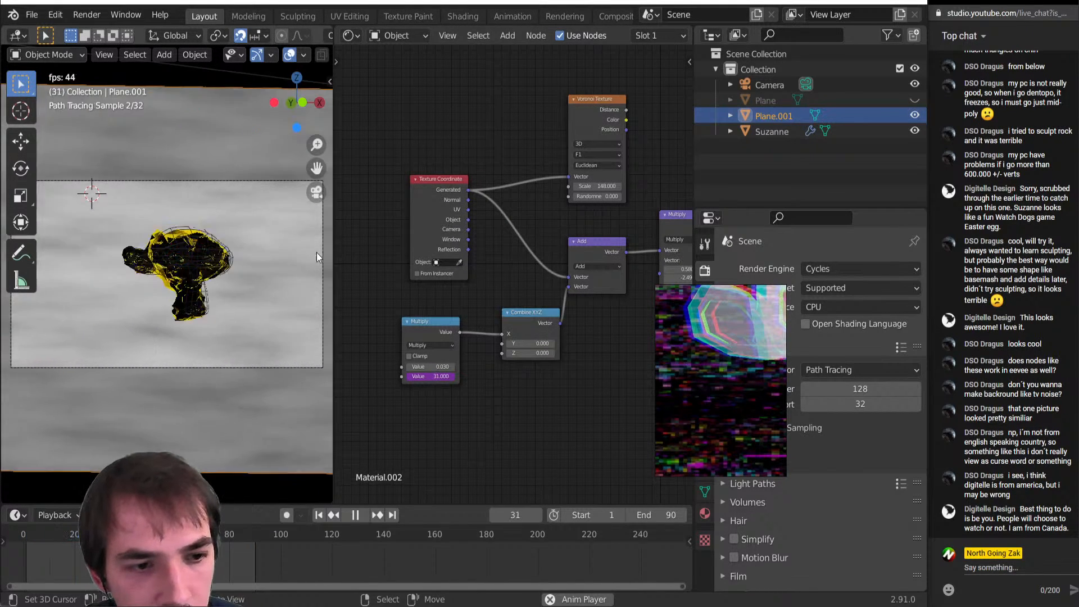
pyautogui.moveTo(333, 226); pyautogui.dragTo(435, 230)
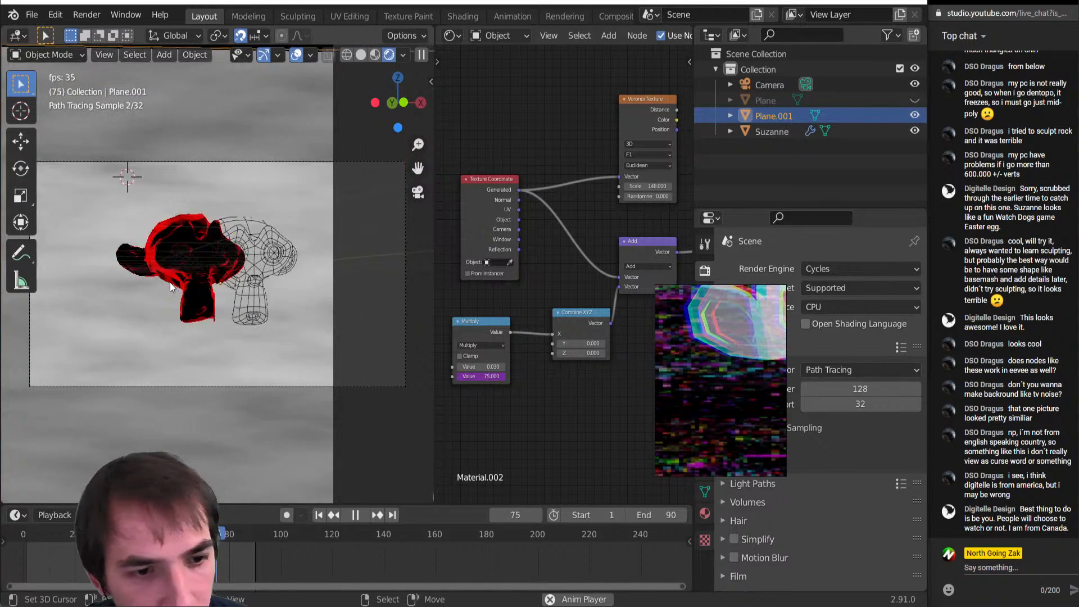
pyautogui.keyDown('shift'); pyautogui.moveTo(170, 282); pyautogui.dragTo(184, 324, button='middle'); pyautogui.keyUp('shift')
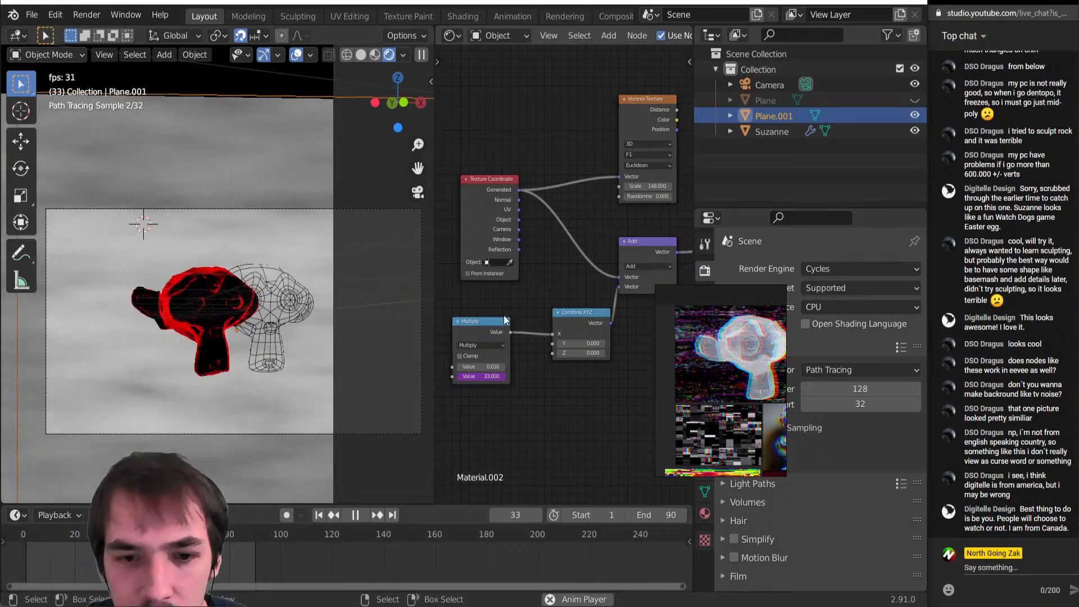
# Examine the node chain from the Texture Coordinate to the Noise Texture during playback, and stop the animation
pyautogui.scroll(-4, 506, 310)
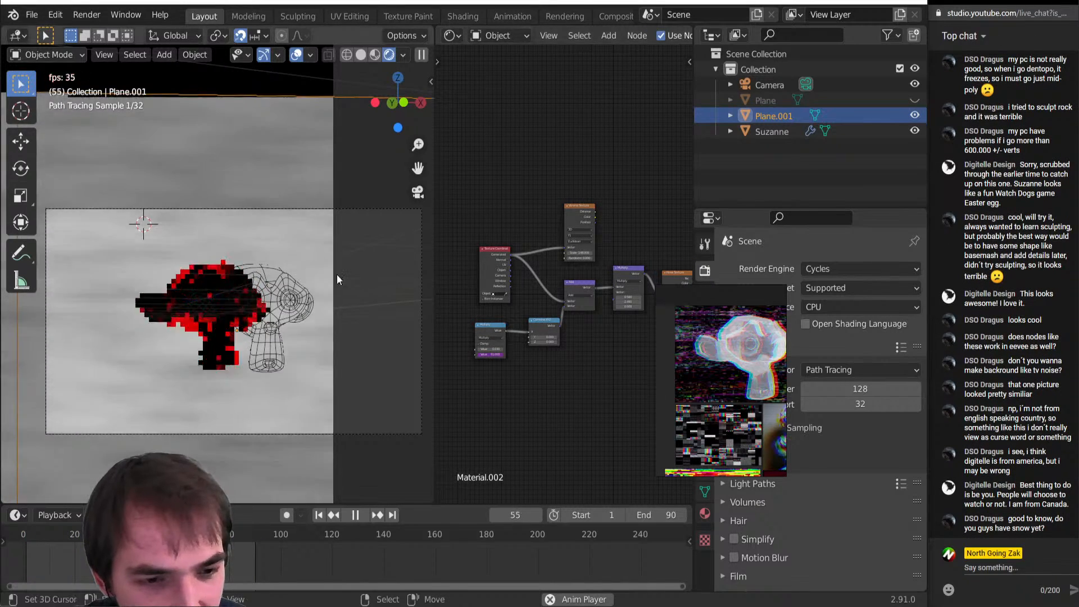
pyautogui.moveTo(551, 308); pyautogui.dragTo(523, 307, button='middle')
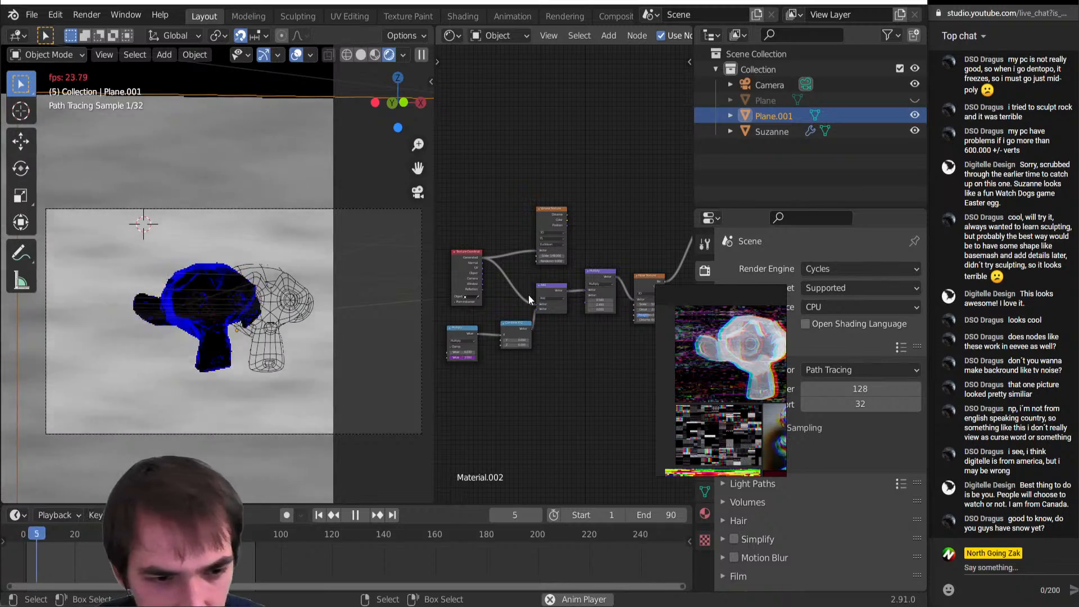
pyautogui.scroll(-3, 527, 304)
pyautogui.moveTo(485, 331); pyautogui.dragTo(537, 305, button='middle')
pyautogui.scroll(6, 565, 288)
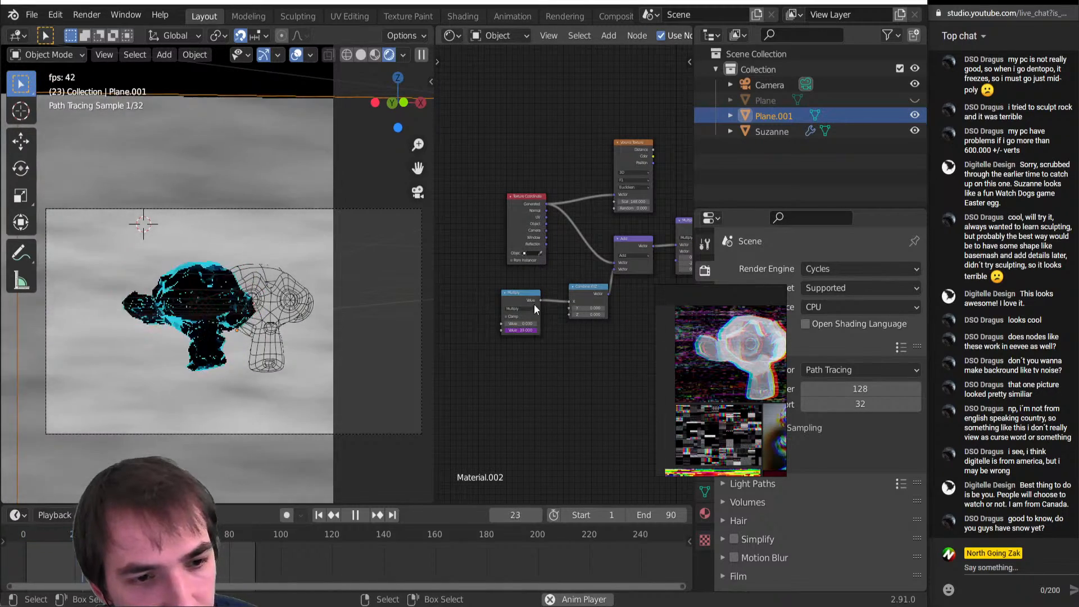
pyautogui.scroll(3, 534, 303)
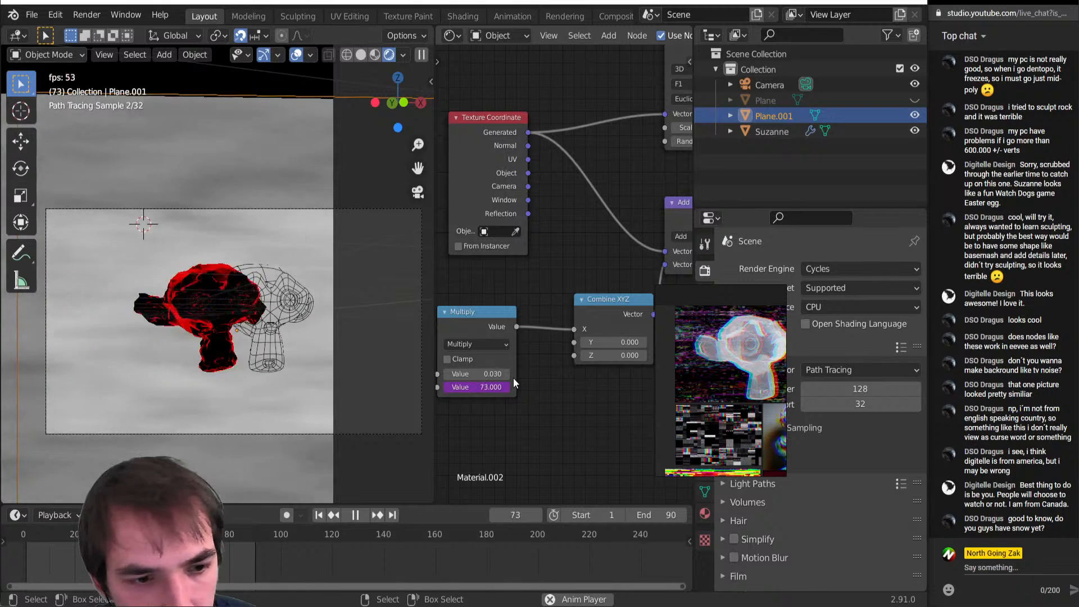
pyautogui.press('space')
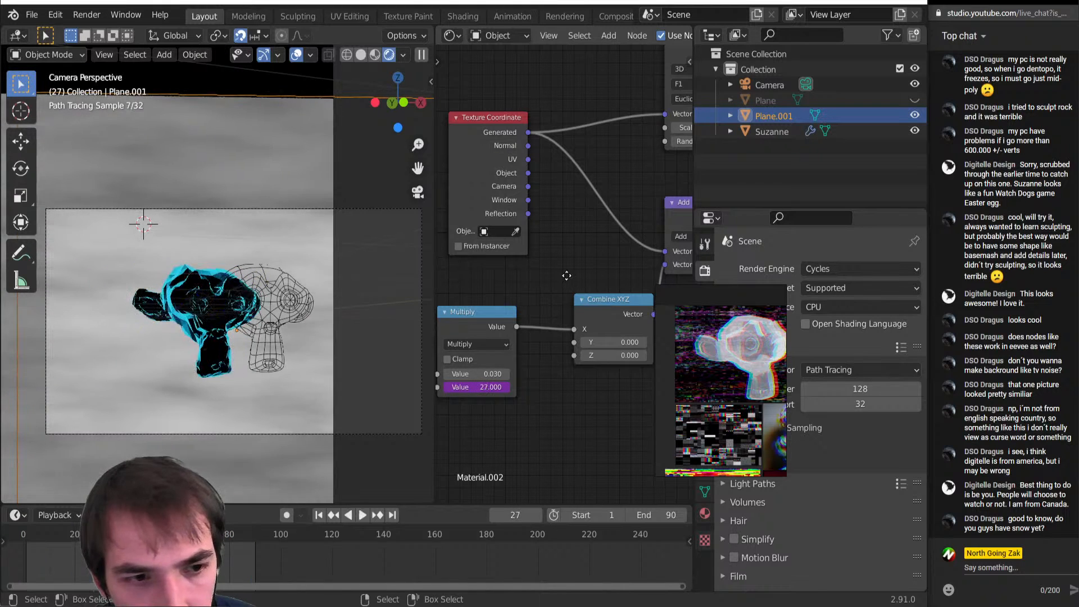
pyautogui.scroll(-3, 567, 276)
pyautogui.moveTo(566, 275); pyautogui.dragTo(508, 245, button='middle')
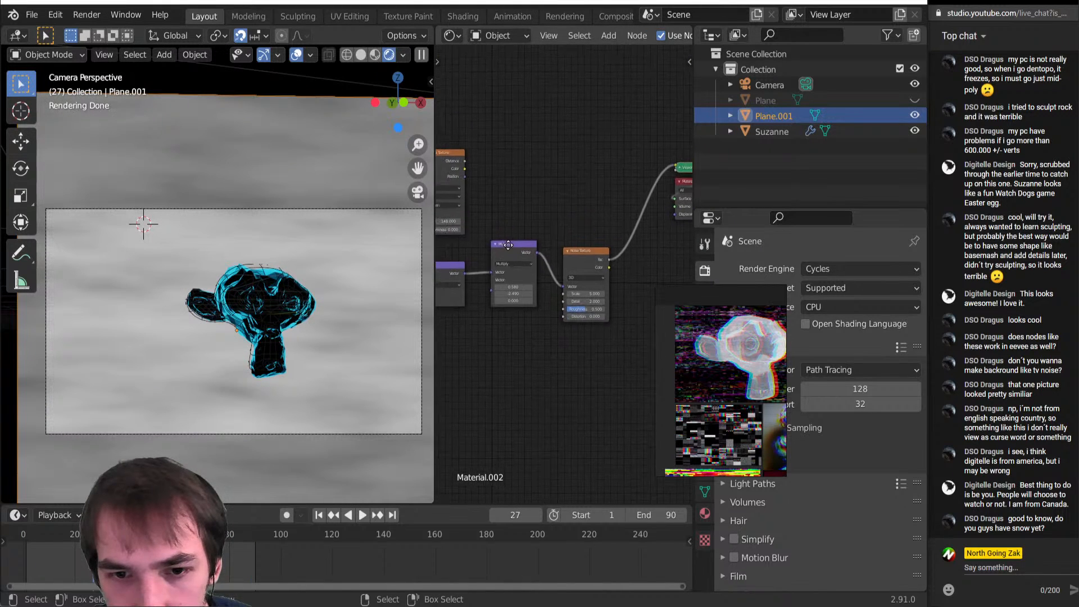
pyautogui.scroll(2, 546, 255)
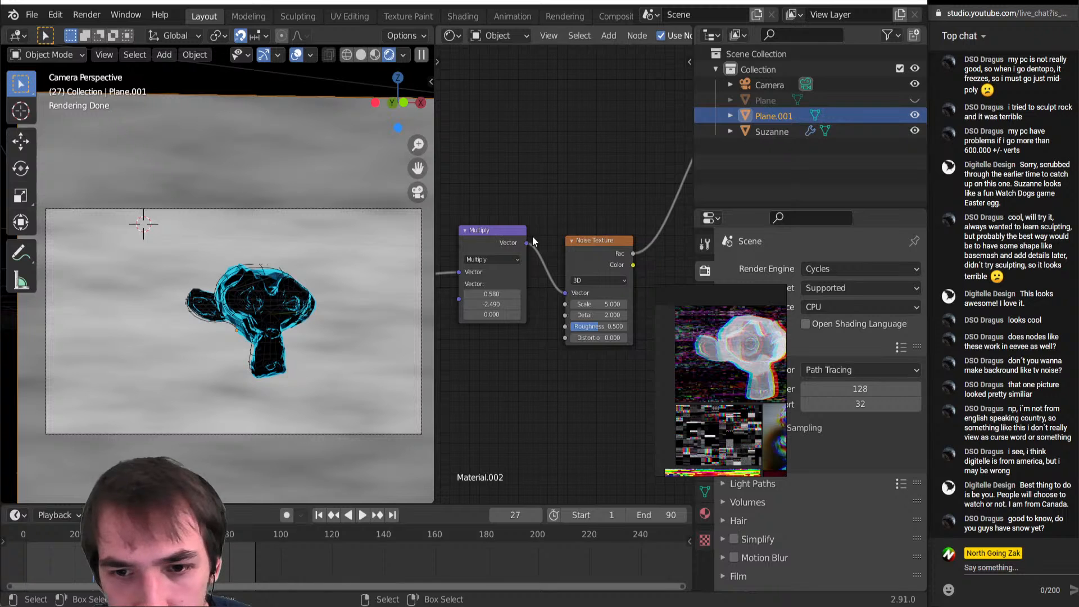
# Add an unconnected Vector Math node above the Noise Texture chain, near the Voronoi Texture
pyautogui.scroll(-2, 532, 236)
pyautogui.moveTo(463, 193); pyautogui.dragTo(573, 182)
pyautogui.hotkey('shift', 'a')
pyautogui.moveTo(503, 220)
pyautogui.click(562, 407)
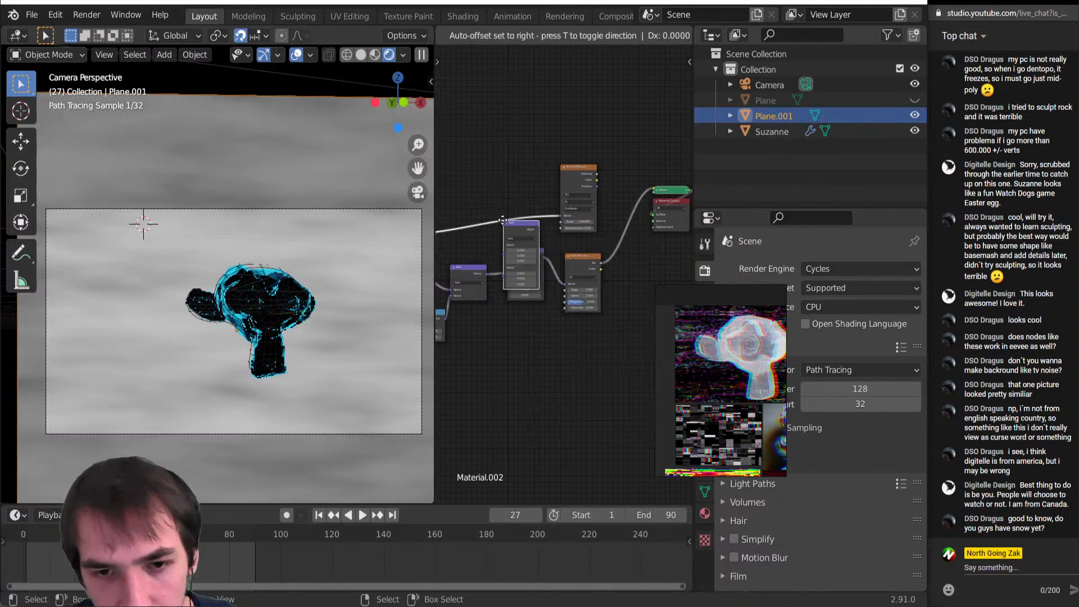
pyautogui.click(499, 136)
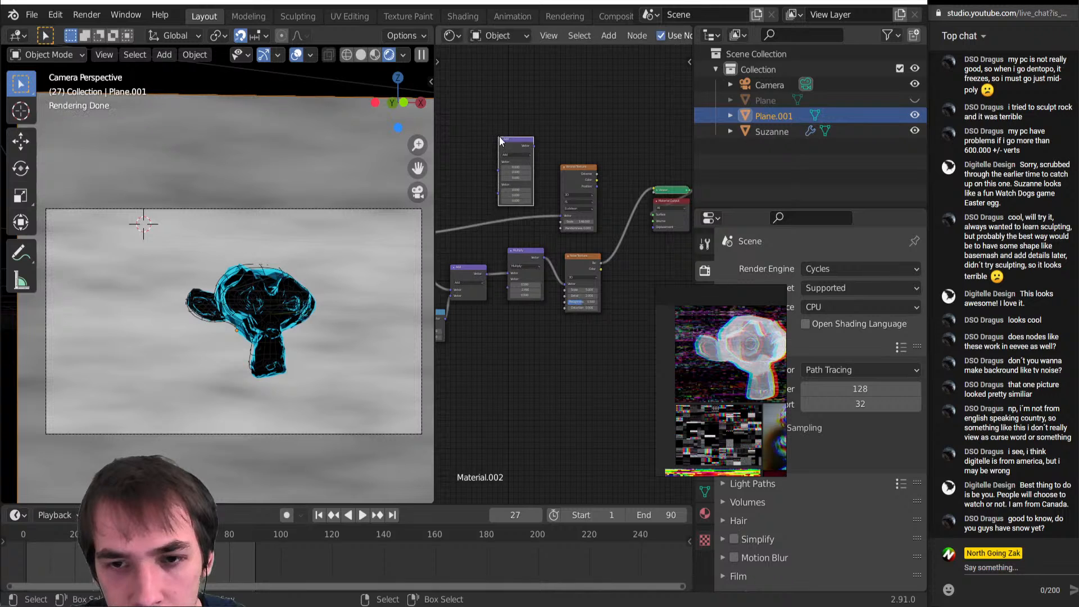
pyautogui.scroll(-5, 546, 238)
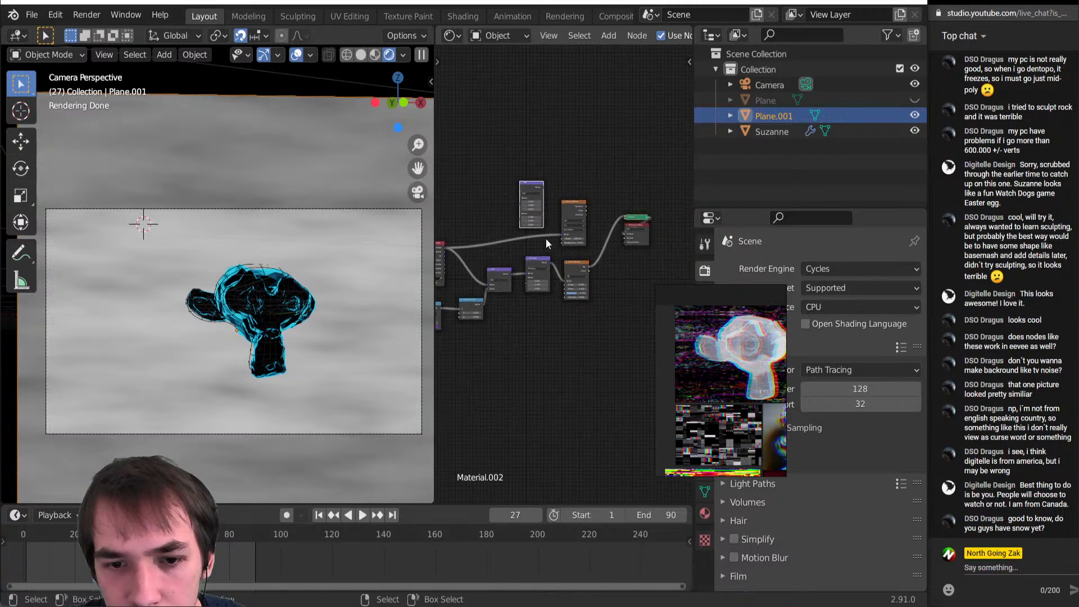
# Route the Voronoi Texture's Position output into the vector Add node's first input, and preview the Noise Texture's Color output
pyautogui.scroll(5, 547, 239)
pyautogui.moveTo(548, 243); pyautogui.dragTo(612, 244, button='middle')
pyautogui.scroll(1, 612, 245)
pyautogui.scroll(-1, 615, 241)
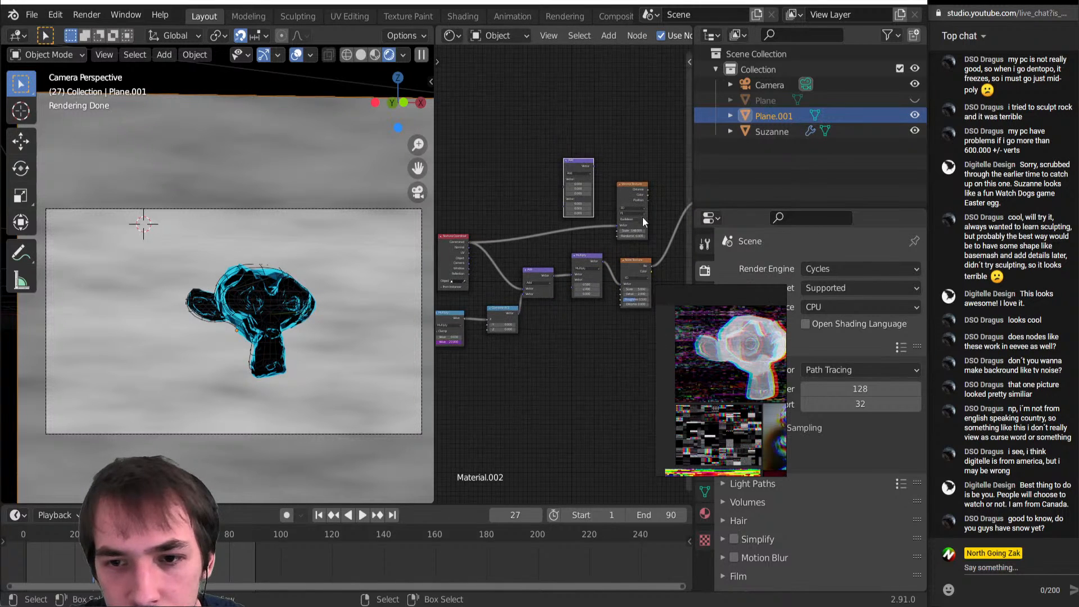
pyautogui.moveTo(648, 201); pyautogui.dragTo(485, 224)
pyautogui.click(633, 265)
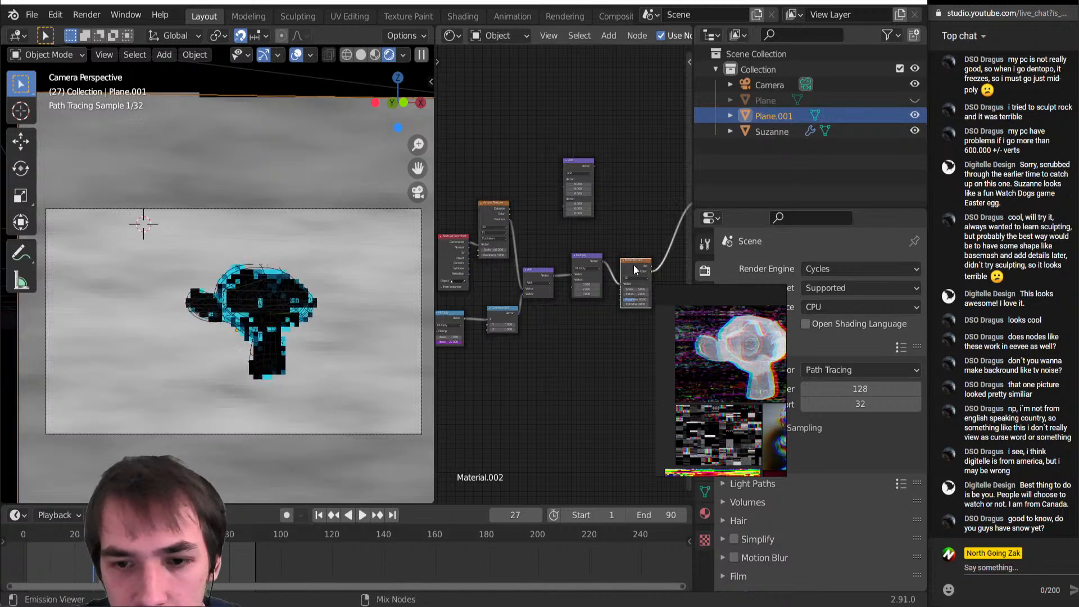
pyautogui.scroll(1, 161, 319)
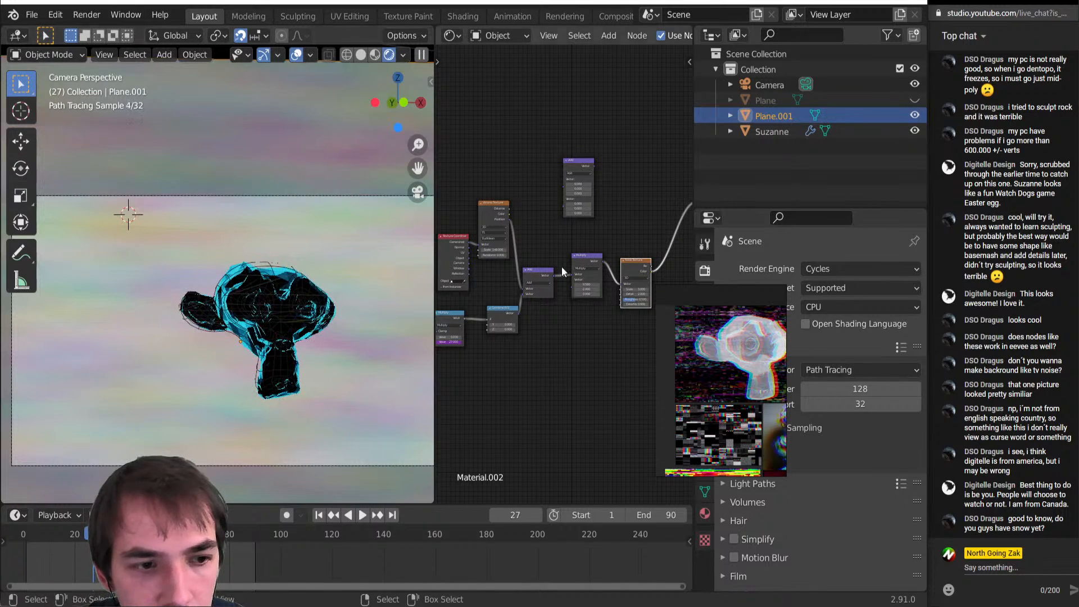
# Insert a MixRGB node set to Linear Light between the Noise Texture's Color output and the Viewer, and save the file
pyautogui.scroll(1, 608, 263)
pyautogui.moveTo(609, 264); pyautogui.dragTo(527, 298, button='middle')
pyautogui.hotkey('shift', 'a')
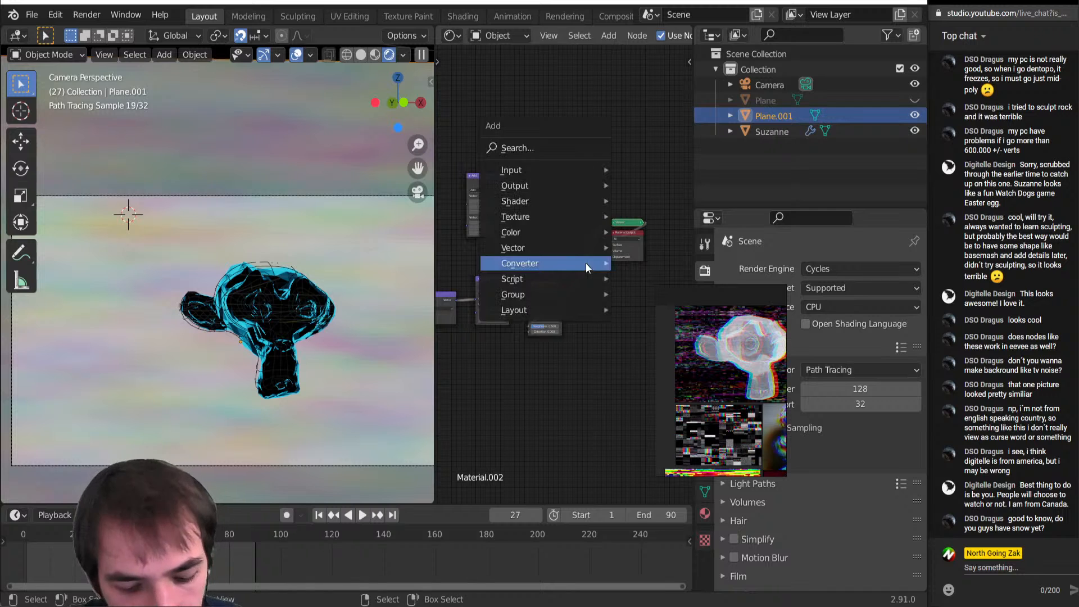
pyautogui.press('Escape')
pyautogui.hotkey('shift', 'a')
pyautogui.moveTo(521, 274)
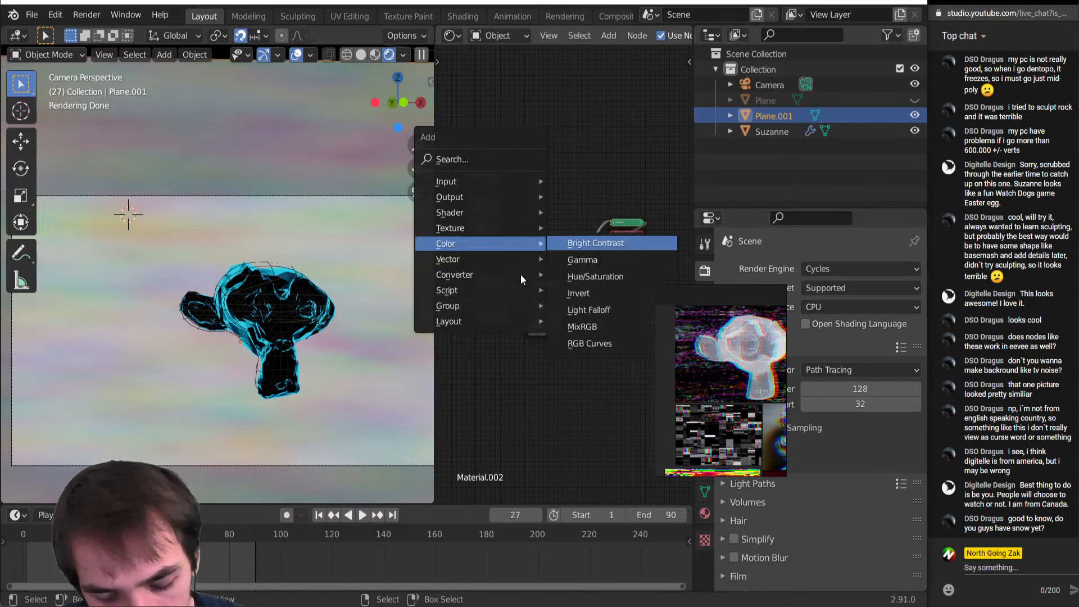
pyautogui.click(579, 331)
pyautogui.click(592, 242)
pyautogui.click(595, 245)
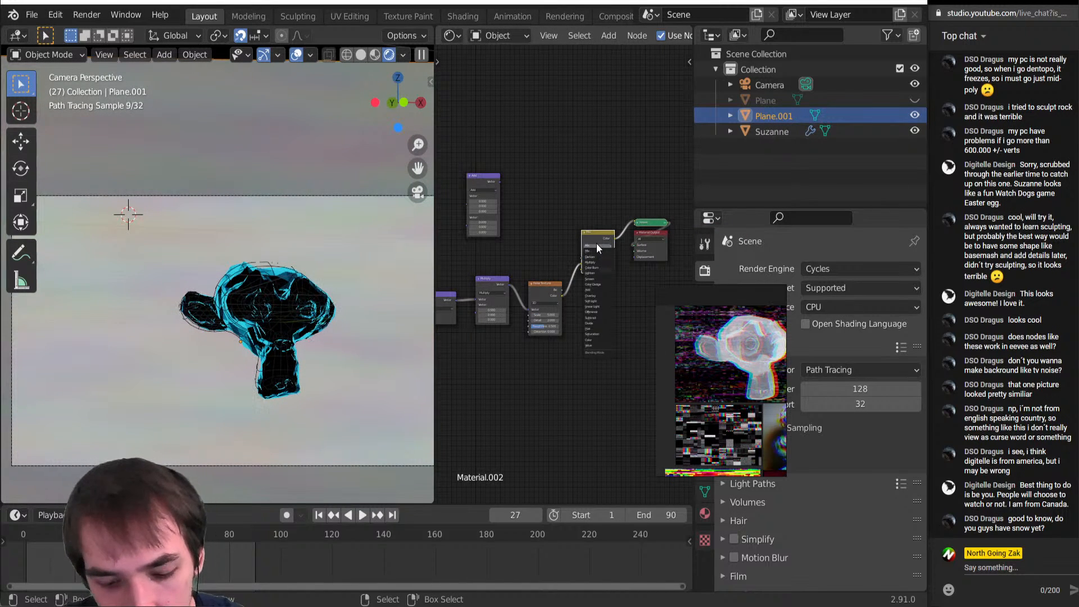
pyautogui.press('i')
pyautogui.hotkey('ctrl', 's')
pyautogui.scroll(5, 545, 298)
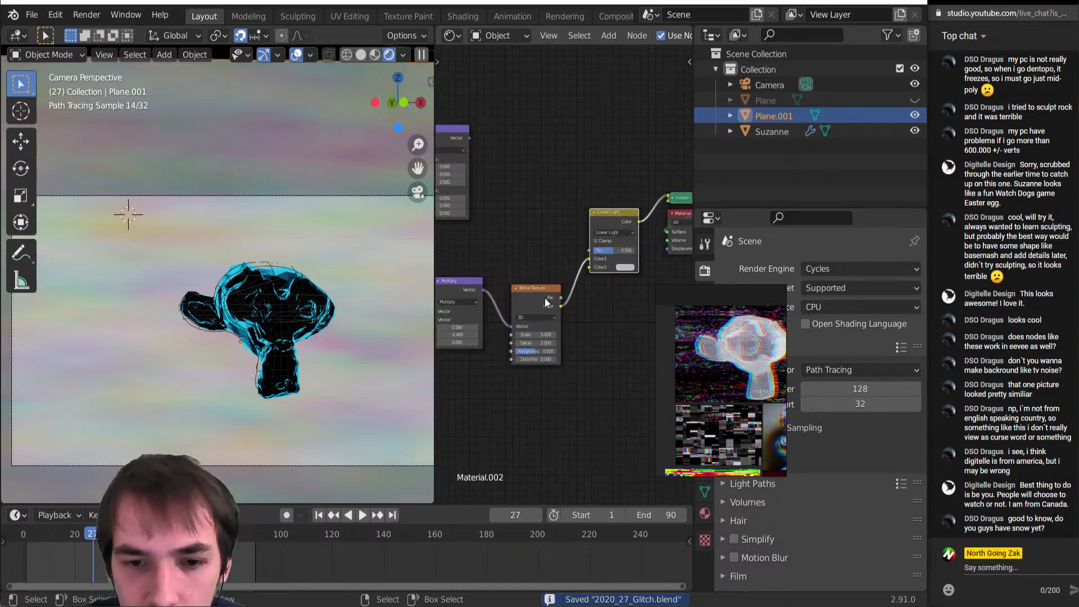
# Connect the Voronoi Texture's Color output to Linear Light's Color2 and set its Fac to 0.227
pyautogui.scroll(-6, 544, 299)
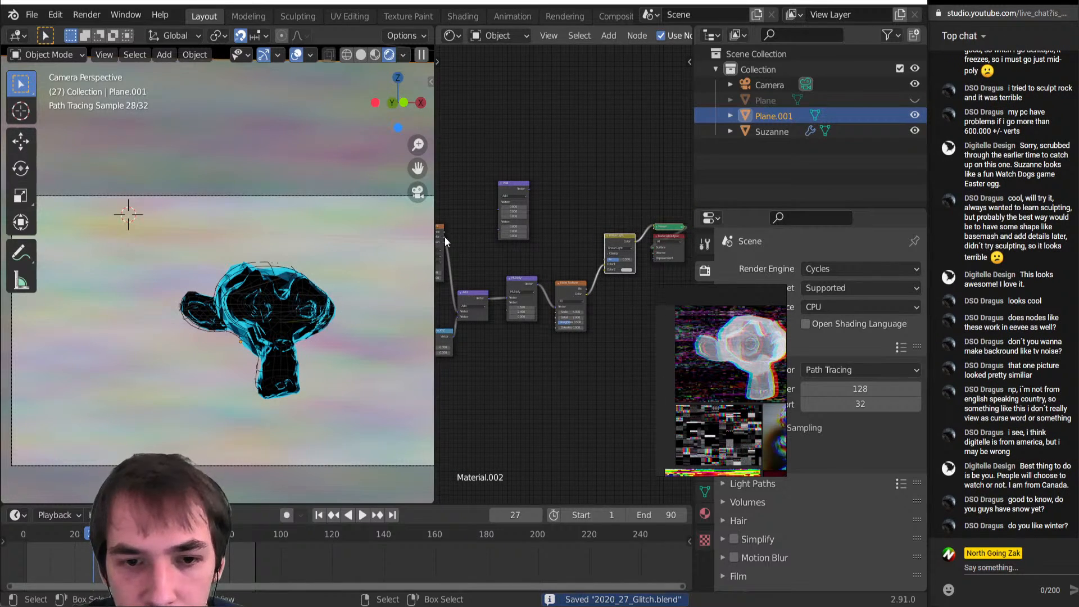
pyautogui.moveTo(444, 238); pyautogui.dragTo(603, 270)
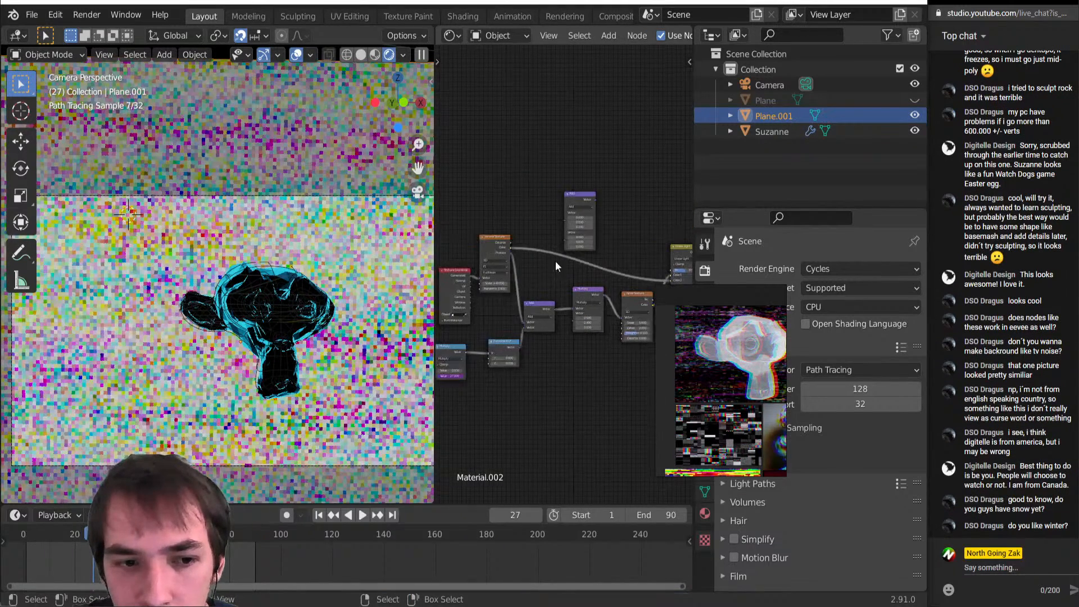
pyautogui.scroll(4, 565, 275)
pyautogui.moveTo(643, 239); pyautogui.dragTo(561, 247, button='middle')
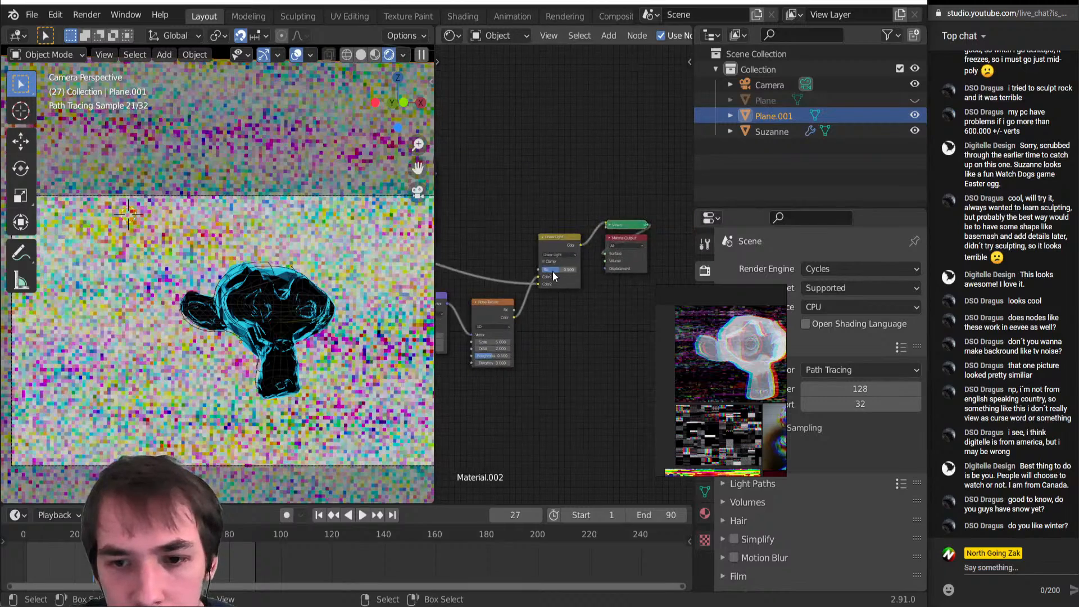
pyautogui.scroll(5, 557, 273)
pyautogui.moveTo(561, 268); pyautogui.dragTo(543, 268)
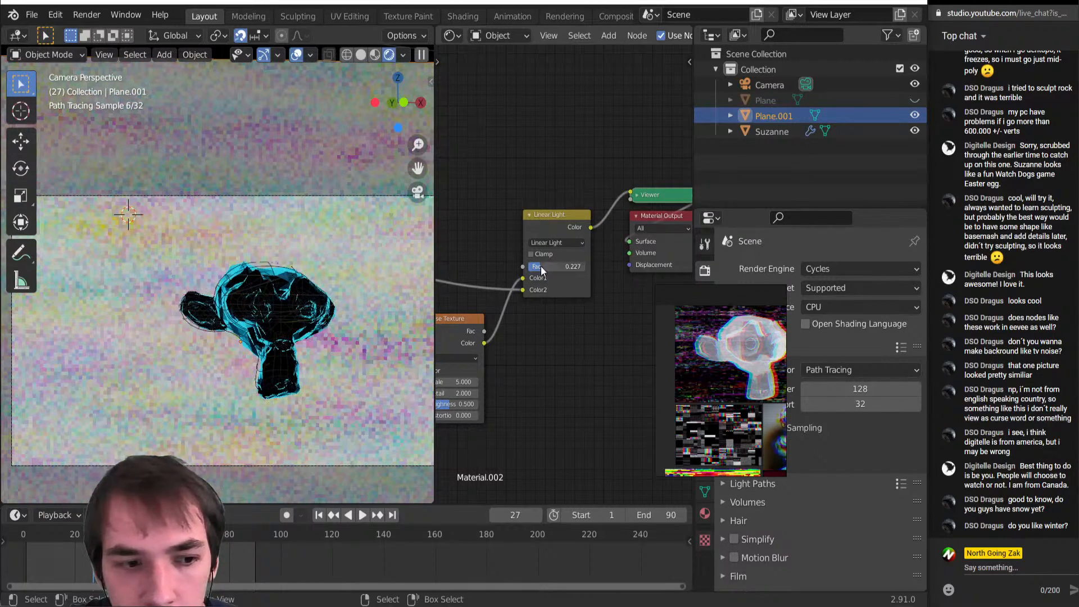
# Move the Viewer and Material Output nodes away from Linear Light to make room for another node
pyautogui.moveTo(570, 243); pyautogui.dragTo(561, 259, button='middle')
pyautogui.moveTo(643, 187); pyautogui.dragTo(586, 203, button='middle')
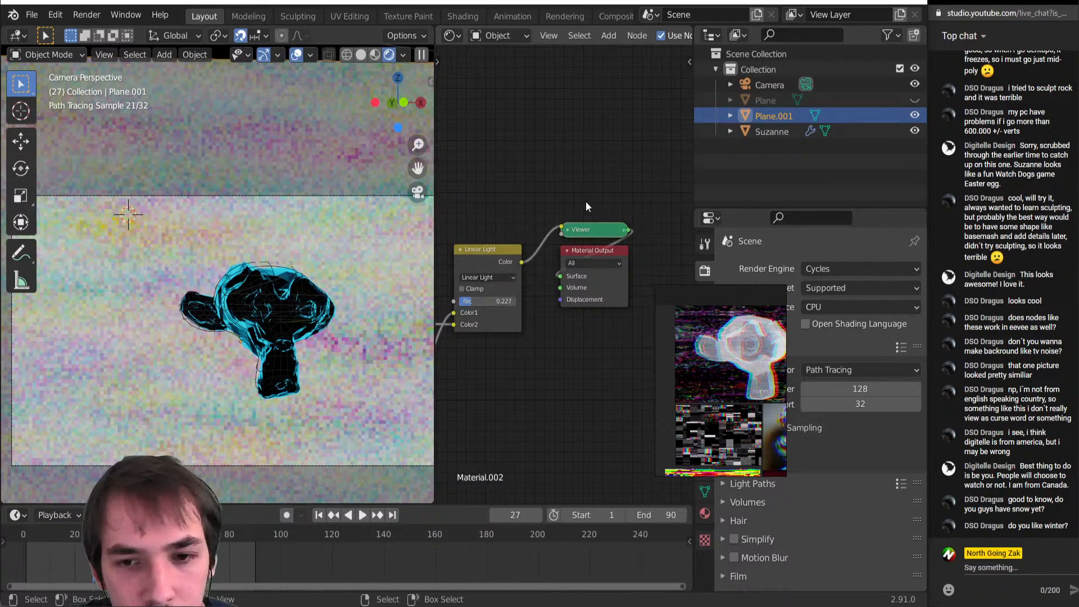
pyautogui.moveTo(583, 193); pyautogui.dragTo(608, 296)
pyautogui.scroll(-2, 604, 340)
pyautogui.moveTo(572, 340); pyautogui.dragTo(557, 339, button='middle')
pyautogui.press('g')
pyautogui.click(662, 348)
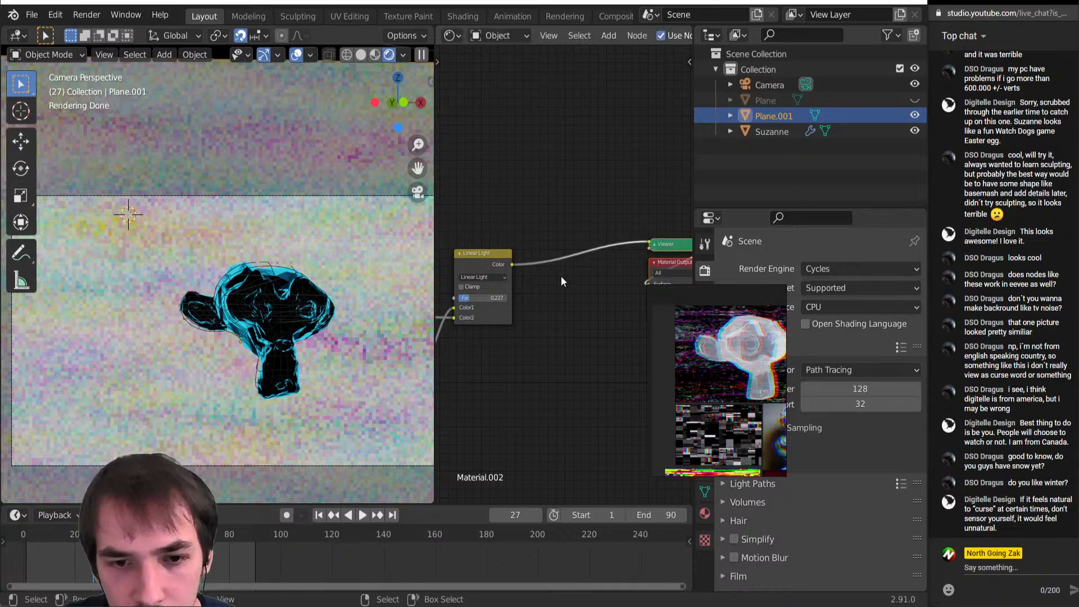
# Insert a MixRGB node between Linear Light and the Viewer, set to Multiply with a Fac of 1.000
pyautogui.hotkey('shift', 'a')
pyautogui.moveTo(542, 255)
pyautogui.click(601, 393)
pyautogui.click(579, 247)
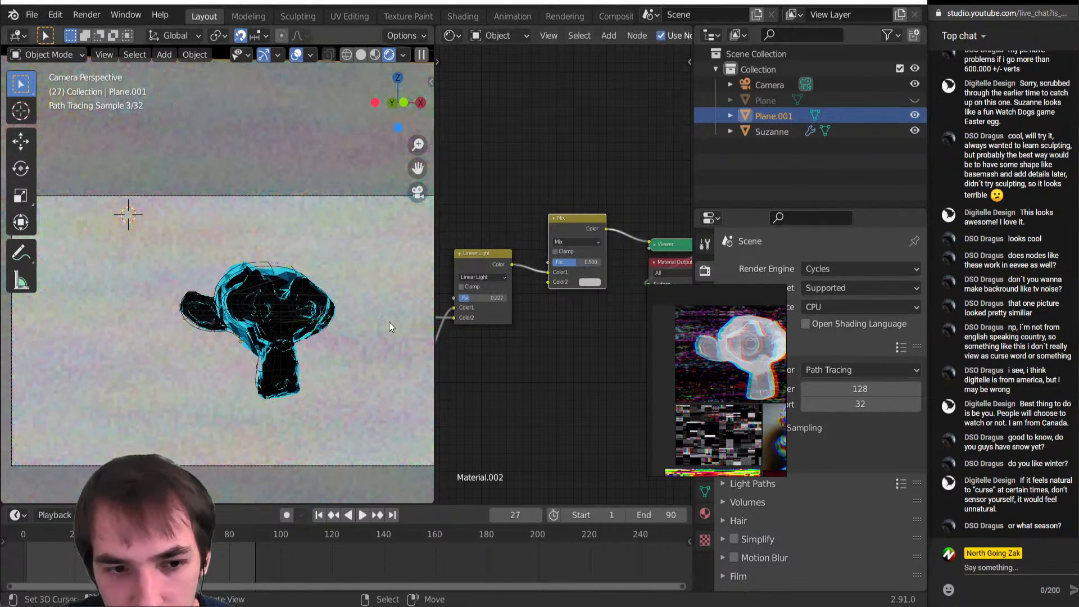
pyautogui.click(573, 242)
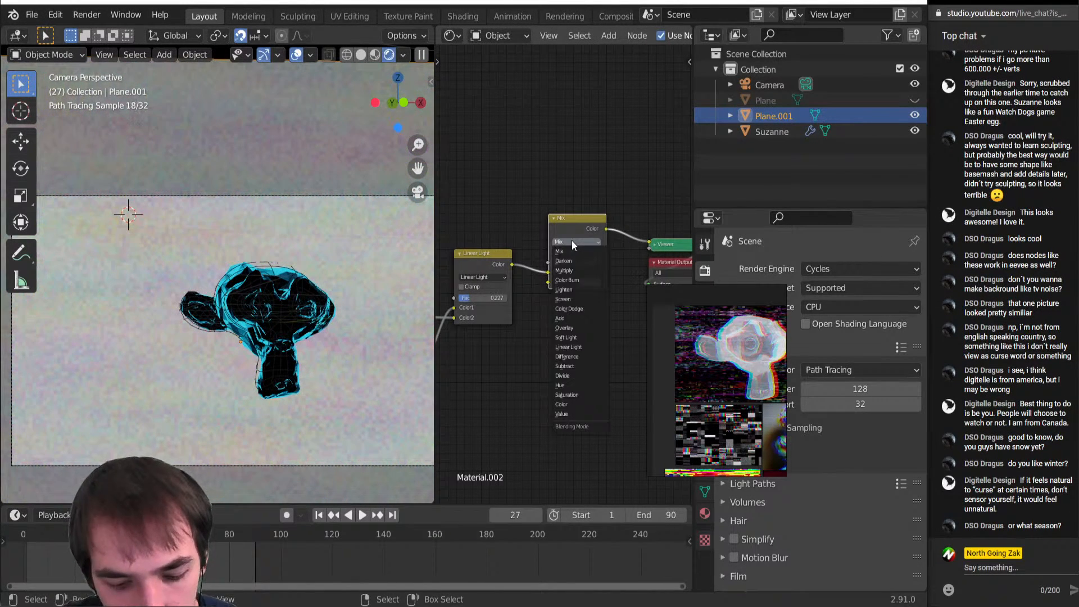
pyautogui.press('u')
pyautogui.moveTo(576, 263); pyautogui.dragTo(602, 263)
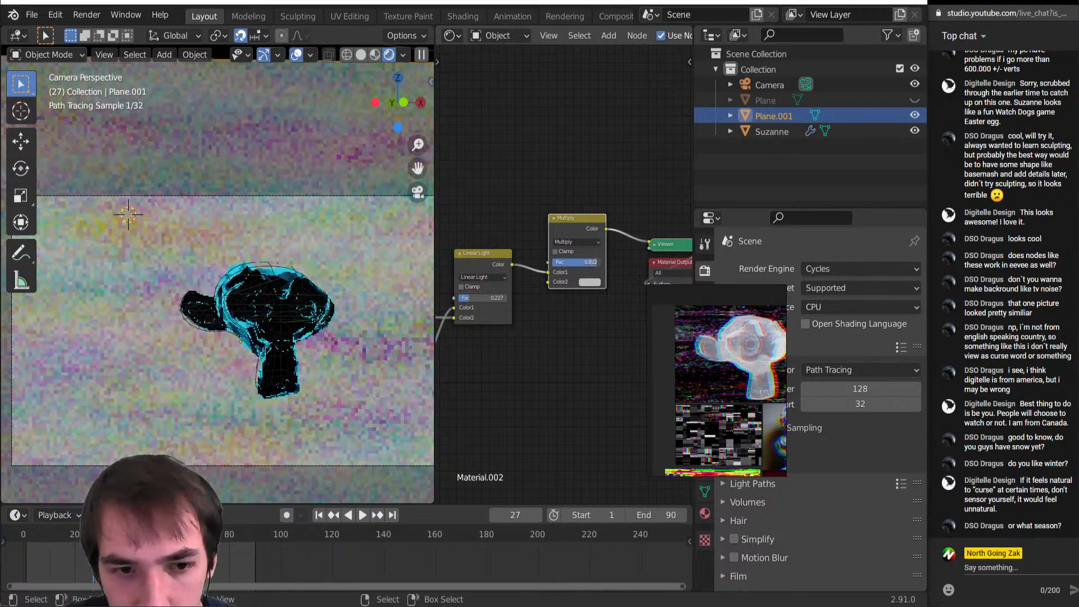
# Reconnect Linear Light's Color output to Multiply's Color2 input and set Color1 to black
pyautogui.scroll(4, 702, 360)
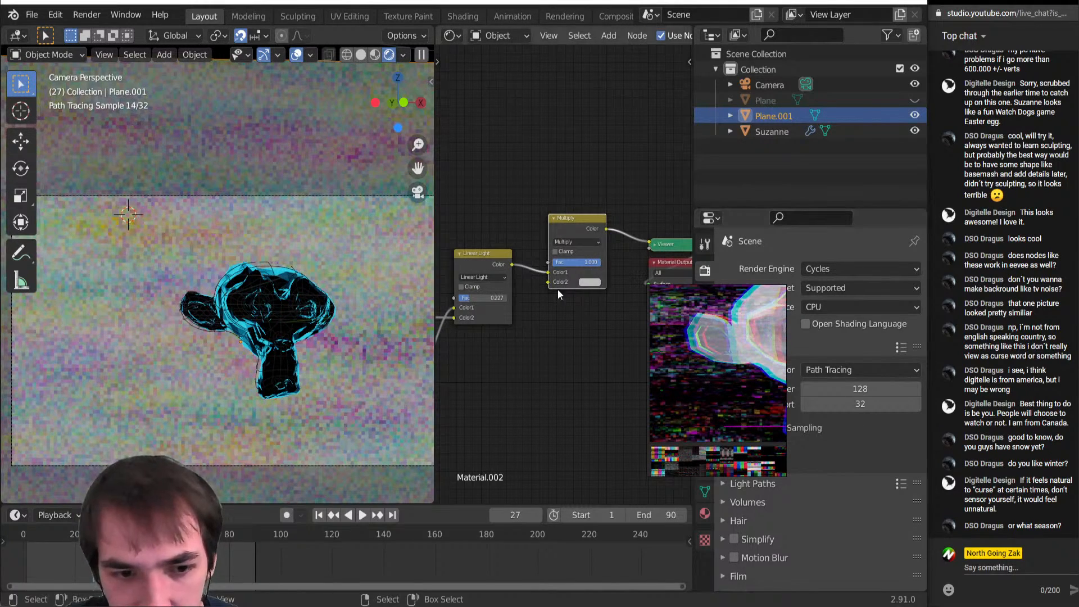
pyautogui.moveTo(538, 262); pyautogui.dragTo(552, 295, button='middle')
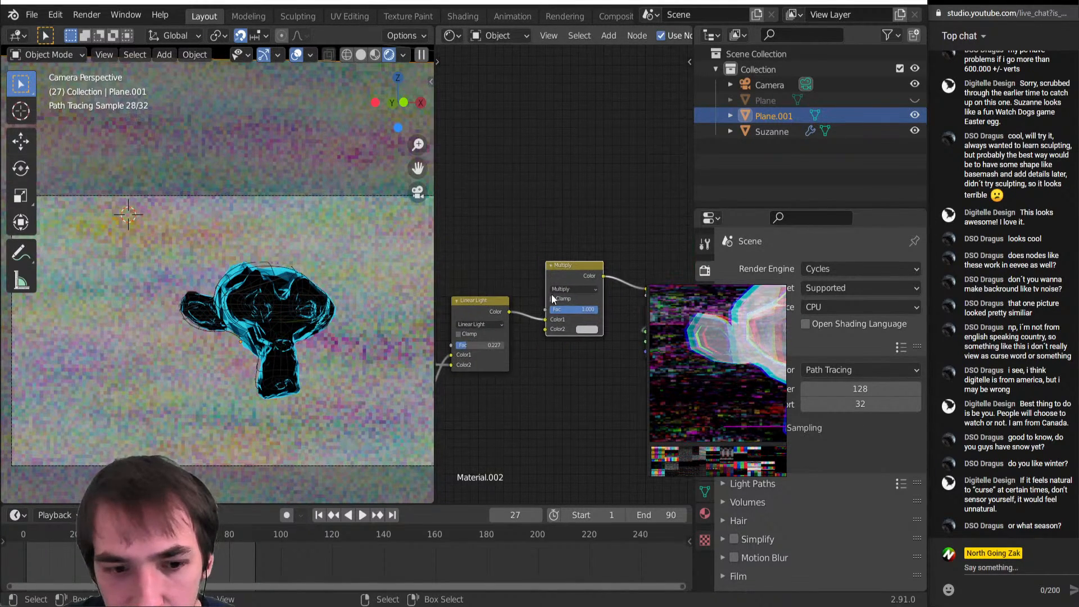
pyautogui.scroll(1, 550, 292)
pyautogui.moveTo(542, 327); pyautogui.dragTo(543, 338)
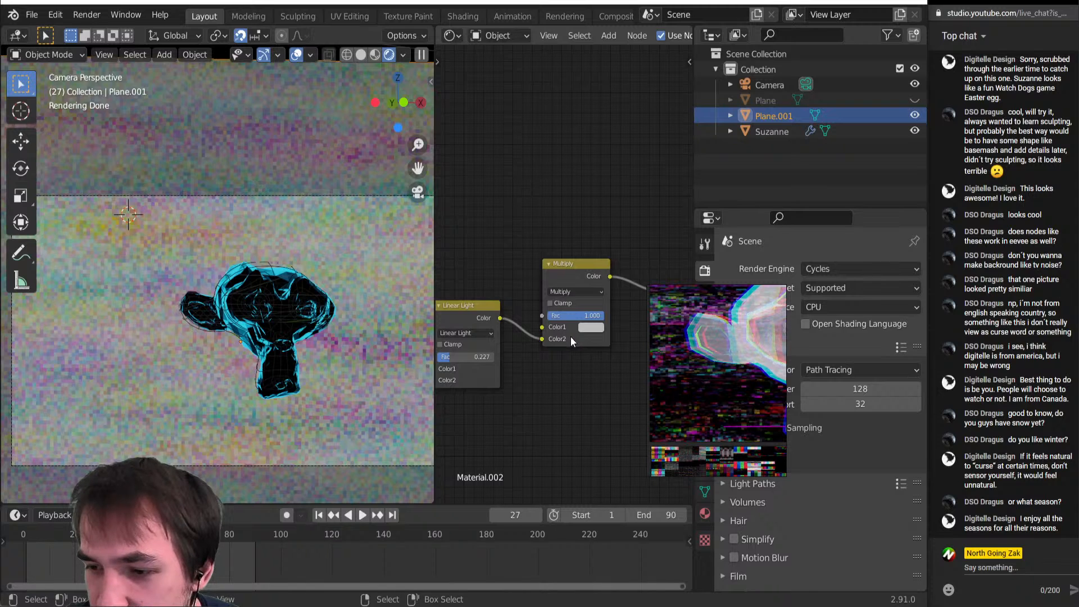
pyautogui.click(586, 326)
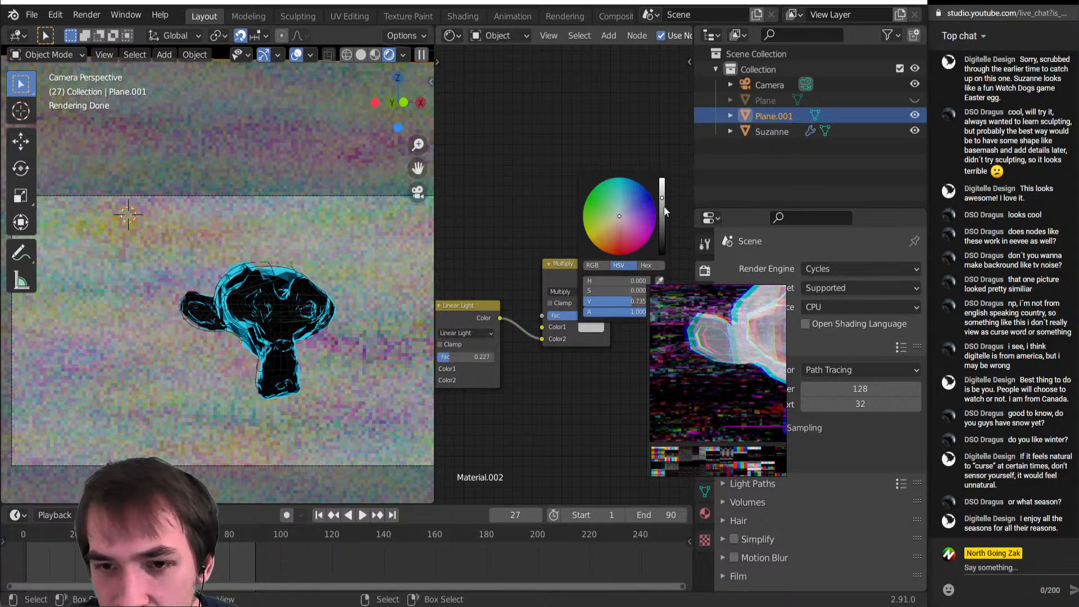
pyautogui.moveTo(664, 209); pyautogui.dragTo(662, 255)
# Shift the Linear Light node slightly down and delete the unconnected vector Add node
pyautogui.scroll(-3, 494, 275)
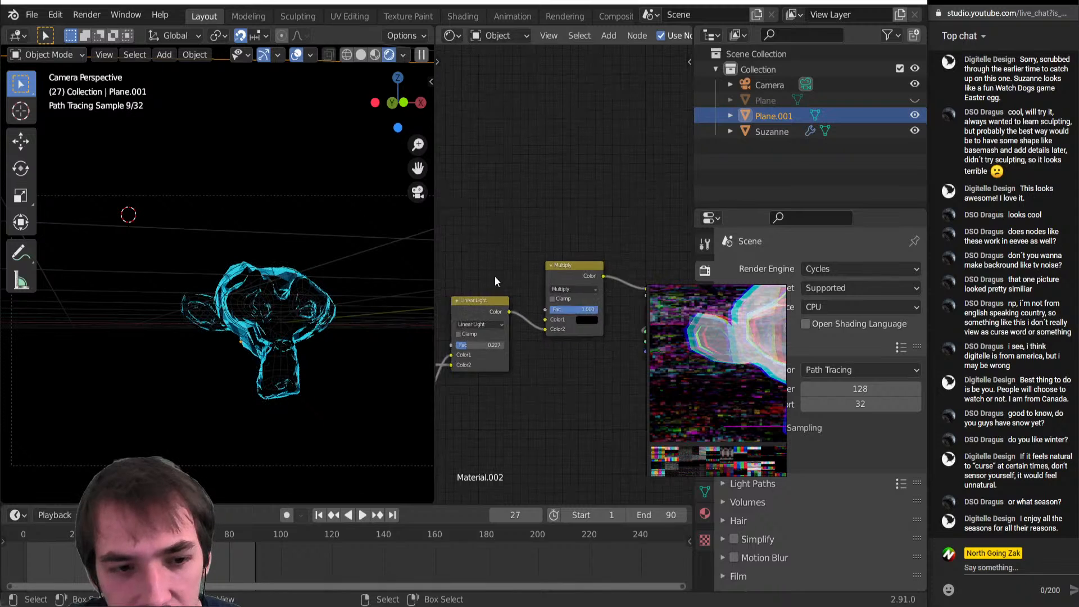
pyautogui.moveTo(495, 280); pyautogui.dragTo(551, 292, button='middle')
pyautogui.moveTo(551, 292); pyautogui.dragTo(559, 310)
pyautogui.hotkey('shift', 'a')
pyautogui.moveTo(544, 238)
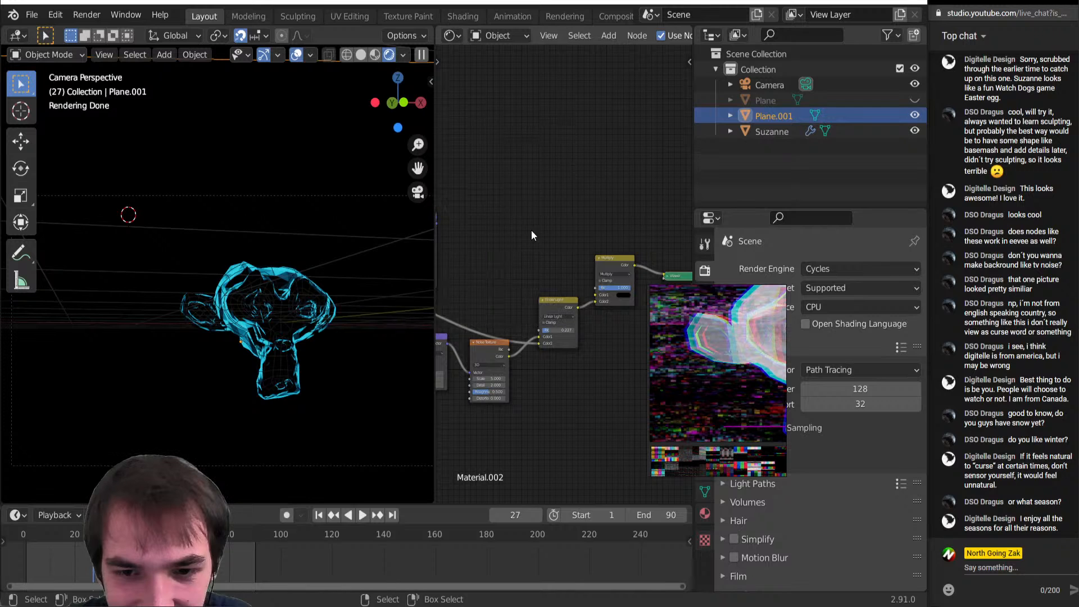
pyautogui.scroll(1, 533, 236)
pyautogui.moveTo(535, 240); pyautogui.dragTo(571, 258, button='middle')
pyautogui.scroll(-1, 571, 259)
pyautogui.moveTo(474, 244); pyautogui.dragTo(497, 234, button='middle')
pyautogui.click(498, 235)
pyautogui.press('x')
pyautogui.scroll(-2, 505, 237)
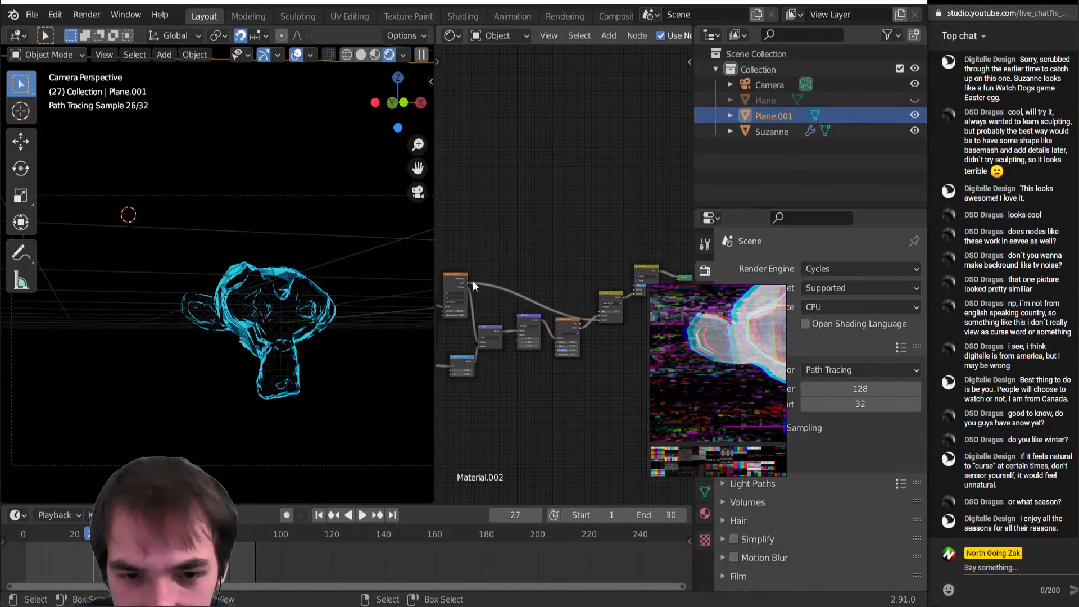
# Connect Linear Light's Color output to Multiply's Color1 input as well
pyautogui.click(468, 283)
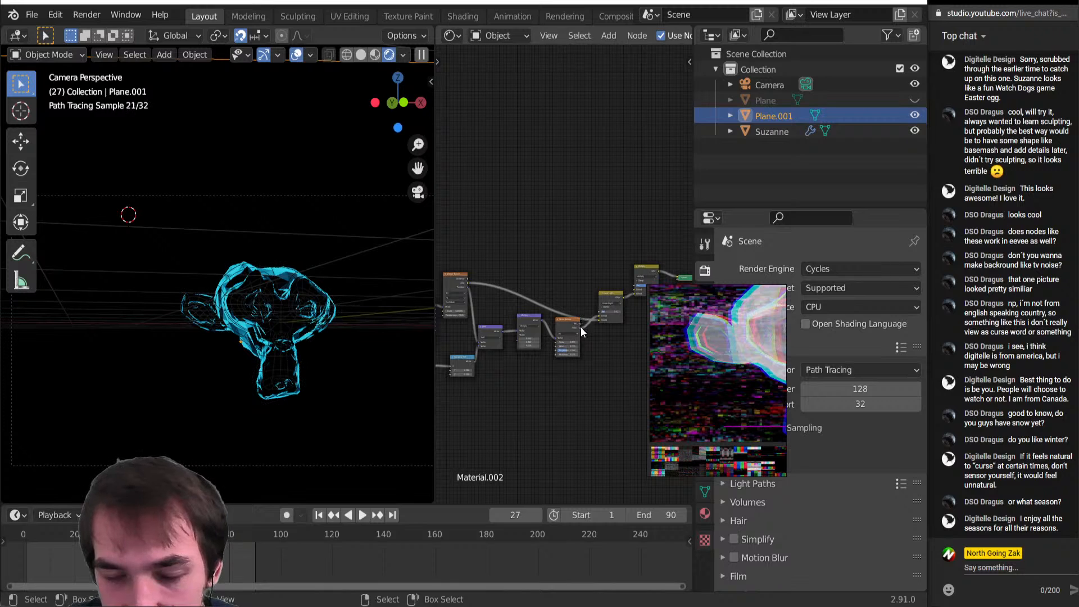
pyautogui.scroll(5, 623, 301)
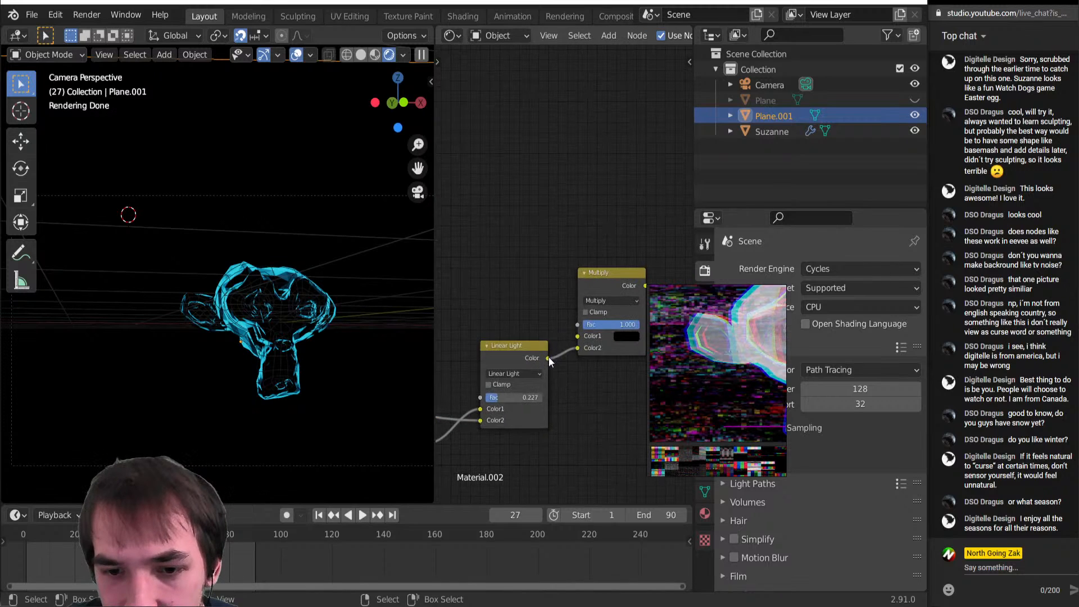
pyautogui.moveTo(548, 357); pyautogui.dragTo(577, 336)
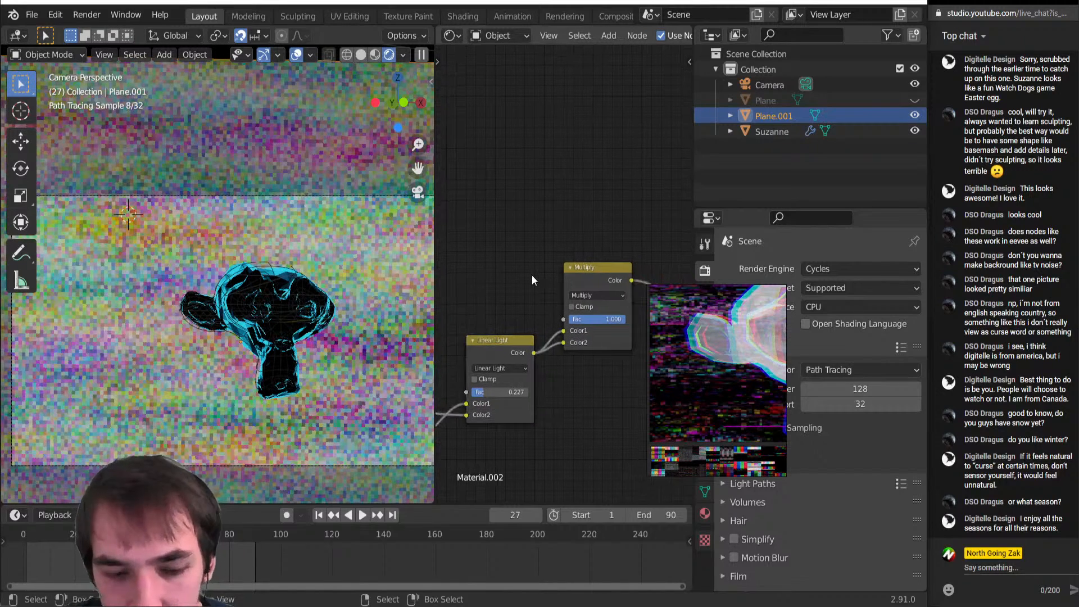
pyautogui.hotkey('shift', 'a')
pyautogui.press('n')
pyautogui.press('a')
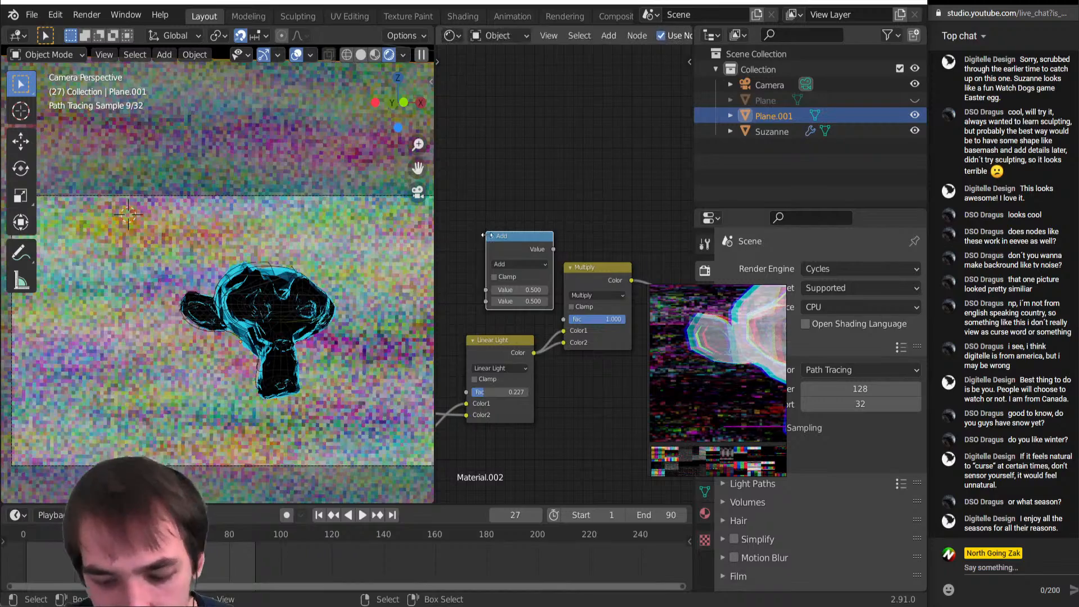
pyautogui.press('x')
# Insert a ColorRamp node on the link from Linear Light to Multiply's Color1 input
pyautogui.hotkey('shift', 'a')
pyautogui.press('n')
pyautogui.press('o')
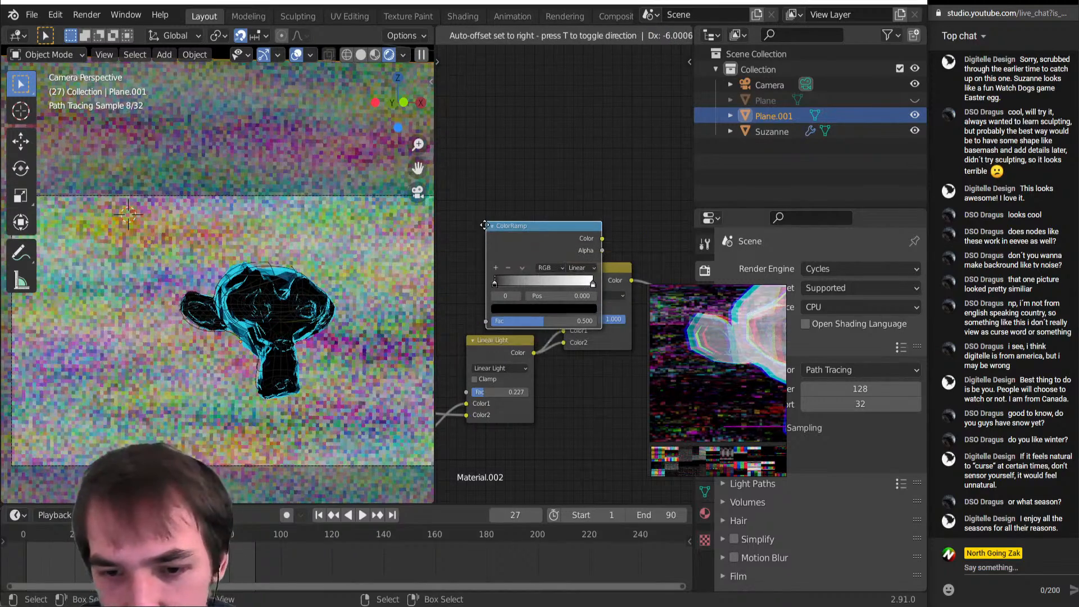
pyautogui.click(575, 235)
pyautogui.moveTo(587, 275)
pyautogui.mouseDown(button='middle')
pyautogui.moveTo(550, 267)
pyautogui.moveTo(593, 273)
pyautogui.mouseUp(button='middle')
pyautogui.scroll(3, 599, 274)
# Switch the ColorRamp node to a Math node and set its operation to Greater Than
pyautogui.hotkey('shift', 's')
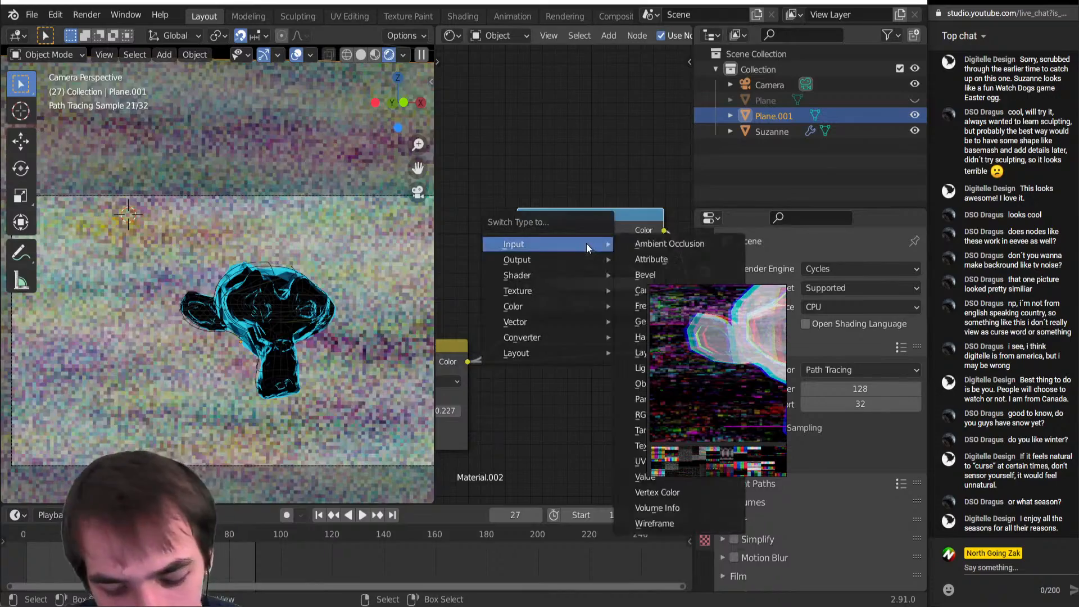
pyautogui.press('n')
pyautogui.press('a')
pyautogui.click(570, 252)
pyautogui.press('g')
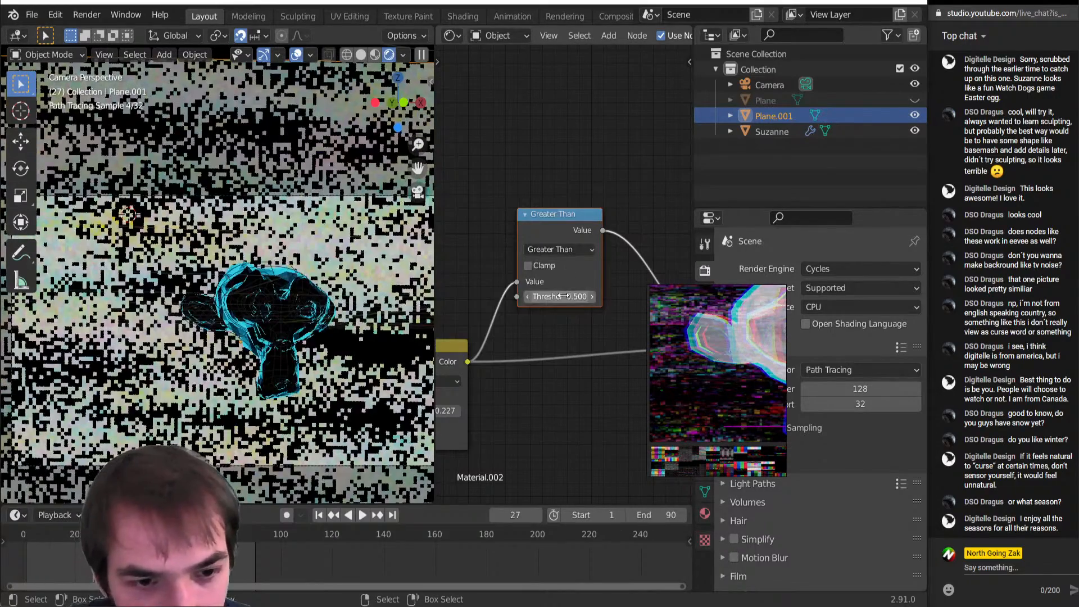
# Set the Greater Than node's threshold to 0.540 and check the noise pattern across the whole plane
pyautogui.moveTo(567, 296); pyautogui.dragTo(578, 296)
pyautogui.scroll(-2, 359, 303)
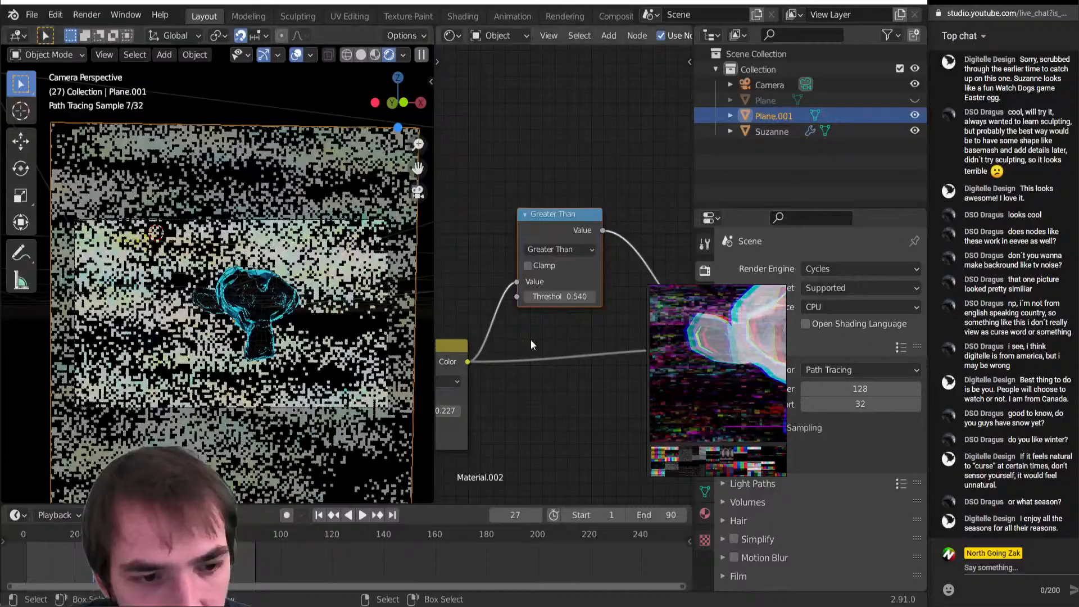
pyautogui.moveTo(532, 340); pyautogui.dragTo(388, 329, button='middle')
pyautogui.scroll(-1, 651, 326)
pyautogui.moveTo(479, 257); pyautogui.dragTo(544, 269, button='middle')
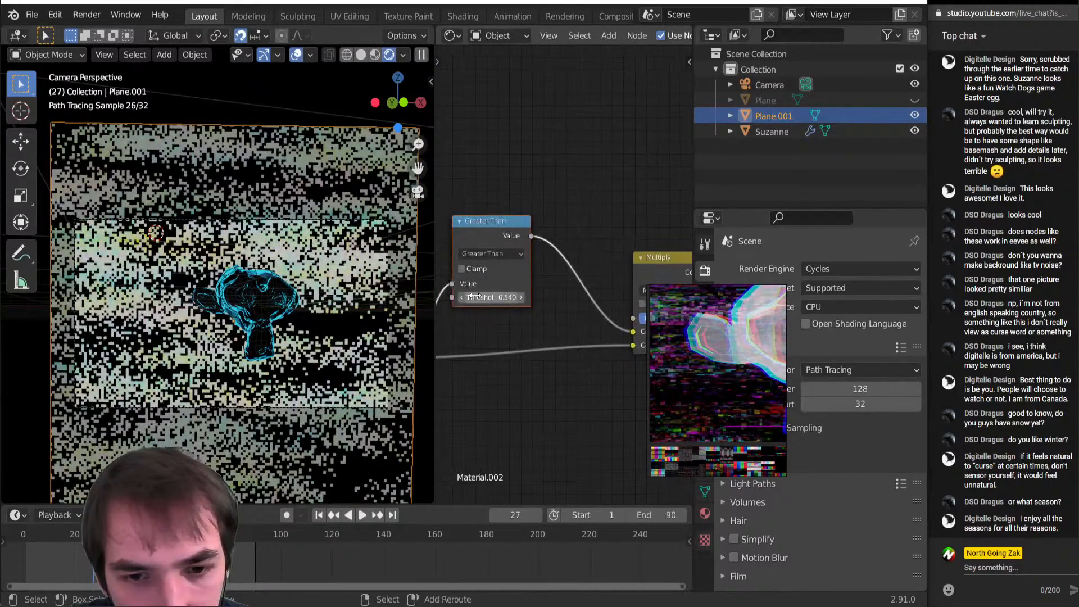
# Set the Greater Than node's threshold to 0.520 and insert a duplicate of the Multiply node on the original's output link
pyautogui.moveTo(494, 297)
pyautogui.mouseDown()
pyautogui.moveTo(520, 297)
pyautogui.moveTo(495, 297)
pyautogui.mouseUp()
pyautogui.scroll(-3, 524, 298)
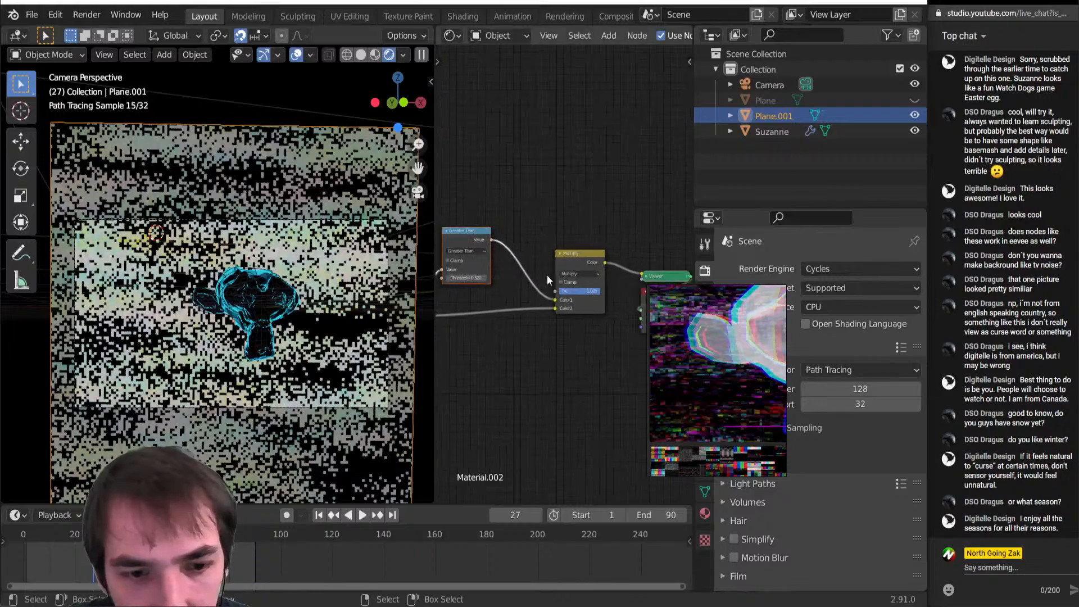
pyautogui.moveTo(551, 267); pyautogui.dragTo(531, 266)
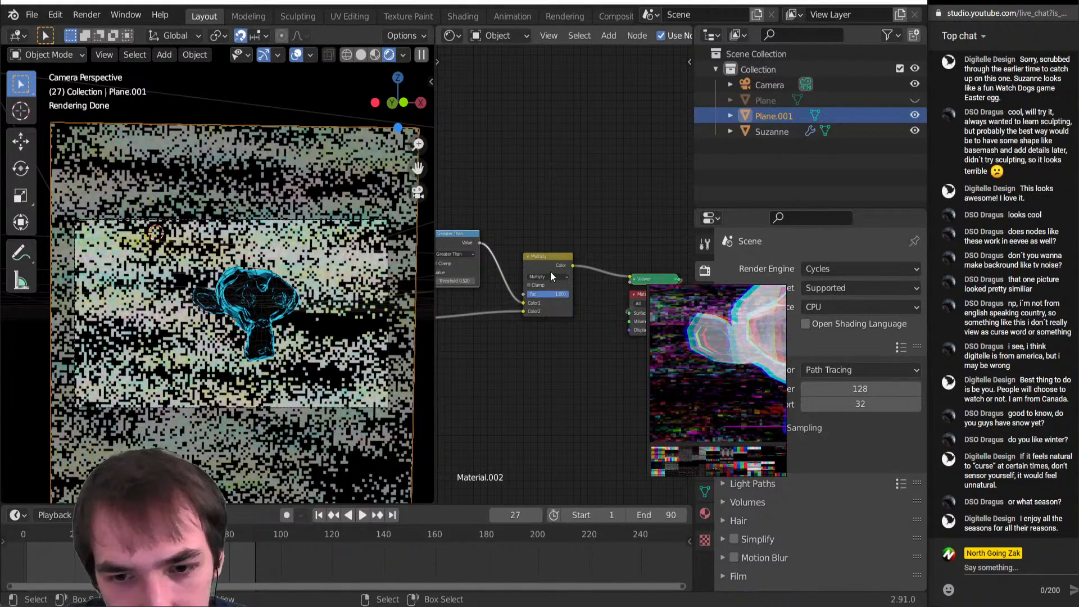
pyautogui.hotkey('shift', 'd')
pyautogui.click(602, 274)
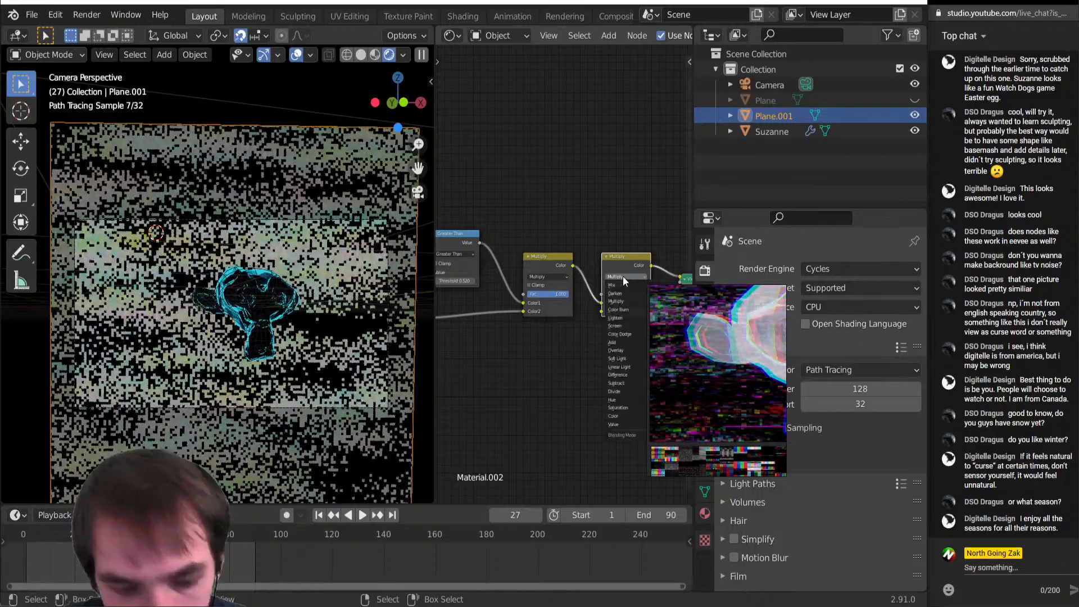
# Duplicate the Greater Than node with its input link kept, place it above the Multiply nodes and switch it to Less Than
pyautogui.moveTo(466, 242); pyautogui.dragTo(482, 243, button='middle')
pyautogui.click(482, 244)
pyautogui.hotkey('ctrl', 'shift', 'd')
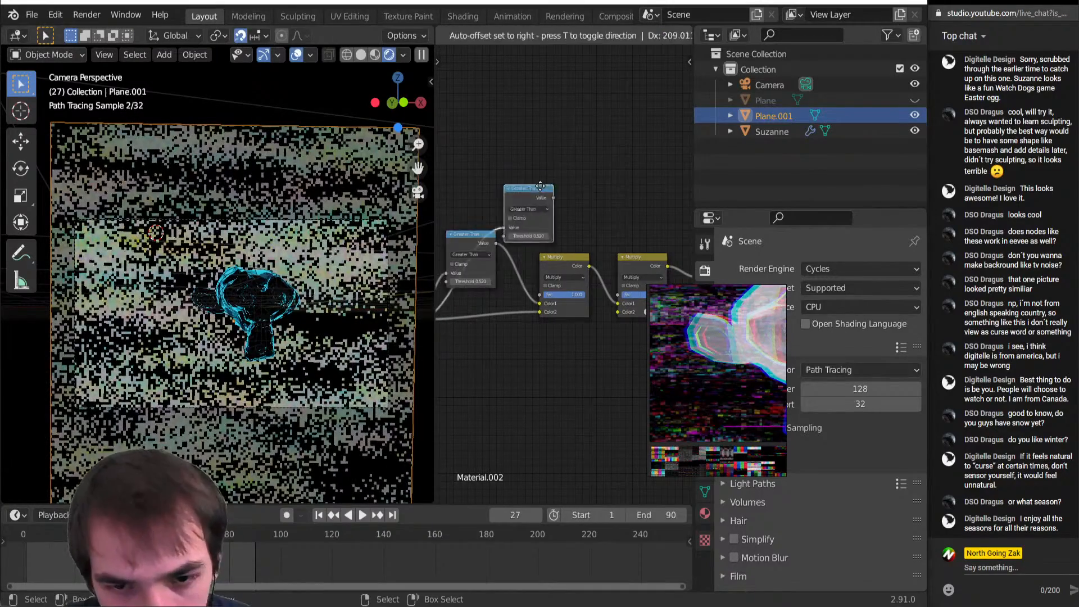
pyautogui.click(557, 186)
pyautogui.click(555, 187)
pyautogui.click(562, 180)
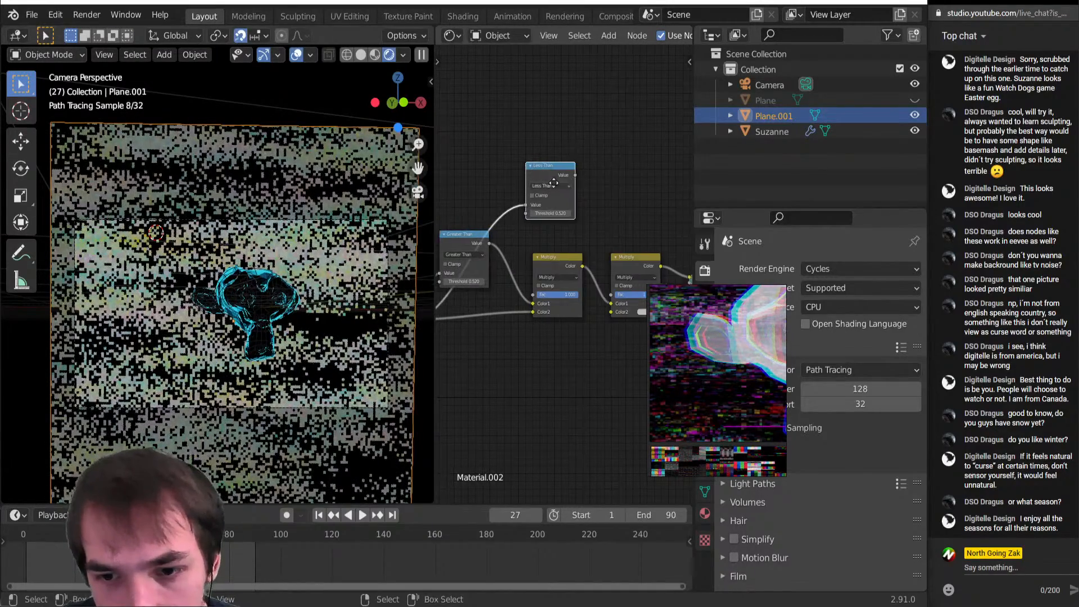
# Set the second Multiply node's blend mode to Screen and connect Less Than's Value output to its Color2 input
pyautogui.moveTo(554, 184); pyautogui.dragTo(488, 188, button='middle')
pyautogui.click(567, 332)
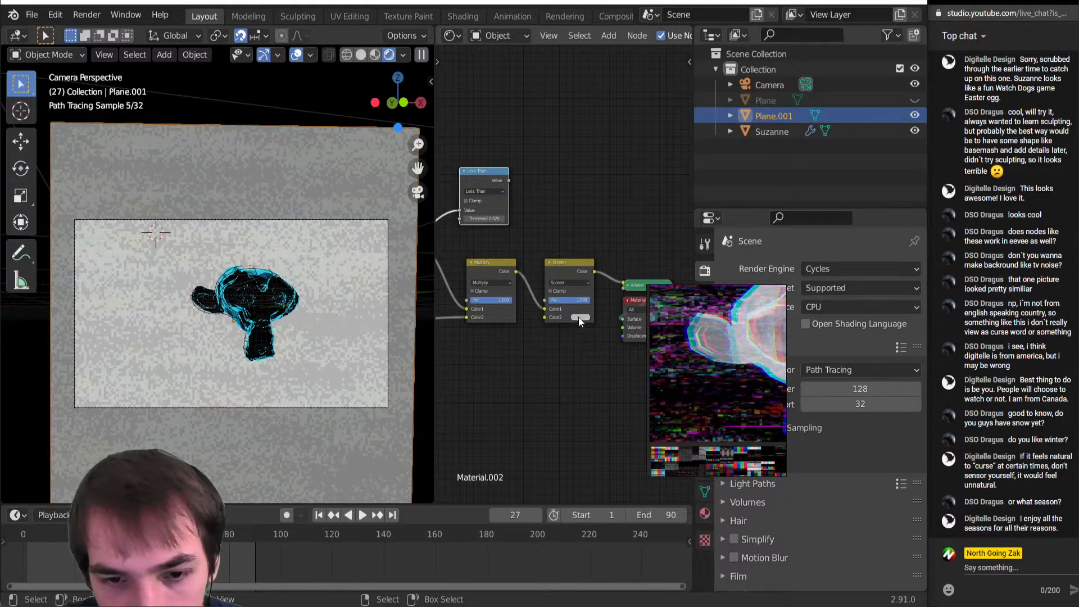
pyautogui.click(579, 317)
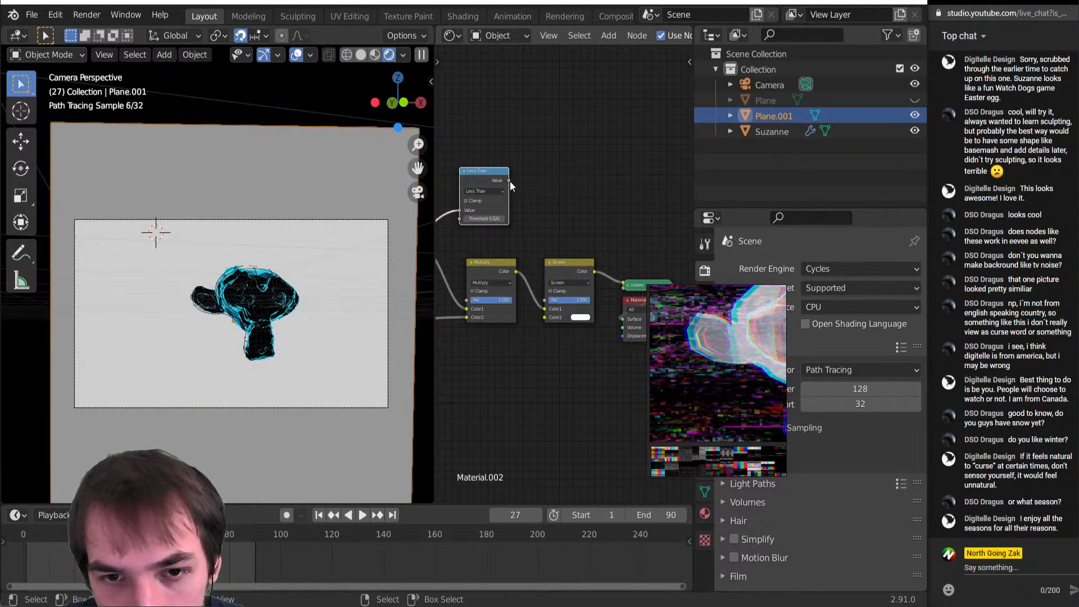
pyautogui.moveTo(508, 181); pyautogui.dragTo(545, 299)
pyautogui.moveTo(469, 323); pyautogui.dragTo(538, 324, button='middle')
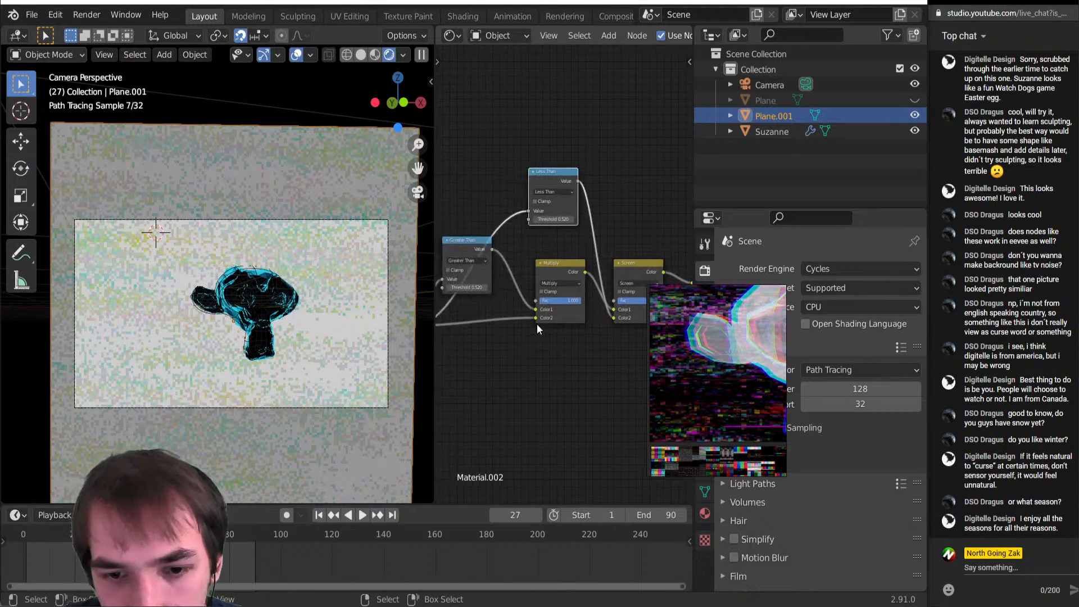
# Try removing the link into Multiply's Color2 input, undo the removal and preview the Multiply node's output
pyautogui.moveTo(534, 317); pyautogui.dragTo(516, 325)
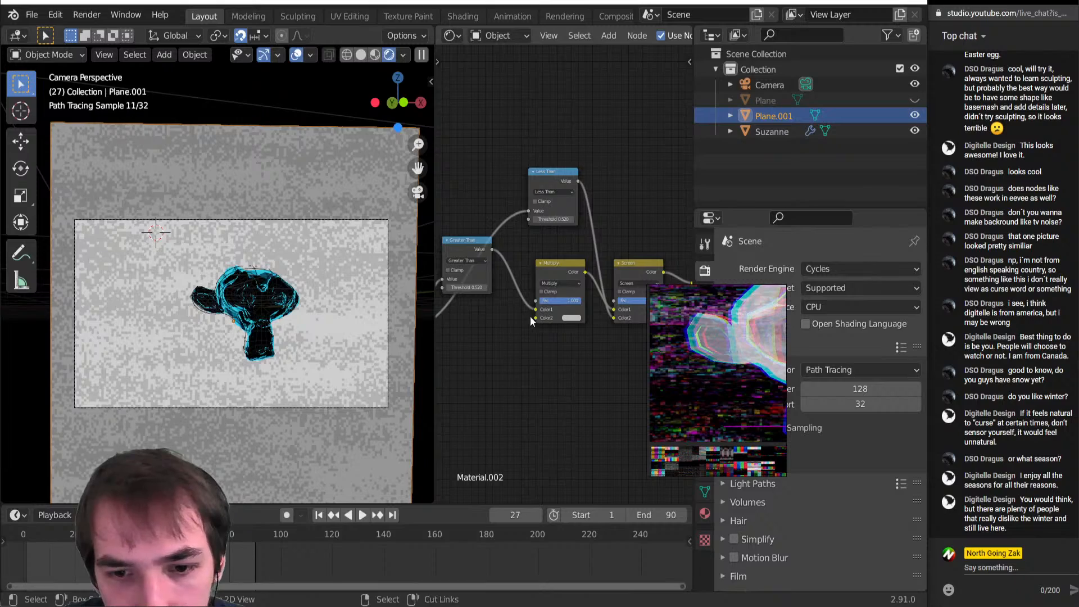
pyautogui.hotkey('ctrl', 'z')
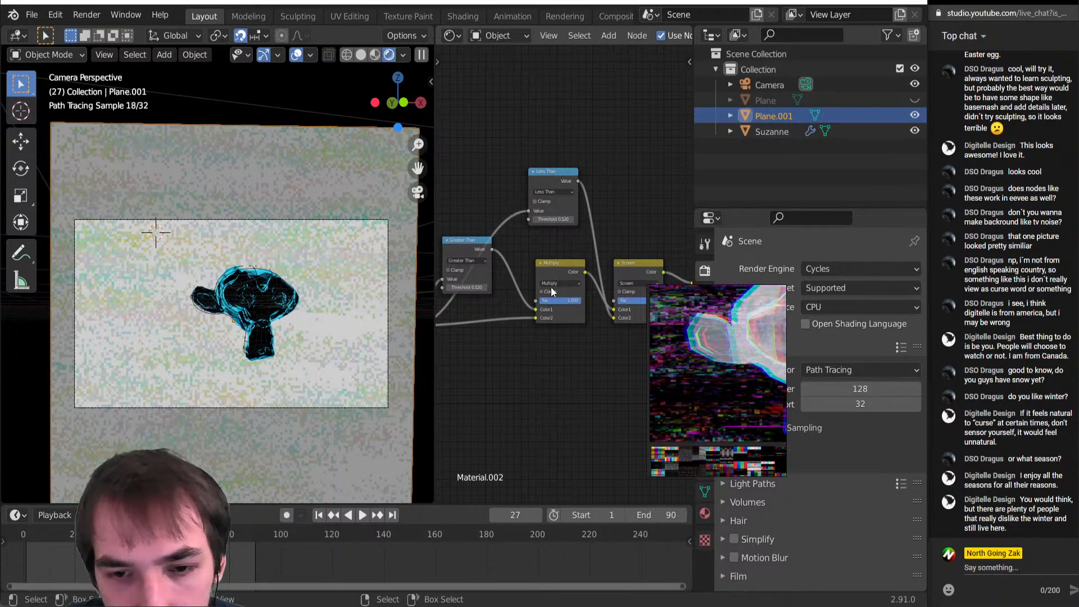
pyautogui.keyDown('ctrl'); pyautogui.keyDown('shift'); pyautogui.click(567, 267); pyautogui.keyUp('shift'); pyautogui.keyUp('ctrl')
pyautogui.moveTo(568, 265); pyautogui.dragTo(533, 276, button='middle')
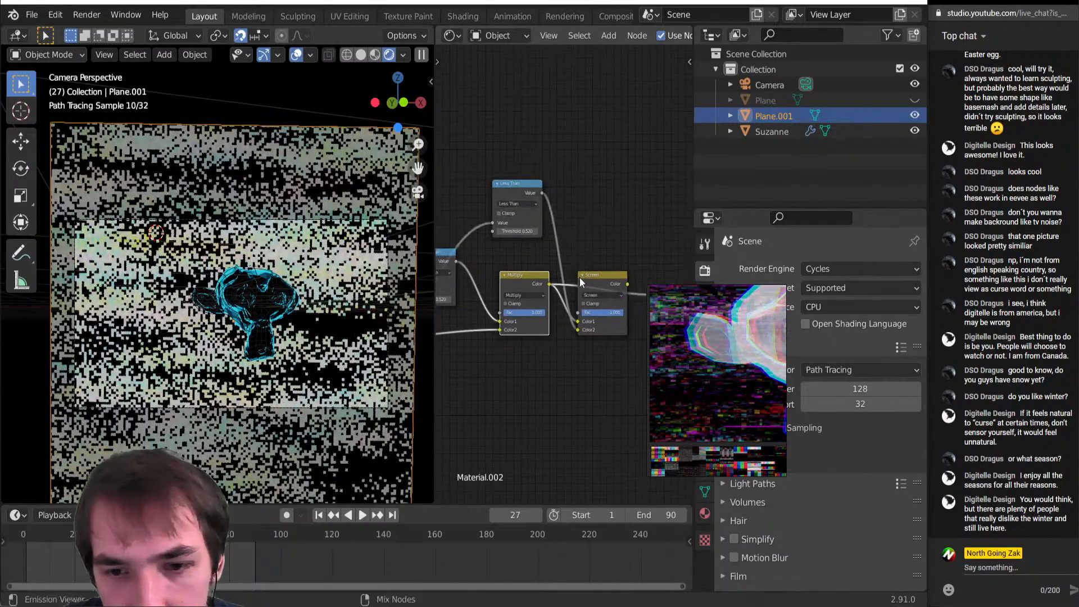
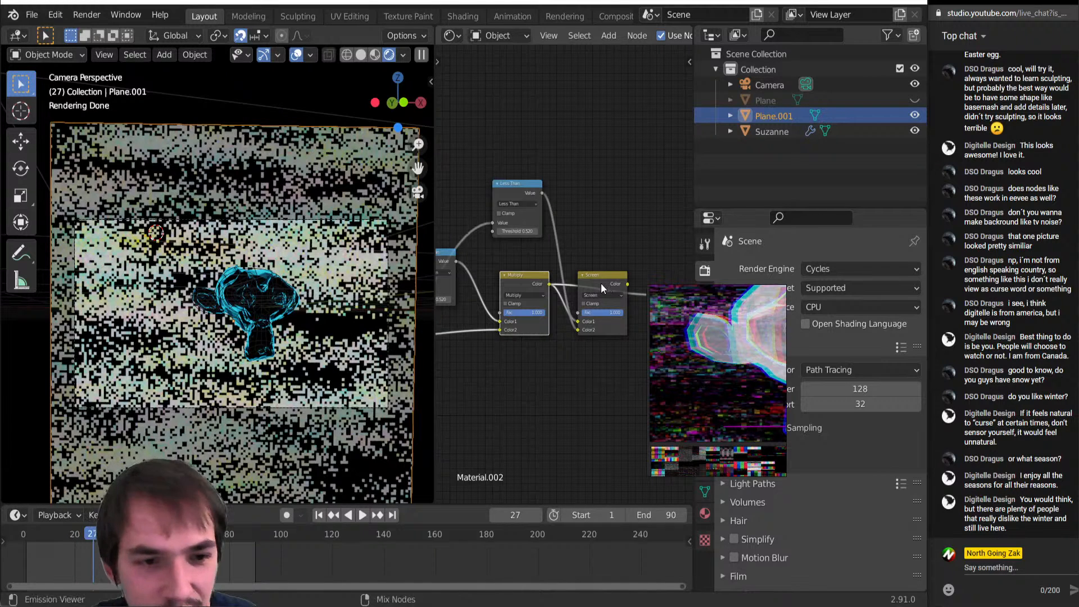
# Preview the Screen node's output on the plane and set the Less Than node's threshold to -0.360
pyautogui.keyDown('ctrl'); pyautogui.keyDown('shift'); pyautogui.click(601, 283); pyautogui.keyUp('shift'); pyautogui.keyUp('ctrl')
pyautogui.moveTo(523, 233)
pyautogui.mouseDown()
pyautogui.moveTo(573, 233)
pyautogui.moveTo(528, 234)
pyautogui.mouseUp()
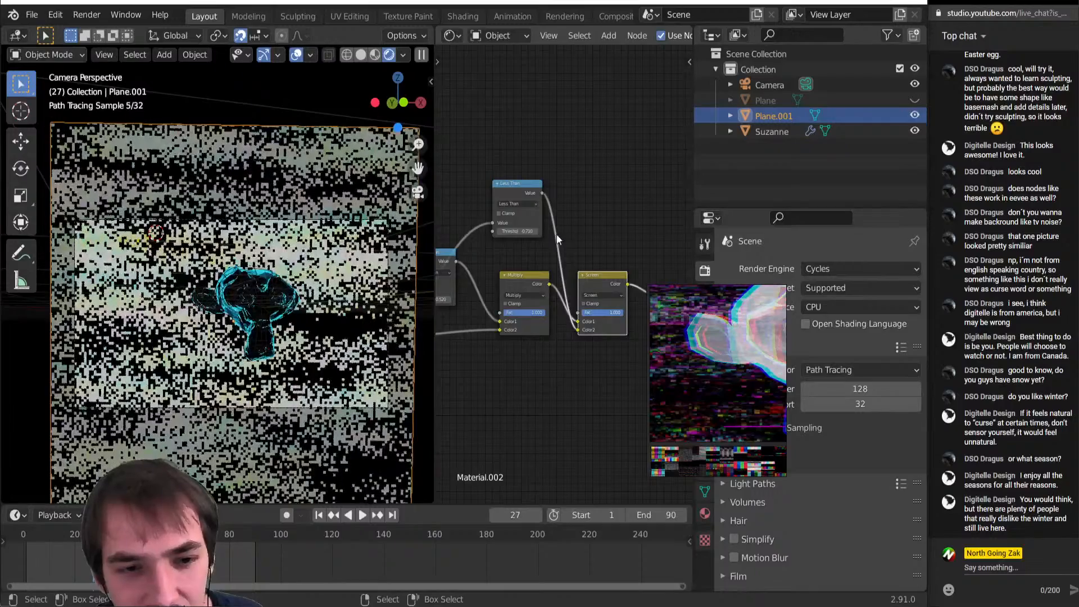
pyautogui.scroll(1, 534, 270)
pyautogui.scroll(2, 528, 275)
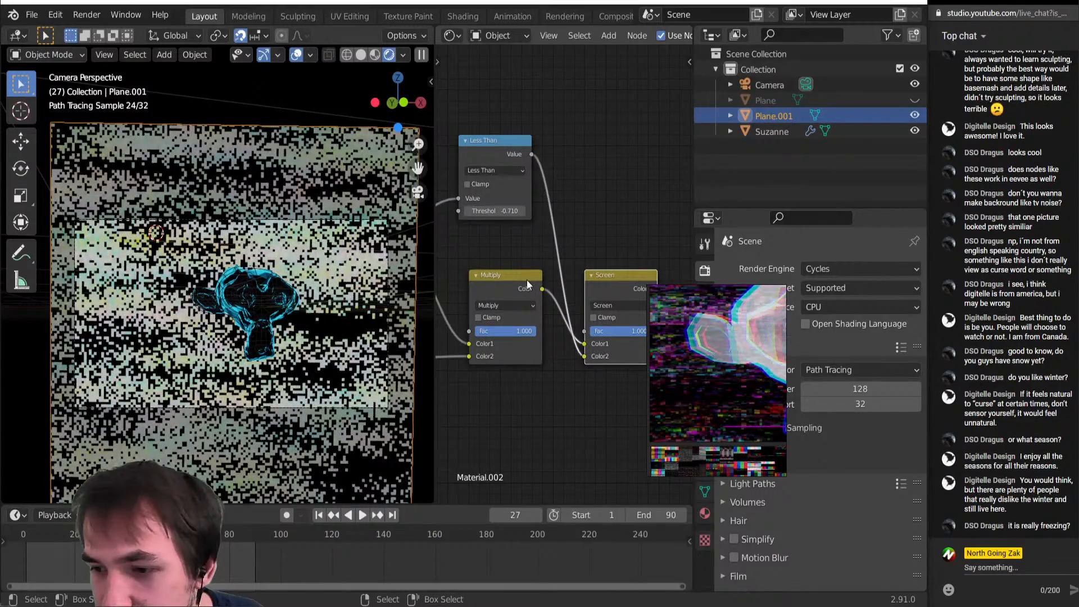
pyautogui.scroll(-2, 534, 276)
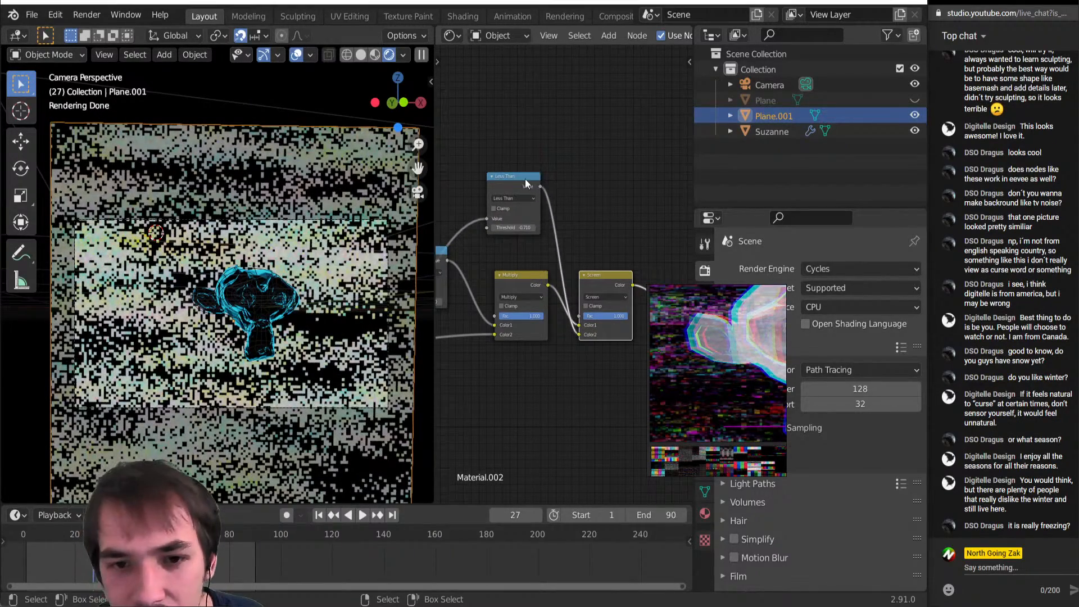
pyautogui.moveTo(512, 225)
pyautogui.mouseDown()
pyautogui.moveTo(466, 225)
pyautogui.moveTo(494, 225)
pyautogui.mouseUp()
pyautogui.moveTo(523, 316)
pyautogui.mouseDown()
pyautogui.moveTo(484, 316)
pyautogui.moveTo(528, 316)
pyautogui.mouseUp()
# Set the Greater Than node's threshold to 0.390
pyautogui.moveTo(522, 300); pyautogui.dragTo(595, 288, button='middle')
pyautogui.scroll(-7, 585, 283)
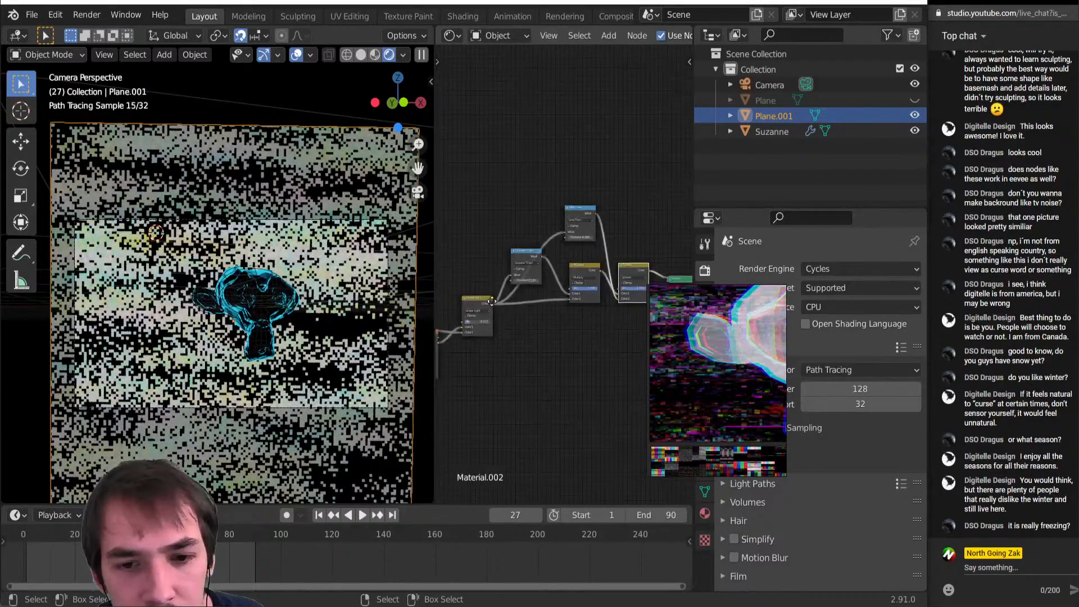
pyautogui.moveTo(495, 299); pyautogui.dragTo(533, 290, button='middle')
pyautogui.scroll(7, 533, 290)
pyautogui.scroll(3, 568, 281)
pyautogui.moveTo(567, 264); pyautogui.dragTo(550, 264)
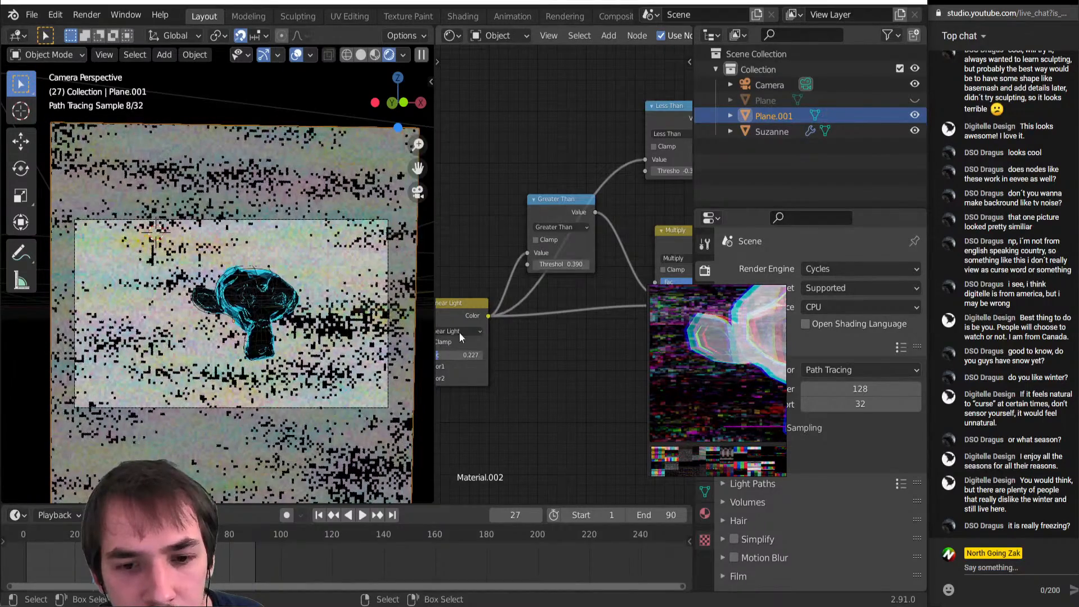
# Set the Linear Light node's Fac to 0.364 and move the Greater Than node higher above its links
pyautogui.moveTo(460, 332); pyautogui.dragTo(483, 330, button='middle')
pyautogui.moveTo(480, 346)
pyautogui.mouseDown()
pyautogui.moveTo(458, 346)
pyautogui.moveTo(474, 346)
pyautogui.mouseUp()
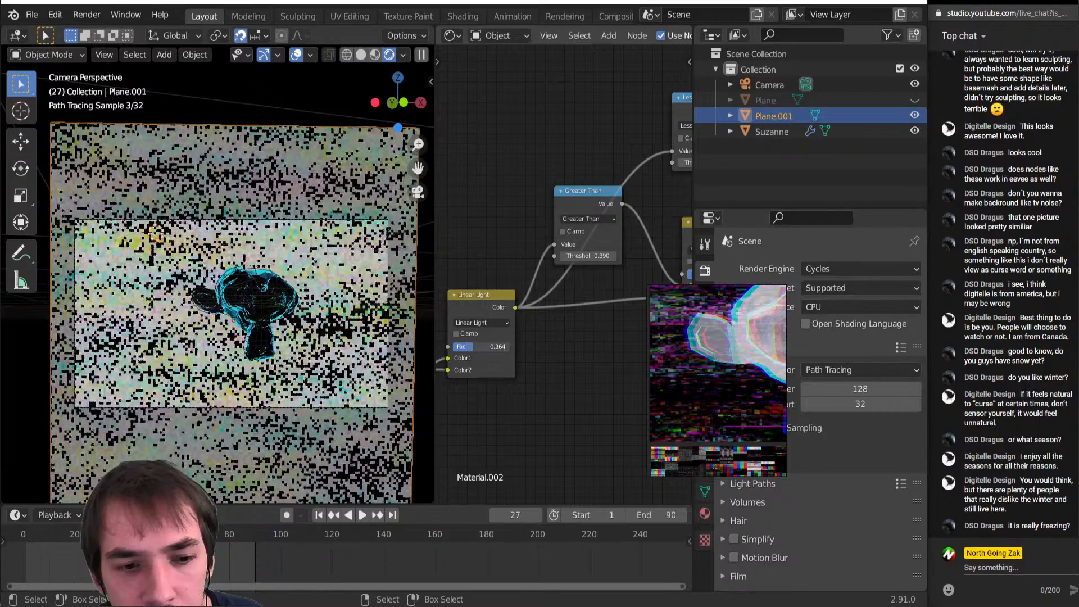
pyautogui.scroll(-2, 540, 302)
pyautogui.moveTo(541, 302); pyautogui.dragTo(520, 314, button='middle')
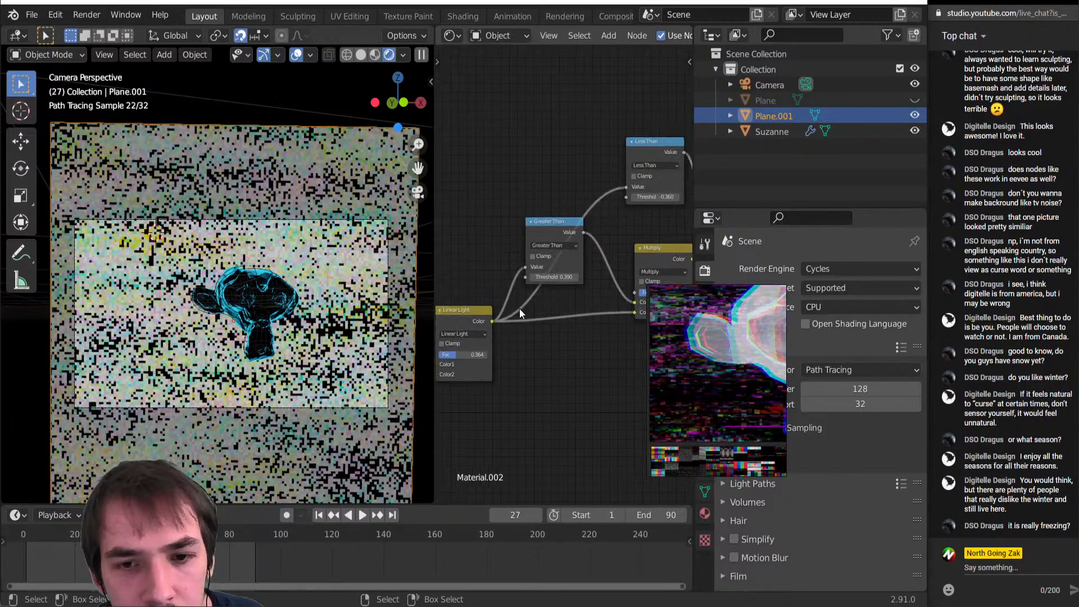
pyautogui.scroll(-3, 529, 292)
pyautogui.moveTo(555, 231); pyautogui.dragTo(555, 194)
pyautogui.moveTo(559, 244); pyautogui.dragTo(535, 257, button='middle')
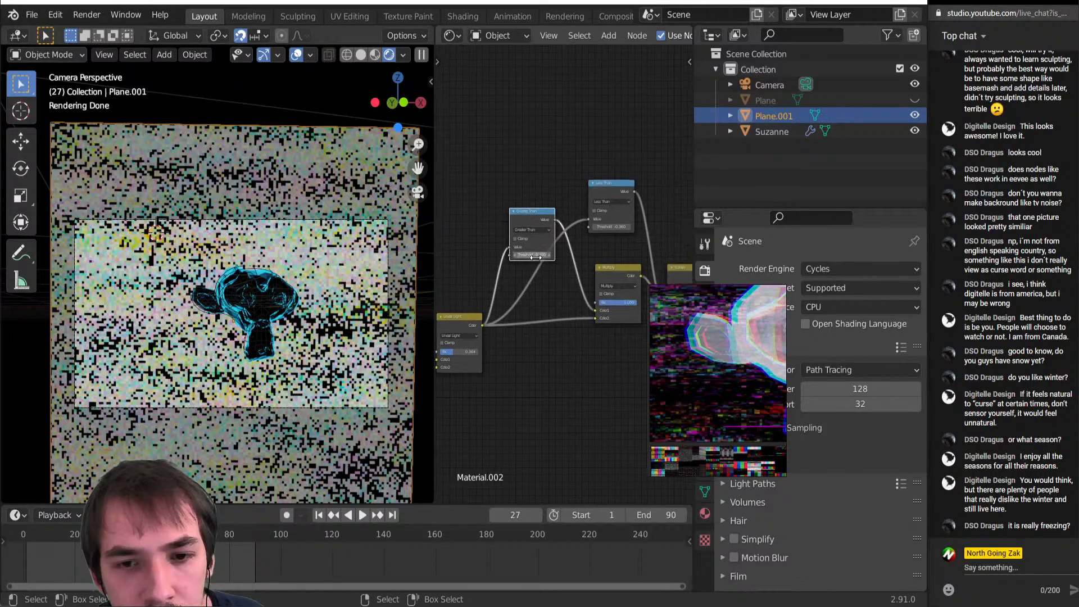
# Preview the Linear Light, Multiply and Screen outputs one after another to compare the noise on the plane
pyautogui.keyDown('ctrl'); pyautogui.keyDown('shift'); pyautogui.click(460, 326); pyautogui.keyUp('shift'); pyautogui.keyUp('ctrl')
pyautogui.moveTo(549, 294); pyautogui.dragTo(495, 312, button='middle')
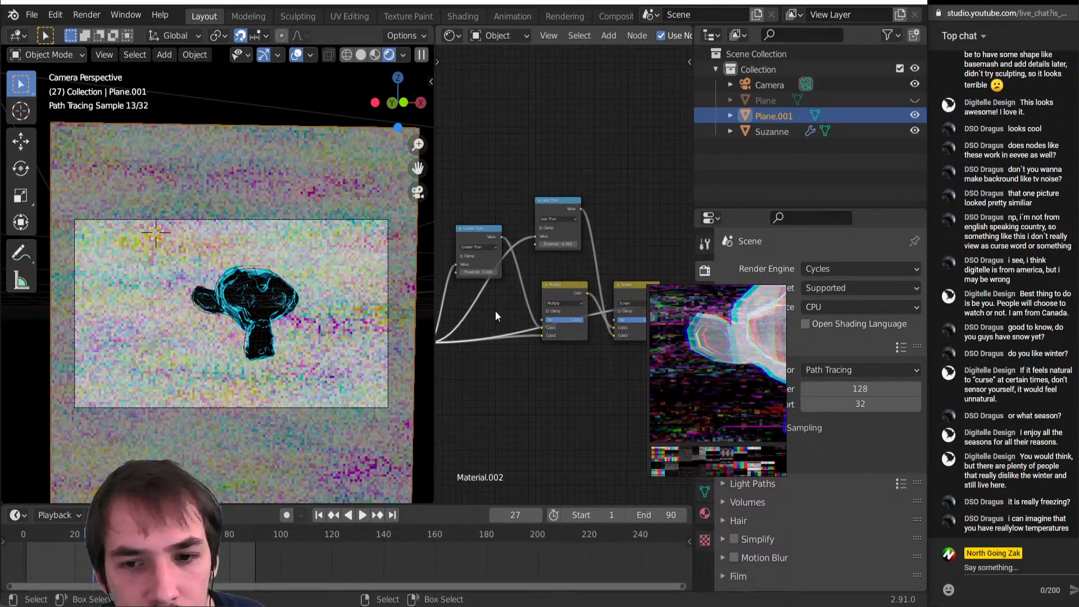
pyautogui.keyDown('ctrl'); pyautogui.keyDown('shift'); pyautogui.click(567, 289); pyautogui.keyUp('shift'); pyautogui.keyUp('ctrl')
pyautogui.moveTo(559, 281); pyautogui.dragTo(522, 292, button='middle')
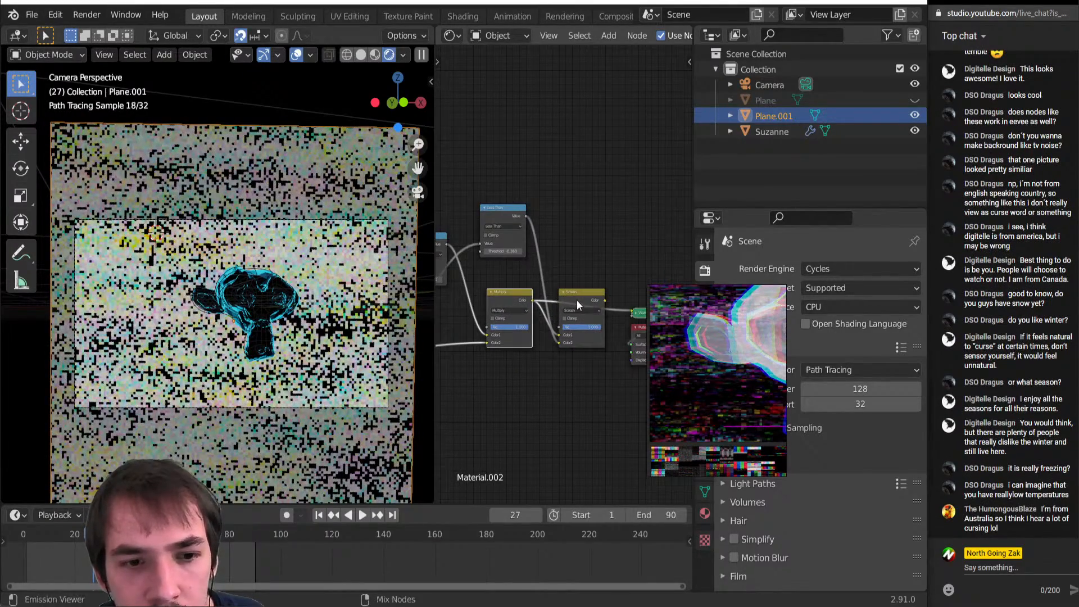
pyautogui.keyDown('ctrl'); pyautogui.keyDown('shift'); pyautogui.click(577, 299); pyautogui.keyUp('shift'); pyautogui.keyUp('ctrl')
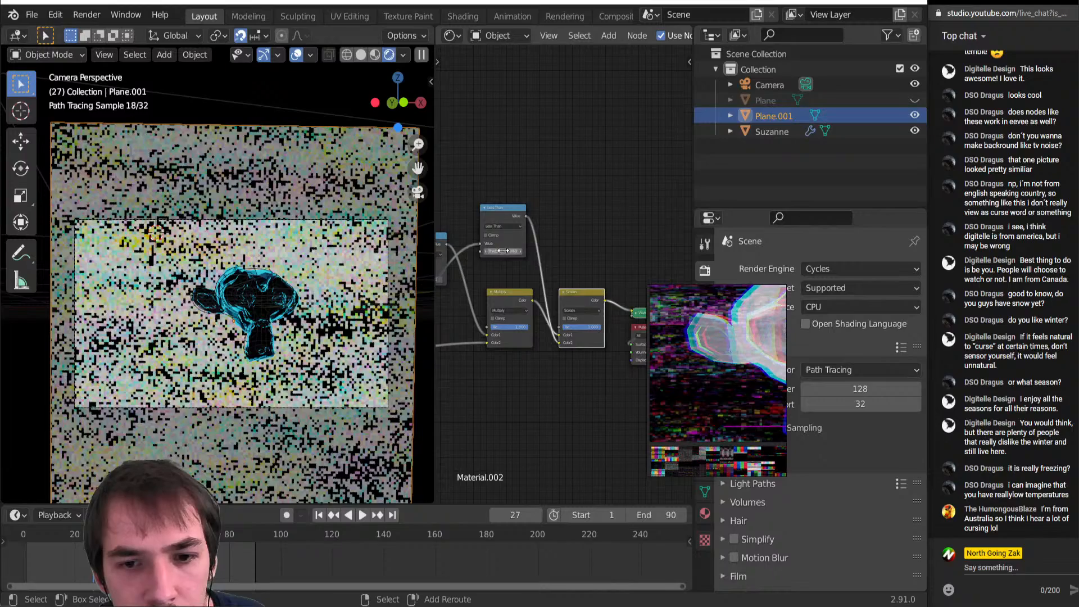
# Set the Less Than node's threshold to 0.240, previewing its mask alone before returning to the Screen output
pyautogui.moveTo(503, 250)
pyautogui.mouseDown()
pyautogui.moveTo(485, 251)
pyautogui.moveTo(502, 251)
pyautogui.mouseUp()
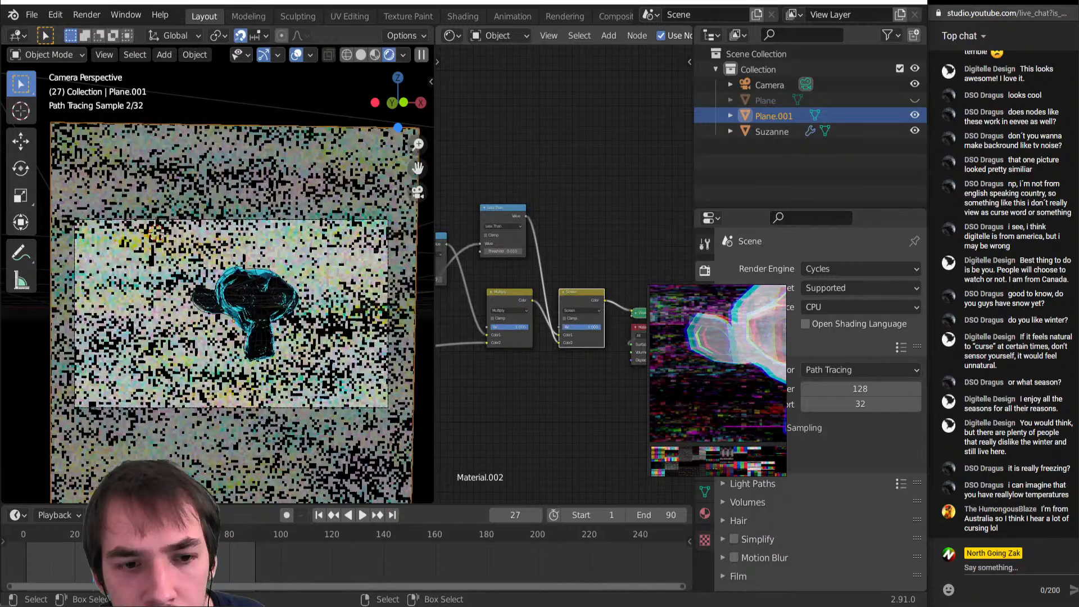
pyautogui.keyDown('ctrl'); pyautogui.keyDown('shift'); pyautogui.click(500, 217); pyautogui.keyUp('shift'); pyautogui.keyUp('ctrl')
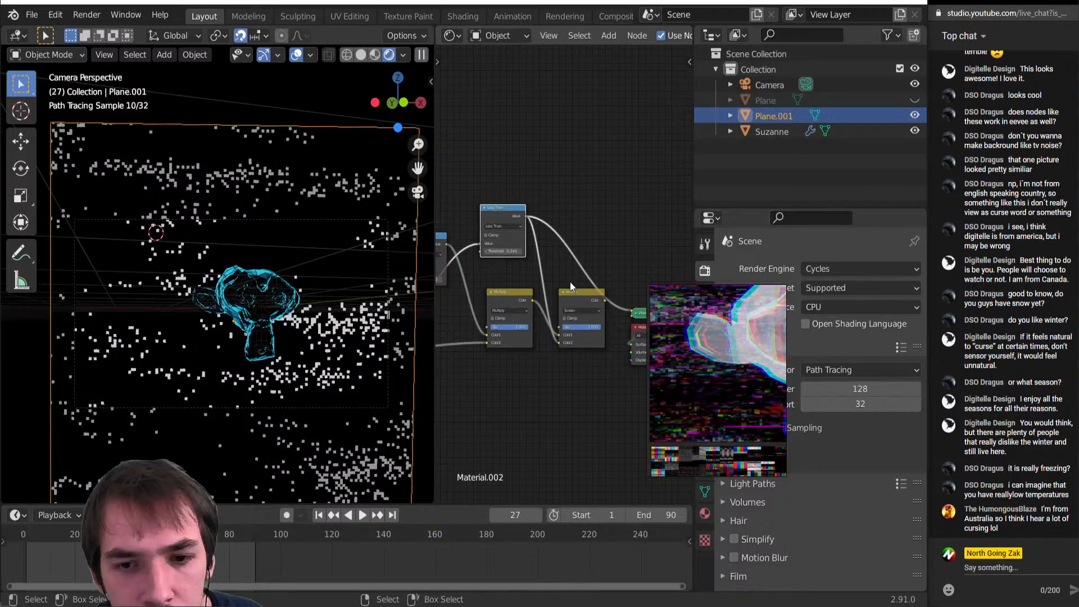
pyautogui.keyDown('ctrl'); pyautogui.keyDown('shift'); pyautogui.click(575, 298); pyautogui.keyUp('shift'); pyautogui.keyUp('ctrl')
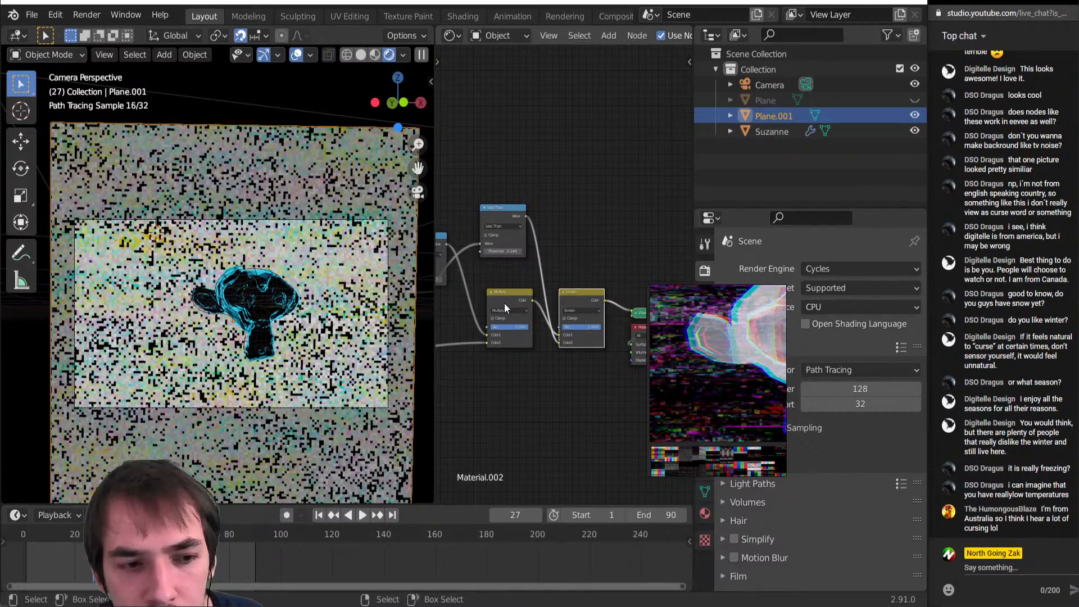
# Retune the masks by setting the Less Than threshold to 0.470 and the Greater Than threshold to 0.620
pyautogui.moveTo(504, 302)
pyautogui.mouseDown(button='middle')
pyautogui.moveTo(549, 282)
pyautogui.moveTo(547, 293)
pyautogui.mouseUp(button='middle')
pyautogui.keyDown('ctrl'); pyautogui.keyDown('shift'); pyautogui.click(564, 308); pyautogui.keyUp('shift'); pyautogui.keyUp('ctrl')
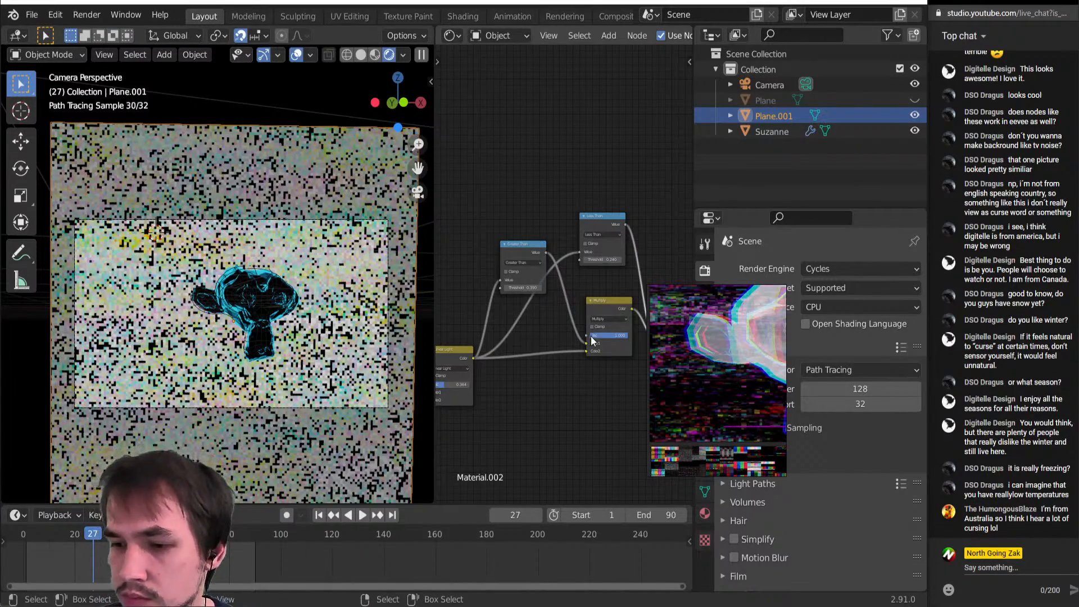
pyautogui.moveTo(524, 288); pyautogui.dragTo(517, 288)
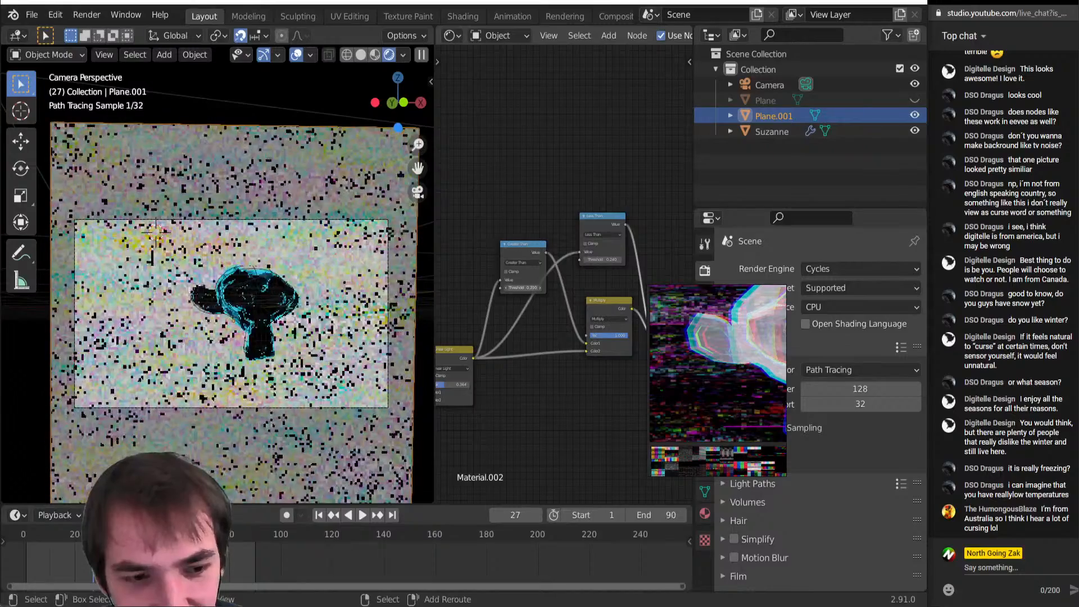
pyautogui.scroll(2, 564, 276)
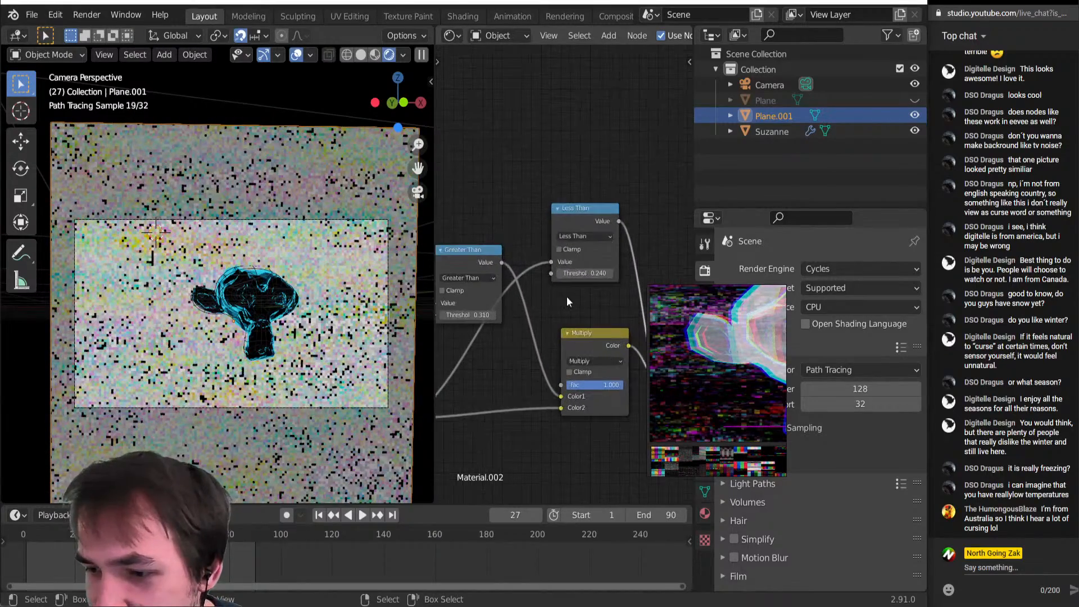
pyautogui.moveTo(584, 274); pyautogui.dragTo(594, 273)
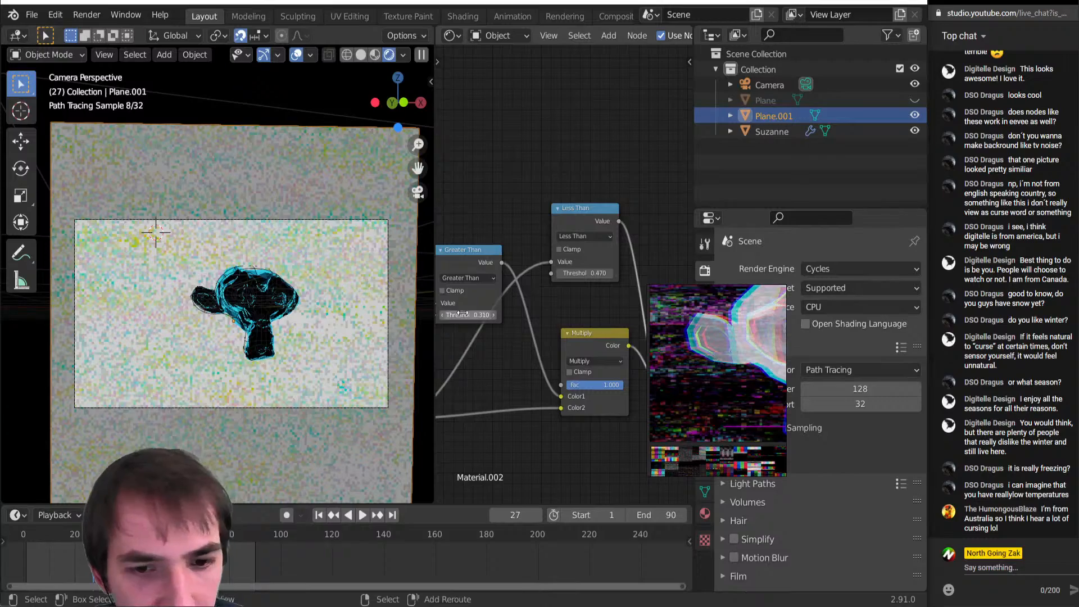
pyautogui.moveTo(467, 315); pyautogui.dragTo(484, 315)
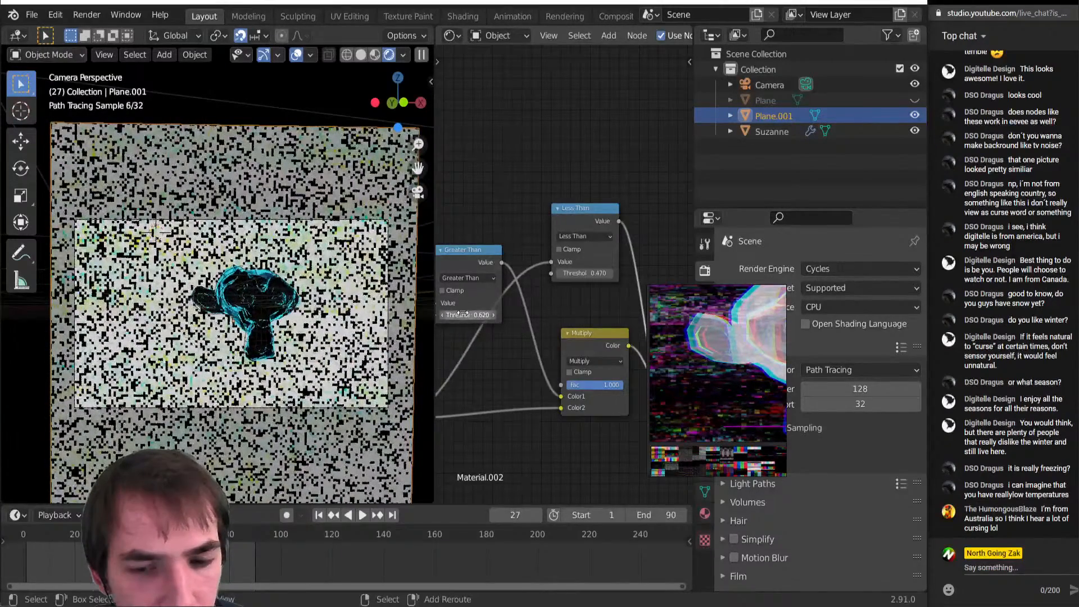
# Swap the Multiply node's inputs so Linear Light feeds Color1 and Greater Than feeds Color2
pyautogui.scroll(-2, 546, 348)
pyautogui.moveTo(521, 342); pyautogui.dragTo(547, 314, button='middle')
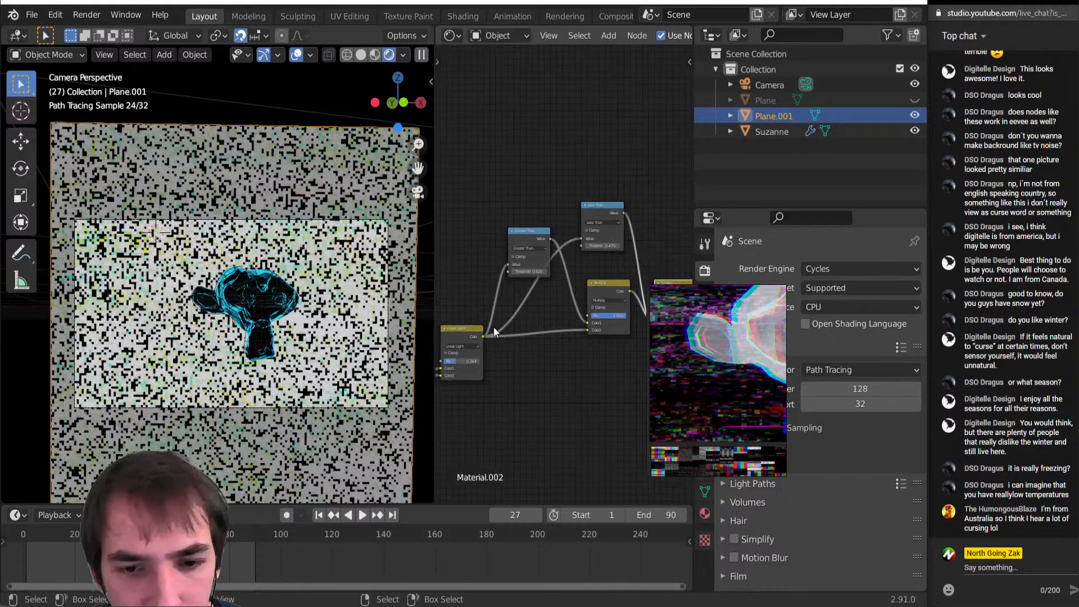
pyautogui.moveTo(588, 330); pyautogui.dragTo(589, 324)
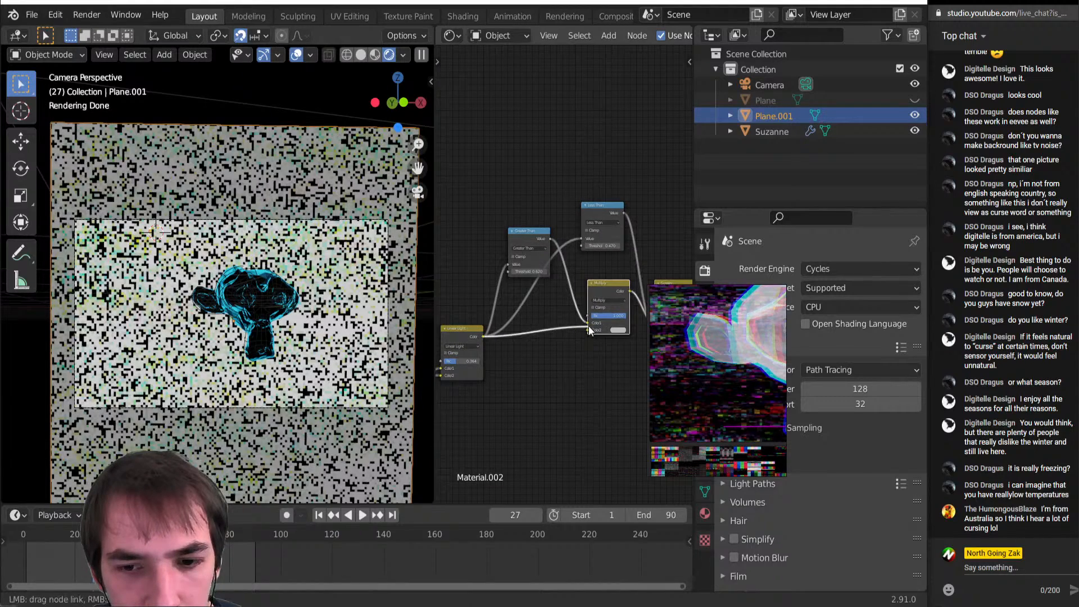
pyautogui.scroll(2, 588, 325)
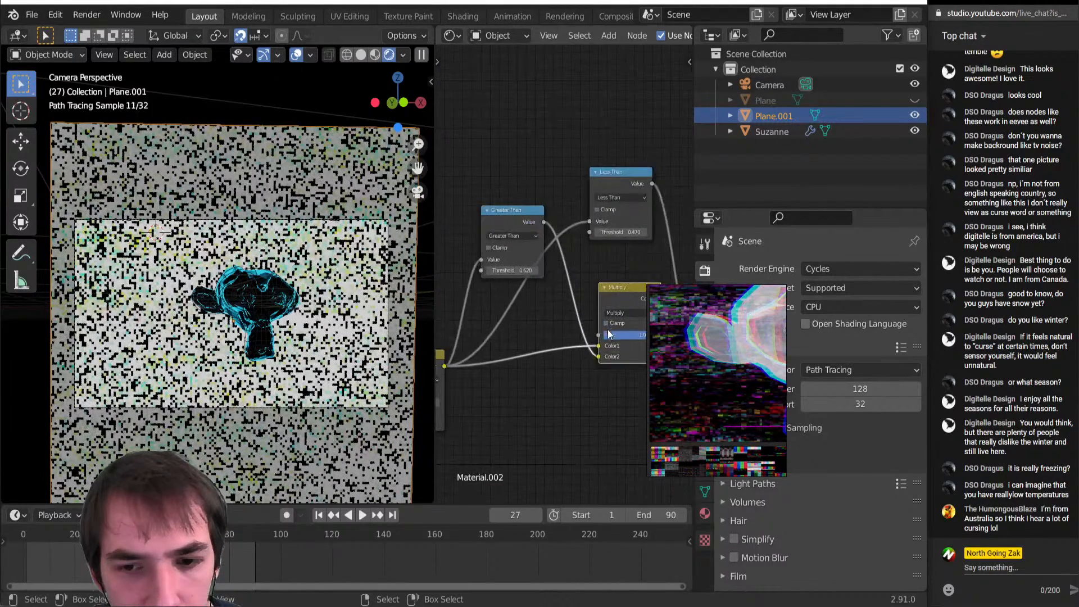
pyautogui.moveTo(566, 263); pyautogui.dragTo(533, 245, button='middle')
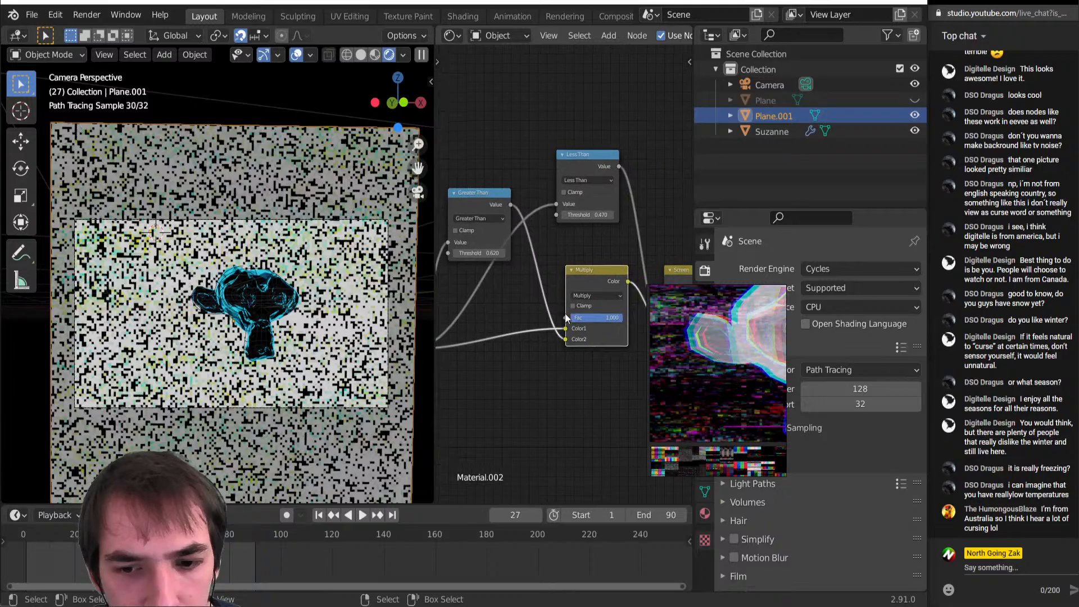
# Lower the mask thresholds, setting Greater Than to 0.230 and Less Than to 0.190
pyautogui.moveTo(527, 289); pyautogui.dragTo(453, 264, button='middle')
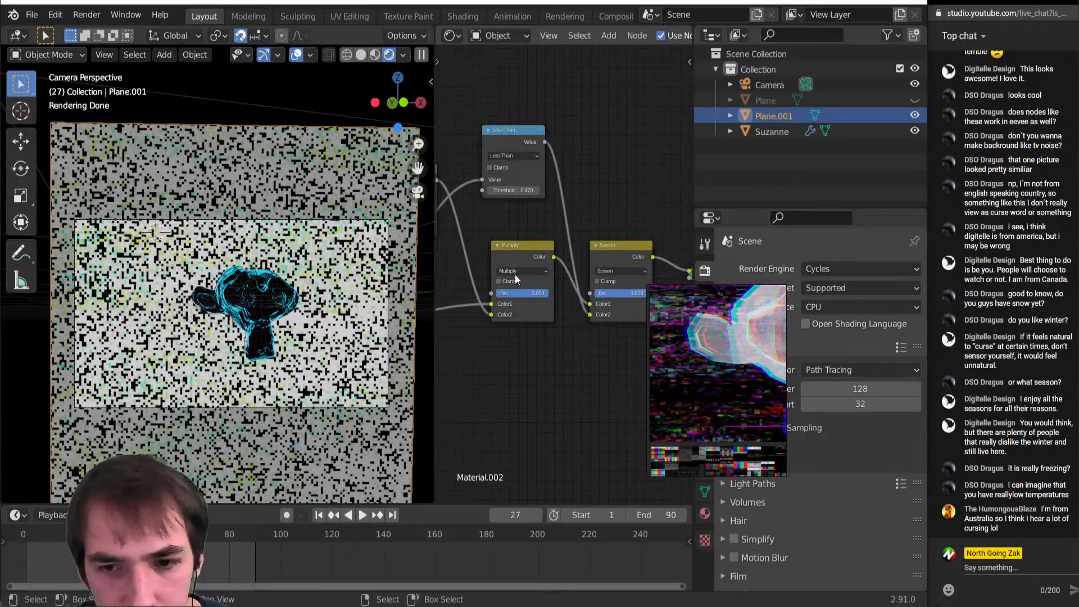
pyautogui.moveTo(518, 191); pyautogui.dragTo(466, 191)
pyautogui.moveTo(515, 195); pyautogui.dragTo(662, 222, button='middle')
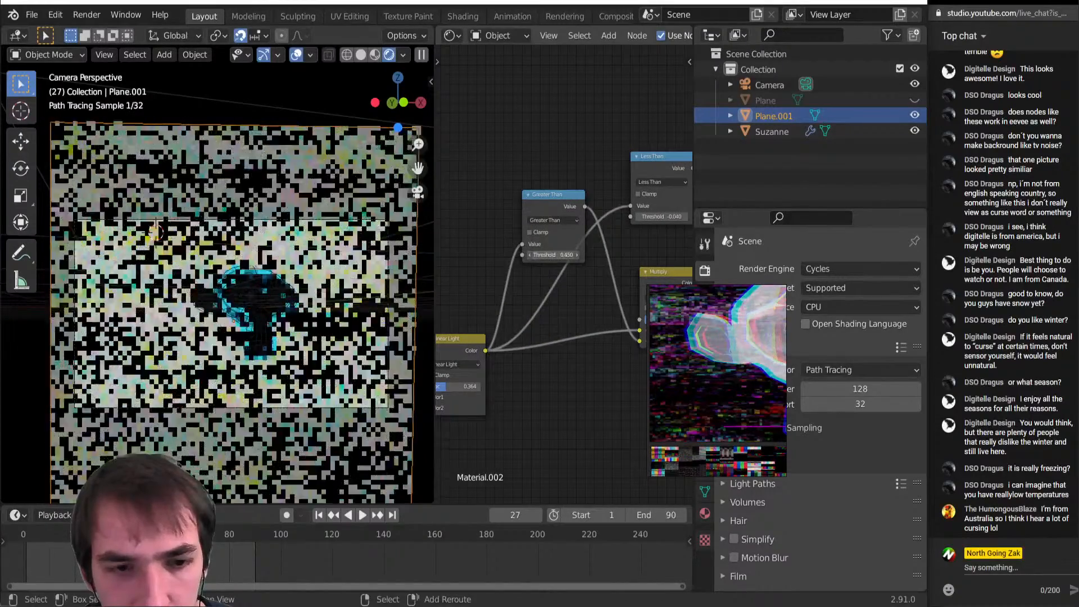
pyautogui.moveTo(556, 254); pyautogui.dragTo(534, 254)
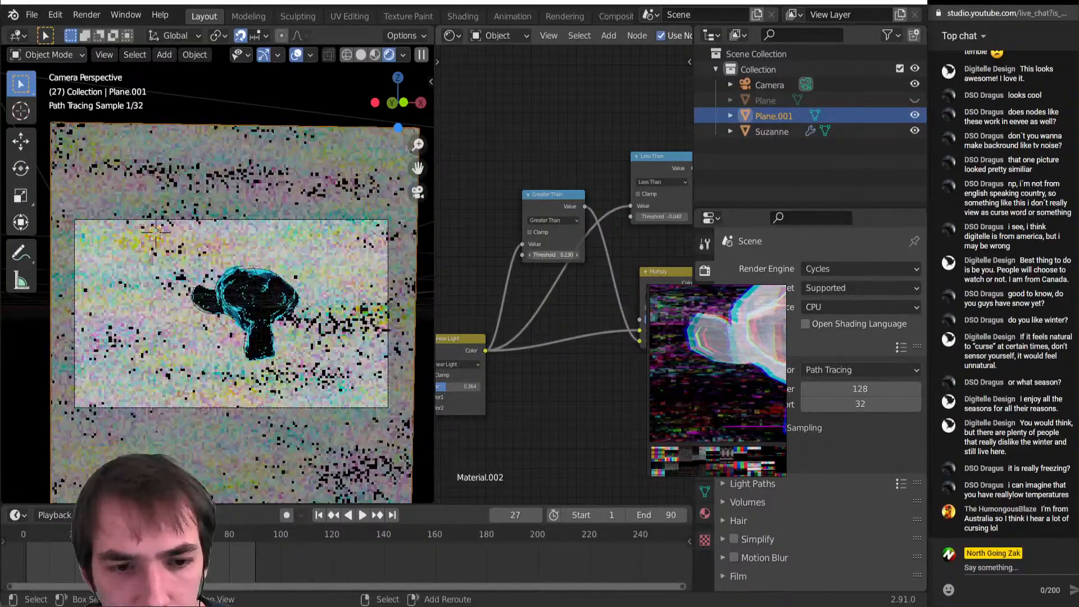
pyautogui.moveTo(592, 240); pyautogui.dragTo(514, 259, button='middle')
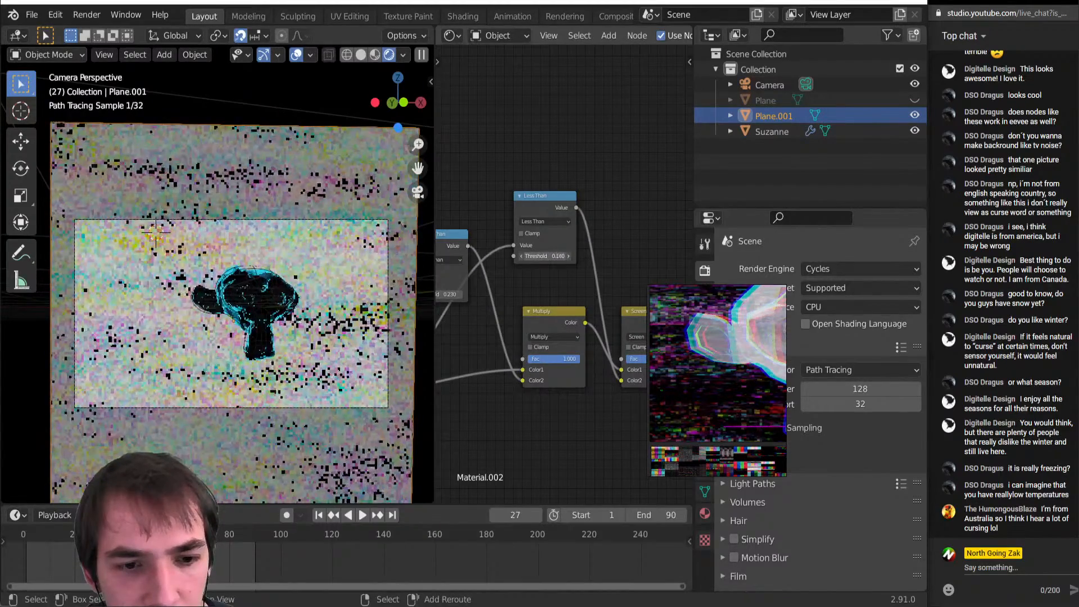
pyautogui.moveTo(544, 256); pyautogui.dragTo(547, 256)
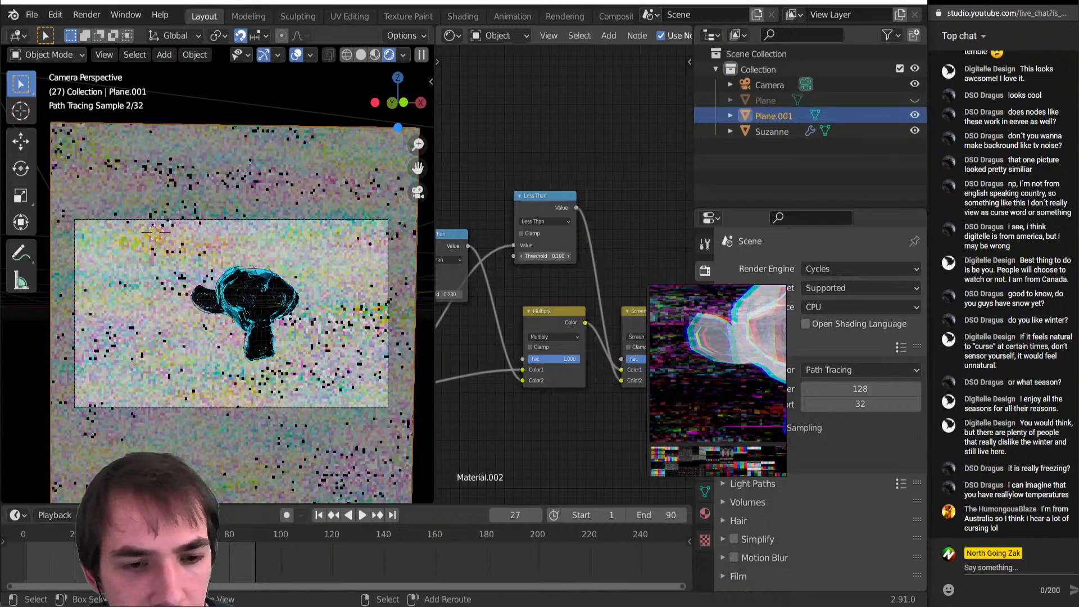
# Readjust the Greater Than and Less Than thresholds to get sparse, high-contrast noise with mostly black areas on the plane
pyautogui.scroll(-4, 521, 284)
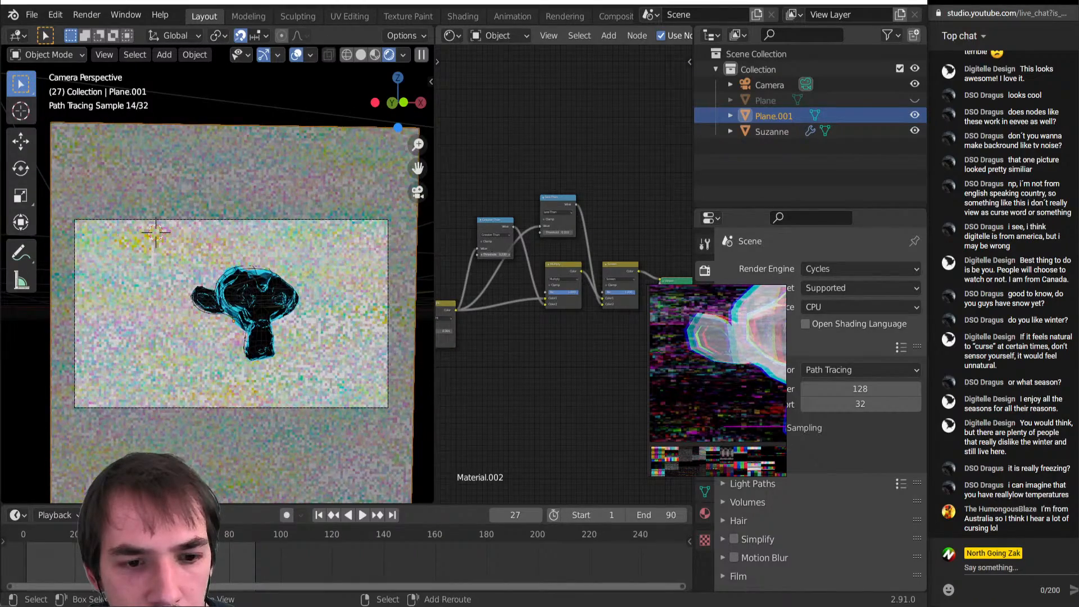
pyautogui.moveTo(496, 254); pyautogui.dragTo(557, 233)
pyautogui.scroll(2, 549, 274)
pyautogui.scroll(-4, 548, 274)
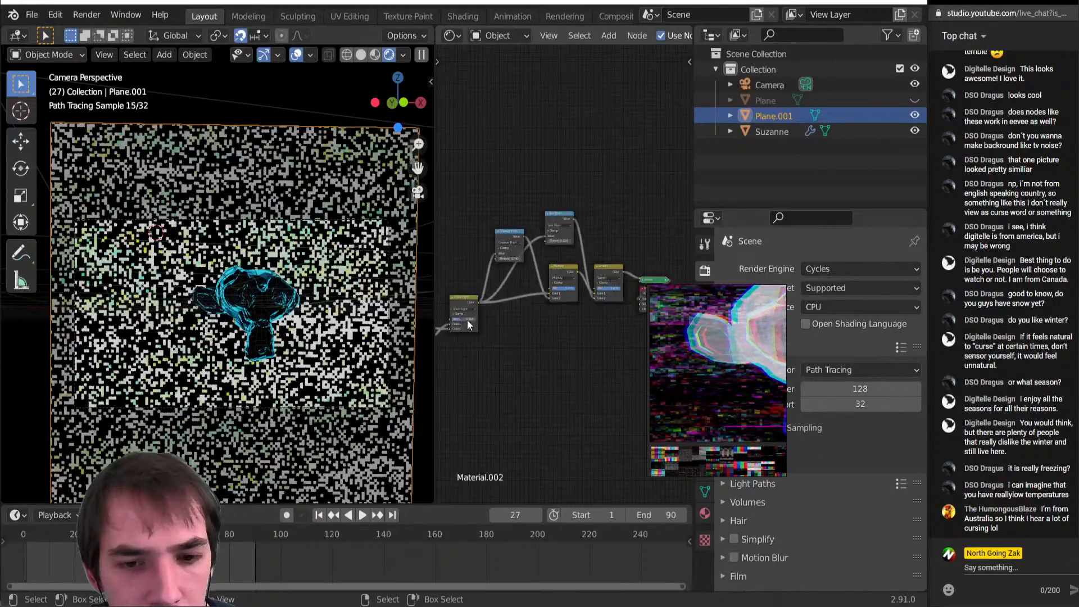
# Connect the Noise Texture's Color directly to Multiply's Color1 and to Greater Than, moving the bypassed Linear Light node aside
pyautogui.moveTo(488, 313); pyautogui.dragTo(541, 308, button='middle')
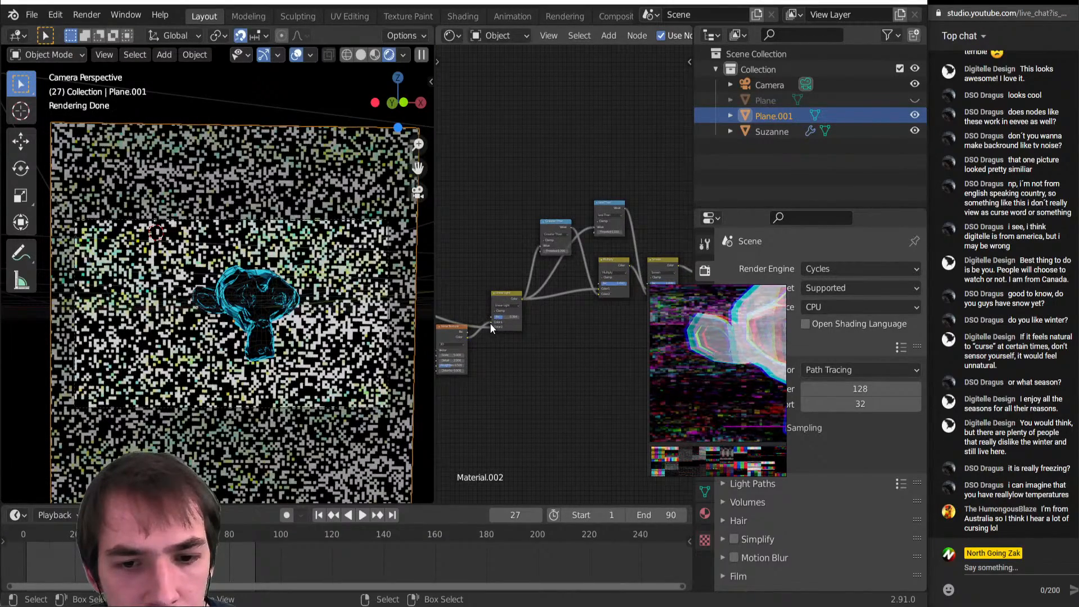
pyautogui.moveTo(491, 325); pyautogui.dragTo(600, 293)
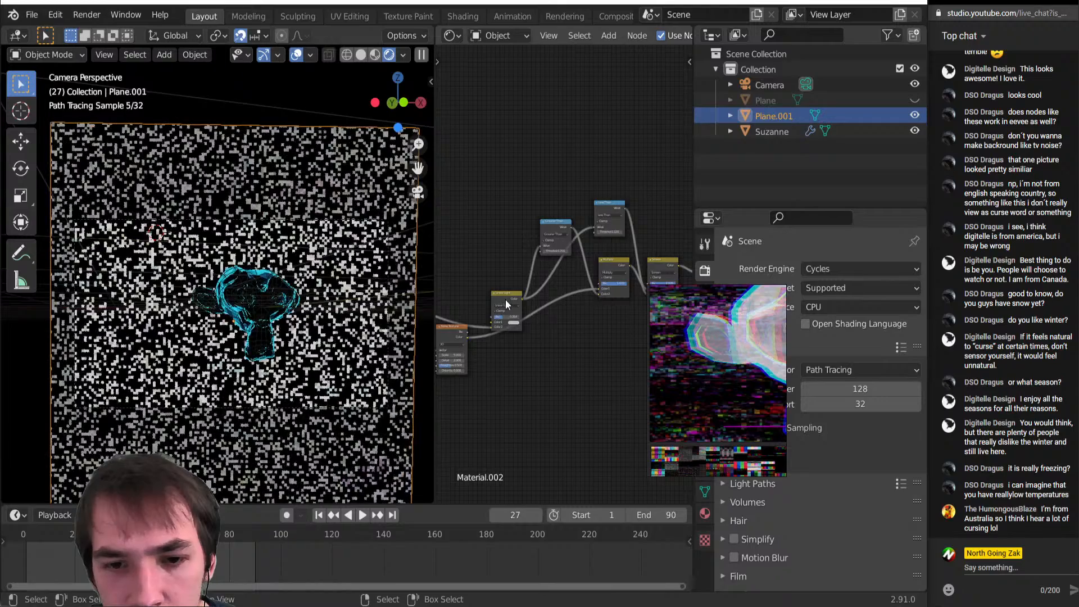
pyautogui.moveTo(497, 302); pyautogui.dragTo(492, 278)
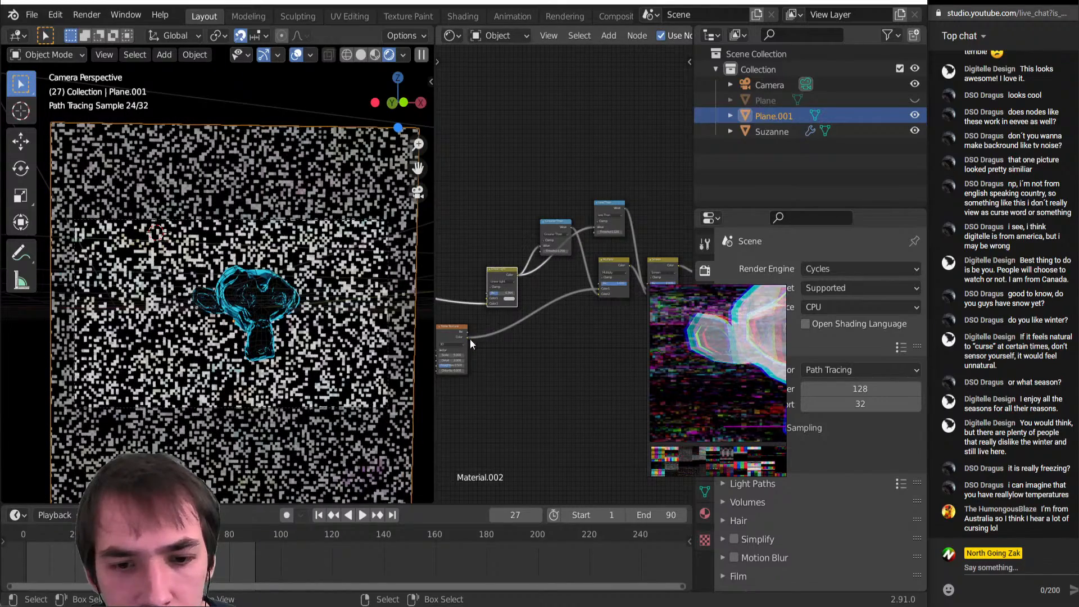
pyautogui.moveTo(469, 337); pyautogui.dragTo(540, 251)
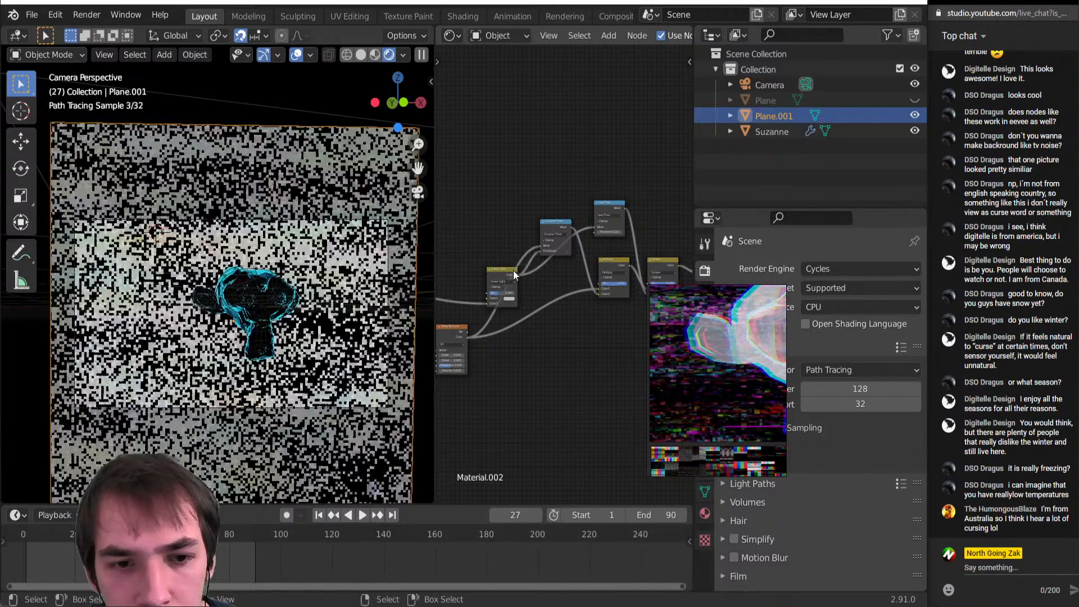
# Insert a duplicate of the Linear Light node after Screen and feed the Noise Texture's Color into its Color2
pyautogui.moveTo(693, 329); pyautogui.dragTo(634, 319, button='middle')
pyautogui.hotkey('shift', 'd')
pyautogui.click(440, 230)
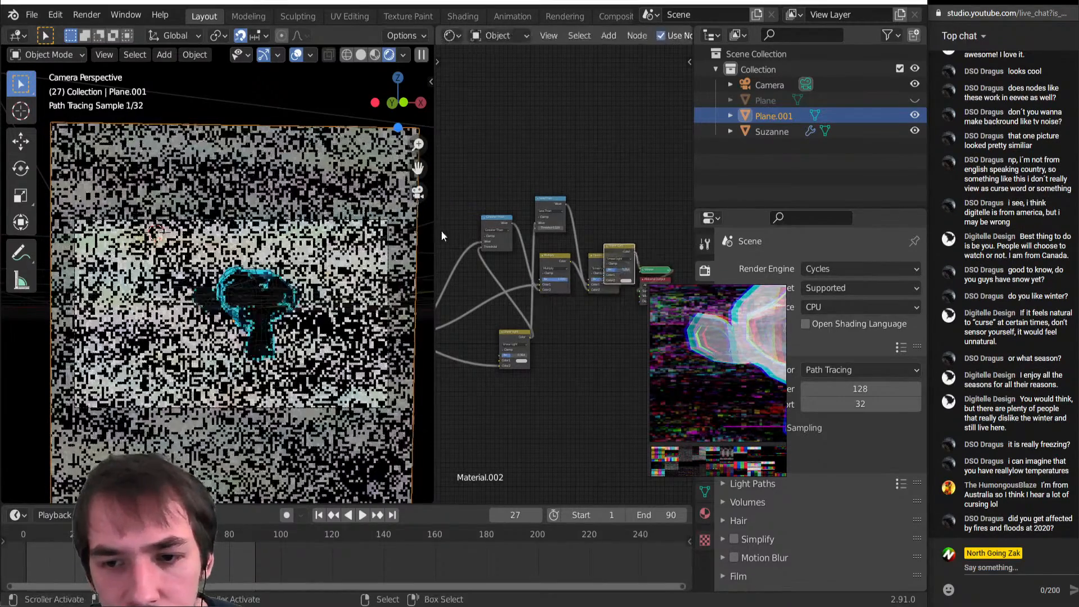
pyautogui.scroll(-5, 545, 281)
pyautogui.moveTo(517, 271); pyautogui.dragTo(538, 274, button='middle')
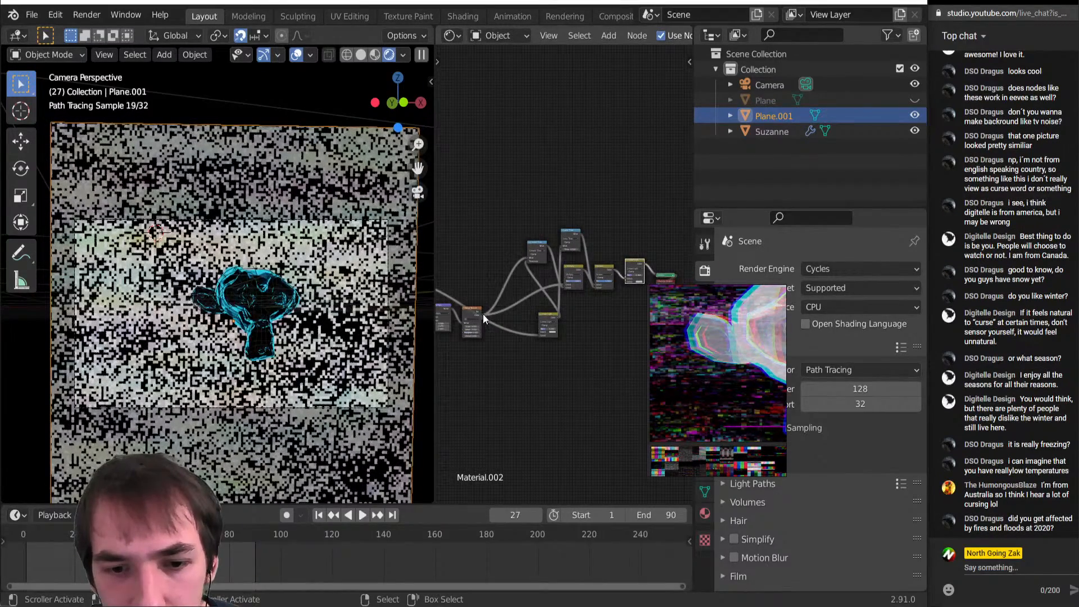
pyautogui.moveTo(482, 316); pyautogui.dragTo(625, 284)
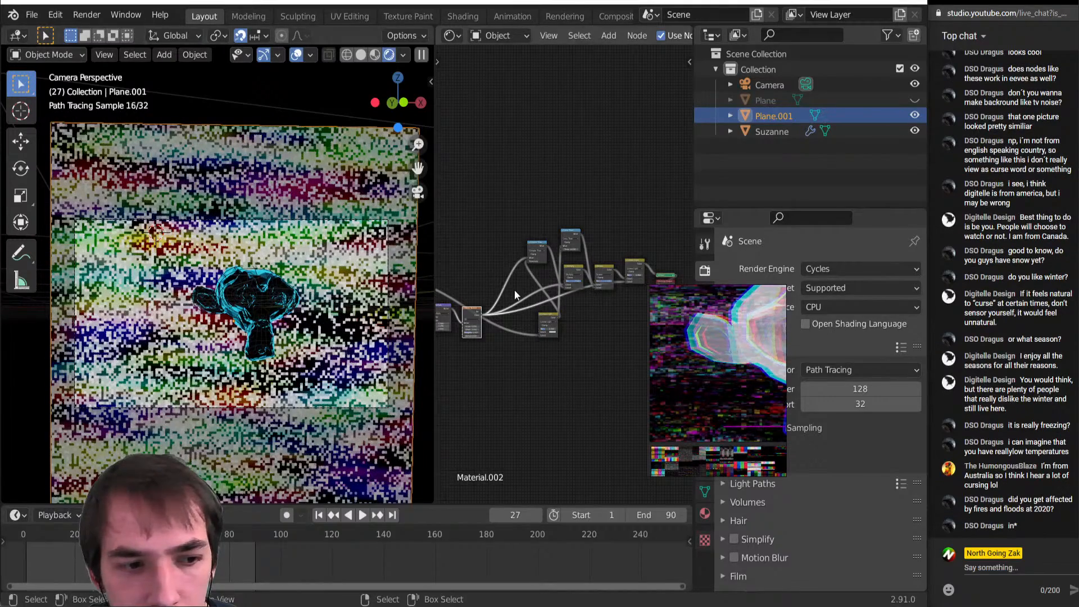
# Insert another Linear Light duplicate at the end of the mix chain and feed the Voronoi Texture's Color into its Color2
pyautogui.moveTo(515, 290); pyautogui.dragTo(442, 304, button='middle')
pyautogui.scroll(7, 453, 286)
pyautogui.scroll(6, 565, 323)
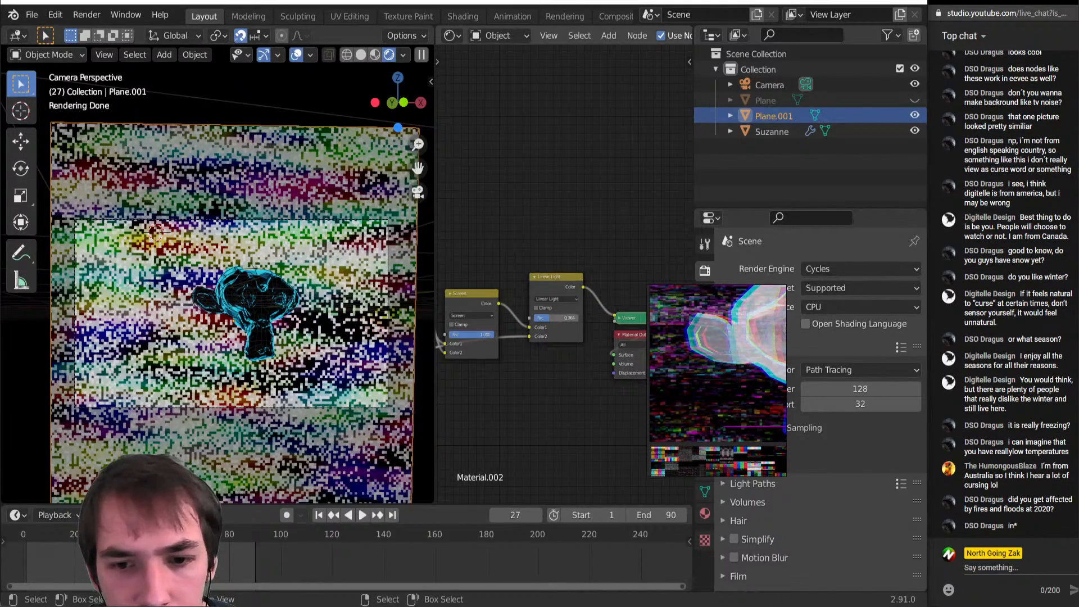
pyautogui.scroll(-6, 561, 295)
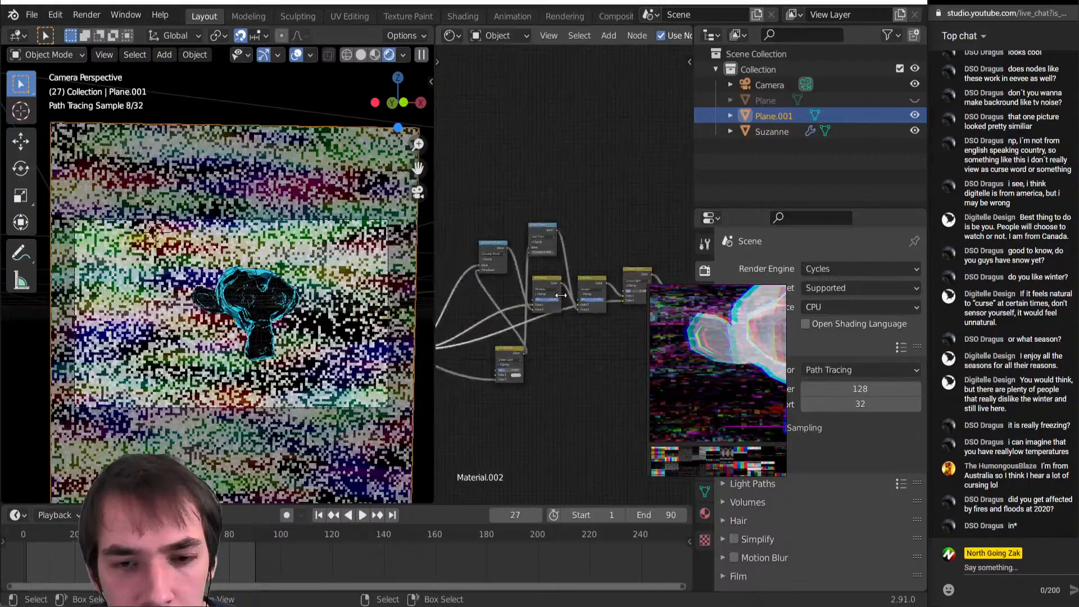
pyautogui.scroll(-2, 561, 296)
pyautogui.moveTo(443, 287)
pyautogui.mouseDown(button='middle')
pyautogui.moveTo(542, 279)
pyautogui.moveTo(440, 301)
pyautogui.mouseUp(button='middle')
pyautogui.scroll(-2, 521, 289)
pyautogui.scroll(2, 521, 289)
pyautogui.moveTo(625, 290); pyautogui.dragTo(585, 297, button='middle')
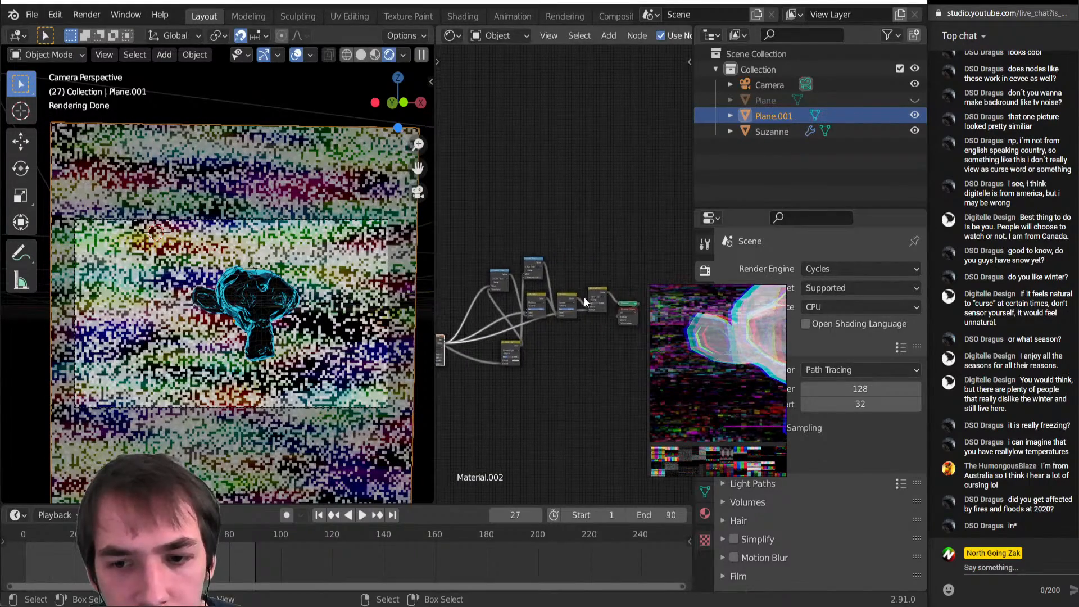
pyautogui.click(602, 289)
pyautogui.hotkey('shift', 'd')
pyautogui.click(625, 290)
pyautogui.scroll(-5, 540, 291)
pyautogui.moveTo(473, 295); pyautogui.dragTo(519, 284, button='middle')
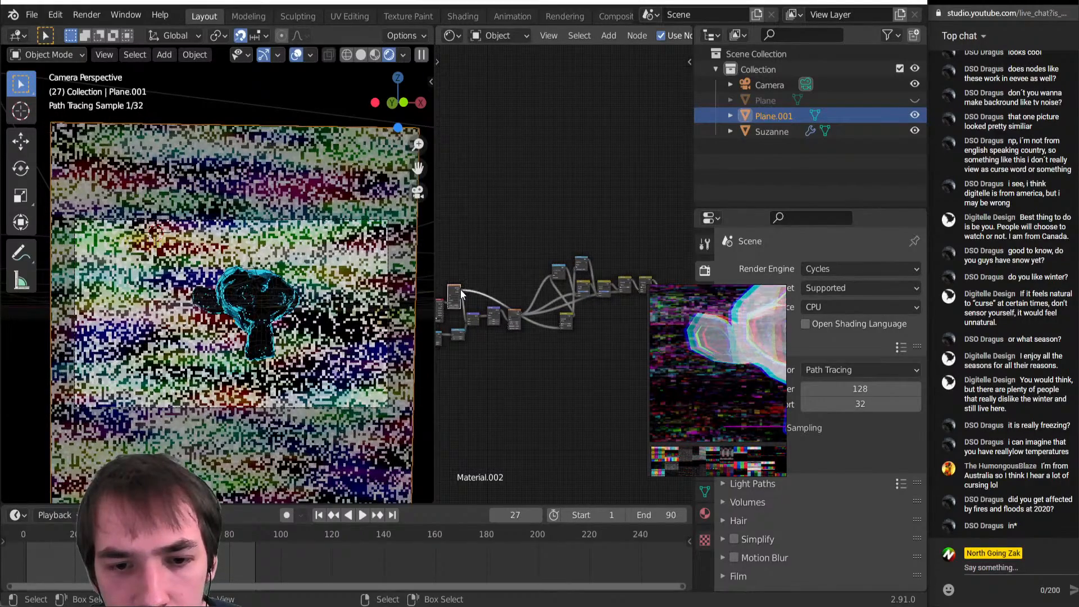
pyautogui.moveTo(460, 289); pyautogui.dragTo(638, 292)
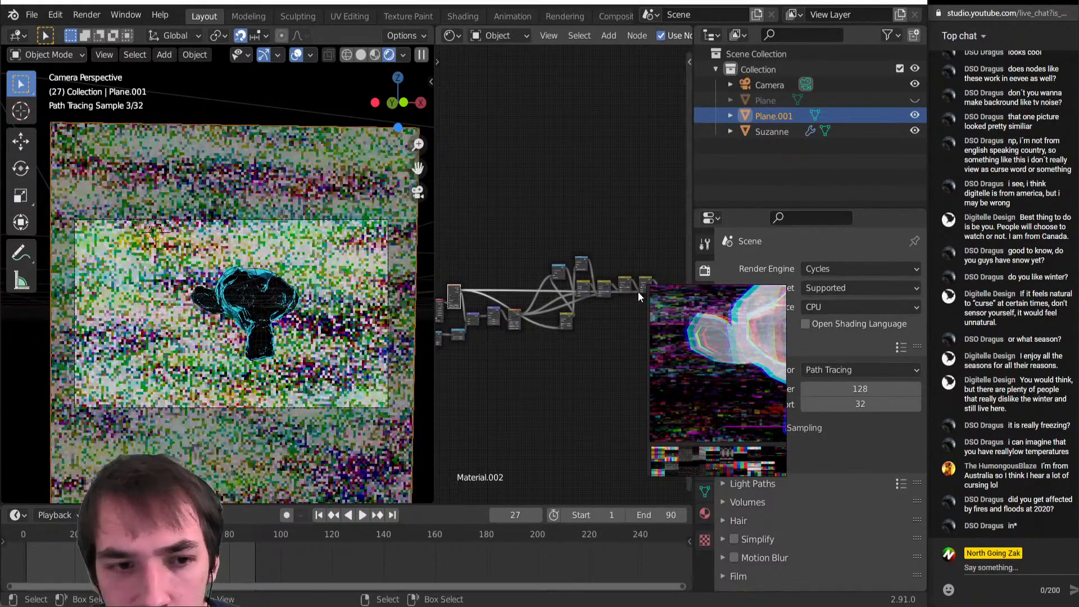
# Play the animation briefly to check how the coloured noise moves on the plane
pyautogui.moveTo(535, 281); pyautogui.dragTo(486, 282, button='middle')
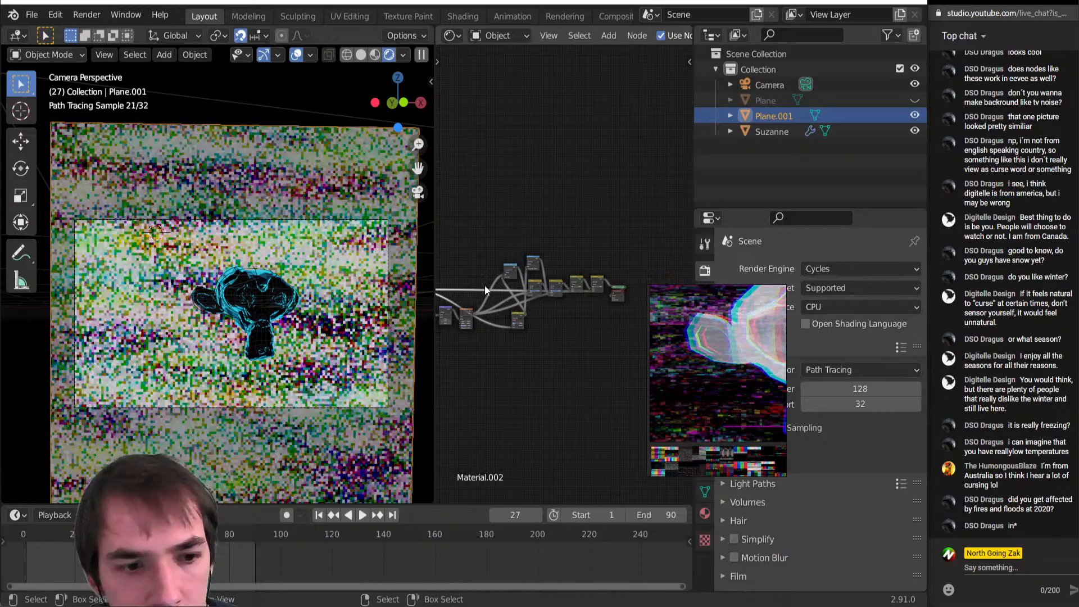
pyautogui.press('space')
pyautogui.moveTo(524, 284); pyautogui.dragTo(601, 283, button='middle')
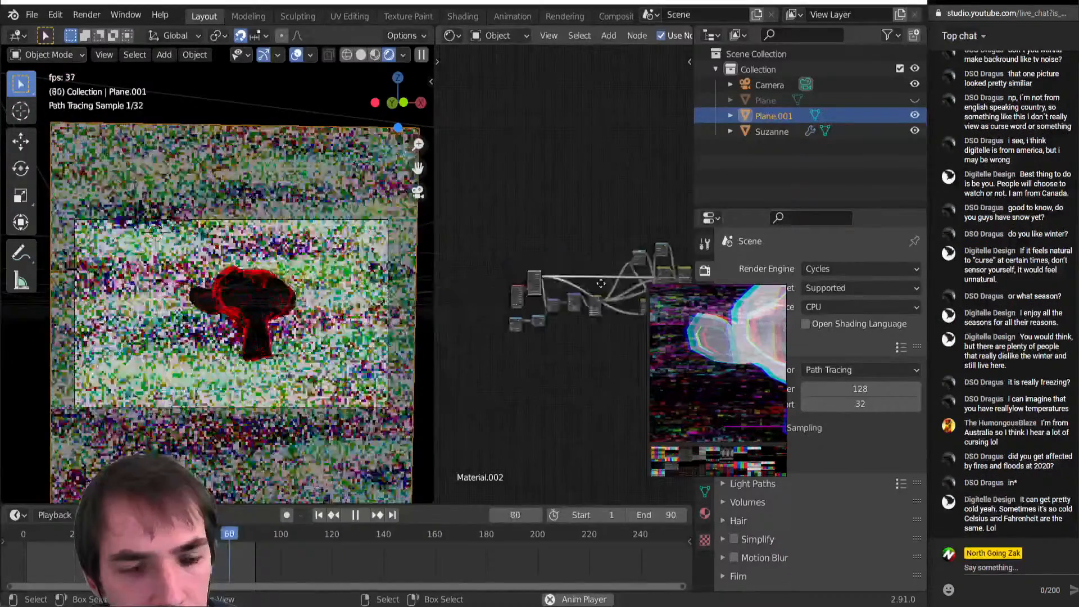
pyautogui.press('space')
# Set the first value of the Multiply node feeding Combine XYZ's X to 5 and play back the faster noise
pyautogui.scroll(8, 528, 383)
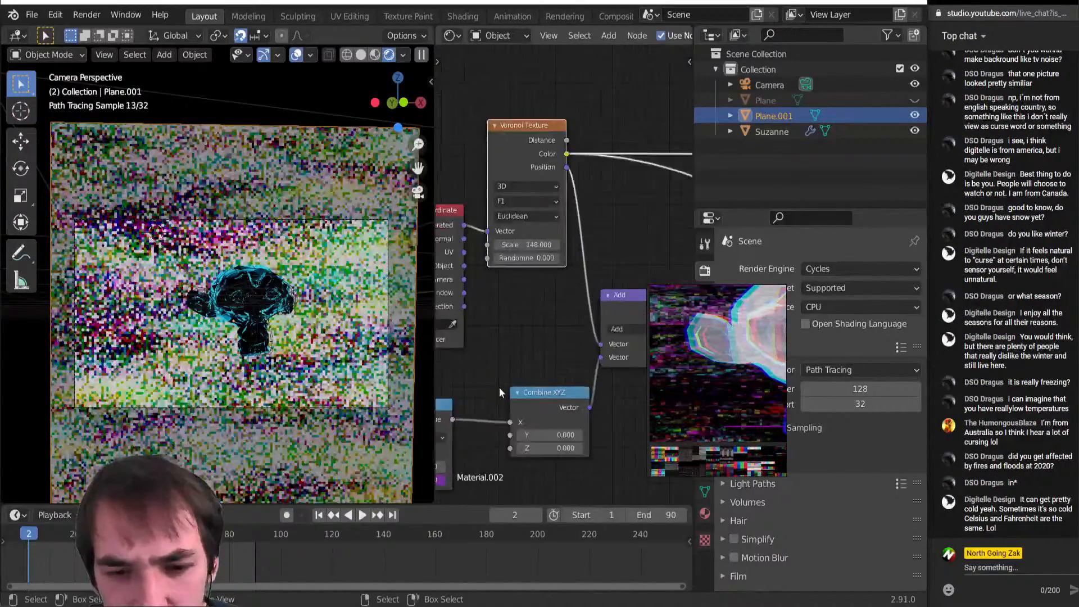
pyautogui.moveTo(499, 391); pyautogui.dragTo(571, 328, button='middle')
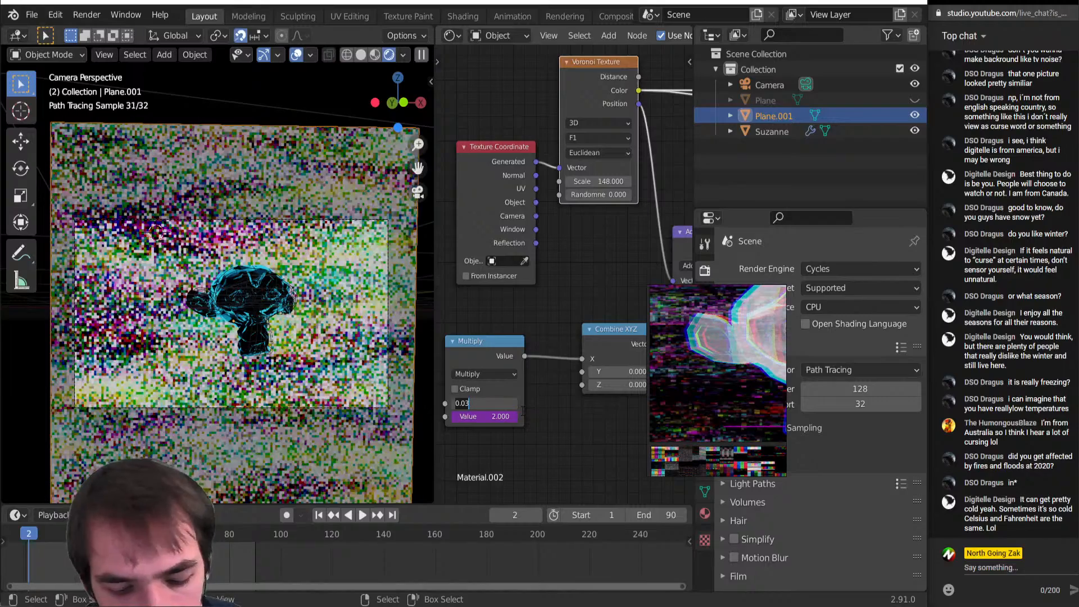
pyautogui.press('Return')
pyautogui.press('space')
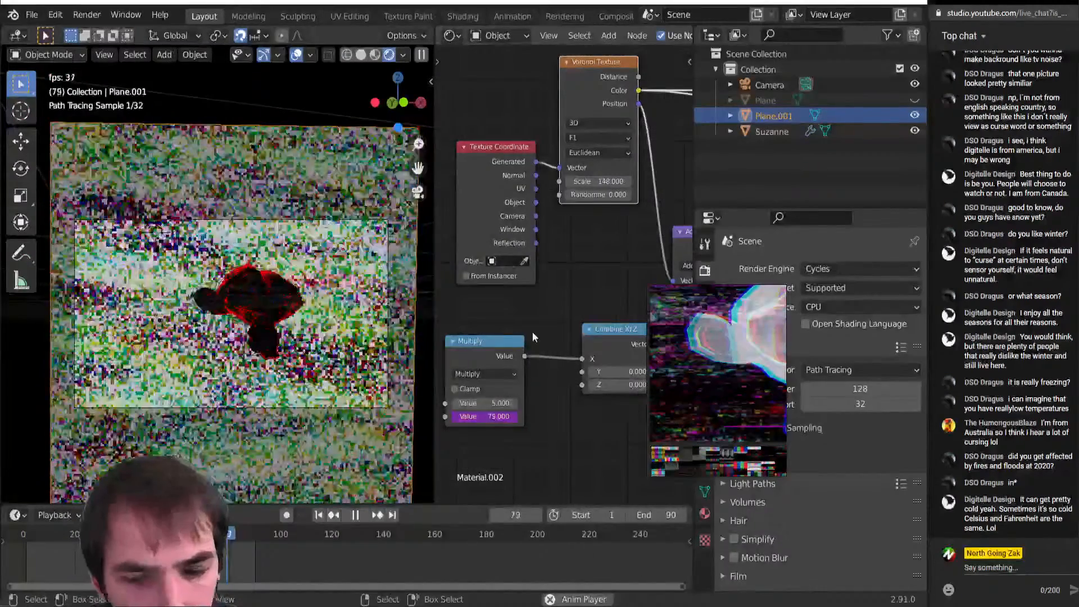
pyautogui.press('space')
# Set the vector Multiply before the Noise Texture to -0.660 in X and -3.730 in Y, and play the animation
pyautogui.moveTo(531, 332); pyautogui.dragTo(474, 384, button='middle')
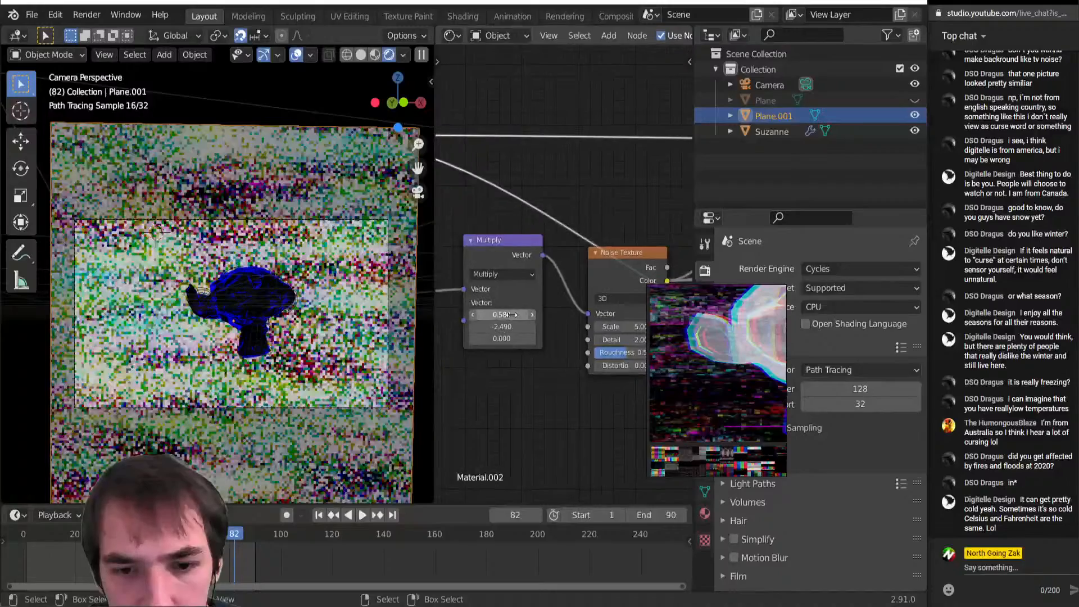
pyautogui.moveTo(501, 316)
pyautogui.mouseDown()
pyautogui.moveTo(455, 316)
pyautogui.moveTo(518, 308)
pyautogui.mouseUp()
pyautogui.press('space')
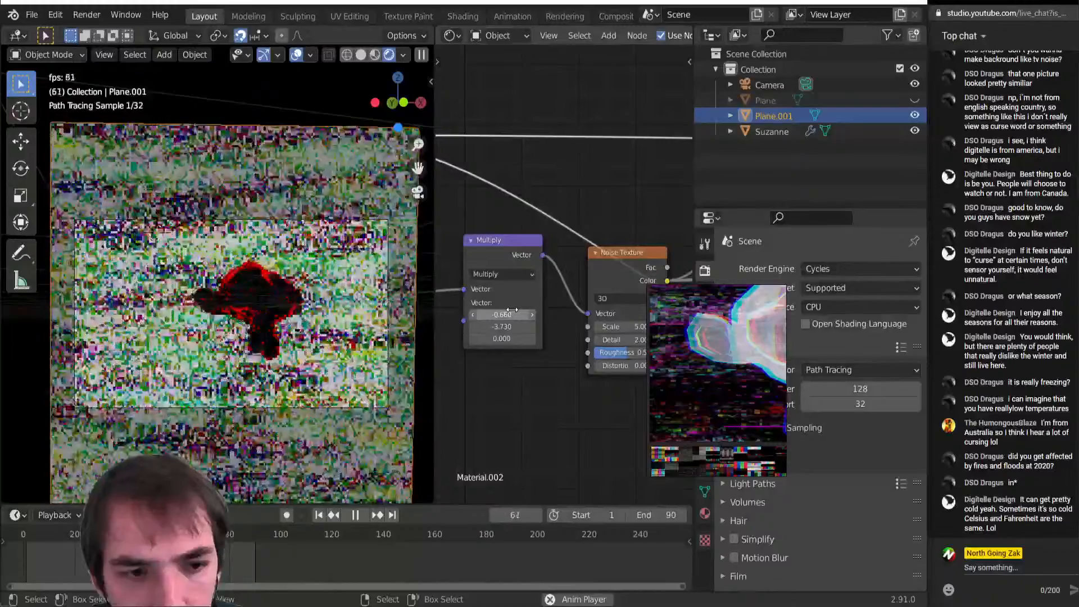
pyautogui.press('space')
# Try X at -7.960 on the vector Multiply, undo it, and set X to 0.180 and Y to 2.980 during playback
pyautogui.moveTo(518, 314); pyautogui.dragTo(692, 314)
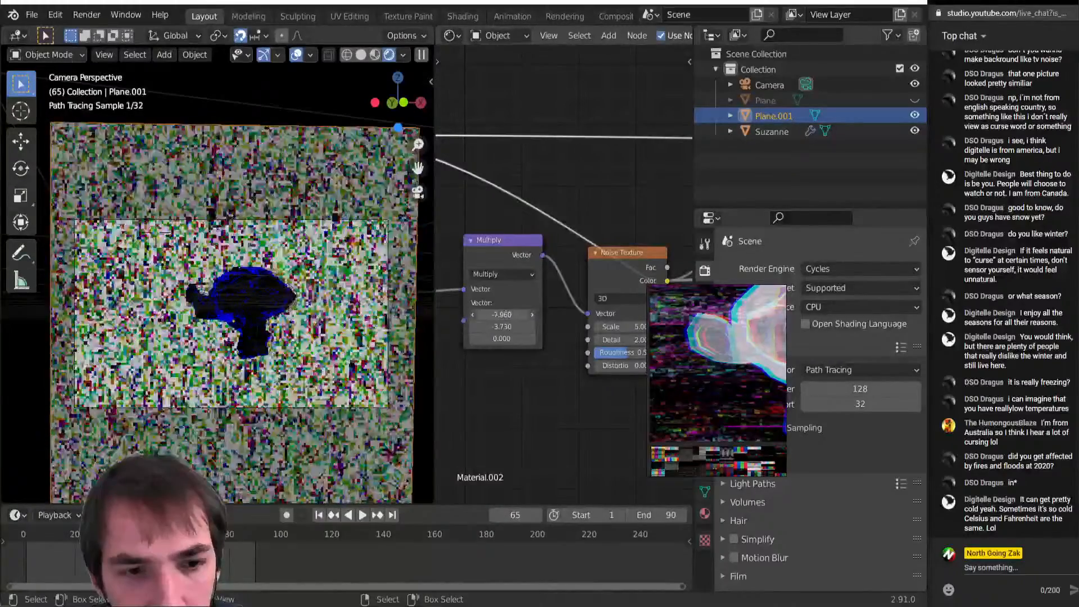
pyautogui.hotkey('ctrl', 'z')
pyautogui.moveTo(517, 326)
pyautogui.mouseDown()
pyautogui.moveTo(465, 326)
pyautogui.moveTo(595, 327)
pyautogui.moveTo(468, 313)
pyautogui.moveTo(502, 313)
pyautogui.mouseUp()
pyautogui.press('space')
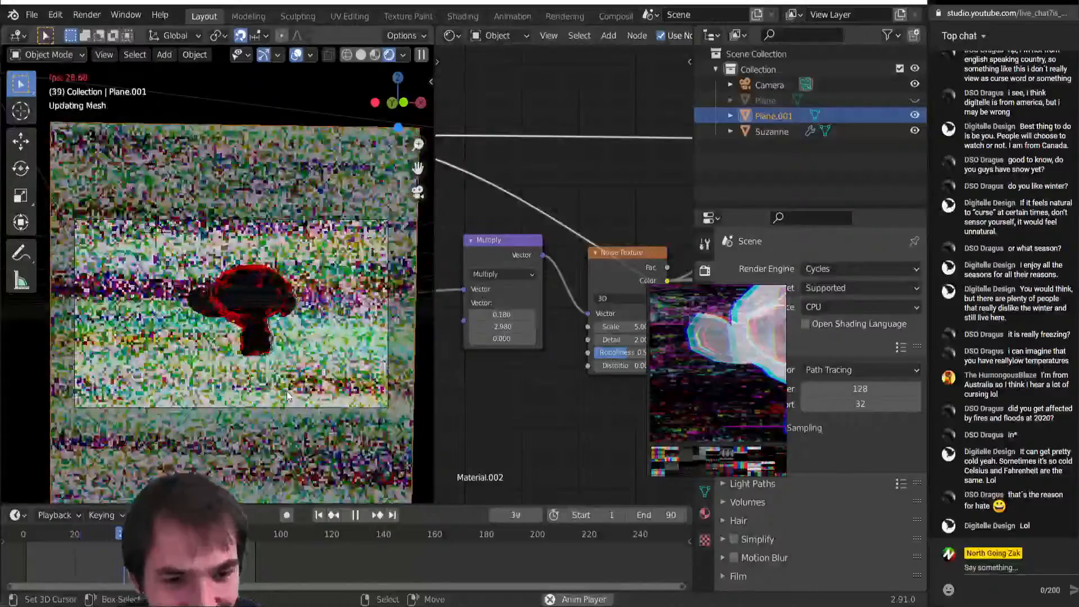
# Move the camera along its local Z axis closer to Suzanne so she fills more of the frame, and save the file
pyautogui.click(266, 305)
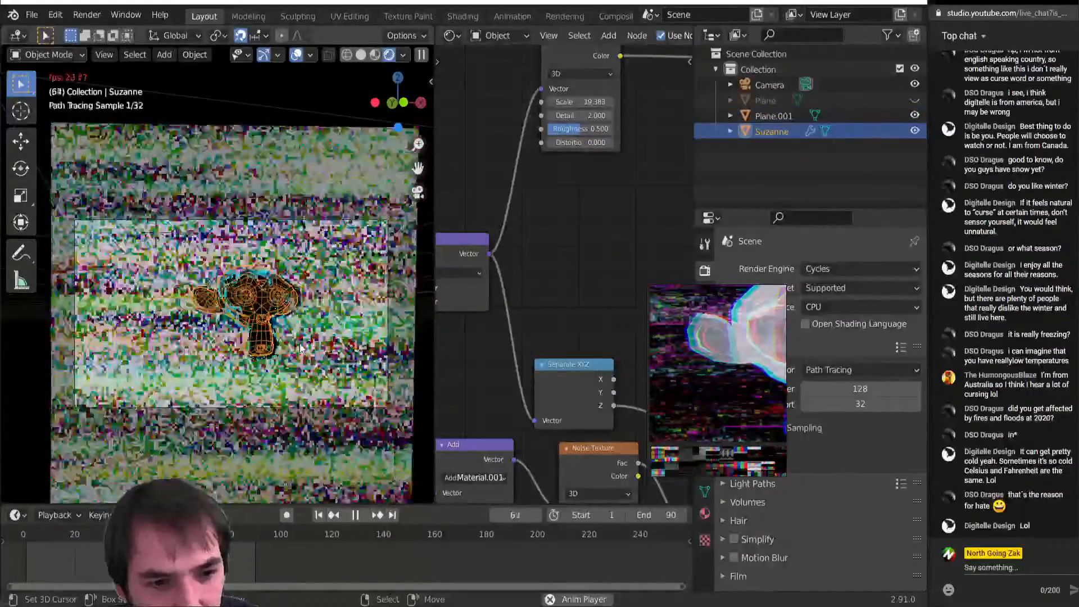
pyautogui.click(280, 409)
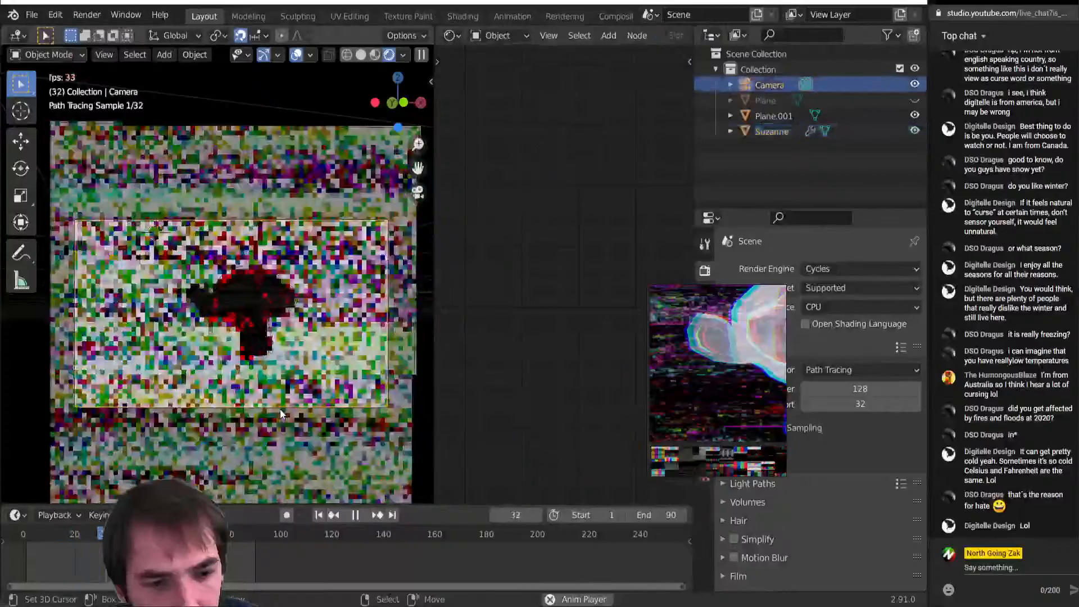
pyautogui.press('g')
pyautogui.press('z')
pyautogui.press('z')
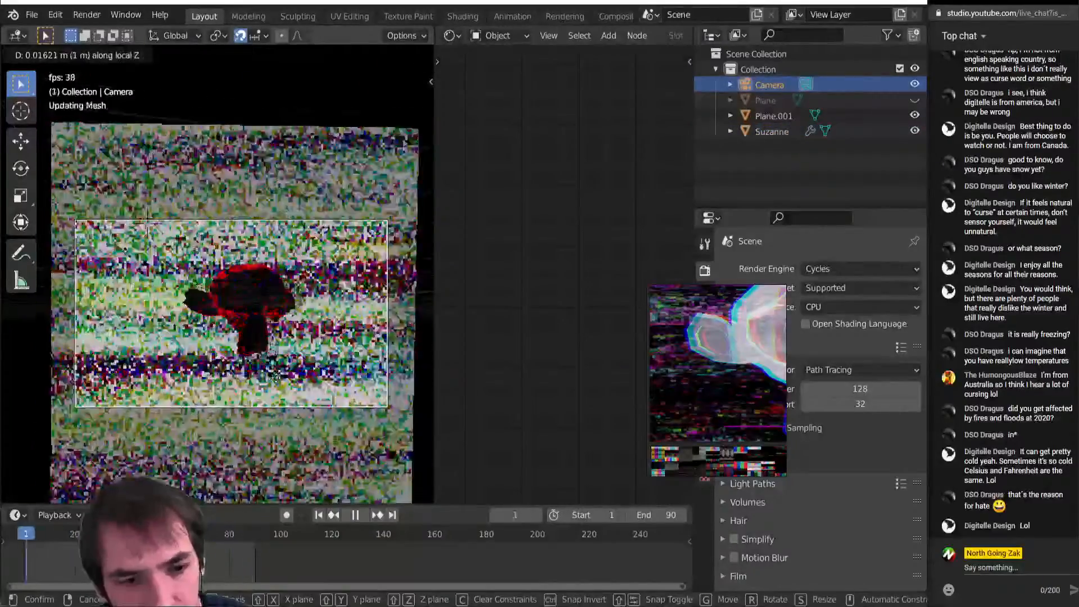
pyautogui.click(274, 329)
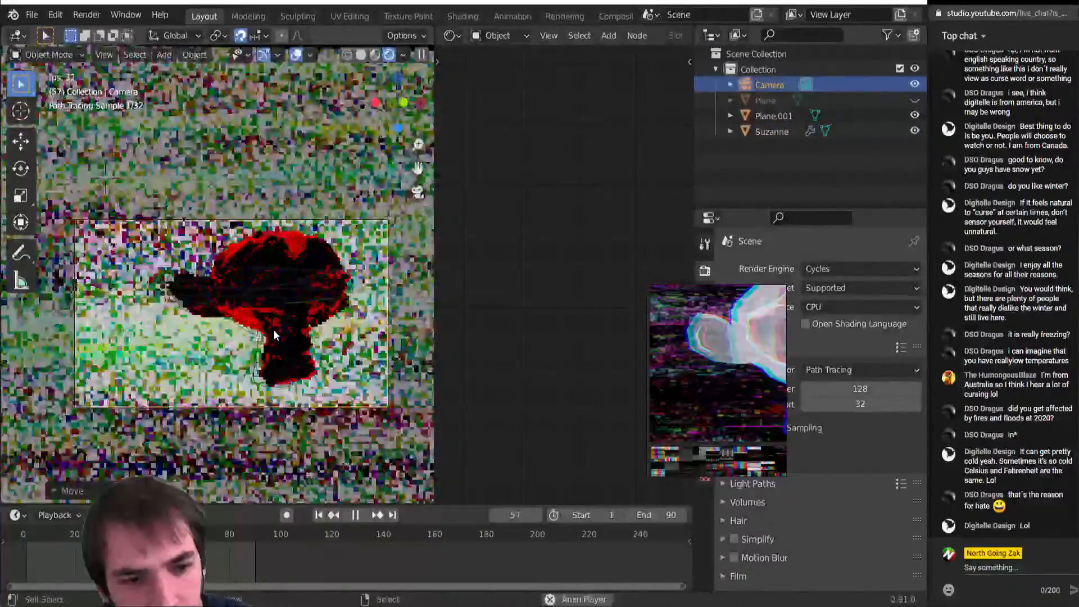
pyautogui.hotkey('ctrl', 's')
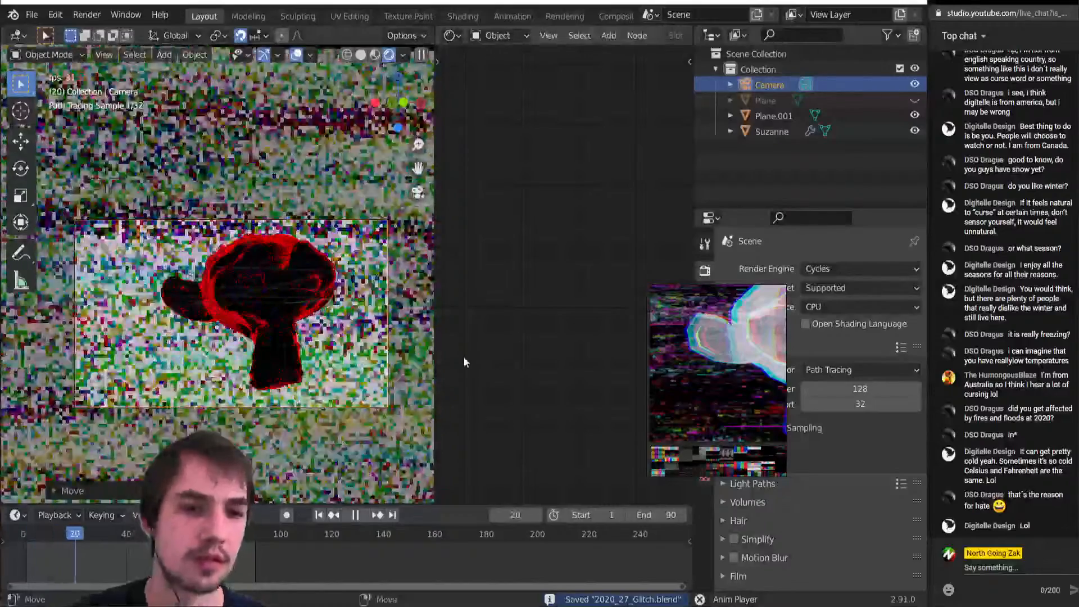
# Stop the playback and step forward frame by frame to frame 31 to inspect the glitch
pyautogui.press('space')
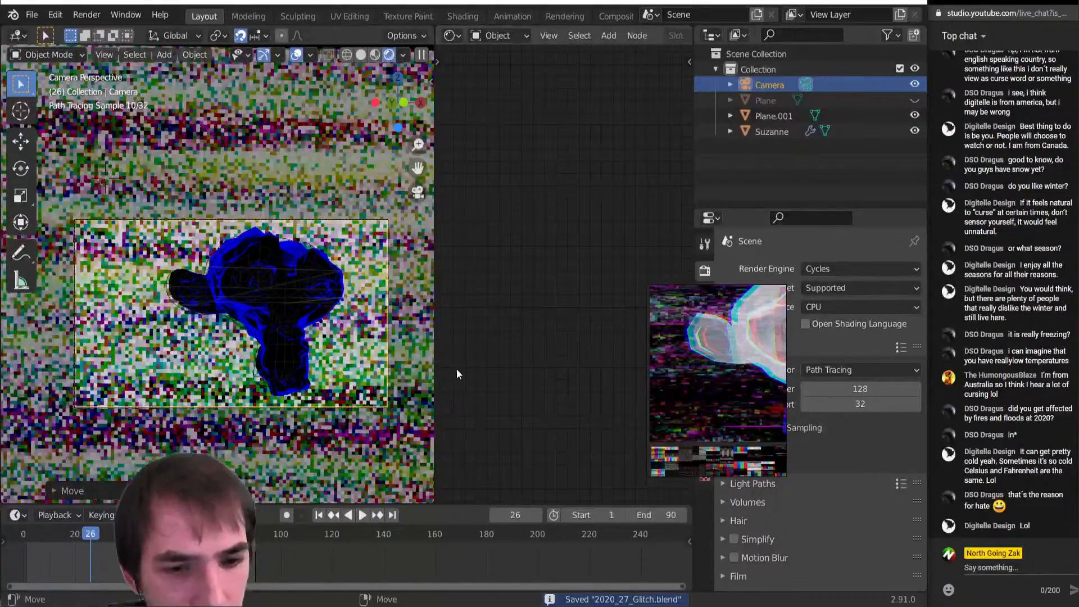
pyautogui.press('Right')
pyautogui.press('Right')
pyautogui.press('Right')
pyautogui.press('Right')
pyautogui.press('Right')
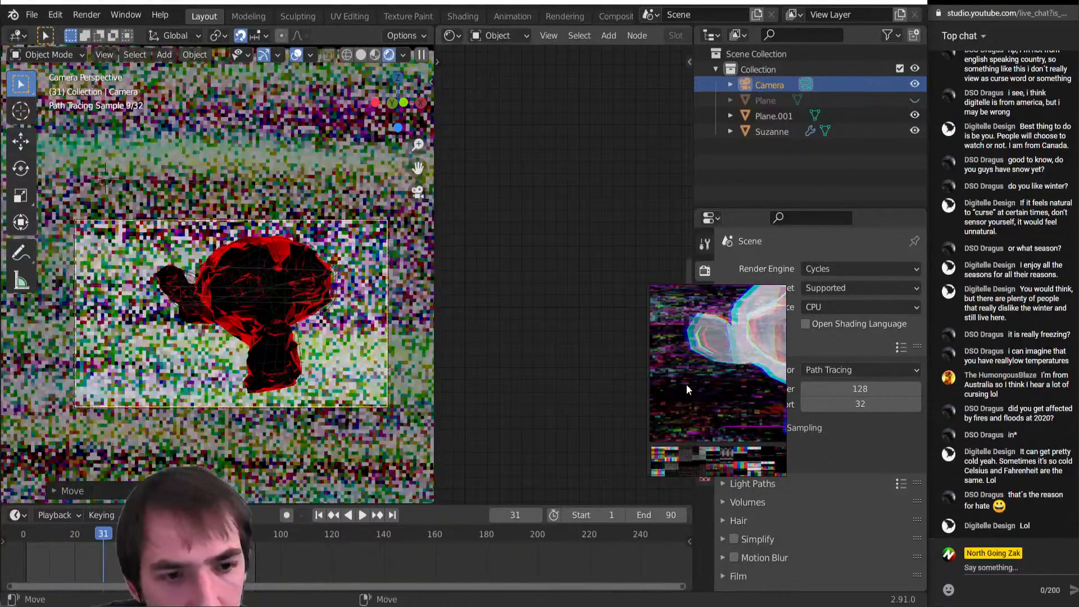
# Reposition the floating glitch reference image and step forward frame by frame to frame 47 to inspect the animation
pyautogui.moveTo(657, 375); pyautogui.dragTo(549, 263)
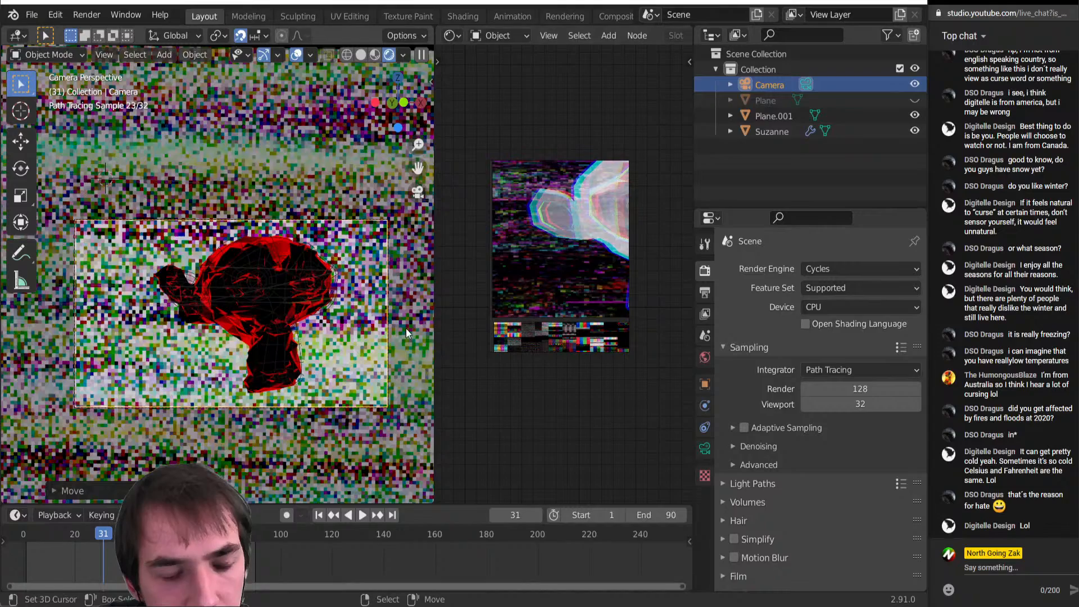
pyautogui.press('Right')
pyautogui.press('Right')
pyautogui.press('Right')
pyautogui.press('Right')
pyautogui.press('Right')
pyautogui.press('Right')
pyautogui.press('Right')
pyautogui.press('Right')
pyautogui.press('Right')
pyautogui.press('Right')
pyautogui.press('Right')
pyautogui.press('Right')
pyautogui.press('Right')
pyautogui.press('Right')
pyautogui.press('Right')
pyautogui.press('Right')
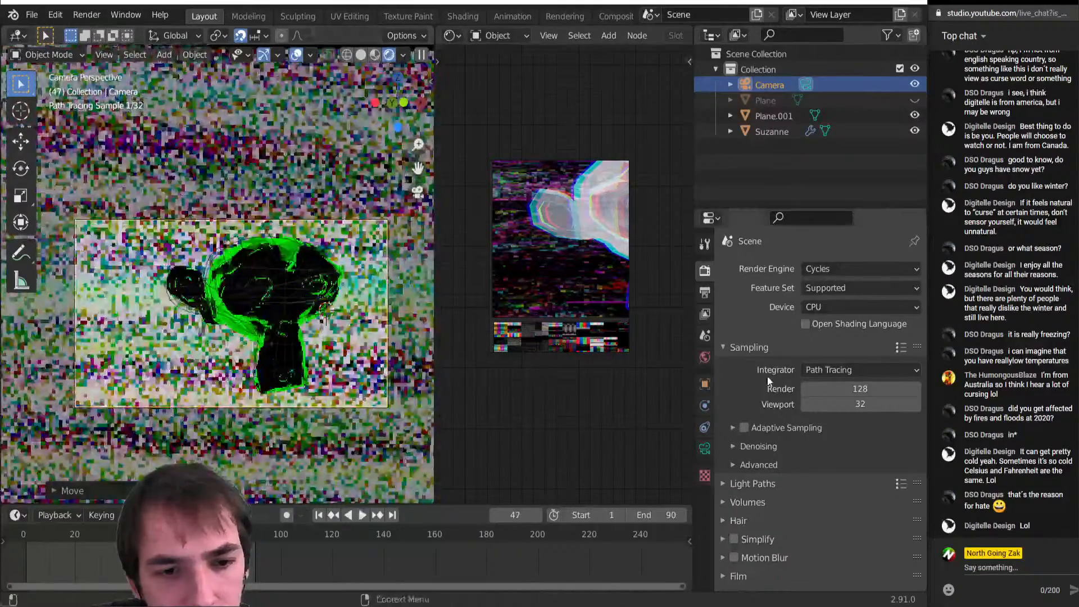
# Choose OpenImageDenoise as the viewport denoiser in the Cycles denoising settings
pyautogui.click(705, 313)
pyautogui.click(707, 292)
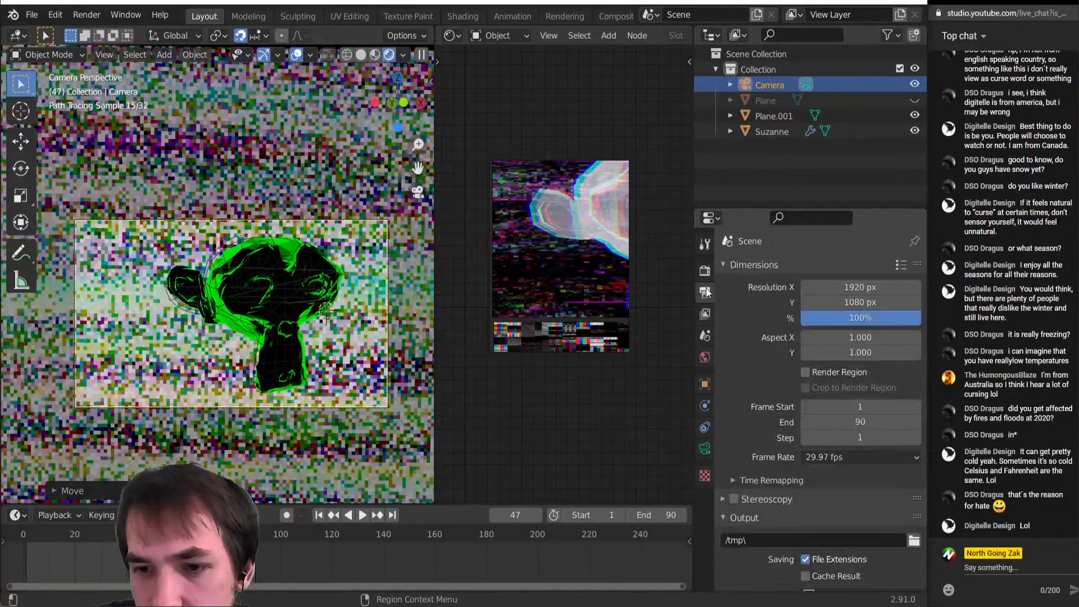
pyautogui.click(705, 270)
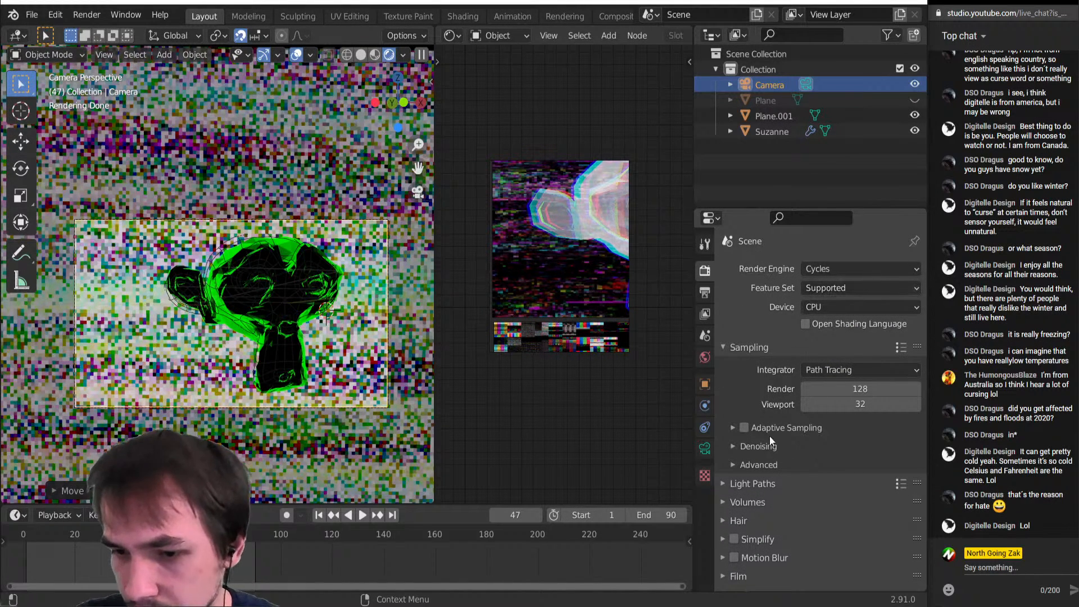
pyautogui.click(756, 445)
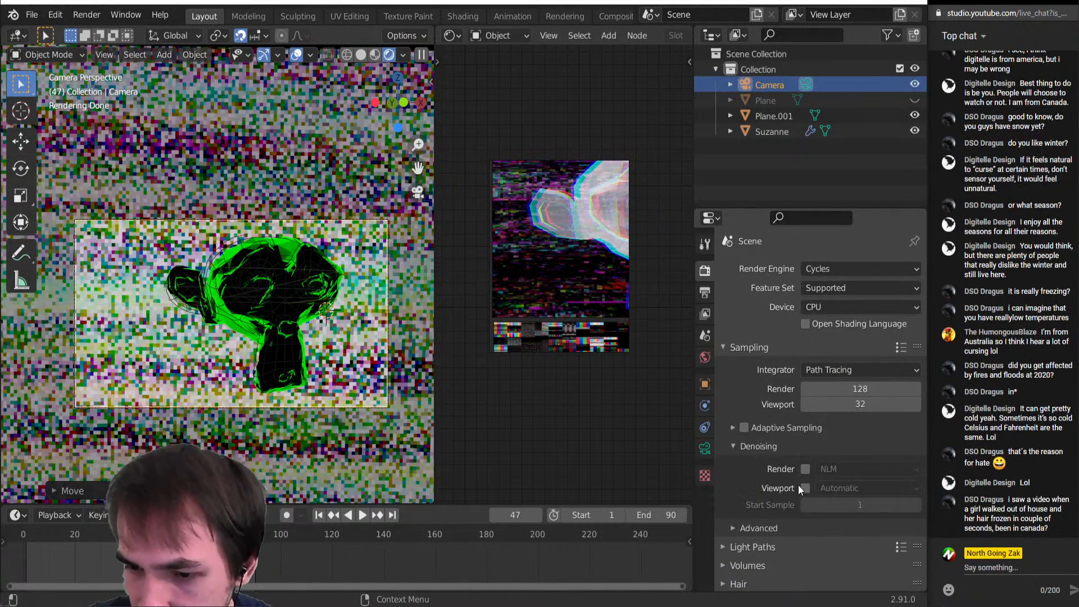
pyautogui.click(858, 489)
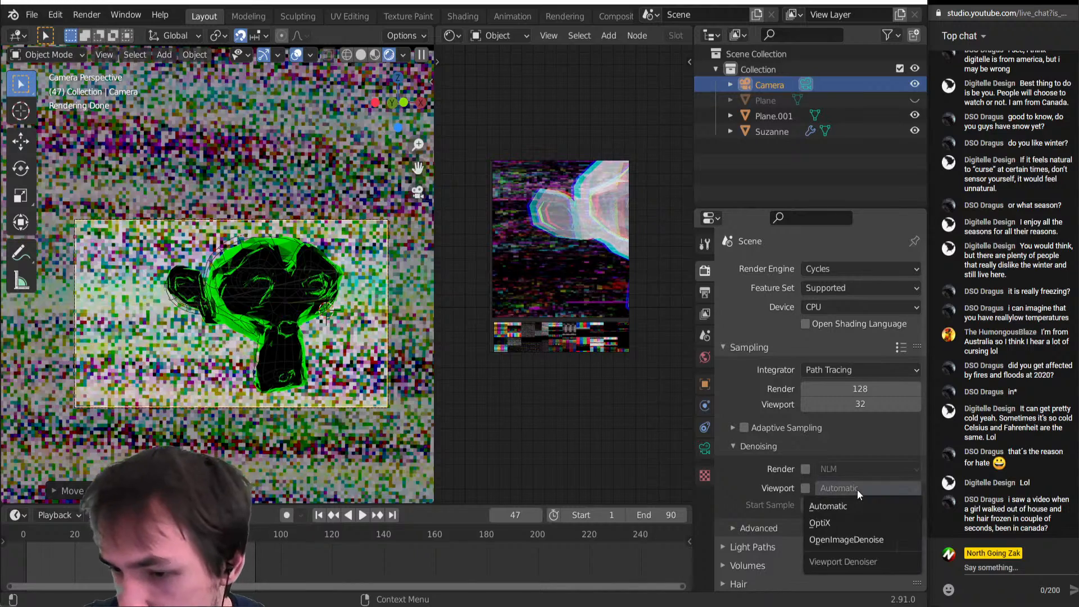
pyautogui.click(837, 538)
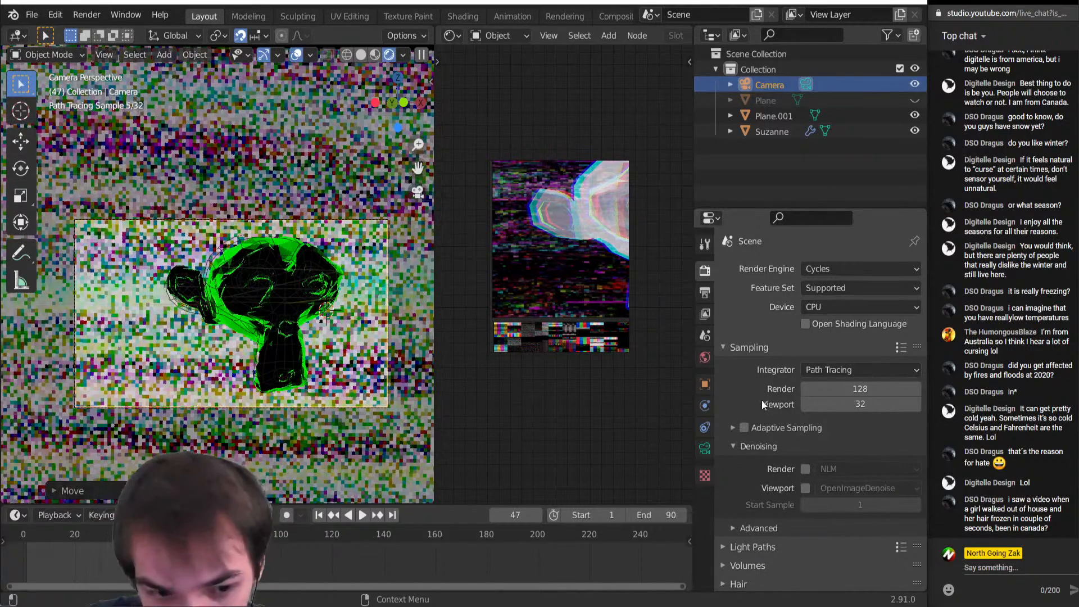
# Set the render and viewport samples to 3 each and choose OpenImageDenoise as the render denoiser
pyautogui.click(874, 387)
pyautogui.write('11')
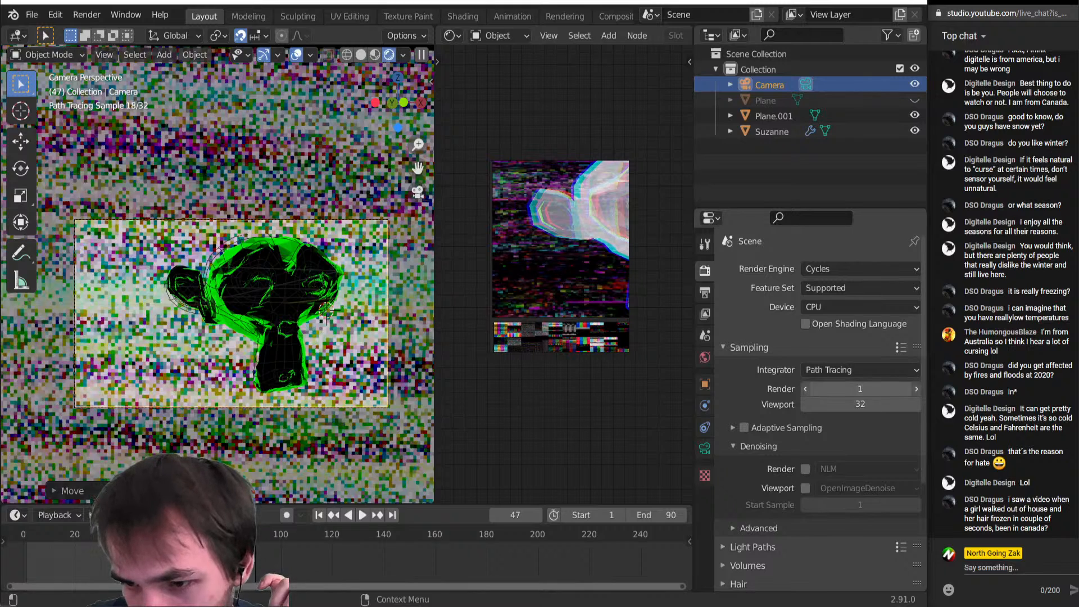
pyautogui.press('Return')
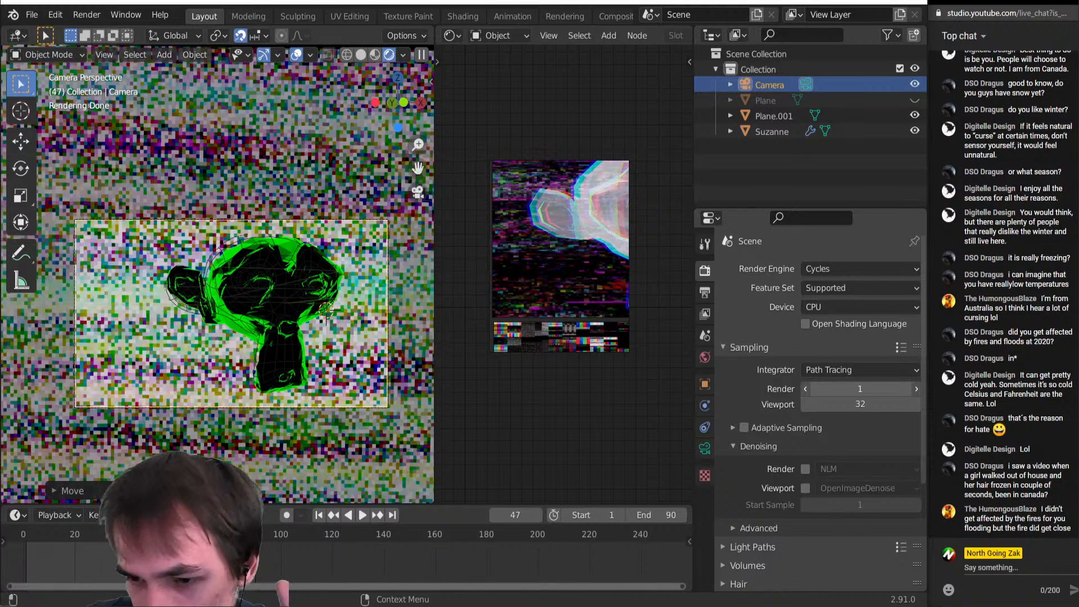
pyautogui.moveTo(880, 391); pyautogui.dragTo(876, 391)
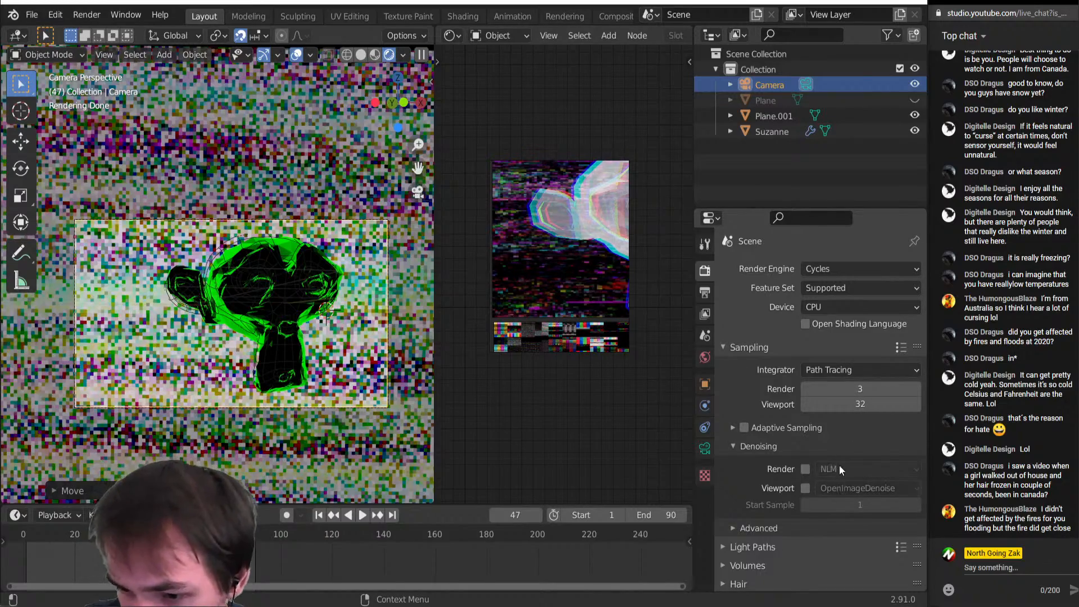
pyautogui.moveTo(337, 322); pyautogui.dragTo(328, 278, button='middle')
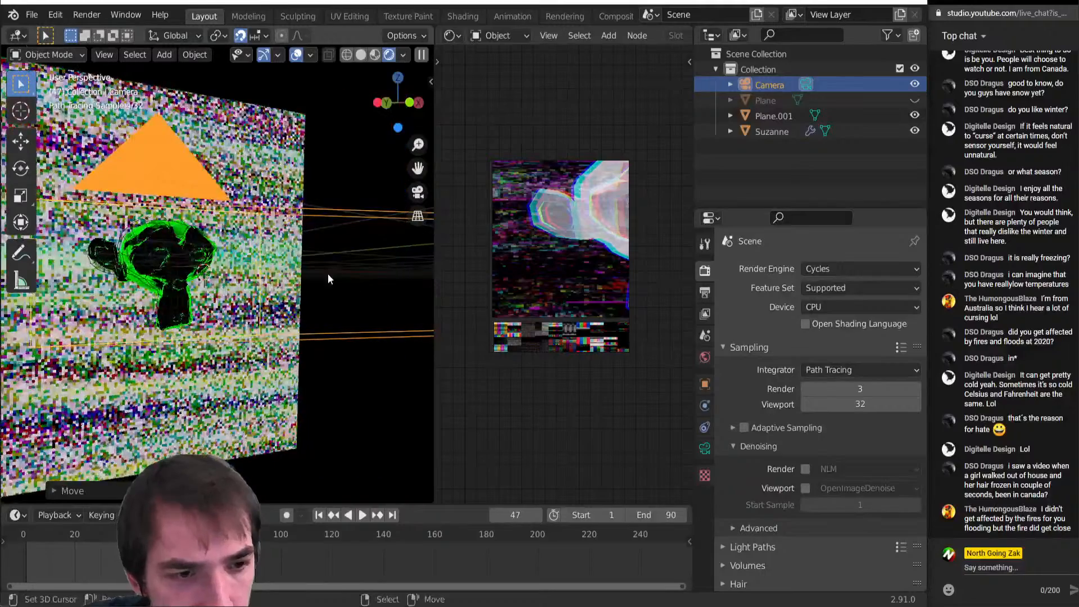
pyautogui.press('KP_0')
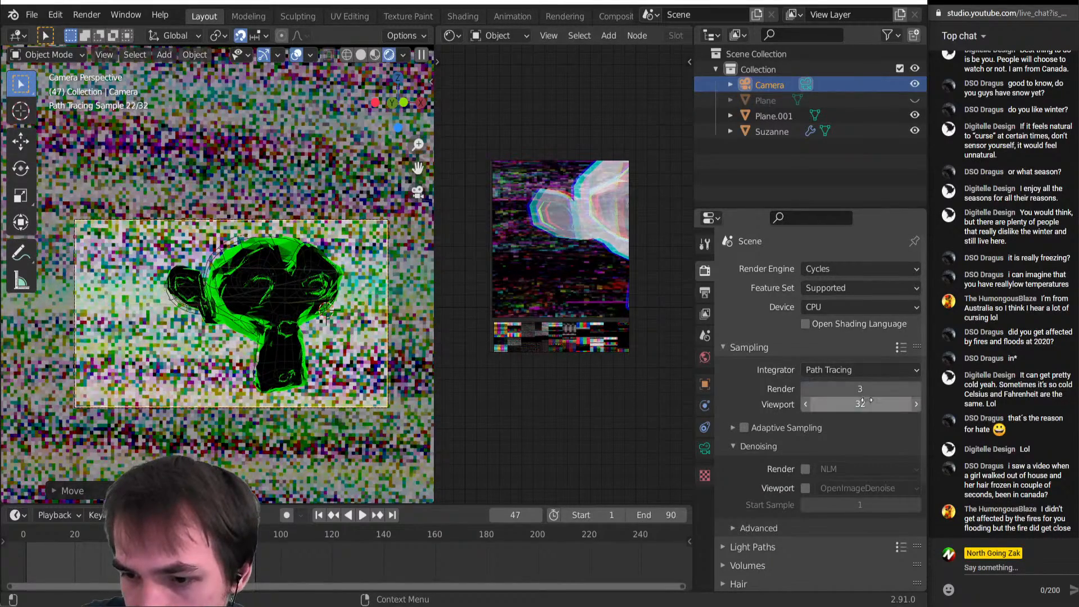
pyautogui.moveTo(867, 403); pyautogui.dragTo(843, 403)
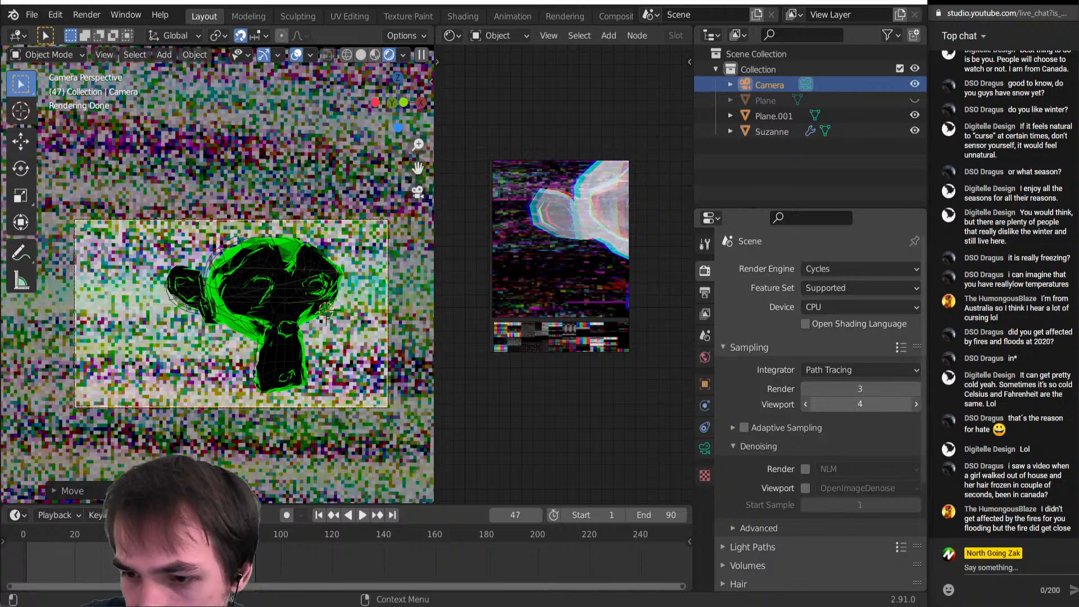
pyautogui.click(846, 471)
pyautogui.click(845, 526)
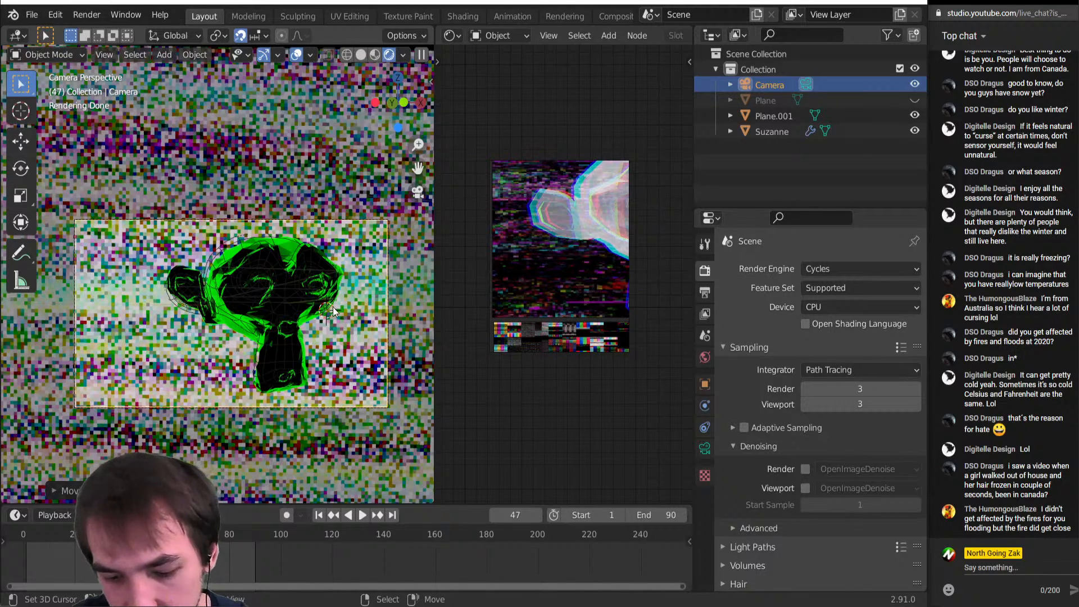
# Render a still of frame 47, look over the whole image, and close the render result
pyautogui.press('F12')
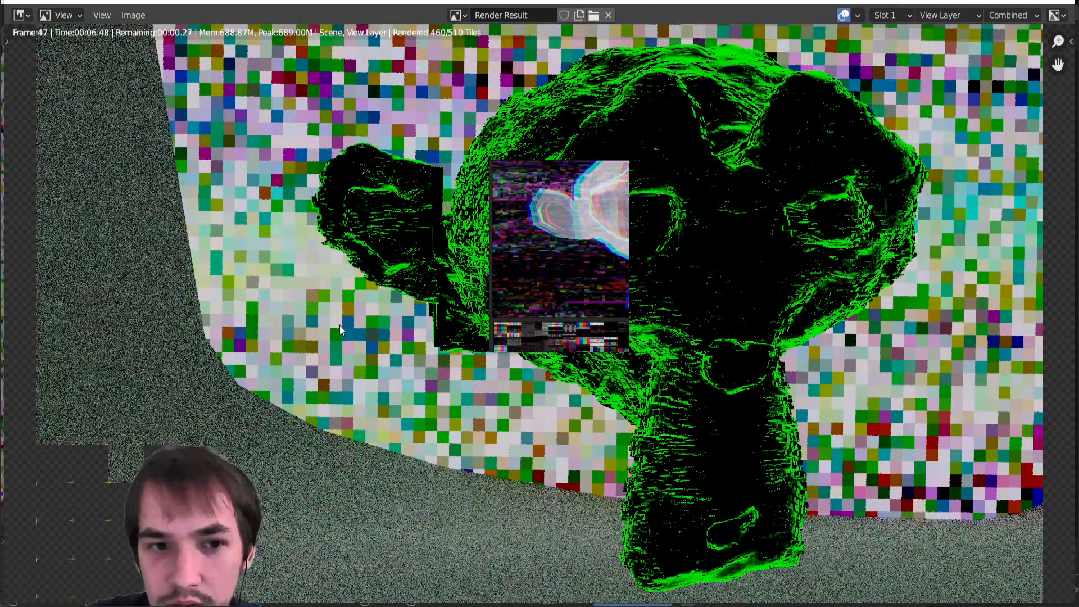
pyautogui.press('Home')
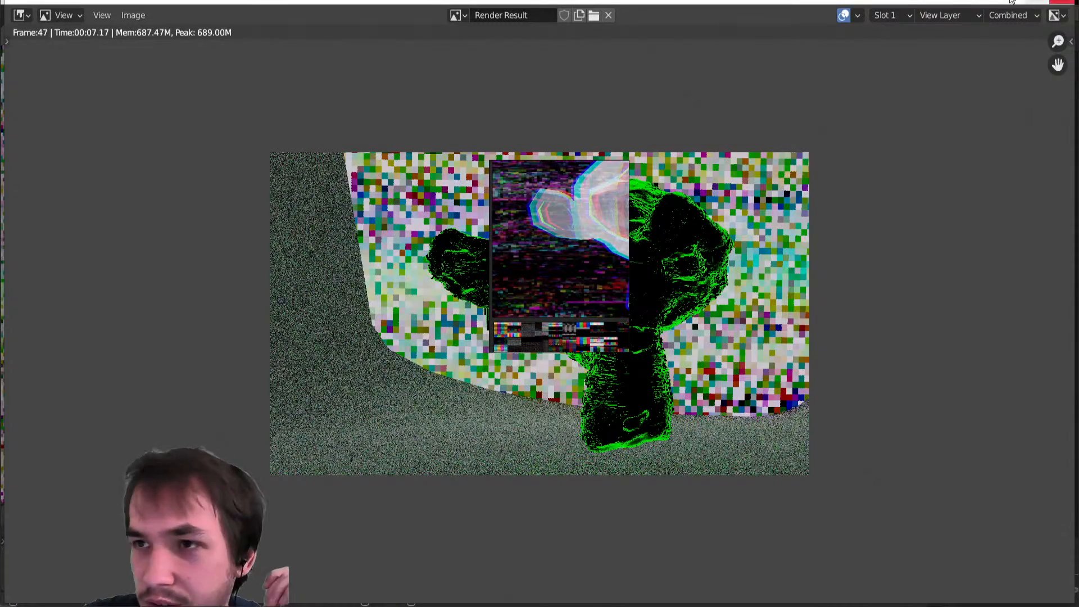
pyautogui.click(1060, 3)
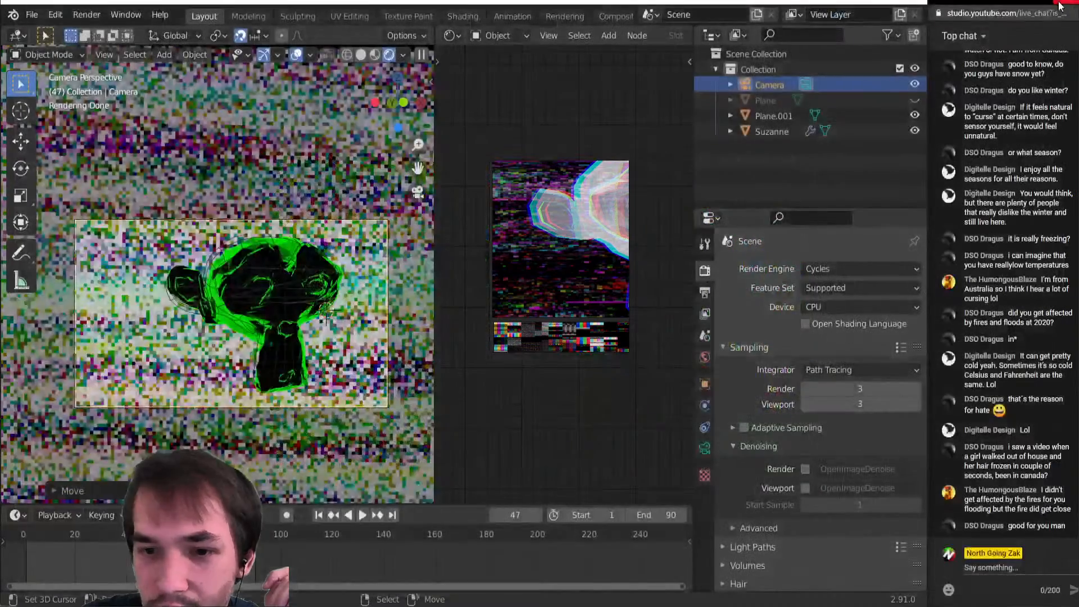
# Unhide the original Plane in front of the noise backdrop, delete it, and return to the camera view
pyautogui.moveTo(225, 293); pyautogui.dragTo(242, 331, button='middle')
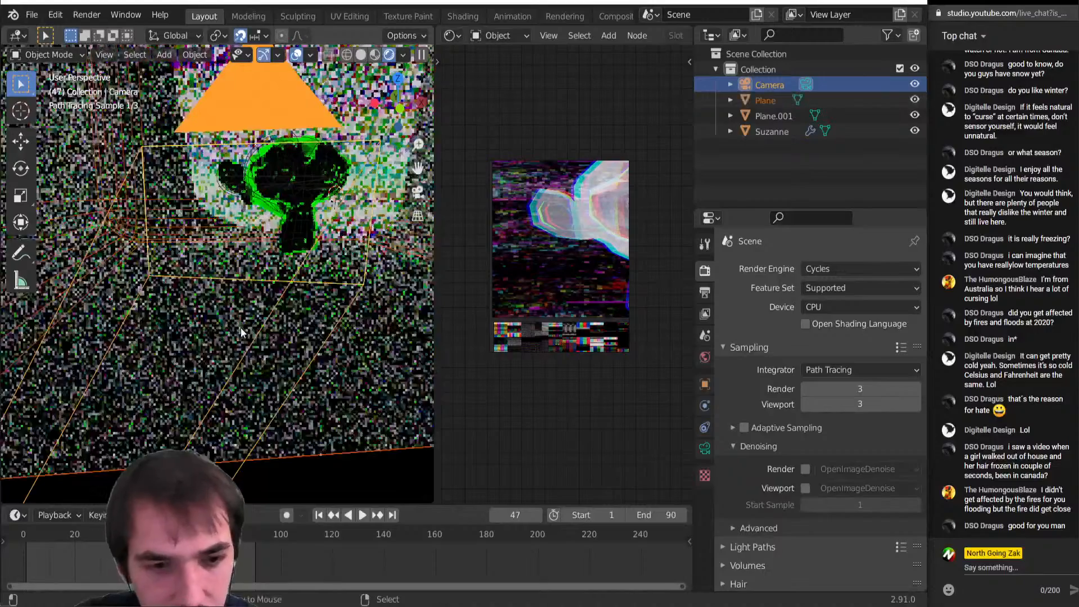
pyautogui.click(385, 373)
pyautogui.press('Delete')
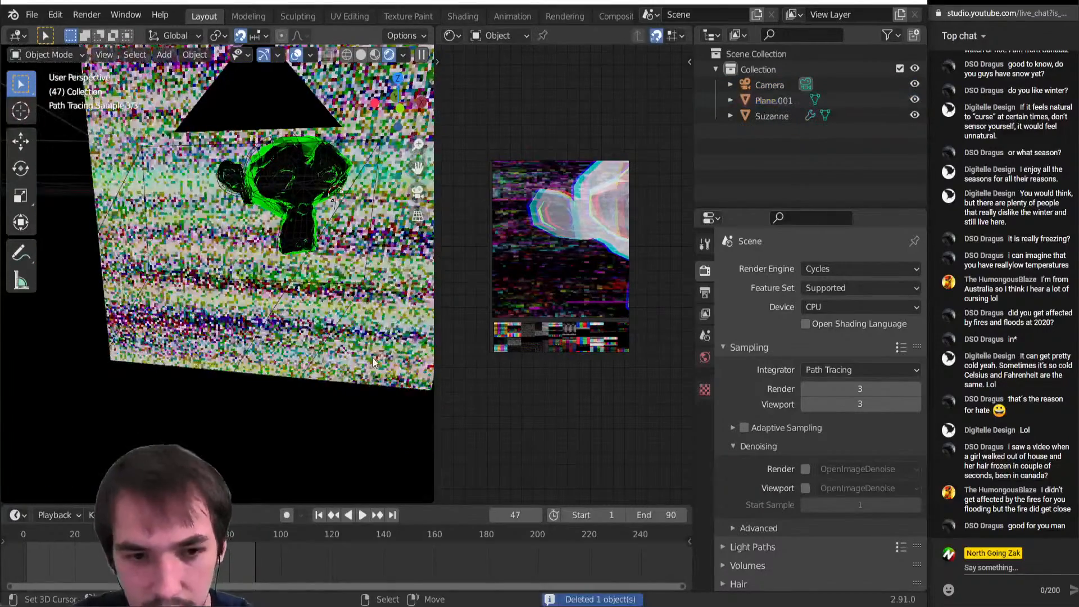
pyautogui.press('KP_0')
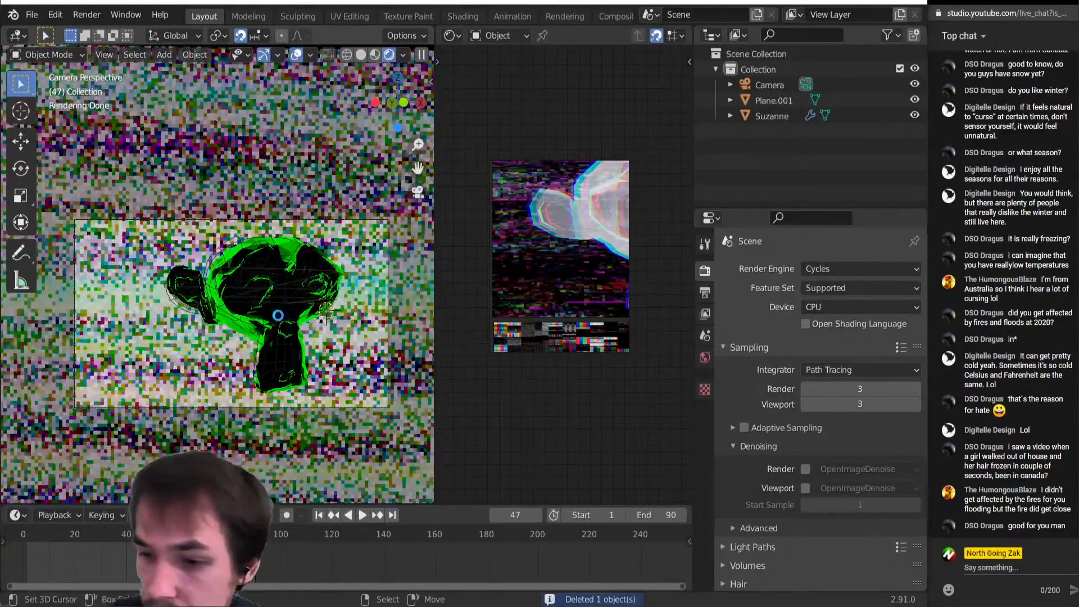
# Render frame 47 again without the deleted plane, inspect it with the reference image moved aside, and close the render
pyautogui.press('F12')
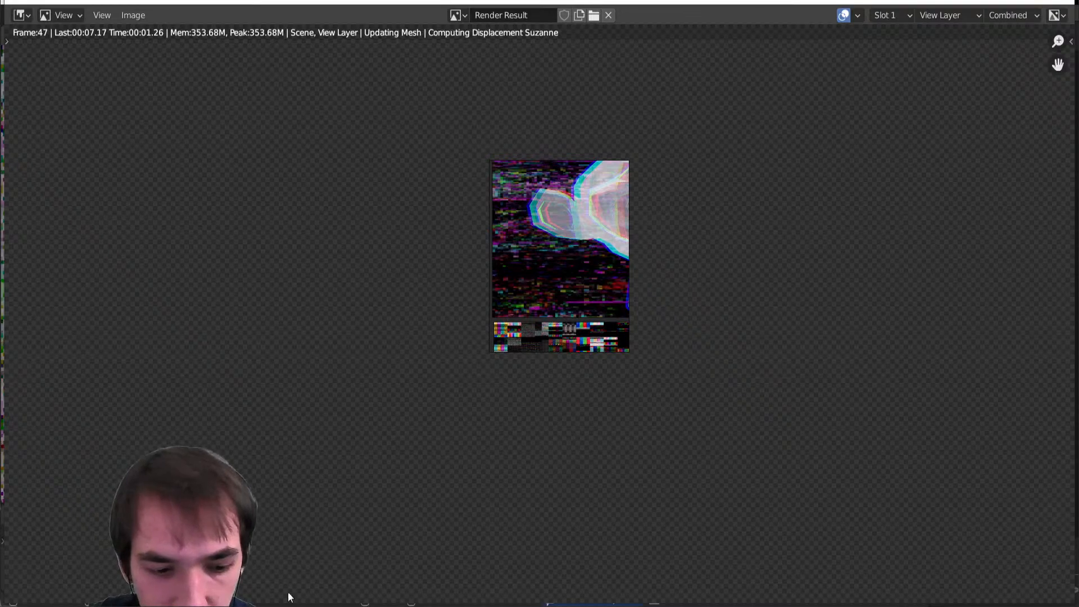
pyautogui.moveTo(290, 602)
pyautogui.click(325, 564)
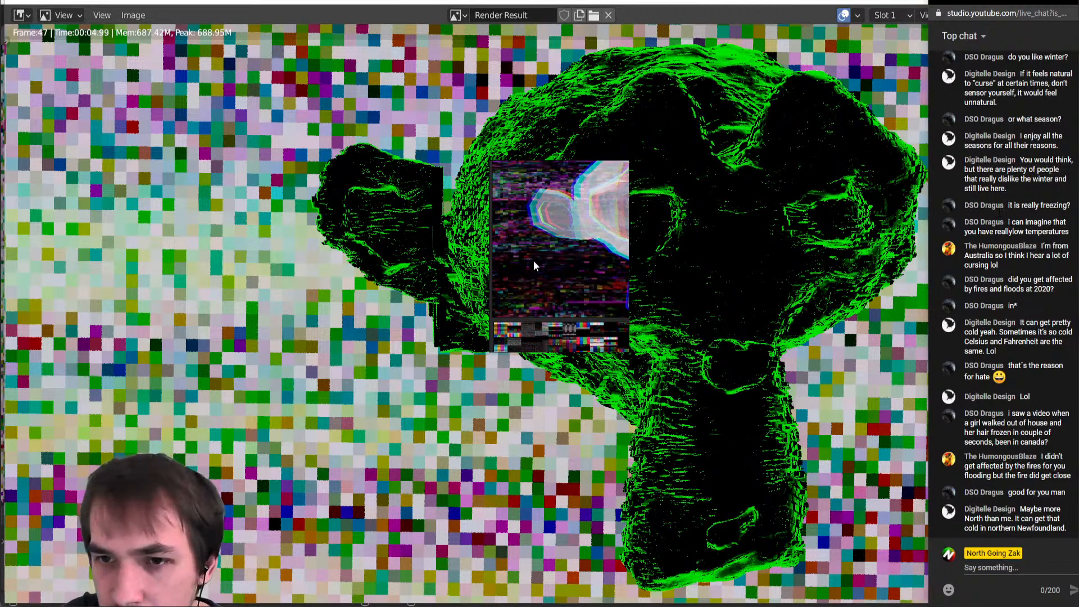
pyautogui.moveTo(533, 241); pyautogui.dragTo(738, 435)
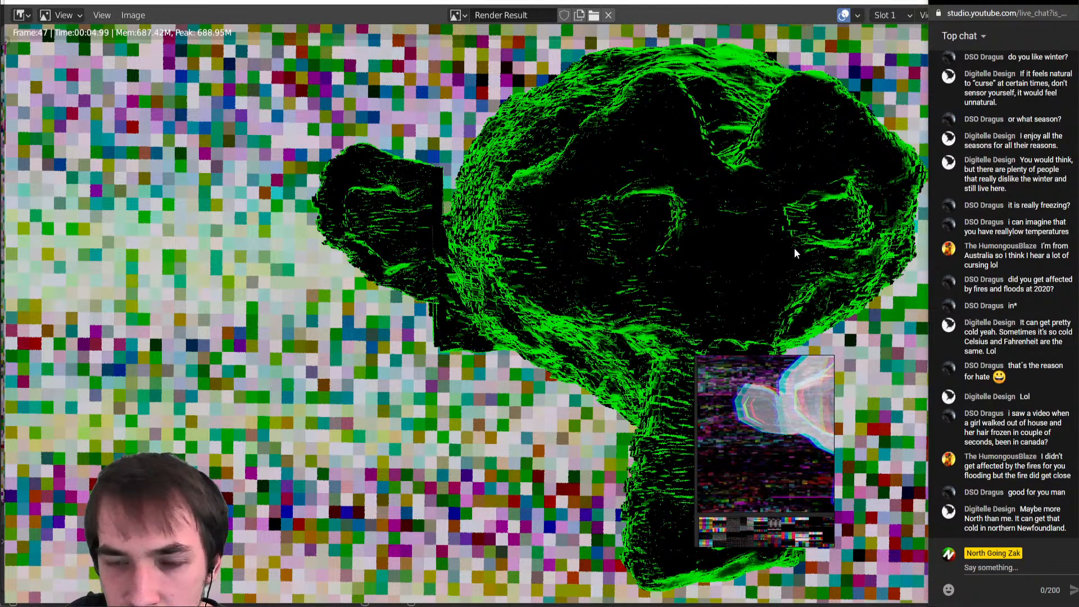
pyautogui.click(913, 3)
pyautogui.click(1064, 2)
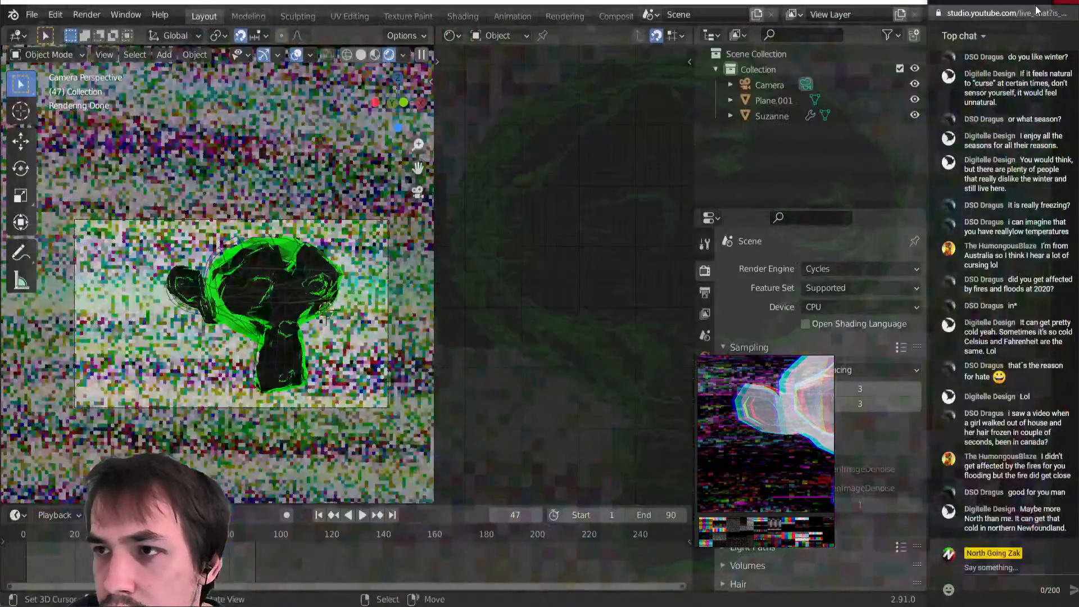
pyautogui.moveTo(753, 480); pyautogui.dragTo(523, 347)
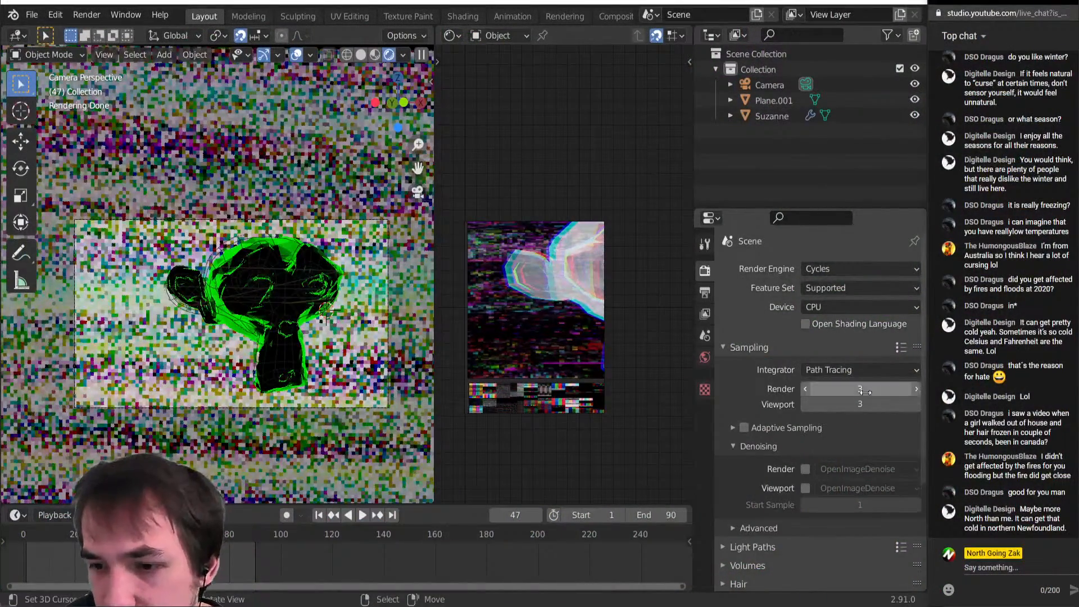
# Set the render samples to 1 and enable render denoising with OpenImageDenoise
pyautogui.moveTo(865, 392); pyautogui.dragTo(853, 392)
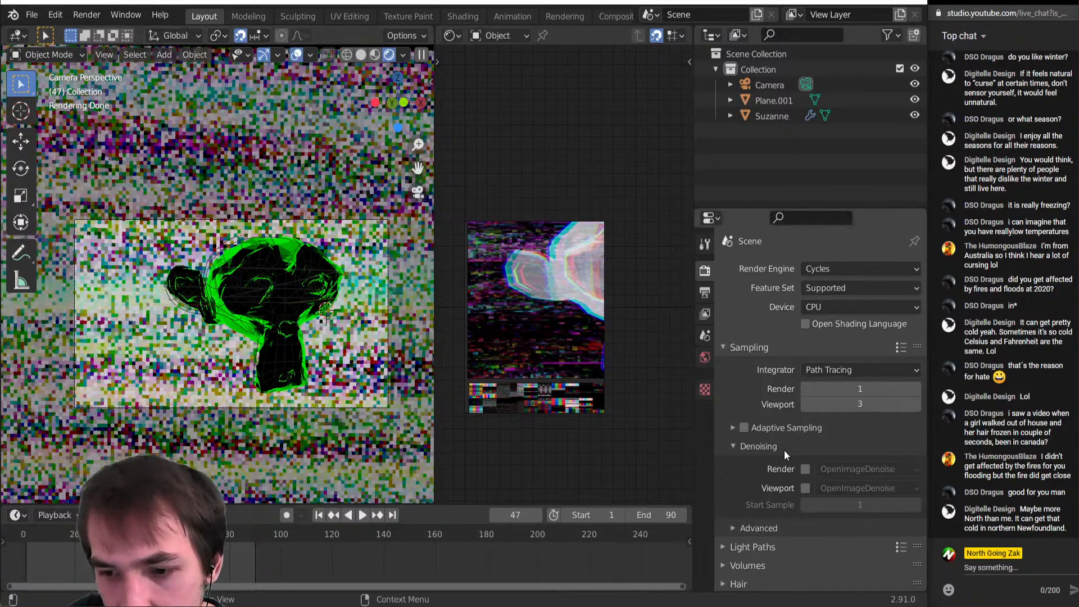
pyautogui.click(806, 470)
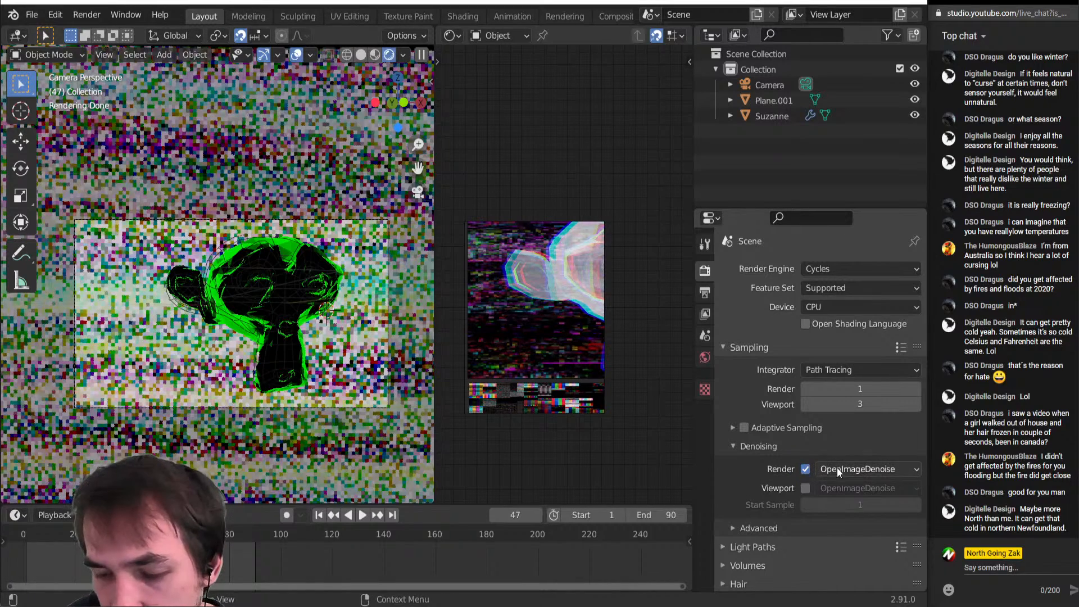
pyautogui.keyDown('shift'); pyautogui.rightClick(252, 311); pyautogui.keyUp('shift')
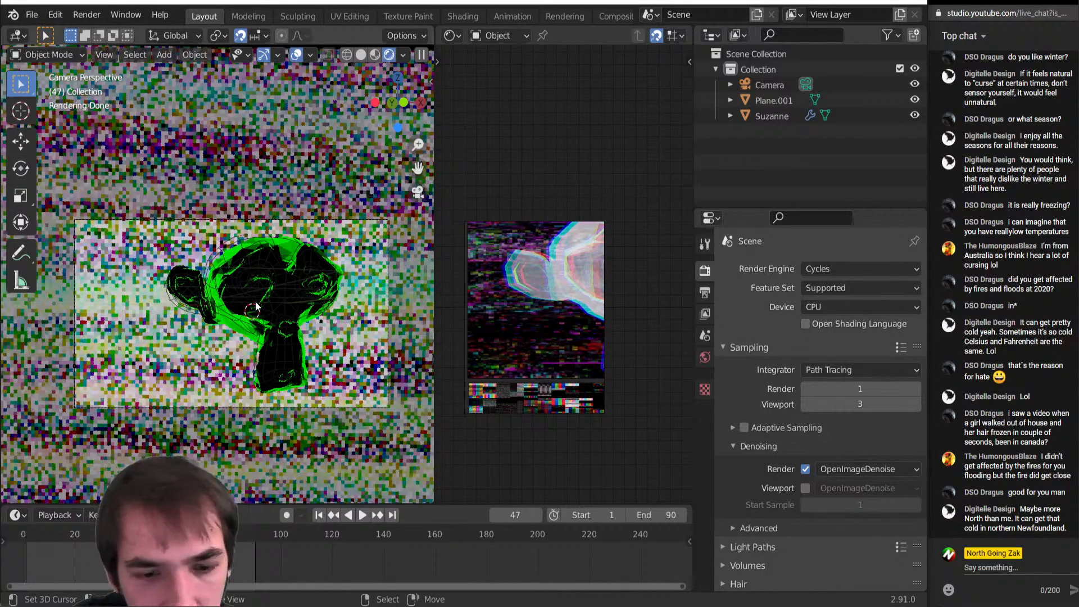
# Render frame 47 with denoising, examine the glitch Suzanne and noise background, and close the render
pyautogui.press('F12')
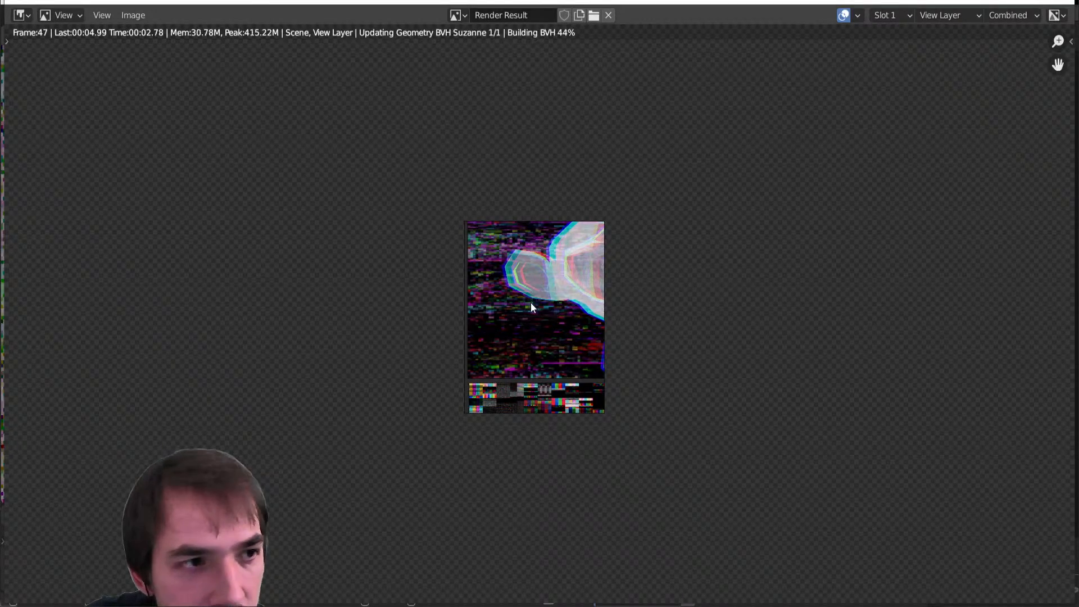
pyautogui.scroll(-2, 573, 335)
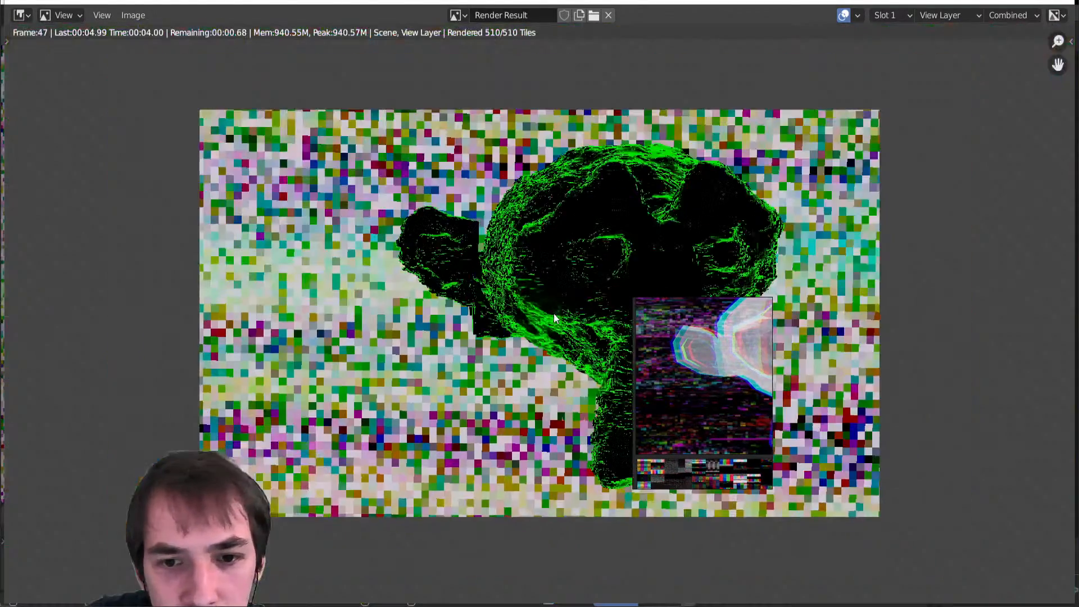
pyautogui.scroll(2, 552, 312)
pyautogui.moveTo(552, 312); pyautogui.dragTo(438, 352, button='middle')
pyautogui.scroll(-2, 450, 332)
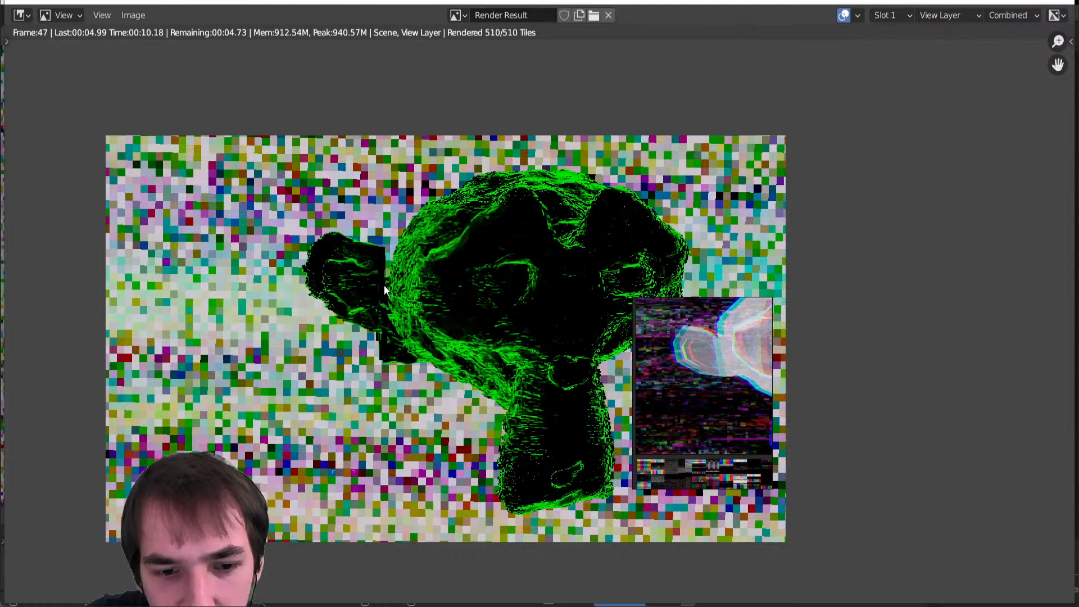
pyautogui.moveTo(419, 290); pyautogui.dragTo(346, 290, button='middle')
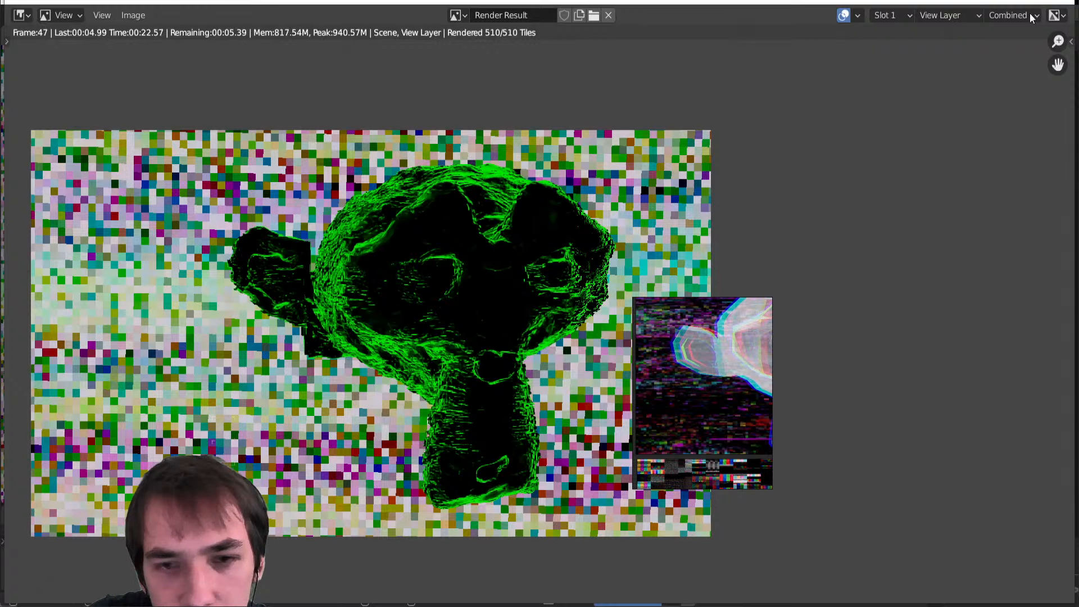
pyautogui.click(1068, 3)
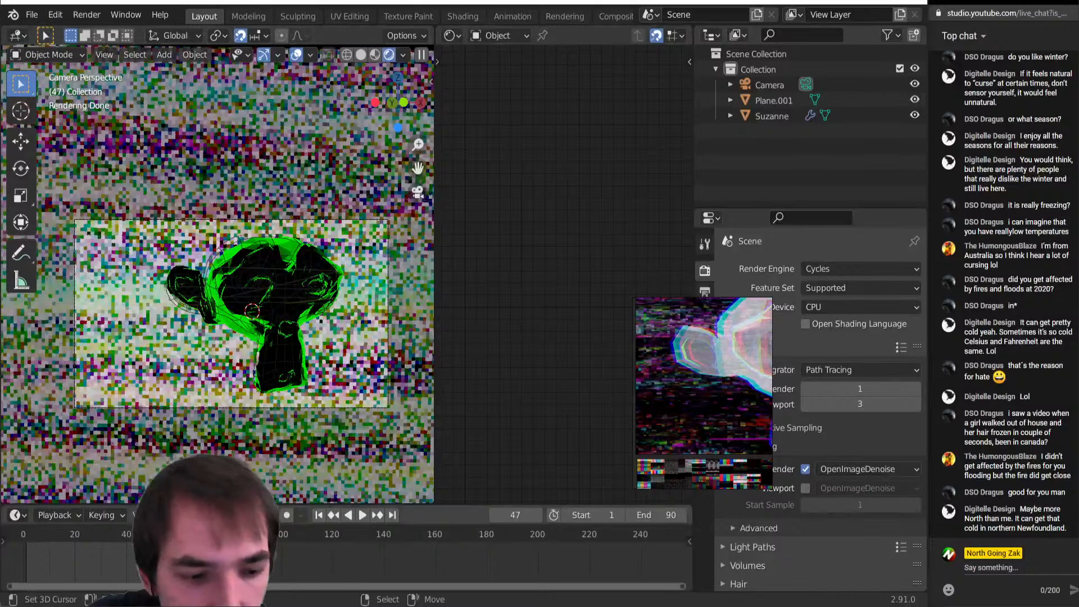
# Set the animation's end frame to 55
pyautogui.moveTo(127, 551); pyautogui.dragTo(204, 551, button='middle')
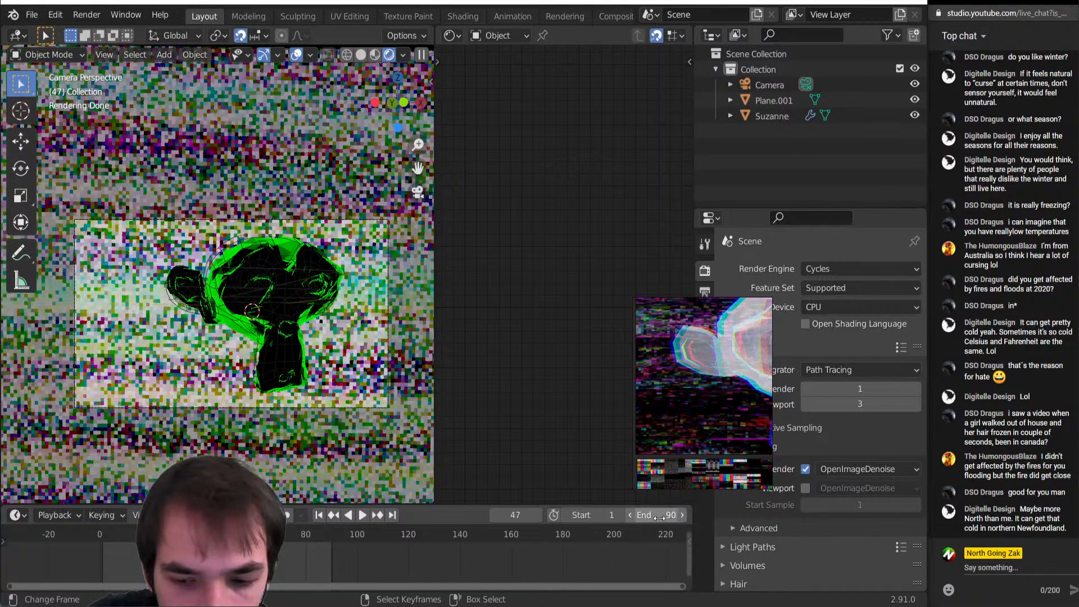
pyautogui.moveTo(658, 515); pyautogui.dragTo(564, 515)
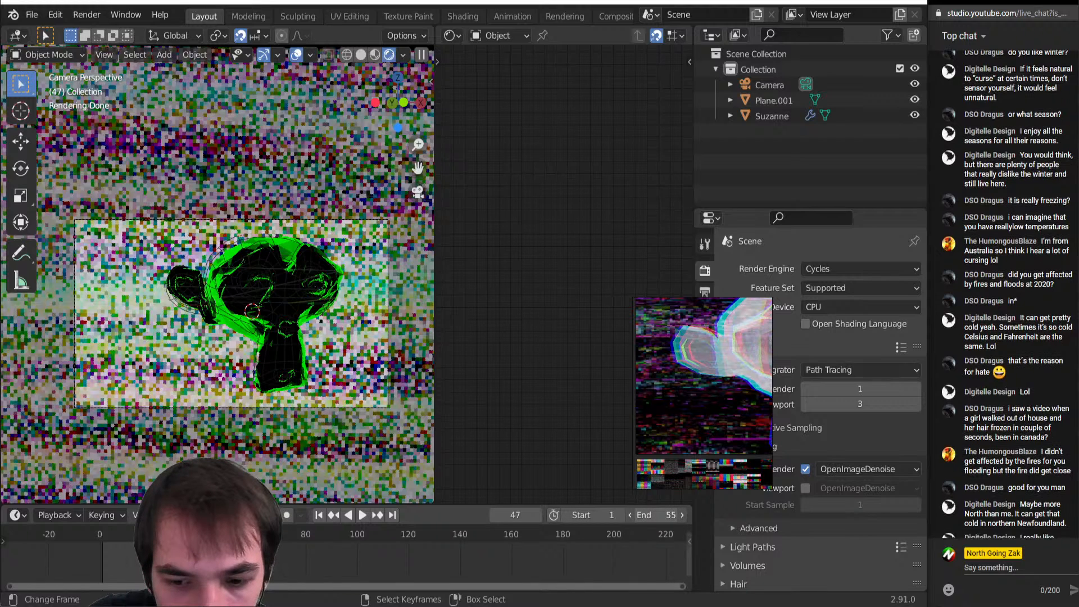
# Set the animation's end frame to 60
pyautogui.click(658, 516)
pyautogui.write('55')
pyautogui.press('BackSpace')
pyautogui.press('BackSpace')
pyautogui.write('6')
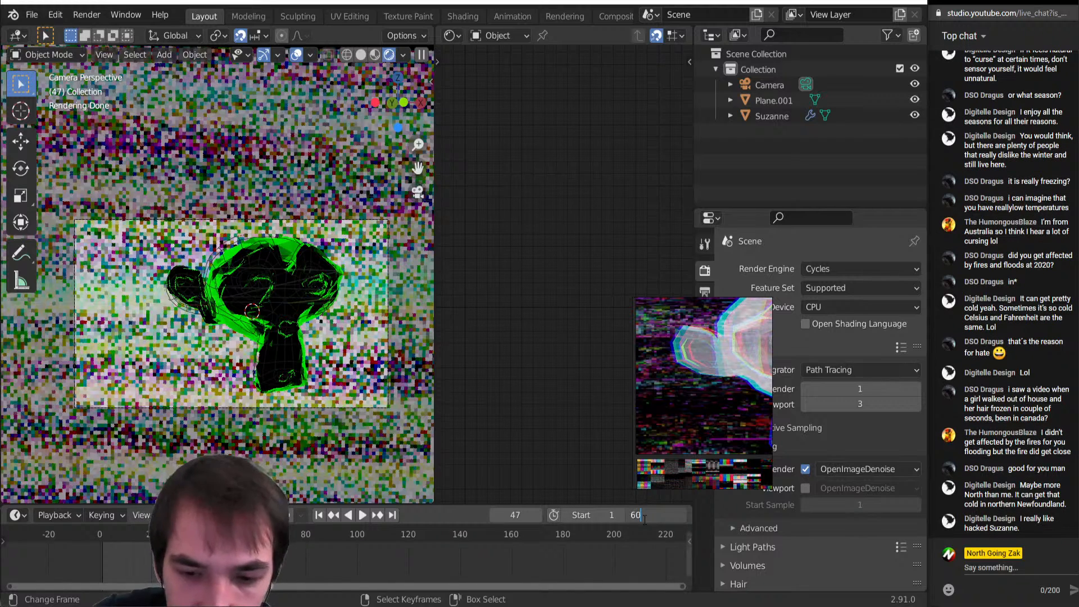
pyautogui.write('0')
pyautogui.press('Return')
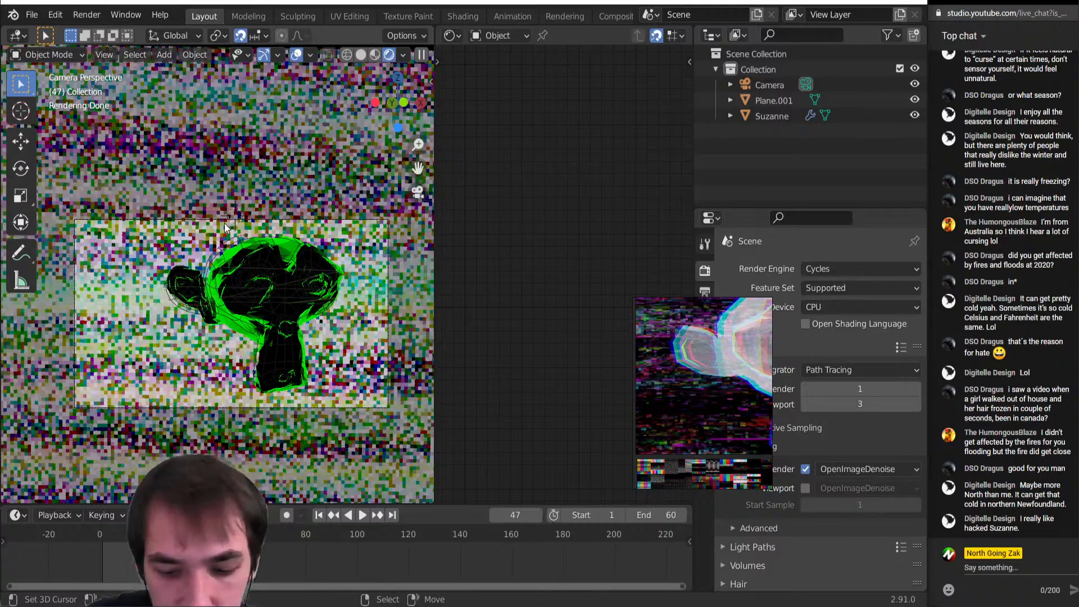
# Start rendering the animation, examine the rendered frames with the reference image moved aside, and close the render
pyautogui.hotkey('ctrl', 'F12')
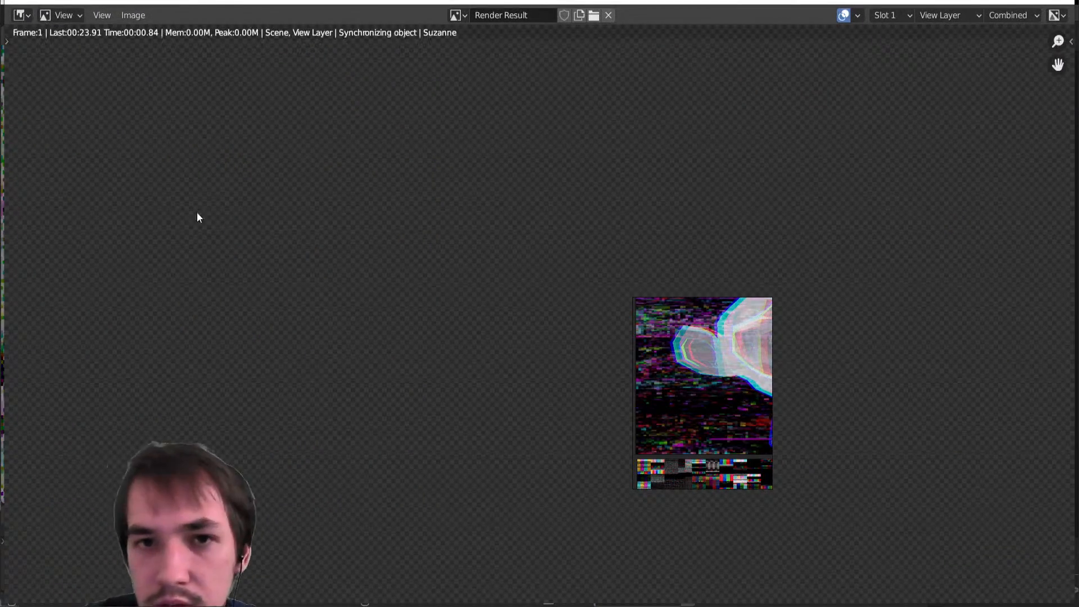
pyautogui.moveTo(526, 2); pyautogui.dragTo(1, 103)
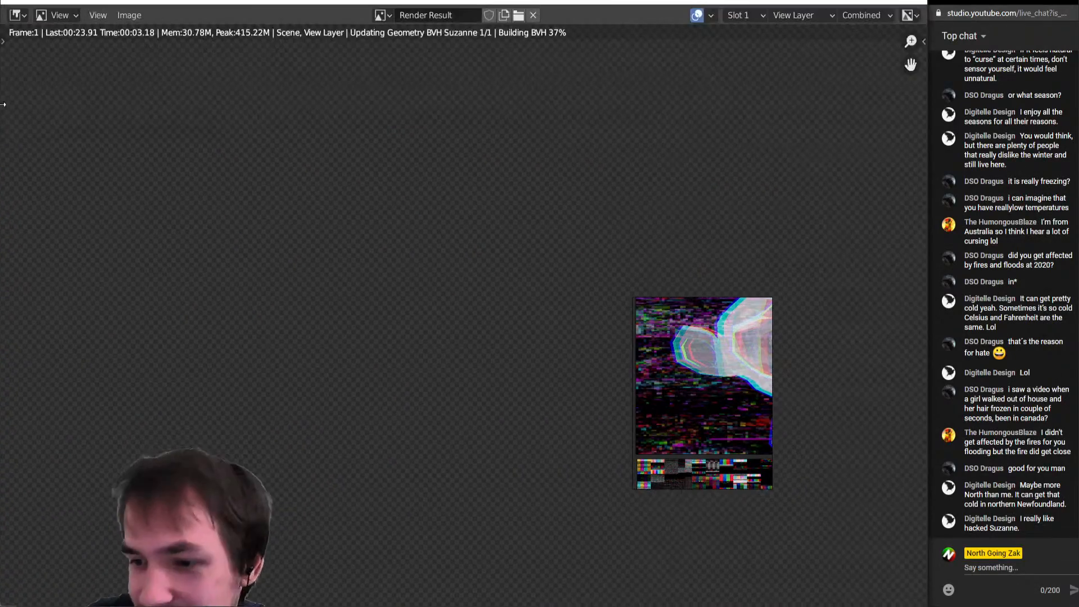
pyautogui.scroll(-3, 373, 354)
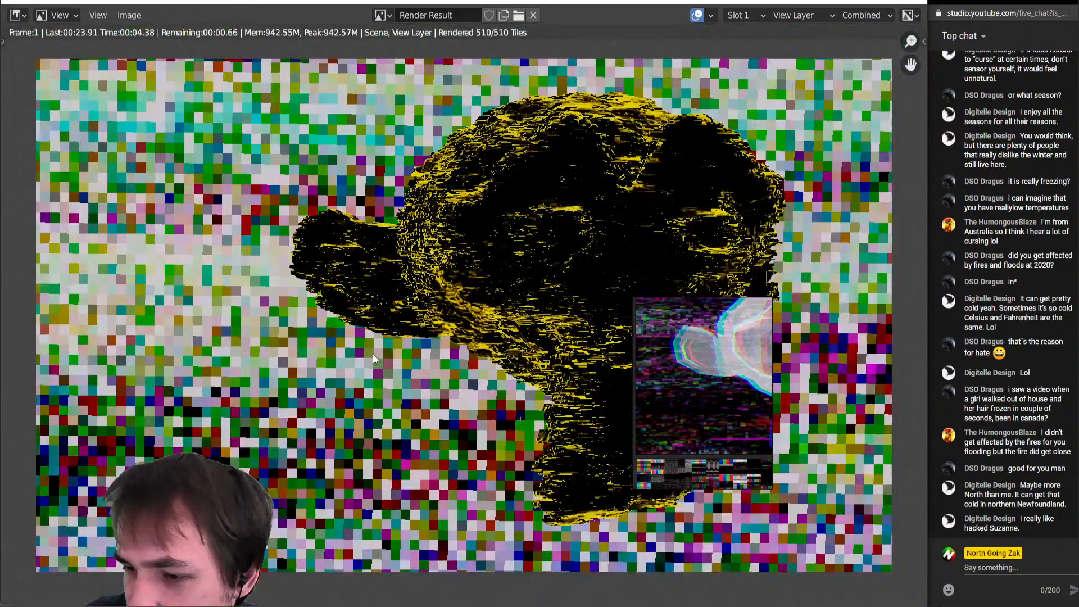
pyautogui.moveTo(702, 321); pyautogui.dragTo(834, 337, button='right')
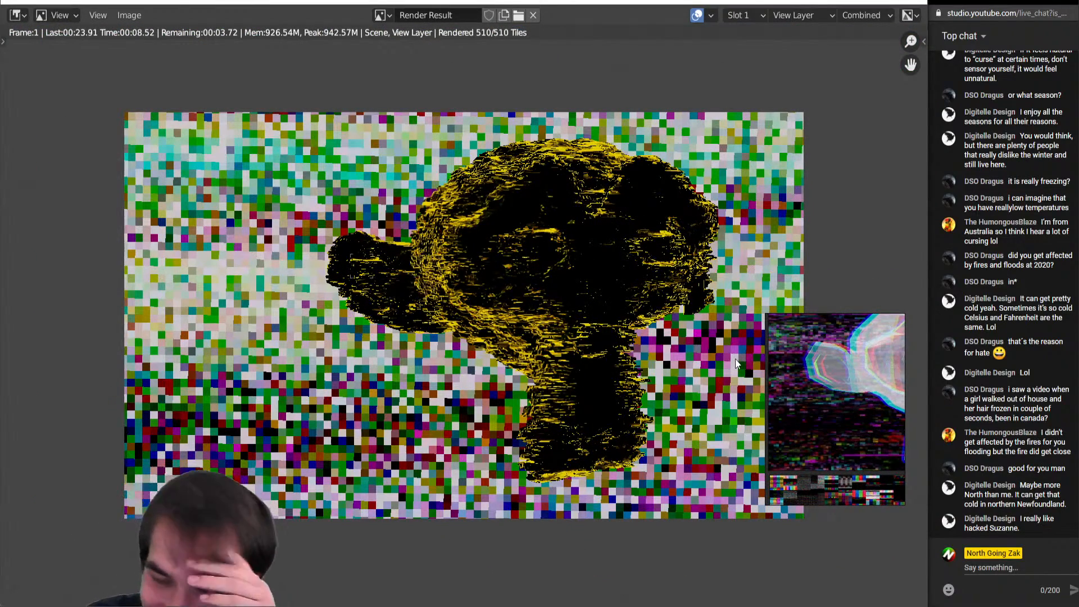
pyautogui.scroll(-1, 736, 358)
pyautogui.scroll(-4, 827, 368)
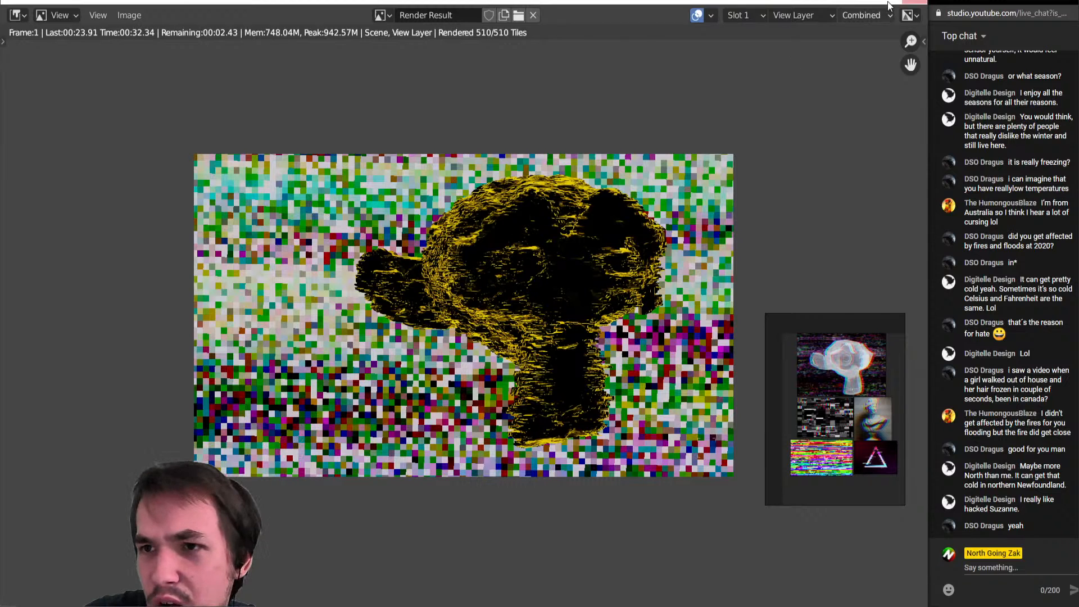
pyautogui.click(911, 2)
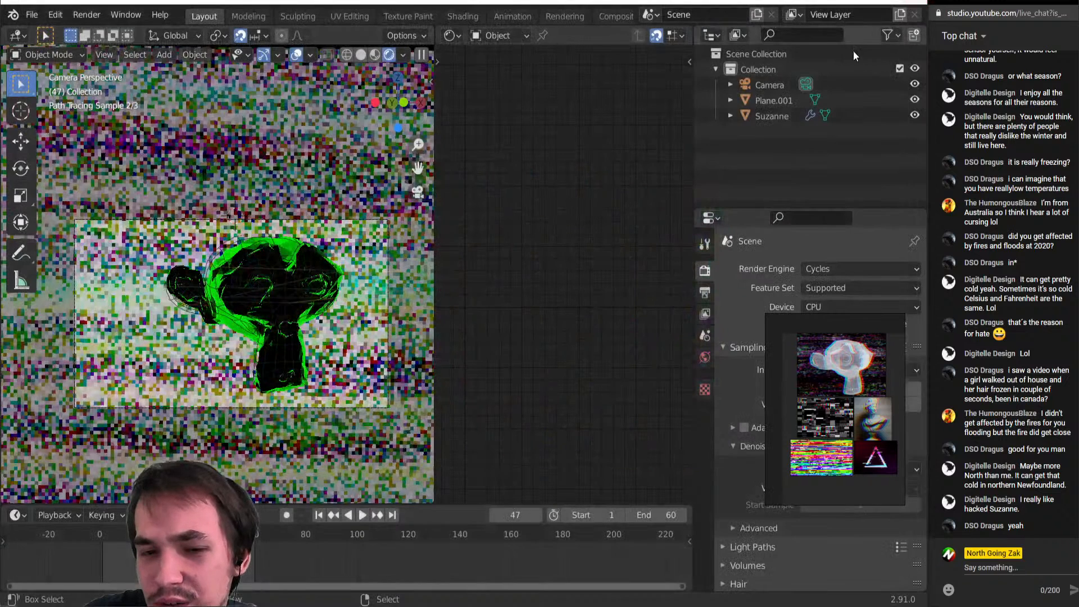
# Set the output file format to FFmpeg video with the h264 in MP4 preset and check its encoding settings
pyautogui.click(703, 294)
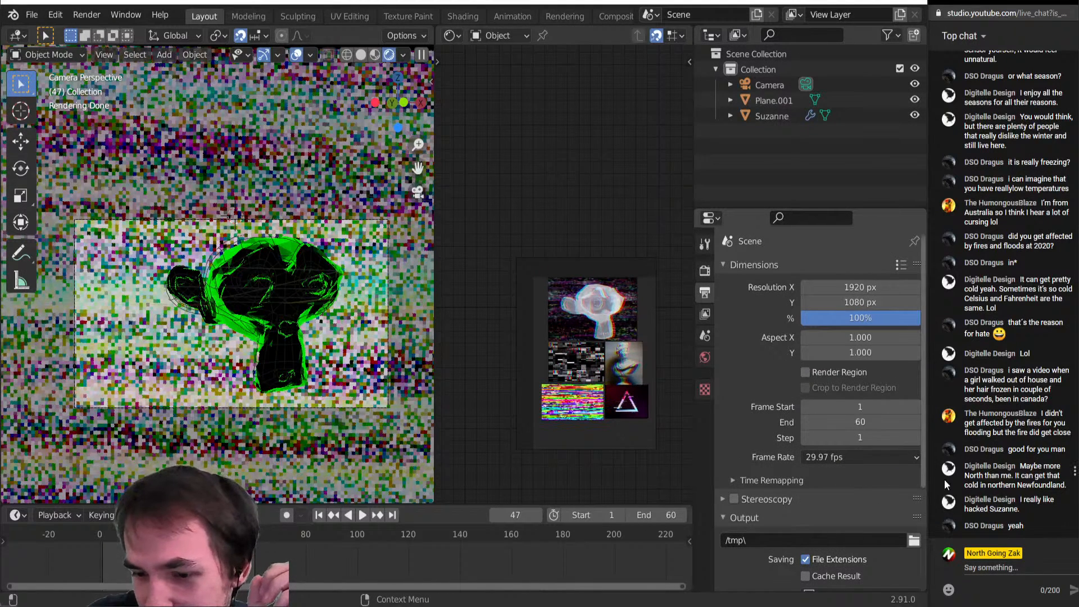
pyautogui.scroll(-6, 841, 474)
pyautogui.click(865, 457)
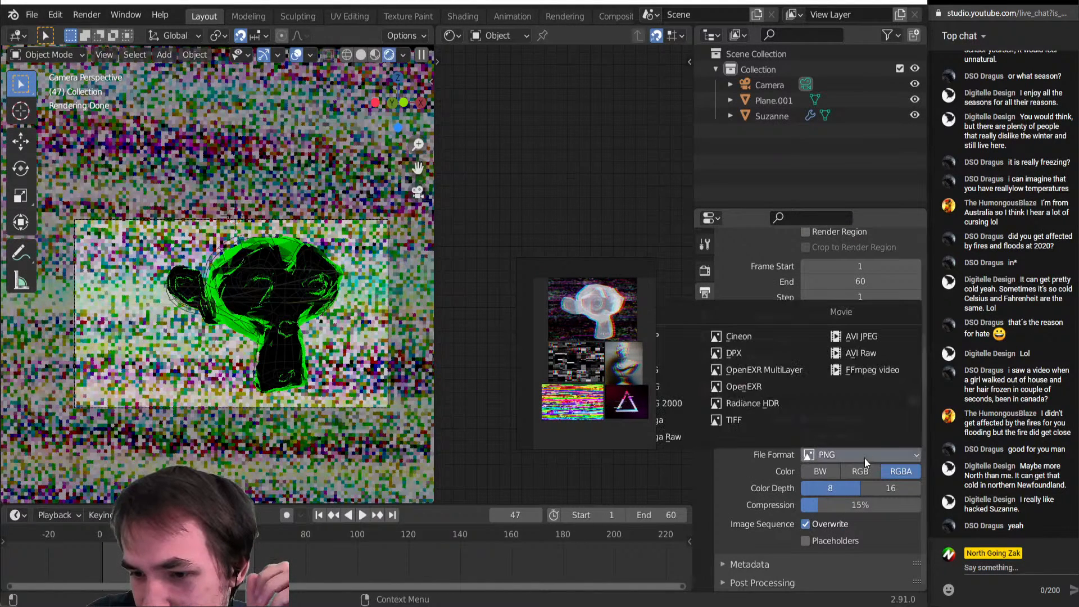
pyautogui.click(859, 368)
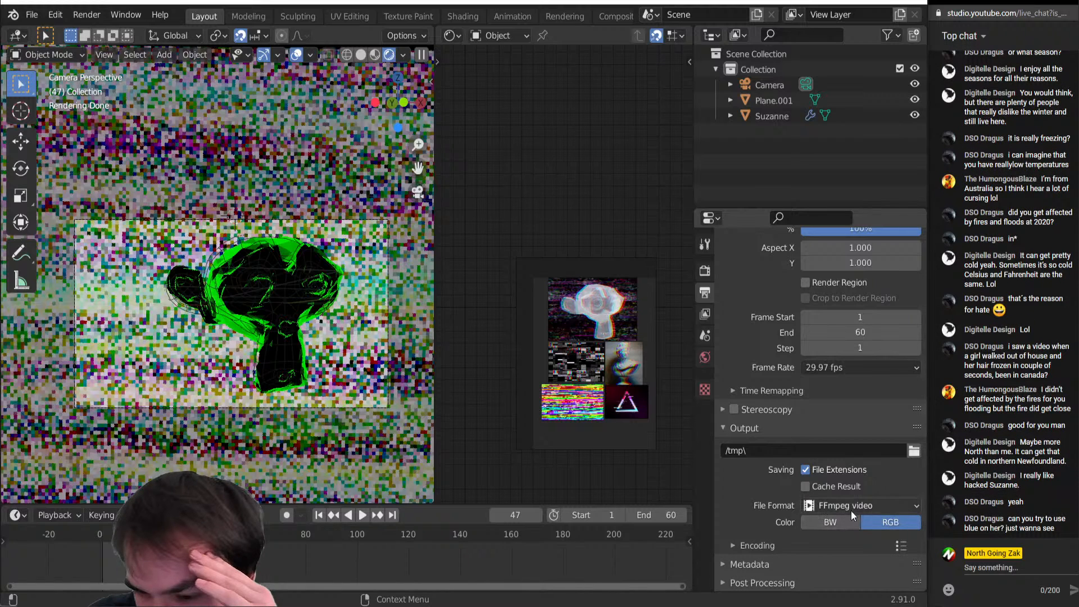
pyautogui.click(902, 546)
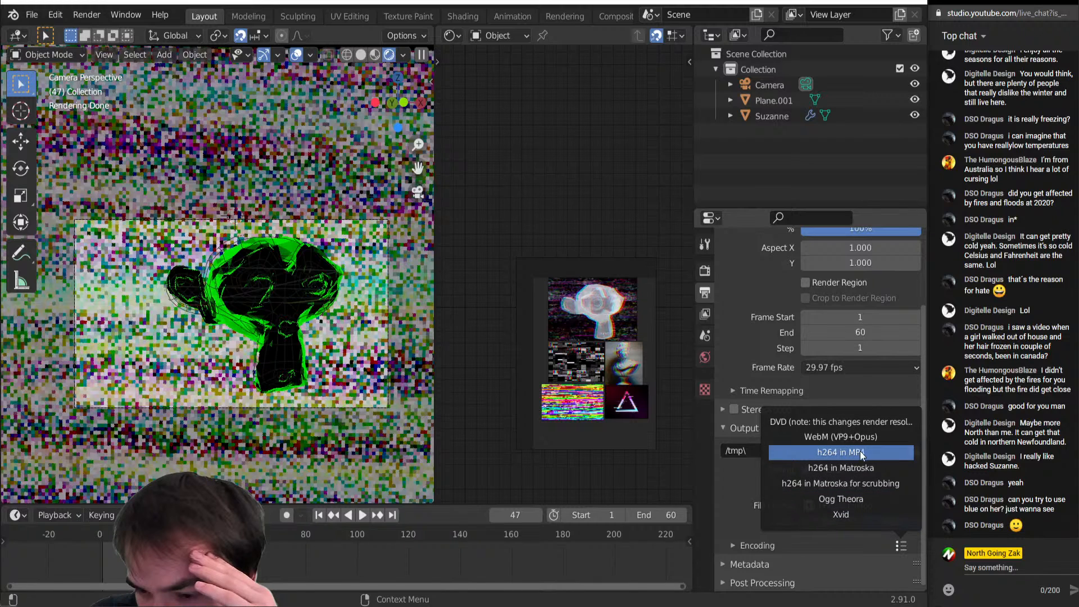
pyautogui.click(836, 452)
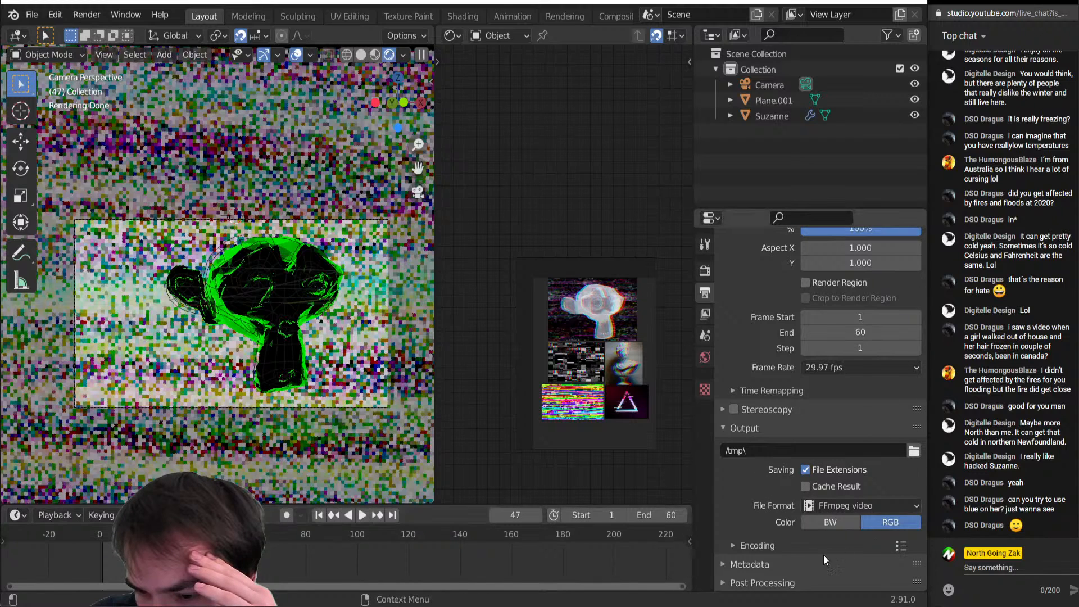
pyautogui.click(797, 547)
pyautogui.scroll(-8, 815, 522)
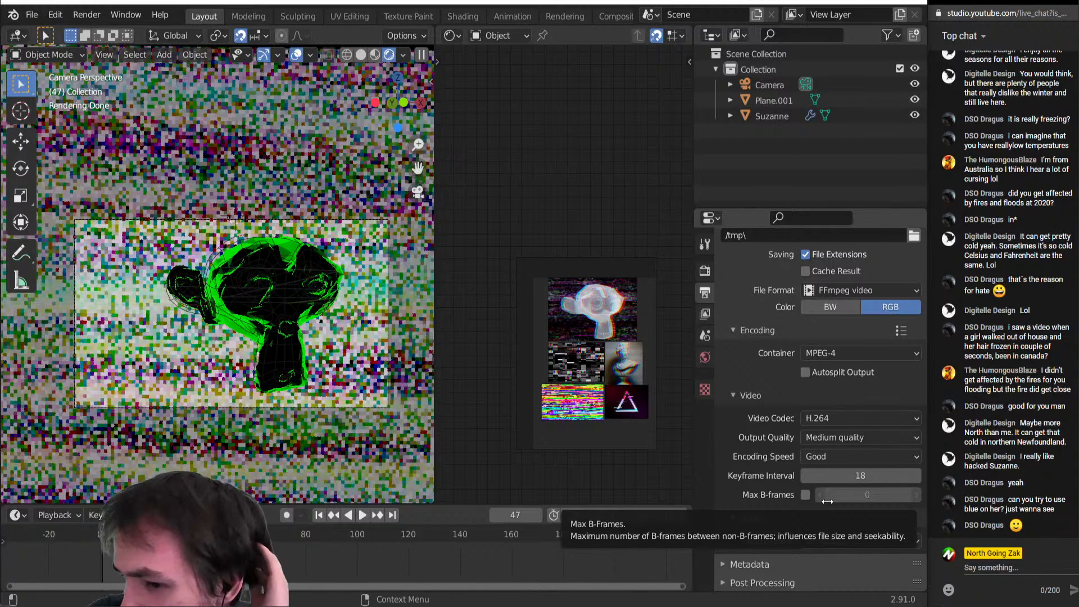
# Play the animation in the camera view to check the glitching Suzanne against the noise background
pyautogui.press('space')
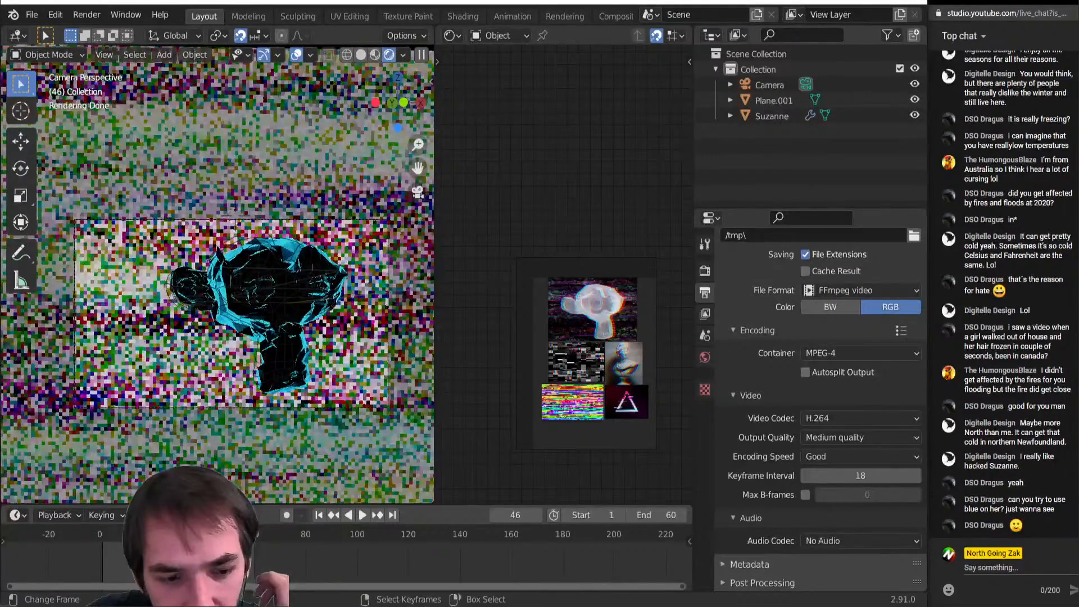
pyautogui.press('space')
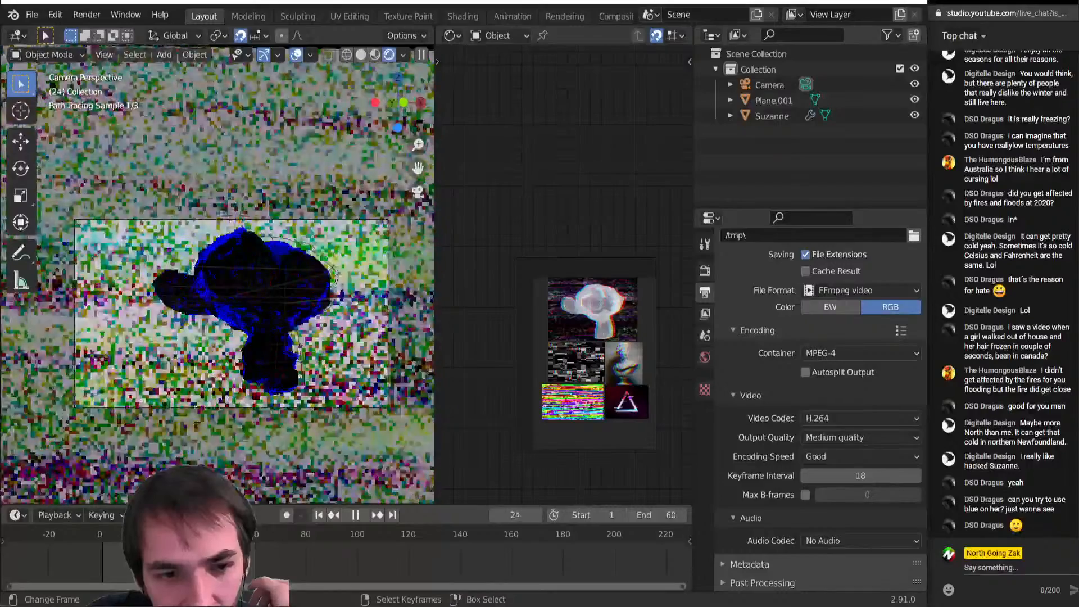
pyautogui.press('space')
# Lower the factors of the two final Linear Light nodes in the noise plane's material to about 0.13 and 0.18
pyautogui.rightClick(329, 140)
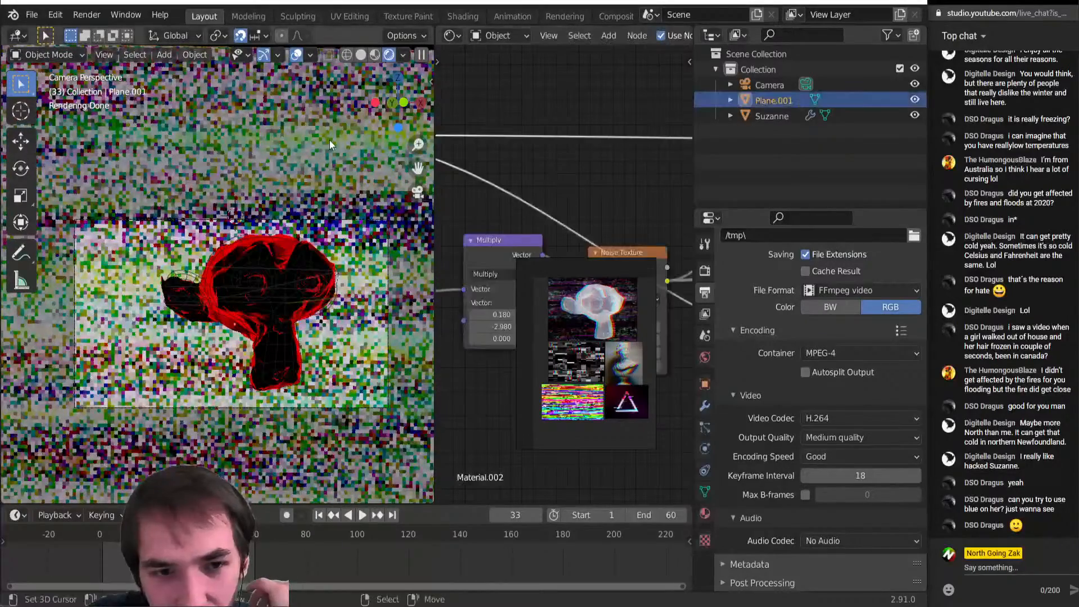
pyautogui.scroll(-5, 491, 278)
pyautogui.moveTo(584, 298); pyautogui.dragTo(582, 433, button='right')
pyautogui.scroll(-1, 611, 313)
pyautogui.moveTo(609, 310); pyautogui.dragTo(456, 288, button='middle')
pyautogui.moveTo(625, 302); pyautogui.dragTo(489, 297, button='middle')
pyautogui.scroll(3, 620, 282)
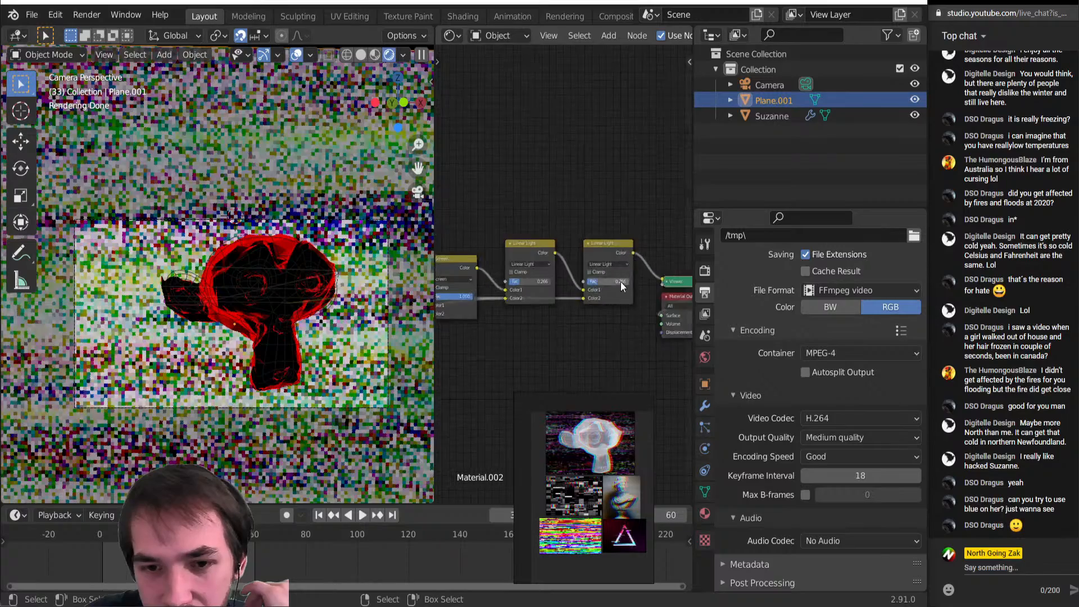
pyautogui.moveTo(632, 285); pyautogui.dragTo(614, 285)
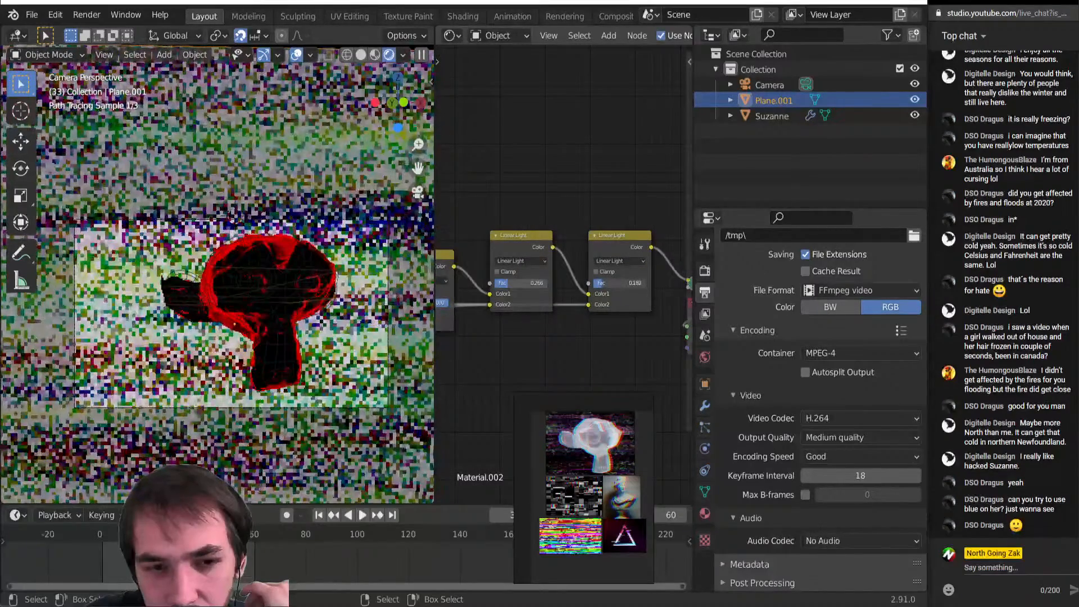
pyautogui.moveTo(531, 283); pyautogui.dragTo(508, 282)
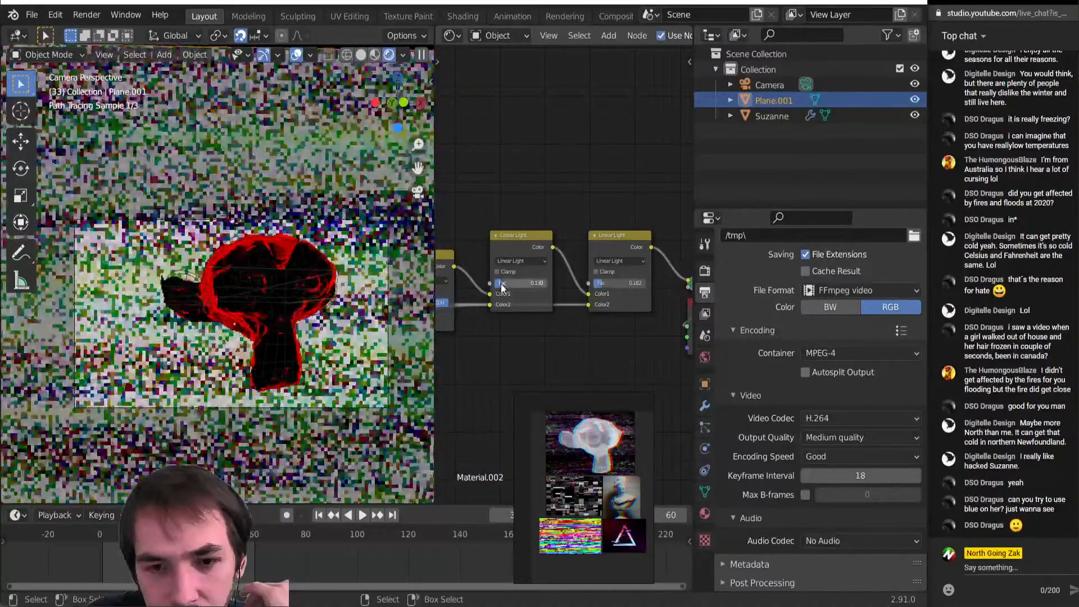
# Disconnect the link feeding the Greater Than node's threshold and adjust the Less Than node's threshold
pyautogui.scroll(-2, 517, 282)
pyautogui.scroll(4, 616, 290)
pyautogui.moveTo(615, 290); pyautogui.dragTo(571, 314, button='middle')
pyautogui.scroll(-5, 548, 287)
pyautogui.scroll(3, 557, 304)
pyautogui.moveTo(495, 306); pyautogui.dragTo(598, 296, button='middle')
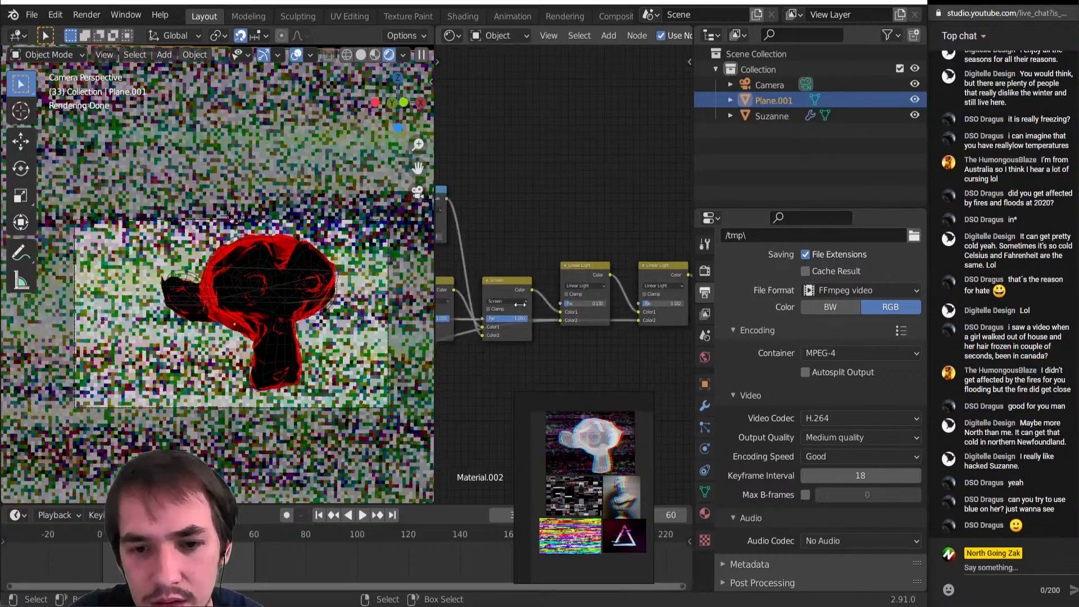
pyautogui.moveTo(520, 324); pyautogui.dragTo(643, 312, button='middle')
pyautogui.moveTo(568, 290); pyautogui.dragTo(554, 230, button='middle')
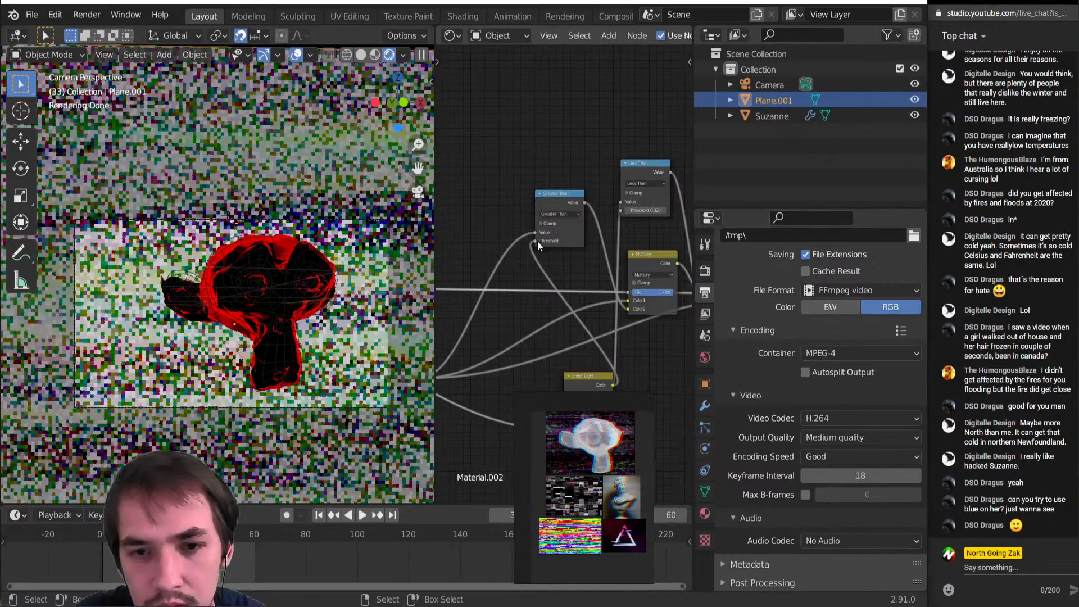
pyautogui.moveTo(535, 241)
pyautogui.mouseDown()
pyautogui.moveTo(526, 245)
pyautogui.moveTo(555, 240)
pyautogui.mouseUp()
pyautogui.moveTo(588, 240); pyautogui.dragTo(500, 242, button='middle')
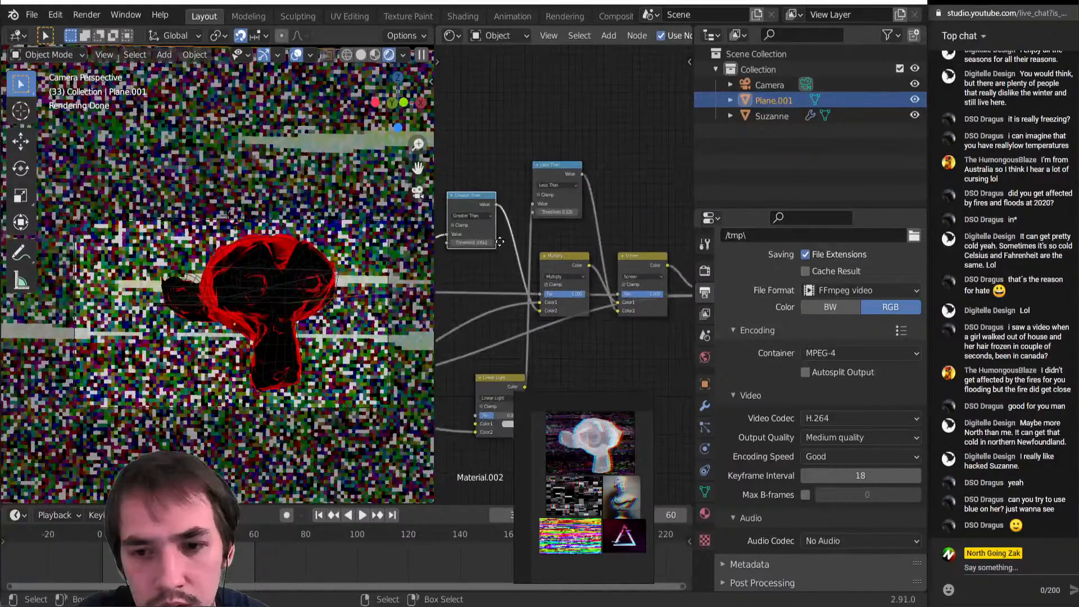
pyautogui.moveTo(563, 213); pyautogui.dragTo(555, 212)
pyautogui.click(561, 212)
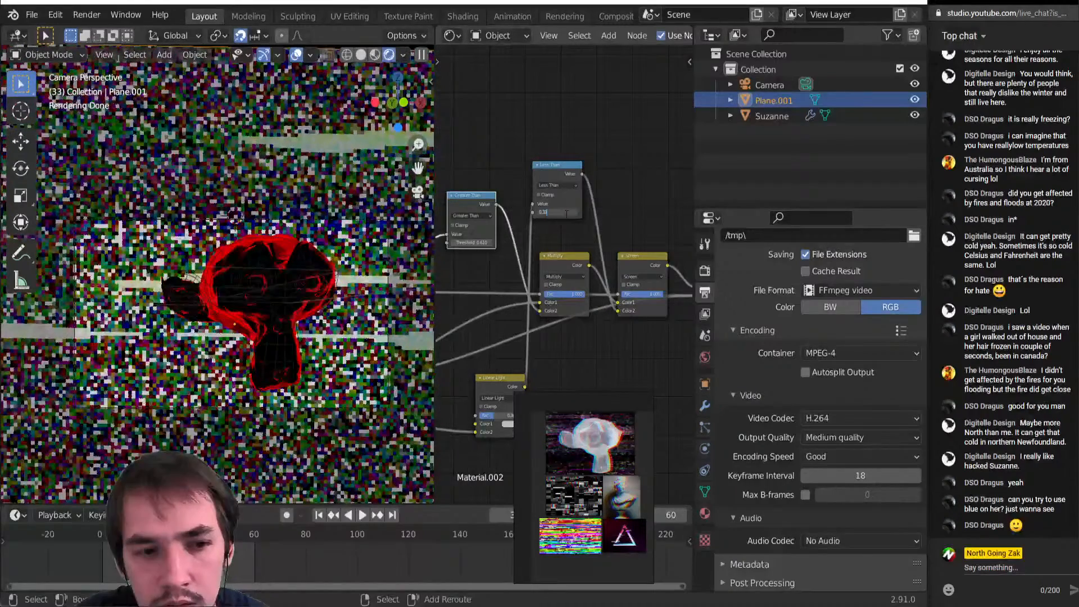
# Insert a MixRGB node after the last Linear Light node and set its blend mode to Multiply
pyautogui.moveTo(562, 391); pyautogui.dragTo(517, 281, button='middle')
pyautogui.hotkey('shift', 'a')
pyautogui.moveTo(555, 253)
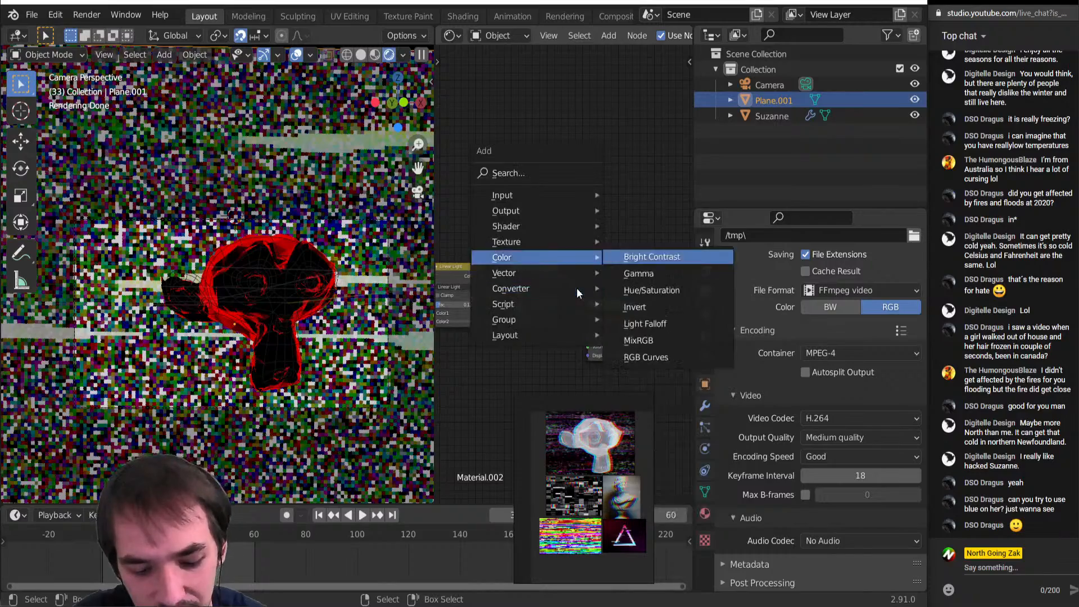
pyautogui.click(630, 340)
pyautogui.click(616, 302)
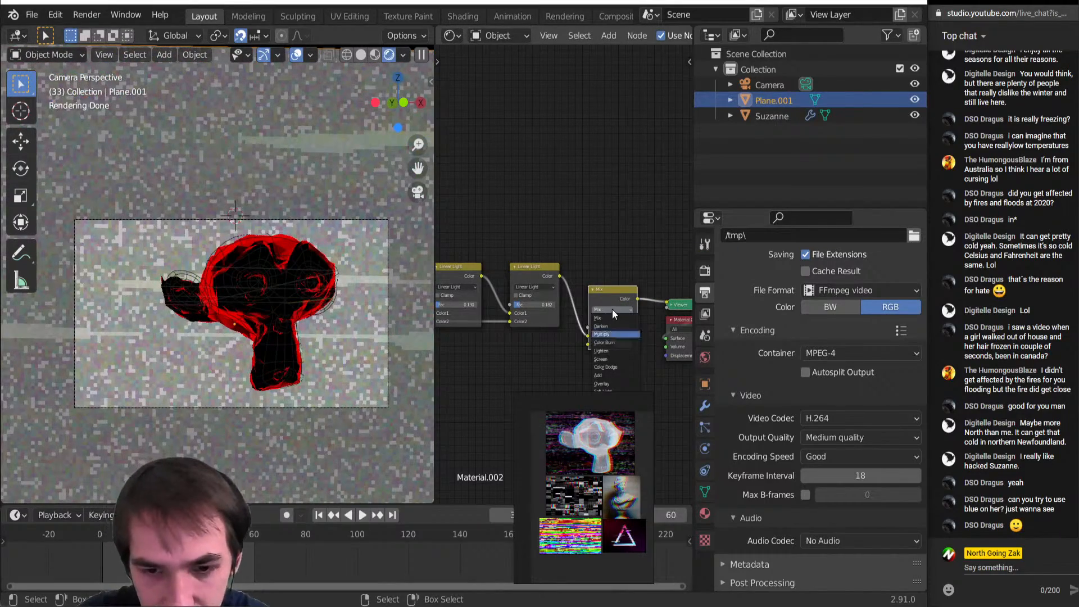
pyautogui.keyDown('ctrl'); pyautogui.scroll(-2, 613, 309); pyautogui.keyUp('ctrl')
pyautogui.click(614, 310)
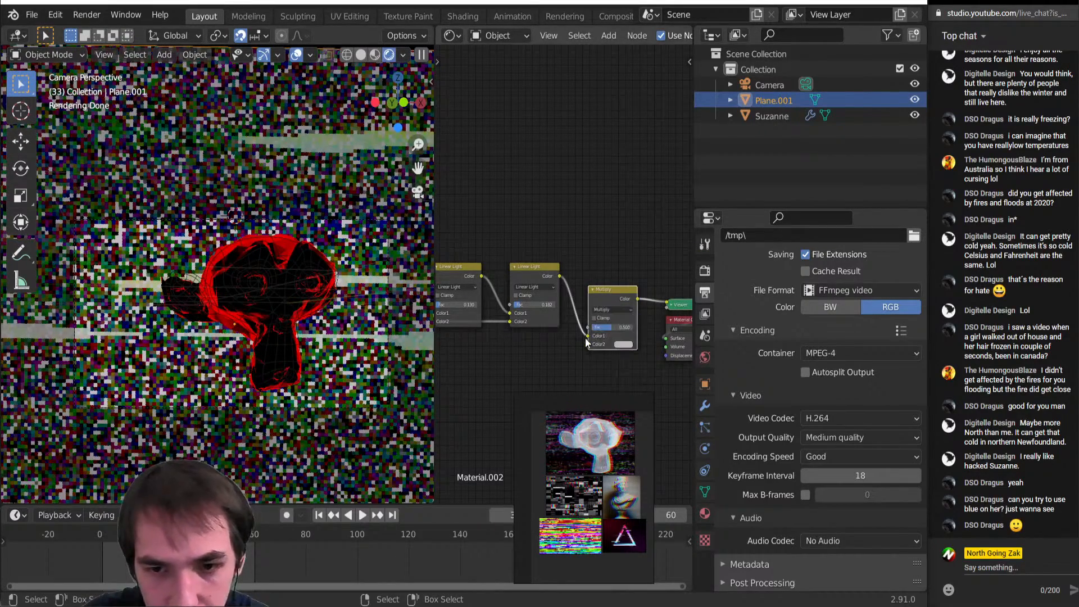
# Set the new Multiply node's second colour to light blue and raise its factor to strengthen the tint
pyautogui.click(625, 344)
pyautogui.moveTo(648, 260); pyautogui.dragTo(650, 248)
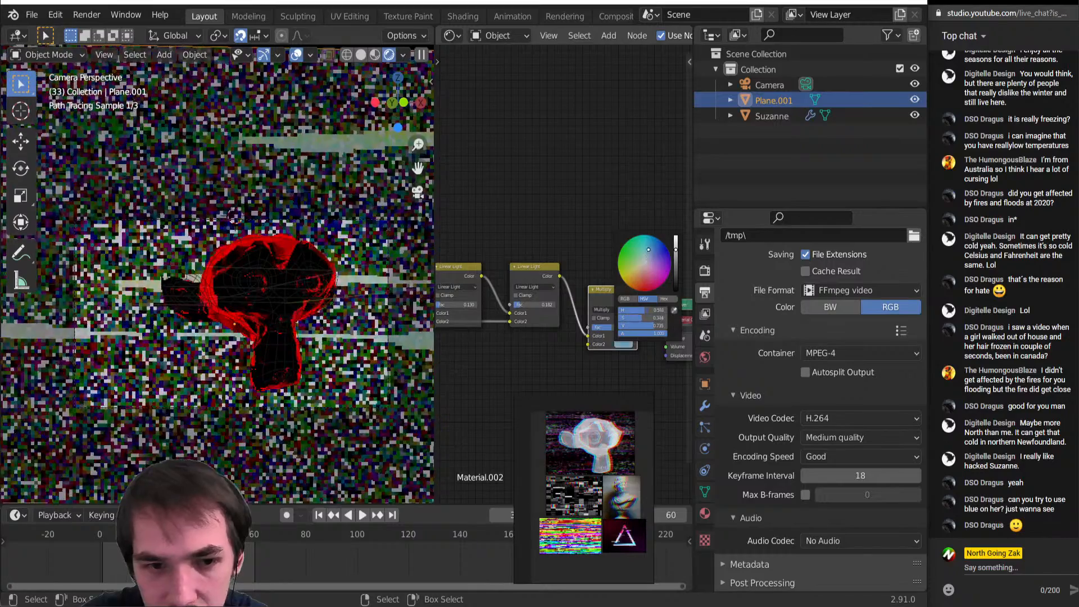
pyautogui.moveTo(611, 328); pyautogui.dragTo(633, 328)
pyautogui.scroll(-3, 562, 342)
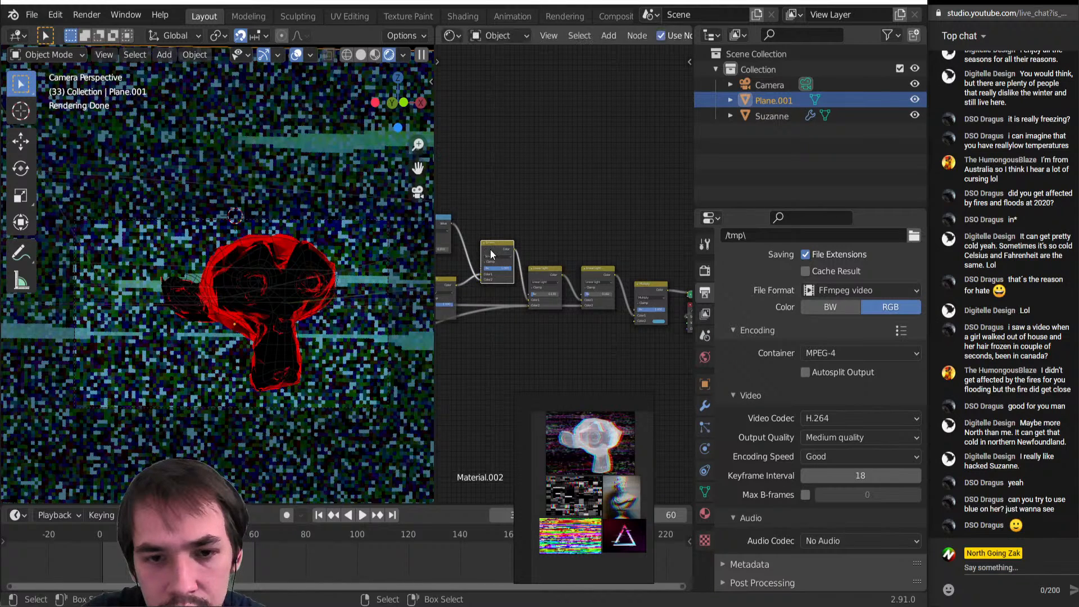
# Remove the Screen node while keeping its chain connected, and move the Less Than node below the Linear Light nodes
pyautogui.hotkey('ctrl', 'x')
pyautogui.moveTo(440, 224); pyautogui.dragTo(591, 331)
pyautogui.scroll(1, 597, 325)
pyautogui.moveTo(597, 325); pyautogui.dragTo(565, 304, button='middle')
pyautogui.scroll(-1, 589, 248)
pyautogui.scroll(1, 565, 304)
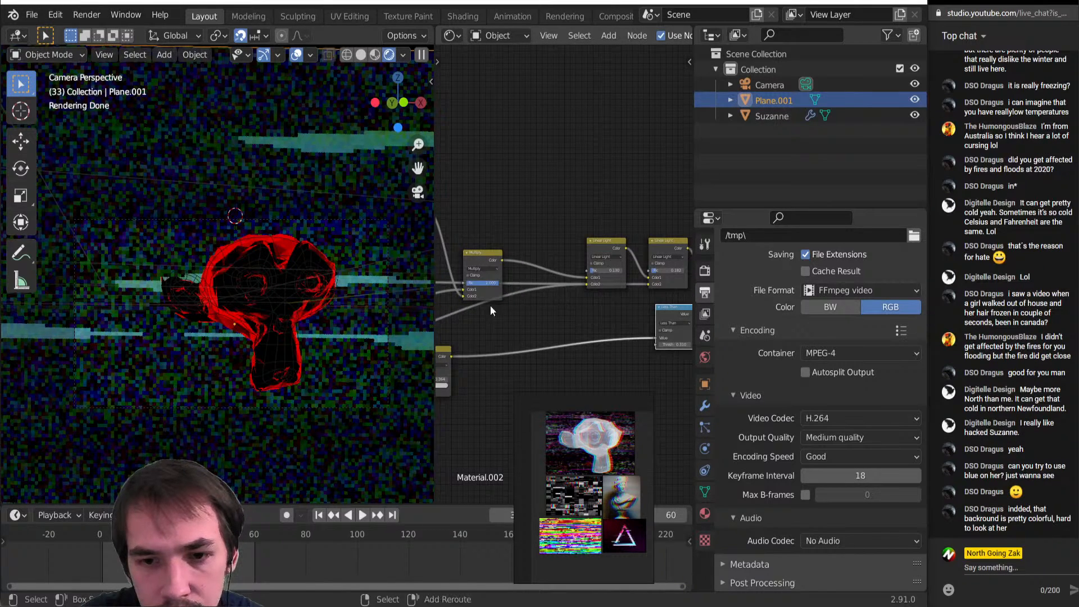
# Add a reroute to the link below the first Multiply node, wire it into that node's second colour, and adjust the factor
pyautogui.keyDown('shift'); pyautogui.moveTo(456, 305); pyautogui.dragTo(467, 314, button='right'); pyautogui.keyUp('shift')
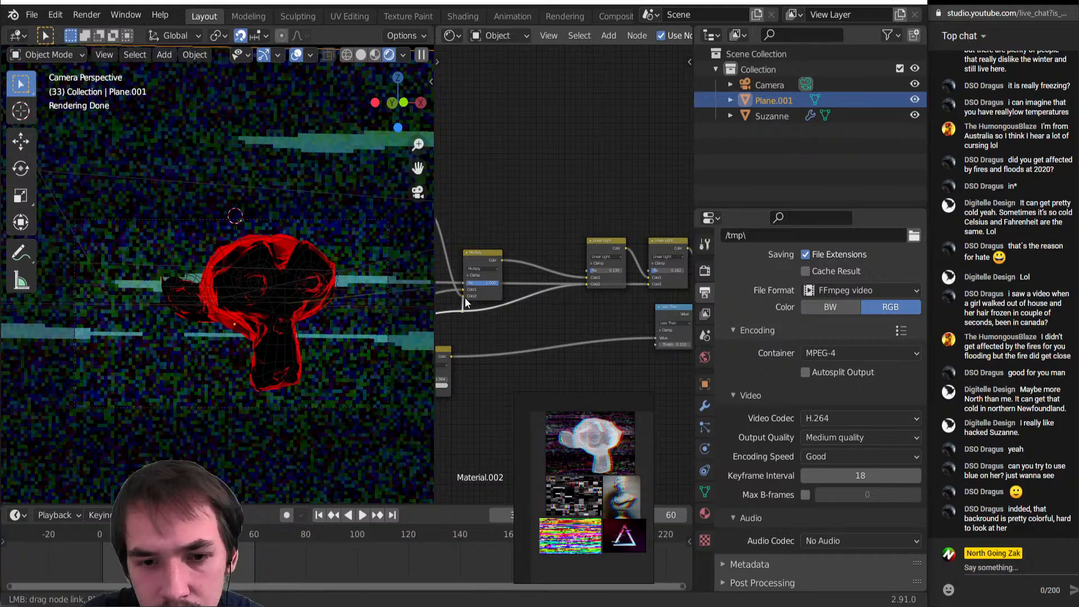
pyautogui.moveTo(464, 298); pyautogui.dragTo(465, 297)
pyautogui.moveTo(484, 278); pyautogui.dragTo(526, 299, button='middle')
pyautogui.moveTo(536, 305)
pyautogui.mouseDown()
pyautogui.moveTo(514, 305)
pyautogui.moveTo(554, 304)
pyautogui.mouseUp()
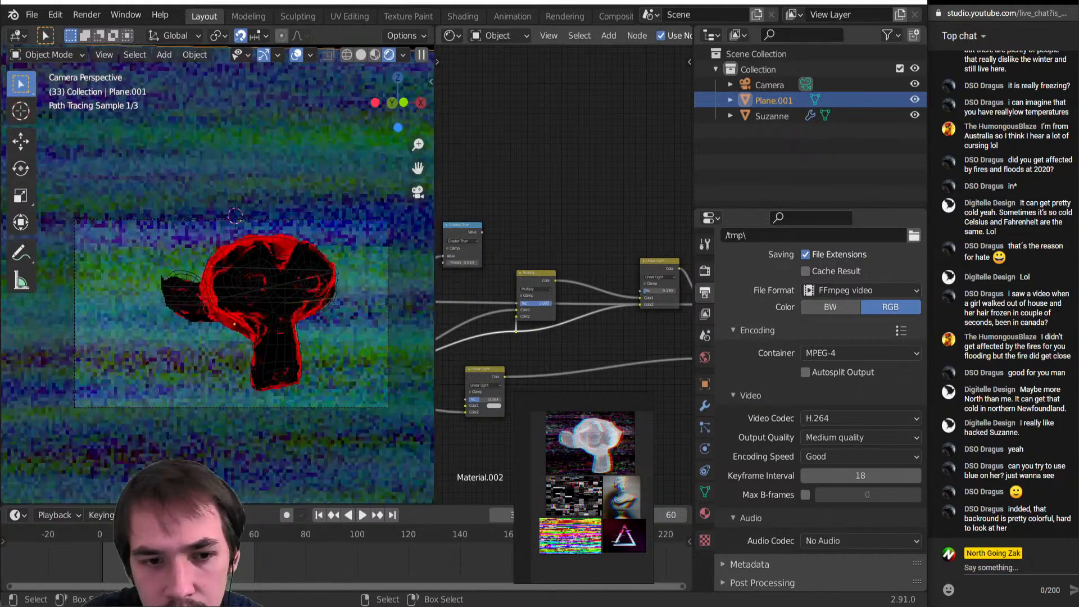
# Darken the blue tint colour of the final Multiply node
pyautogui.moveTo(543, 304); pyautogui.dragTo(638, 317, button='middle')
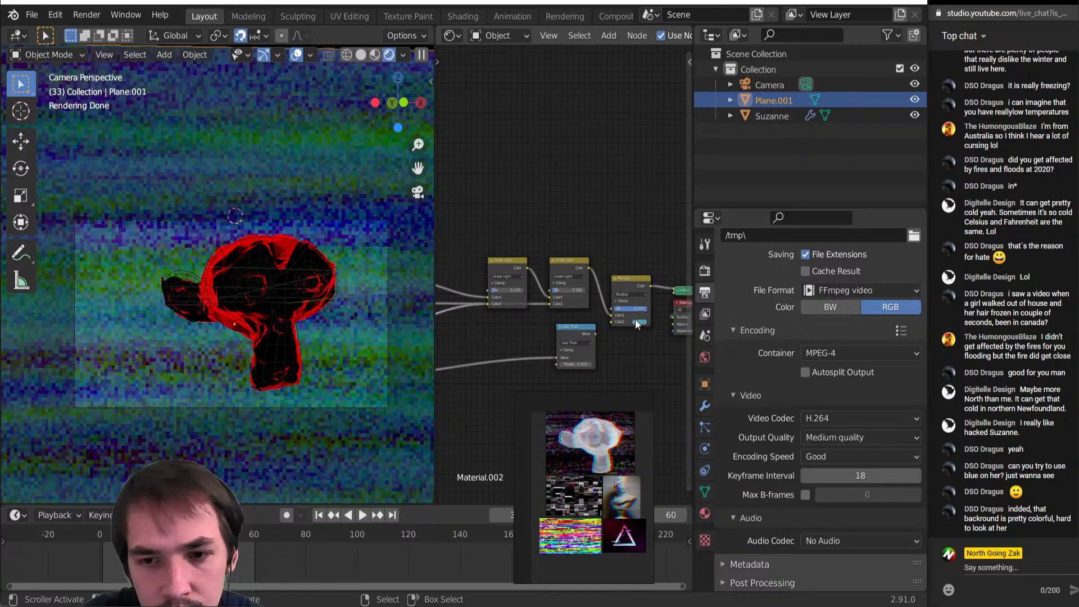
pyautogui.click(639, 322)
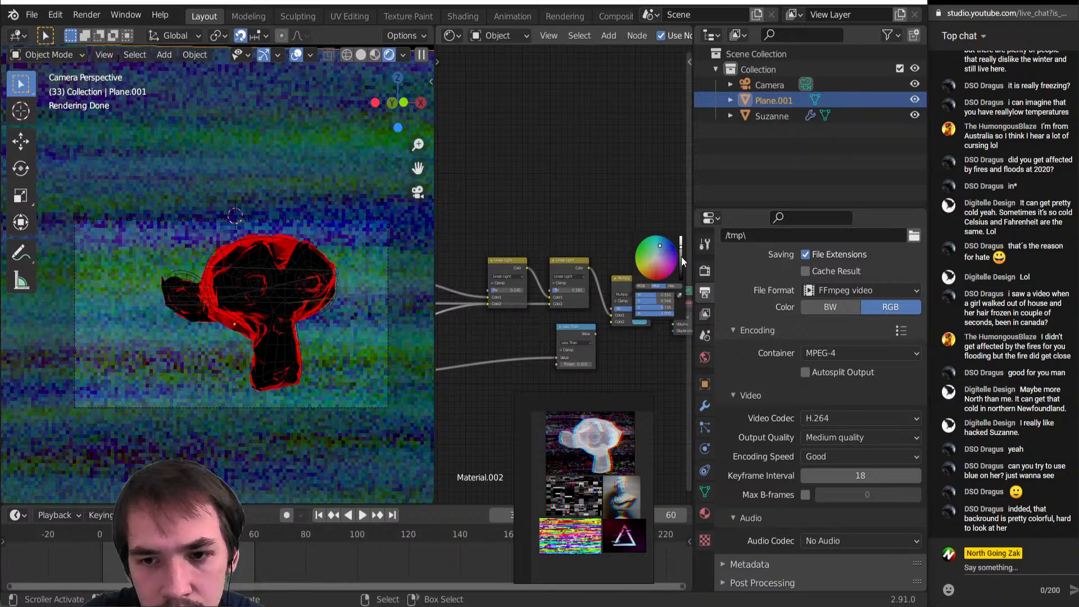
pyautogui.moveTo(681, 257); pyautogui.dragTo(681, 258)
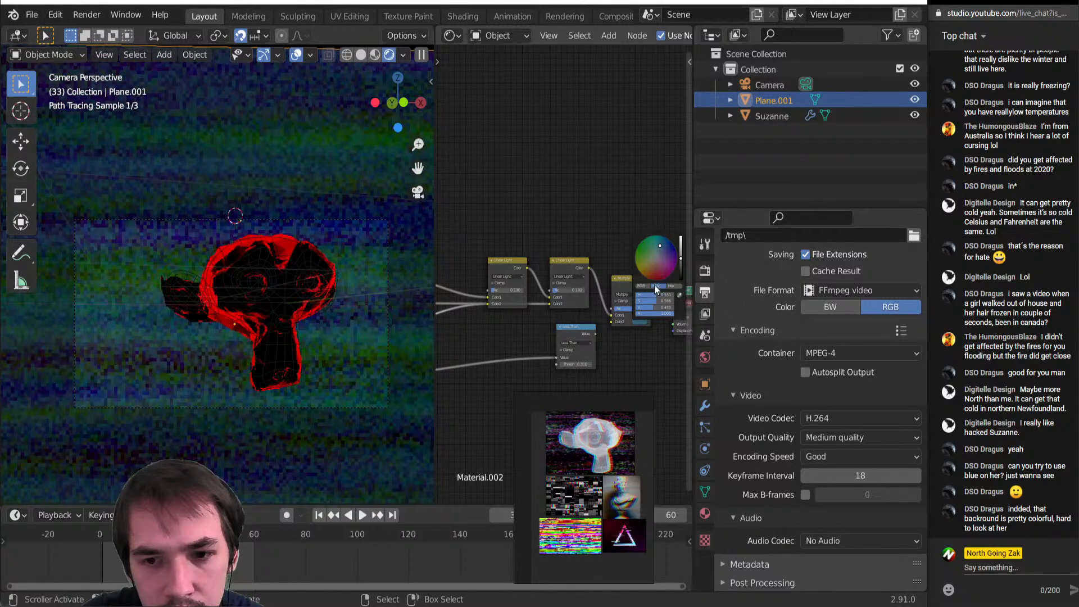
# Insert a Gamma node after the final Multiply node and set its gamma to 1.830
pyautogui.moveTo(627, 336); pyautogui.dragTo(502, 353, button='middle')
pyautogui.hotkey('shift', 'a')
pyautogui.click(585, 325)
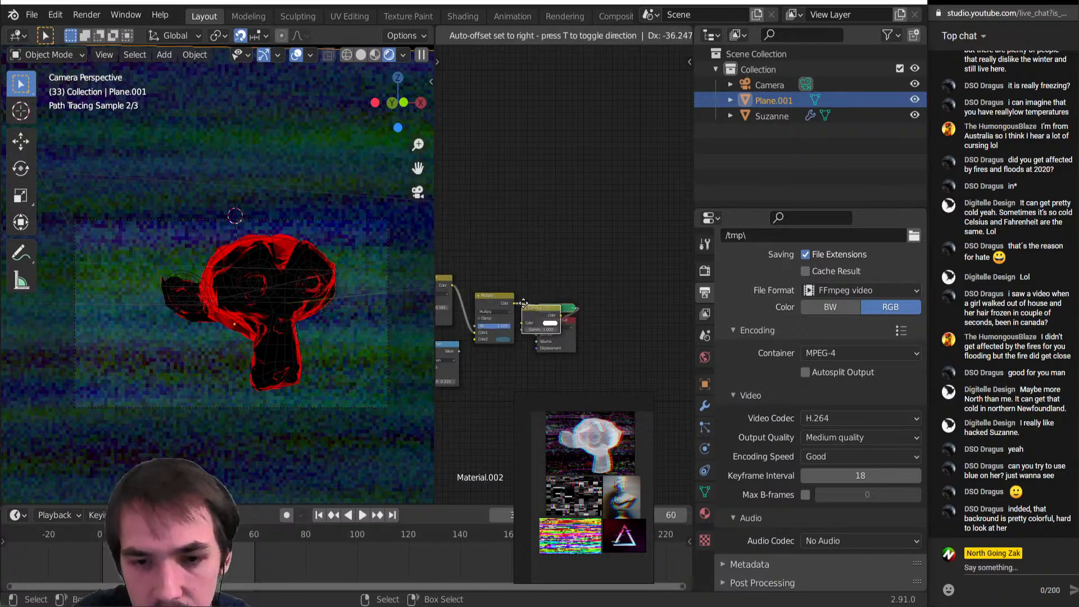
pyautogui.click(558, 343)
pyautogui.scroll(2, 560, 333)
pyautogui.scroll(2, 560, 332)
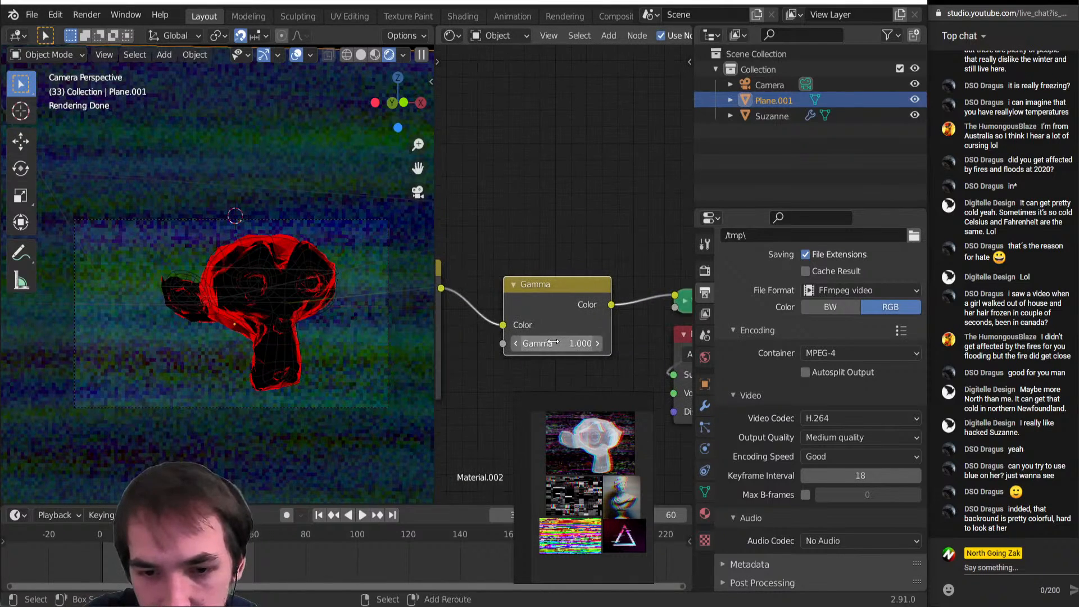
pyautogui.moveTo(559, 344); pyautogui.dragTo(585, 343)
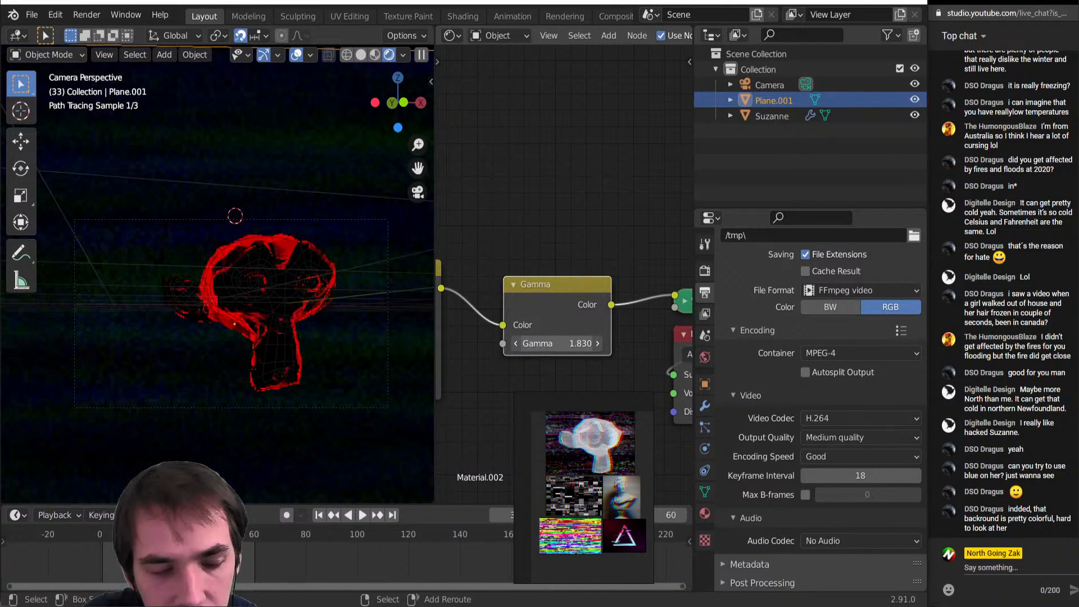
# Switch the Gamma node to Bright/Contrast and set its contrast to 0.090
pyautogui.scroll(-1, 585, 321)
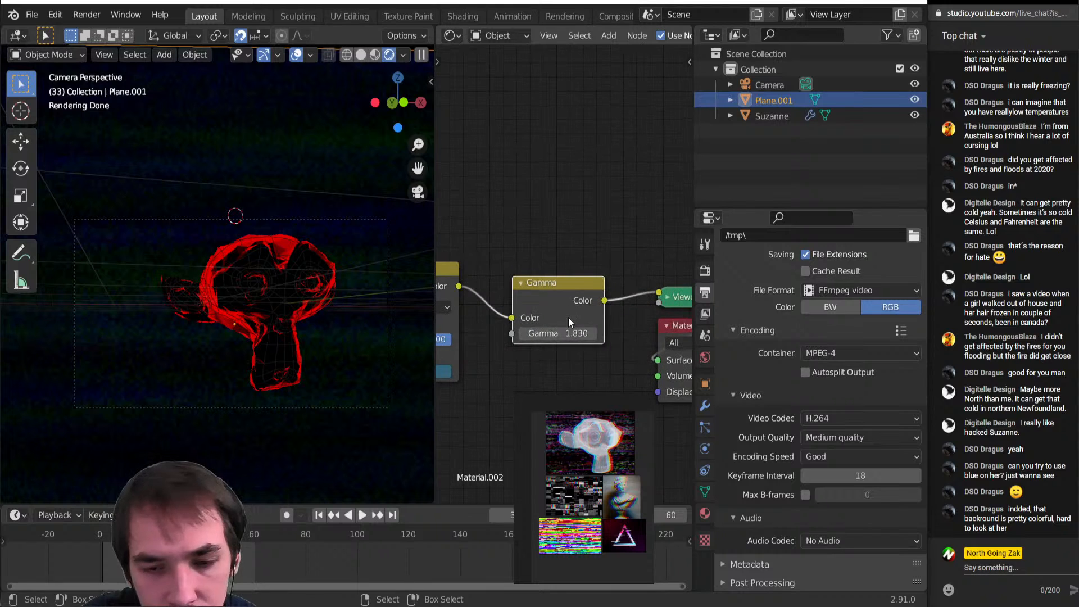
pyautogui.hotkey('shift', 's')
pyautogui.moveTo(565, 315)
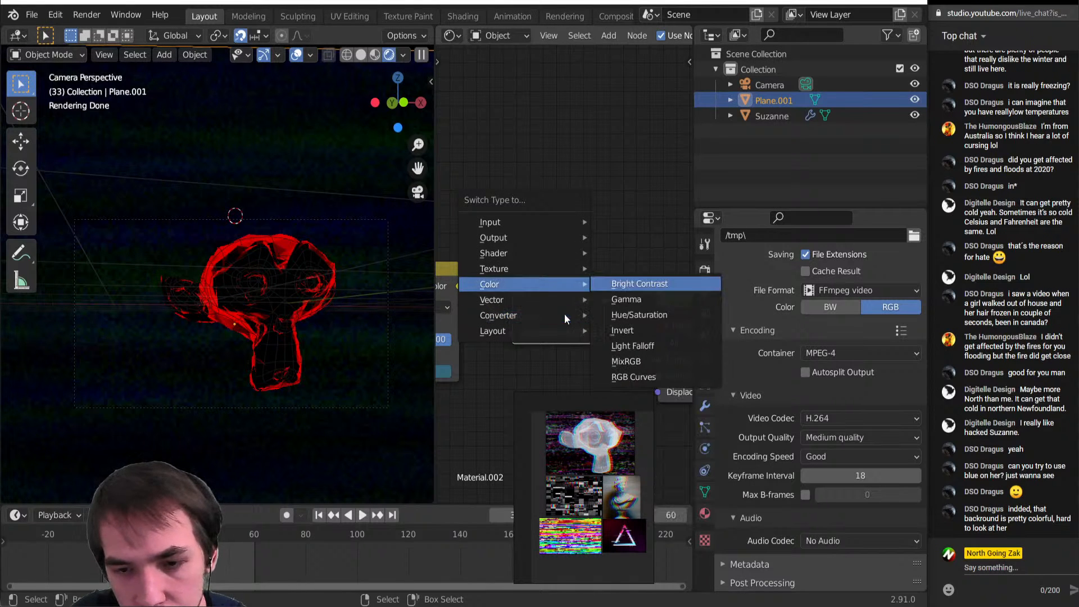
pyautogui.click(625, 286)
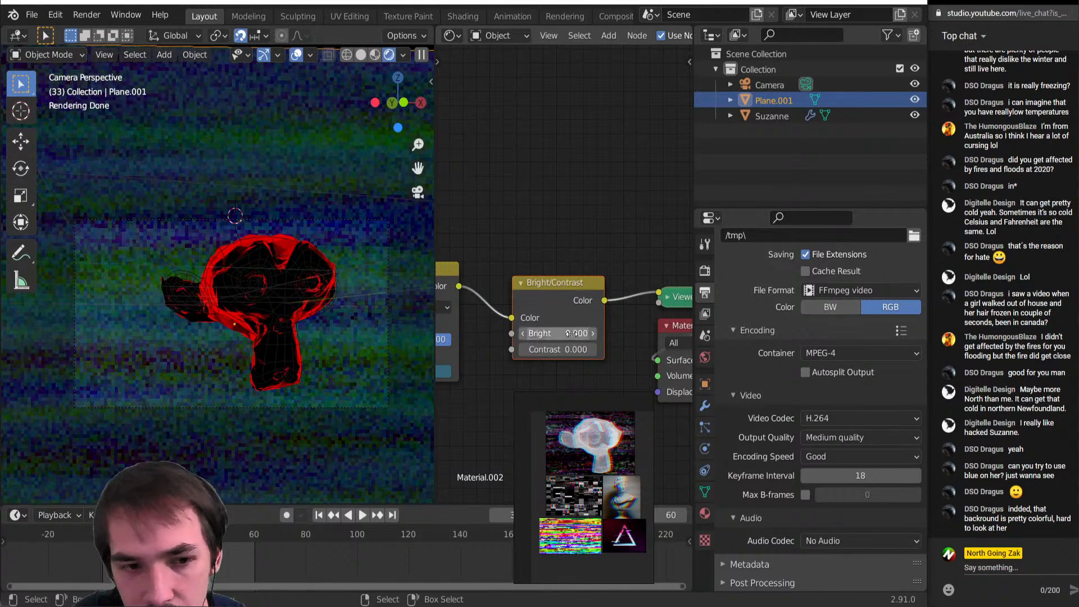
pyautogui.moveTo(556, 349)
pyautogui.mouseDown()
pyautogui.moveTo(518, 349)
pyautogui.moveTo(554, 335)
pyautogui.mouseUp()
# Try other hues for the Multiply node's second colour and settle on a muted grey-blue
pyautogui.moveTo(521, 335); pyautogui.dragTo(596, 308, button='middle')
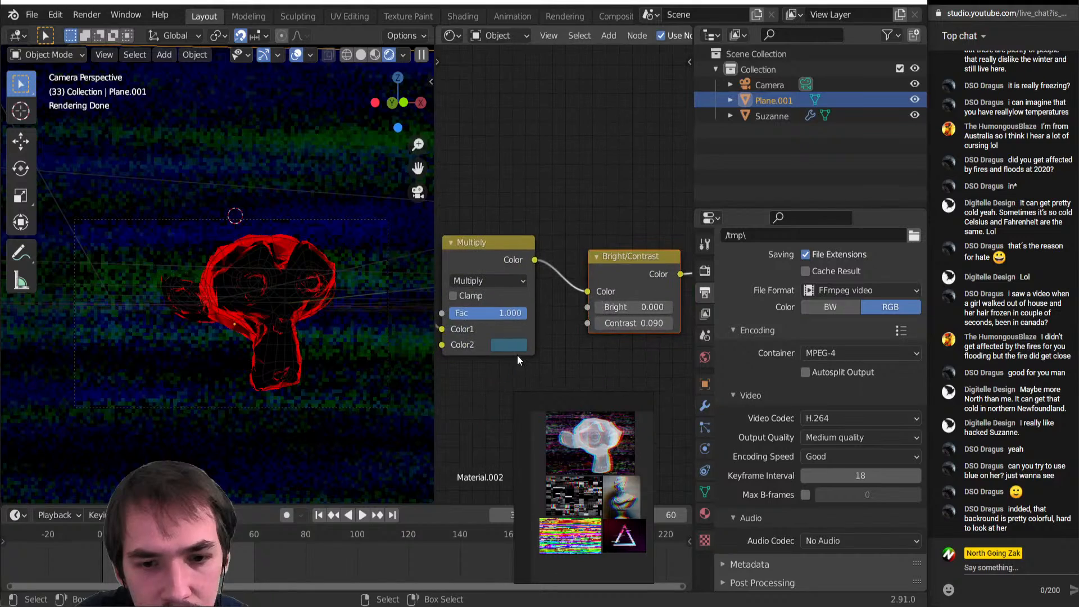
pyautogui.click(517, 349)
pyautogui.moveTo(551, 168); pyautogui.dragTo(549, 176)
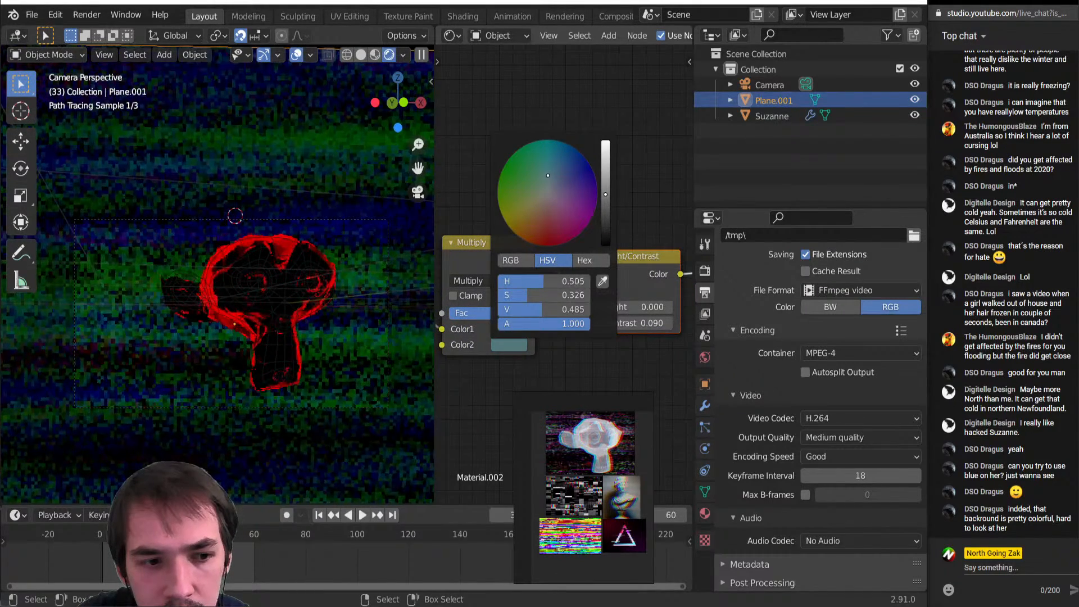
pyautogui.click(529, 199)
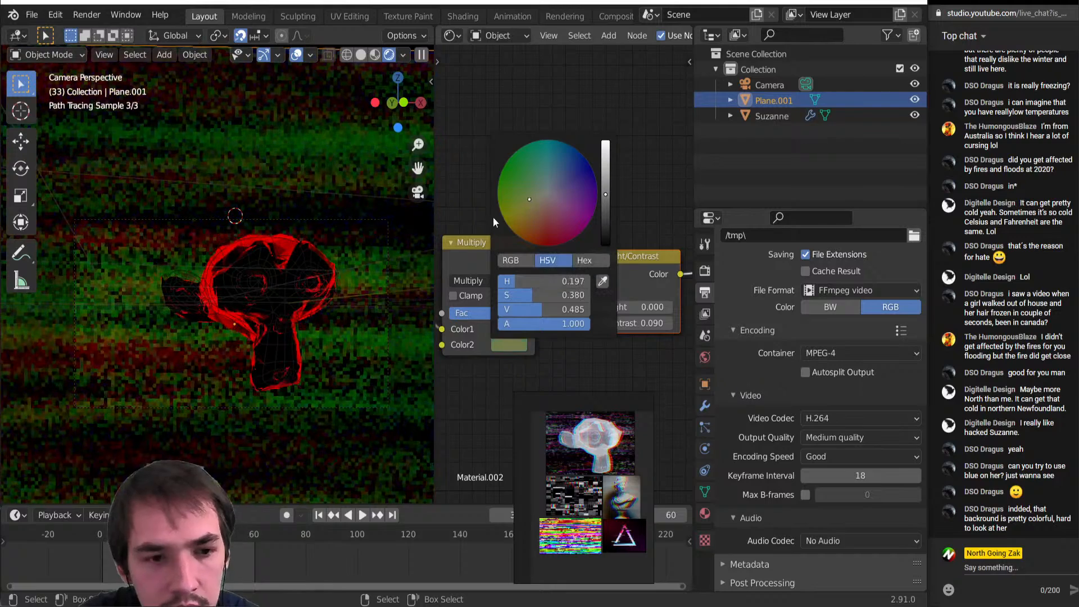
pyautogui.moveTo(530, 209)
pyautogui.mouseDown()
pyautogui.moveTo(521, 185)
pyautogui.moveTo(566, 177)
pyautogui.moveTo(556, 183)
pyautogui.mouseUp()
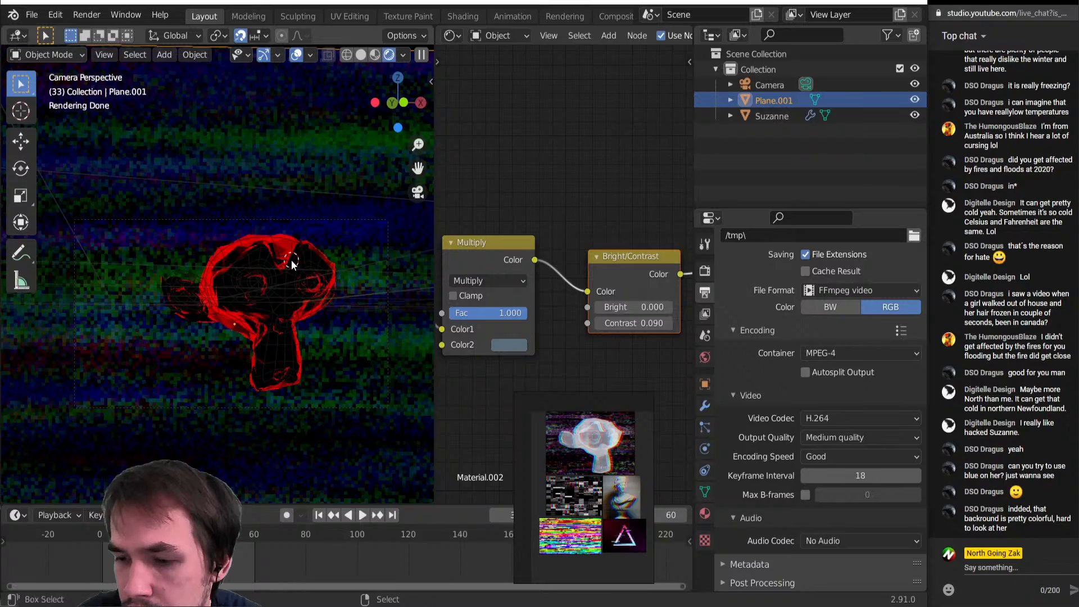
# Preview the animation in the viewport with the overlays hidden, and stop the playback
pyautogui.press('space')
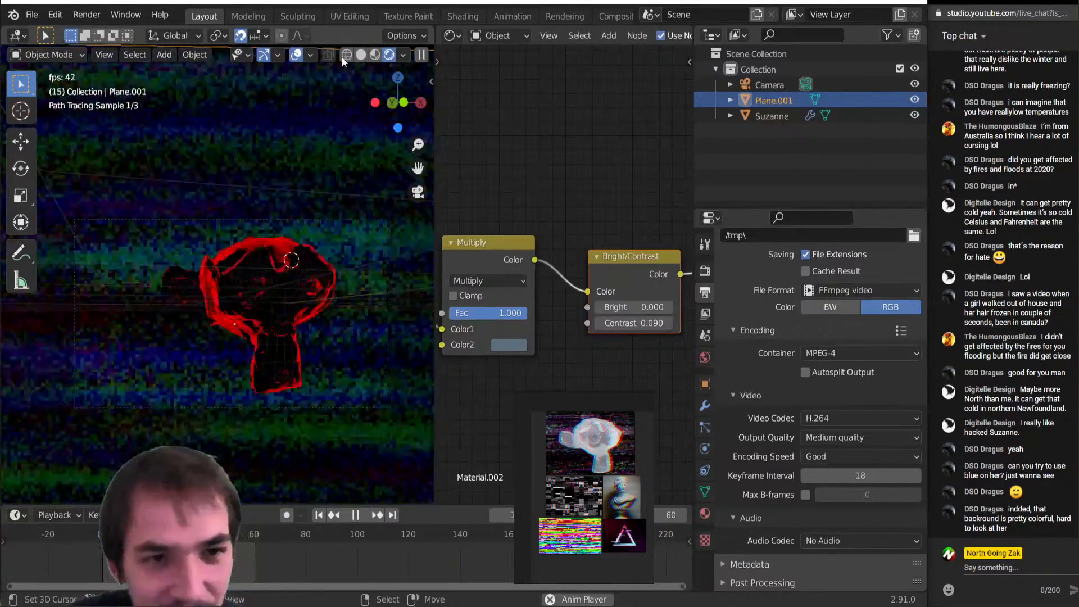
pyautogui.click(294, 55)
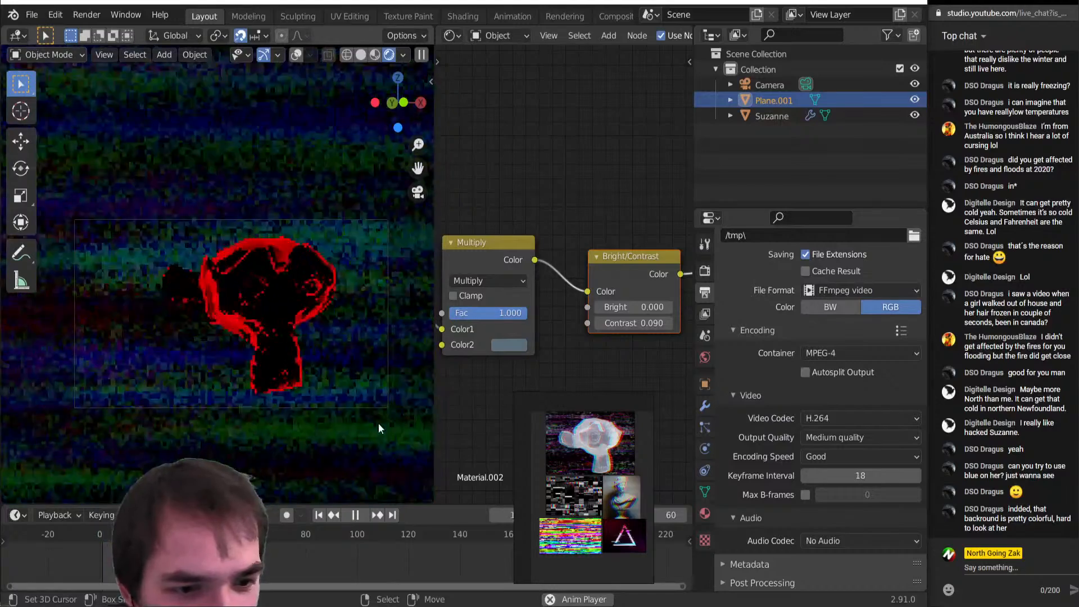
pyautogui.press('space')
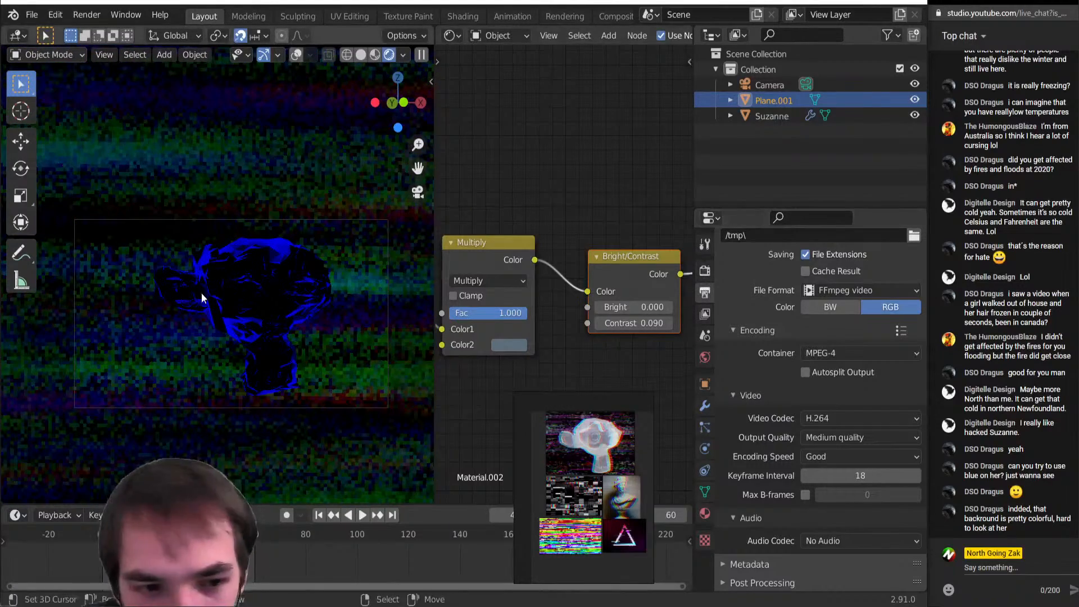
# Turn off render denoising in the scene's Cycles sampling settings
pyautogui.click(704, 410)
pyautogui.click(706, 313)
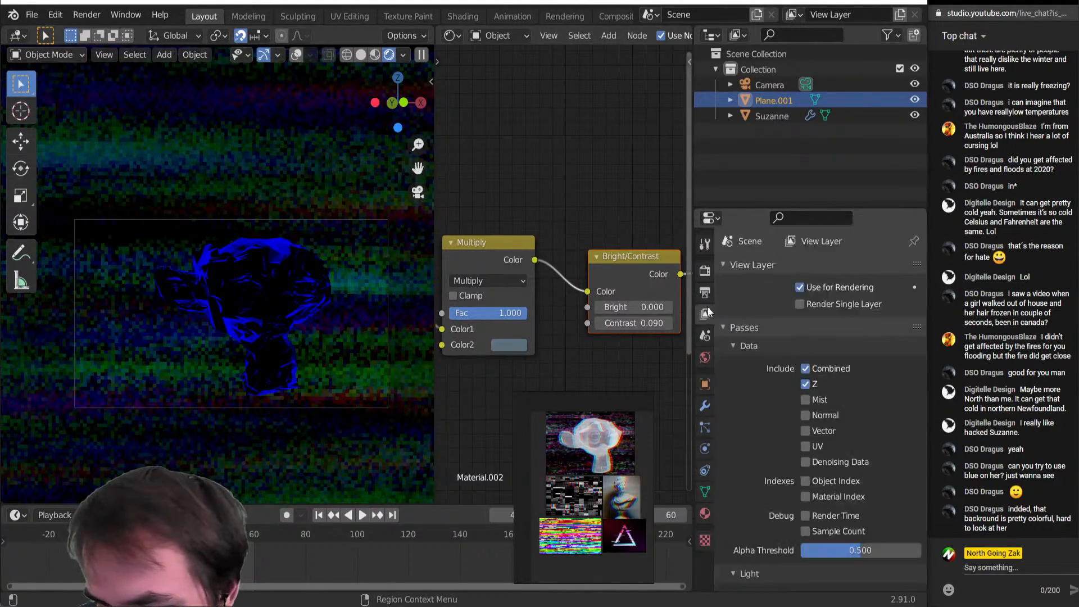
pyautogui.click(705, 271)
pyautogui.click(847, 470)
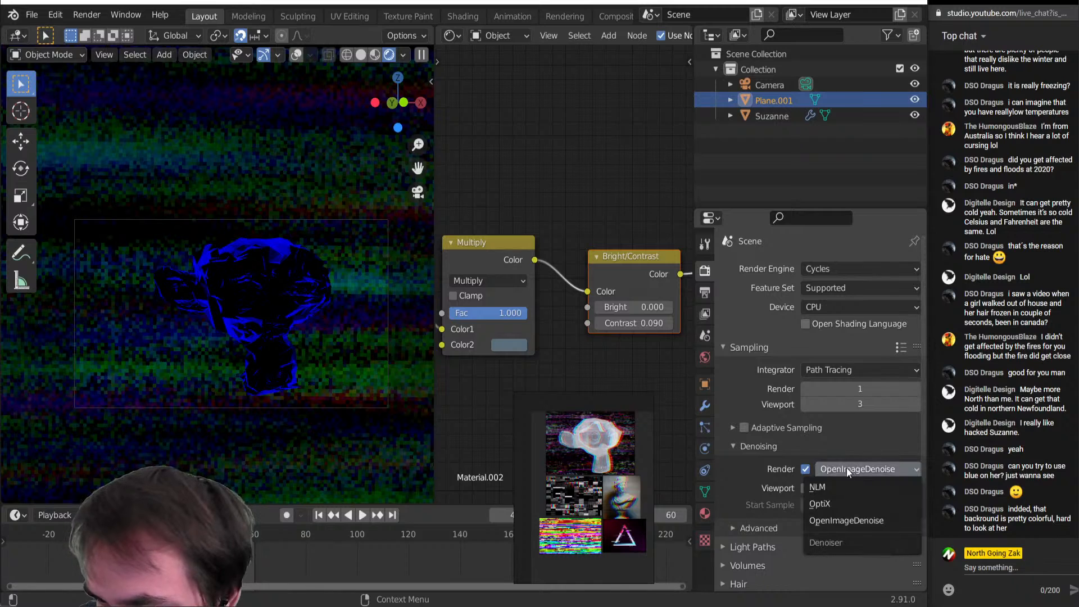
pyautogui.click(804, 470)
pyautogui.click(804, 470)
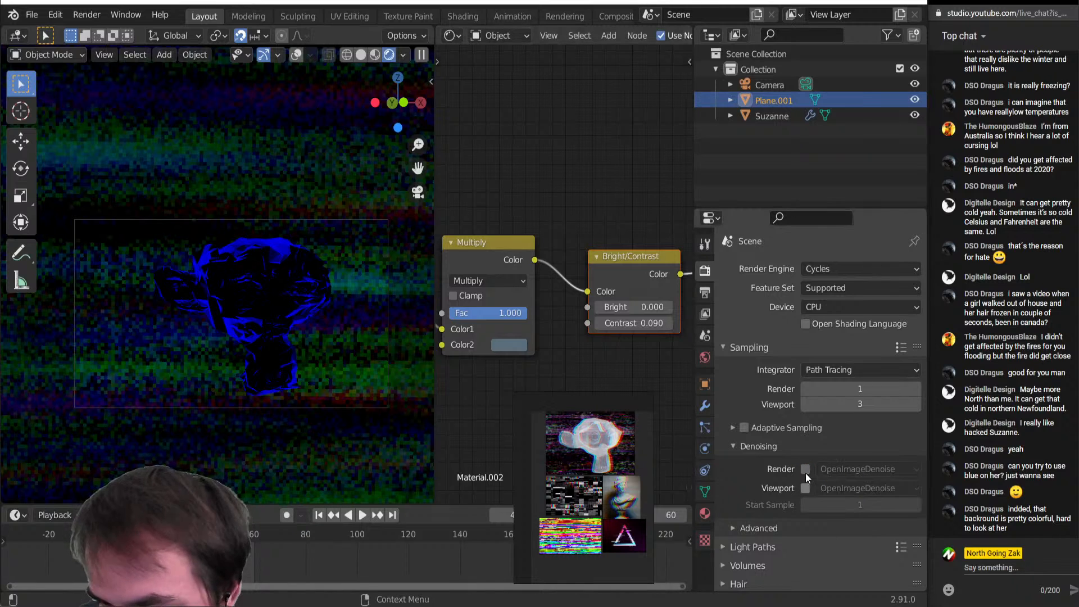
# Render the current frame, inspect it with the reference board moved aside, and close the render window
pyautogui.press('F12')
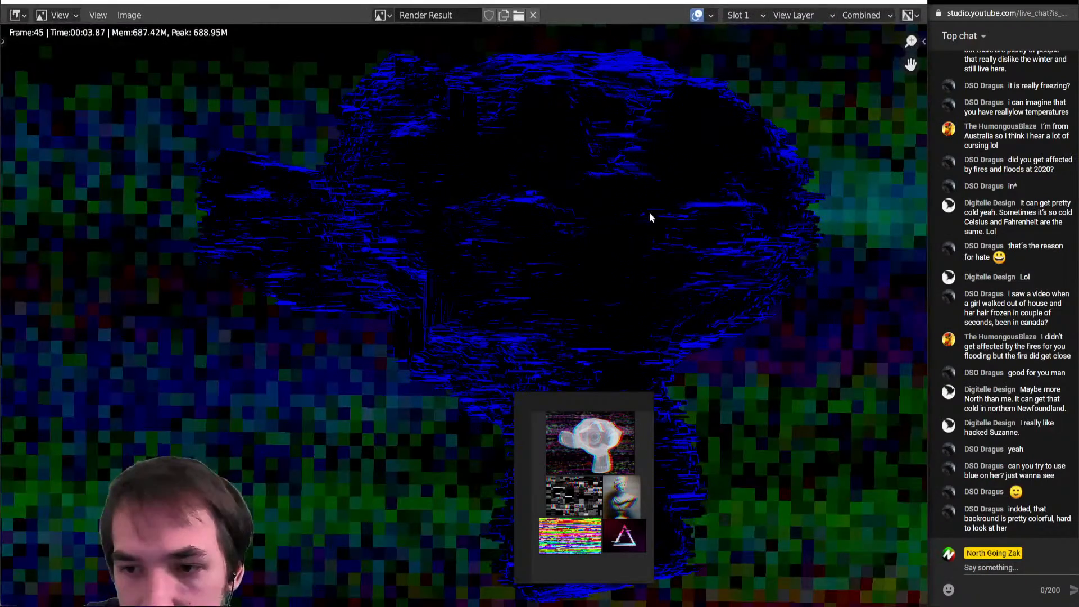
pyautogui.scroll(-5, 649, 211)
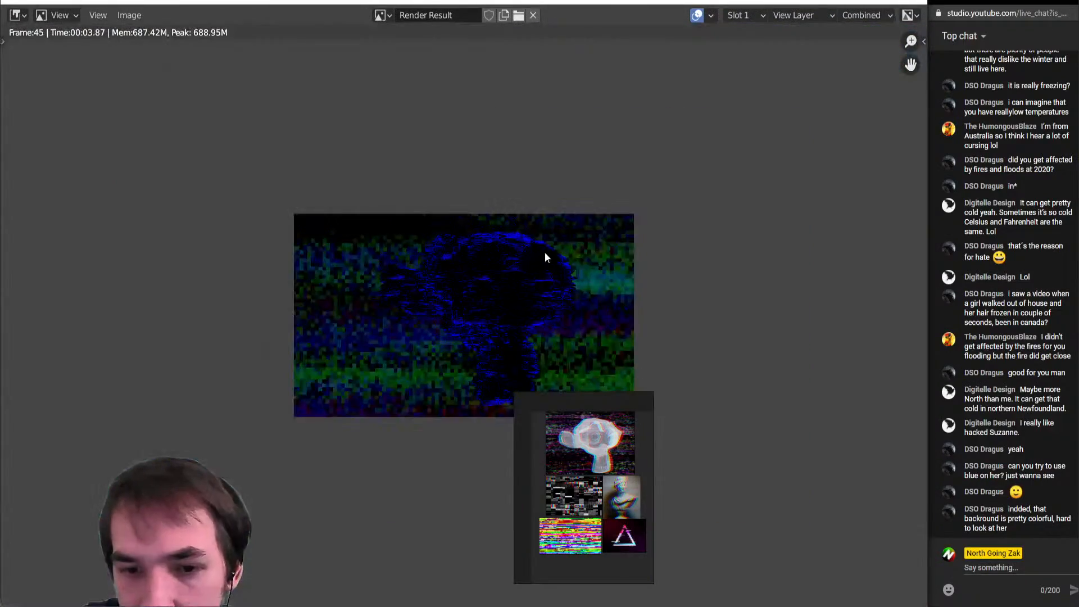
pyautogui.scroll(2, 545, 253)
pyautogui.moveTo(597, 459); pyautogui.dragTo(793, 403)
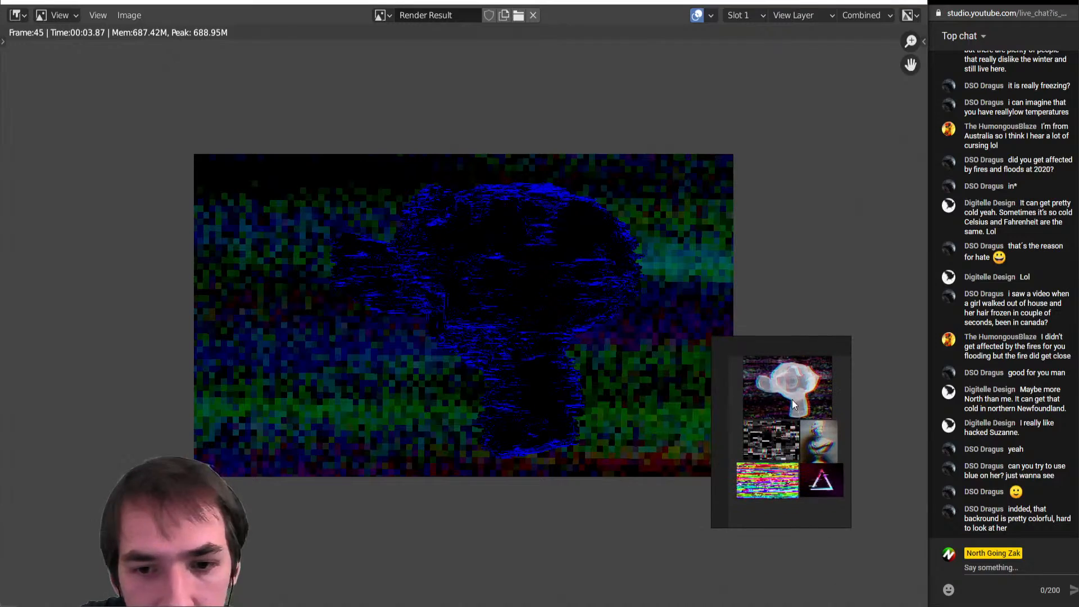
pyautogui.scroll(-2, 403, 245)
pyautogui.scroll(5, 403, 252)
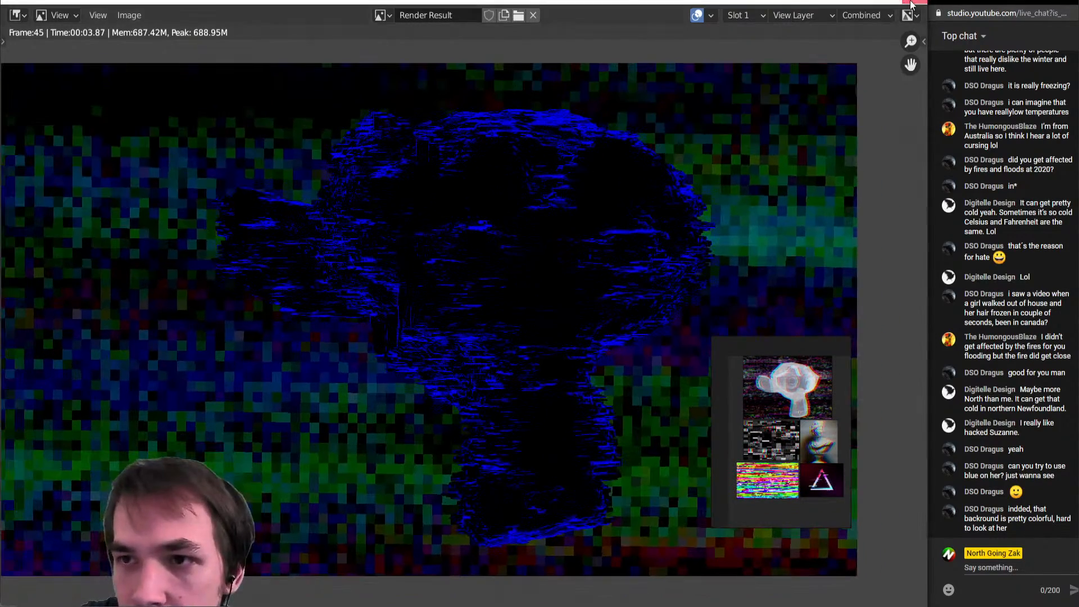
pyautogui.click(911, 3)
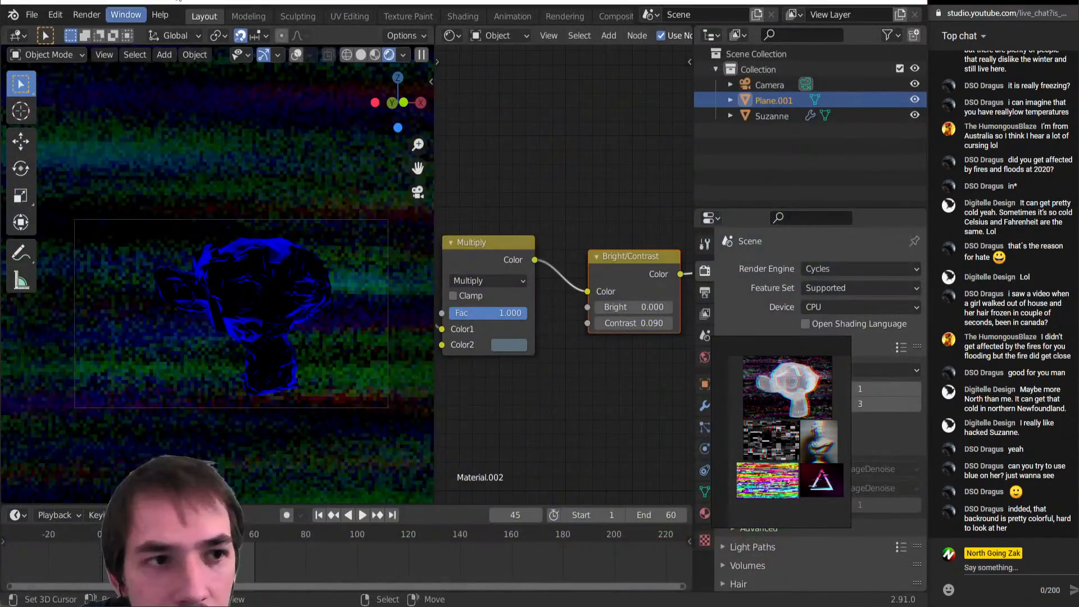
# Start rendering the full animation and maximize the render window on the screen with the scene
pyautogui.click(104, 19)
pyautogui.click(119, 47)
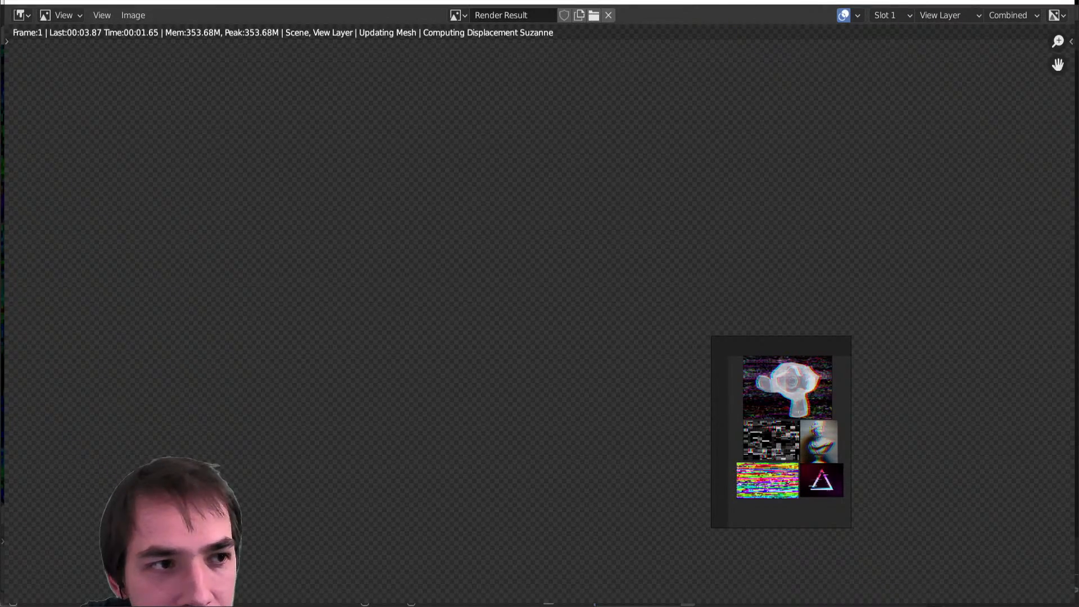
pyautogui.moveTo(615, 1); pyautogui.dragTo(3, 224)
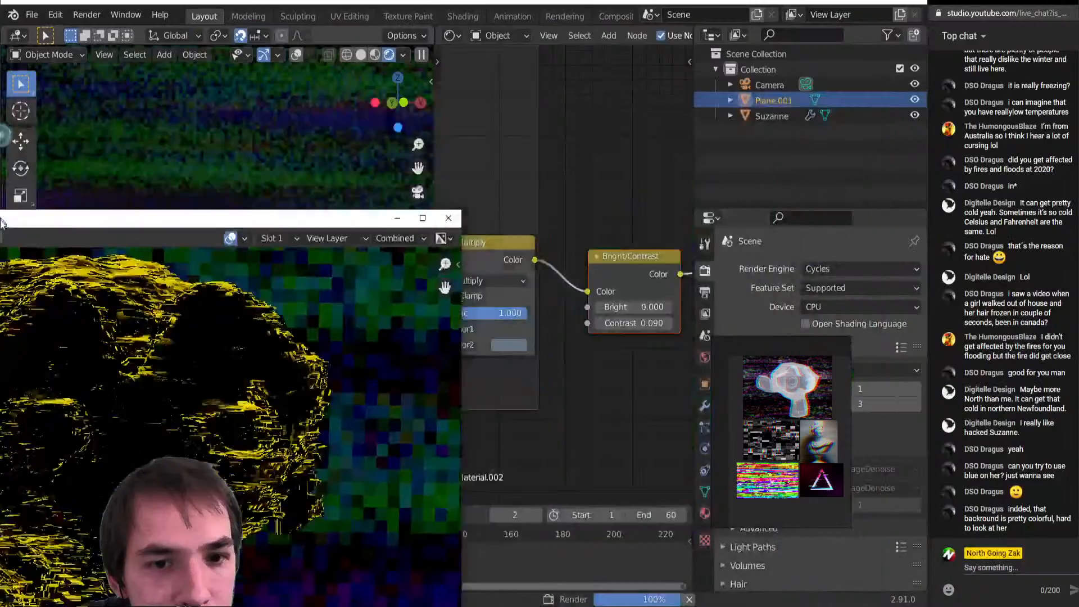
pyautogui.doubleClick(3, 224)
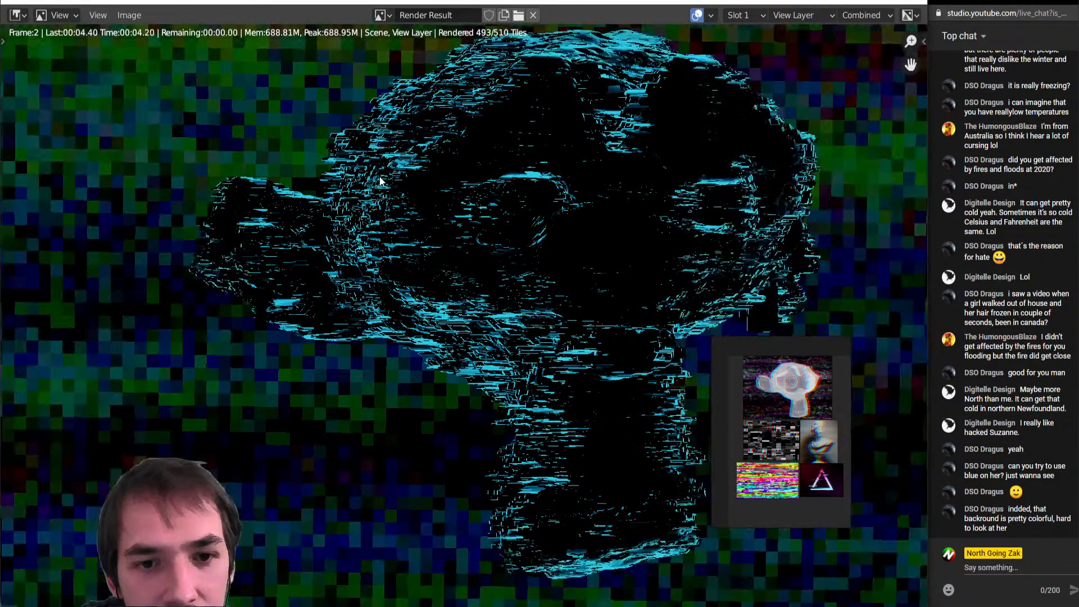
# Examine the frames up close and as a whole while the animation renders, and put the render window away
pyautogui.scroll(-3, 411, 190)
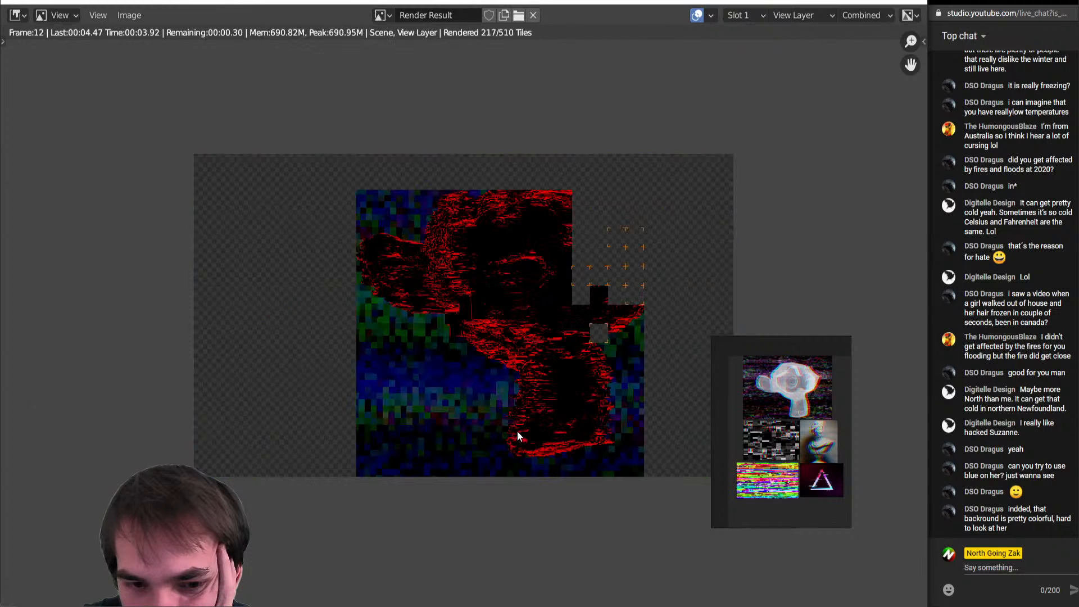
pyautogui.scroll(-2, 474, 322)
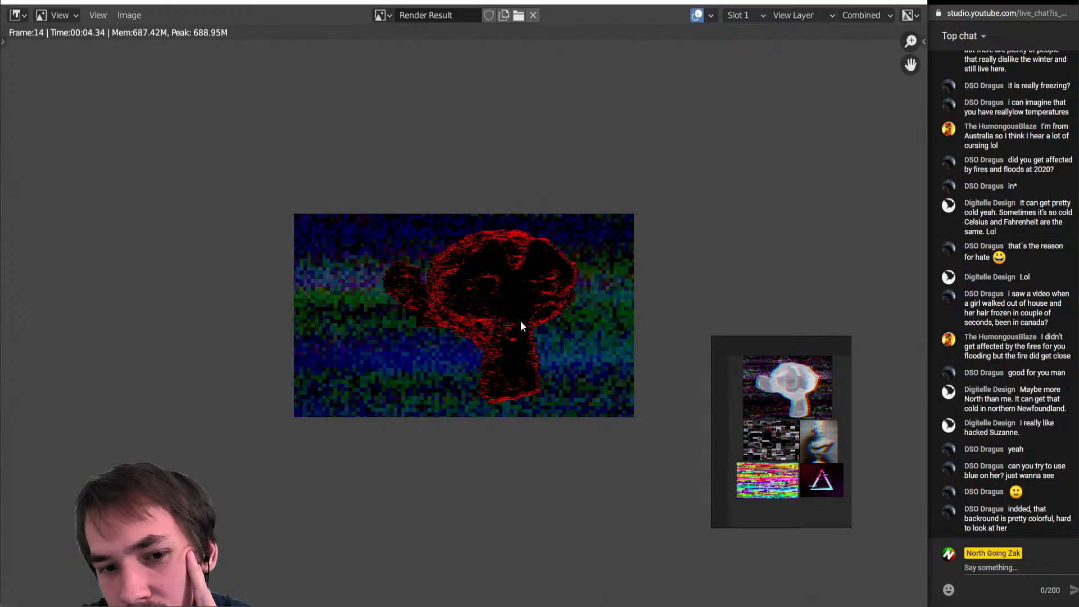
pyautogui.scroll(8, 521, 321)
pyautogui.scroll(-9, 407, 305)
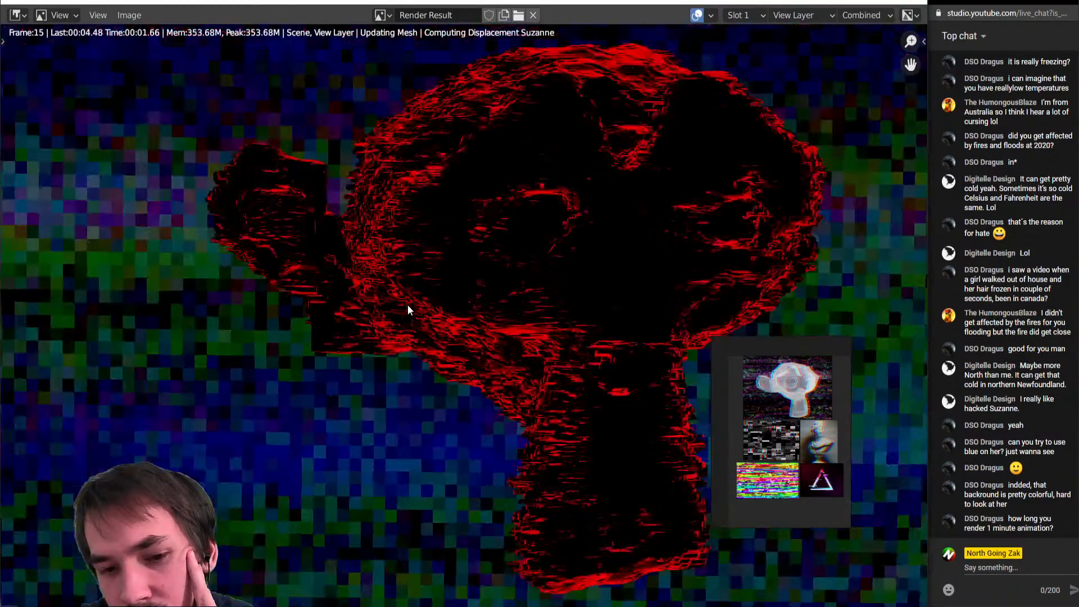
pyautogui.scroll(3, 410, 302)
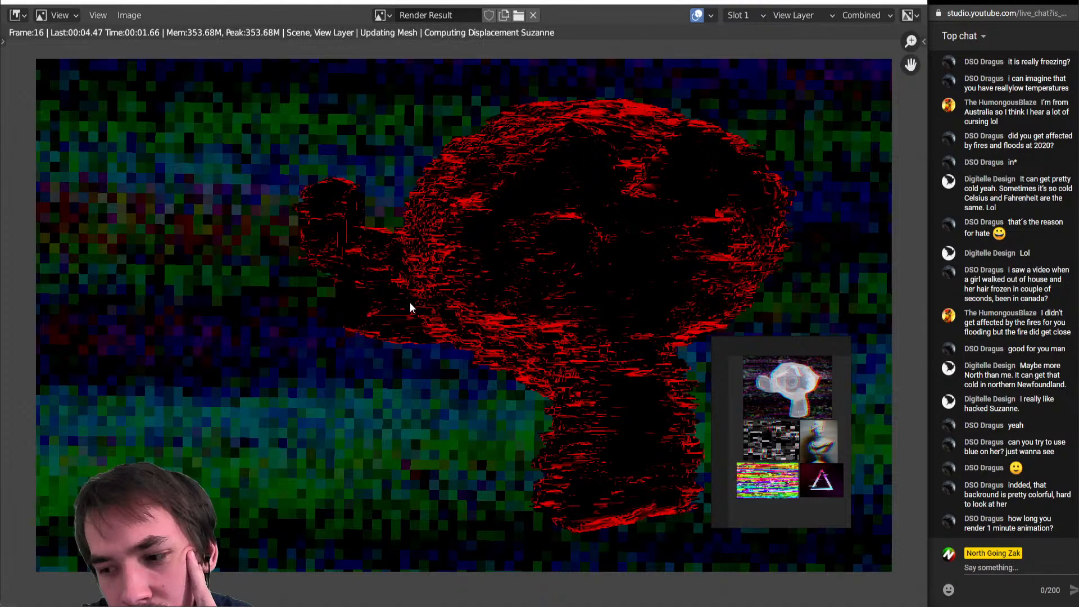
pyautogui.scroll(-2, 410, 303)
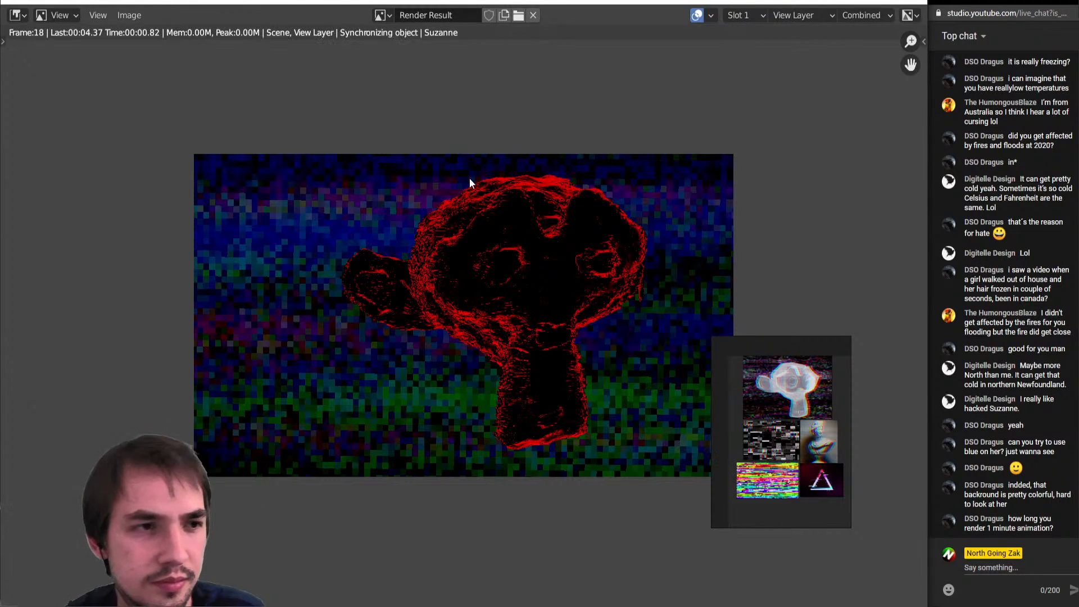
pyautogui.click(887, 2)
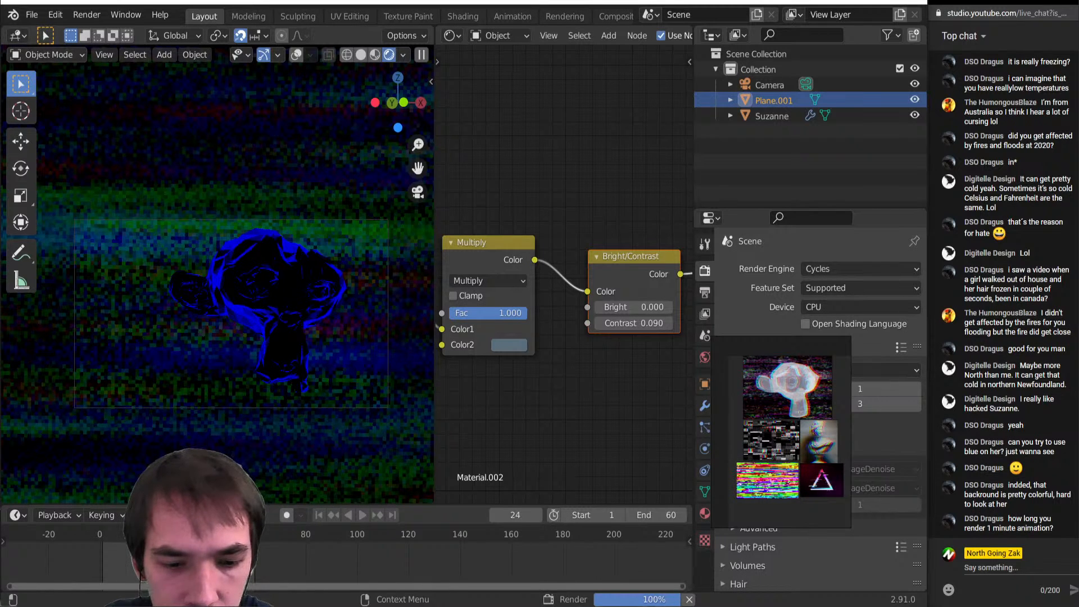
# Switch to OBS, enlarge its window to check the live stream's status, and return to Blender
pyautogui.hotkey('alt', 'Tab')
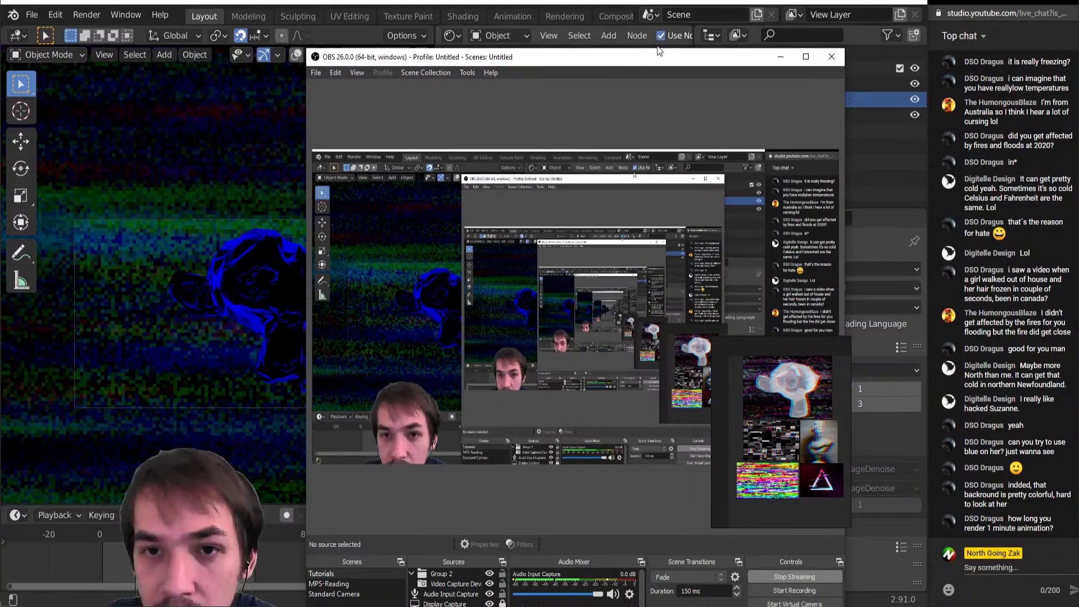
pyautogui.moveTo(667, 56); pyautogui.dragTo(646, 0)
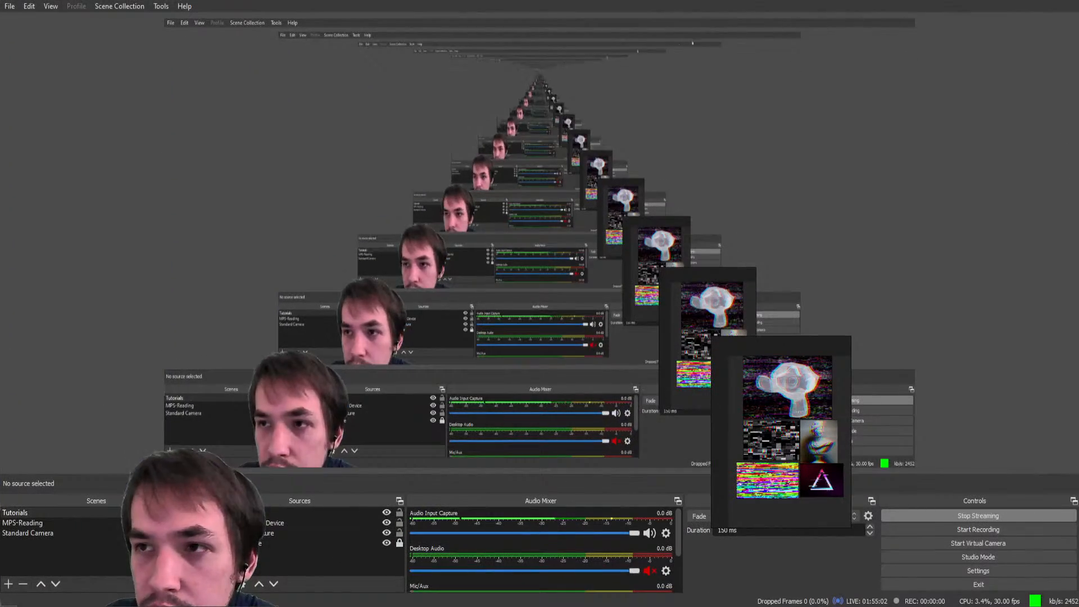
pyautogui.hotkey('alt', 'Tab')
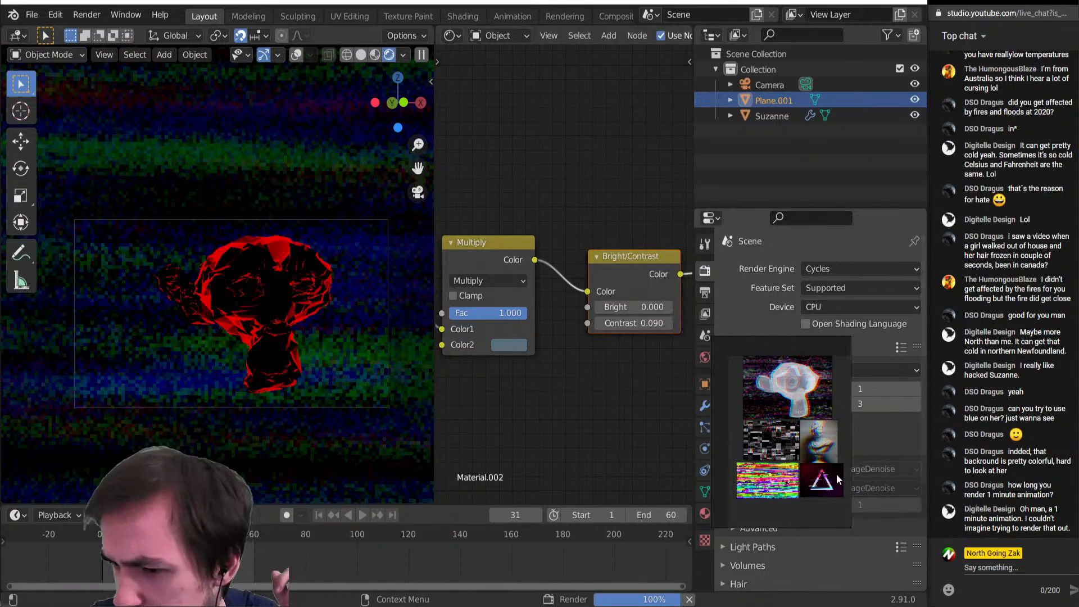
# Move the reference image board over the node editor and trim its upper and side margins
pyautogui.moveTo(837, 474); pyautogui.dragTo(678, 447)
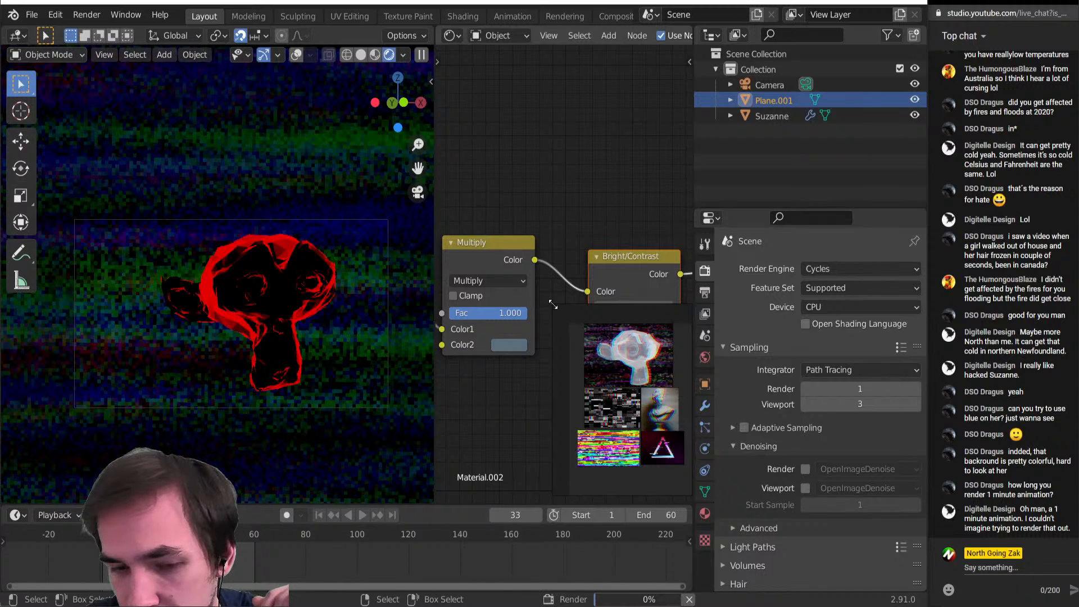
pyautogui.moveTo(552, 306); pyautogui.dragTo(584, 327)
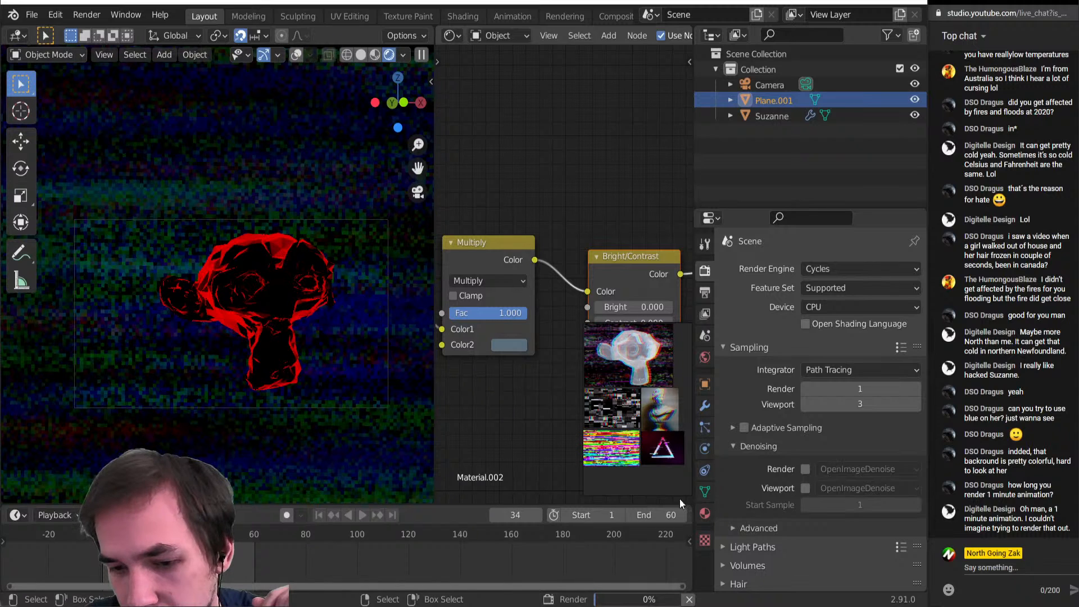
# Trim the lower and side margins of the reference image board so it fits closely around the images
pyautogui.moveTo(691, 494); pyautogui.dragTo(681, 464)
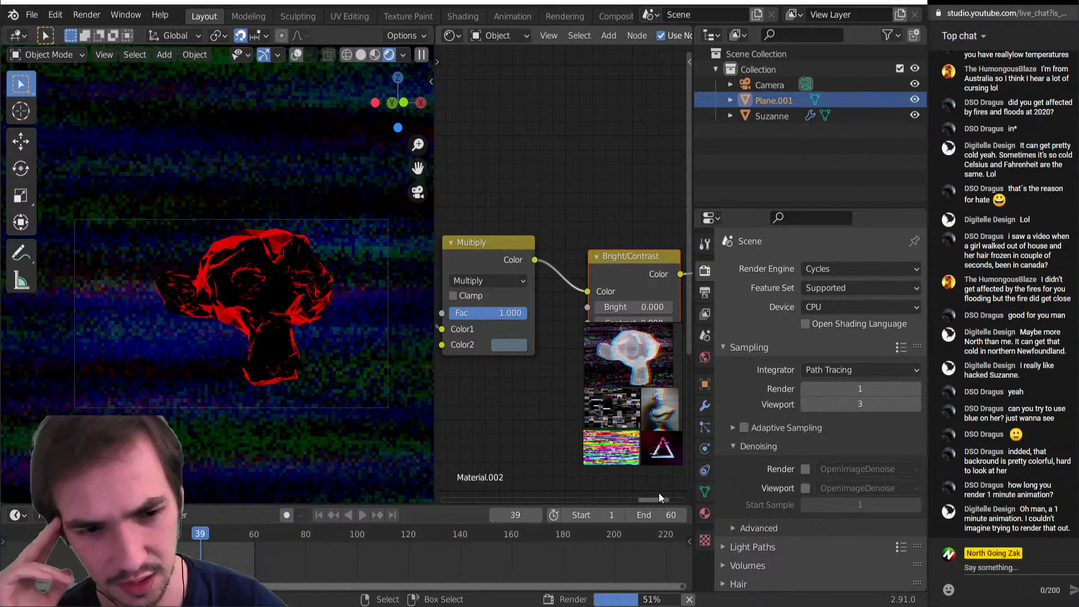
pyautogui.scroll(5, 256, 330)
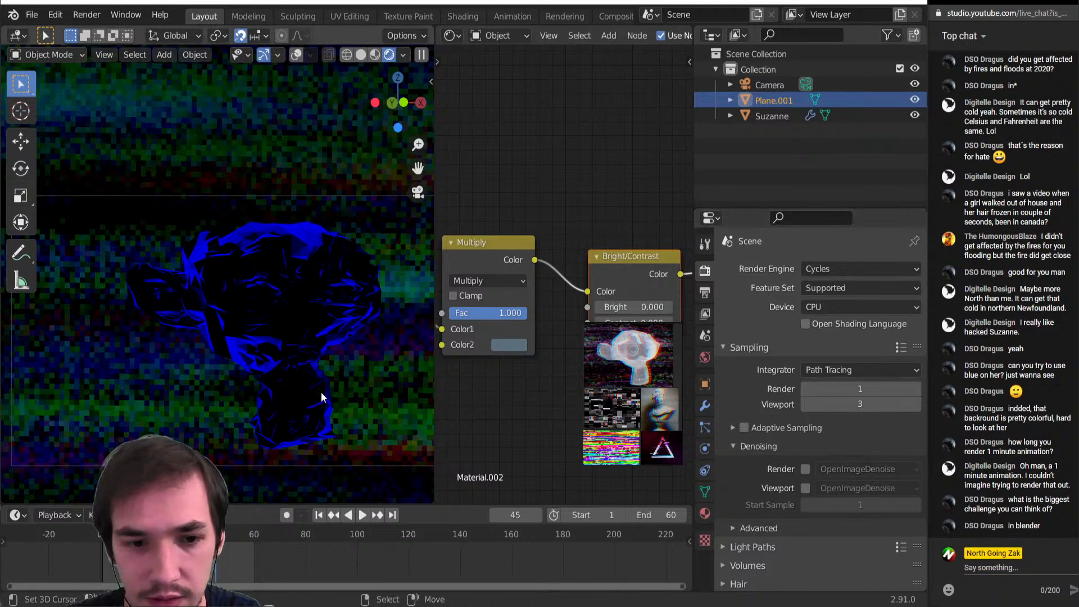
# Bring up the finished animation's render window, check the last frame, and put the window away
pyautogui.moveTo(430, 606)
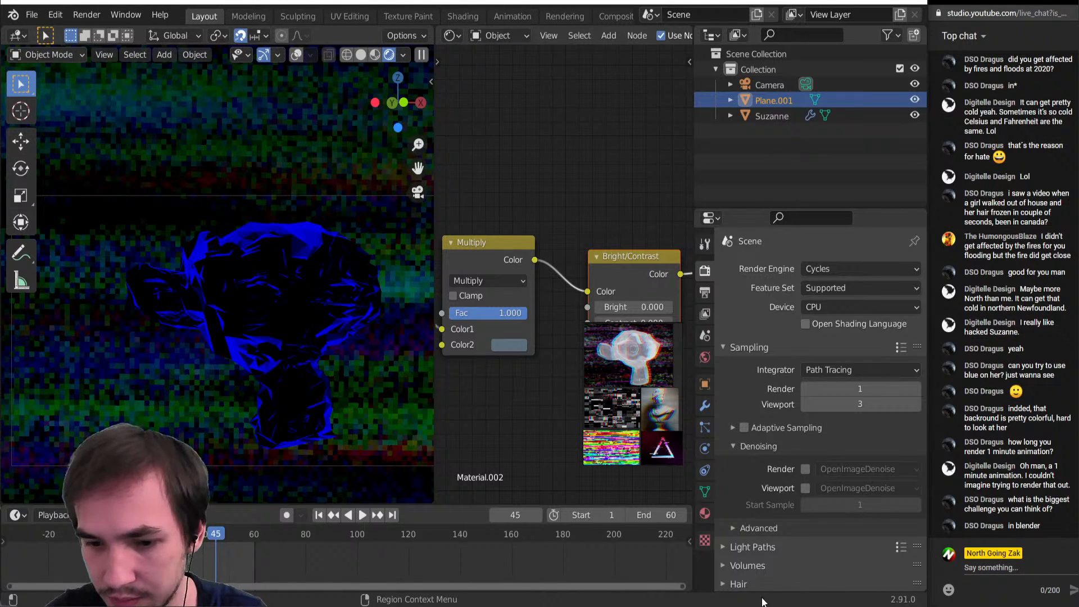
pyautogui.moveTo(399, 483); pyautogui.dragTo(383, 393, button='middle')
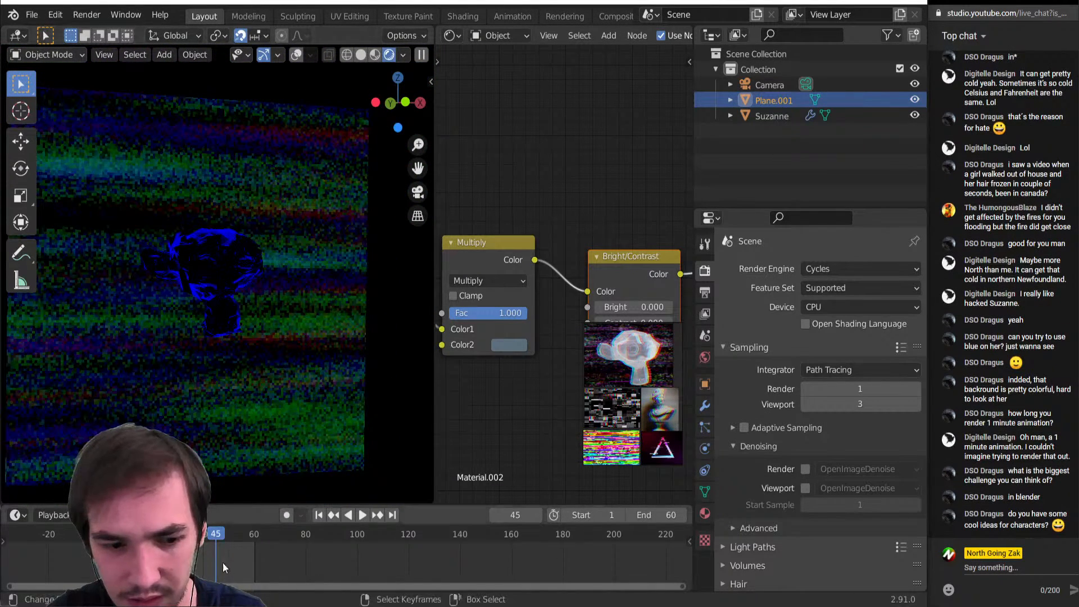
pyautogui.moveTo(427, 606)
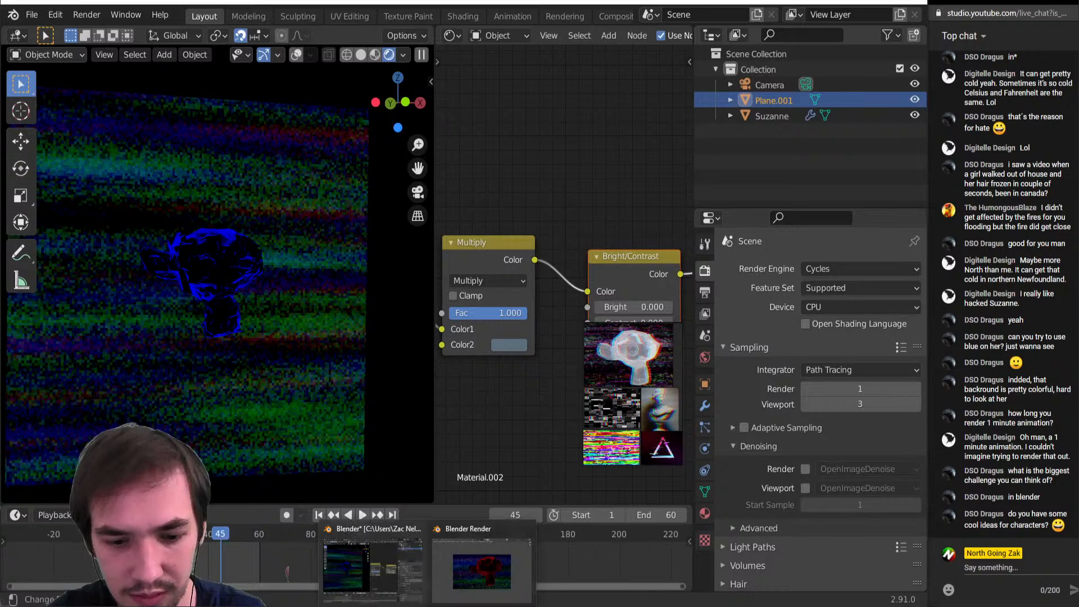
pyautogui.click(497, 575)
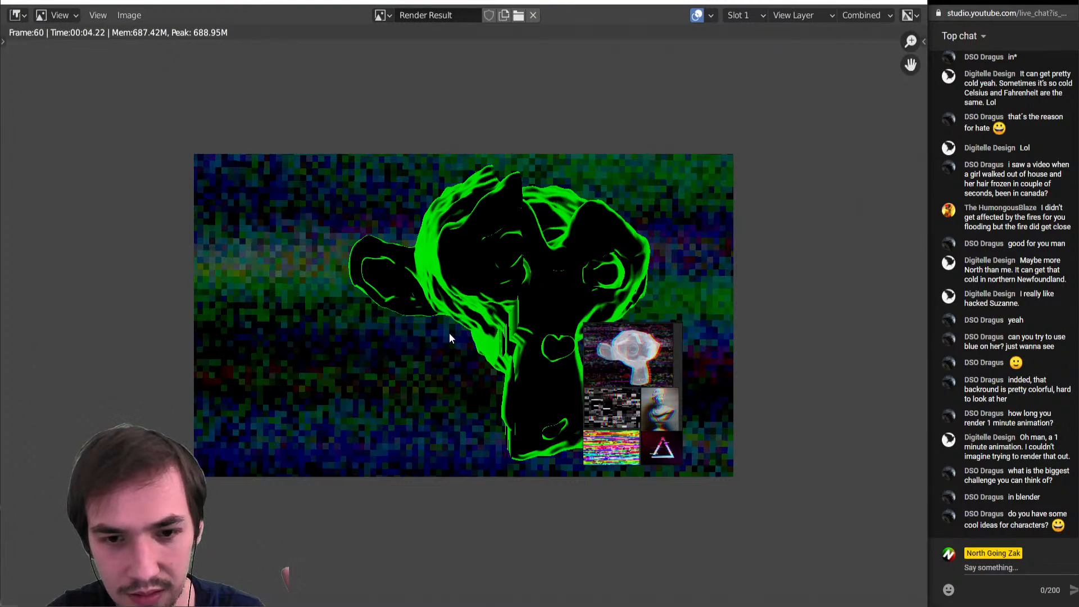
pyautogui.moveTo(450, 337); pyautogui.dragTo(436, 350, button='middle')
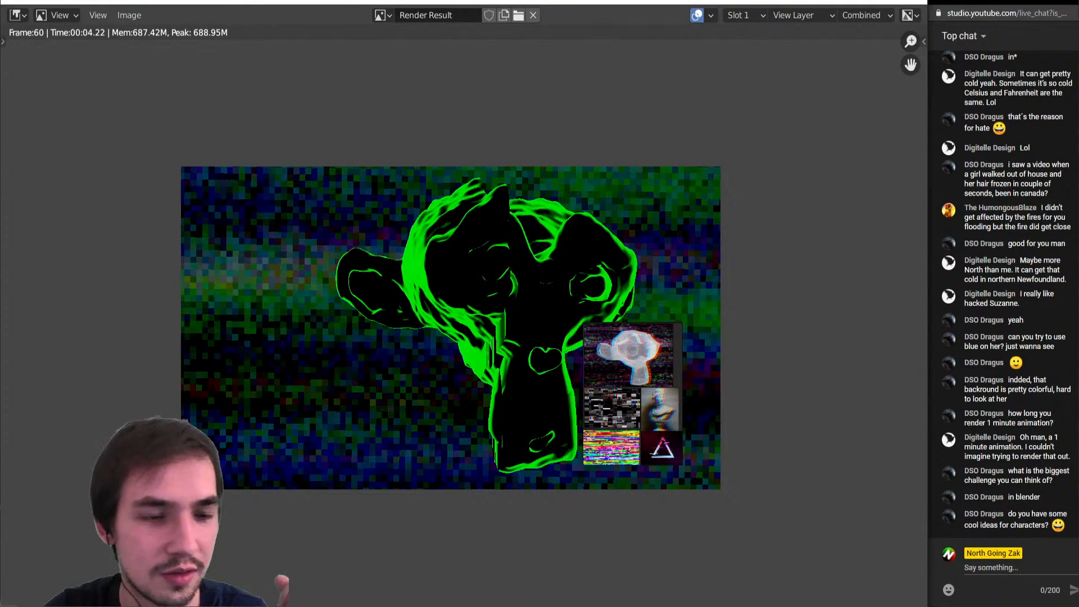
pyautogui.press('Escape')
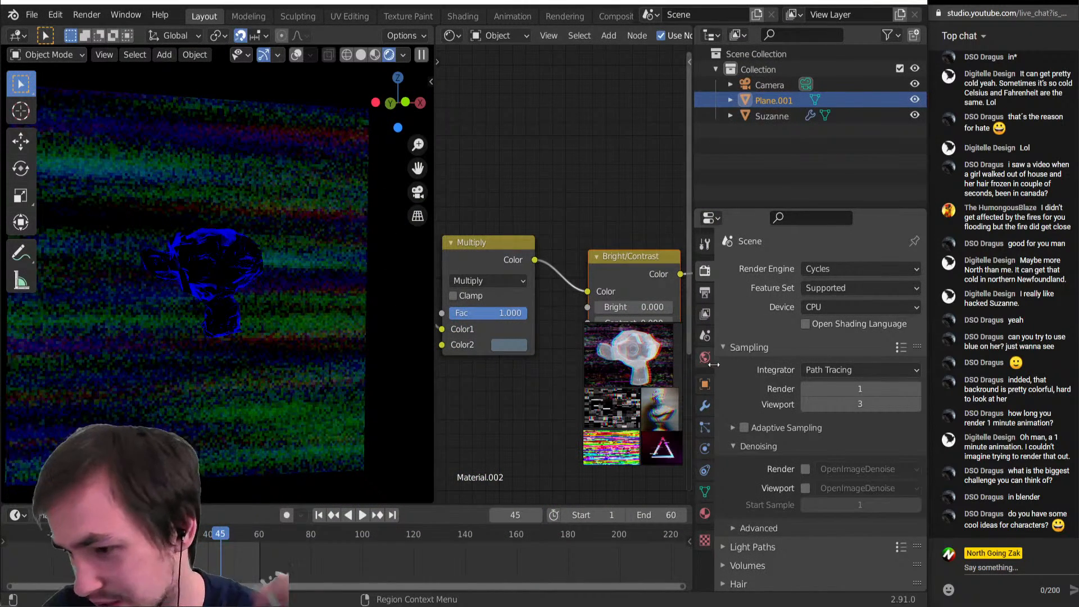
# Look up and copy the render output folder's path from the scene's output settings, leaving the path unchanged
pyautogui.click(705, 293)
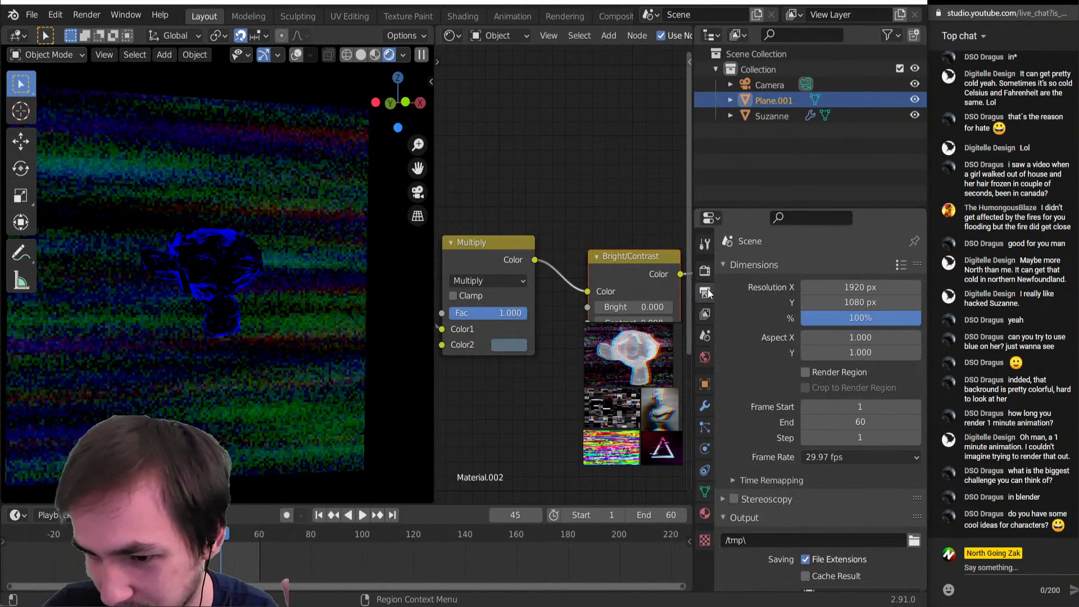
pyautogui.click(914, 540)
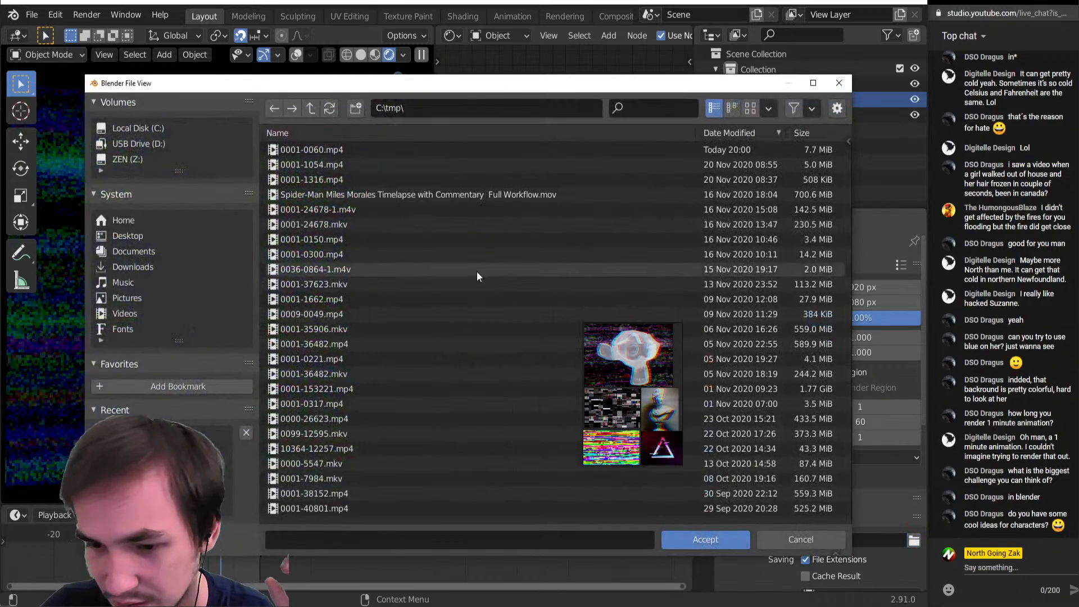
pyautogui.click(478, 111)
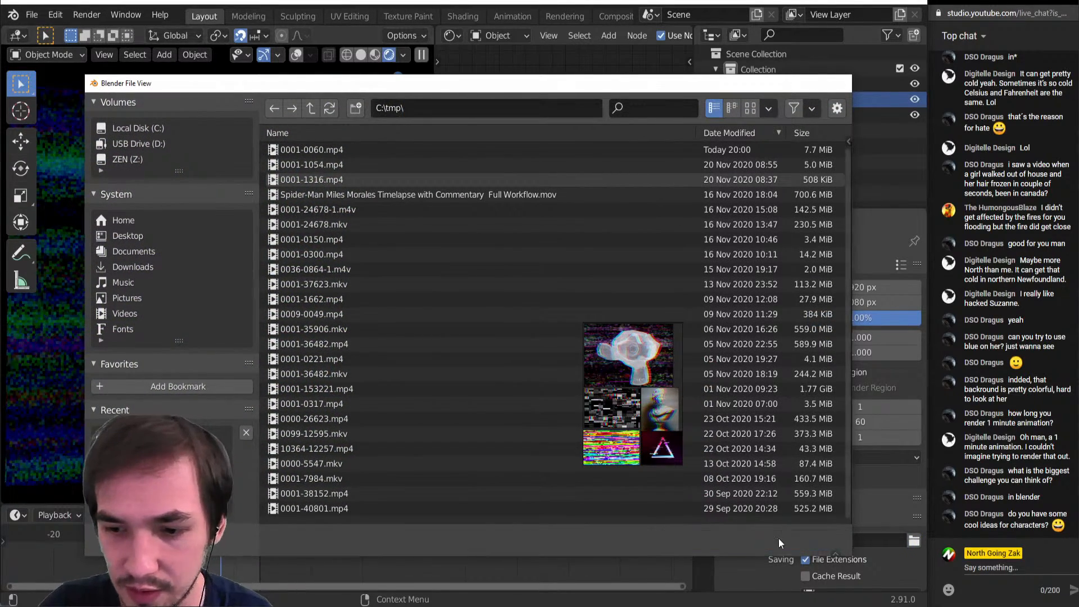
pyautogui.click(778, 537)
# Open the folder C:\tmp\ in a new File Explorer window and sort its files by date
pyautogui.rightClick(289, 606)
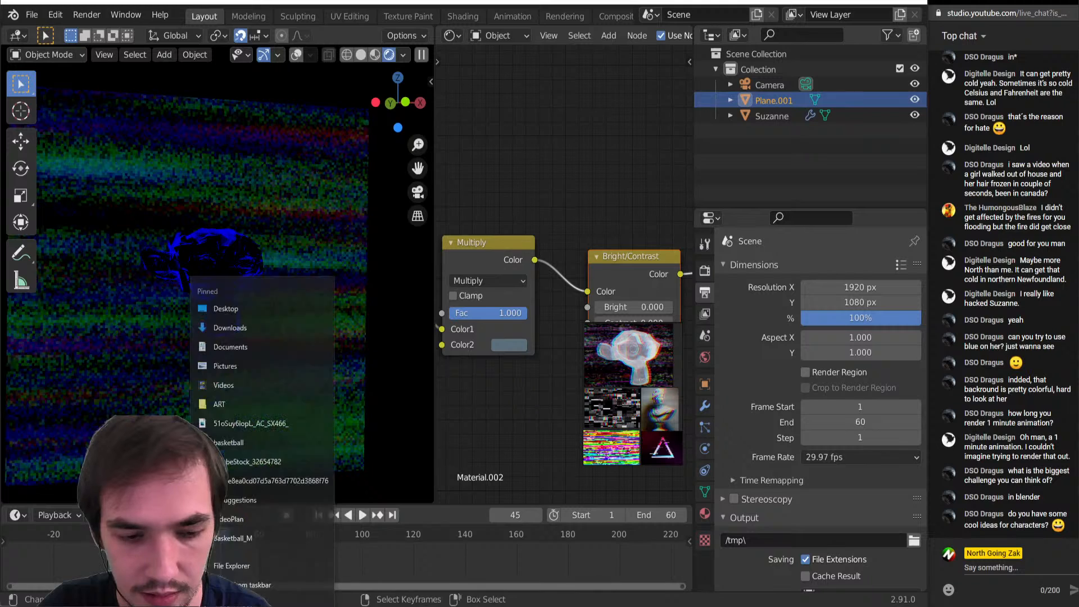
pyautogui.click(366, 269)
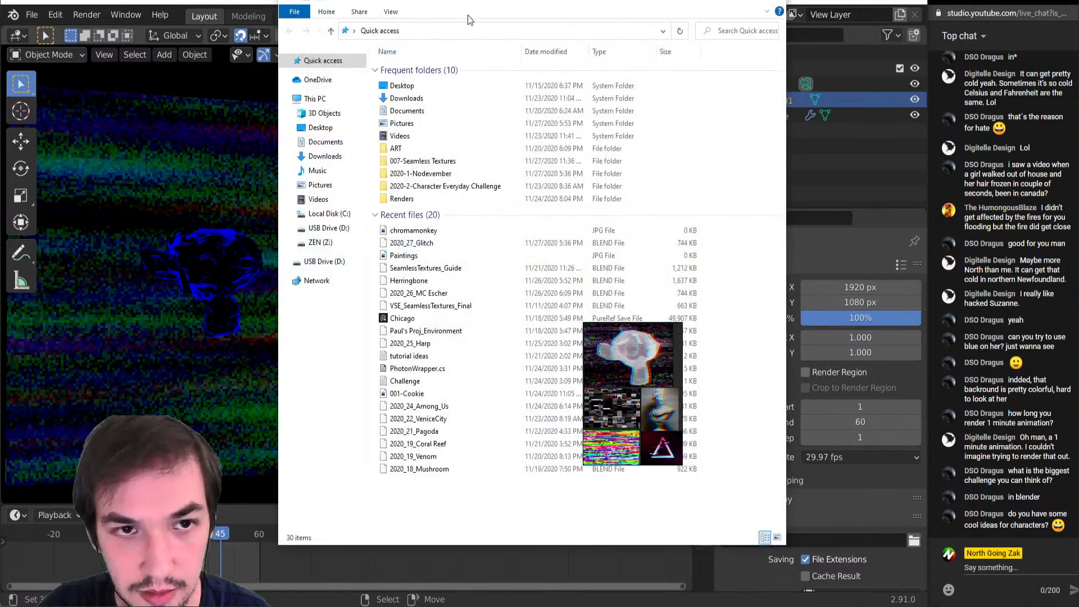
pyautogui.click(448, 35)
pyautogui.write('C:\\tmp\\')
pyautogui.press('Return')
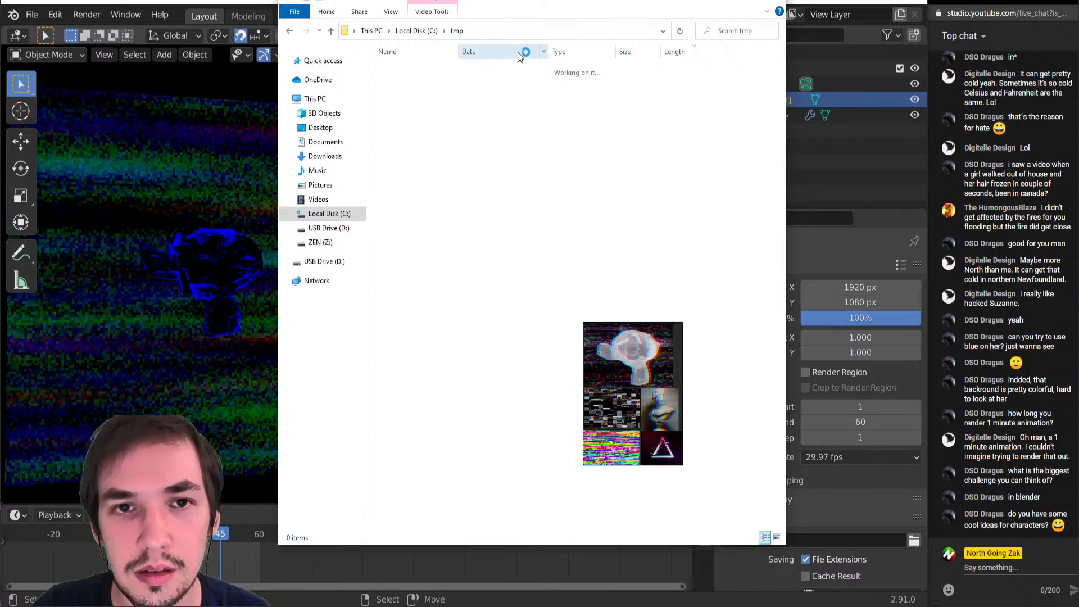
pyautogui.click(504, 51)
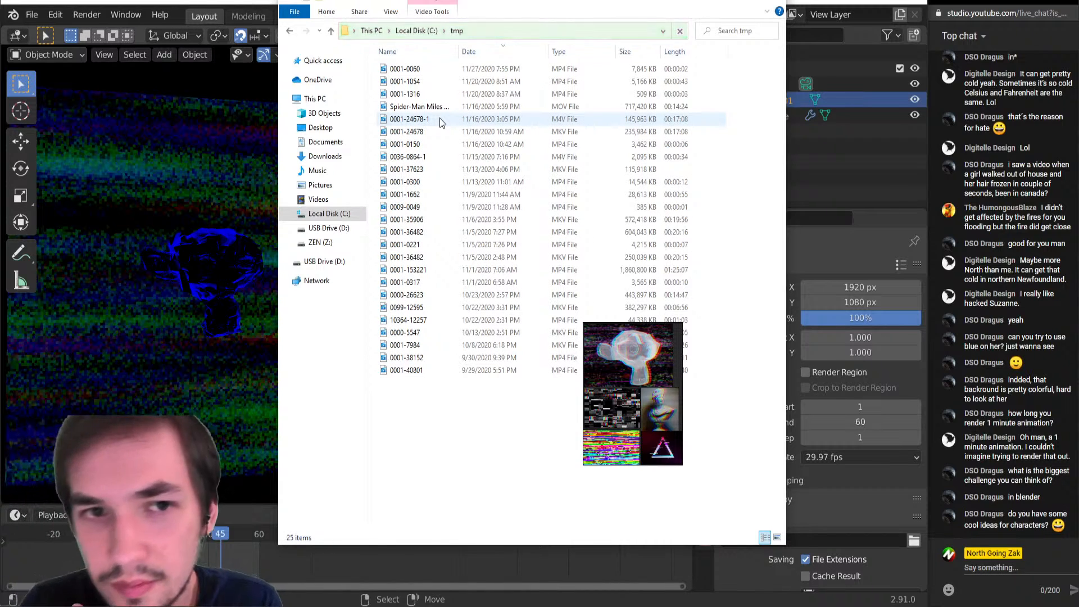
# Open the rendered video 0001-0060 in an enlarged player, clear of the reference board, and replay it several times
pyautogui.moveTo(617, 370); pyautogui.dragTo(64, 391, button='right')
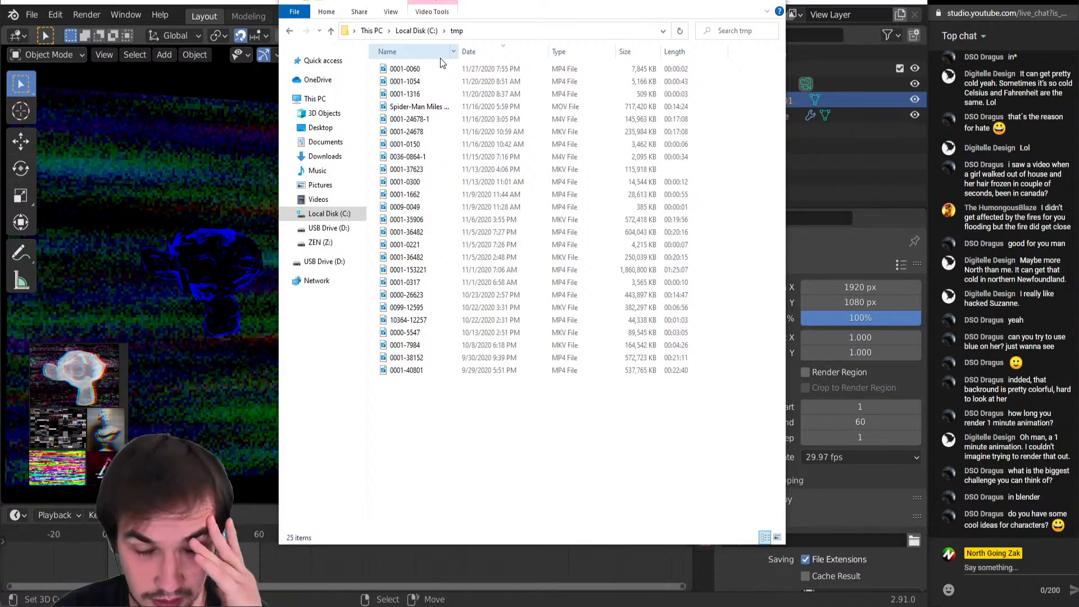
pyautogui.doubleClick(437, 72)
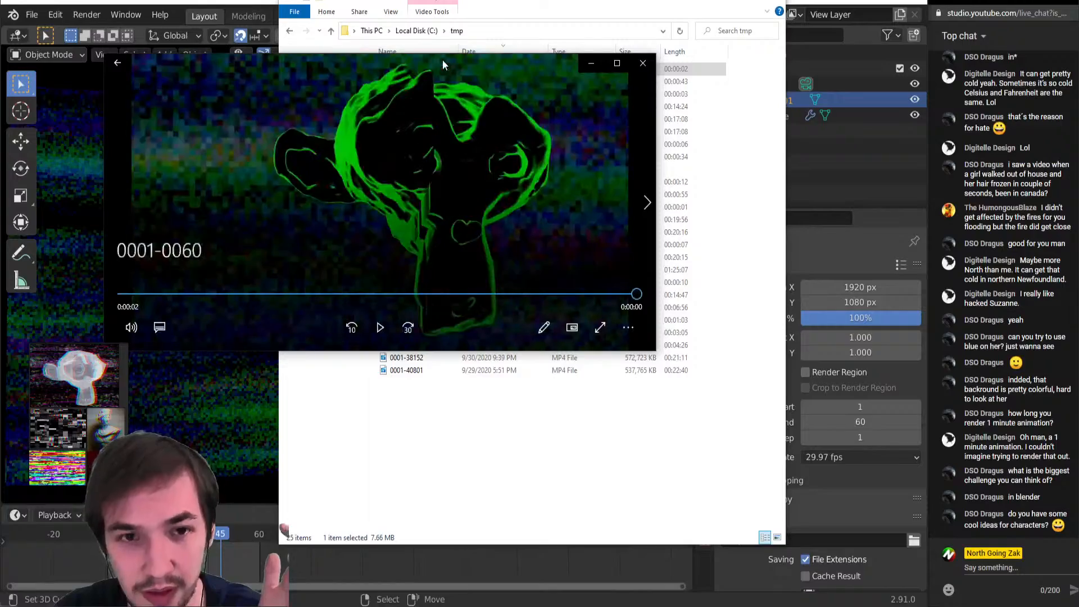
pyautogui.moveTo(654, 351); pyautogui.dragTo(767, 525)
pyautogui.click(435, 502)
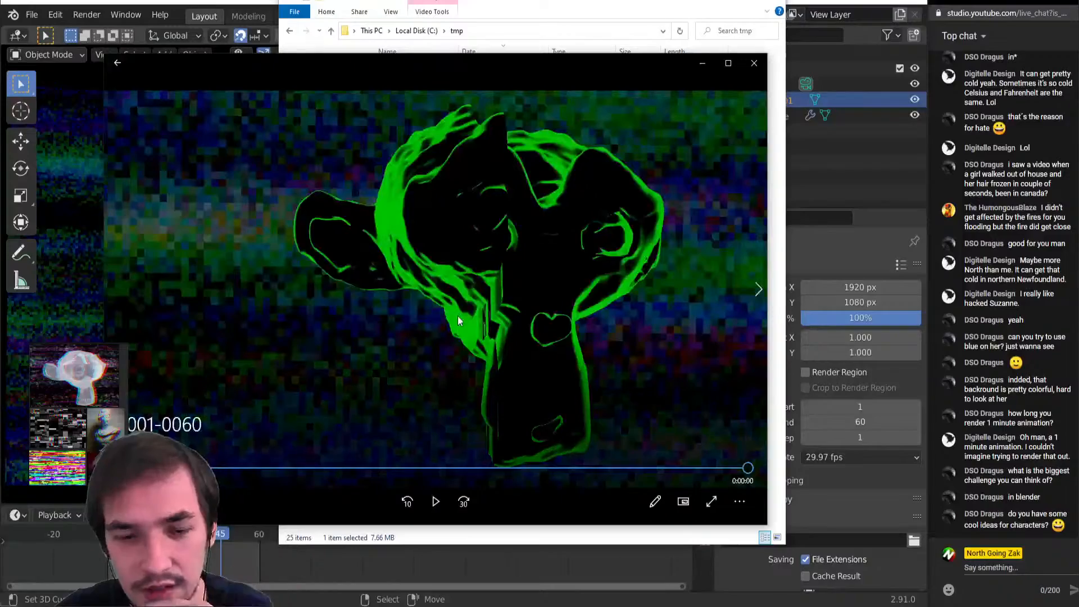
pyautogui.click(435, 502)
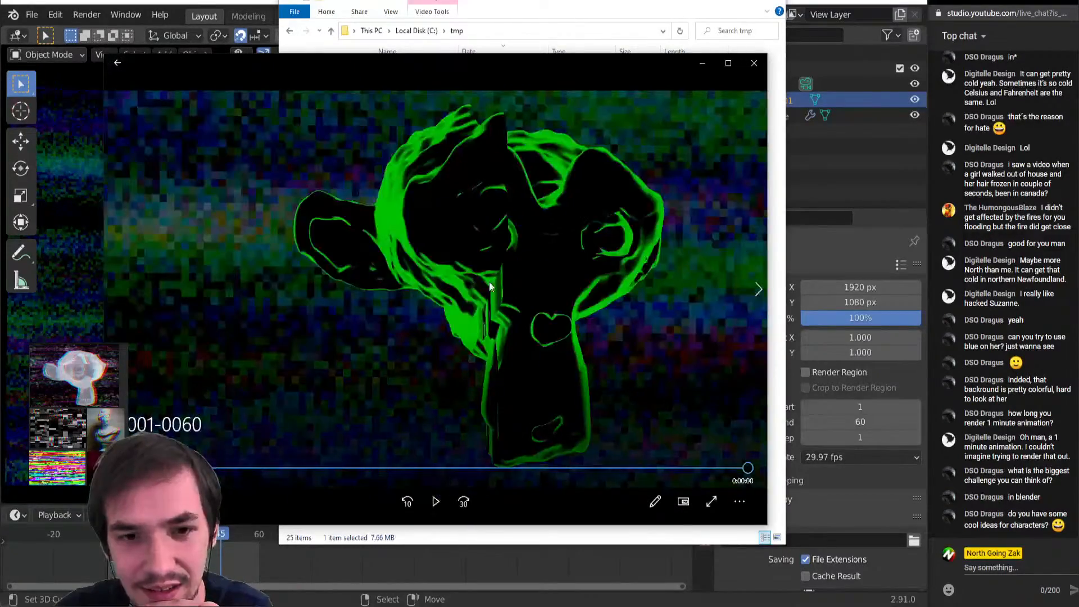
pyautogui.click(441, 505)
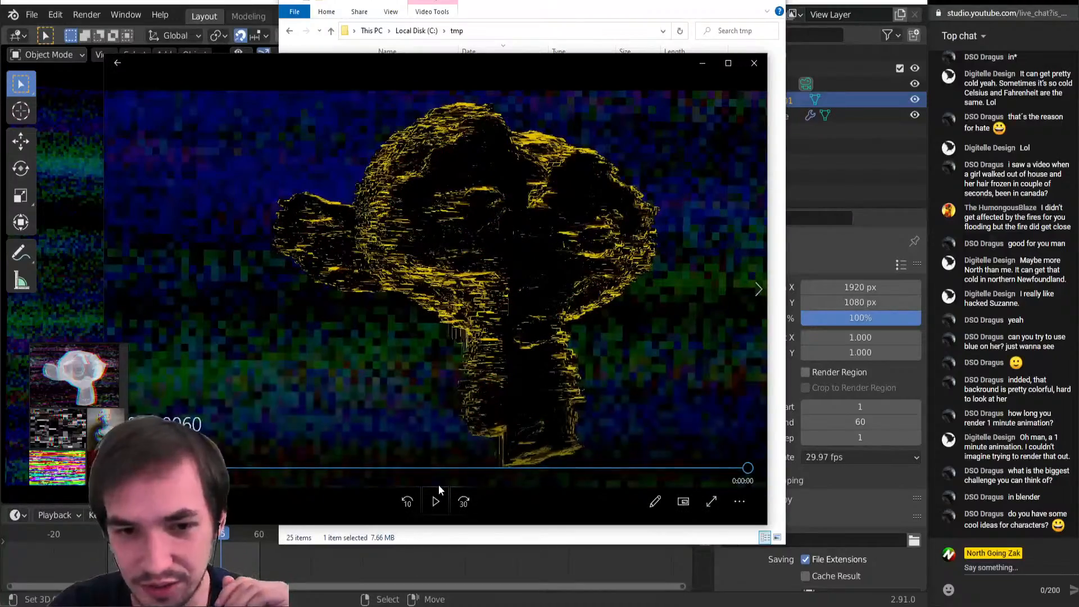
pyautogui.click(436, 502)
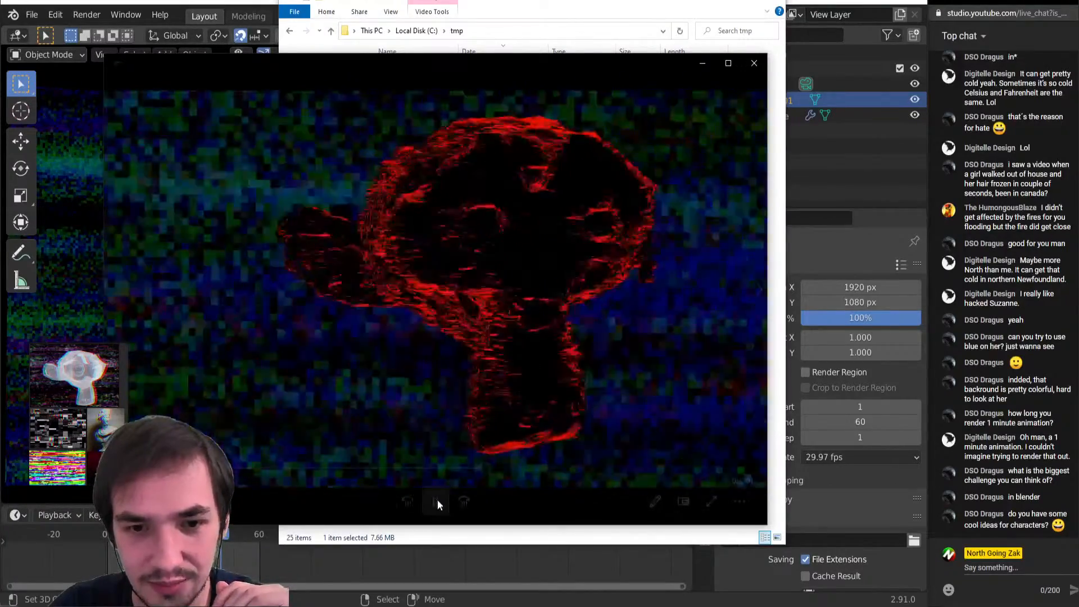
pyautogui.click(436, 501)
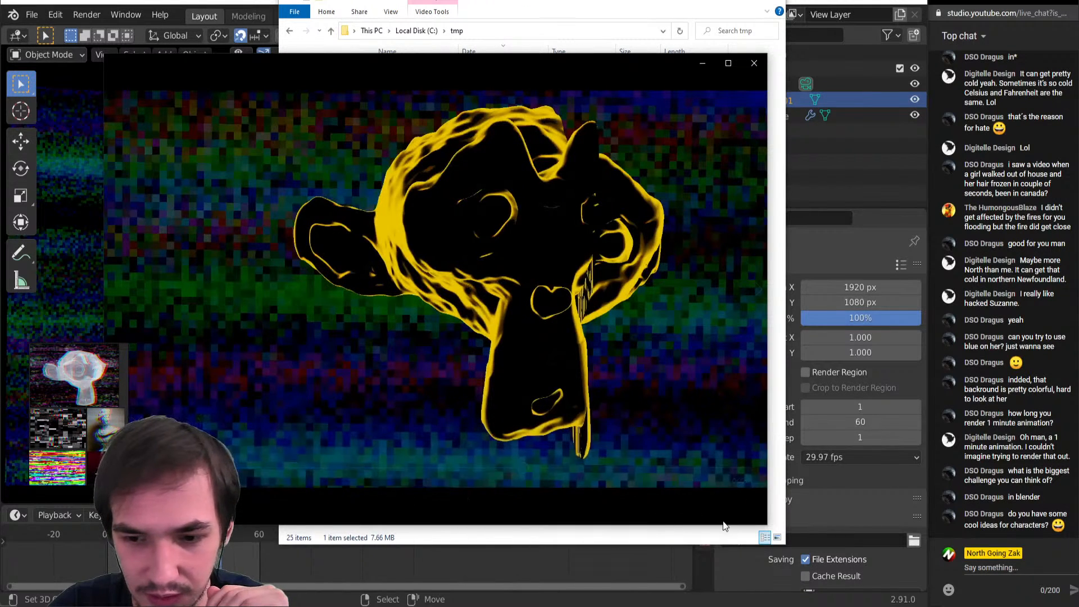
# Set the rendered video to repeat, watch it loop, and close the player and the folder window
pyautogui.click(744, 505)
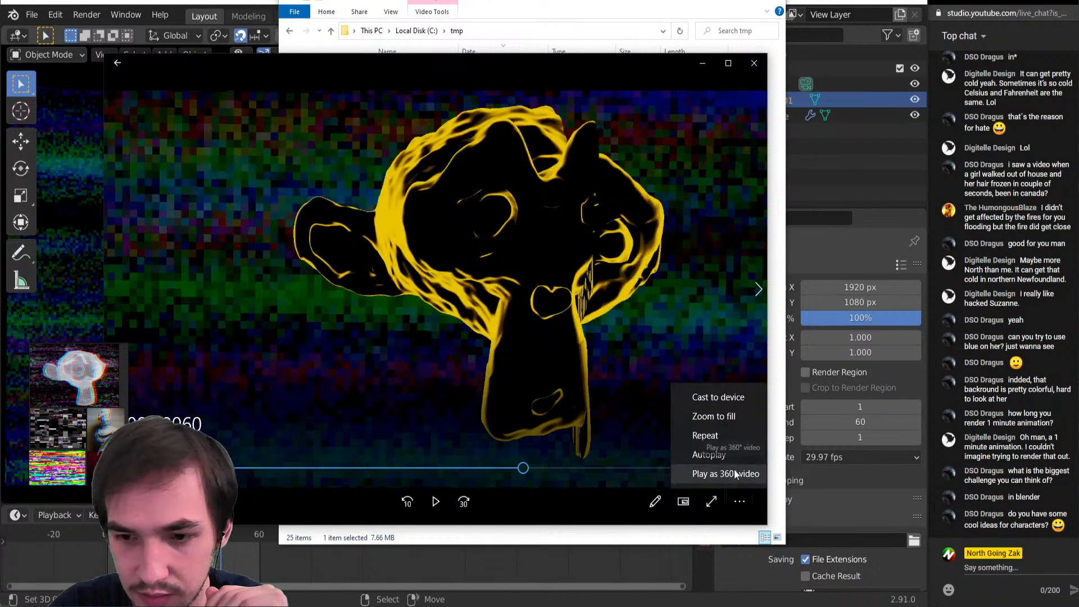
pyautogui.click(719, 436)
pyautogui.click(436, 500)
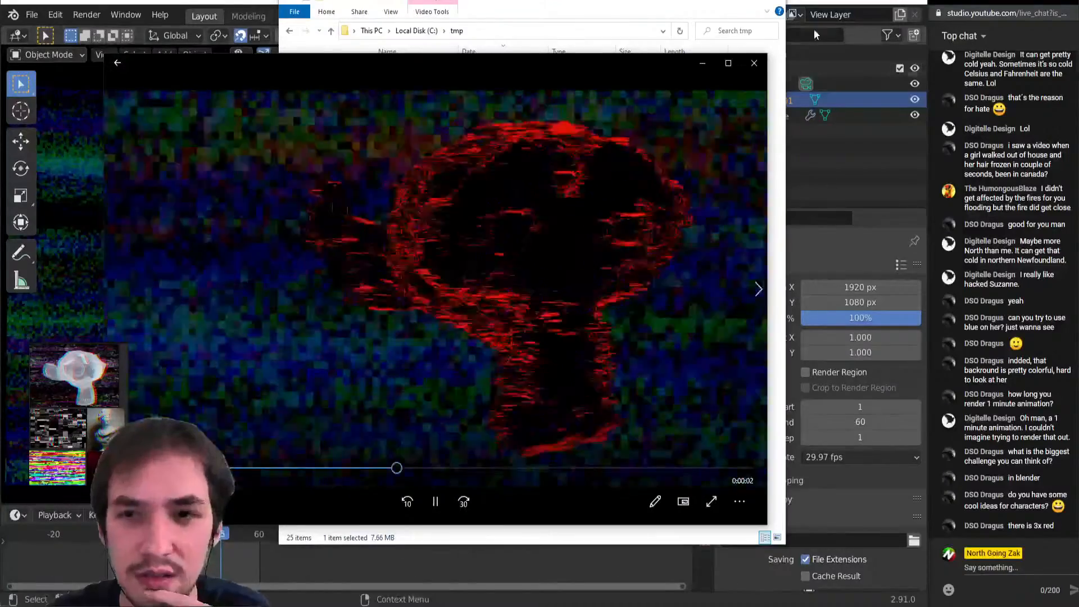
pyautogui.click(754, 63)
pyautogui.click(775, 4)
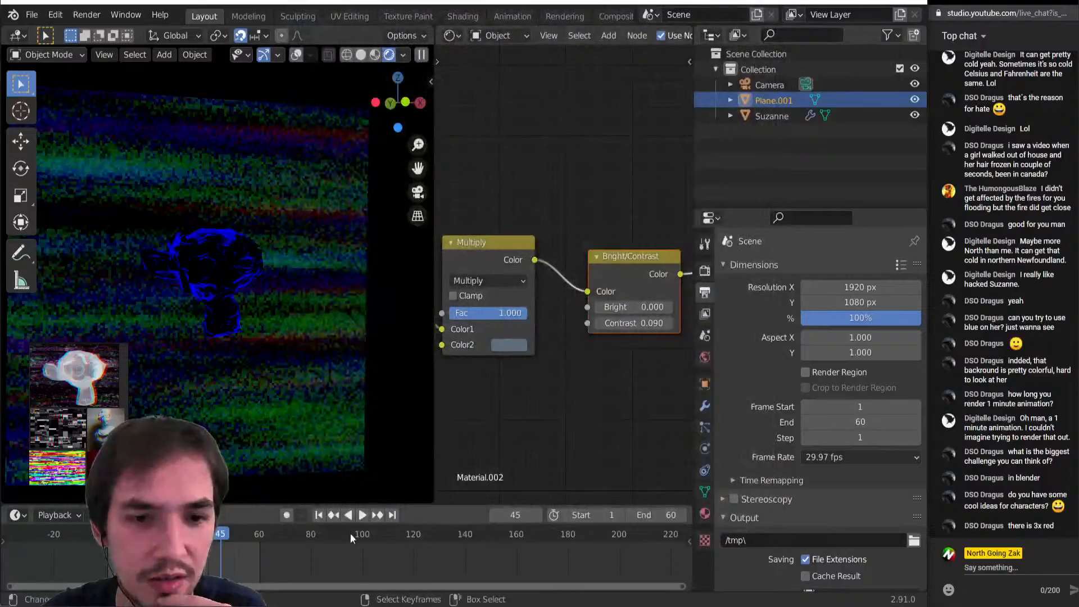
# Play the glitch animation in the 3D viewport and stop it
pyautogui.press('space')
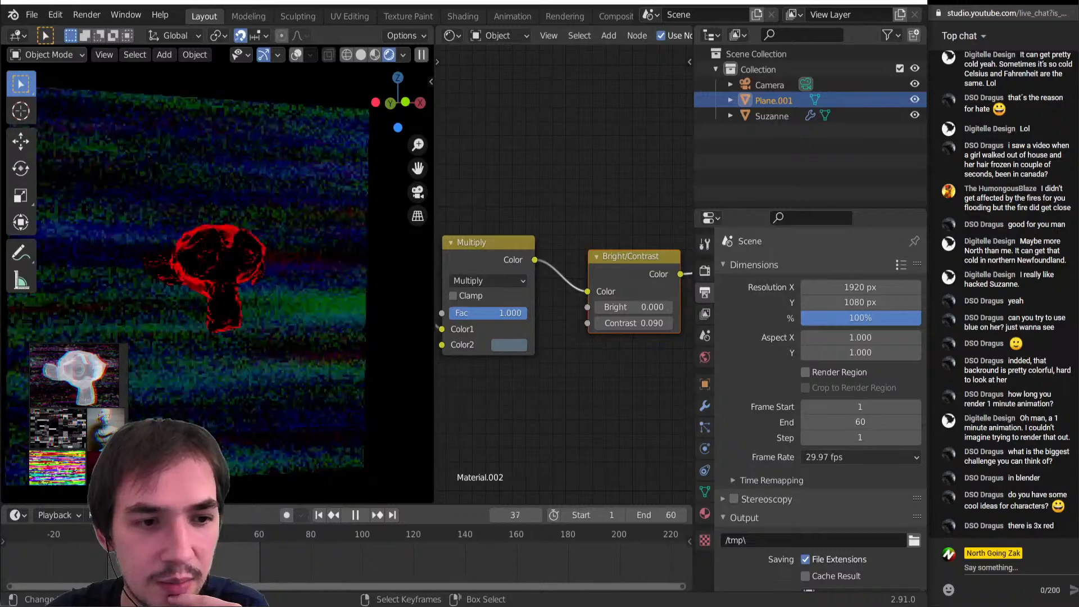
pyautogui.scroll(-5, 494, 322)
pyautogui.press('space')
# Select Suzanne and examine the colour stops of the ColorRamp nodes in its material
pyautogui.moveTo(473, 296); pyautogui.dragTo(756, 262, button='middle')
pyautogui.click(228, 258)
pyautogui.scroll(5, 572, 265)
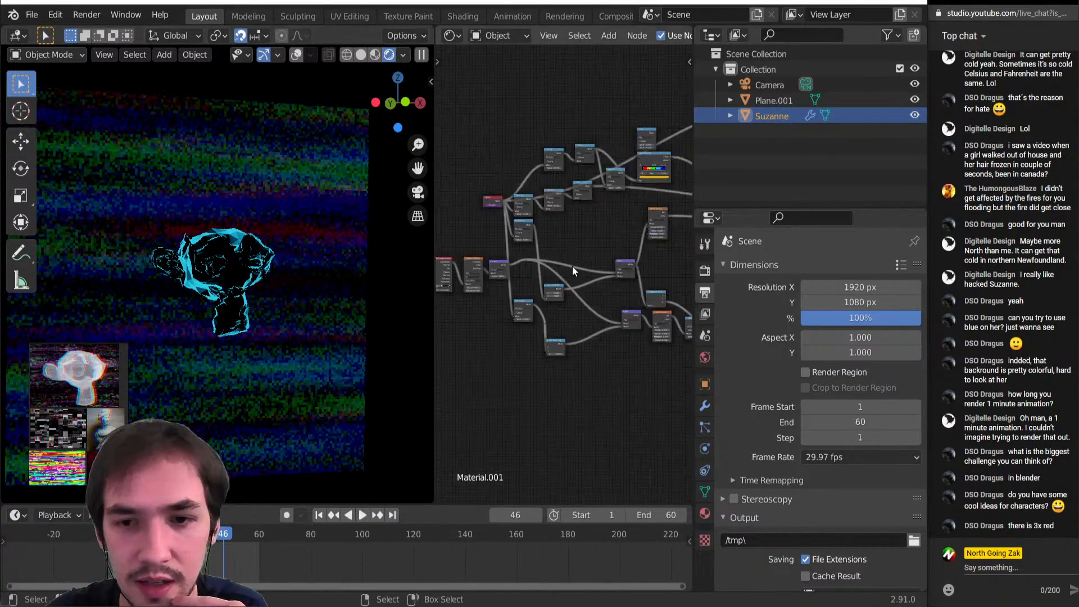
pyautogui.moveTo(638, 365); pyautogui.dragTo(531, 296, button='middle')
pyautogui.scroll(6, 542, 301)
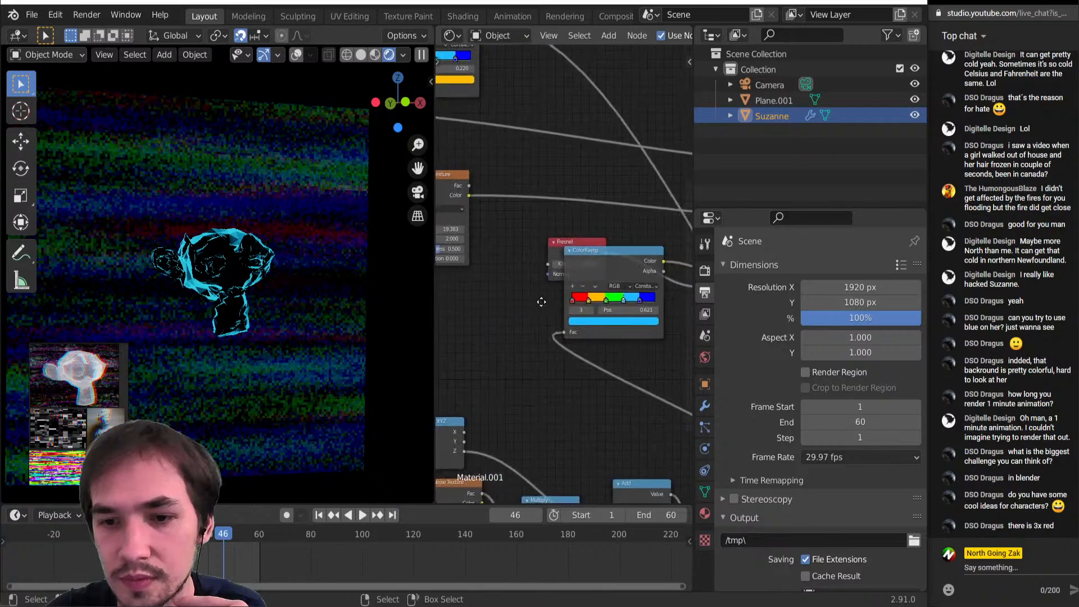
pyautogui.scroll(-3, 489, 264)
pyautogui.moveTo(477, 260); pyautogui.dragTo(573, 427, button='middle')
pyautogui.scroll(3, 483, 269)
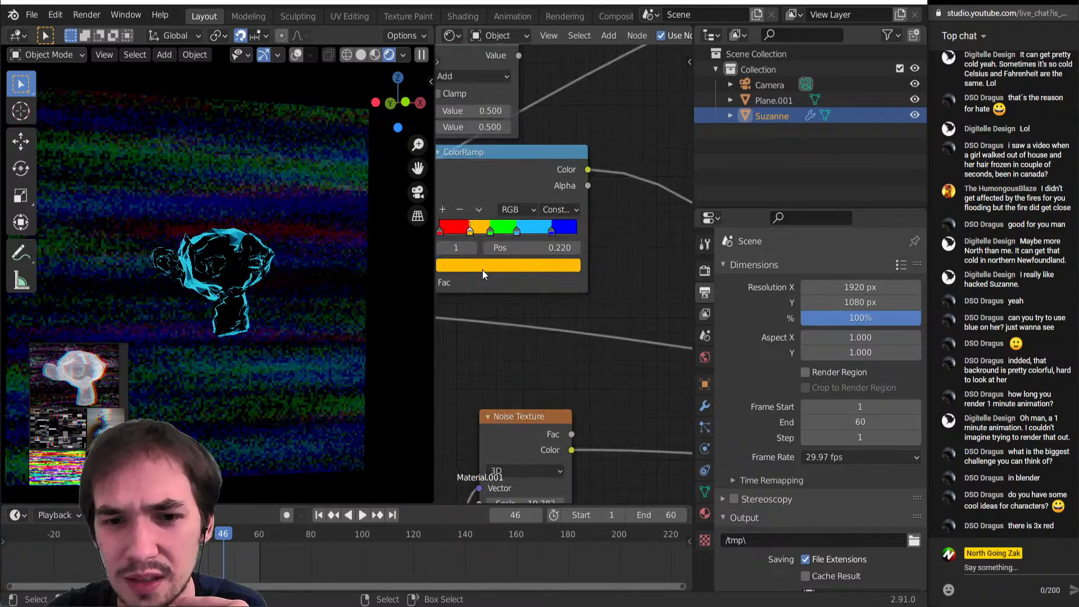
pyautogui.moveTo(483, 269); pyautogui.dragTo(538, 306, button='middle')
pyautogui.scroll(3, 484, 295)
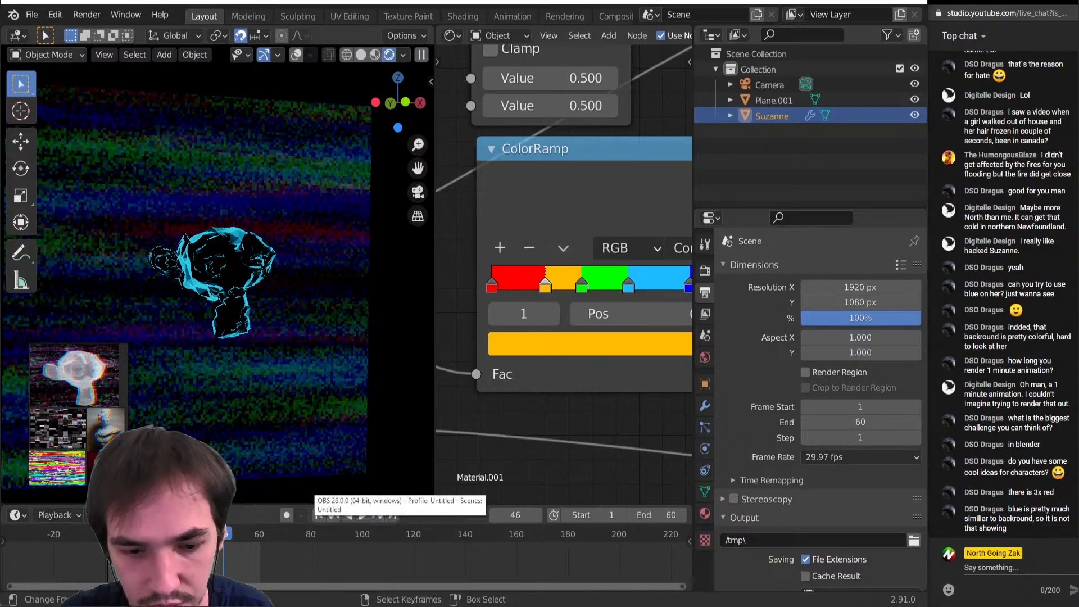
# Switch to OBS to reach the live stream's controls
pyautogui.click(400, 606)
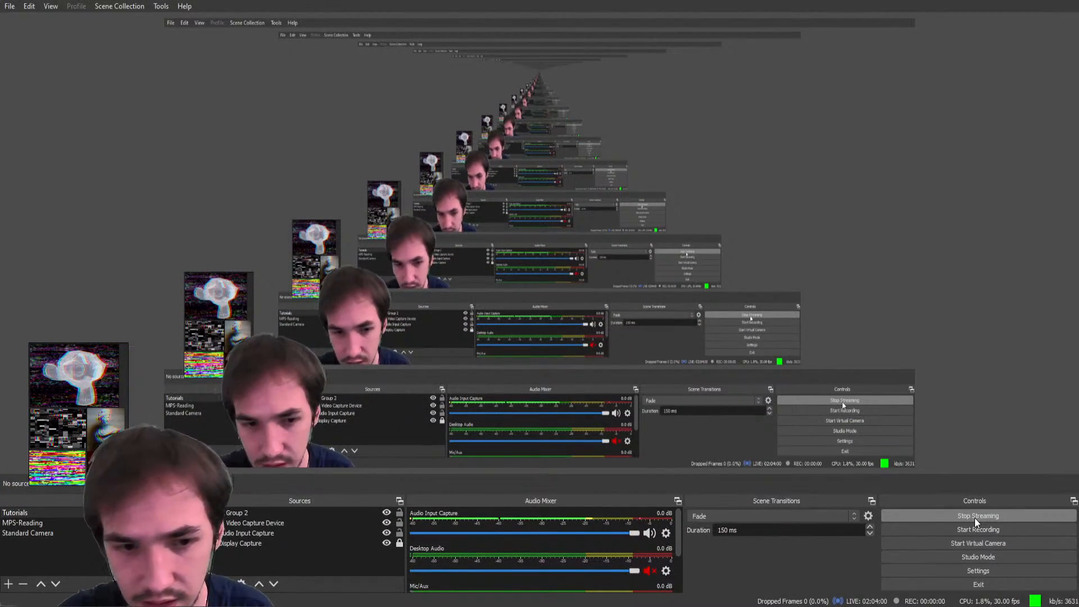